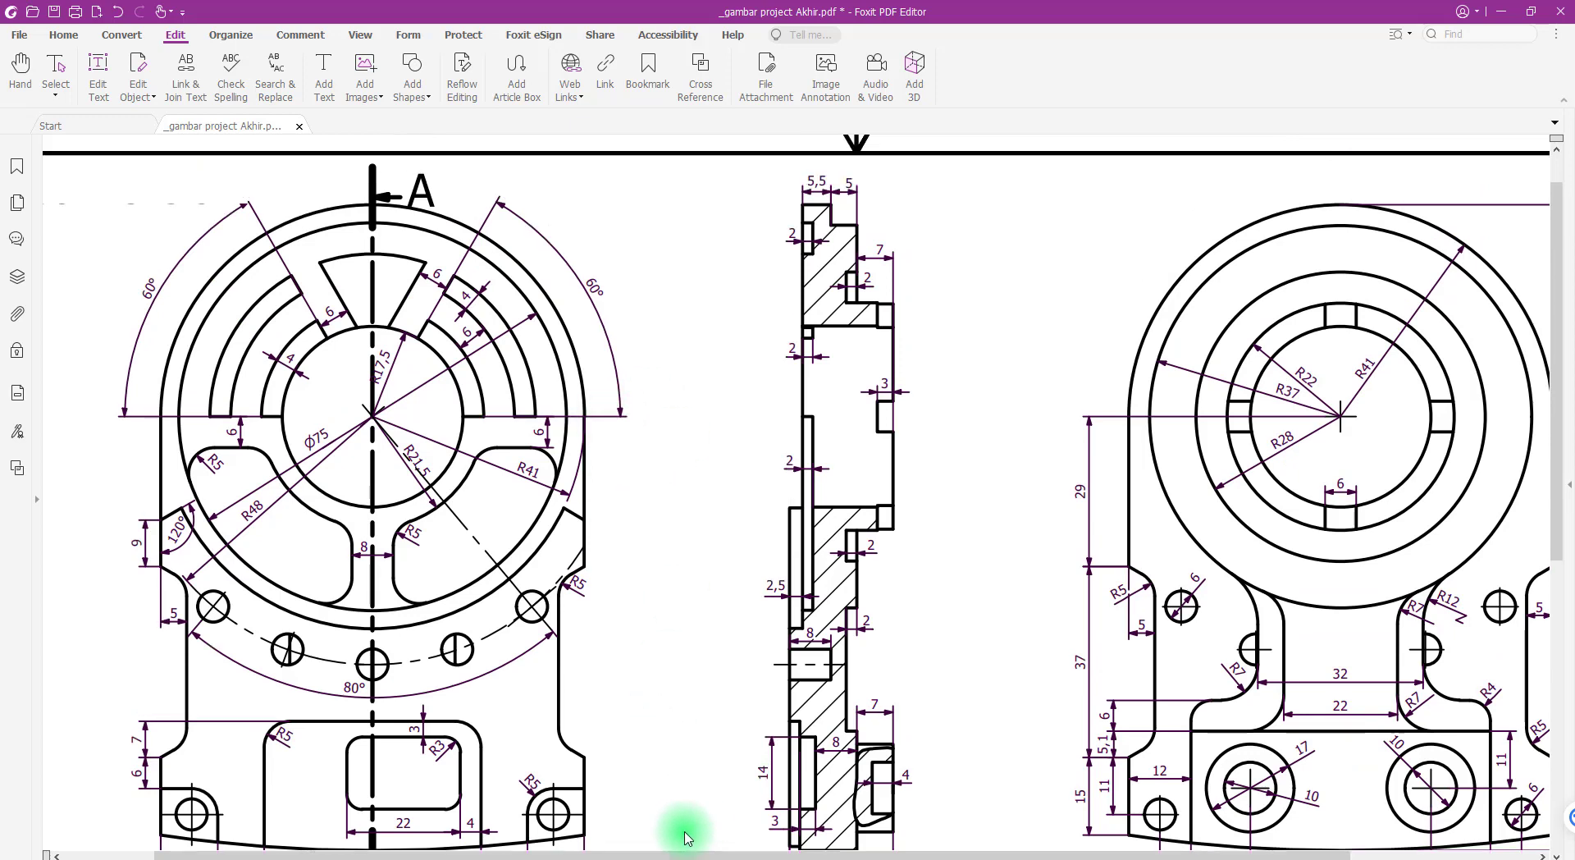
Add a smart dimension above the workpiece rectangle's top edge
left_click_drag(679, 853, 599, 853)
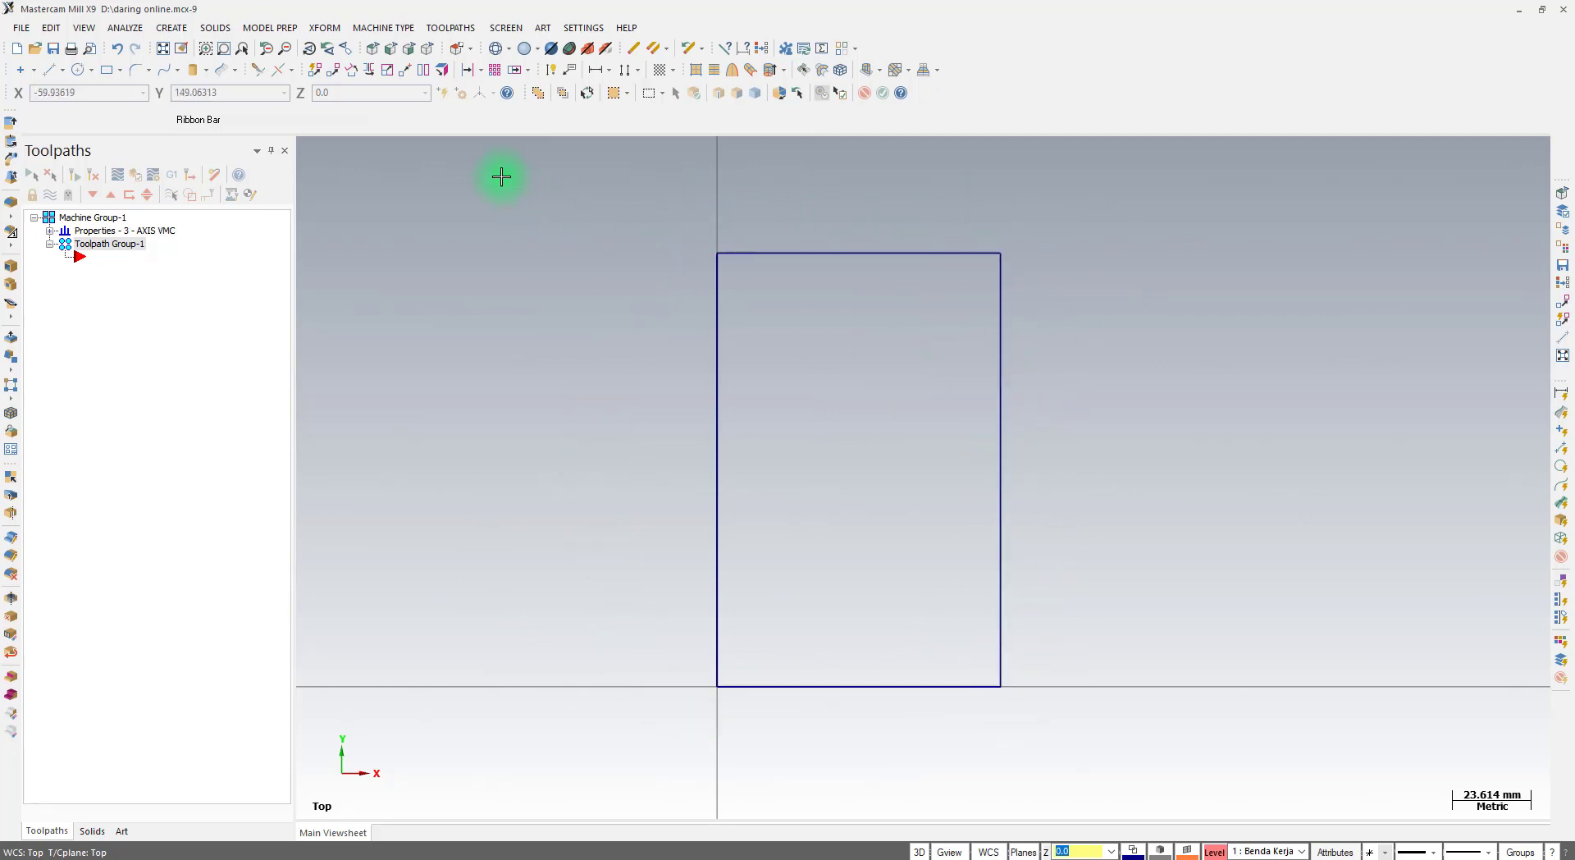
left_click(546, 76)
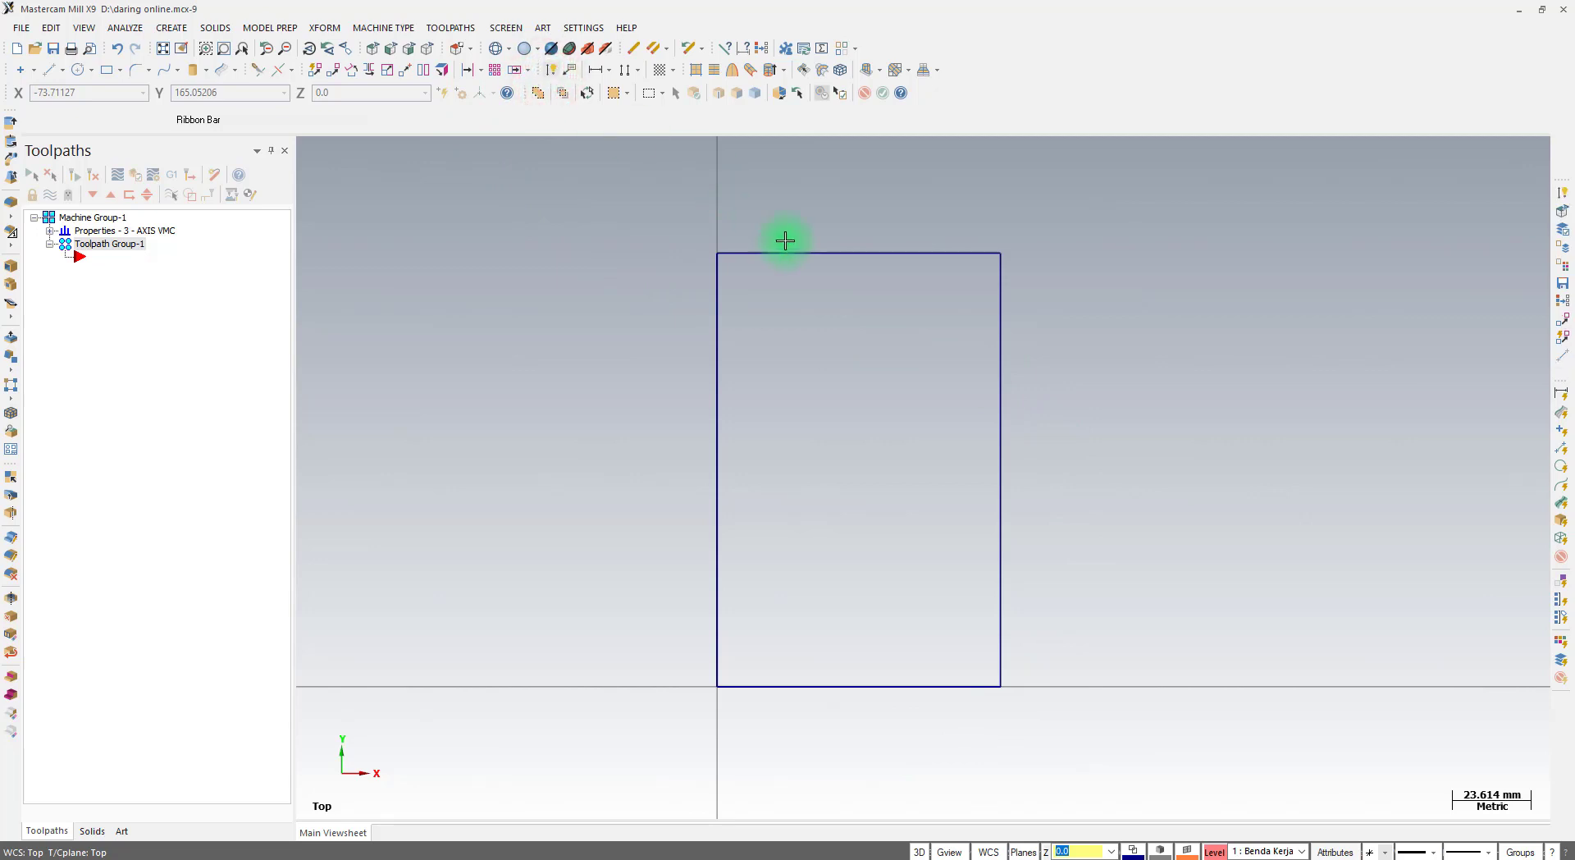
left_click(791, 253)
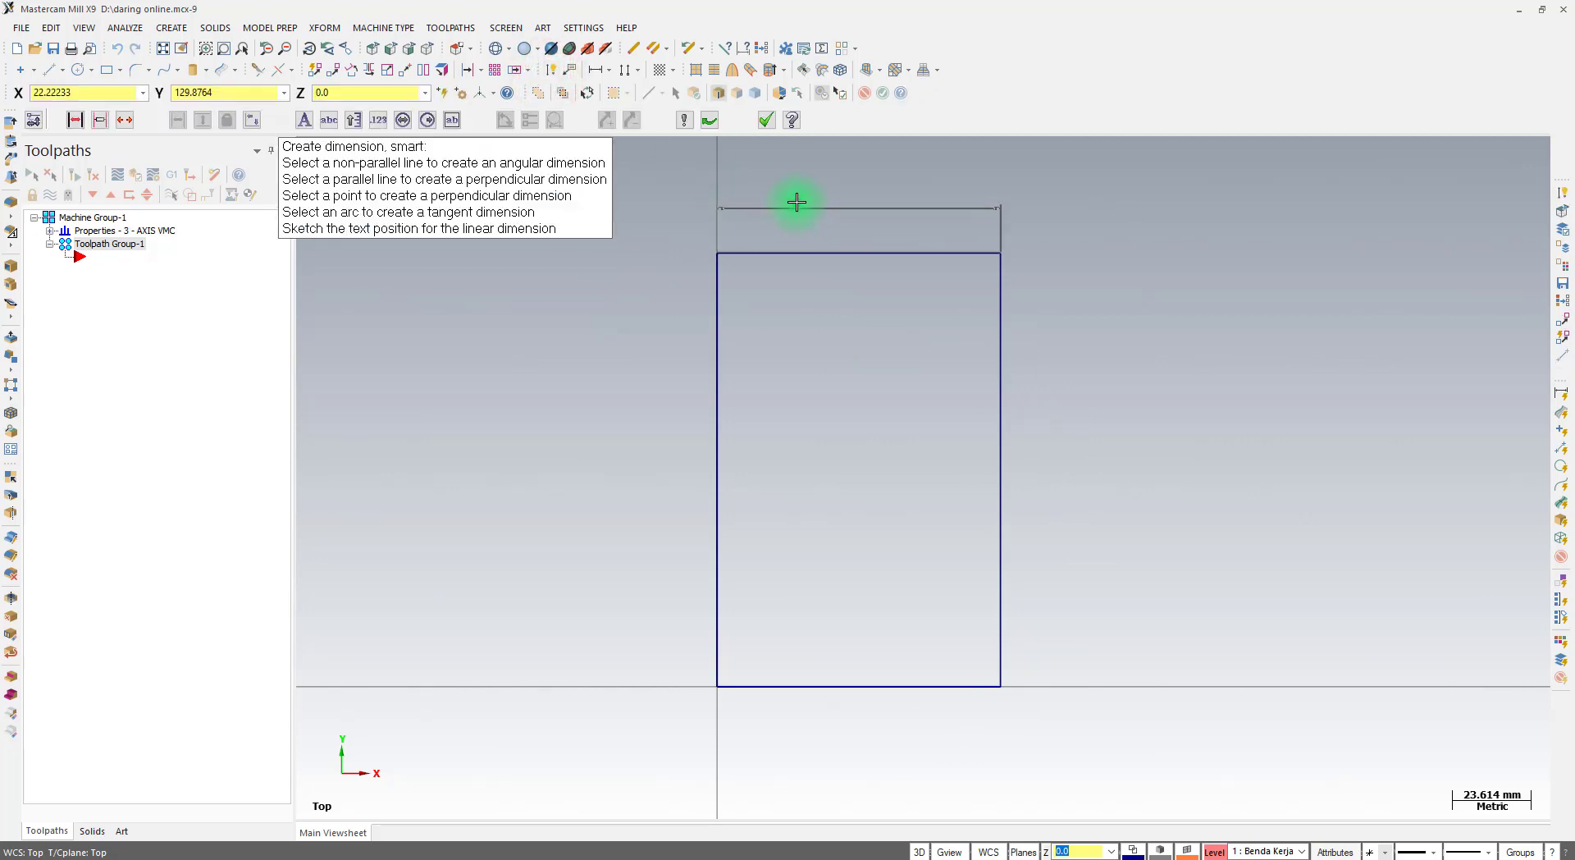
left_click(802, 206)
scroll(808, 203, "up", 1)
scroll(810, 200, "up", 2)
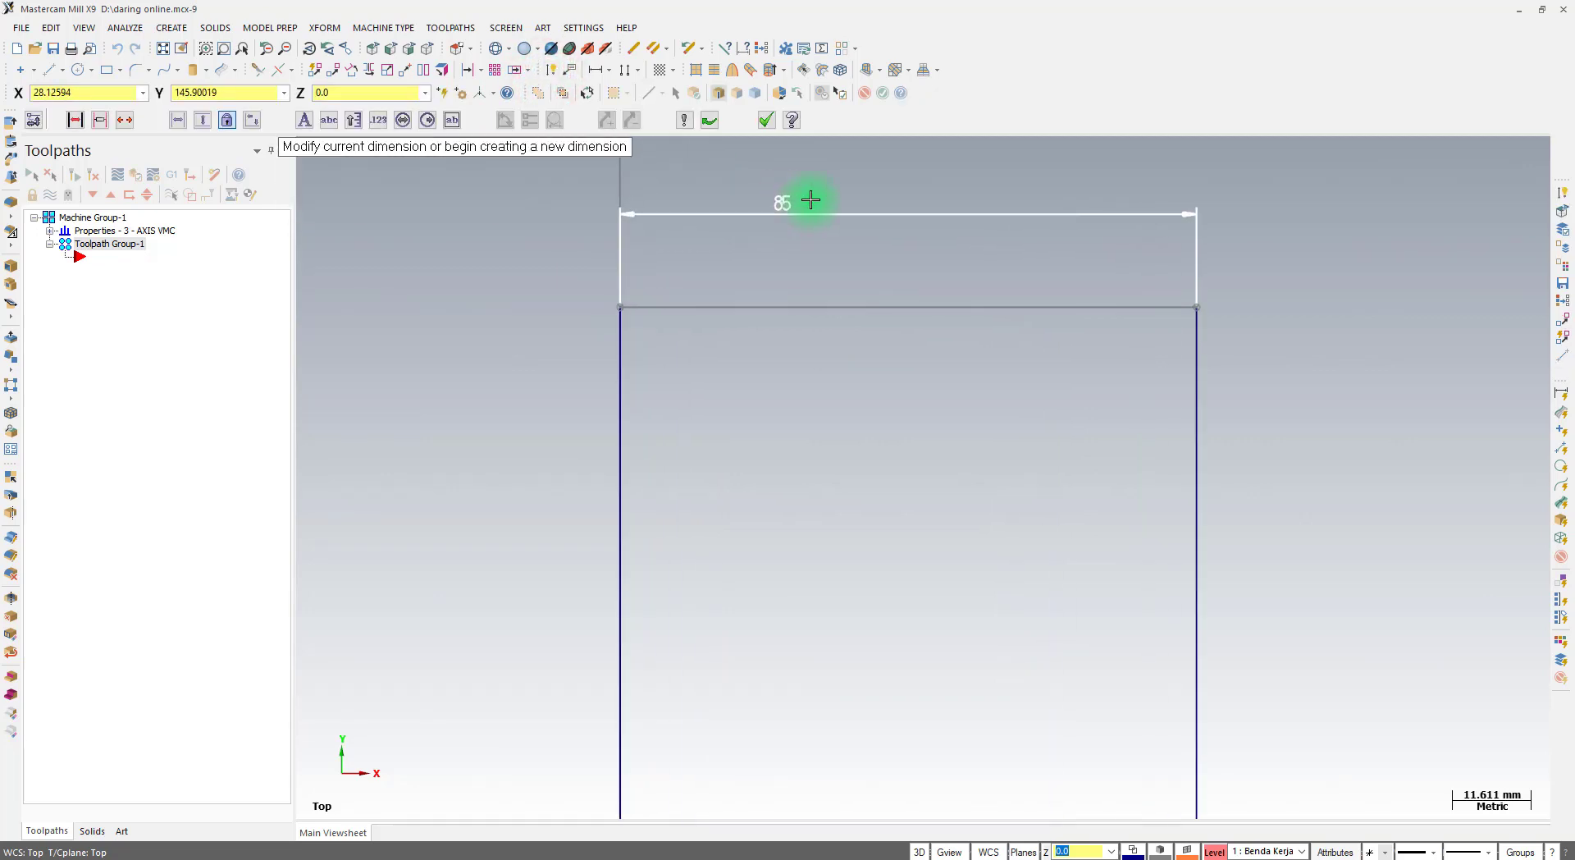
scroll(1063, 205, "down", 3)
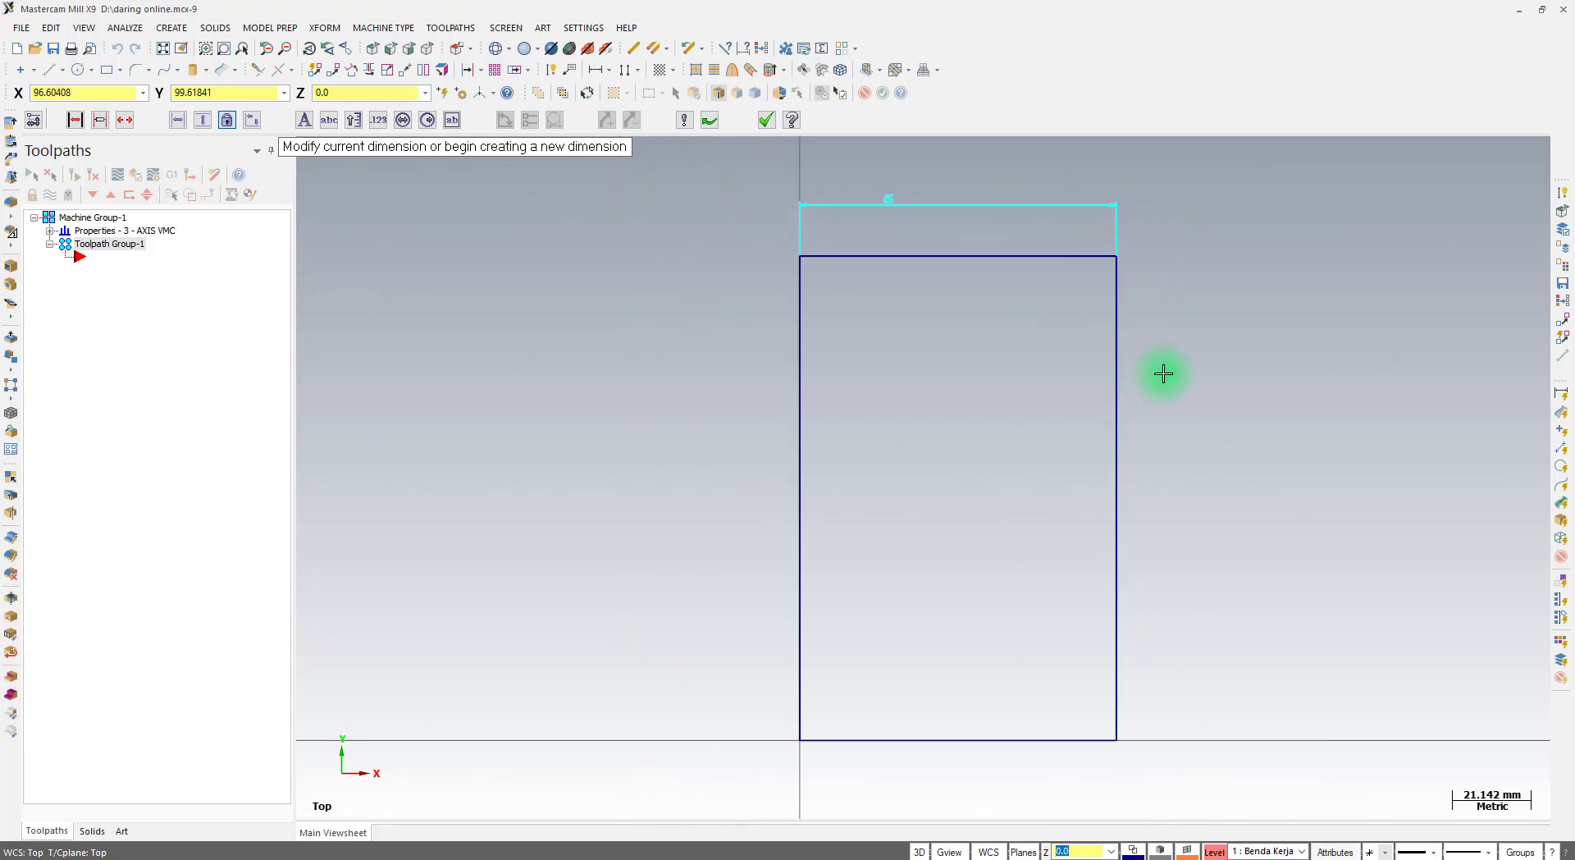
Add a smart dimension beside the workpiece rectangle's right edge
left_click(1119, 382)
left_click(1190, 385)
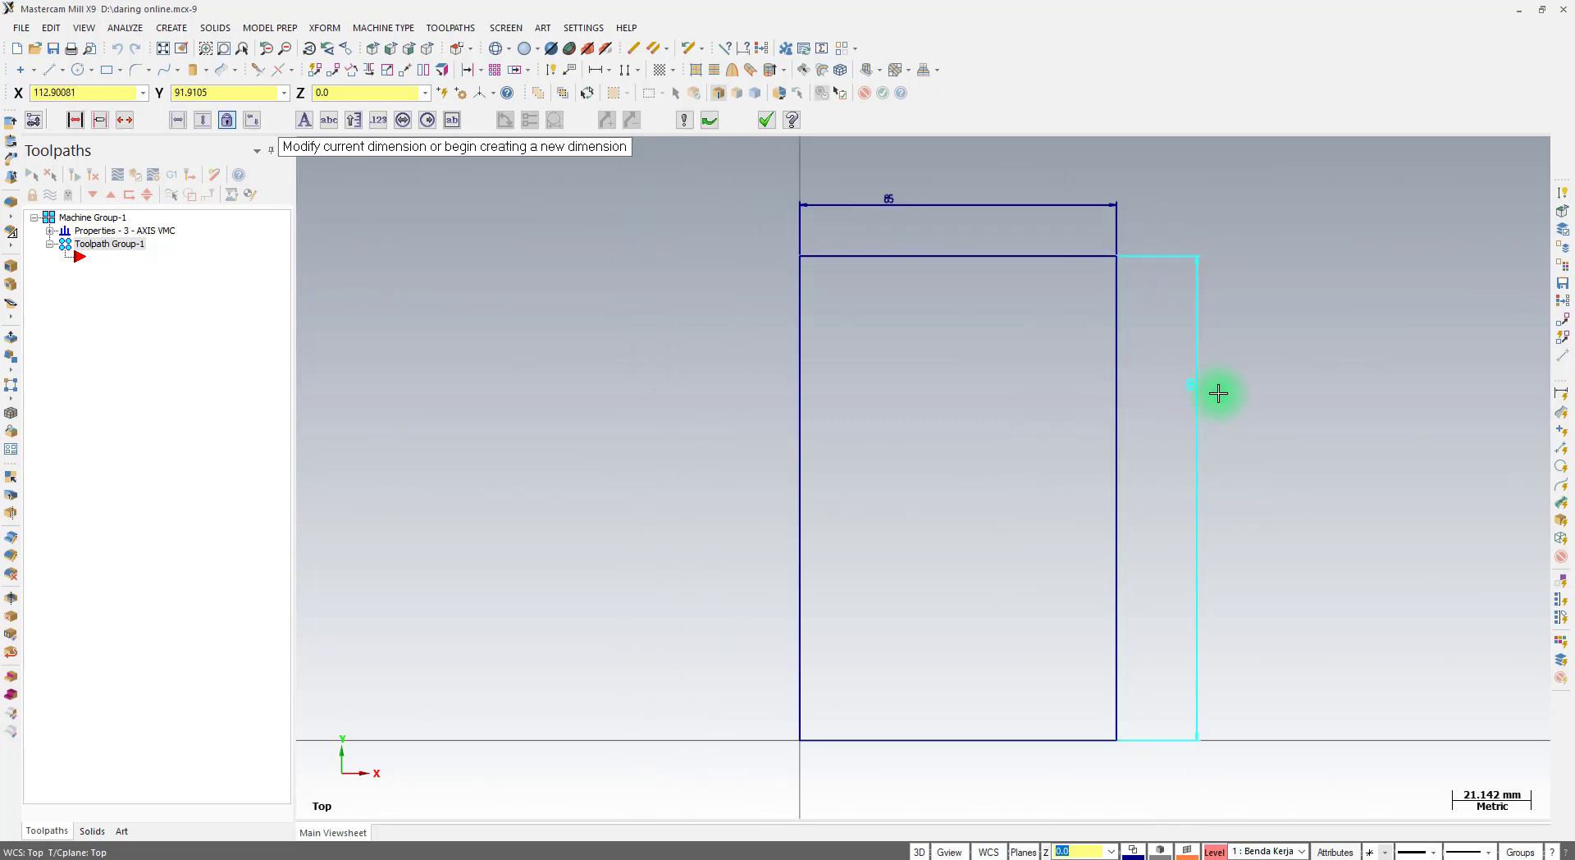
scroll(1209, 380, "up", 2)
scroll(1149, 443, "down", 2)
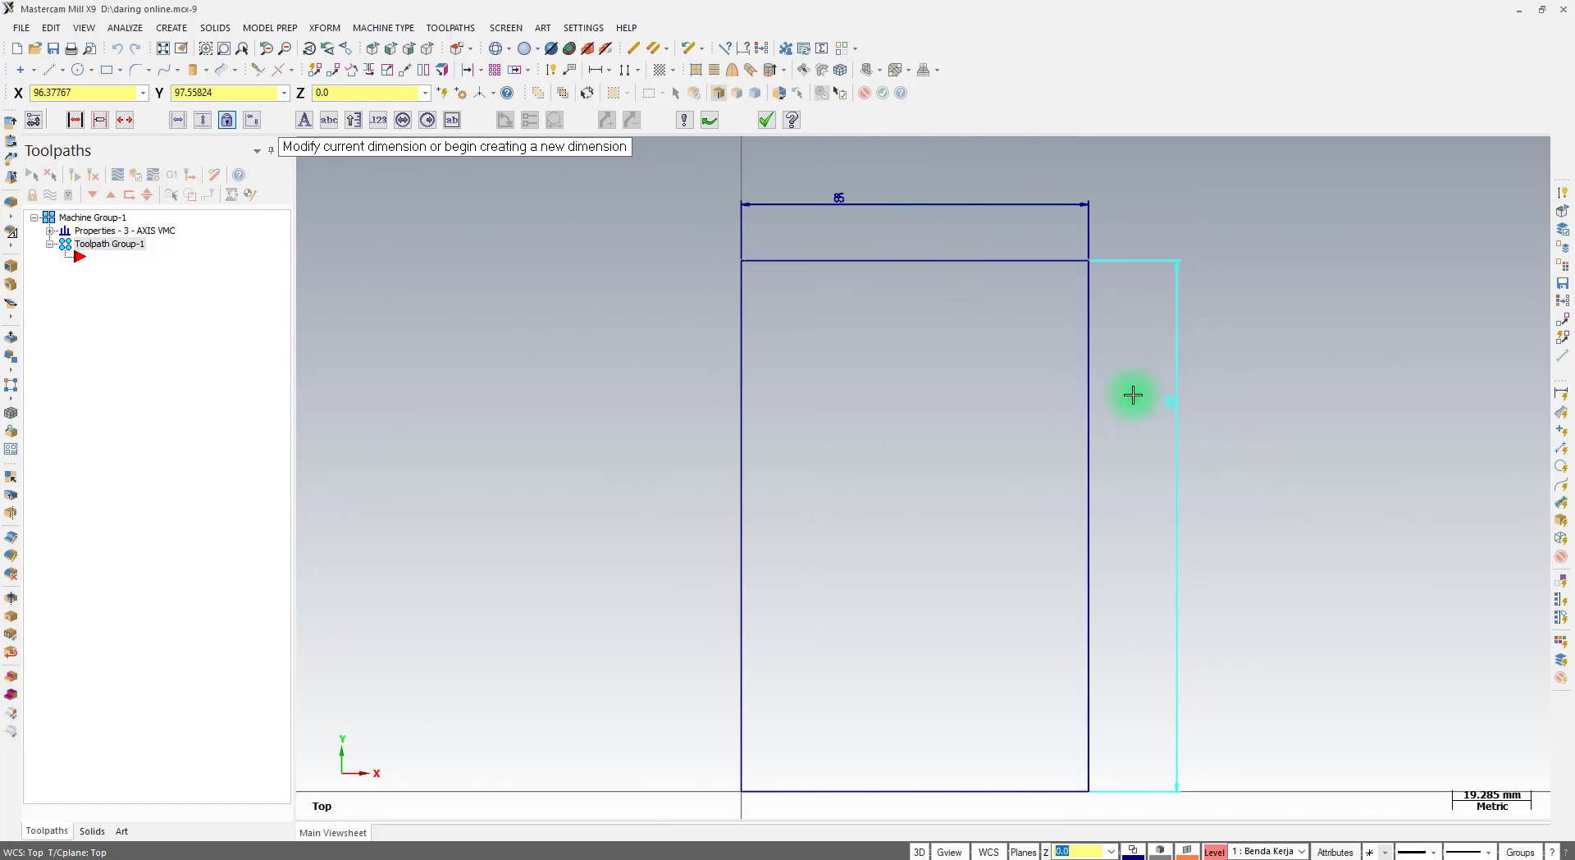
Examine the part's overall width, height and thickness dimensions in the Foxit PDF drawing, return to Mastercam and end dimensioning
left_click(481, 858)
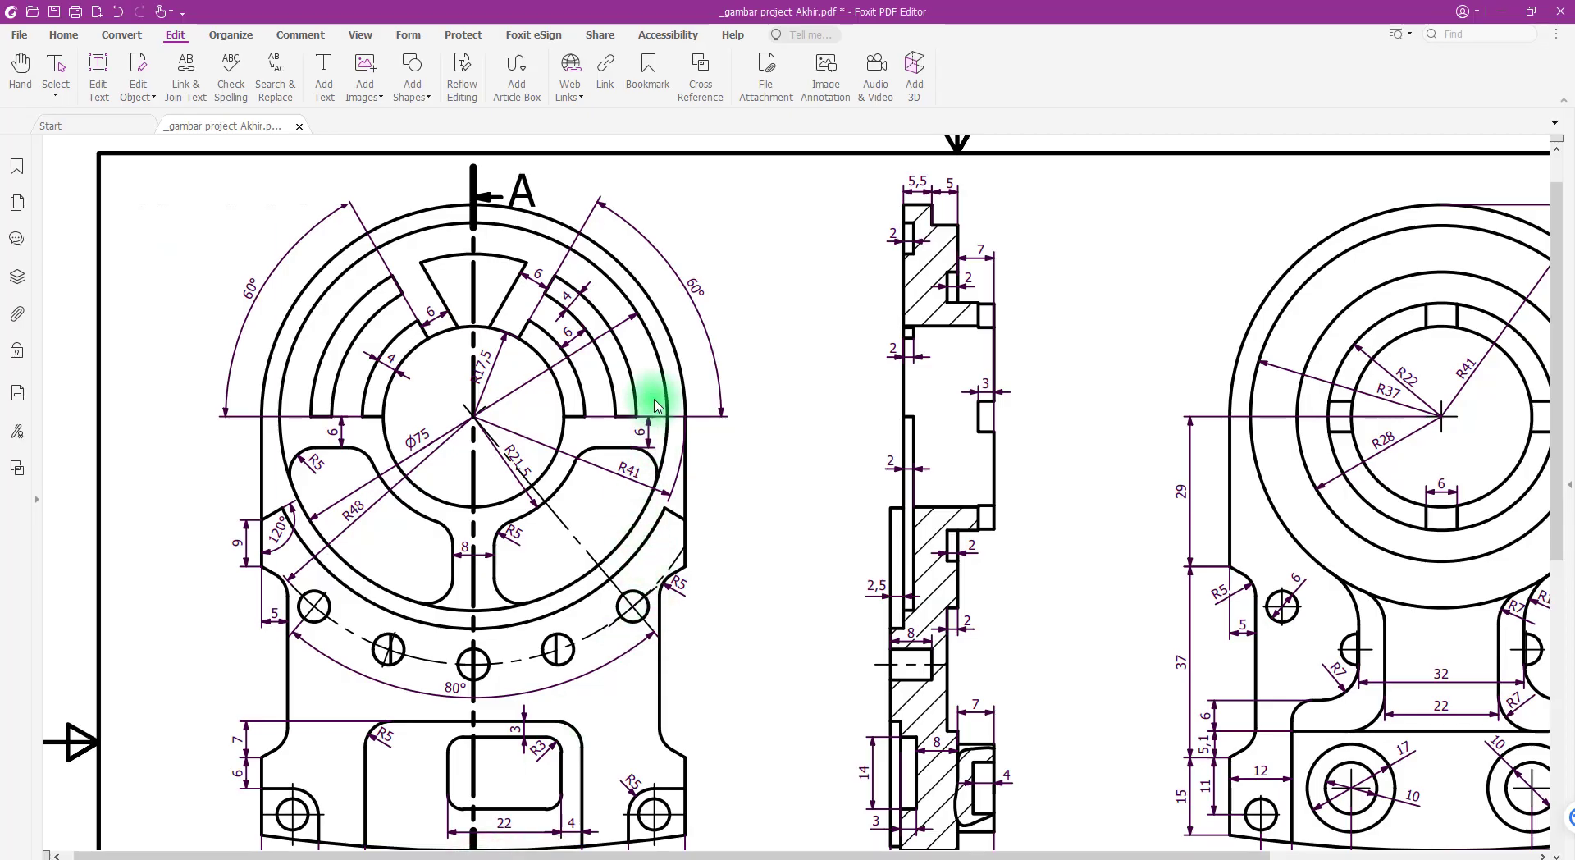
scroll(905, 542, "down", 2, "ctrl")
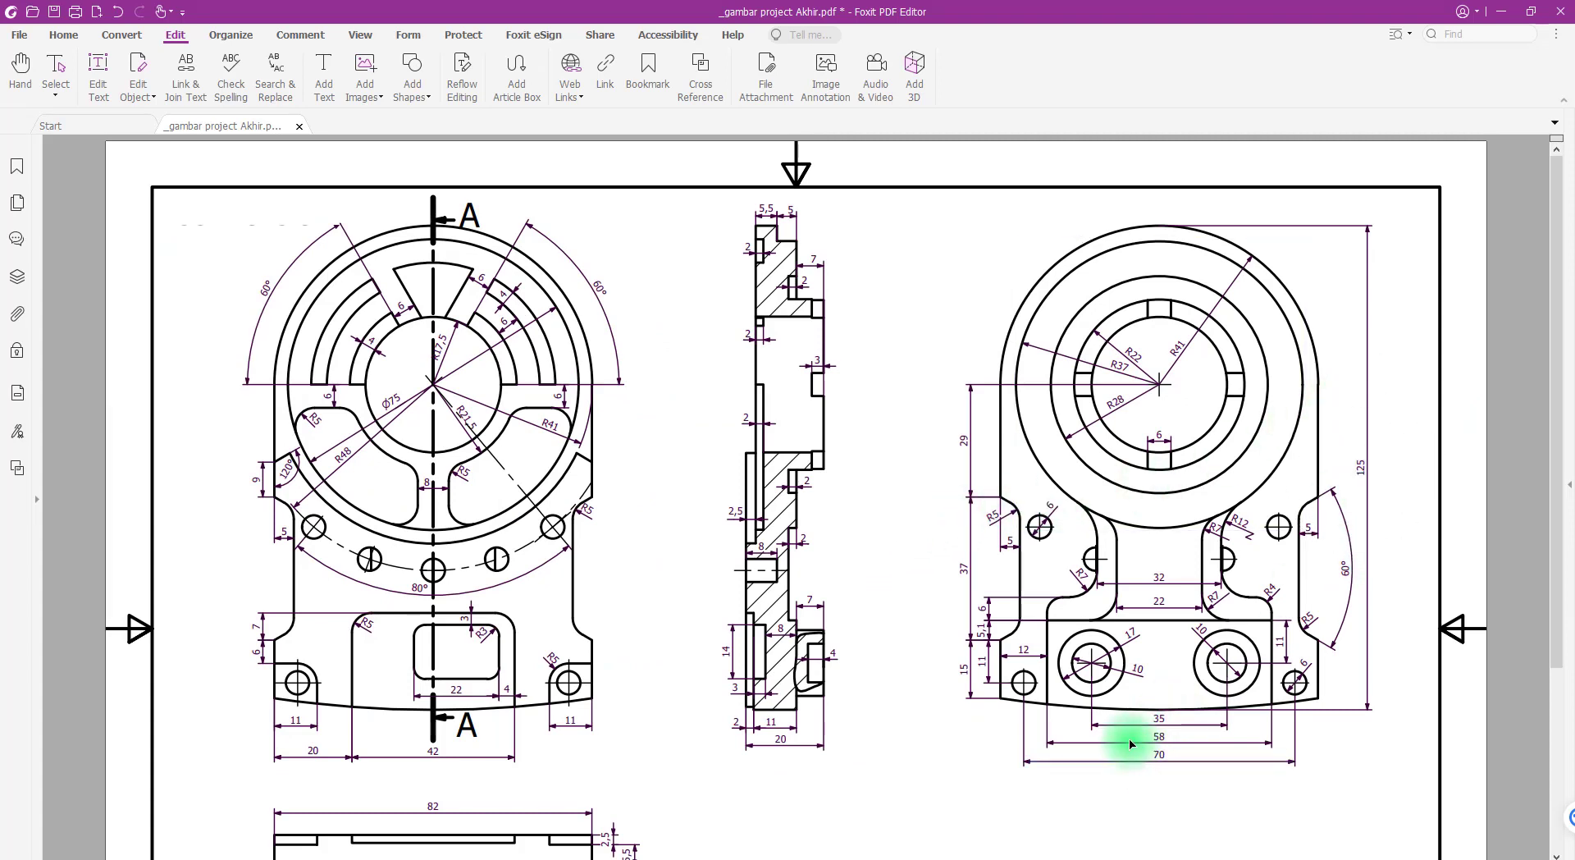
scroll(475, 710, "down", 2)
scroll(1021, 685, "up", 2)
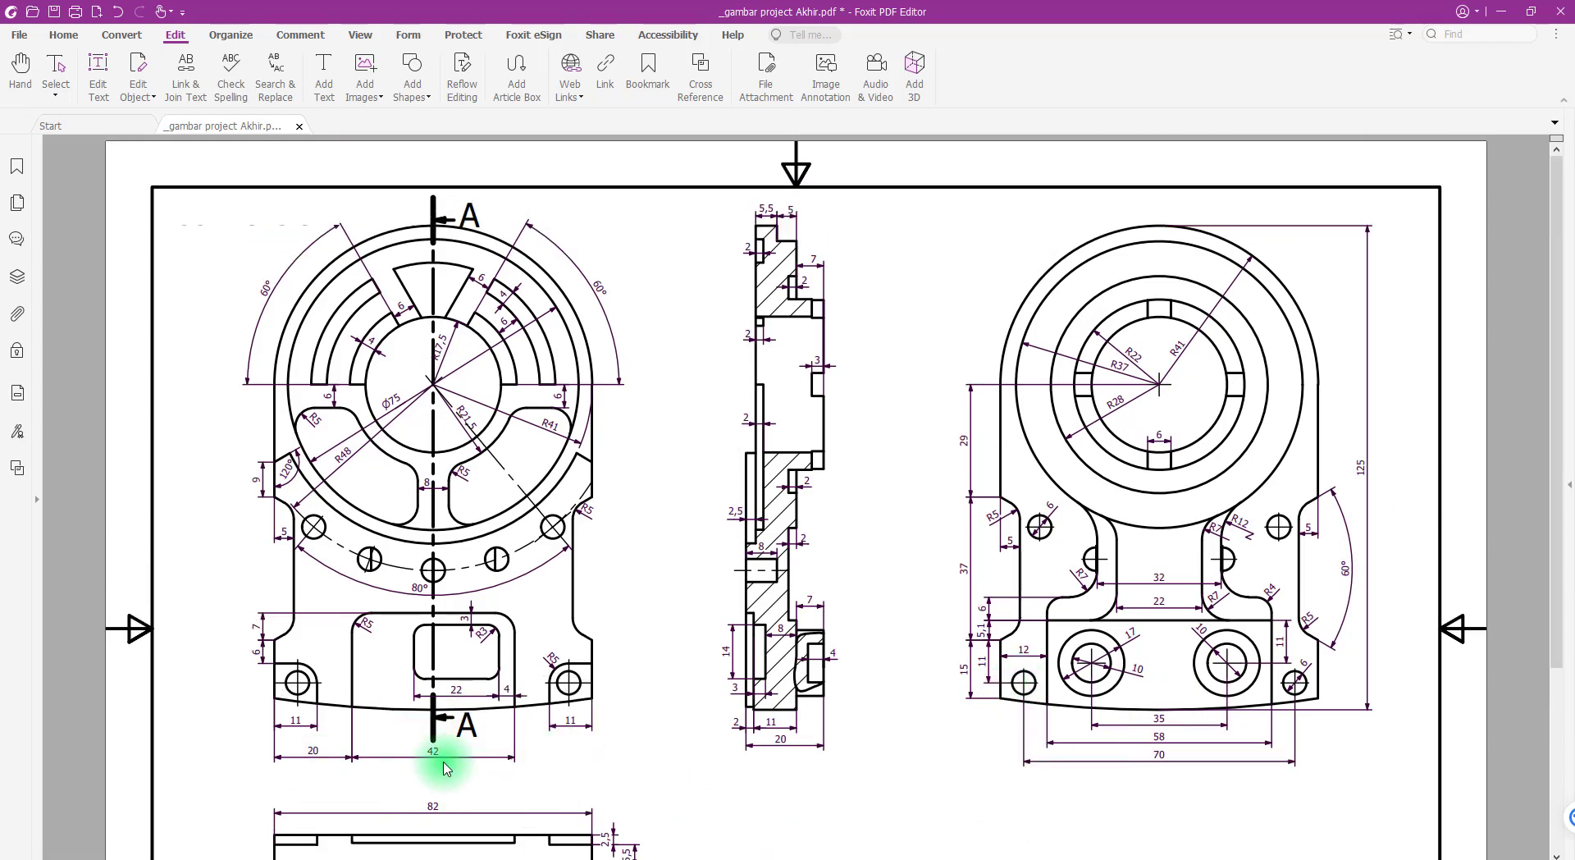
scroll(443, 747, "down", 2)
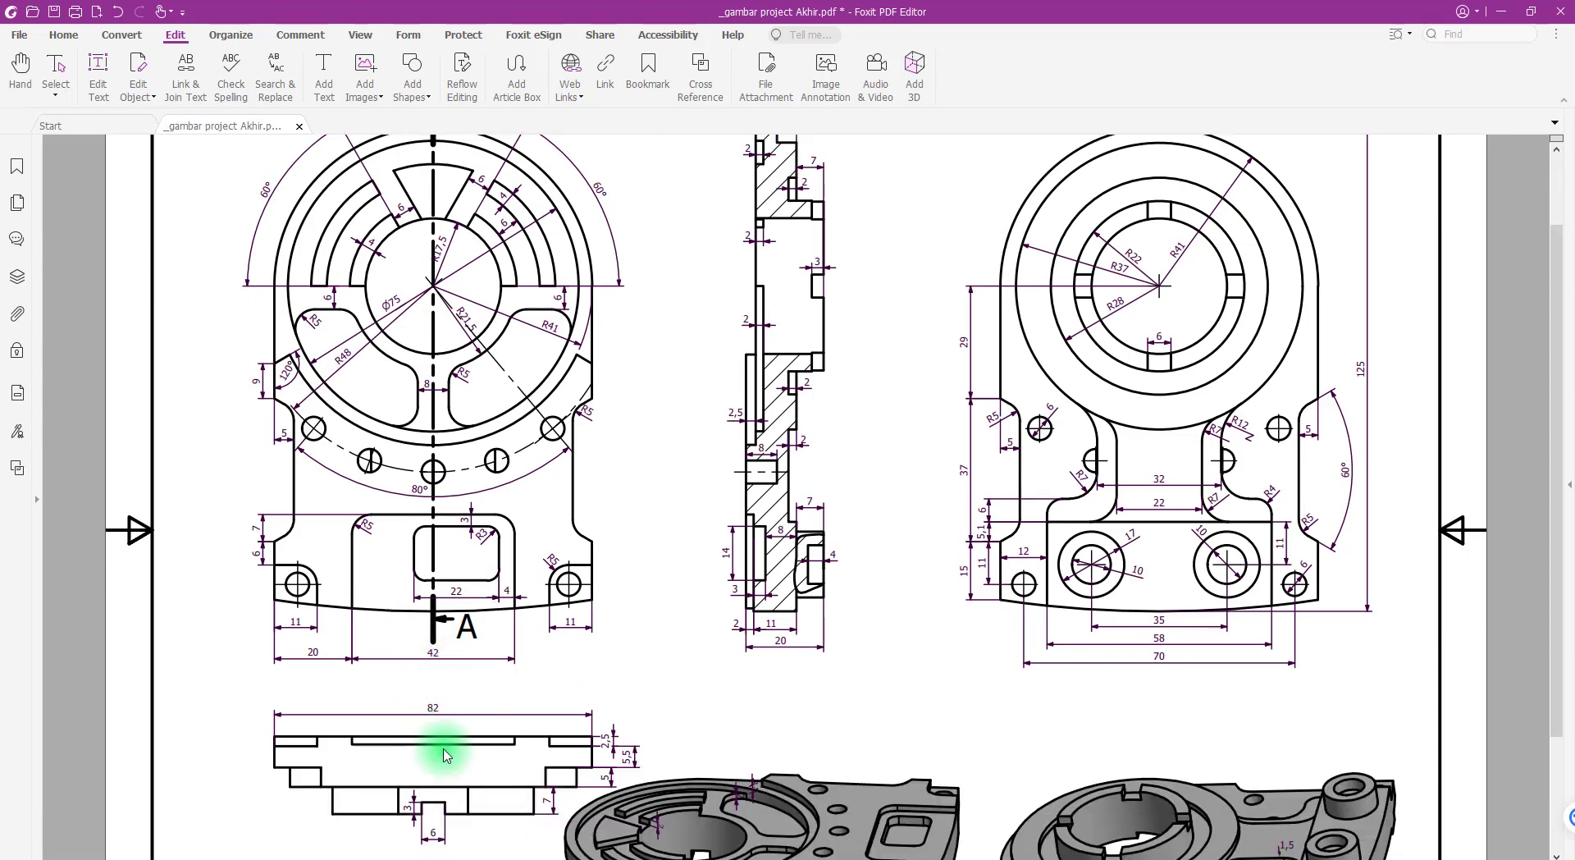
left_click(318, 854)
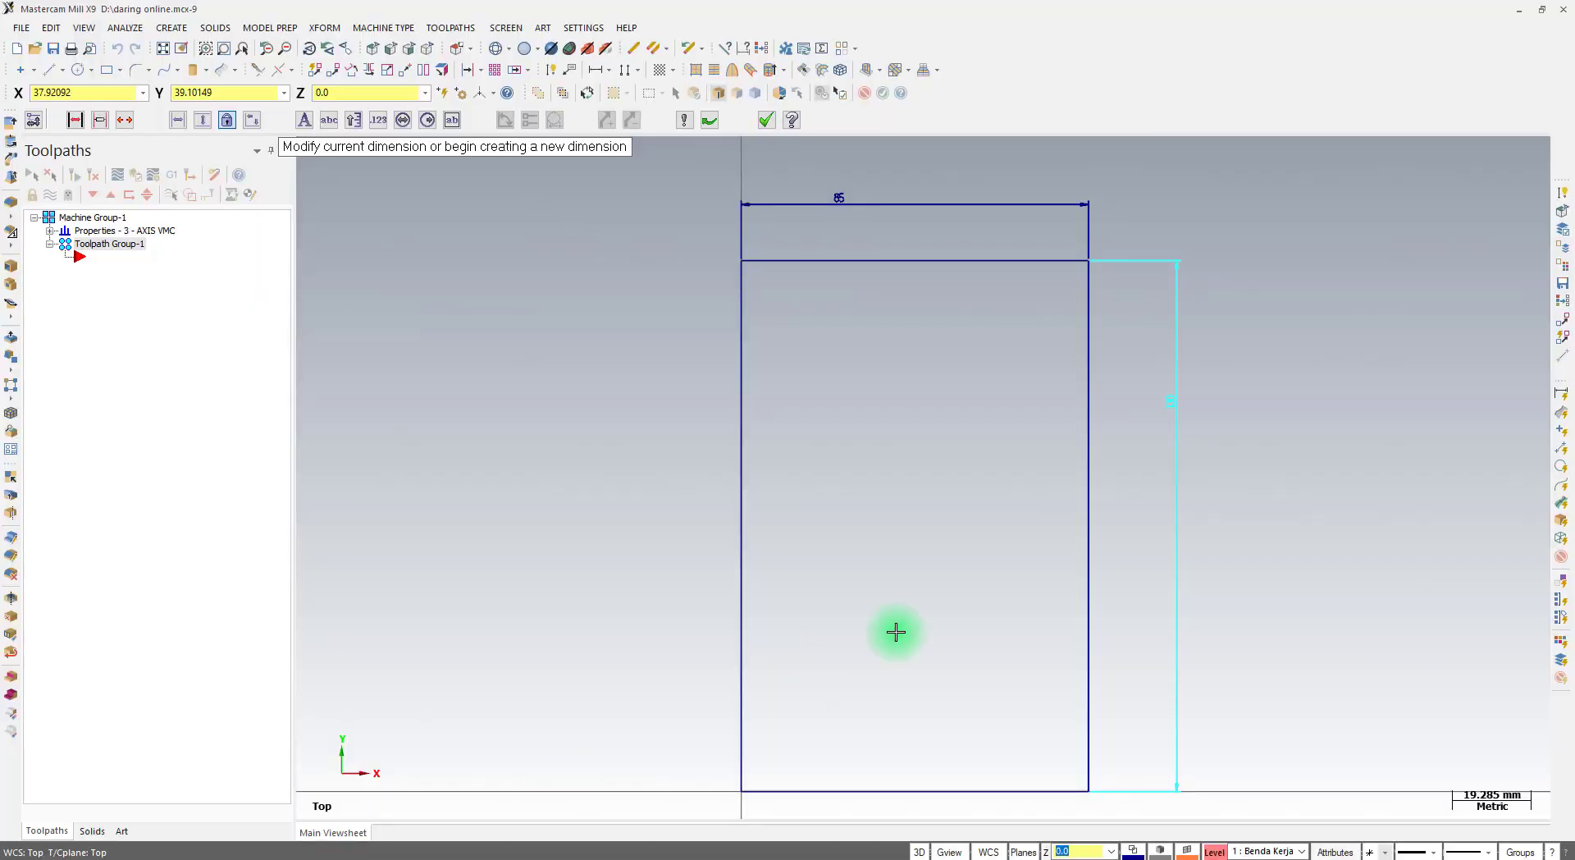
key("Escape")
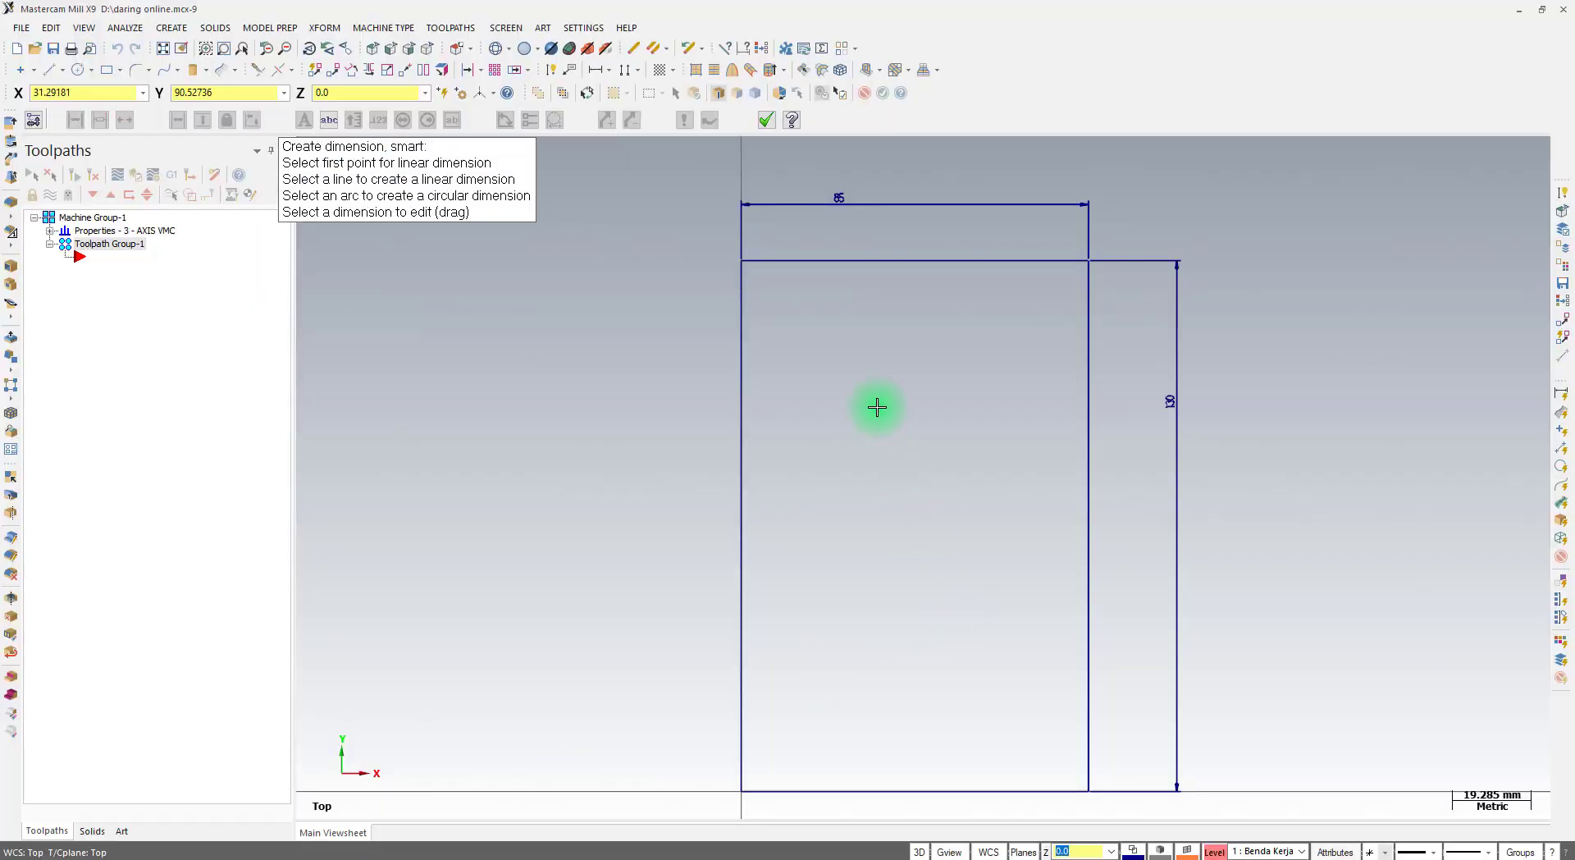
key("Escape")
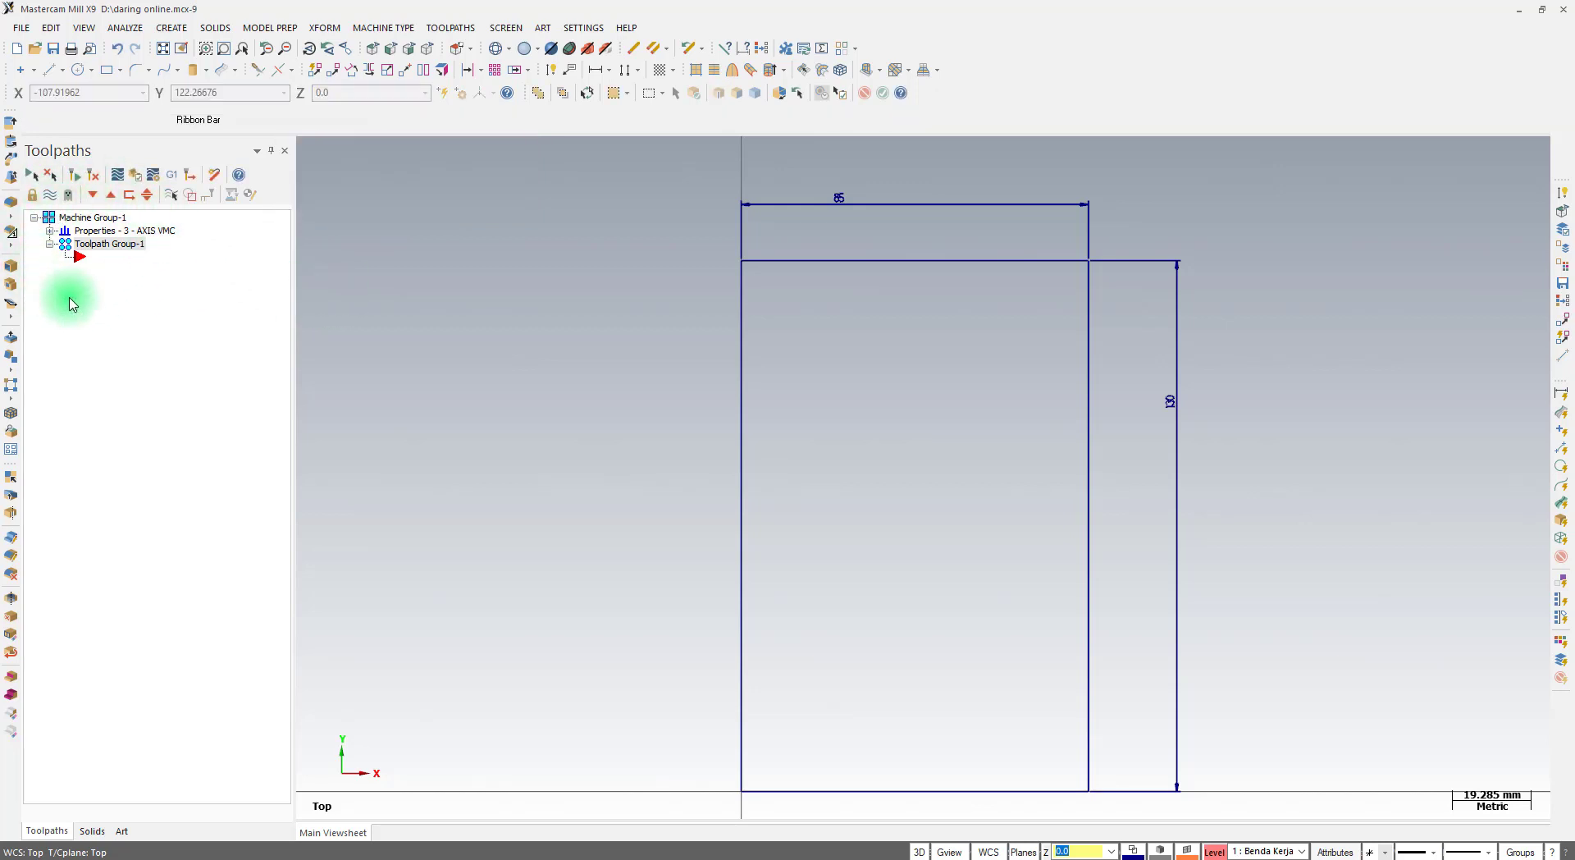
Add a machine group with the default mill and delete that second machine group again
left_click(374, 29)
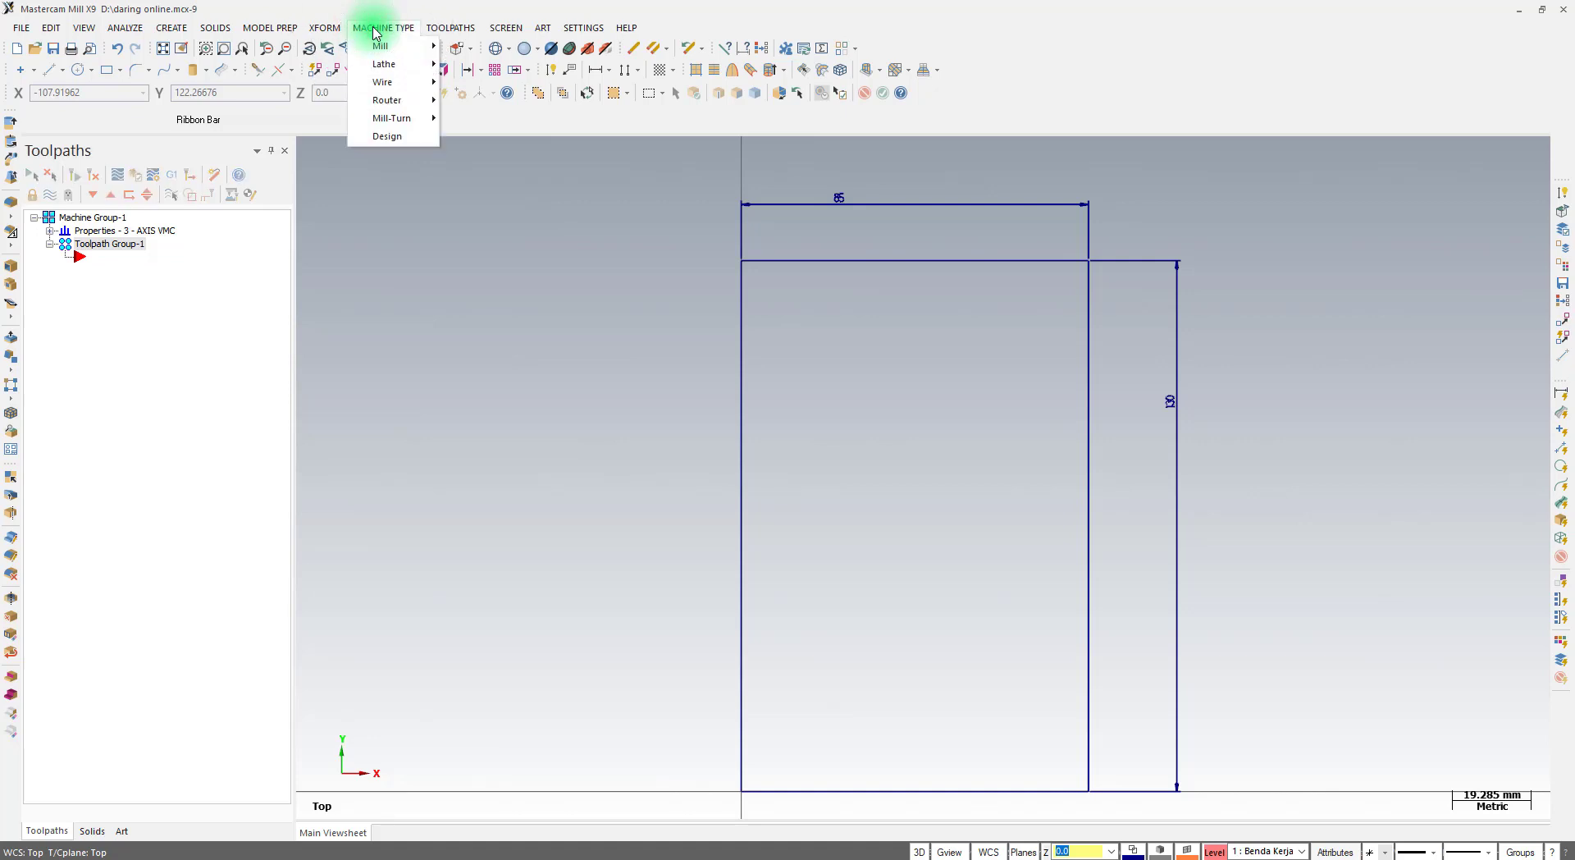
mouse_move(382, 48)
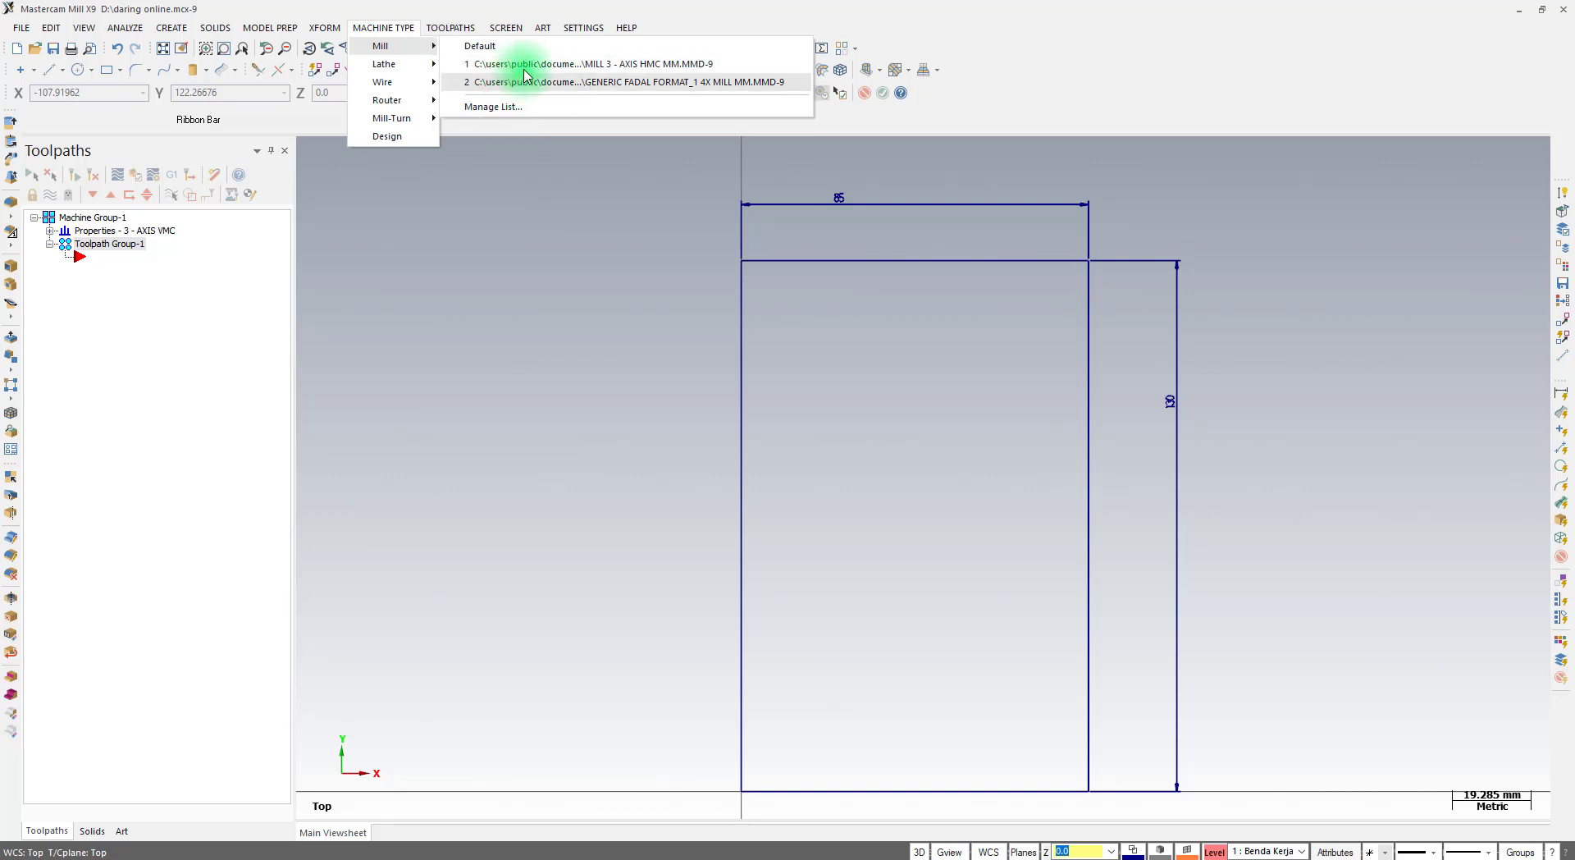
left_click(480, 47)
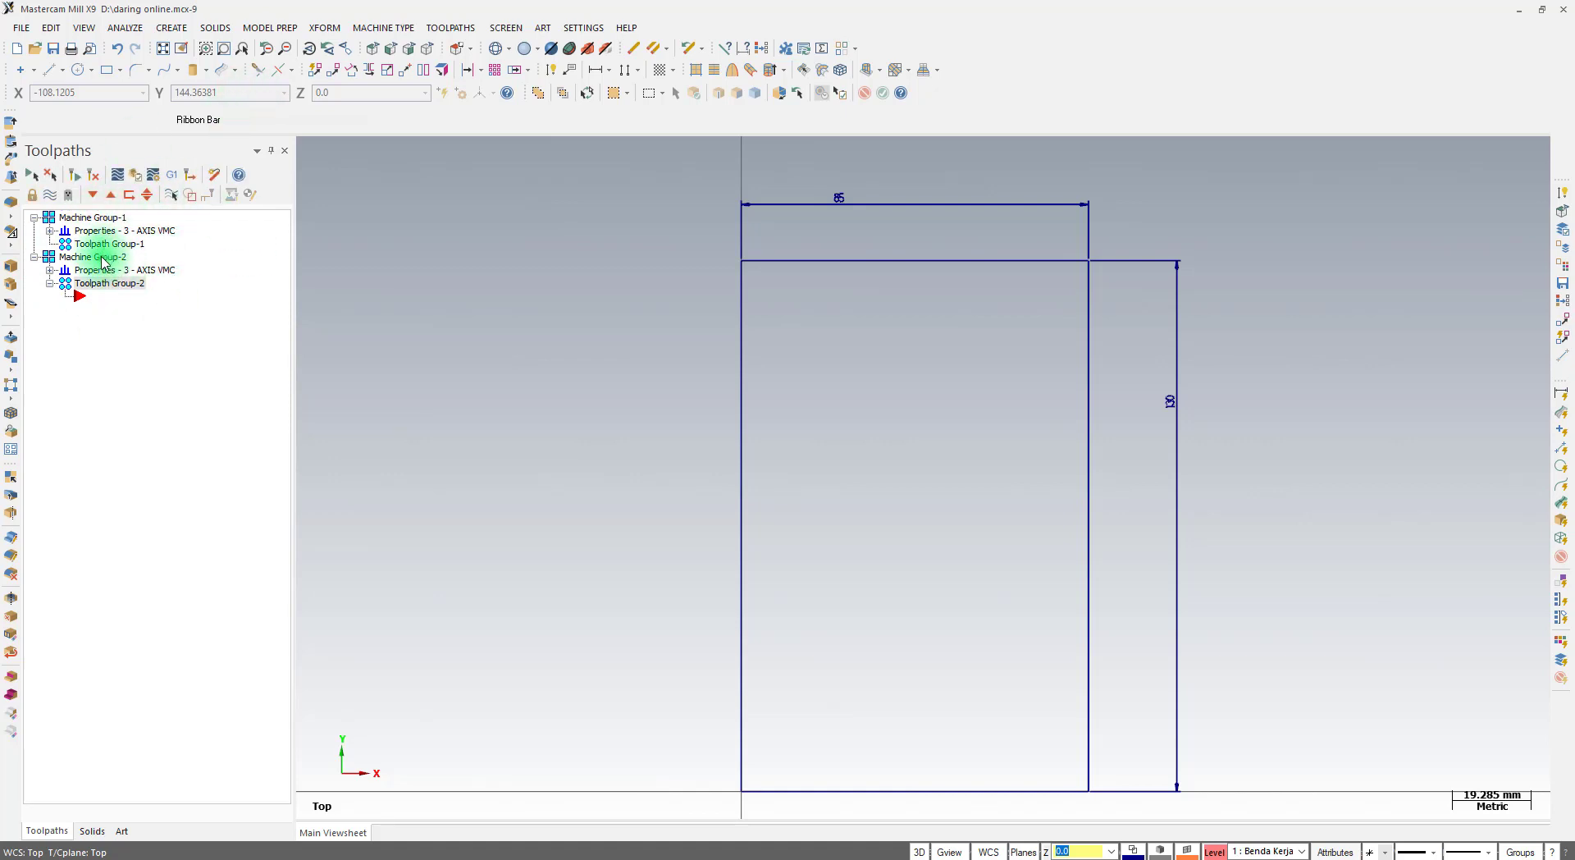
left_click(100, 262)
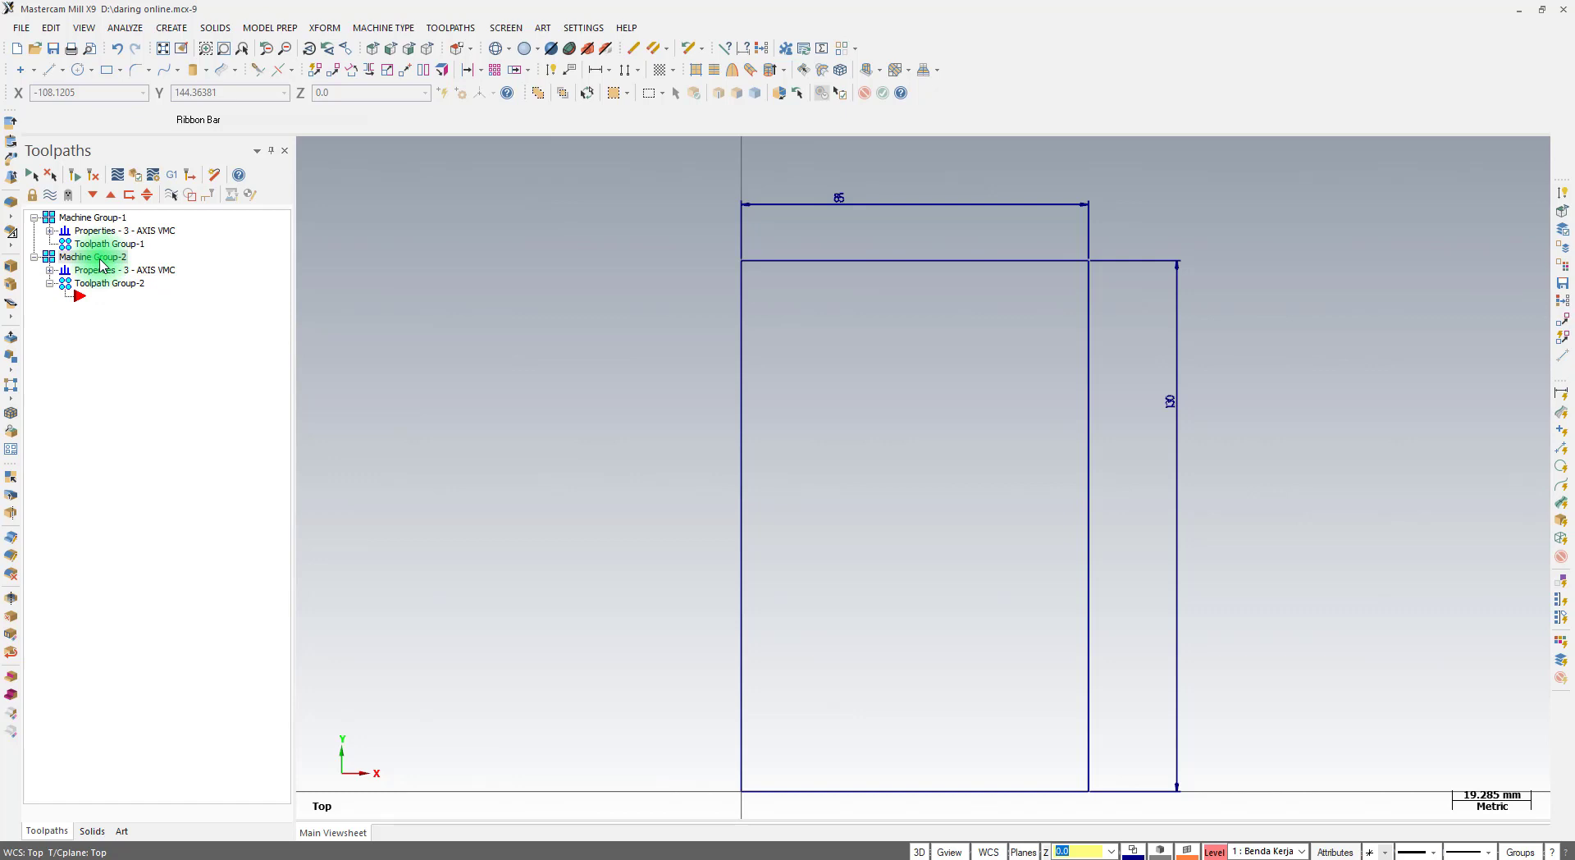
key("Delete")
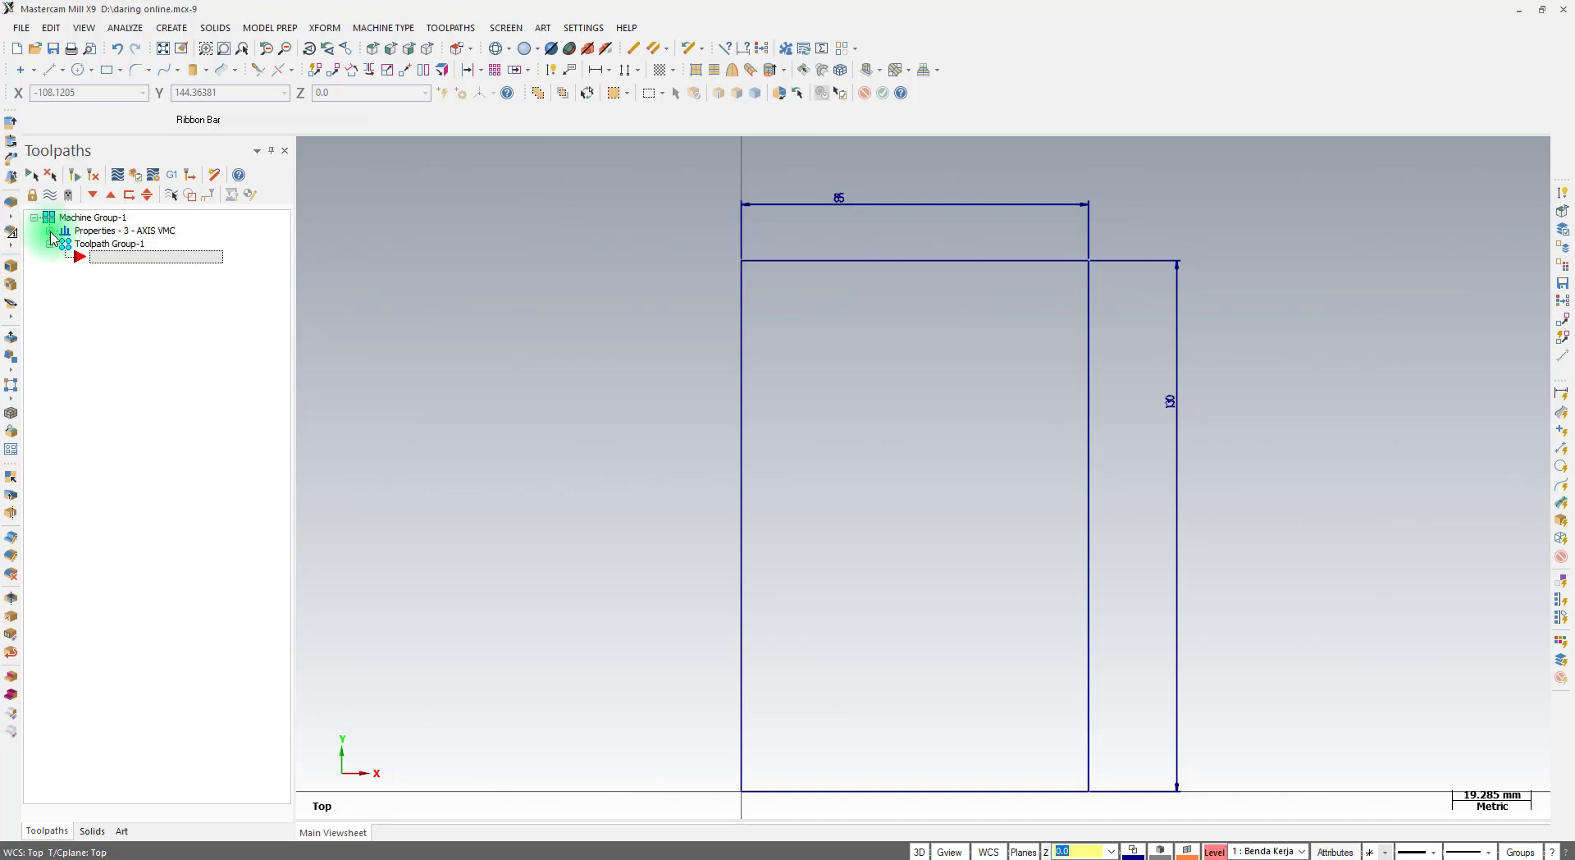
Define rectangular stock of 85 mm in X and 130 mm in Y from the rectangle's lower-left and upper-right corners
left_click(51, 232)
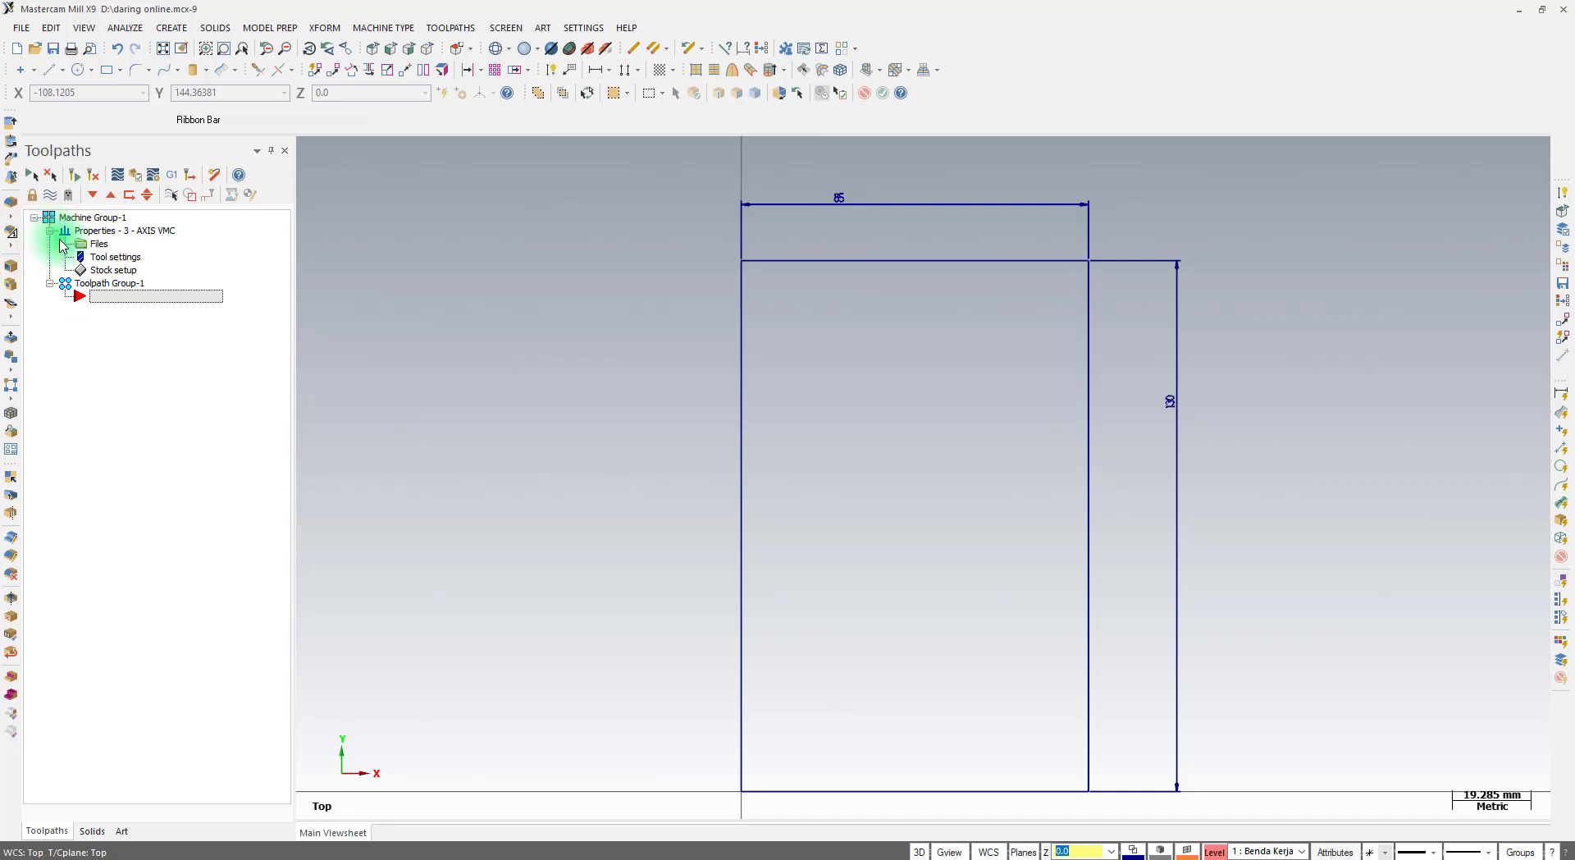
left_click(101, 271)
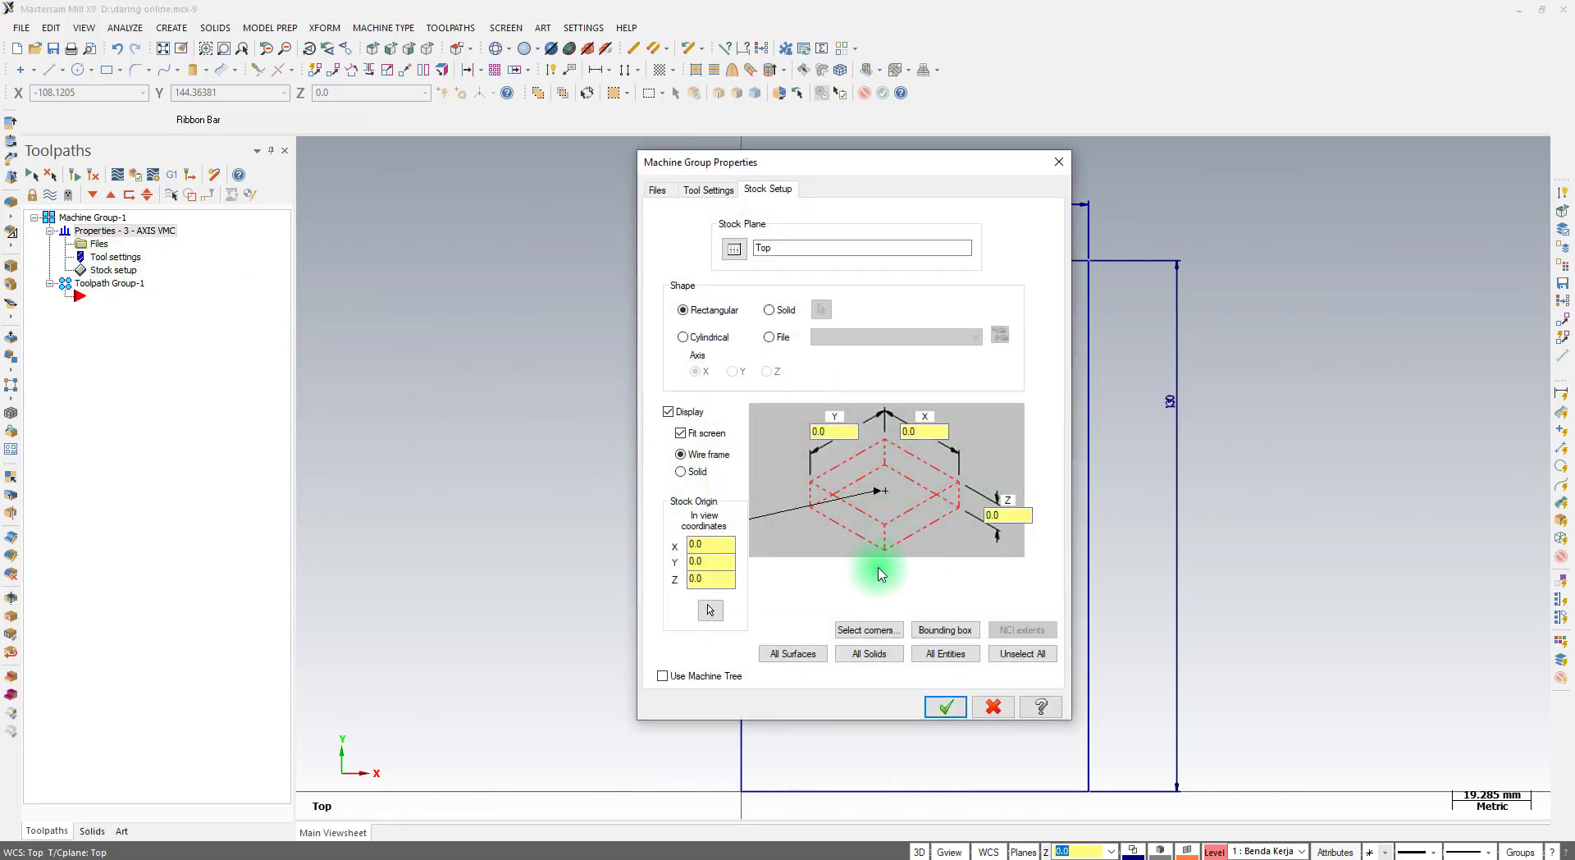
left_click(879, 632)
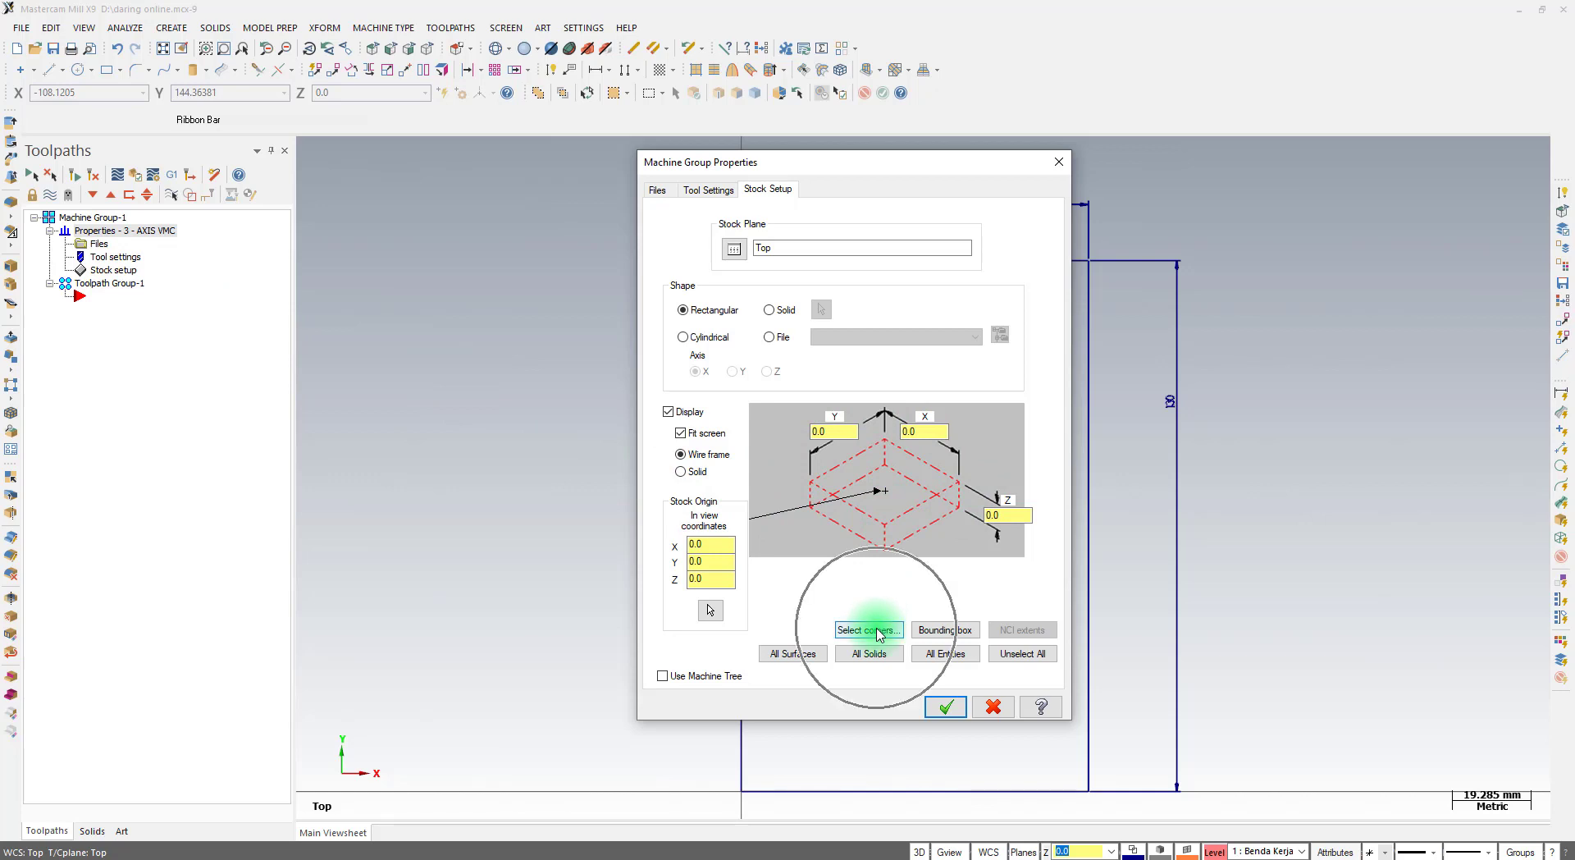
left_click(929, 630)
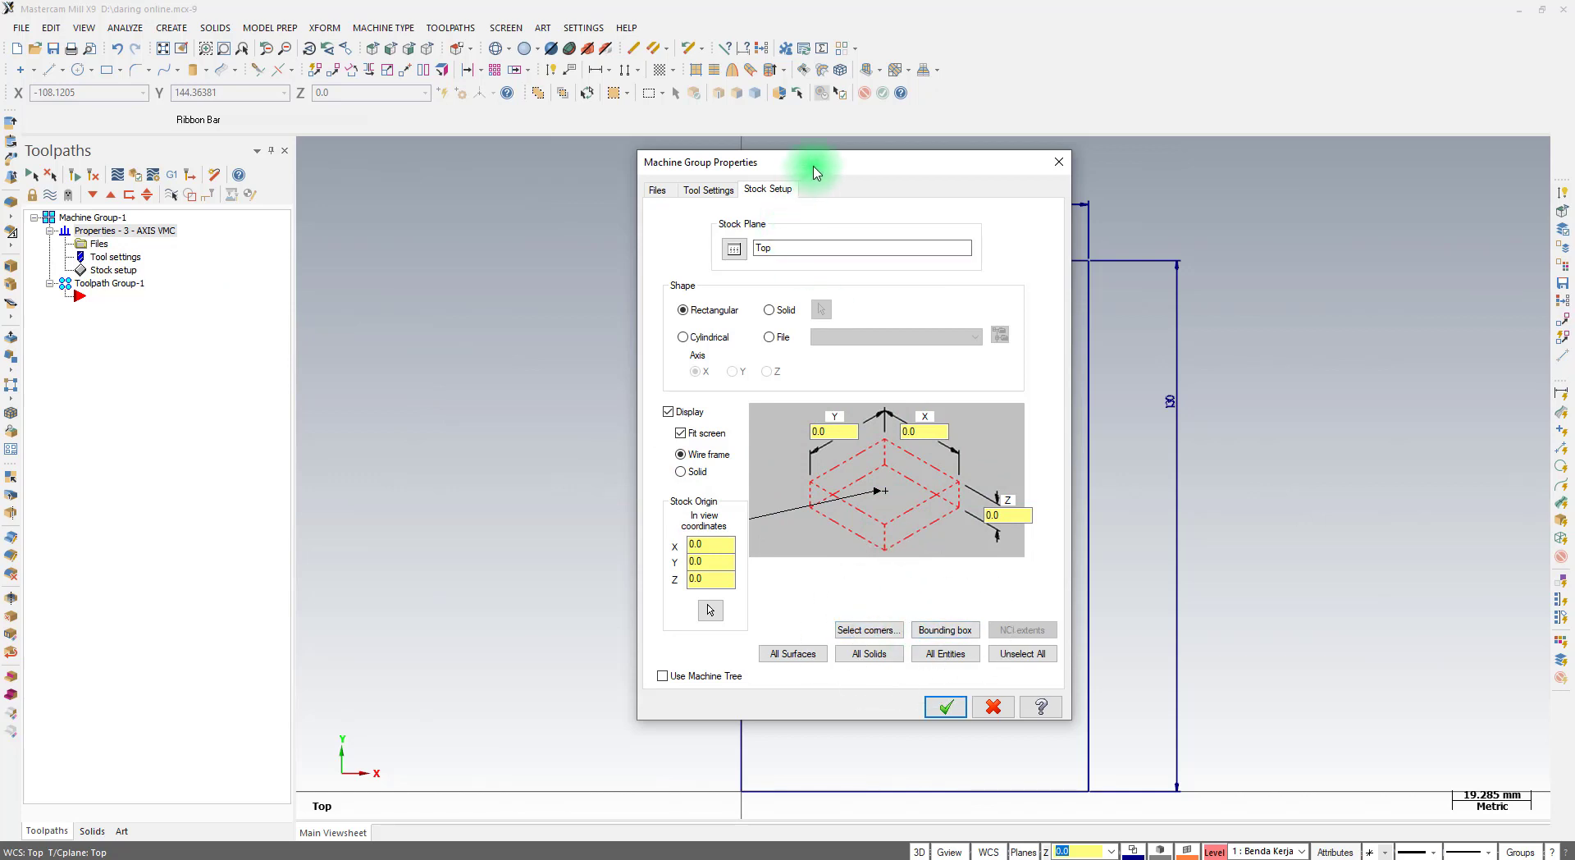
left_click_drag(815, 165, 387, 172)
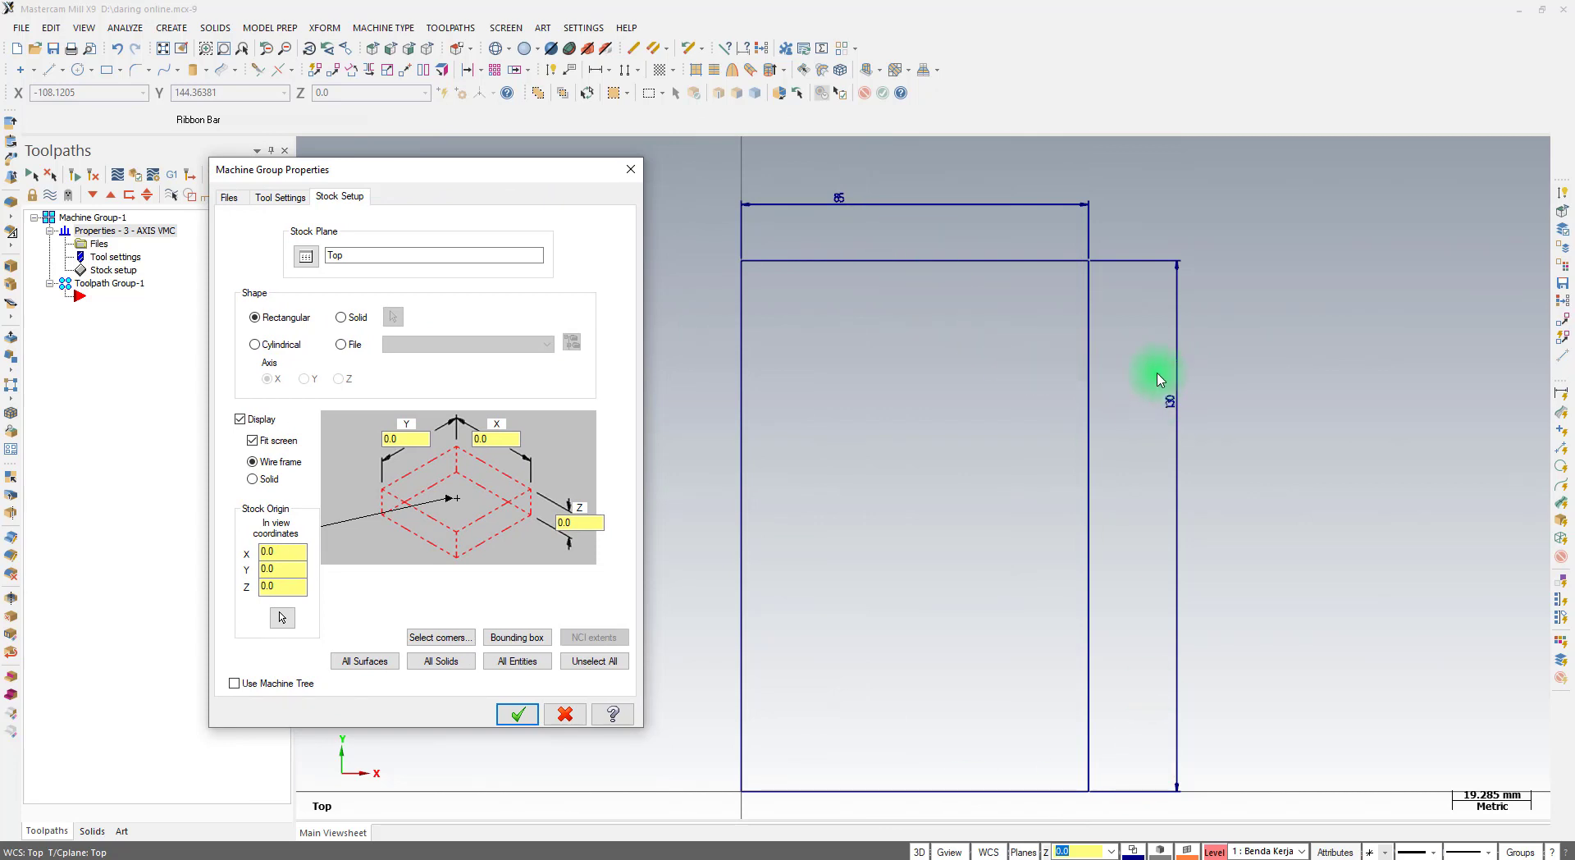
left_click(447, 641)
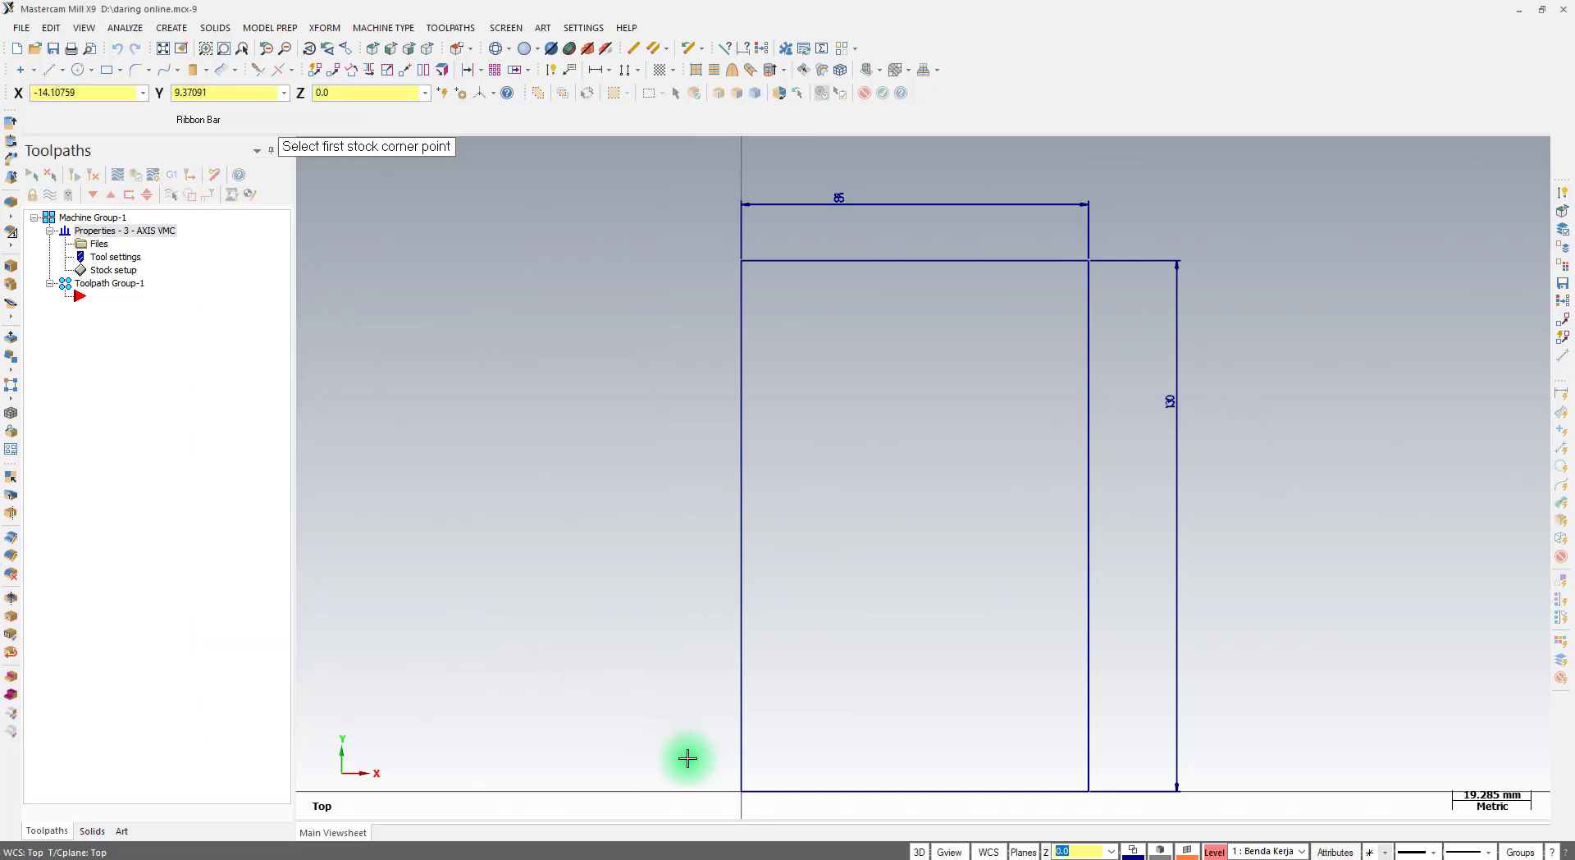
left_click(740, 791)
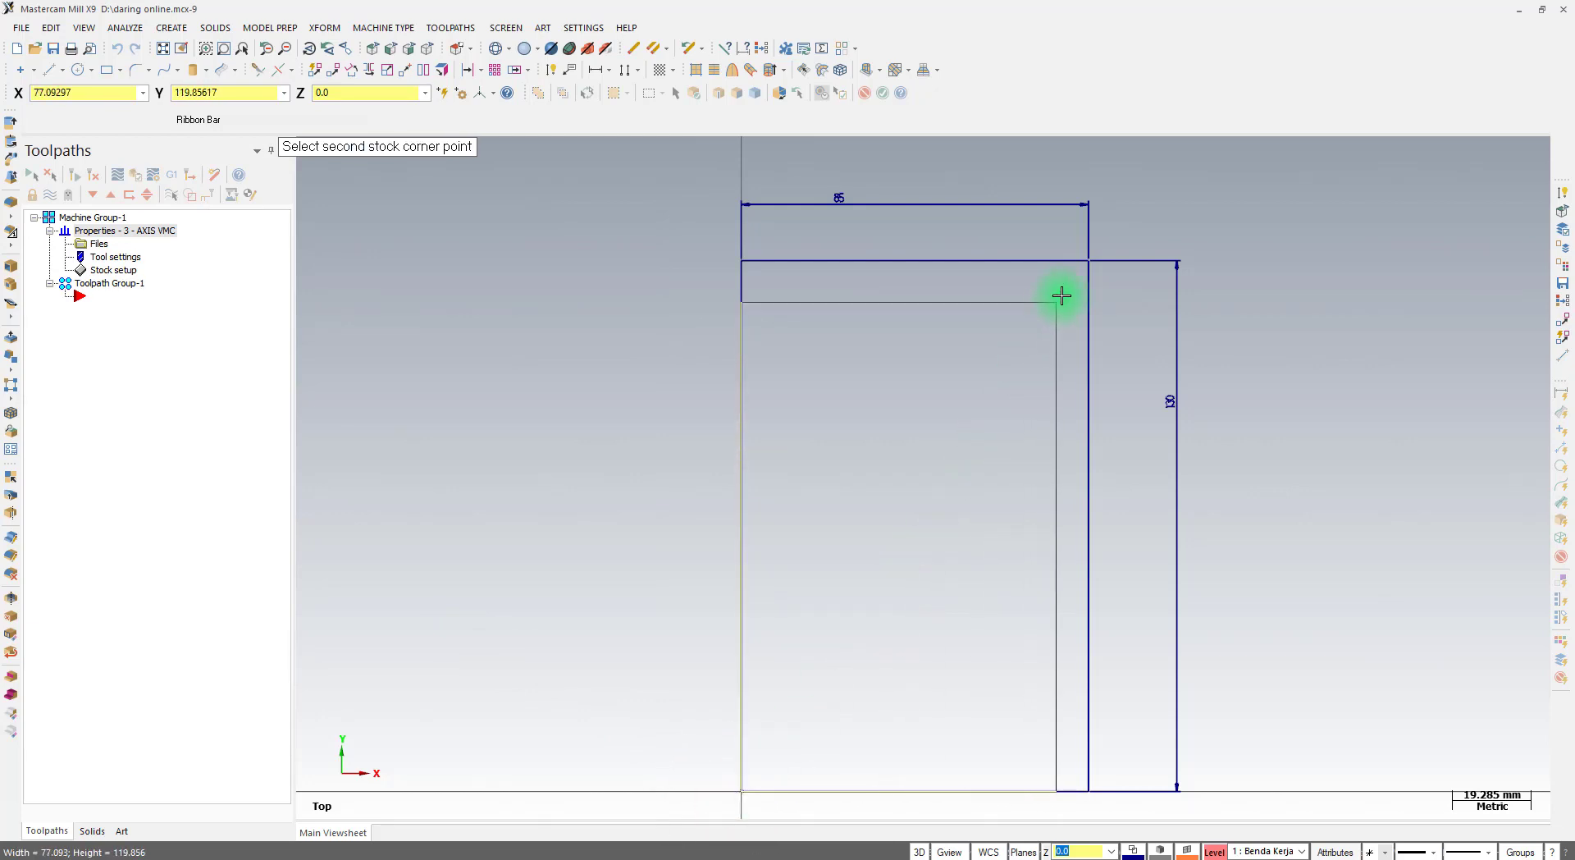
left_click(1090, 263)
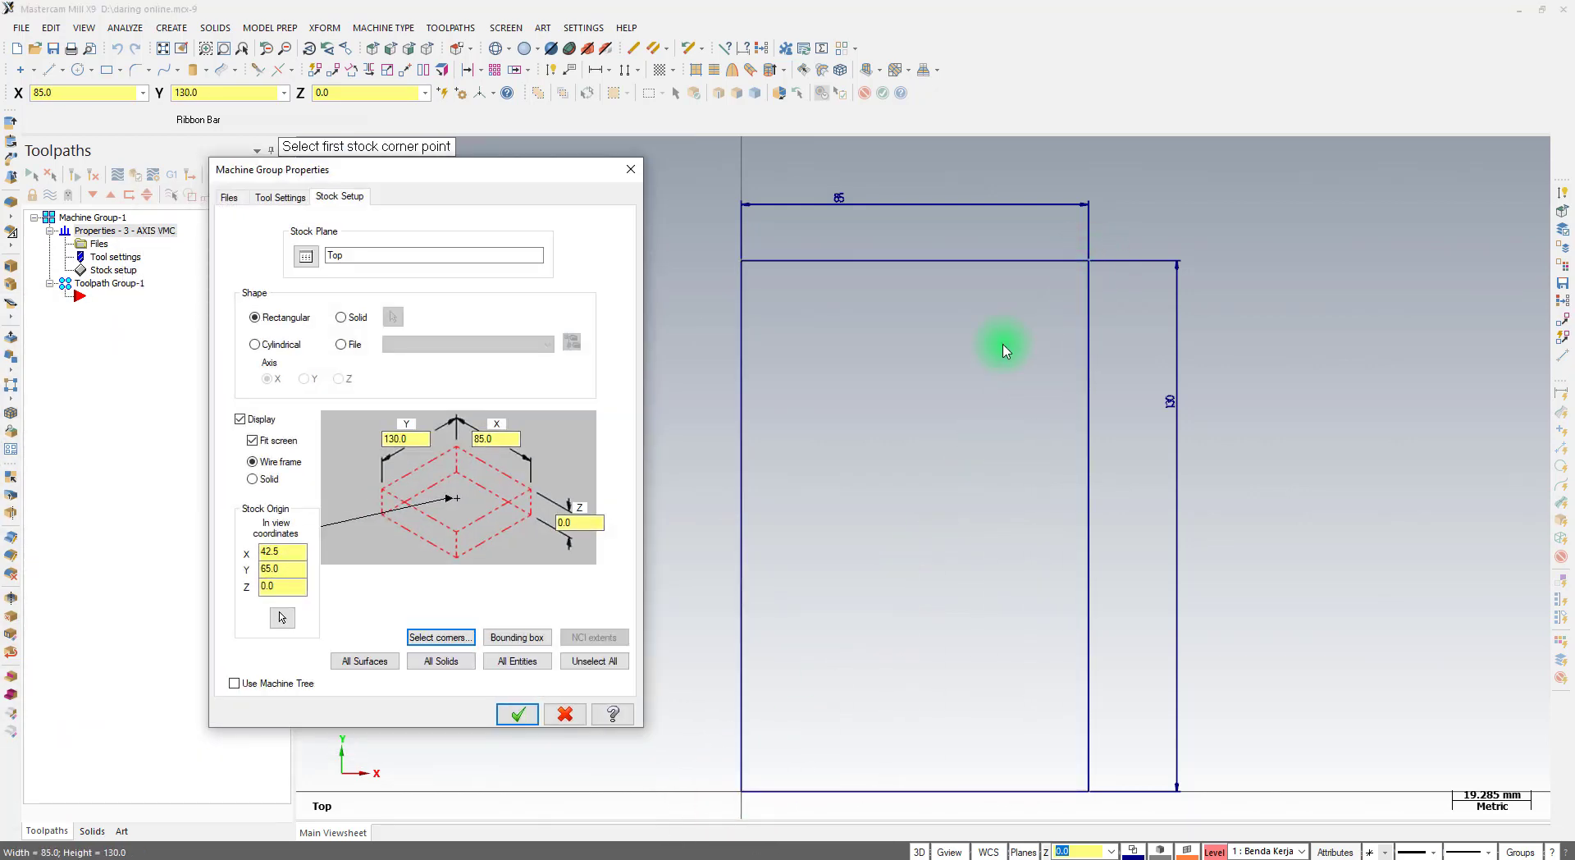
Set the stock's Z thickness to 22 mm and apply the stock setup
left_click(580, 522)
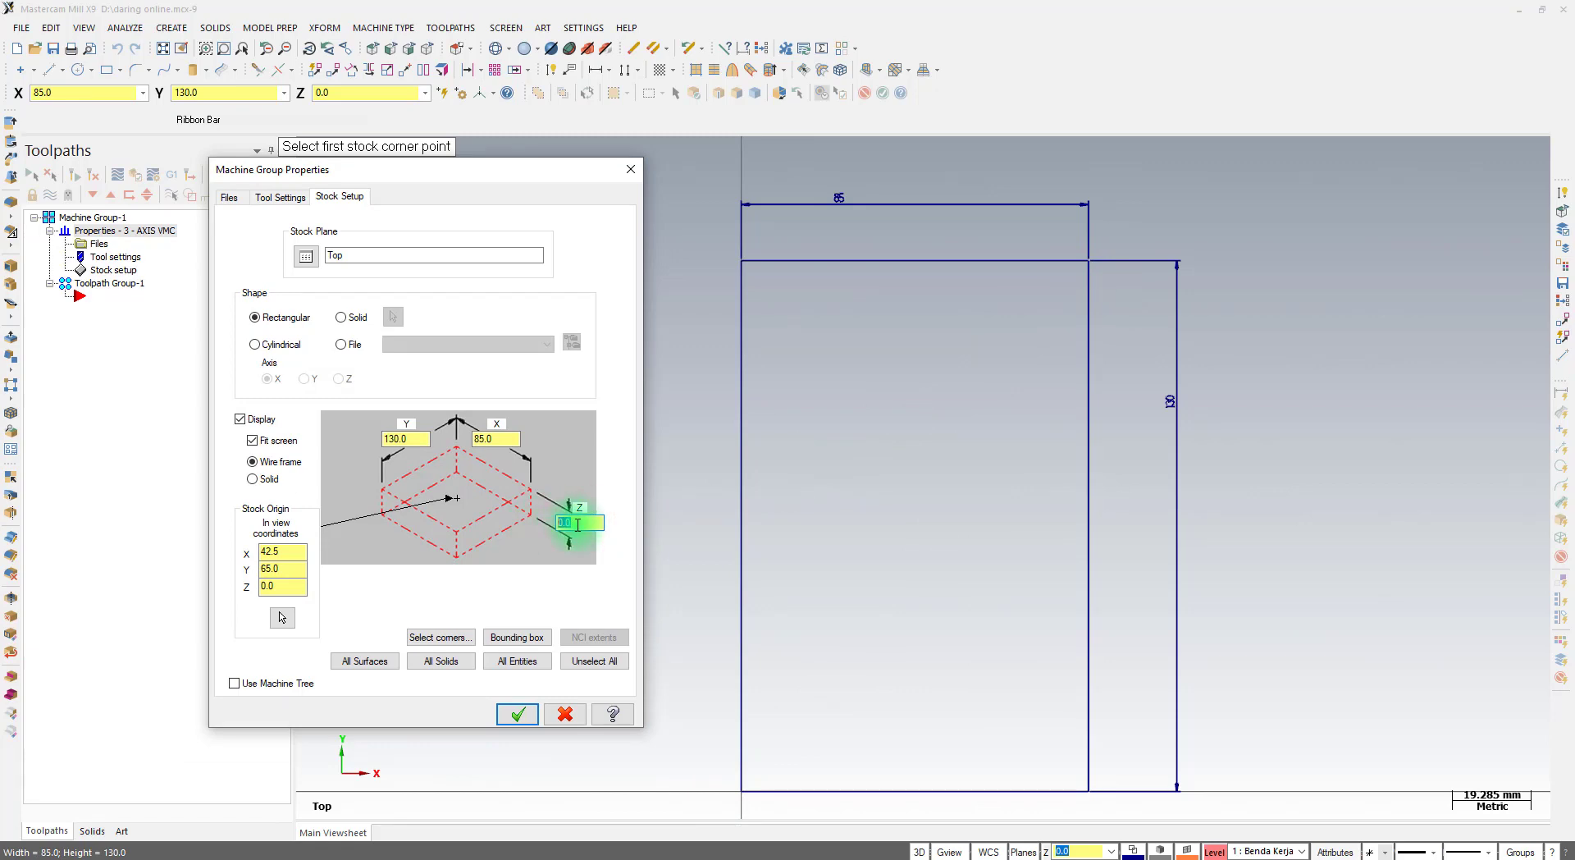
left_click(578, 525)
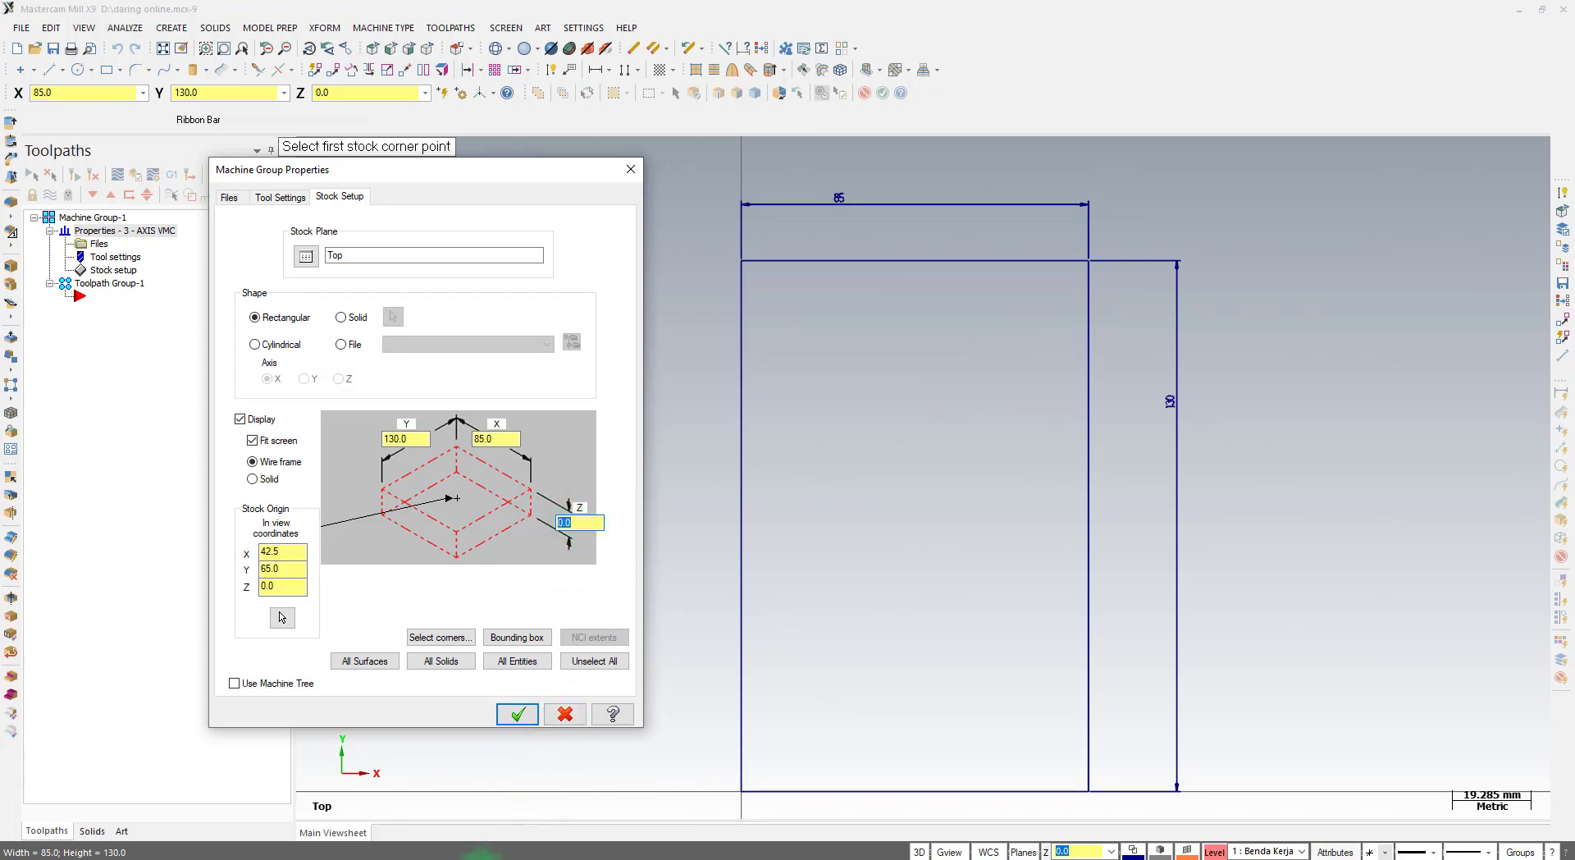
left_click(483, 859)
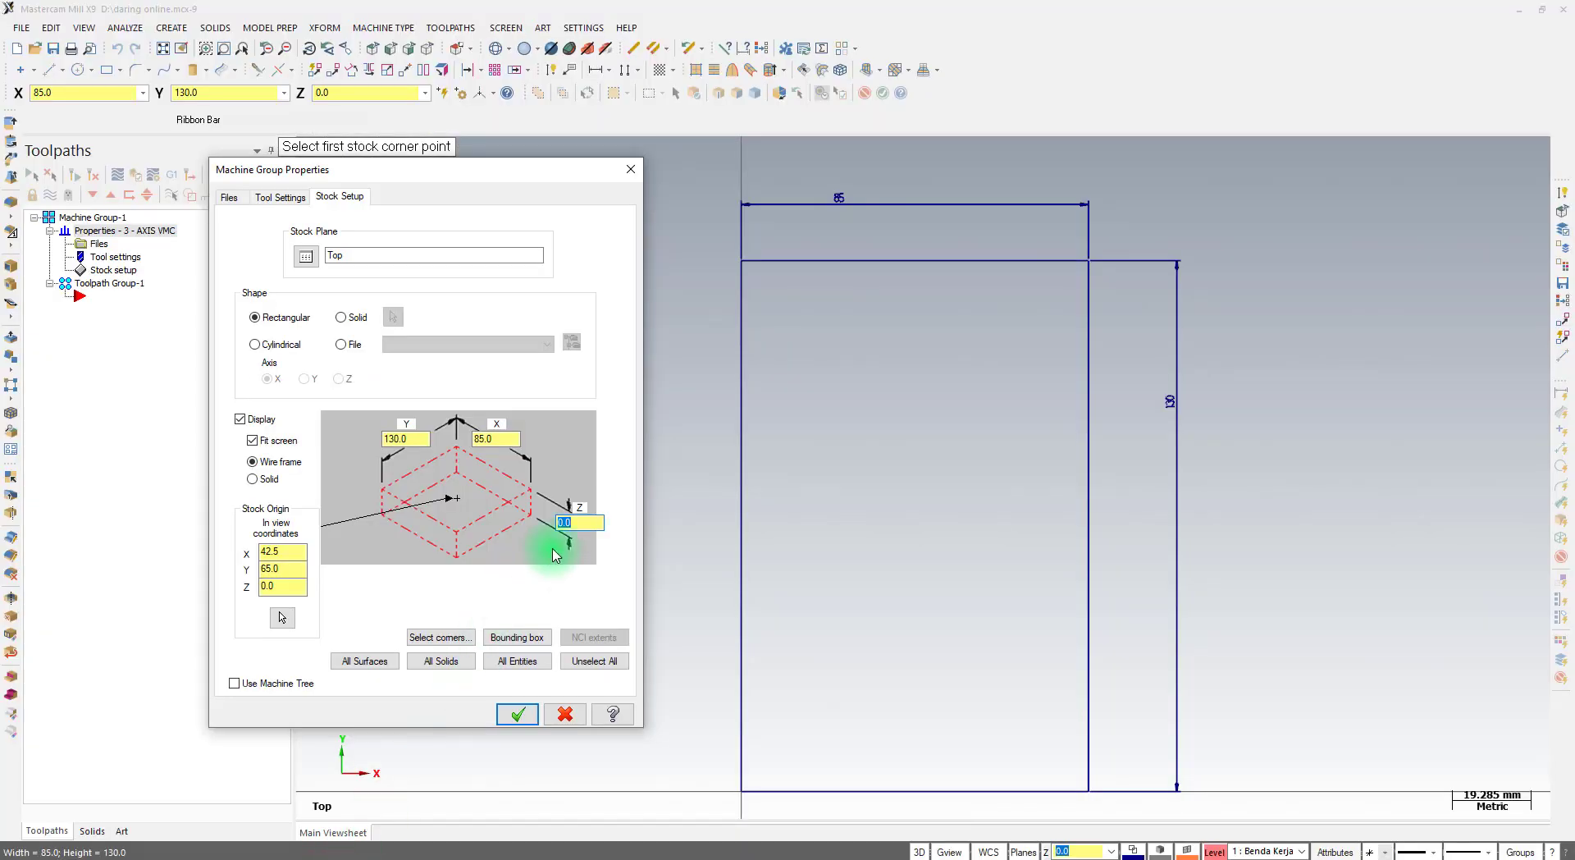
left_click(572, 522)
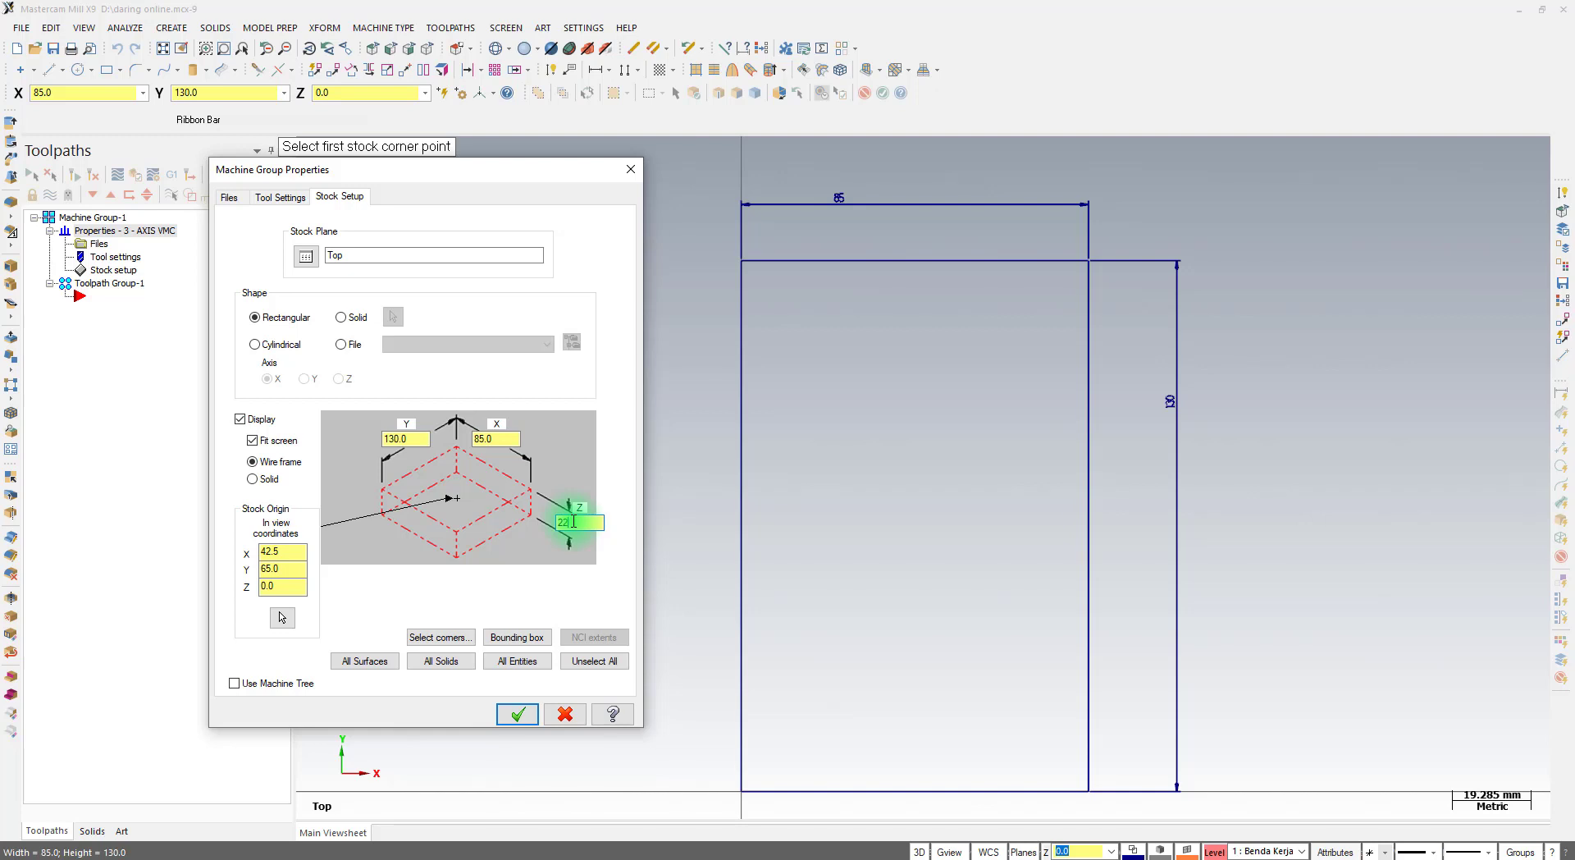
left_click(518, 716)
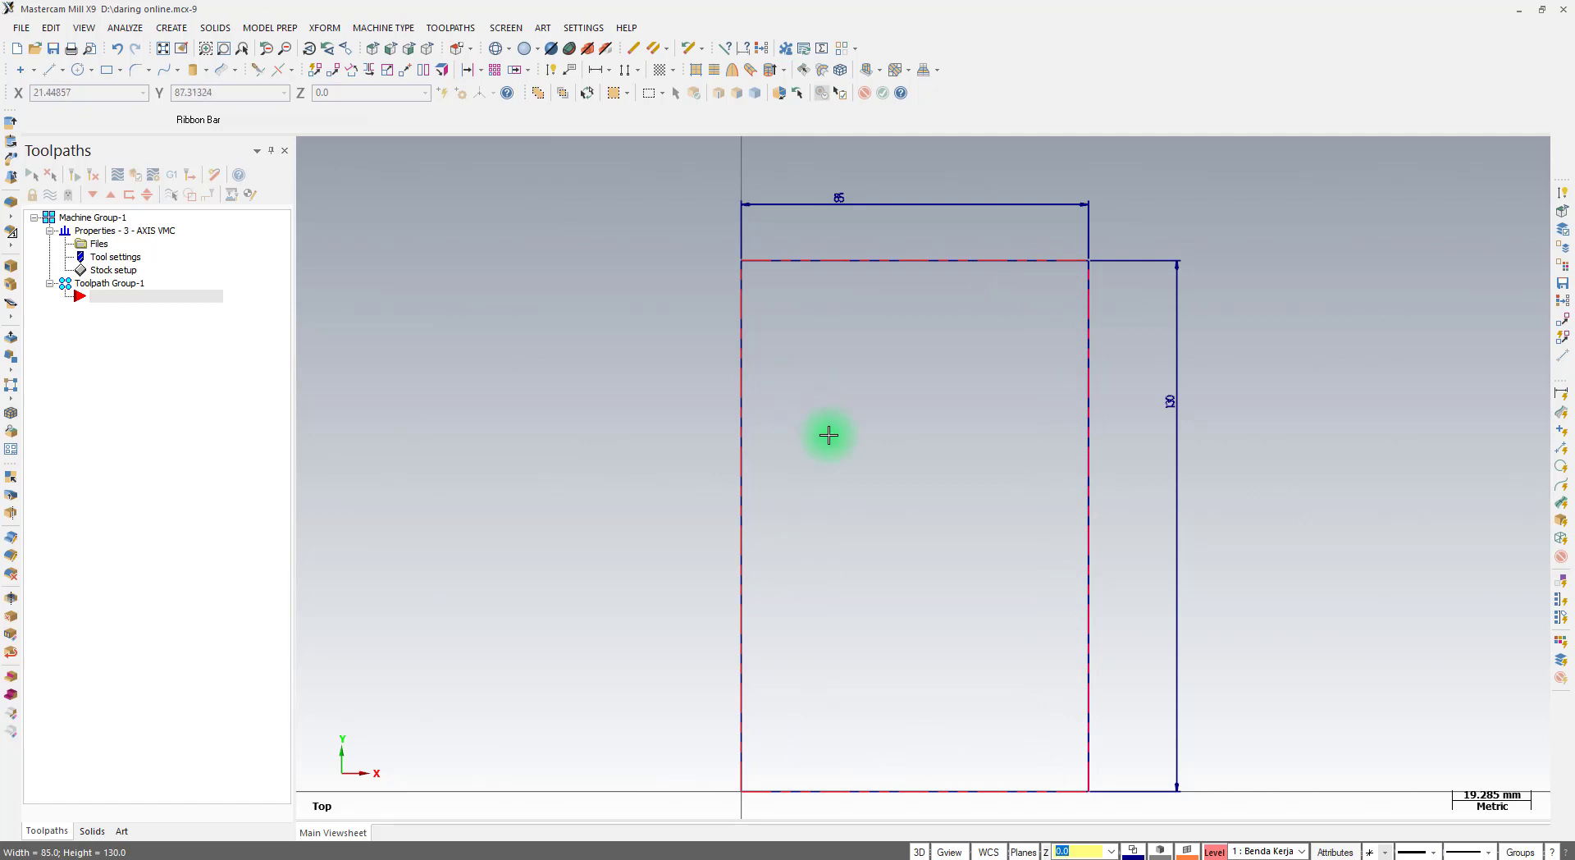
middle_click_drag(829, 434, 941, 357)
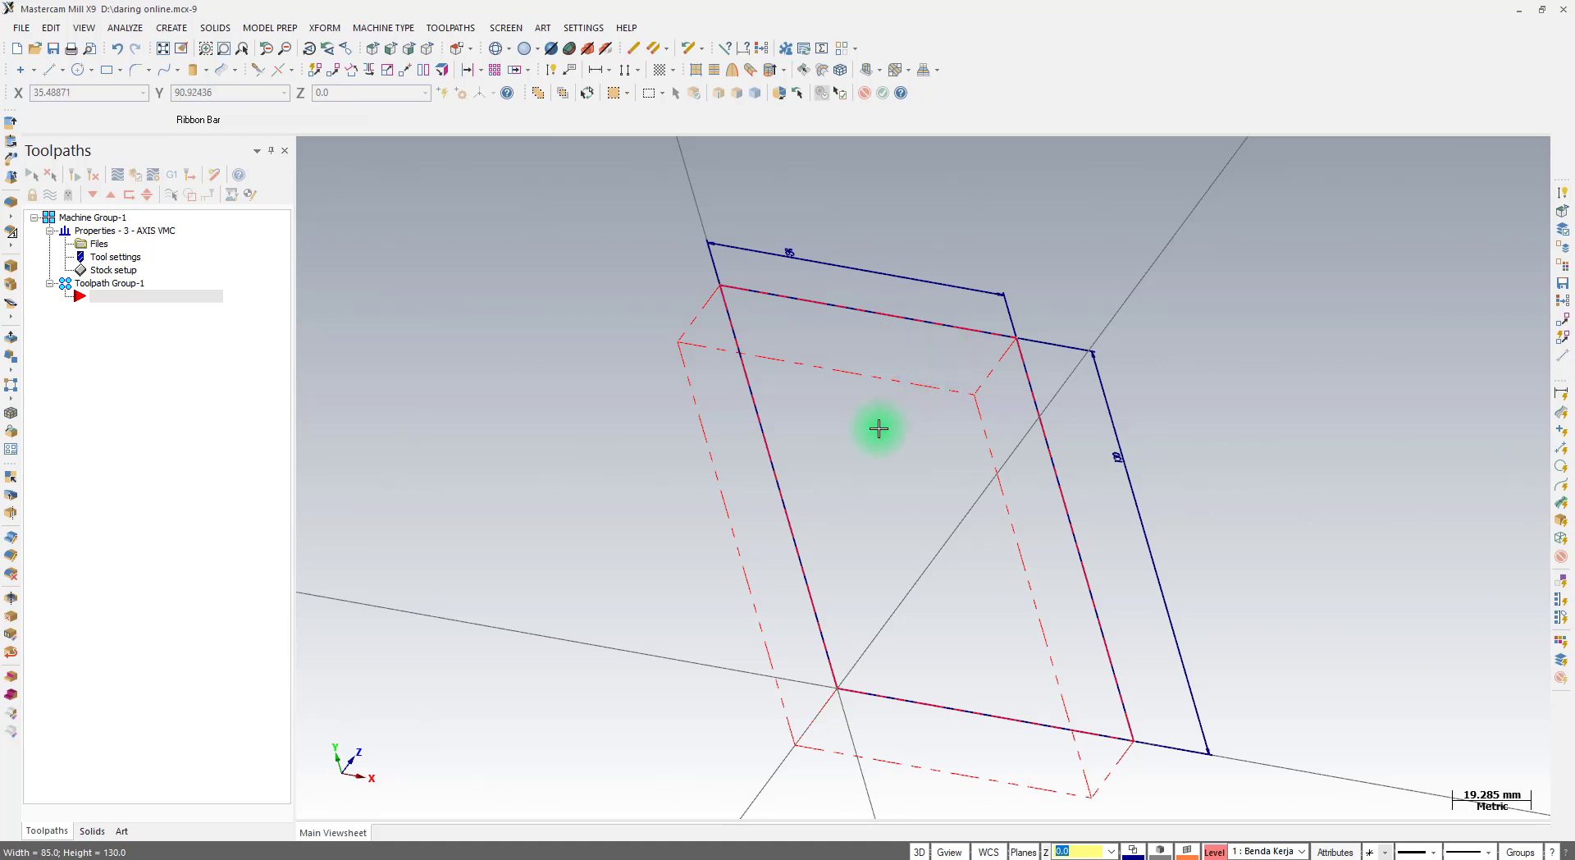
middle_click_drag(875, 428, 875, 475)
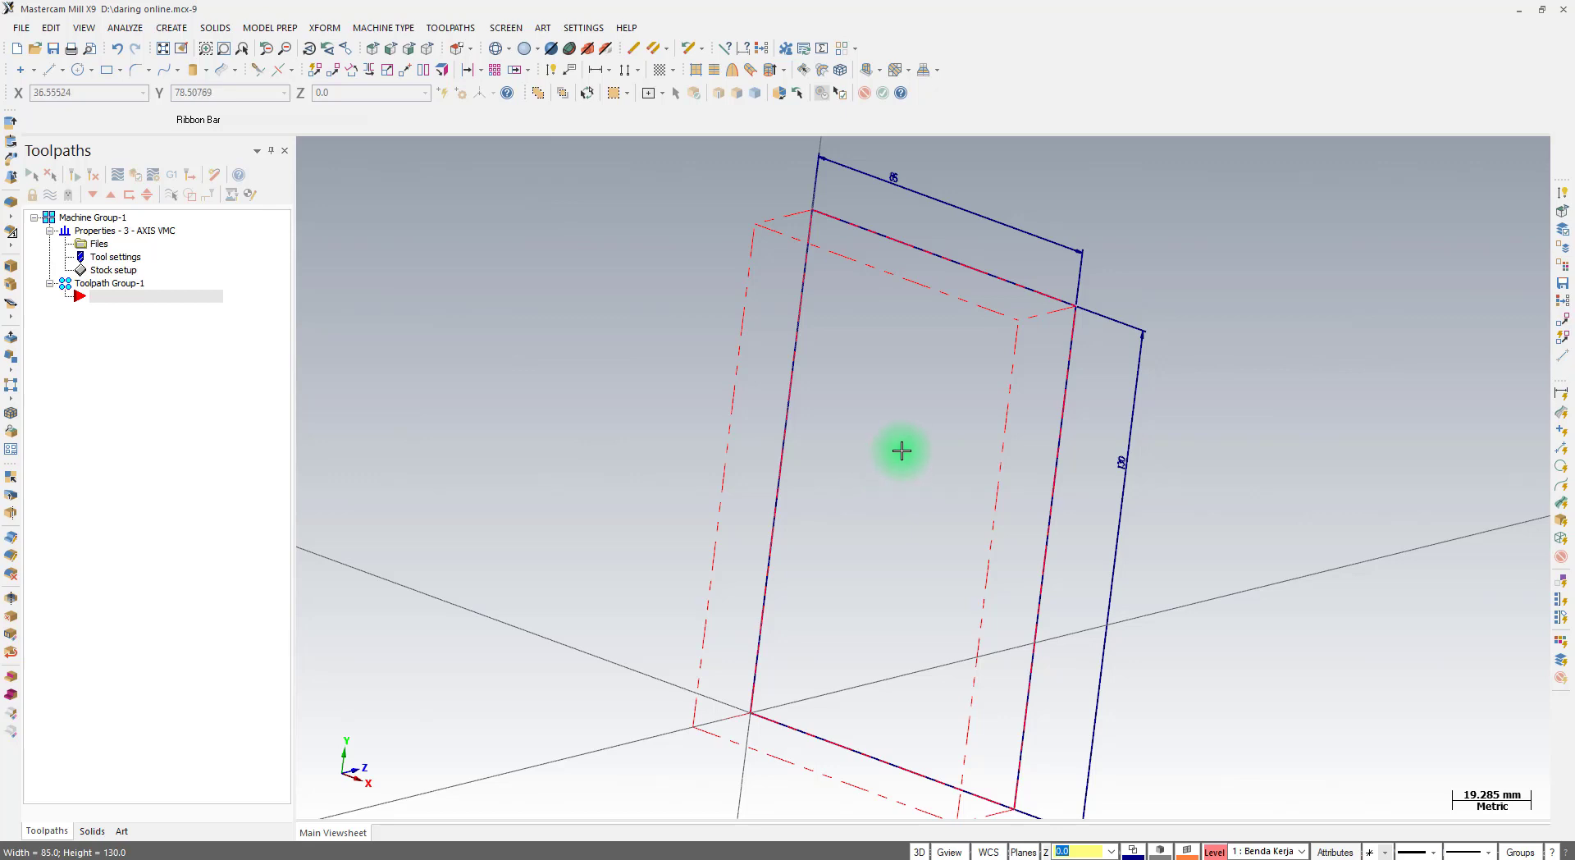
middle_click_drag(902, 451, 798, 417)
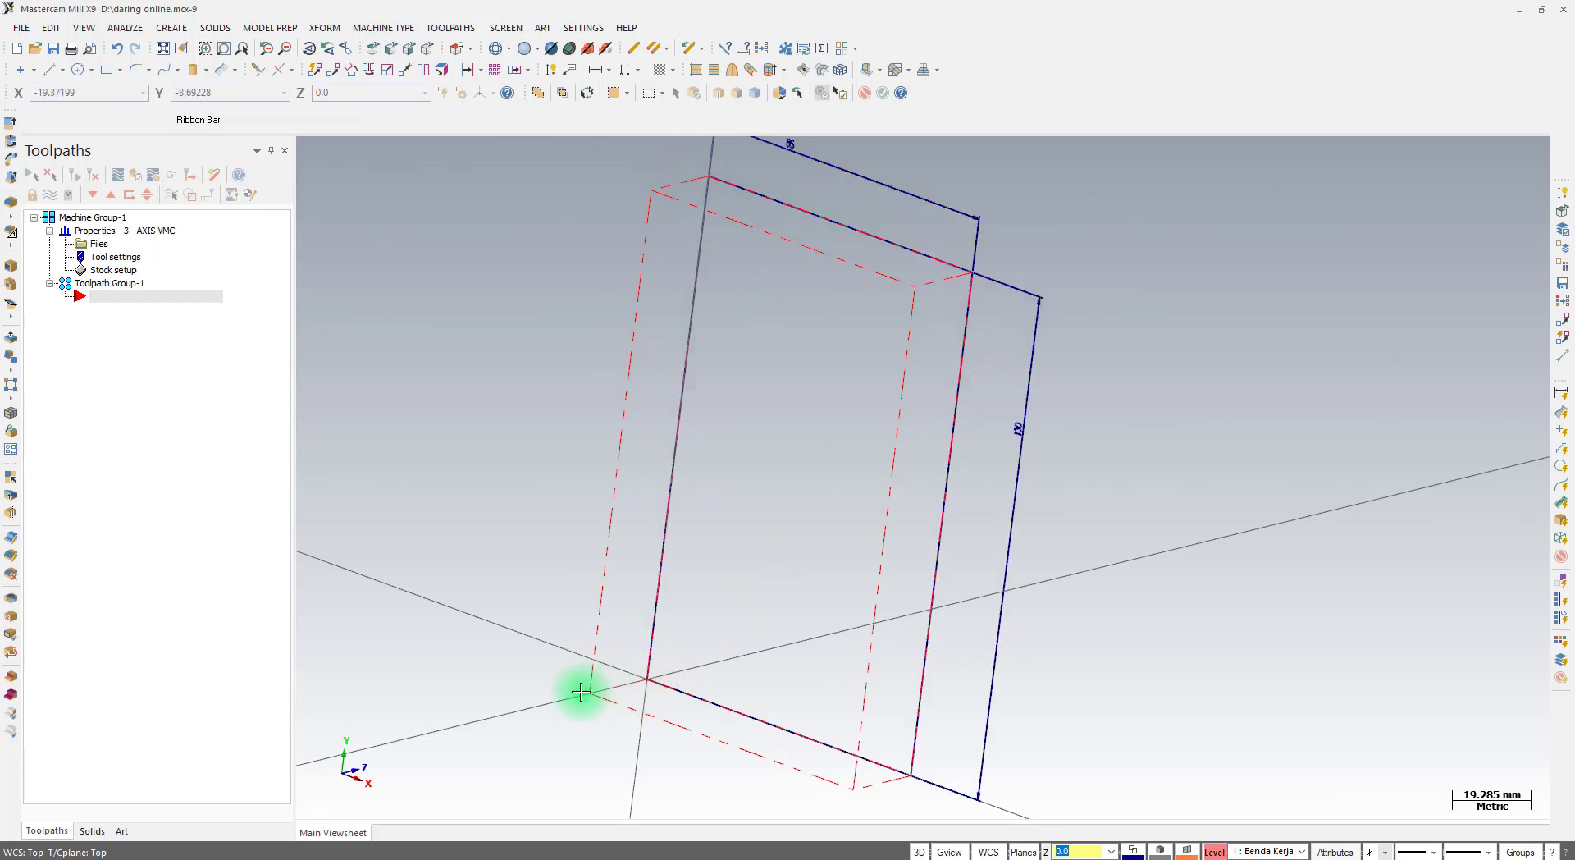
Switch to the top view and start a Face toolpath using the NC name "daring online"
left_click(371, 51)
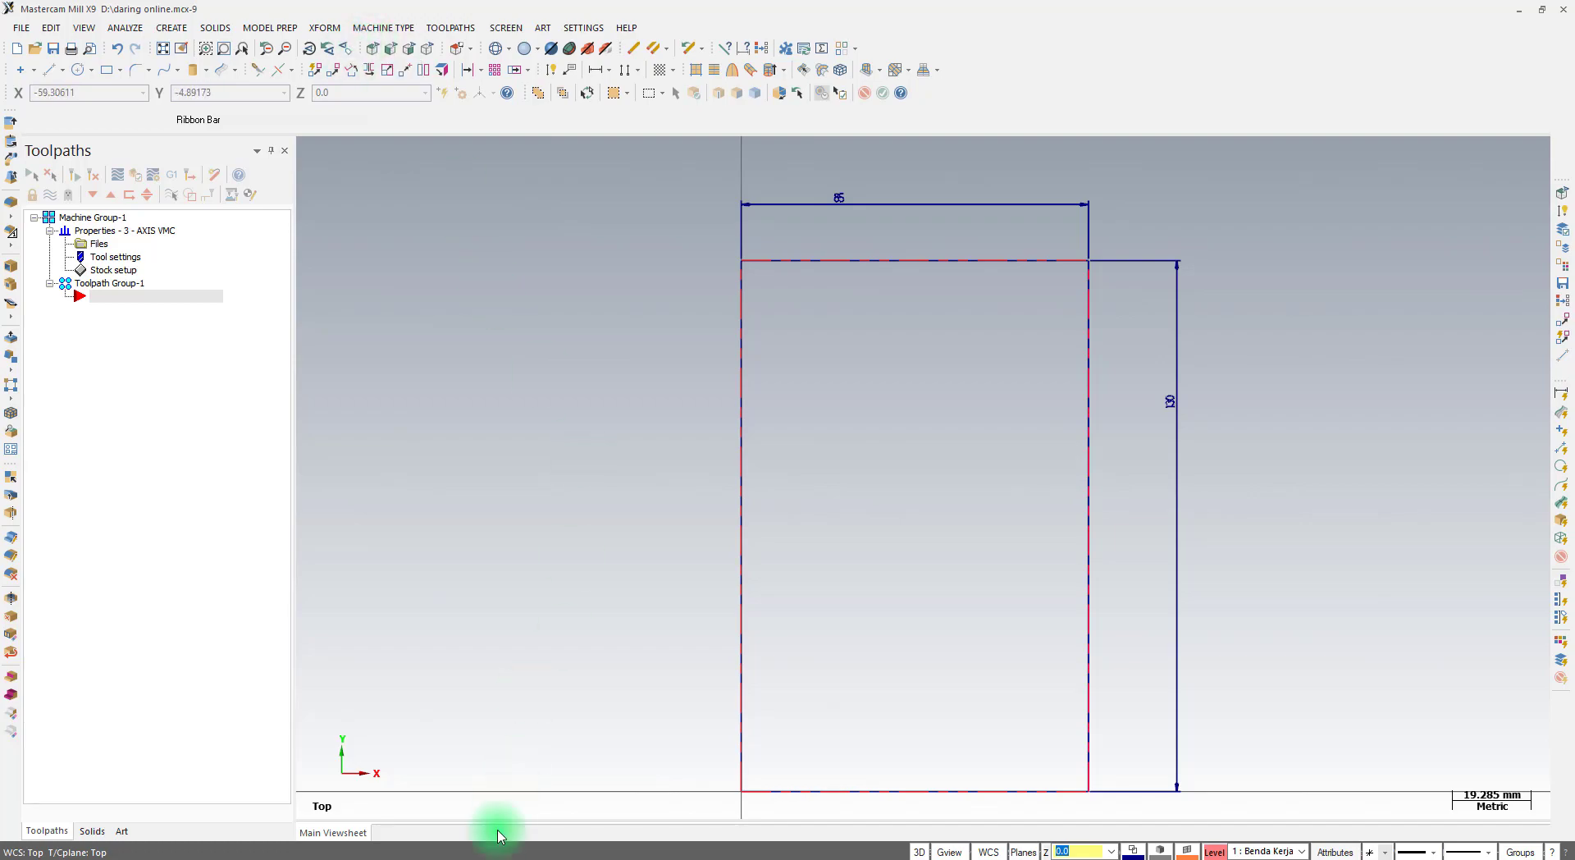
left_click(476, 859)
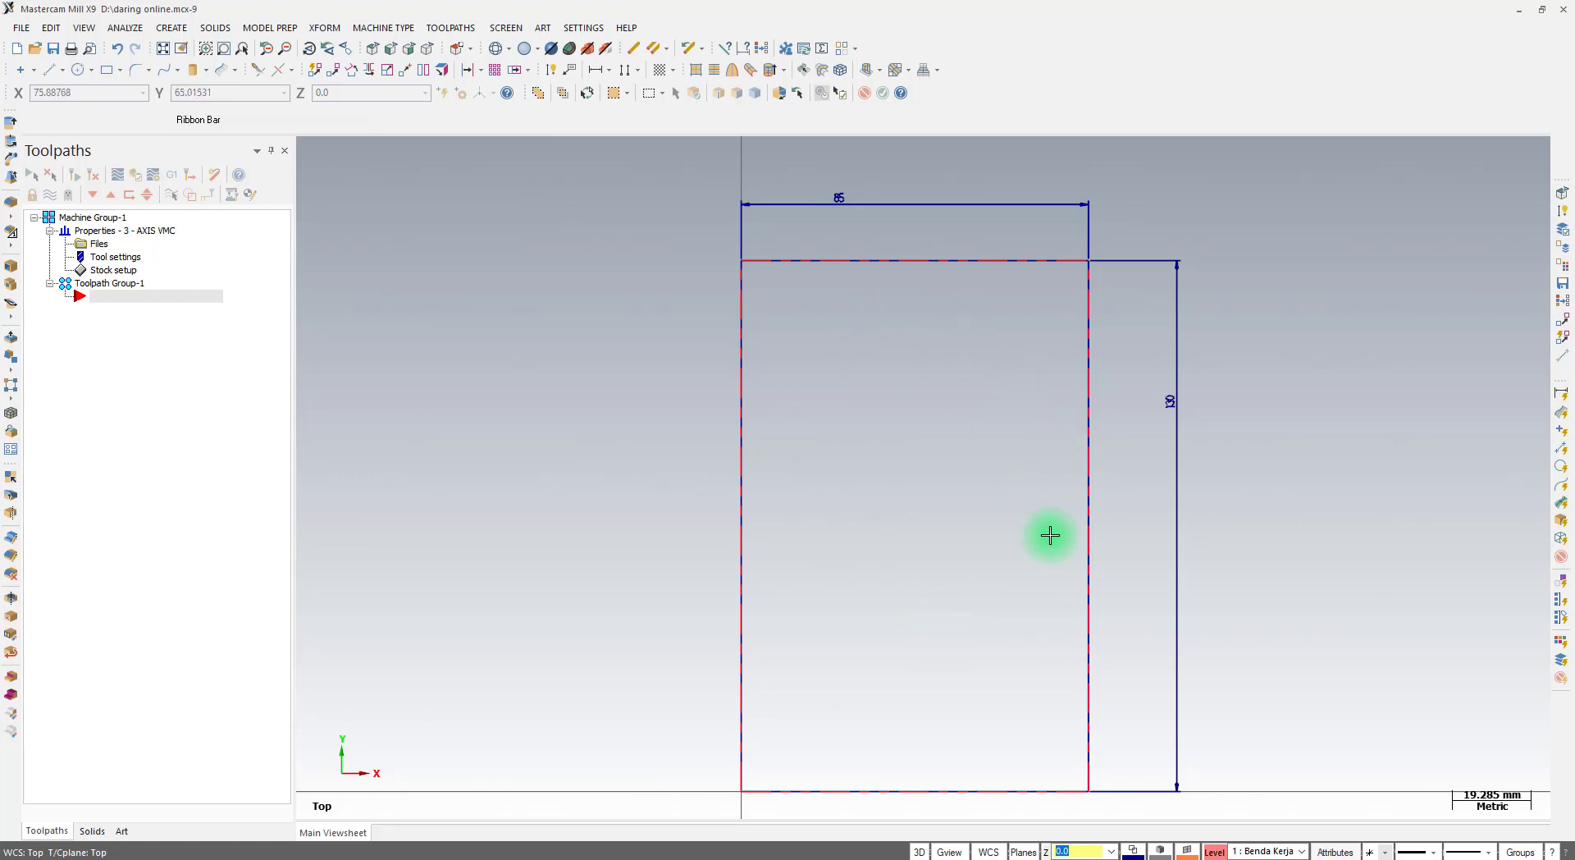
left_click(456, 31)
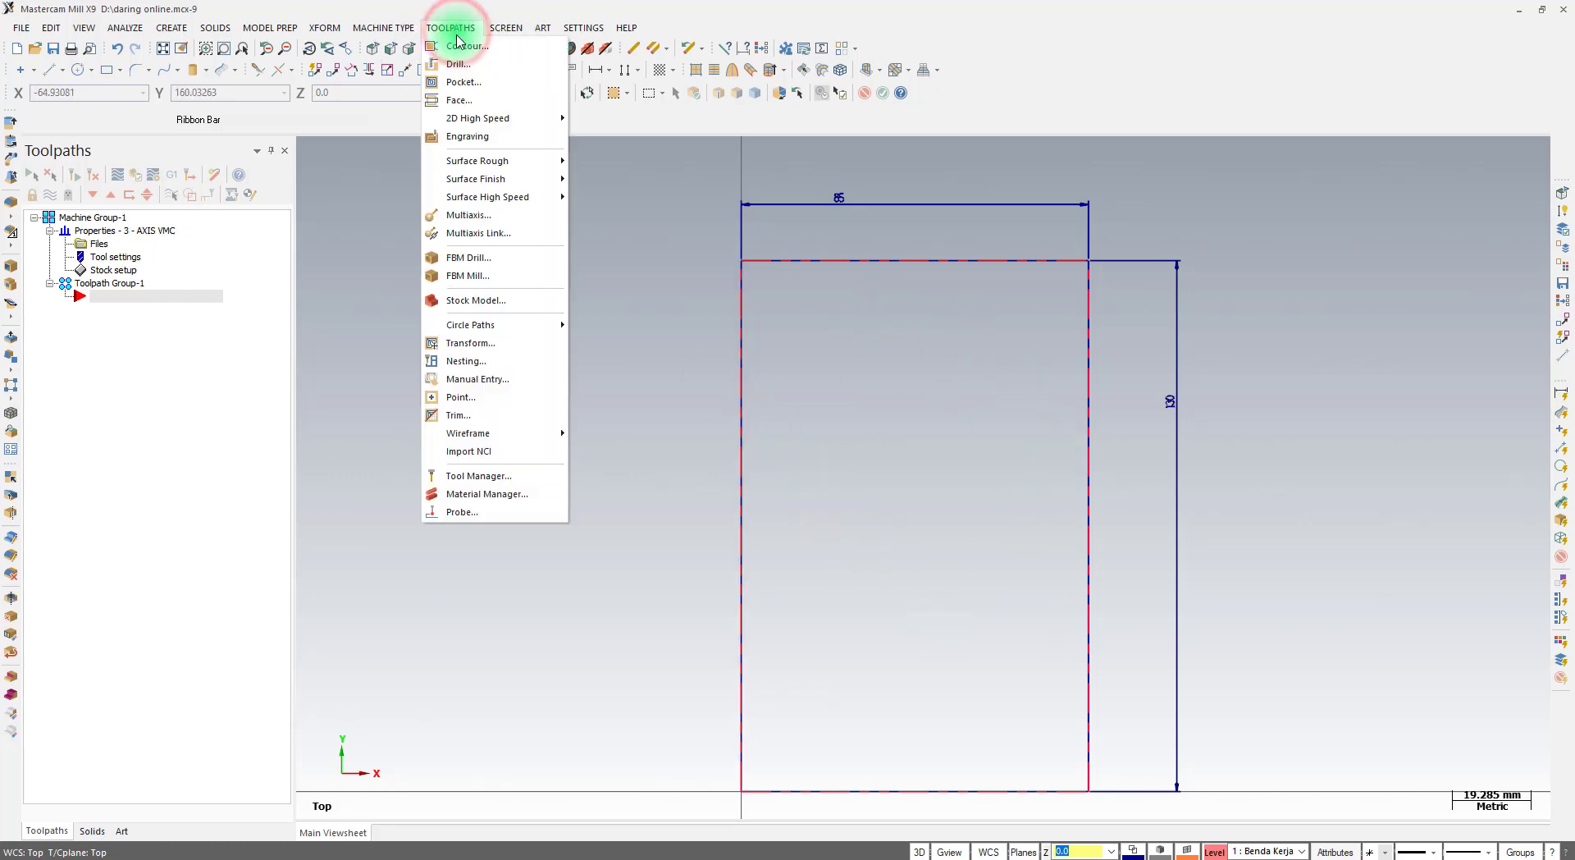
left_click(469, 103)
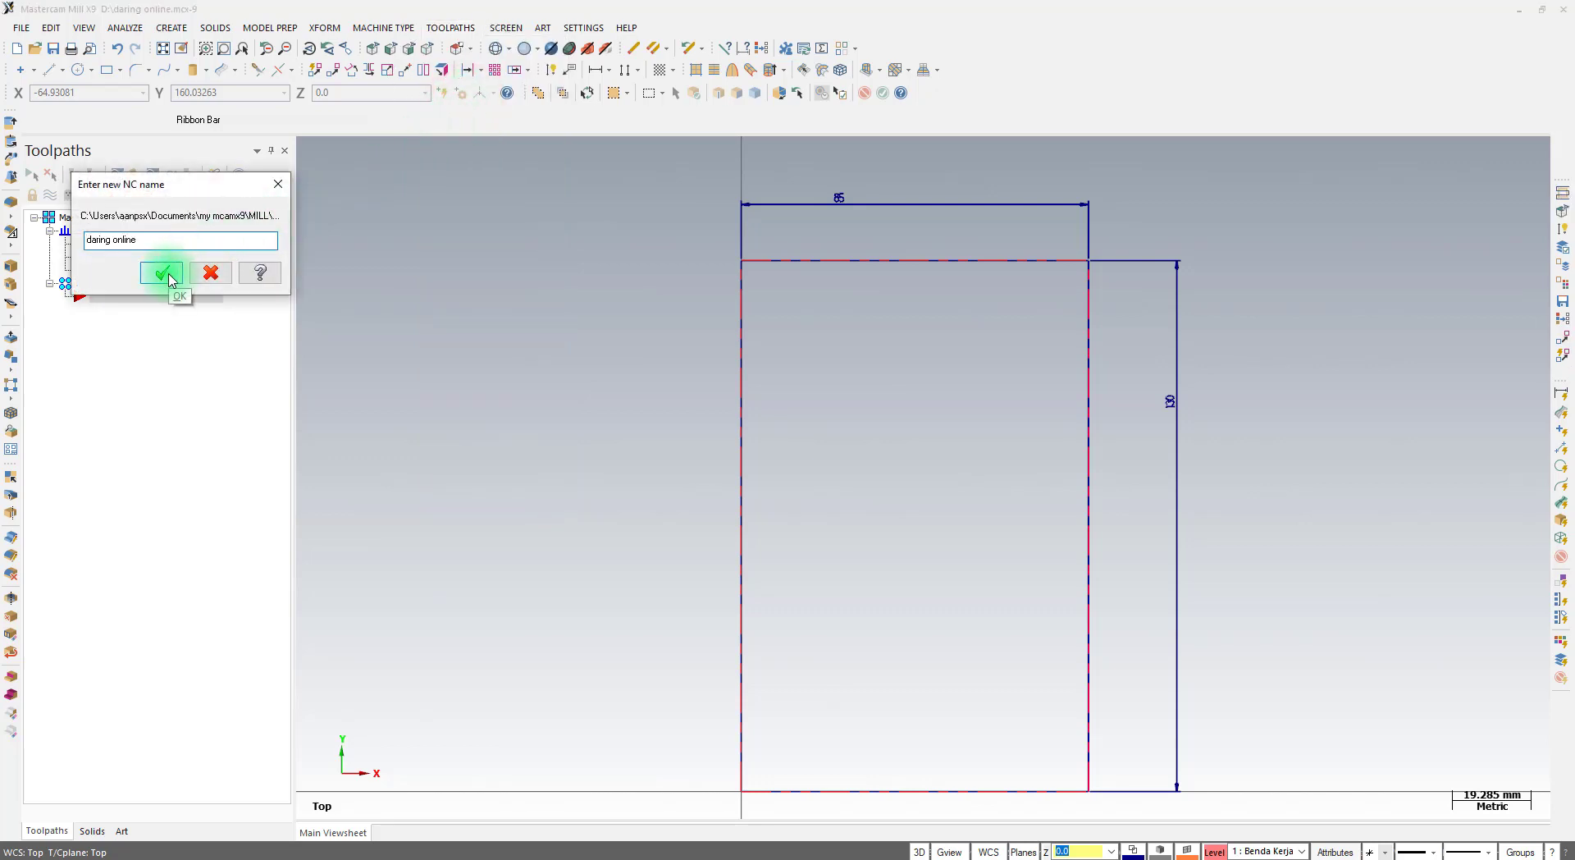
left_click_drag(151, 242, 53, 245)
key("ctrl")
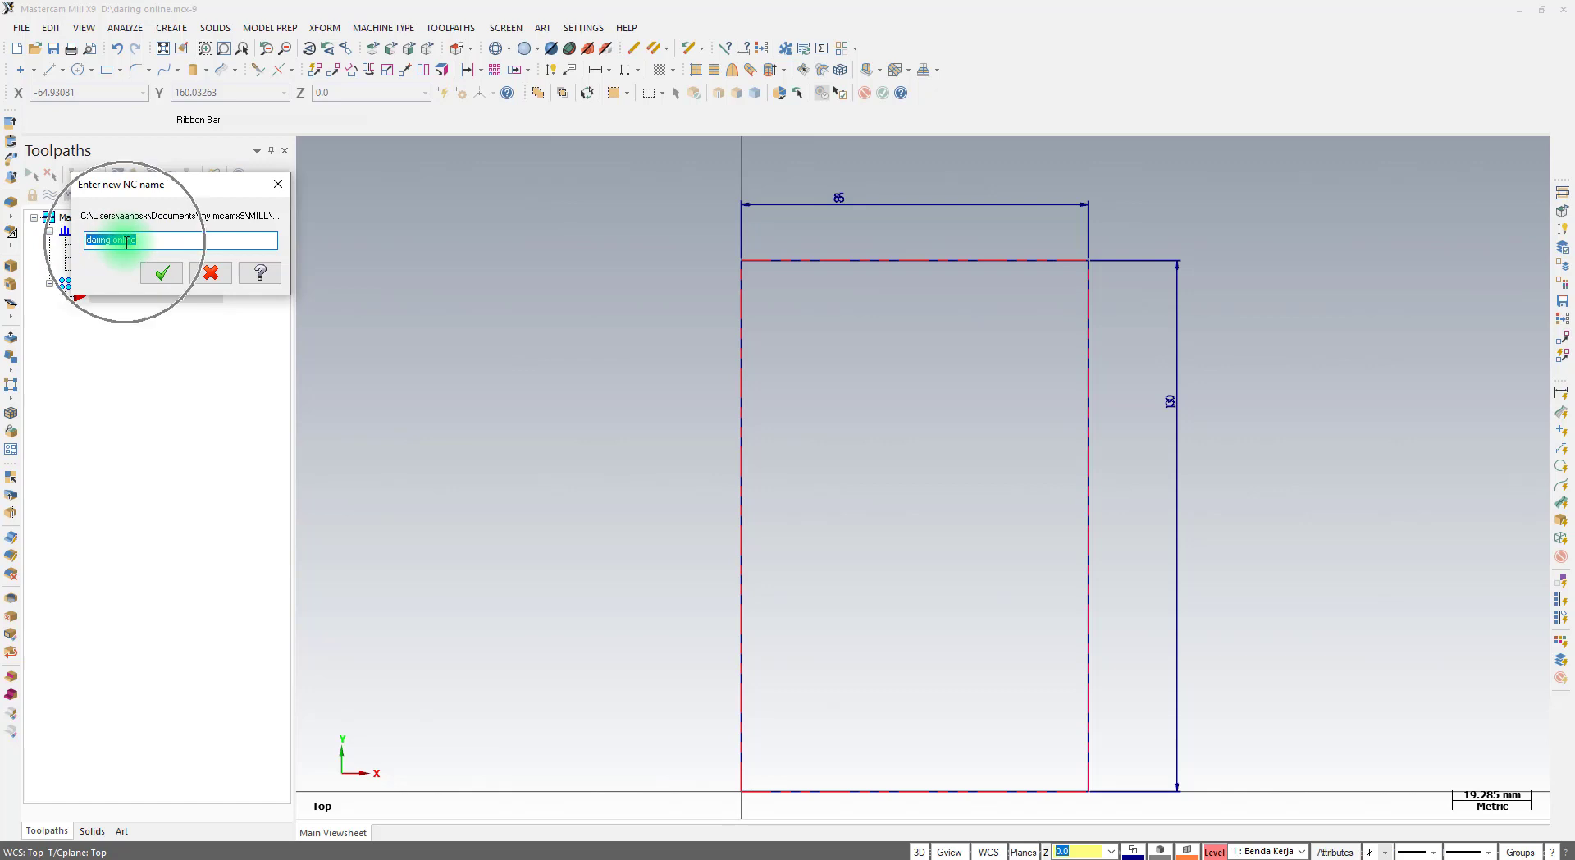
left_click(165, 273)
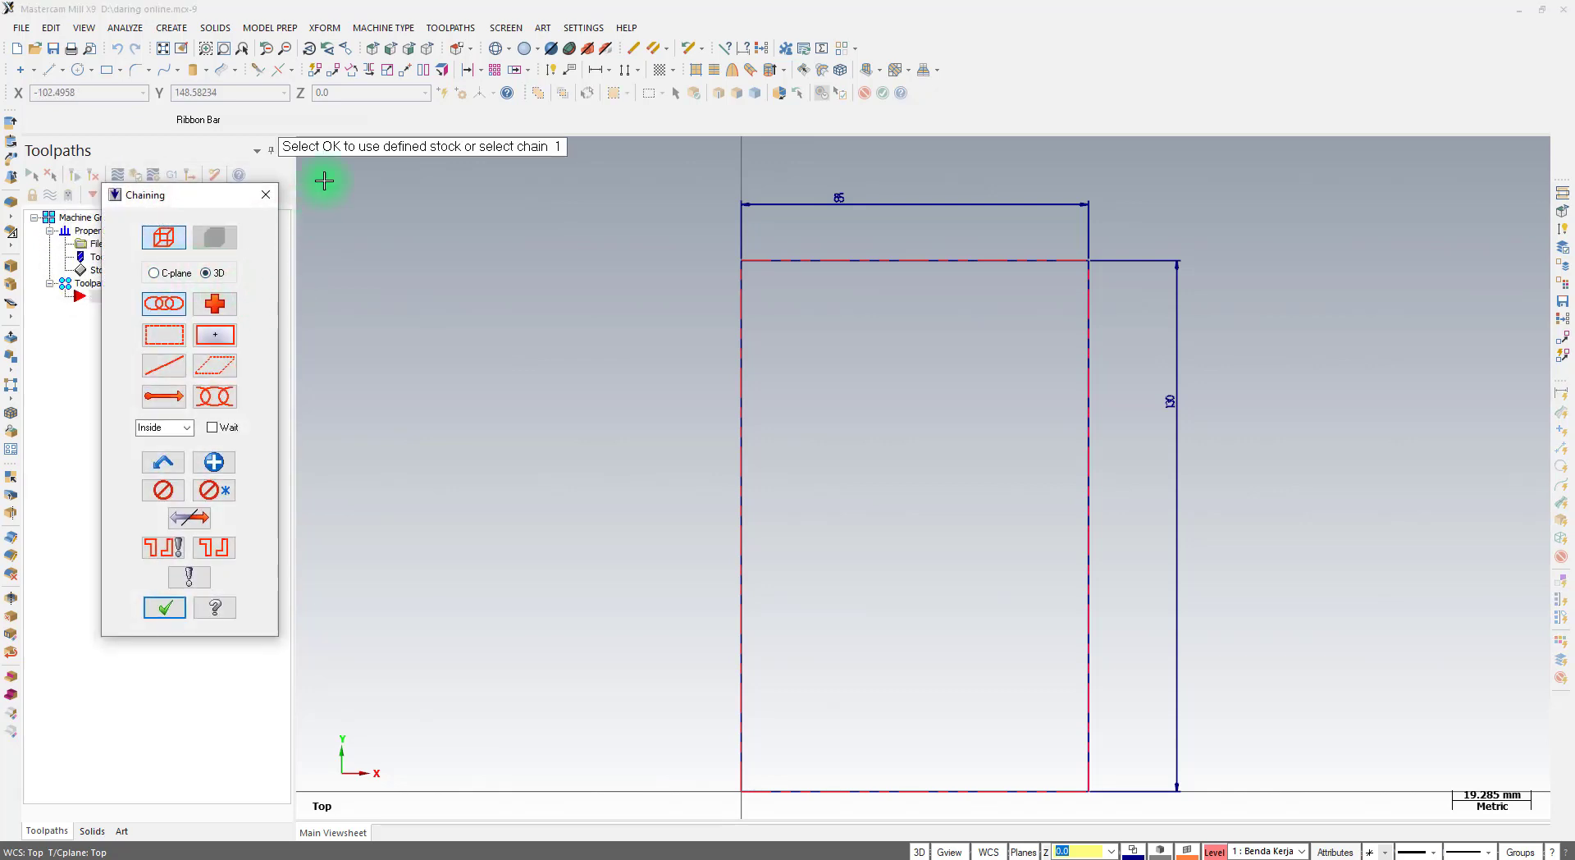
key("ctrl")
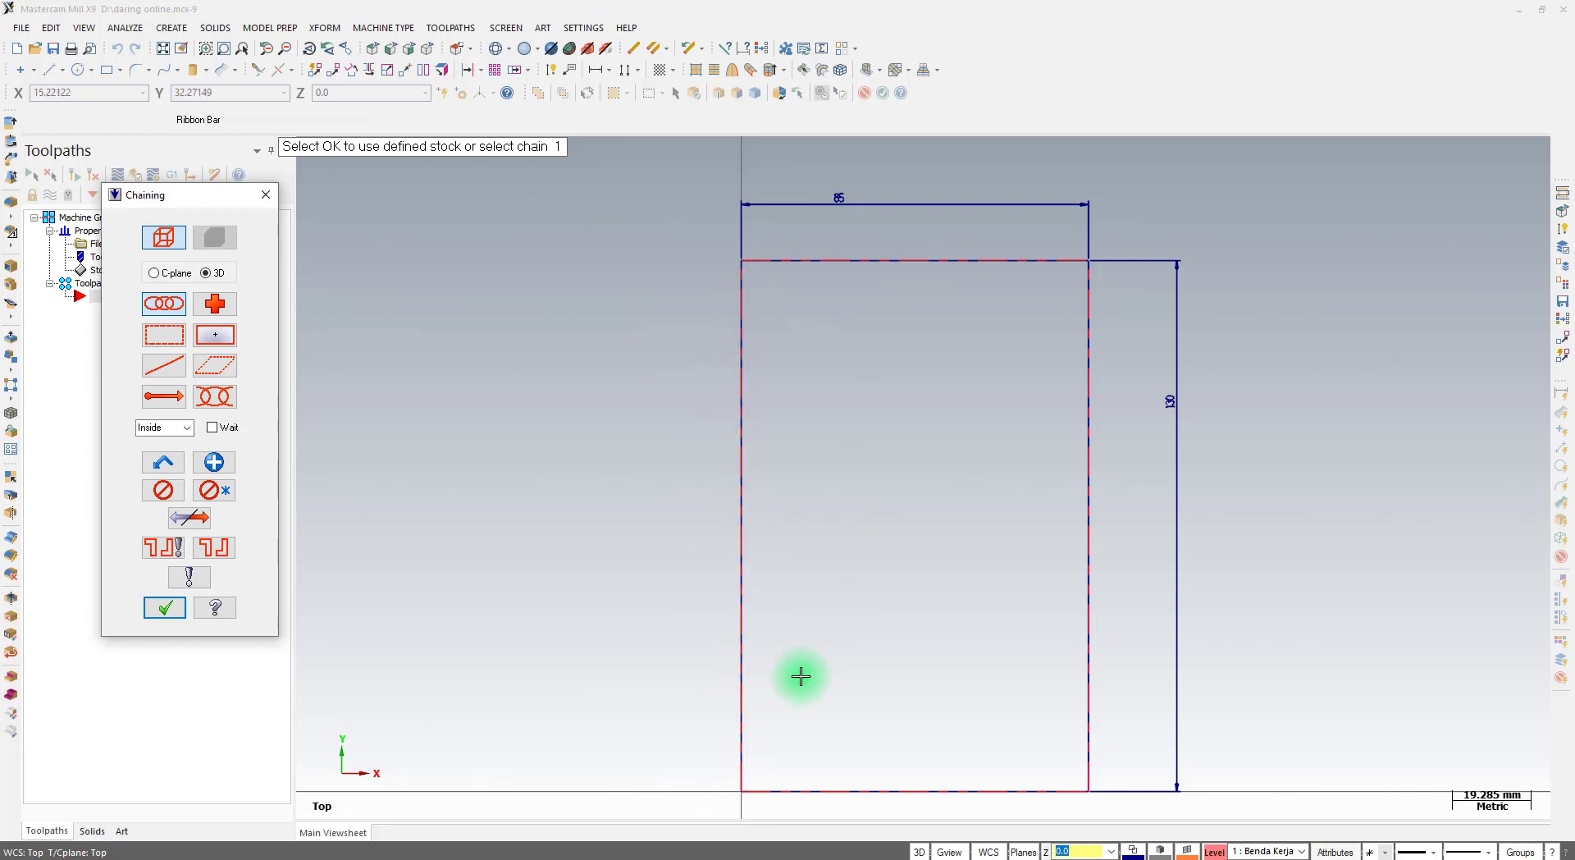
left_click(750, 739)
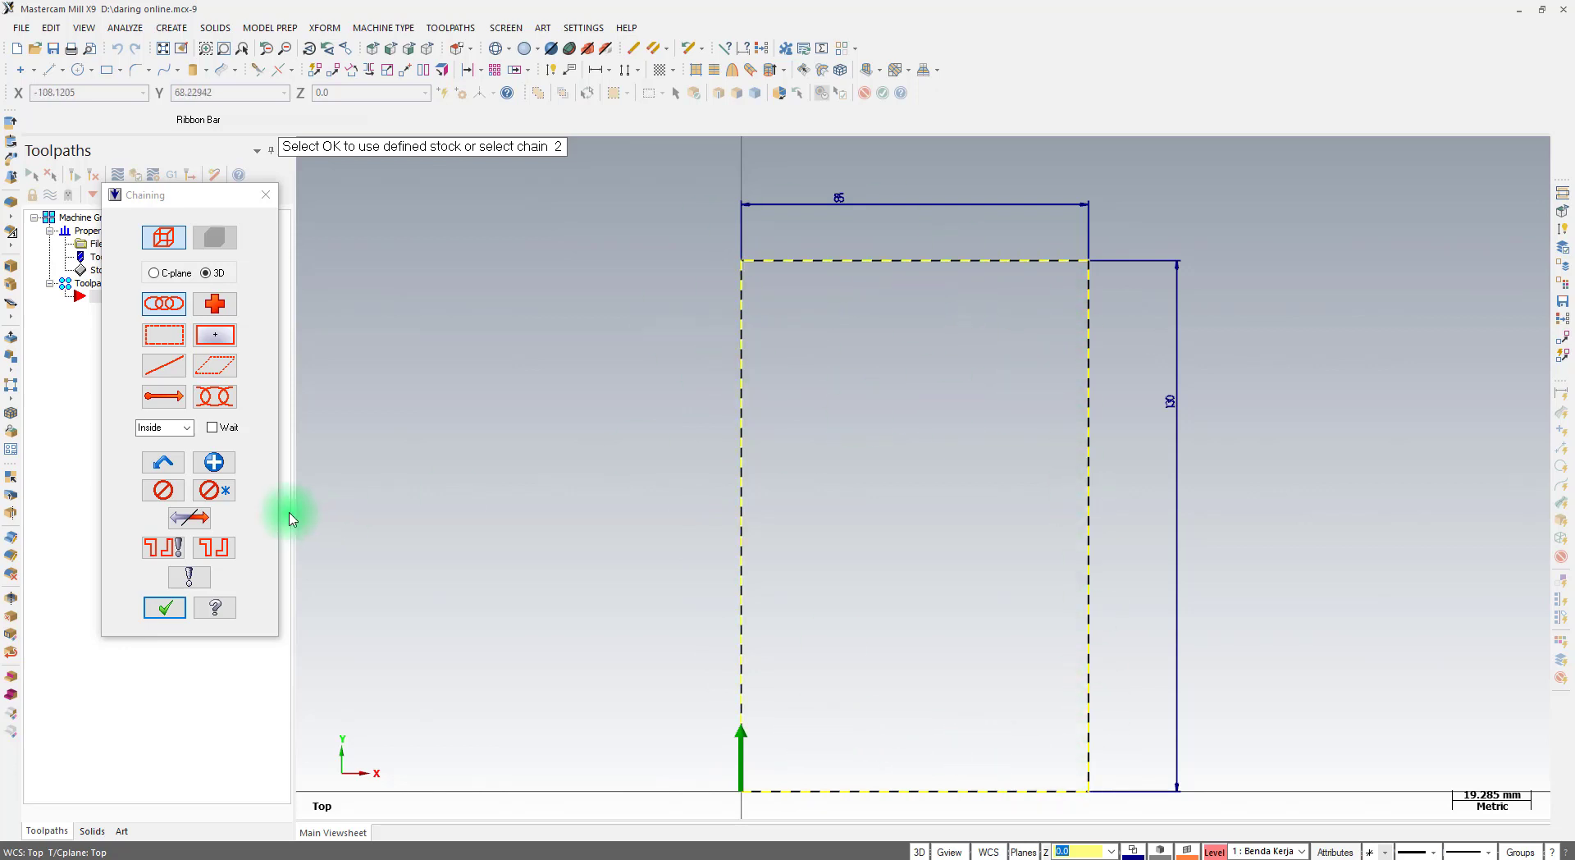
left_click(165, 490)
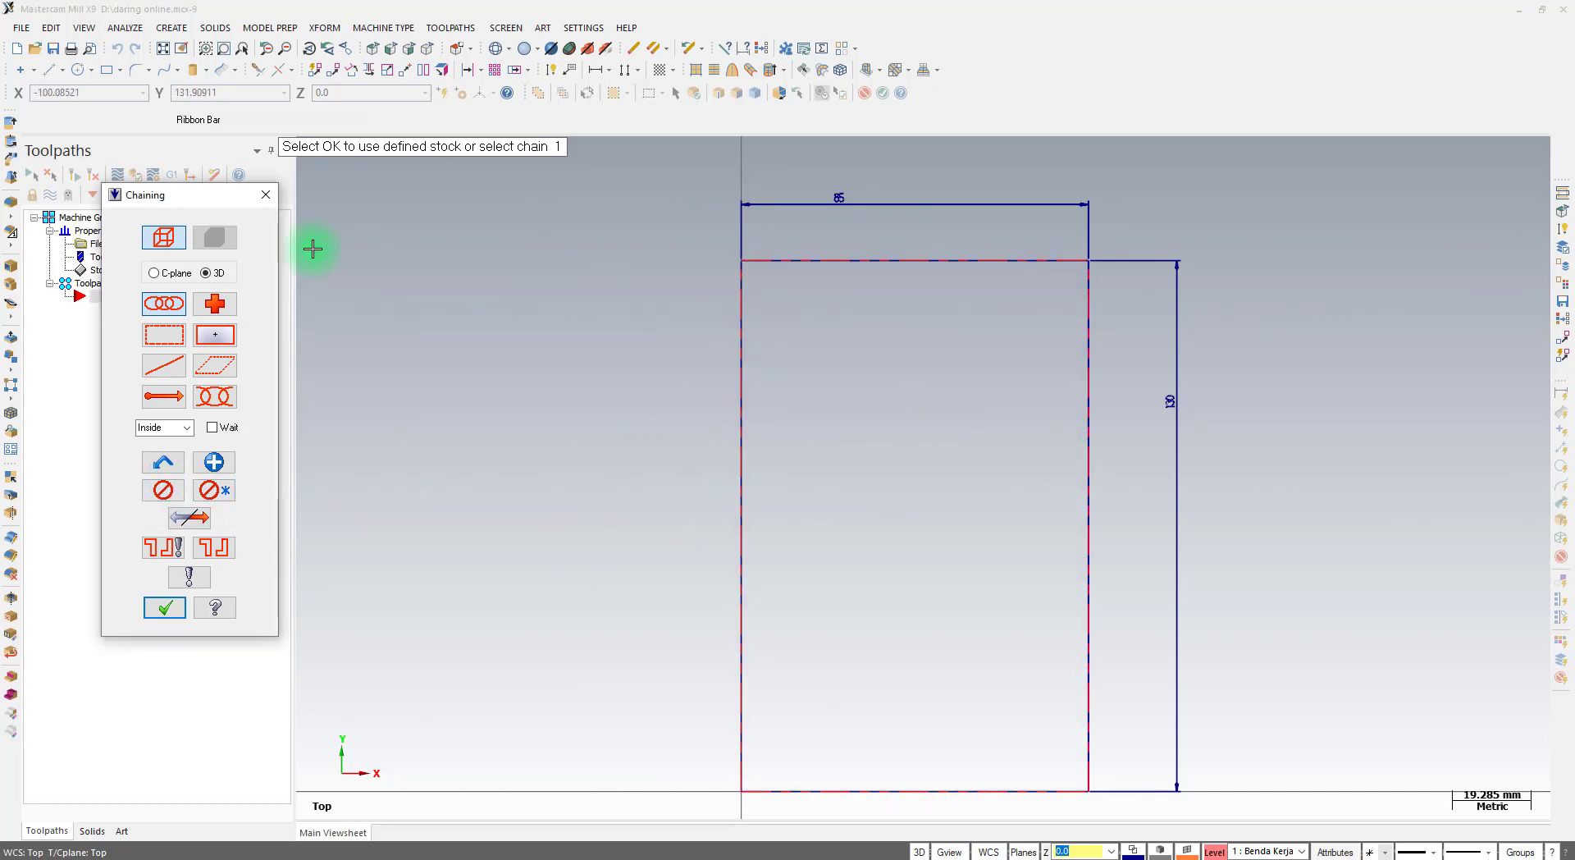
Accept the defined stock as the facing boundary without selecting any chain
left_click_drag(204, 200, 194, 359)
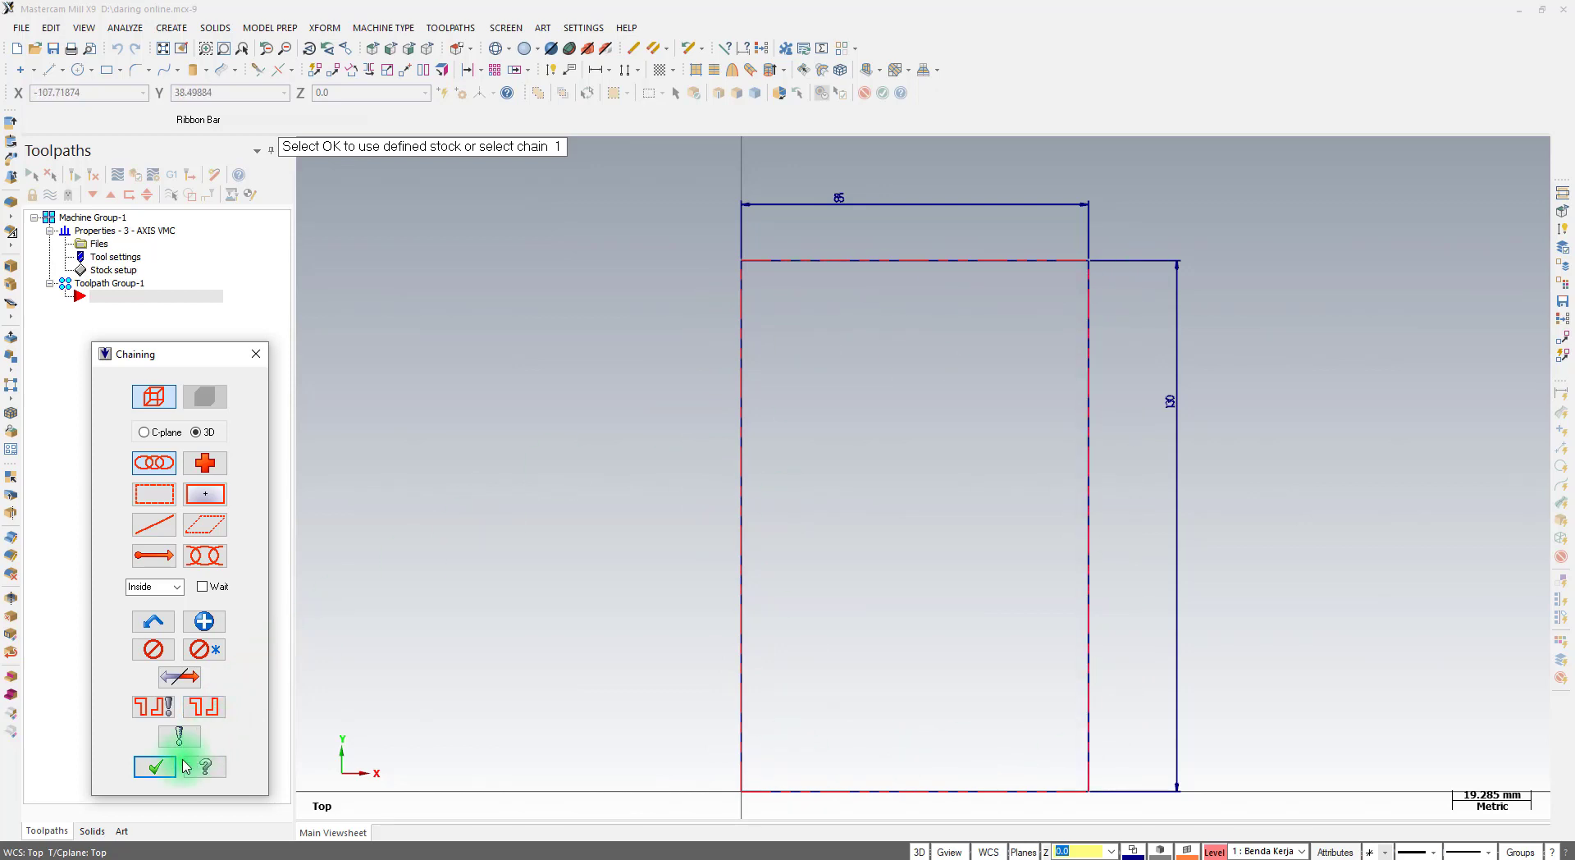
left_click(159, 777)
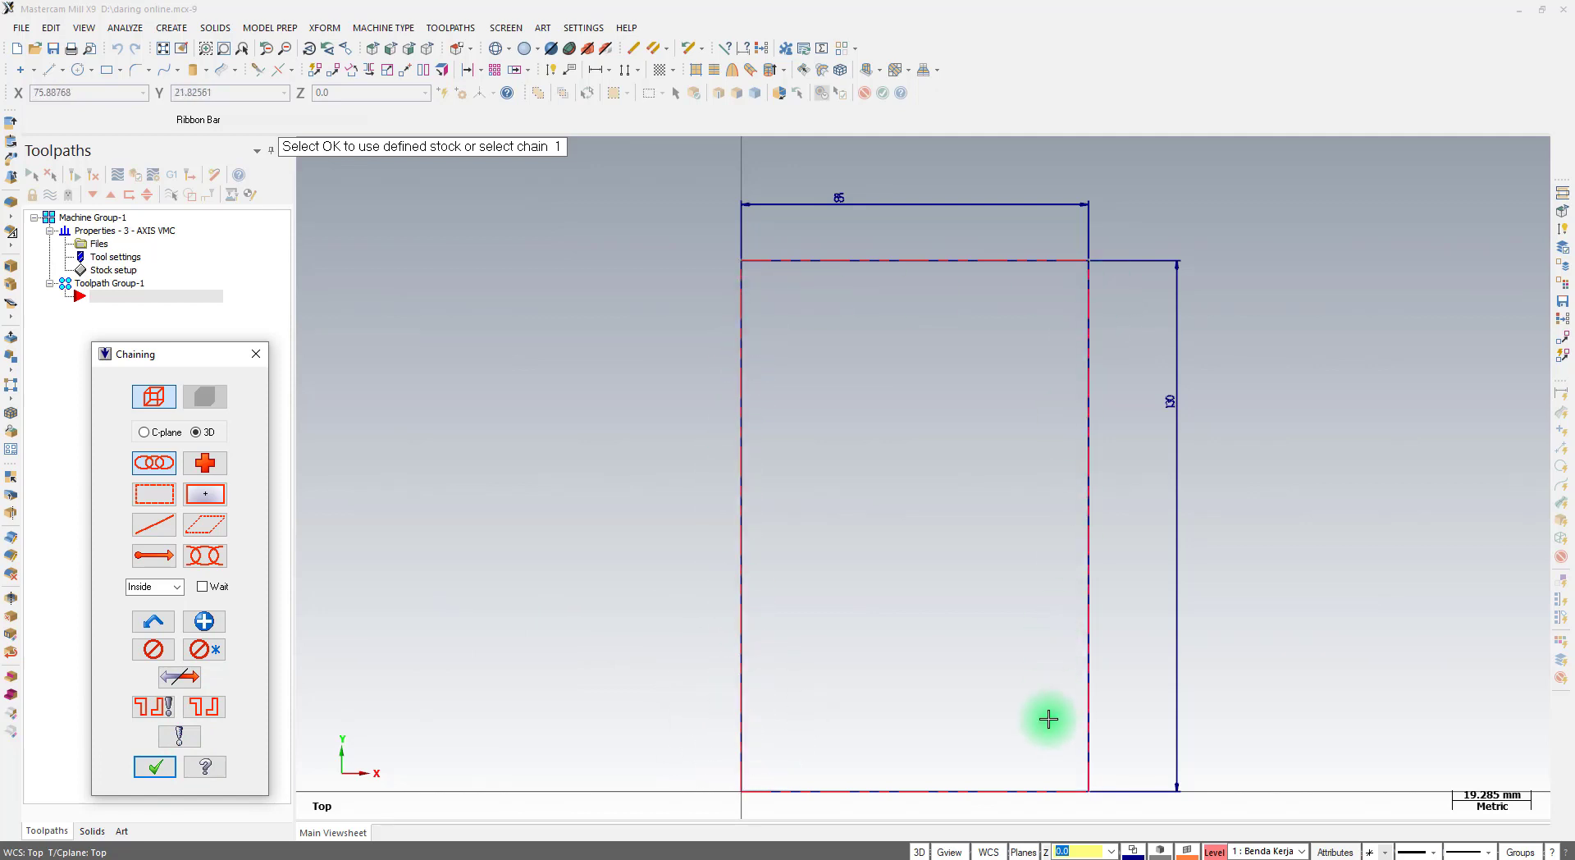
left_click(161, 770)
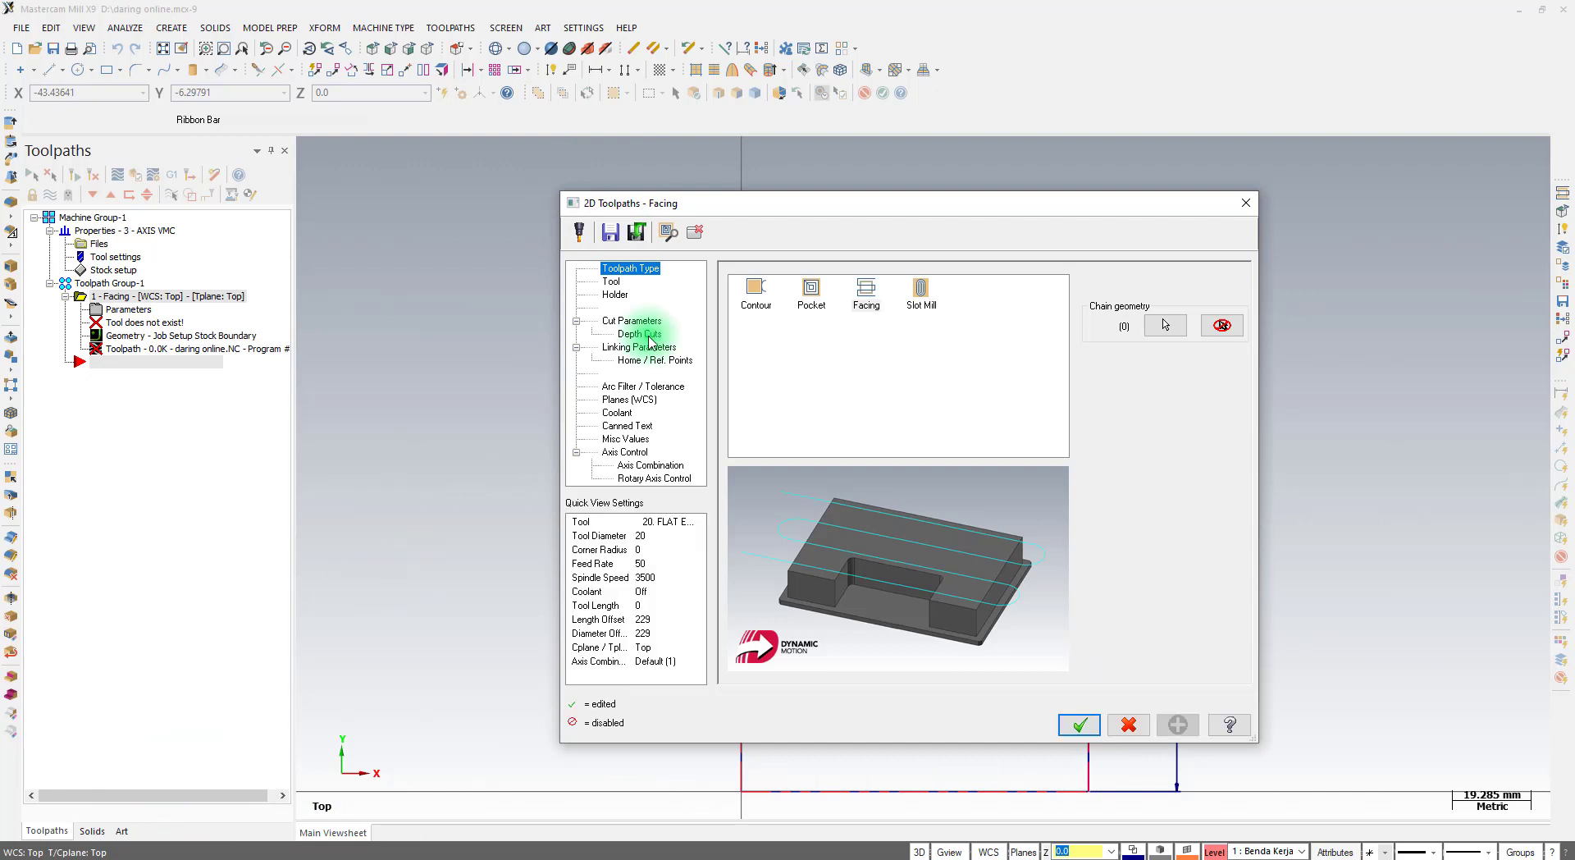
Open the Mill_mm tool library for the facing toolpath and filter its tools to the Endmill1 Flat type
left_click_drag(749, 202, 505, 167)
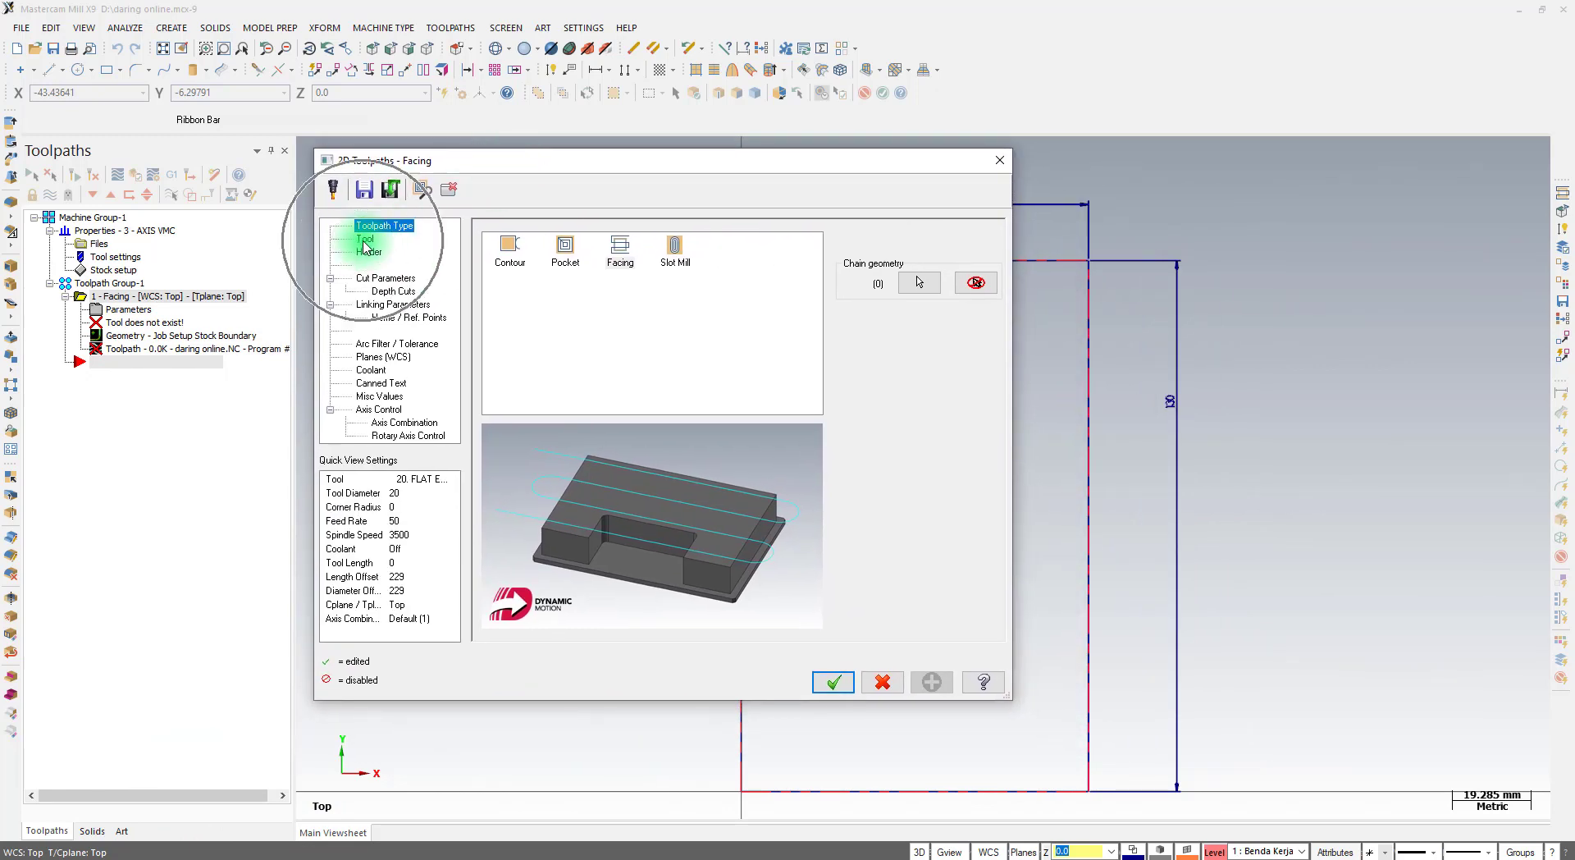
left_click(365, 240)
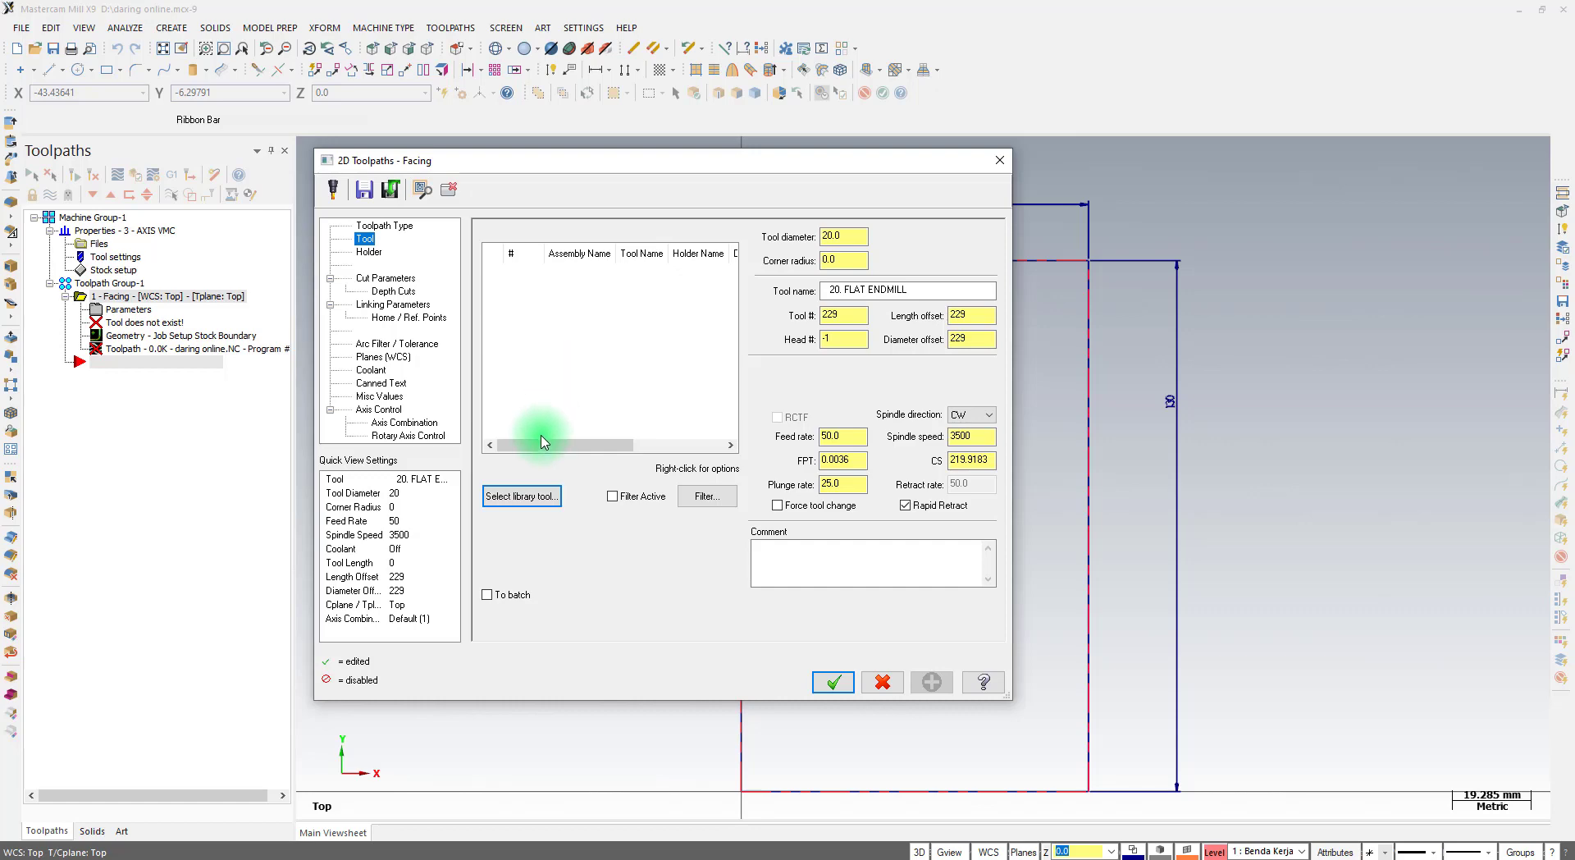
left_click(523, 496)
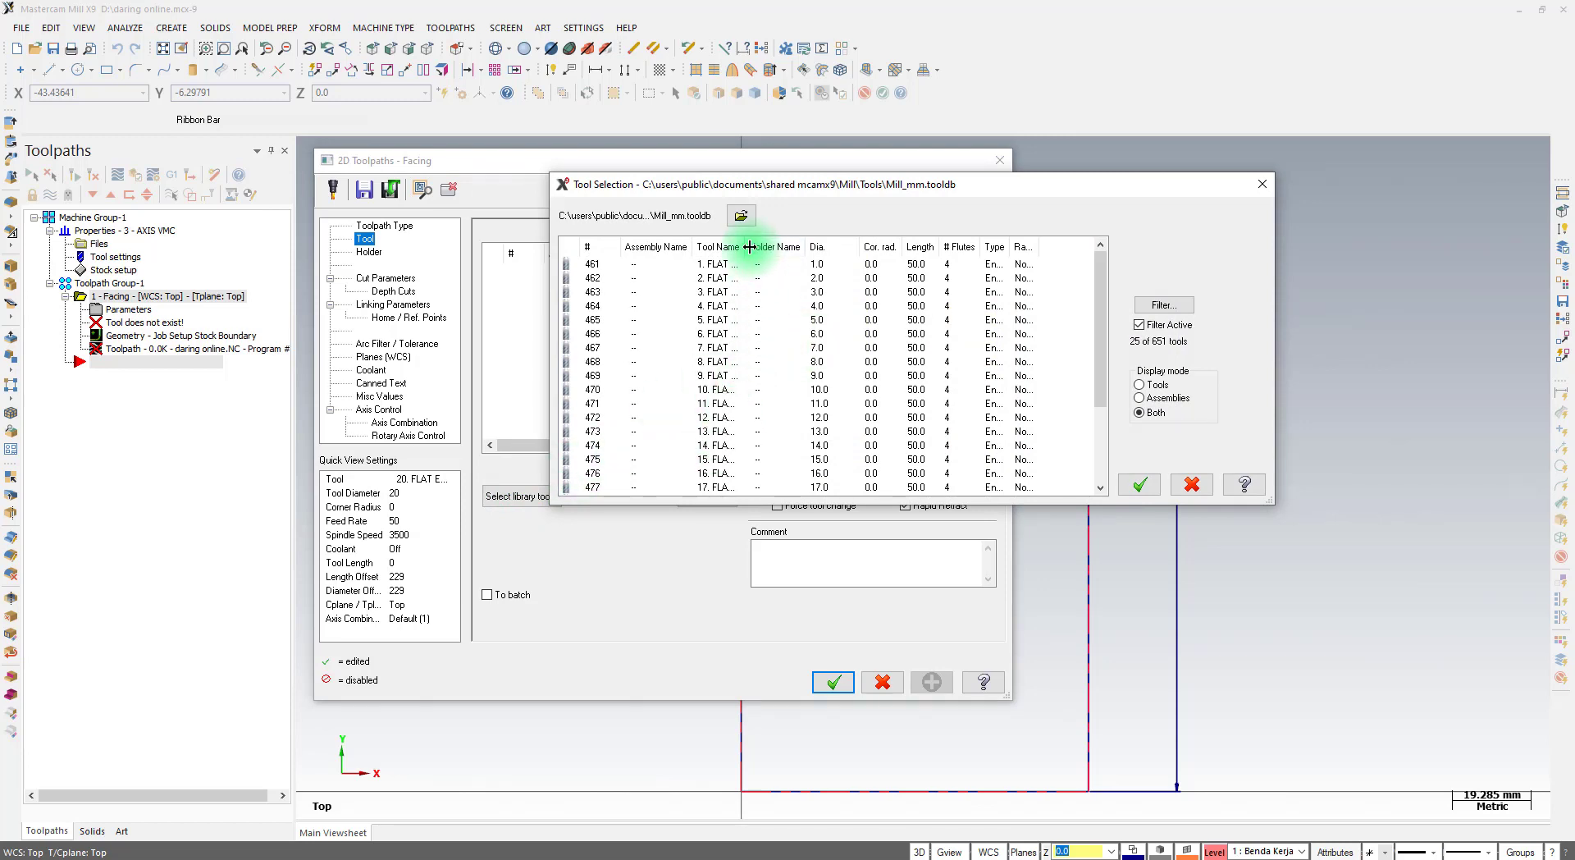
left_click_drag(746, 246, 790, 246)
left_click(742, 333)
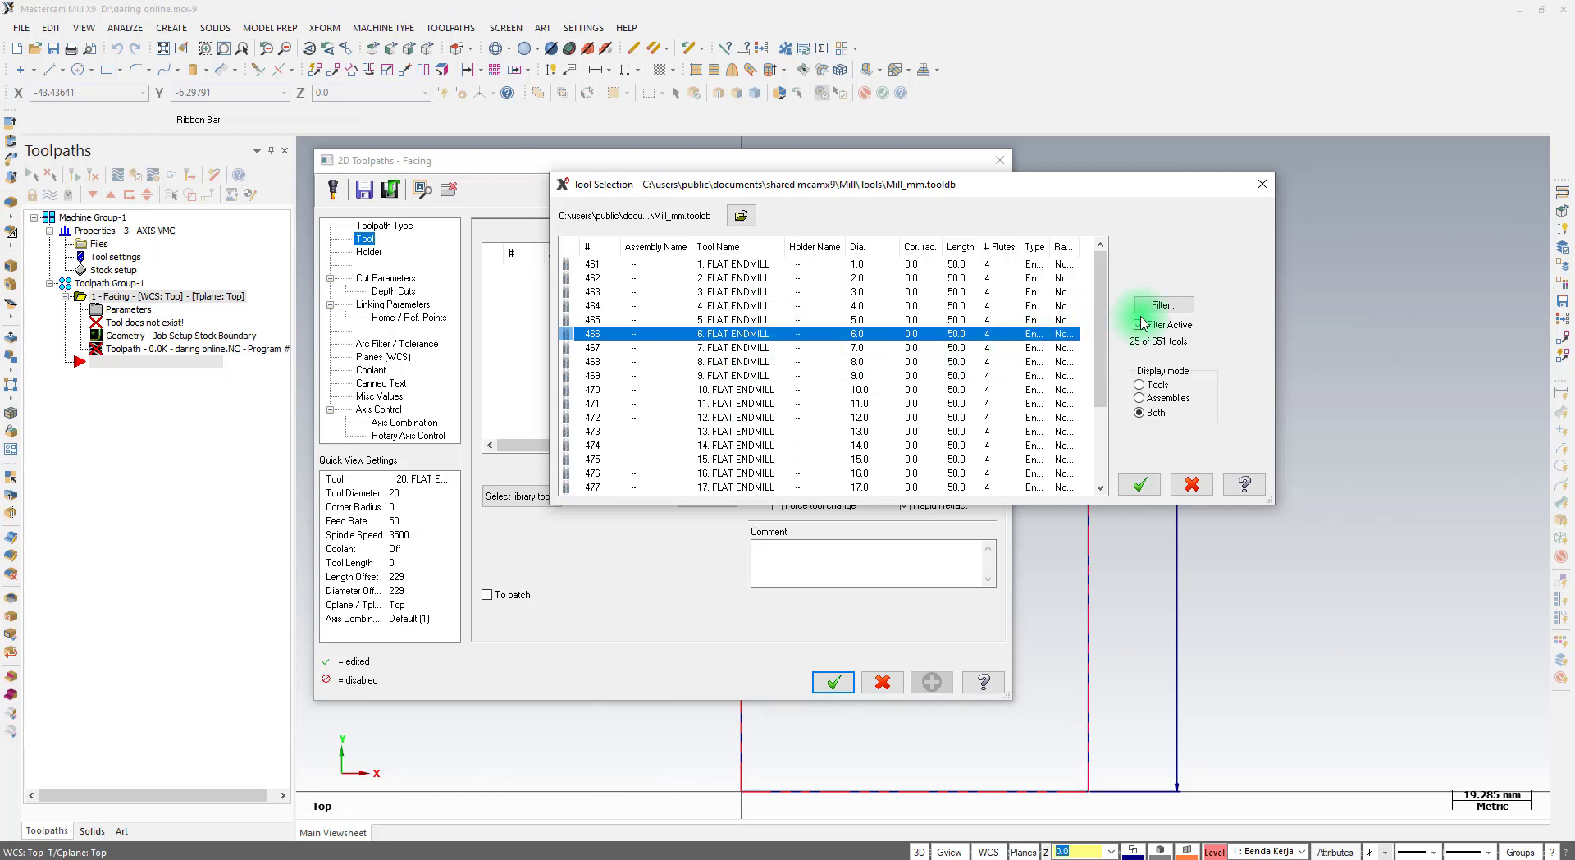
left_click(1162, 306)
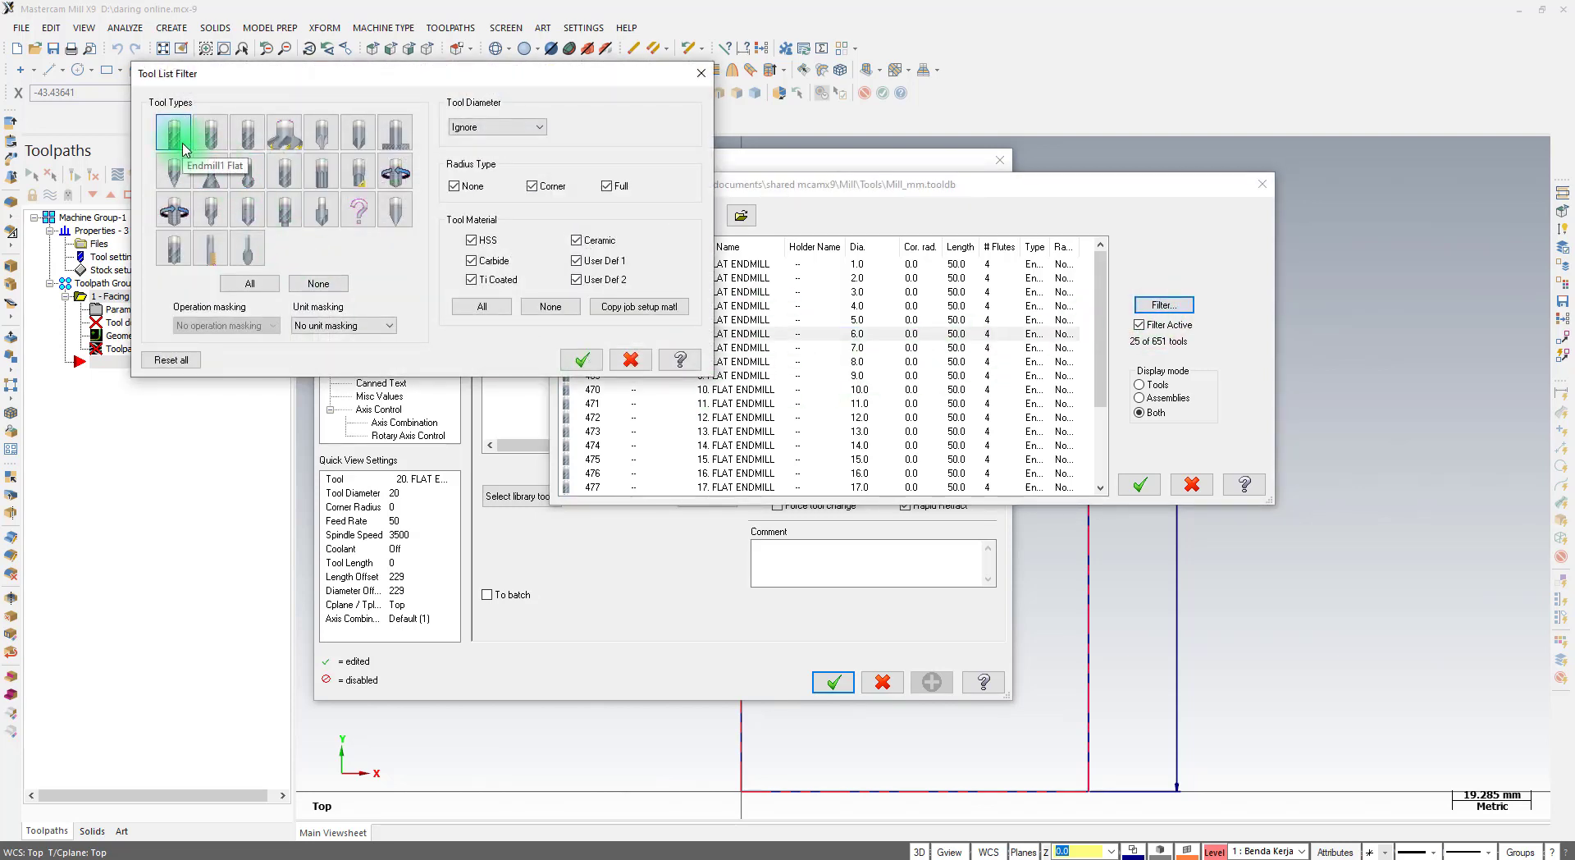
left_click(182, 150)
left_click(583, 361)
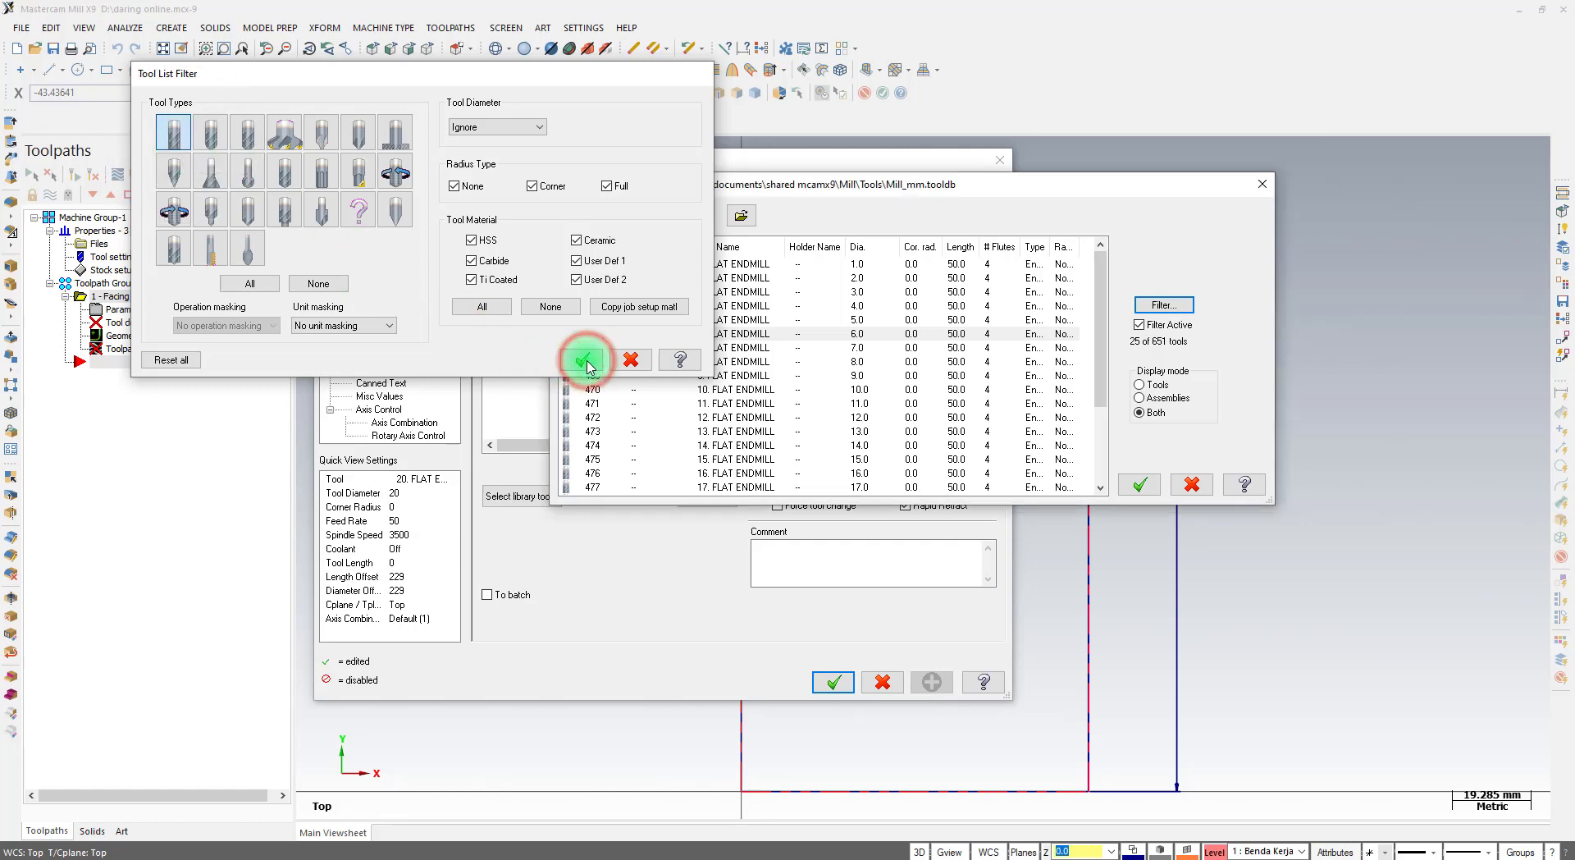
Select the 20 mm flat endmill from the library as the facing tool
scroll(761, 482, "down", 1)
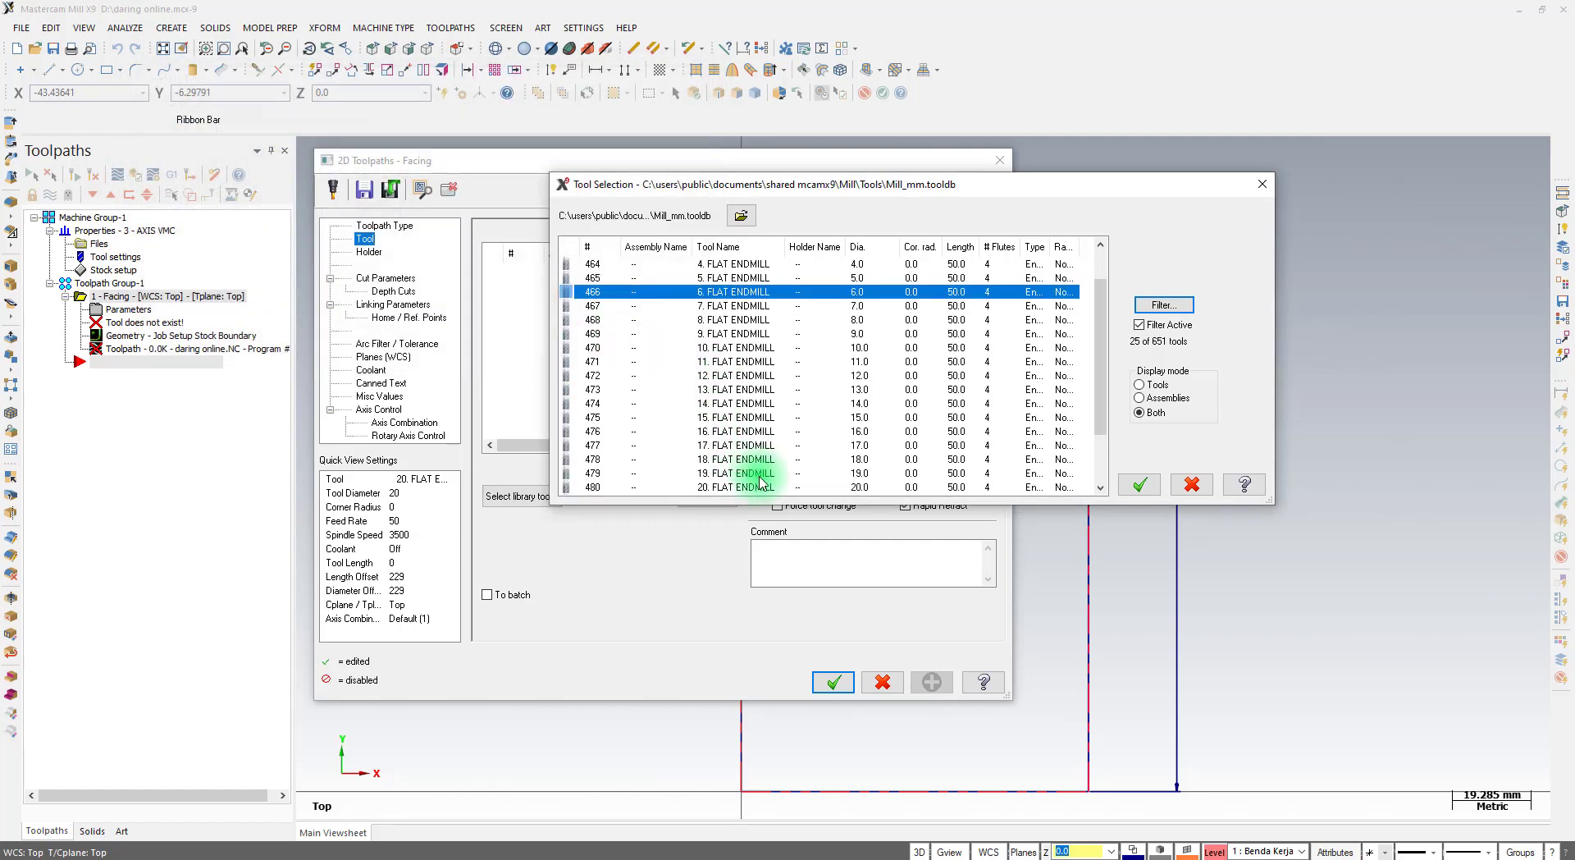
scroll(761, 482, "down", 1)
left_click(749, 447)
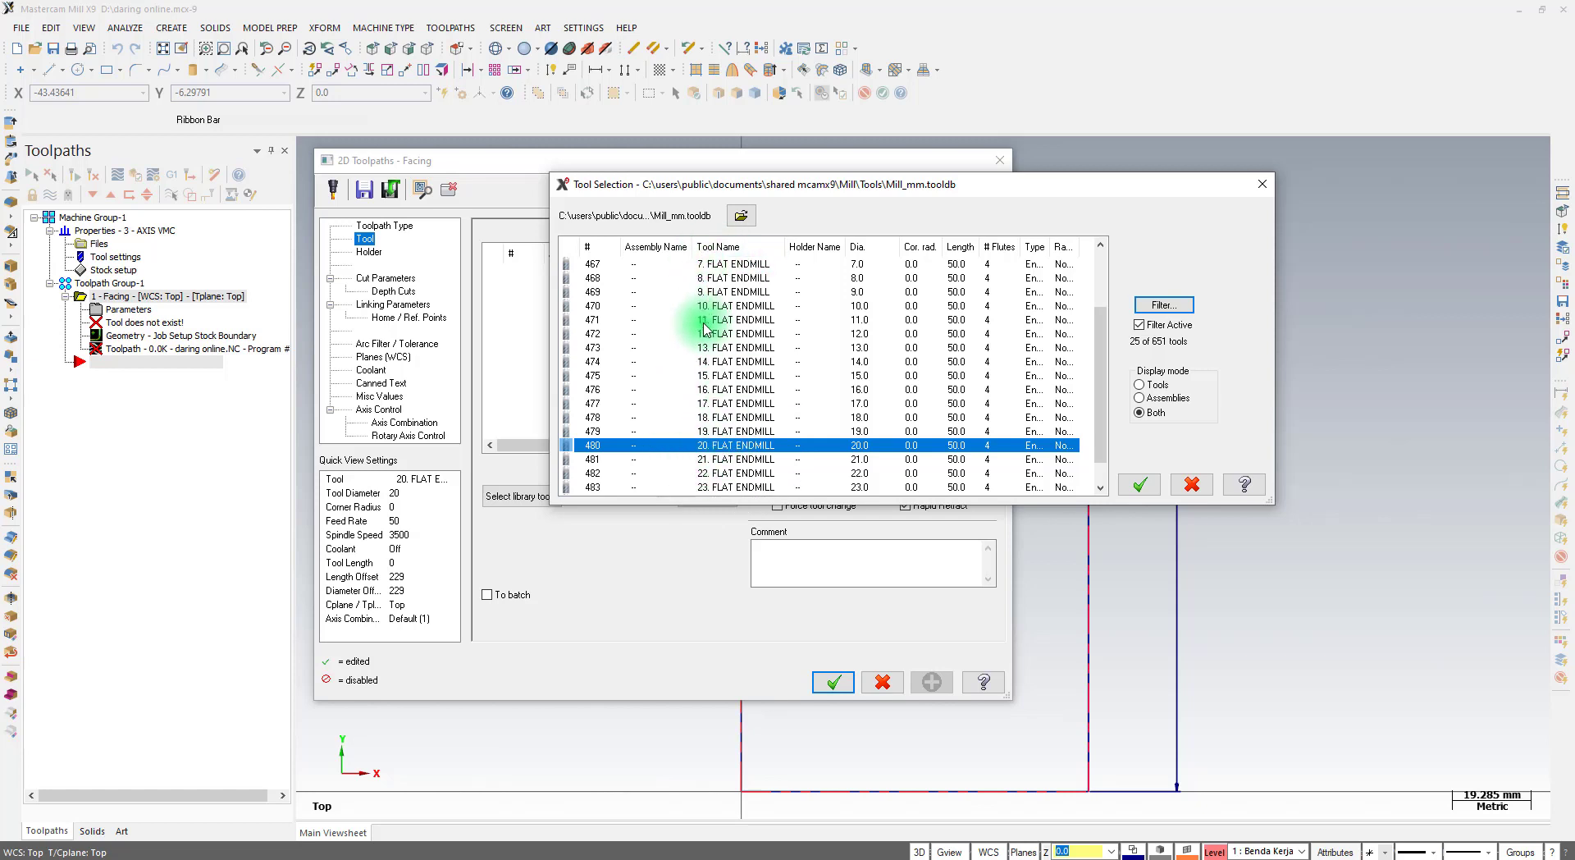
left_click(861, 444)
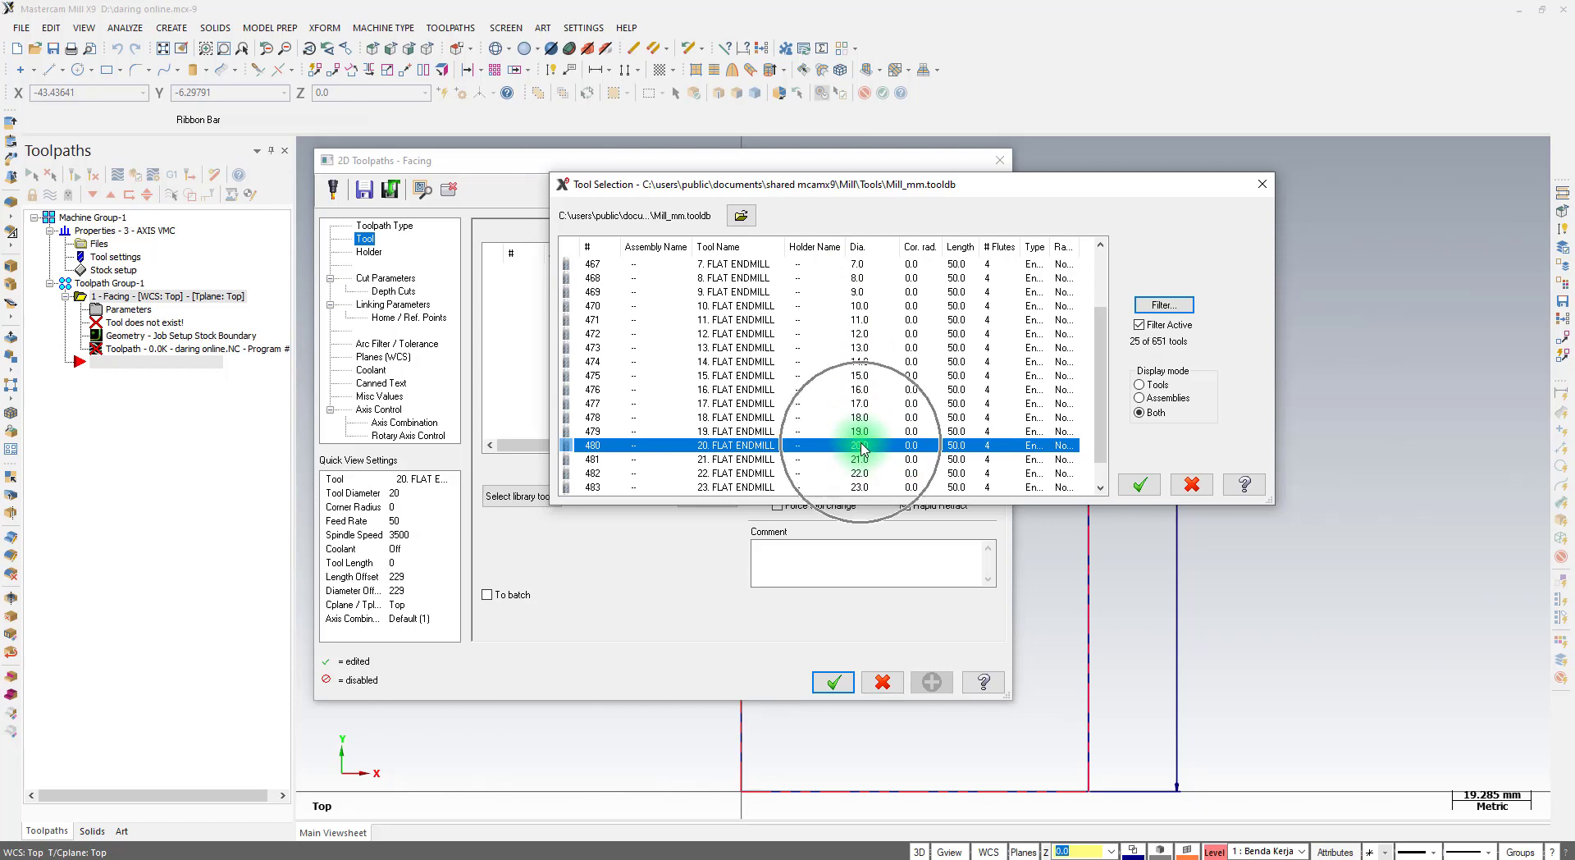
left_click(1129, 475)
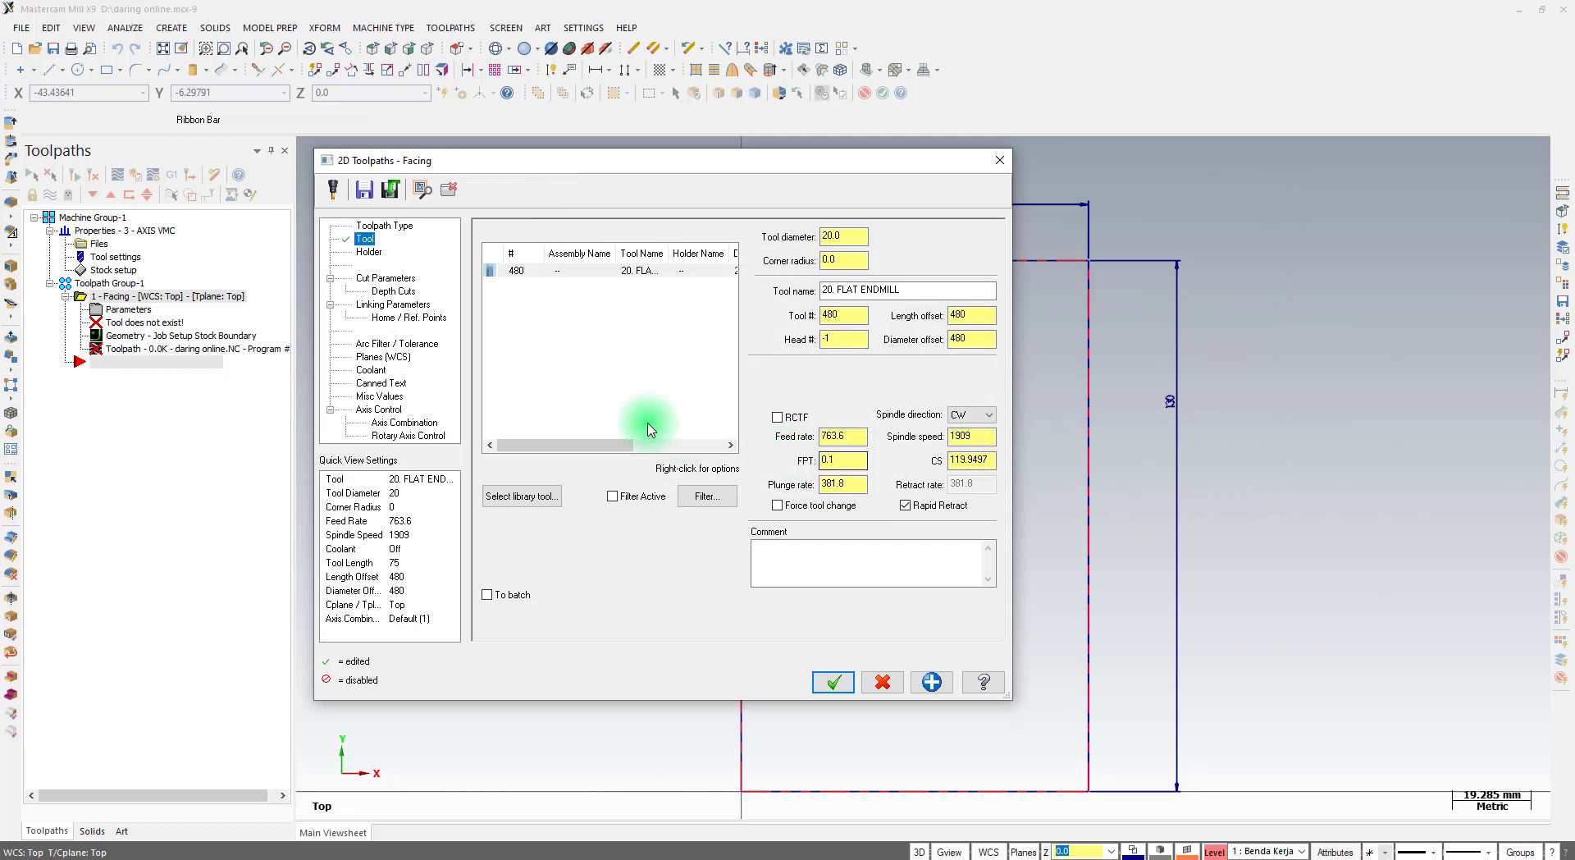
Edit the 20 mm flat endmill's properties, setting its tool number, length offset and diameter offset to 1
left_click(530, 274)
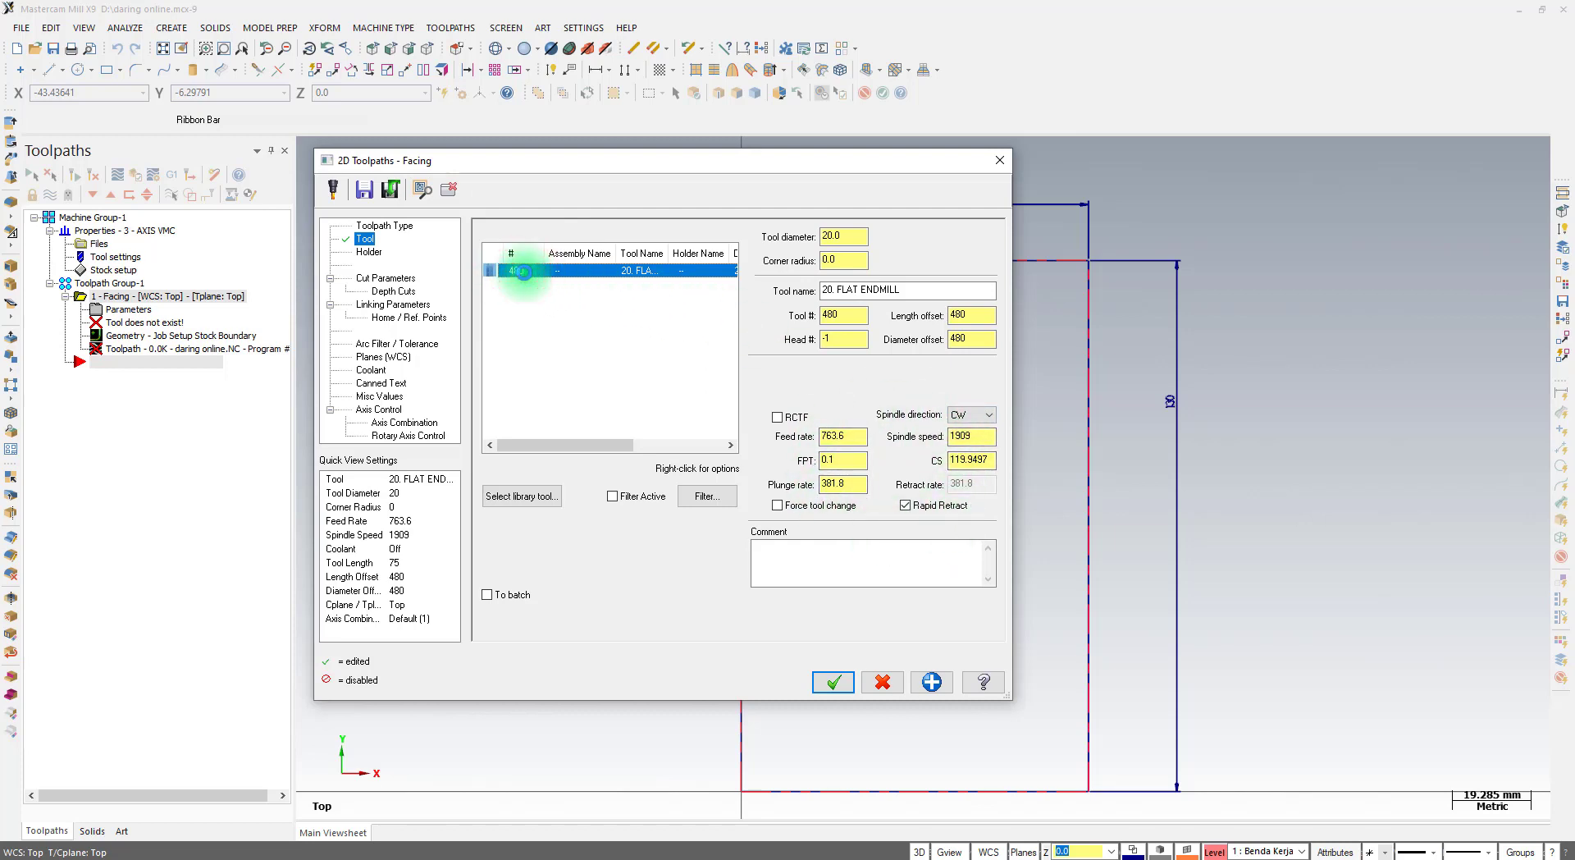
double_click(523, 271)
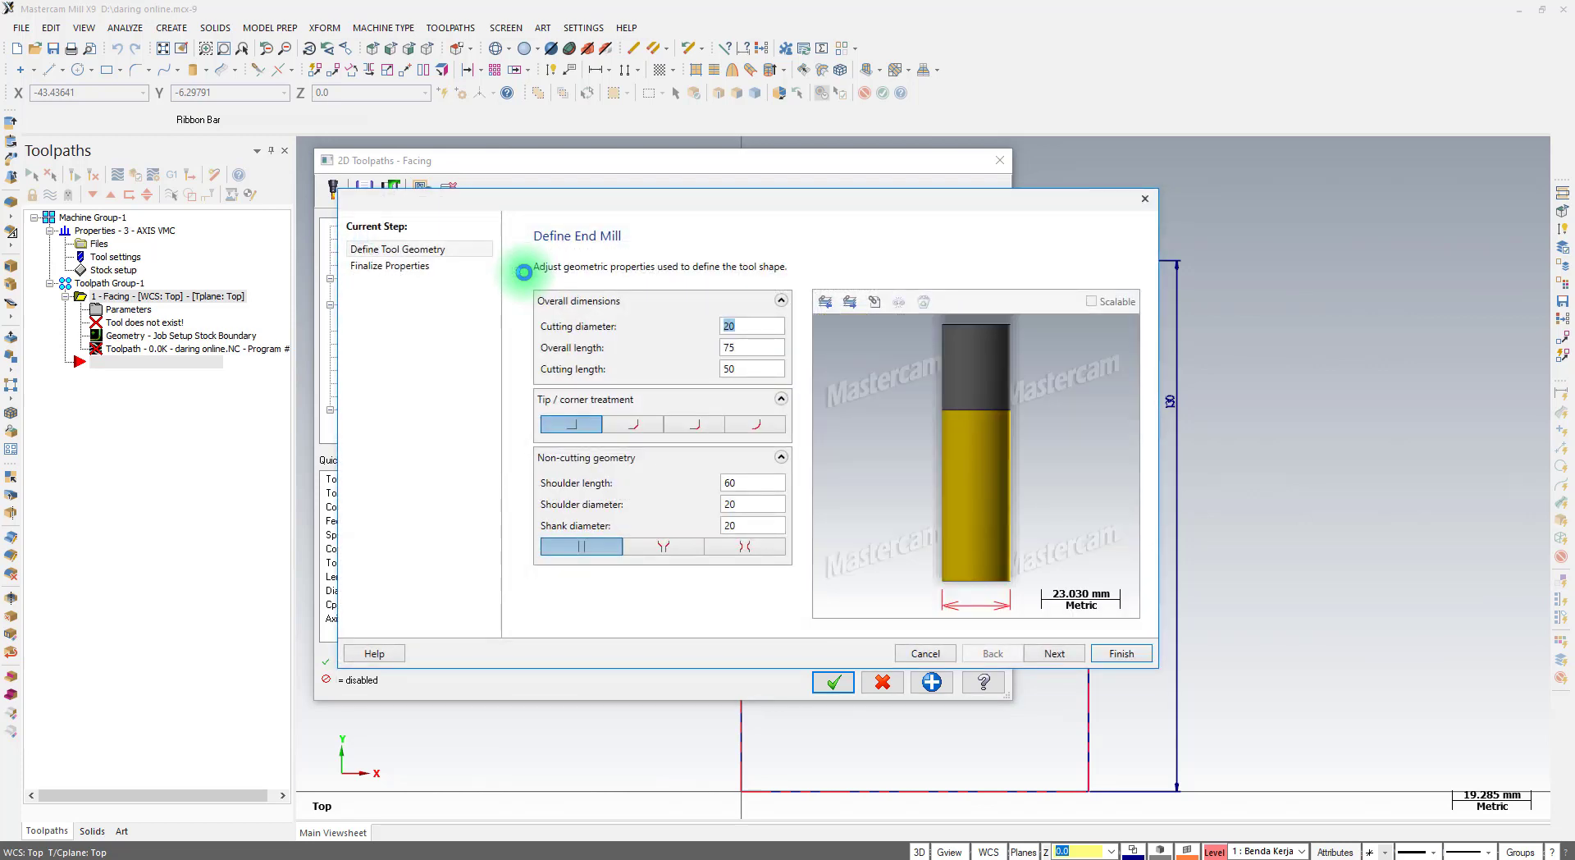
left_click(426, 270)
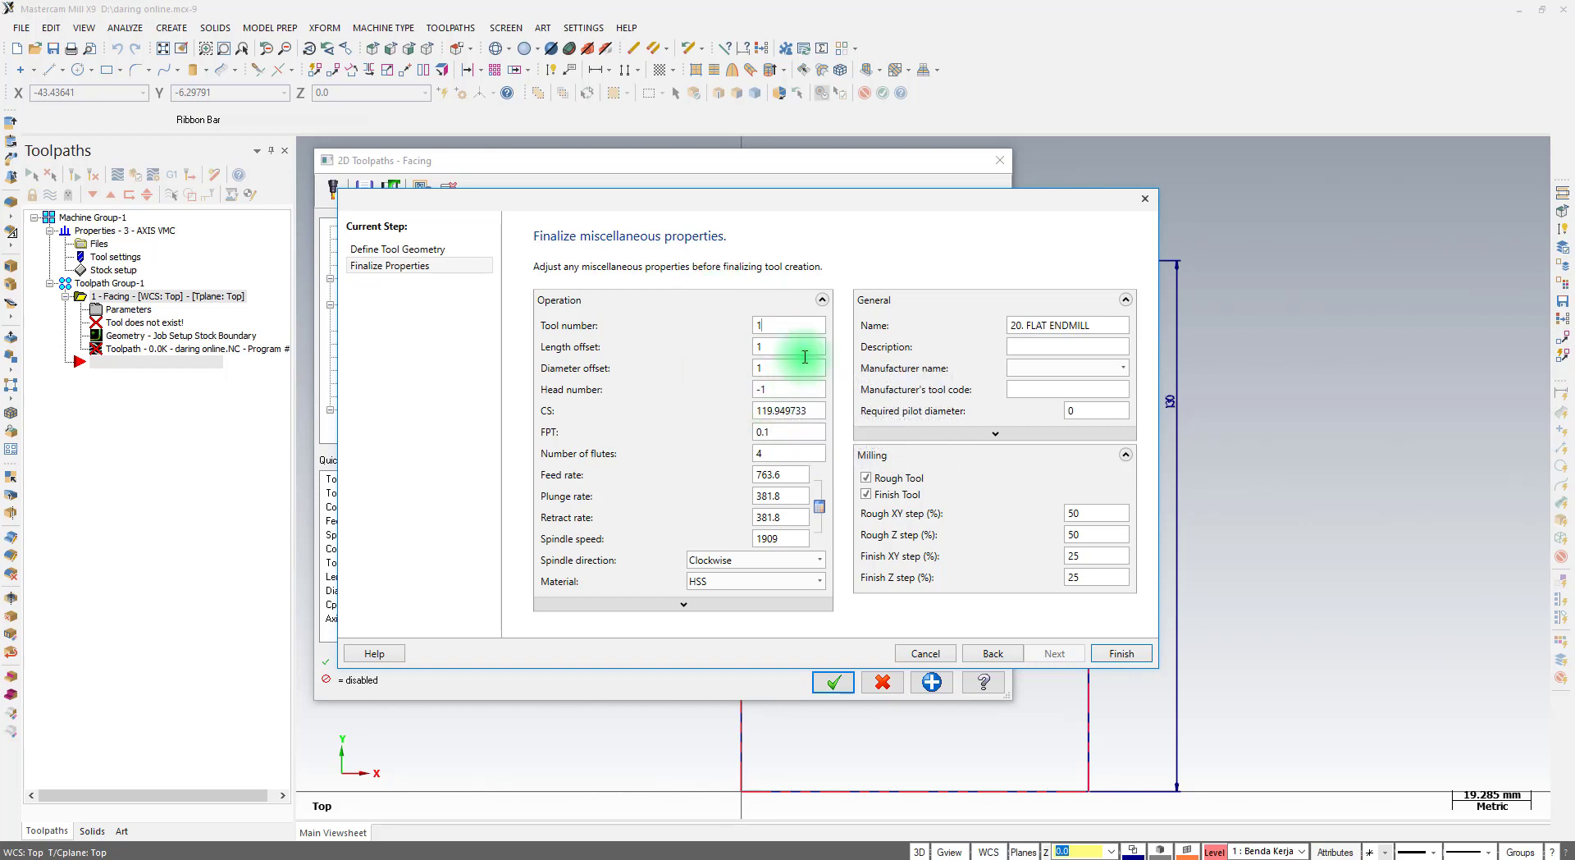
left_click(758, 394)
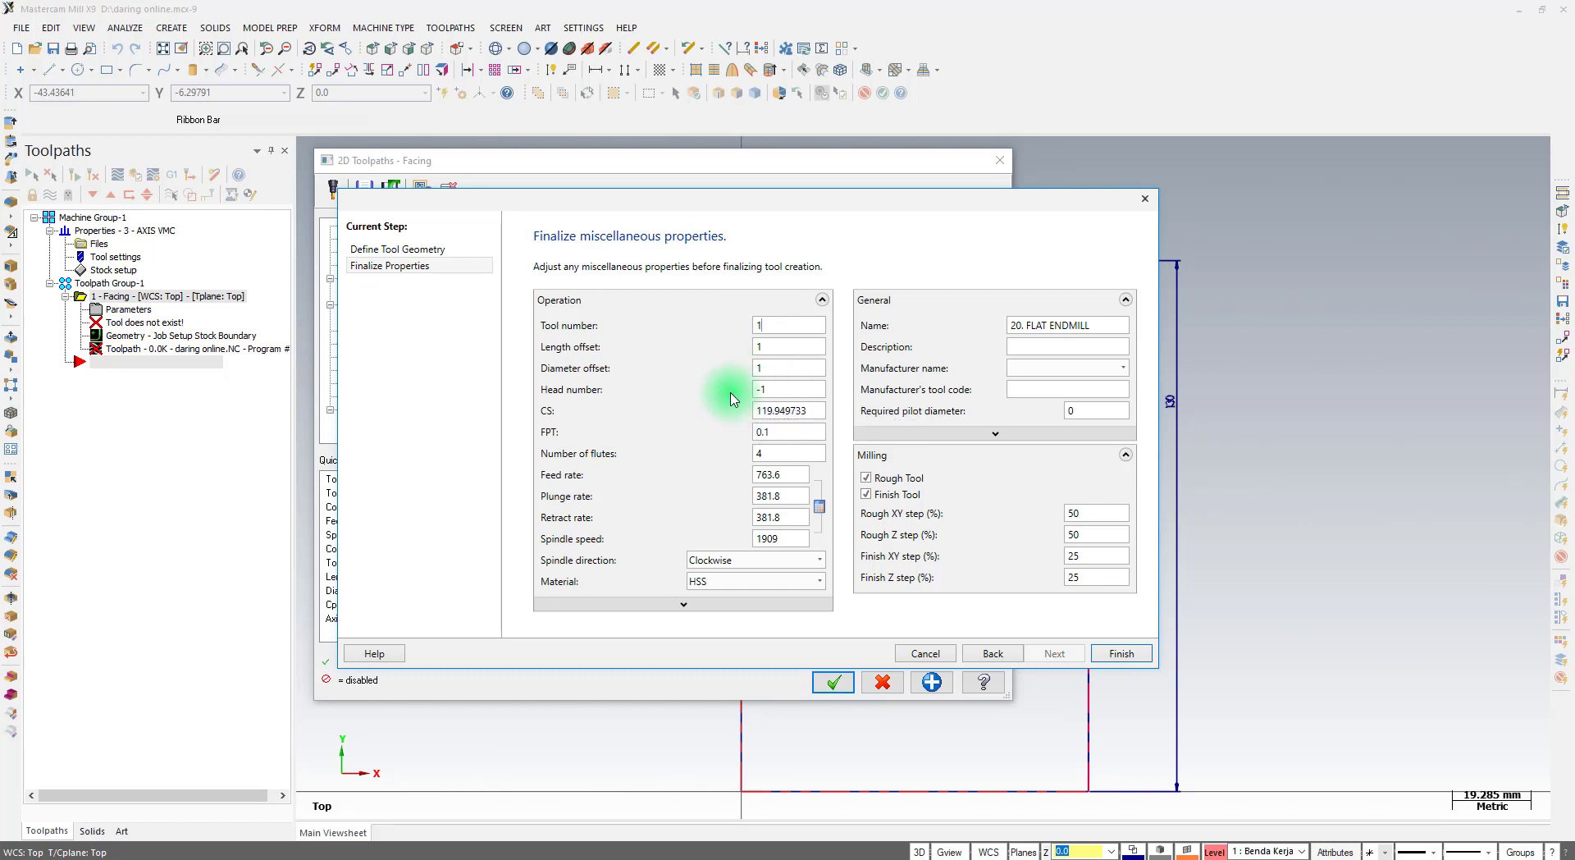
left_click(762, 396)
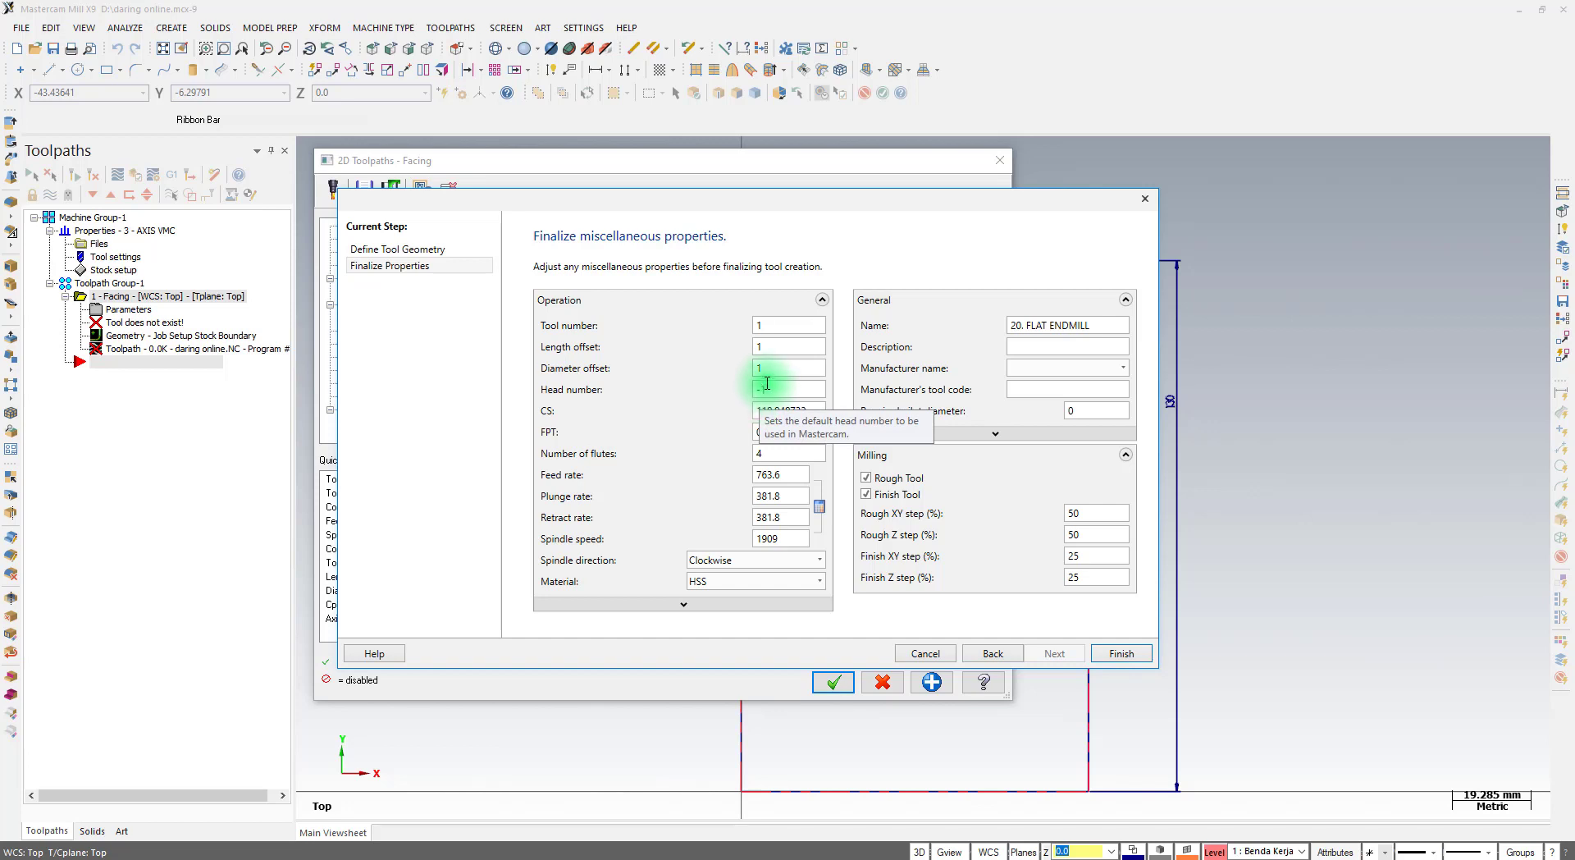
left_click(762, 329)
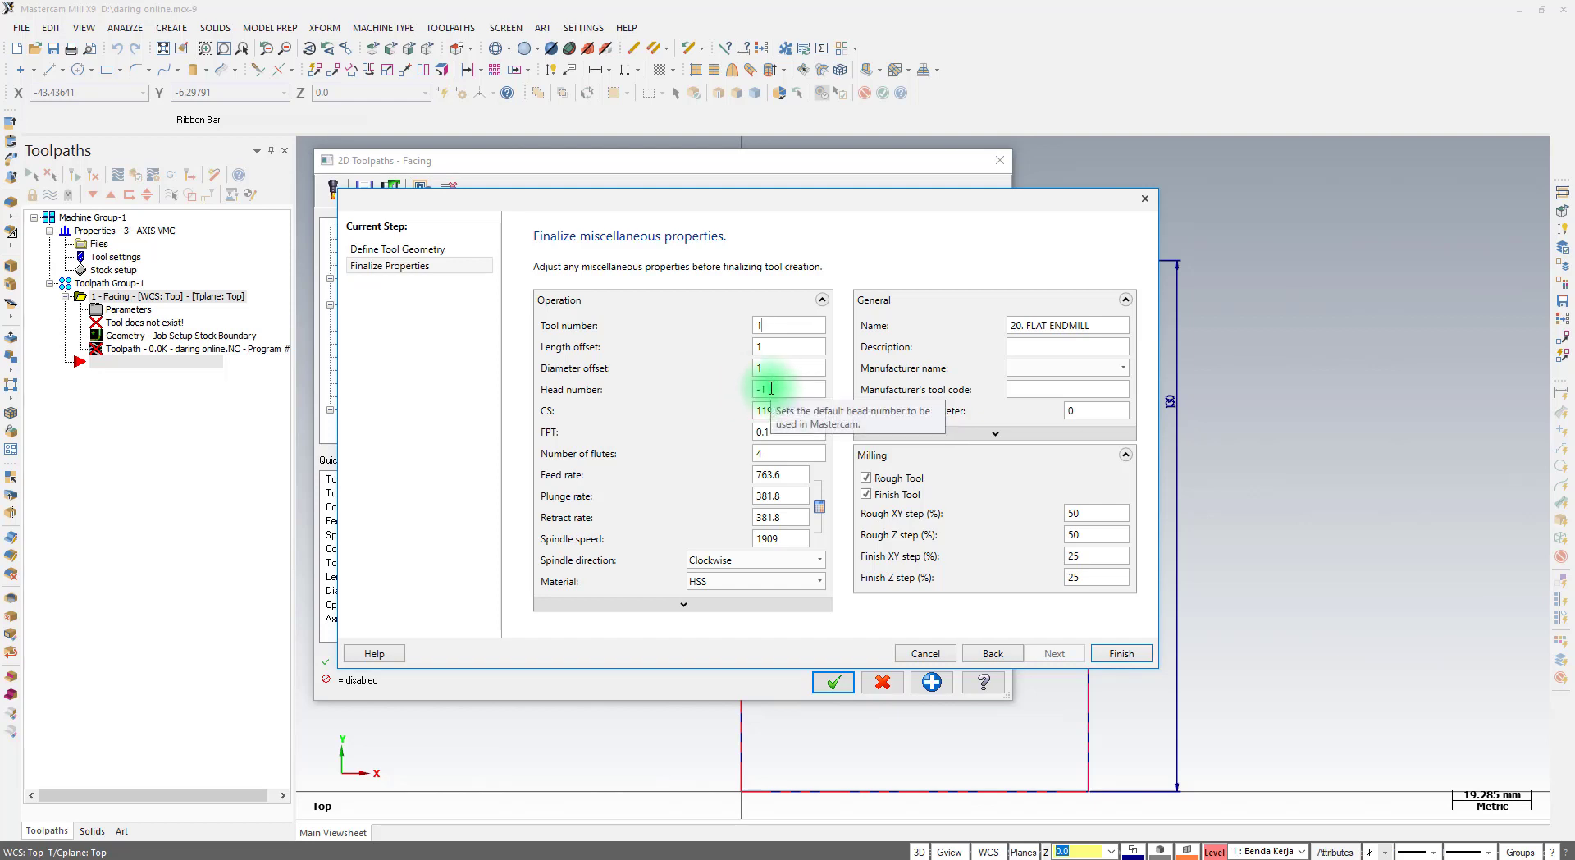
left_click(770, 318)
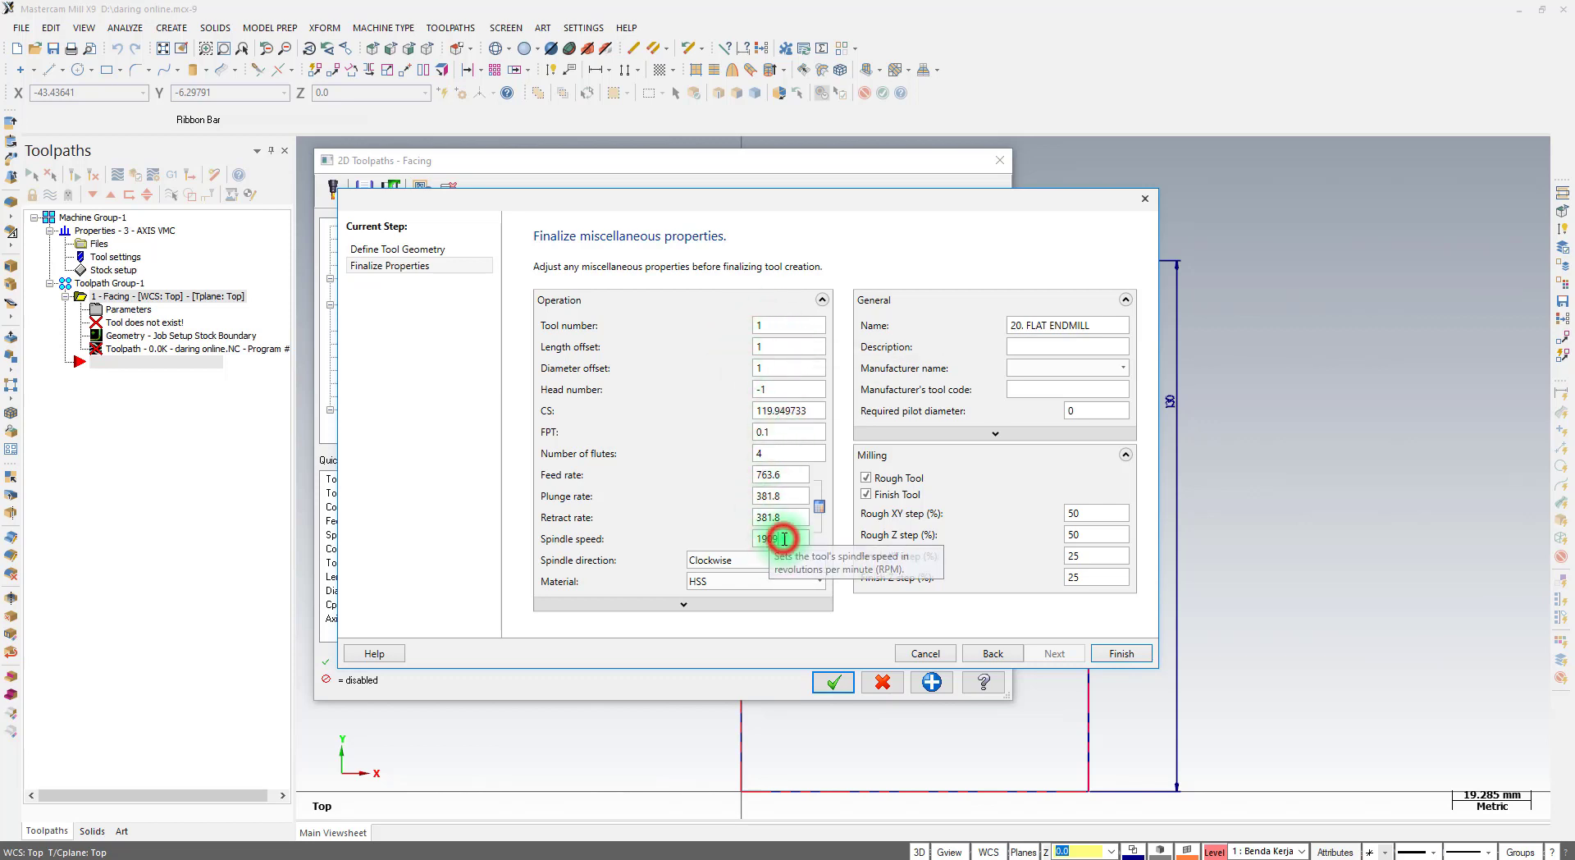
Set the endmill's spindle speed to 3000 and its feed per tooth to 0.1
left_click_drag(784, 539, 741, 532)
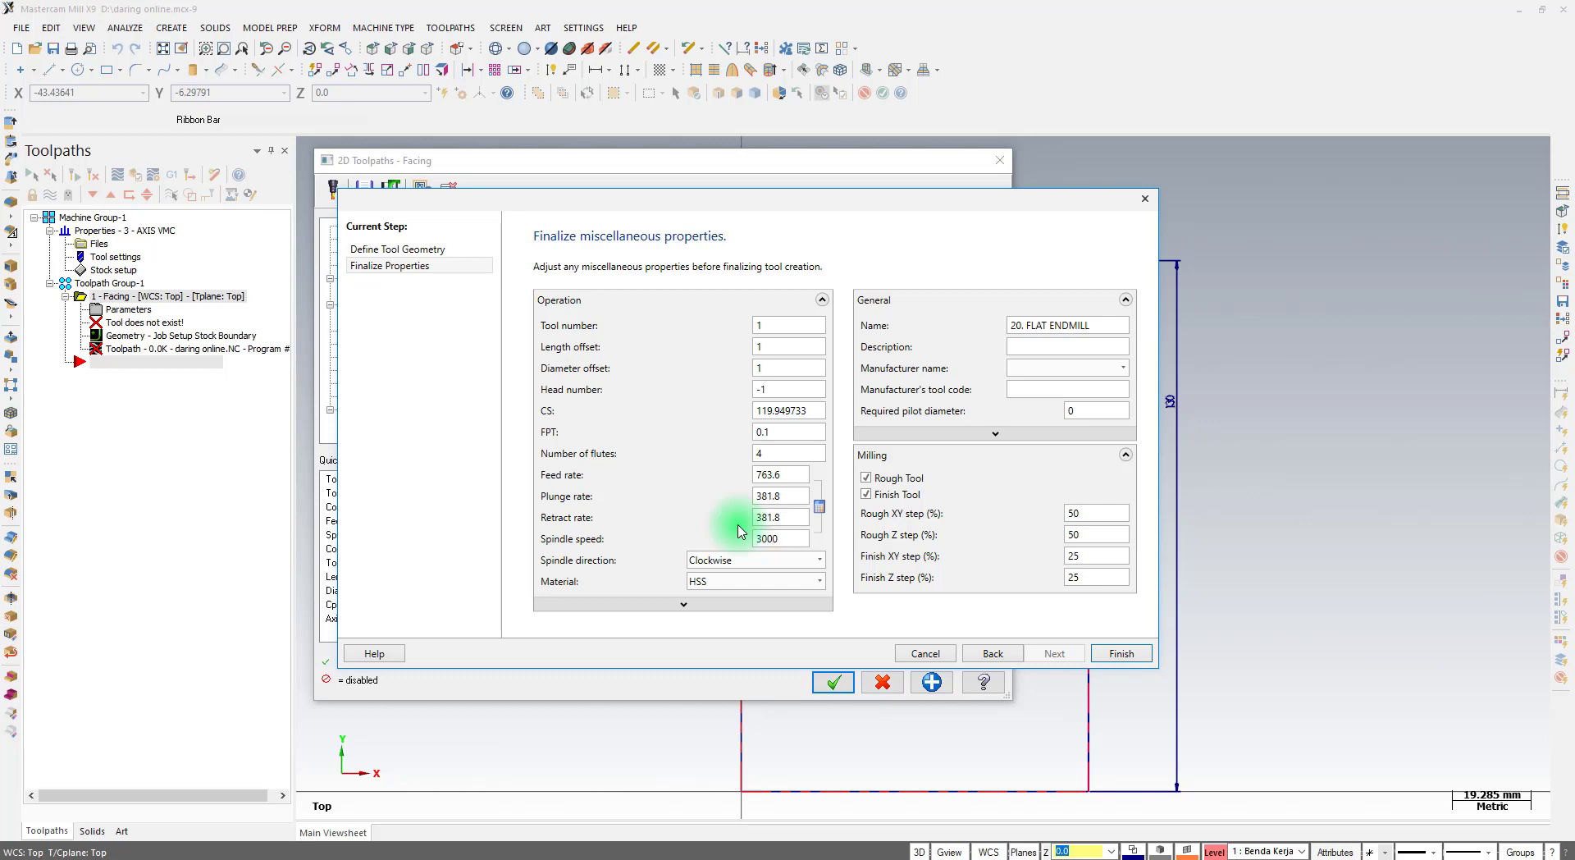
left_click(790, 540)
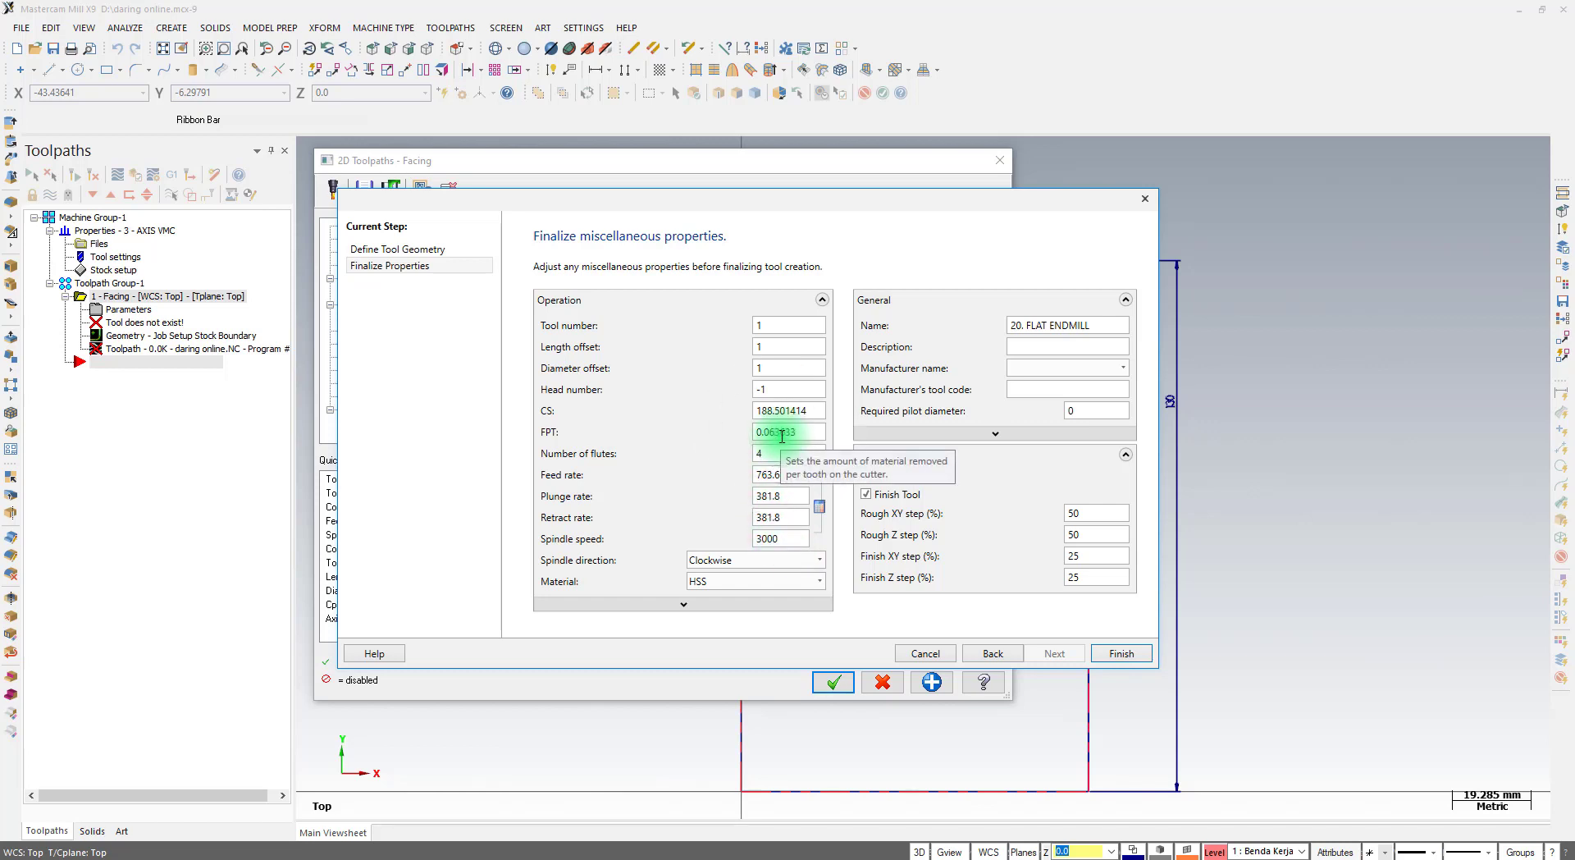
left_click_drag(808, 432, 738, 447)
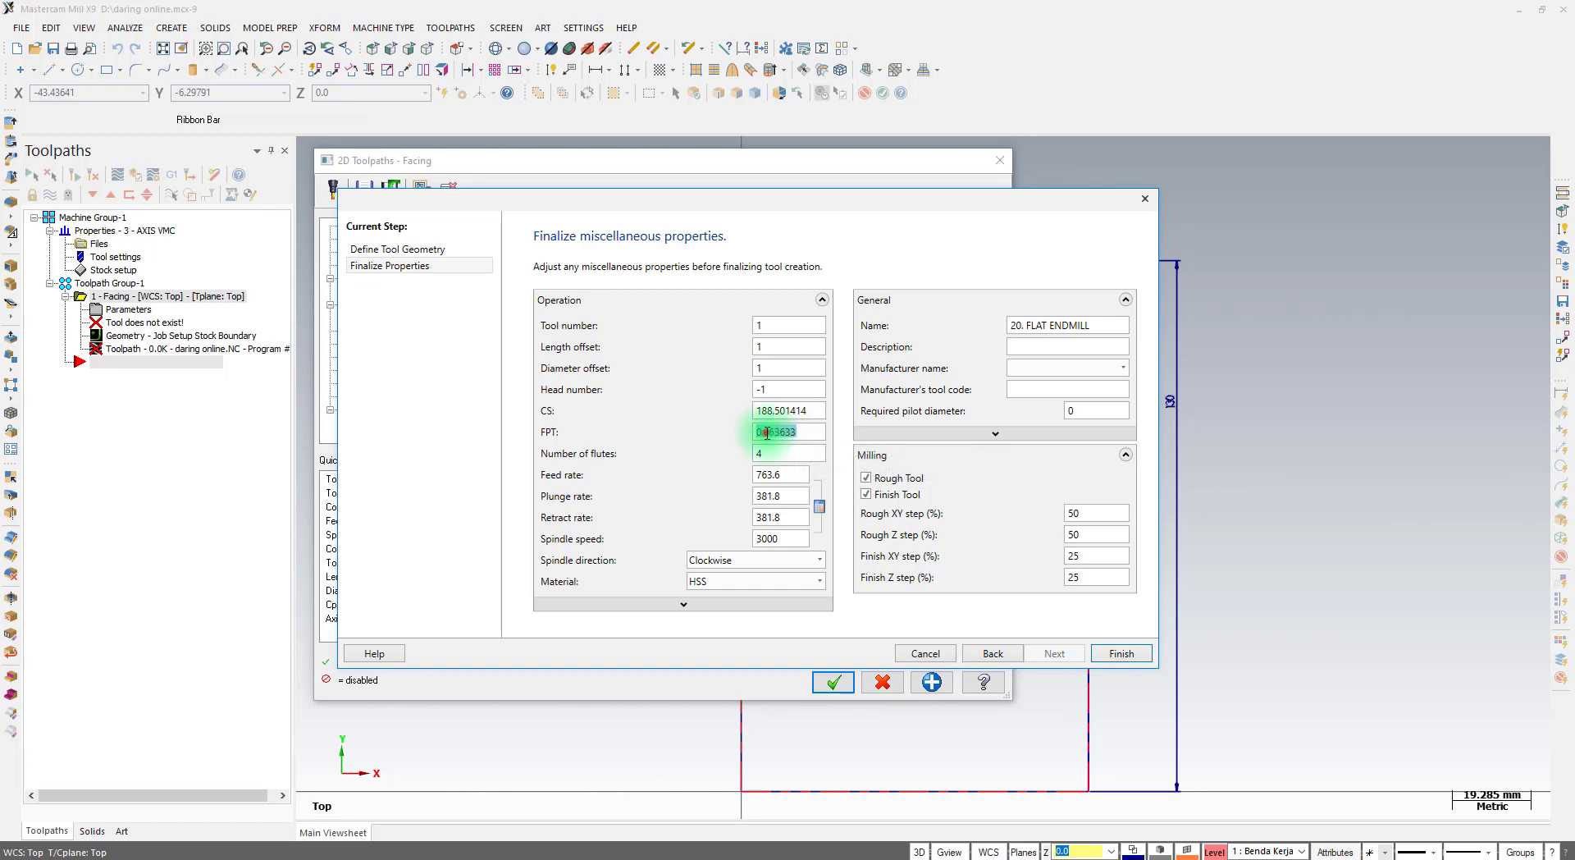
left_click_drag(767, 434, 797, 433)
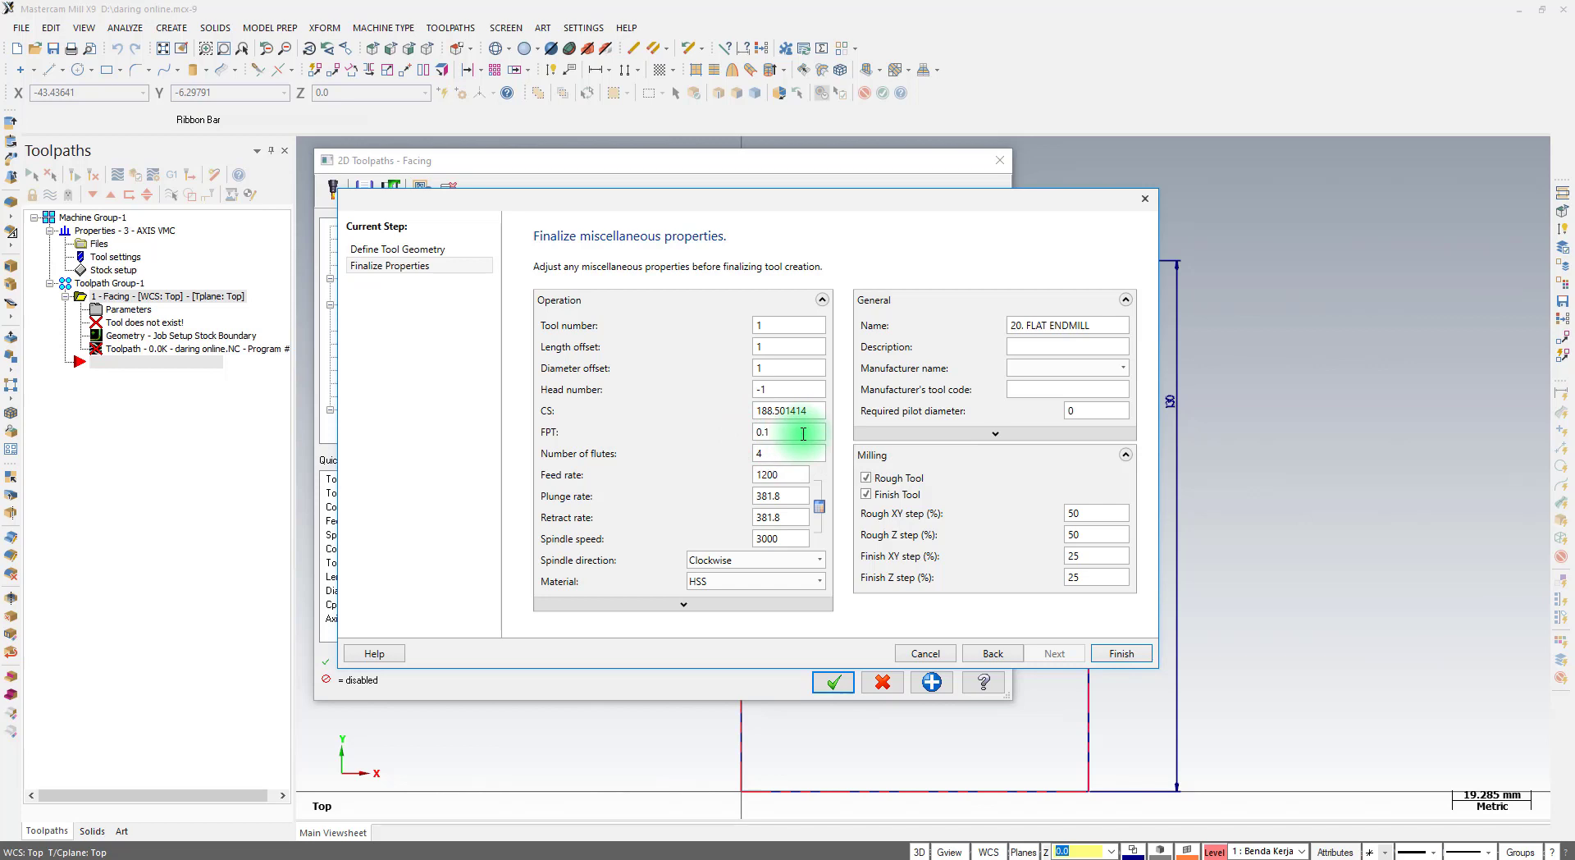
Copy the endmill's feed rate of 1200 into its retract rate
double_click(767, 475)
key("ctrl+c")
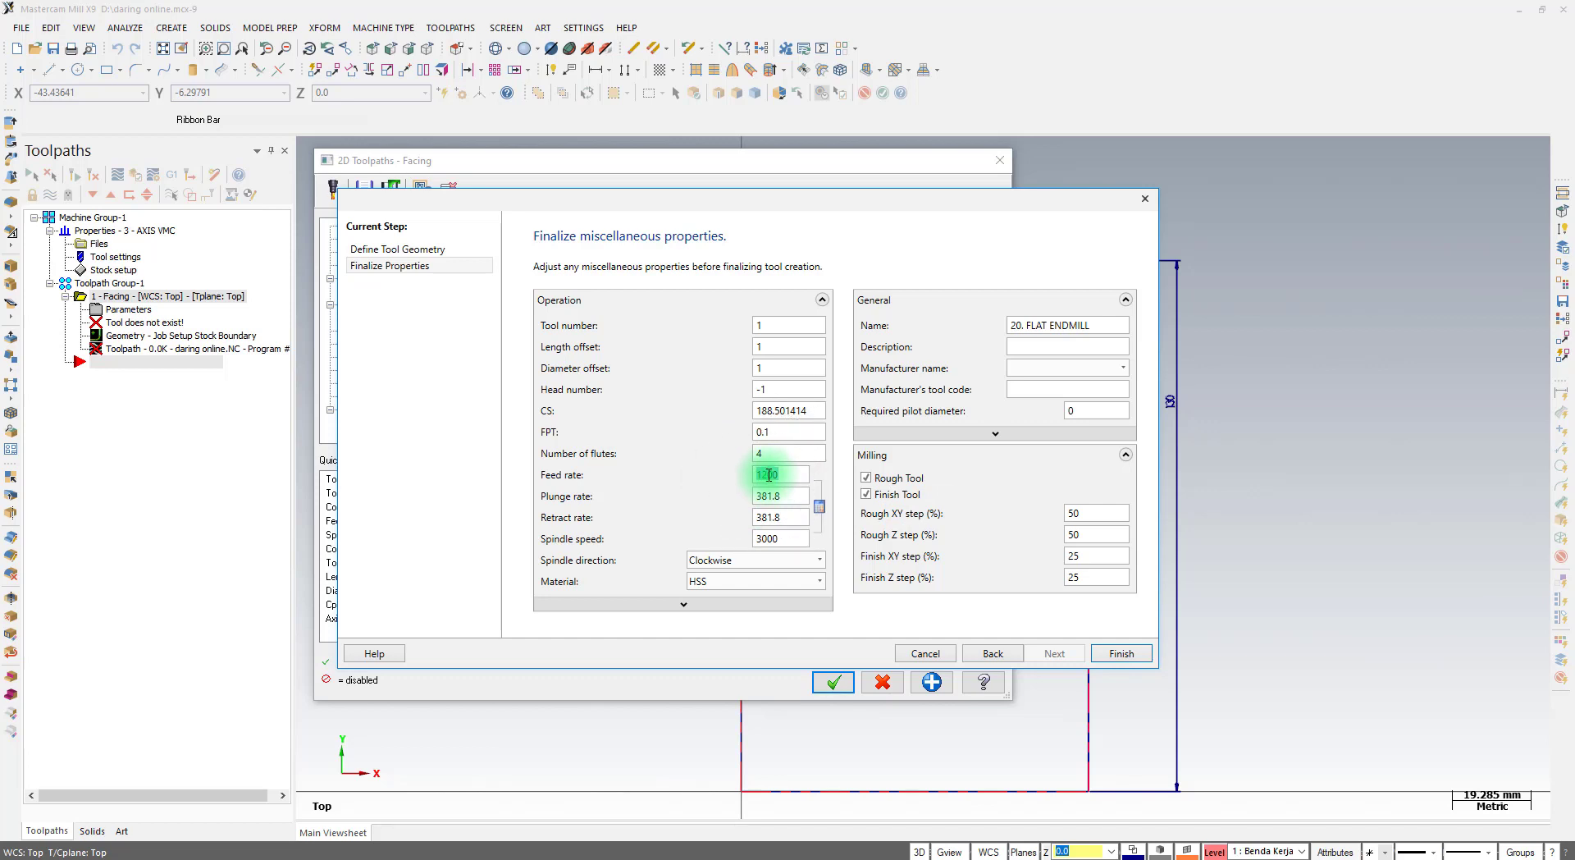
double_click(767, 517)
key("ctrl+v")
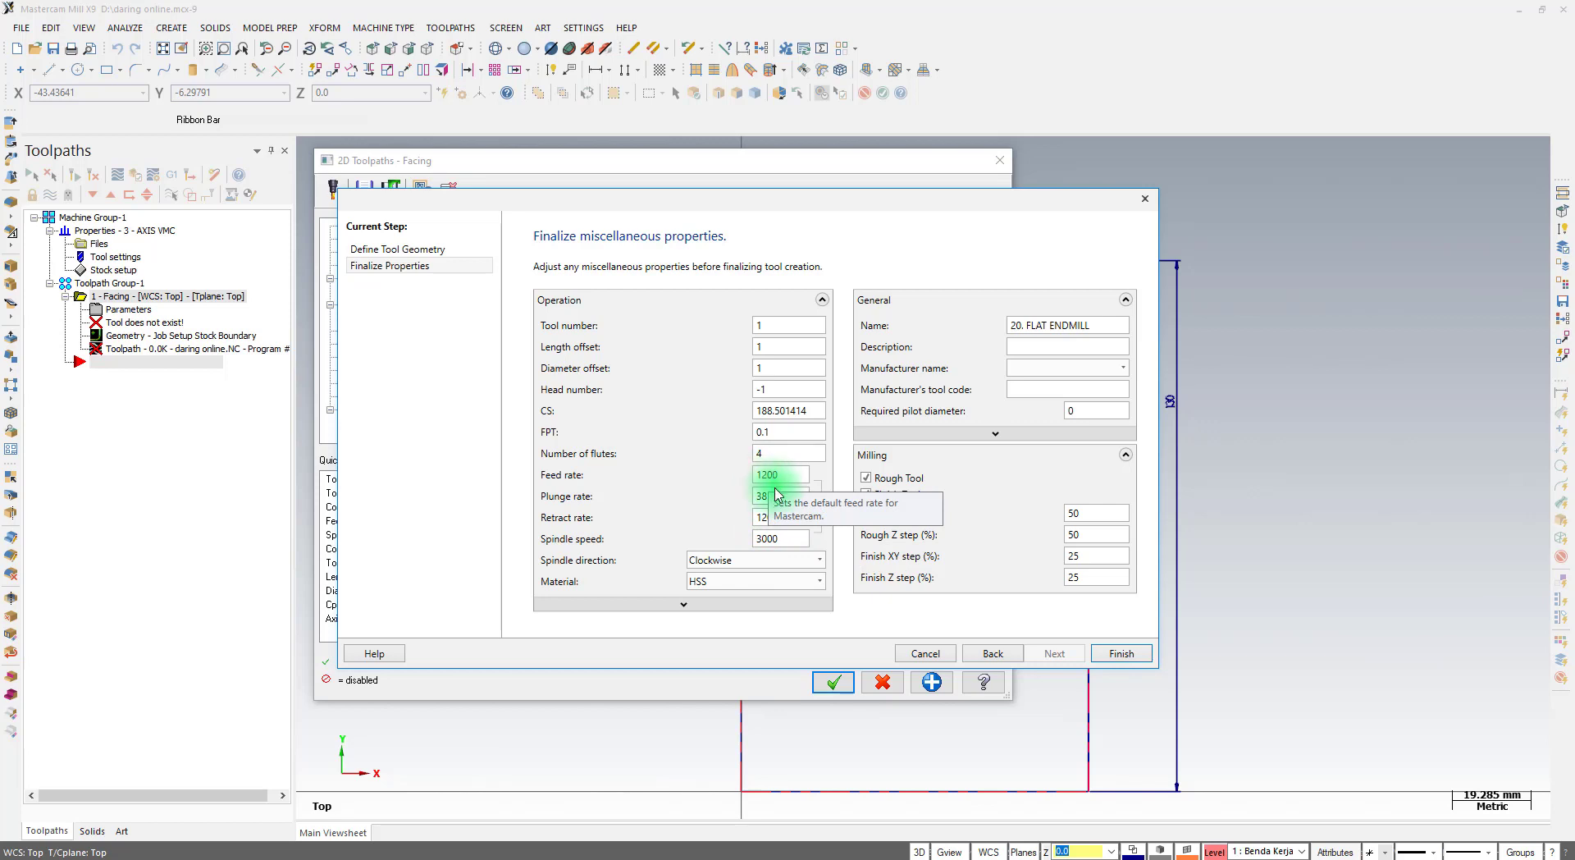
Set the 20 mm flat endmill's plunge rate to 600
mouse_move(778, 495)
left_mouse_down()
mouse_move(748, 520)
mouse_move(779, 495)
mouse_move(761, 496)
left_mouse_up()
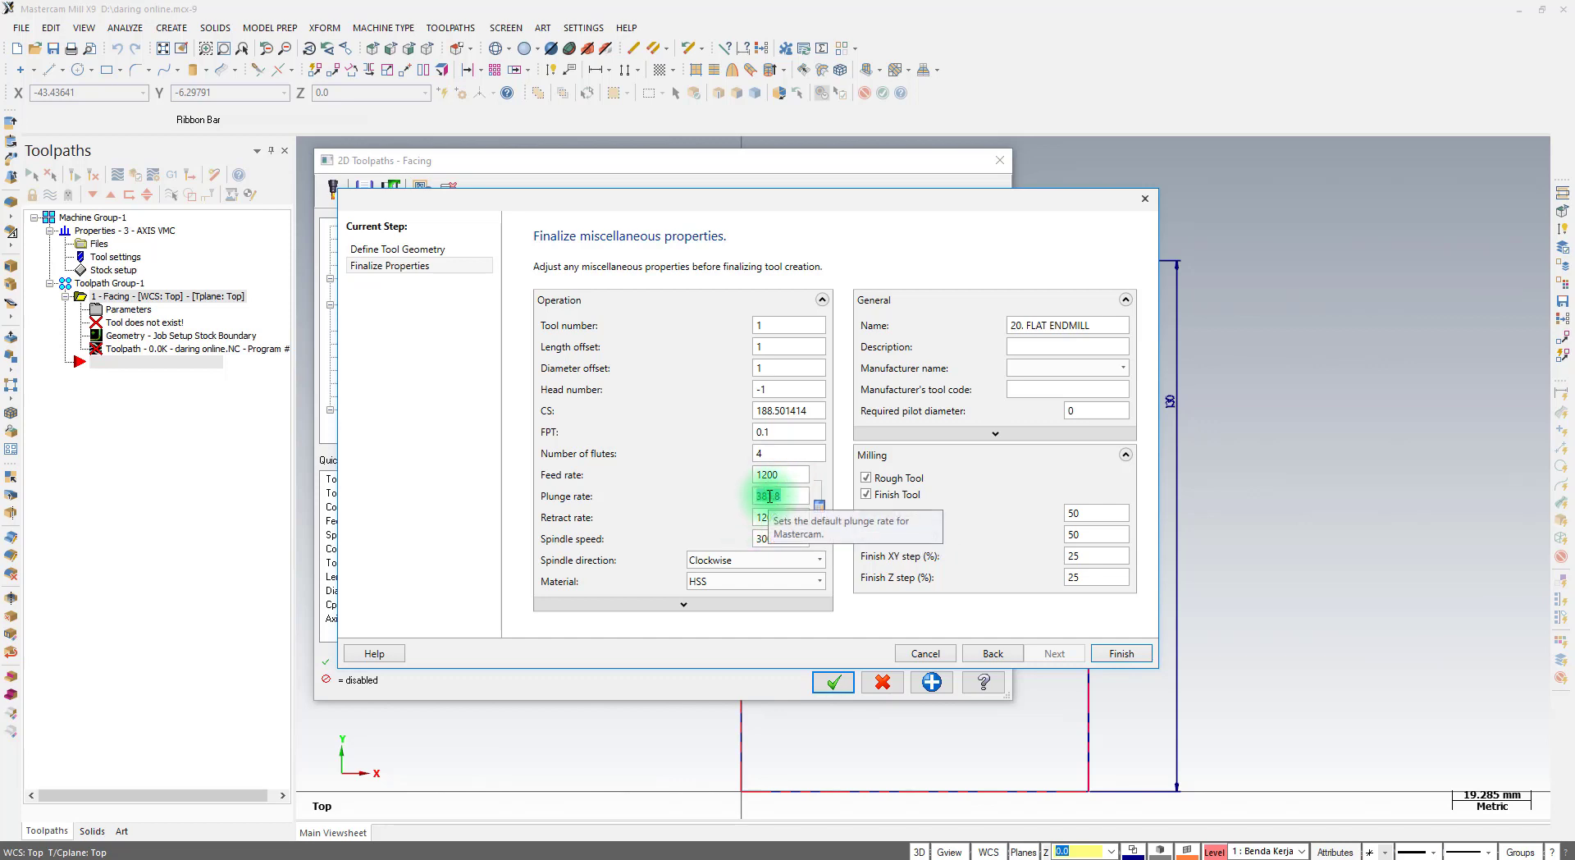
left_click_drag(785, 473, 730, 504)
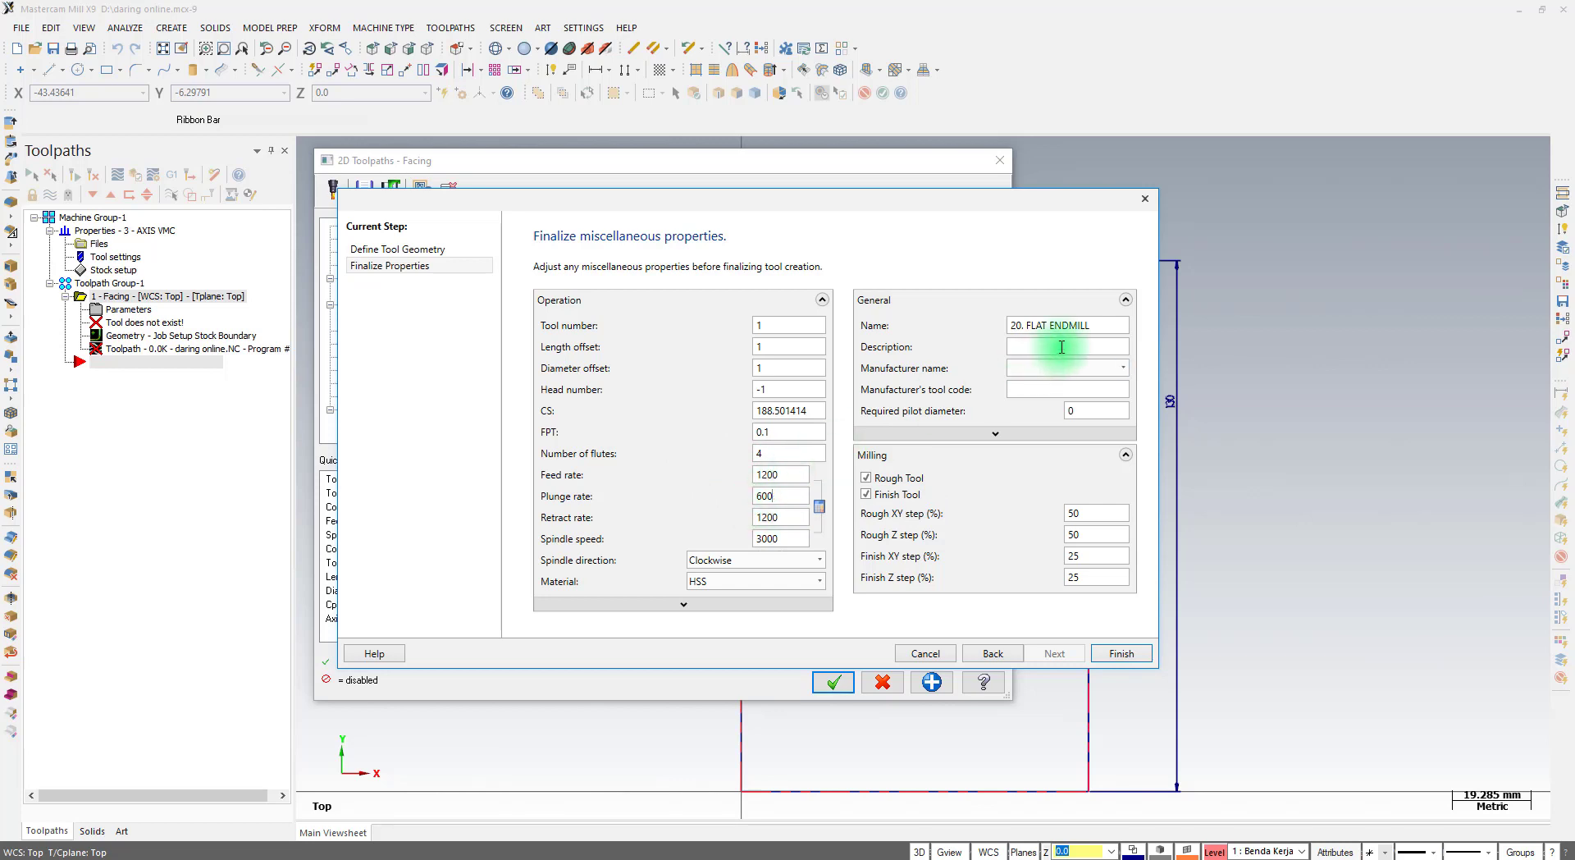
left_click_drag(1097, 325, 943, 332)
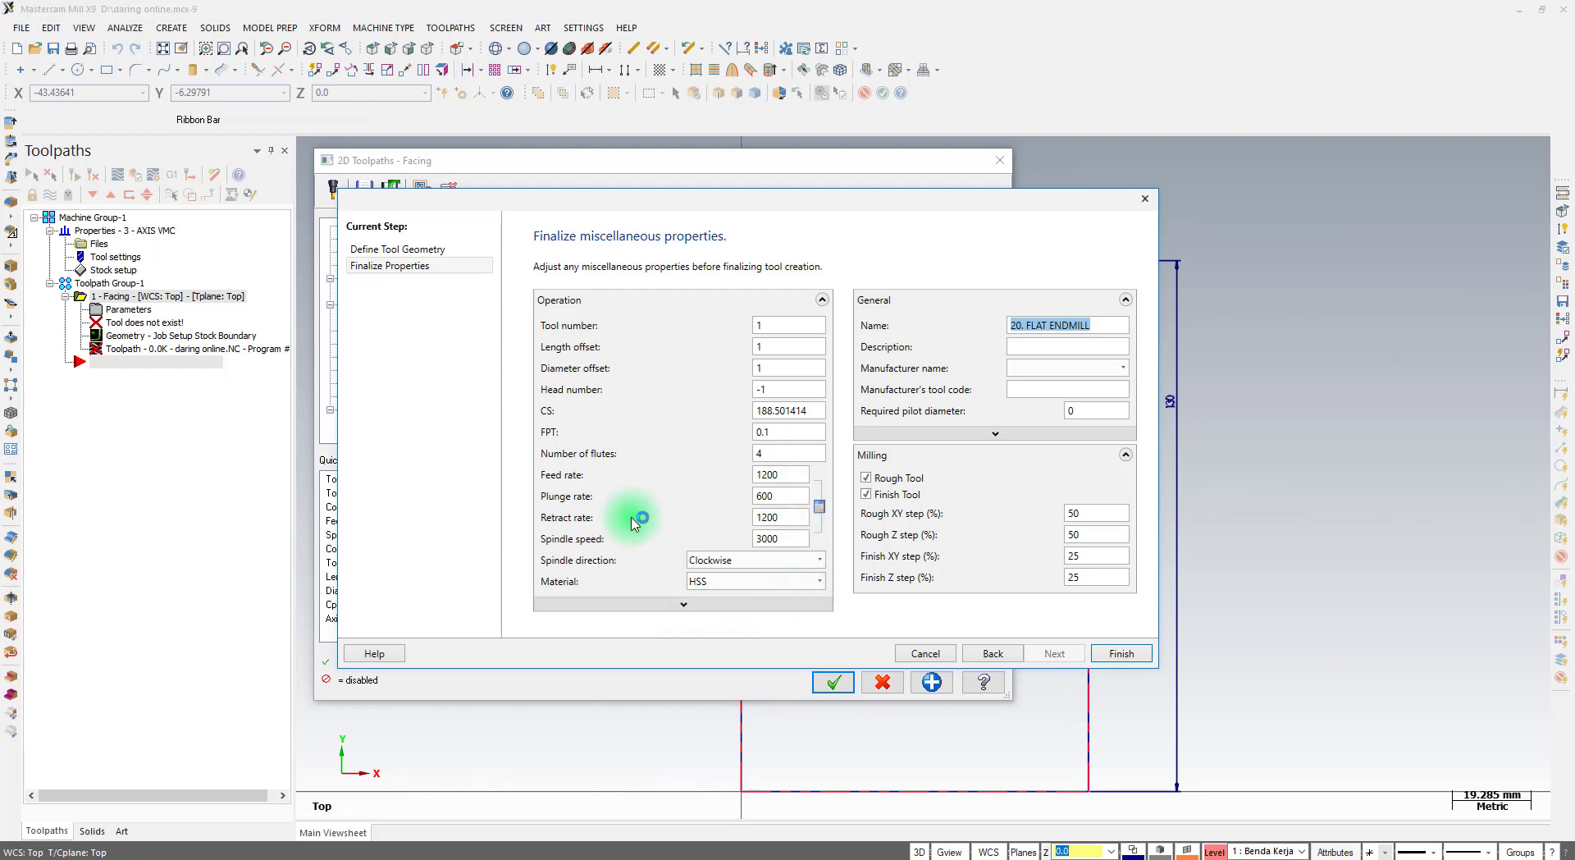
Choose clockwise spindle direction for the endmill, finish its definition, and select it as the facing operation's tool
left_click(744, 560)
left_click(745, 561)
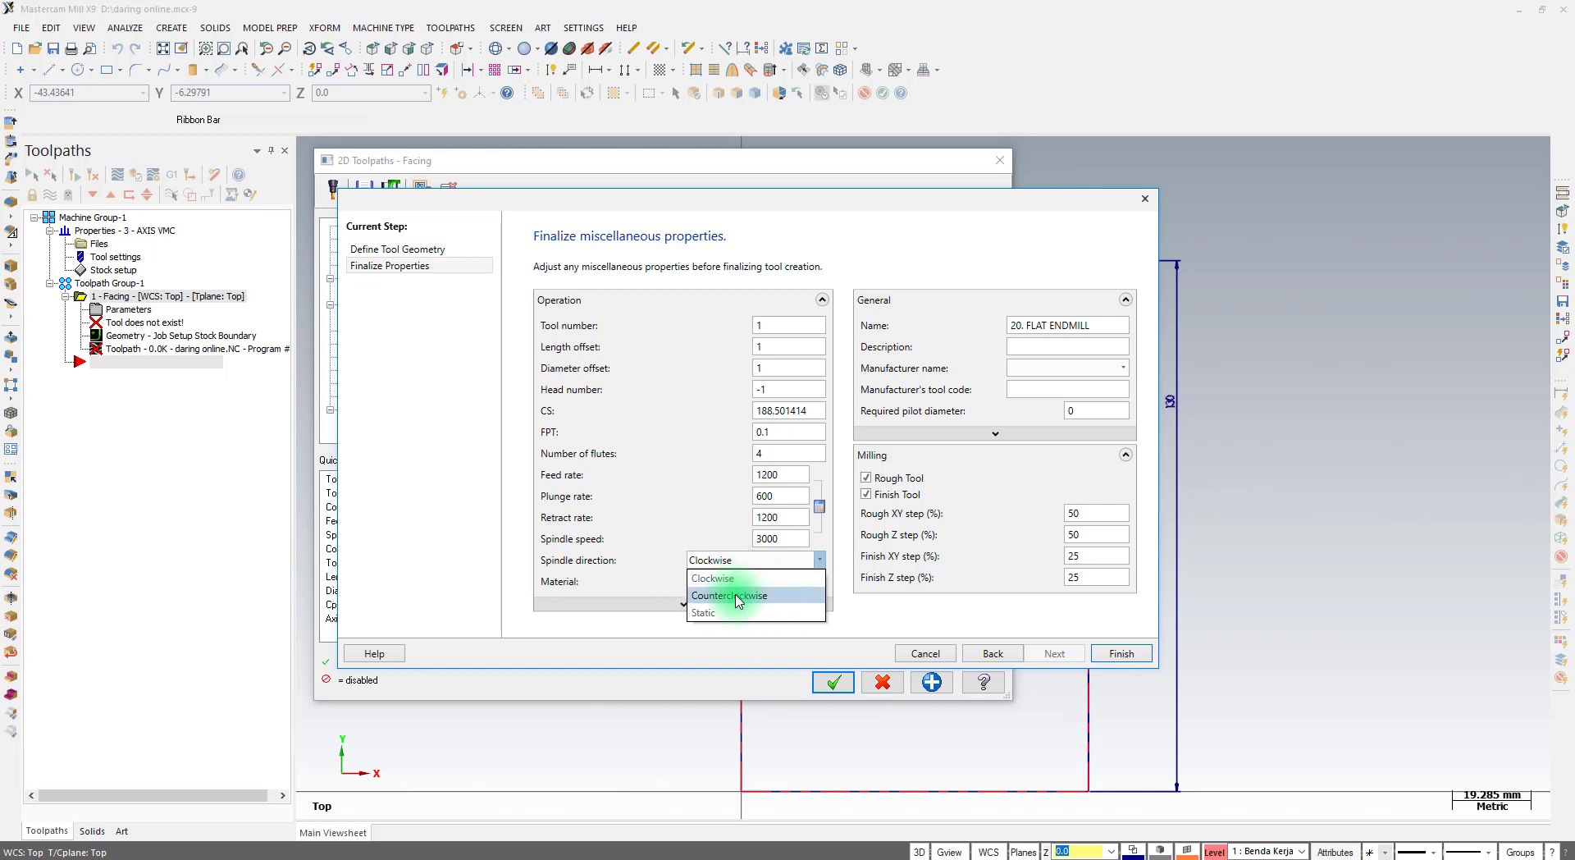
left_click(730, 578)
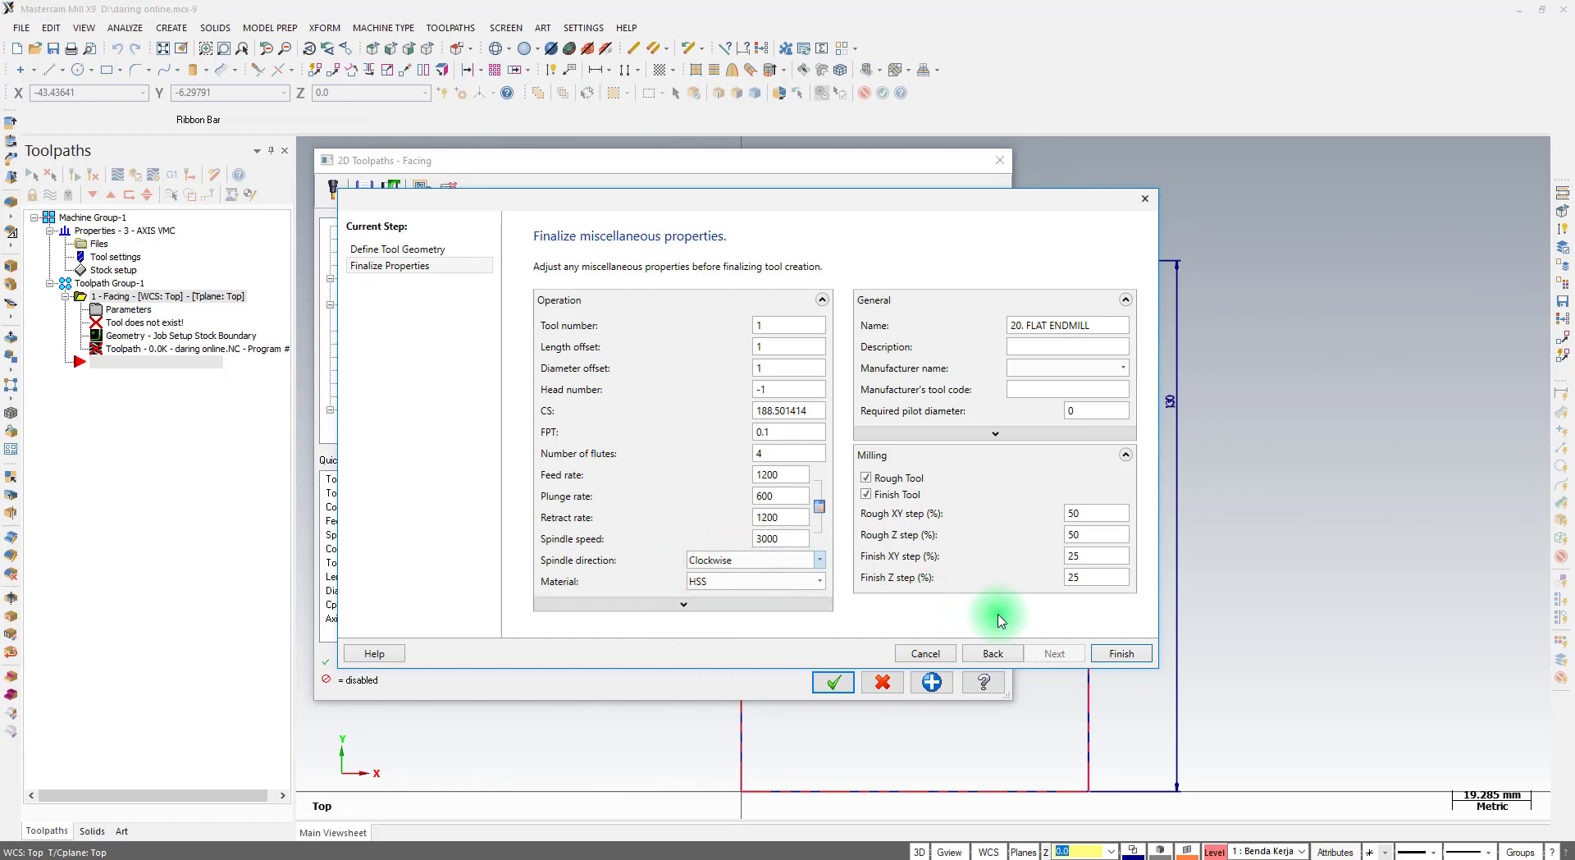
left_click(1118, 654)
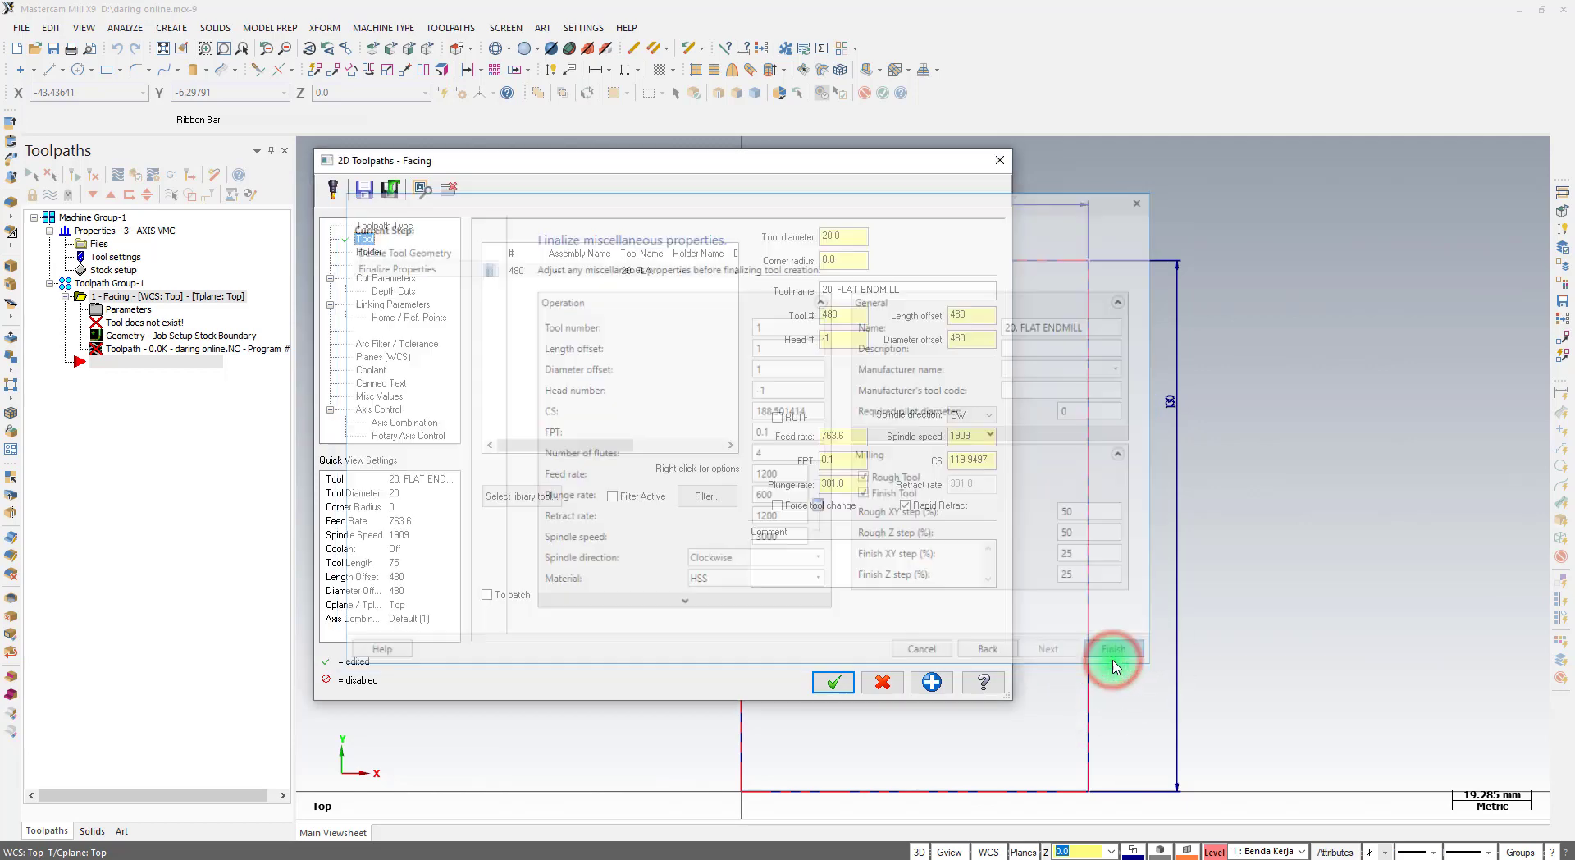
left_click(516, 273)
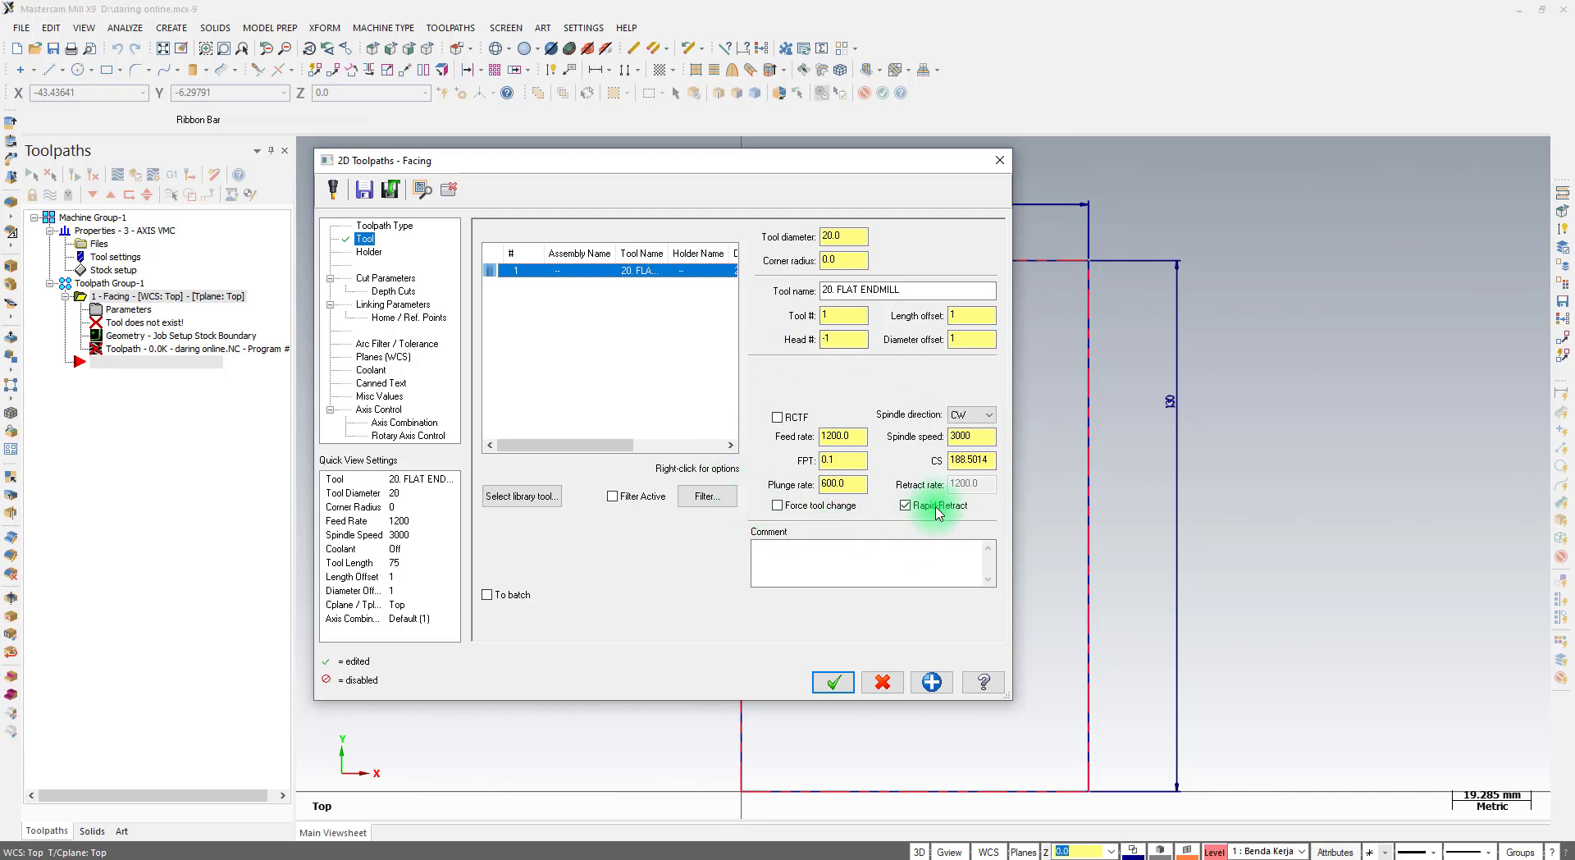
Set the facing operation's cut style to Zigzag in its cut parameters
left_click(389, 282)
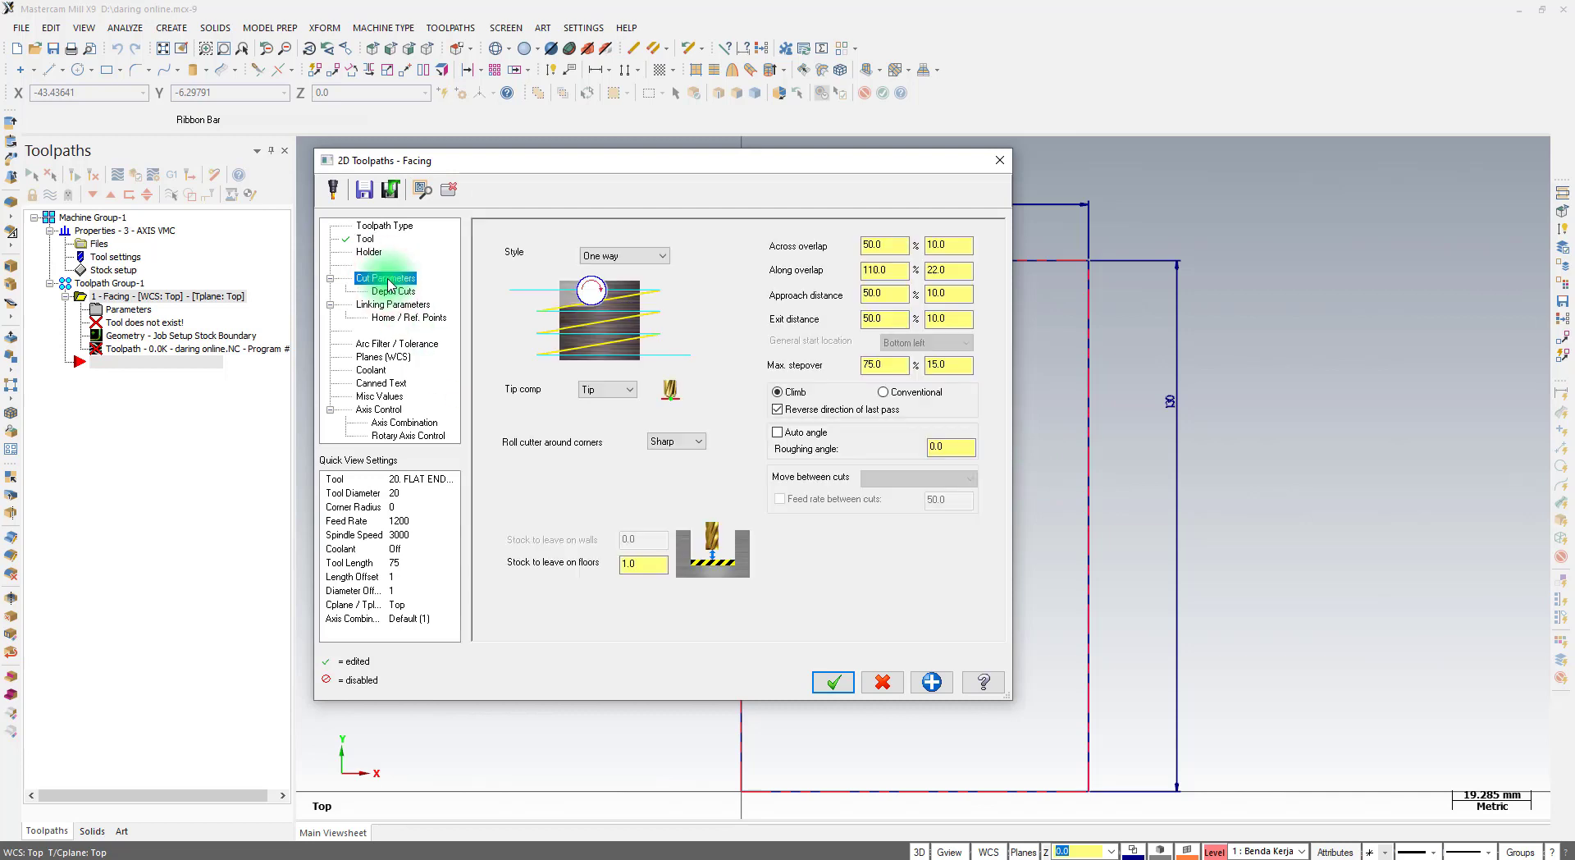
left_click(616, 256)
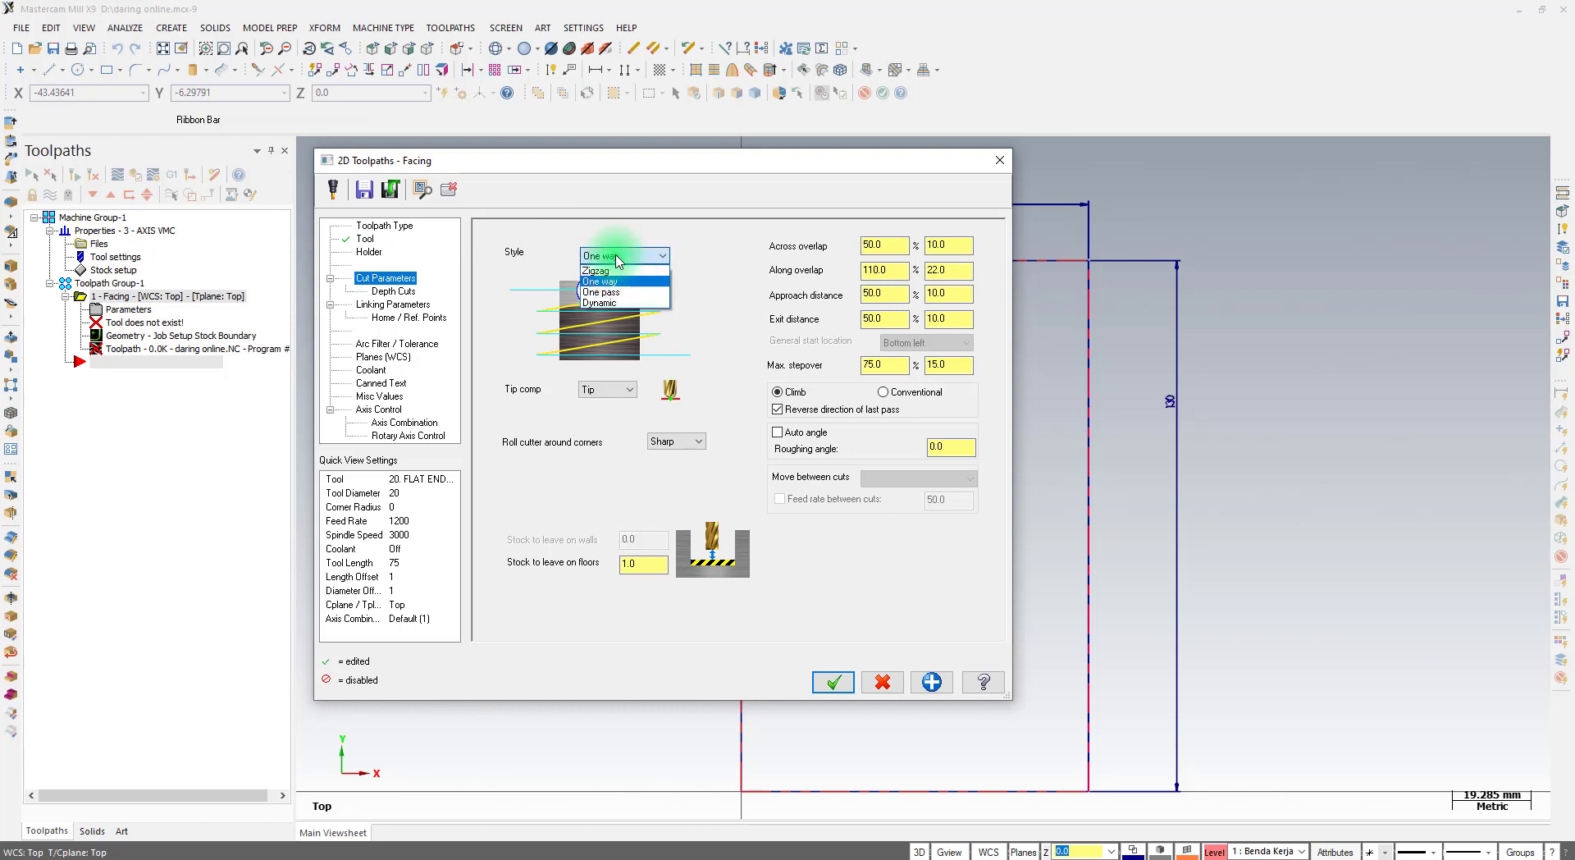
left_click(621, 303)
left_click(615, 283)
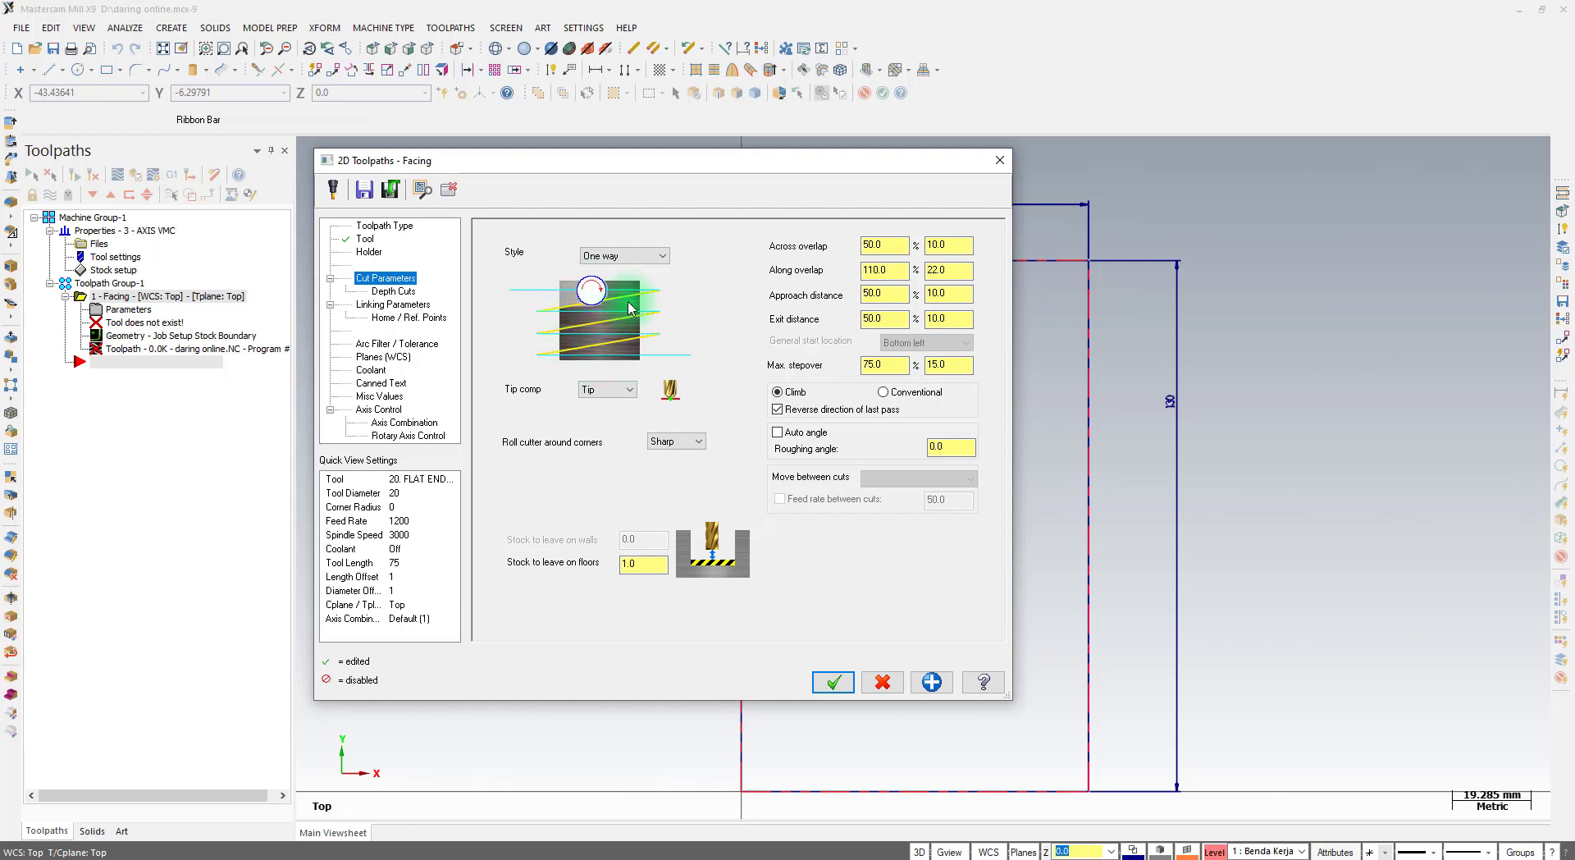
left_click(661, 255)
left_click(640, 274)
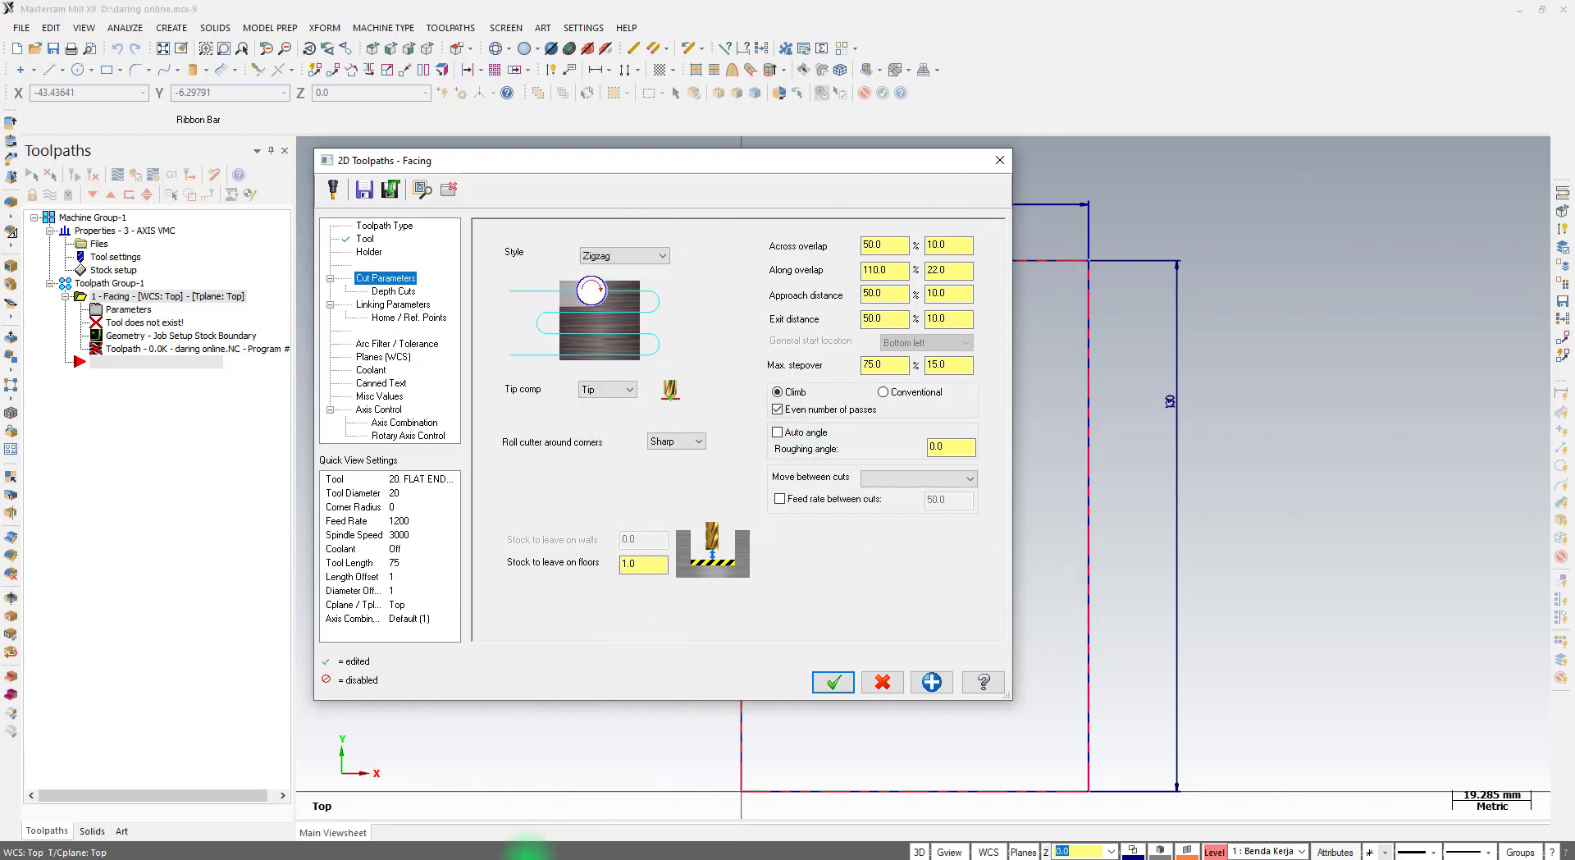
Try the One pass cut style and move the facing settings aside to reveal the stock outline
left_click(487, 856)
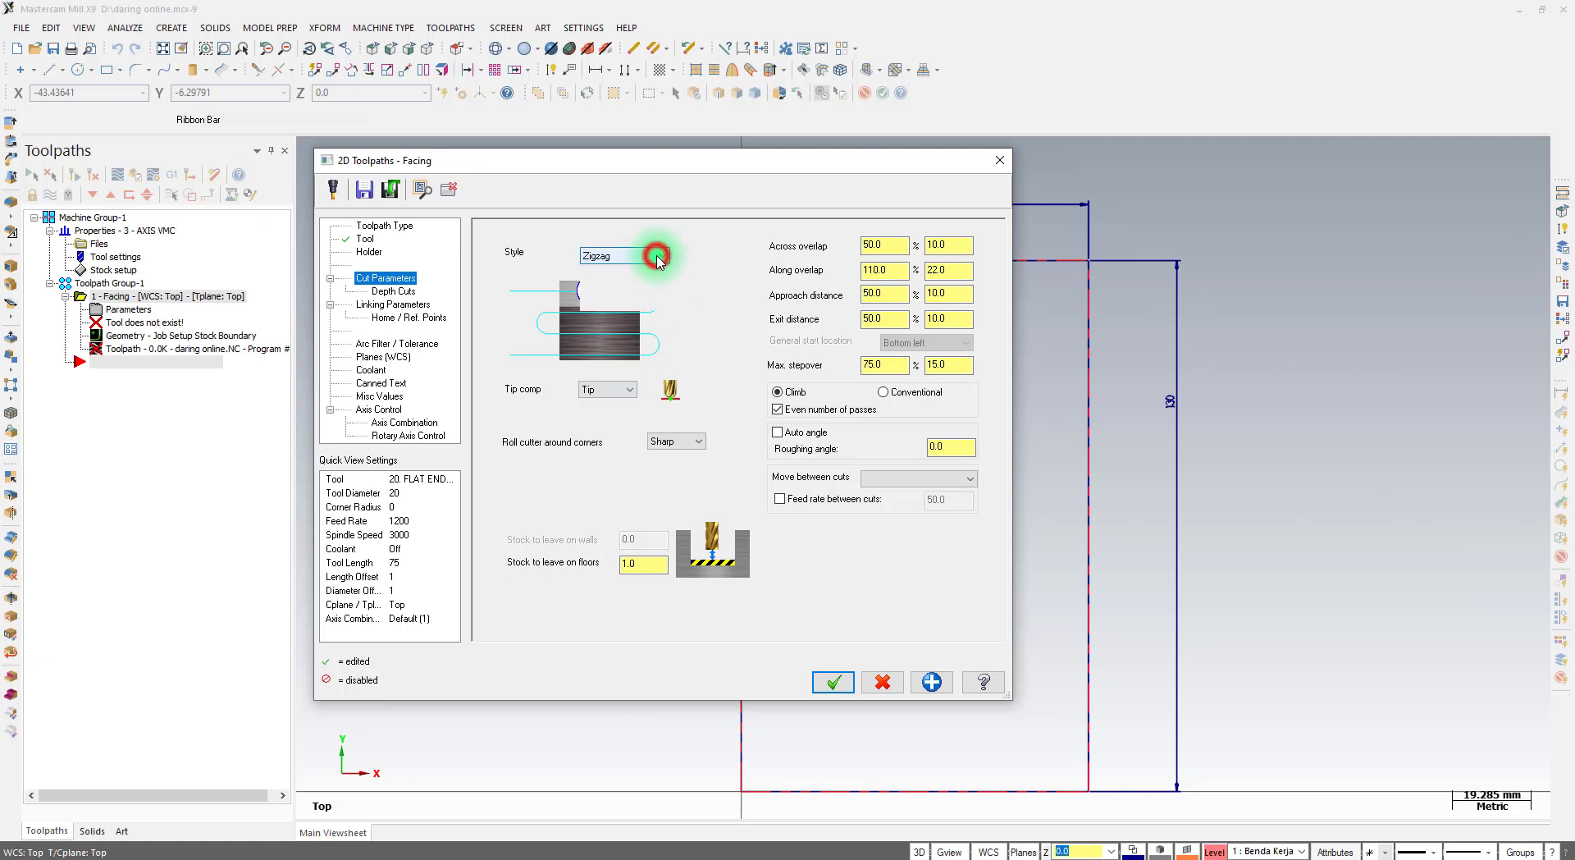
left_click(648, 256)
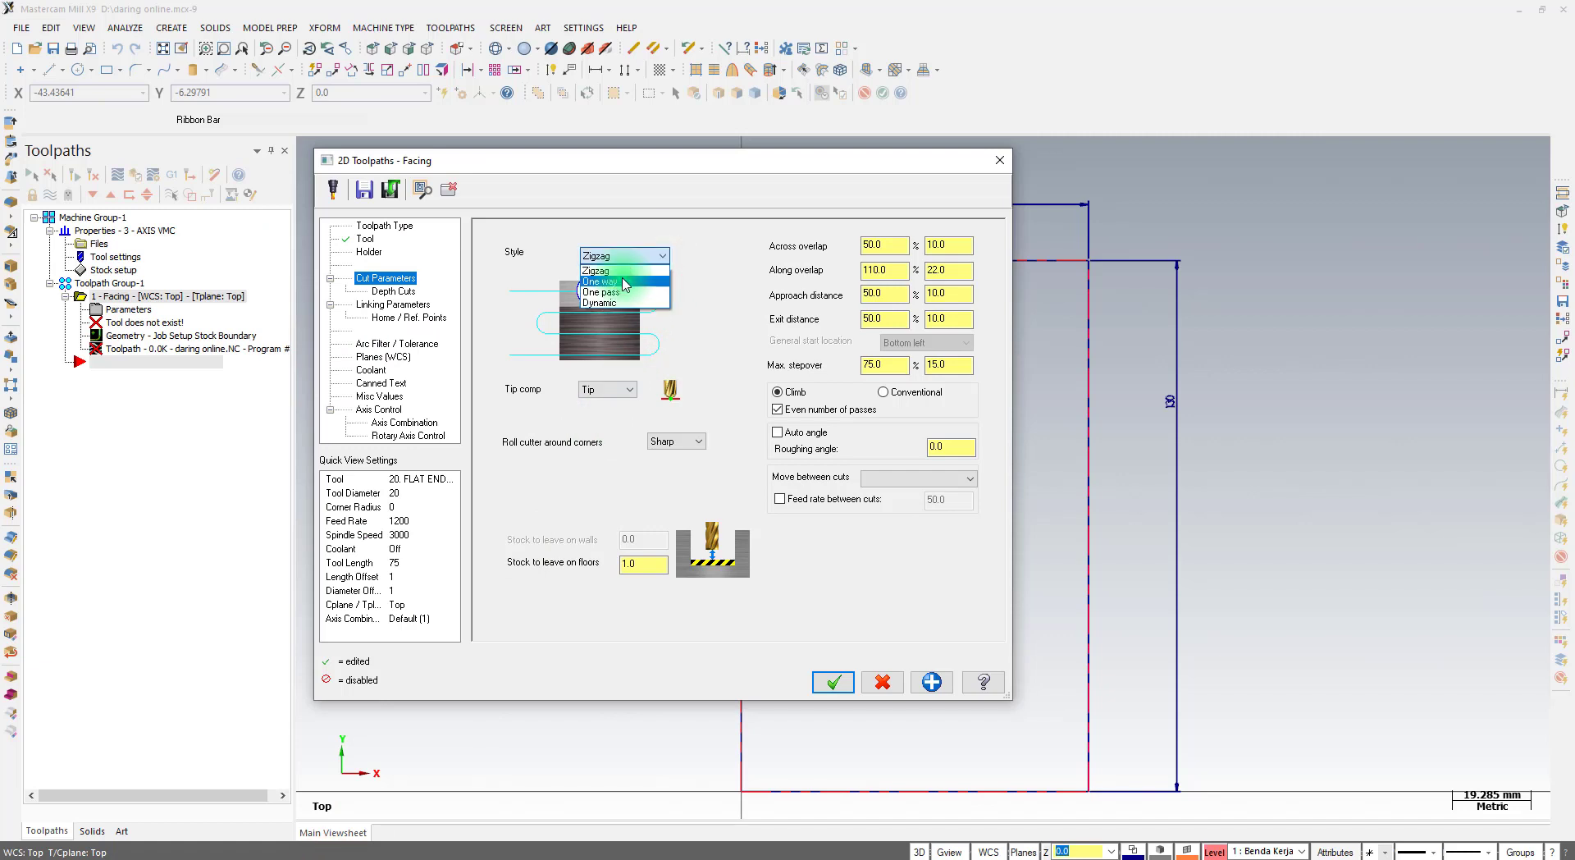
left_click(628, 281)
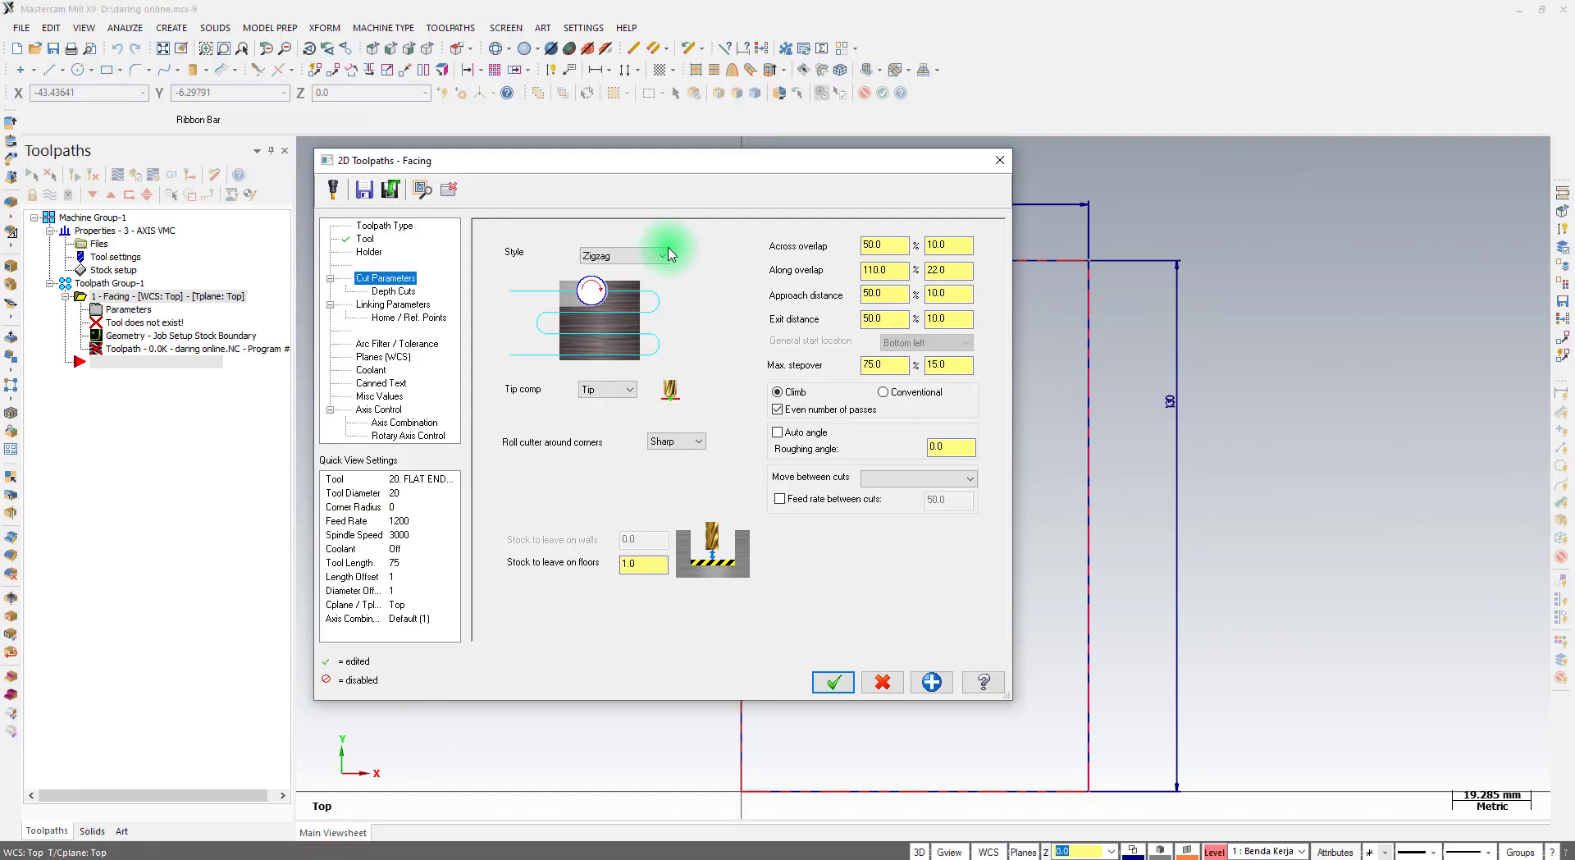
left_click(621, 256)
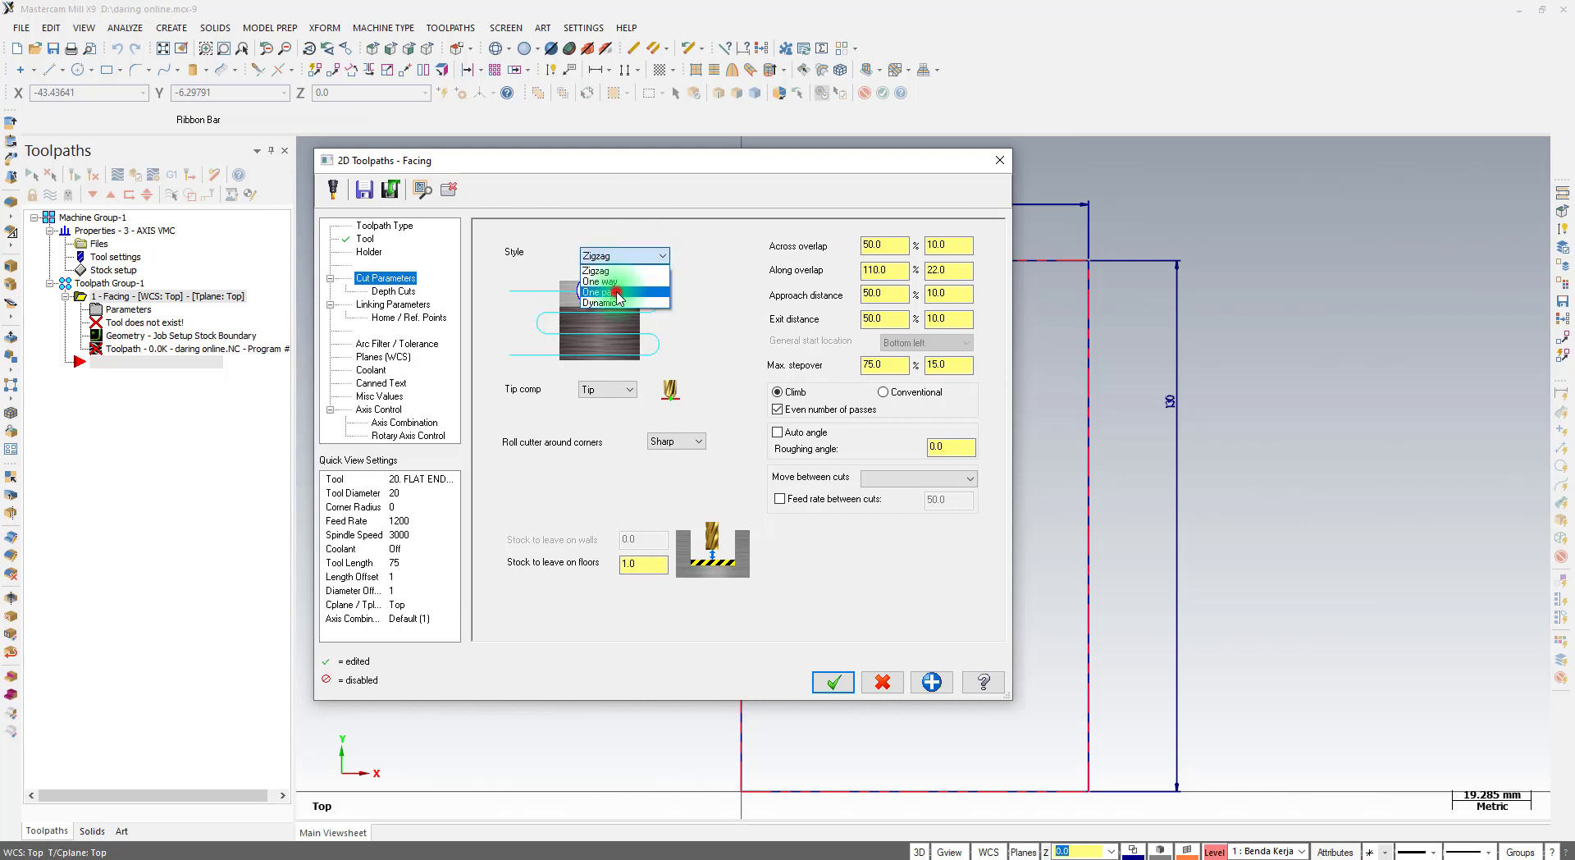
left_click(617, 293)
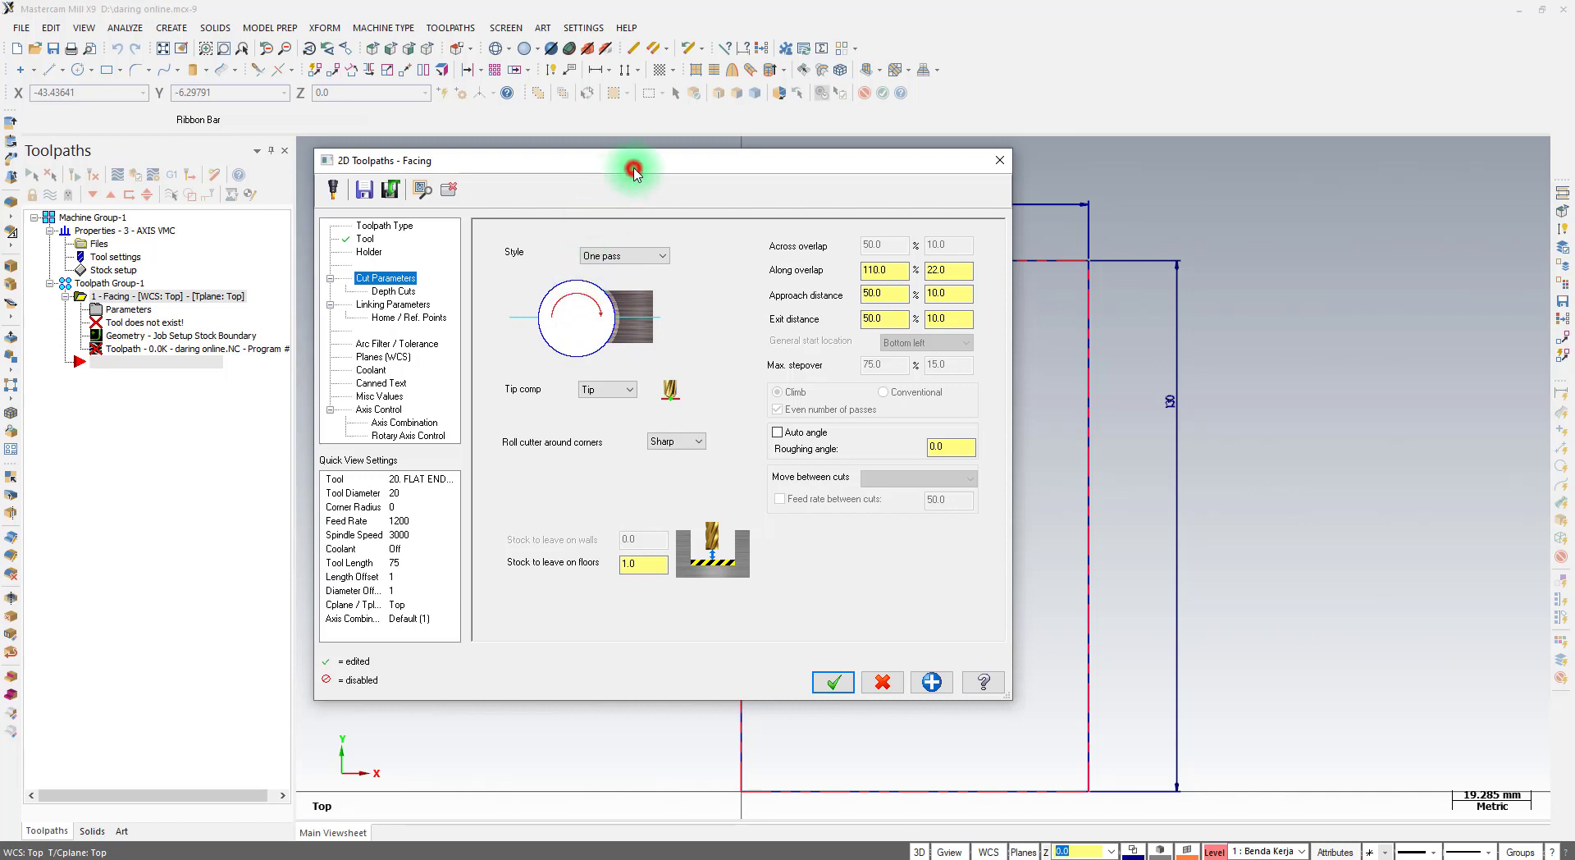
left_click_drag(634, 170, 283, 199)
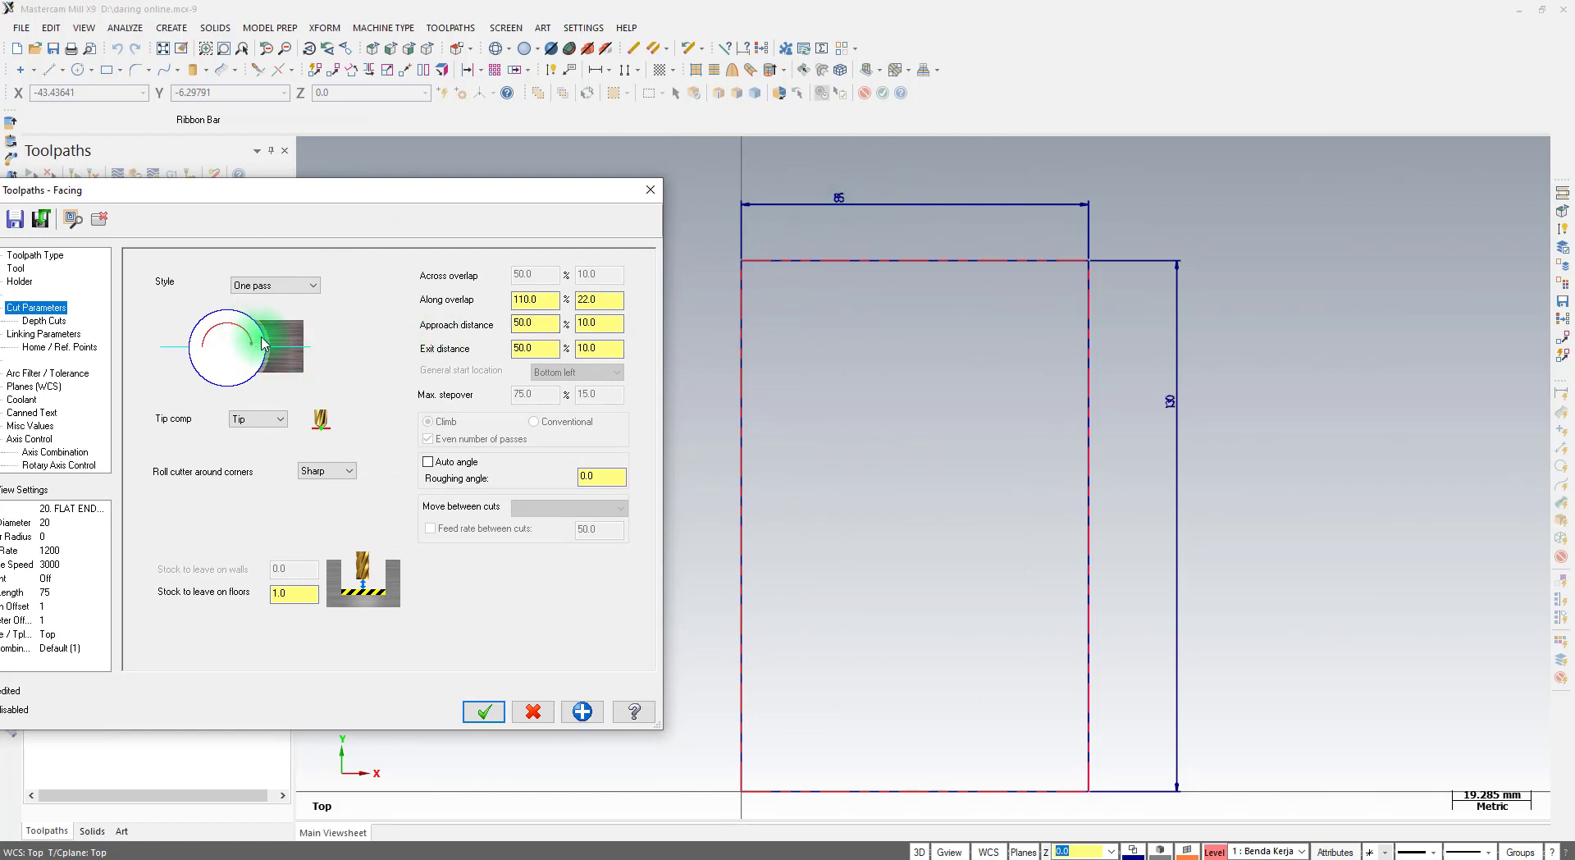
left_click_drag(309, 200, 377, 202)
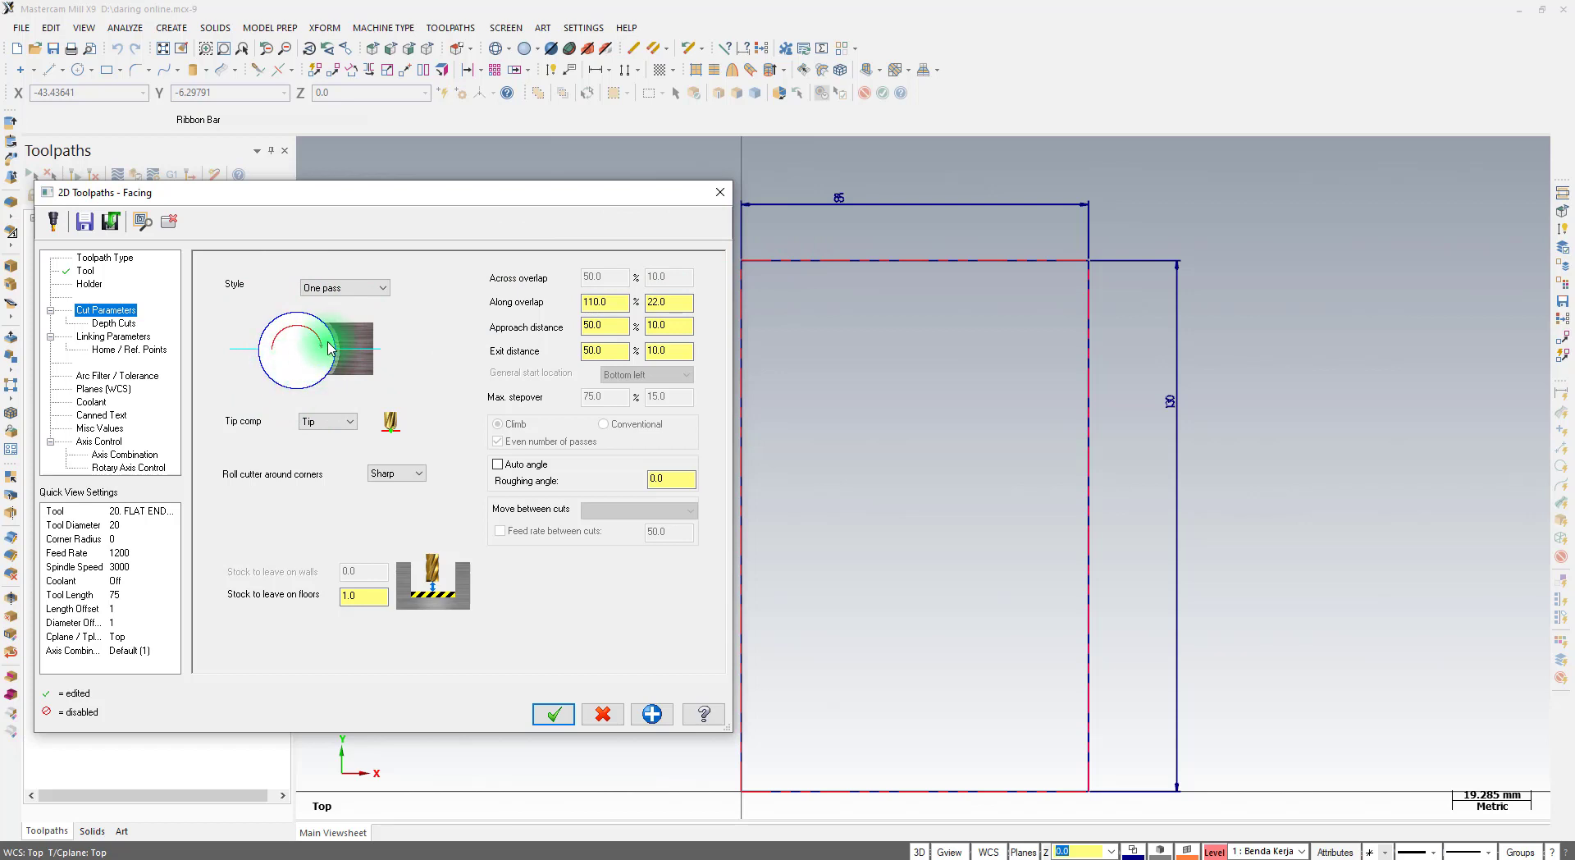
Try the Dynamic cut style for the facing operation, and return the style to Zigzag
left_click(375, 288)
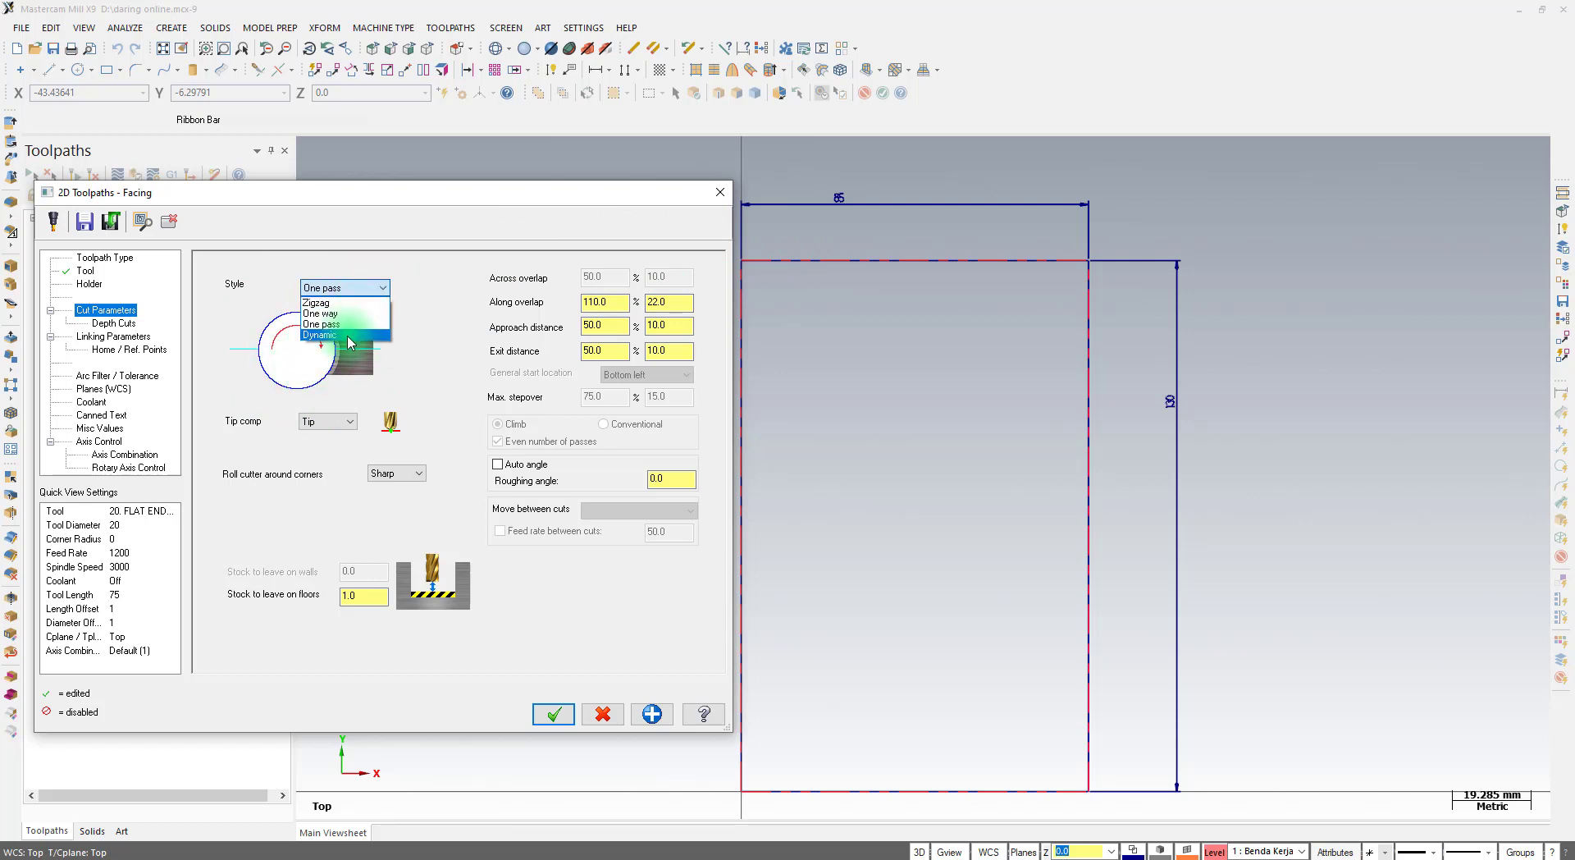
left_click(348, 336)
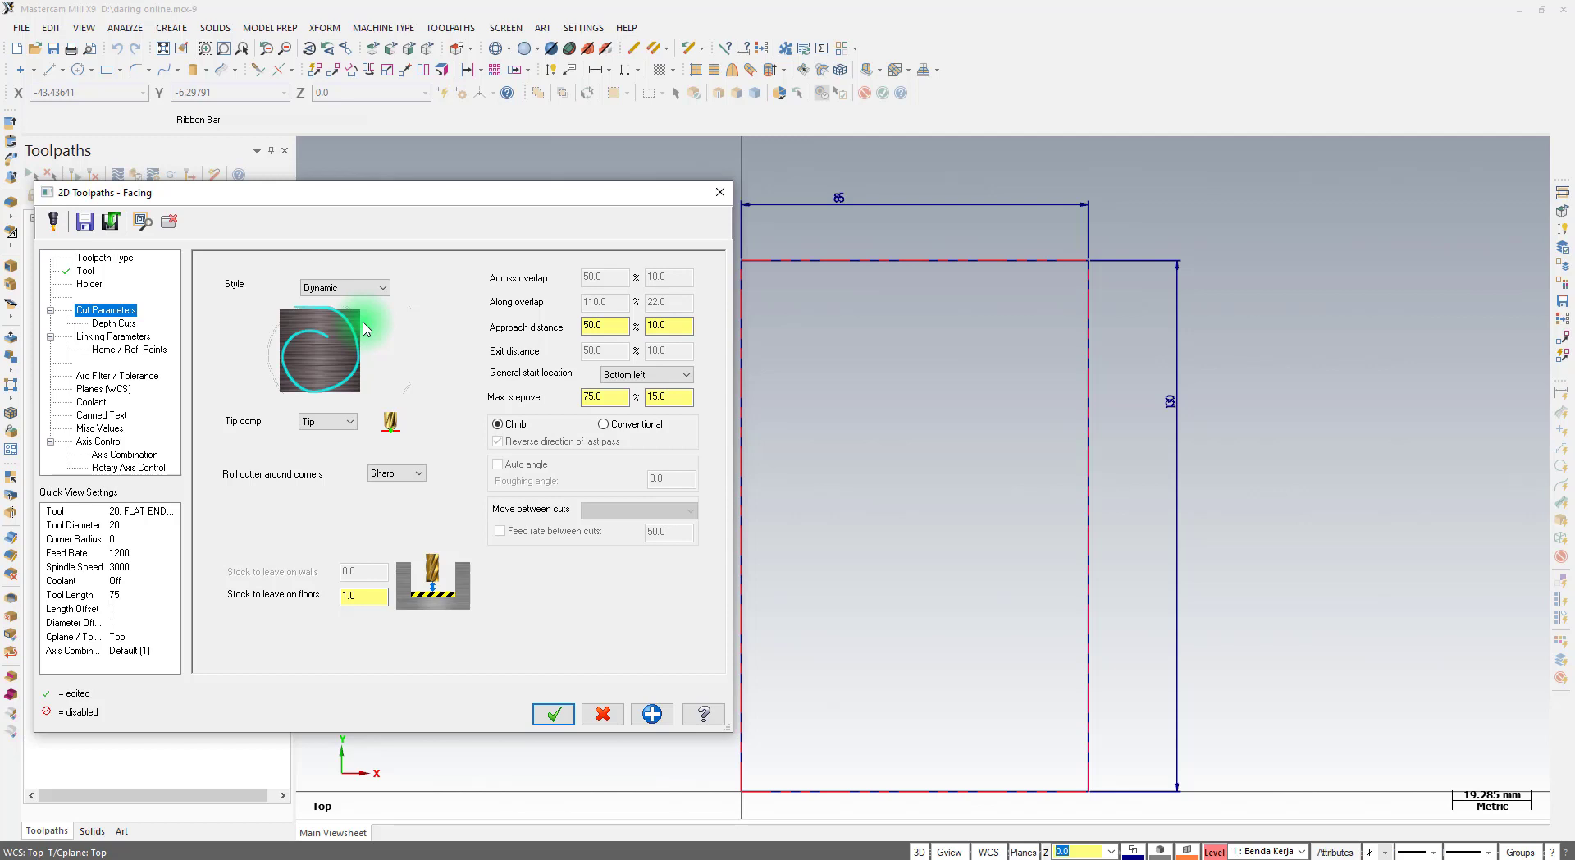
left_click(363, 293)
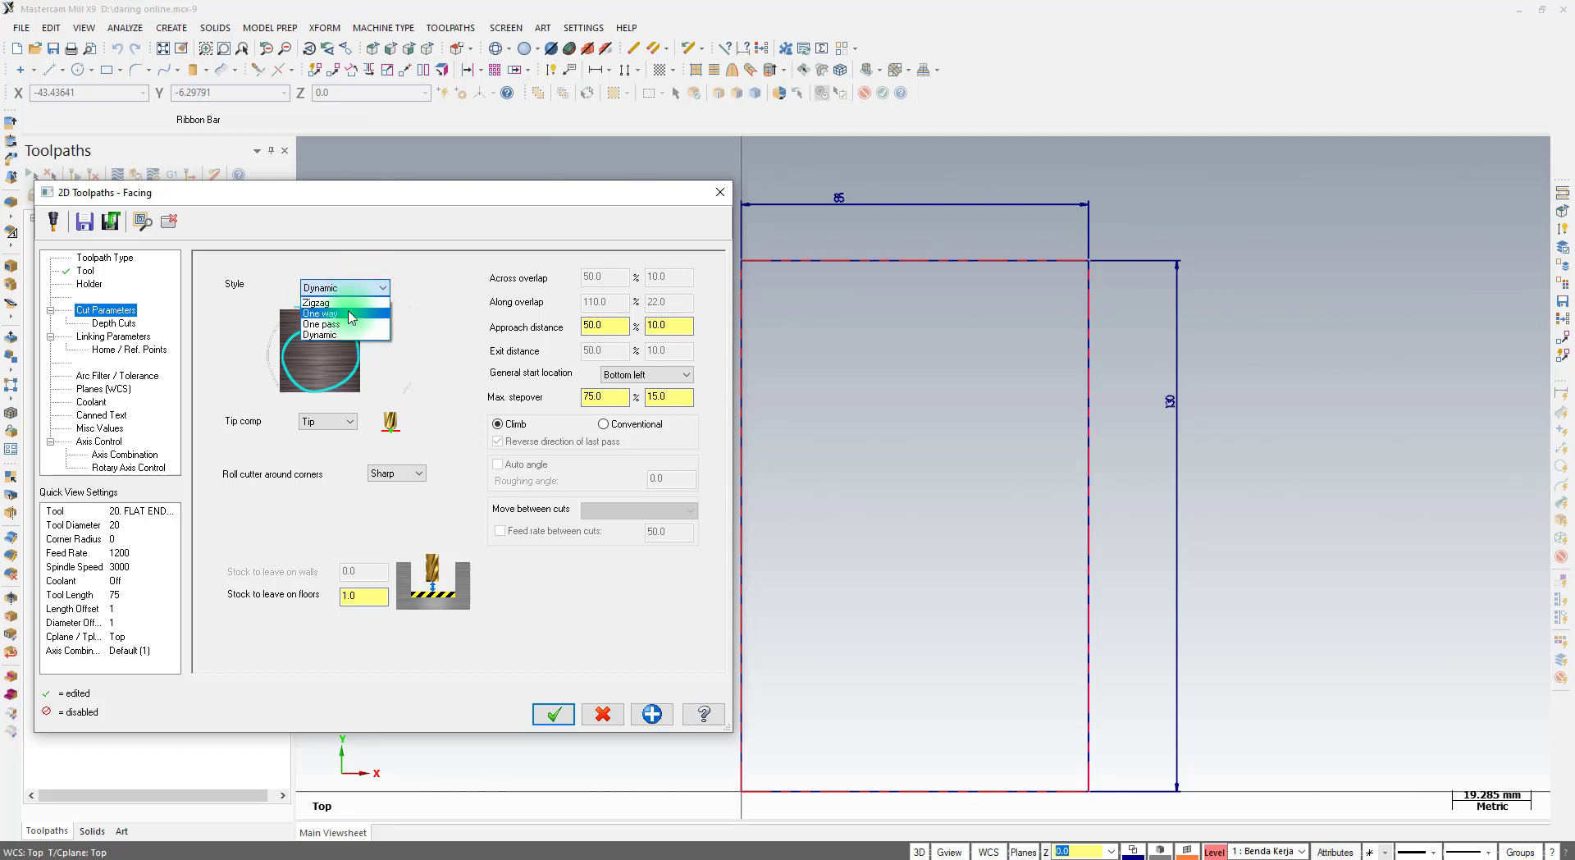
left_click(350, 303)
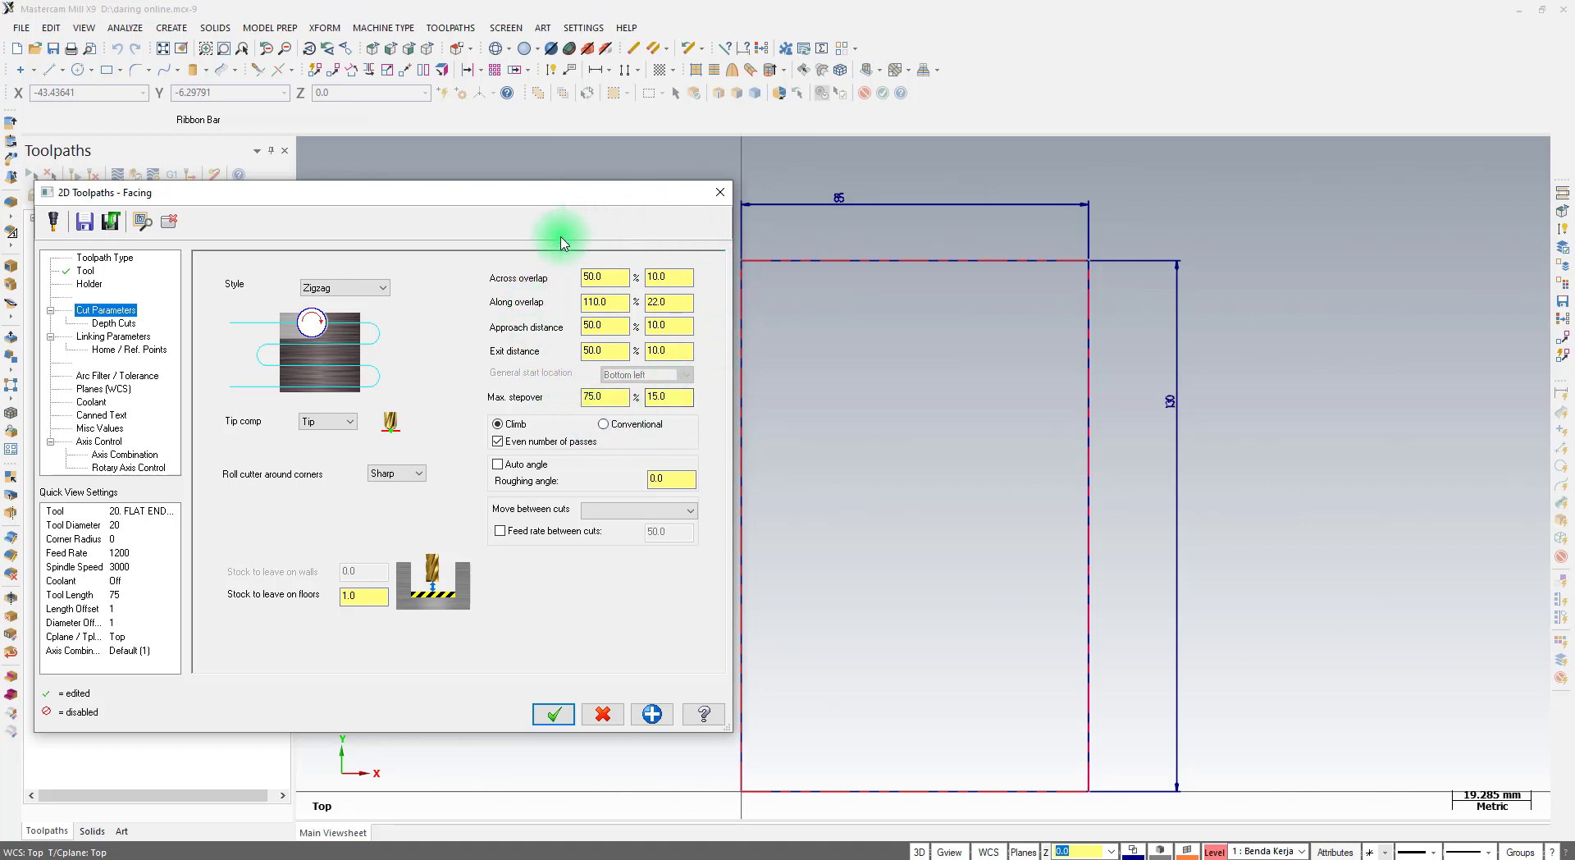
Try roughing angles of 90 and 45 for the zigzag passes, and enable Auto angle instead
left_click(518, 471)
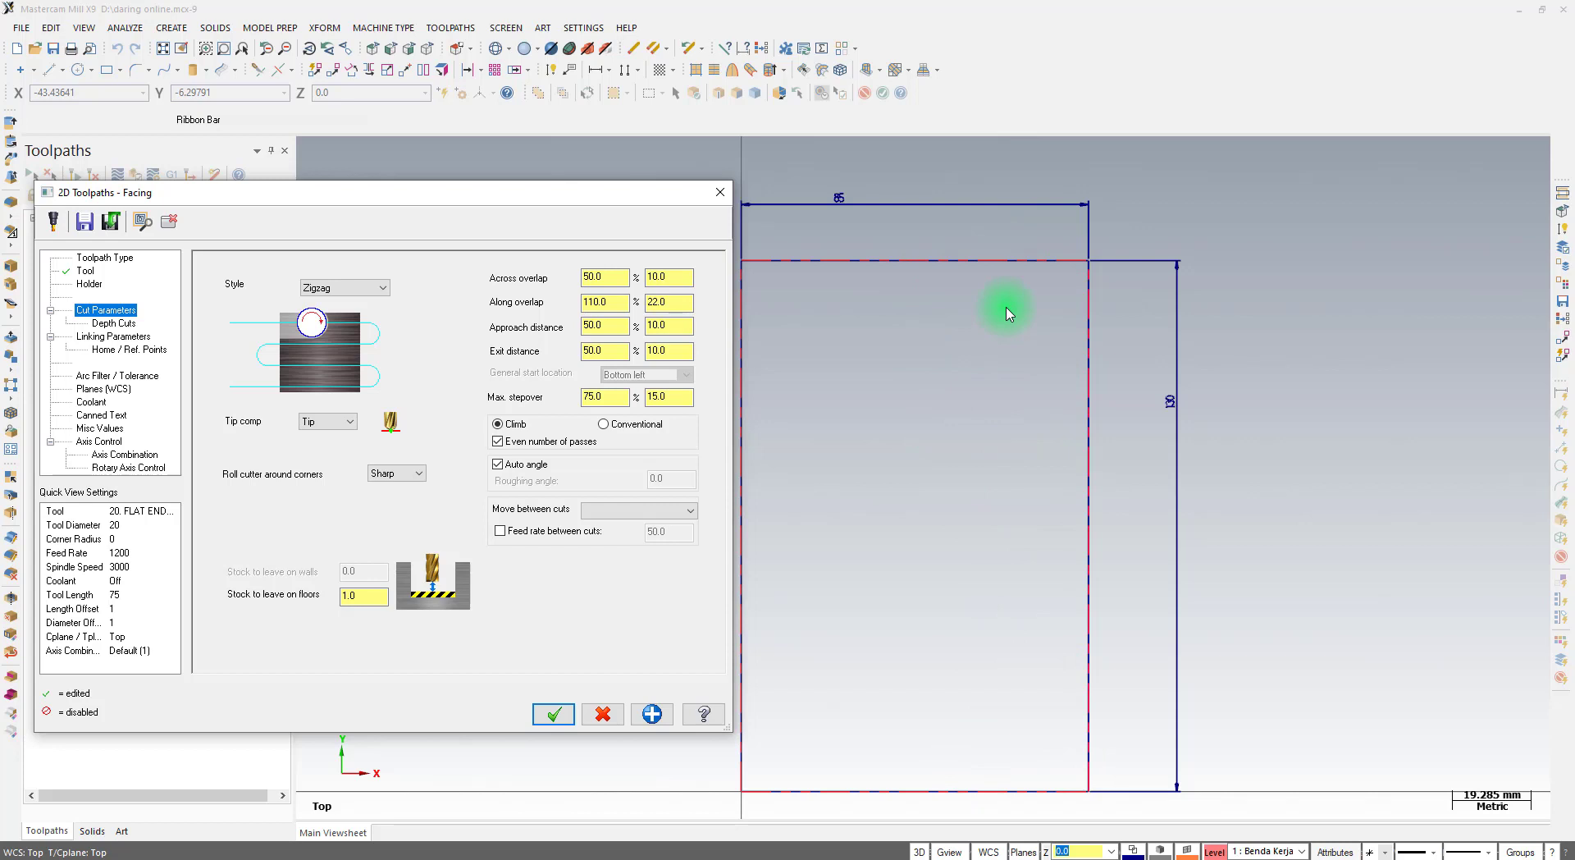
left_click(498, 464)
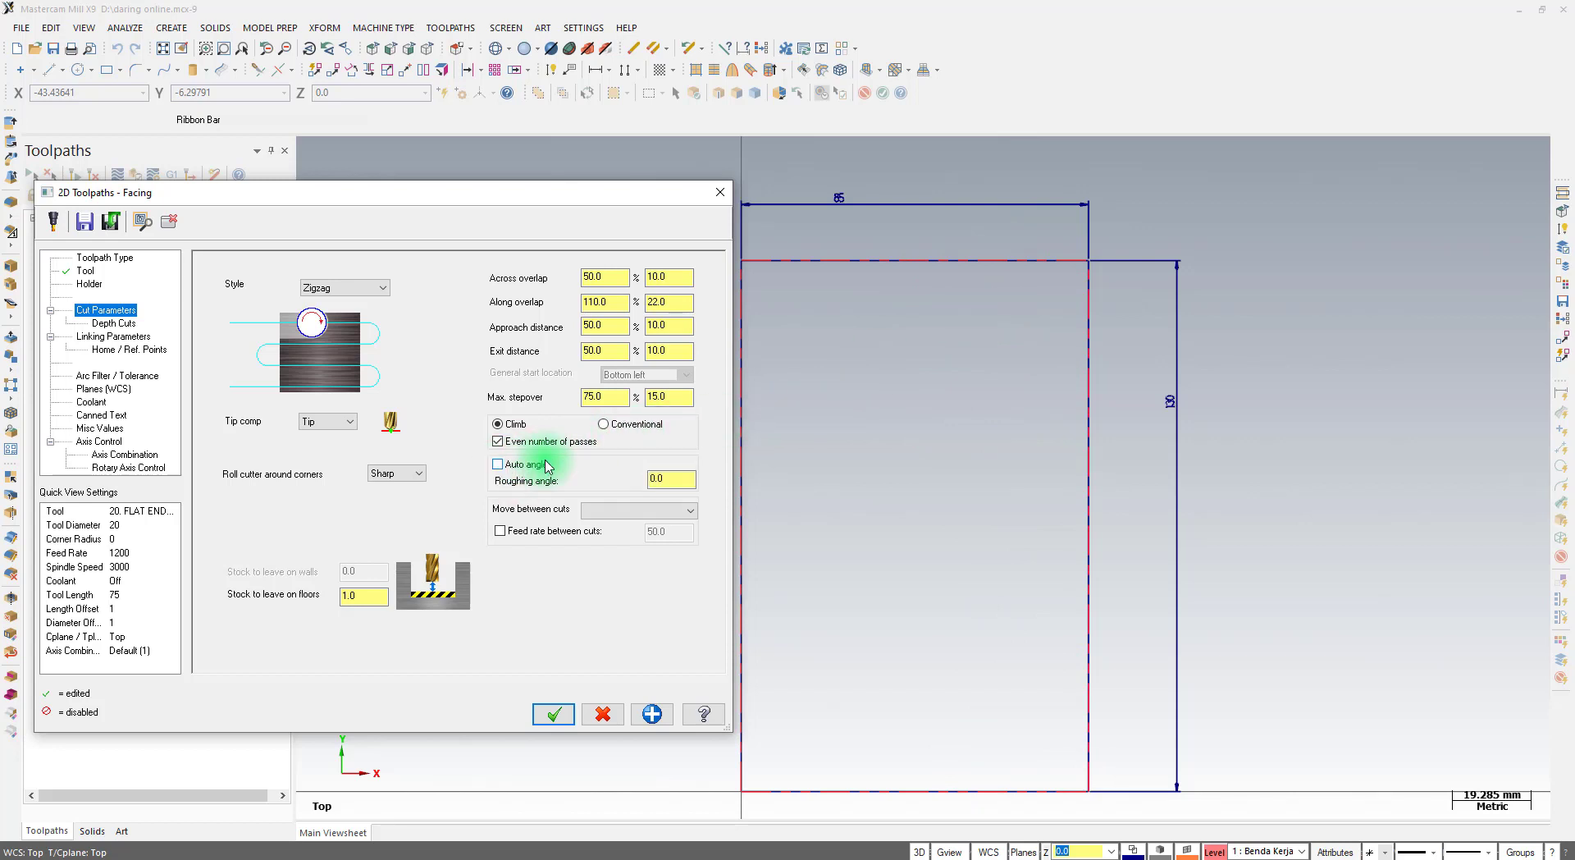
double_click(665, 479)
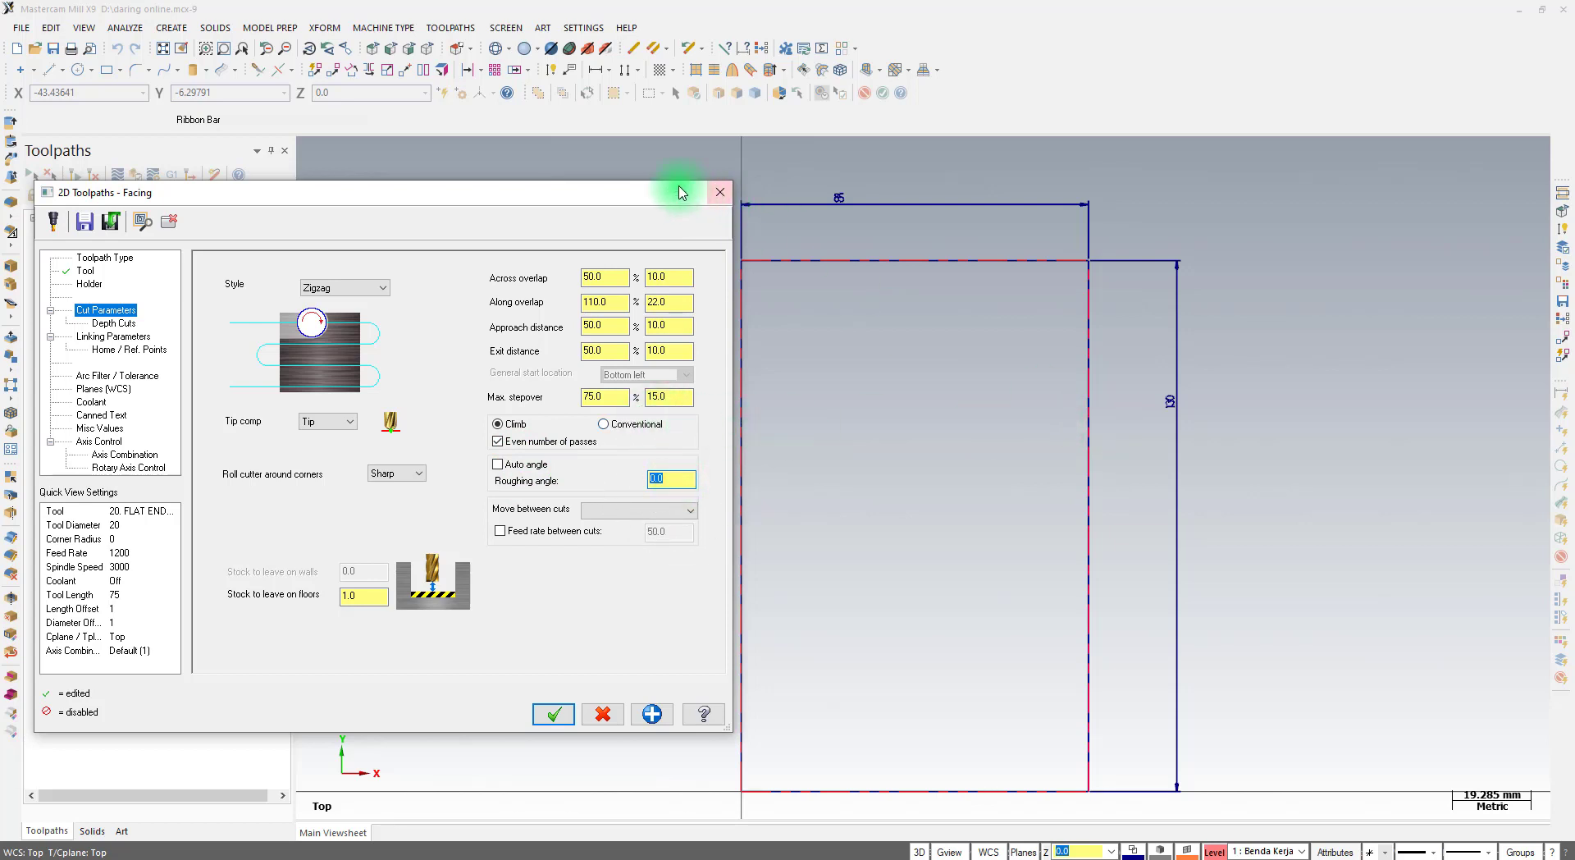
left_click_drag(615, 193, 499, 215)
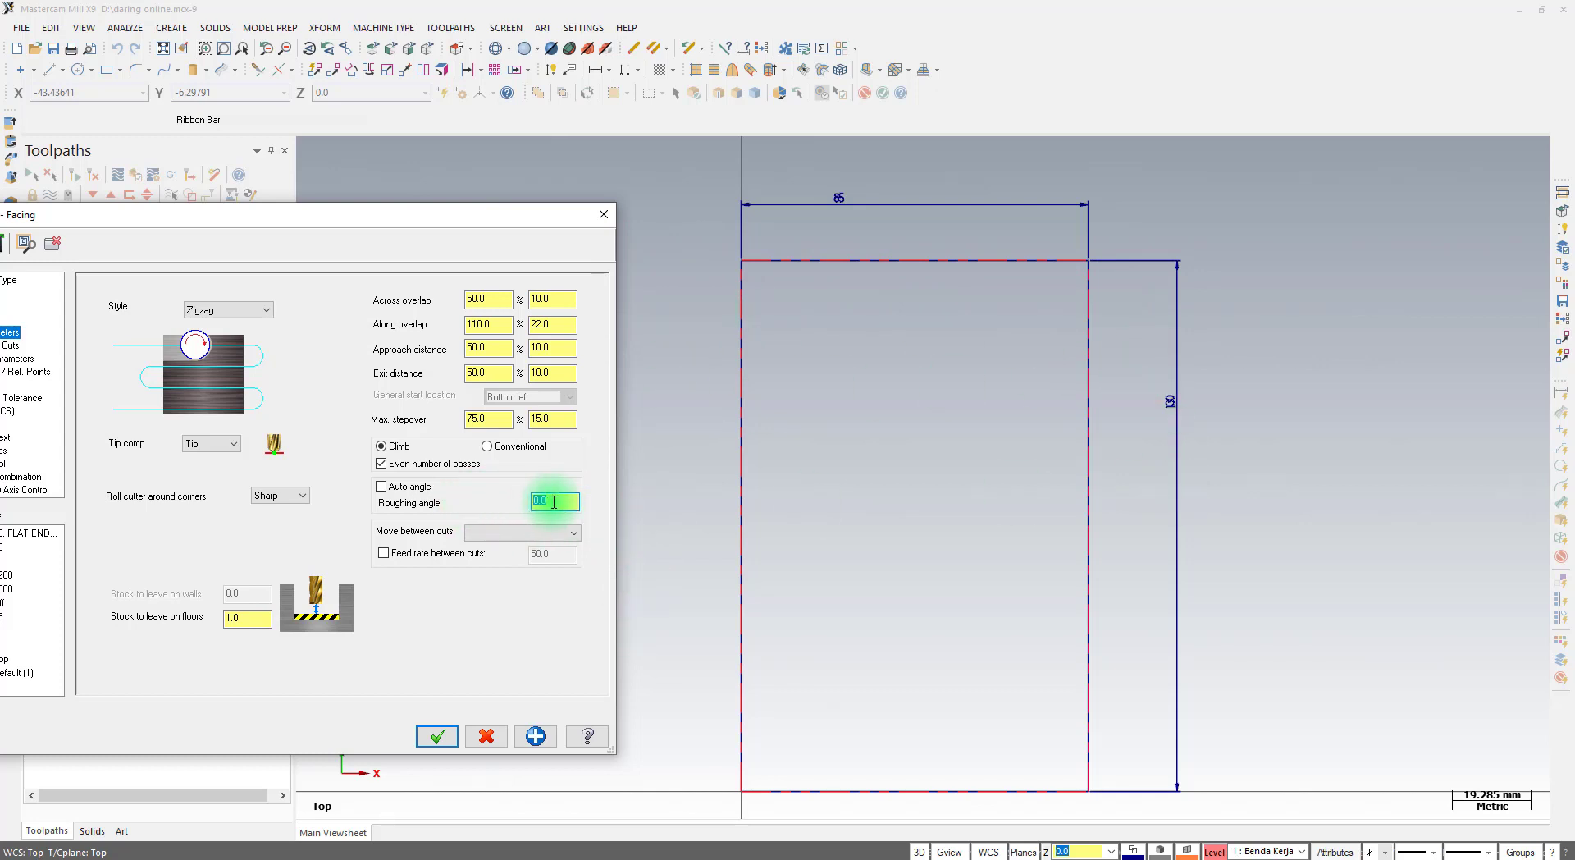
left_click_drag(356, 220, 487, 233)
left_click_drag(678, 514, 603, 505)
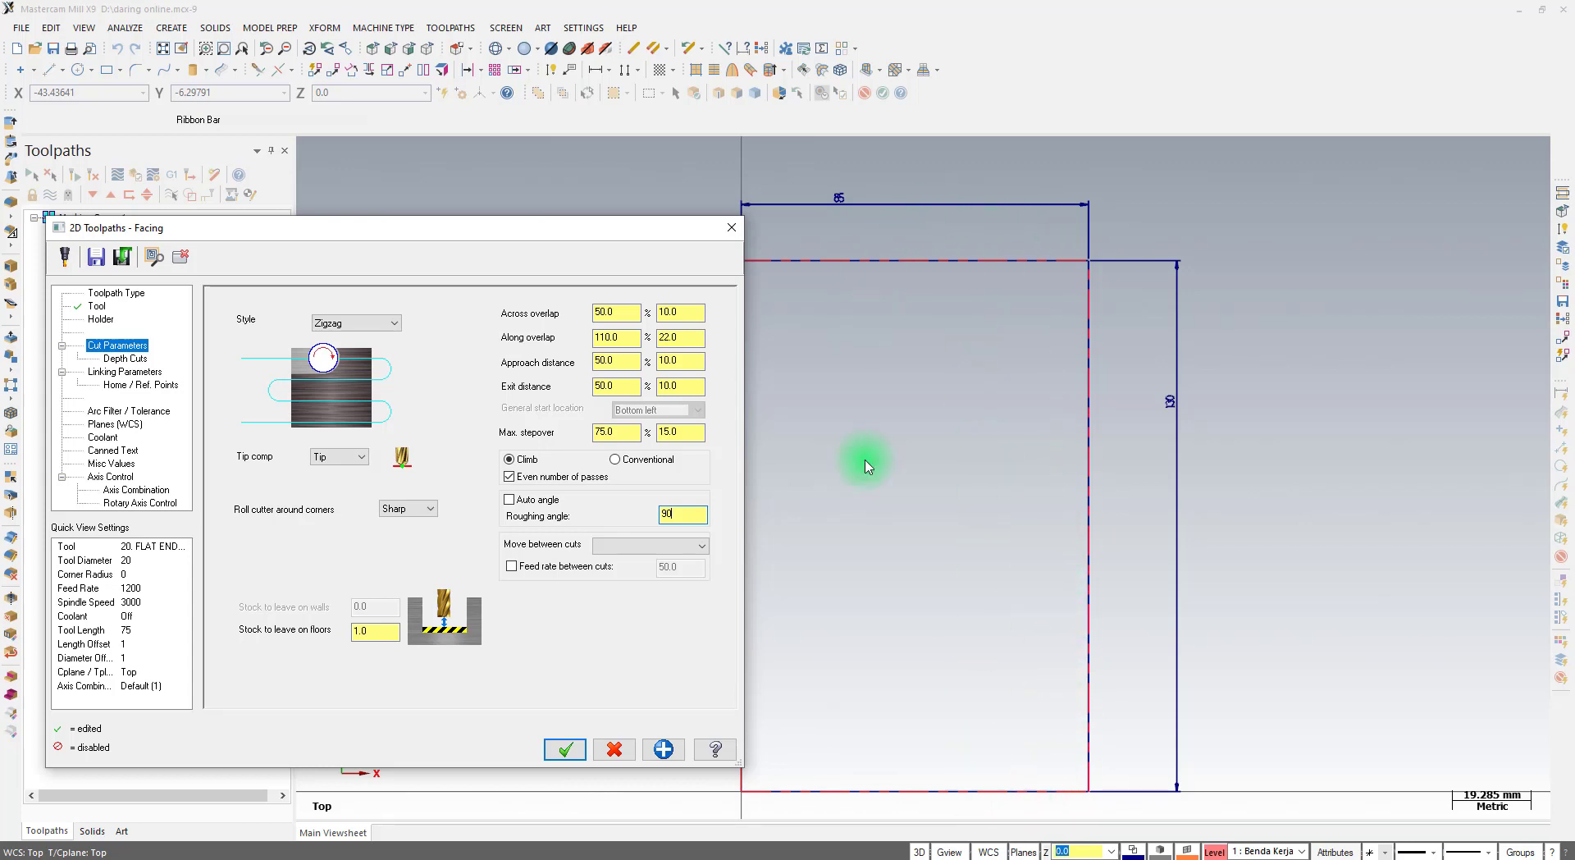
double_click(677, 514)
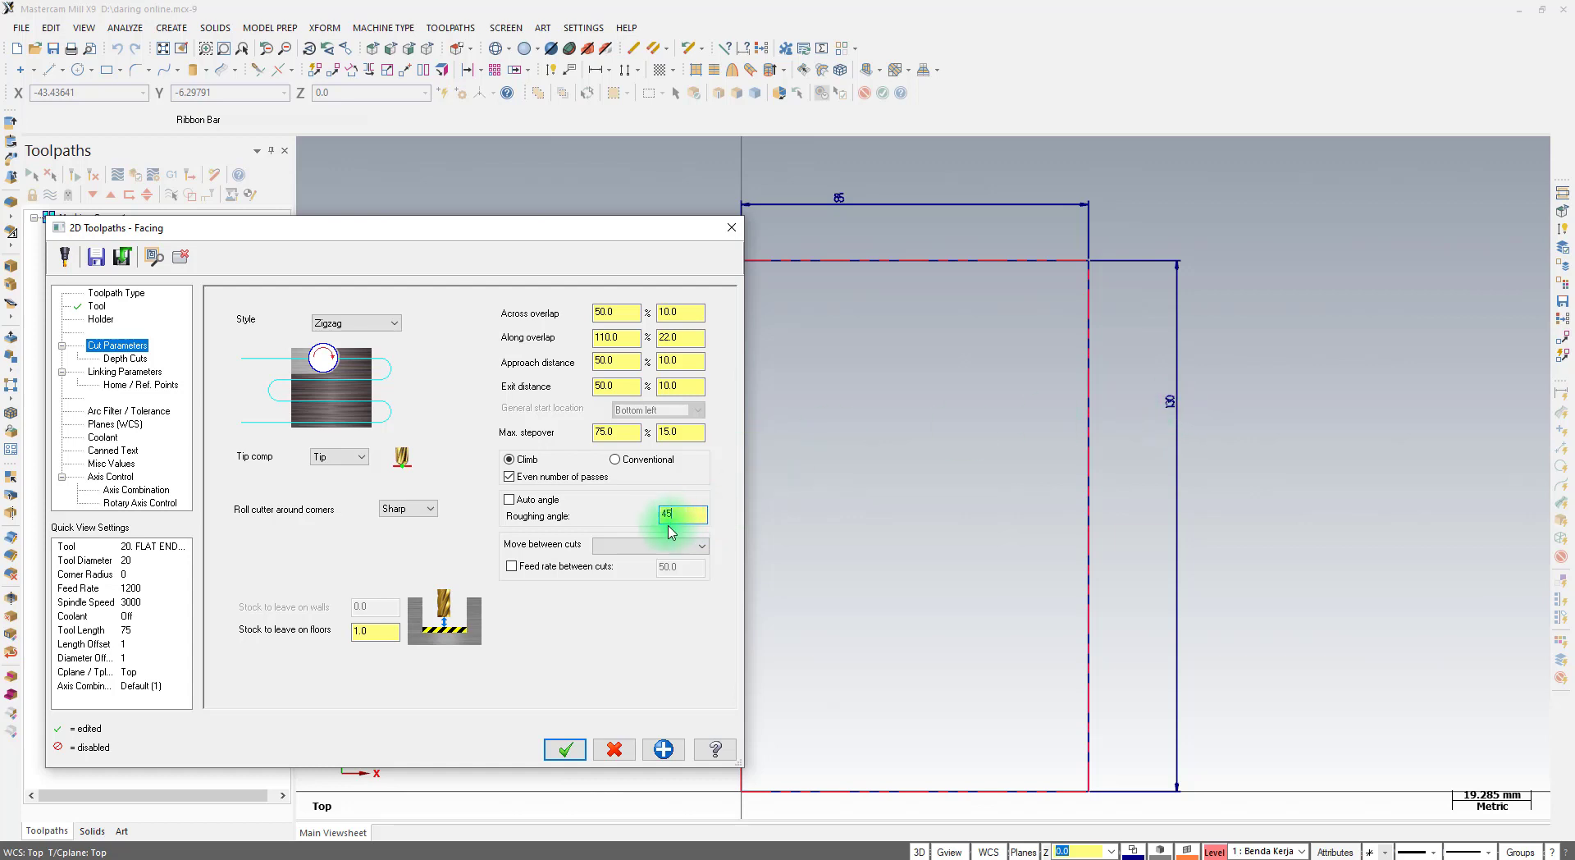
left_click_drag(682, 513, 657, 512)
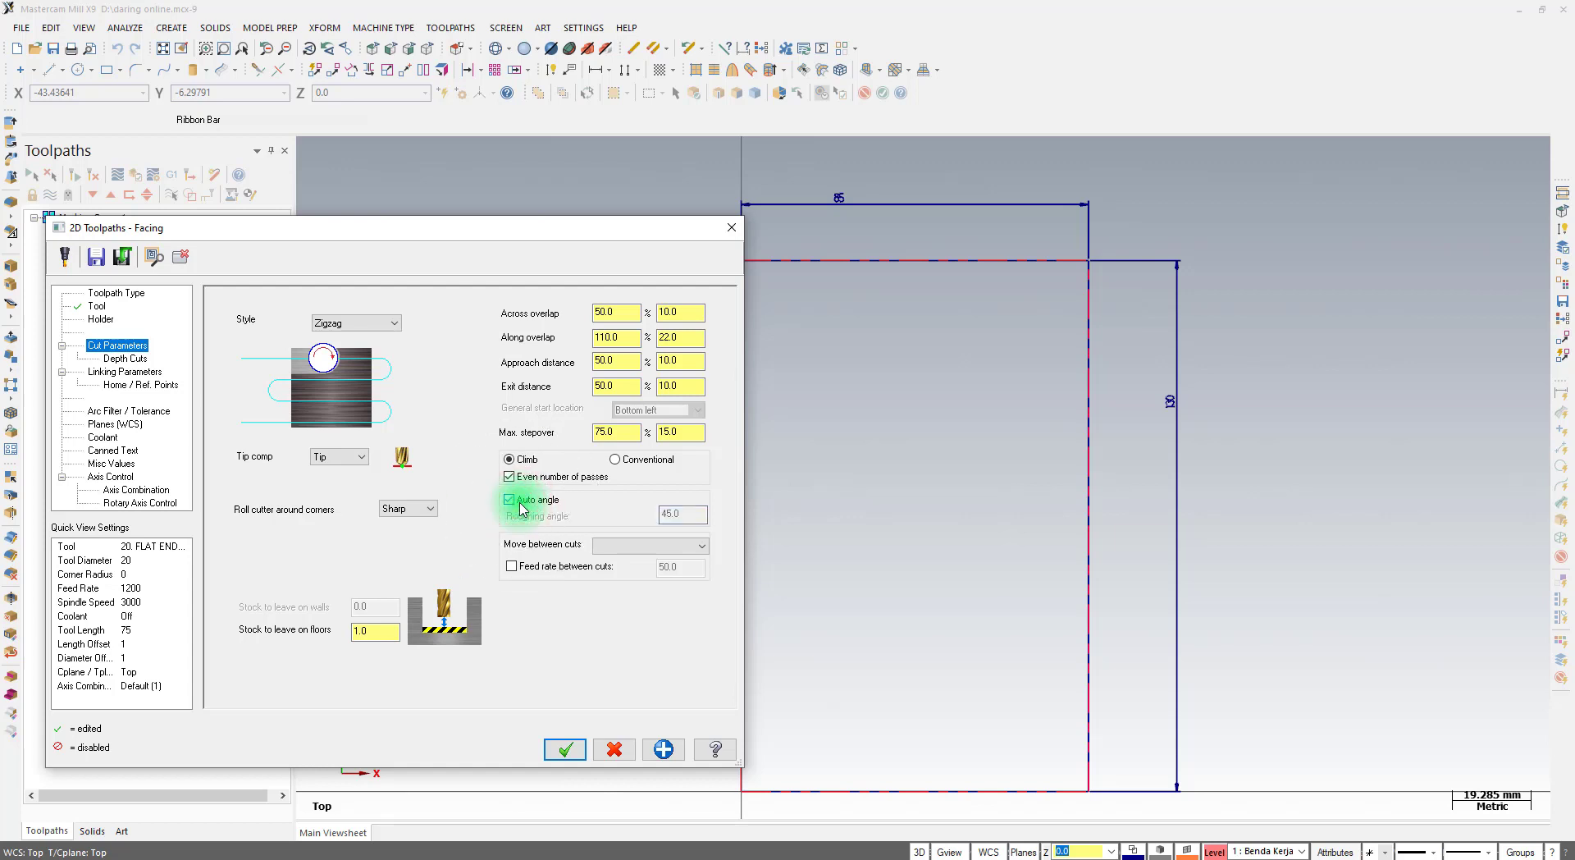
Set the stock to leave on floors to 0 and disable depth cuts for the facing operation
left_click(376, 630)
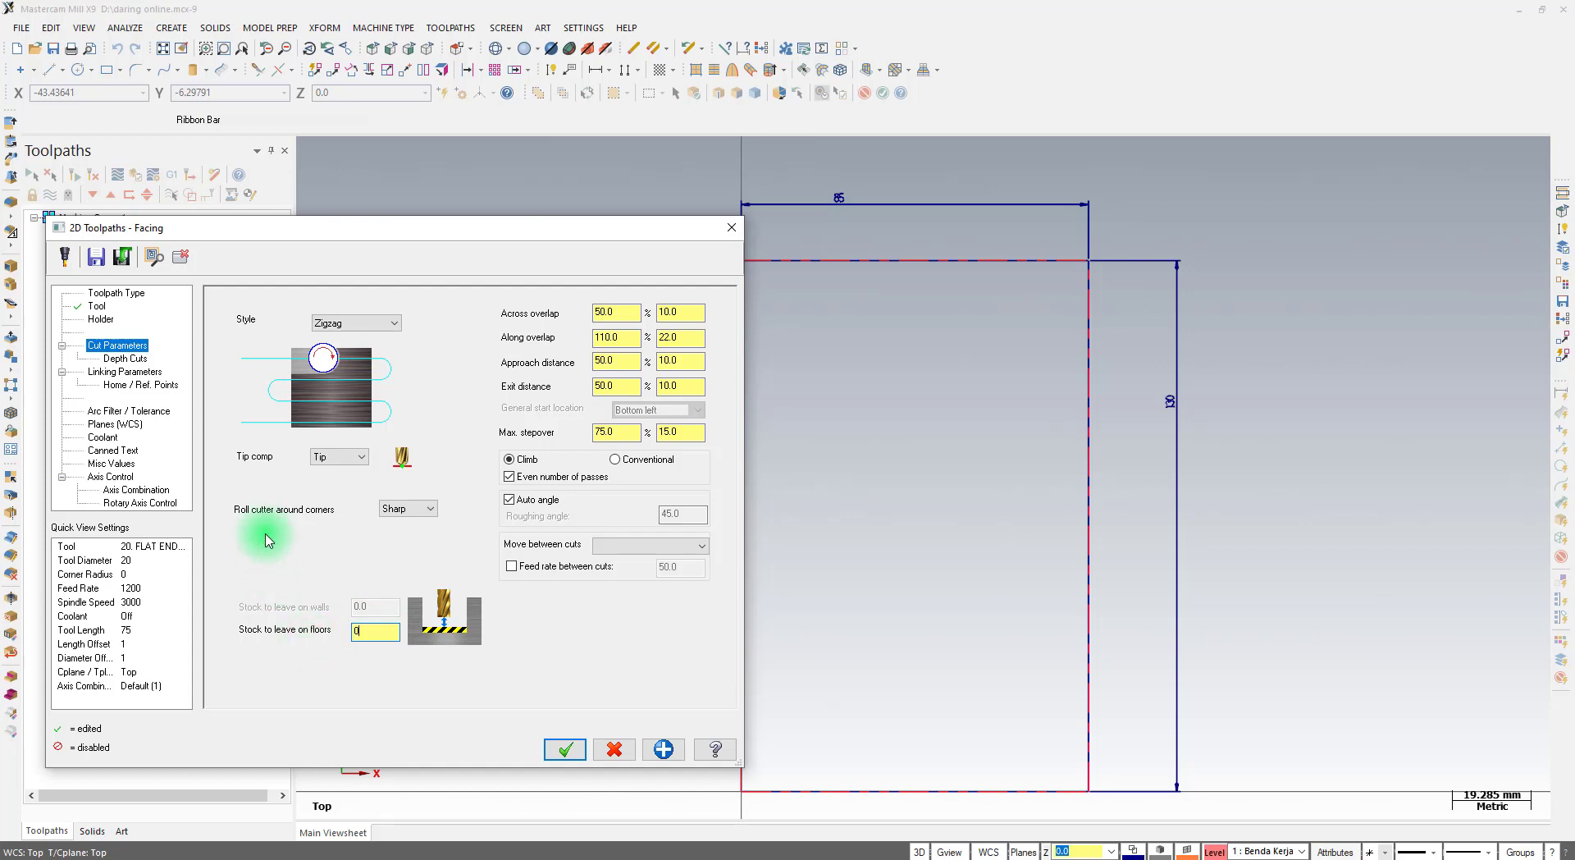
left_click(127, 358)
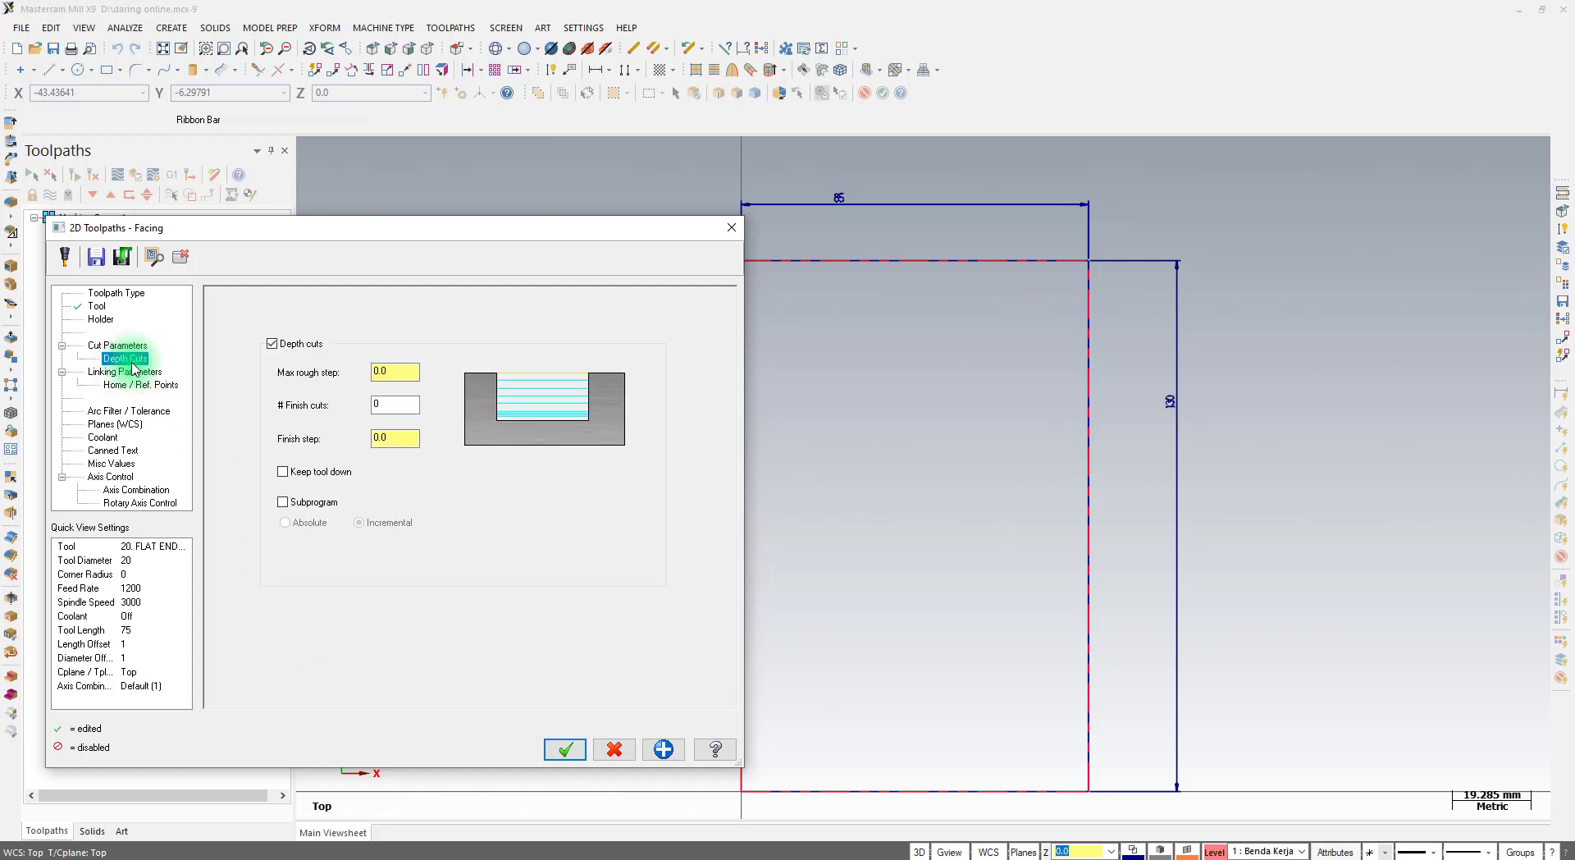
left_click(296, 350)
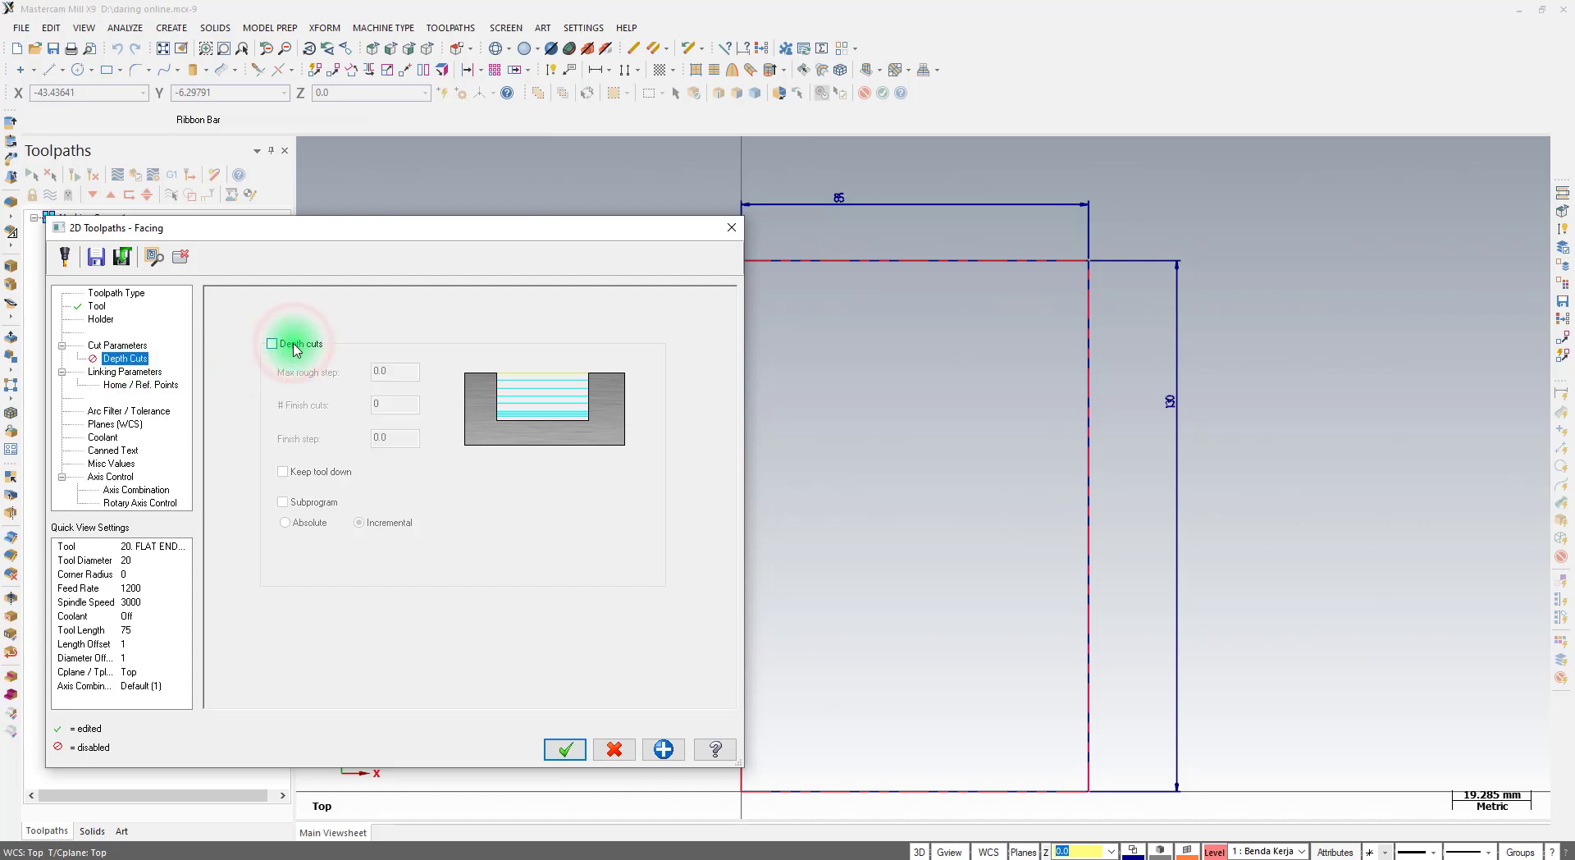
Set the facing linking parameters to feed plane 2 mm, top of stock 1 mm, and depth 0 as an absolute value
left_click(124, 372)
left_click(491, 407)
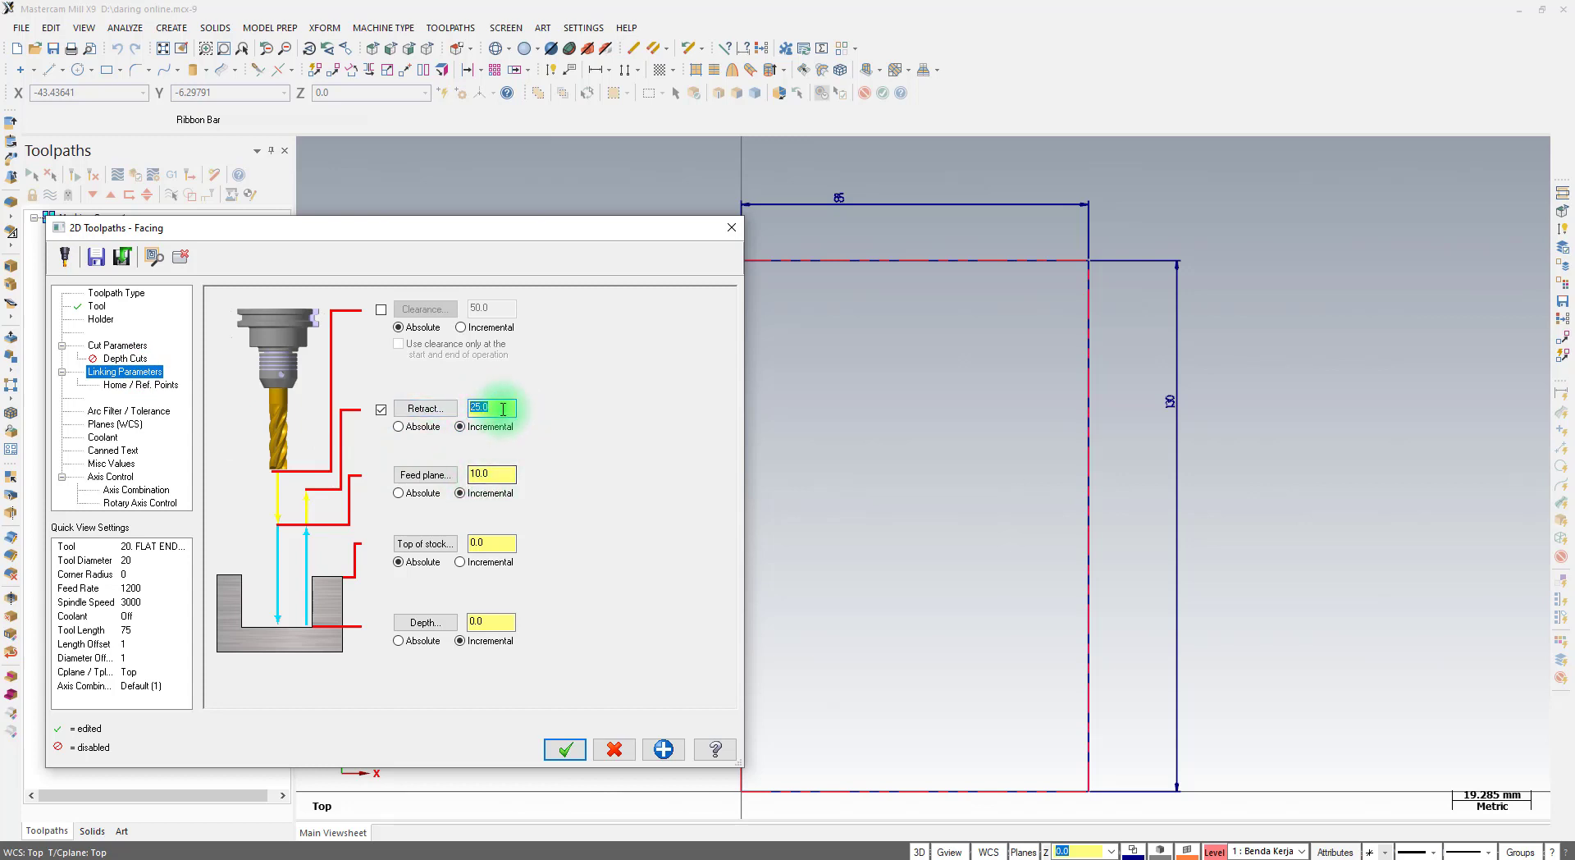
left_click(502, 475)
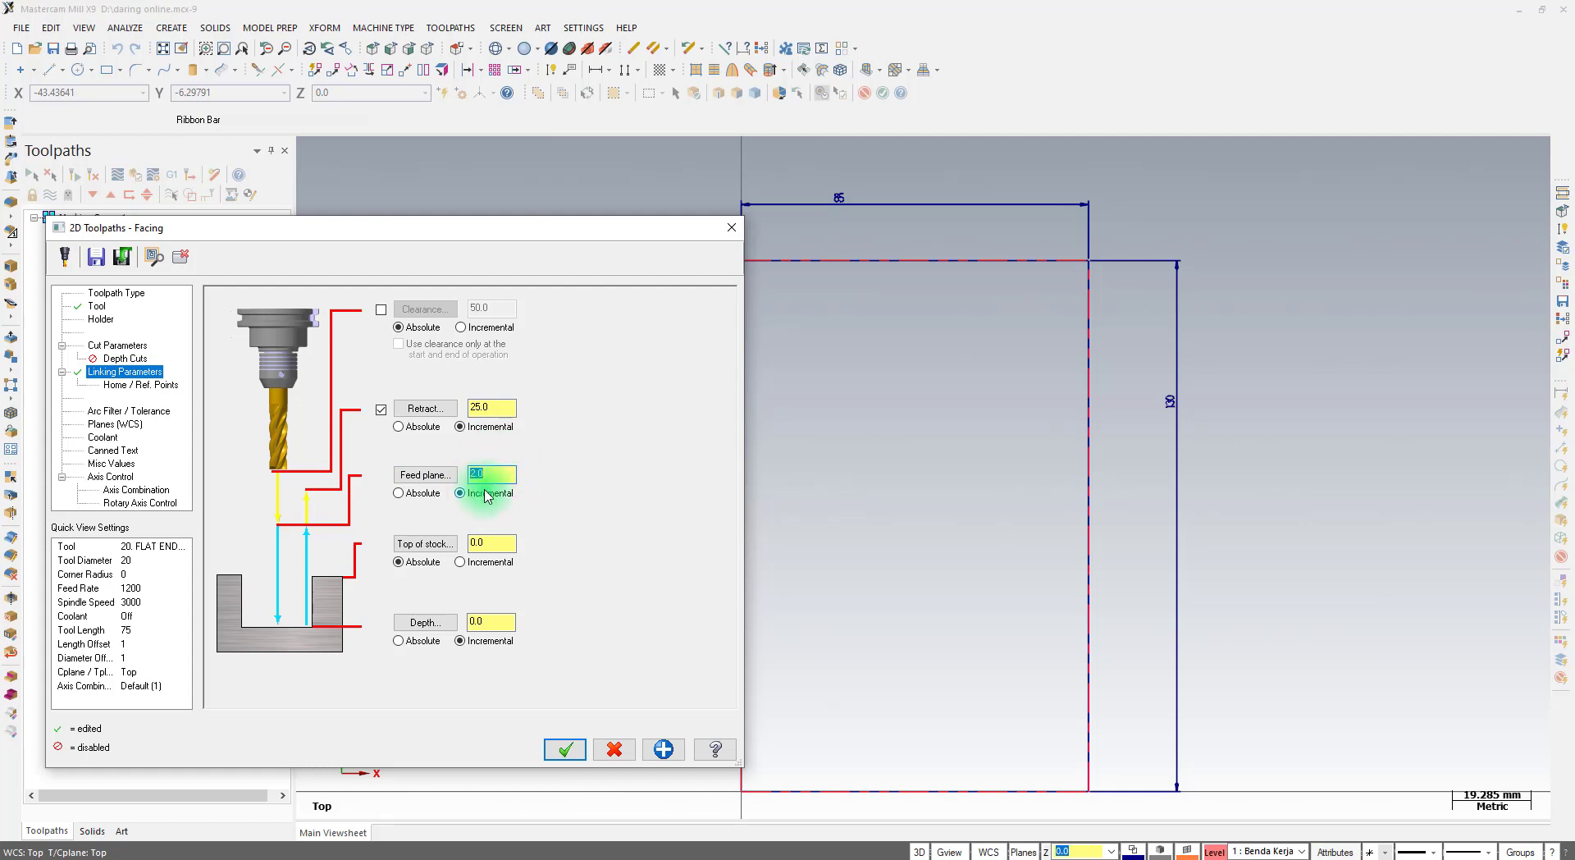
left_click(470, 544)
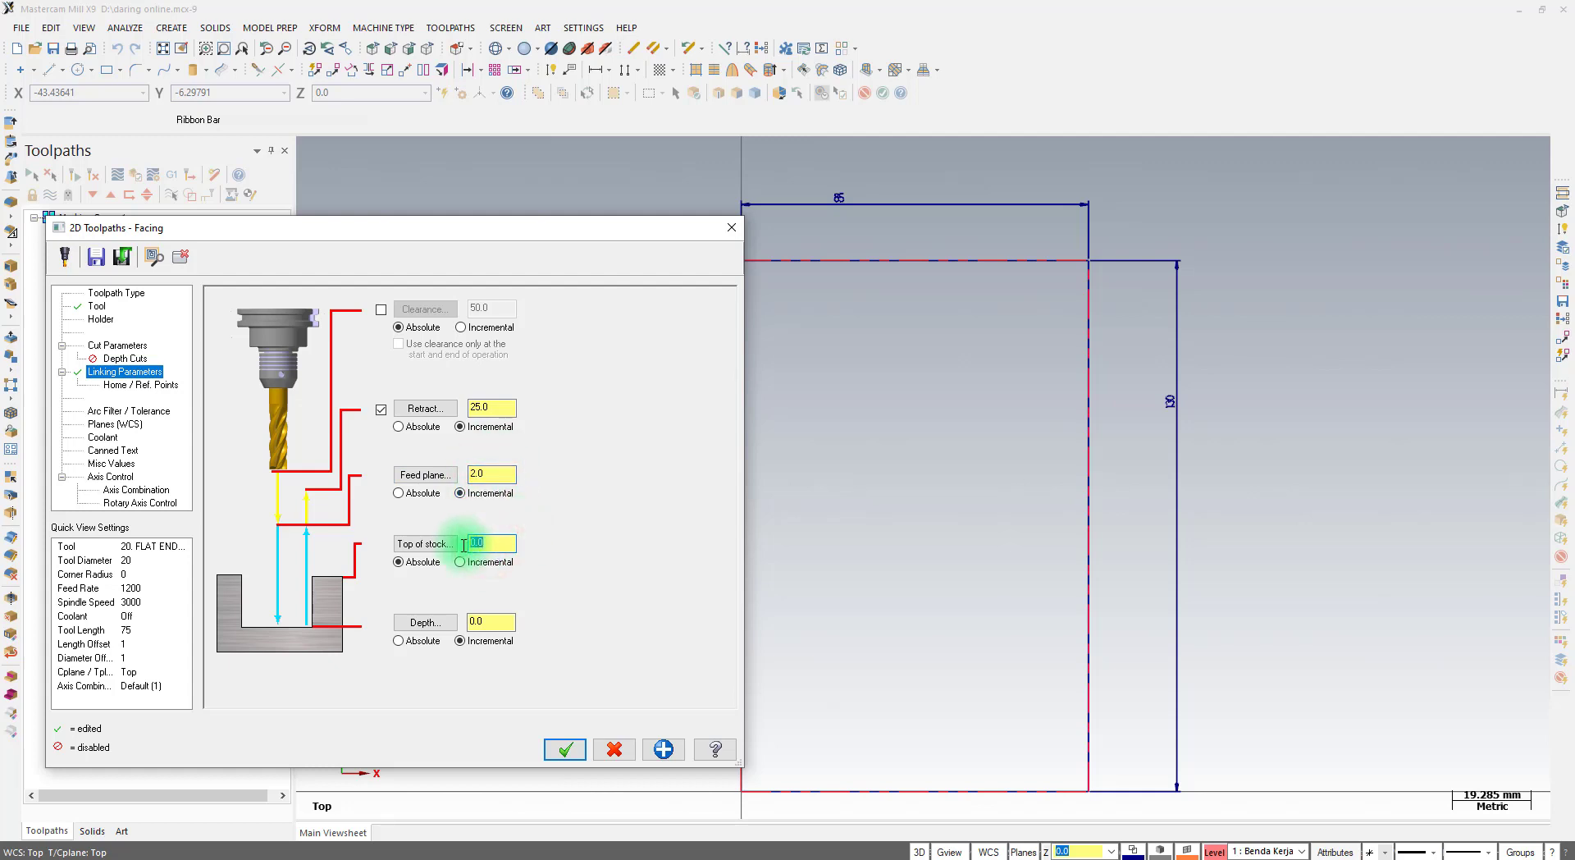
type("1")
left_click(484, 541)
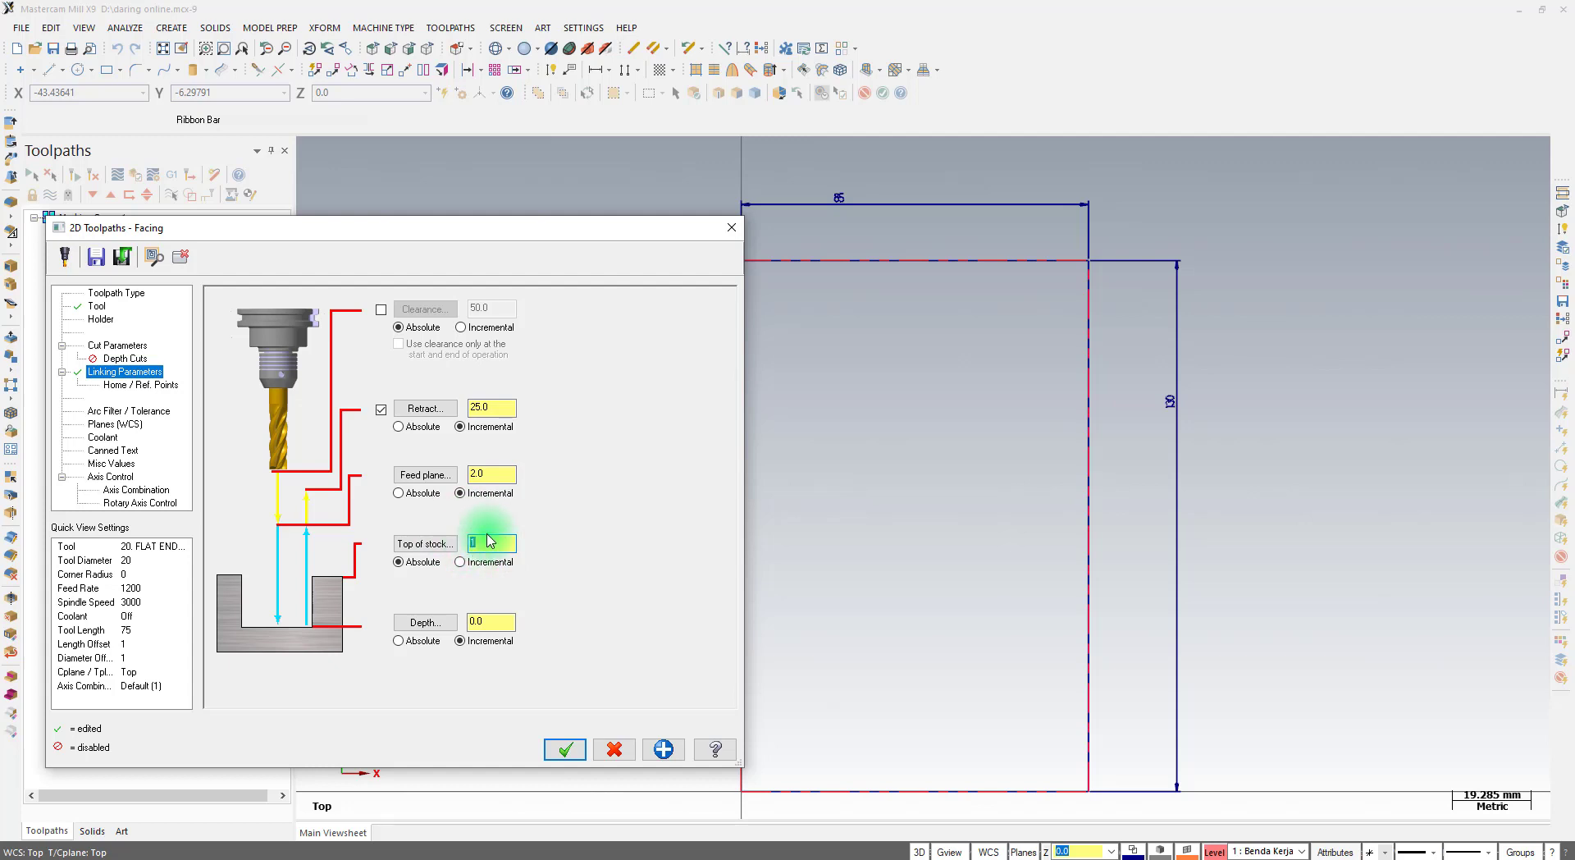
left_click(490, 623)
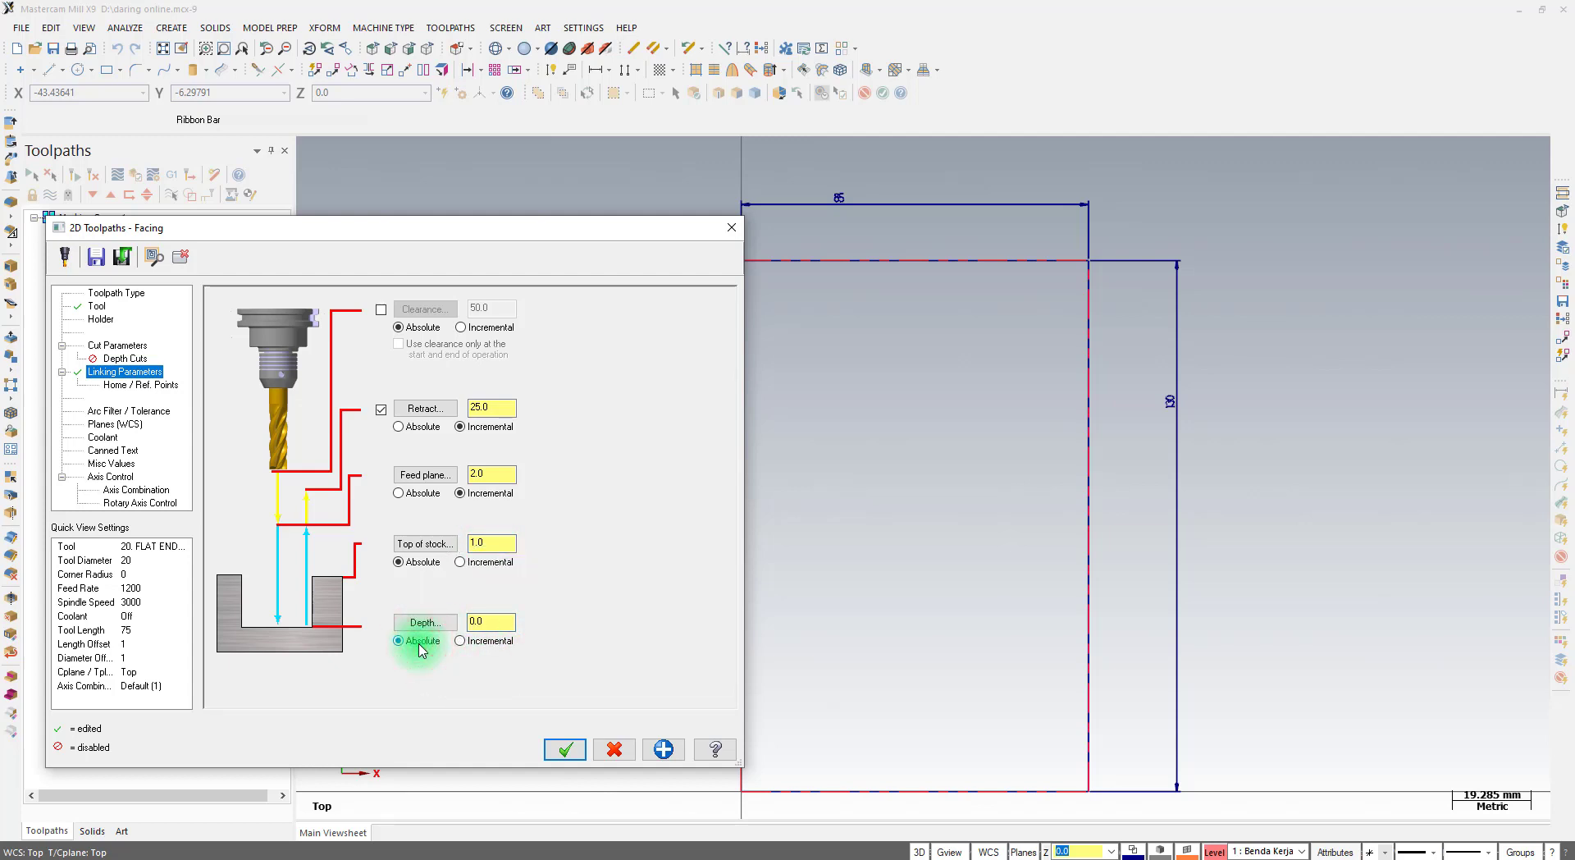
Review the tolerance and plane settings, turn Flood coolant on, and accept the facing parameters to generate the toolpath
left_click(131, 412)
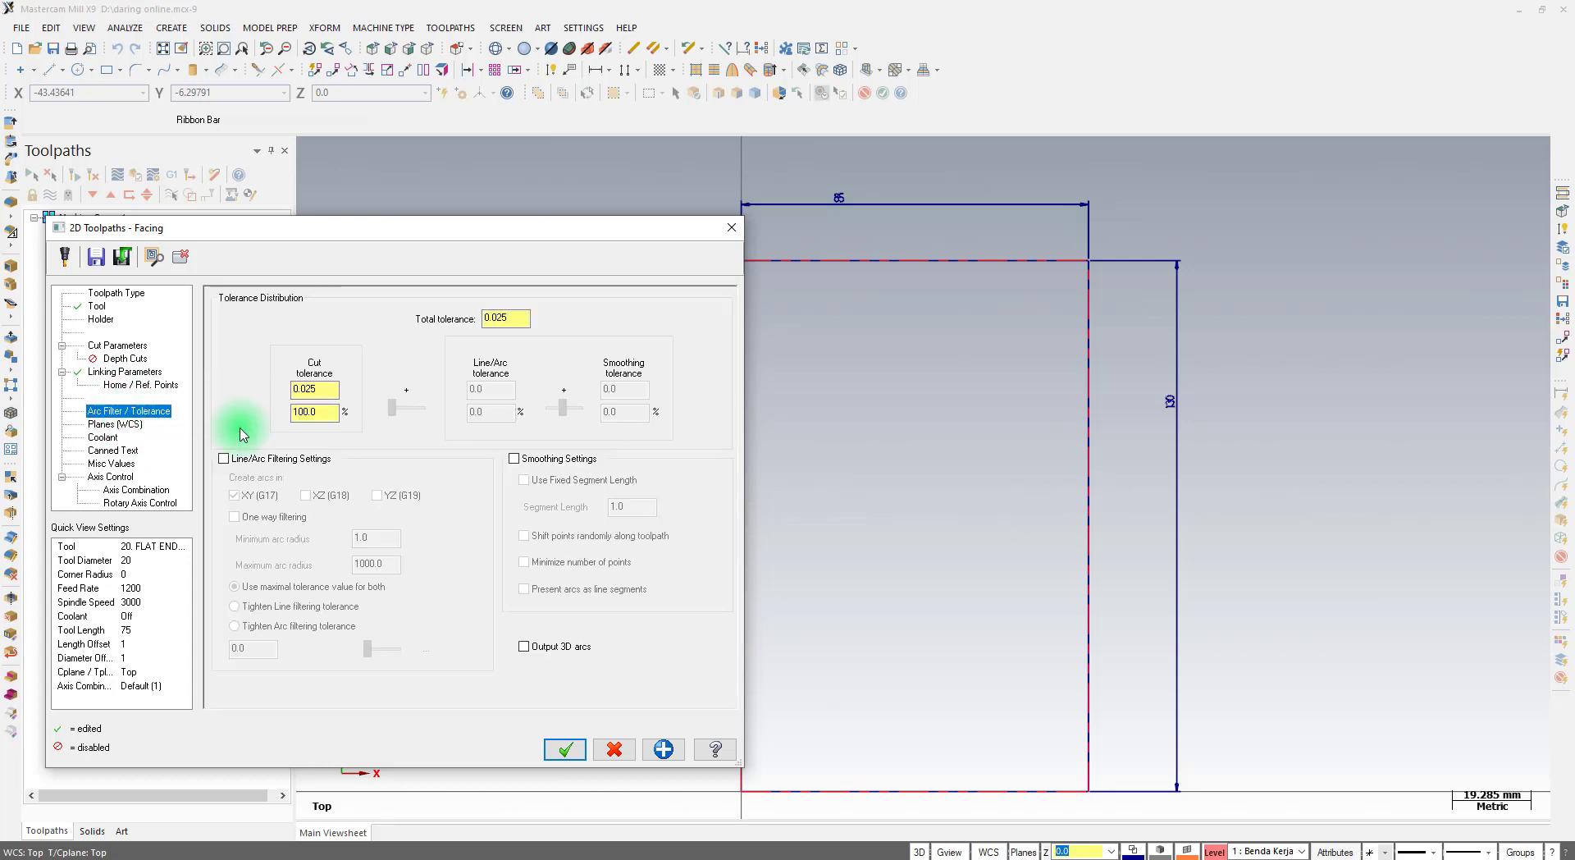
left_click(127, 424)
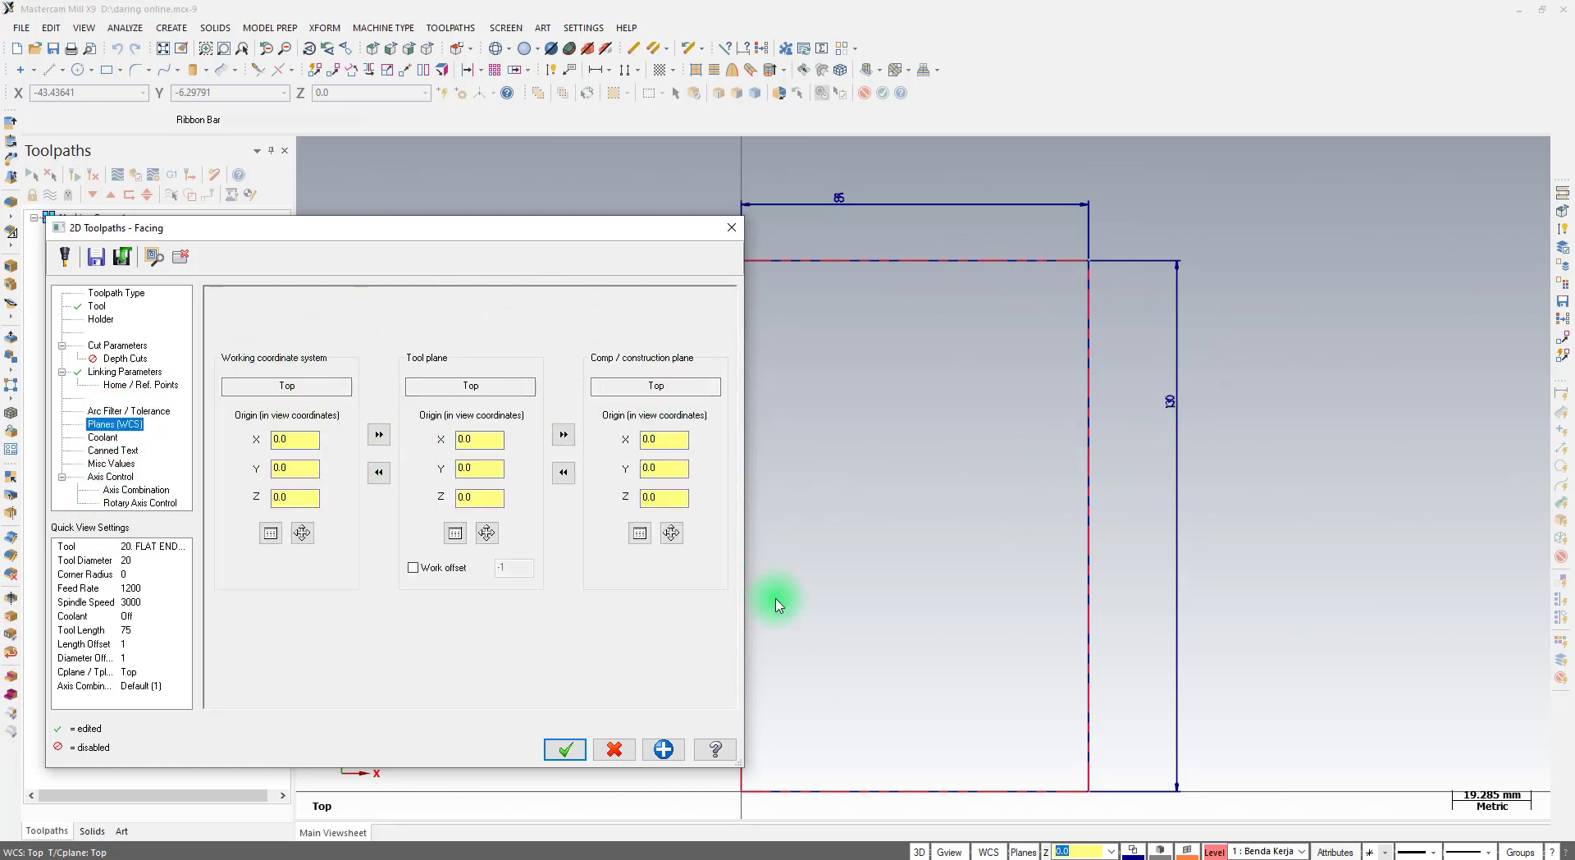
left_click_drag(583, 236, 634, 151)
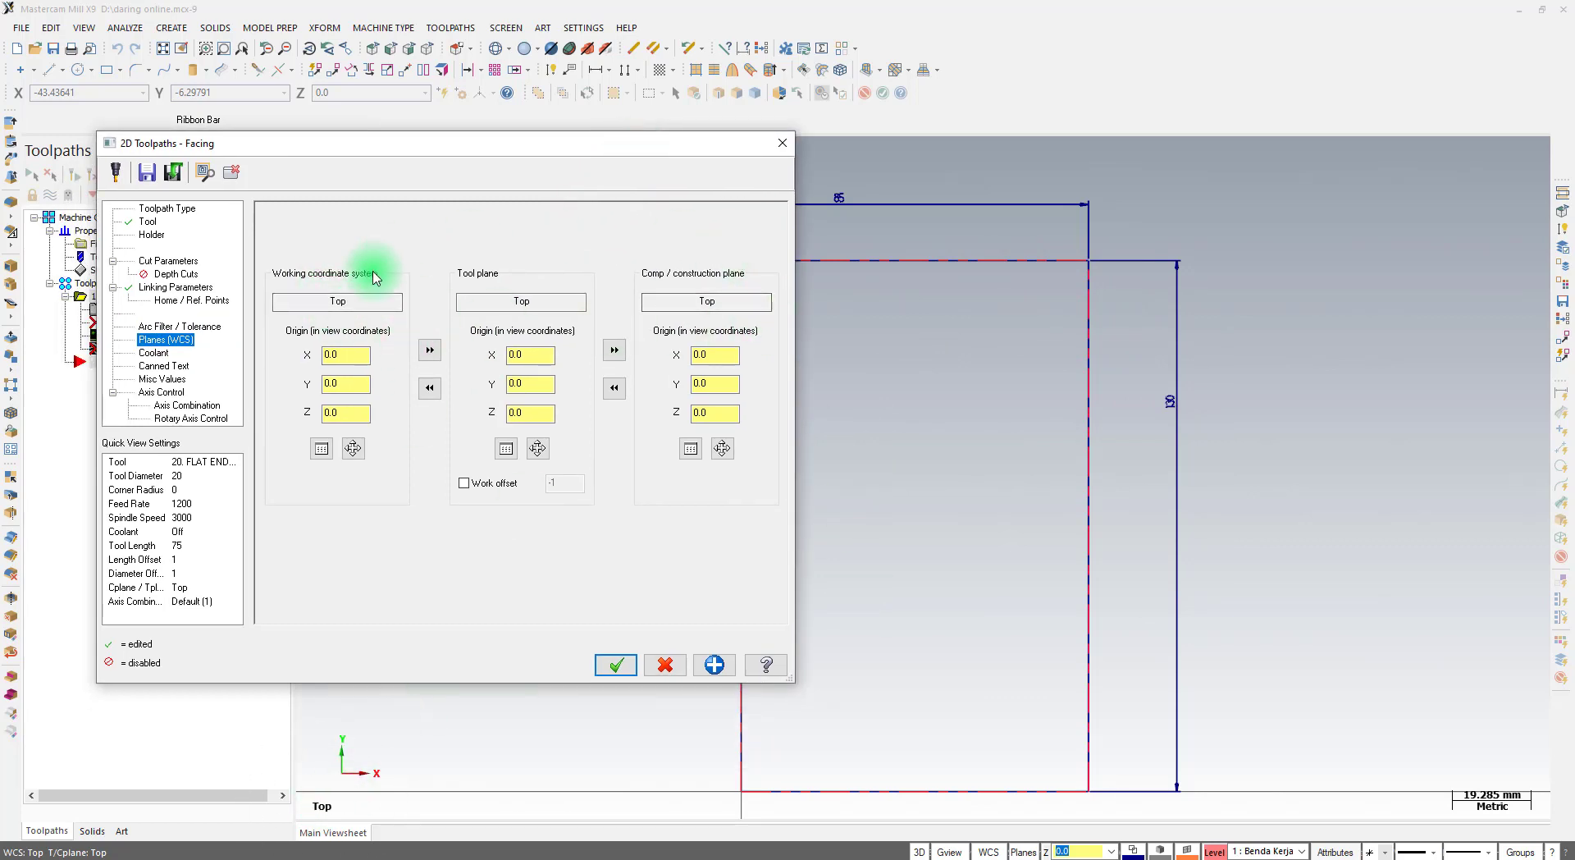
left_click(156, 356)
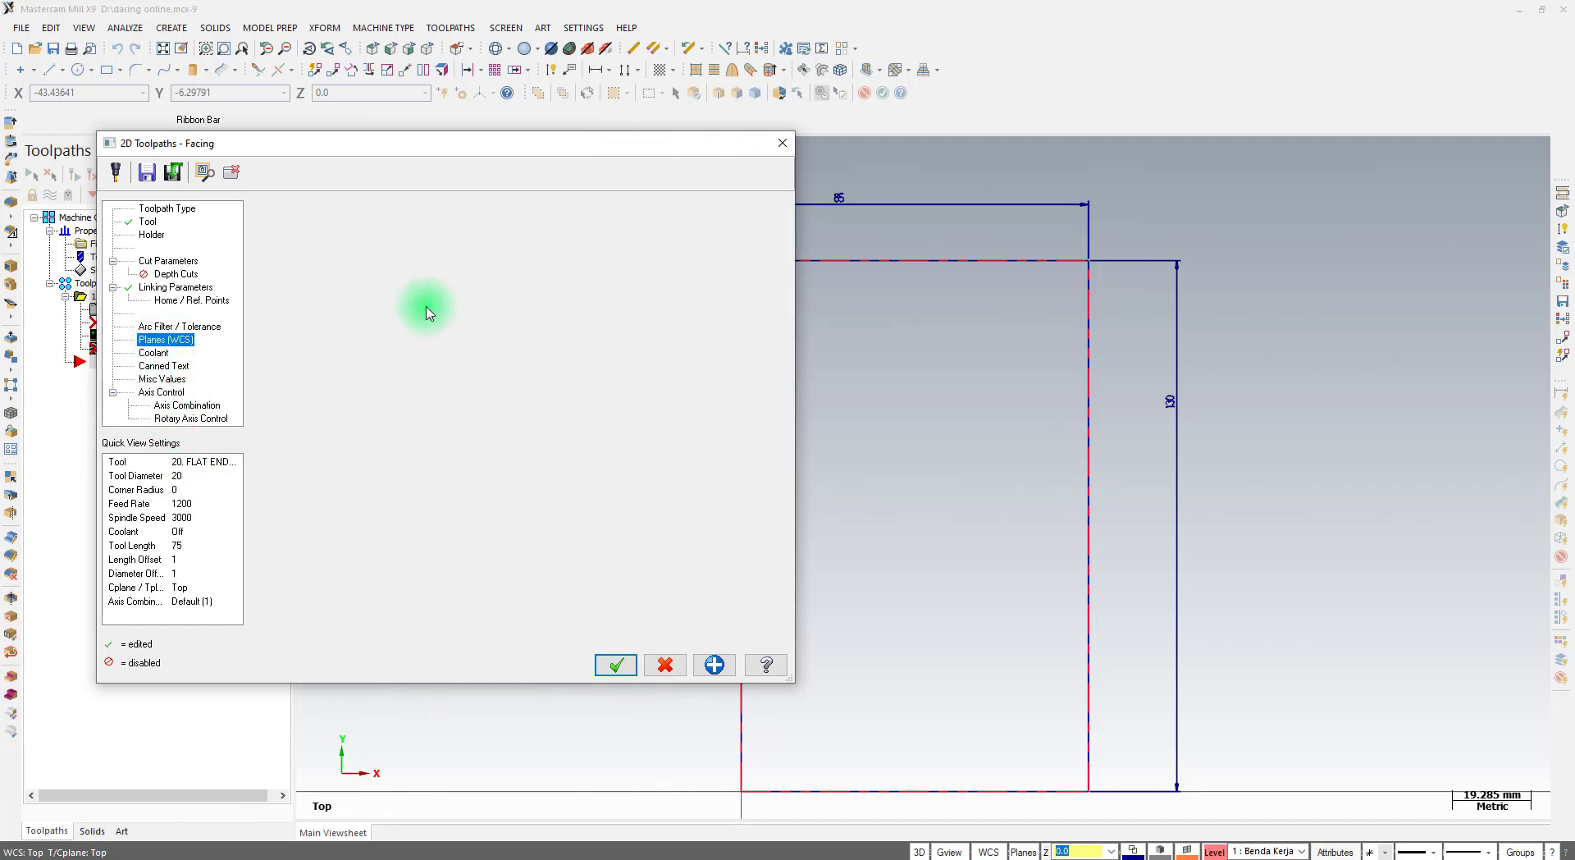
left_click(156, 353)
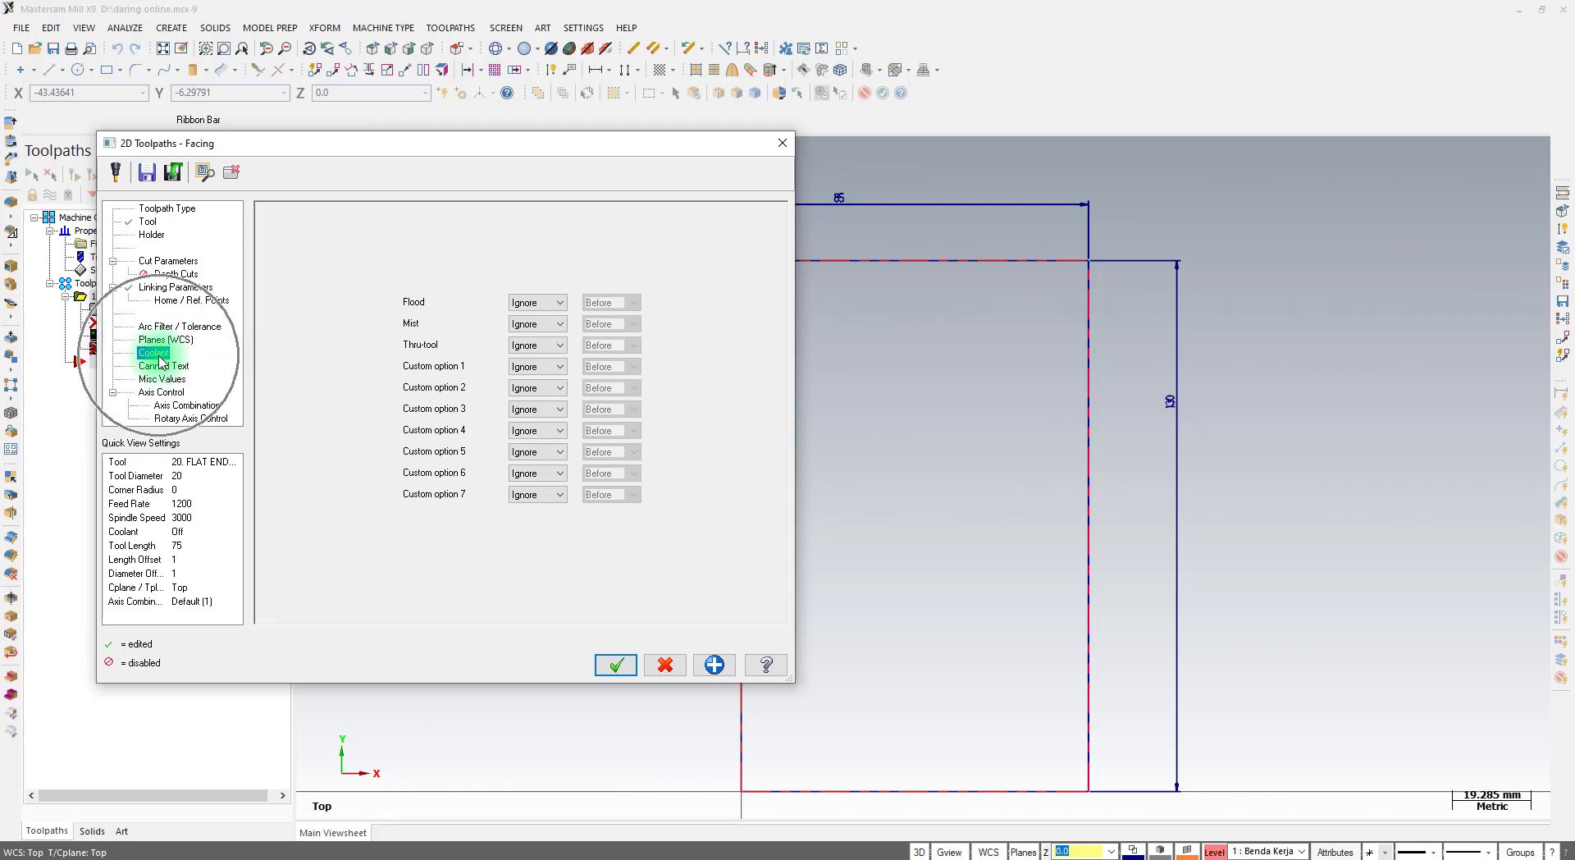
left_click(559, 302)
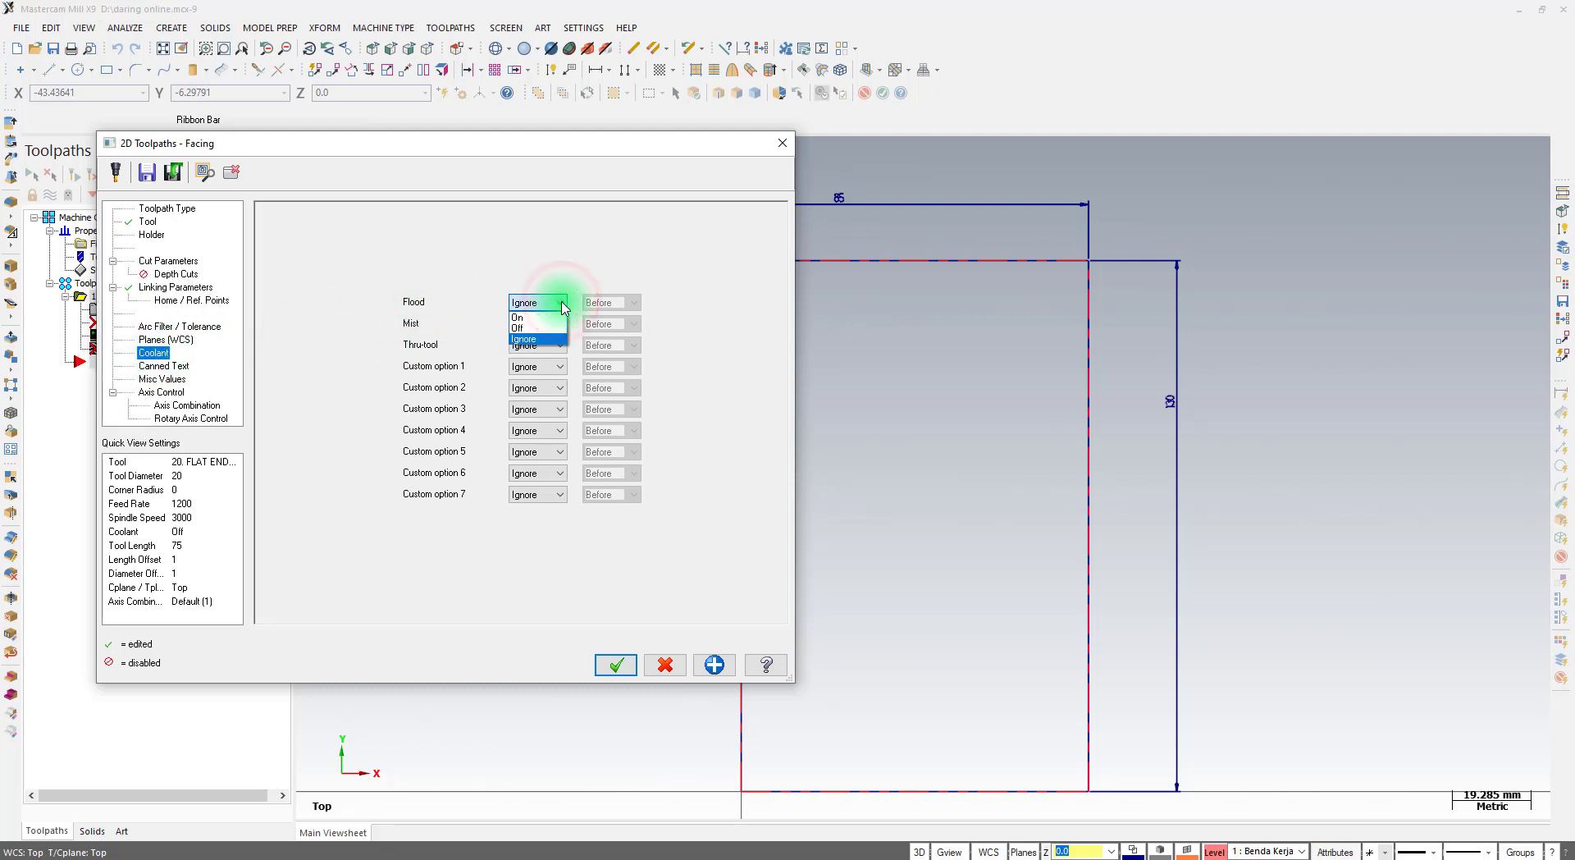
left_click(545, 317)
left_click(615, 664)
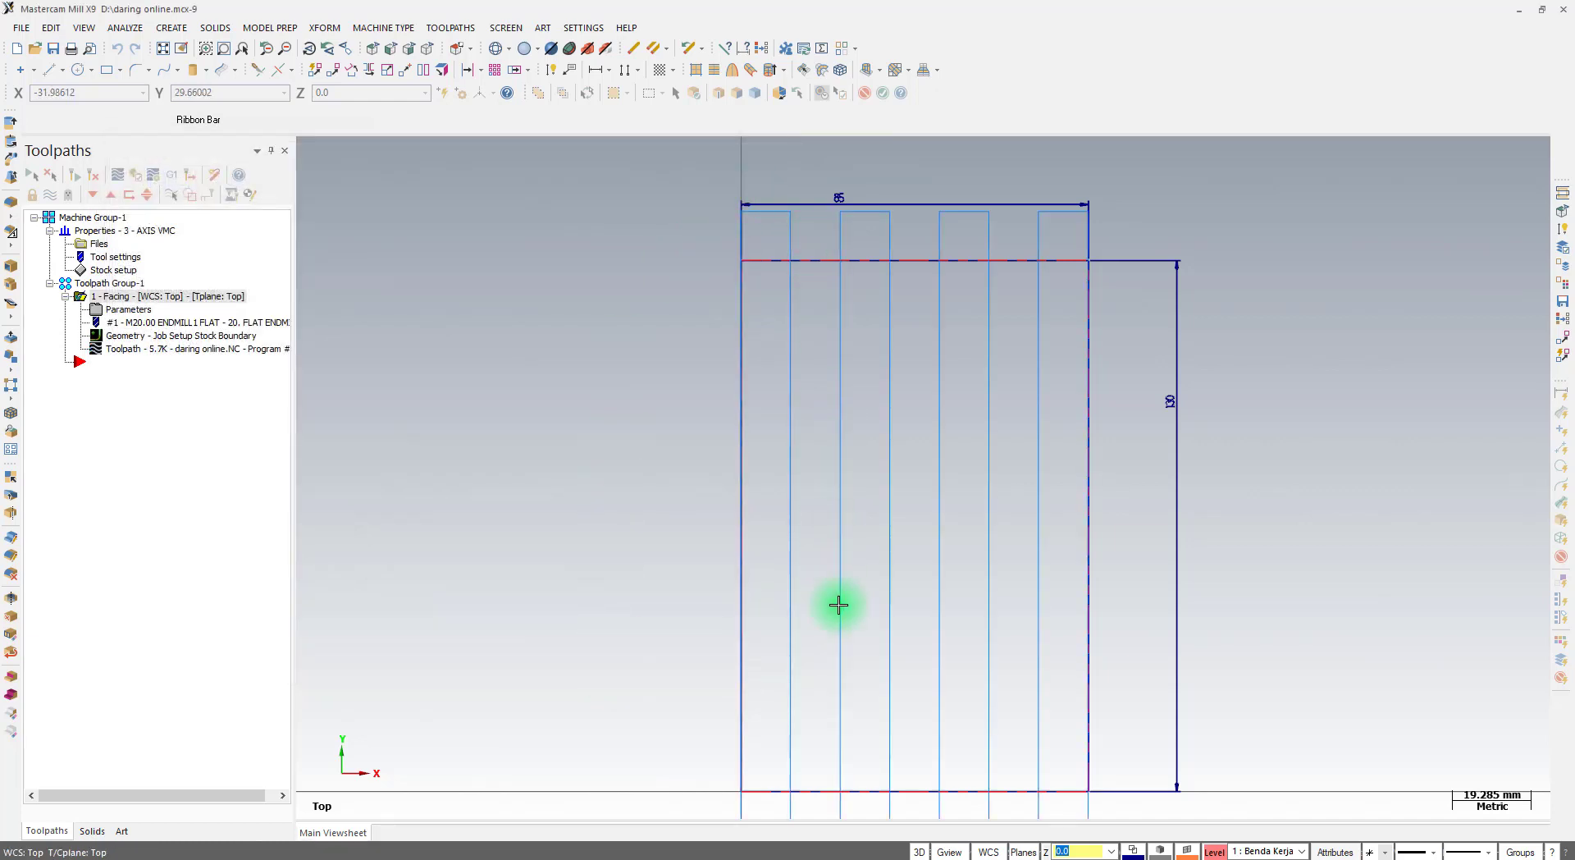
Inspect the zigzag passes over the stock outline and hide the facing operation's toolpath display
left_click(835, 197)
scroll(828, 197, "down", 2)
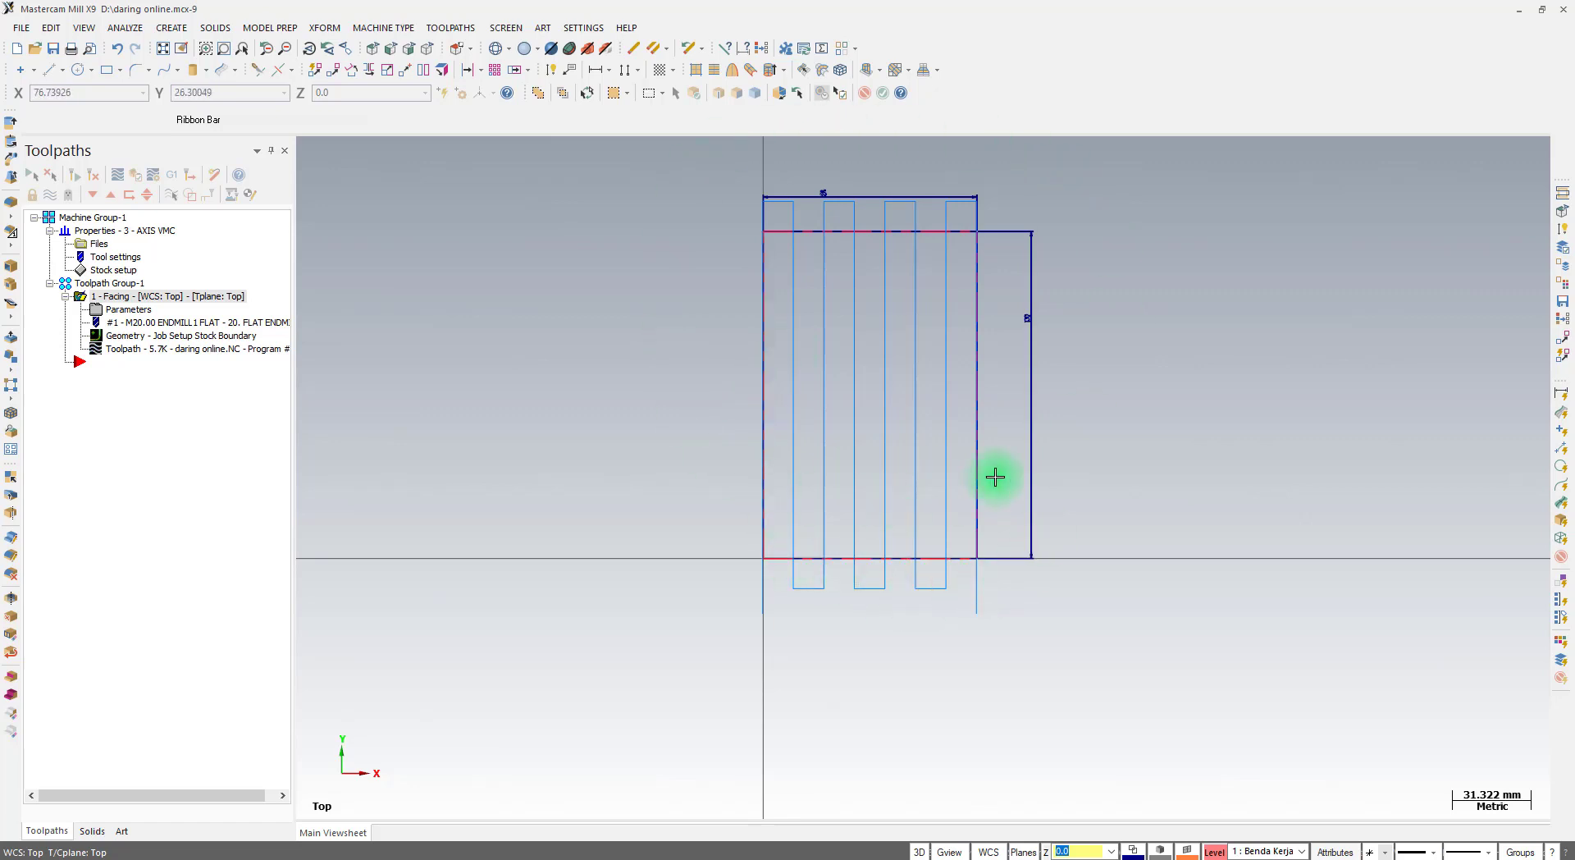
left_click(158, 297)
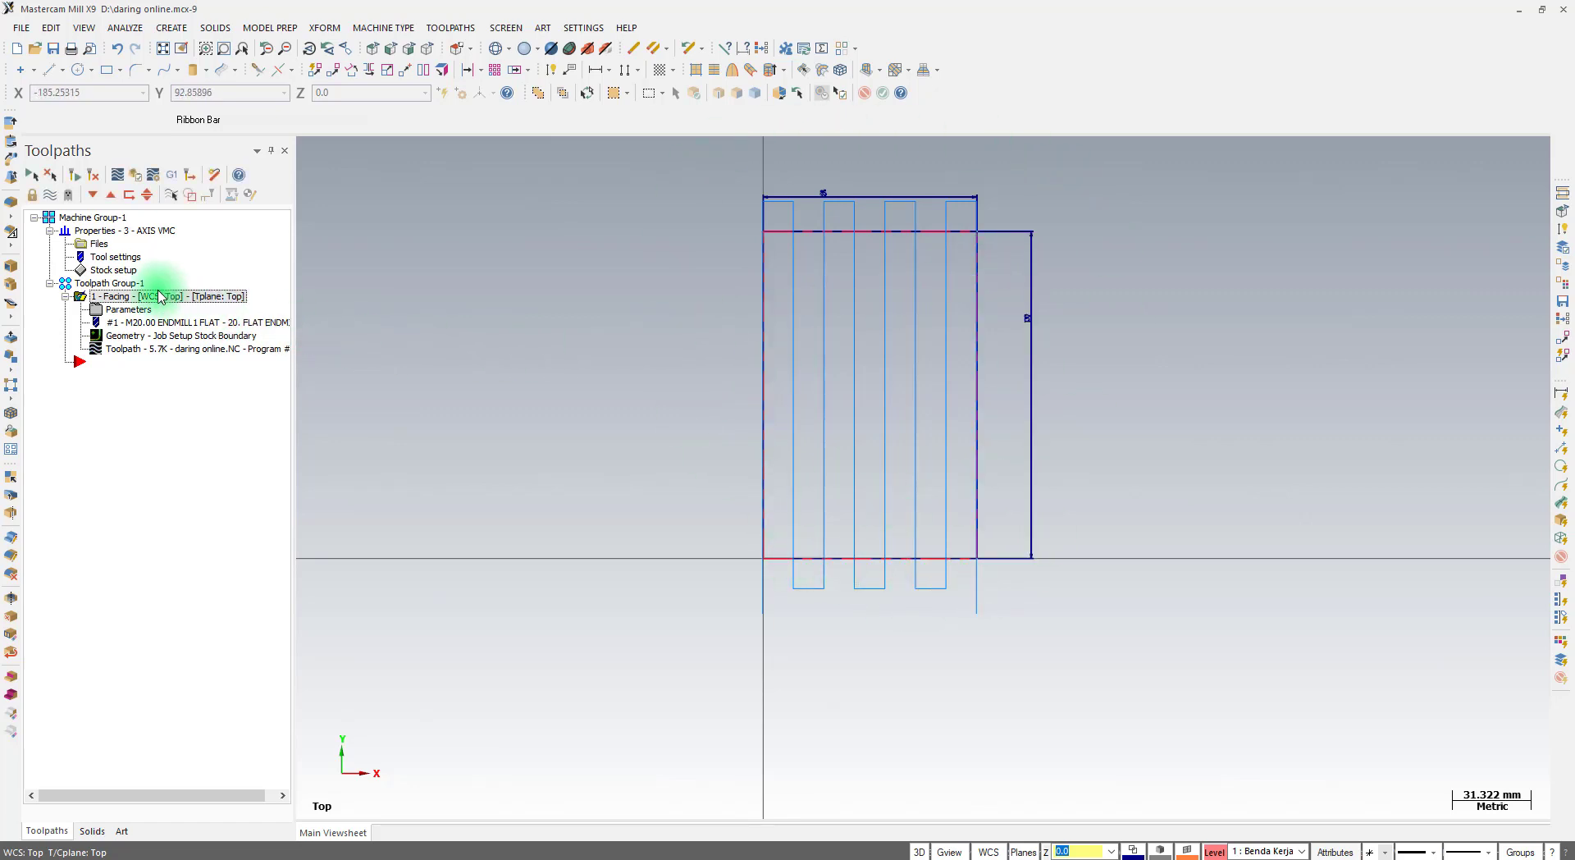
left_click(50, 197)
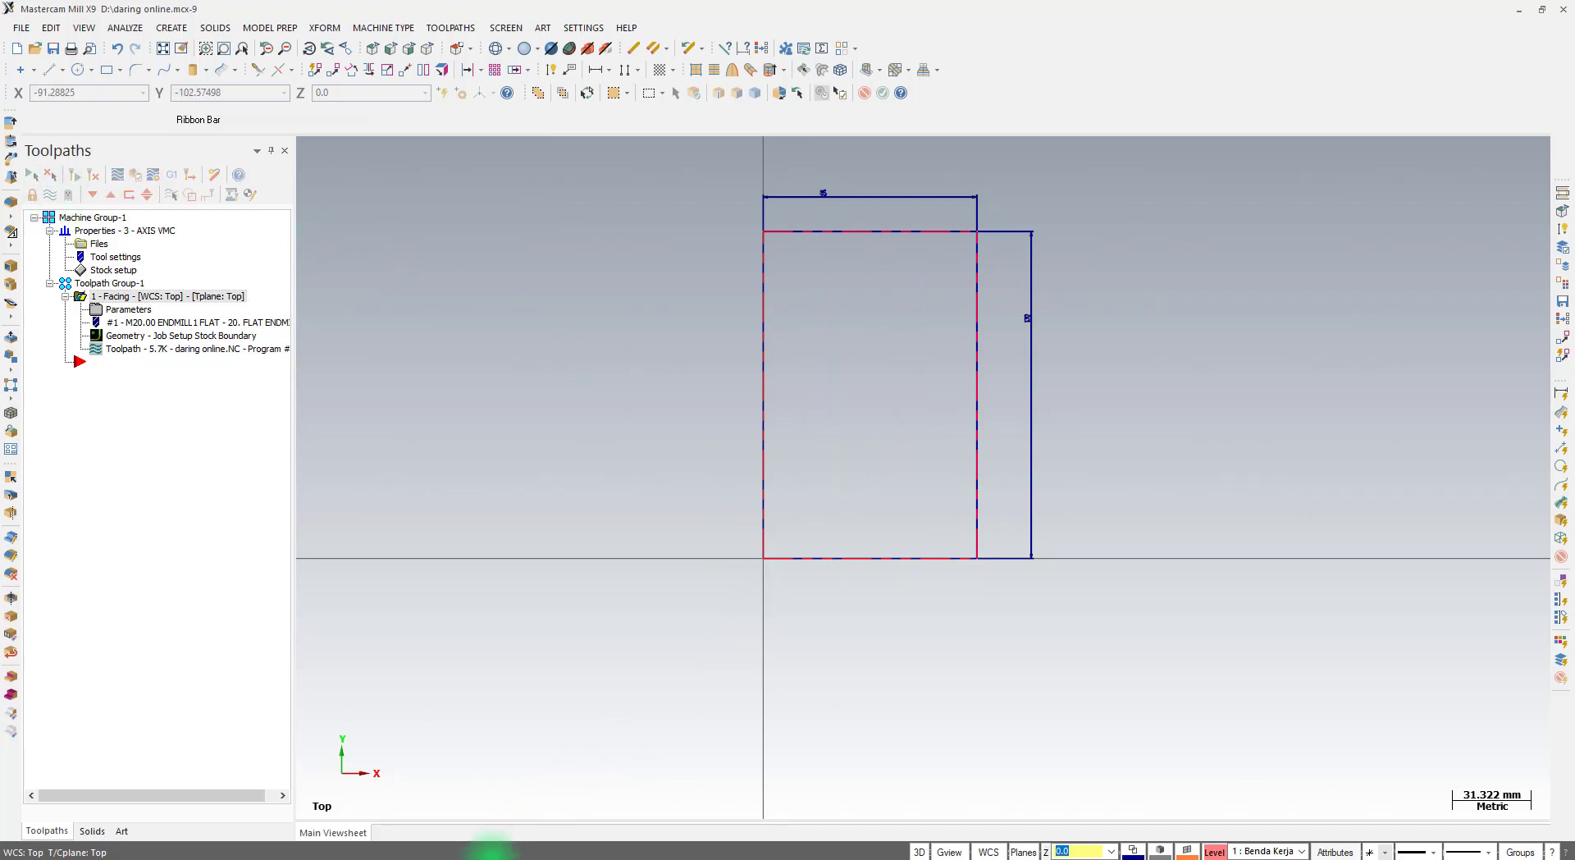
Switch to the PDF drawing in Foxit PDF Editor, examine the part's views and outer dimensions, and return to Mastercam
left_click(473, 853)
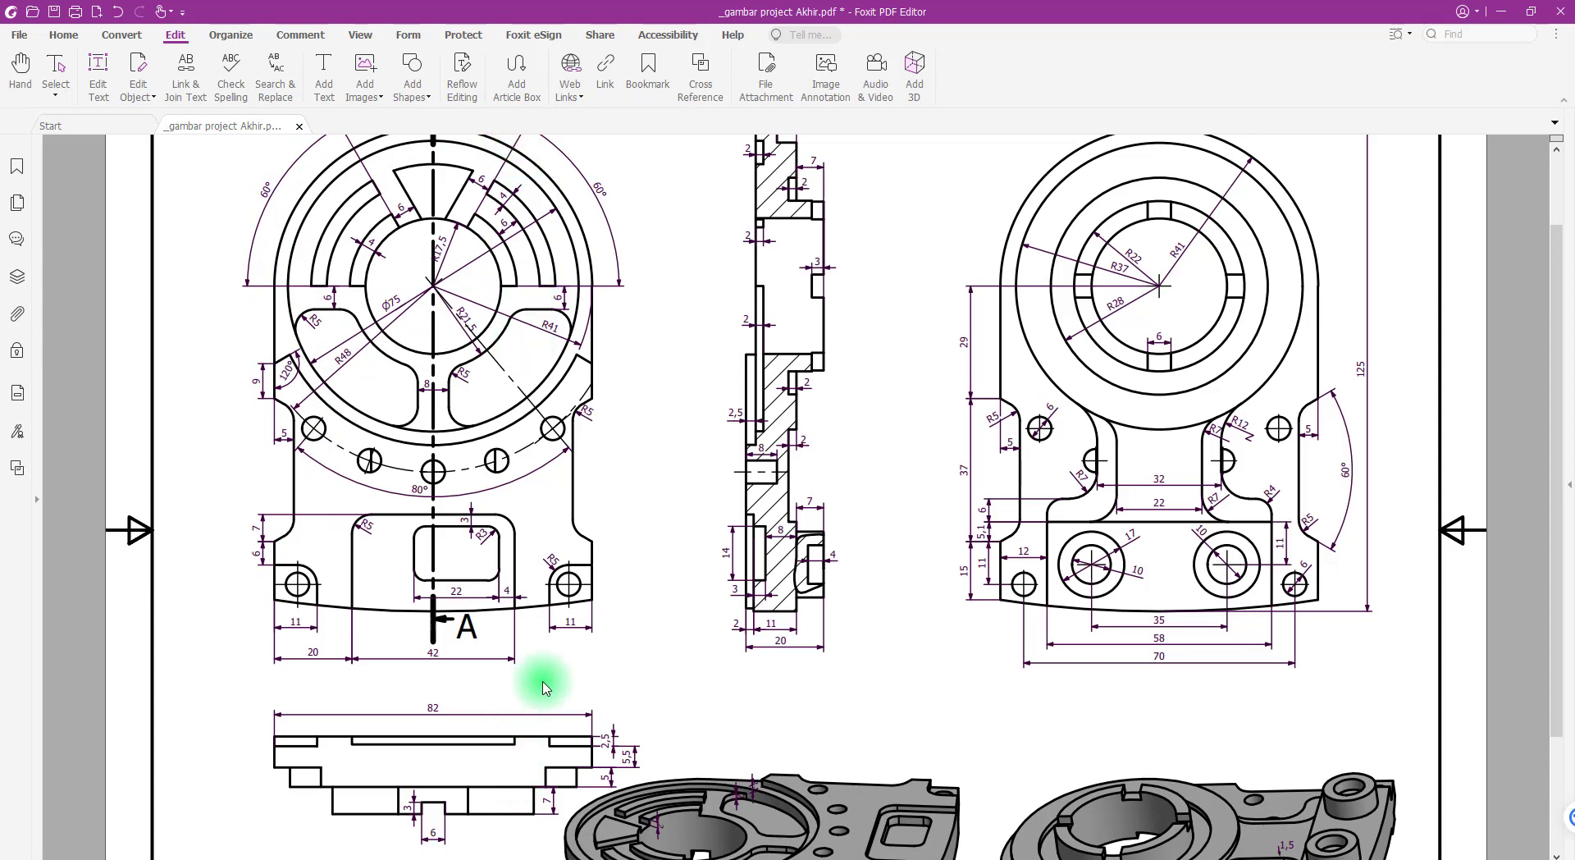
scroll(548, 676, "up", 1)
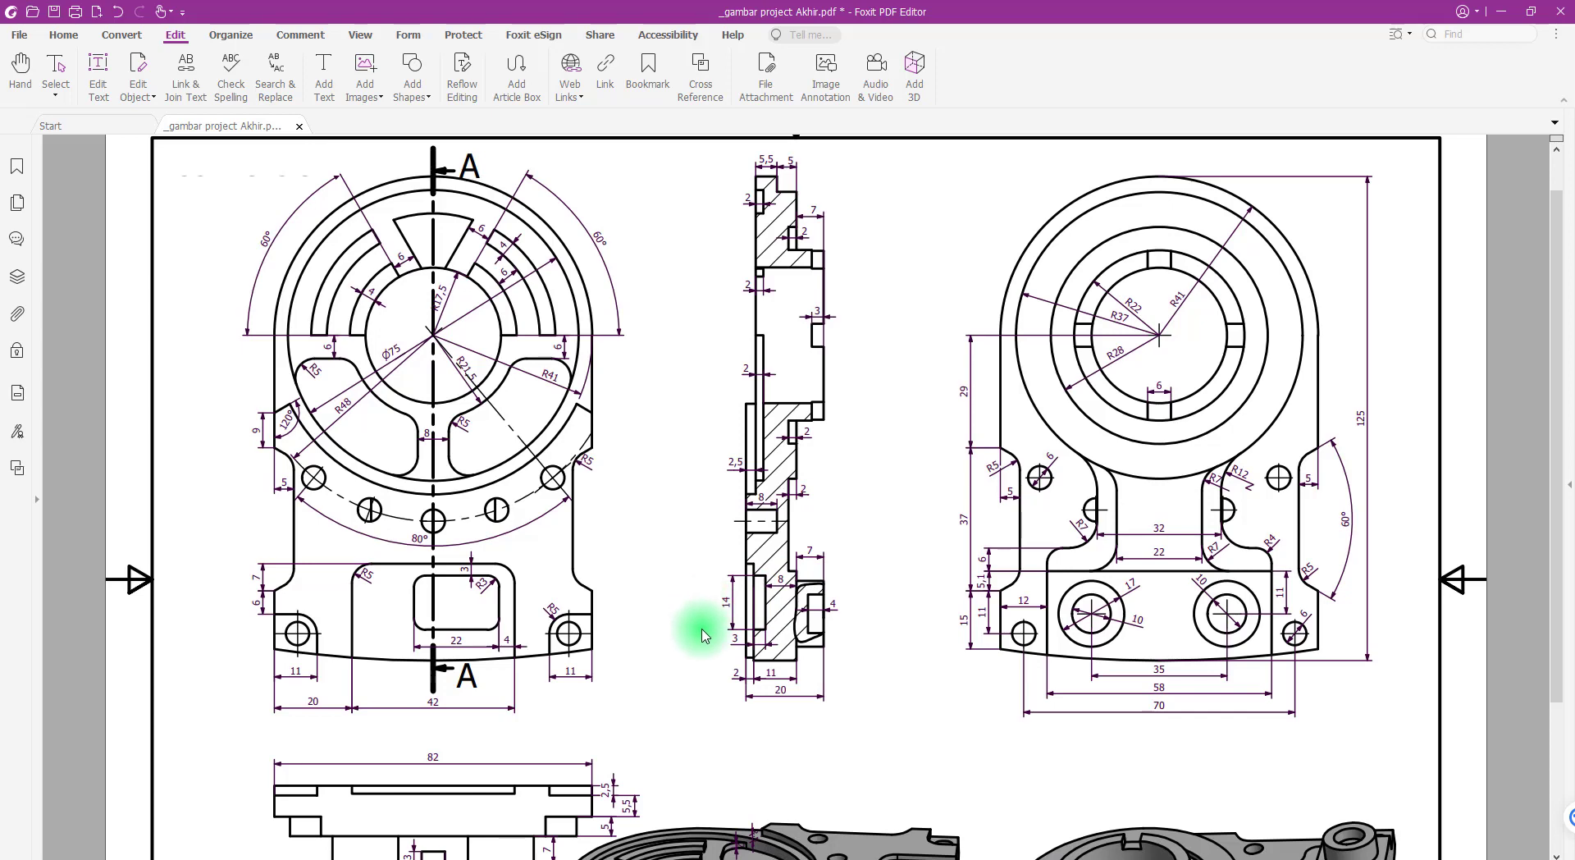
key("ctrl")
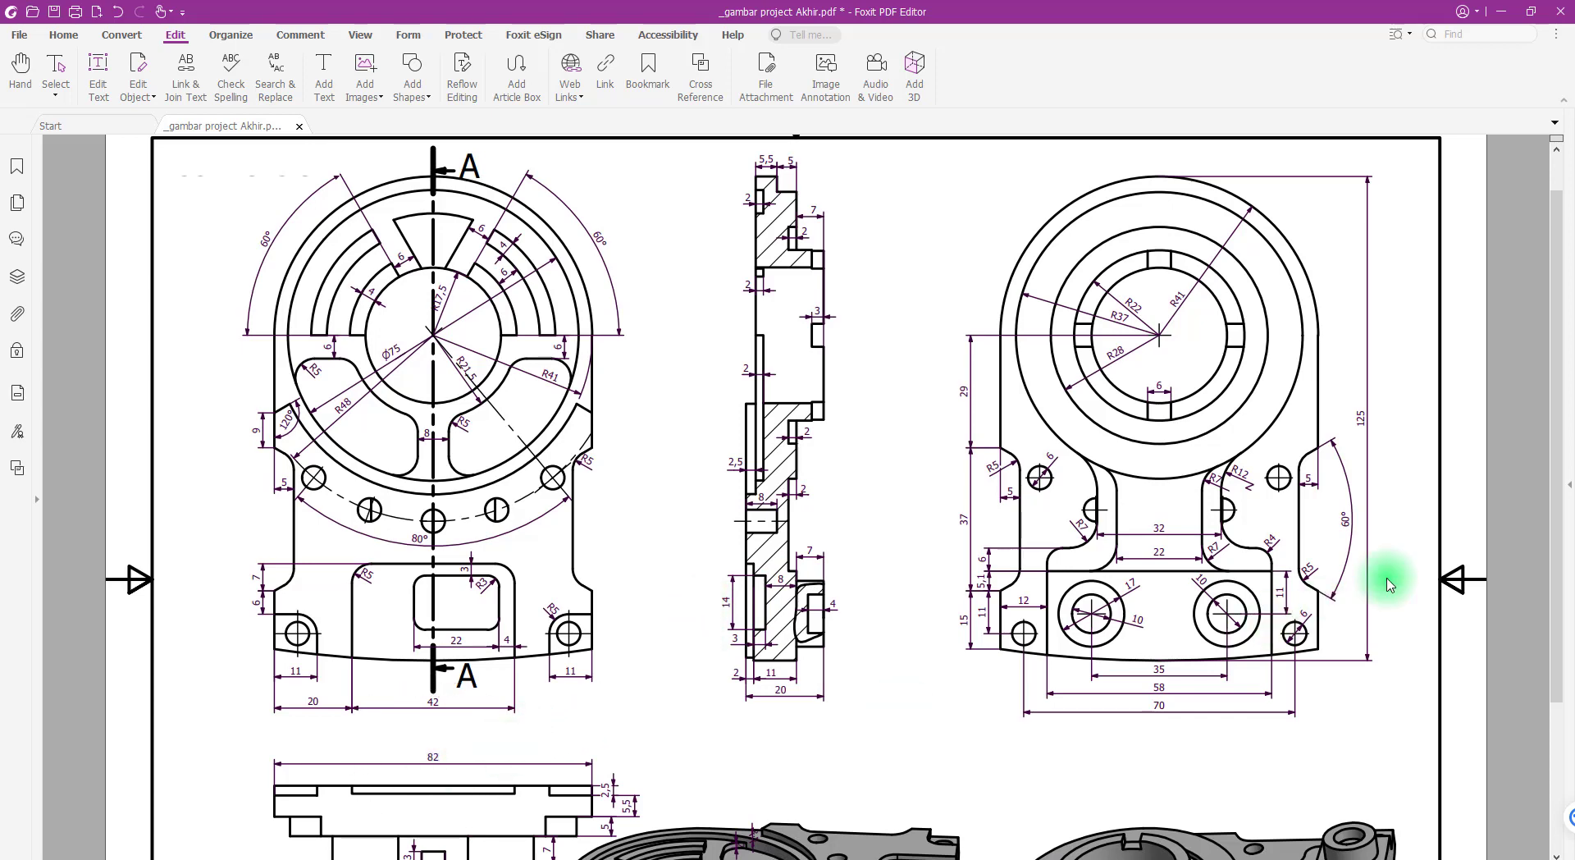
key("ctrl")
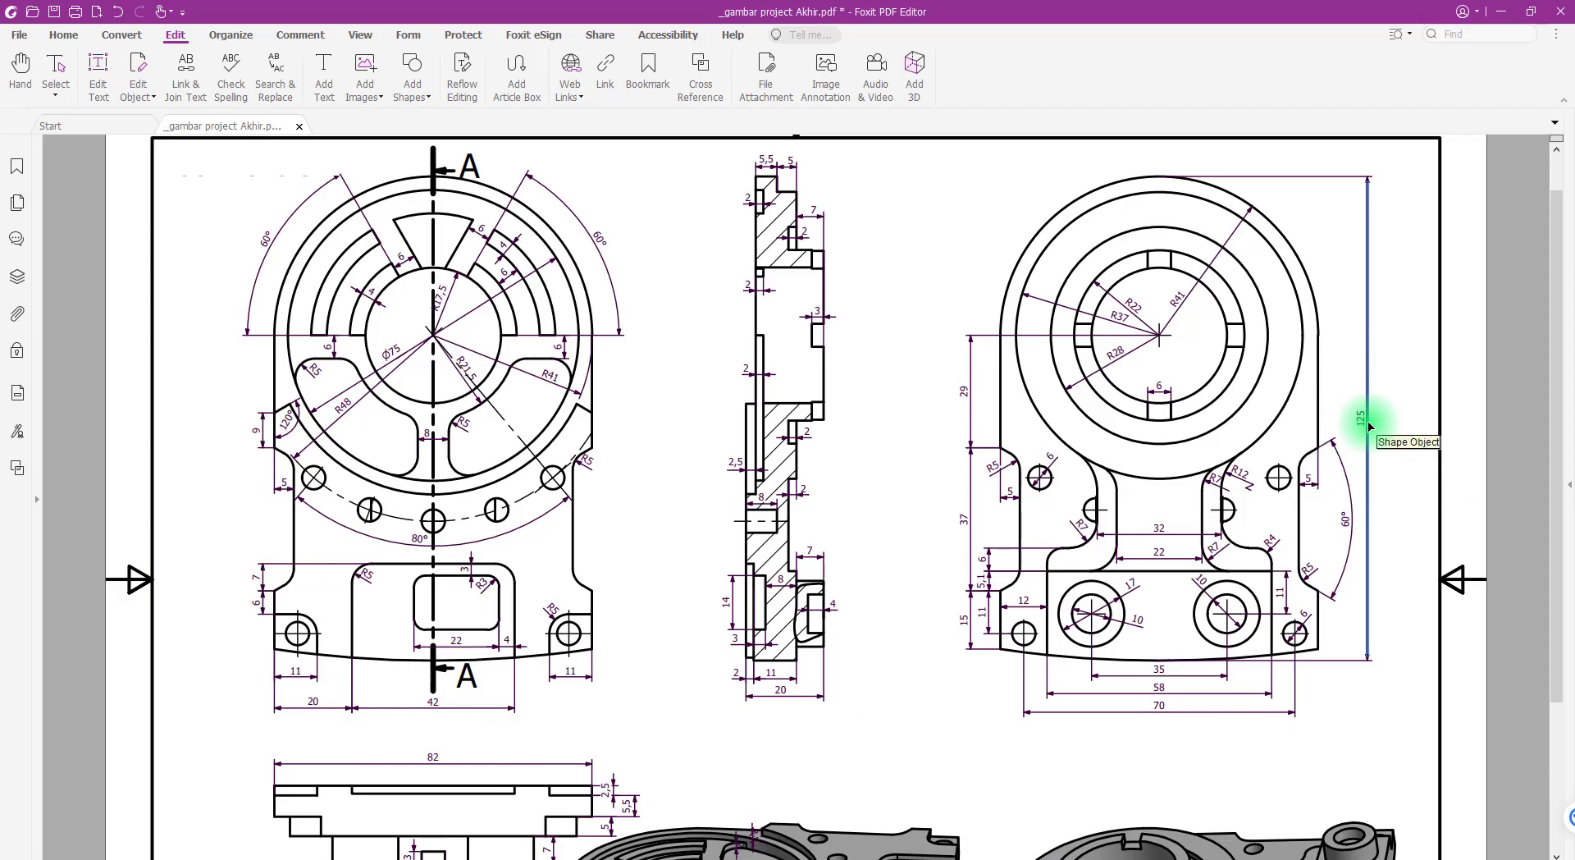
left_click(323, 859)
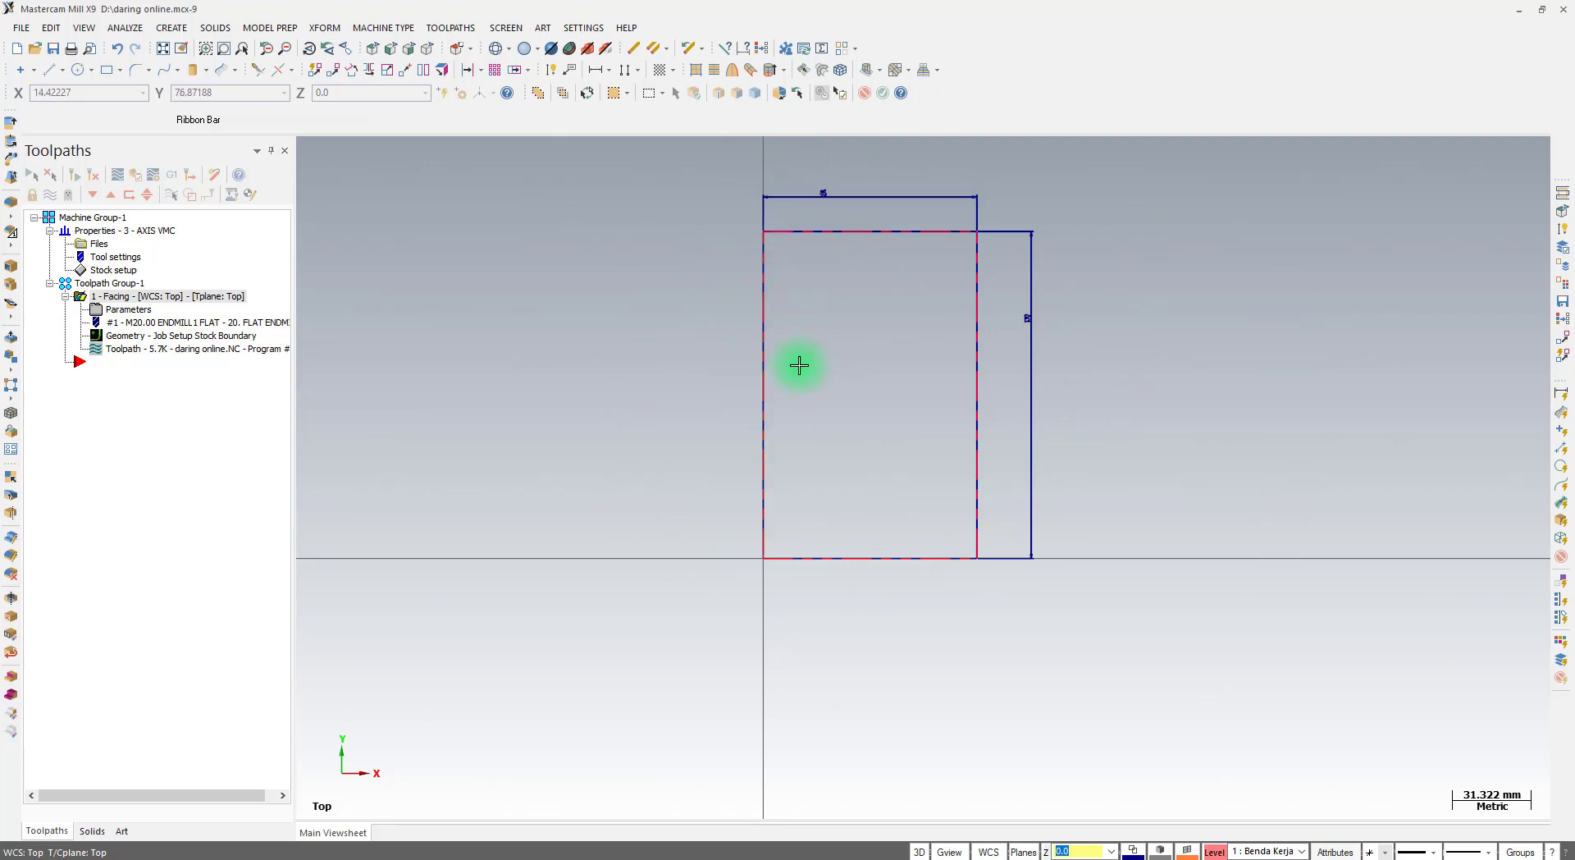
Show level 100 Solid to examine the part inside the stock, restore the top view, and hide the solid again
left_click(1215, 852)
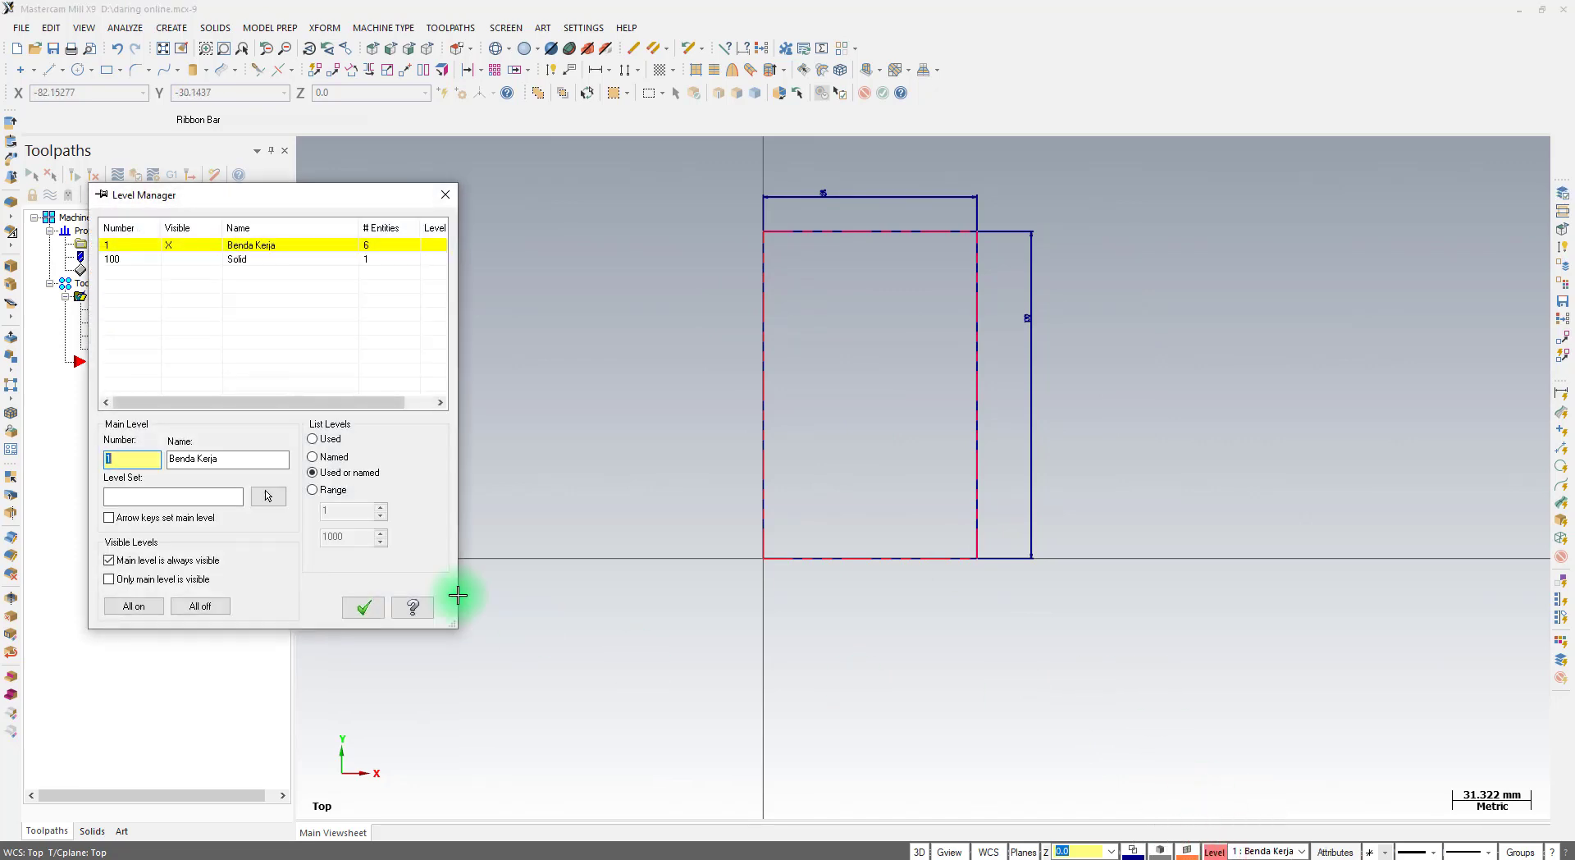
left_click(170, 259)
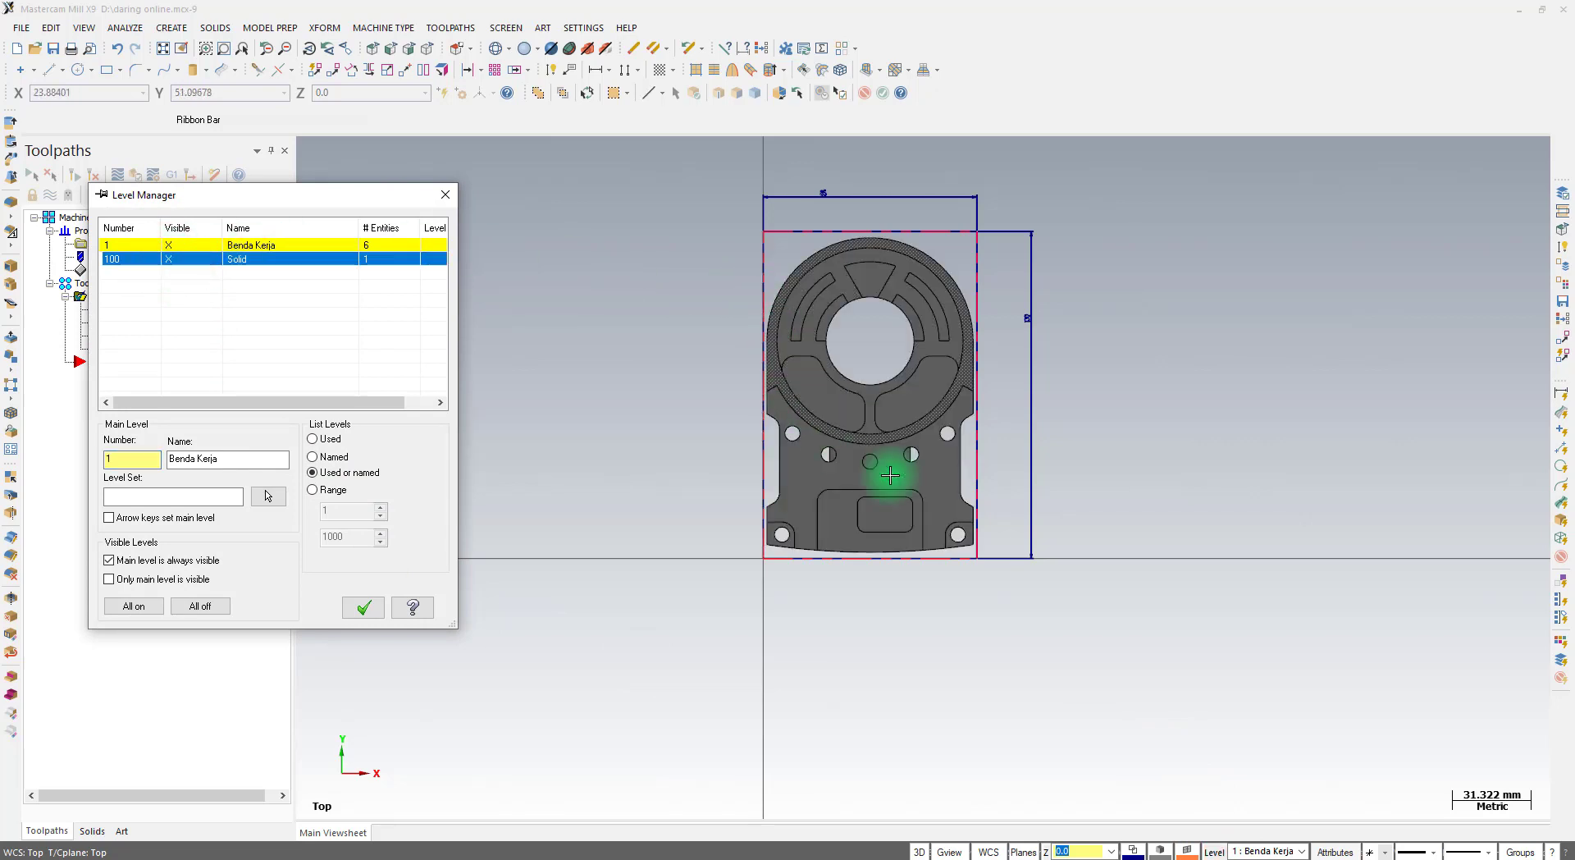
mouse_move(840, 489)
middle_mouse_down()
mouse_move(956, 359)
mouse_move(1055, 292)
mouse_move(897, 445)
middle_mouse_up()
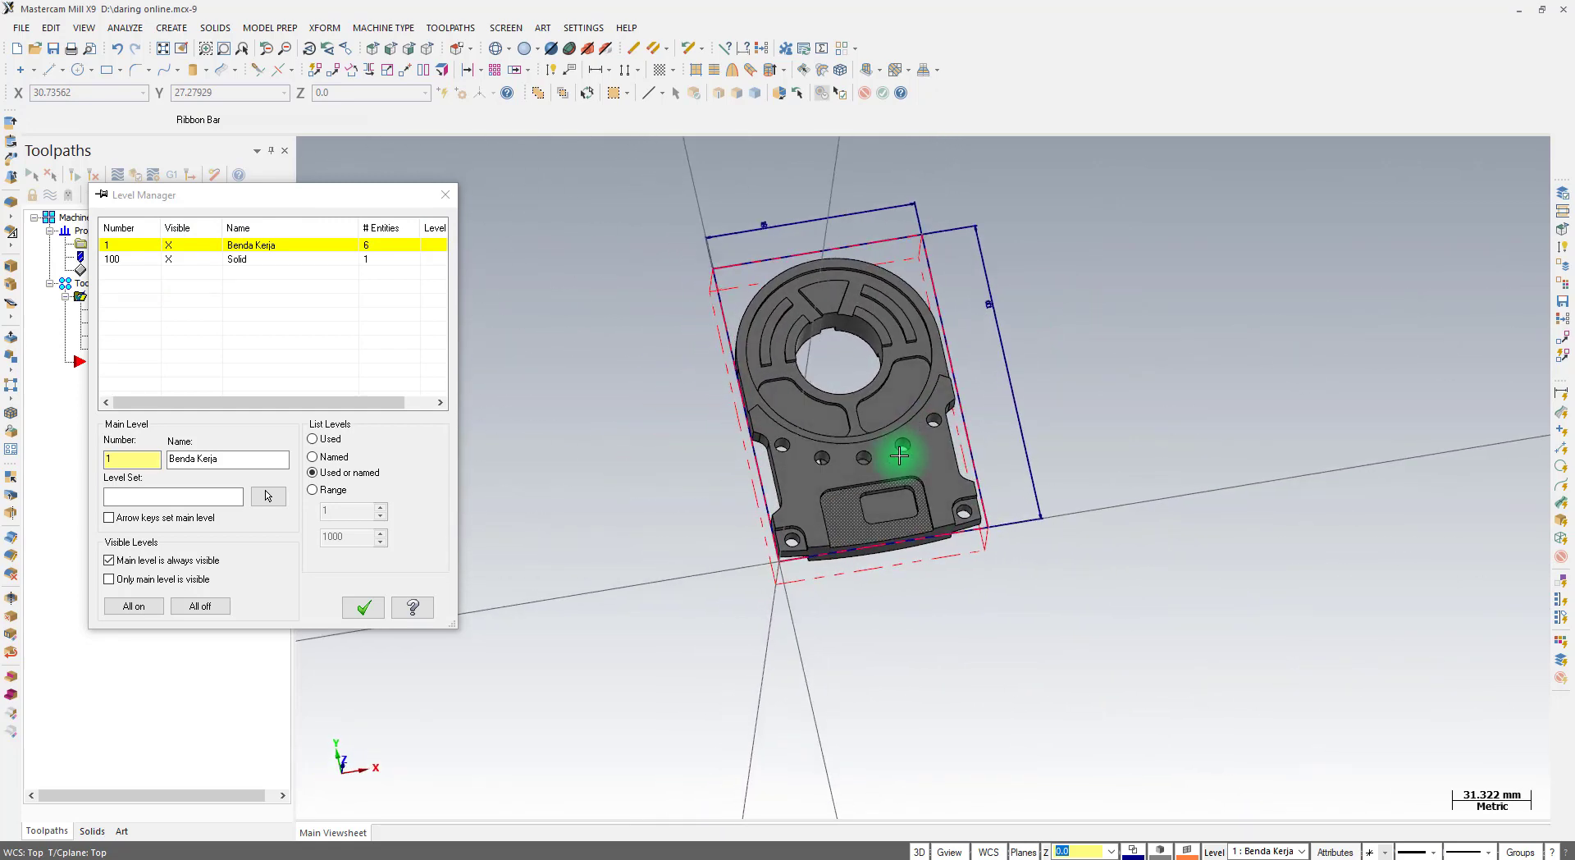
left_click(374, 51)
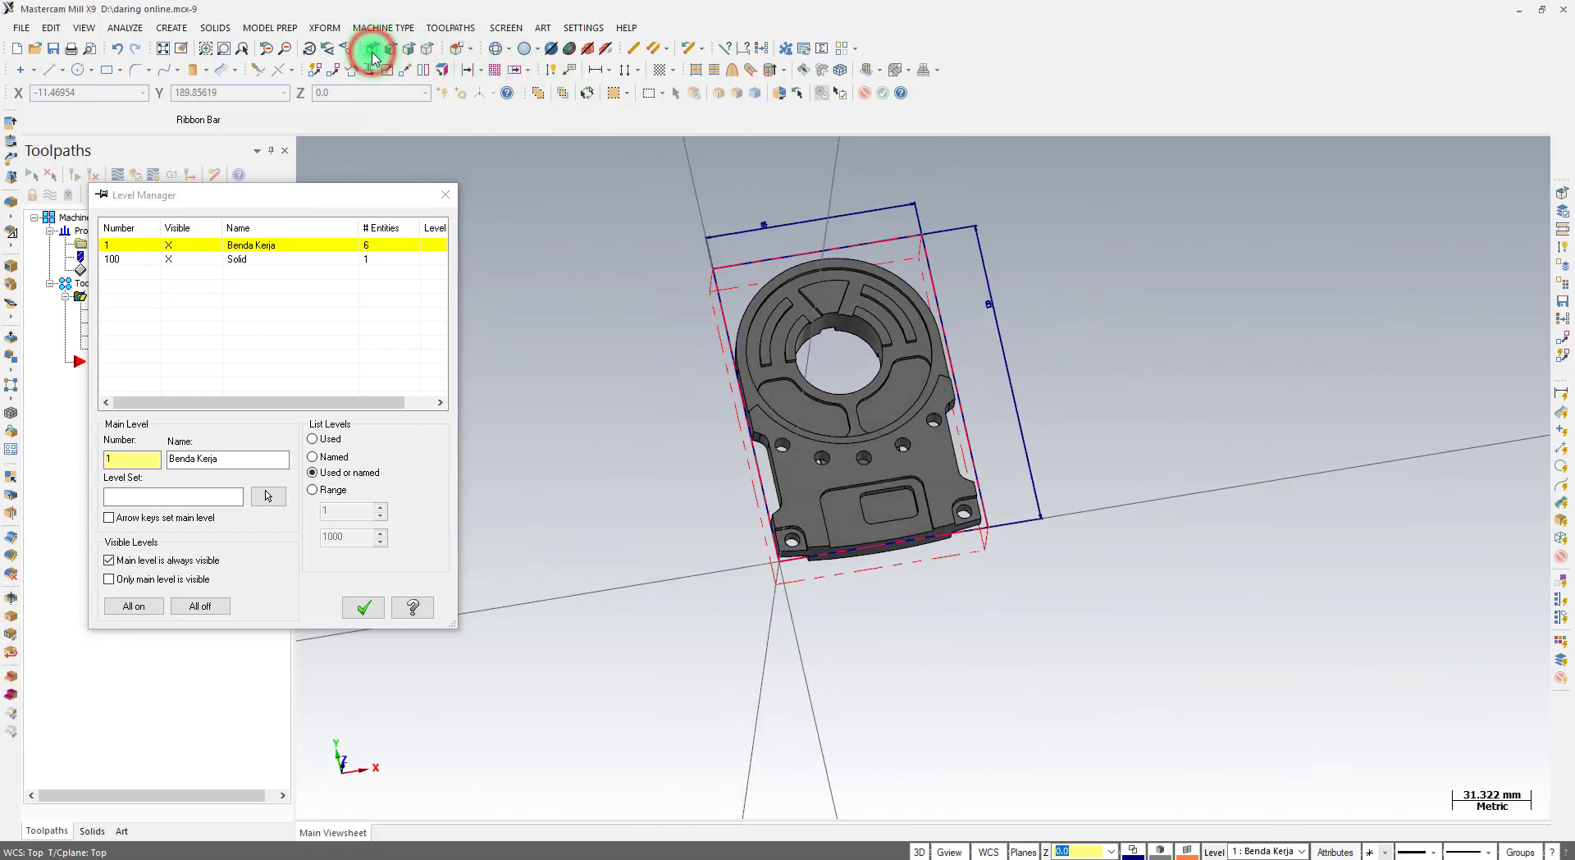
left_click(171, 259)
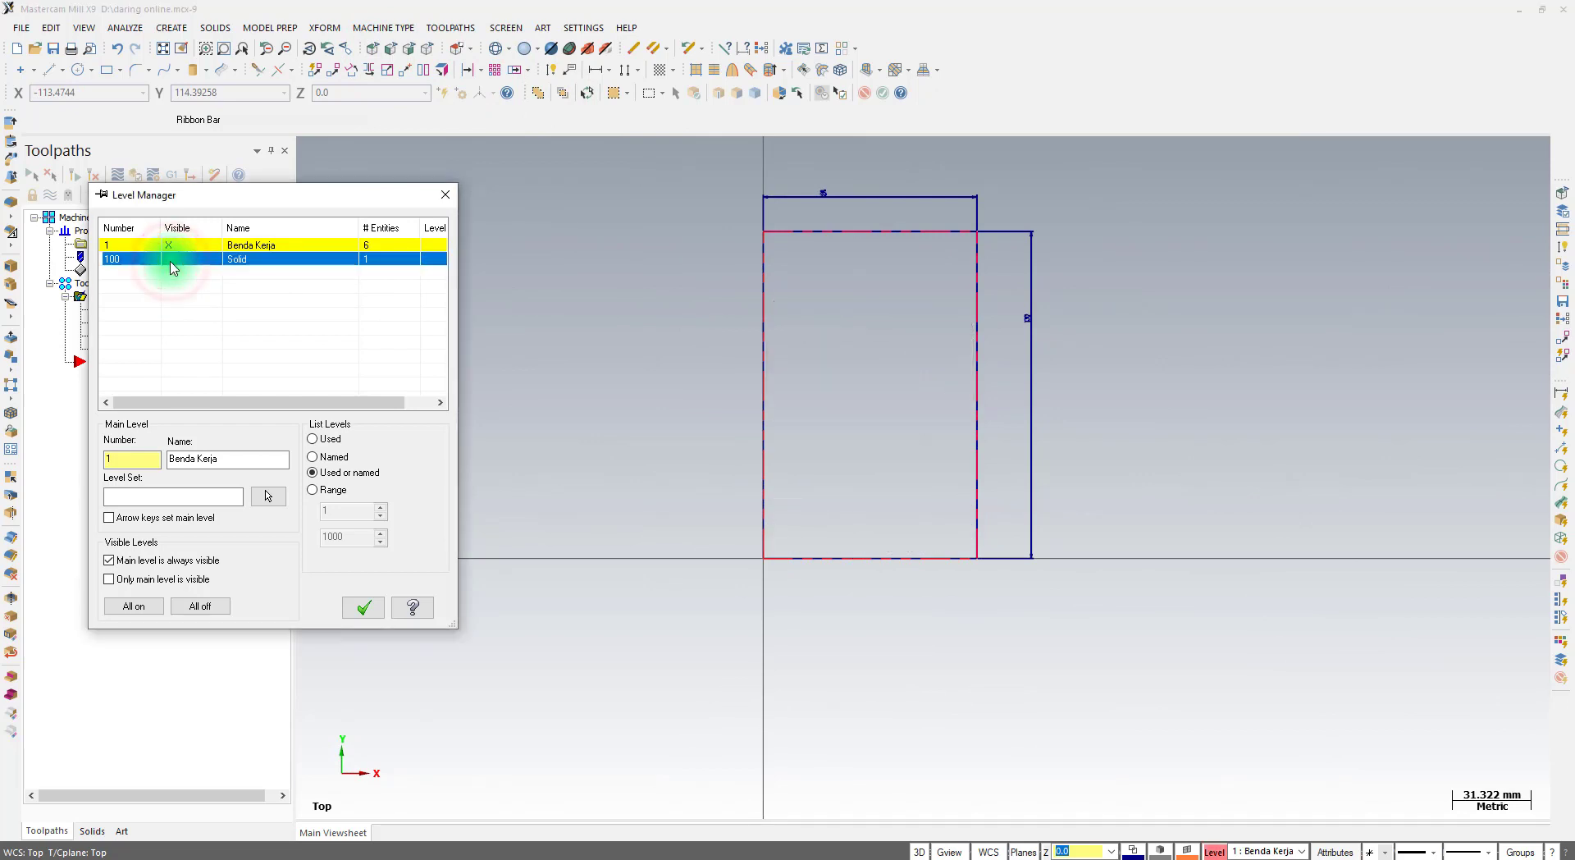
Create level 2 named "atas-sisi terluar" and make it the main level
left_click(108, 458)
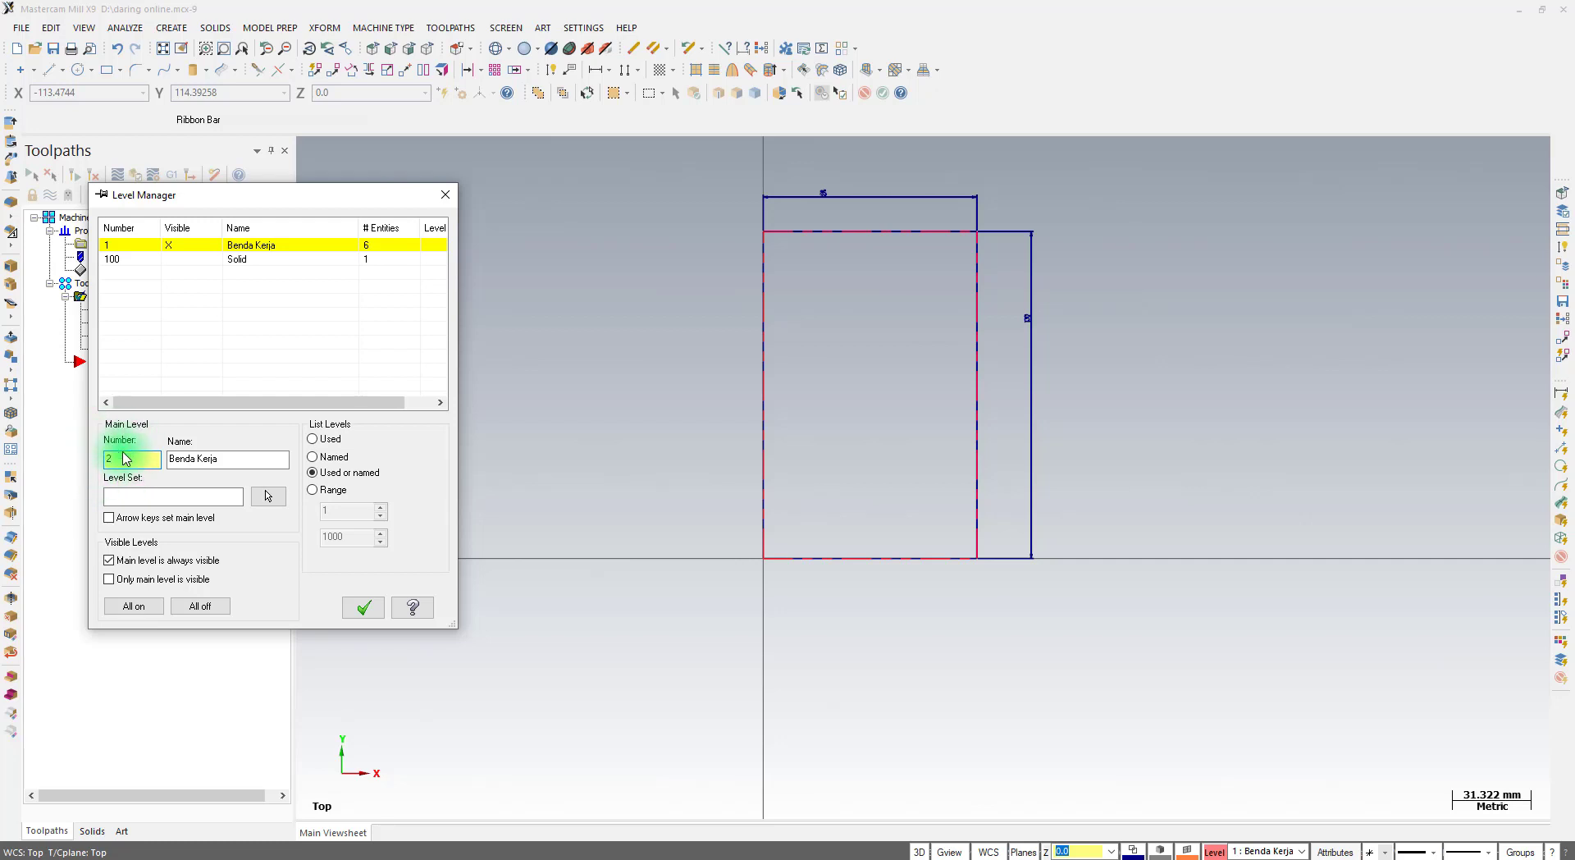
left_click(224, 459)
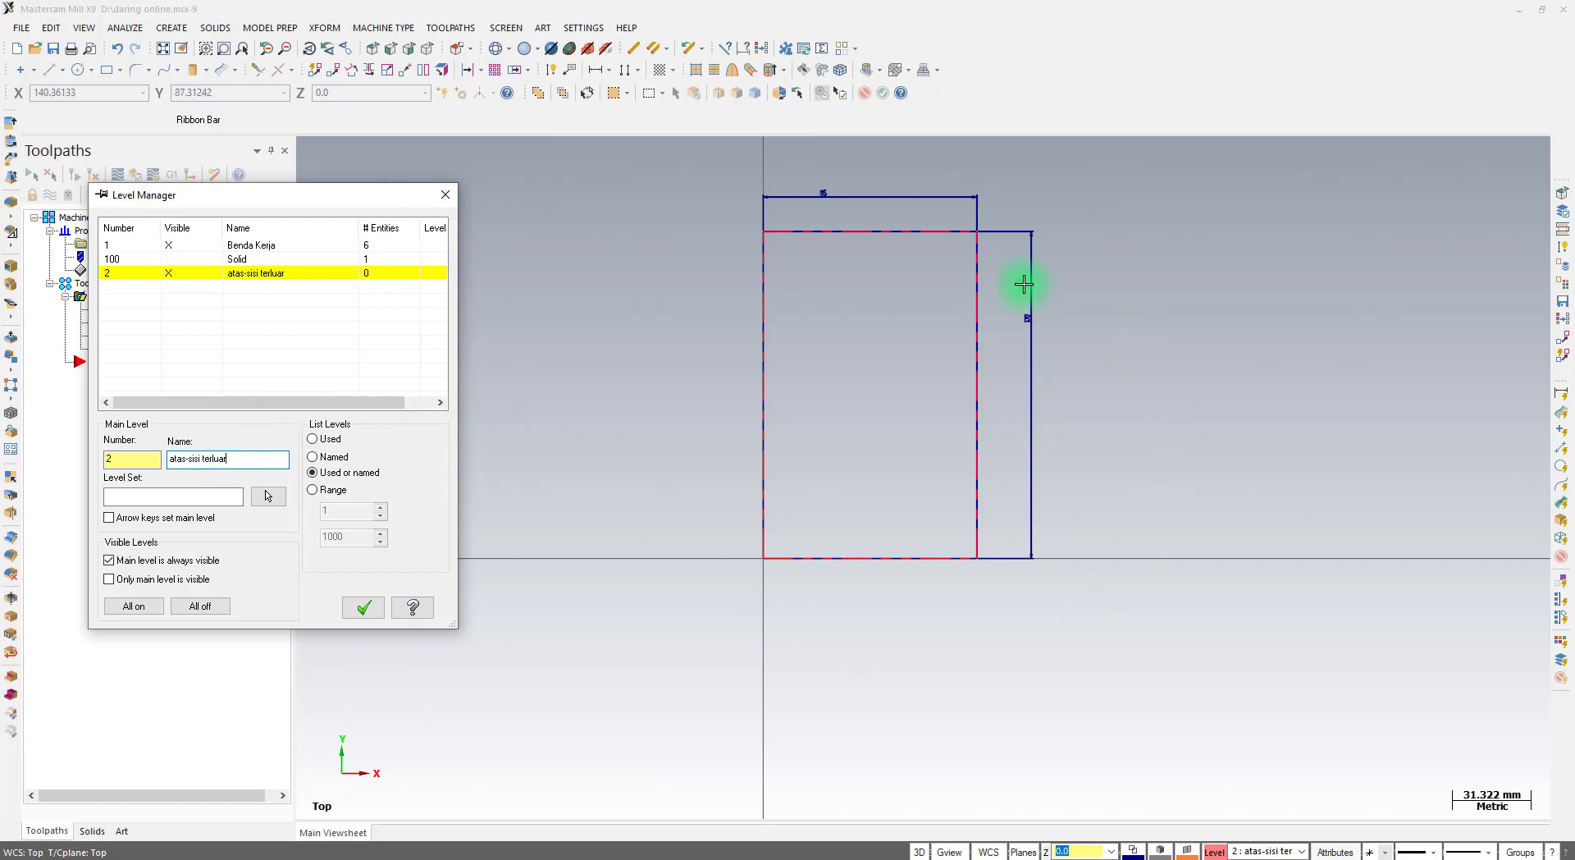
left_click(146, 276)
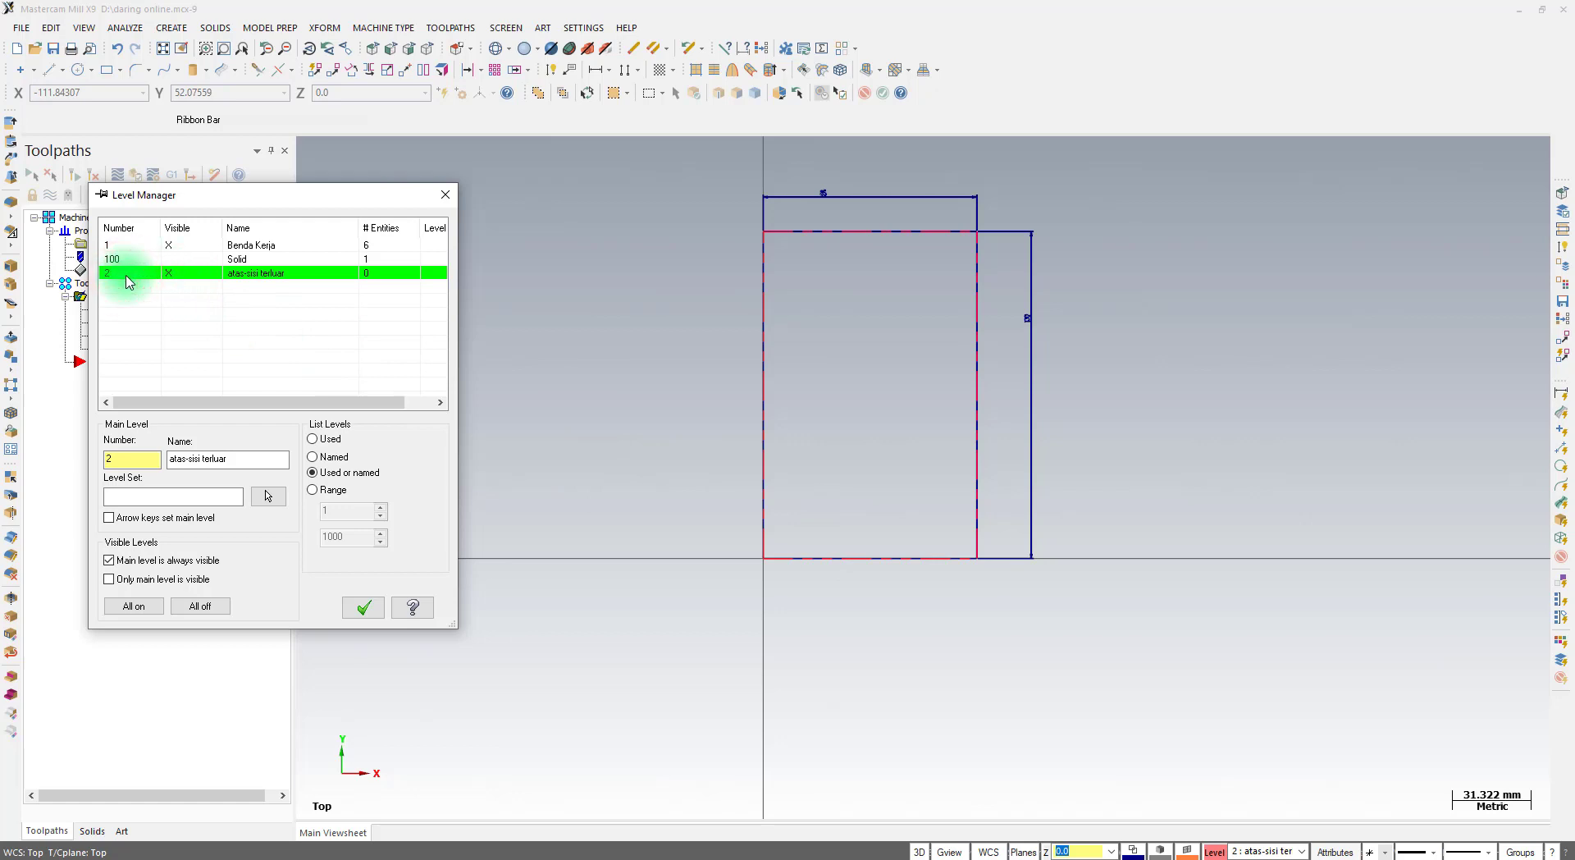
Make level 1 Benda Kerja the main level again and hide level 2 atas-sisi terluar
key("ctrl")
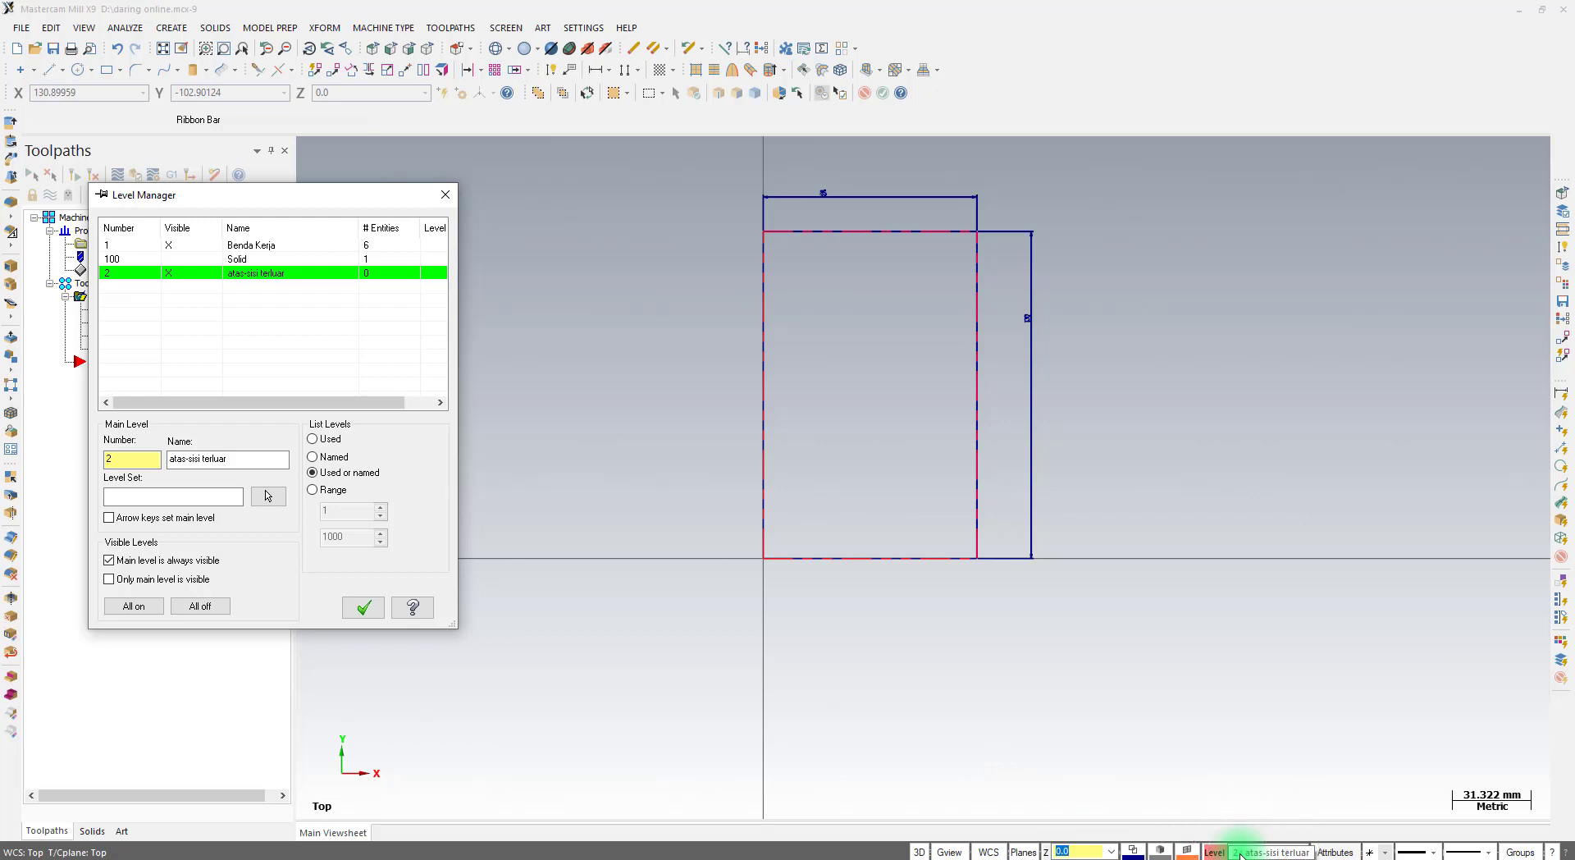
key("ctrl")
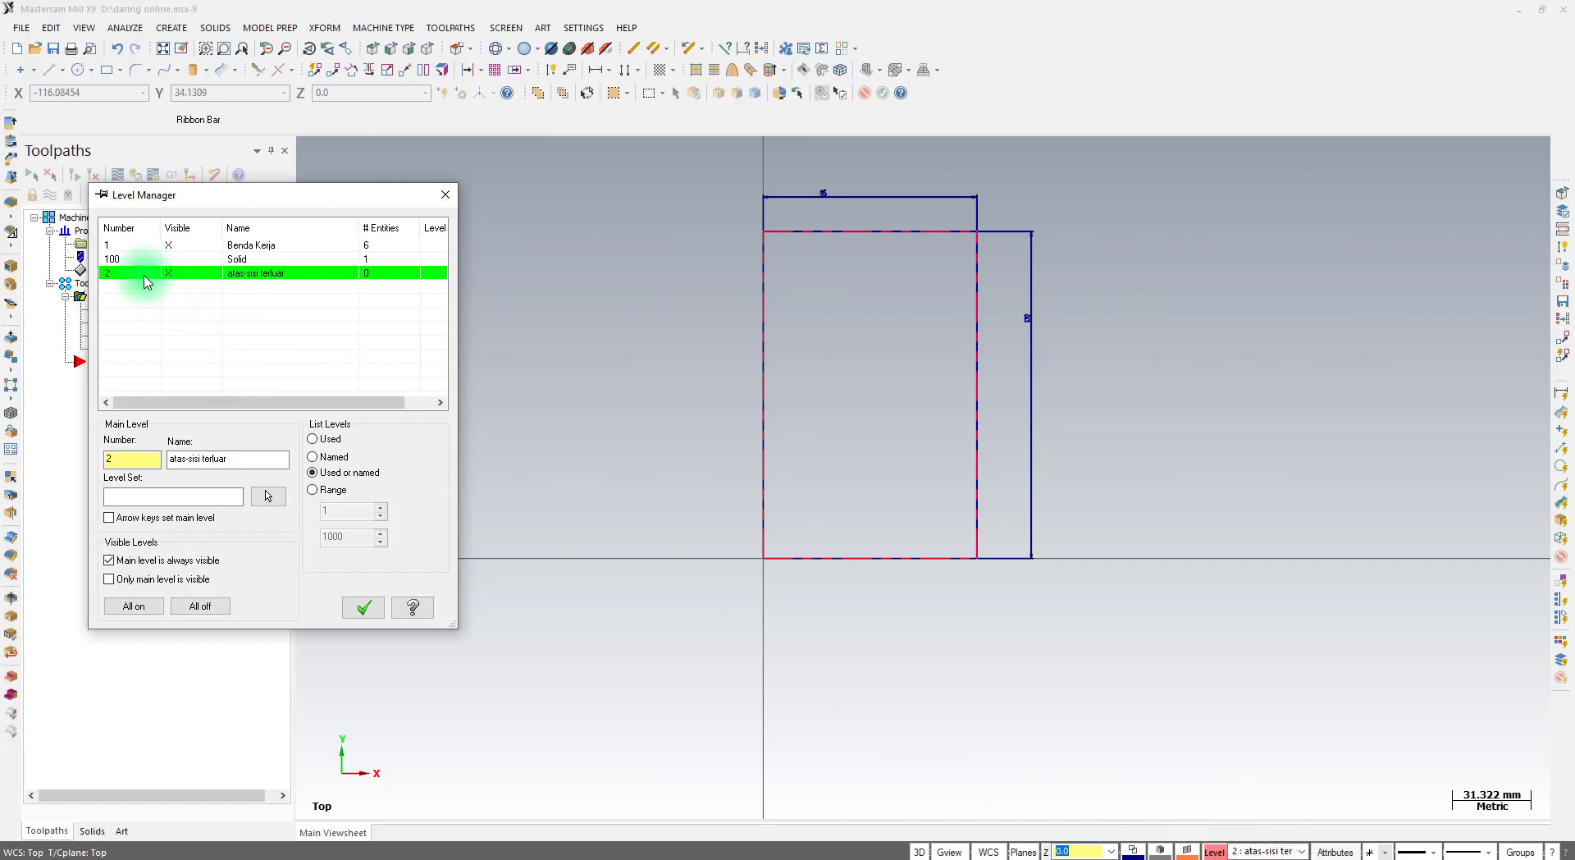
key("ctrl")
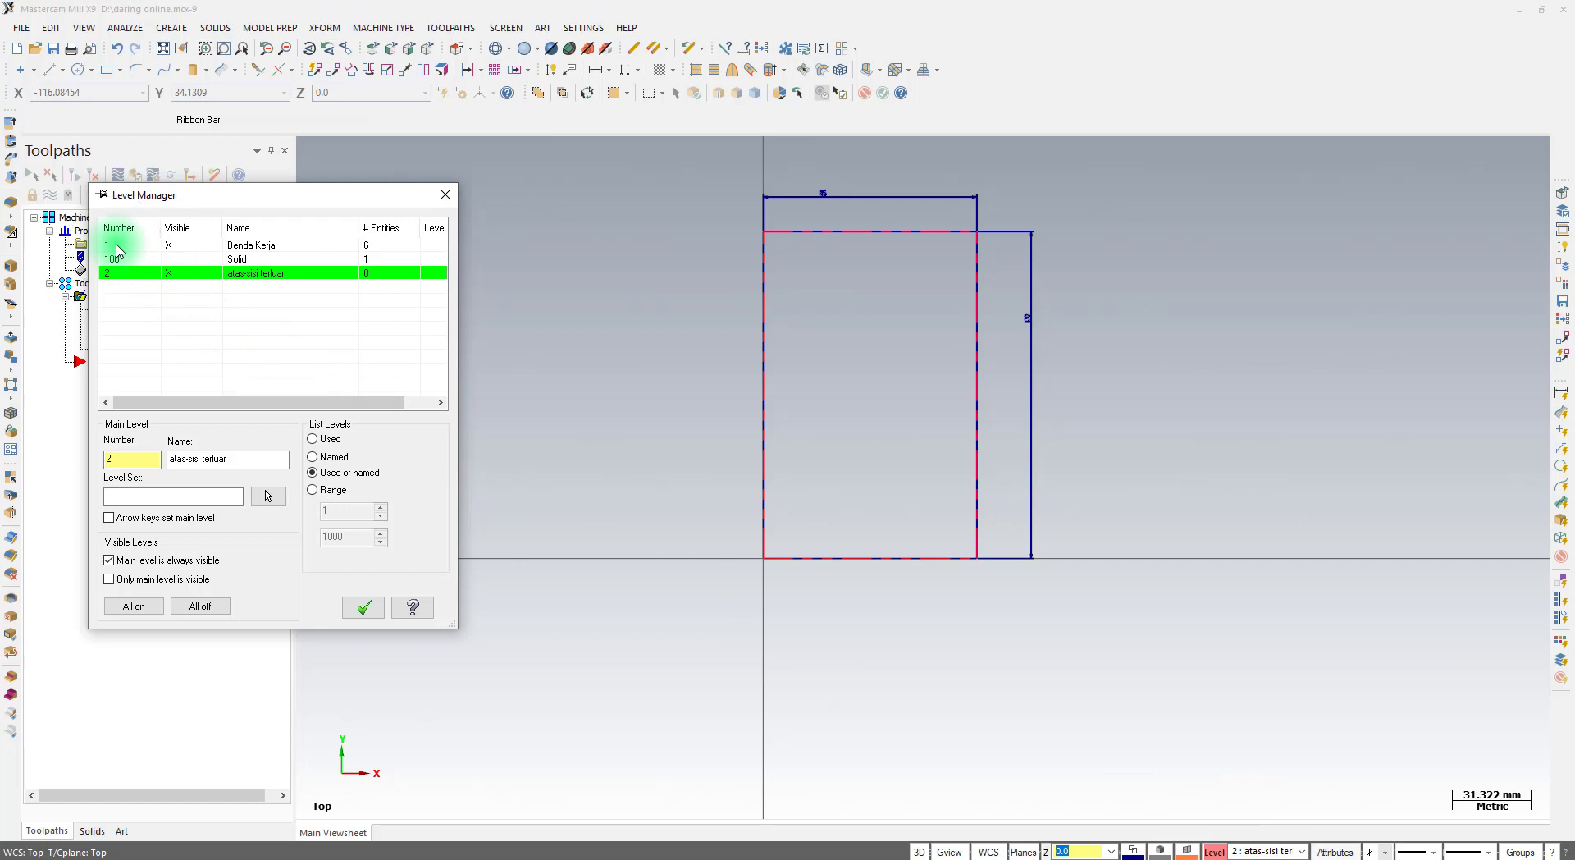
left_click(118, 246)
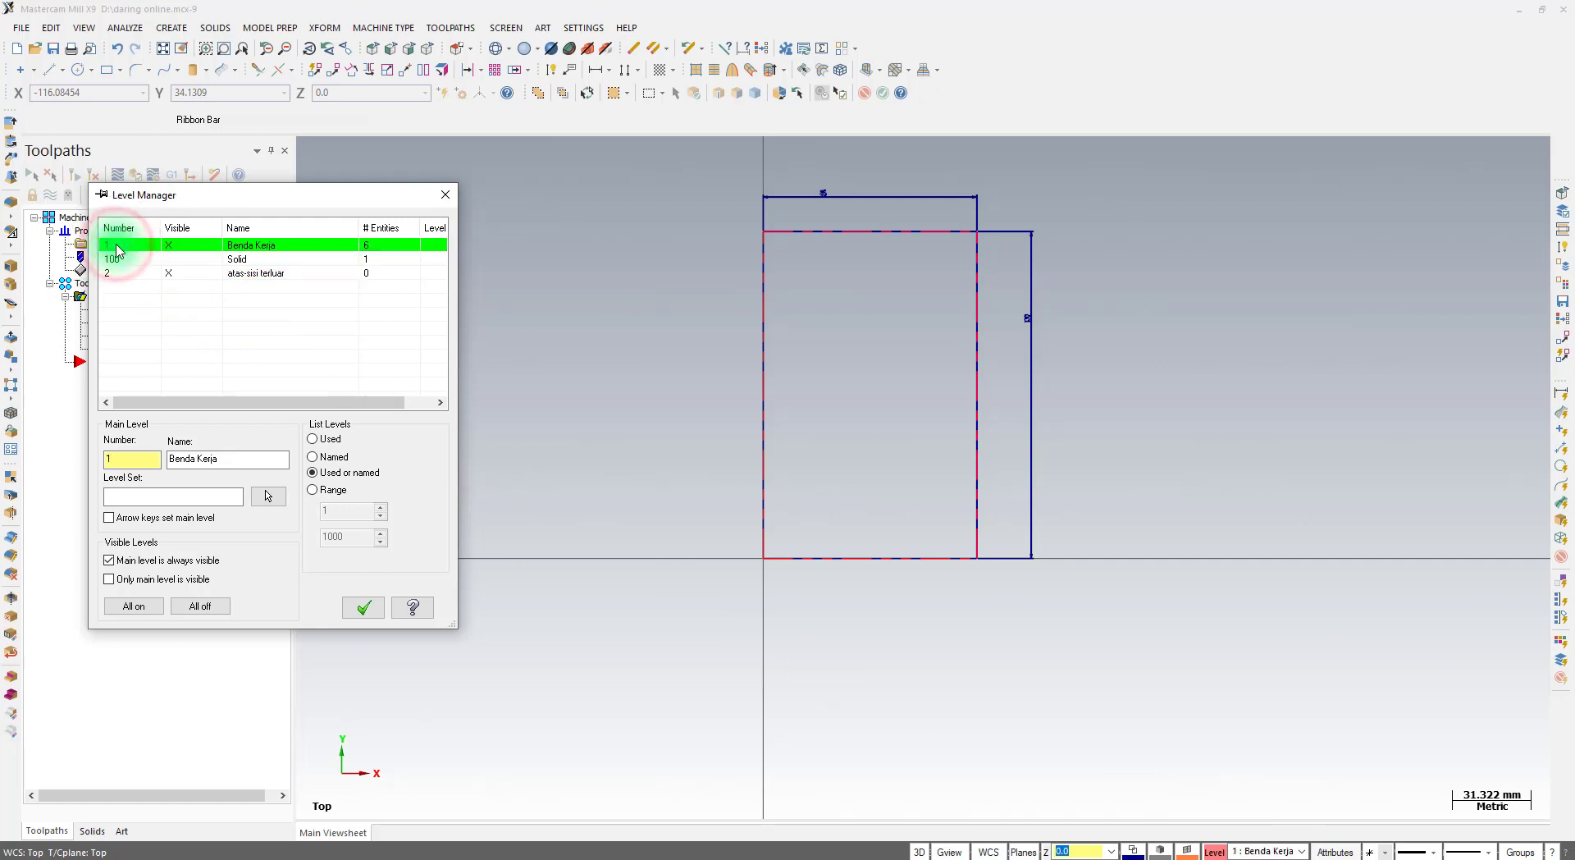
key("ctrl")
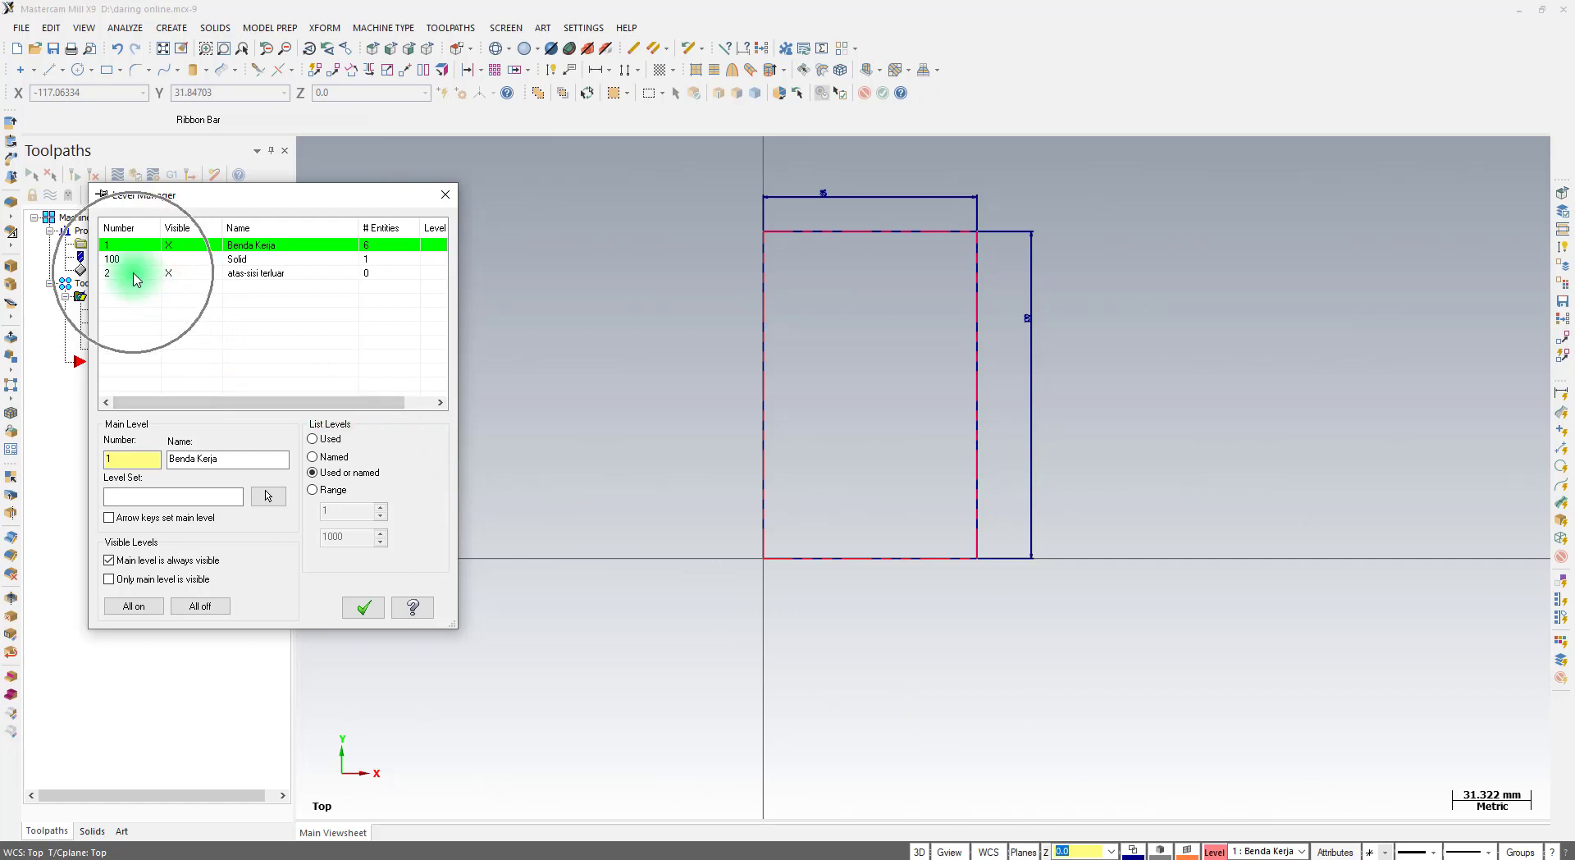
left_click(178, 272)
left_click(130, 245)
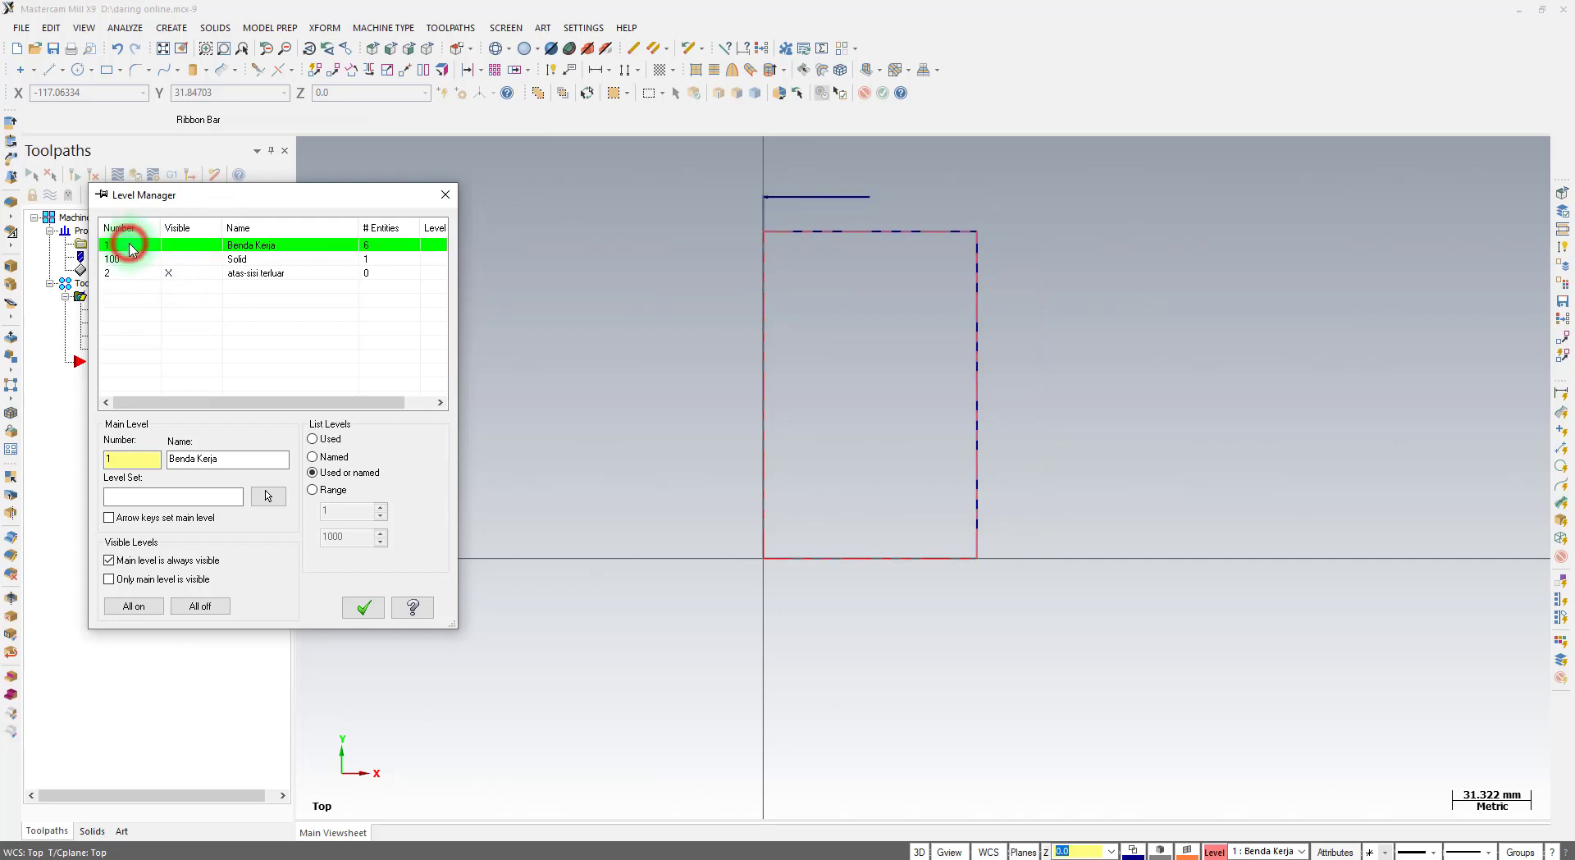
left_click(178, 274)
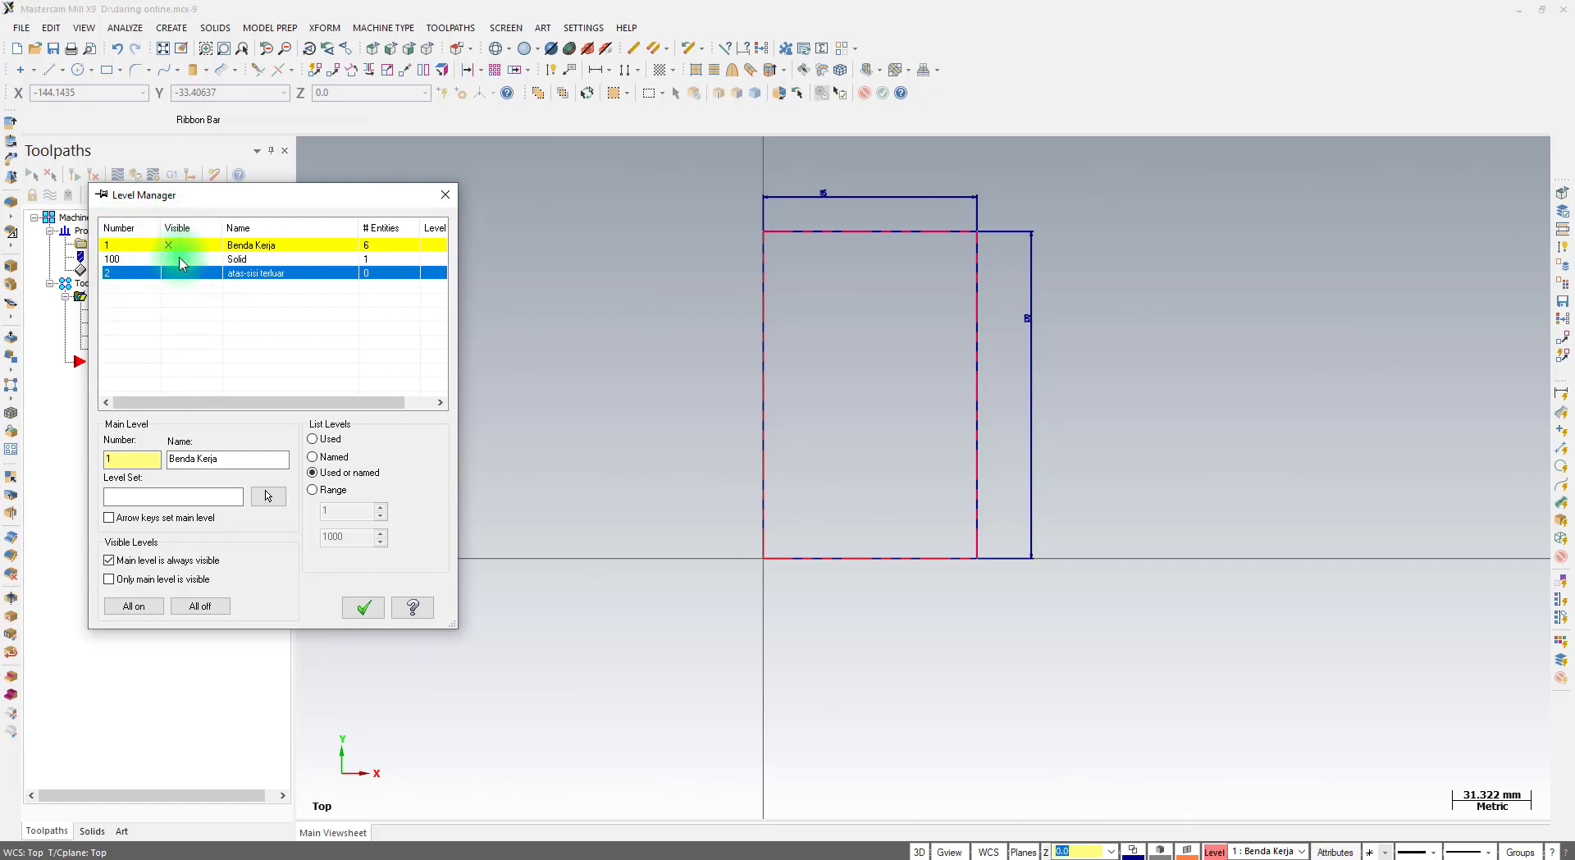
Switch the main level to 2 atas-sisi terluar, hide level 1 Benda Kerja, and make level 1 the main level again
left_click(122, 246)
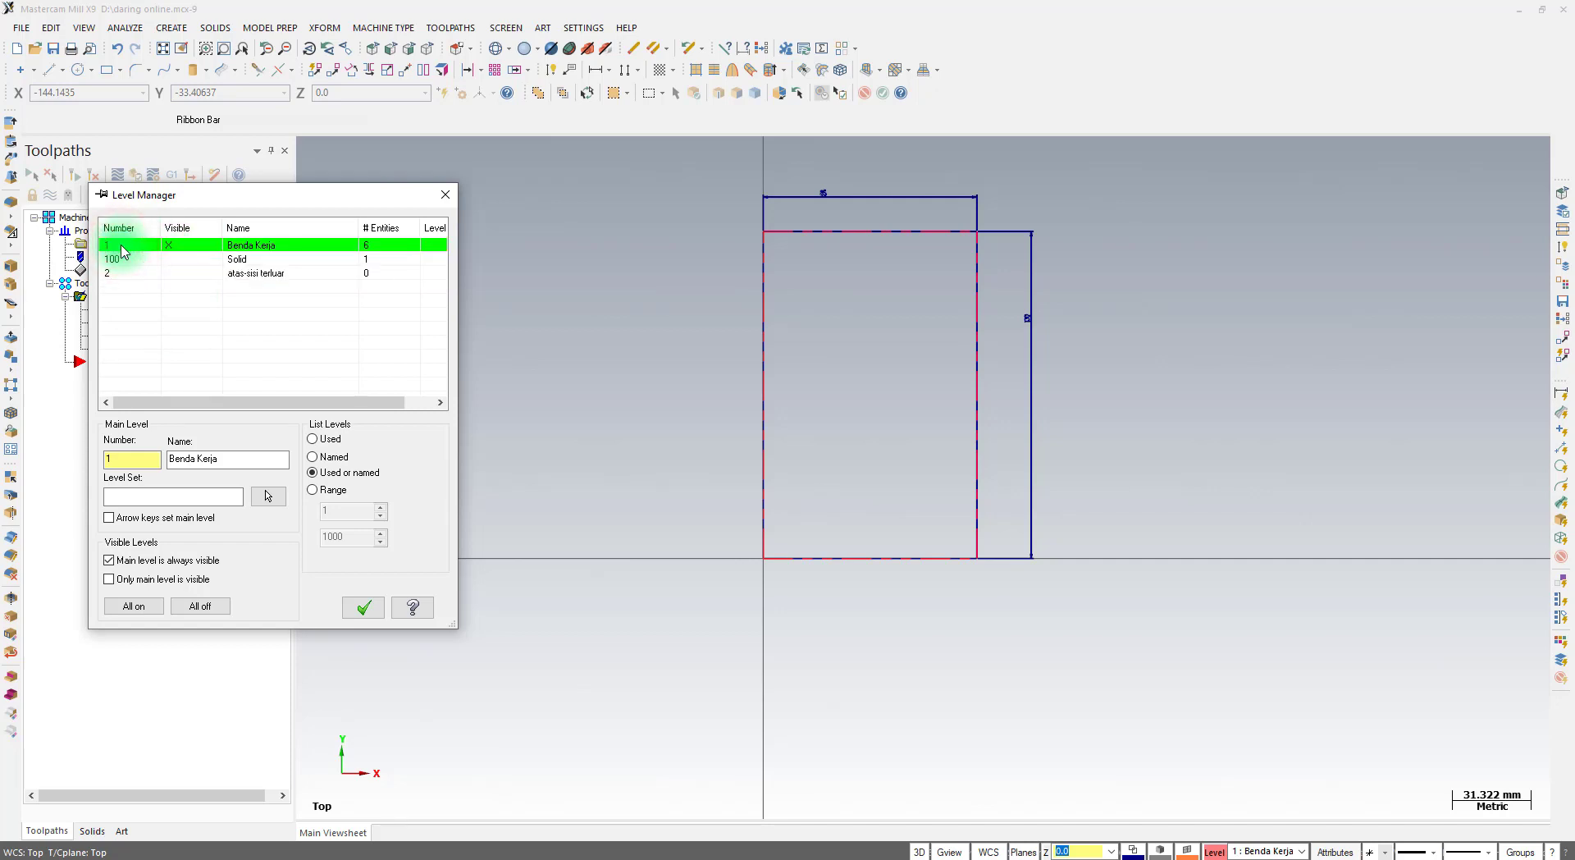
left_click(122, 245)
left_click(122, 247)
left_click(122, 273)
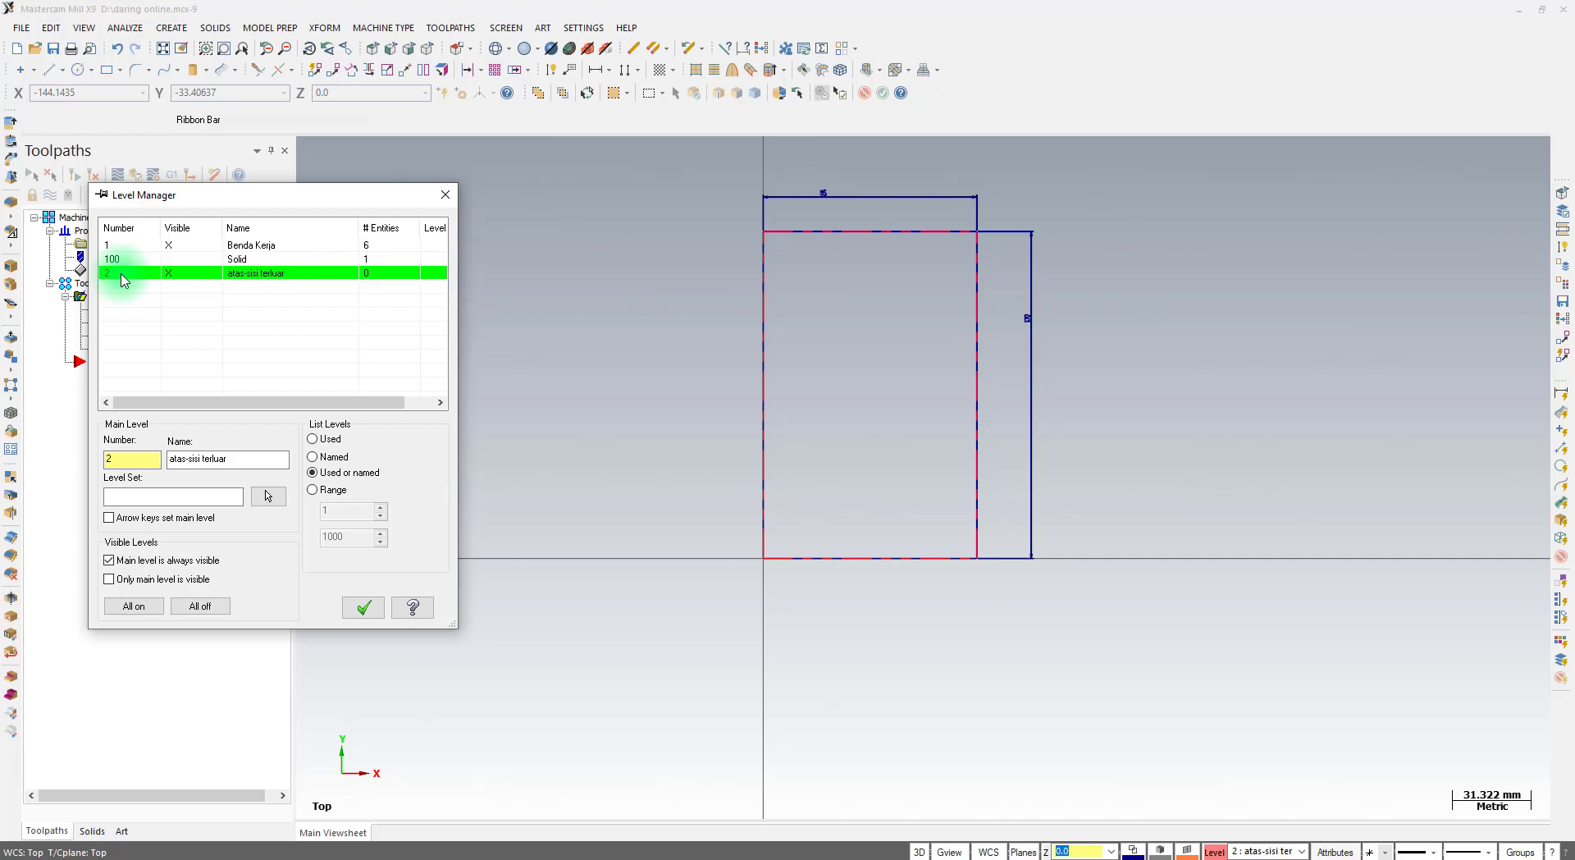
left_click(176, 245)
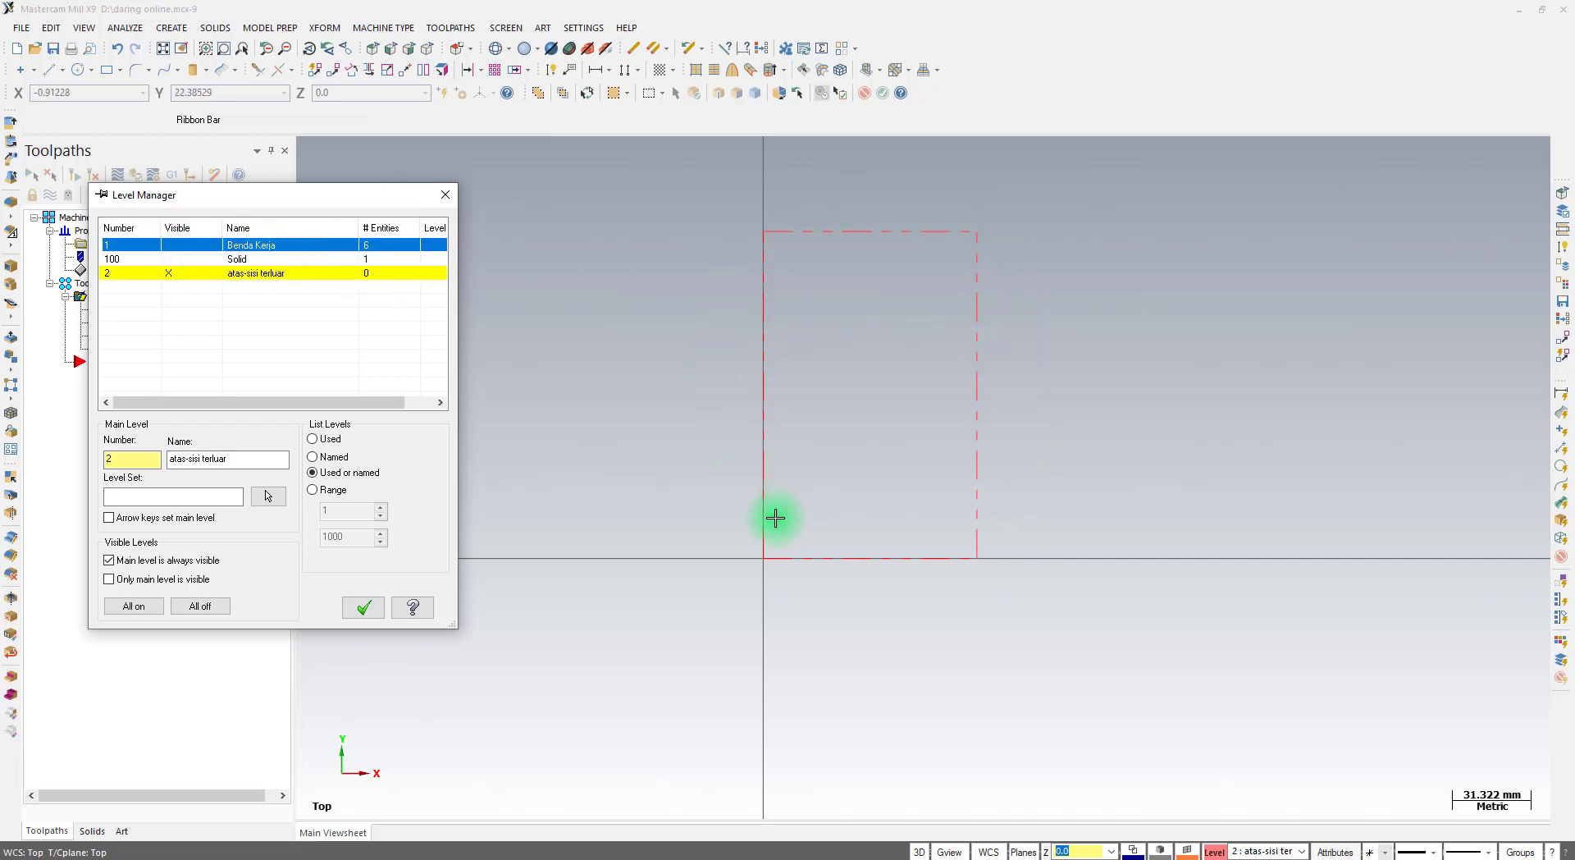
left_click(129, 251)
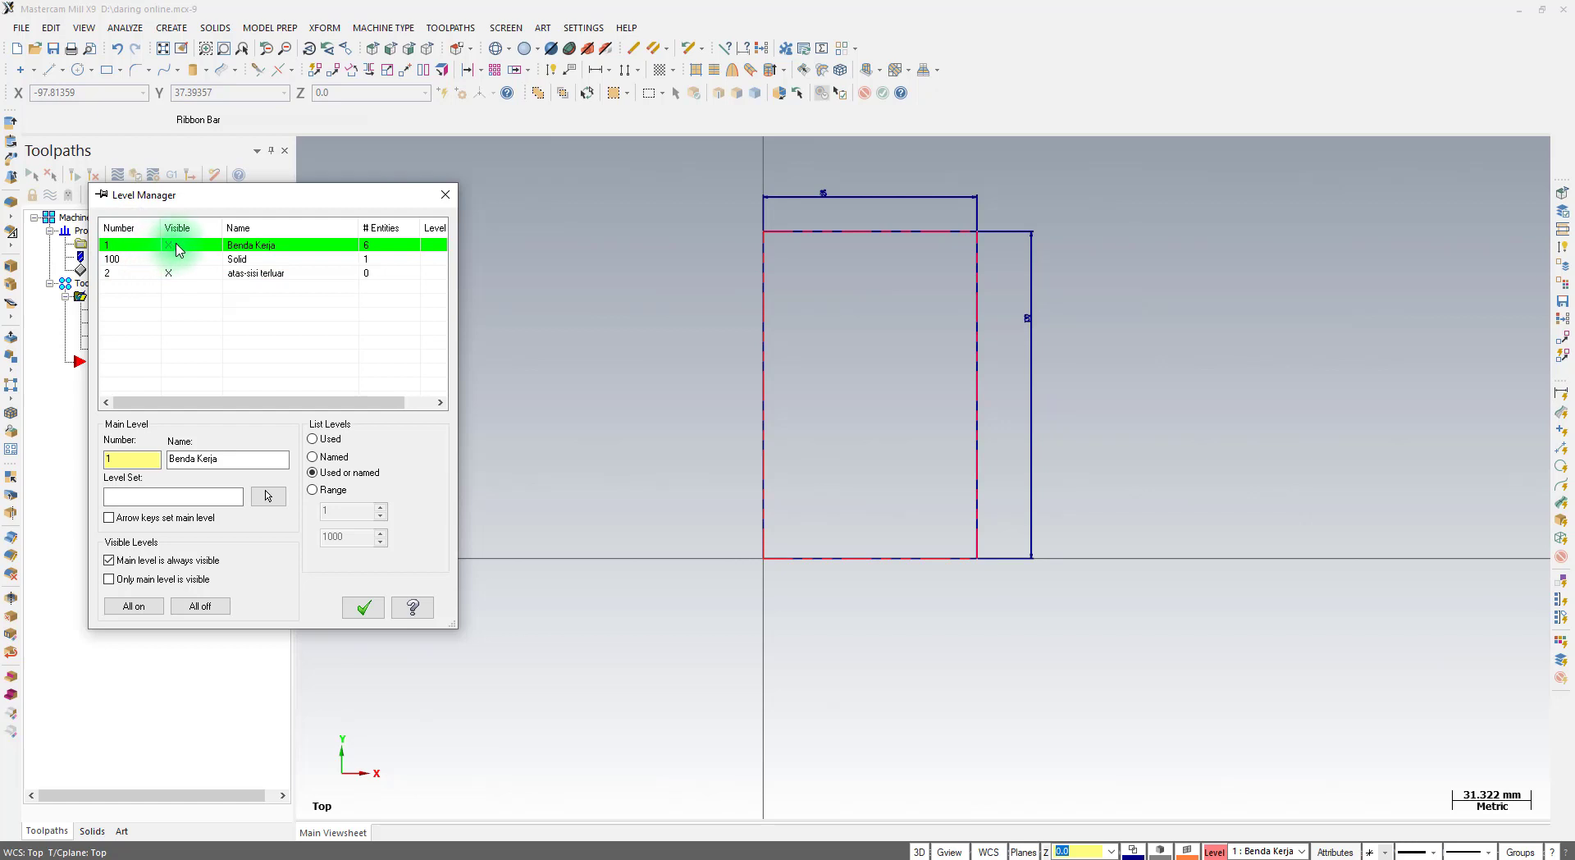
Make level 2 atas-sisi terluar the main level and draw a horizontal line joining the midpoints of the stock rectangle's vertical sides
left_click(122, 276)
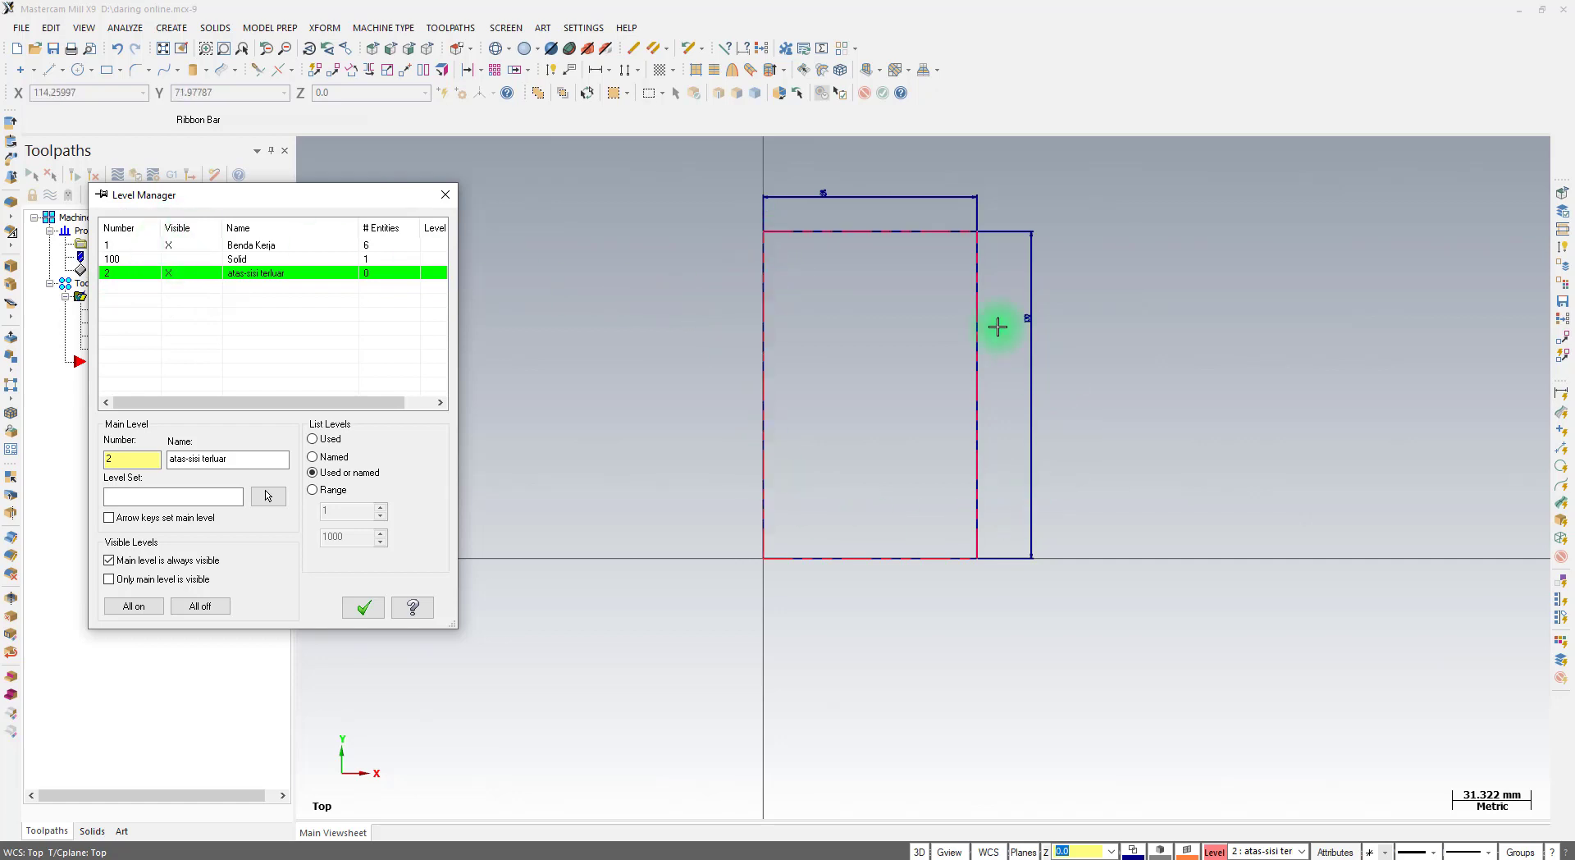
left_click(356, 607)
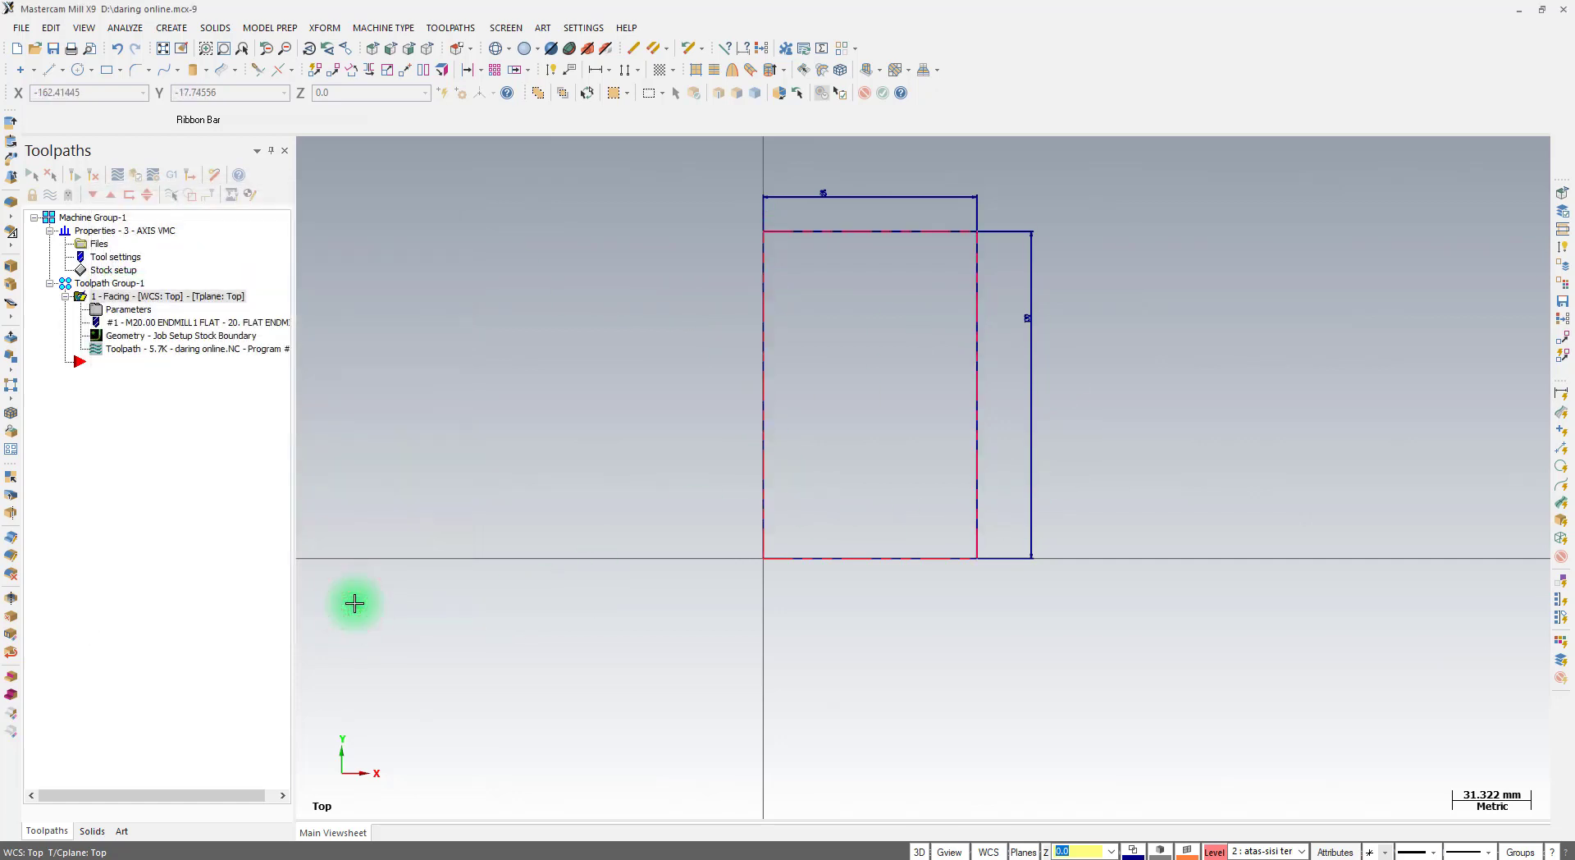
left_click(51, 72)
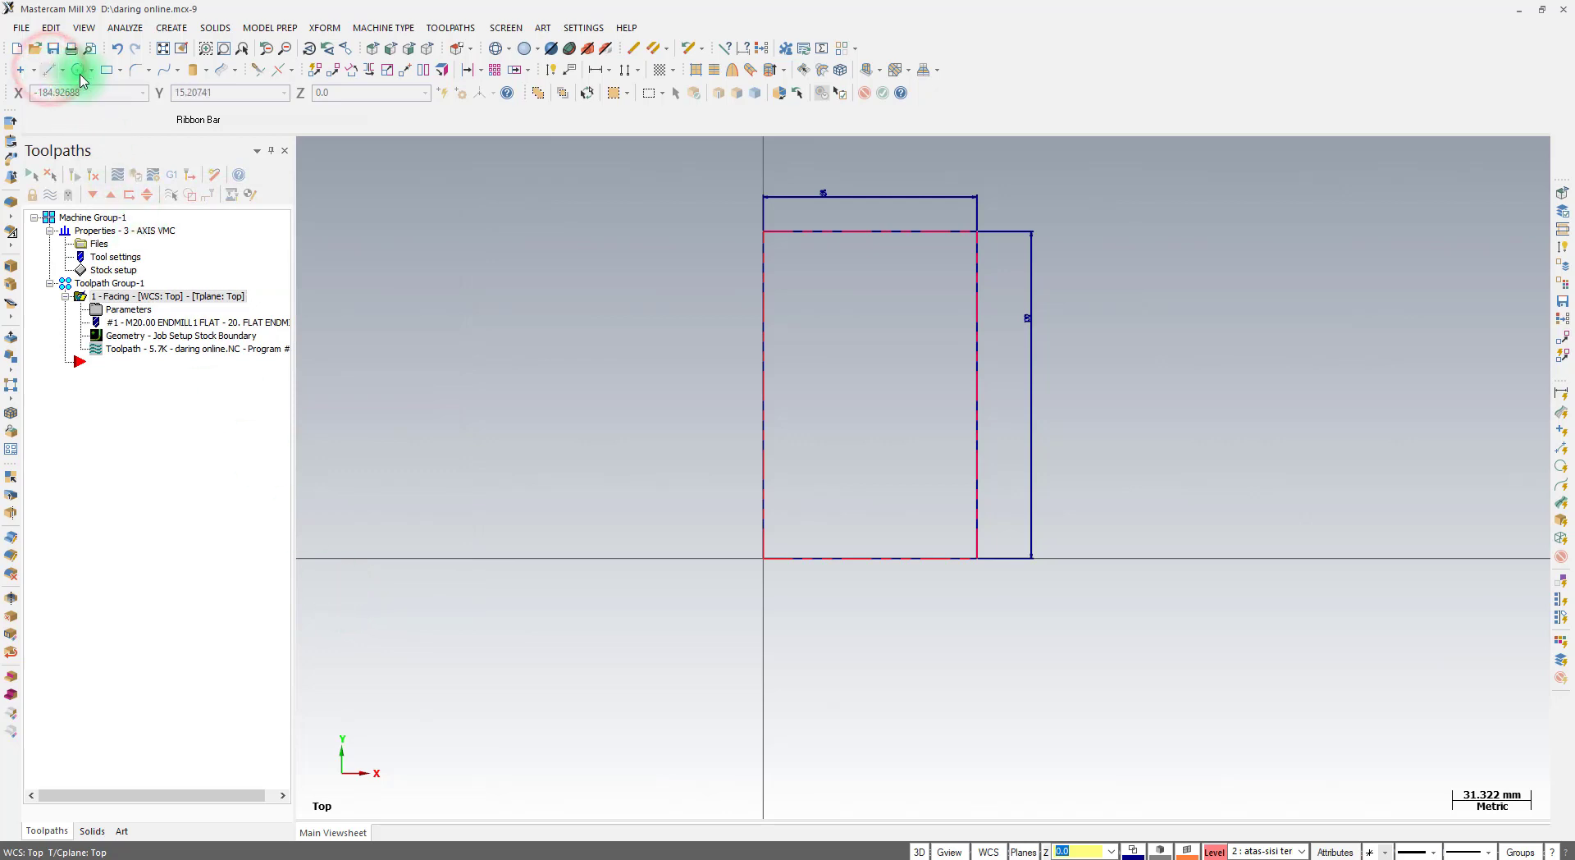
left_click(762, 397)
left_click(762, 393)
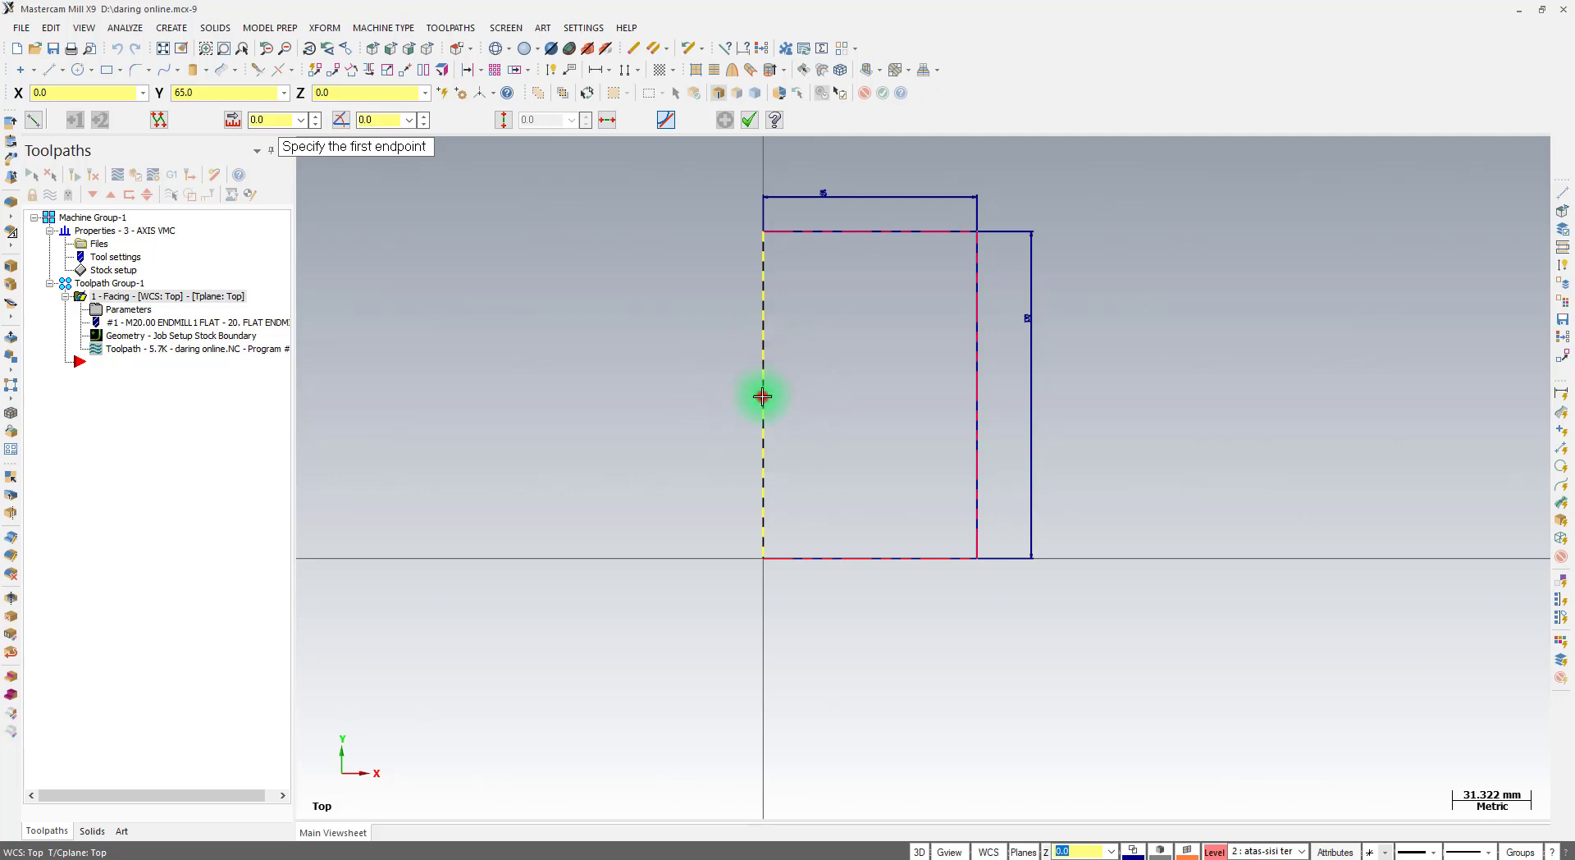
left_click(762, 397)
left_click(974, 400)
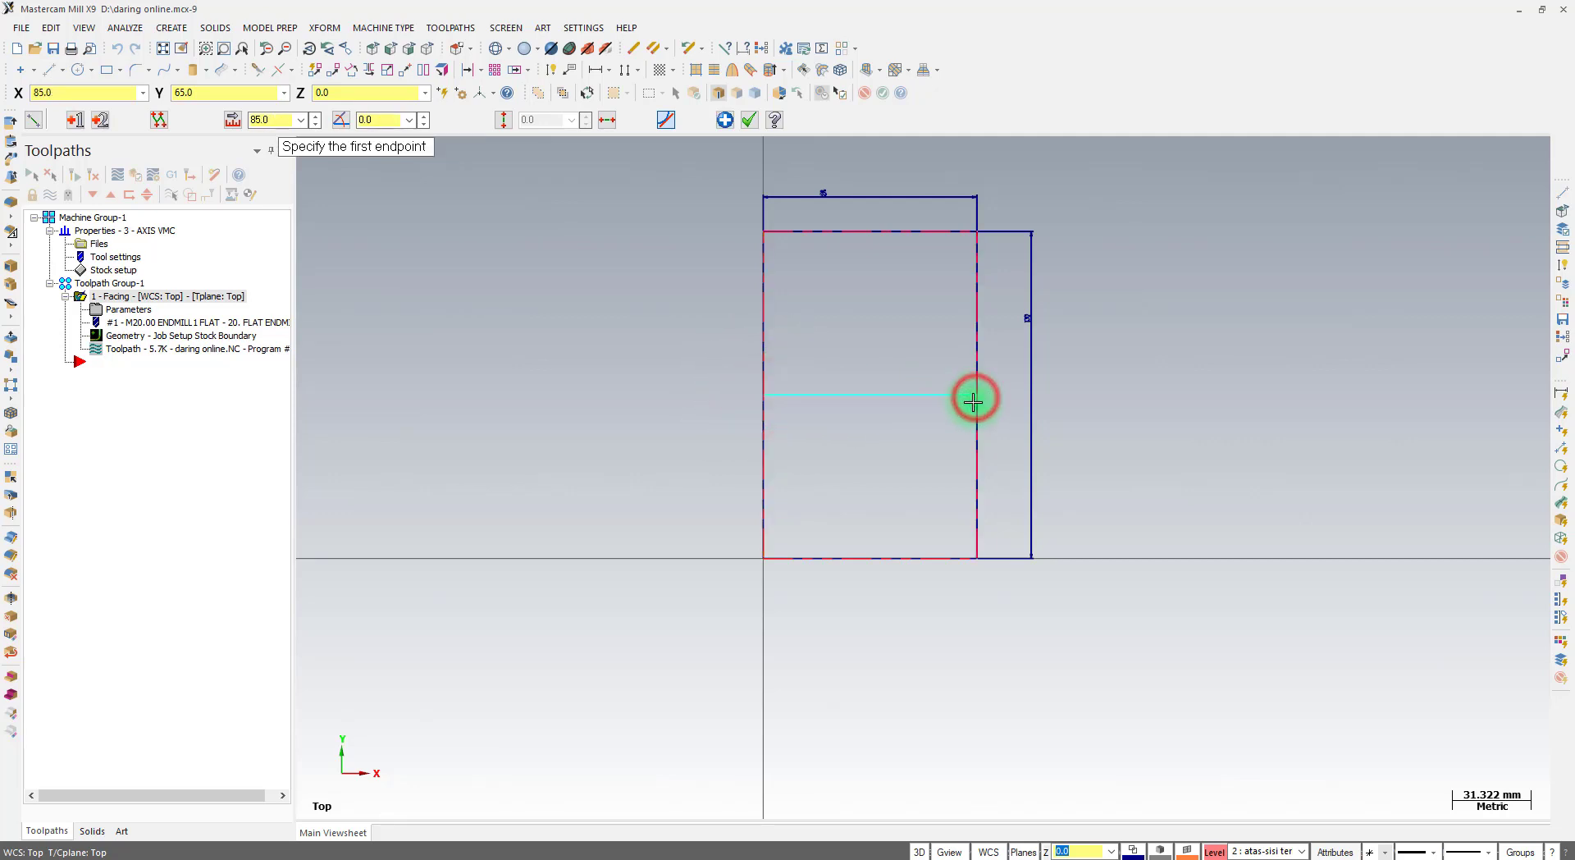
left_click(749, 123)
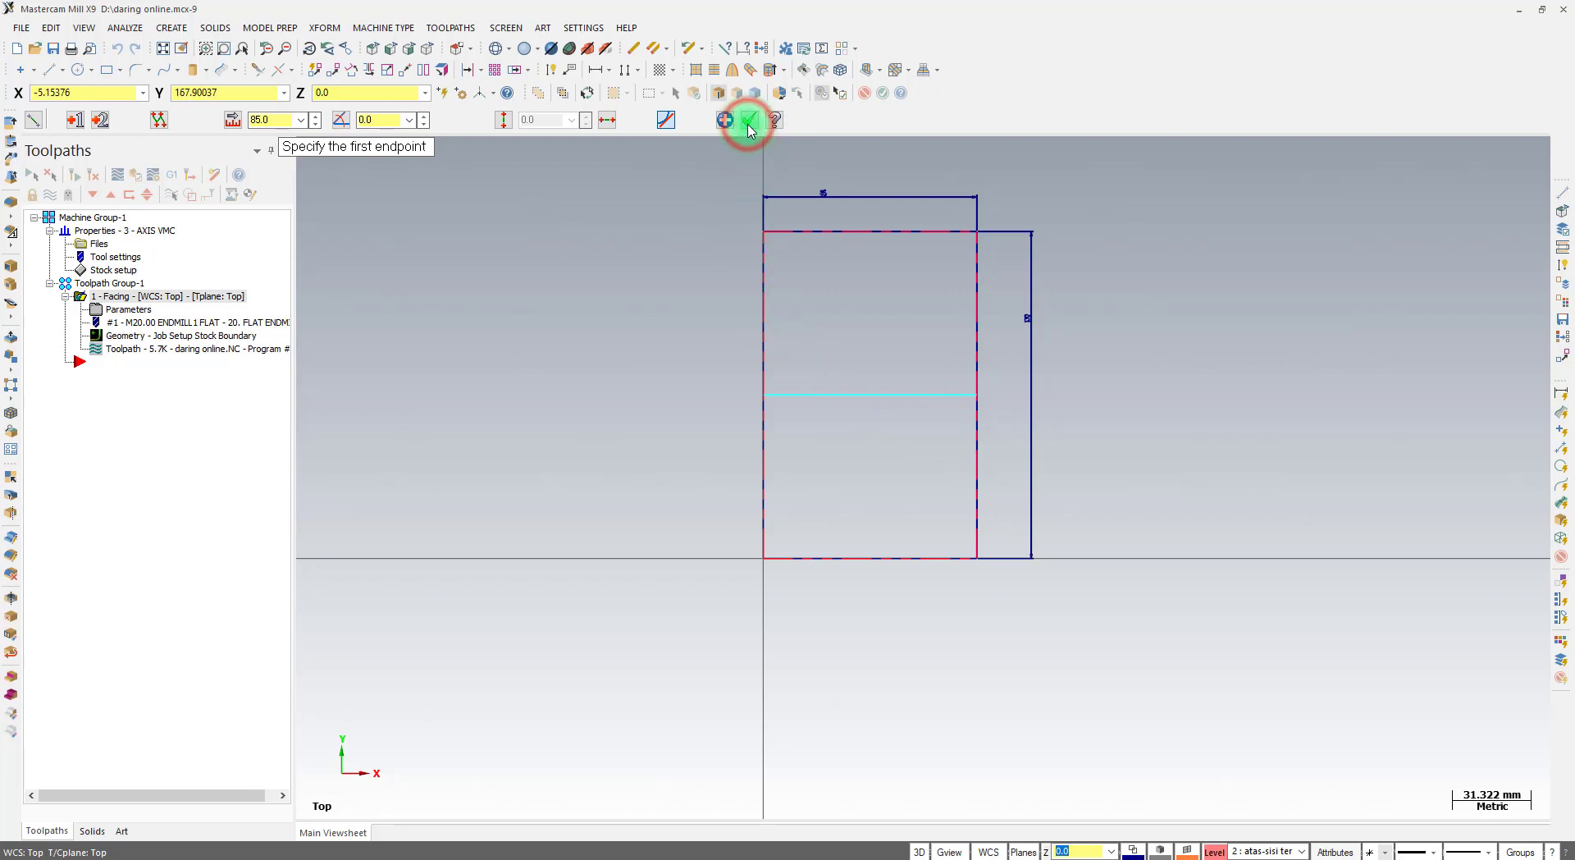
Draw a centre-anchored rectangle about 112 mm high from the midpoint of the horizontal line inside the stock
left_click(108, 72)
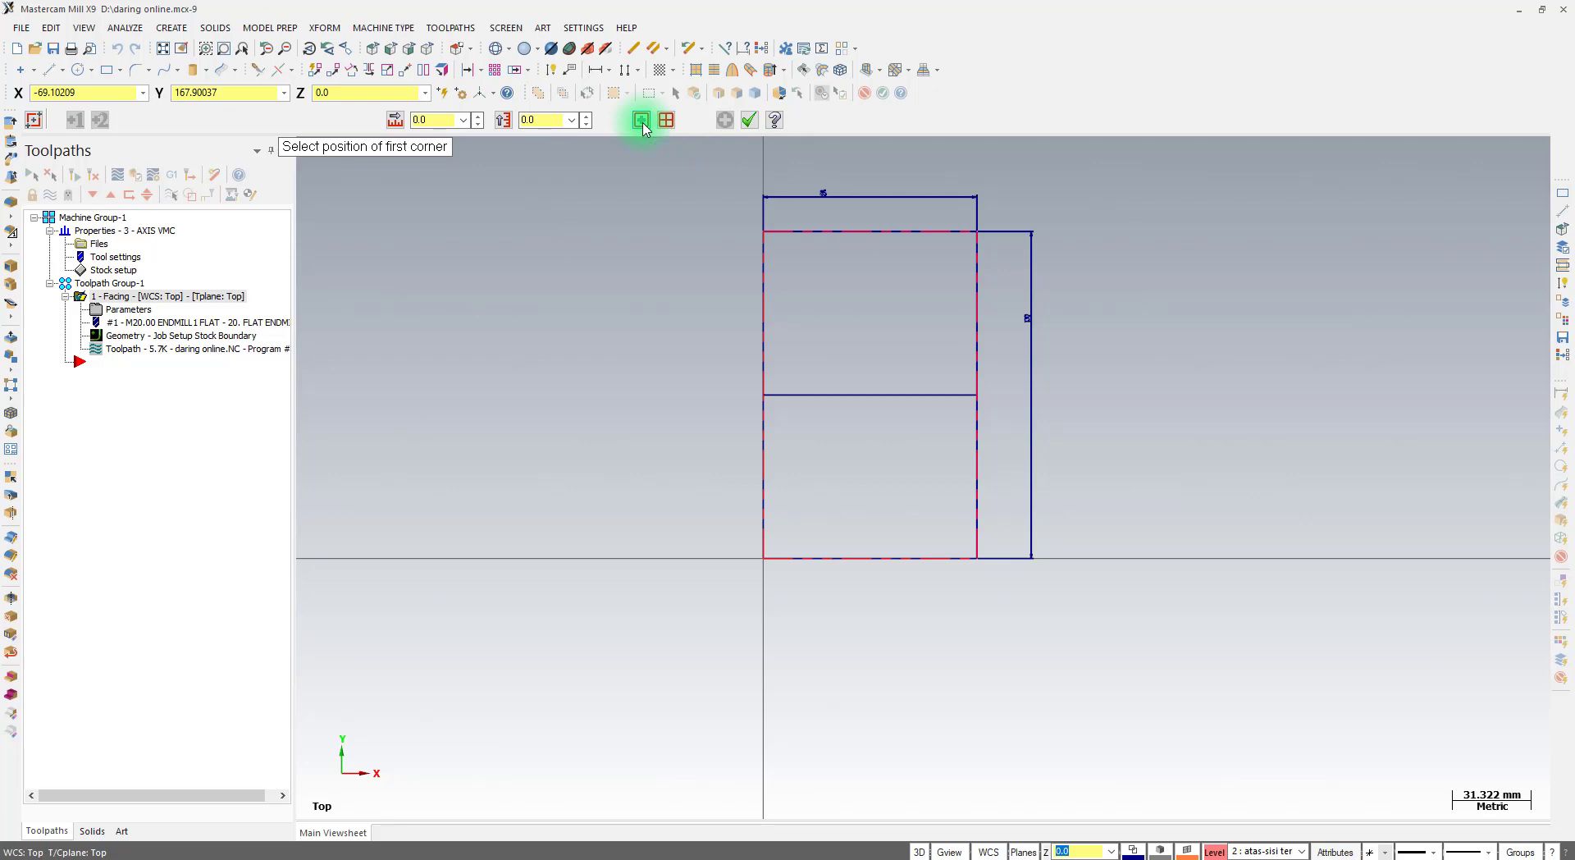
left_click(643, 122)
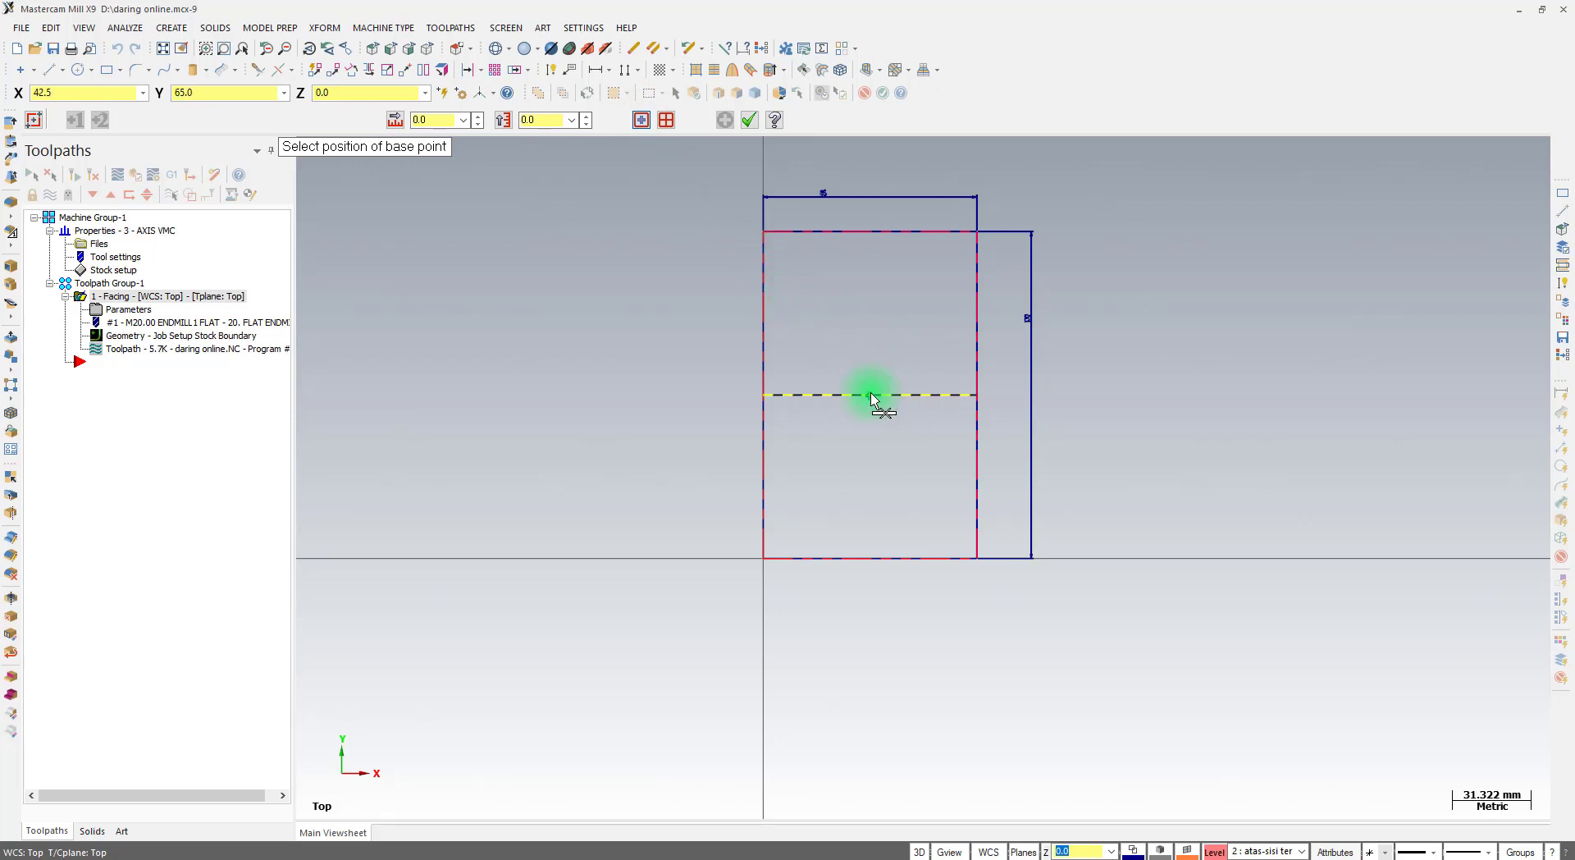
key("ctrl")
key("ctrl")
key("ctrl")
key("ctrl")
key("ctrl")
left_click(869, 395)
left_click(869, 395)
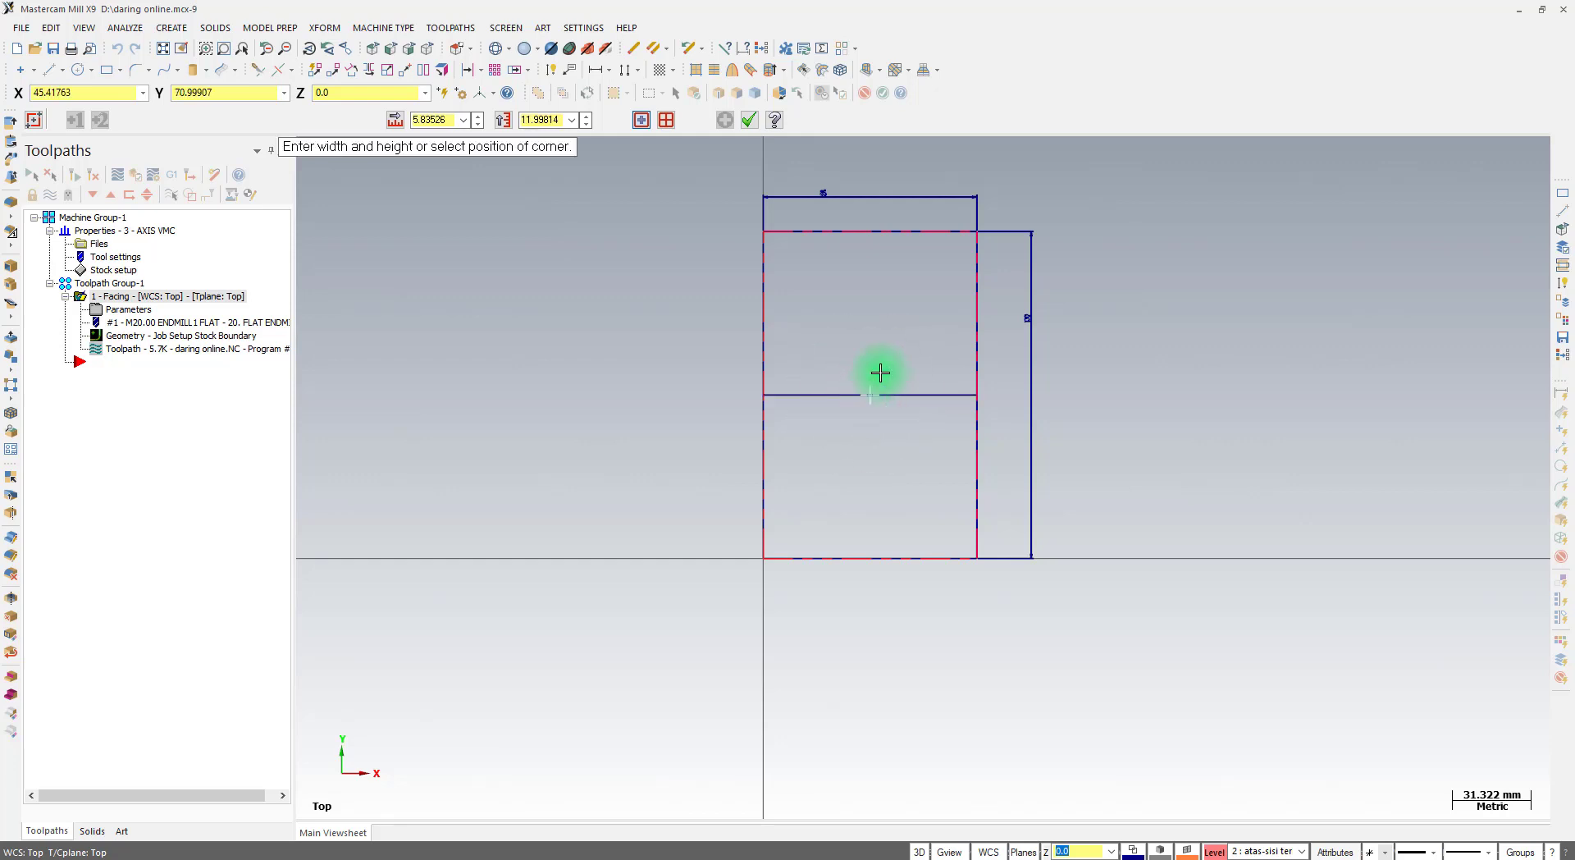
left_click(956, 254)
Set the rectangle's width to 82 mm and its height to 125 mm
left_click(435, 120)
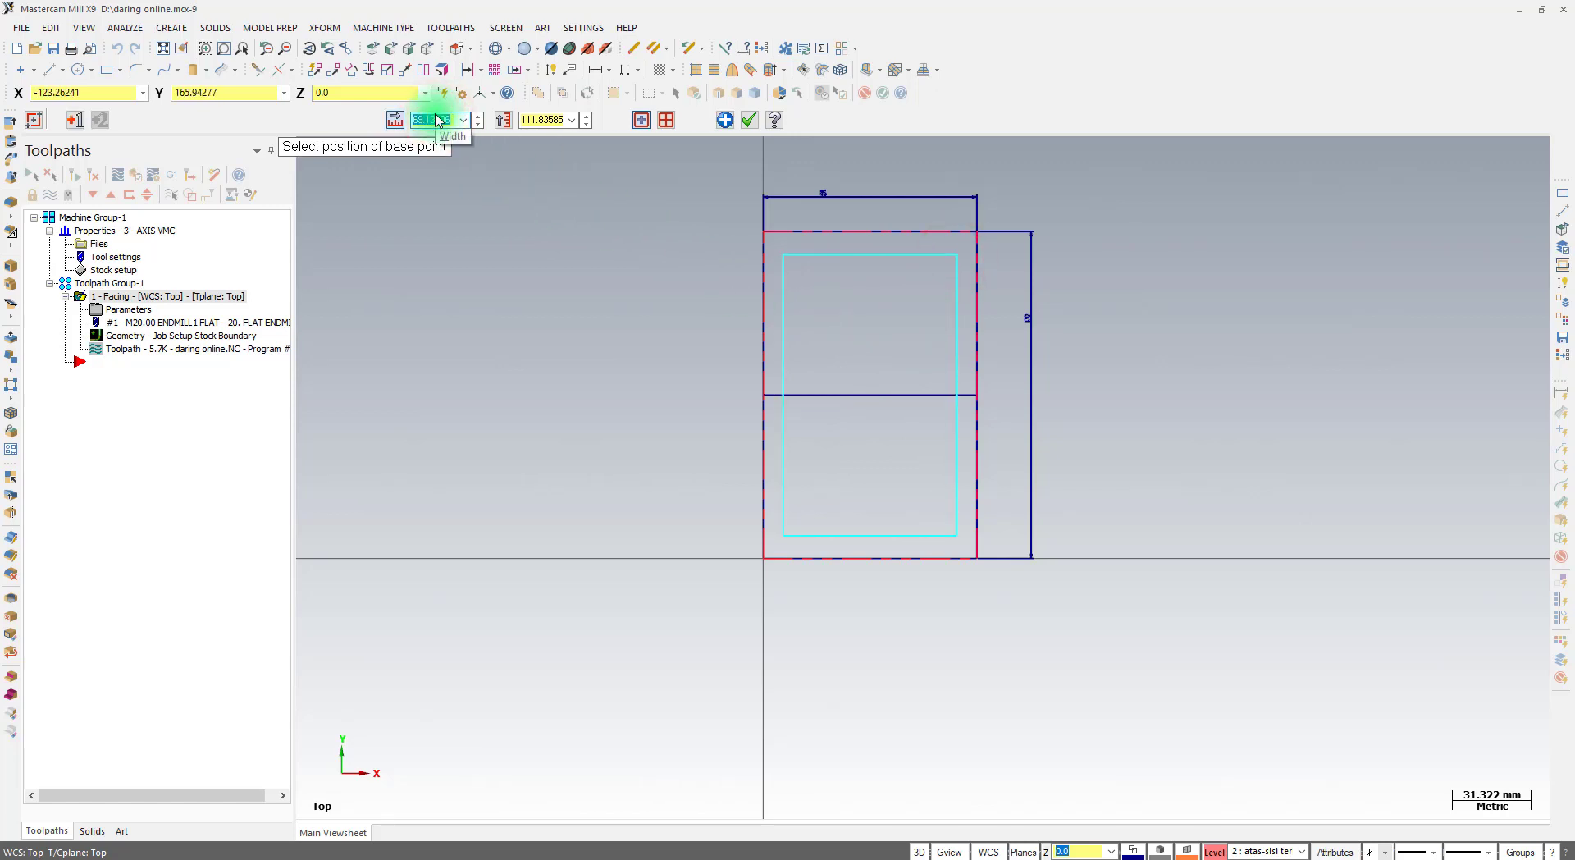
type("82")
left_click(524, 122)
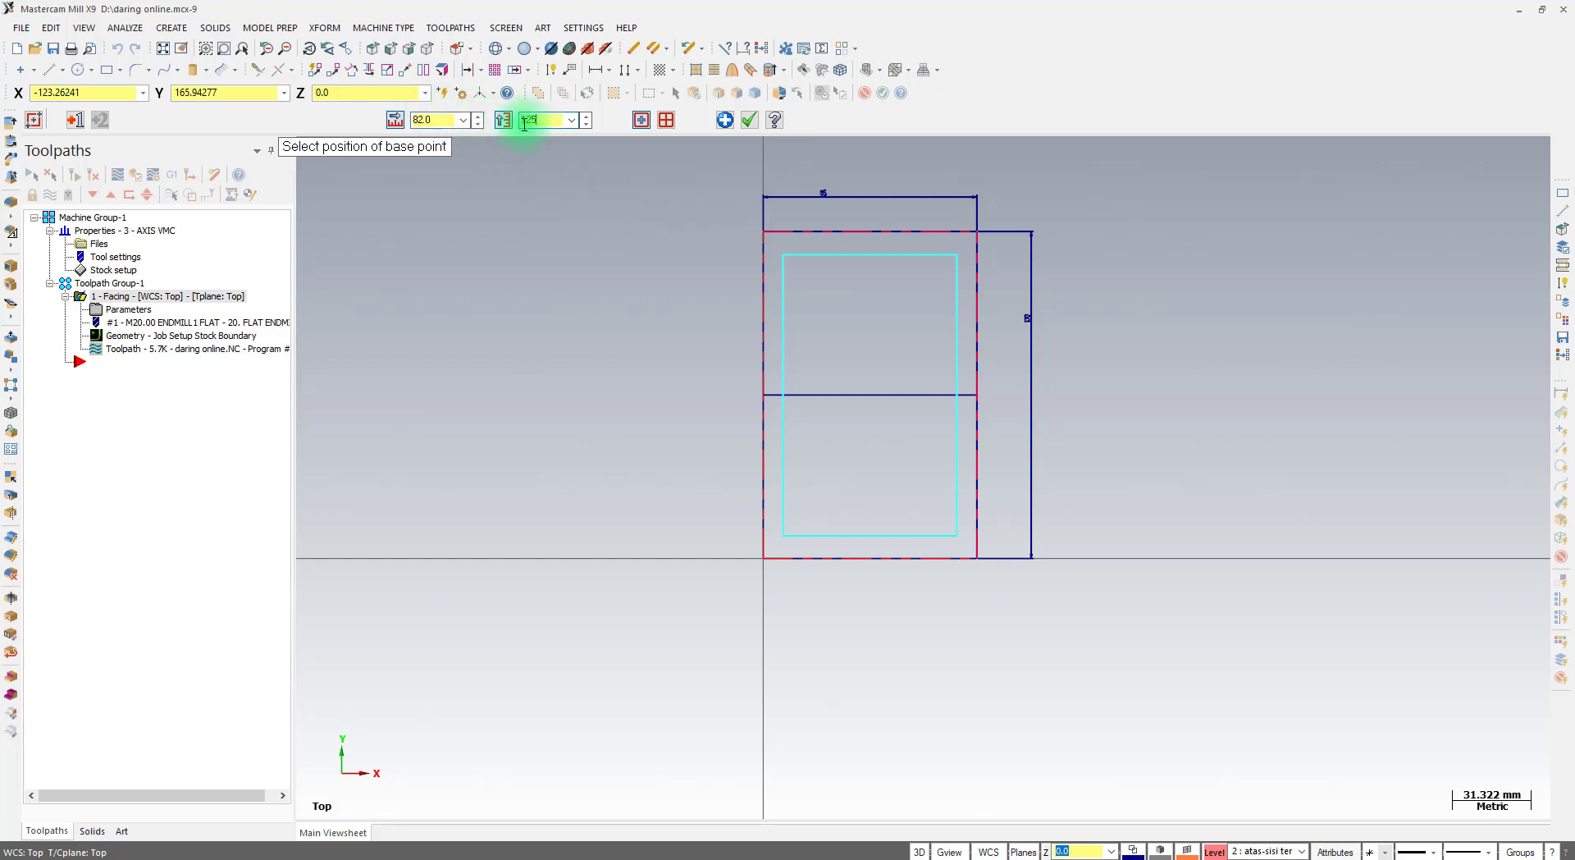
type("125")
key("Return")
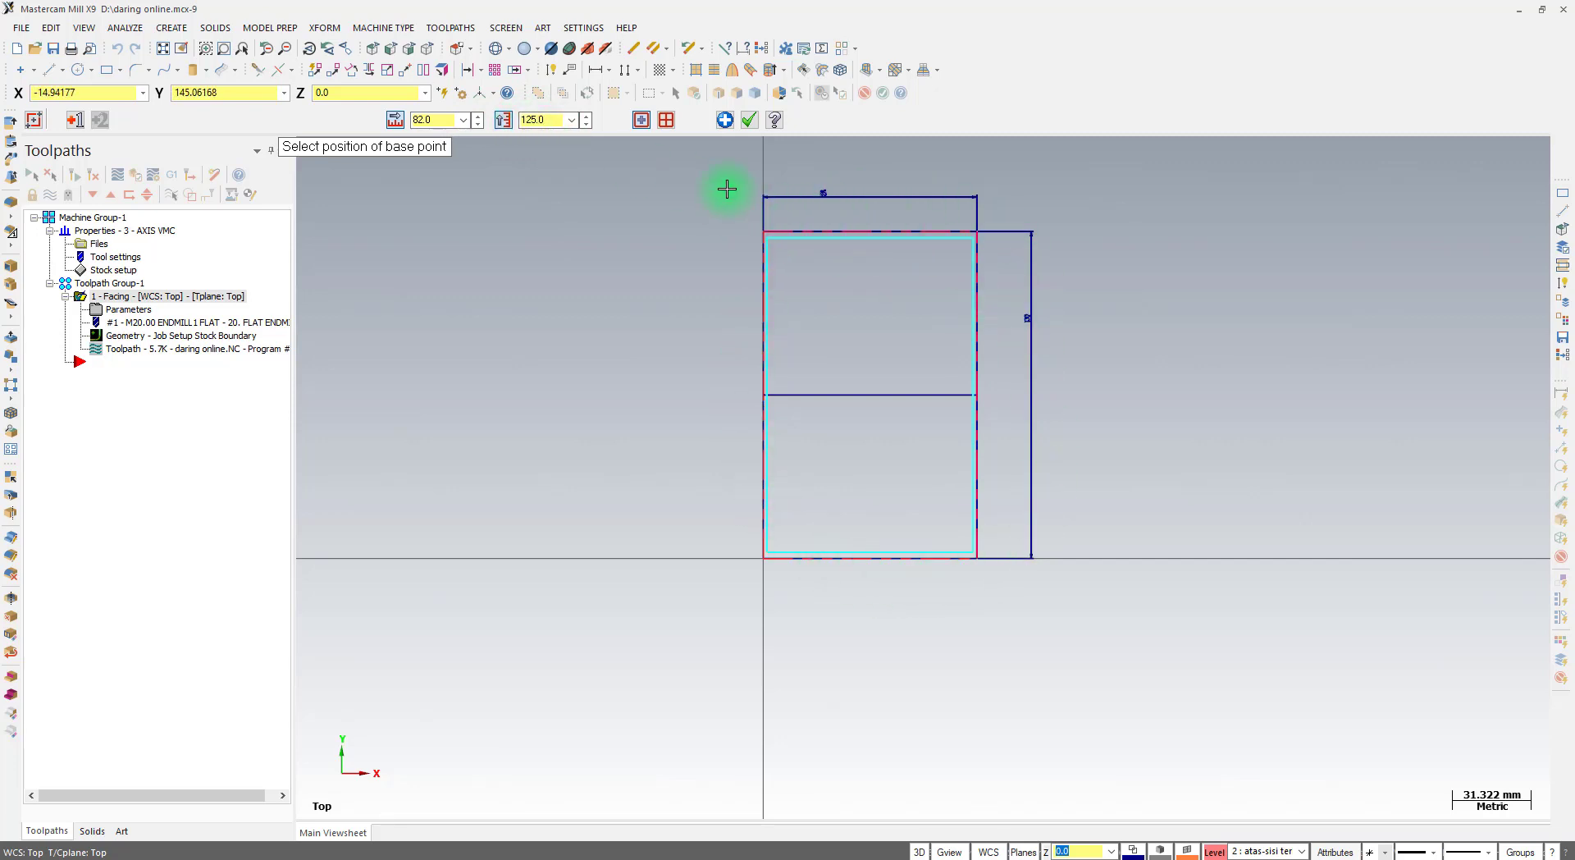
left_click(753, 122)
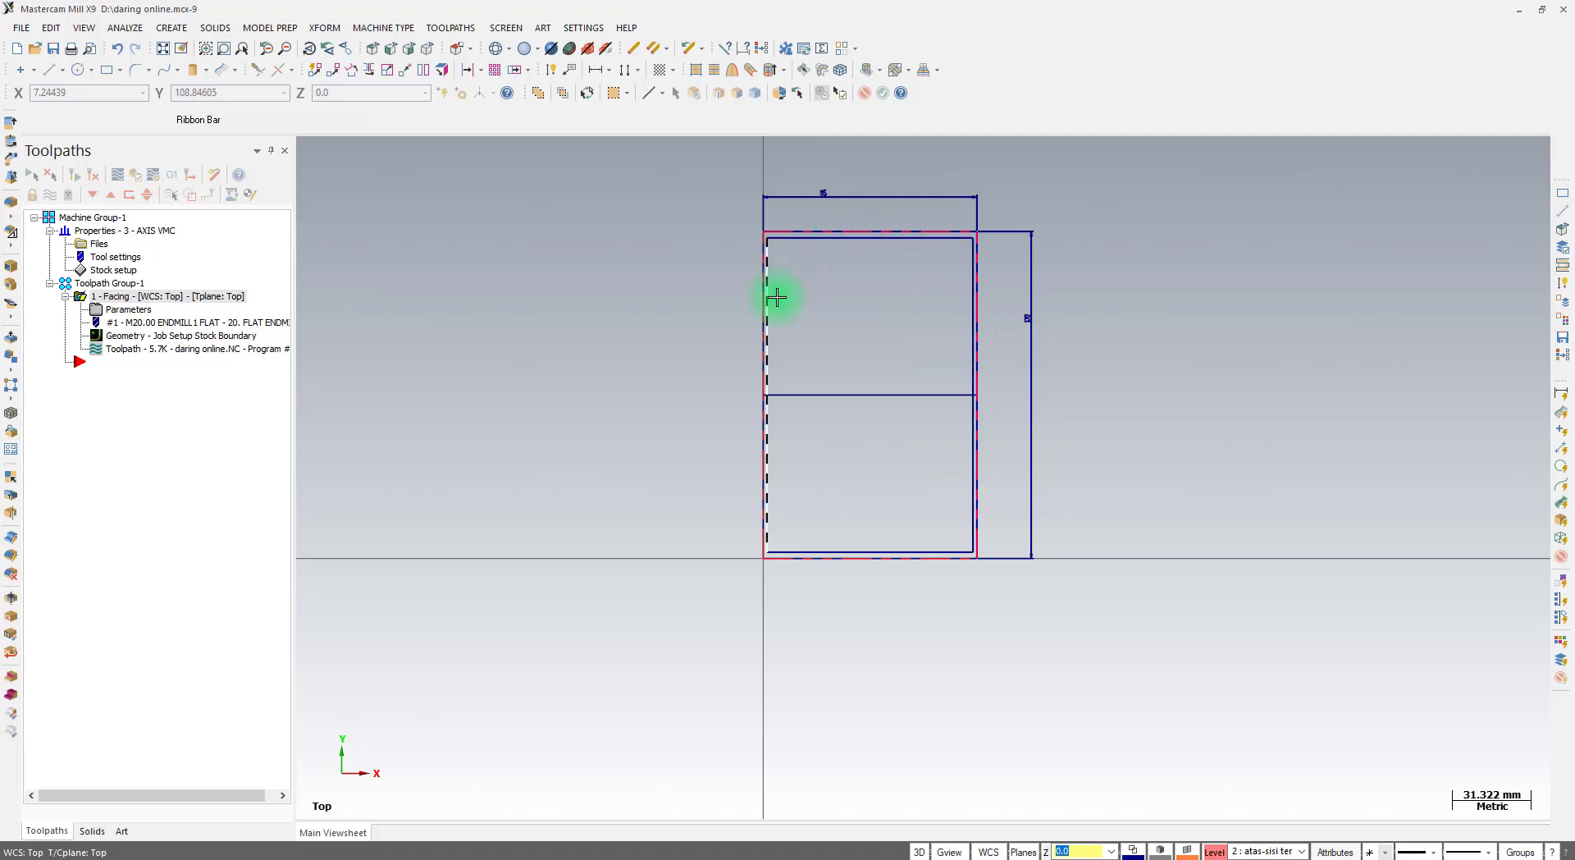
Hide level 1 Benda Kerja so that only the level 2 geometry is shown
left_click(1214, 852)
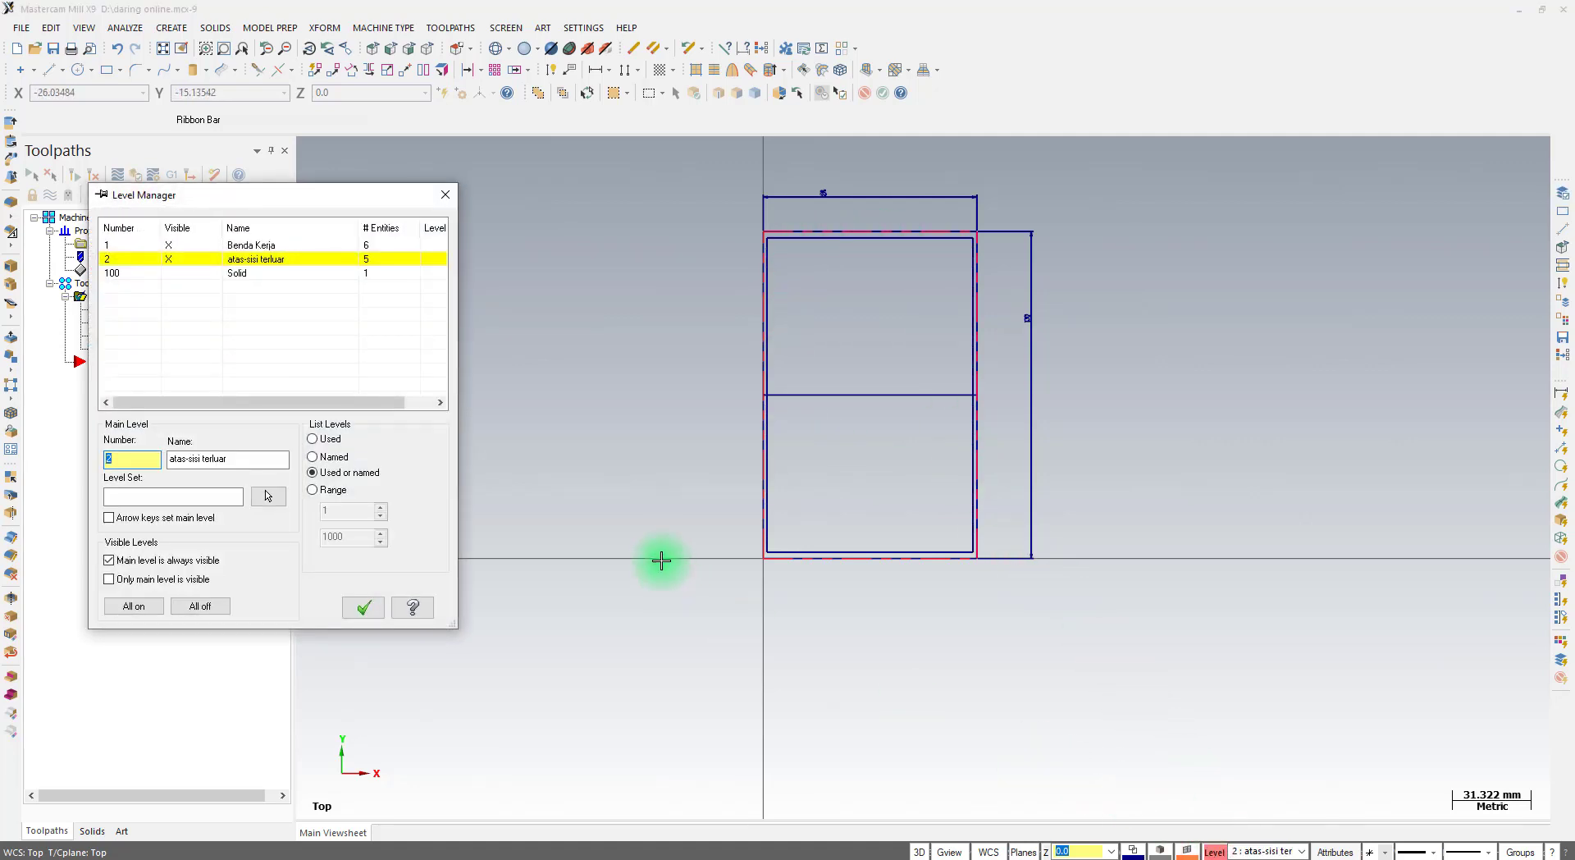
left_click(177, 247)
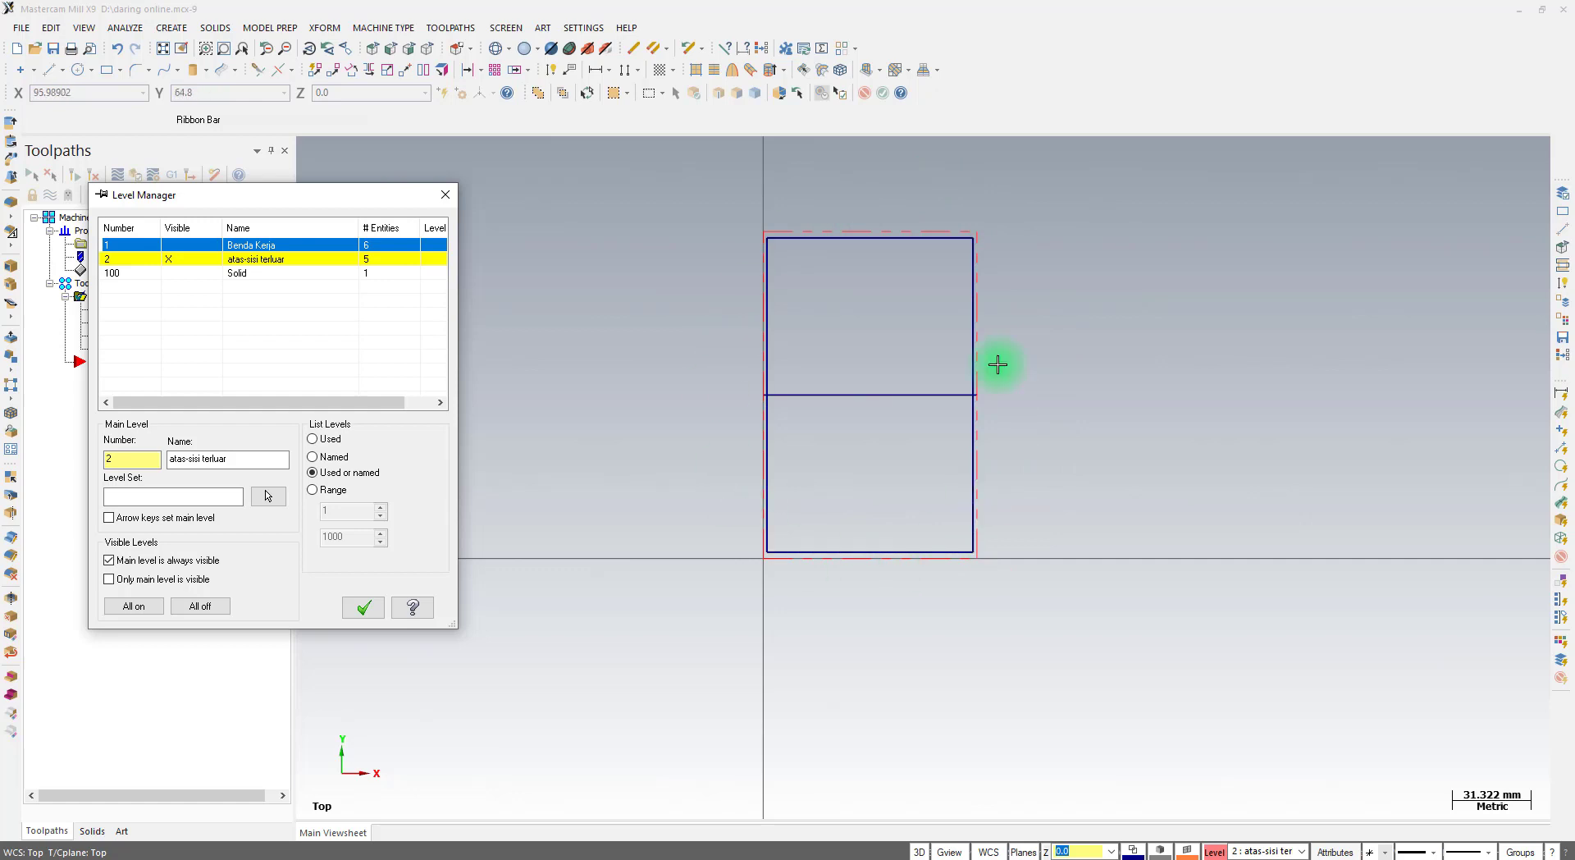
left_click(360, 609)
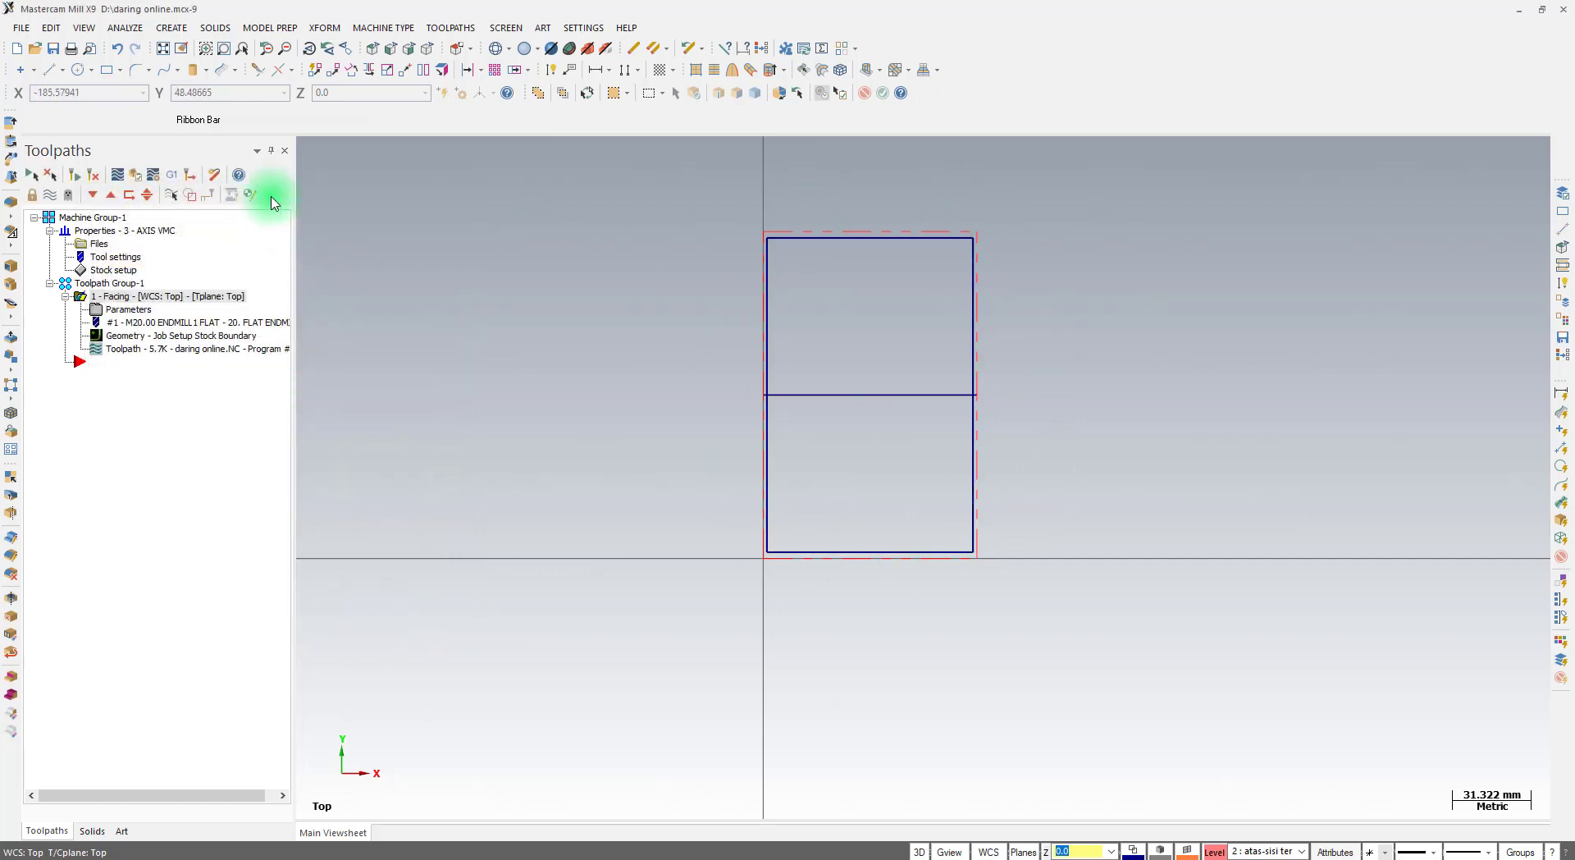
Consult the PDF drawing in Foxit PDF Editor, return to Mastercam, and draw a 41 mm radius circle centred on the rectangle's top edge midpoint
left_click(163, 51)
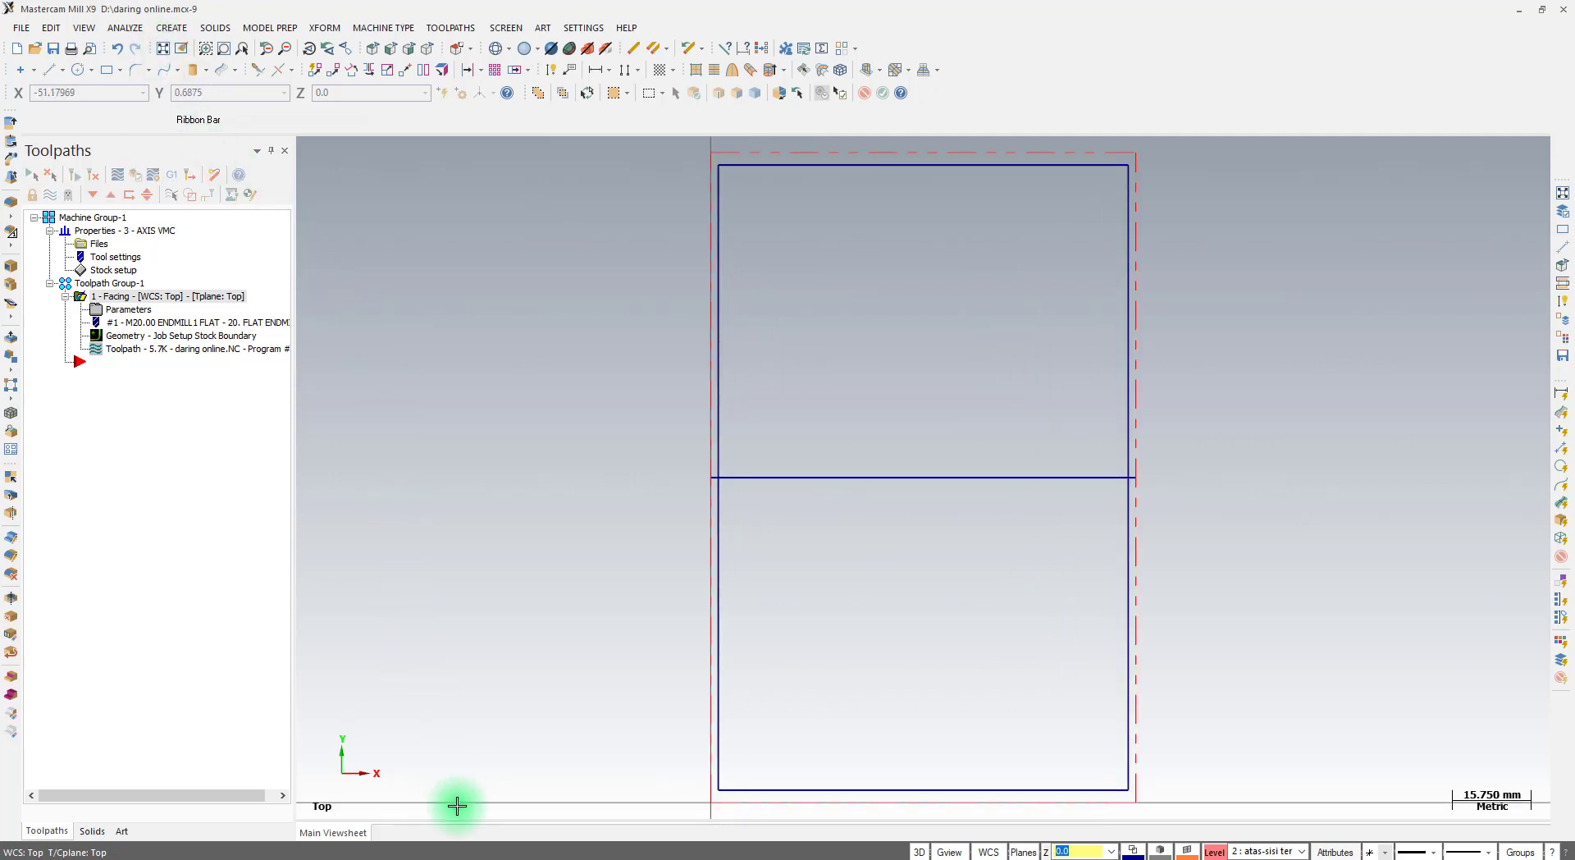
left_click(476, 858)
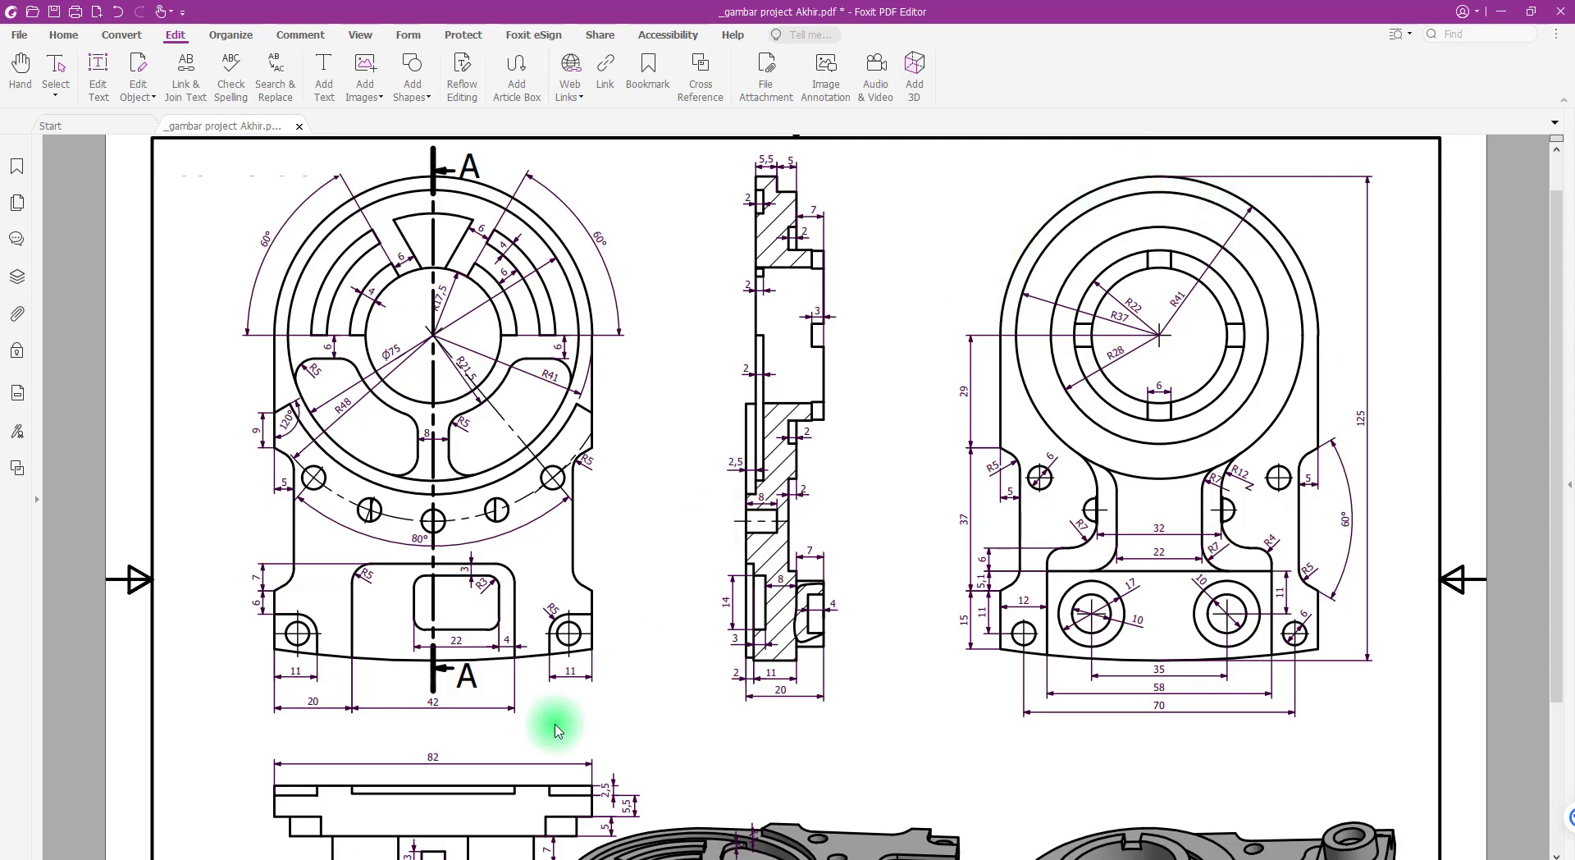
left_click(337, 859)
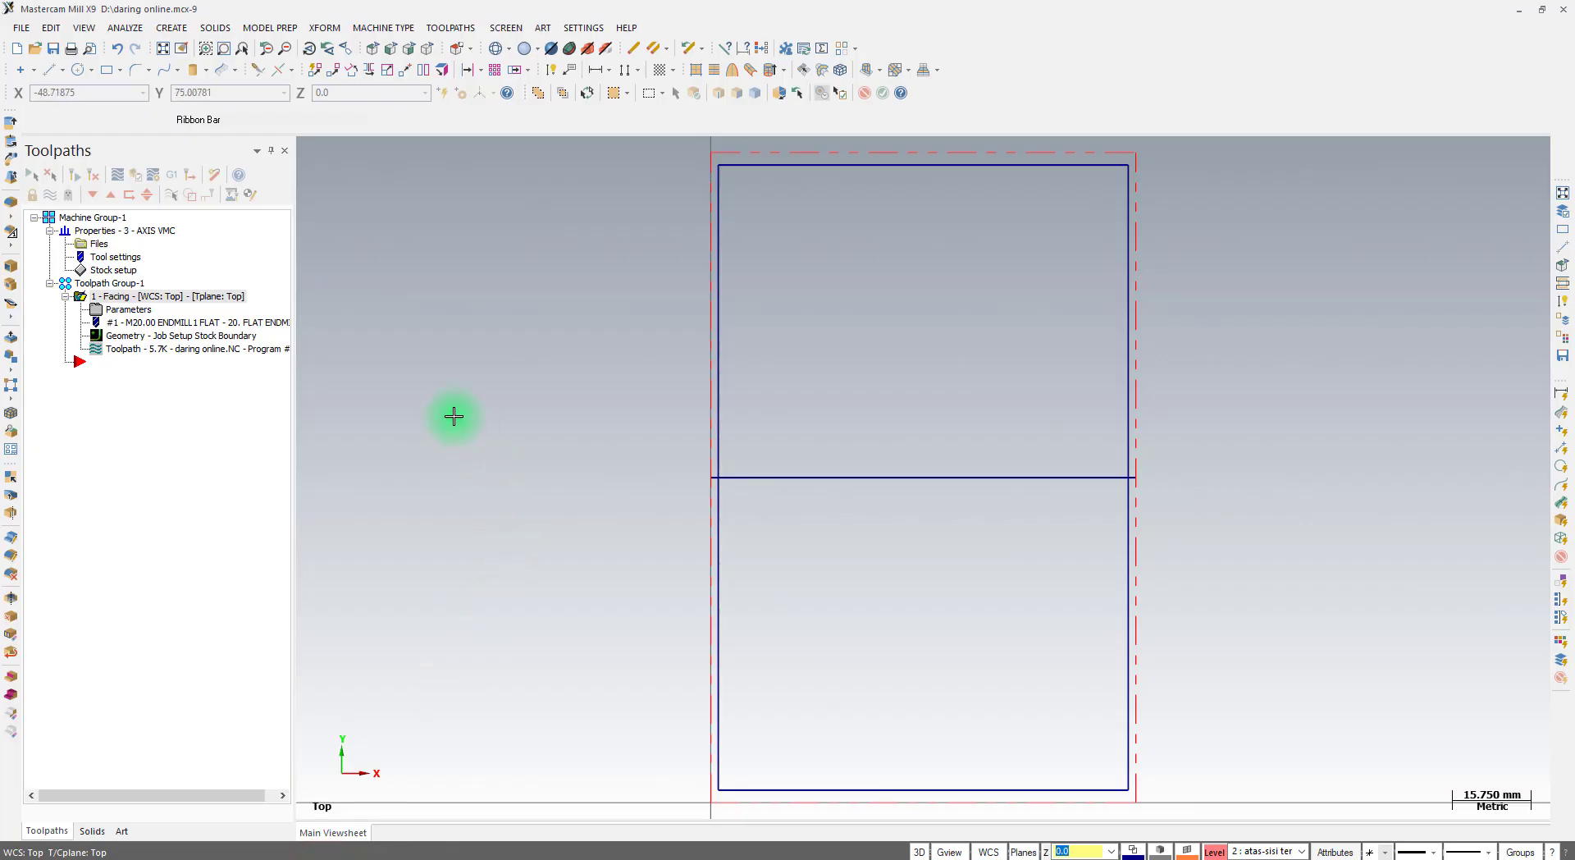
left_click(78, 70)
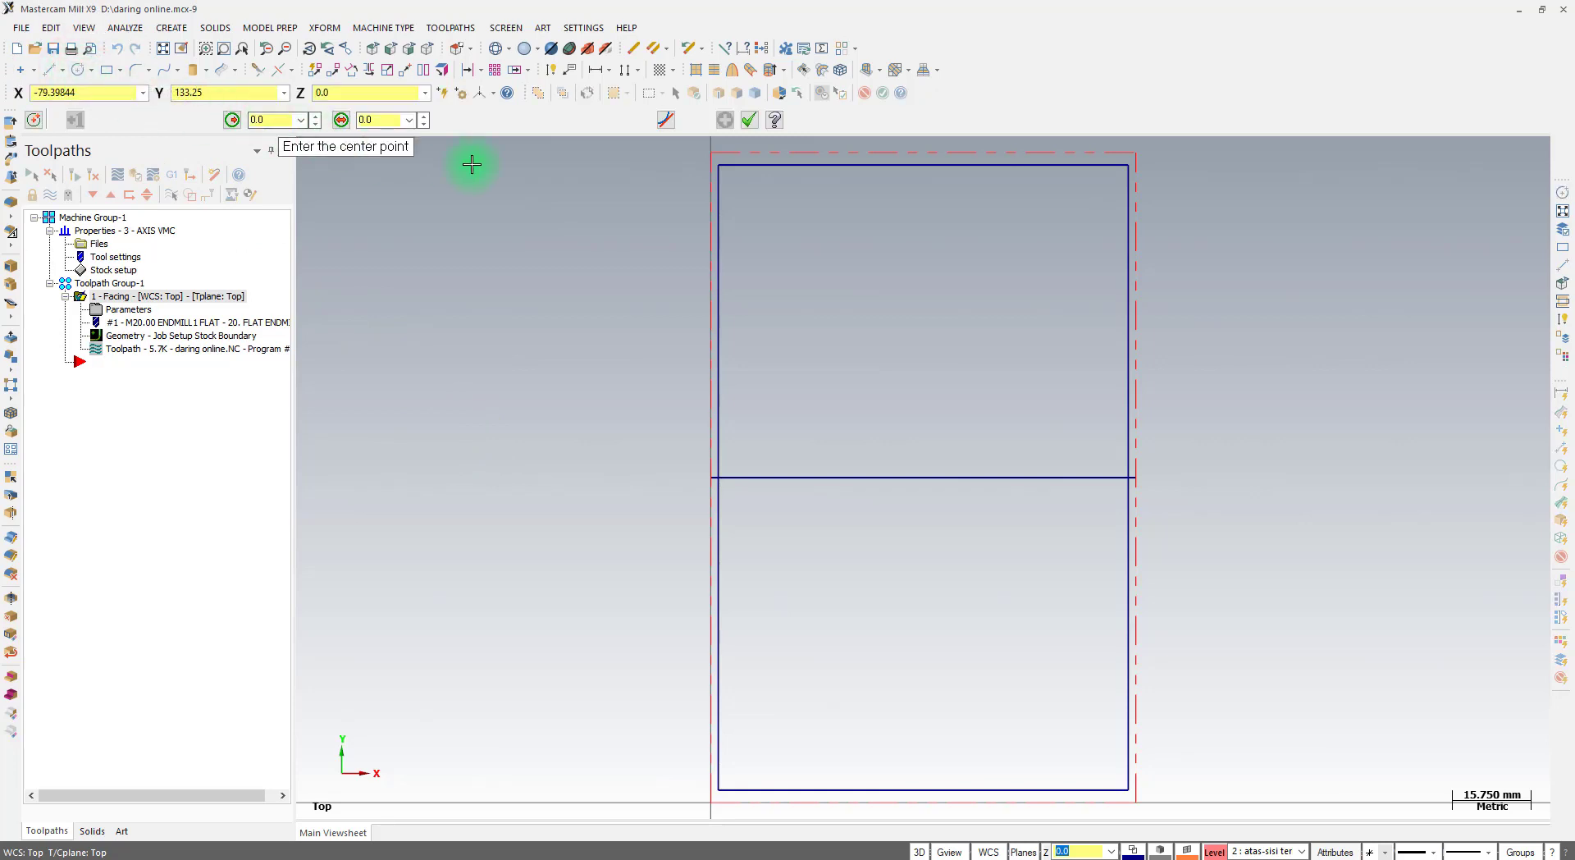
left_click(927, 168)
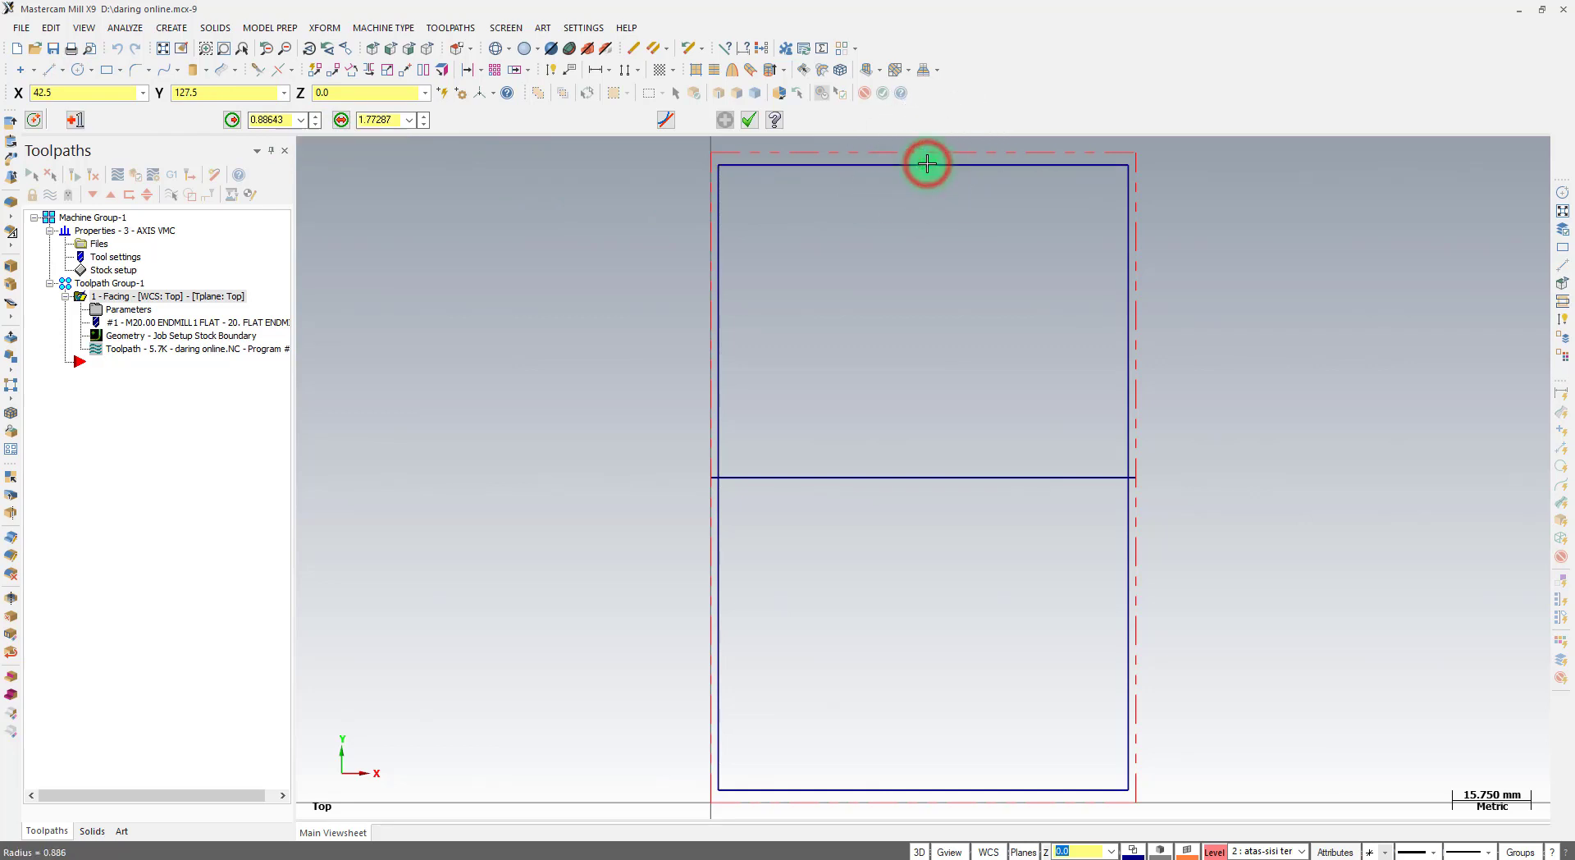
left_click(723, 170)
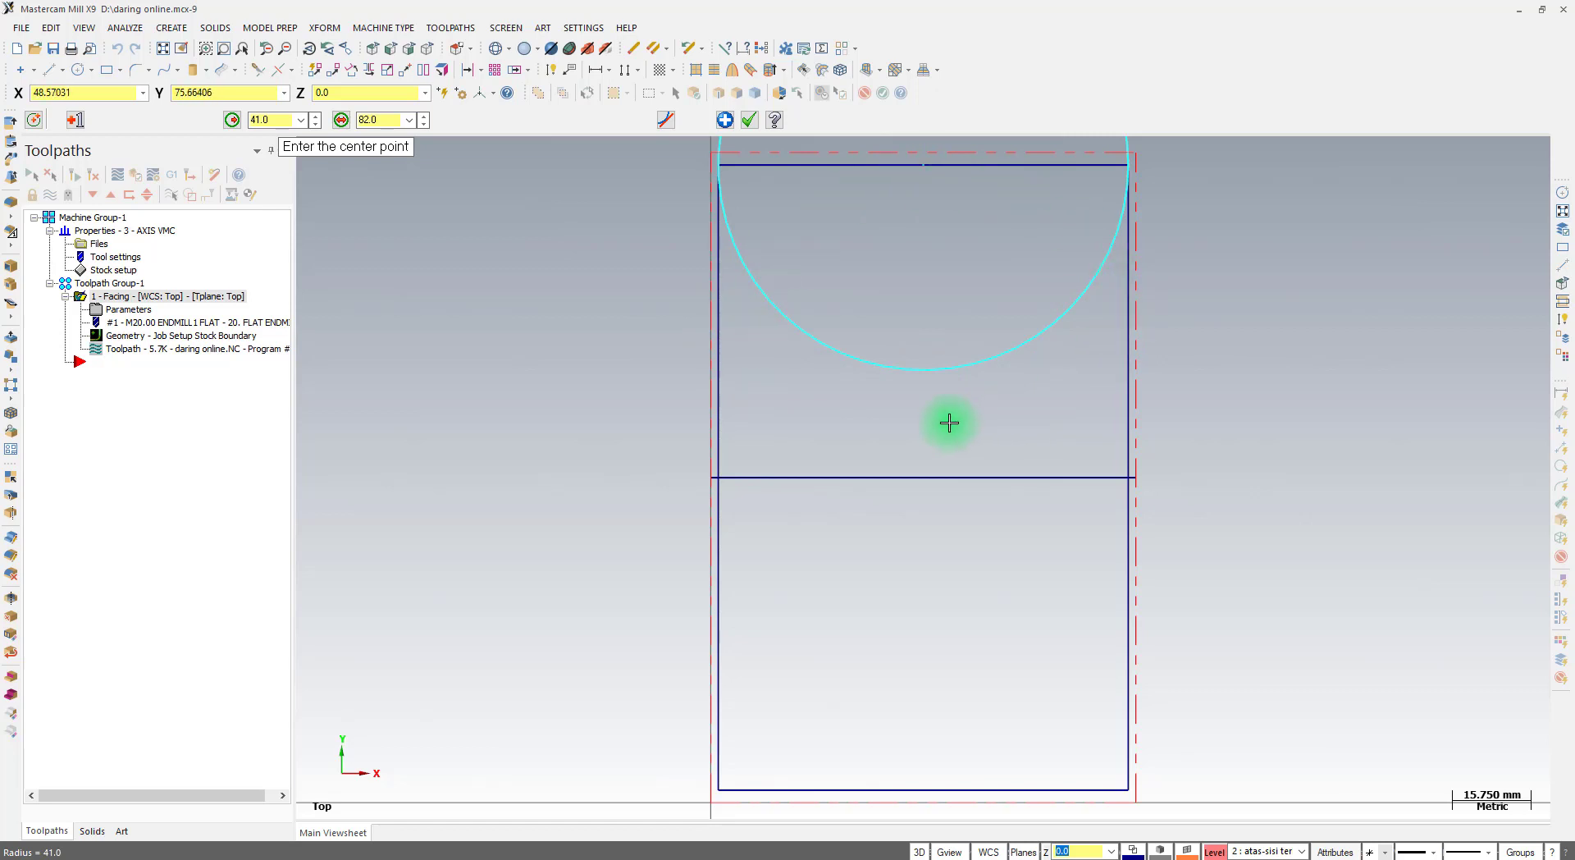
Draw a second 41 mm radius circle centred on the first circle's lowest point and passing through the rectangle's top edge midpoint
left_click(925, 372)
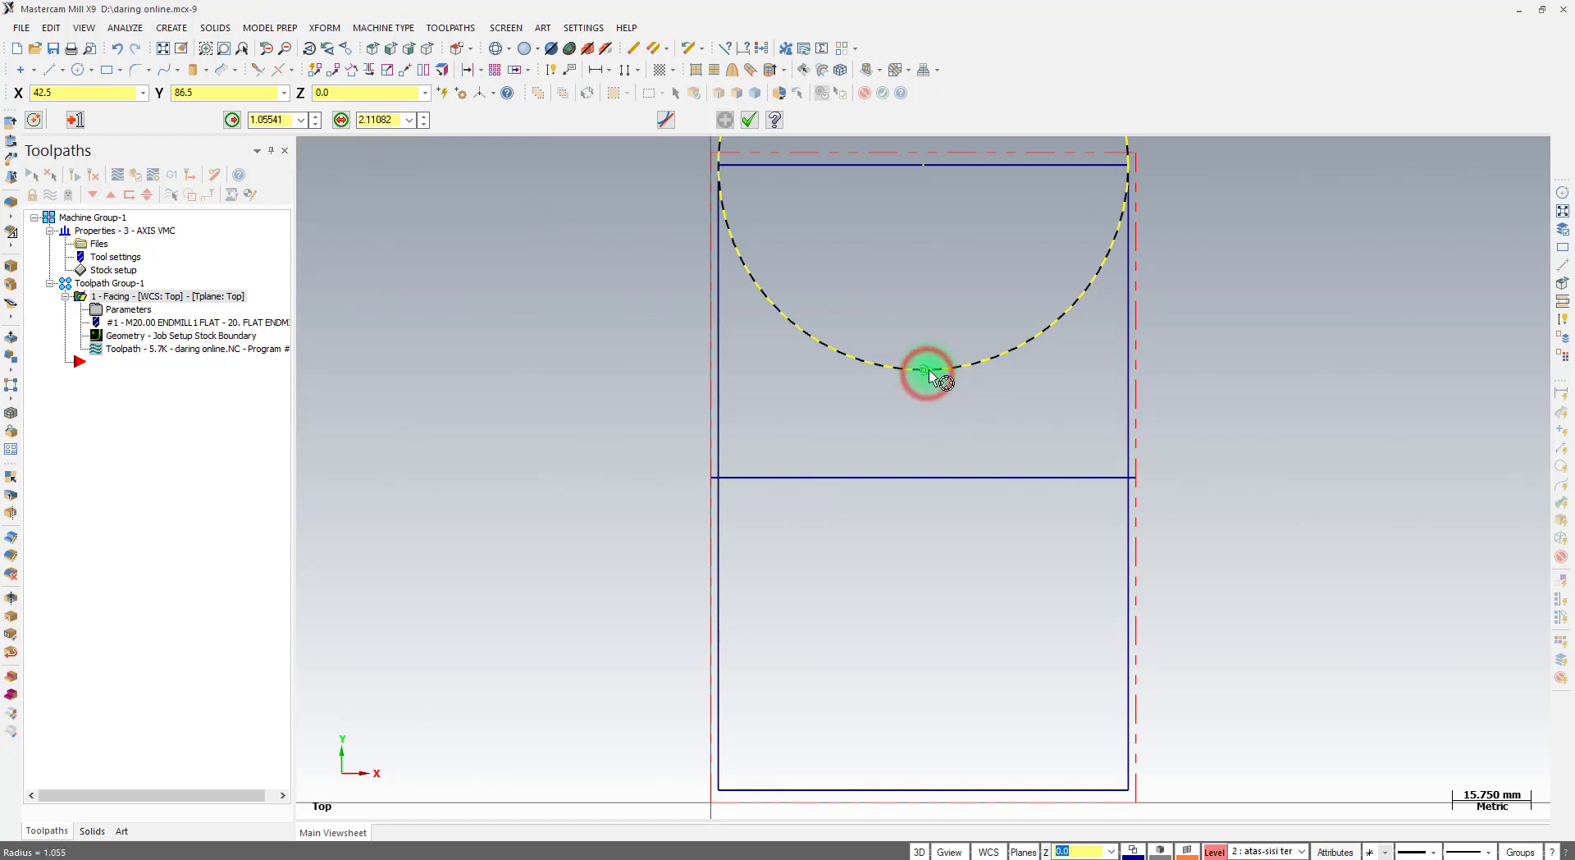
left_click(924, 172)
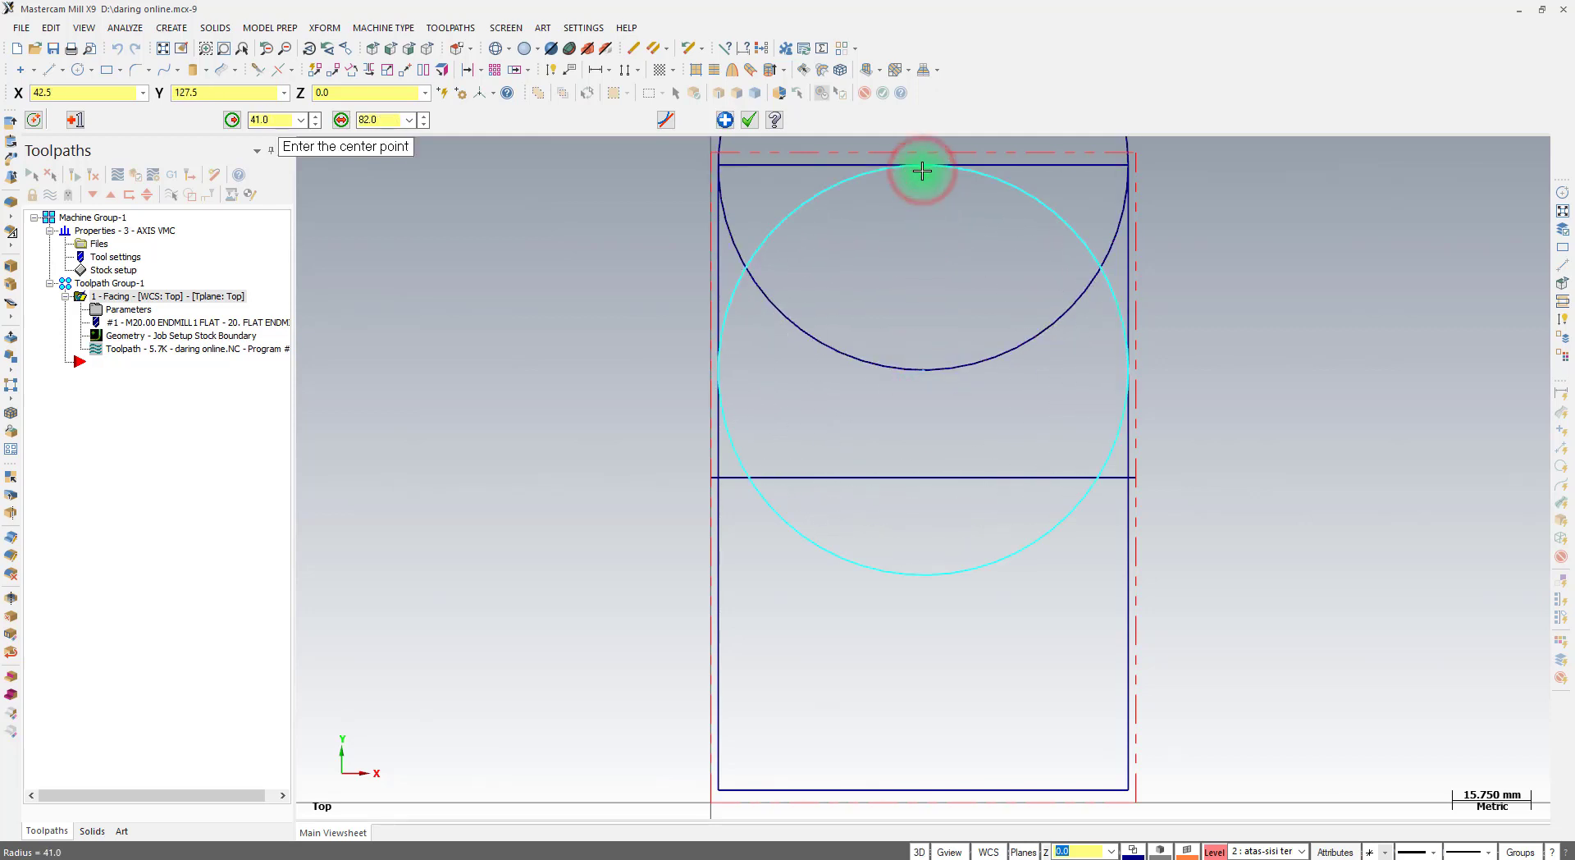
left_click(755, 122)
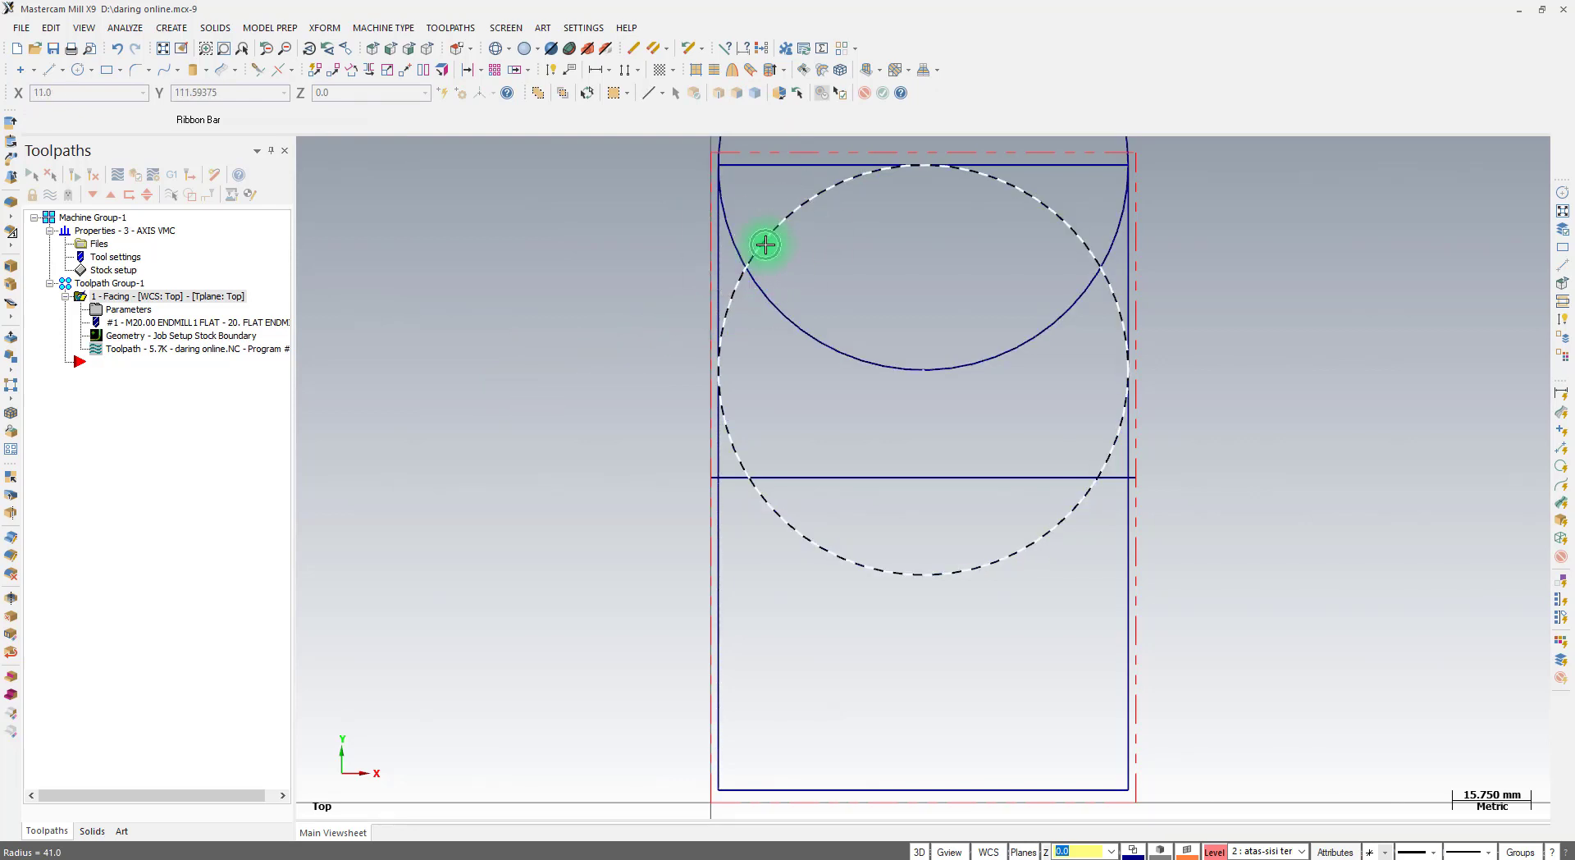
Delete the upper helper circle, the rectangle's top edge and the horizontal line through the middle
scroll(650, 488, "down", 2)
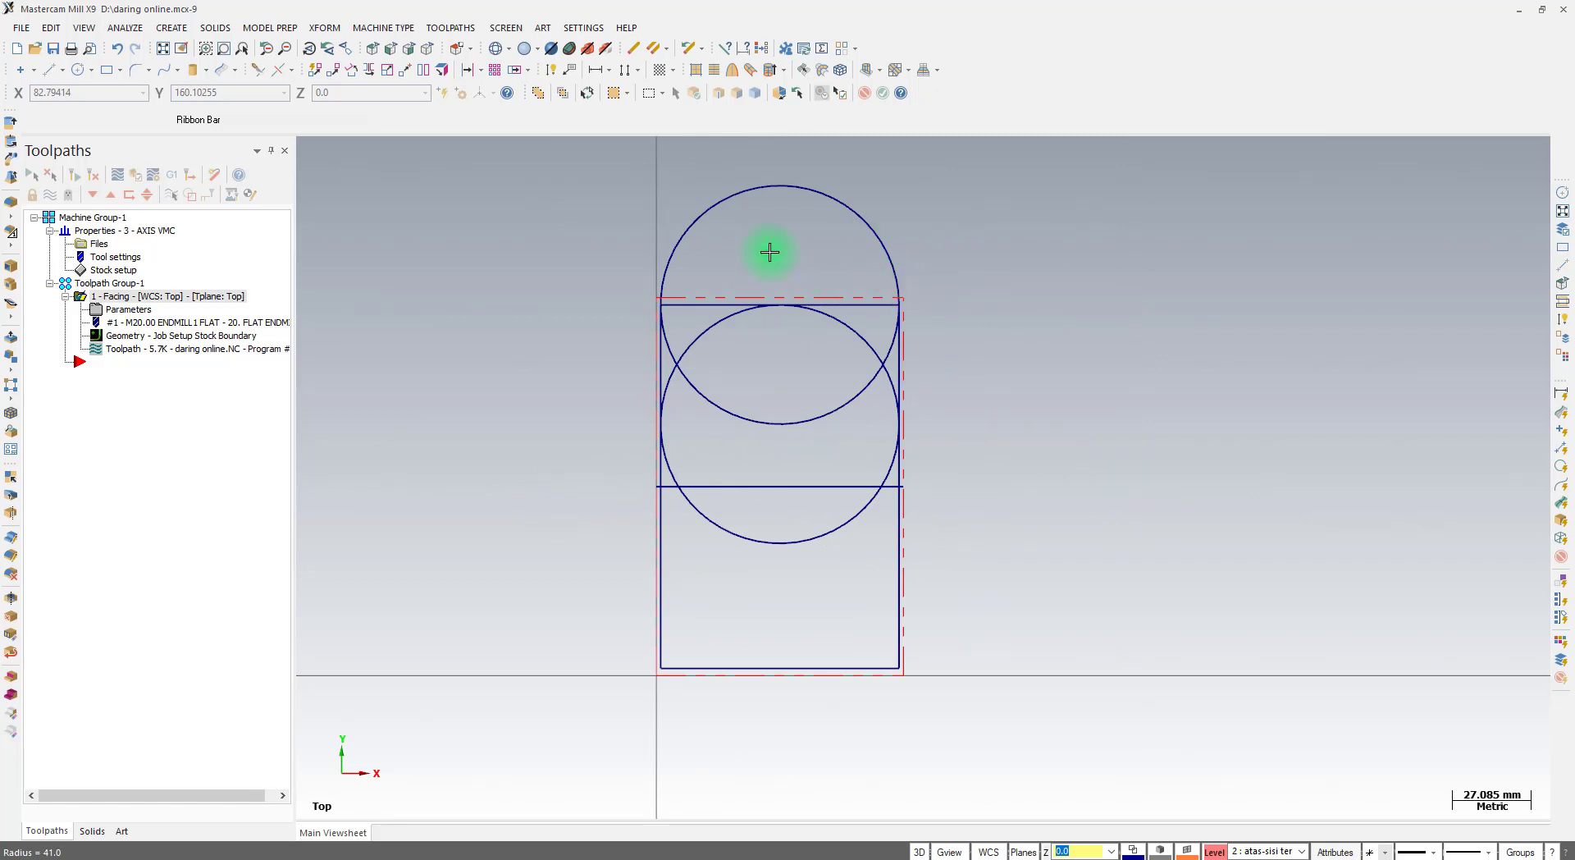
left_click(806, 192)
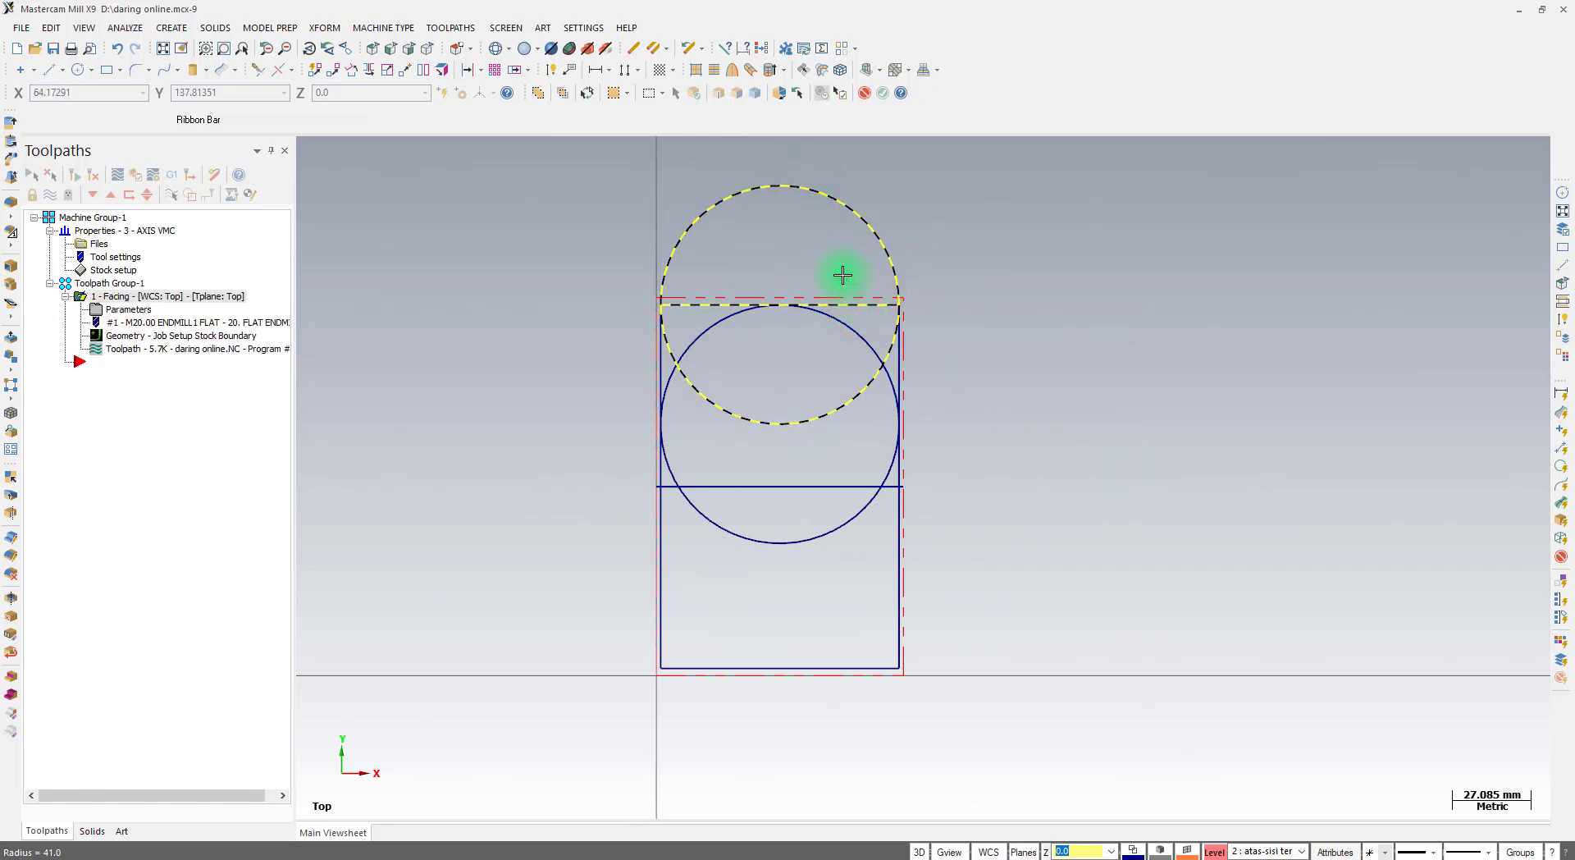
key("Delete")
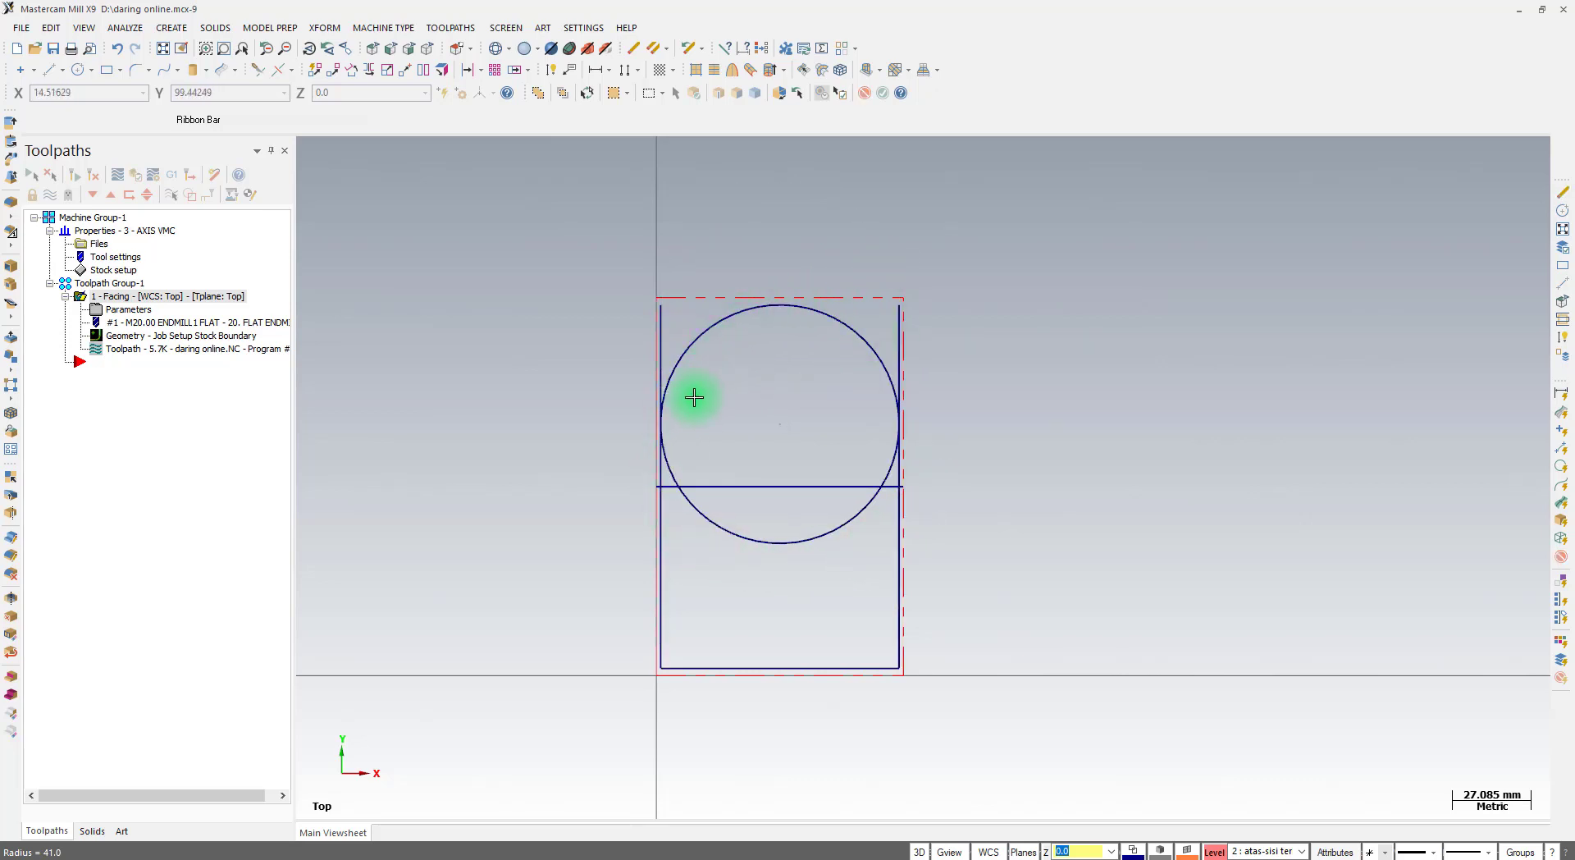
left_click(769, 493)
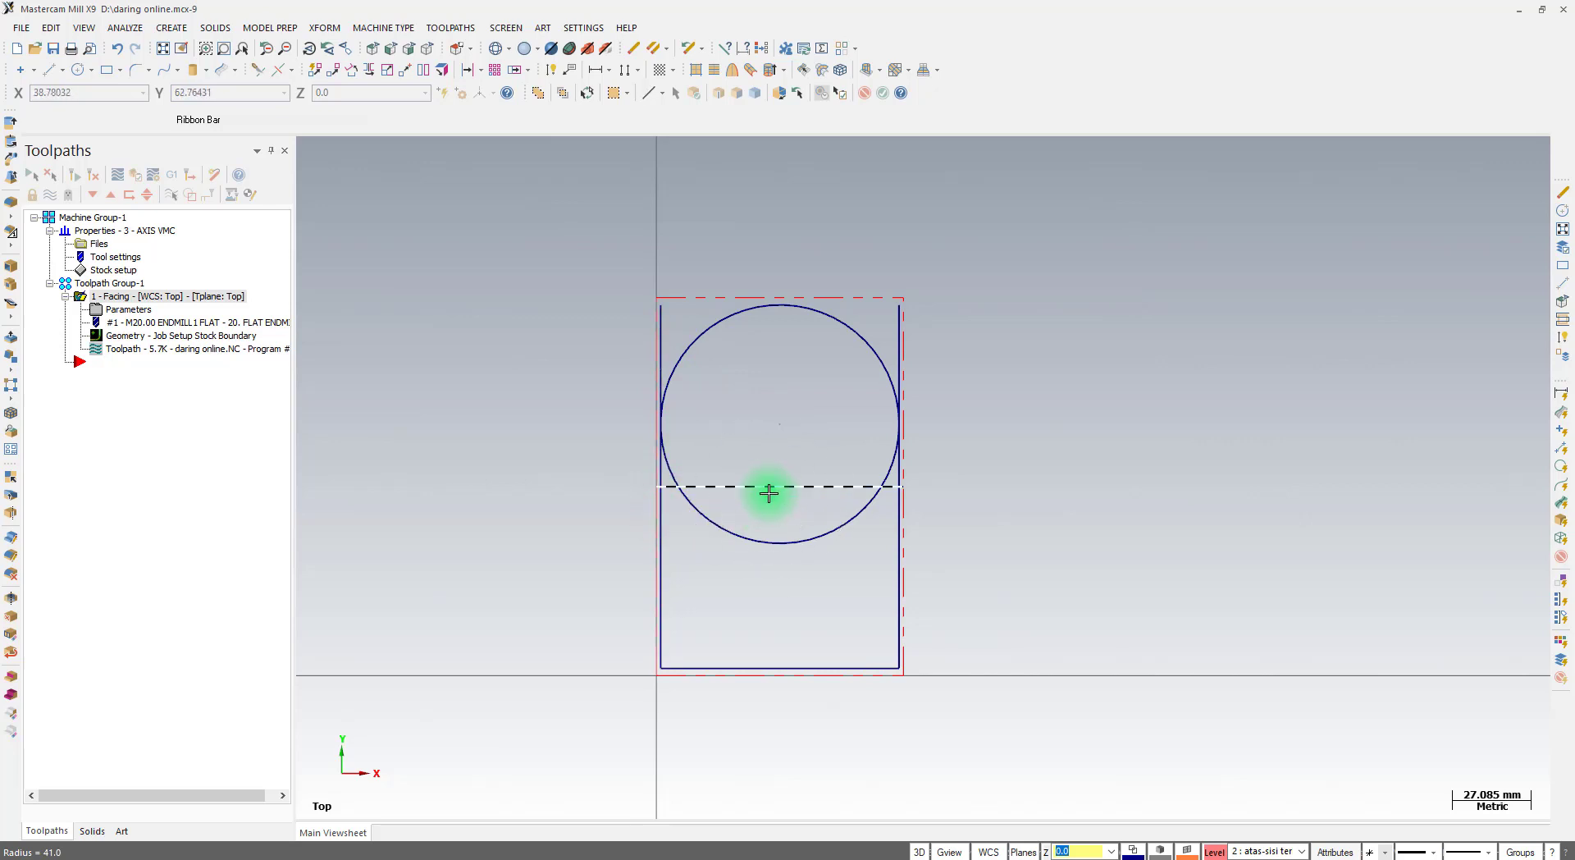
left_click(771, 493)
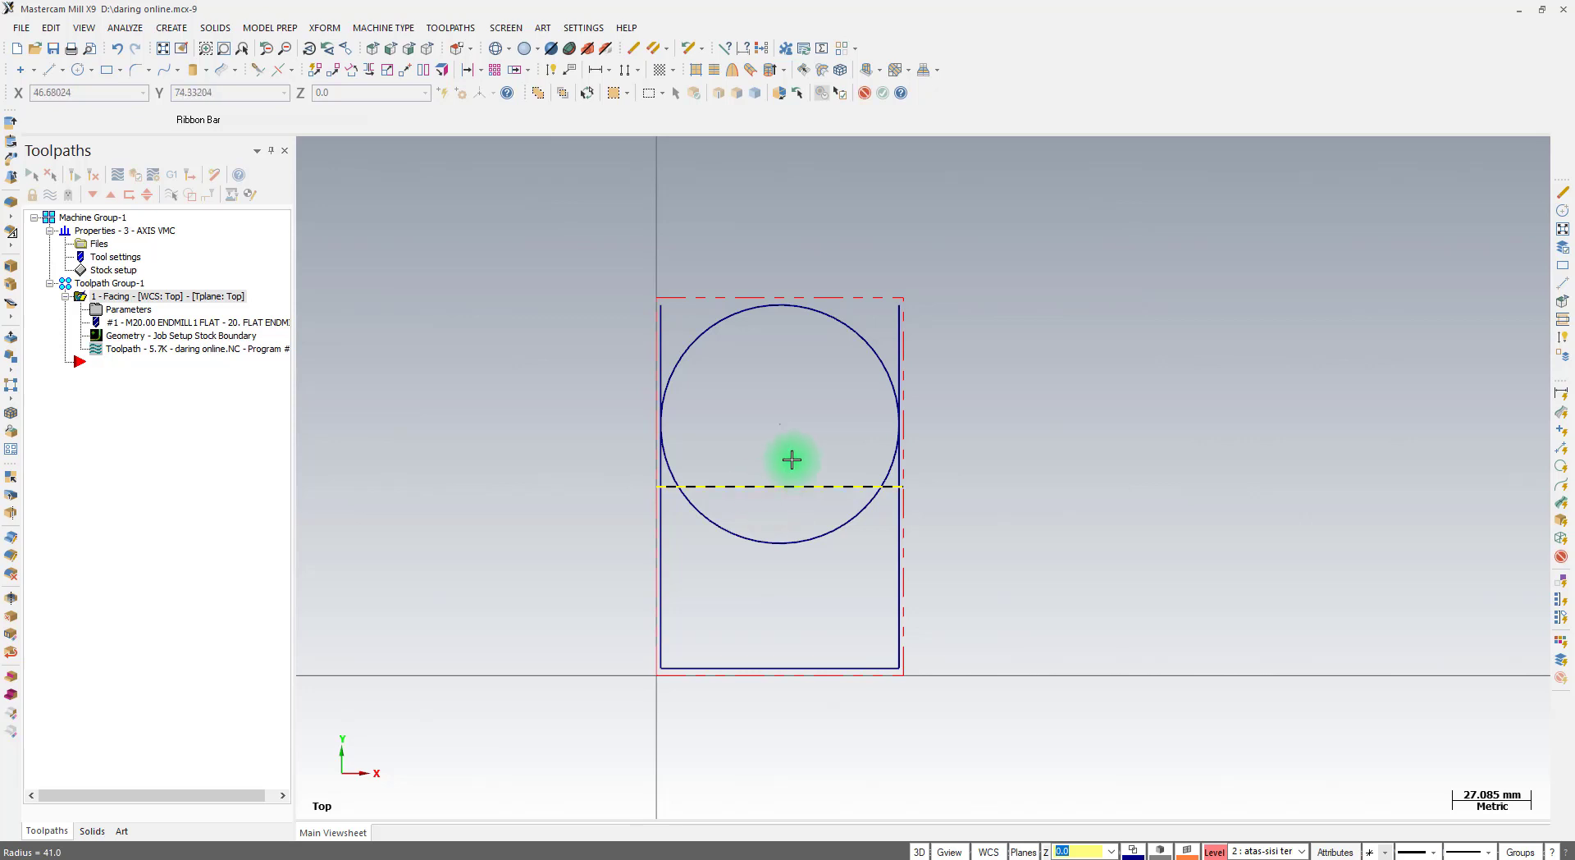
key("Delete")
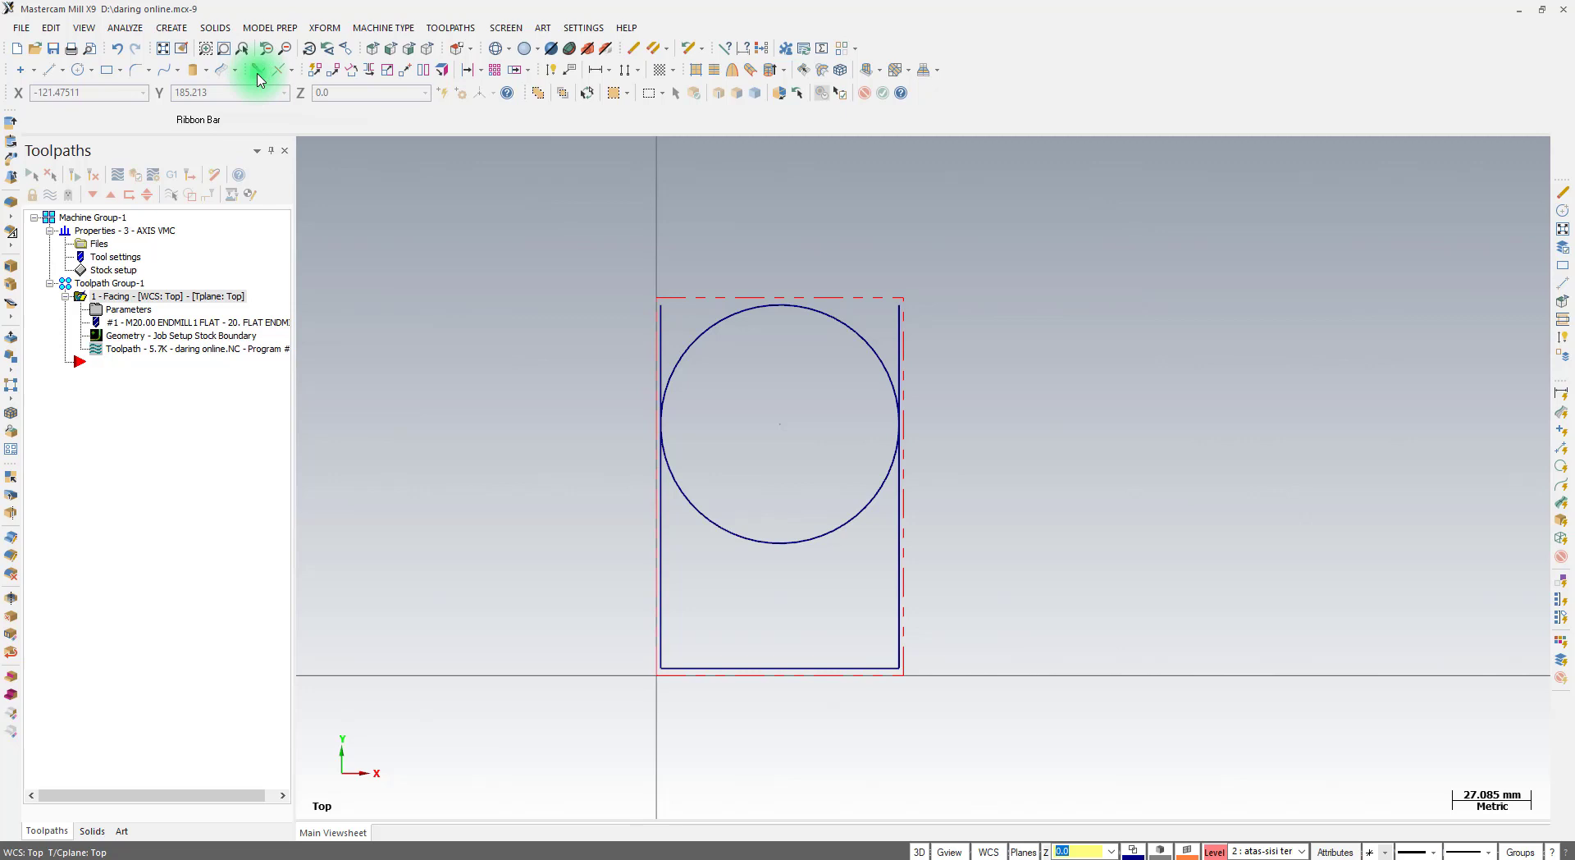
left_click(51, 27)
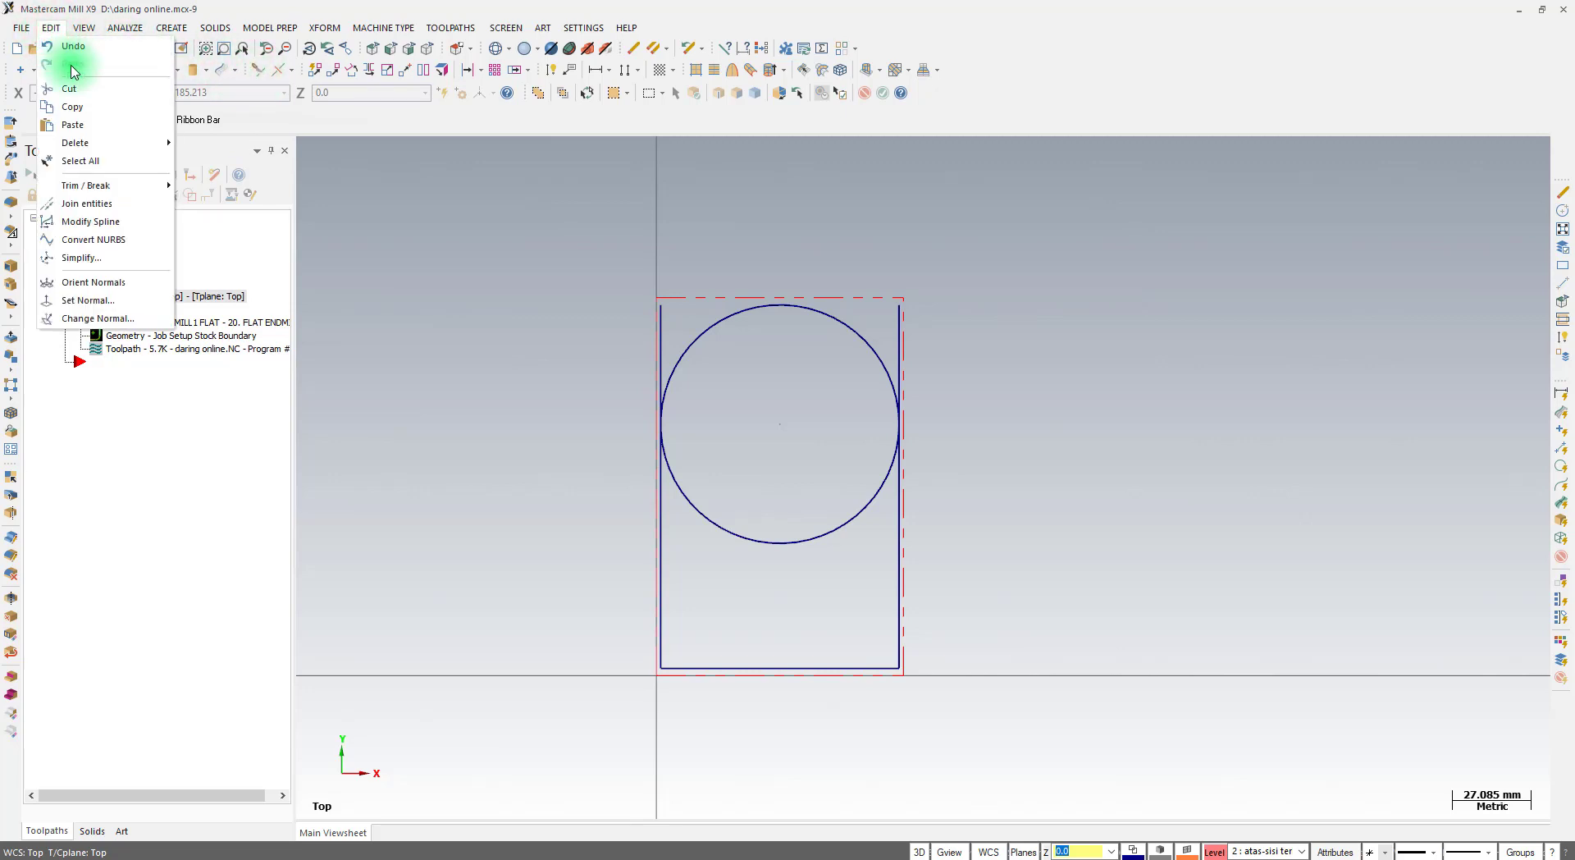
mouse_move(86, 189)
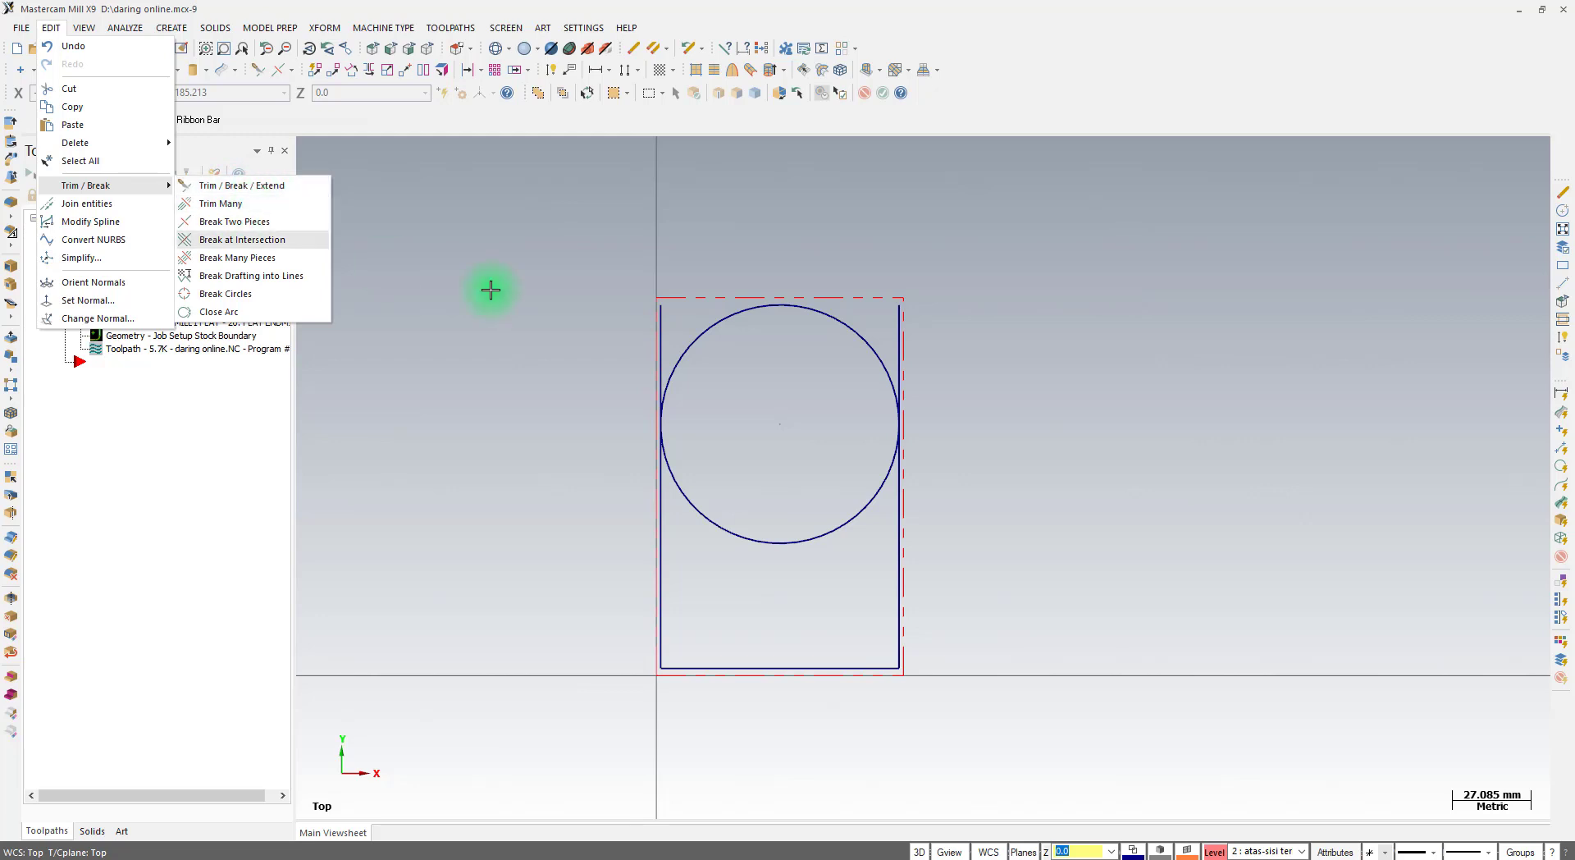
left_click(580, 279)
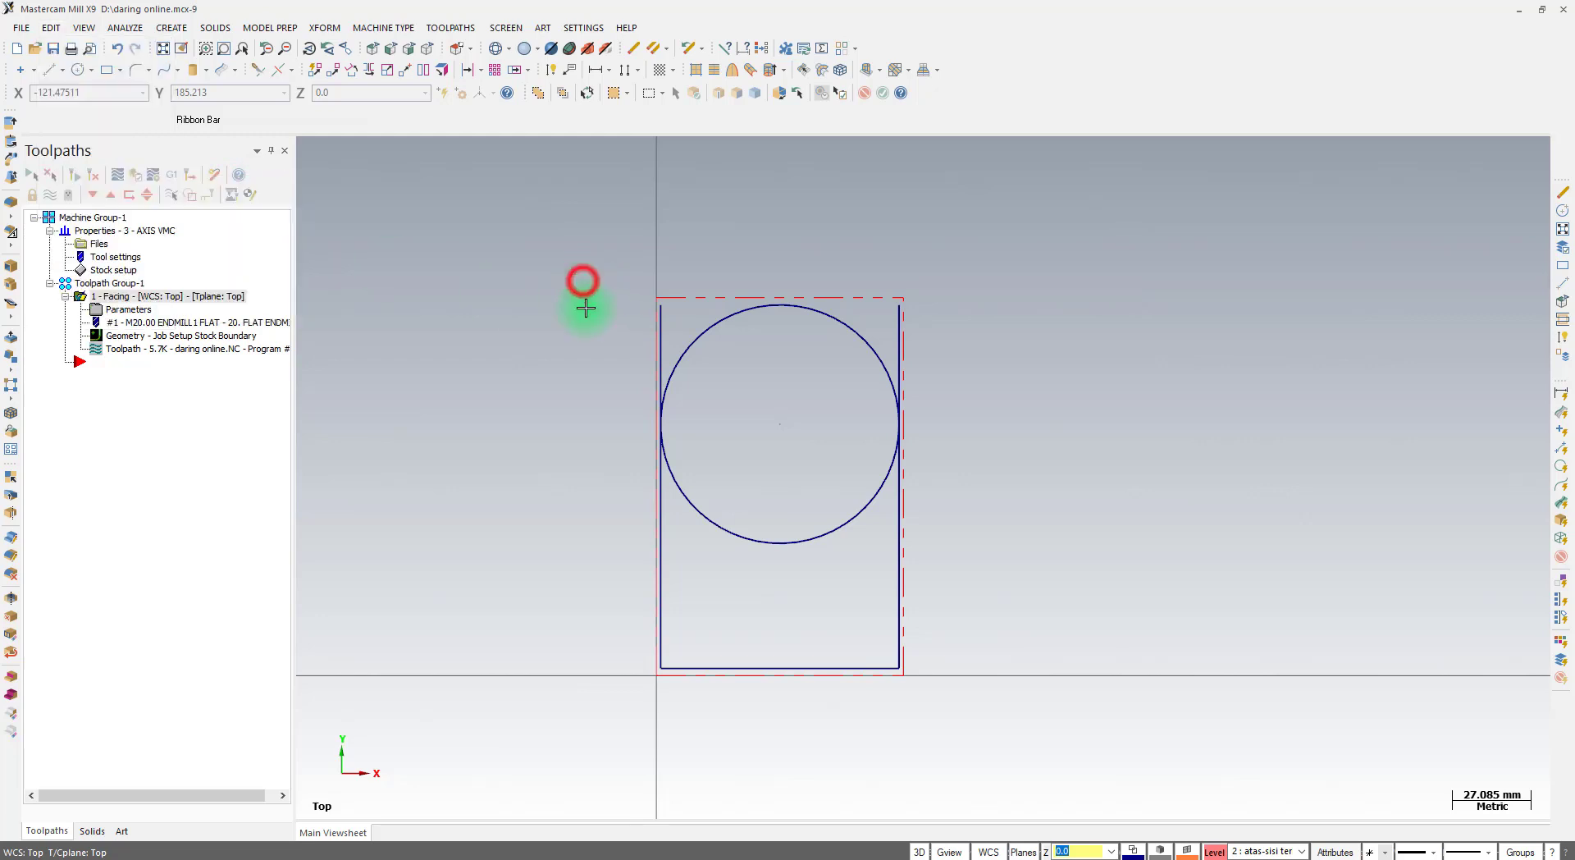
Sketch two vertical practice lines beside the stock, the second about 55.6 mm long, and a slightly sloped line crossing both
left_click(49, 69)
left_click(1058, 485)
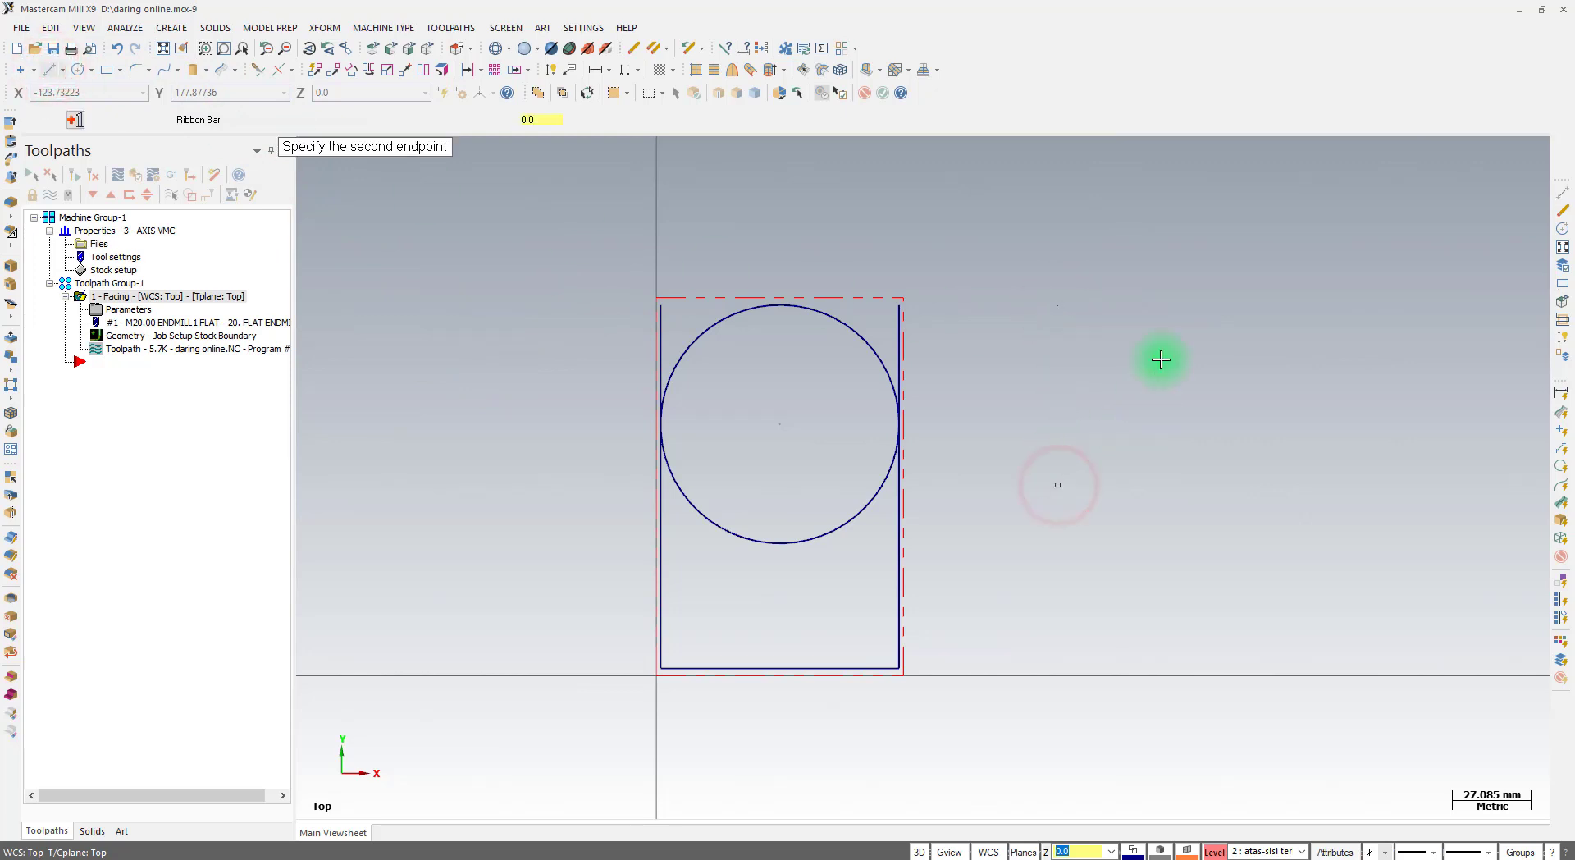
left_click(1162, 305)
left_click(1162, 309)
left_click(1159, 470)
left_click(1009, 389)
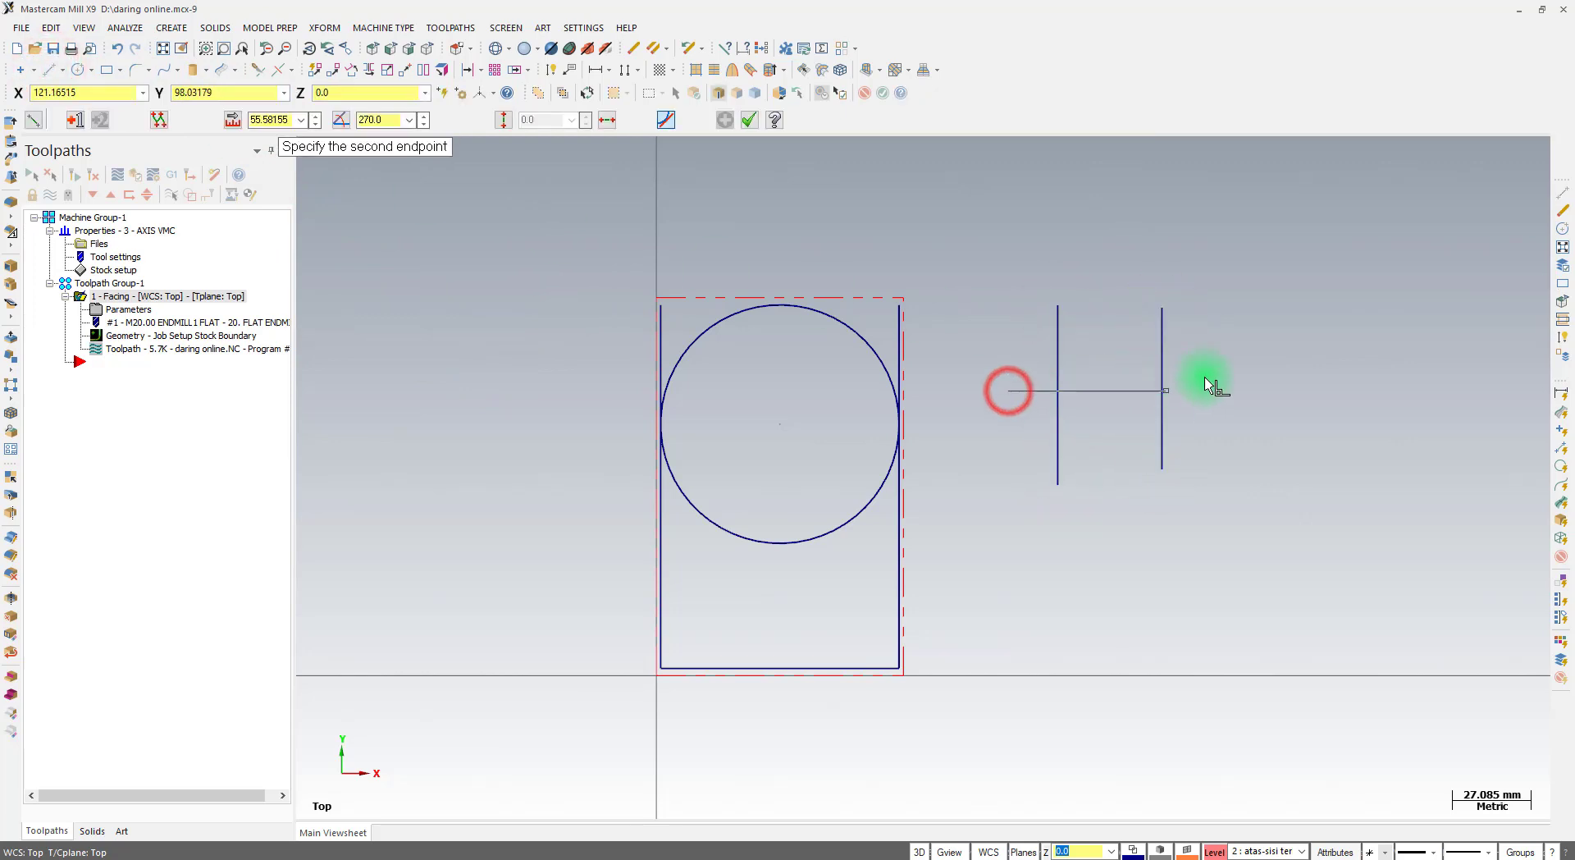
left_click(1230, 374)
key("Escape")
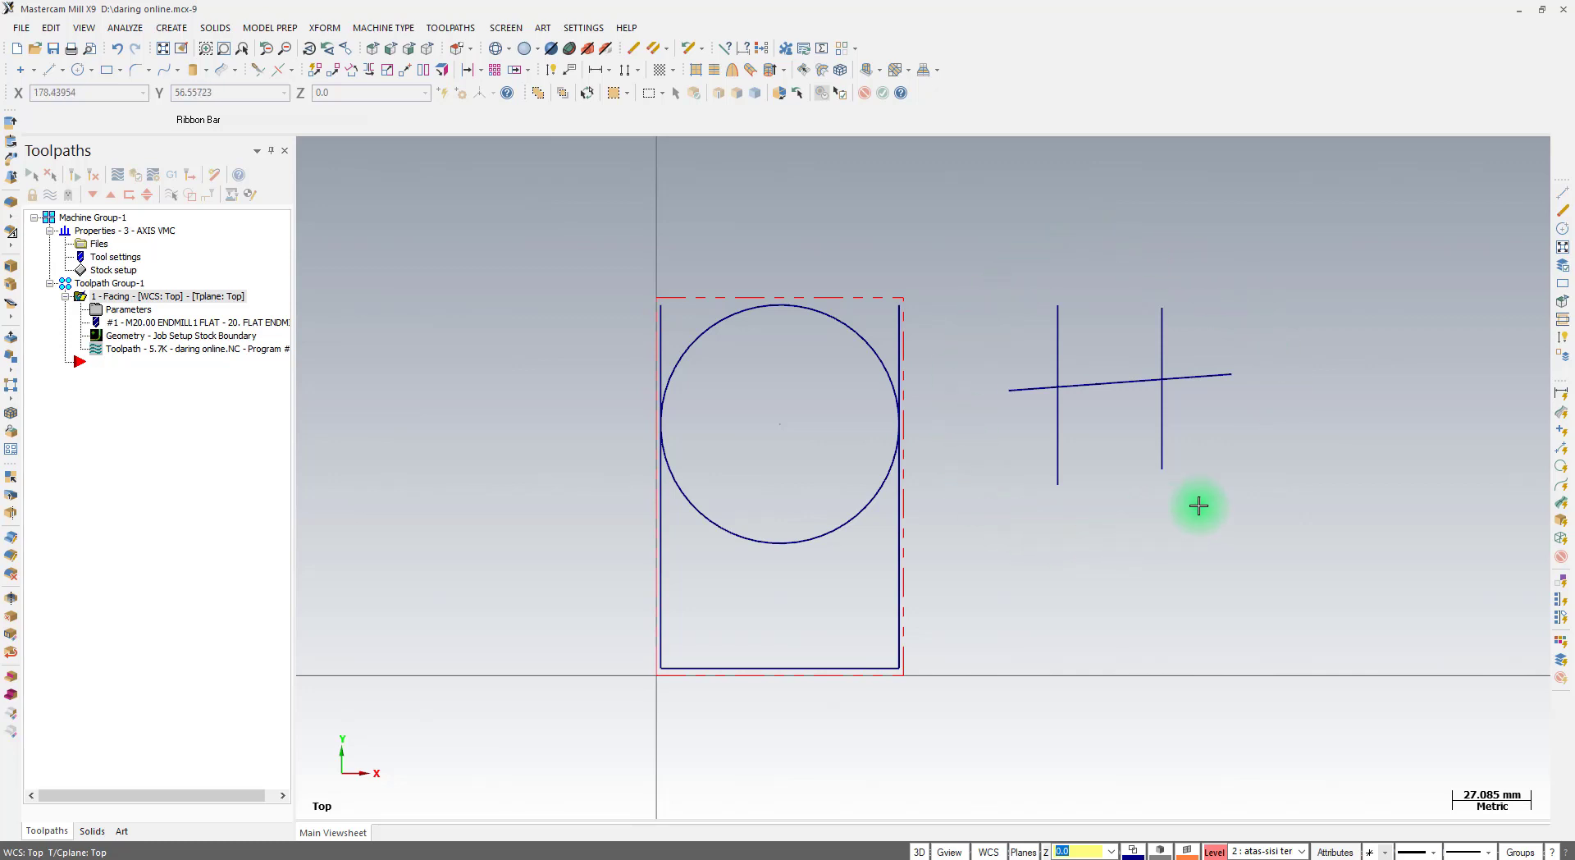
Trim the sloped practice line to the left vertical line with Trim 1 entity, keeping its left end, and undo the trim
left_click(255, 70)
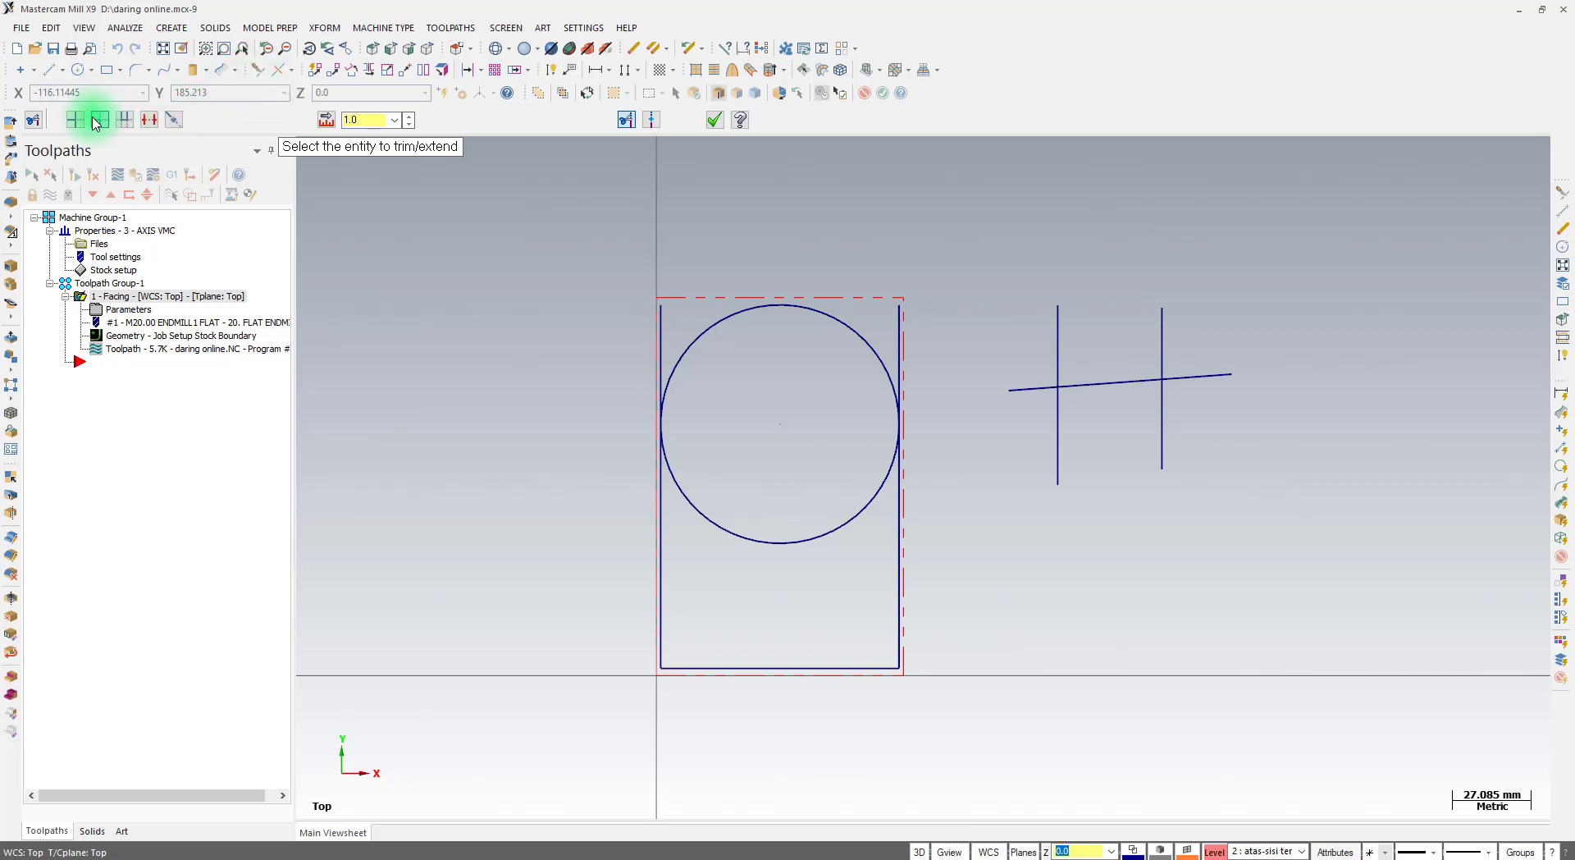
left_click(99, 120)
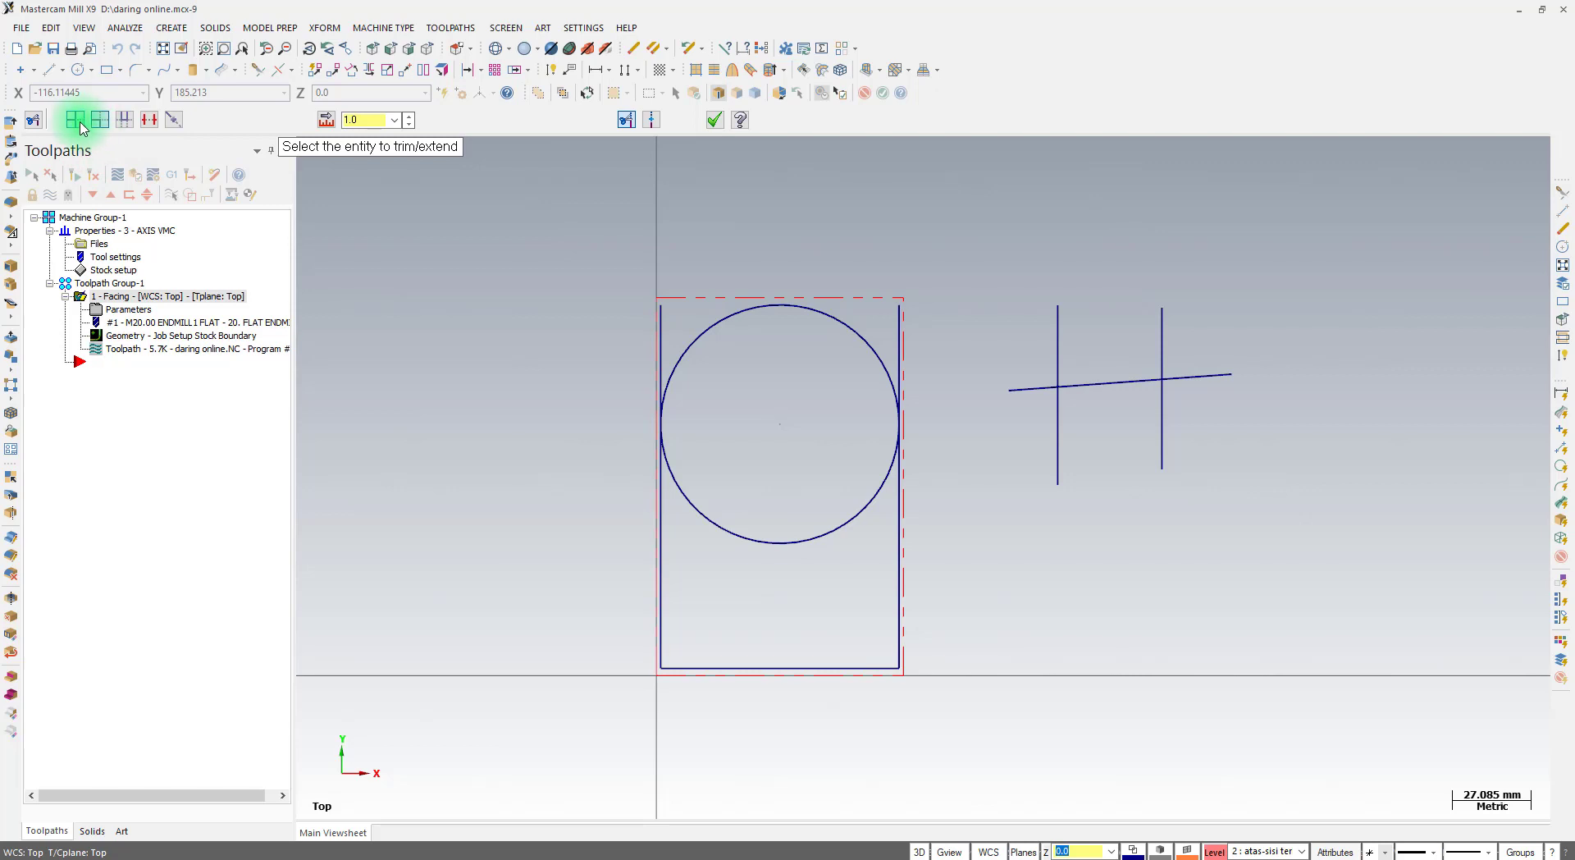
left_click(73, 122)
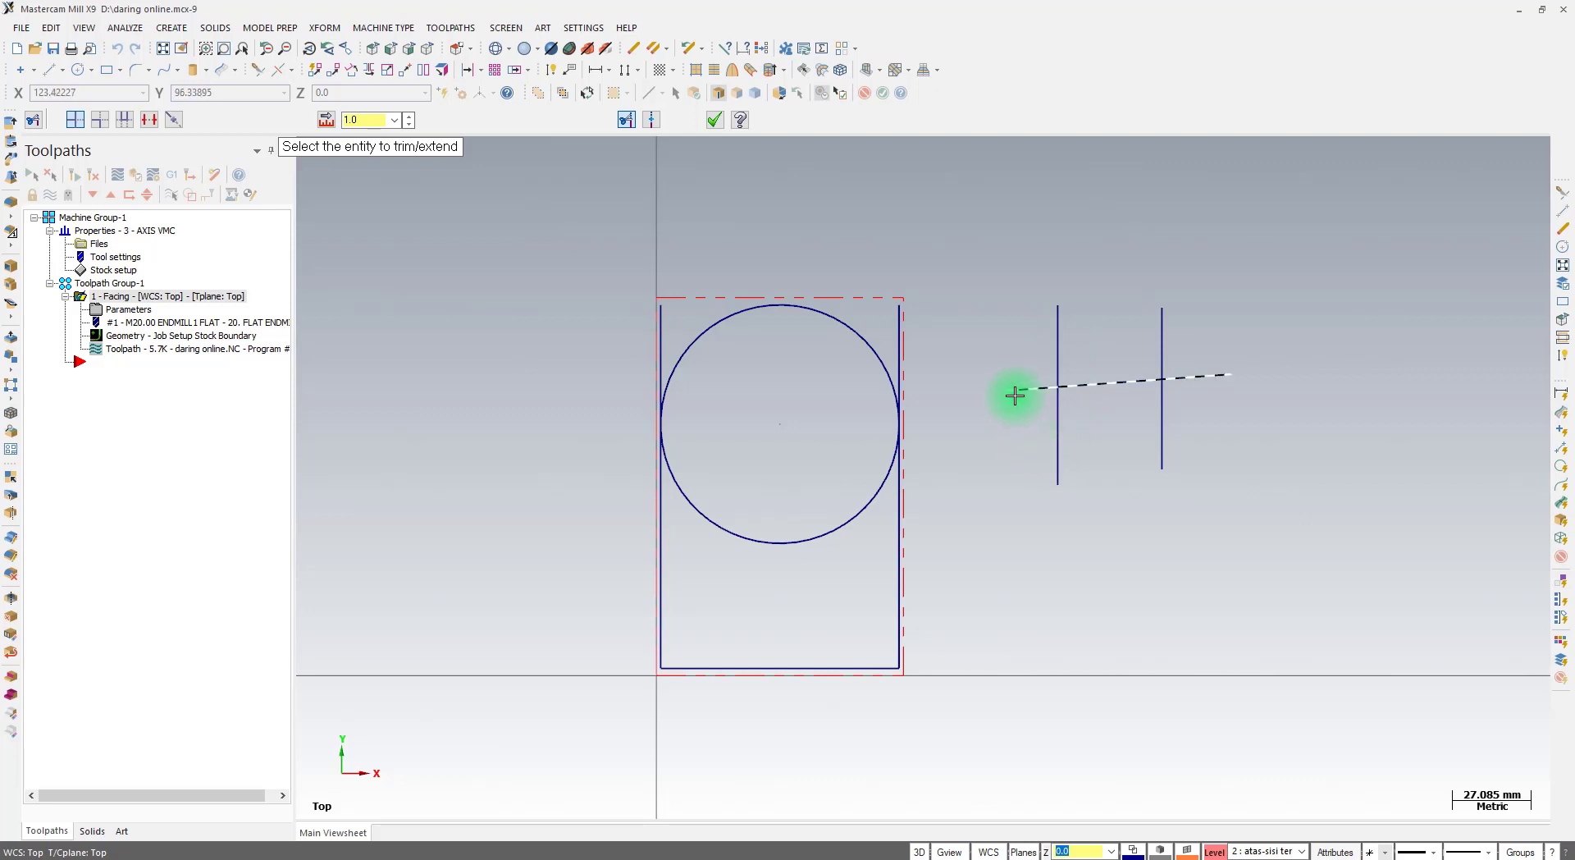
left_click(1014, 395)
key("ctrl")
key("ctrl")
key("ctrl")
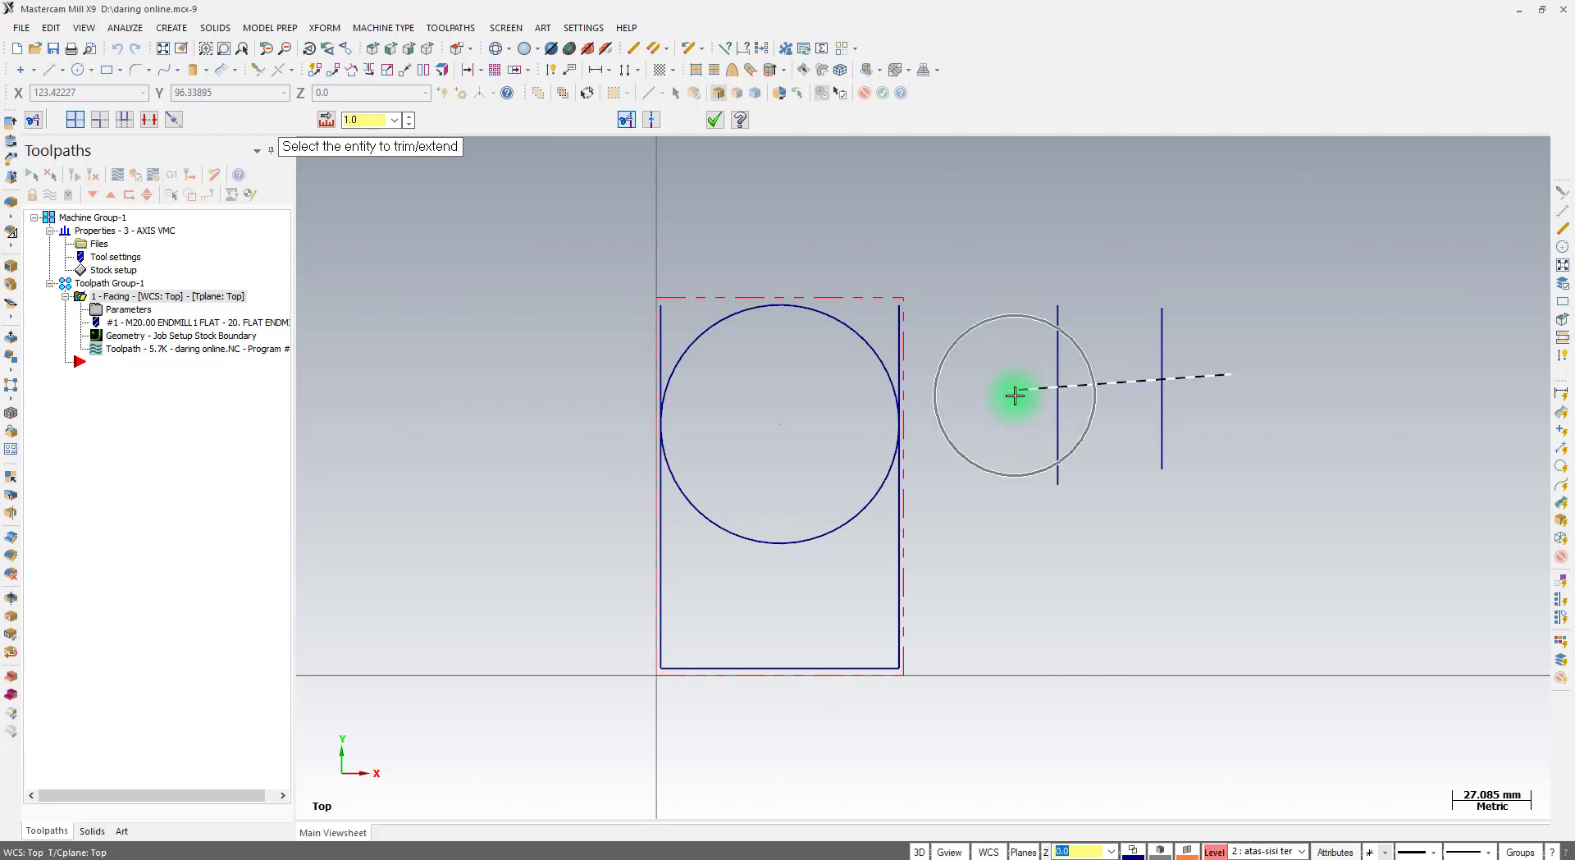
key("ctrl")
left_click(1014, 395)
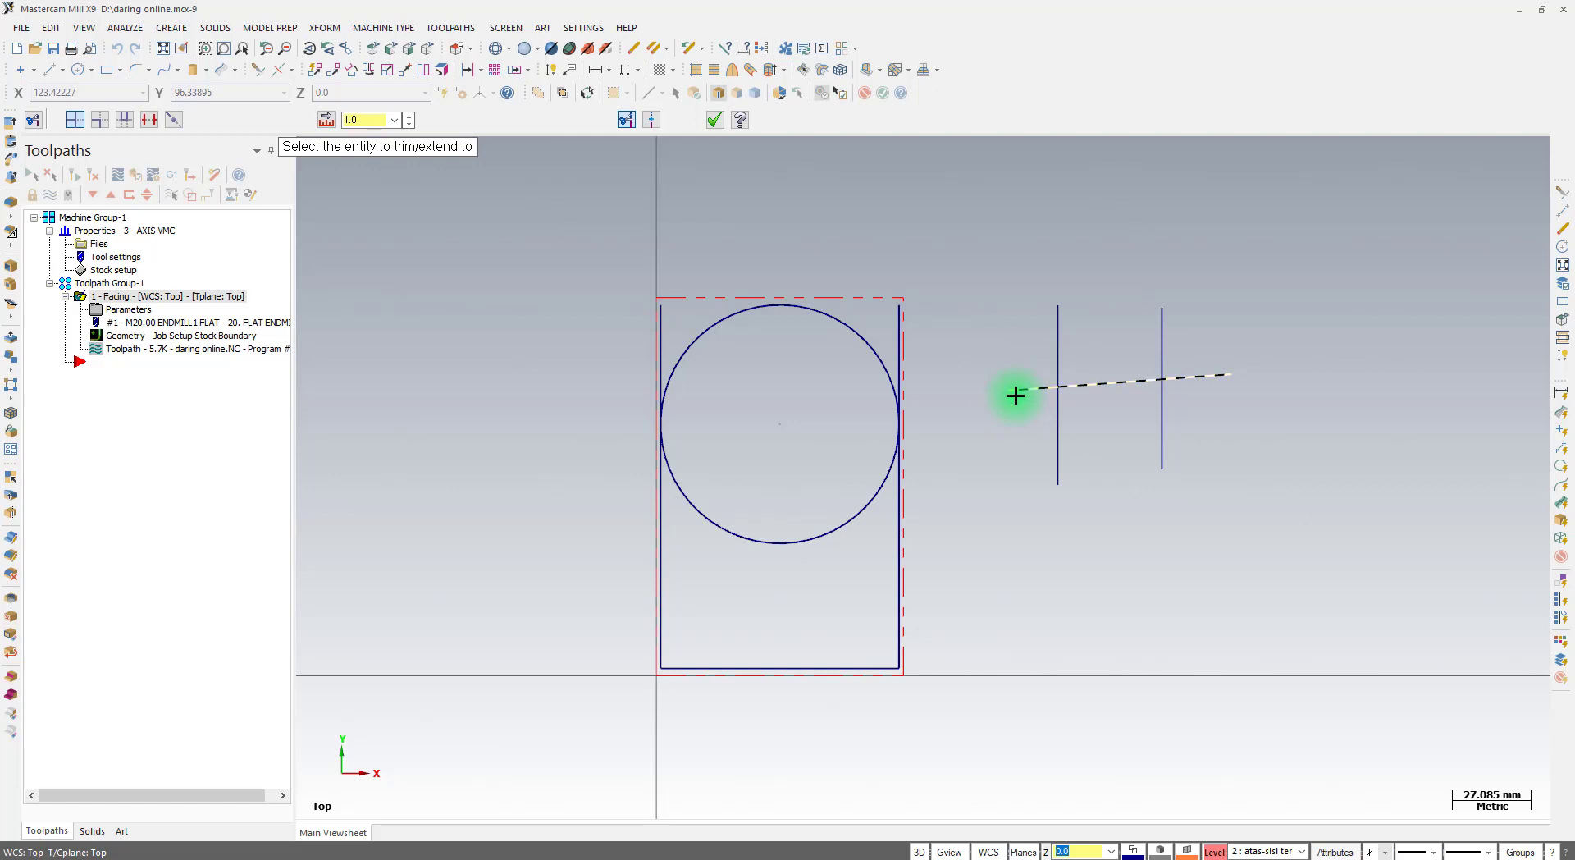
left_click(1059, 419)
key("ctrl")
key("ctrl")
key("ctrl")
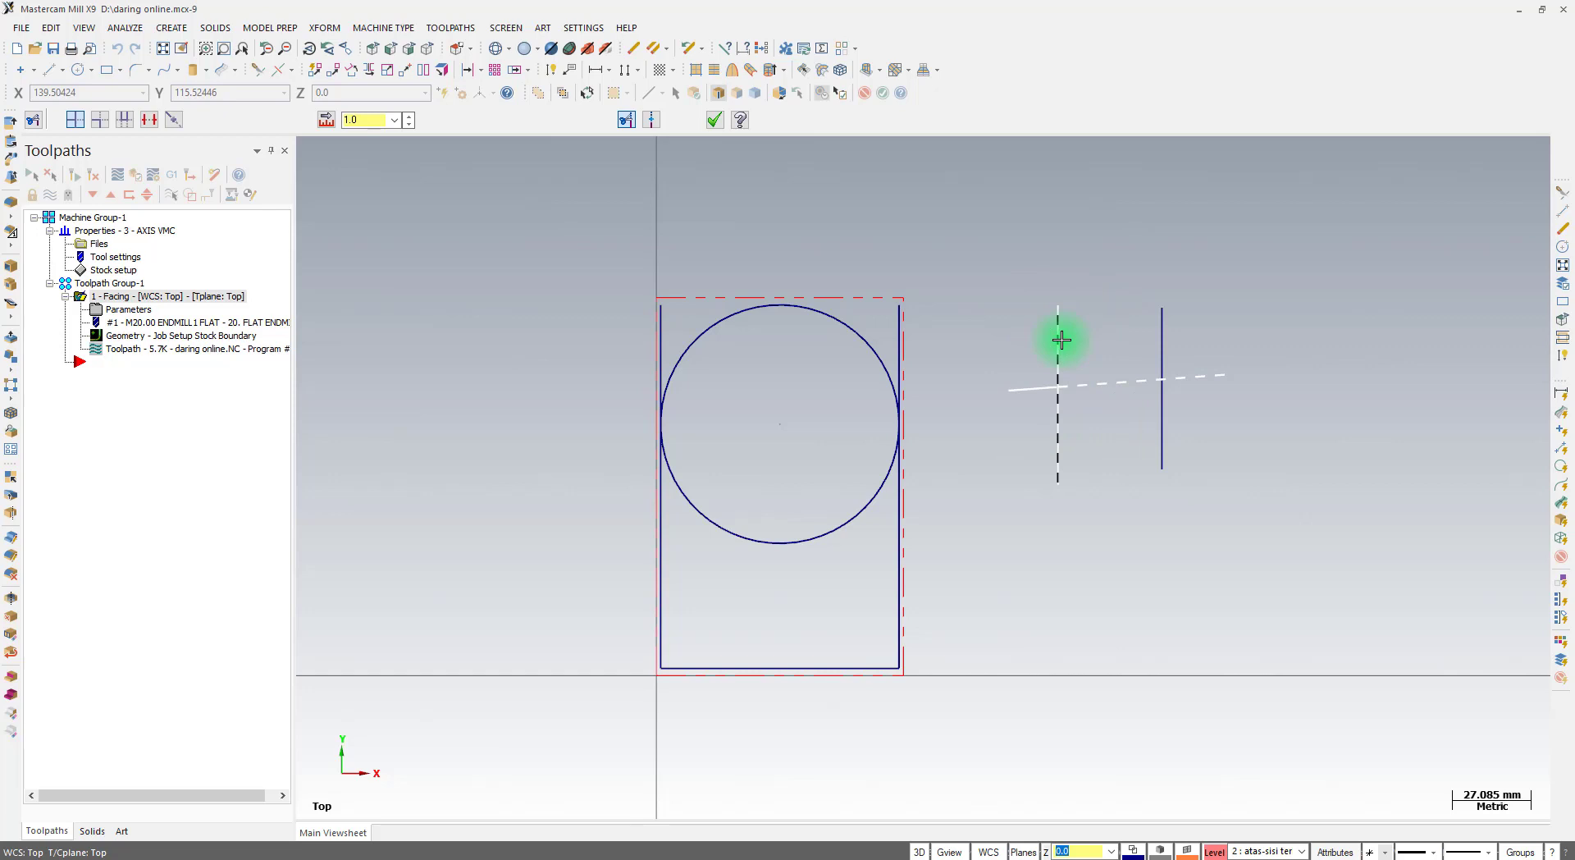
left_click(1059, 339)
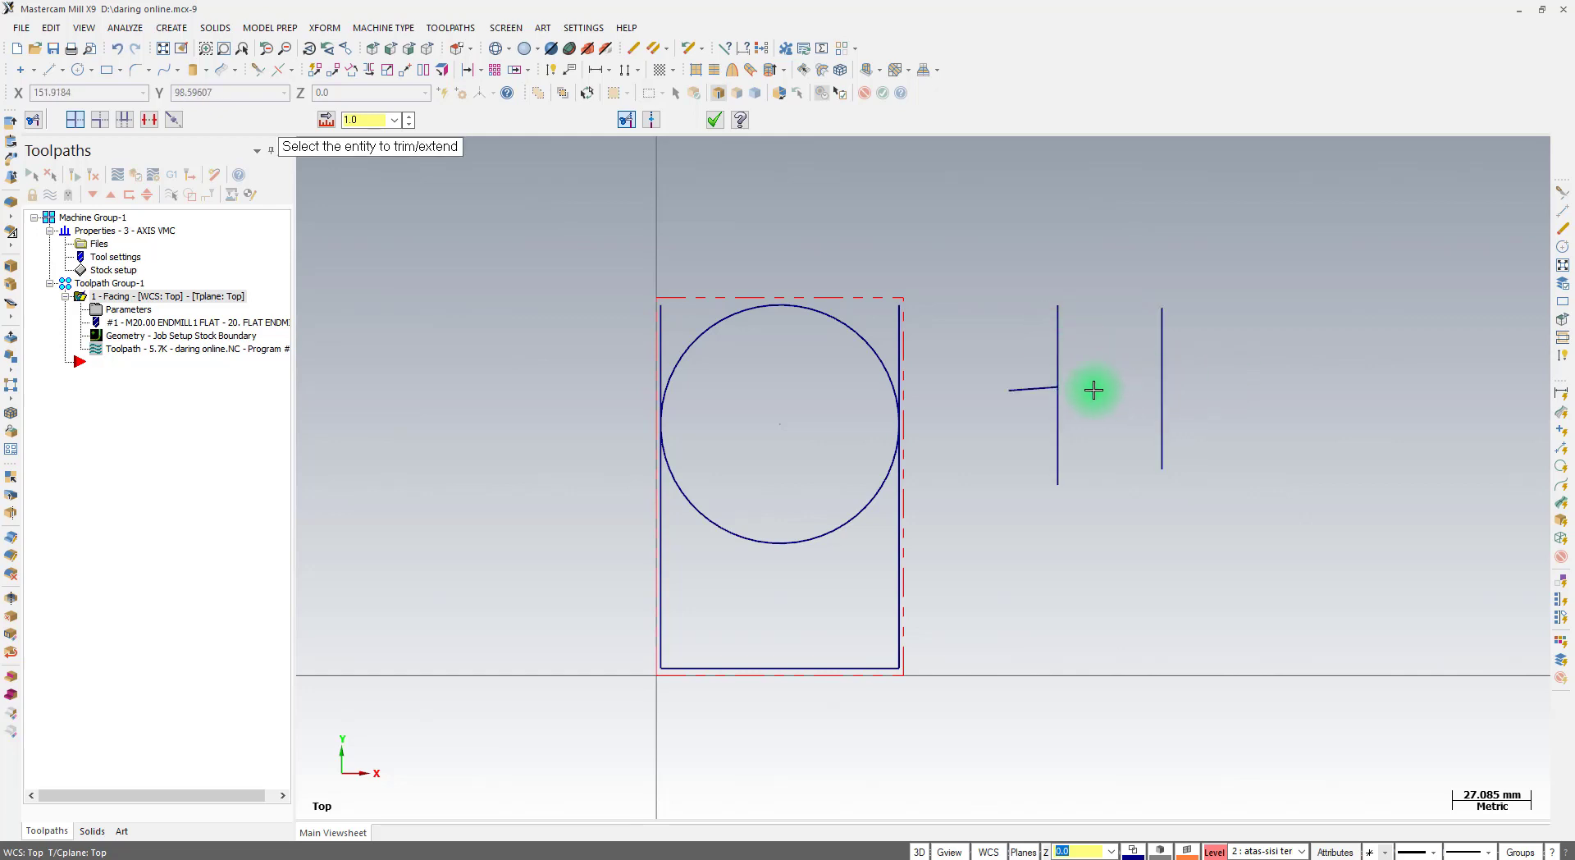
left_click(75, 120)
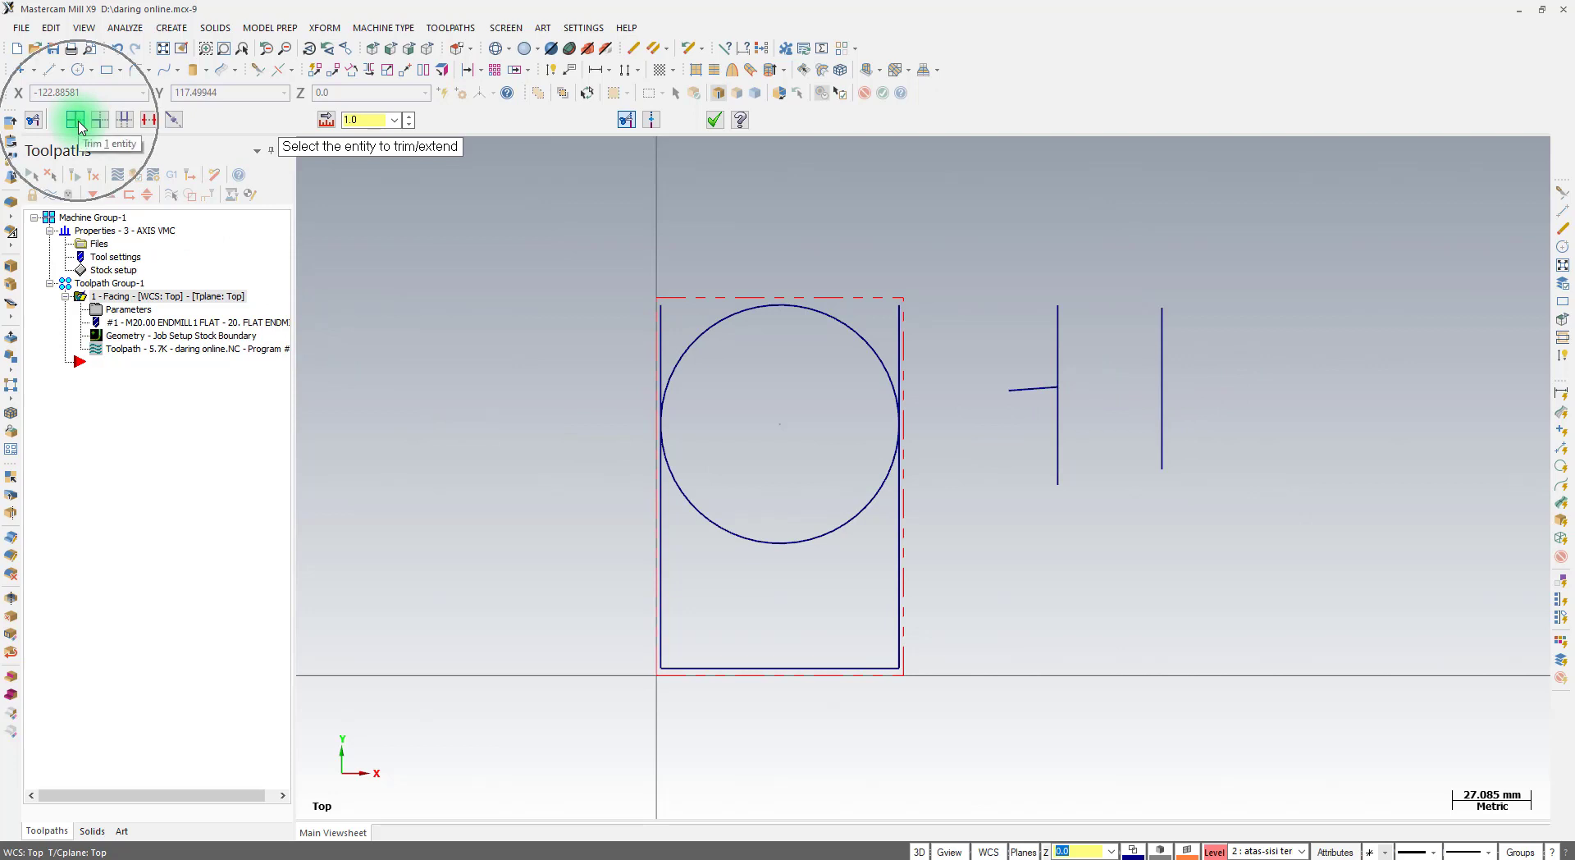
left_click(121, 51)
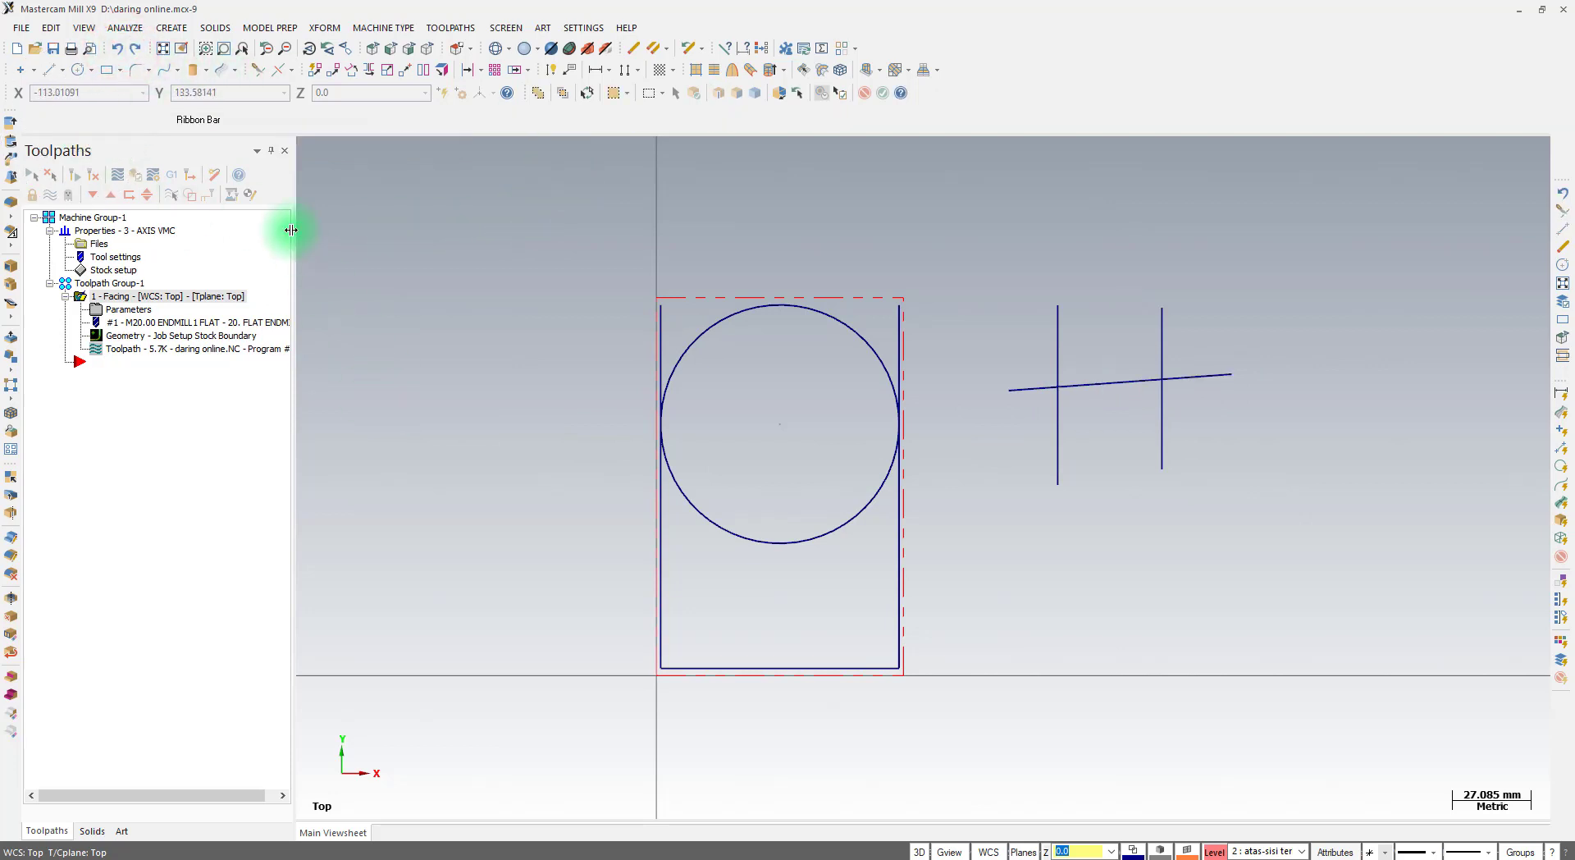
Trim the sloped line's left end and the left vertical line's lower part to a corner with Trim 2 entity, and undo it
left_click(250, 68)
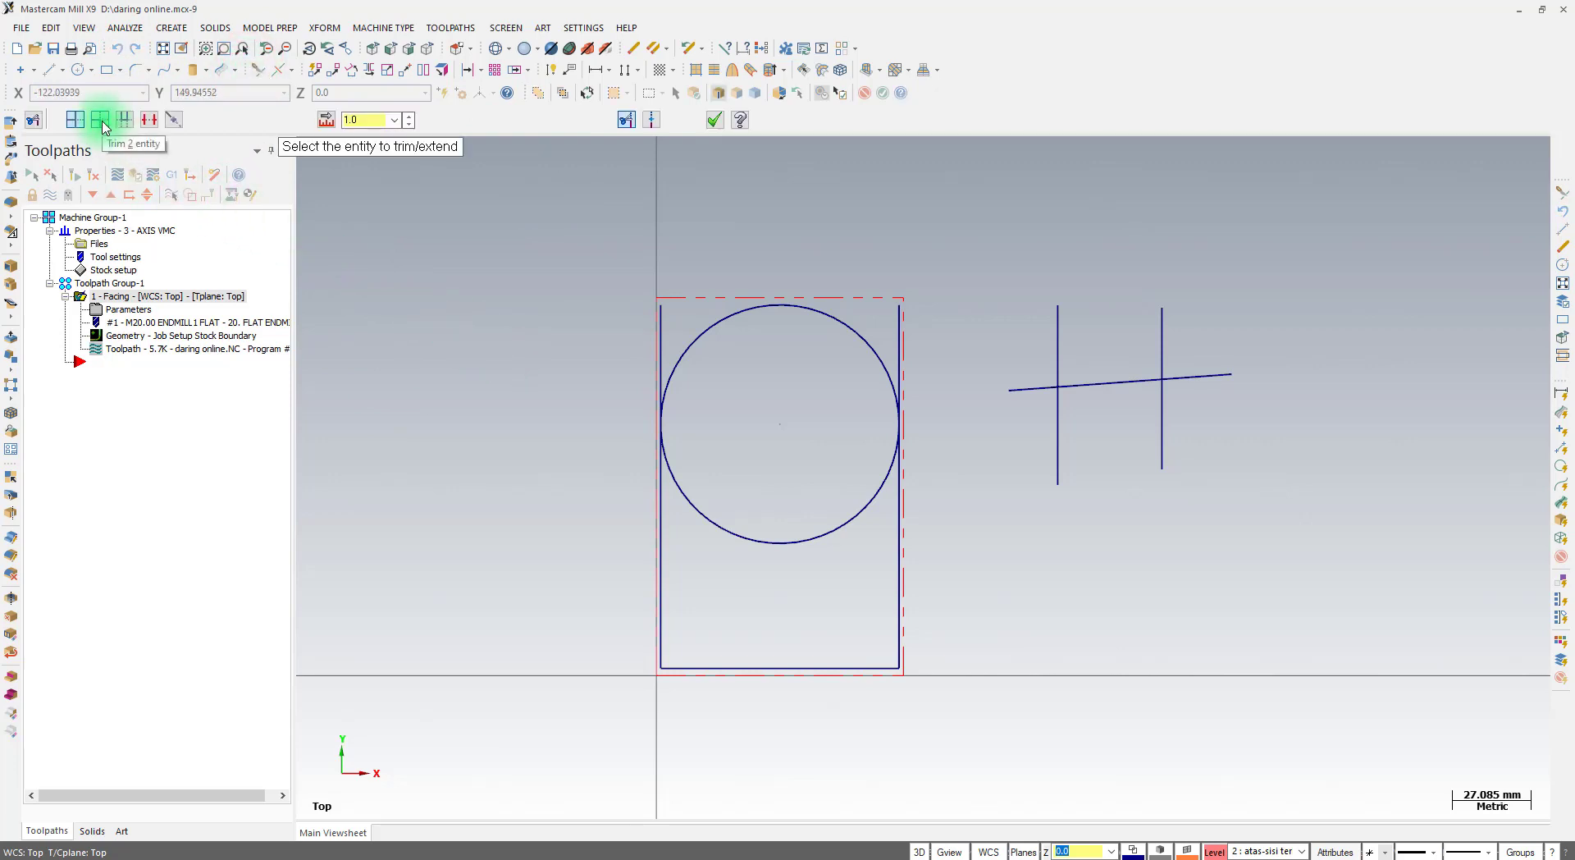
left_click(100, 122)
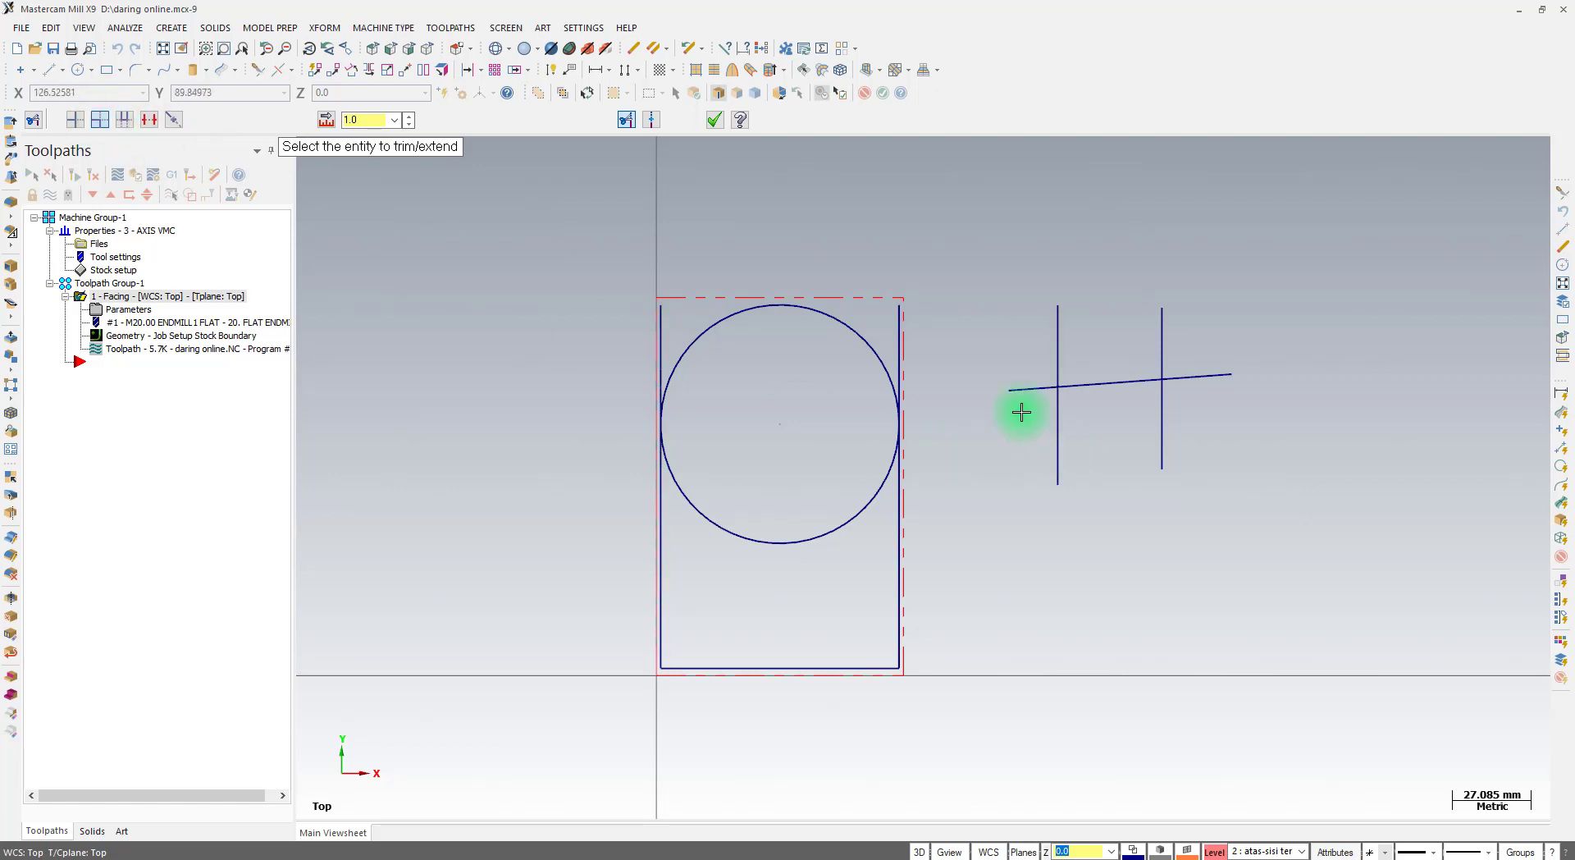
left_click(1039, 387)
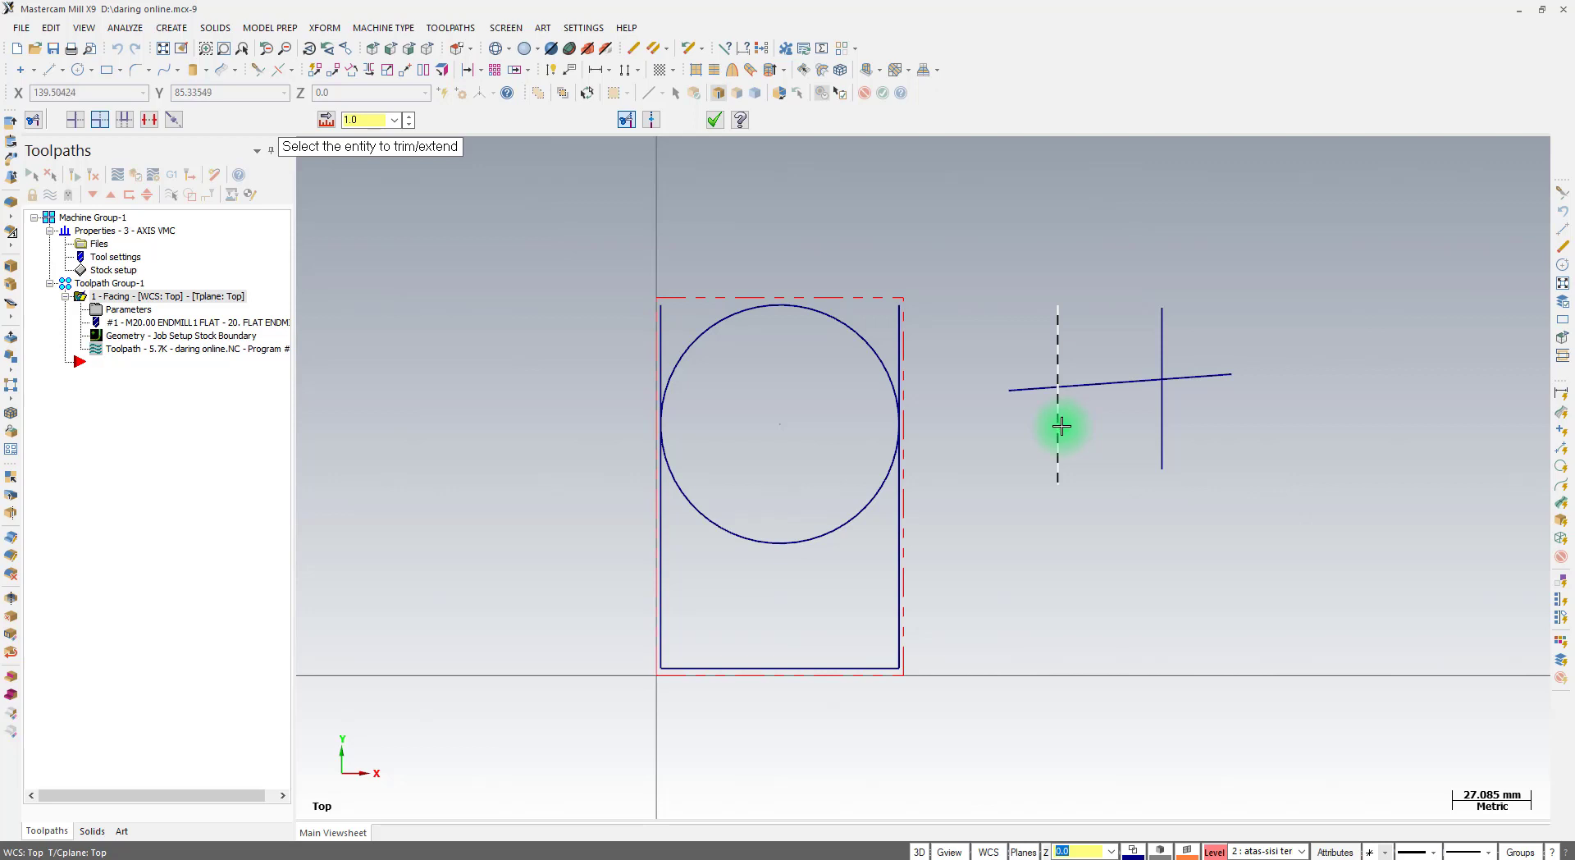
left_click(1020, 390)
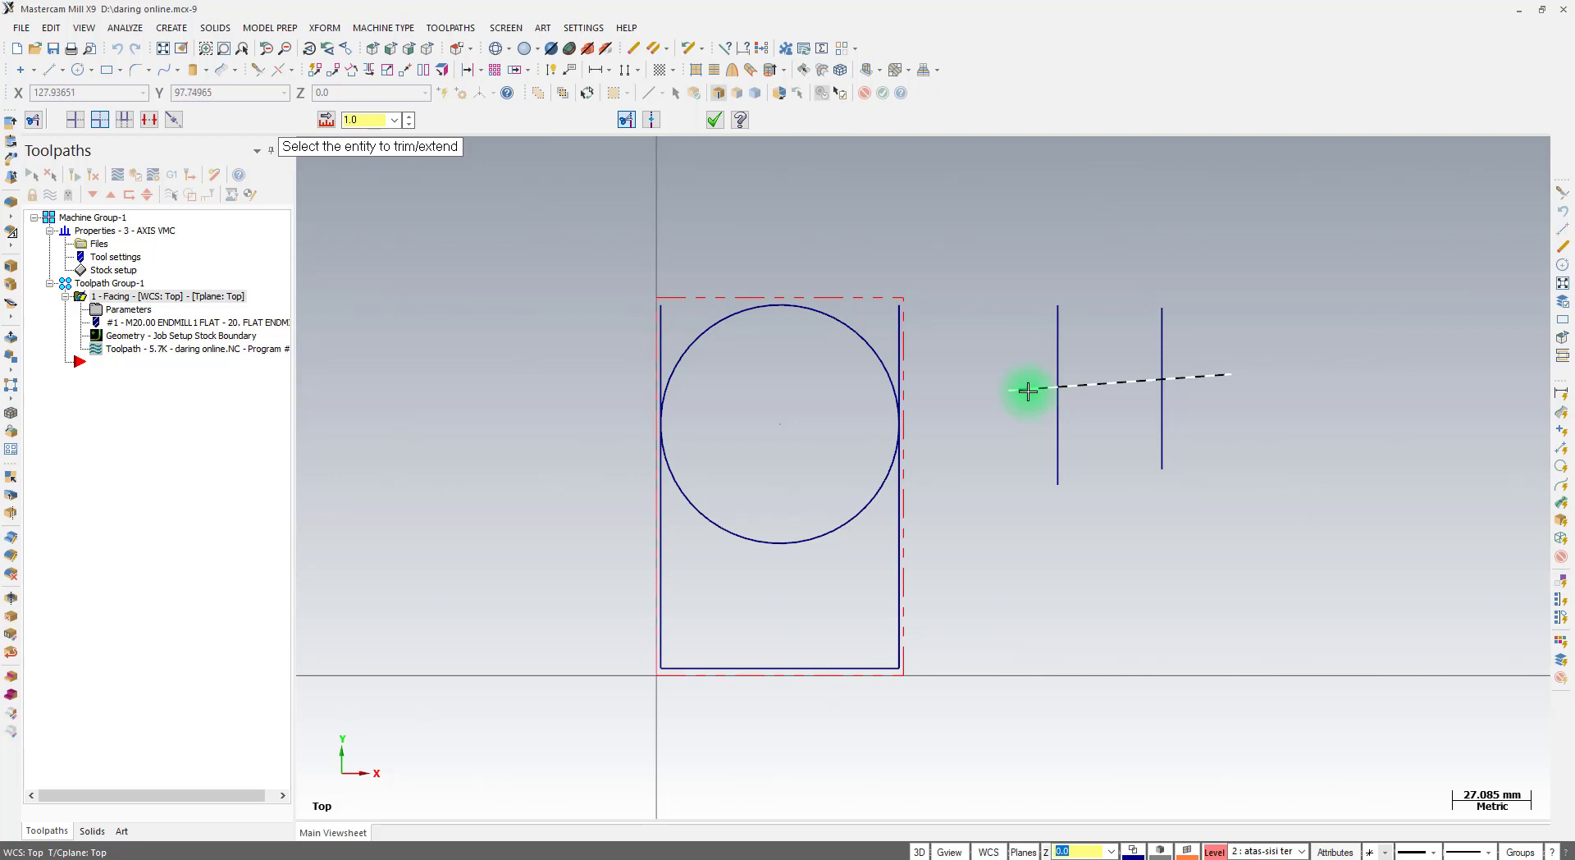
left_click(1027, 391)
left_click(1060, 429)
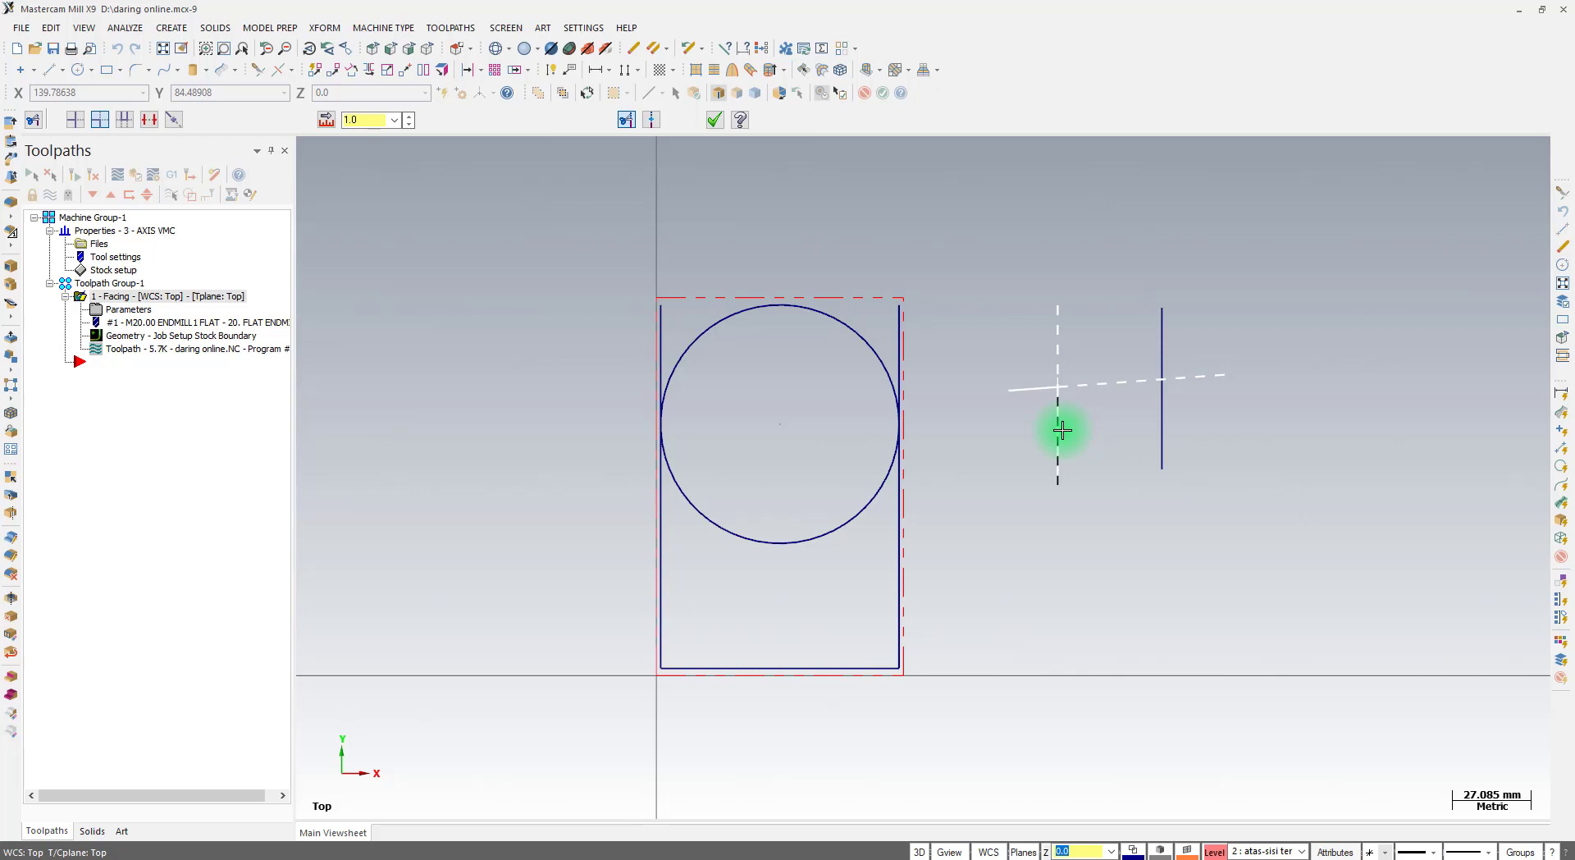
left_click(1059, 429)
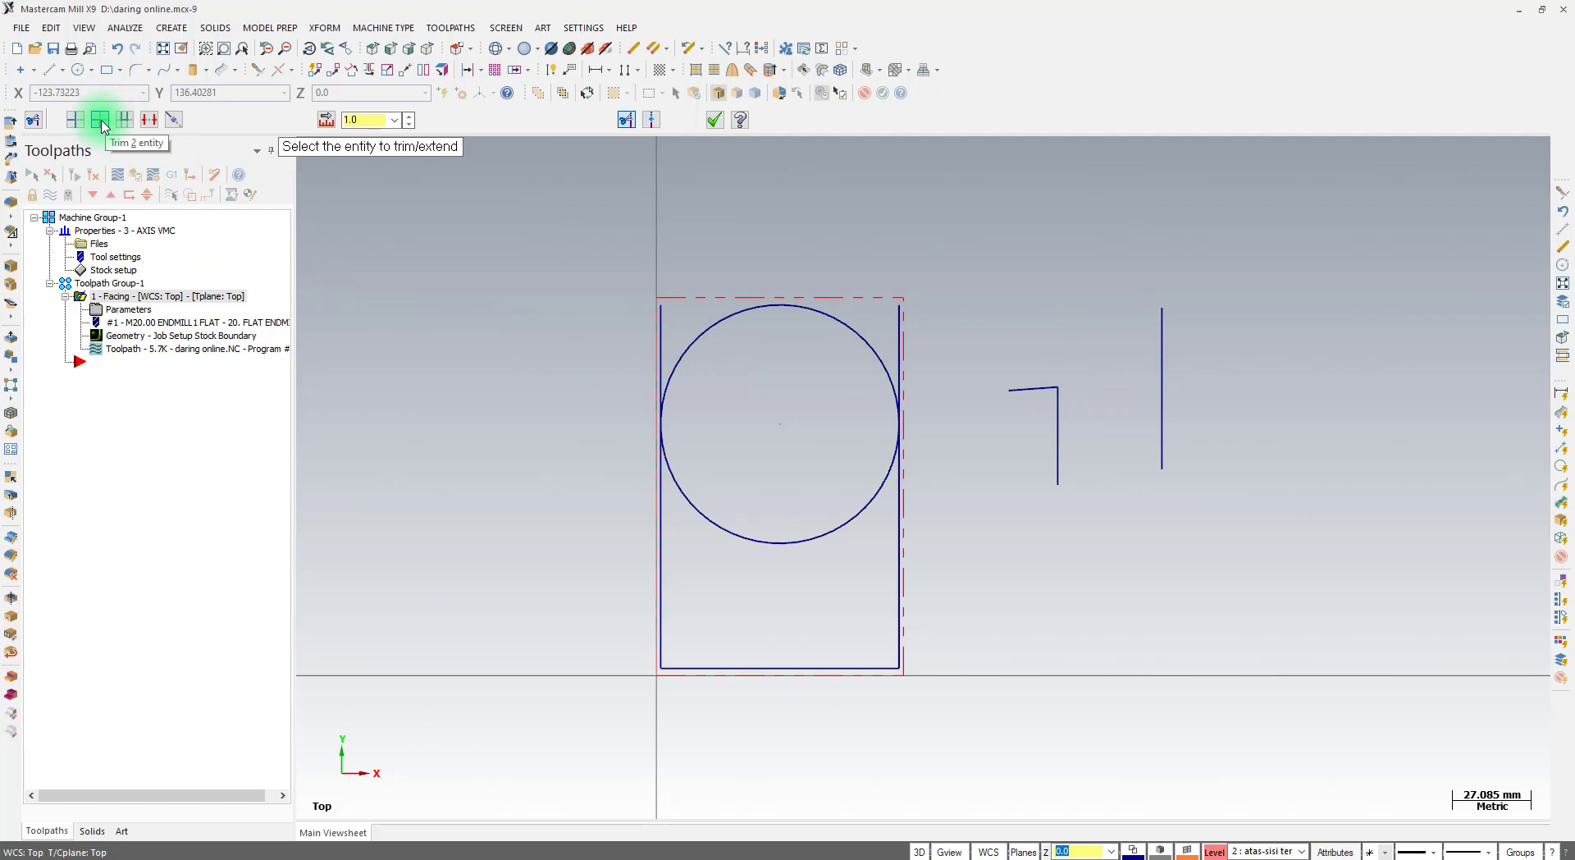
left_click(118, 50)
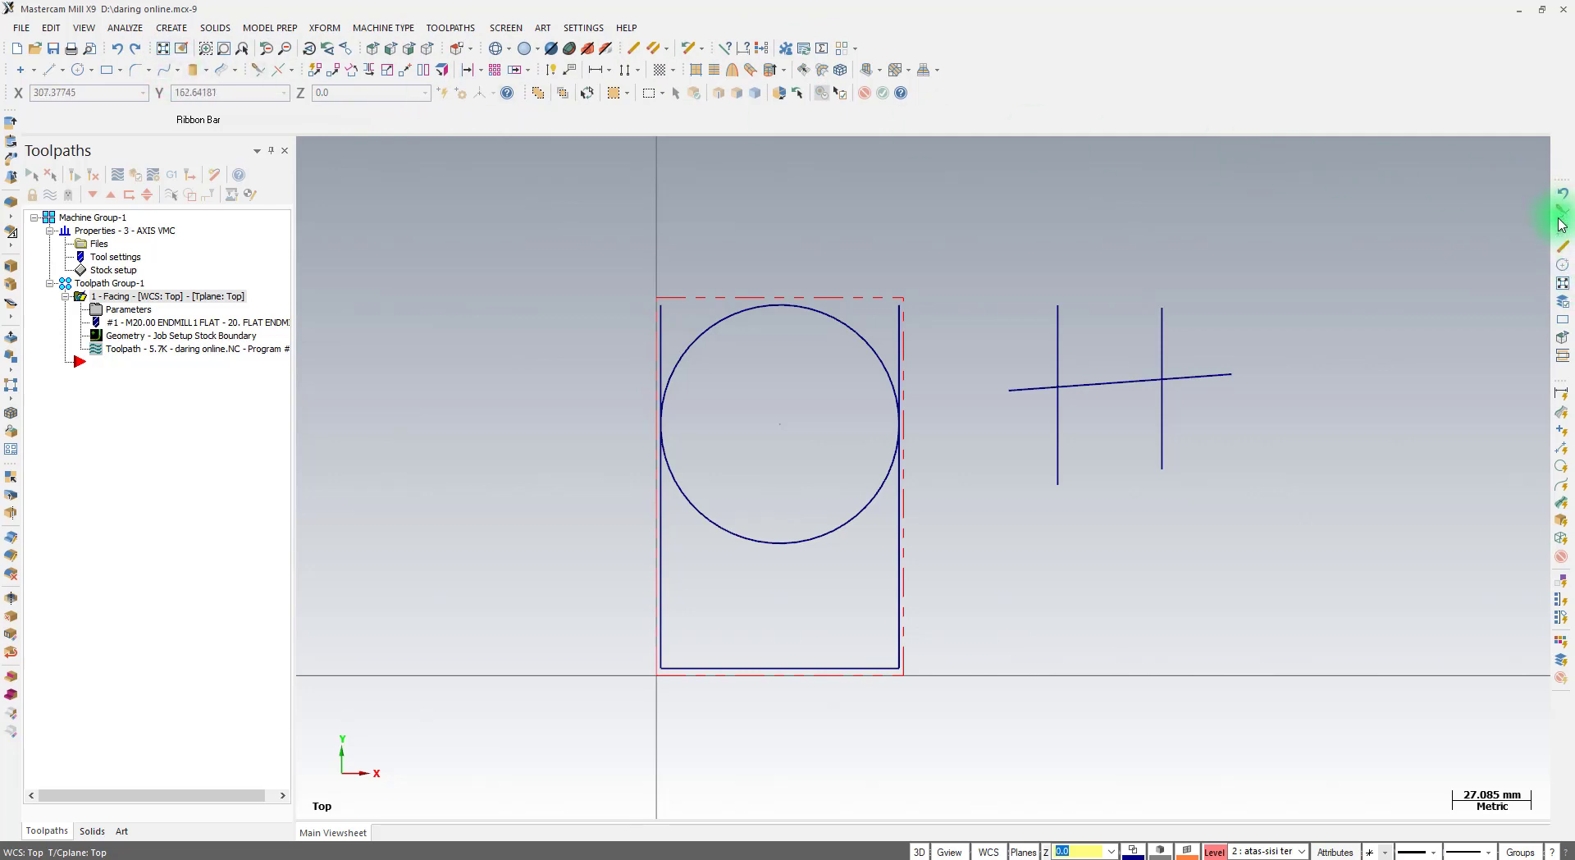
Trim both vertical practice lines and the sloped line into a U shape with Trim 3 entity, keeping the upper verticals, and undo it
key("ctrl")
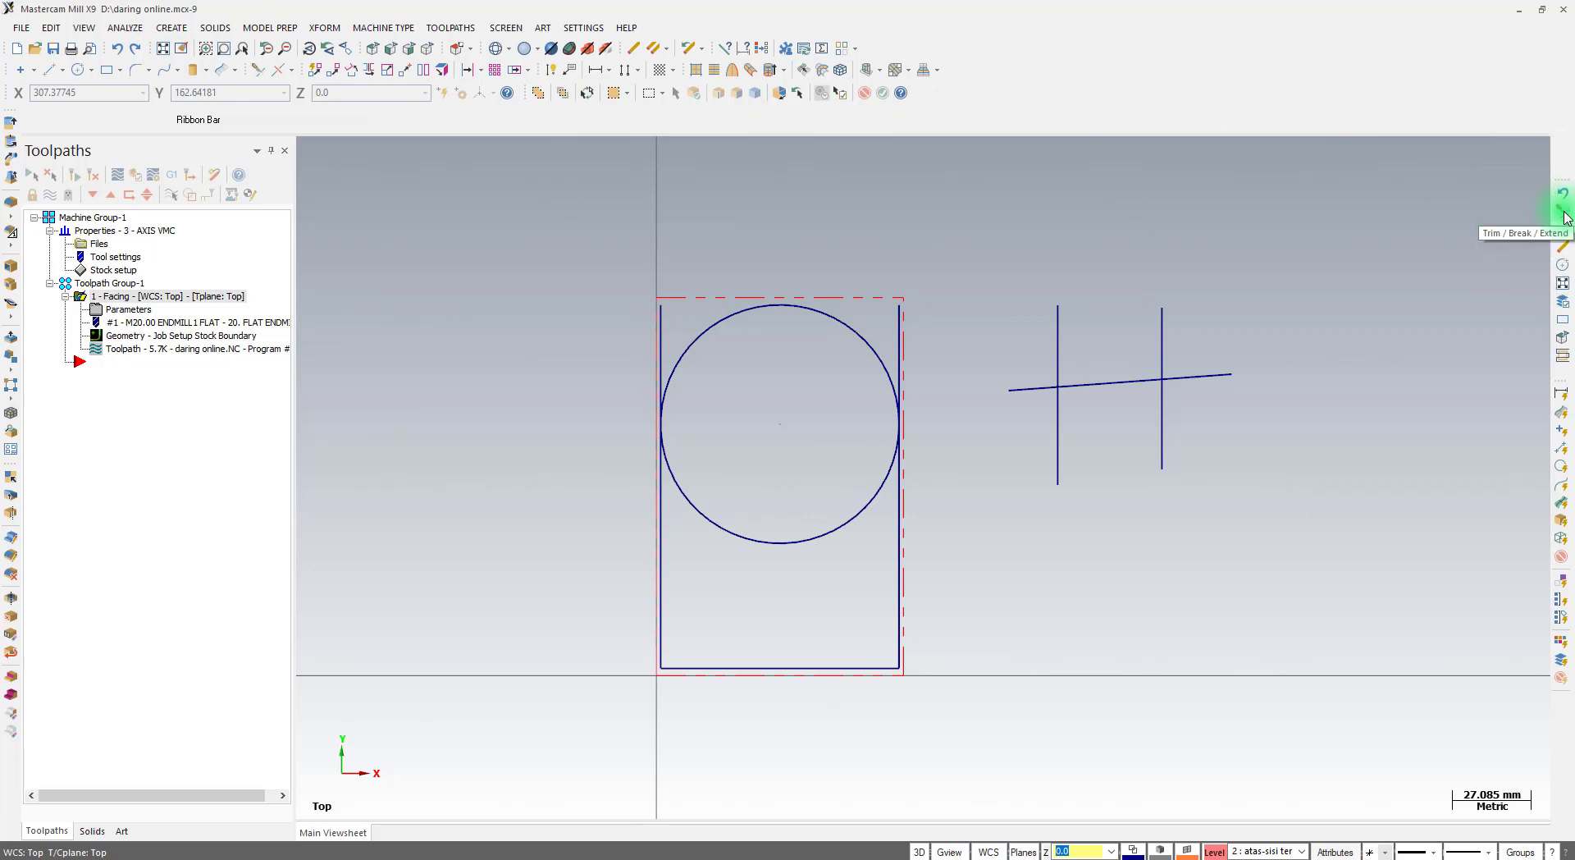
left_click(1564, 212)
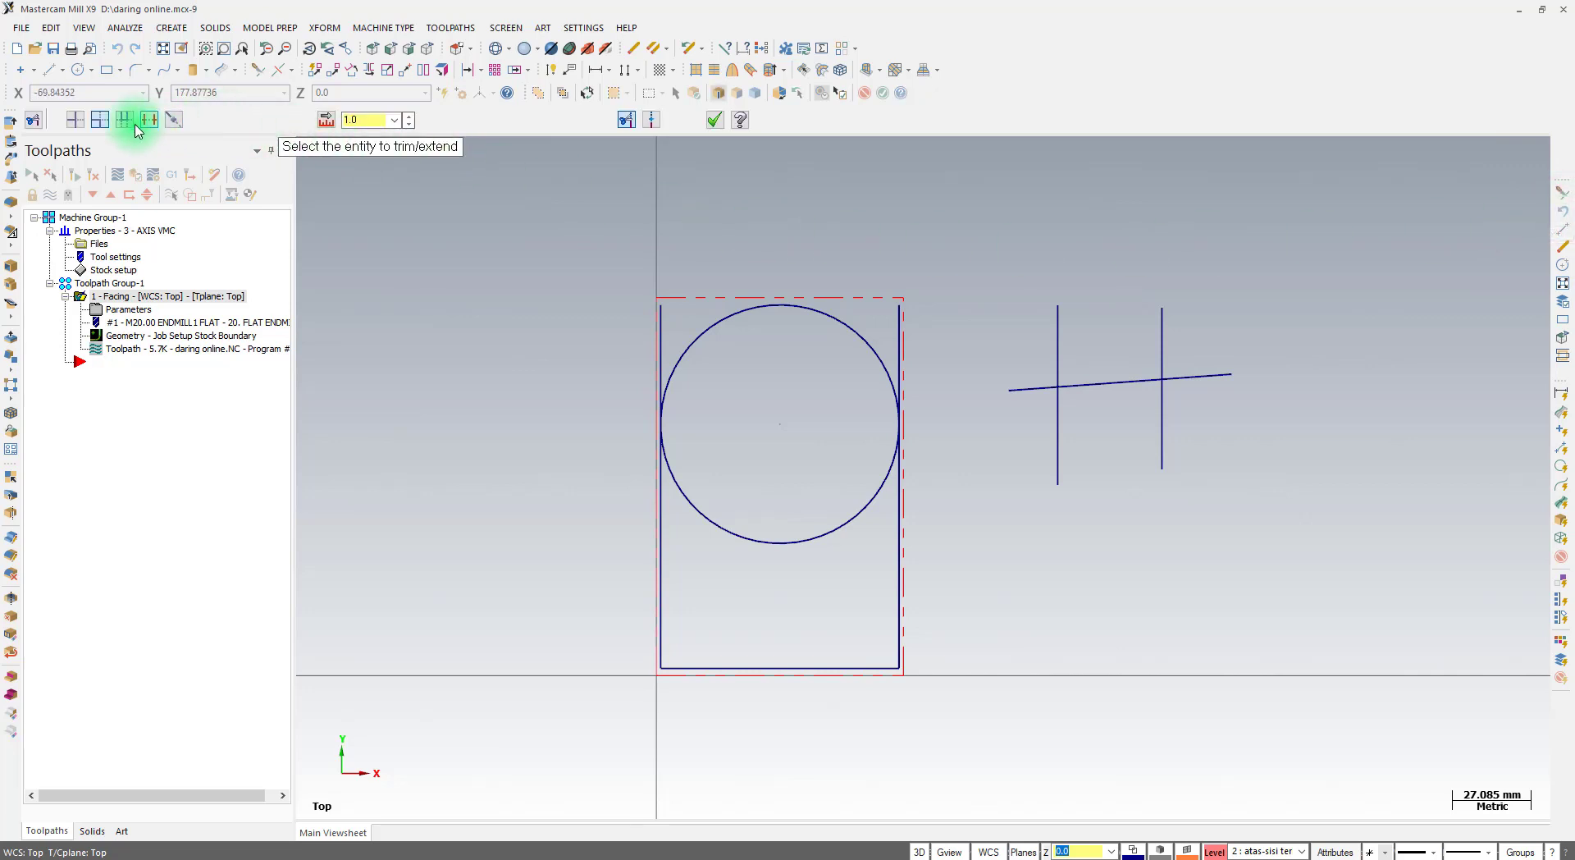
left_click(127, 123)
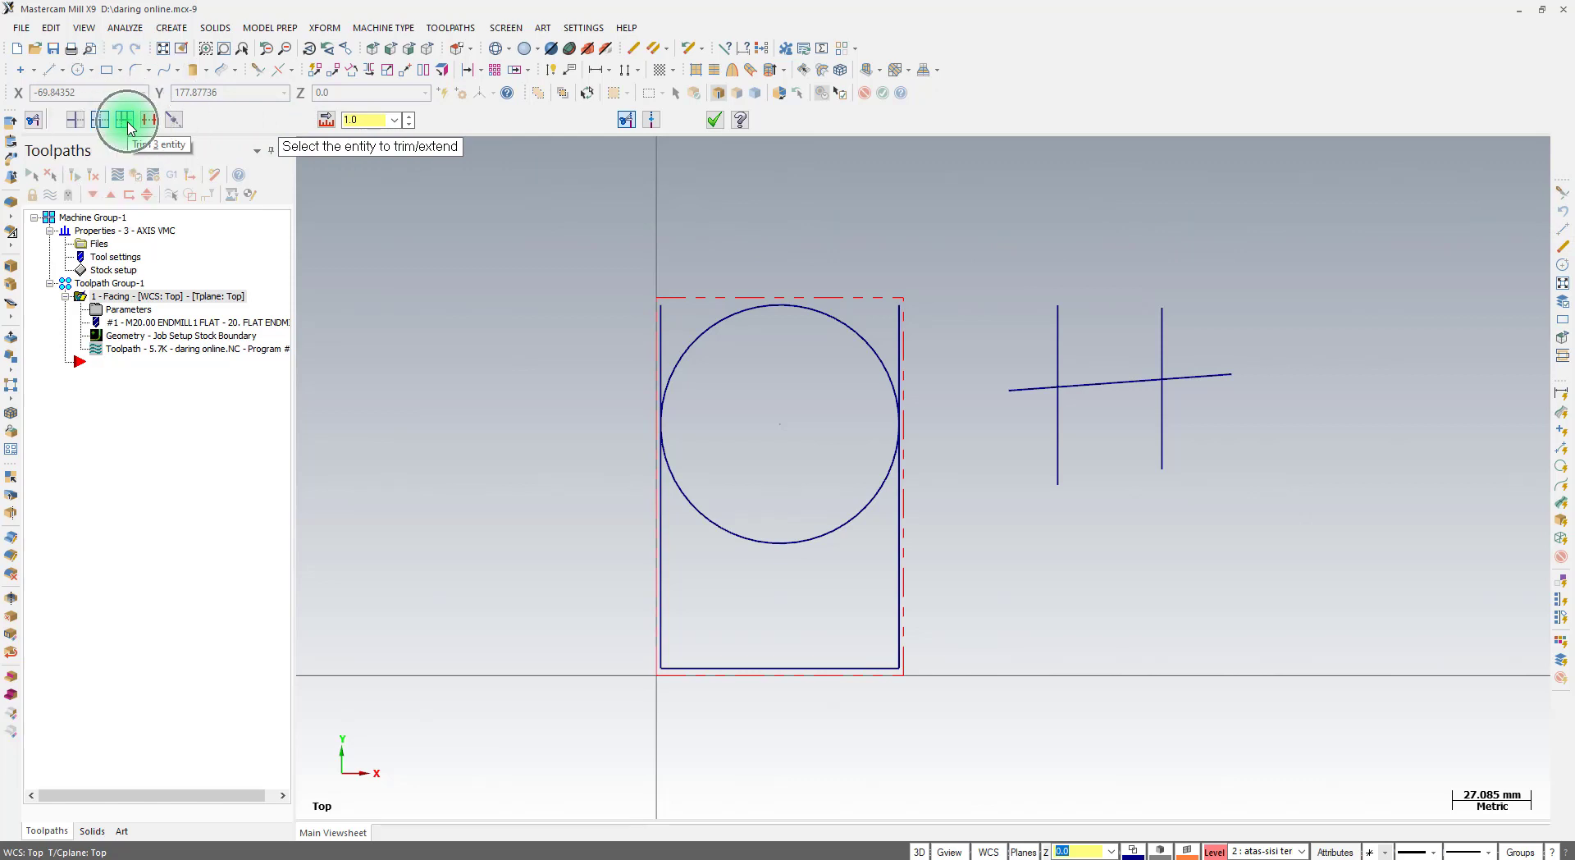
left_click(127, 123)
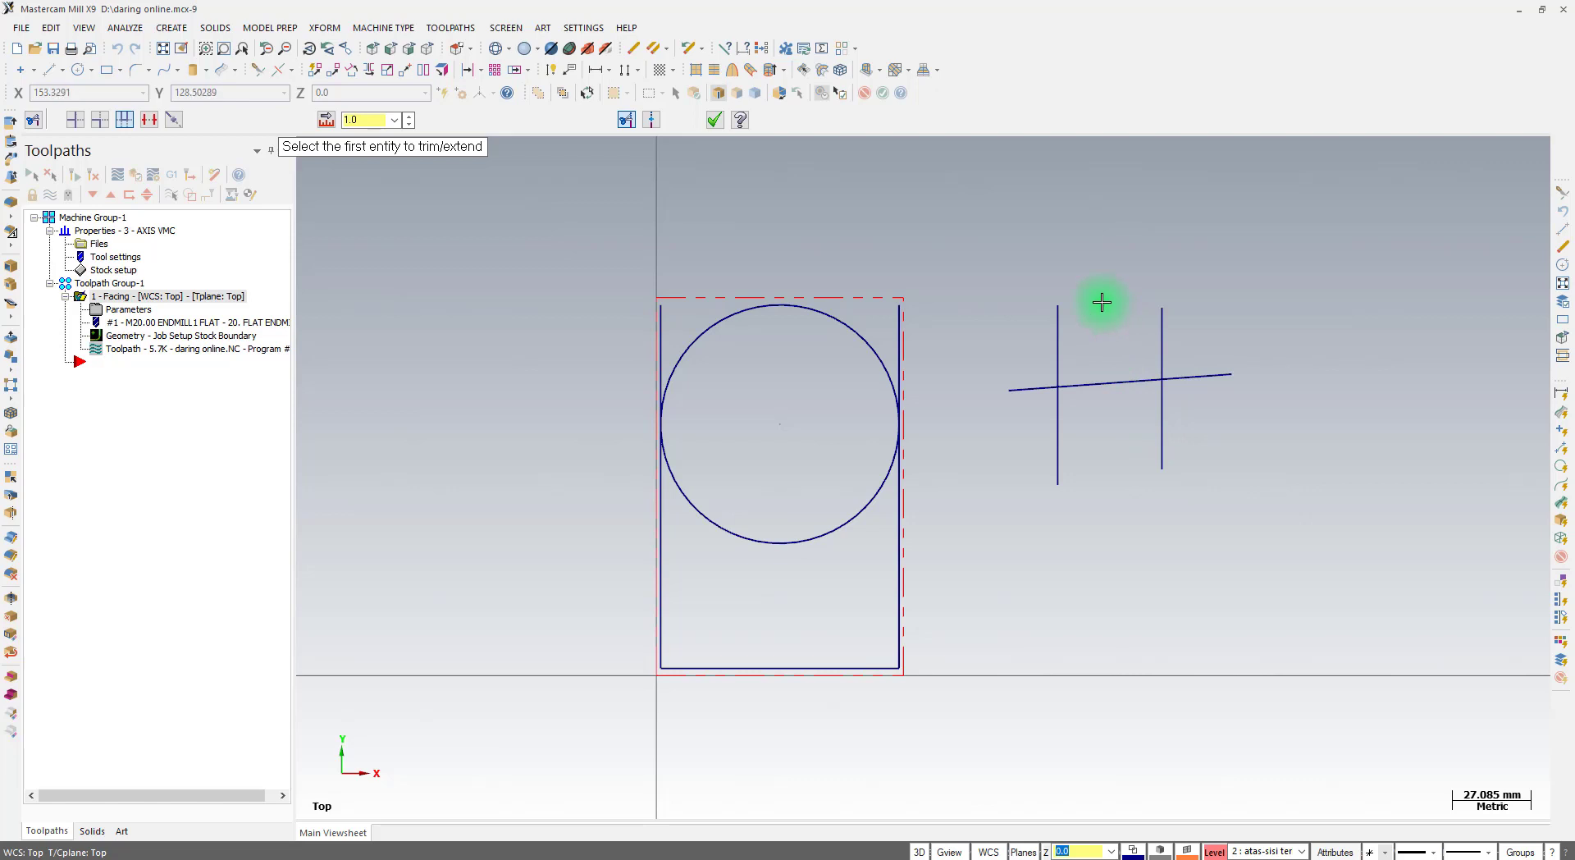
left_click(1057, 330)
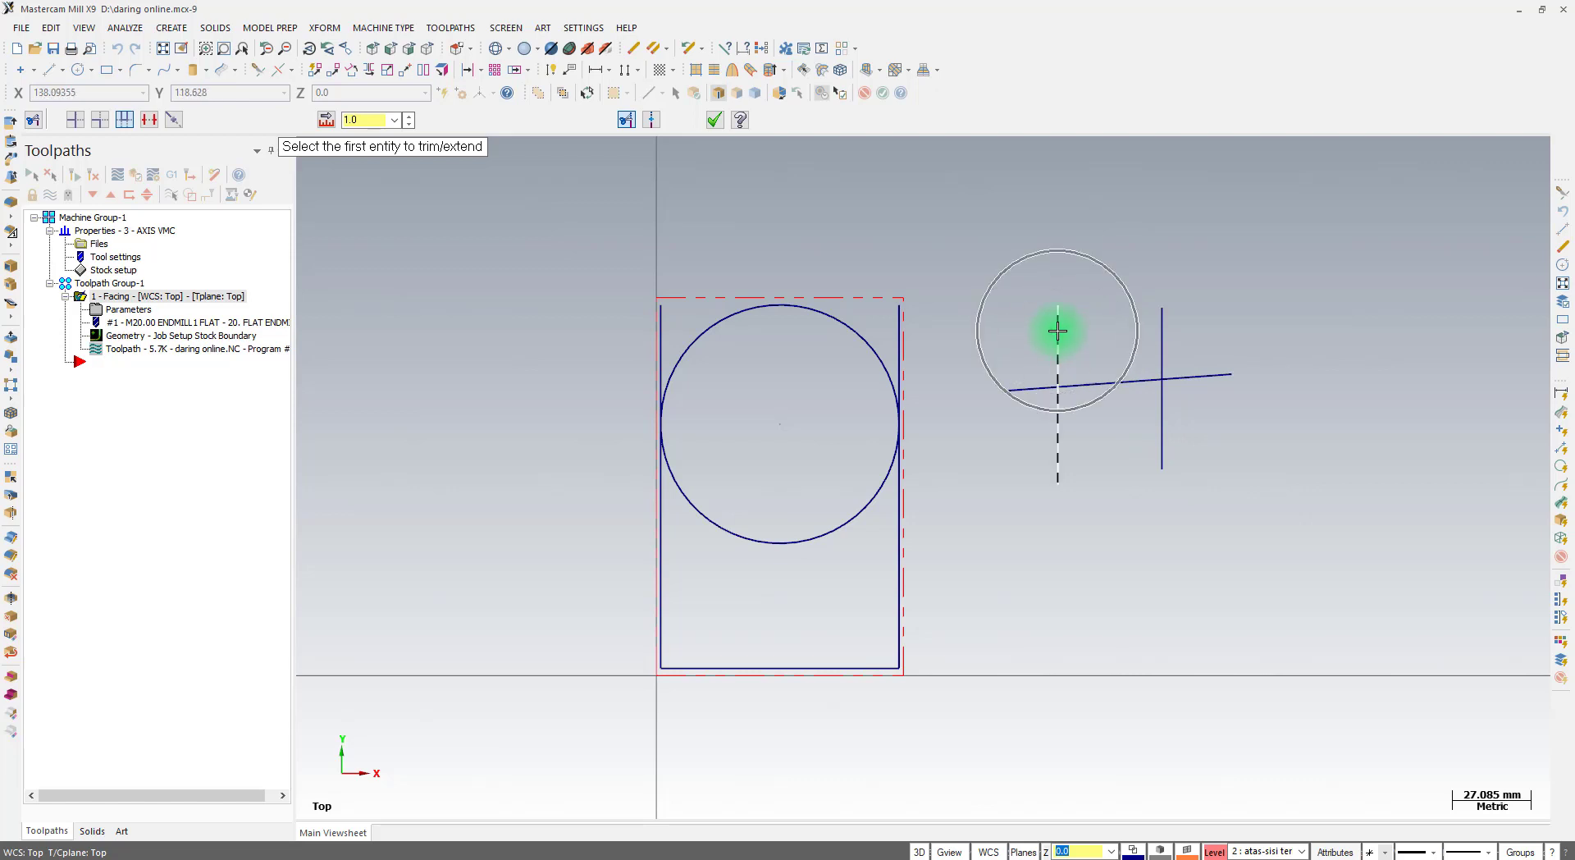
left_click(1057, 331)
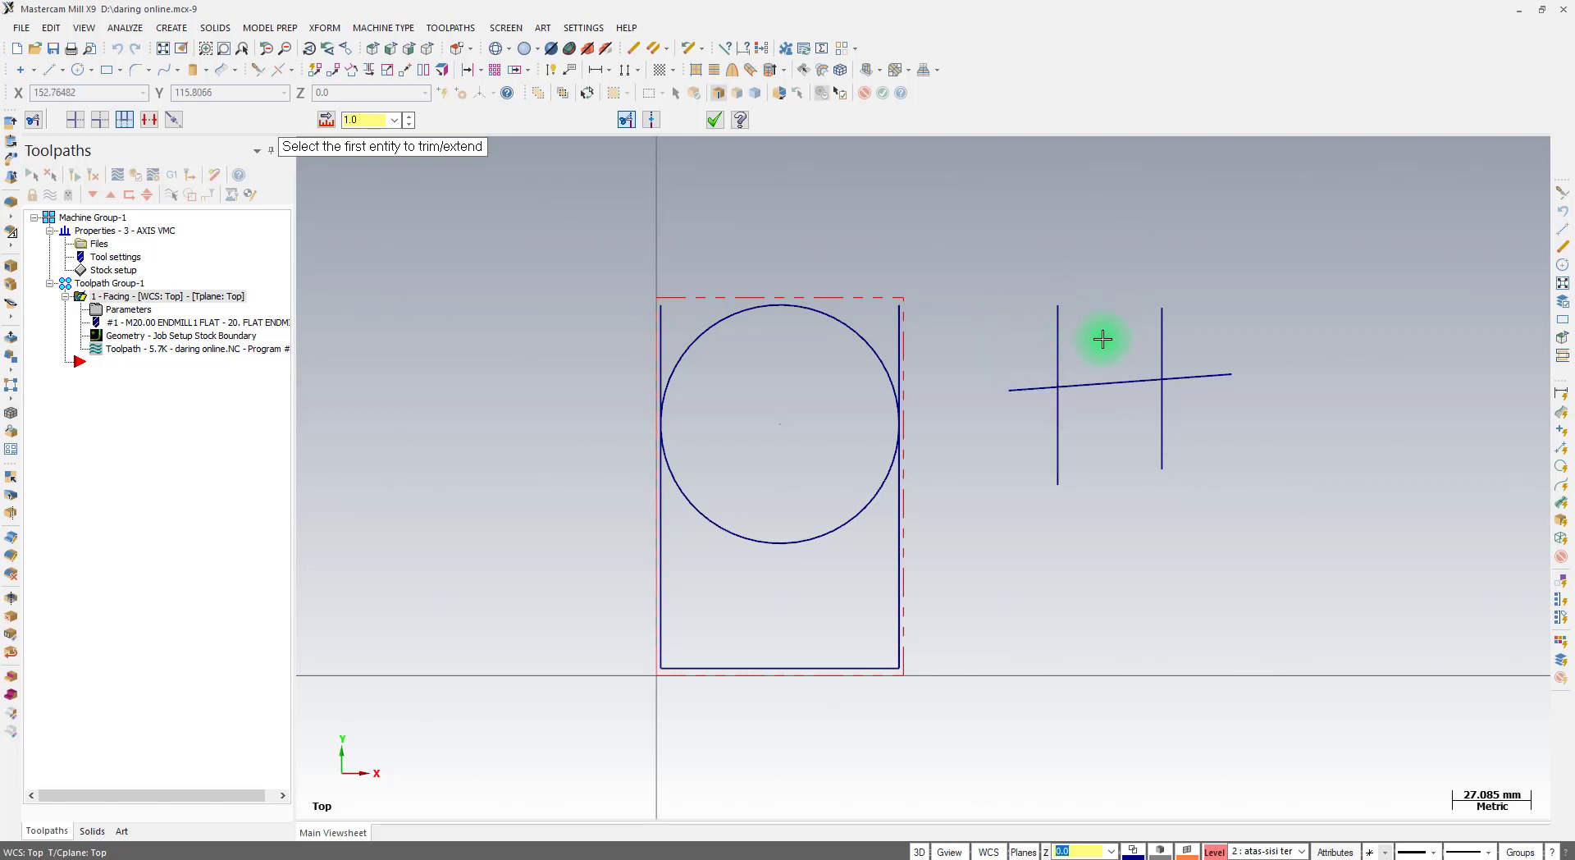
left_click(1158, 331)
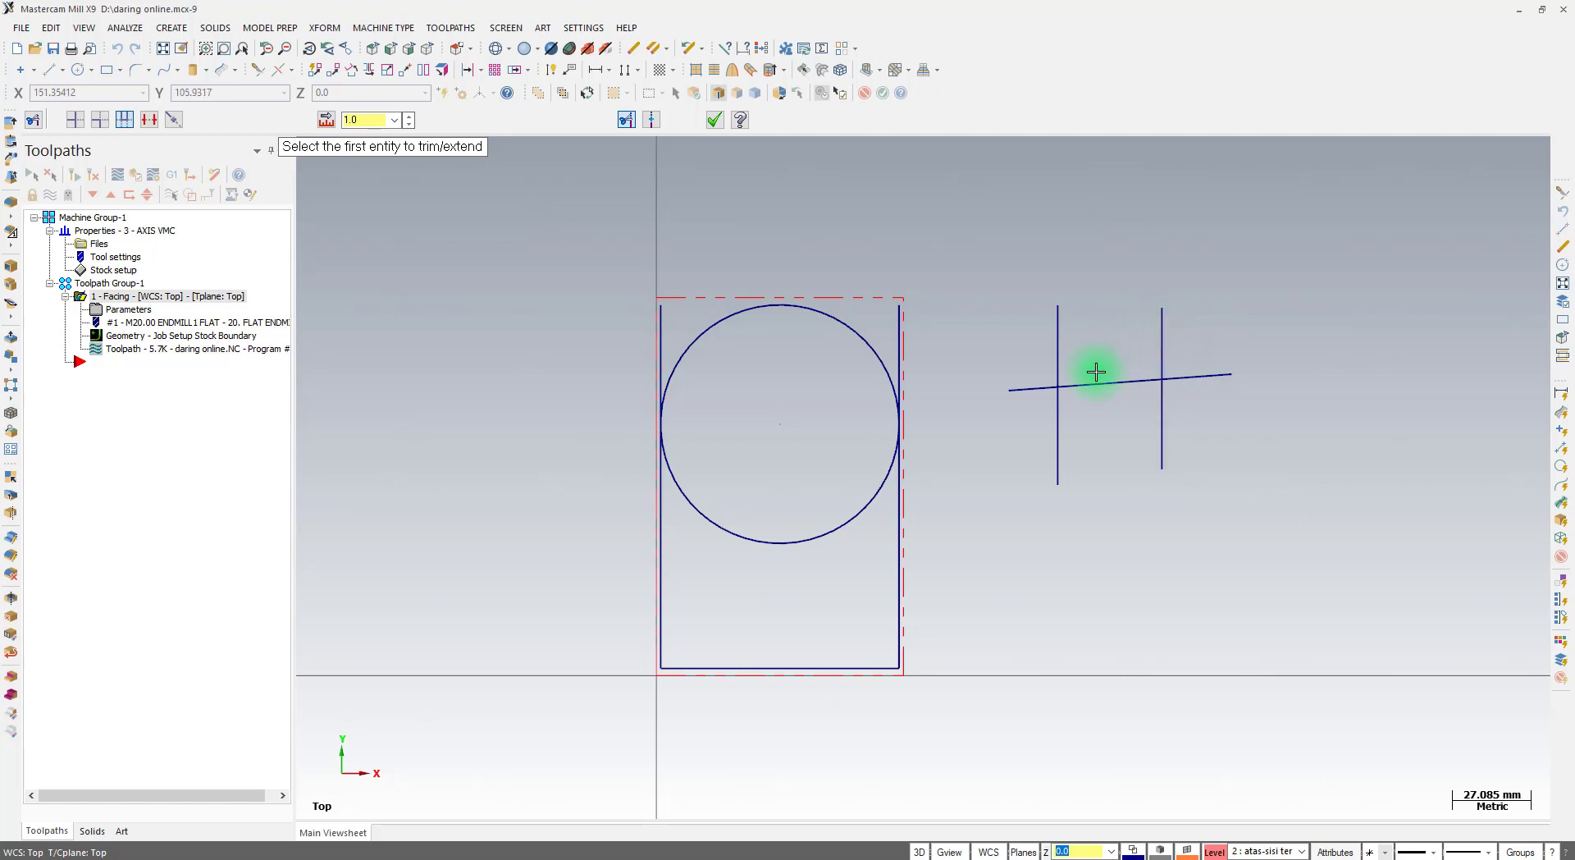
left_click(1013, 389)
left_click(1214, 377)
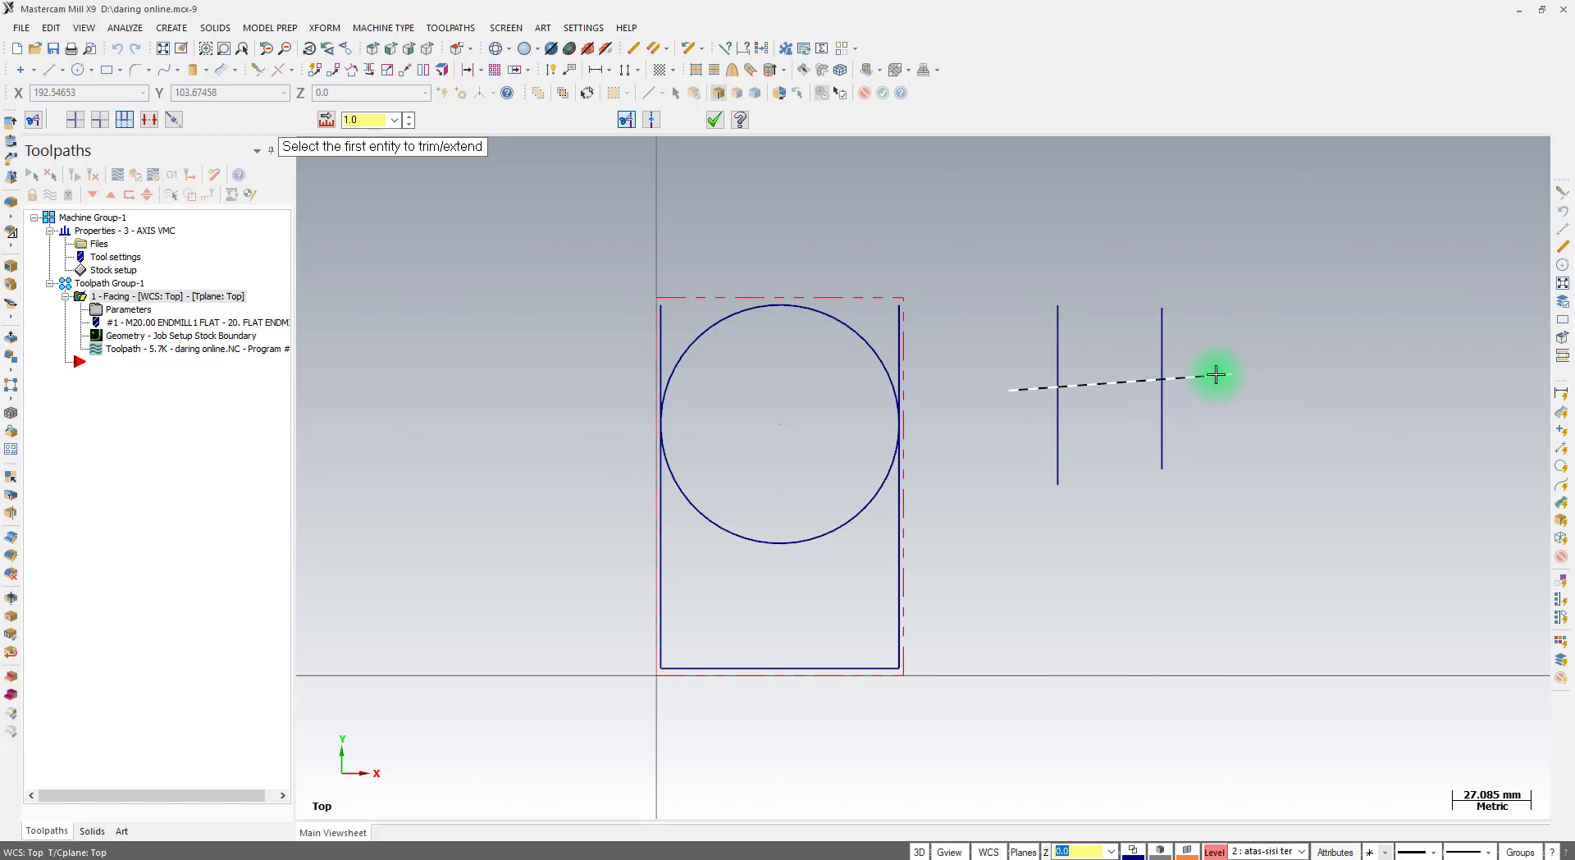
left_click(1058, 332)
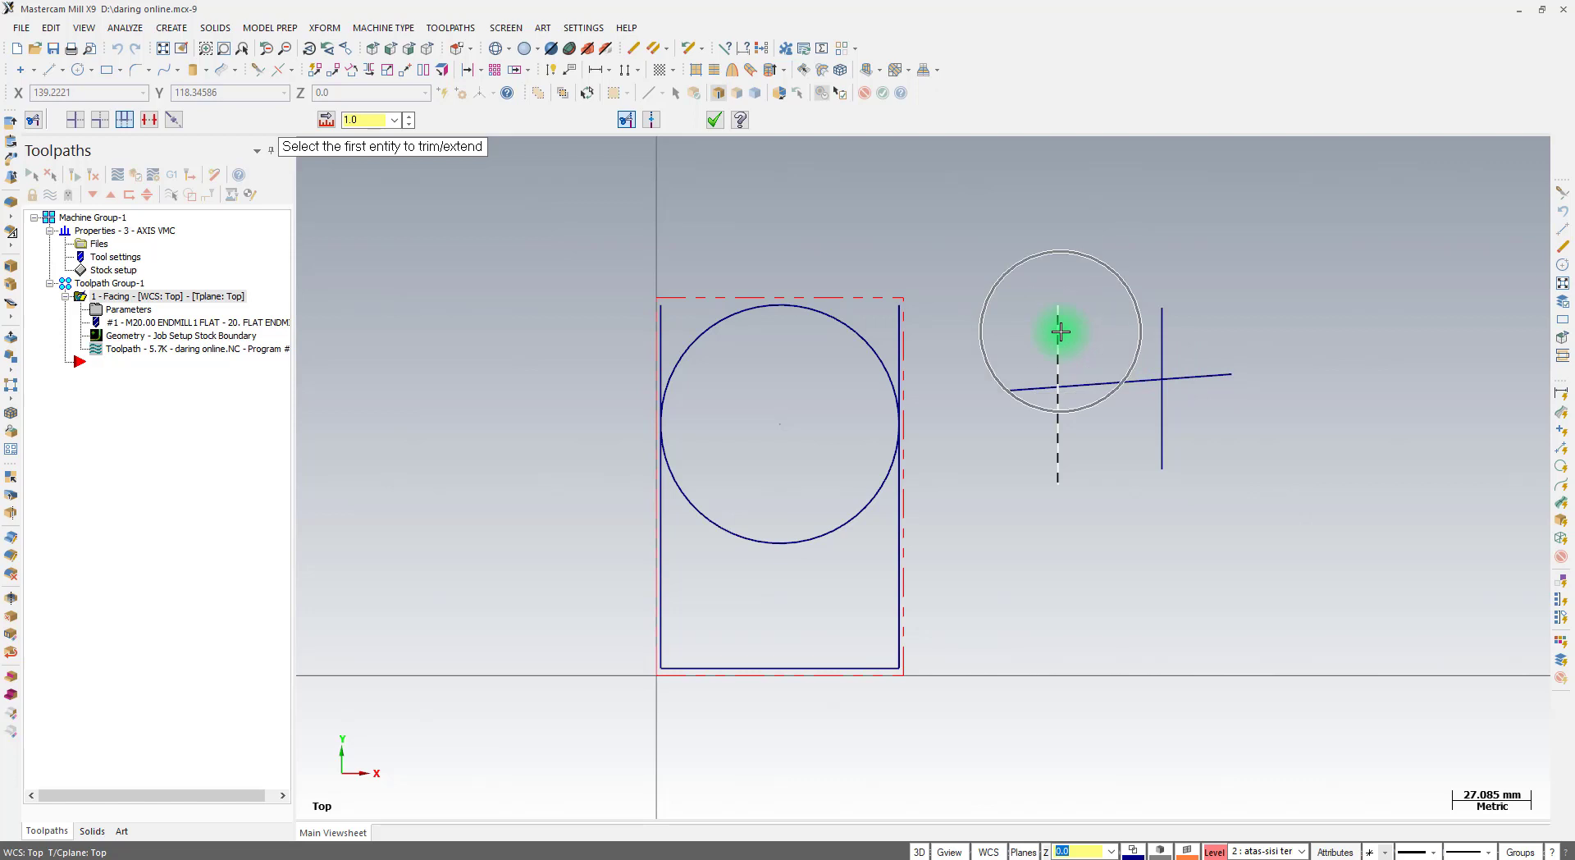
left_click(1154, 329)
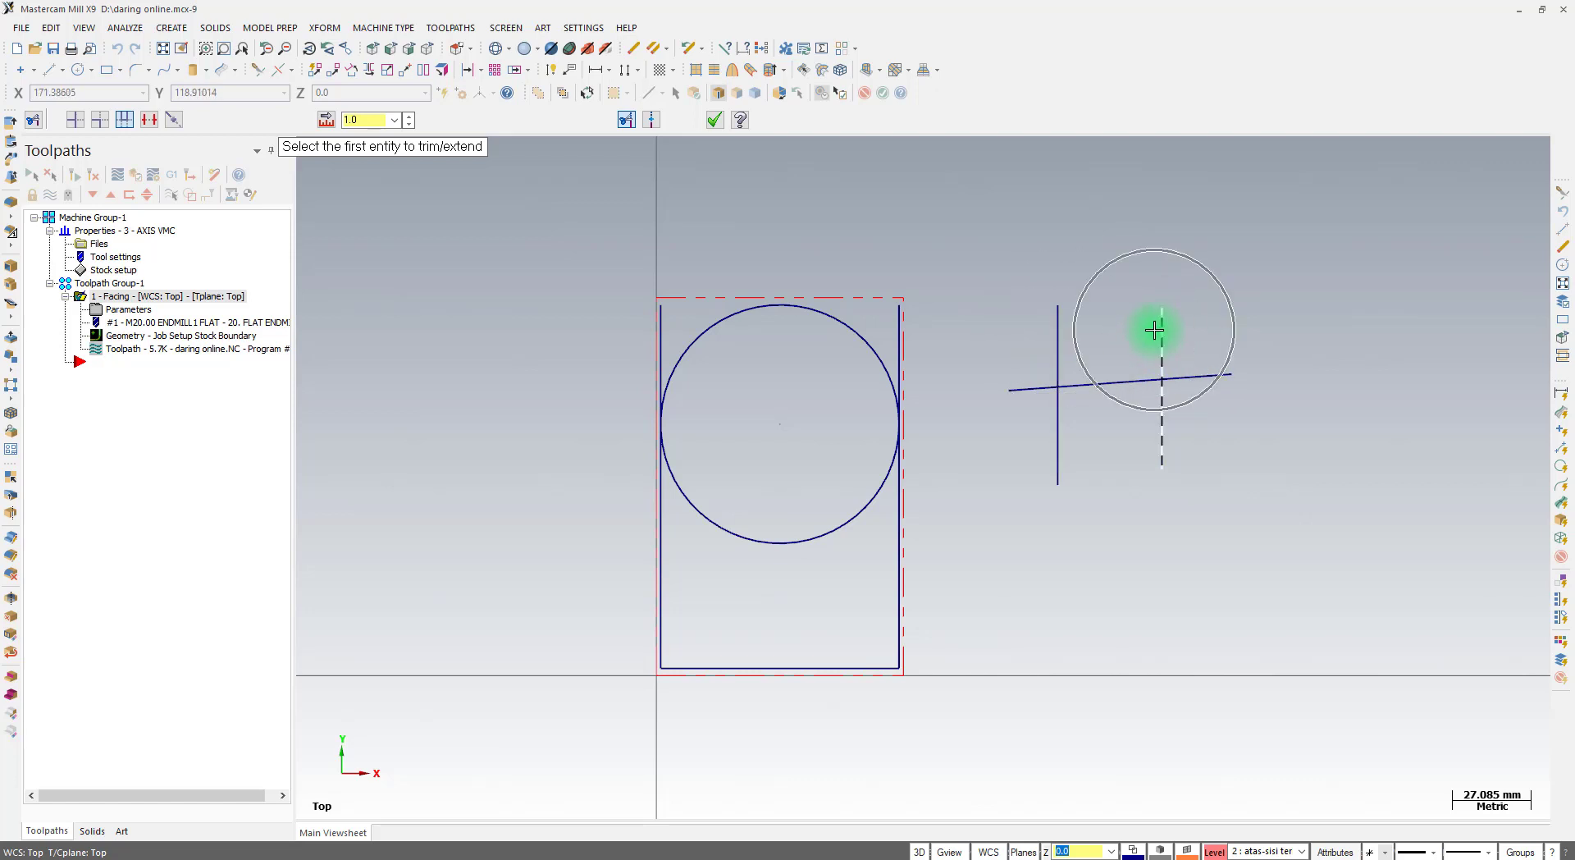
left_click(1056, 330)
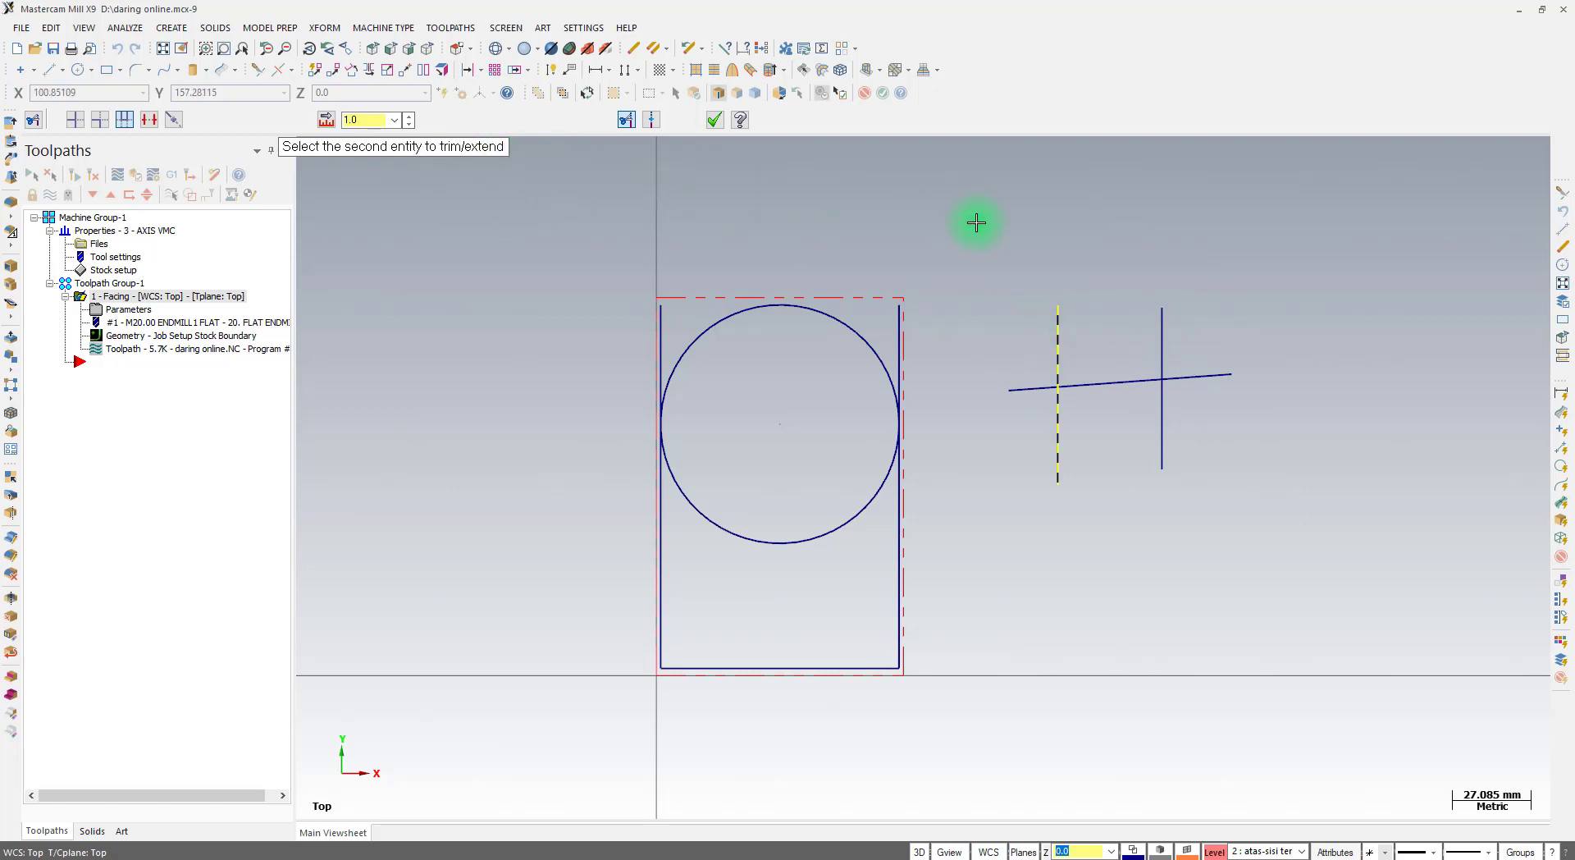
left_click(1163, 327)
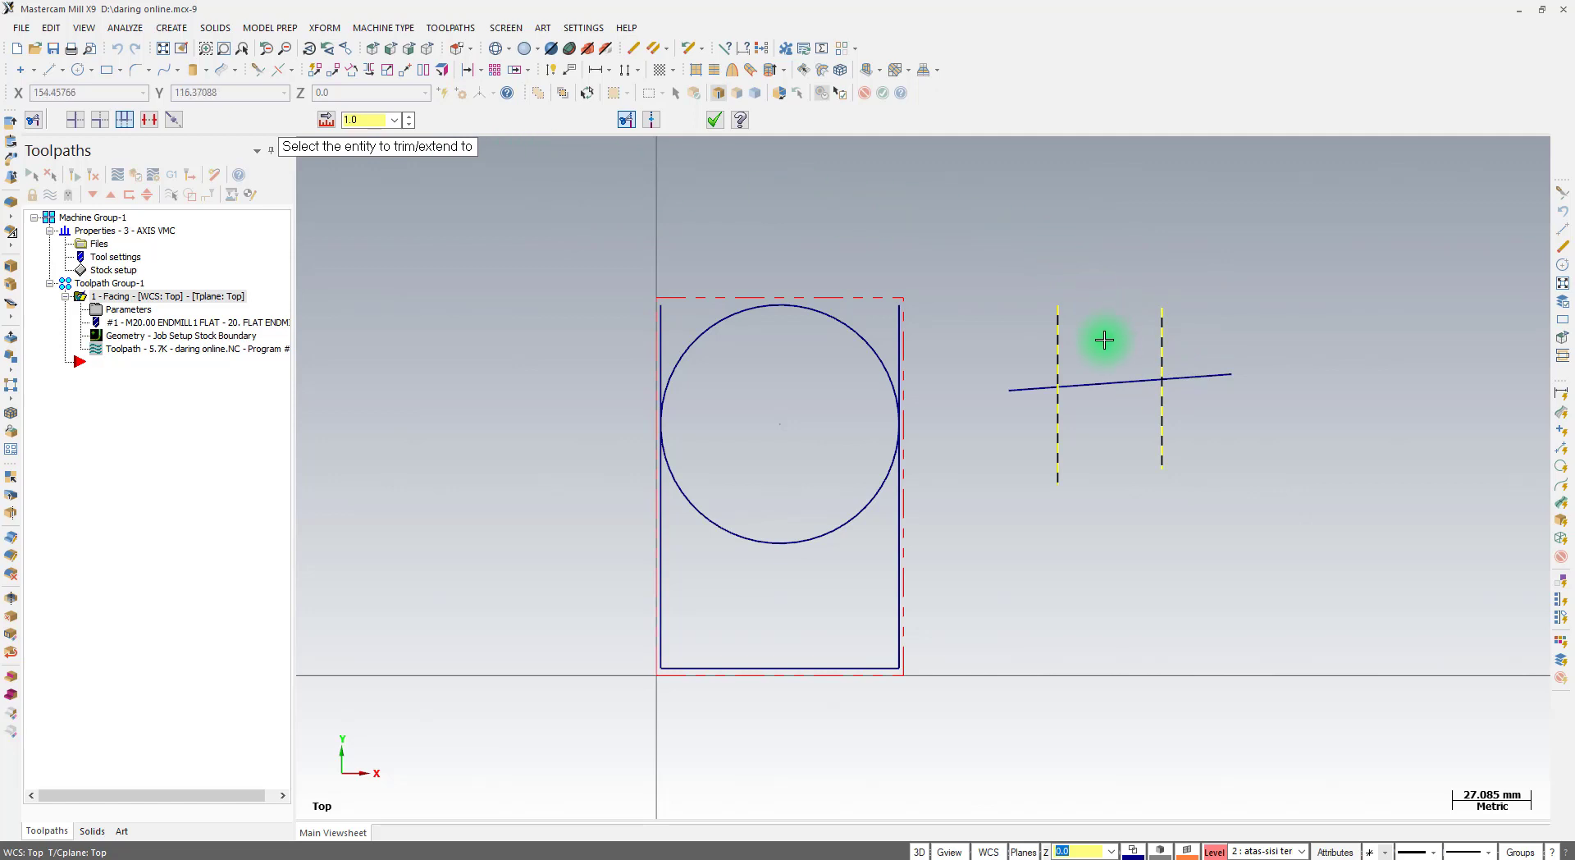
left_click(1105, 381)
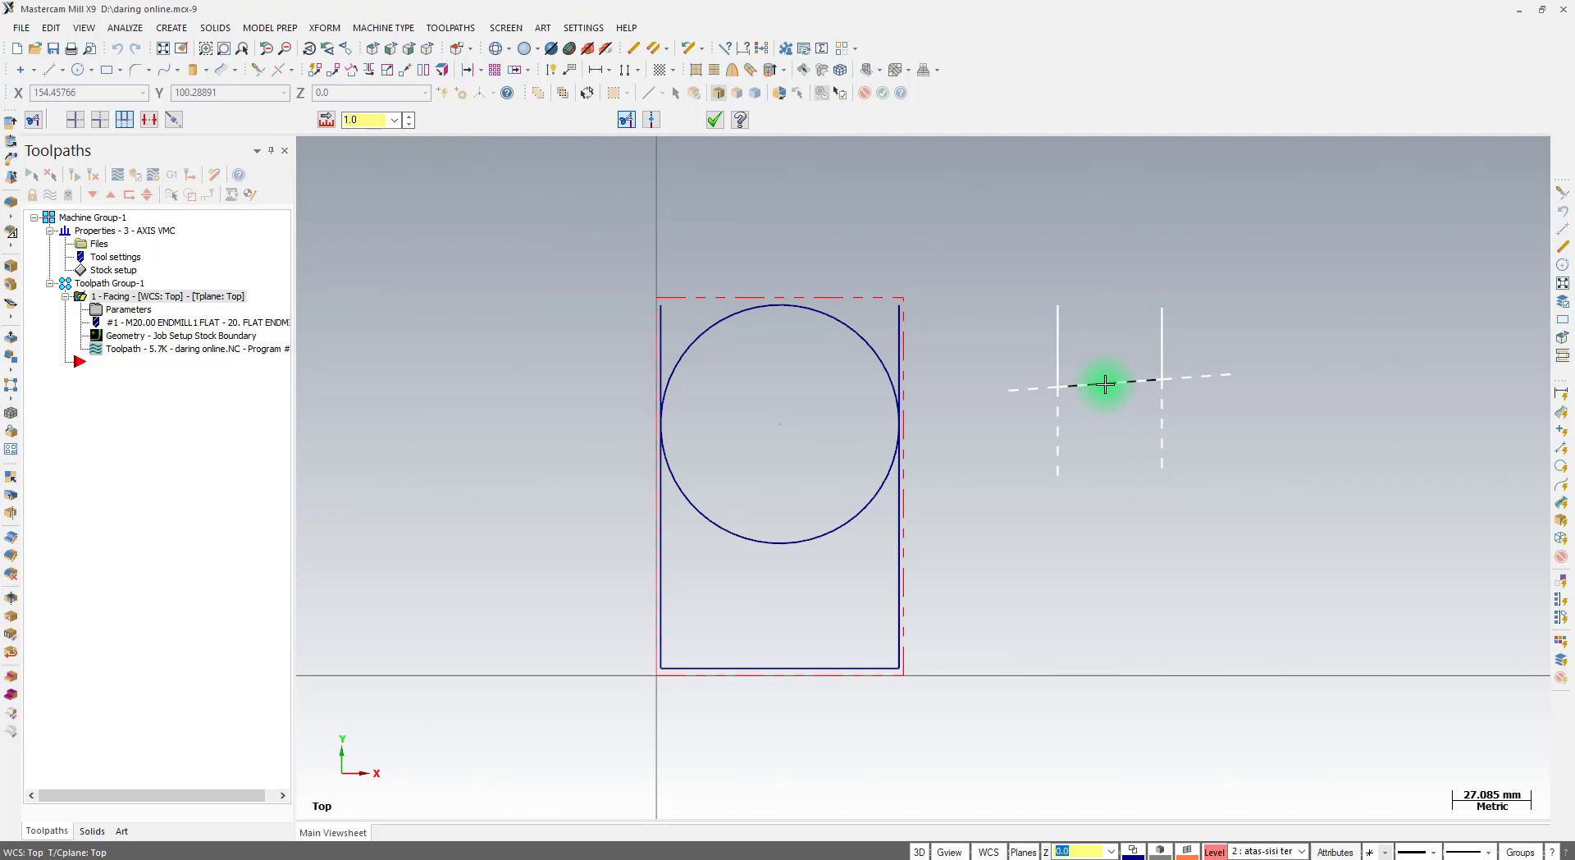
left_click(1105, 383)
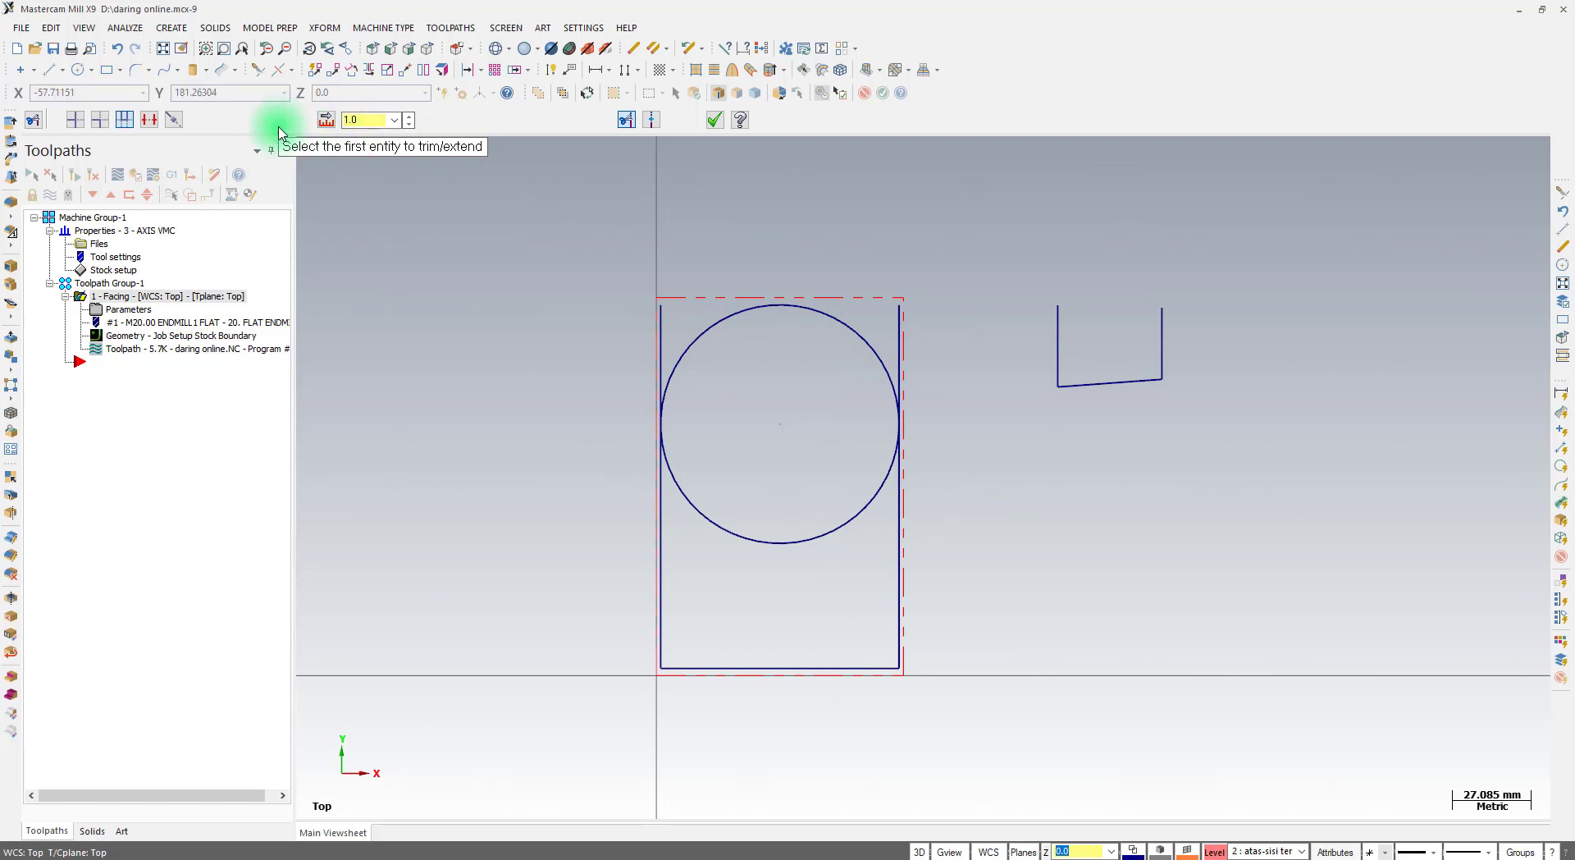
left_click(117, 49)
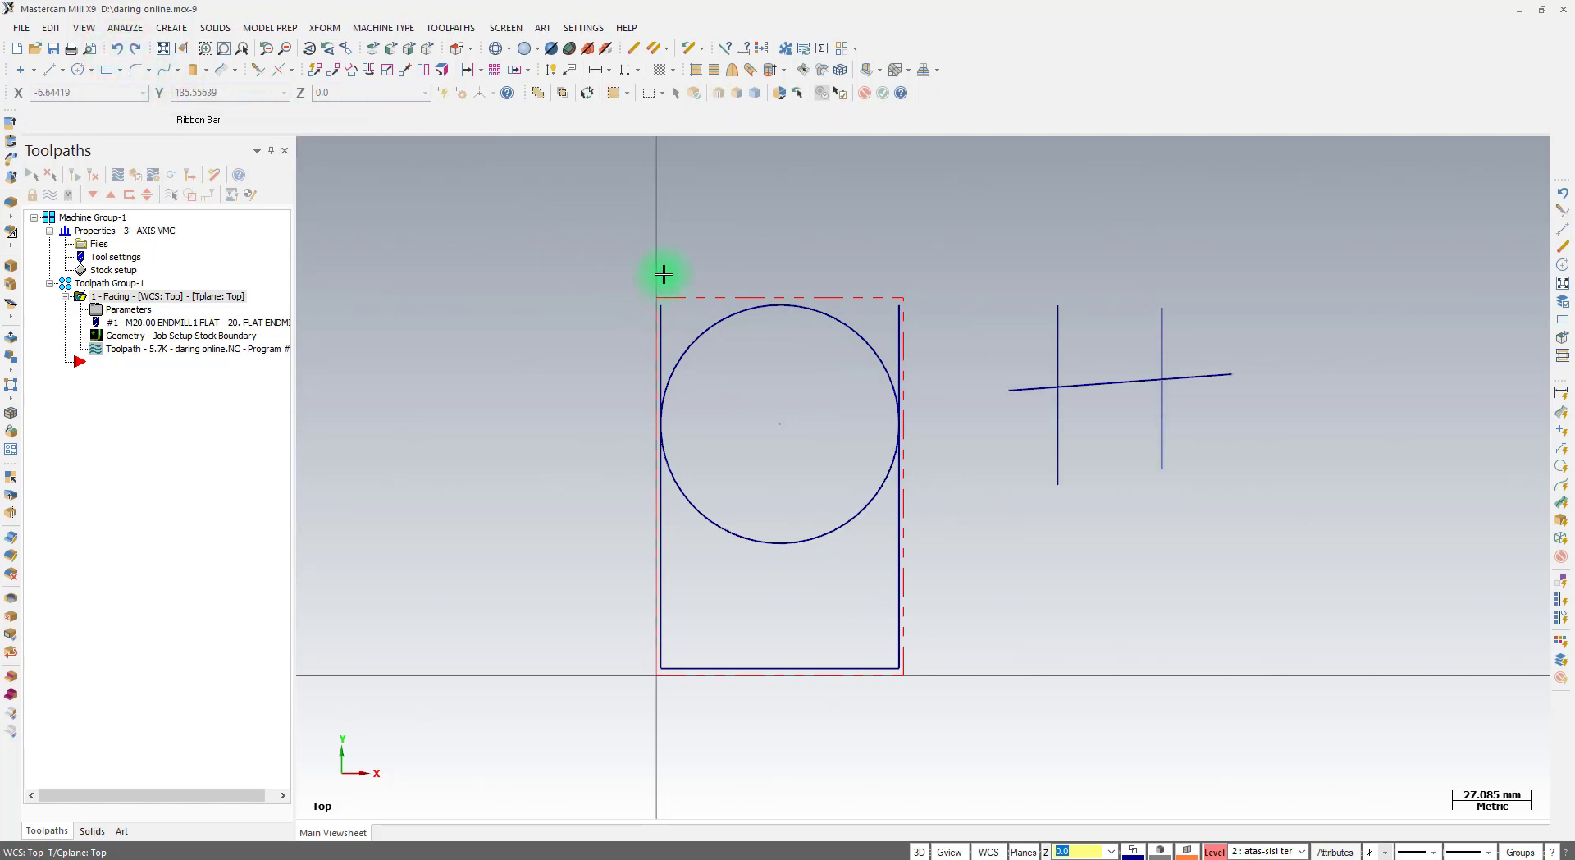
Remove both vertical practice lines and the sloped line's middle and right segments with Divide/Delete, keeping only its short left end
left_click(1562, 212)
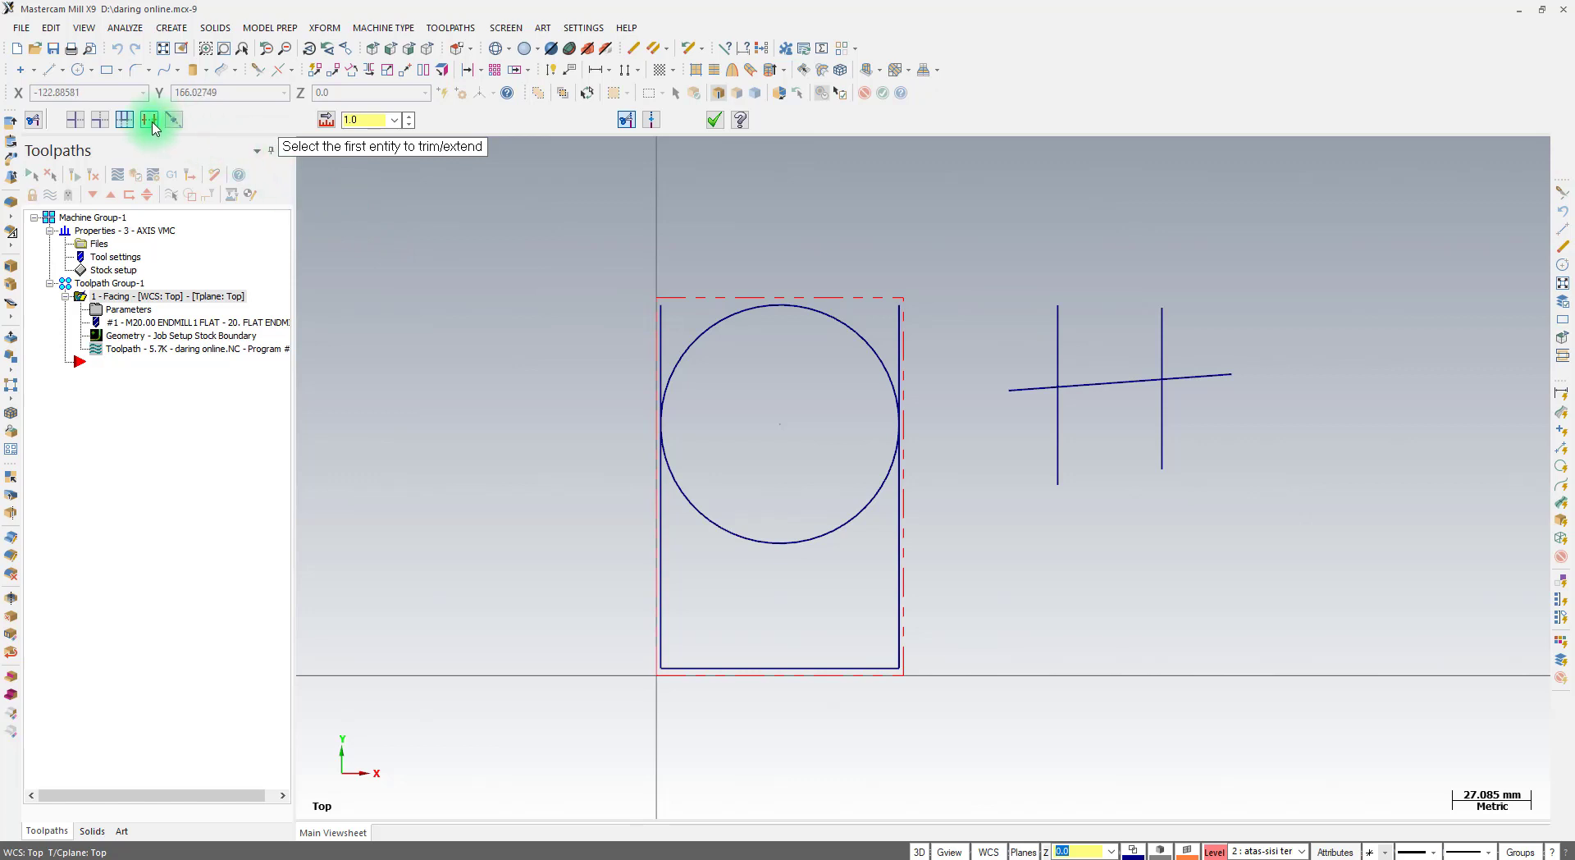
left_click(151, 120)
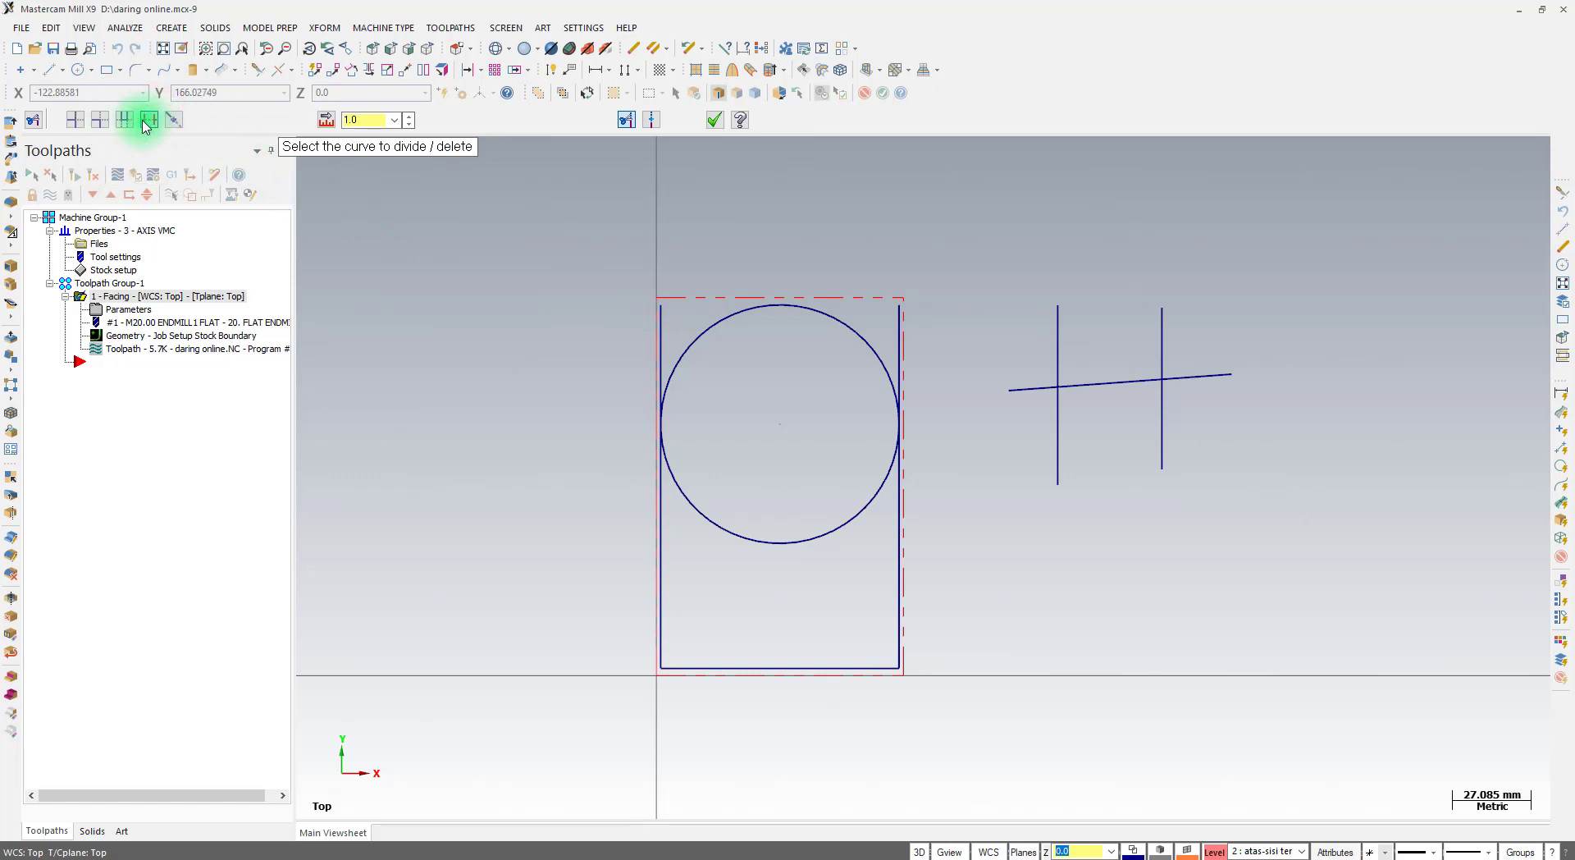
left_click(123, 120)
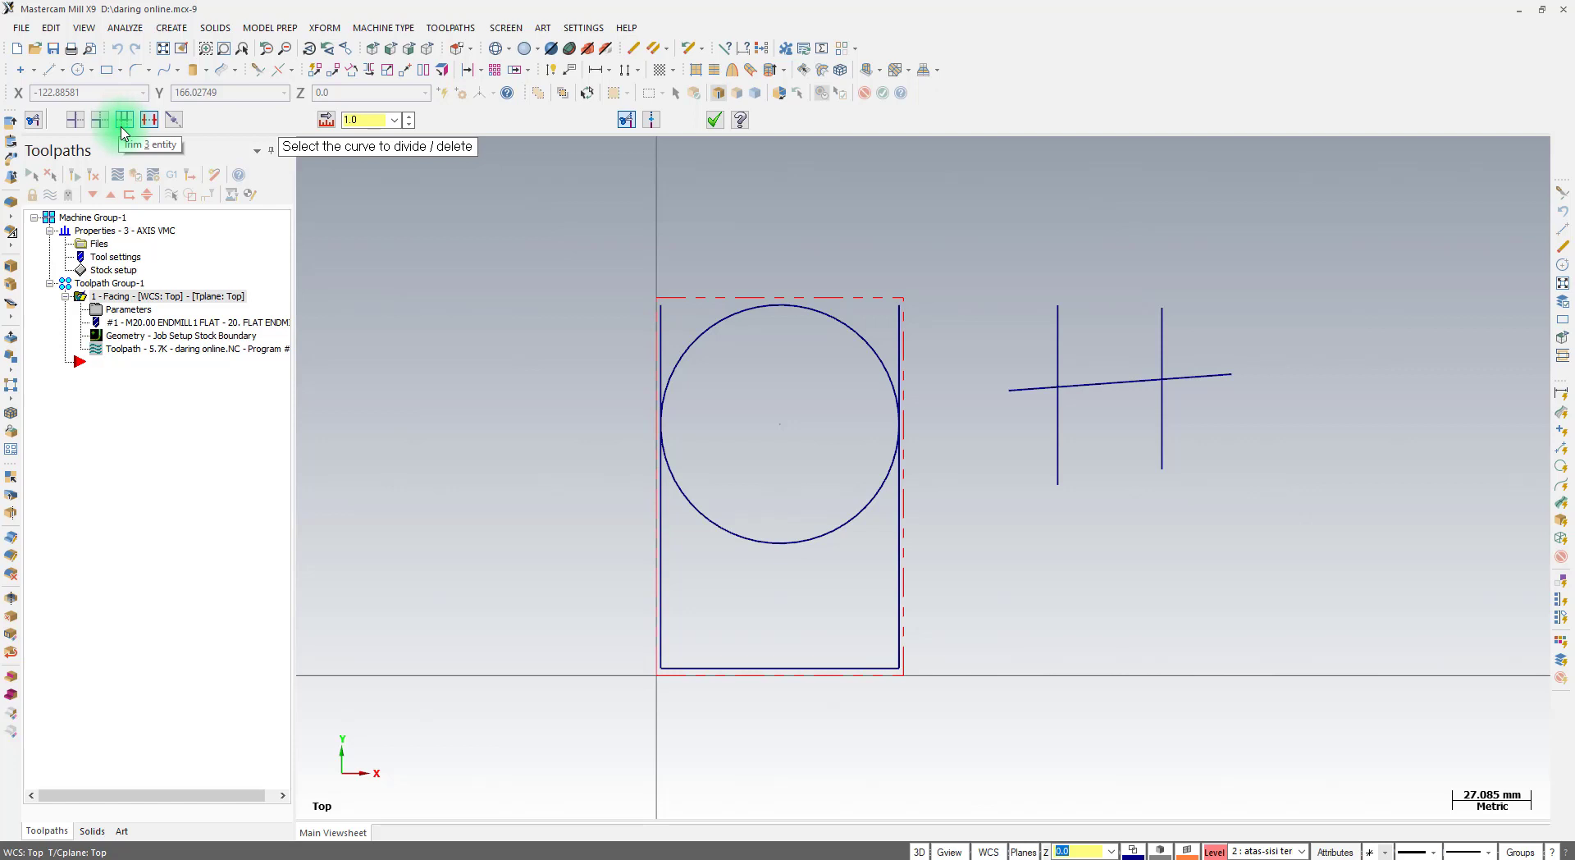
left_click(149, 123)
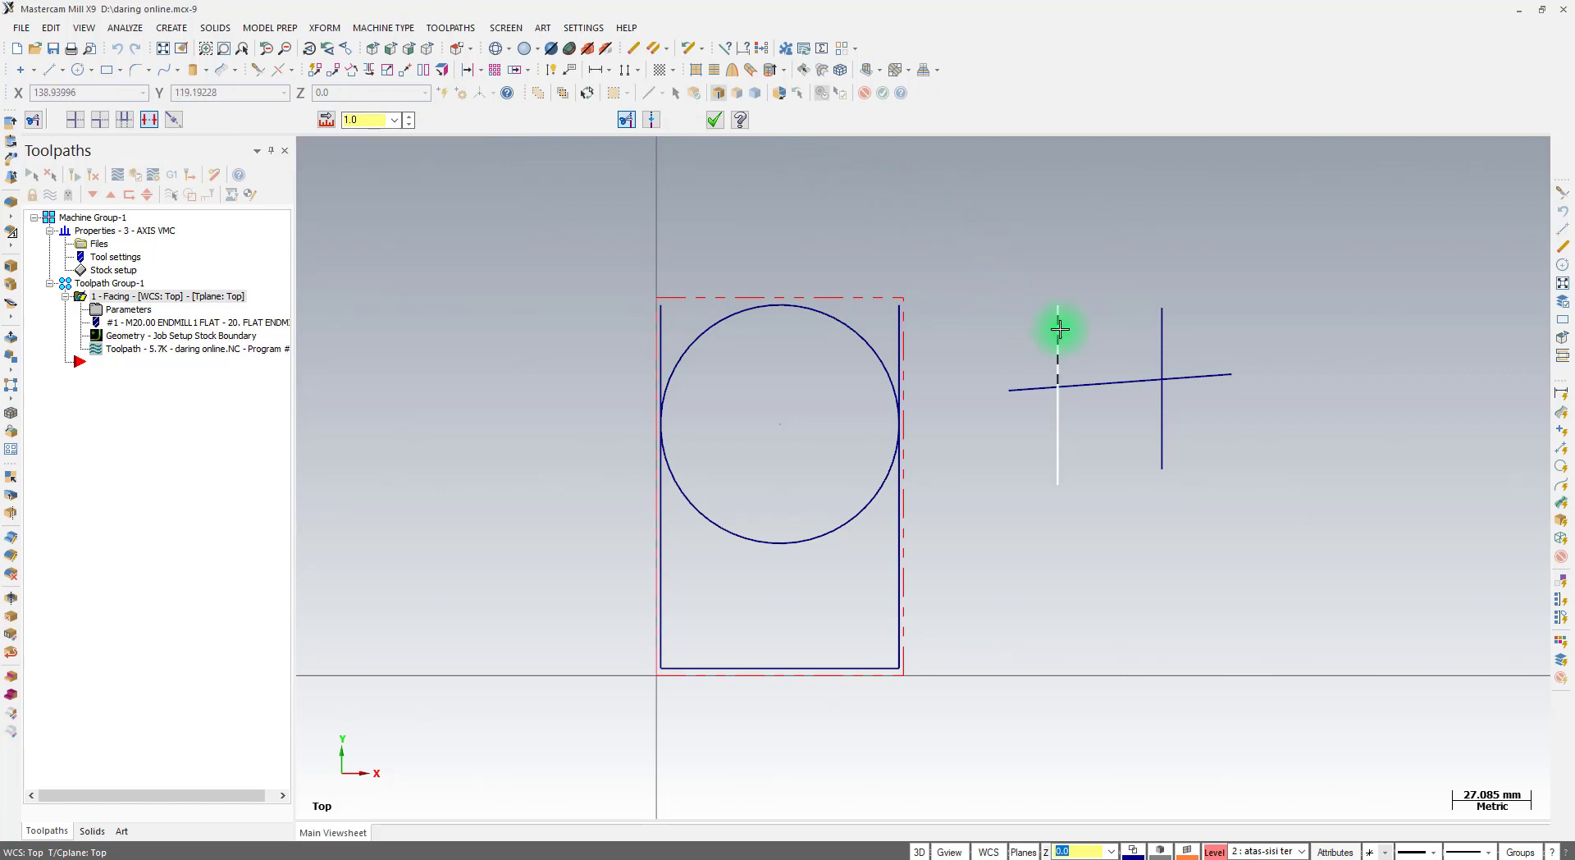
left_click(1058, 329)
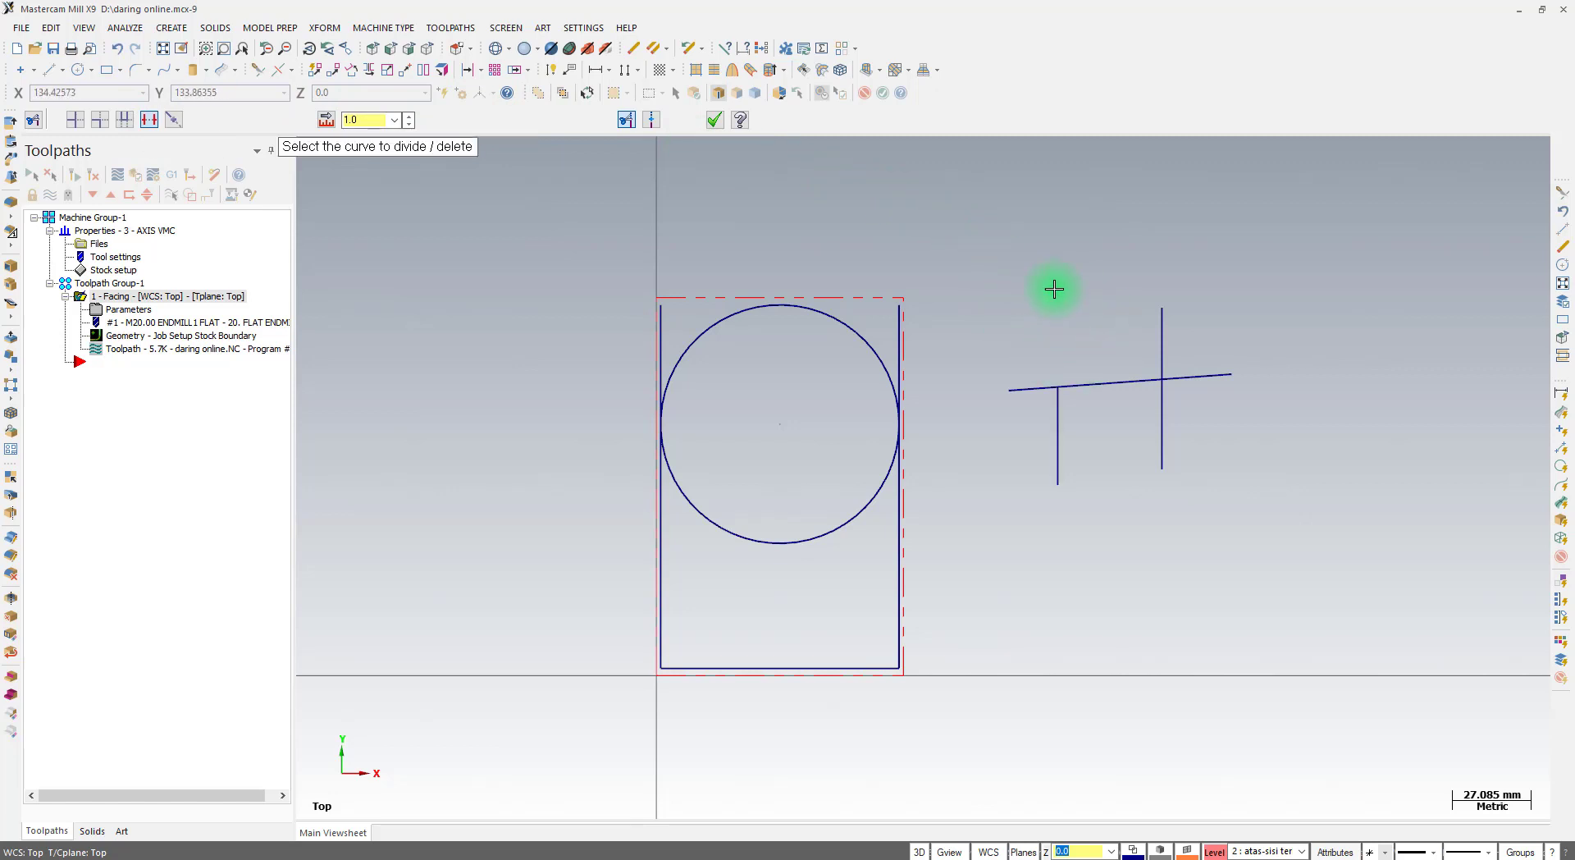
left_click(1110, 385)
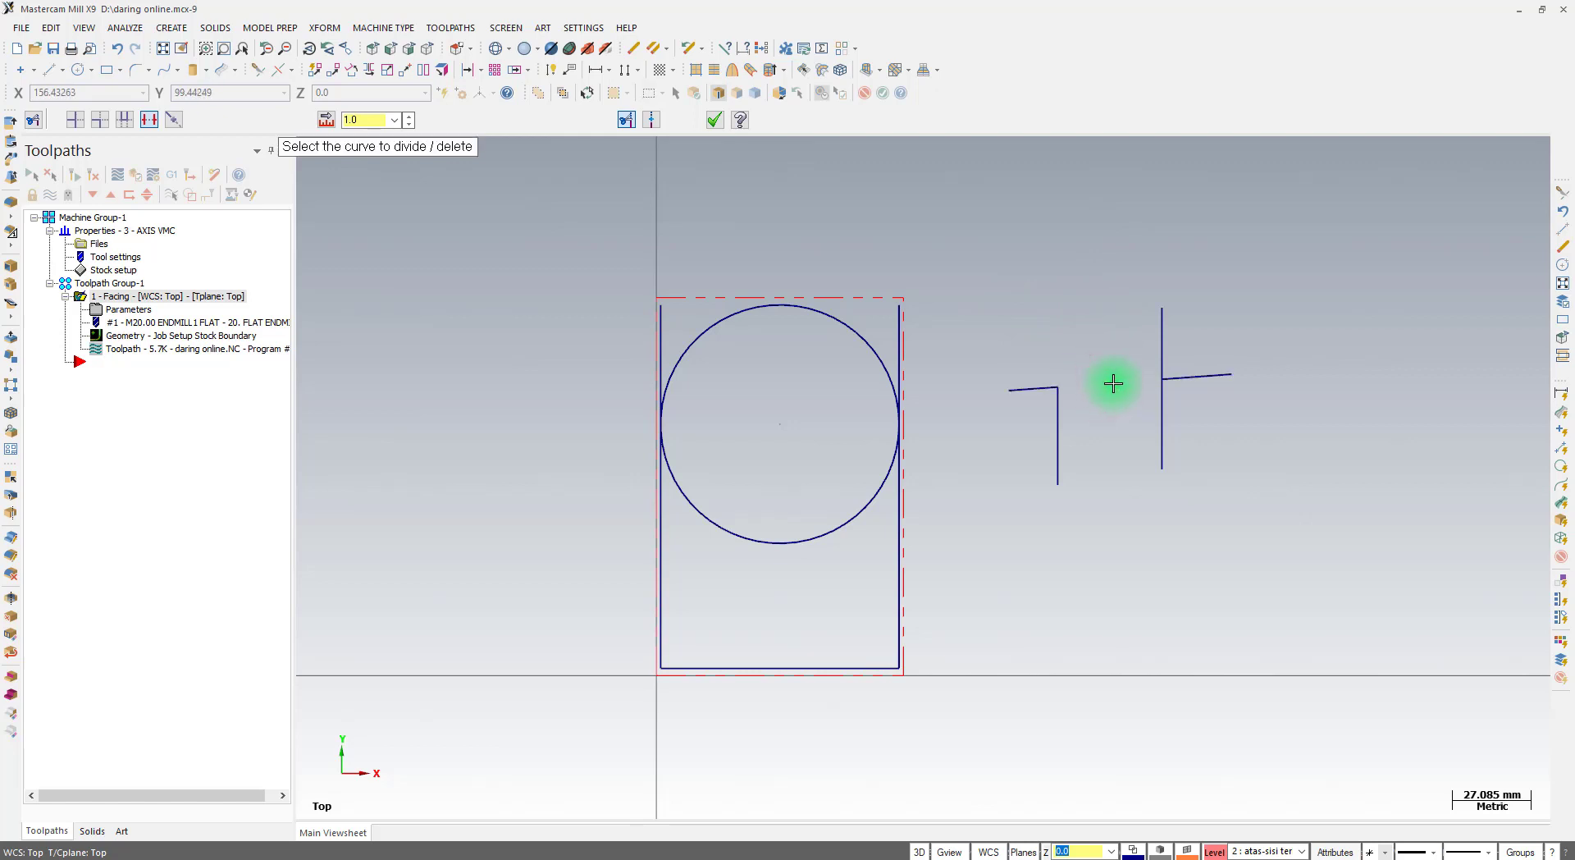
left_click(1159, 334)
left_click(1198, 375)
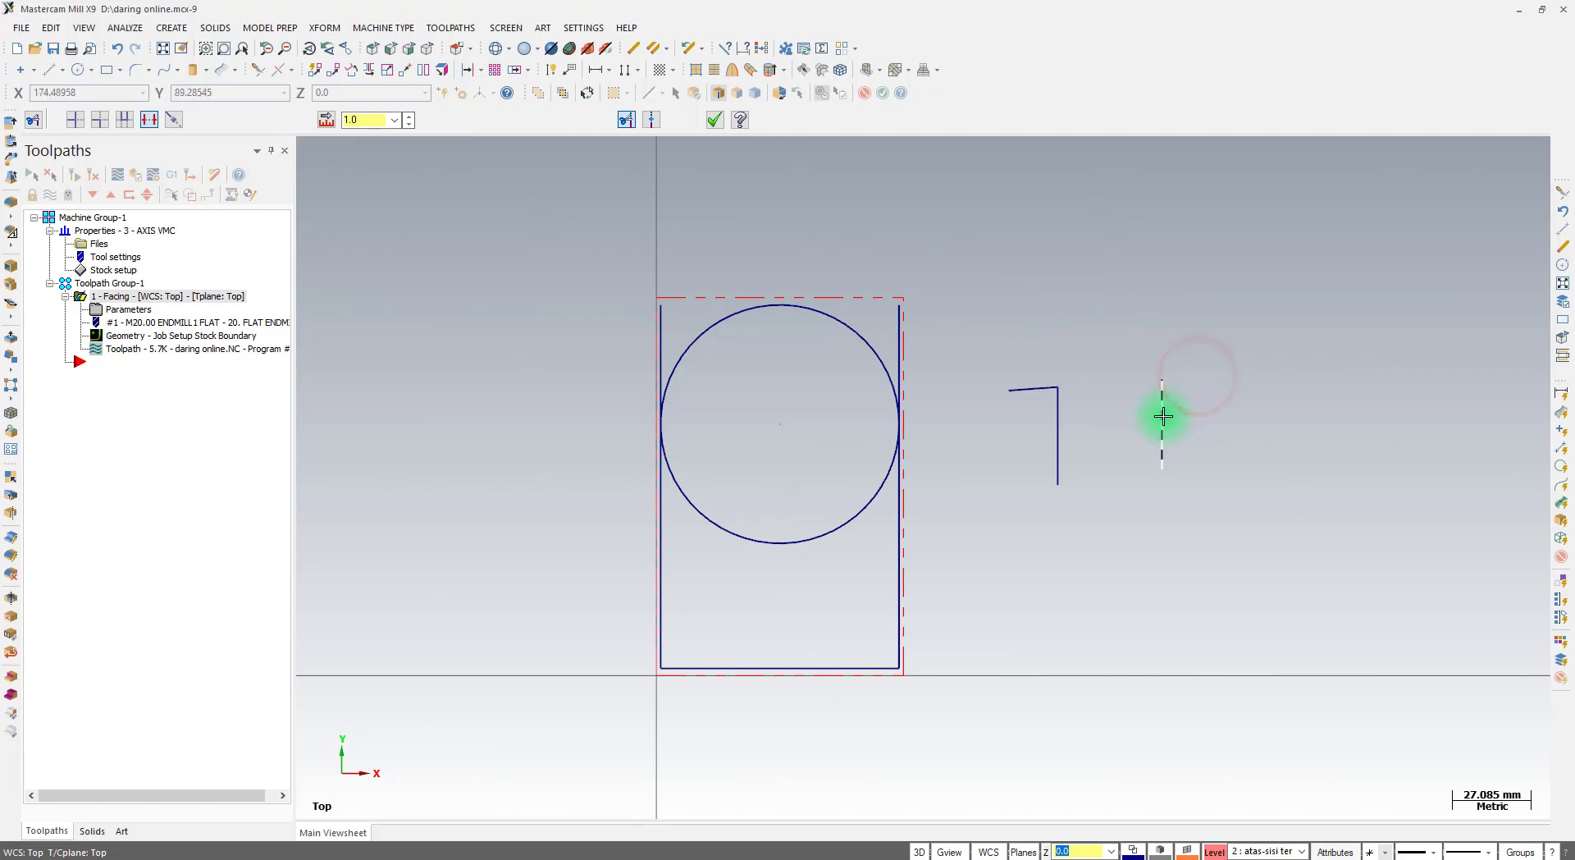
left_click(1161, 415)
left_click(1058, 430)
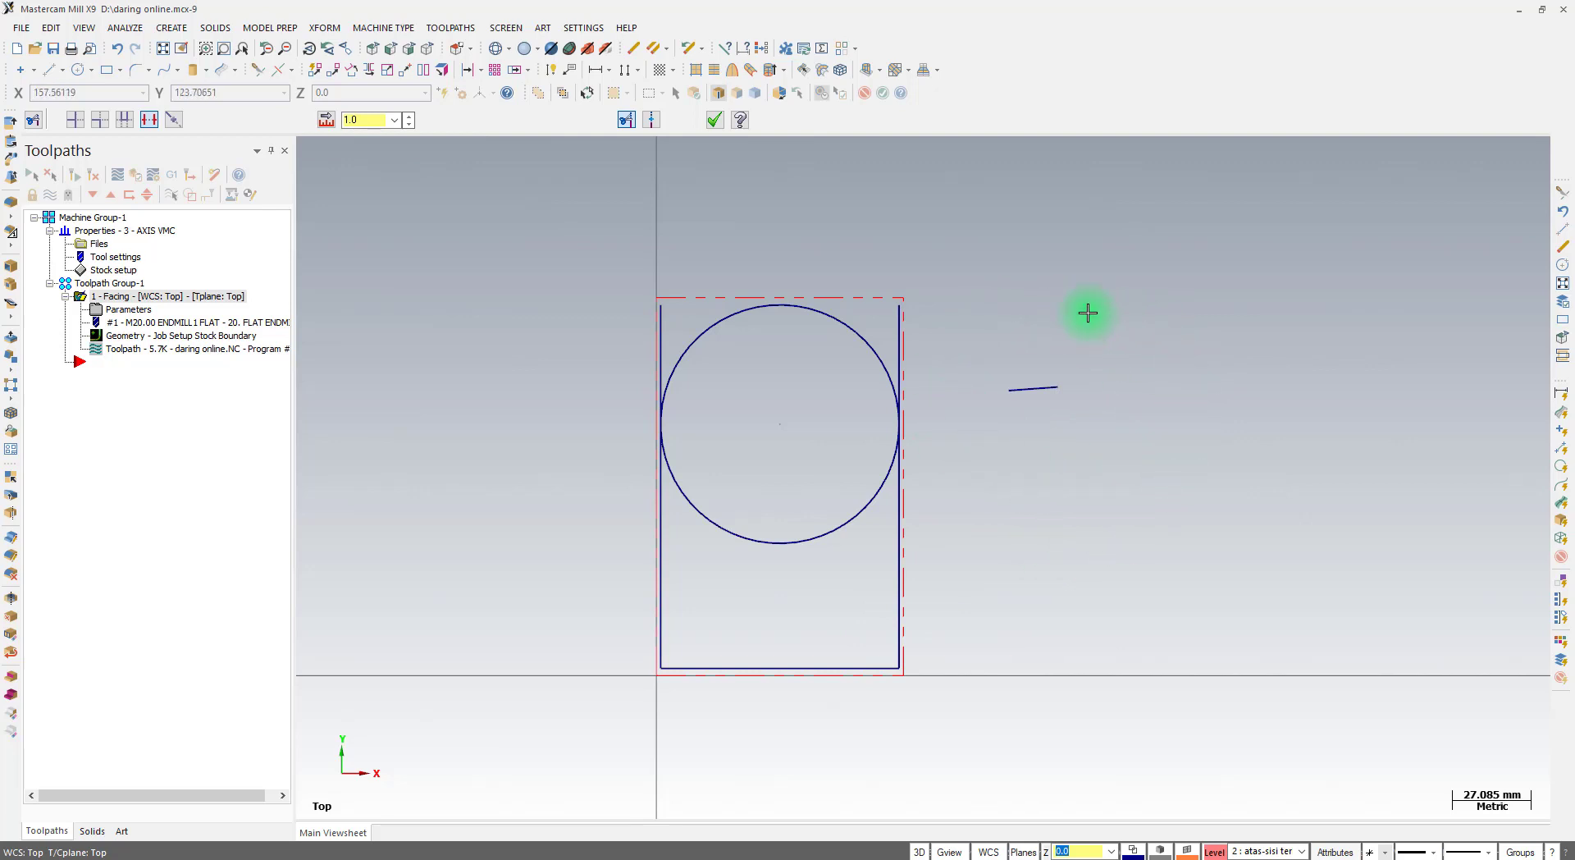
Extend the remaining sloped segment at both ends with Trim to Point, slightly toward the stock and far out on the opposite side
left_click(175, 121)
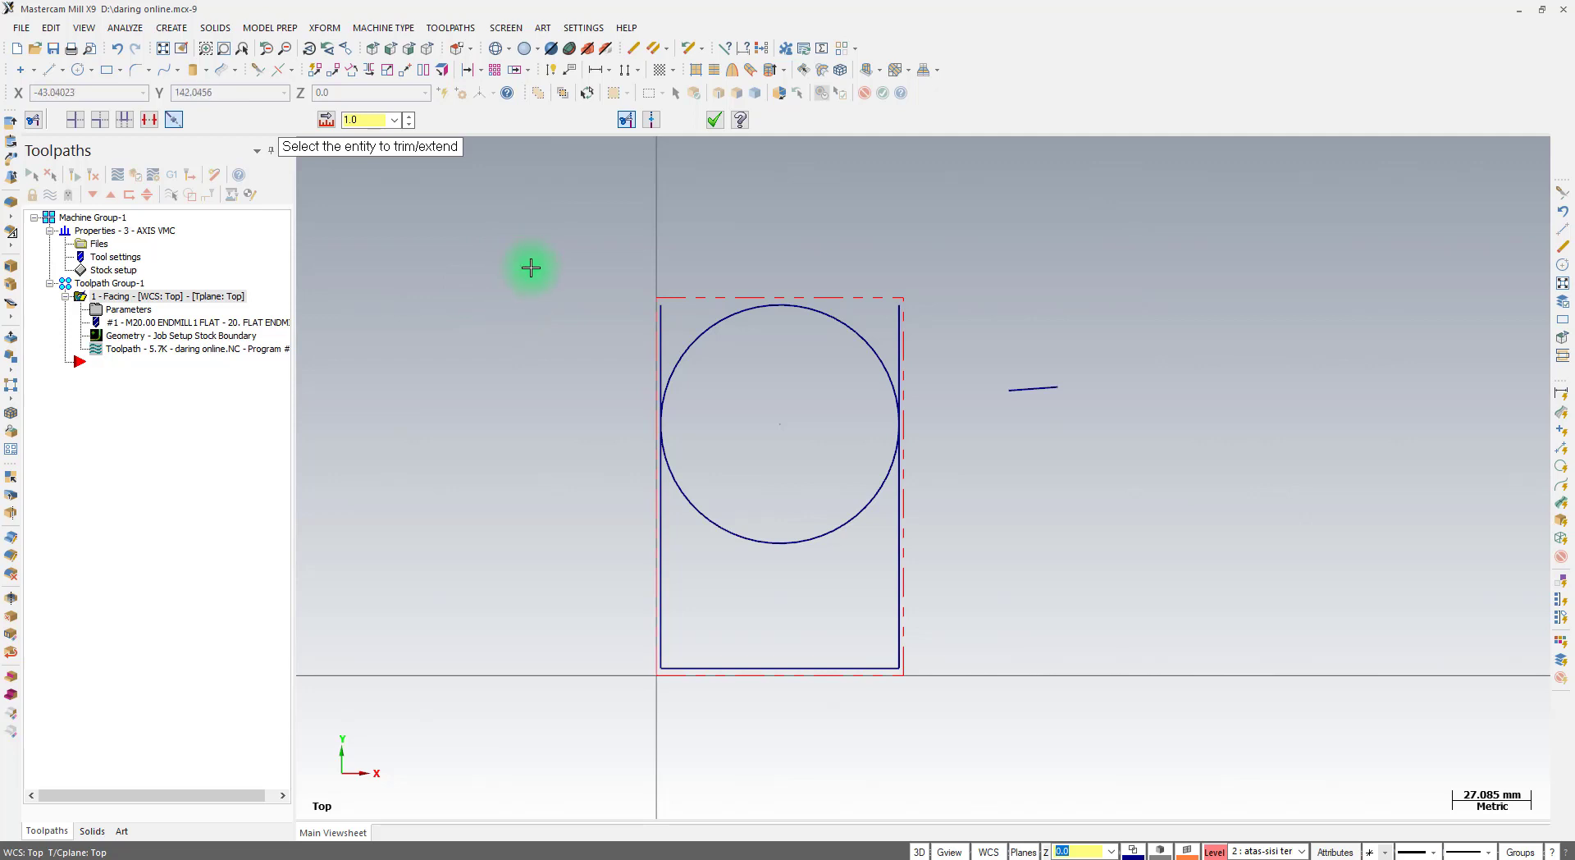
left_click(1021, 387)
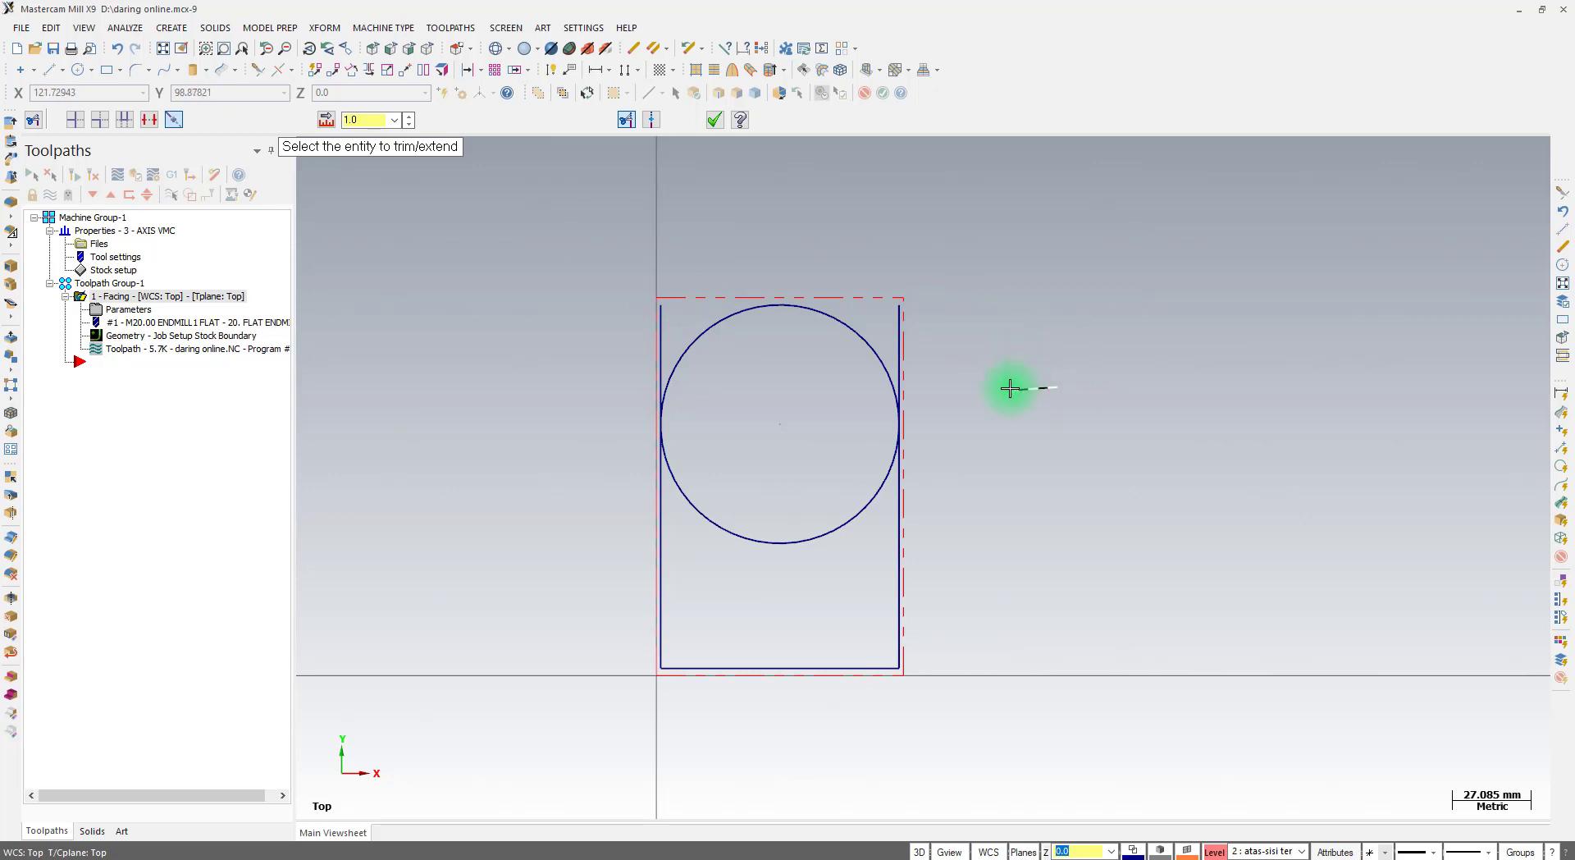
left_click(931, 402)
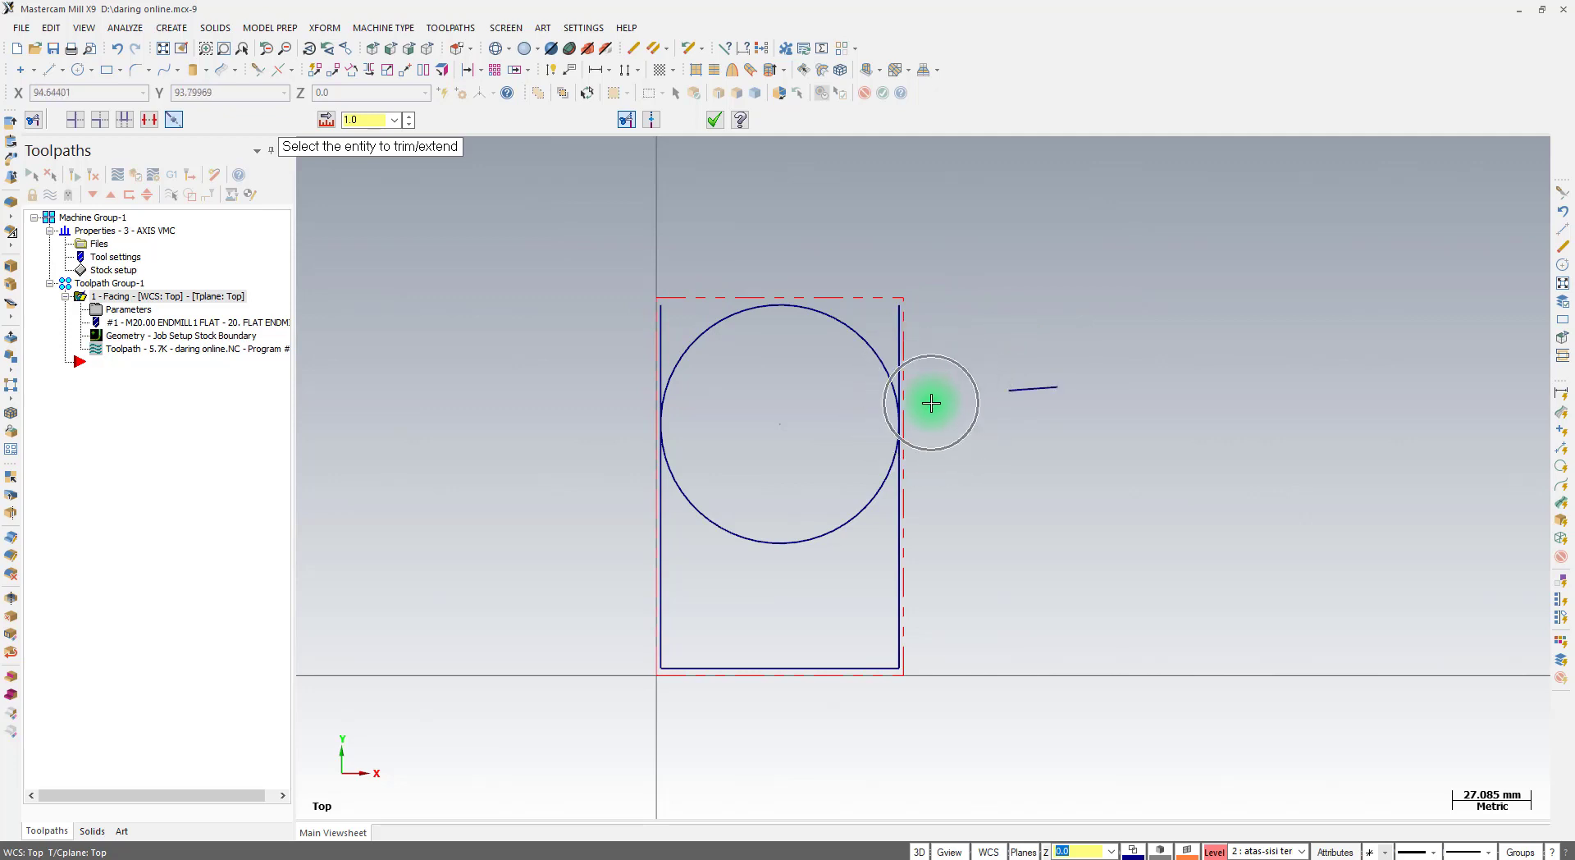
left_click(1015, 398)
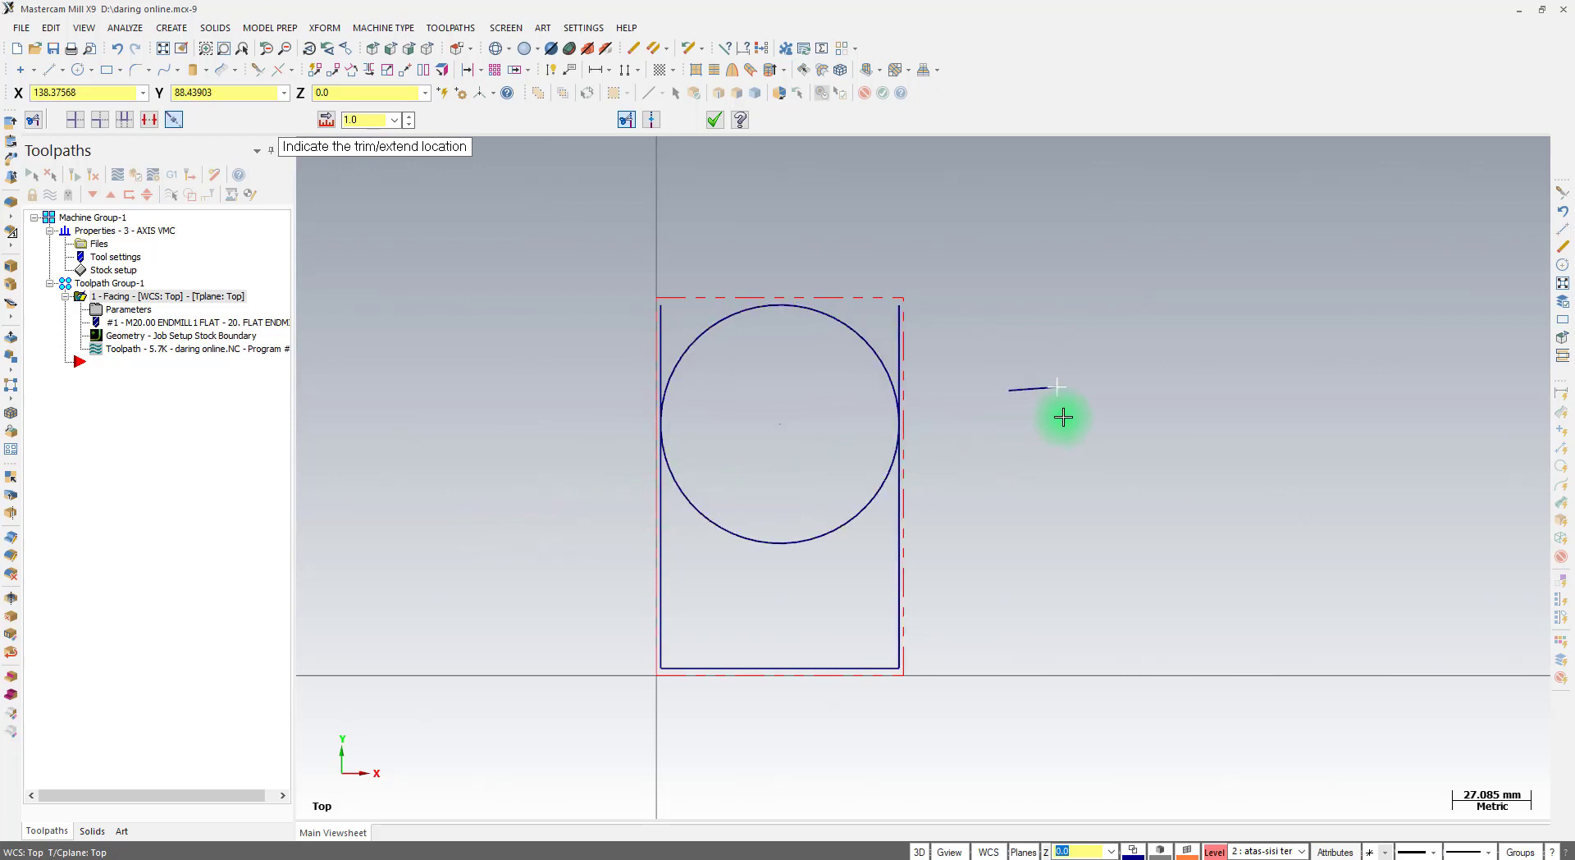
left_click(954, 443)
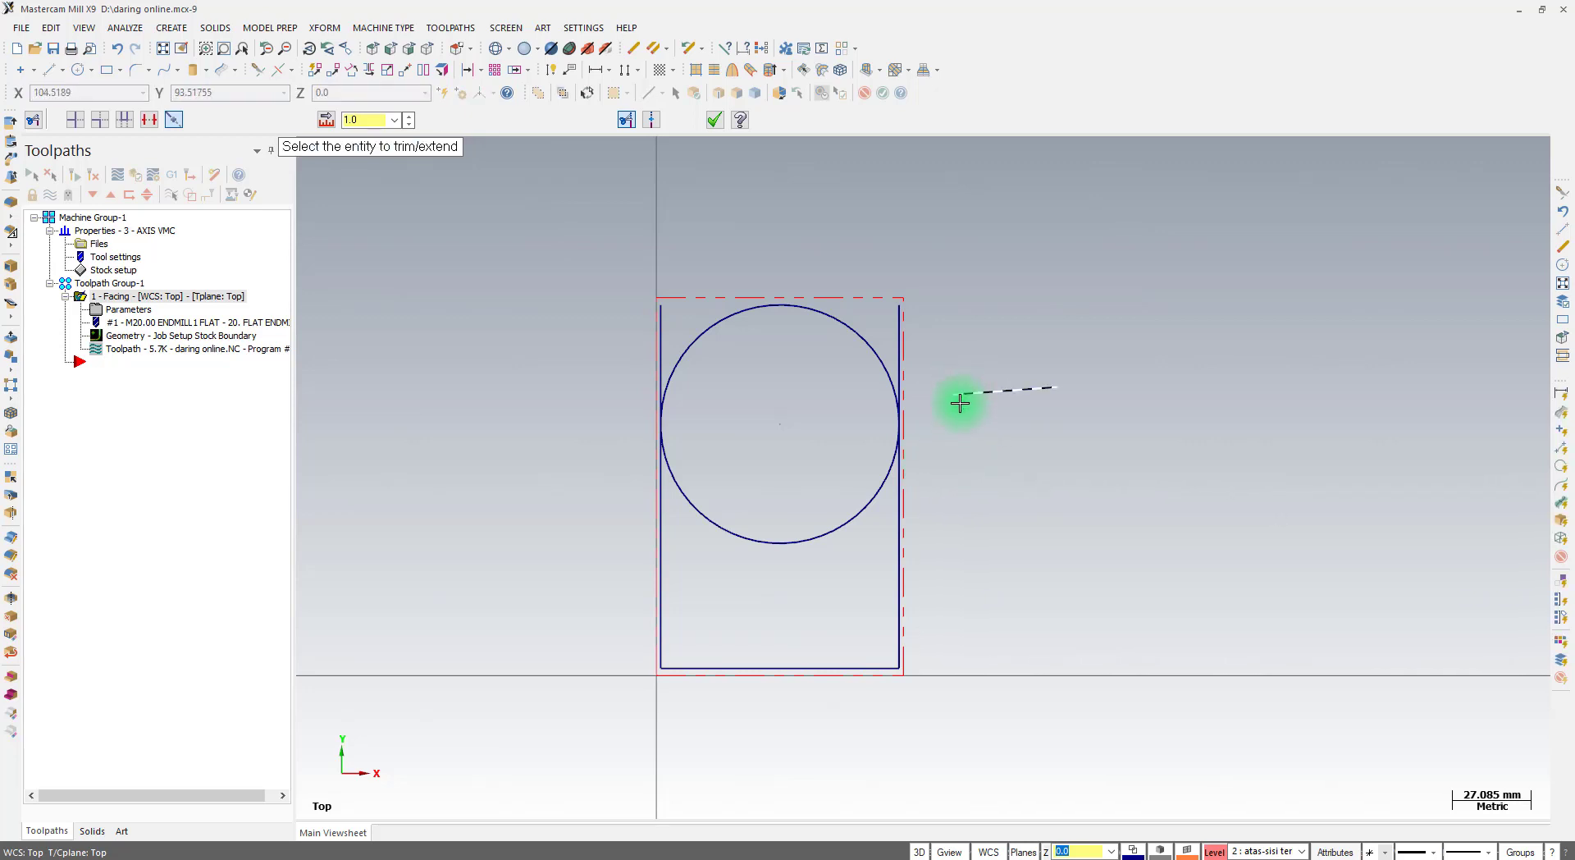
left_click(1053, 391)
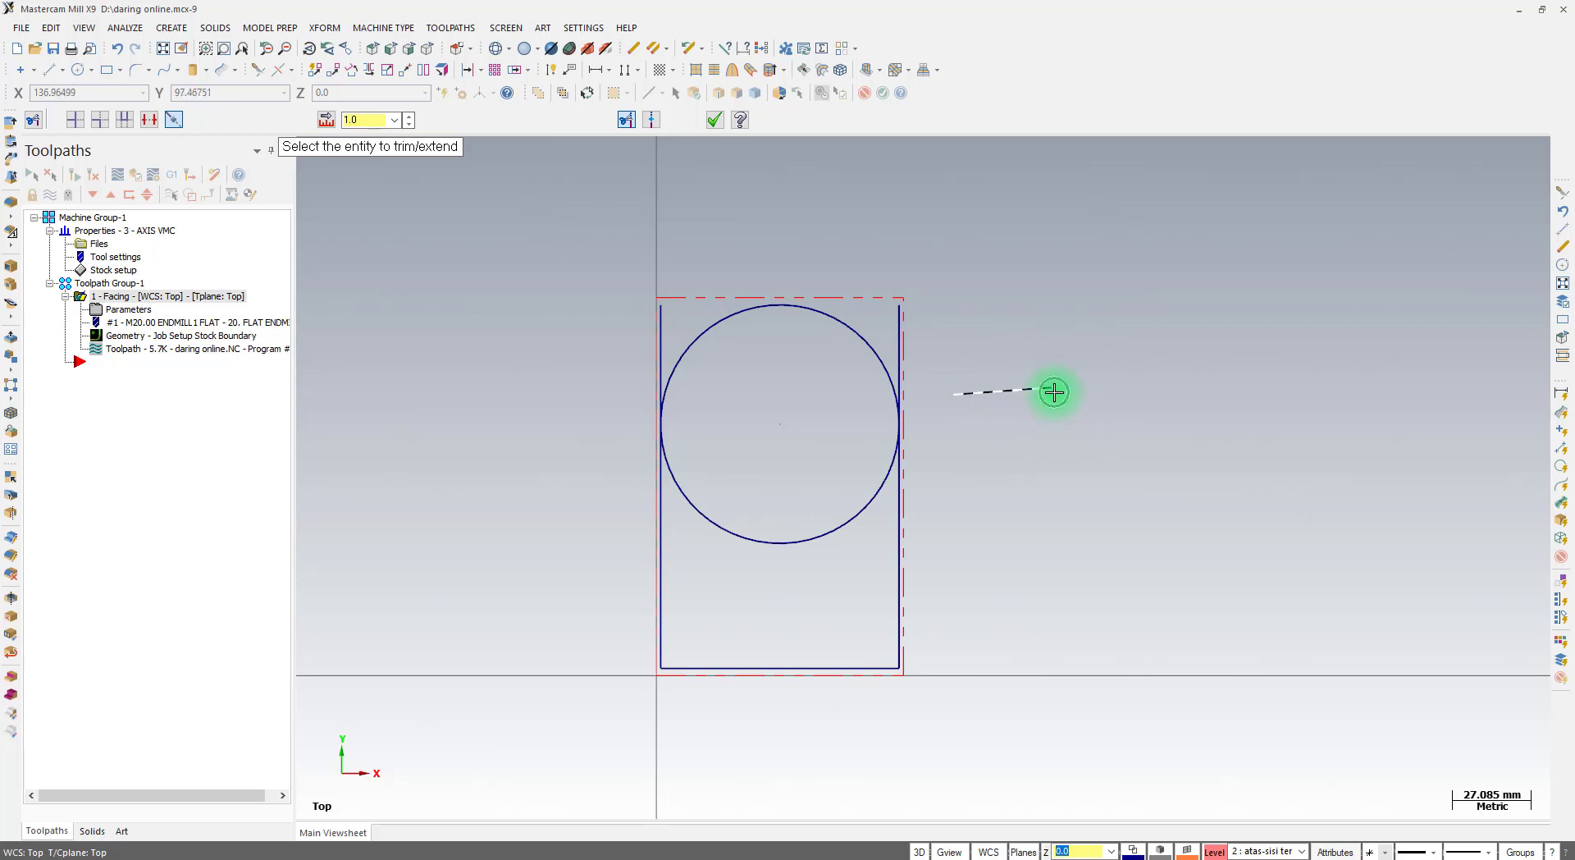
left_click(1393, 374)
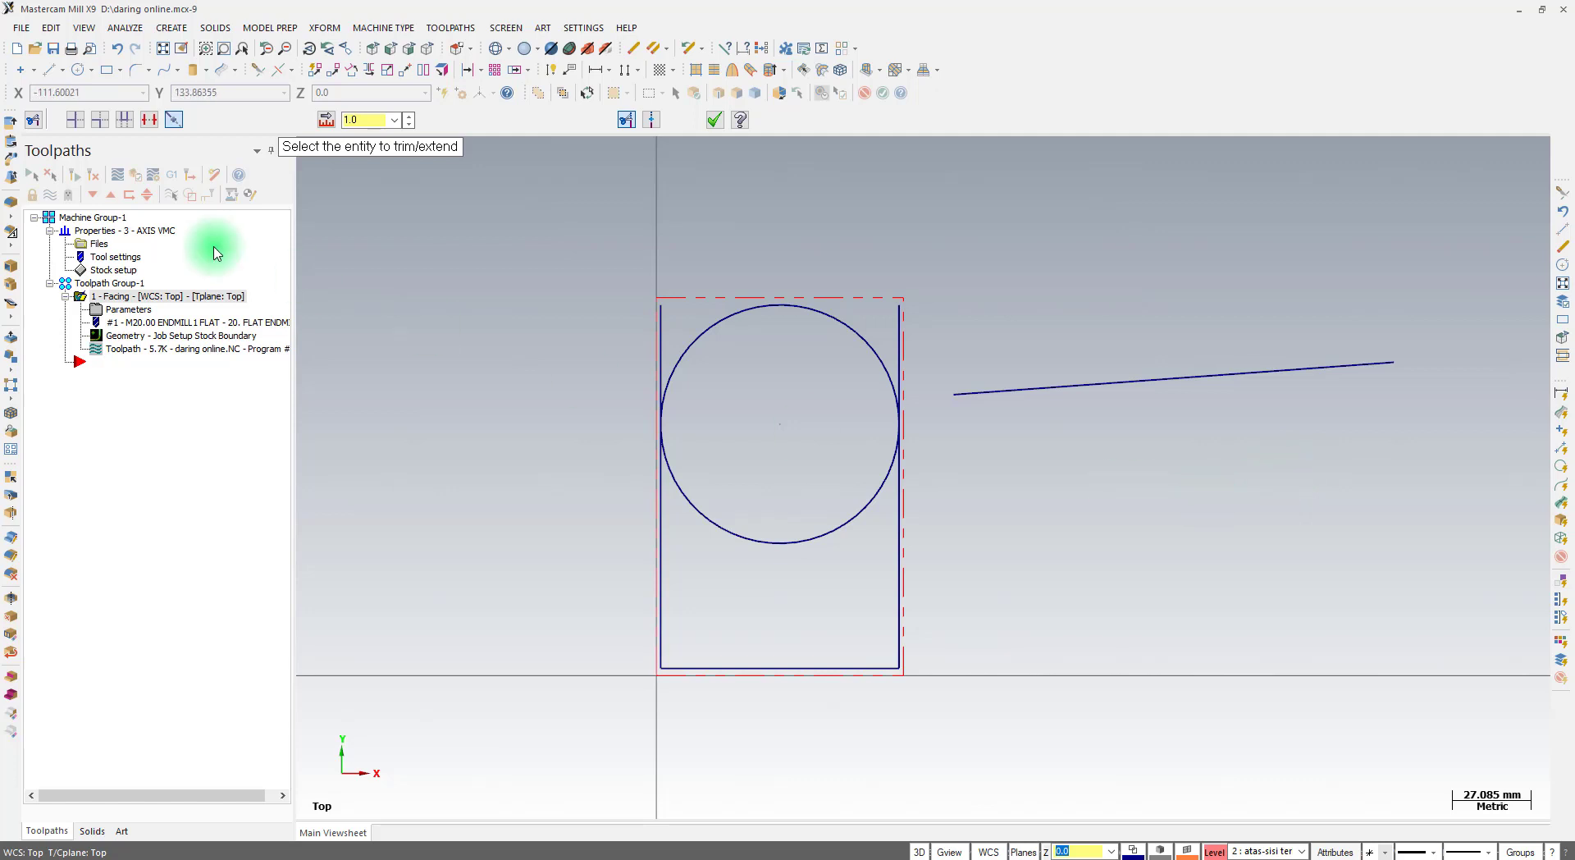
Finish the trimming and delete the extended sloped practice line
left_click(174, 121)
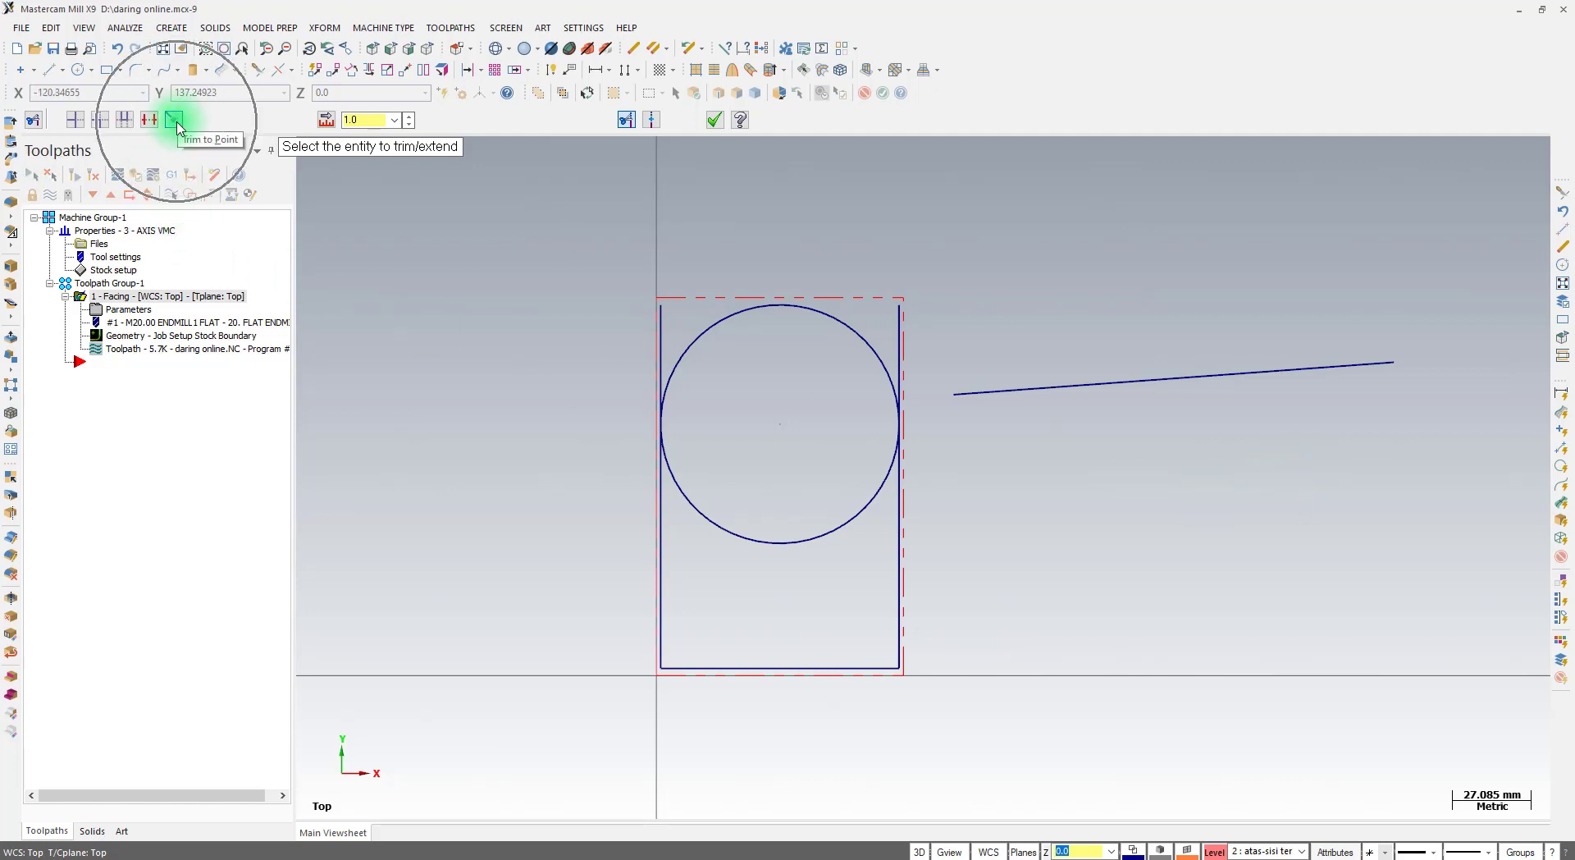
left_click(718, 123)
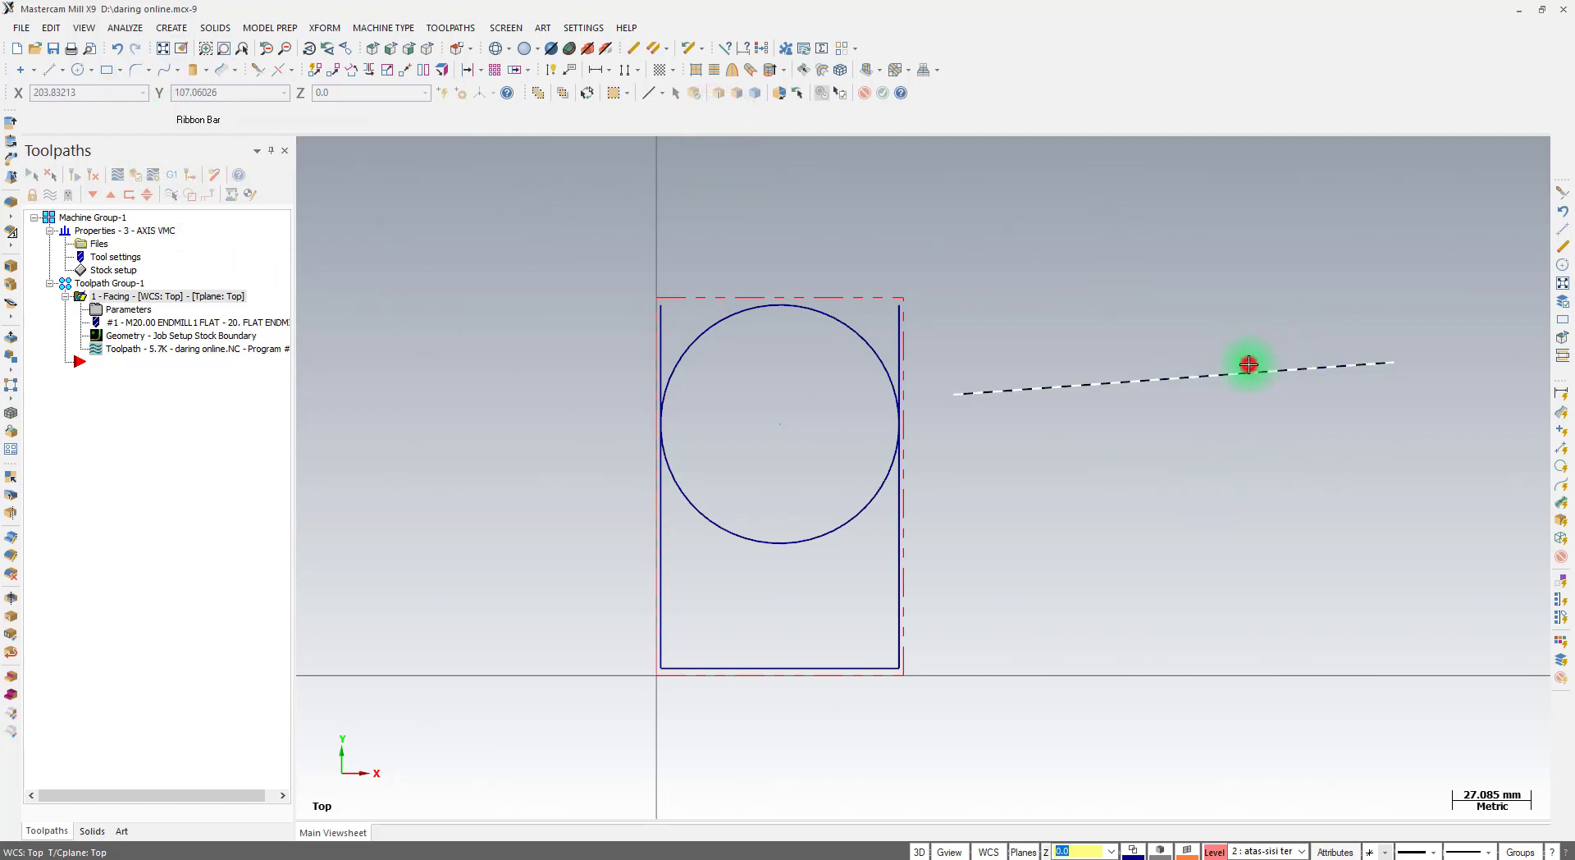
key("Delete")
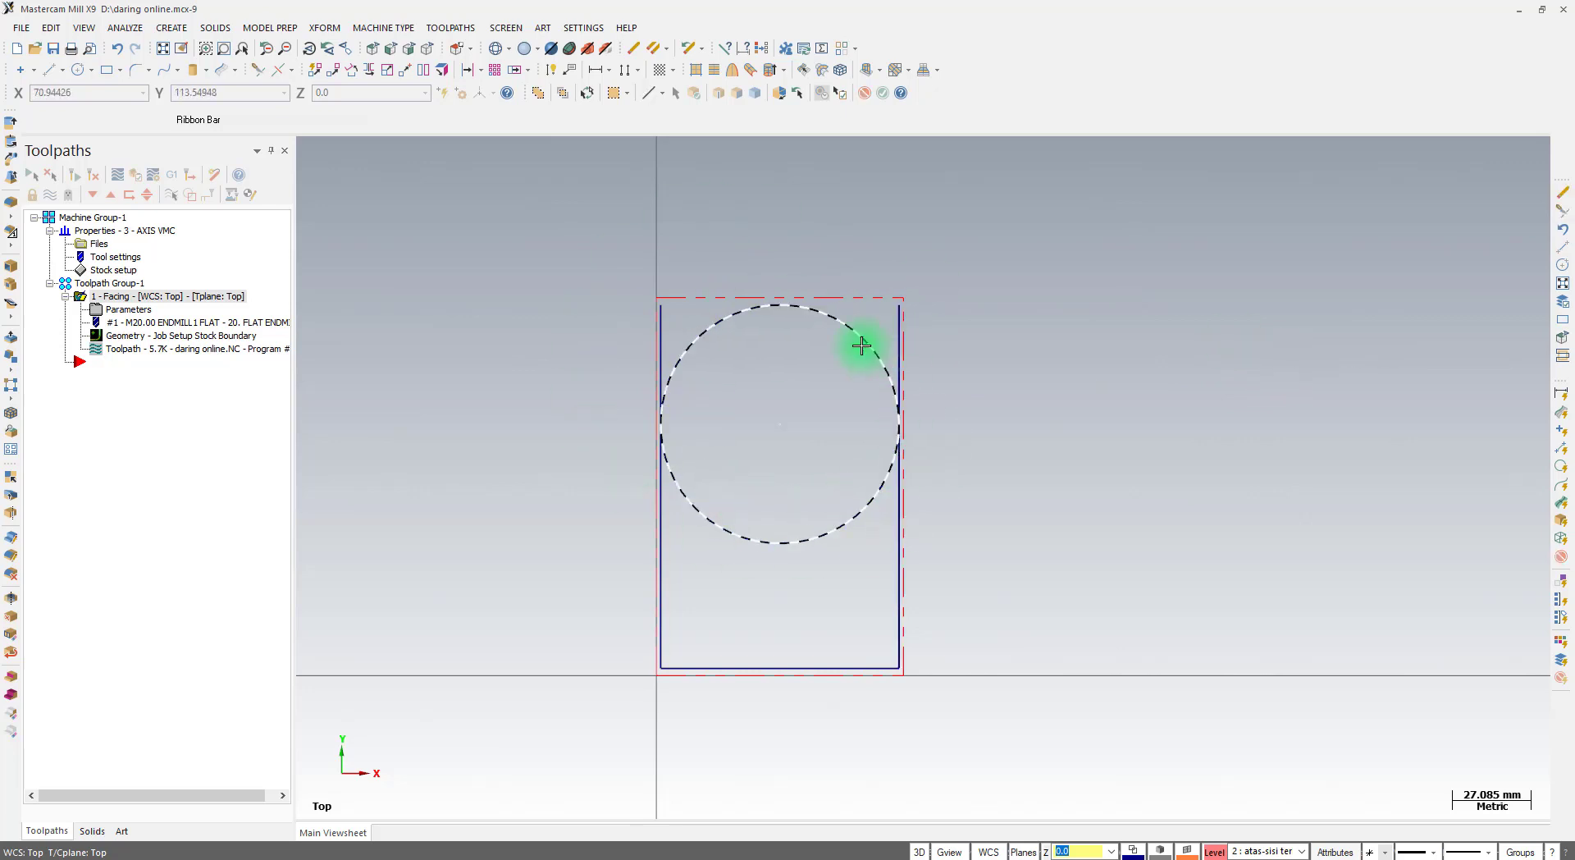
Trim both vertical sides to the circle with Trim 3 entity, keeping the lower verticals and the circle's upper arc
left_click(252, 72)
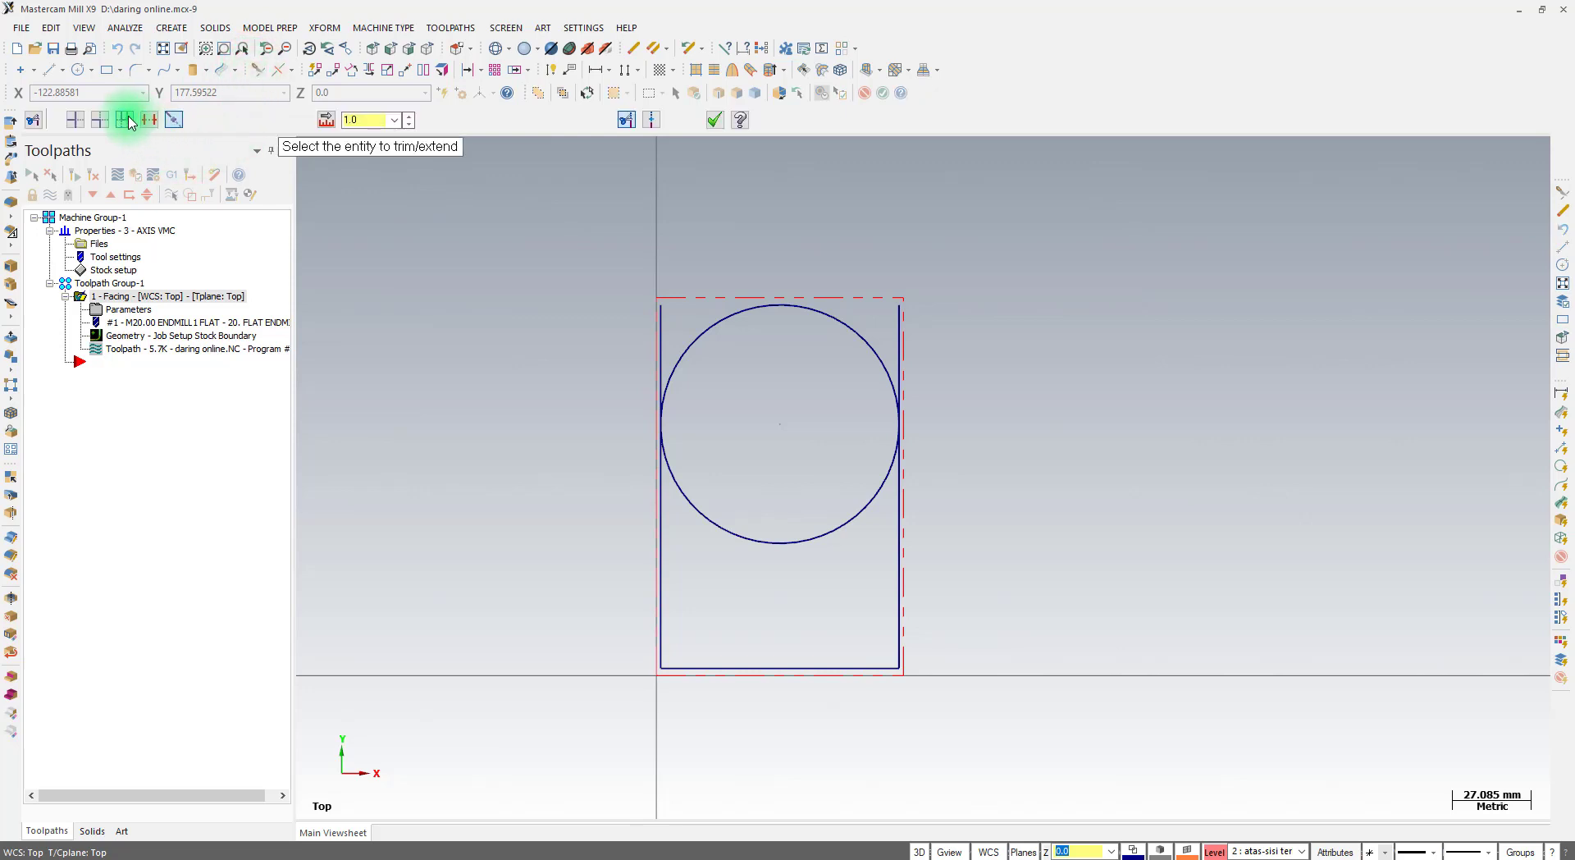
left_click(126, 120)
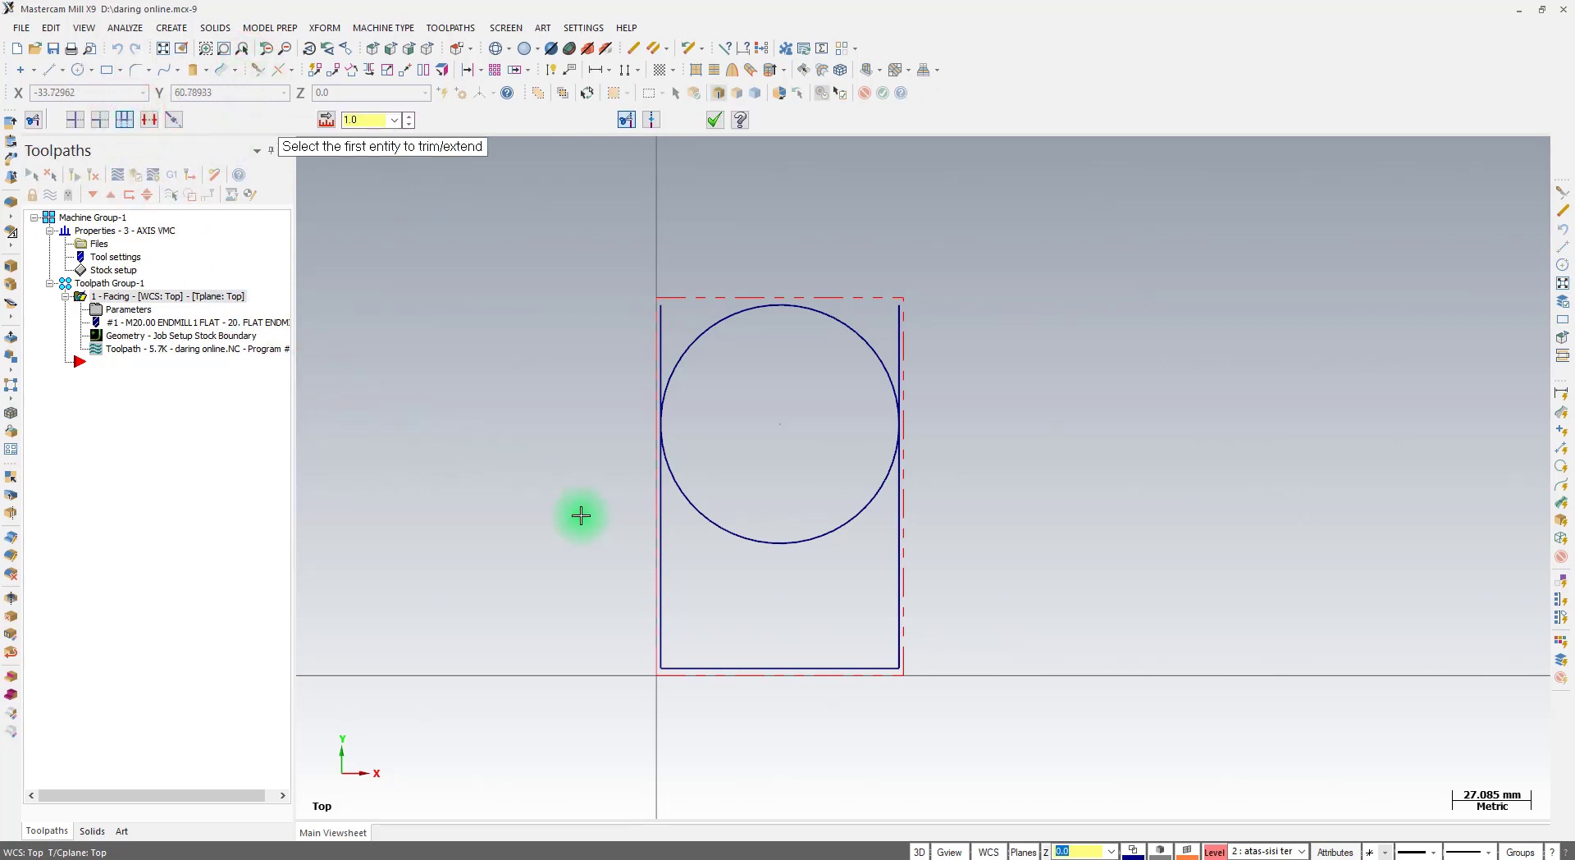
left_click(665, 577)
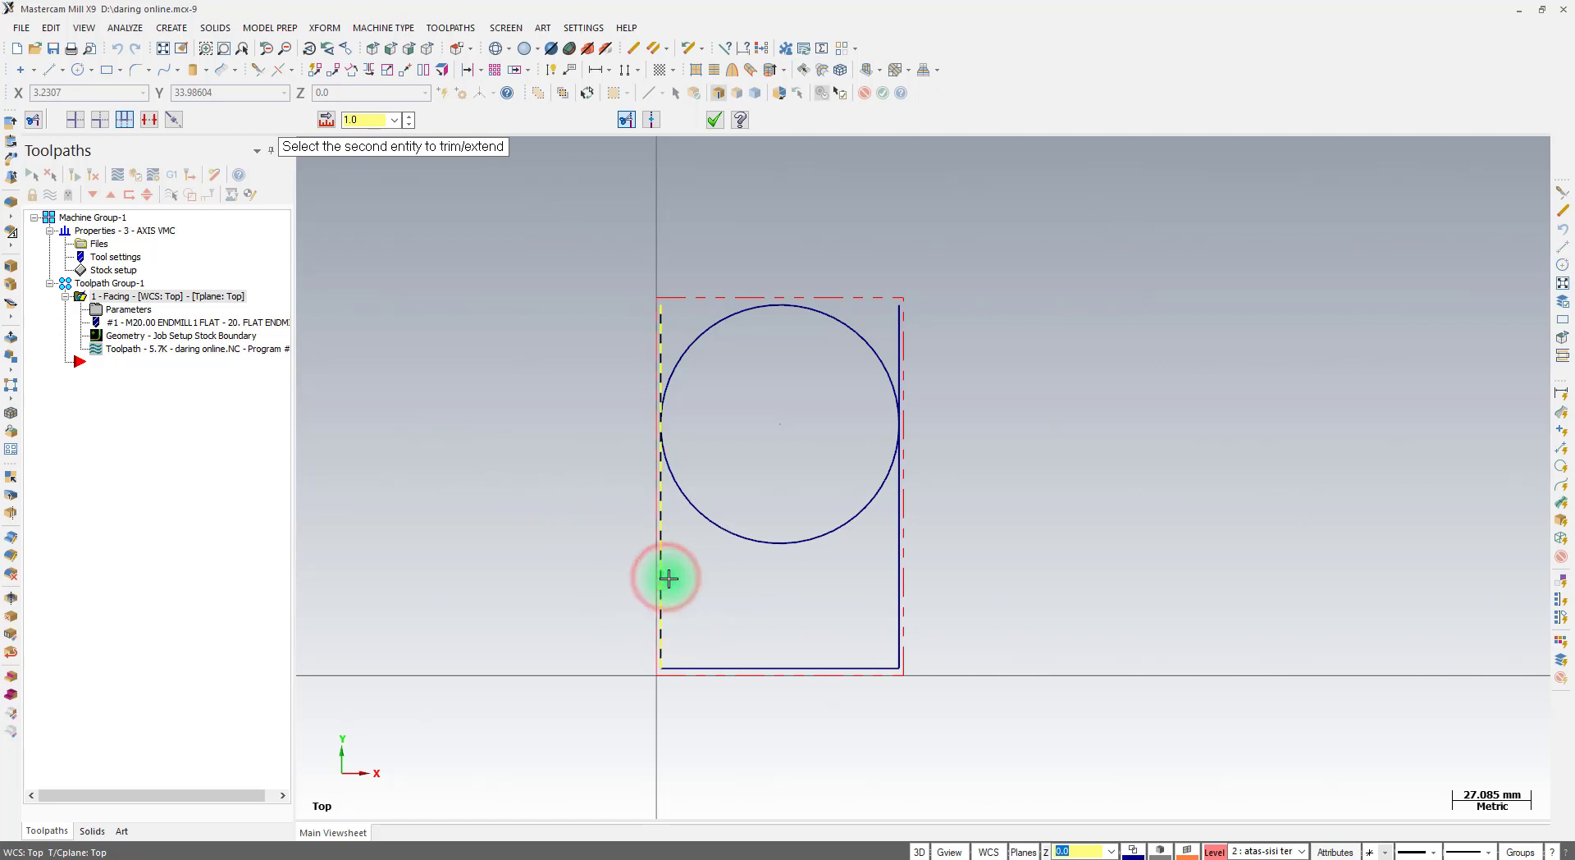
left_click(901, 578)
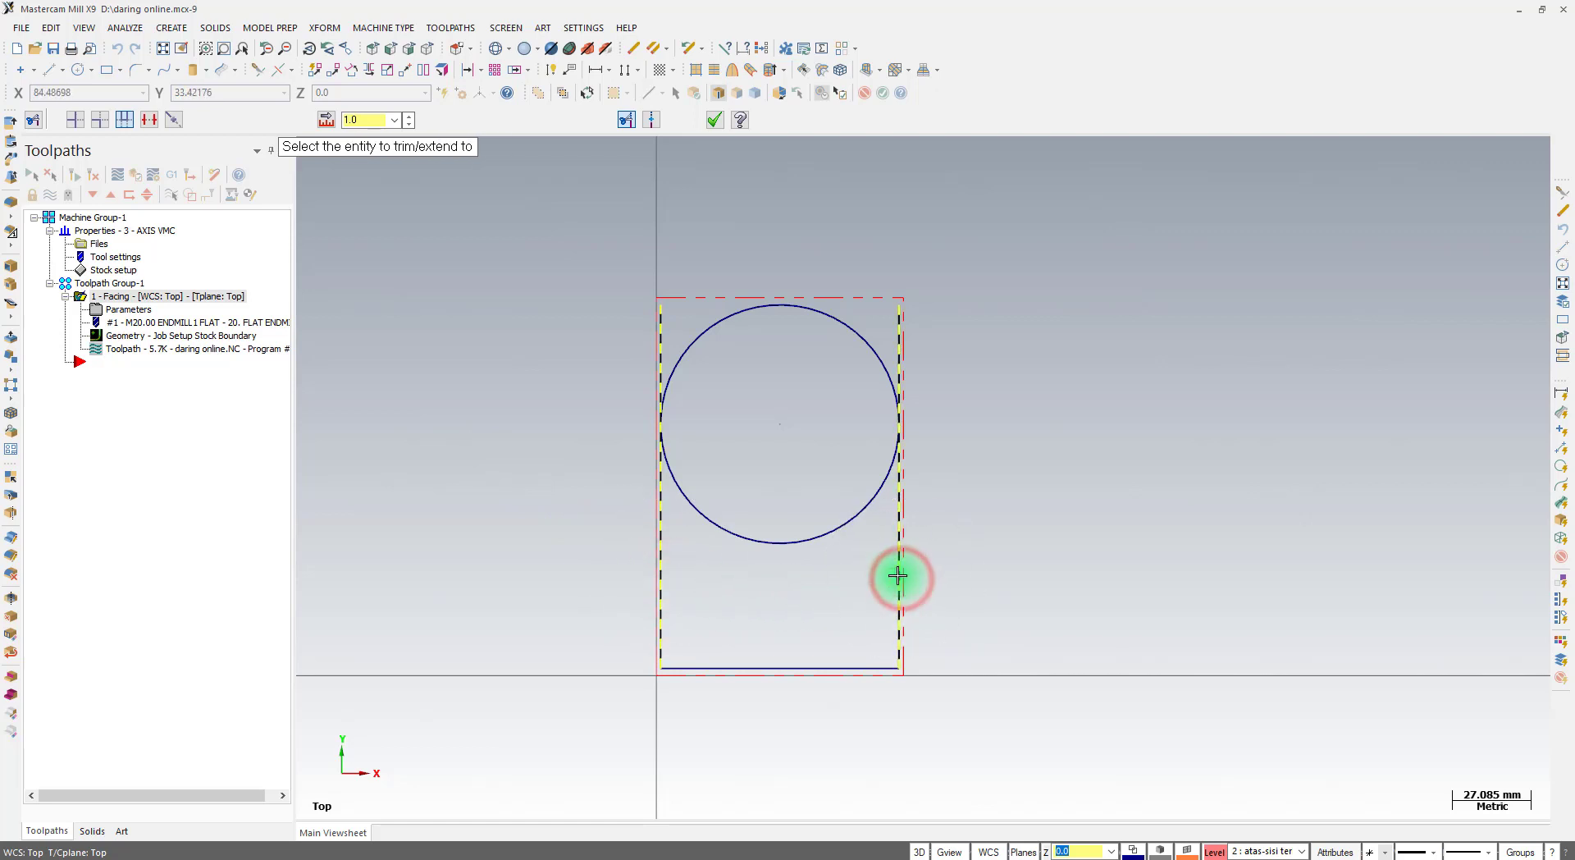
left_click(765, 304)
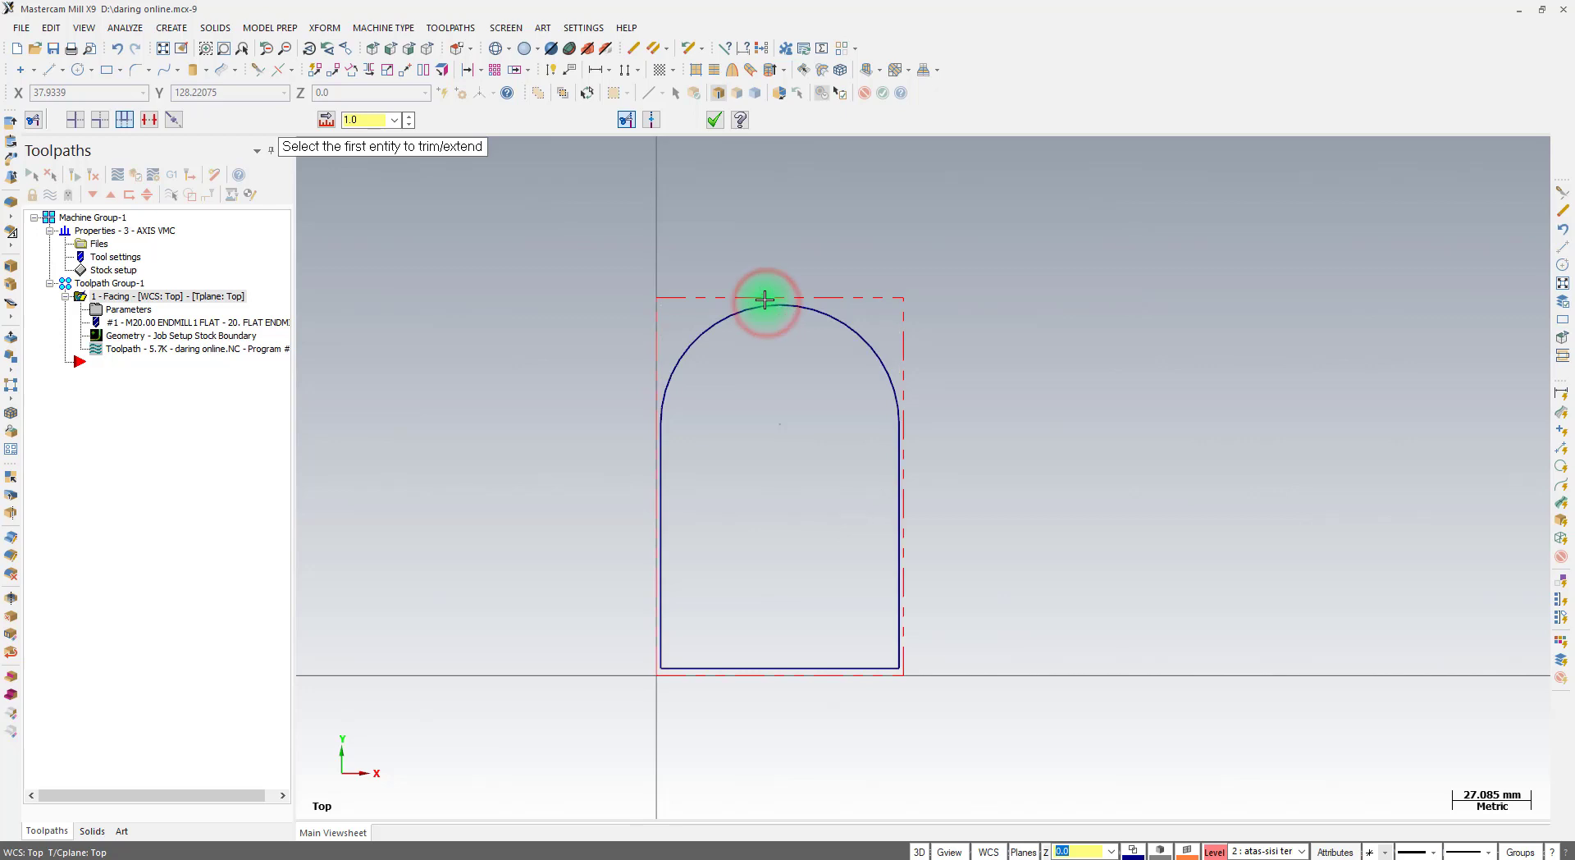
left_click(716, 121)
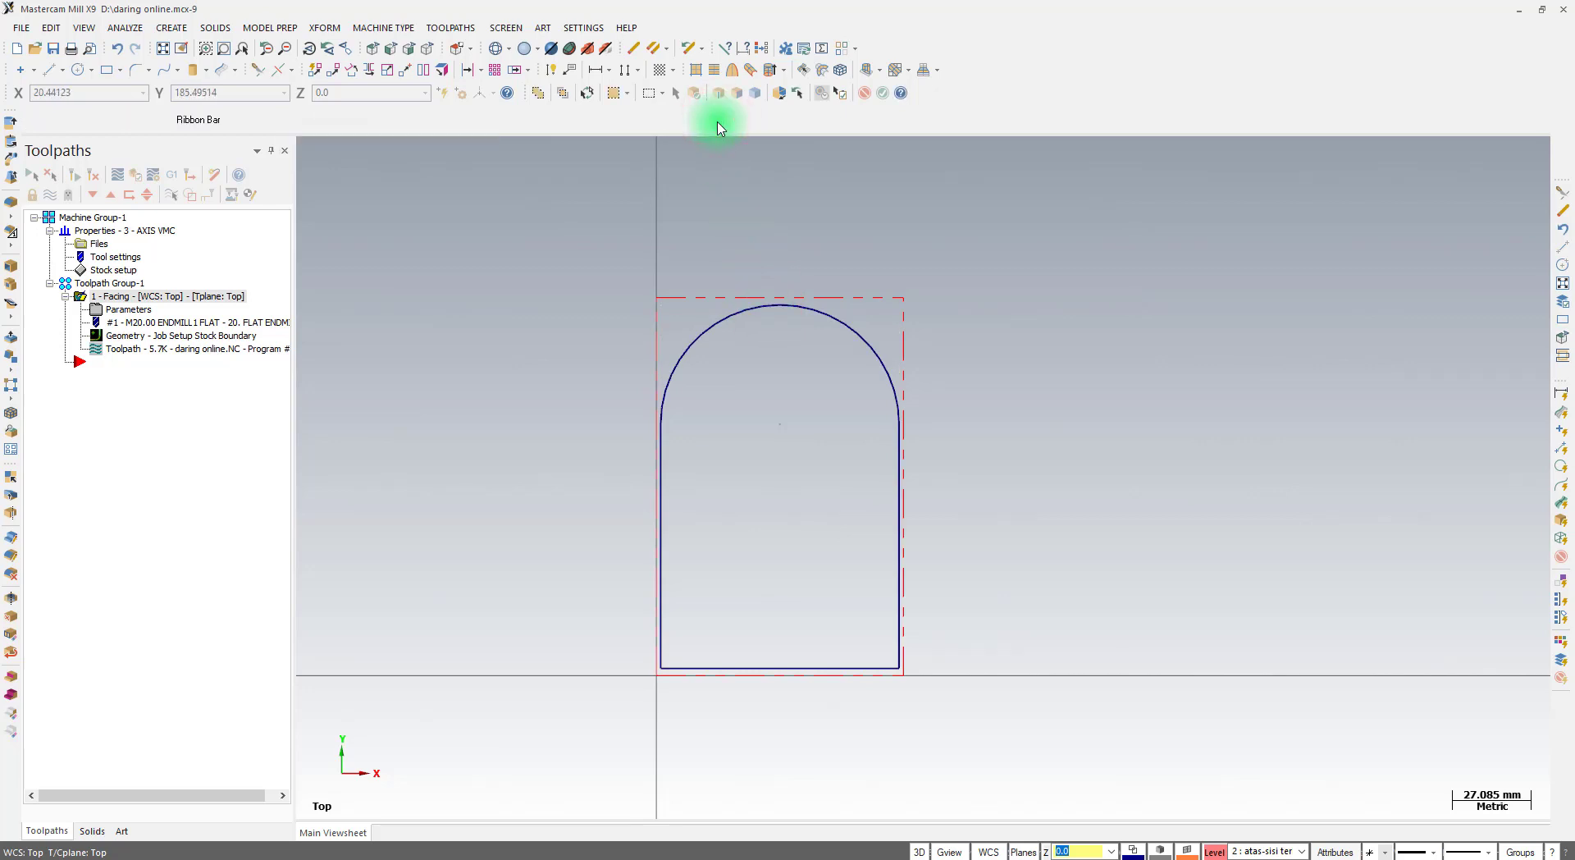
Check the side-notch height dimensions in the Foxit PDF drawing, and back in Mastercam draw a horizontal line from the arc centre past the left side
left_click(484, 855)
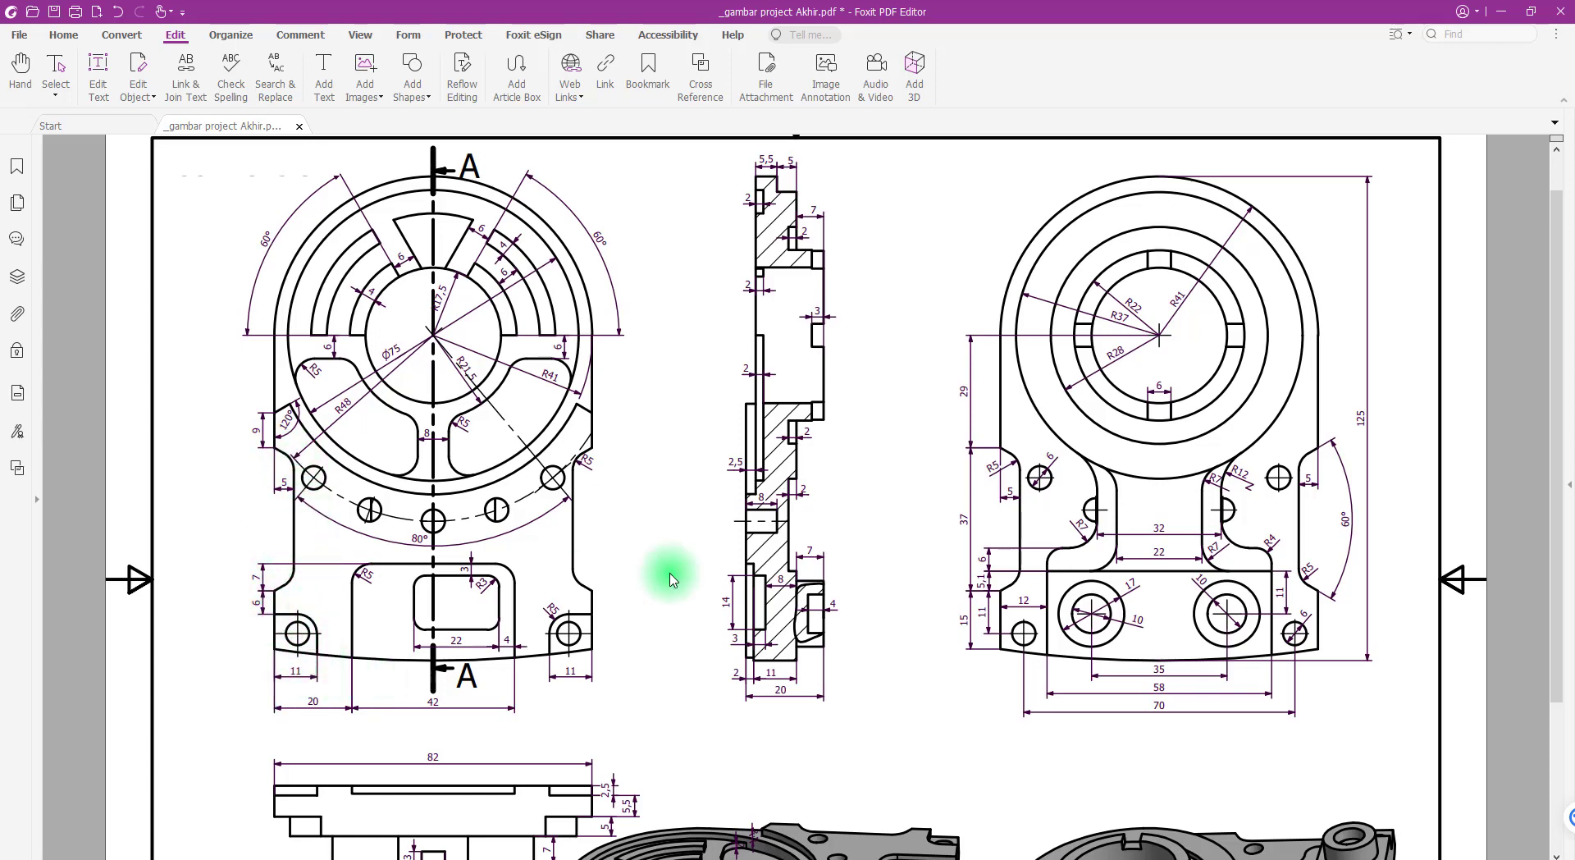
left_click(968, 620)
left_click(968, 620)
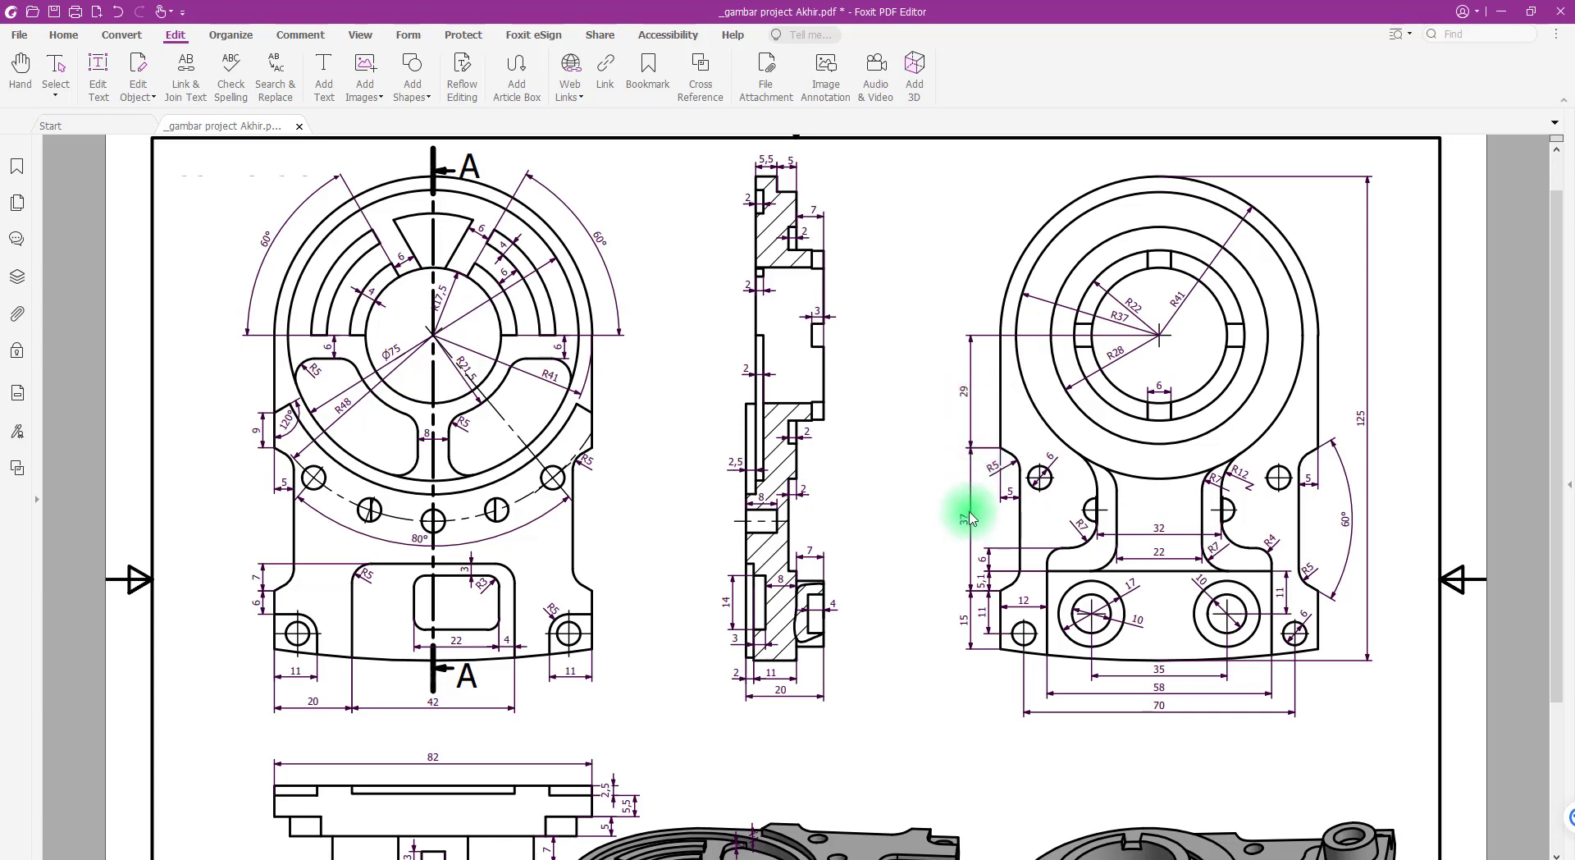
left_click(959, 621)
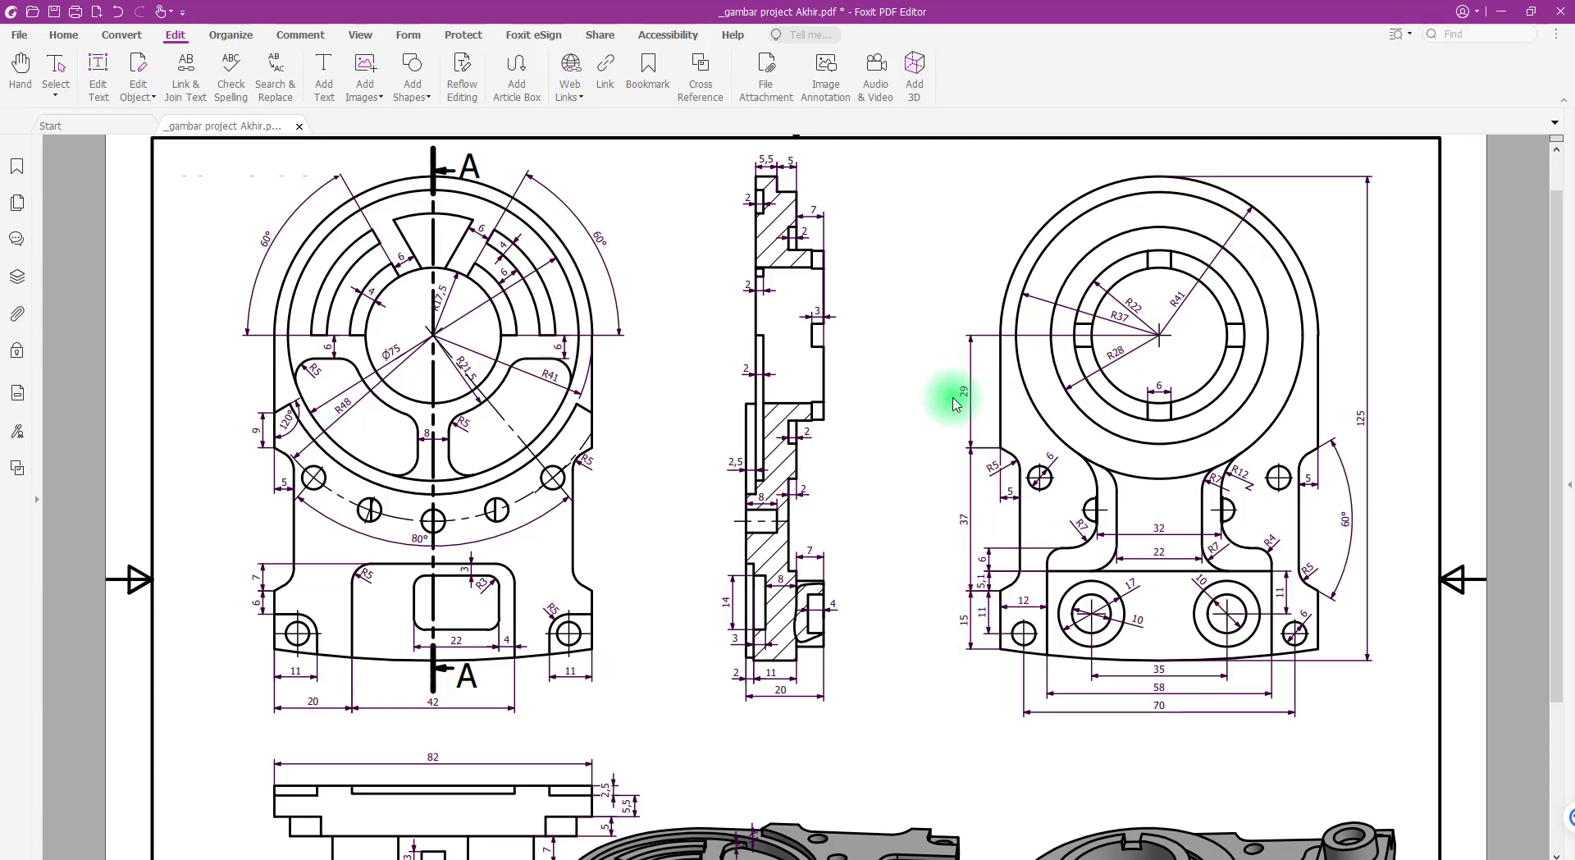
left_click(322, 858)
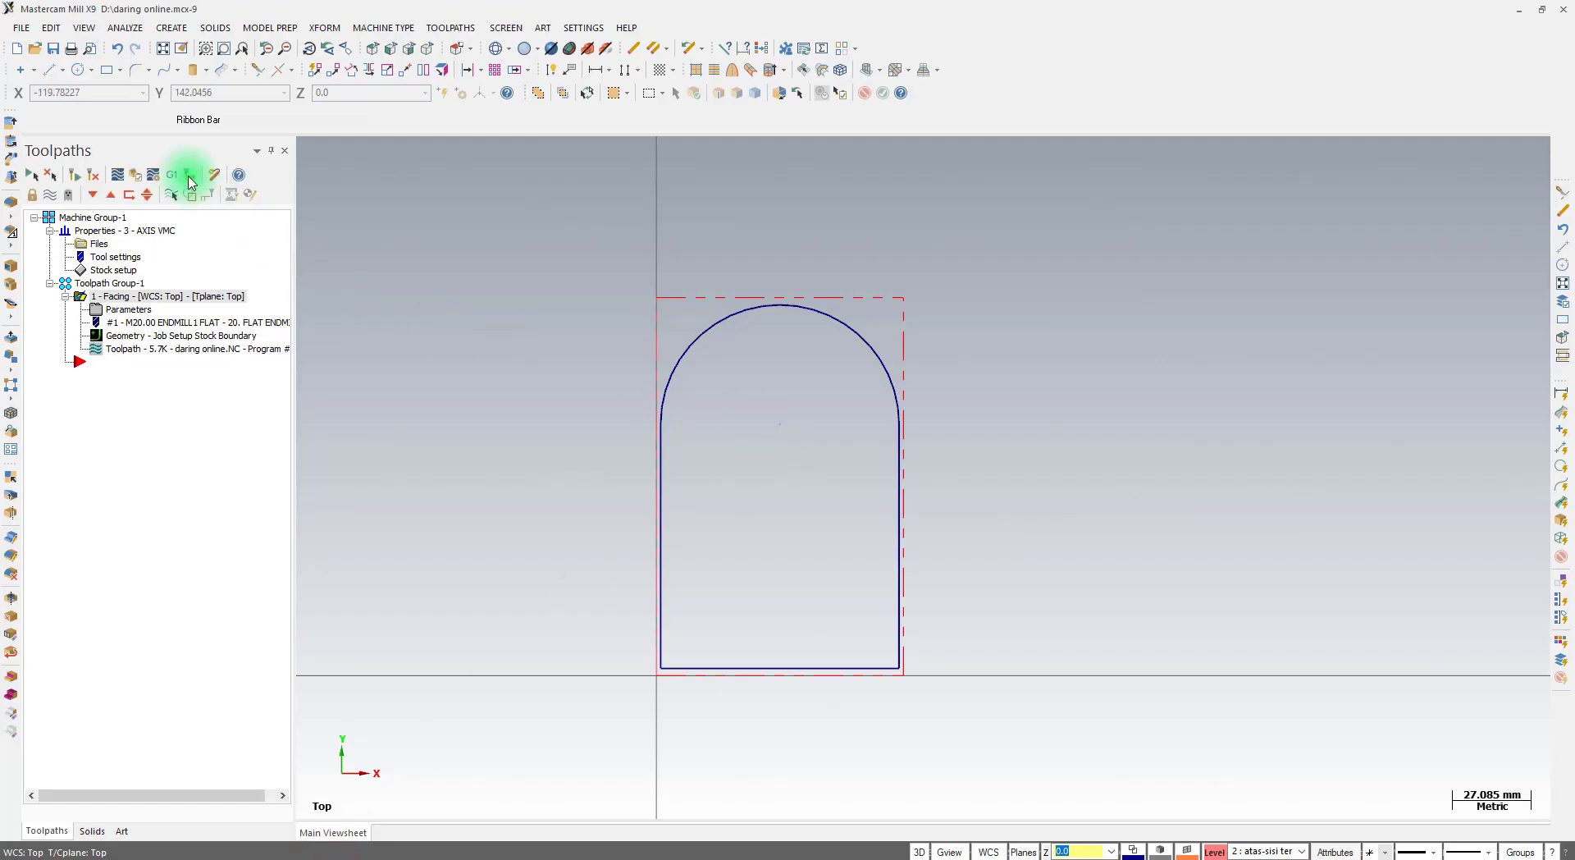
left_click(48, 70)
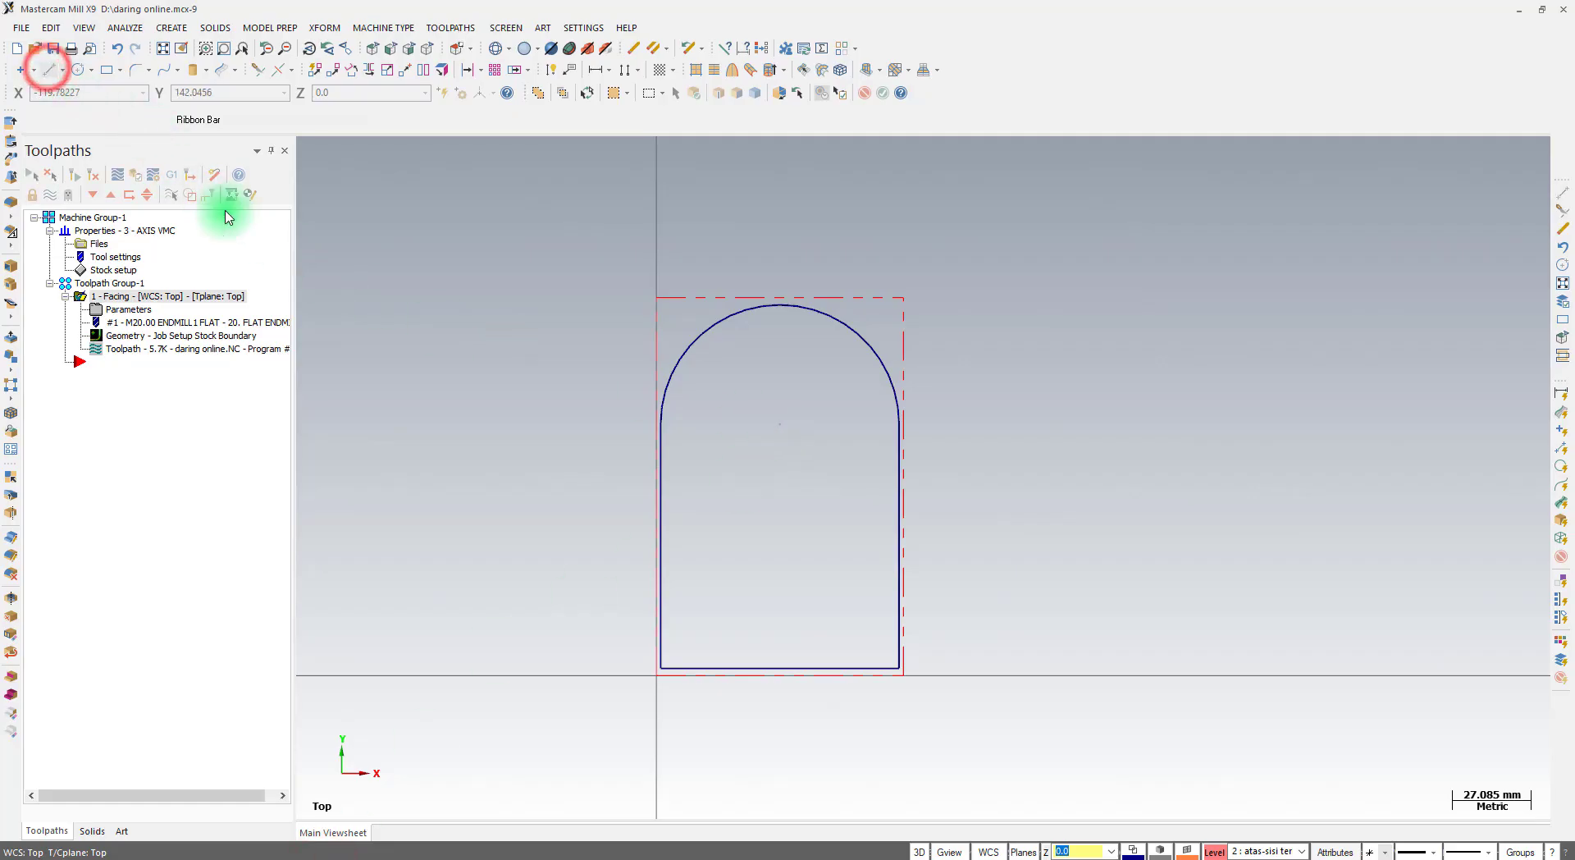
left_click(778, 427)
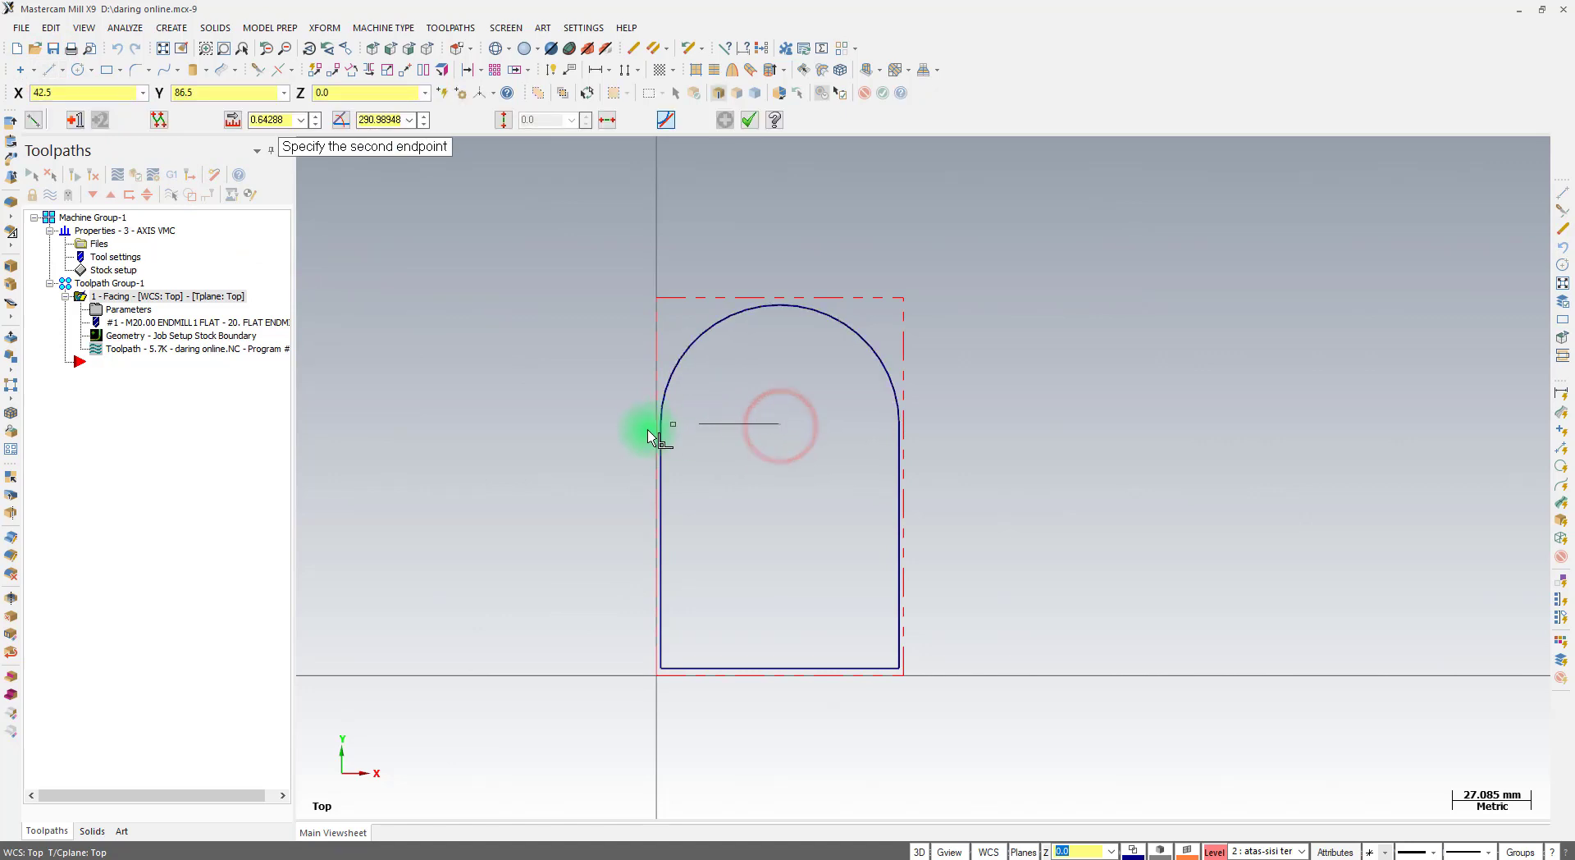
left_click(583, 424)
left_click(749, 120)
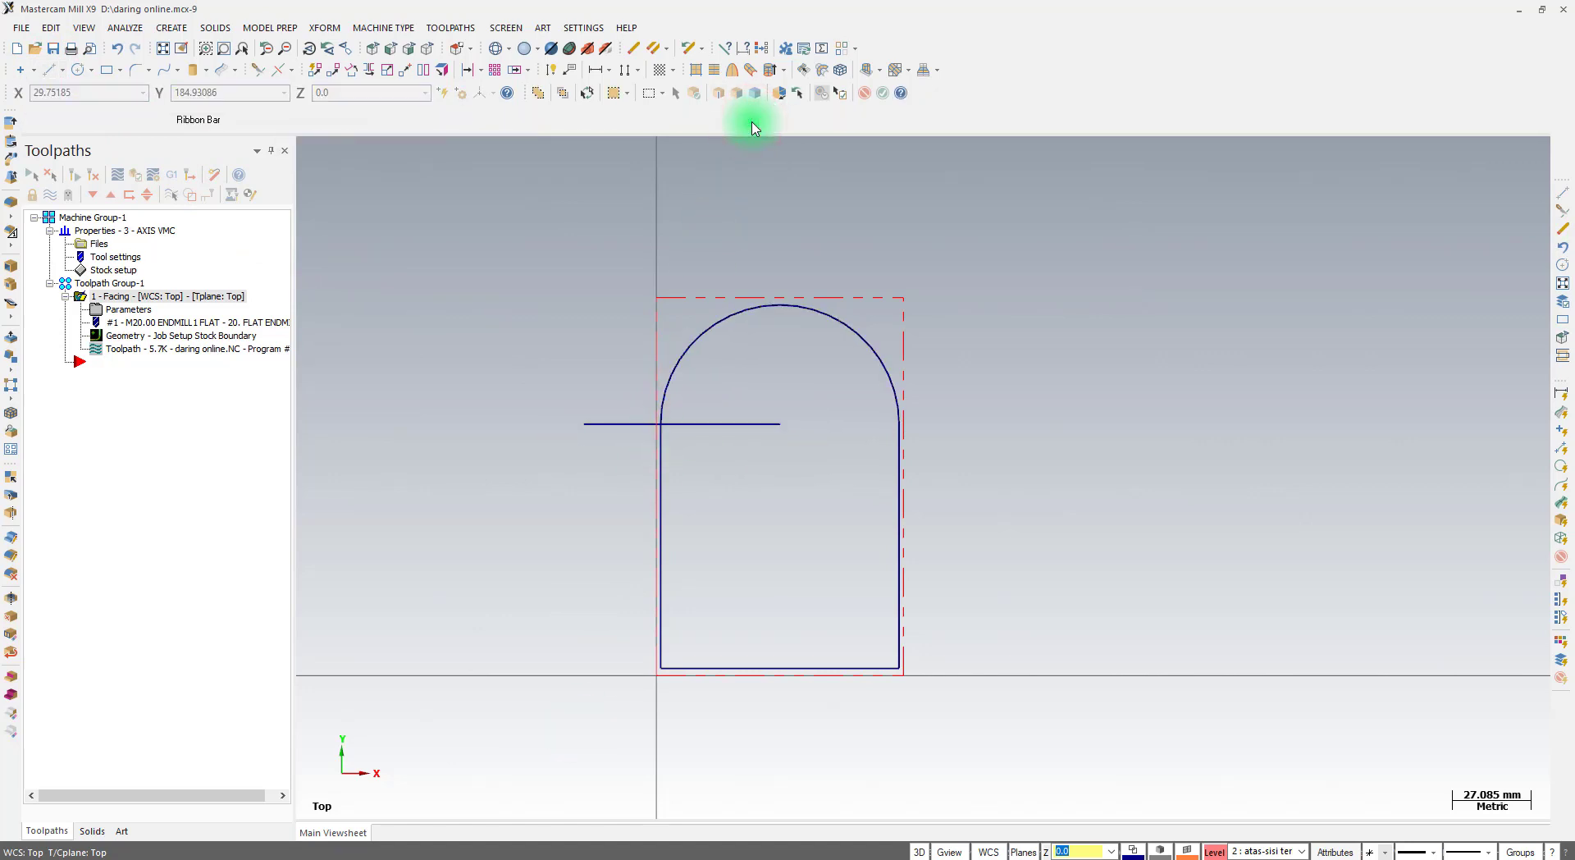
Offset the horizontal centre line 29 mm downward as a copy, taking the distance from the PDF drawing
left_click(469, 72)
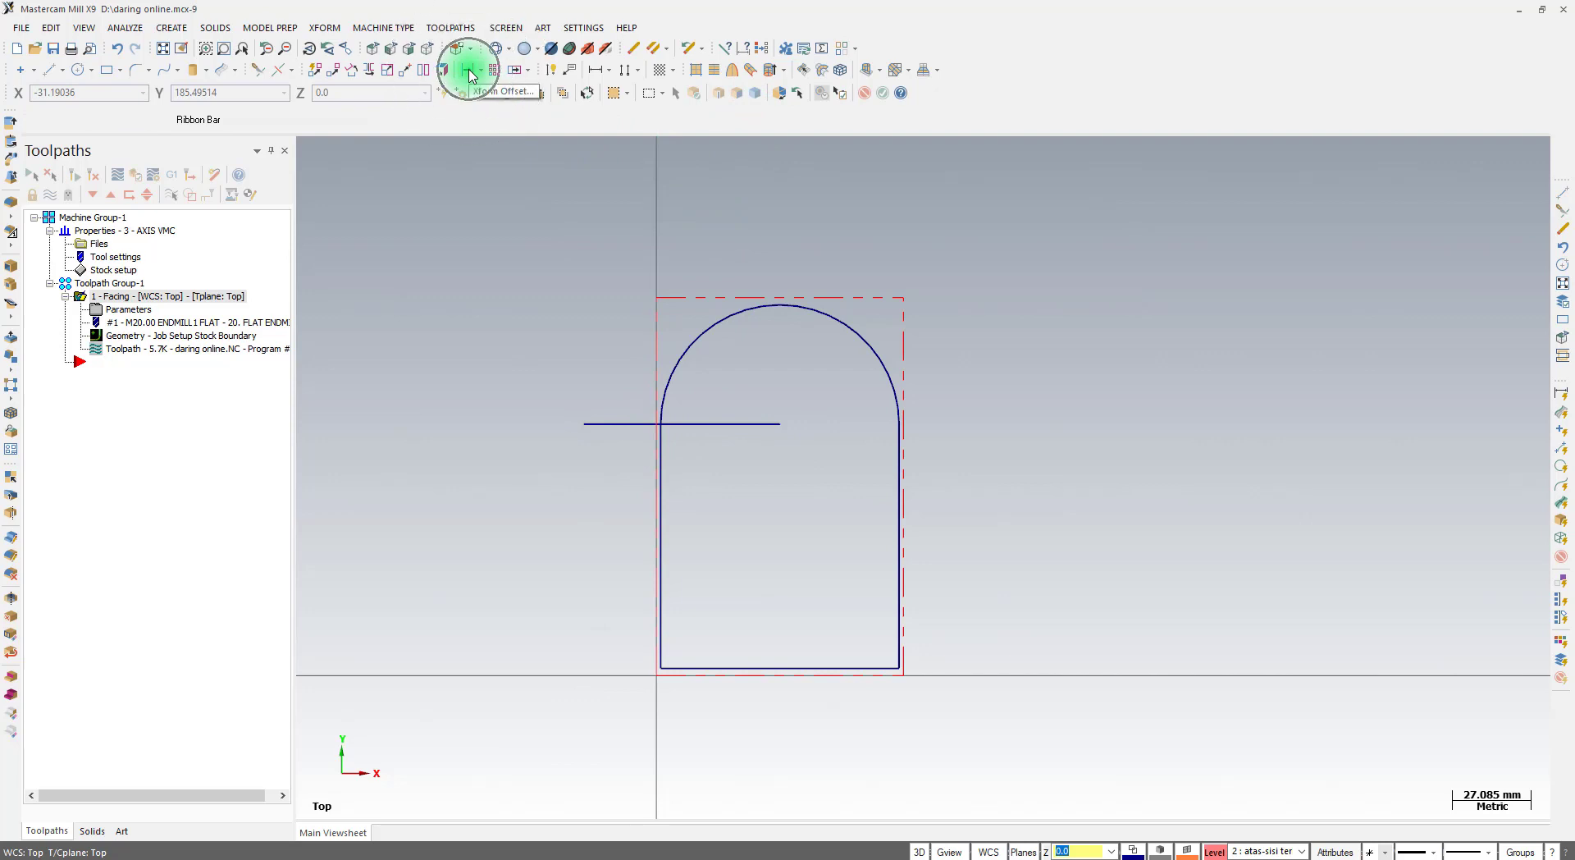
left_click(332, 27)
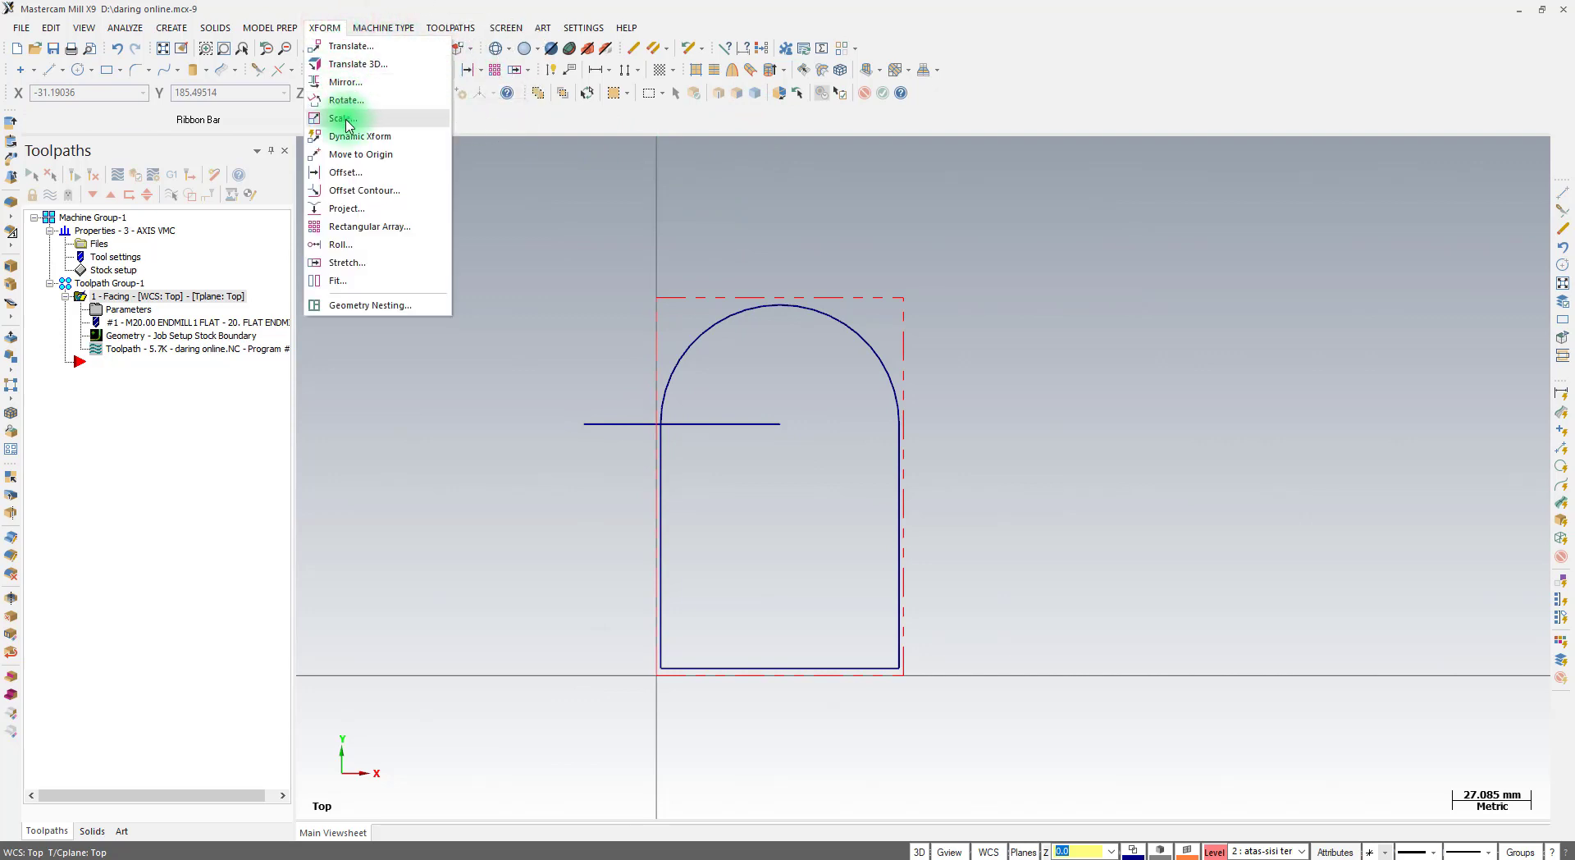
left_click(348, 173)
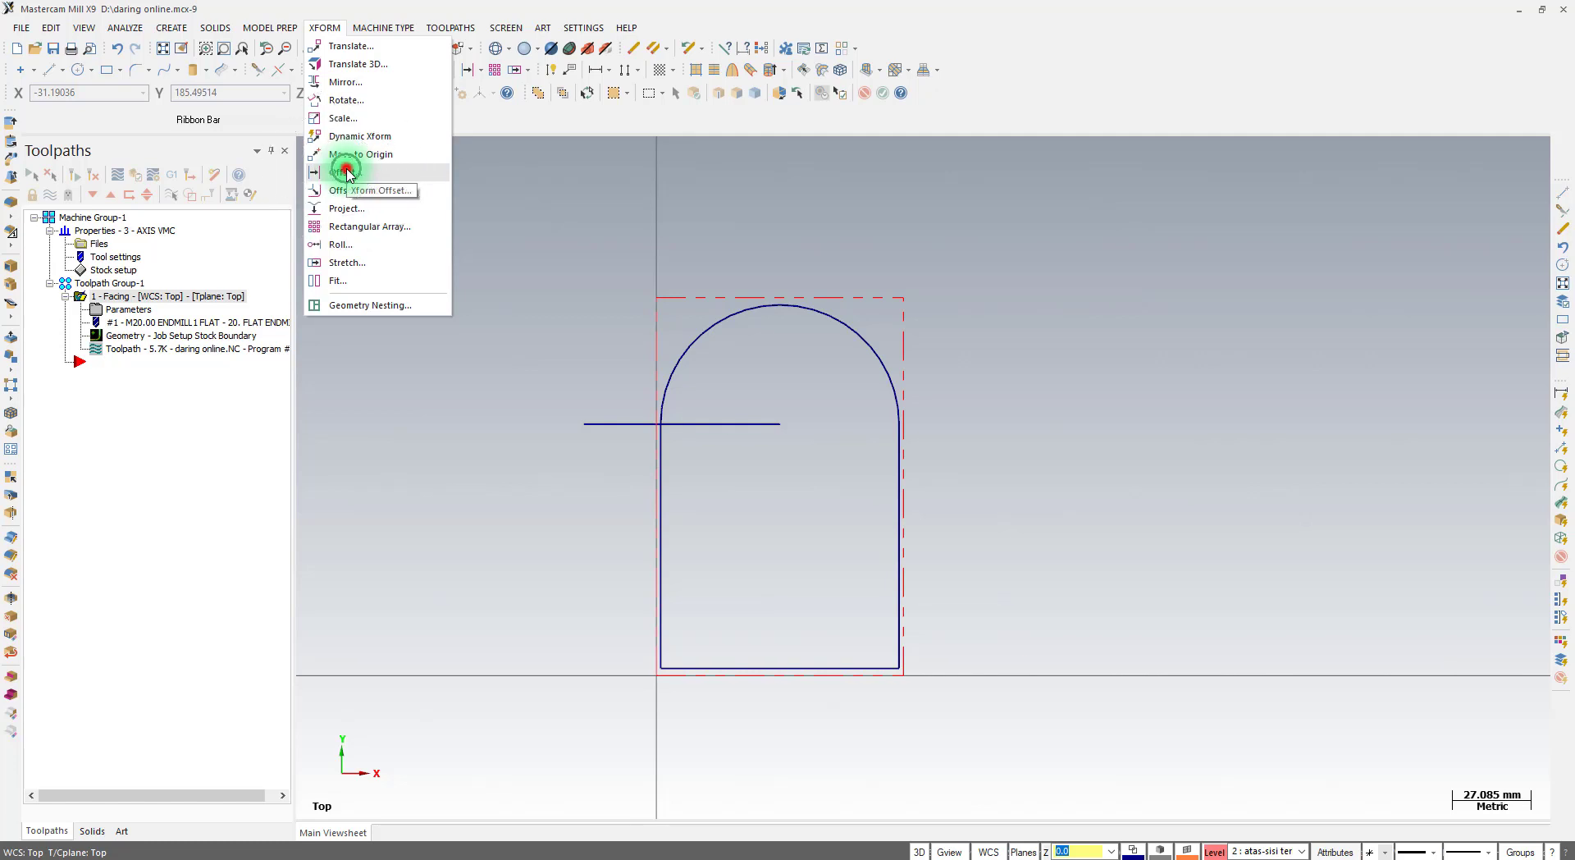
left_click(347, 171)
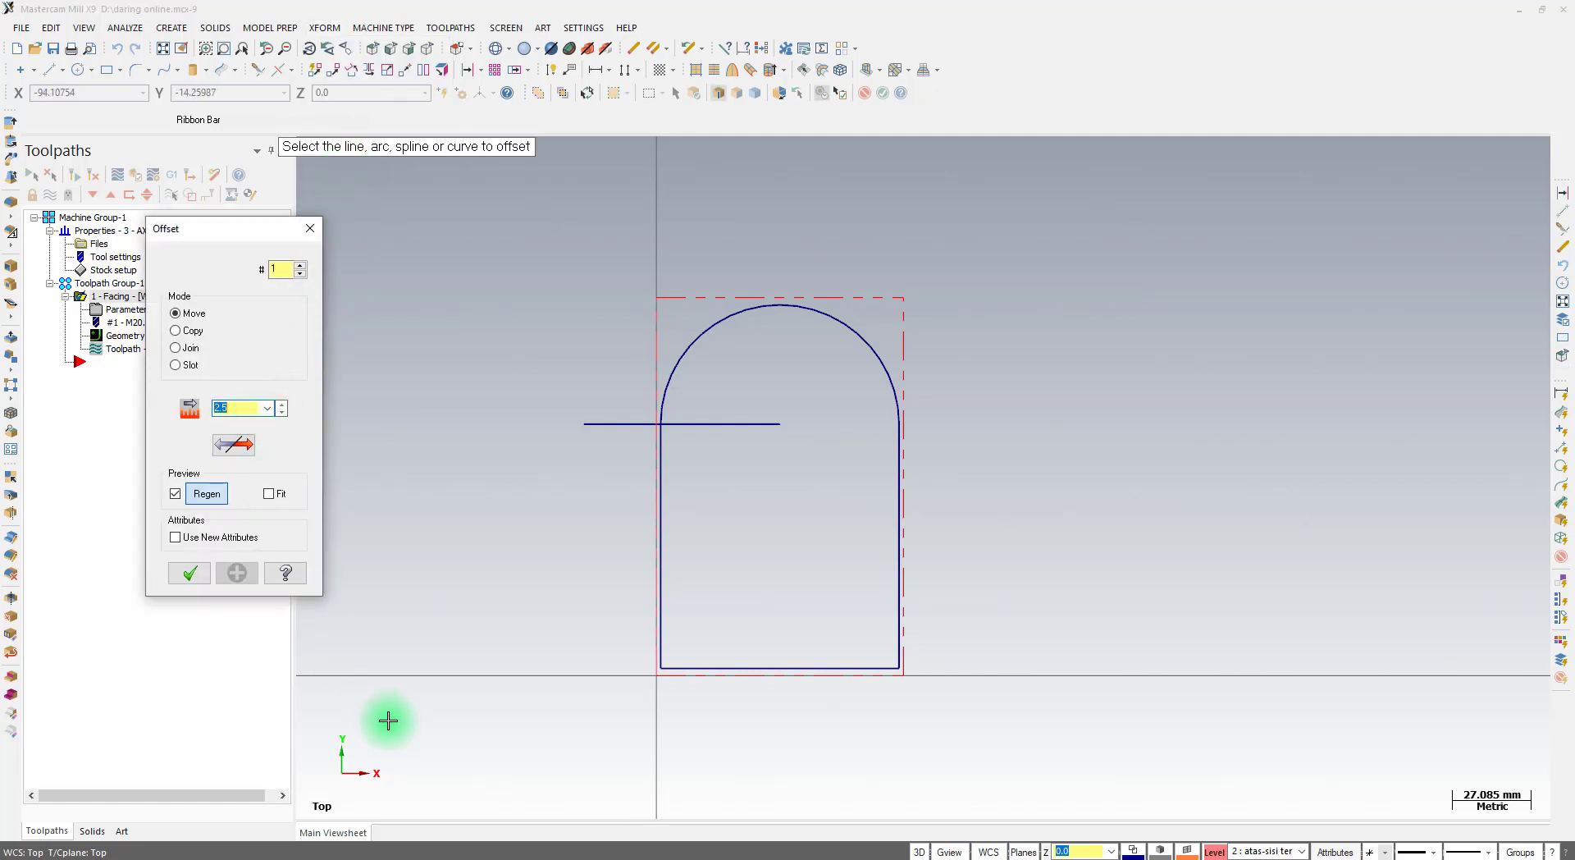
key("alt+Tab")
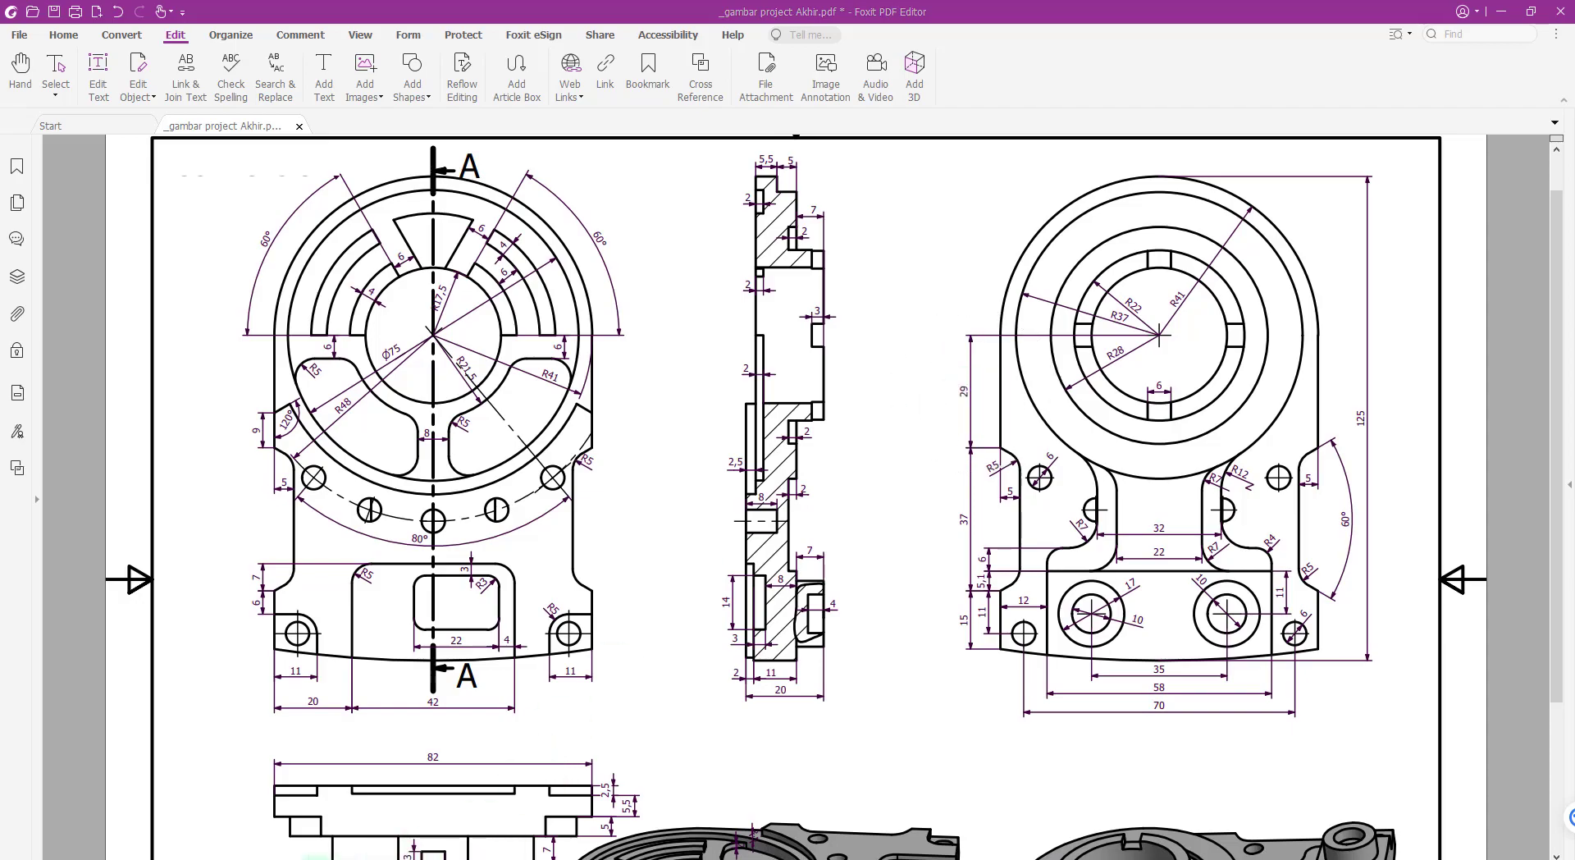
key("alt+Tab")
type("29")
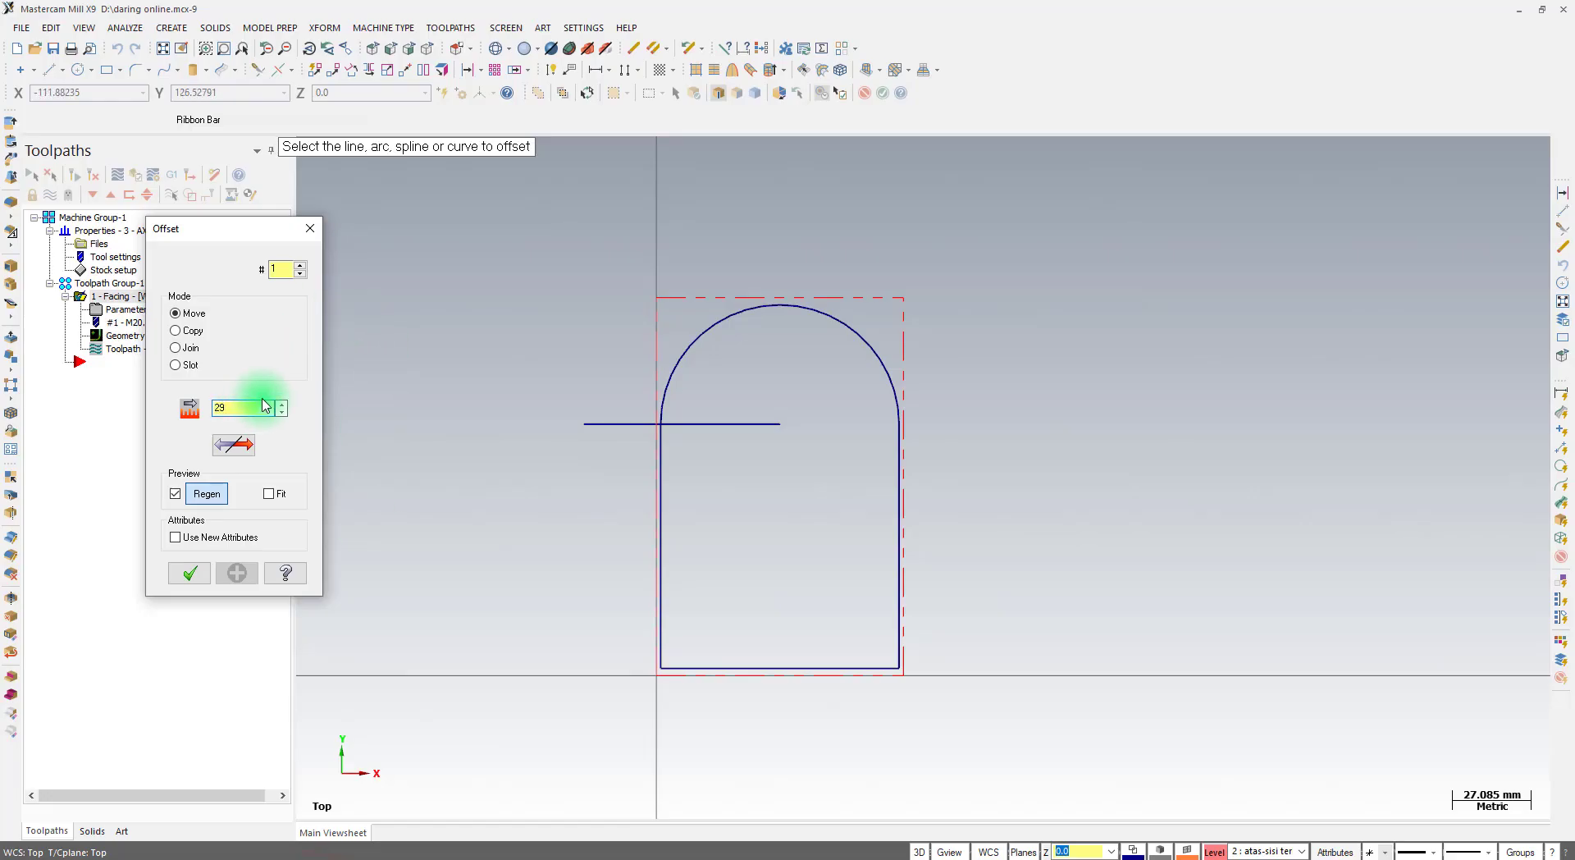
left_click(629, 425)
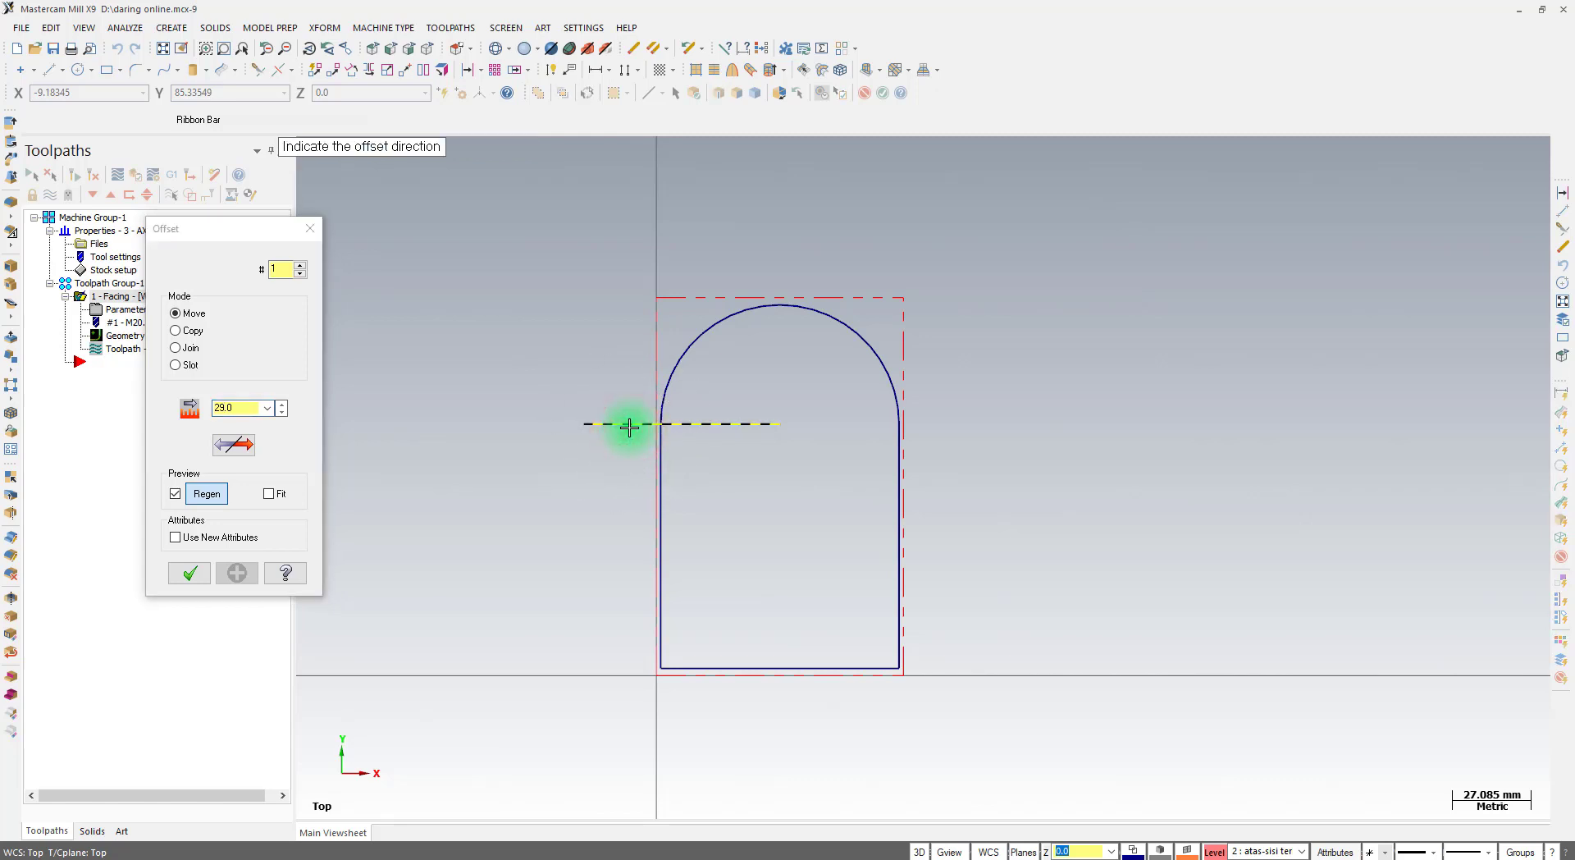
left_click(616, 514)
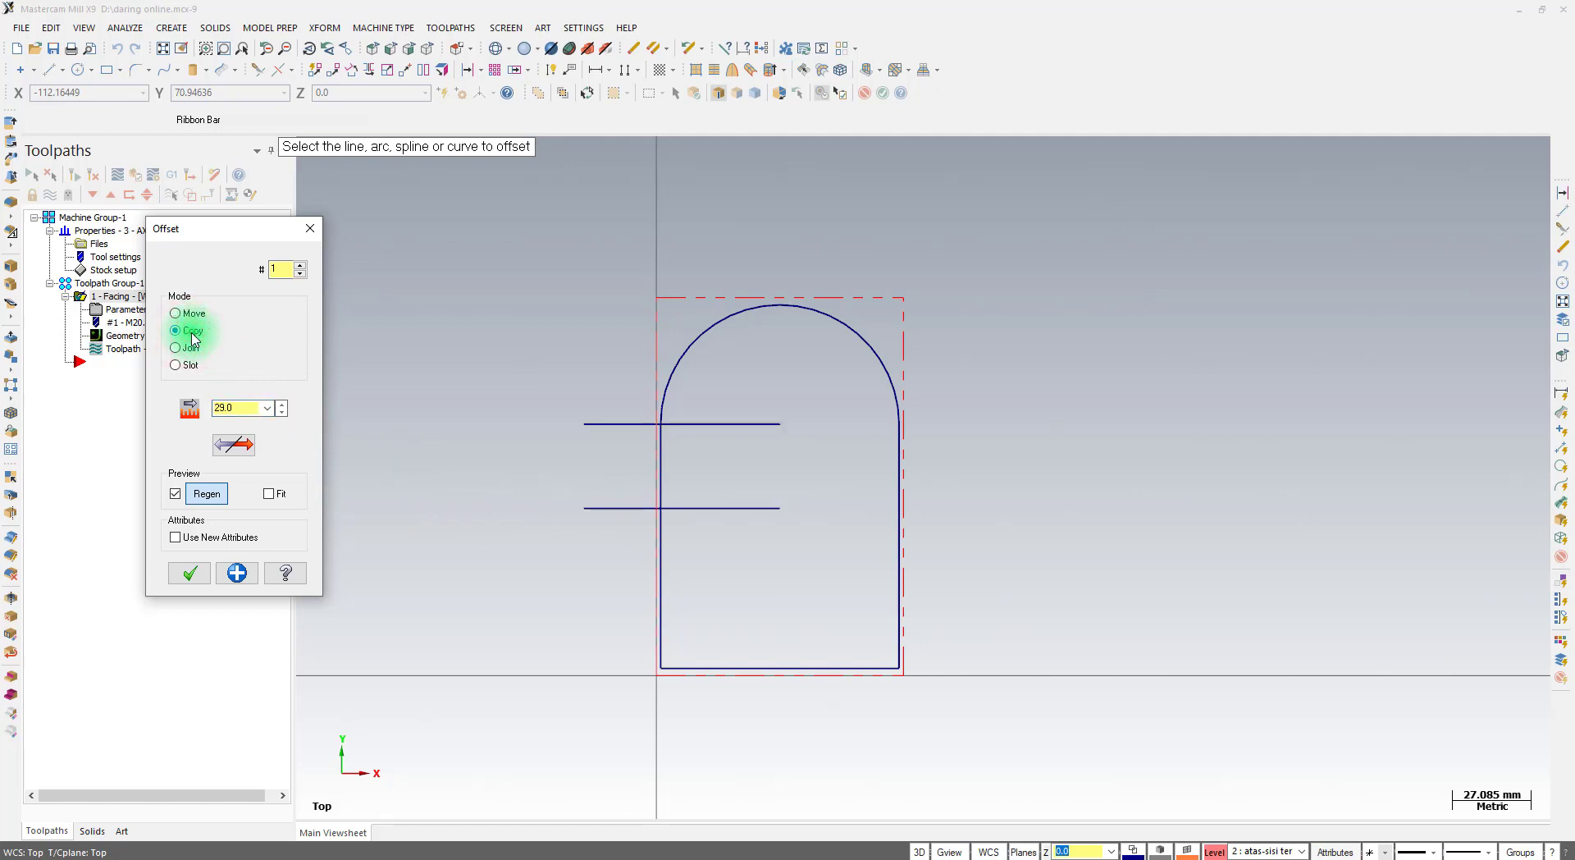
left_click(234, 573)
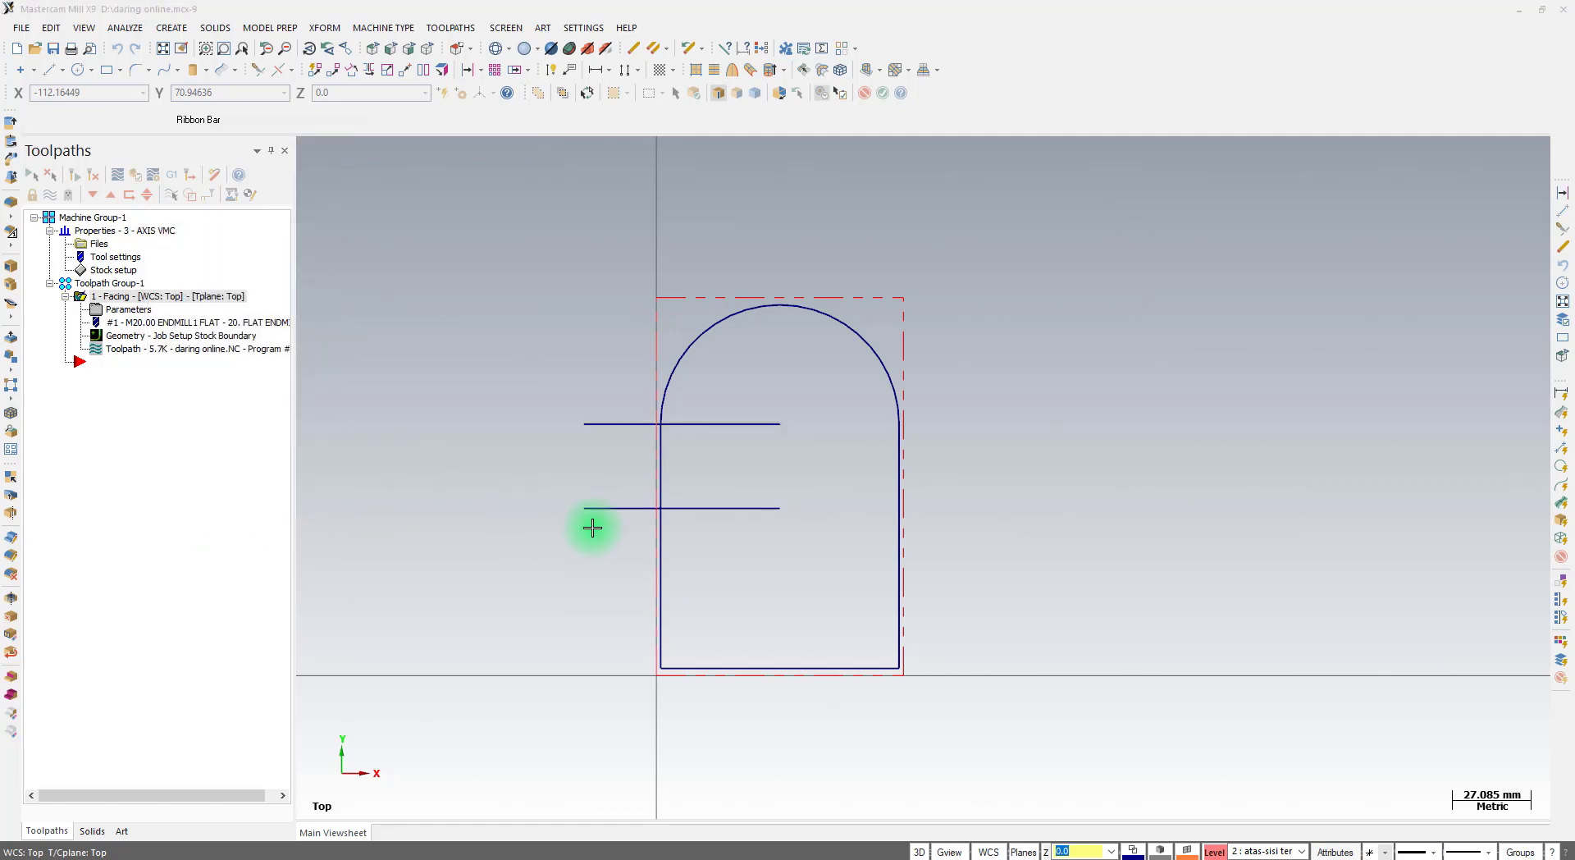
Check the next height in the PDF drawing and offset the second horizontal line 37 mm downward as a copy
left_click(474, 859)
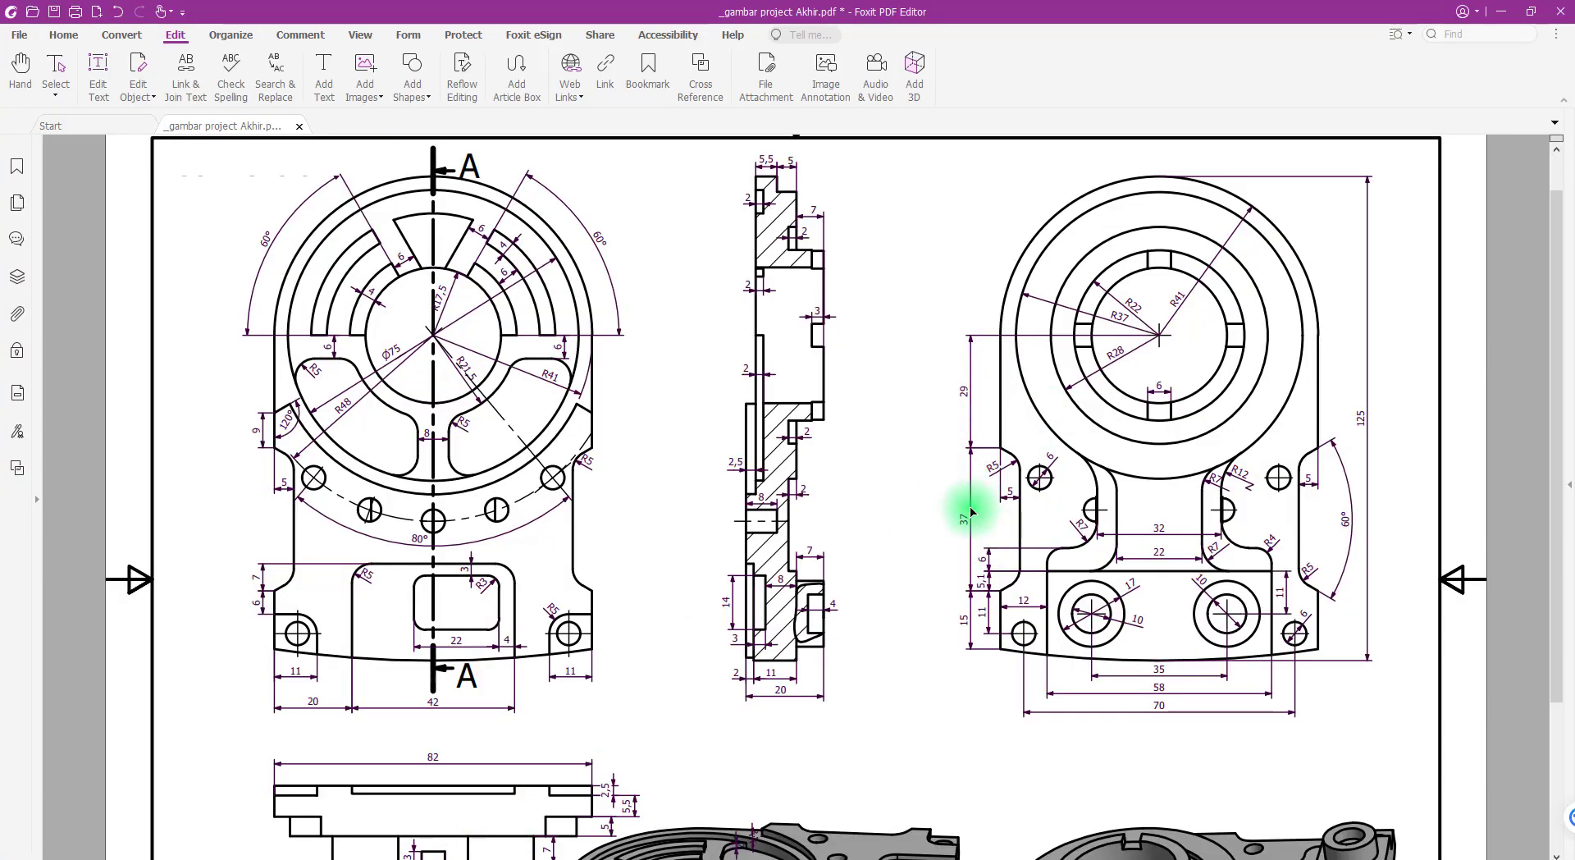
left_click(338, 859)
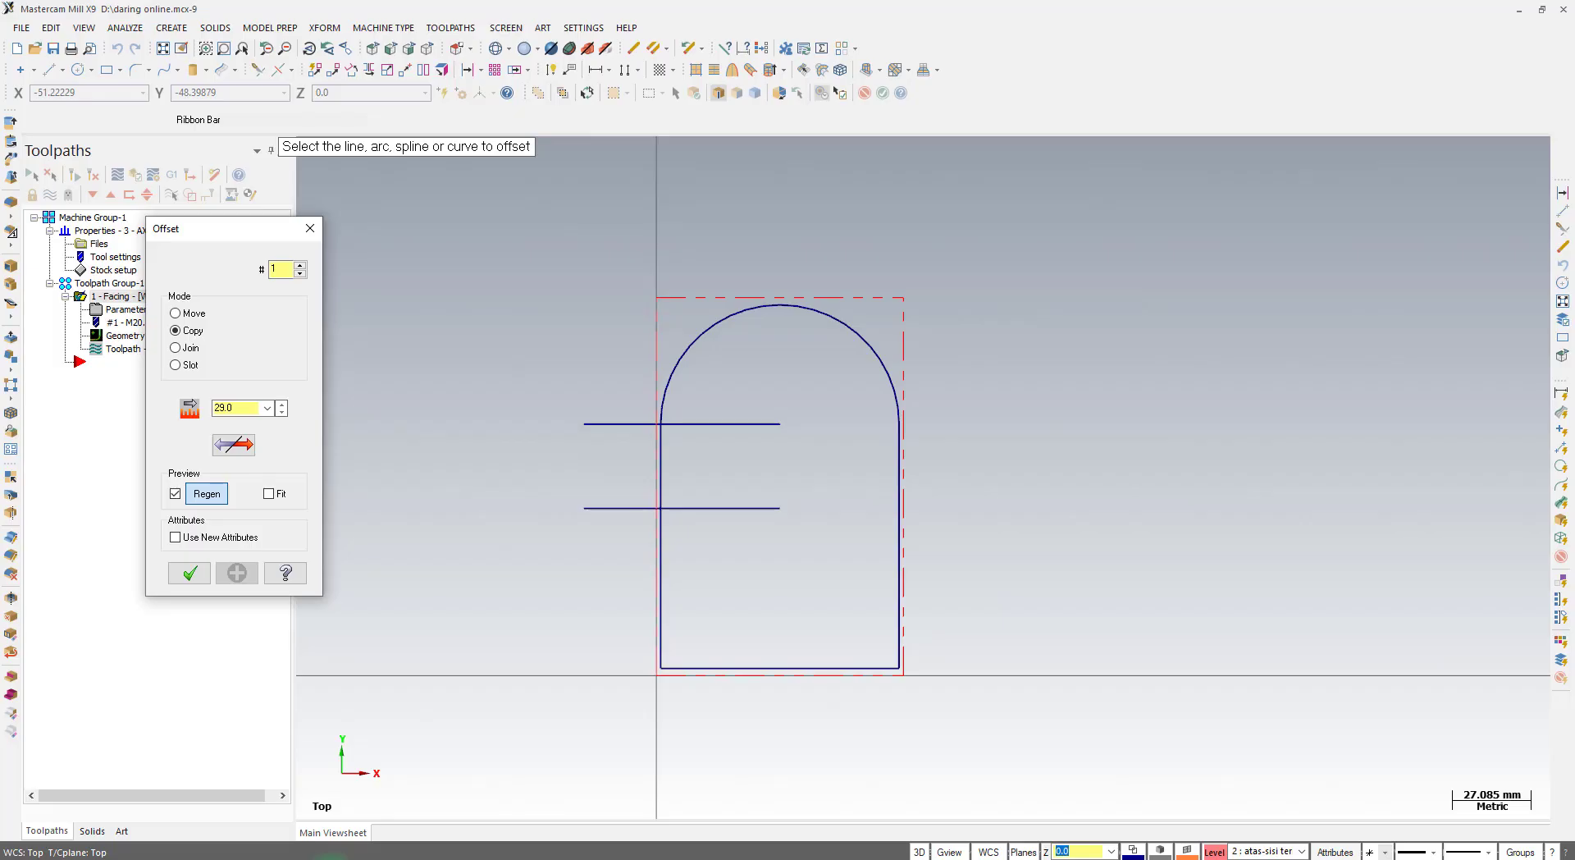
left_click(241, 410)
type("37")
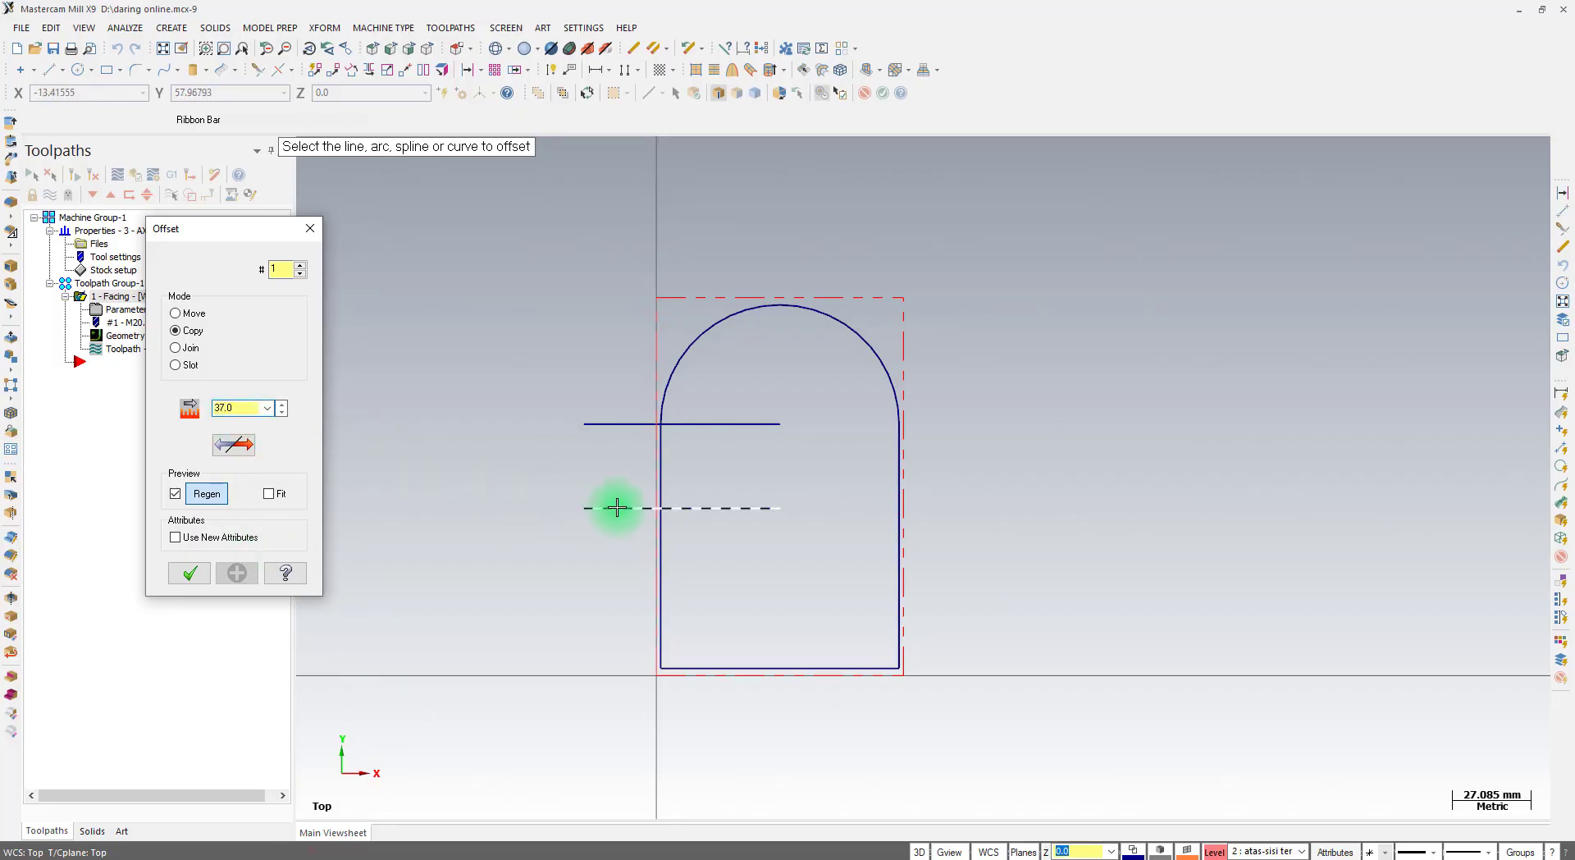
left_click(617, 507)
left_click(618, 567)
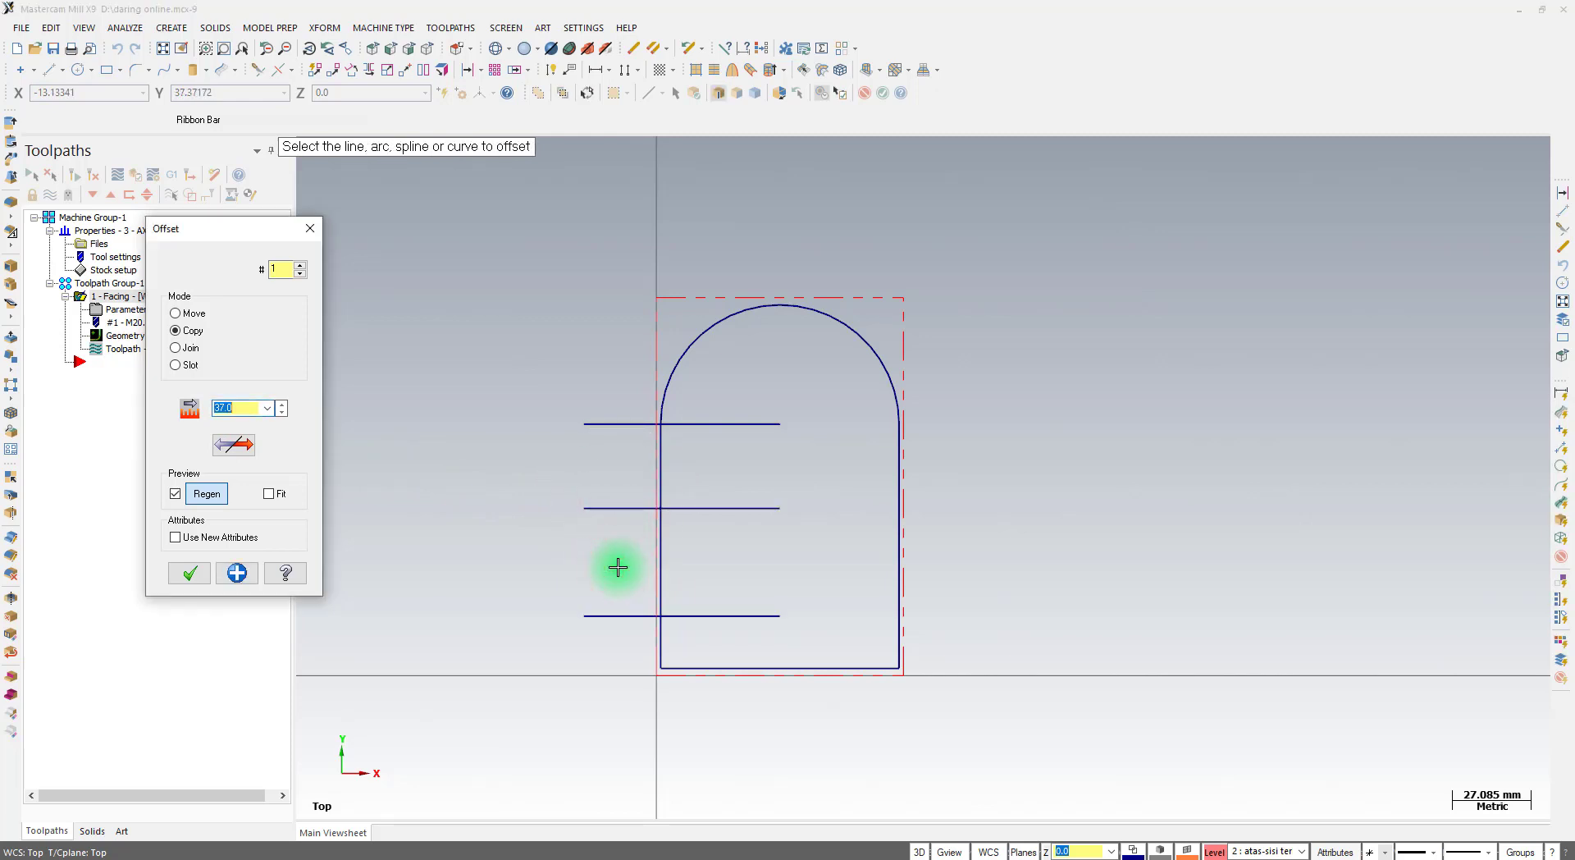
left_click(237, 573)
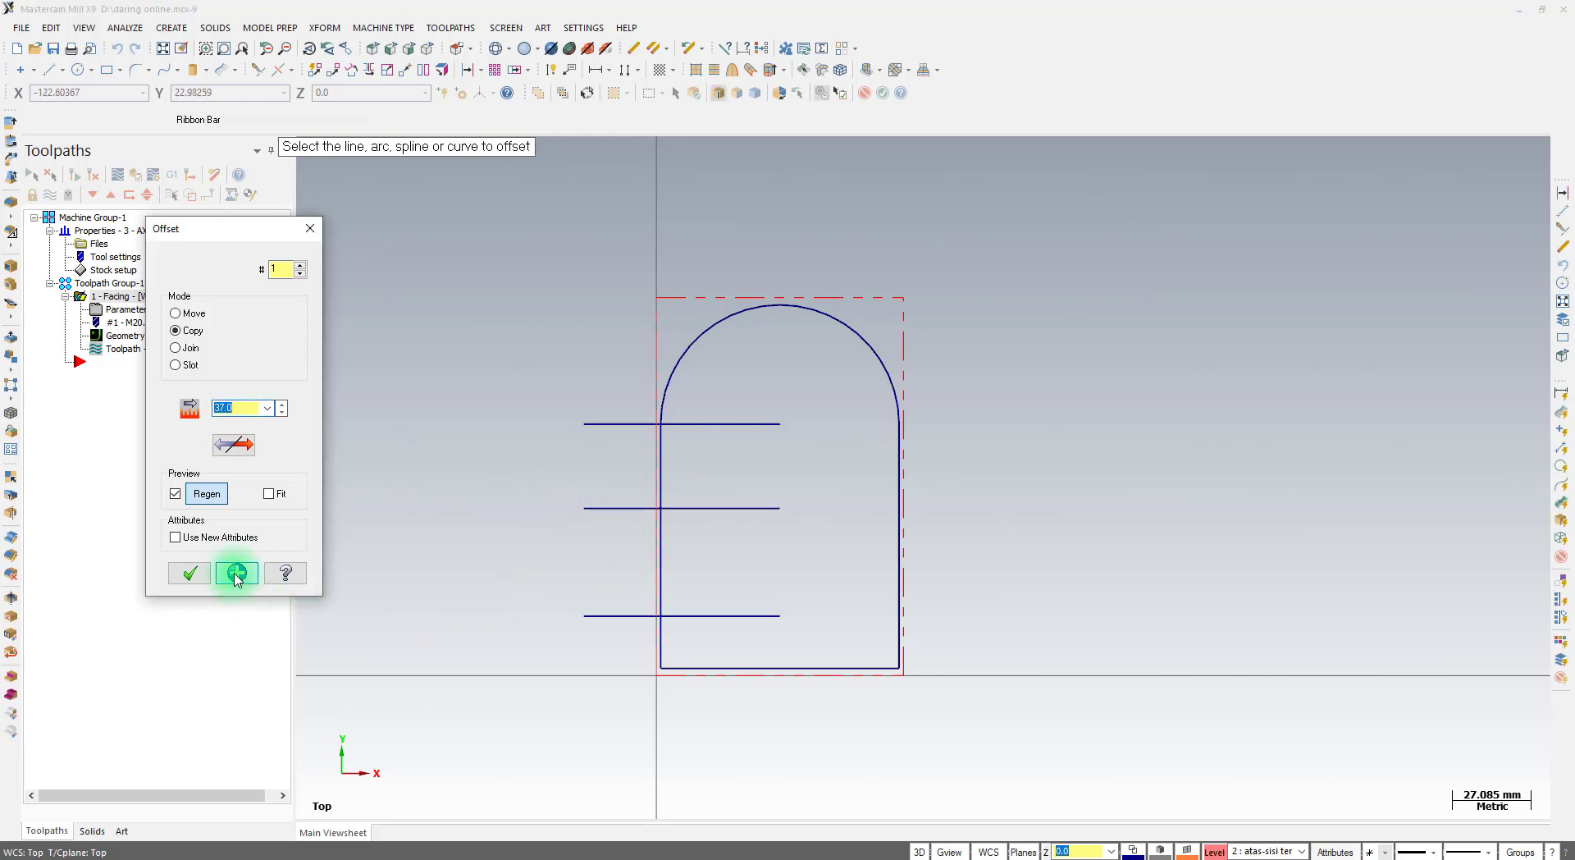
left_click(237, 577)
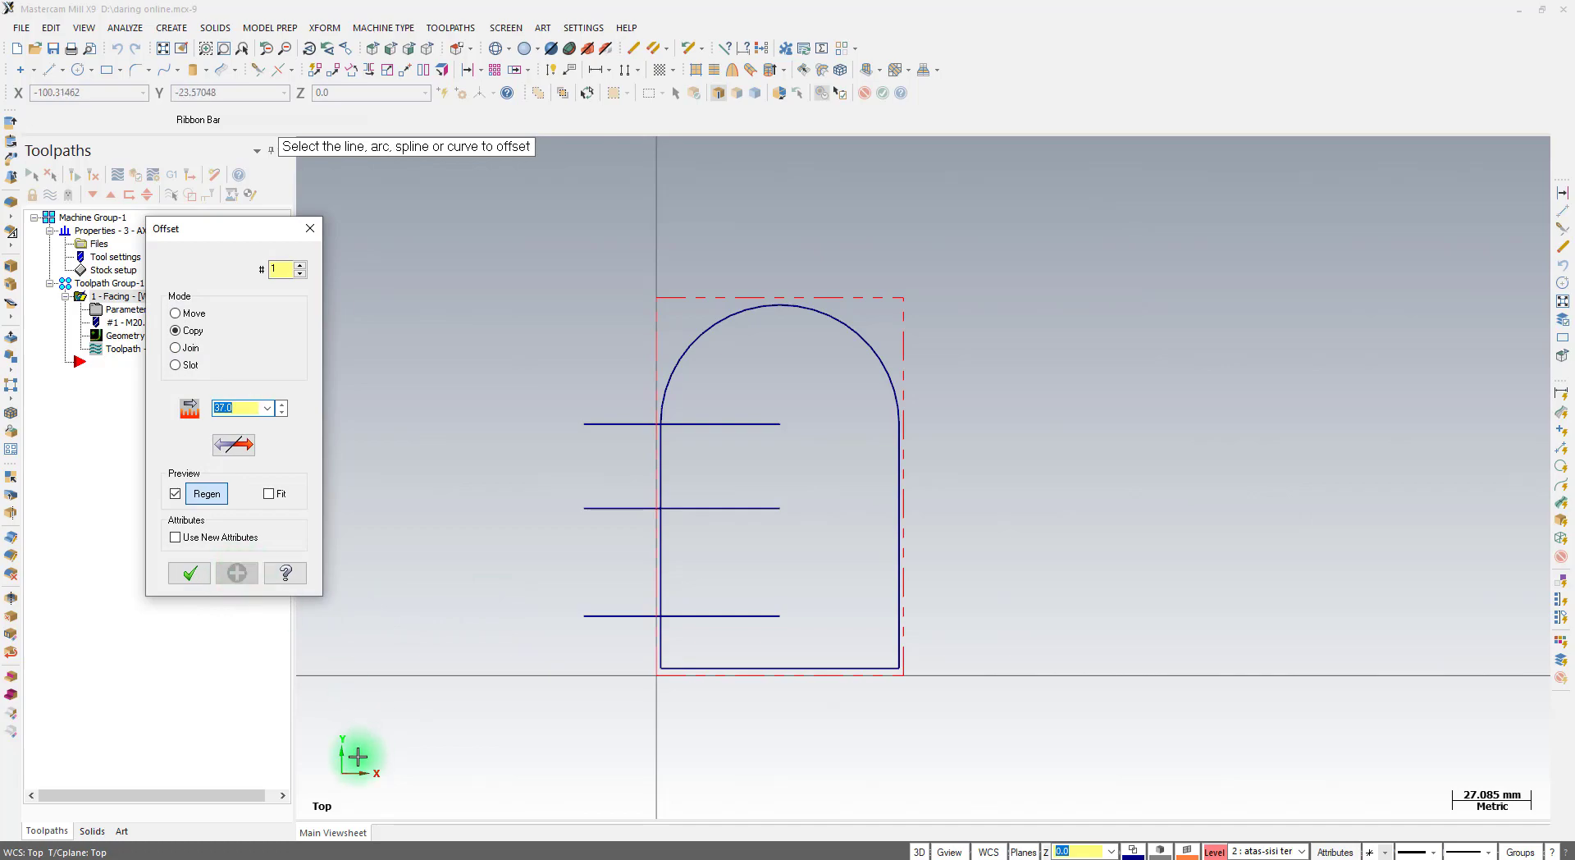
Check the lowest height in the PDF drawing, offset the third horizontal line 15 mm downward as a copy, and finish offsetting
left_click(456, 858)
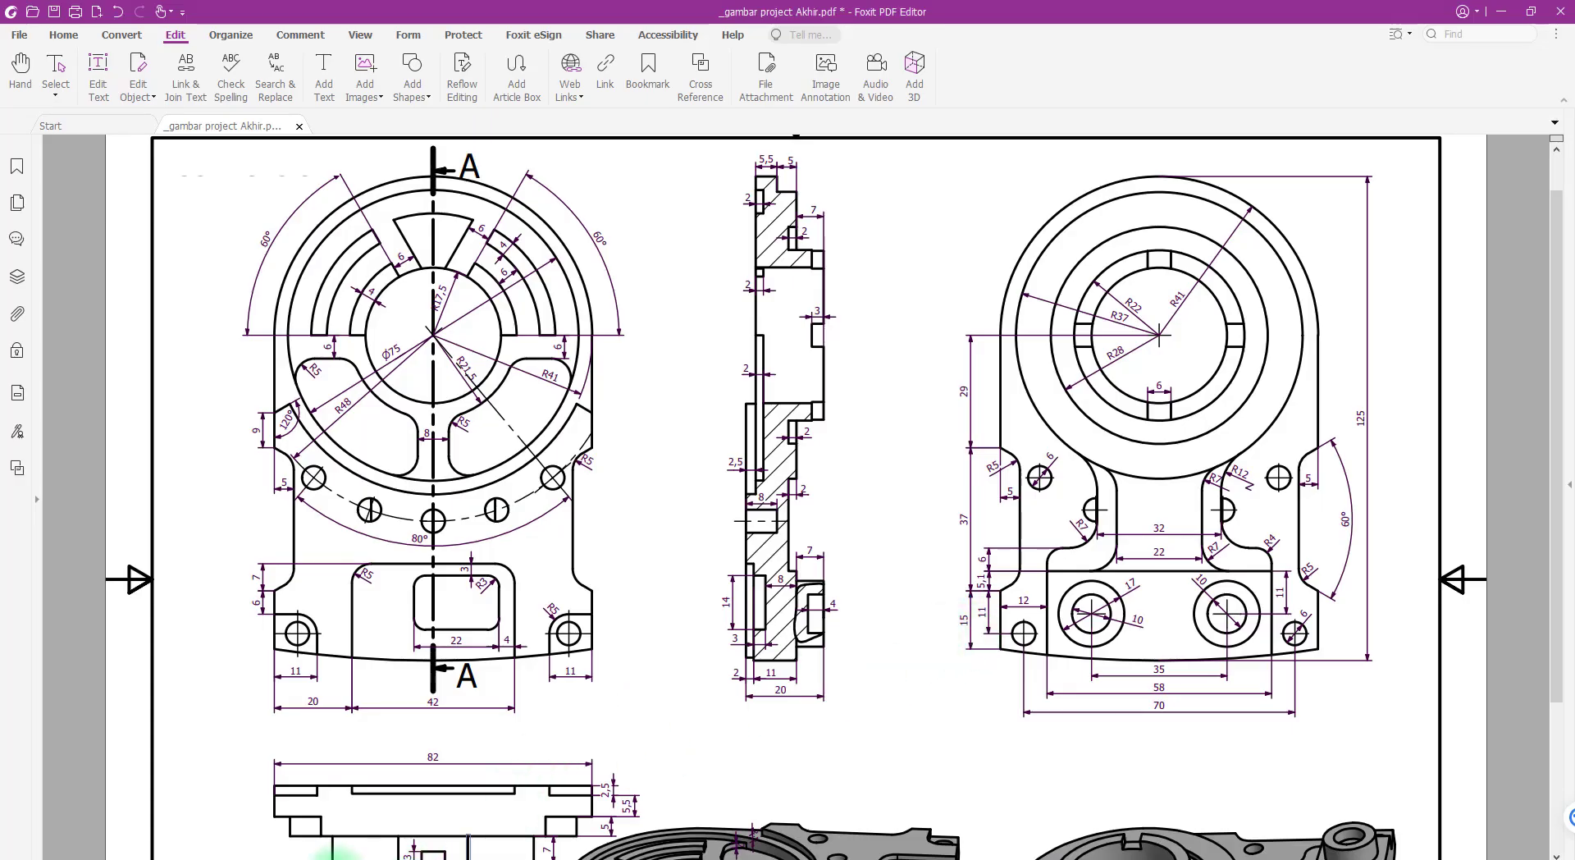
left_click(508, 858)
left_click(234, 446)
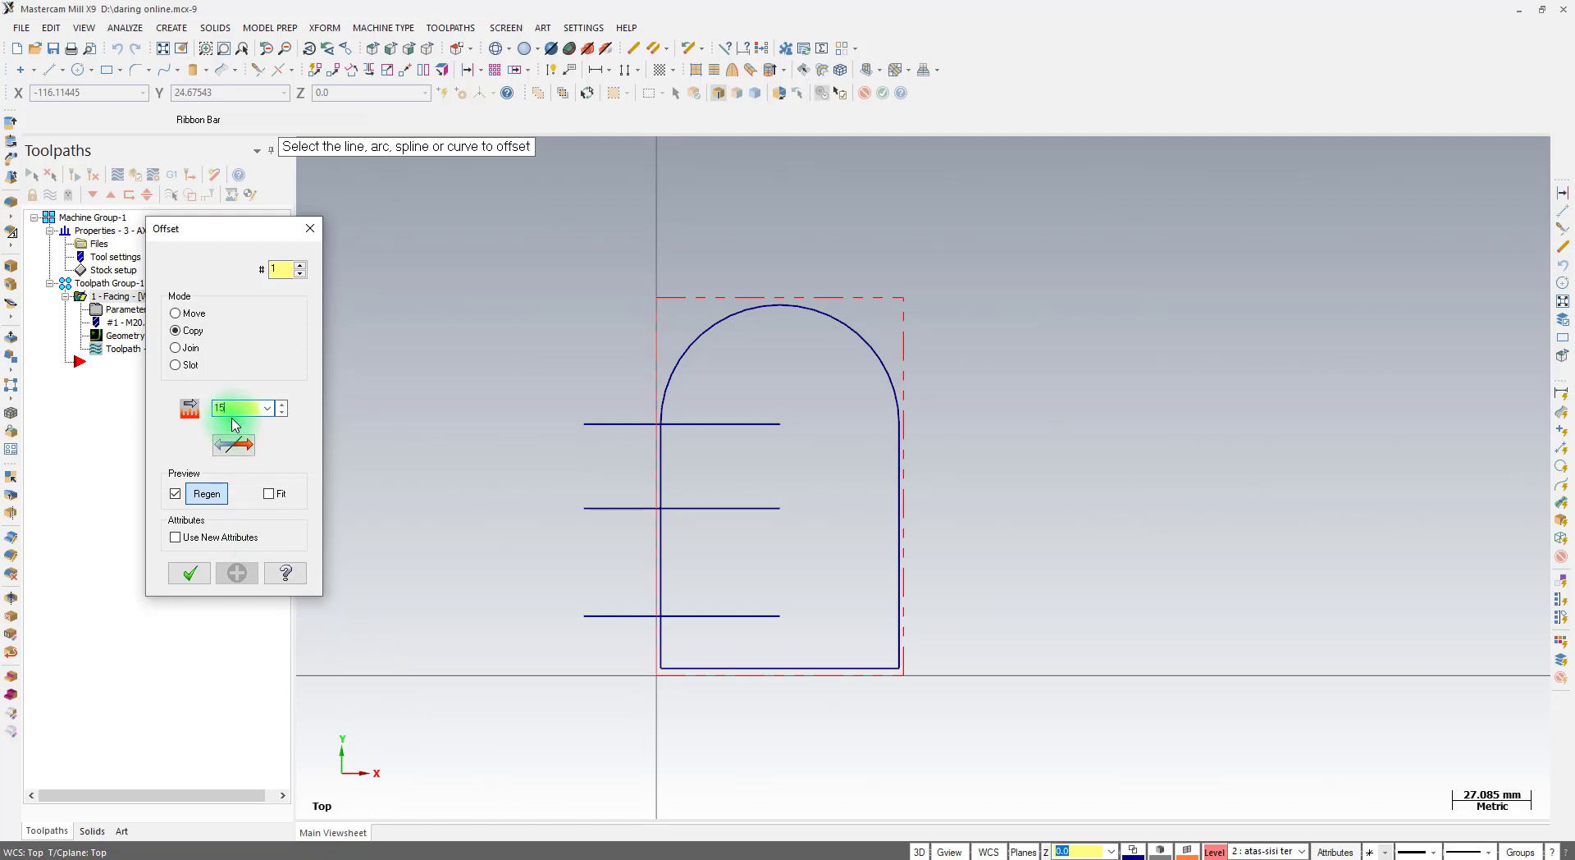
left_click(611, 617)
left_click(611, 637)
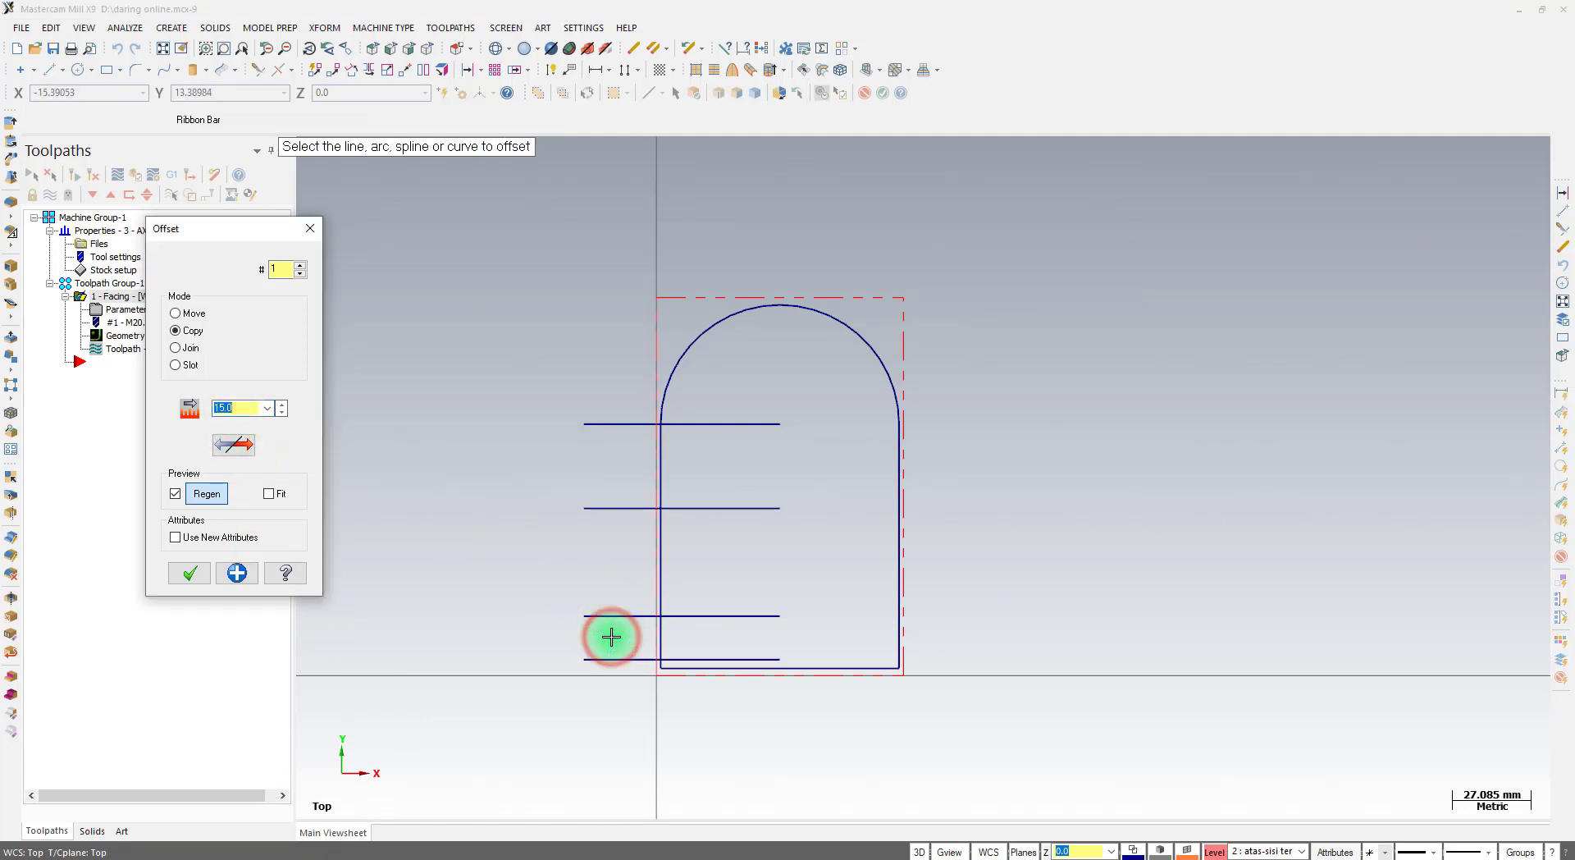
left_click(192, 575)
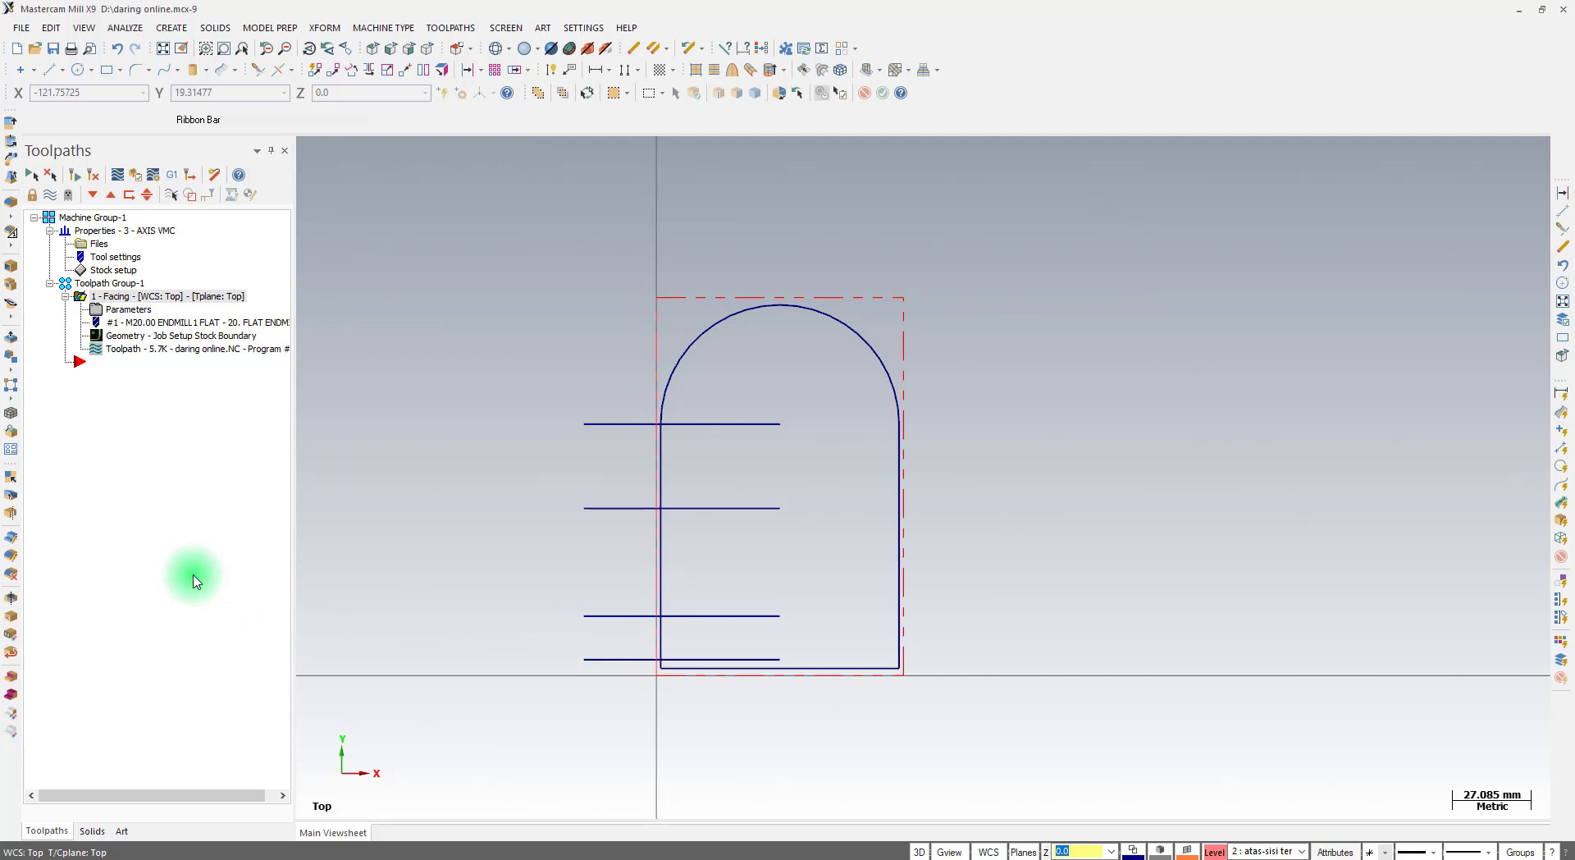
Extend the lowest horizontal guide line to the contour's right vertical side
scroll(820, 675, "up", 3)
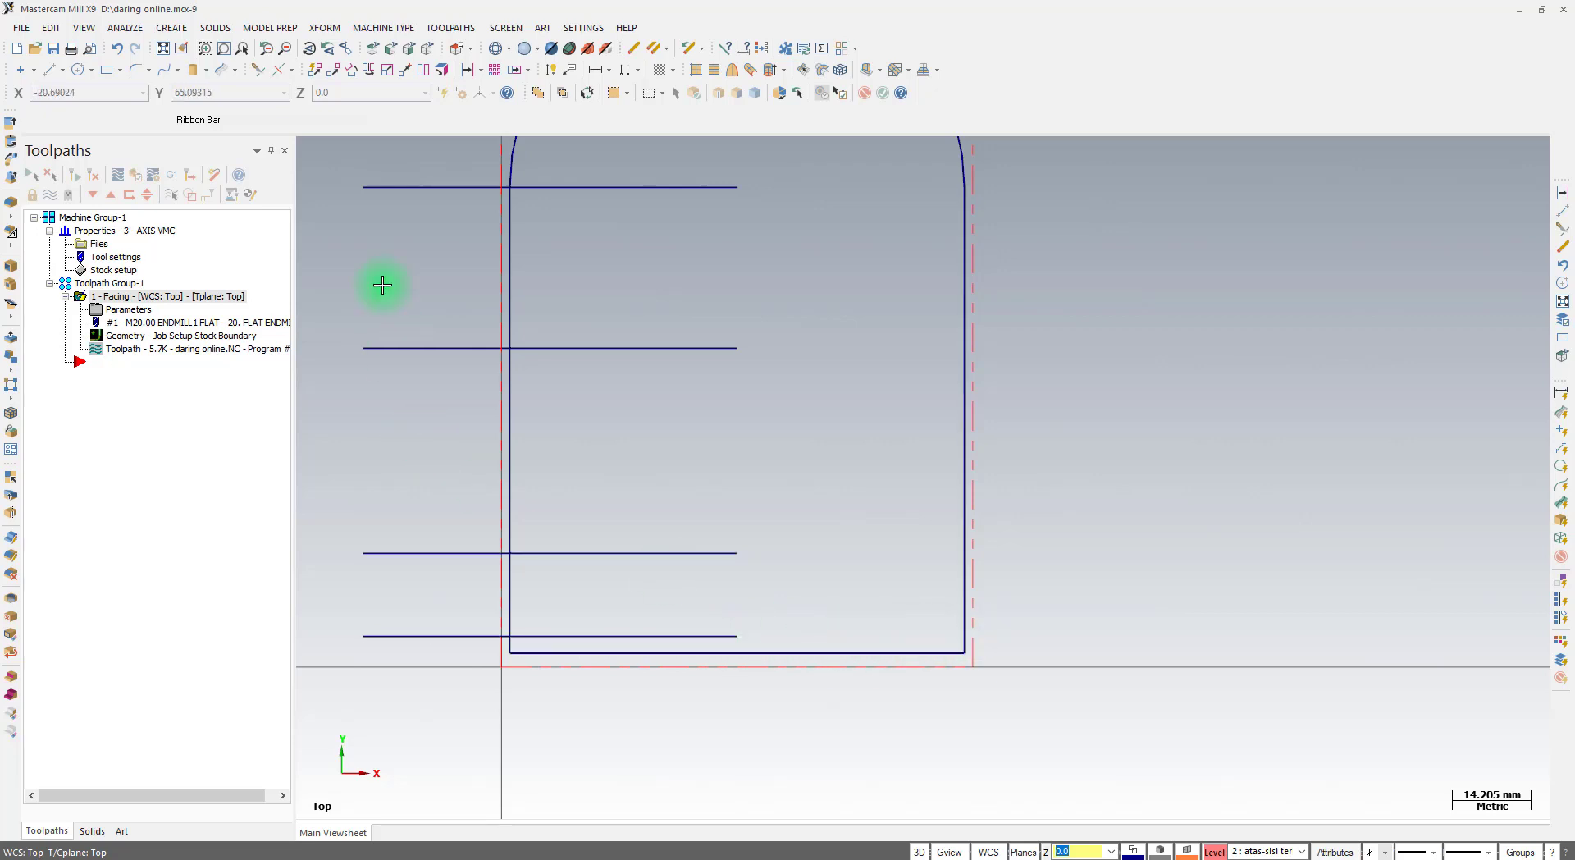
left_click(257, 72)
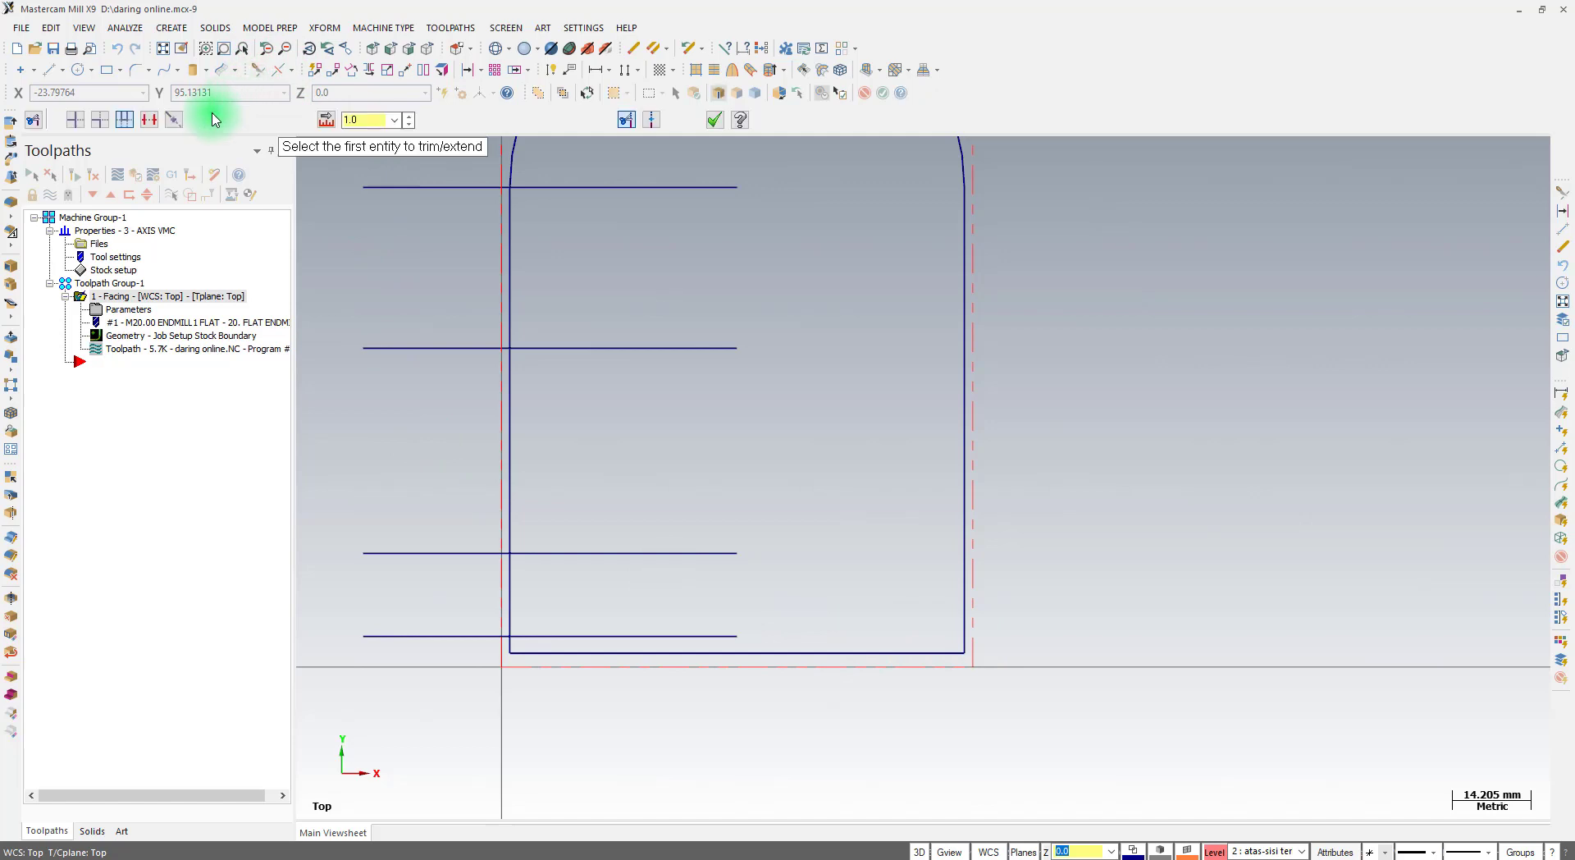
left_click(74, 122)
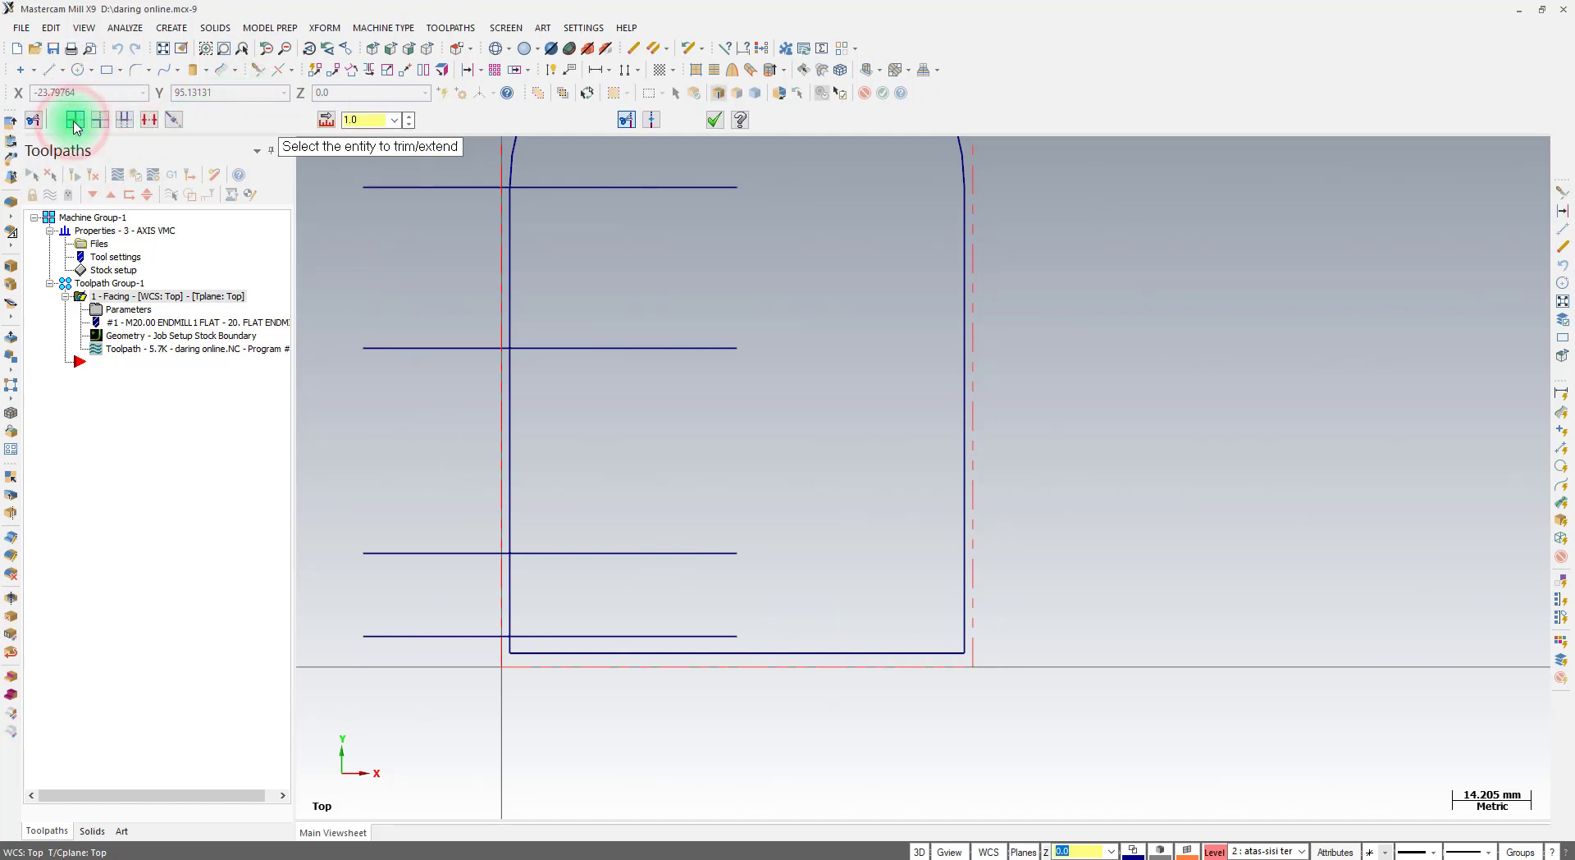
left_click(702, 626)
left_click(964, 576)
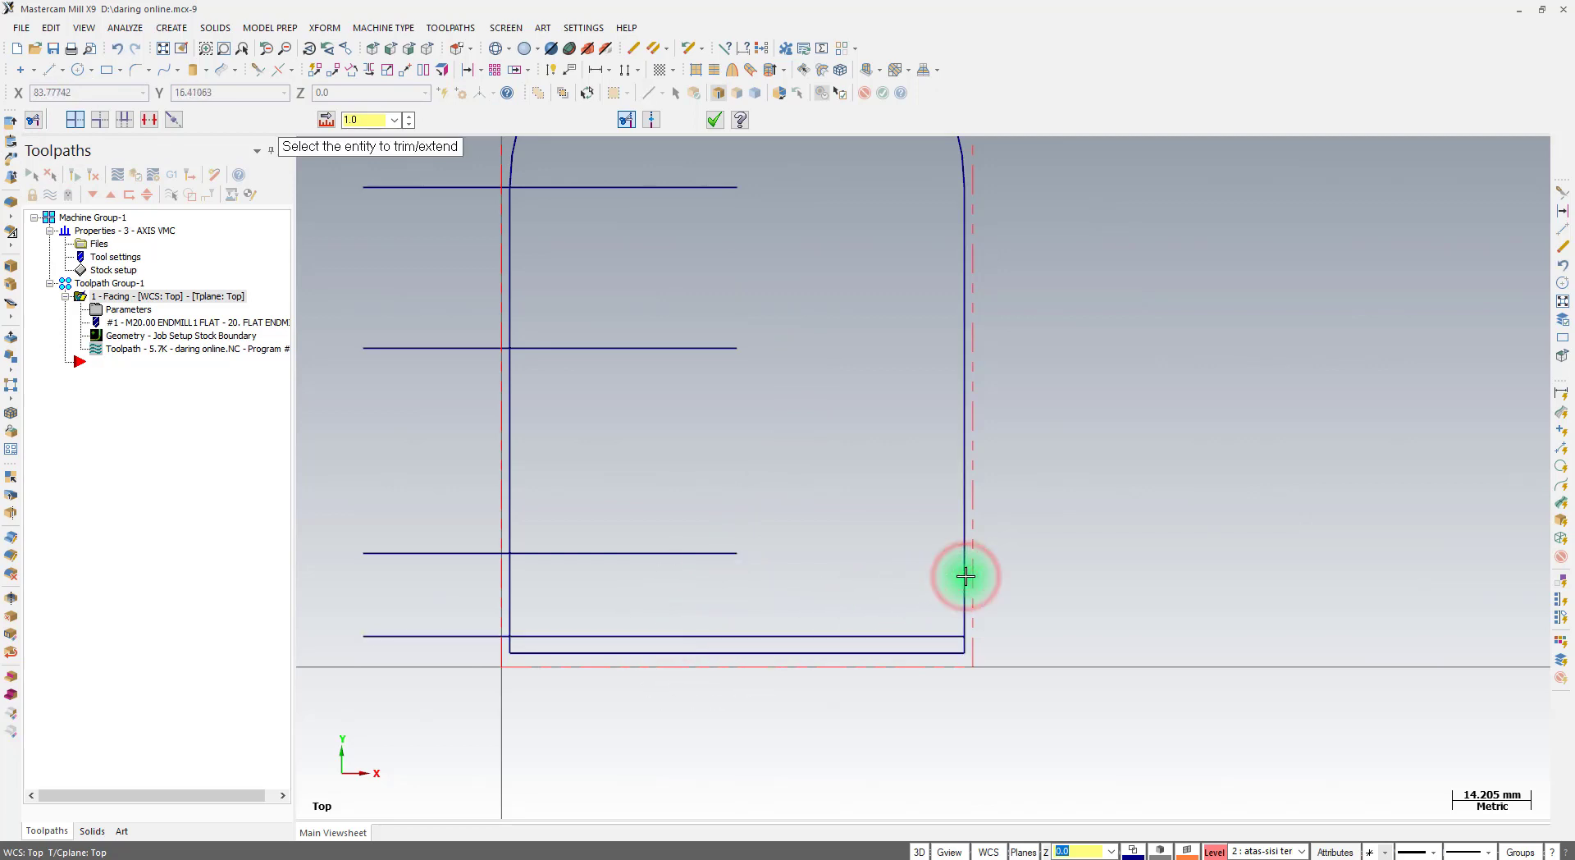
left_click(719, 122)
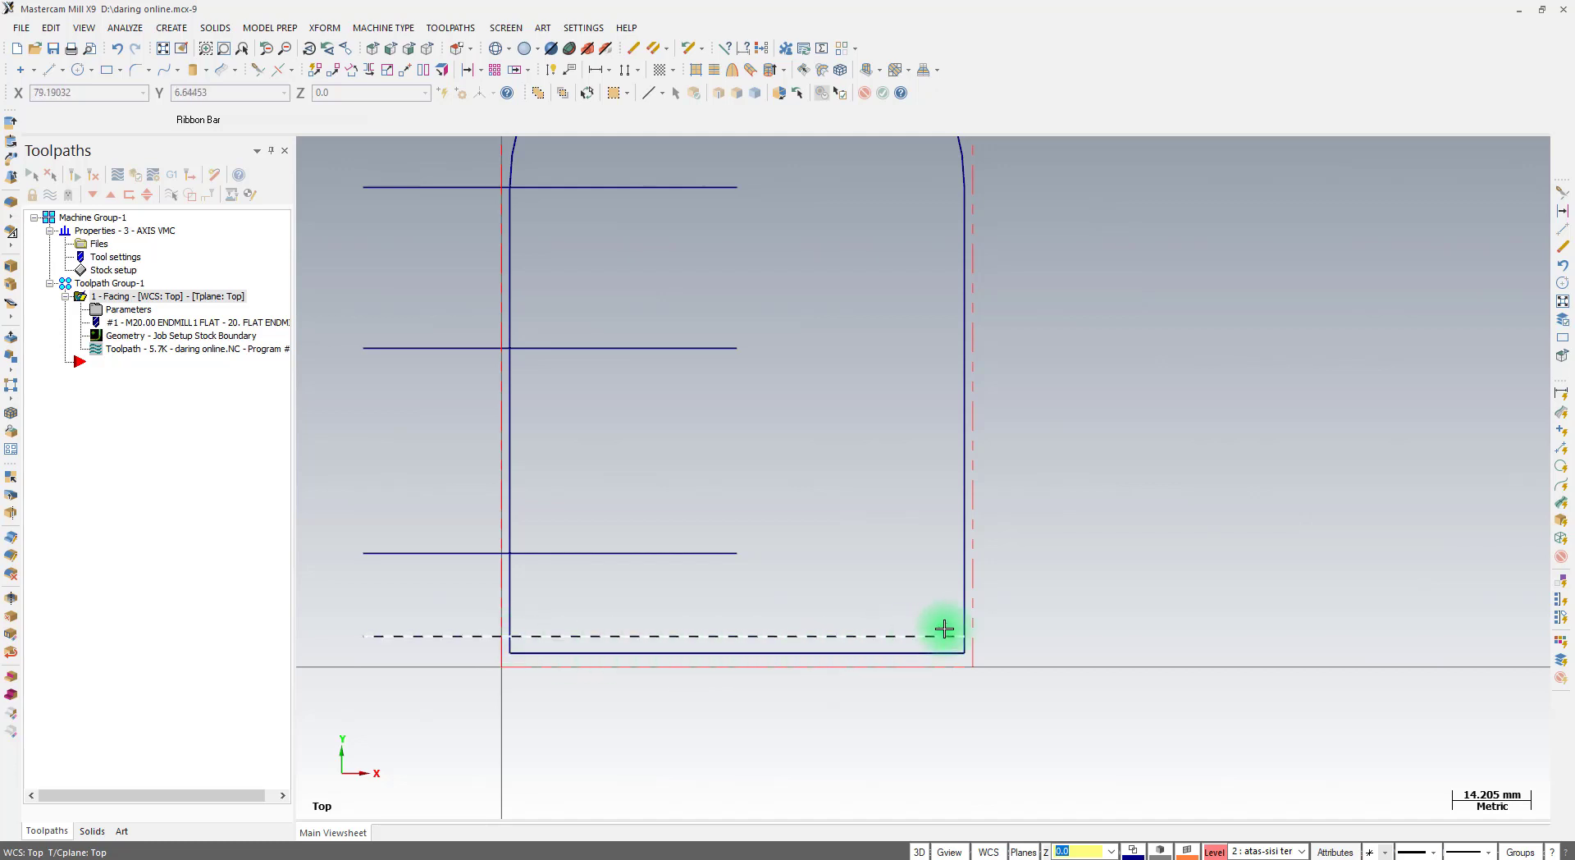
Draw a three-point arc between the lowest guide line's intersections with both vertical sides, passing through the bottom line's midpoint
left_click(171, 28)
mouse_move(187, 80)
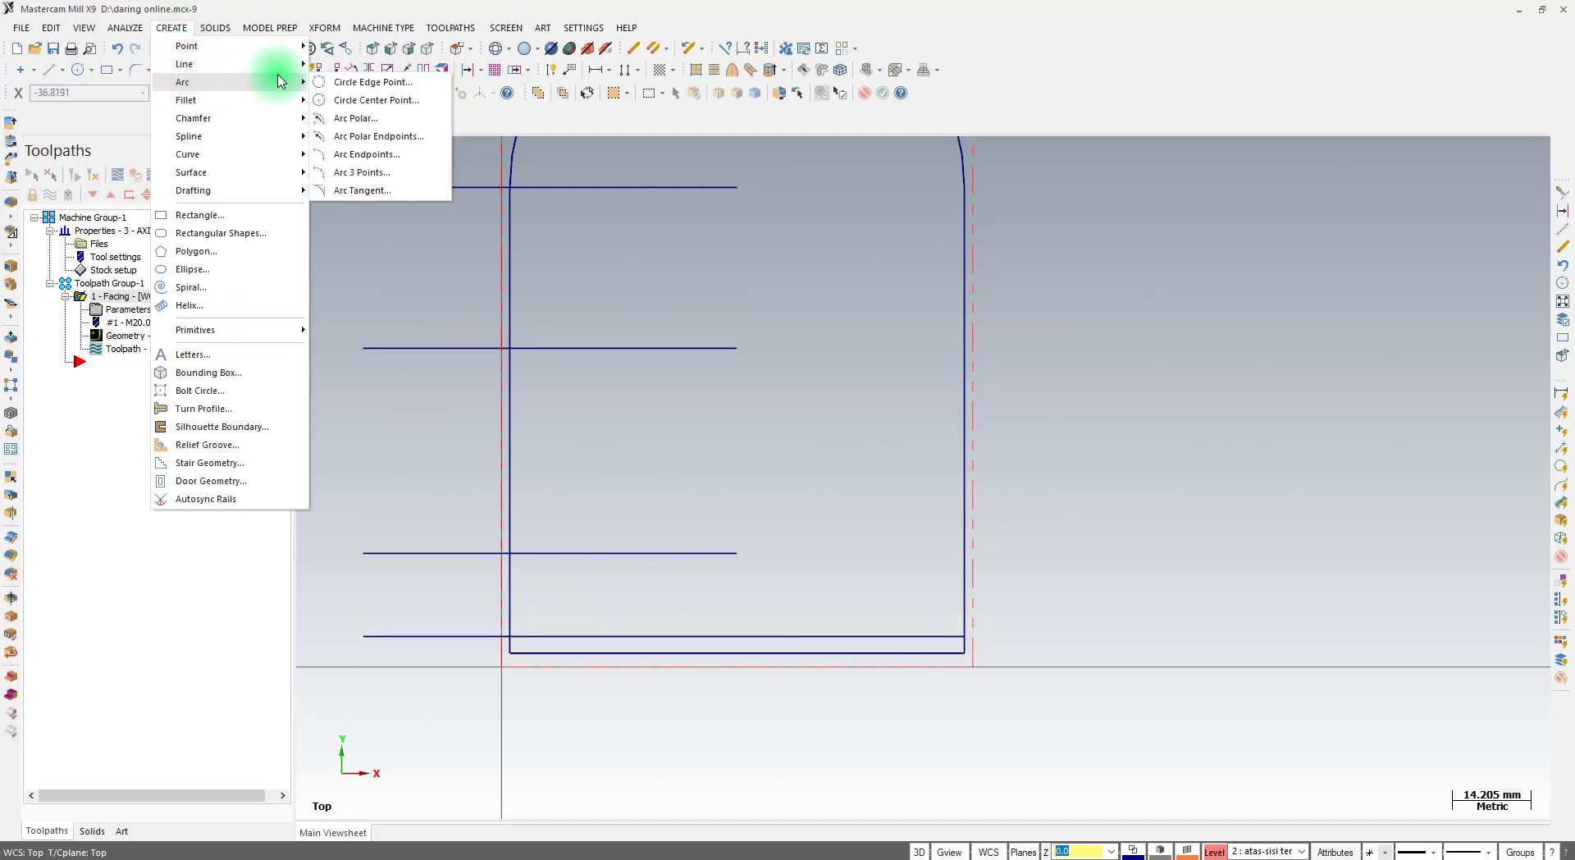
left_click(358, 156)
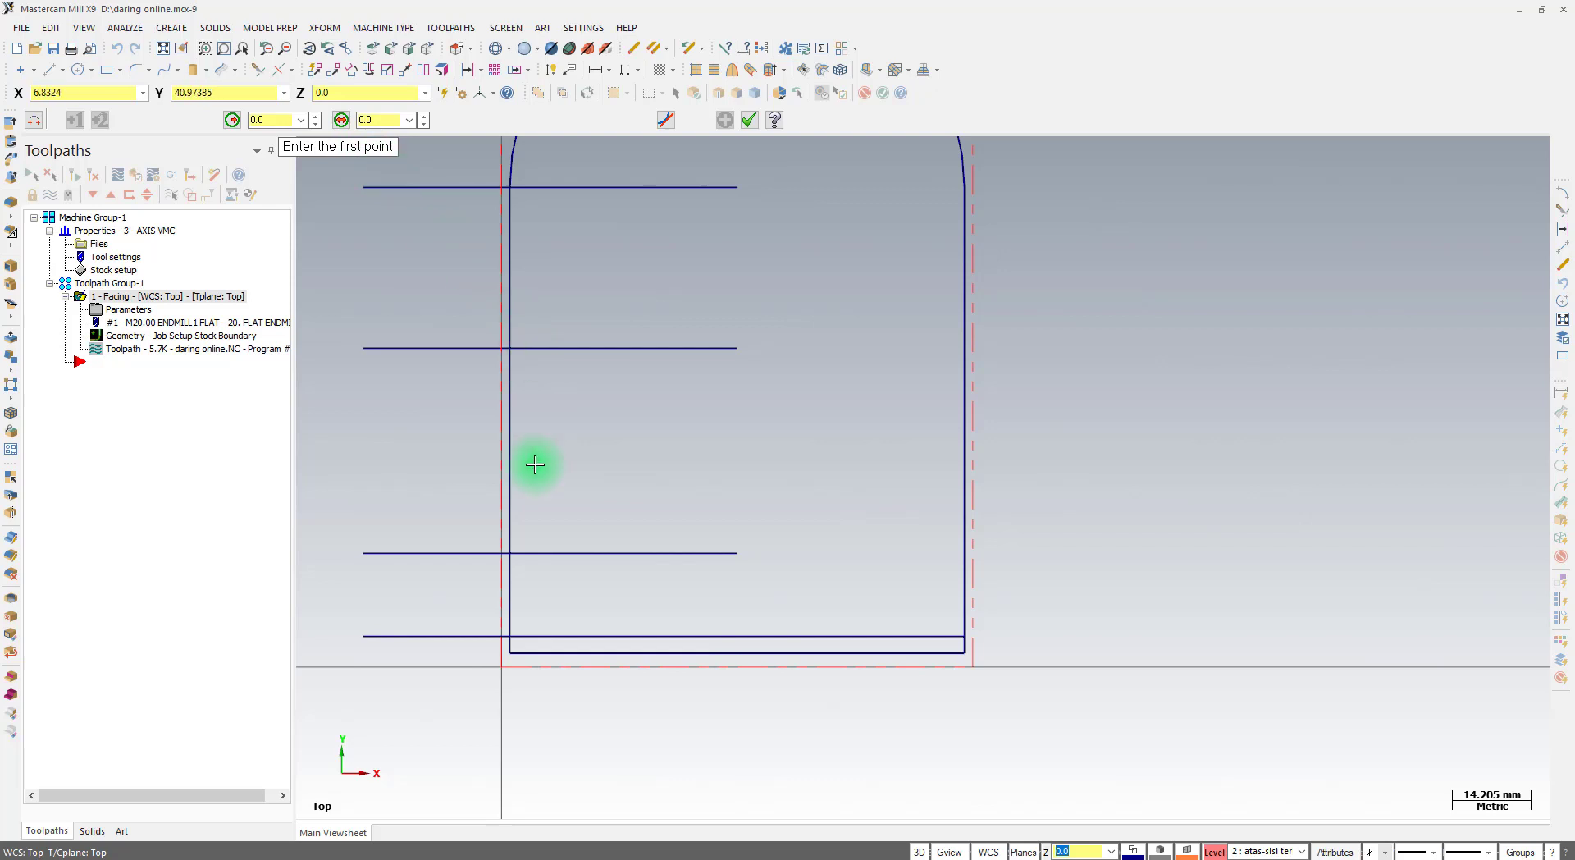
left_click(514, 637)
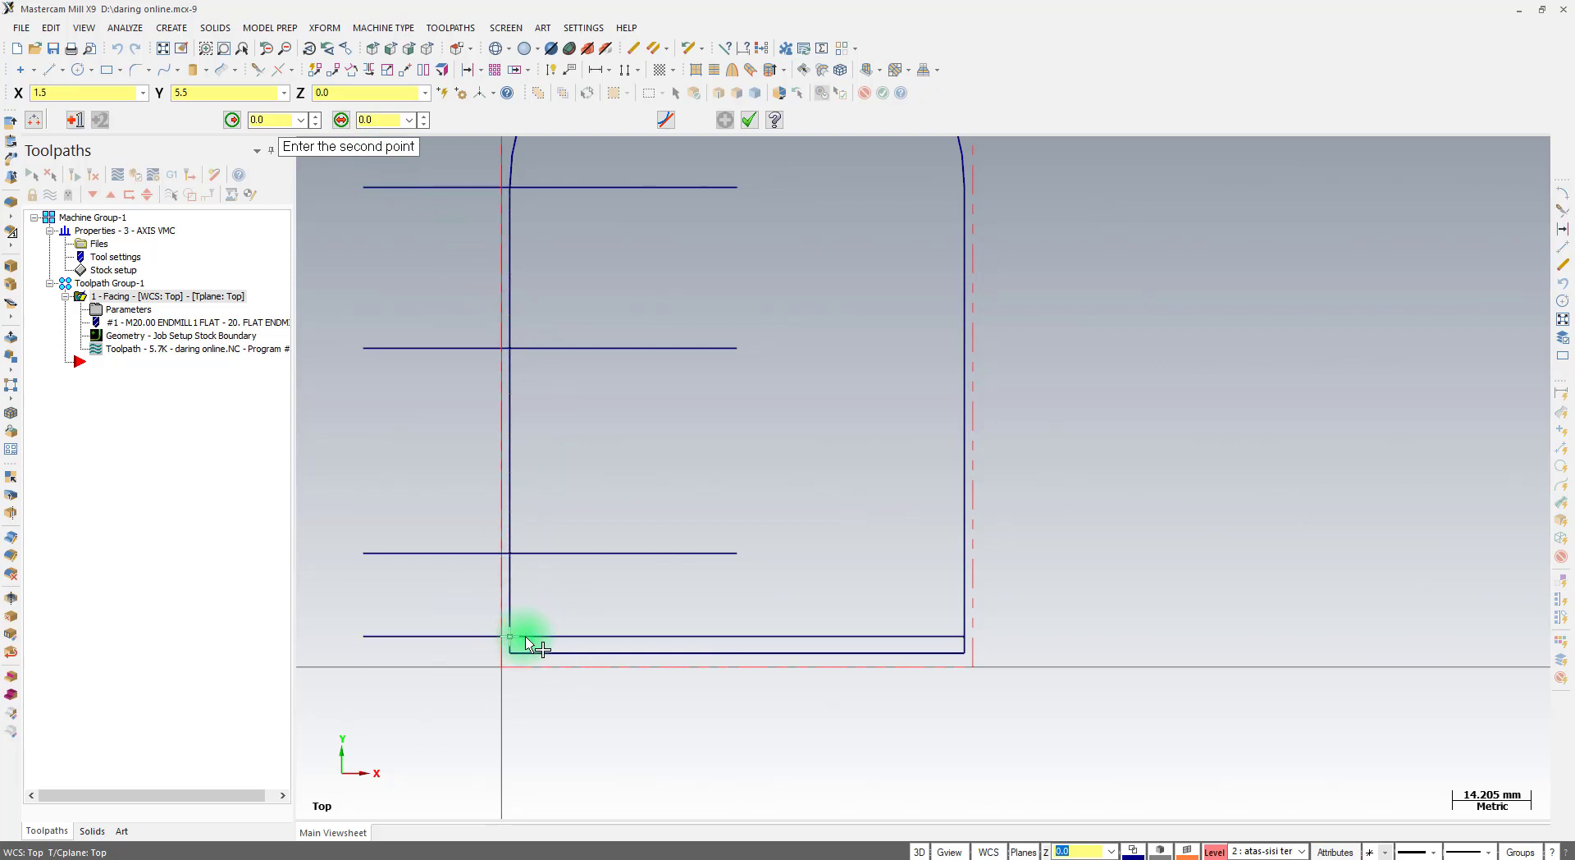
left_click(965, 637)
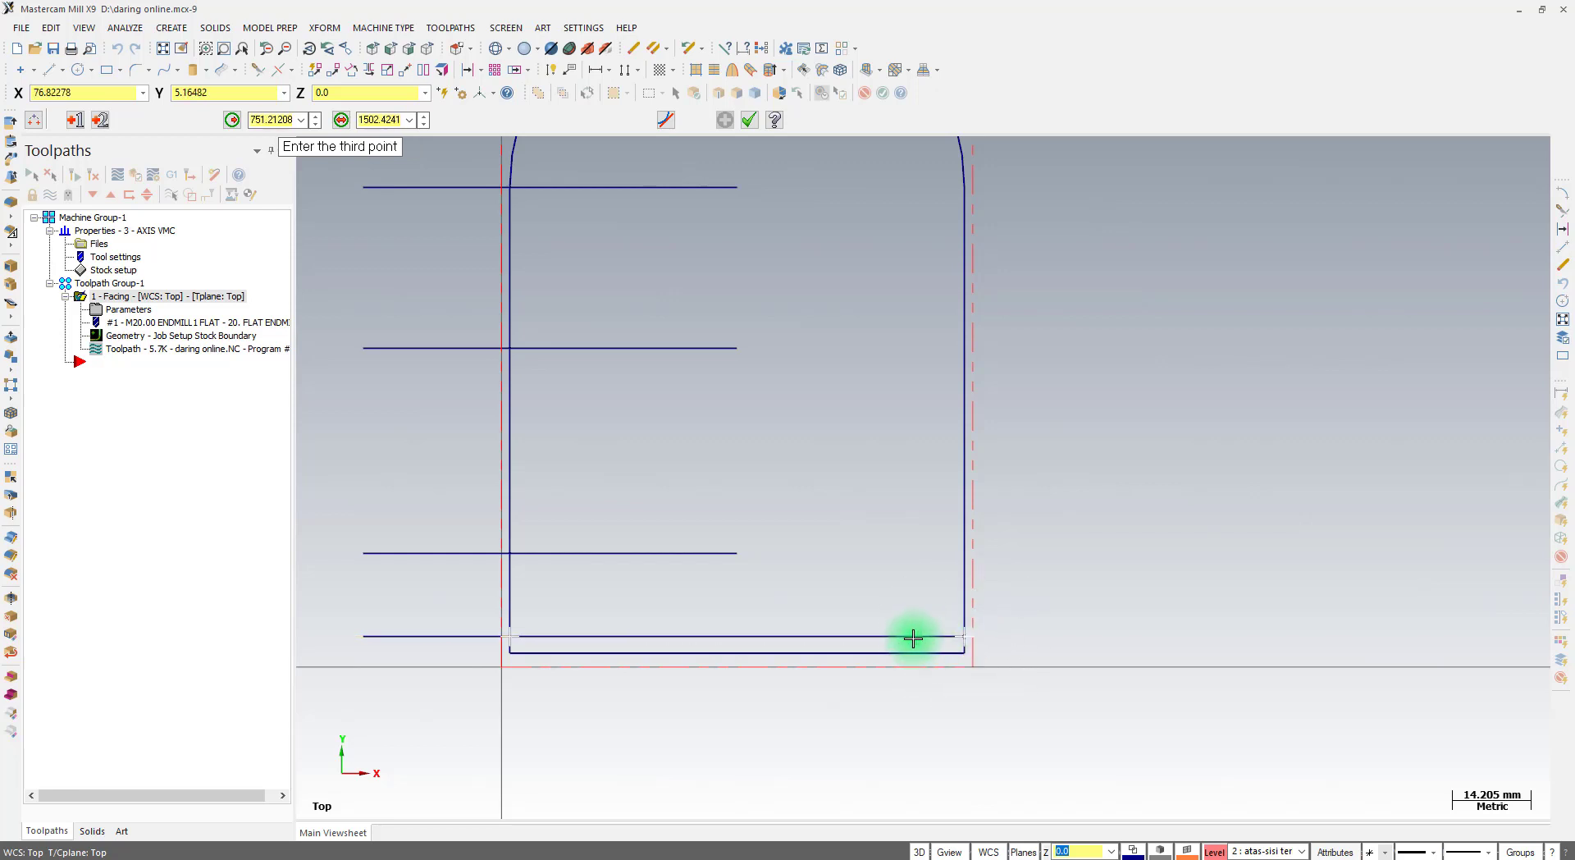
left_click(742, 651)
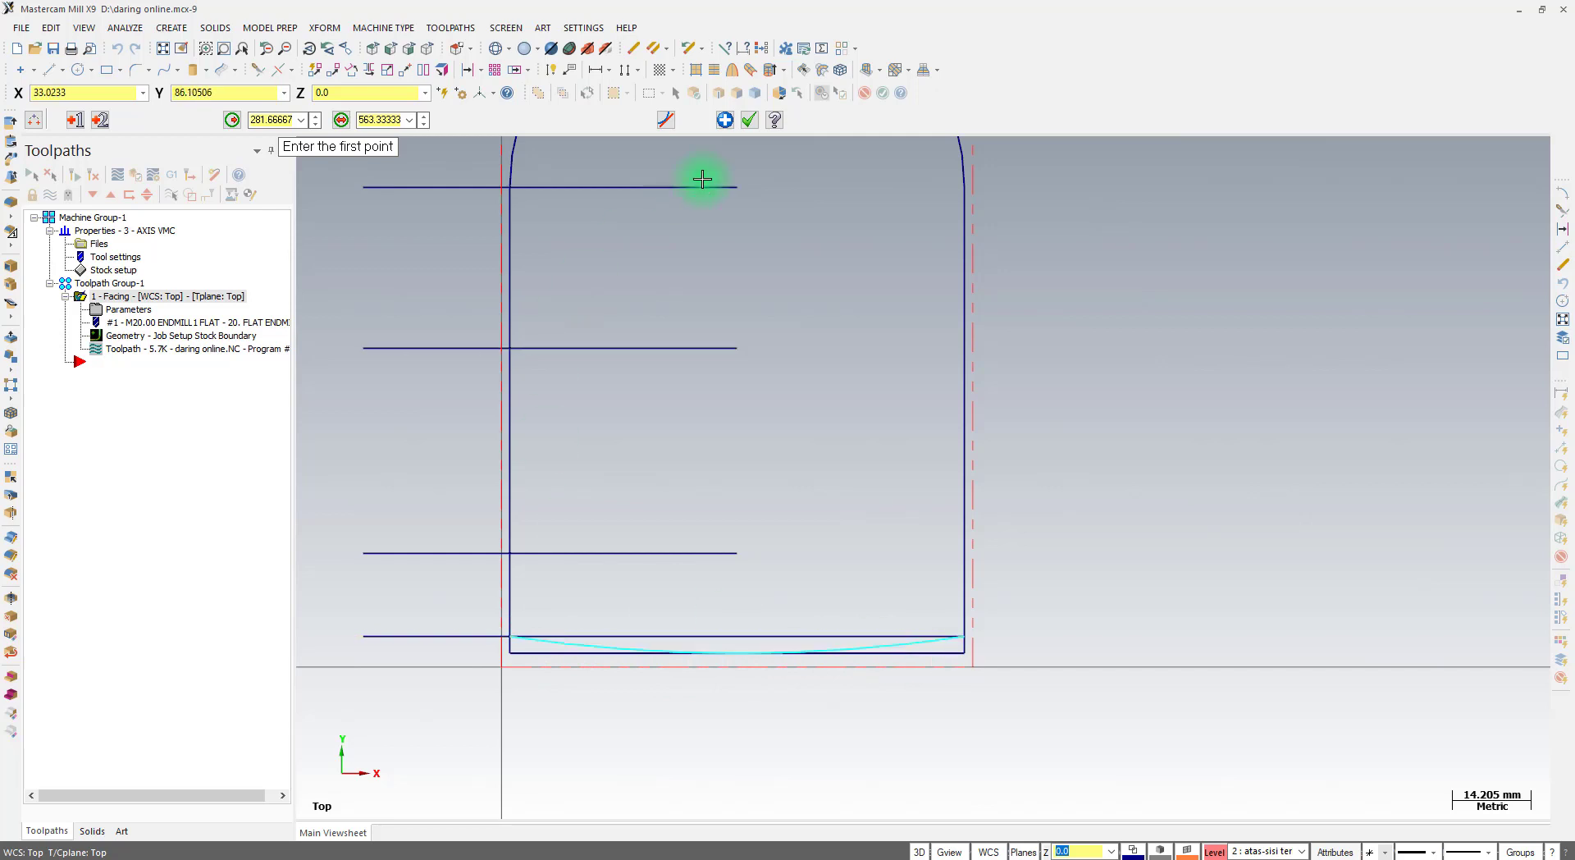
left_click(748, 130)
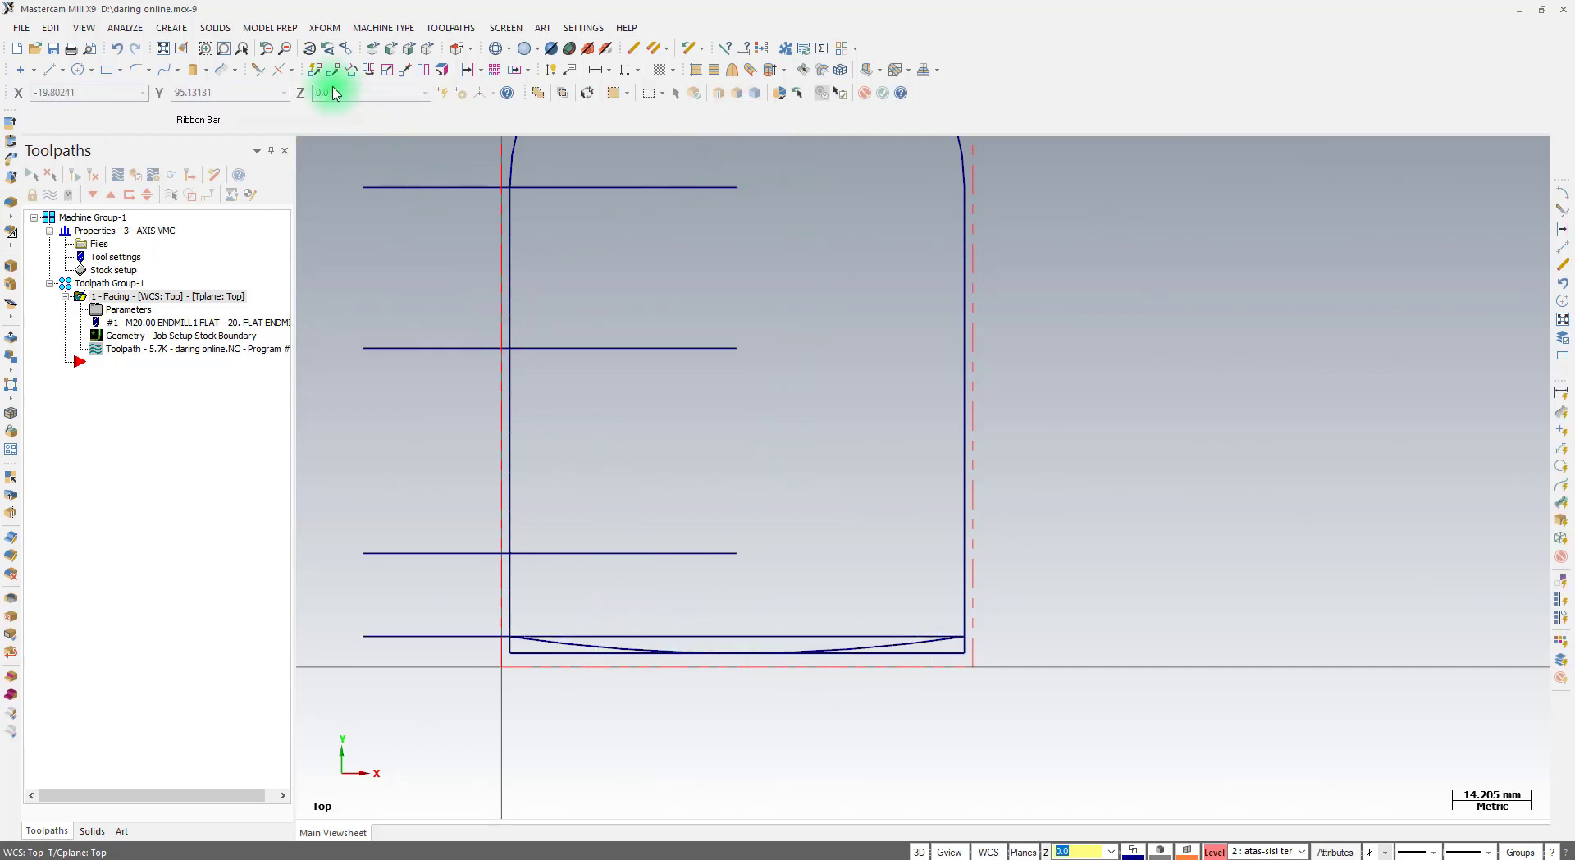
Trim both vertical sides to the bottom arc's ends, then delete the straight bottom line and the lowest and uppermost guide lines
left_click(257, 69)
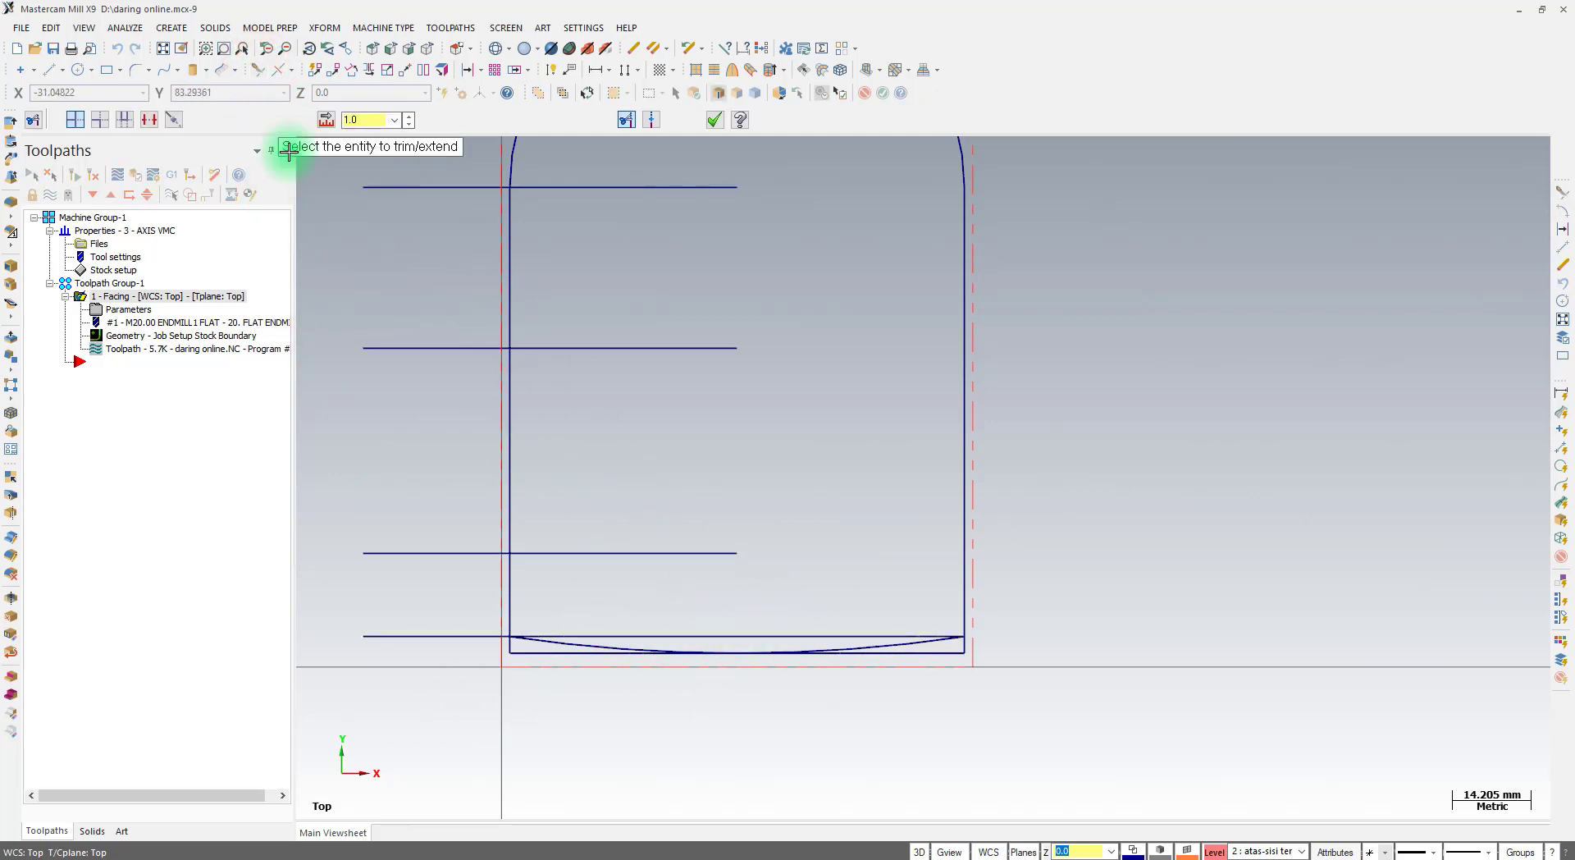
left_click(126, 120)
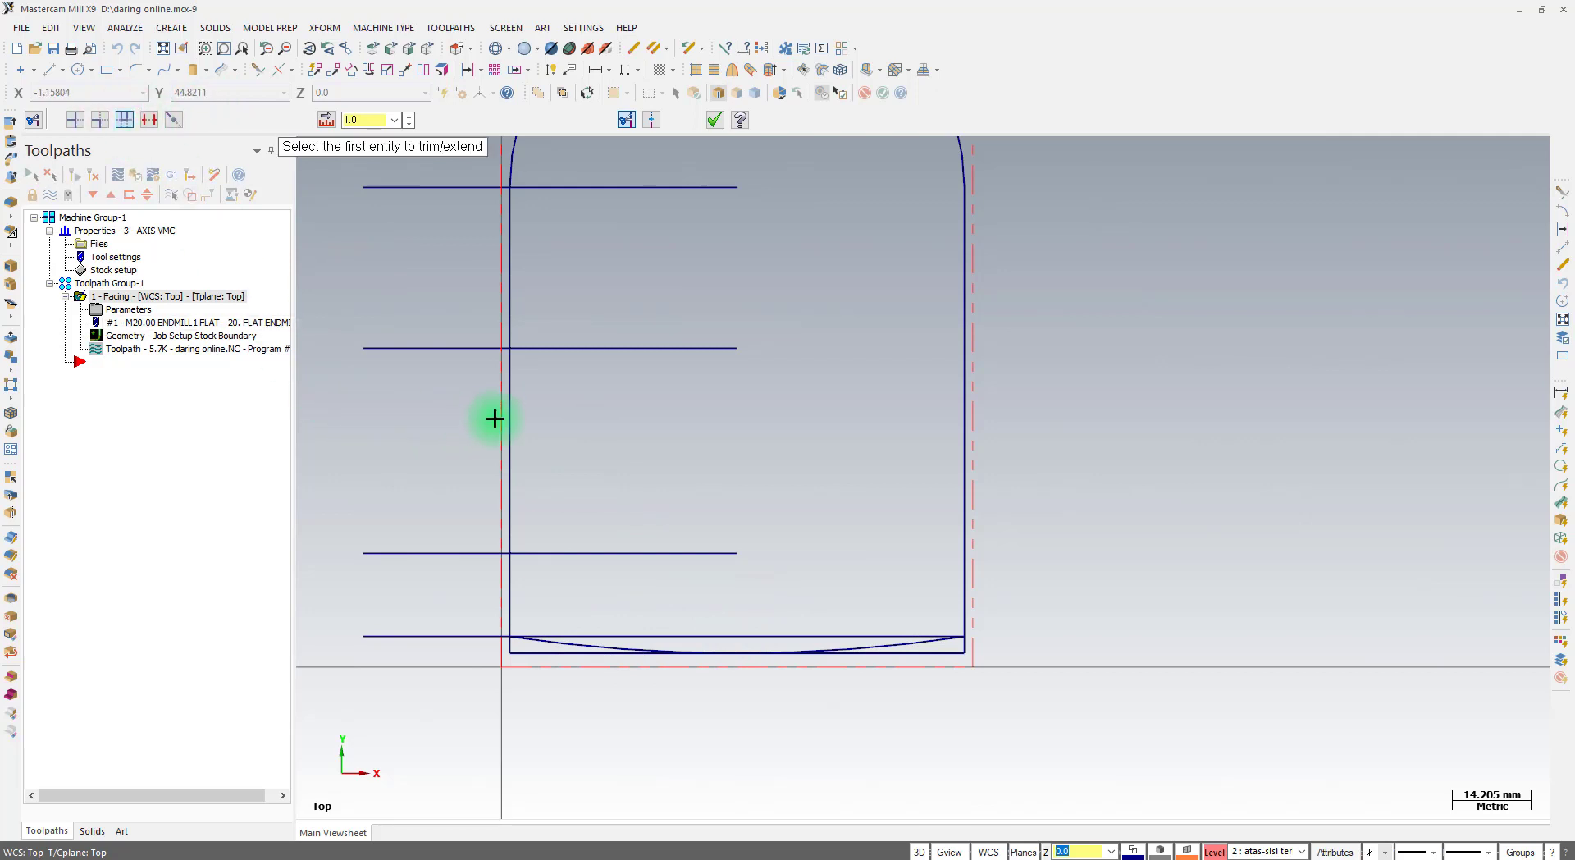
left_click(519, 426)
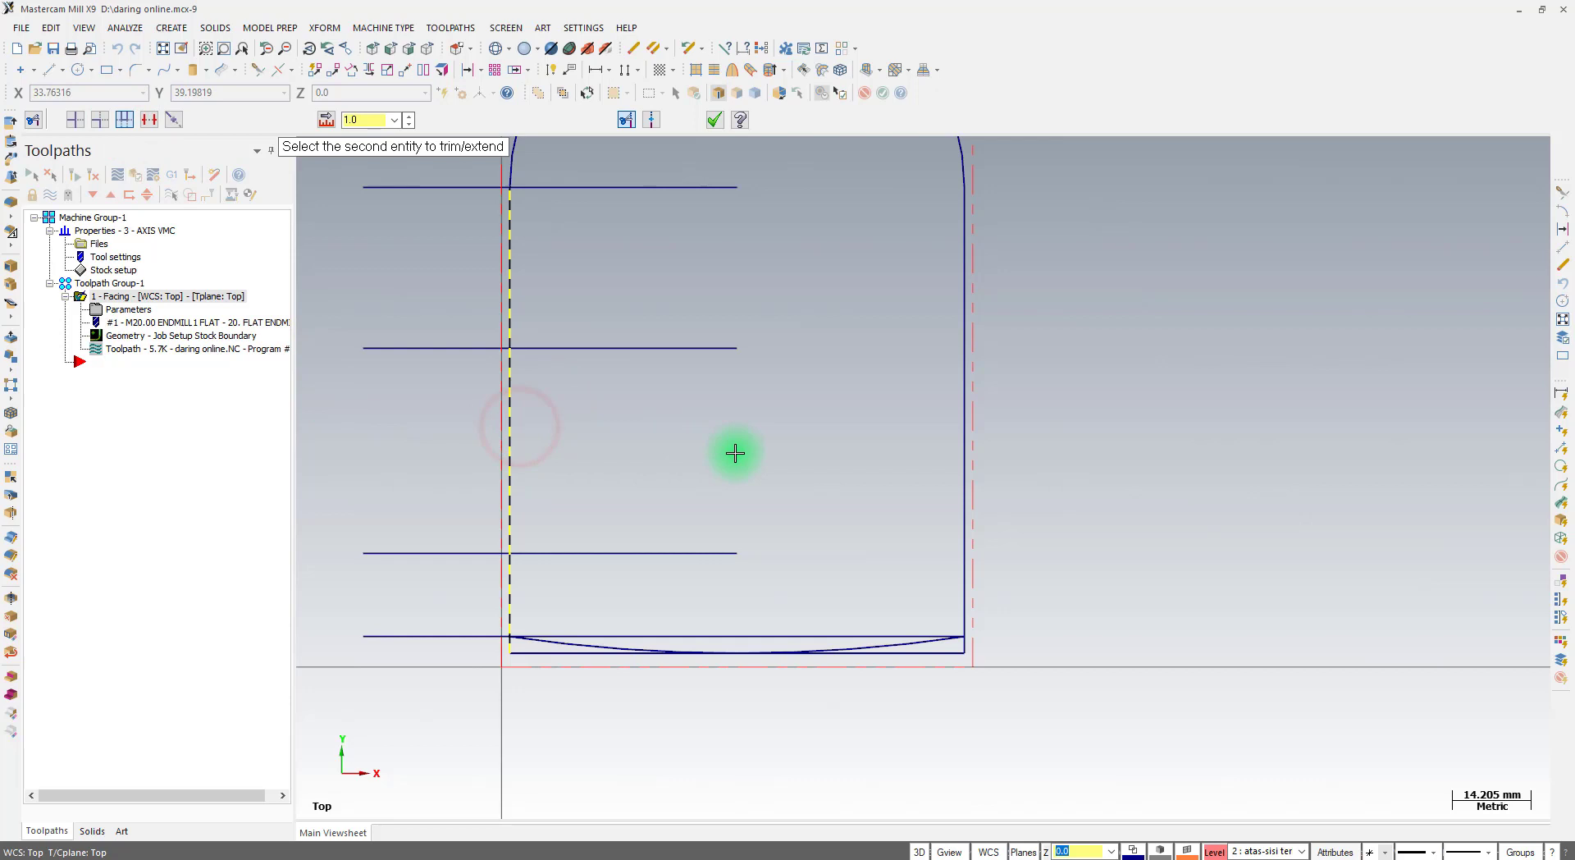
left_click(962, 426)
left_click(893, 638)
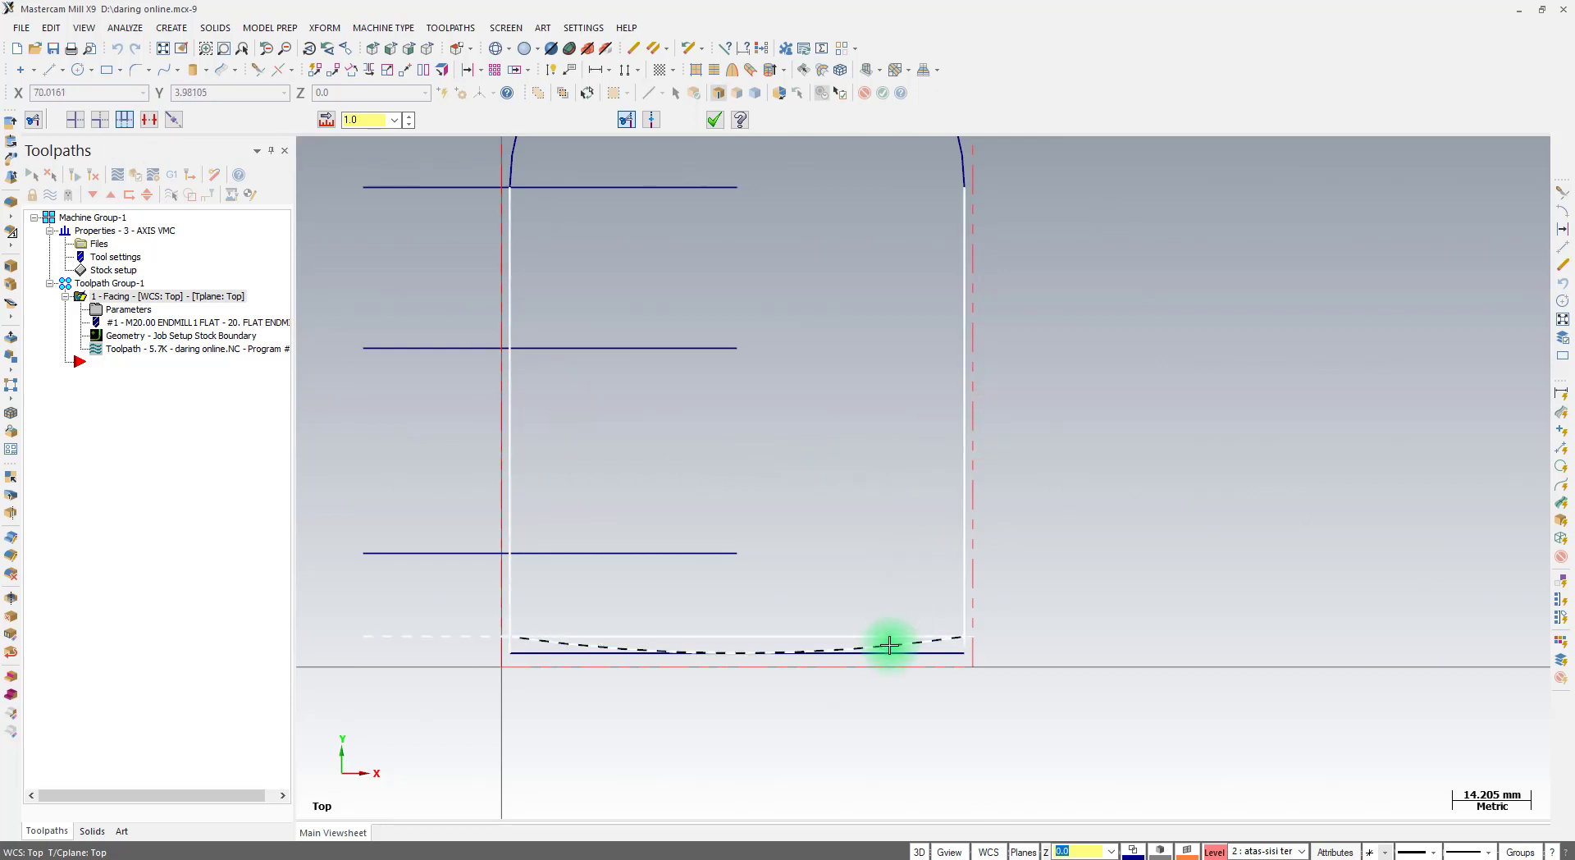
left_click(713, 120)
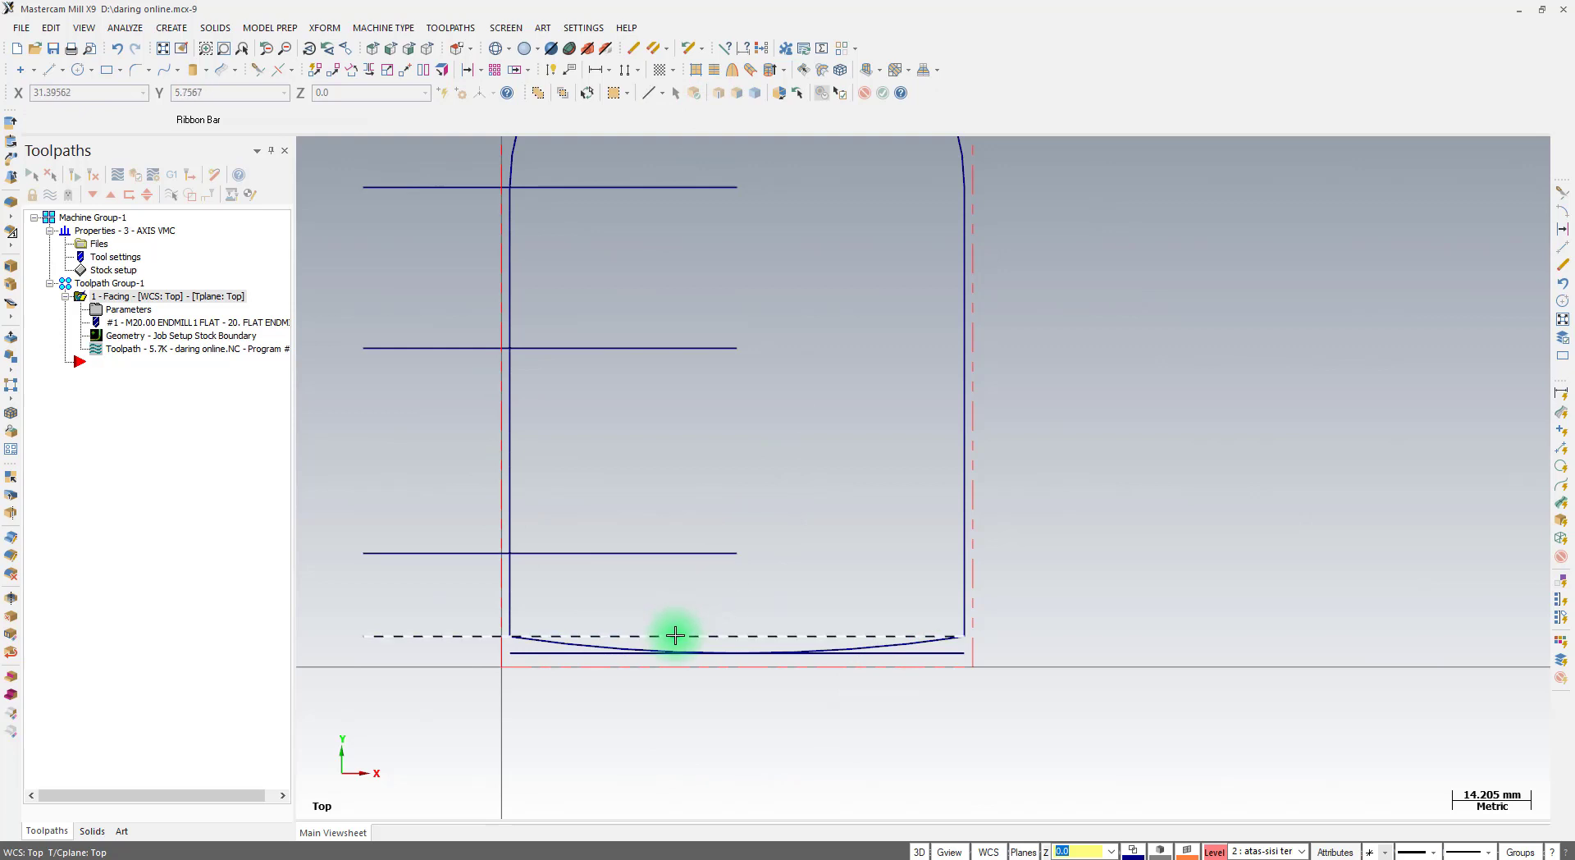
left_click(676, 634)
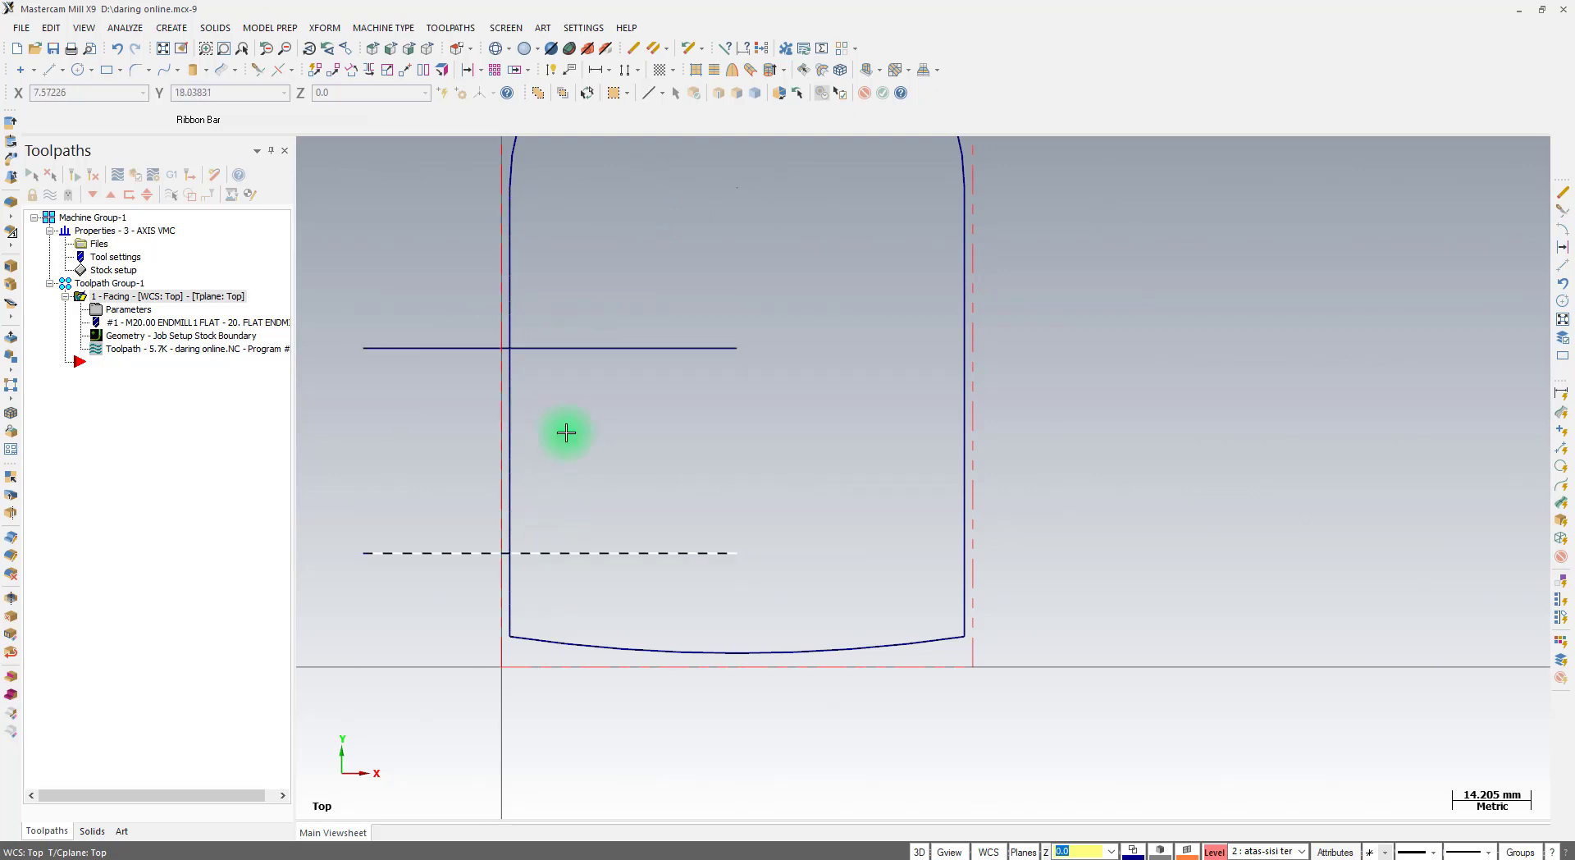
Check the side-notch depth in the Foxit PDF drawing, and back in Mastercam offset the left vertical side 5 mm inward as a copy
left_click(477, 858)
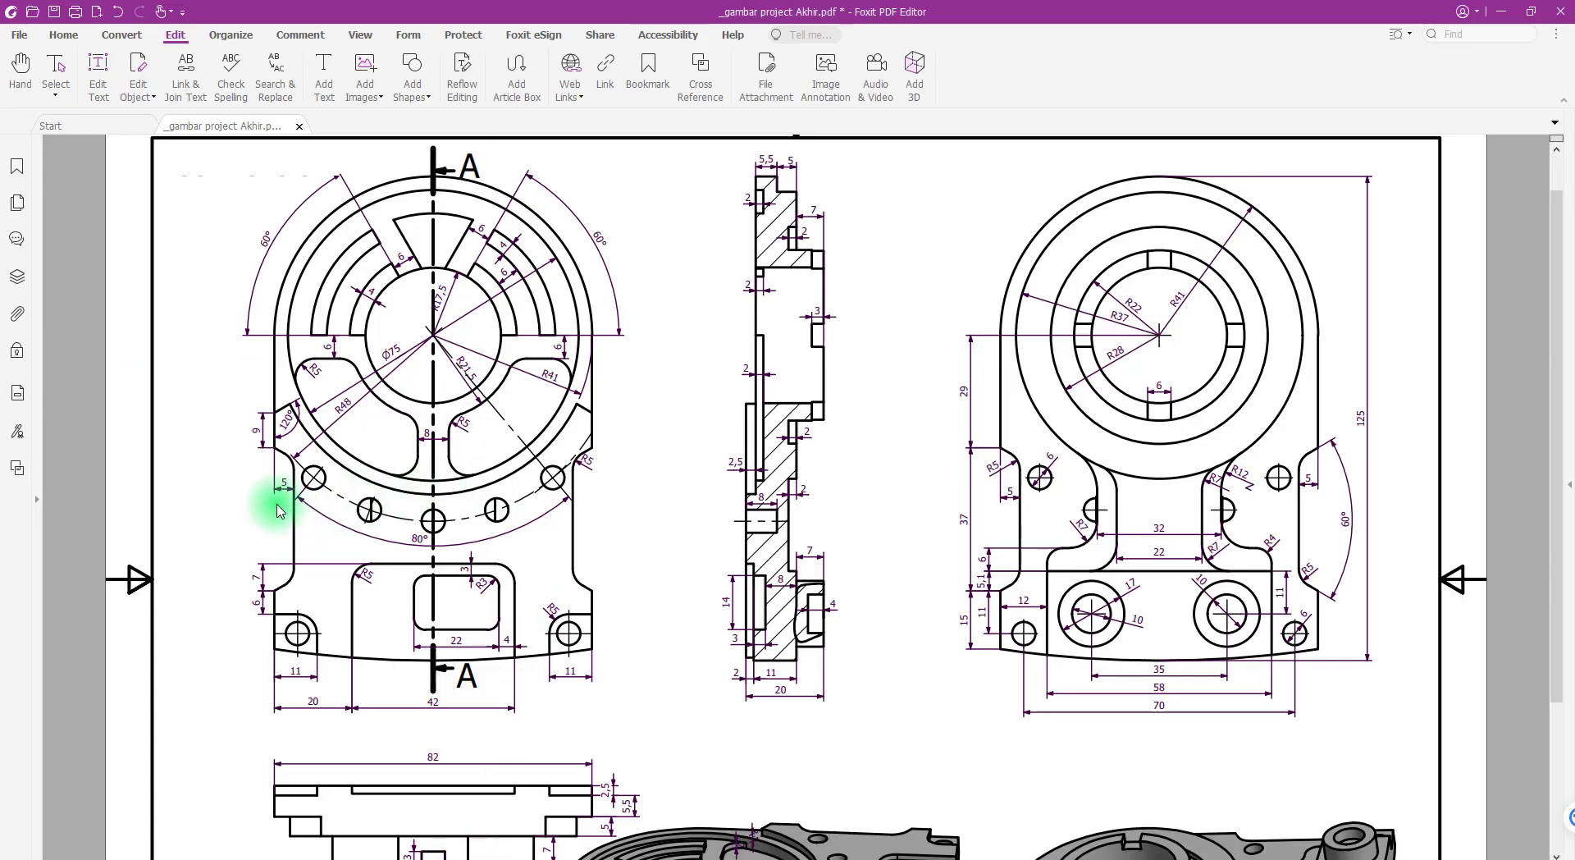
left_click(284, 502)
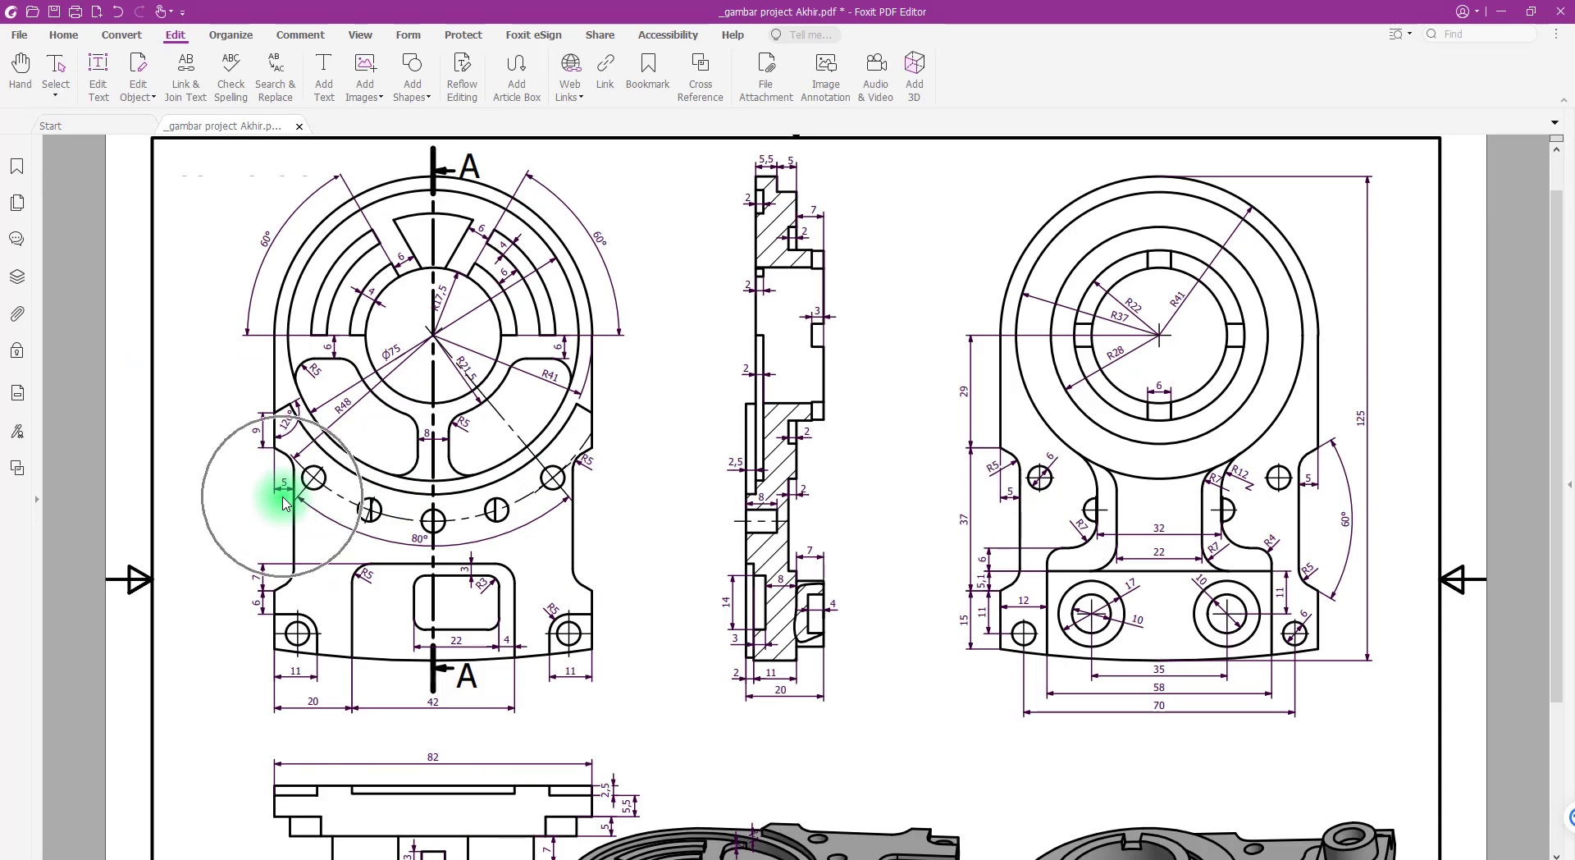
left_click(330, 859)
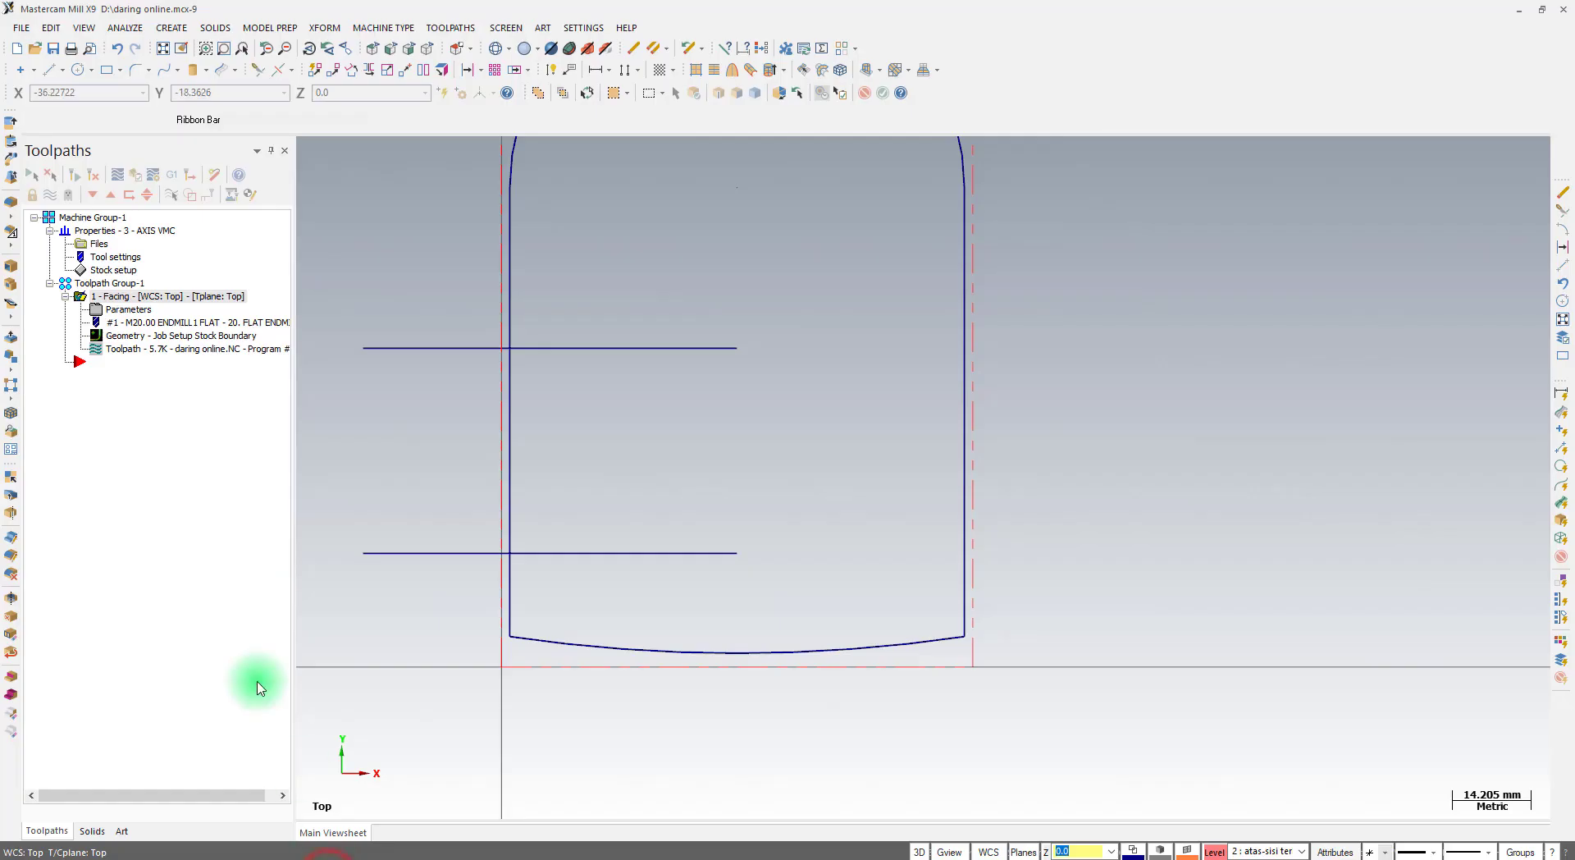
left_click(462, 74)
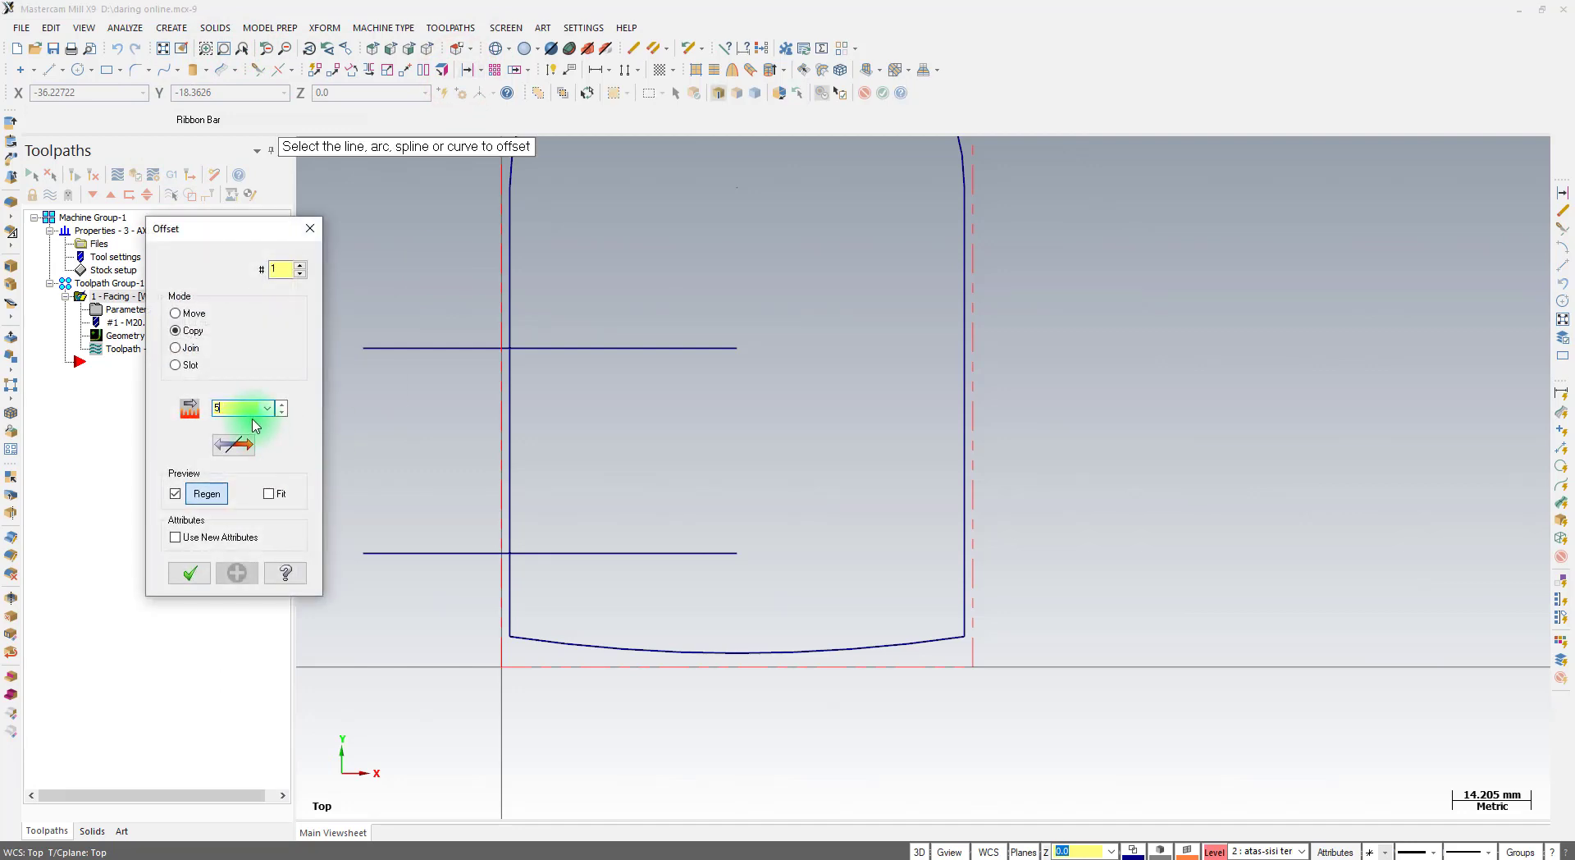
type("5")
left_click(510, 436)
left_click(580, 424)
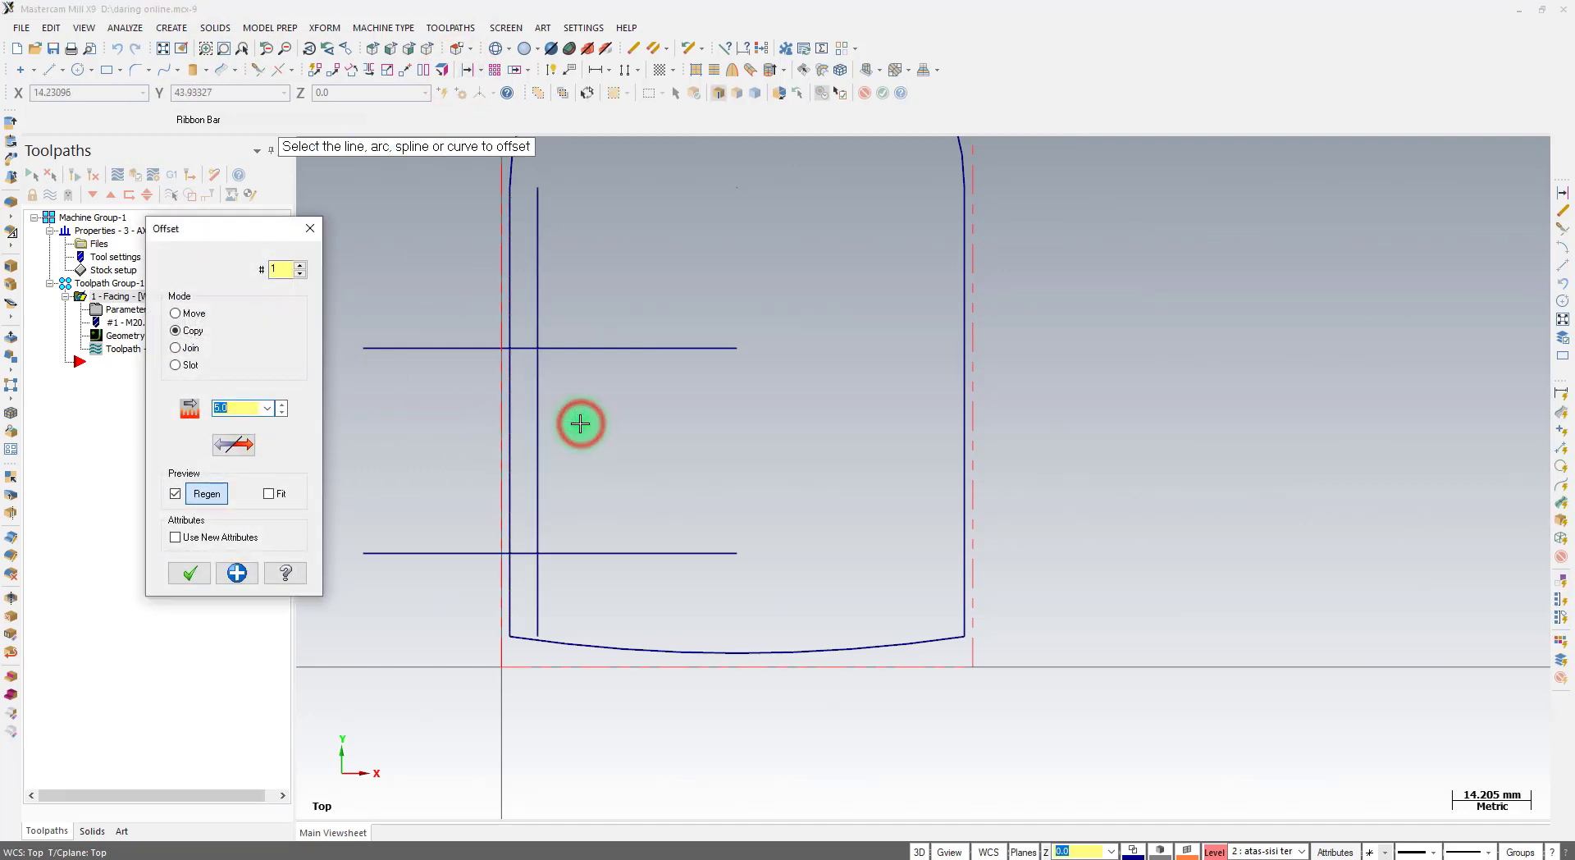
left_click(190, 572)
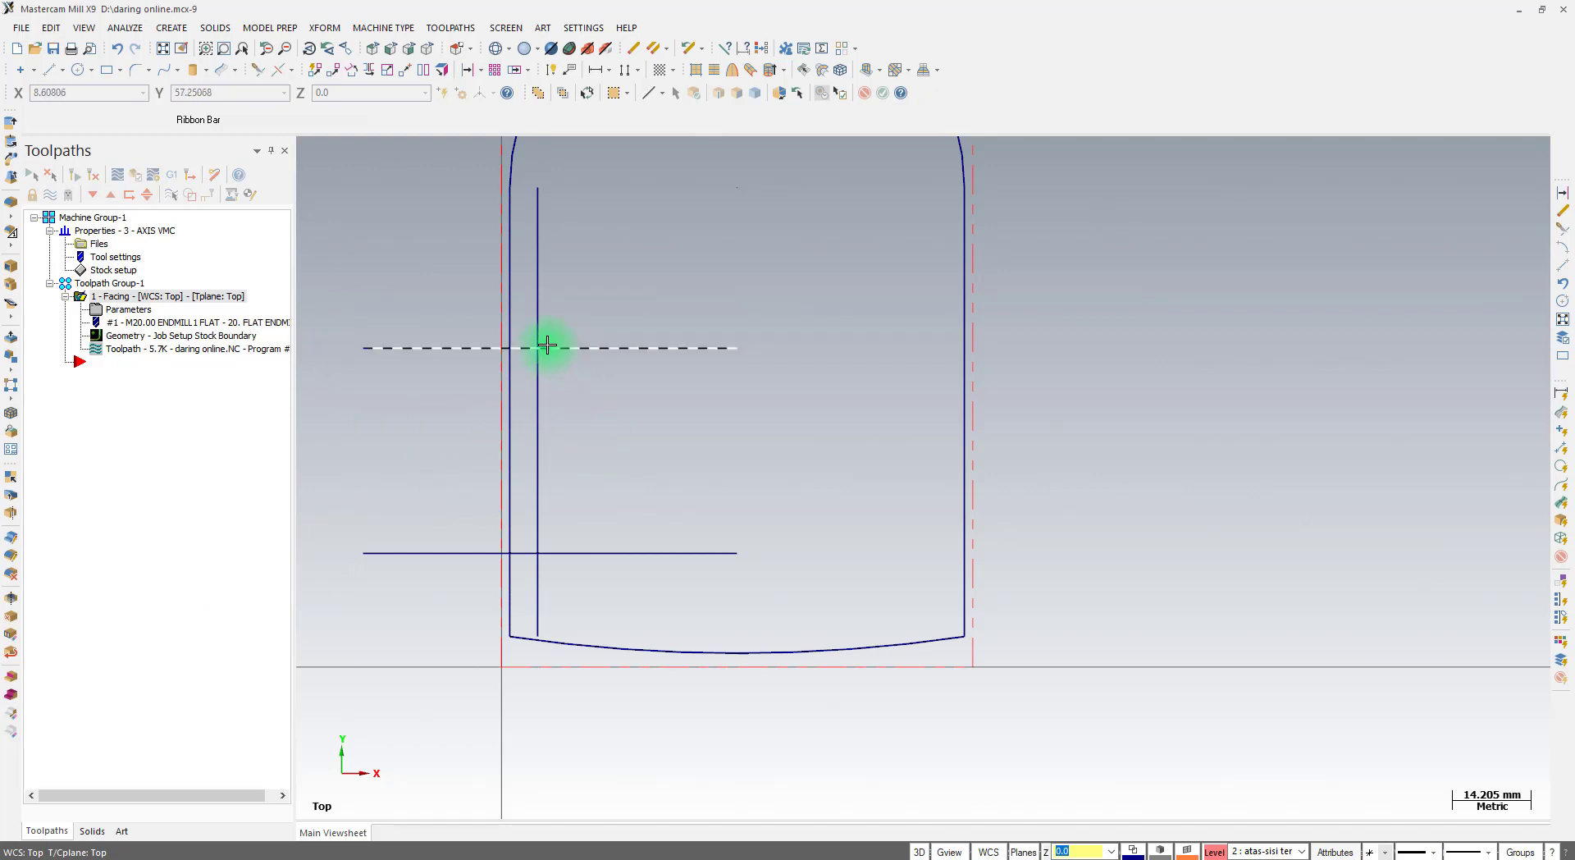
Check the notch angle in the PDF drawing and draw an 11.12 mm line at -30° from the upper guide line's intersection with the left side
scroll(547, 346, "up", 5)
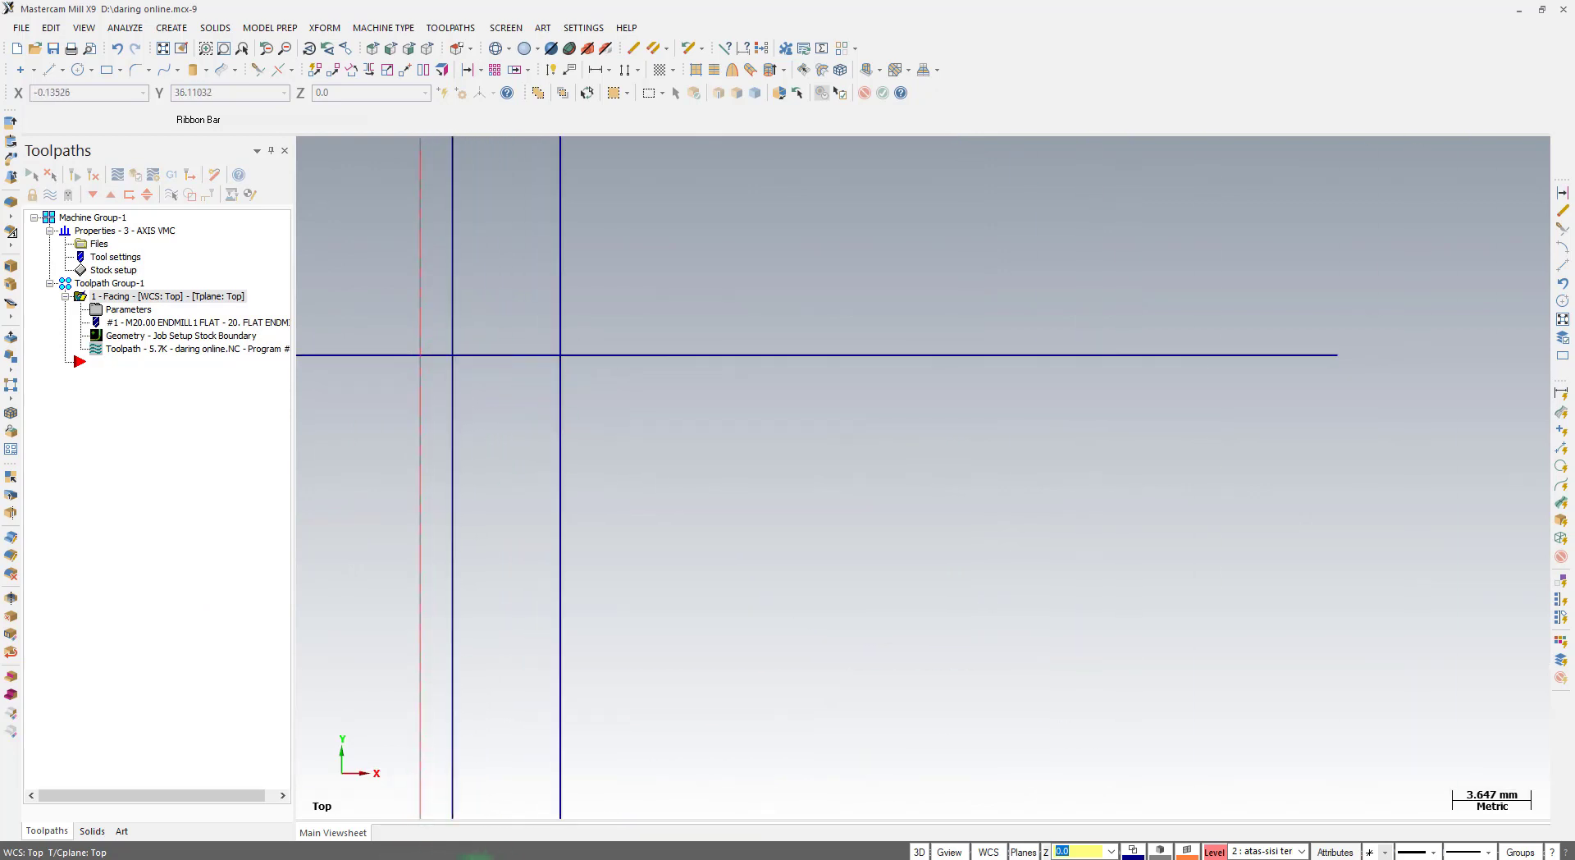
left_click(476, 857)
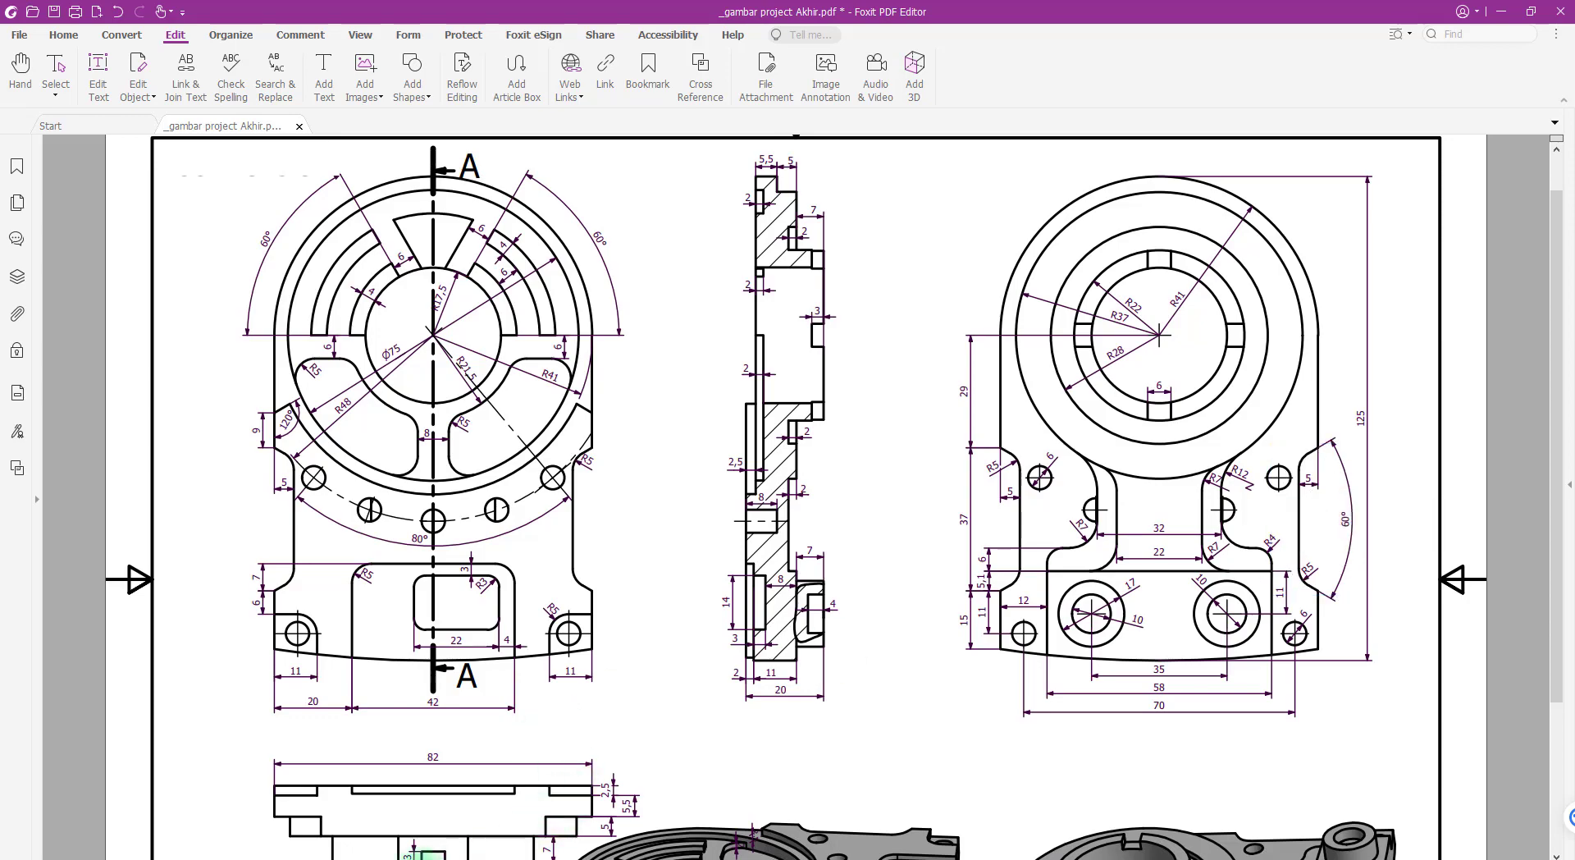
key("alt+Tab")
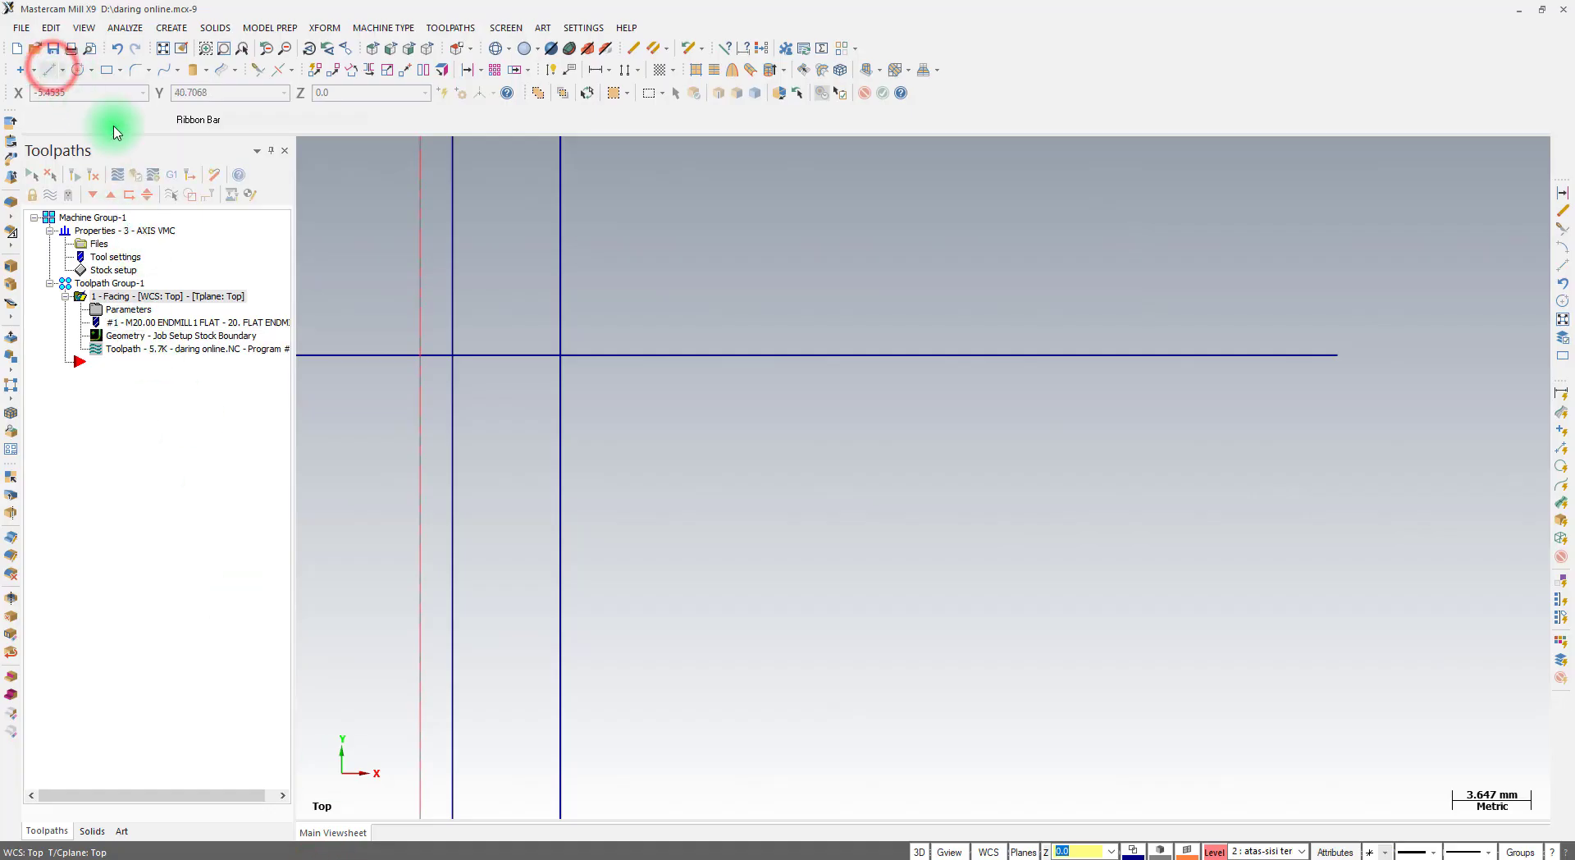
left_click(453, 355)
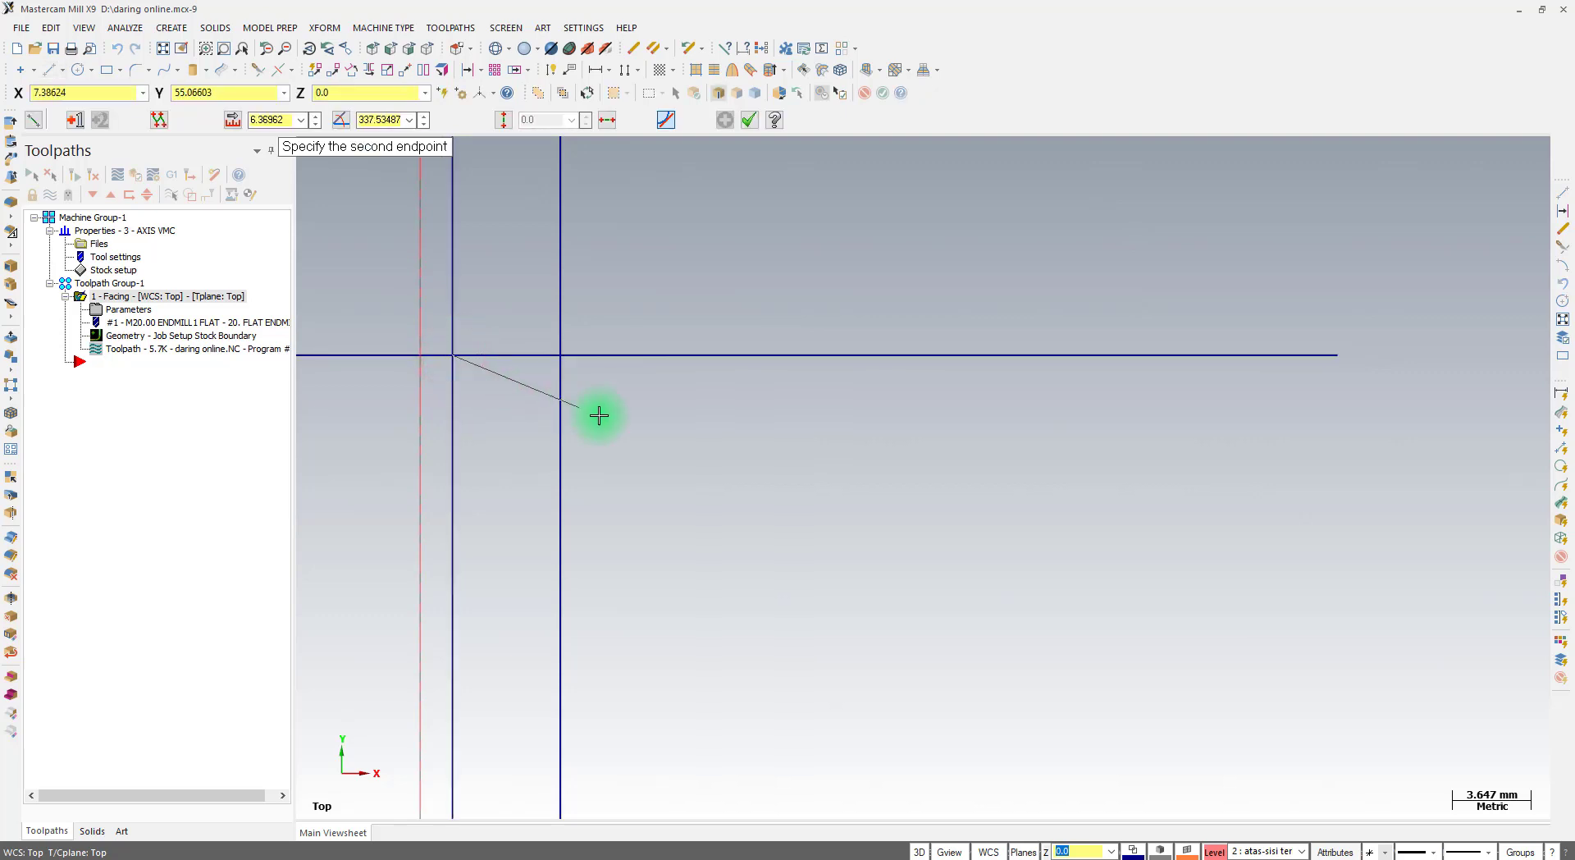
left_click(659, 477)
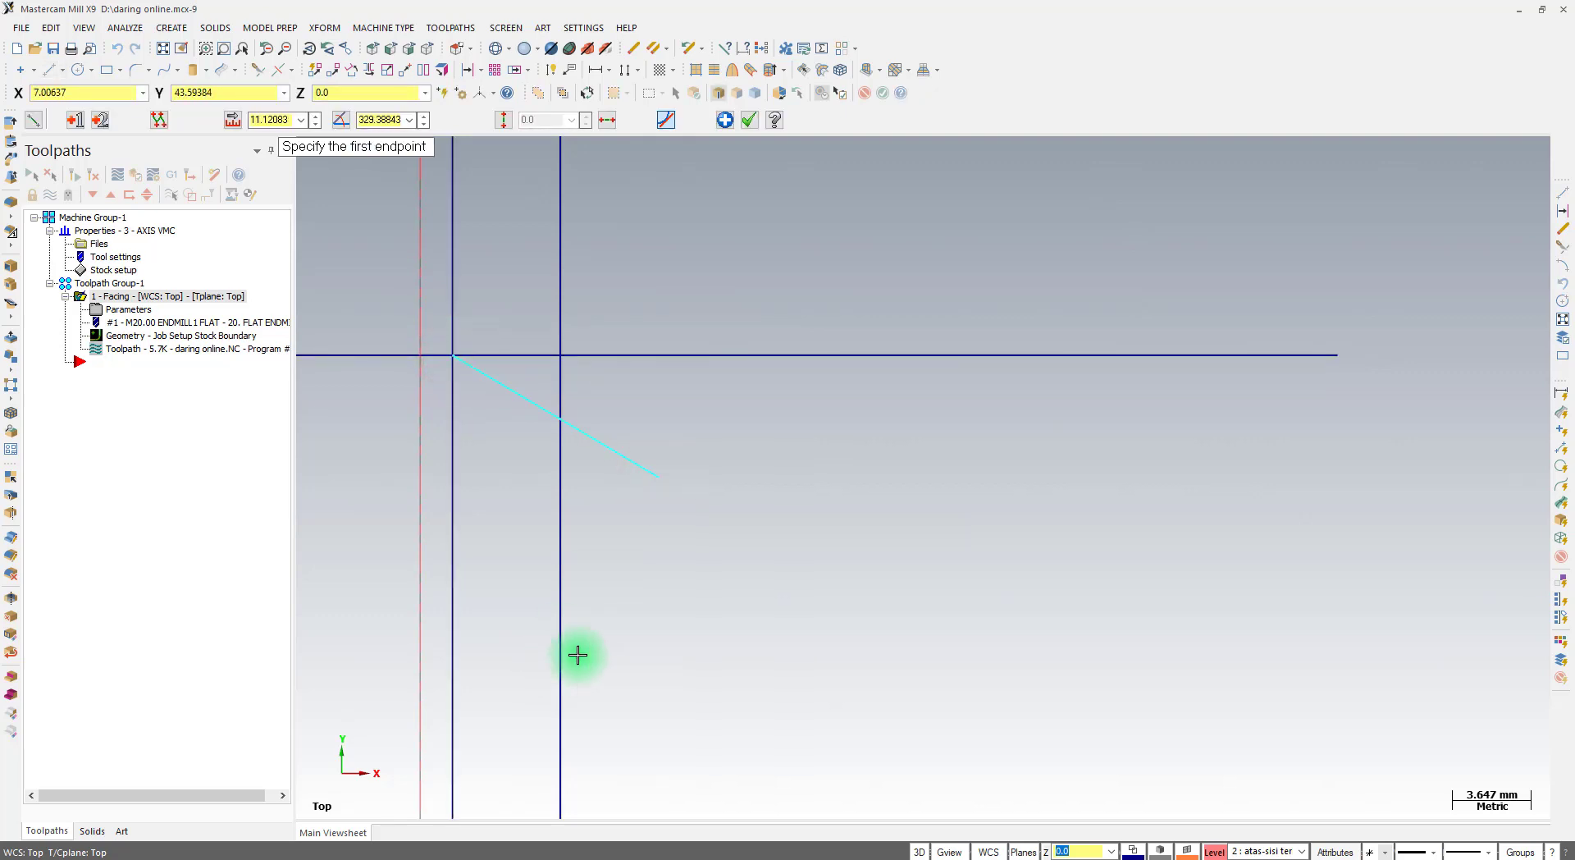
scroll(767, 408, "down", 3)
scroll(767, 408, "down", 1)
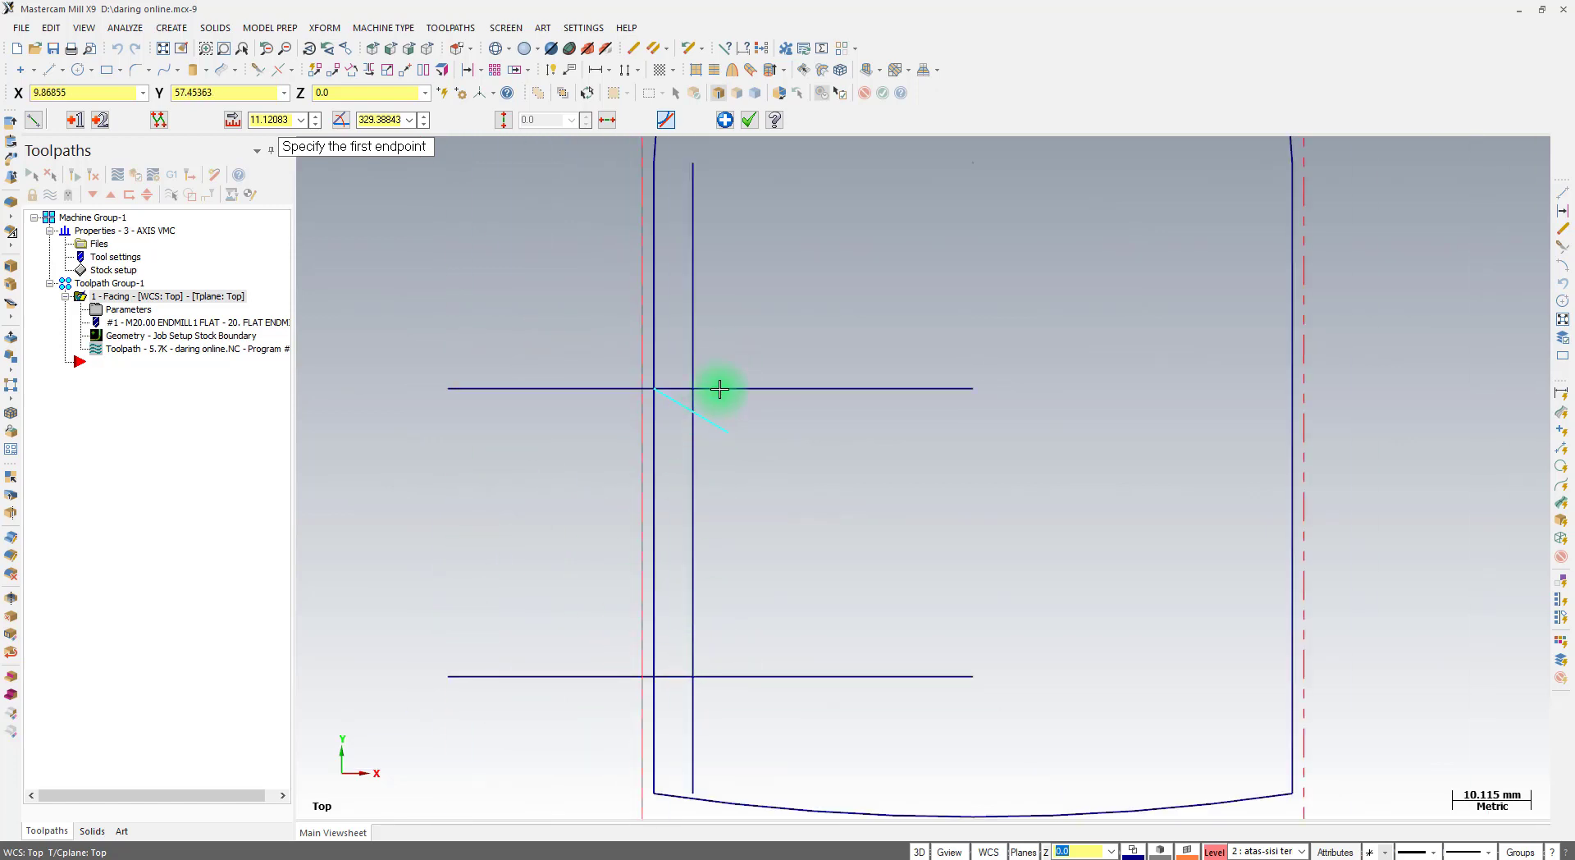
left_click(374, 120)
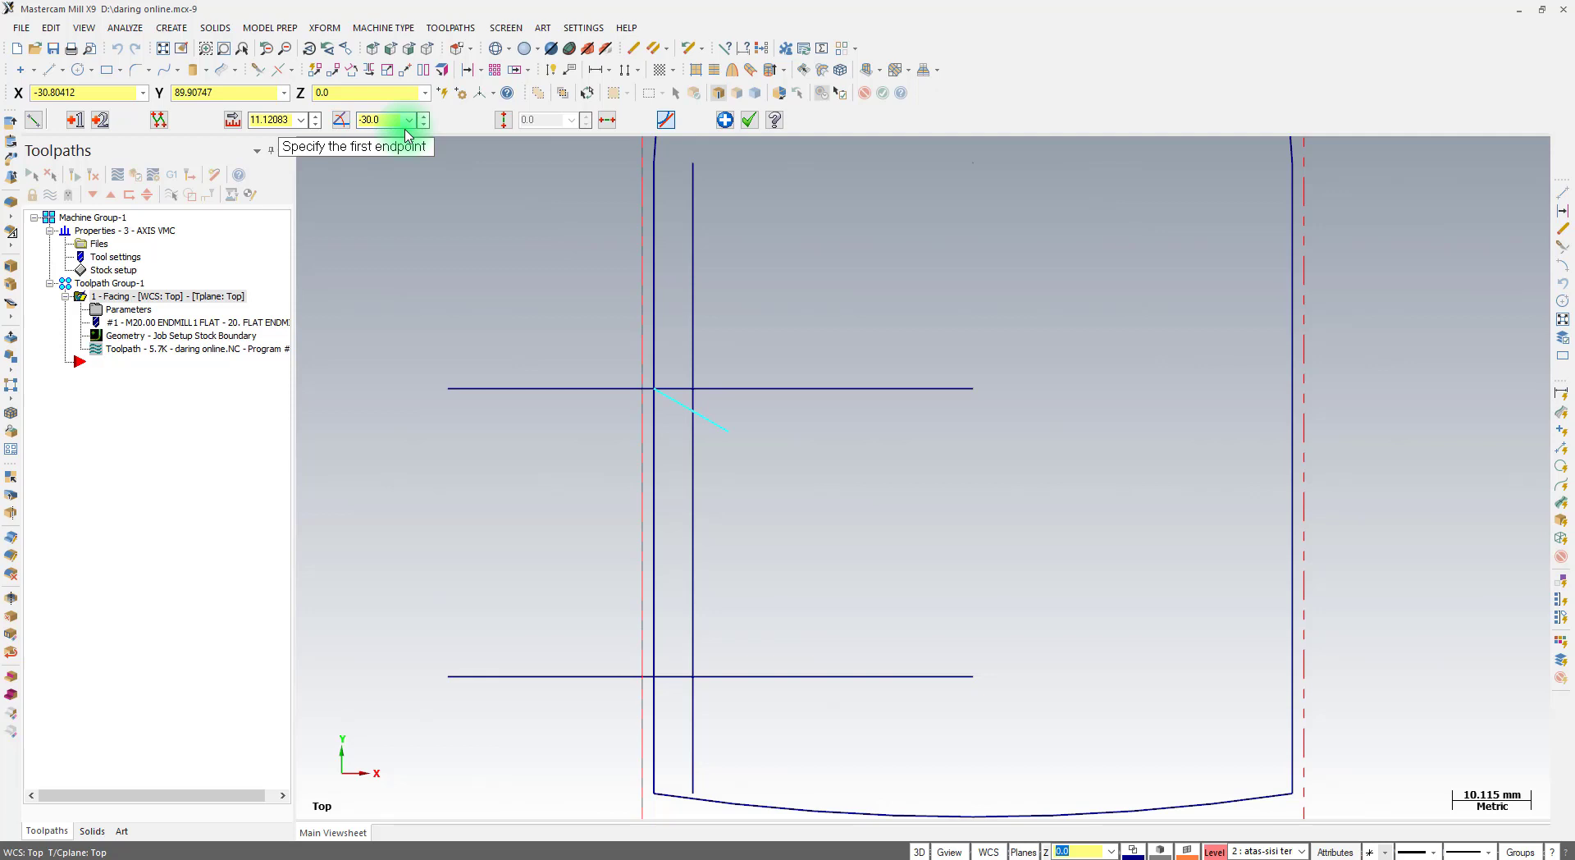
Draw a line about 10.5 mm long at 30° from the lower guide line's intersection with the left side
scroll(667, 397, "up", 2)
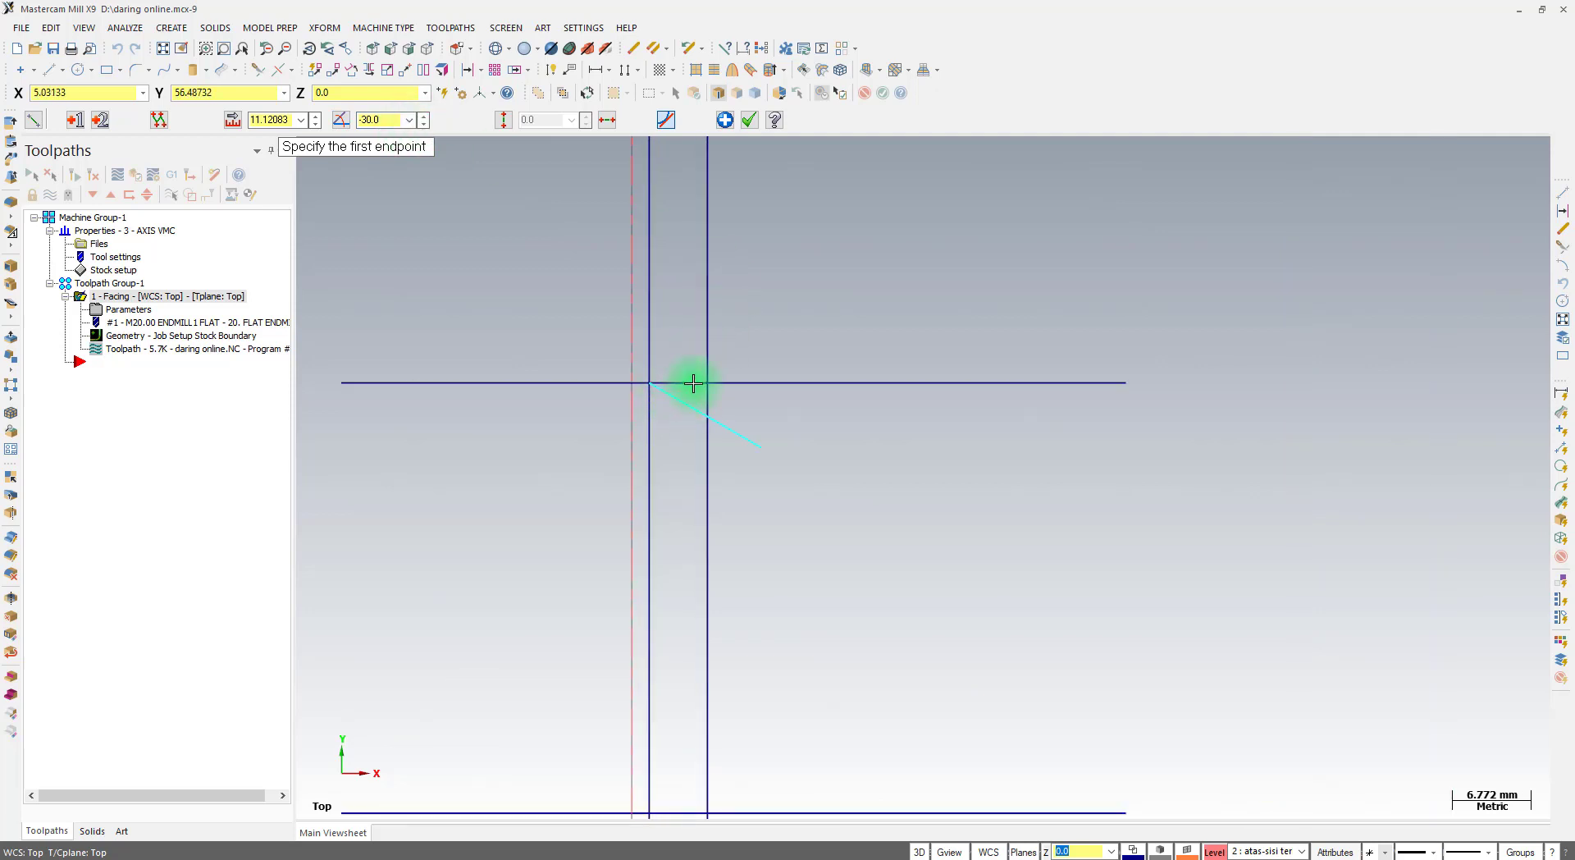
scroll(738, 390, "down", 2)
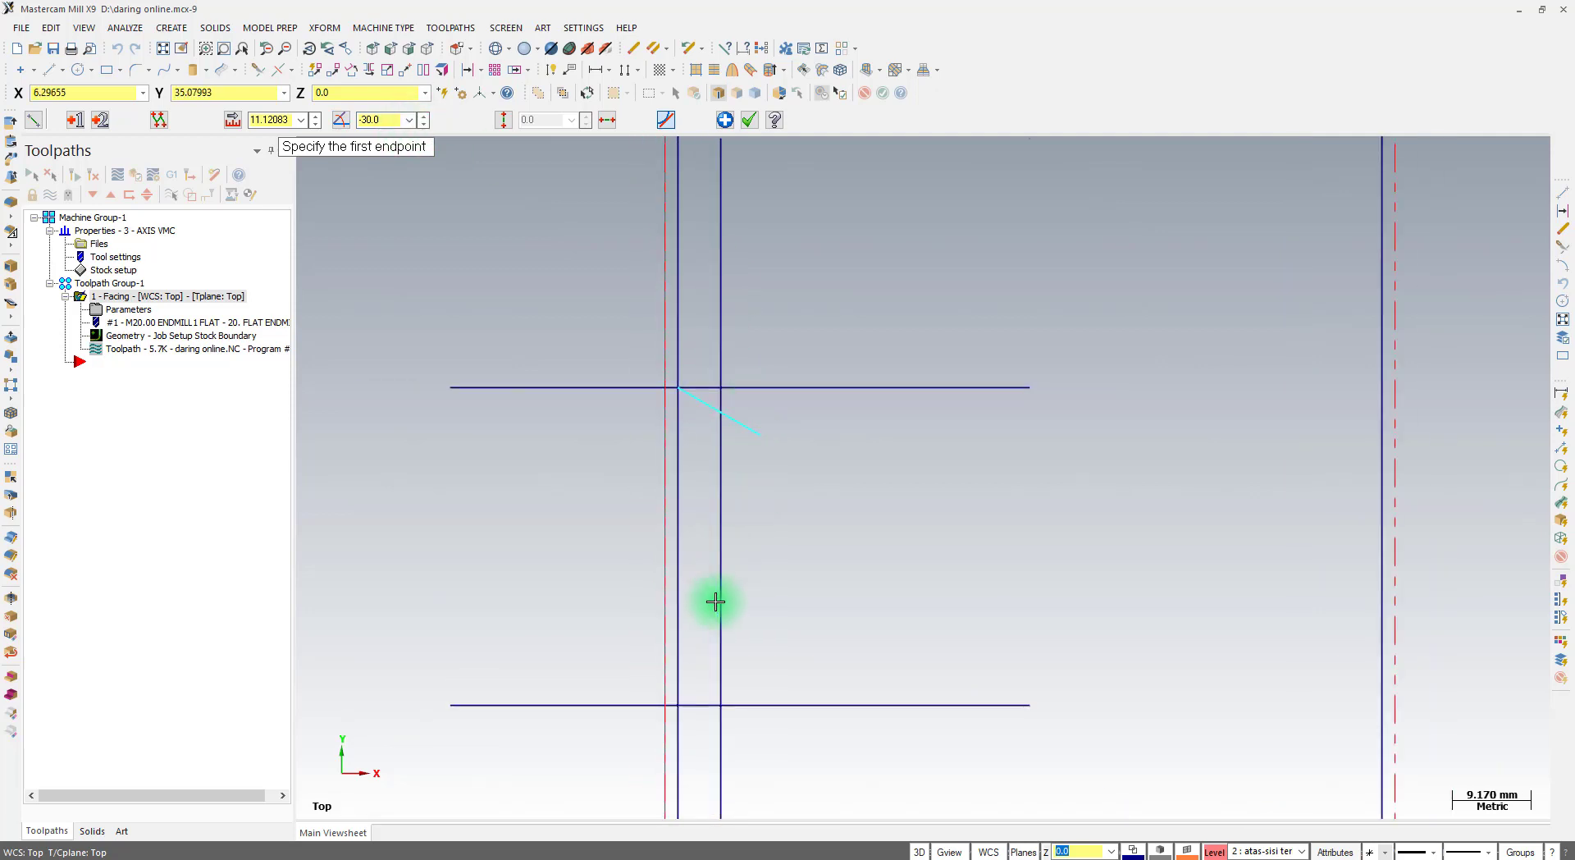
left_click(678, 704)
left_click(754, 660)
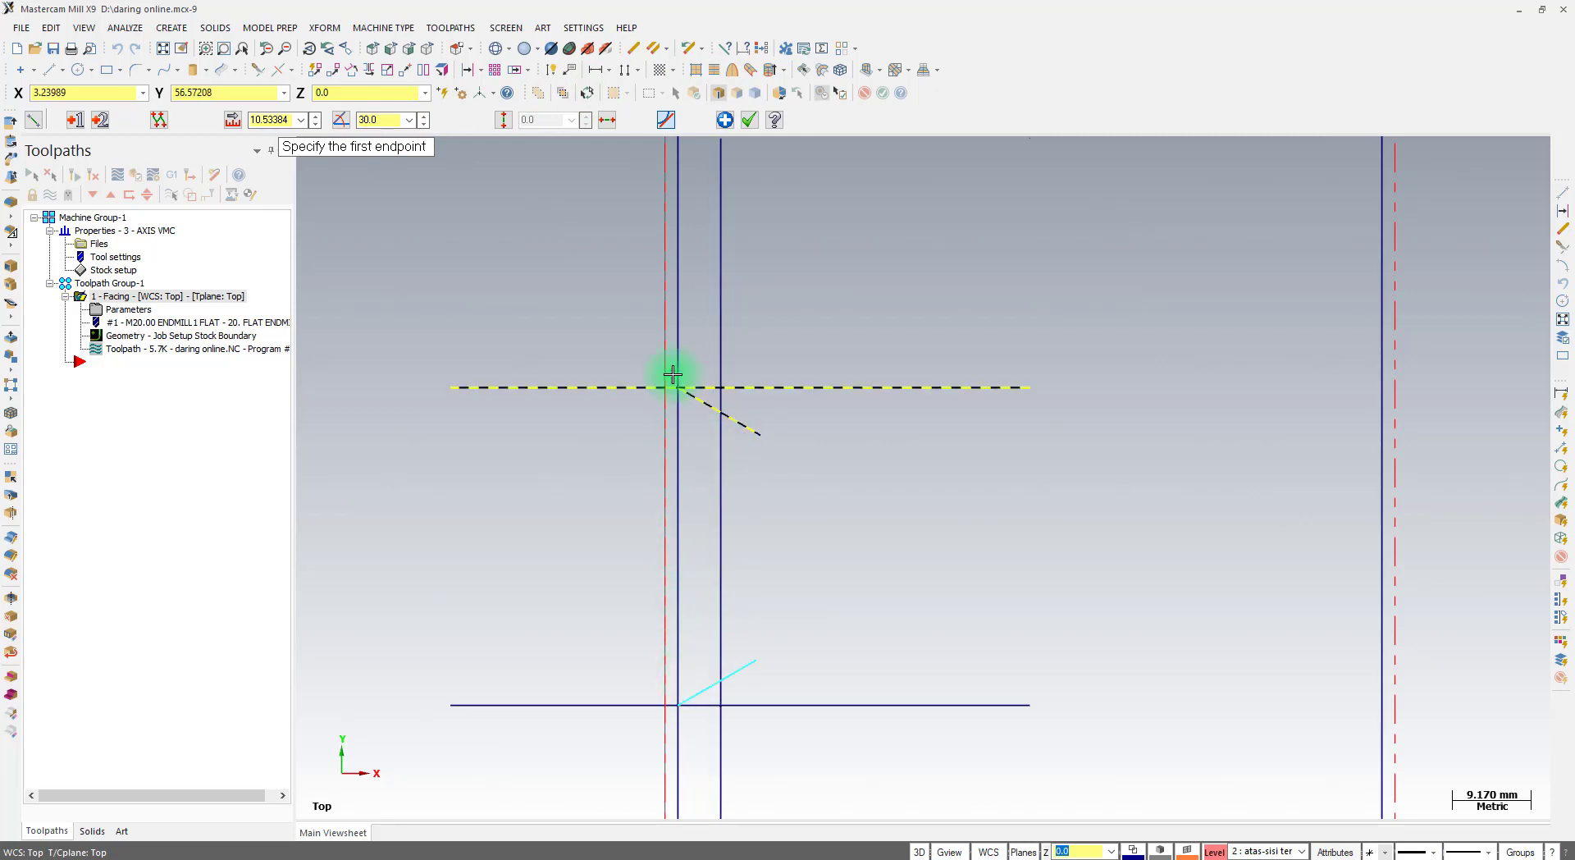
left_click(748, 123)
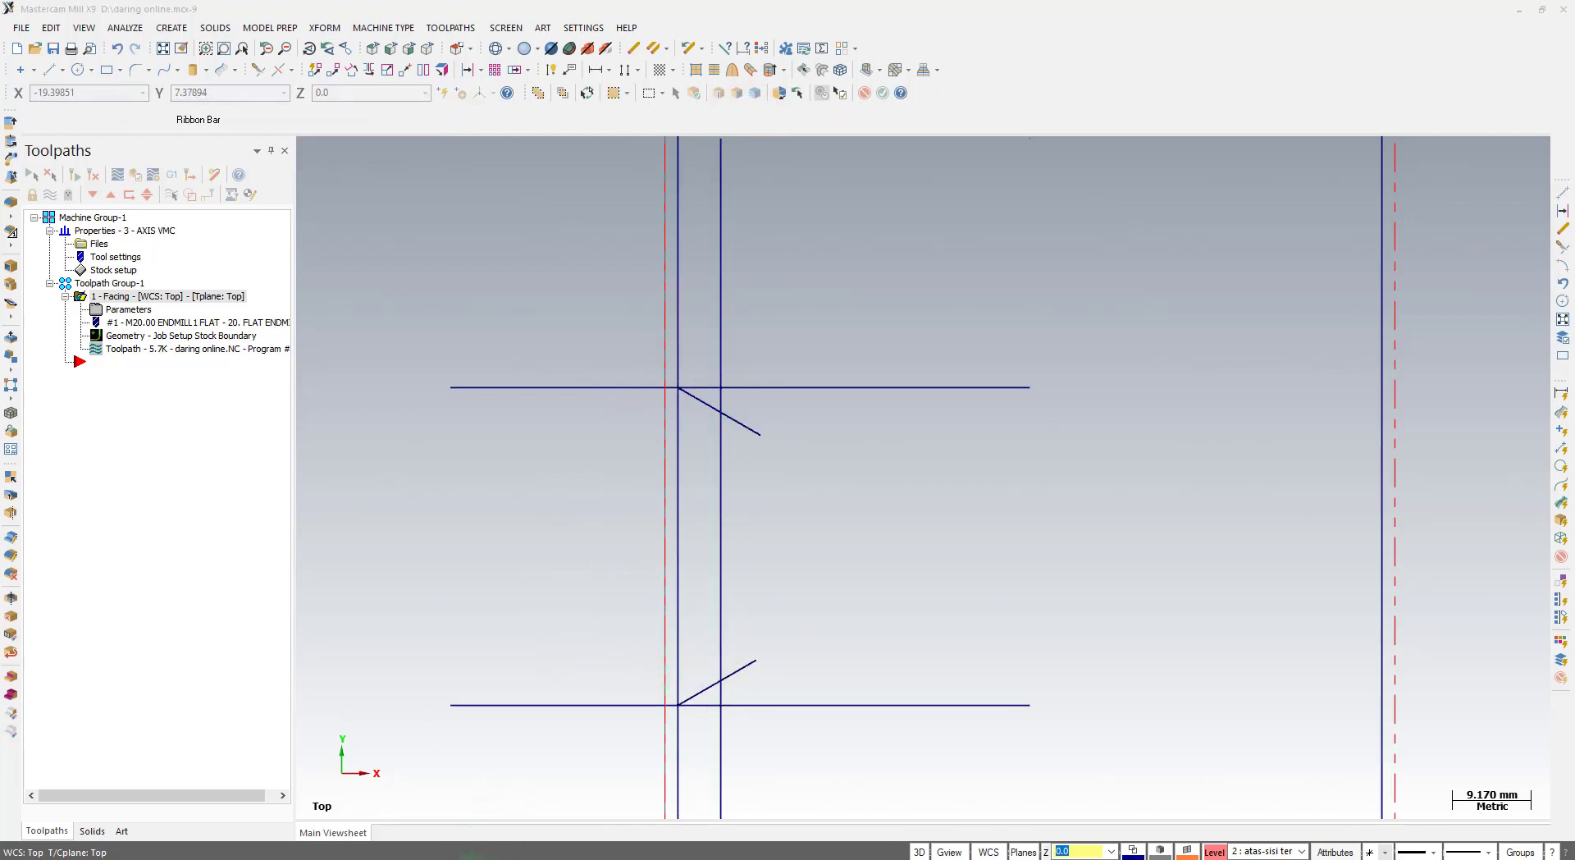
Check the notch corner radius in the Foxit PDF drawing, and back in Mastercam fillet the left notch's upper inner corner with radius 5 mm
left_click(478, 853)
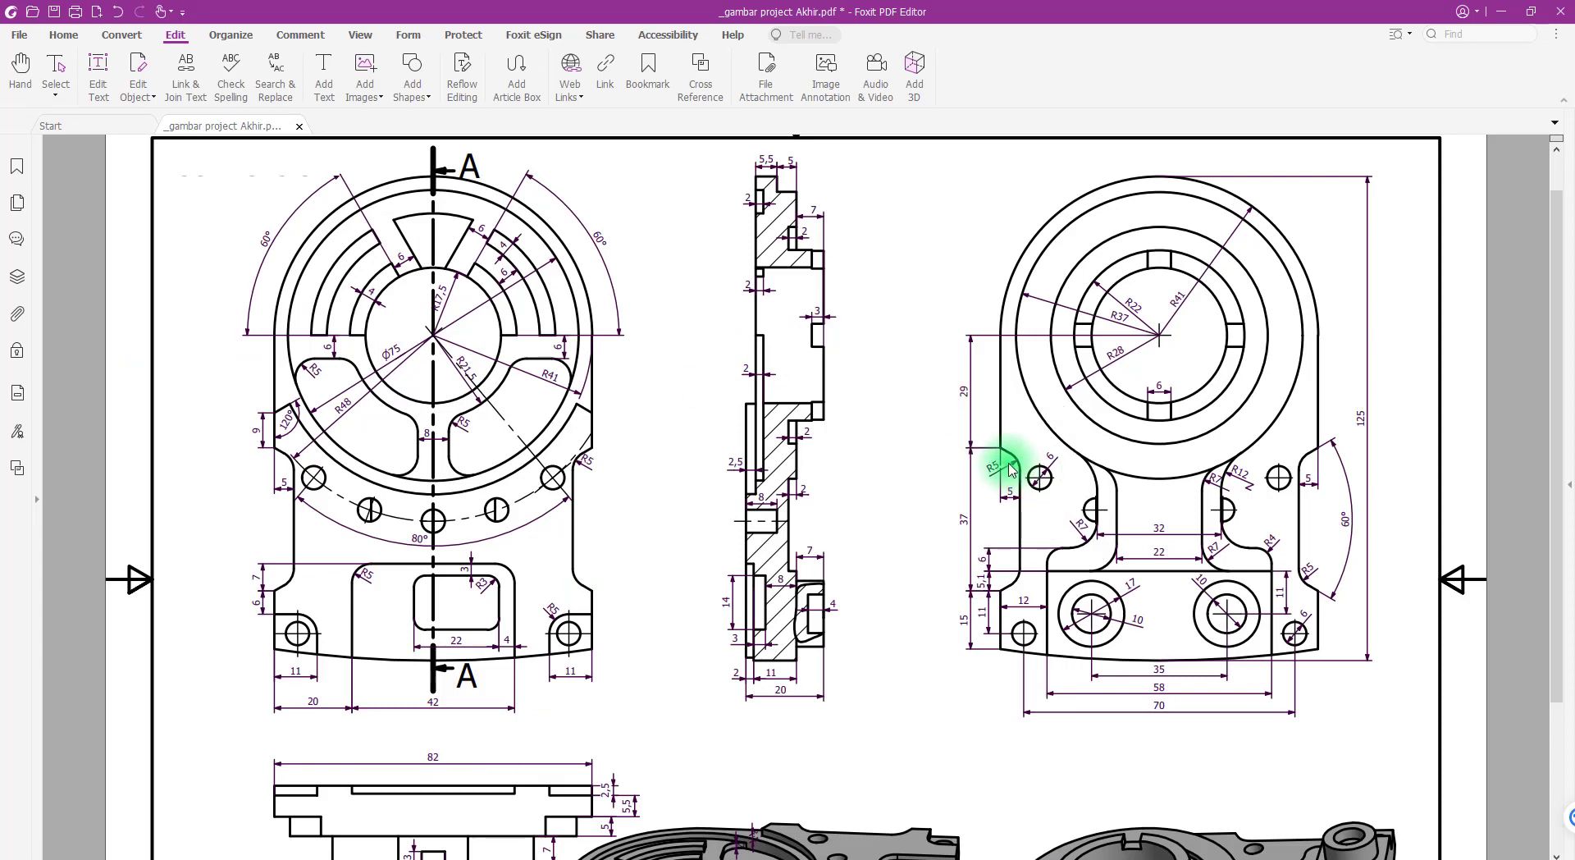
left_click(331, 858)
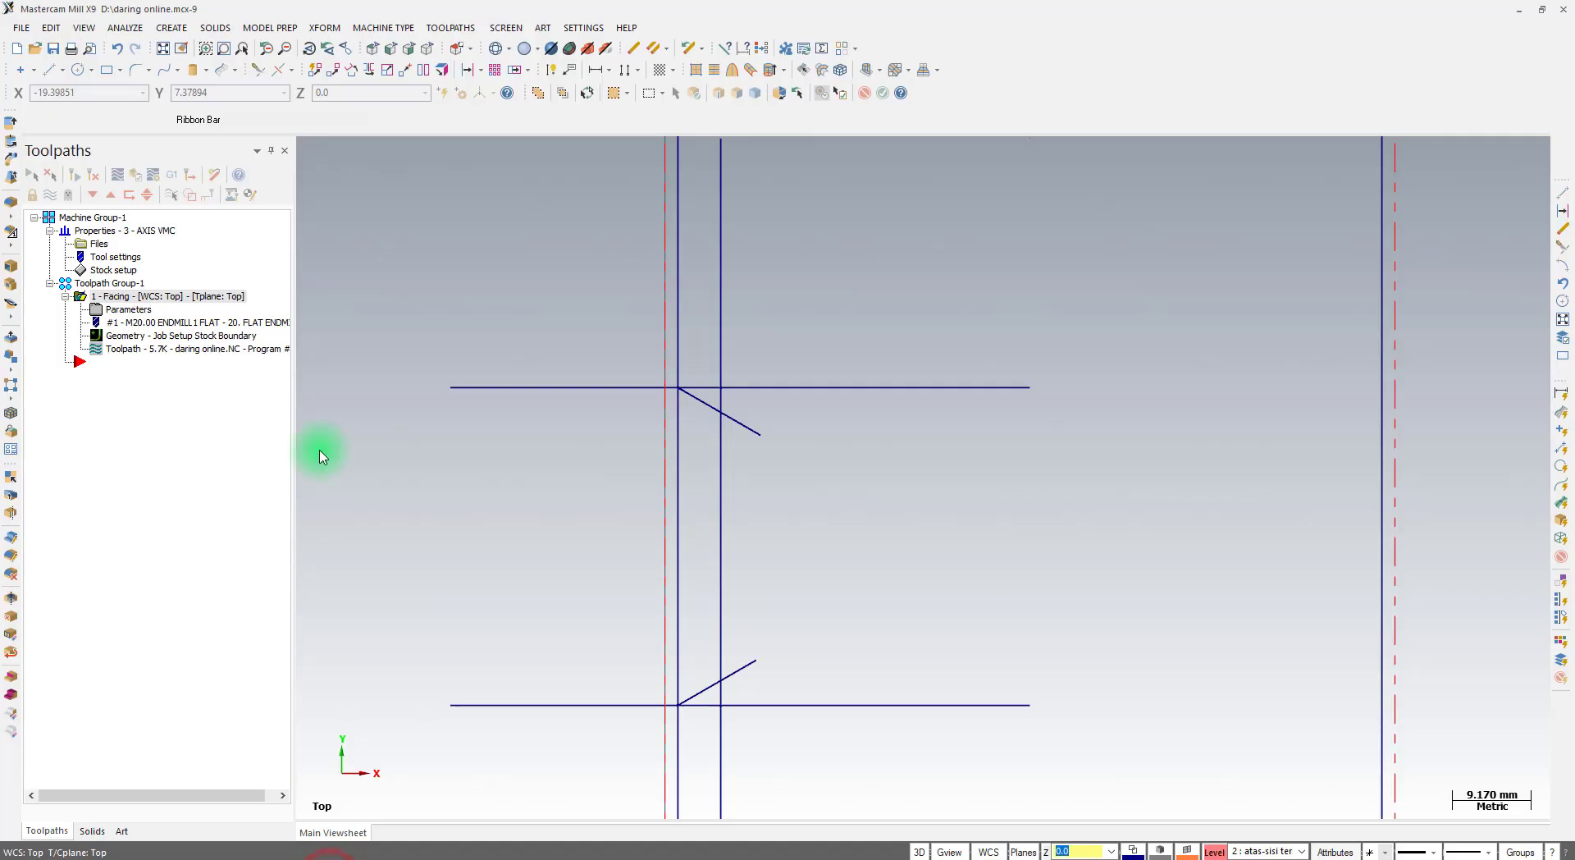
left_click(173, 28)
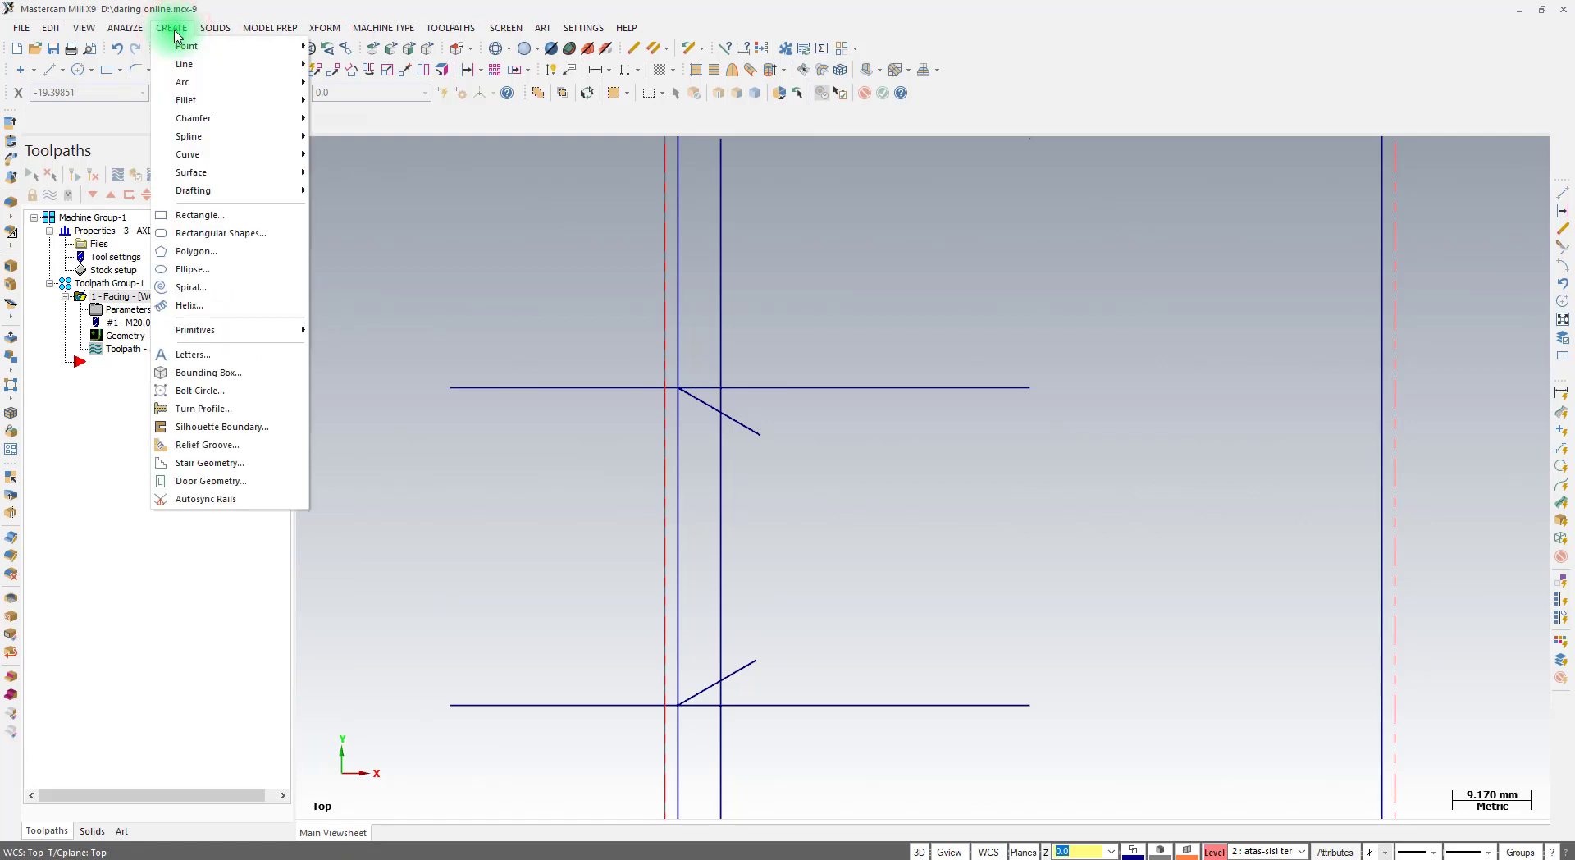
left_click(199, 100)
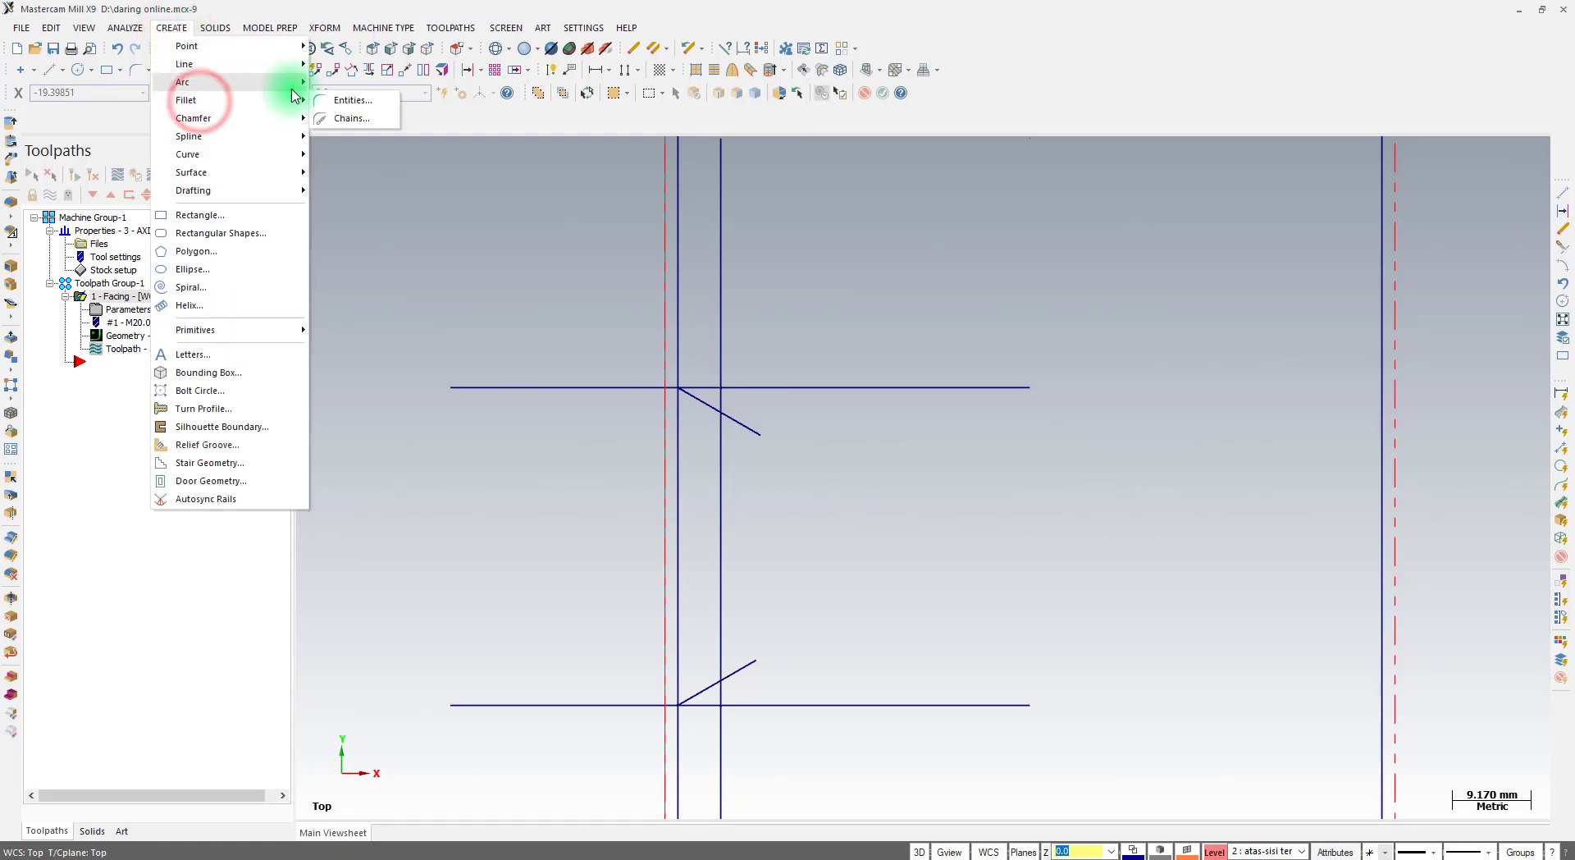
left_click(345, 100)
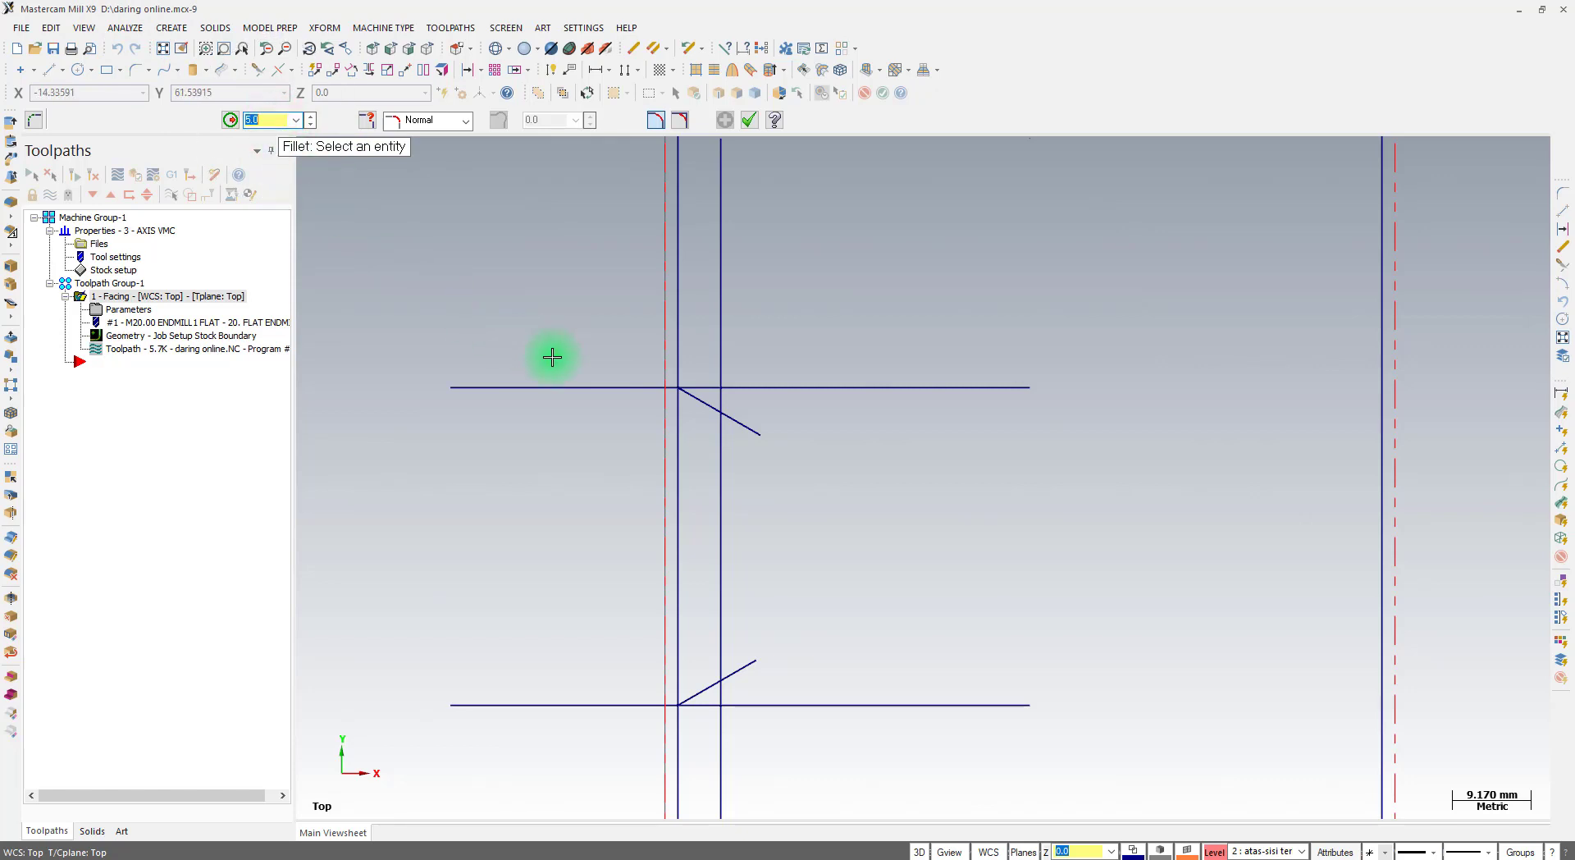
left_click(704, 407)
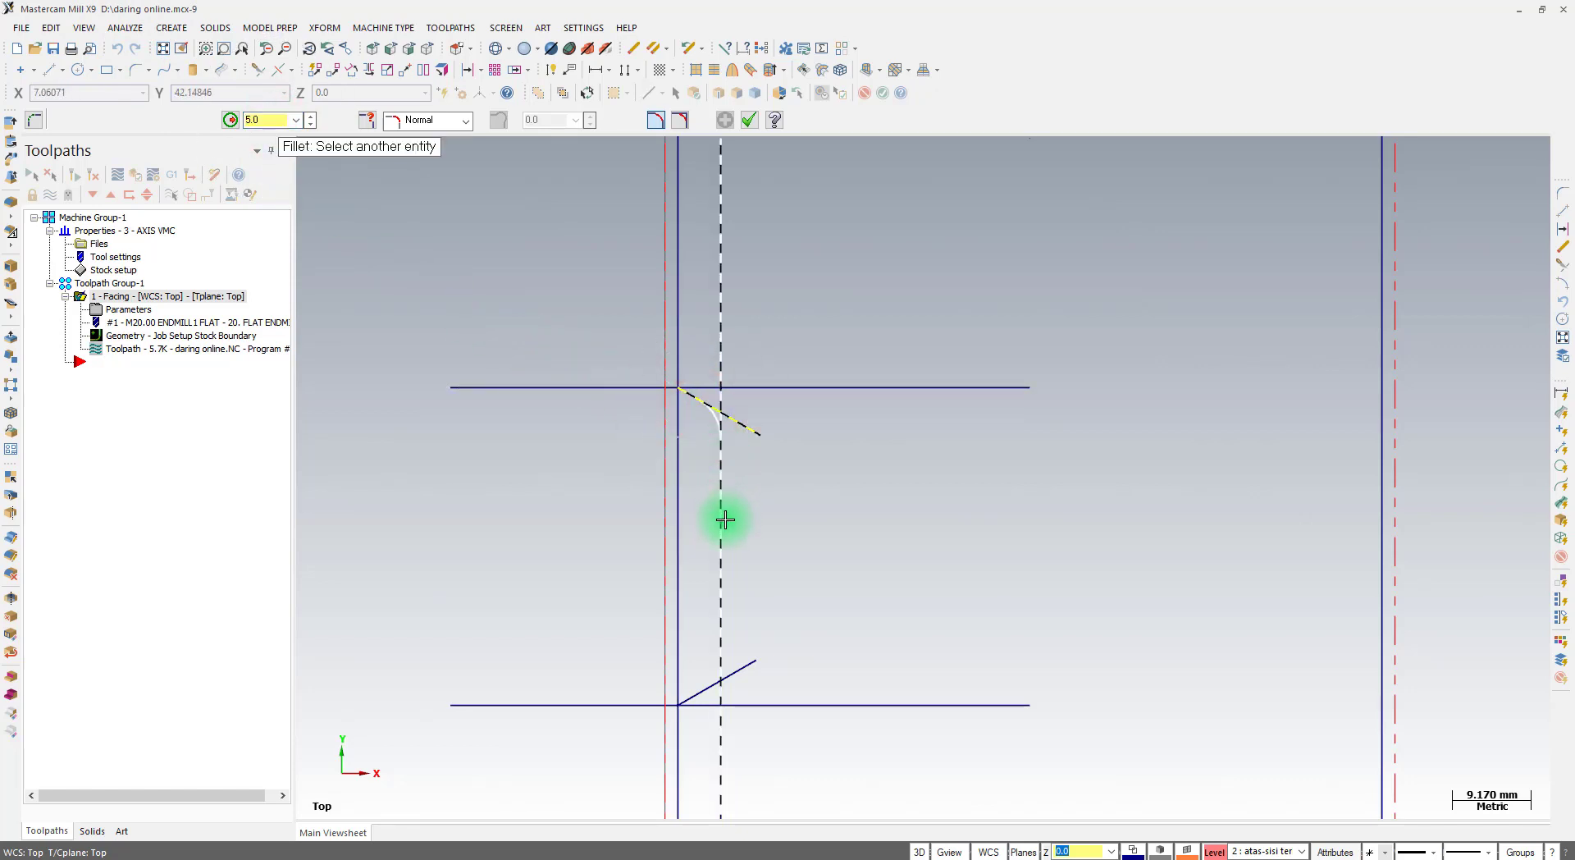
left_click(720, 520)
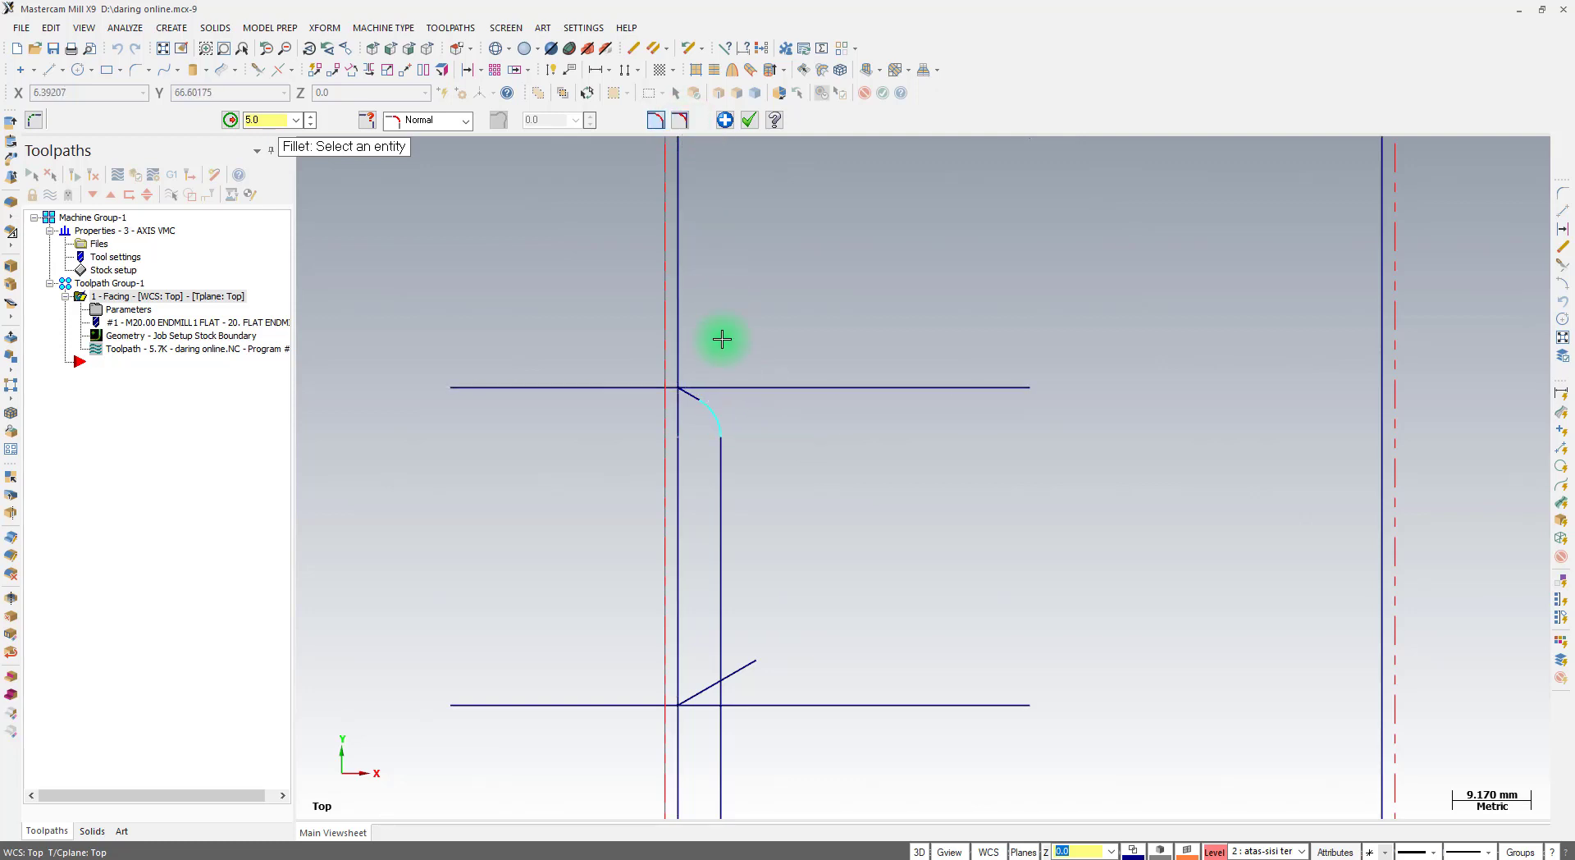
Keep fillet trimming on and fillet the left notch's lower inner corner with radius 5 mm
left_click(682, 122)
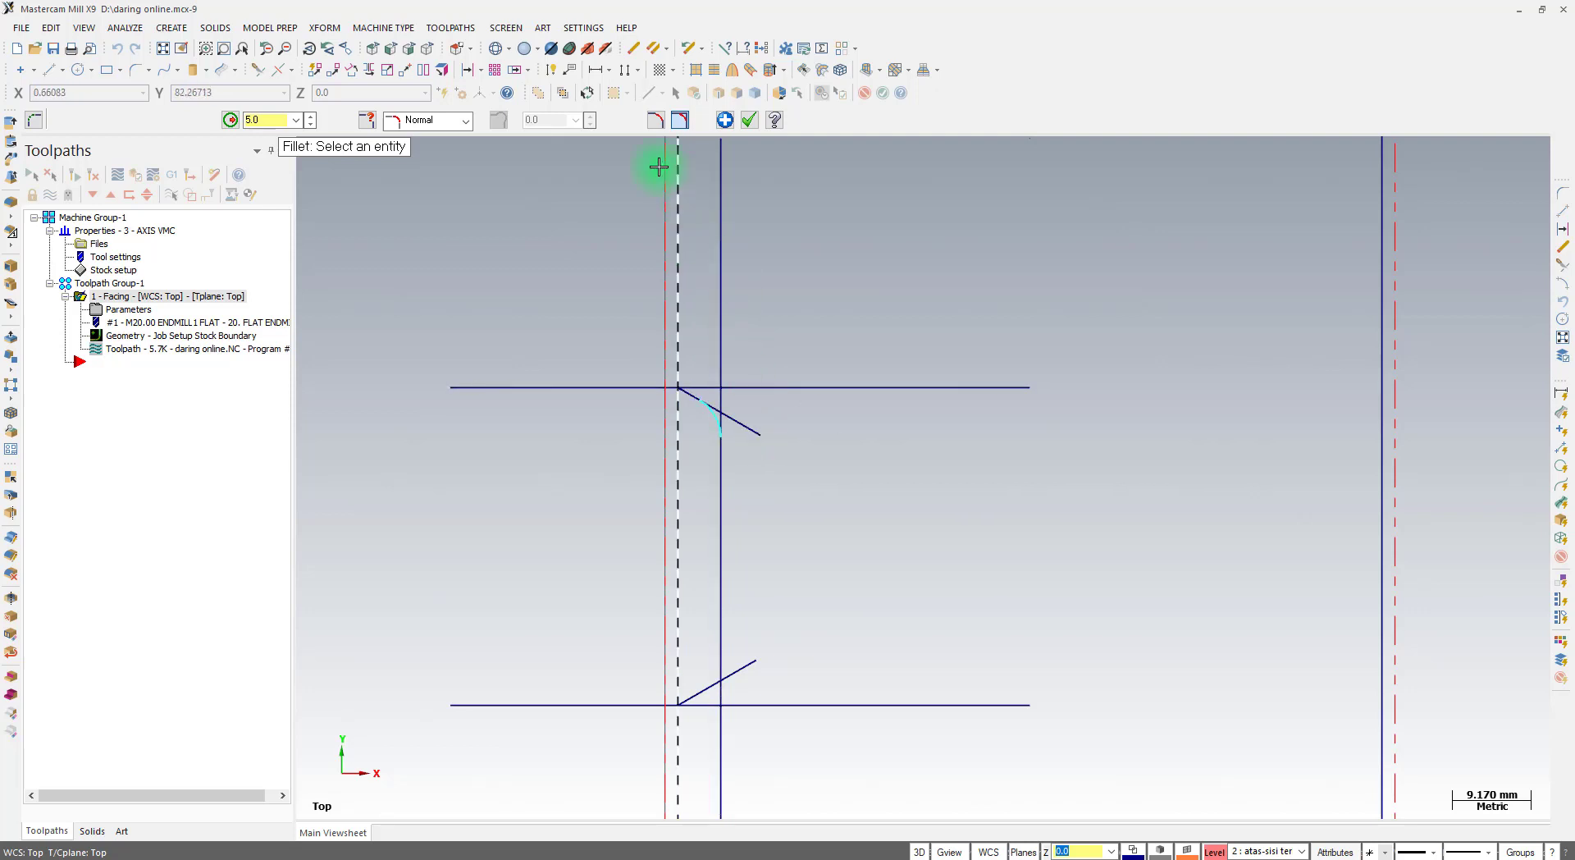
left_click(657, 125)
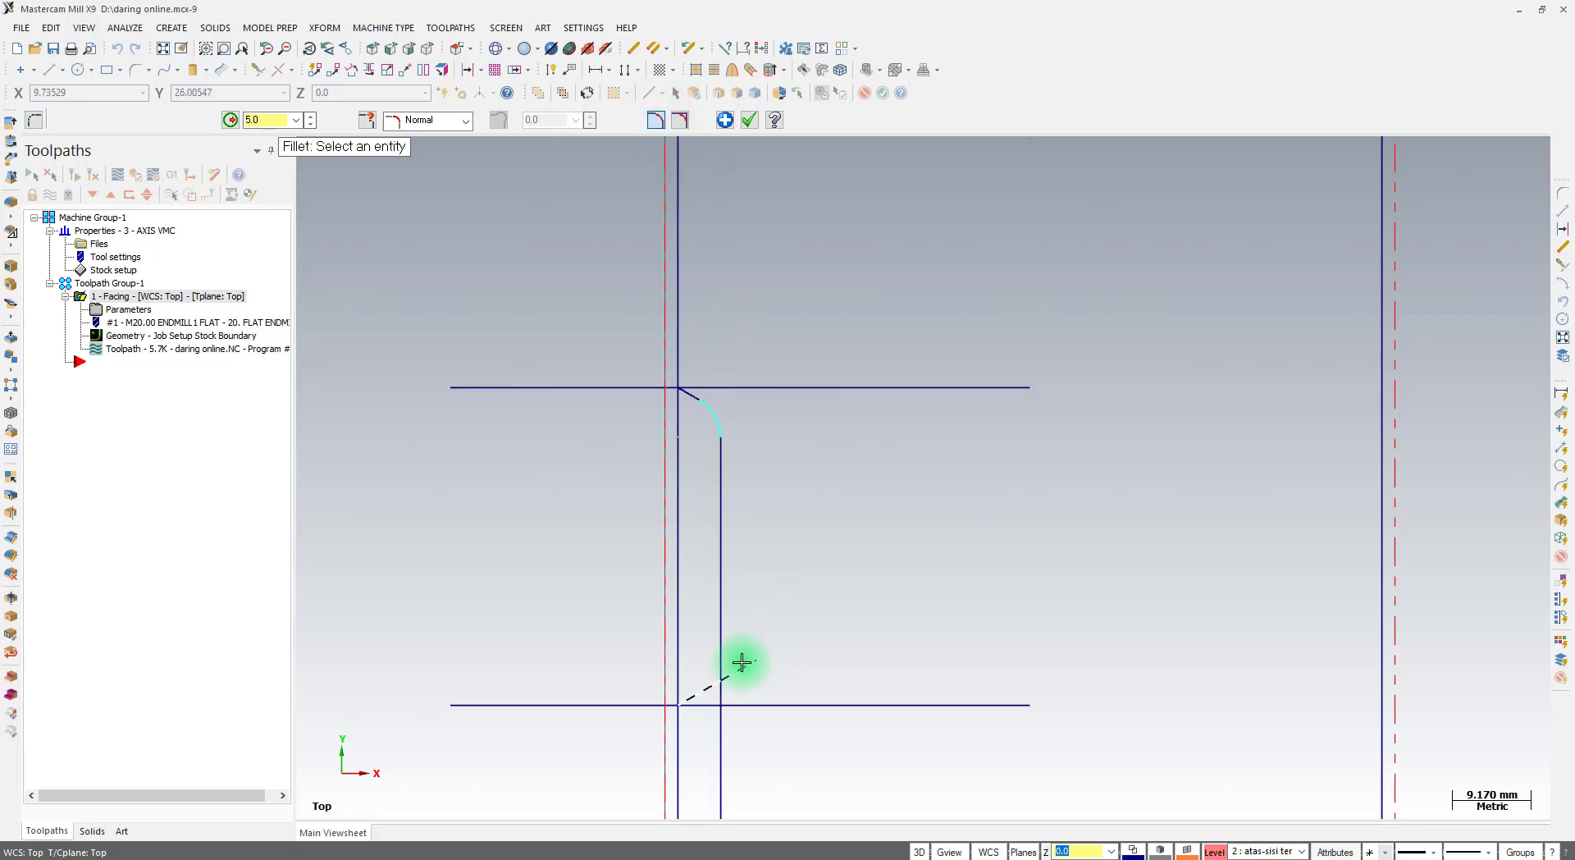
left_click(720, 636)
left_click(709, 684)
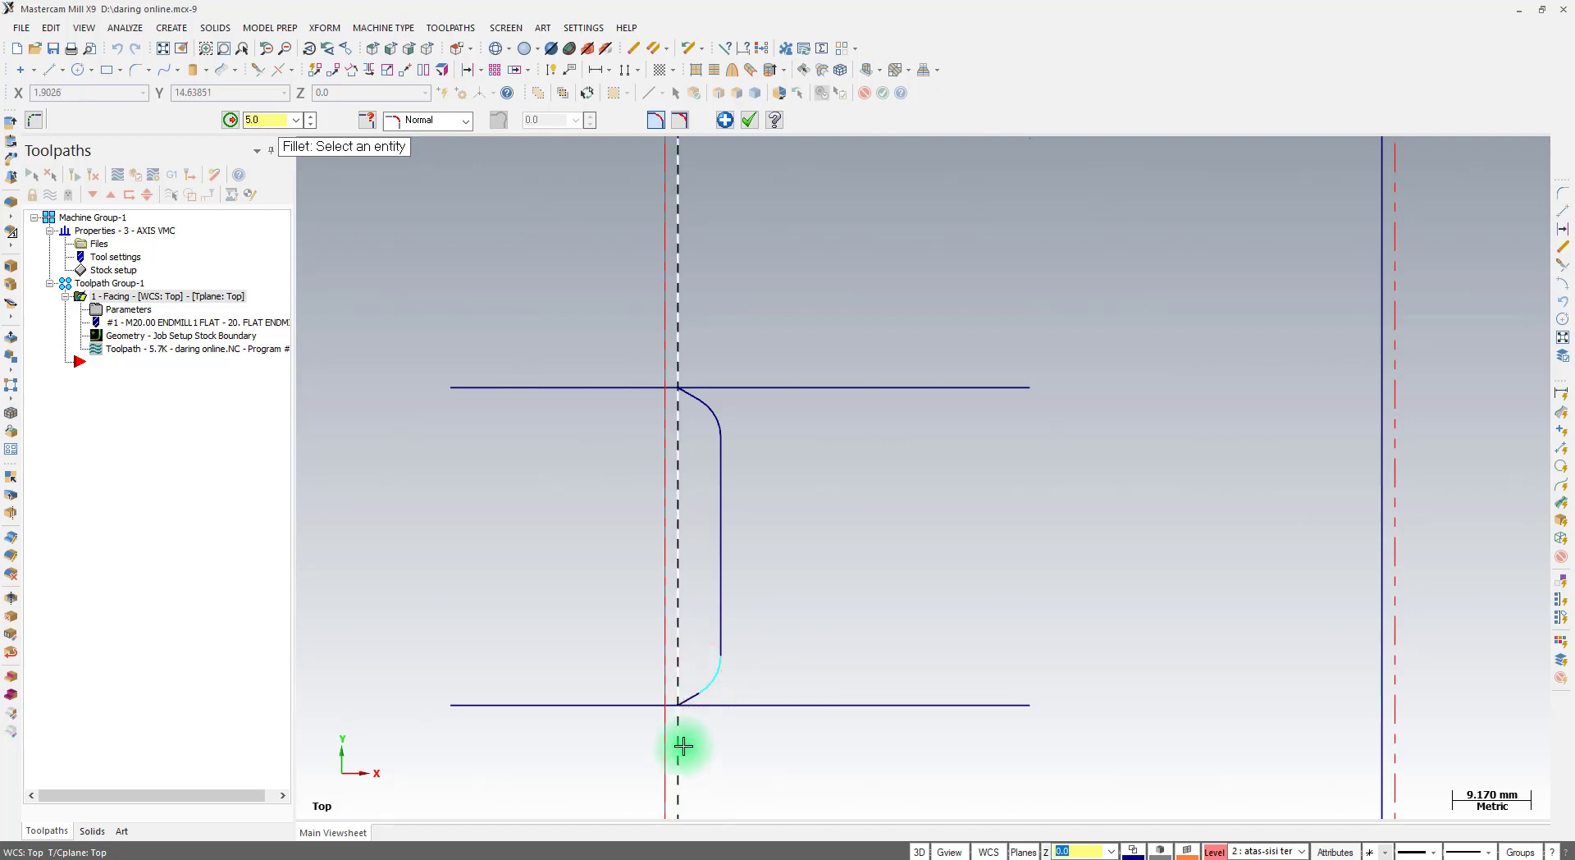
left_click(756, 122)
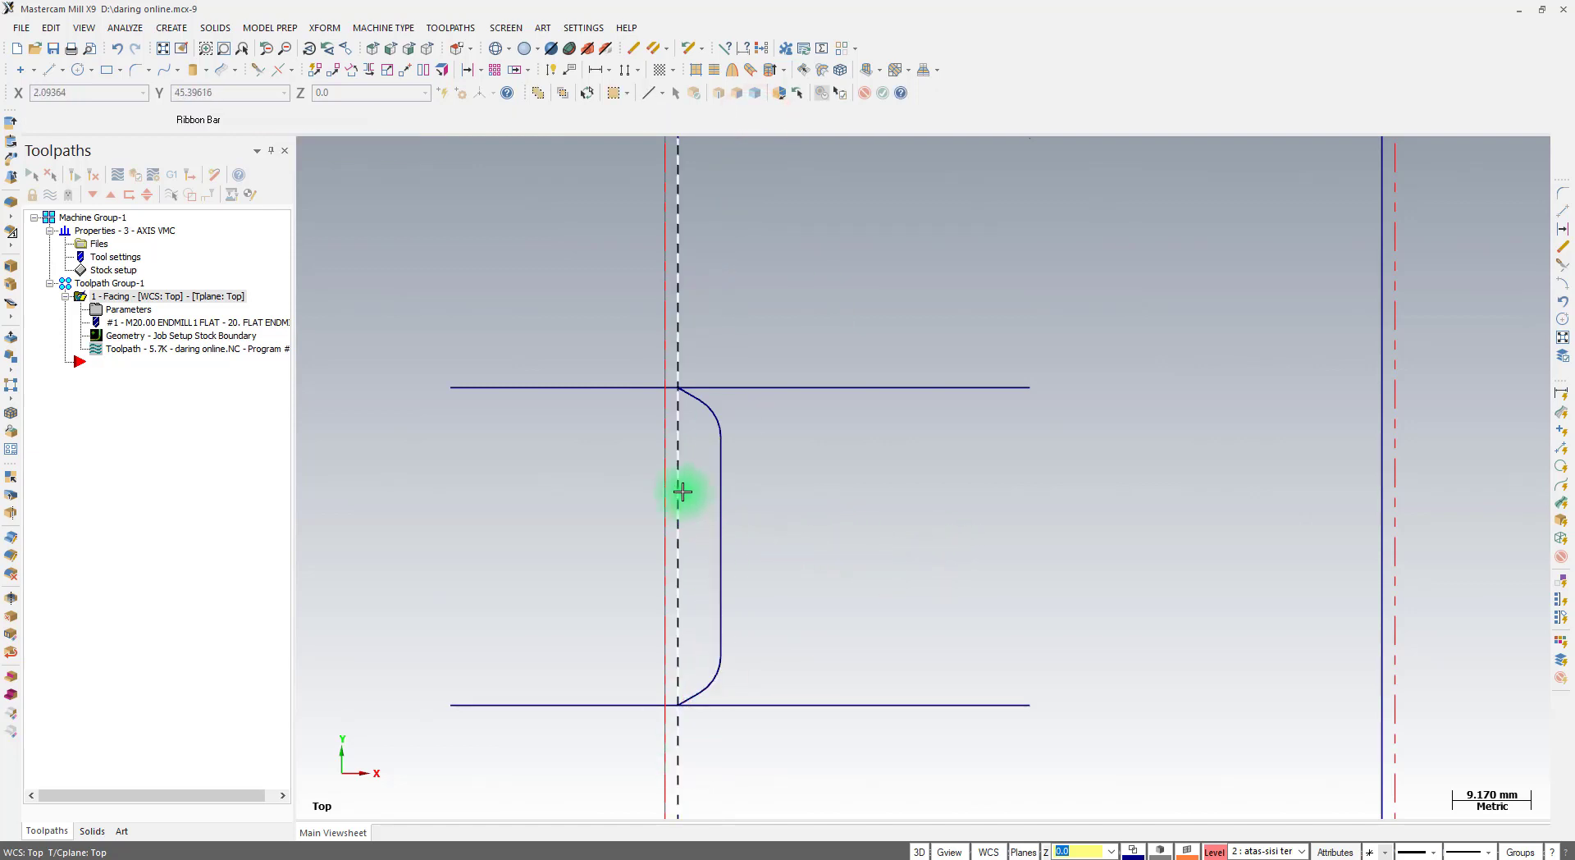
Remove the segment of the left vertical side between the two notch flanks using the divide/delete trim option
key("ctrl")
key("ctrl")
key("ctrl")
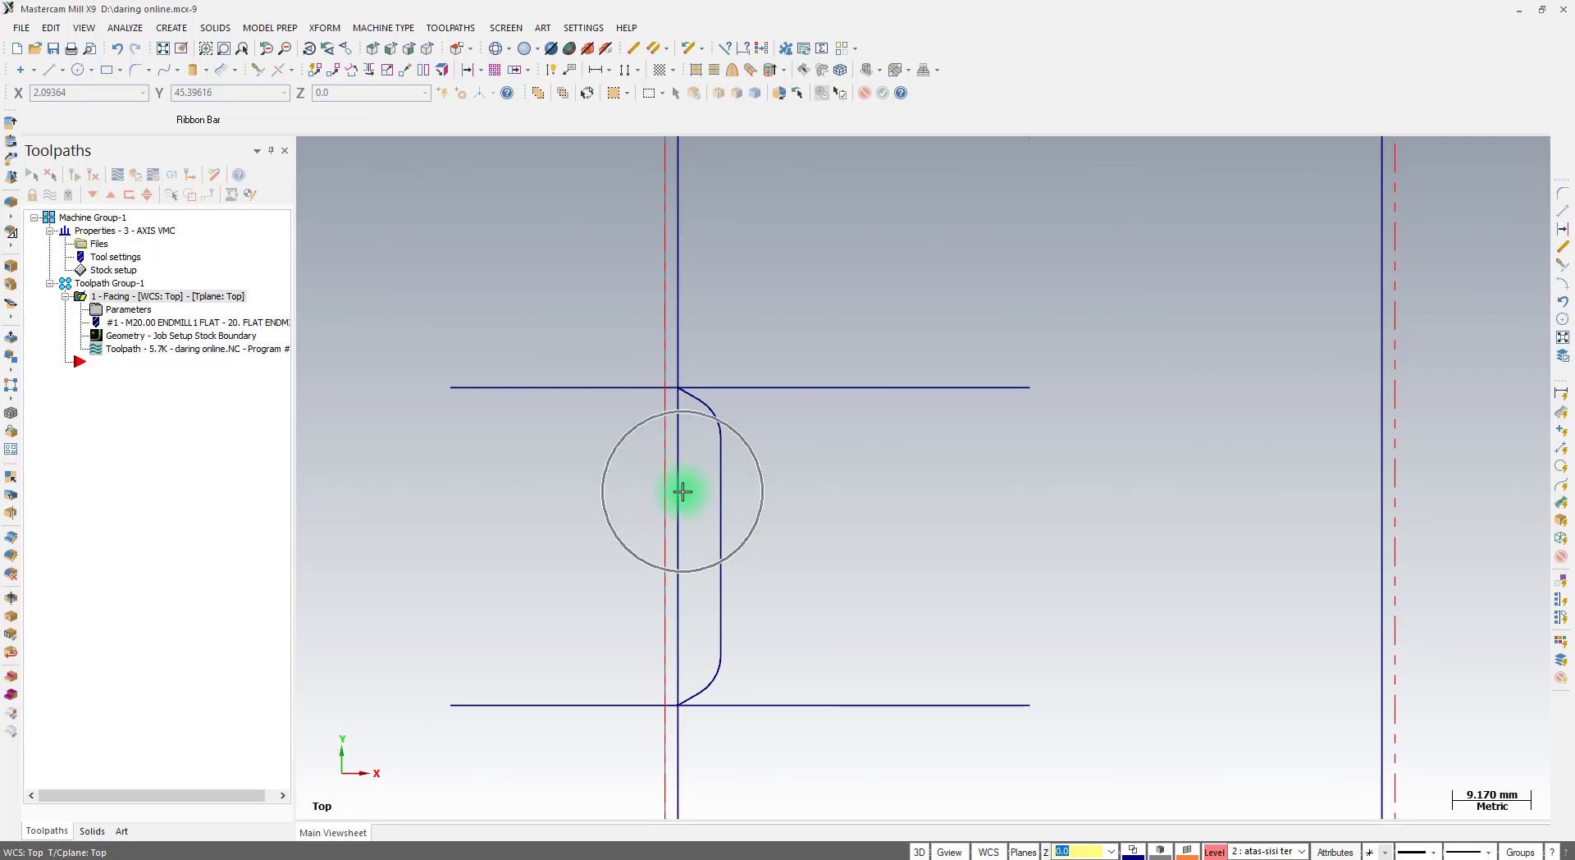
left_click(254, 70)
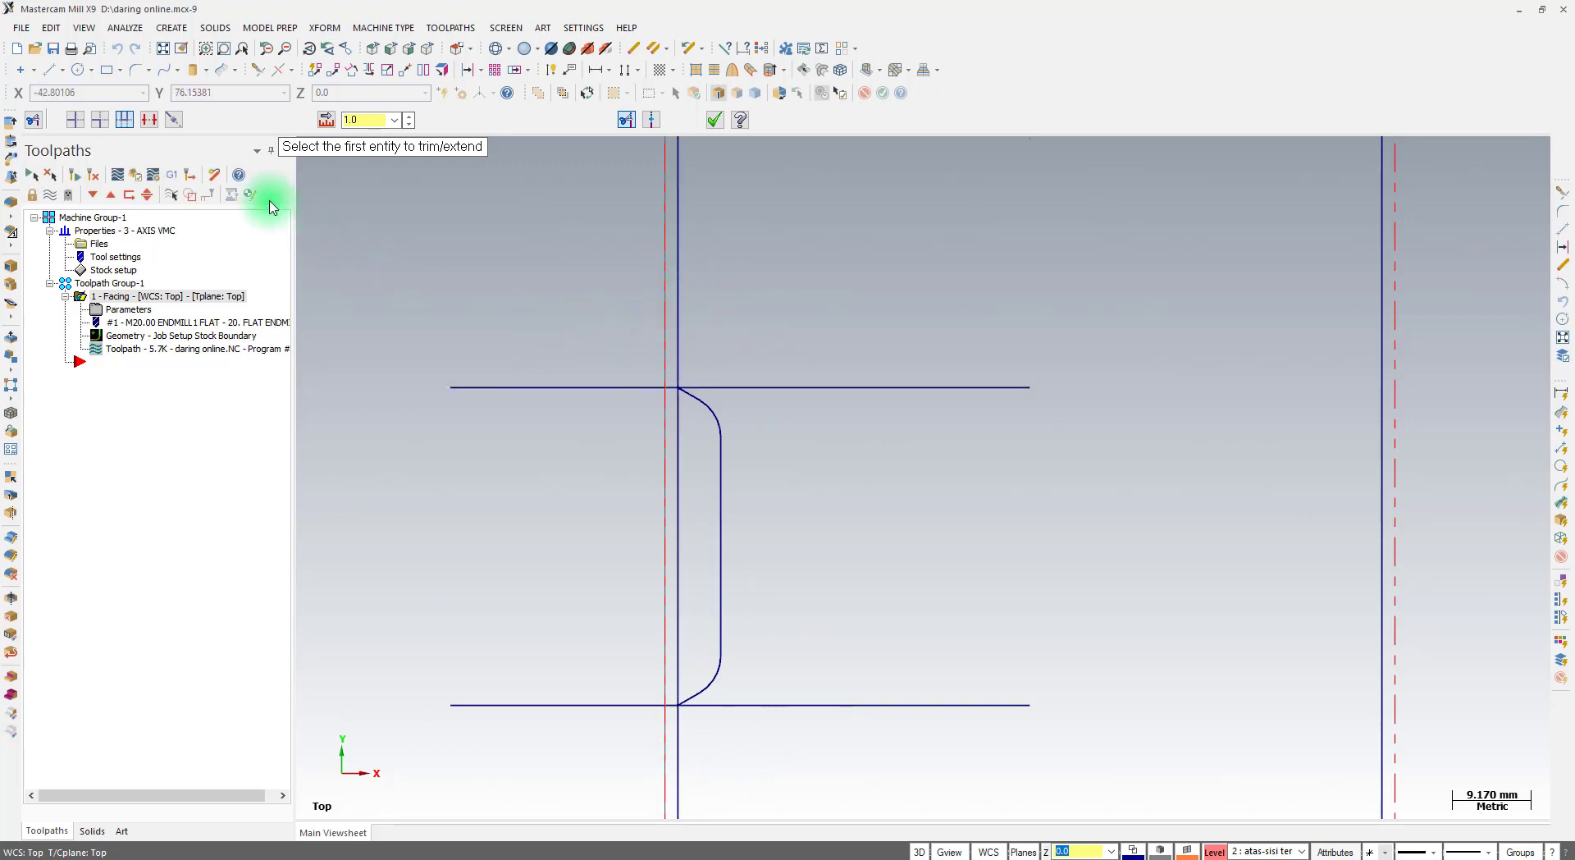
left_click(149, 119)
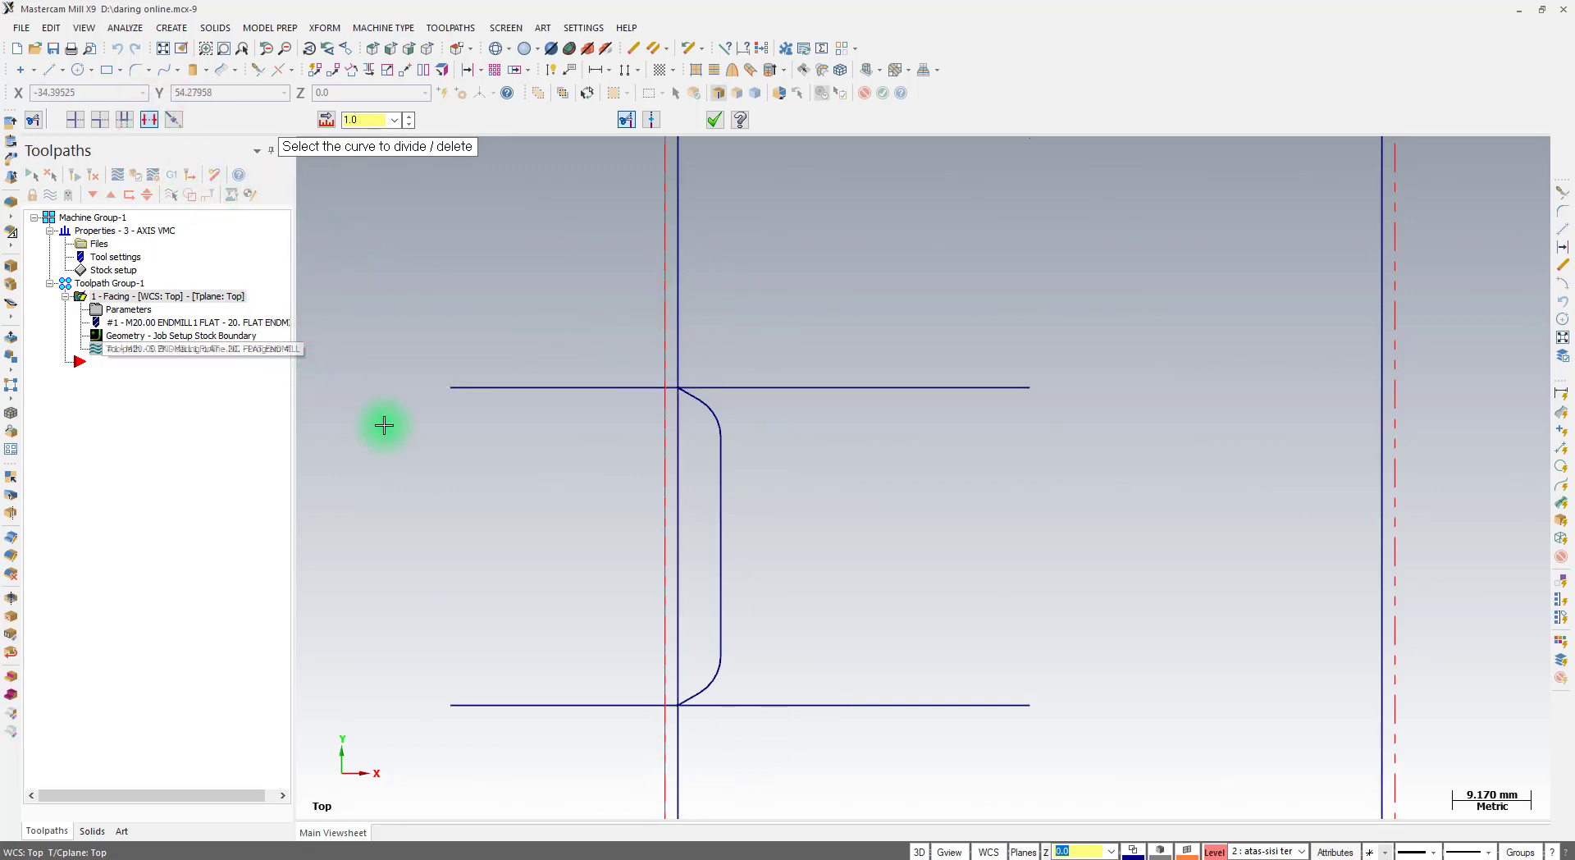
left_click(681, 494)
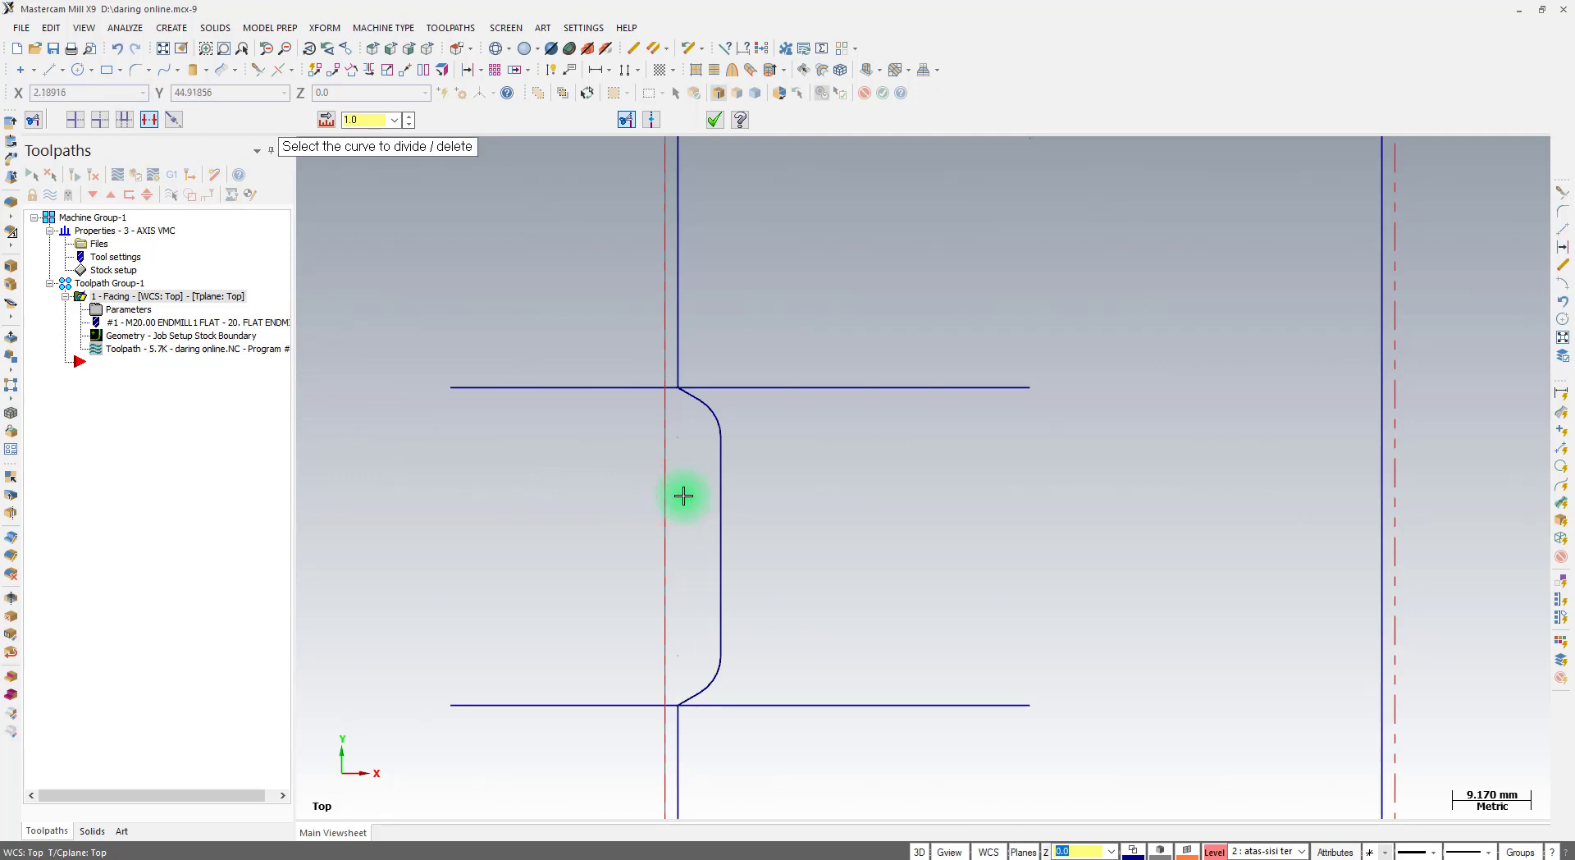
left_click(718, 121)
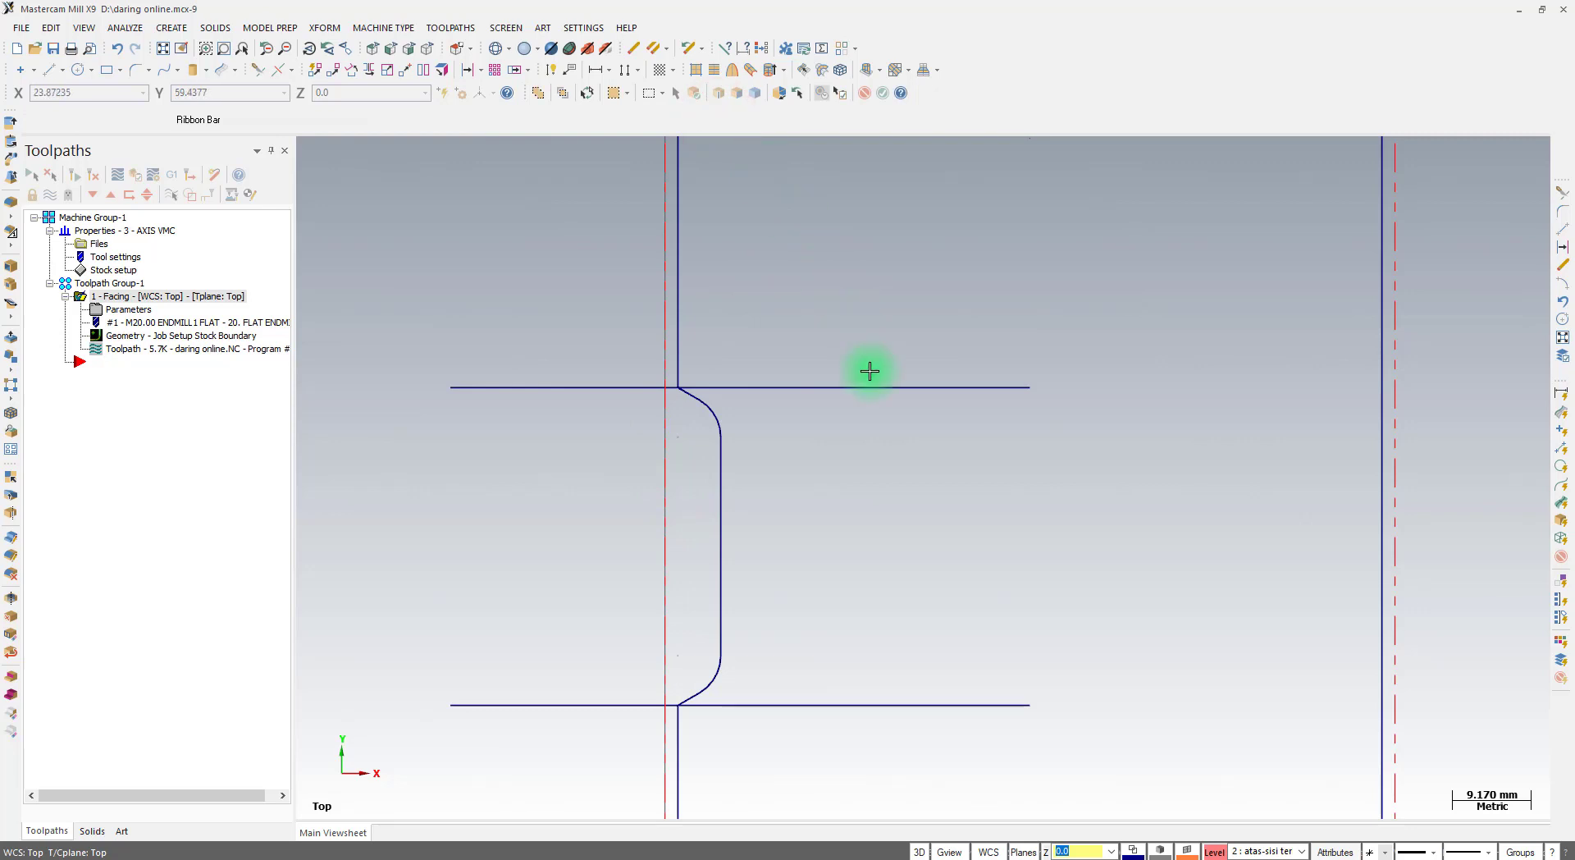
Delete the two horizontal guide lines at the notch's upper and lower ends
left_click(922, 386)
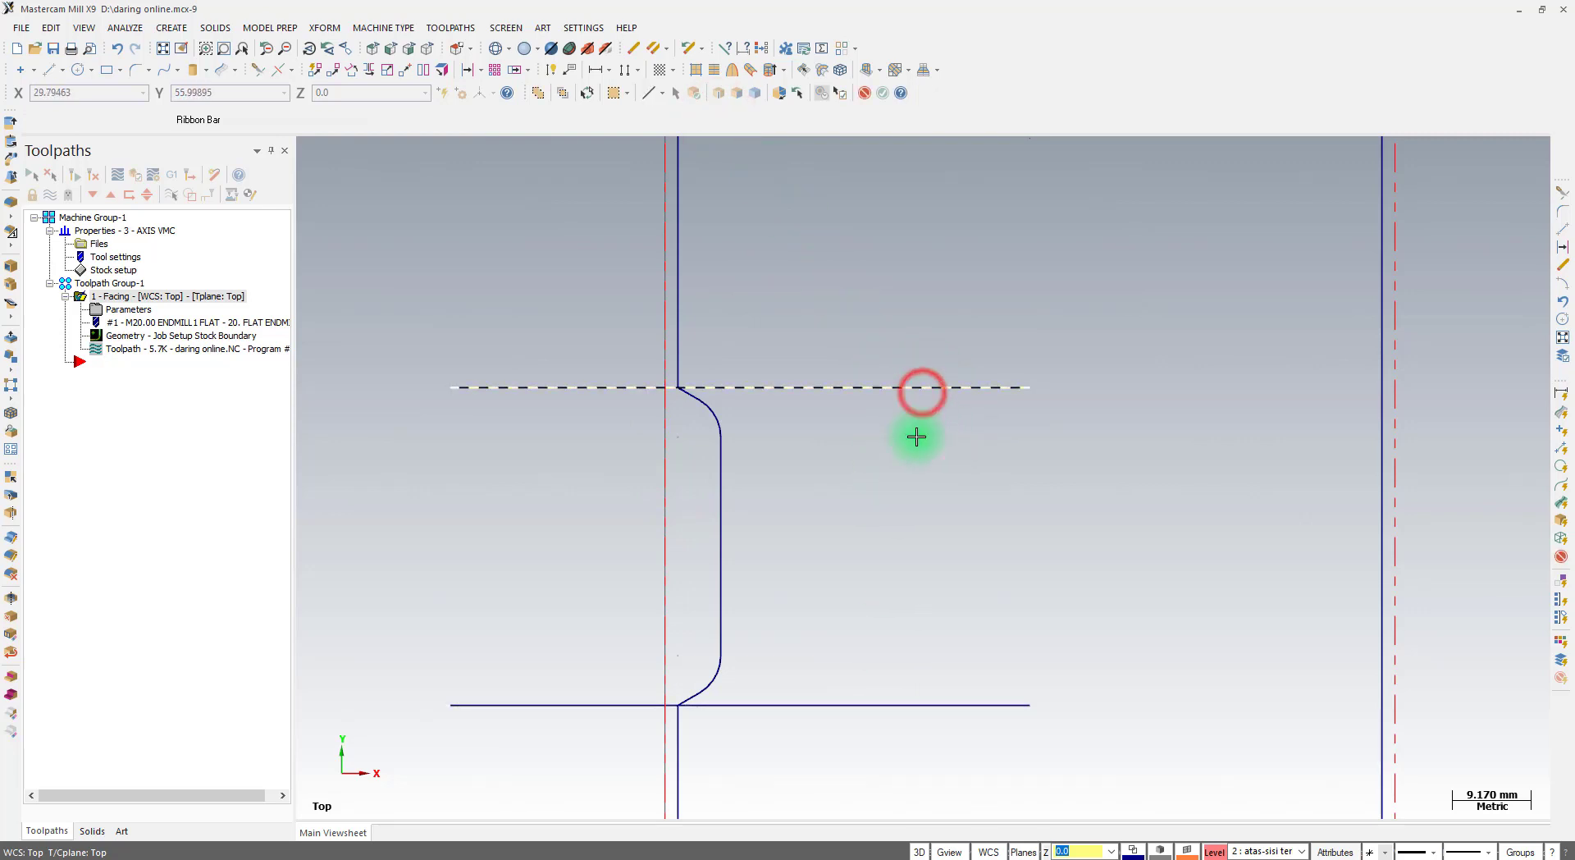
left_click(891, 704)
key("Delete")
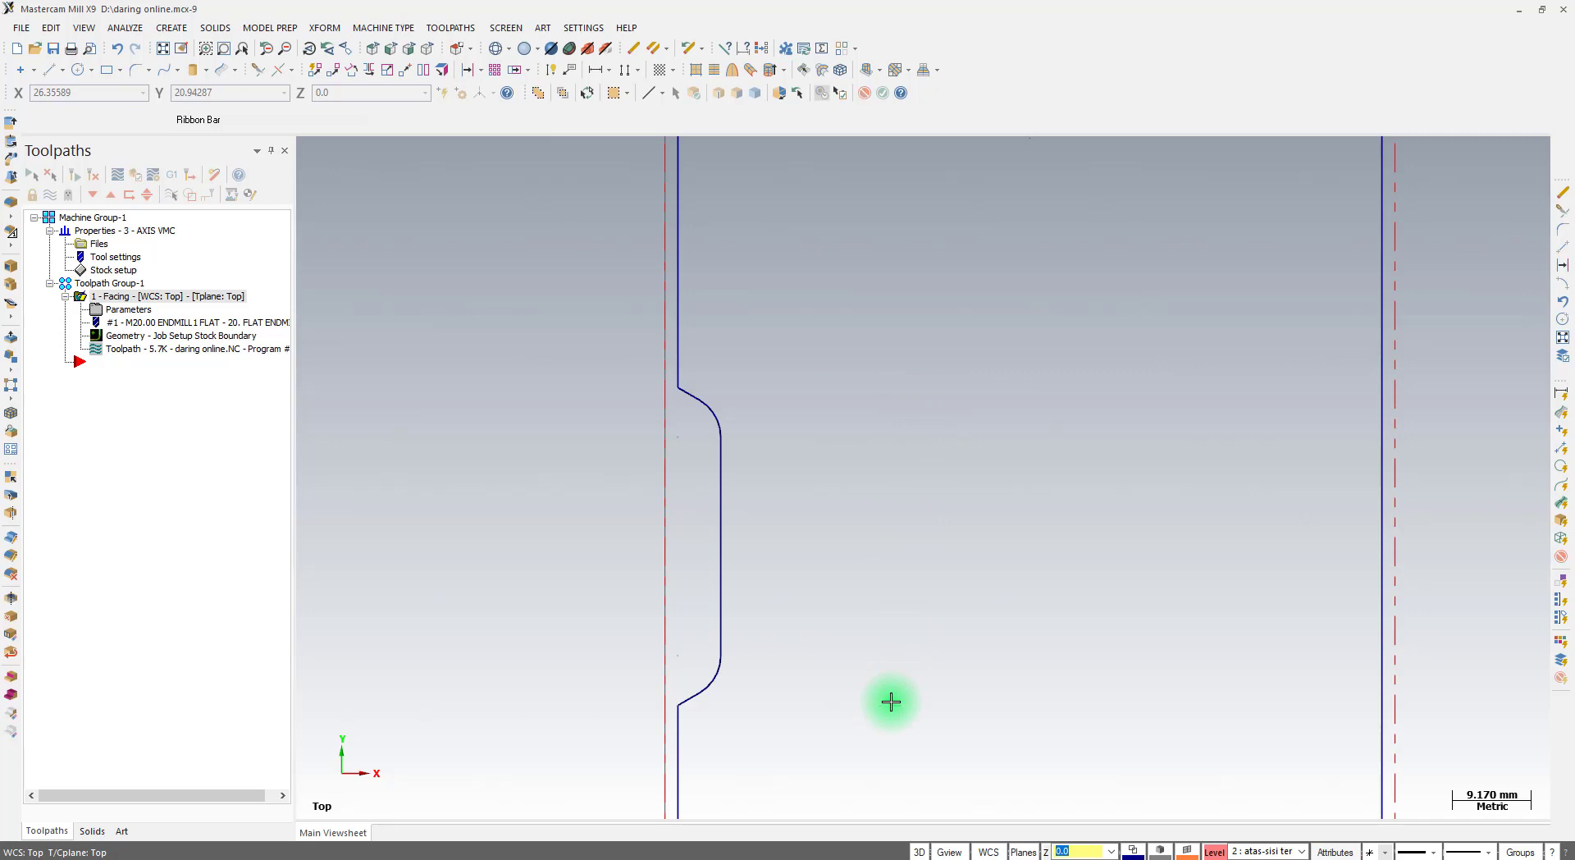
Mirror the left notch profile as a copy to the right side about the vertical axis through the top arc's center, X 42.5
scroll(549, 387, "down", 3)
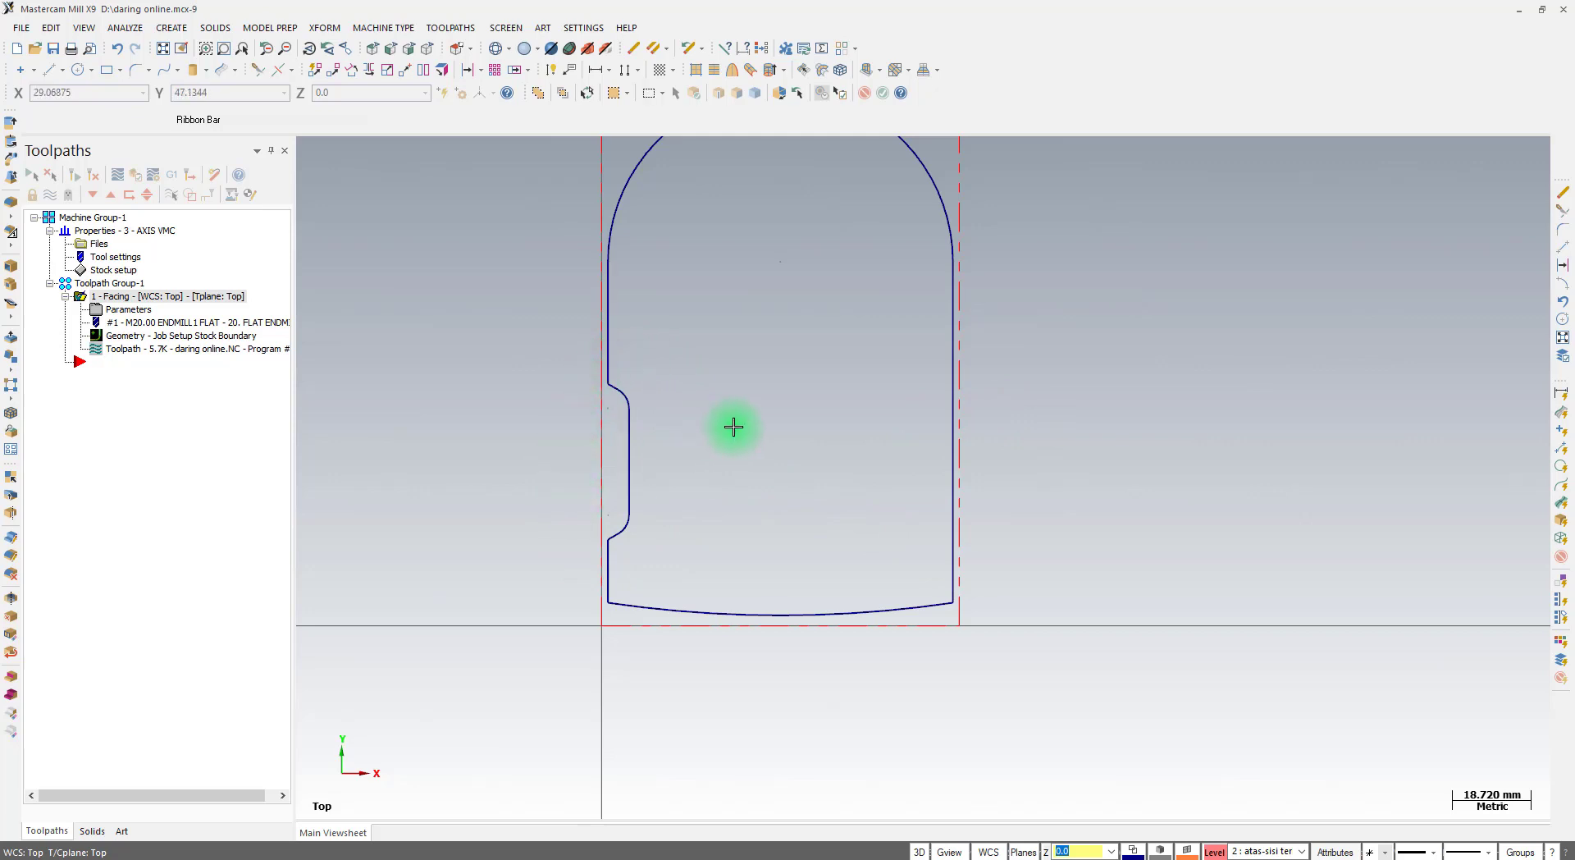
left_click(324, 27)
left_click(345, 83)
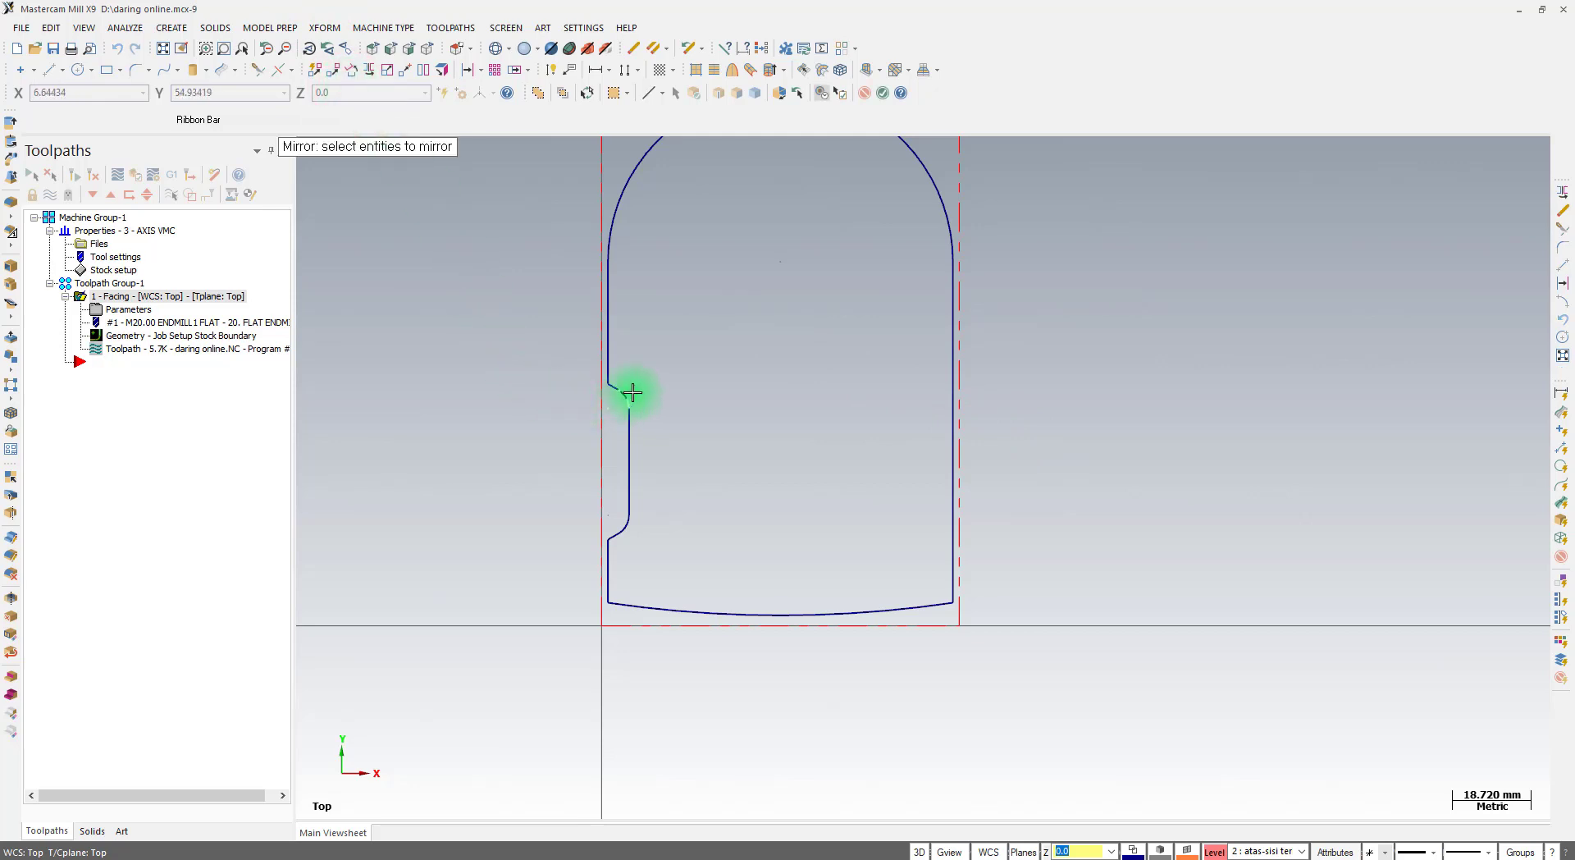
left_click(554, 332)
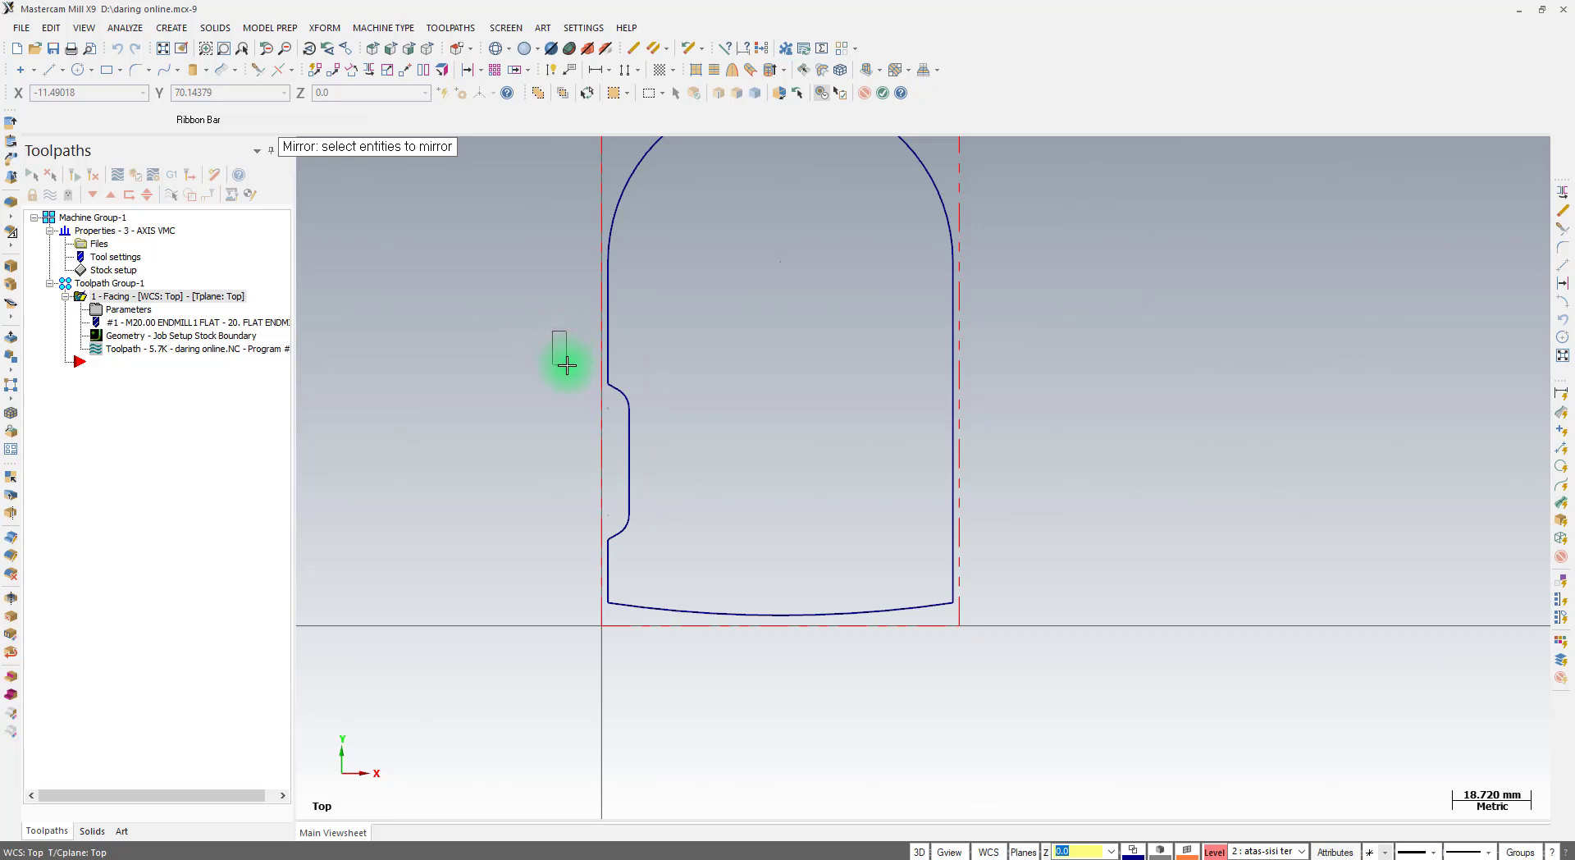
left_click_drag(566, 366, 668, 566)
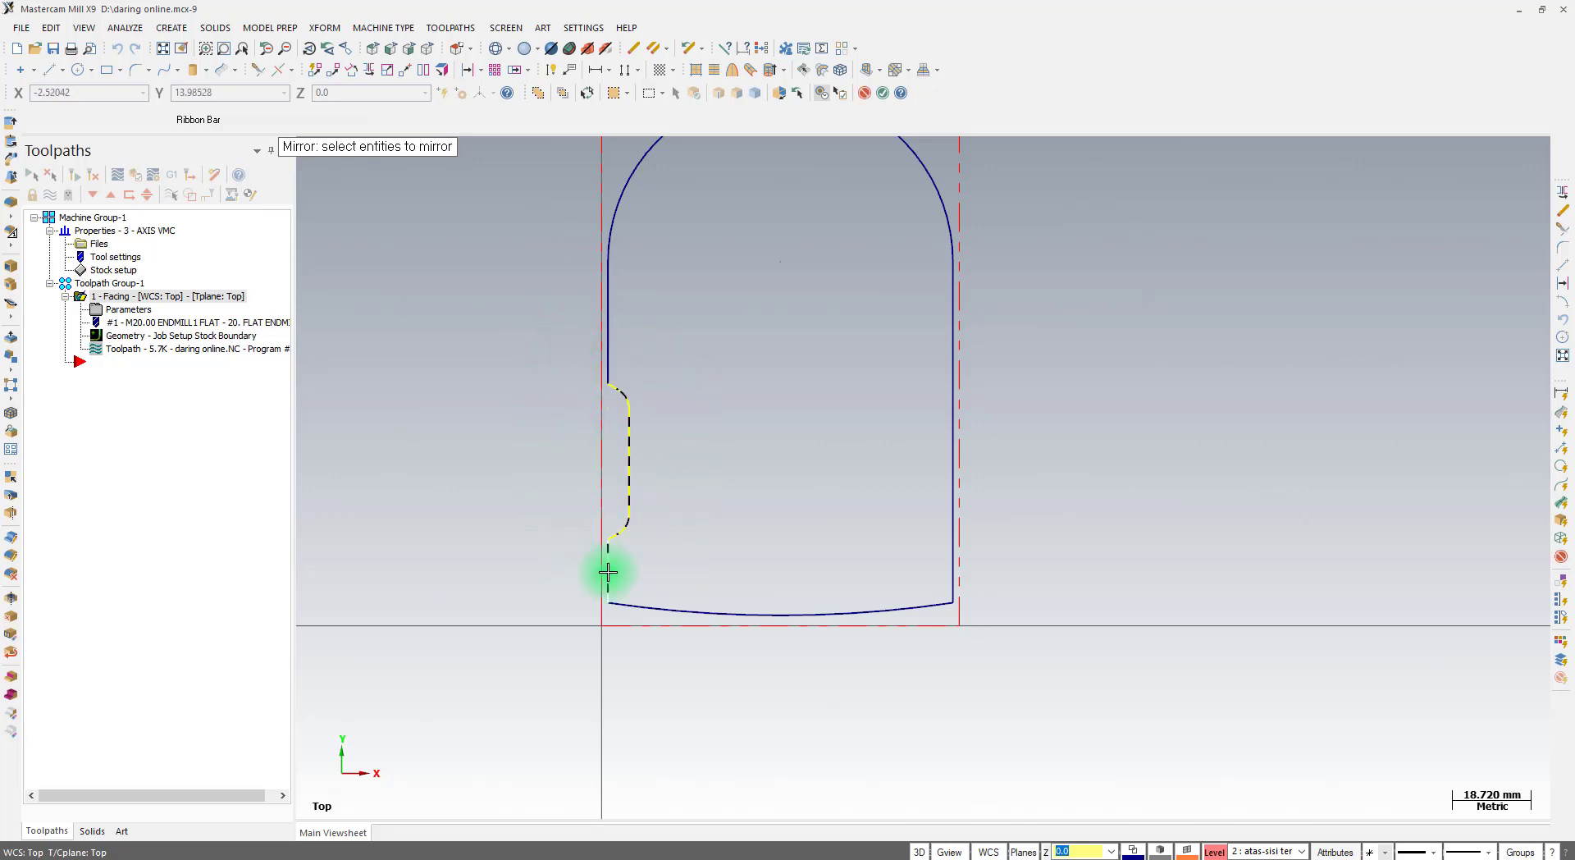
key("Return")
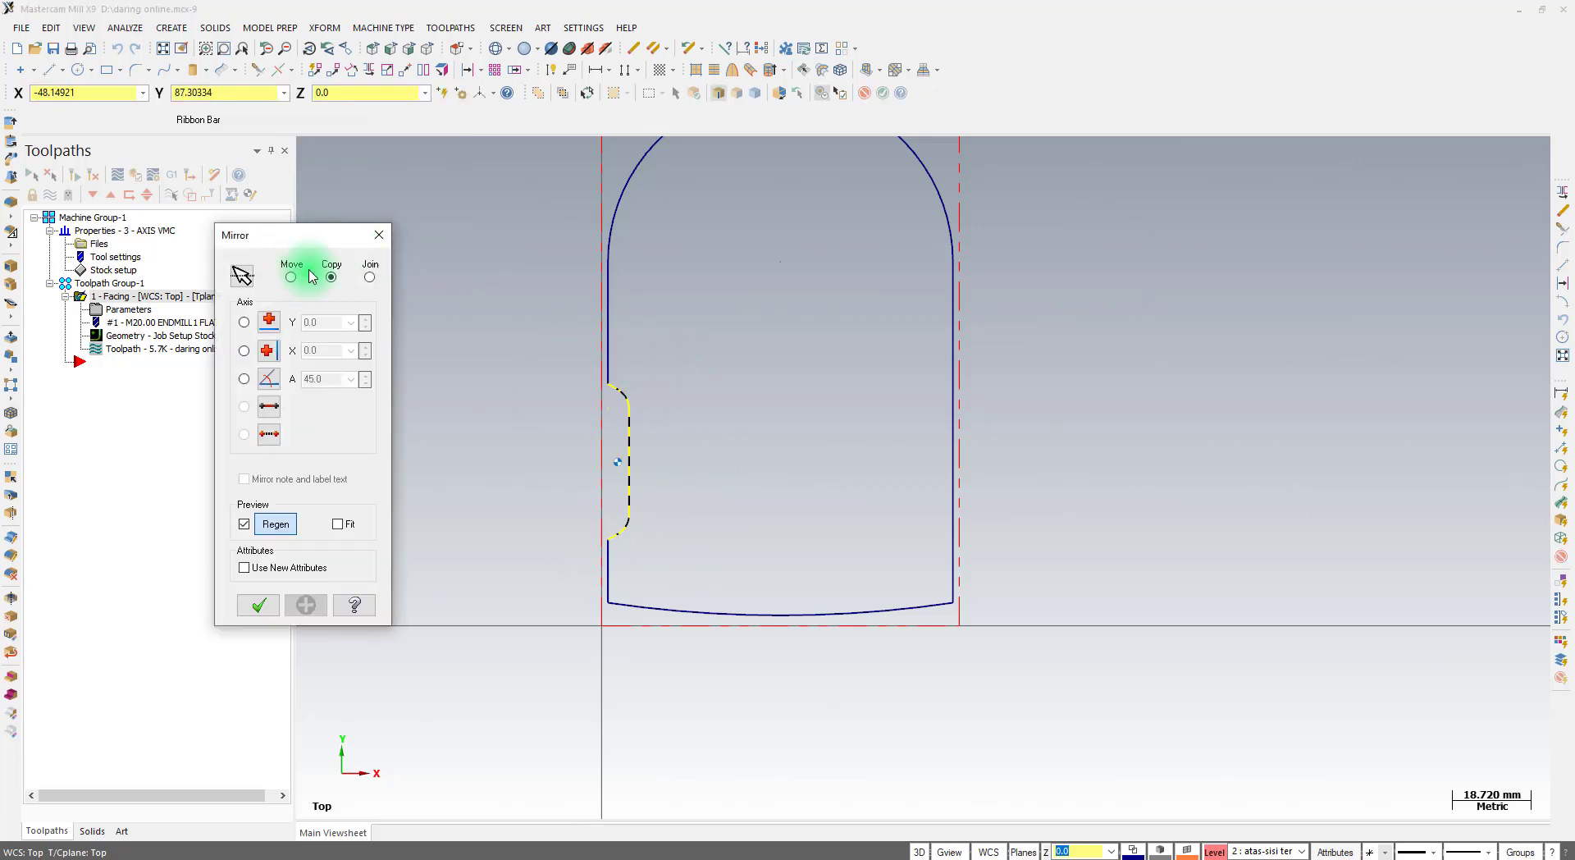
scroll(562, 699, "down", 2)
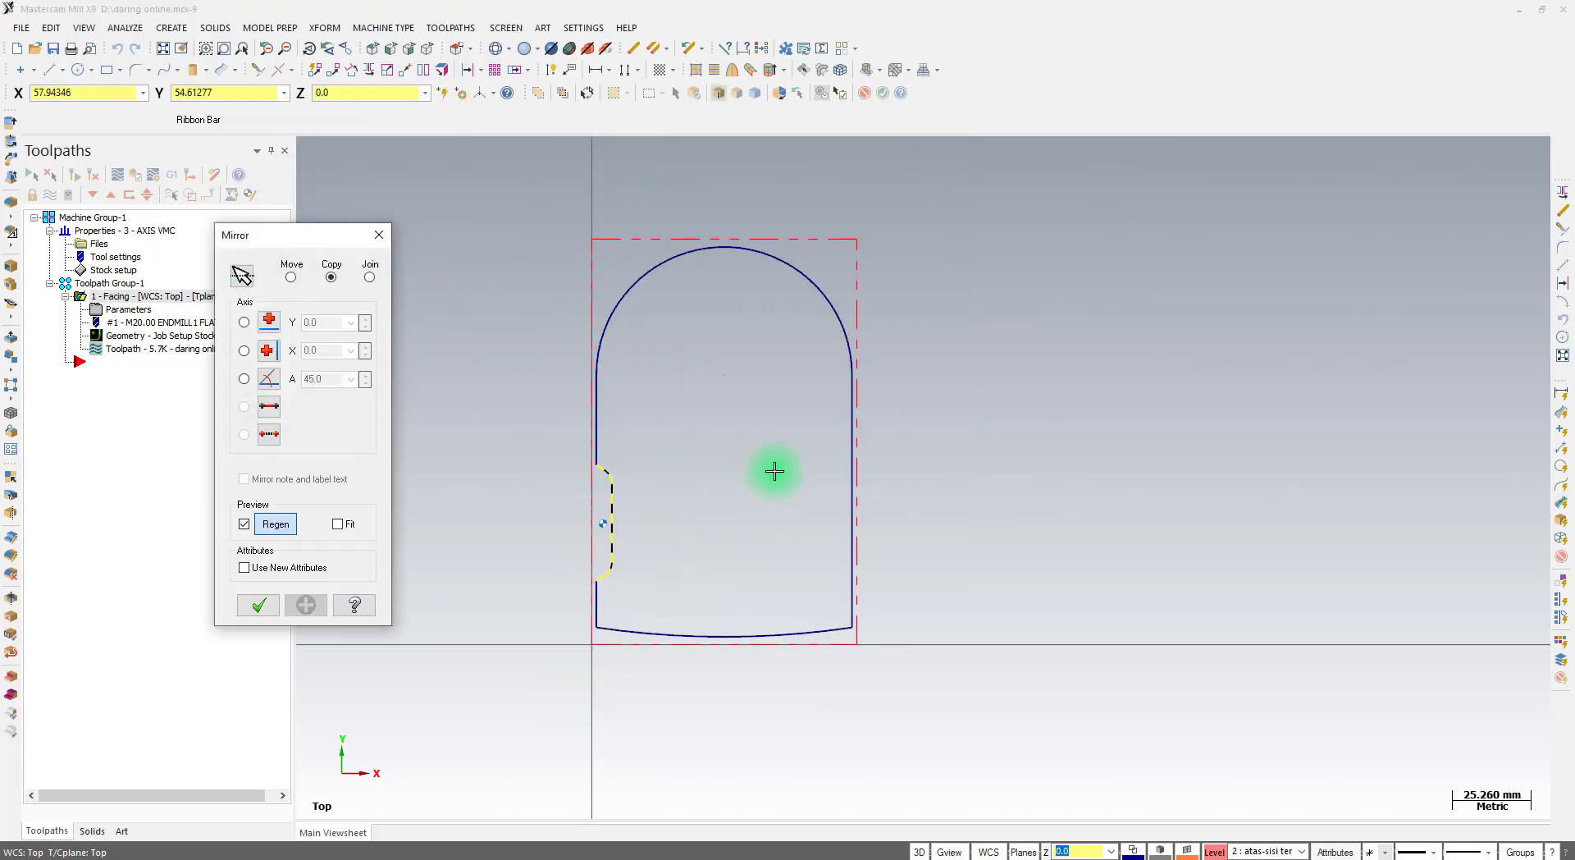
scroll(774, 469, "up", 1)
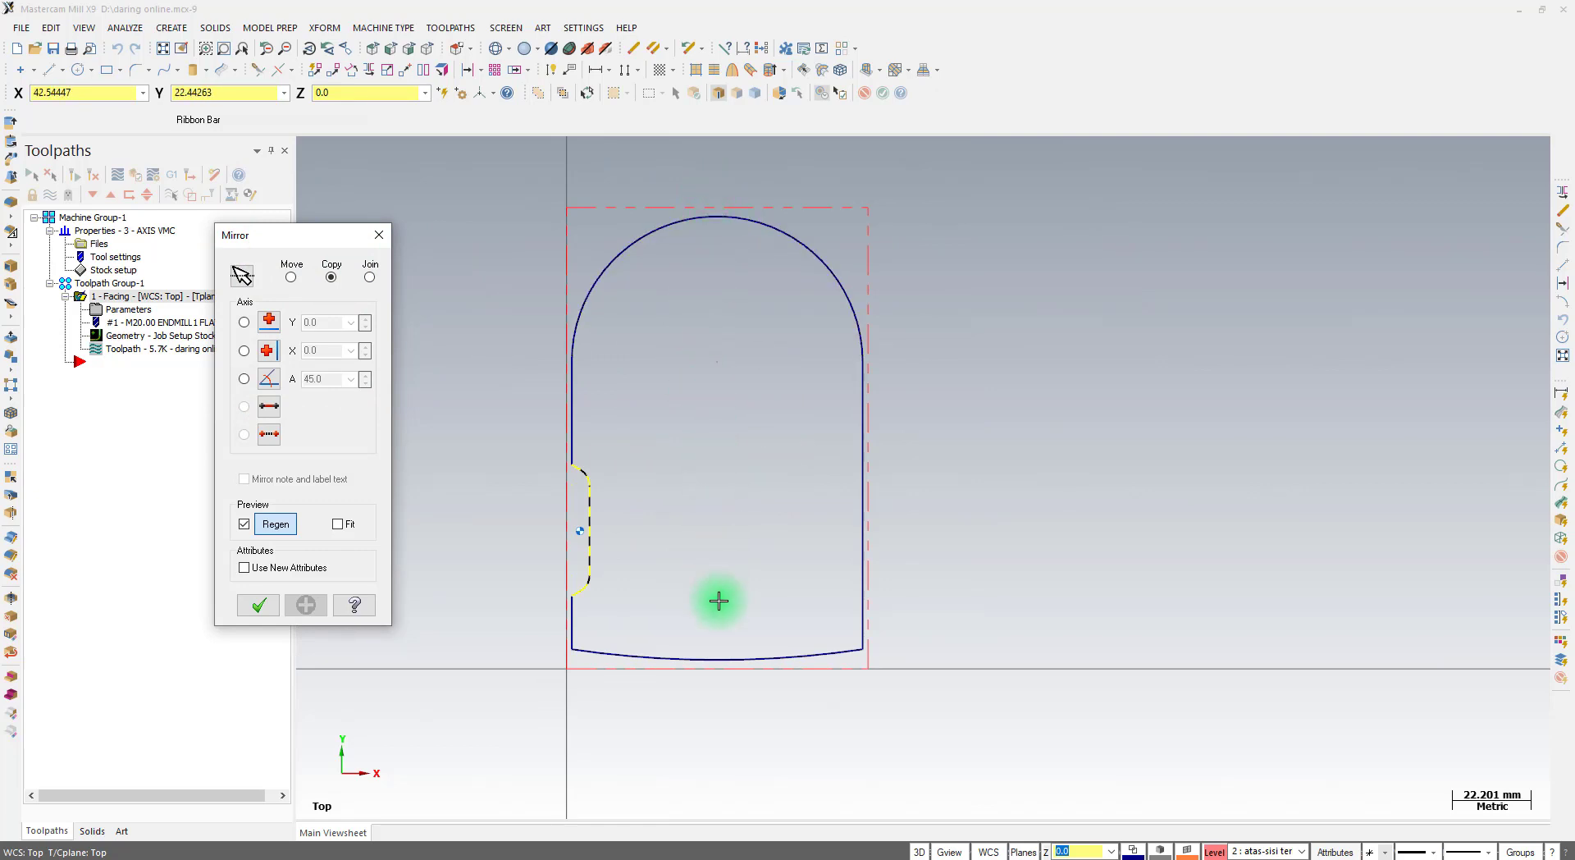
left_click(268, 355)
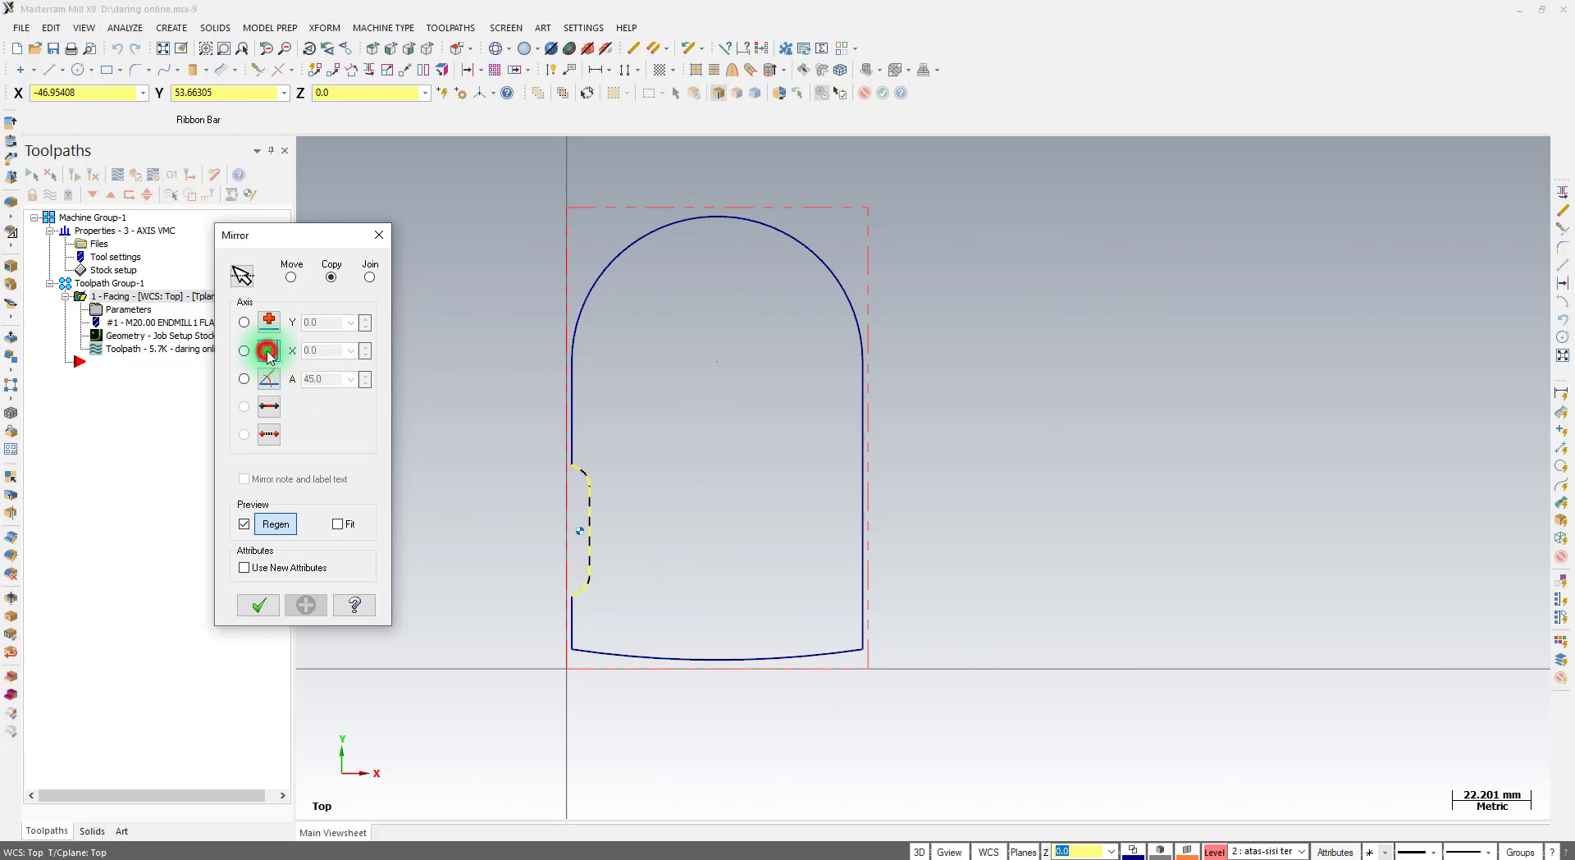
left_click(718, 362)
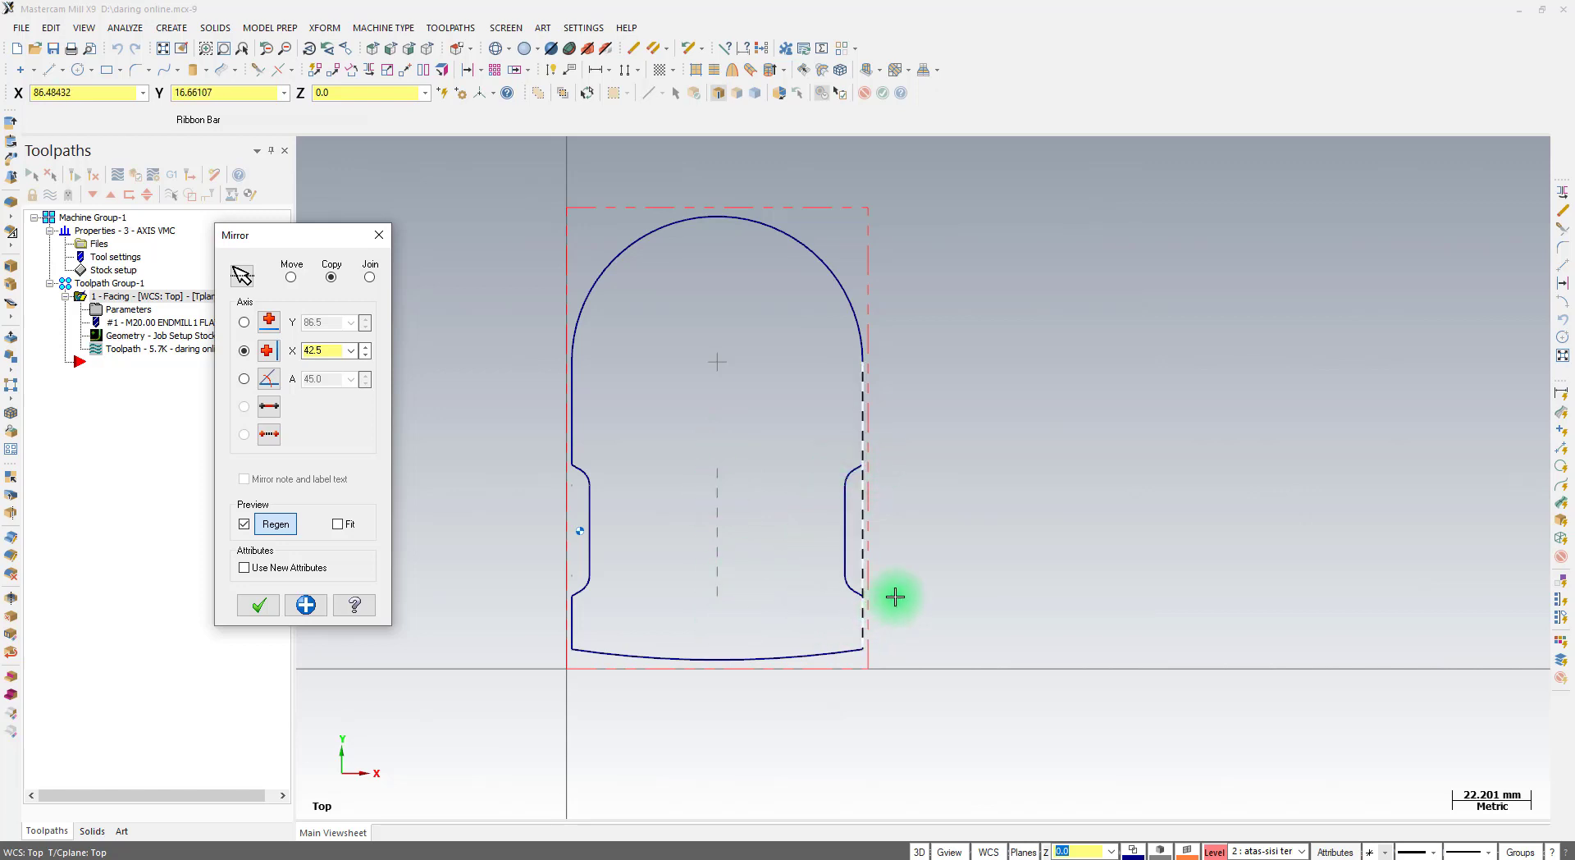
left_click(259, 605)
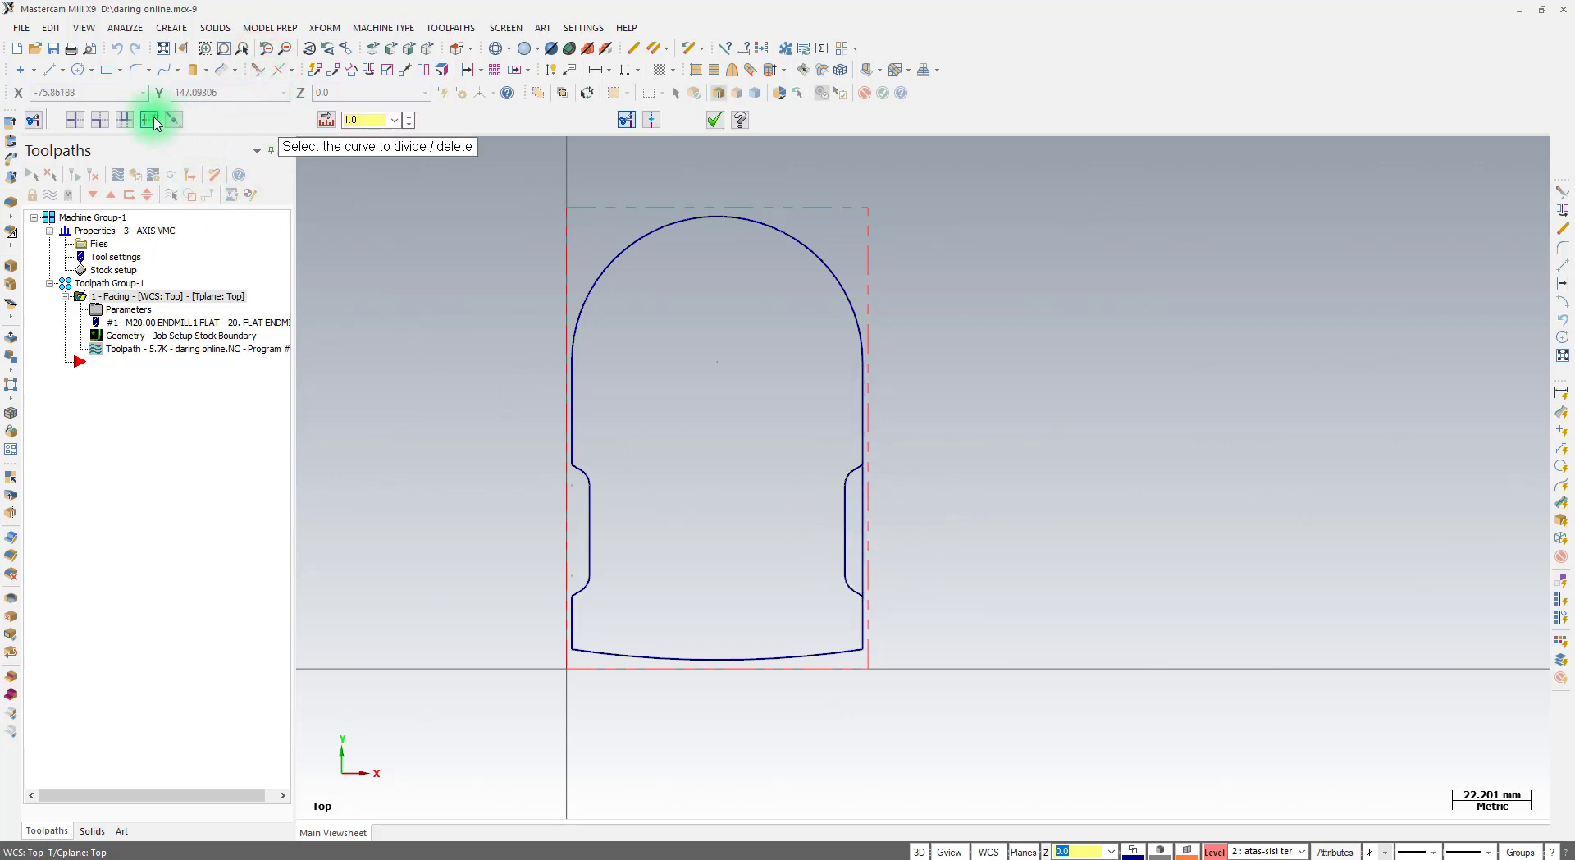
Remove the segment of the right vertical side between the mirrored notch's flanks with the divide/delete trim option
left_click(153, 119)
left_click(871, 516)
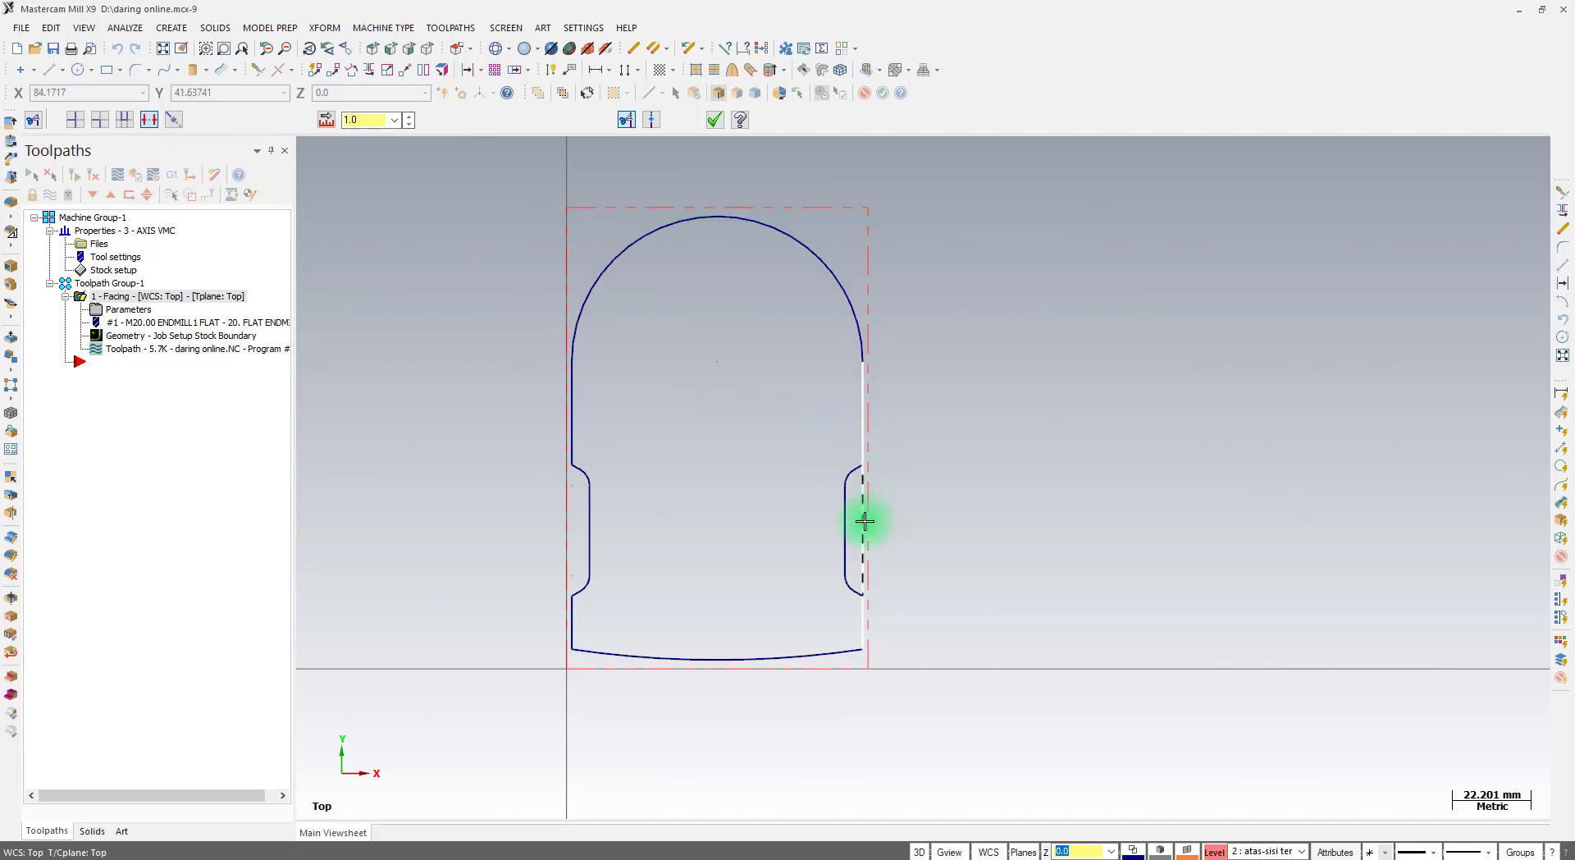
left_click(714, 121)
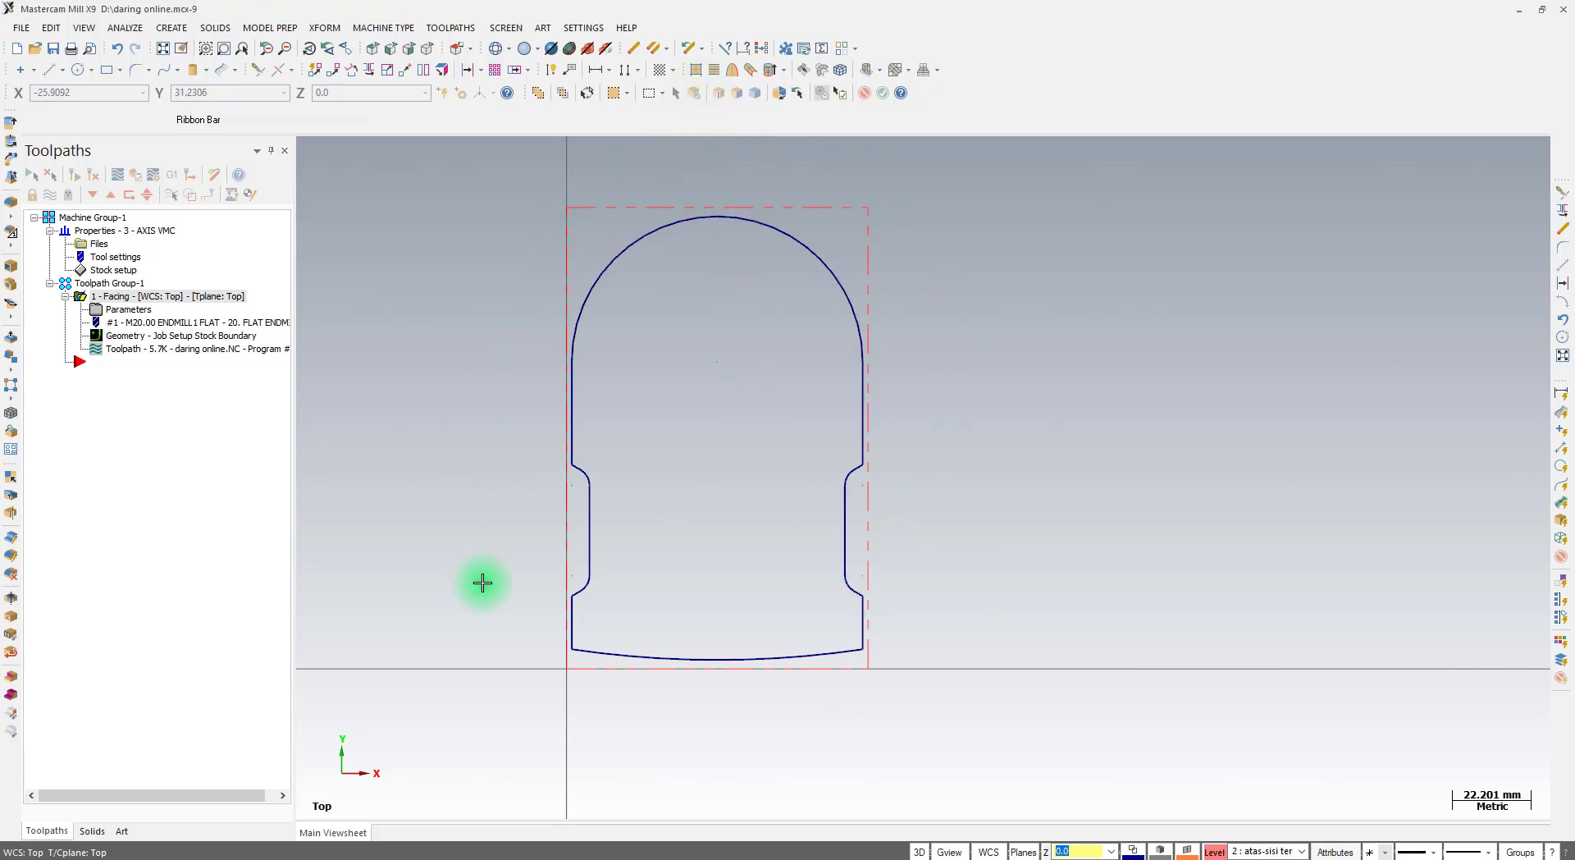
Check the part drawing in Foxit PDF Editor and create a Mastercam Contour toolpath along the closed outer profile, chained upward from the lower-left vertical edge
left_click(482, 859)
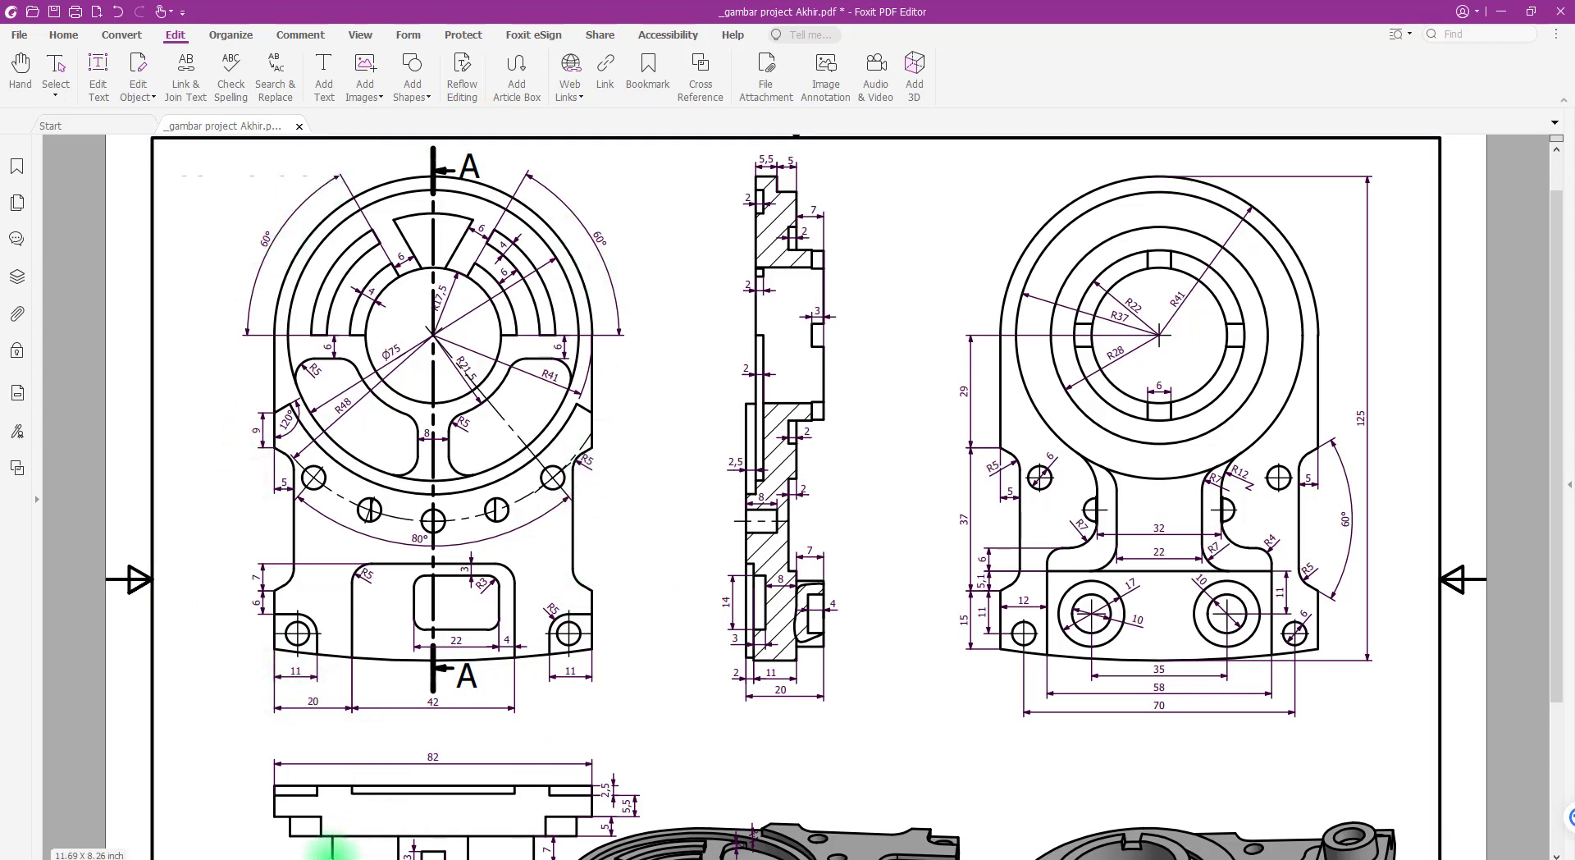
left_click(332, 856)
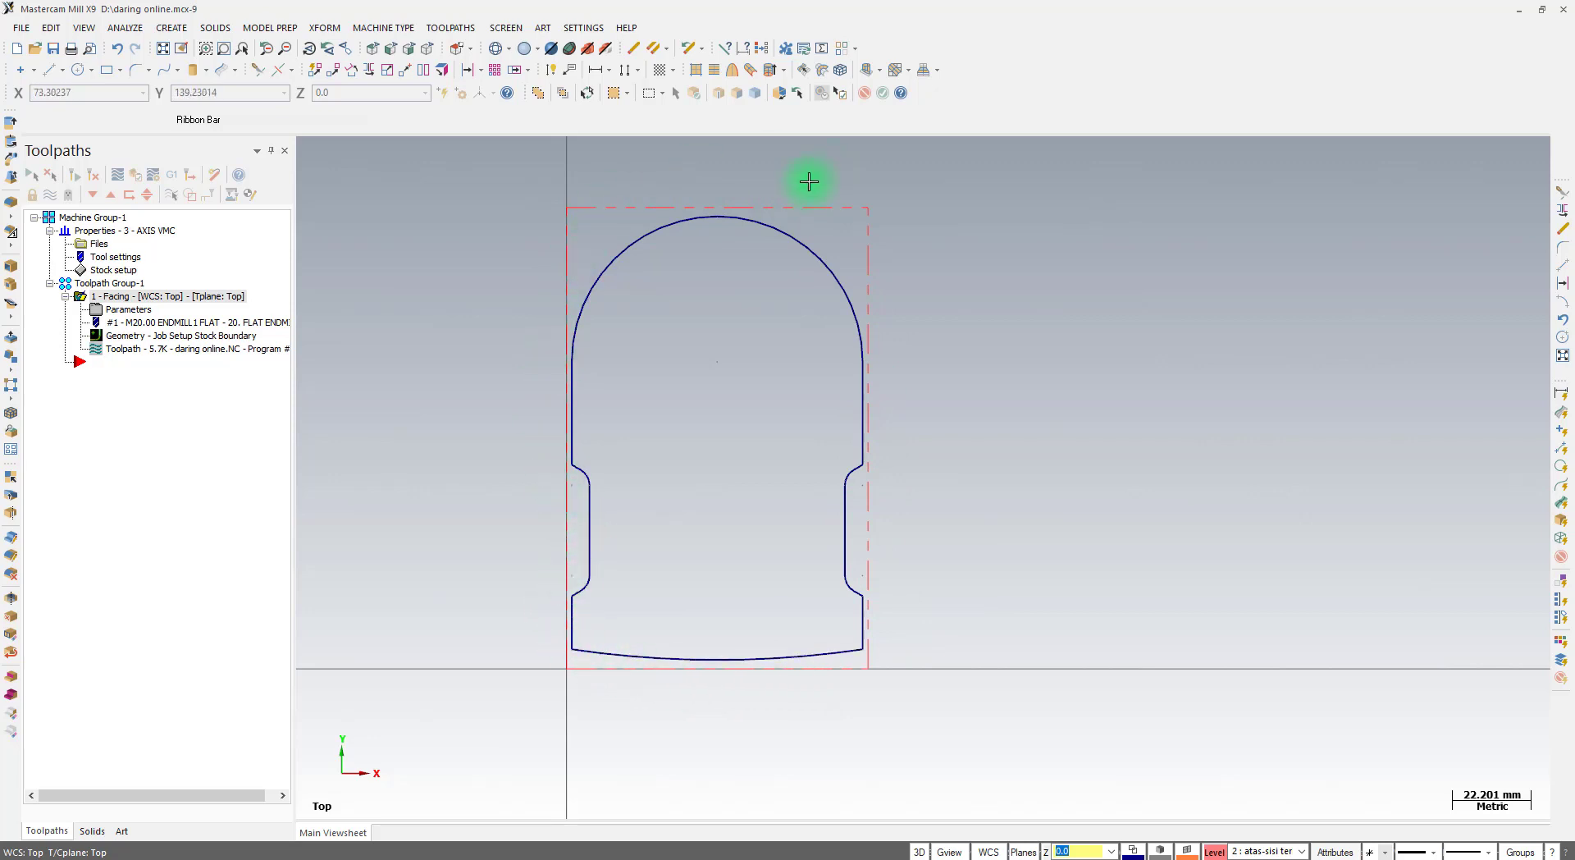
left_click(450, 31)
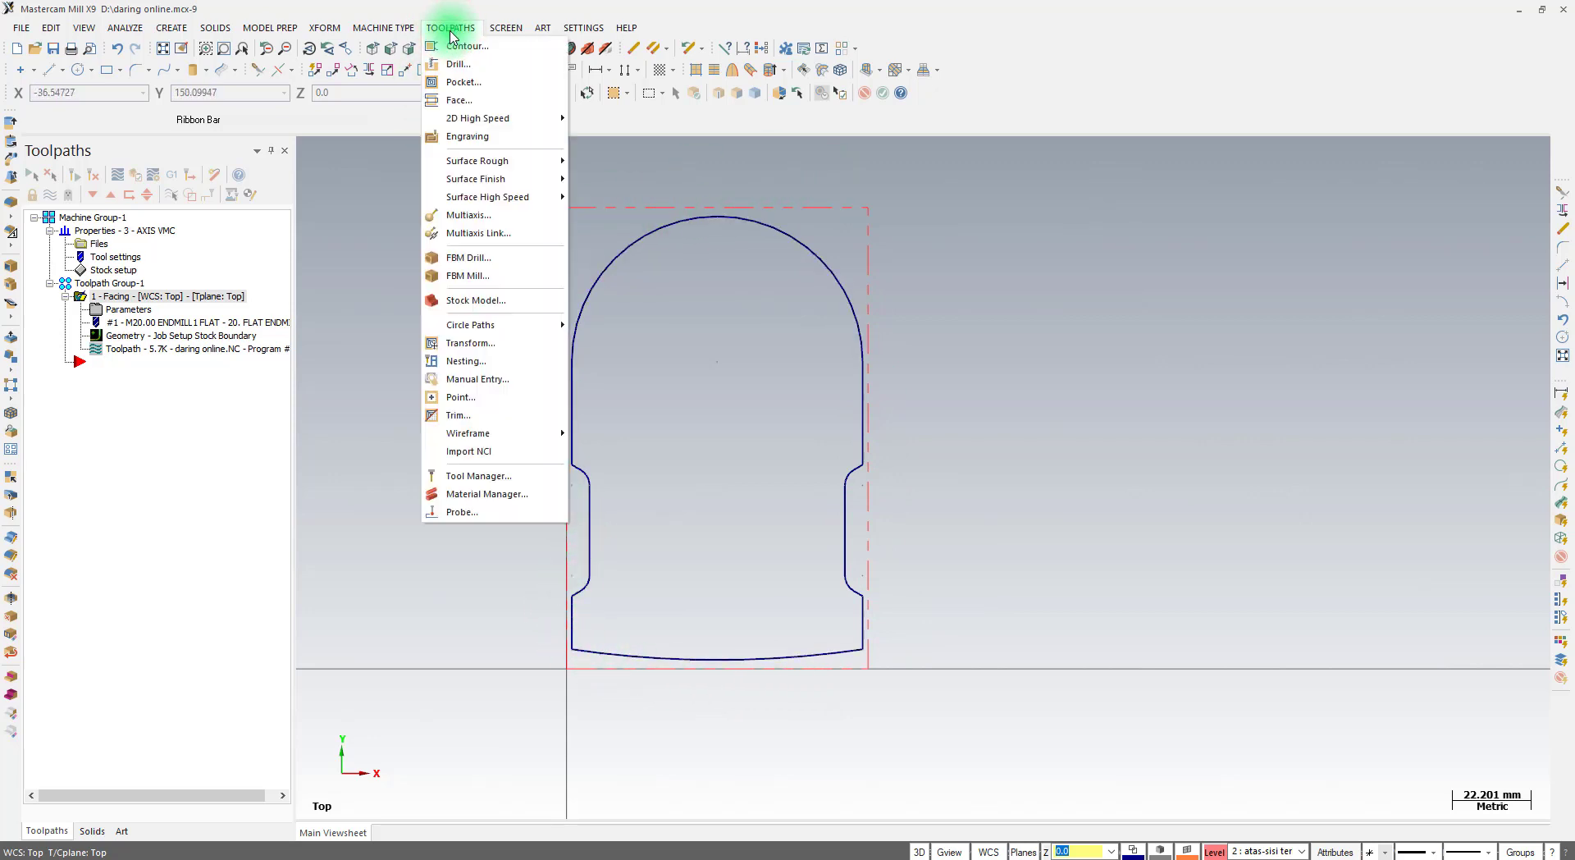
left_click(457, 44)
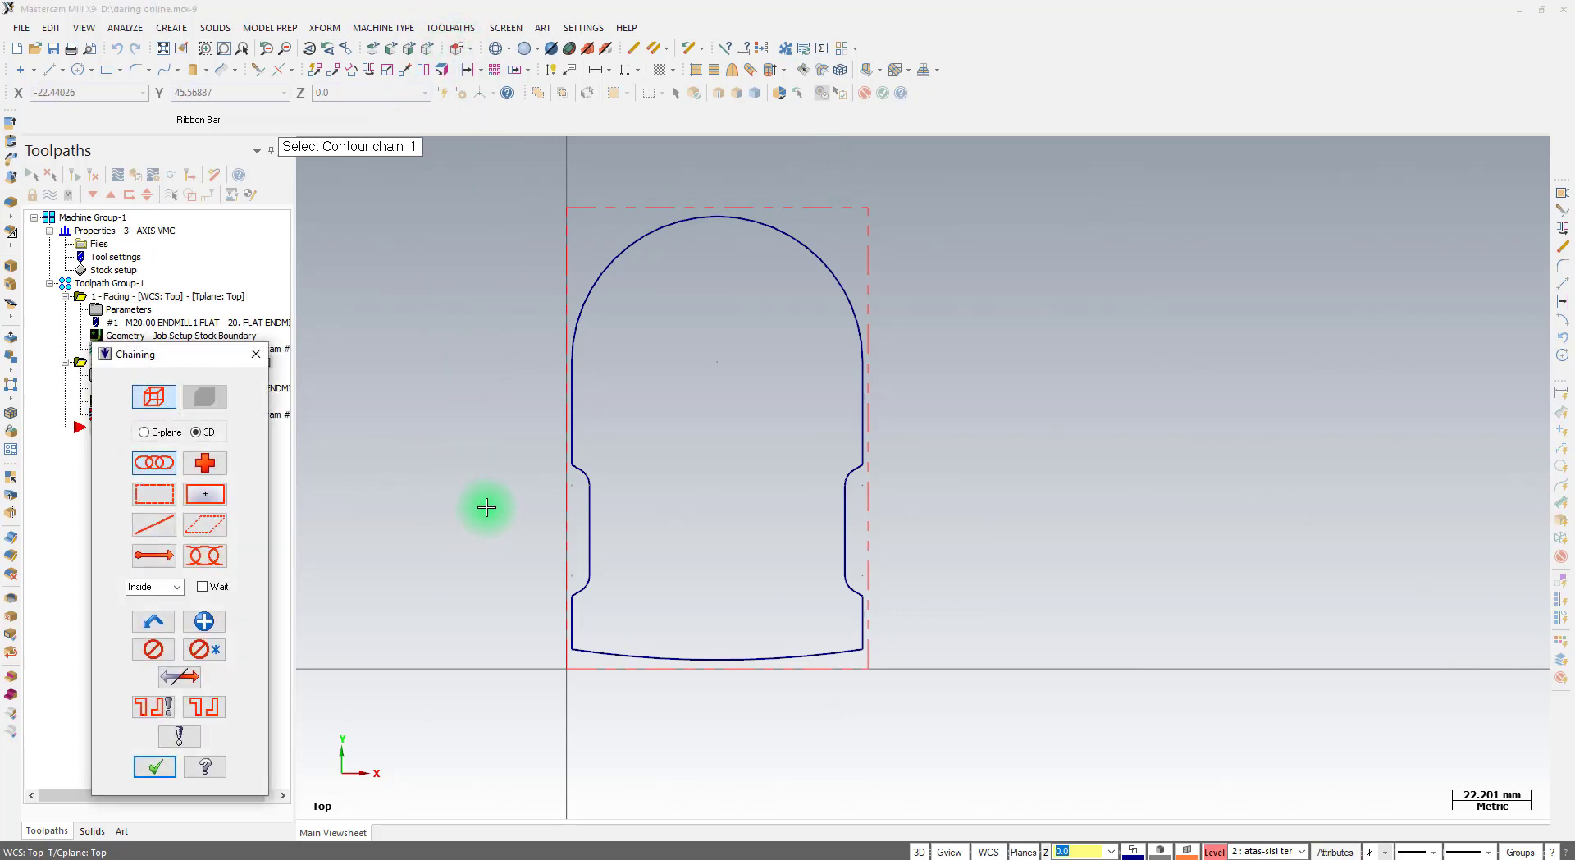
left_click(571, 639)
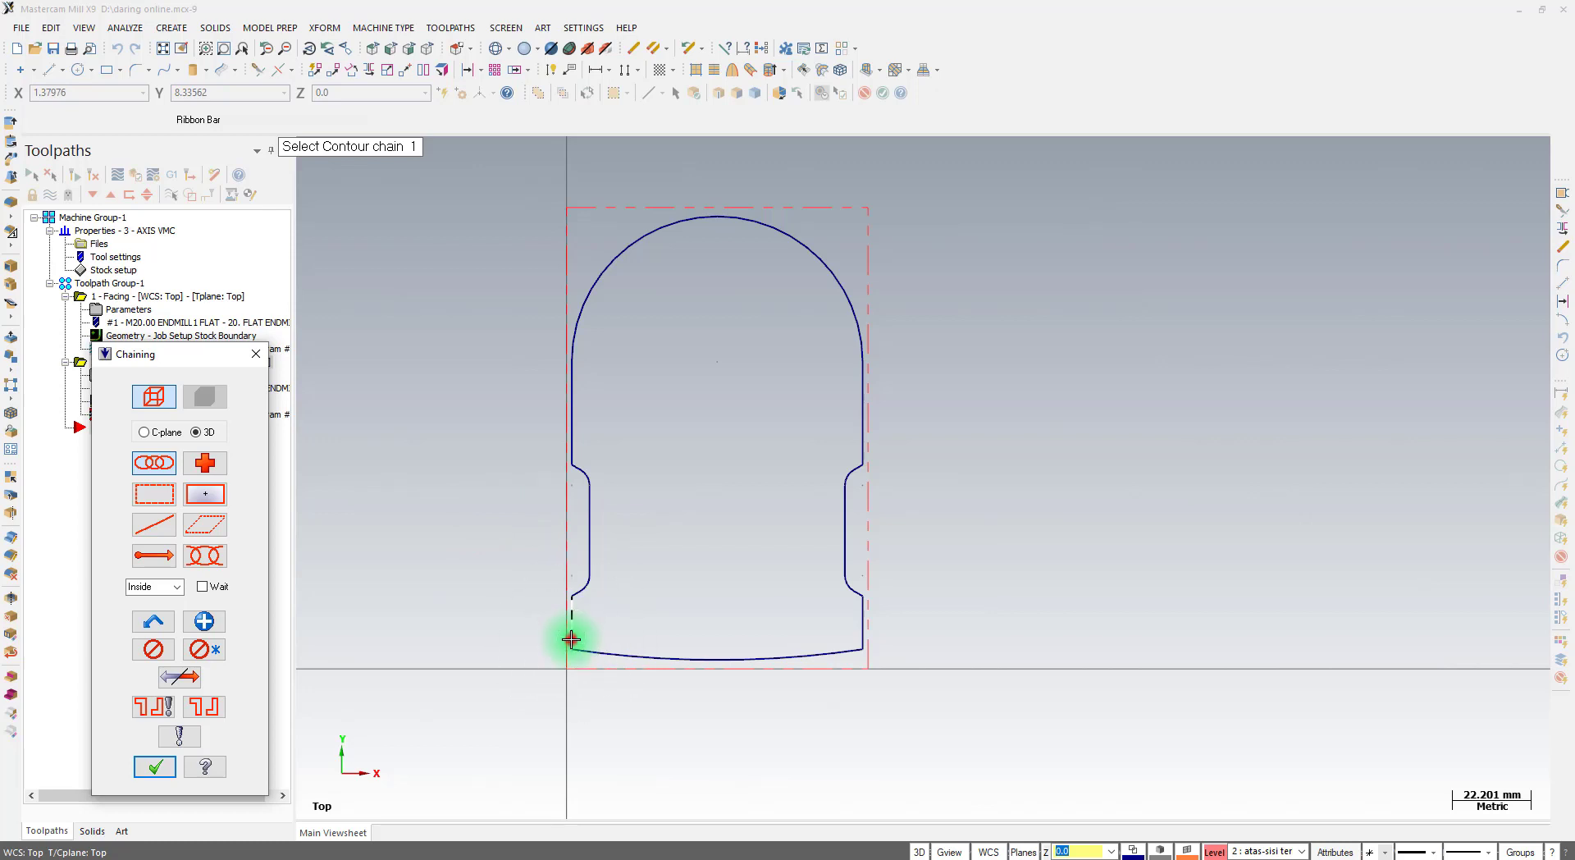
left_click(571, 638)
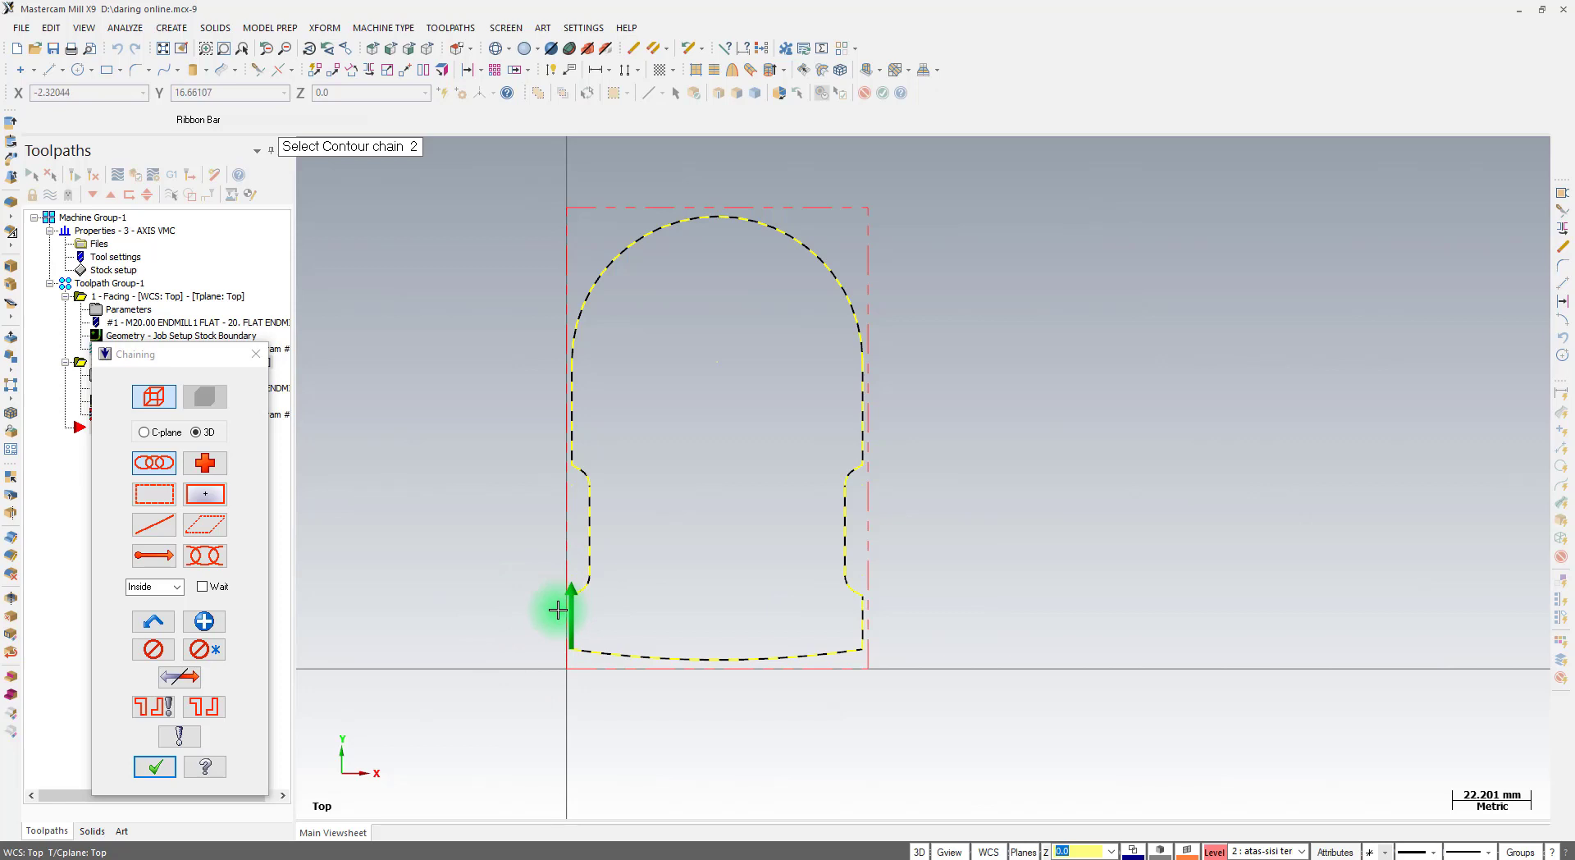
left_click(150, 770)
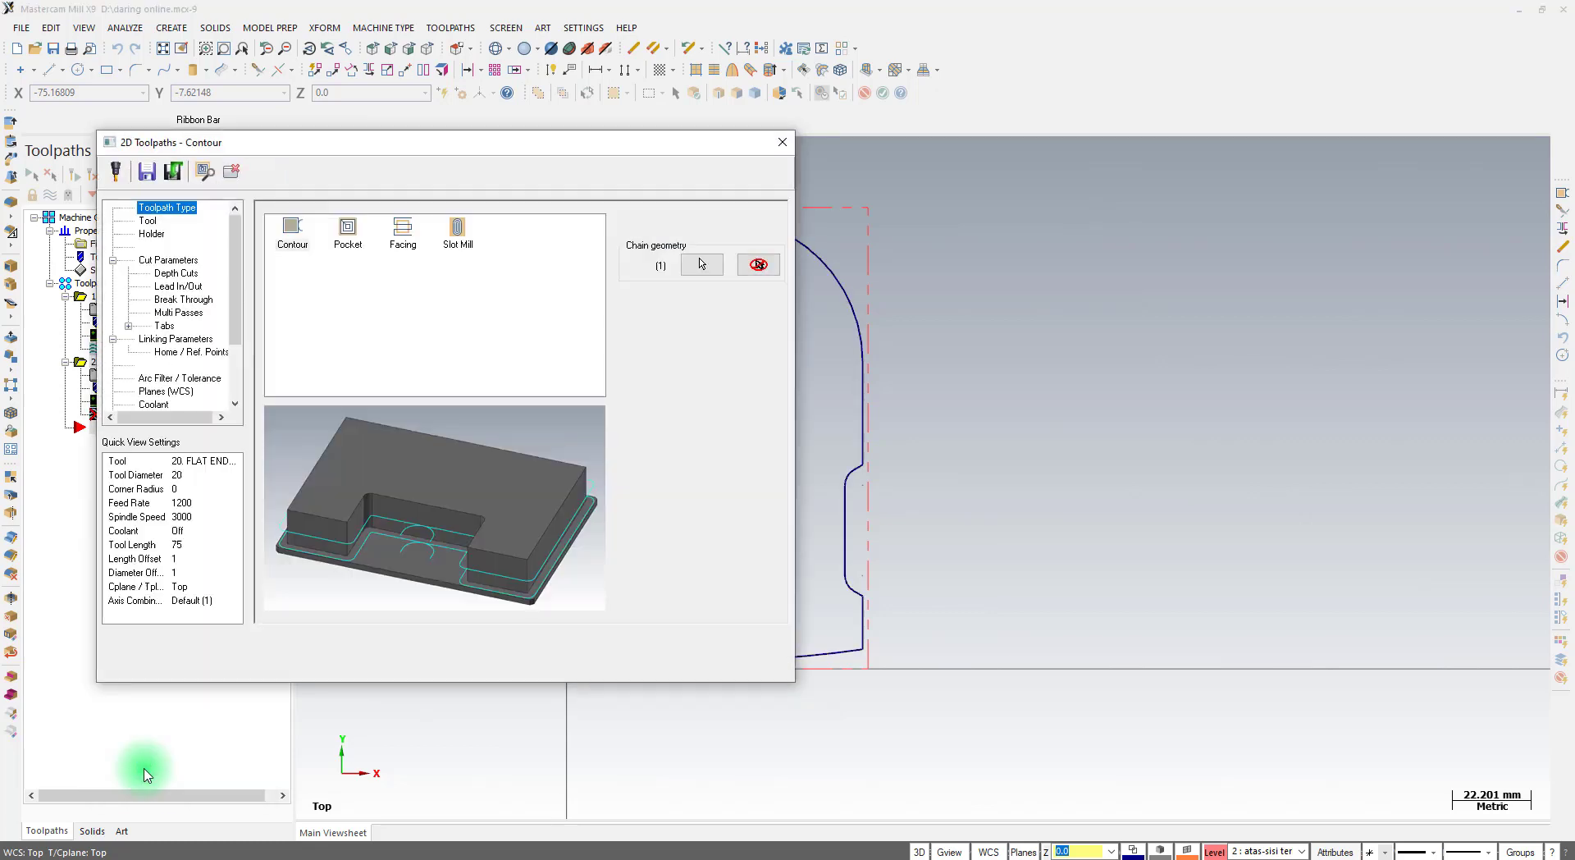
left_click(297, 246)
Assign the 20 mm flat endmill to the contour operation, checking the side notches in the PDF drawing
left_click(150, 222)
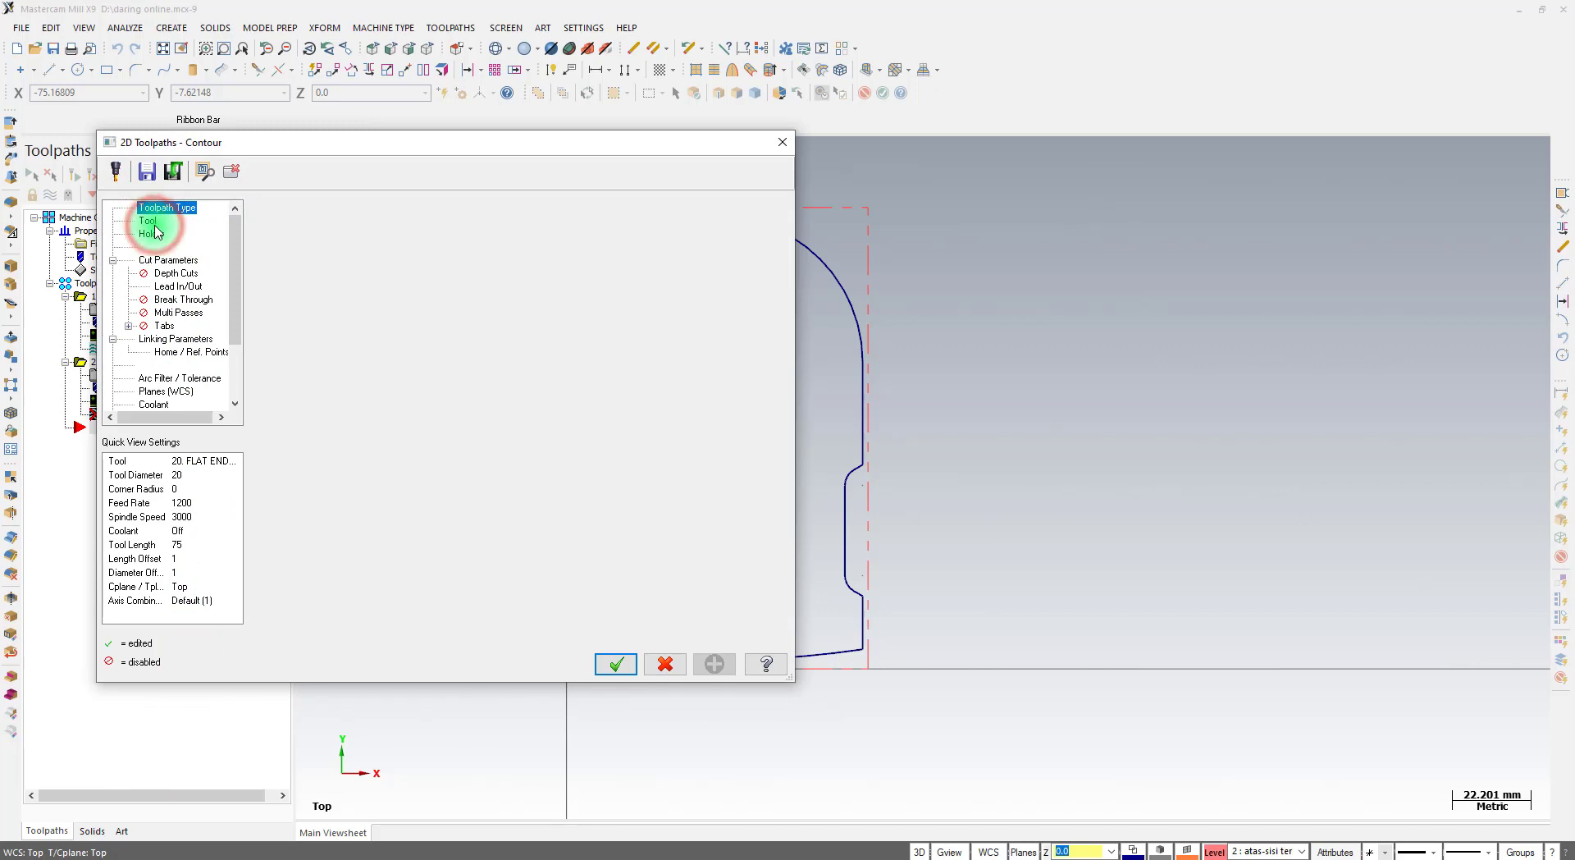
left_click(367, 253)
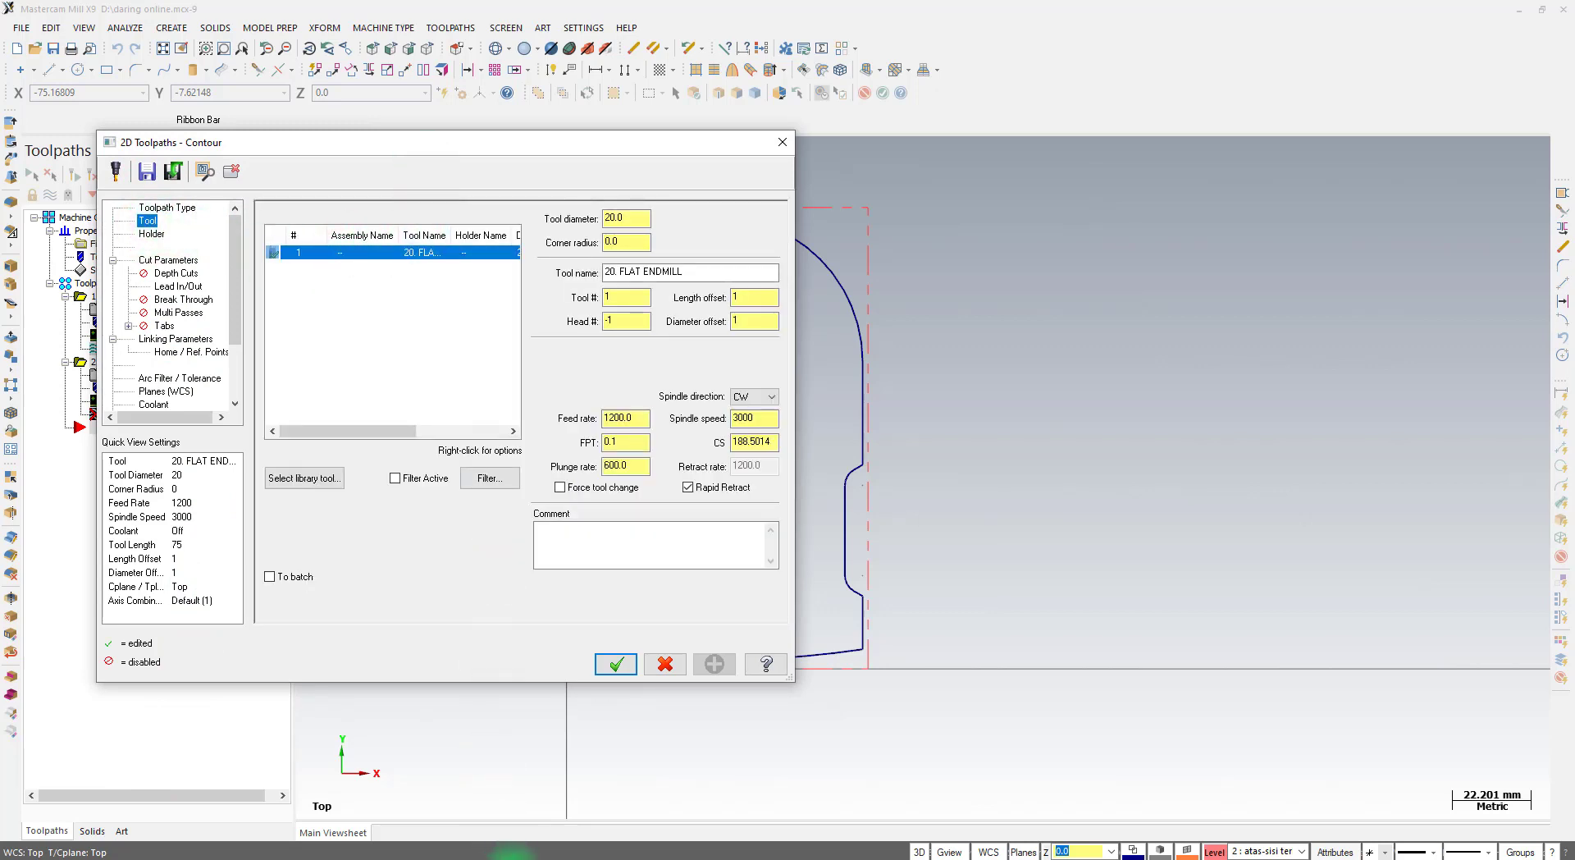
left_click(483, 857)
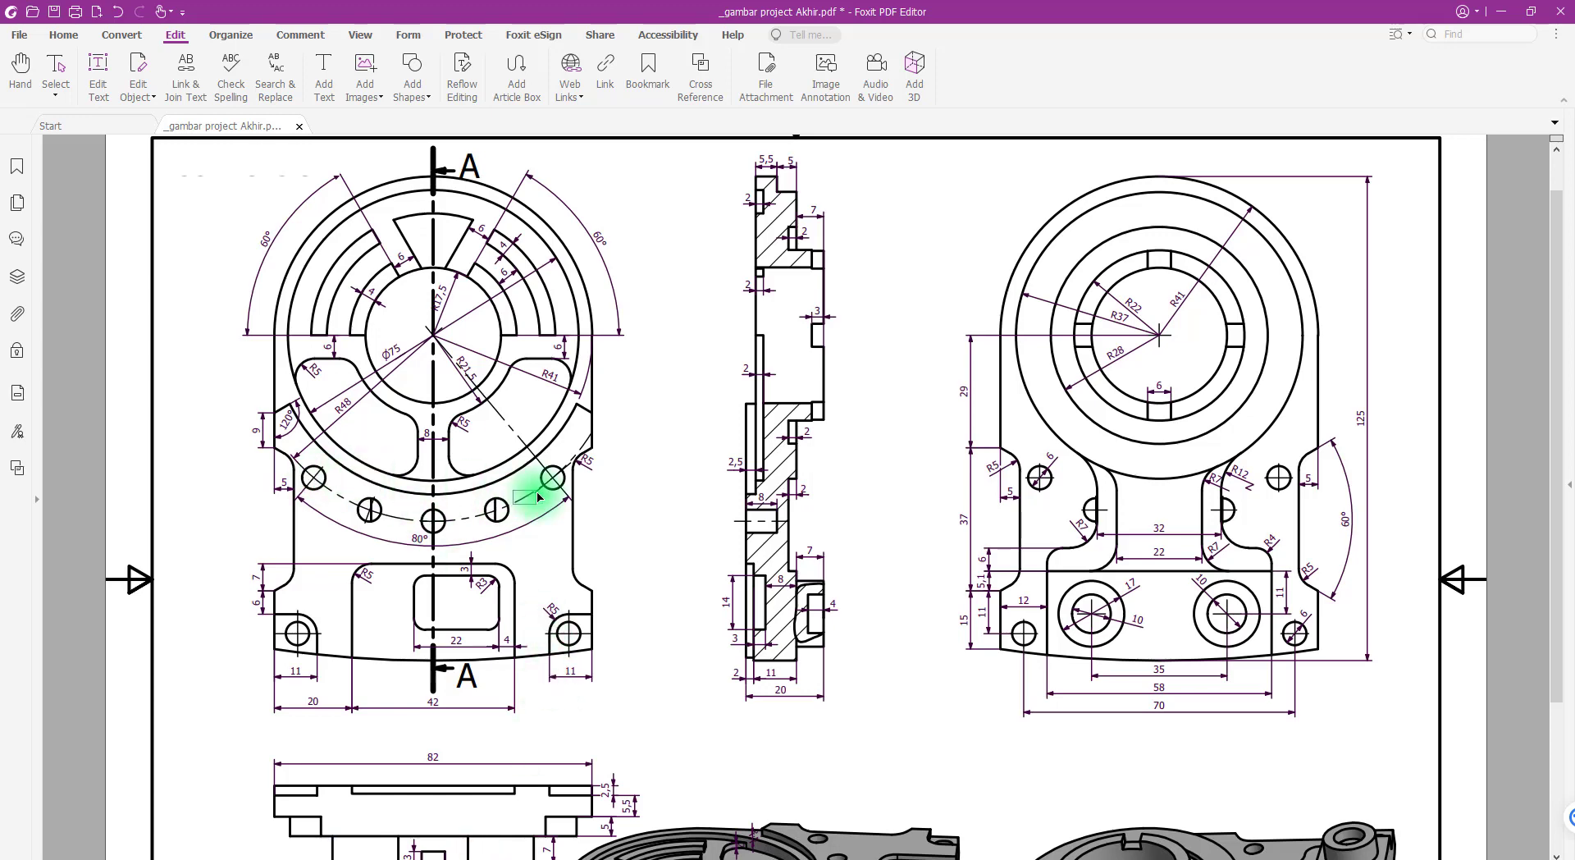
left_click(1011, 469)
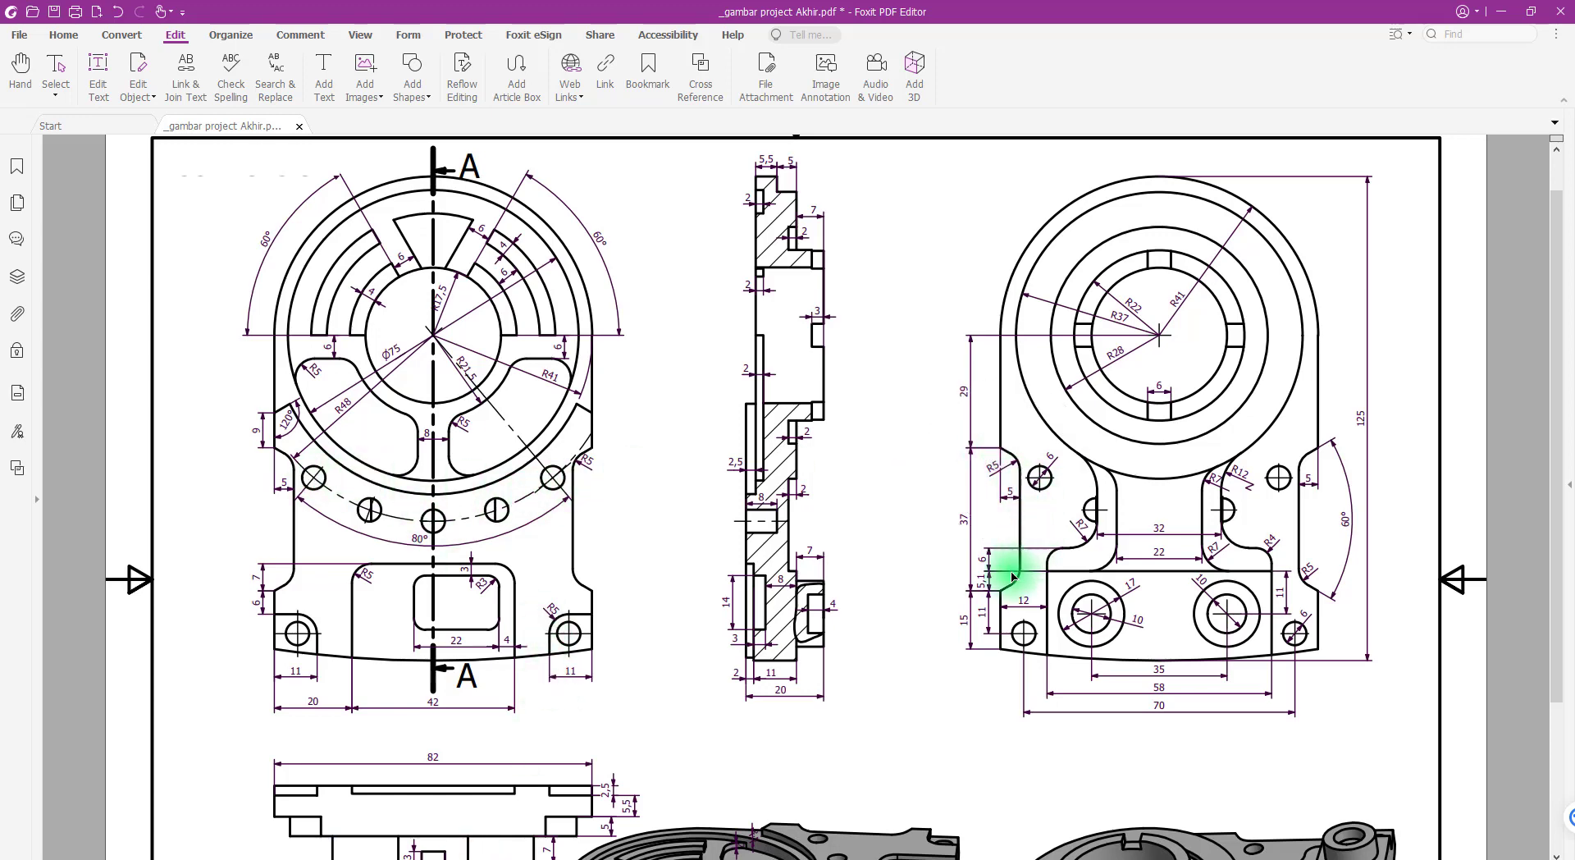
left_click(1009, 456)
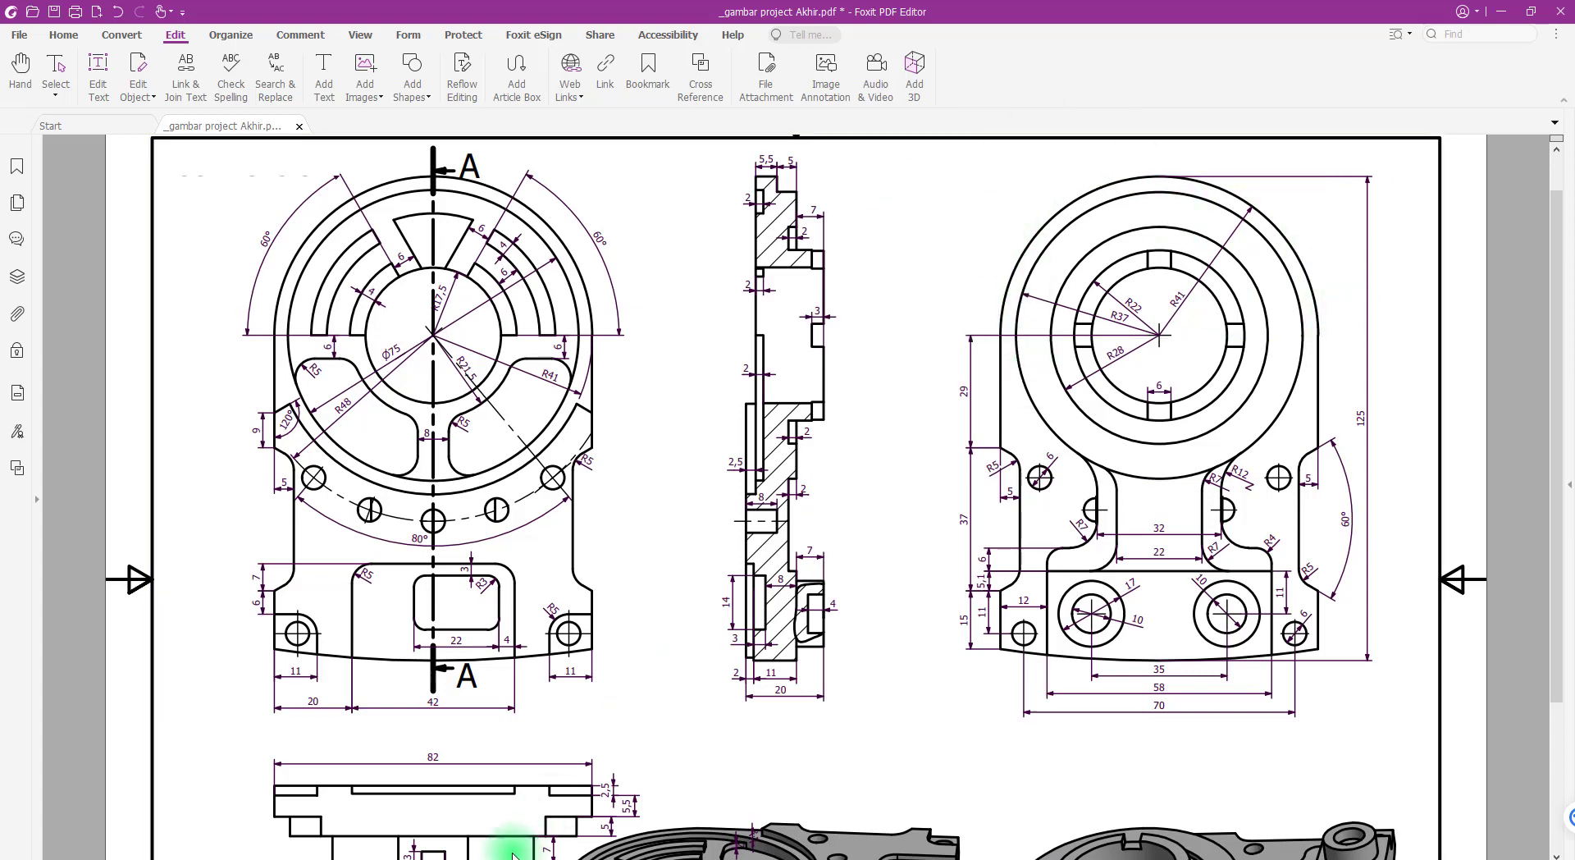
left_click(331, 859)
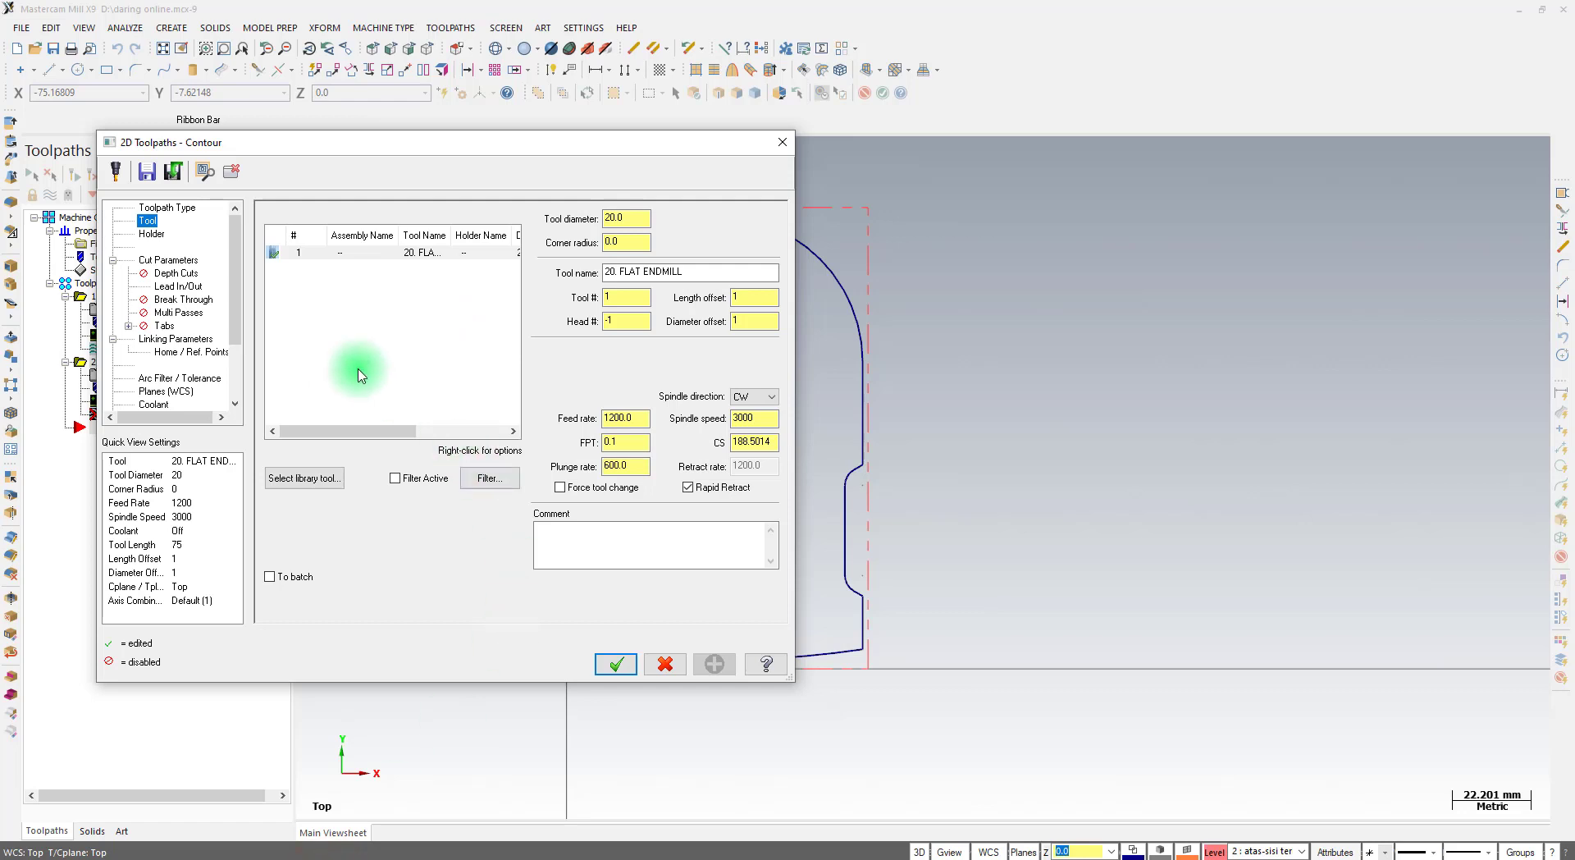
left_click(334, 248)
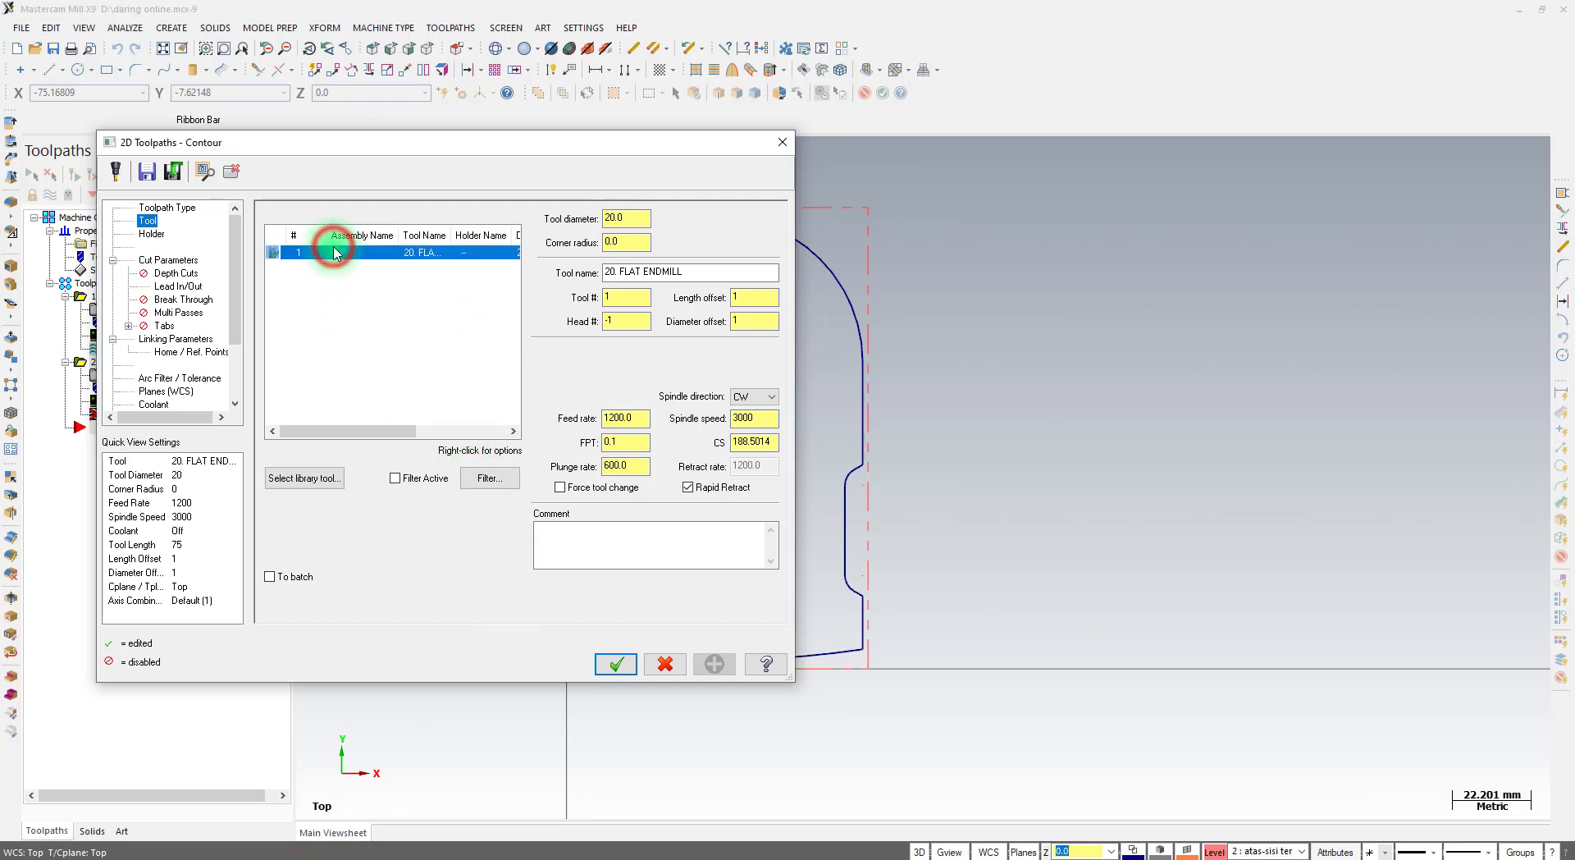
Set the contour's cutter compensation type to Computer in the cut parameters
left_click(172, 260)
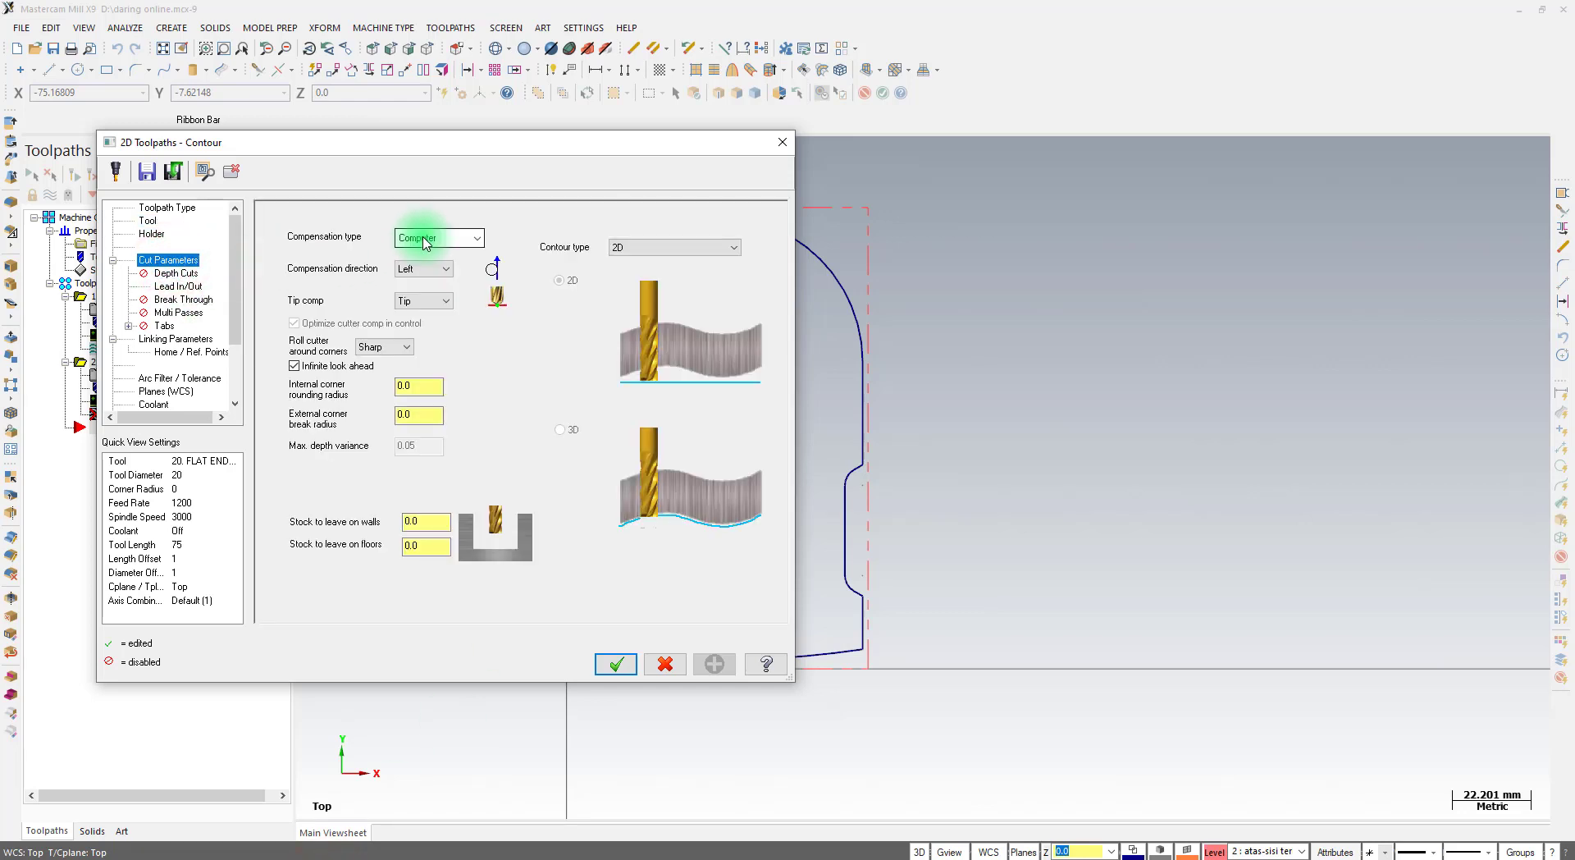
left_click(426, 239)
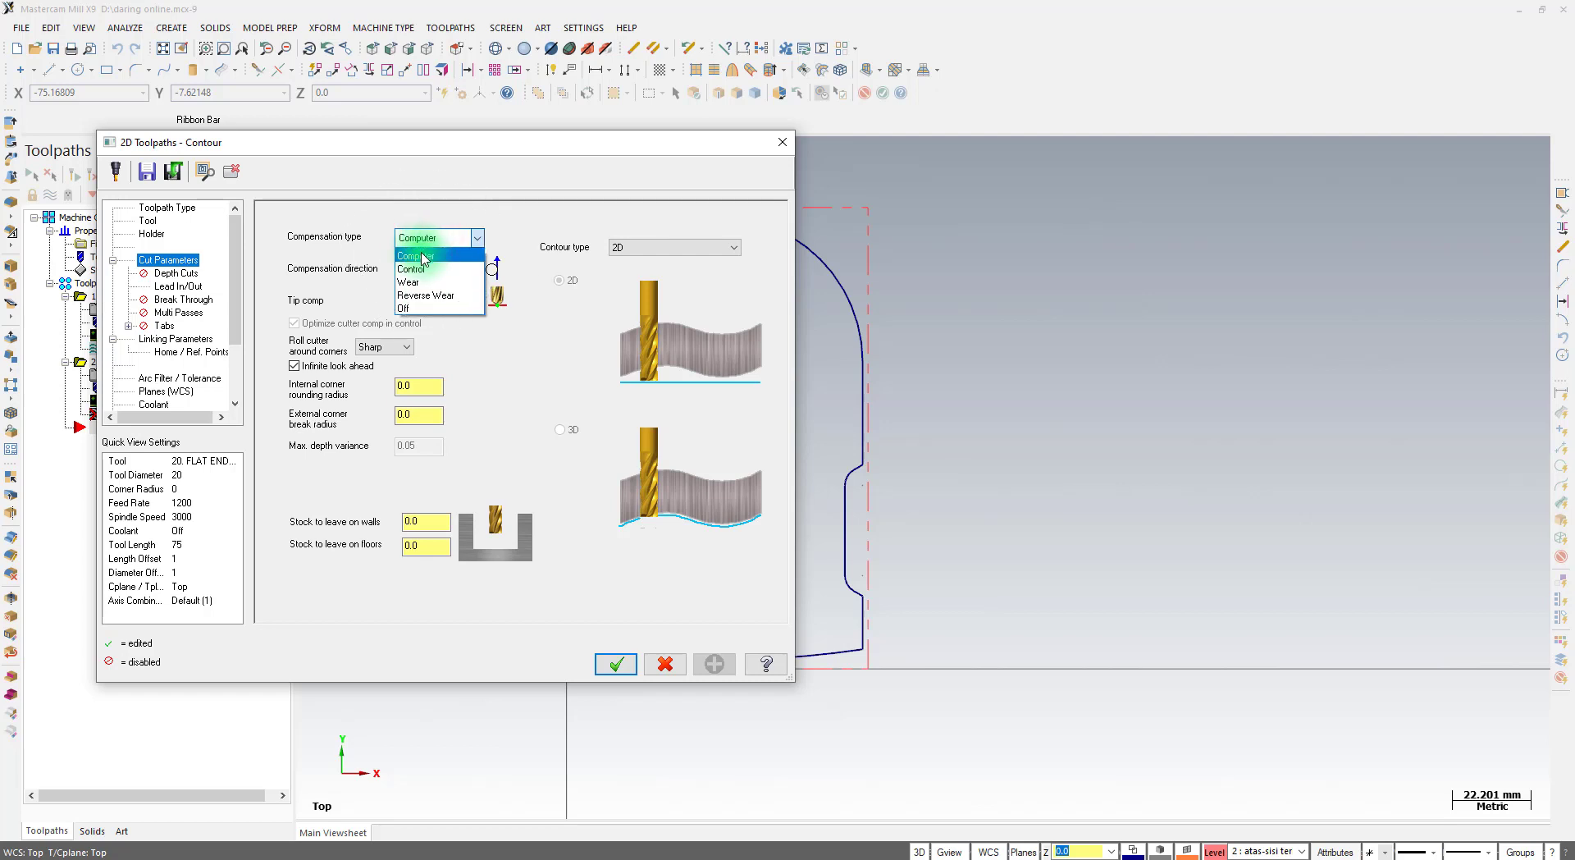
left_click(353, 297)
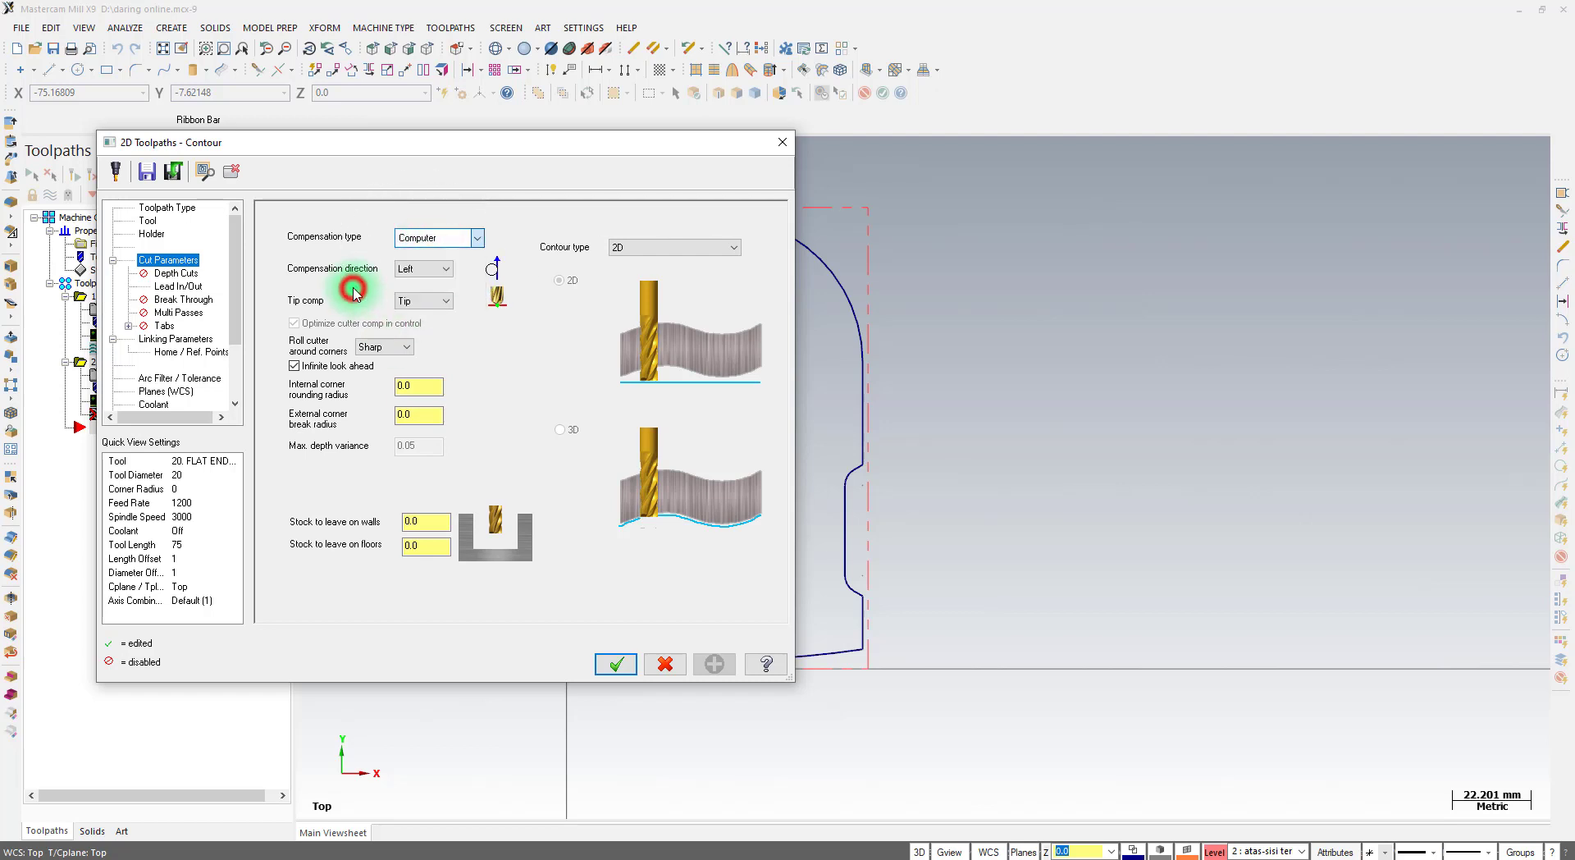
left_click(405, 272)
left_click(428, 238)
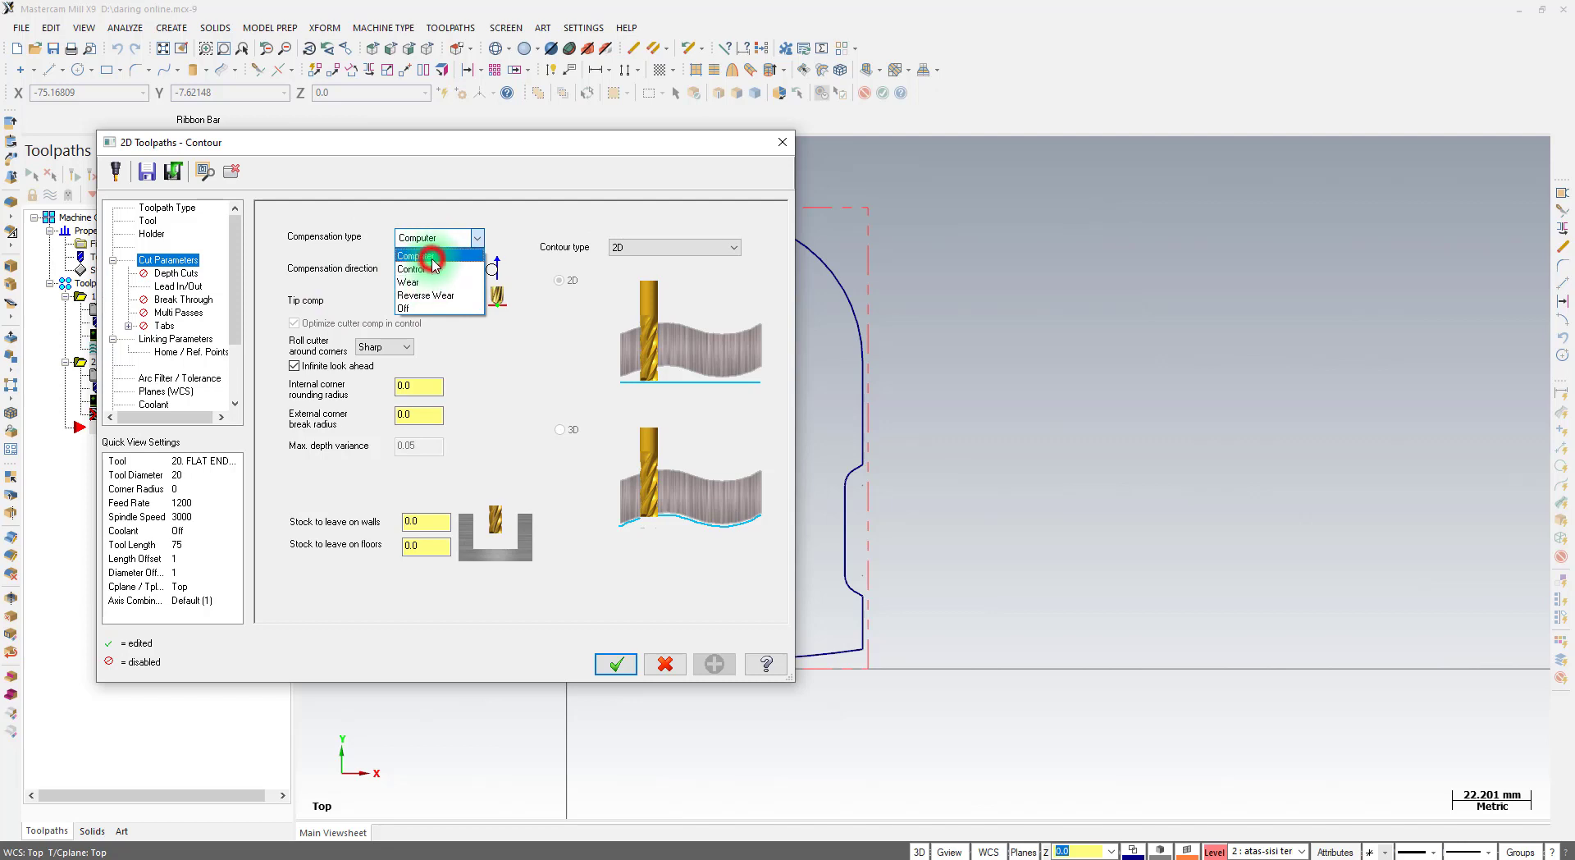
left_click(432, 256)
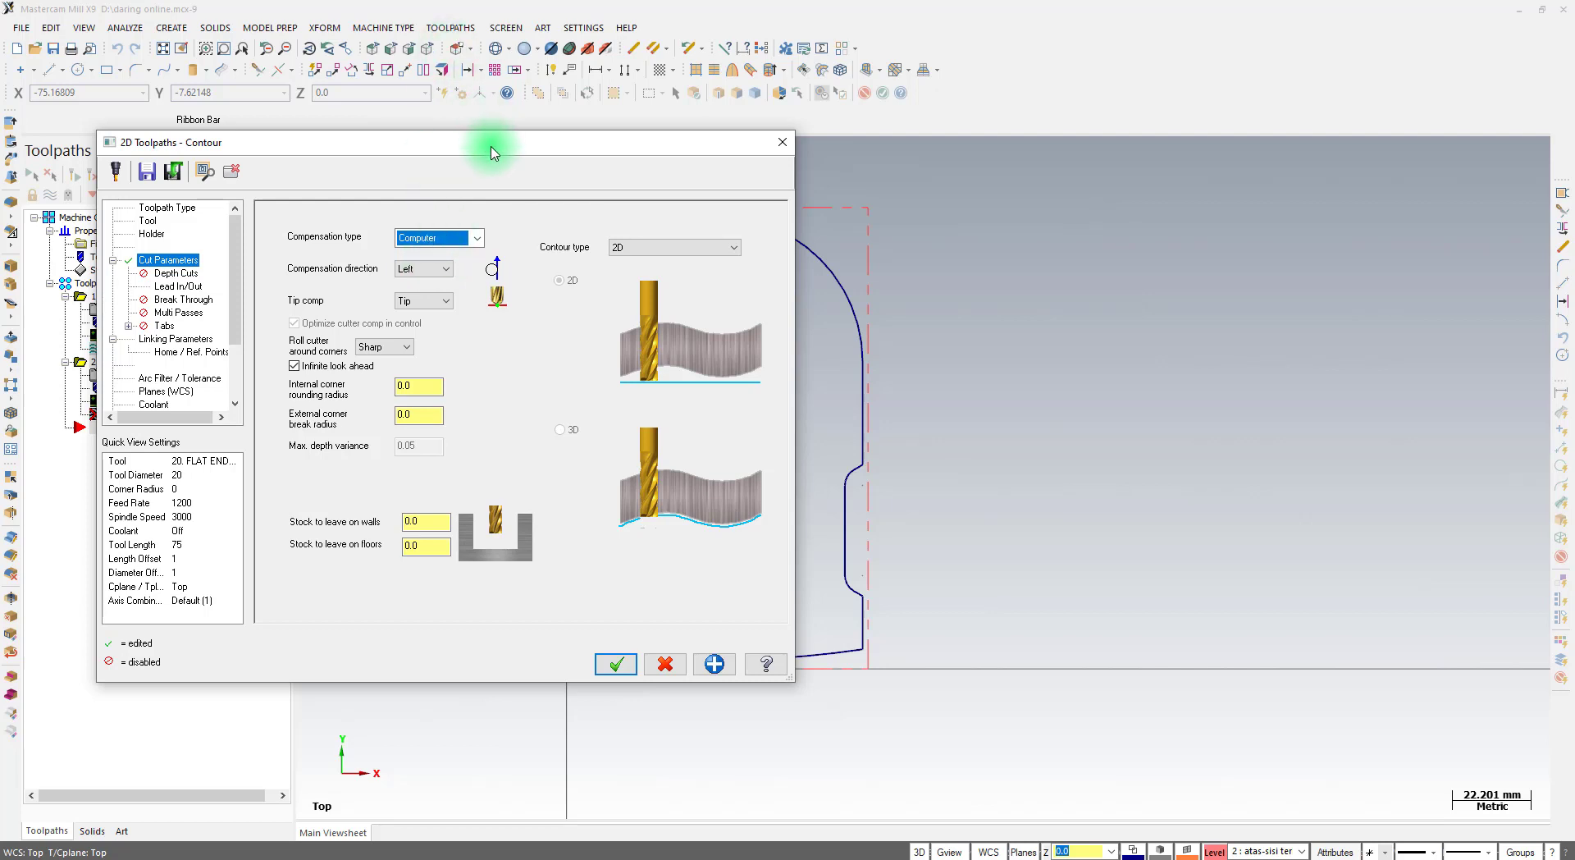
Try the Control, Wear, Reverse Wear and Off compensation types with the profile in view, and return the type to Computer
left_click_drag(490, 142, 1115, 182)
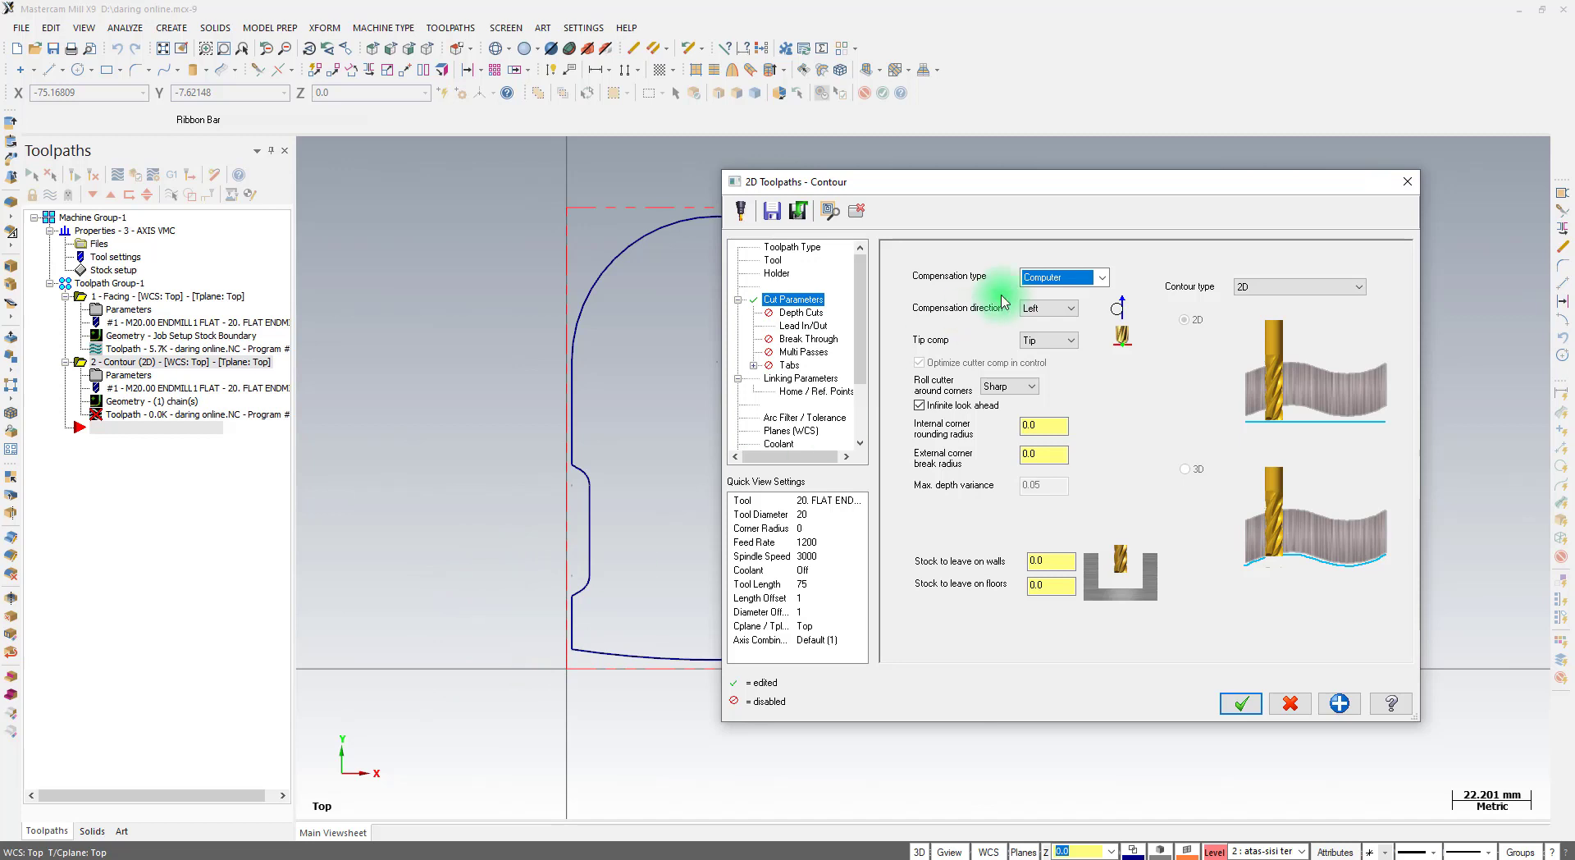
left_click(1102, 279)
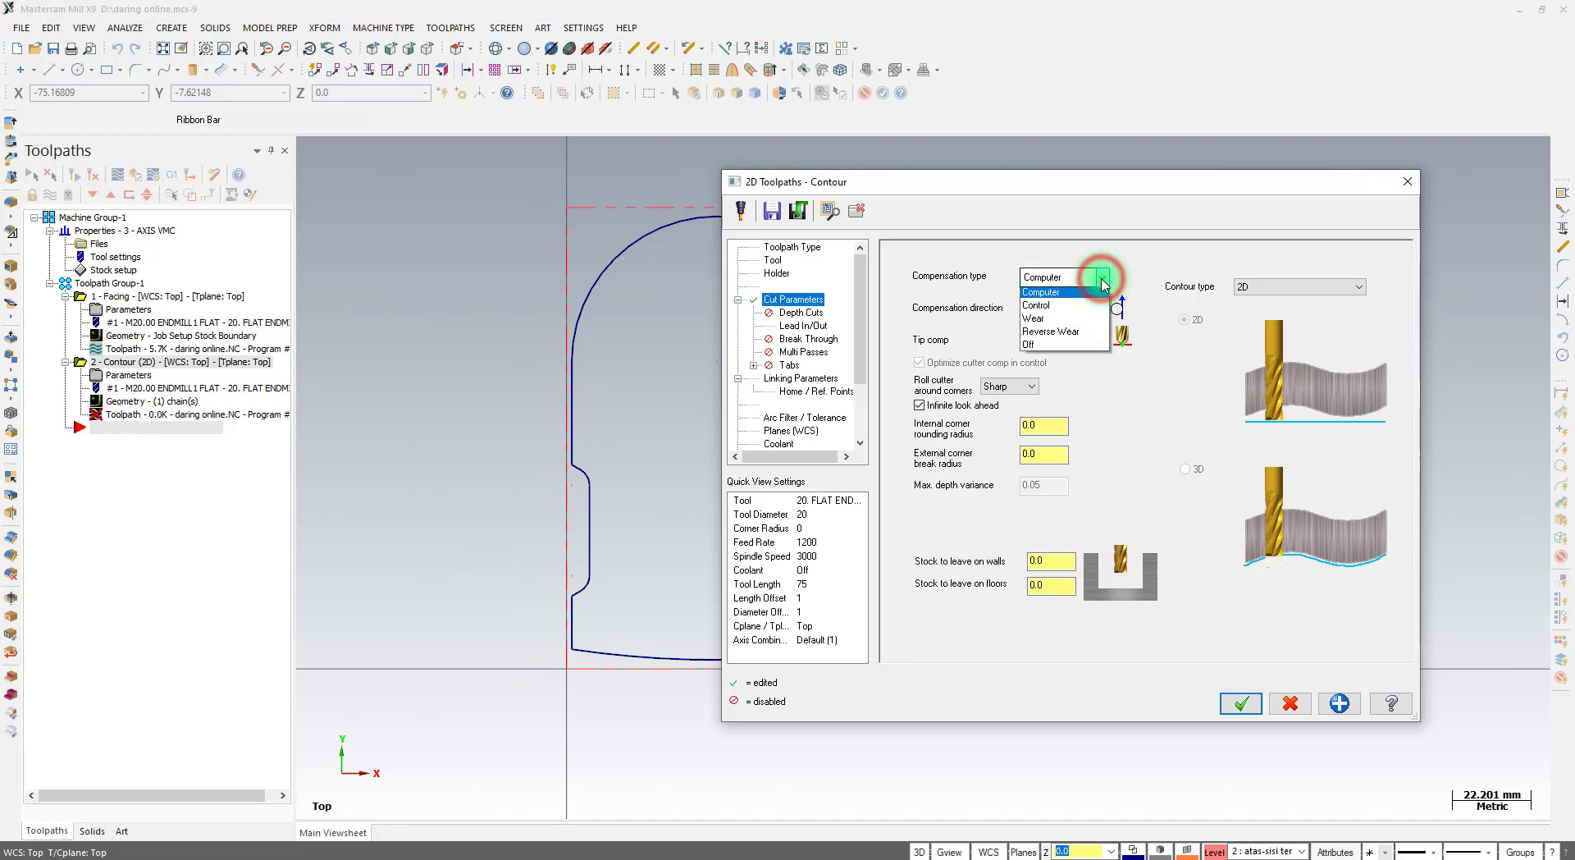
left_click(1061, 308)
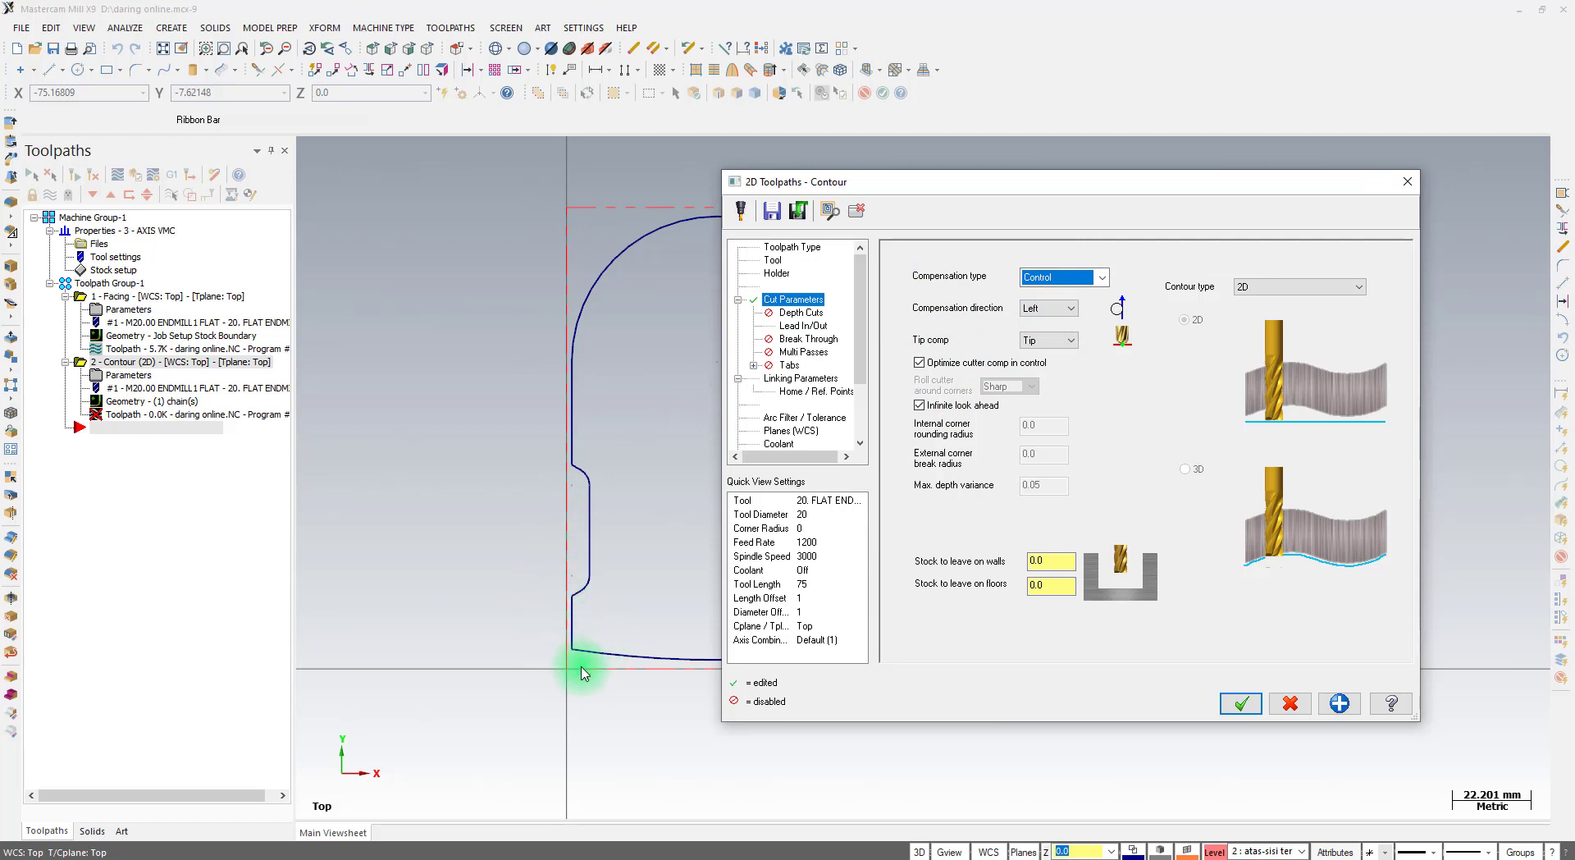
left_click(1061, 279)
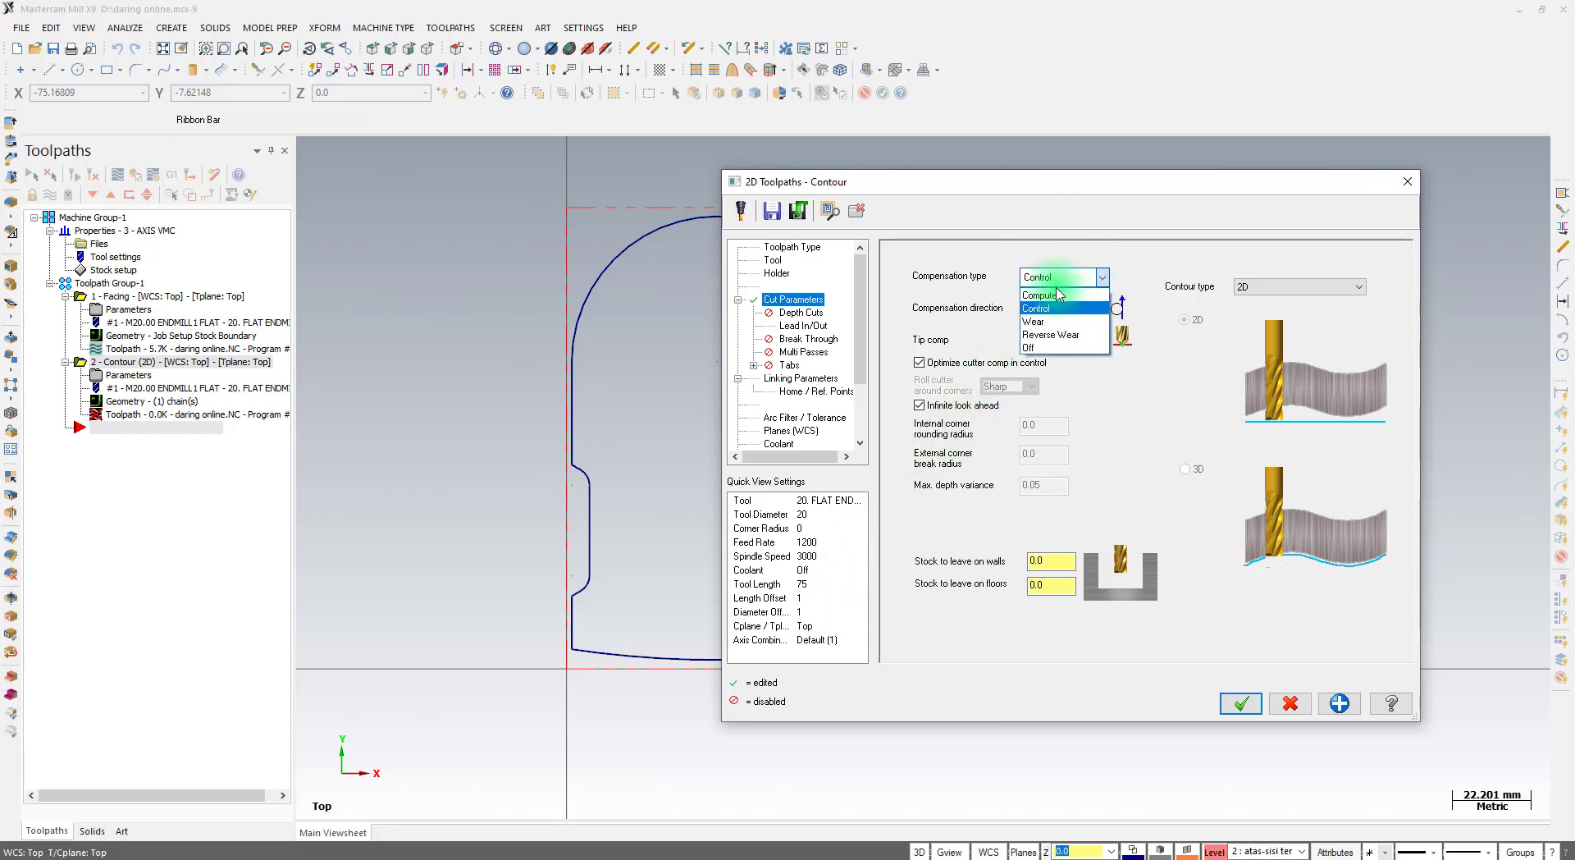
left_click(1053, 321)
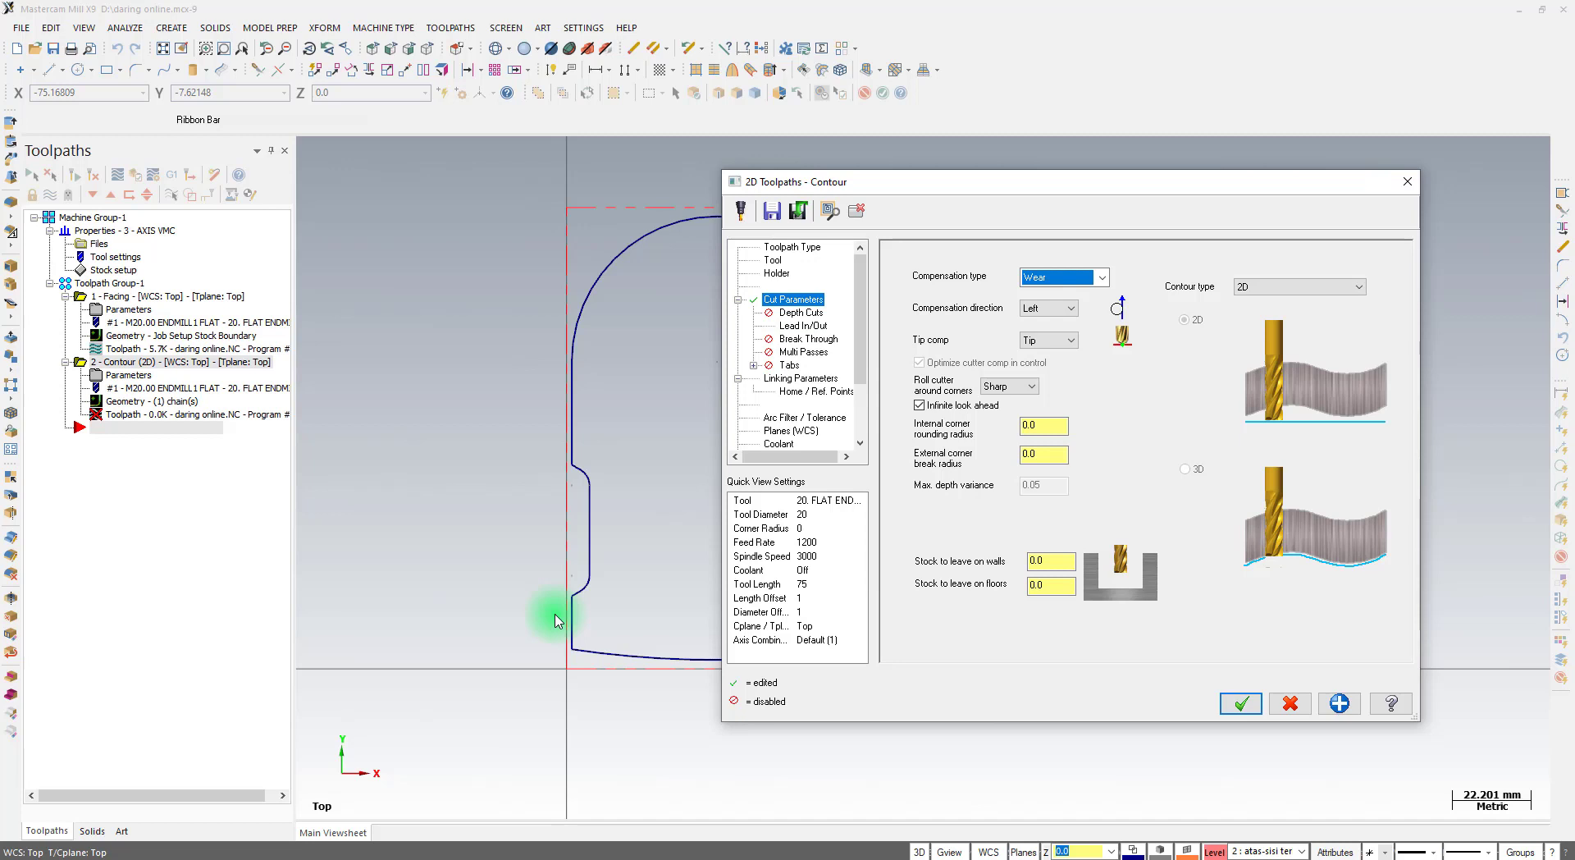
left_click(1068, 287)
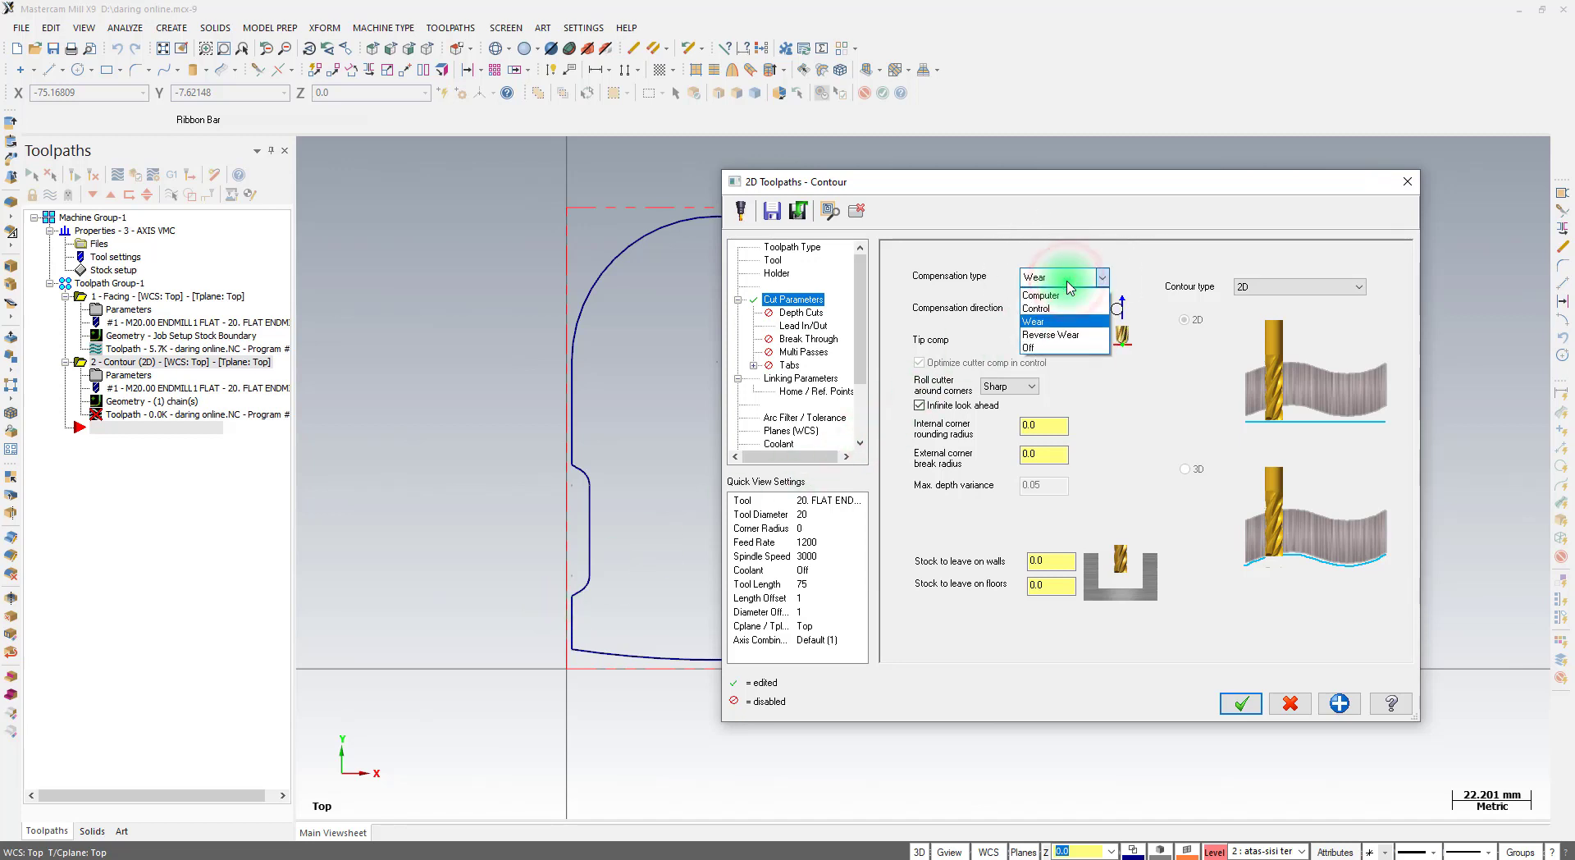
left_click(1068, 336)
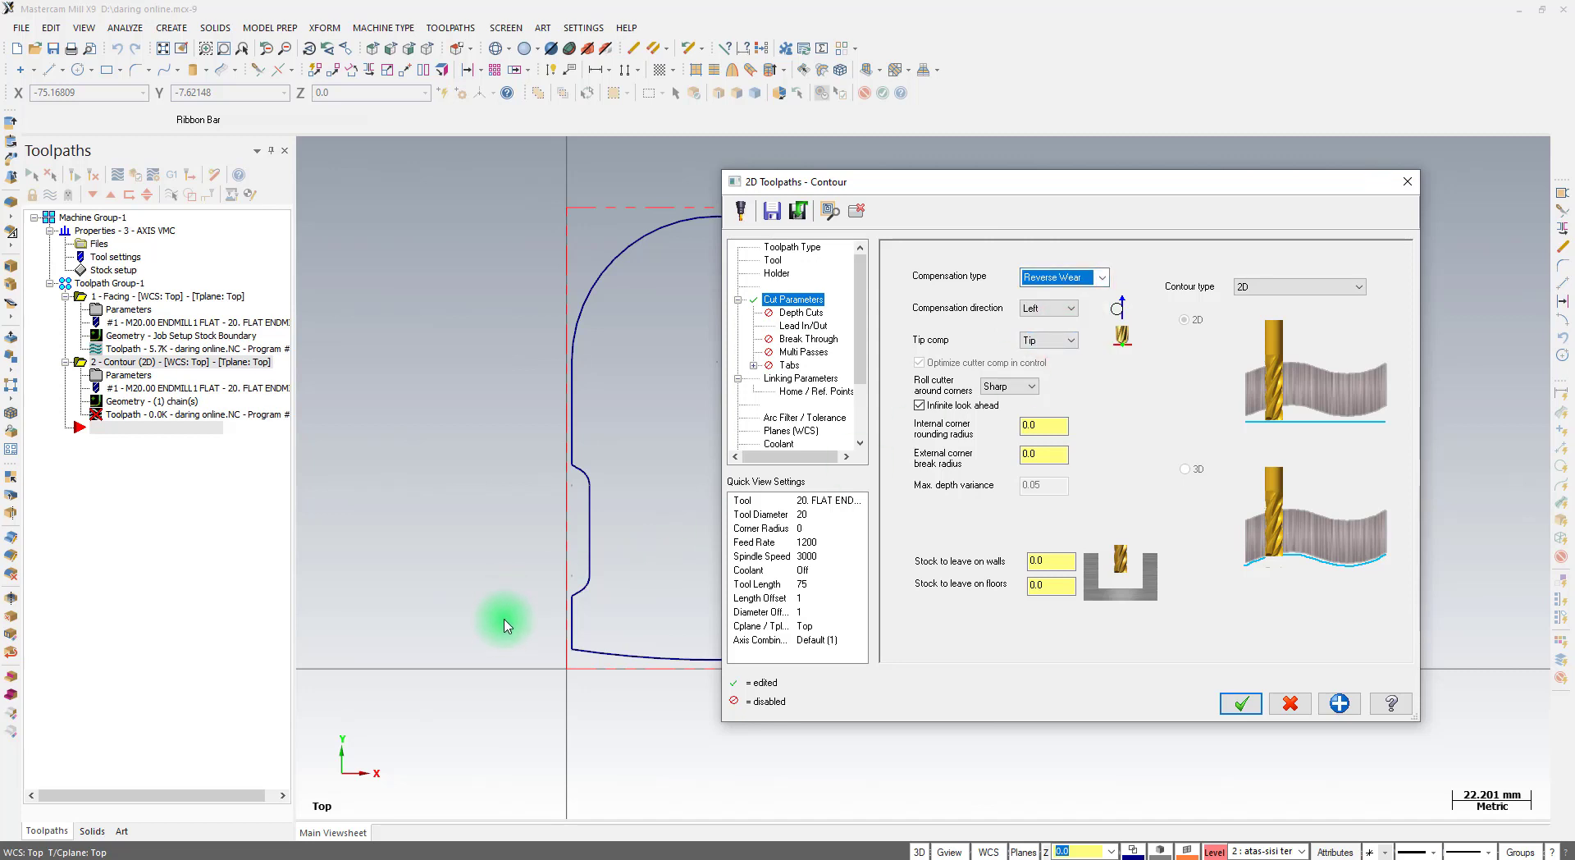
left_click(1054, 278)
left_click(1054, 350)
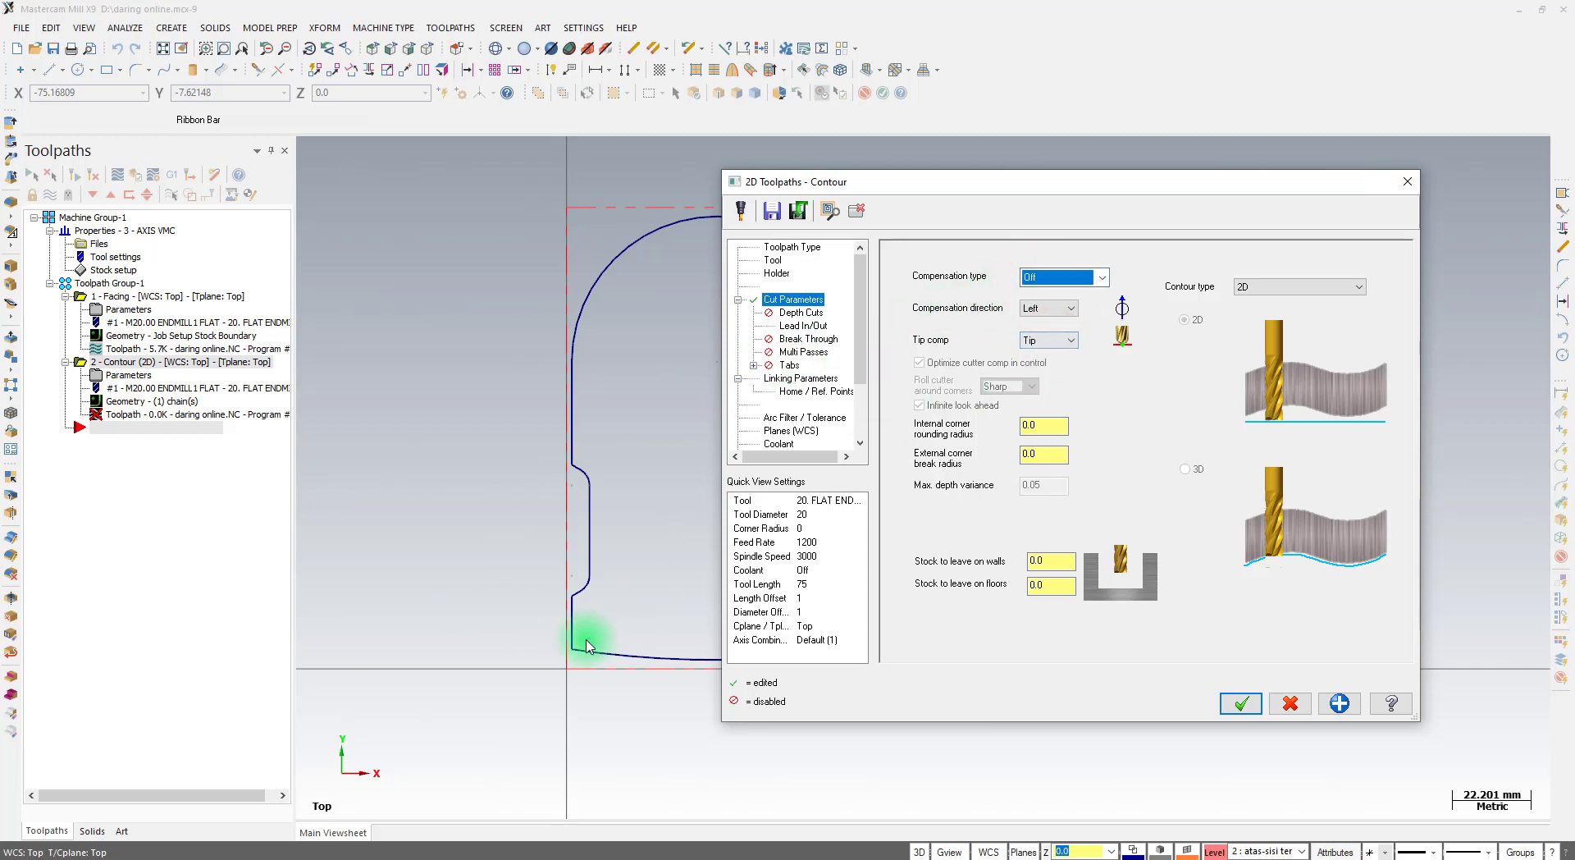
left_click(1066, 277)
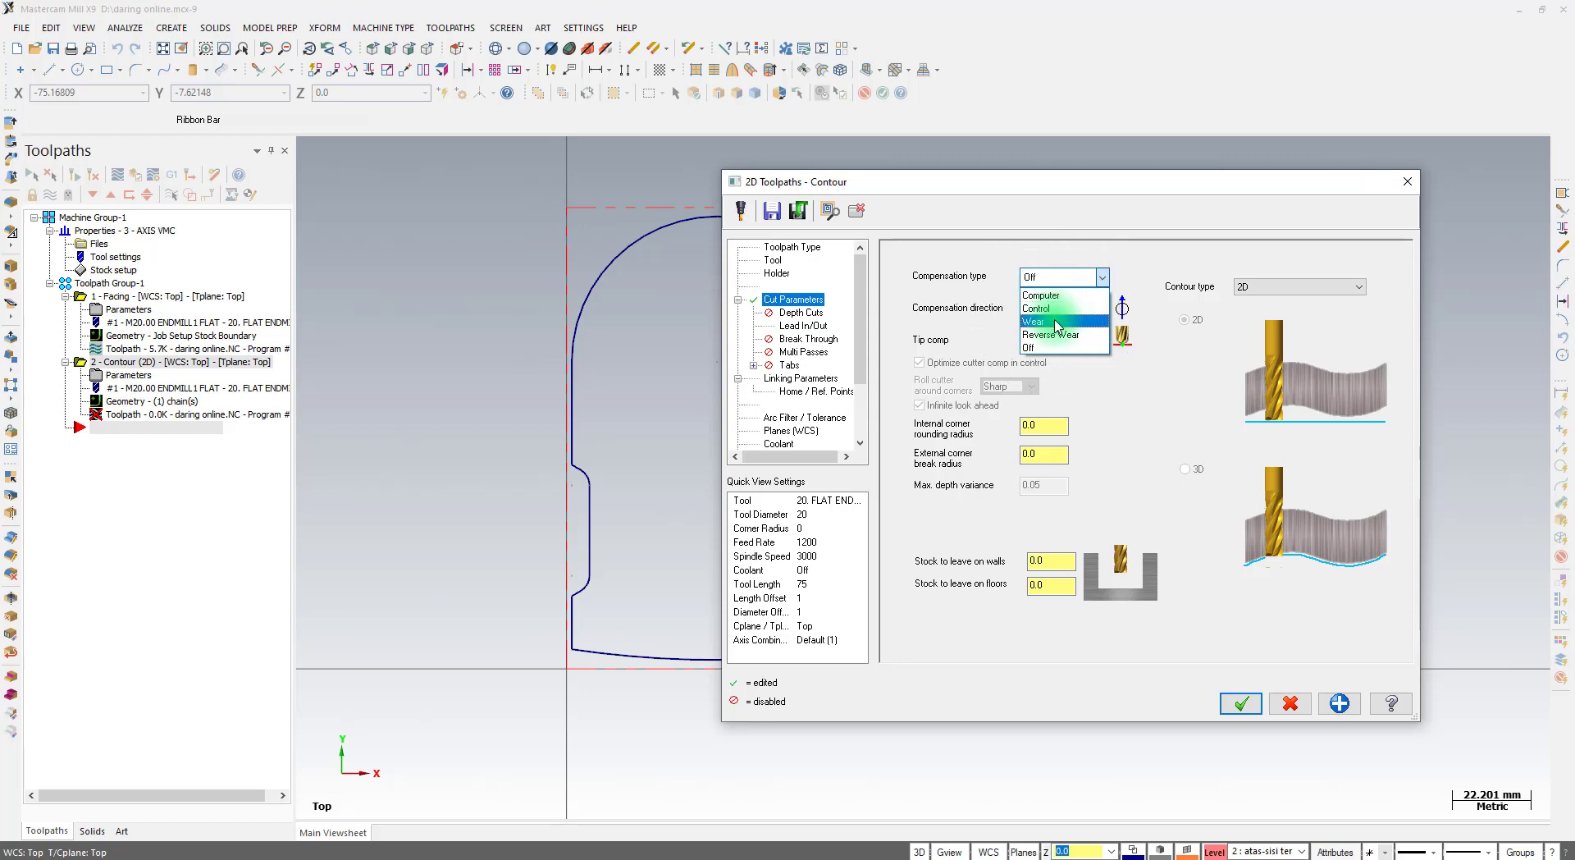
left_click(1046, 295)
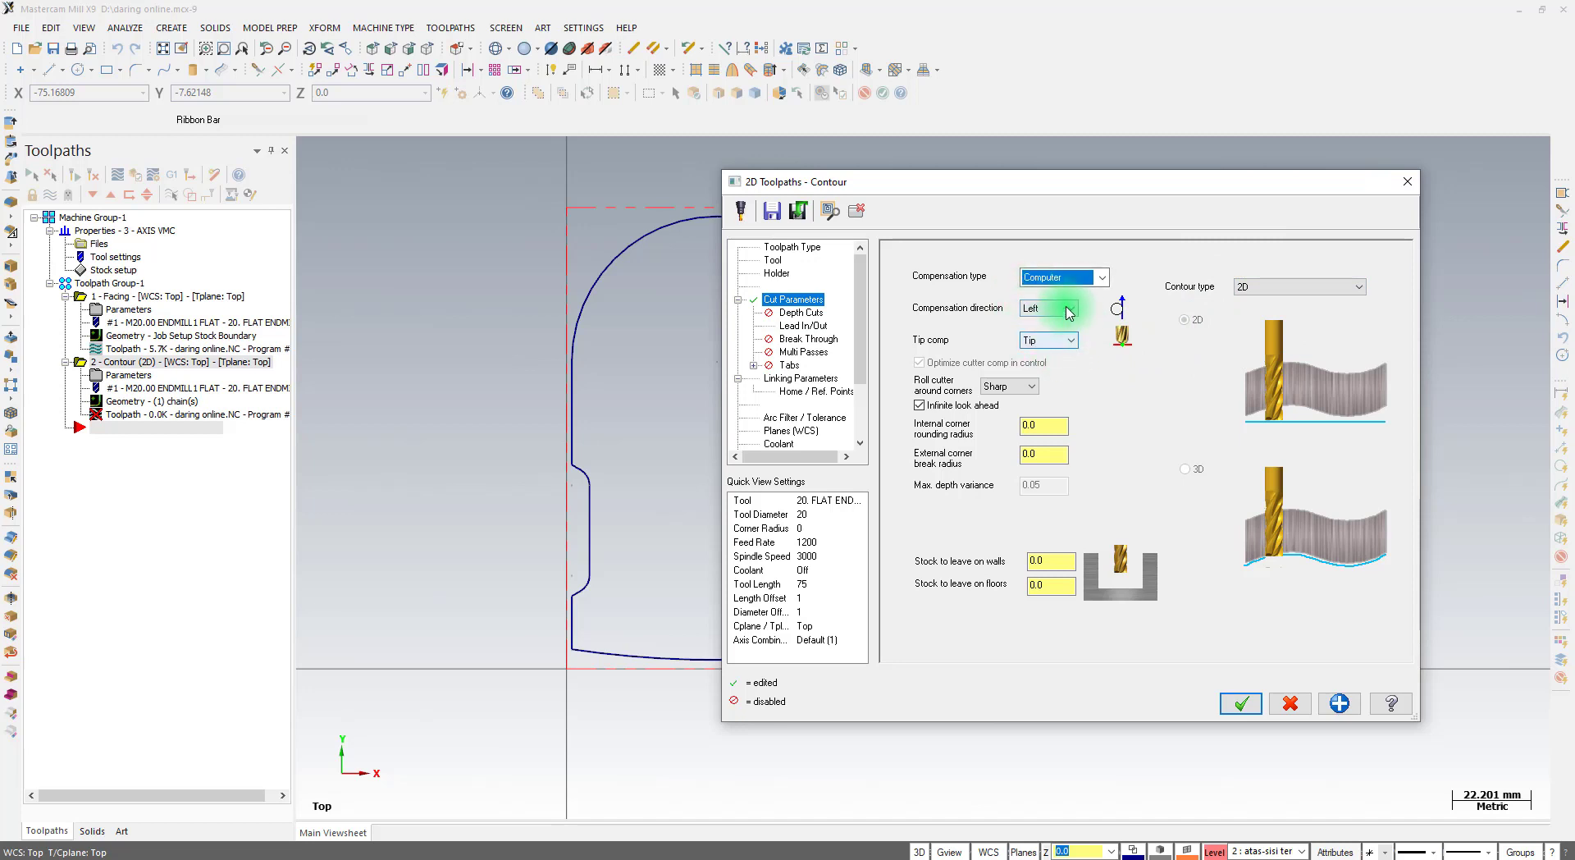
Review the contour's depth cuts and lead in/out settings, and set the feed plane to 2 mm incremental in the linking parameters
left_click(802, 314)
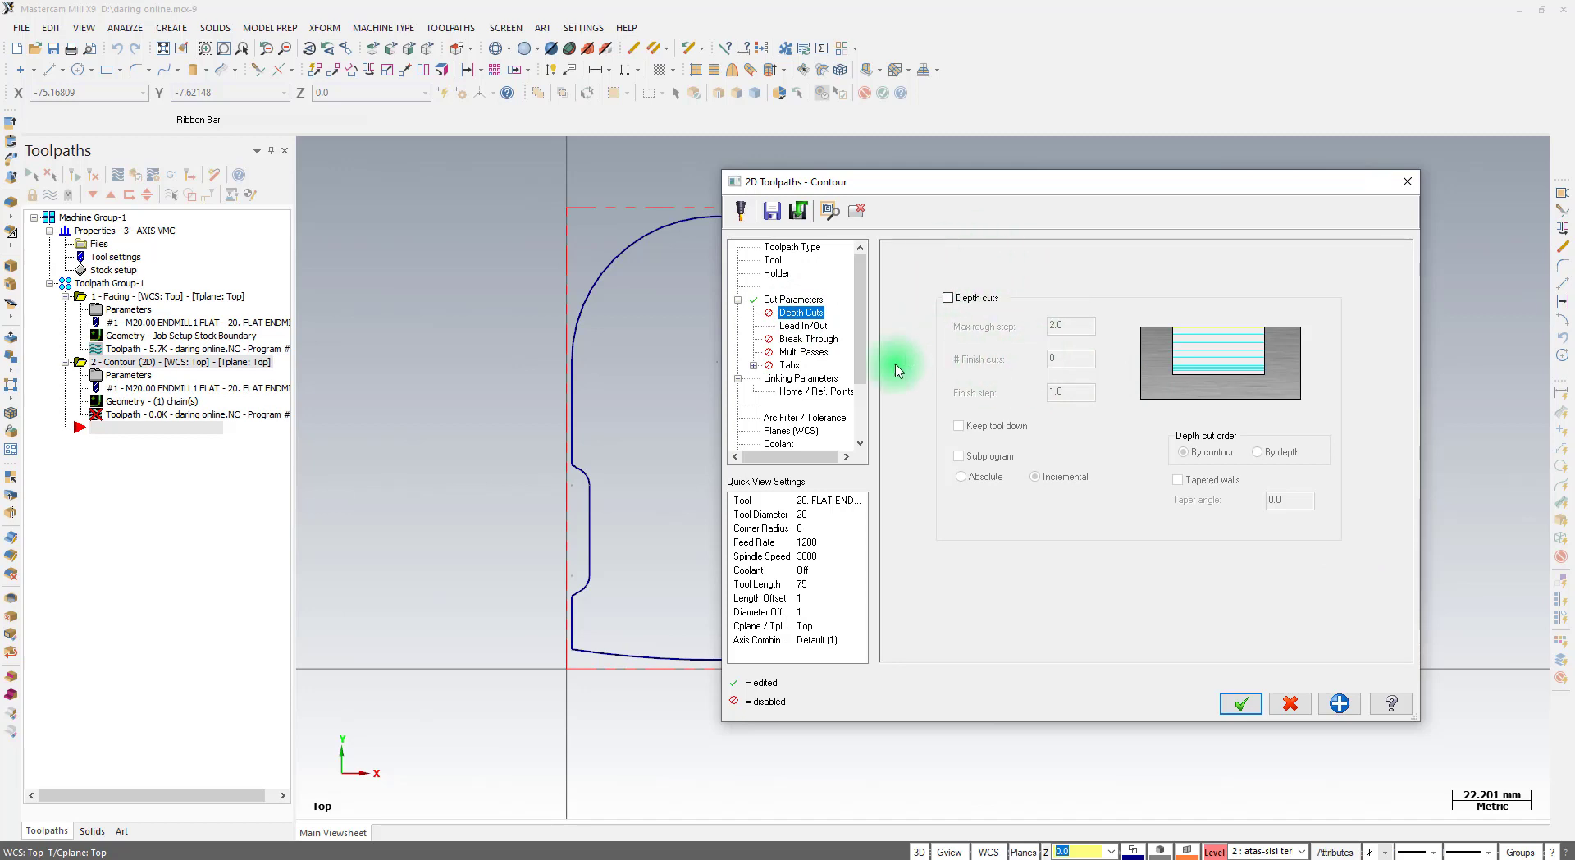
left_click(815, 326)
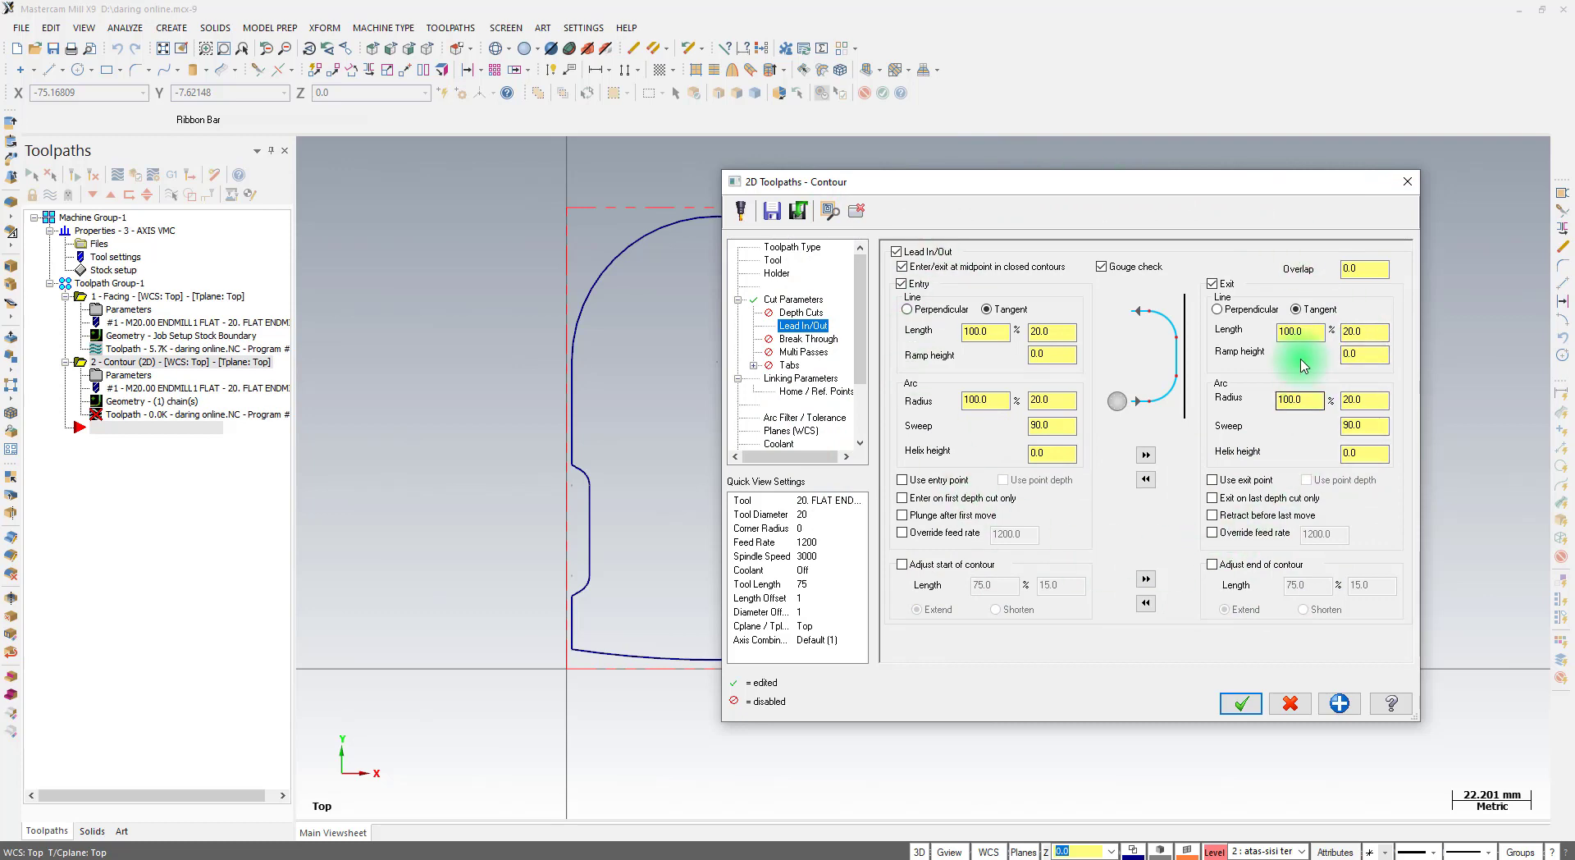
left_click(806, 379)
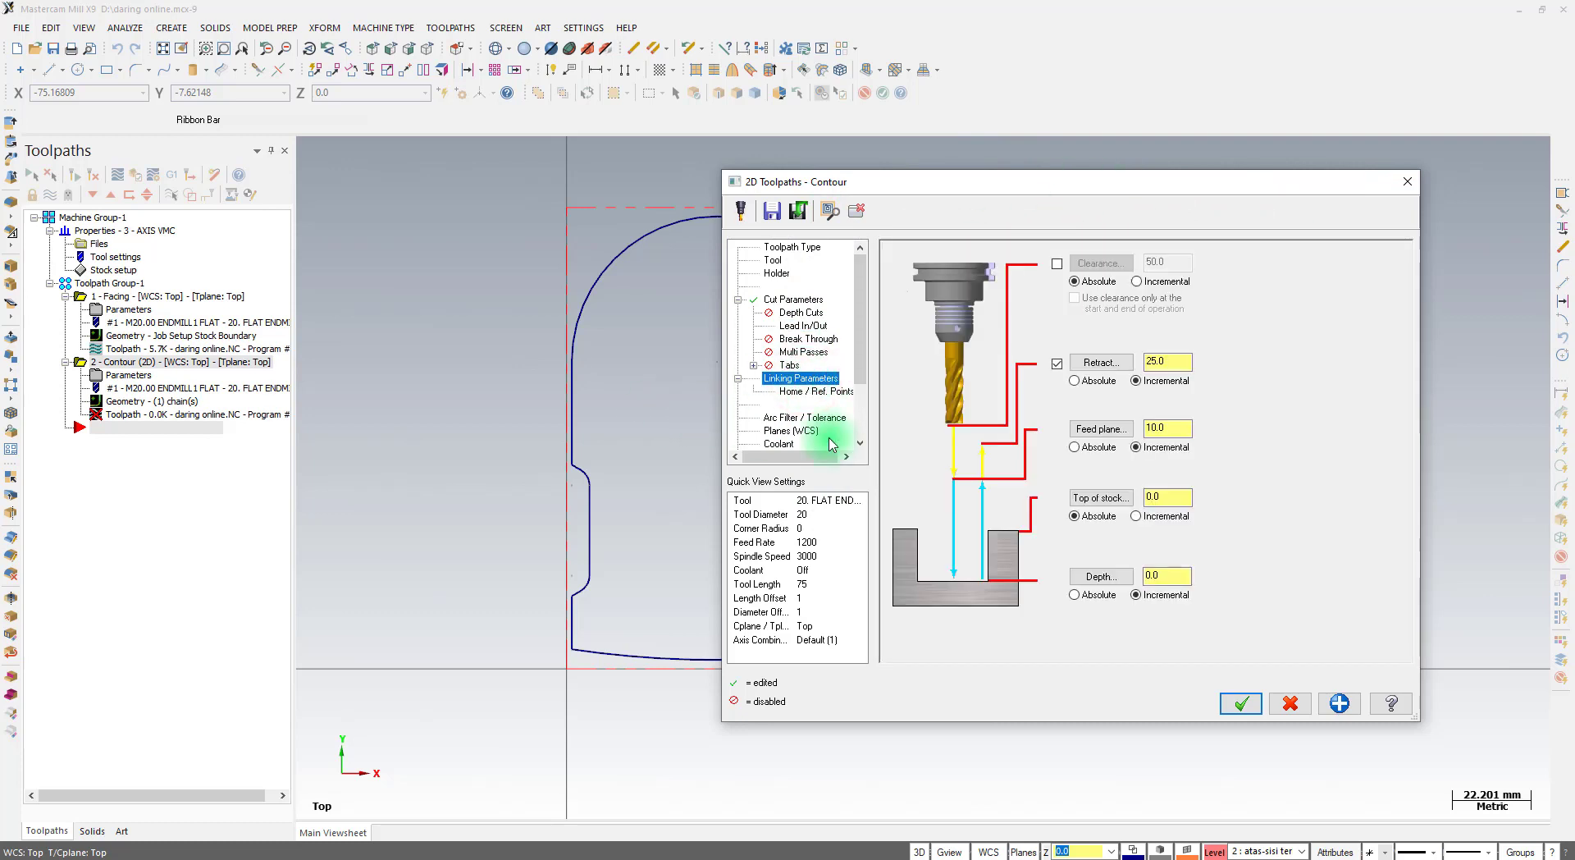
double_click(1166, 427)
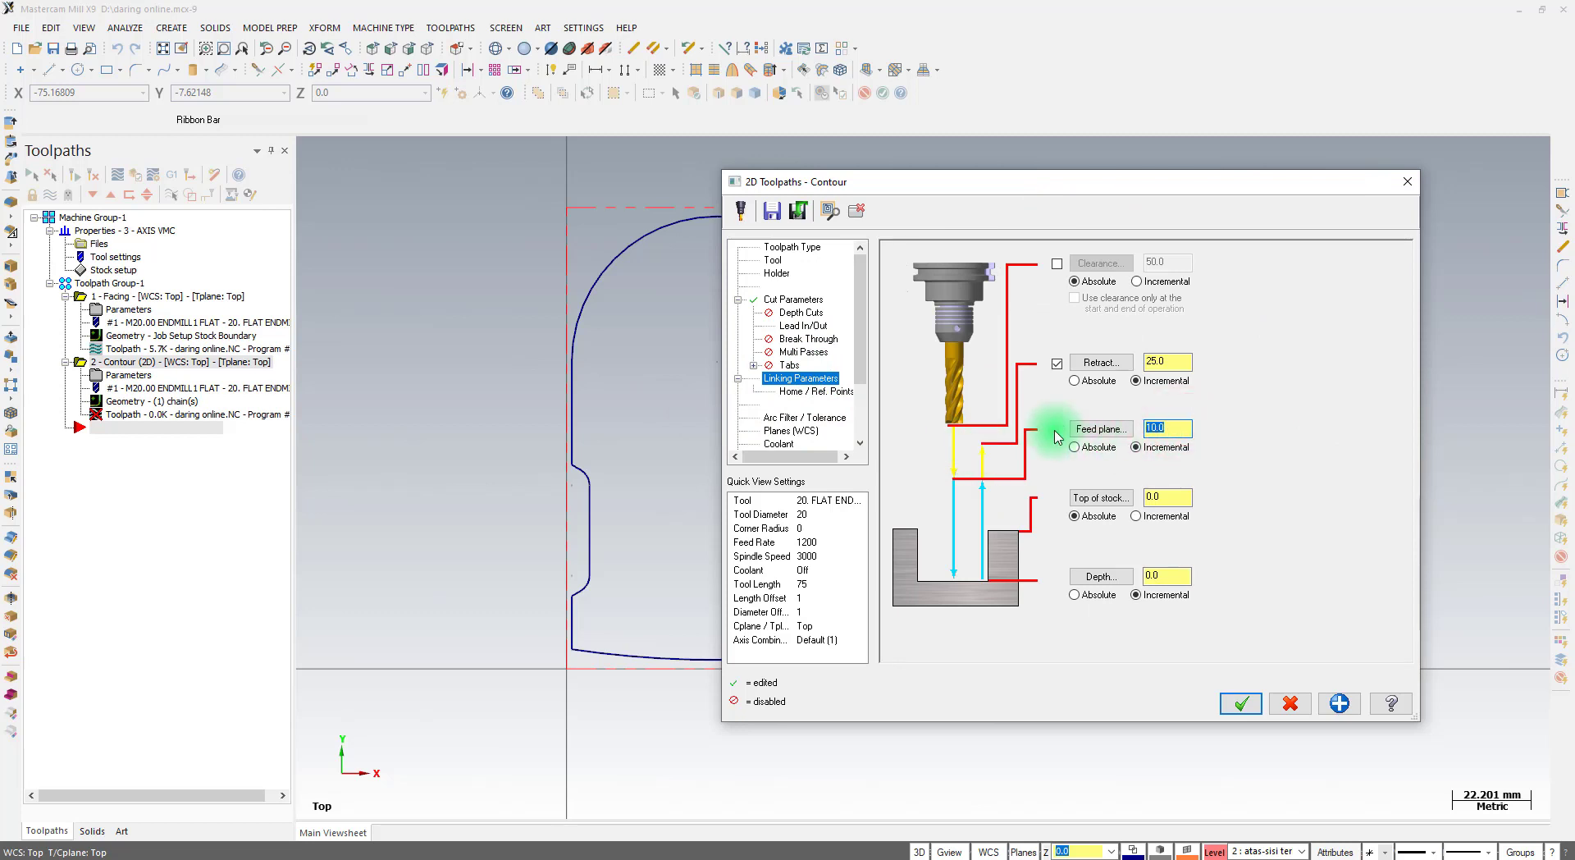
type("2")
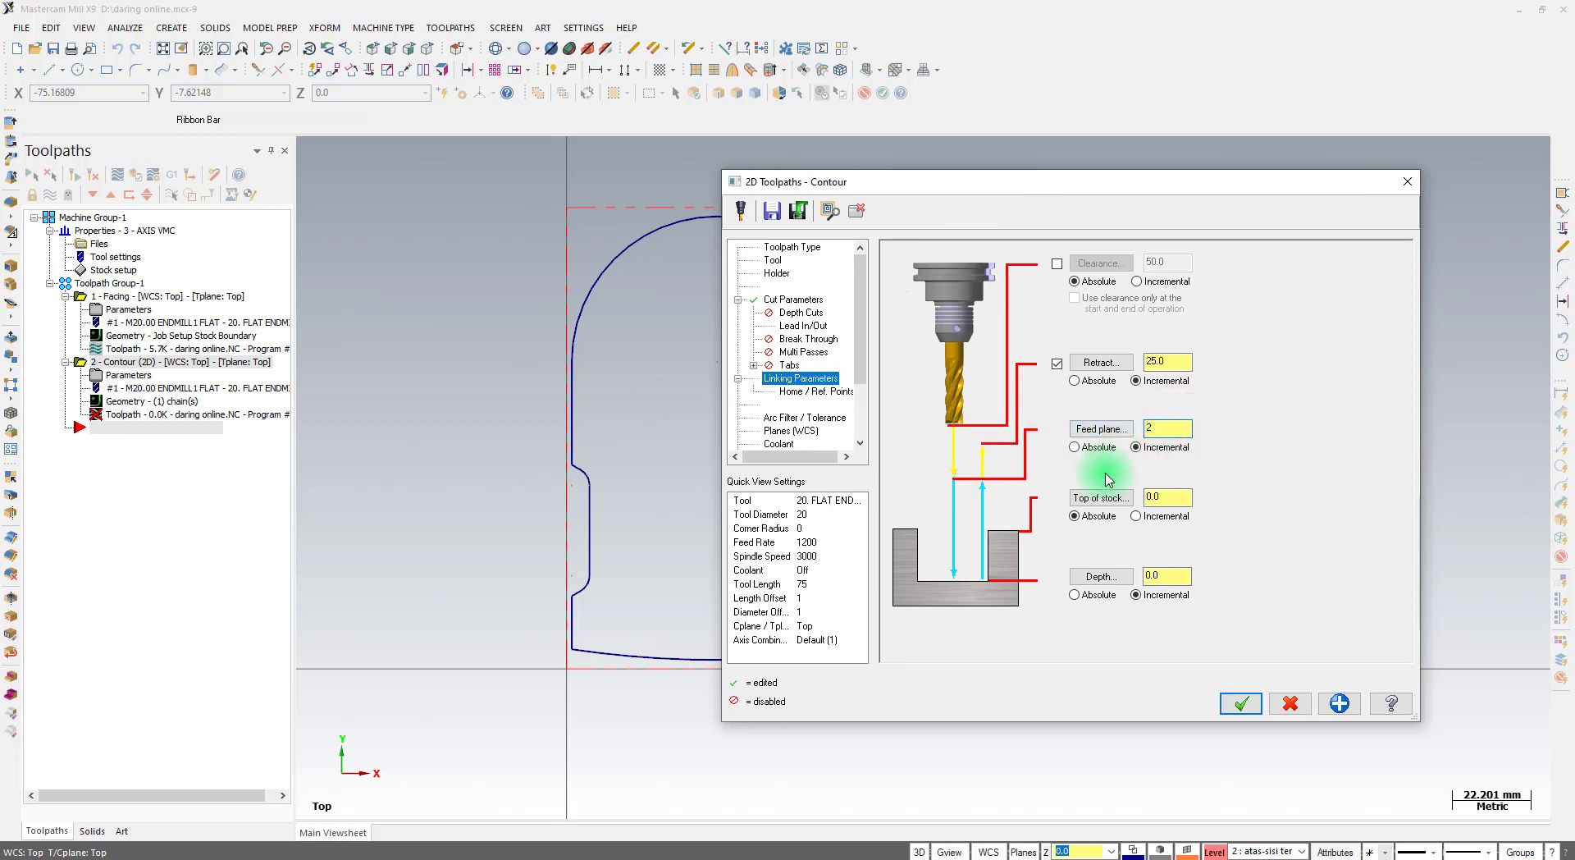
double_click(1165, 496)
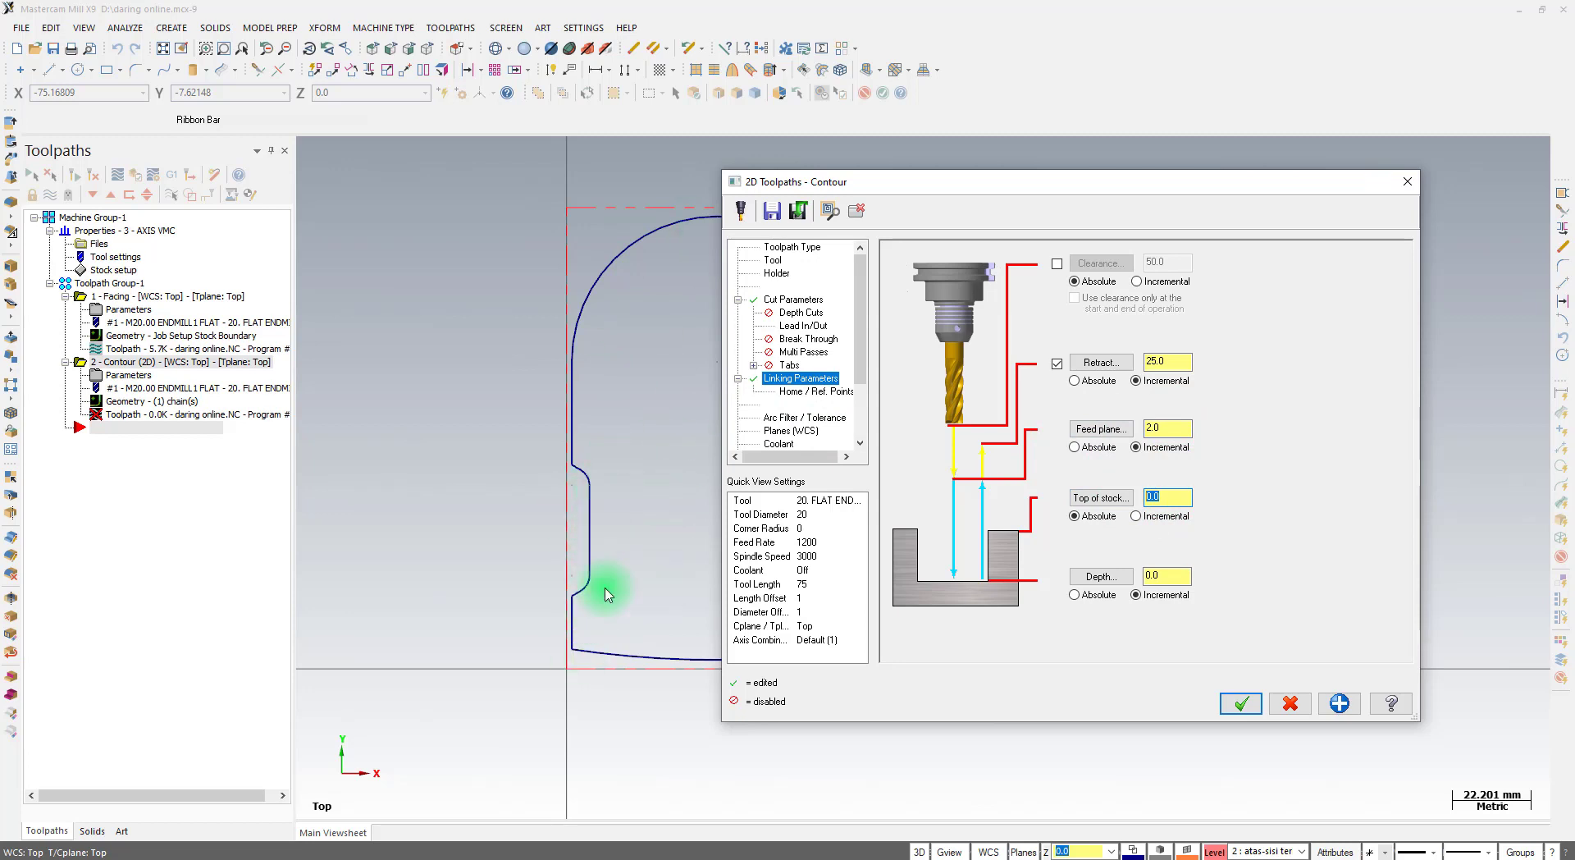
Switch to Foxit PDF Editor and examine the section and isometric views for the outer profile's wall thickness and machining depth
left_click(1182, 579)
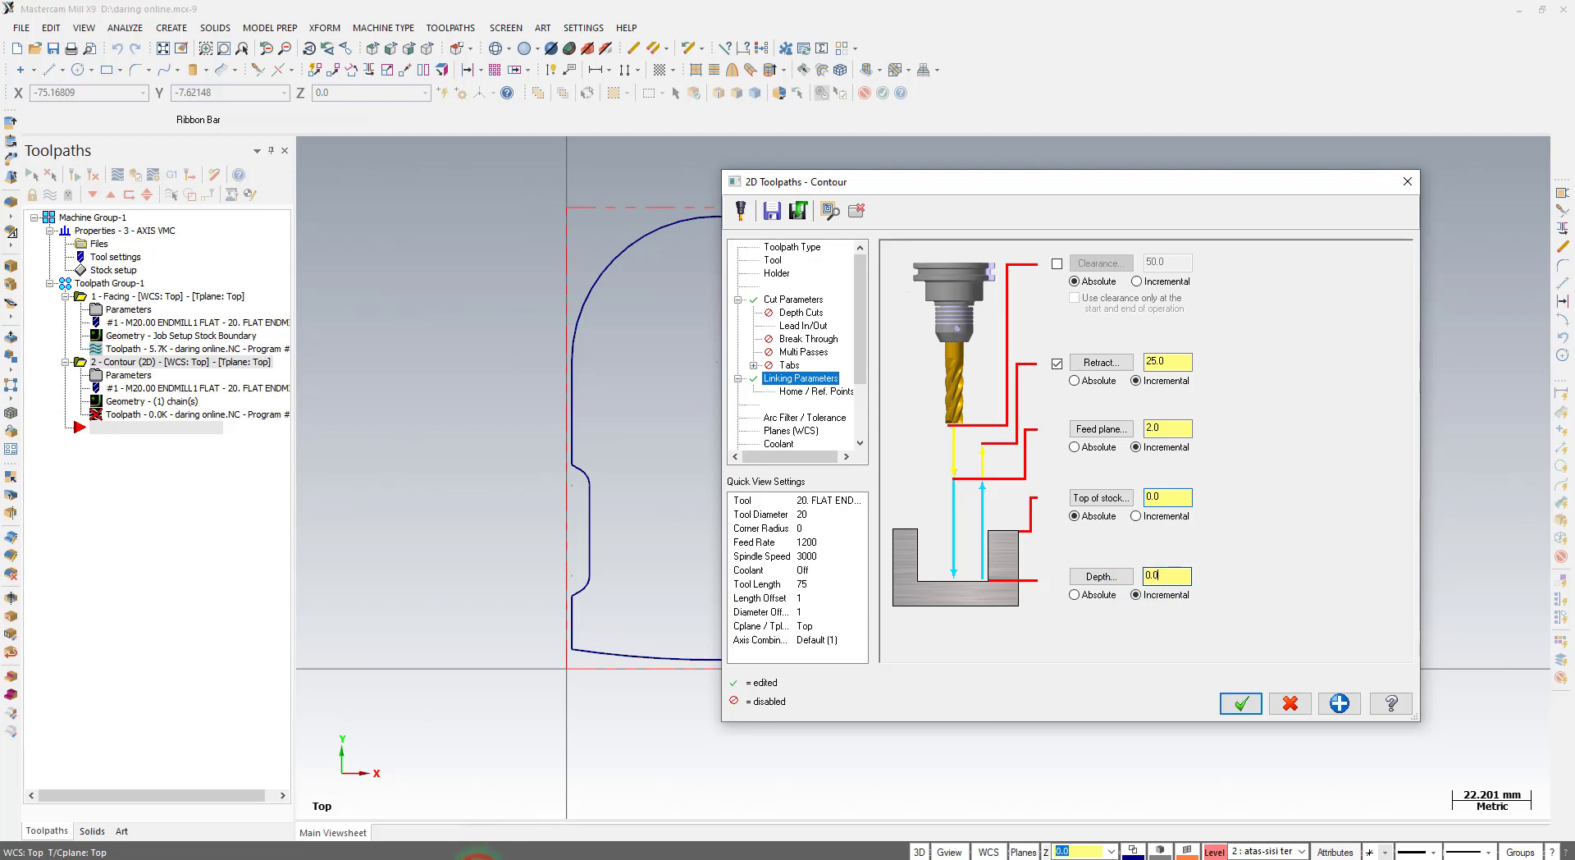
left_click(478, 856)
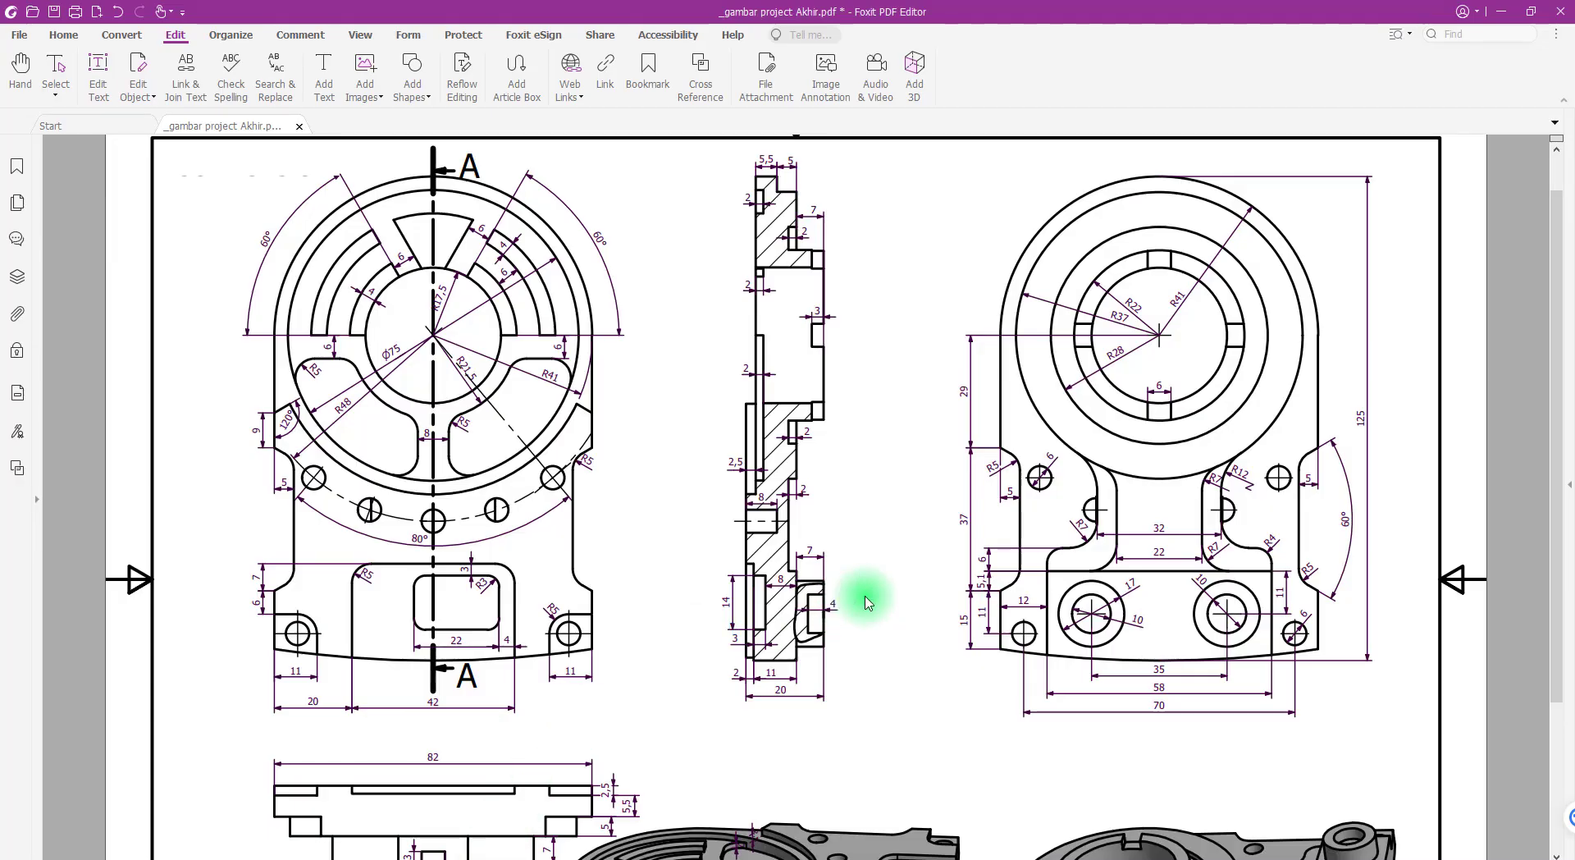
scroll(903, 593, "down", 3)
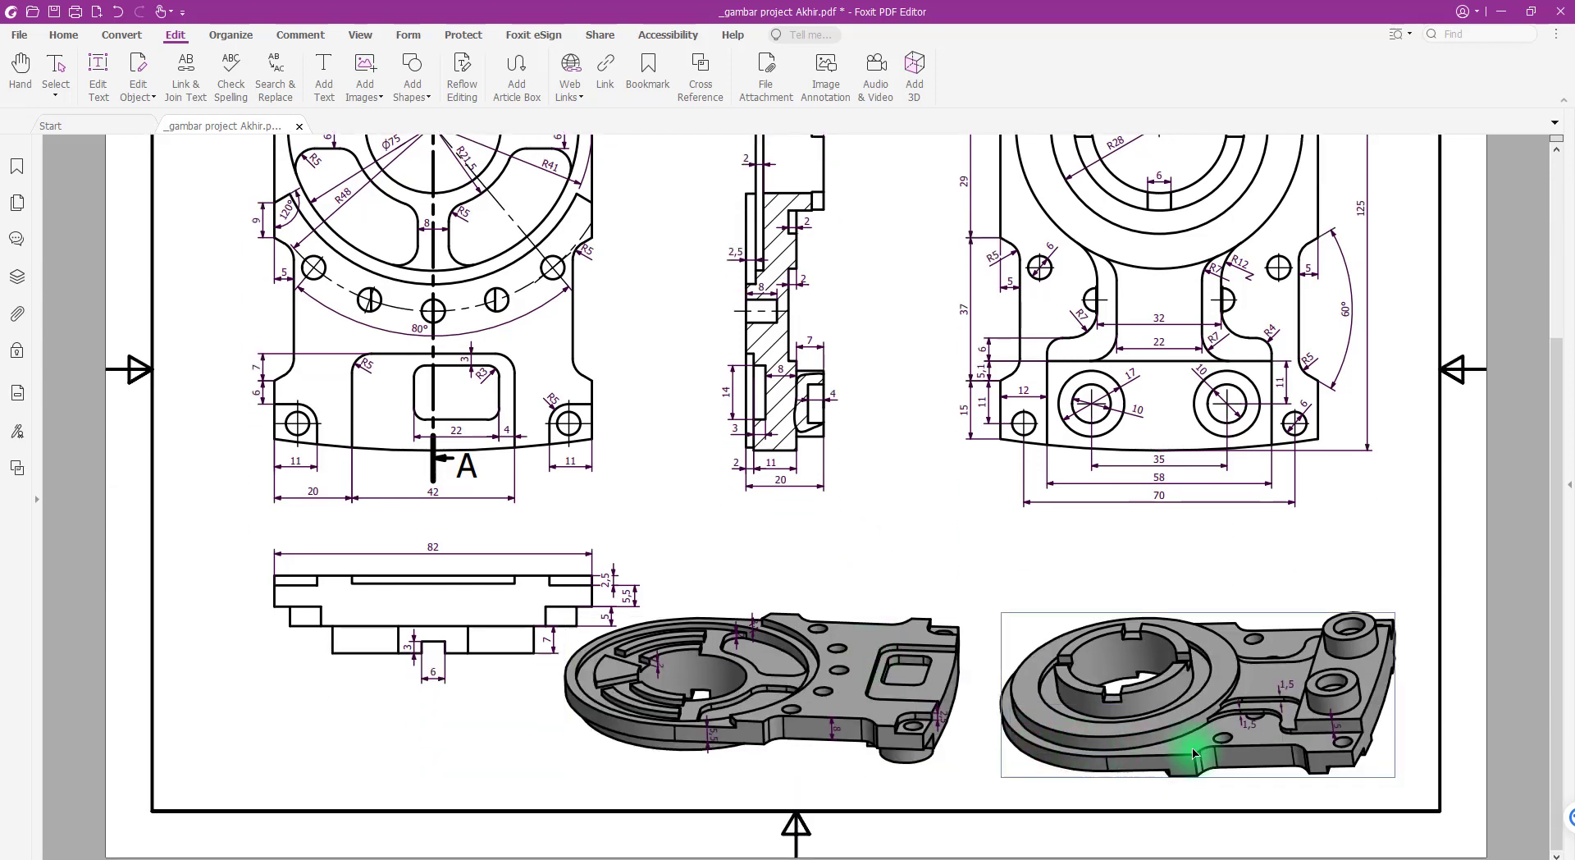
scroll(1195, 753, "up", 5, "ctrl")
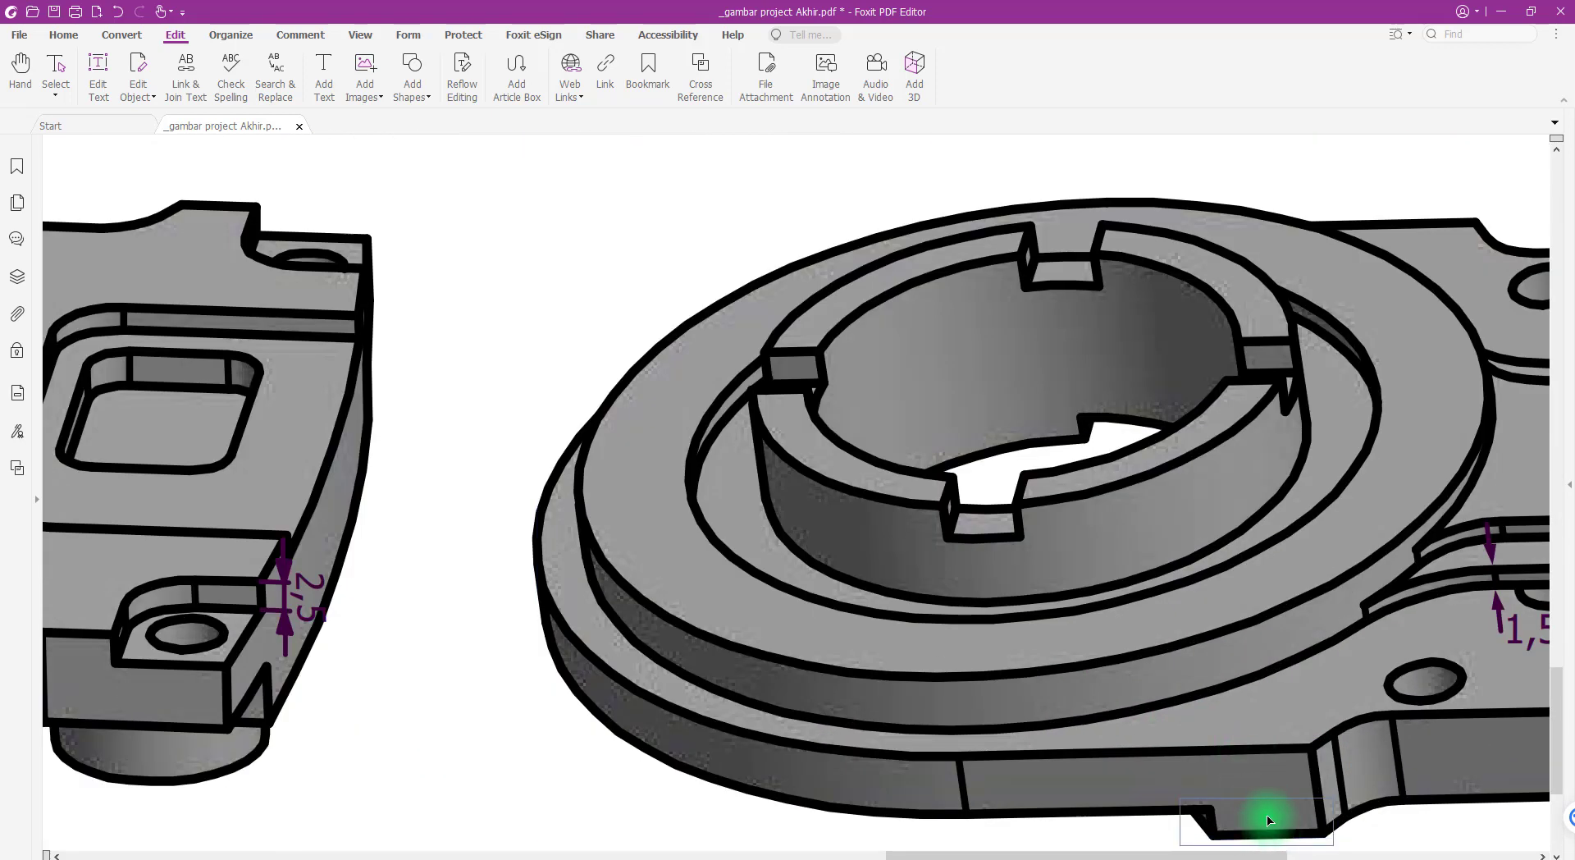
scroll(1269, 820, "down", 5, "ctrl")
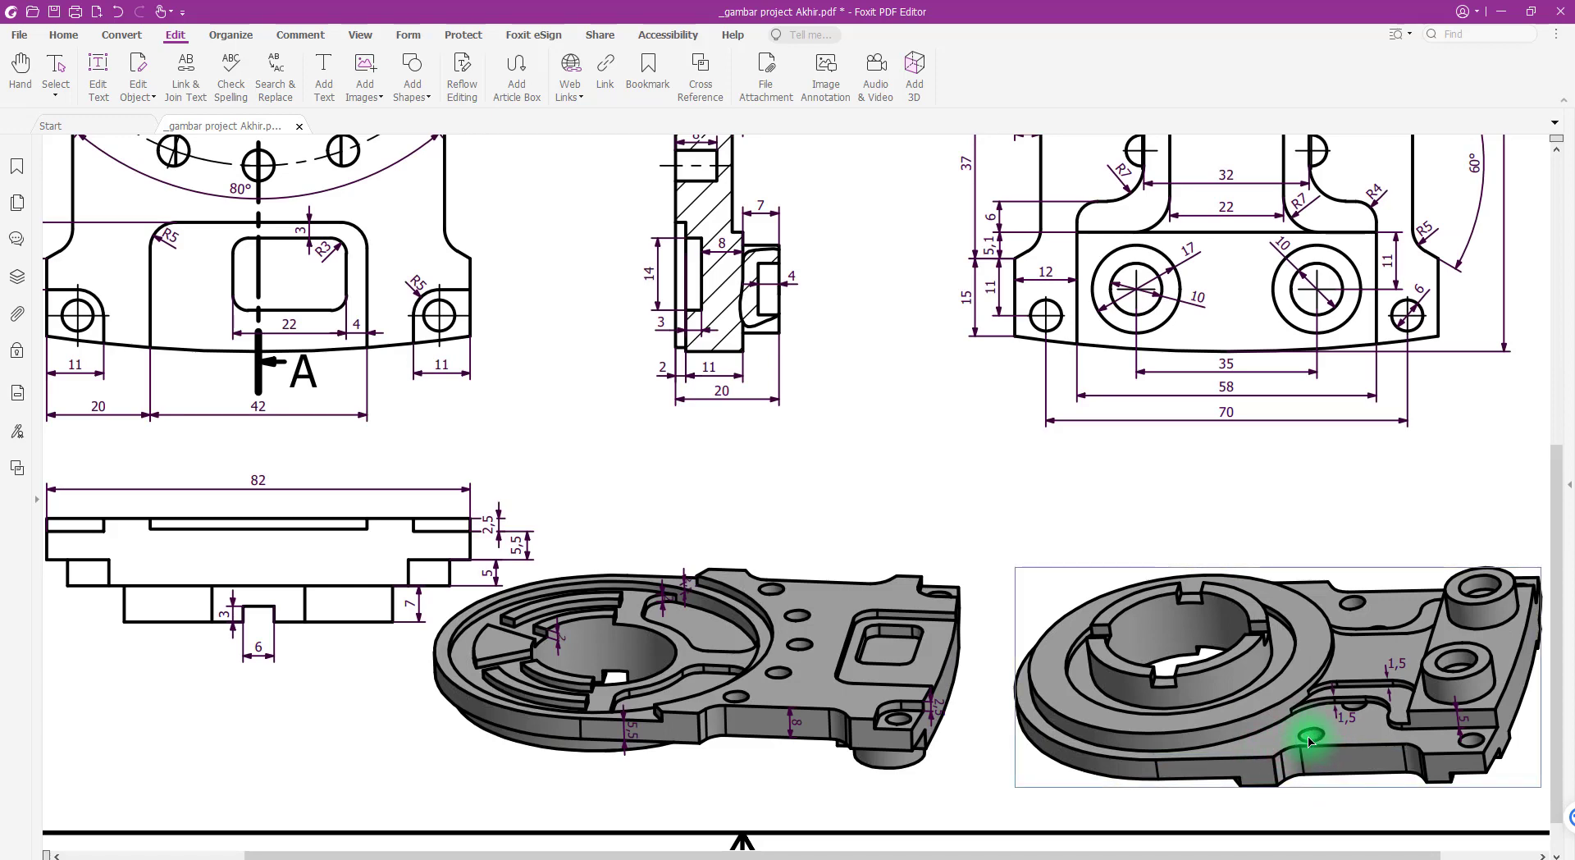
scroll(763, 320, "up", 3)
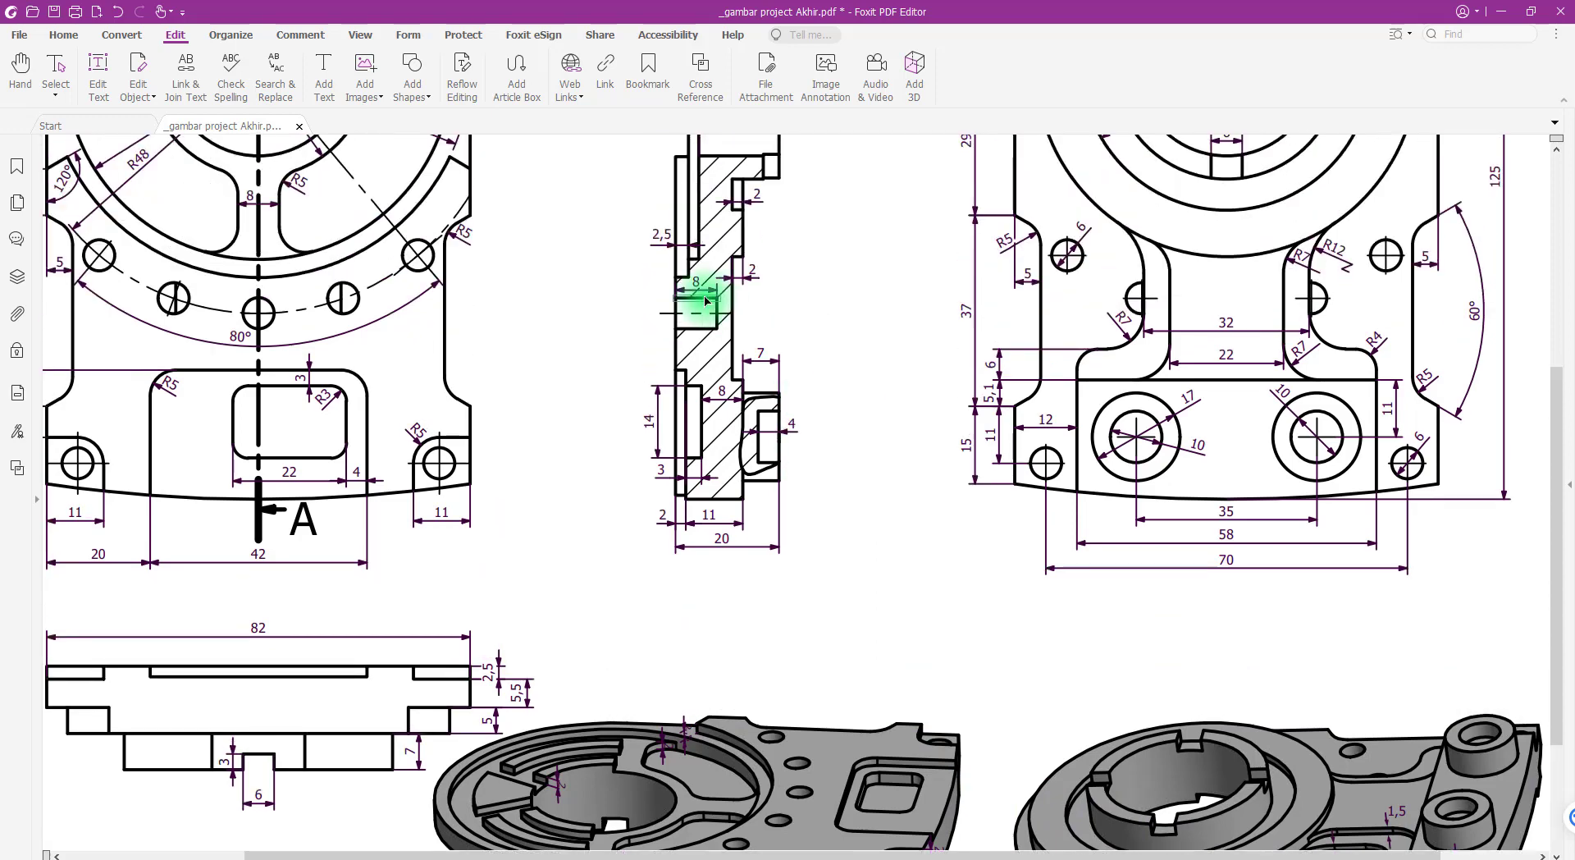
scroll(1091, 459, "down", 3)
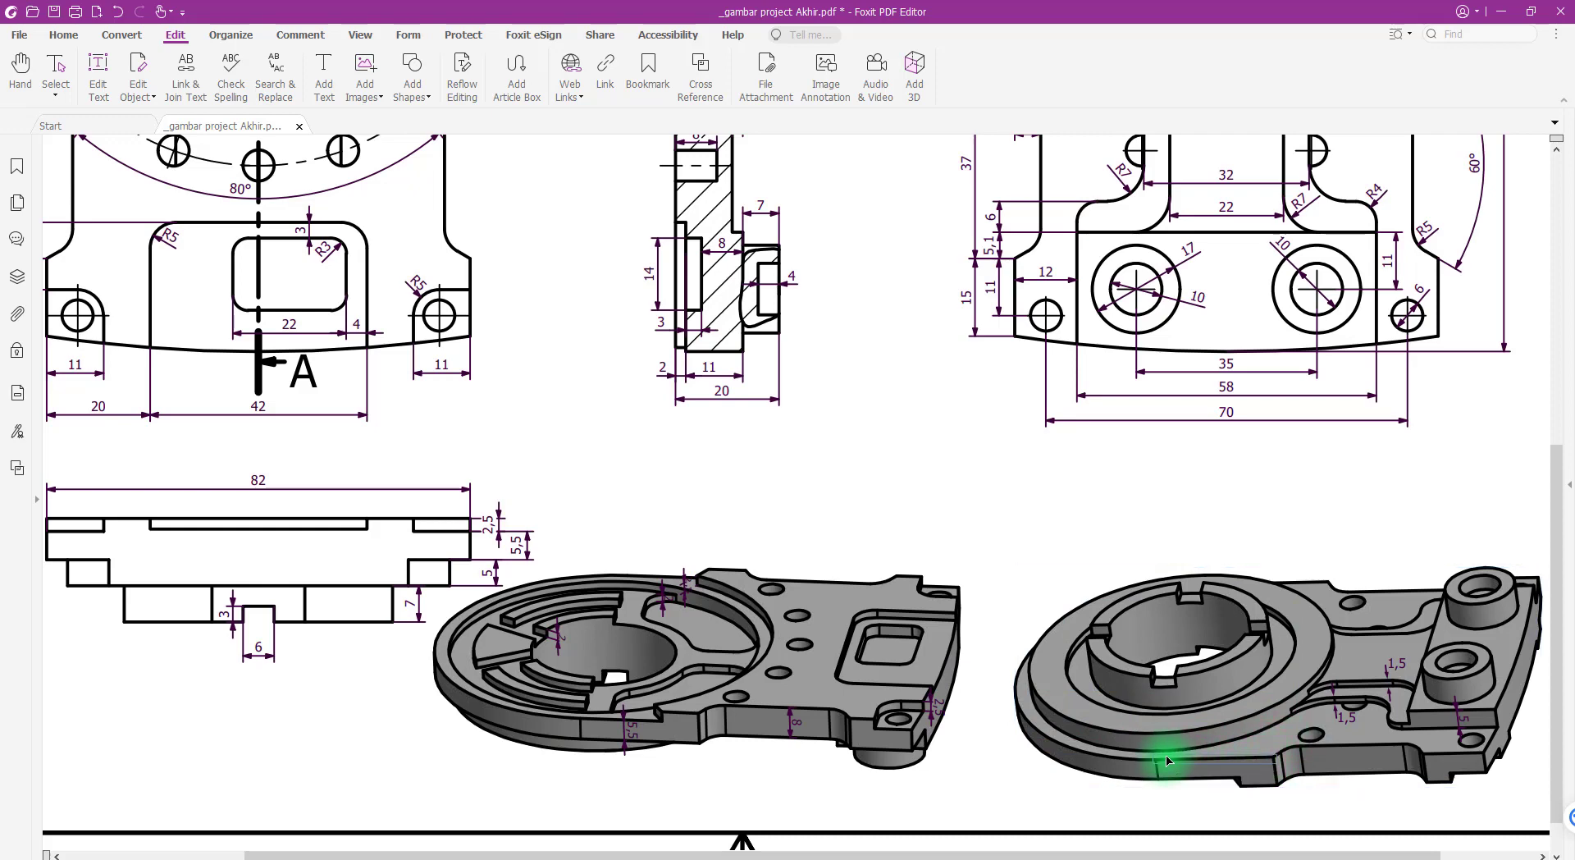
scroll(820, 558, "up", 3)
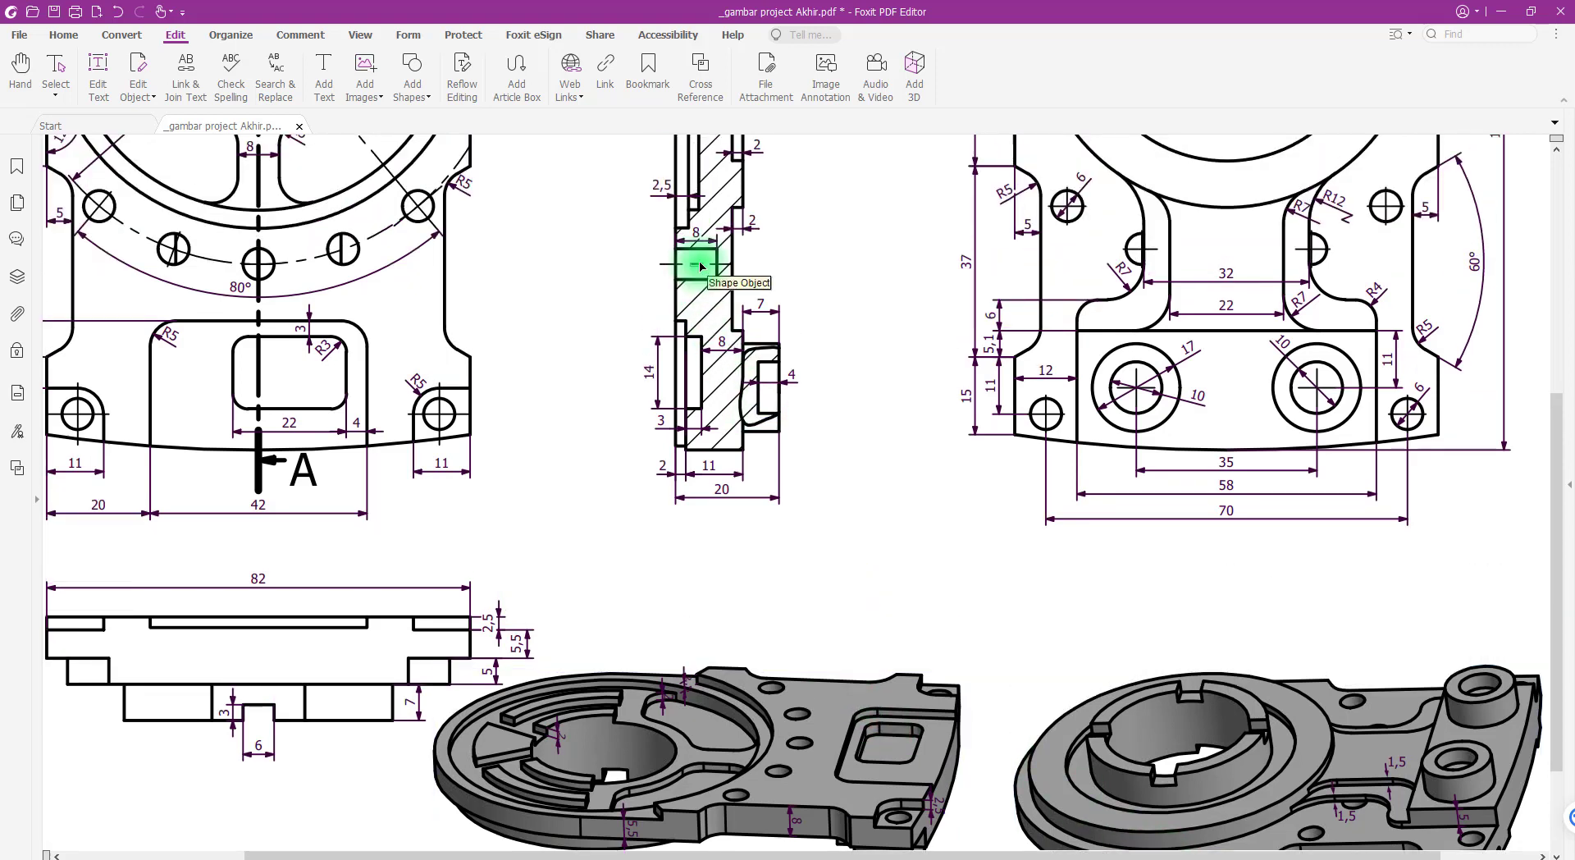
Back in Mastercam, set the contour's incremental depth to -9 mm and turn flood coolant on, accepting the operation
left_click(324, 853)
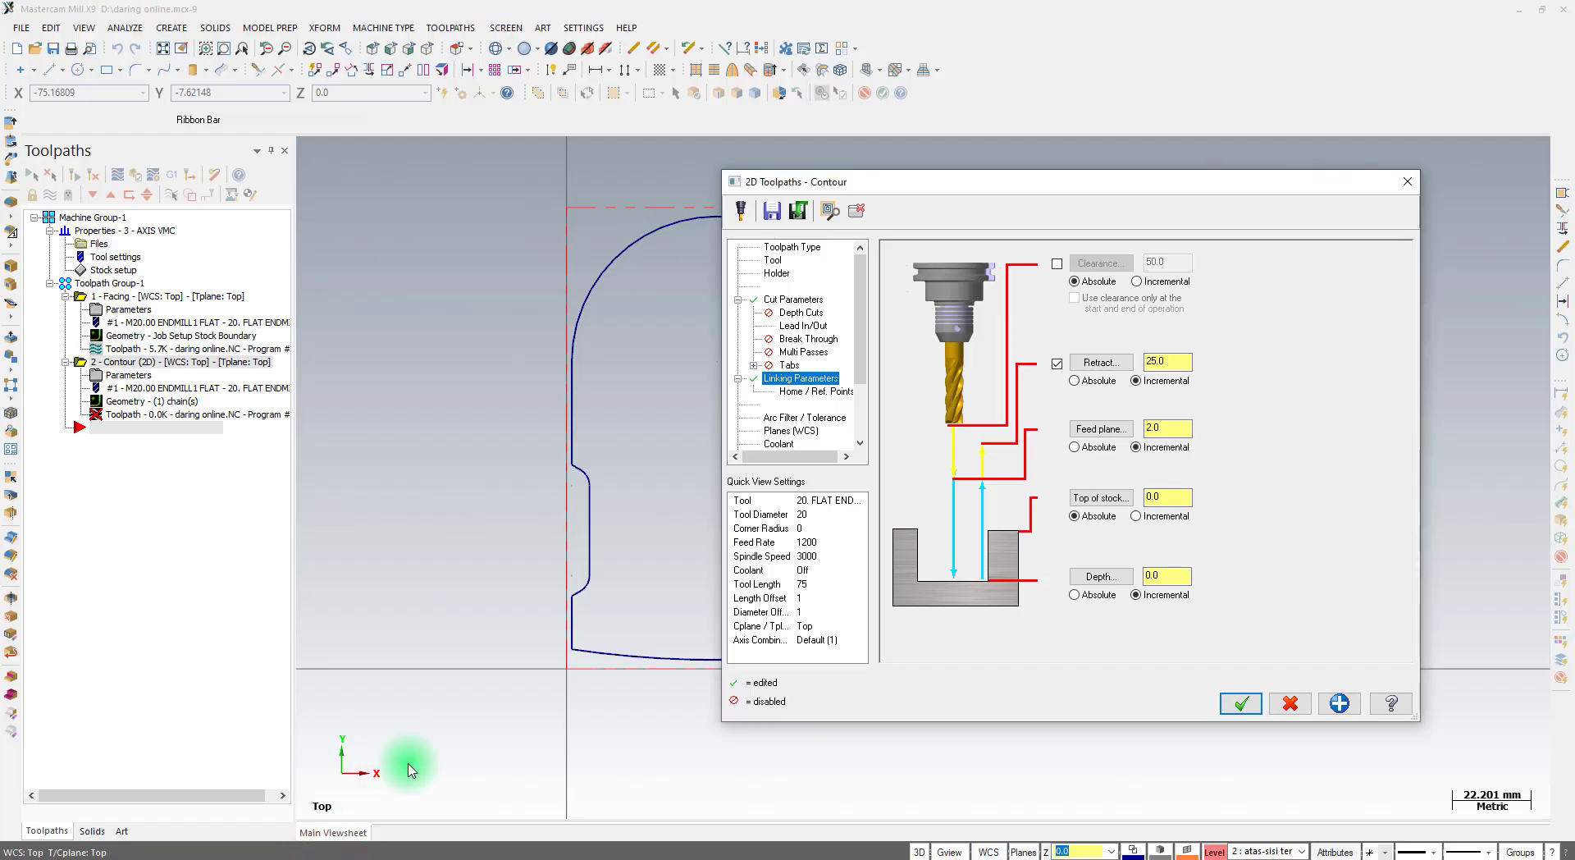
left_click(1165, 575)
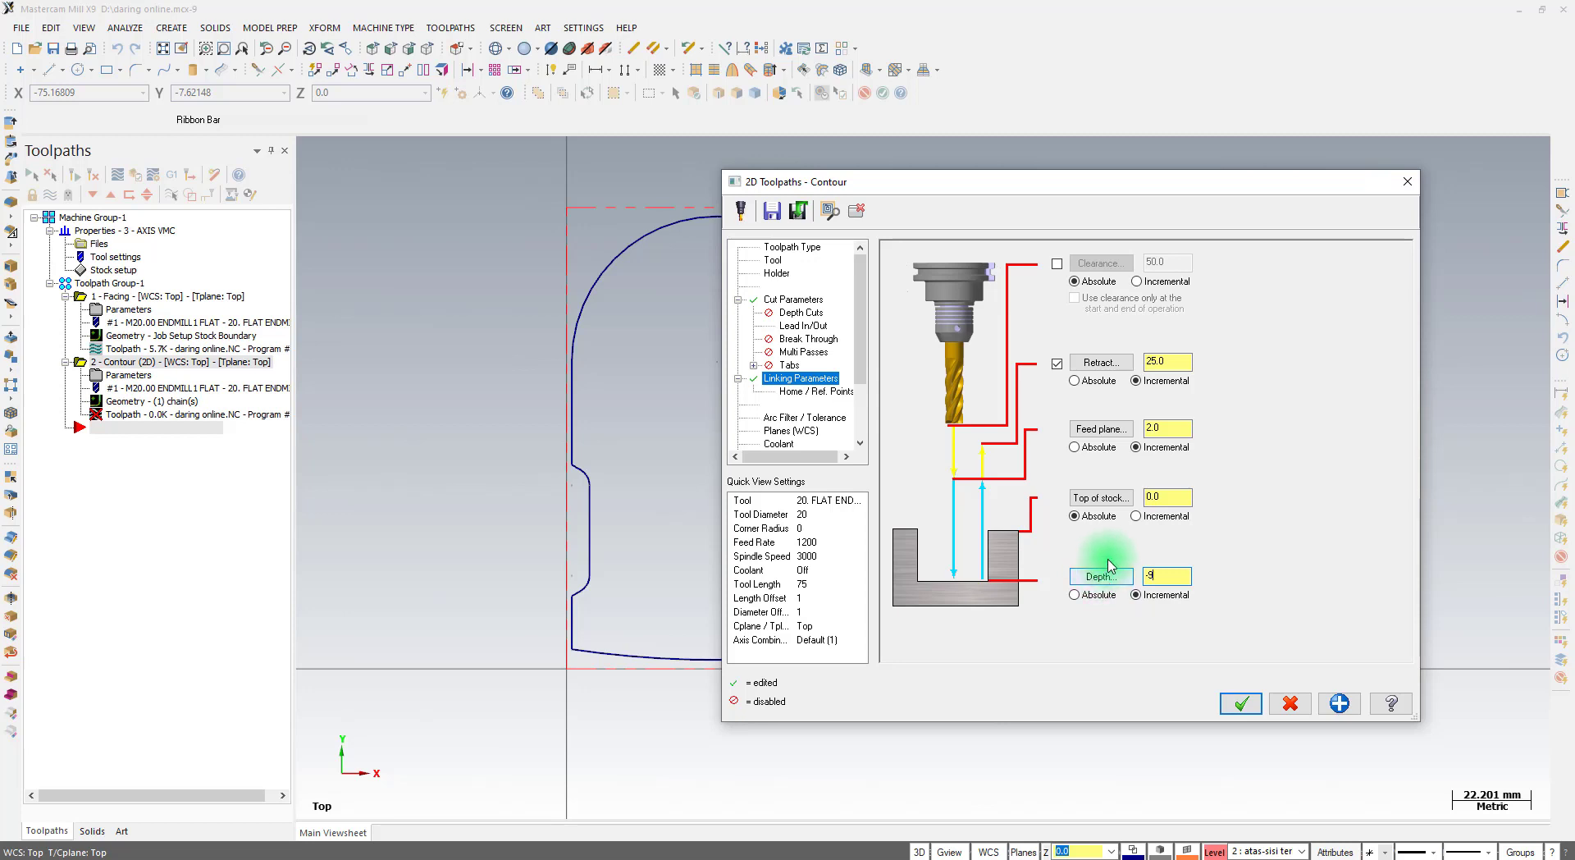
left_click(780, 444)
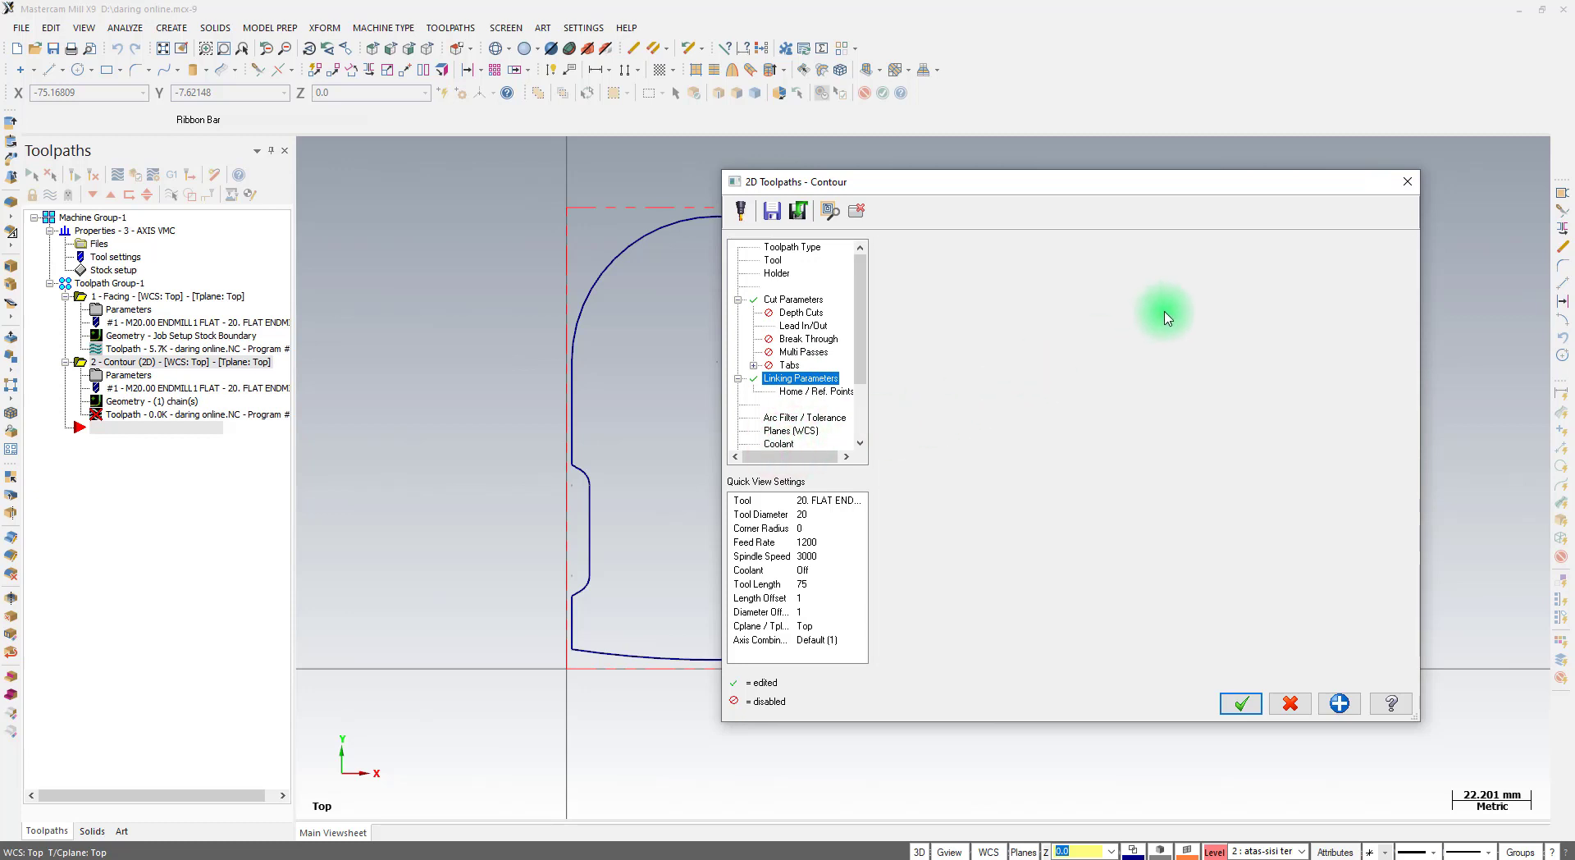
left_click(1182, 341)
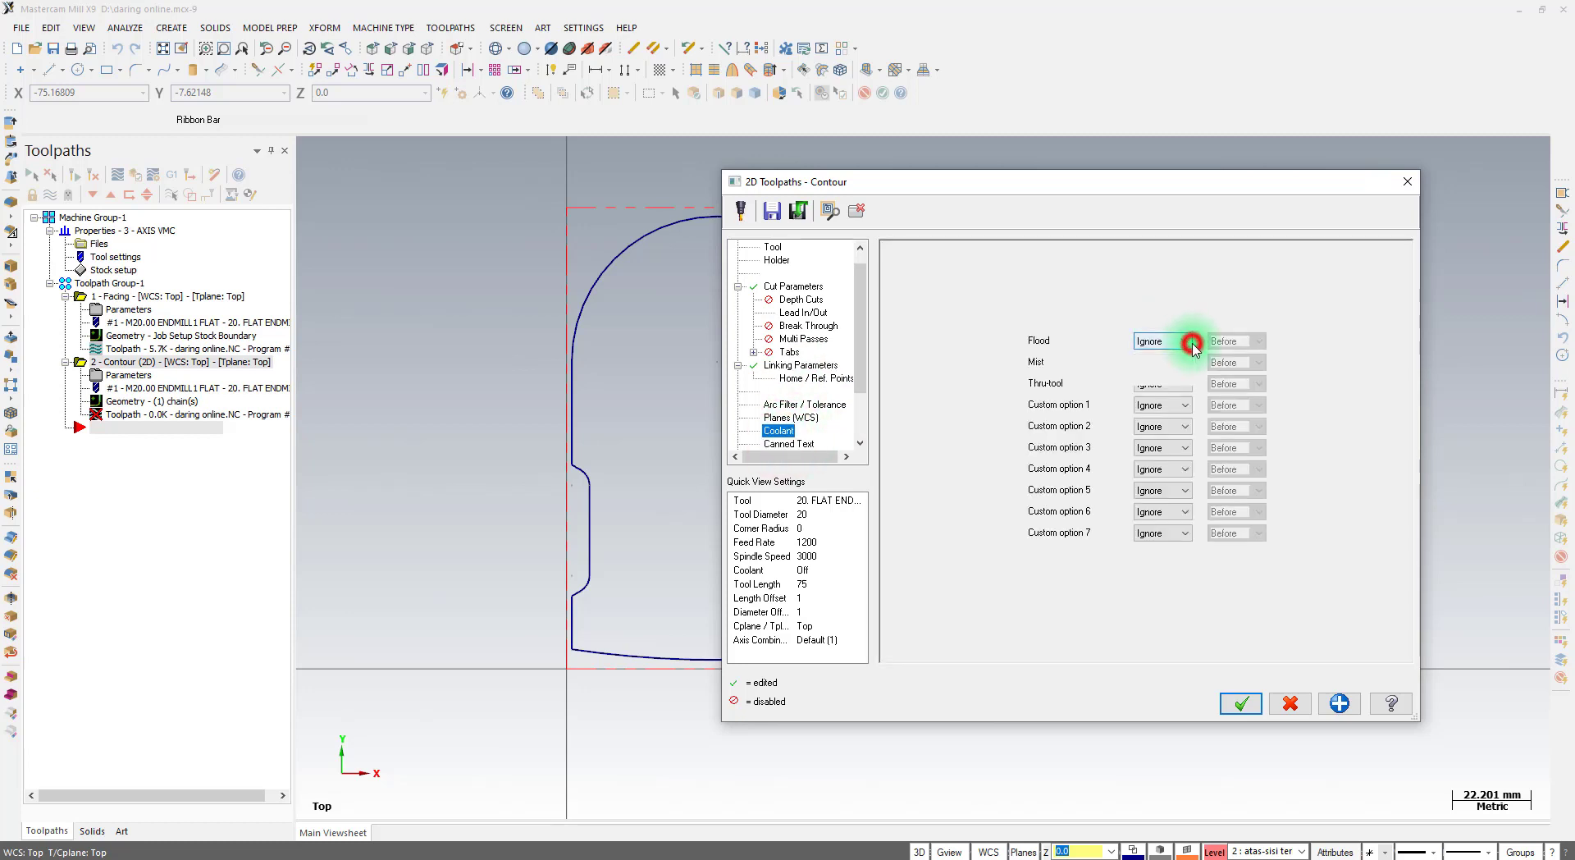
left_click(1171, 367)
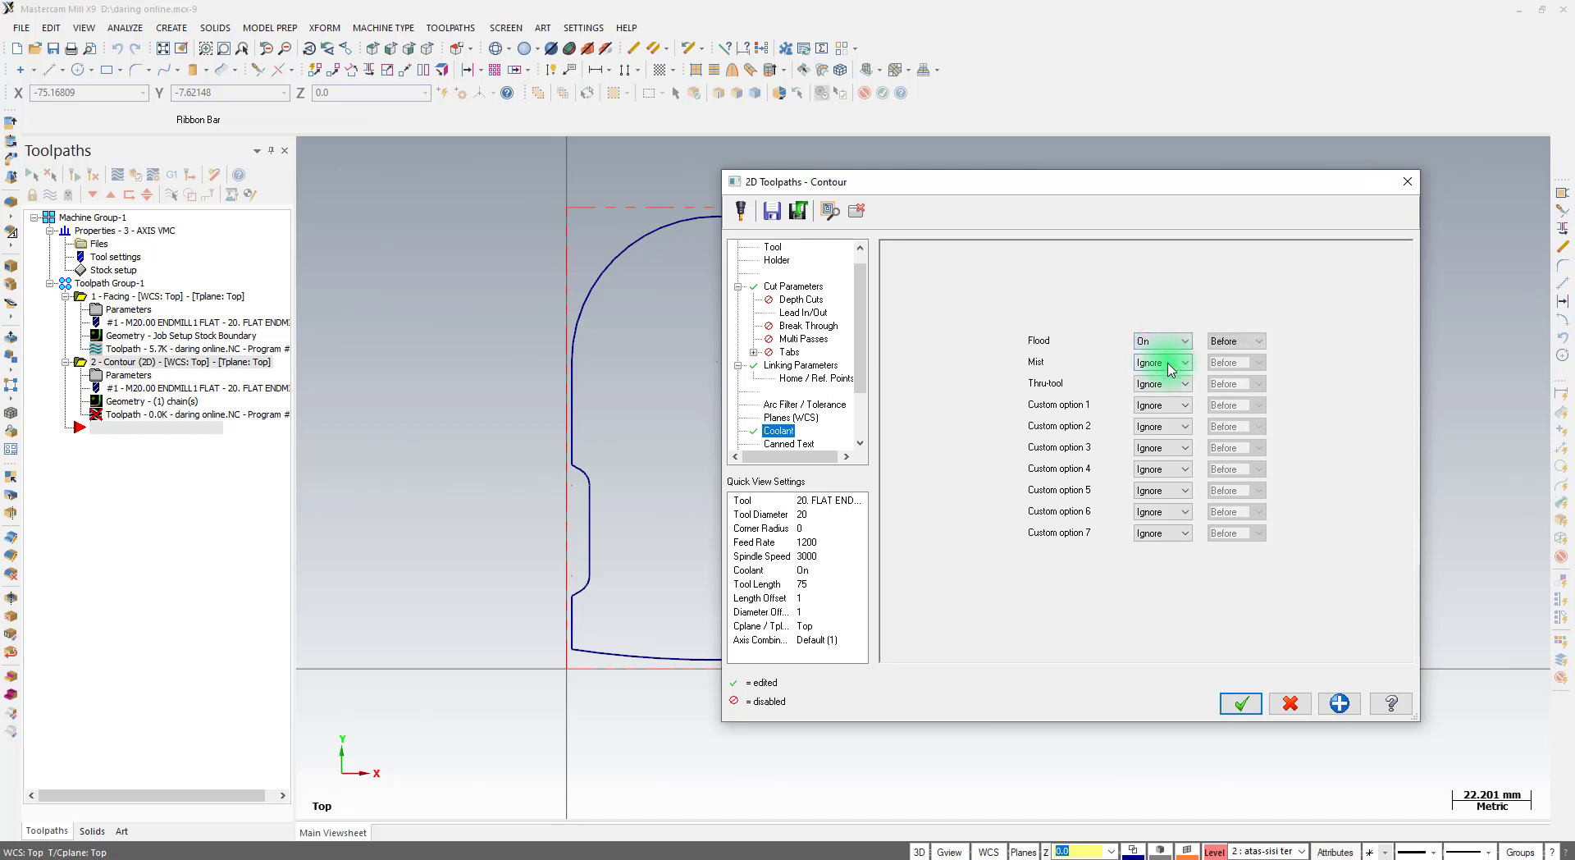
left_click(1239, 702)
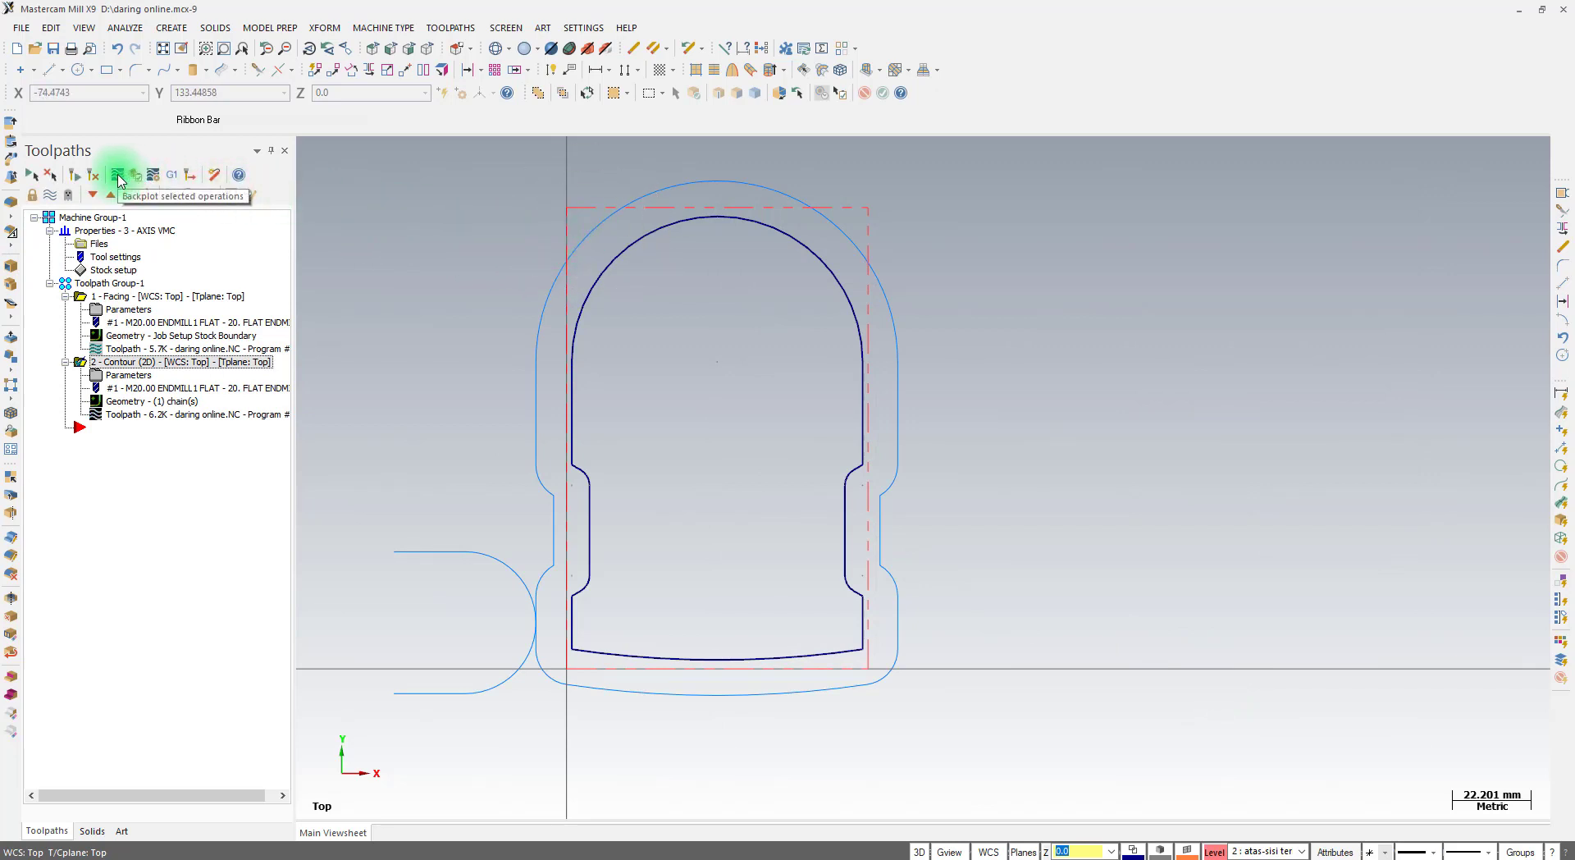
Backplot the contour operation with the tool's swept area shown, examining the lead-in and the lower-left notch
left_click(118, 175)
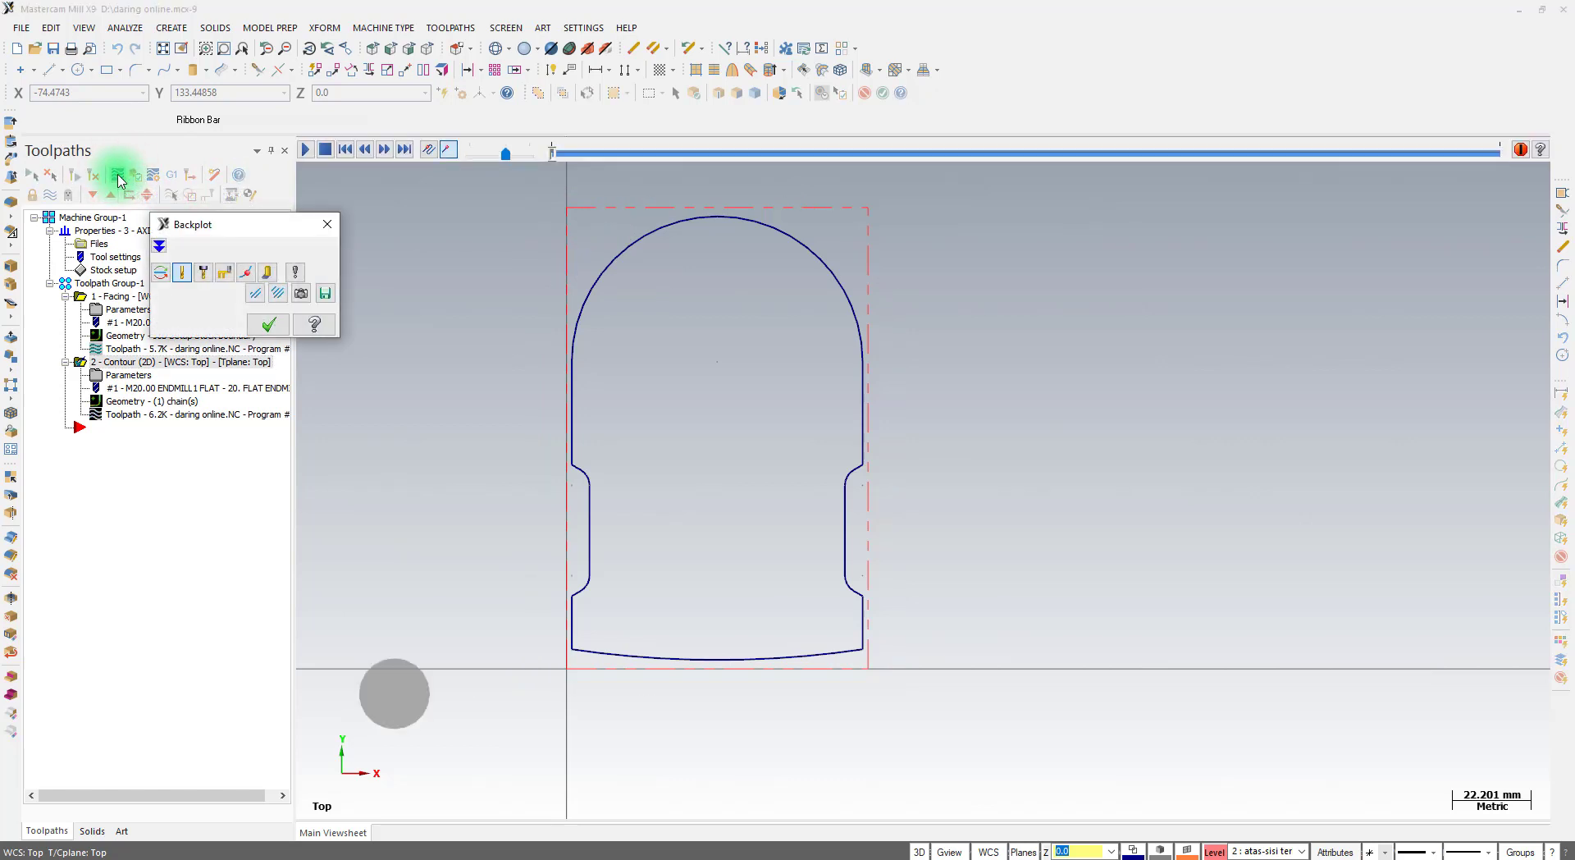
left_click(269, 275)
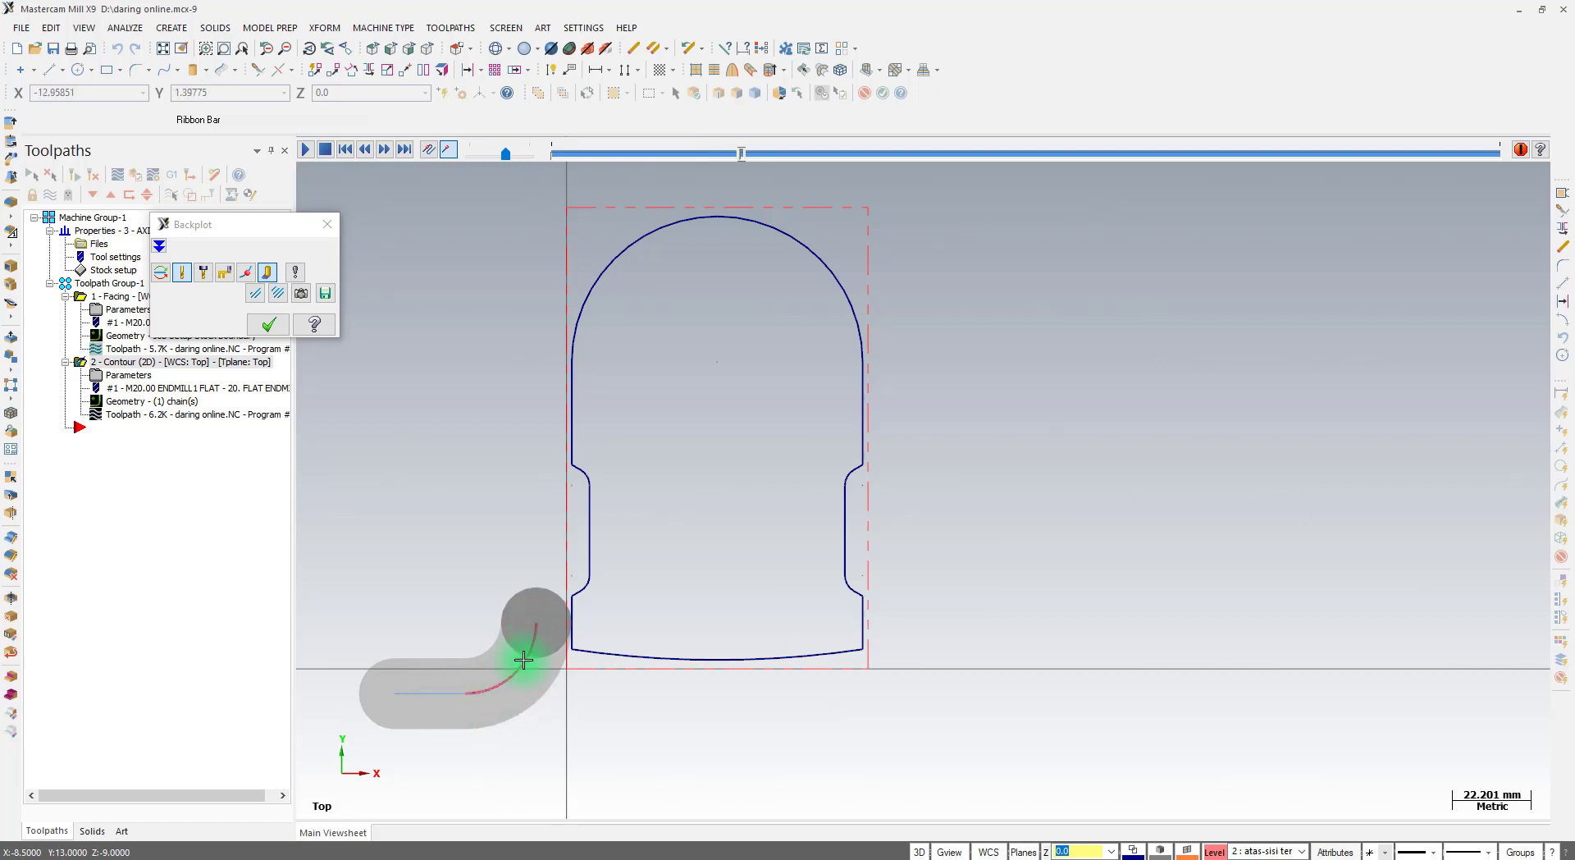
scroll(573, 637, "up", 5)
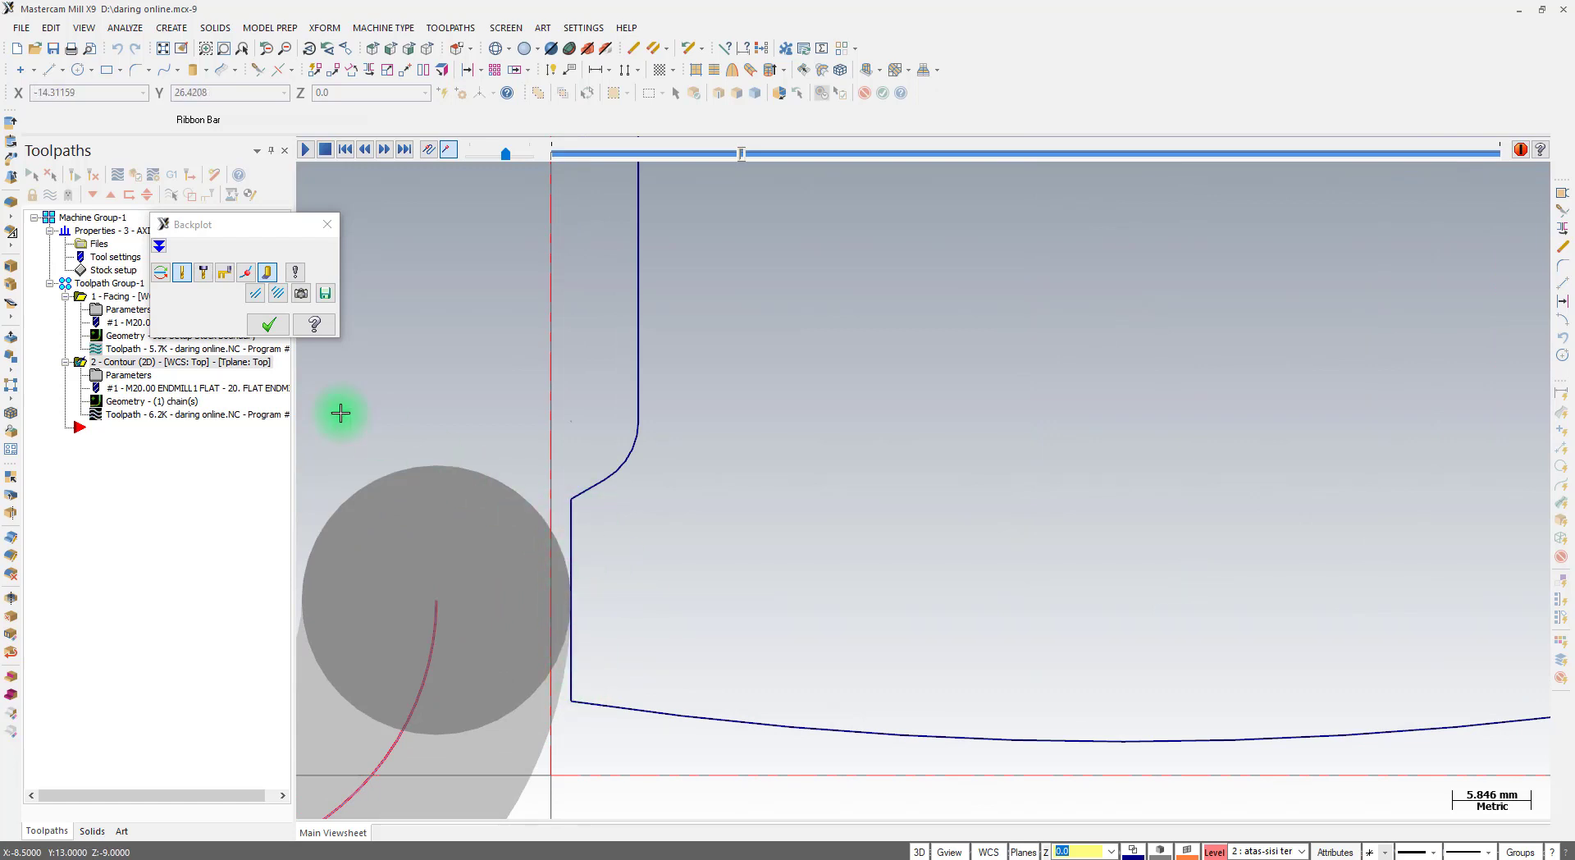
scroll(804, 476, "down", 4)
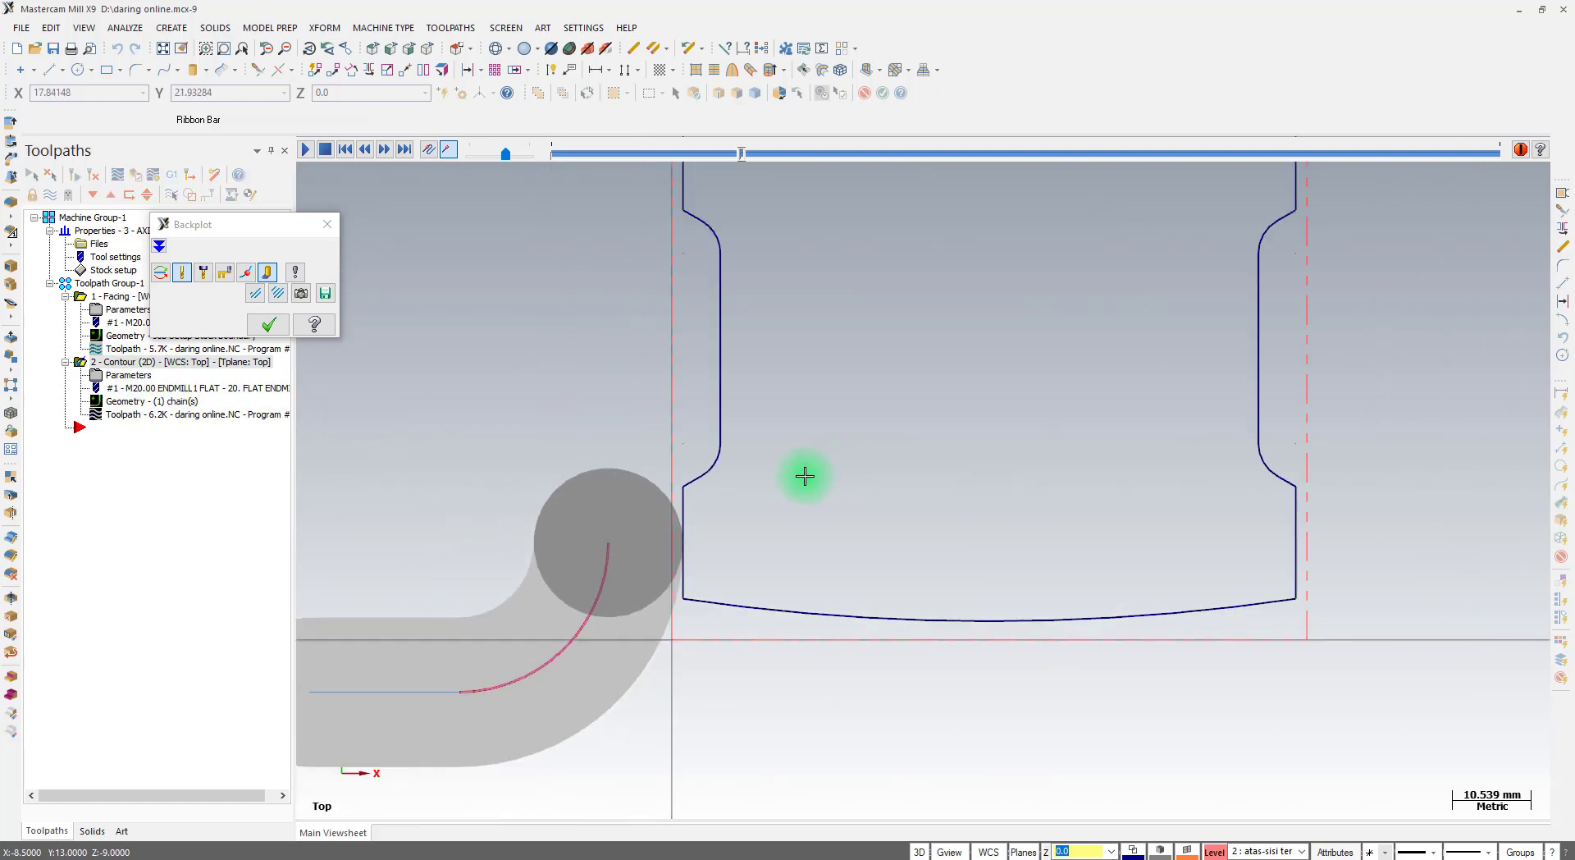
scroll(809, 475, "down", 1)
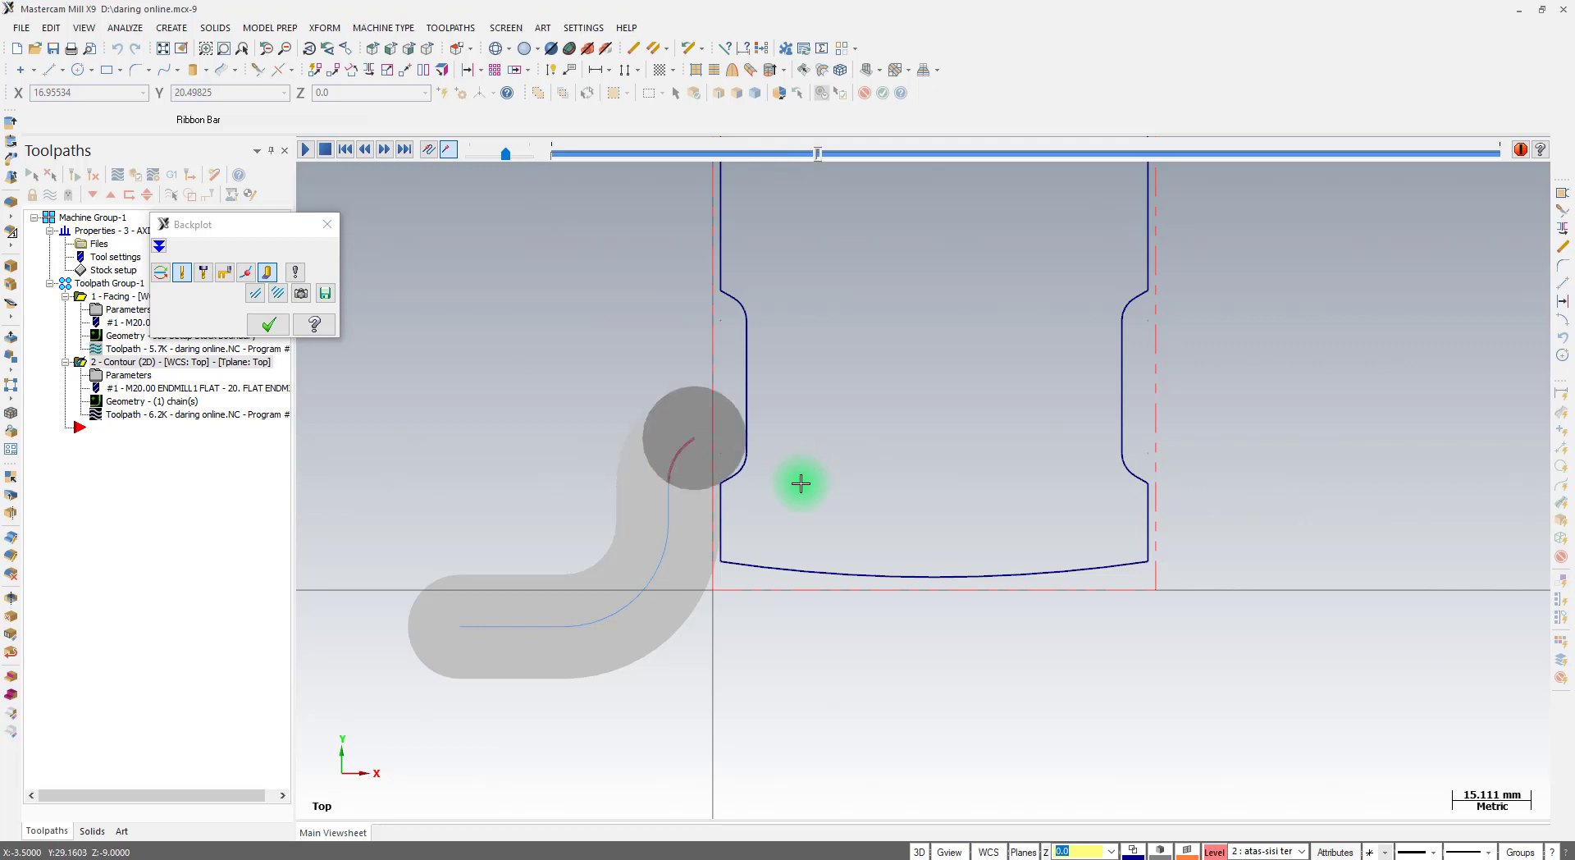
scroll(705, 574, "down", 1)
scroll(678, 671, "down", 1)
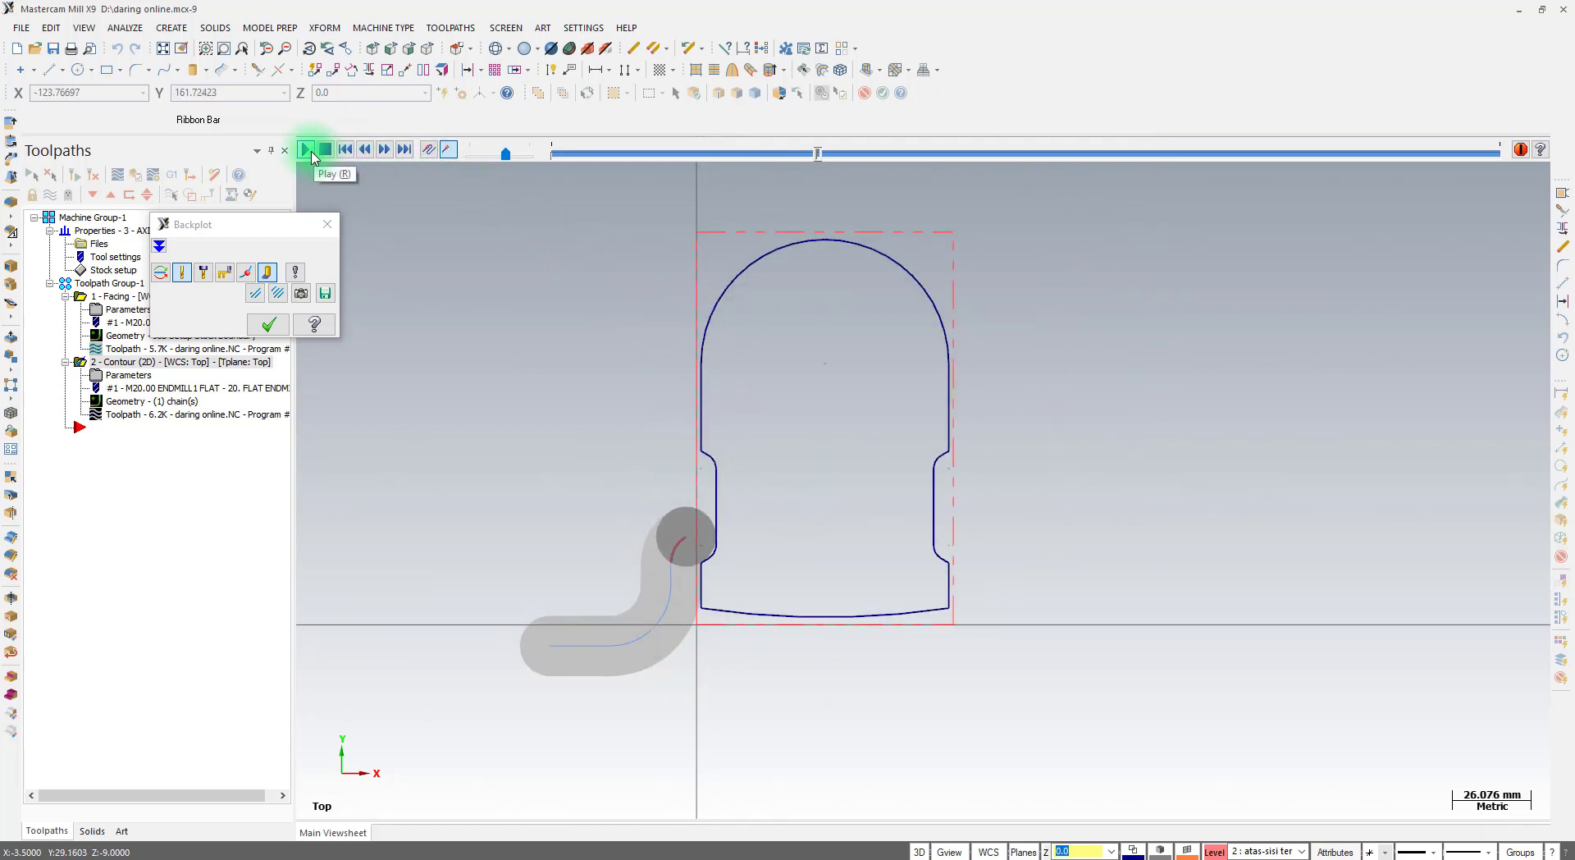
Play the rest of the contour backplot at a higher speed and inspect the stock's upper-left corner for uncut material
left_click(306, 150)
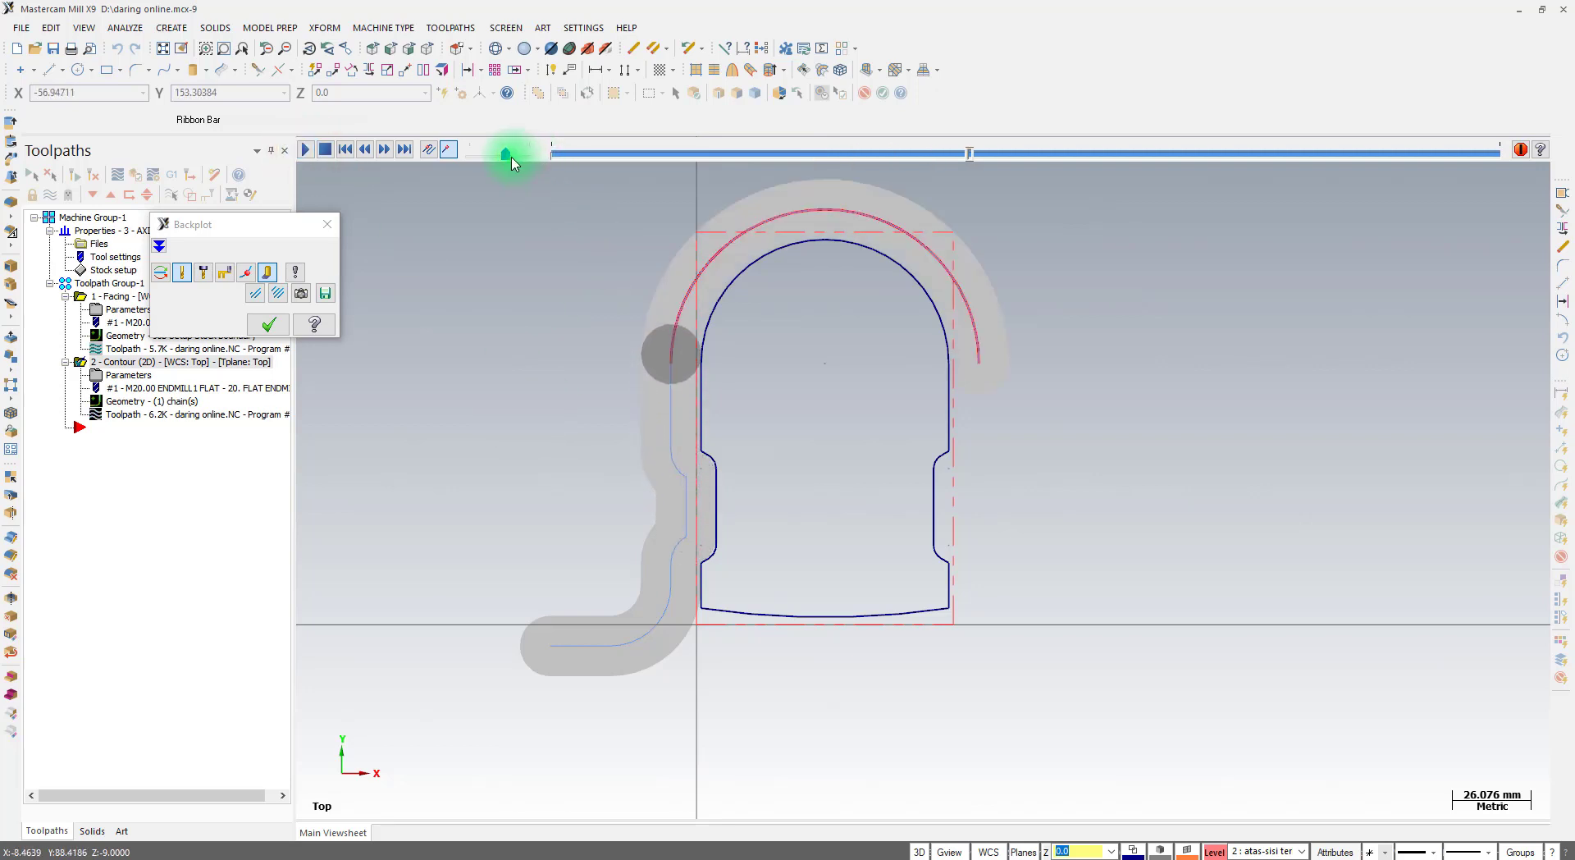
left_click_drag(509, 155, 547, 157)
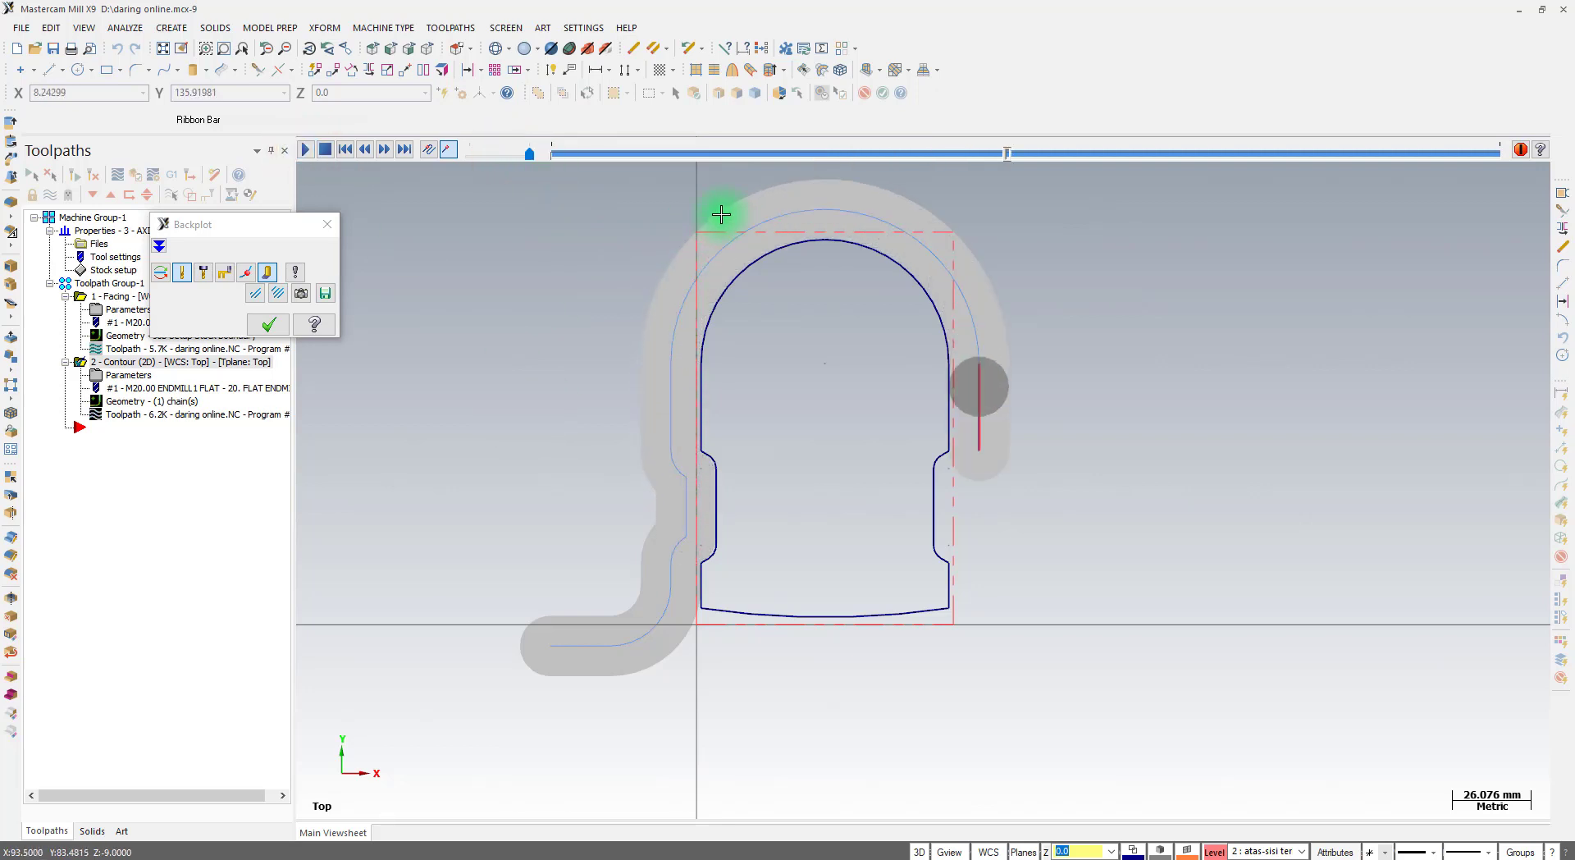
scroll(707, 214, "up", 5)
scroll(666, 263, "up", 3)
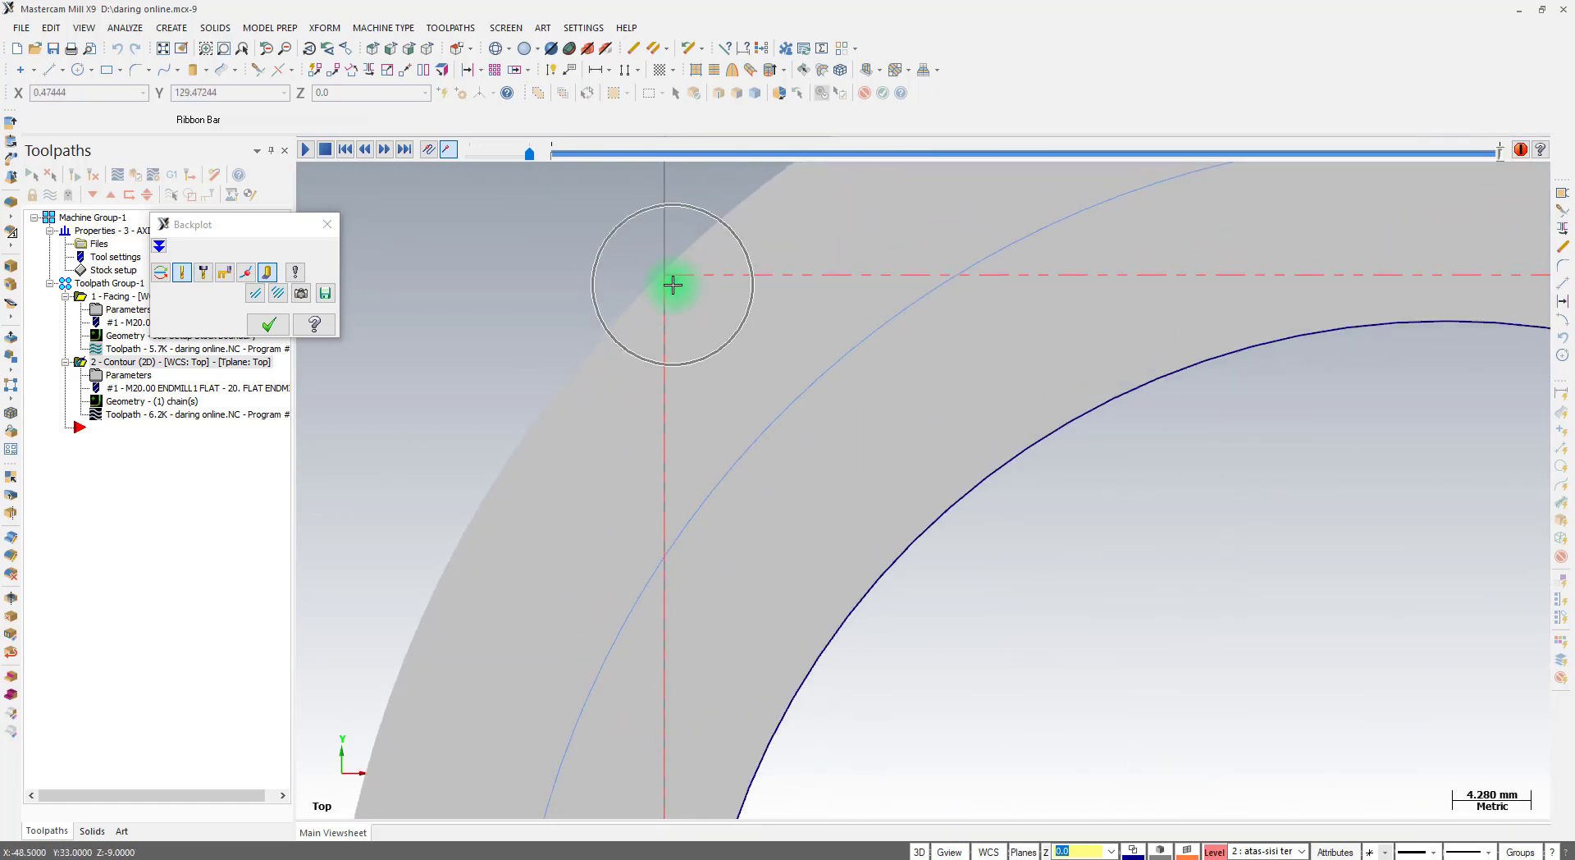
left_click(673, 284)
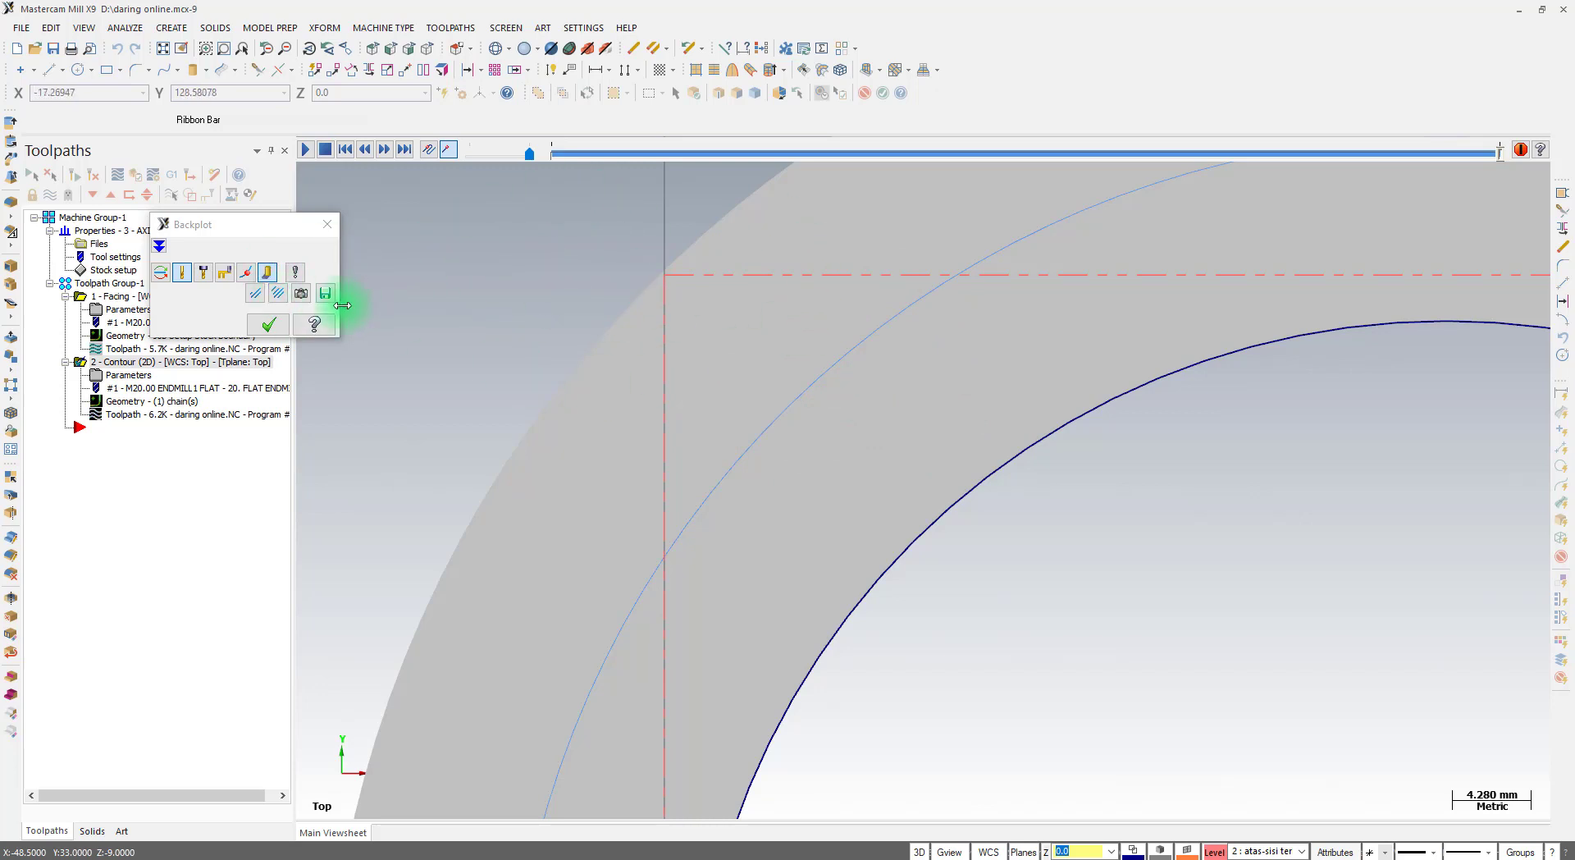
left_click(269, 324)
scroll(589, 262, "down", 8)
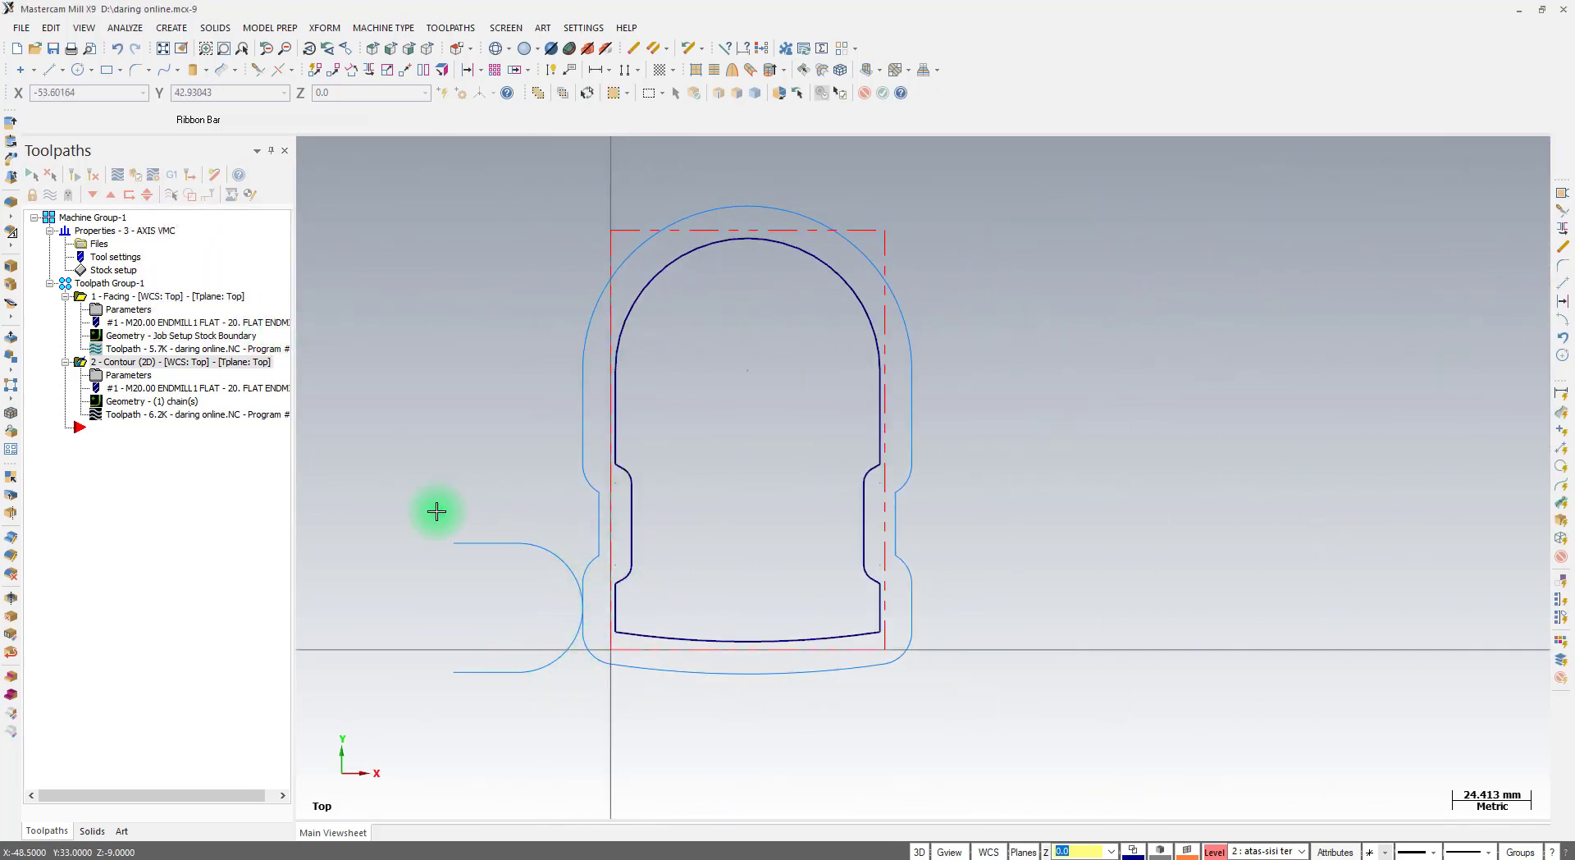
Enable multi passes on the contour operation with 2 rough passes at 5.0 mm spacing
left_click(125, 377)
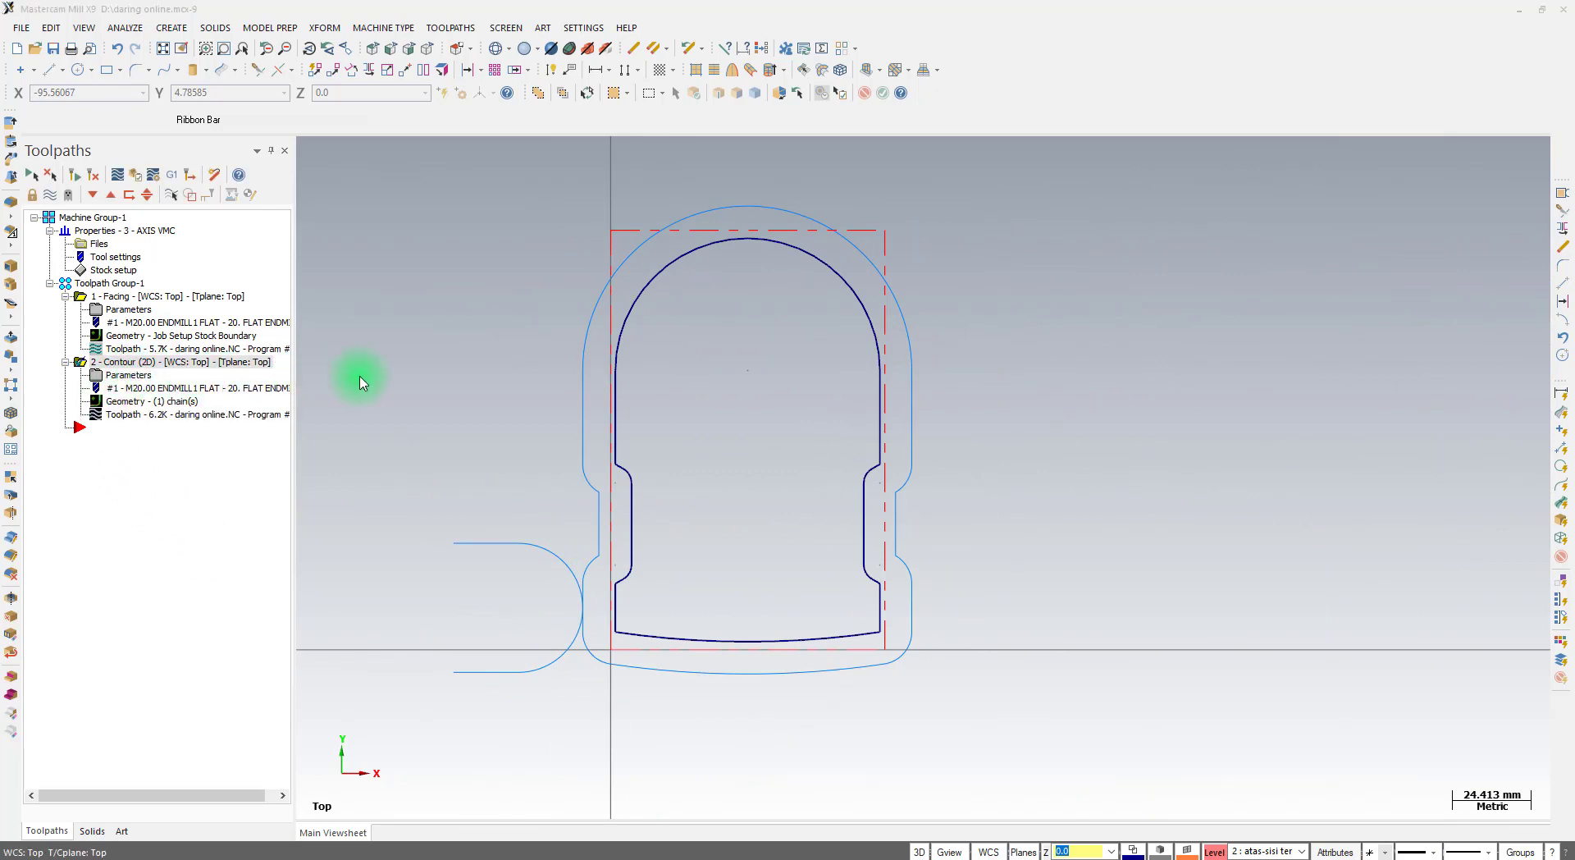
left_click(792, 339)
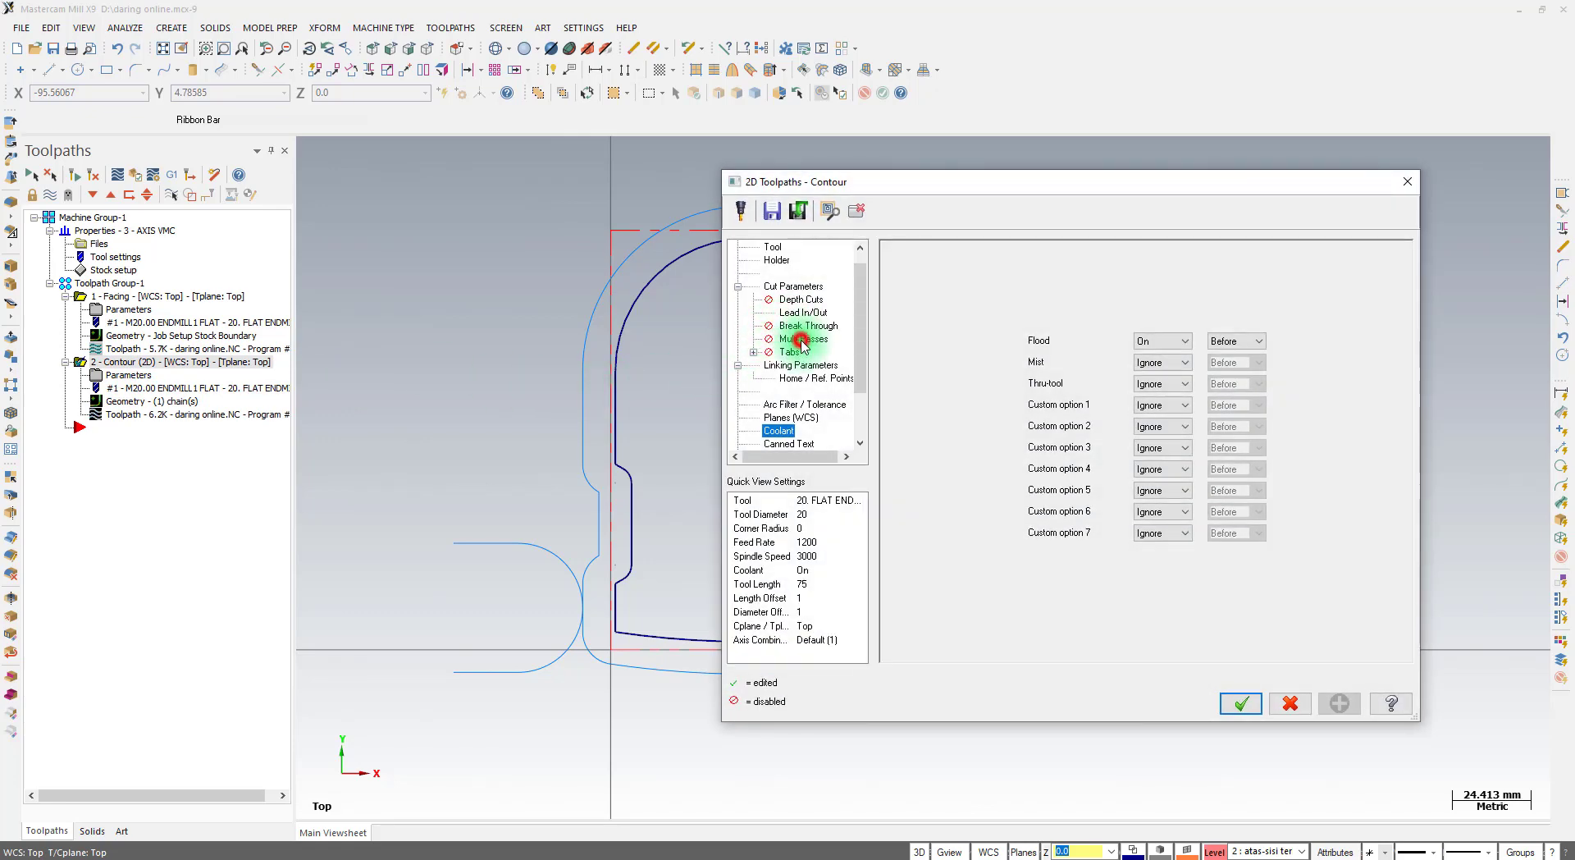
left_click(935, 276)
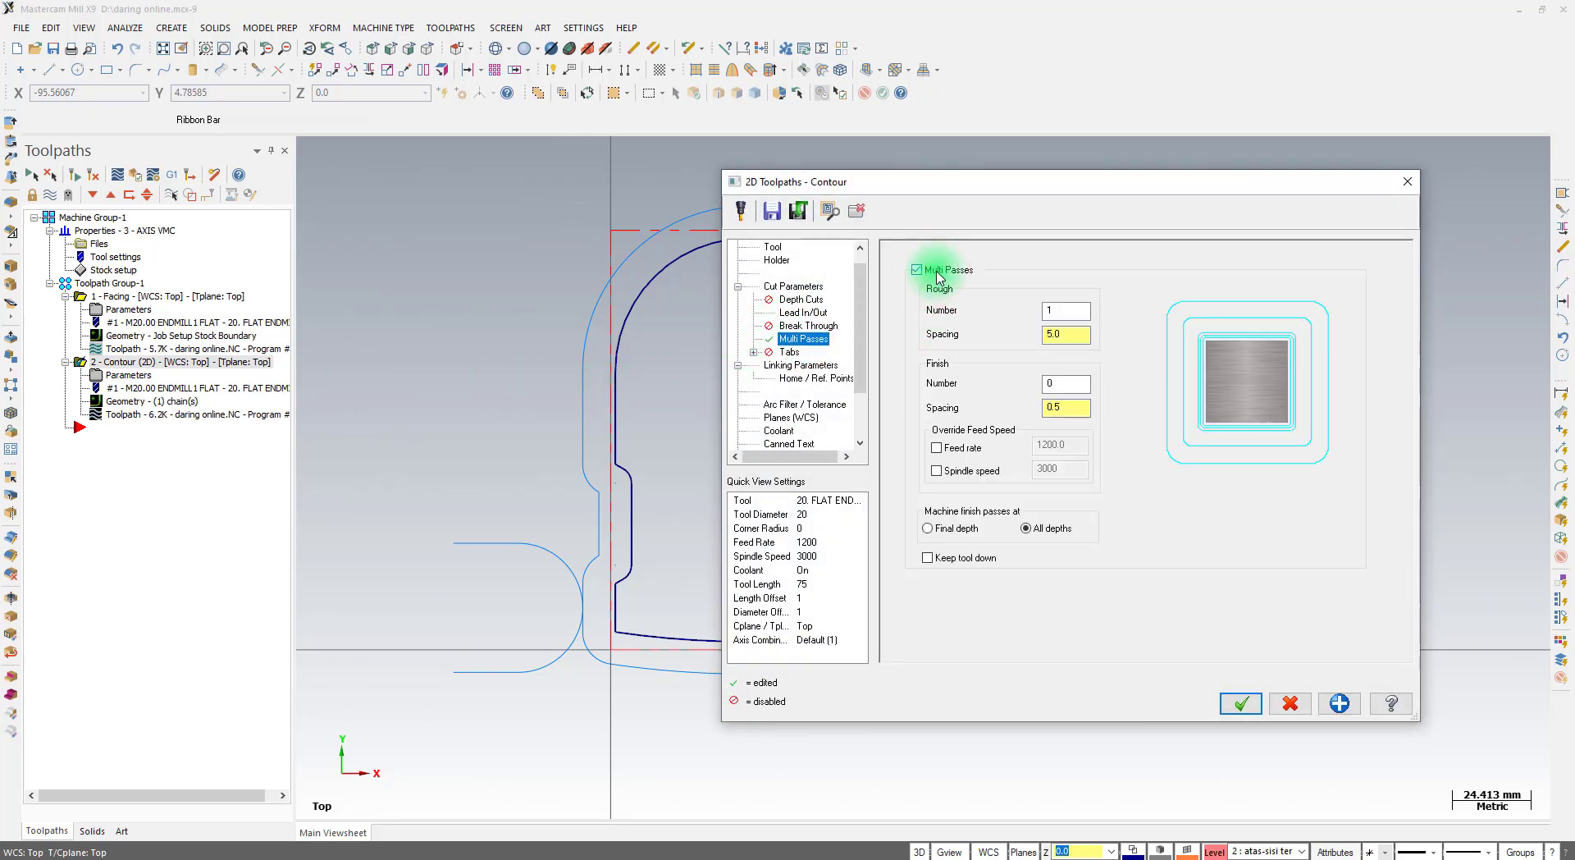
double_click(1058, 312)
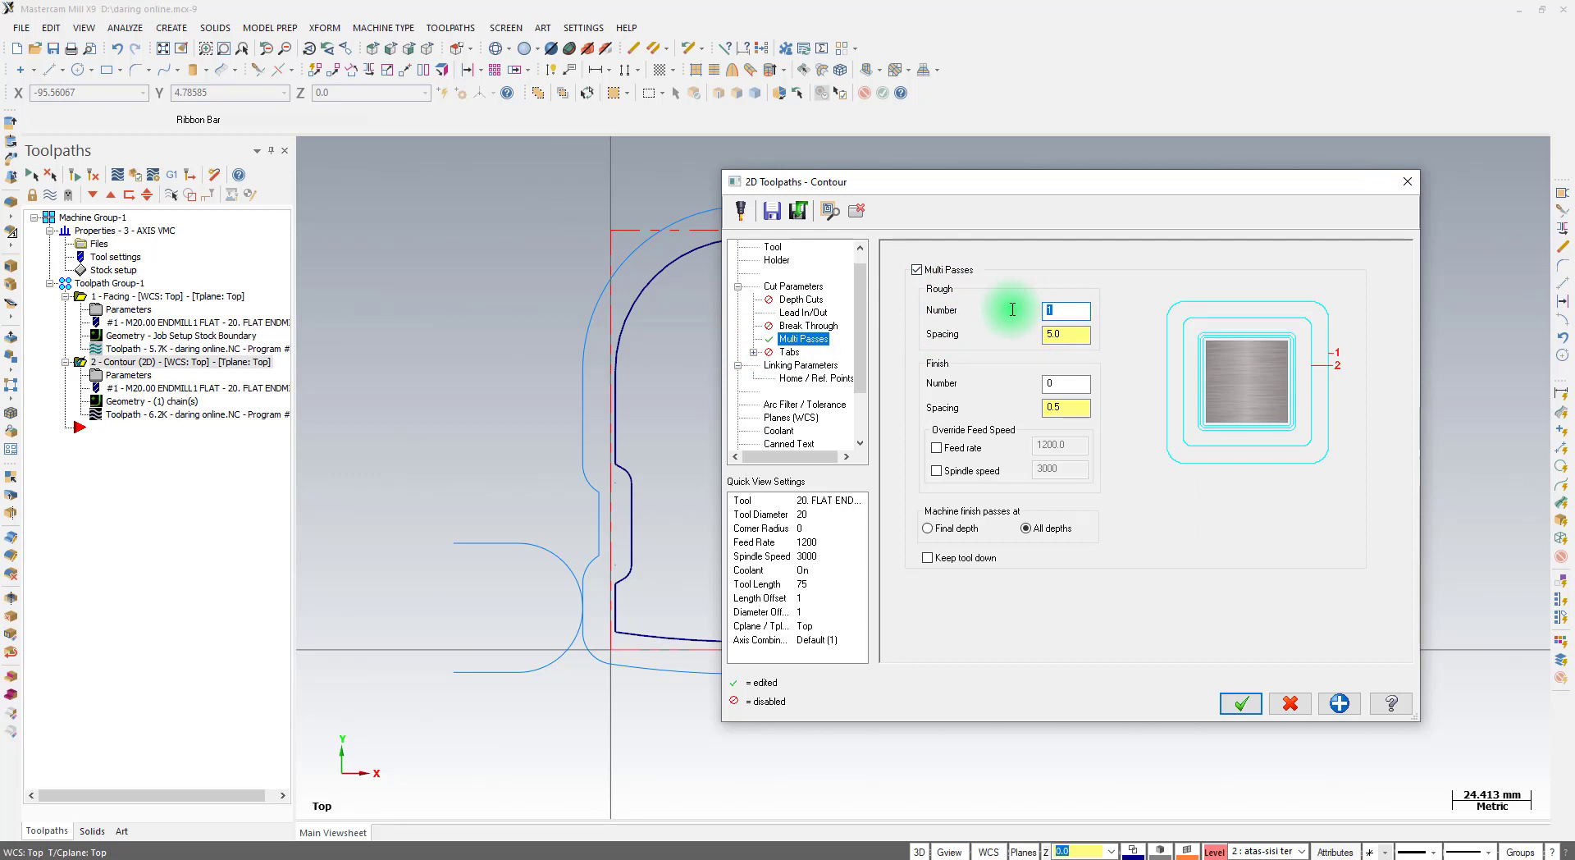
double_click(1066, 335)
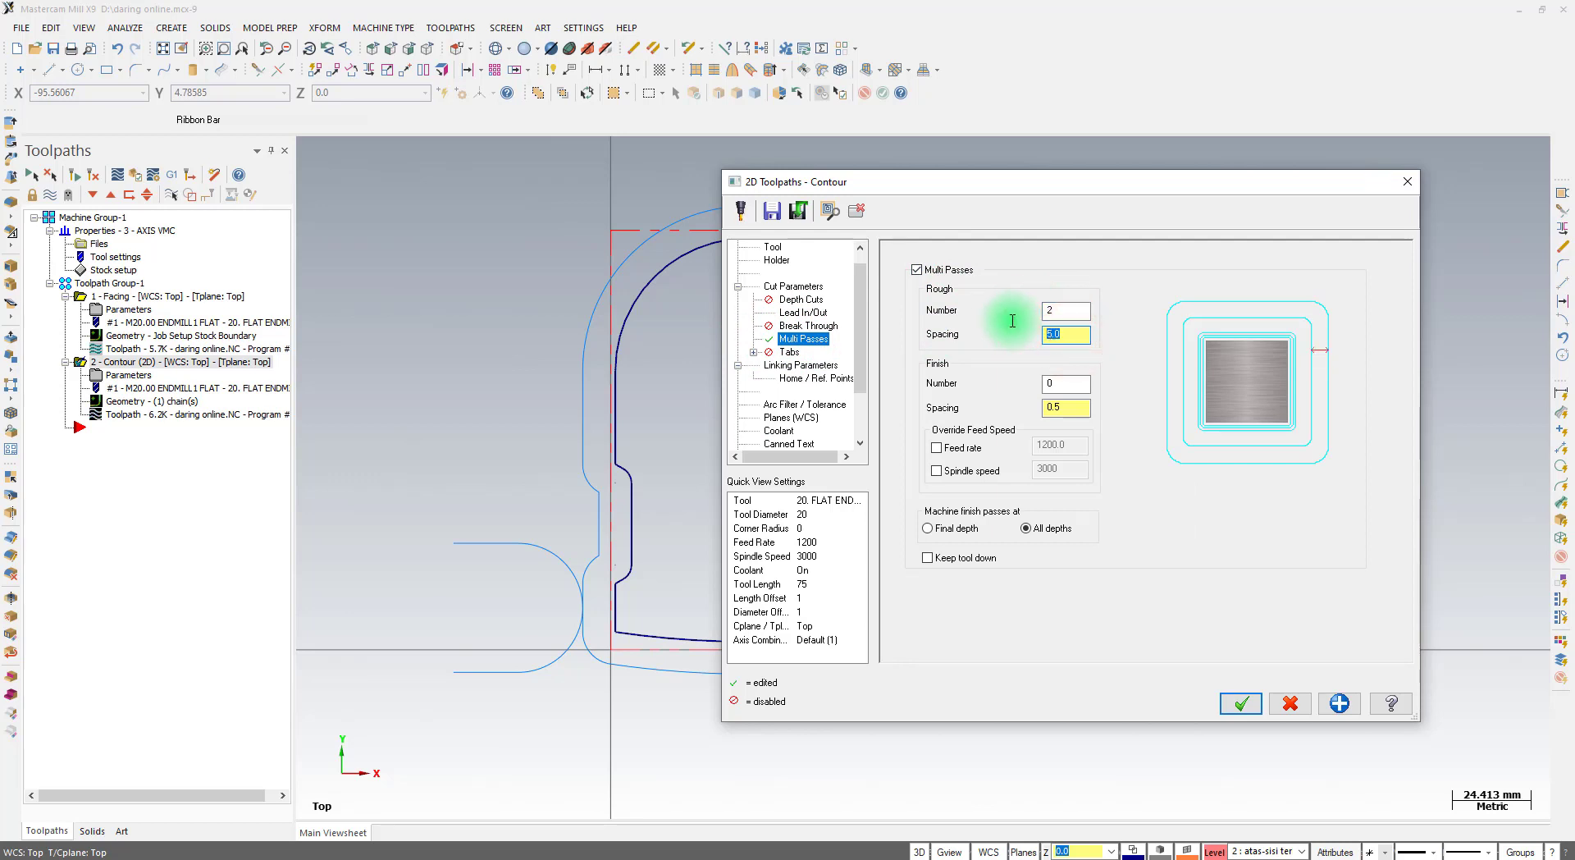
Set the contour's lead-in entry line length to 0%
left_click(803, 313)
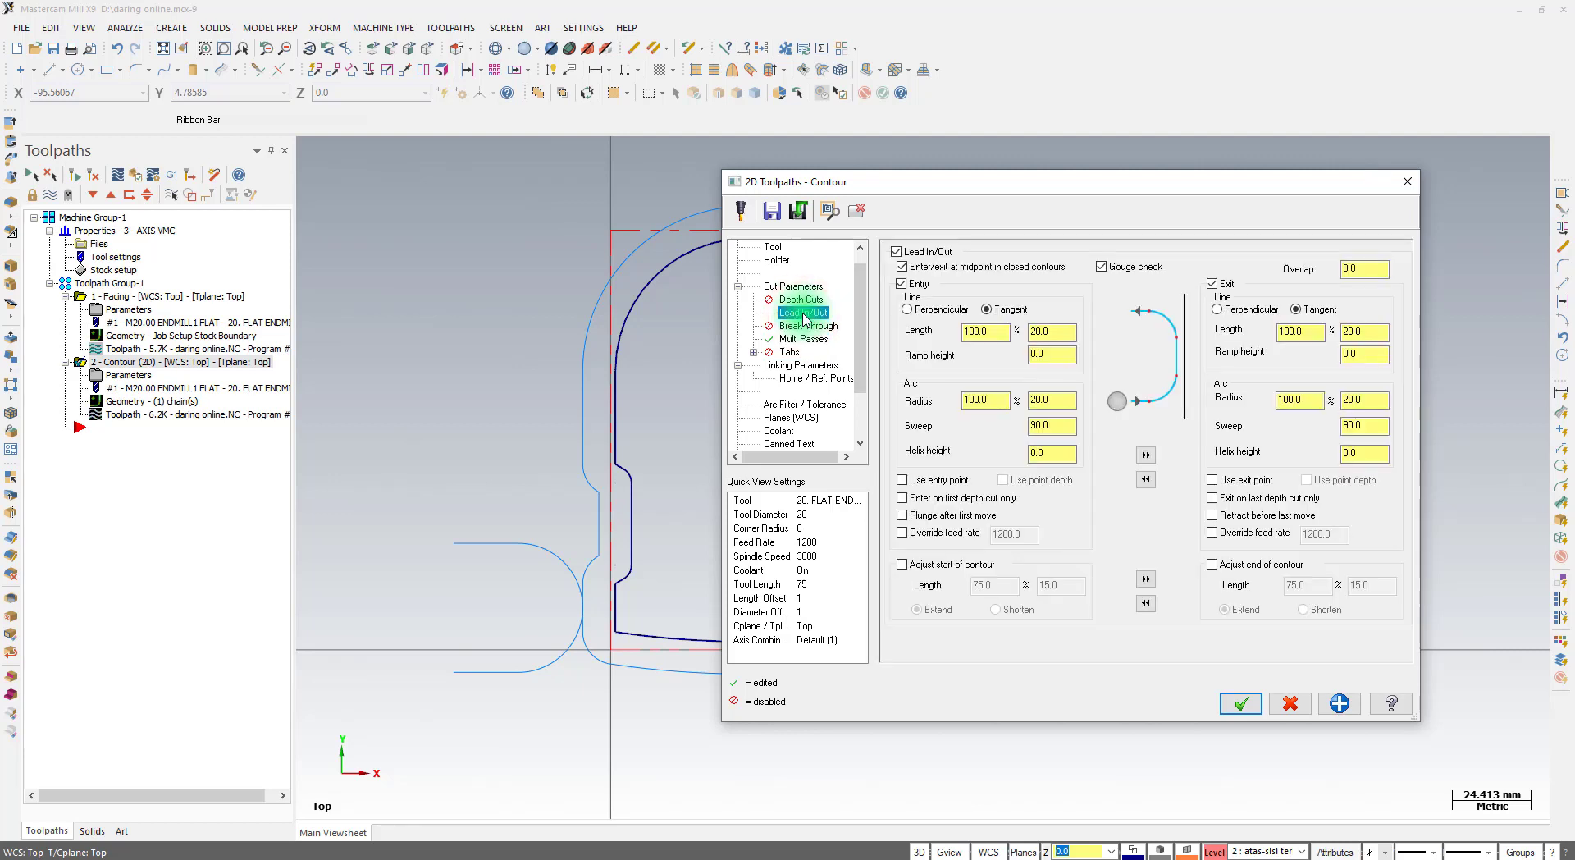
left_click(1001, 333)
left_click_drag(1001, 332, 874, 328)
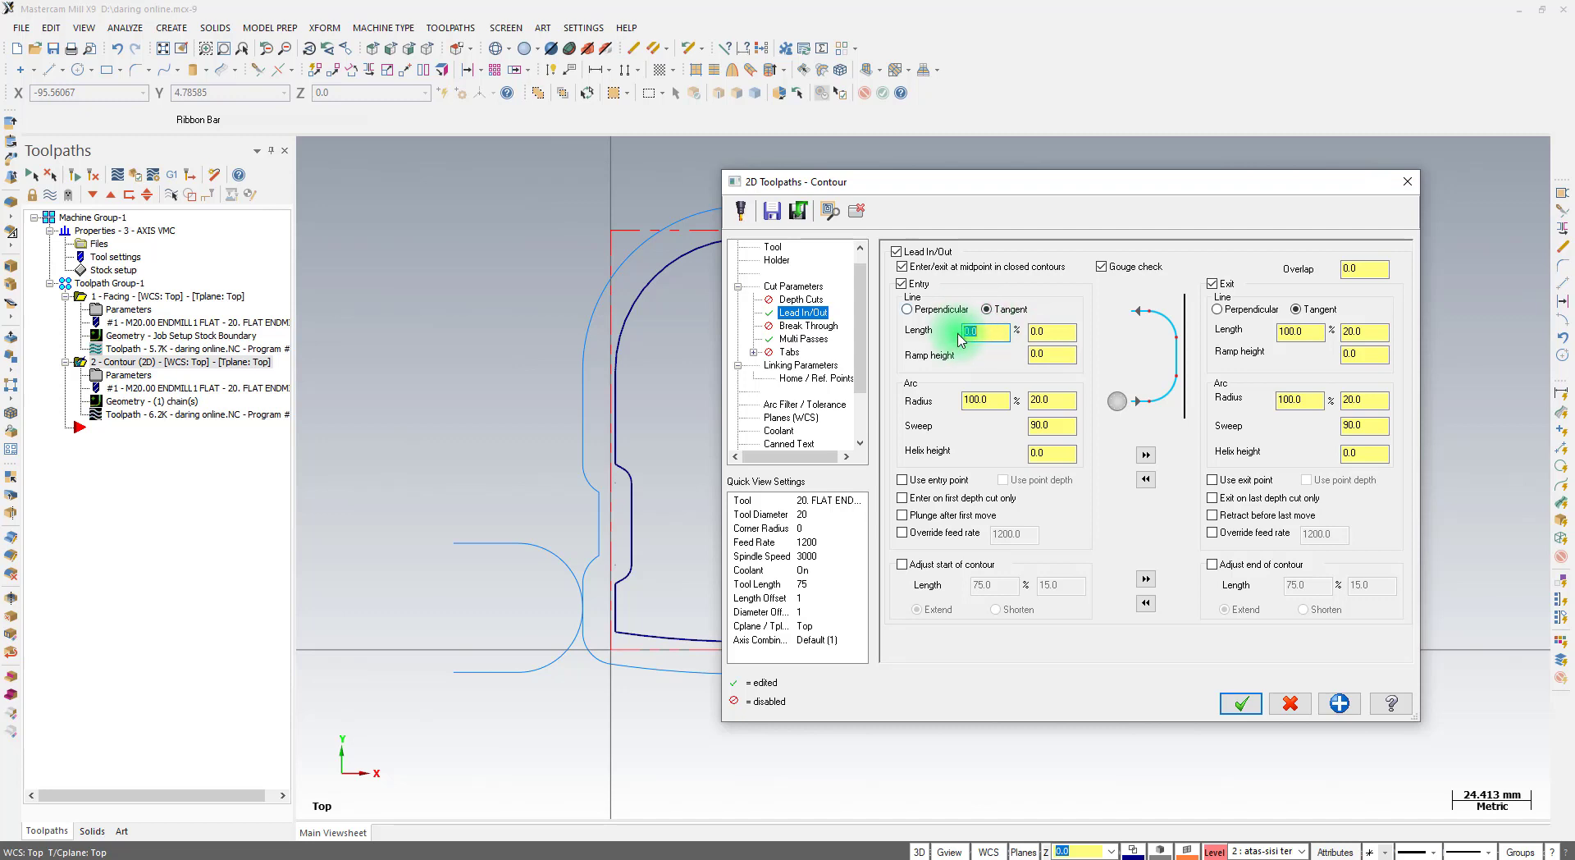
Review the contour's compensation type options alongside the lead-in entry line settings
left_click(803, 287)
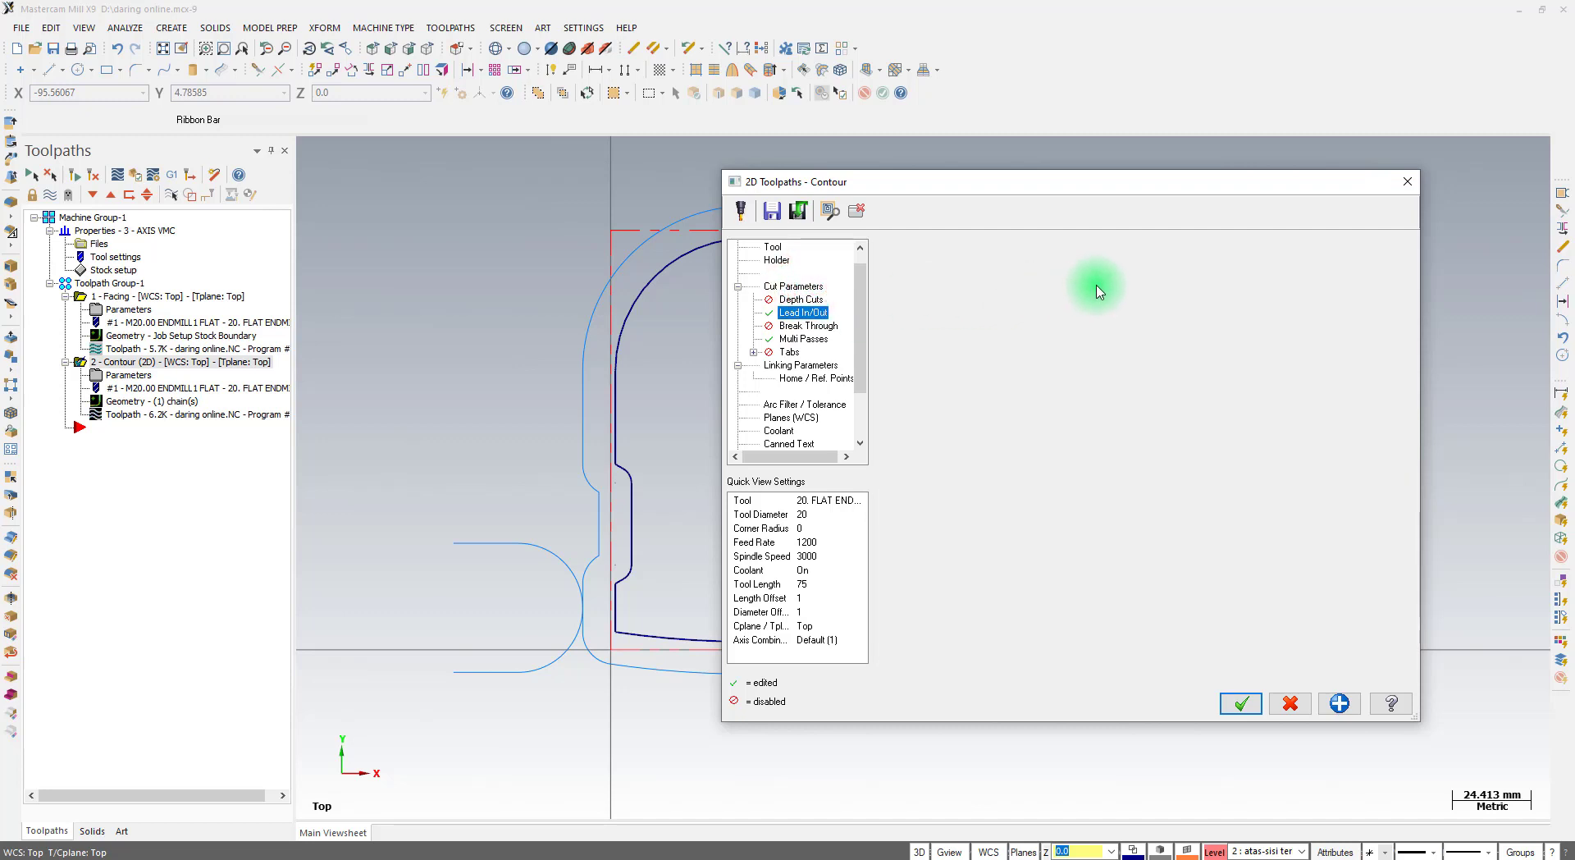
left_click(1093, 278)
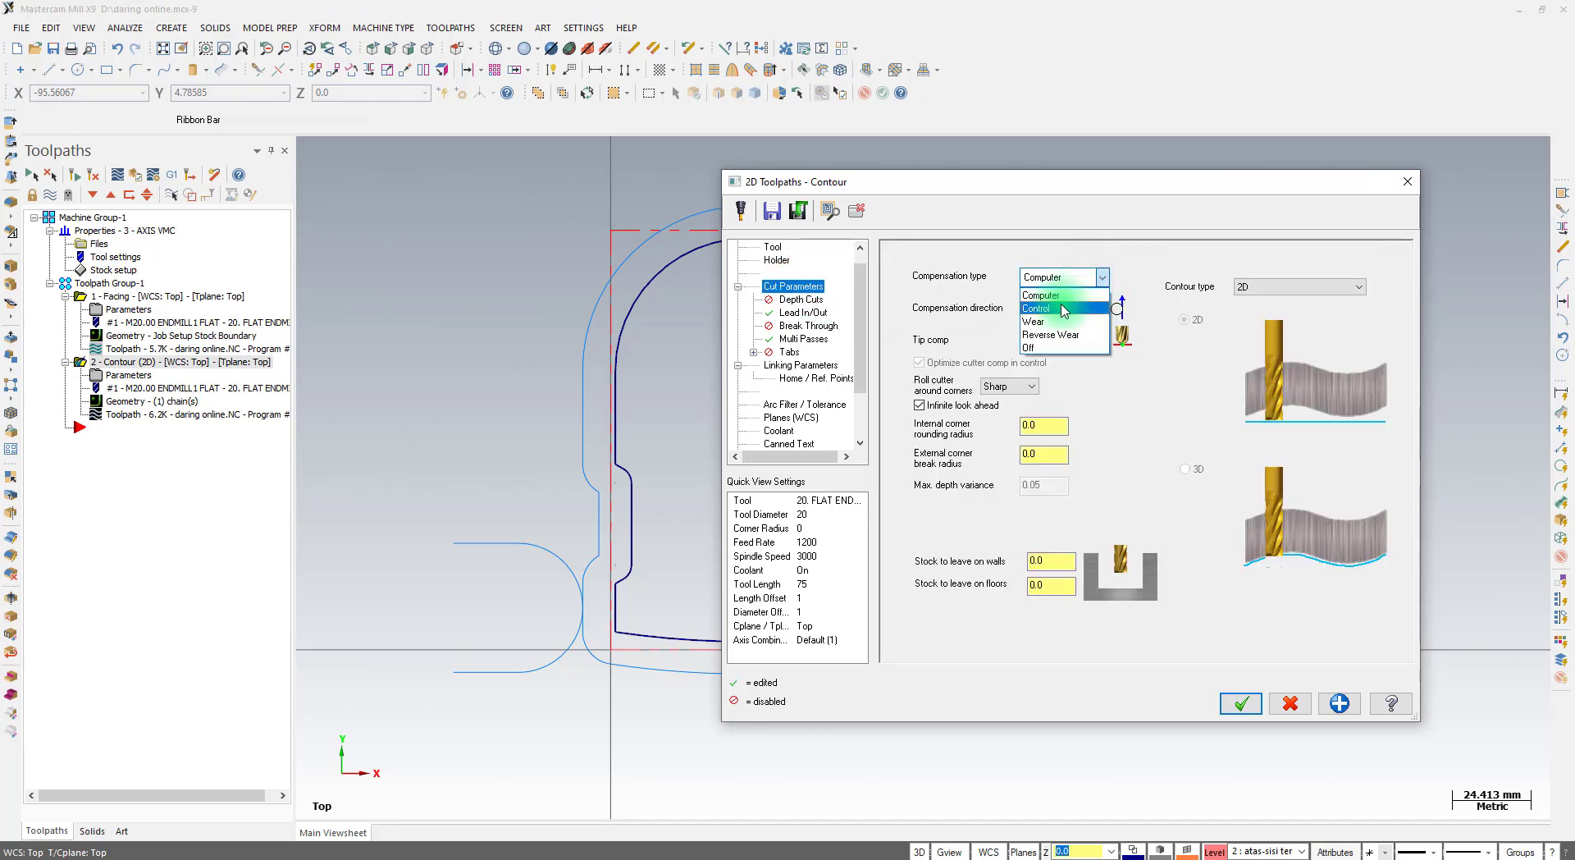
left_click(1050, 247)
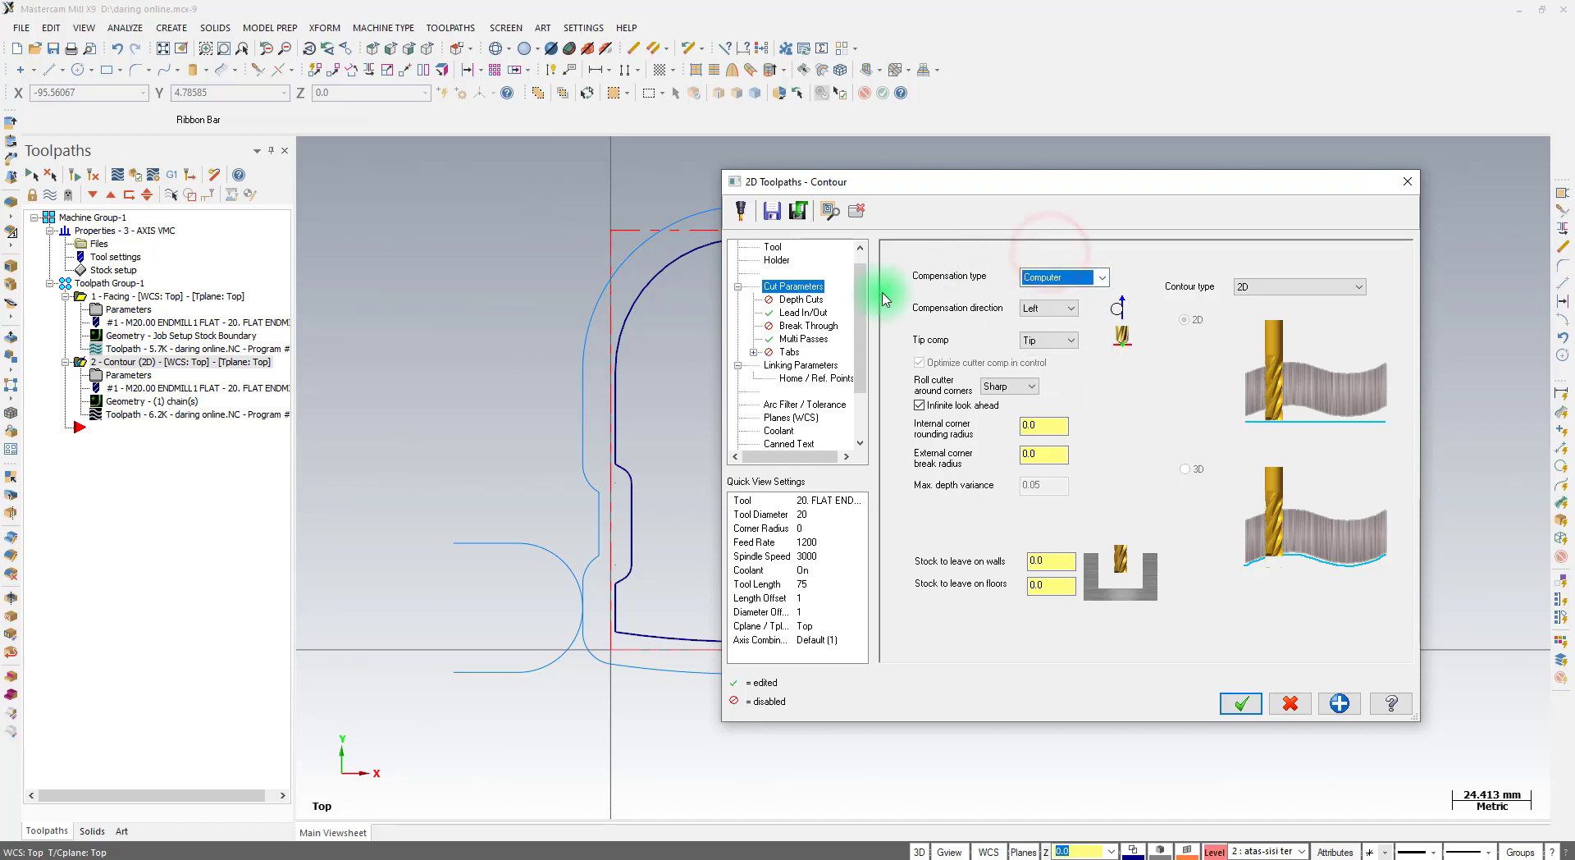
left_click(804, 313)
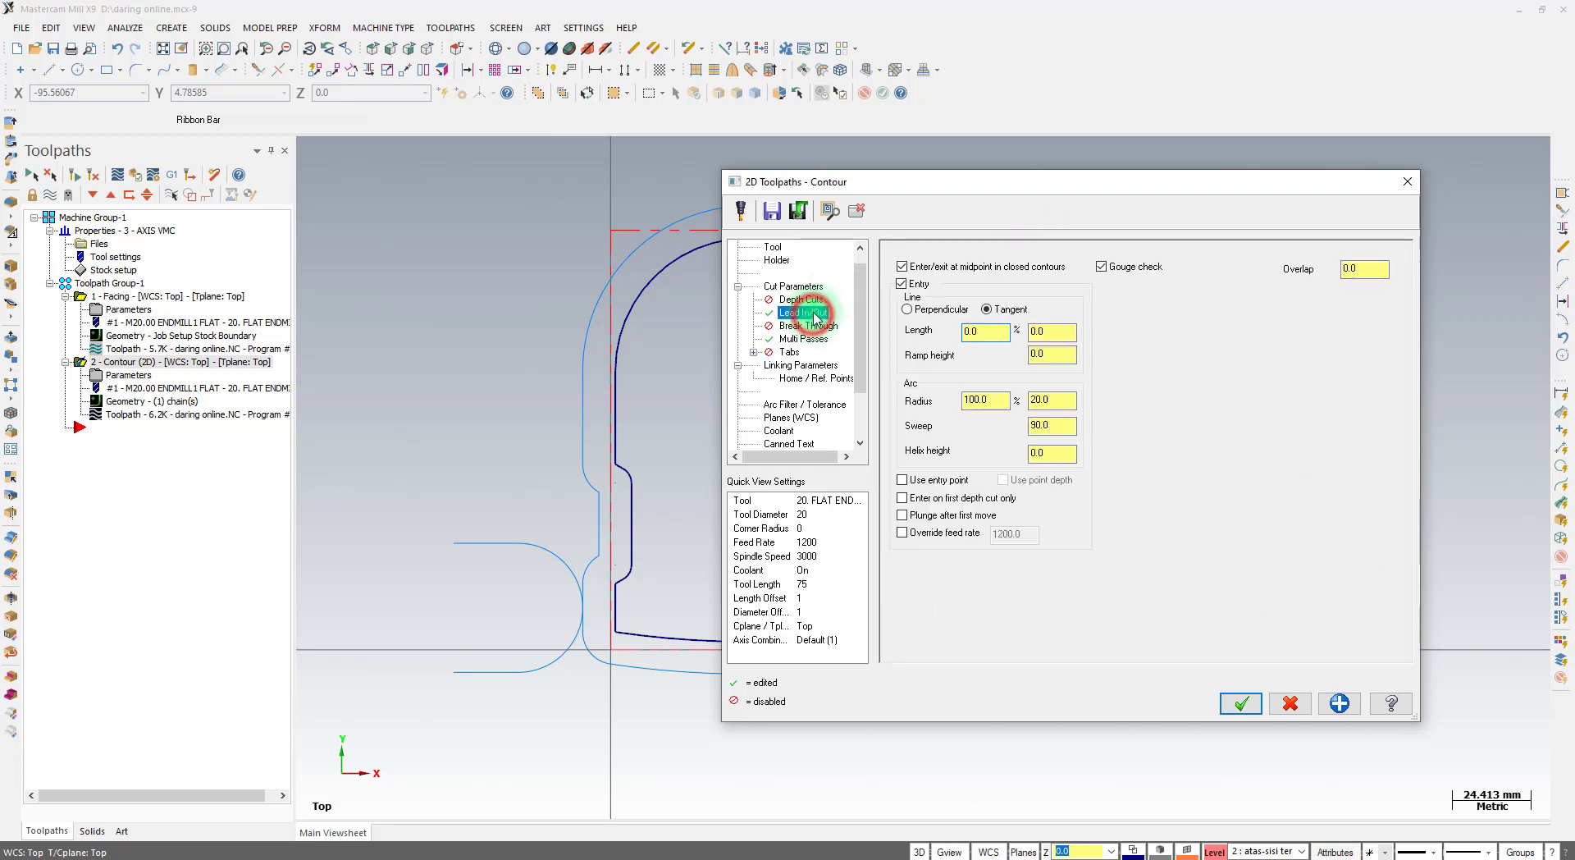
double_click(992, 331)
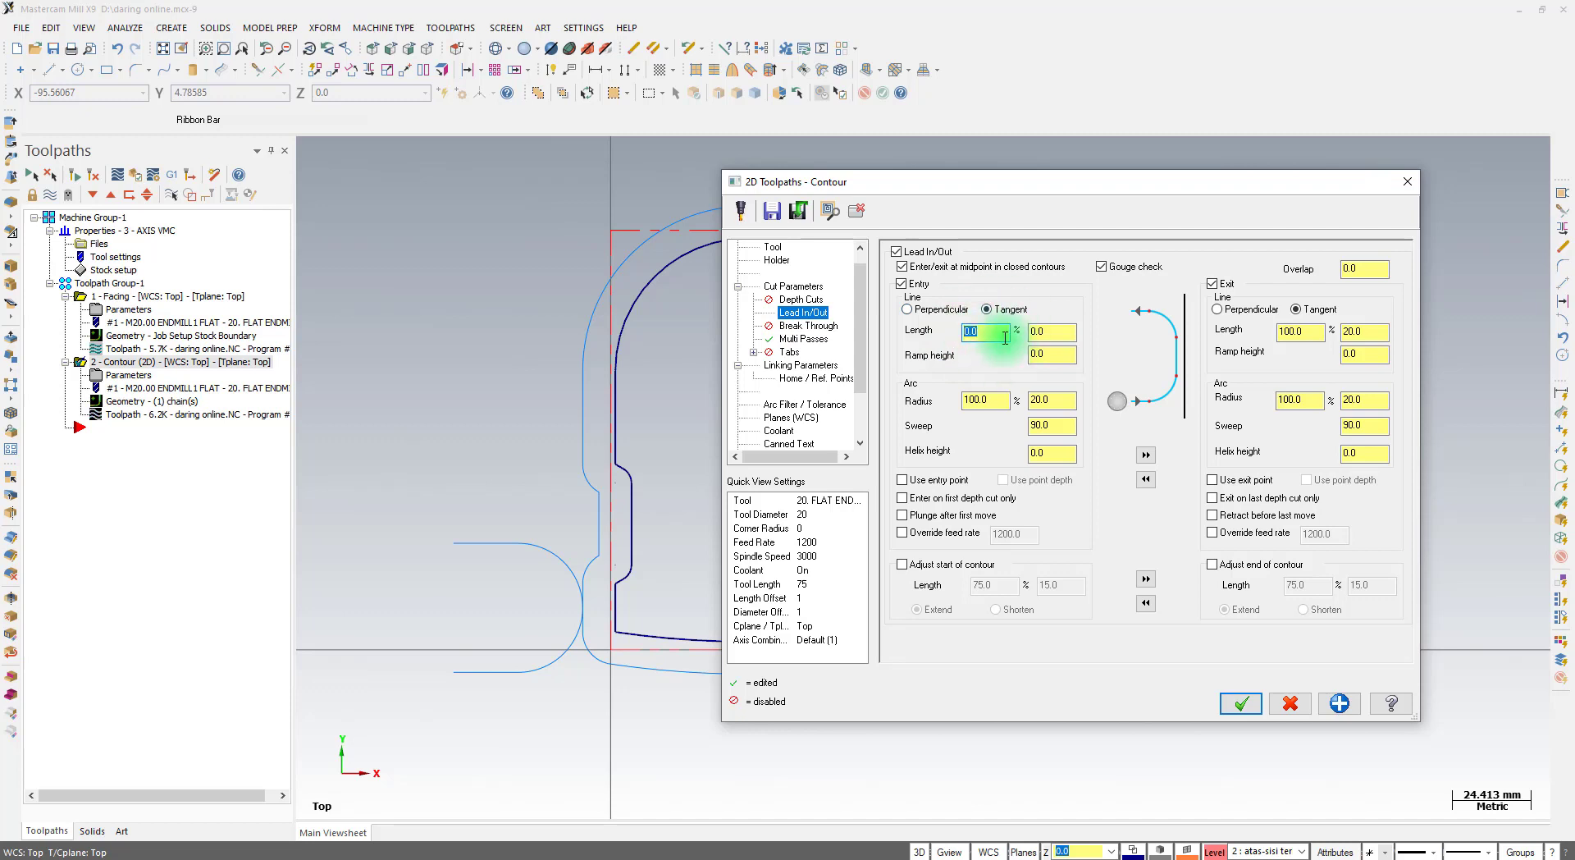
left_click(811, 293)
left_click(1066, 277)
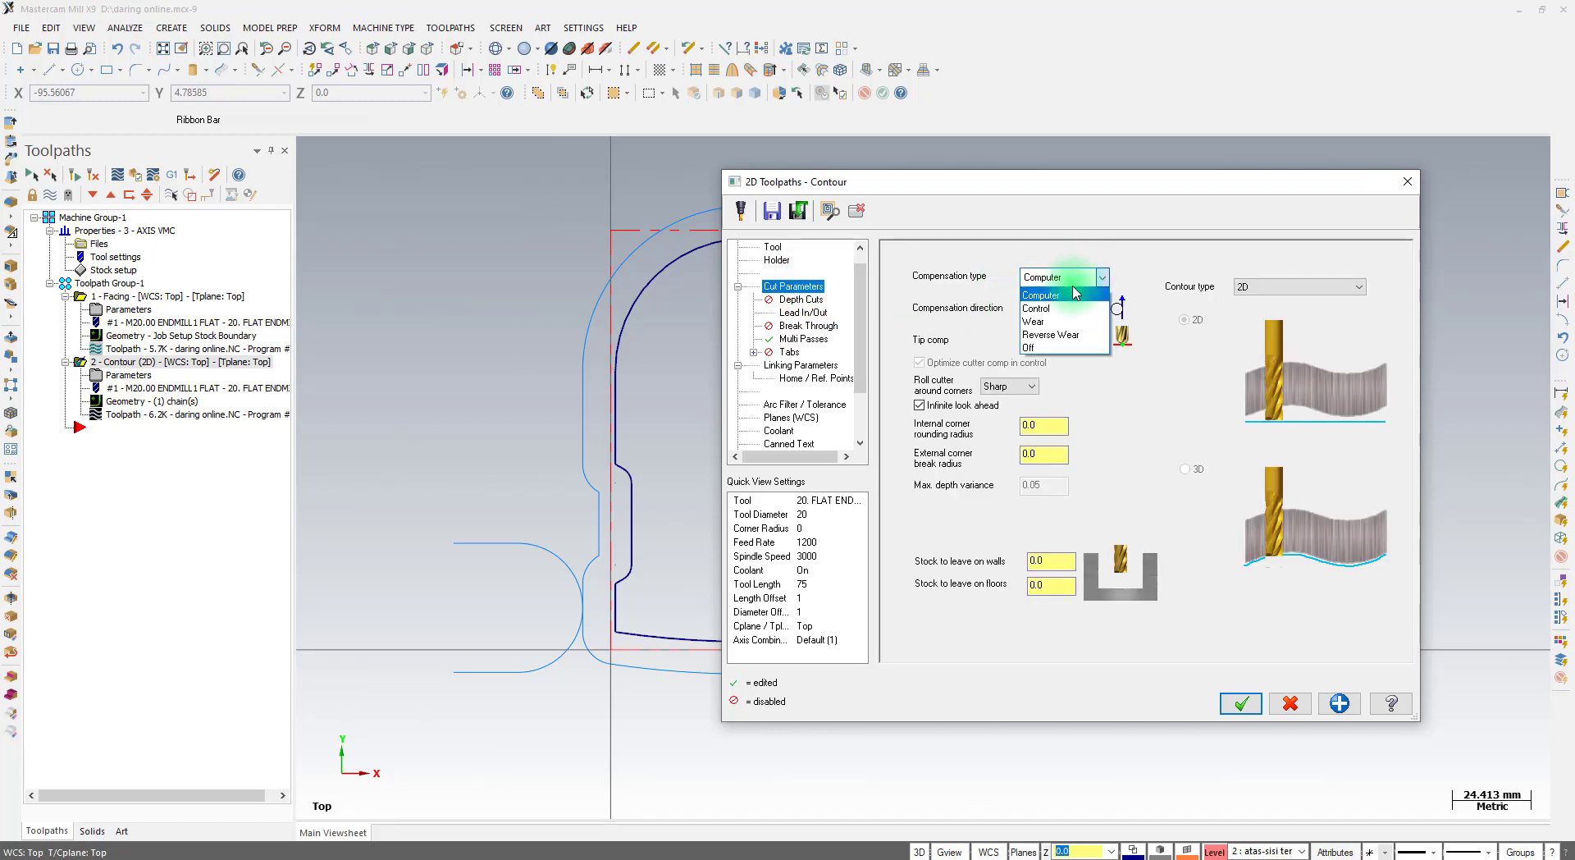
left_click(1058, 279)
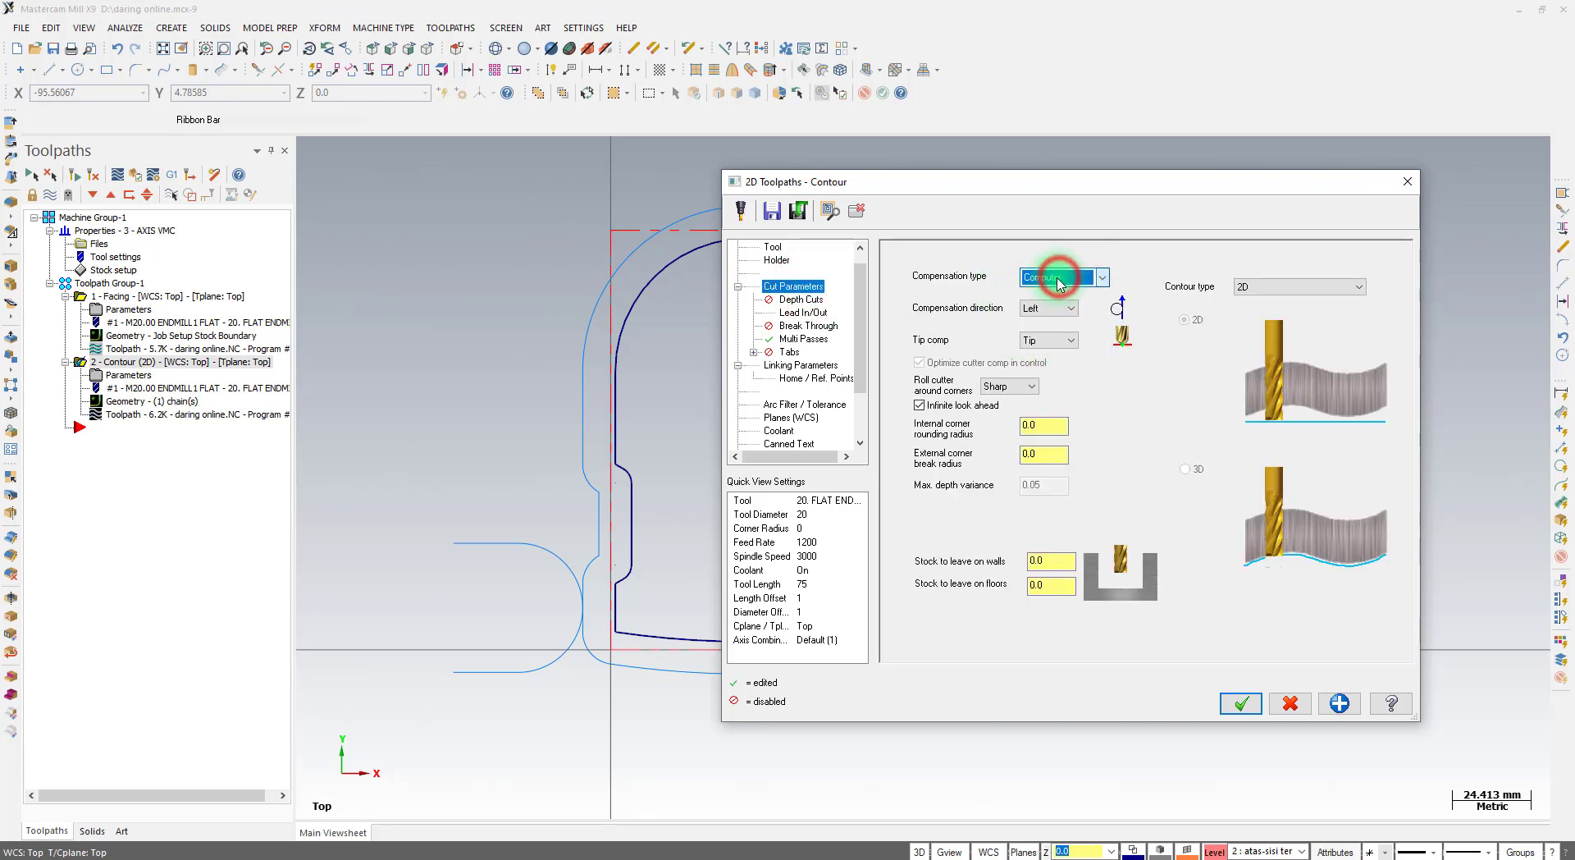
left_click(803, 312)
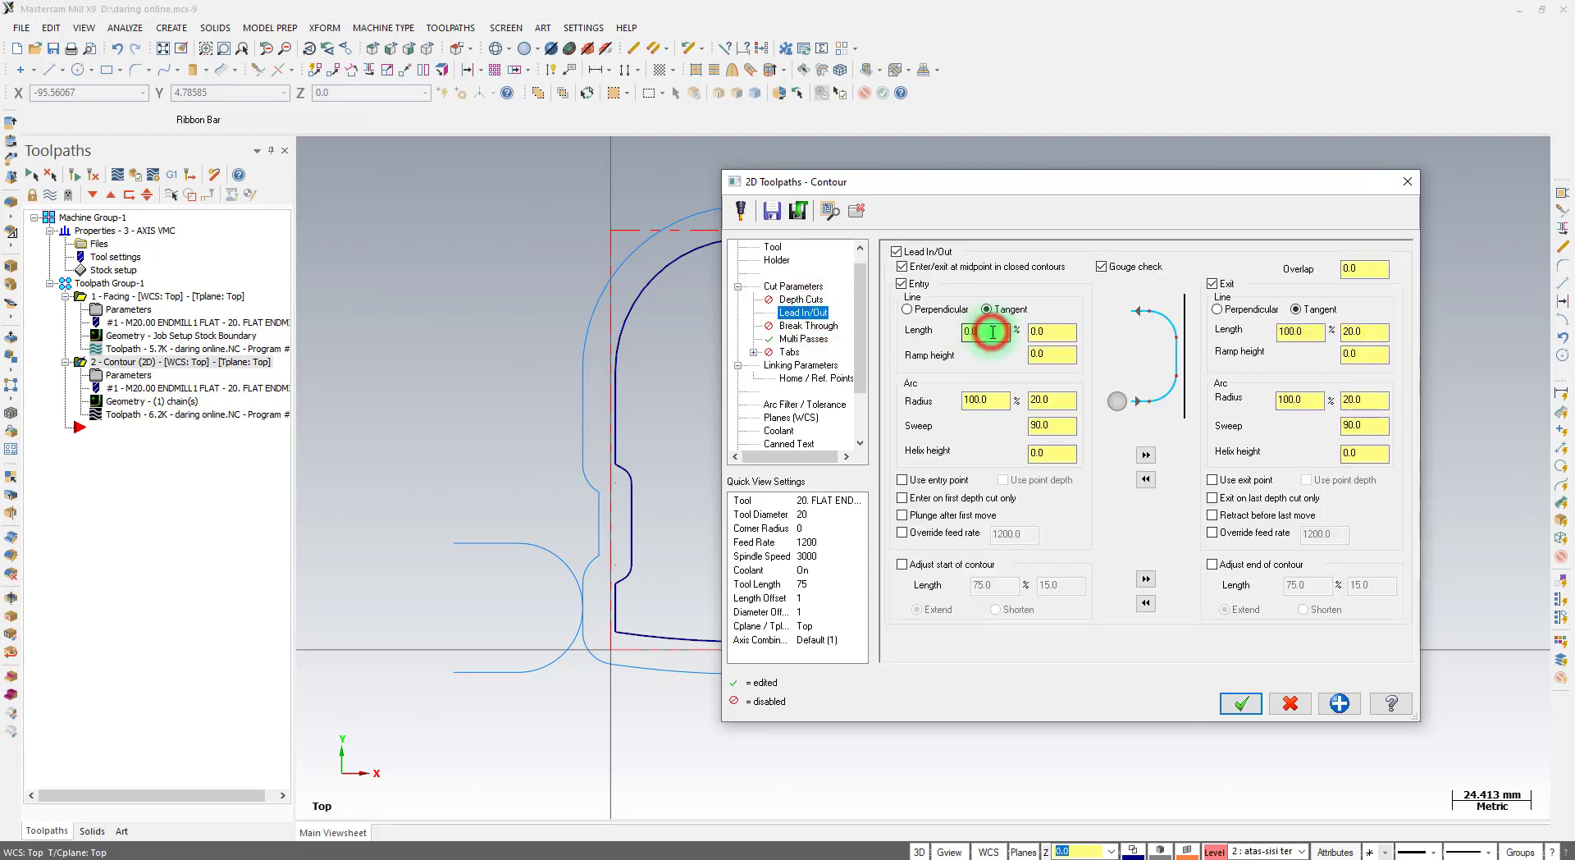
double_click(972, 332)
double_click(984, 332)
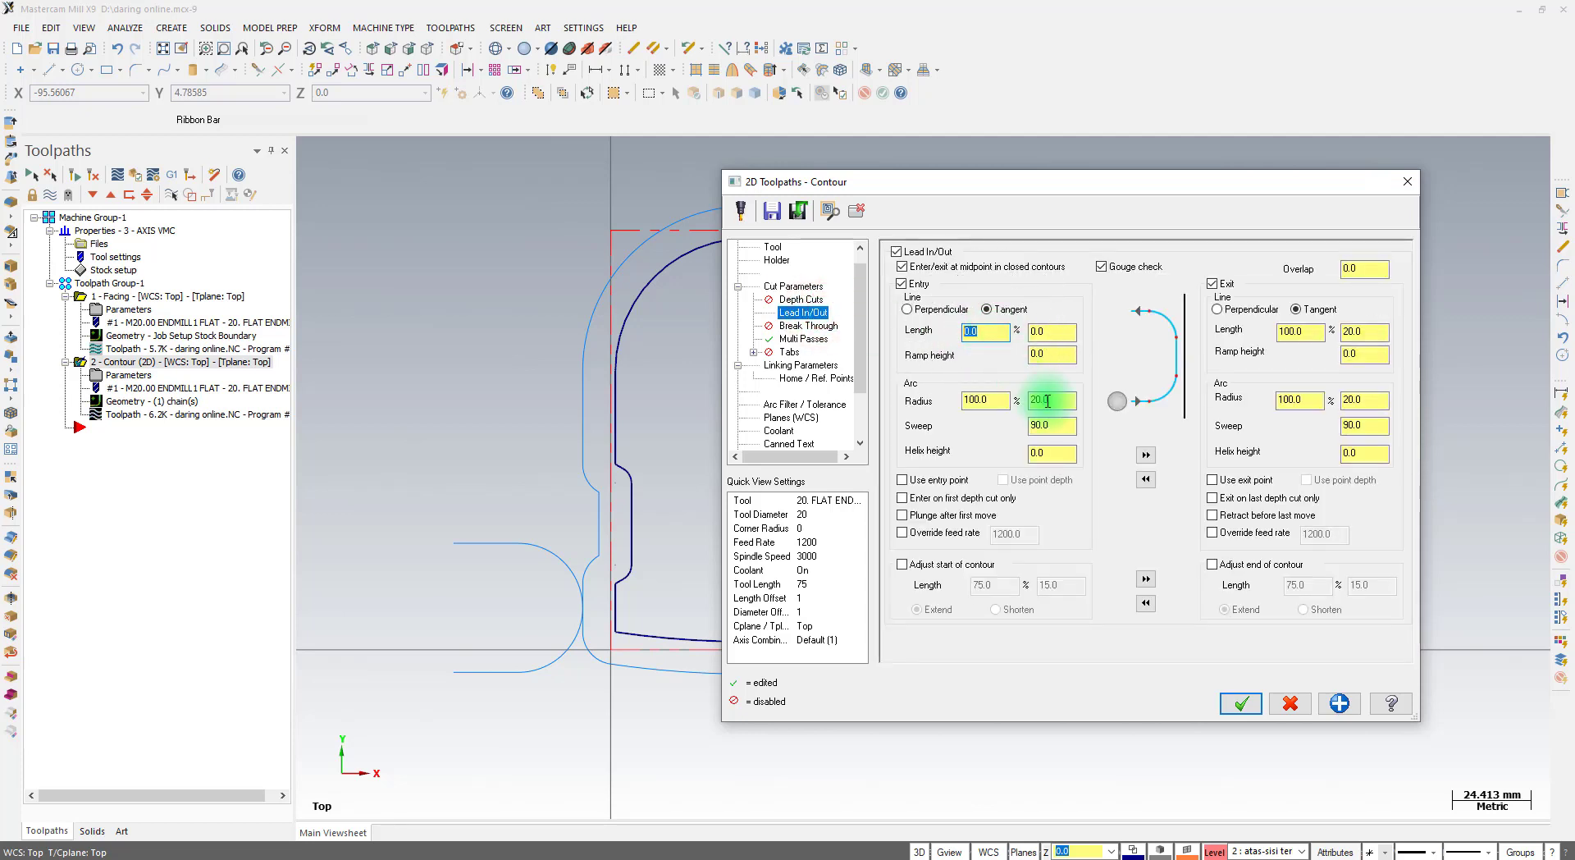
Copy the lead-in entry values to the exit and turn off entering and exiting at the midpoint of closed contours
left_click(1146, 456)
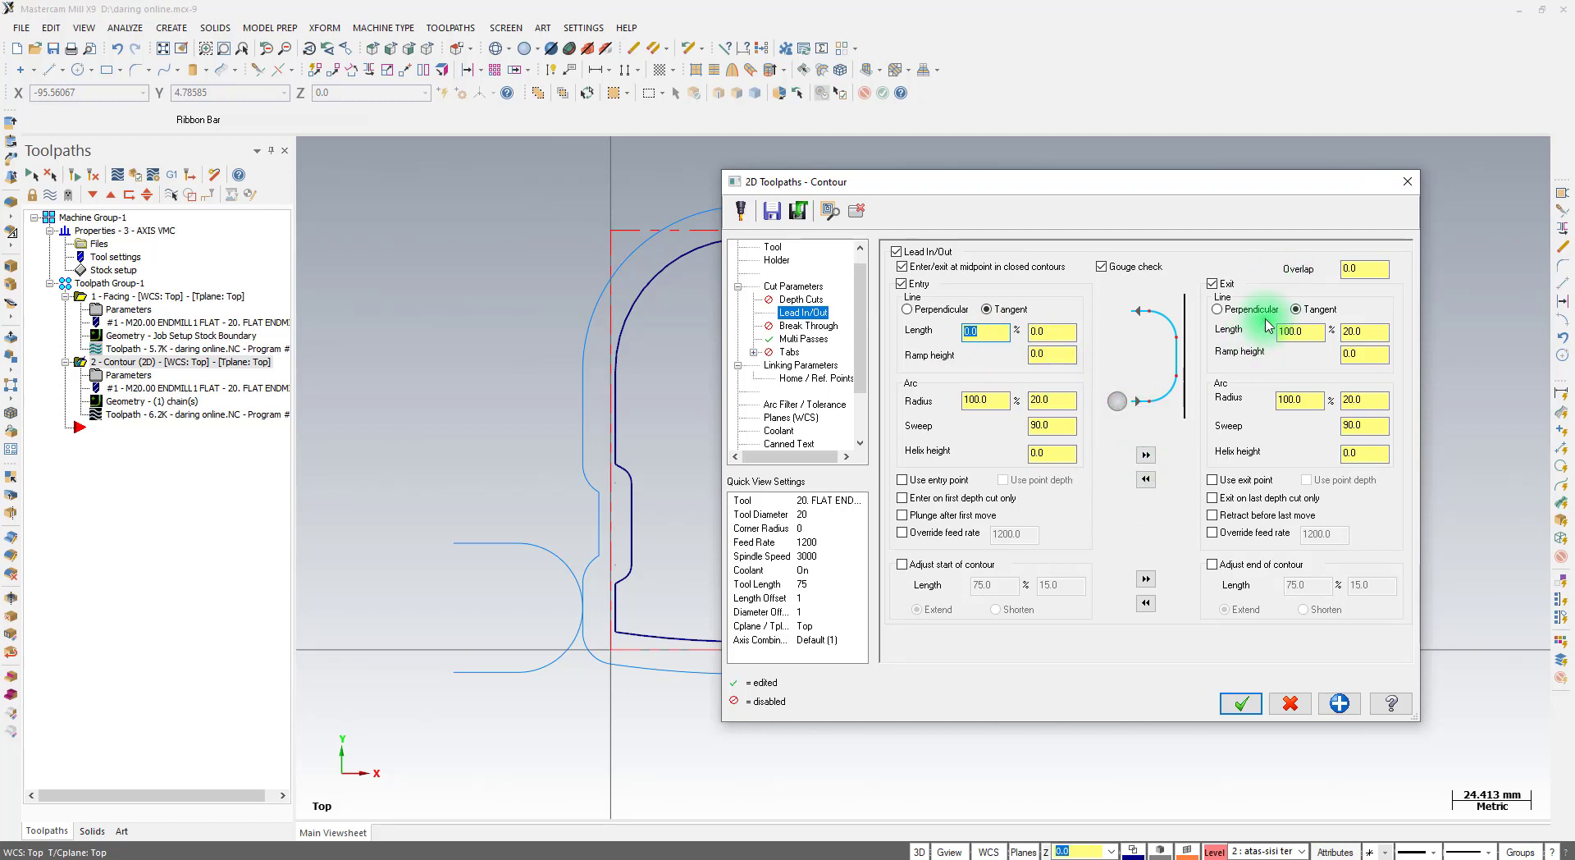
left_click(1146, 456)
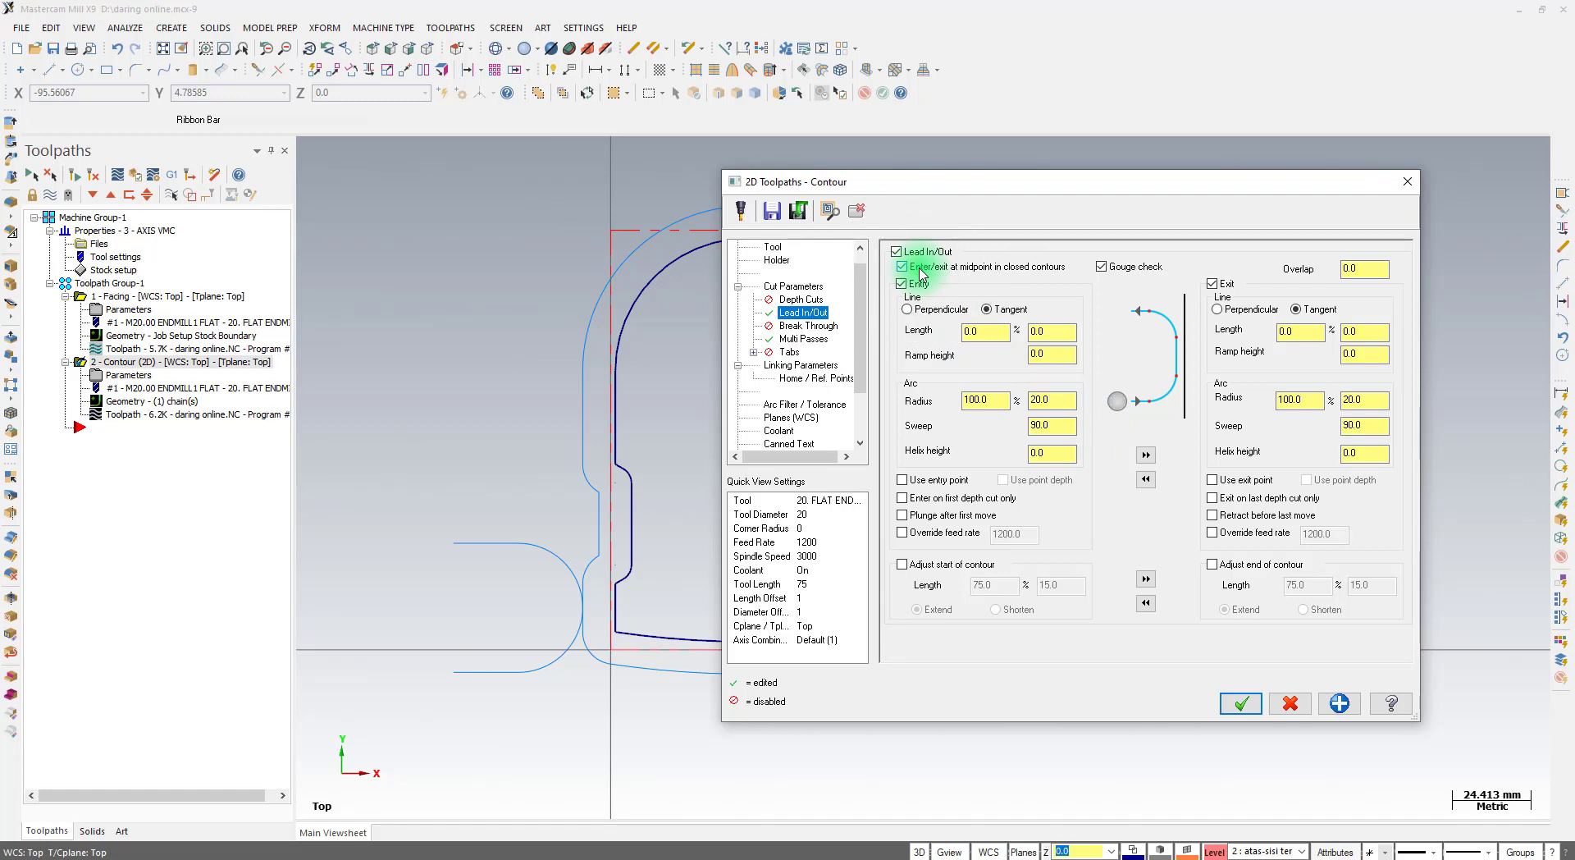
left_click(920, 273)
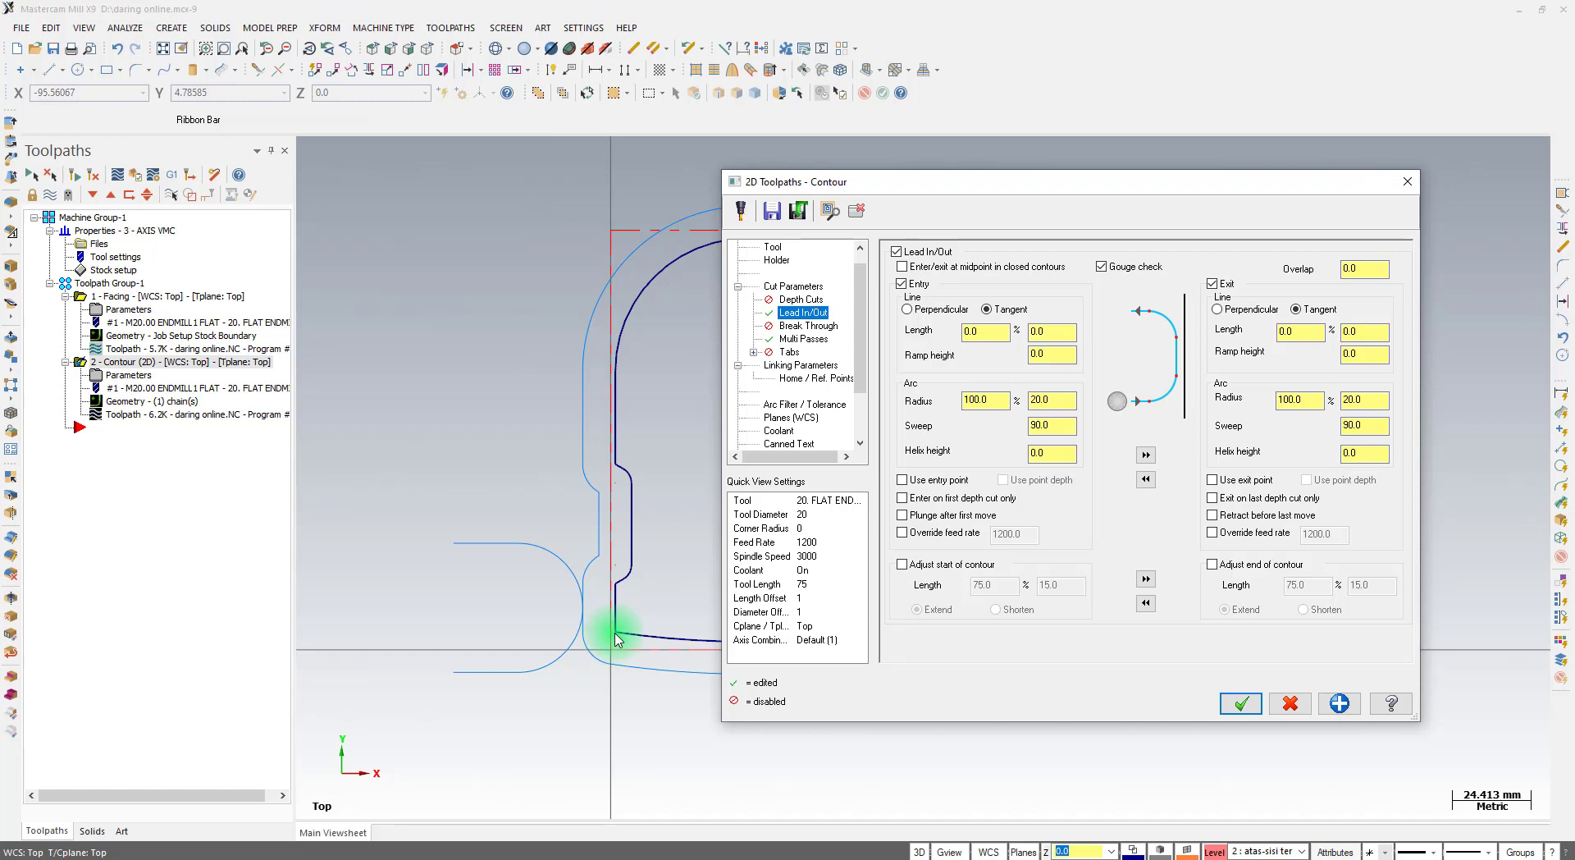
Accept the contour parameters, regenerate the toolpath and inspect its start point at the profile's lower-left corner
left_click(1250, 703)
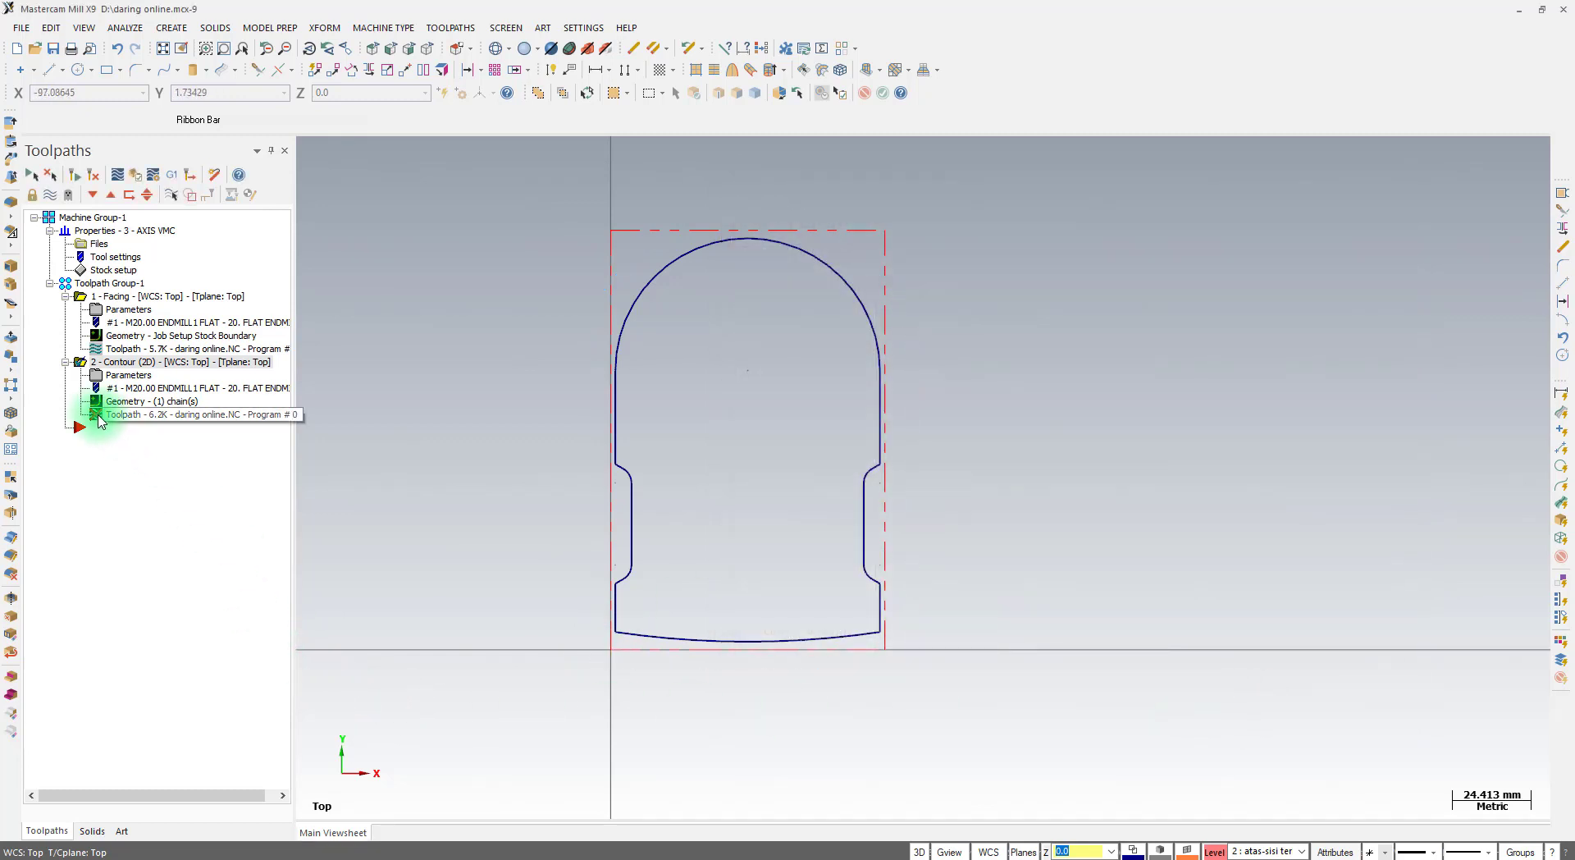
left_click(98, 415)
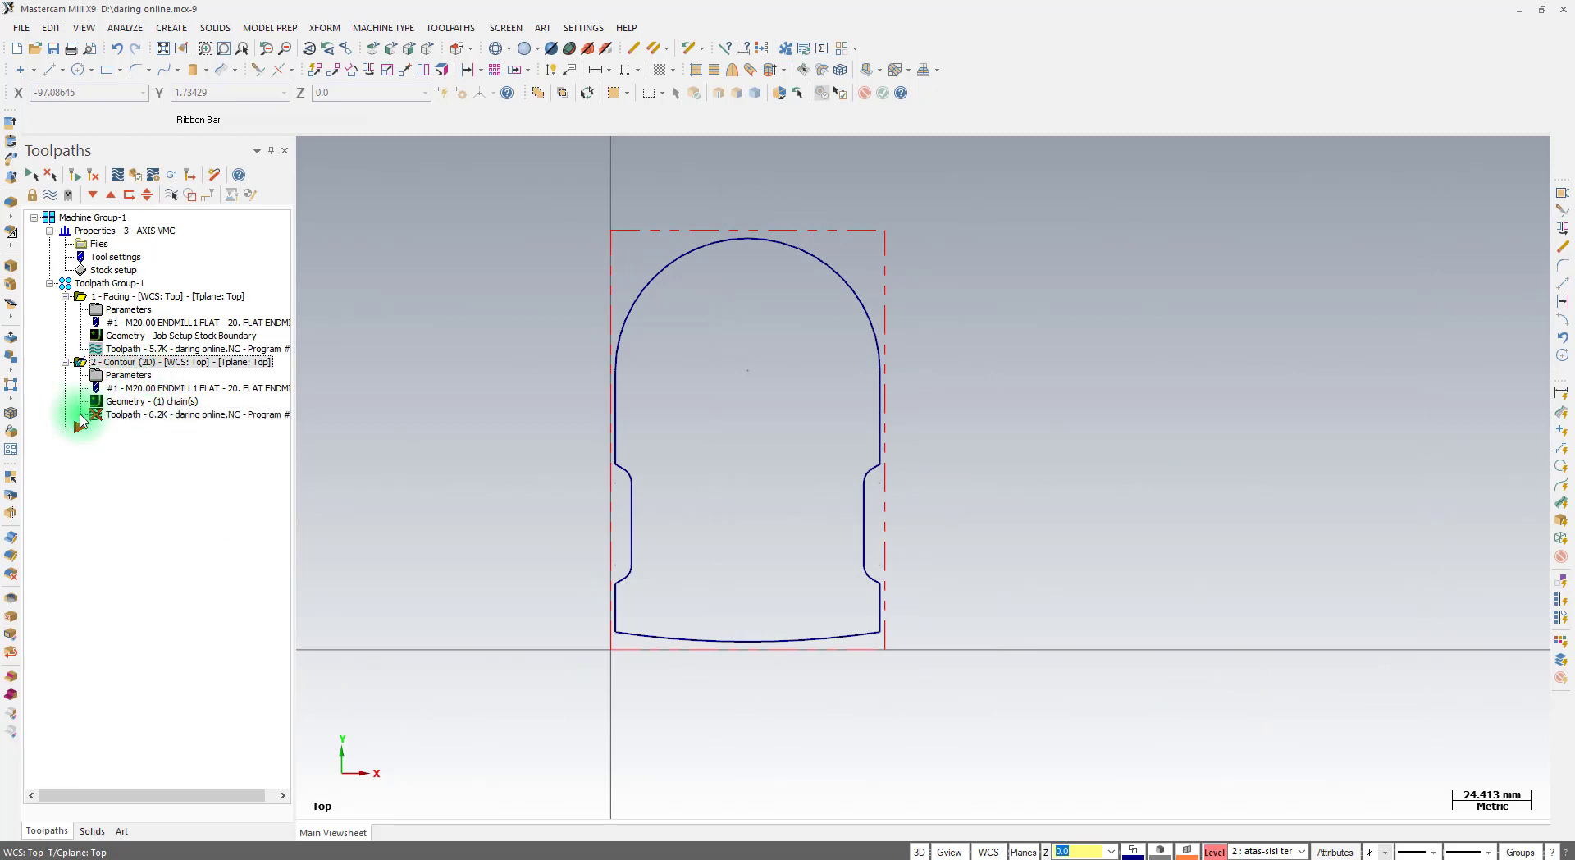
left_click(94, 177)
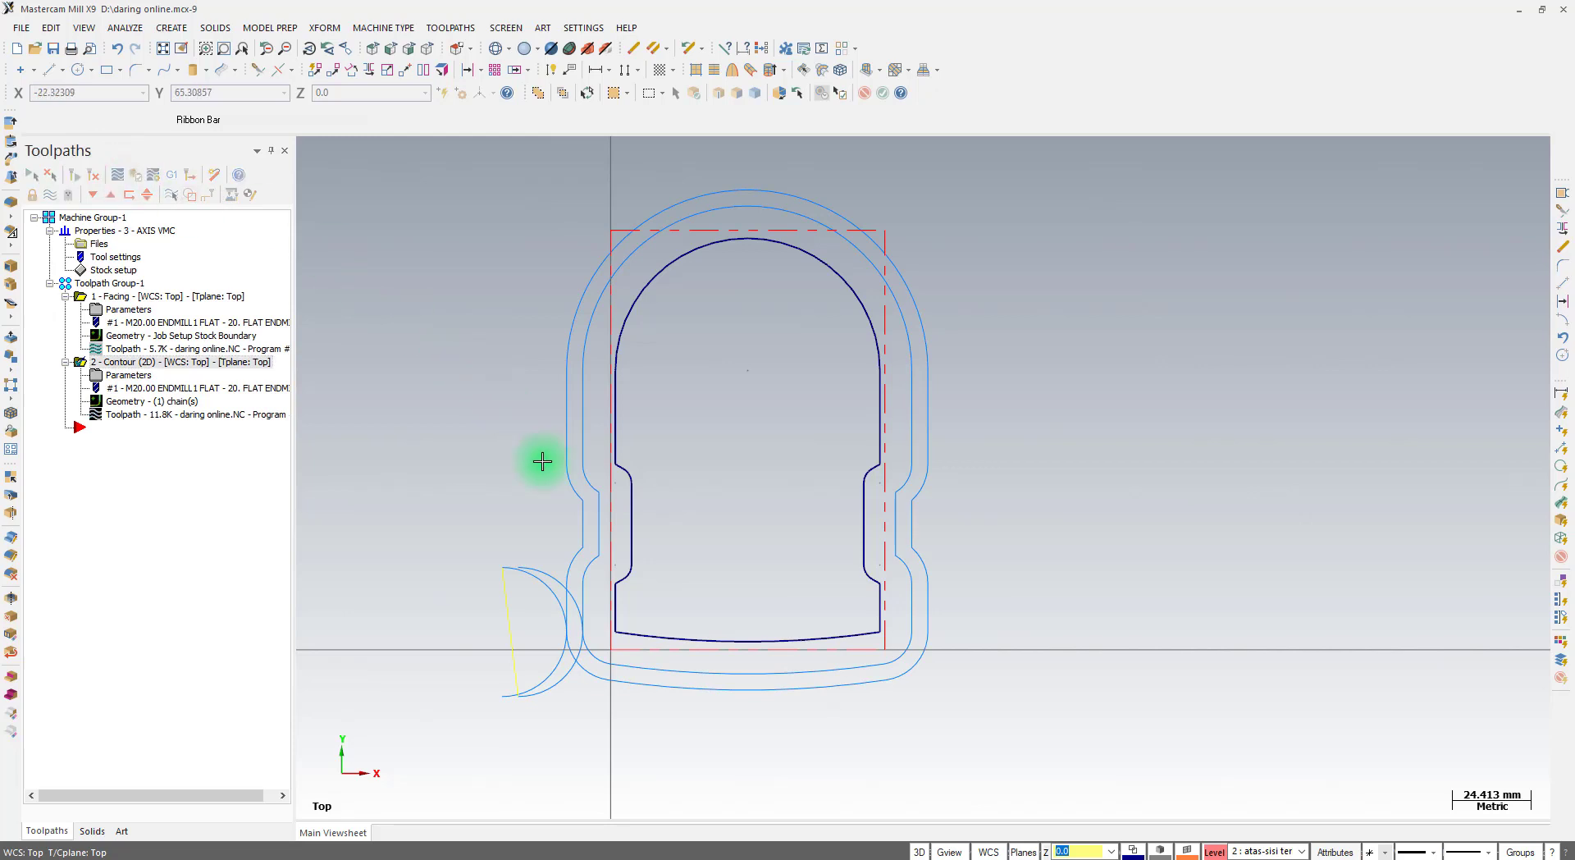
scroll(598, 647, "up", 3)
scroll(586, 637, "up", 2)
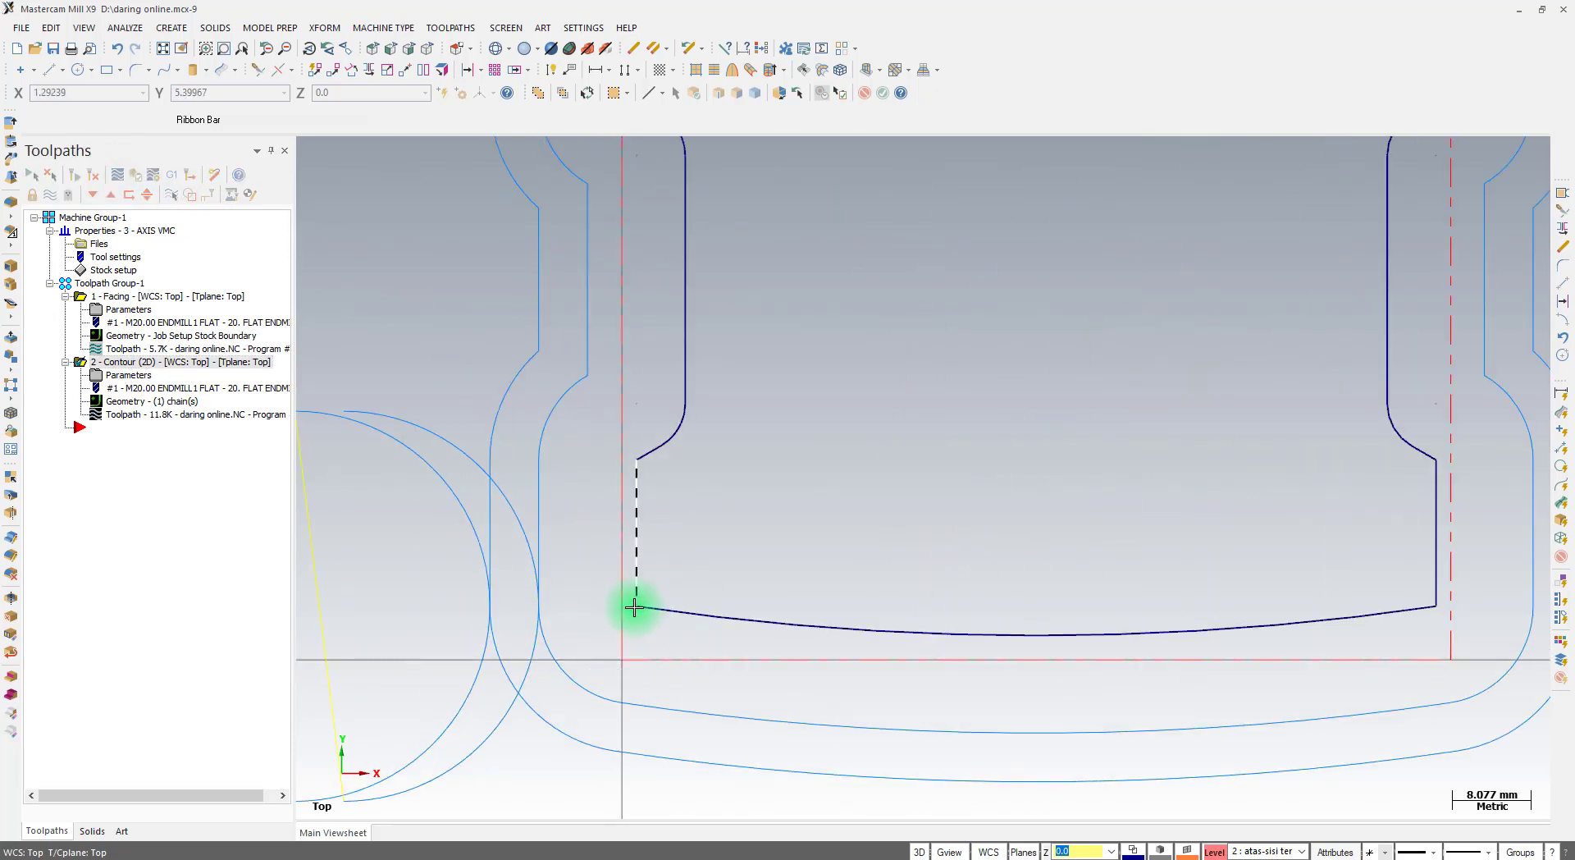
left_click(634, 607)
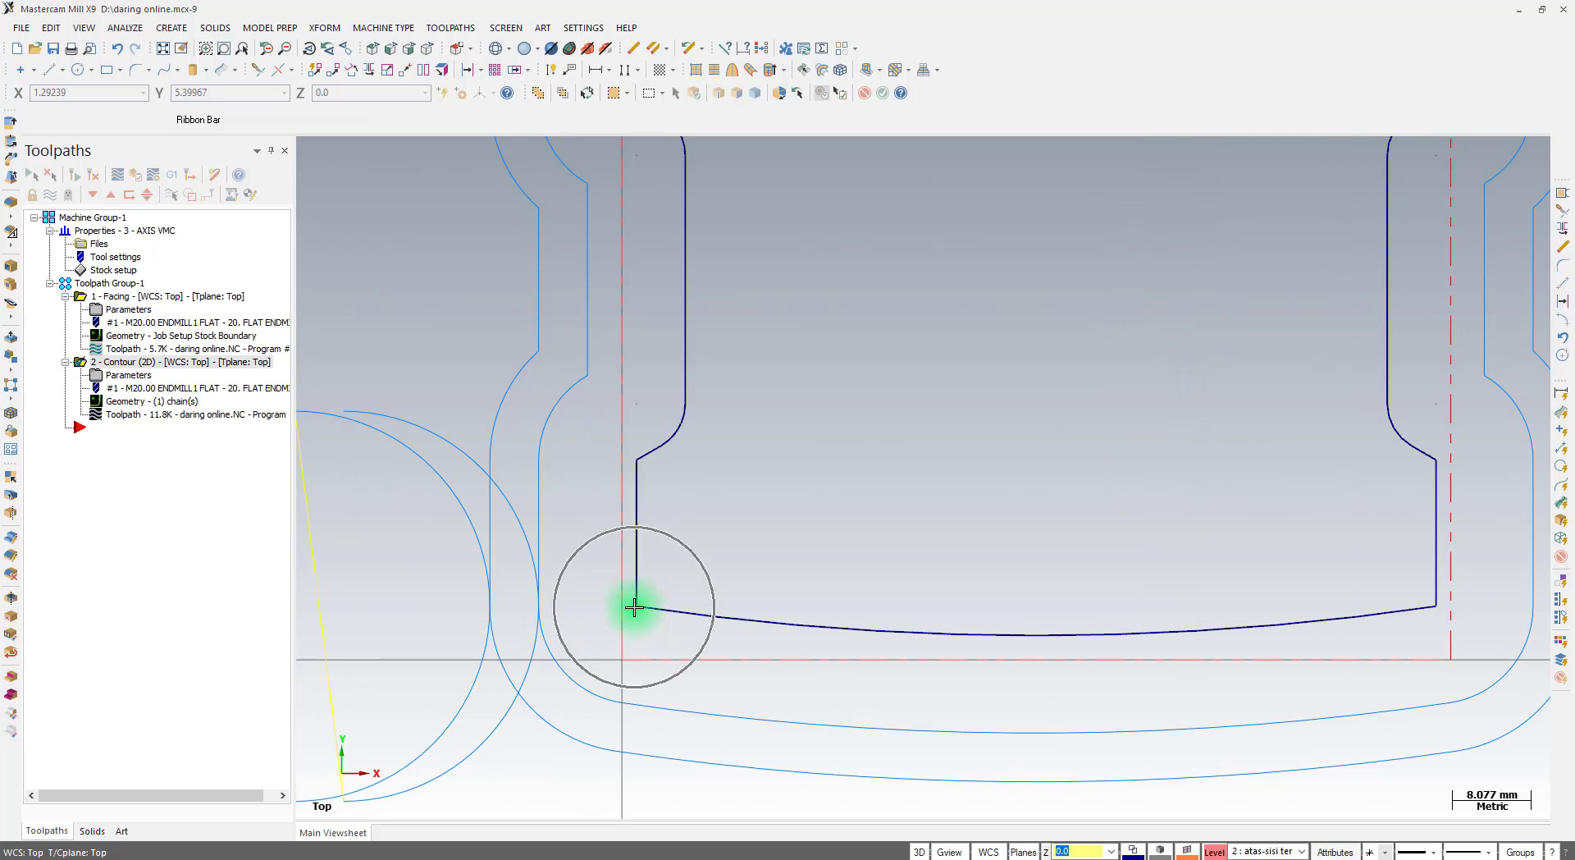
scroll(634, 608, "down", 5)
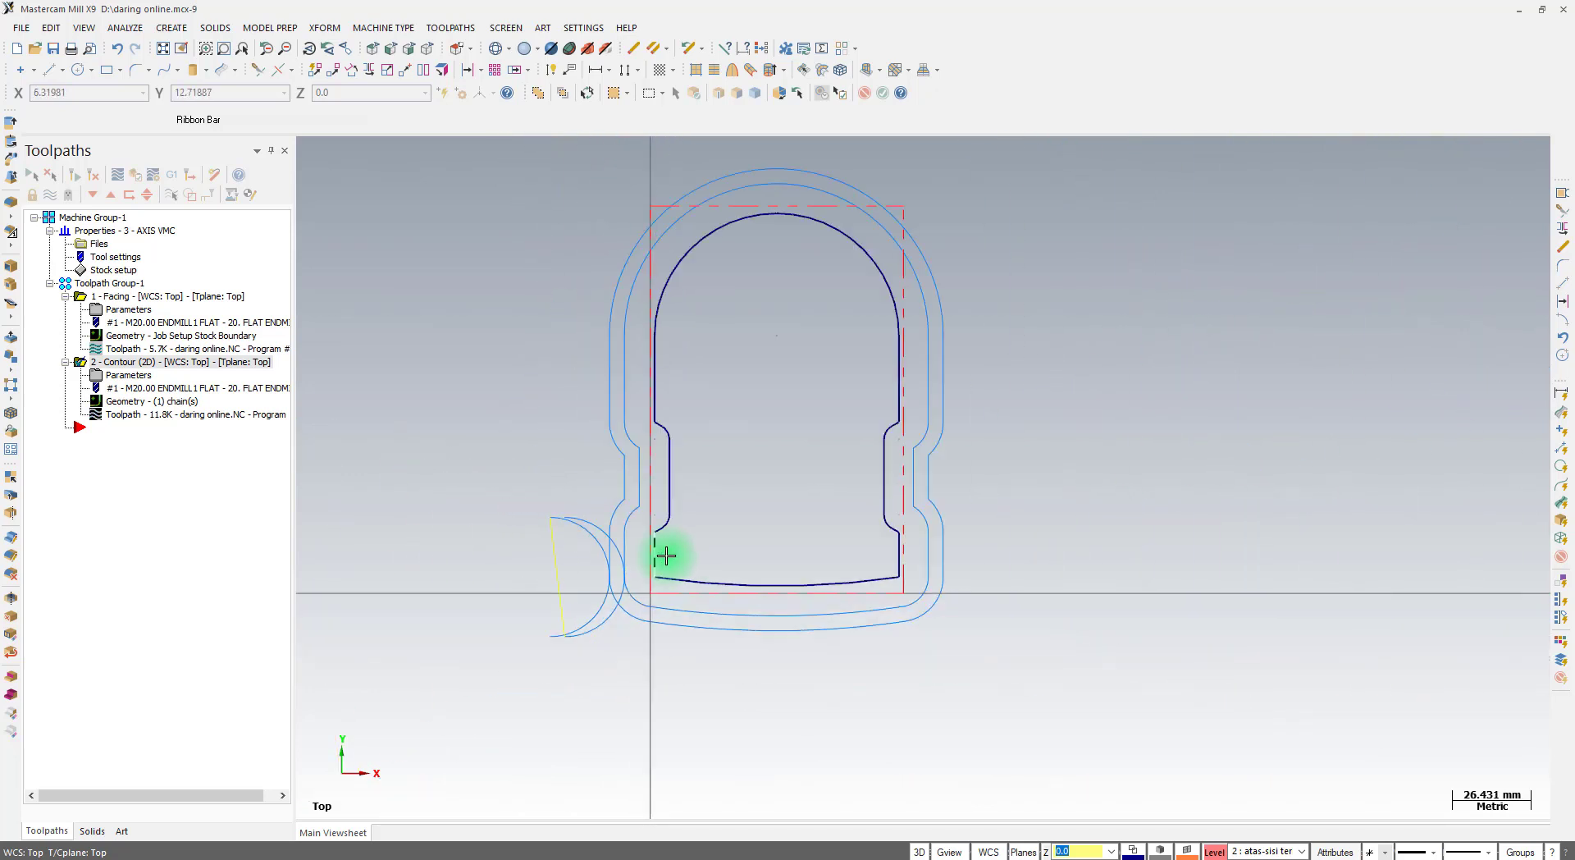
Backplot the two-pass contour and examine the upper fillet of the left notch for uncut material
left_click(119, 174)
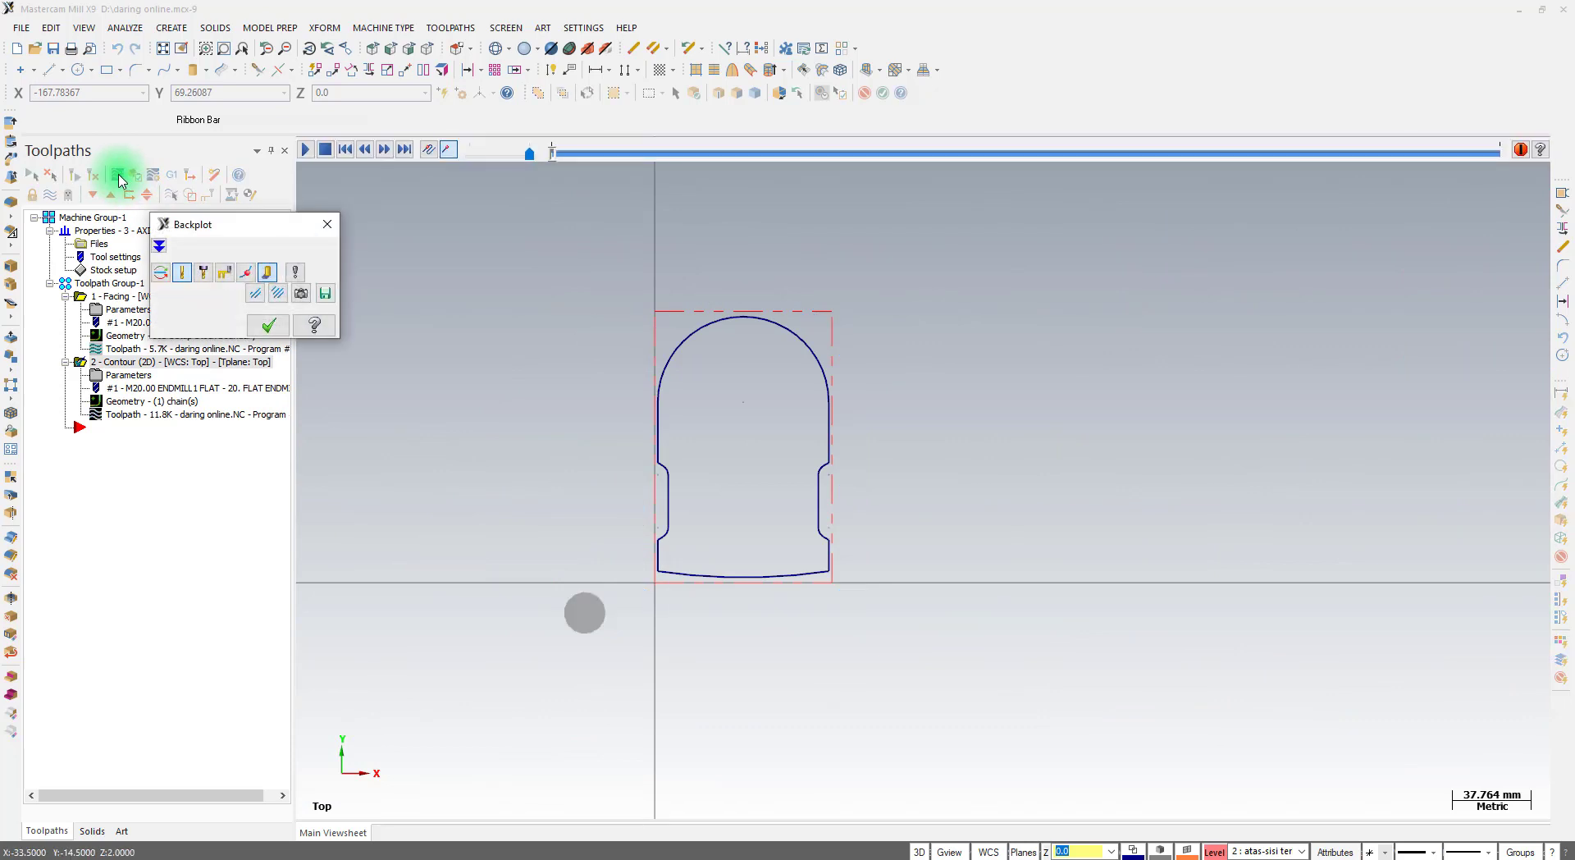
left_click(305, 149)
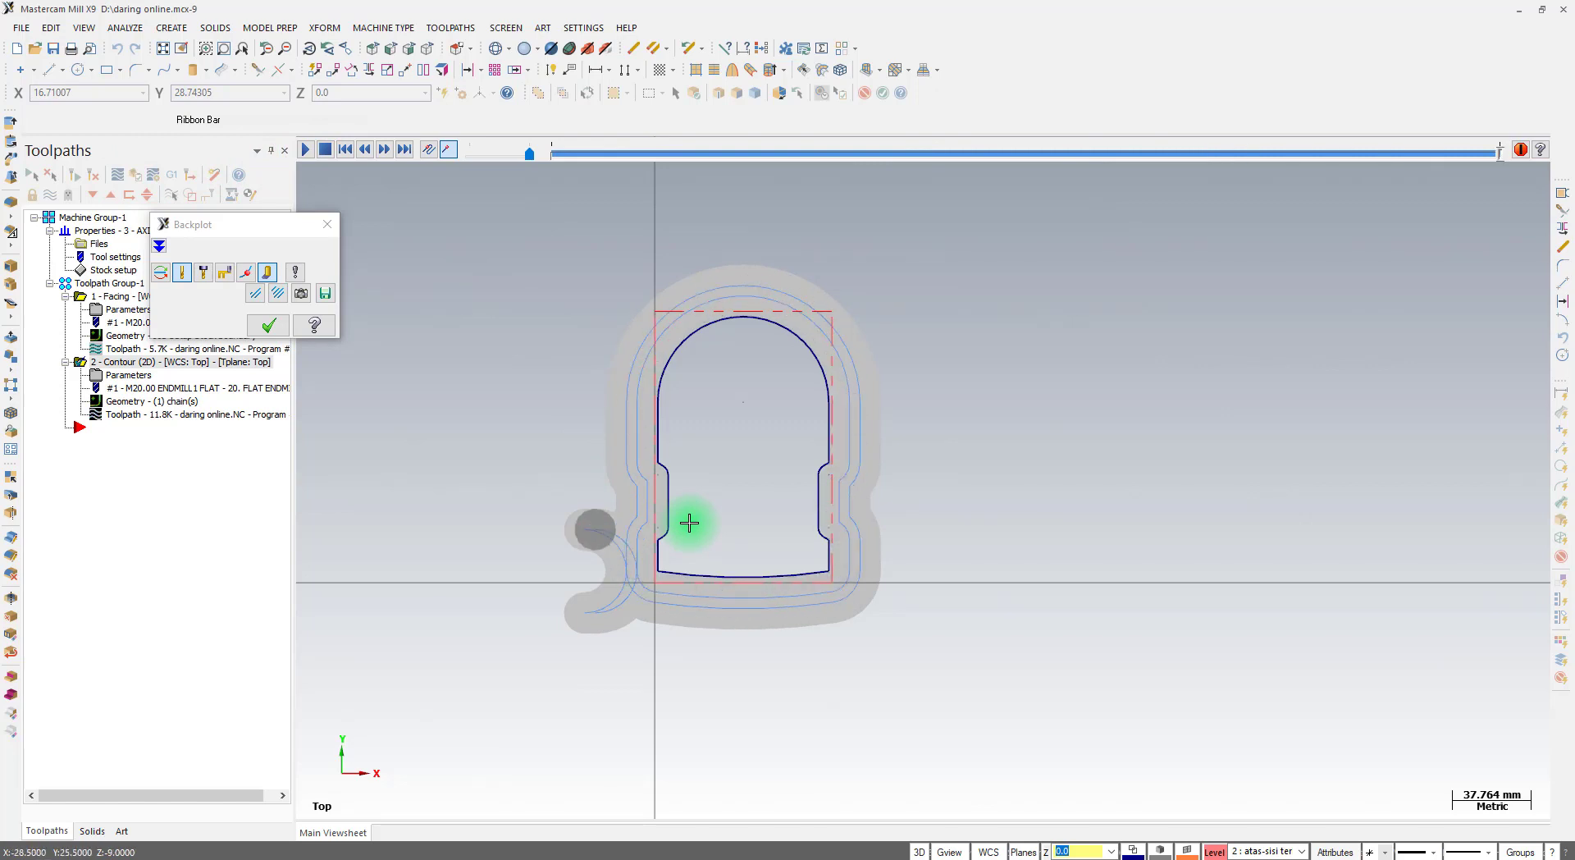
scroll(686, 496, "up", 5)
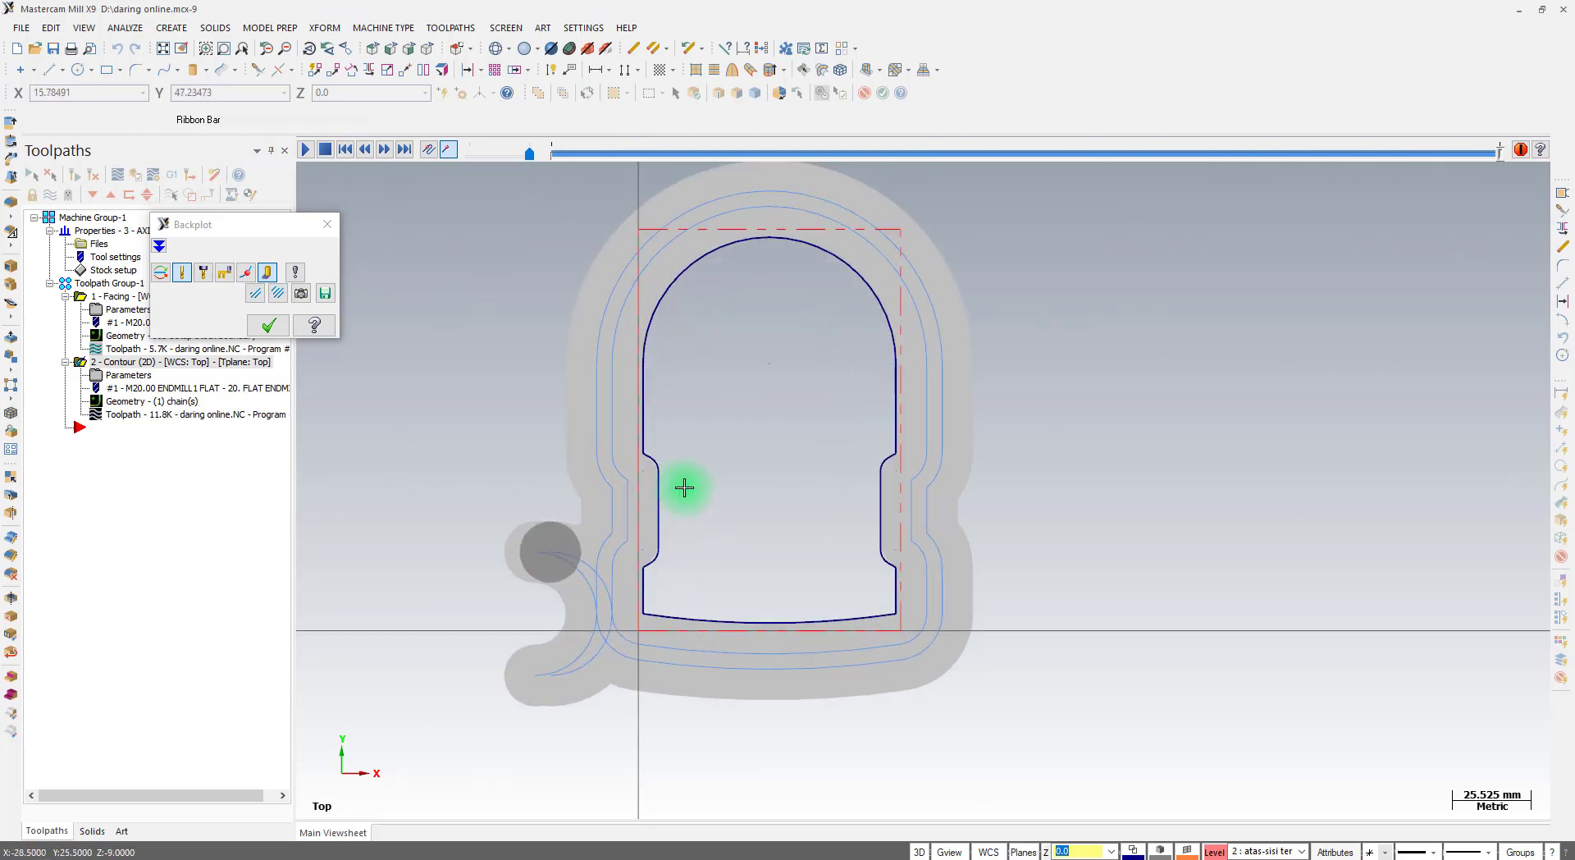
scroll(629, 457, "up", 4)
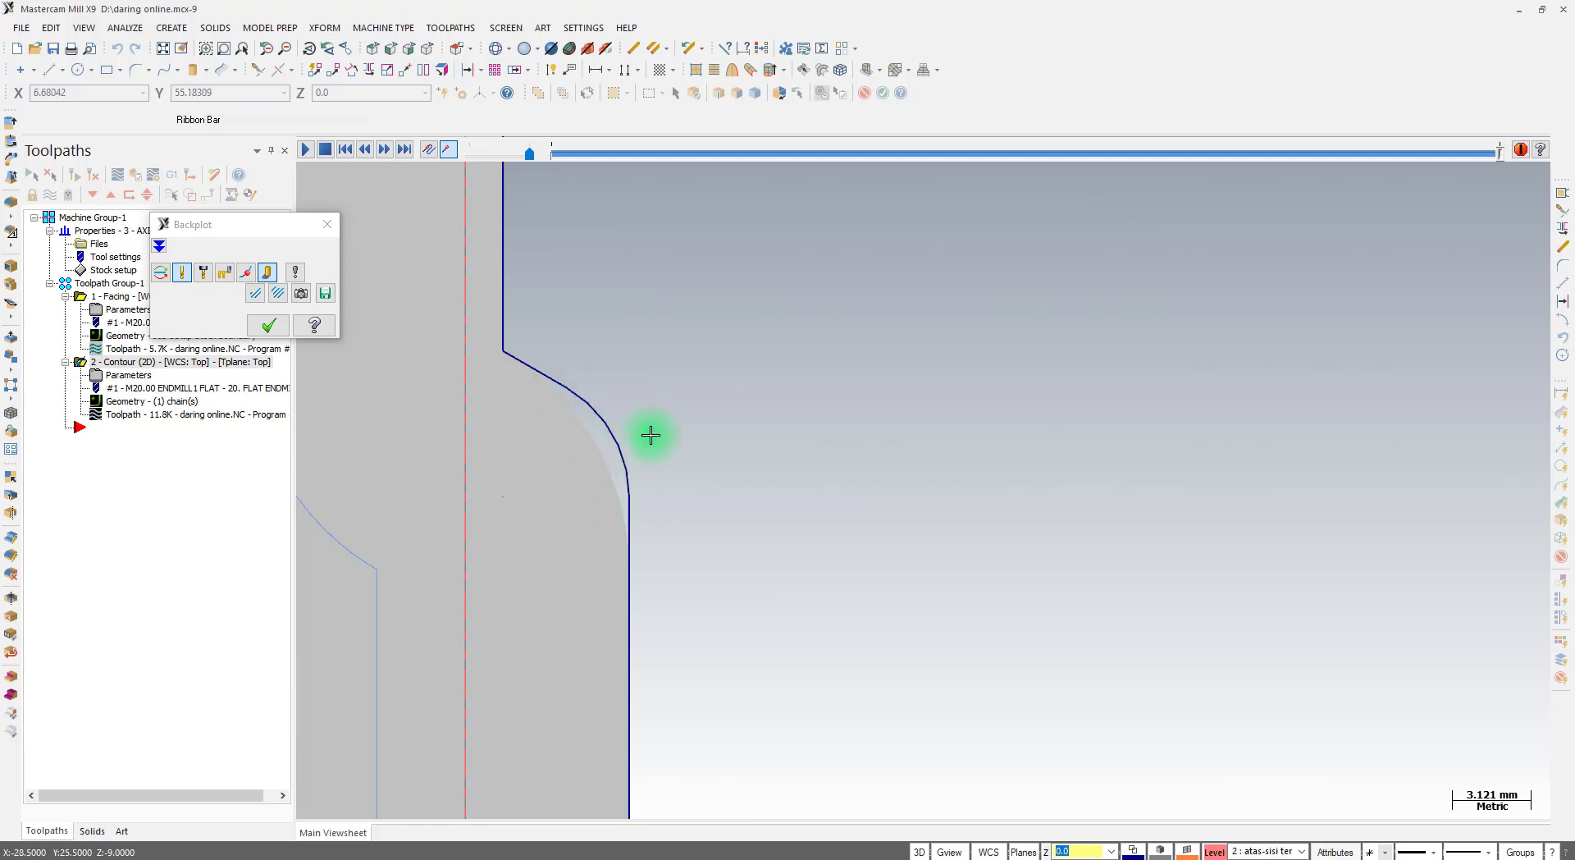
left_click(270, 325)
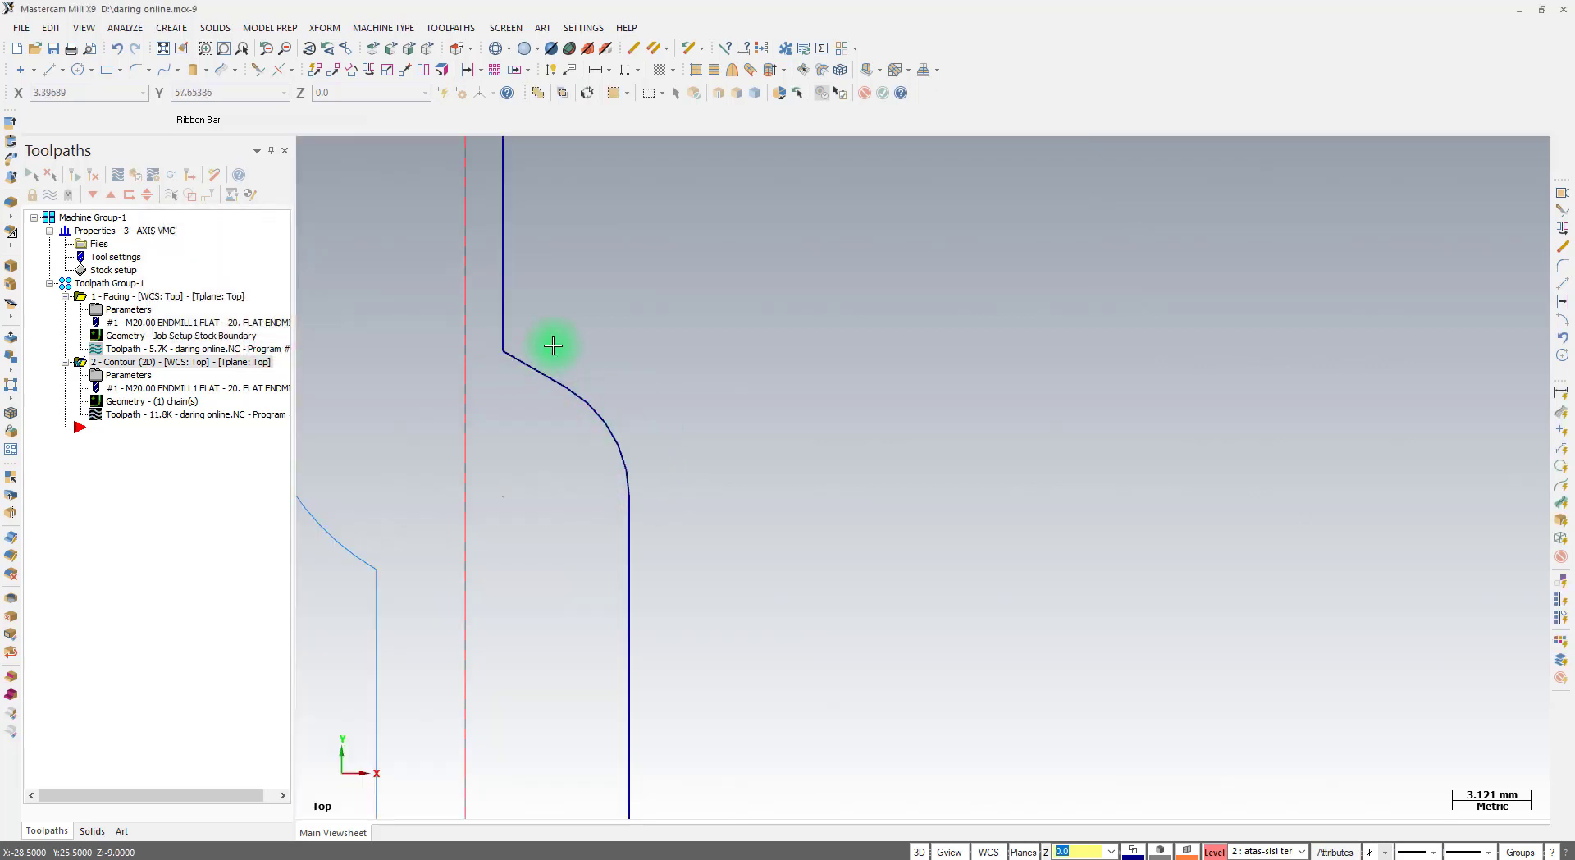
Hide the contour toolpath's display around the whole part
scroll(608, 355, "down", 5)
scroll(608, 354, "down", 5)
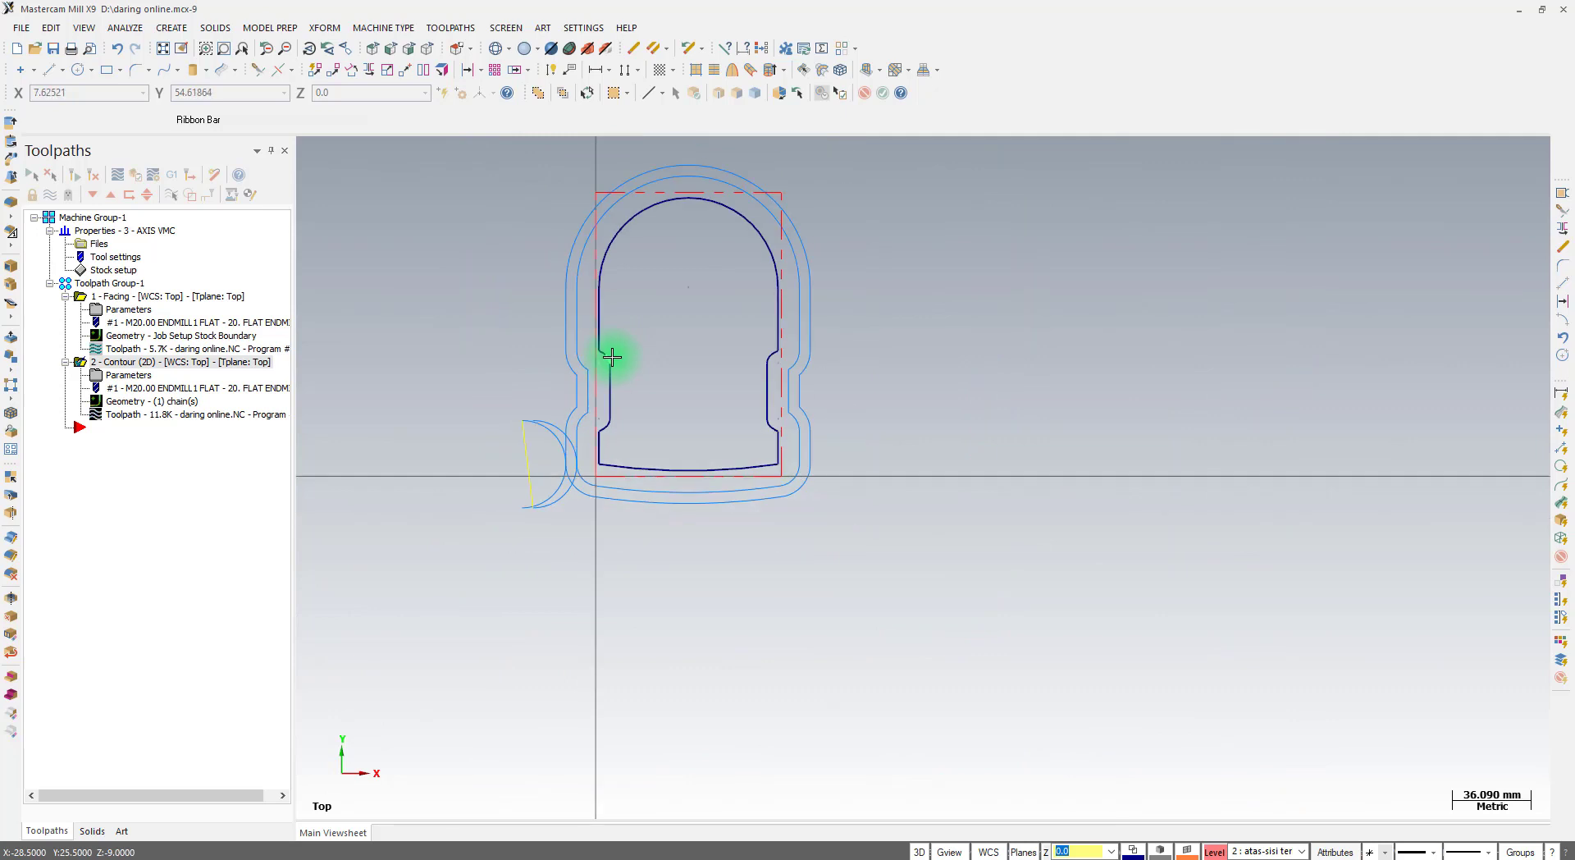
left_click(53, 197)
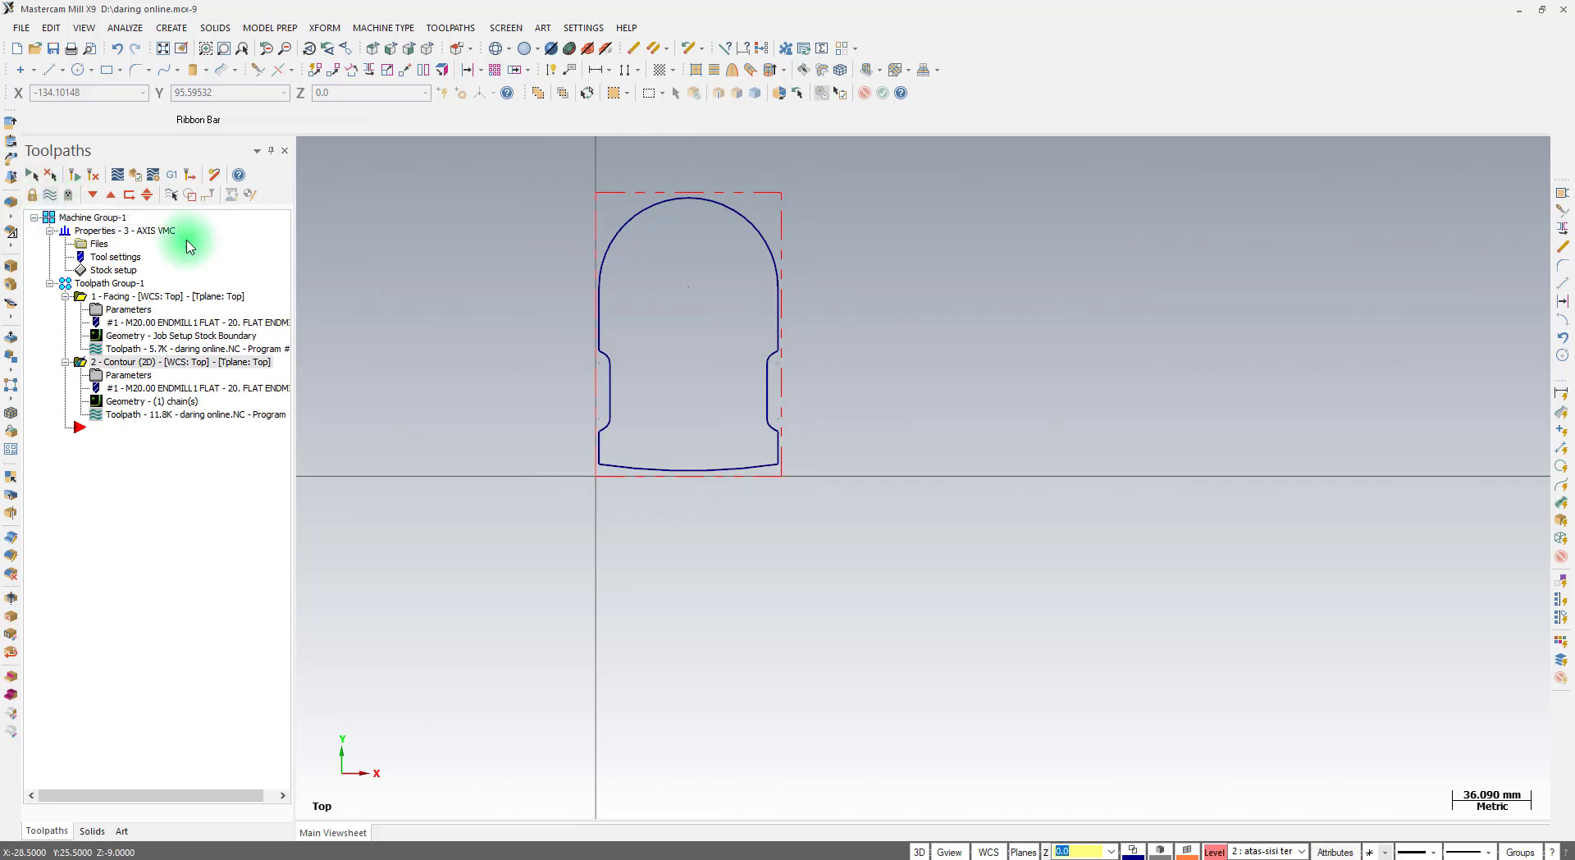
Switch to Foxit PDF Editor and examine the front view and section A-A for the inner features' dimensions
left_click(478, 859)
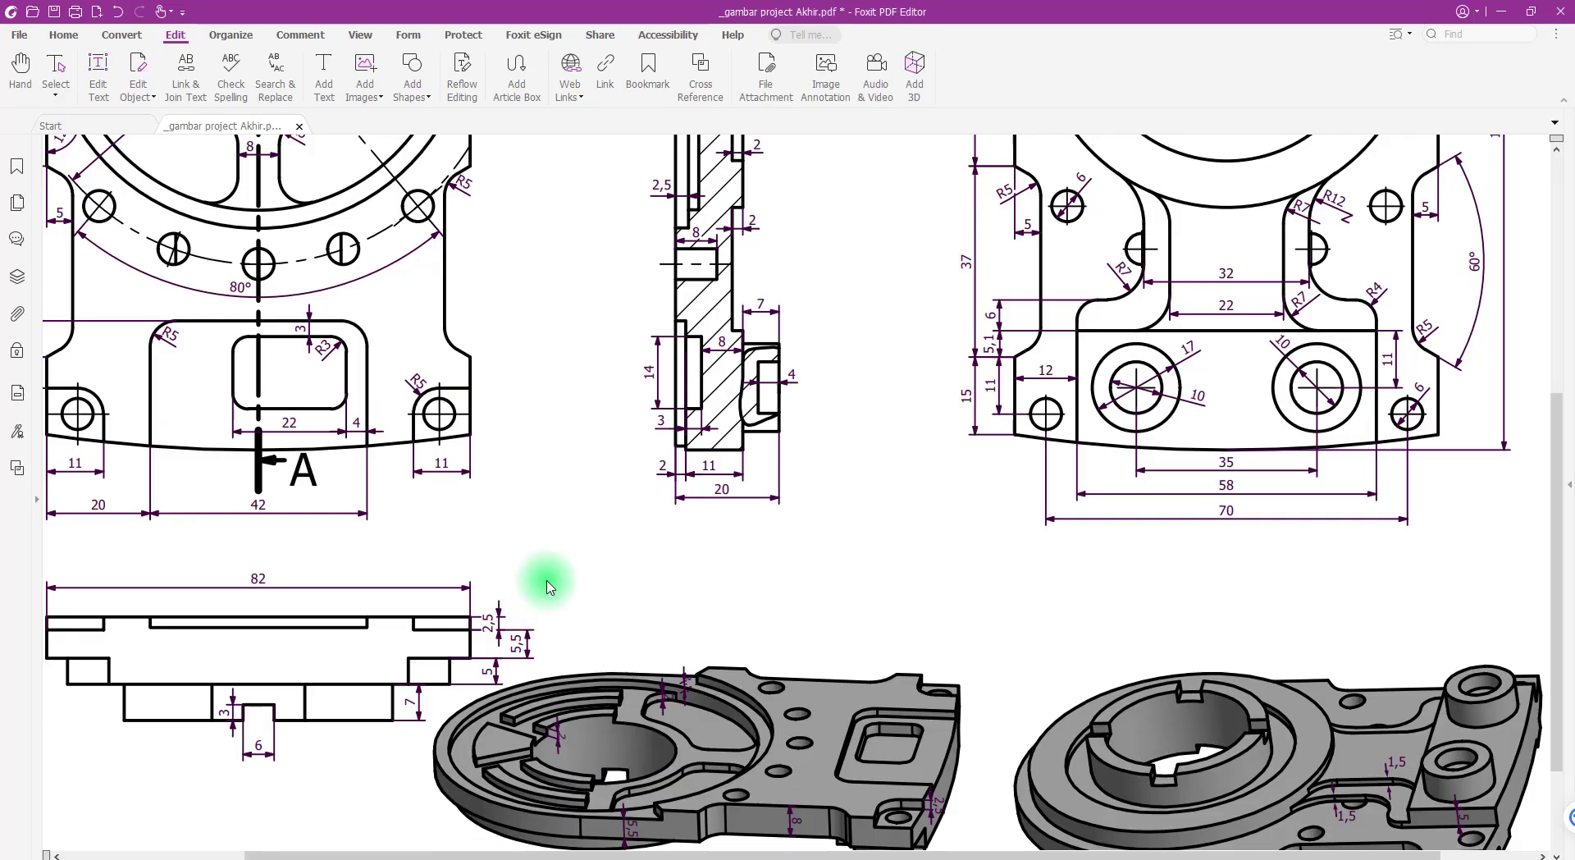
scroll(572, 456, "up", 3)
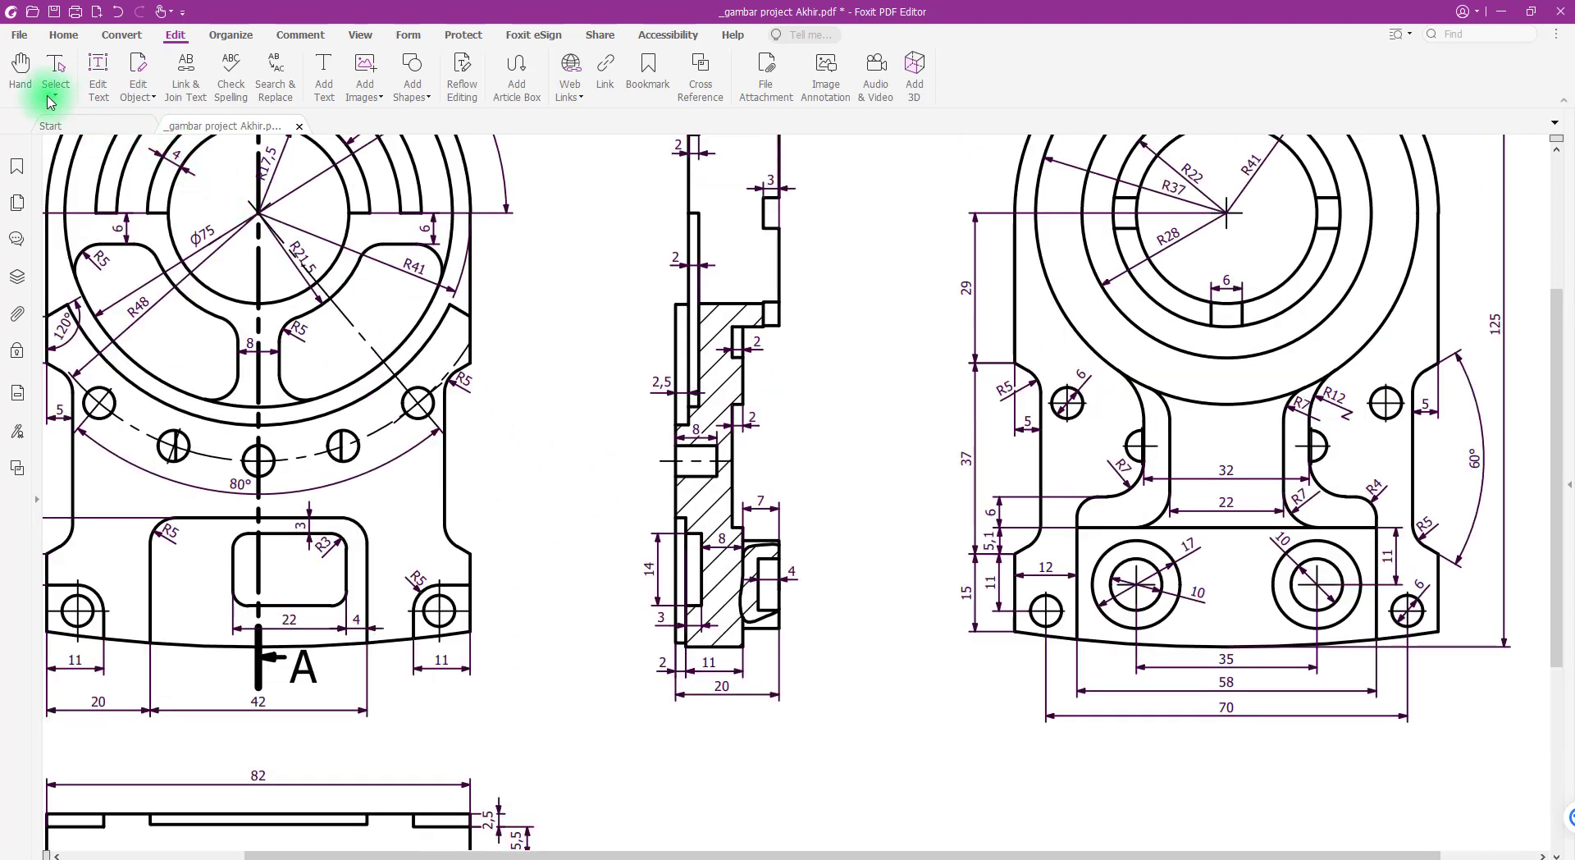
left_click(20, 72)
mouse_move(234, 255)
left_mouse_down()
mouse_move(377, 316)
mouse_move(460, 443)
left_mouse_up()
scroll(460, 443, "down", 1)
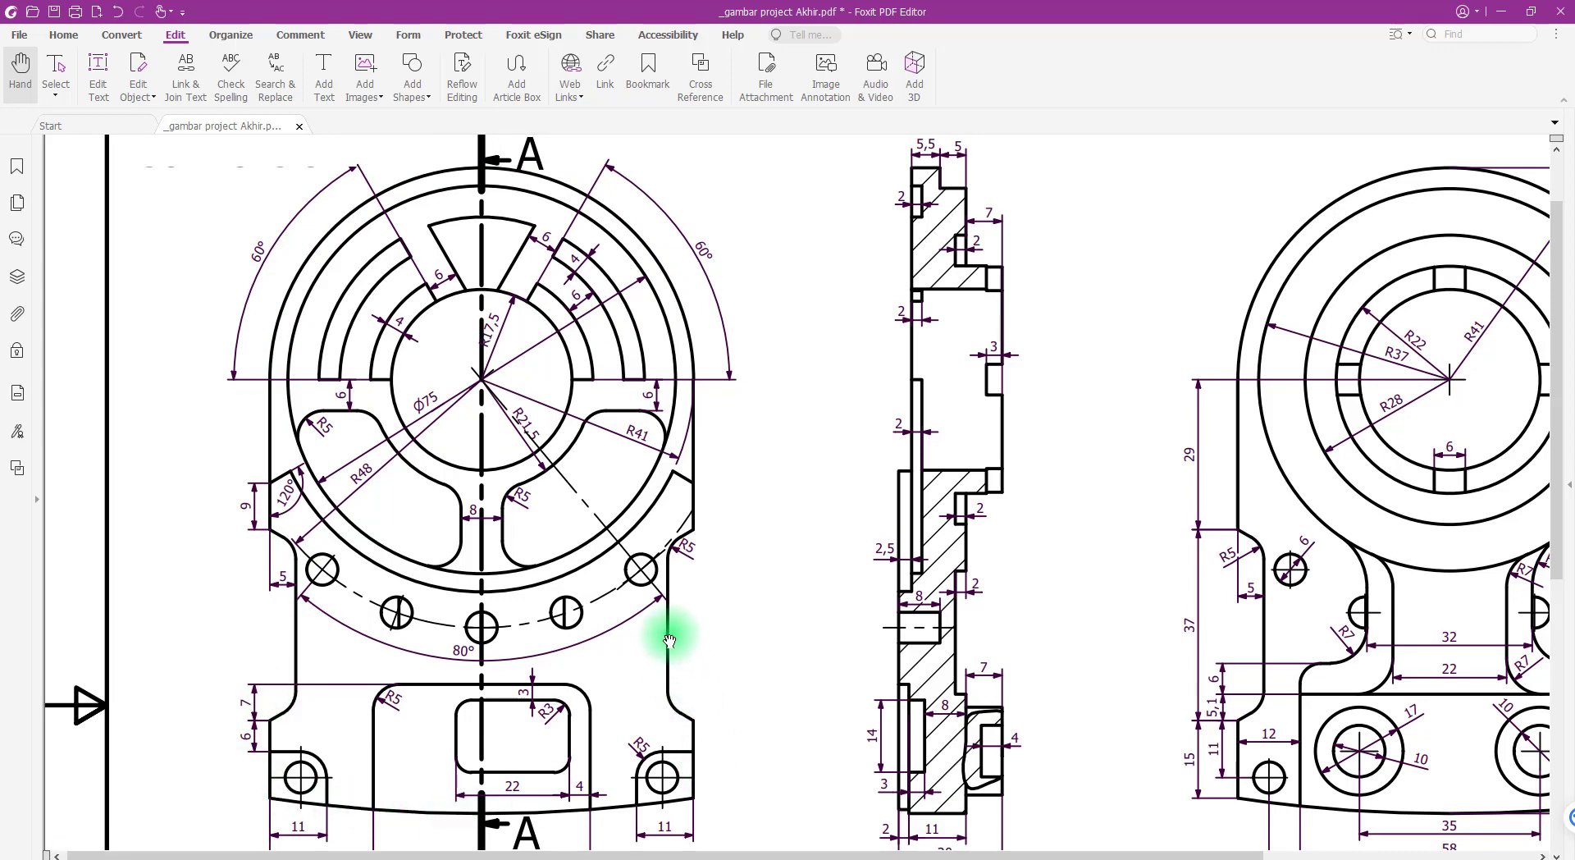
Examine the circular recess's step depths in the drawing's isometric view, recheck the front view, and return to Mastercam
left_click_drag(865, 583, 583, 328)
mouse_move(834, 771)
left_mouse_down()
mouse_move(876, 623)
mouse_move(953, 472)
left_mouse_up()
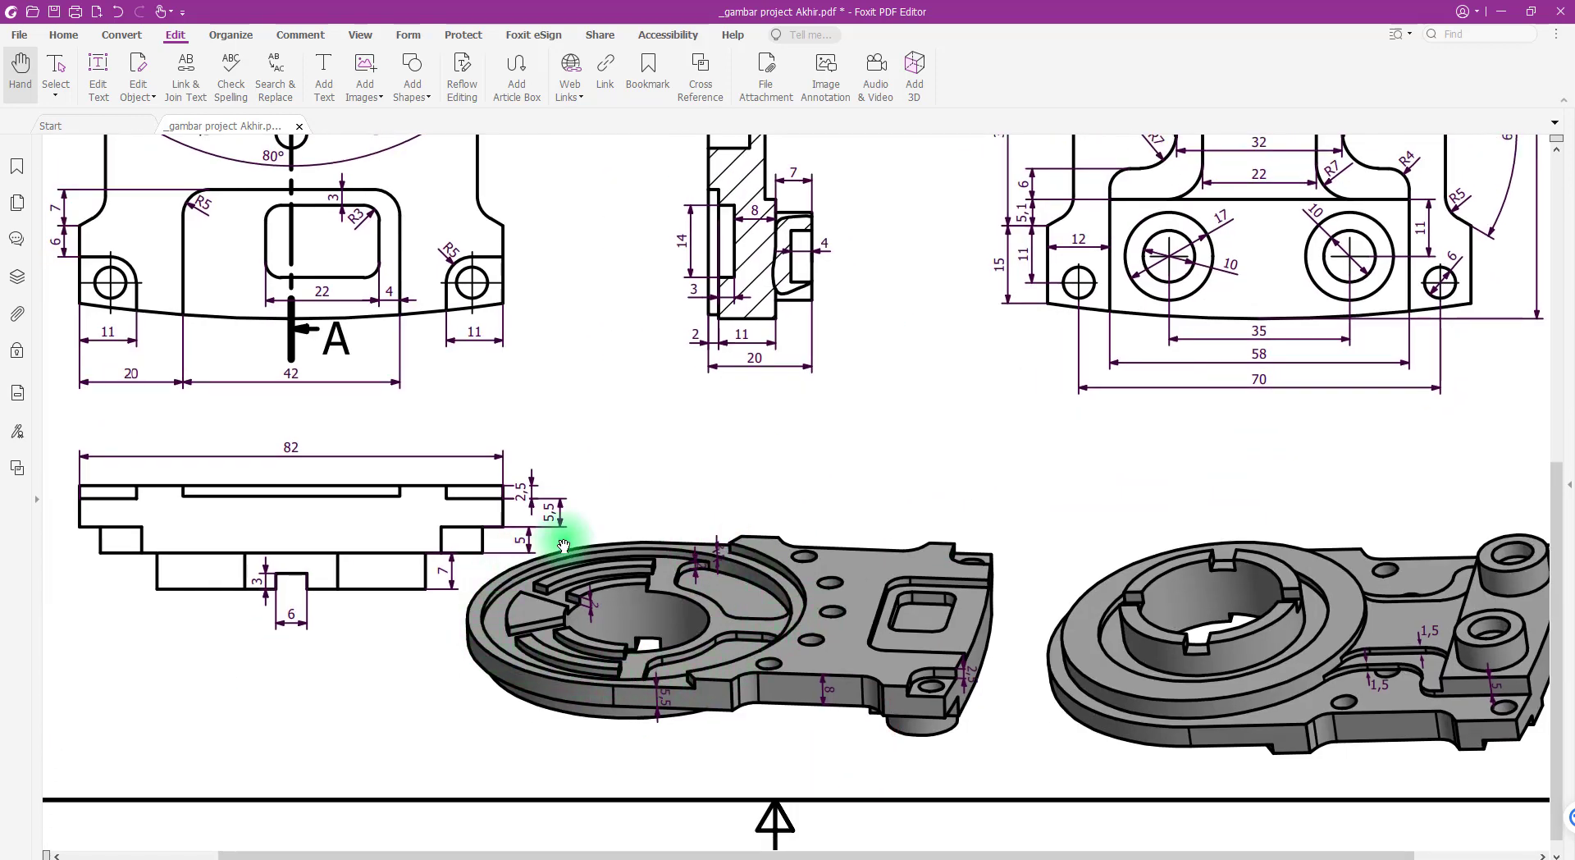
scroll(744, 569, "up", 5, "ctrl")
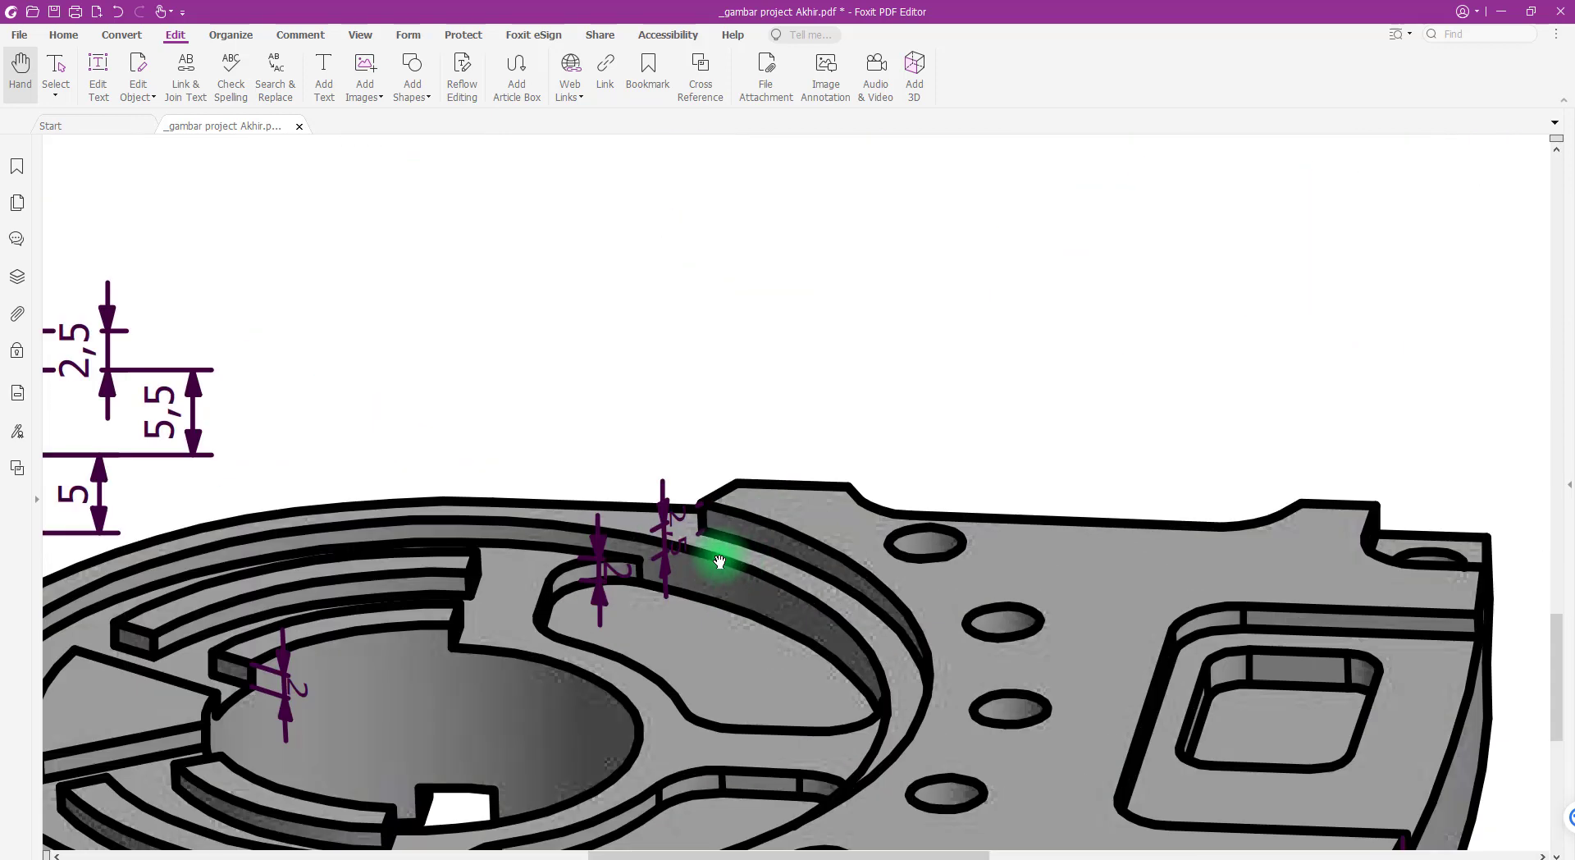
left_click(613, 483)
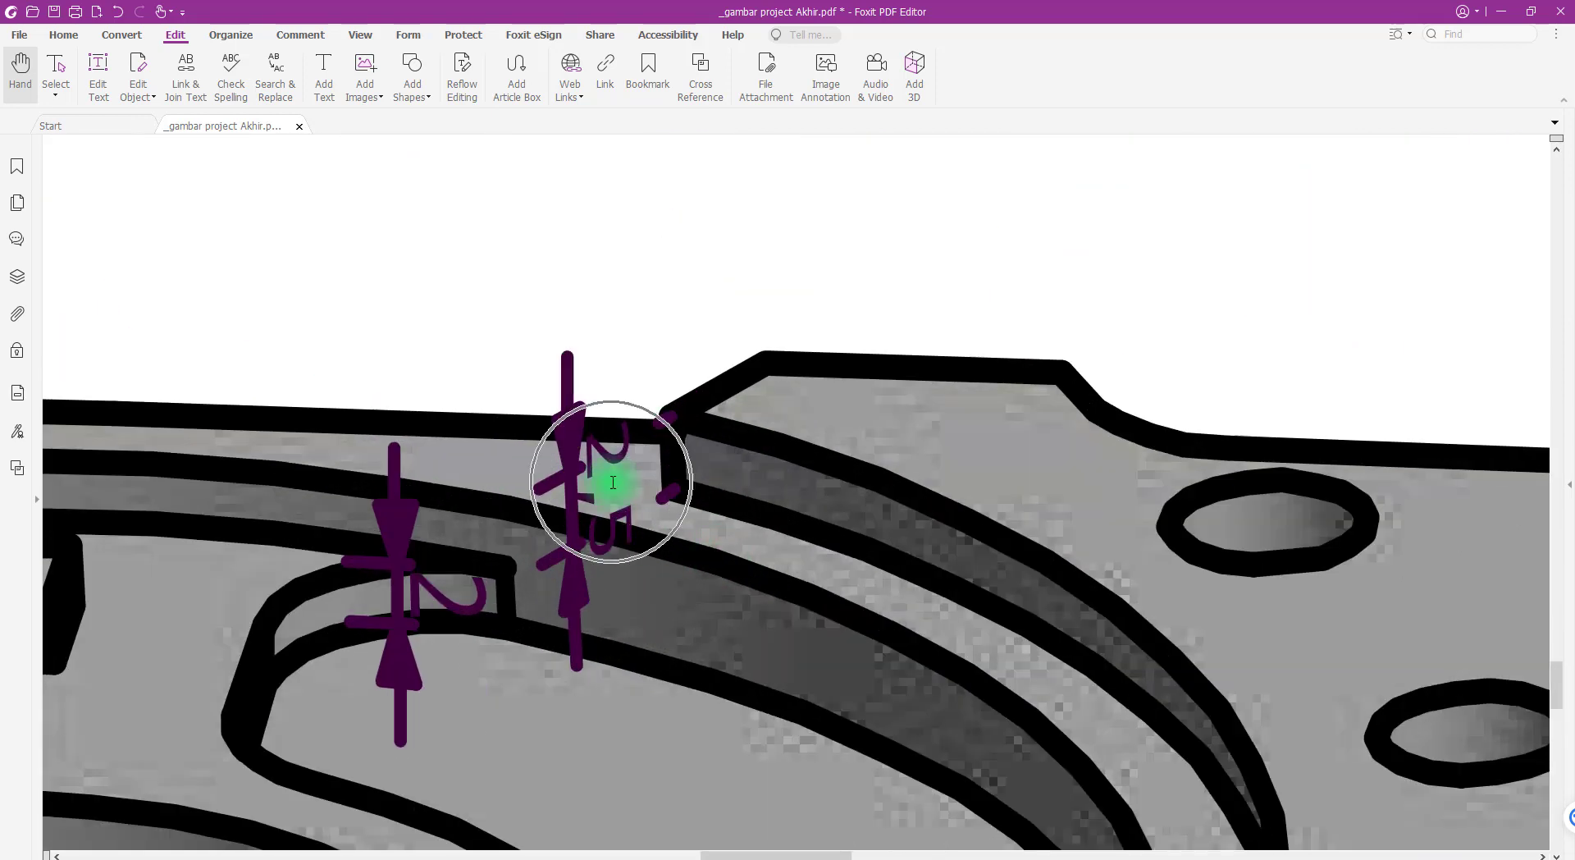
scroll(745, 479, "down", 7, "ctrl")
scroll(640, 428, "up", 3)
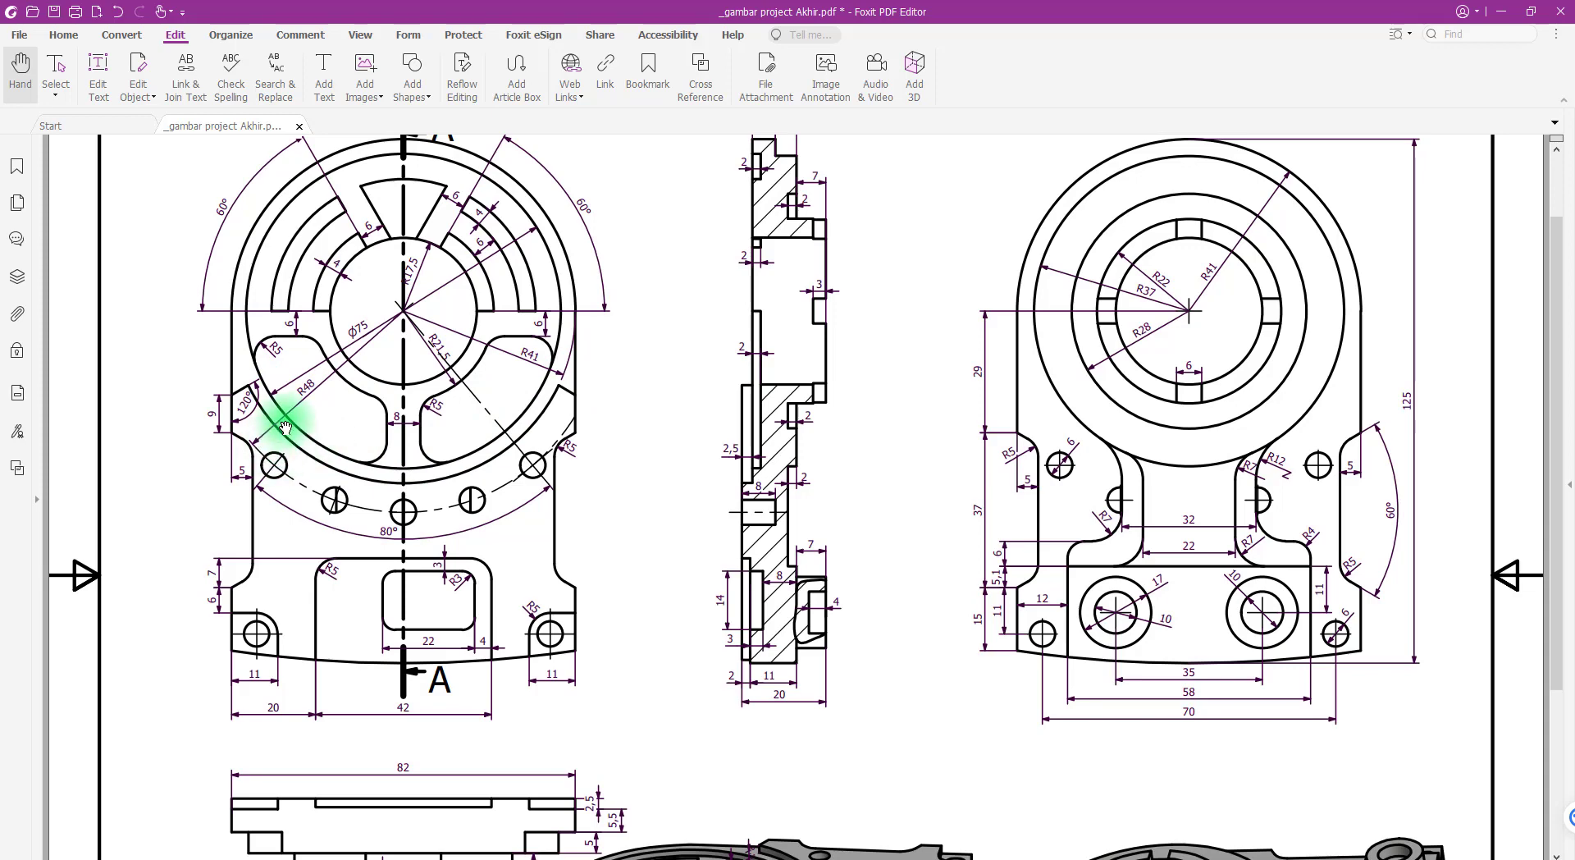
scroll(287, 431, "up", 1)
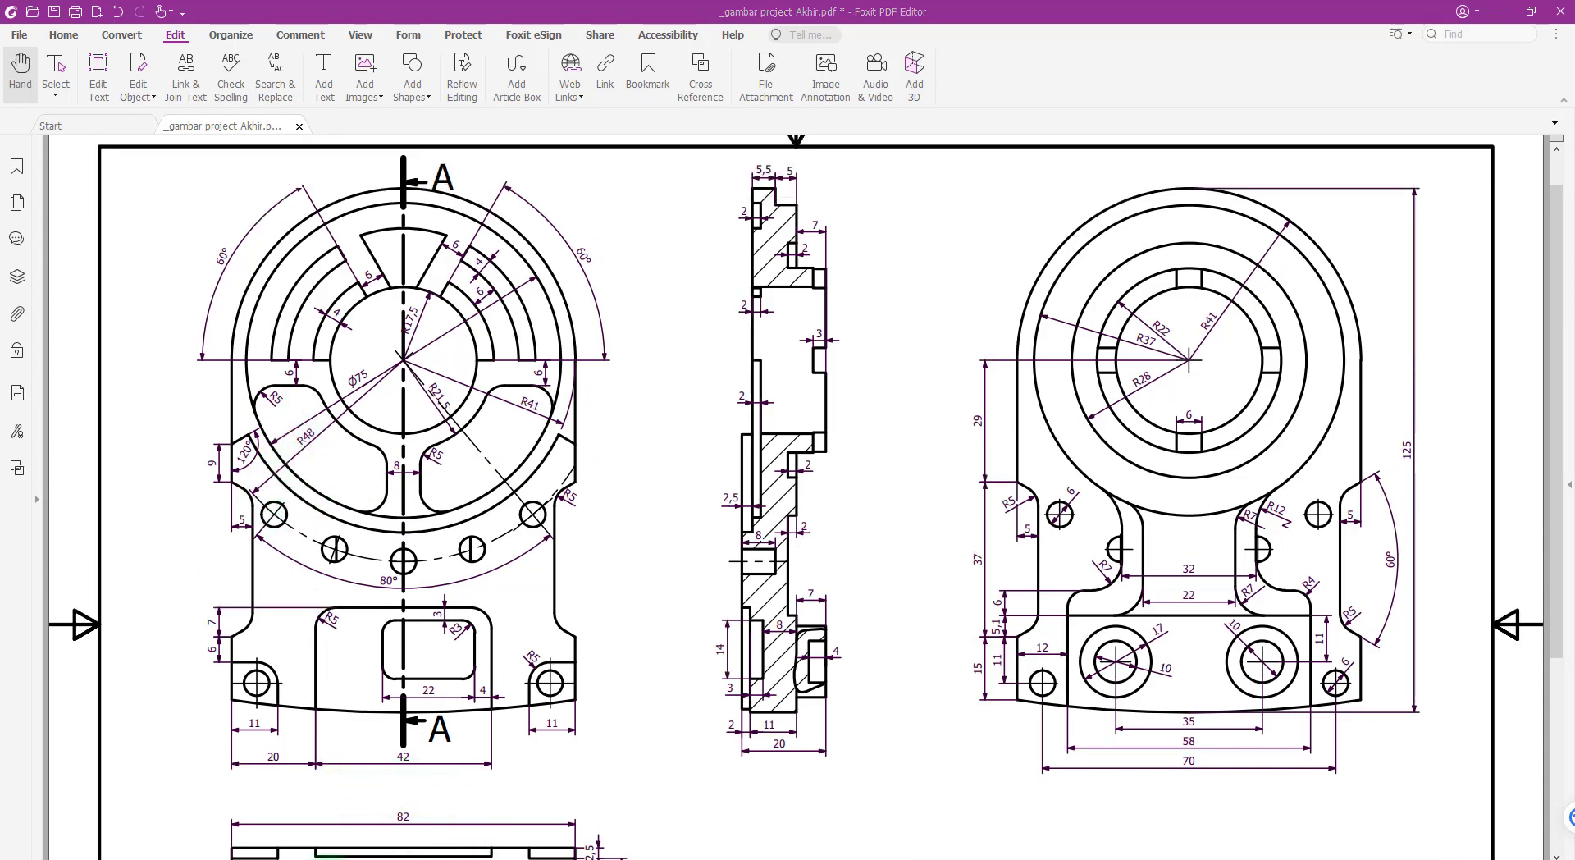
left_click(333, 859)
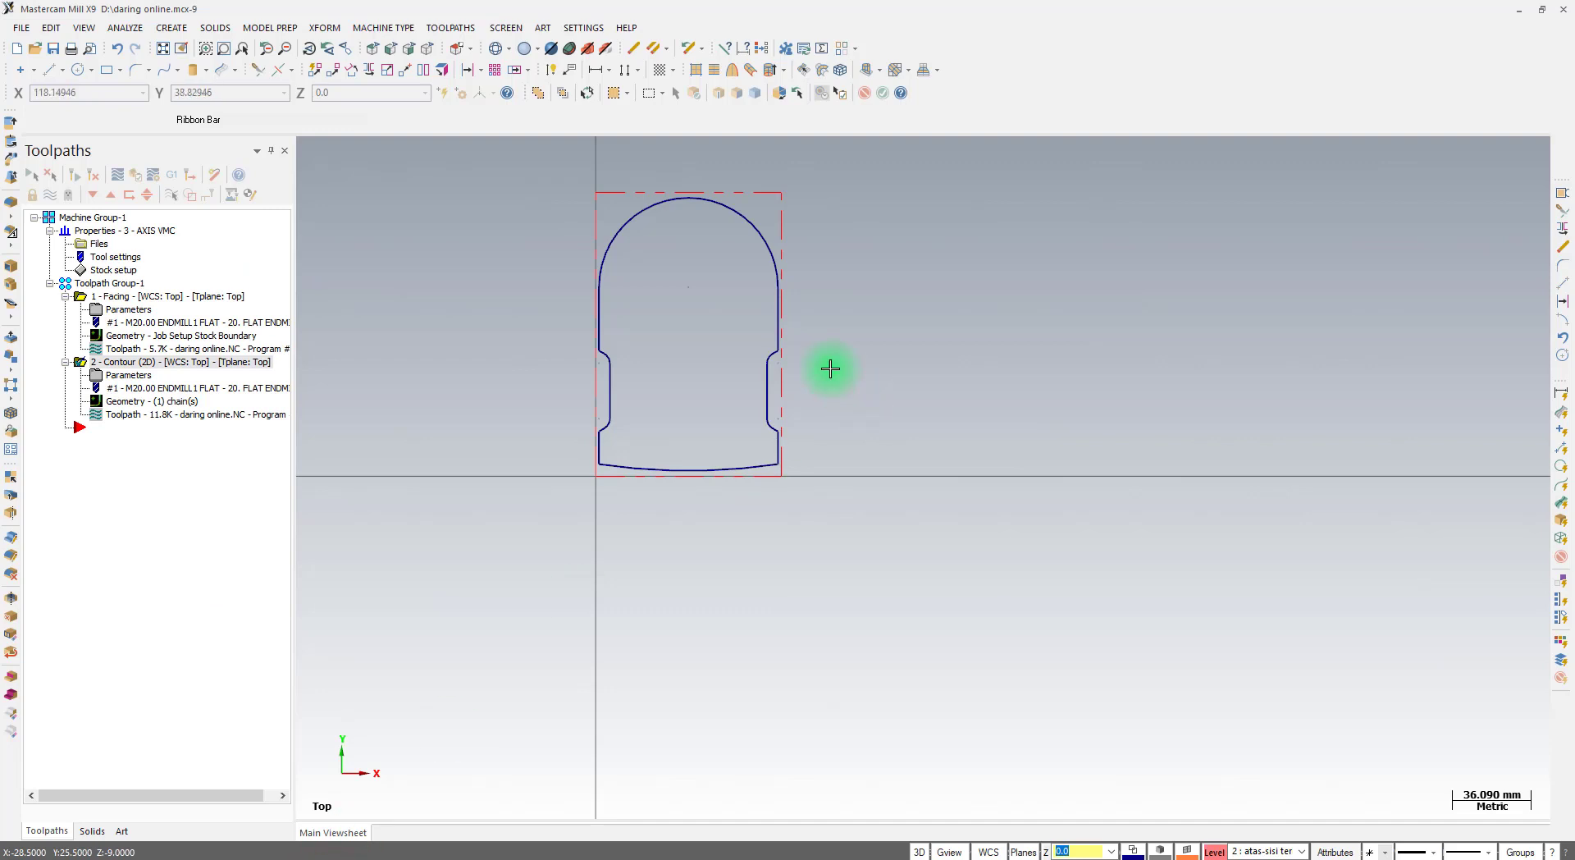
left_click(730, 203)
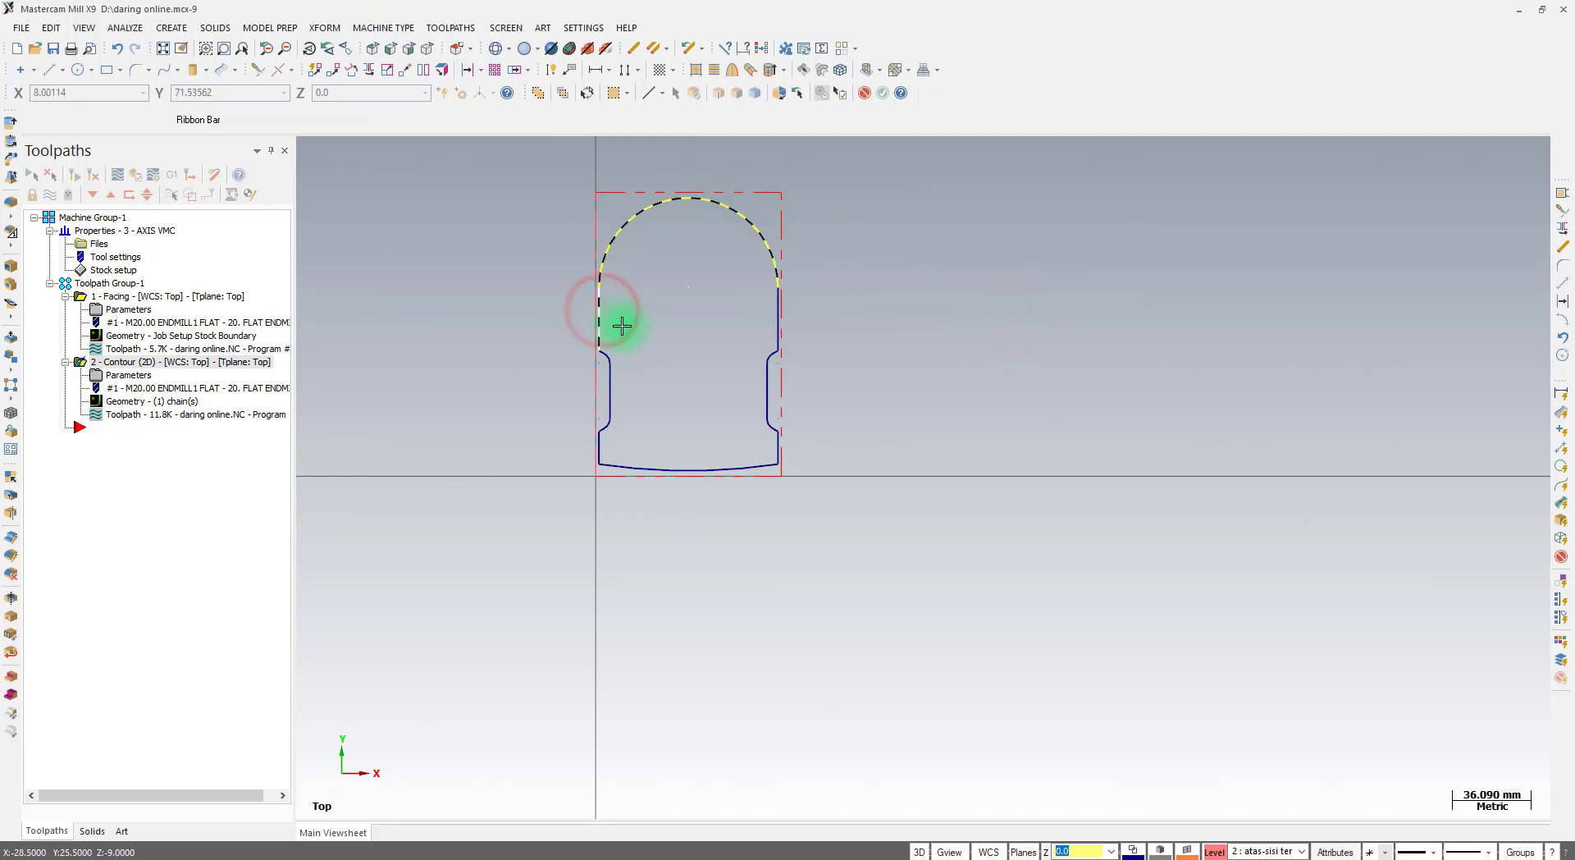
left_click(773, 319)
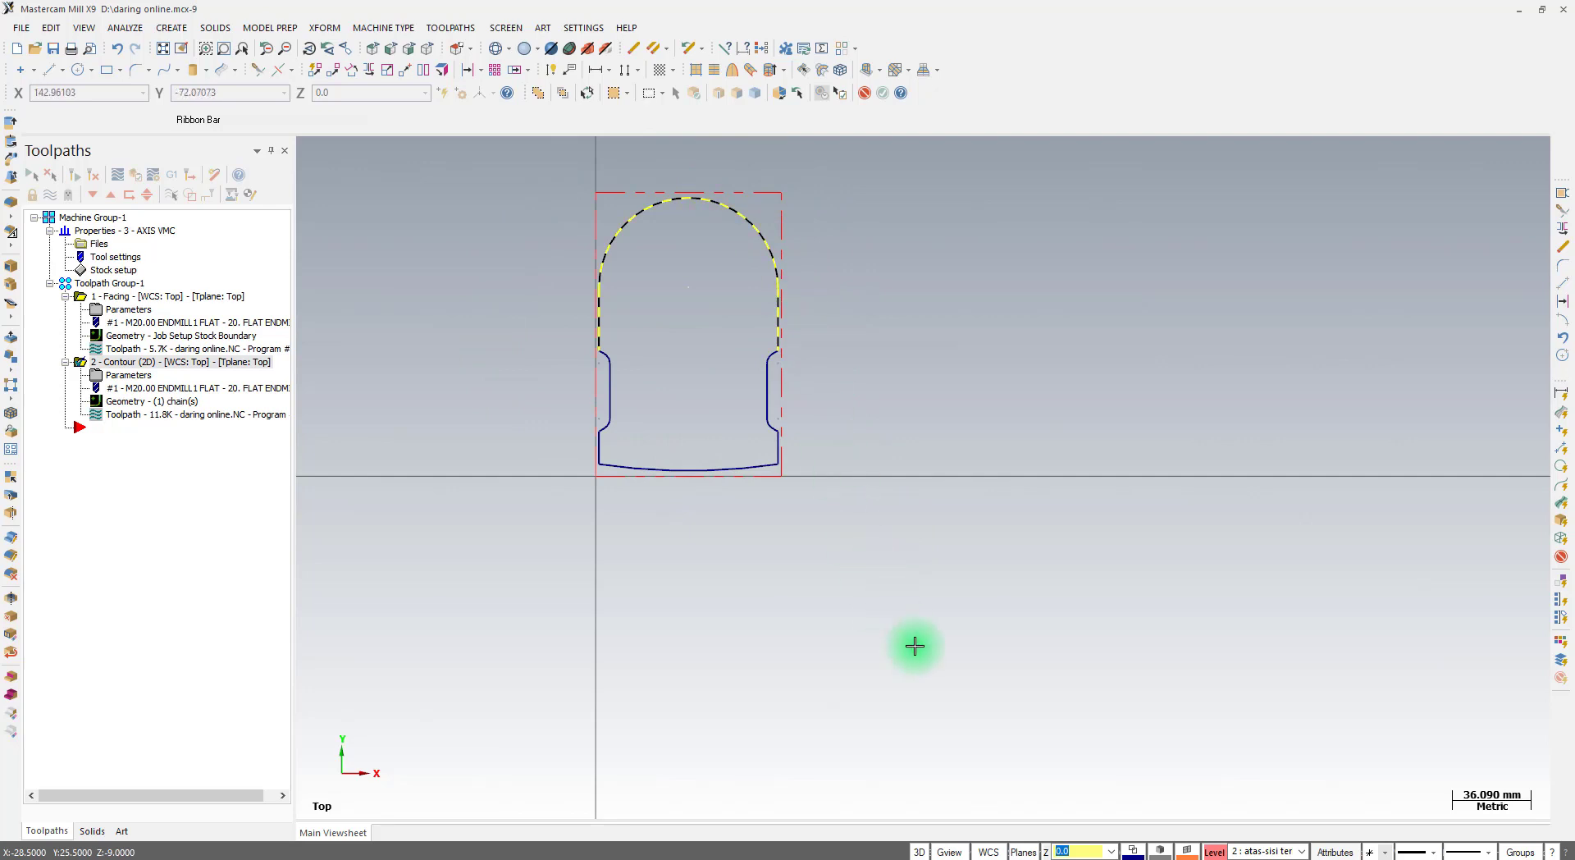
left_click(1213, 852)
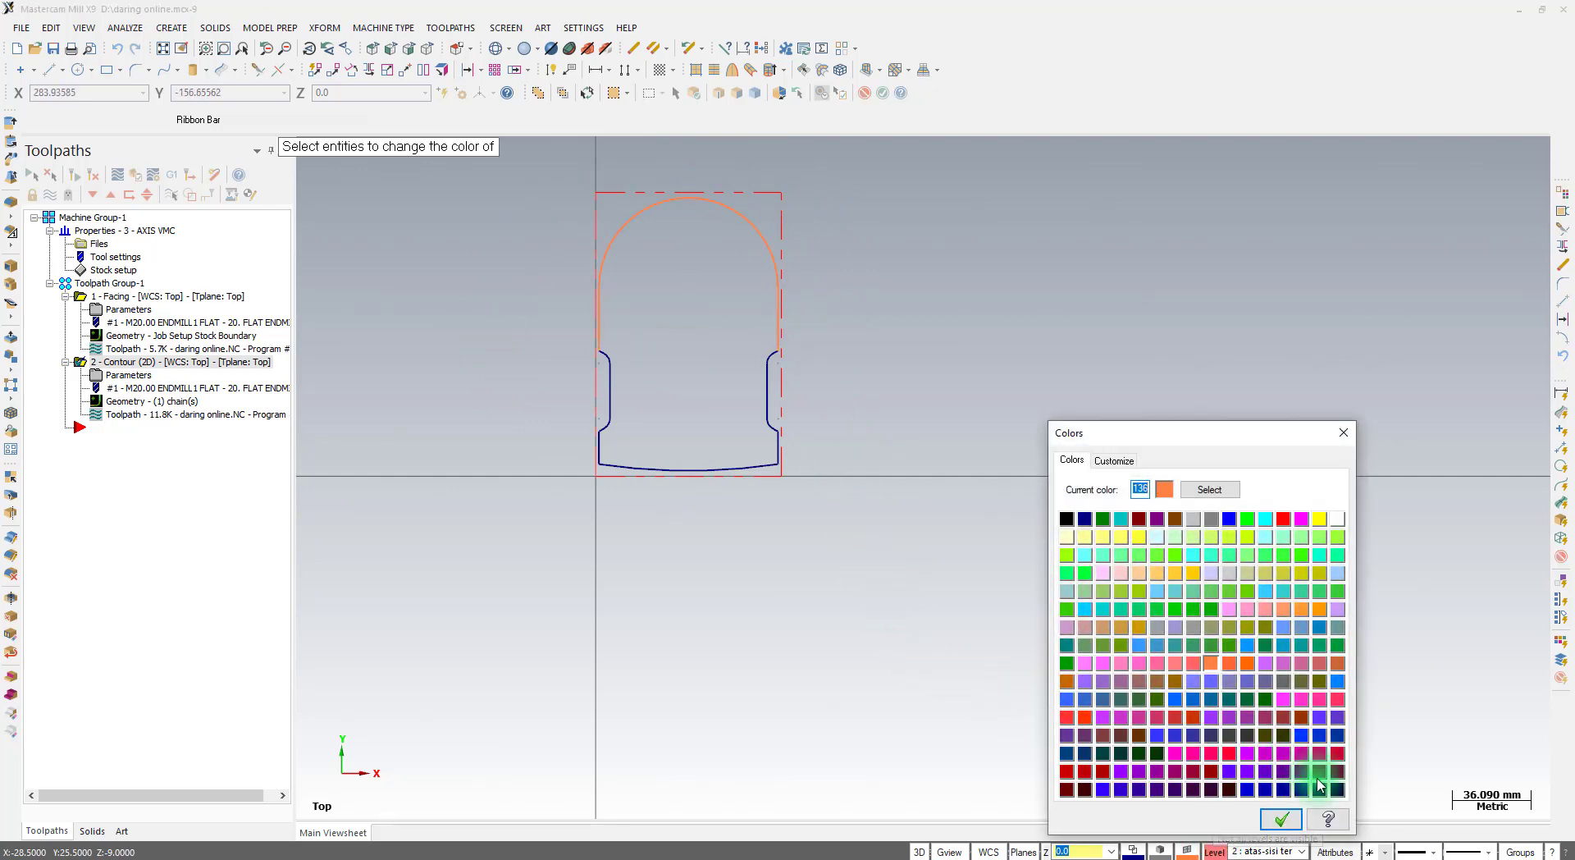
left_click(1343, 432)
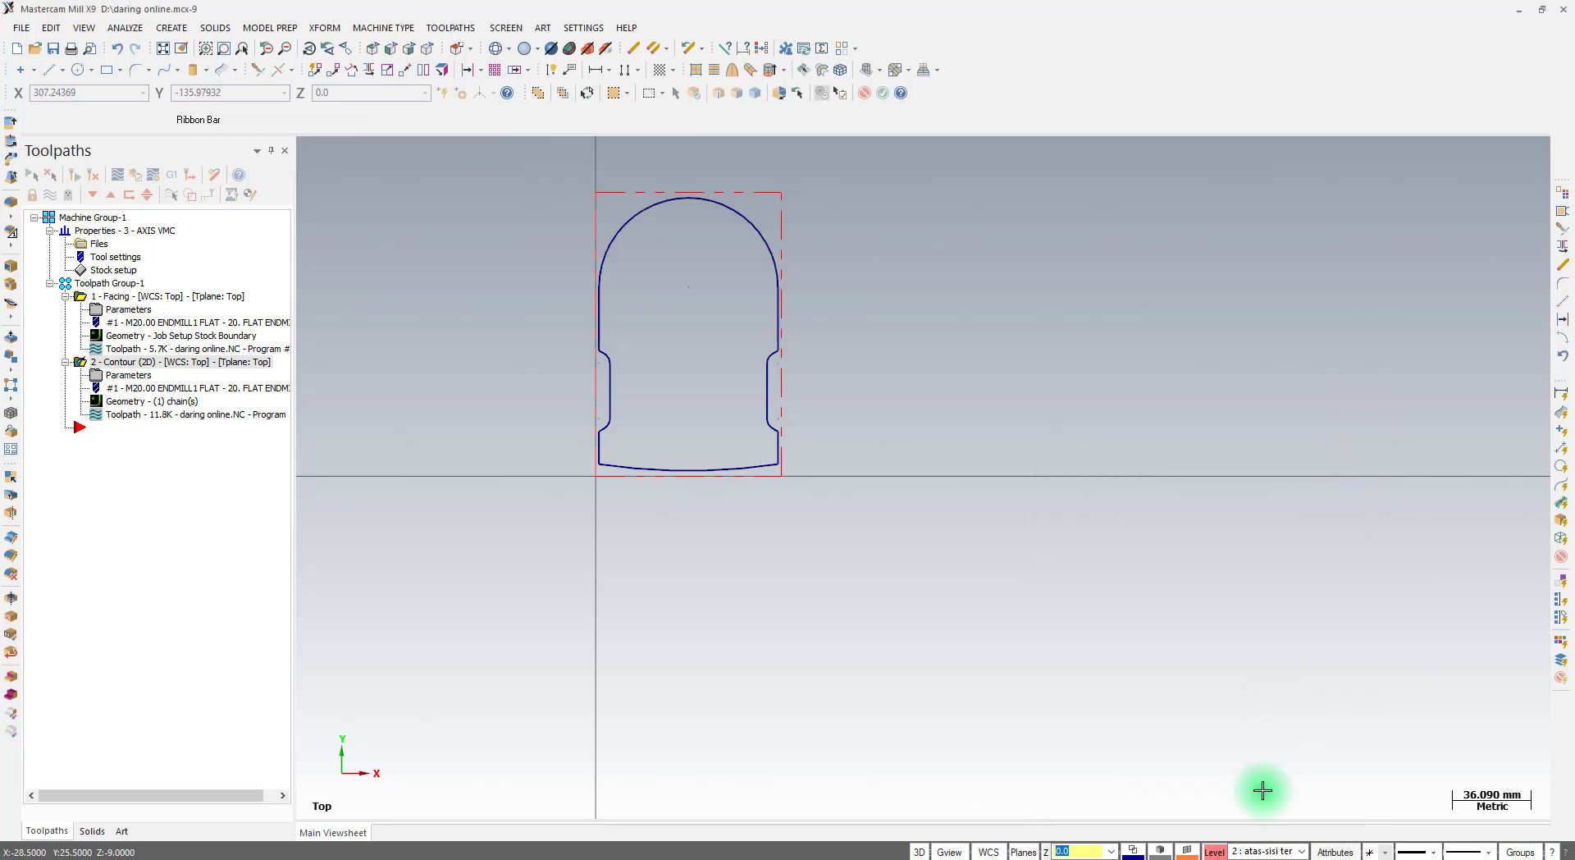
left_click(1220, 852)
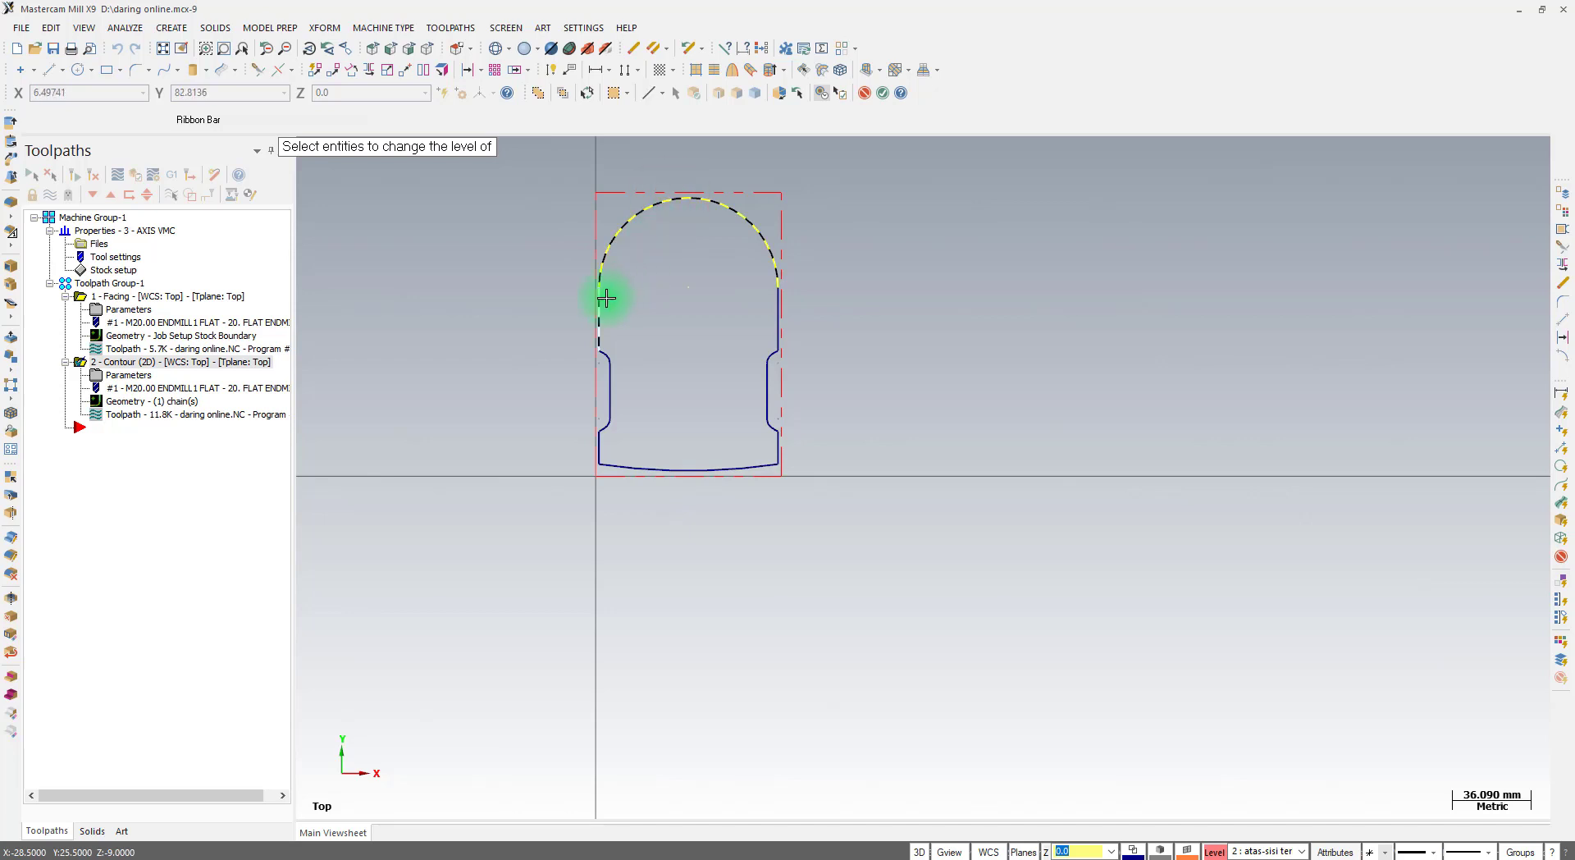
key("Escape")
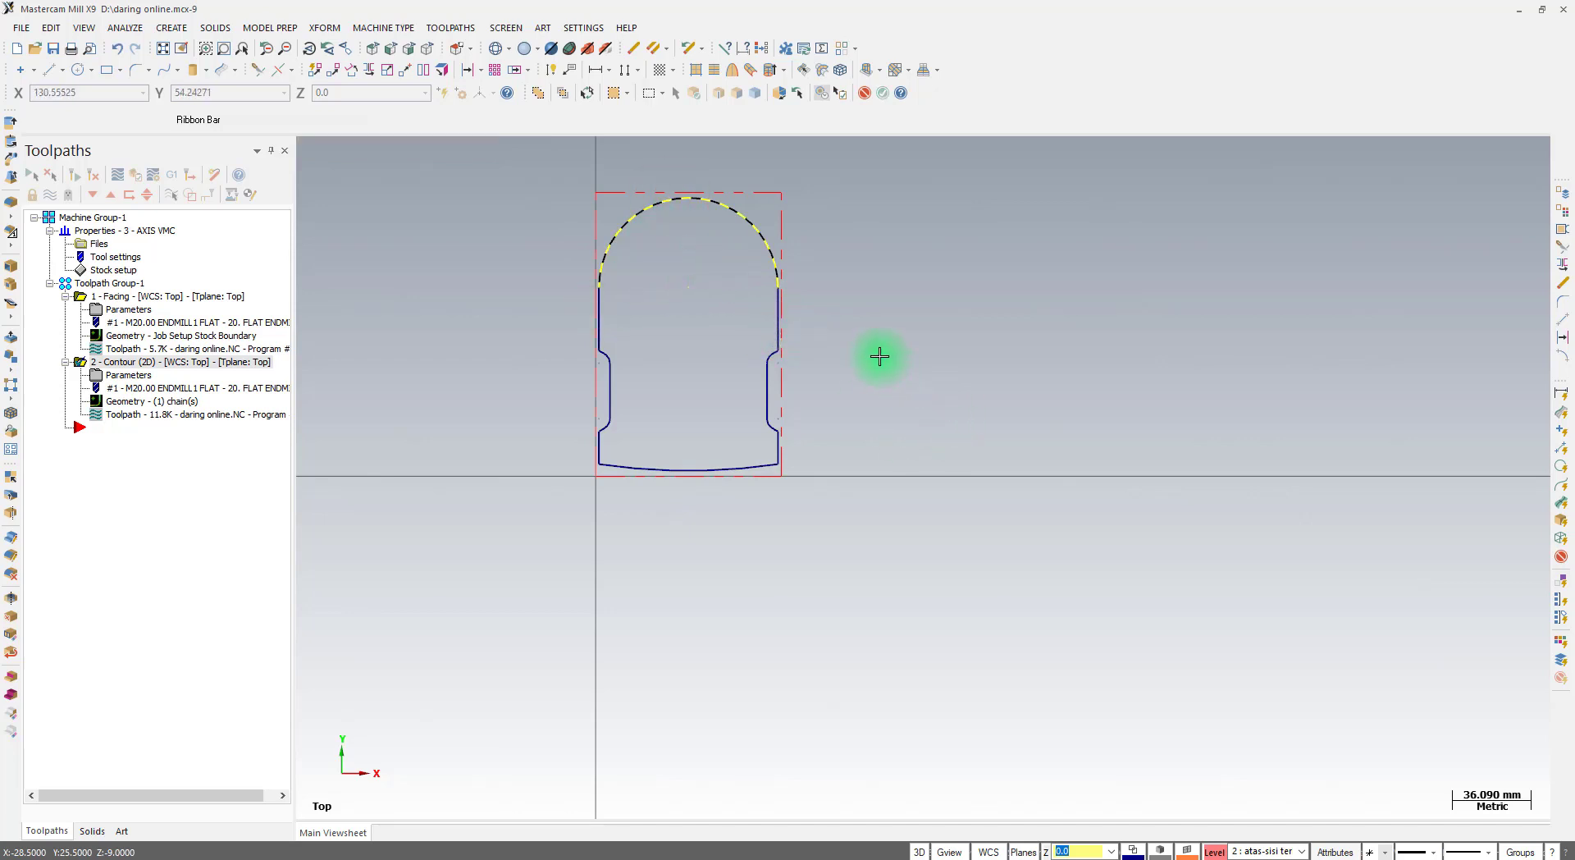
scroll(875, 354, "down", 1)
scroll(874, 353, "up", 1)
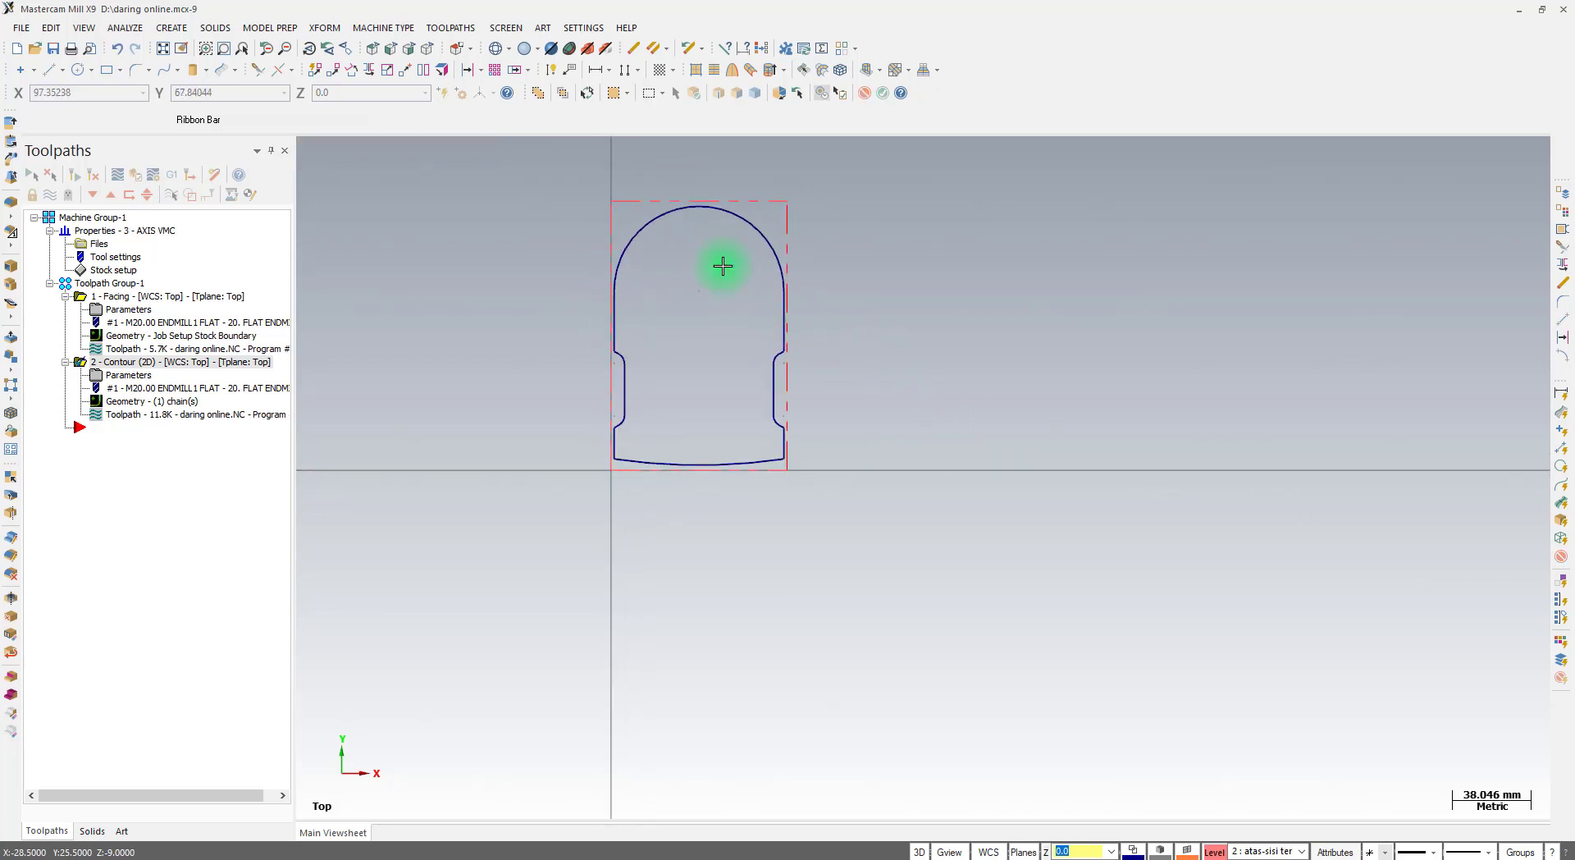
Copy the outer profile's upper arc and its two adjoining vertical lines to level 3
left_click(606, 312)
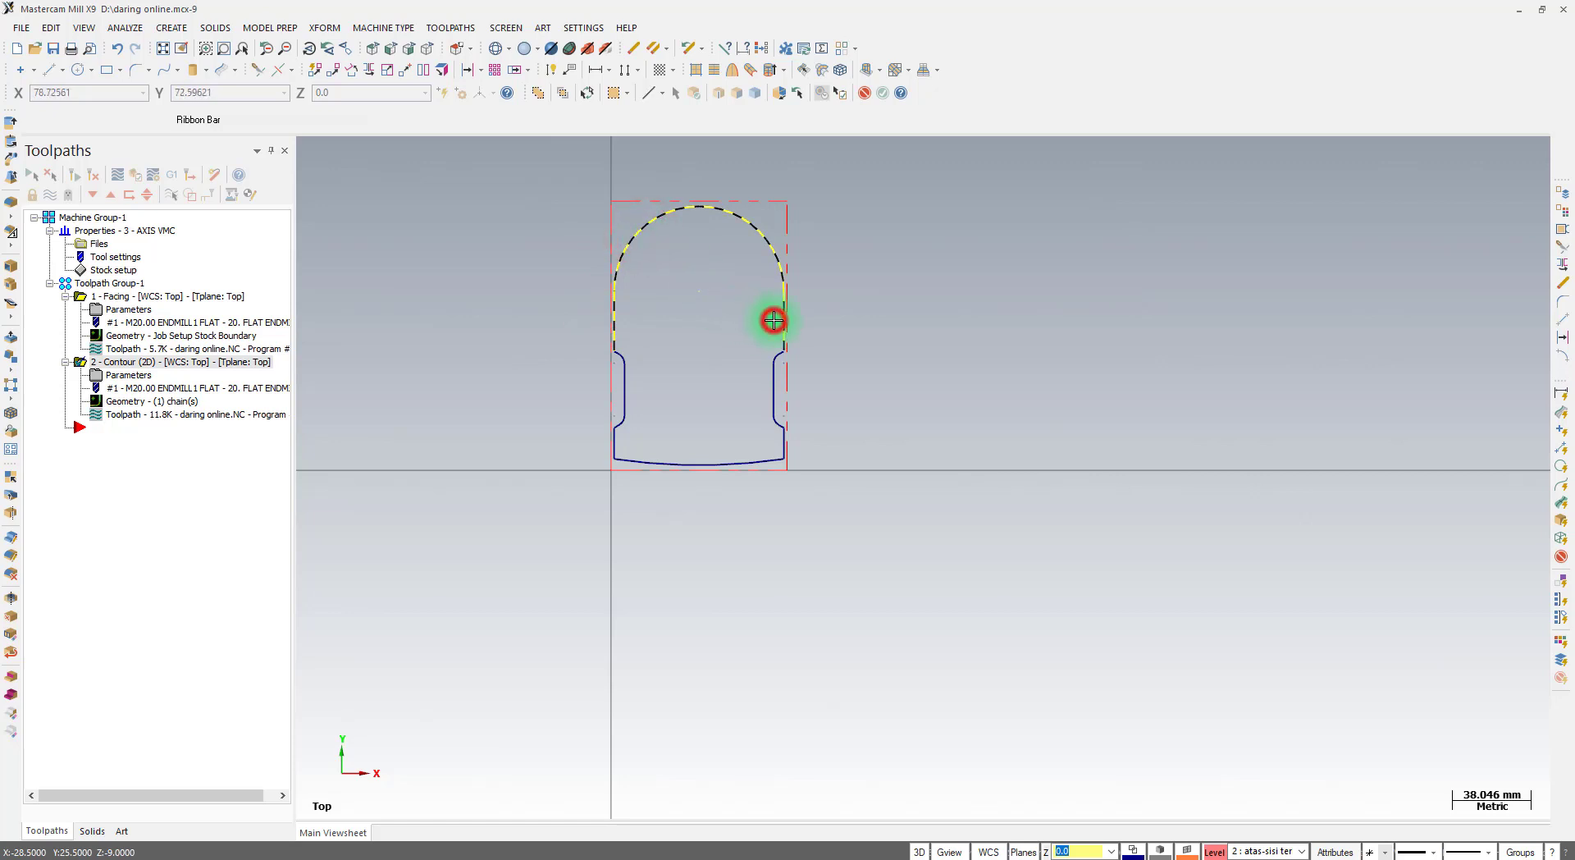
right_click(1220, 851)
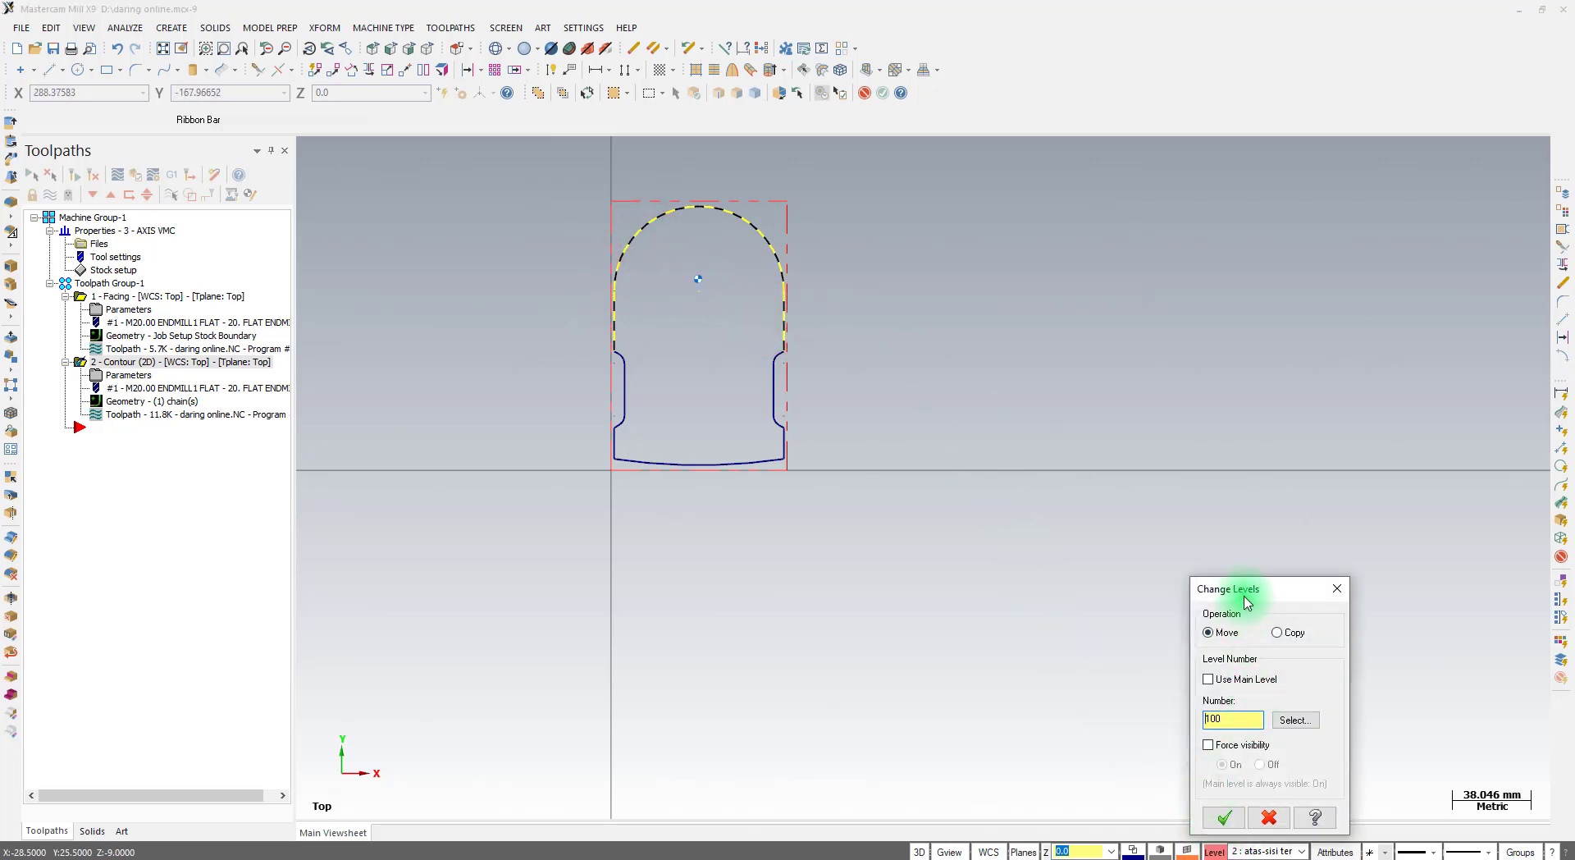
left_click_drag(1219, 586, 854, 306)
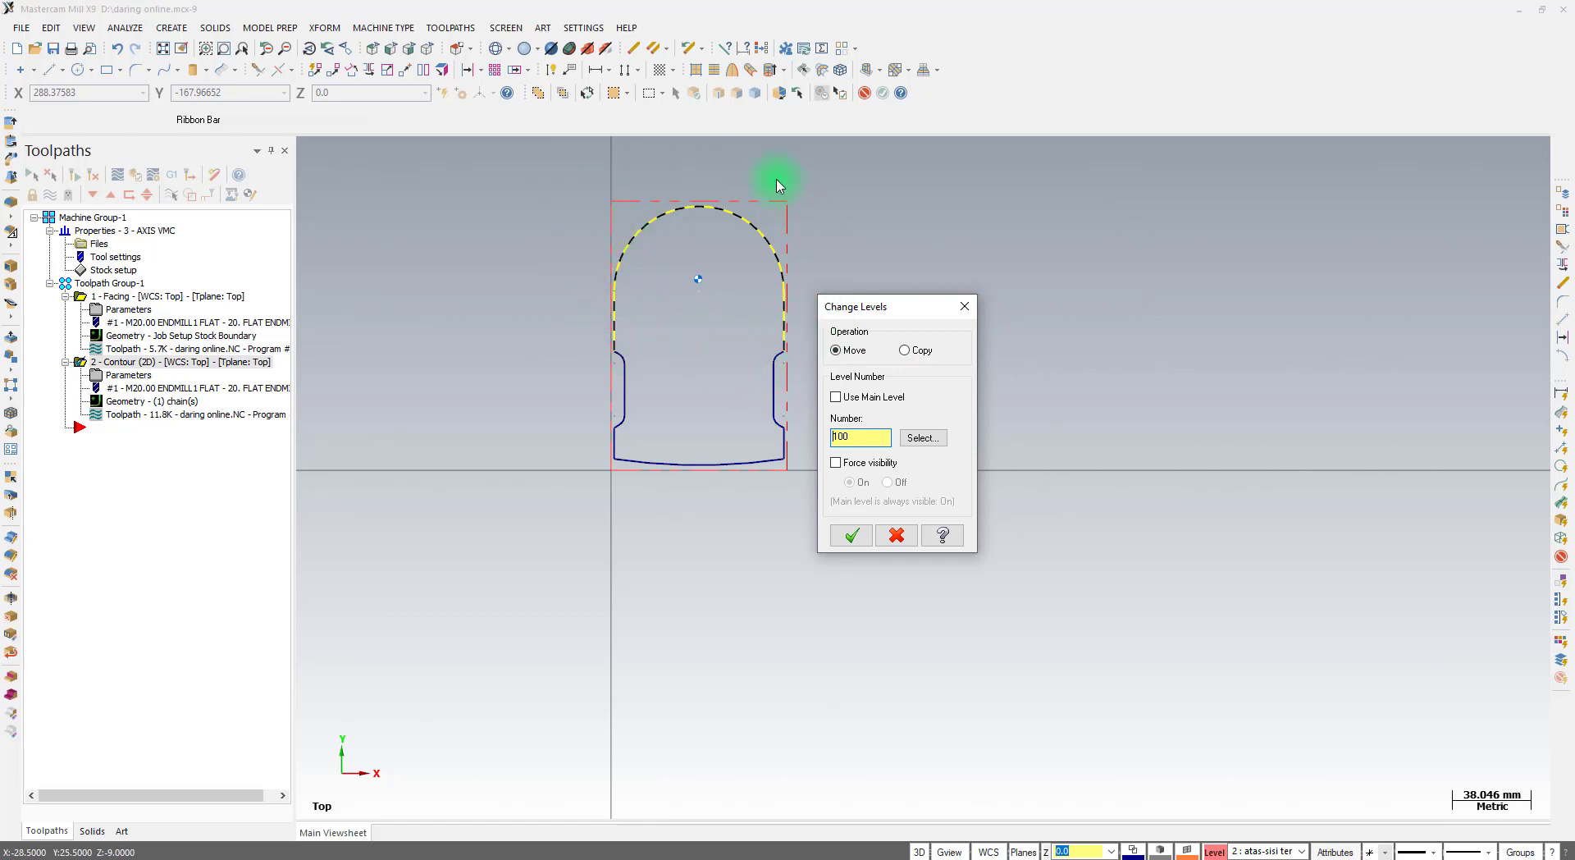
left_click(905, 351)
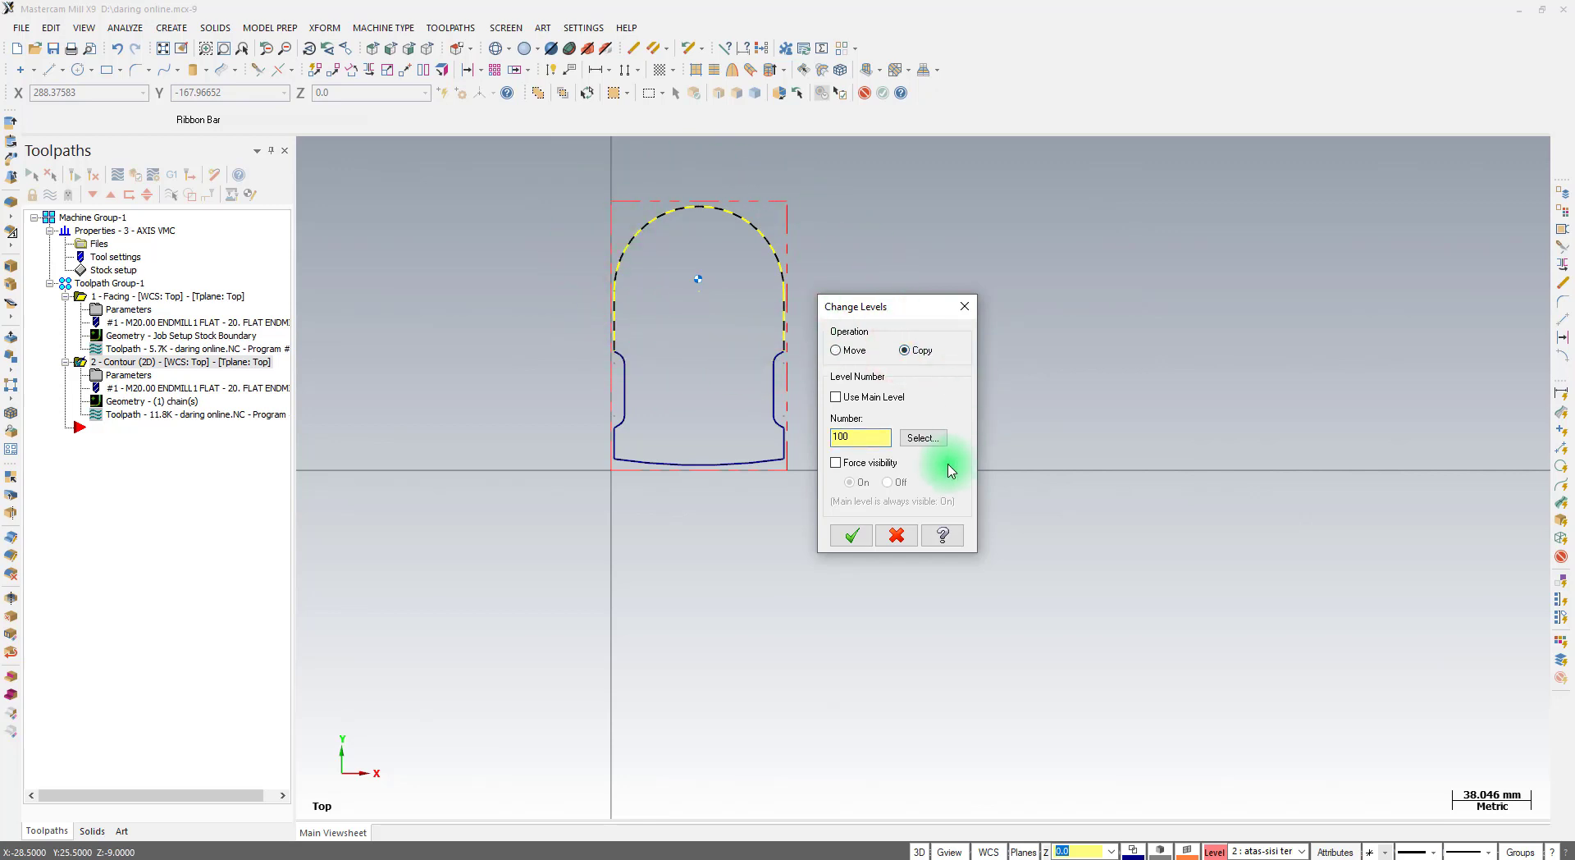
left_click_drag(856, 436, 808, 435)
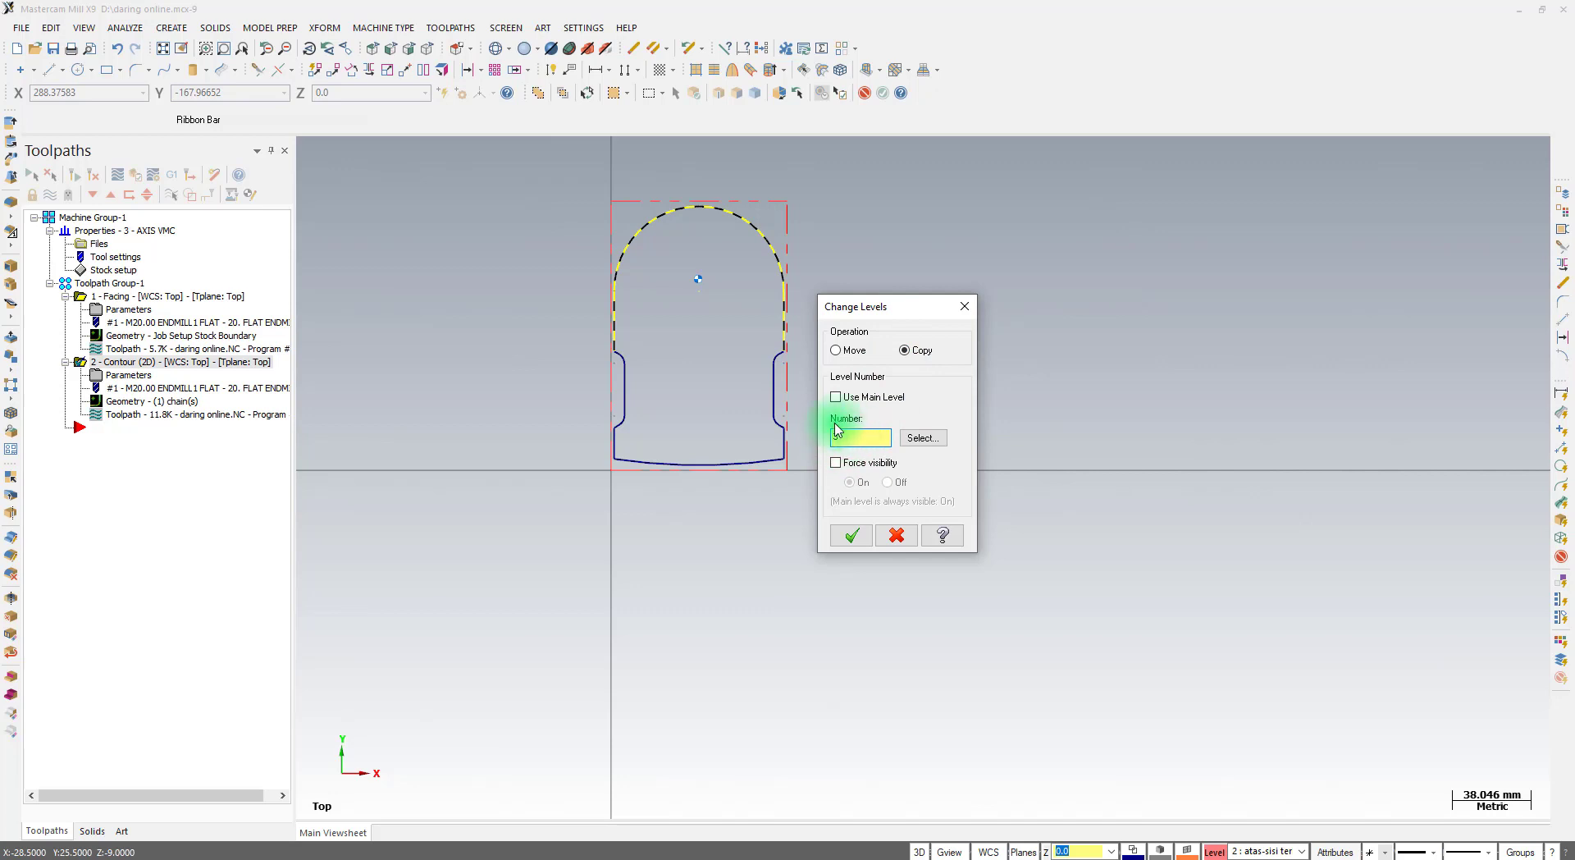
left_click(852, 540)
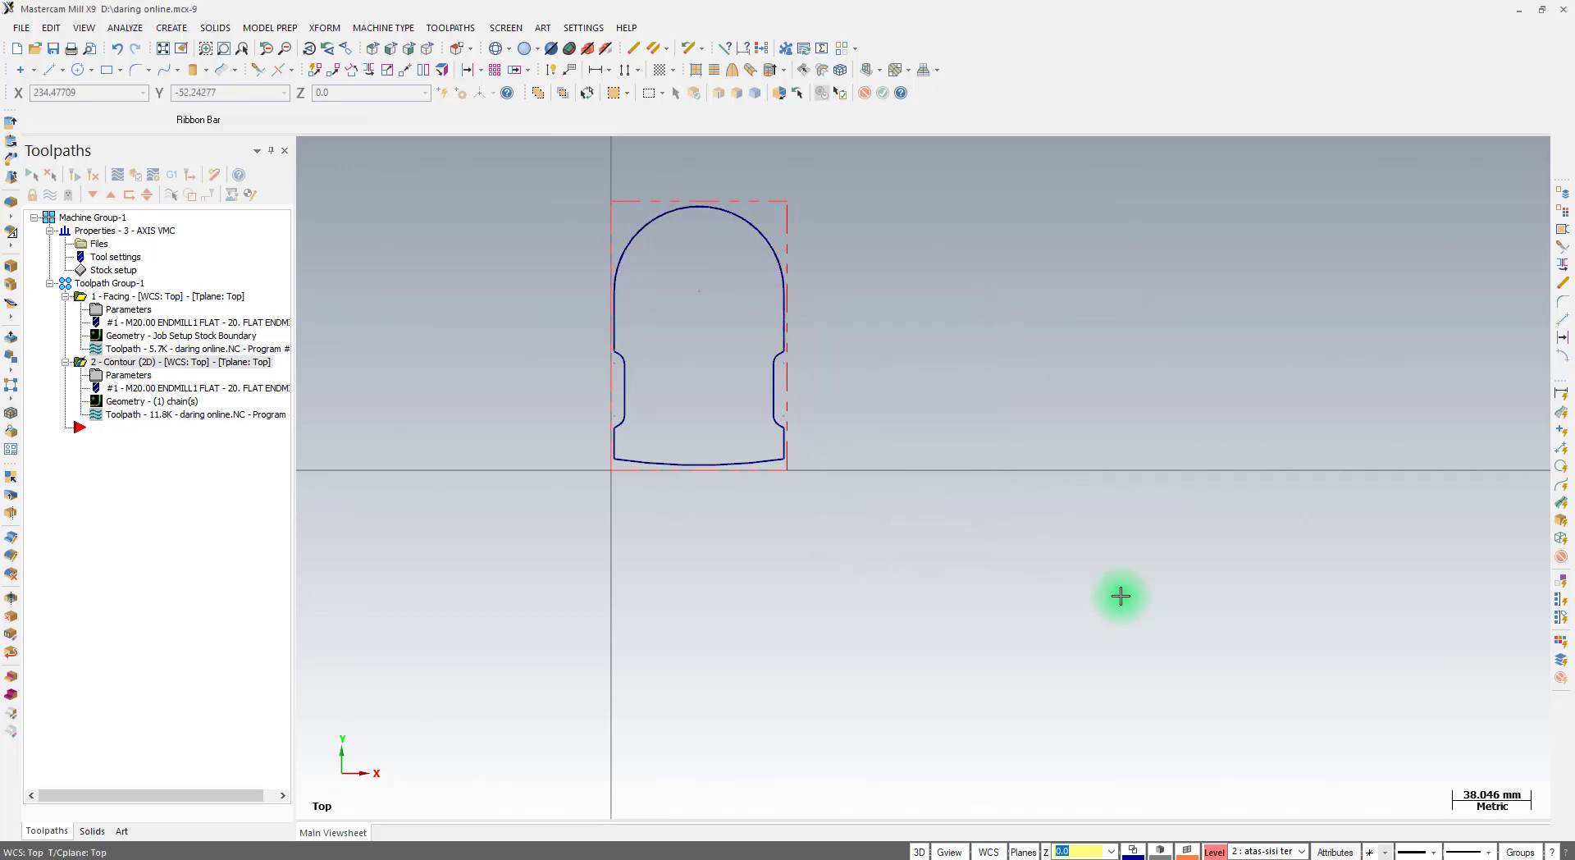
Make level 3 the main level and hide level 2, atas-sisi terluar
left_click(1216, 853)
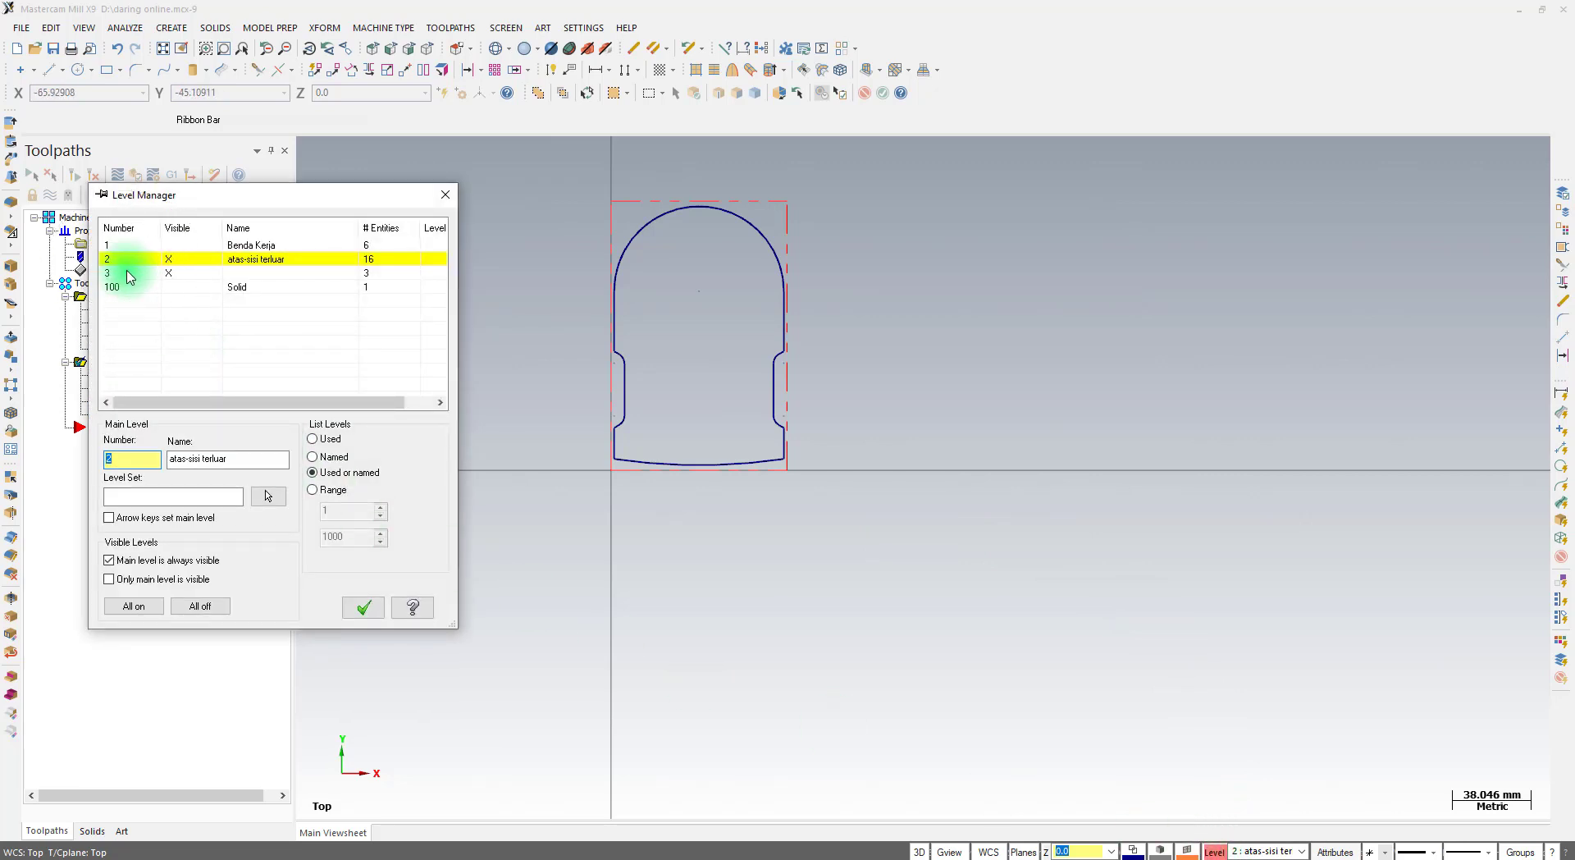
left_click(127, 271)
left_click(127, 278)
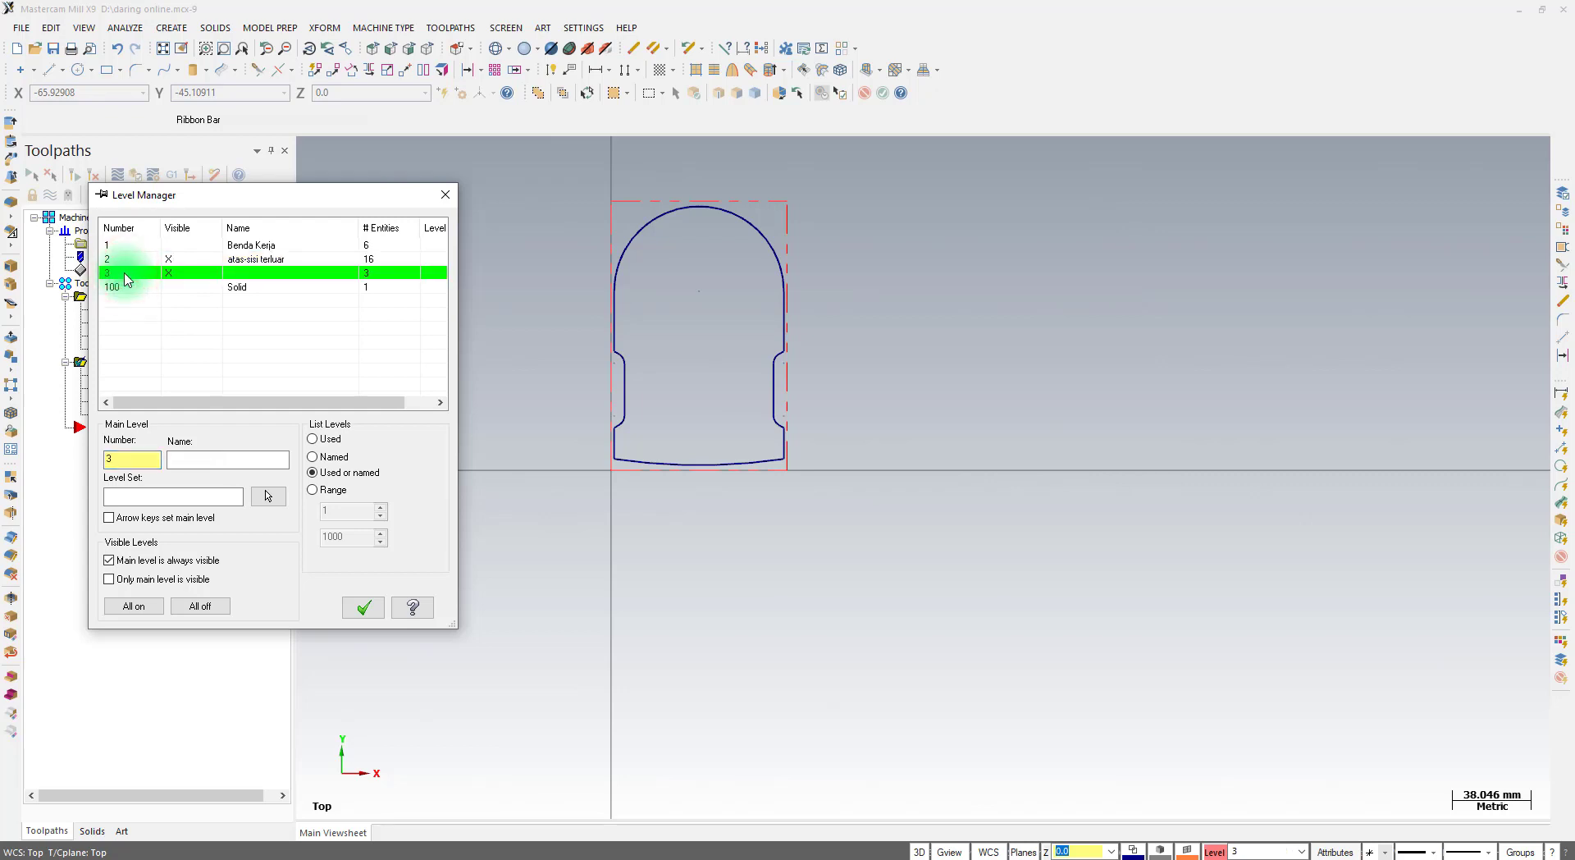
left_click(169, 269)
left_click(169, 259)
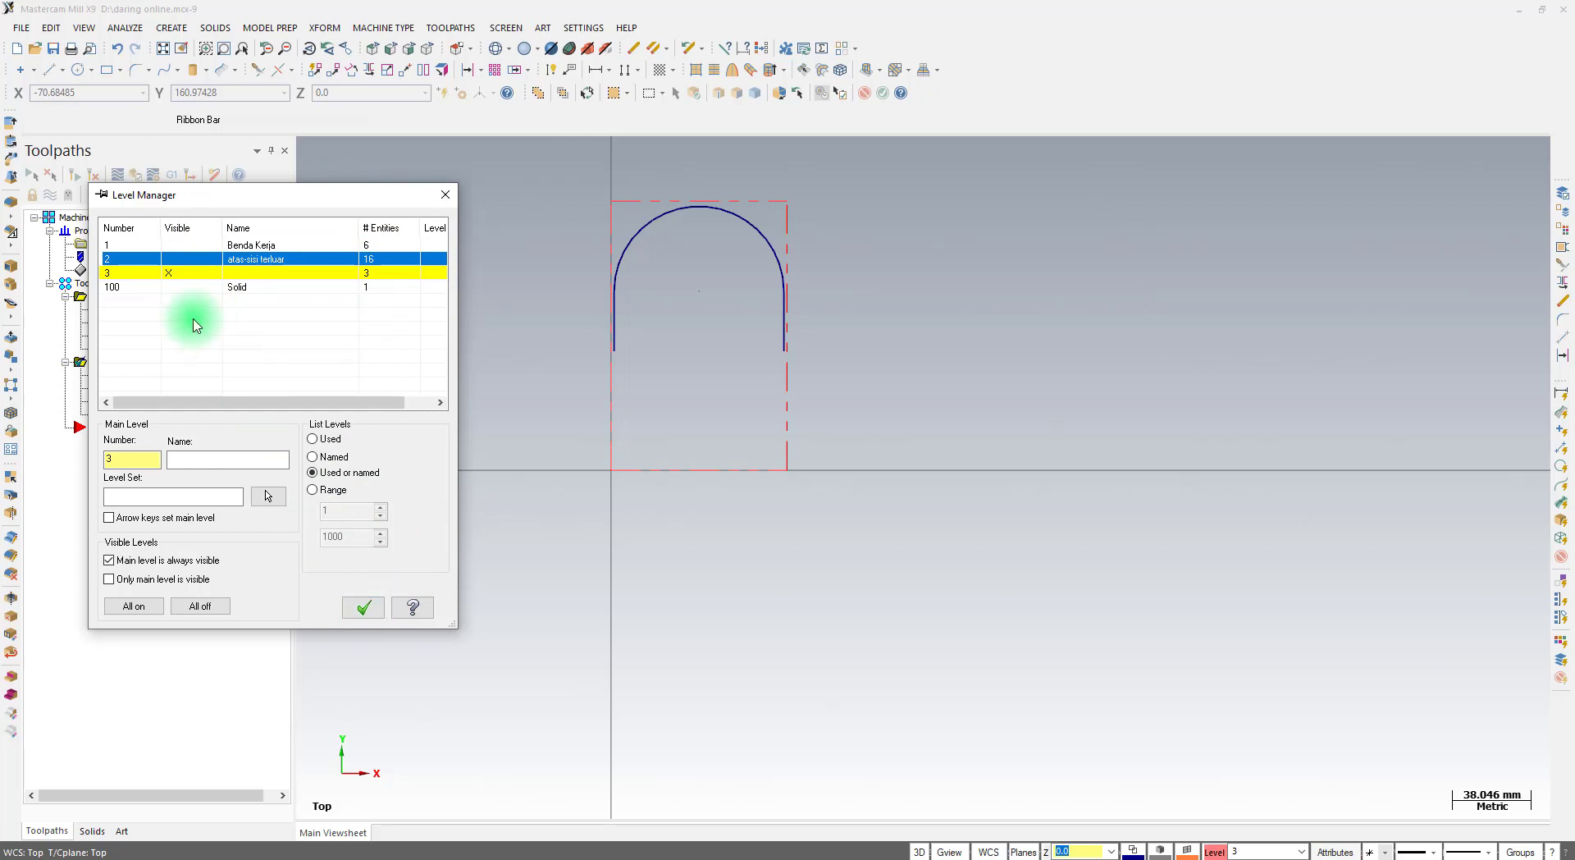
Name level 3 "atas - dalam atas" and accept the level settings
left_click(134, 274)
left_click(179, 459)
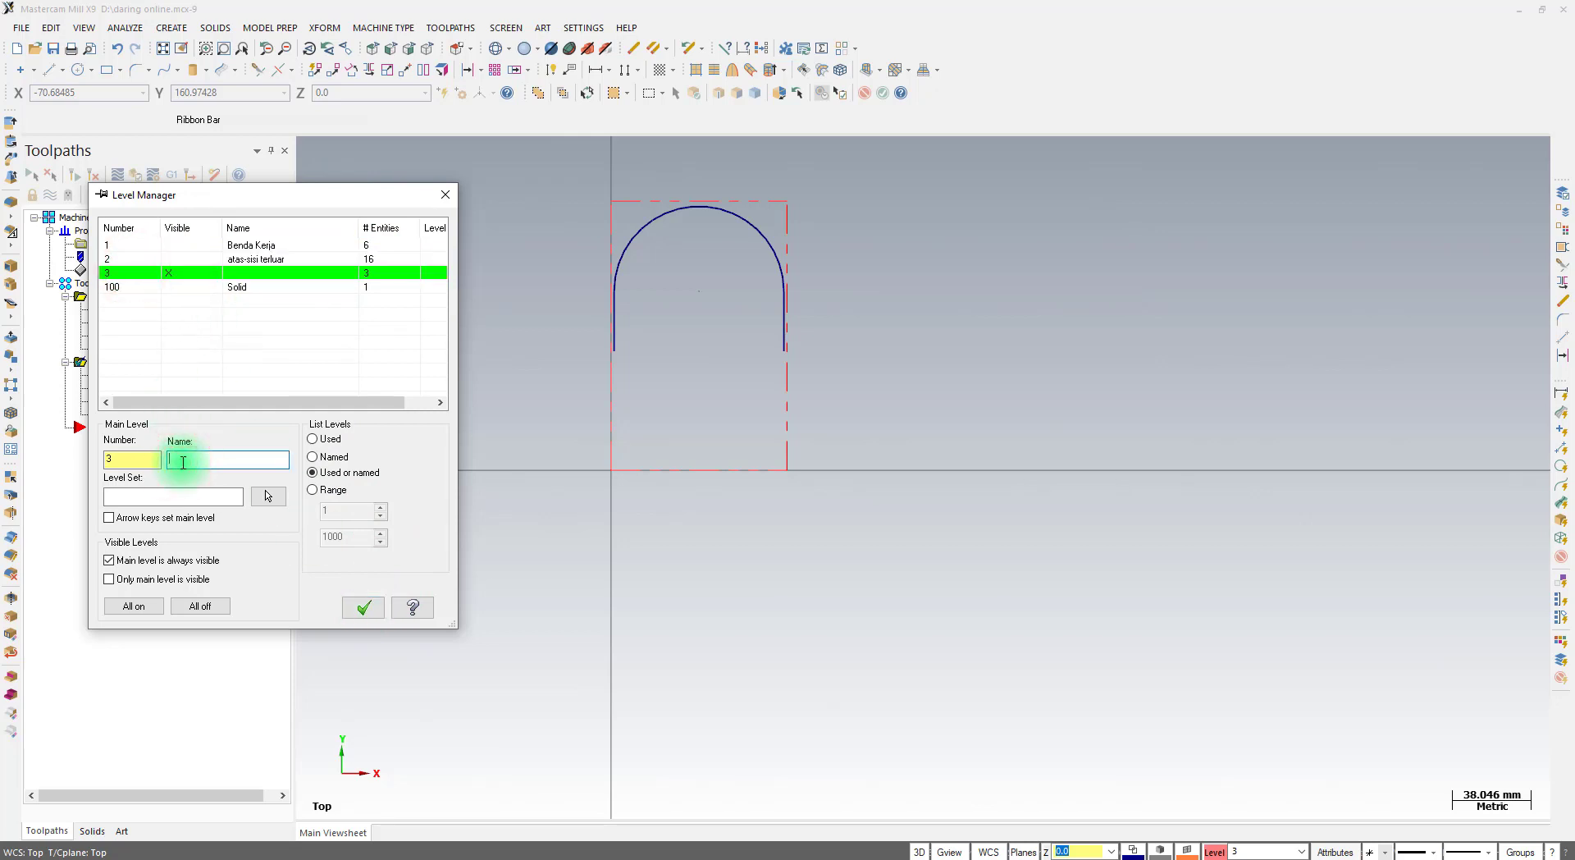
type("atas - dalam atas")
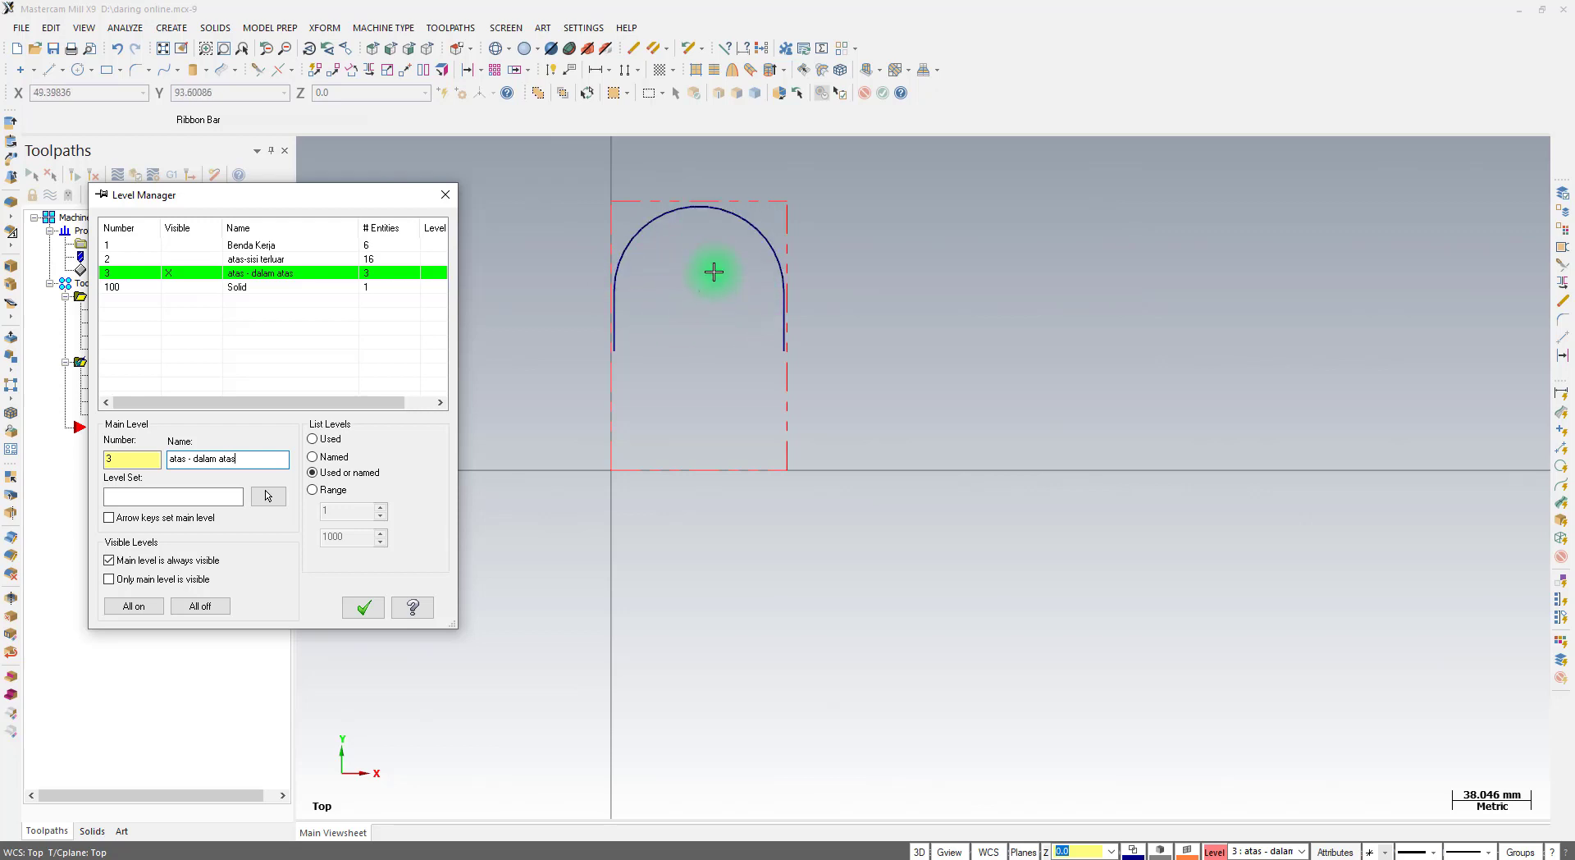
left_click(358, 609)
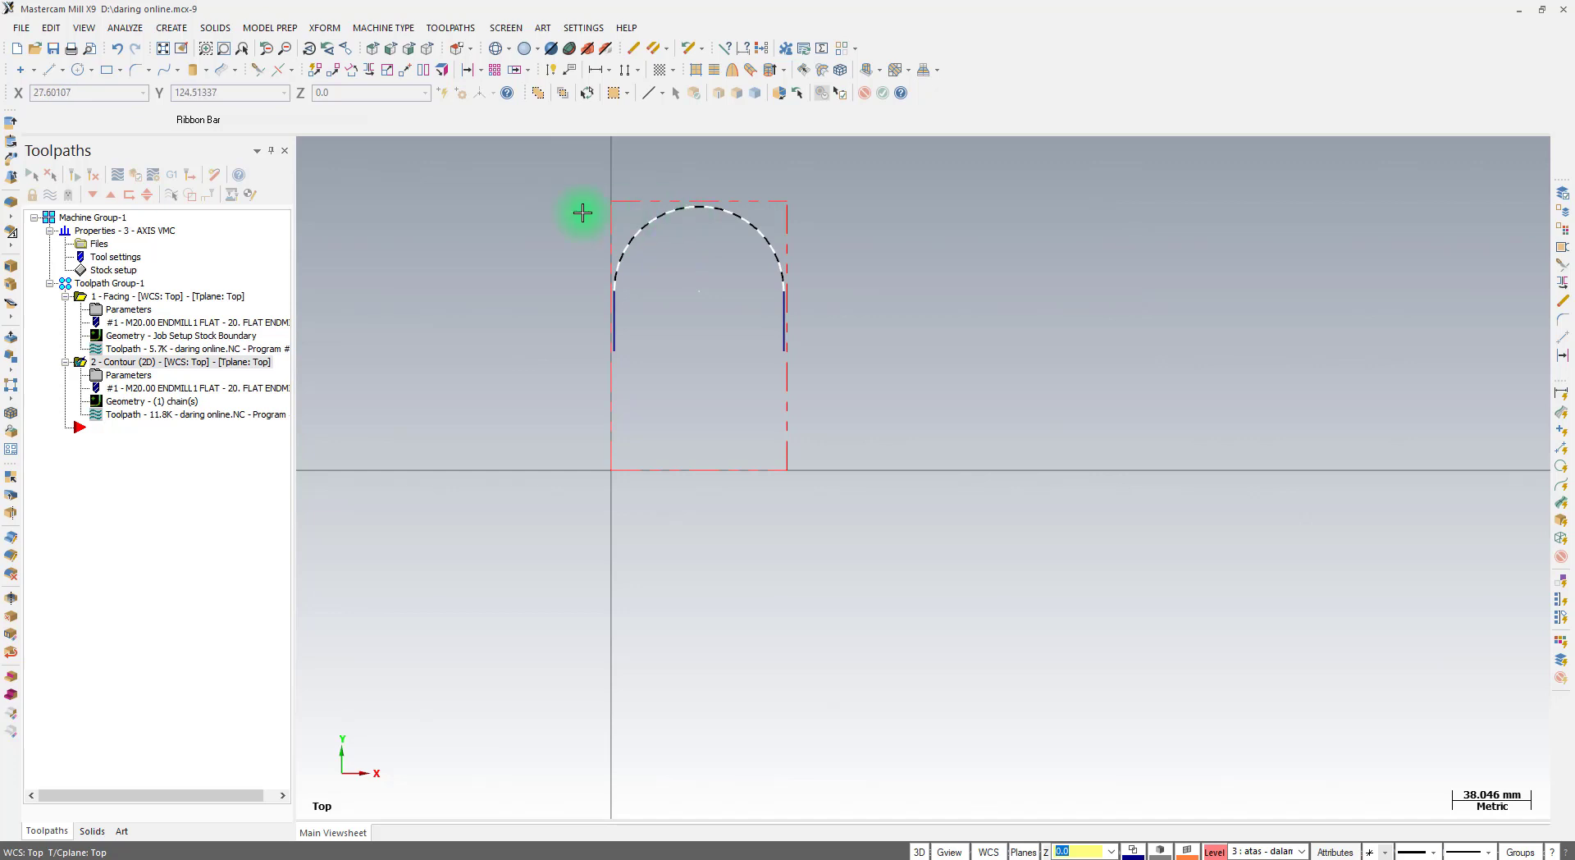
Convert the upper arc on level 3 into a full circle with Close Arc
left_click(51, 27)
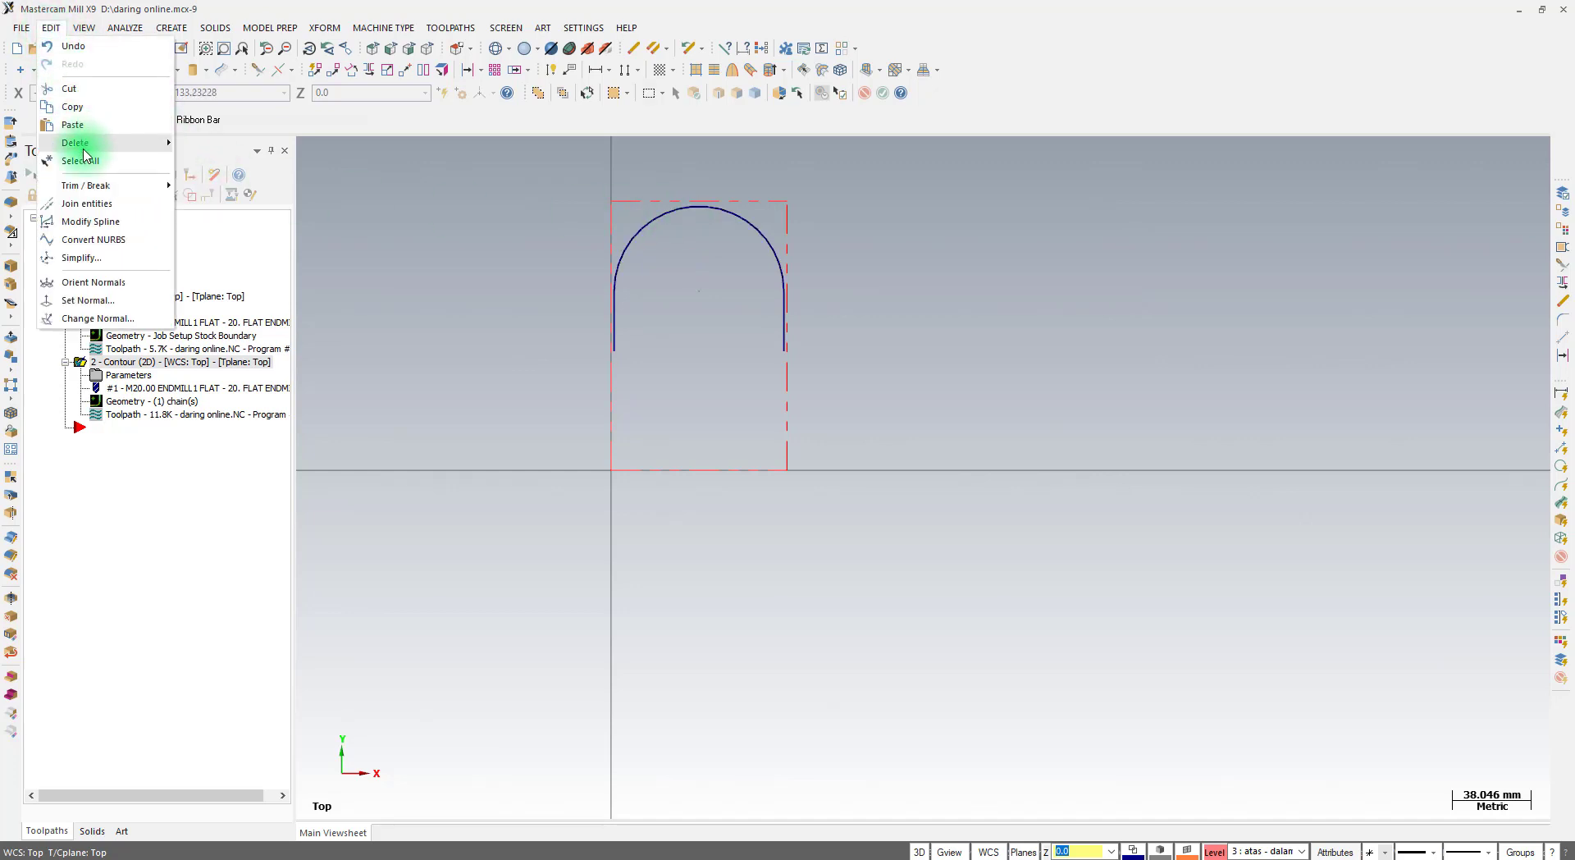
mouse_move(88, 190)
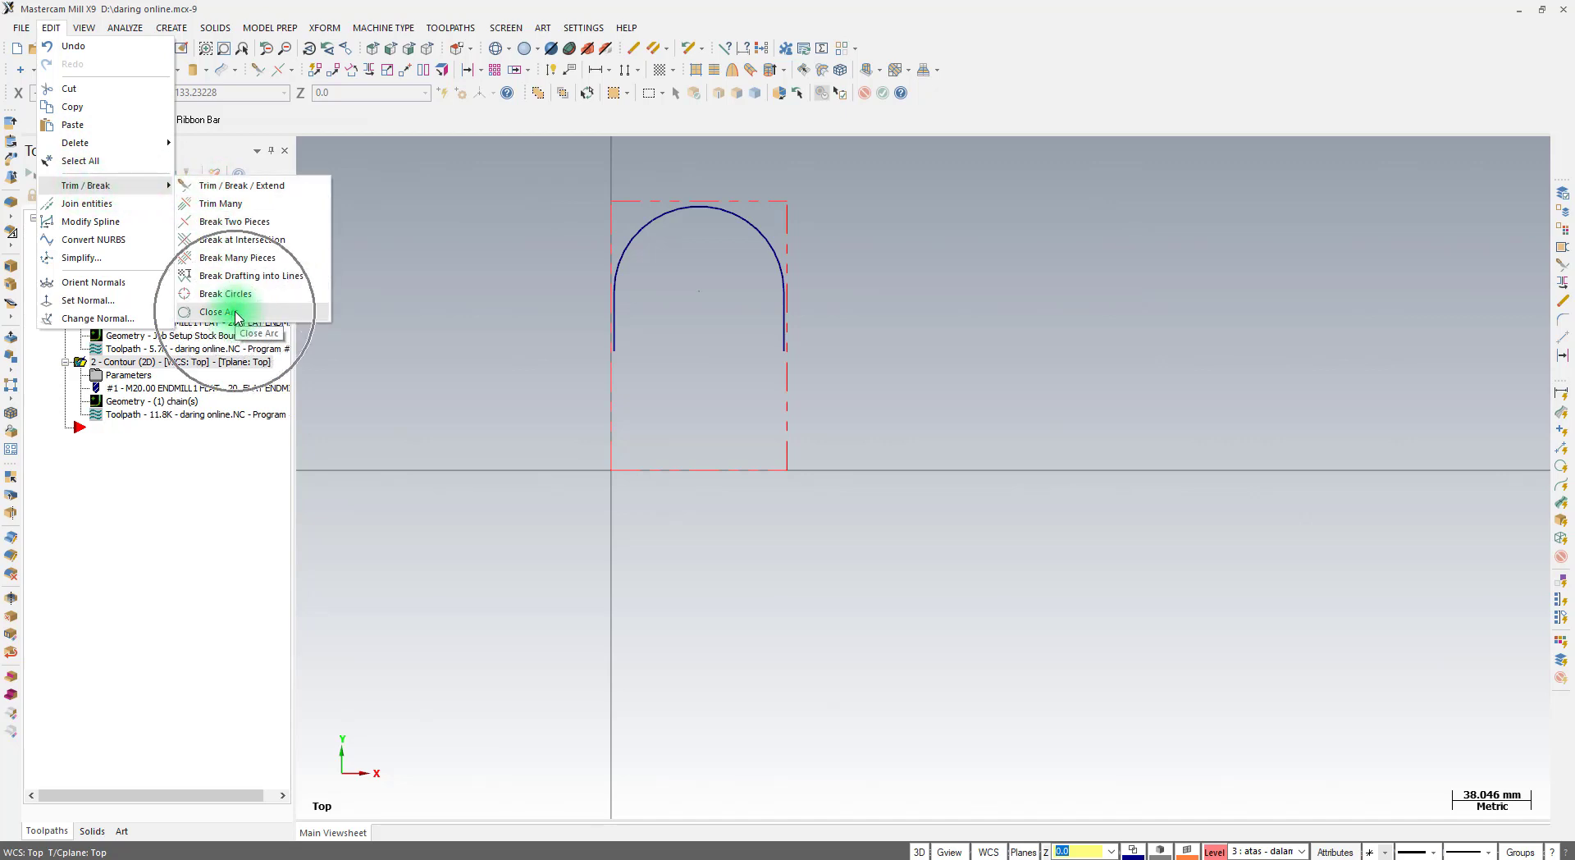
left_click(385, 126)
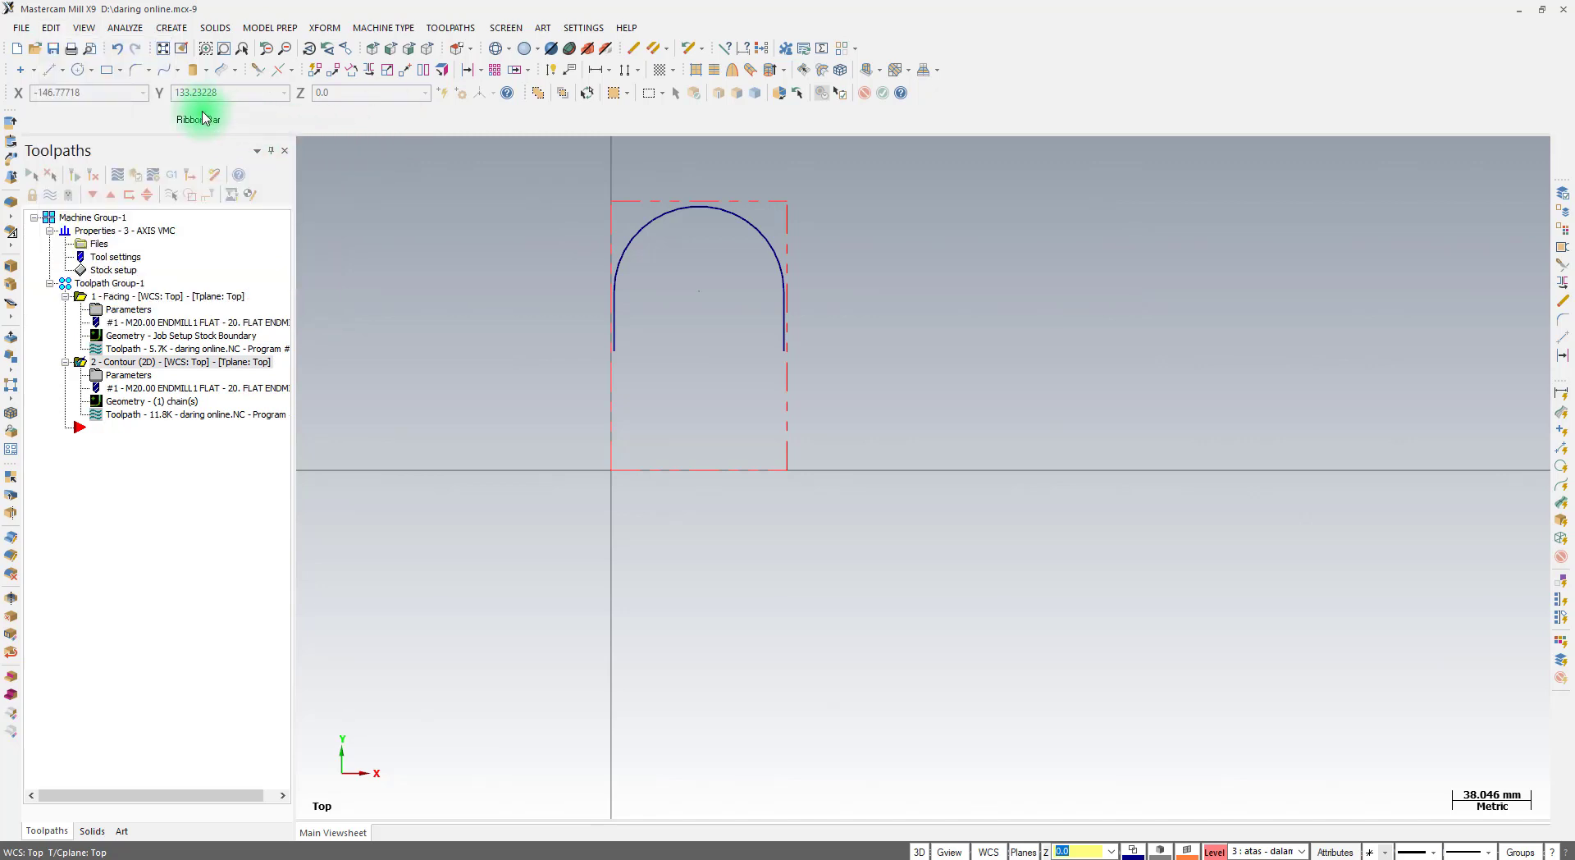
left_click(293, 74)
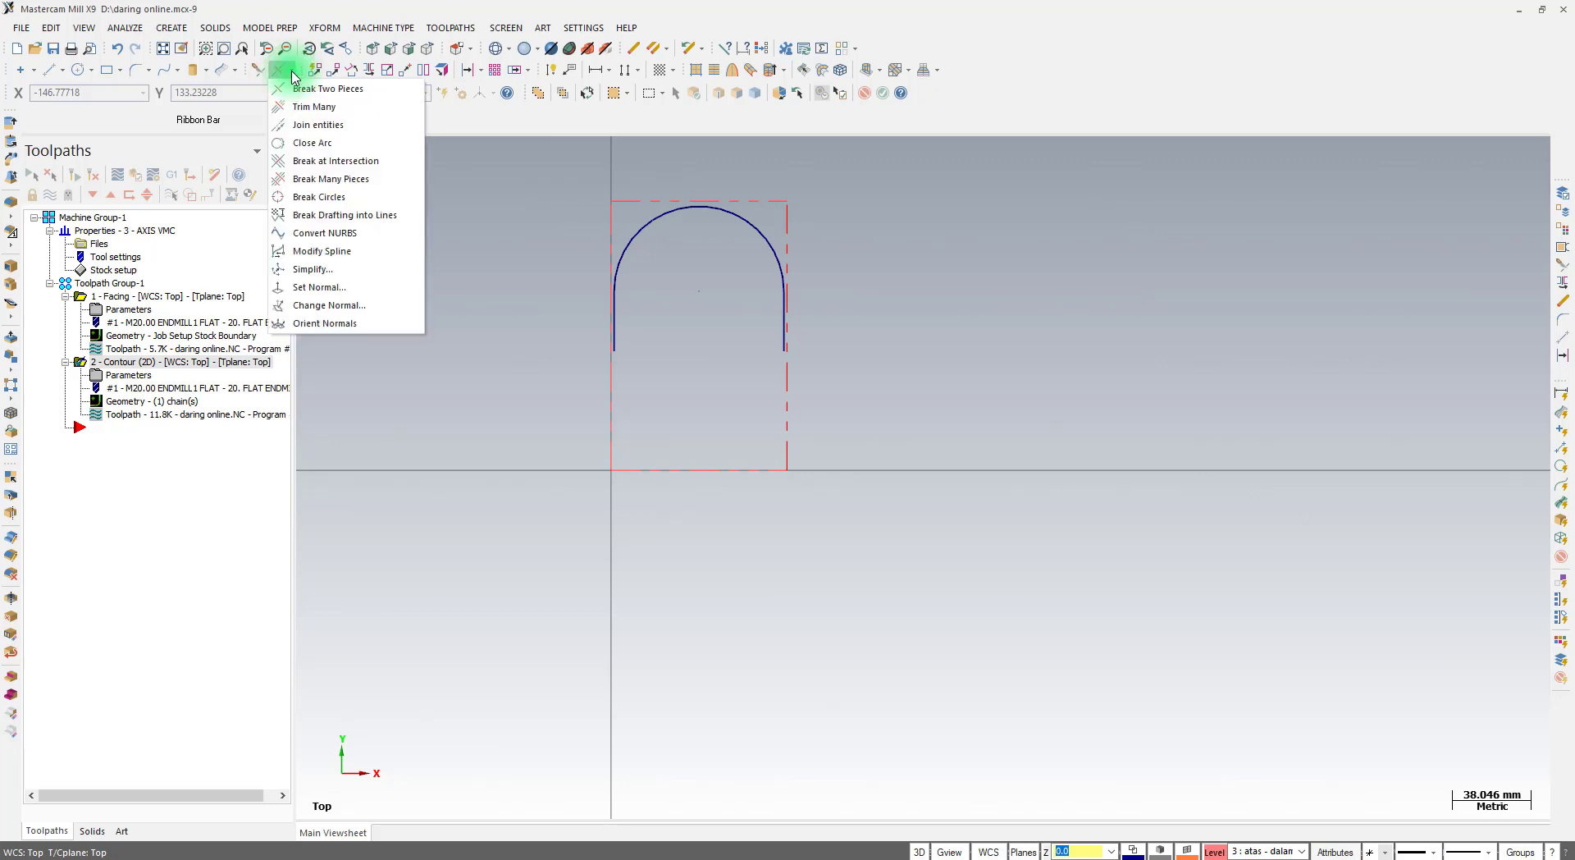
left_click(336, 145)
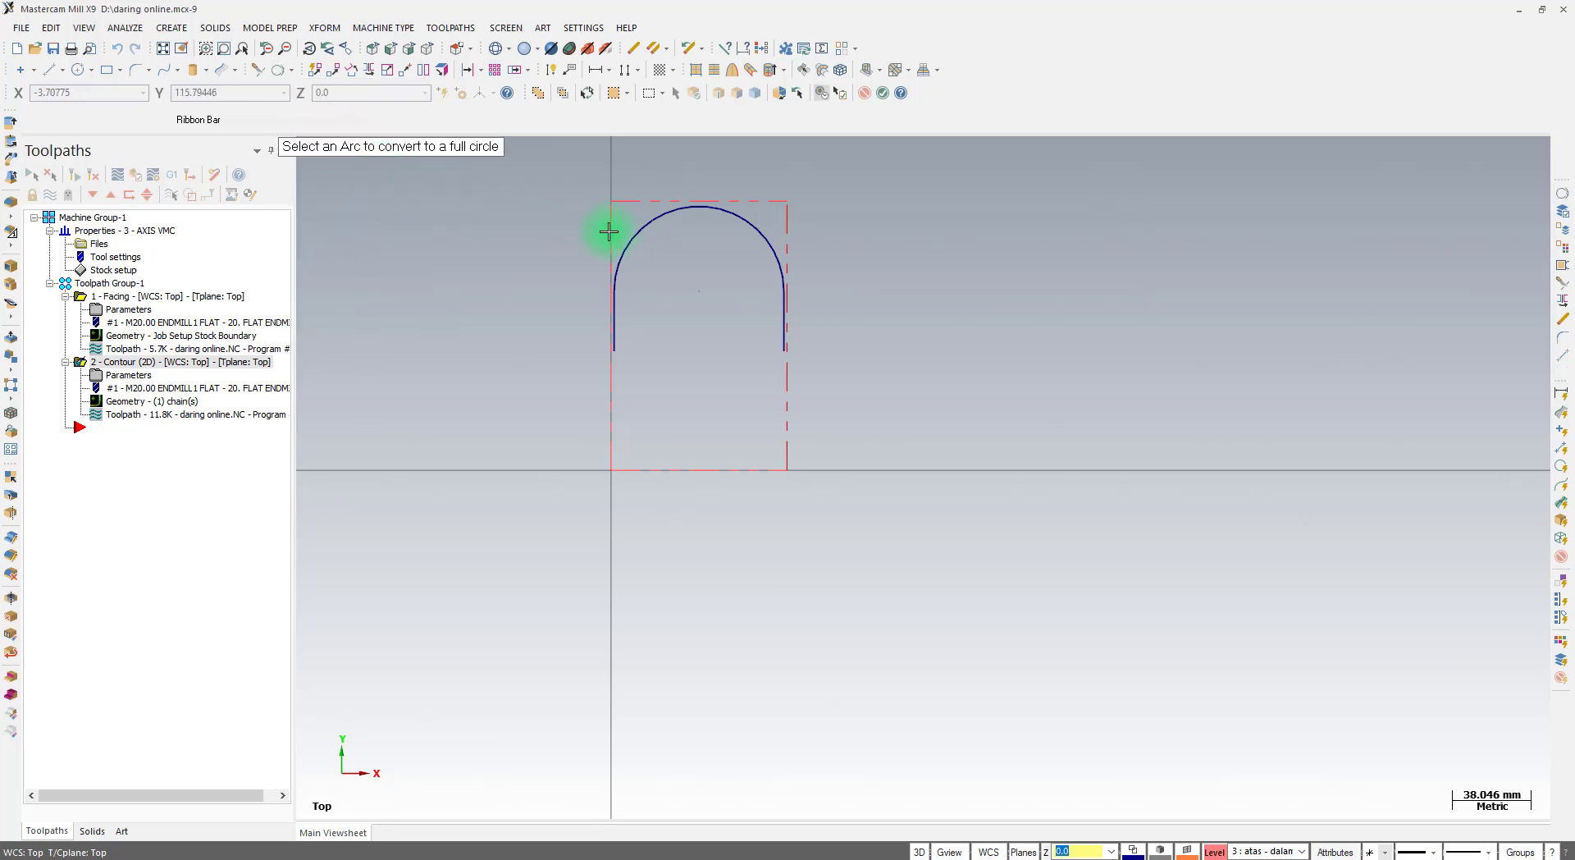
left_click(685, 205)
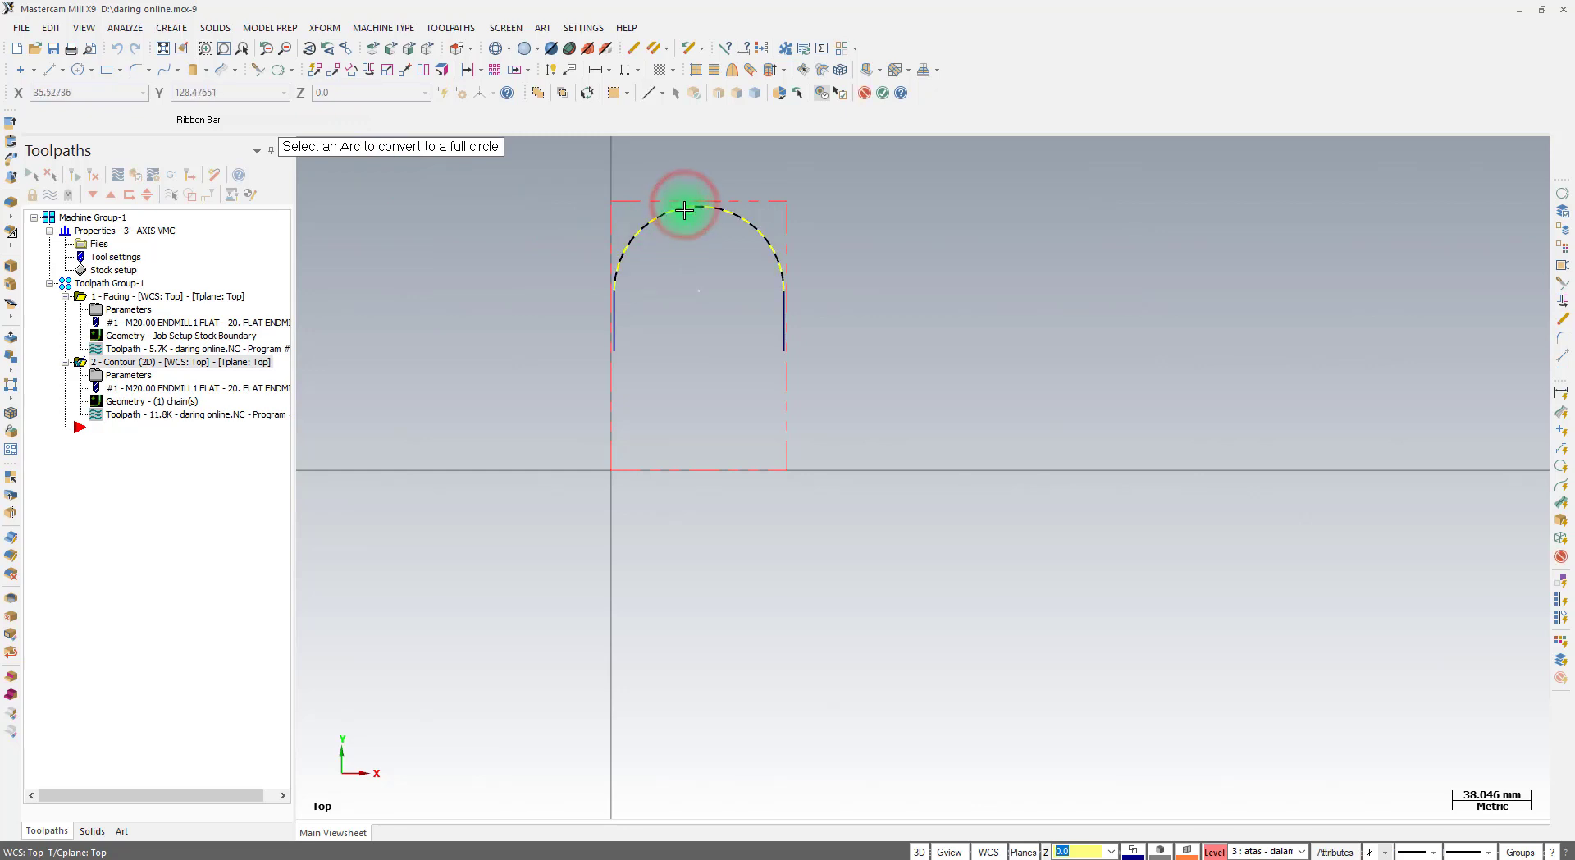
key("Return")
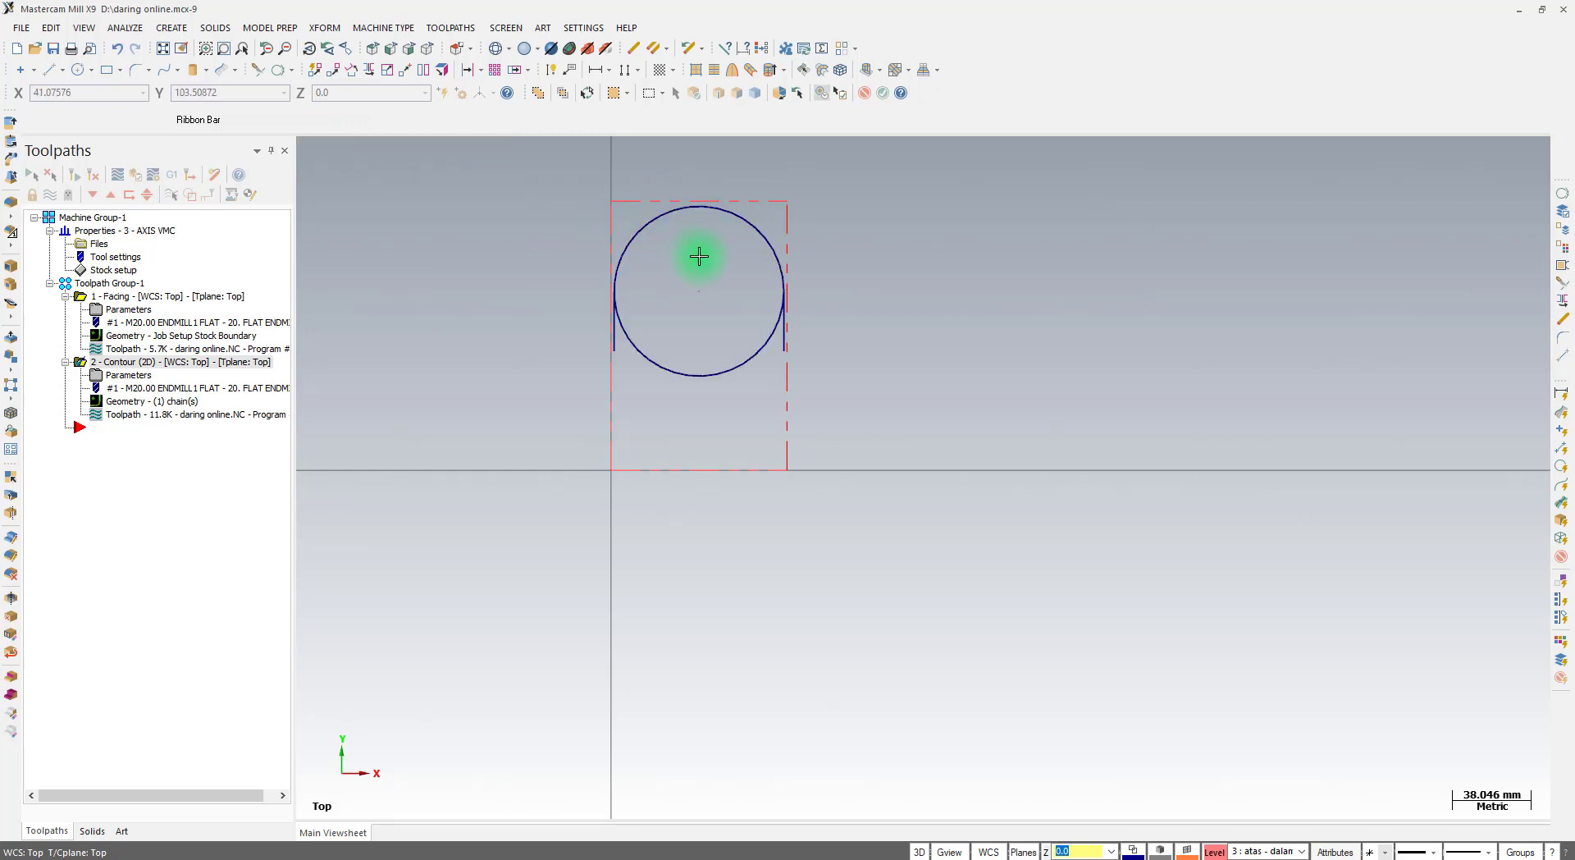
Switch to Foxit PDF Editor and examine the front view's dimensions around the R48 arc and the 120° edge
left_click(614, 304)
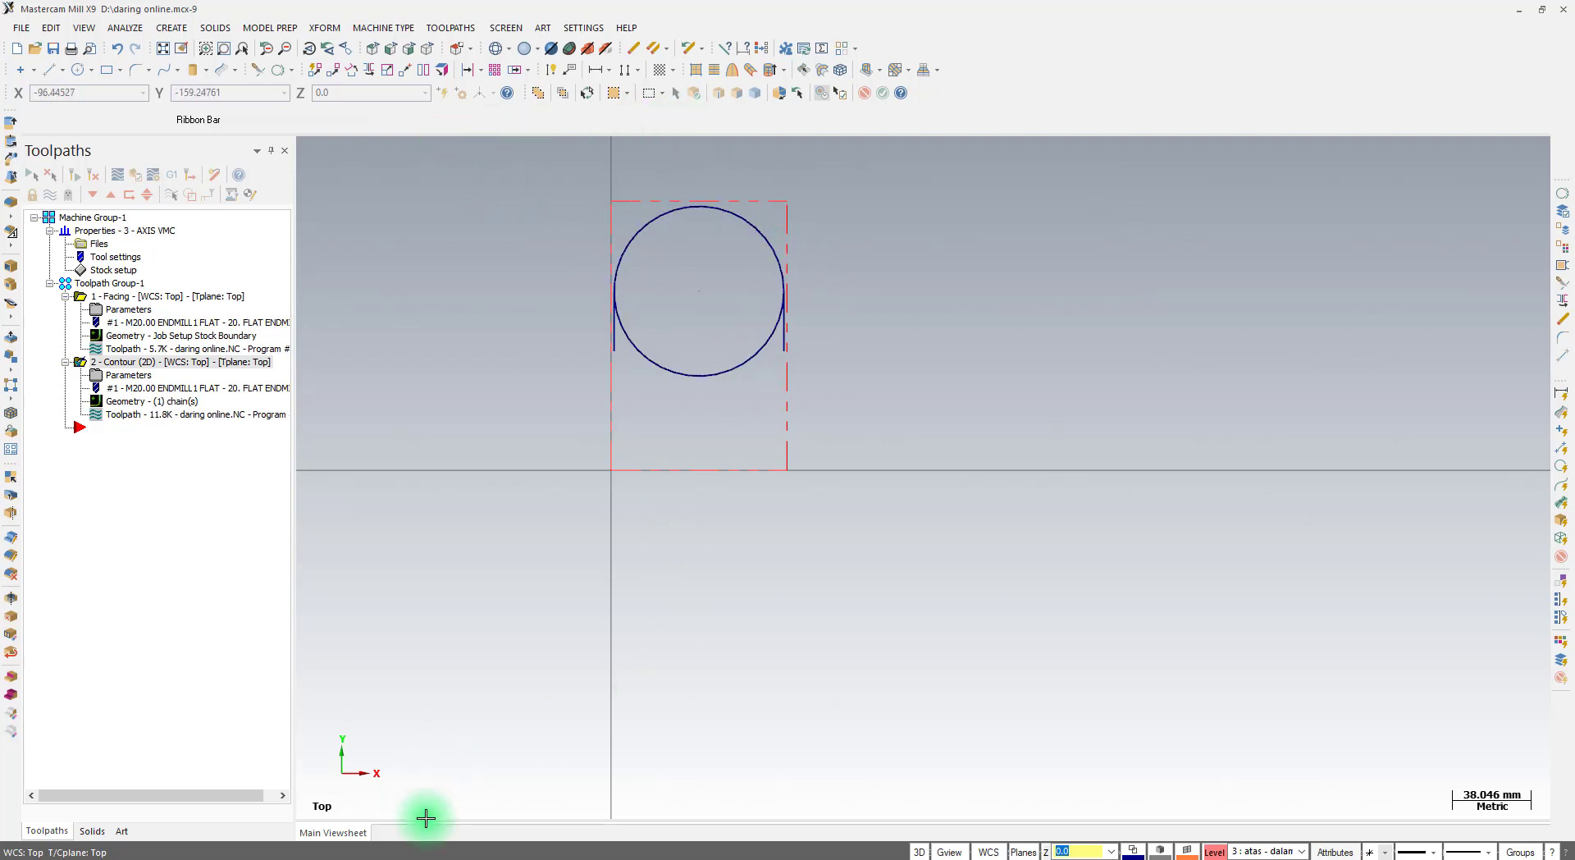
left_click(480, 859)
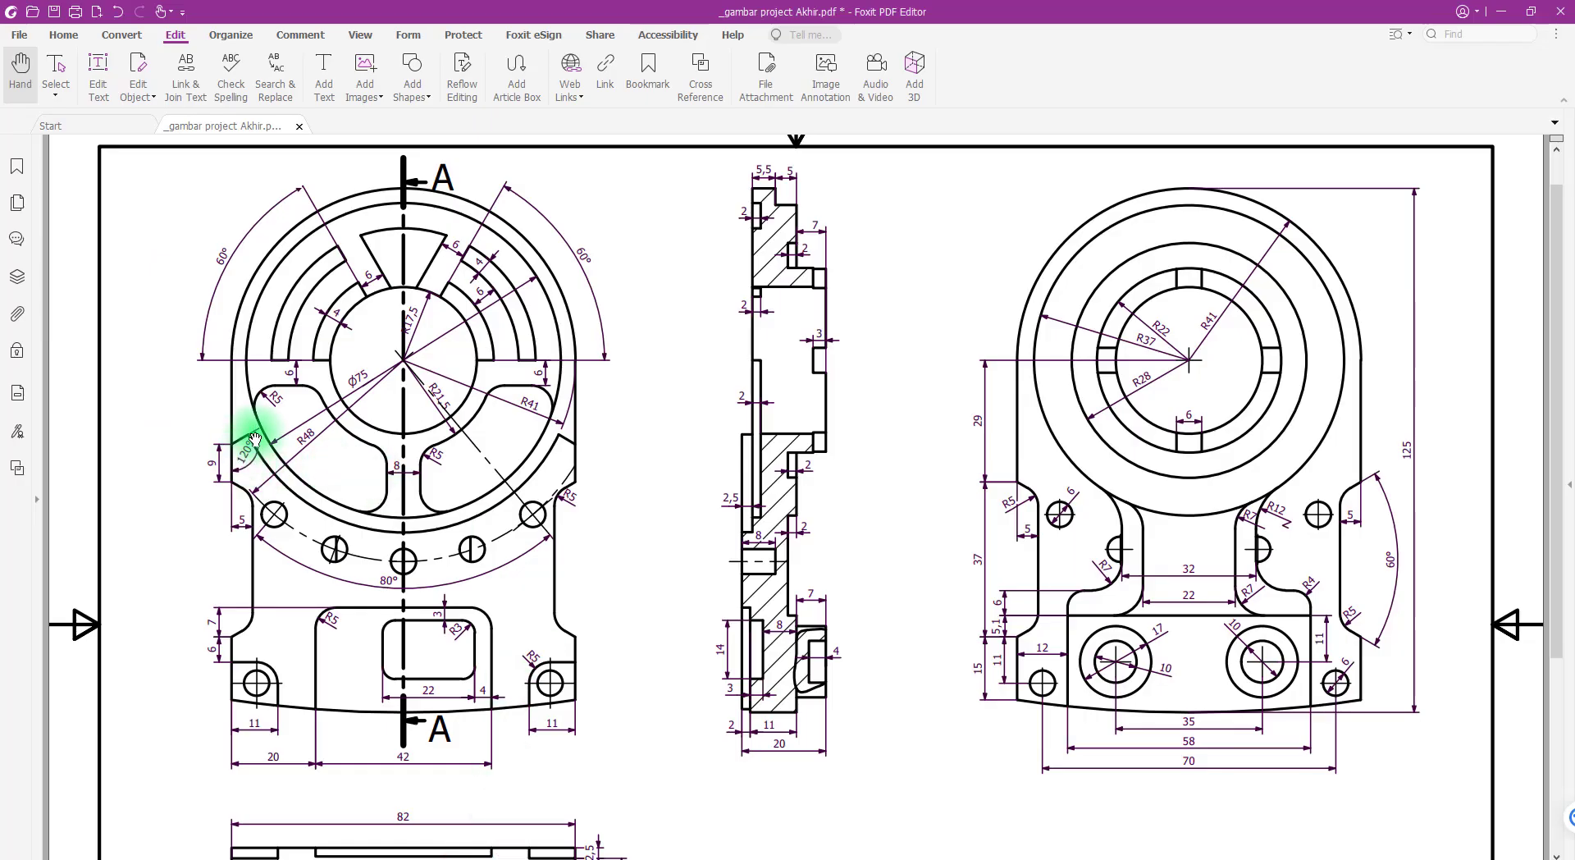
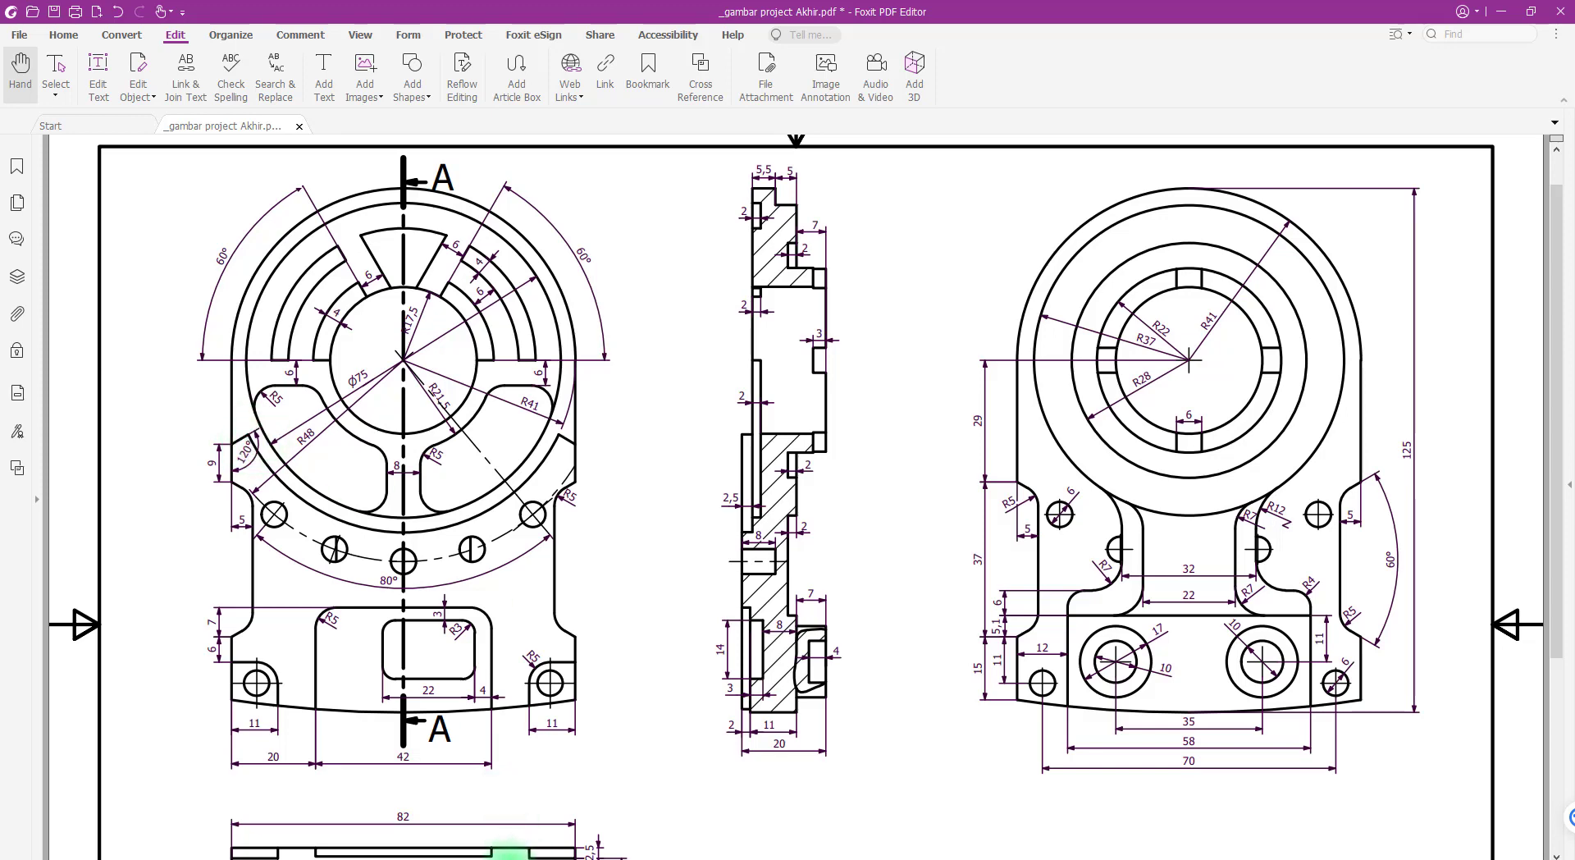
Switch to Mastercam and draw a line about 29 mm long at 30° inward from the left vertical line's lower end
left_click(316, 855)
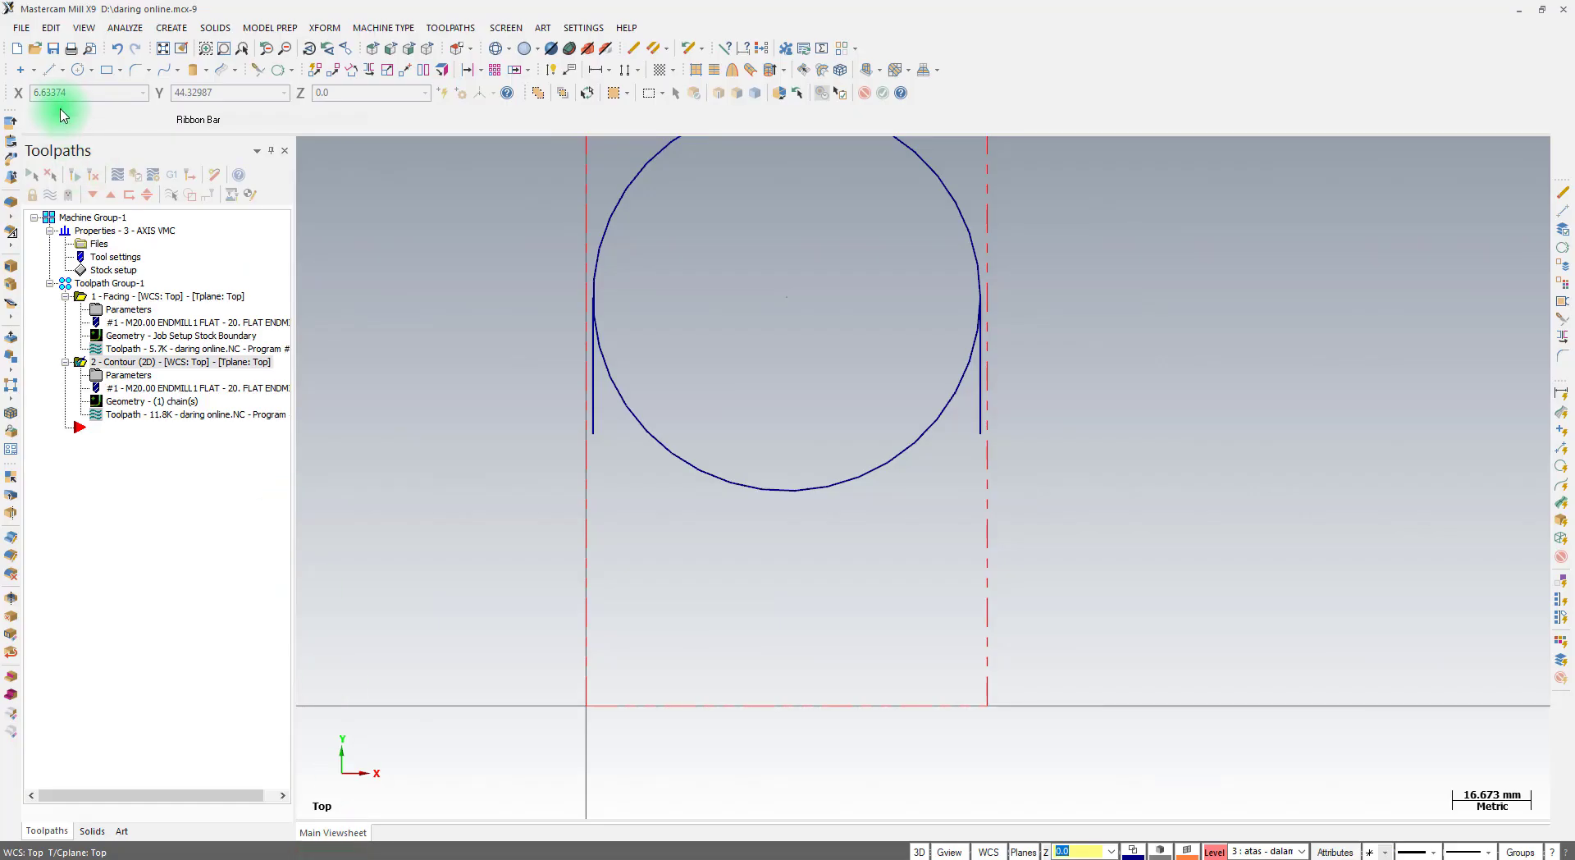
left_click(50, 70)
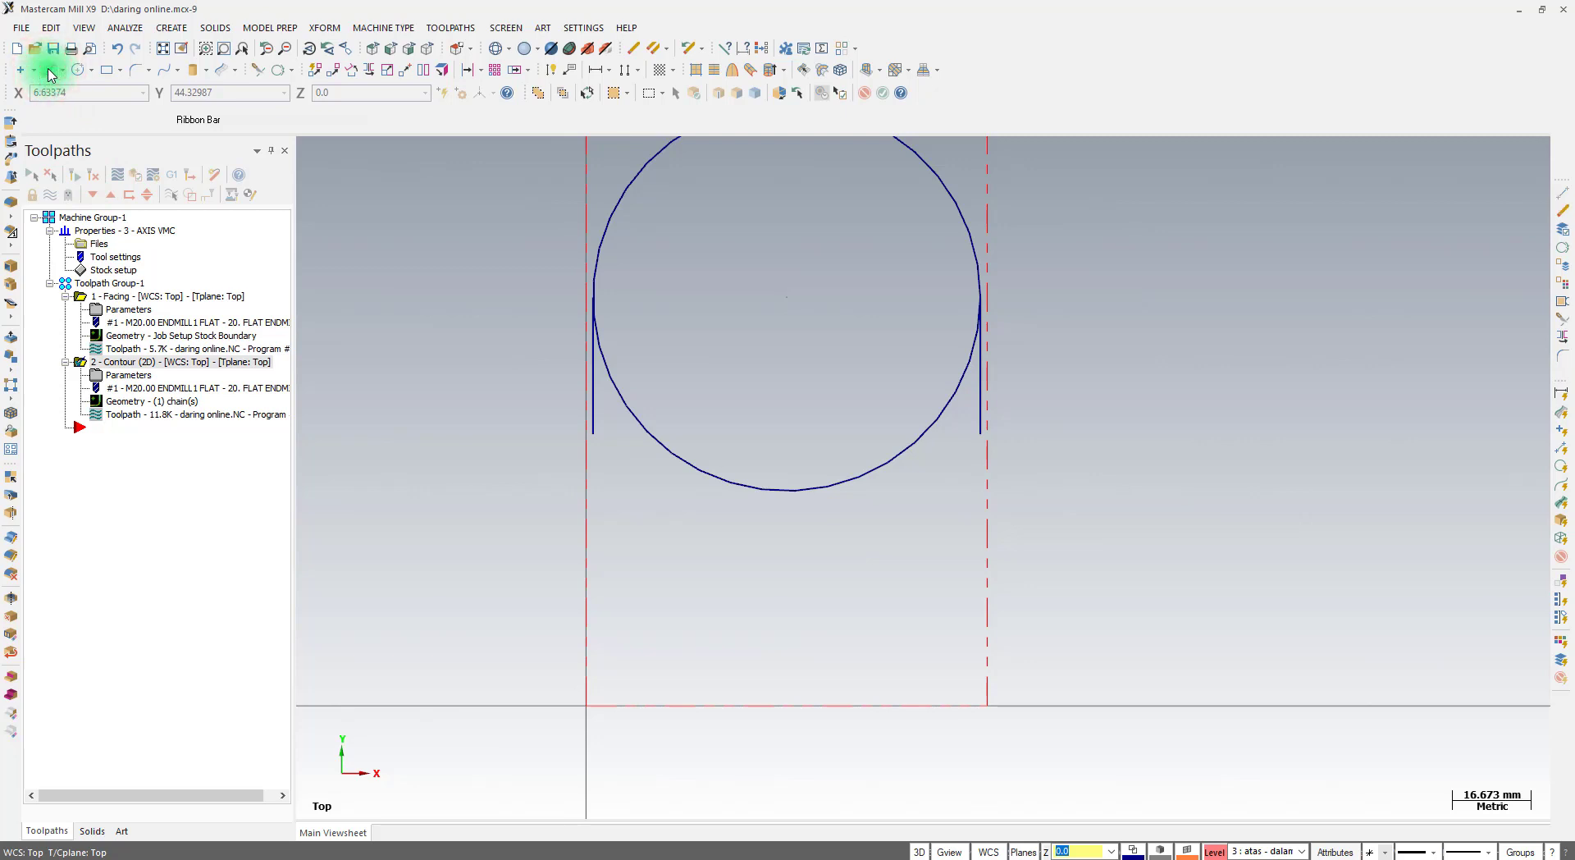
left_click(592, 432)
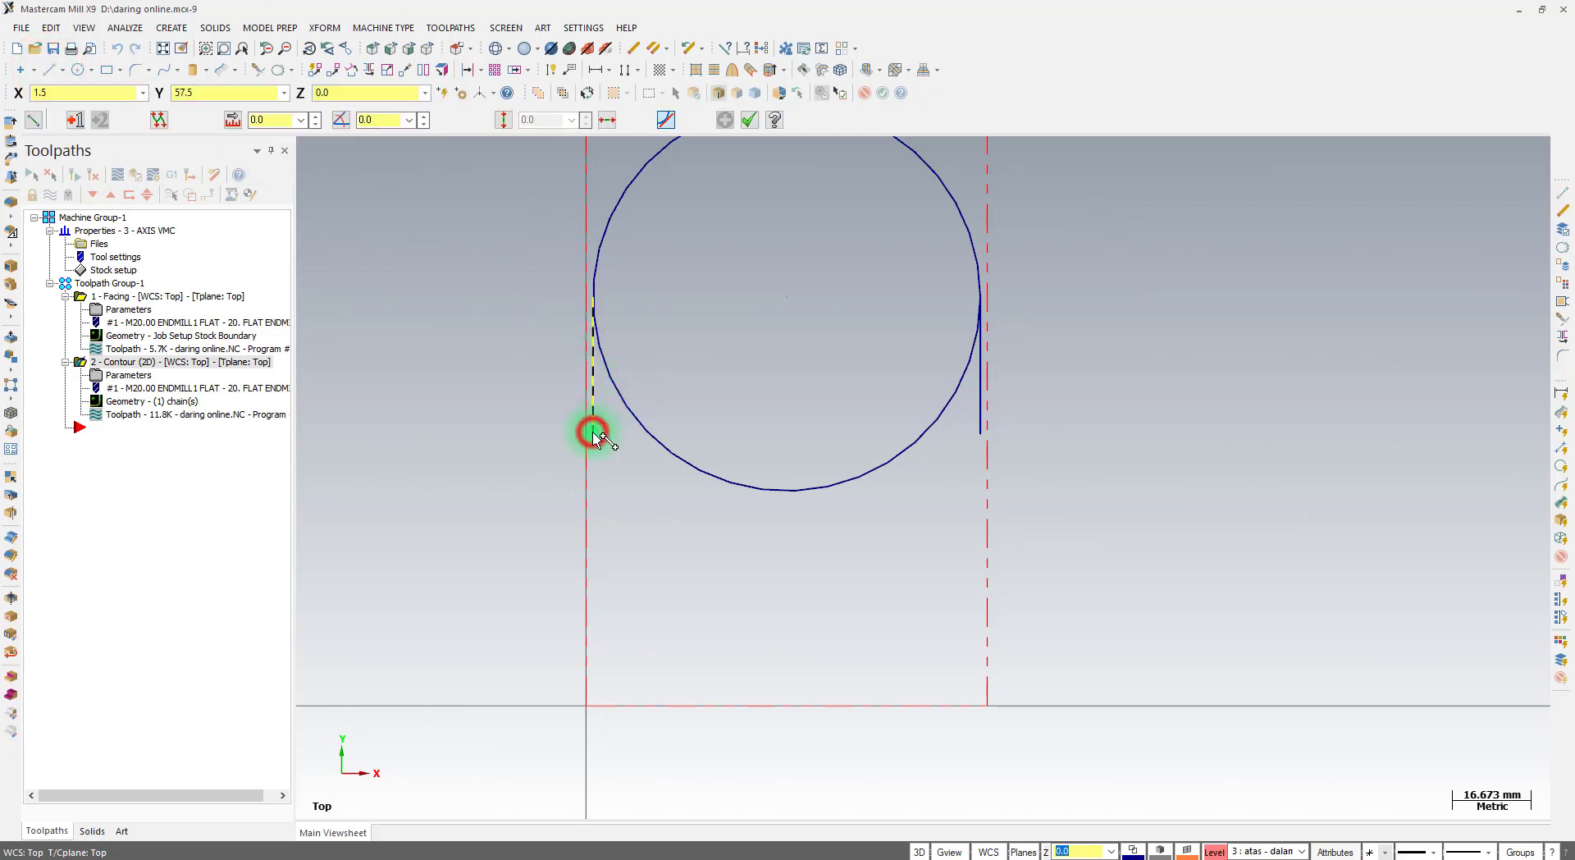
left_click(709, 363)
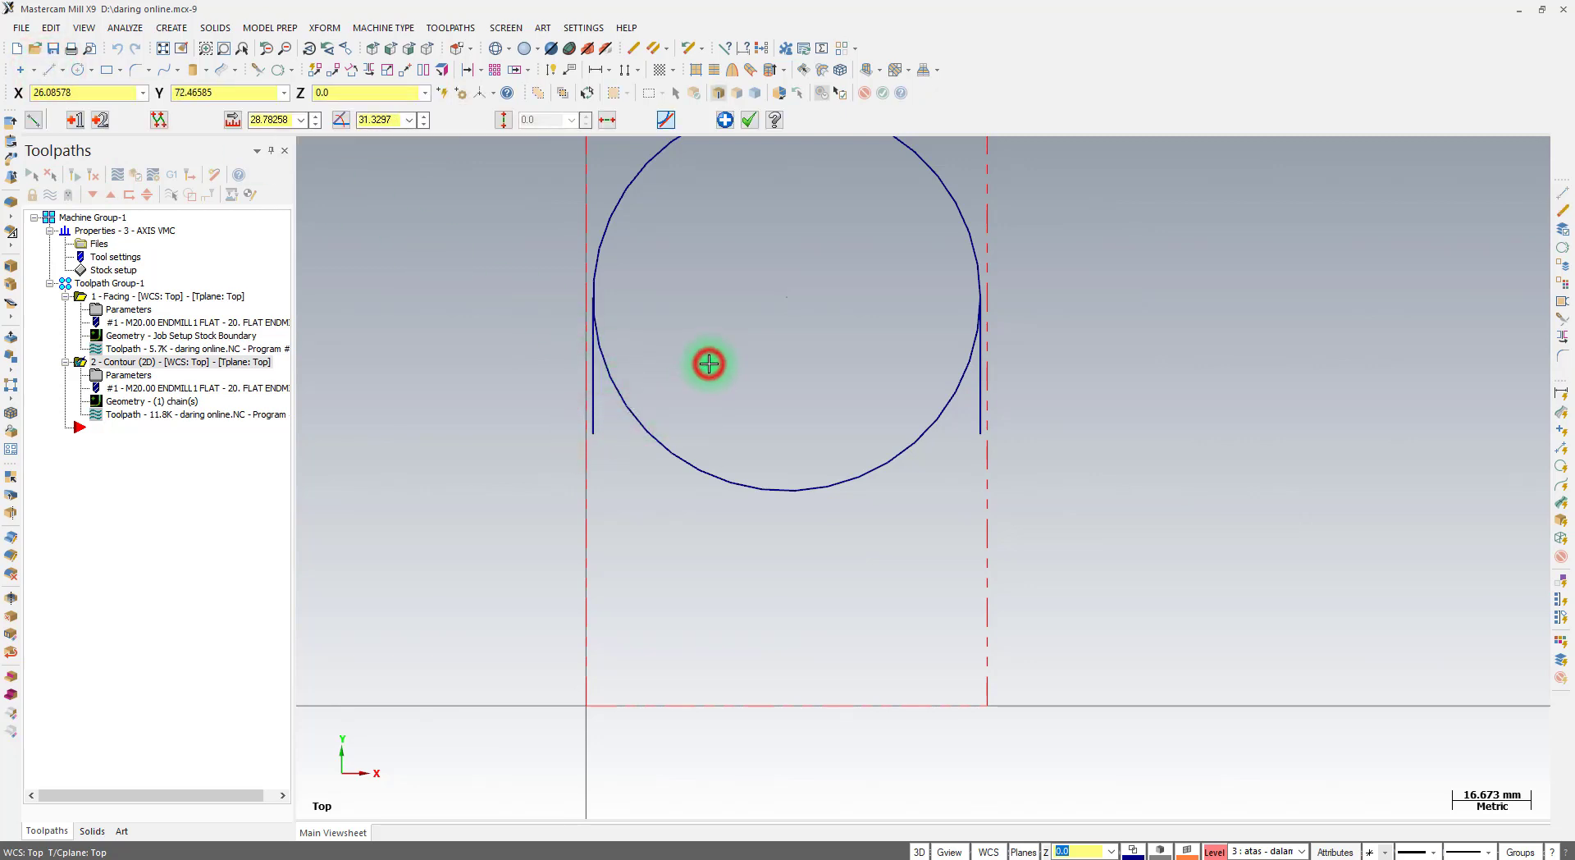
left_click(382, 121)
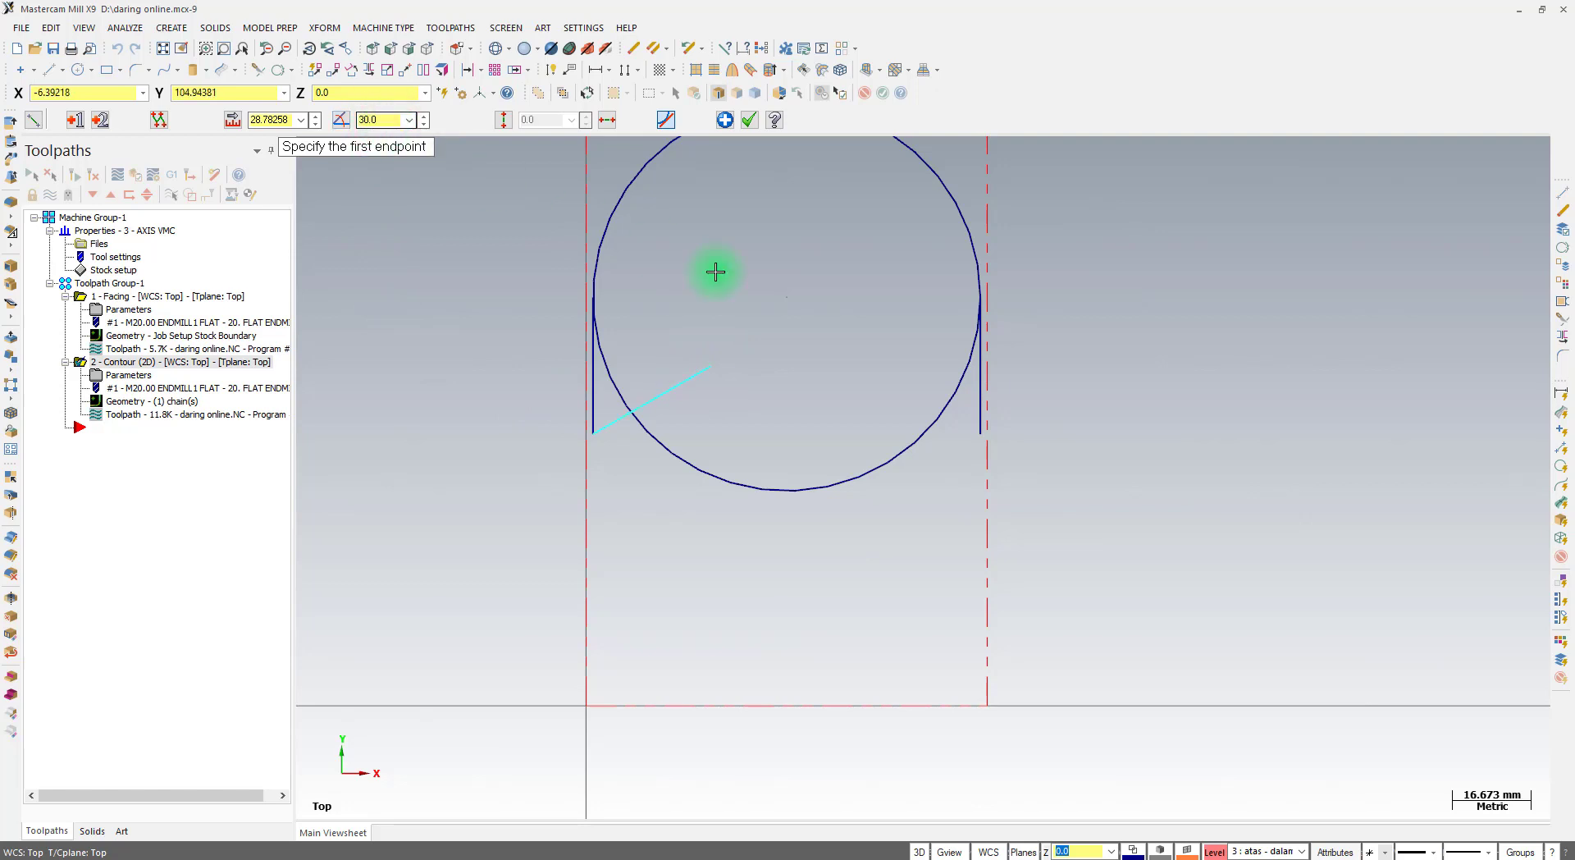
Draw a line about 21 mm long at 150° inward from the right vertical line's lower end and accept it
left_click(980, 433)
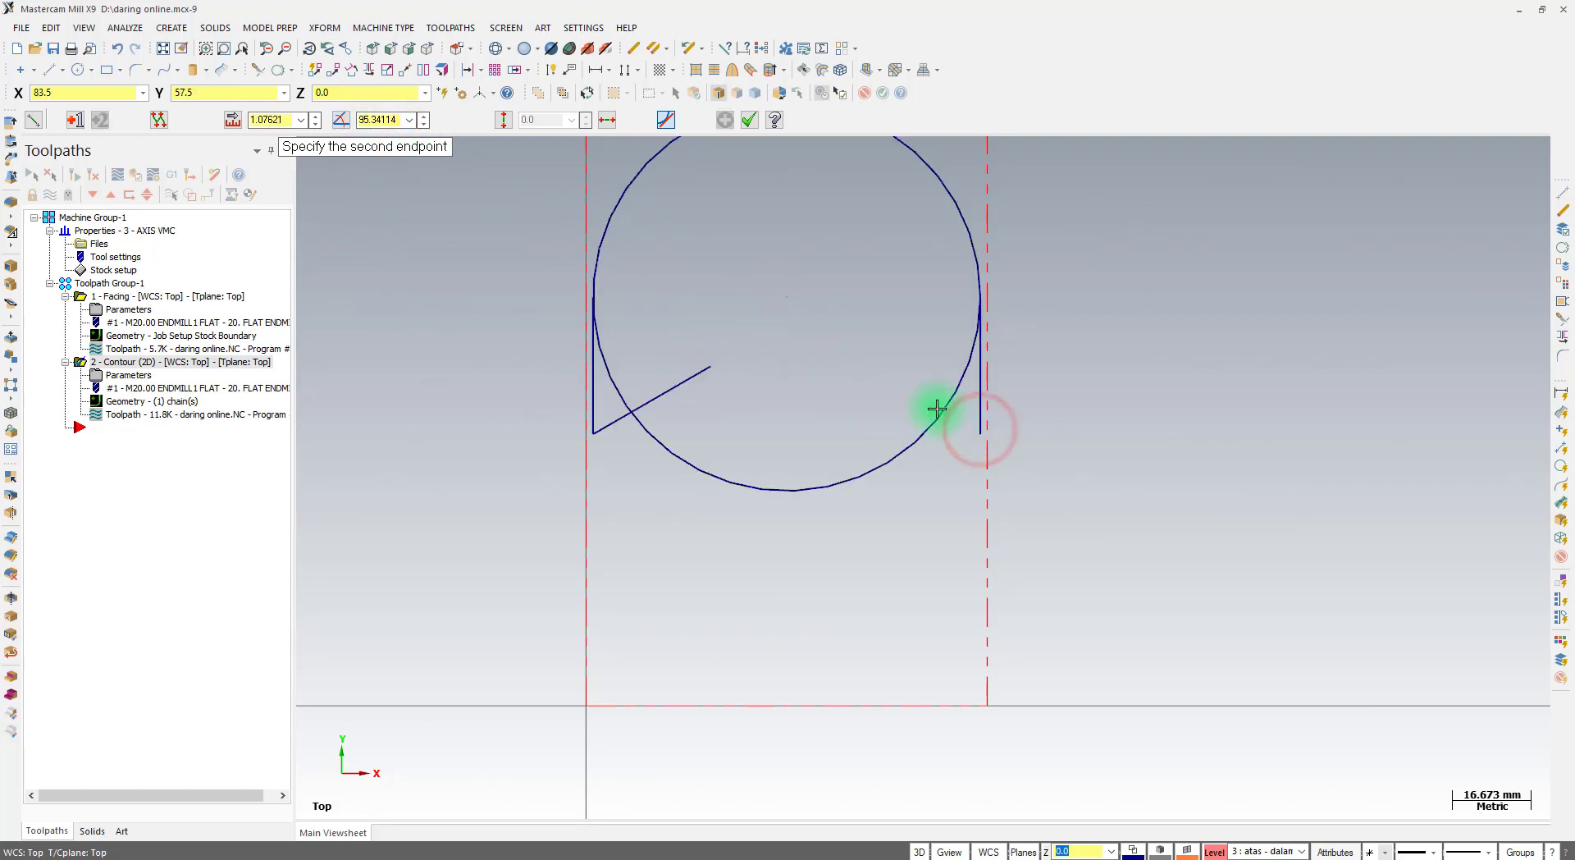
left_click(900, 375)
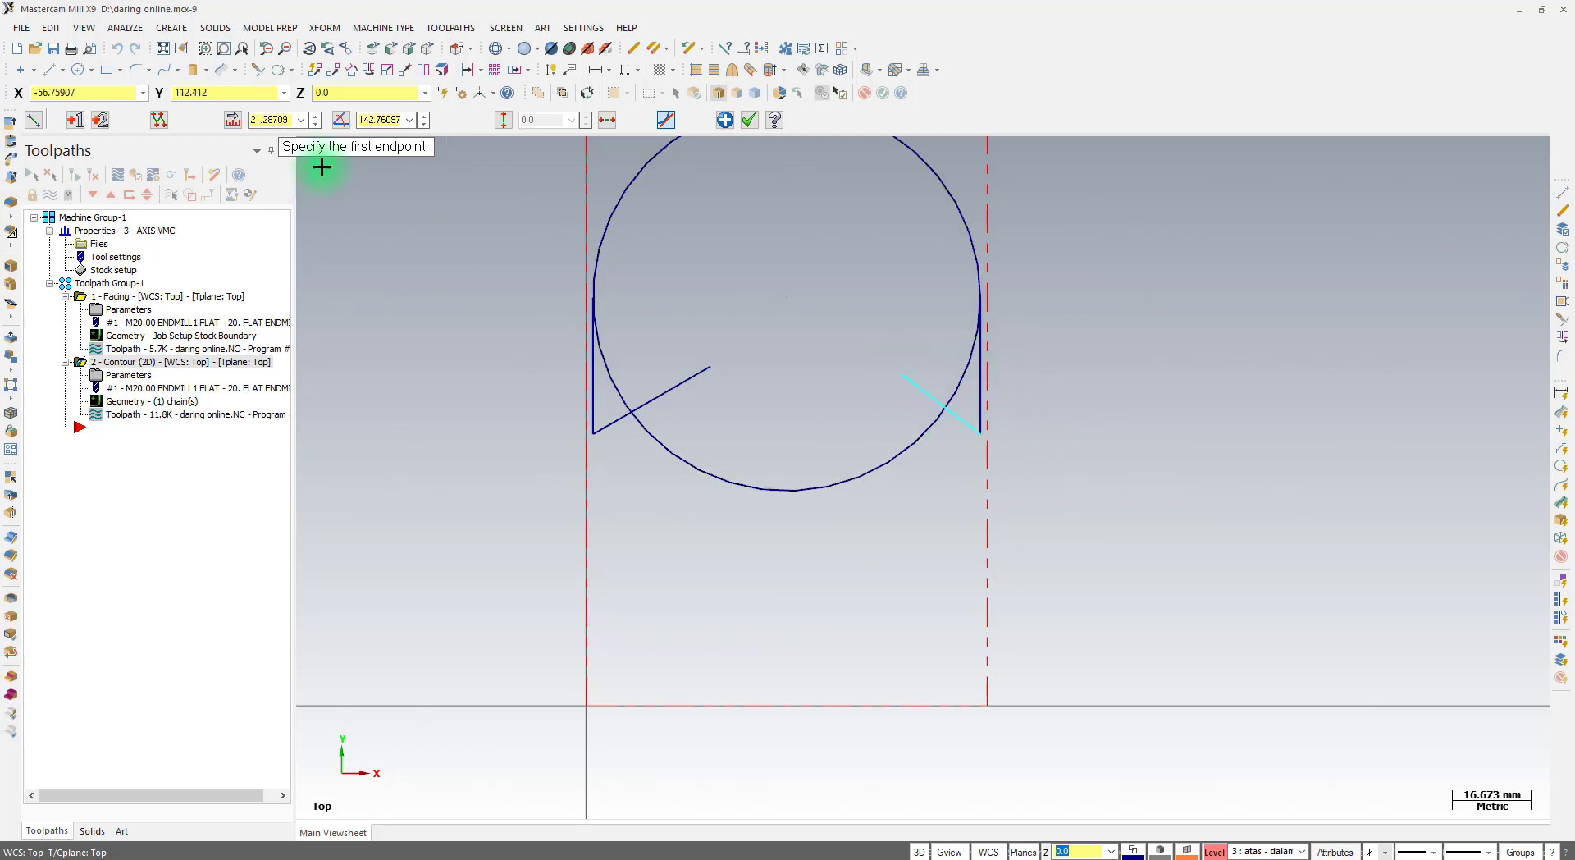
left_click(375, 119)
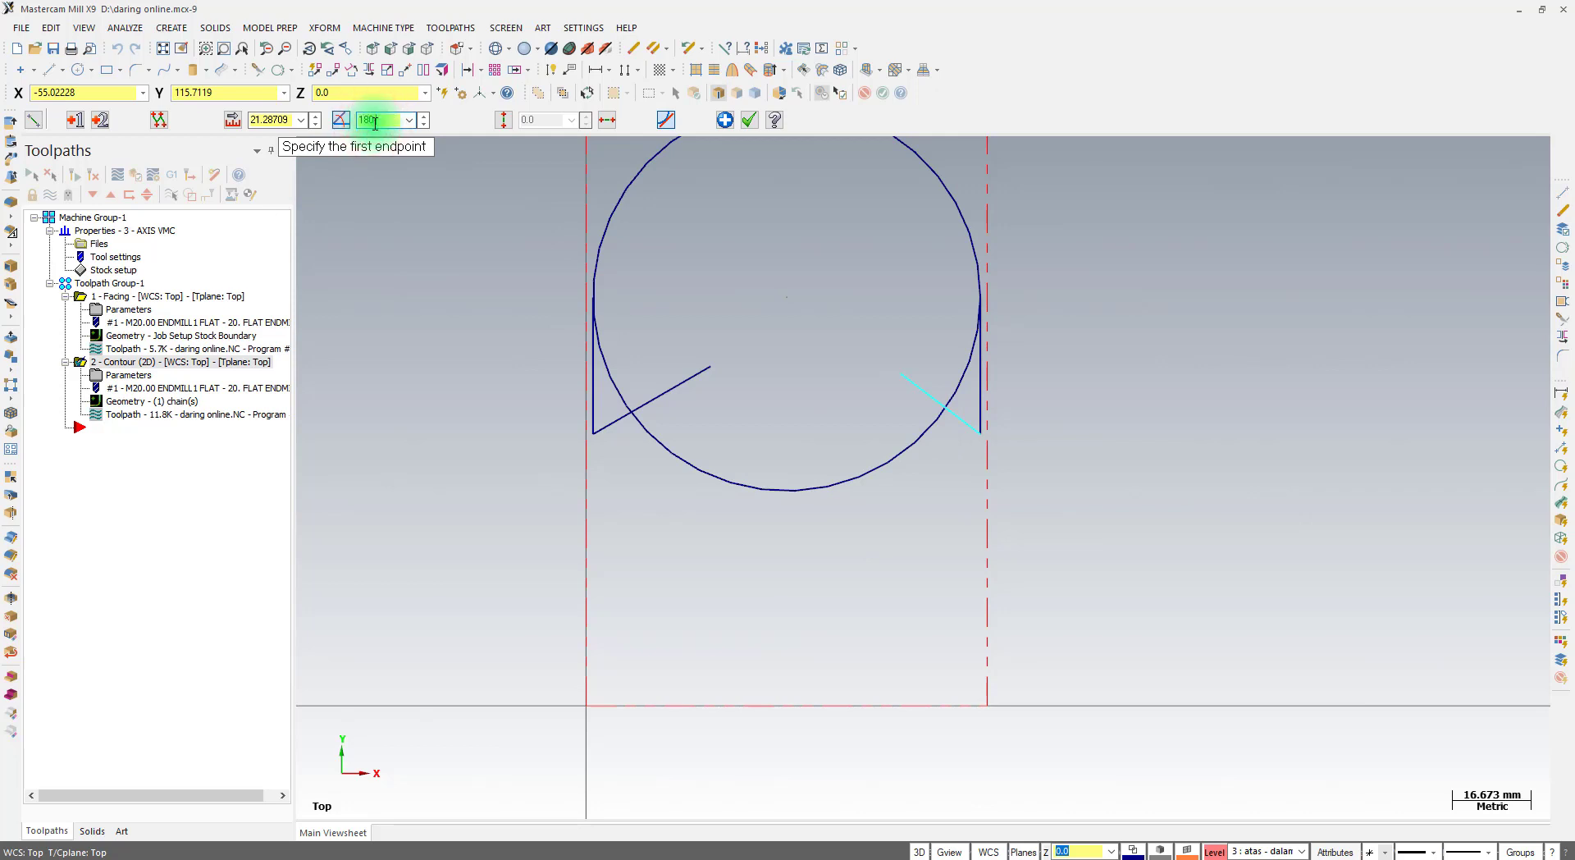
type("150")
key("Return")
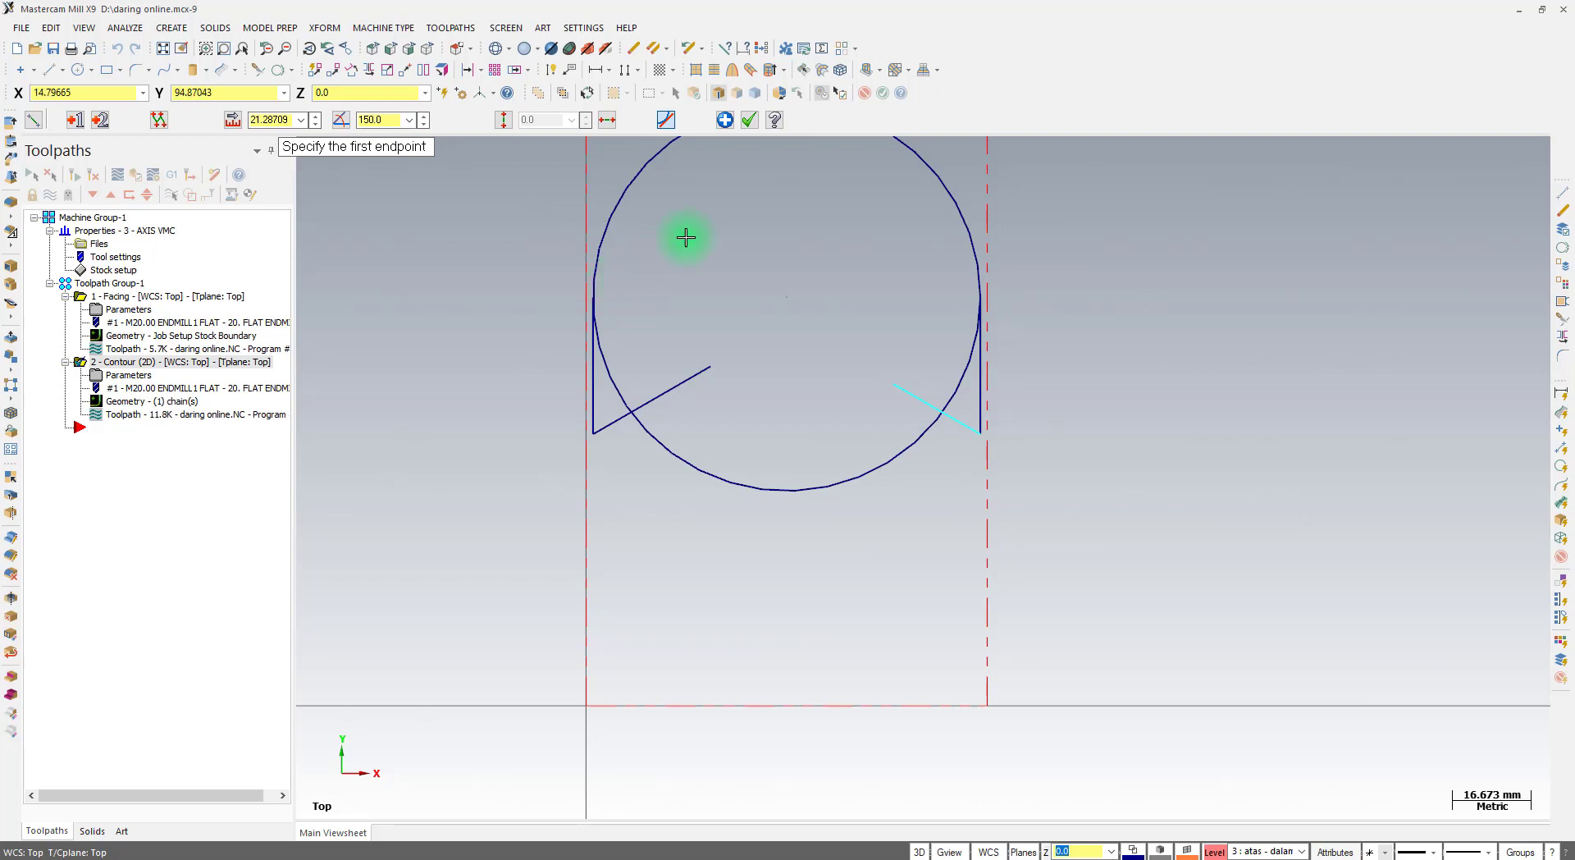
left_click(744, 119)
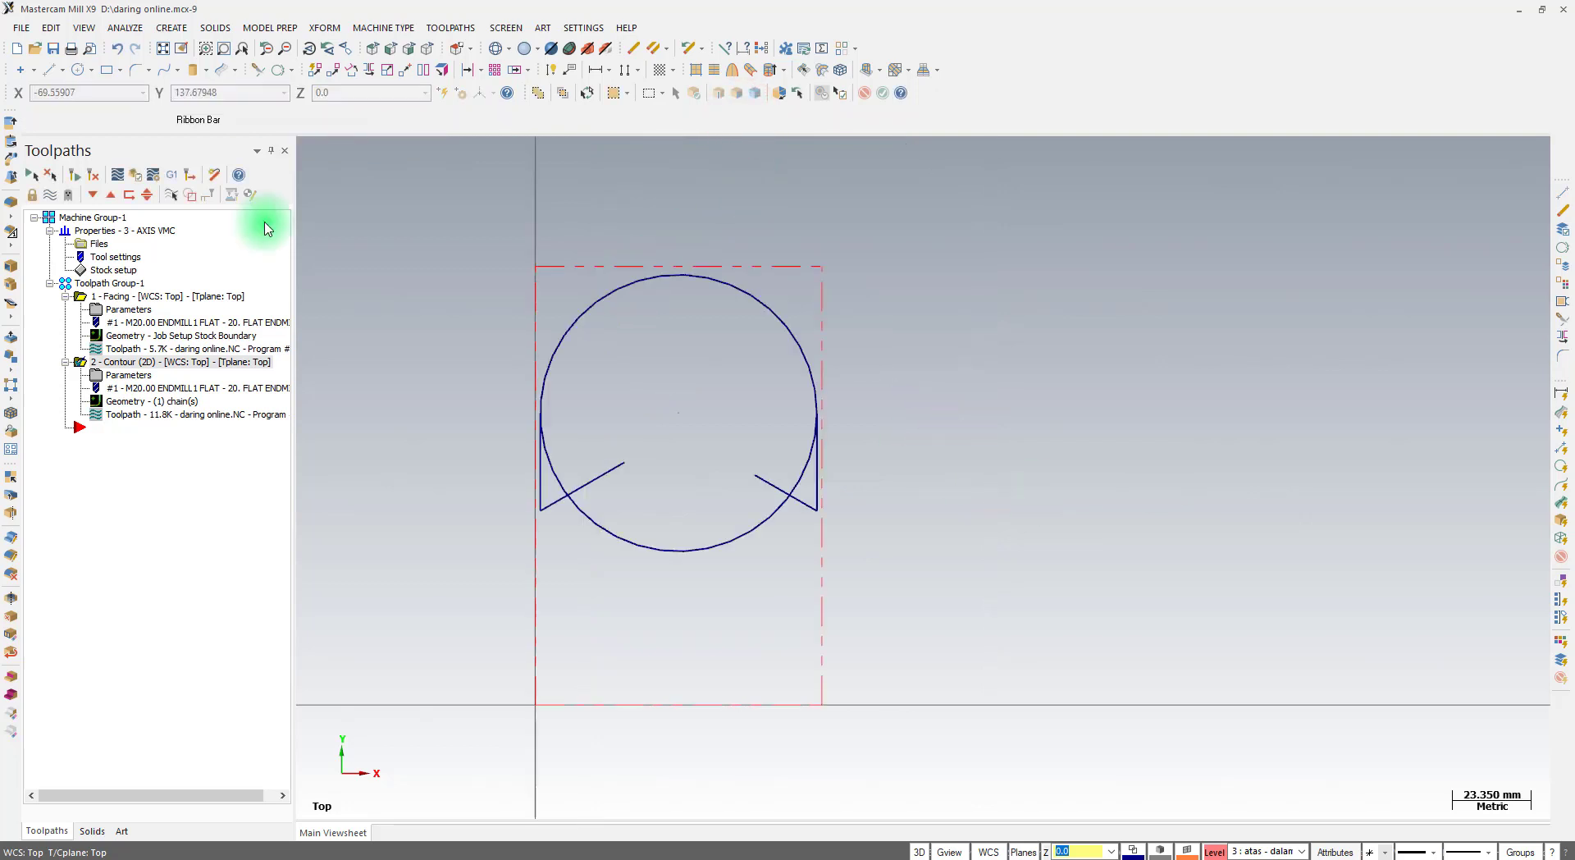
Draw a 20 mm diameter reference circle just outside the stock's left edge, beside the slanted line
left_click(79, 70)
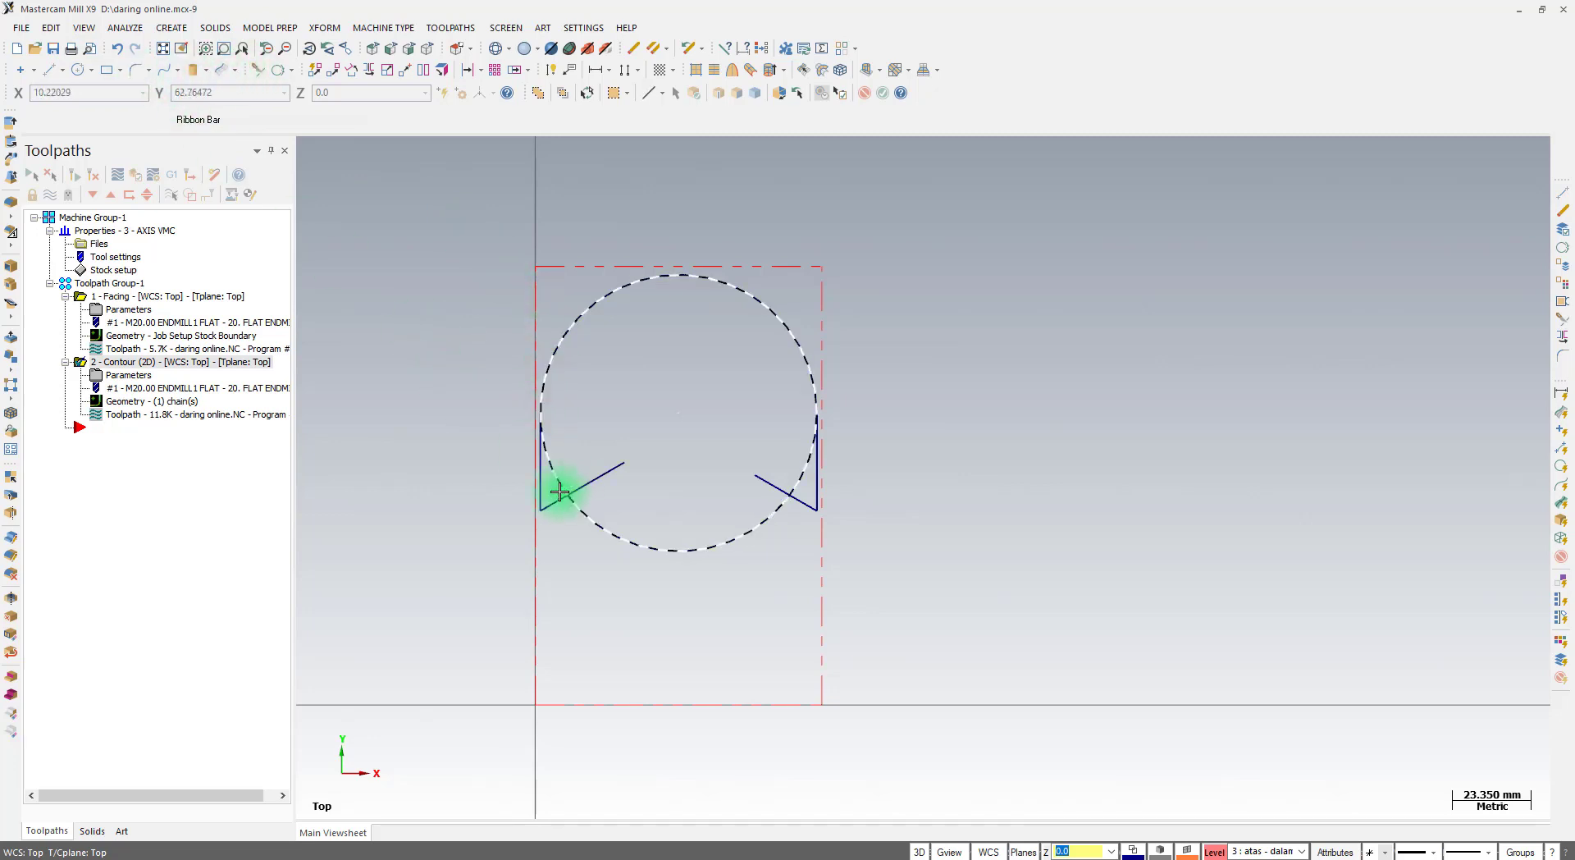
scroll(527, 509, "up", 3)
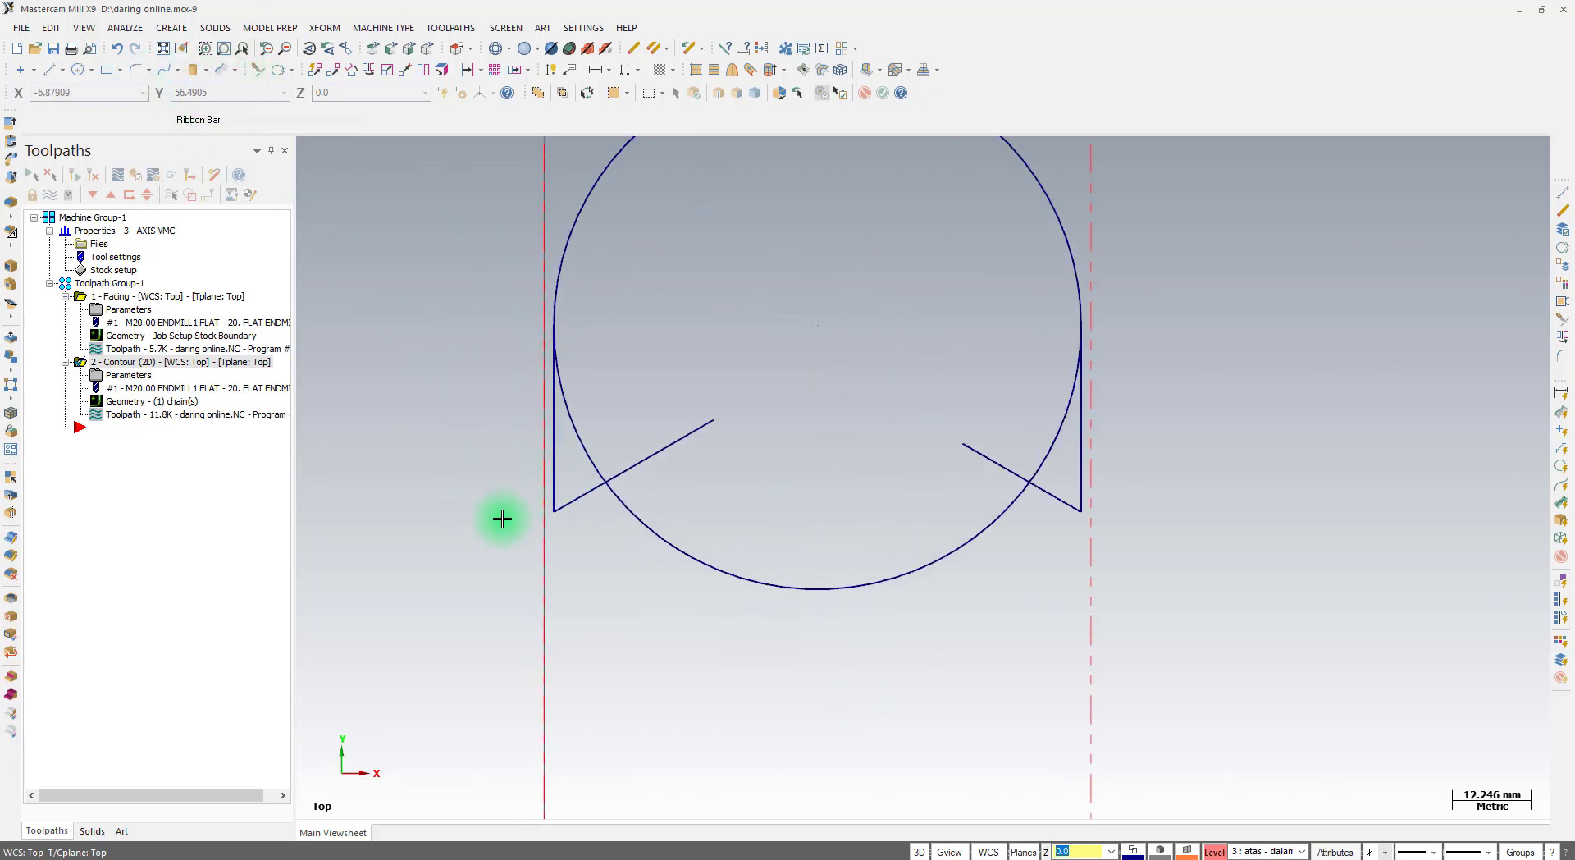
left_click(72, 70)
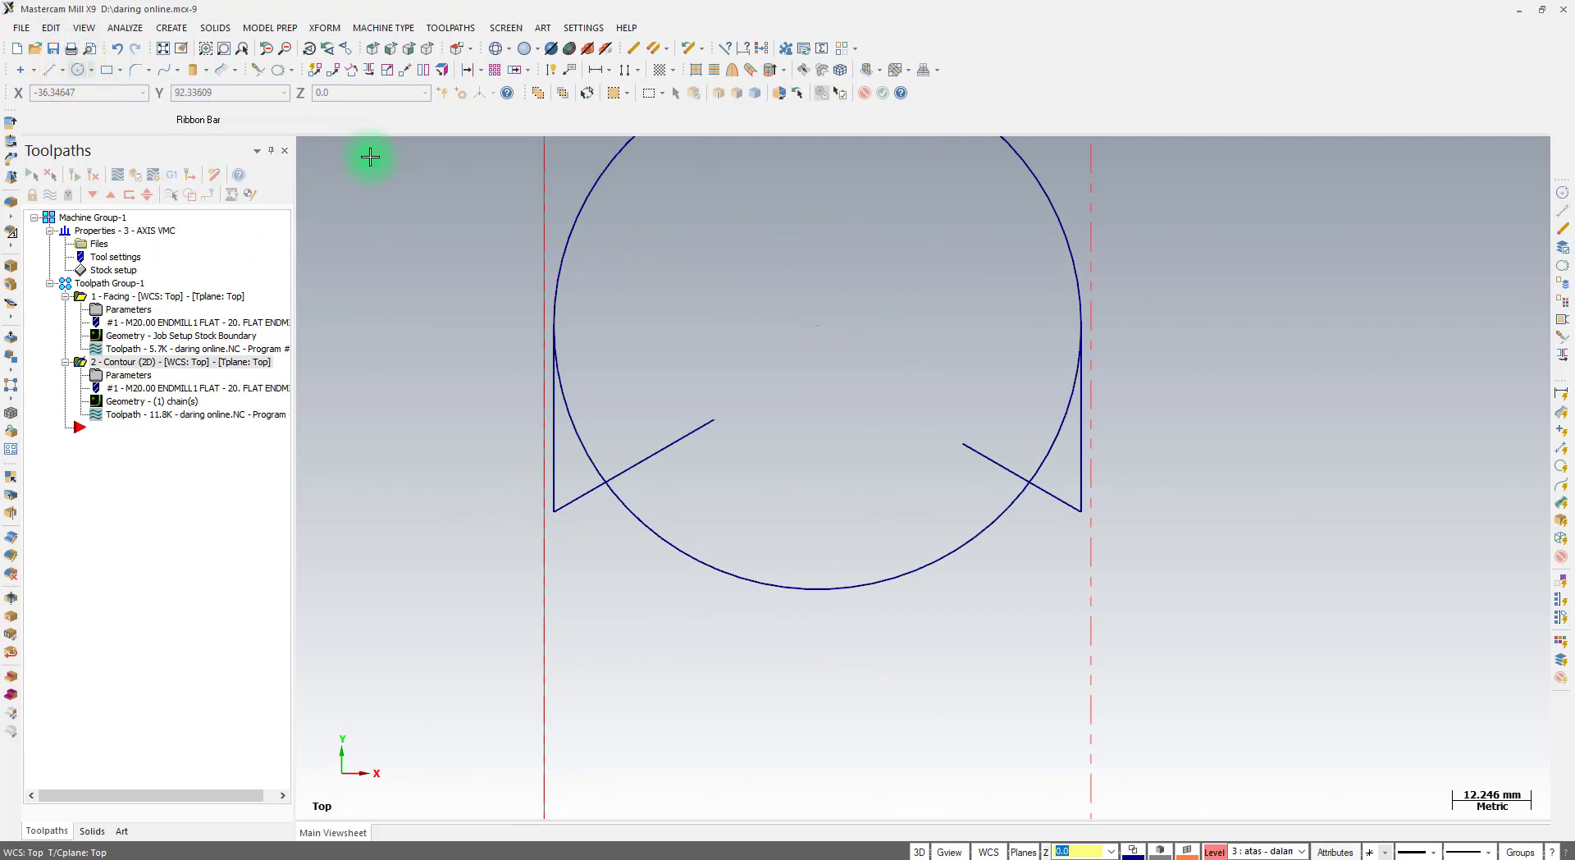
left_click(373, 120)
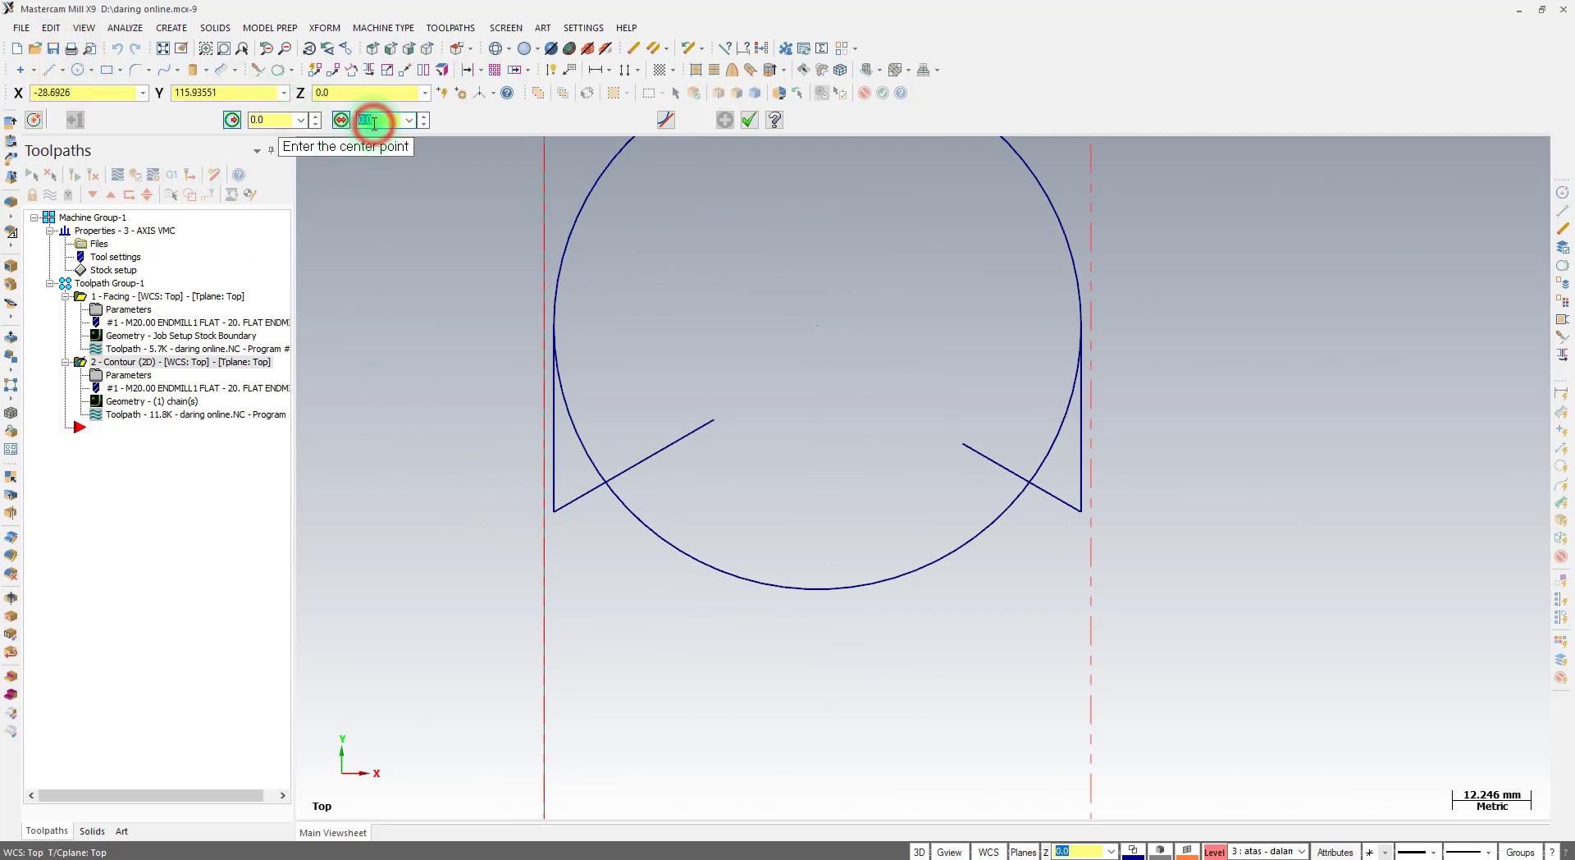
type("20")
key("Return")
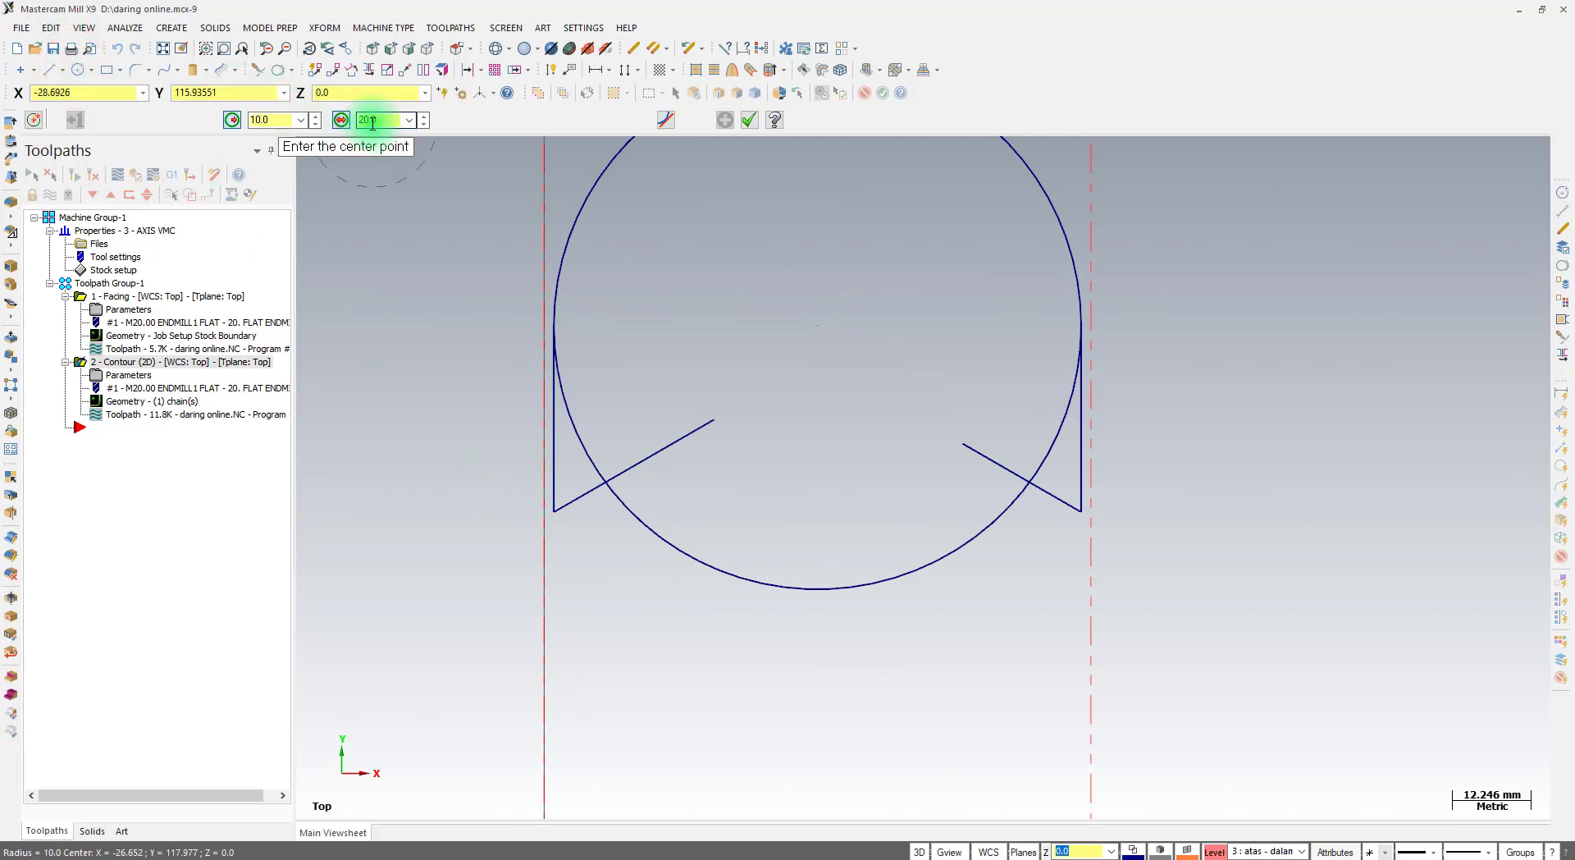
left_click(468, 451)
key("Escape")
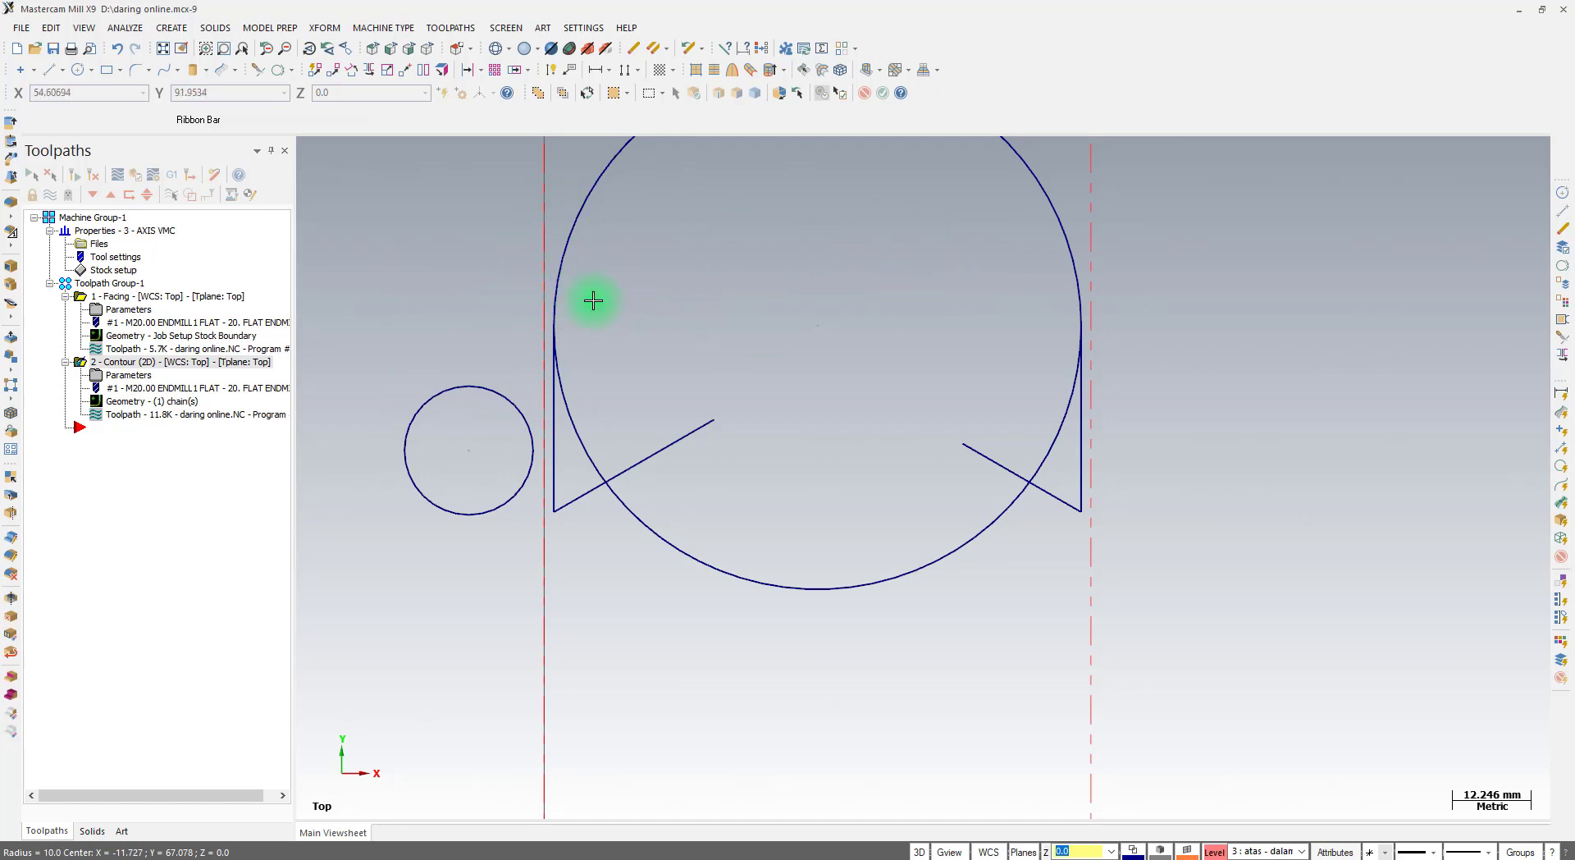
Draw an open-bottomed frame of three lines around the upper stock, starting at the reference circle's left quadrant, with an upper line about 128 mm long
scroll(369, 457, "down", 5)
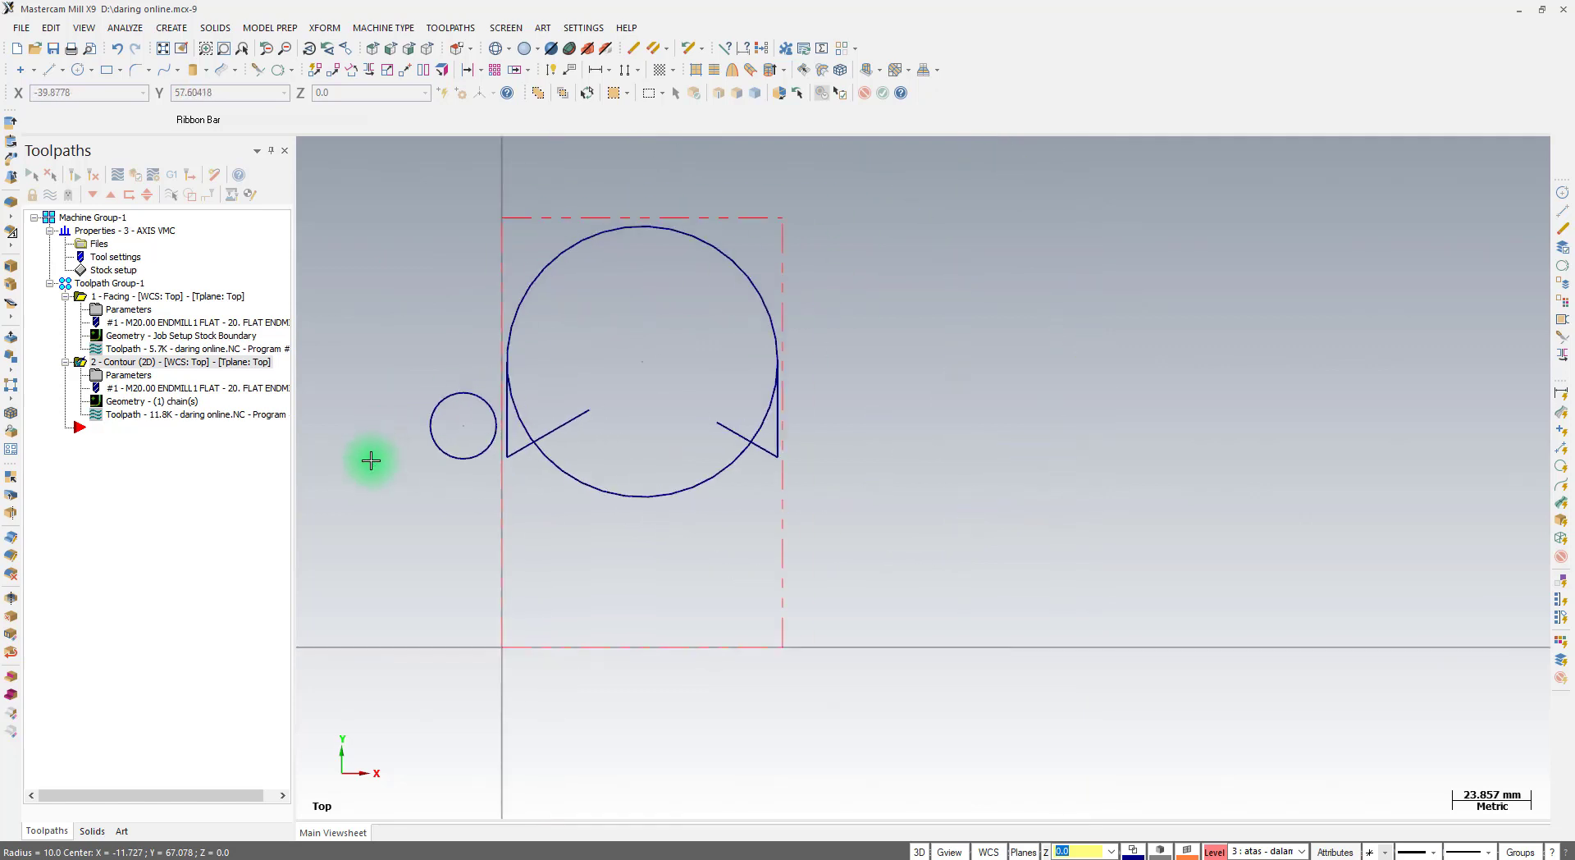
left_click(50, 73)
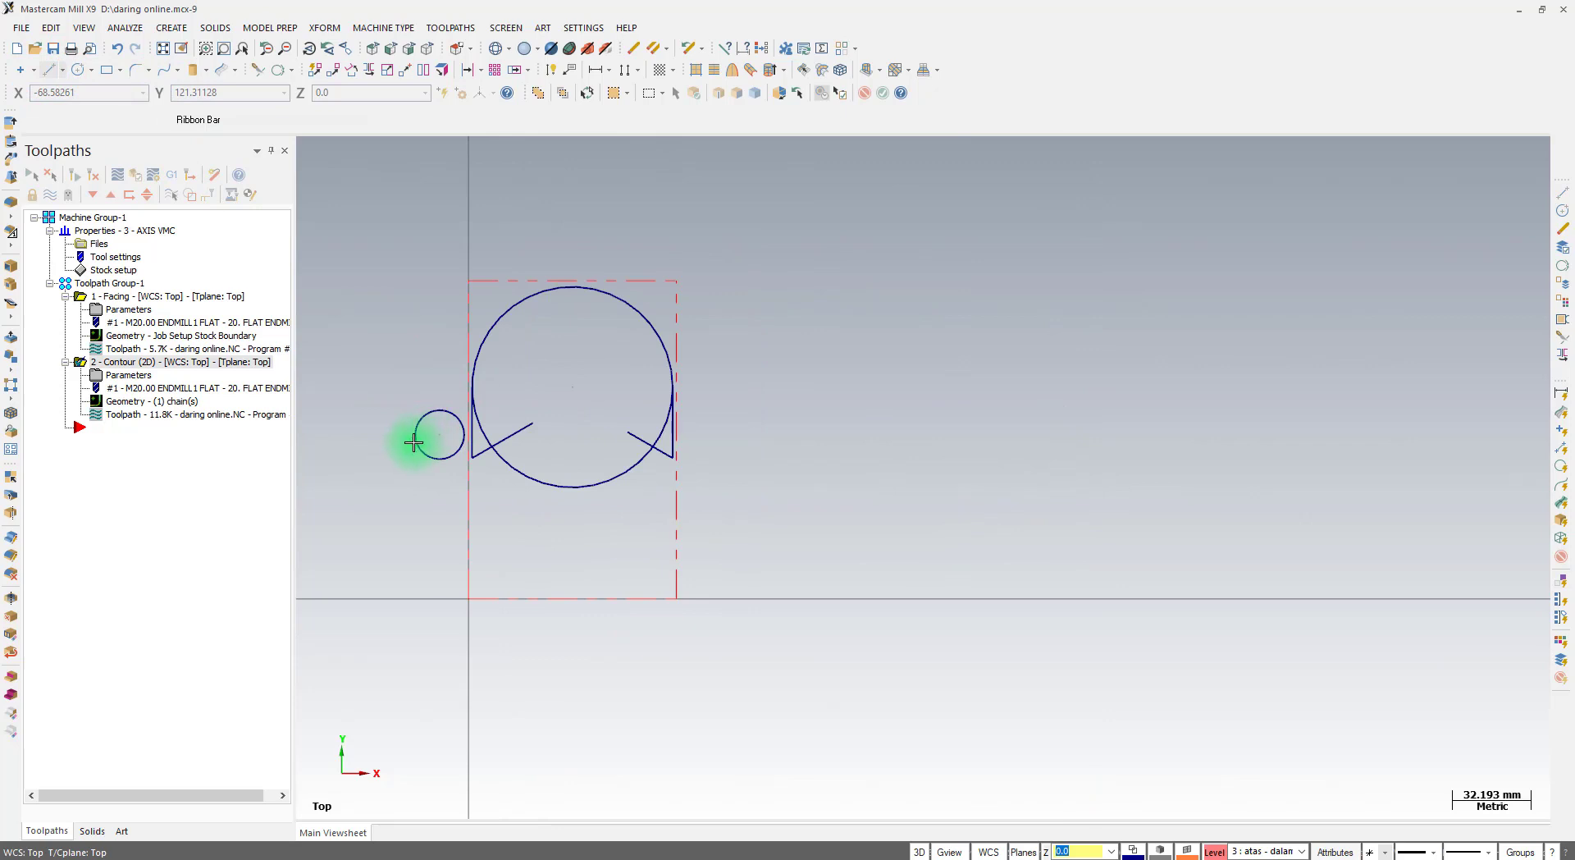
left_click(415, 435)
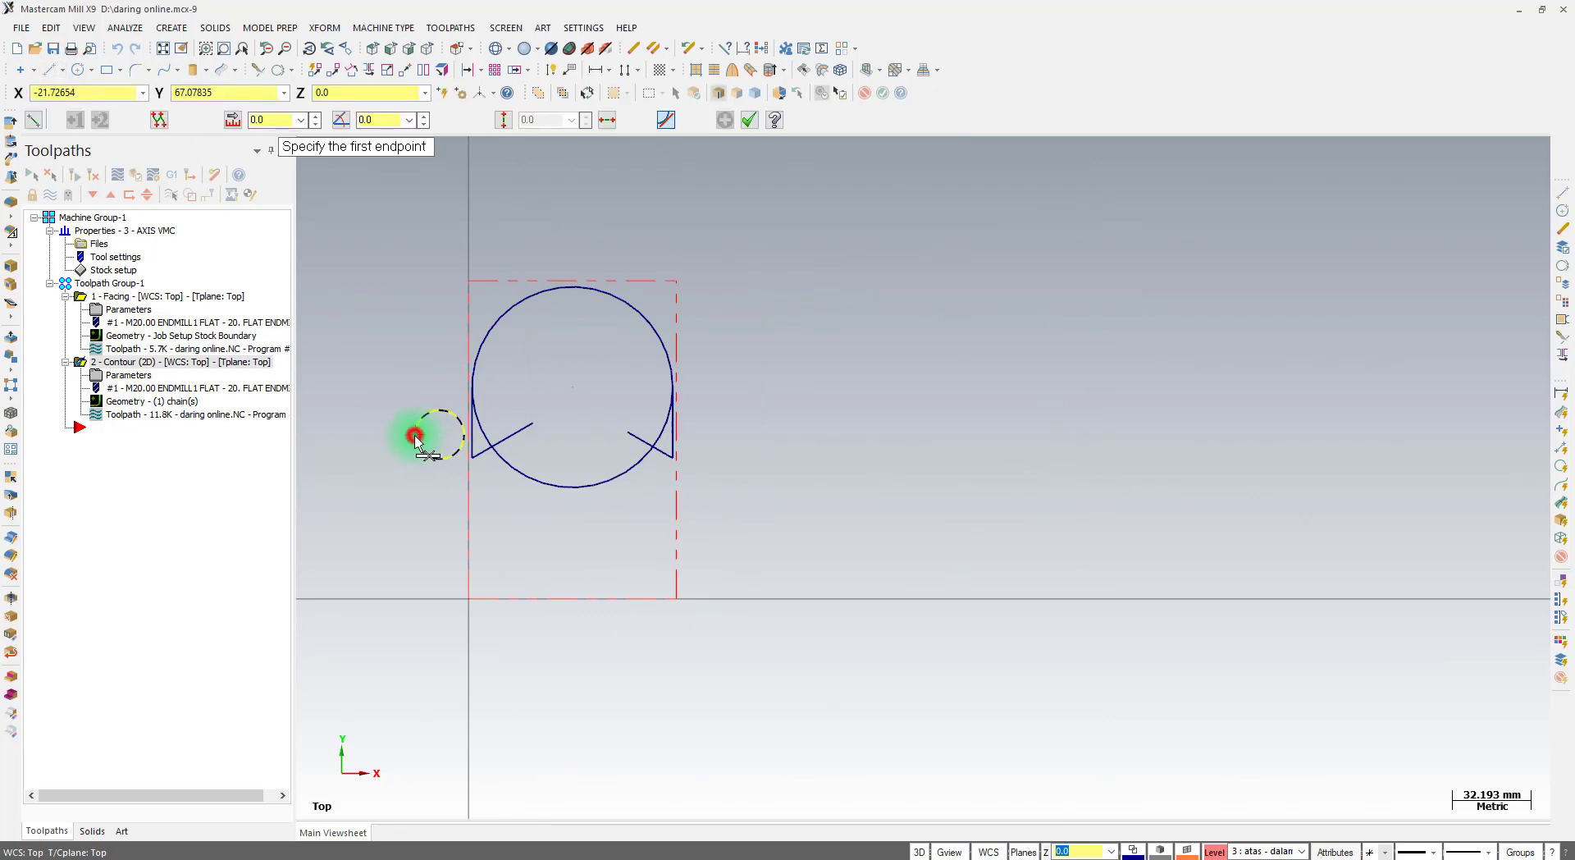
left_click(416, 224)
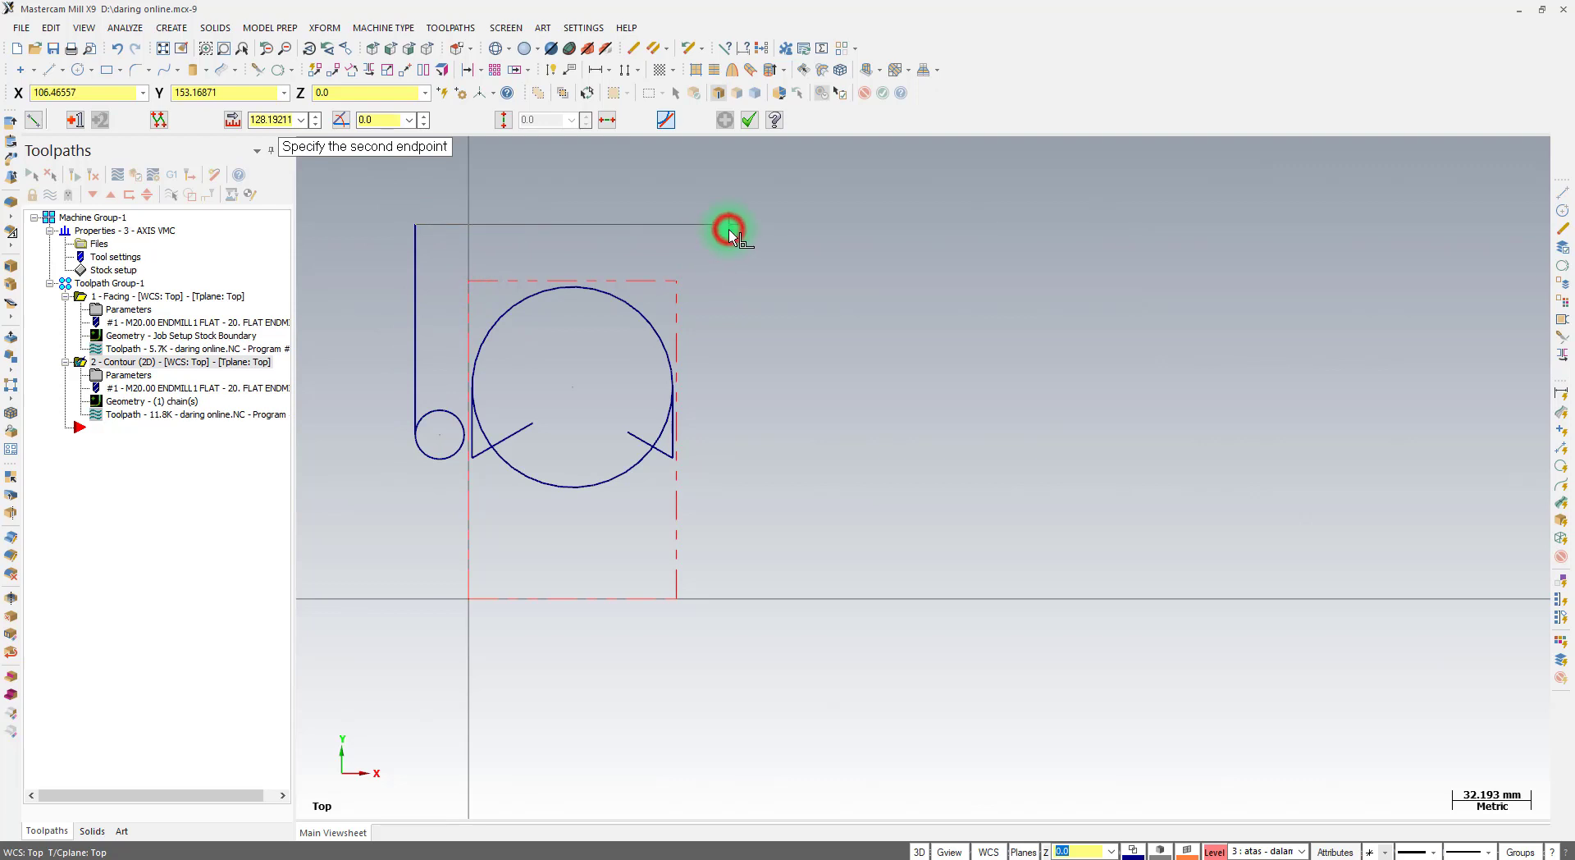
left_click(728, 229)
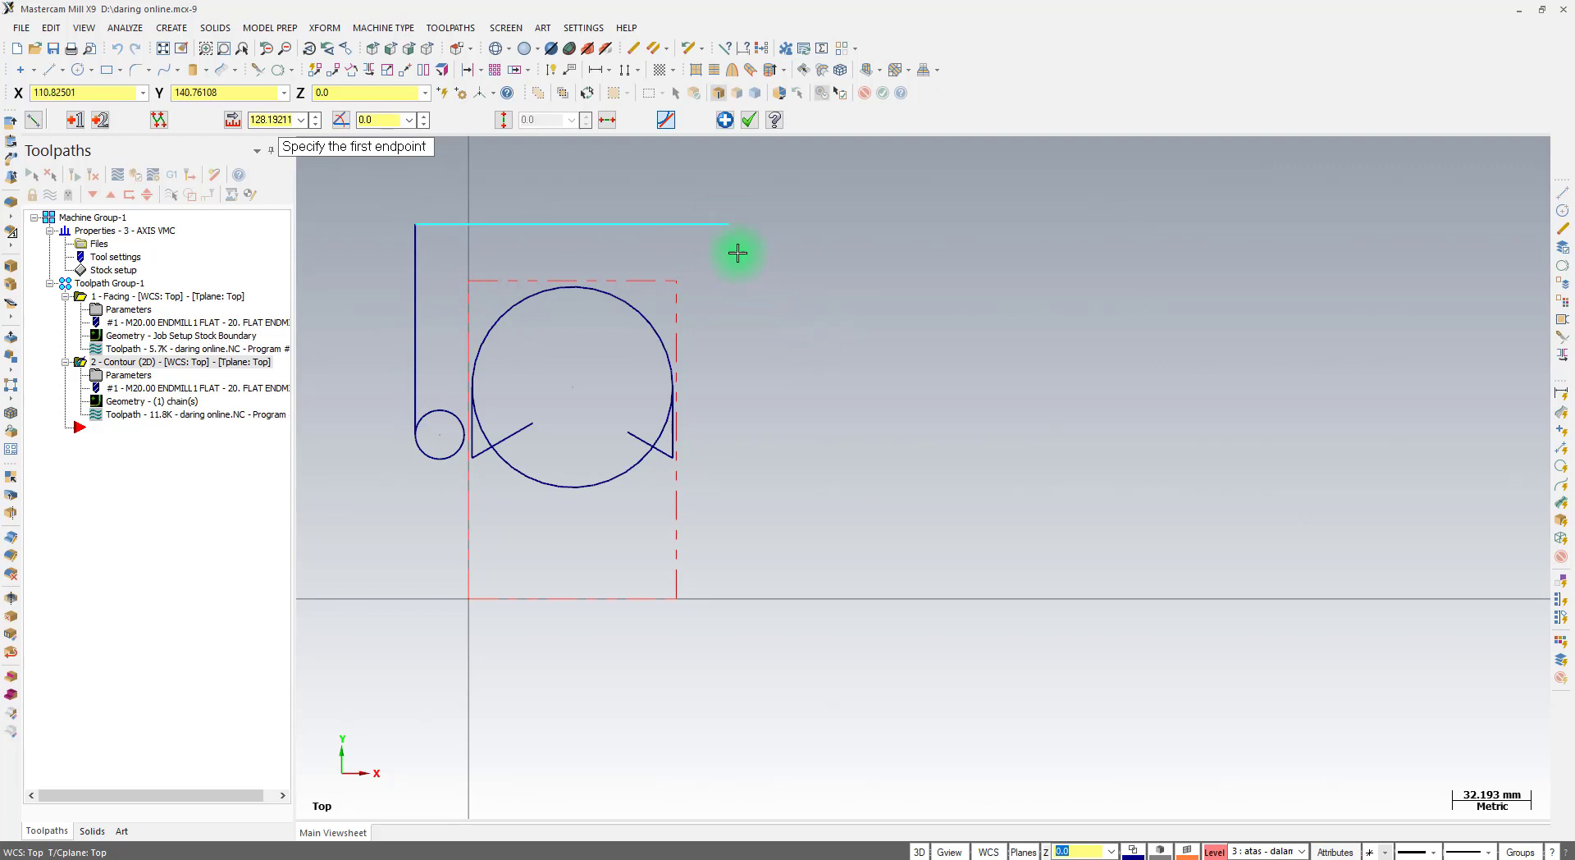
left_click(728, 457)
key("Escape")
Delete the 20 mm reference circle outside the stock
scroll(497, 557, "up", 3)
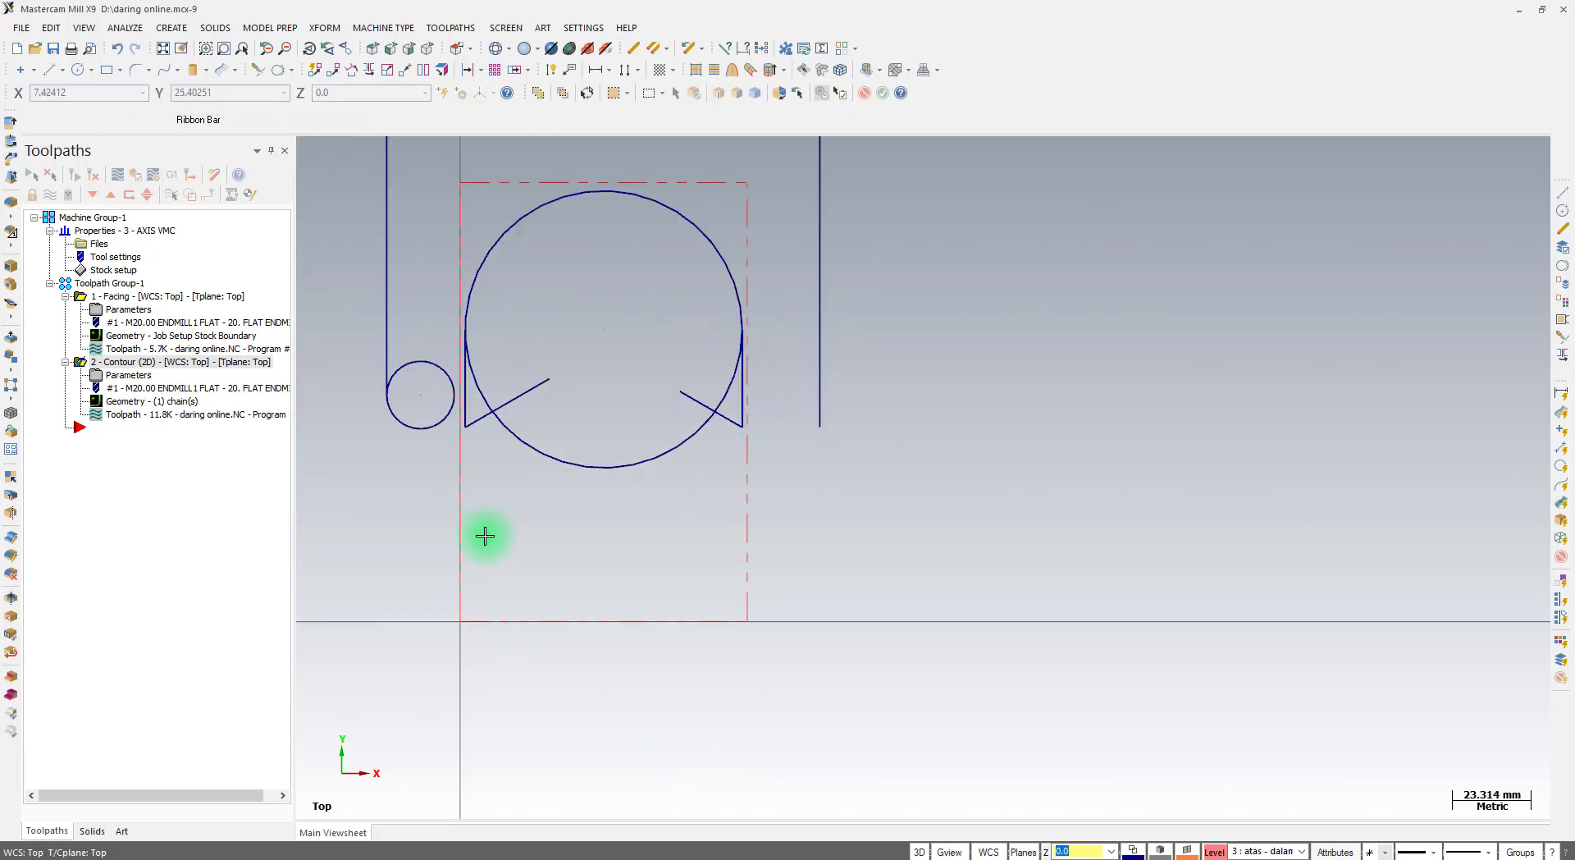
left_click(408, 308)
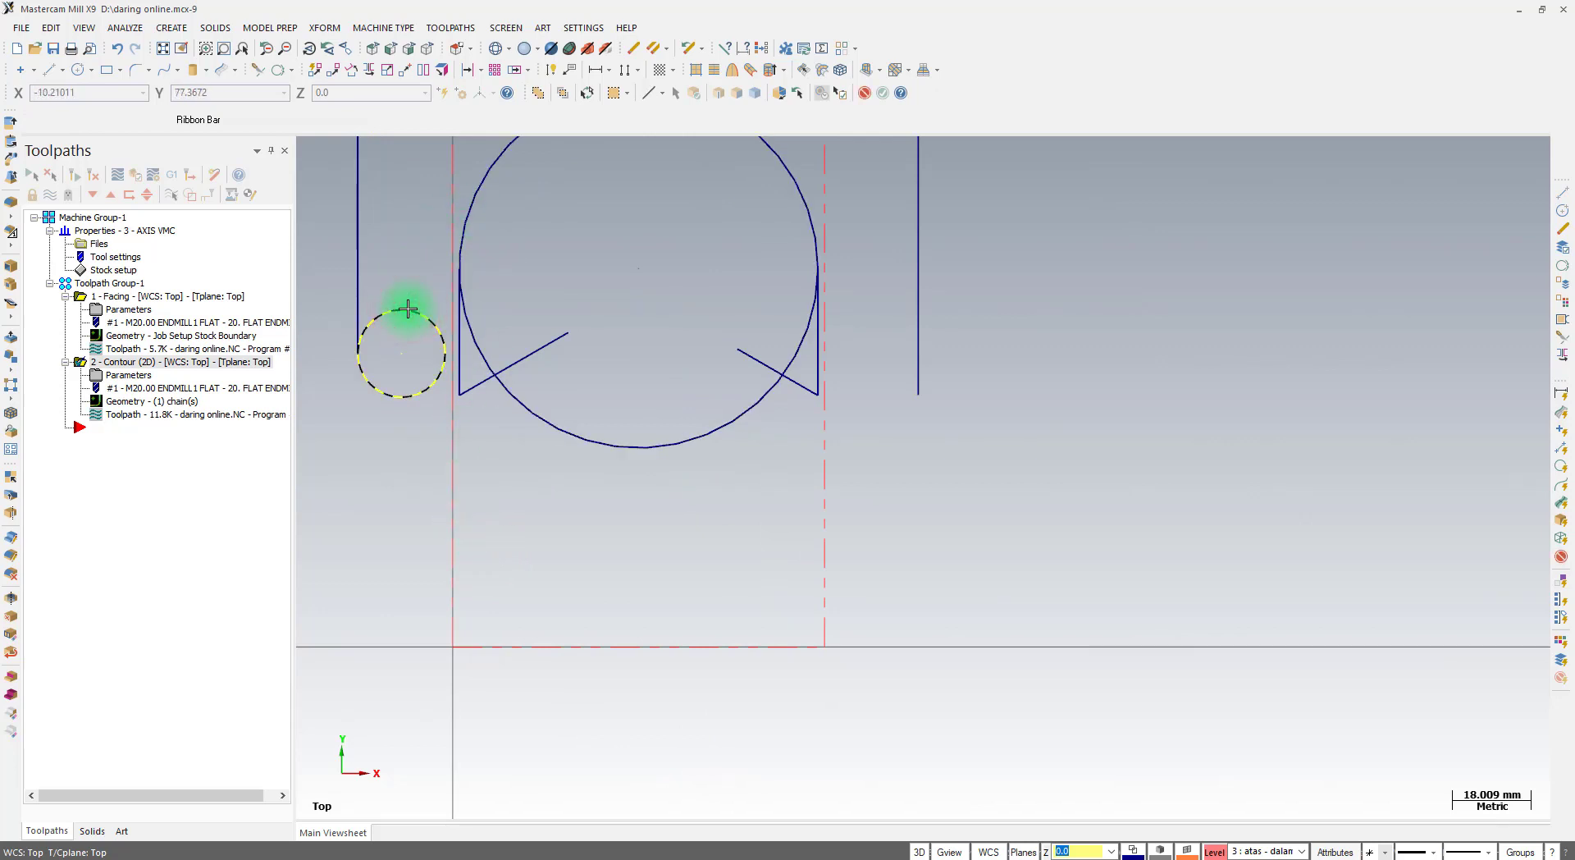
key("Delete")
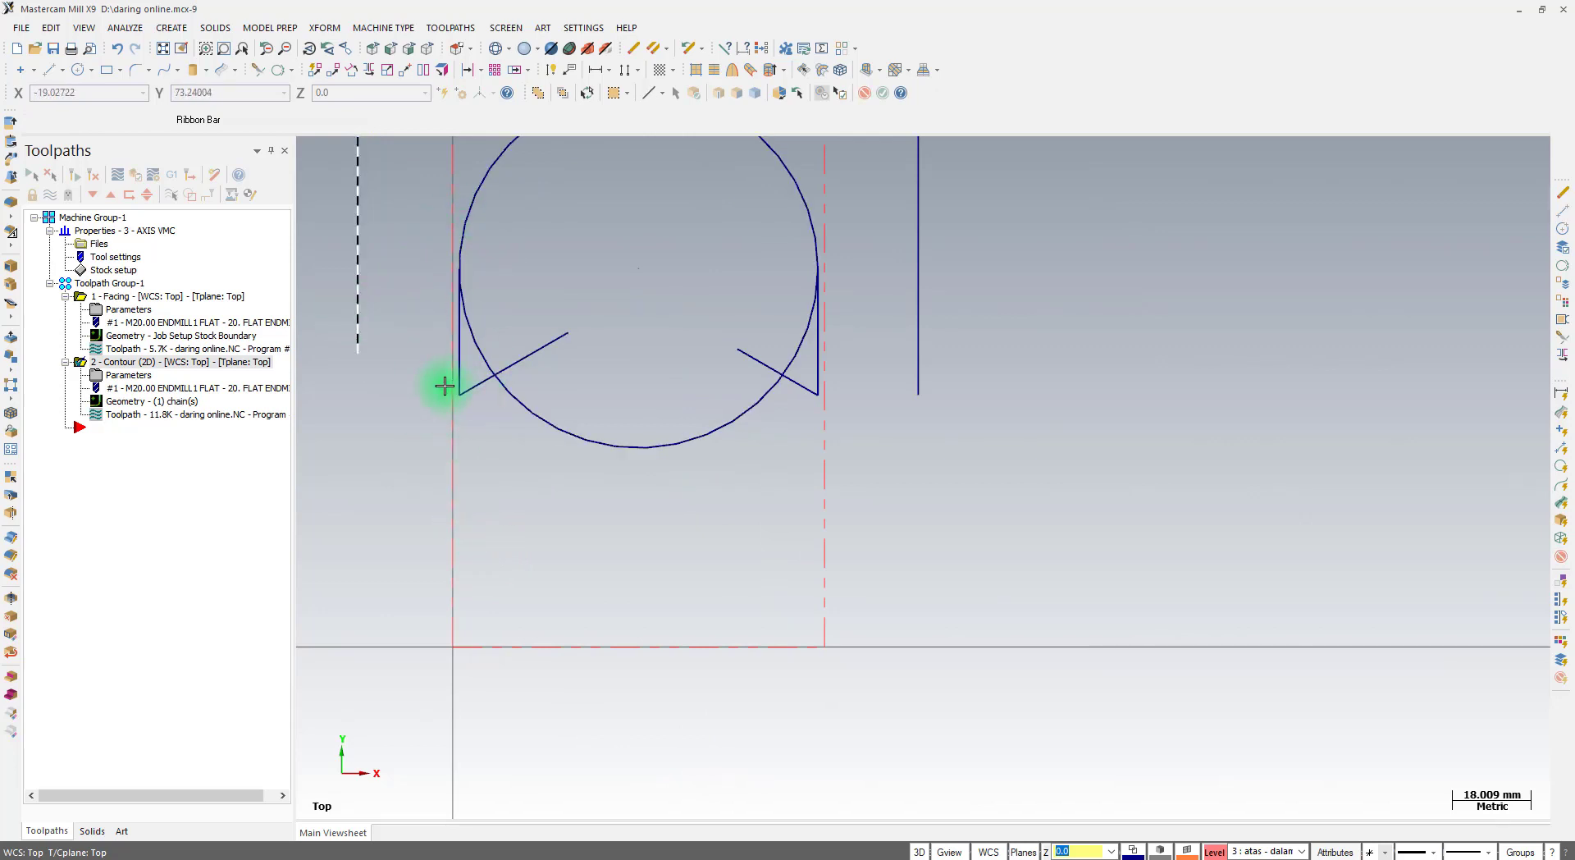
Extend the two slanted lines and the outer frame's vertical lines to meet, using Trim 2 entities
left_click(258, 69)
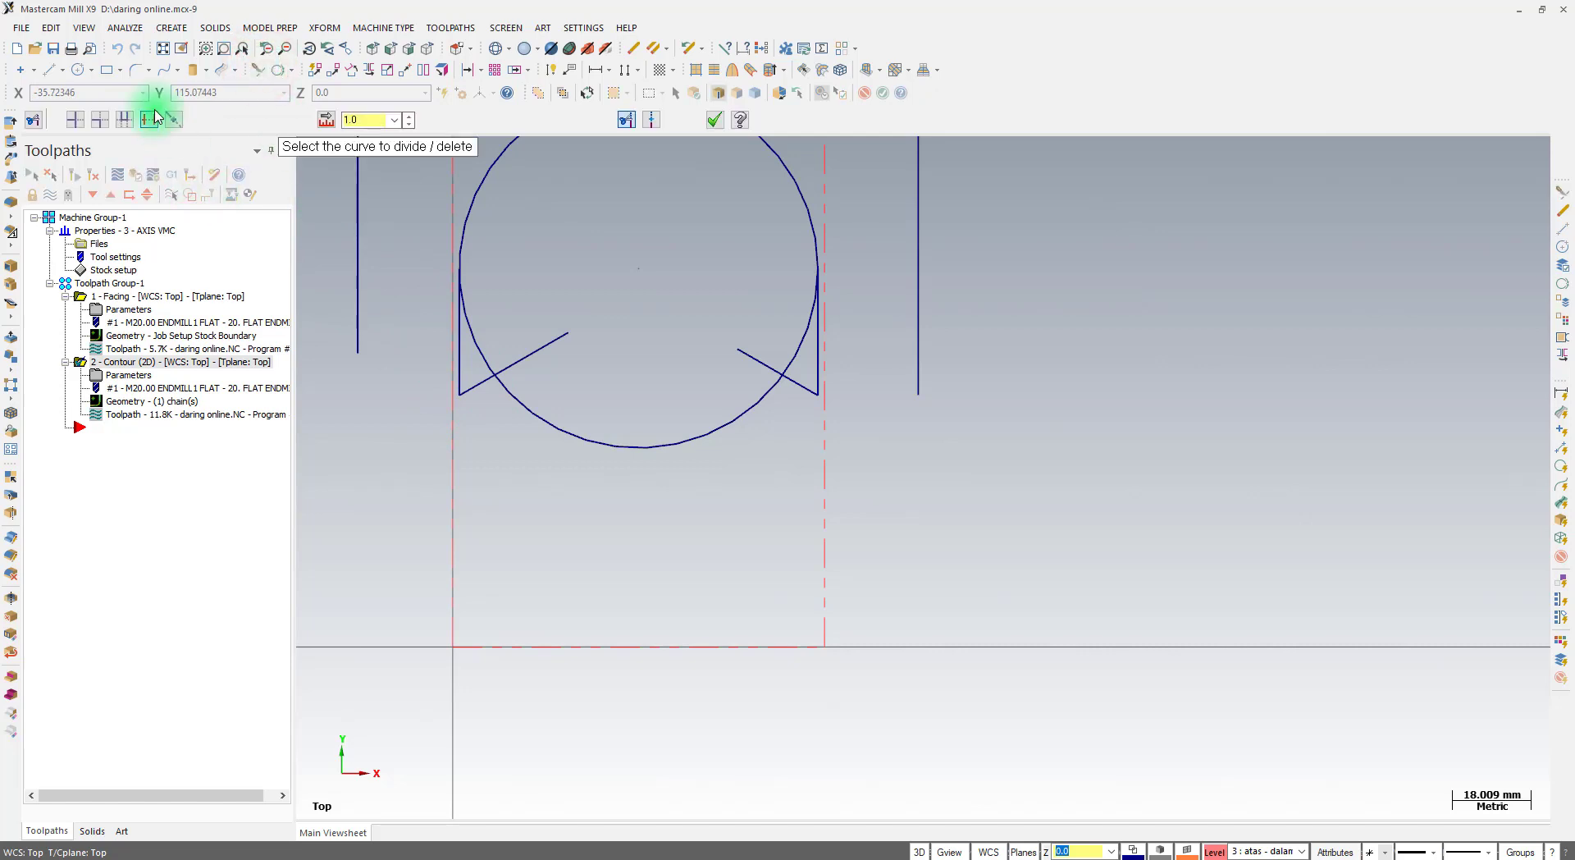
left_click(102, 122)
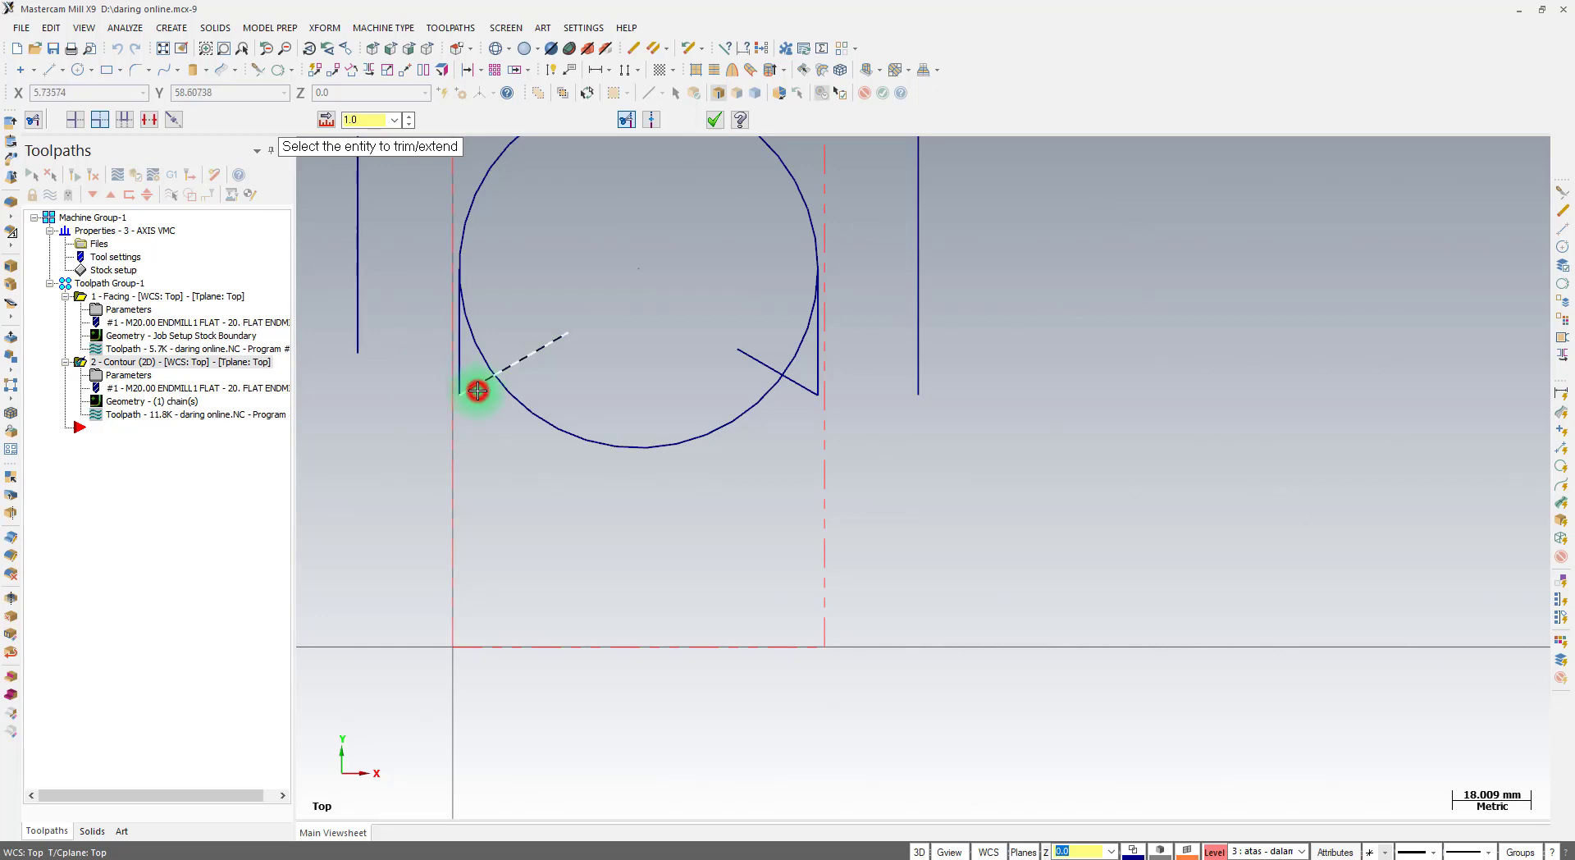
left_click(358, 321)
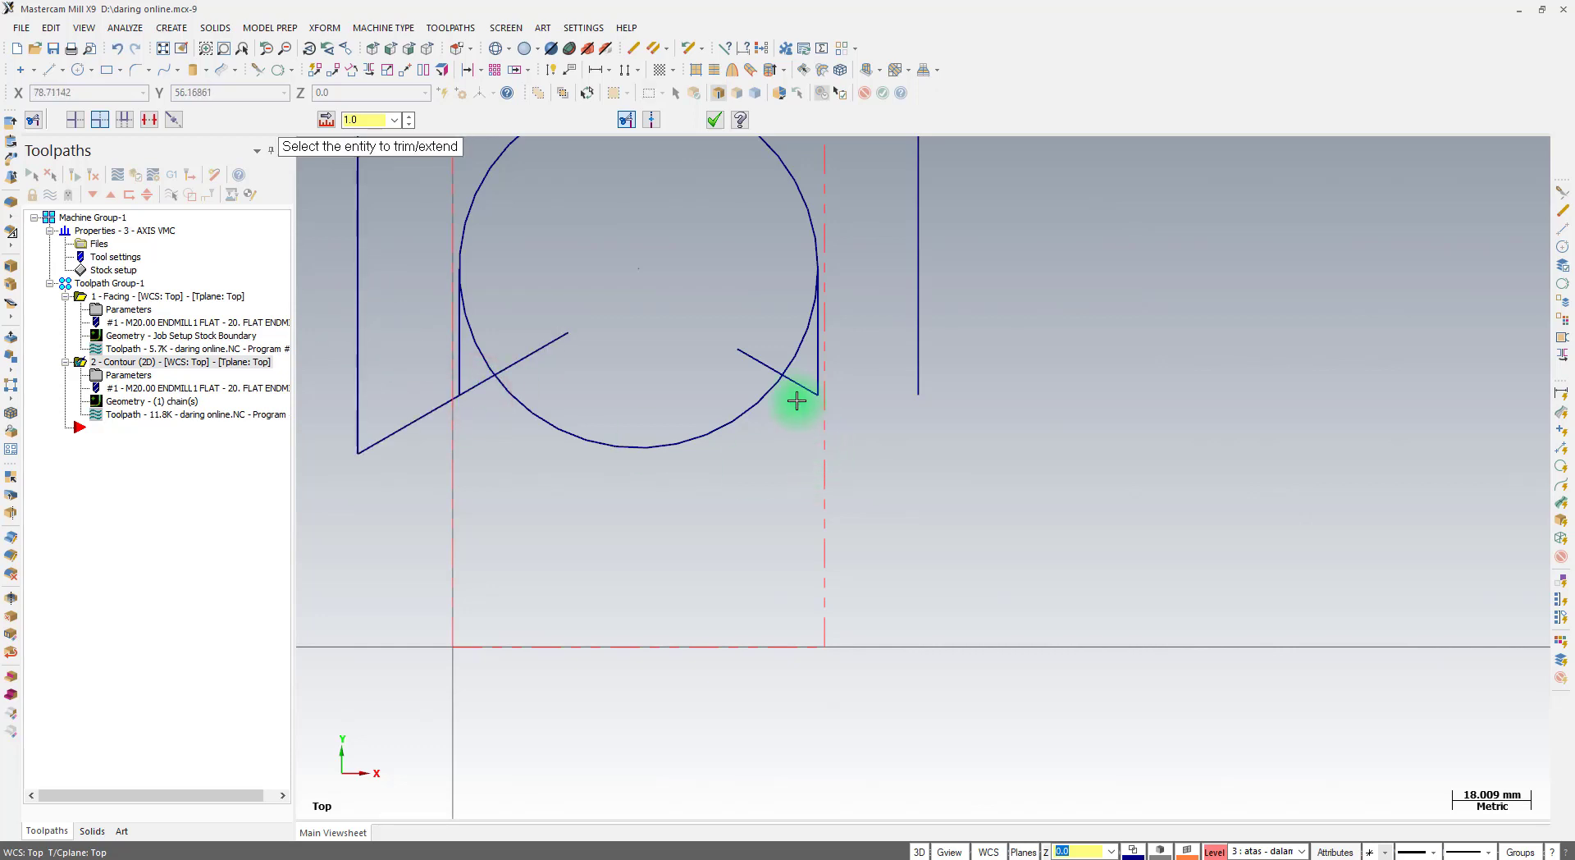
left_click(917, 347)
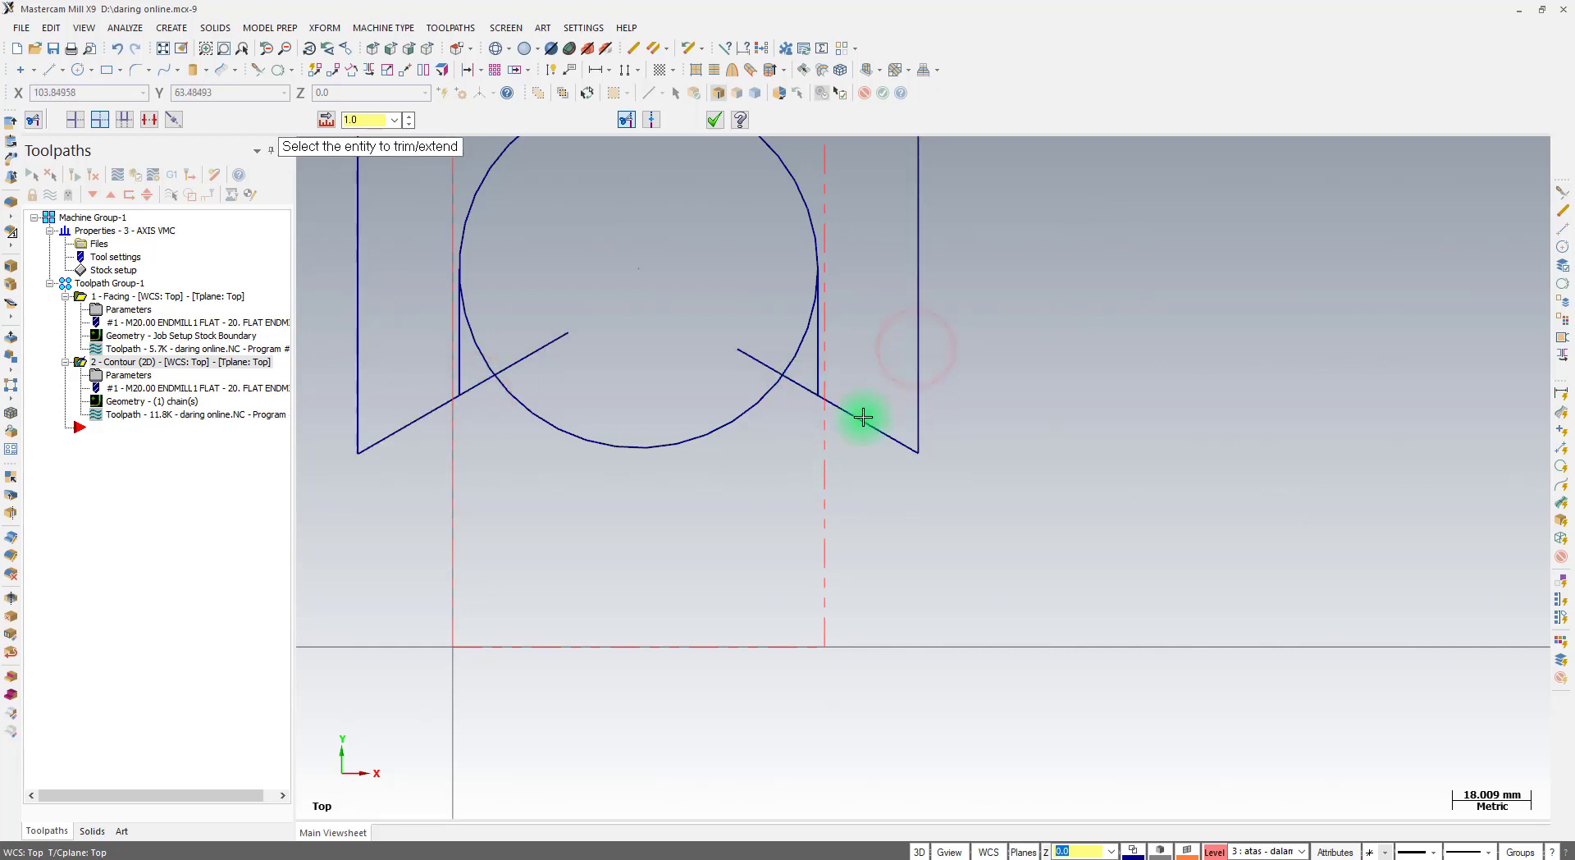
Trim the large circle and both slanted lines to each other, keeping the lower arc, and delete the two short inner vertical lines
left_click(739, 421)
left_click(796, 382)
left_click(520, 407)
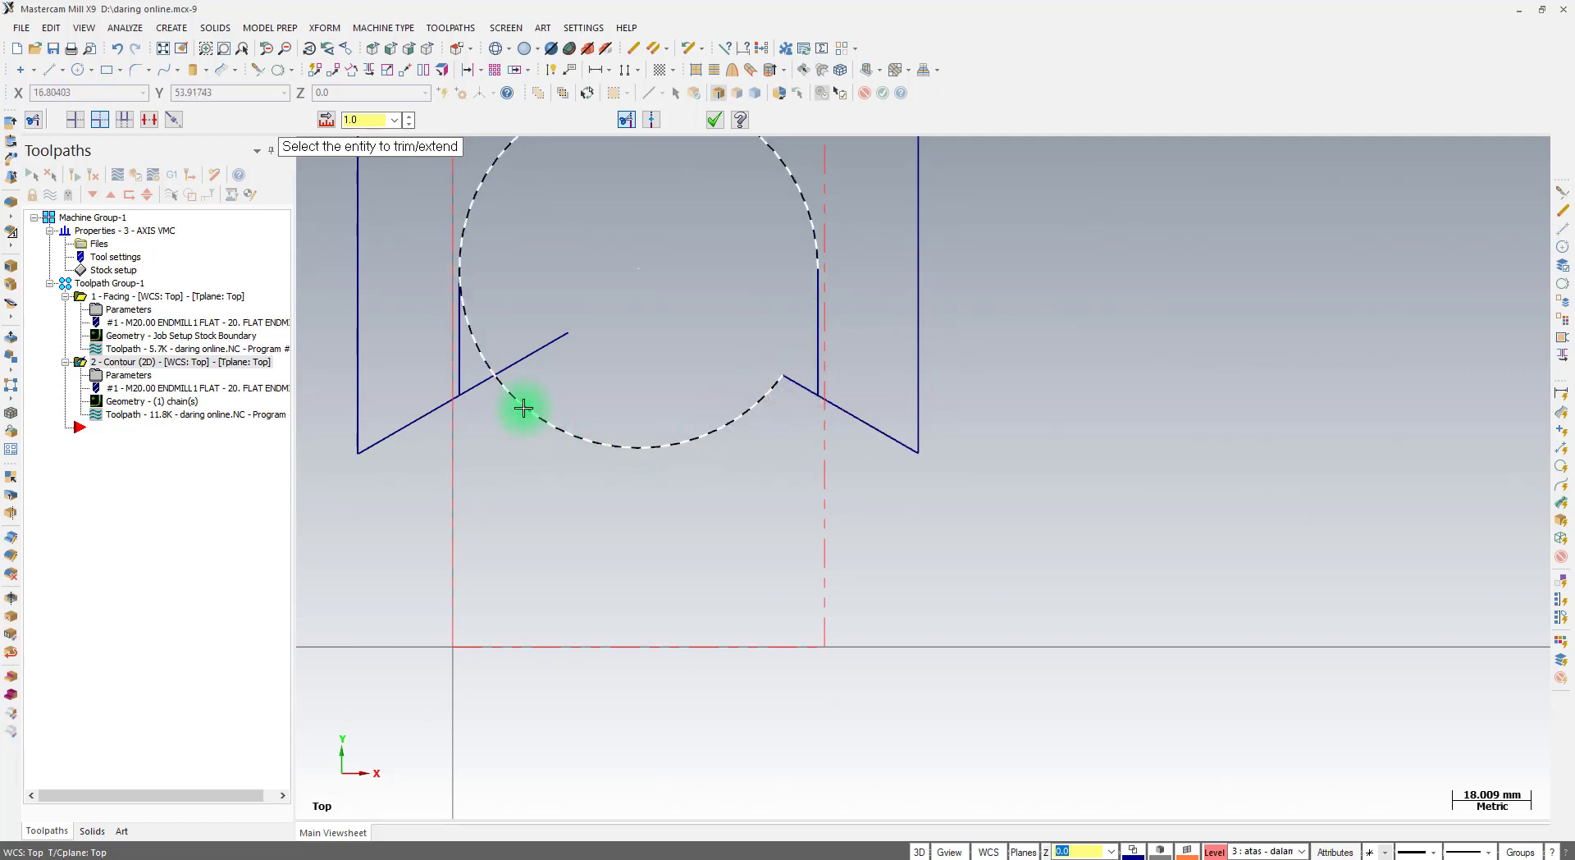
left_click(472, 403)
left_click(715, 119)
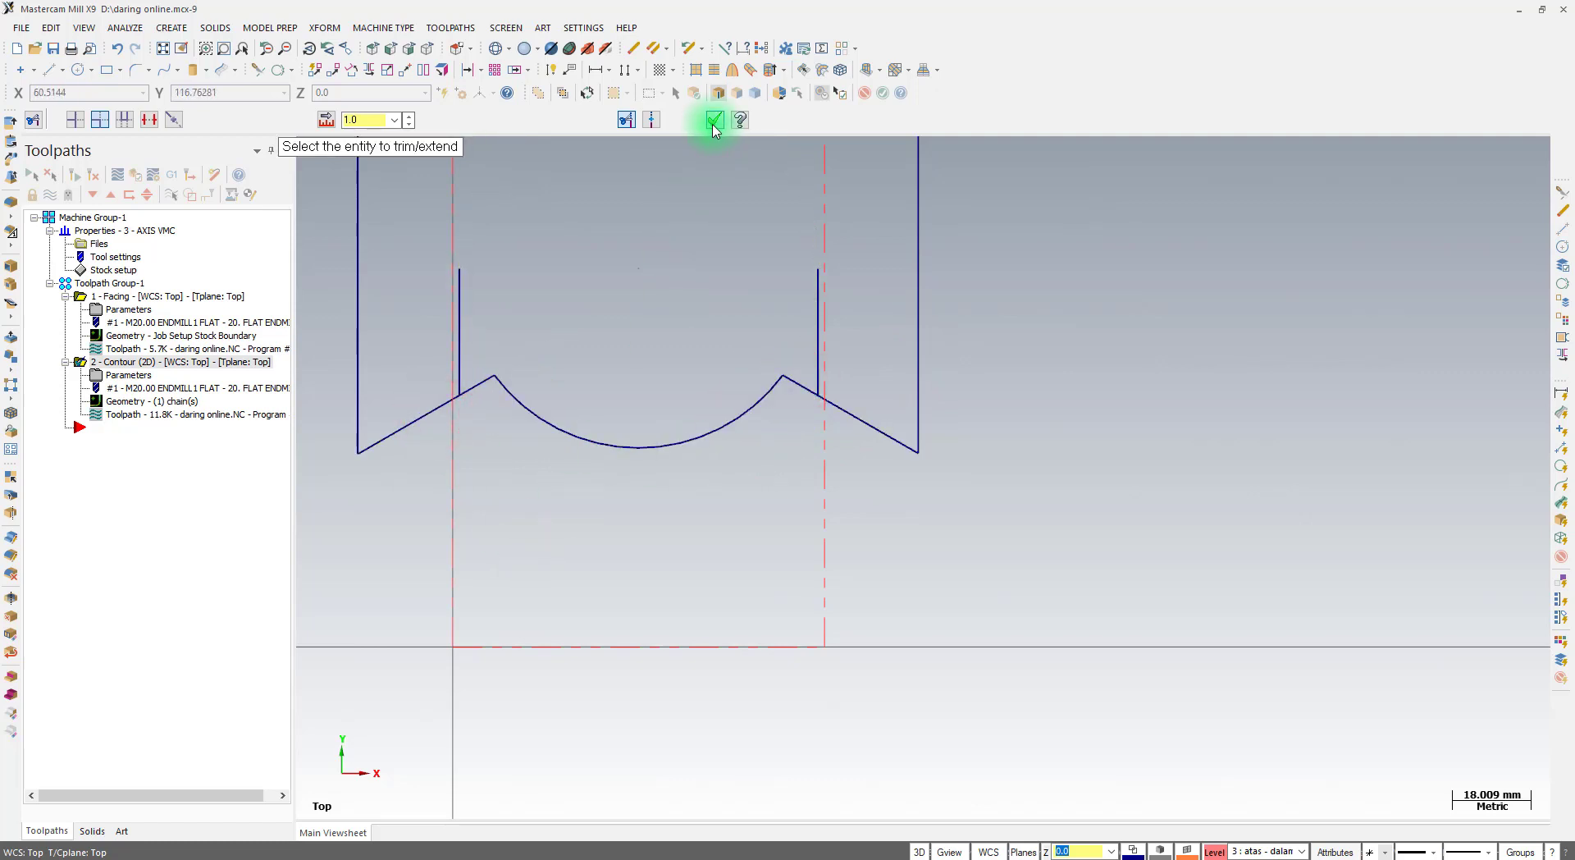
scroll(637, 605, "down", 1)
scroll(636, 605, "down", 2)
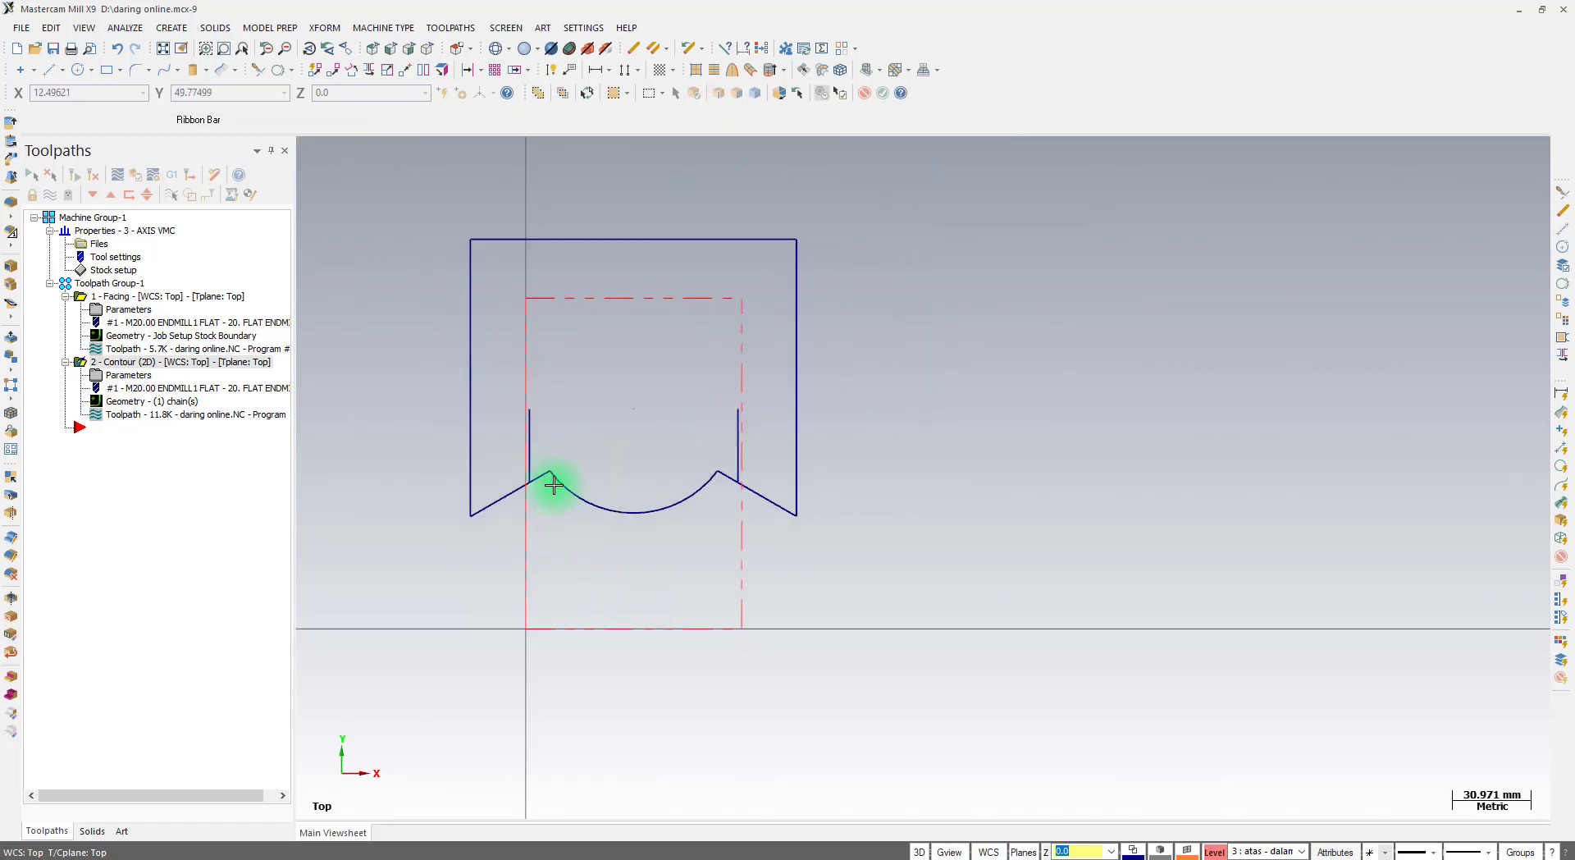
left_click(530, 444)
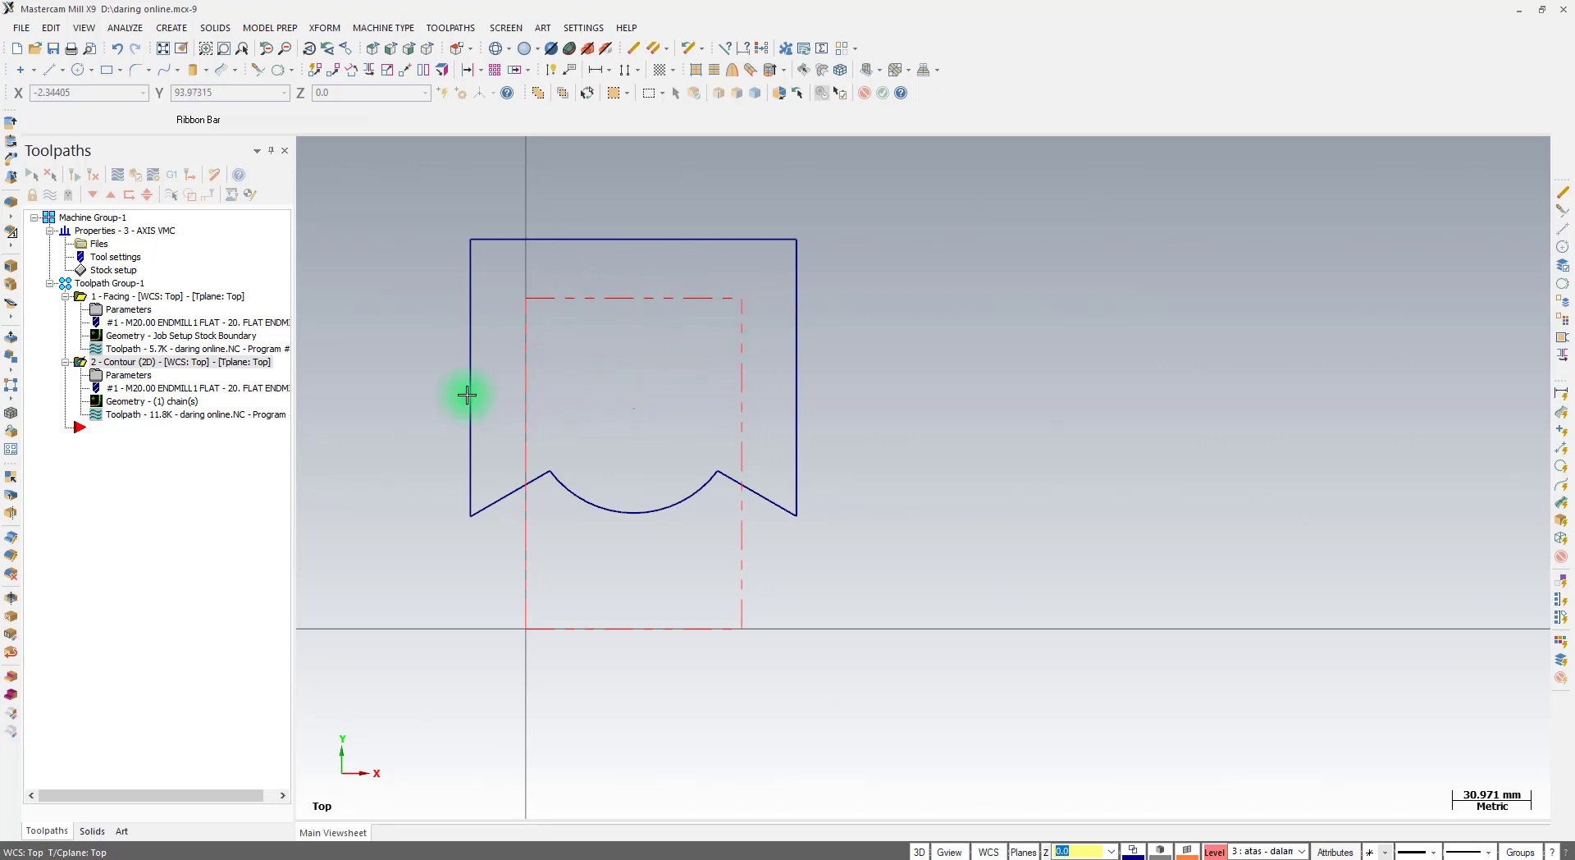
Start a Pocket toolpath and chain the closed boundary around the upper recess as its geometry
left_click(456, 29)
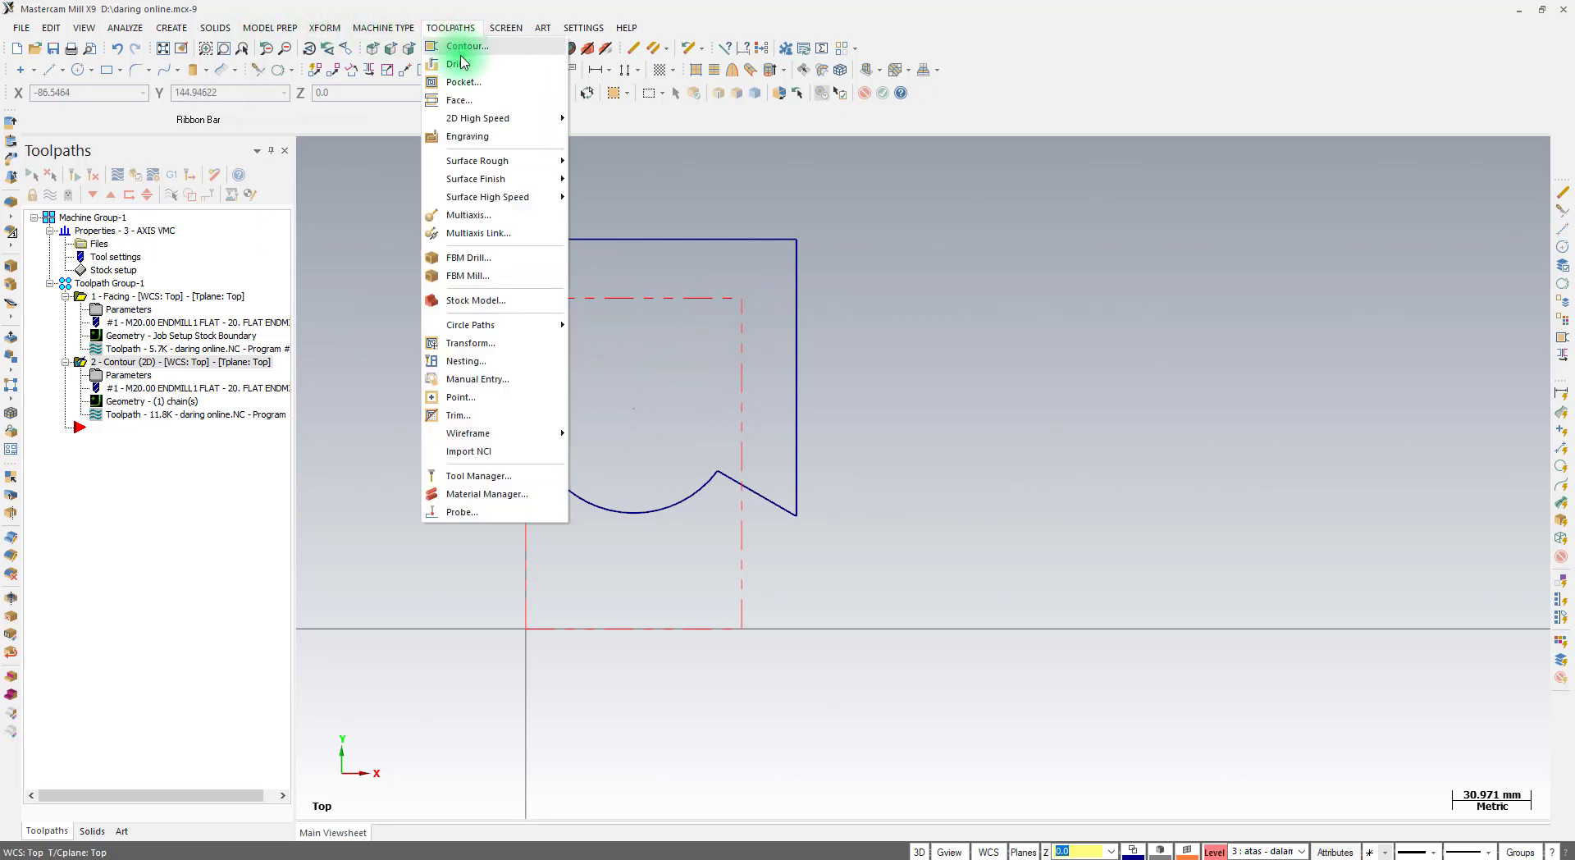
left_click(460, 72)
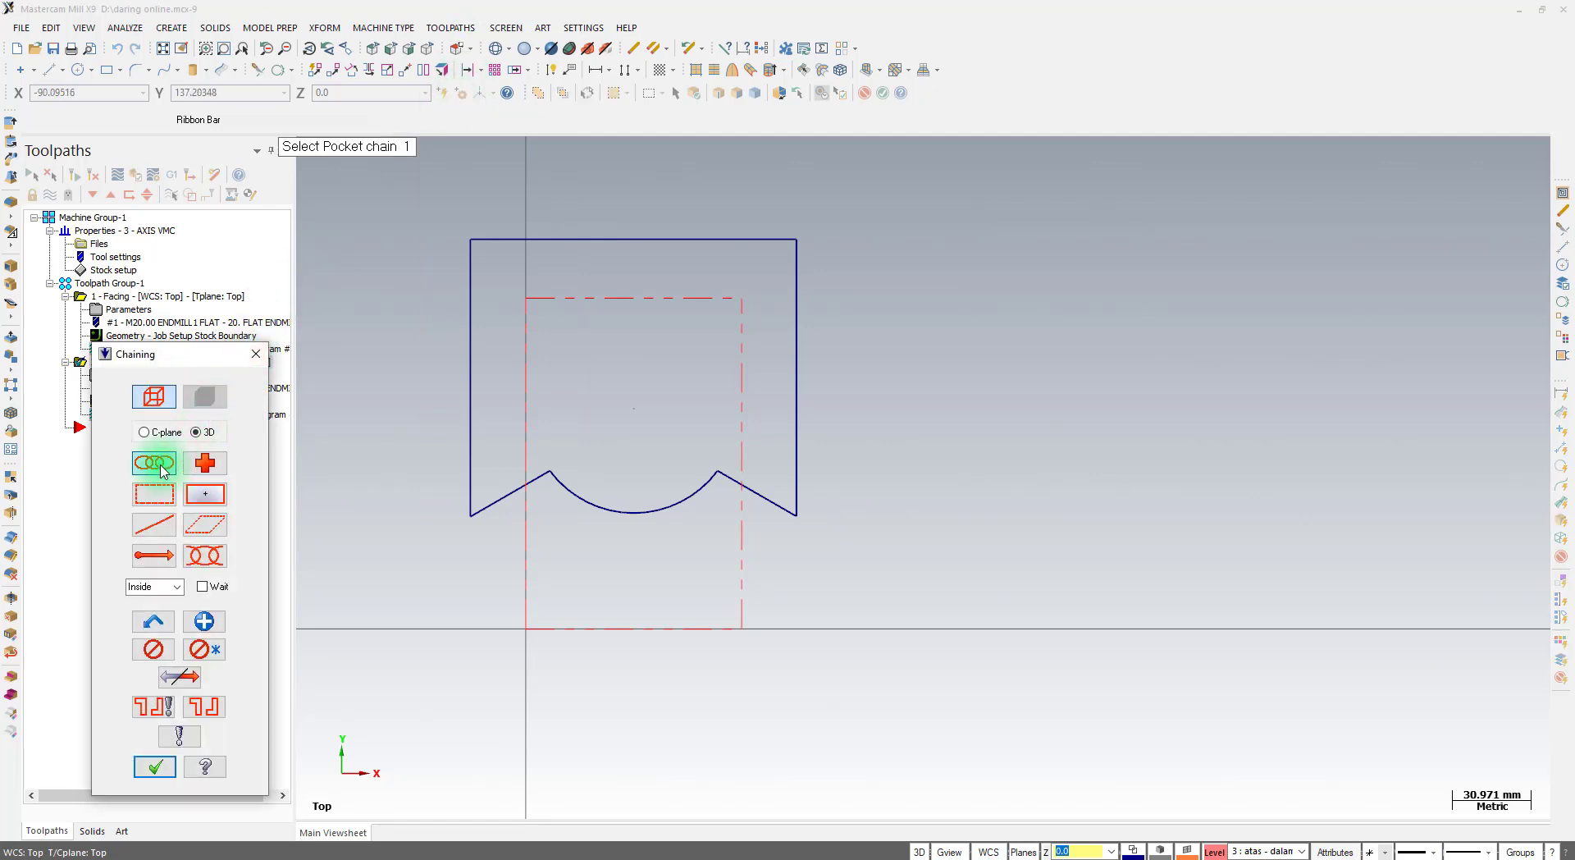
left_click(466, 366)
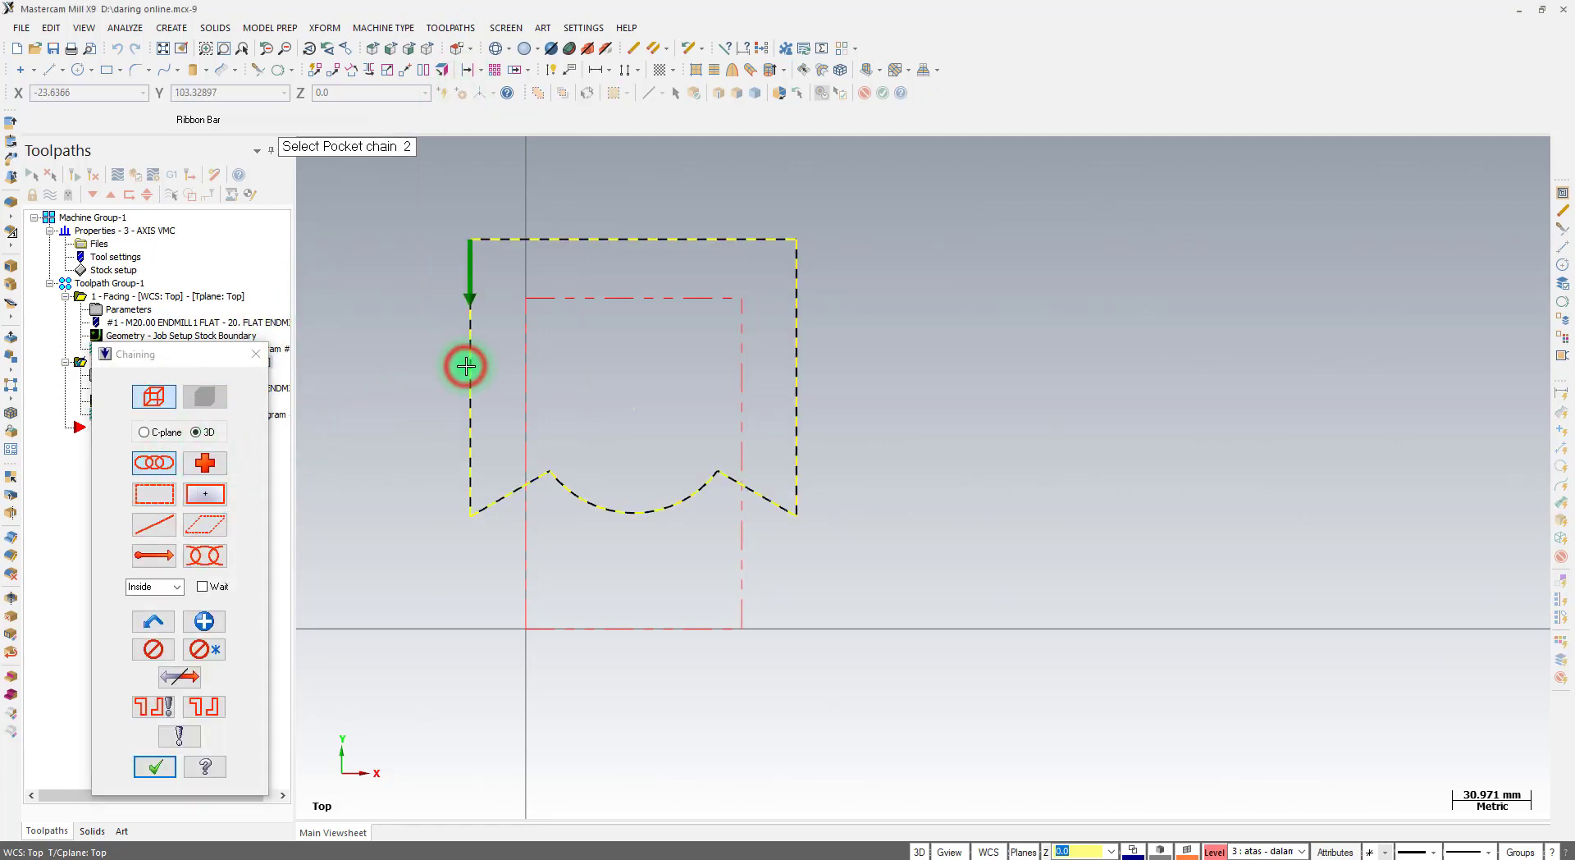
left_click(154, 766)
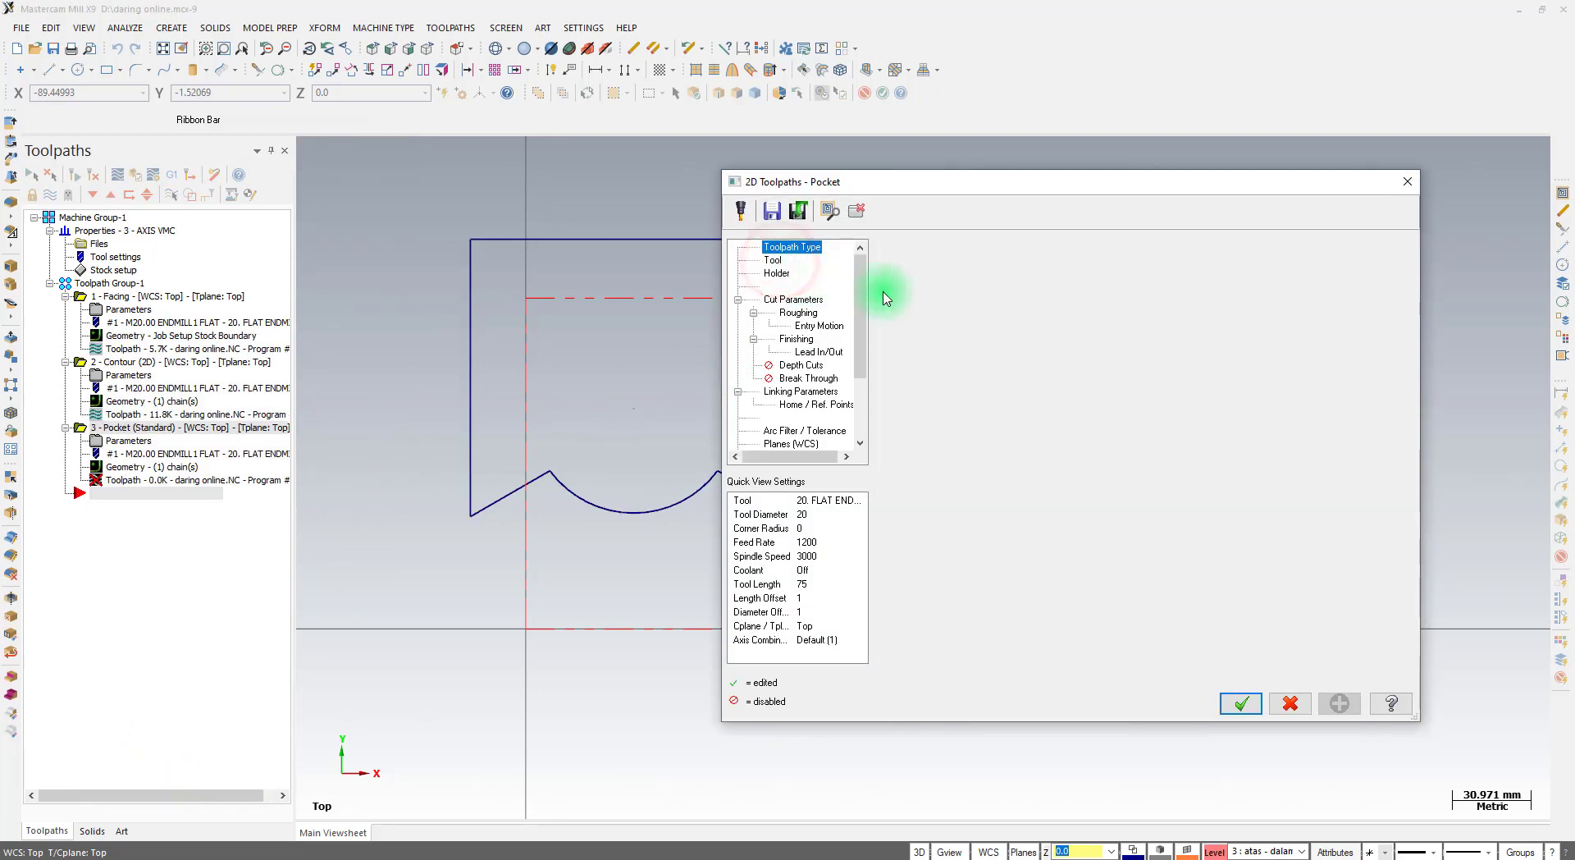
Set the pocket's stock to leave on walls and floors to 0, and choose Constant Overlap Spiral as the roughing method
left_click(793, 299)
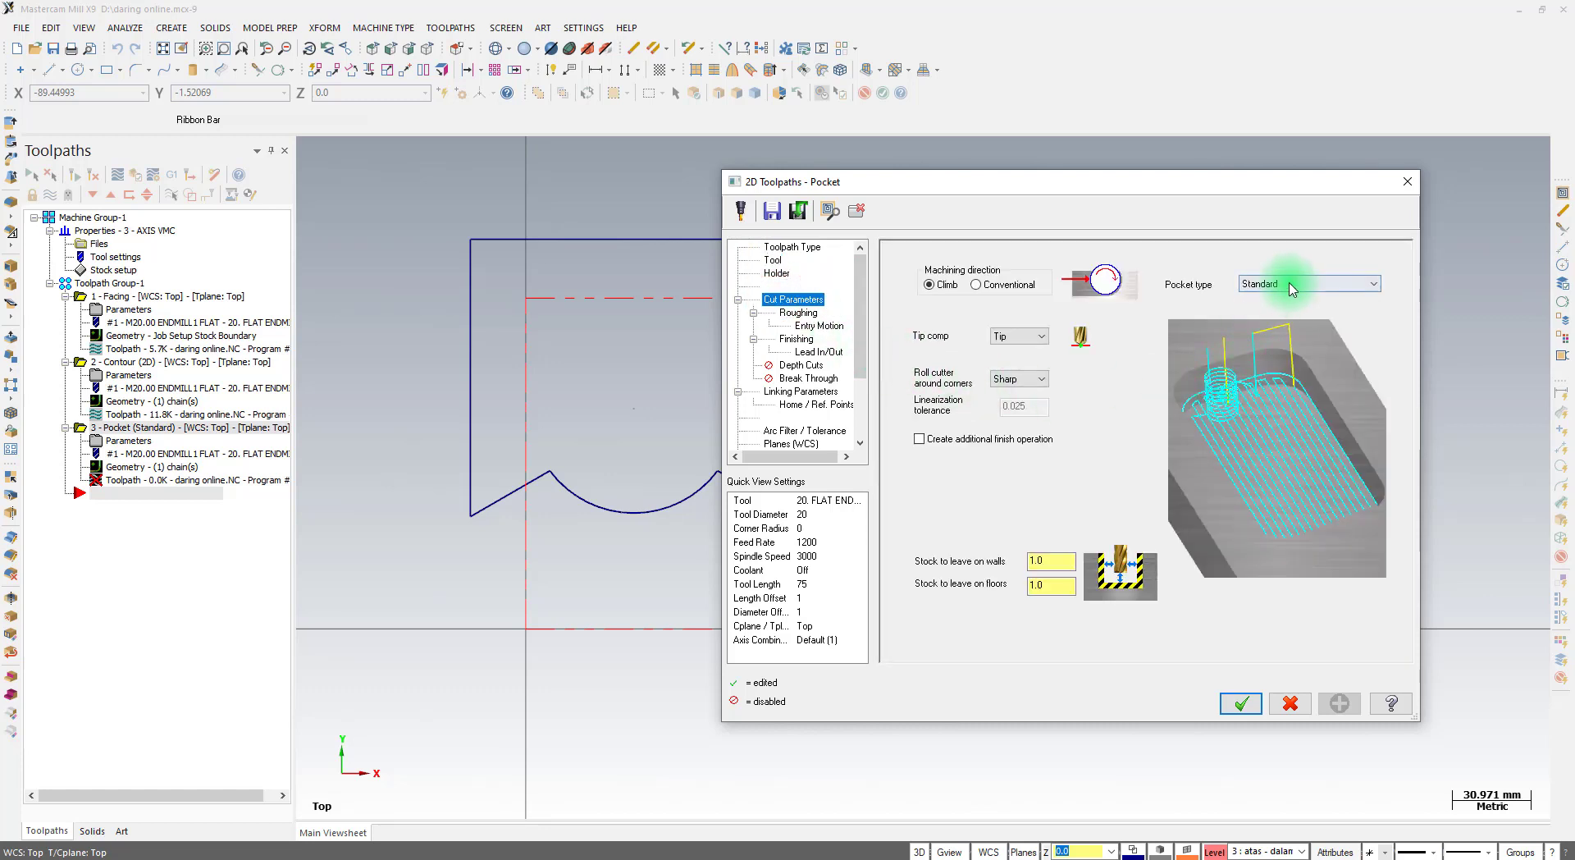
double_click(1050, 562)
type("0")
double_click(1050, 584)
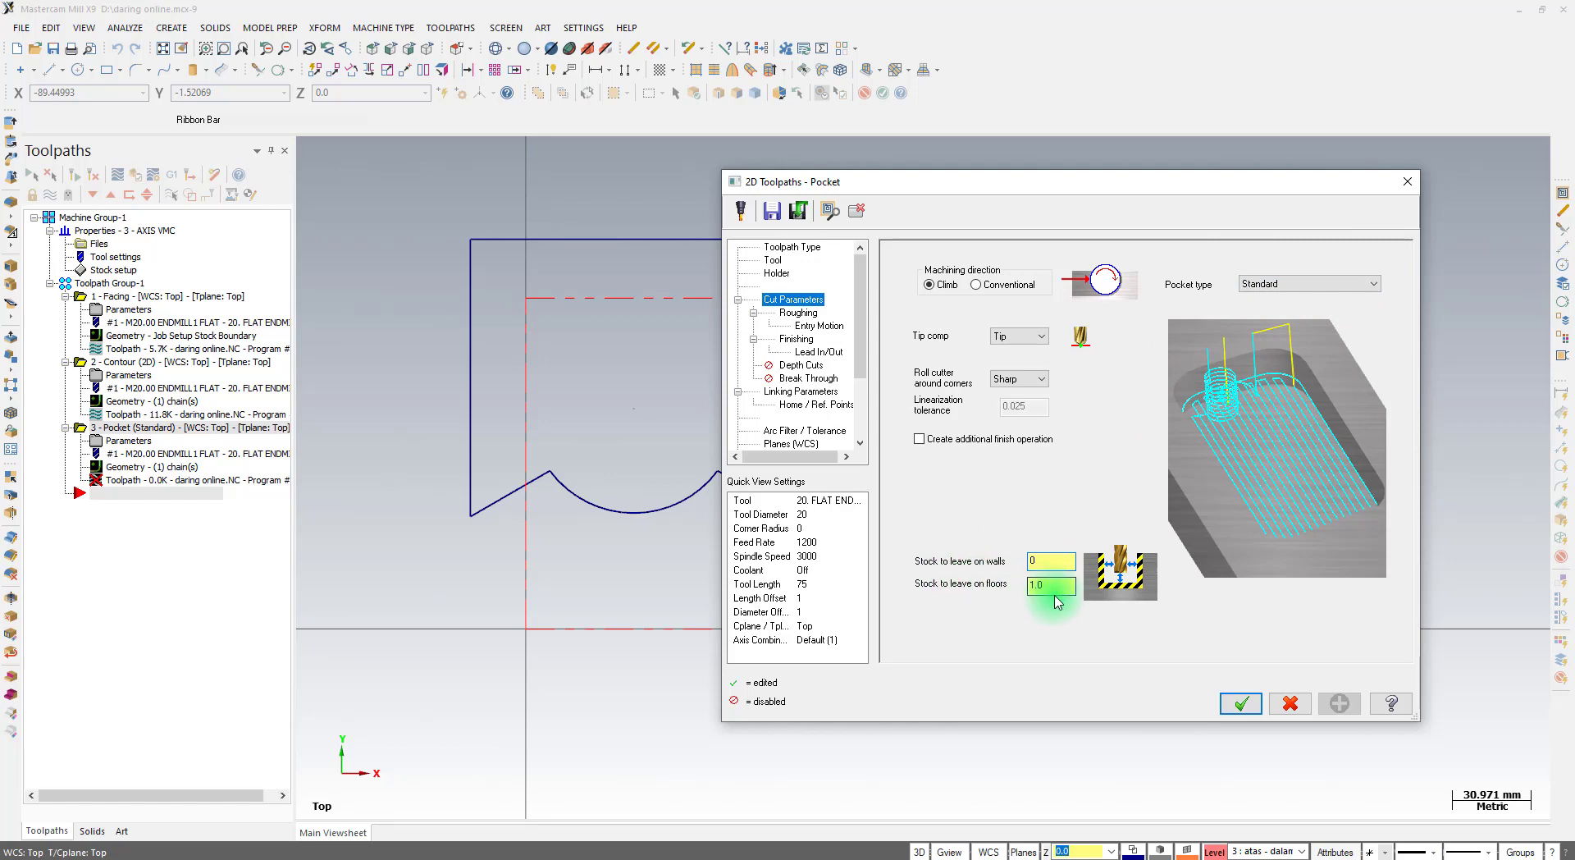
left_click(798, 313)
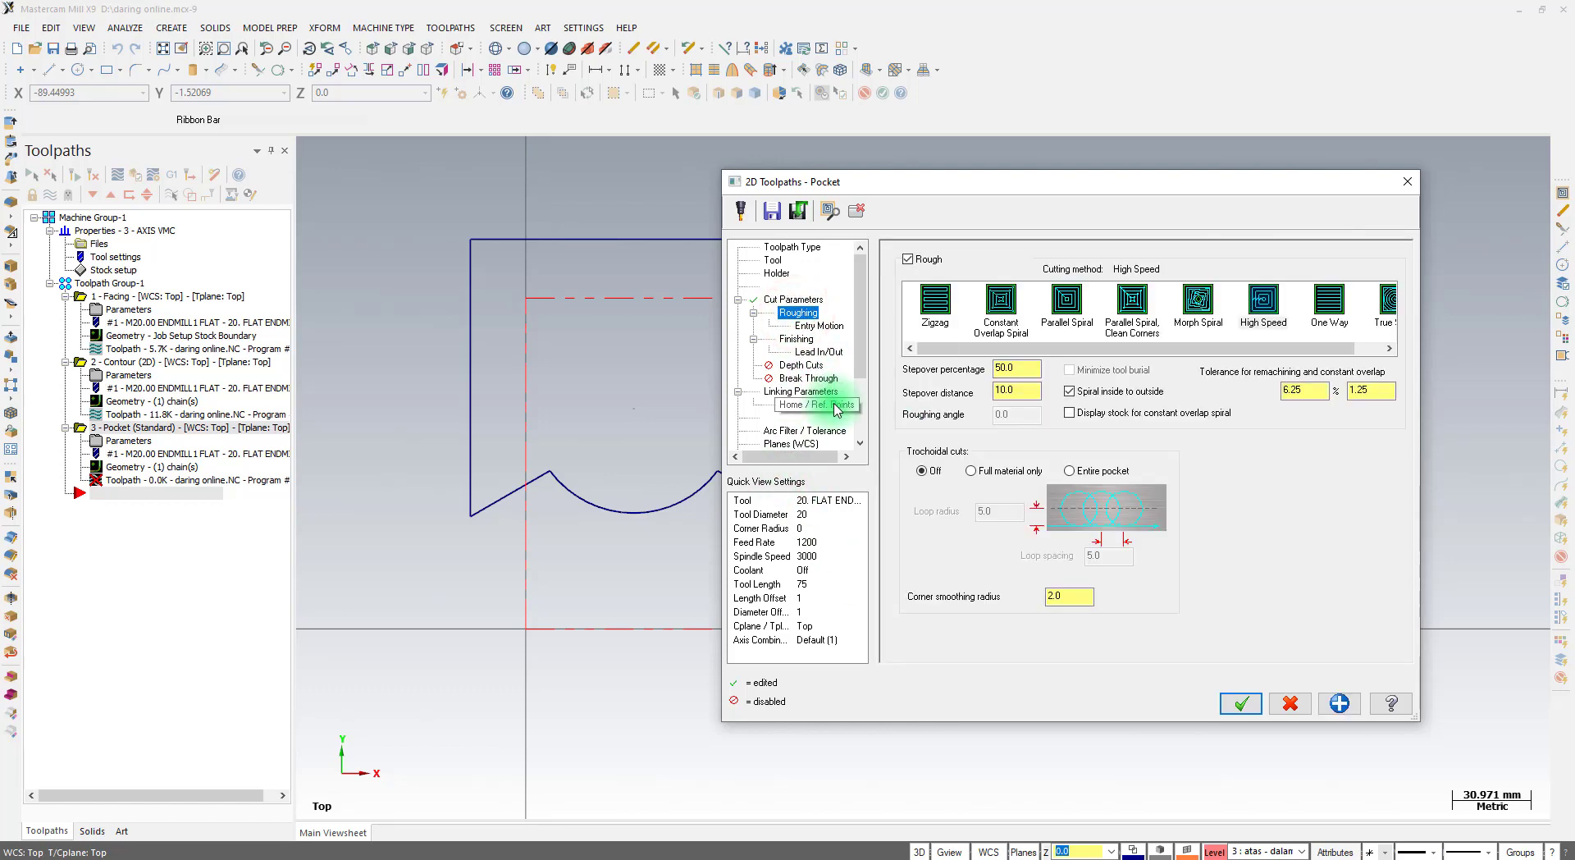
left_click(1002, 304)
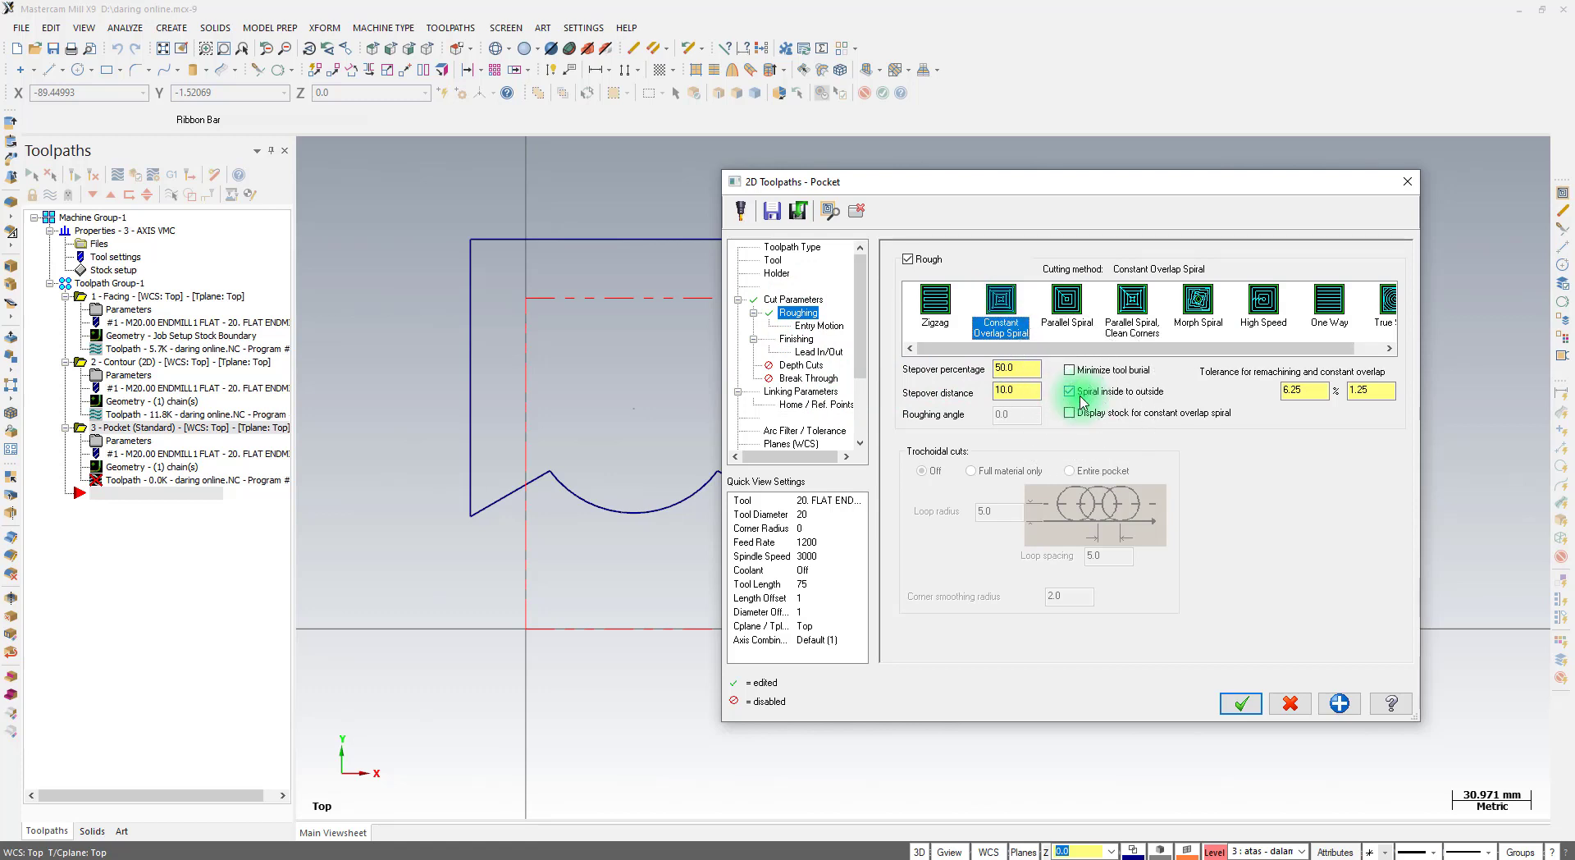
Set the helix entry motion's minimum radius to 25% and maximum radius to 50%
left_click(819, 325)
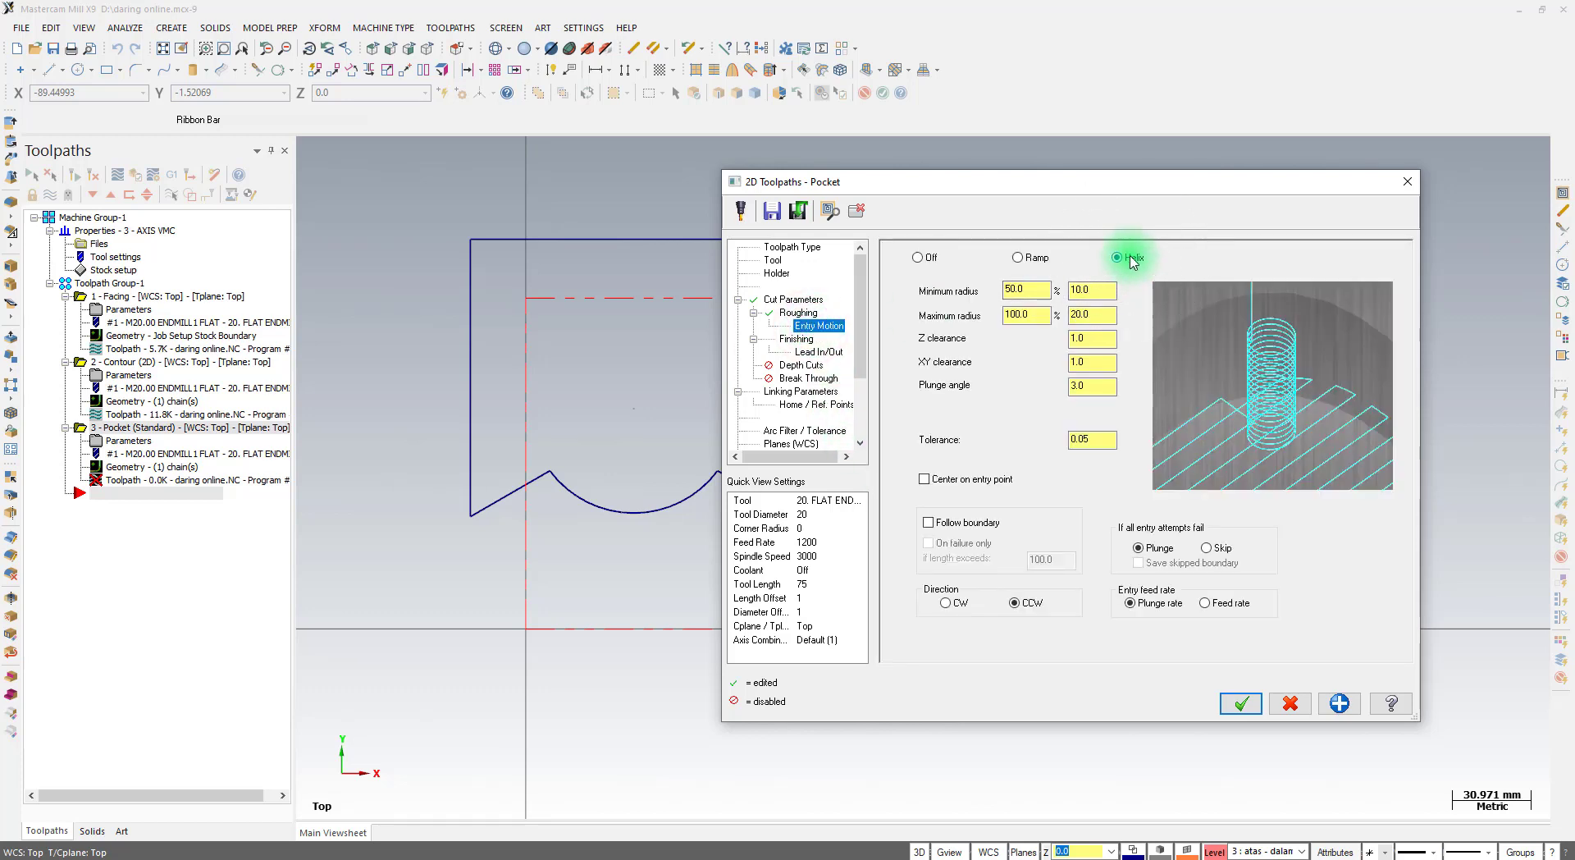
double_click(1022, 290)
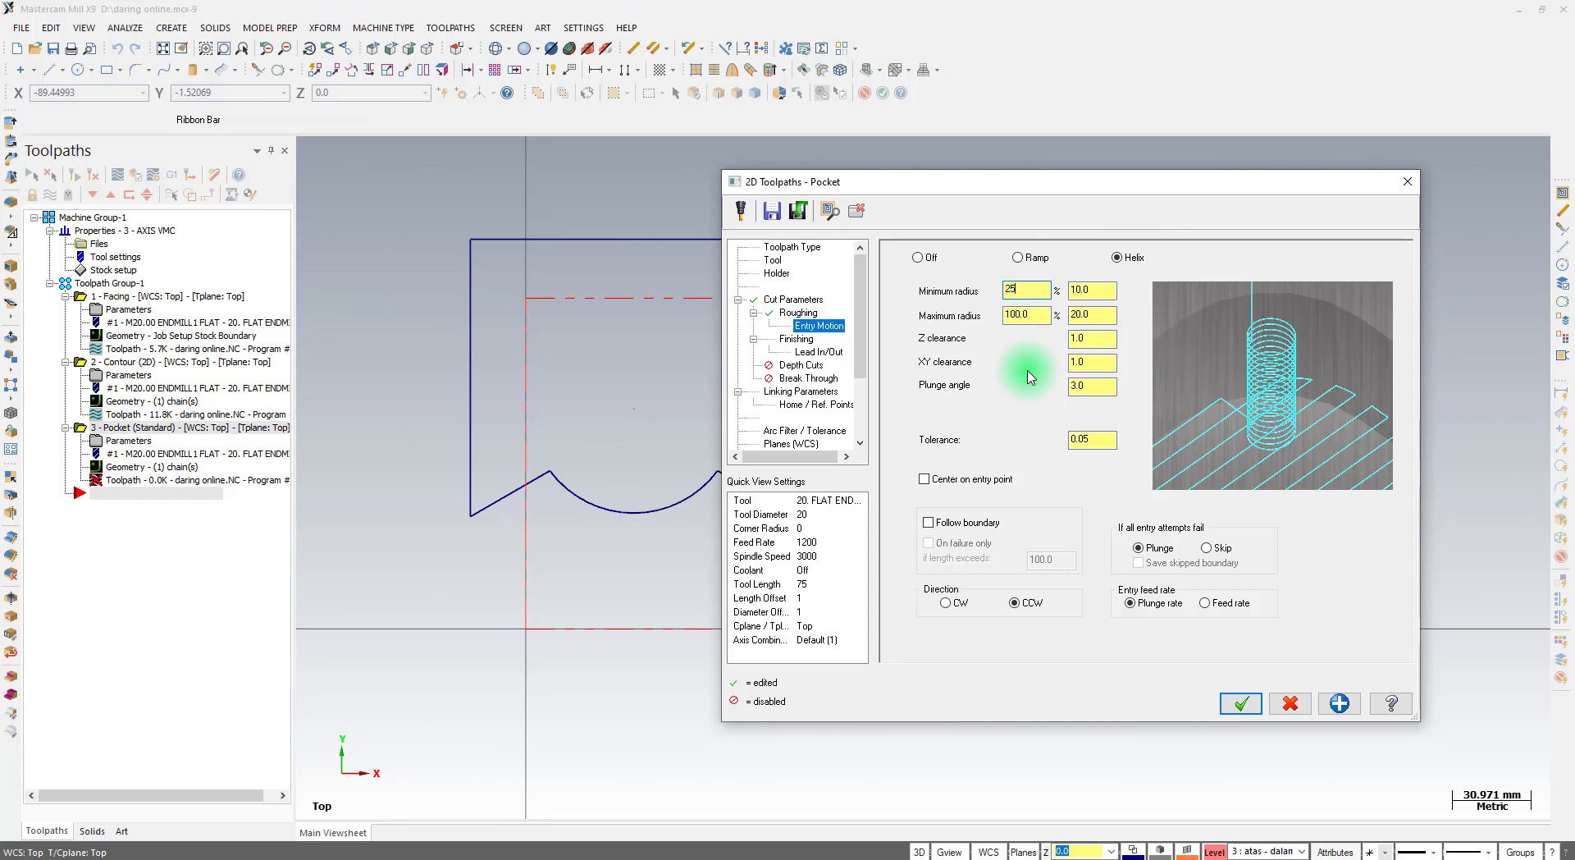
double_click(1024, 290)
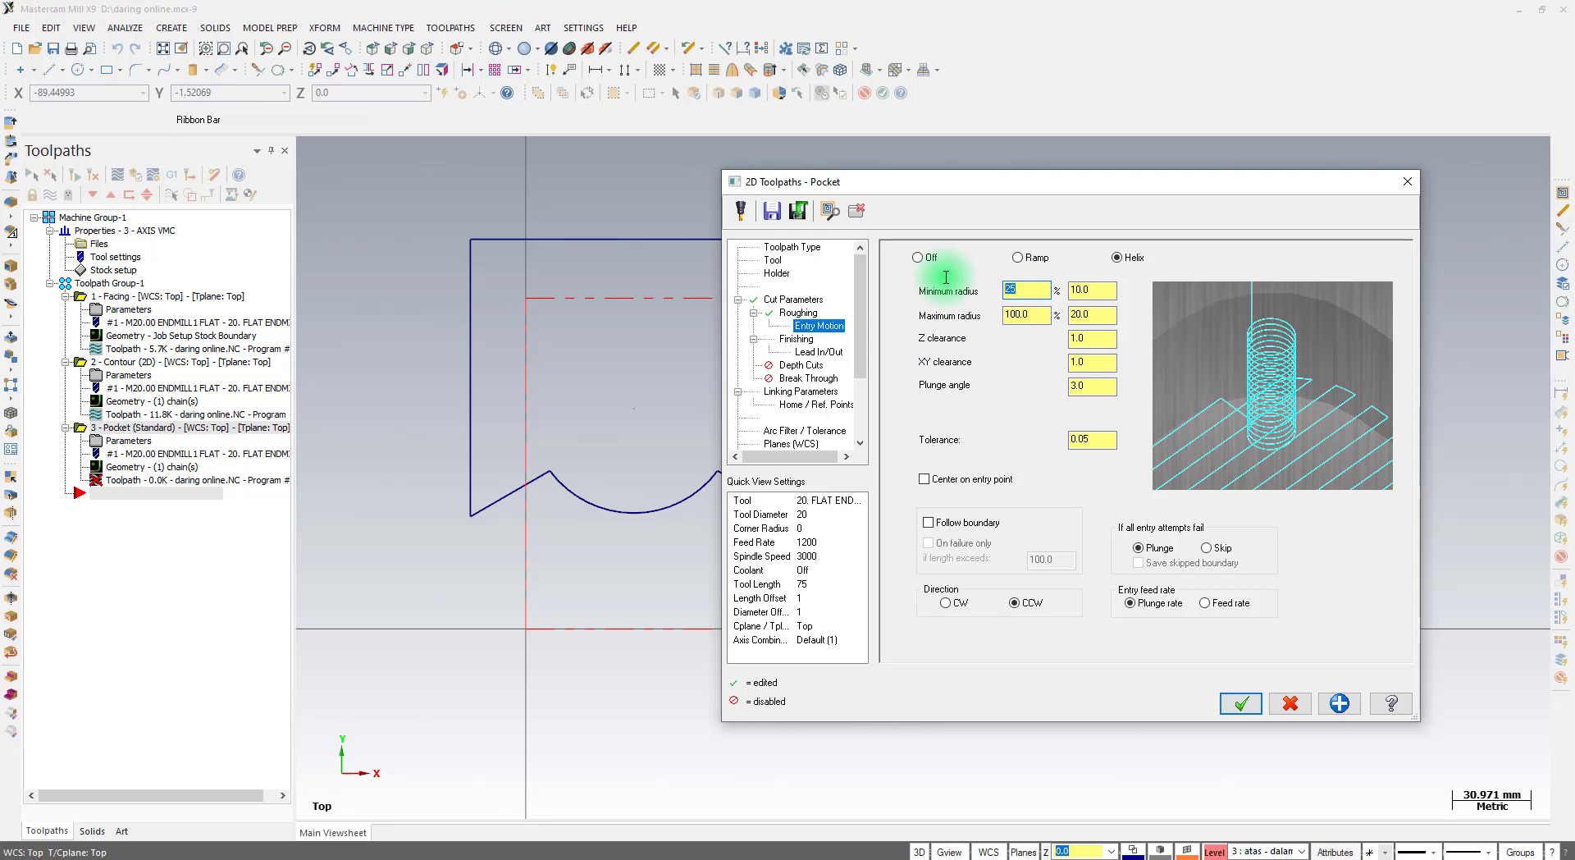
double_click(1037, 312)
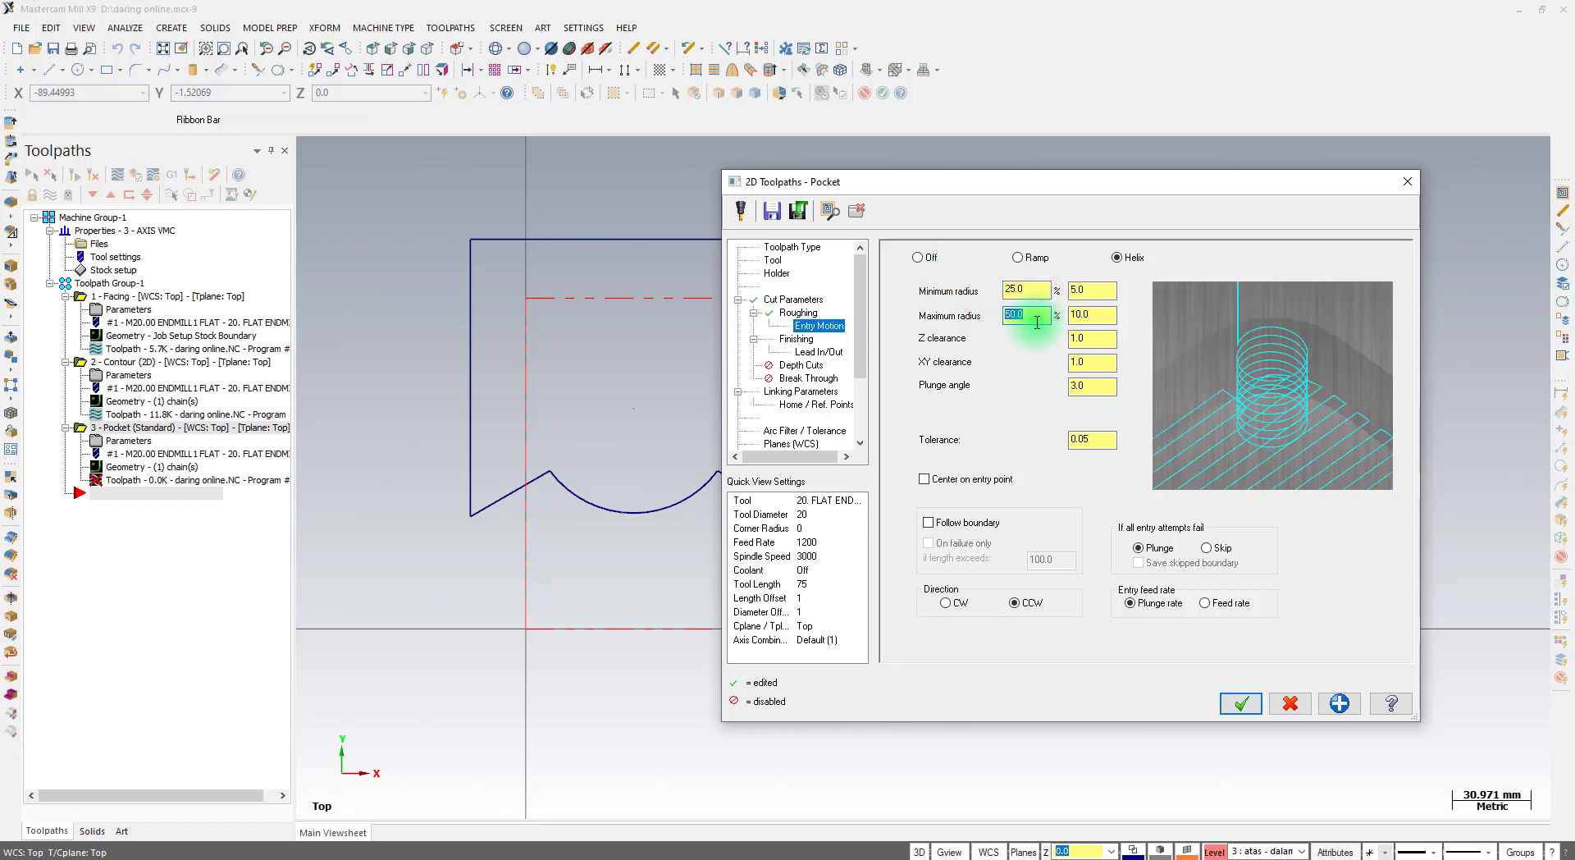
Try helix entry radii of 50% minimum and 100% maximum, and restore them to 25% and 50%
double_click(1025, 290)
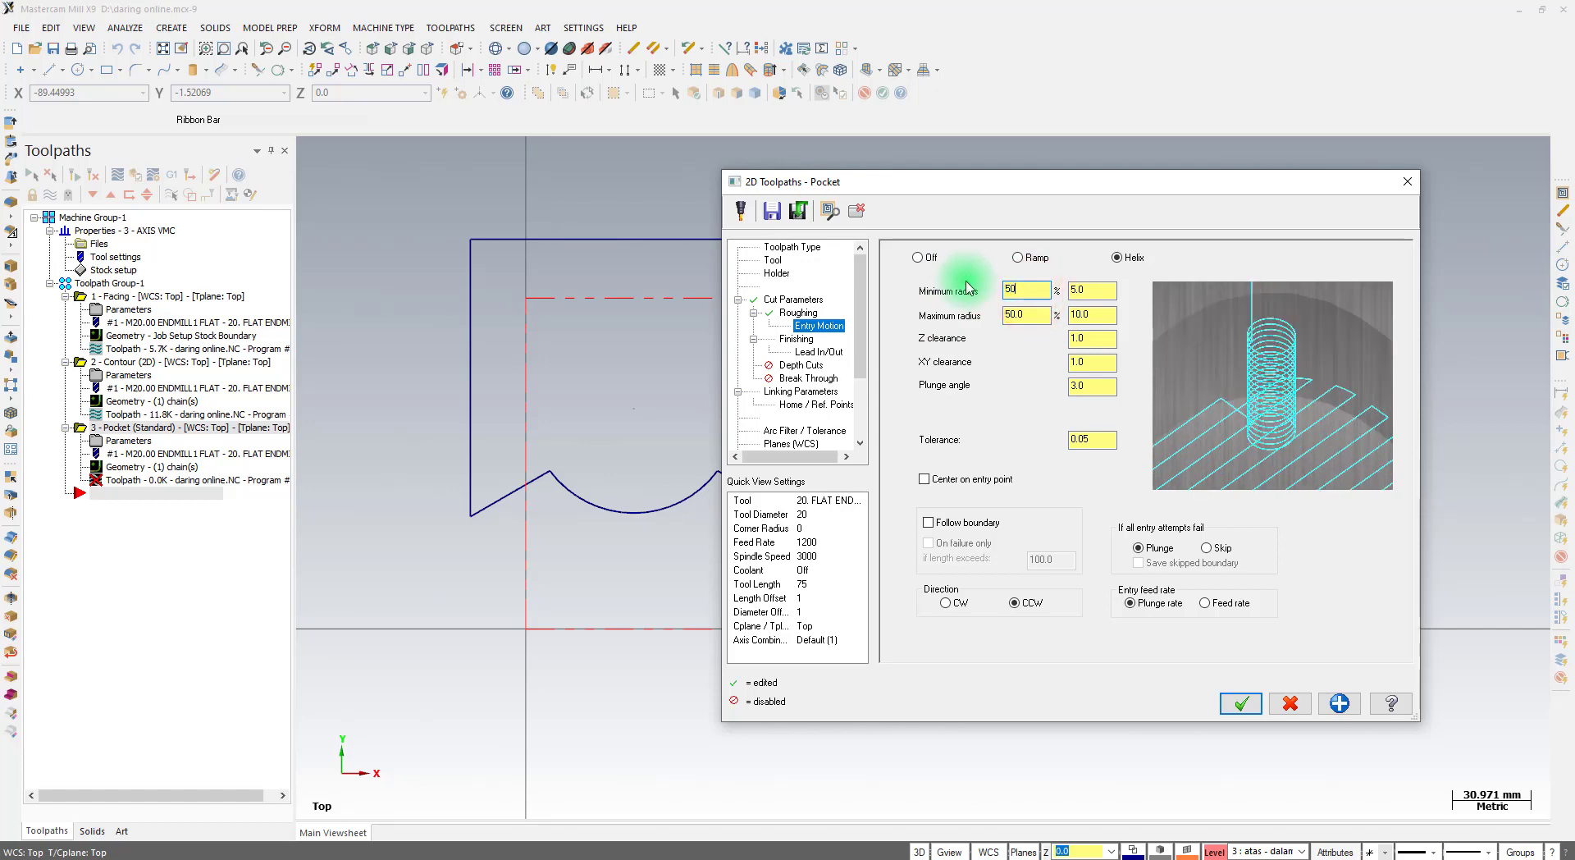
type("50")
double_click(1022, 314)
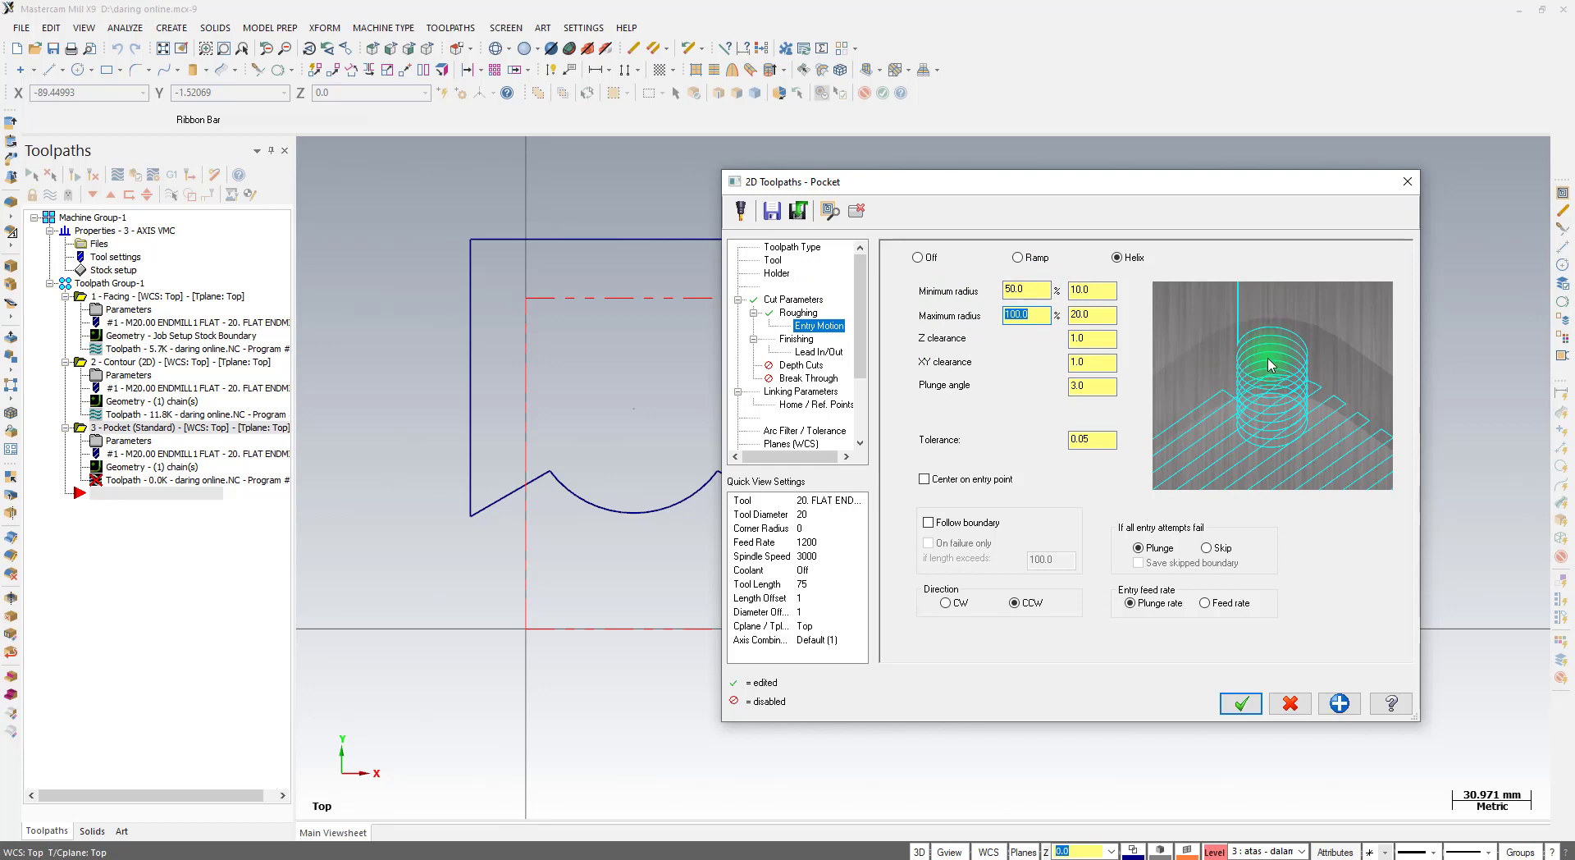
double_click(1040, 316)
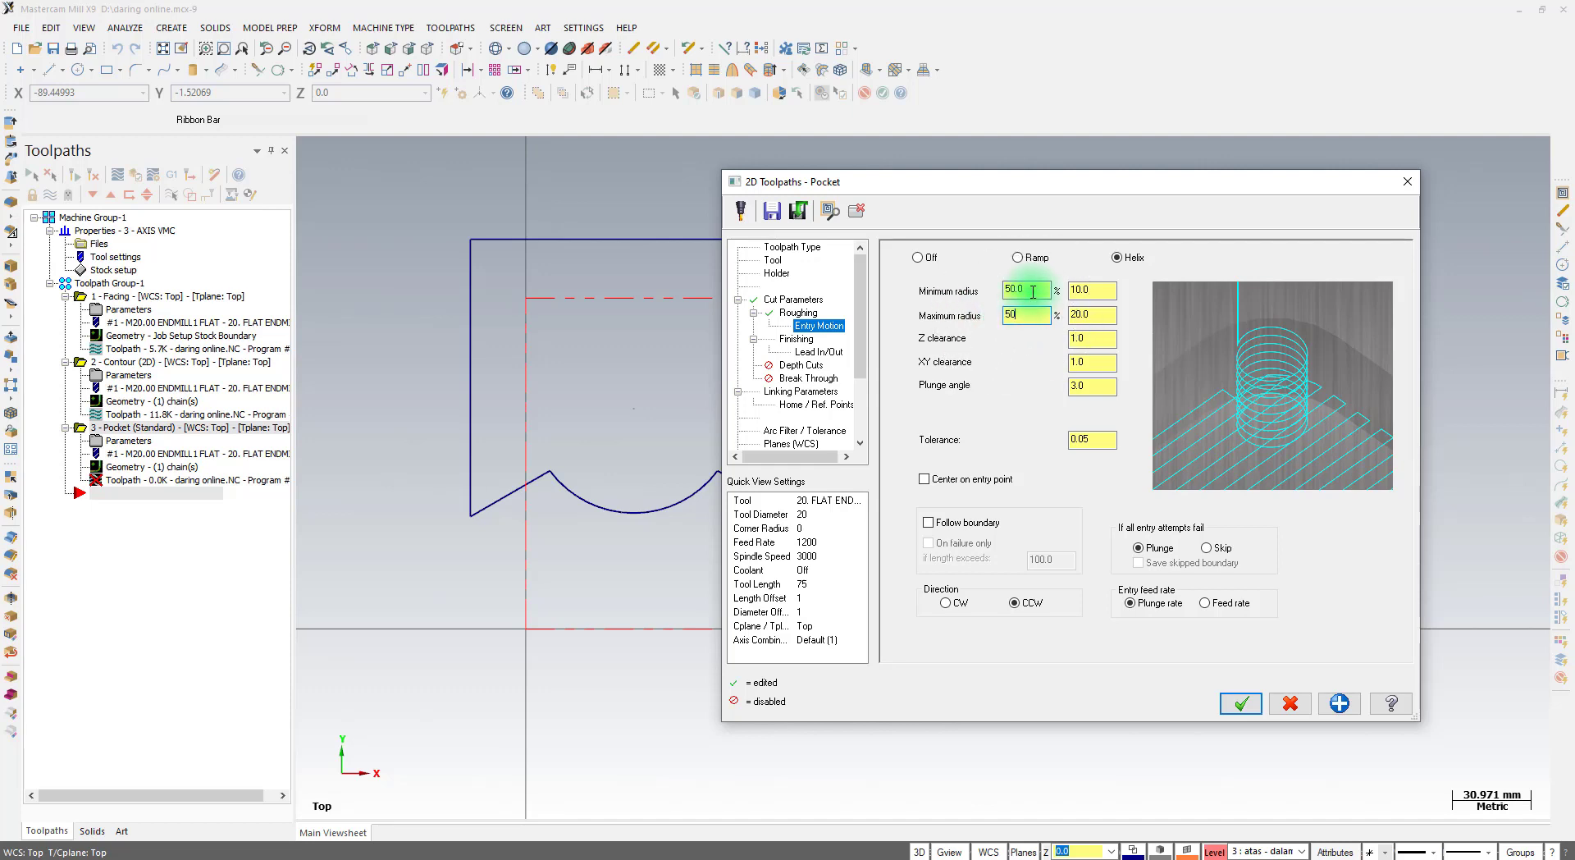
left_click(1027, 289)
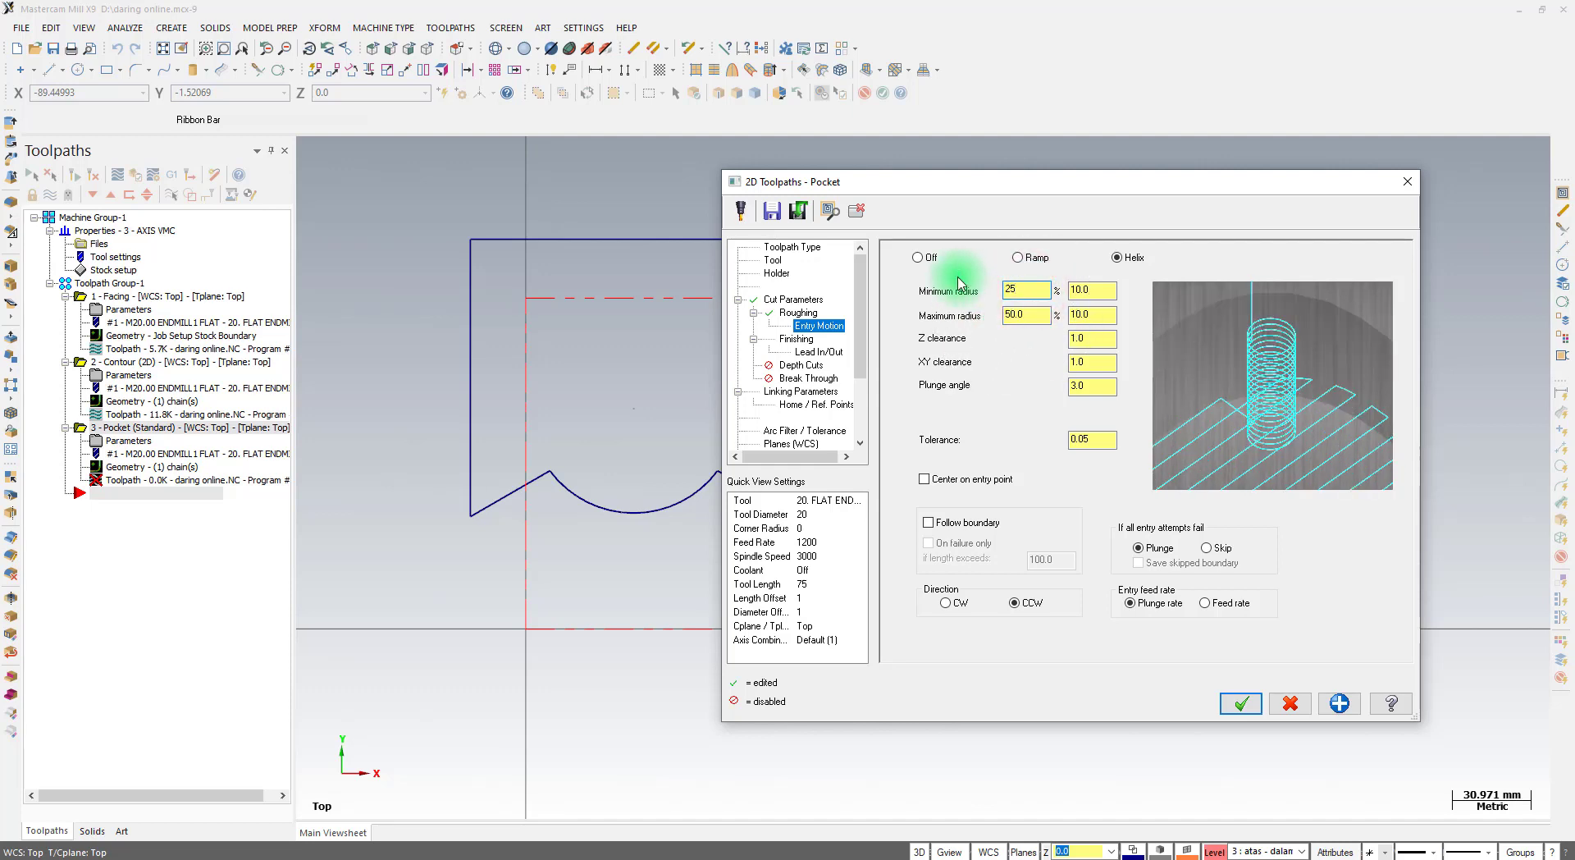
Set the finish pass spacing to 0.2 and the lead-in line length to 0%, copying the entry values to the exit
left_click(795, 339)
left_click(991, 303)
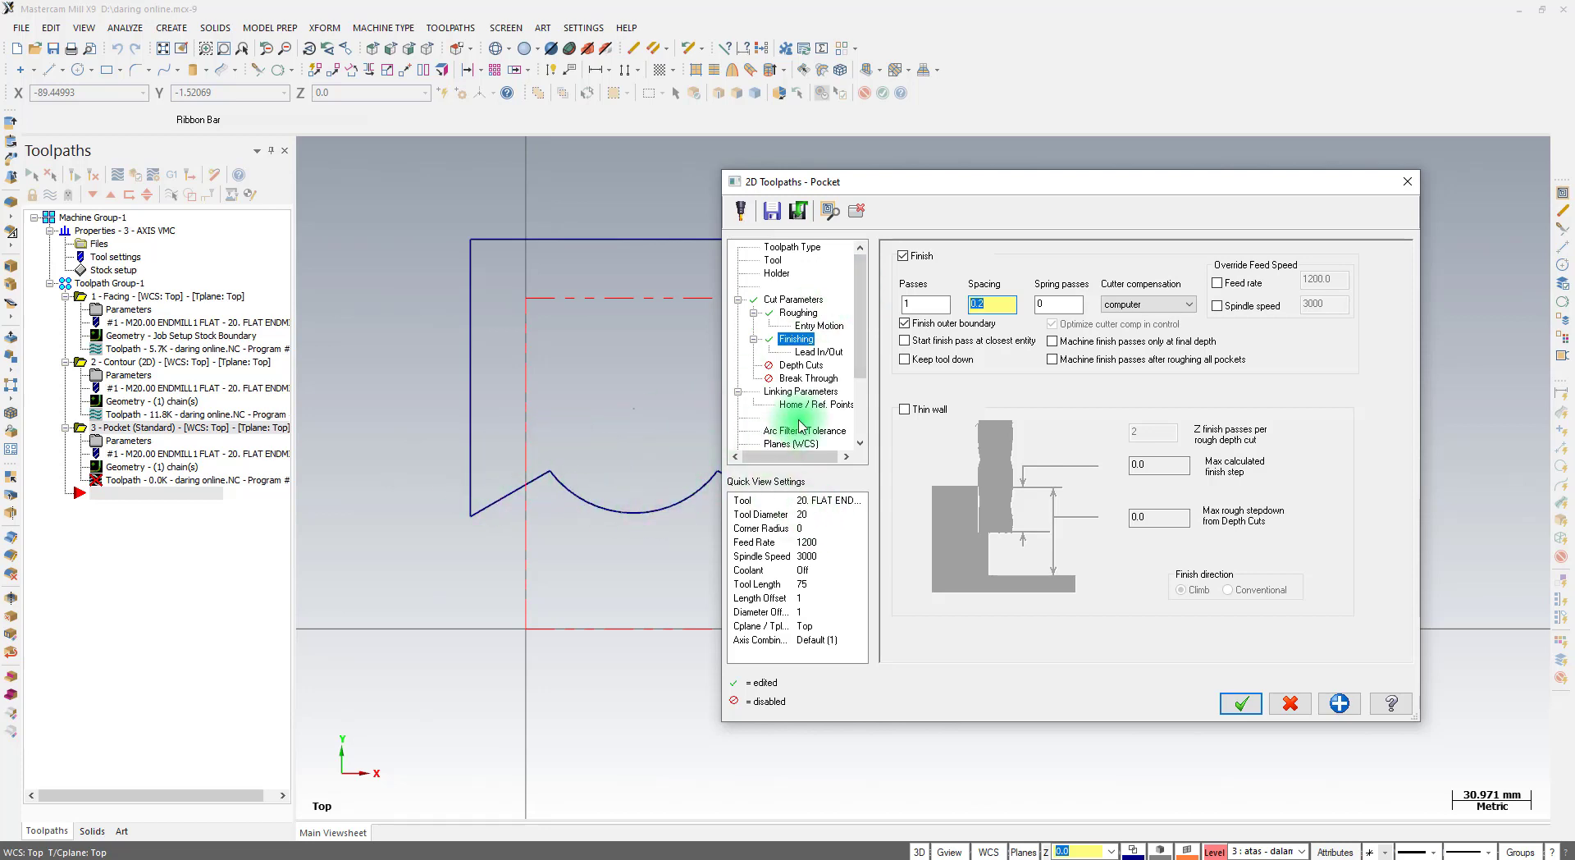
left_click(818, 352)
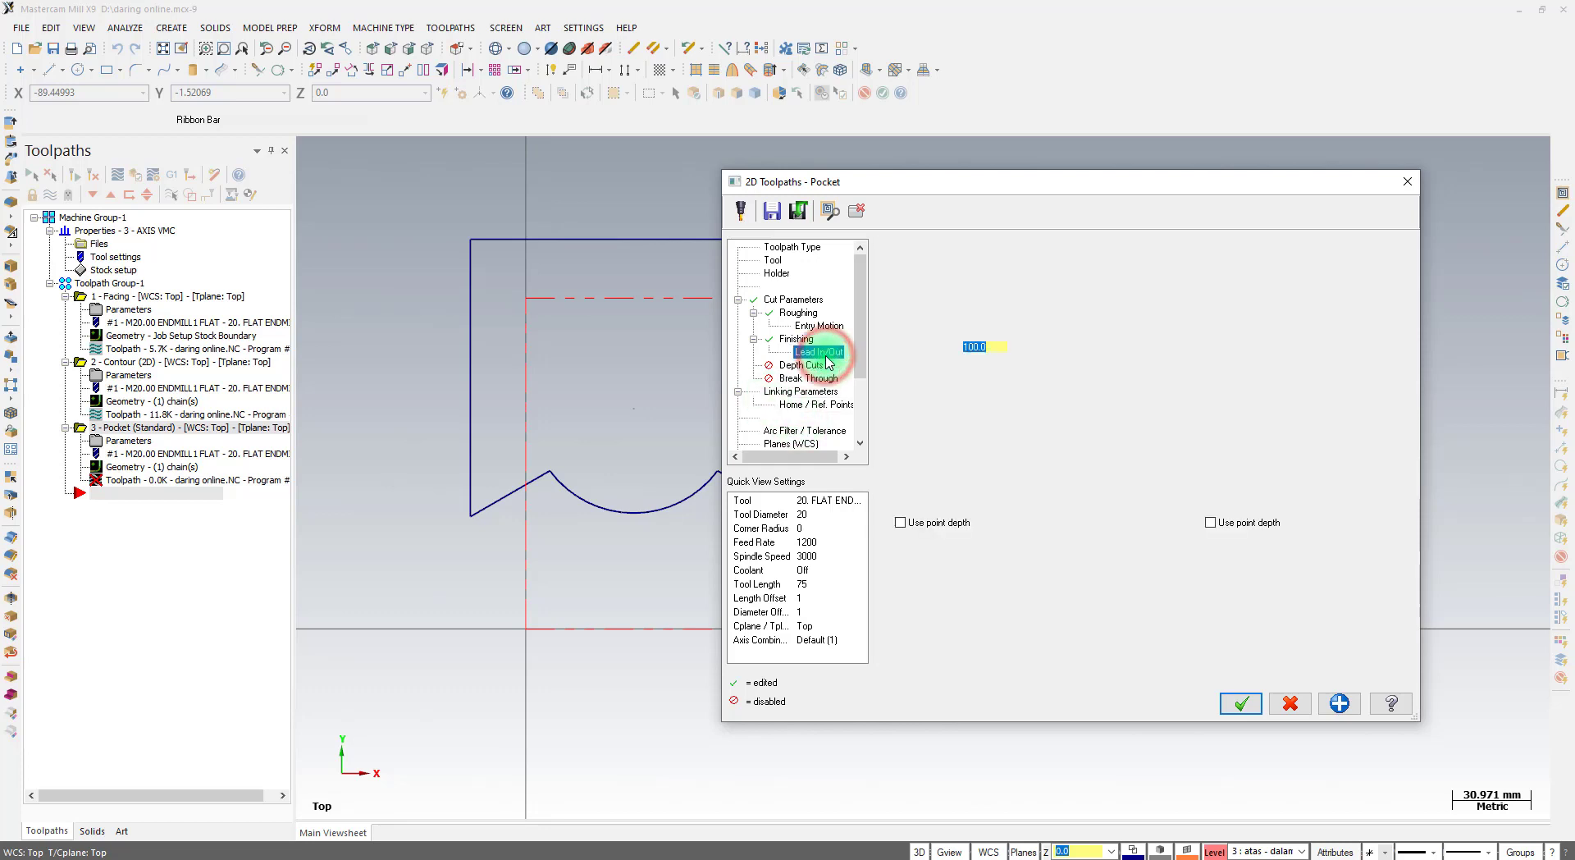
left_click(1001, 348)
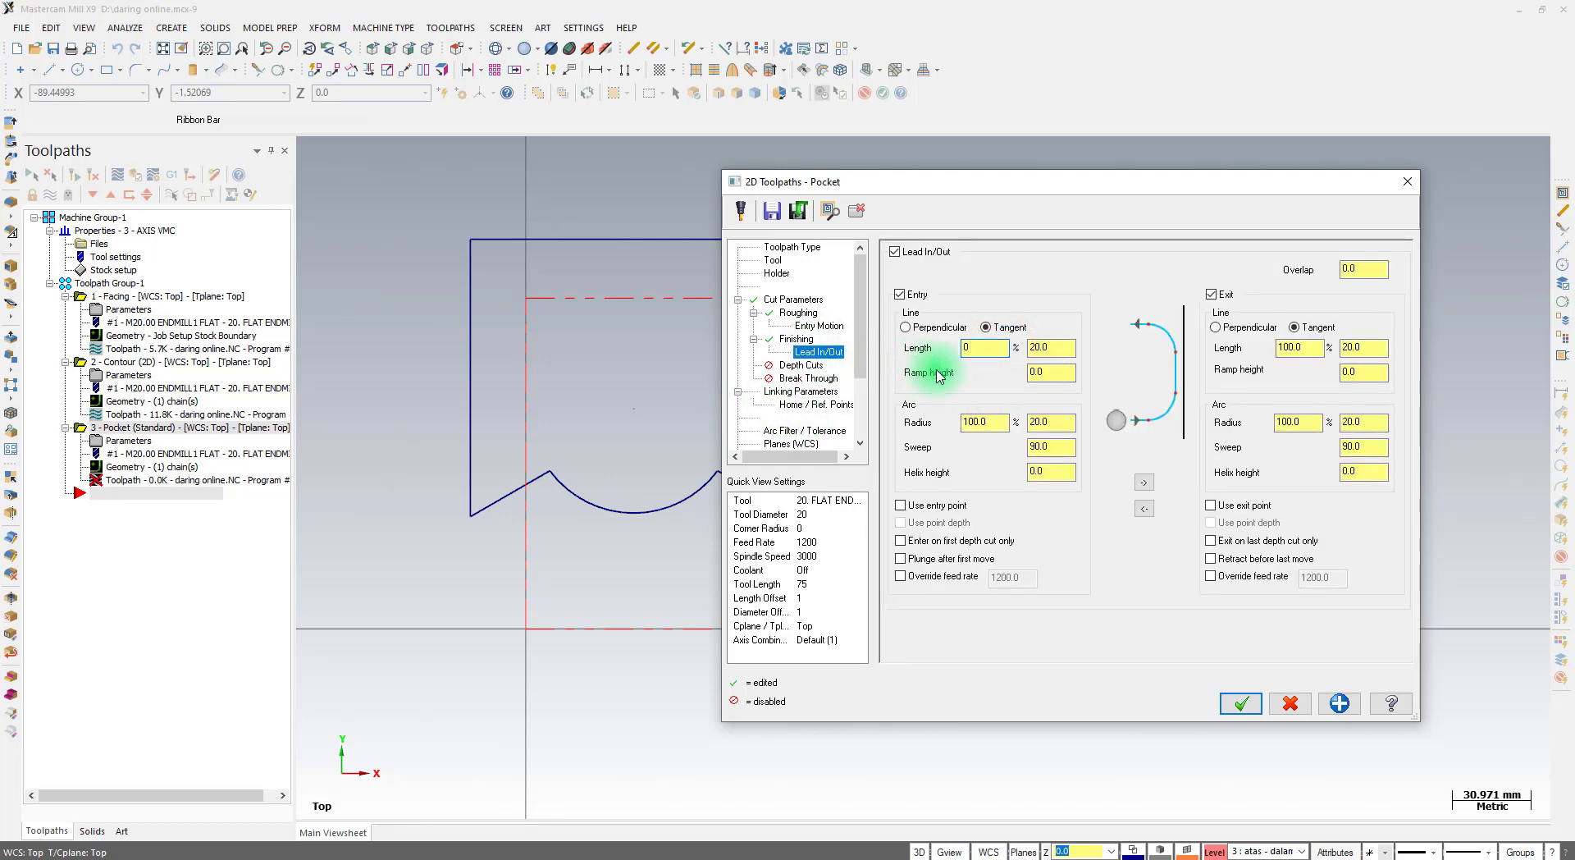
key("Tab")
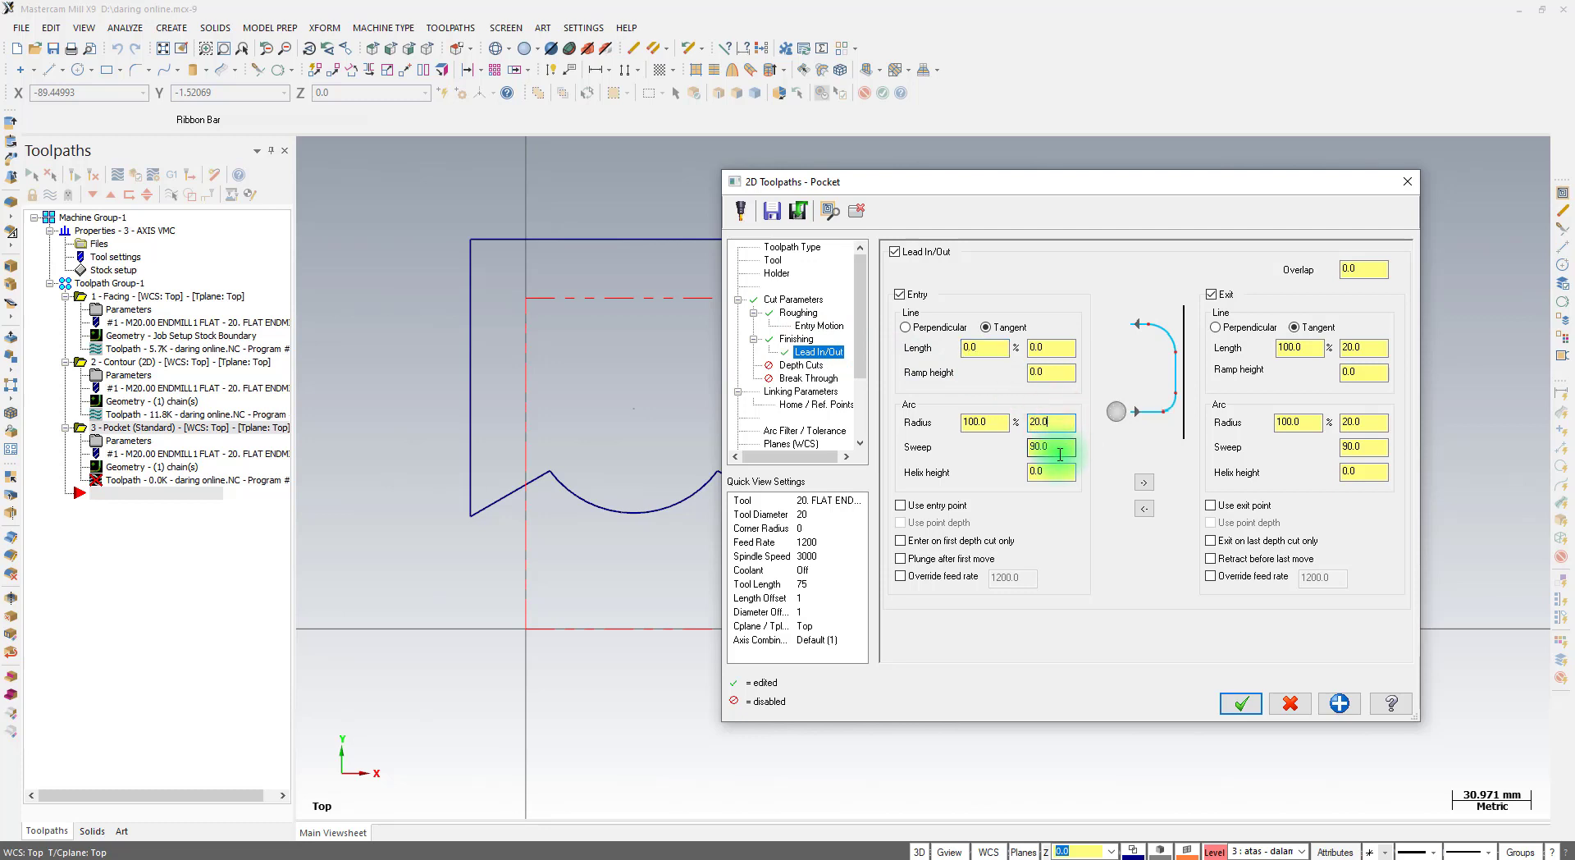
left_click(1144, 482)
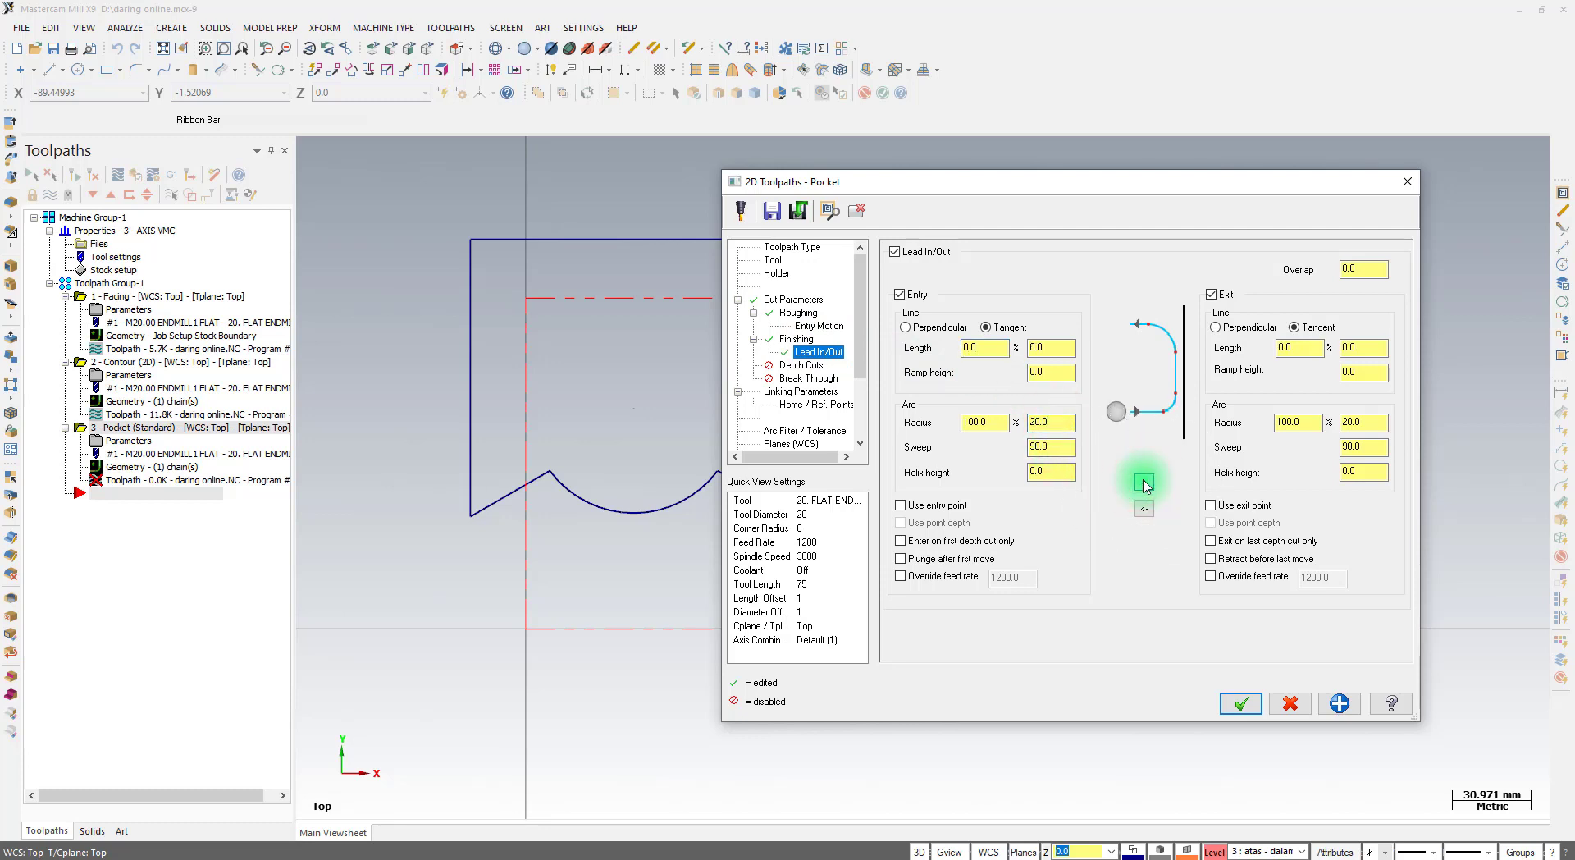
Set the pocket's feed plane to 2 and depth to -2.5, and check the depth against the part drawing in Foxit PDF Editor
left_click(802, 367)
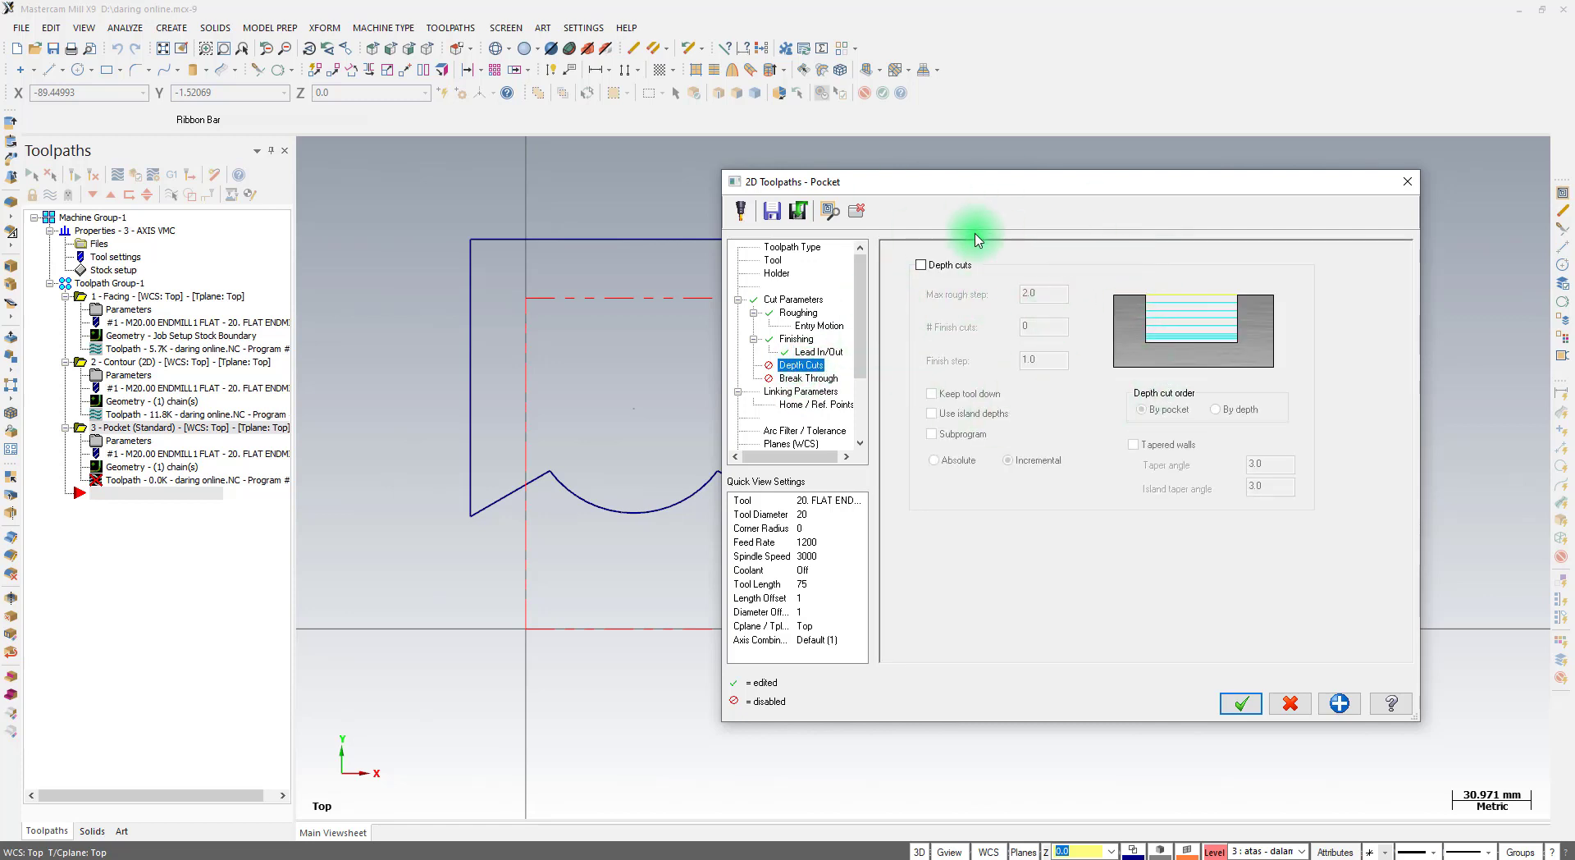
left_click(798, 389)
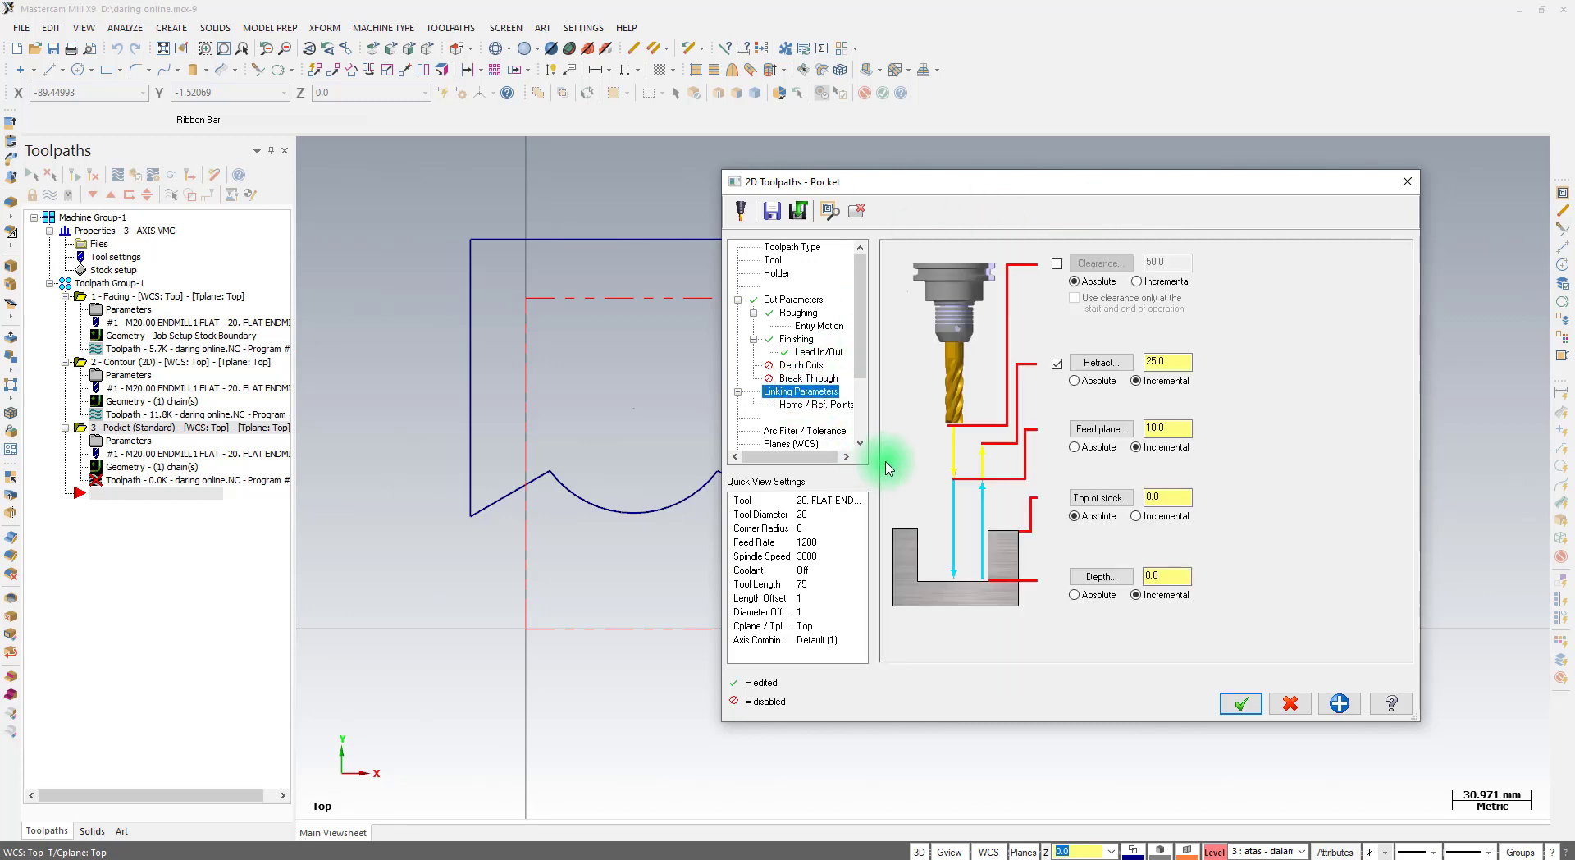
left_click_drag(1170, 428, 1078, 421)
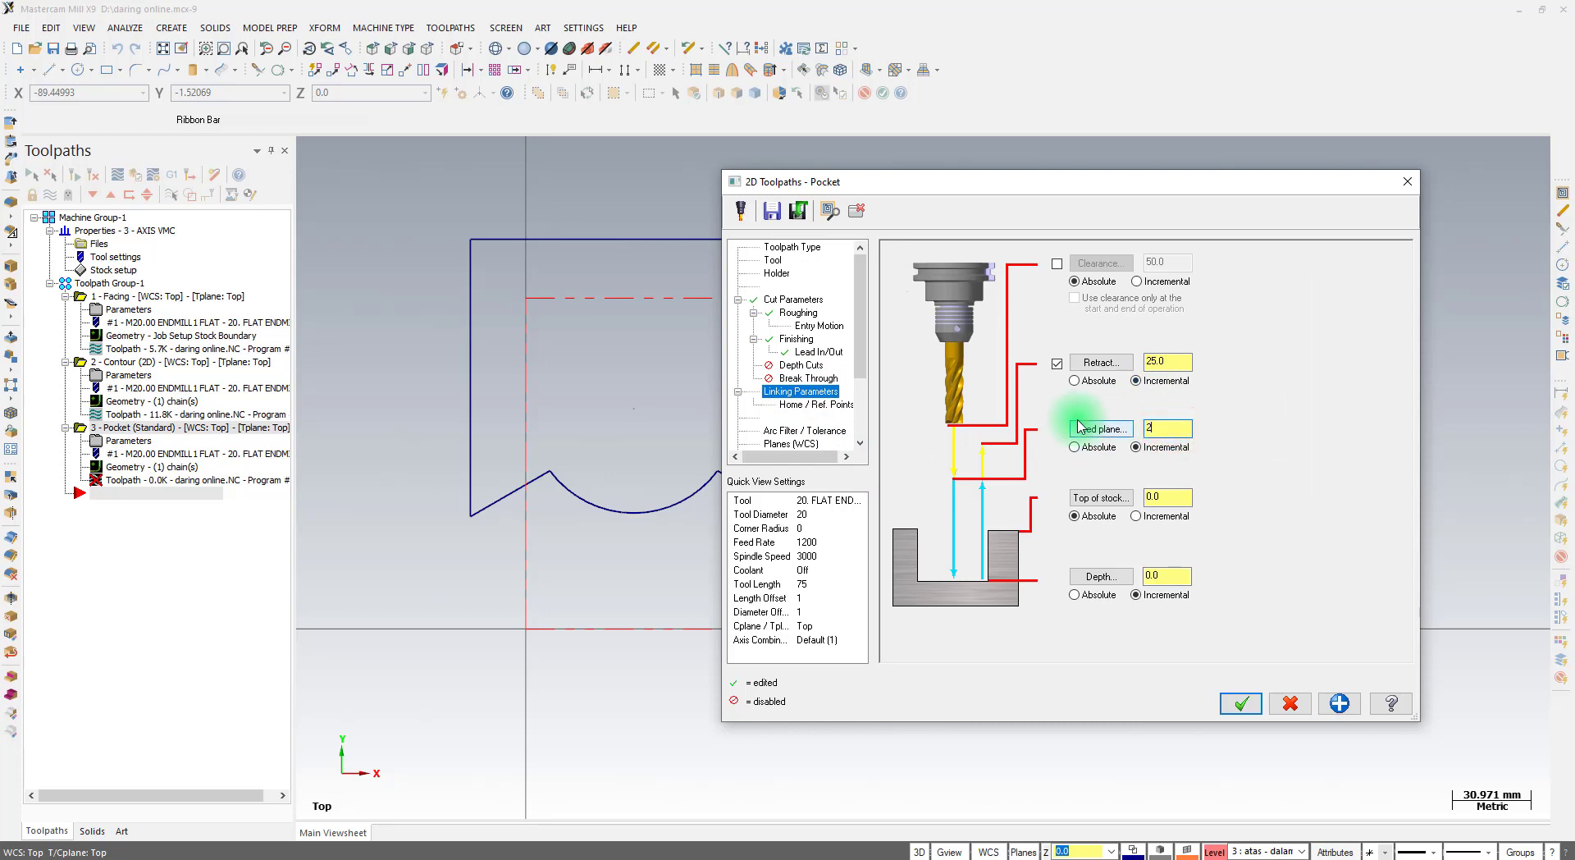
left_click(1165, 574)
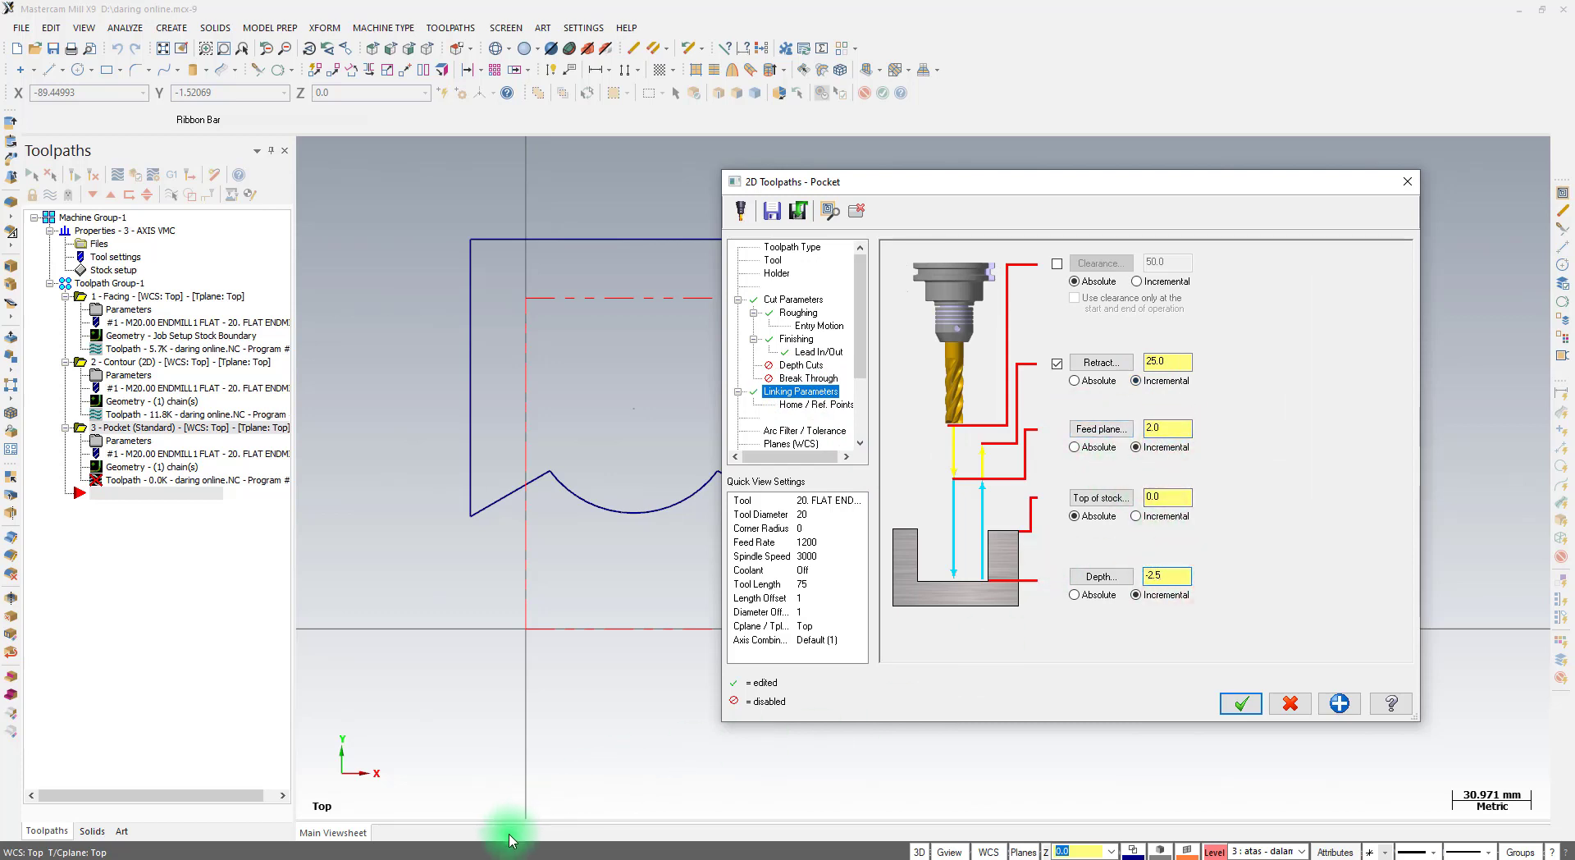
left_click(480, 858)
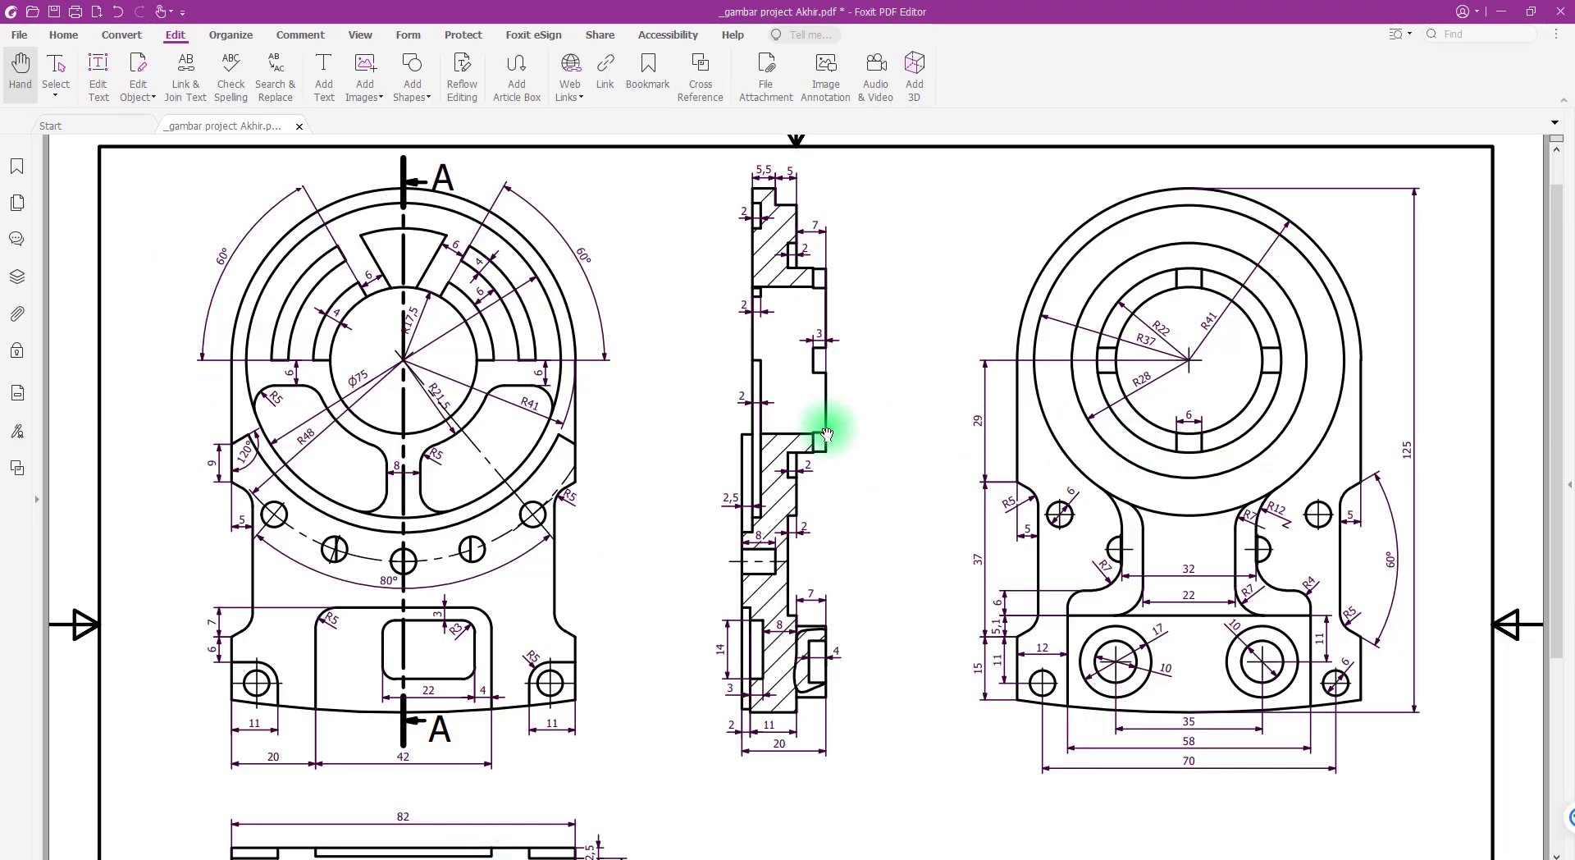
scroll(820, 430, "down", 3)
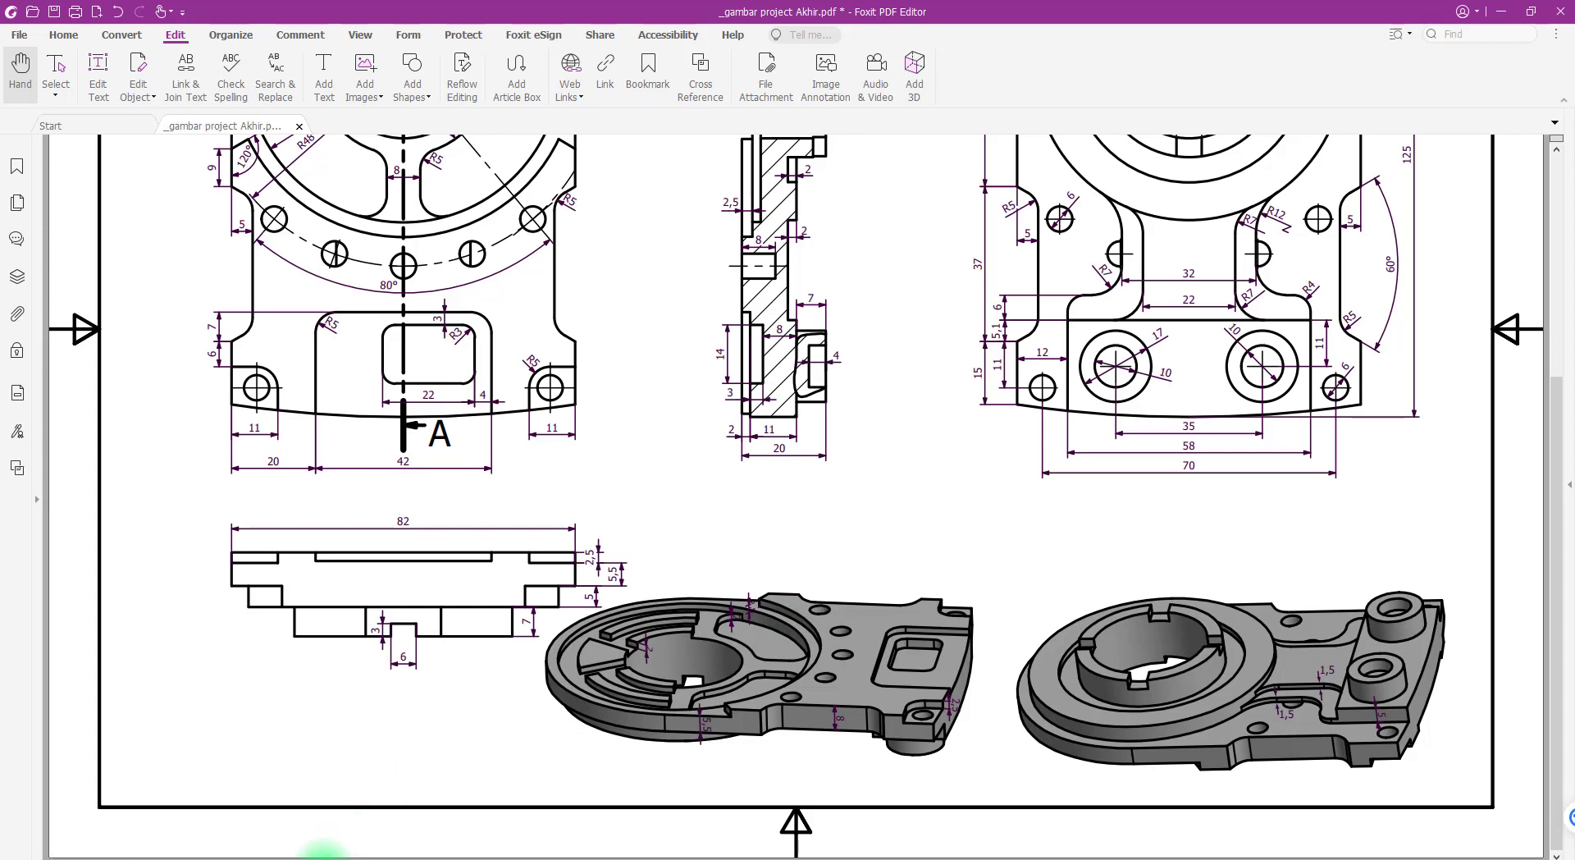
left_click(324, 853)
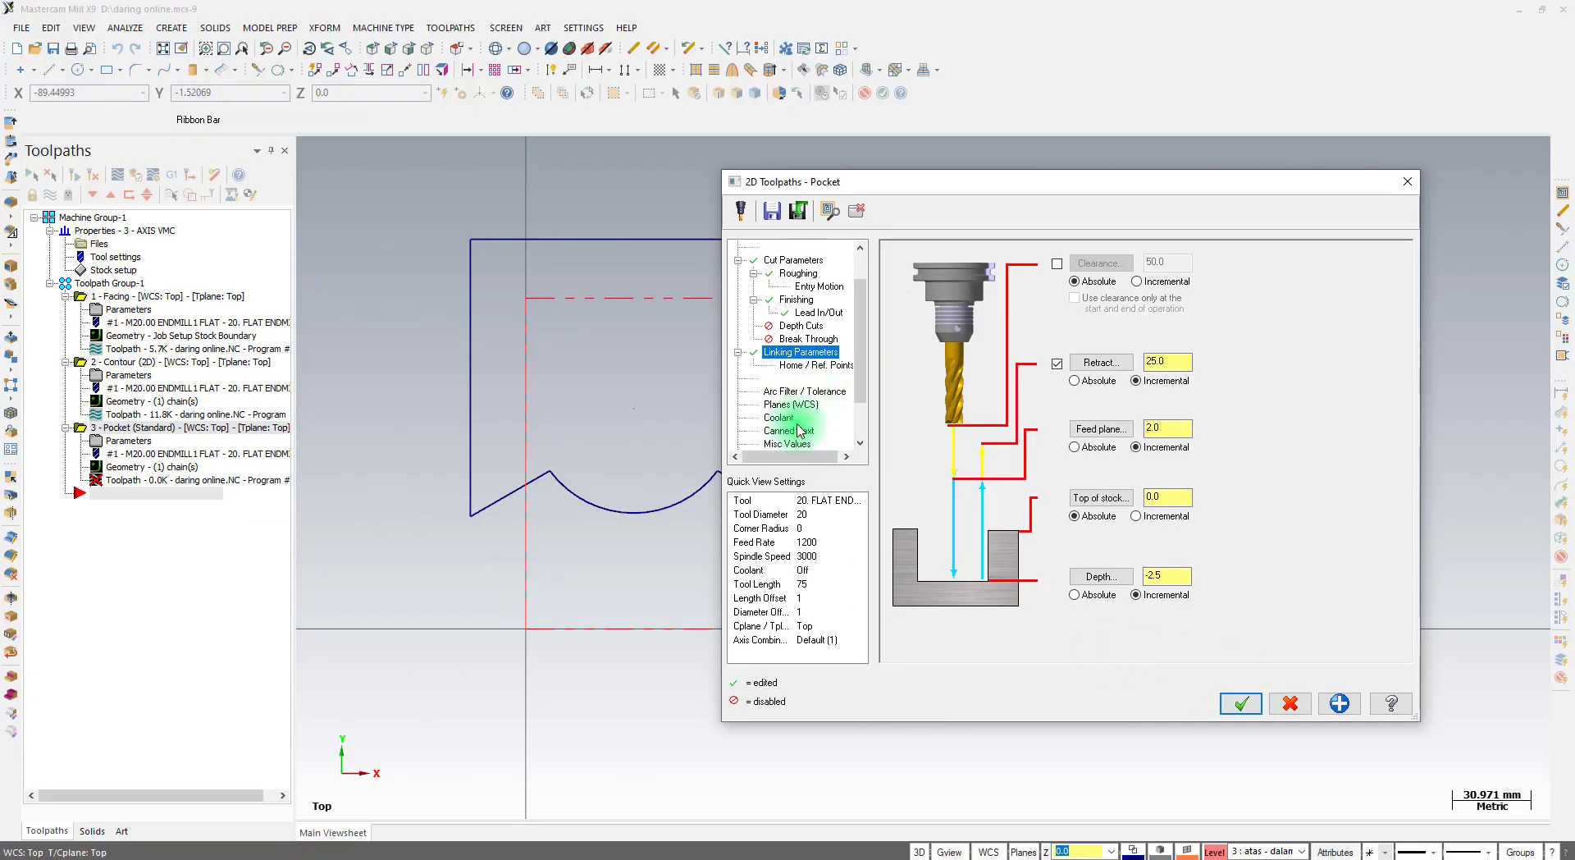
Turn flood coolant on for the pocket operation and generate the toolpath
scroll(800, 431, "down", 1)
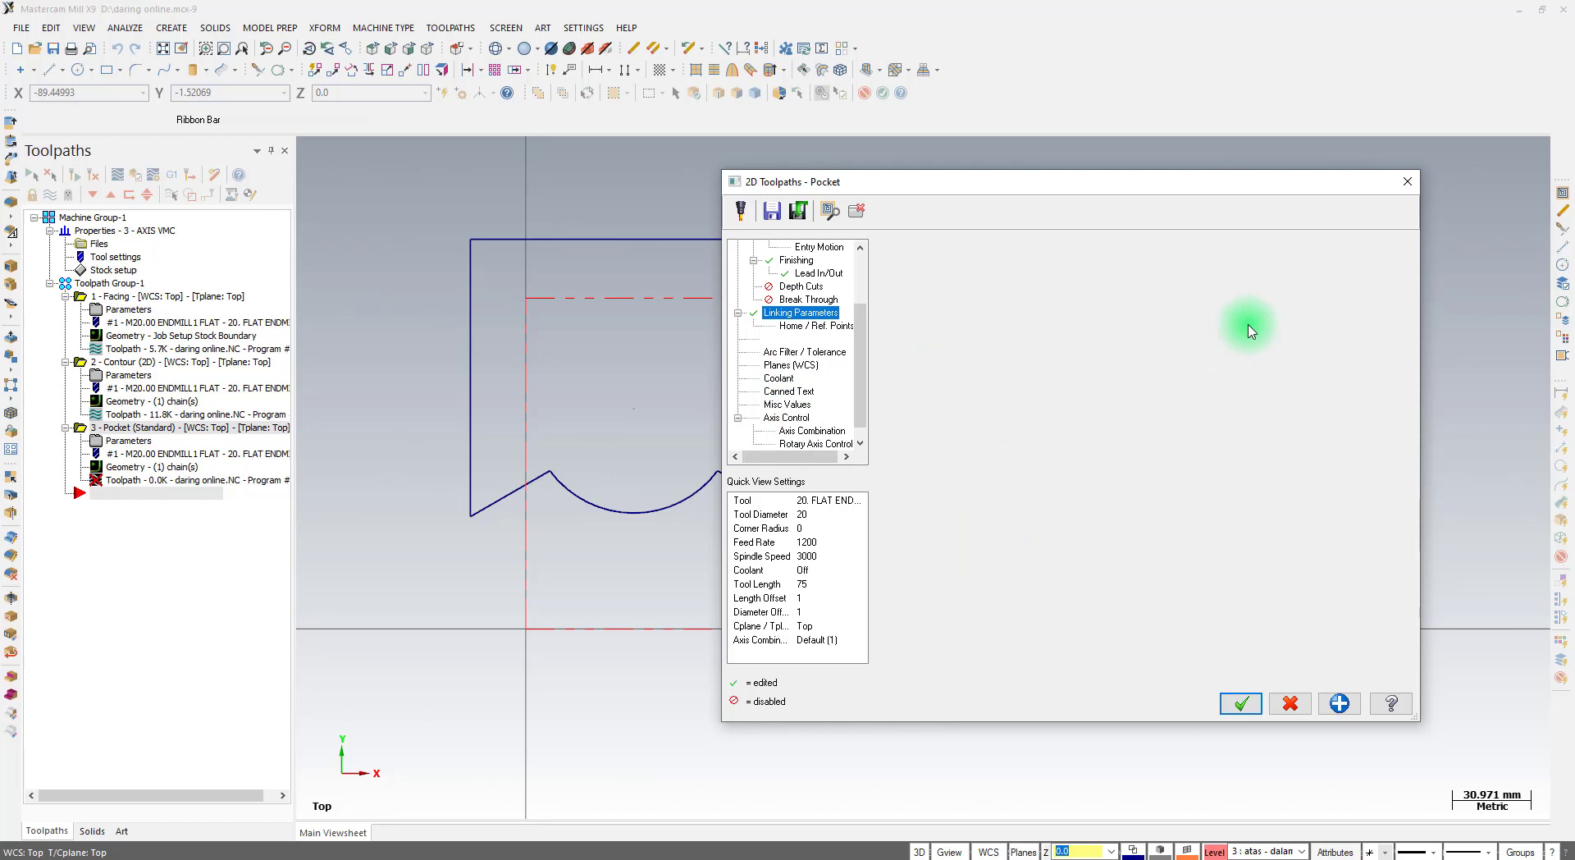
left_click(1173, 340)
left_click(1161, 364)
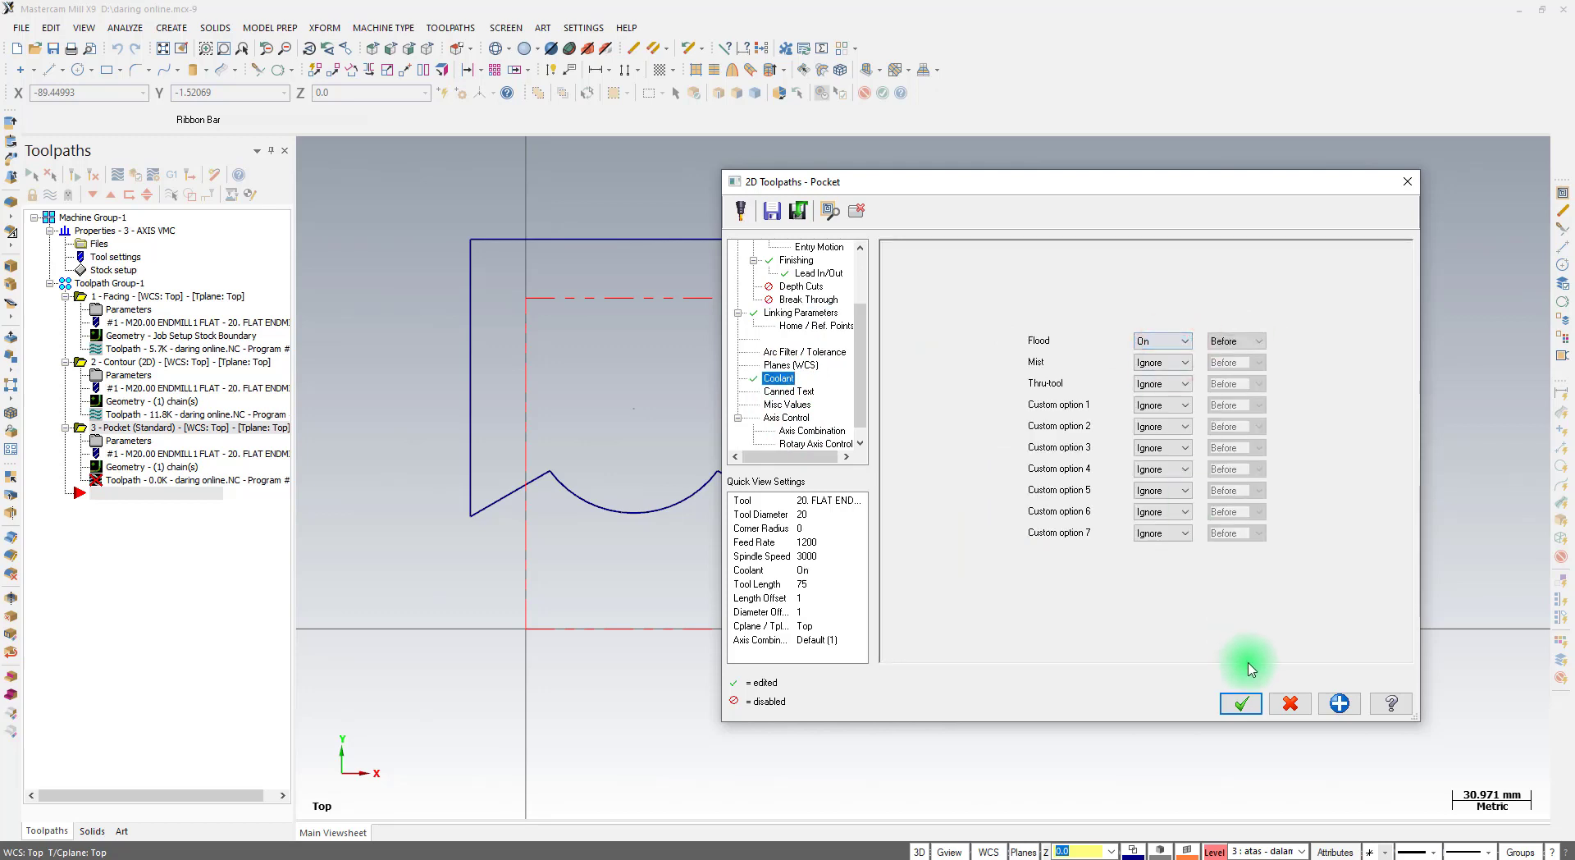
left_click(1240, 703)
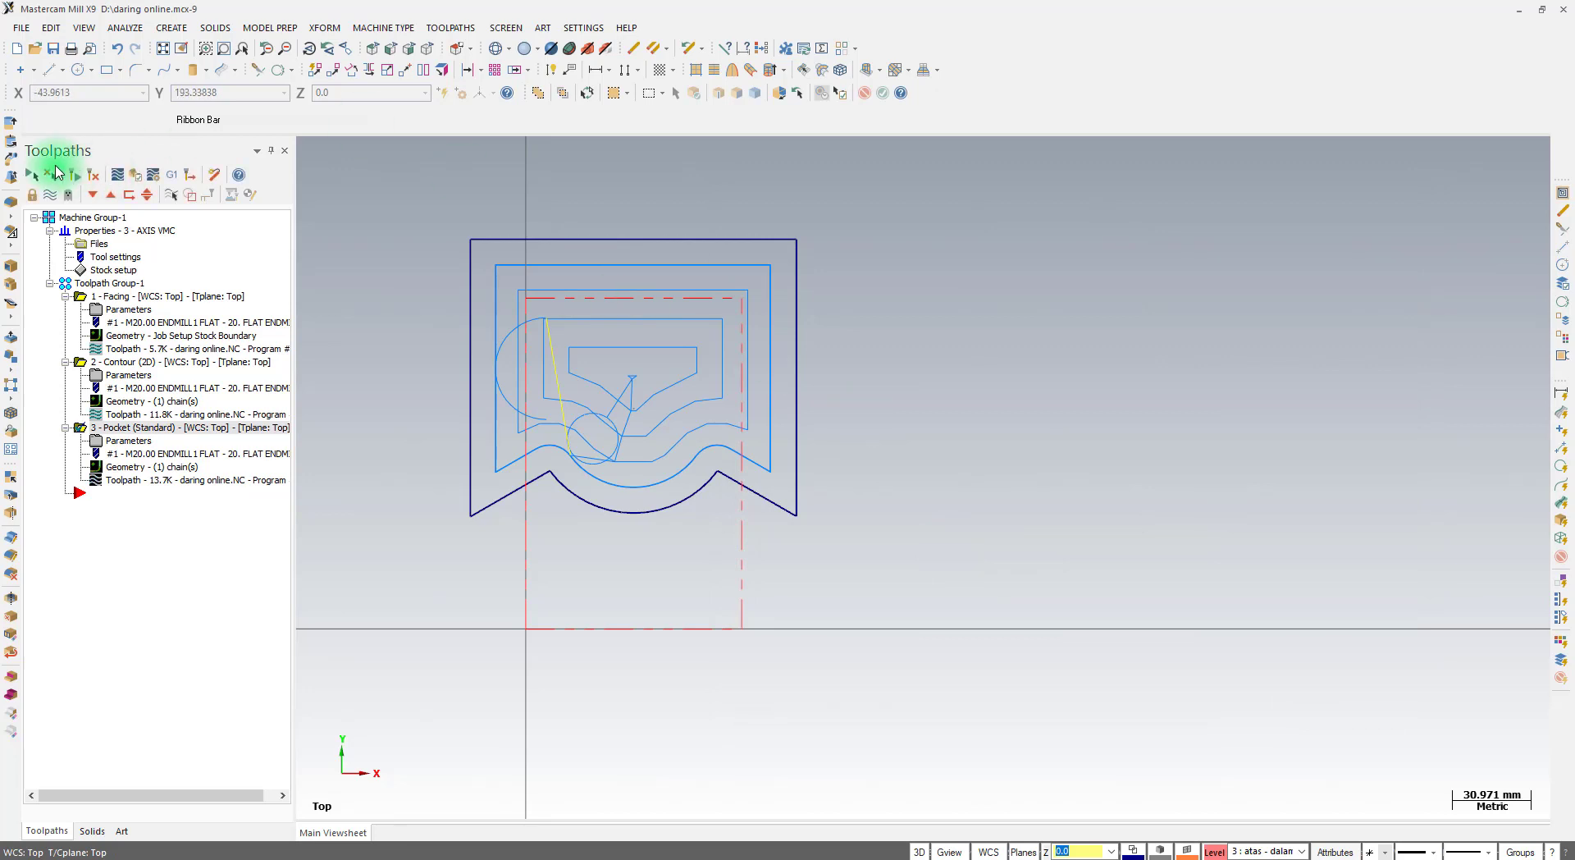
Simulate the pocket toolpath with Backplot, close the simulation and toggle the display of the toolpath
left_click(117, 174)
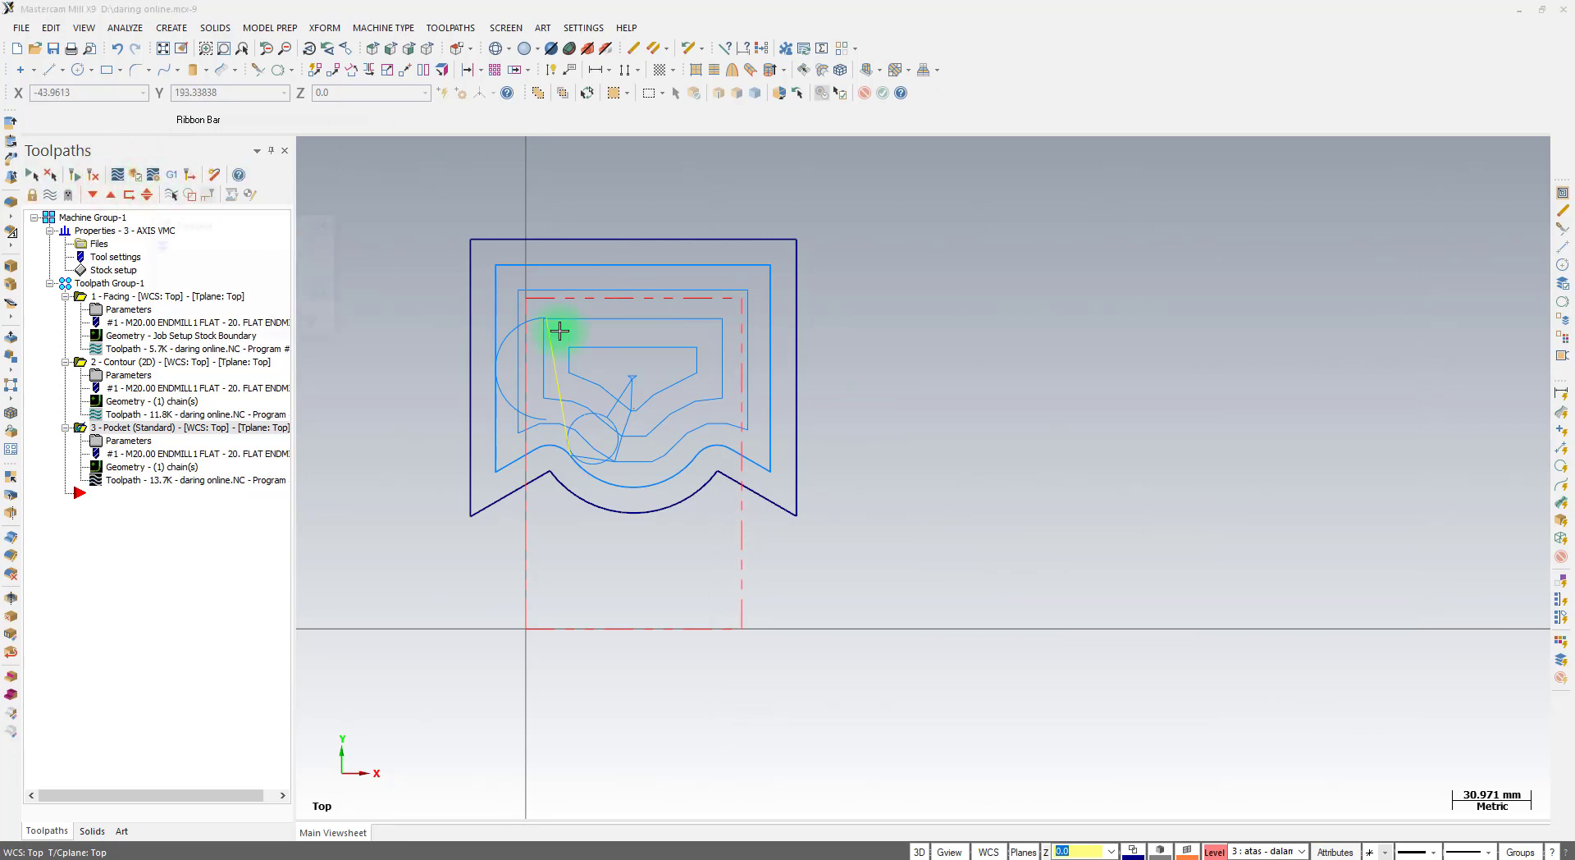
left_click(312, 150)
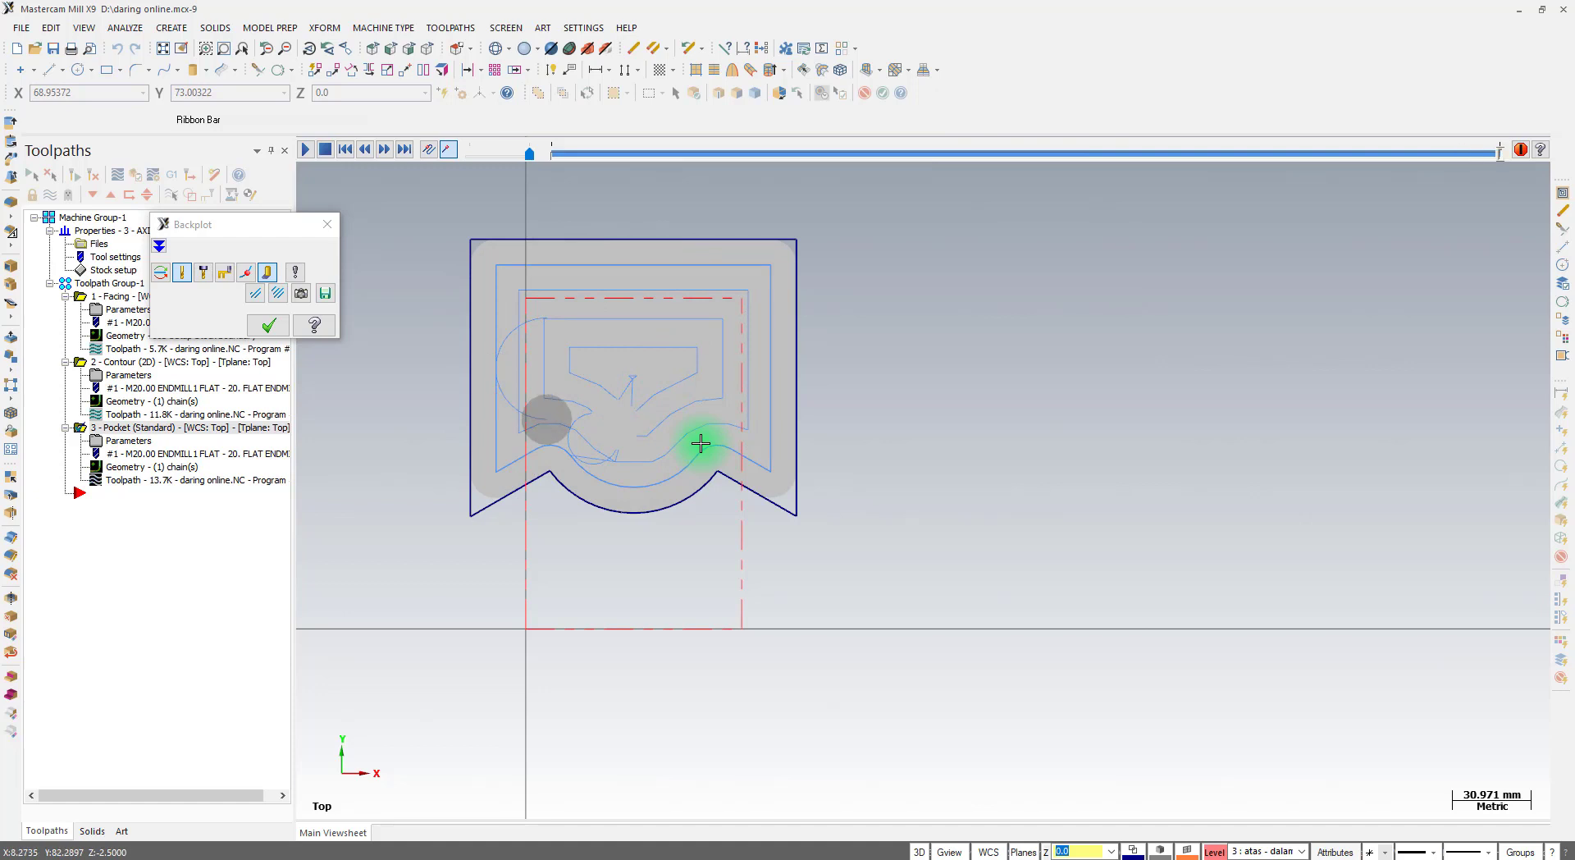
left_click(271, 325)
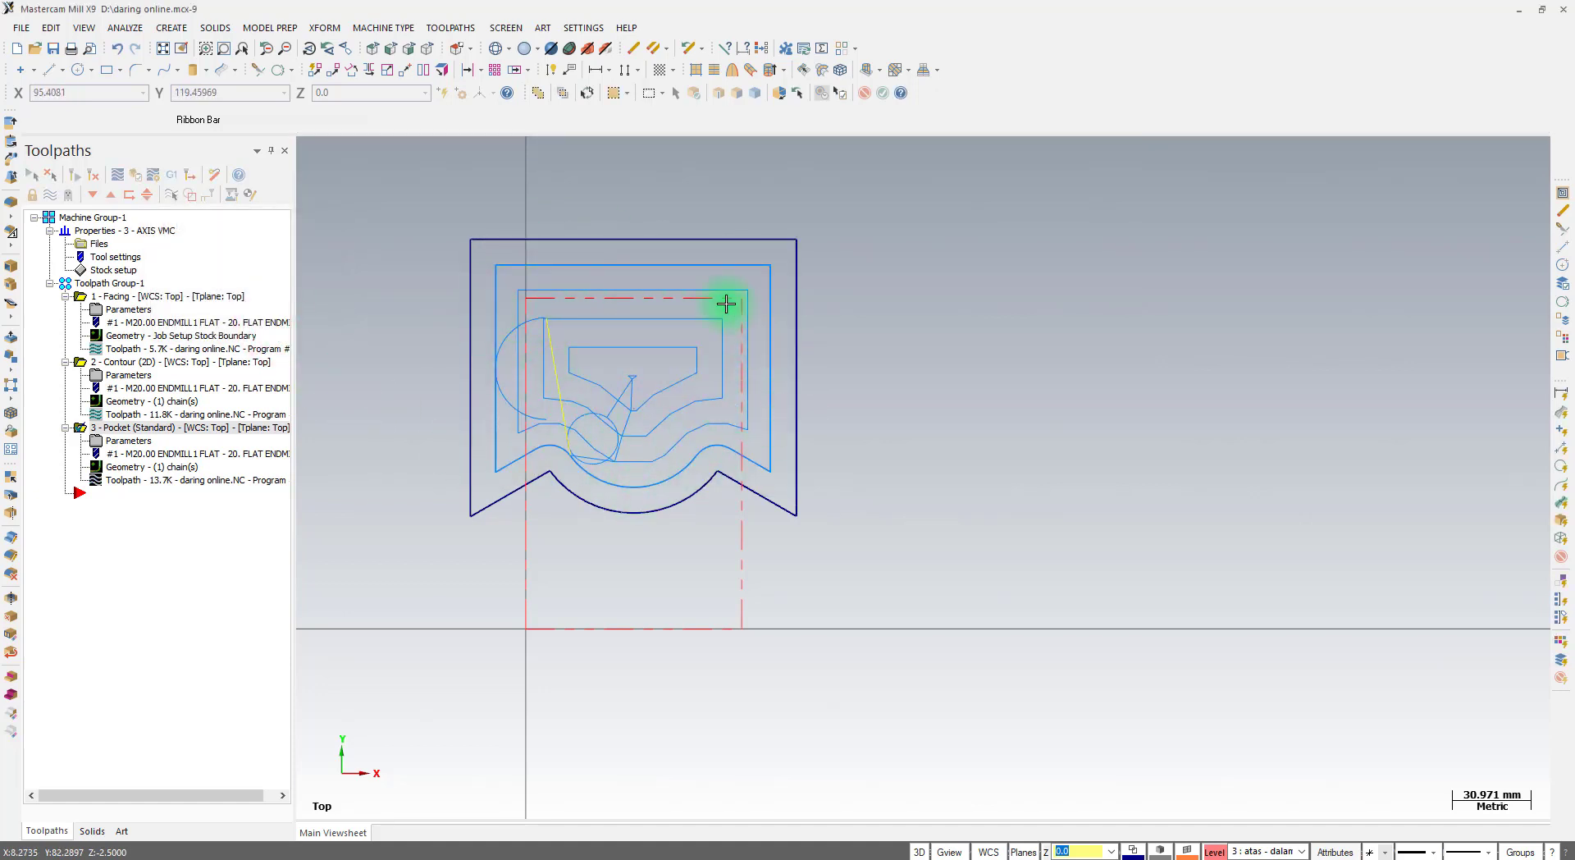
left_click(50, 195)
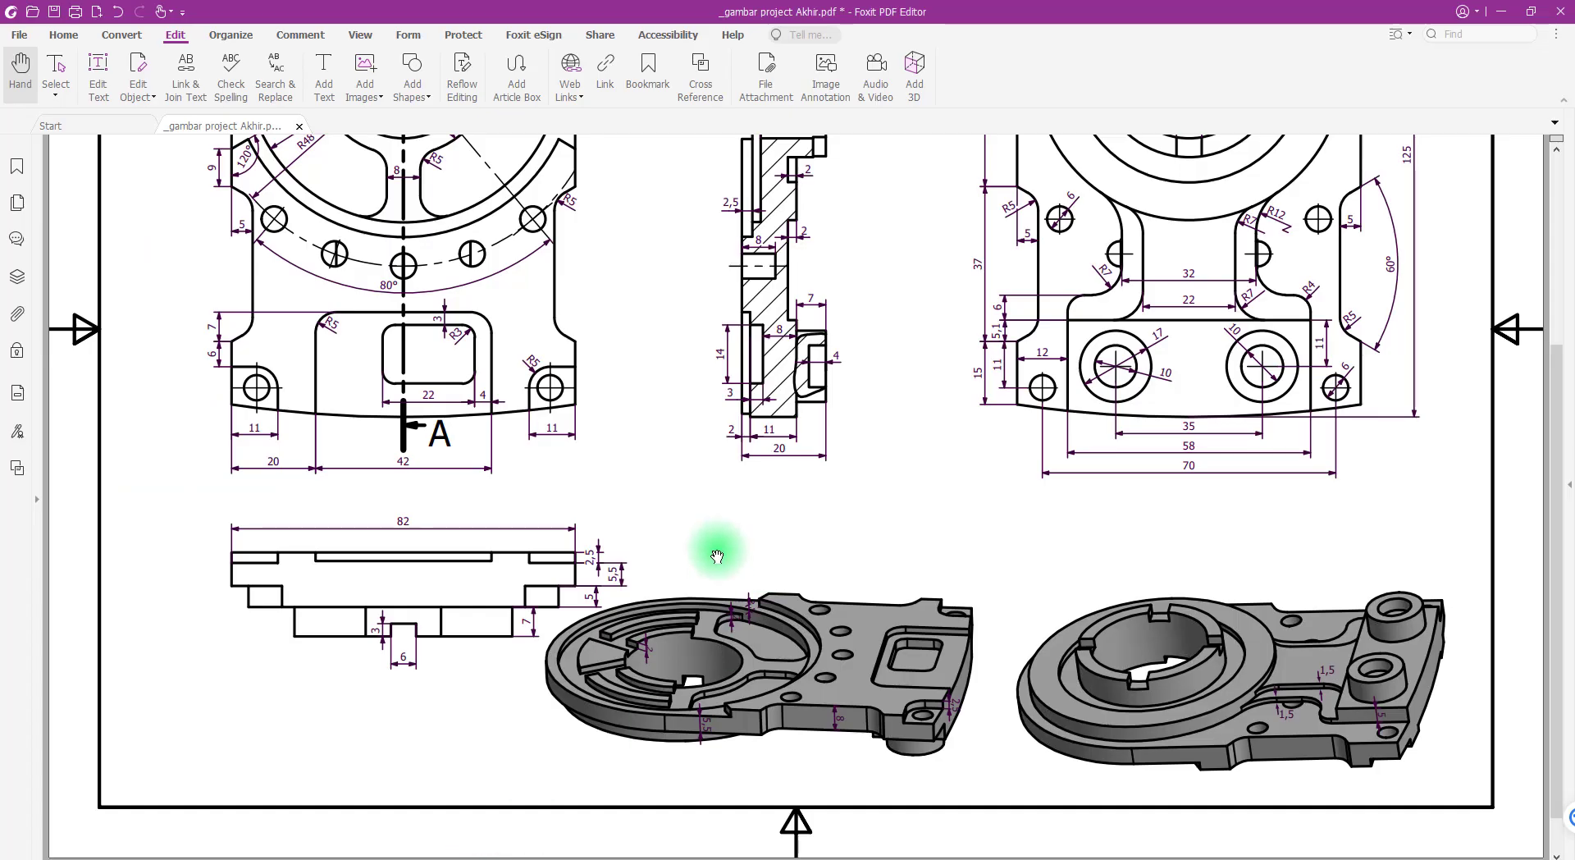
Review the part drawing, switch to Mastercam, make level 2 "atas-sisi terluar" the main level and hide level 3 "atas - dalam atas"
scroll(713, 557, "up", 2, "ctrl")
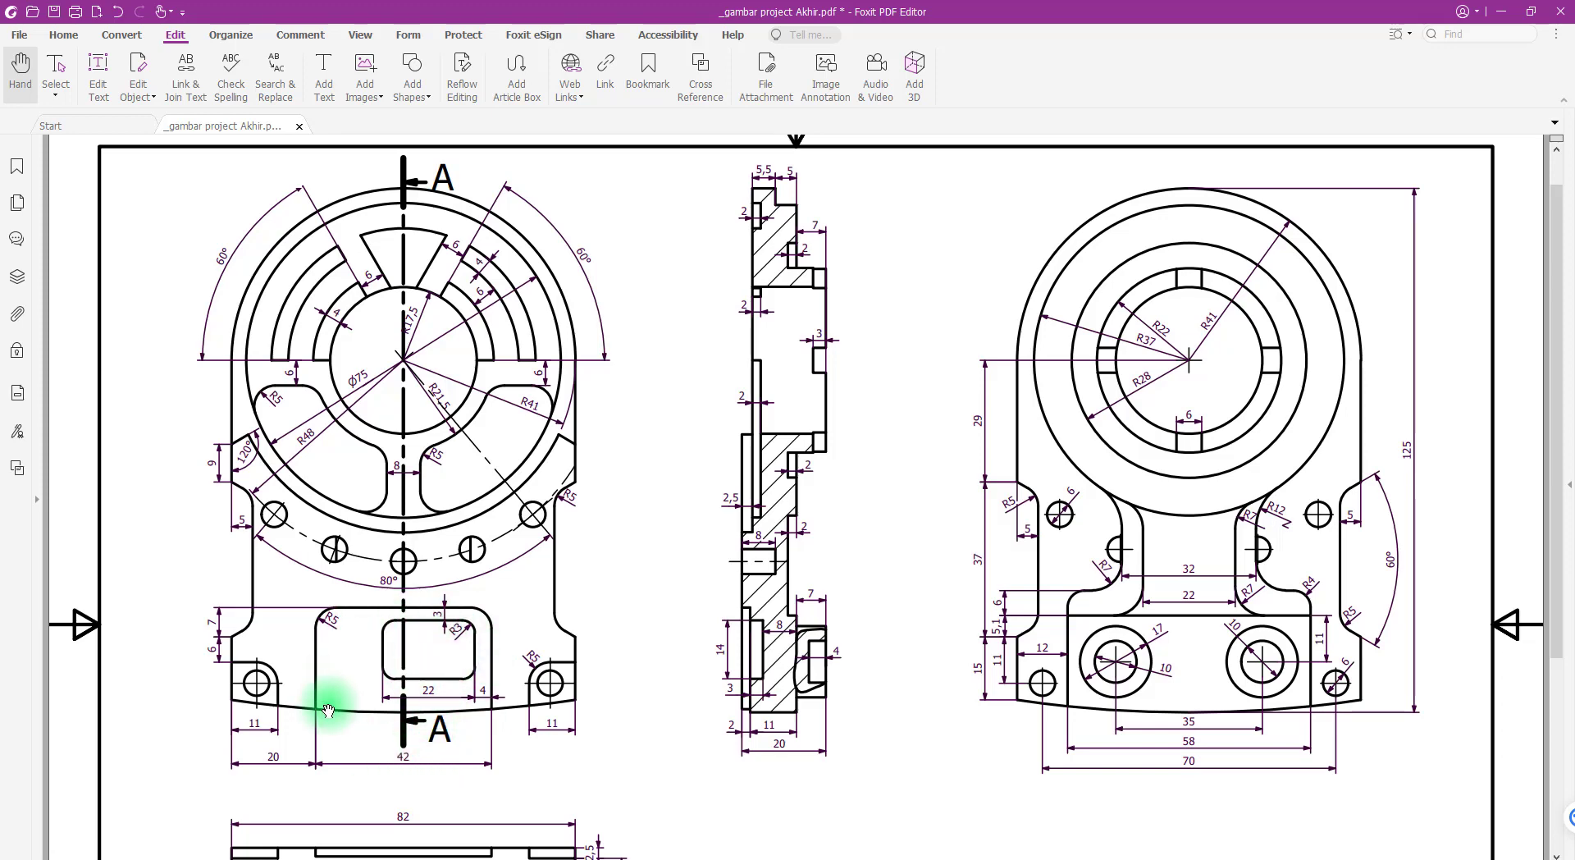
scroll(361, 689, "down", 4)
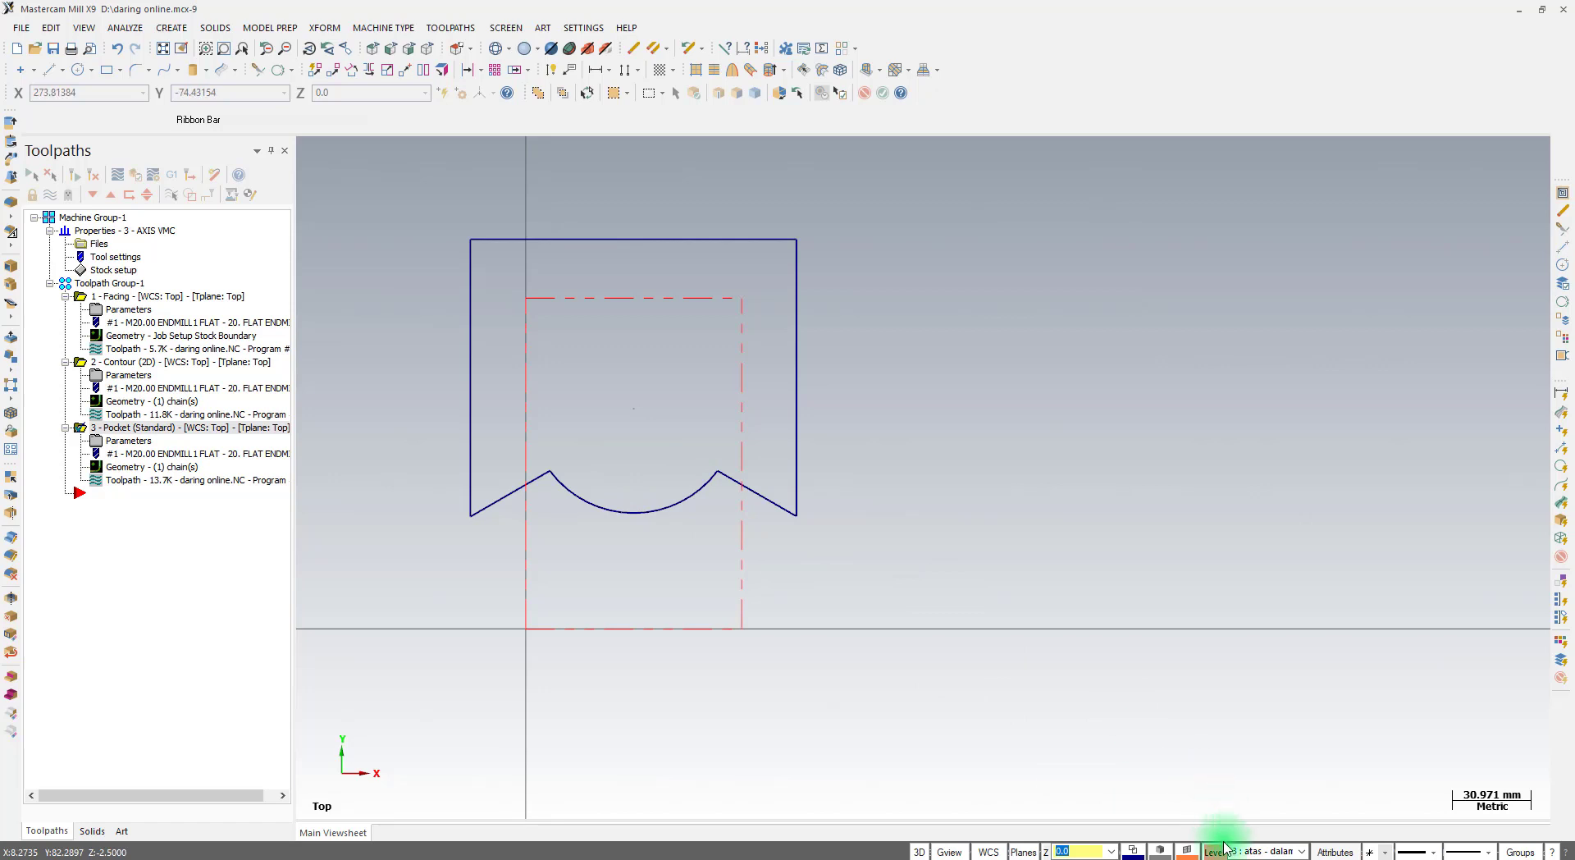
left_click(1214, 851)
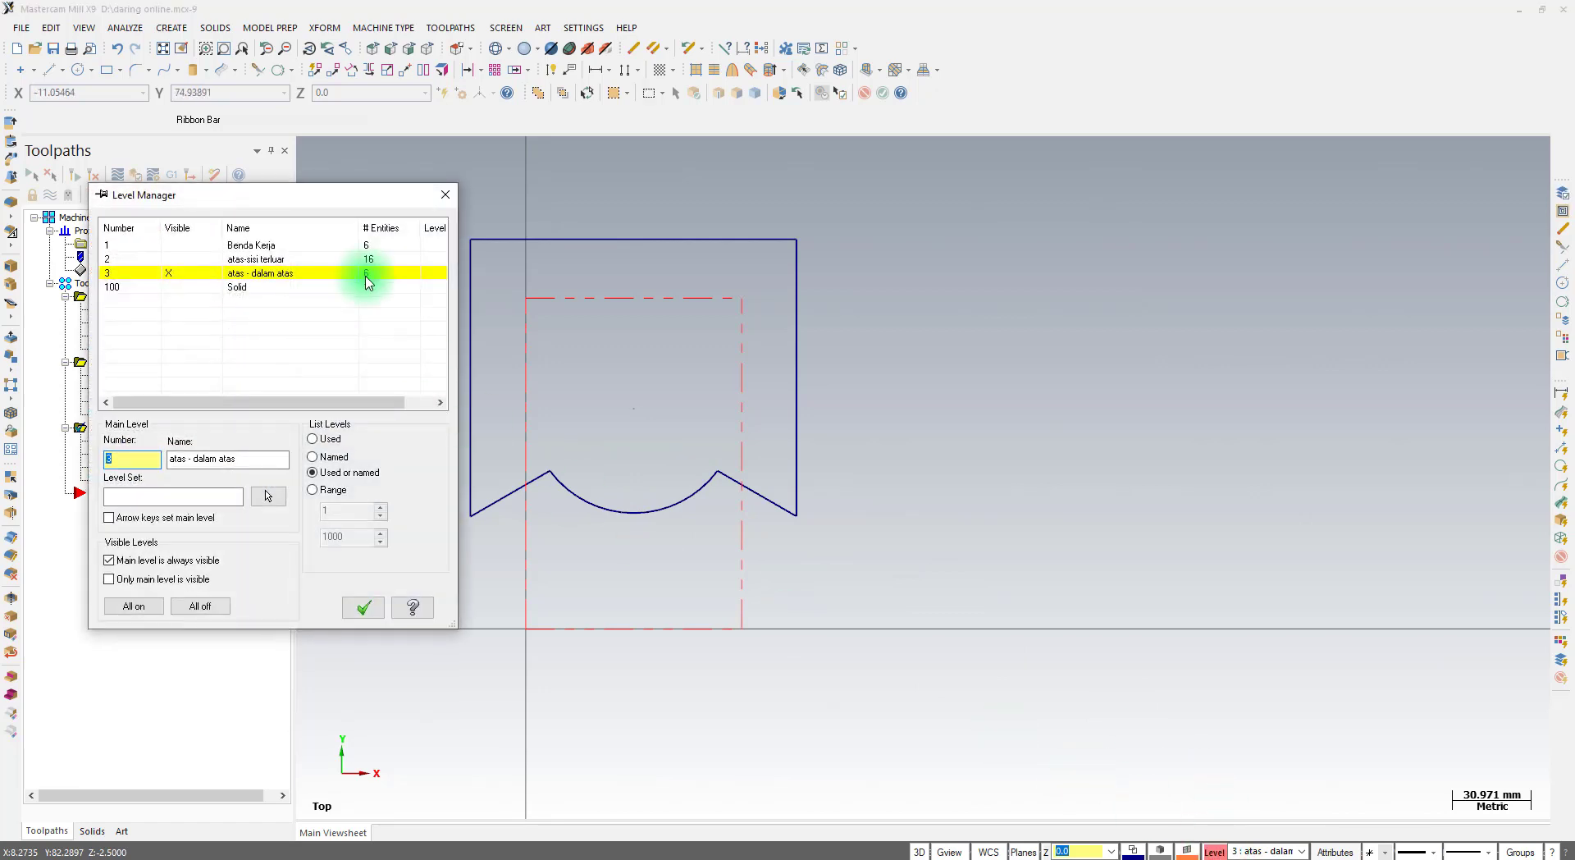
left_click(127, 259)
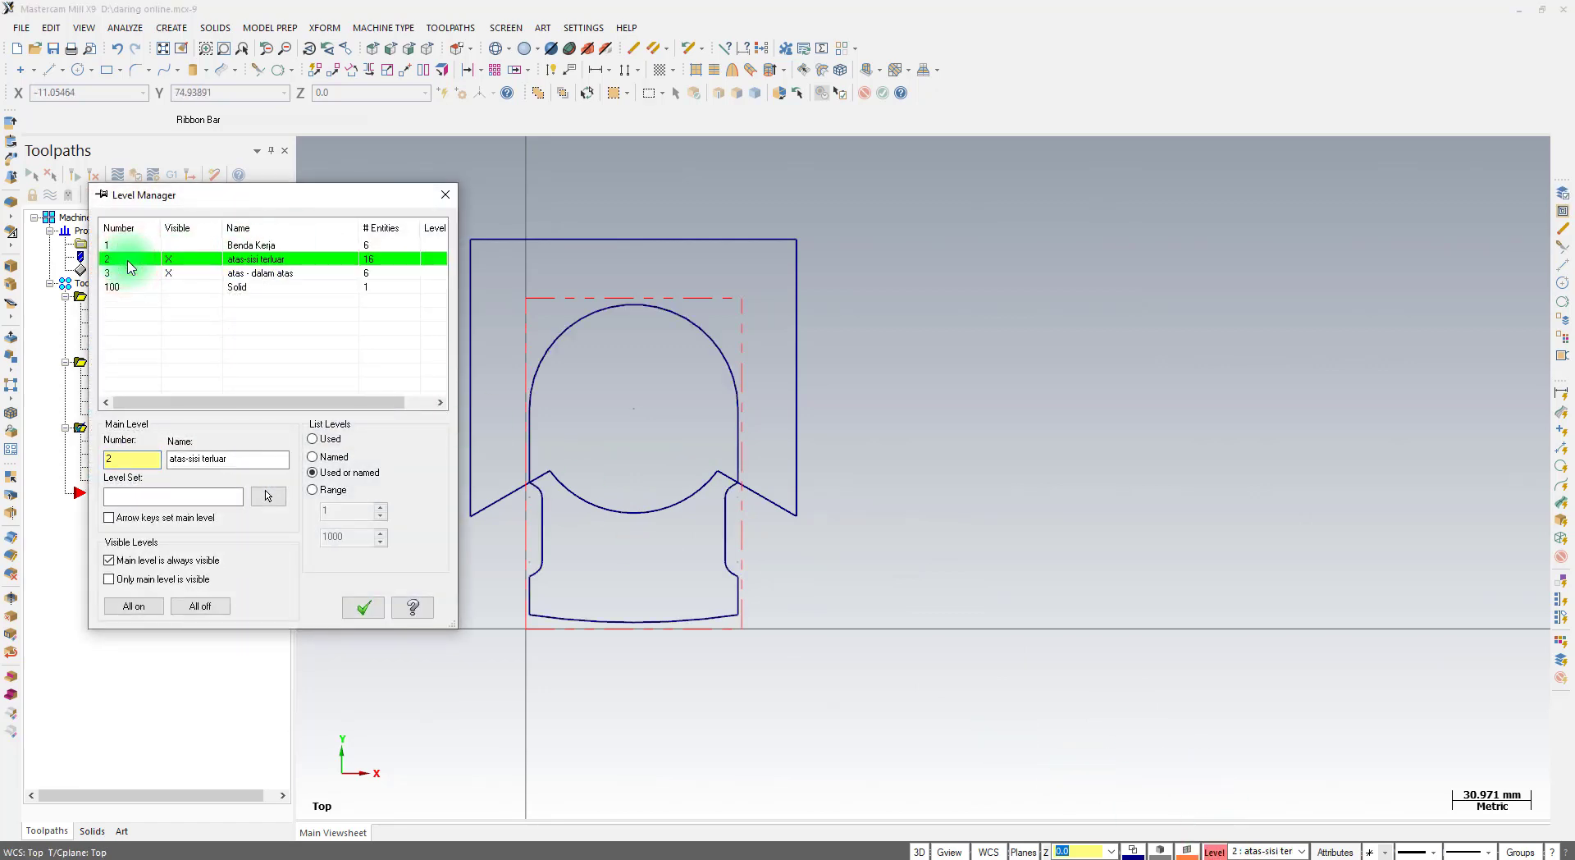
left_click(168, 270)
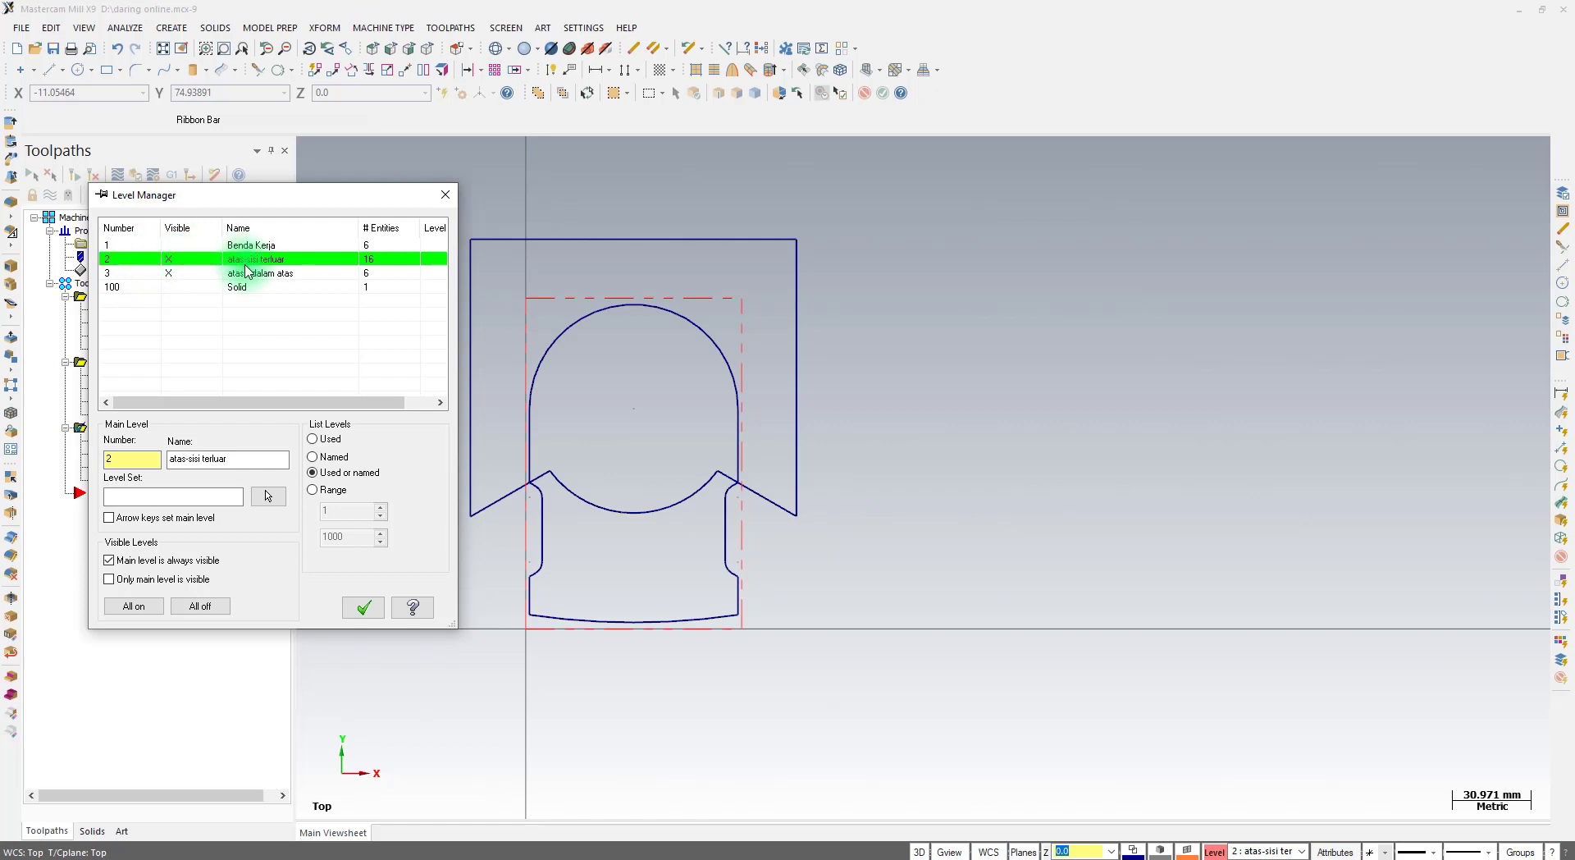
left_click(173, 274)
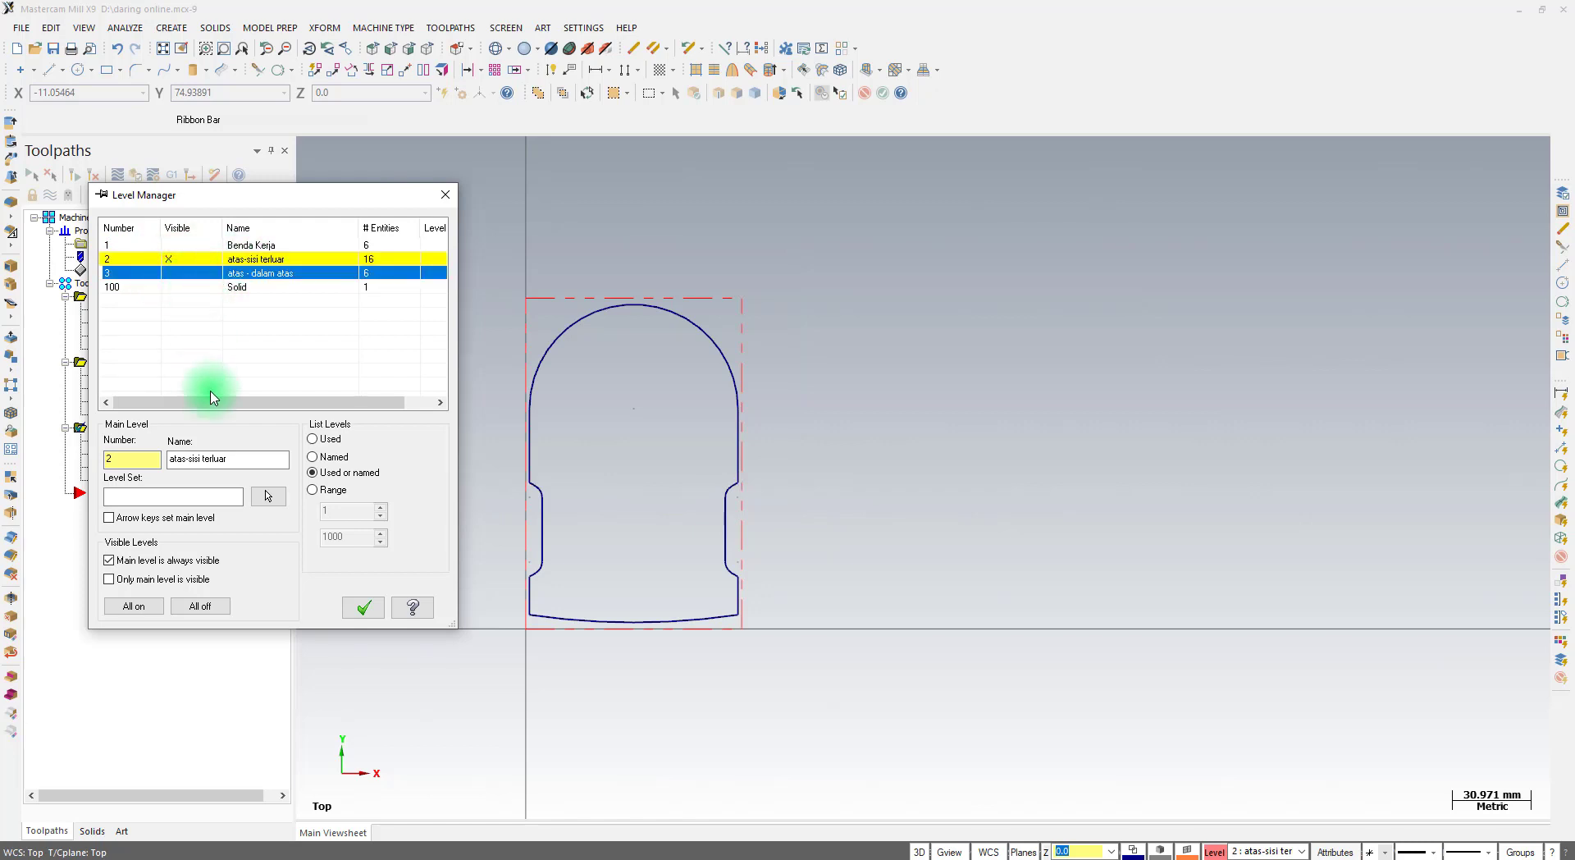
left_click(358, 607)
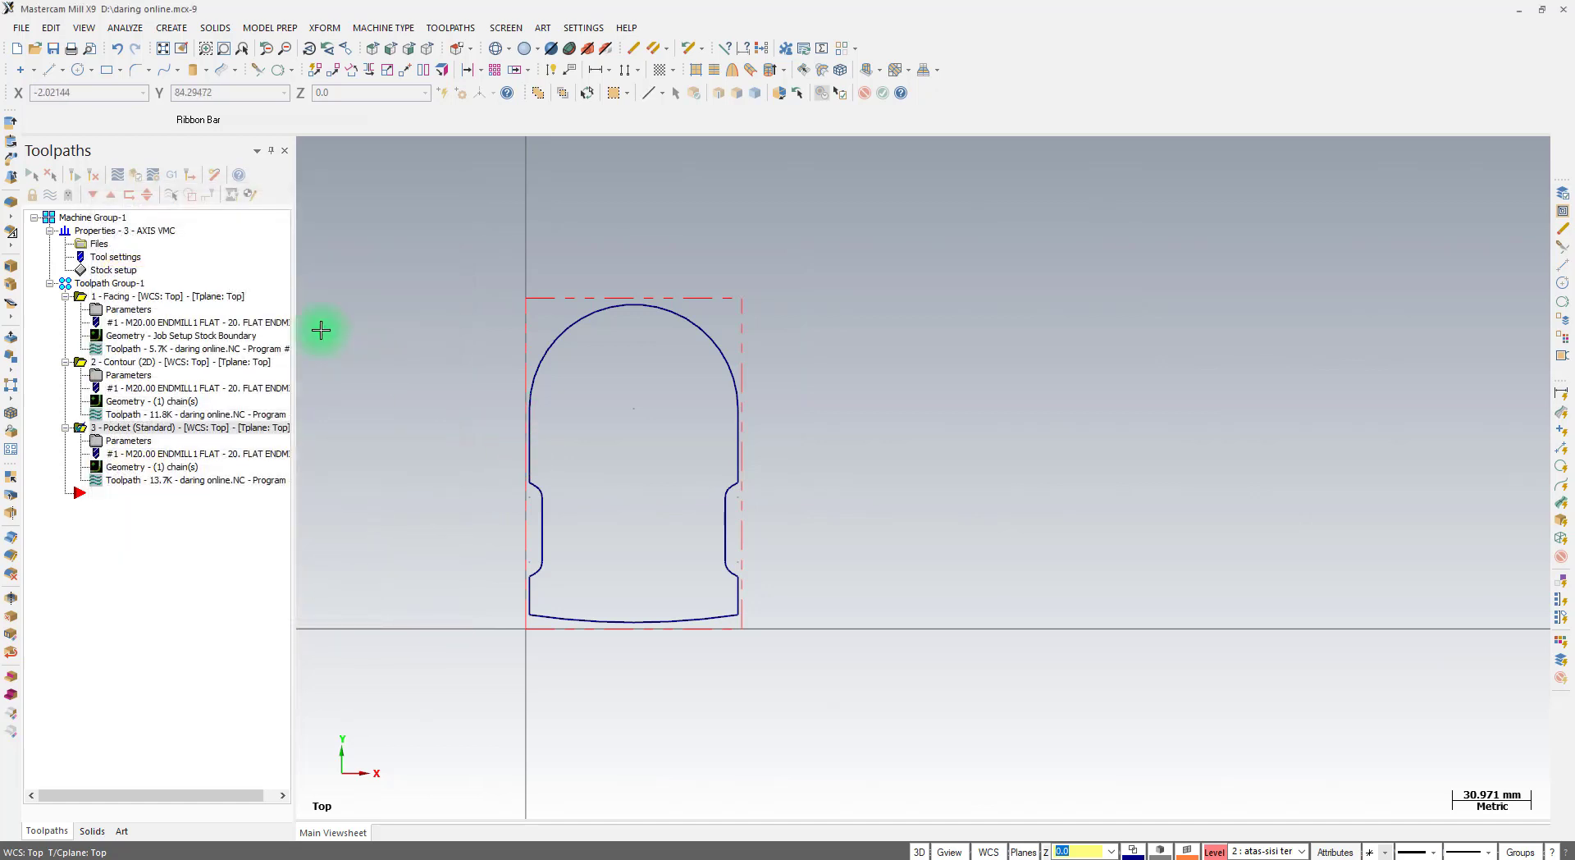
Draw a vertical line about 112.5 mm long from the centre of the upper arc down past the part's lower edge
left_click(50, 70)
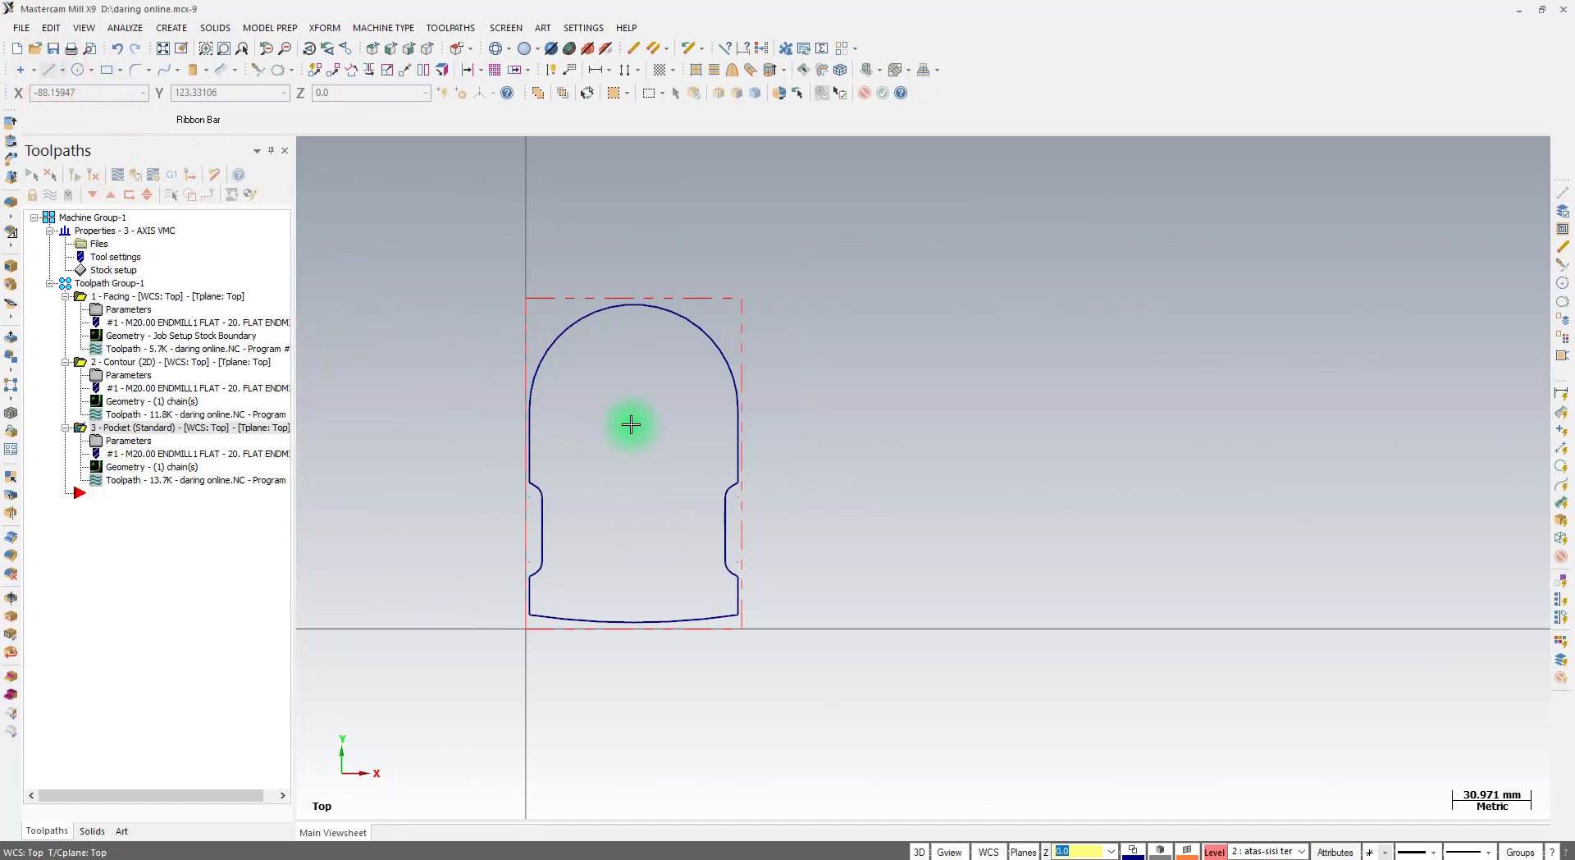
left_click(632, 412)
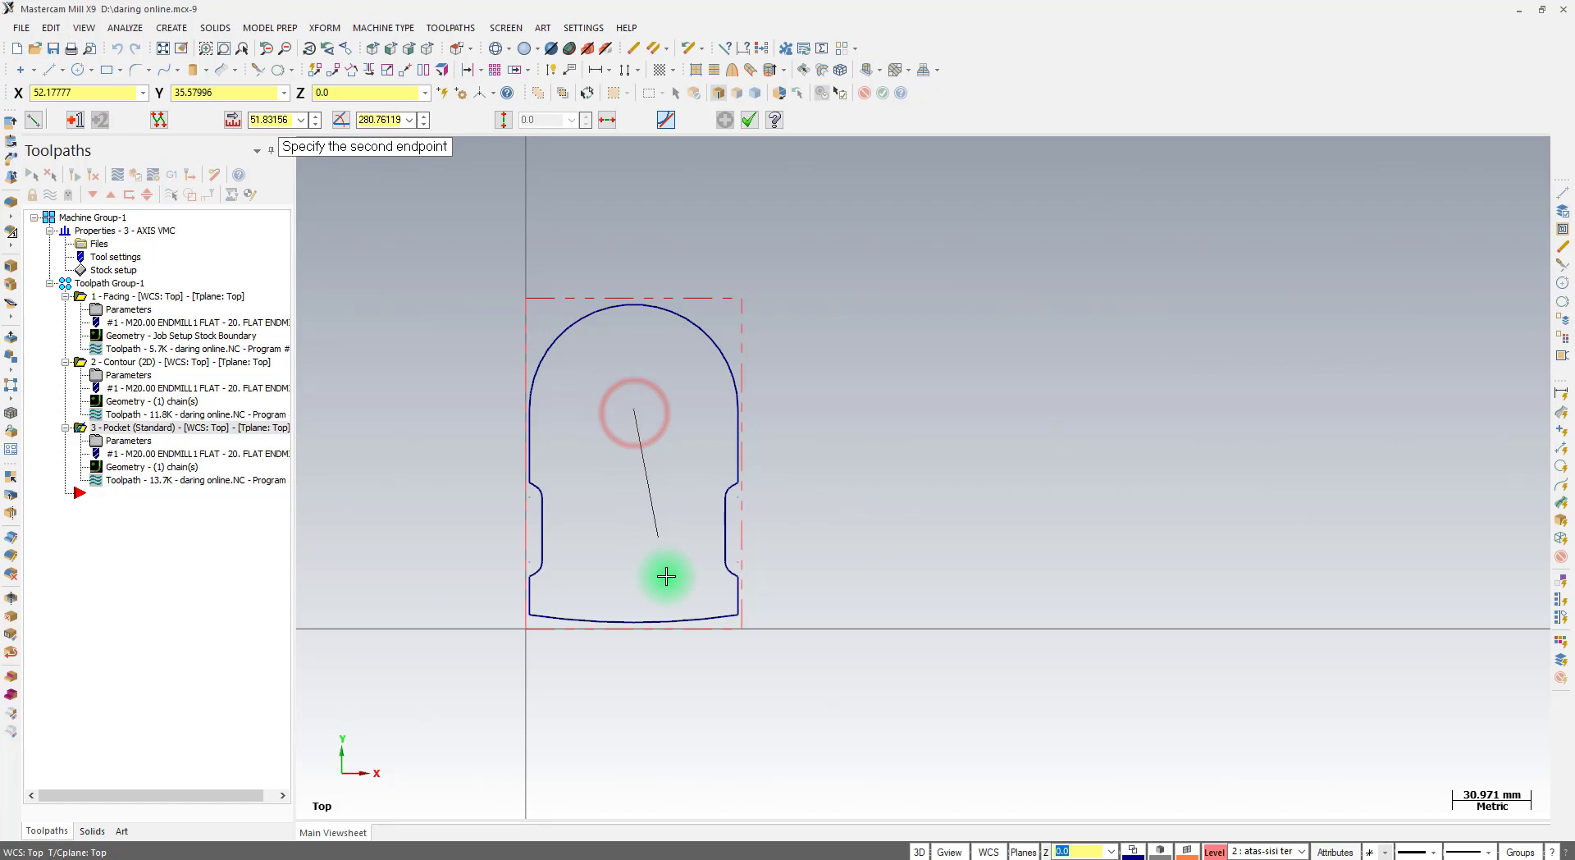
left_click(633, 697)
scroll(661, 640, "up", 3)
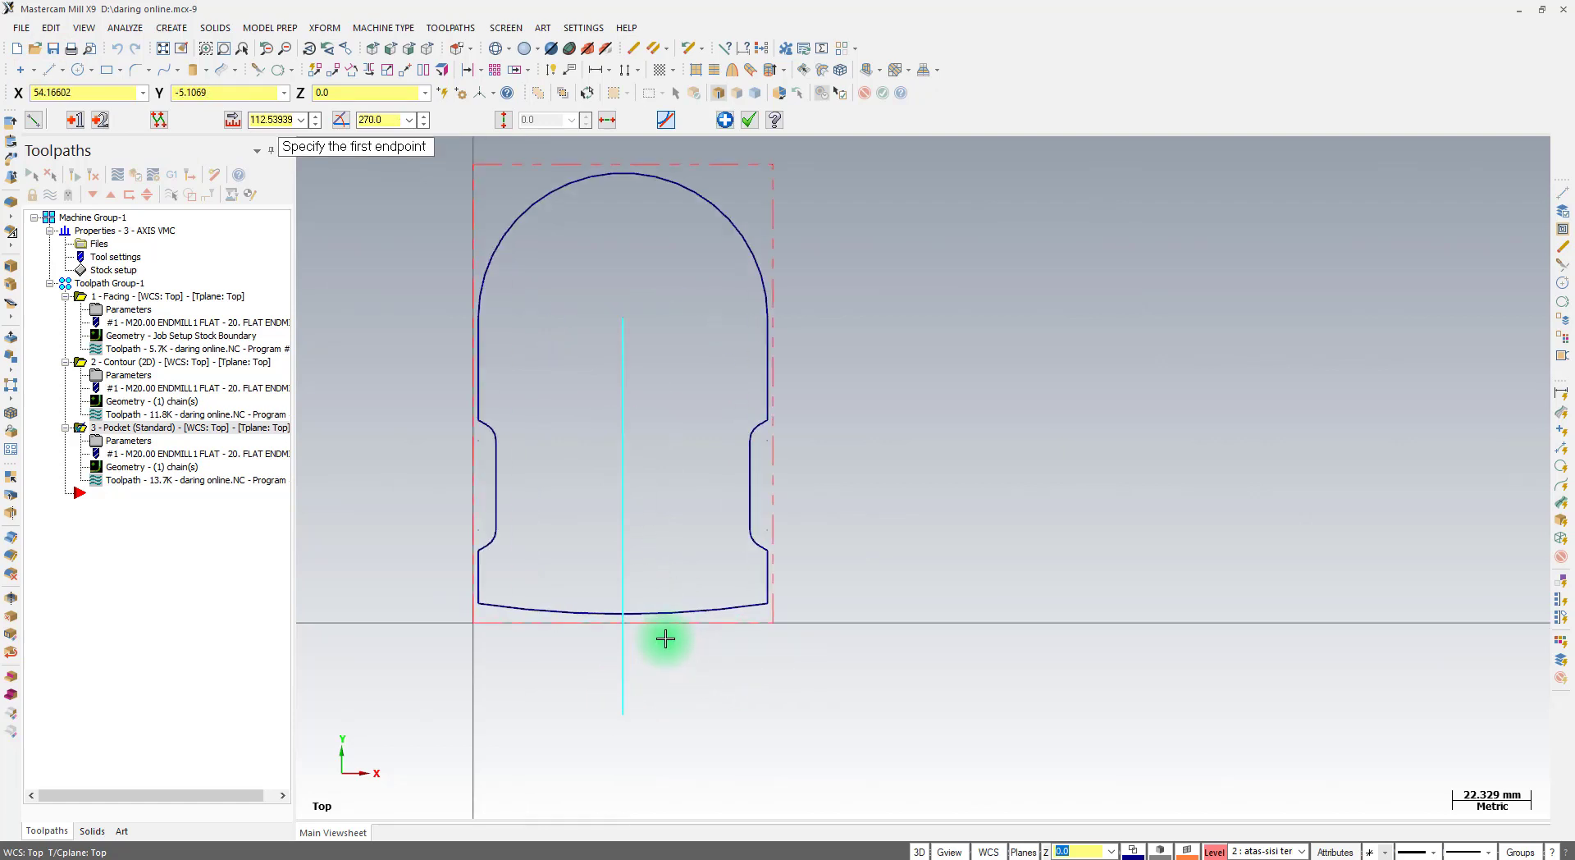
Check the recess height in the Foxit drawing and draw a 7 mm vertical line up from the left notch's lower corner in Mastercam
key("alt+Tab")
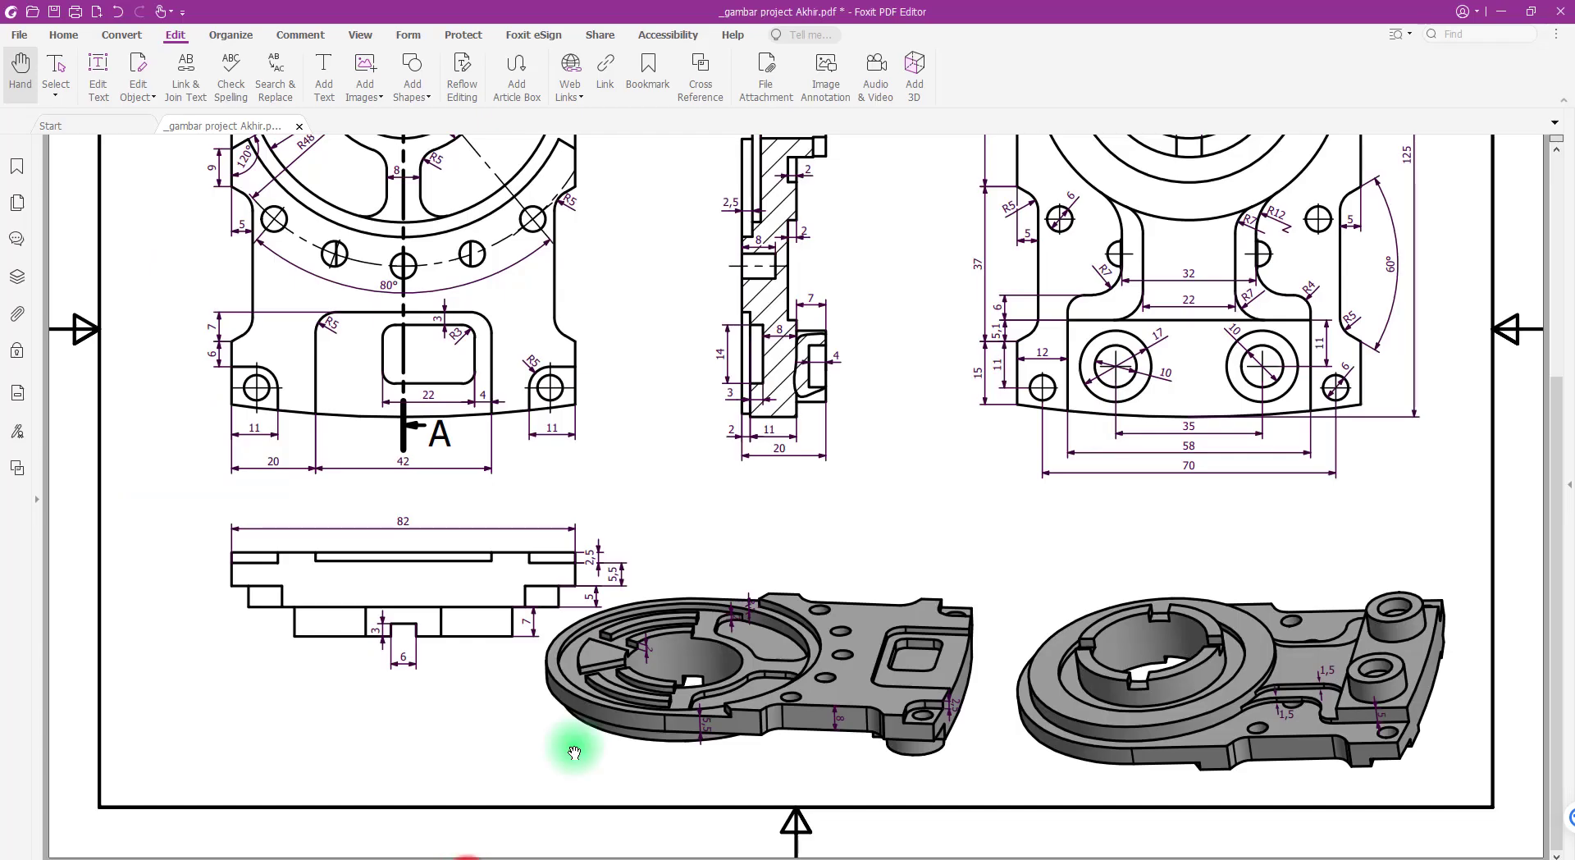
scroll(812, 468, "up", 2)
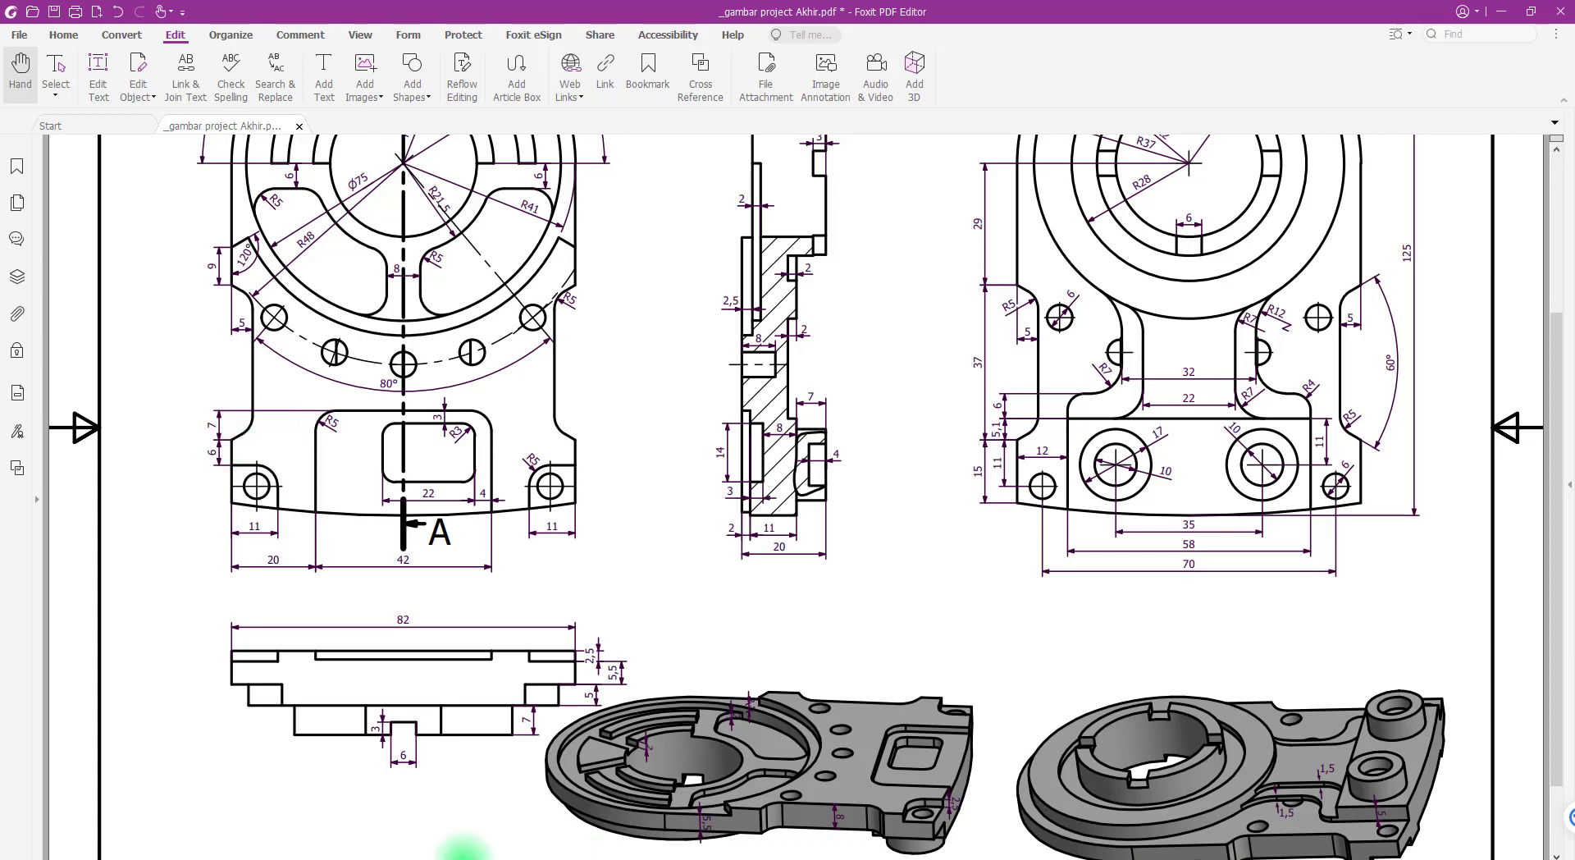
left_click(327, 859)
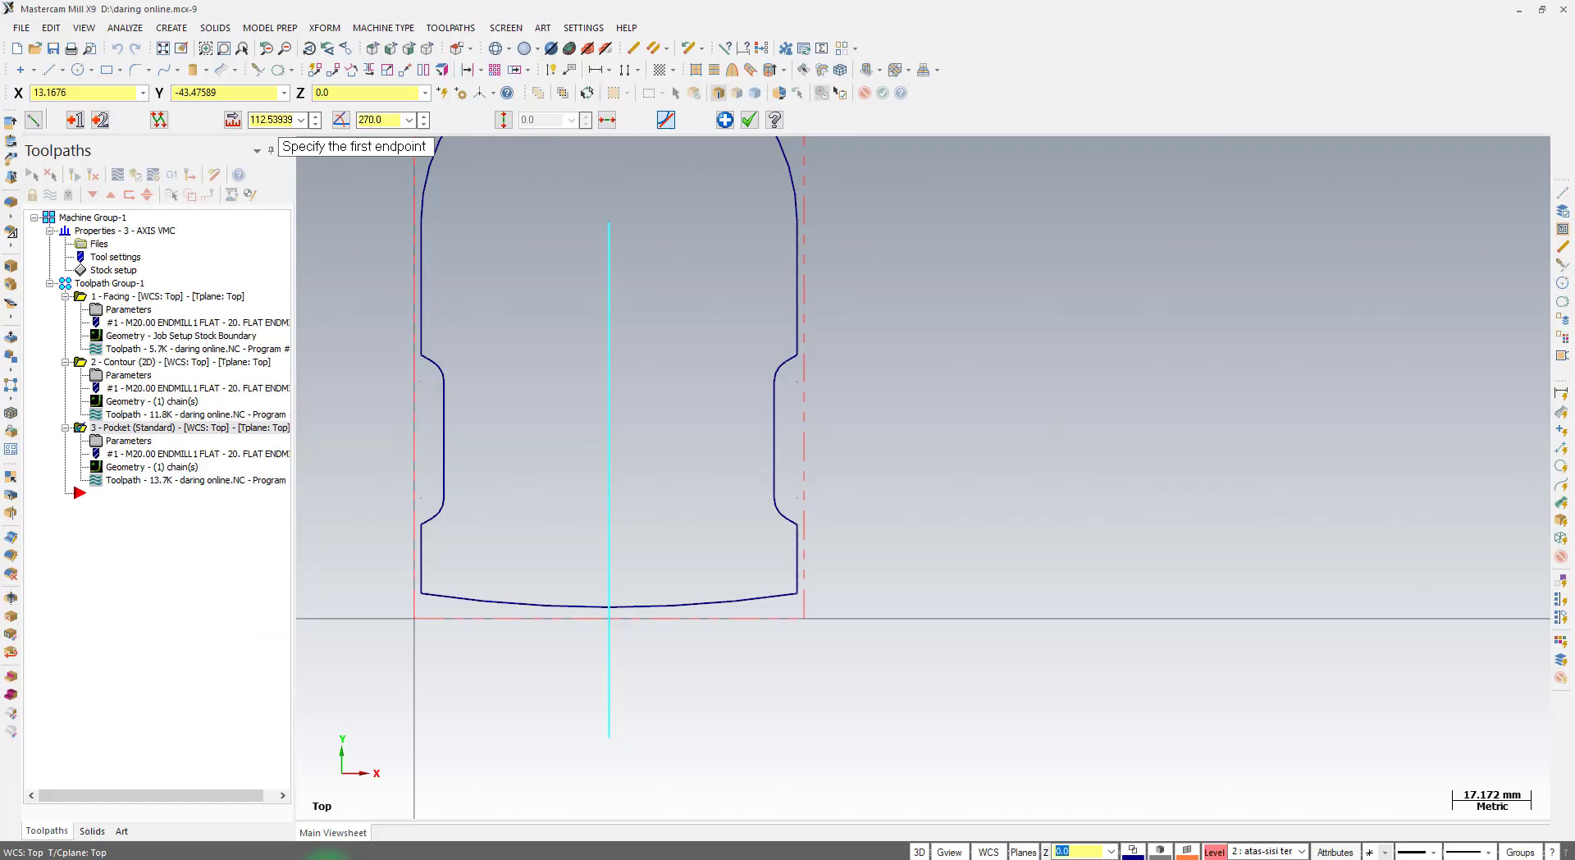
left_click(421, 522)
left_click(428, 485)
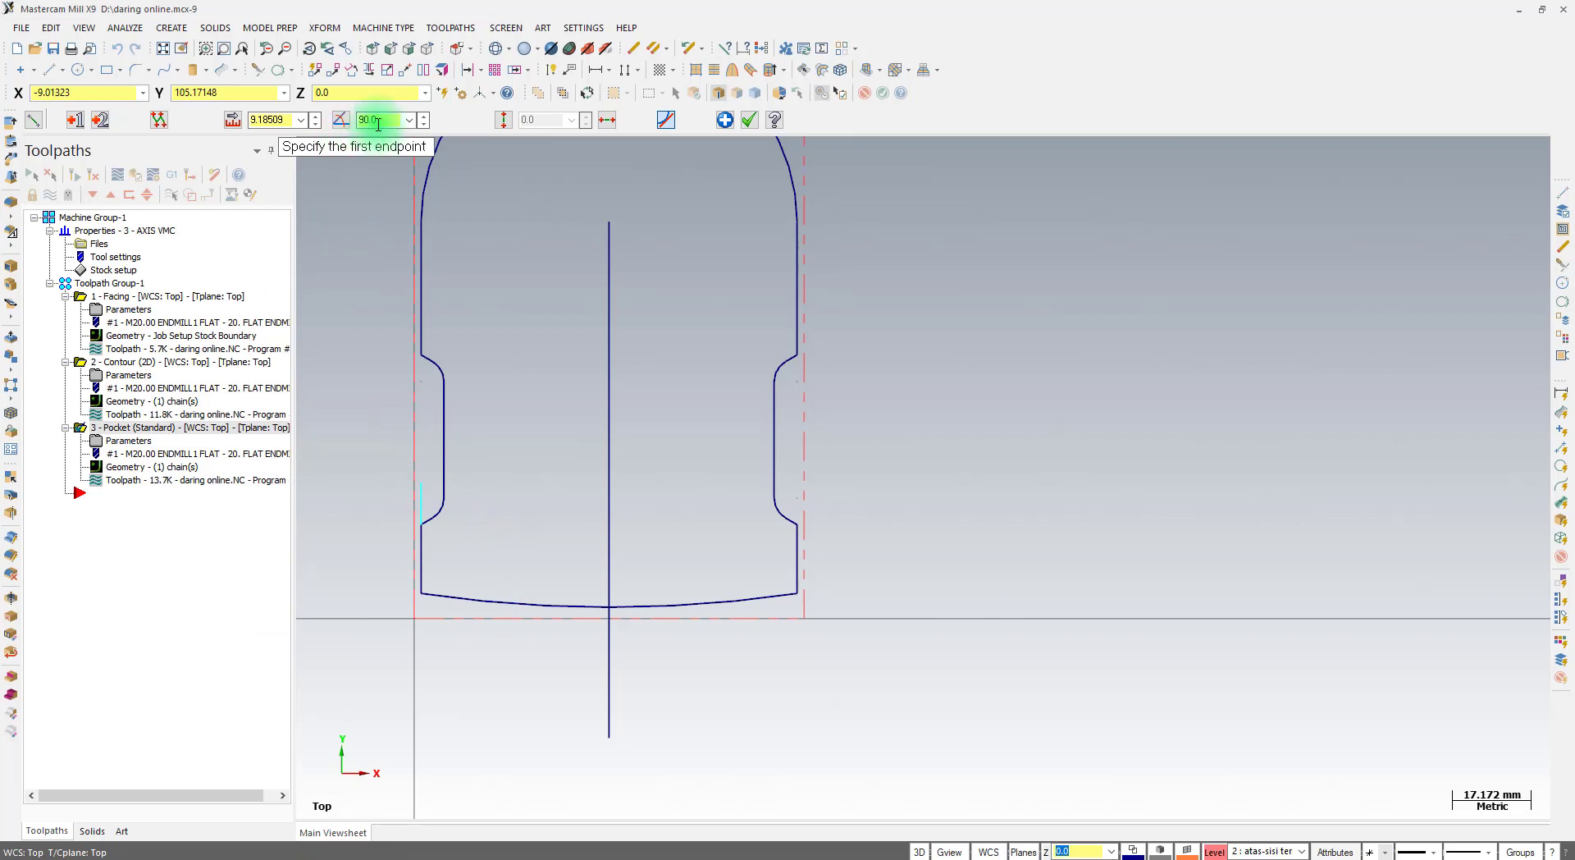
left_click(276, 121)
key("Return")
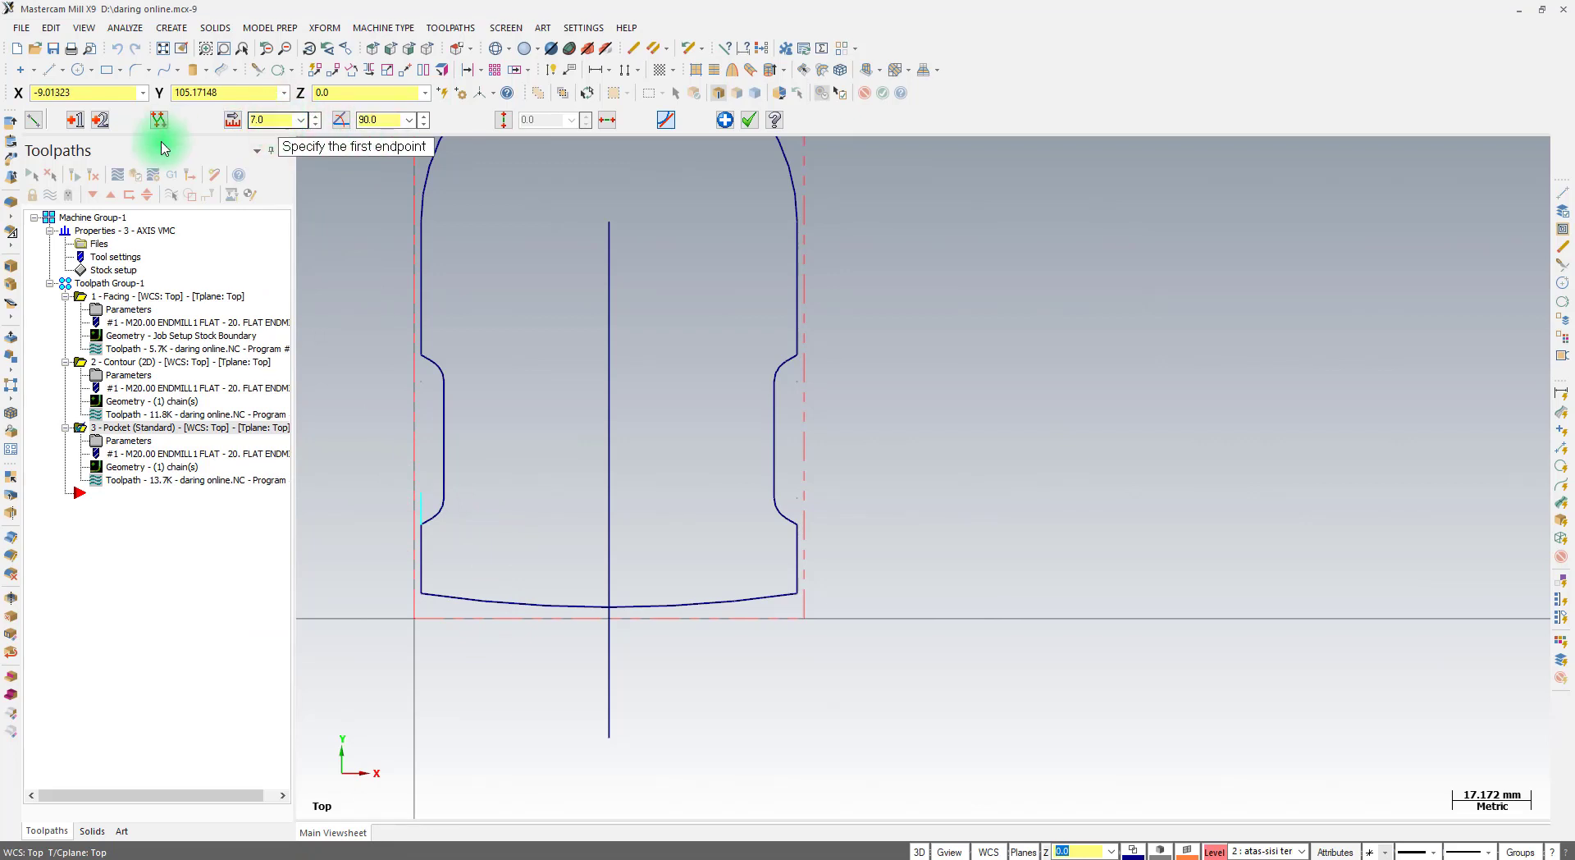
Draw a horizontal line about 86 mm long from the 7 mm line's upper end across the part, and check the recess width in Foxit
left_click(421, 493)
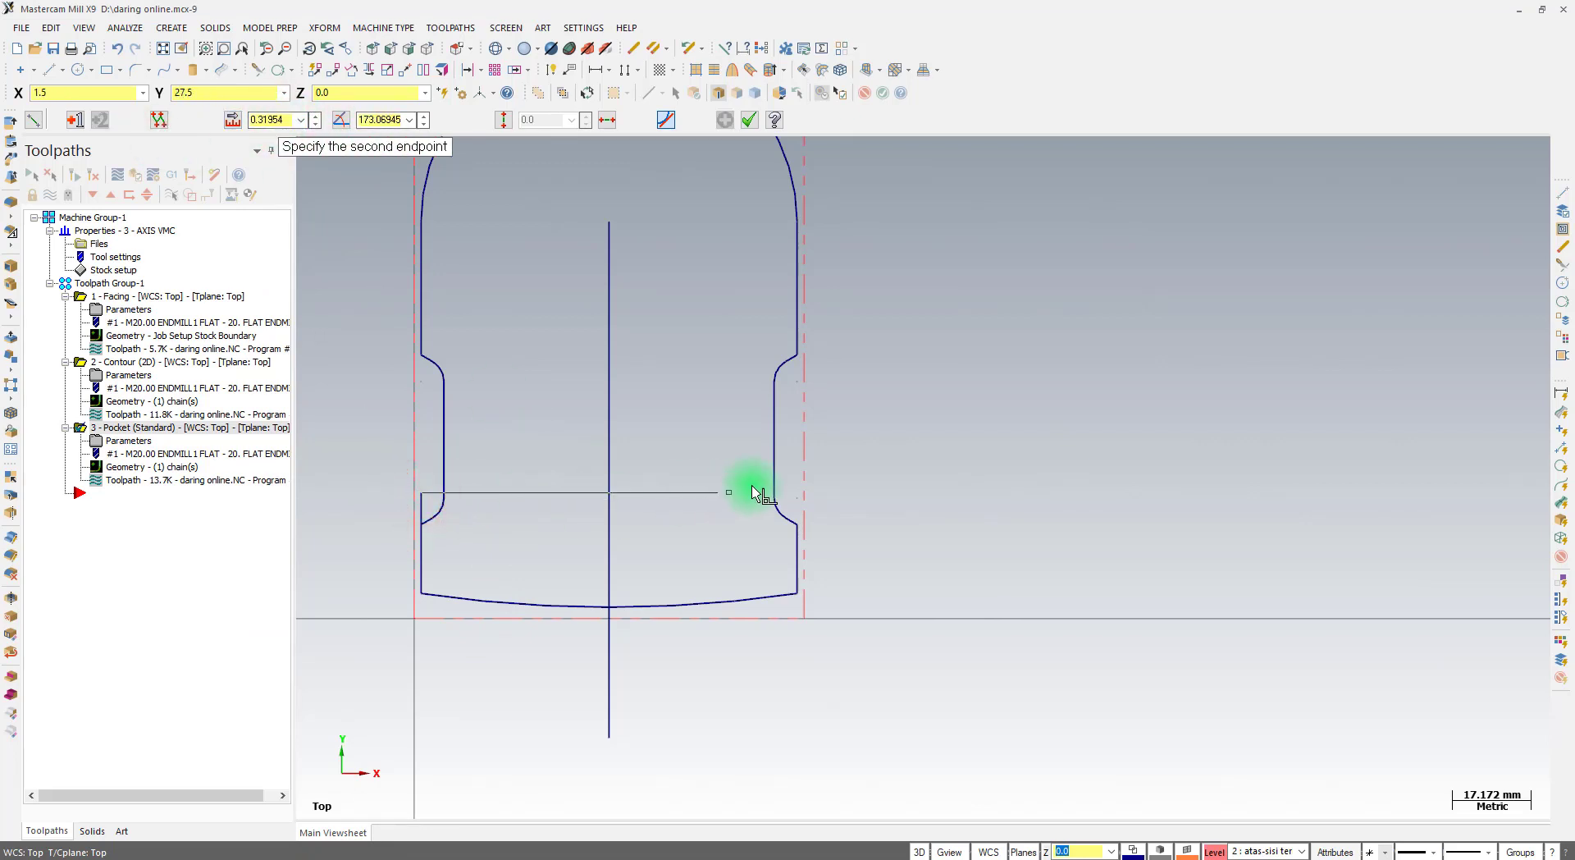
left_click(814, 492)
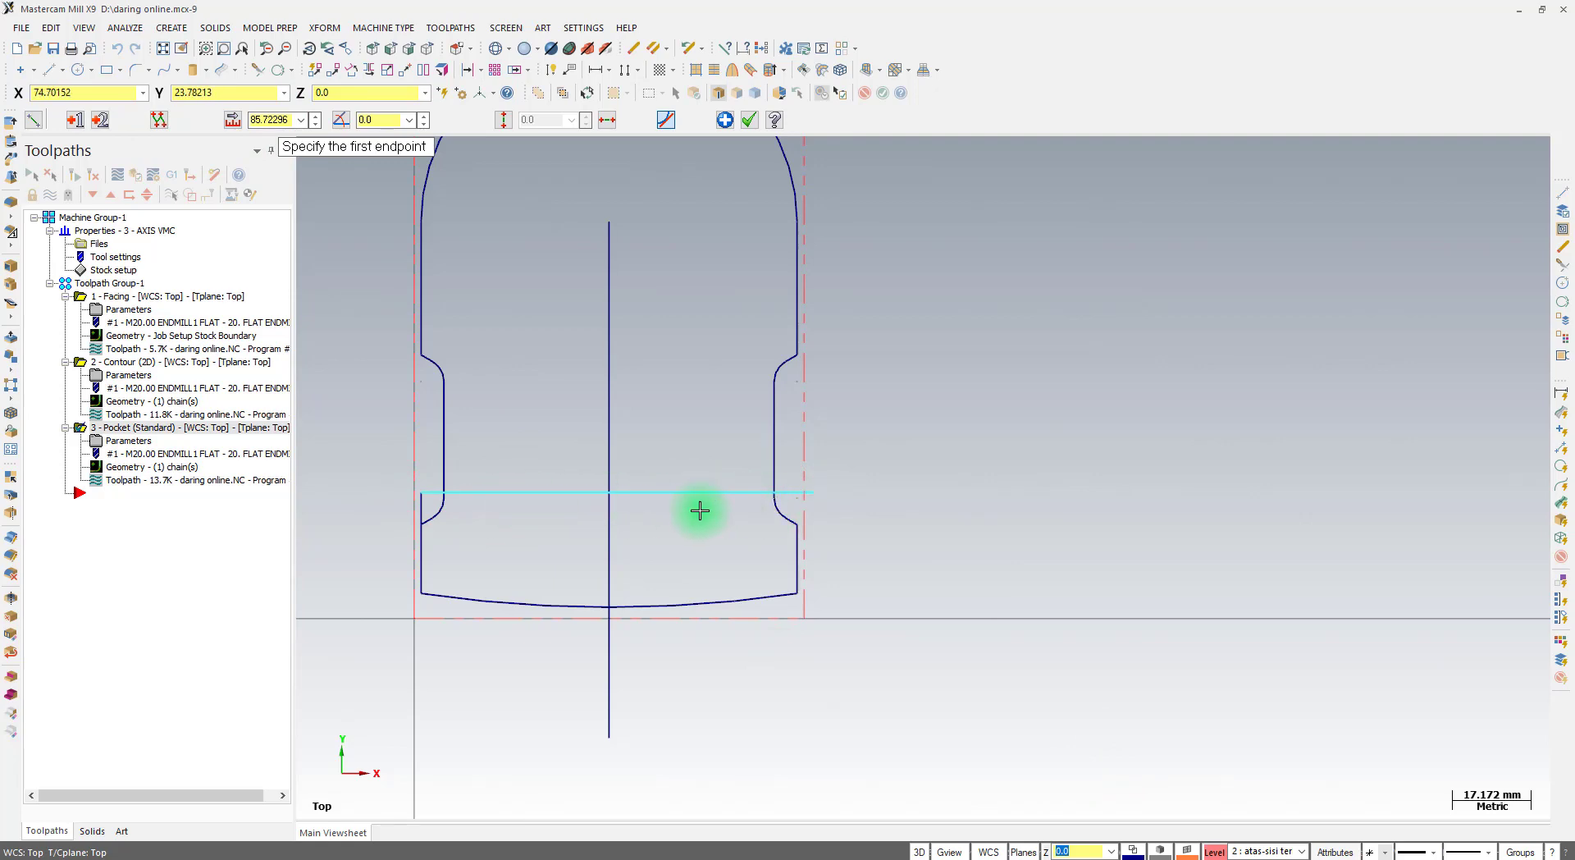
left_click(479, 859)
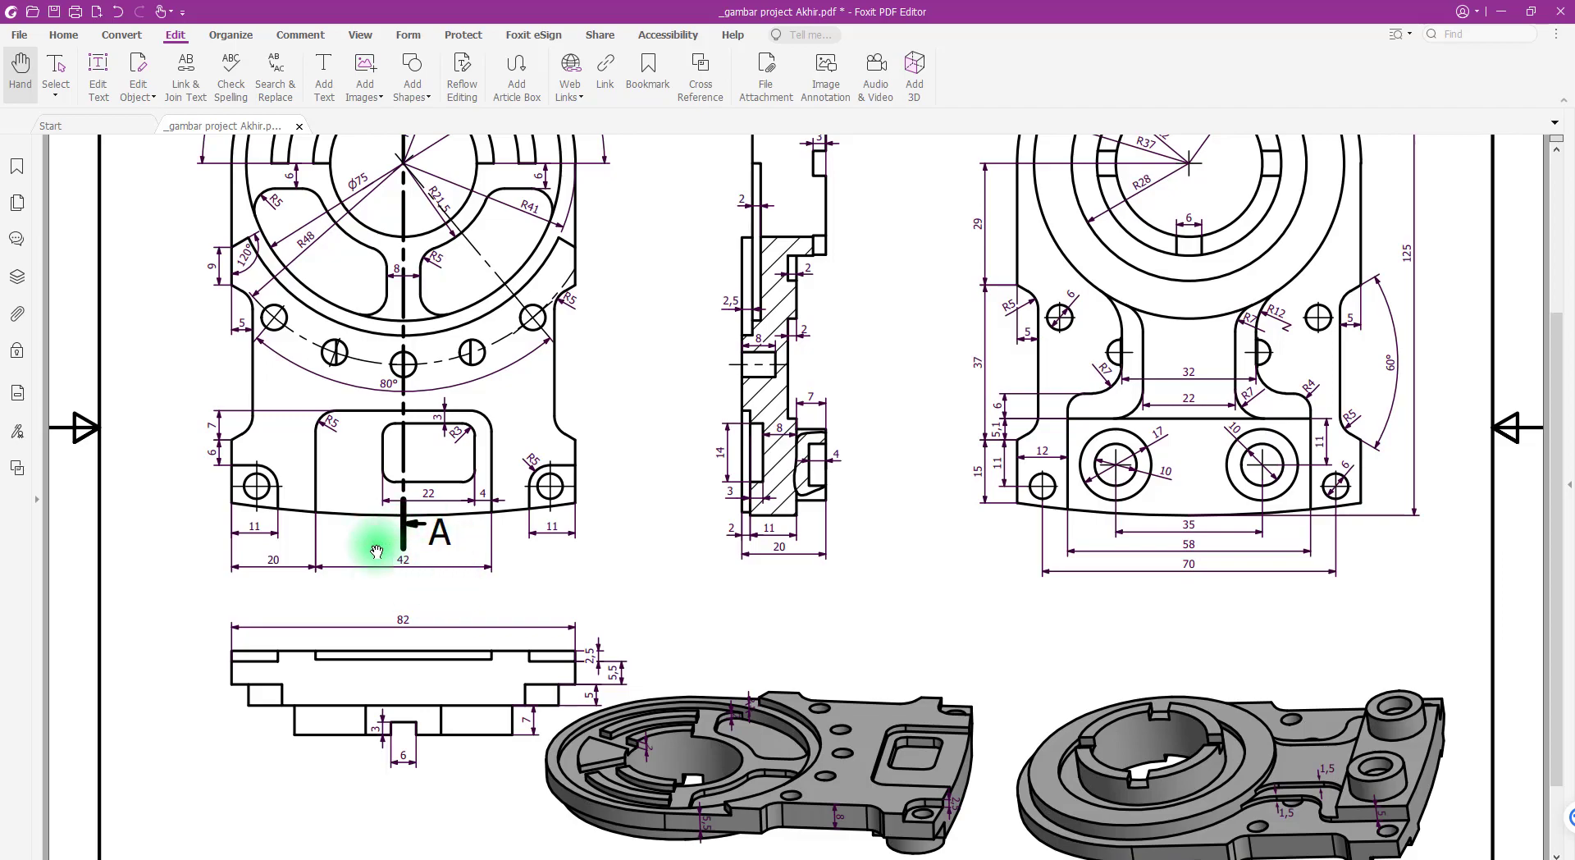
key("alt+Tab")
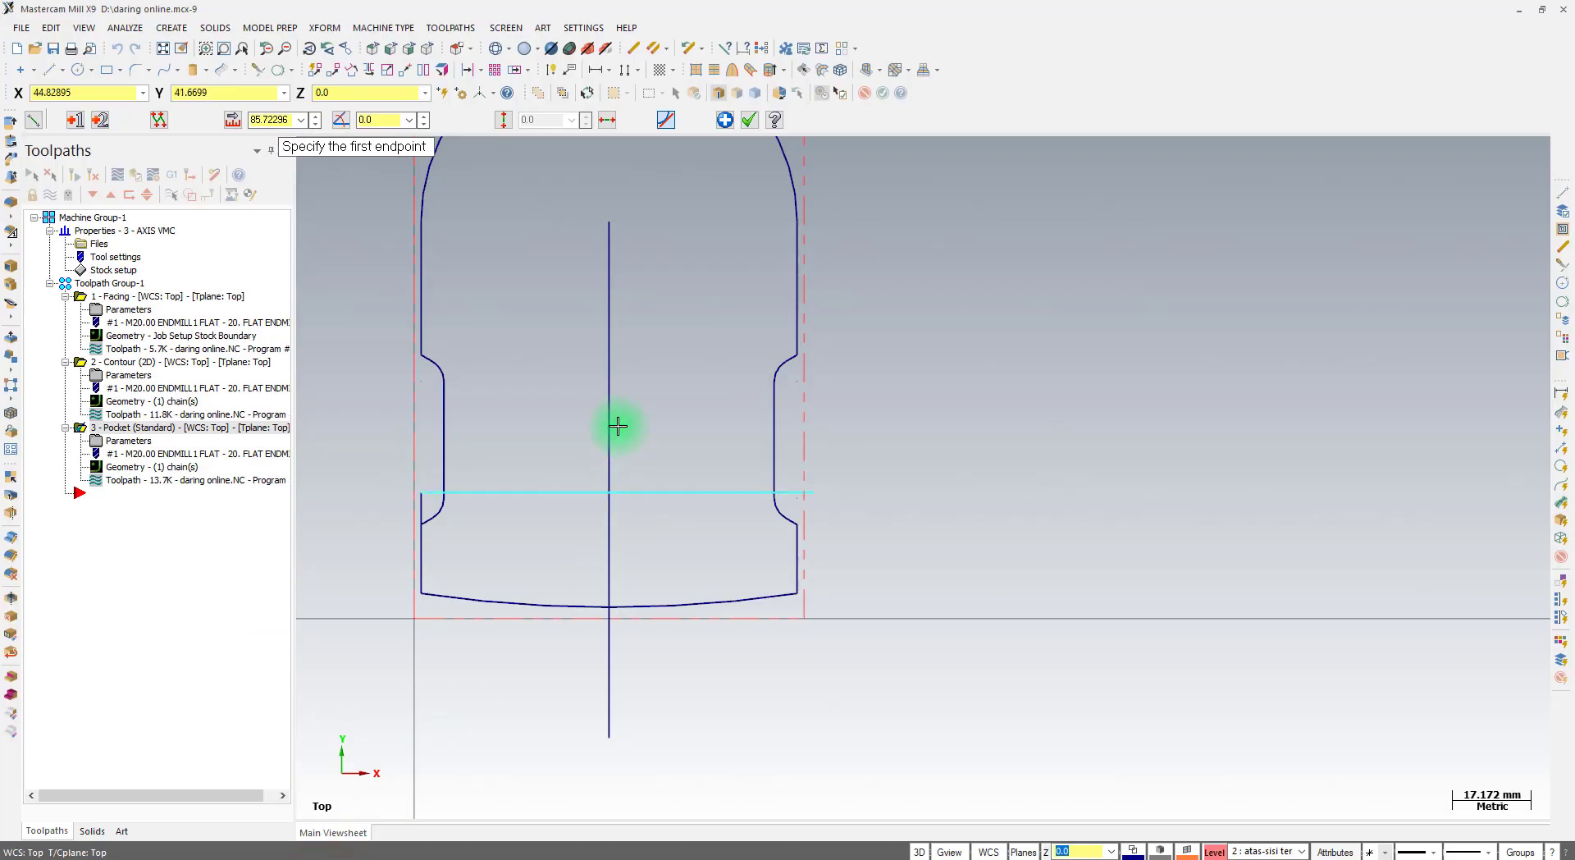
left_click(751, 121)
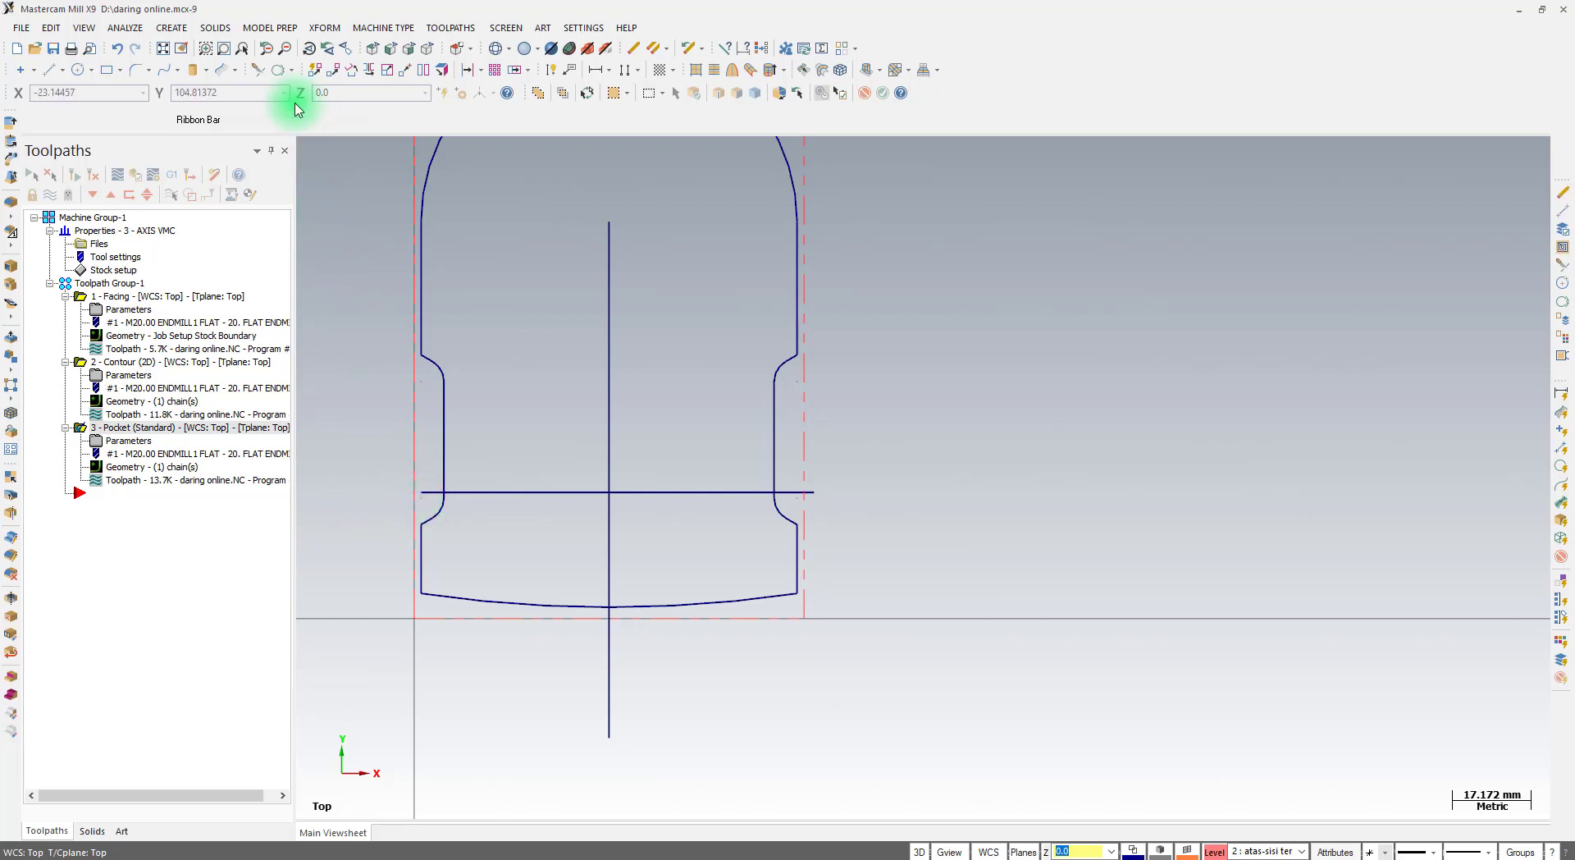
Offset the vertical centre line by 21 mm to both sides as copies
left_click(466, 70)
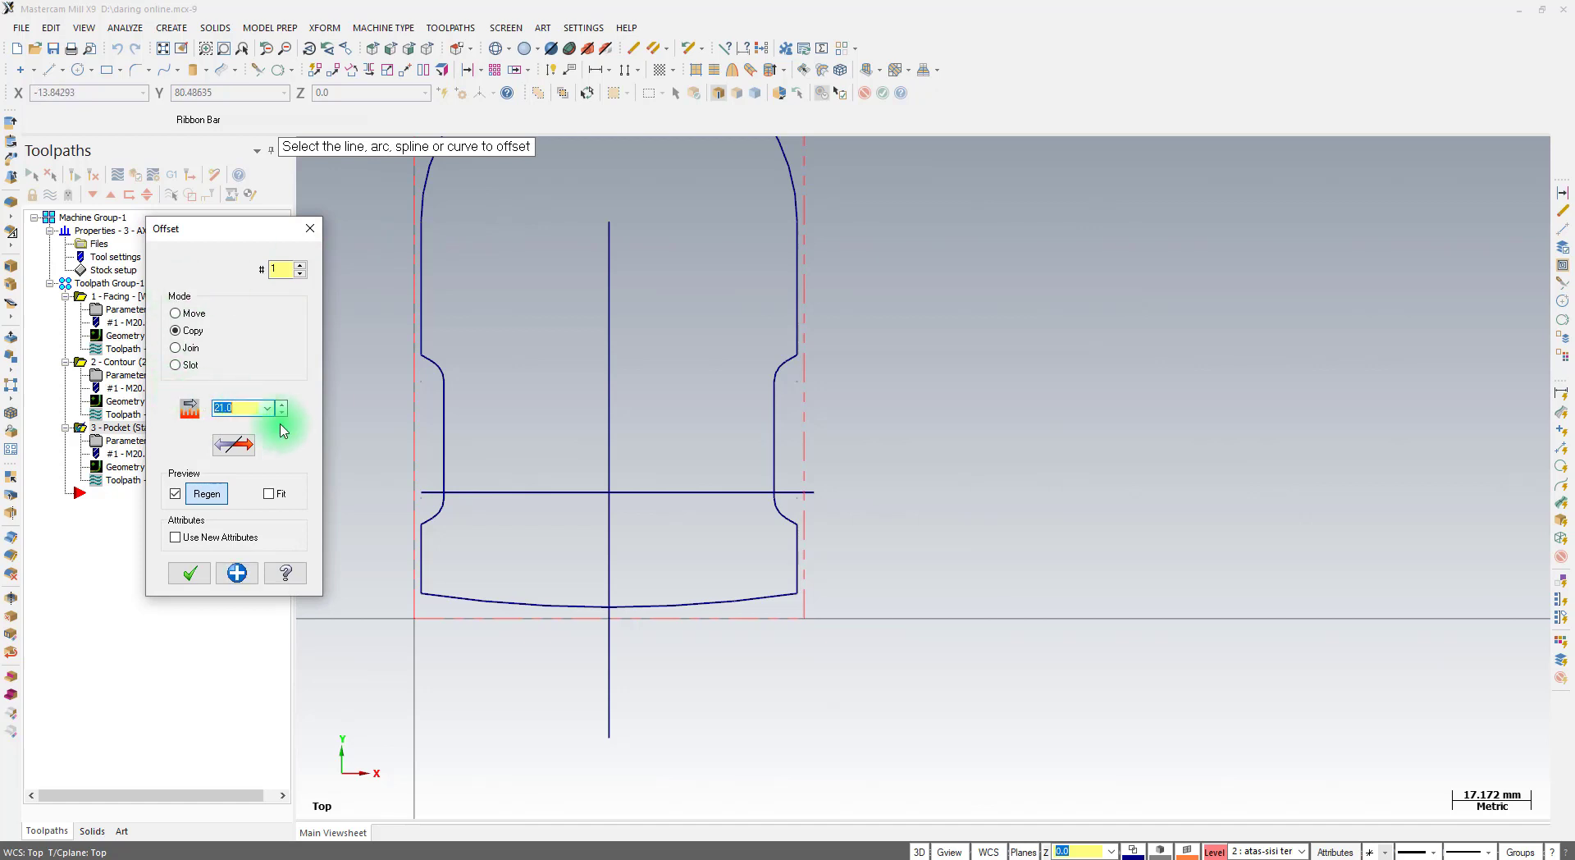
left_click(607, 548)
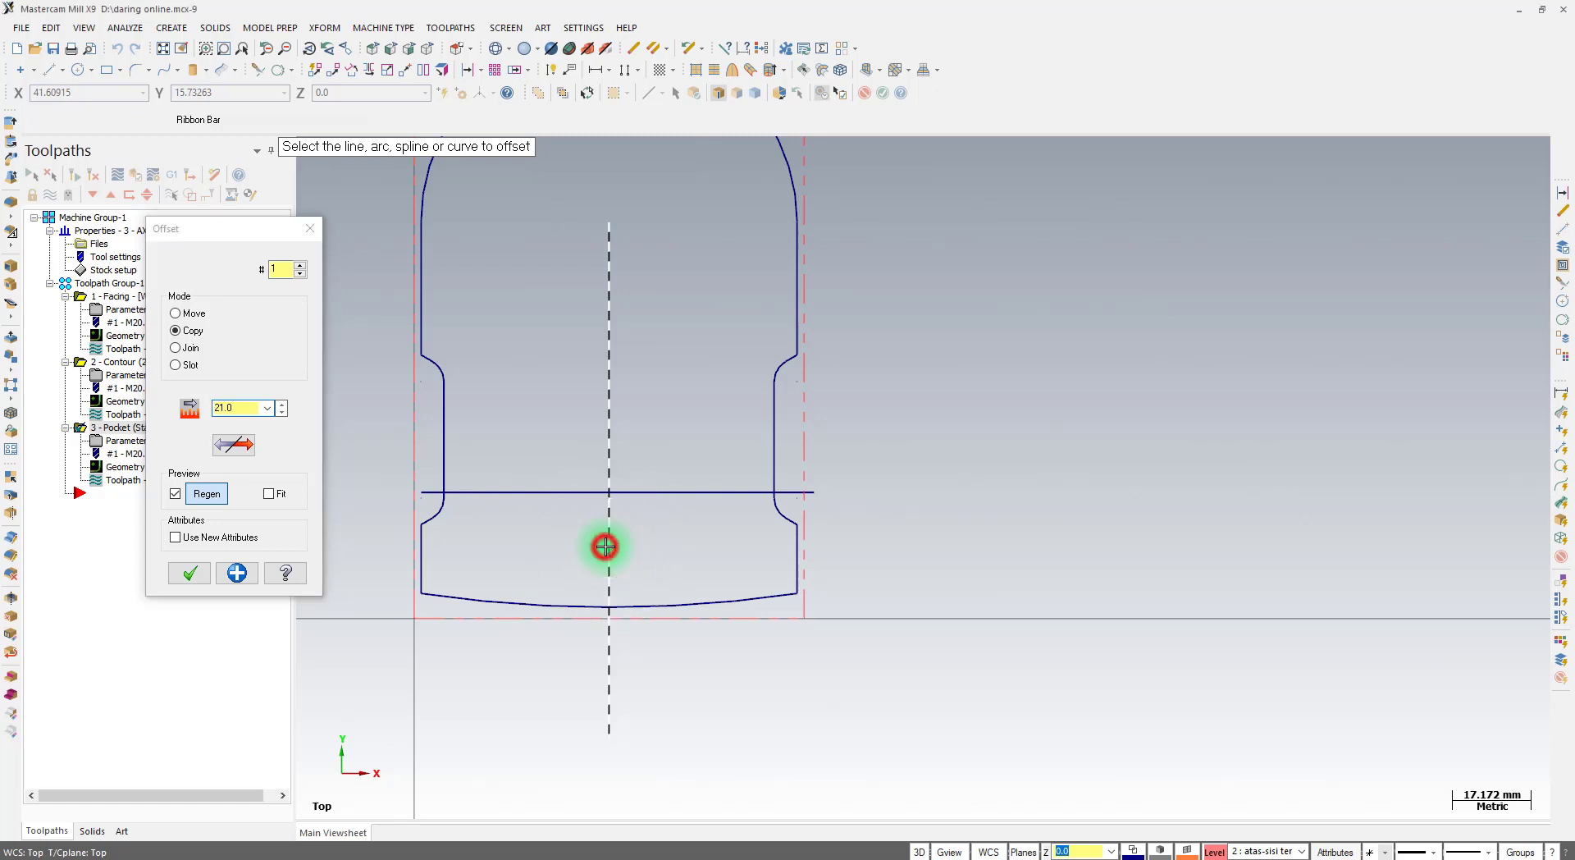
left_click(532, 561)
left_click(234, 445)
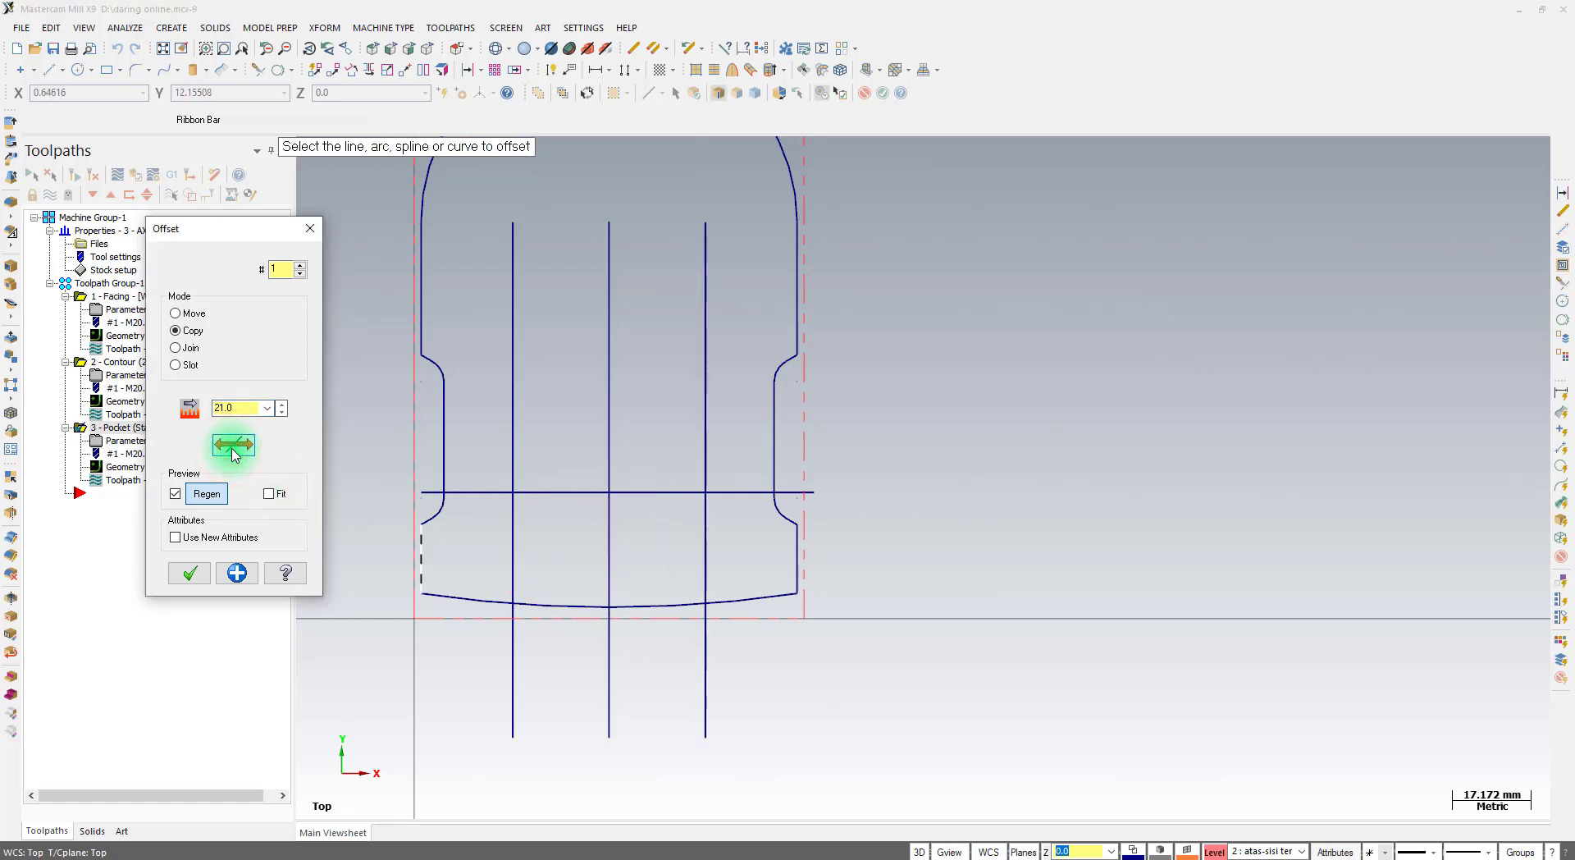
left_click(205, 575)
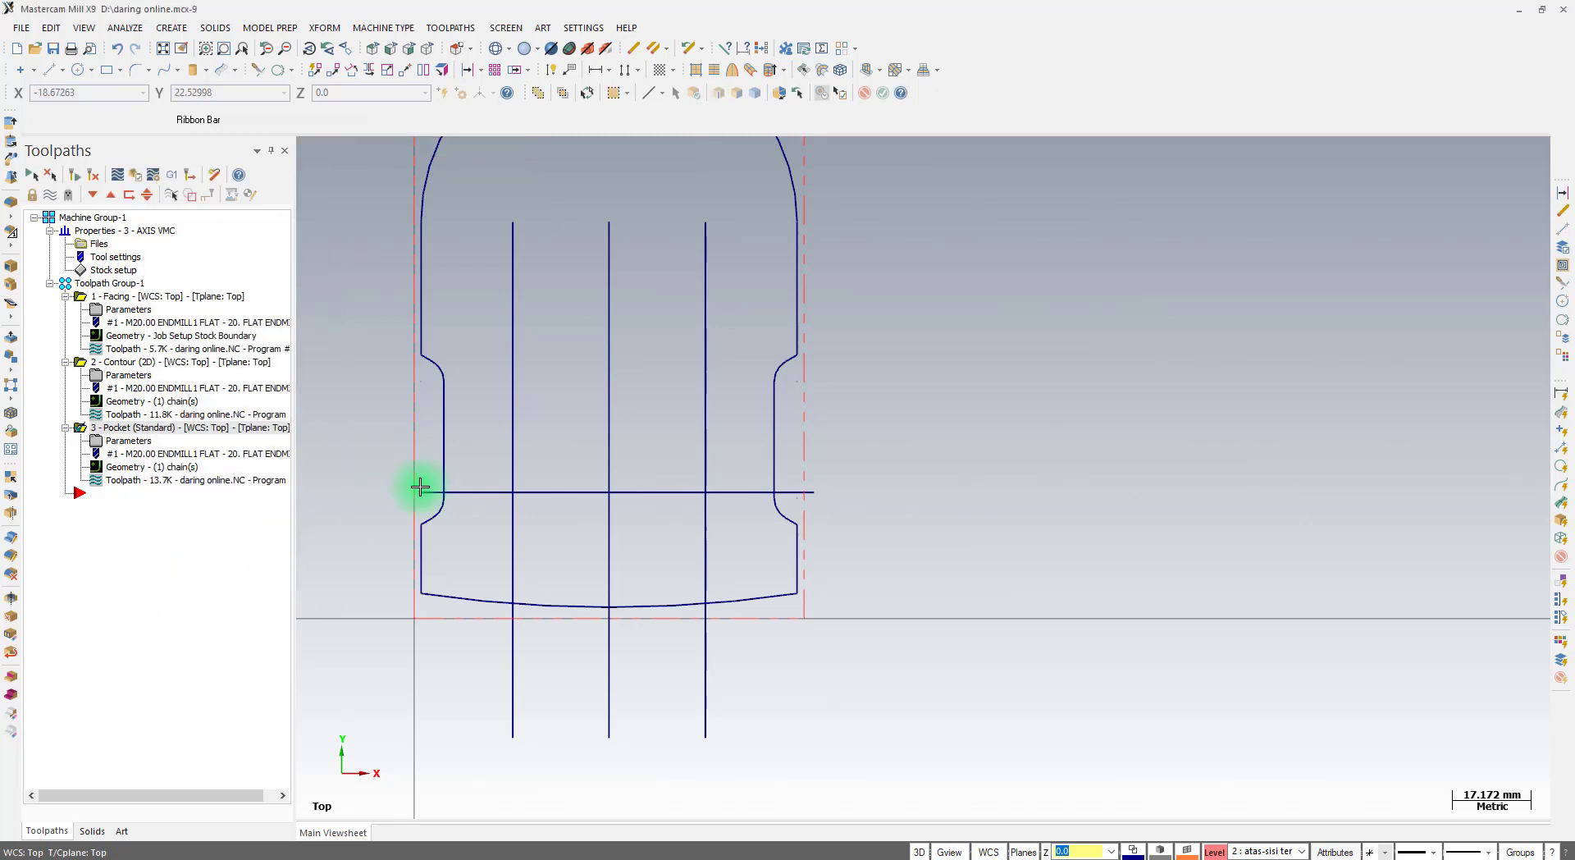
Draw a horizontal line about 64 mm long below the part, crossing all three vertical lines
left_click(49, 69)
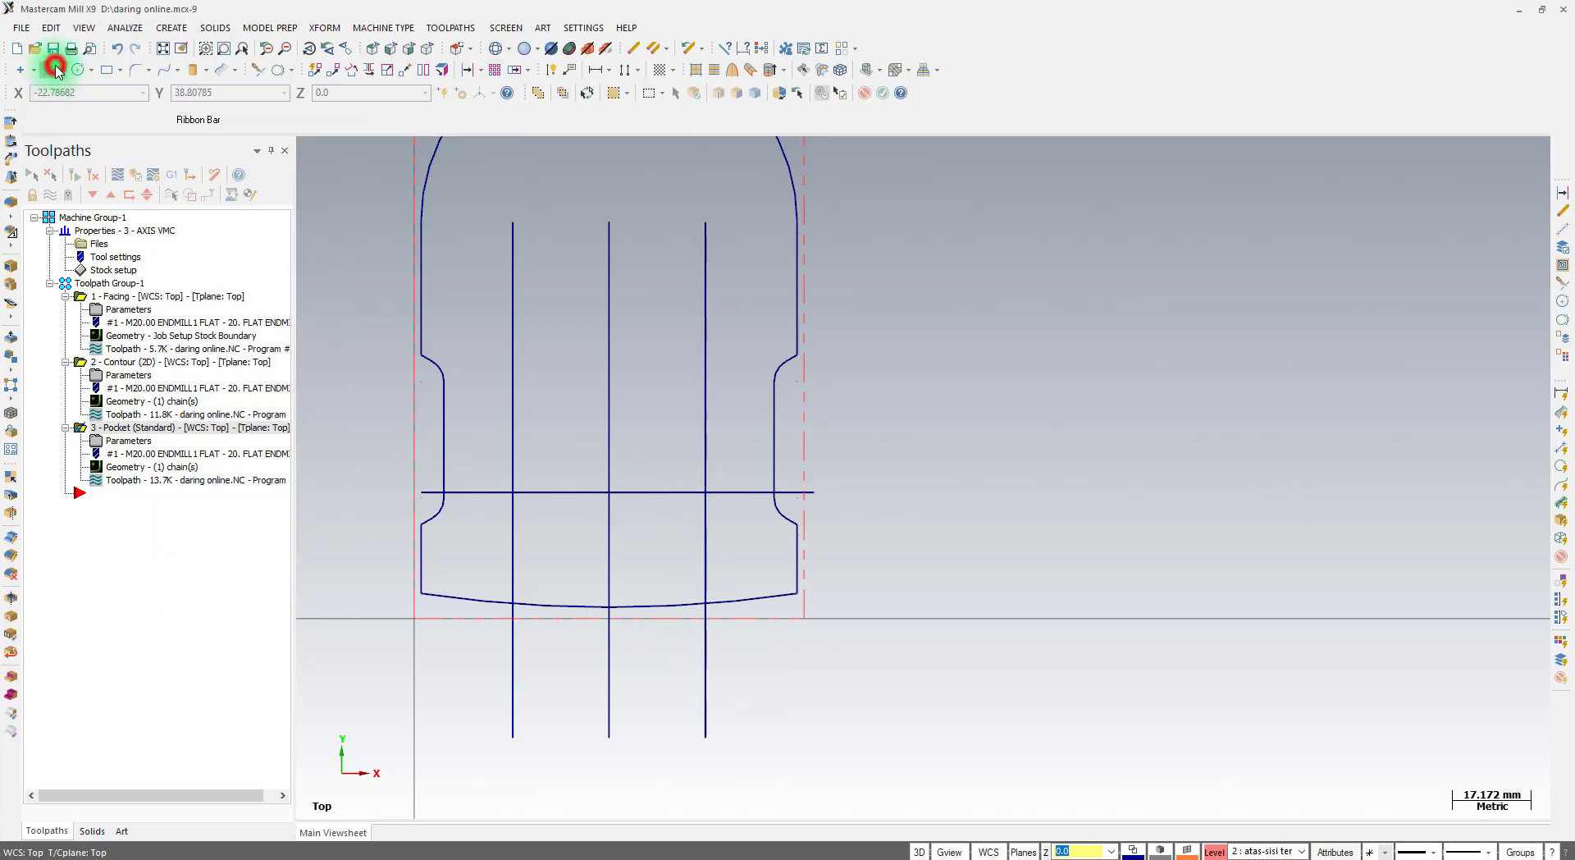
left_click(475, 687)
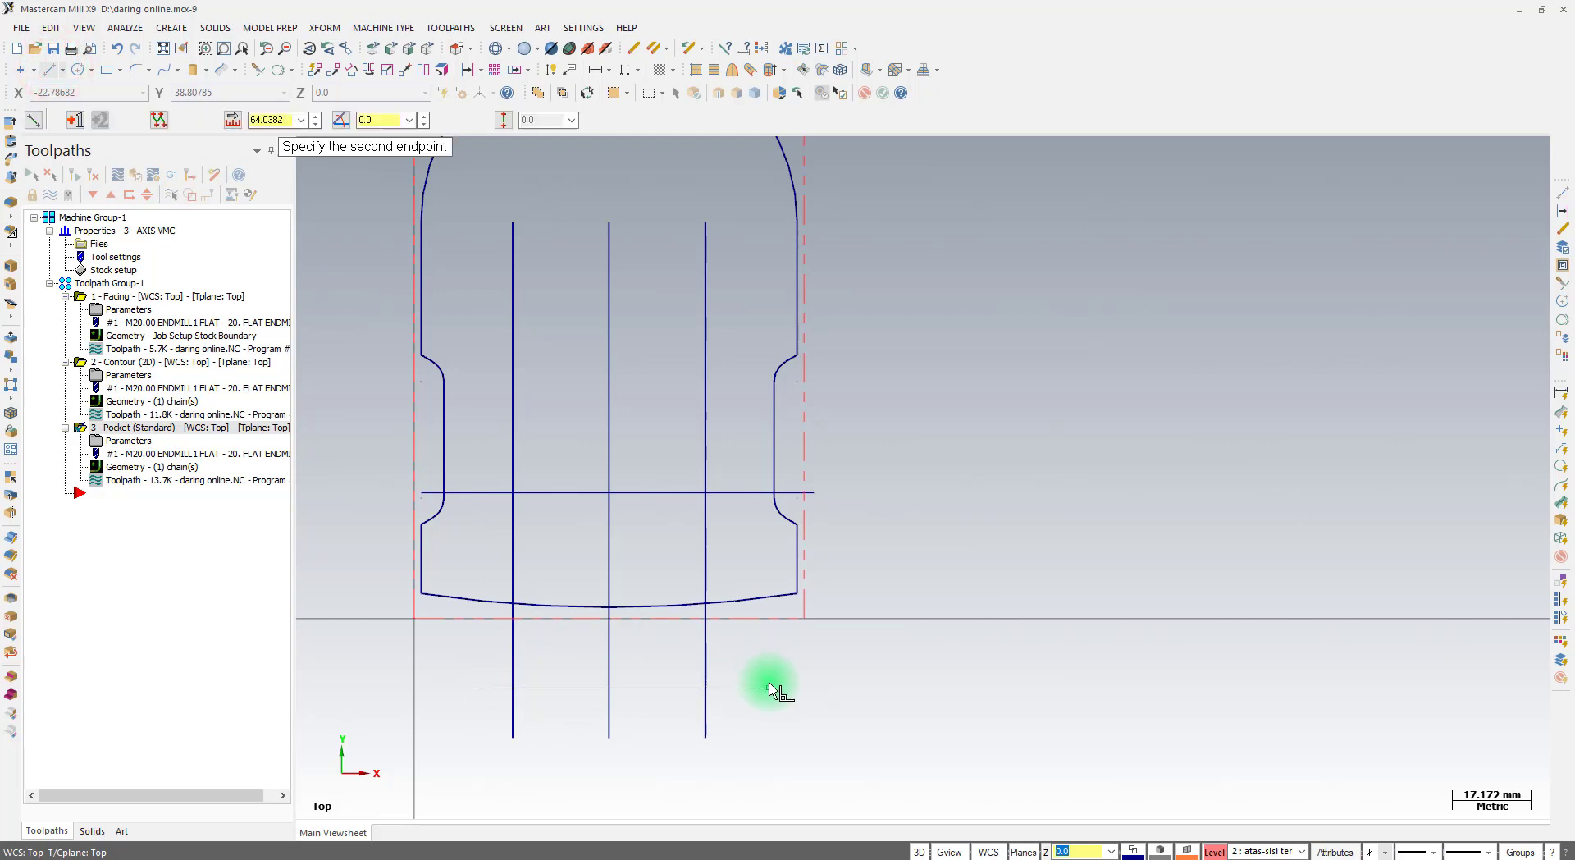
left_click(768, 687)
key("Escape")
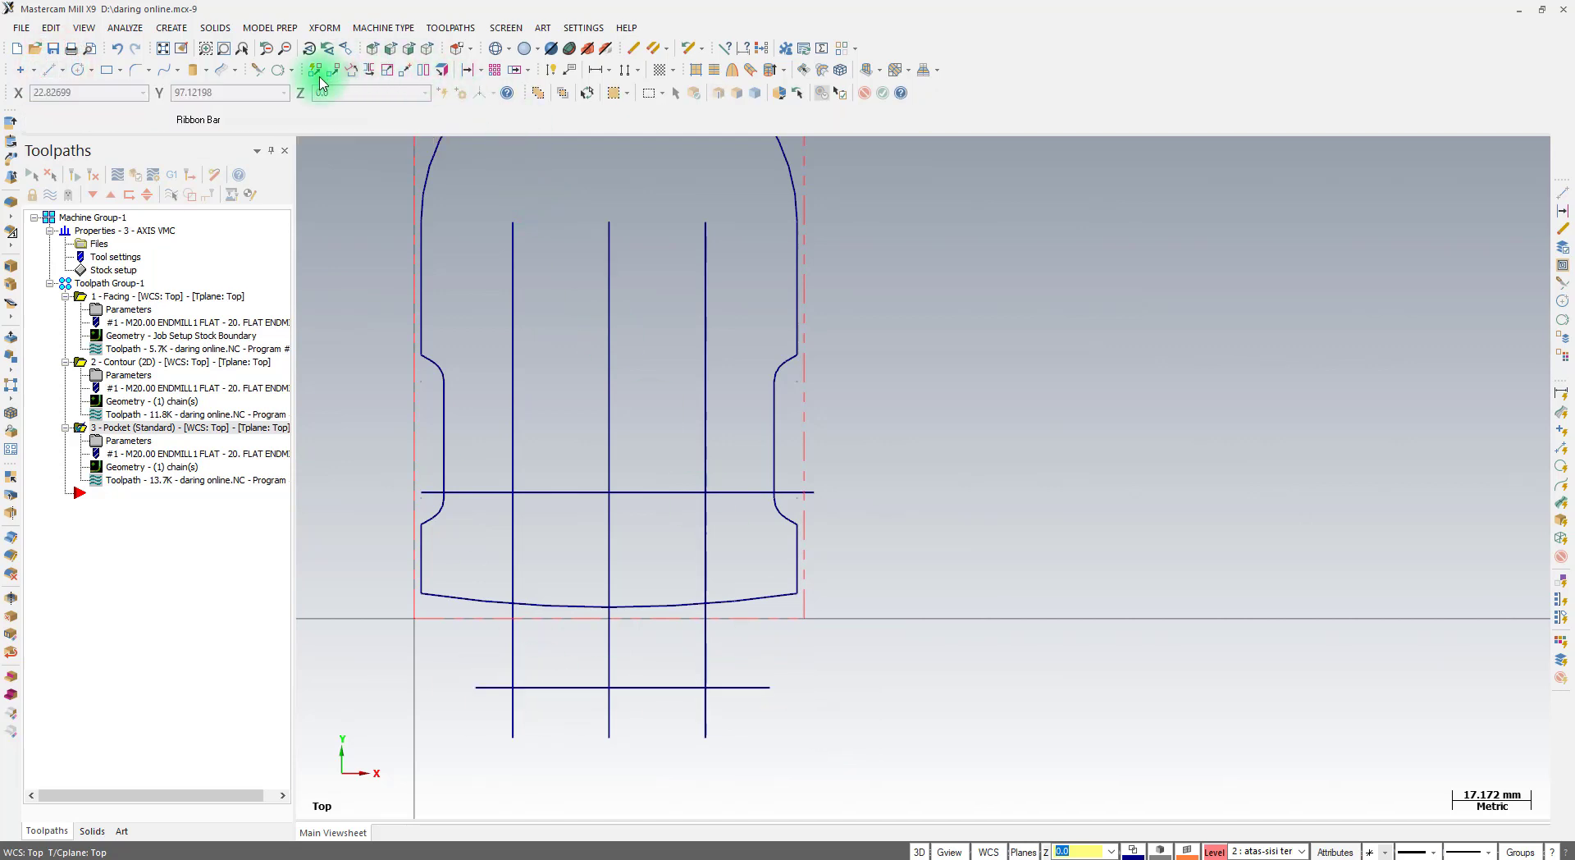
Trim the two offset lines and the lower horizontal line to each other to form the recess outline's bottom corners
left_click(255, 71)
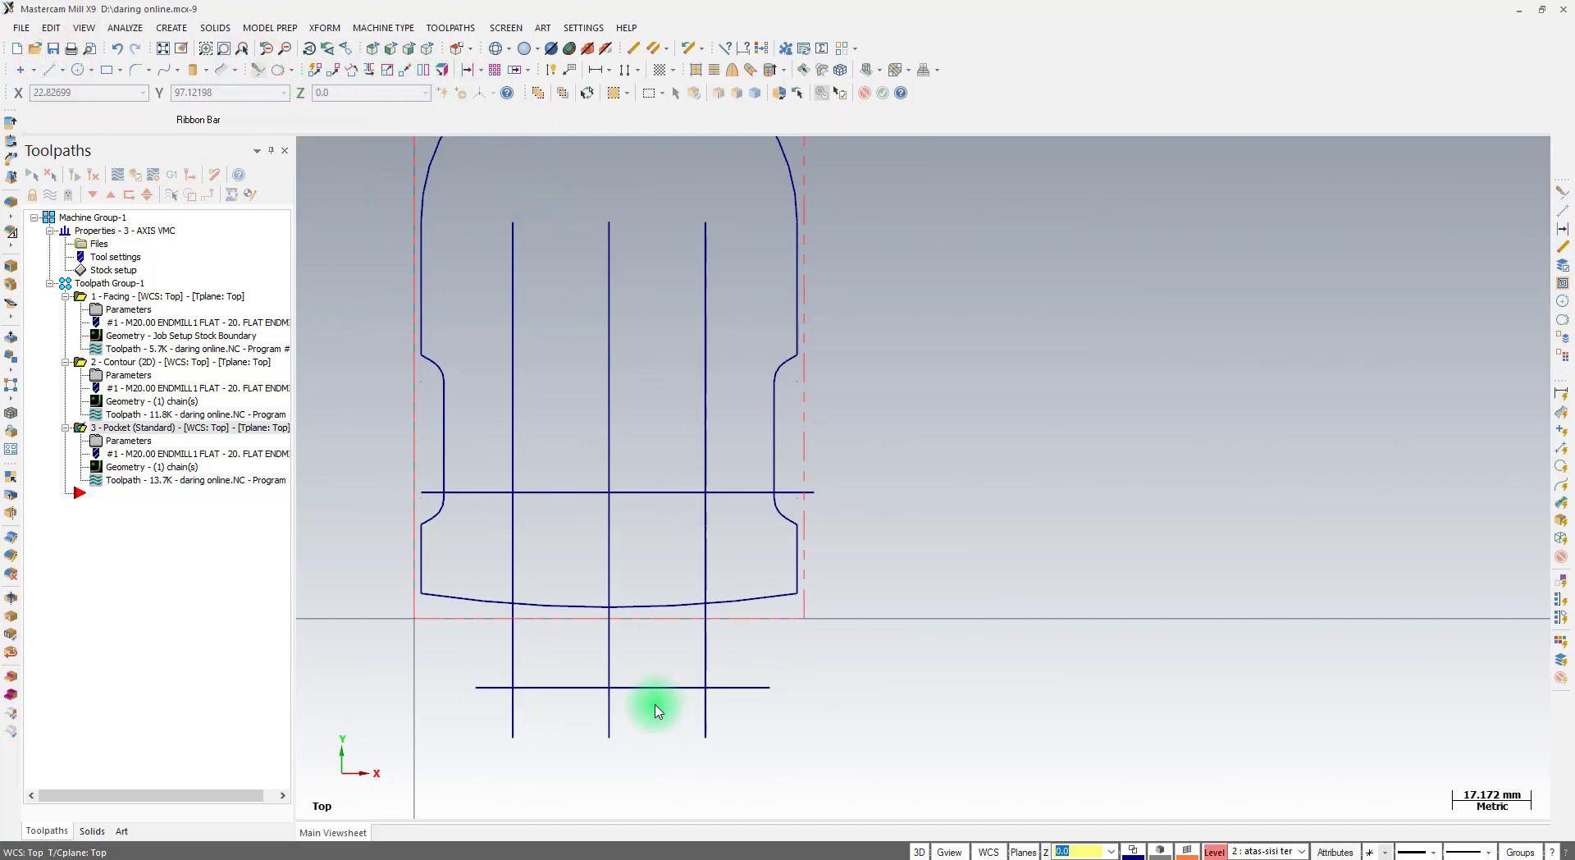
left_click(514, 657)
left_click(541, 687)
left_click(705, 664)
left_click(692, 688)
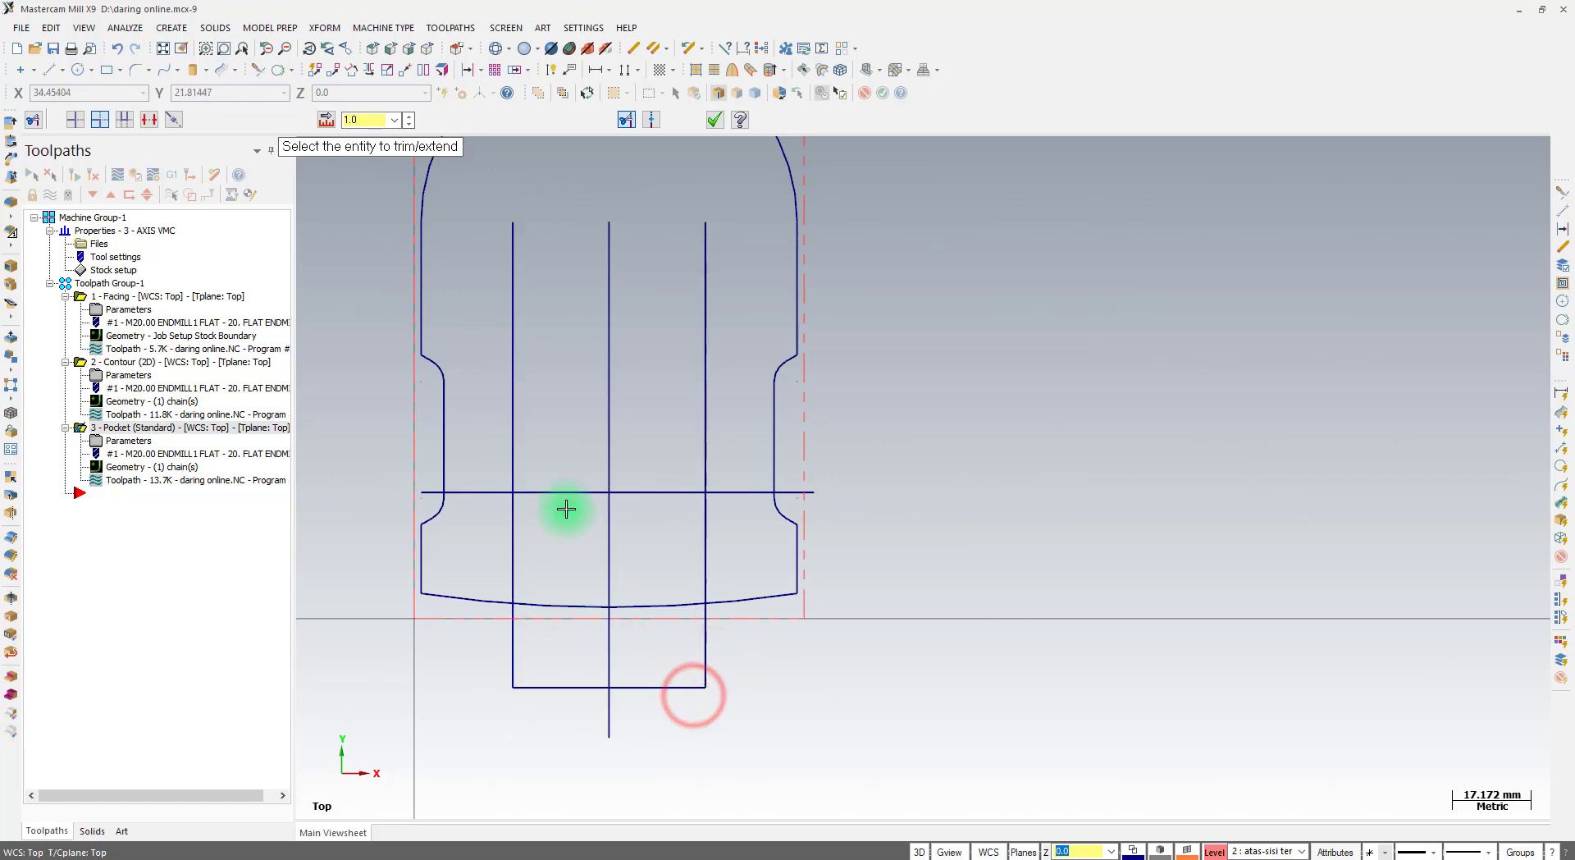
Trim the upper horizontal line and the two offset lines to each other to form the recess outline's top corners
left_click(556, 492)
left_click(512, 527)
left_click(654, 493)
left_click(698, 528)
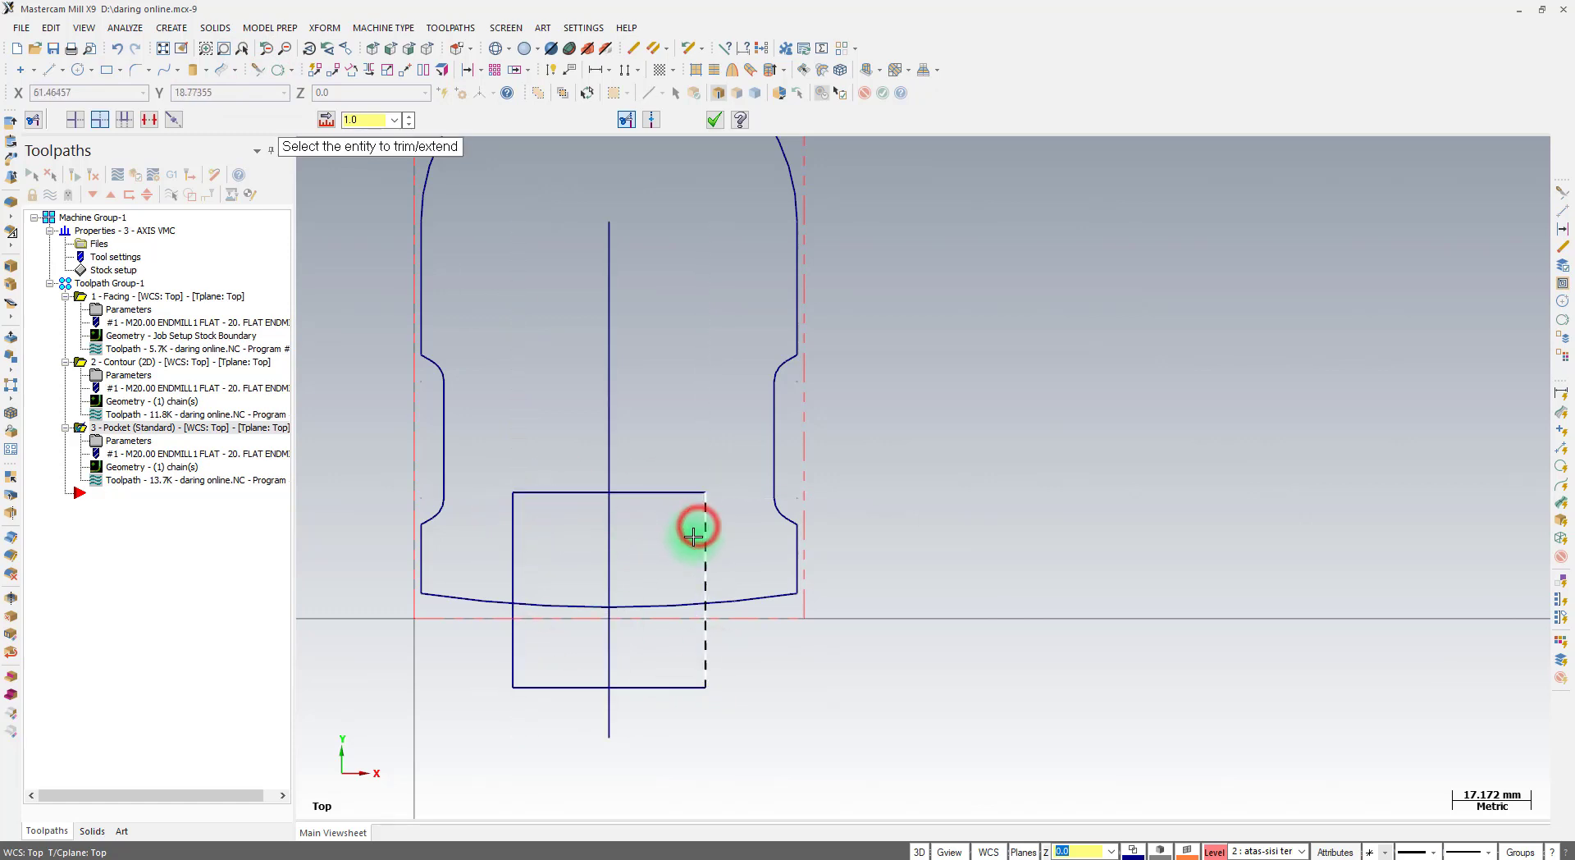
left_click(711, 125)
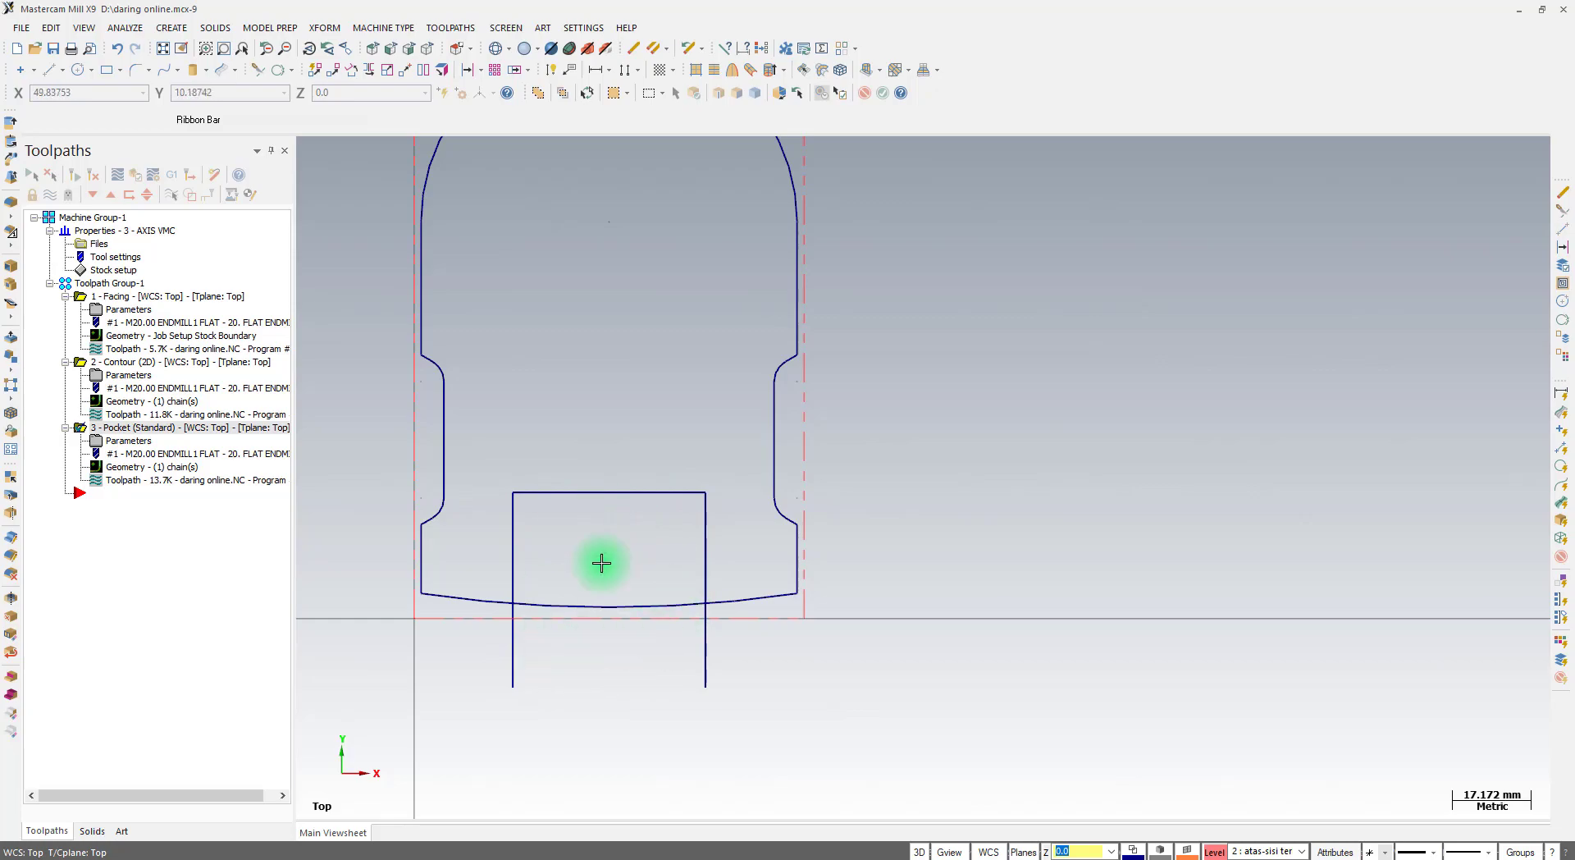
Examine the lower recess in the Foxit part drawing's front and 3D views and return to Mastercam
scroll(1072, 551, "down", 3)
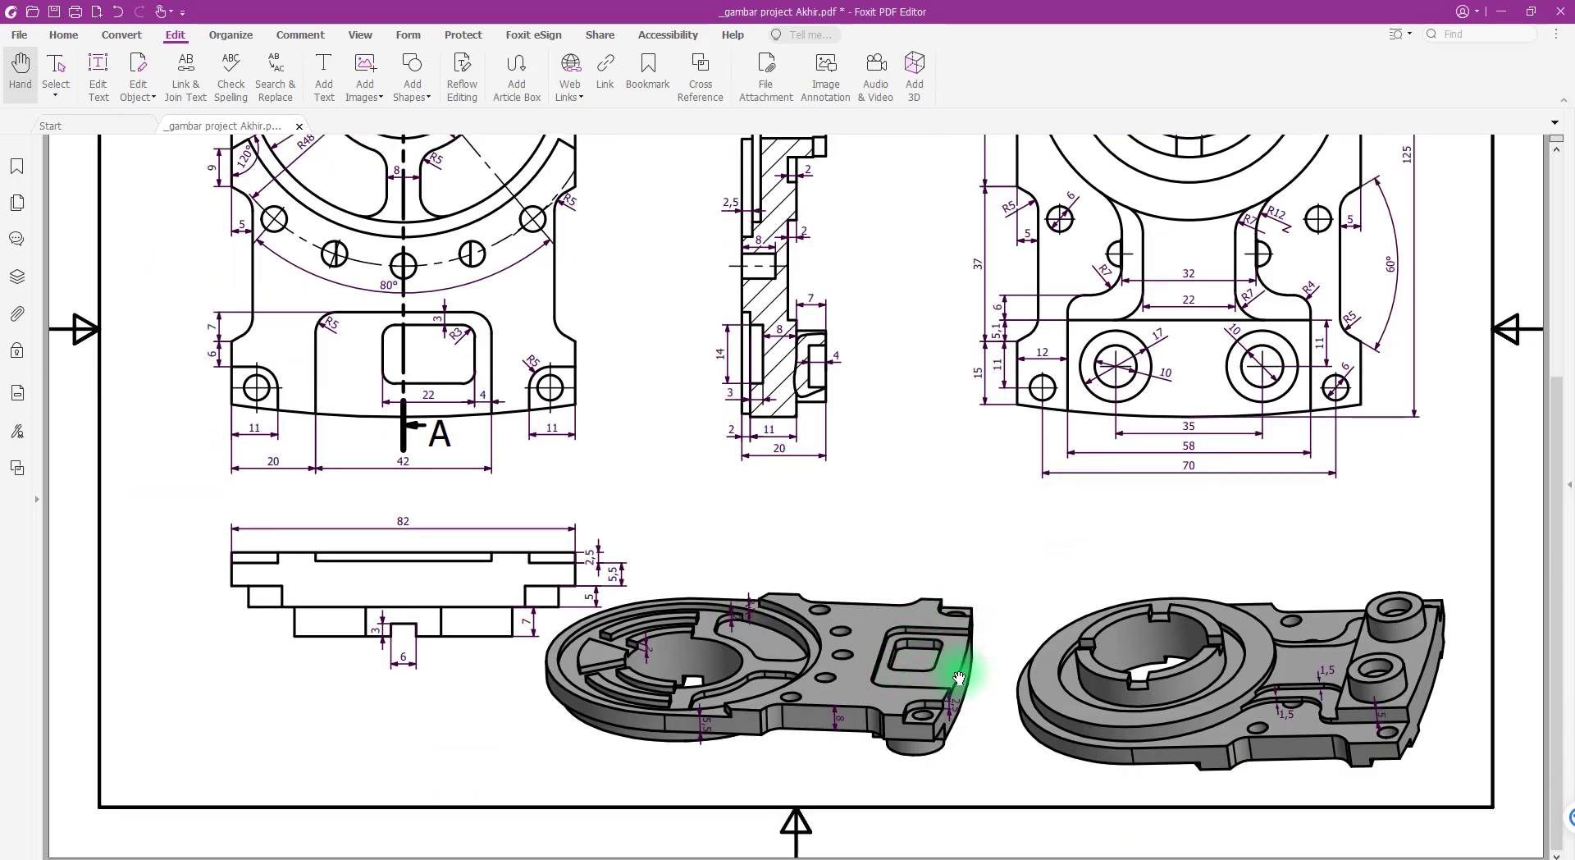
left_click(315, 859)
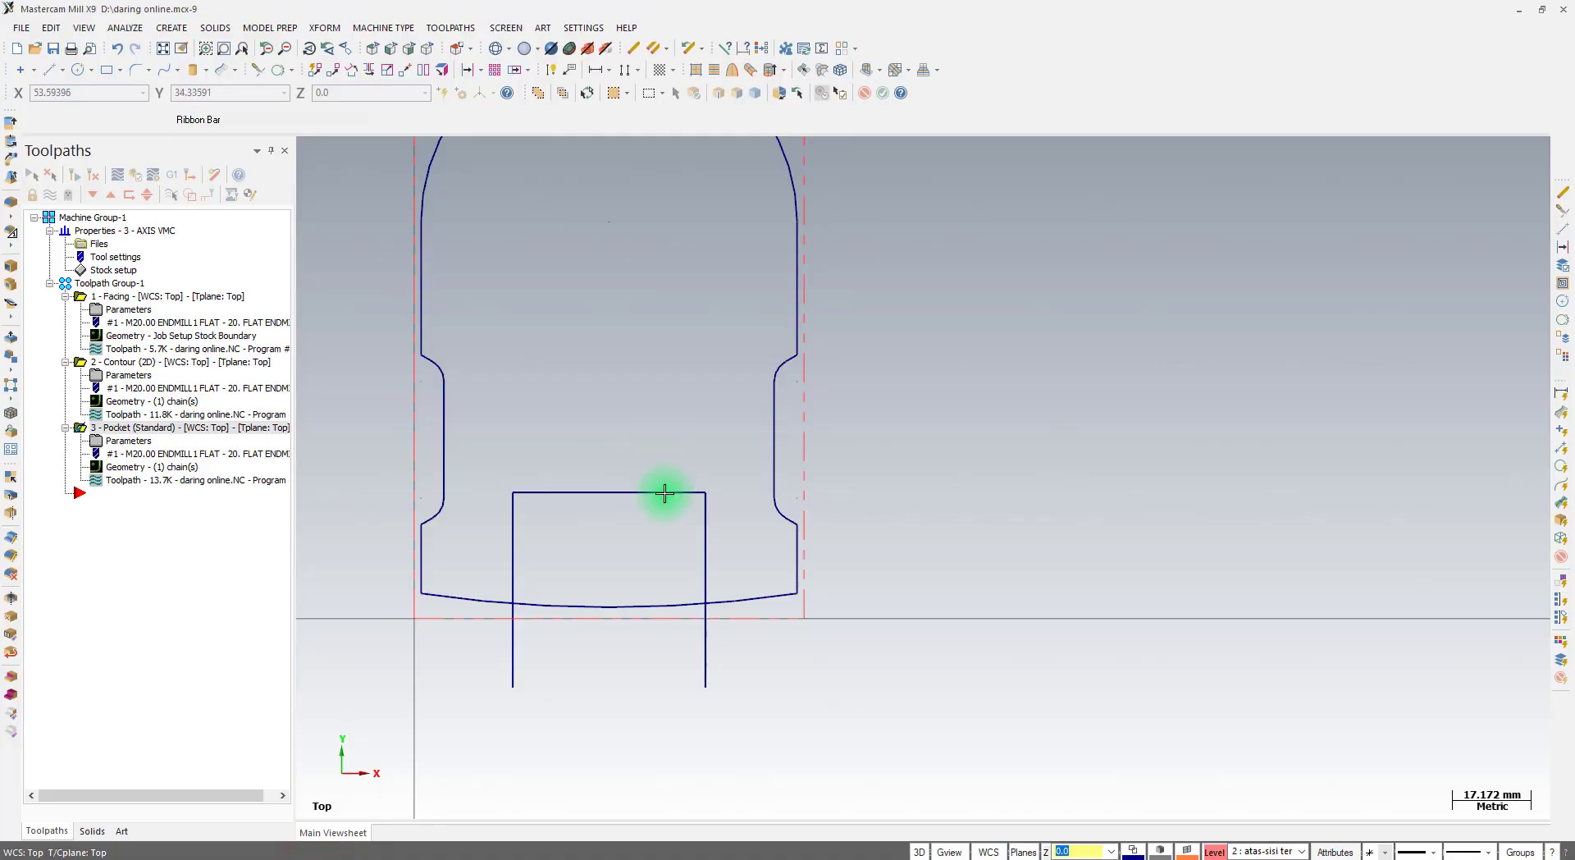
left_click(459, 857)
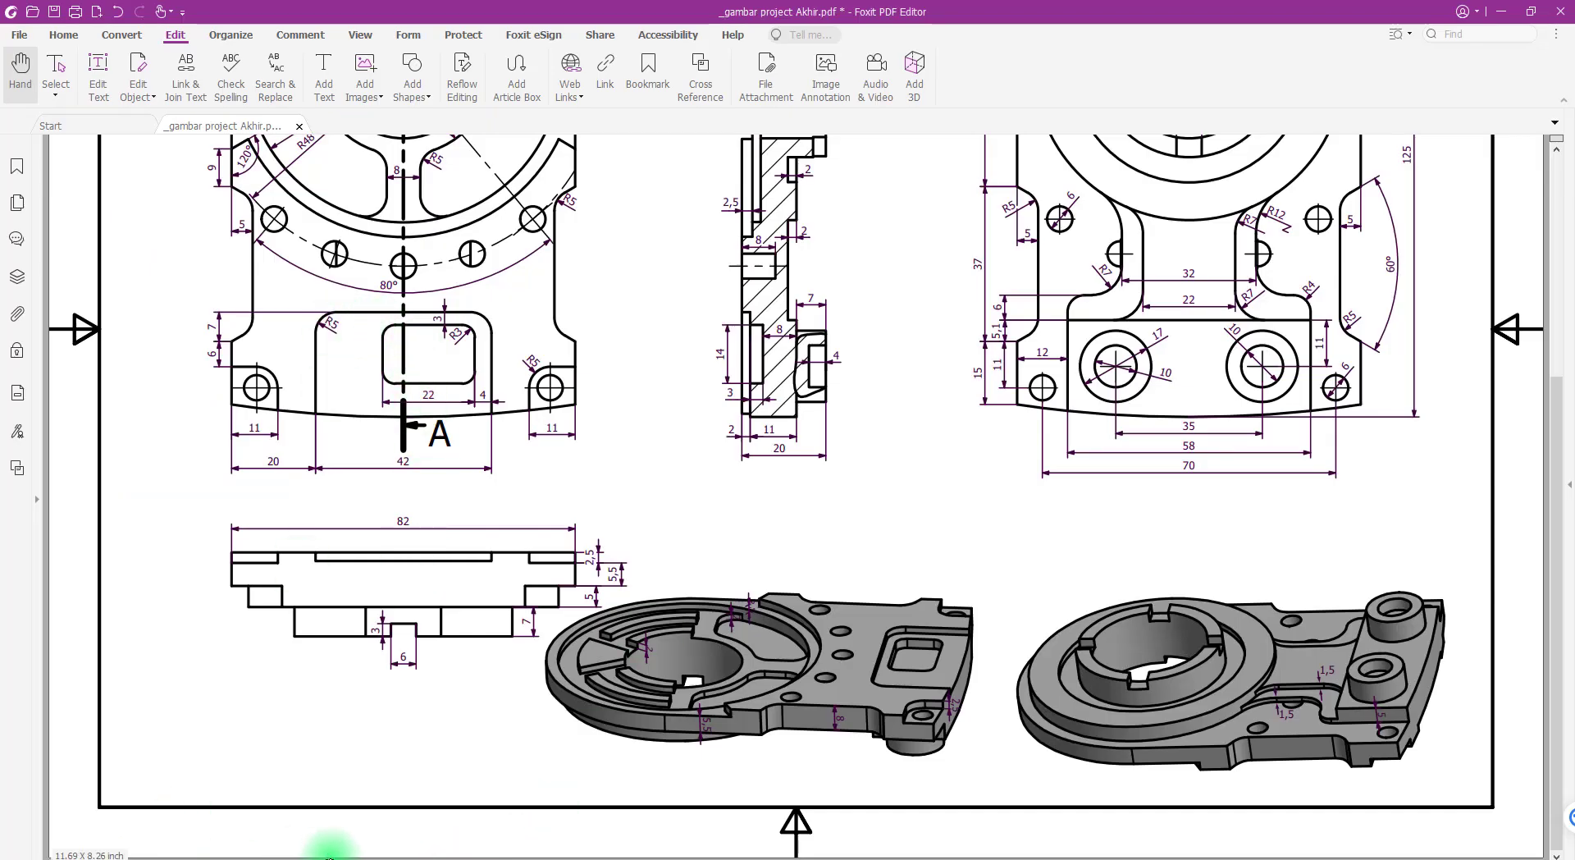
left_click(328, 856)
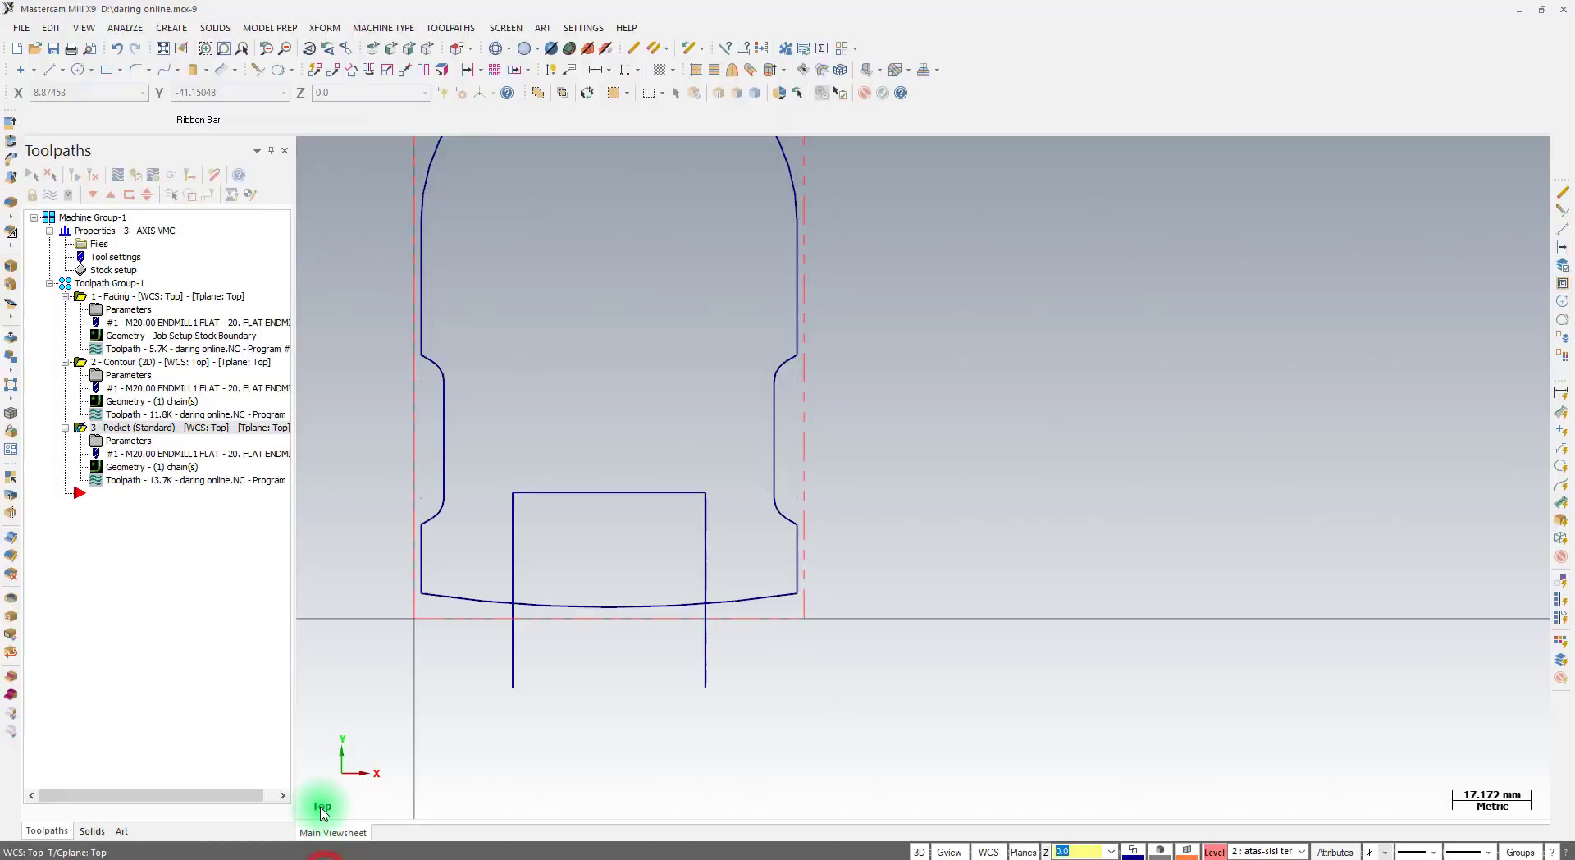
Fillet both upper corners of the recess outline with a 5 mm radius
left_click(131, 72)
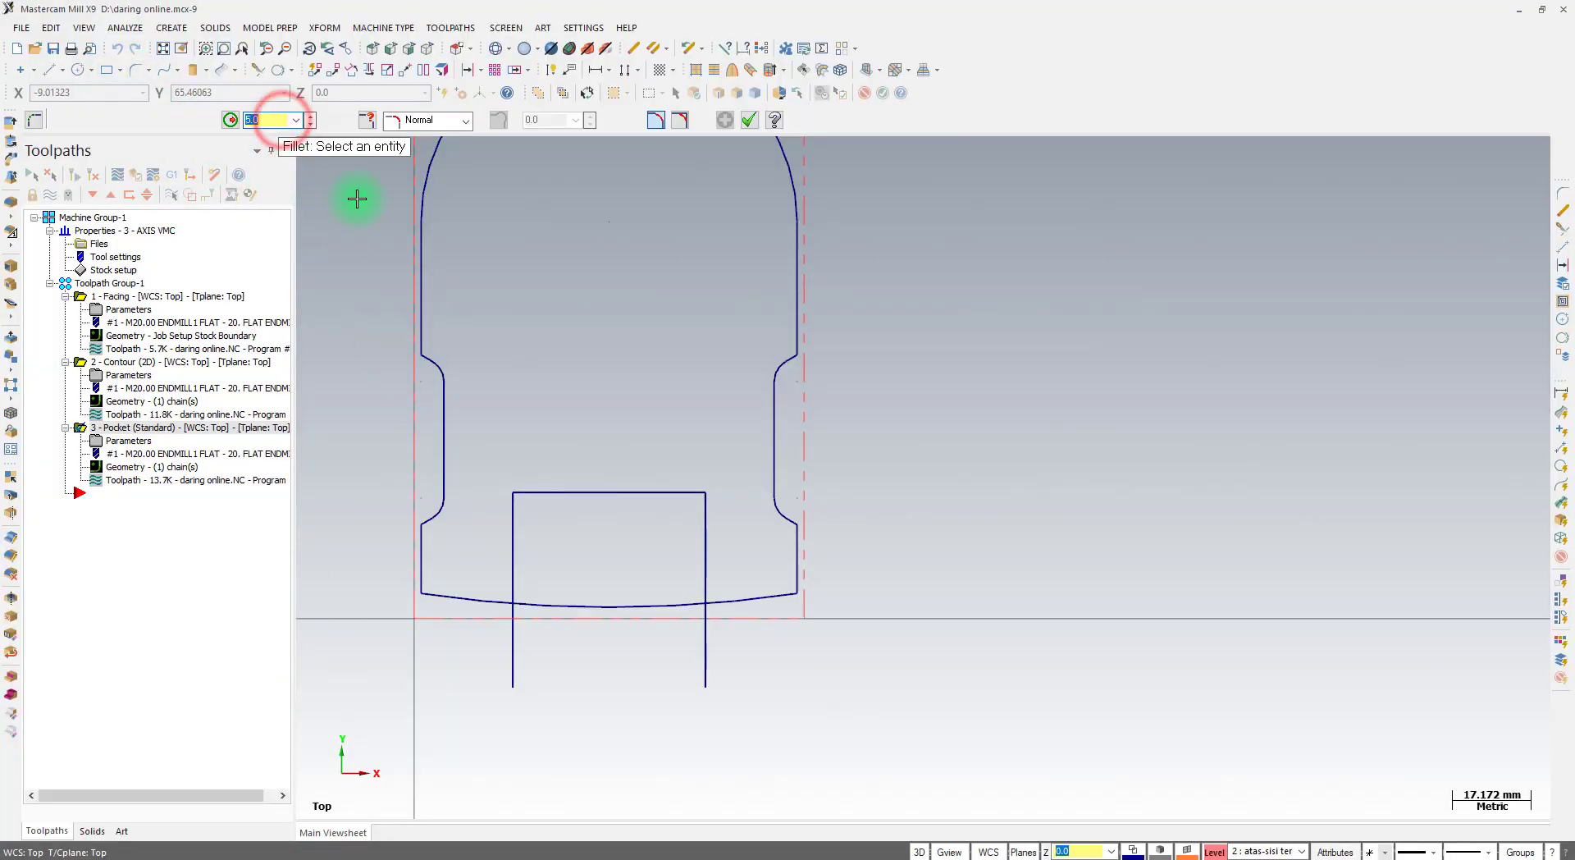
left_click(572, 492)
left_click(511, 644)
left_click(665, 492)
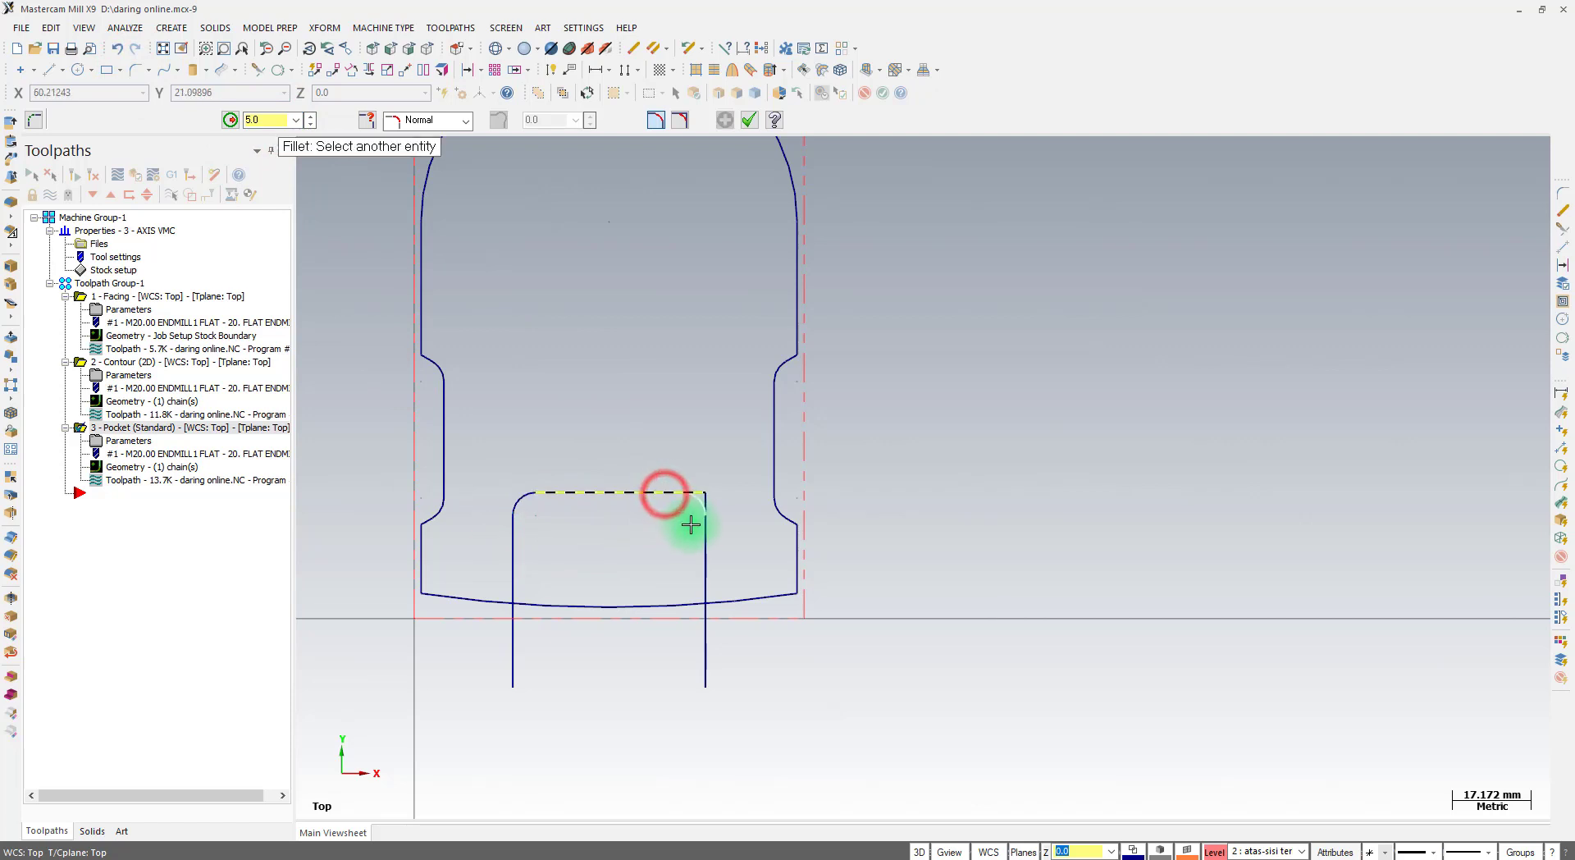
left_click(693, 533)
left_click(747, 122)
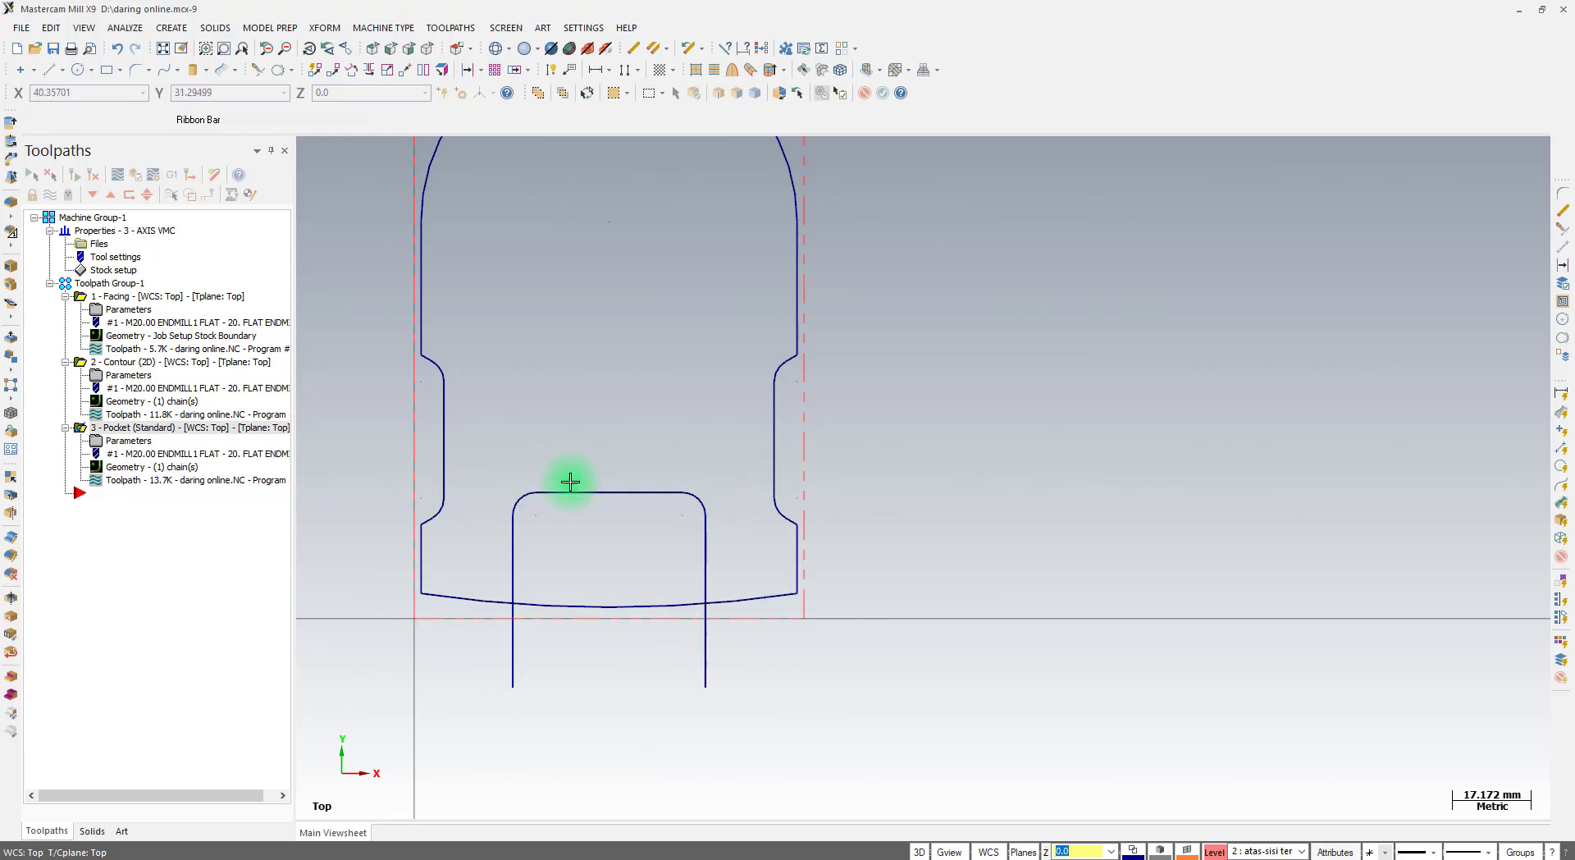
Start a 2D contour toolpath and chain the open recess outline, beginning from the lower end of its right vertical line
left_click(468, 33)
left_click(459, 88)
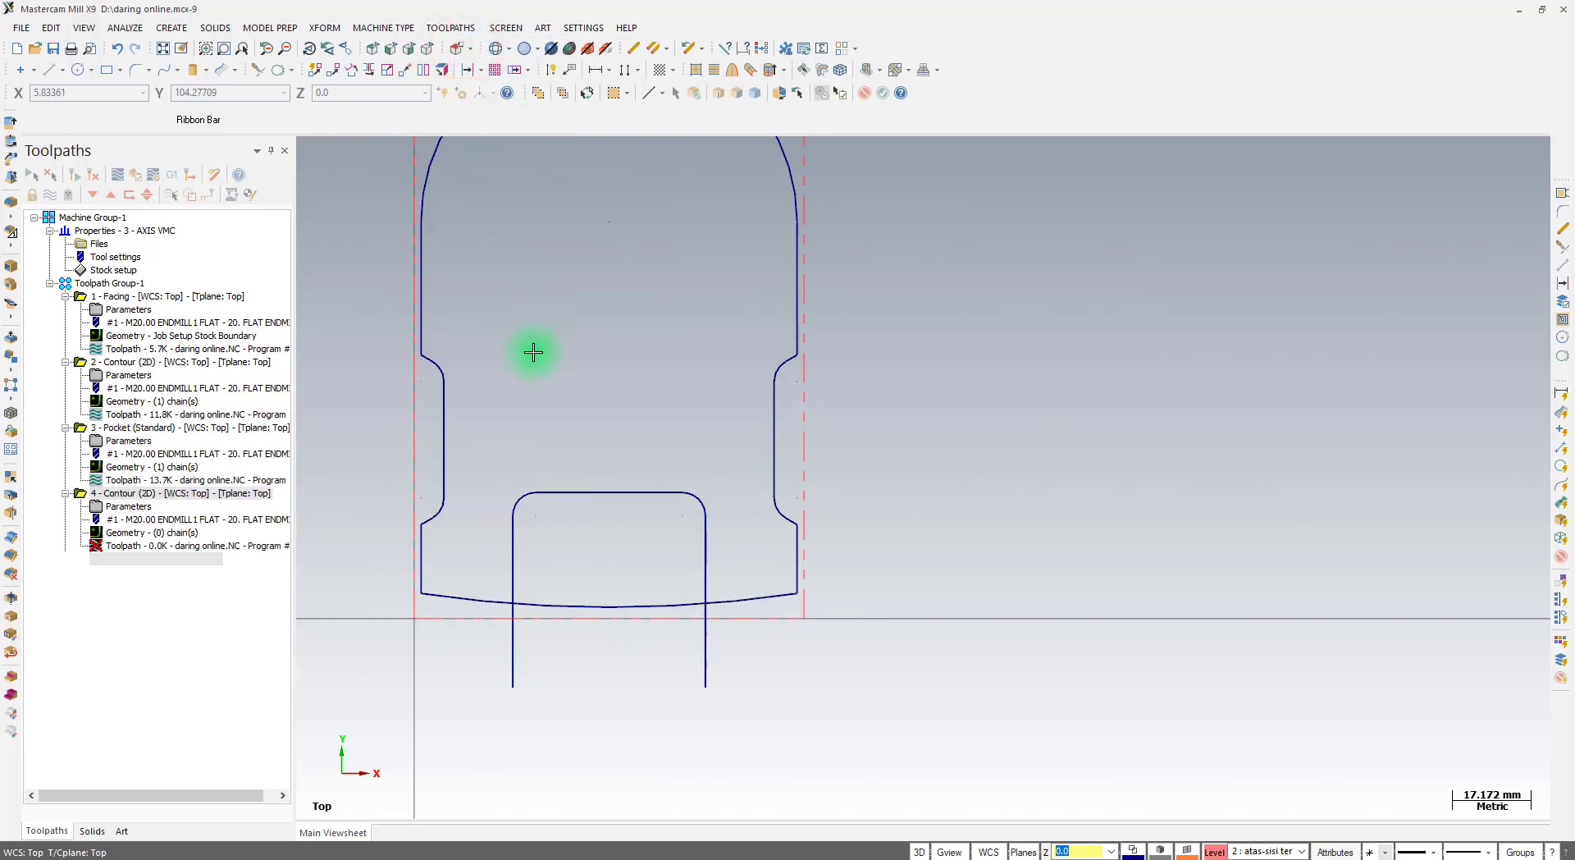
left_click(704, 653)
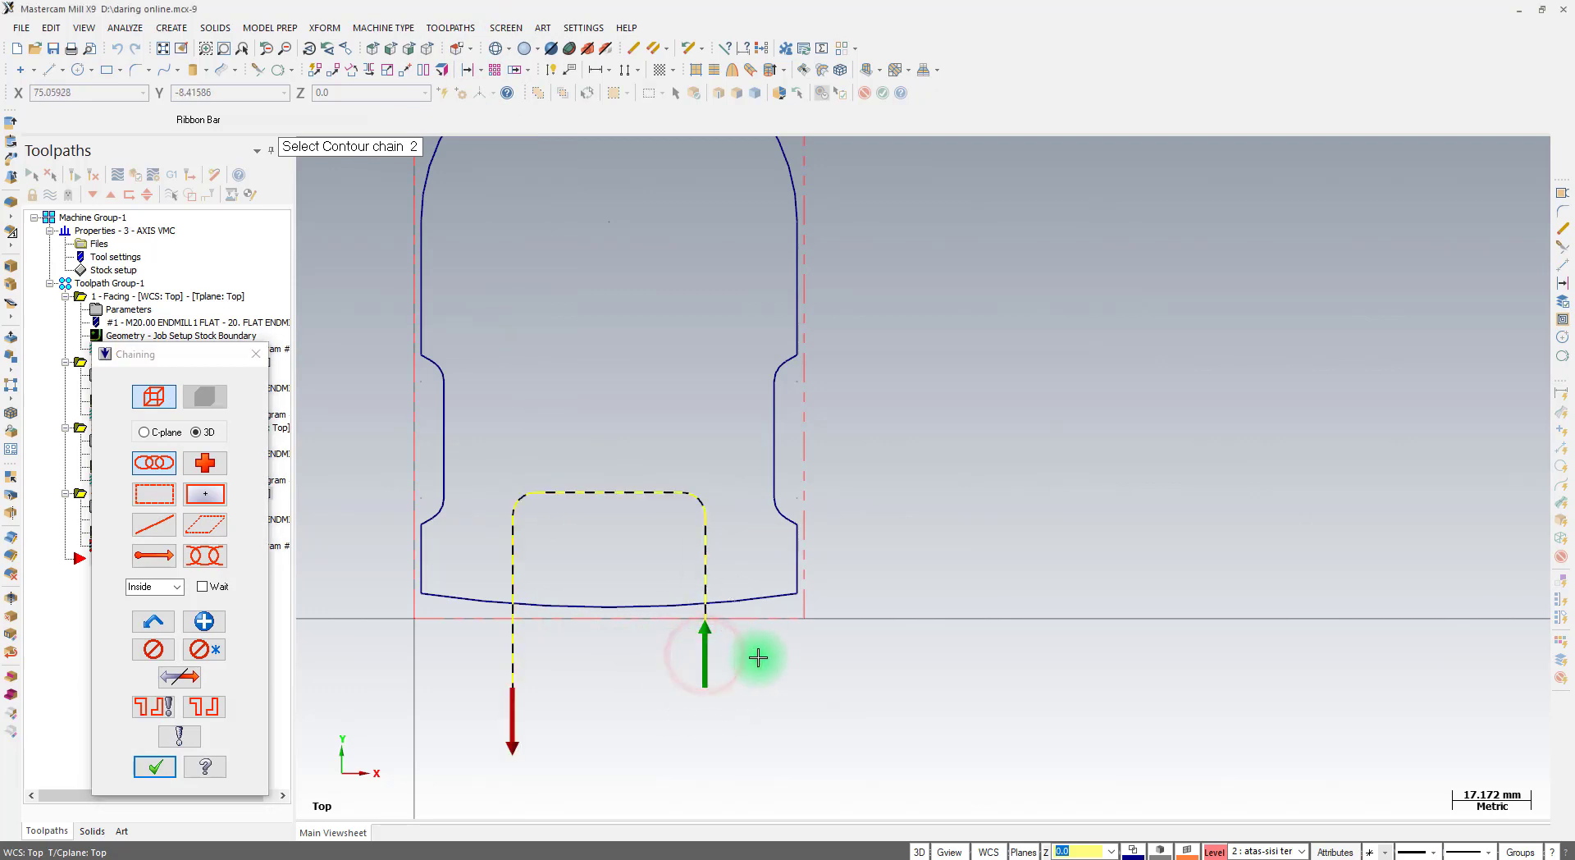
left_click(155, 766)
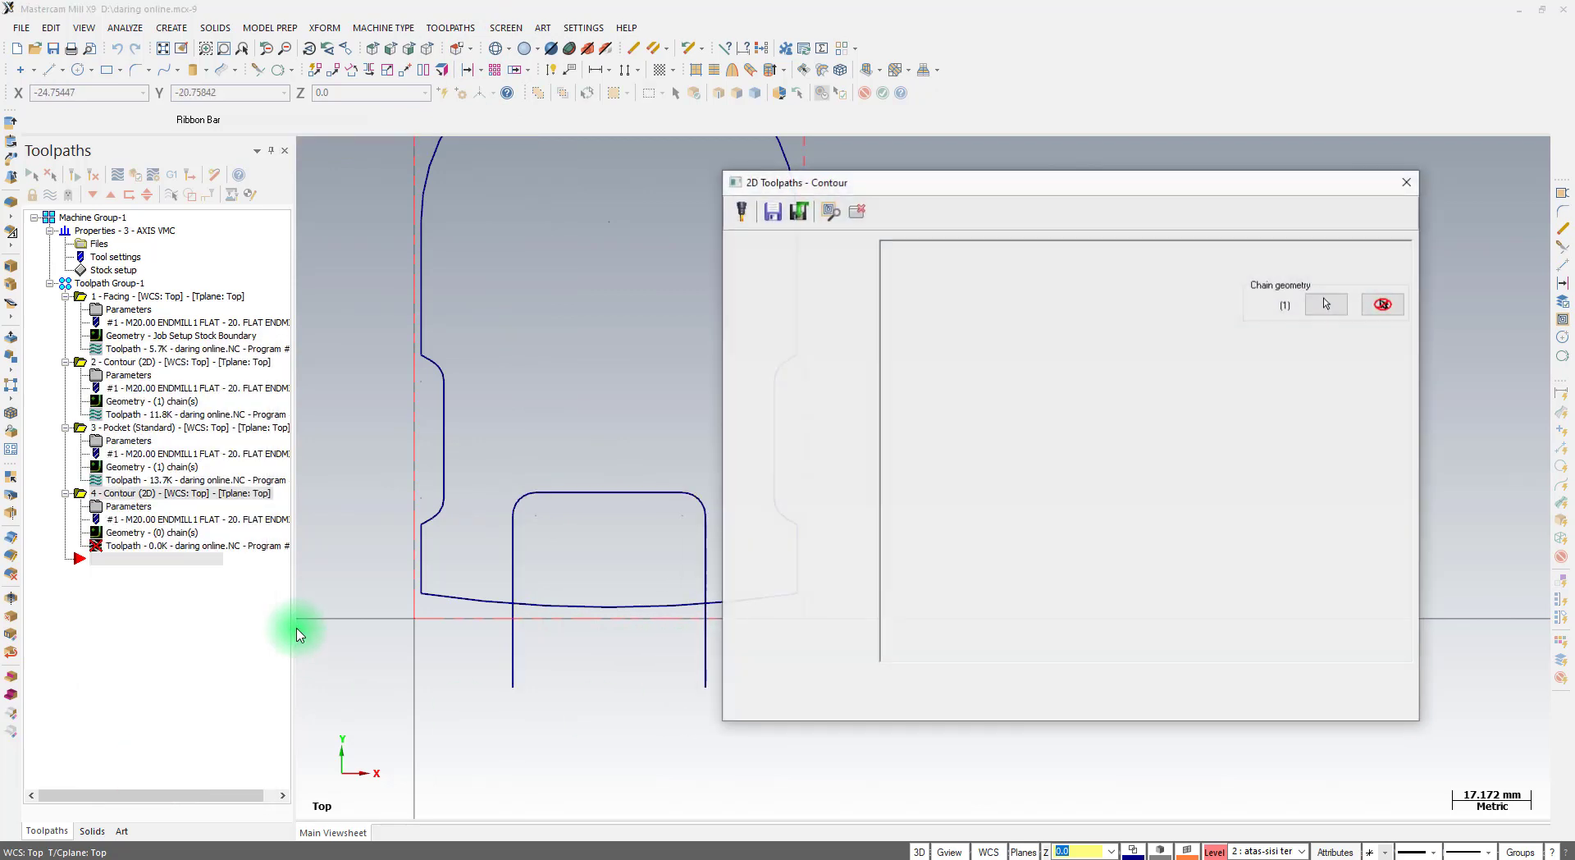
Assign the 20 mm flat endmill to the contour toolpath and turn off lead in/out and multi passes
left_click(776, 261)
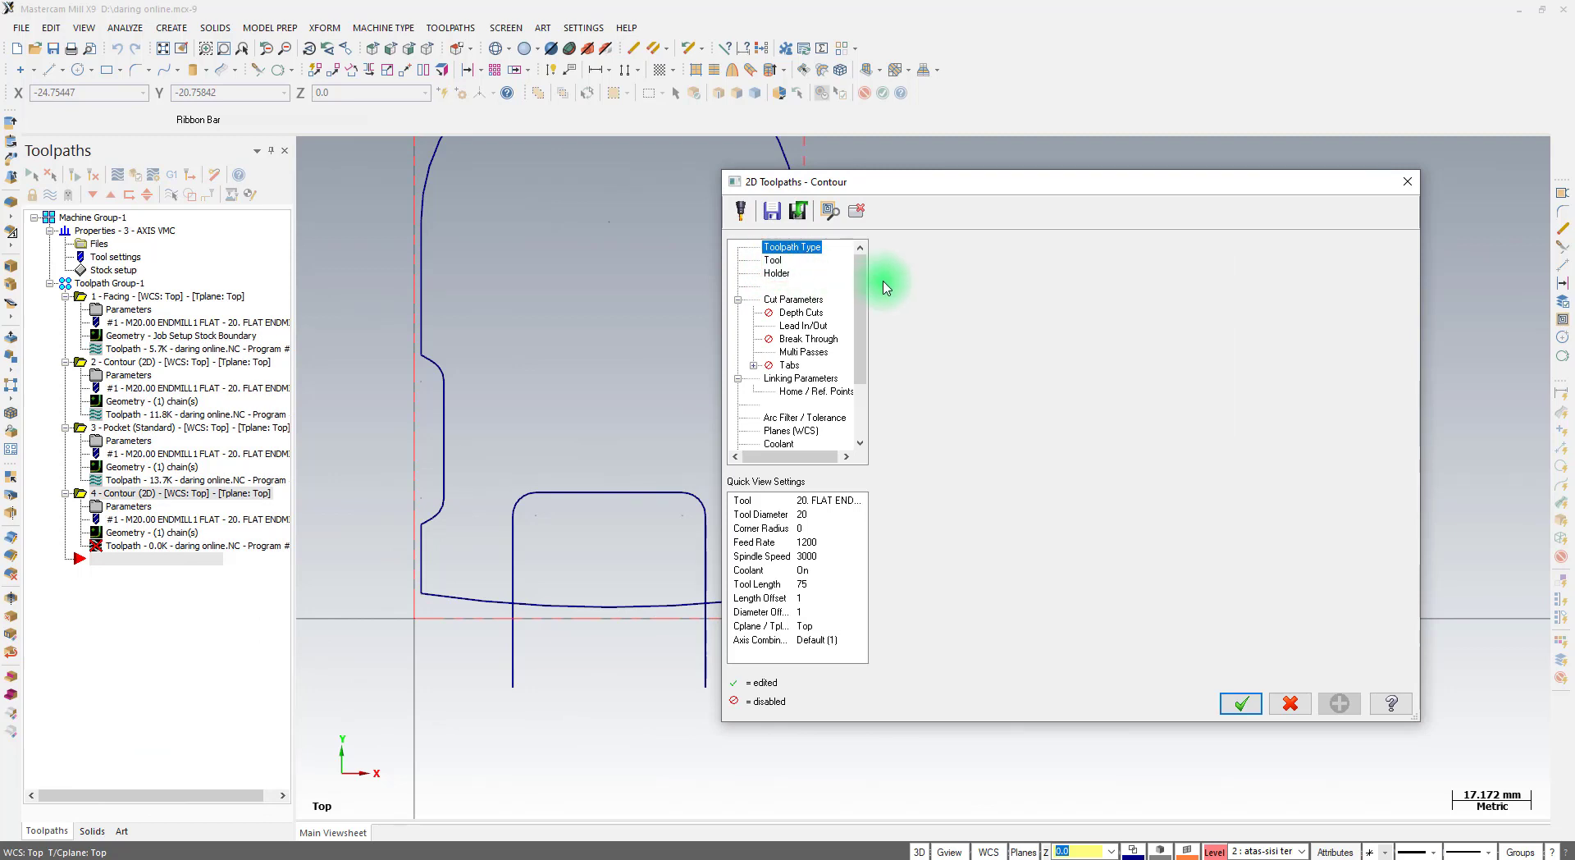
left_click(984, 293)
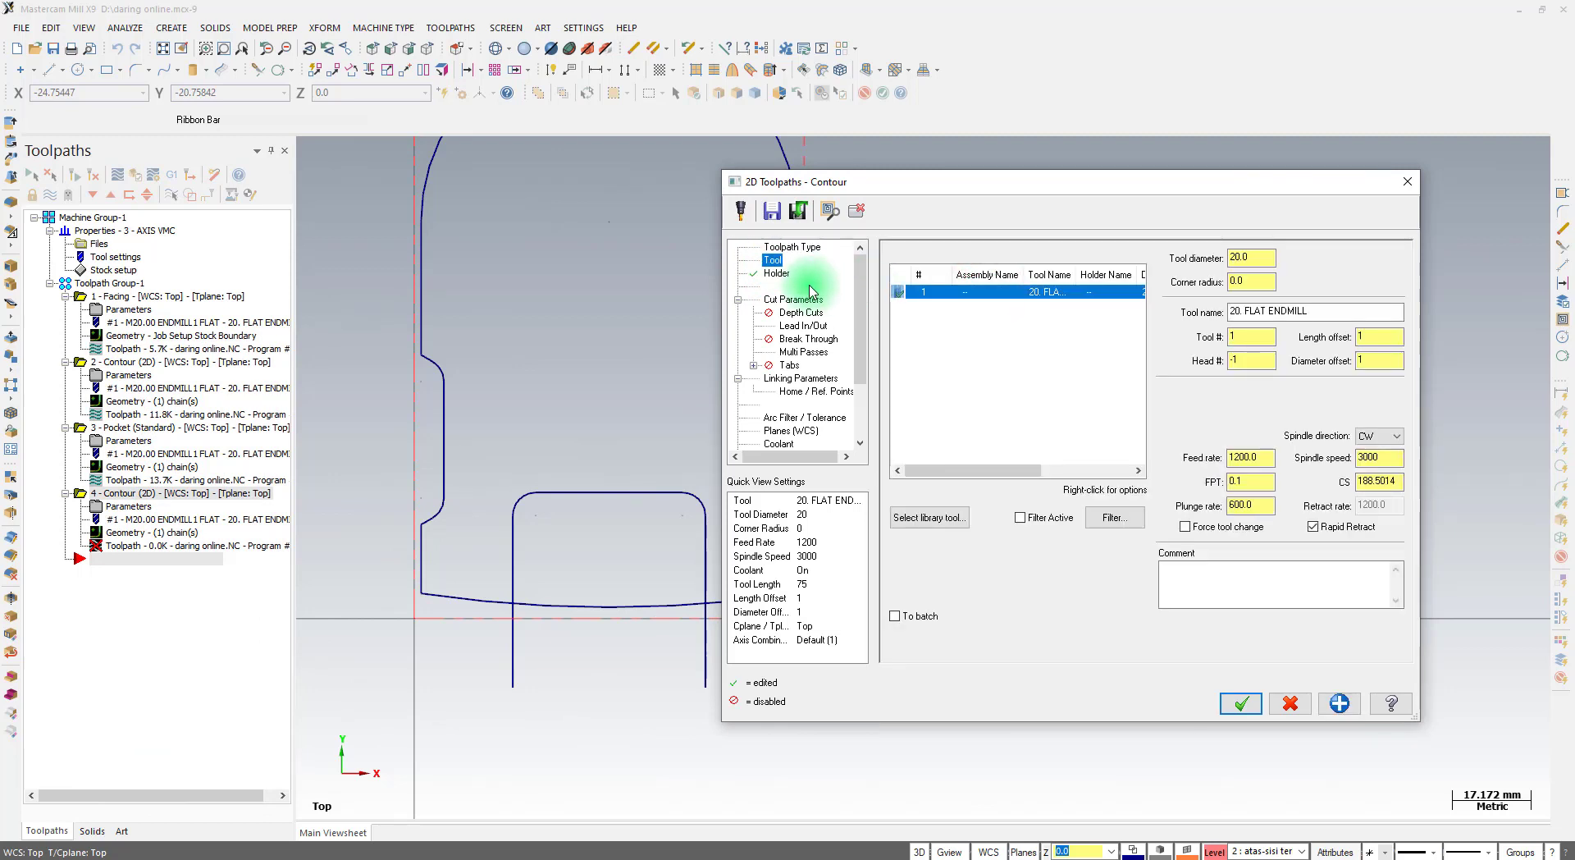
left_click(805, 301)
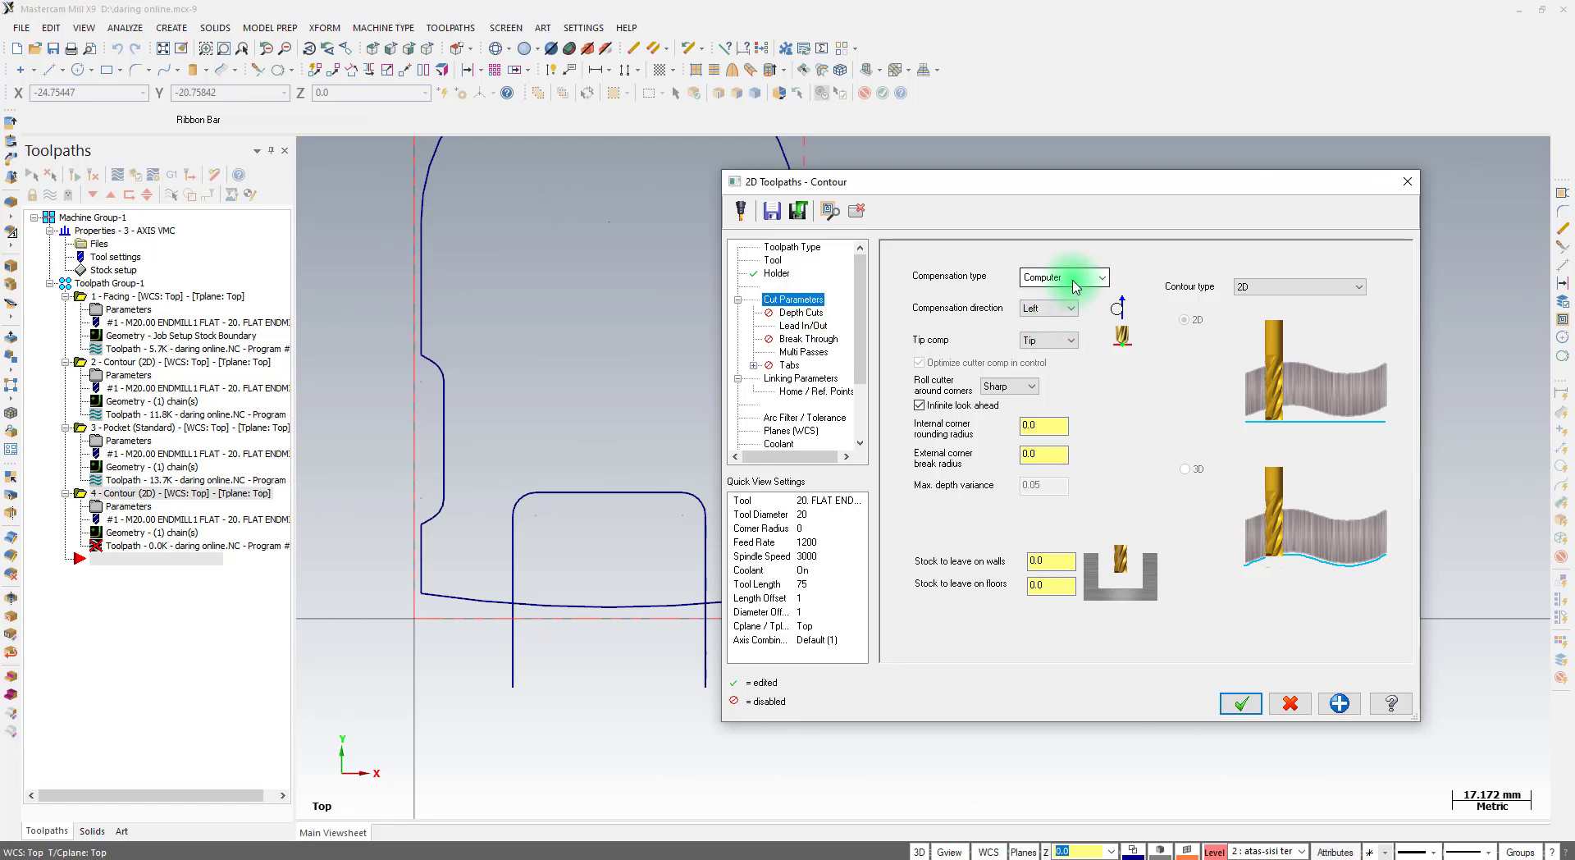
left_click(798, 314)
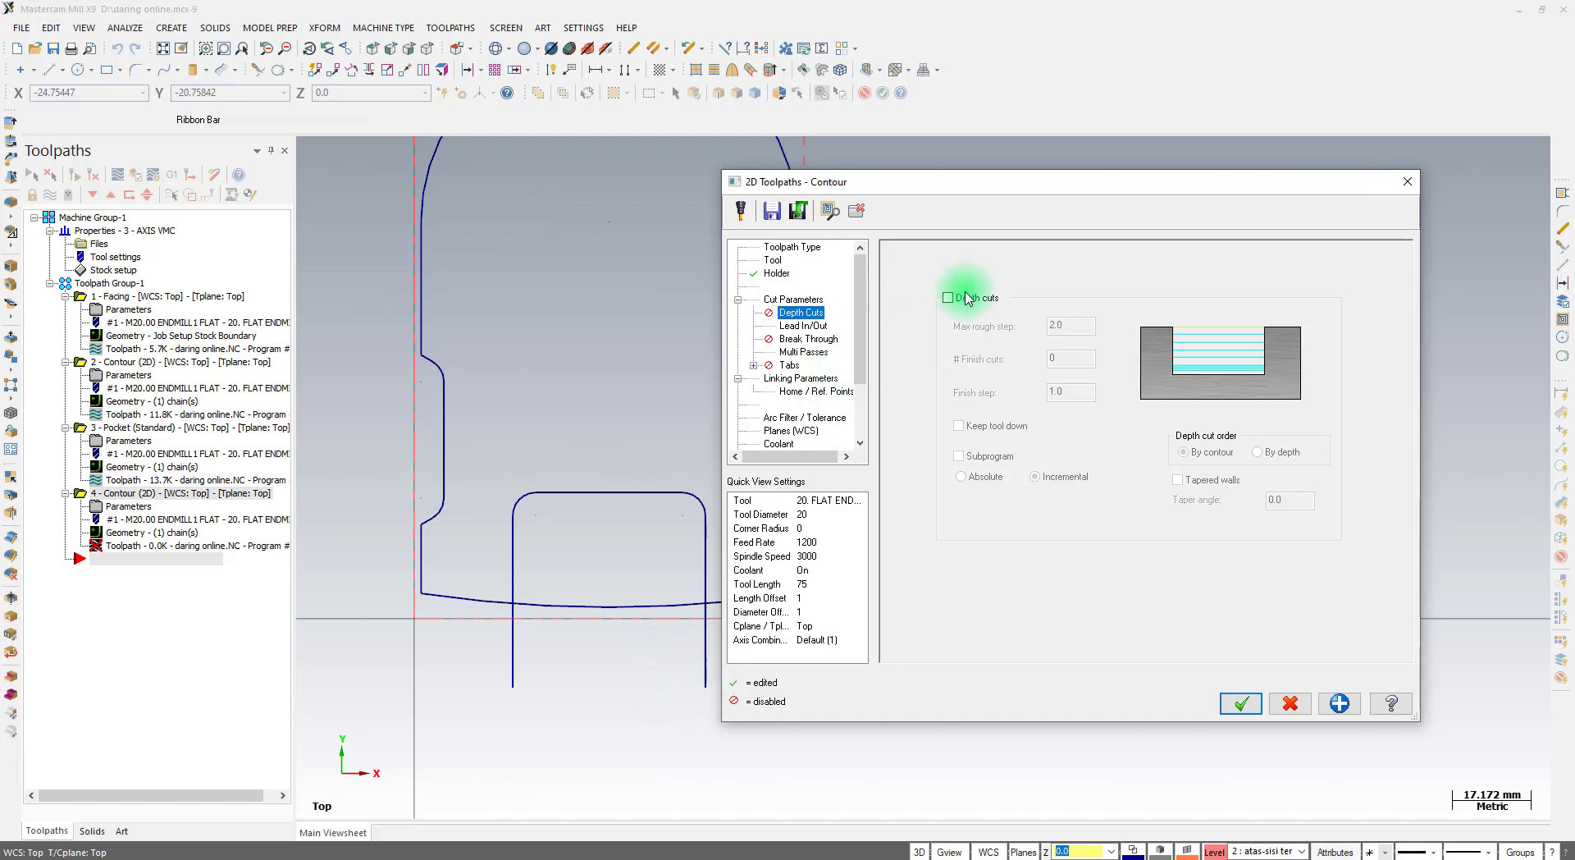
left_click(803, 326)
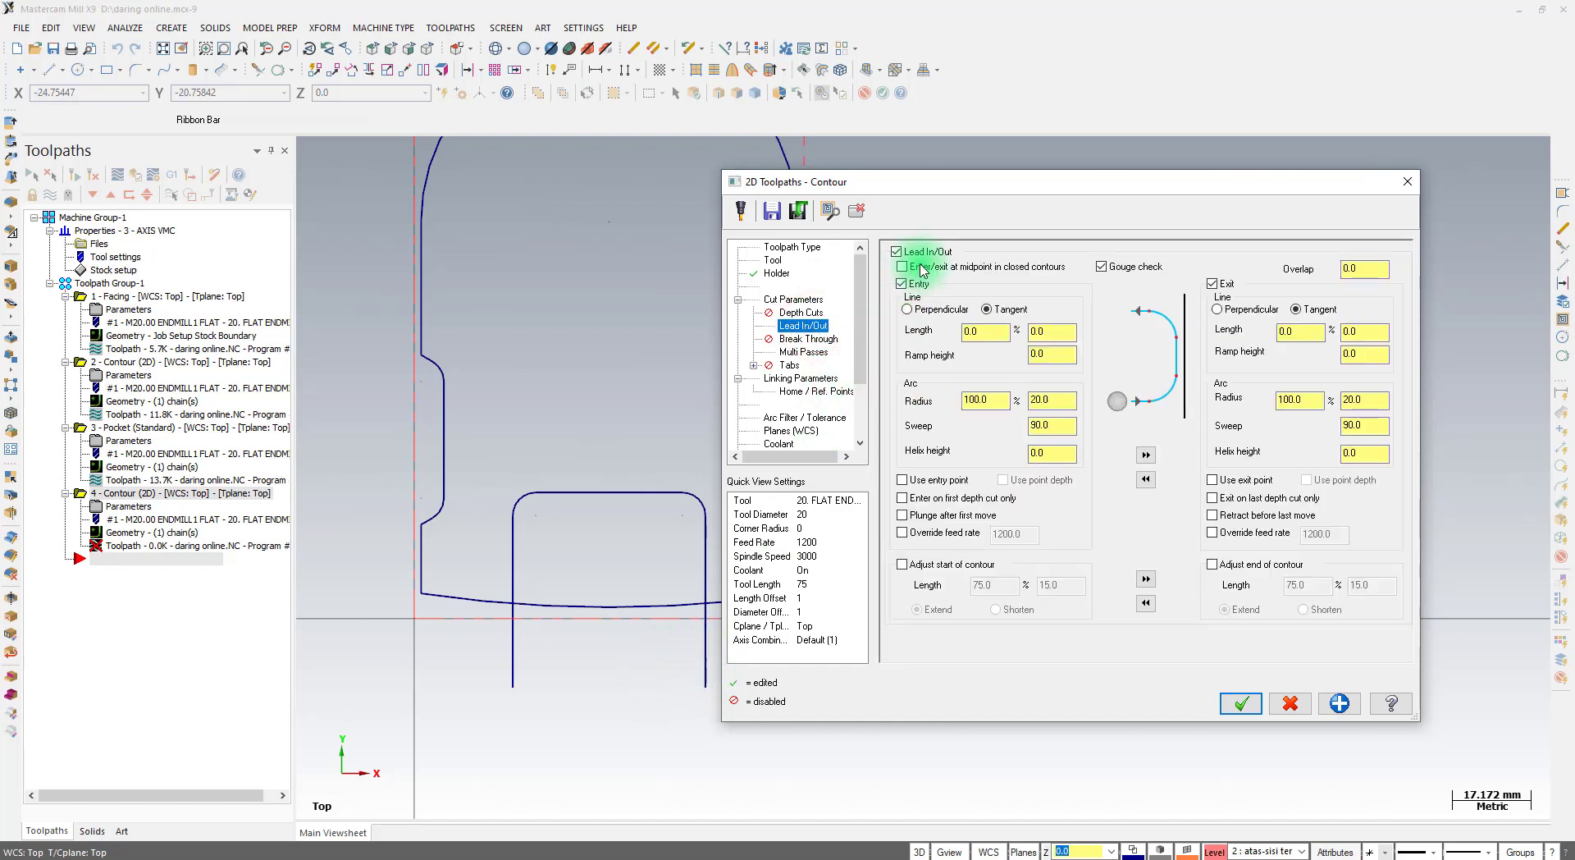
left_click(903, 250)
left_click(803, 352)
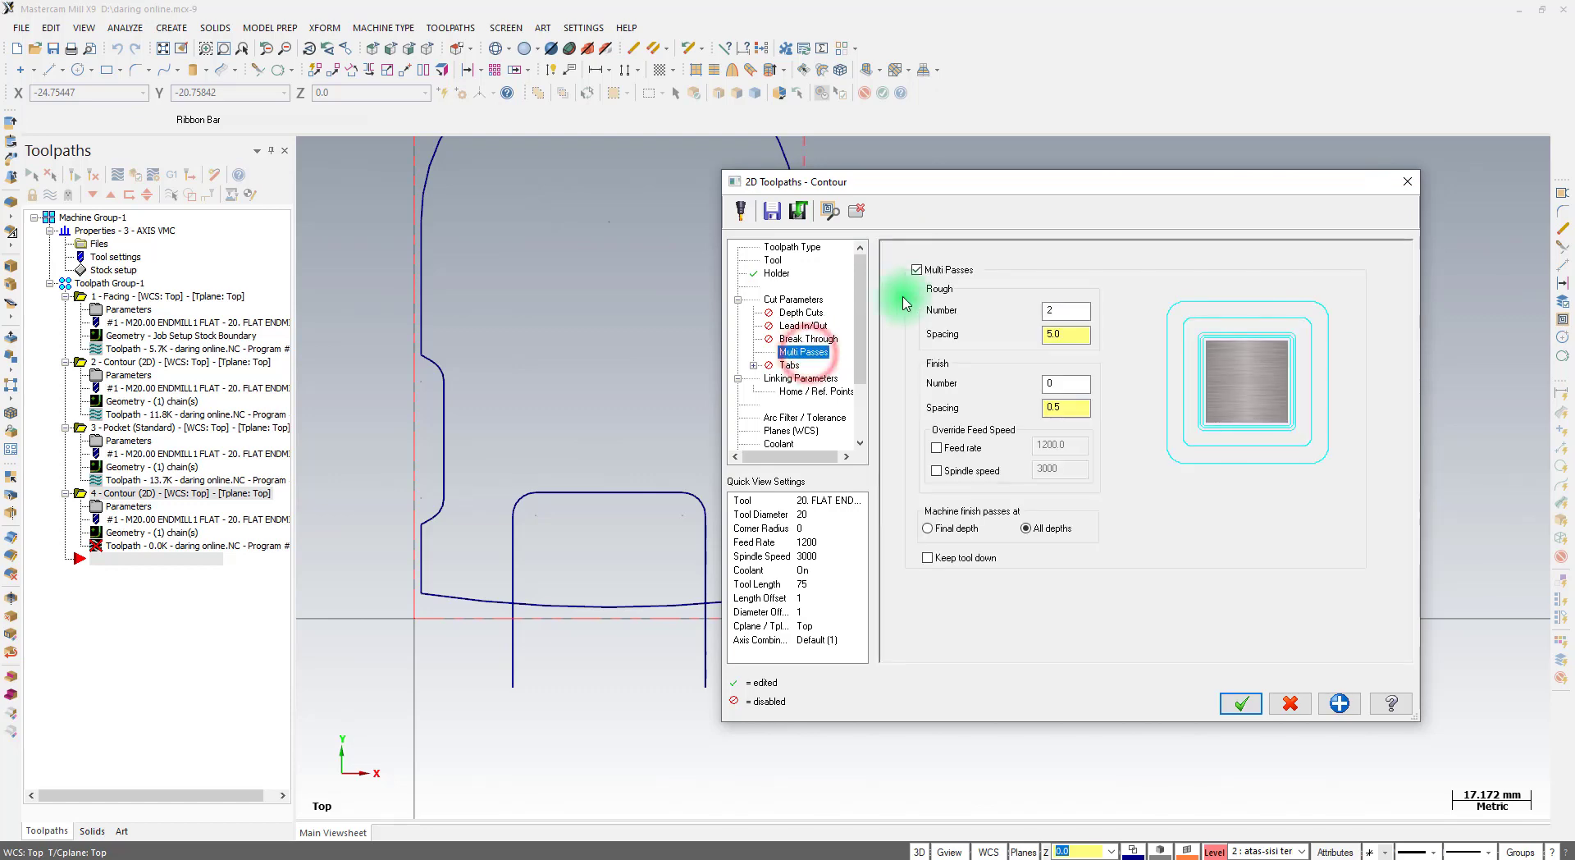
left_click(917, 270)
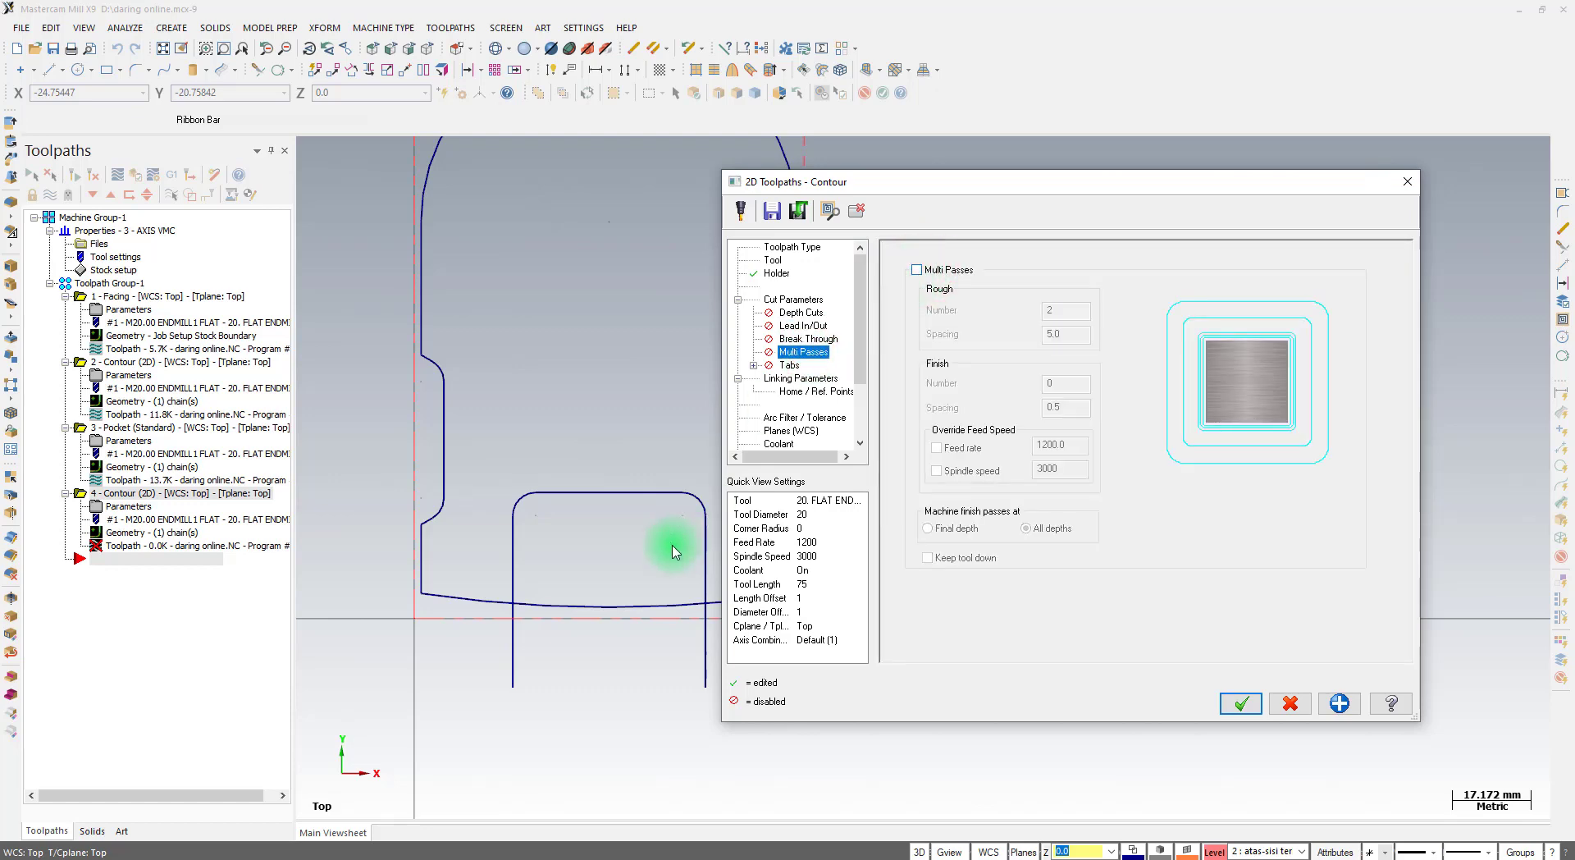
Check the recess depth in the PDF part drawing, set the contour's incremental depth to -2 mm, and generate the toolpath
left_click(803, 378)
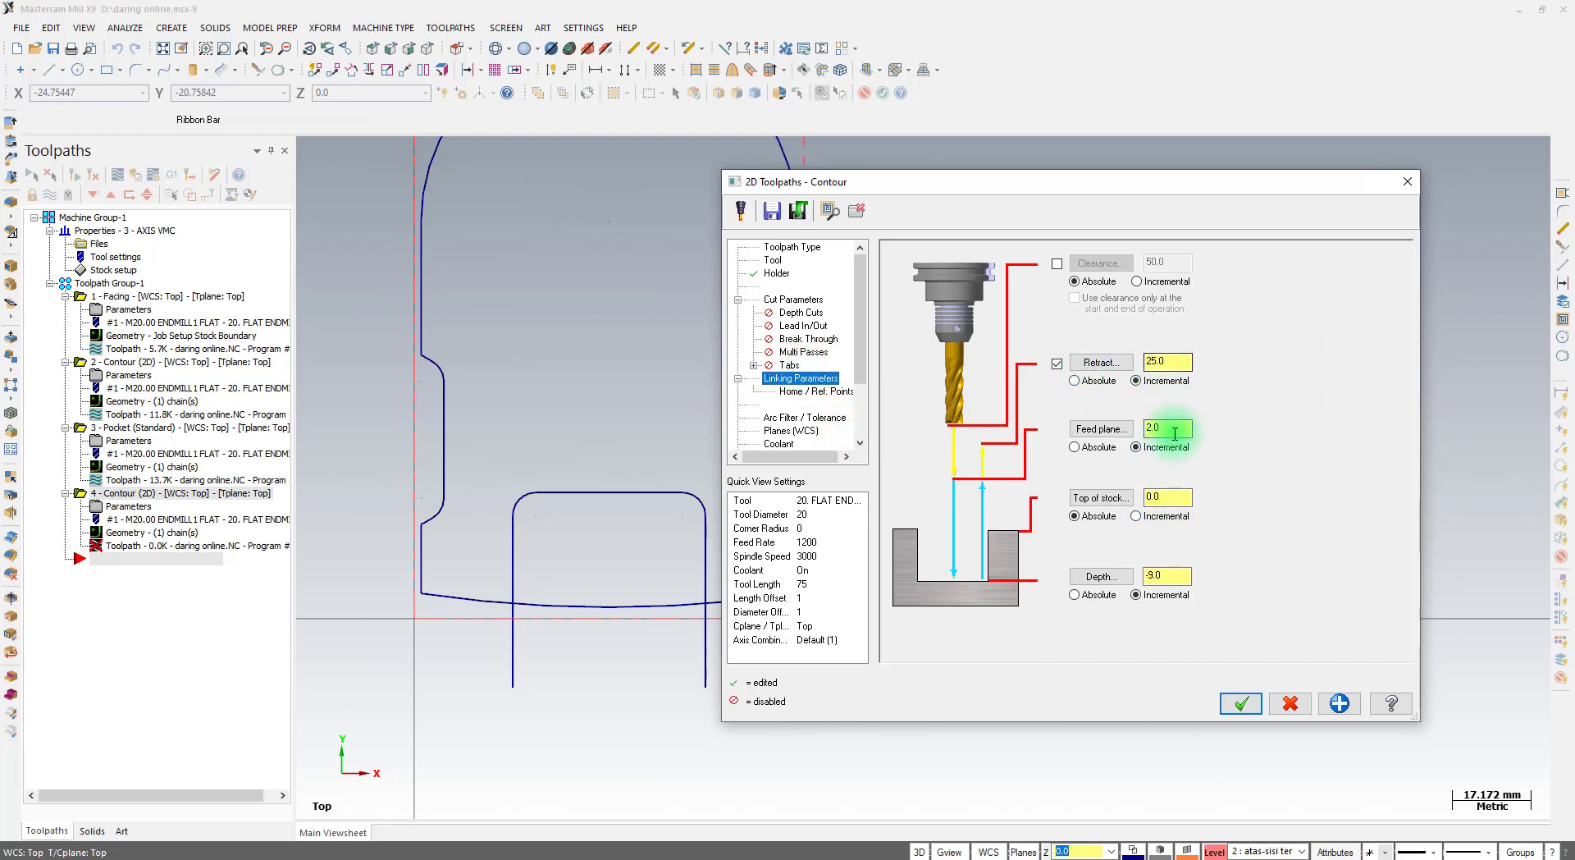
left_click_drag(1171, 576, 1062, 573)
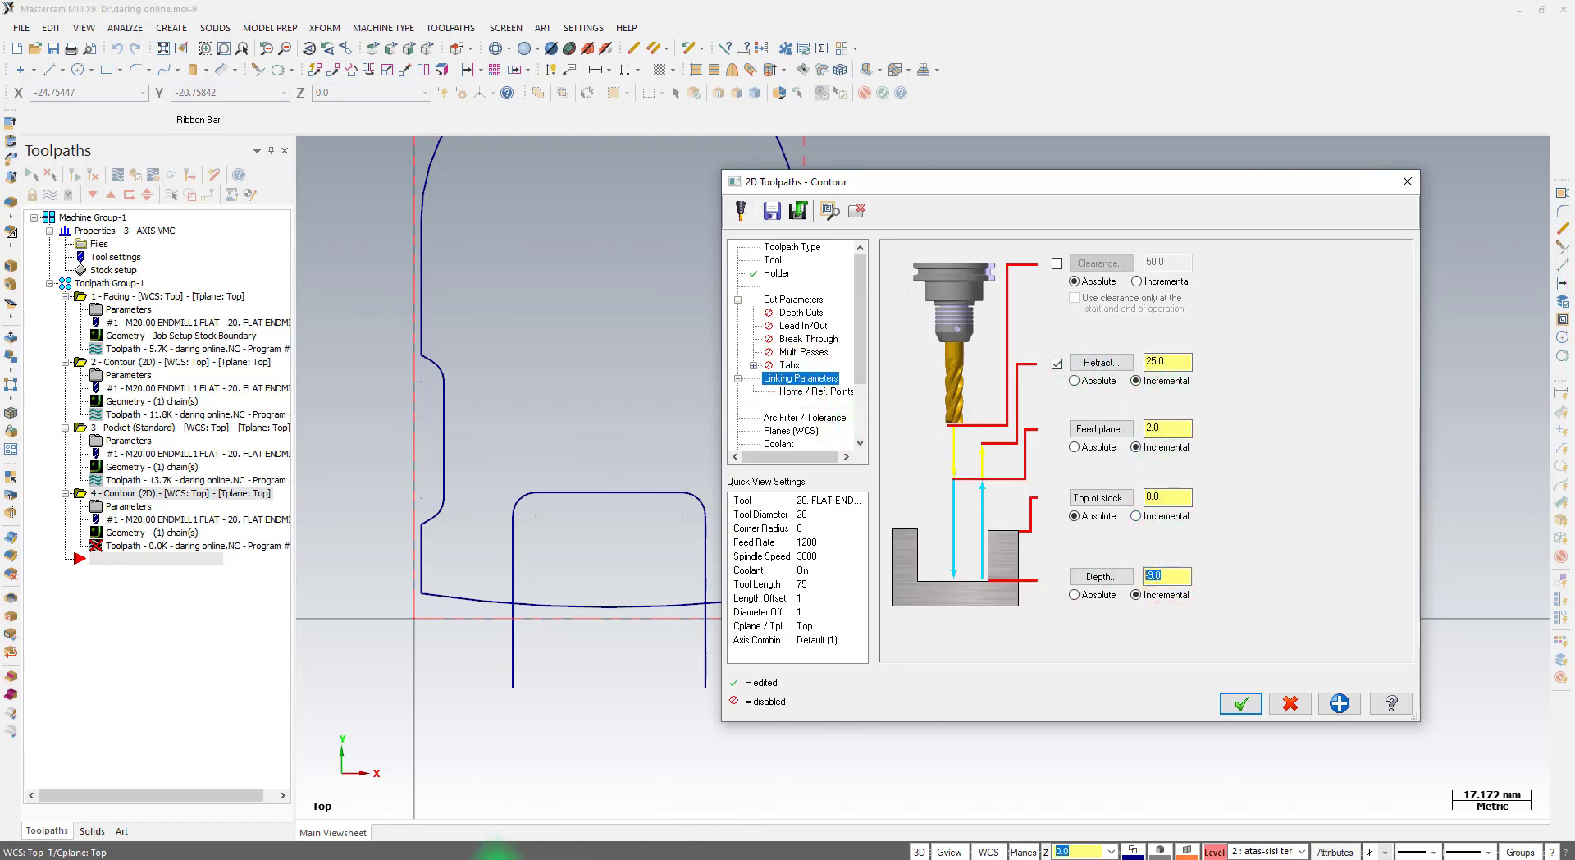
left_click(501, 858)
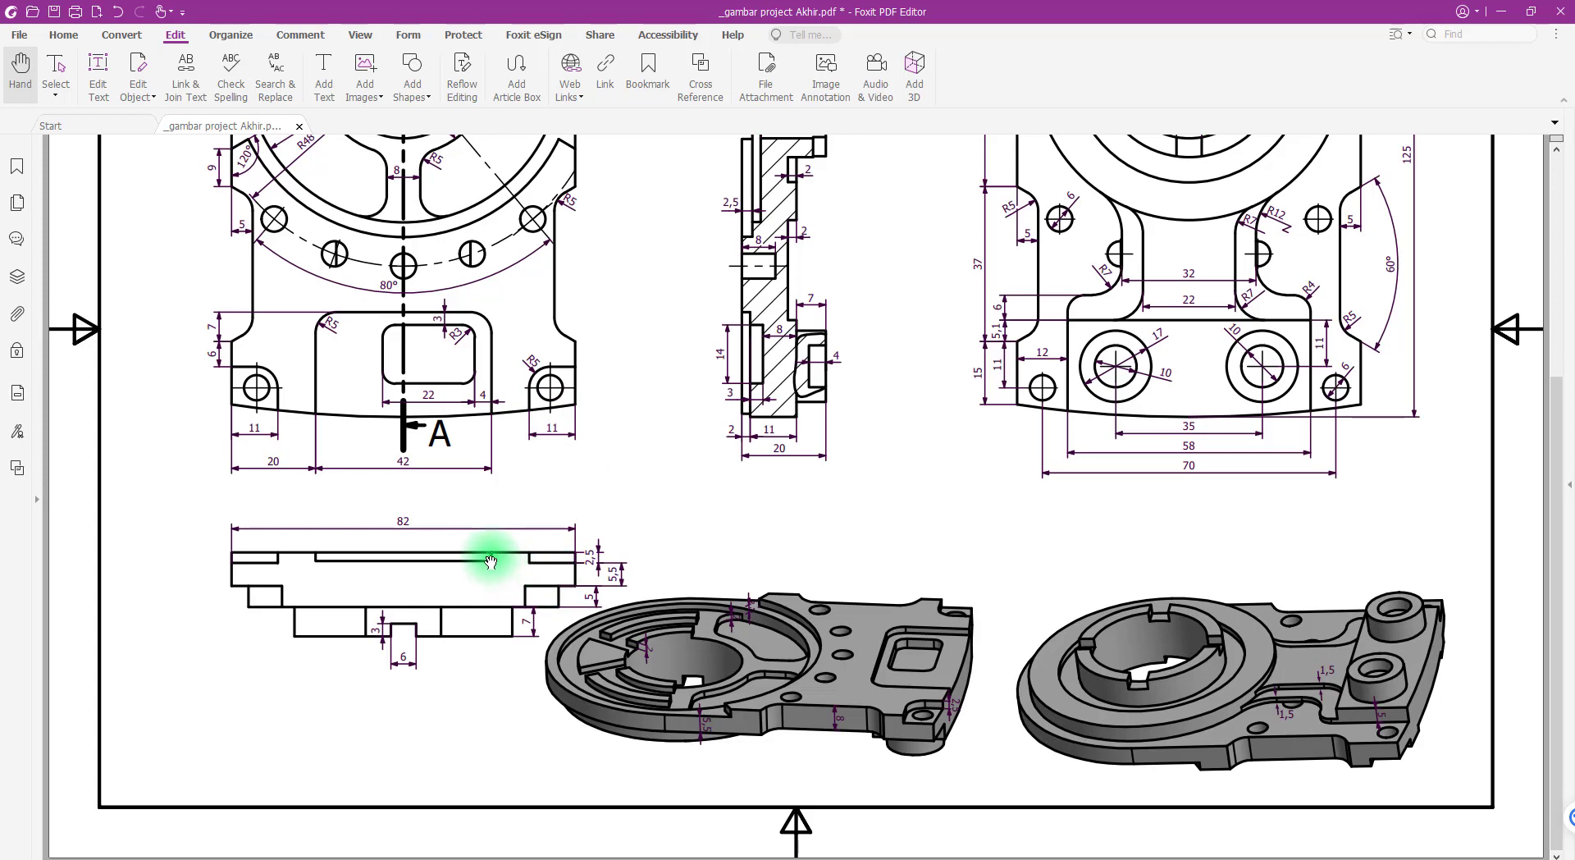
left_click_drag(979, 502, 965, 621)
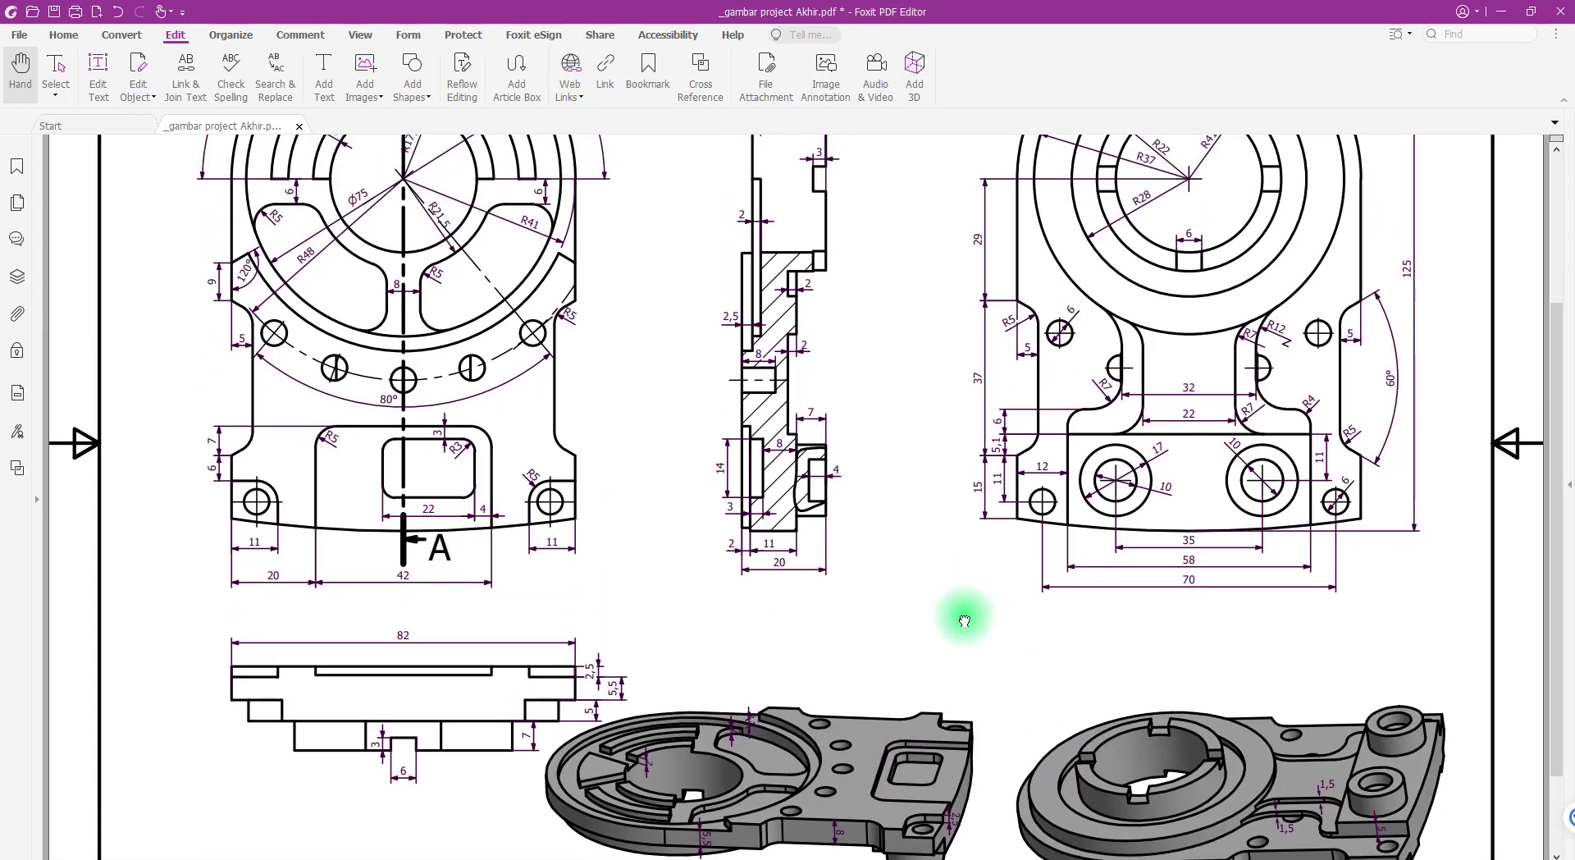
left_click_drag(965, 617, 927, 549)
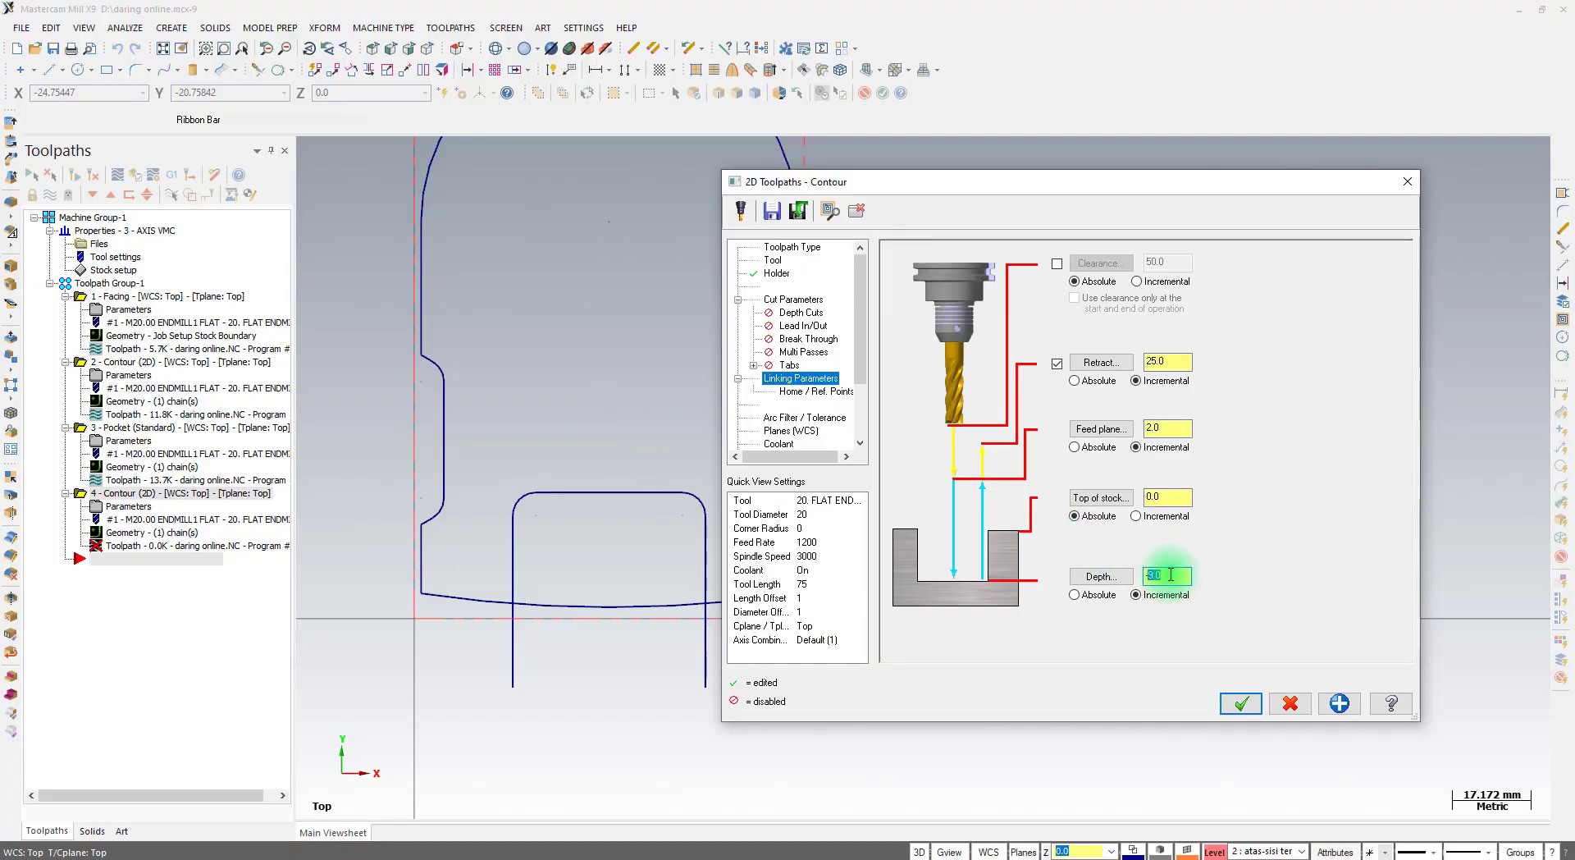
left_click(772, 443)
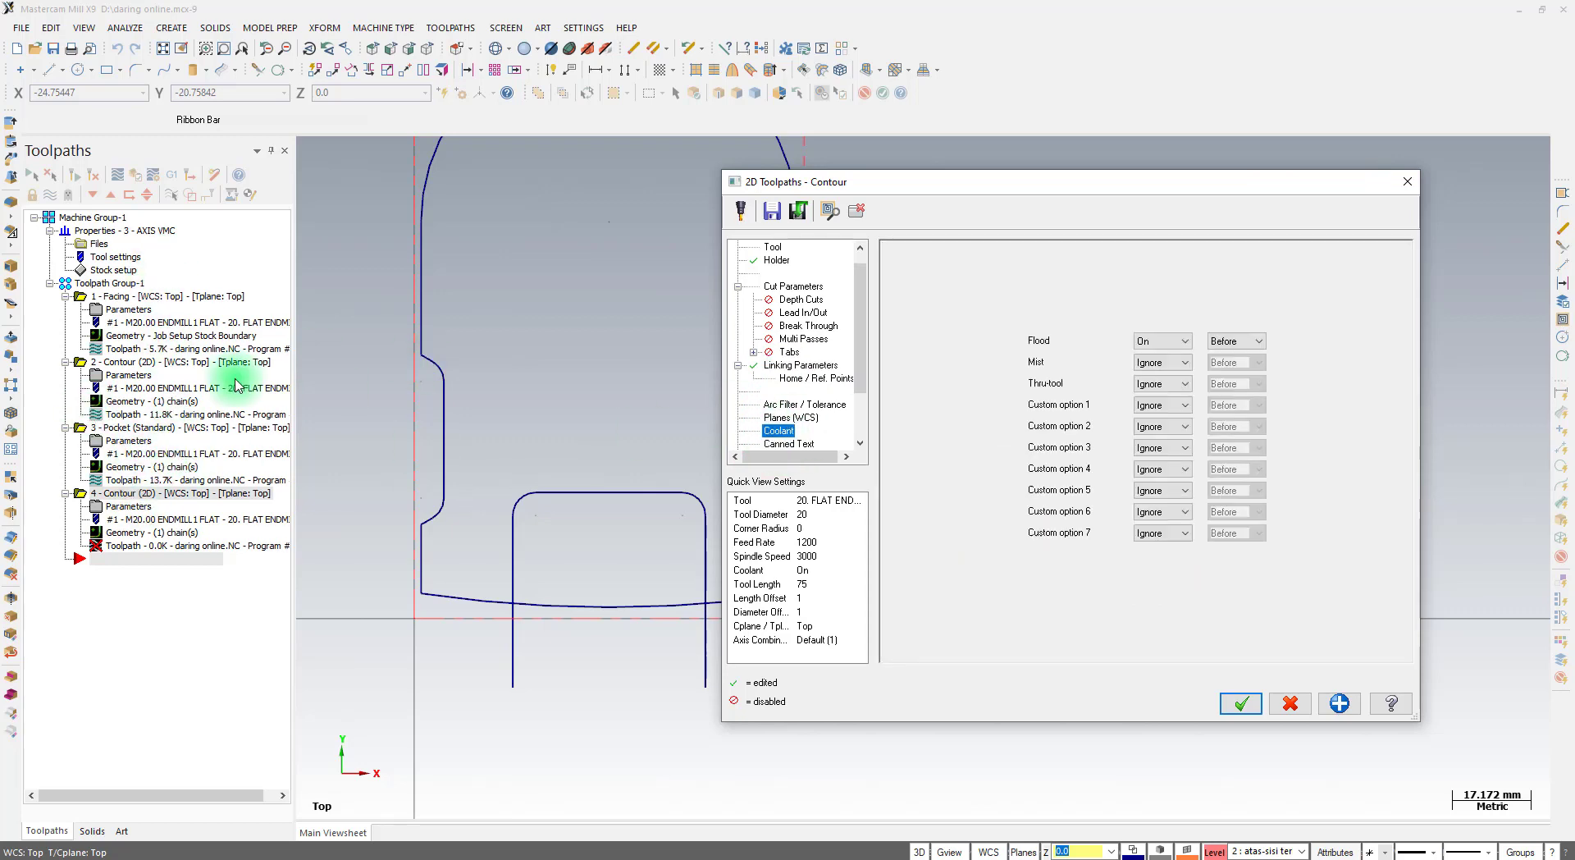
left_click(1241, 703)
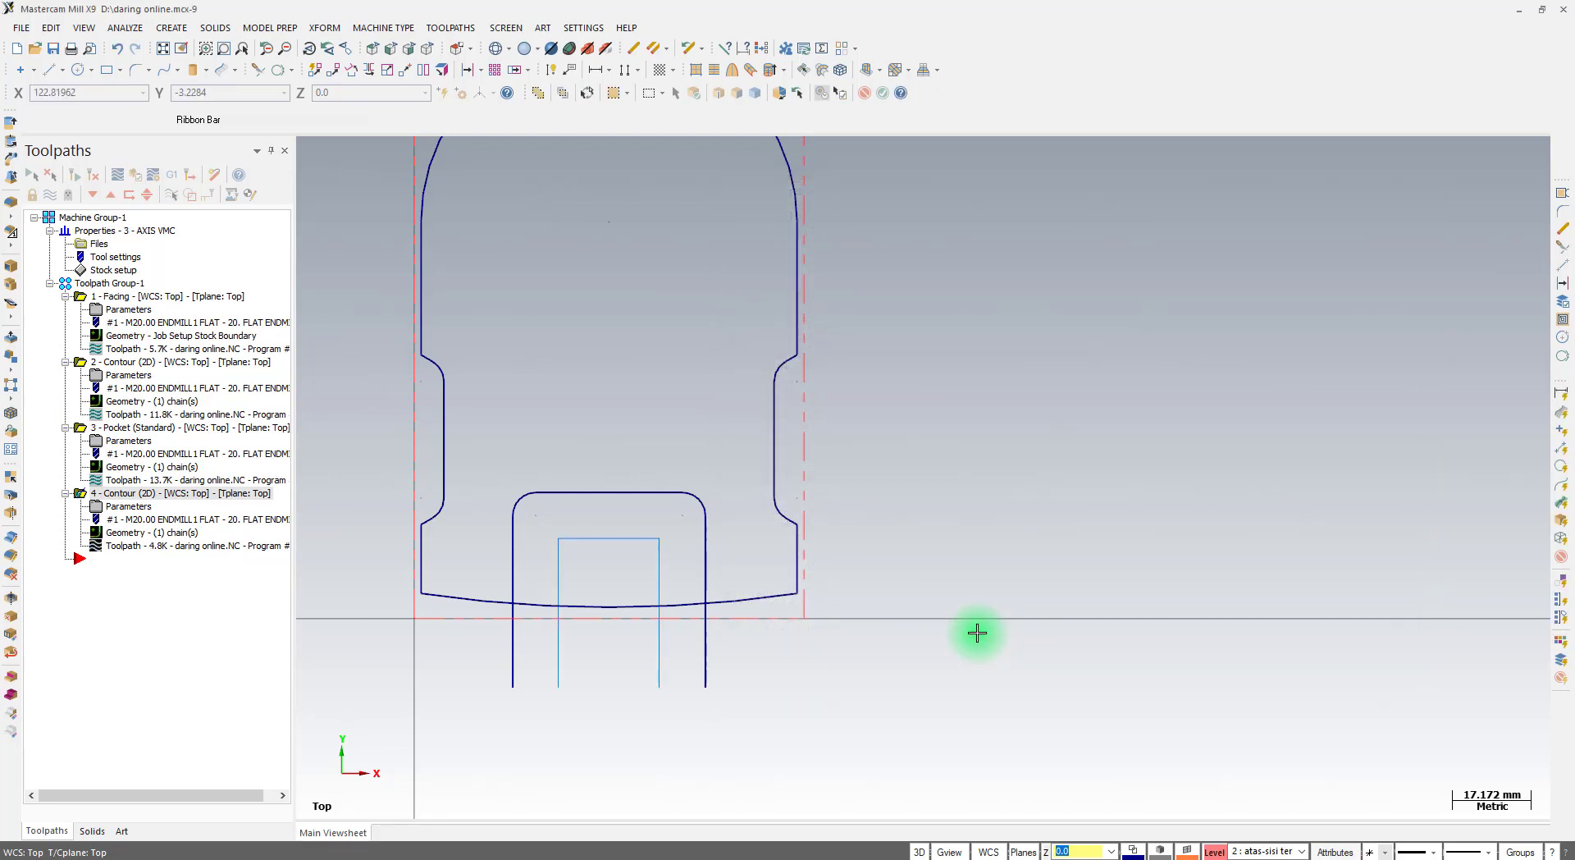
Backplot the recess contour toolpath and check the area the cutter covers
left_click(116, 175)
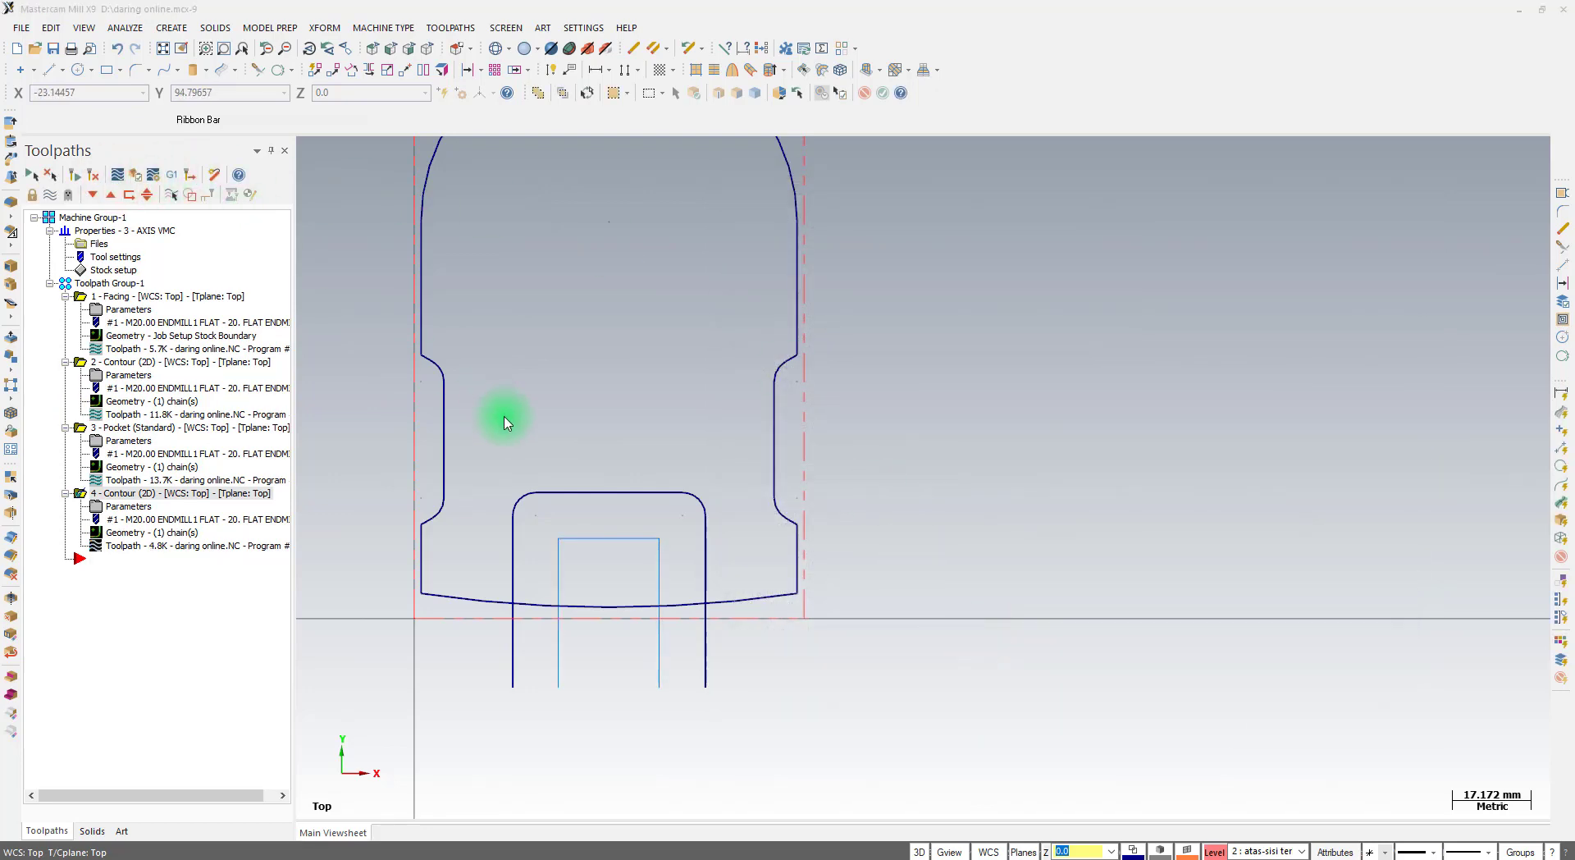
left_click(306, 150)
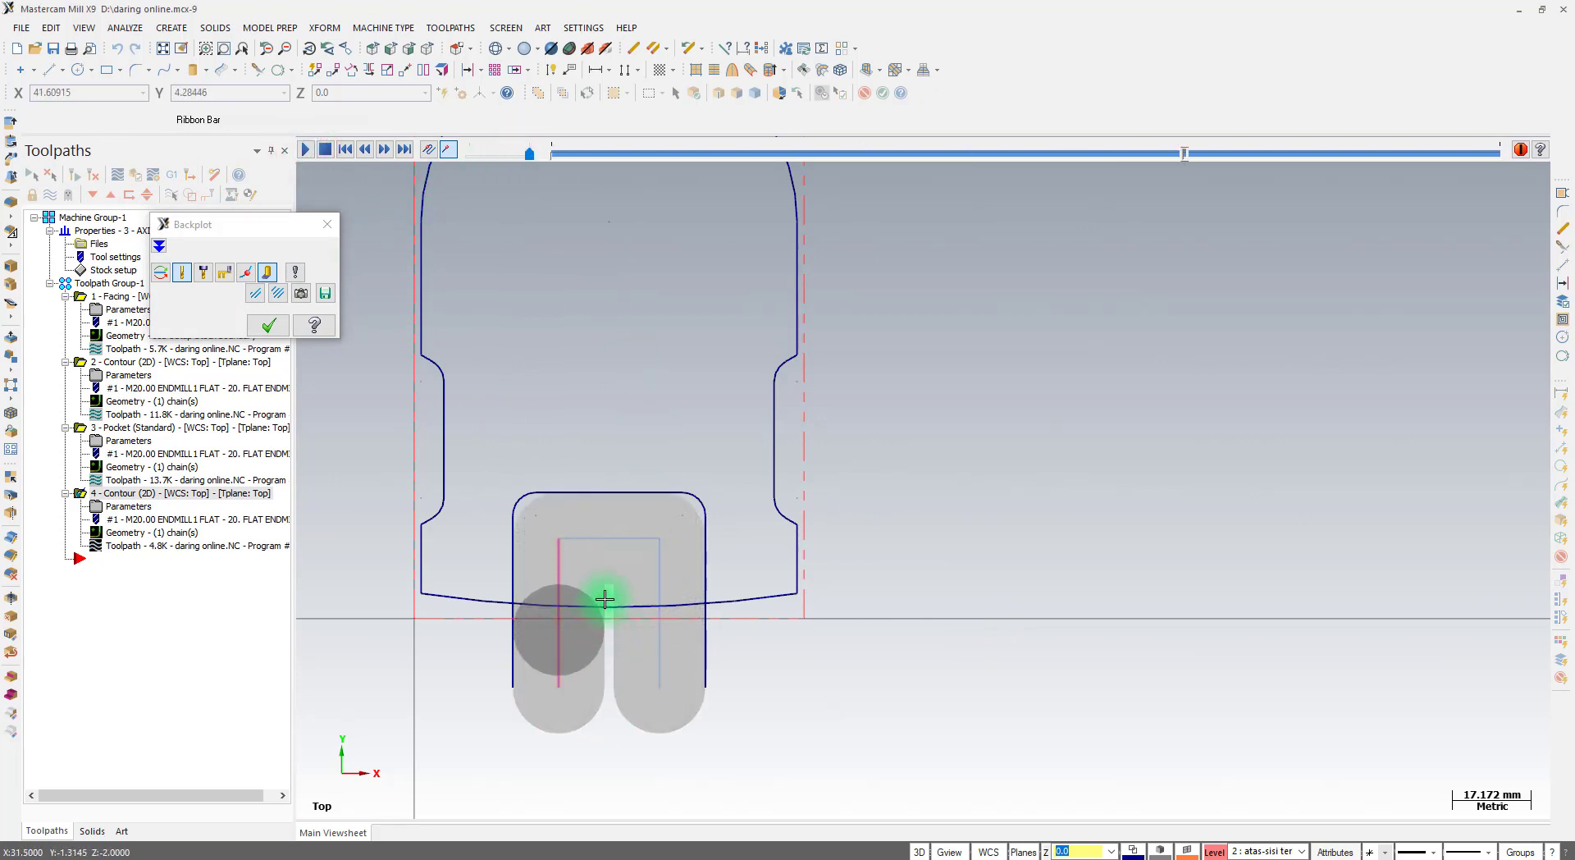
scroll(611, 611, "up", 5)
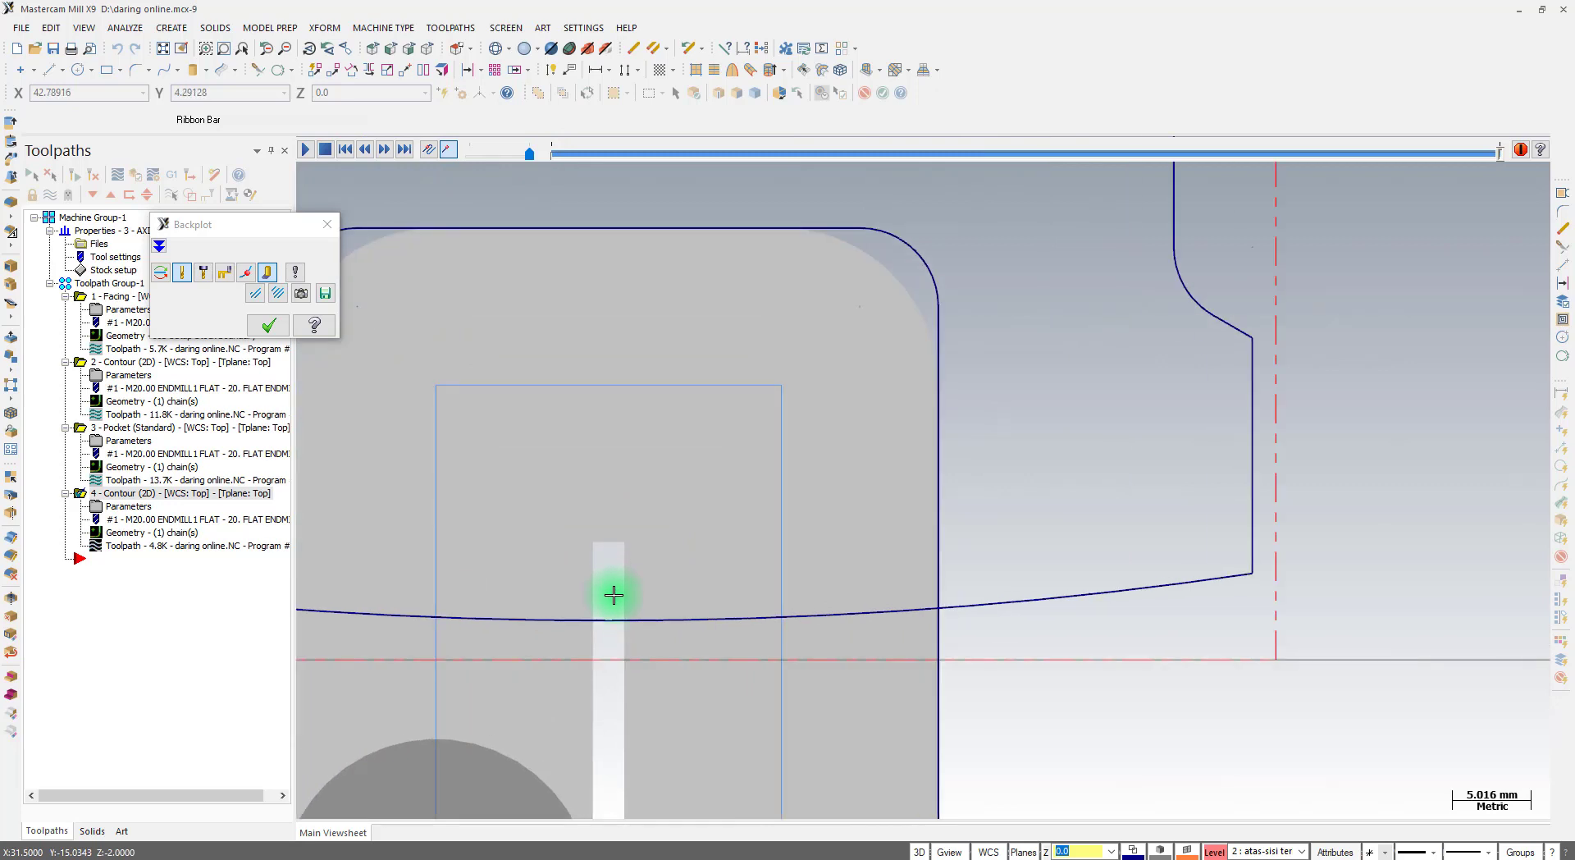
left_click(327, 224)
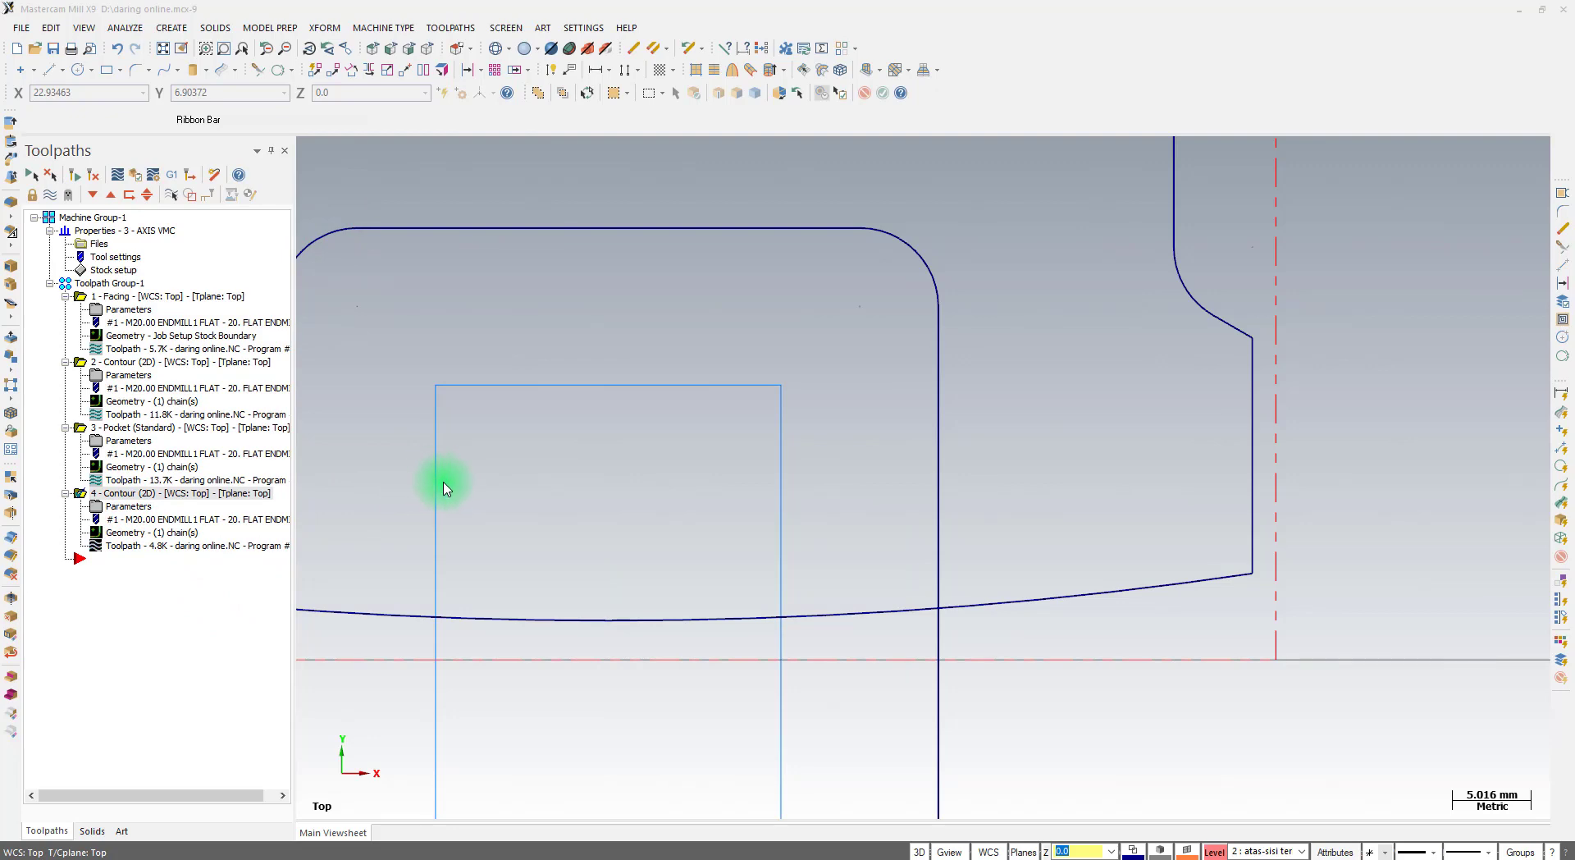
Enable multi passes for the recess contour with two rough passes at 5 mm spacing
left_click(129, 506)
left_click(786, 340)
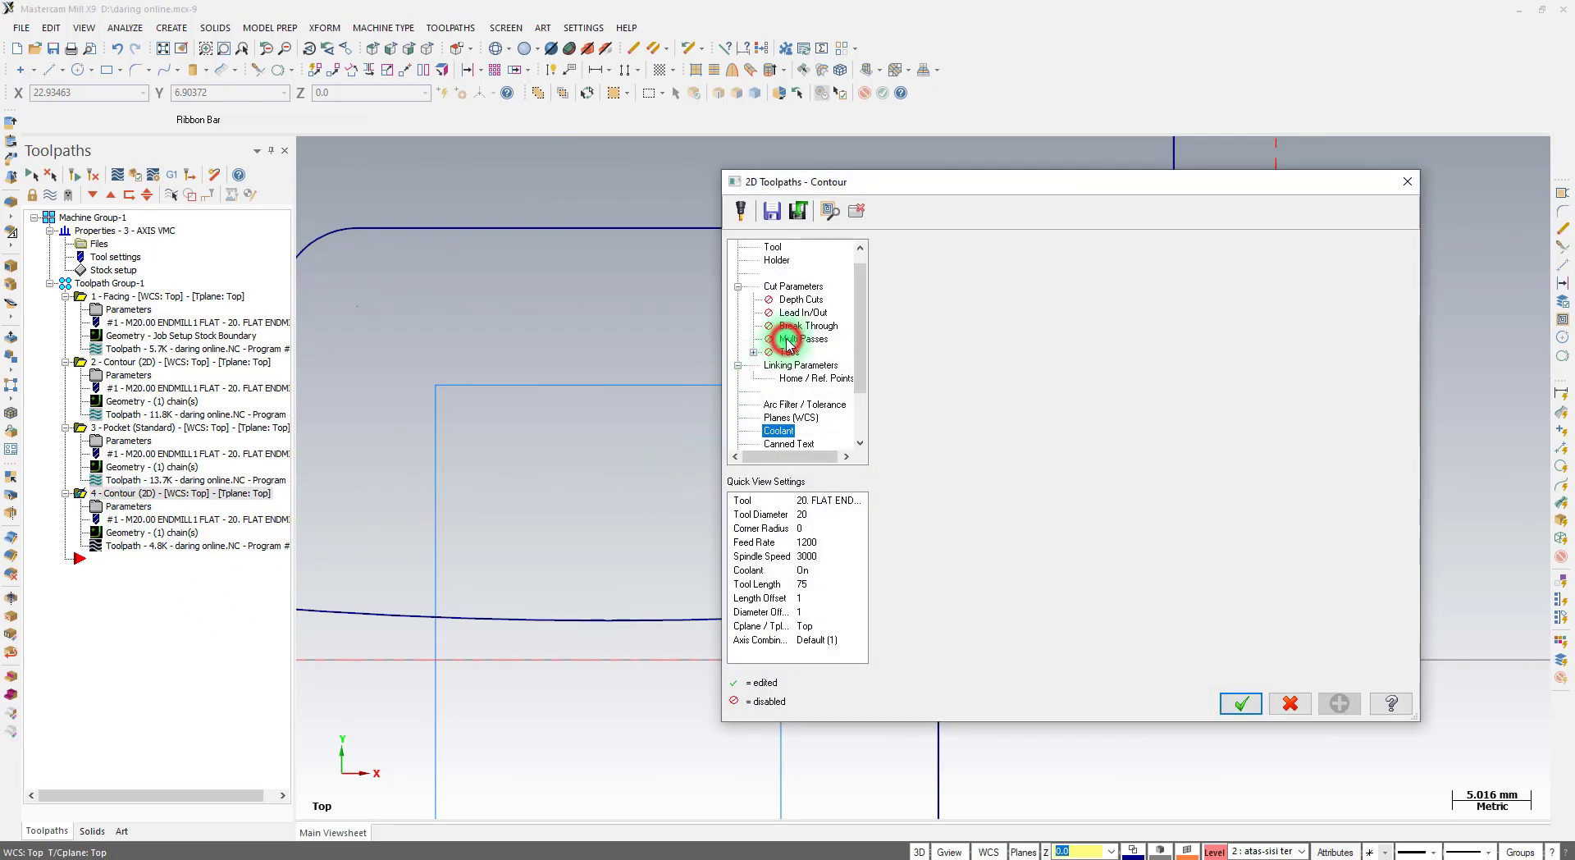
left_click(944, 271)
left_click(1063, 337)
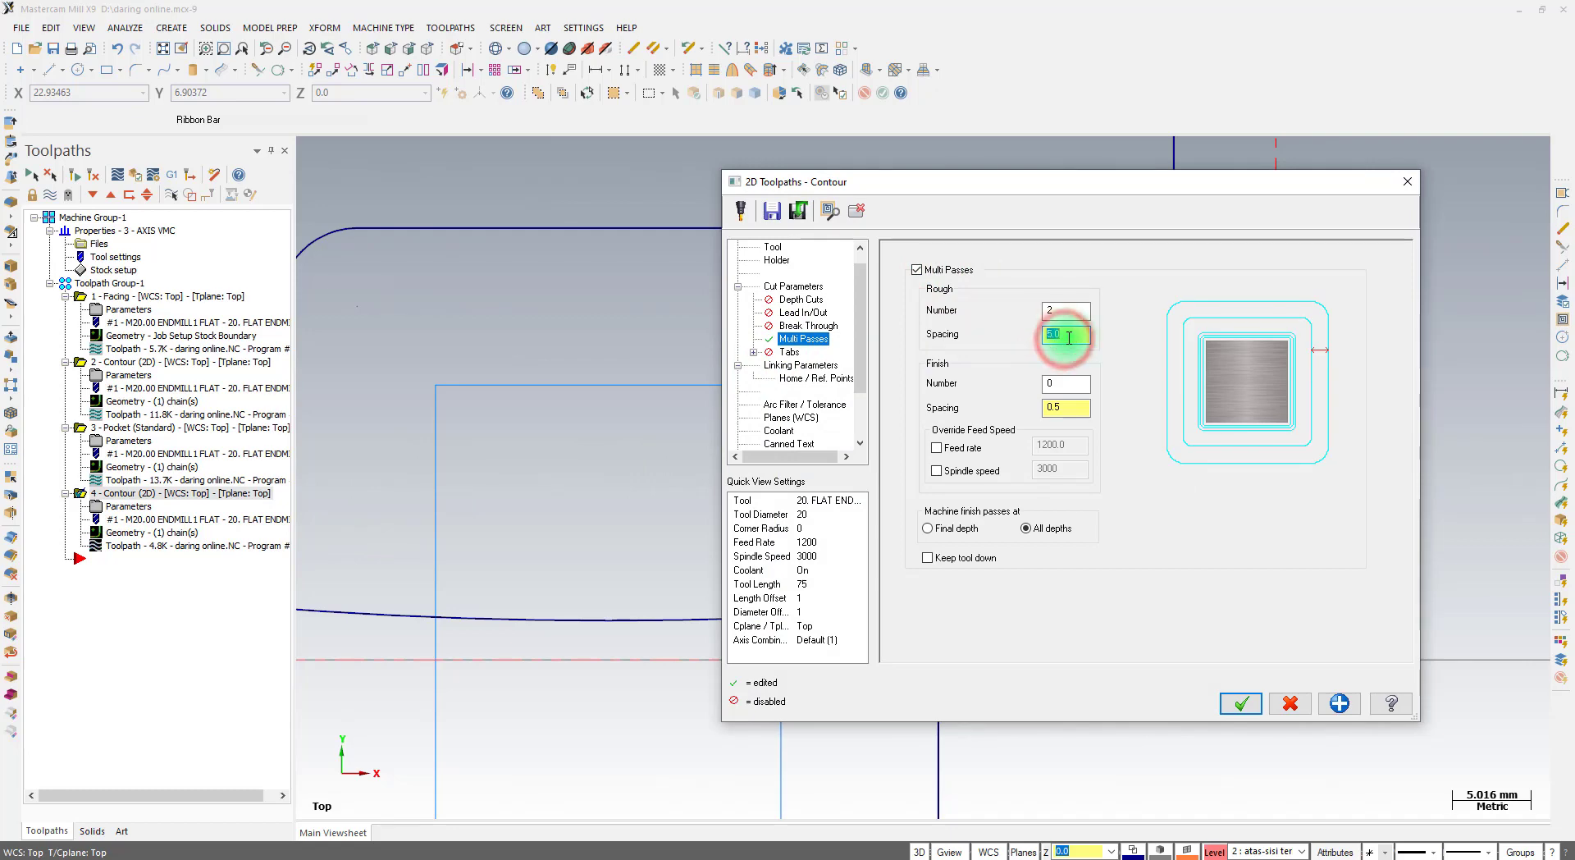
left_click(1241, 703)
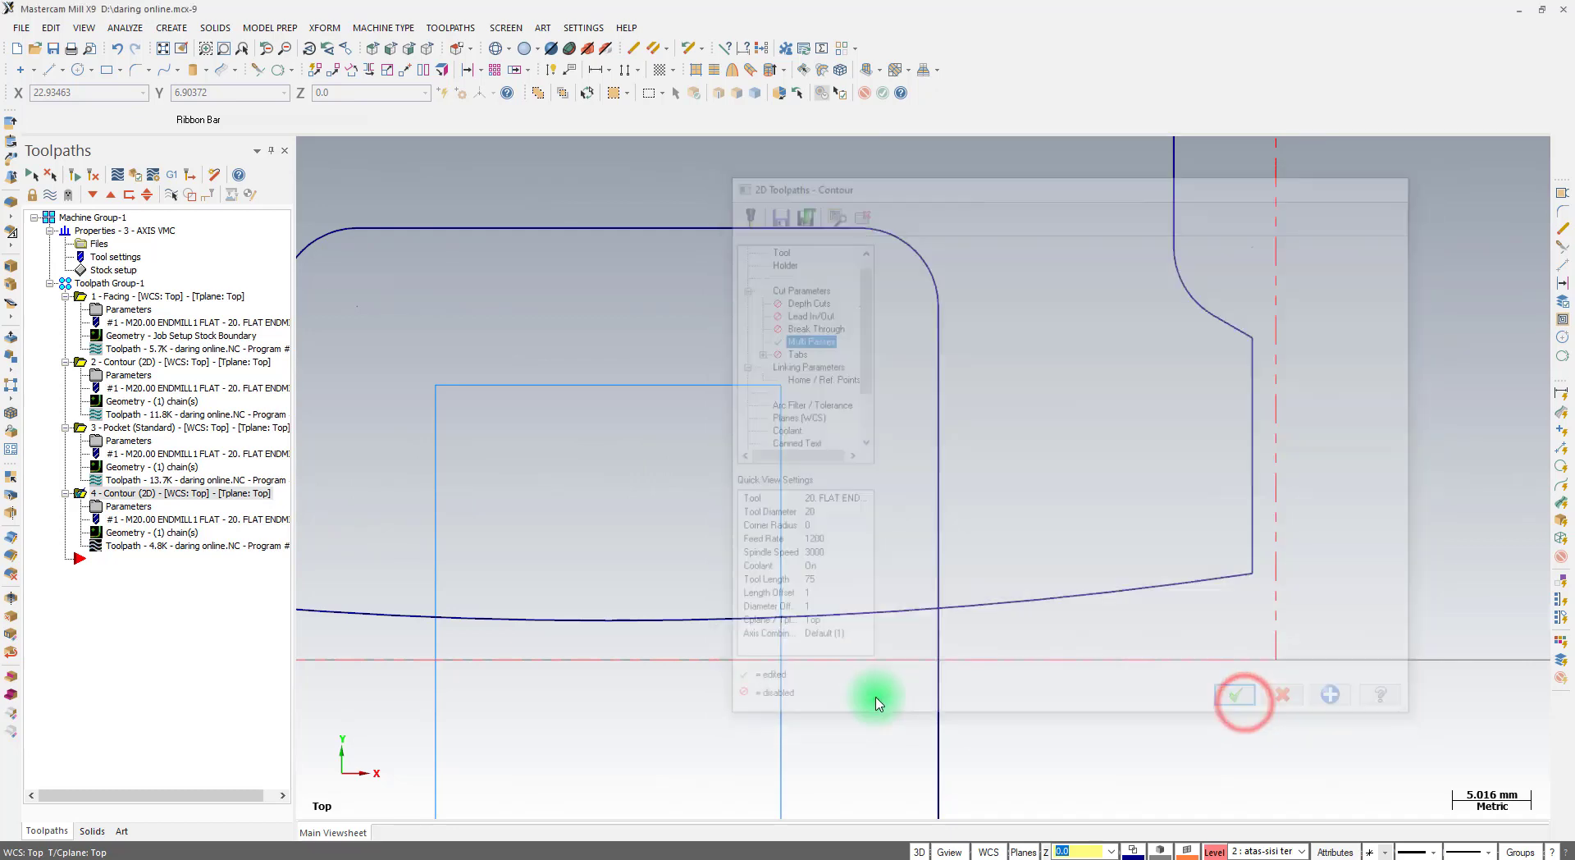
left_click(115, 175)
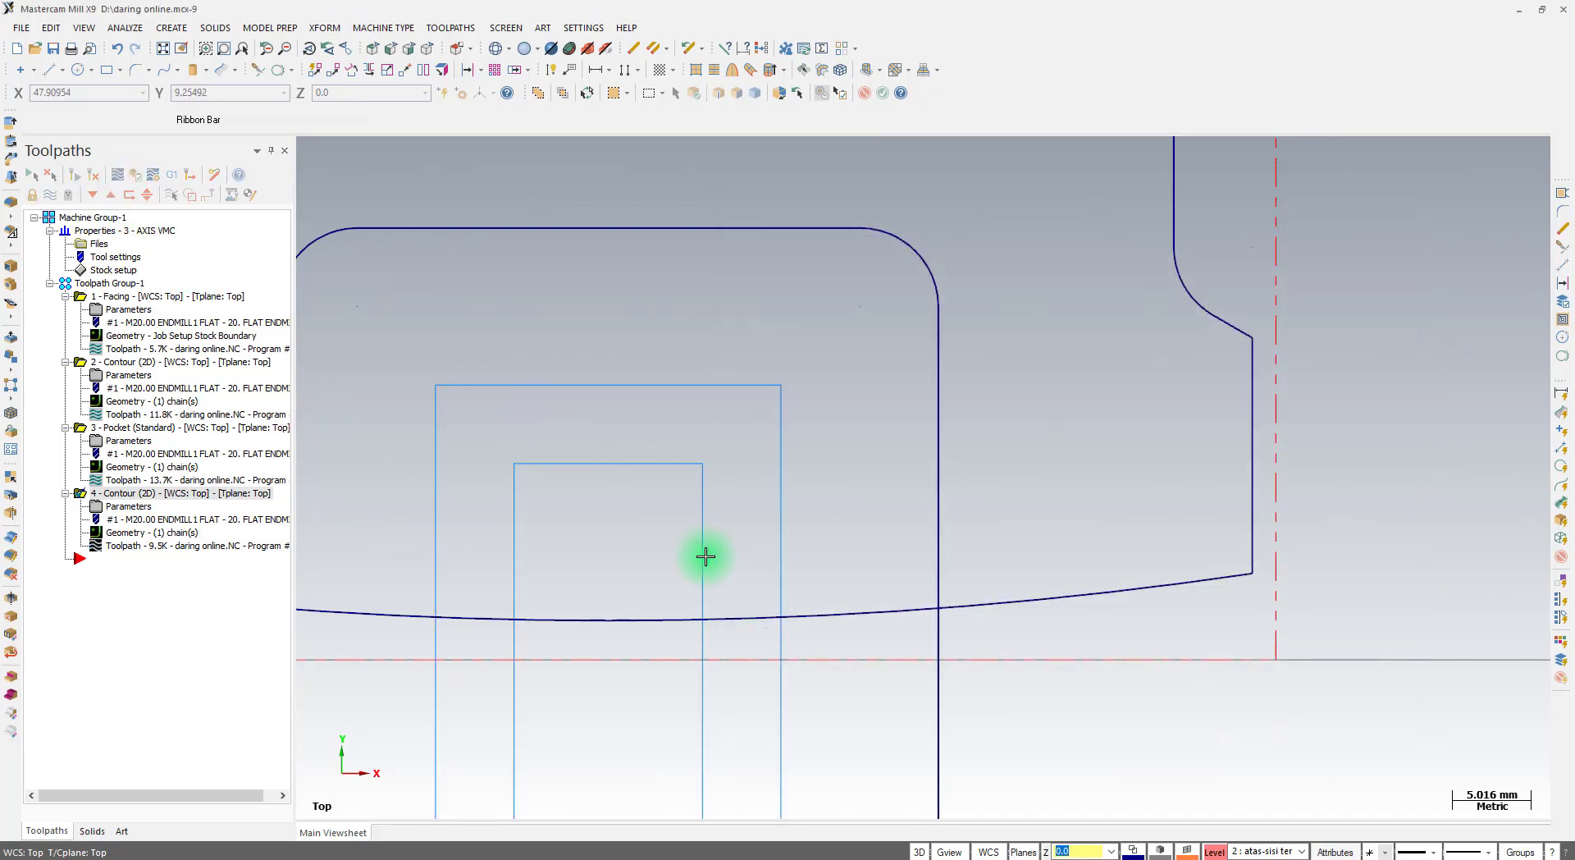
left_click(129, 177)
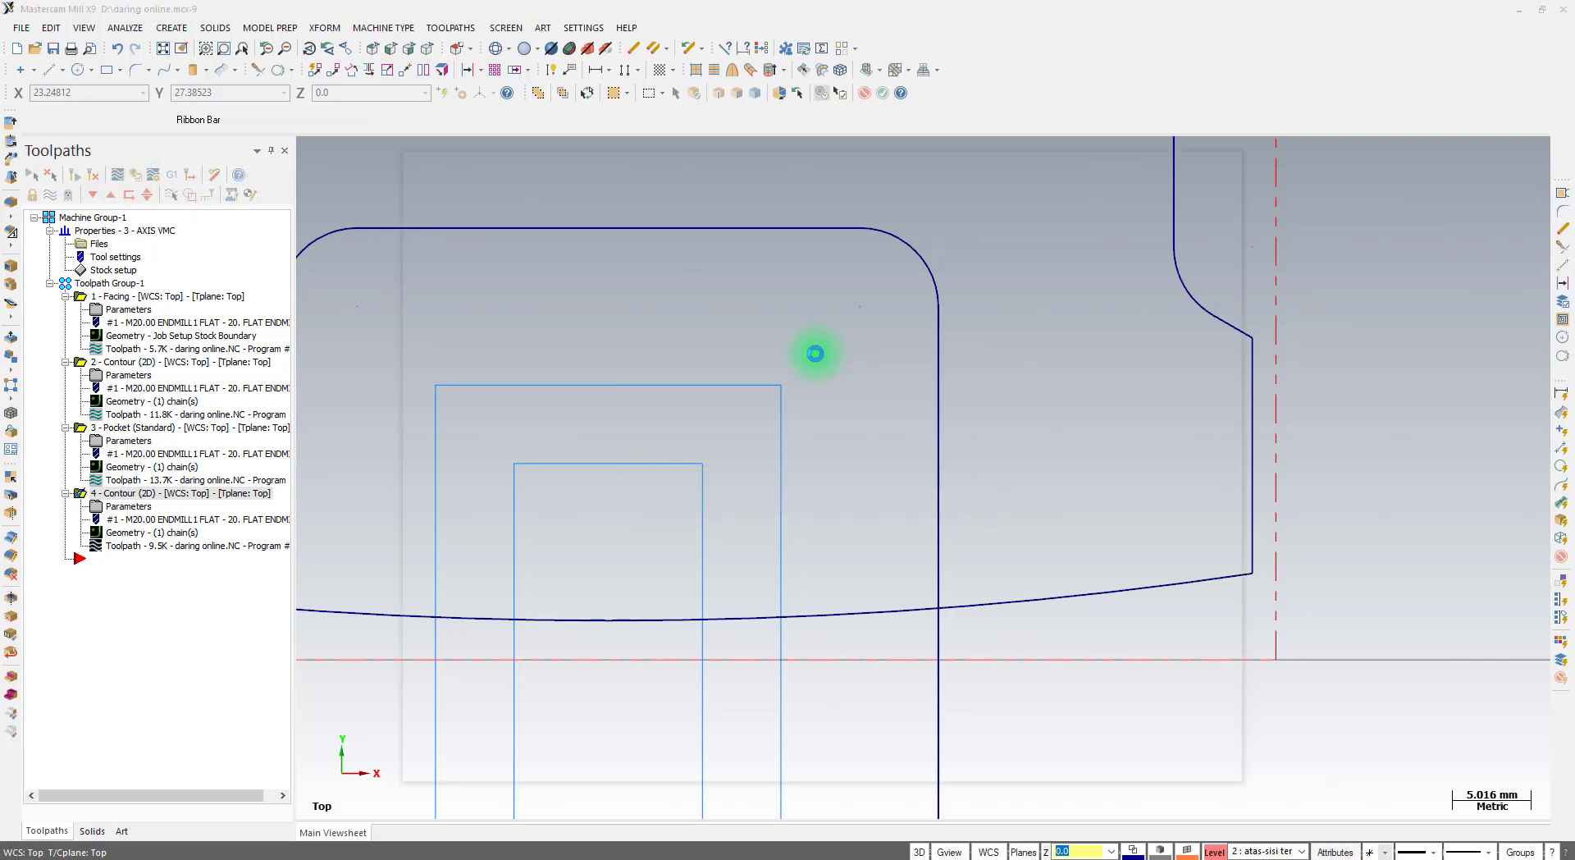
left_click(1205, 161)
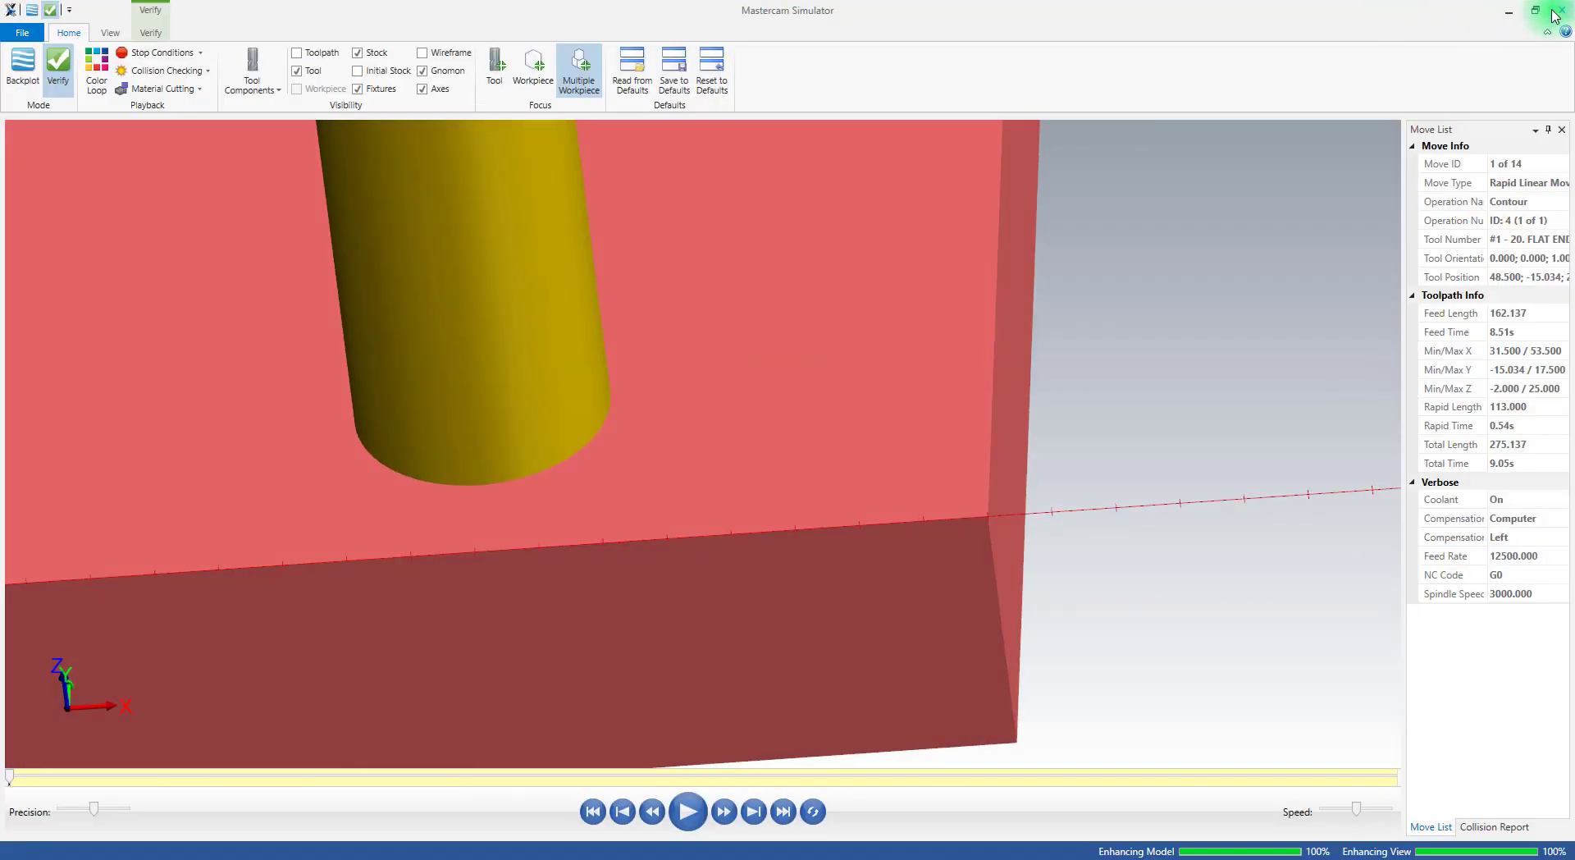
left_click(1554, 12)
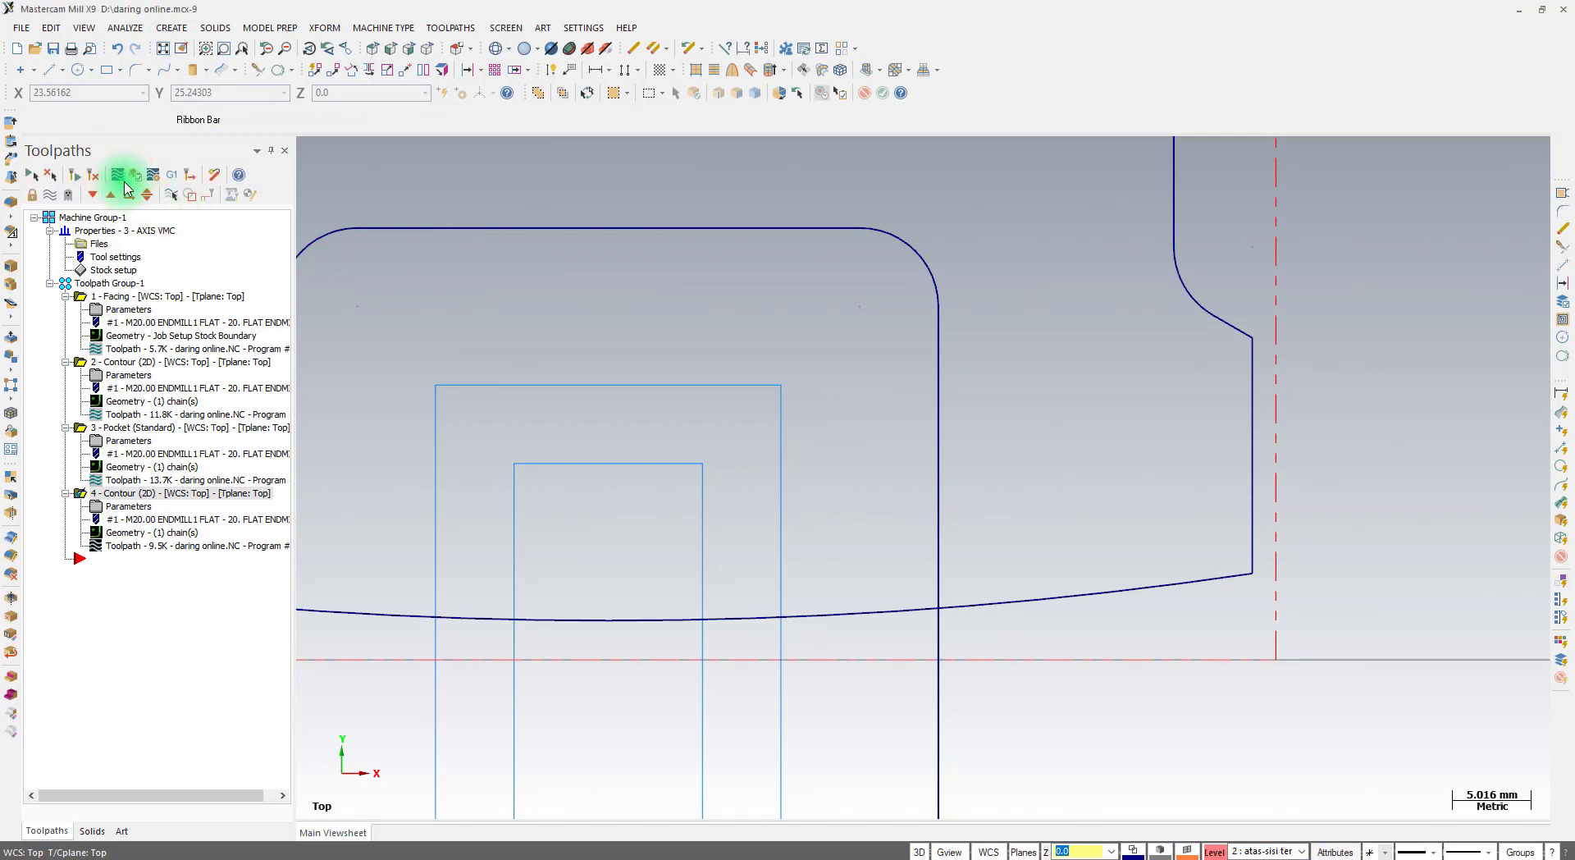
Backplot the two-pass recess contour and check that the cutter clears the middle of the recess
left_click(120, 176)
left_click(304, 150)
scroll(760, 397, "down", 1)
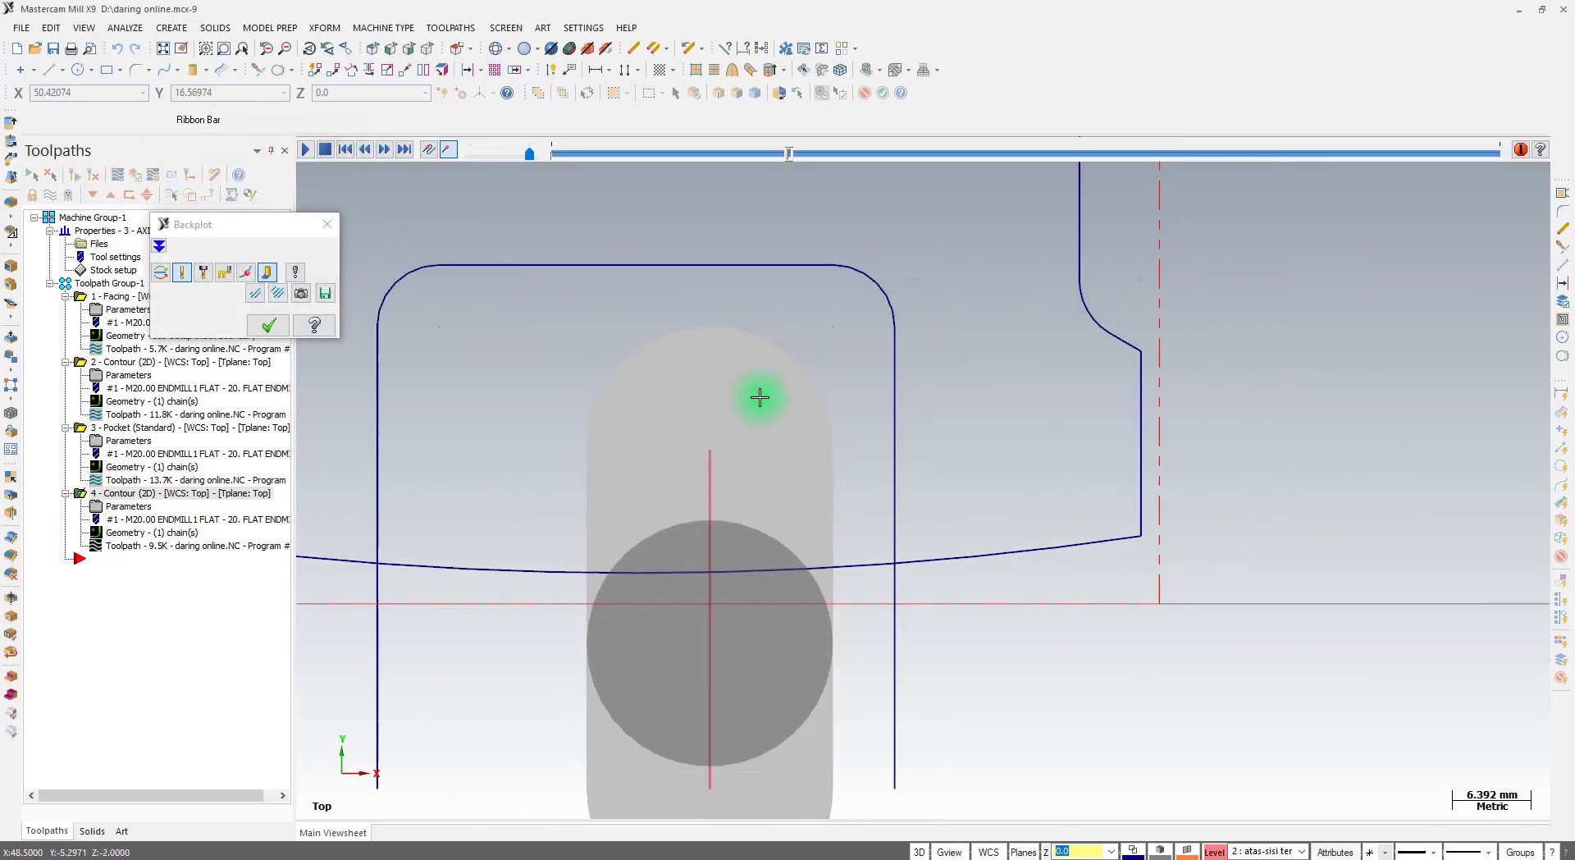
scroll(776, 399, "down", 1)
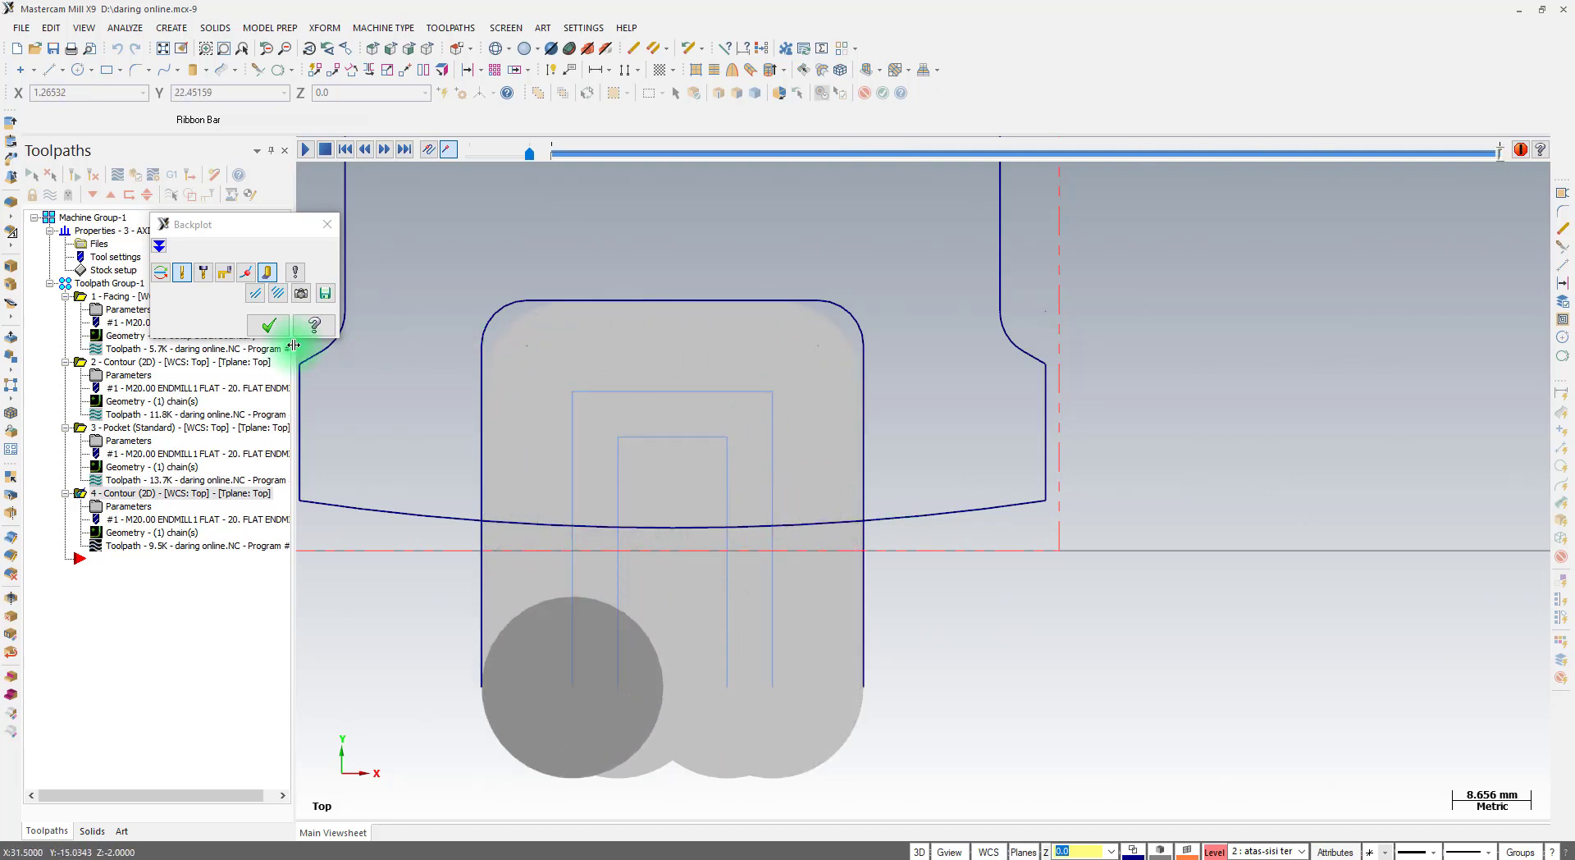
left_click(269, 325)
Rename the toolpath group as "sisi atas"
scroll(619, 652, "down", 2)
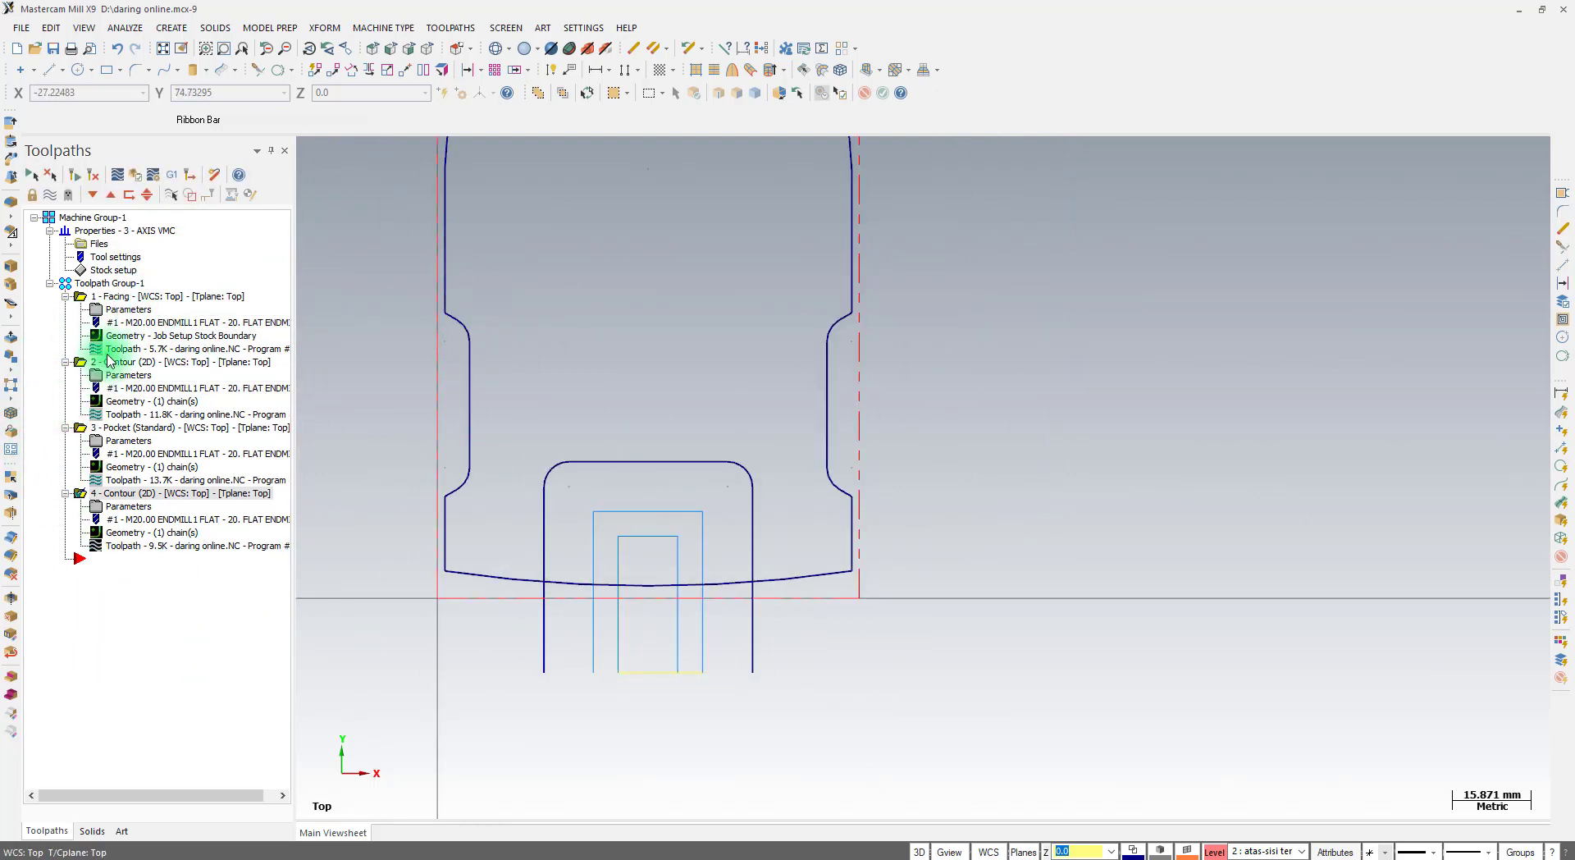
left_click(115, 283)
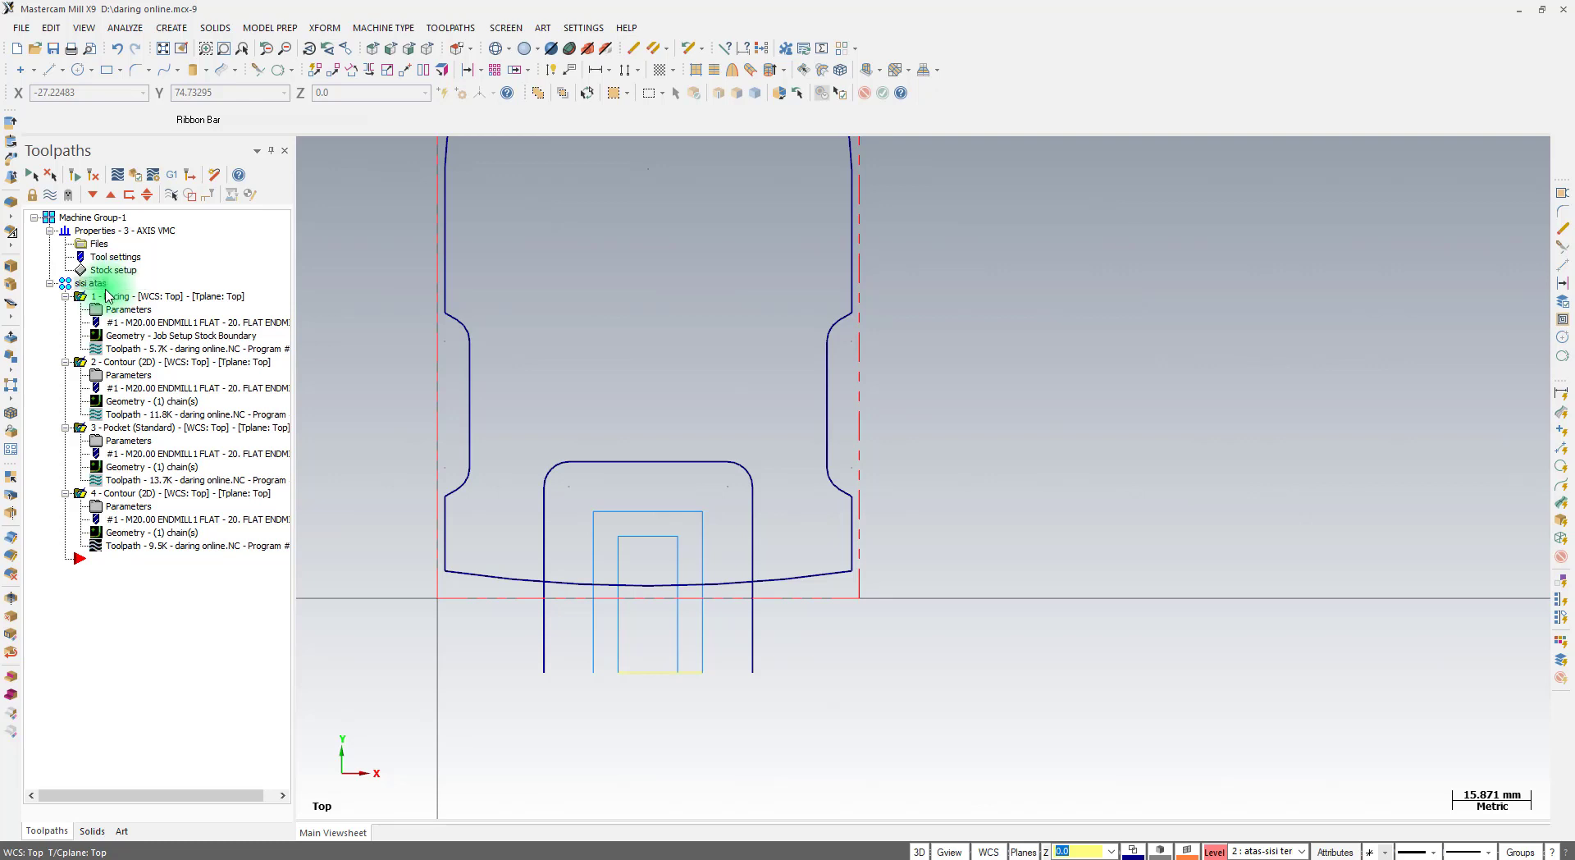
Create a toolpath group inside "sisi atas" and name it "endmill 20 - T1"
right_click(95, 287)
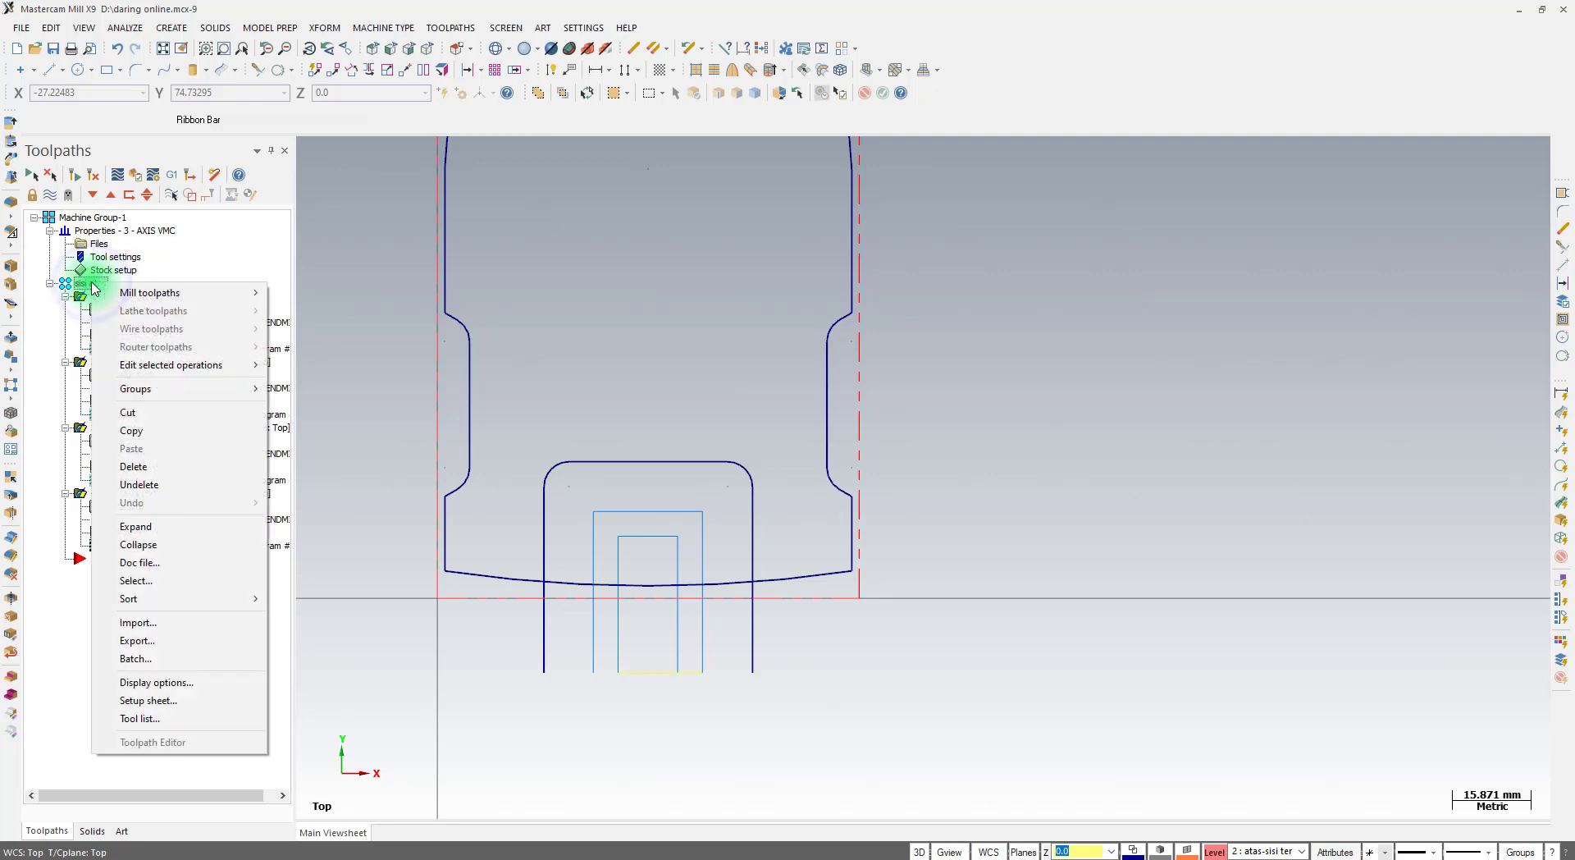
mouse_move(207, 394)
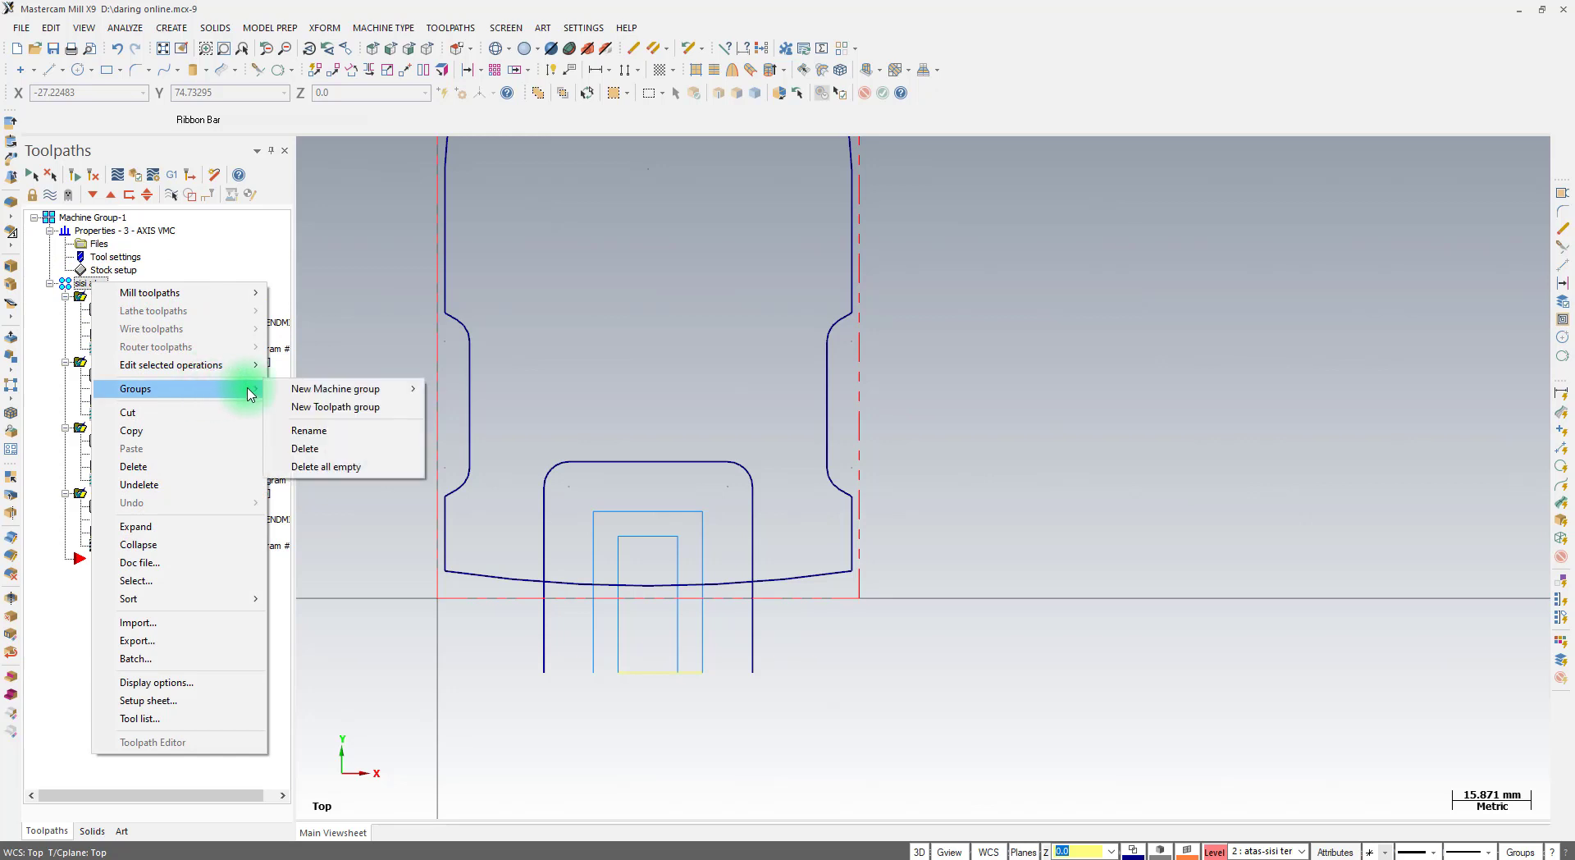
left_click(326, 410)
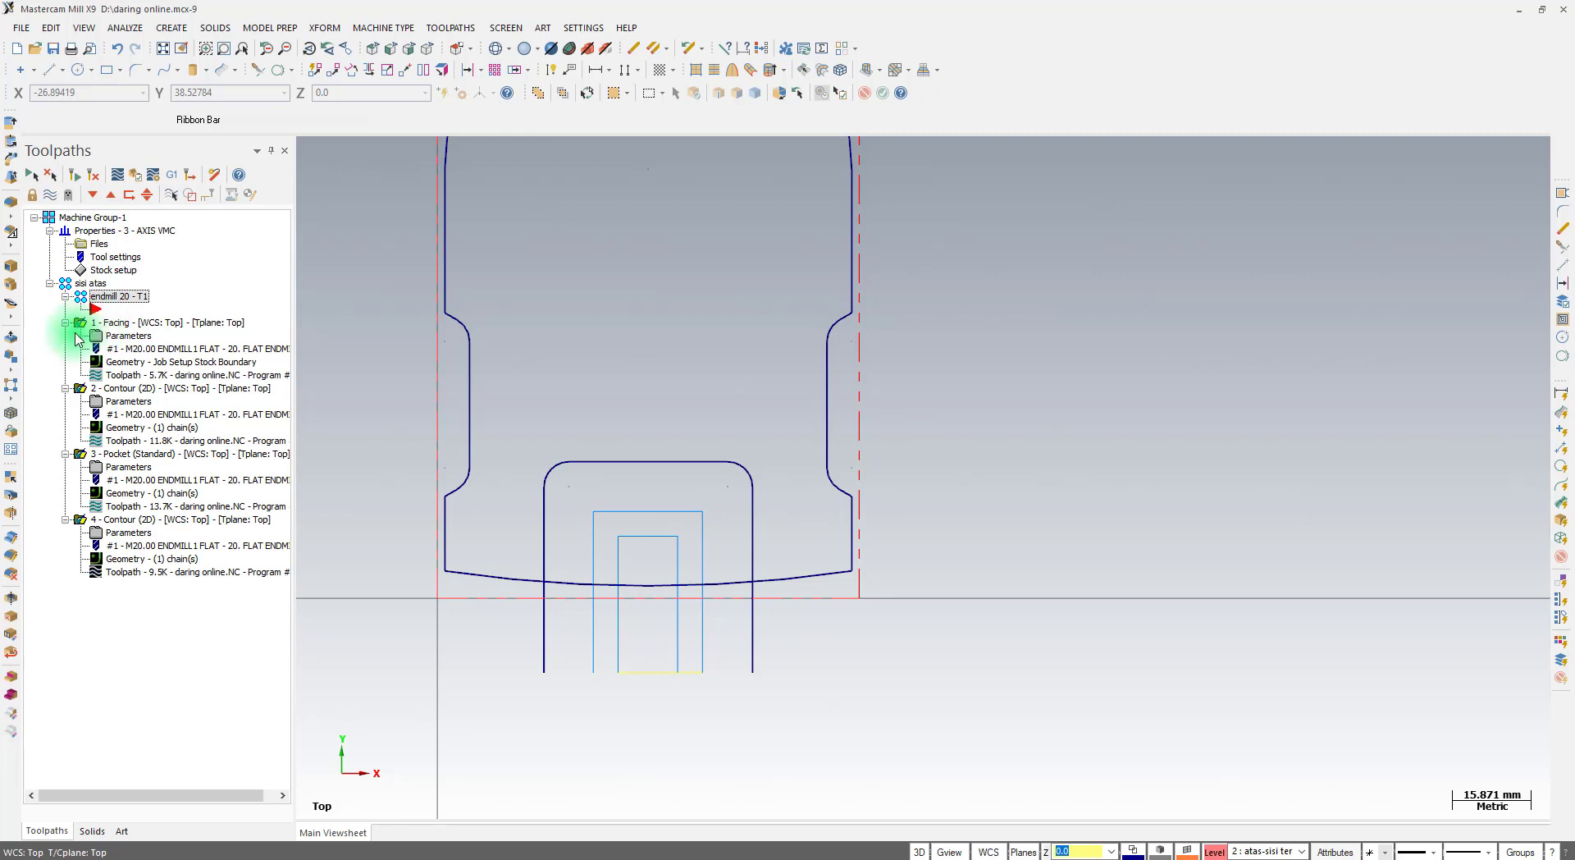
Move the facing, pocket and both contour operations into the "endmill 20 - T1" group and place the insert arrow after the last operation
left_click(124, 323)
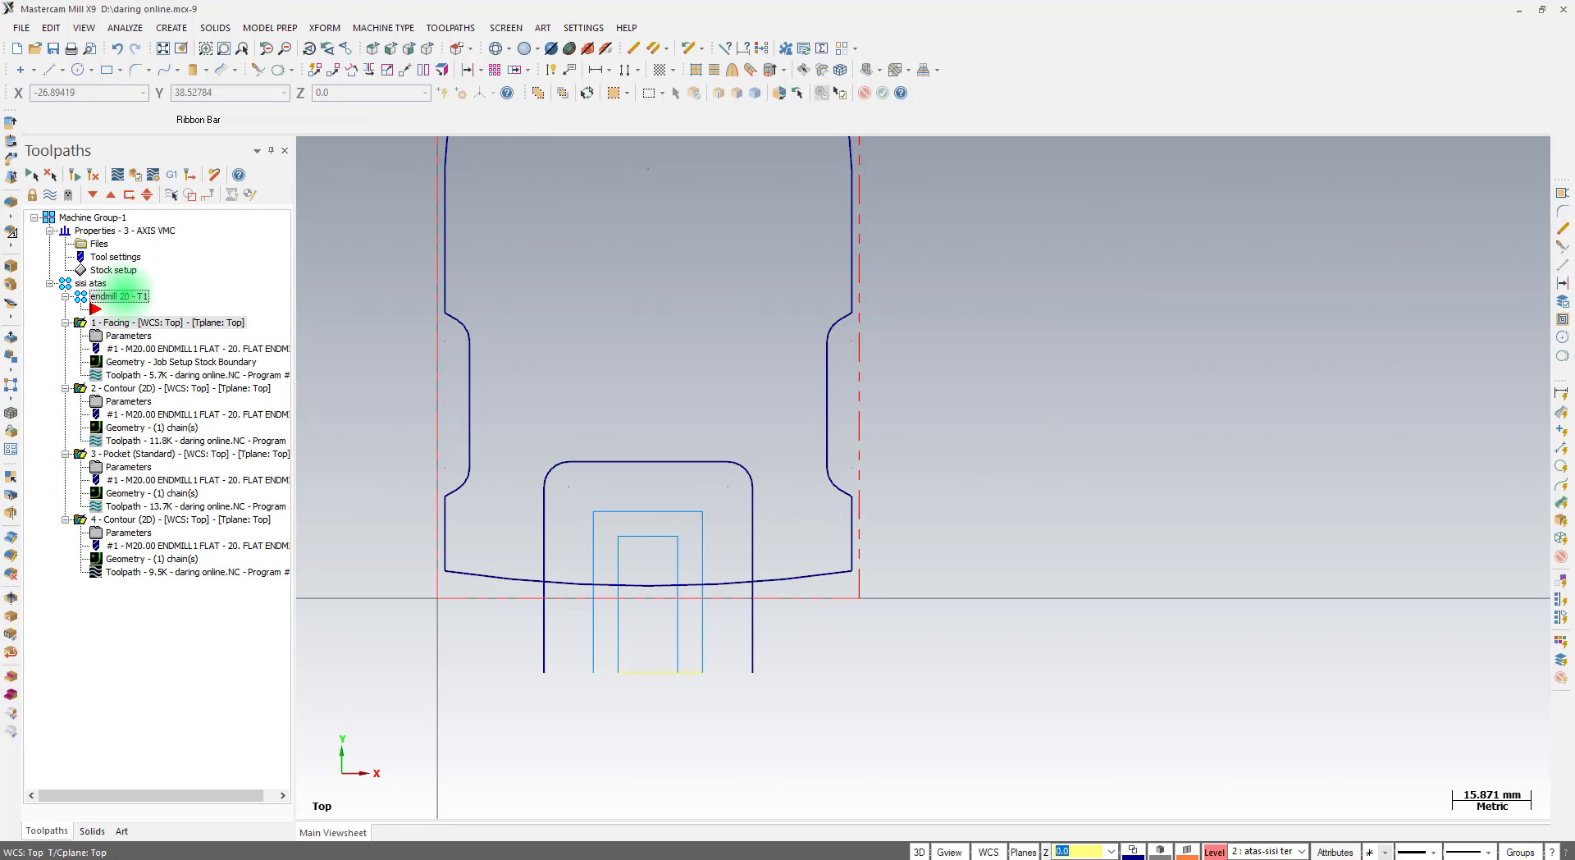
left_click_drag(124, 293, 124, 295)
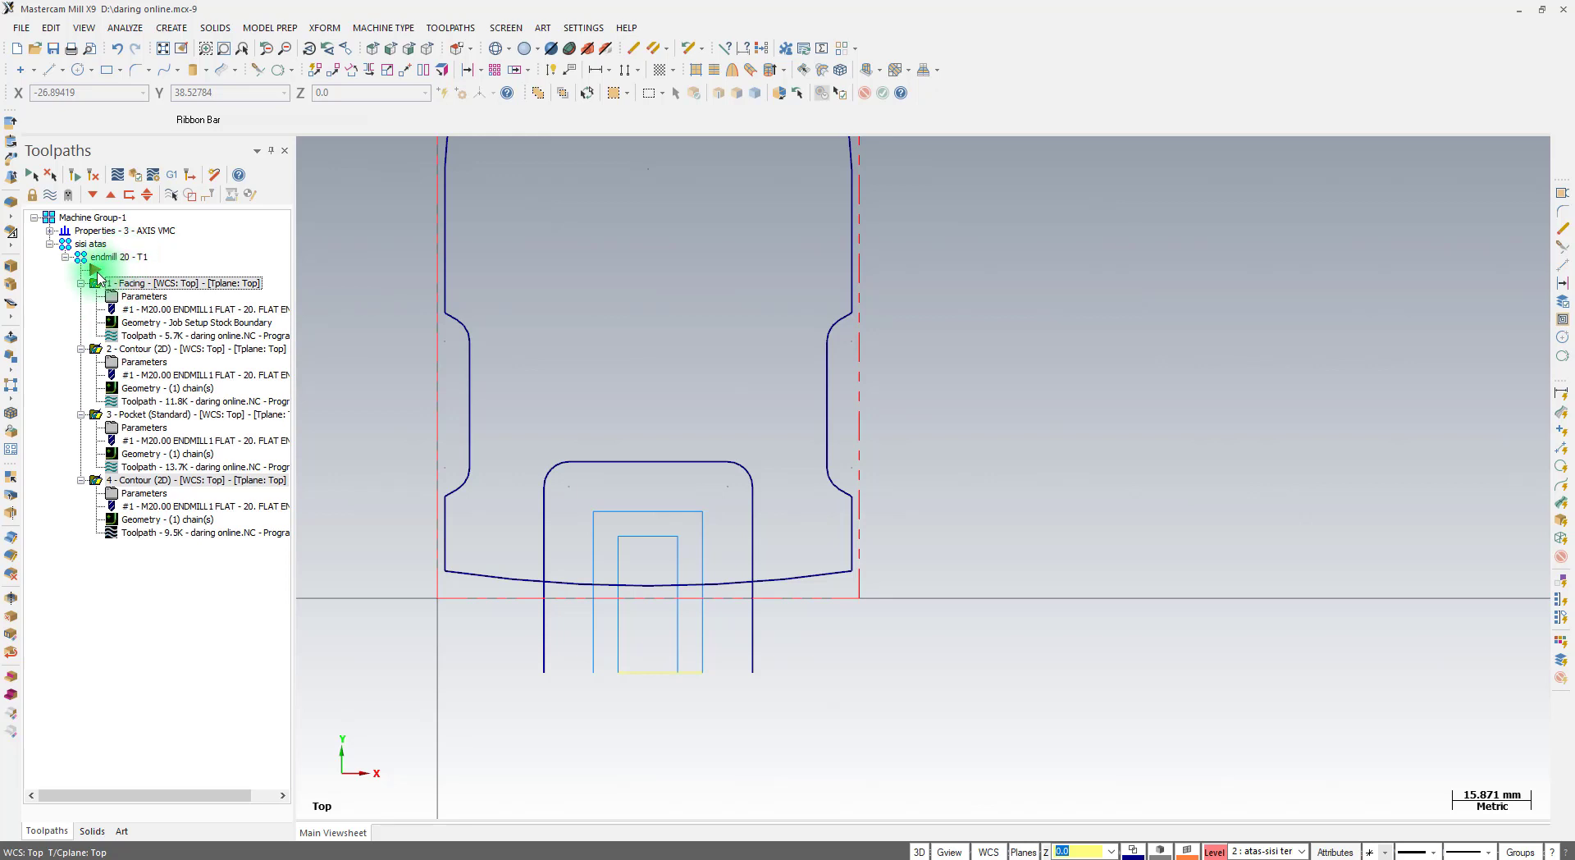
mouse_move(95, 271)
left_mouse_down()
mouse_move(96, 217)
mouse_move(123, 545)
mouse_move(106, 537)
left_mouse_up()
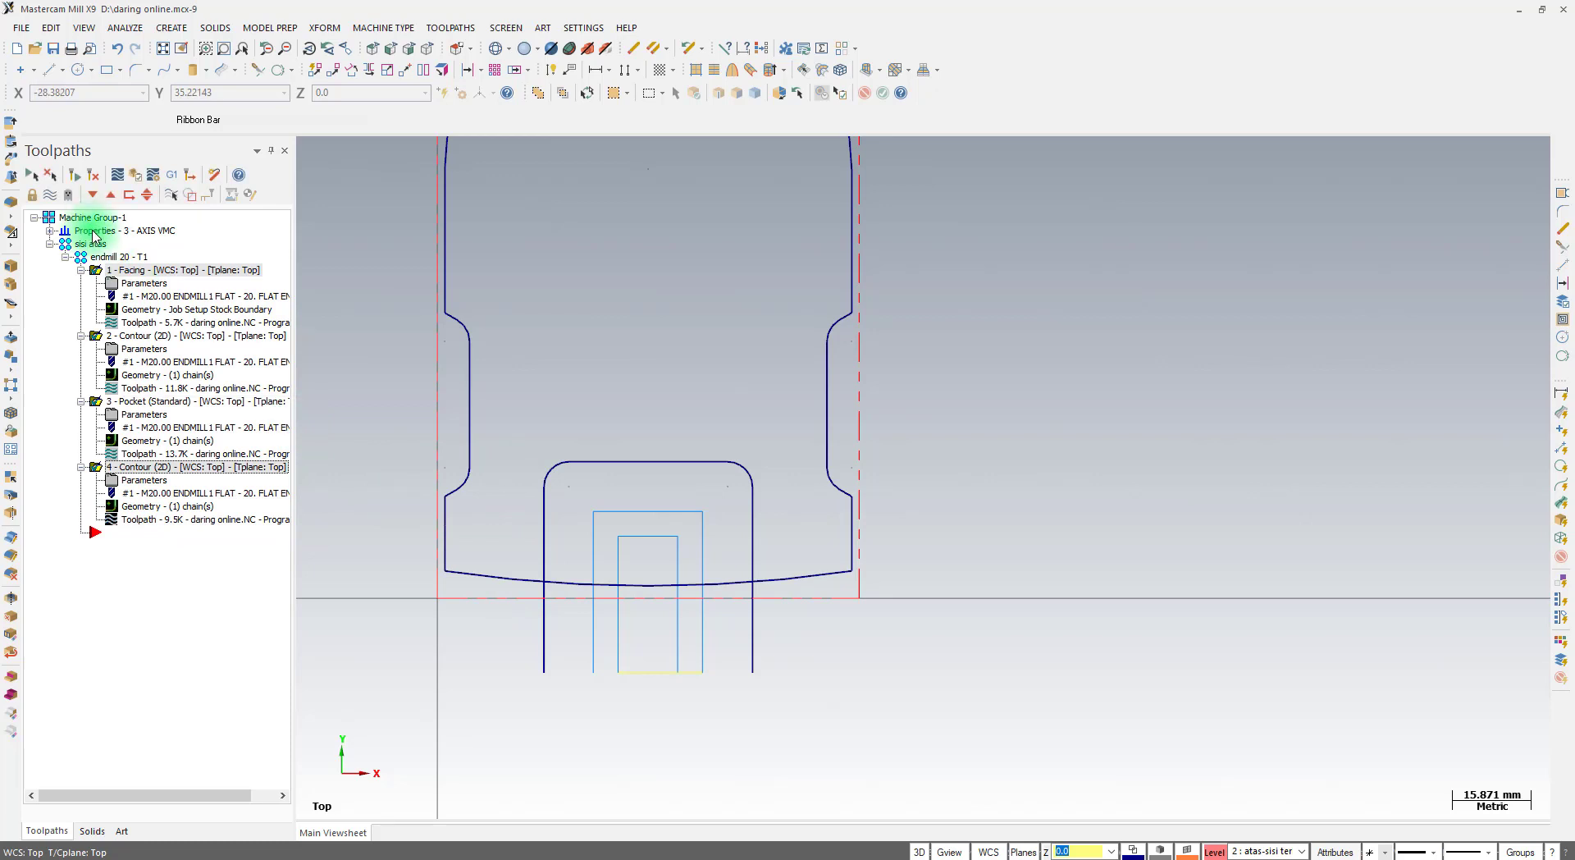
Verify all operations of Machine Group-1 in the simulator with the axes and gnomon hidden
left_click(87, 217)
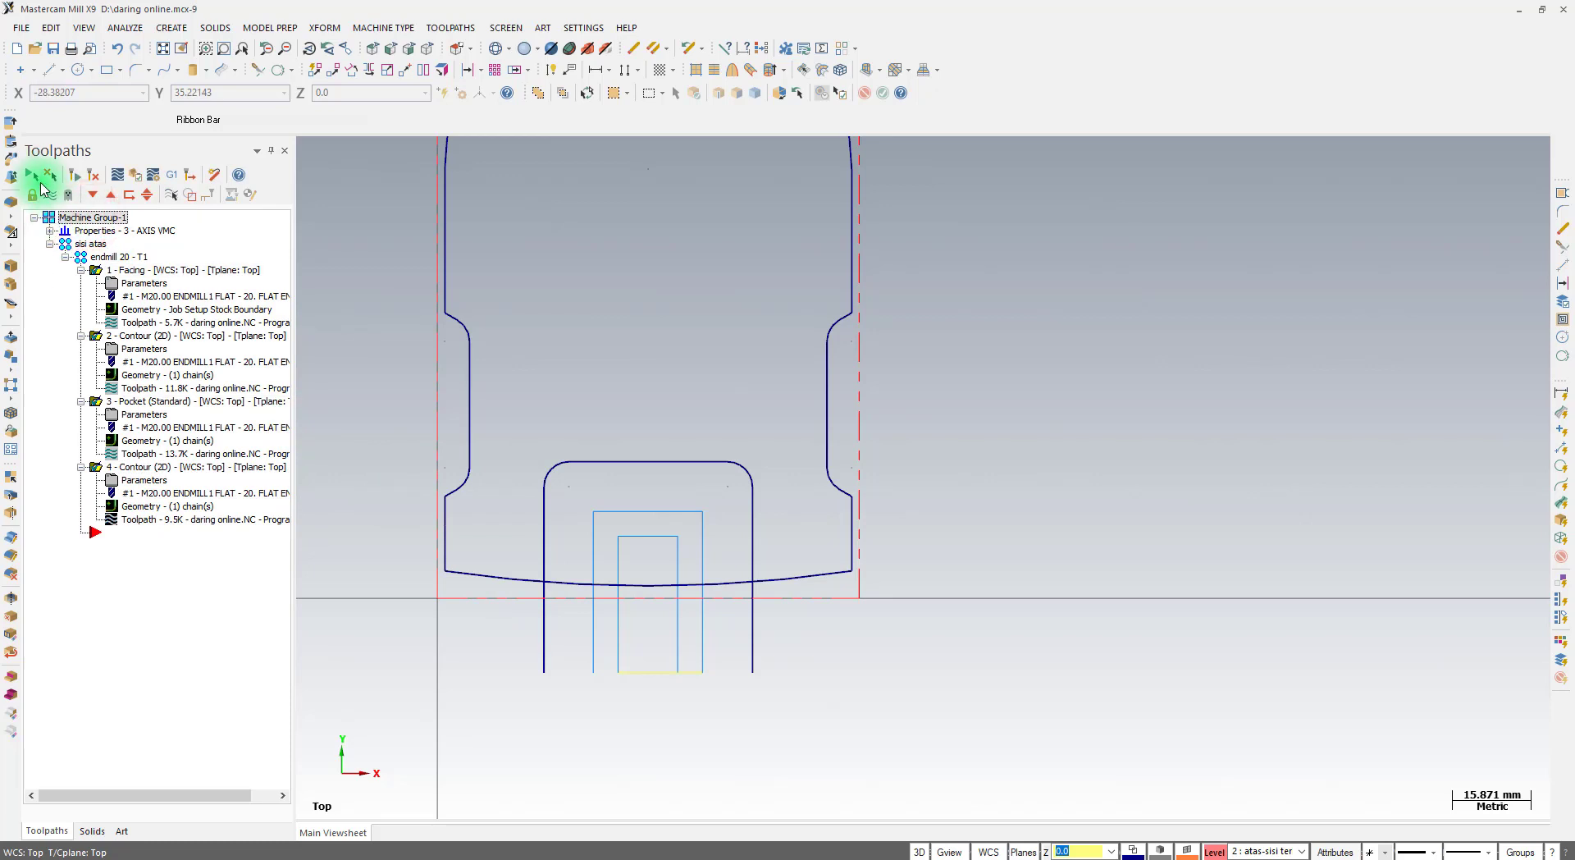
left_click(135, 177)
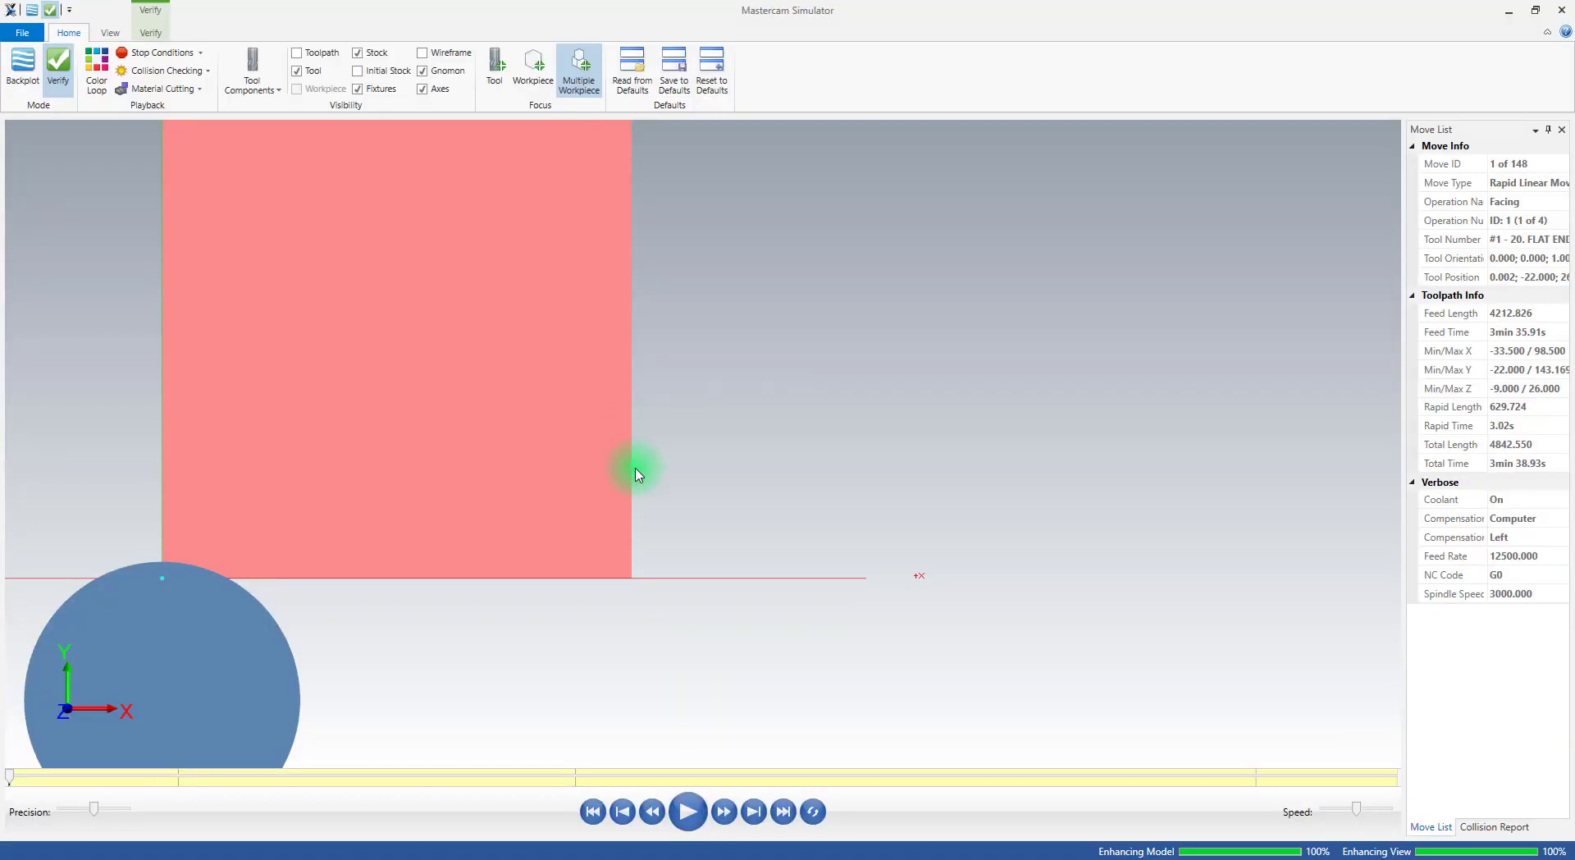
left_click(434, 92)
left_click(423, 71)
left_click(688, 811)
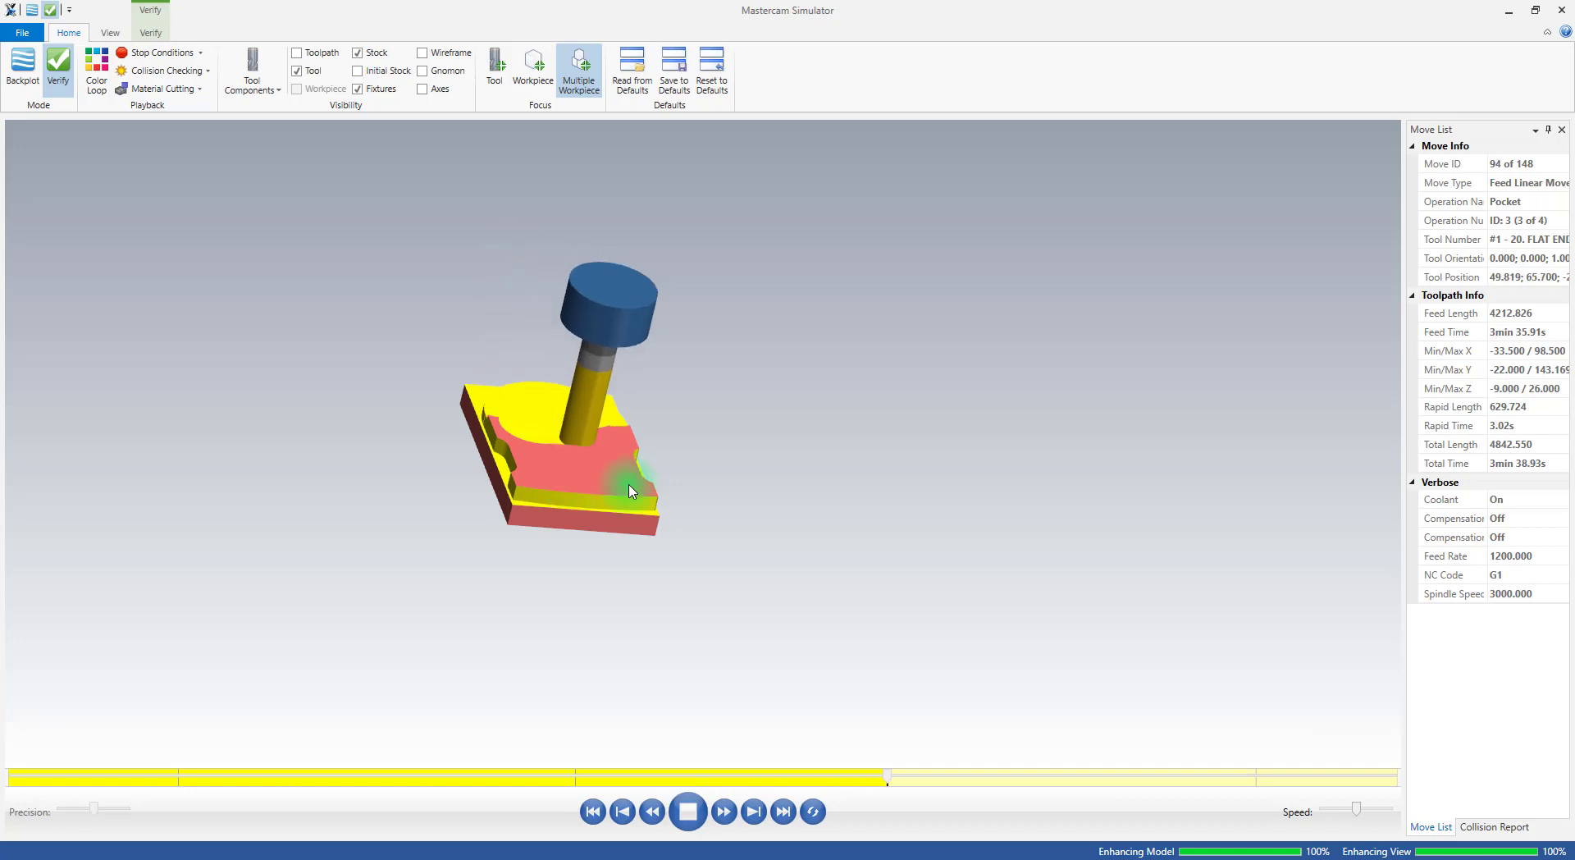
Inspect the simulated stock from several angles, checking the outer contour, round pocket and lower recess, and close the simulator
middle_click_drag(626, 490, 598, 470)
scroll(579, 419, "up", 3)
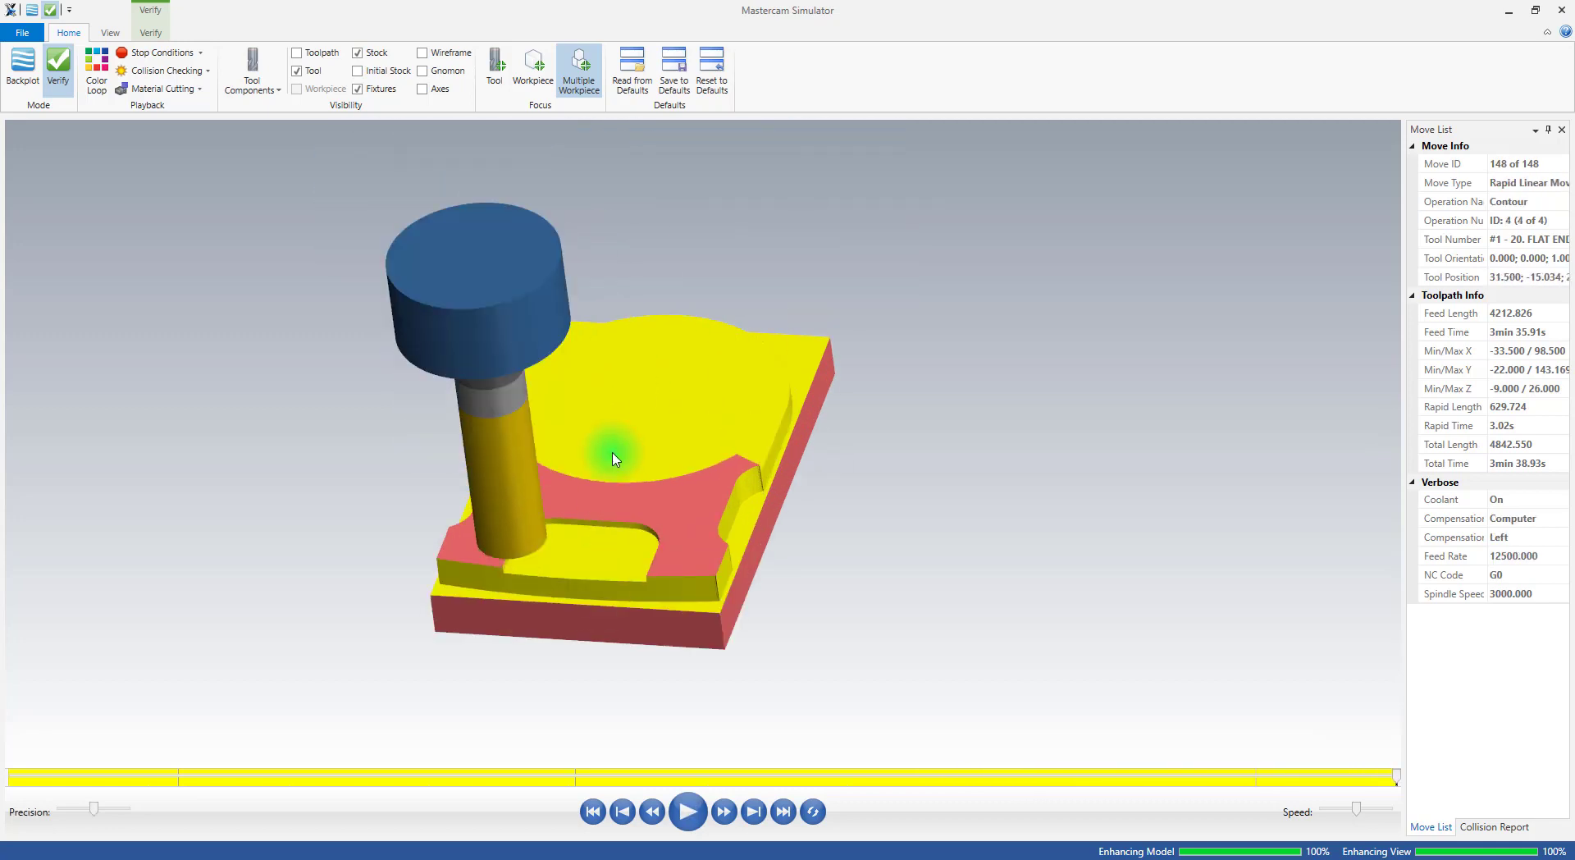
middle_click_drag(615, 465, 651, 489)
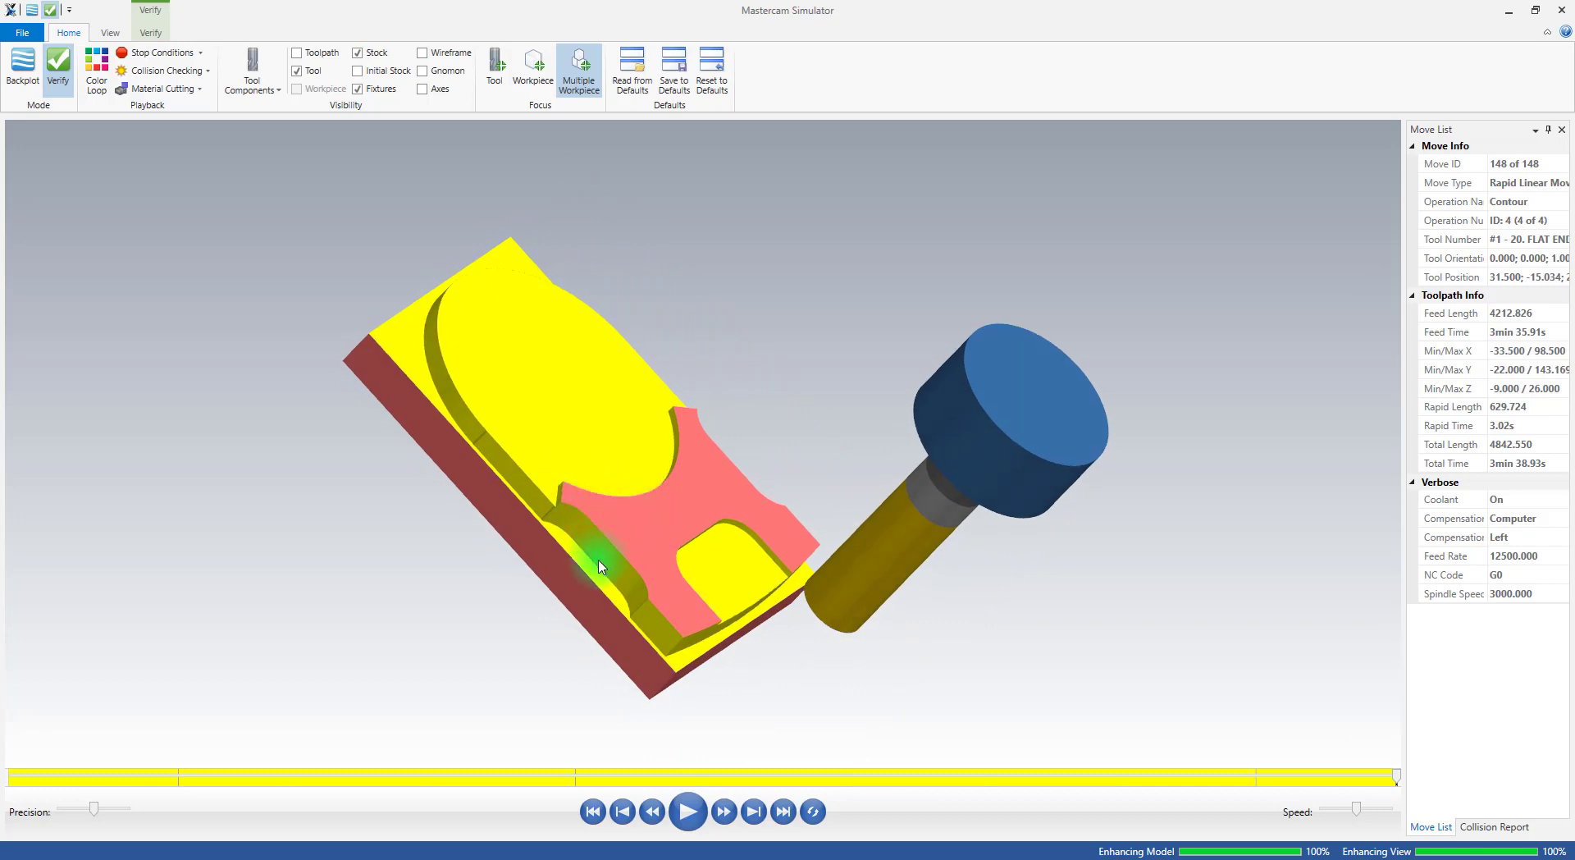
key("ctrl")
middle_click_drag(692, 478, 639, 489)
left_click(1556, 12)
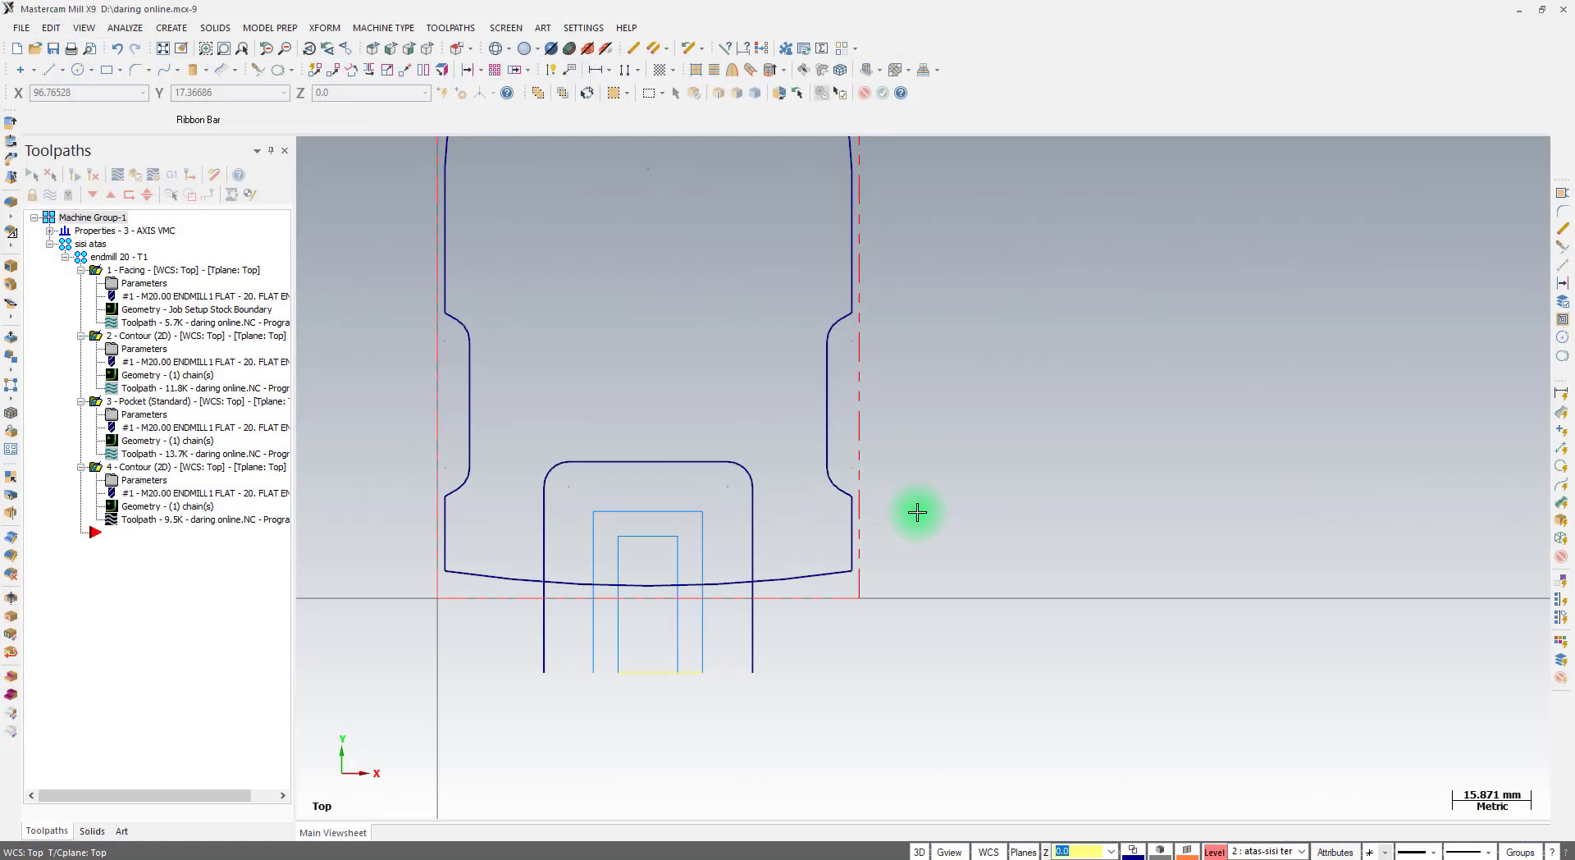
Save the file and hide the display of all toolpaths in the machine group
left_click(53, 52)
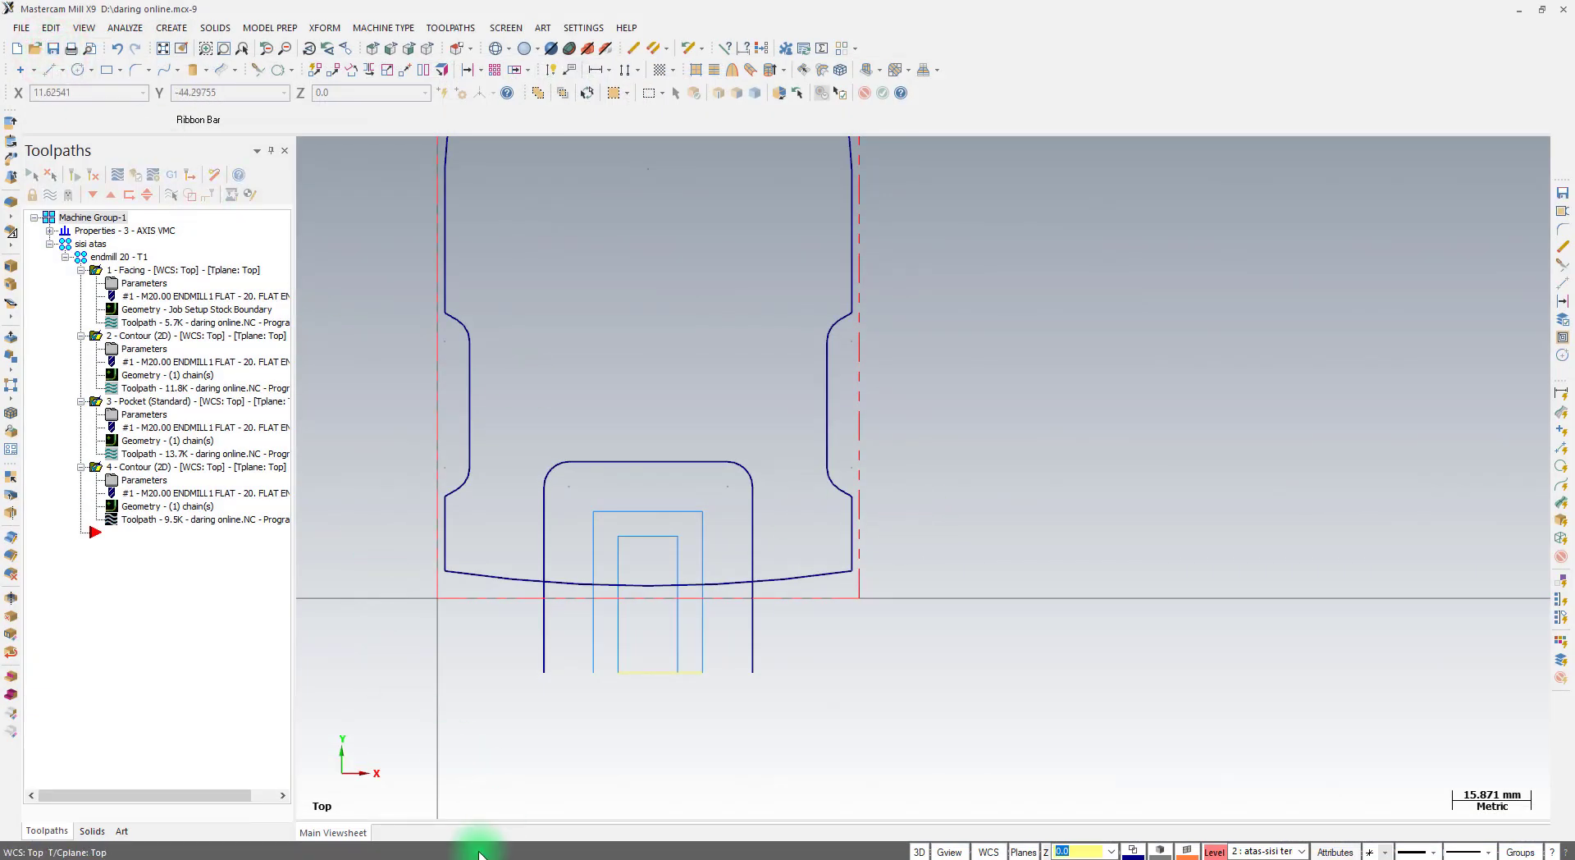
left_click(49, 195)
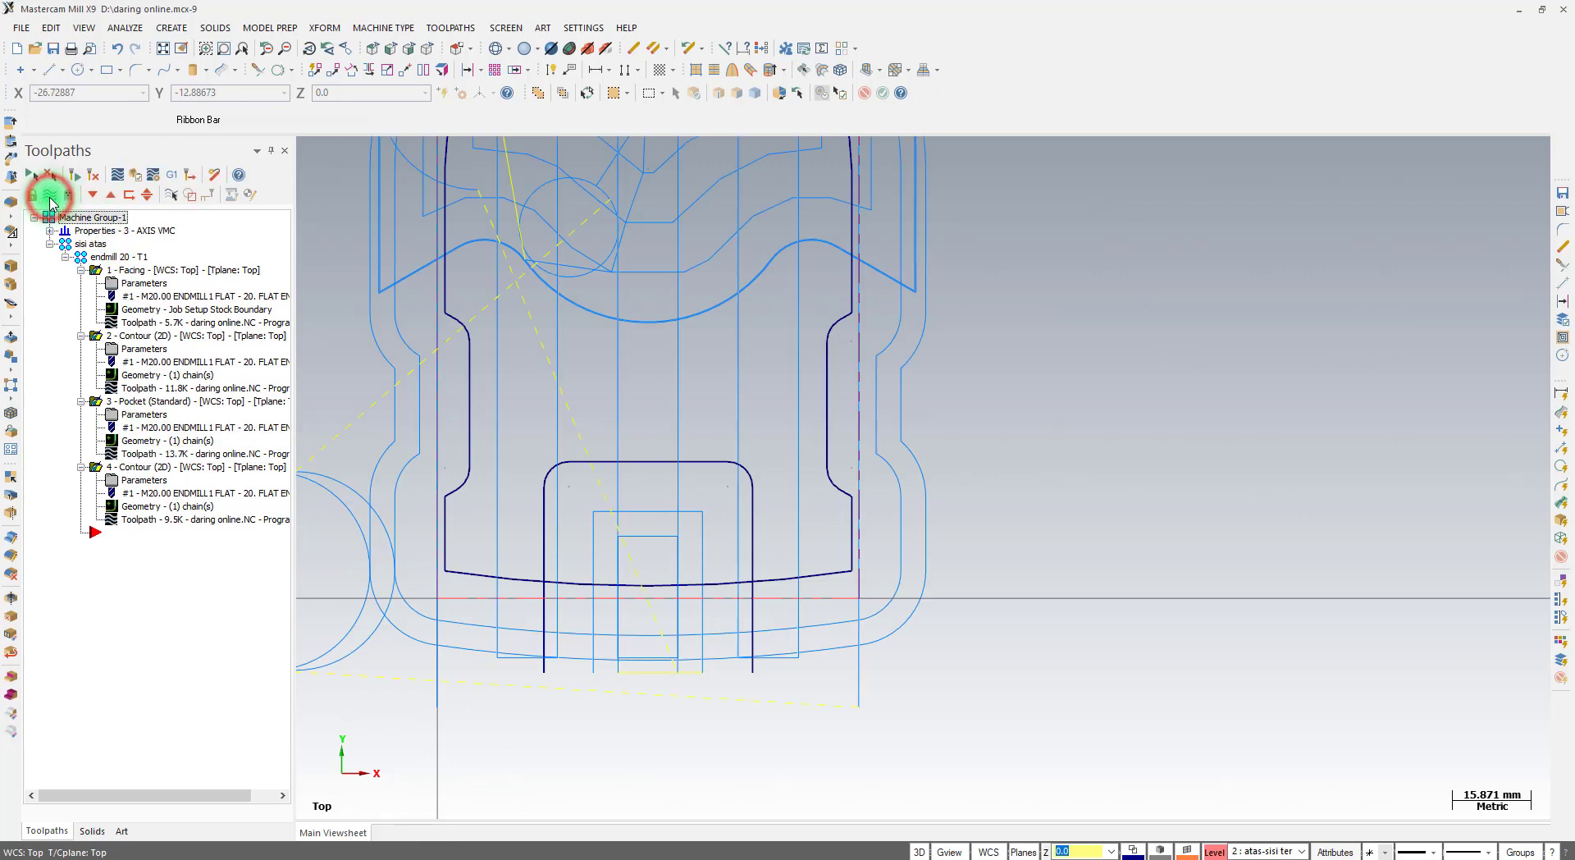
left_click(50, 197)
Consult the PDF drawing for the central hole, and in Mastercam sketch a circle about 39.4 mm in diameter at the upper arc's centre
left_click(469, 858)
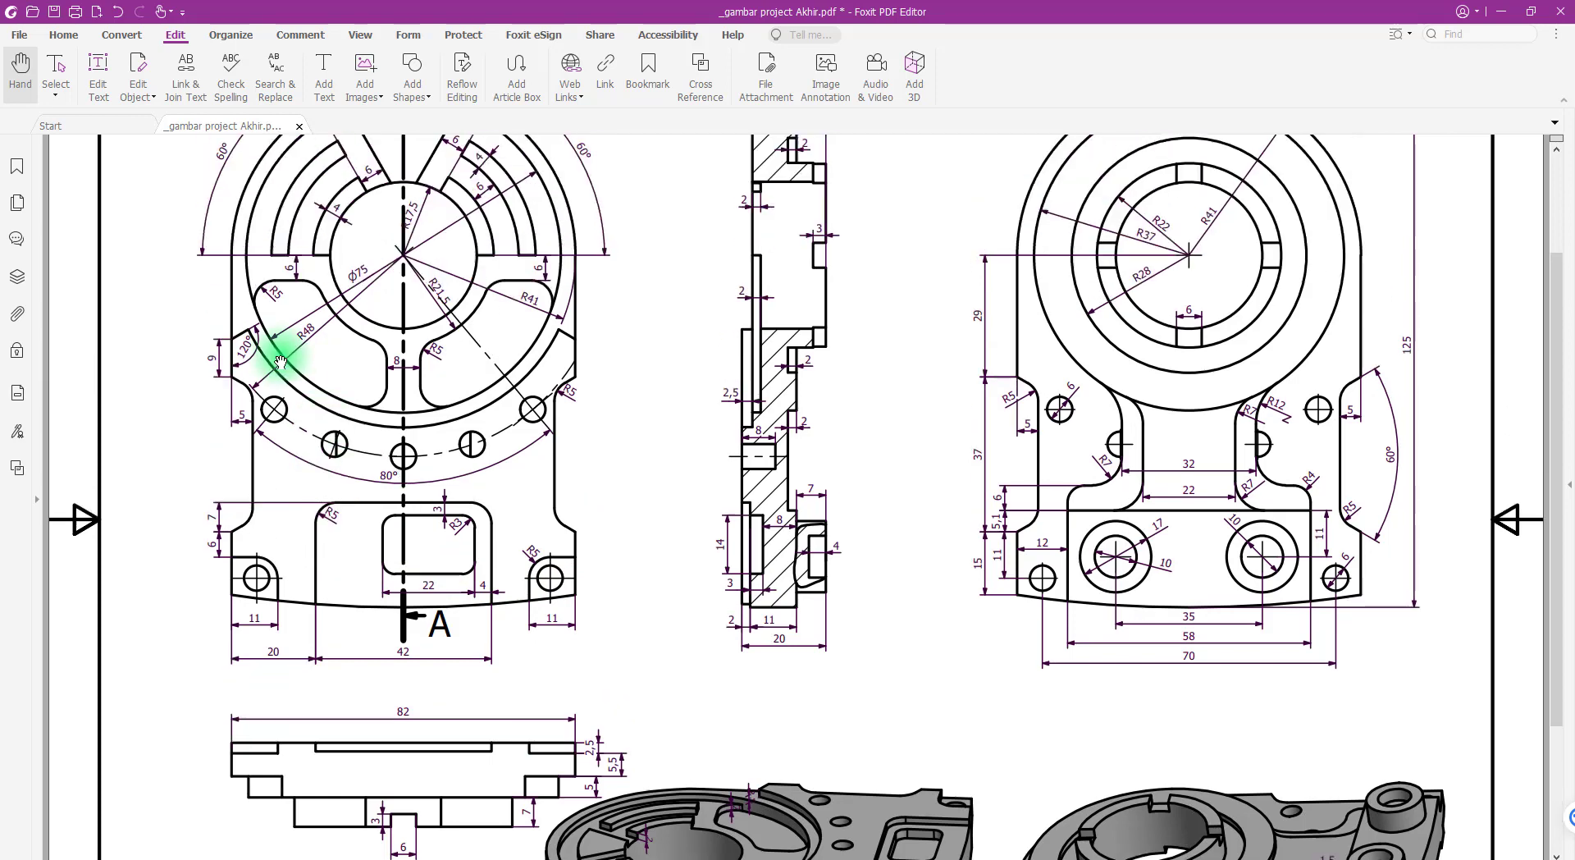
scroll(324, 369, "up", 3)
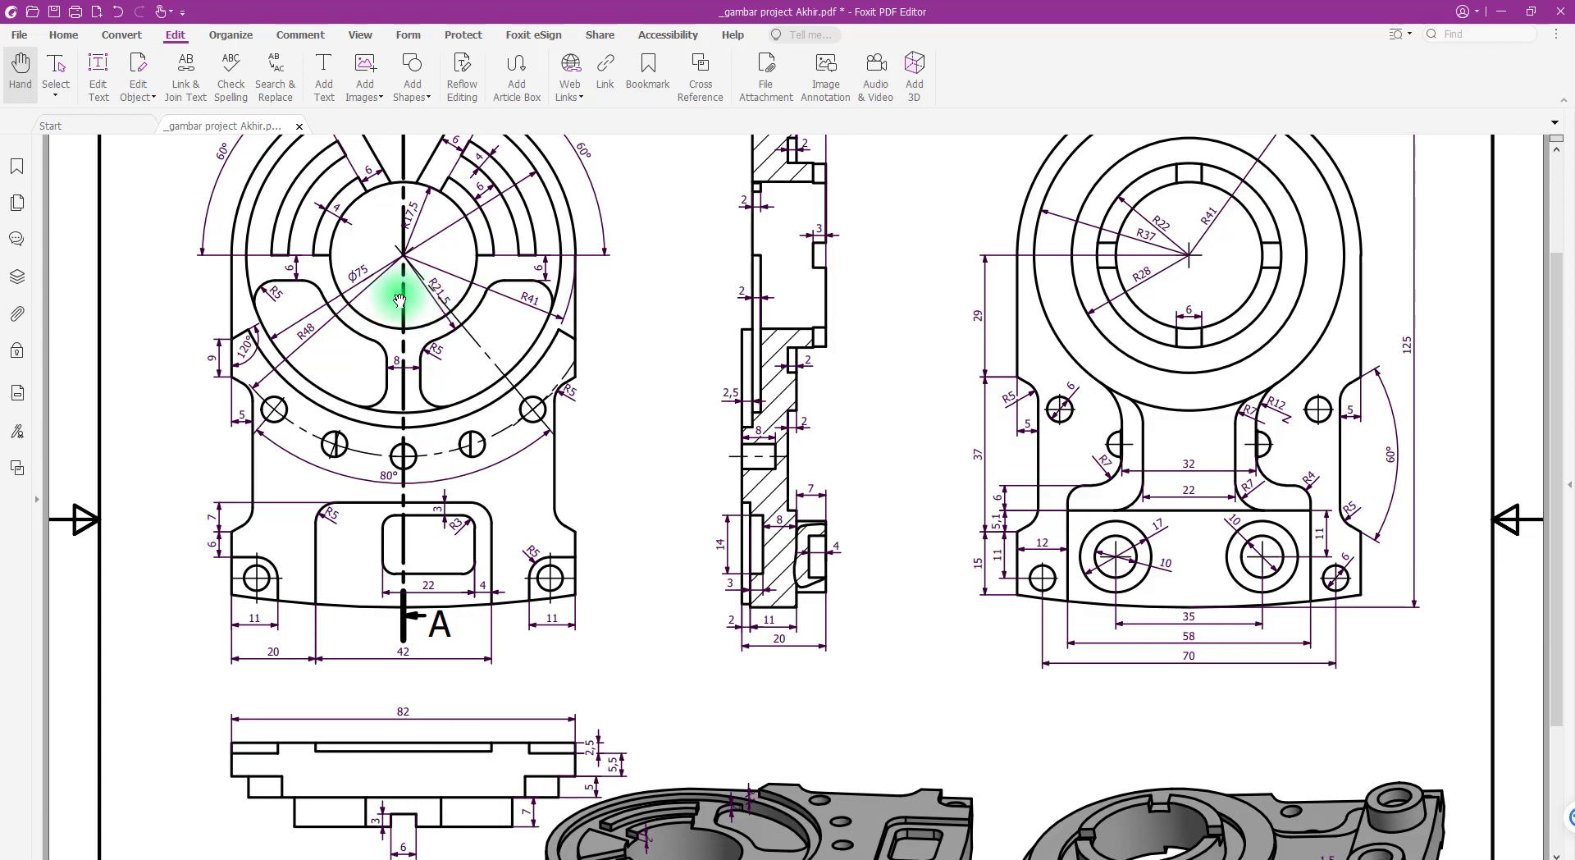
left_click(328, 858)
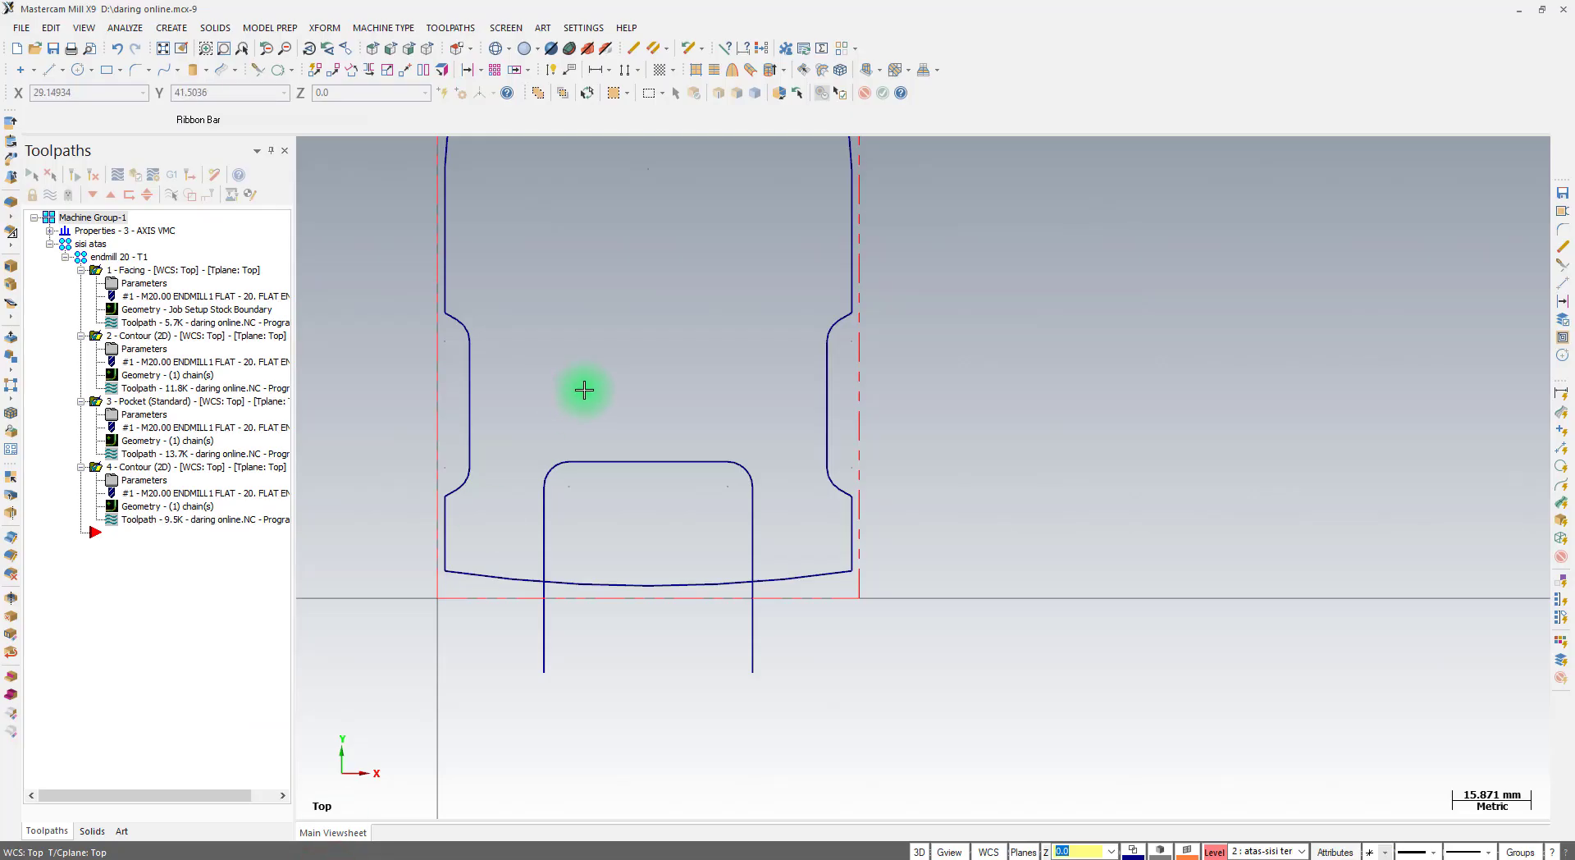
scroll(585, 391, "up", 1)
scroll(499, 636, "down", 5)
scroll(619, 222, "up", 1)
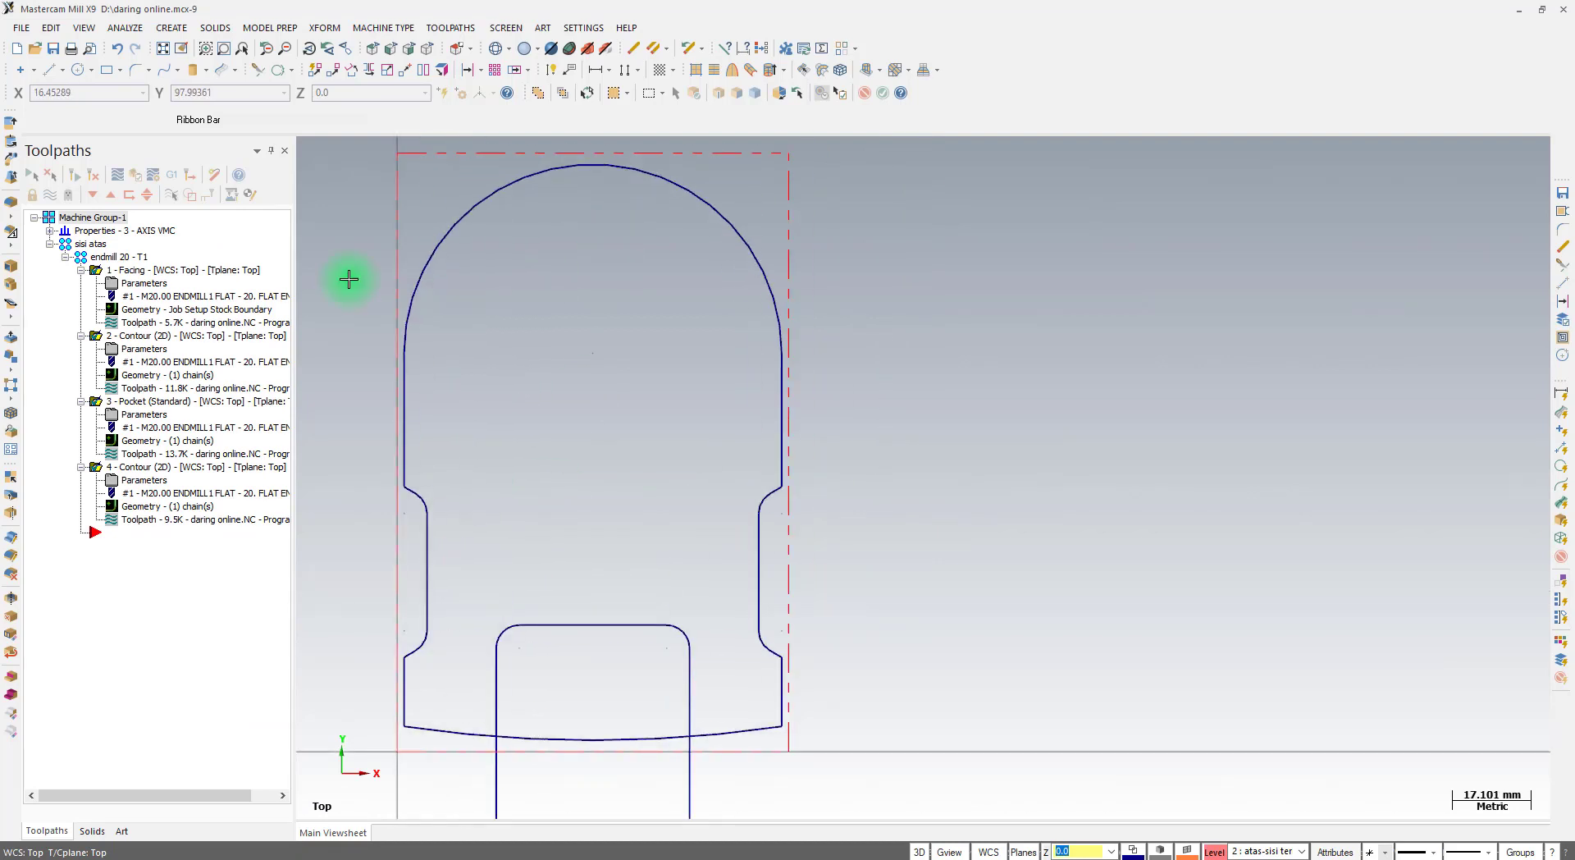
left_click(77, 70)
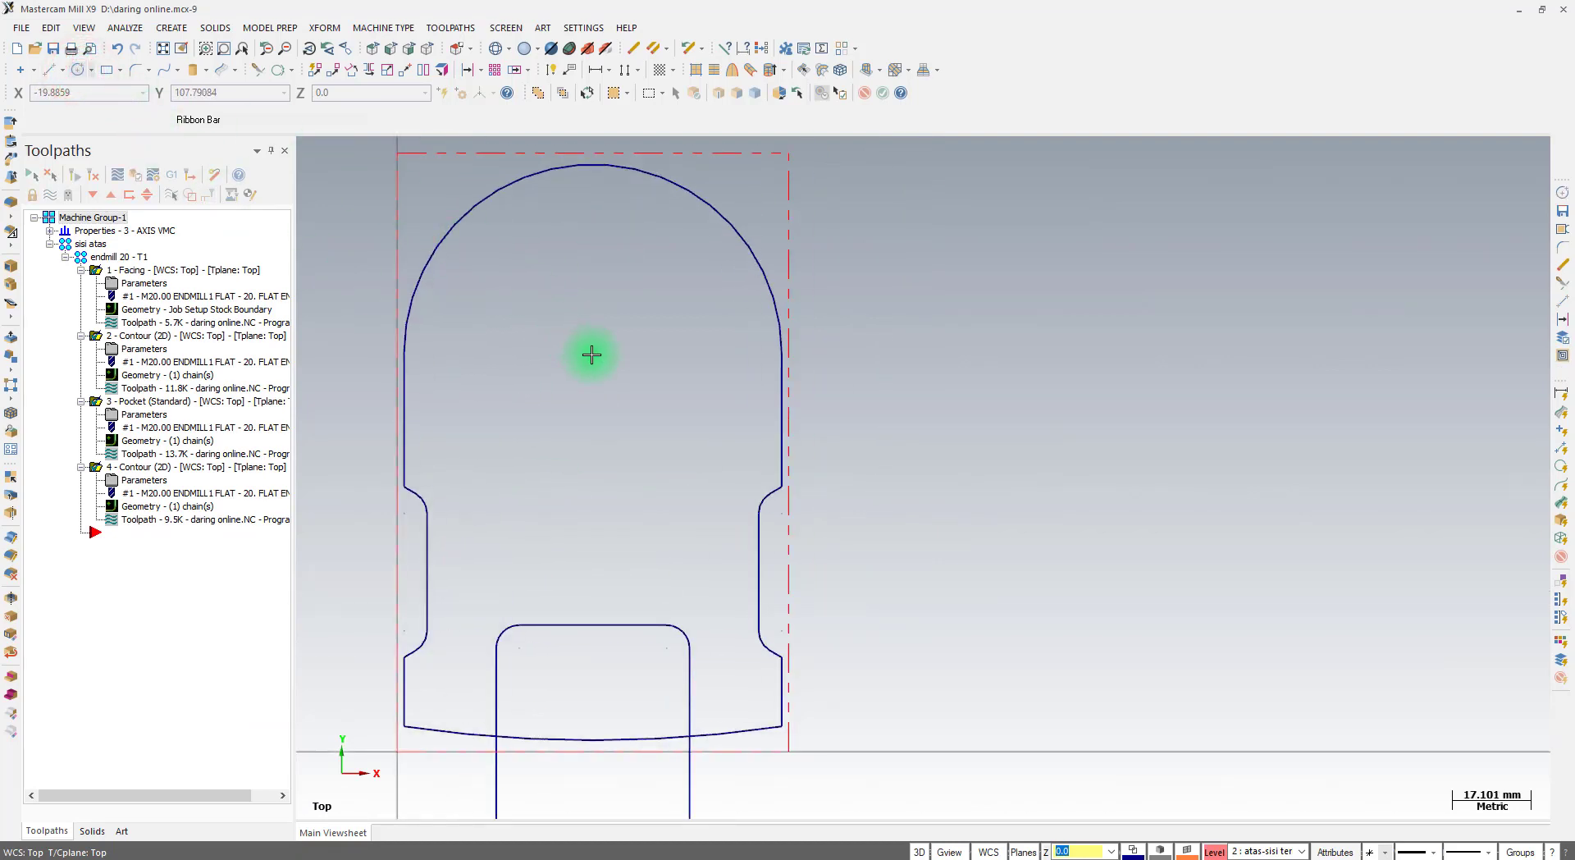
left_click(591, 354)
left_click(591, 263)
left_click(373, 121)
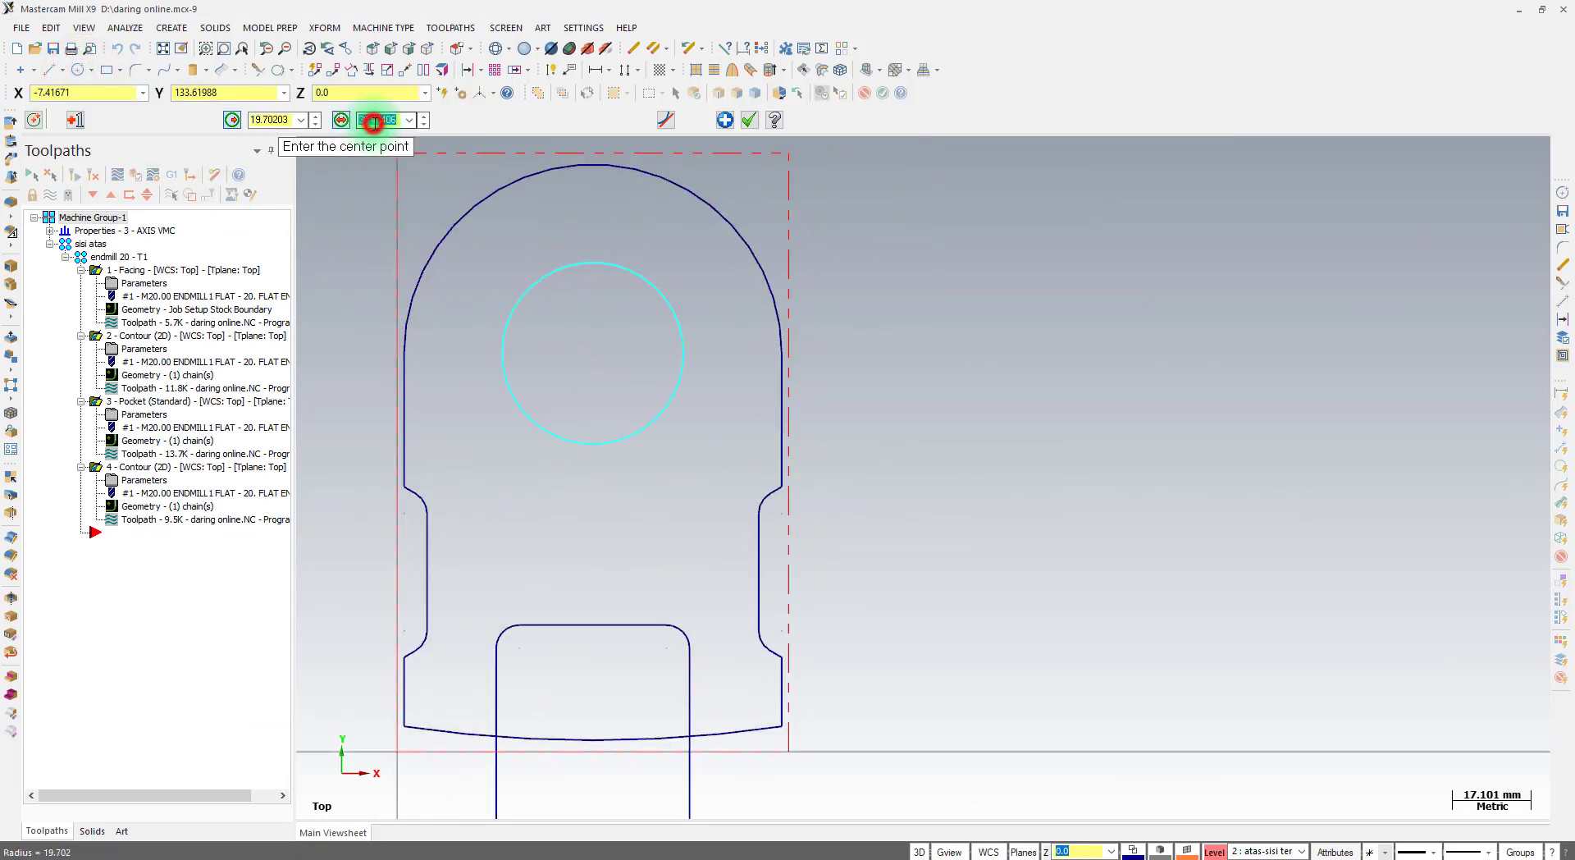
Check the central hole's radius in the PDF drawing and set the circle's radius to 17.5 mm
left_click(474, 858)
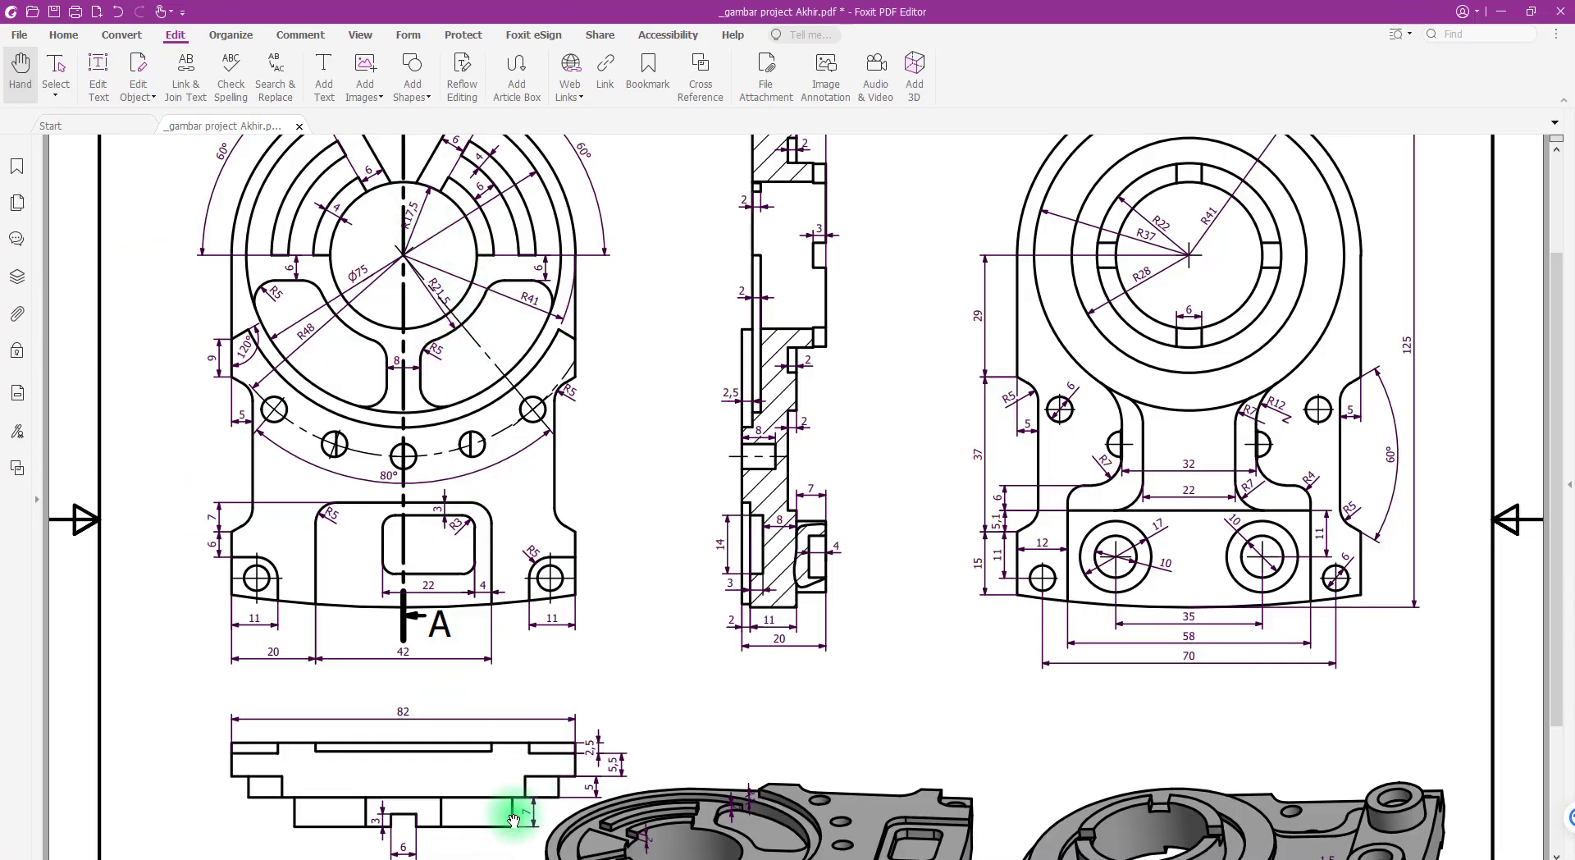
left_click(325, 857)
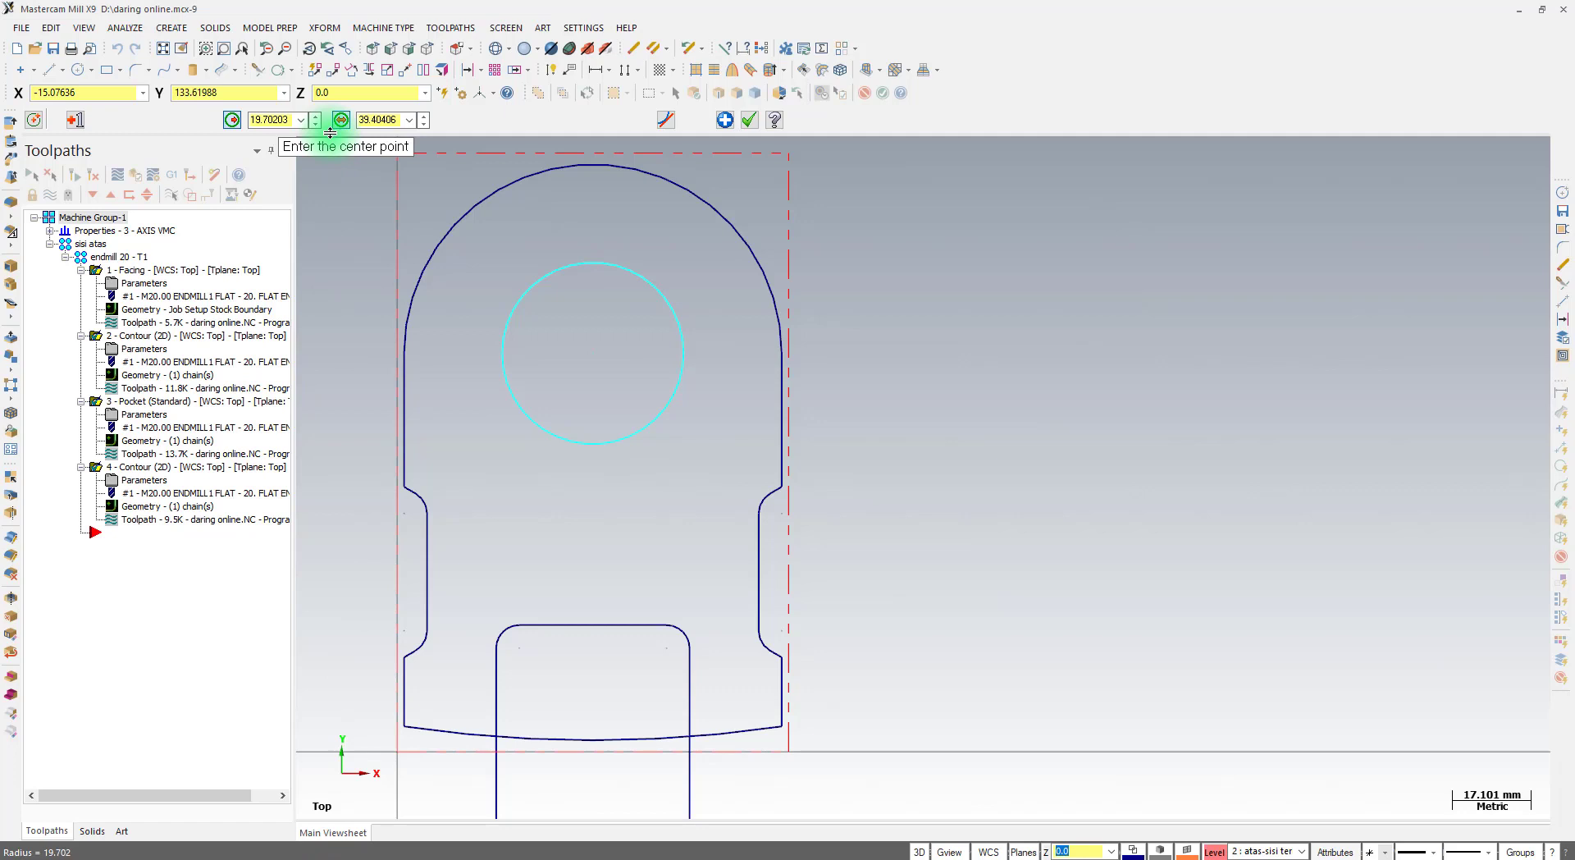
left_click(273, 124)
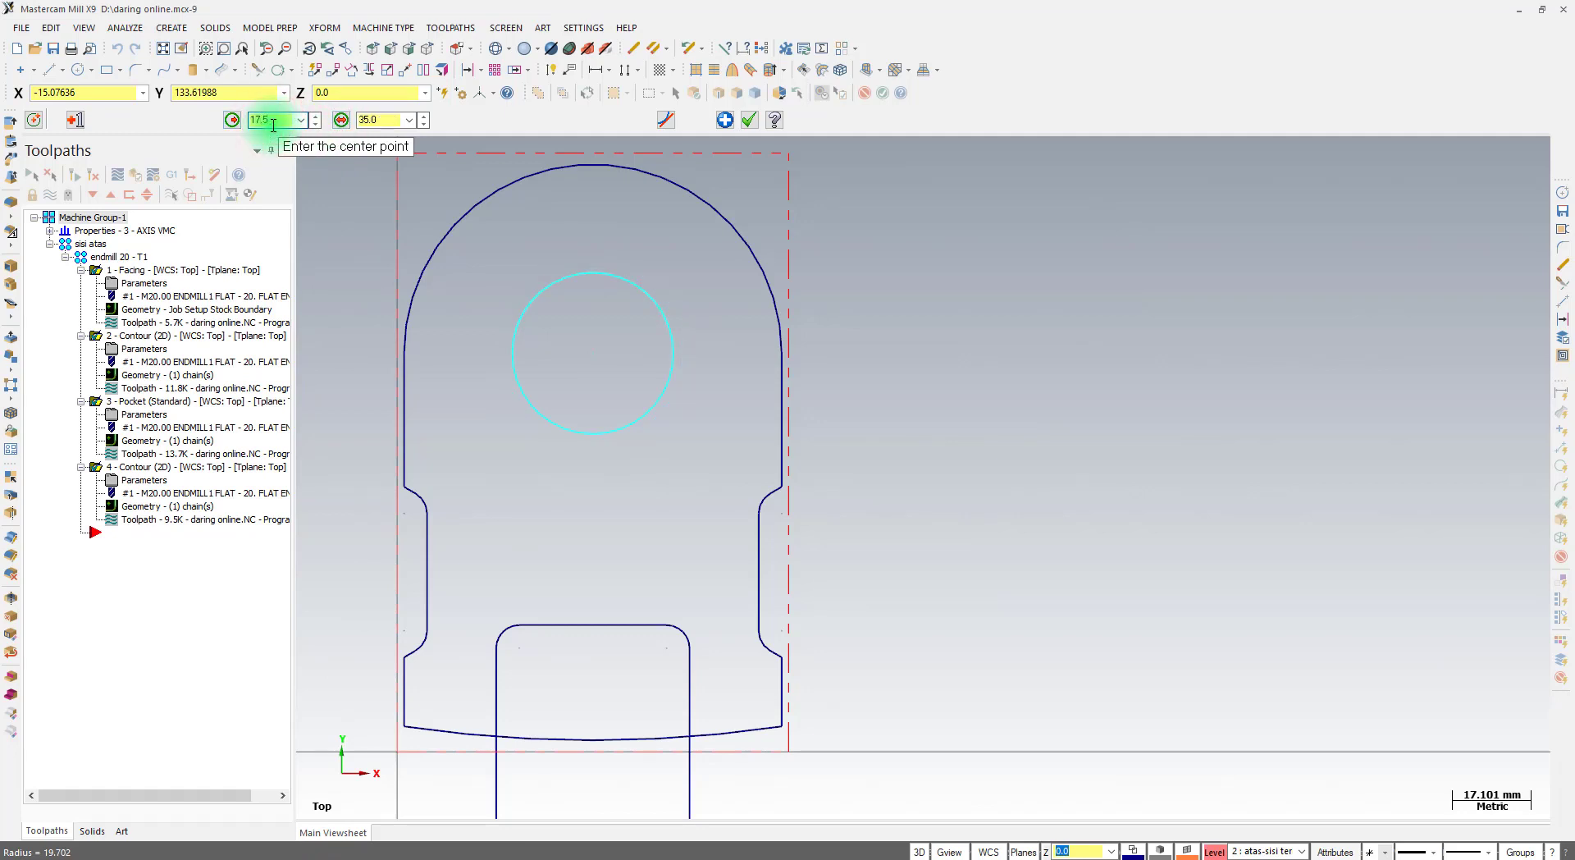
left_click(749, 120)
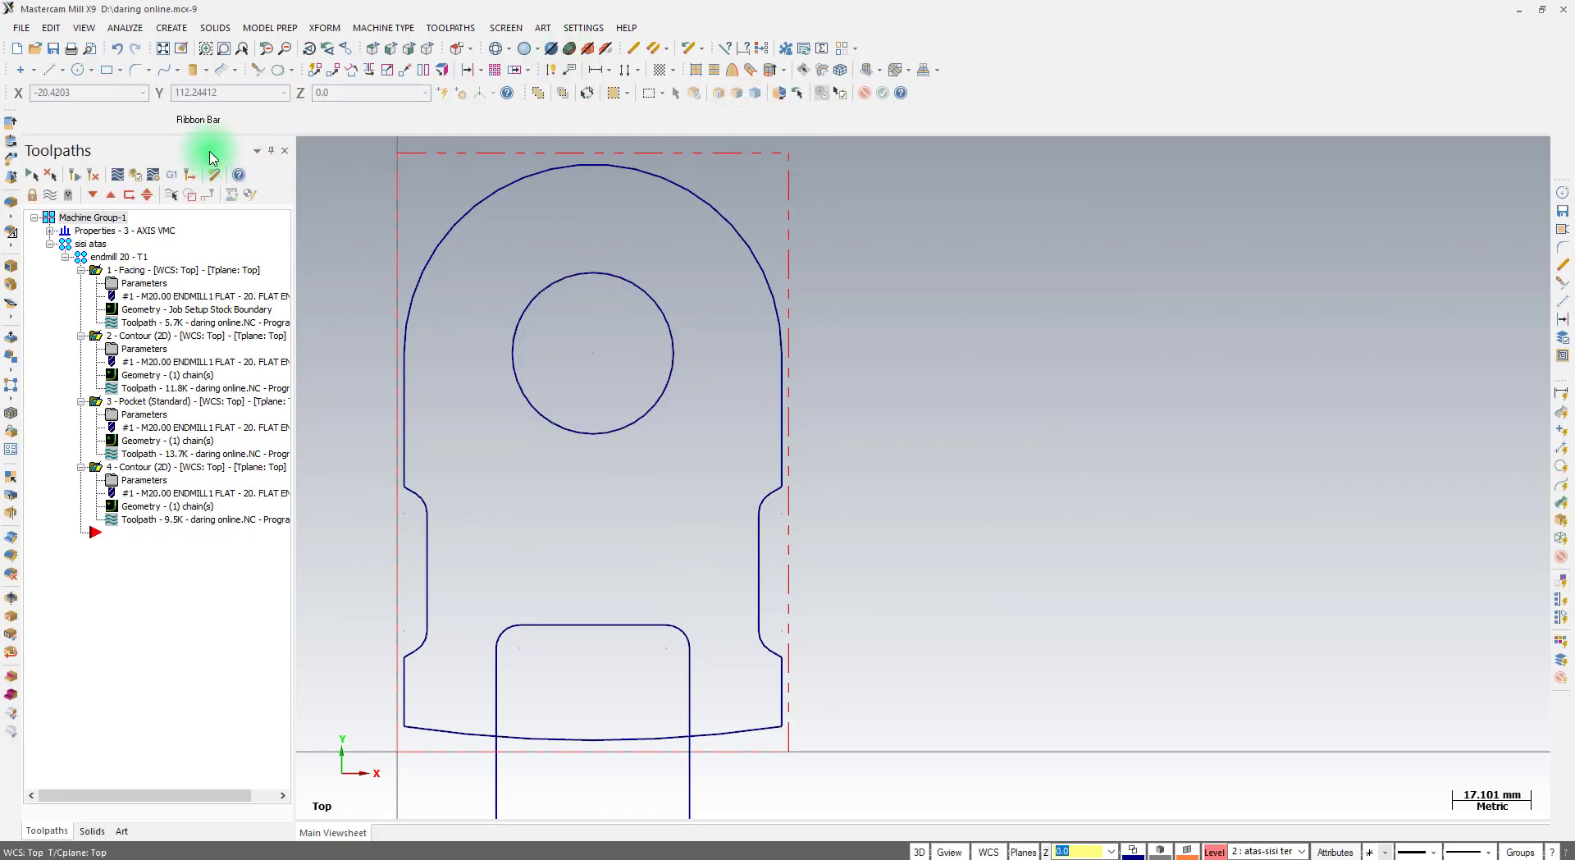
left_click(78, 70)
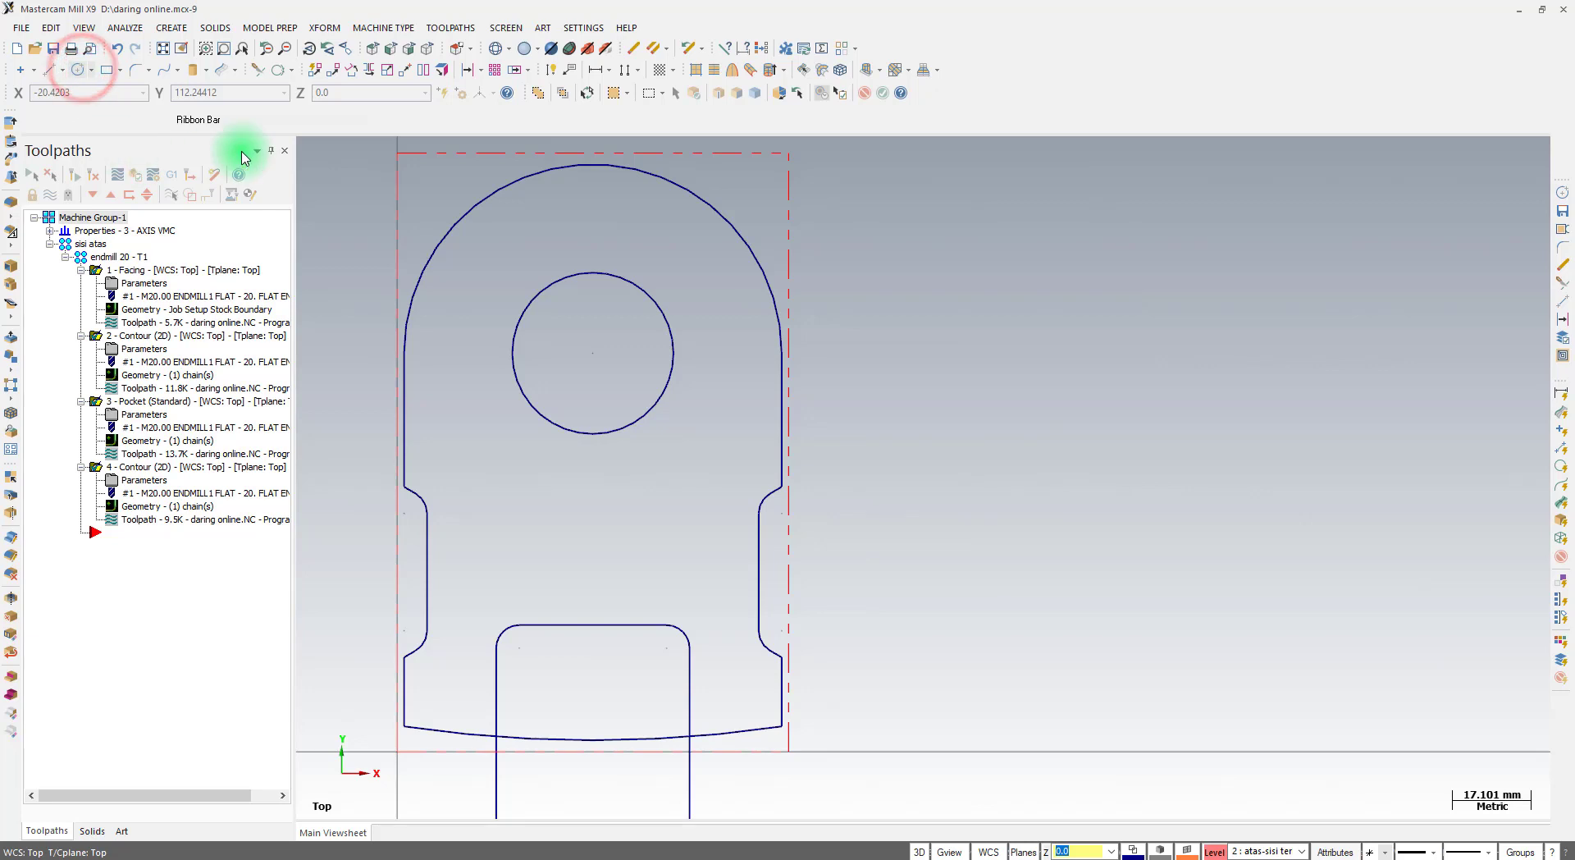
left_click(369, 123)
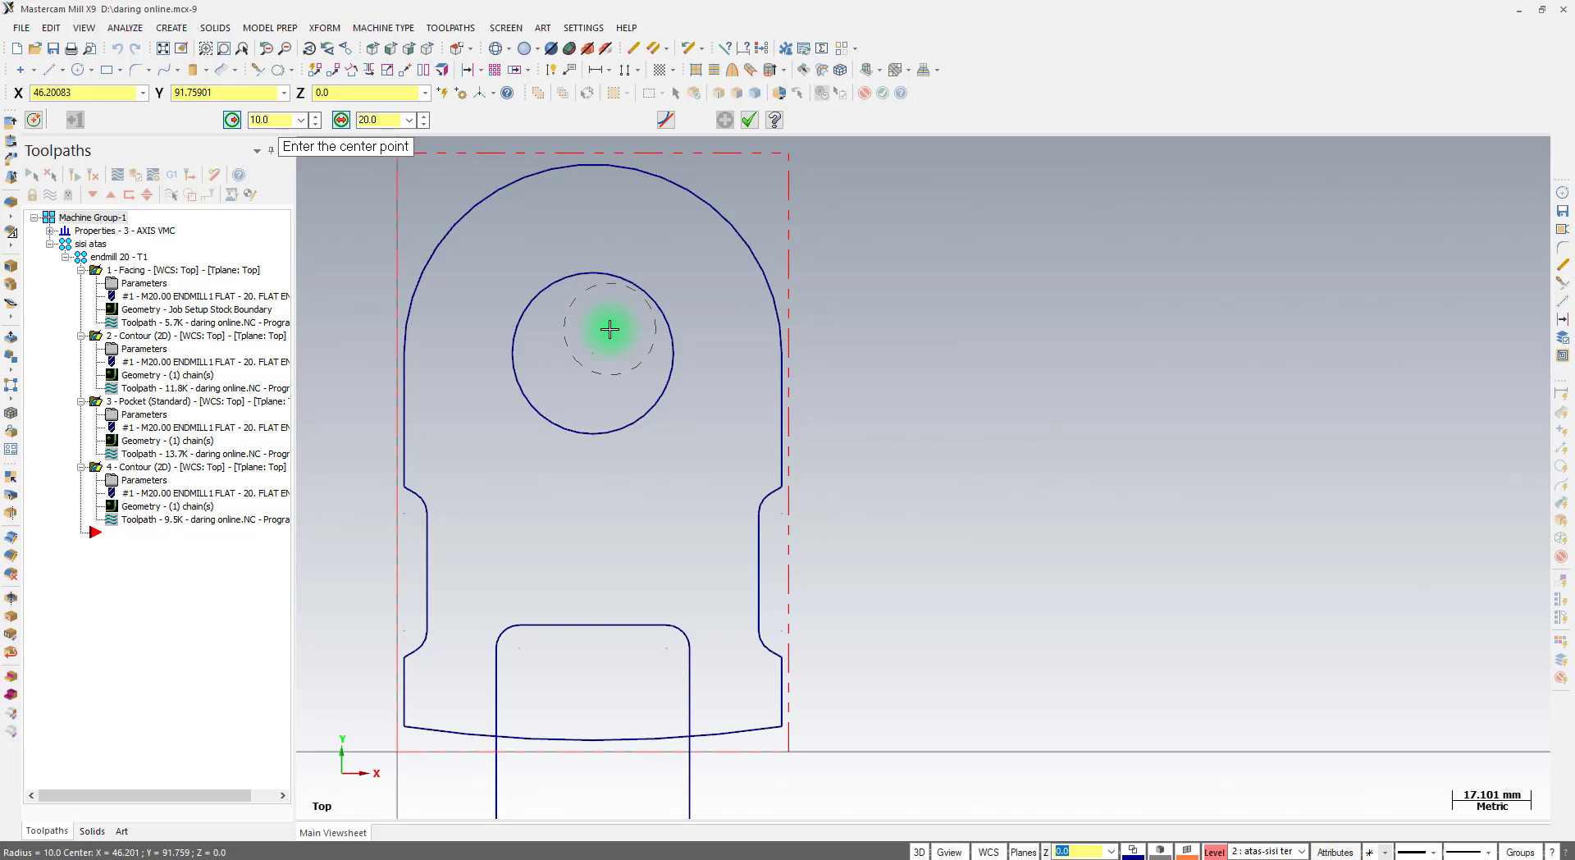
key("Escape")
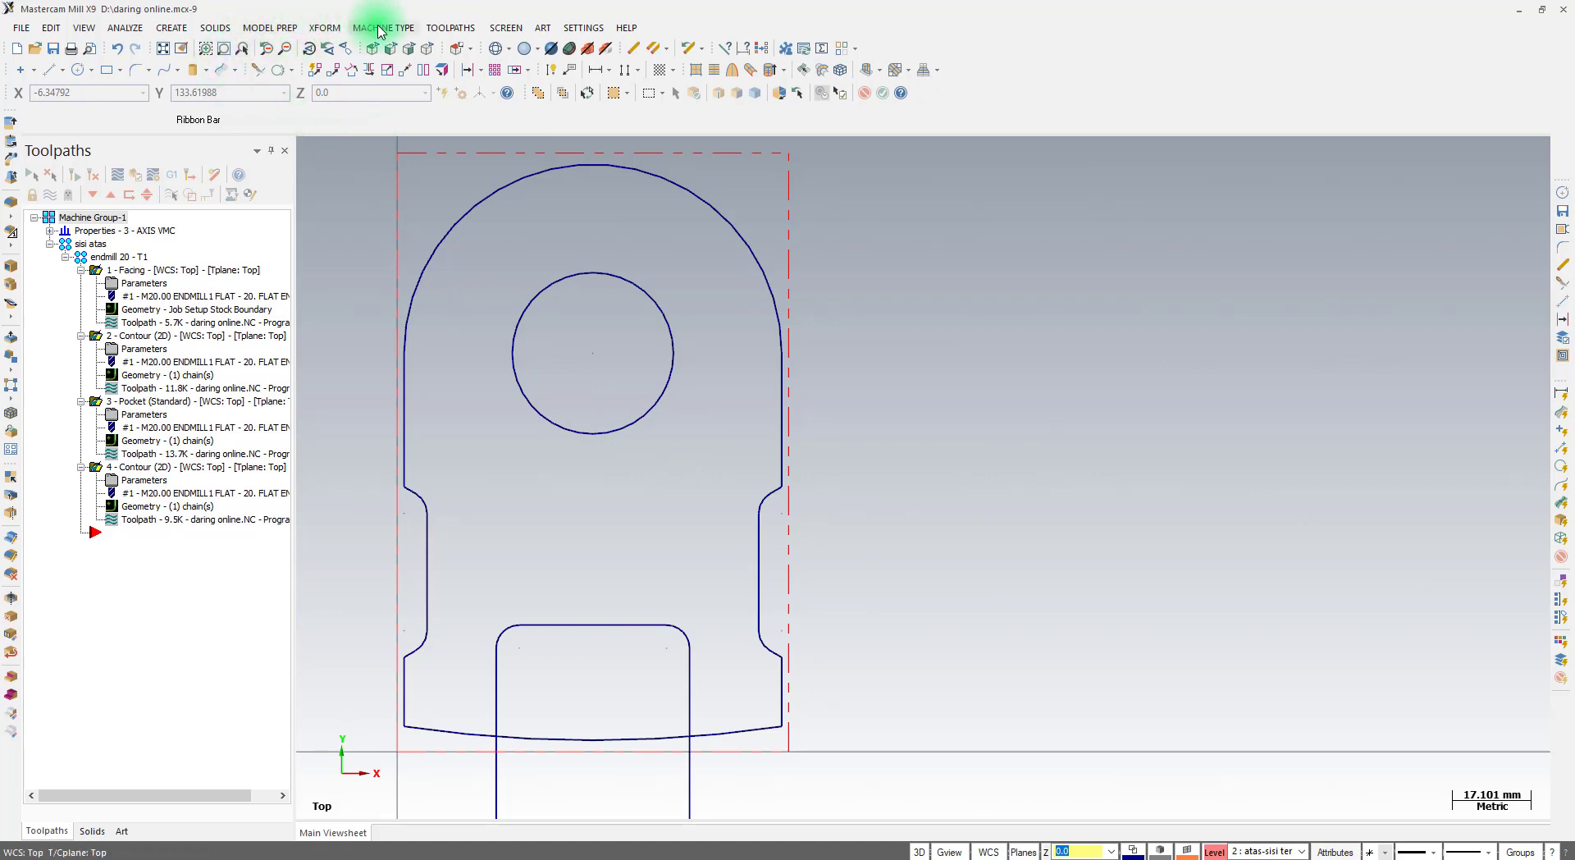
Start a 2D contour toolpath on the central circle, chained counterclockwise
left_click(449, 27)
left_click(456, 46)
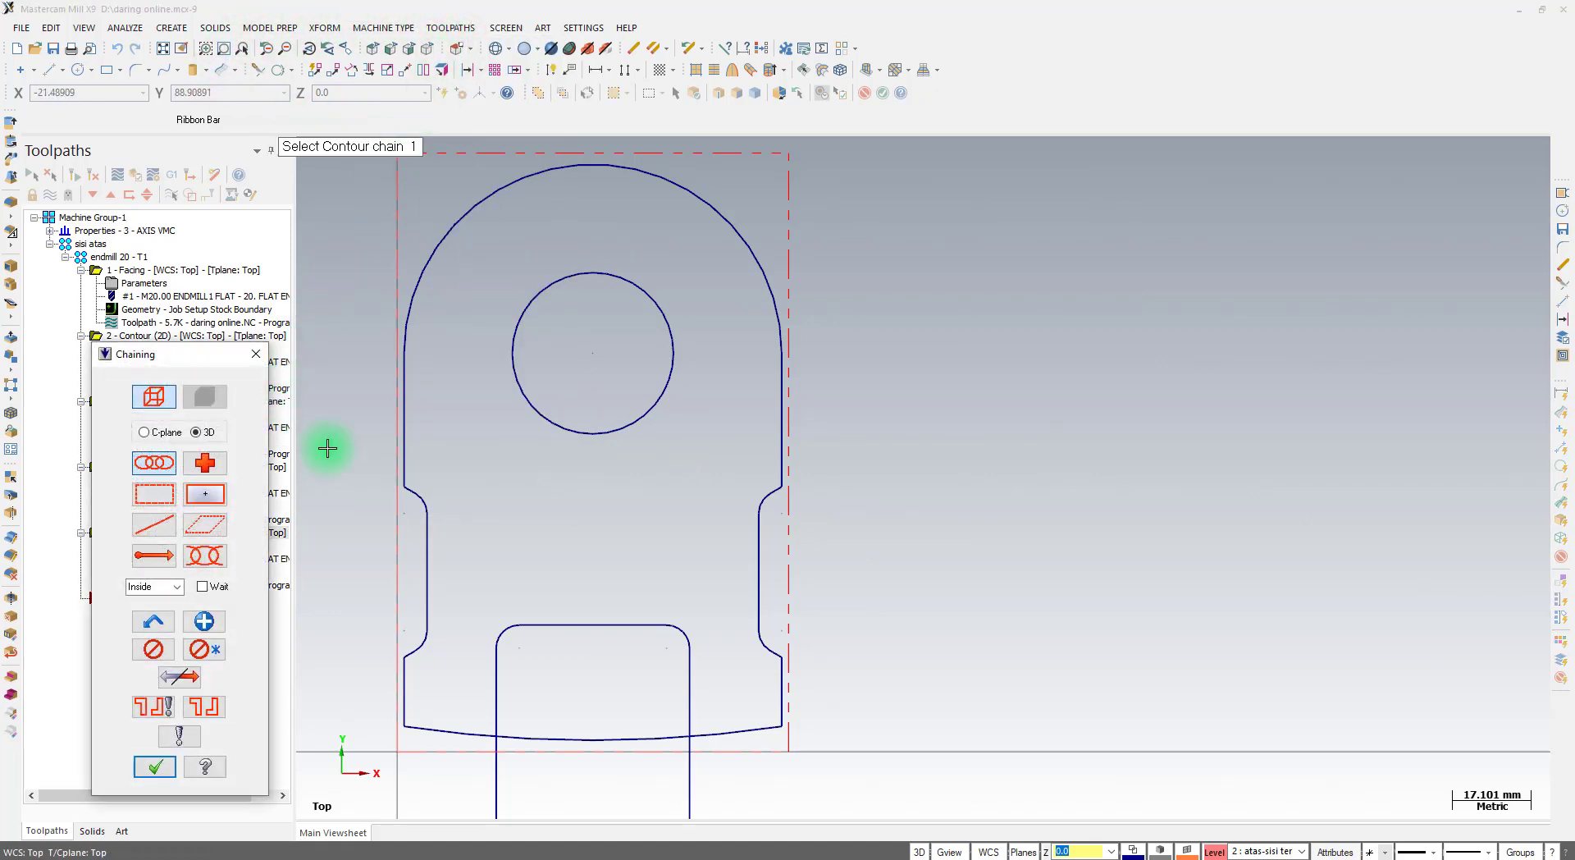
left_click(675, 325)
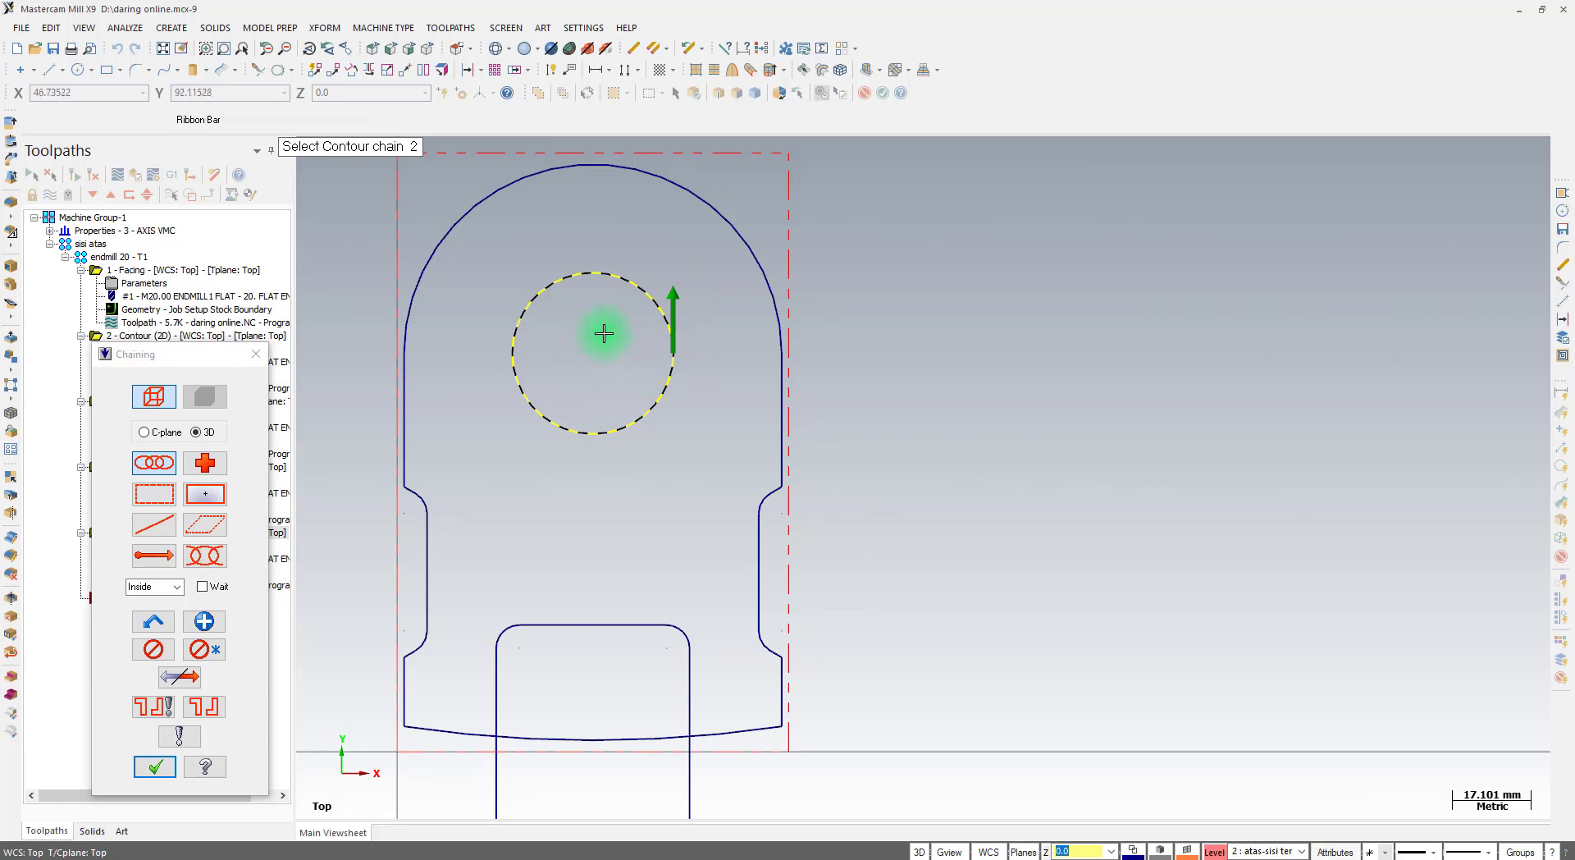
left_click(154, 766)
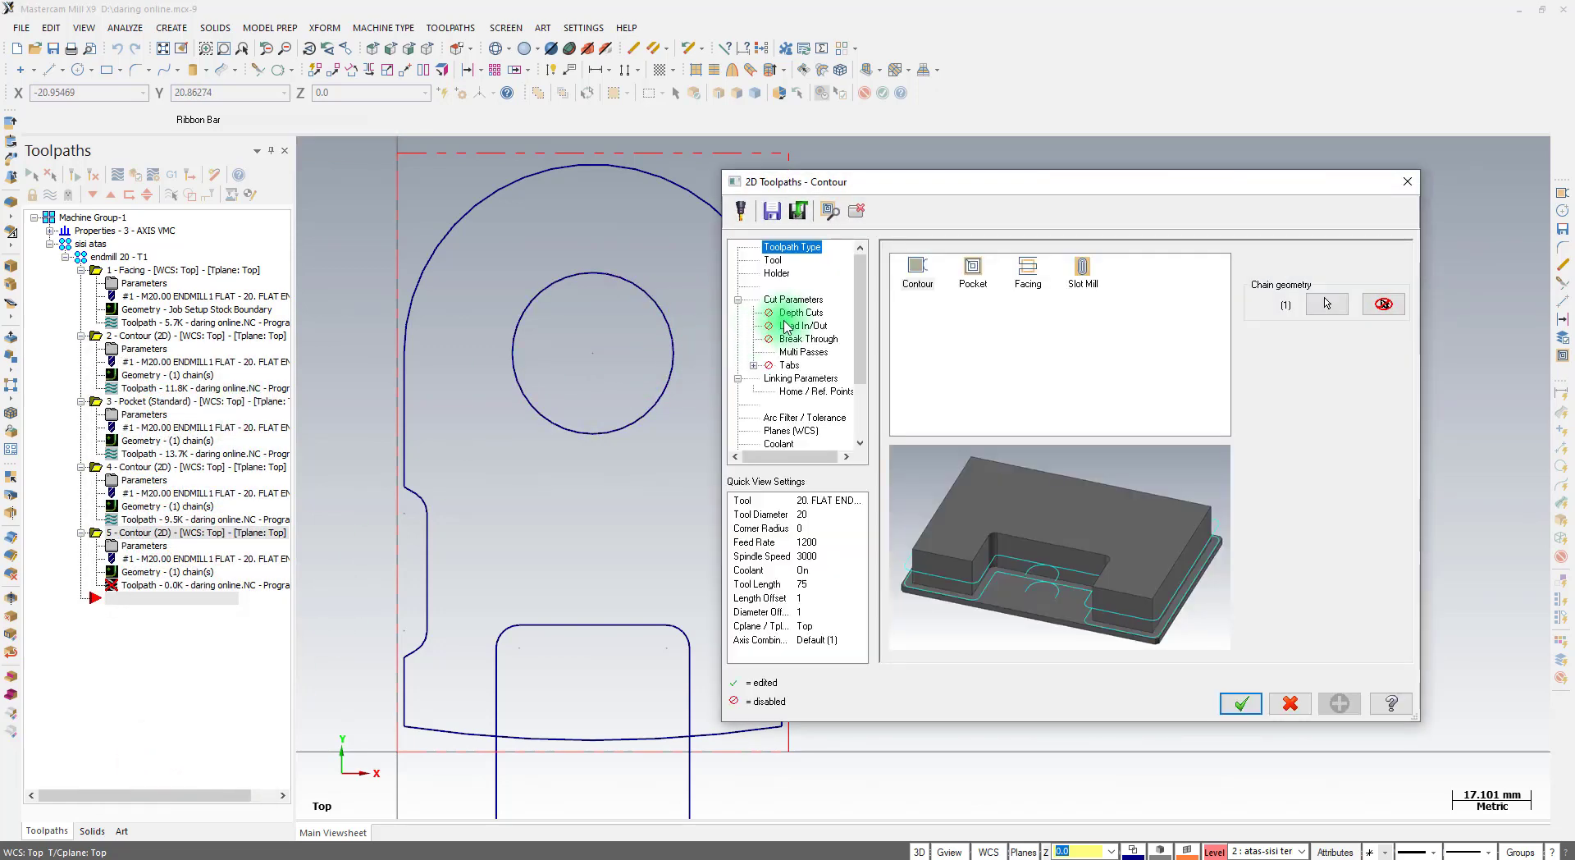
Use the 20 mm flat endmill for the hole contour and set the contour type to Ramp with a ramp angle of 2°
left_click(775, 261)
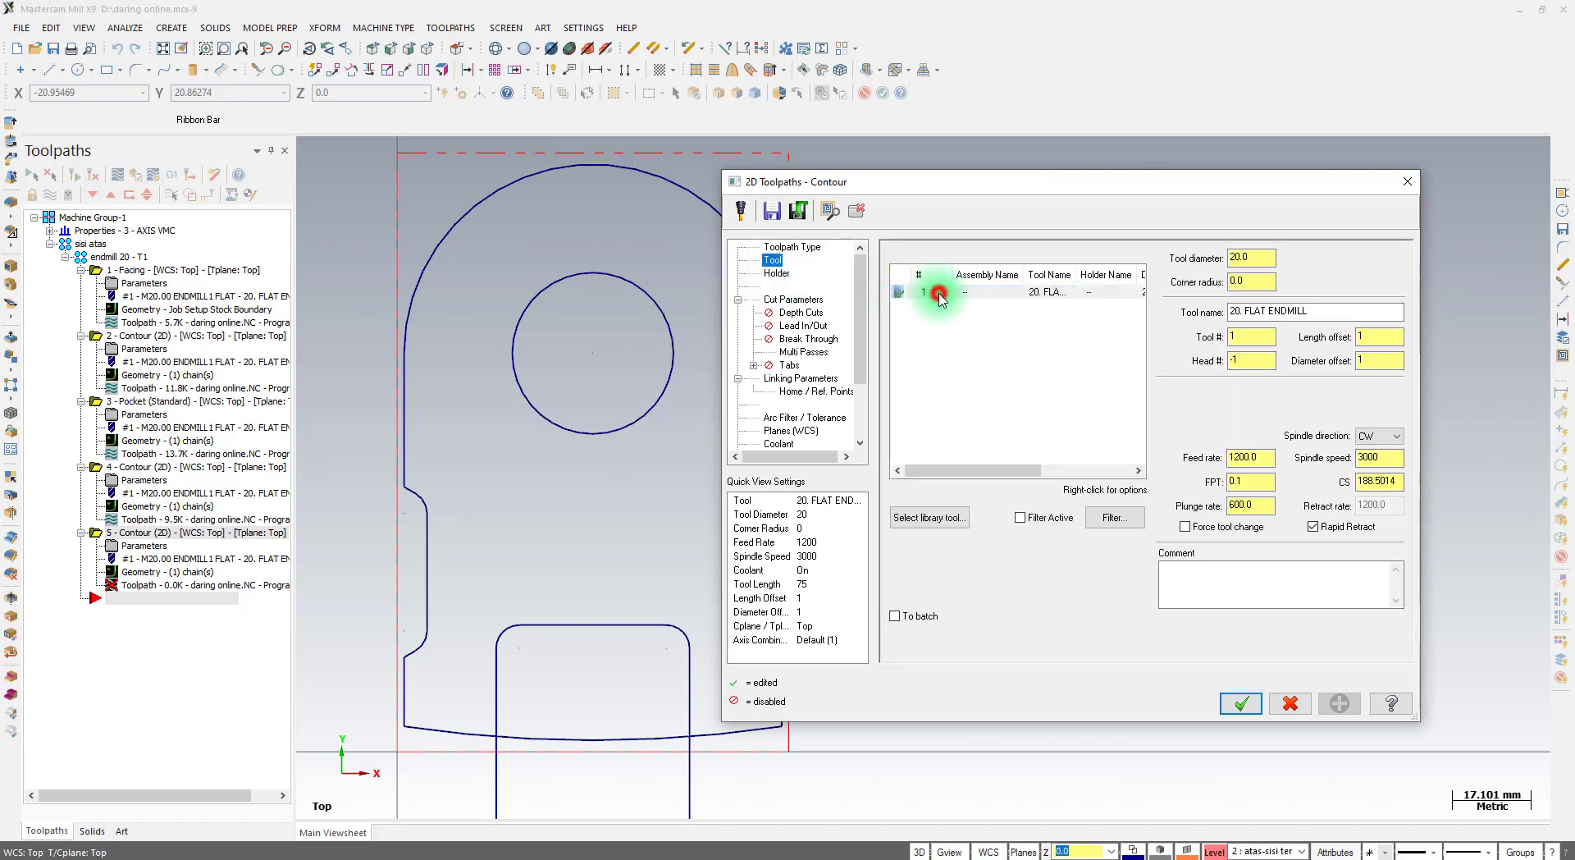
left_click(810, 301)
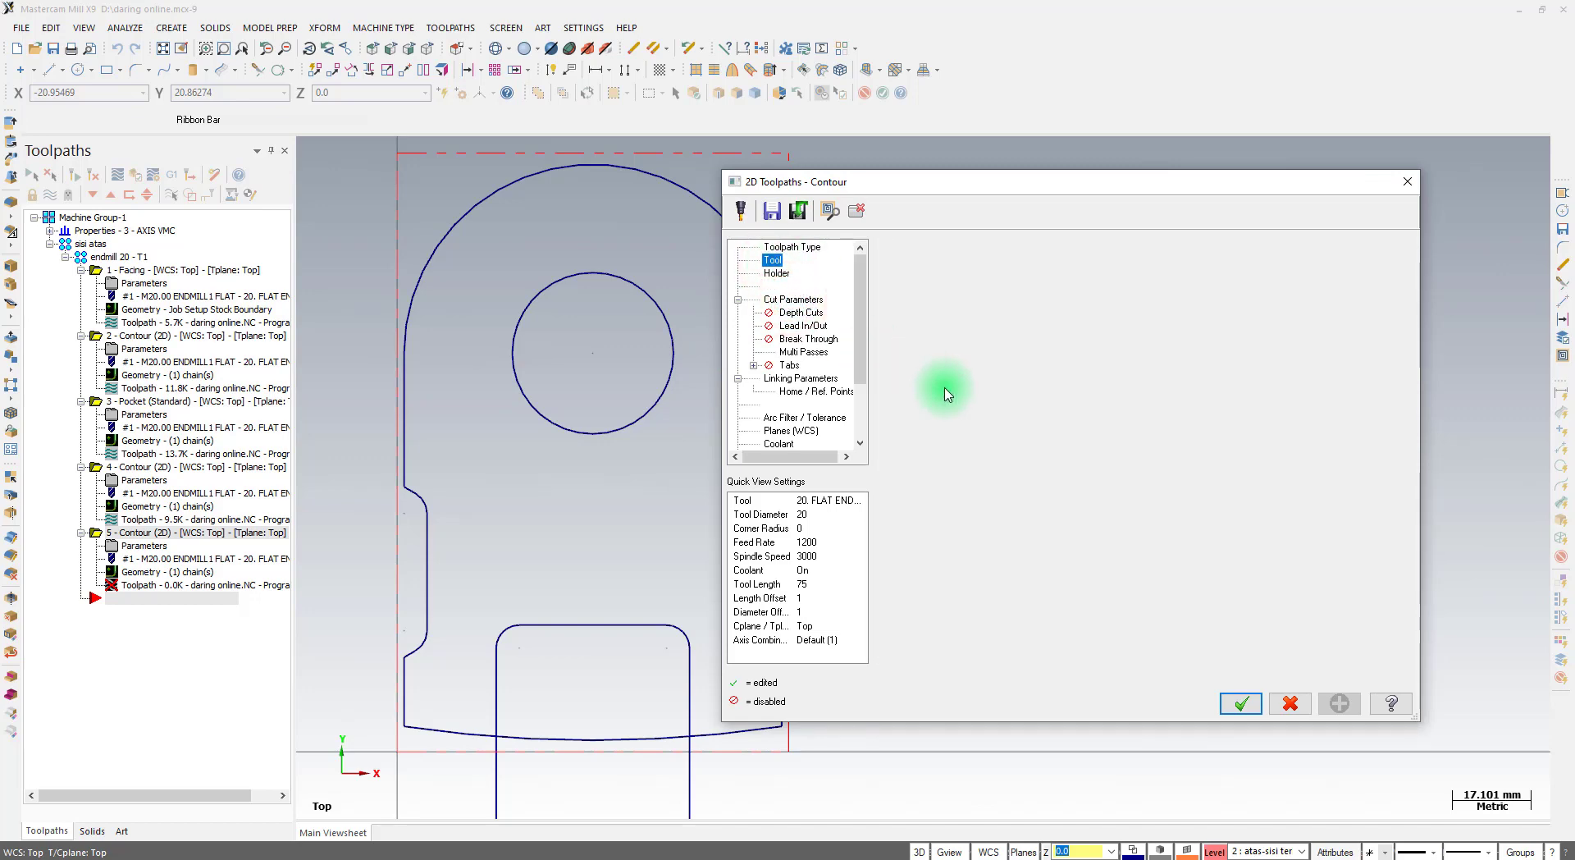
left_click(1284, 286)
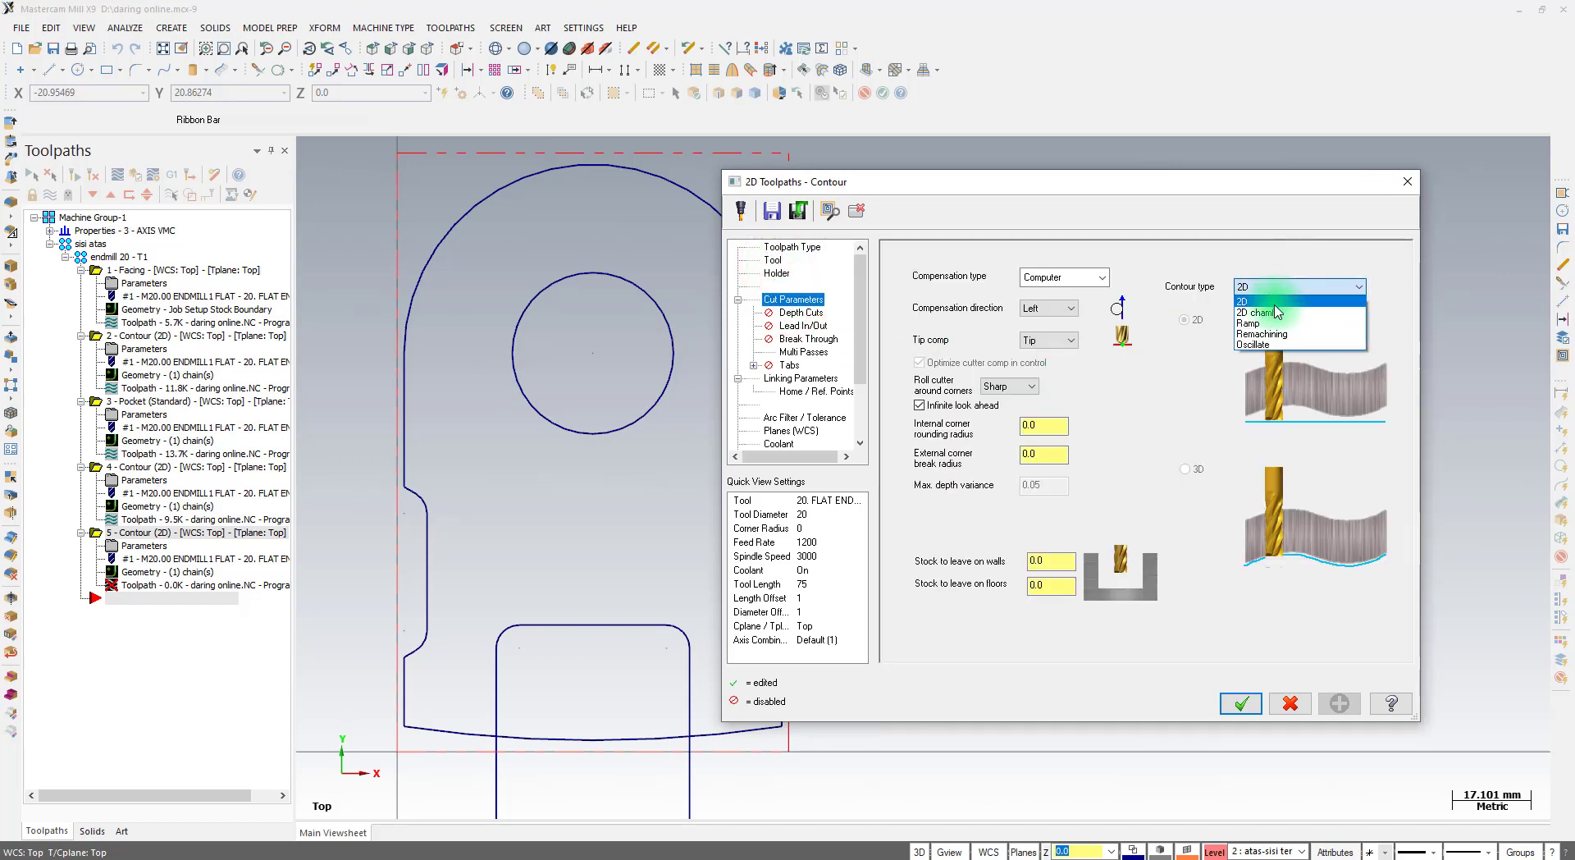
left_click(1267, 323)
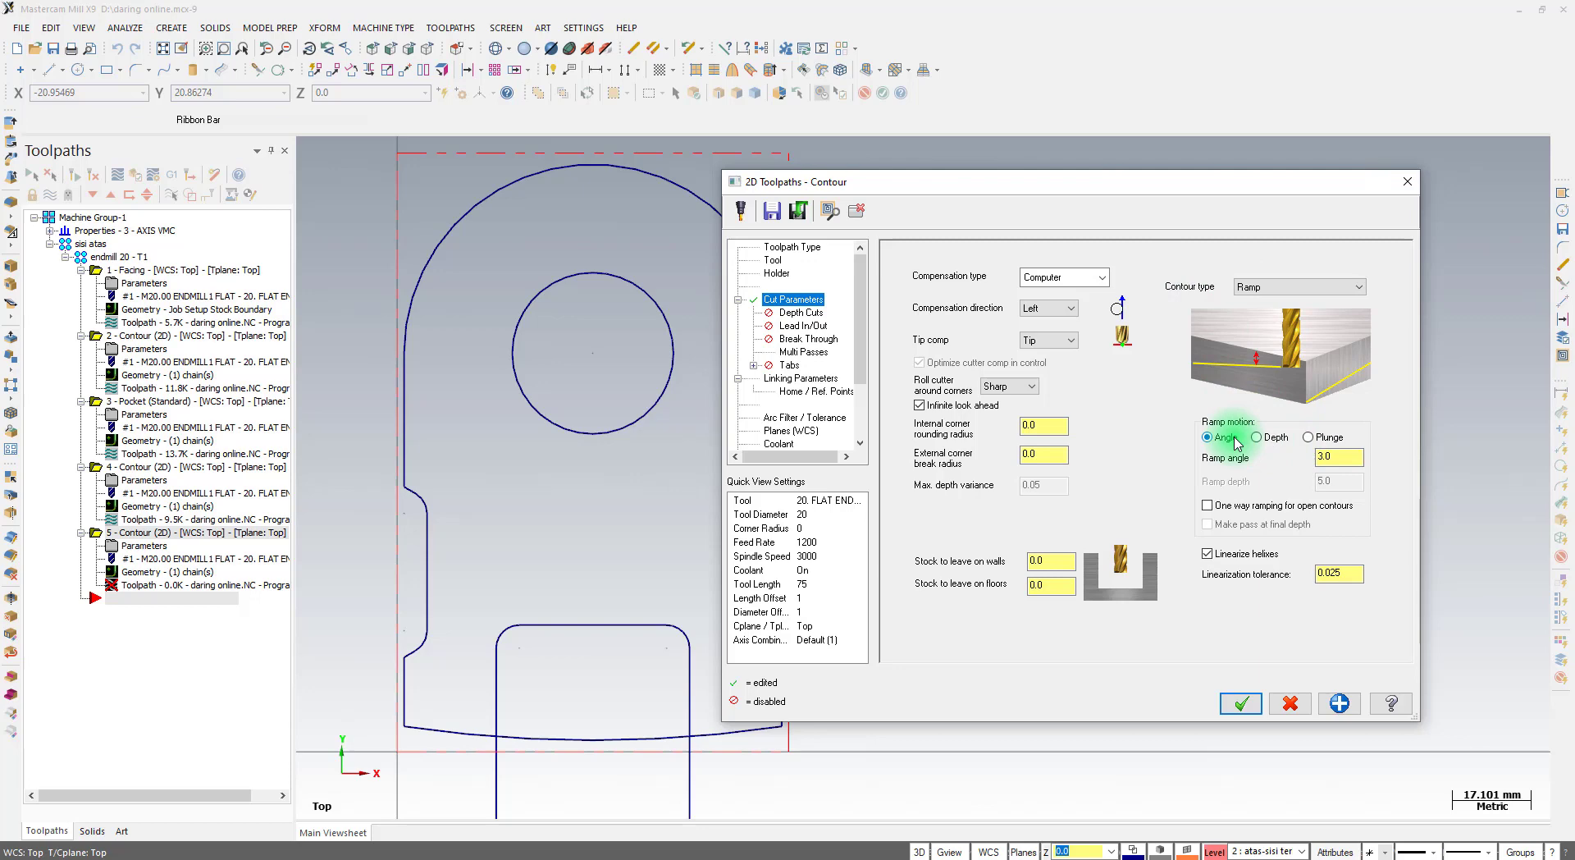
double_click(1333, 456)
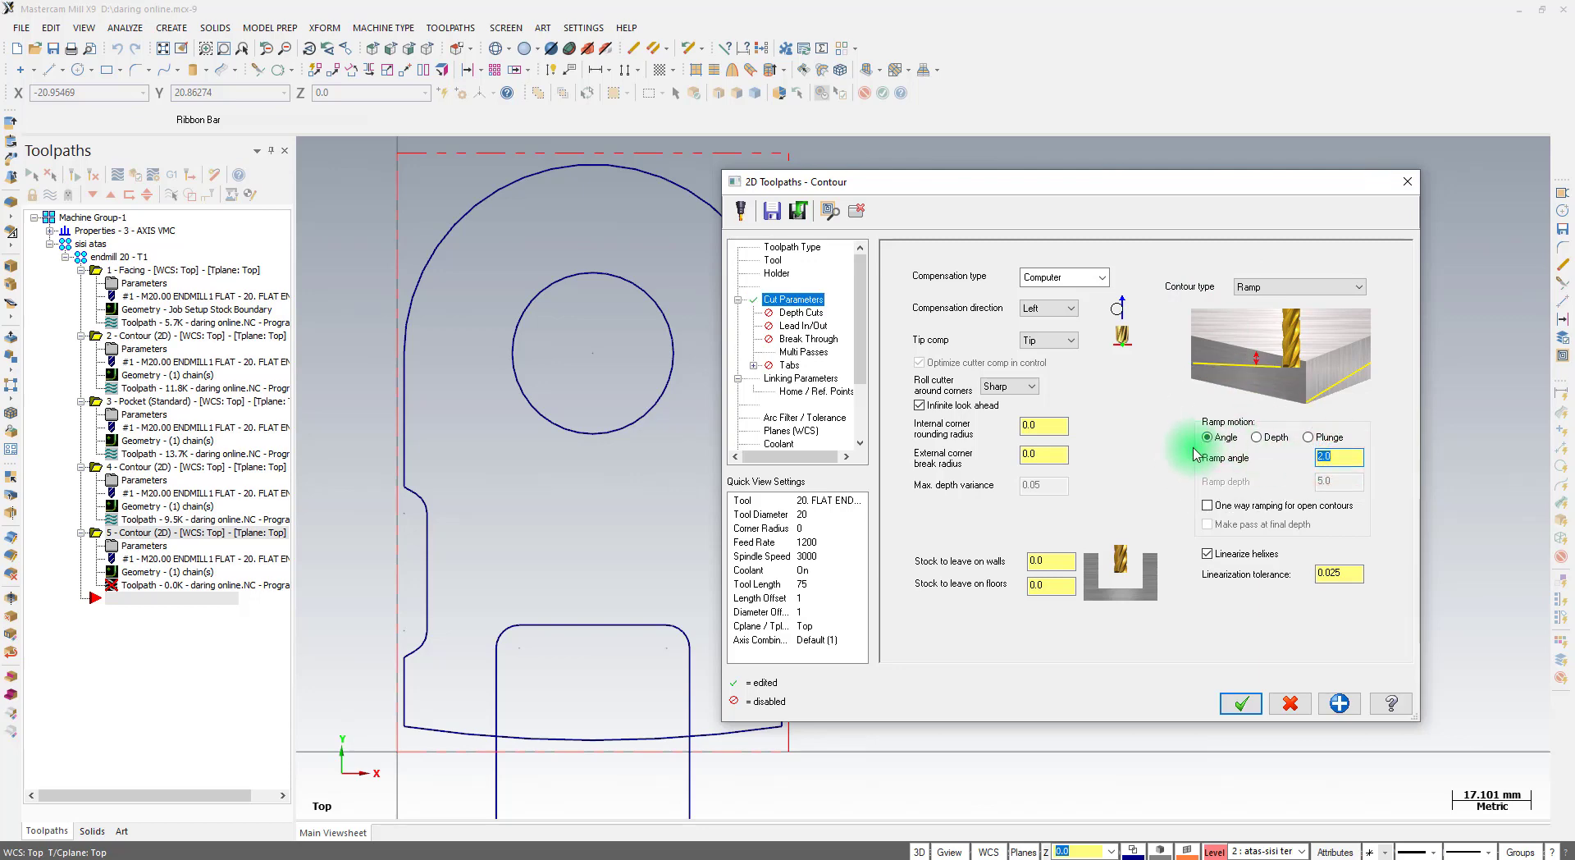
Keep the ramp motion at a 2° angle and turn off Linearize helixes for the hole contour
left_click(1223, 437)
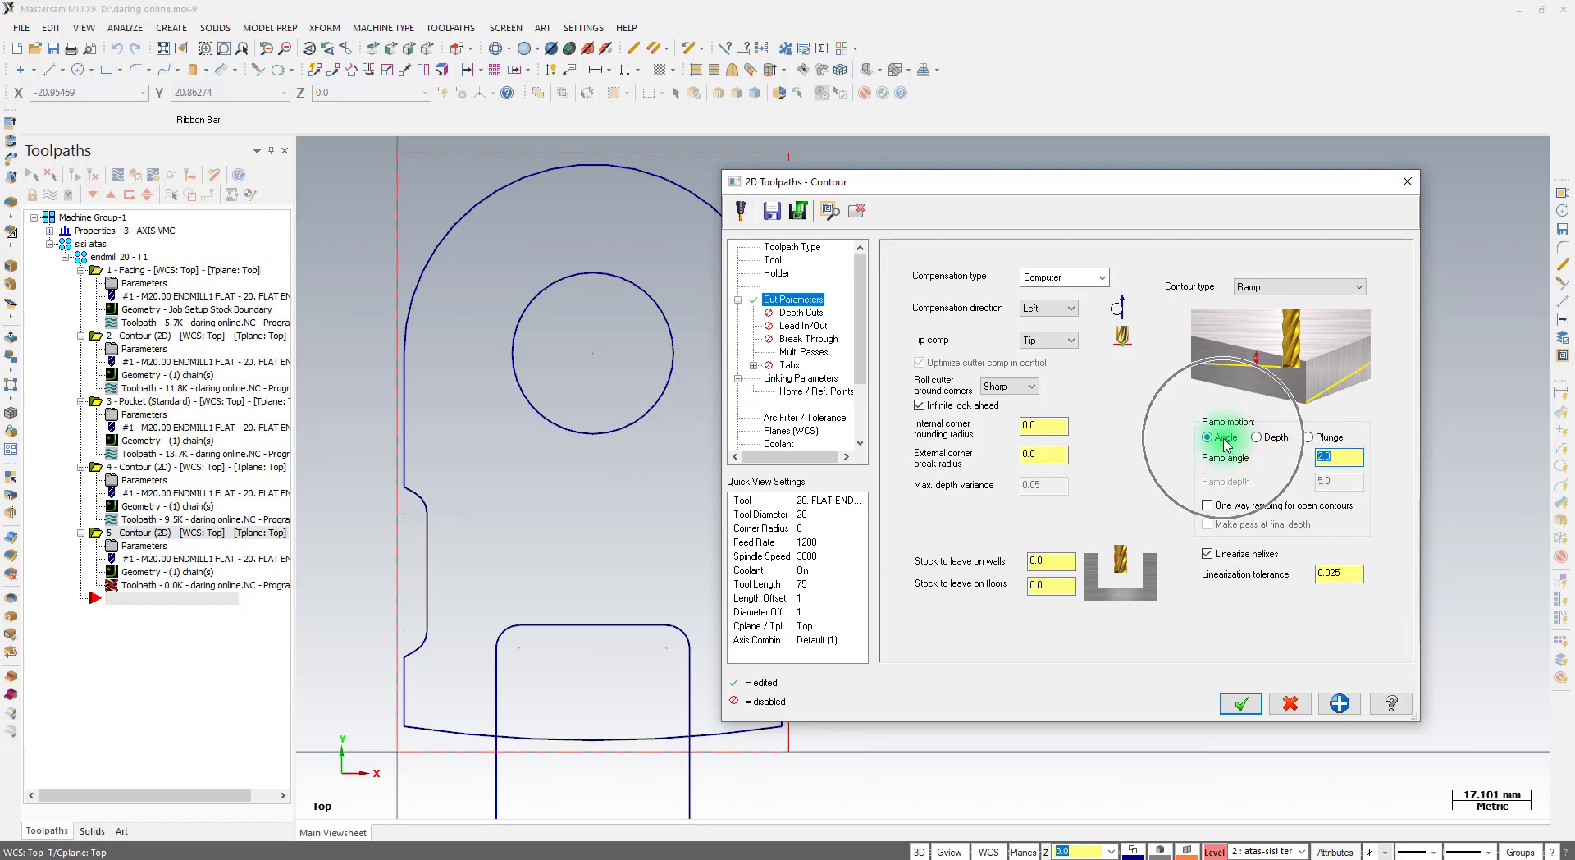
double_click(1335, 458)
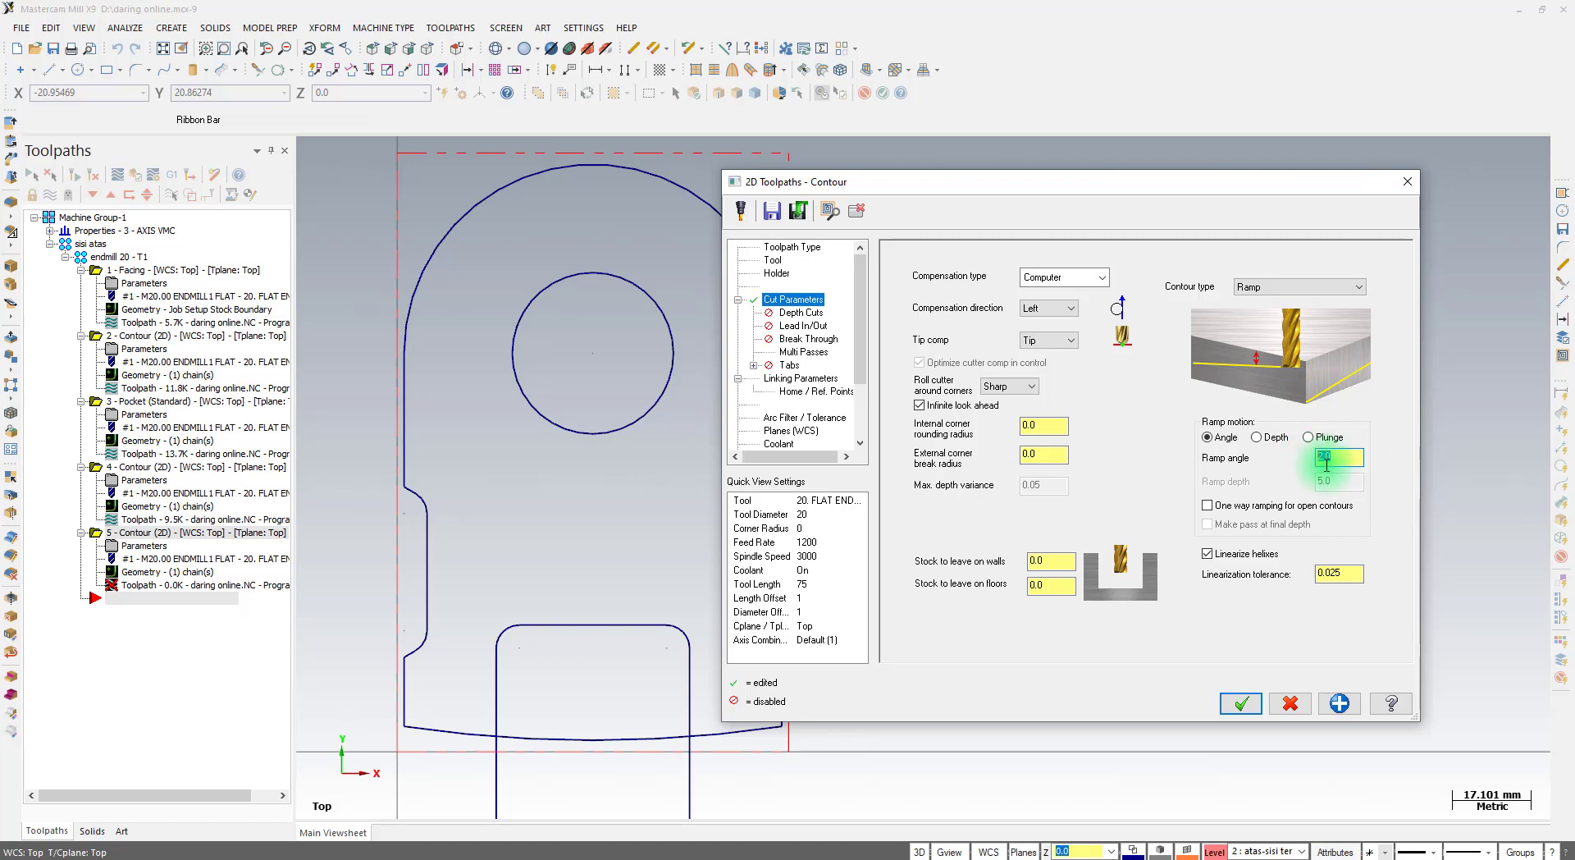
left_click(1228, 556)
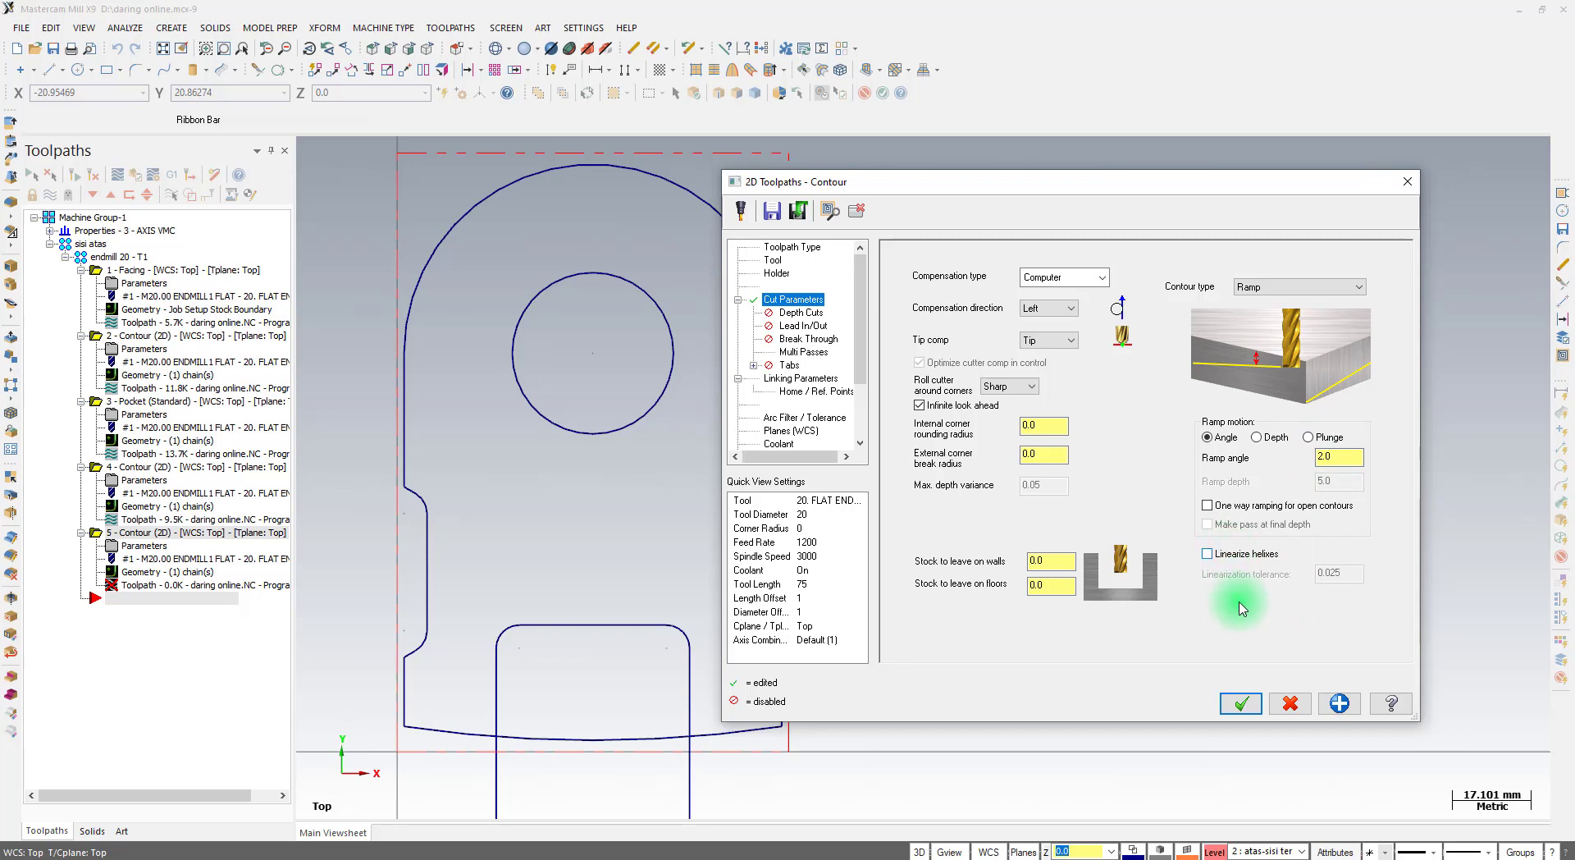
left_click(1220, 562)
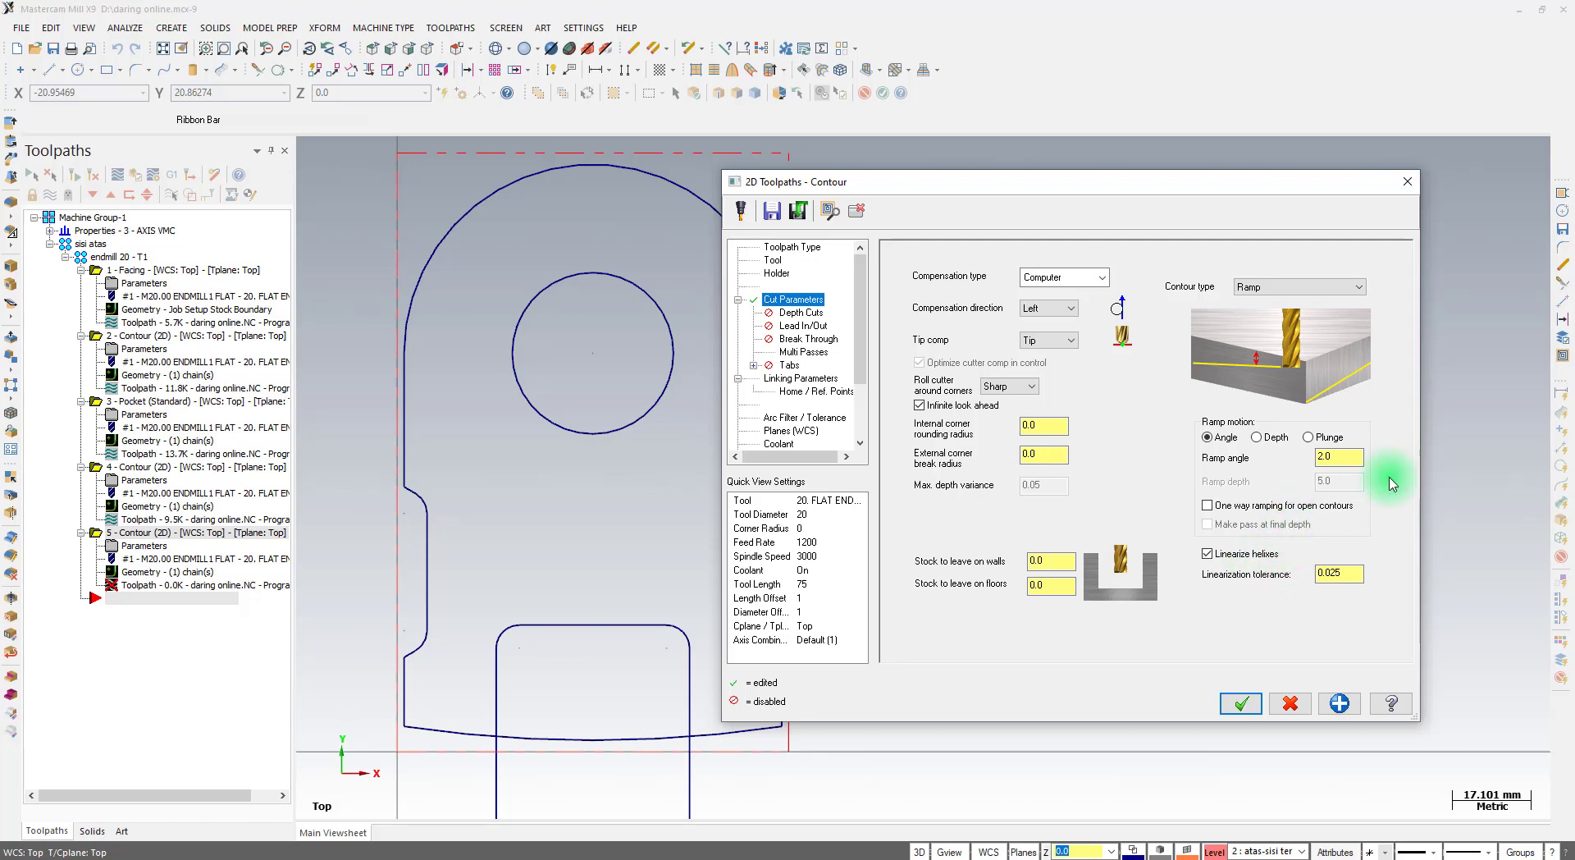
left_click(1220, 558)
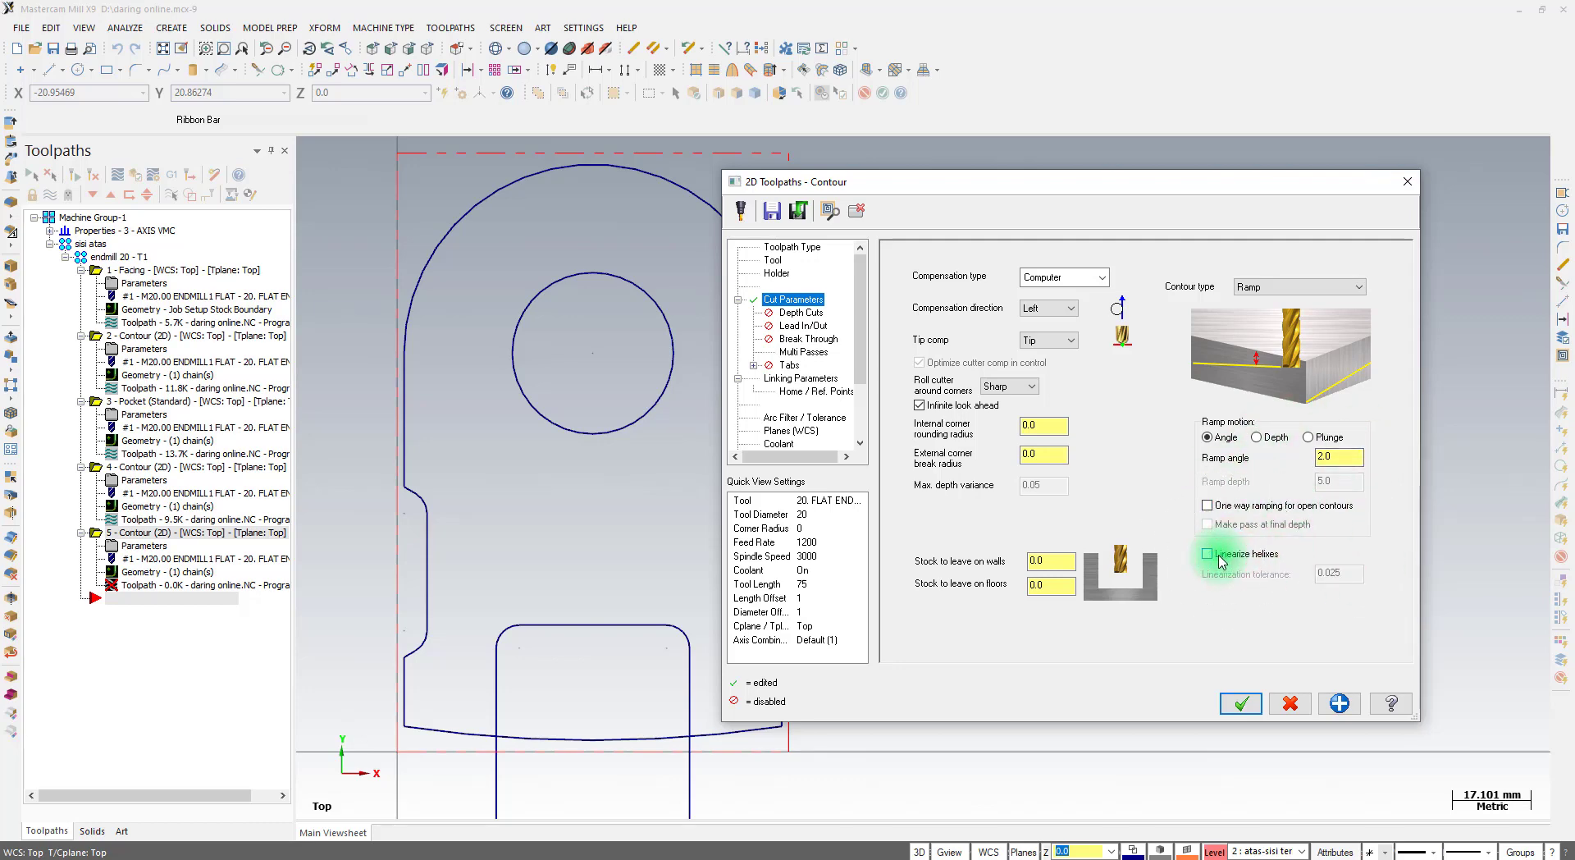
left_click(1220, 558)
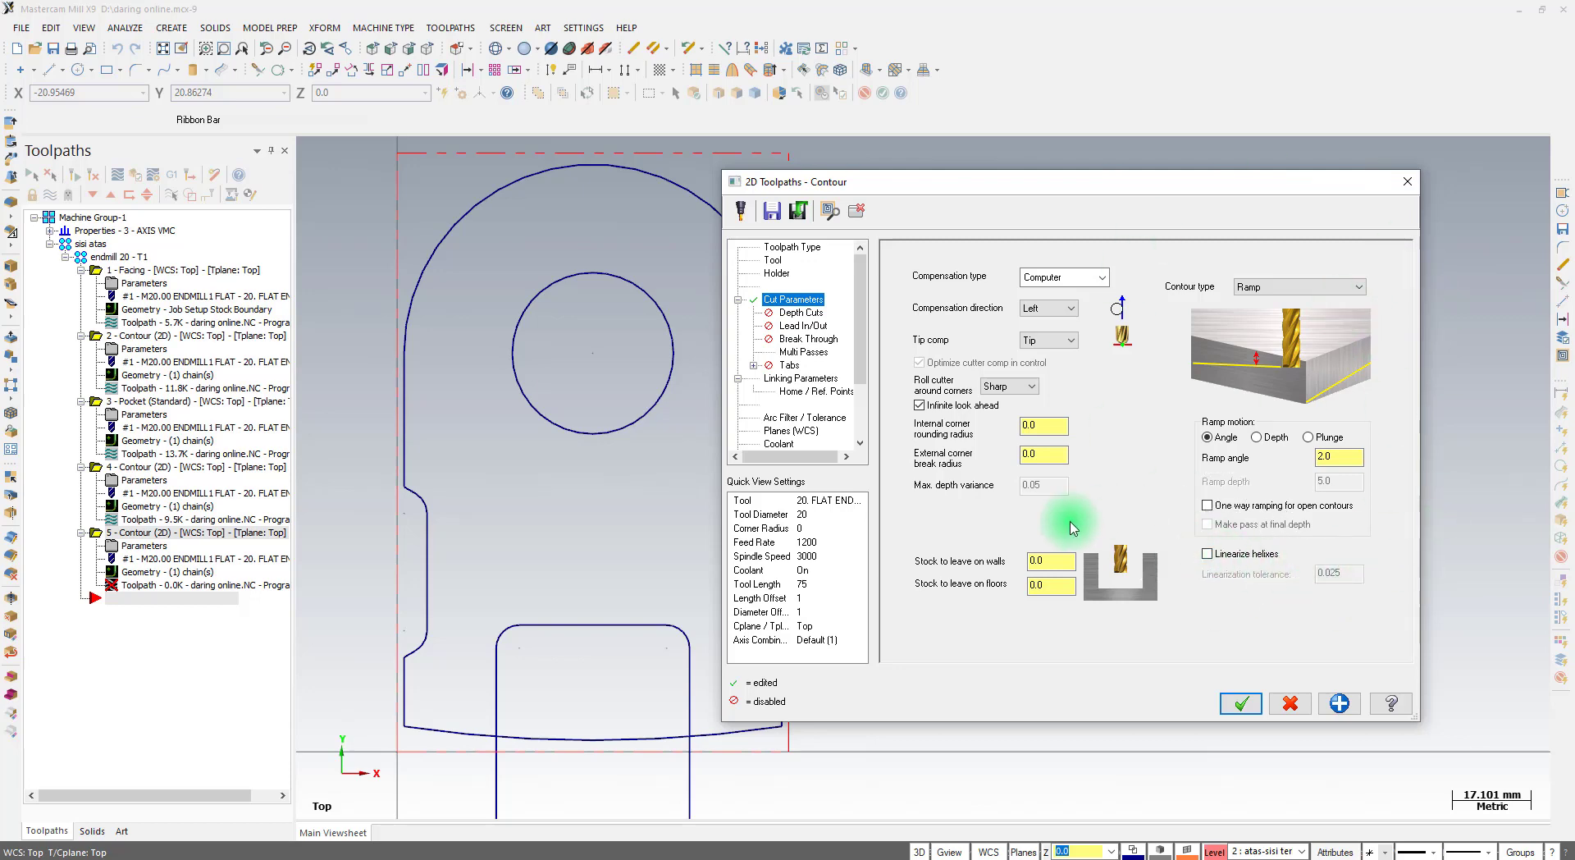
Enable lead in/out with a perpendicular entry line 3.25 mm long and a zero arc radius, and copy the entry settings to the exit
left_click(807, 327)
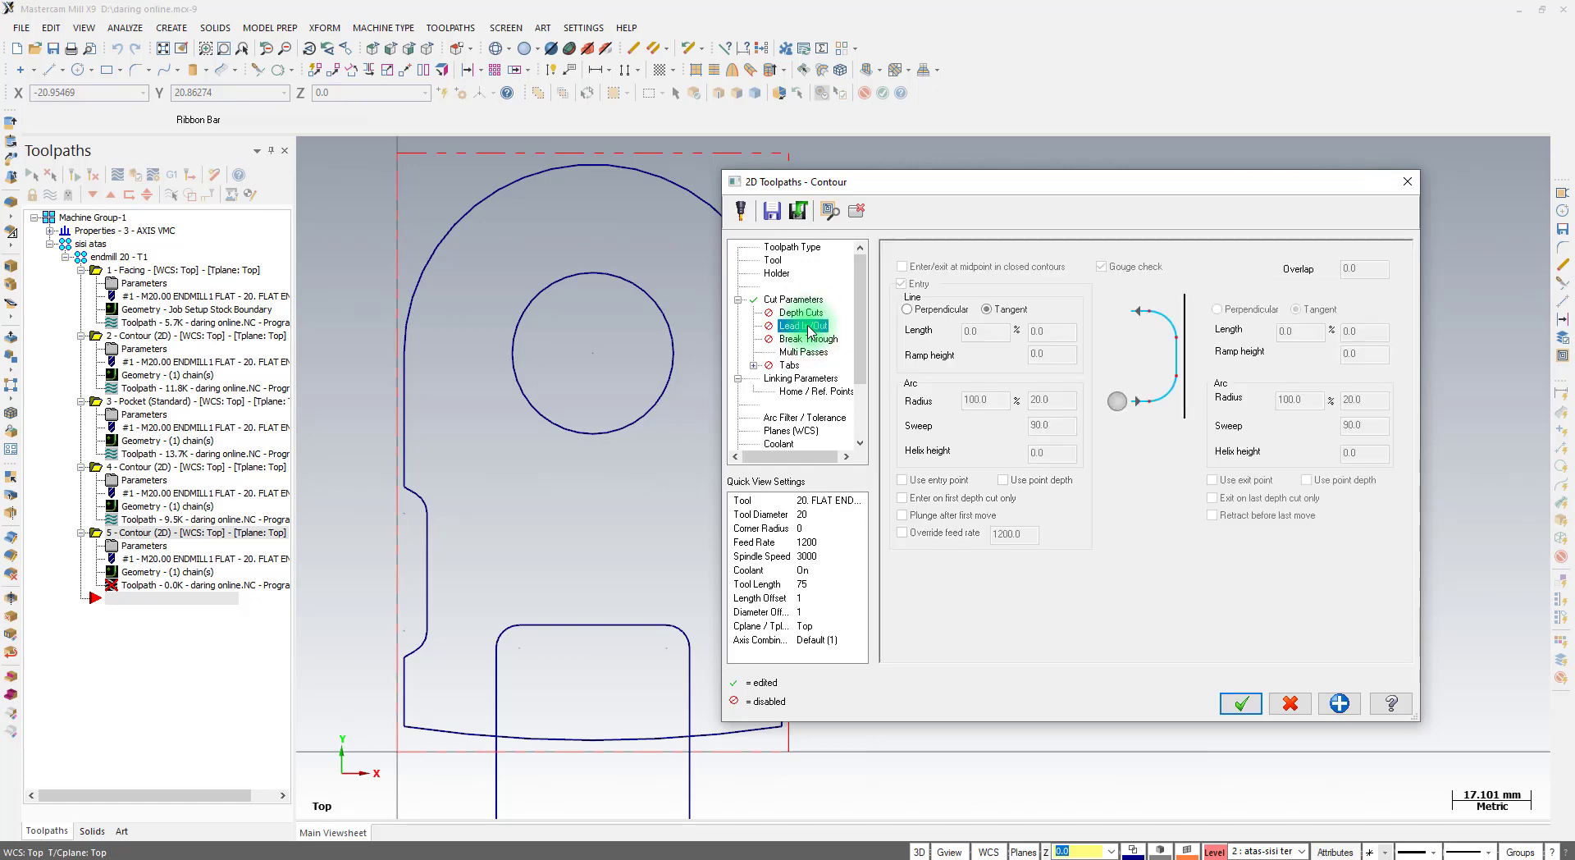
left_click(898, 252)
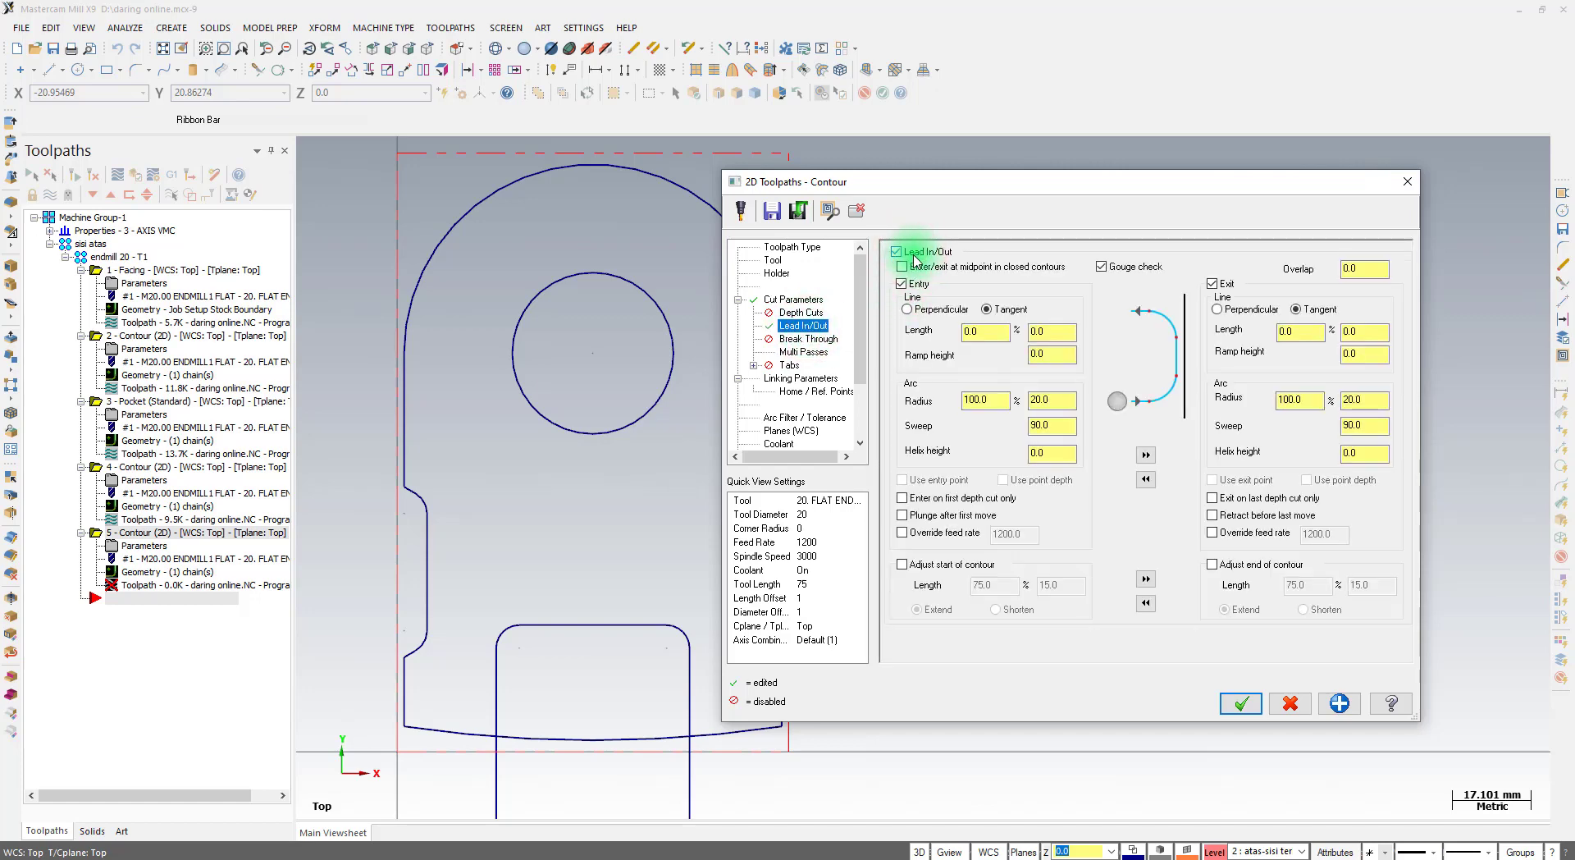
left_click(921, 314)
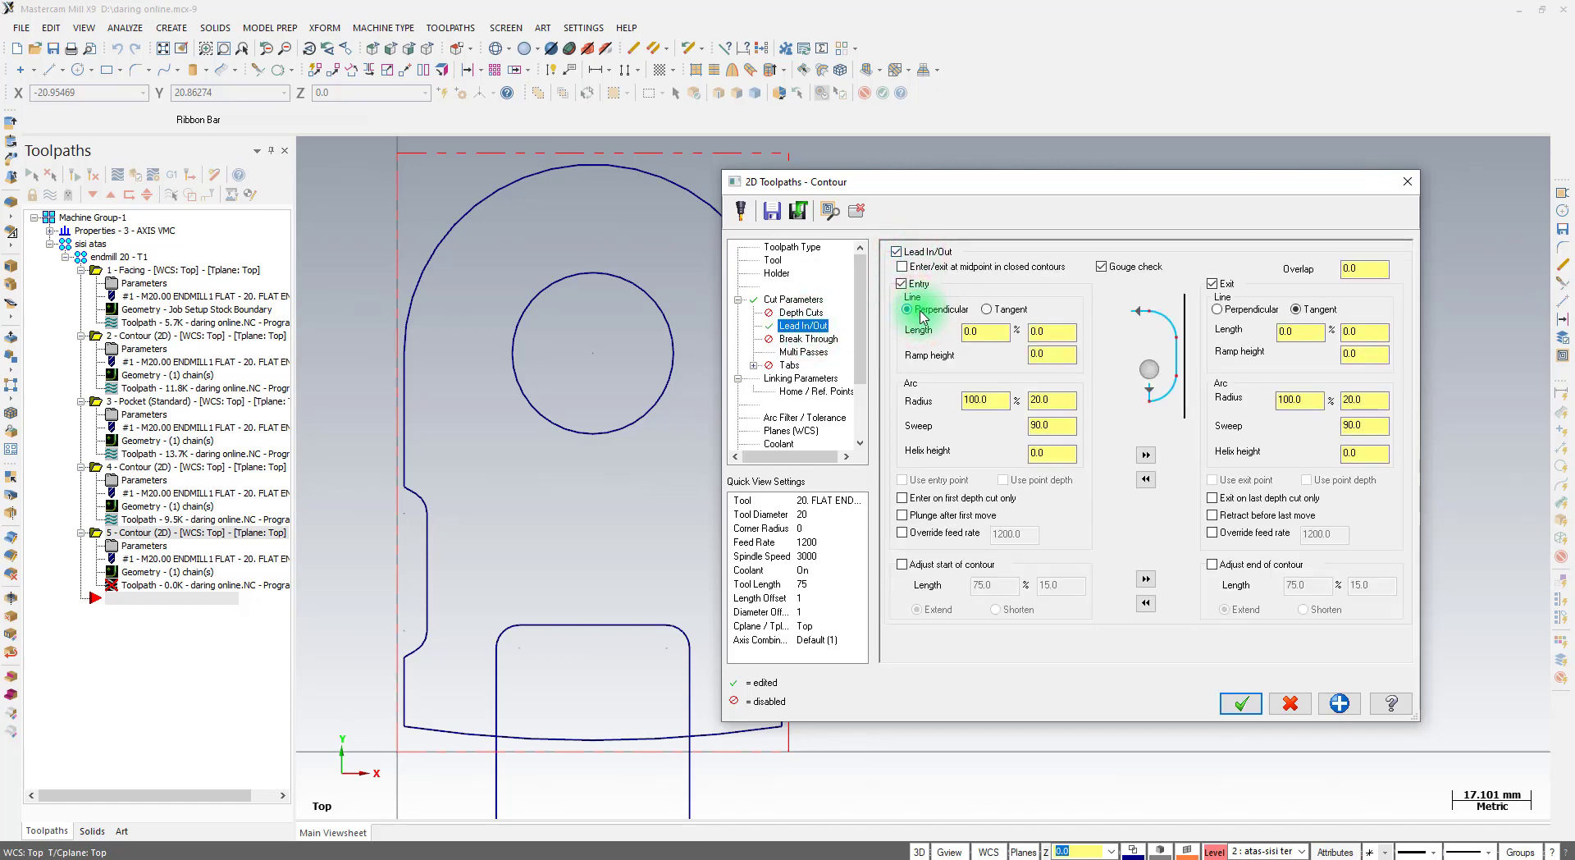
left_click_drag(995, 400, 937, 395)
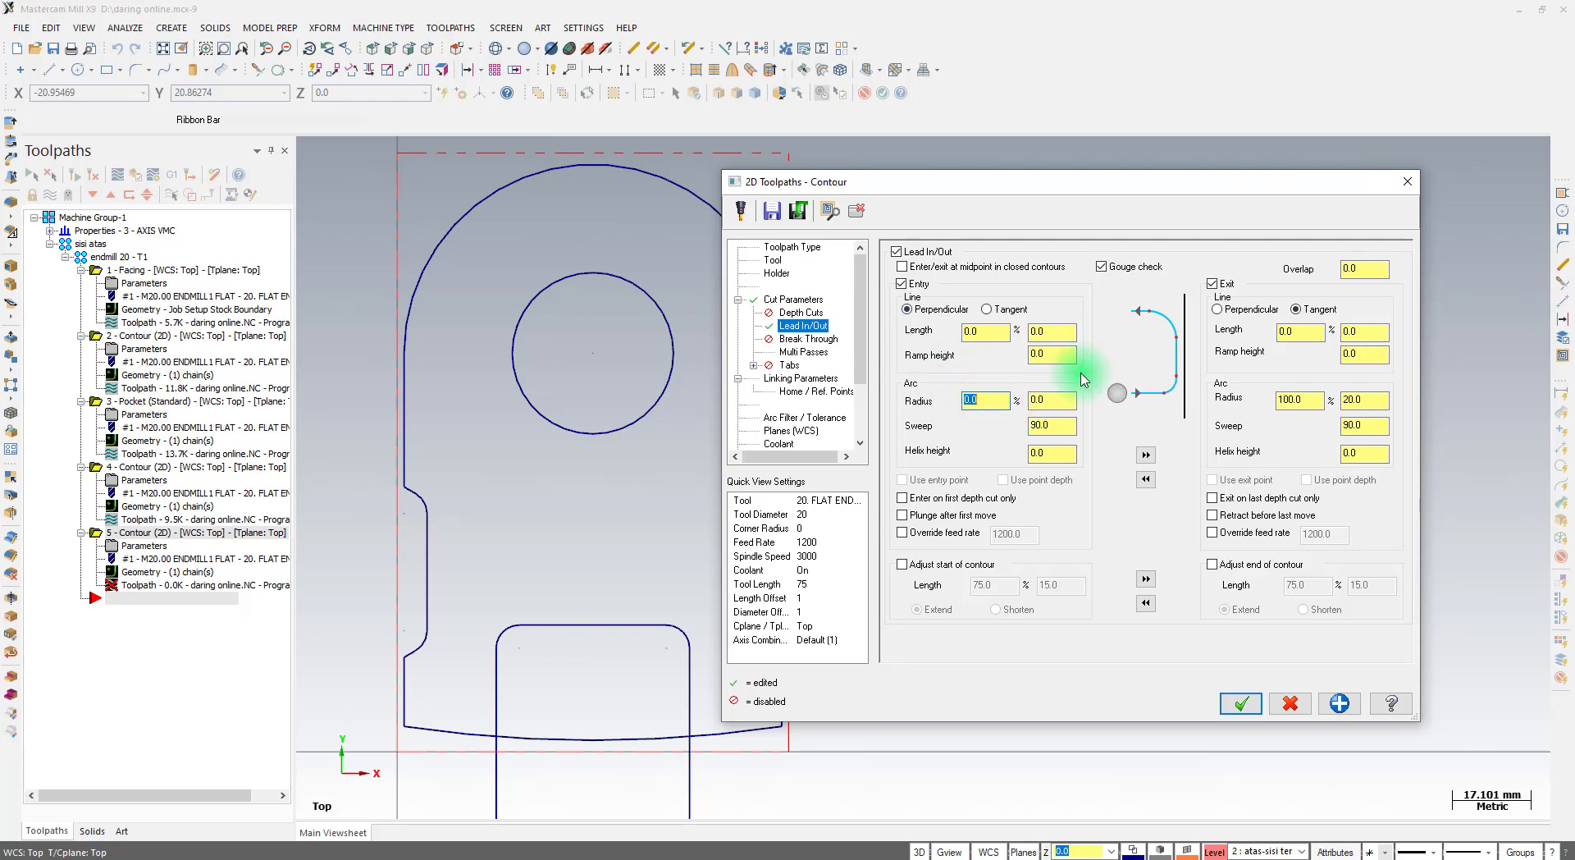
left_click(1146, 455)
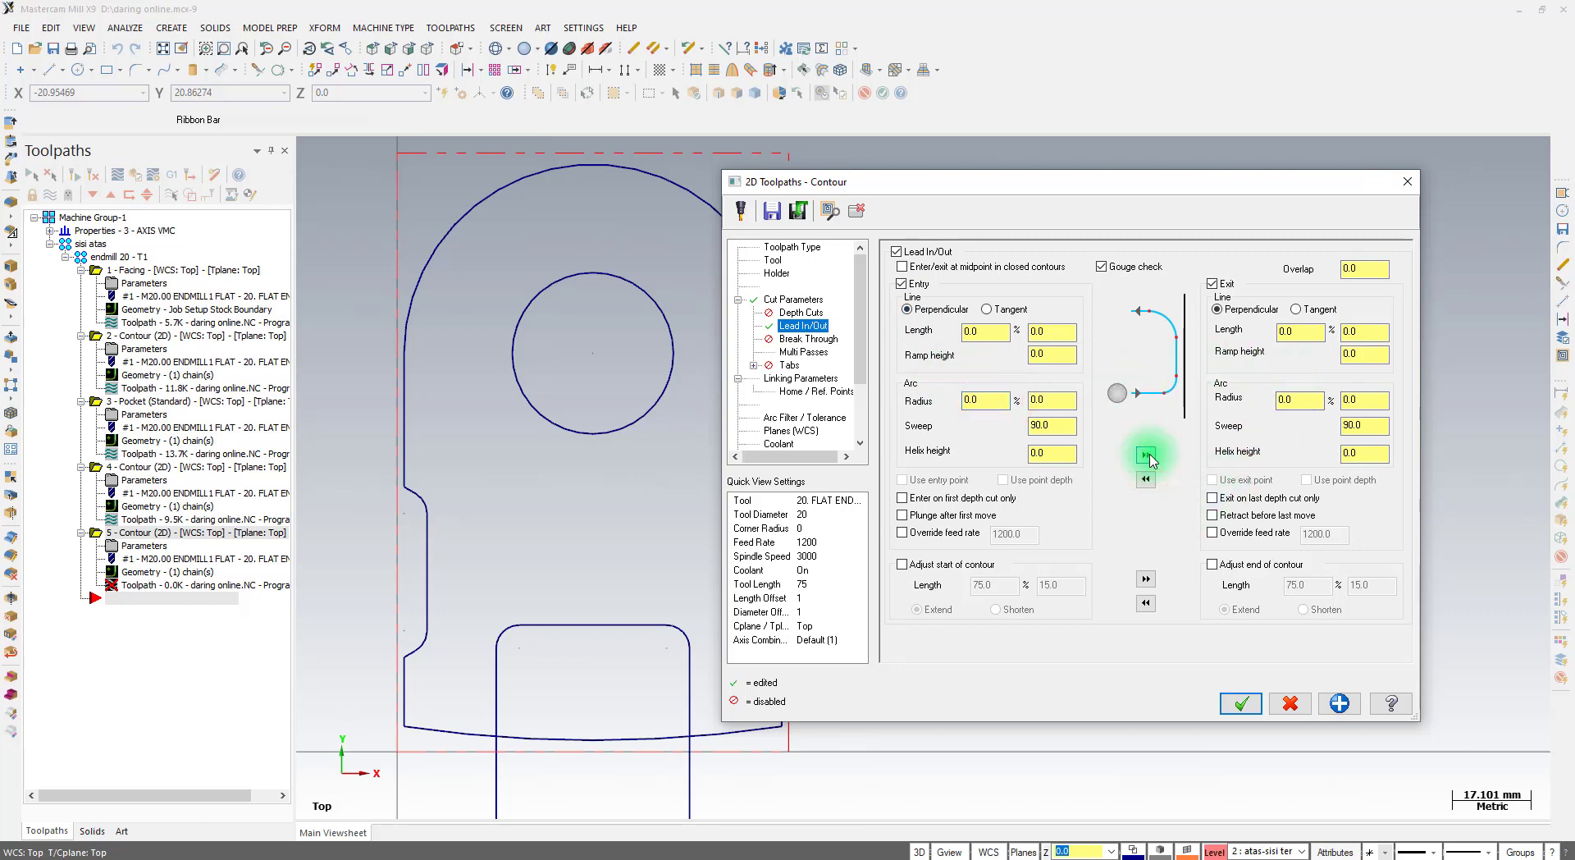
left_click(1051, 331)
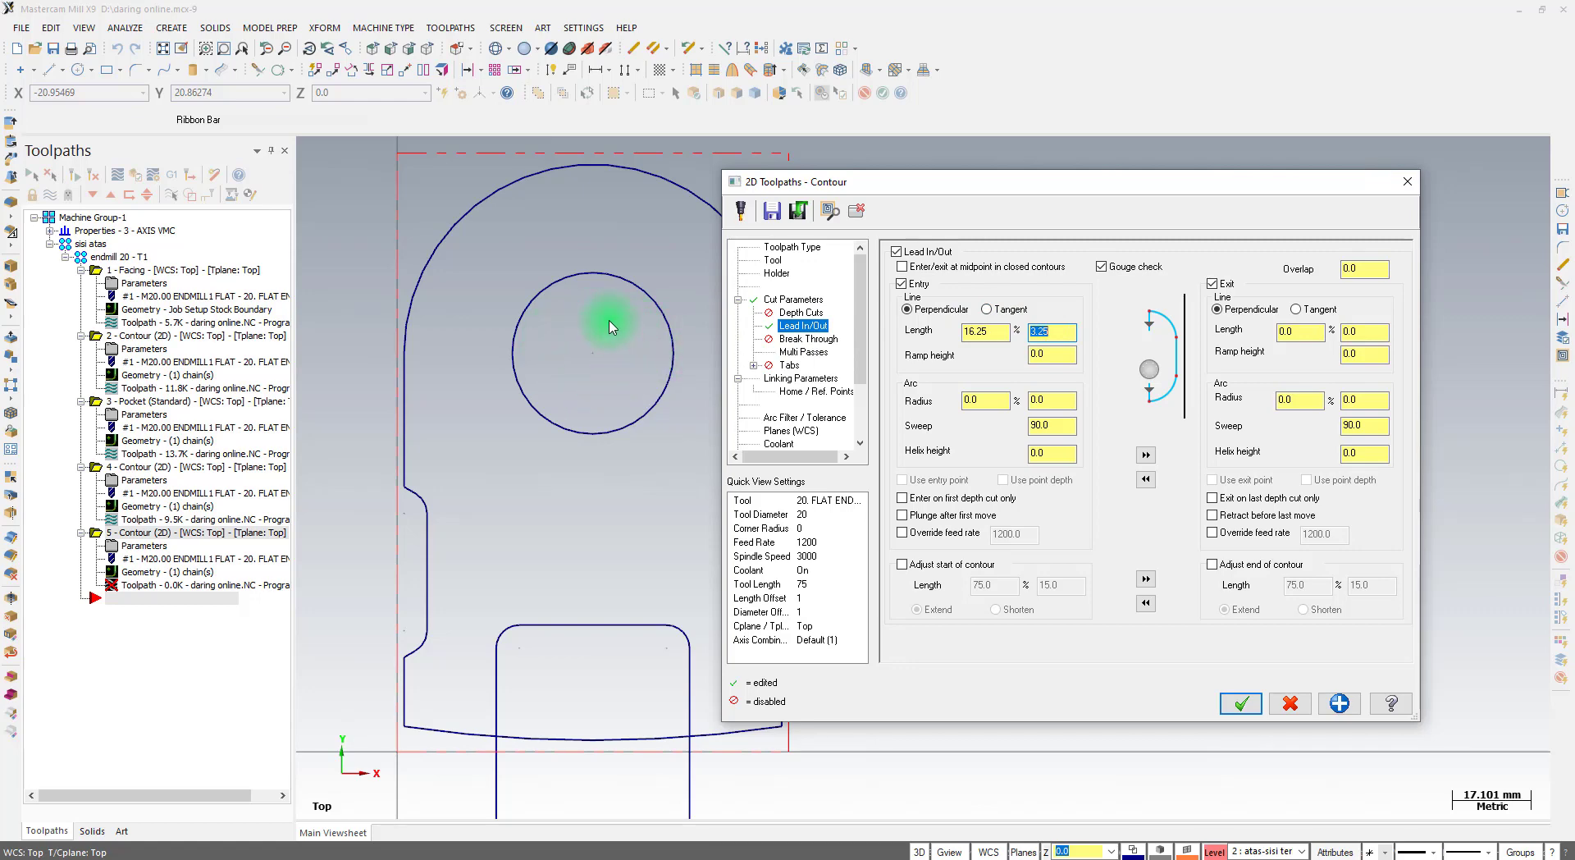
left_click(1146, 457)
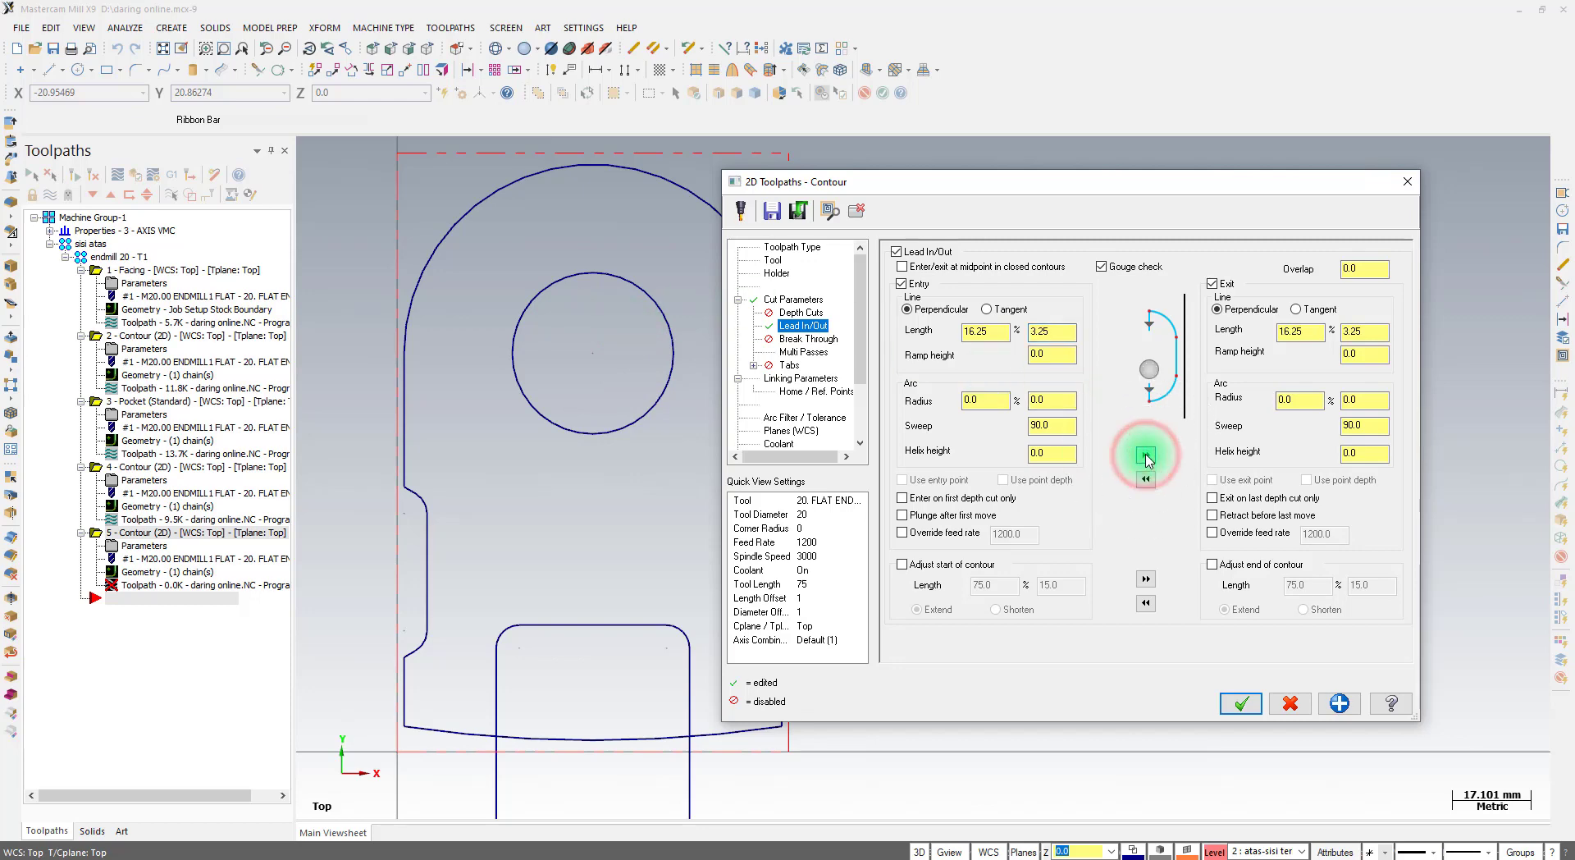
Turn off multi passes, set the incremental cutting depth to -23 mm, and generate the ramp contour toolpath
left_click(804, 352)
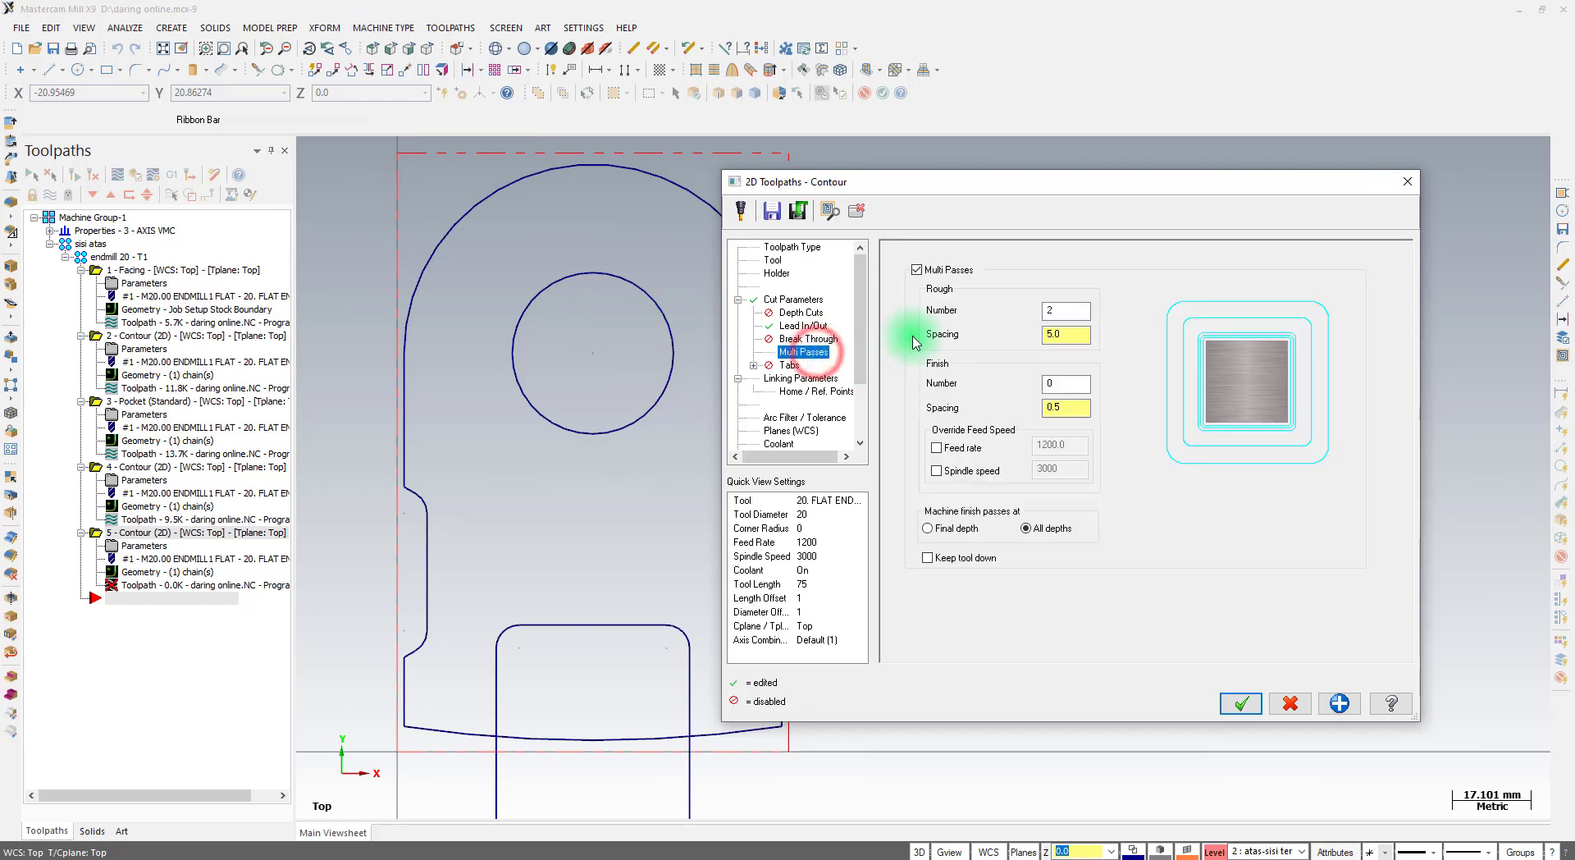
left_click(930, 270)
left_click(800, 378)
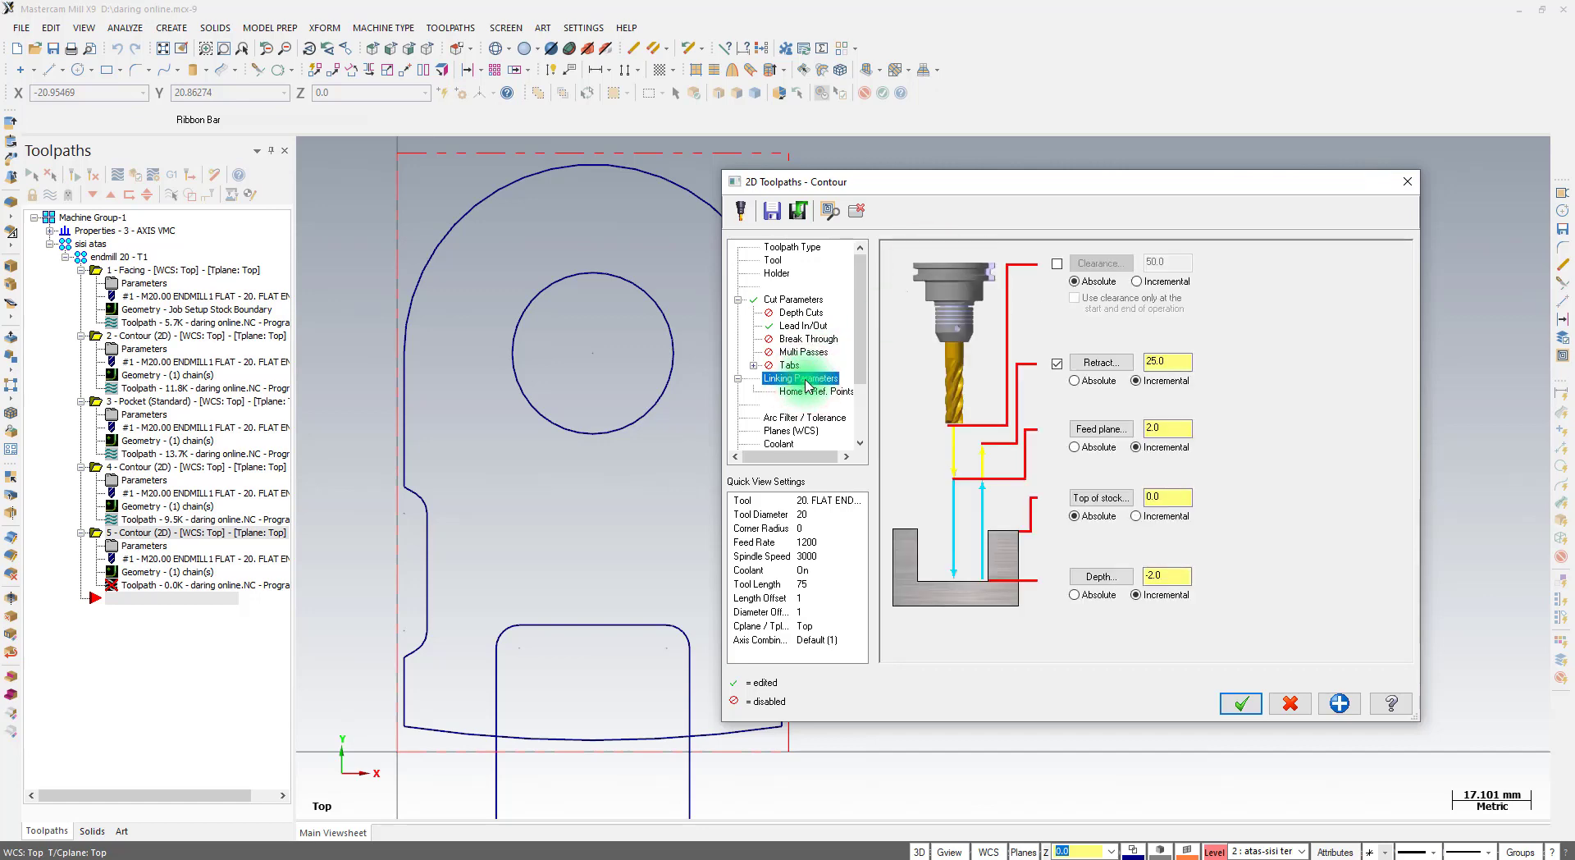
double_click(1165, 575)
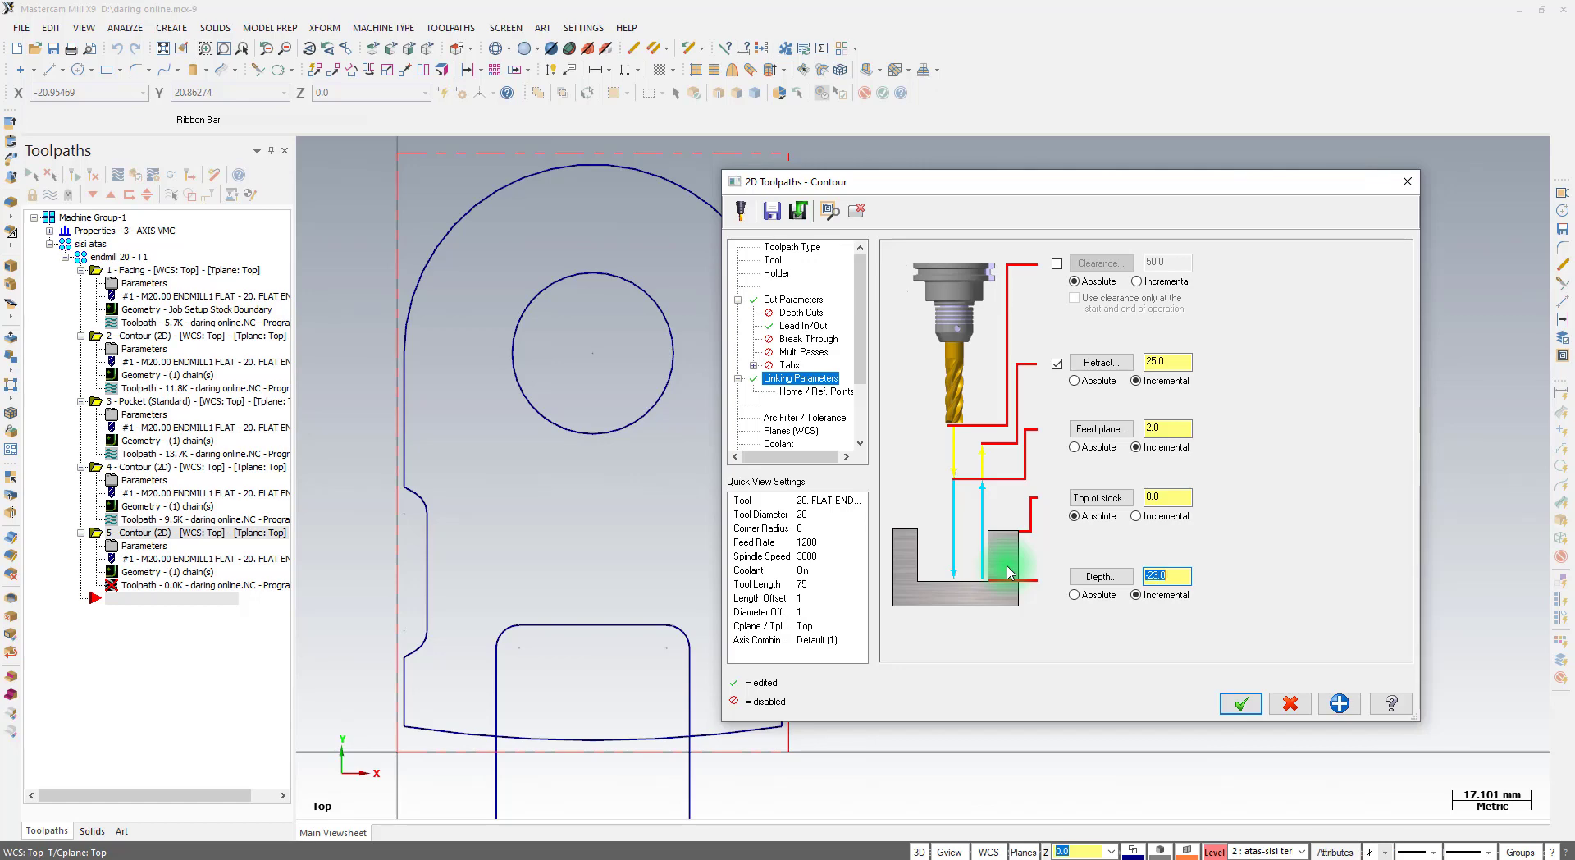
left_click(1240, 703)
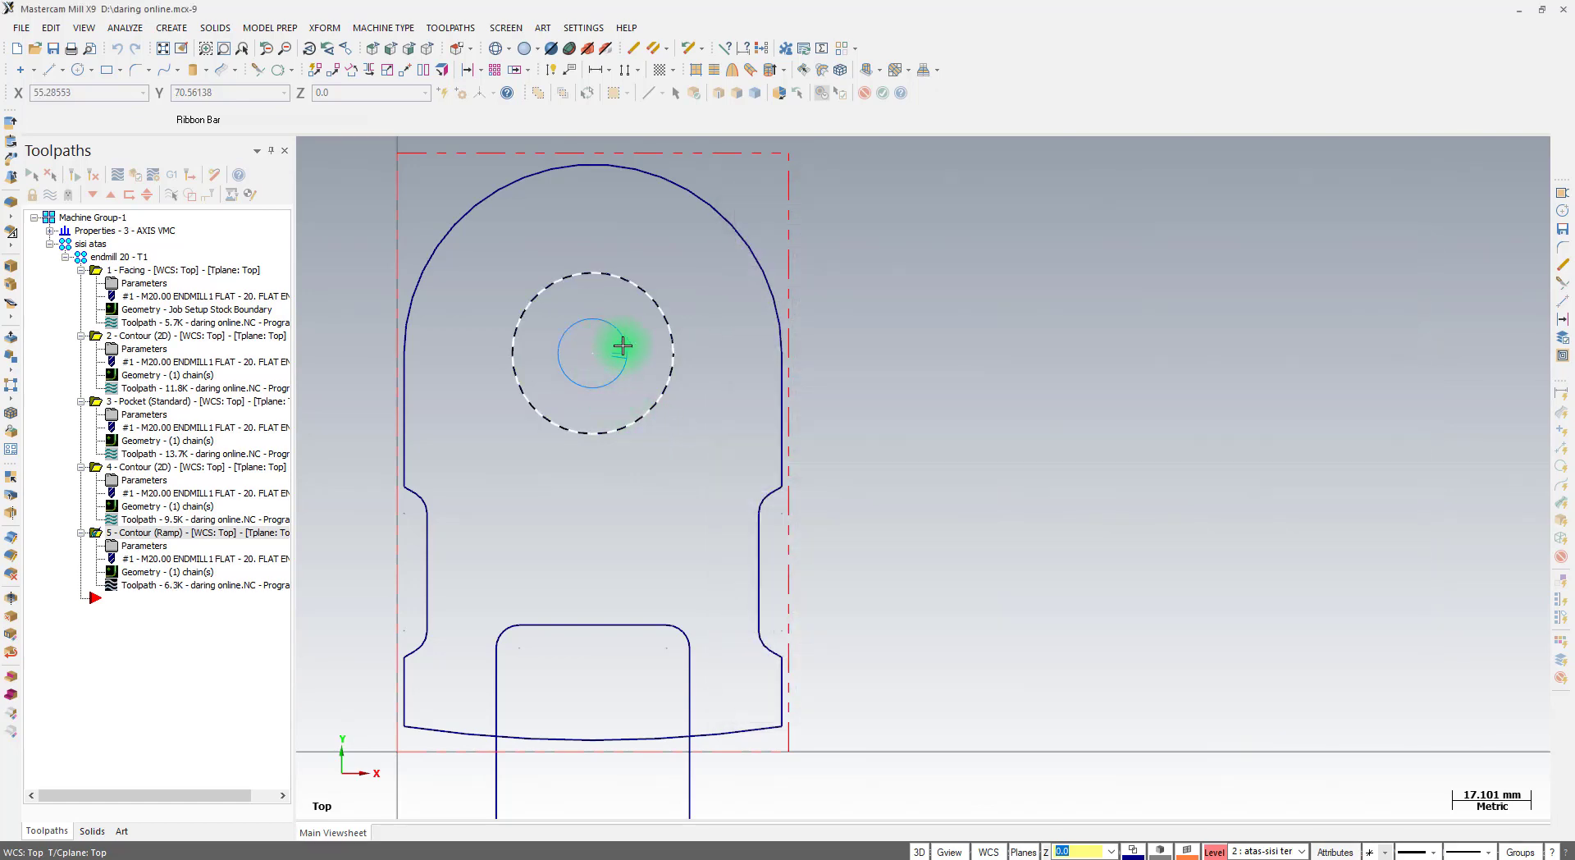
Inspect the lead-in and lead-out lines in the hole, and reopen the ramp contour's entry line length for editing
scroll(594, 337, "up", 5)
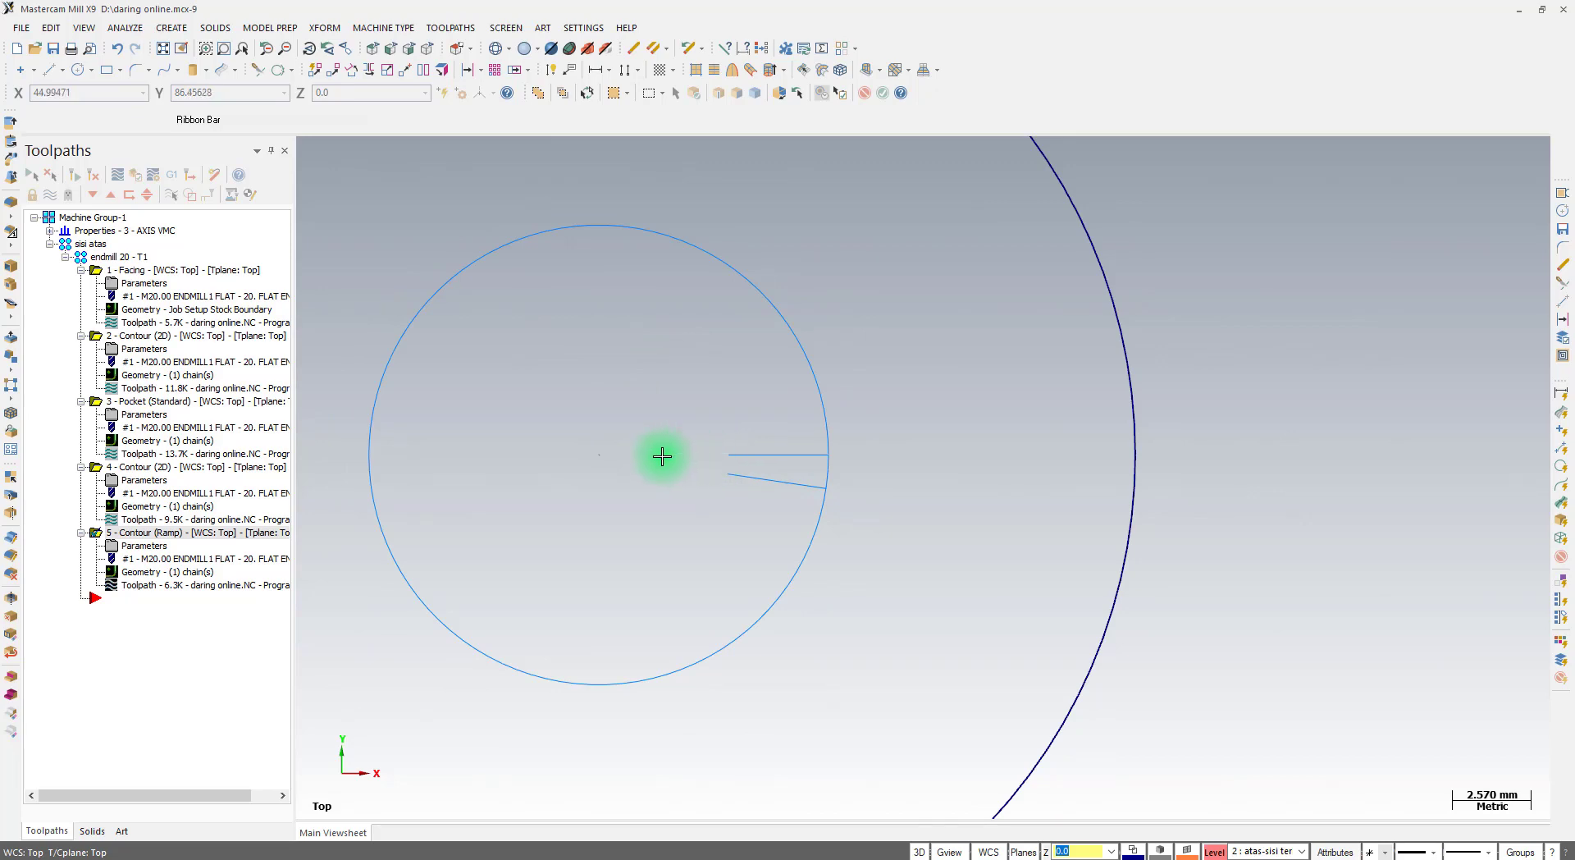
double_click(134, 547)
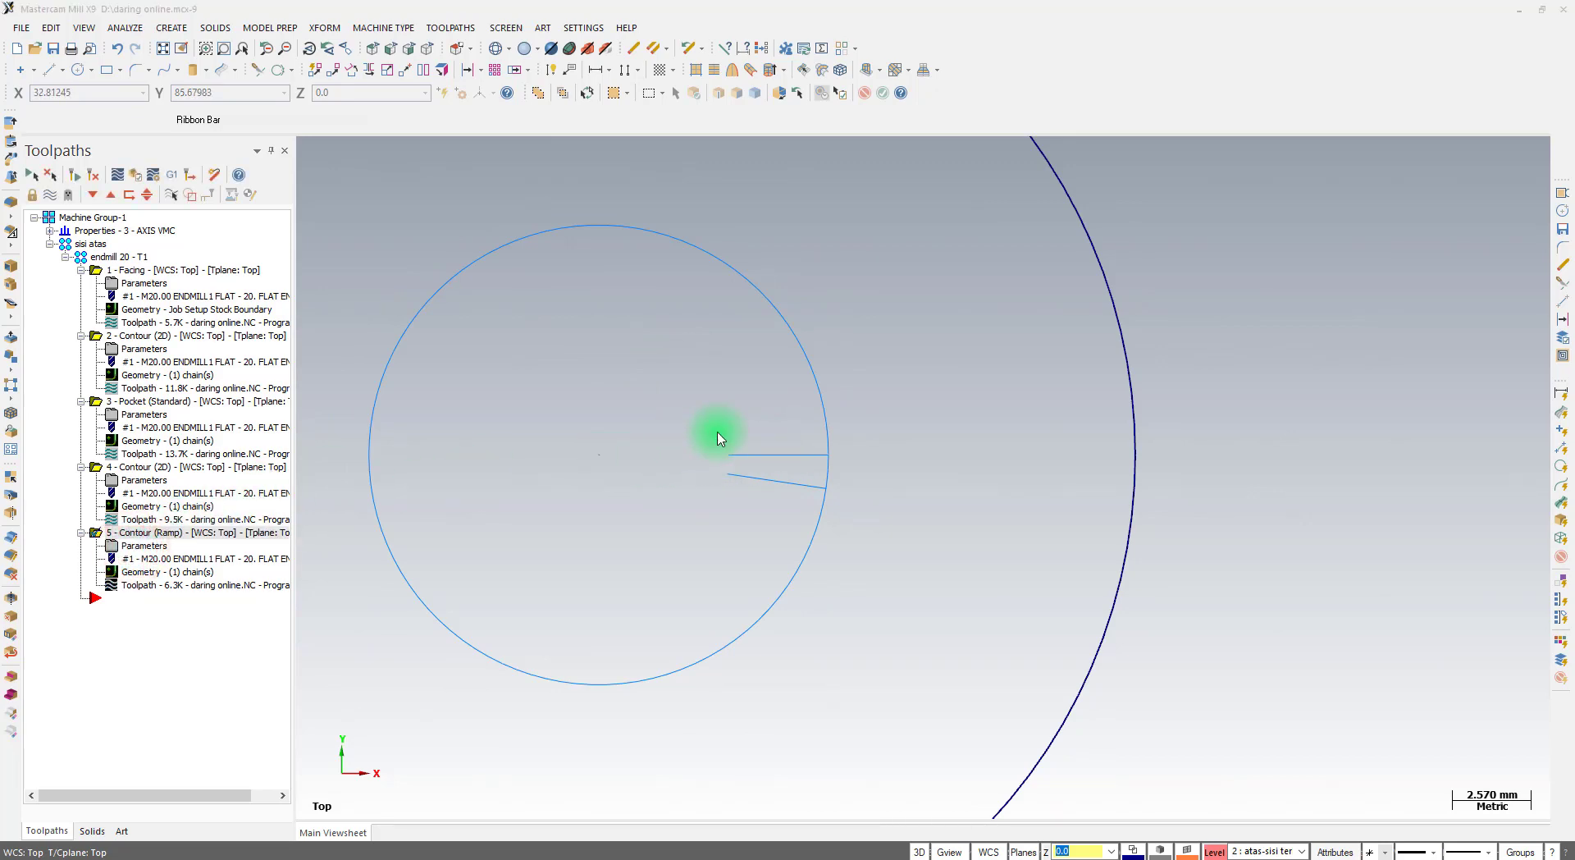
left_click(802, 328)
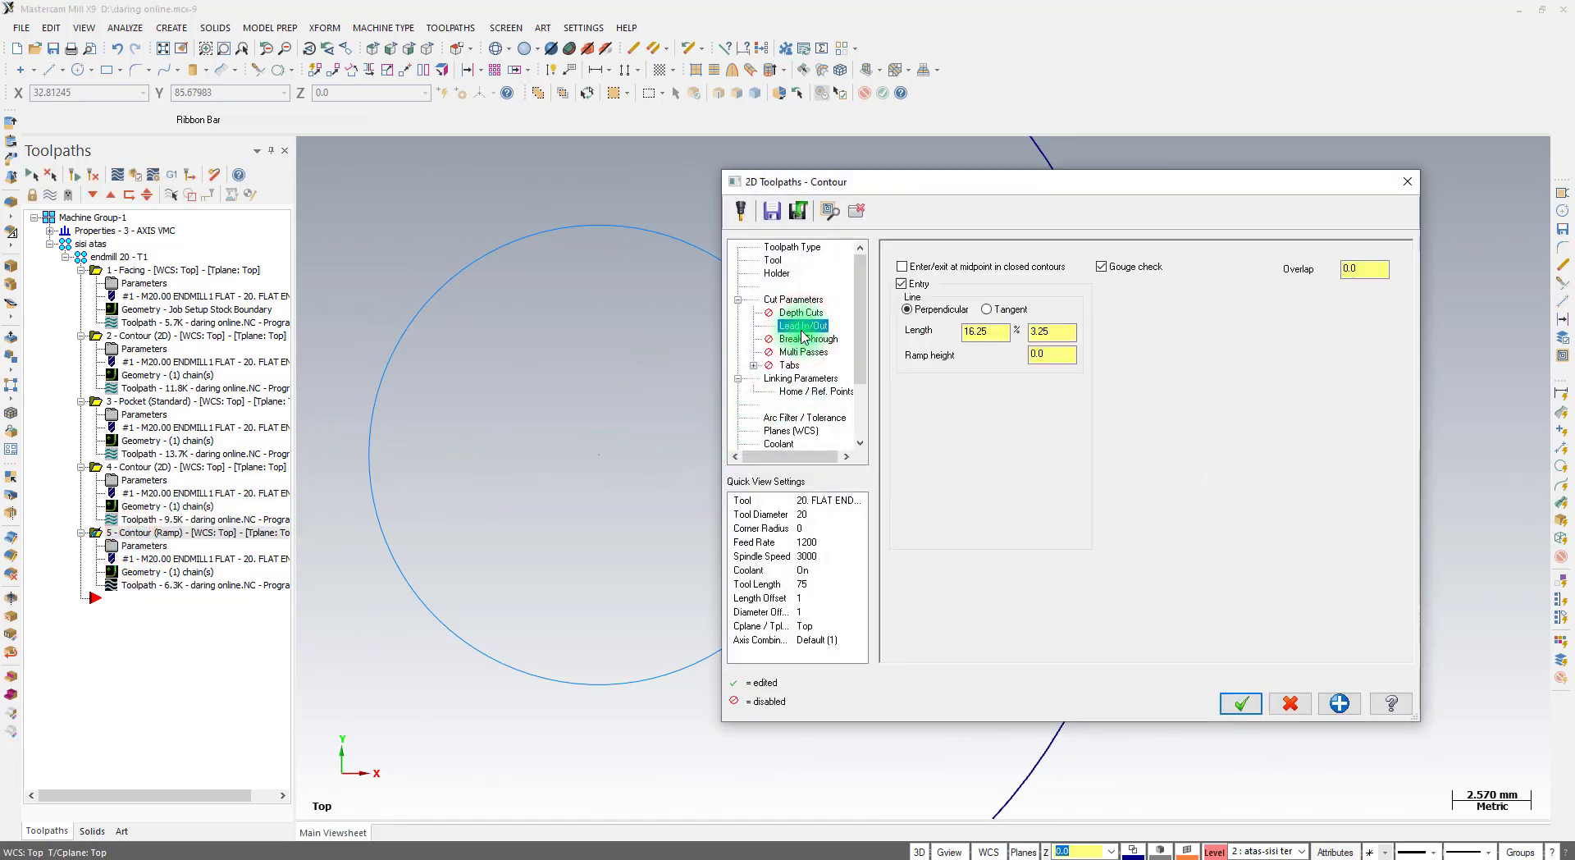
double_click(1053, 332)
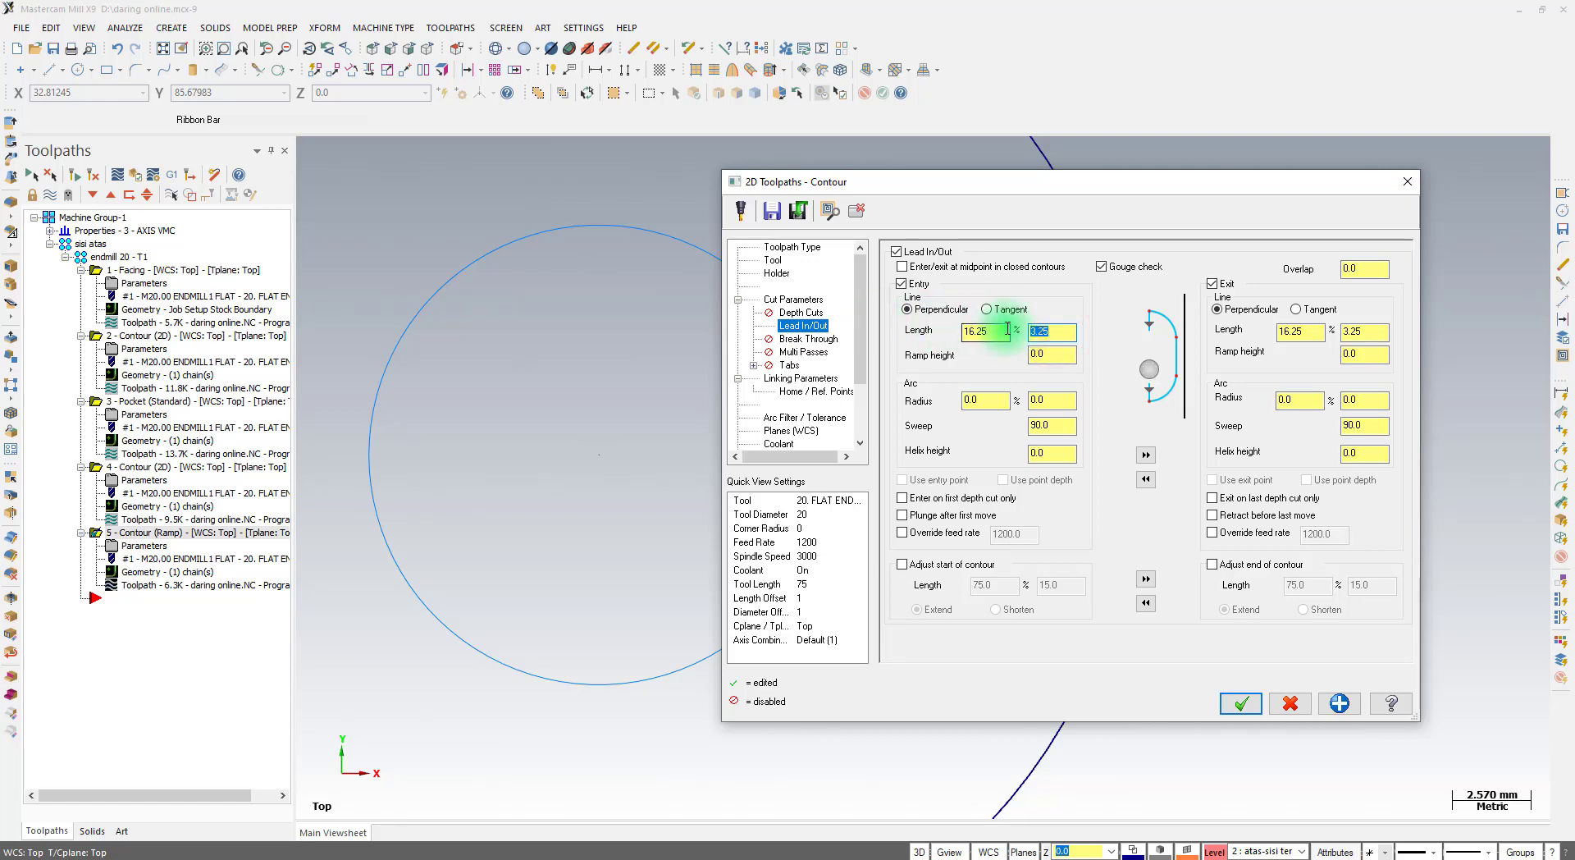
Set the ramp contour's entry and exit line lengths to 7.5 mm and regenerate the toolpath
left_click(1146, 455)
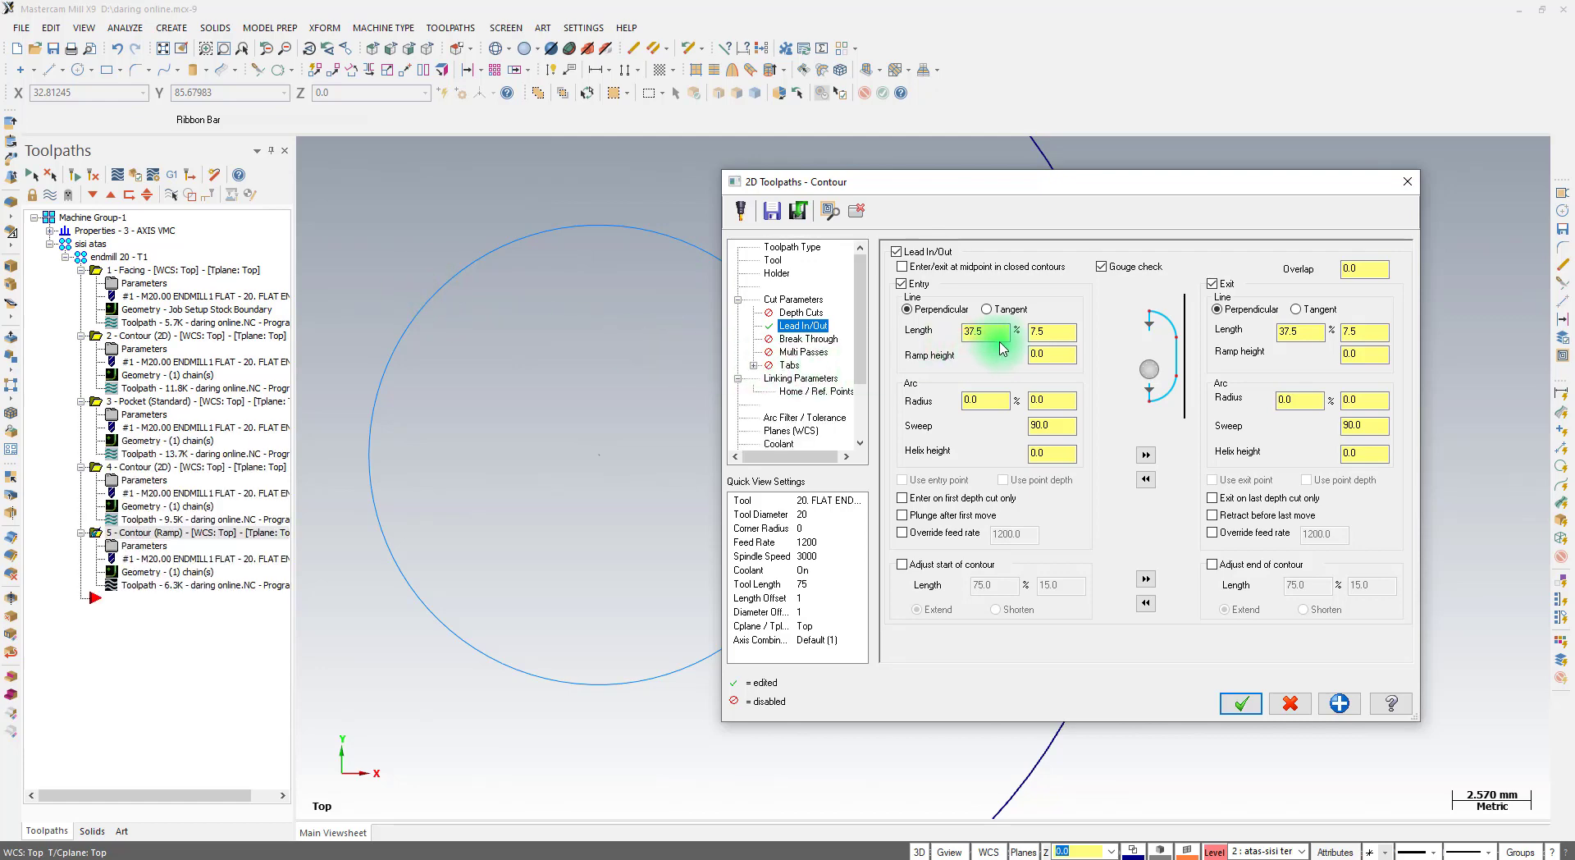
double_click(1050, 332)
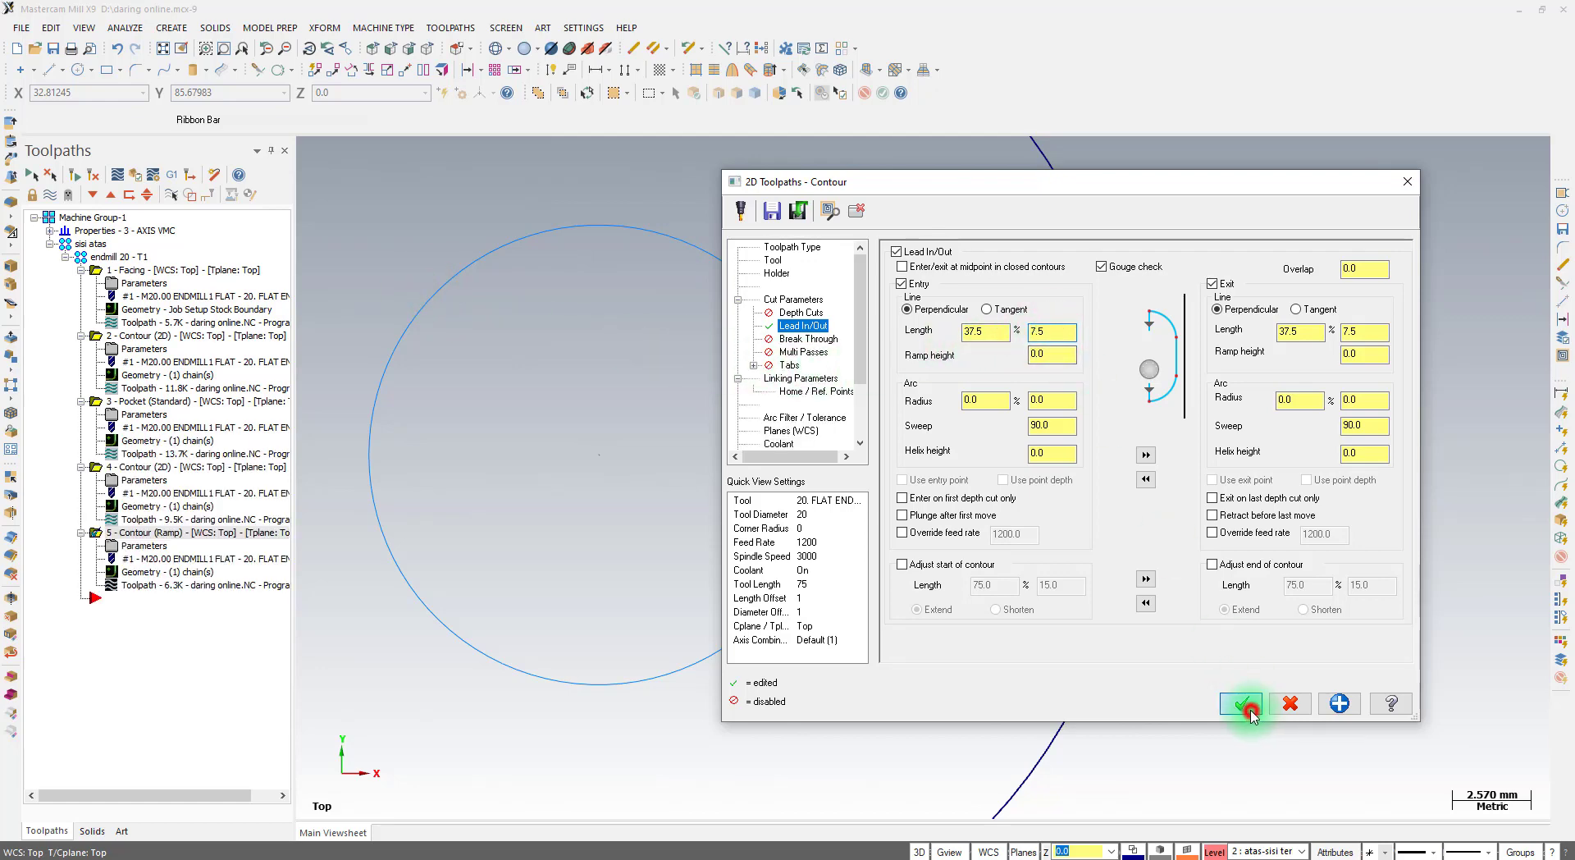
left_click(1241, 703)
left_click(93, 174)
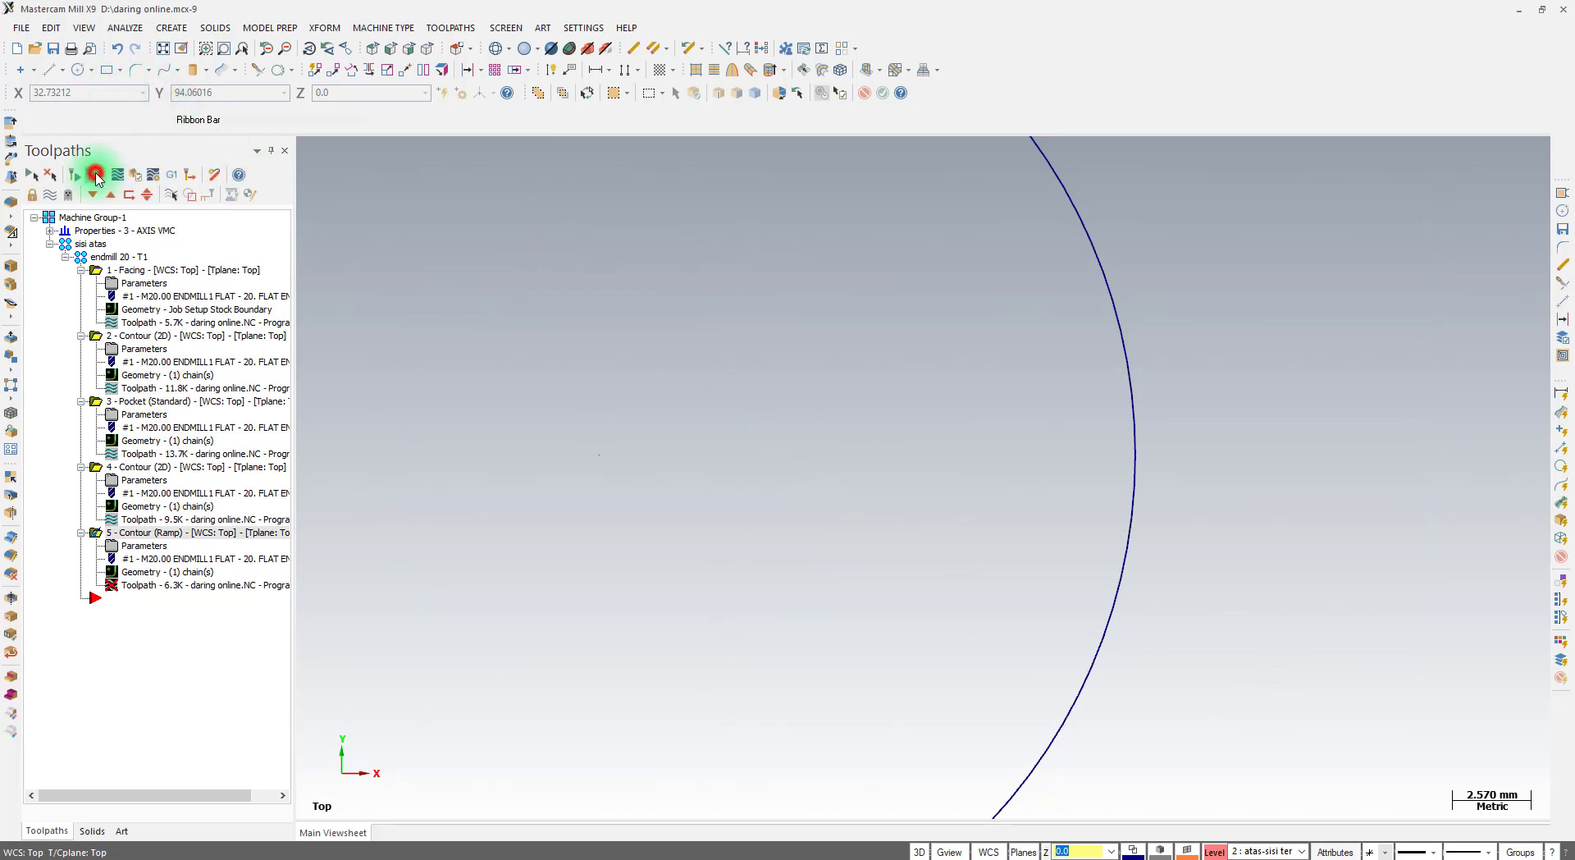
Backplot the ramp contour, examine its helical path inside the hole in 3D, and return to the Top view
scroll(601, 457, "down", 5)
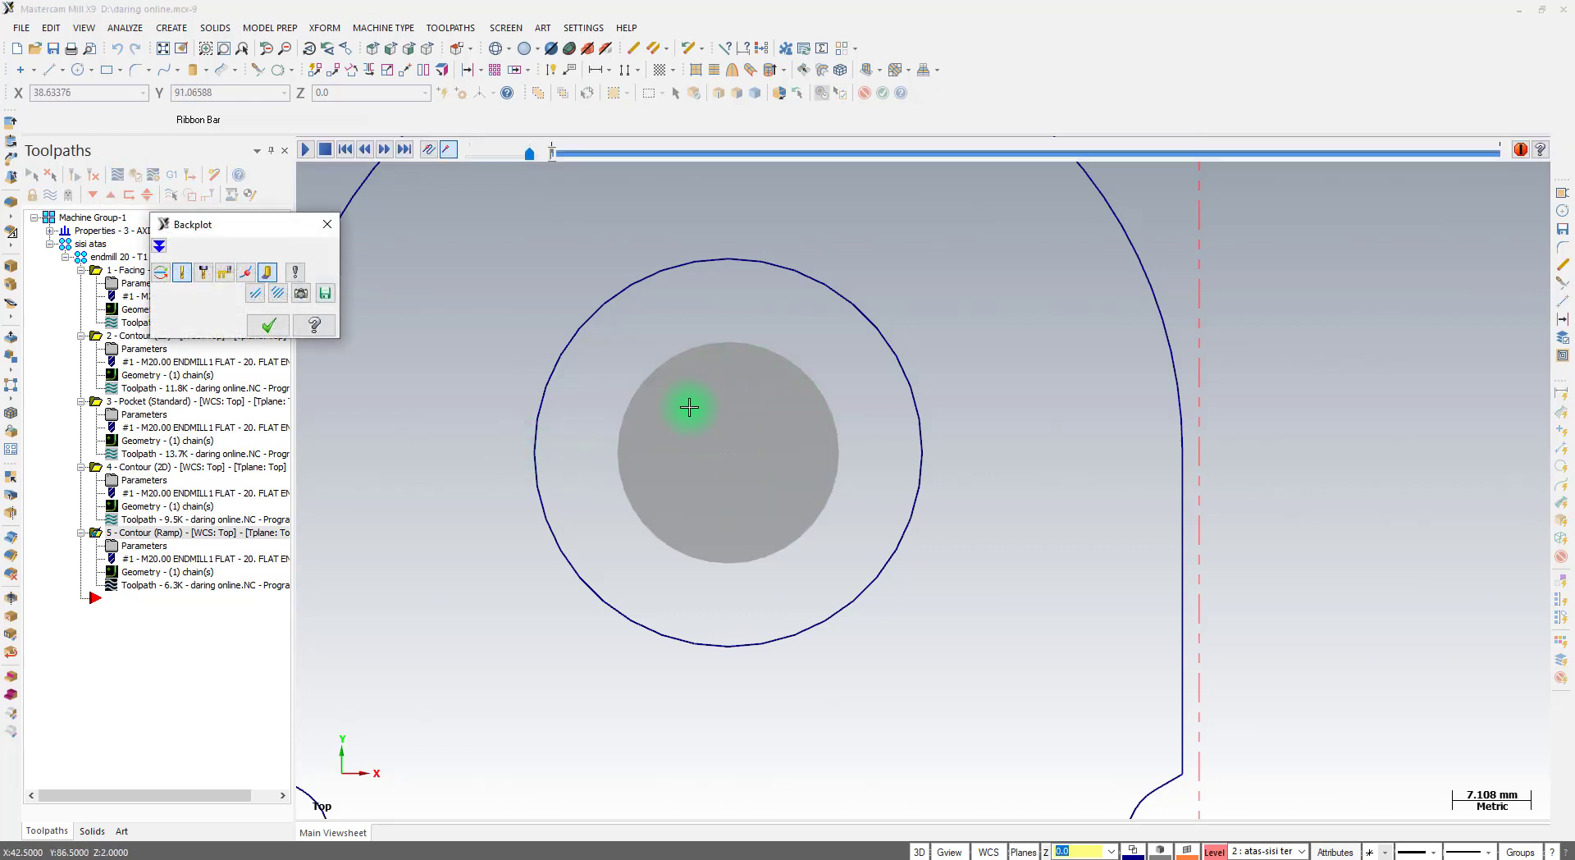
left_click(305, 149)
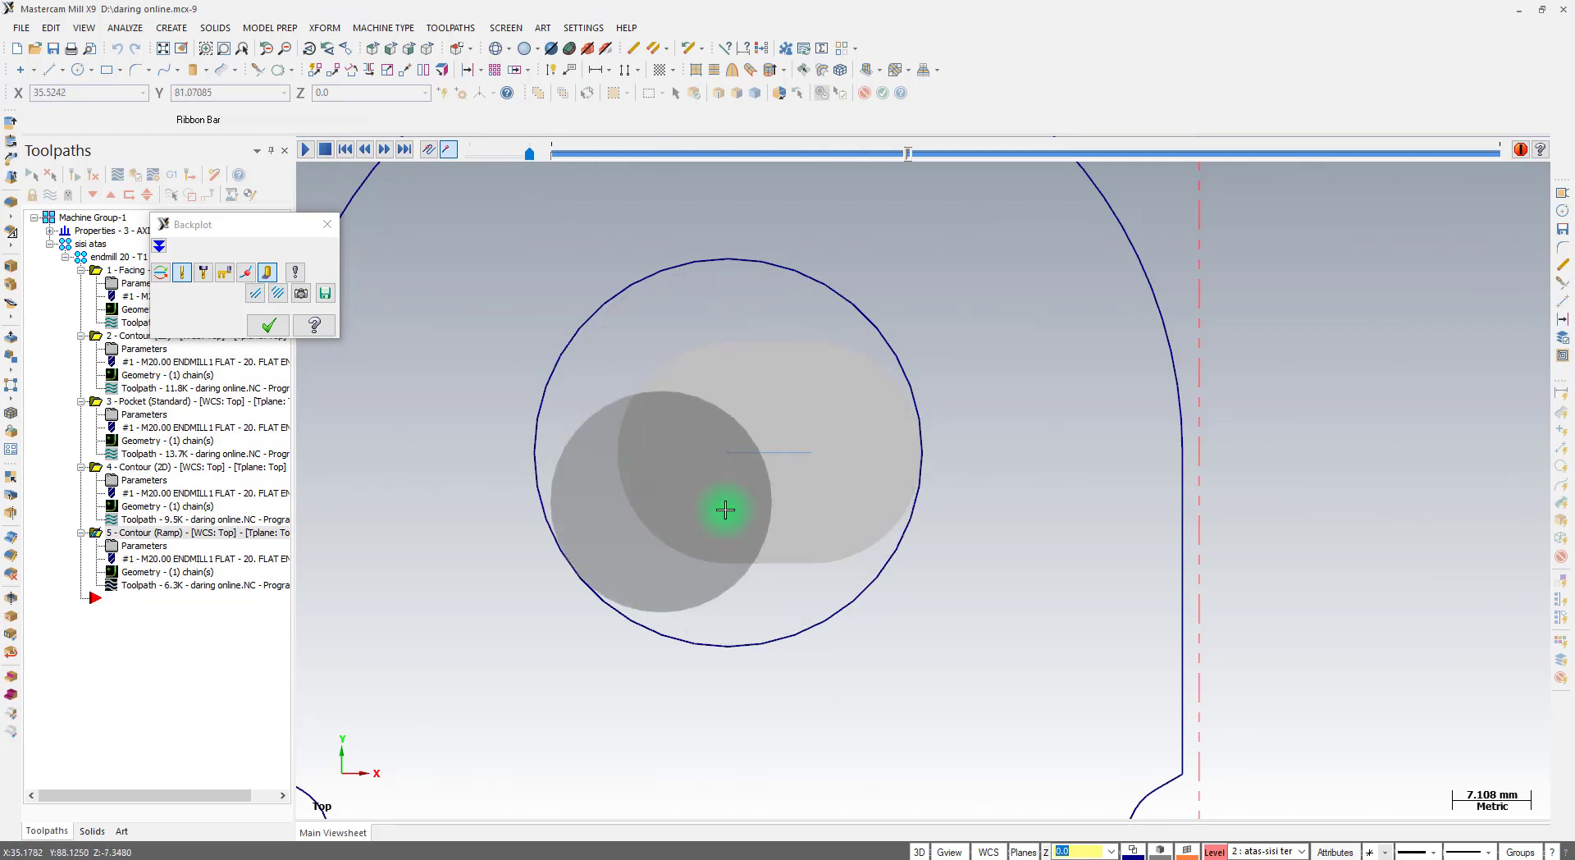
middle_click_drag(707, 538, 785, 425)
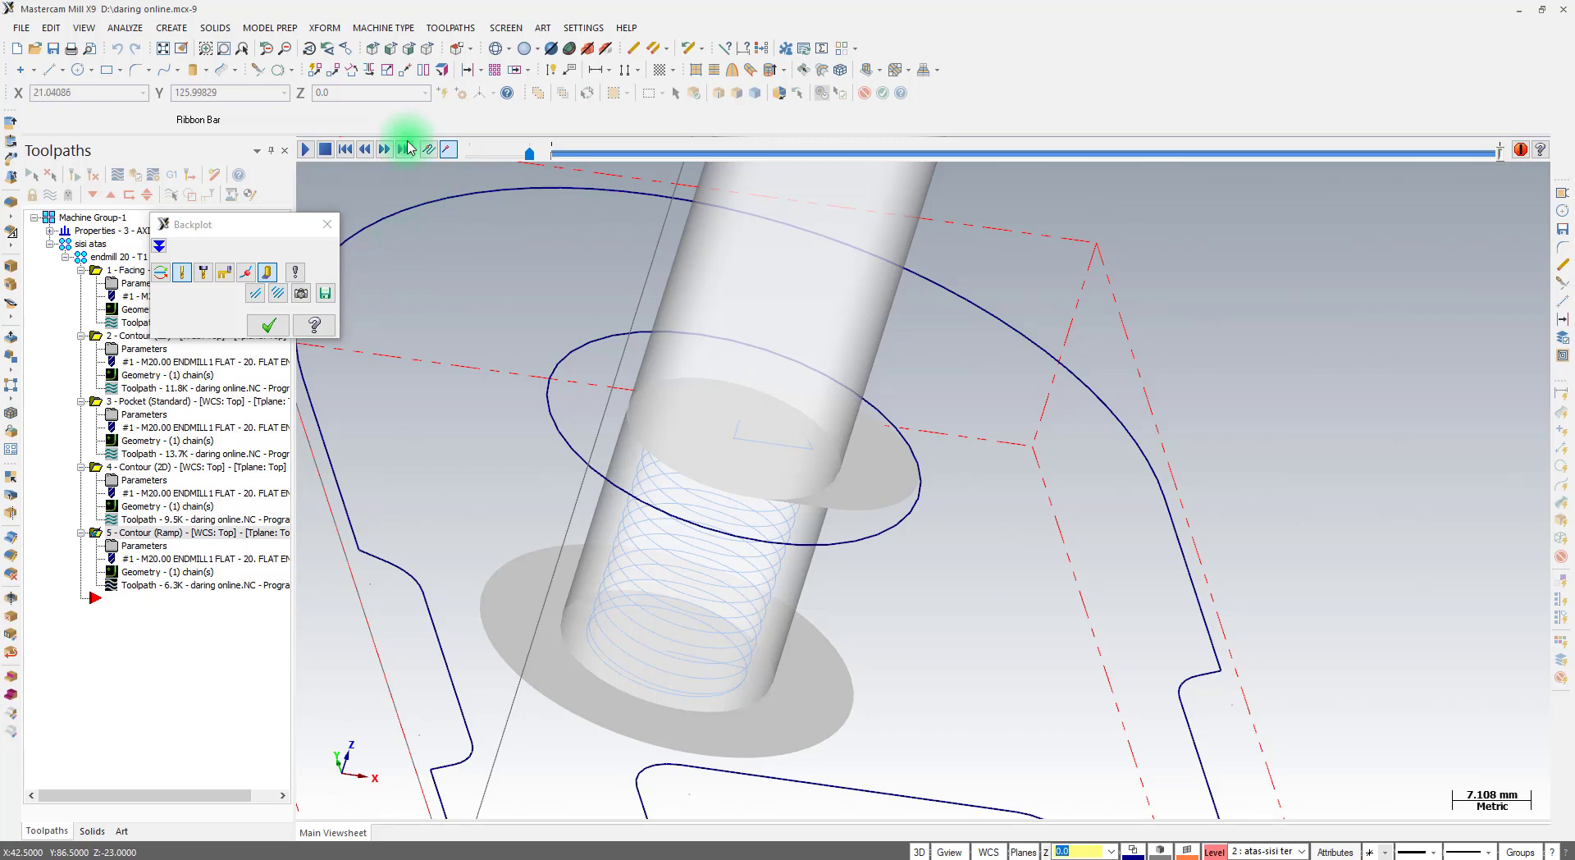
left_click(268, 325)
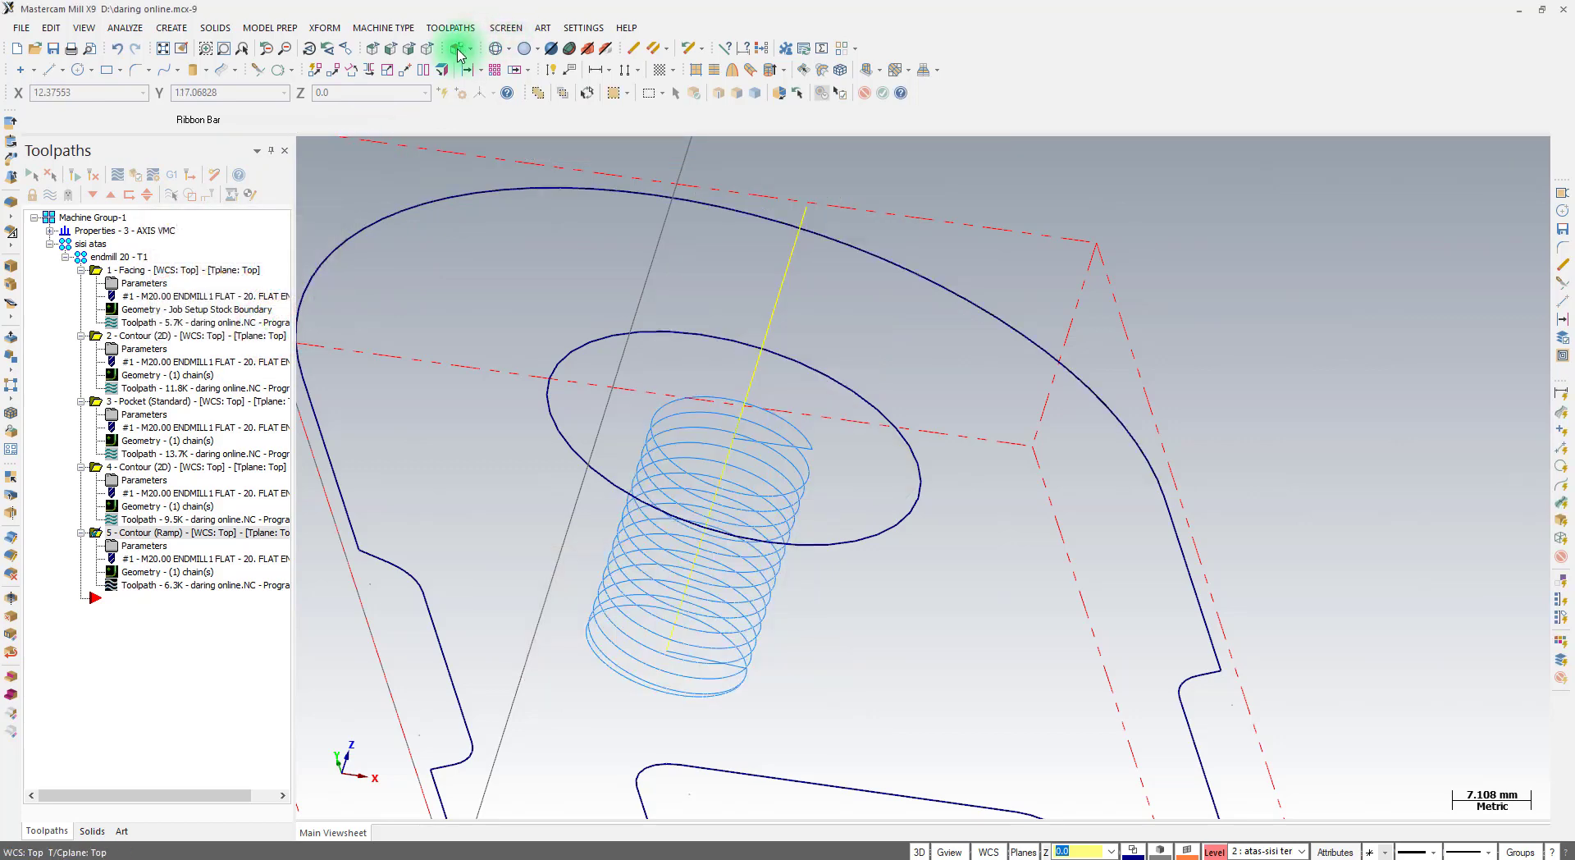
left_click(373, 50)
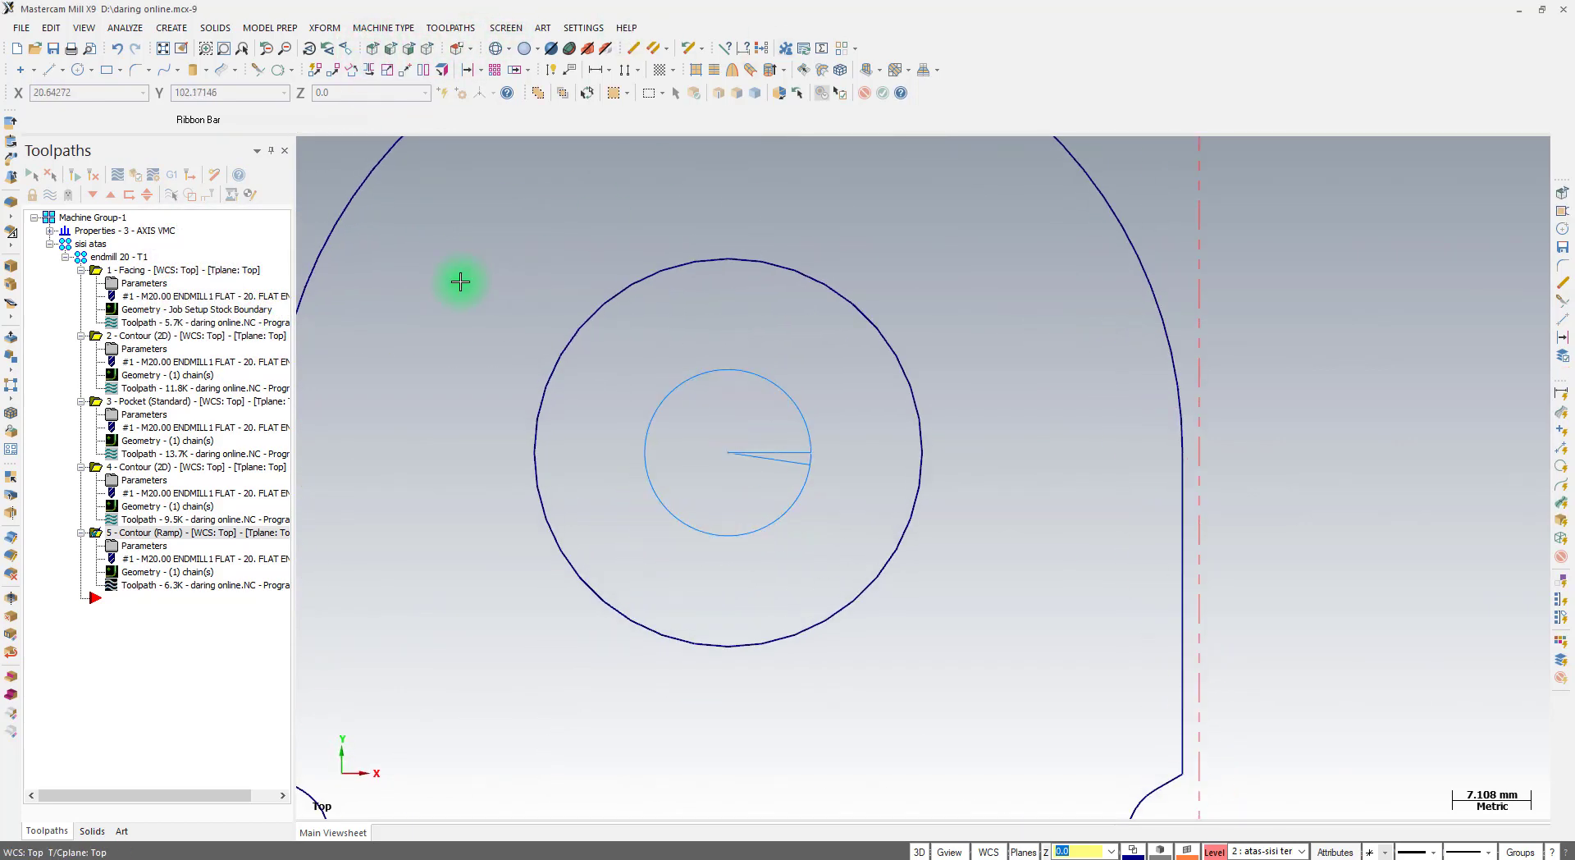
Run a Verify simulation of all Machine Group-1 operations, inspect the machined part in 3D, and close the simulator
left_click(74, 218)
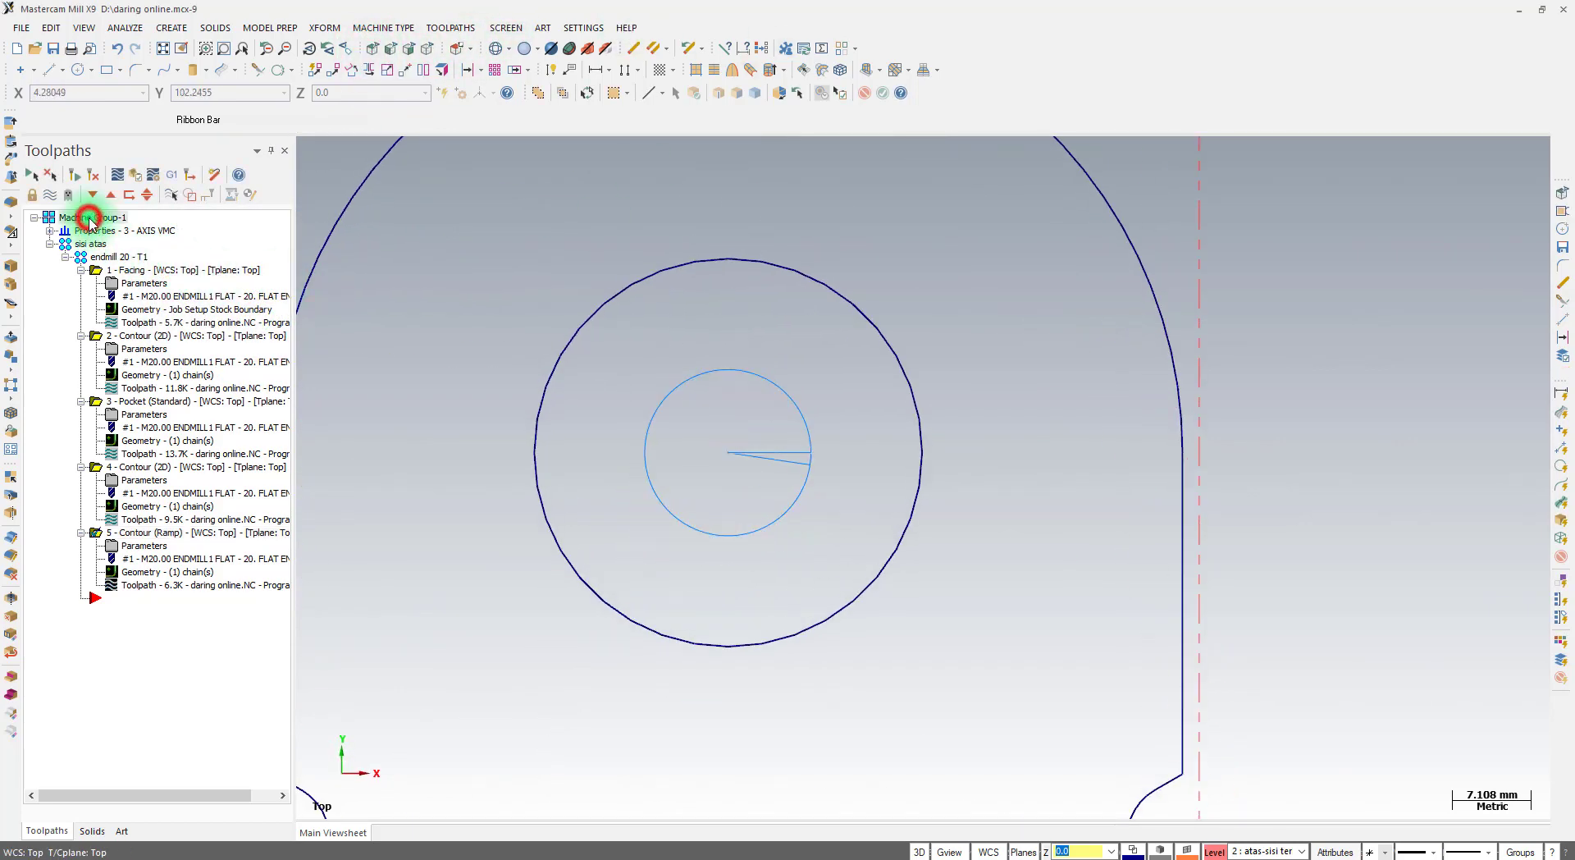
left_click(135, 175)
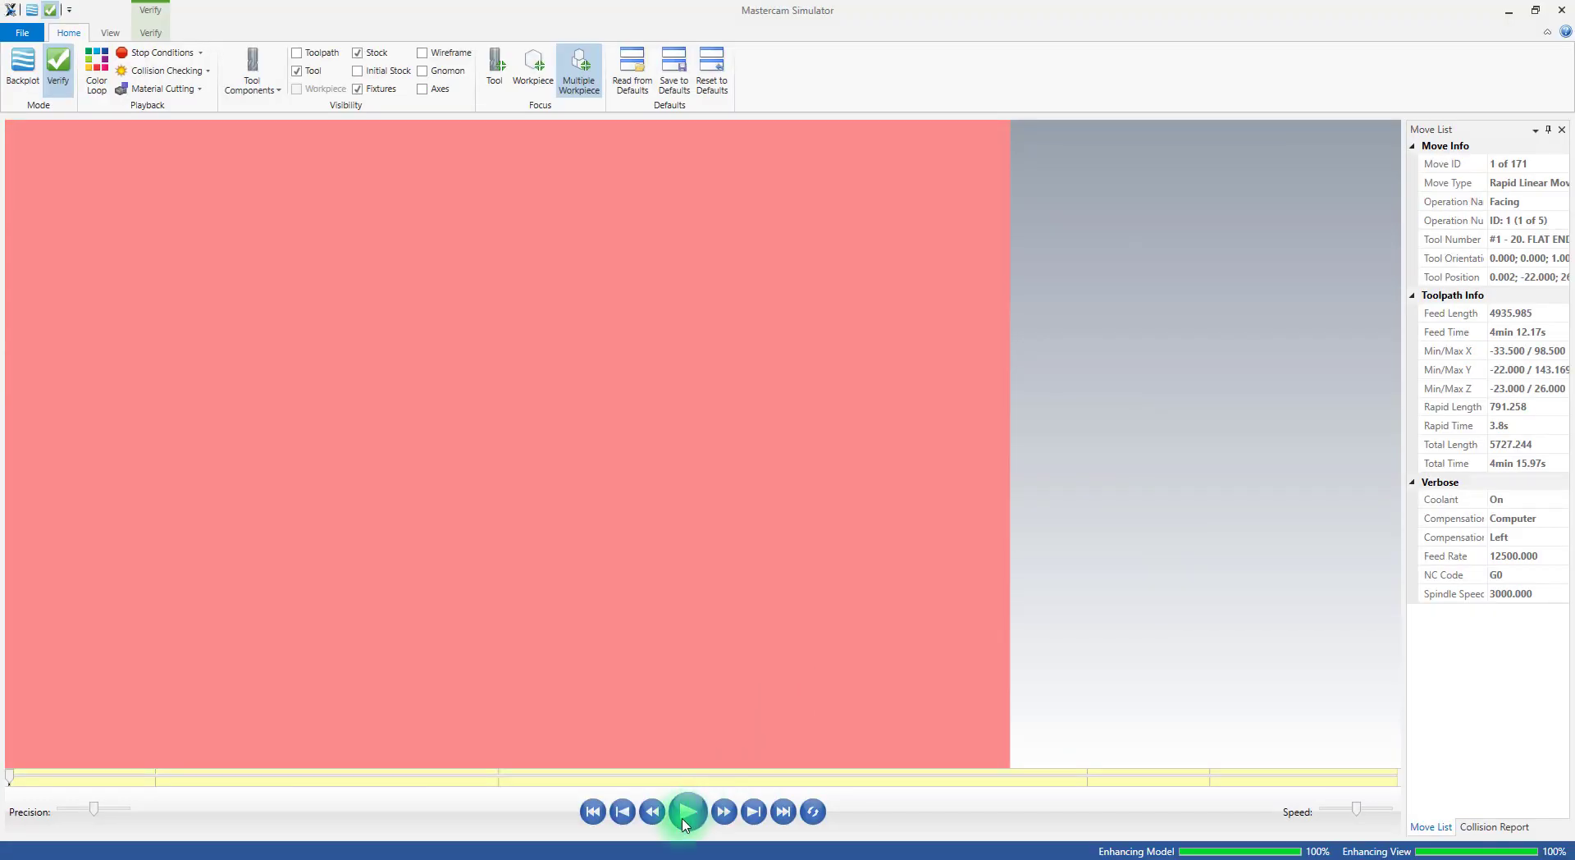
left_click(686, 815)
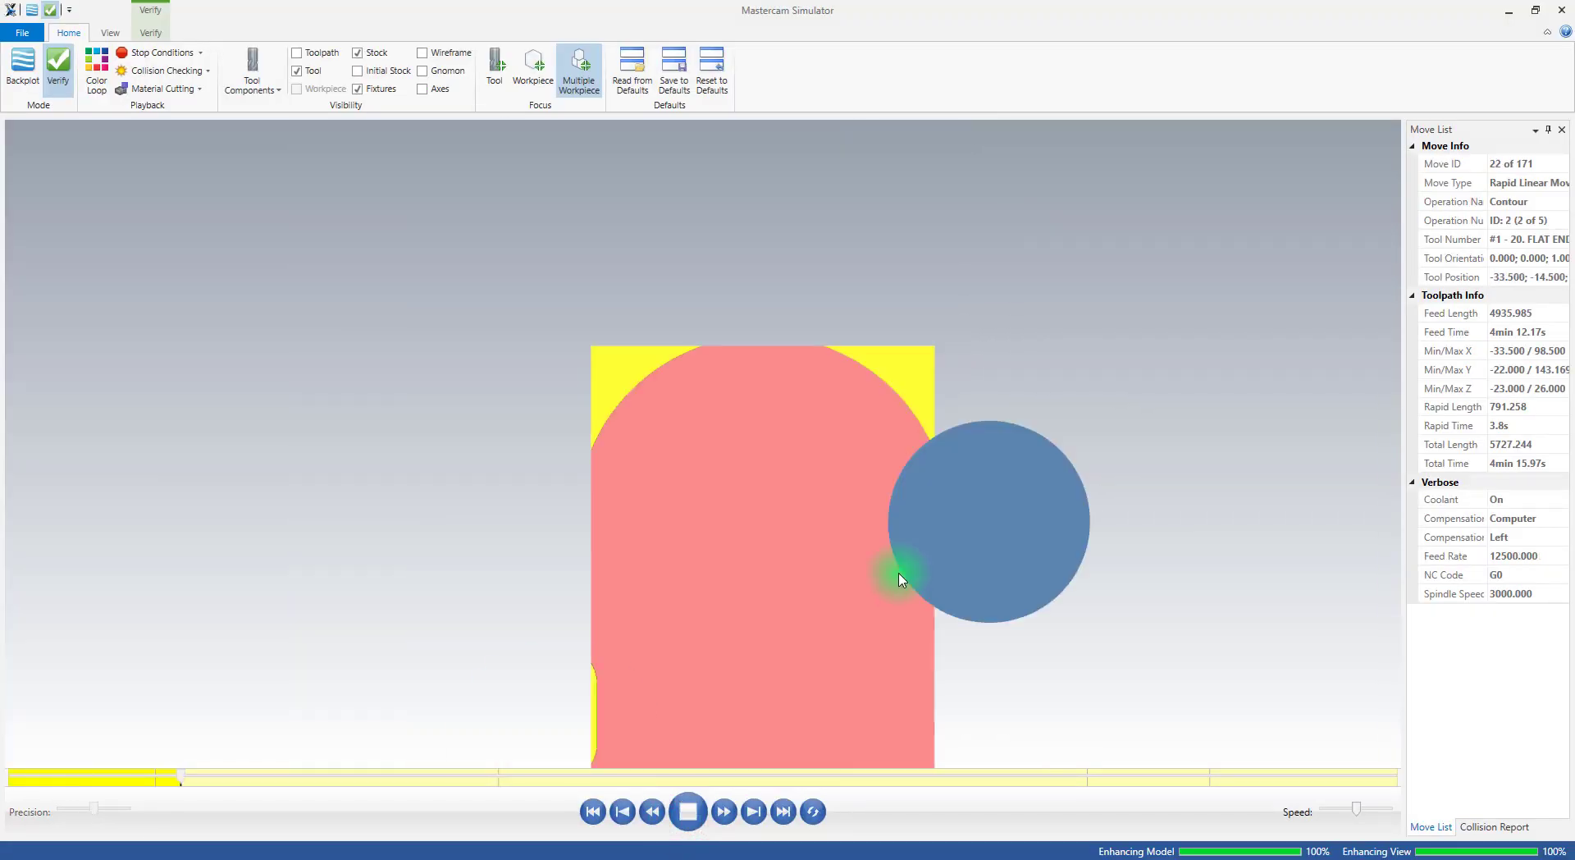
scroll(834, 597, "down", 2)
middle_click_drag(833, 596, 857, 558)
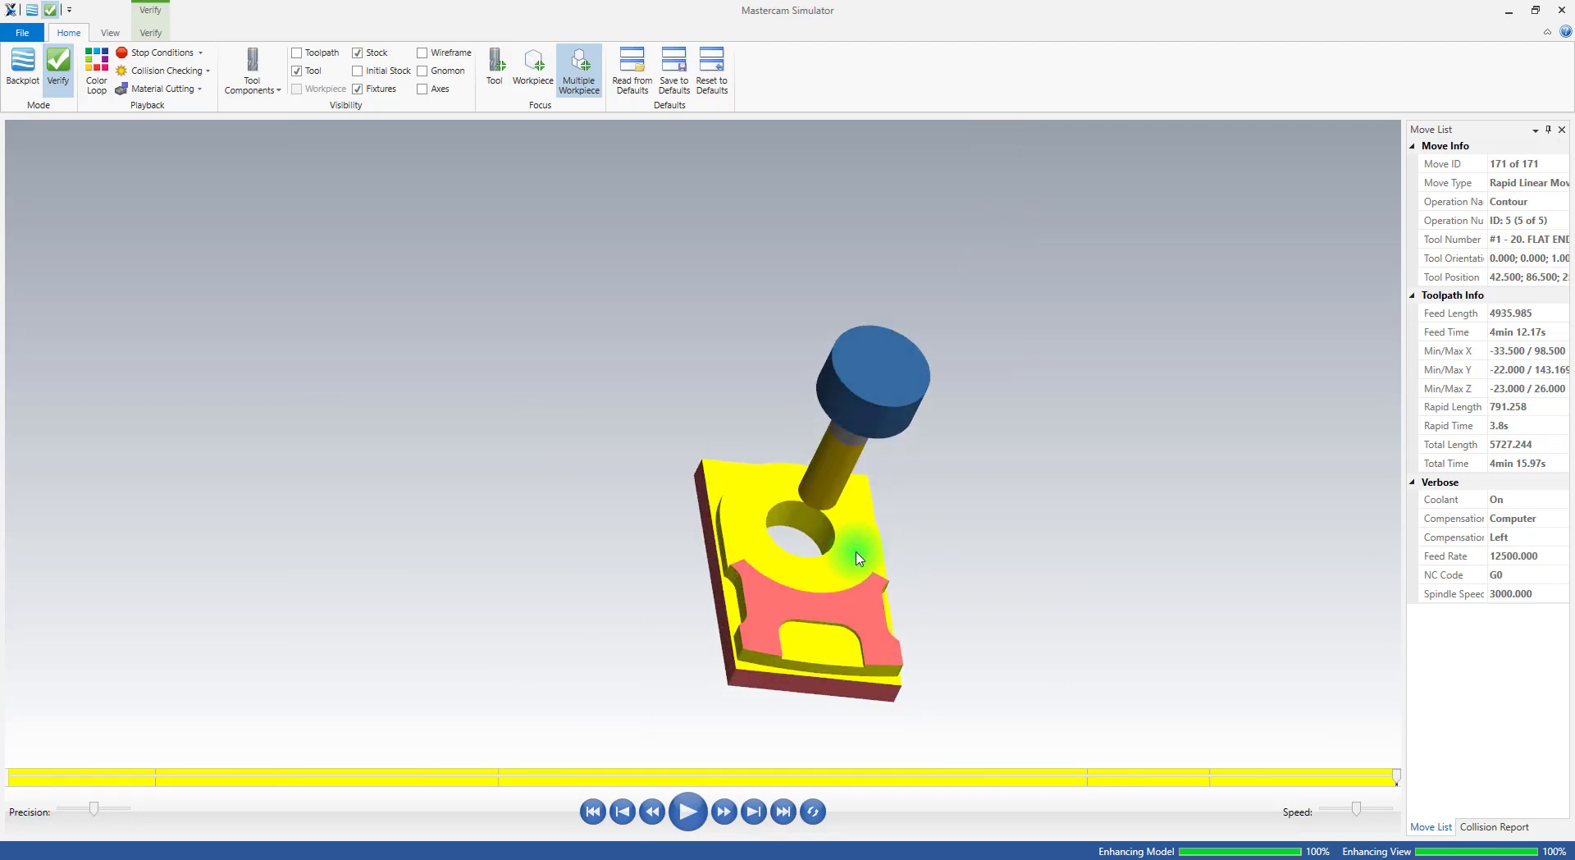
left_click(1561, 10)
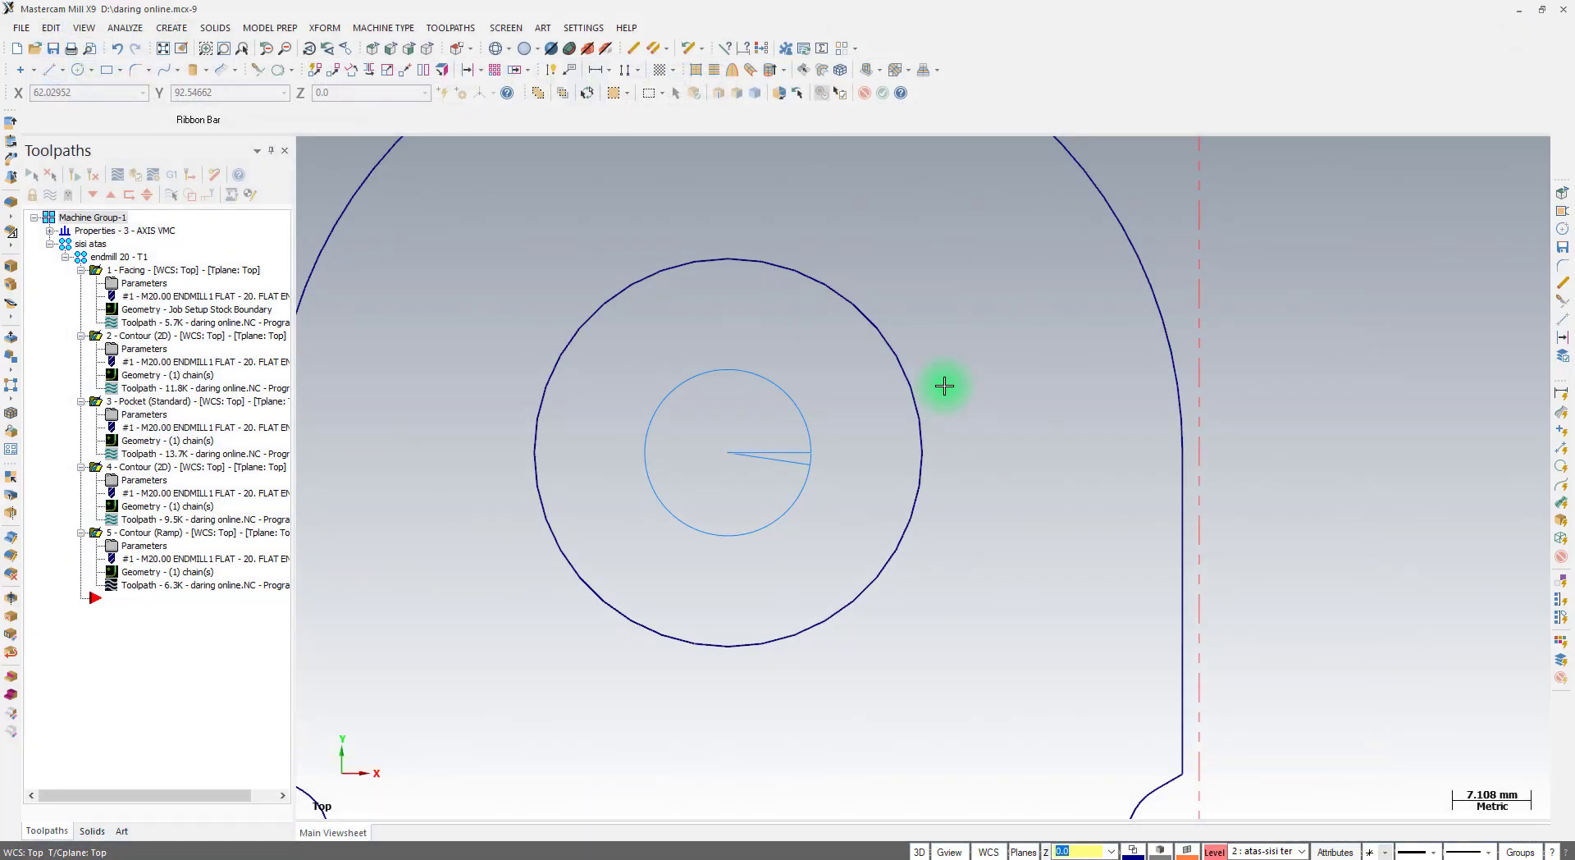
Save the file and hide the displayed toolpaths of all Machine Group-1 operations
left_click(54, 51)
left_click(50, 195)
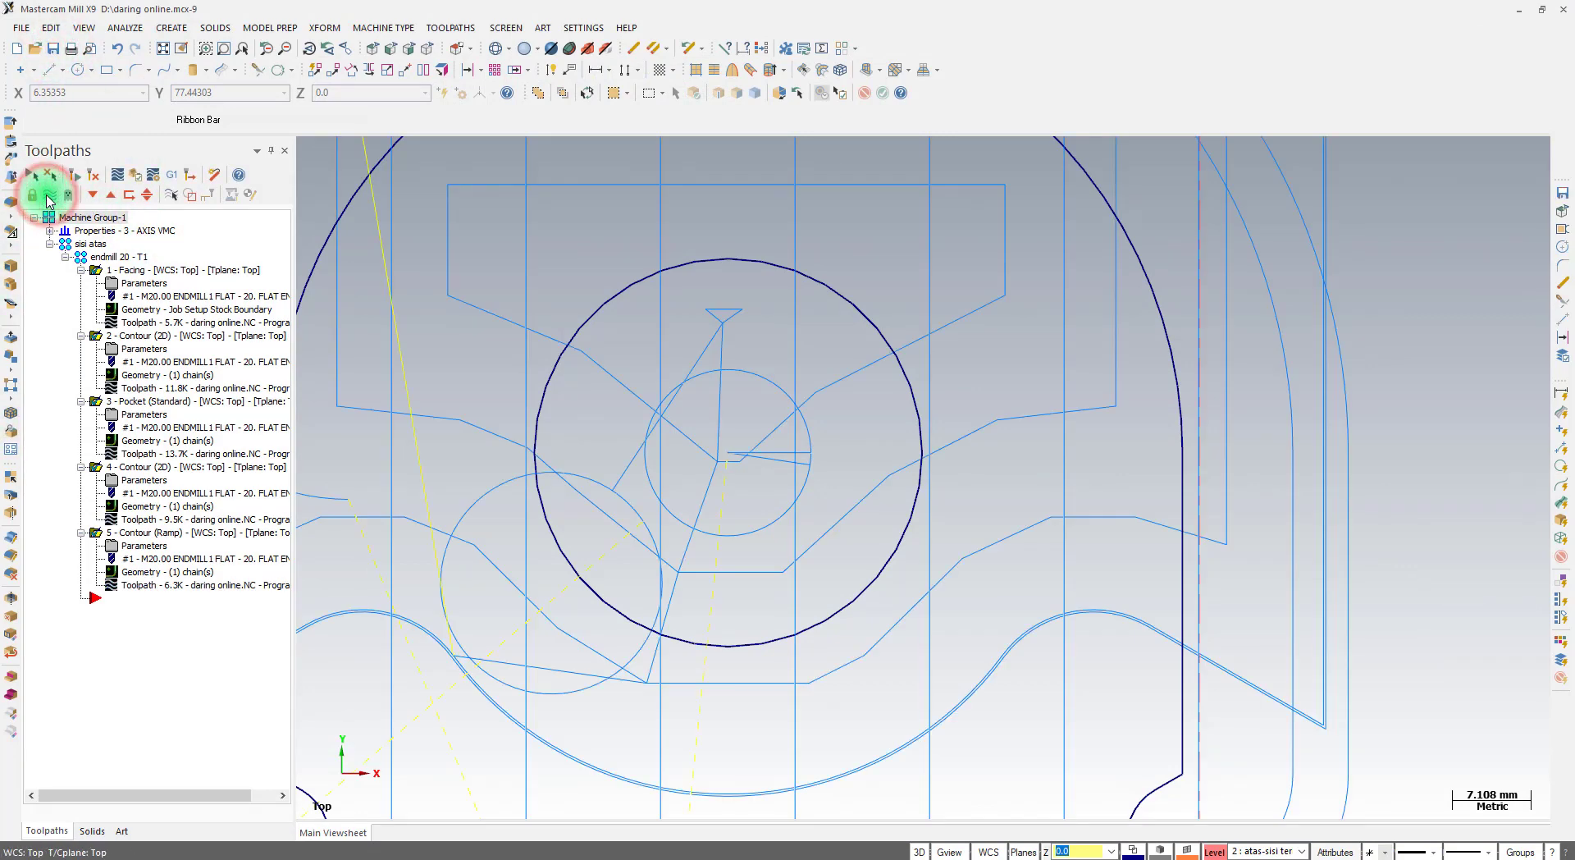
left_click(48, 197)
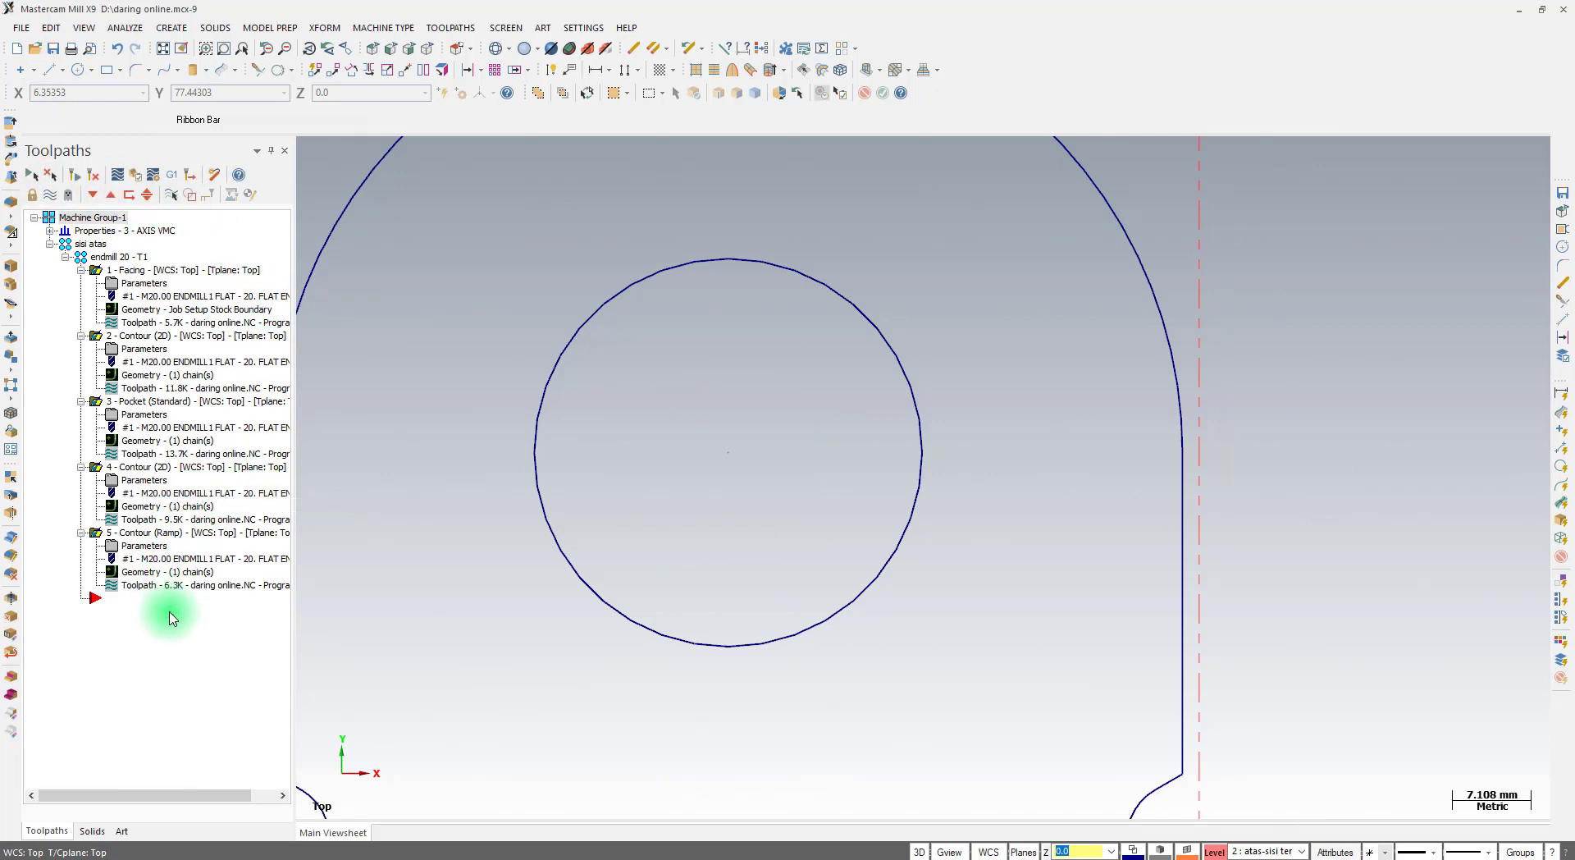
scroll(668, 404, "down", 4)
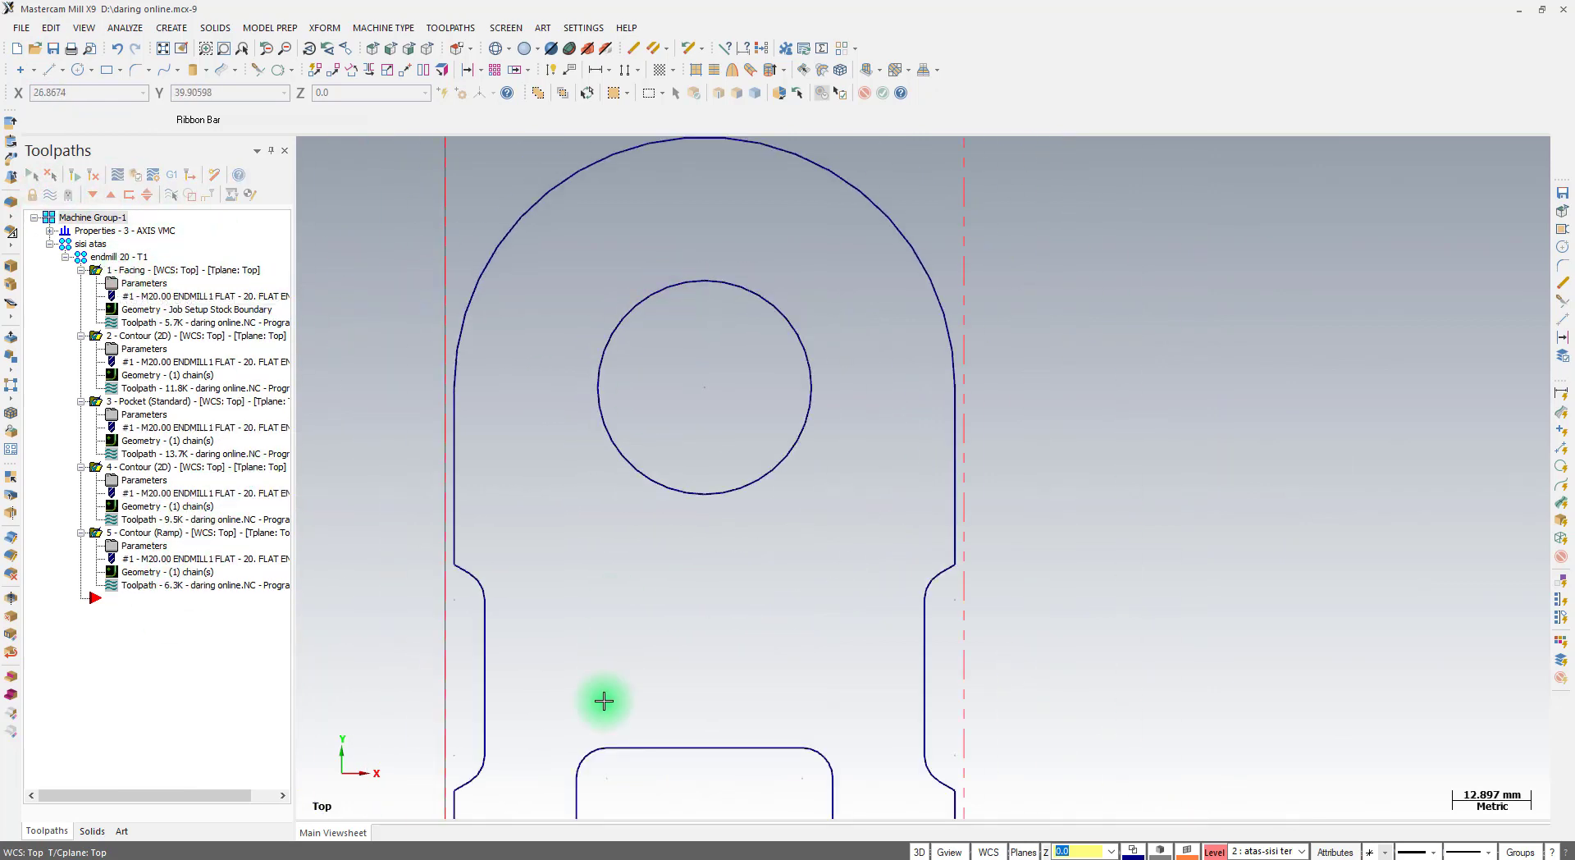
Switch to the project drawing in Foxit PDF Editor, examine the part's dimensioned views, and return to Mastercam
left_click(476, 856)
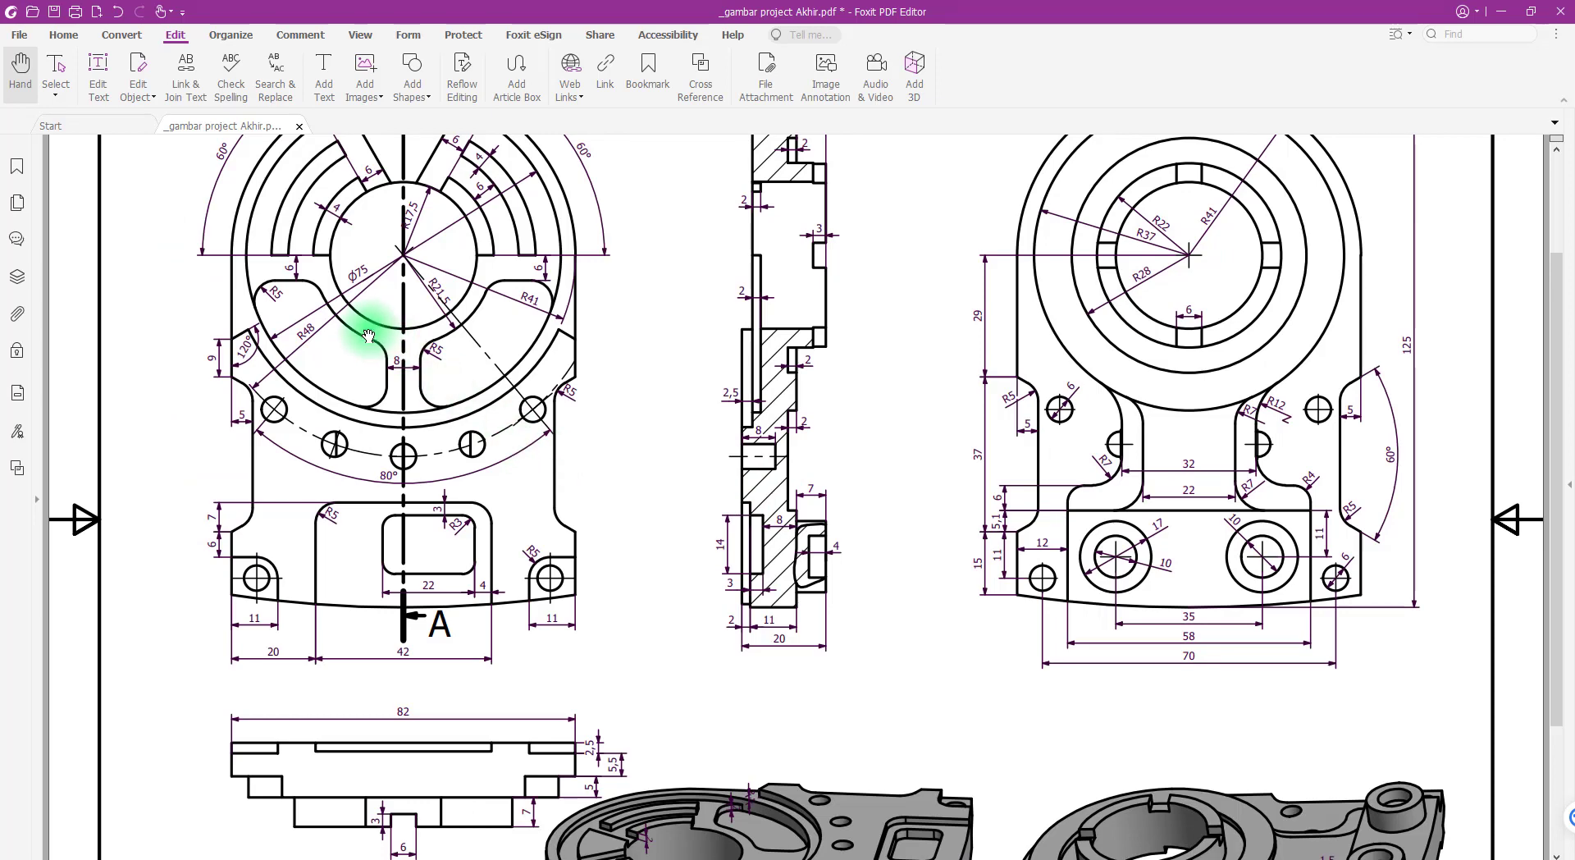
scroll(348, 369, "up", 1)
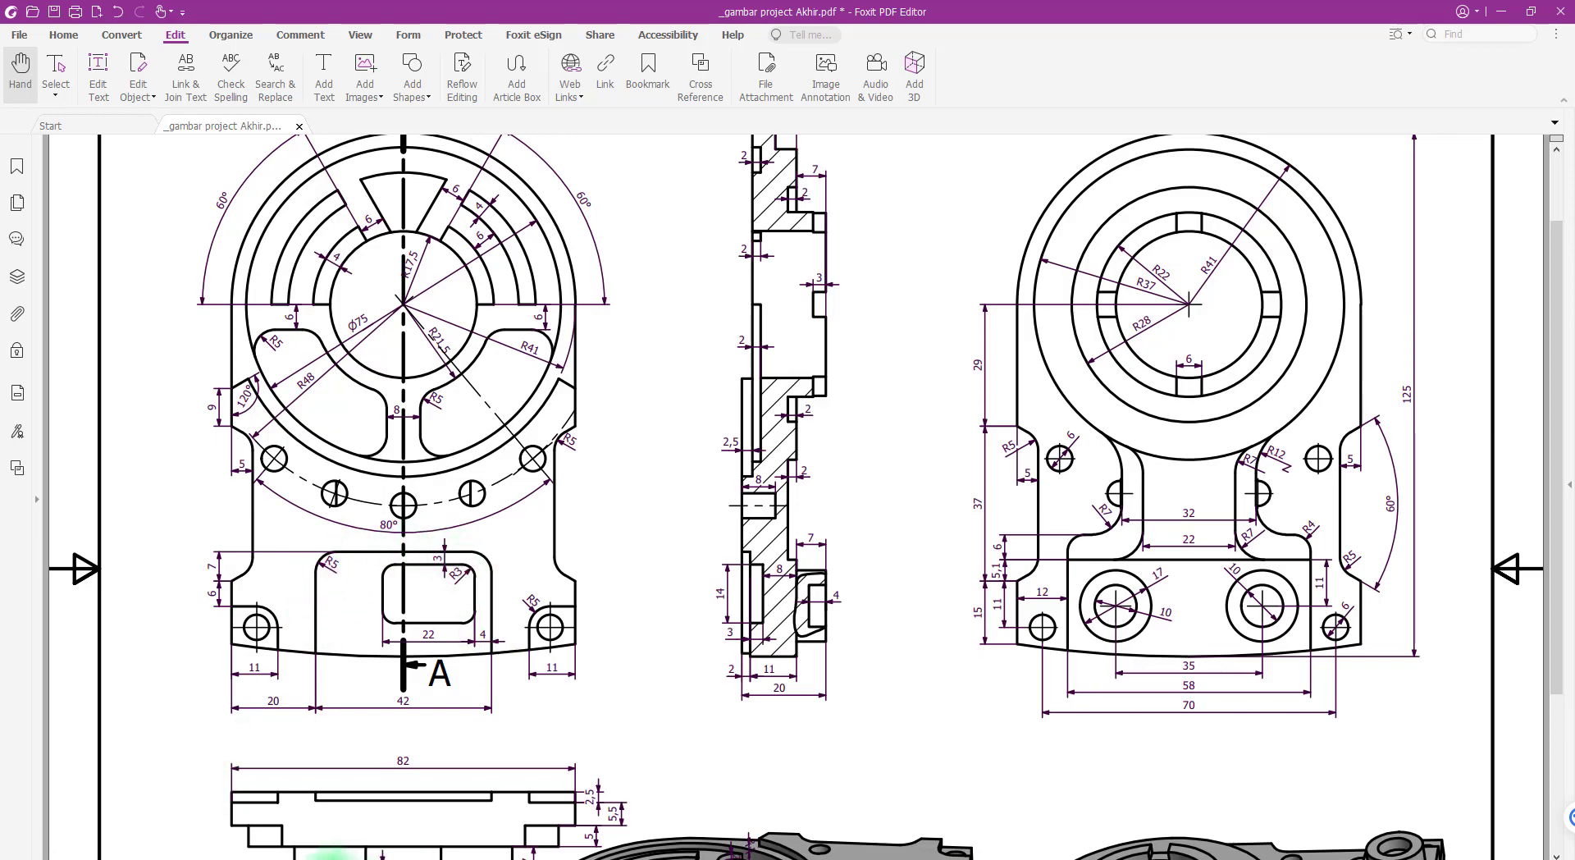
left_click(319, 856)
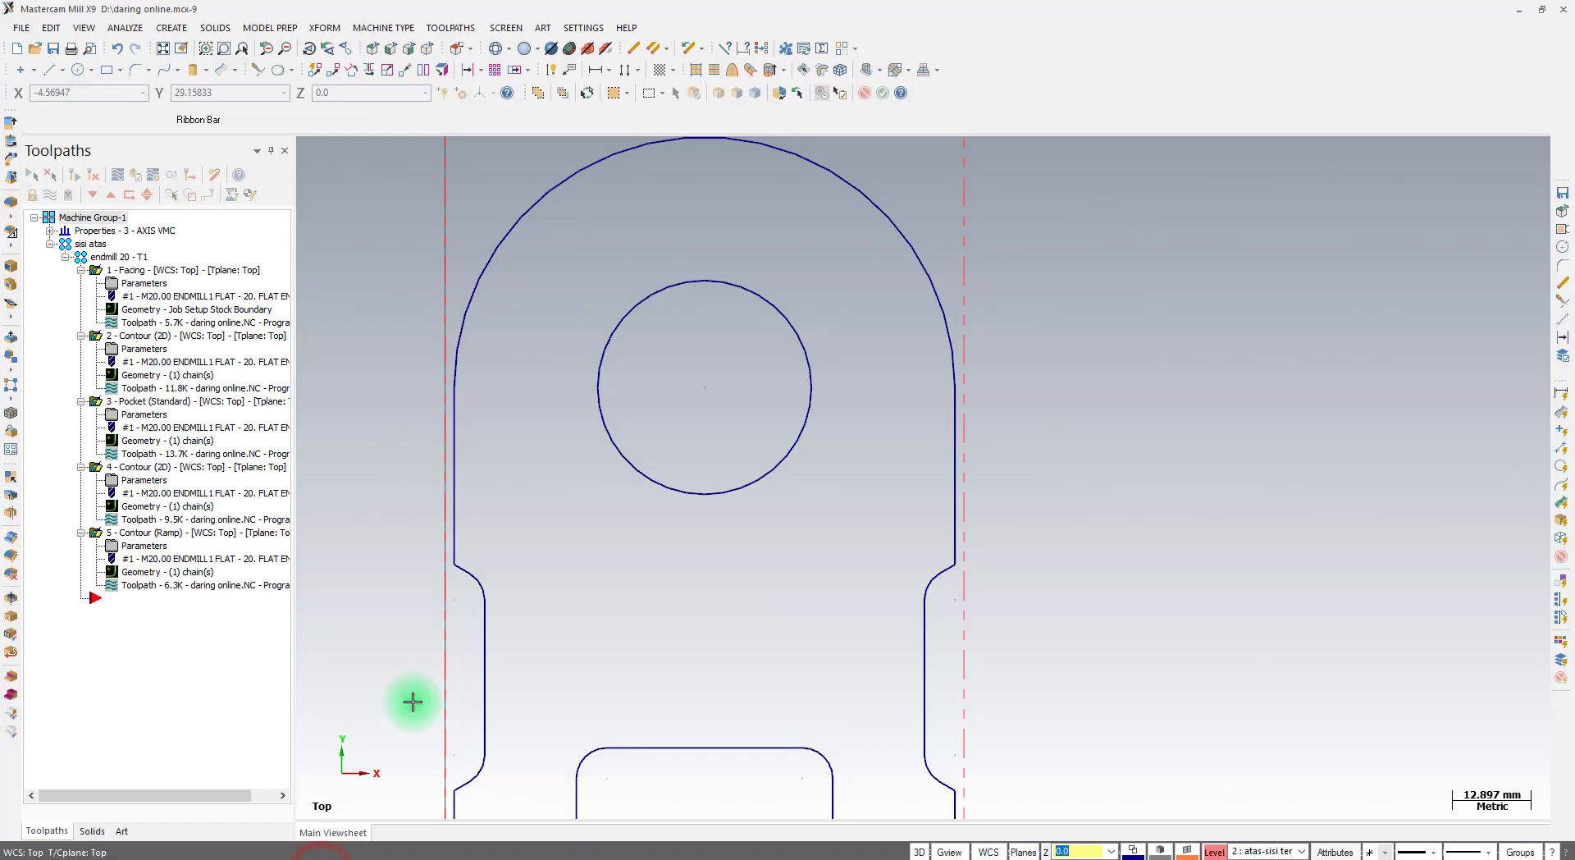
Create a toolpath group named endmill 10 - T2 under sisi atas and collapse the endmill 20 - T1 group
right_click(85, 246)
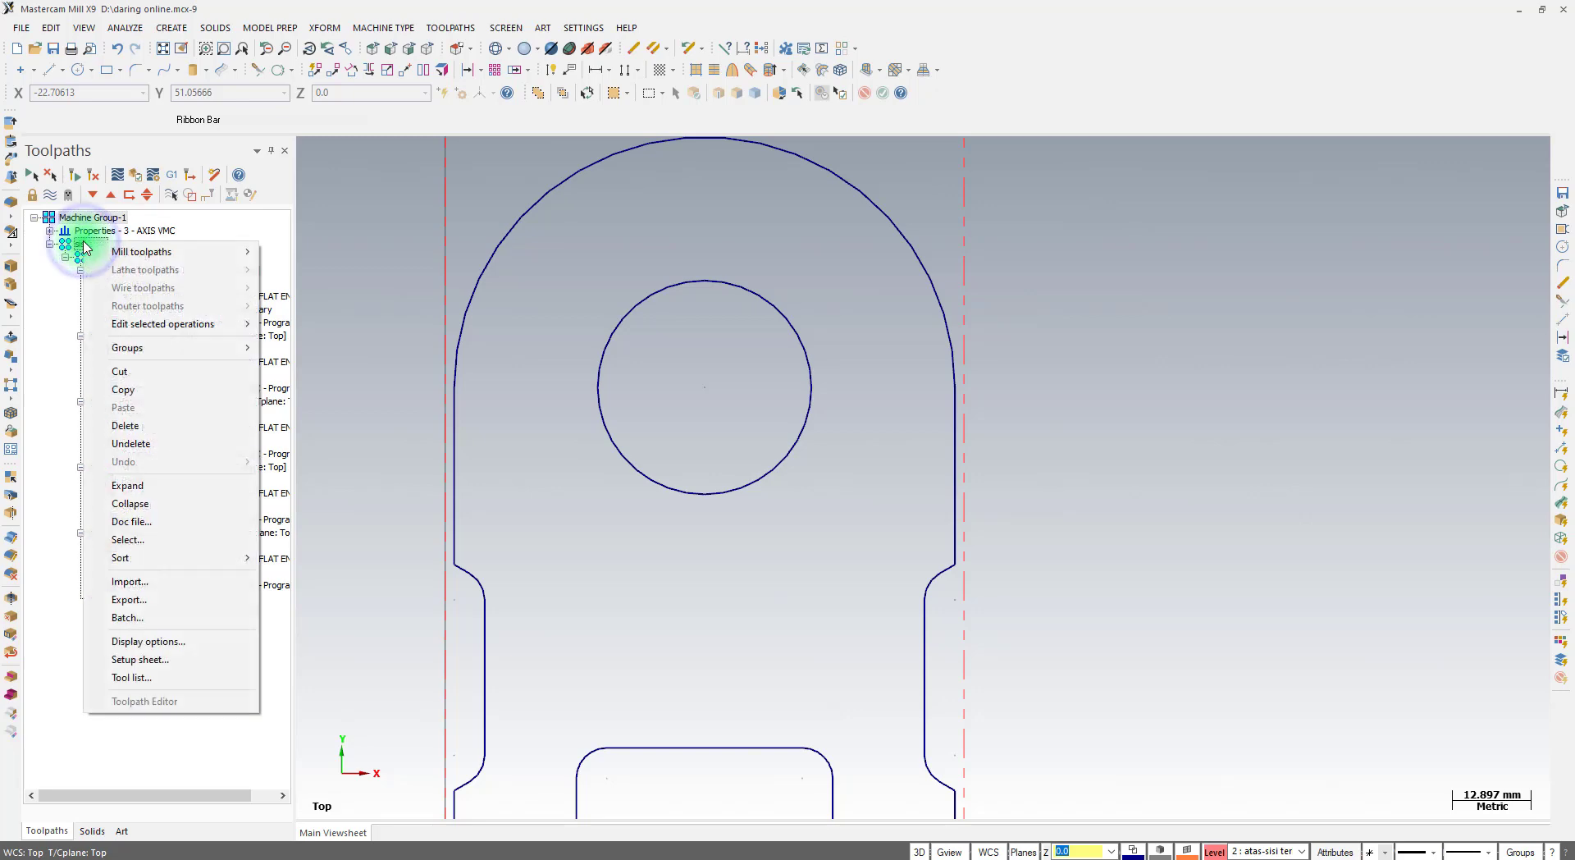
left_click(168, 348)
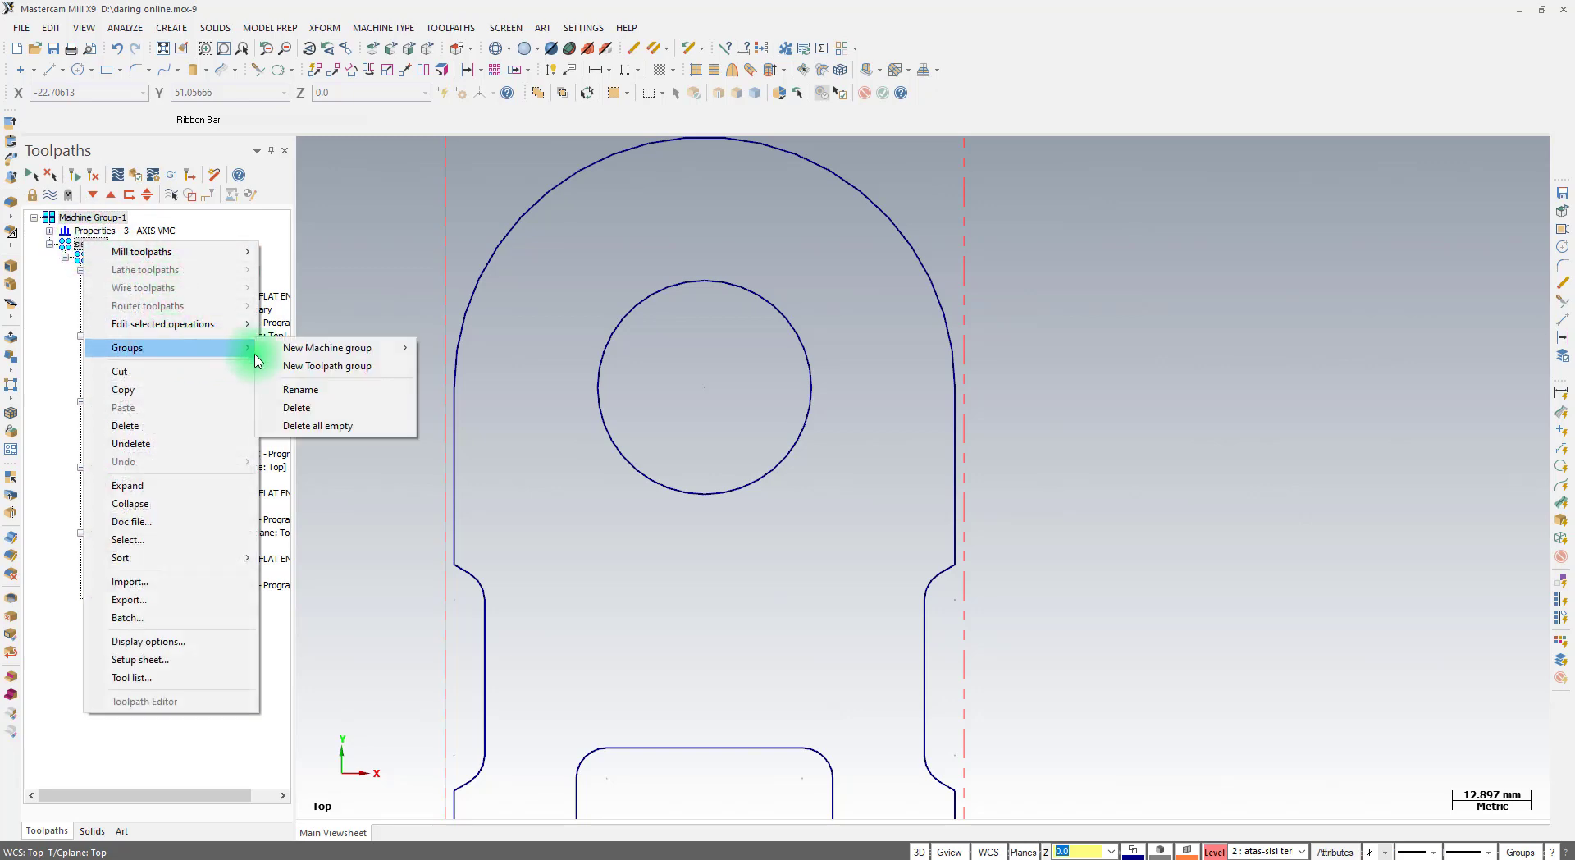
left_click(320, 366)
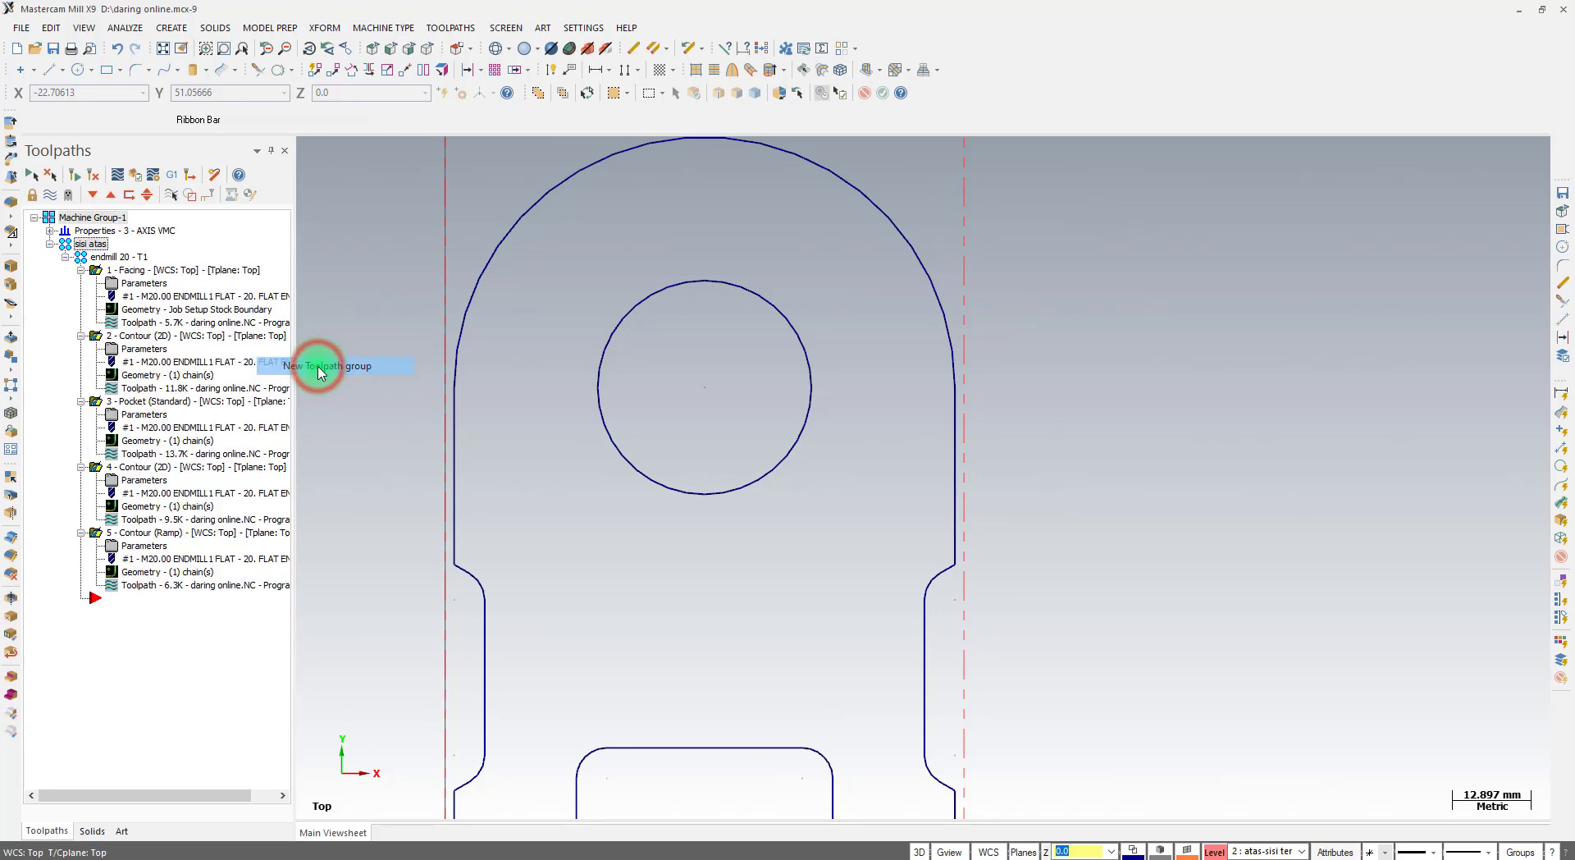
left_click(129, 621)
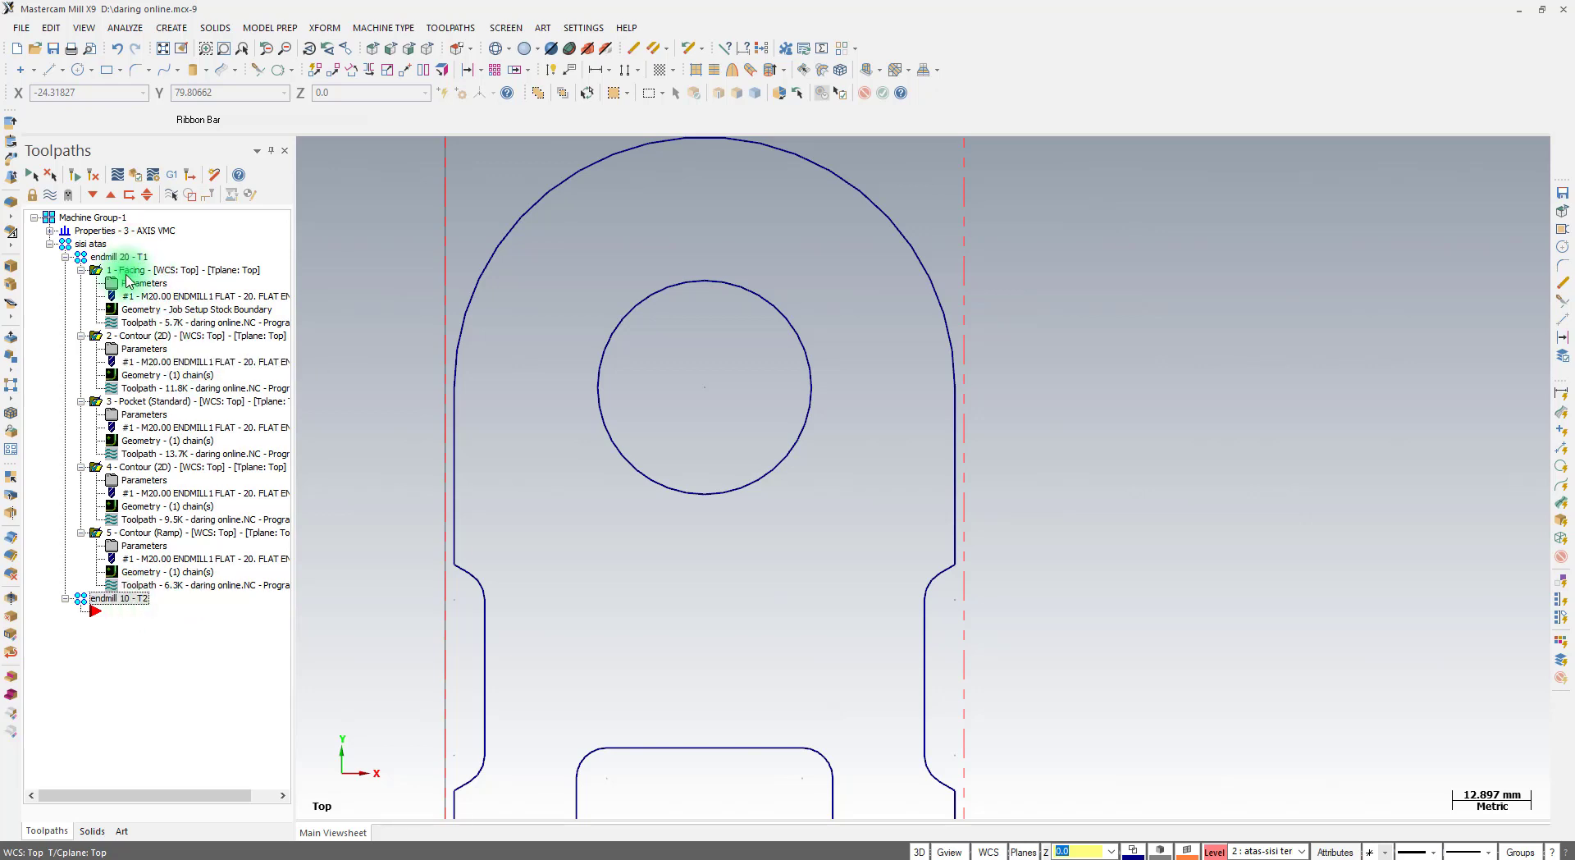
left_click(66, 257)
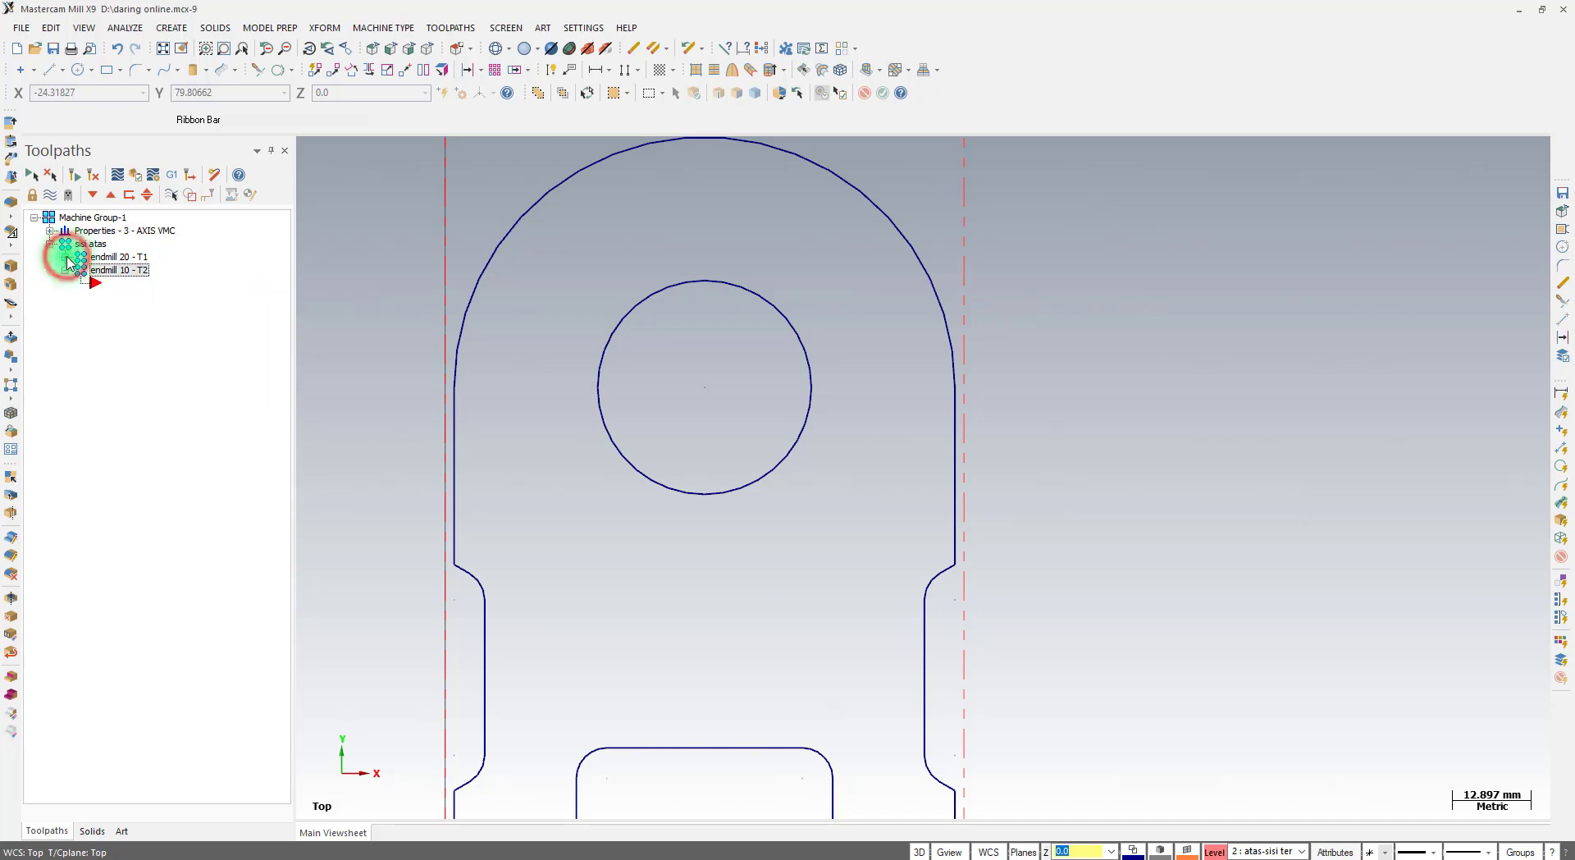
Add a Contour mill toolpath to the endmill 10 - T2 group
right_click(112, 292)
mouse_move(186, 303)
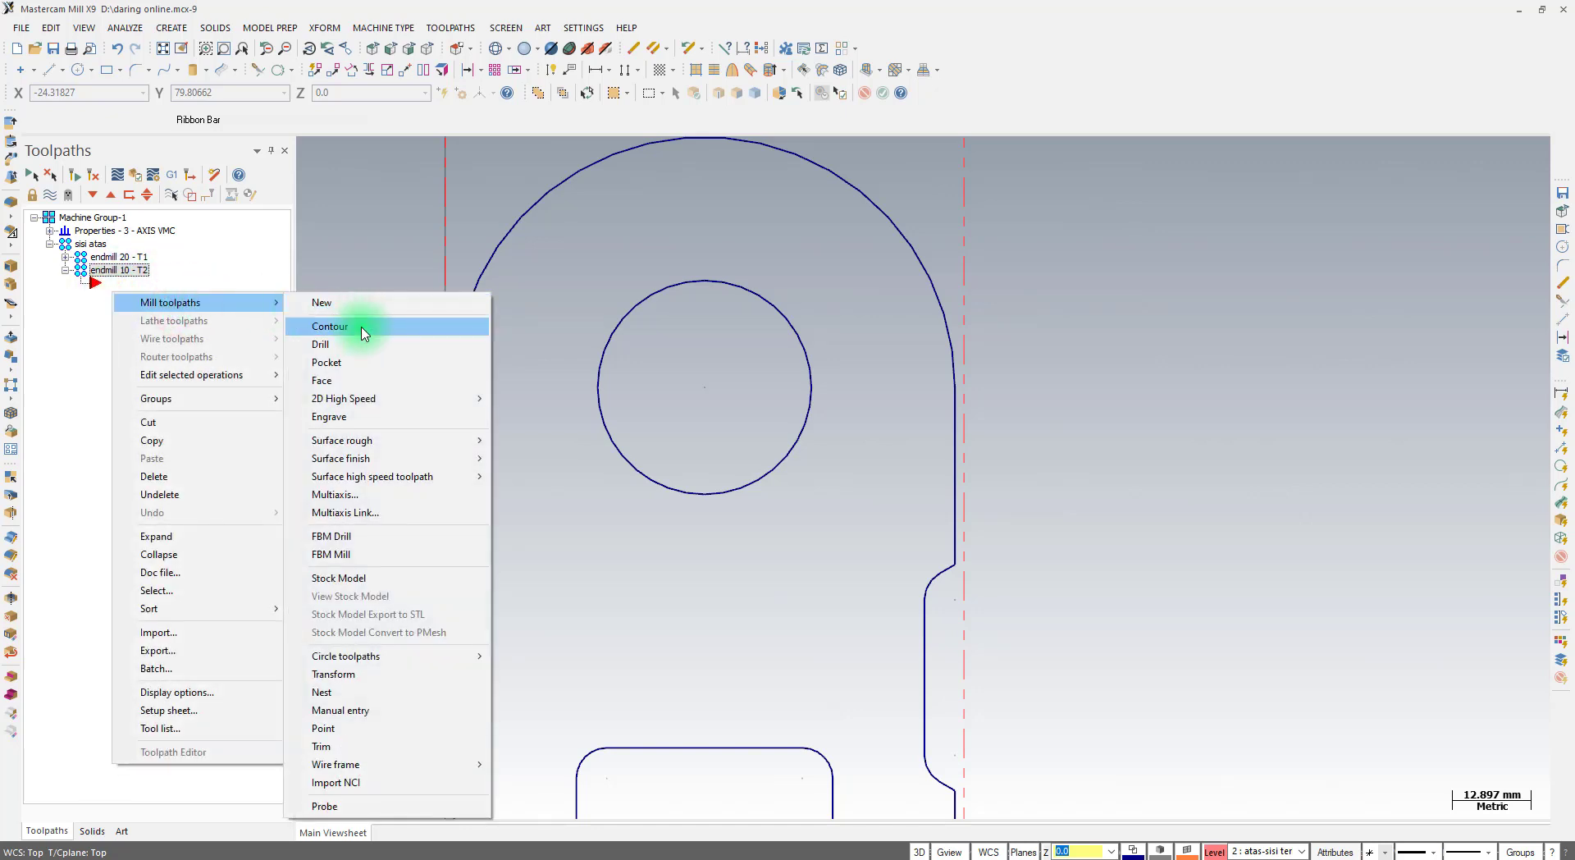
left_click(362, 328)
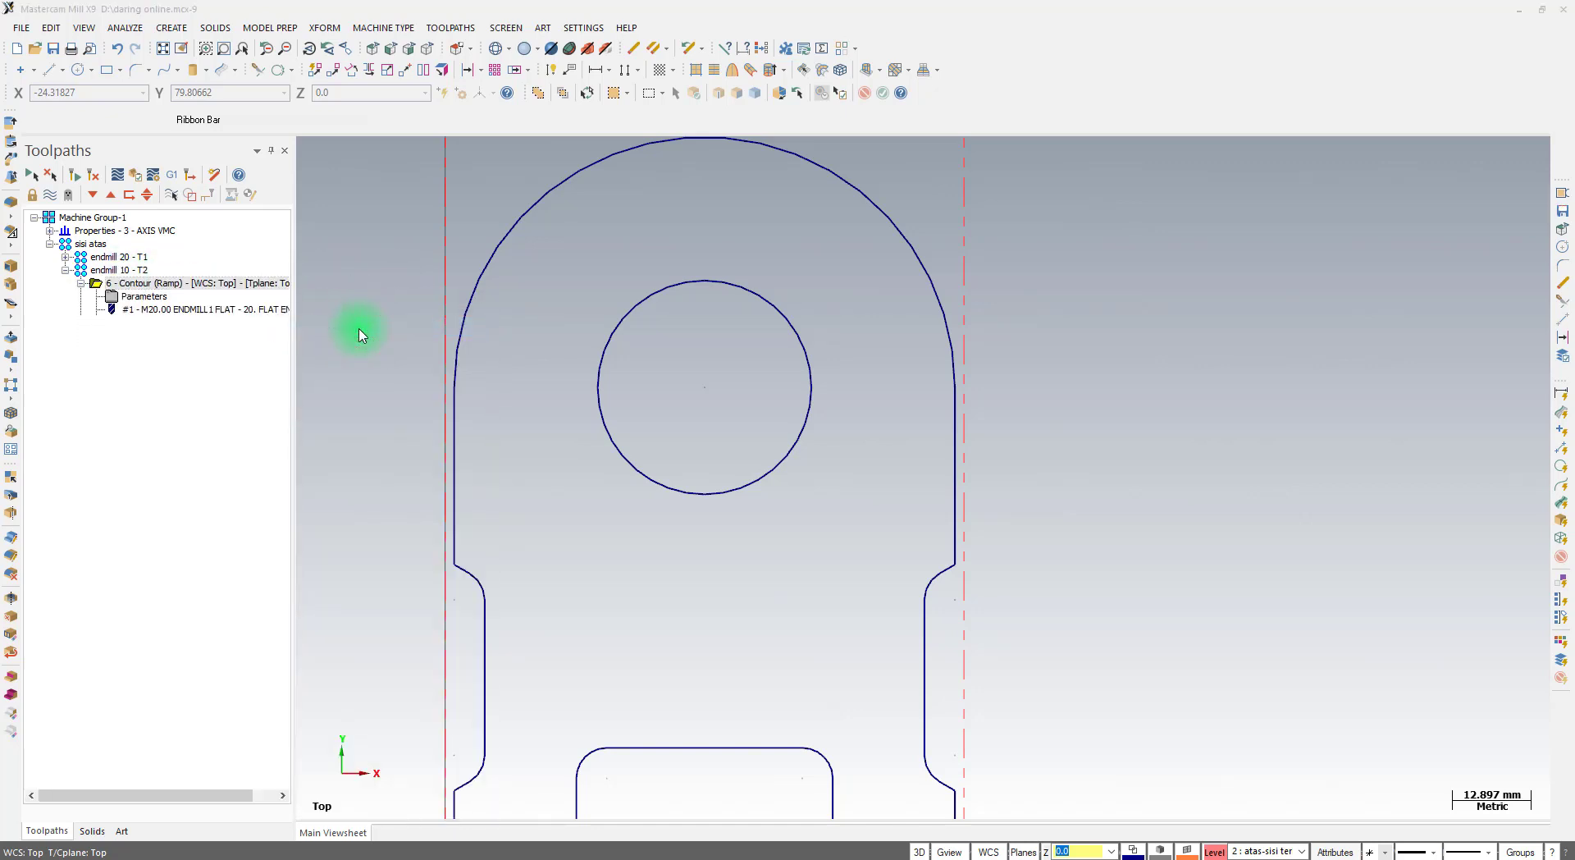
scroll(481, 256, "down", 3)
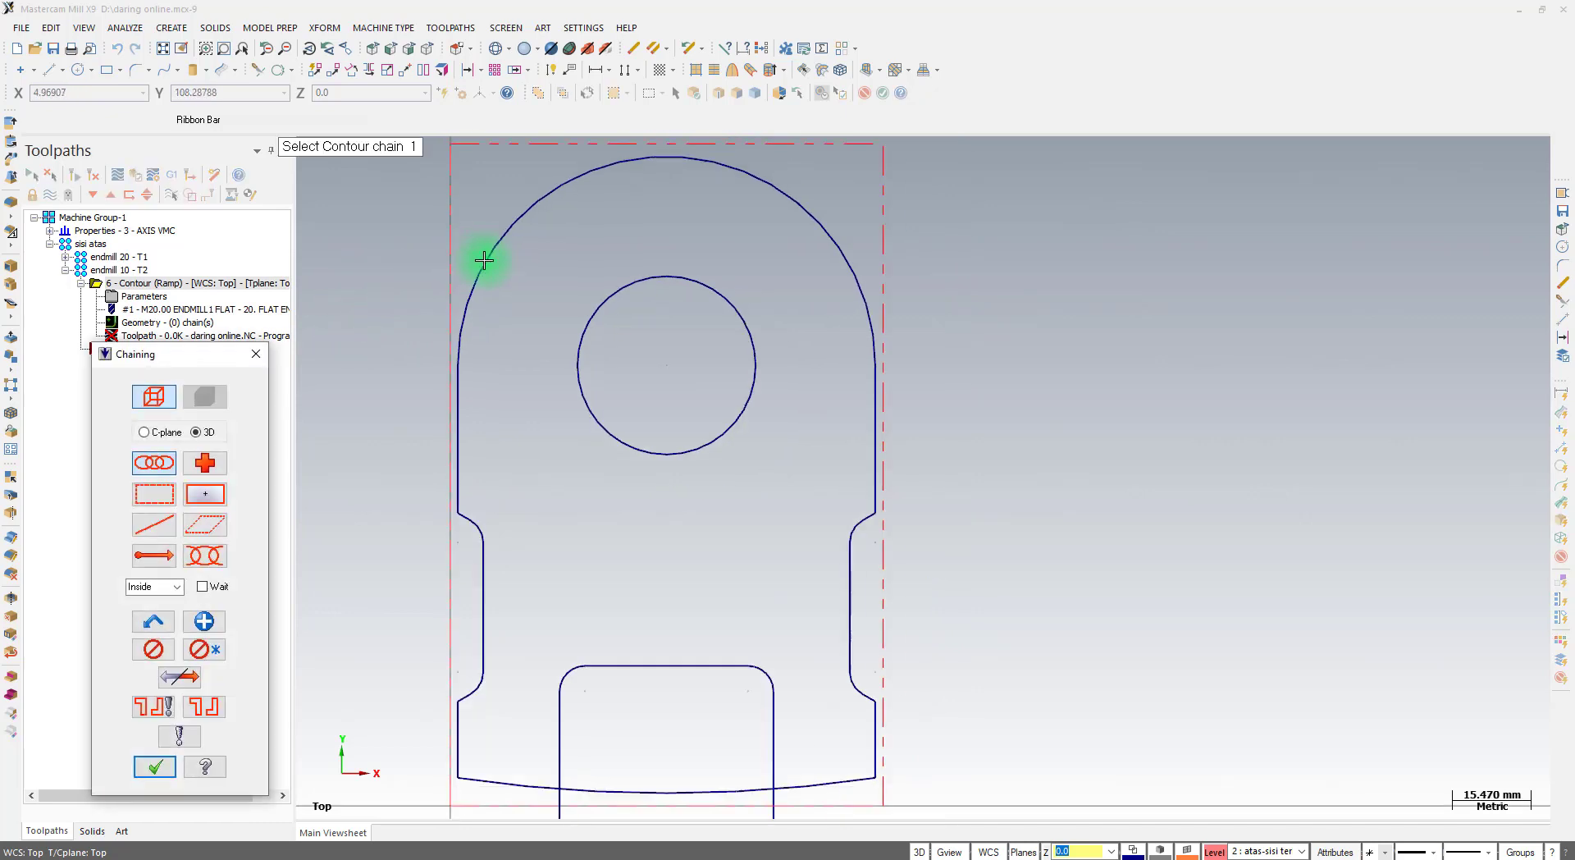
scroll(489, 605, "up", 3)
scroll(489, 605, "up", 1)
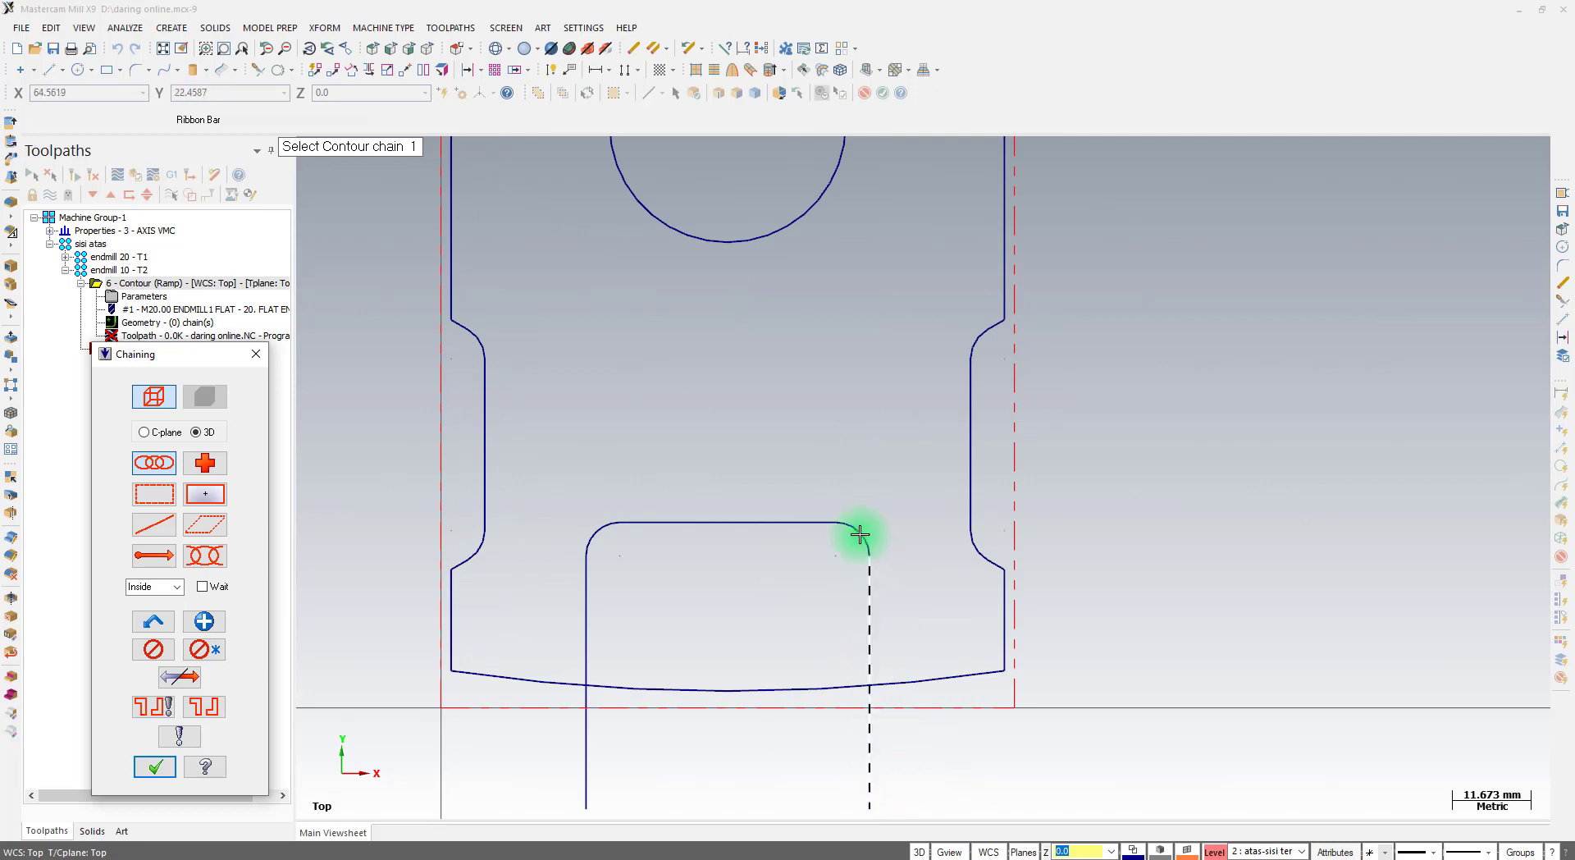
scroll(471, 675, "down", 1)
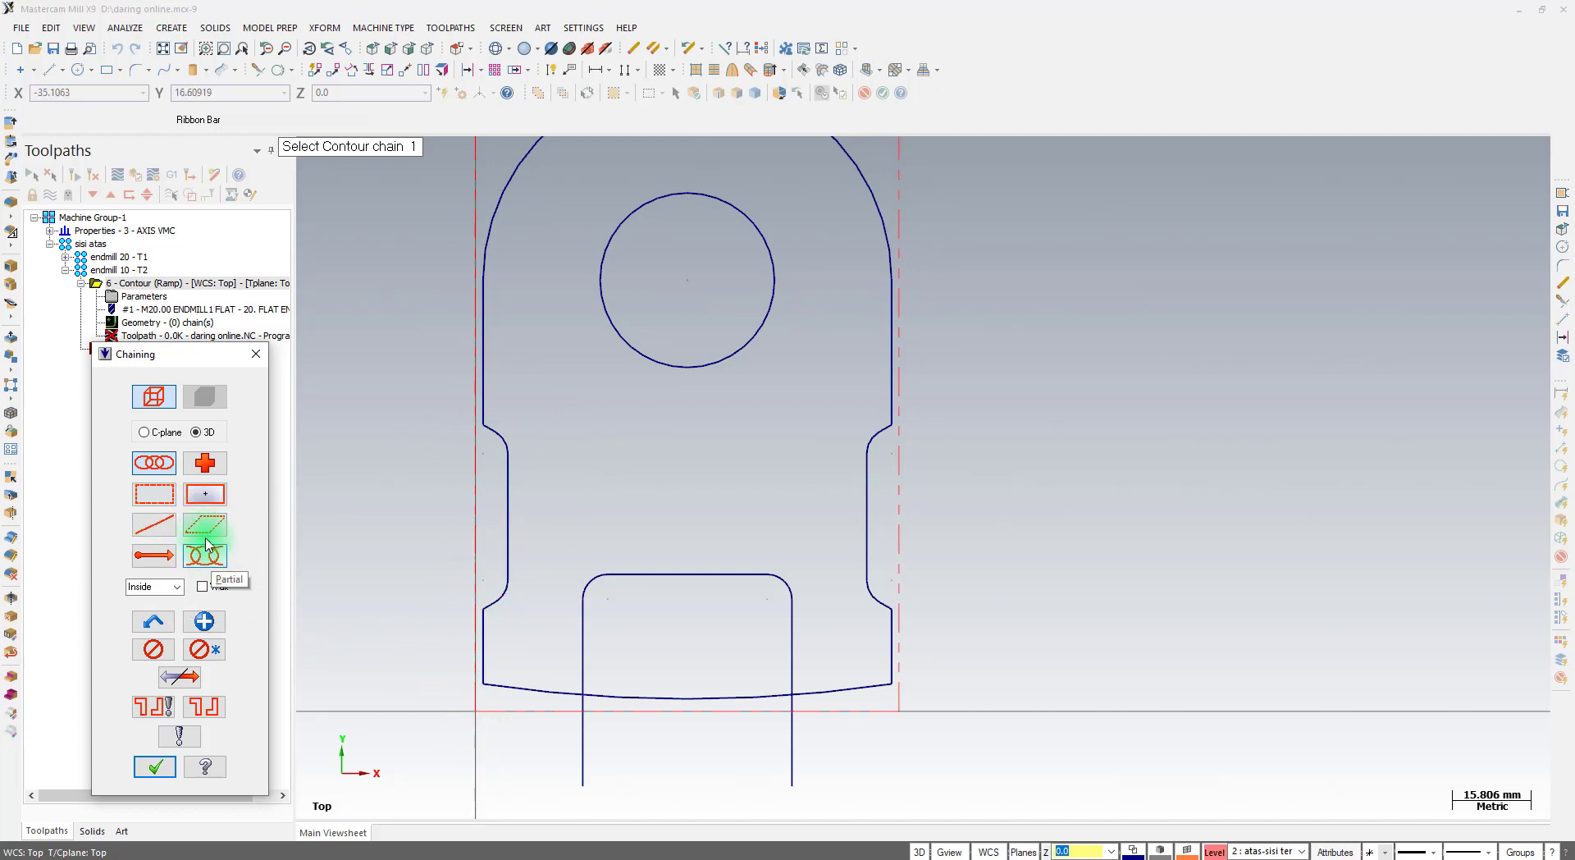
left_click(489, 607)
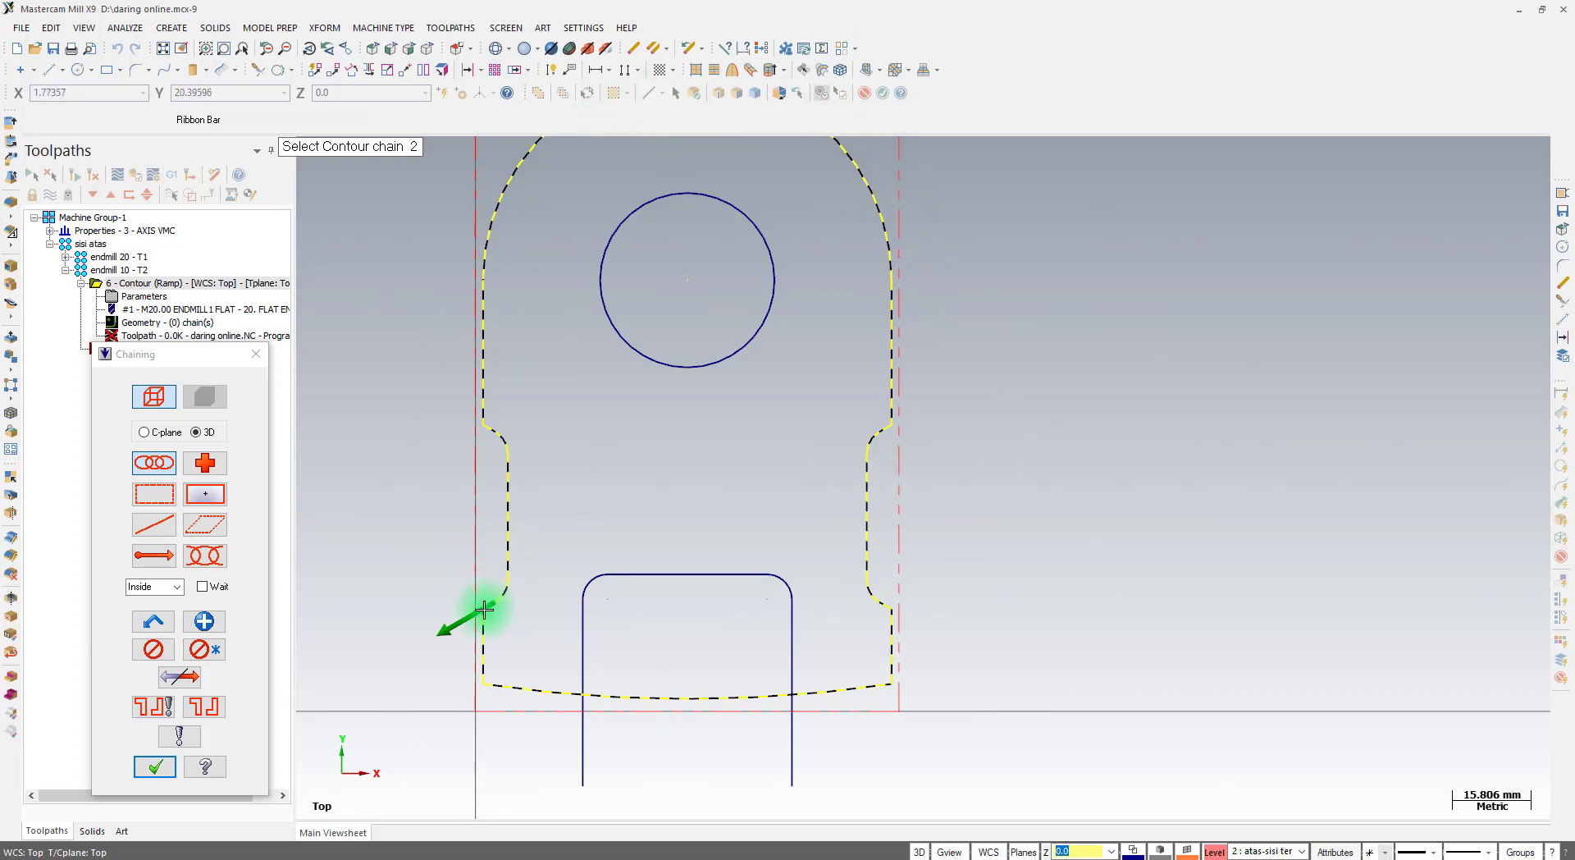
left_click(157, 651)
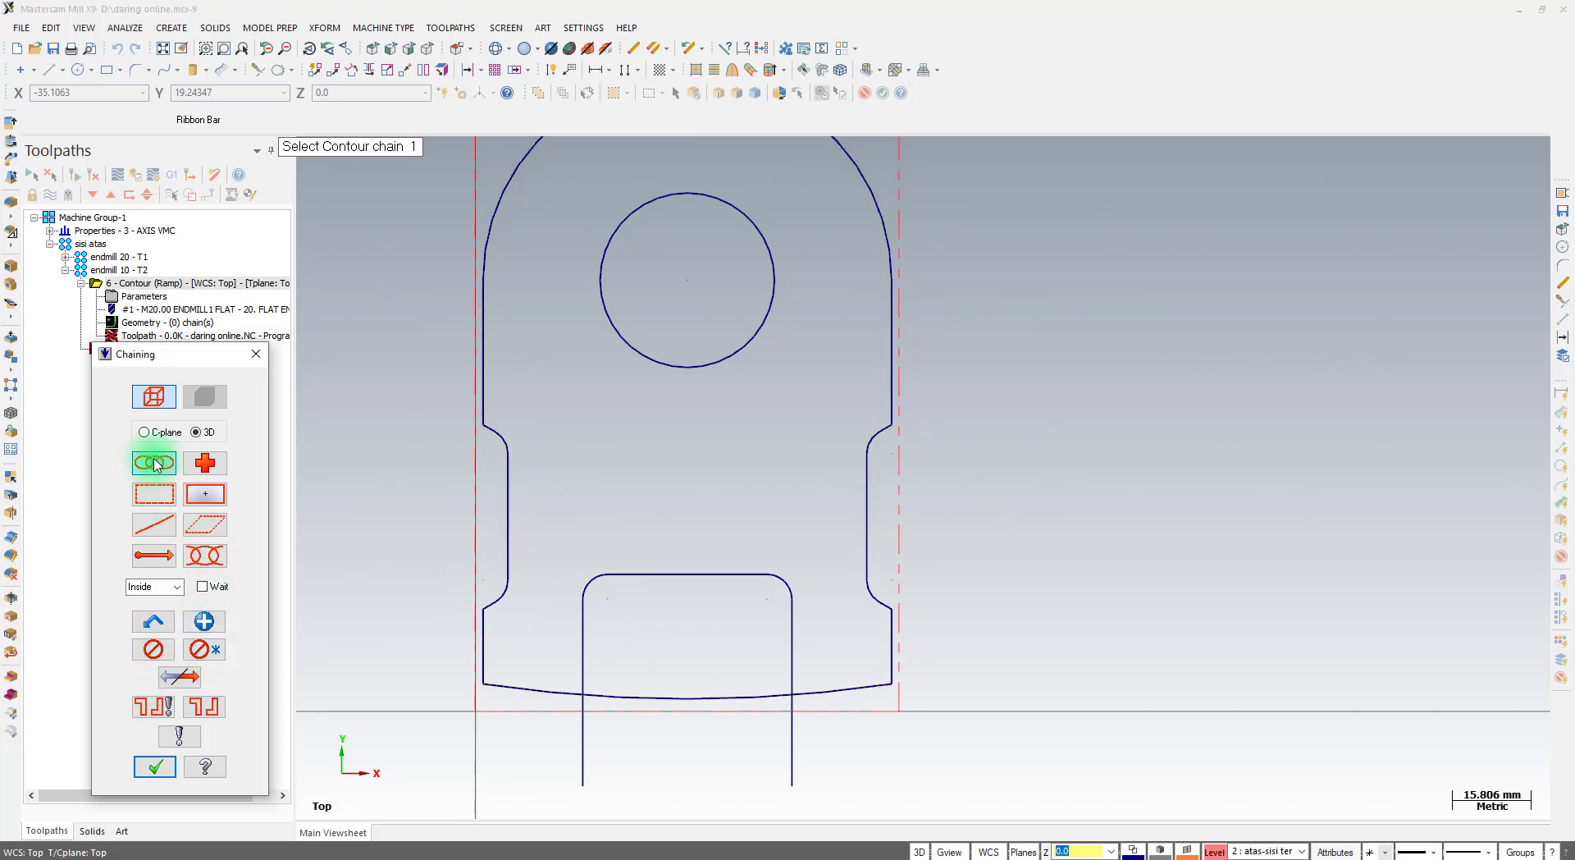
Select the left side notch as a partial chain, from its lower slanted edge to its upper slanted edge, and end the chain
left_click(204, 557)
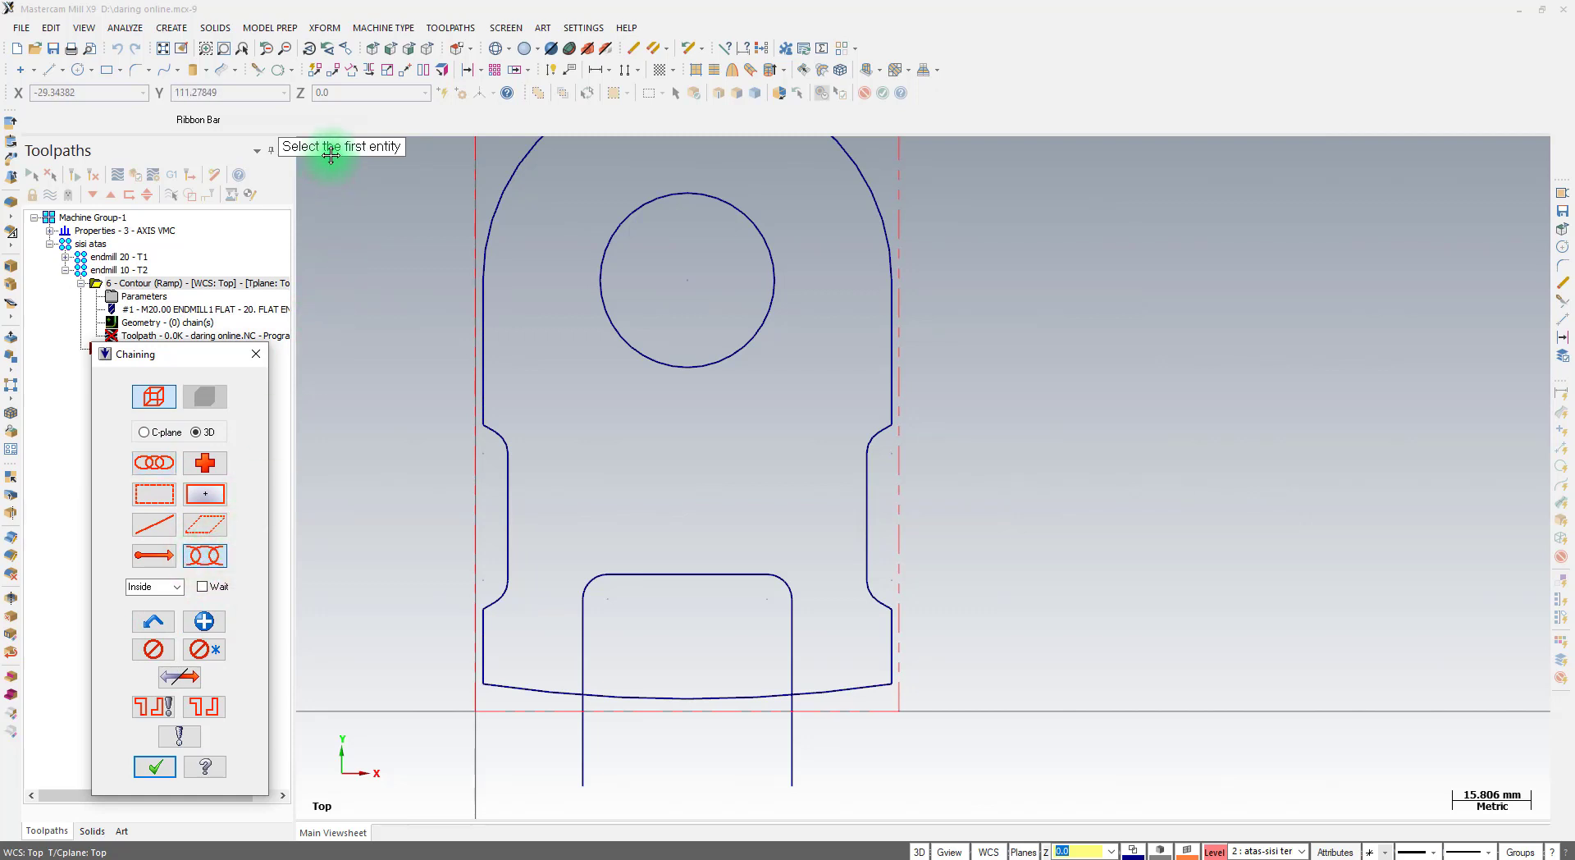
scroll(476, 607, "up", 6)
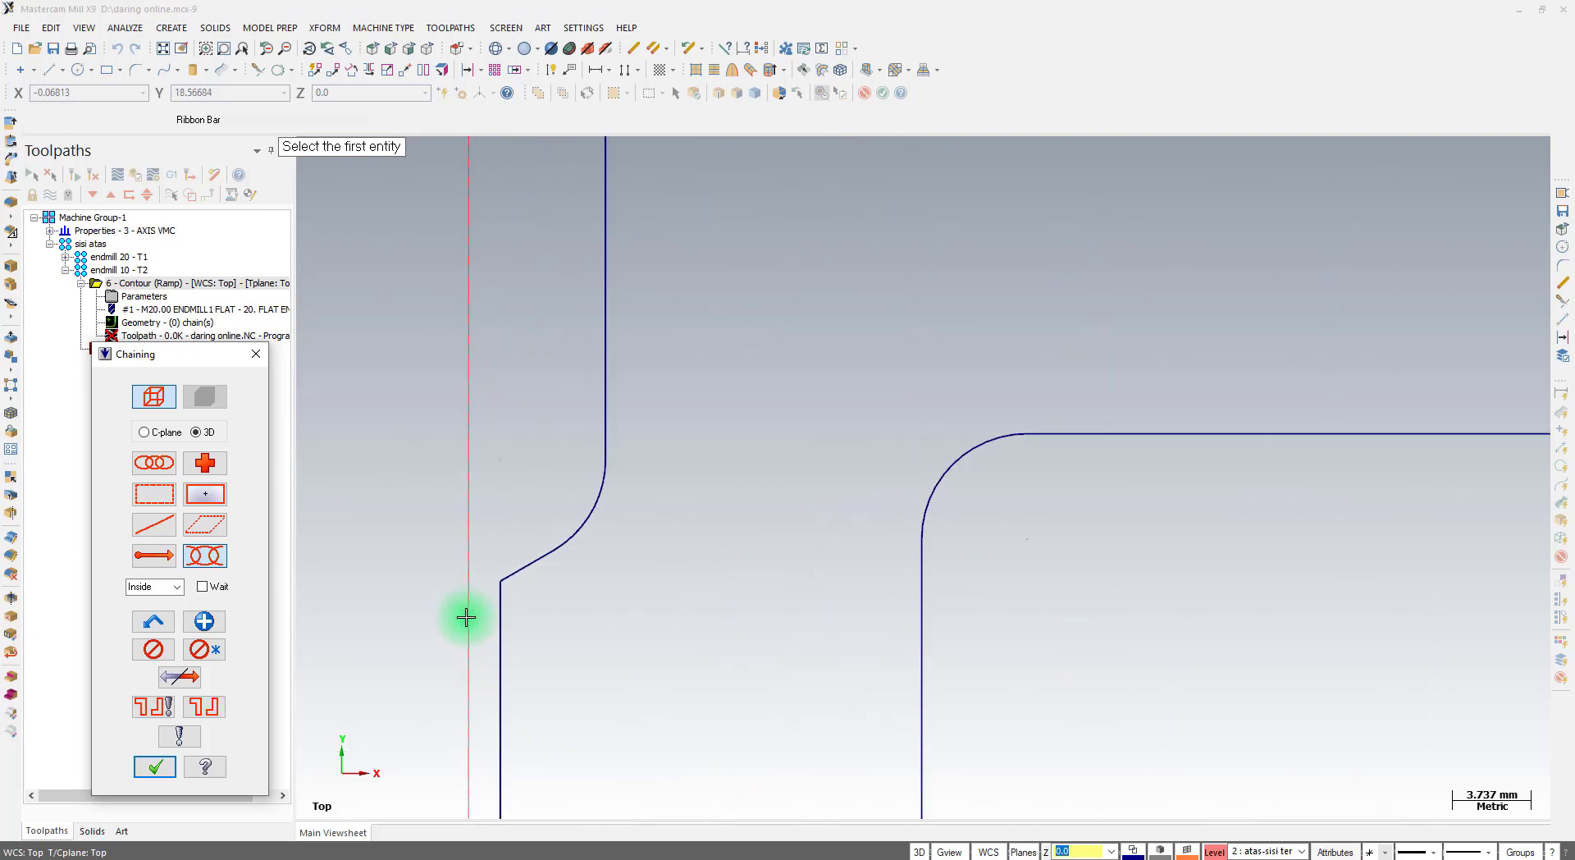
left_click(505, 573)
scroll(623, 784, "down", 3)
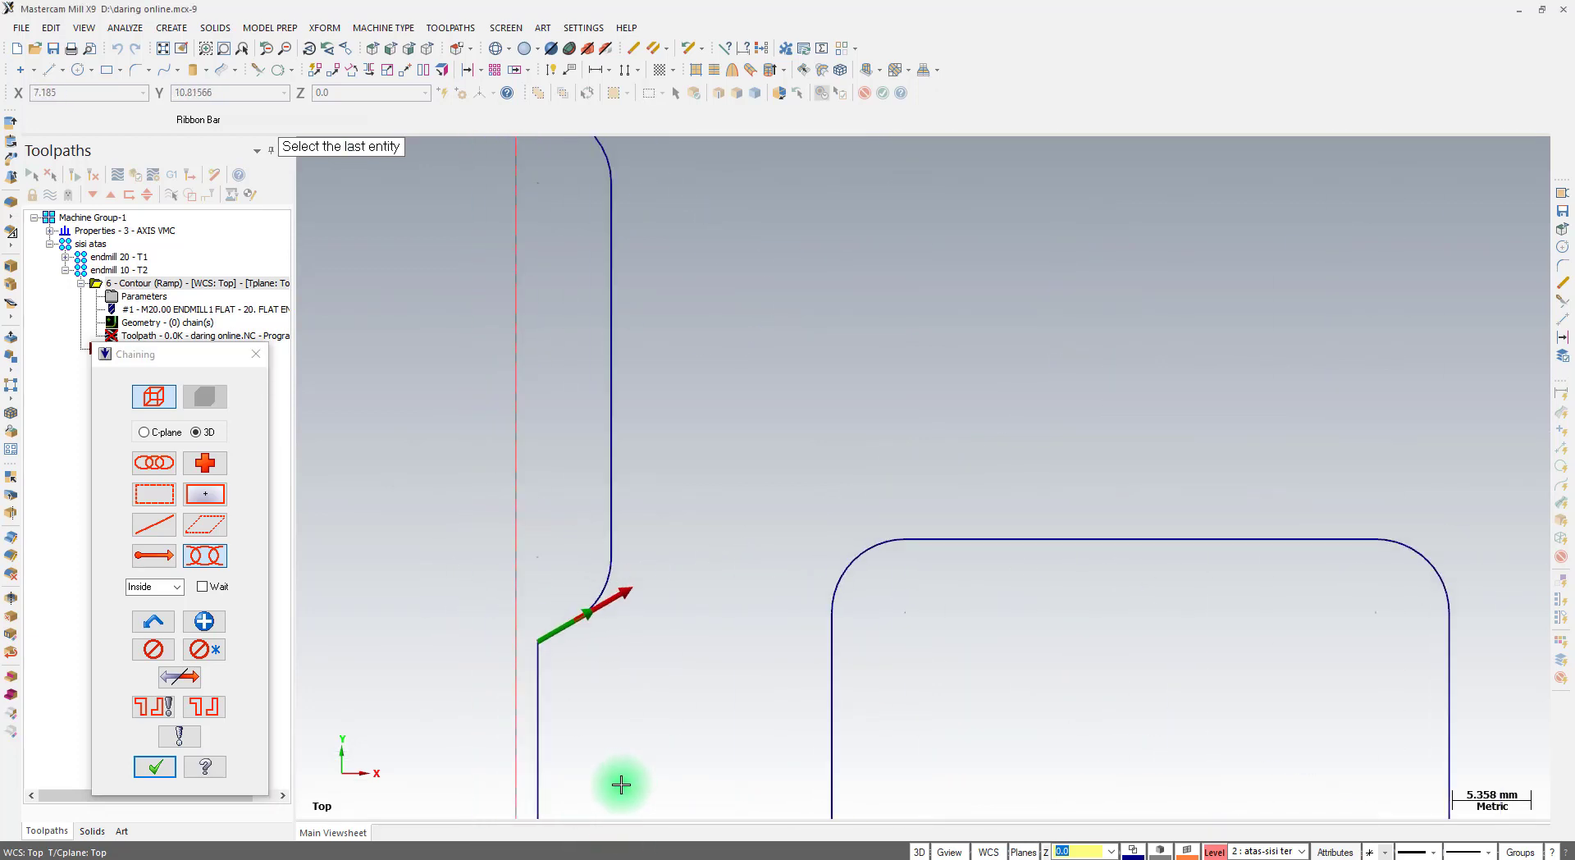
scroll(573, 290, "up", 3)
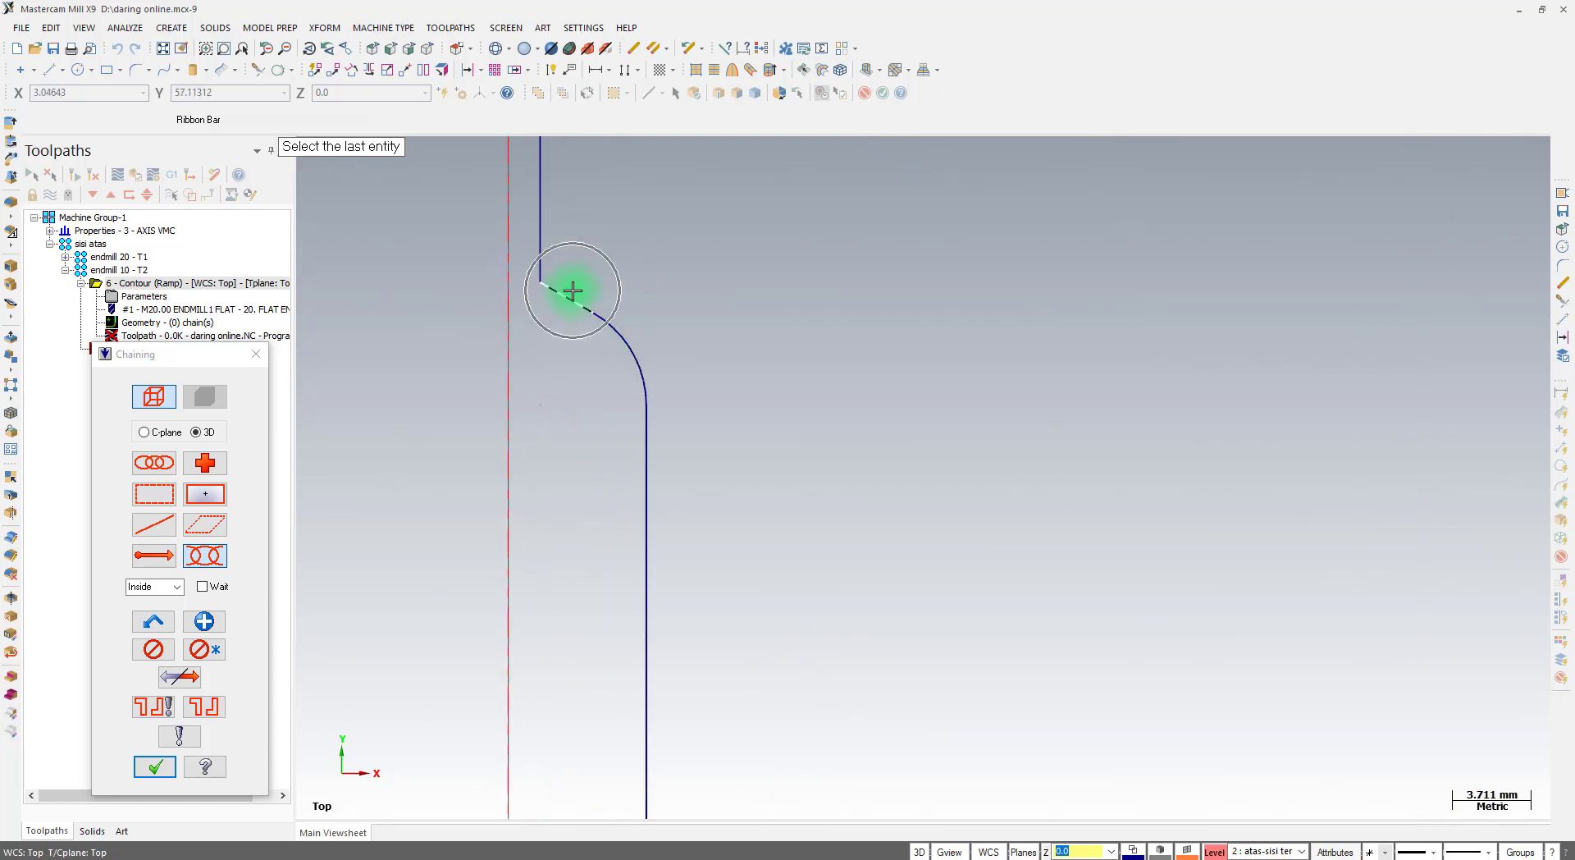
left_click(573, 291)
scroll(703, 270, "down", 3)
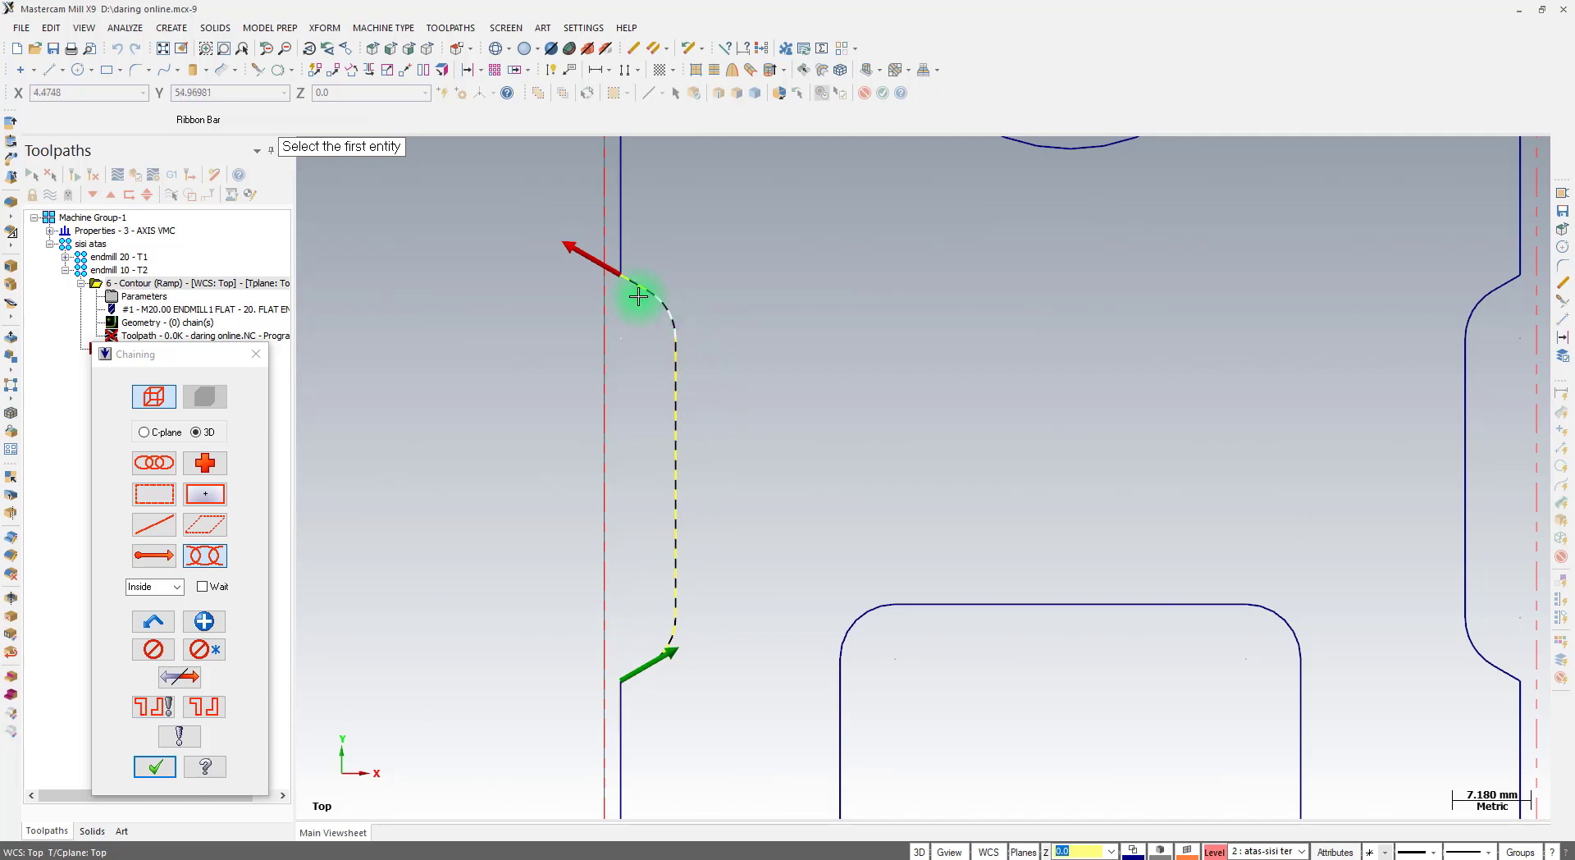
left_click(205, 622)
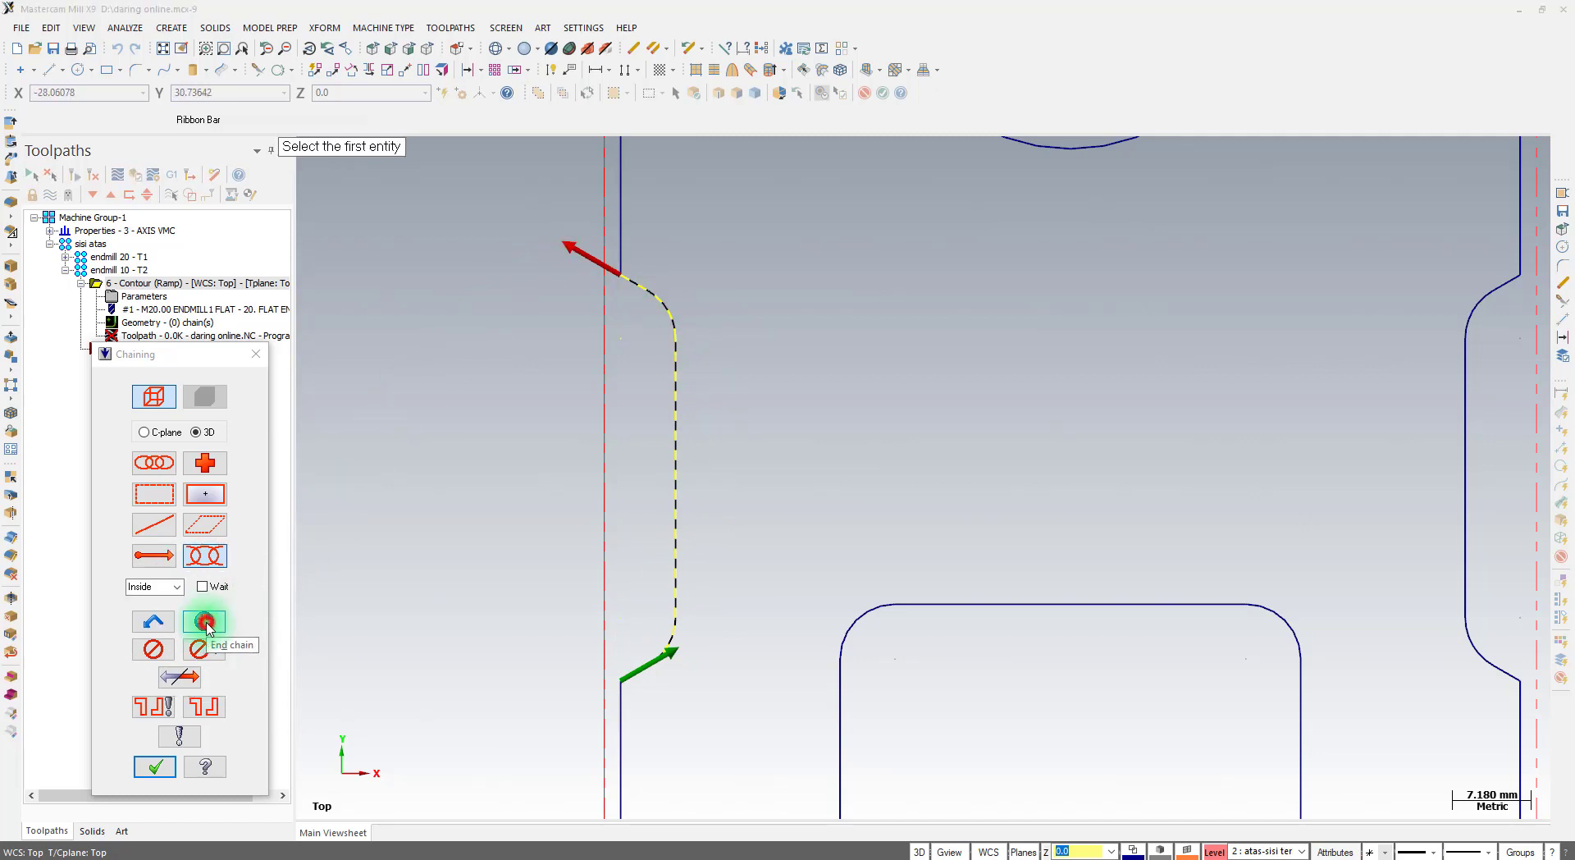
Add the right side notch as a second partial chain, from its upper to its lower slanted edge, and accept the chain selection
scroll(403, 408, "down", 3)
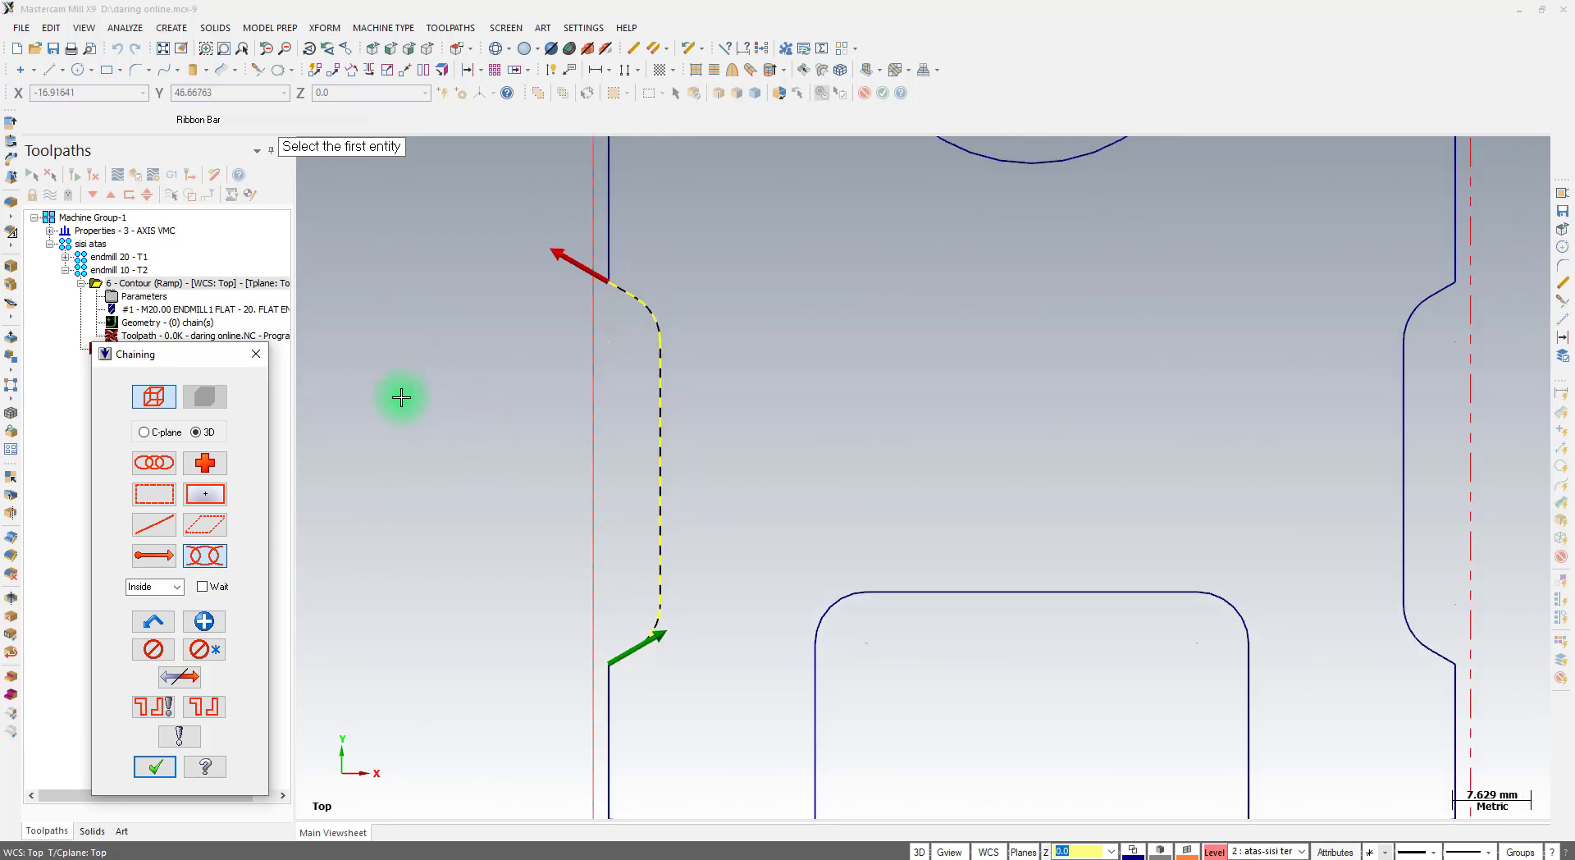
scroll(1017, 319, "up", 4)
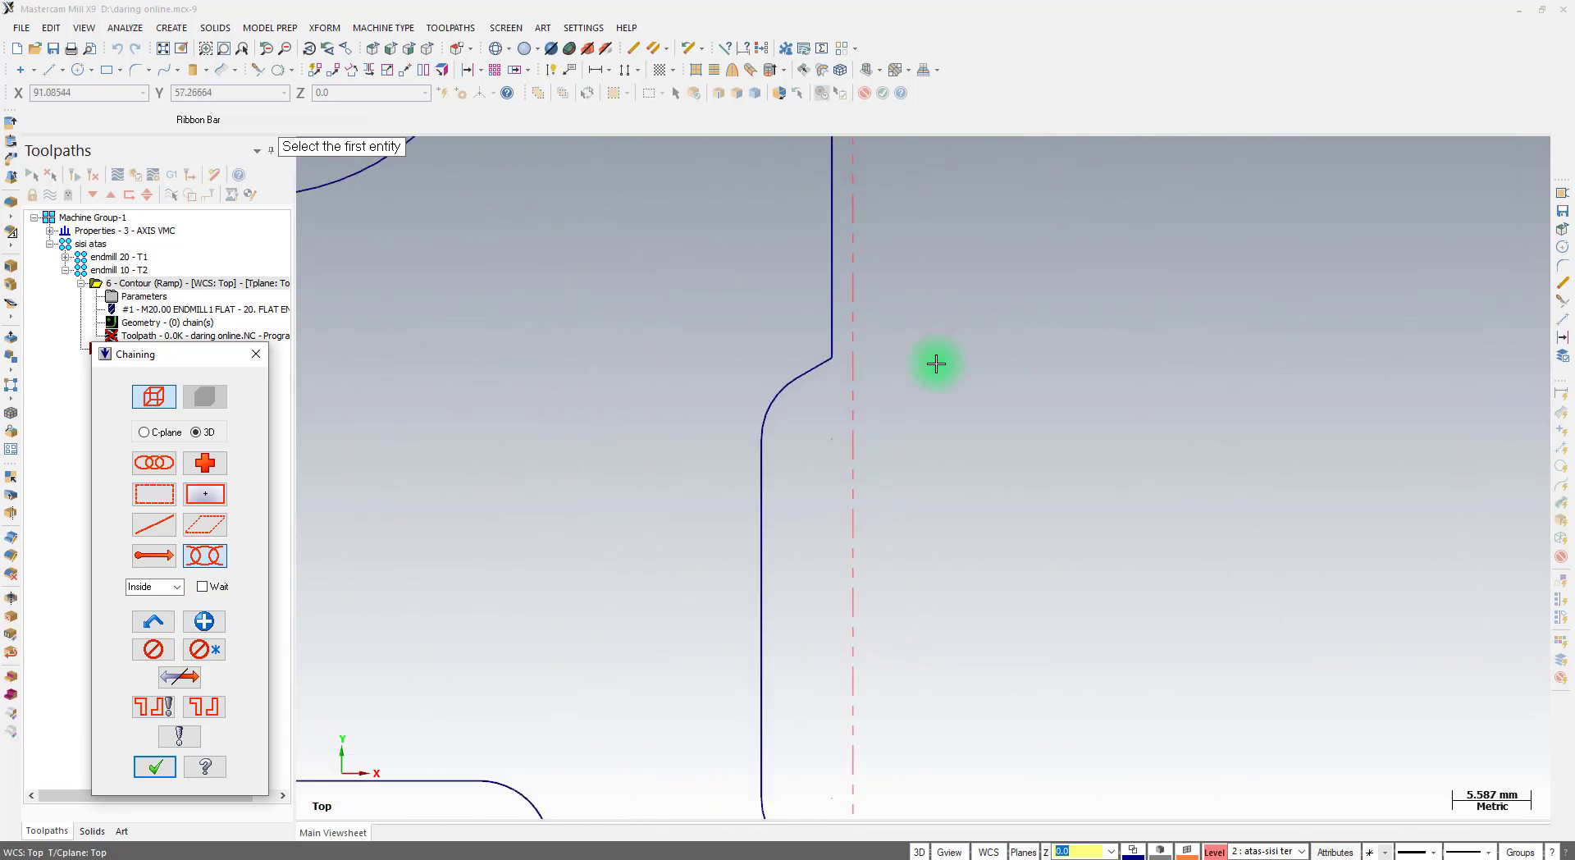
left_click(834, 371)
scroll(893, 235, "down", 3)
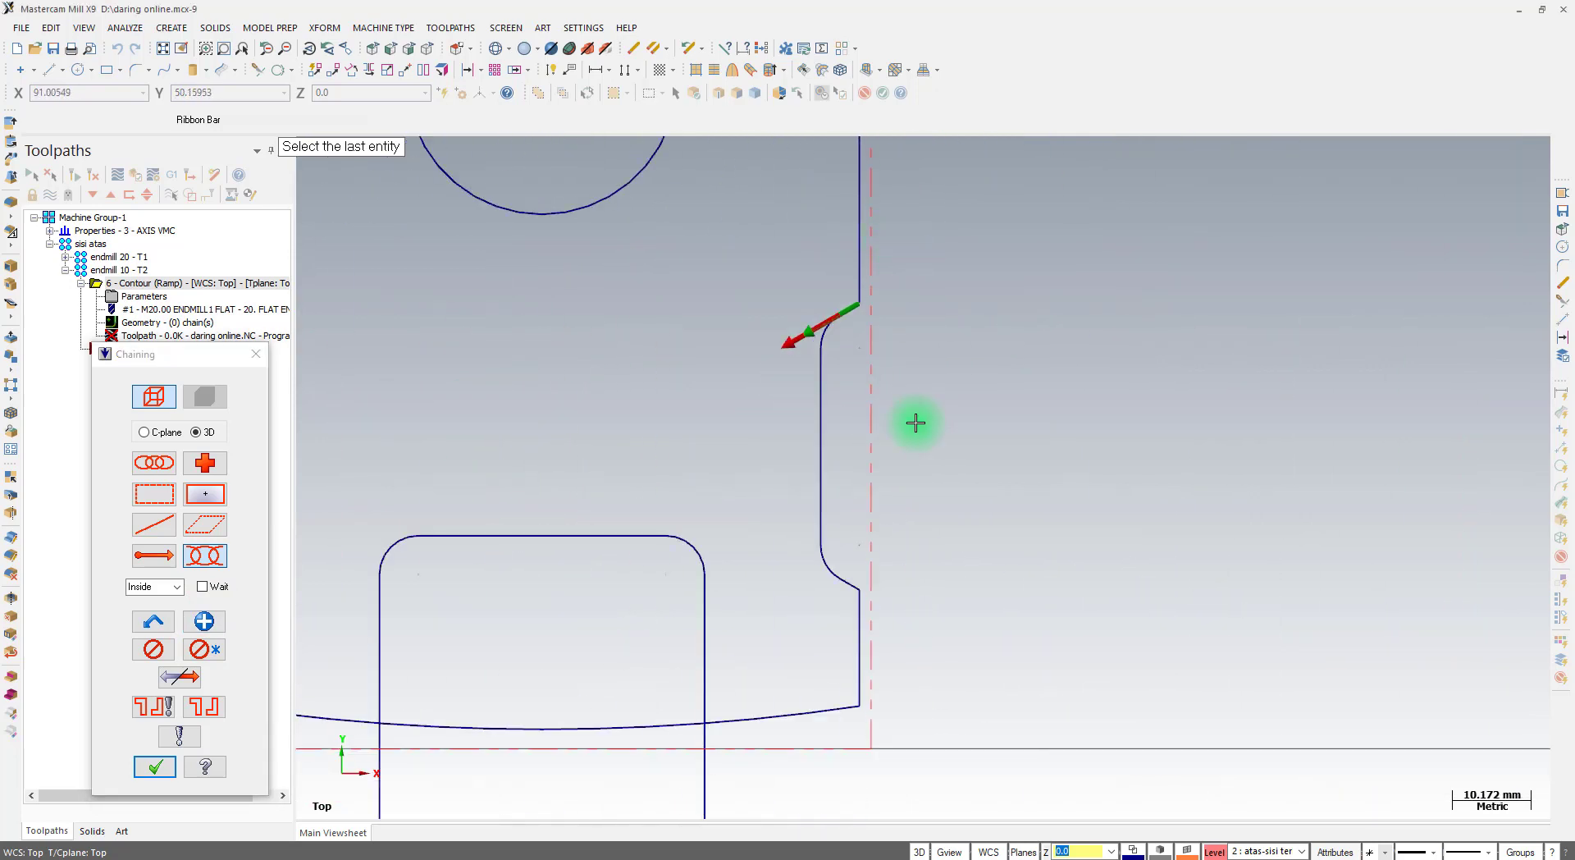
scroll(894, 619, "up", 2)
left_click(810, 561)
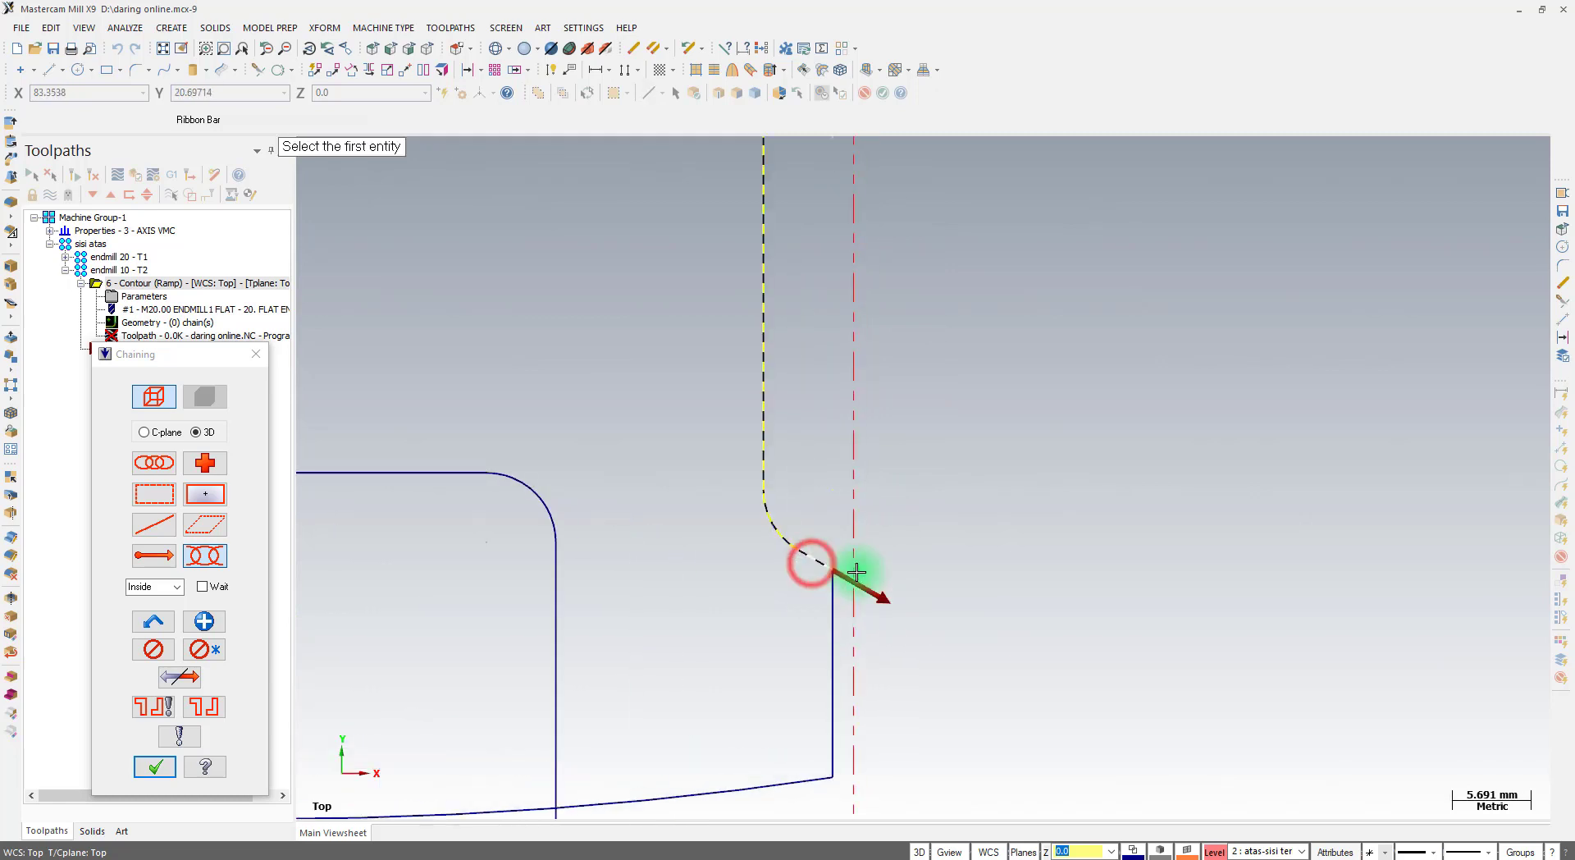
scroll(1004, 698, "down", 1)
scroll(1004, 698, "down", 4)
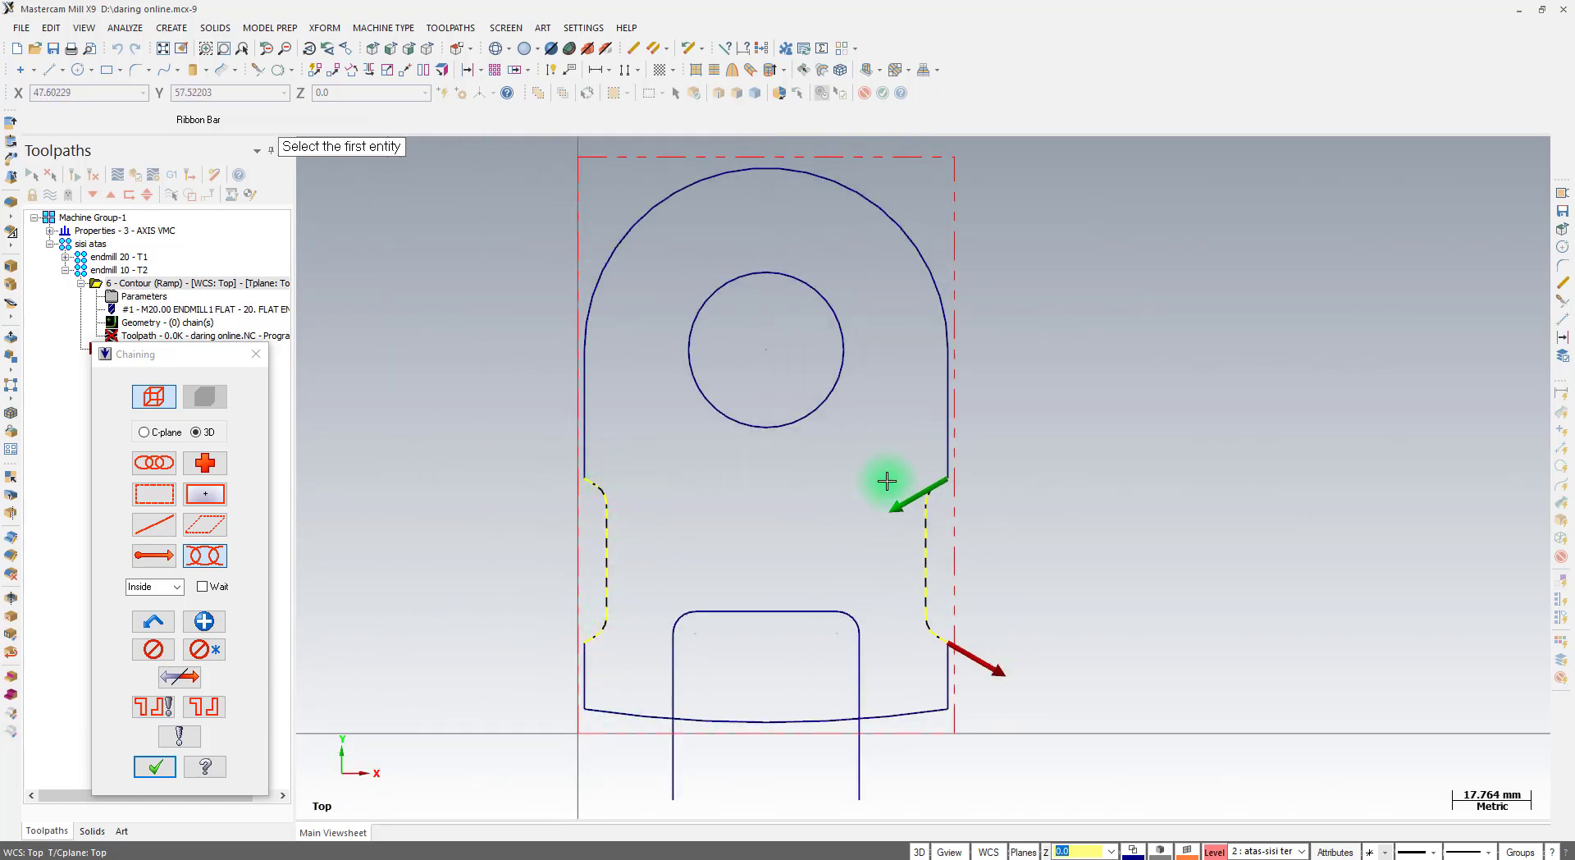
left_click(159, 767)
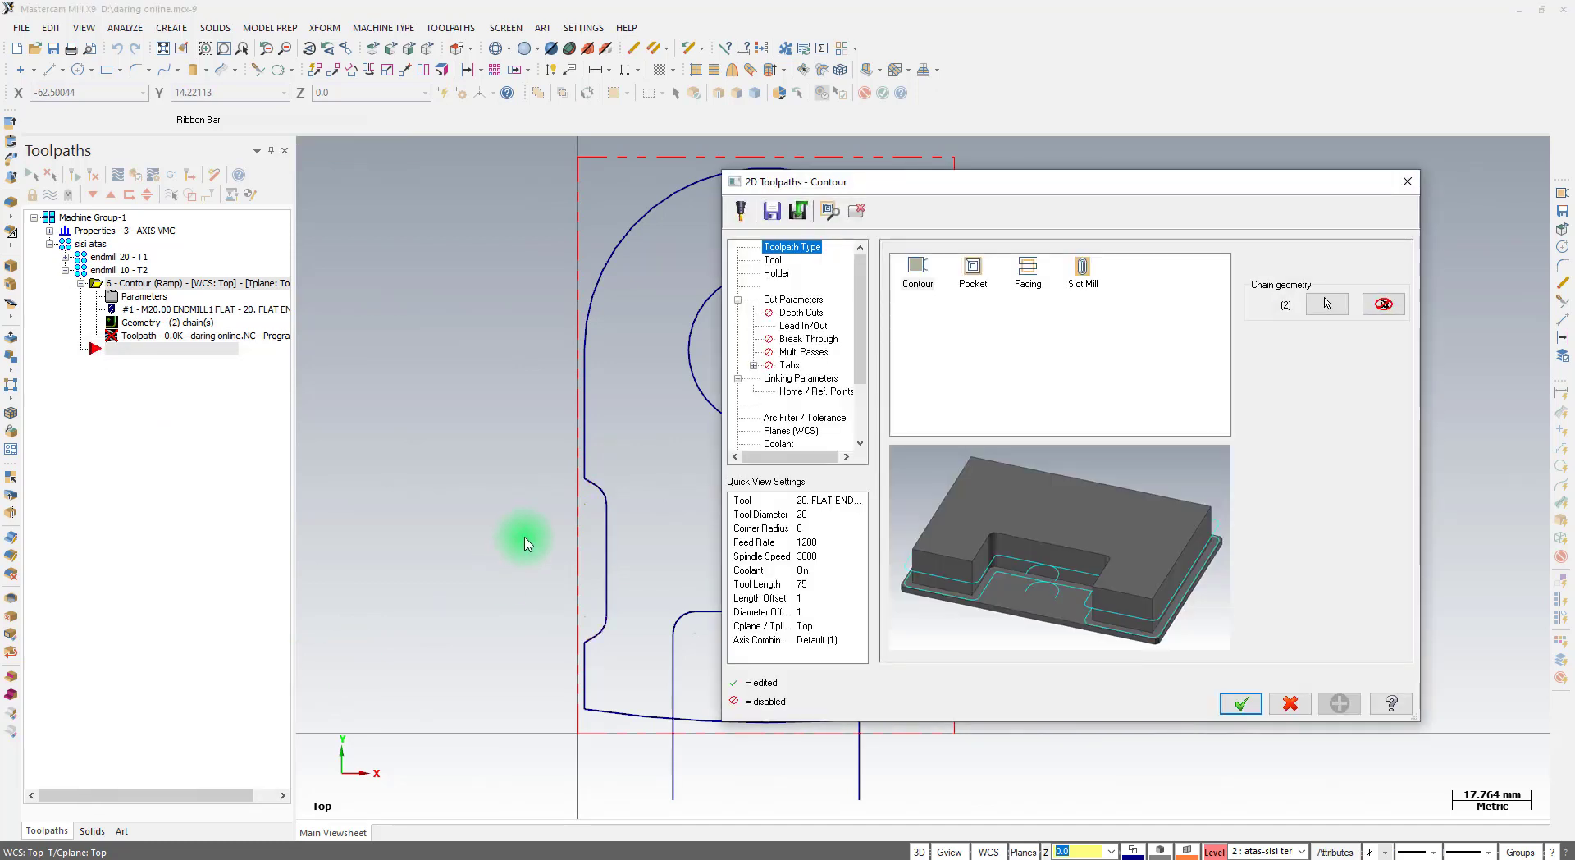
Filter the tool library to flat endmills and add the 10 mm flat endmill to the contour operation
left_click(772, 259)
left_click(945, 518)
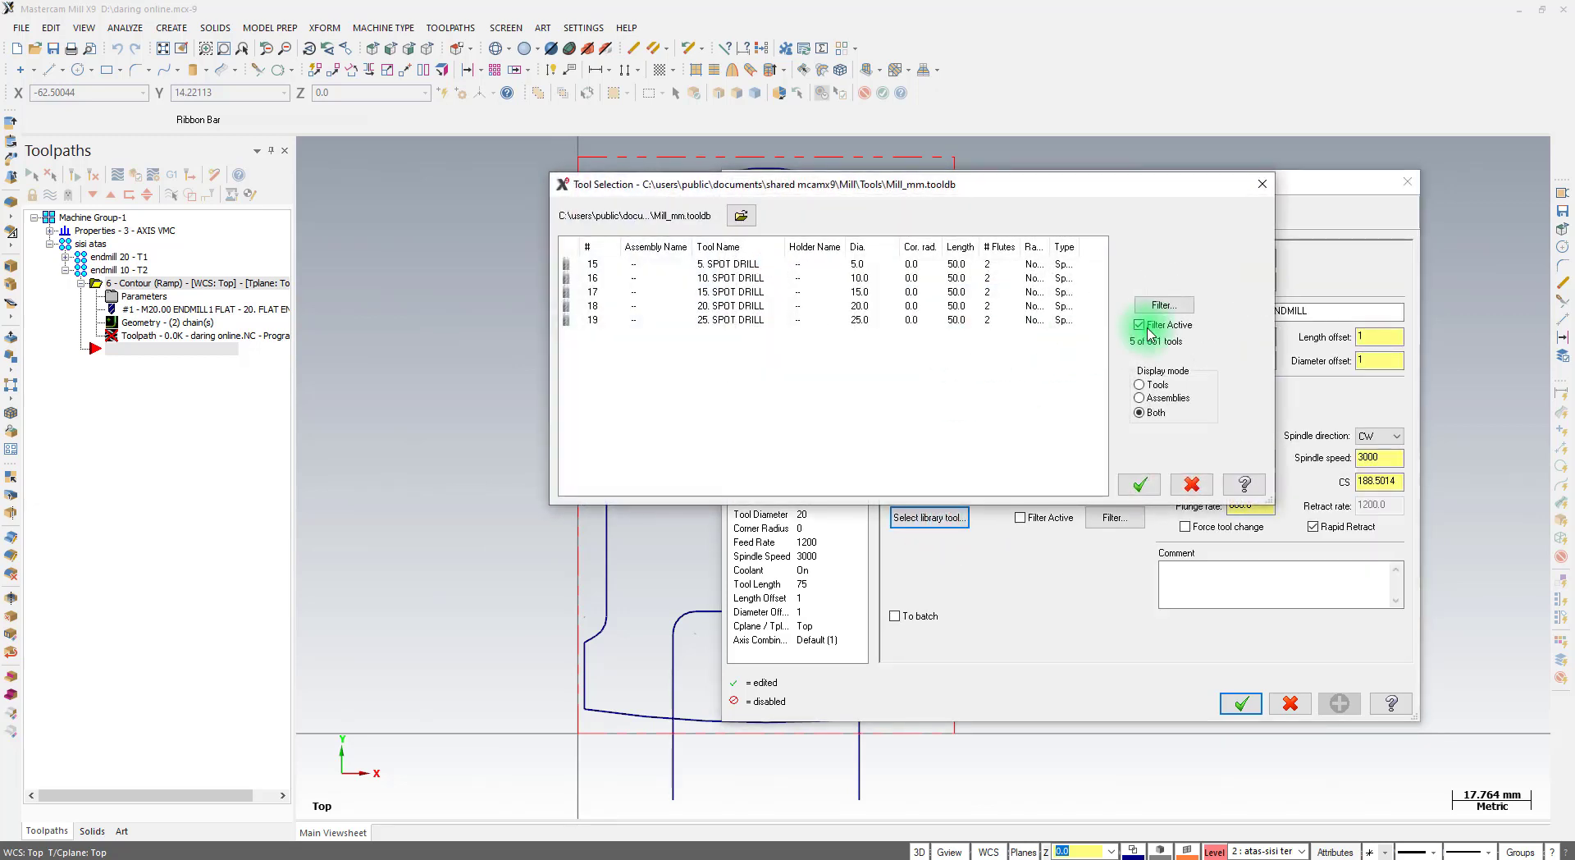
left_click(1165, 310)
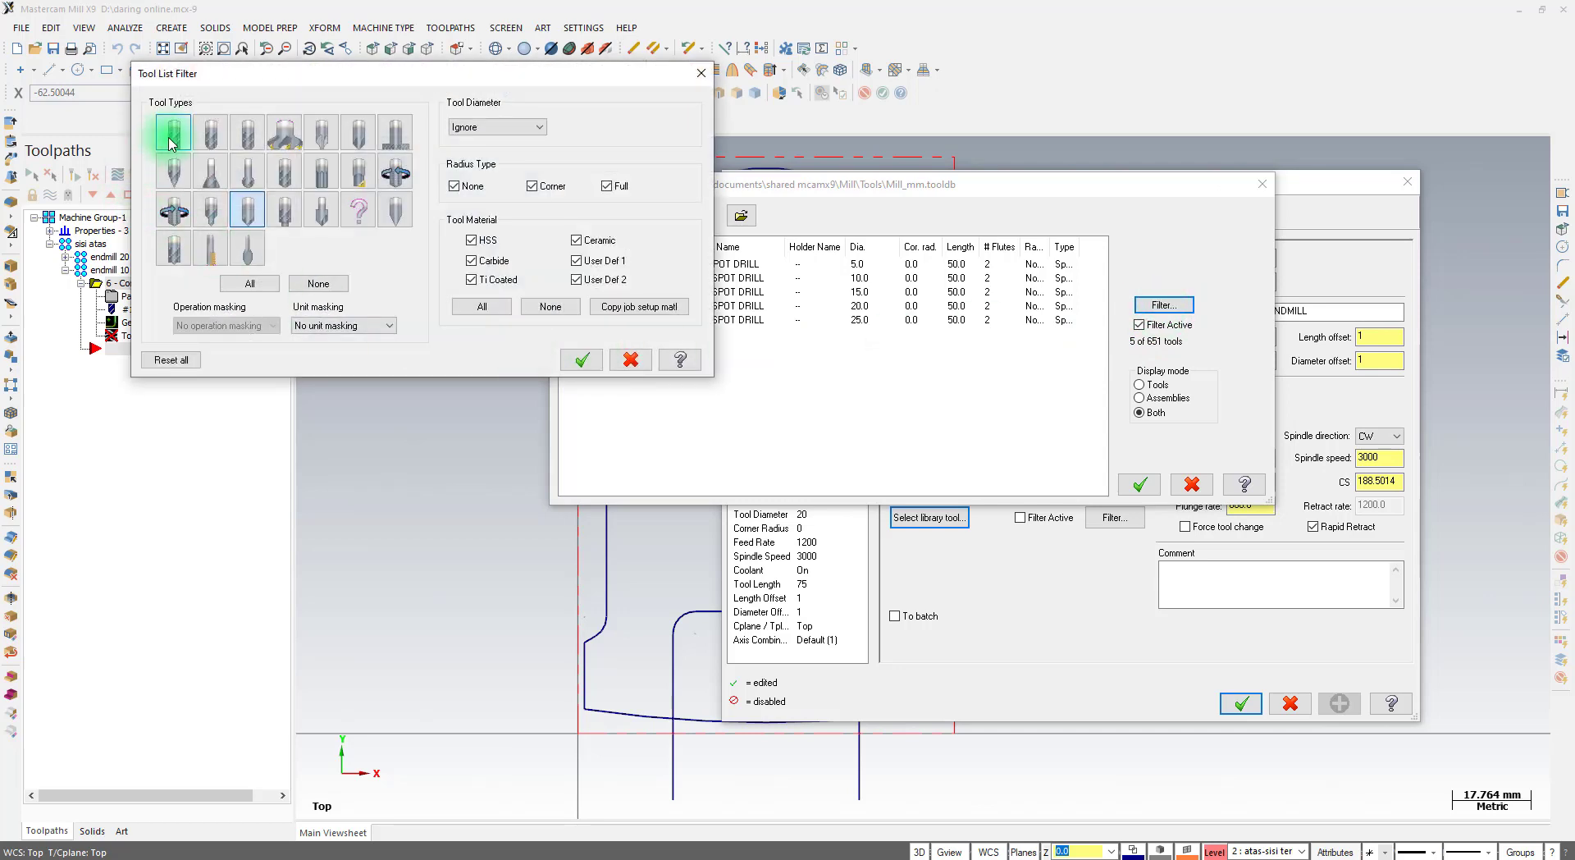
left_click(170, 141)
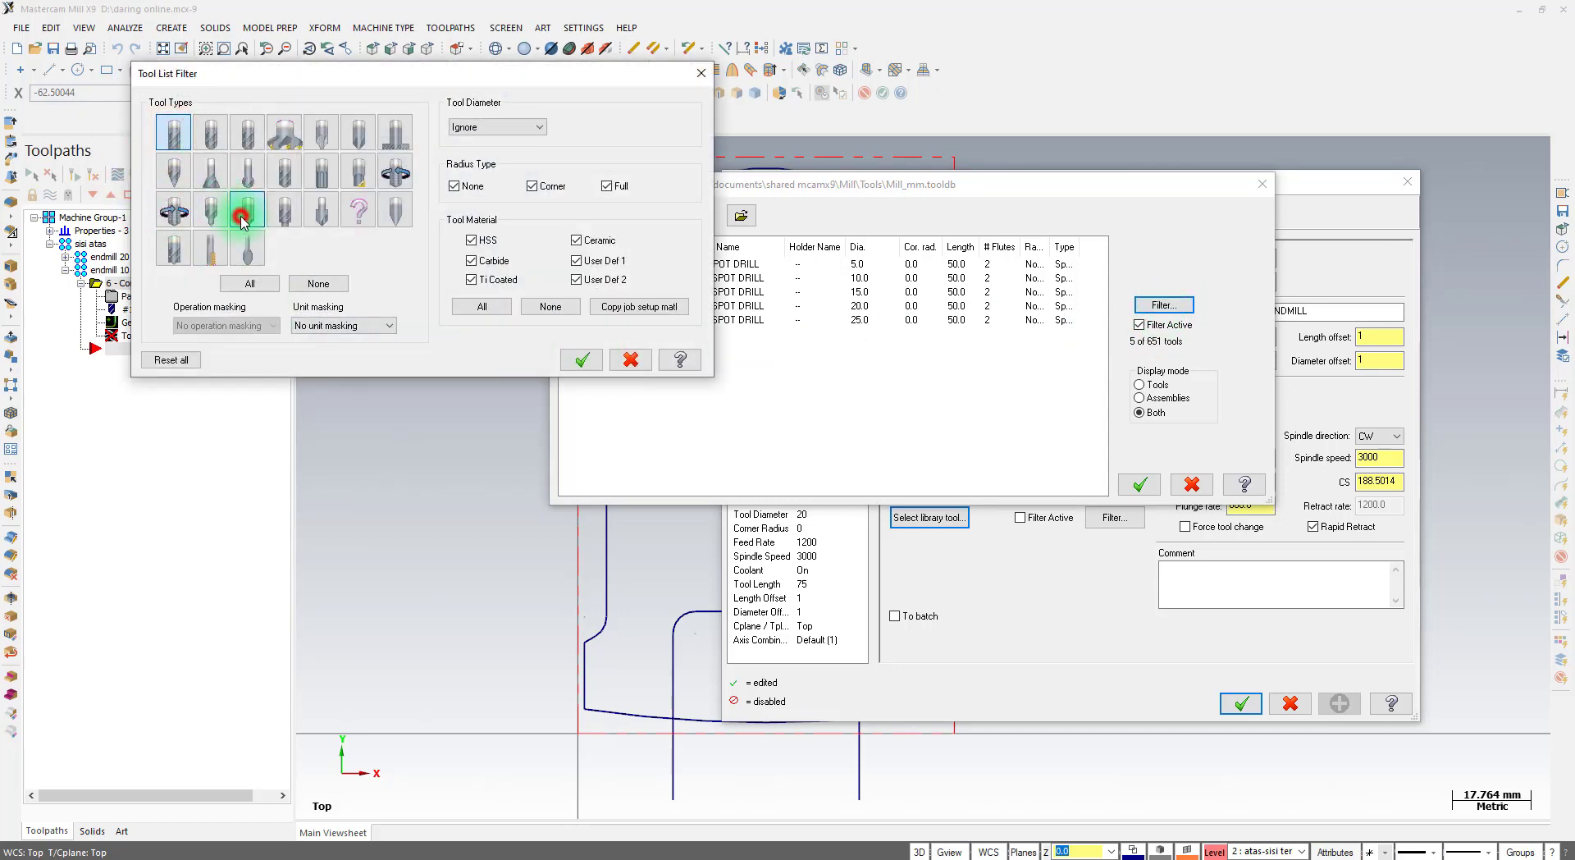
left_click(581, 359)
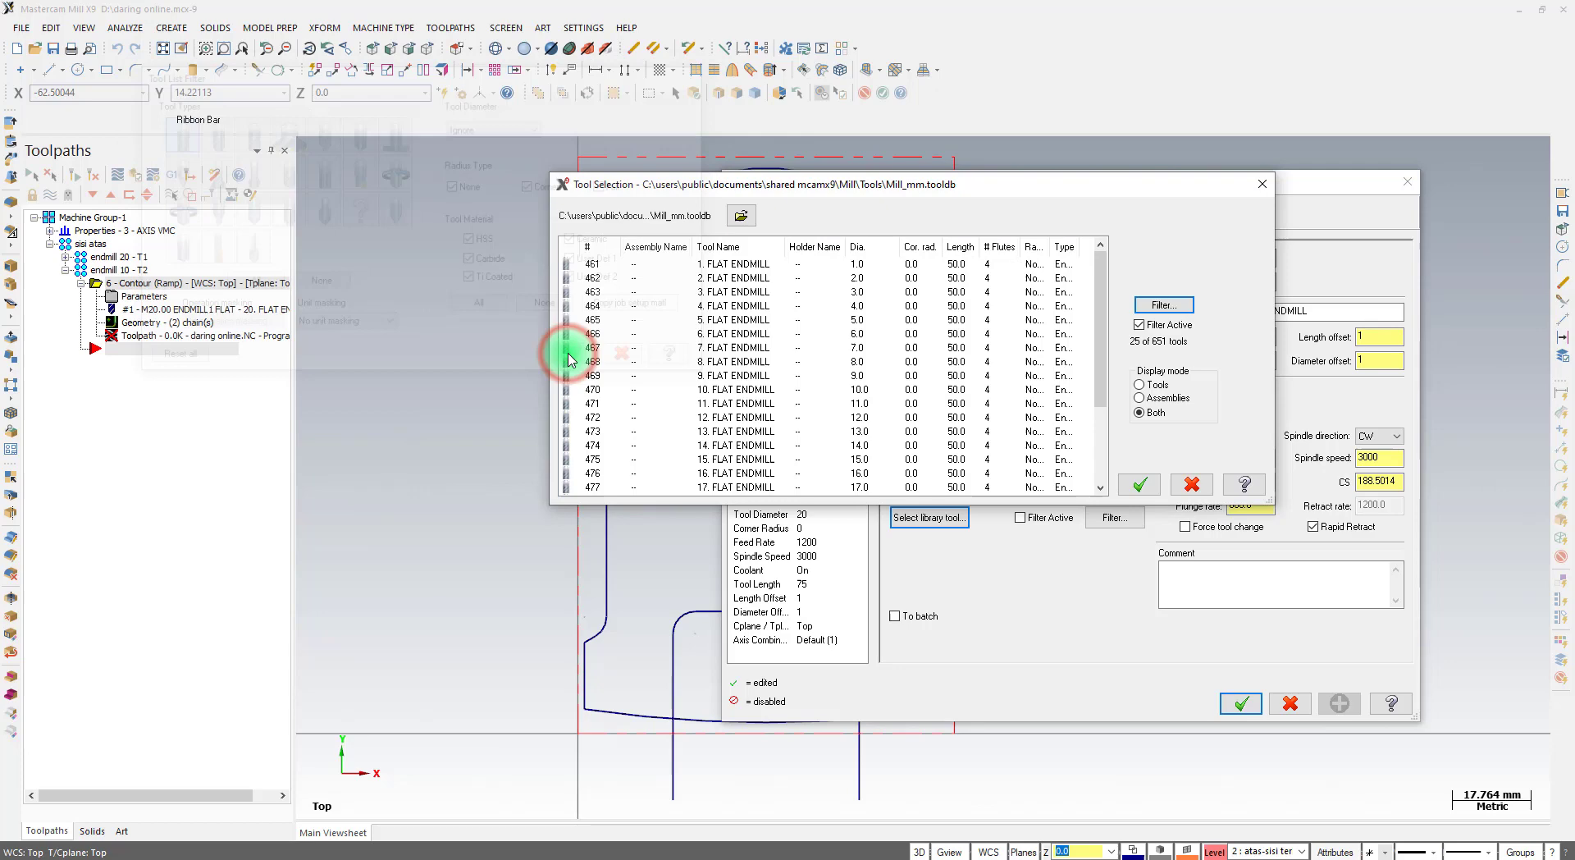
left_click(869, 392)
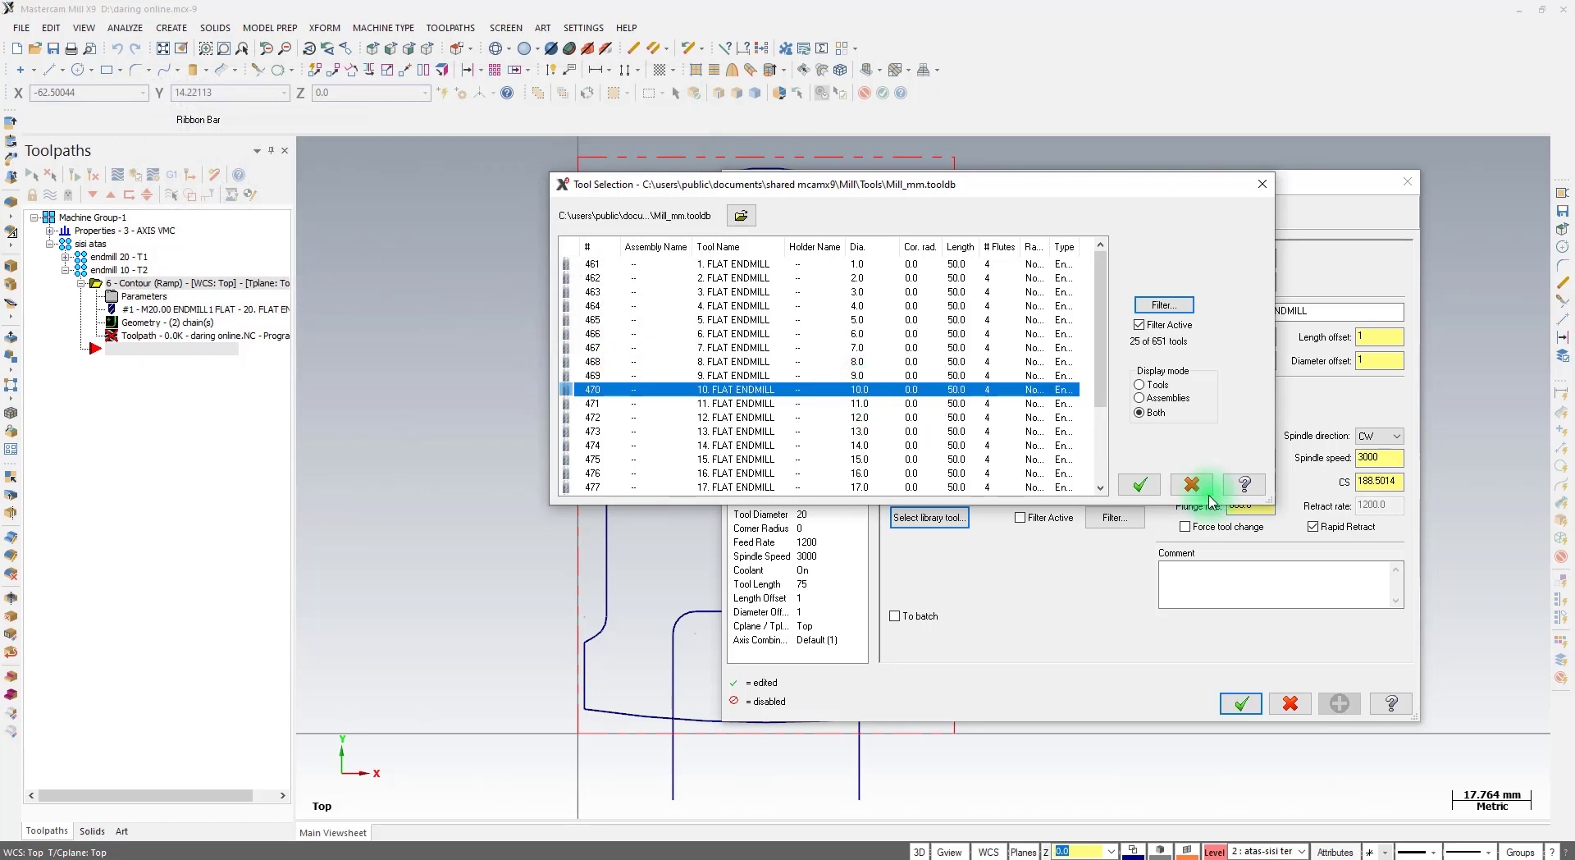
left_click(1140, 486)
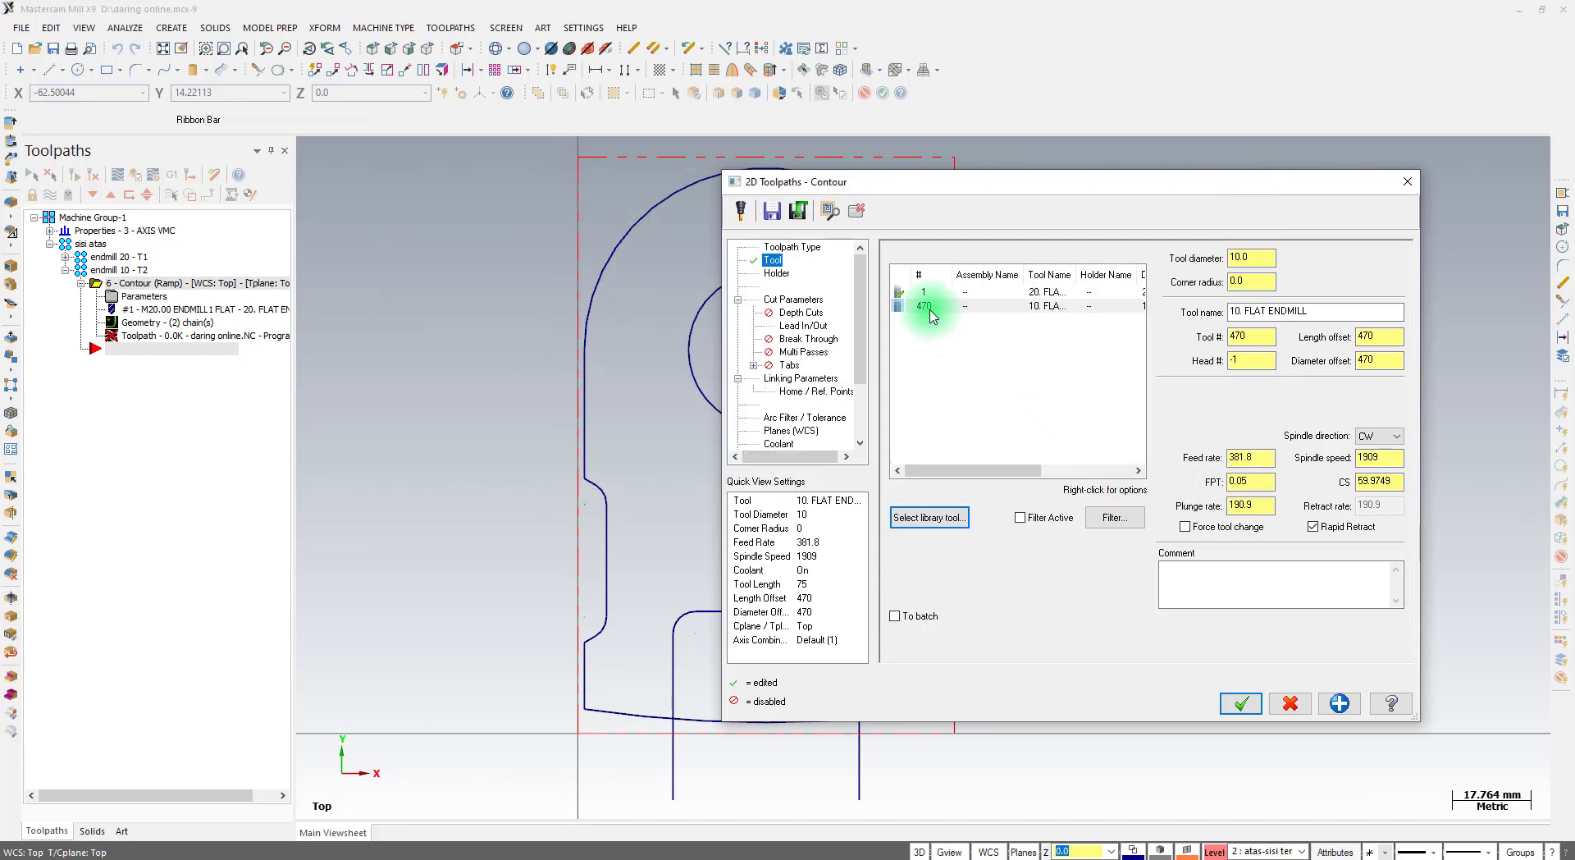
Set the 10 mm flat endmill's tool number, length offset and diameter offset to 2
left_click(929, 309)
double_click(930, 309)
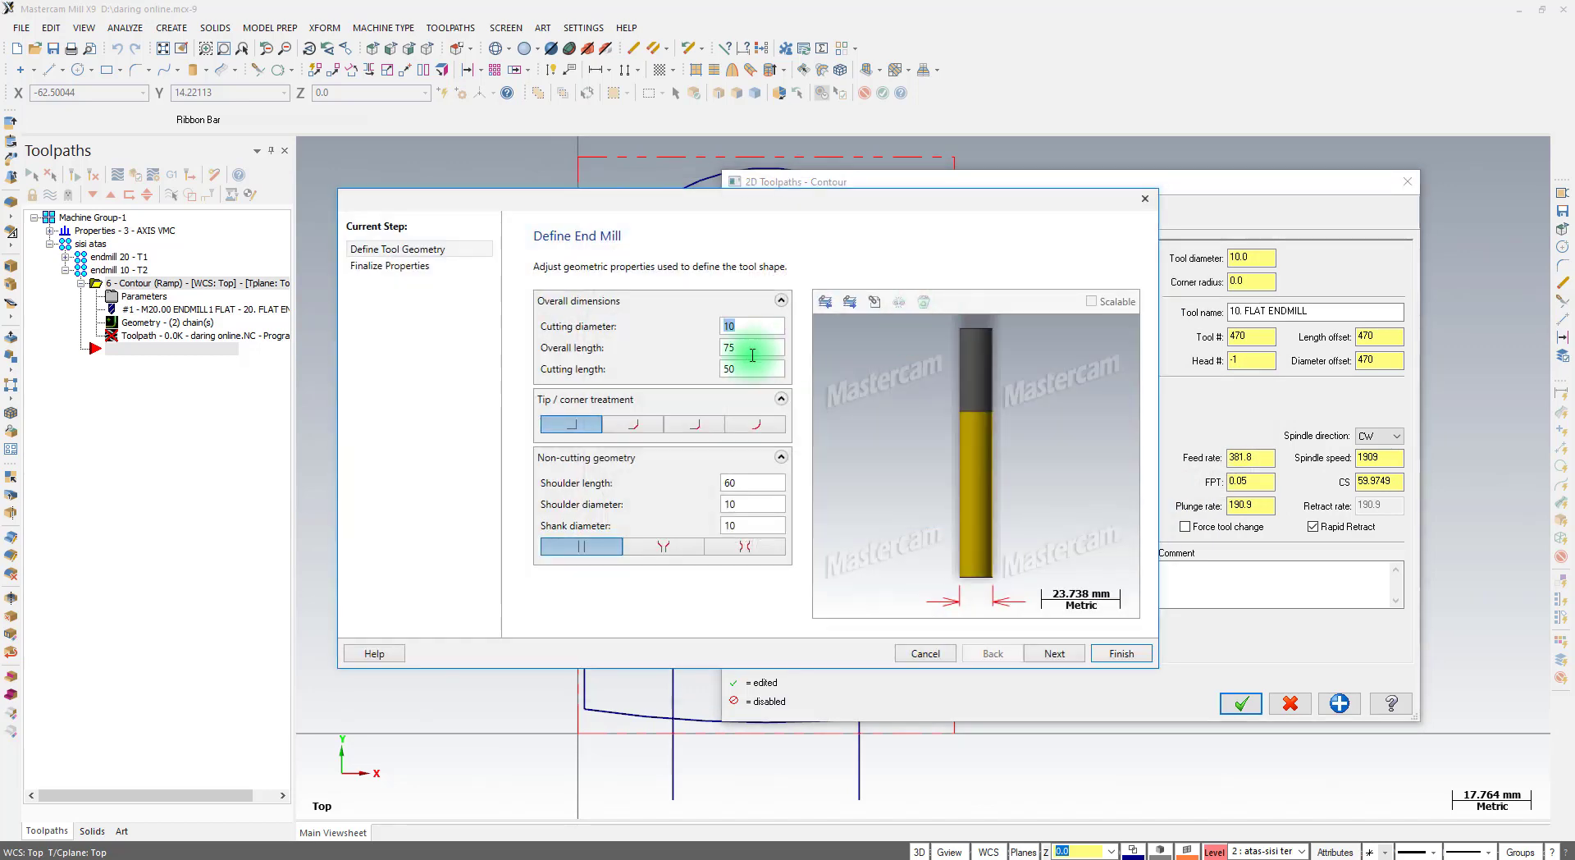
left_click(382, 270)
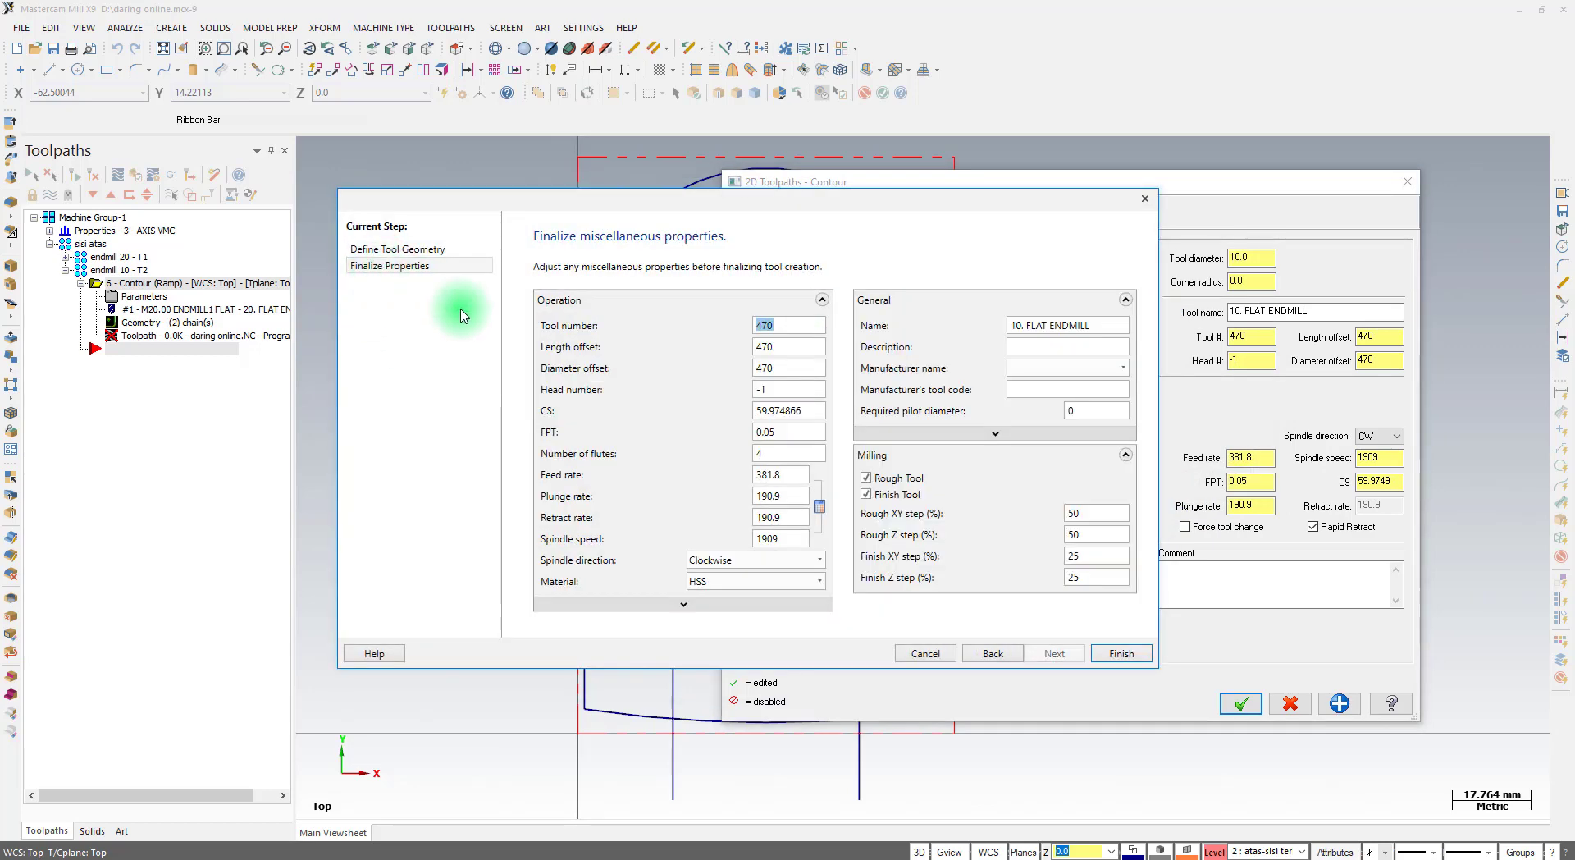
left_click(764, 326)
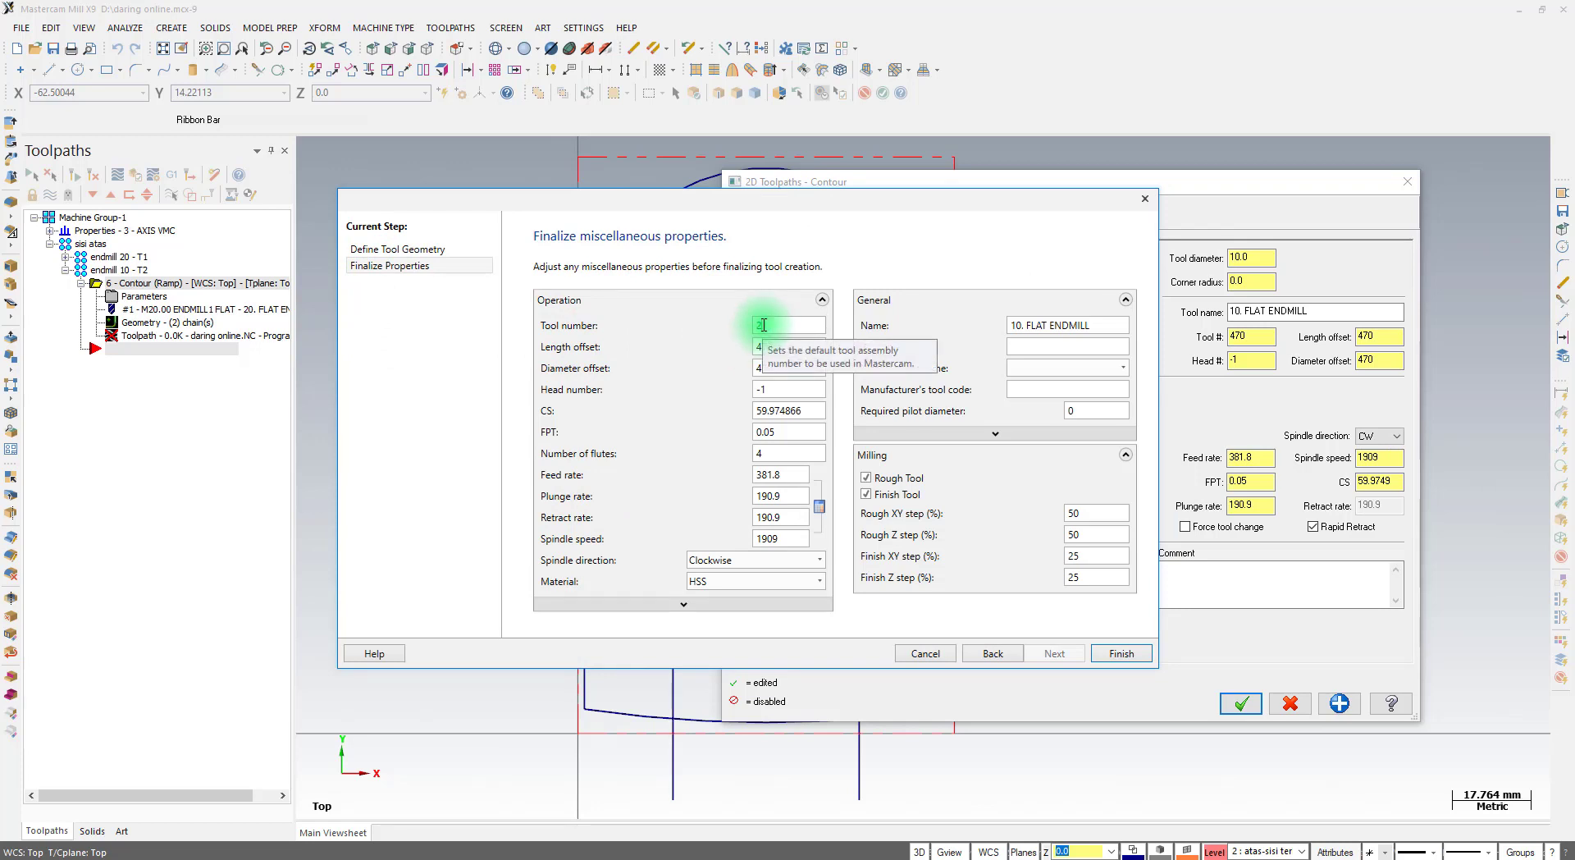
Set the endmill's spindle speed to 3000, feed per tooth to 0.05, feed and retract rates to 600 and plunge rate to 300, and finish the tool definition
double_click(790, 431)
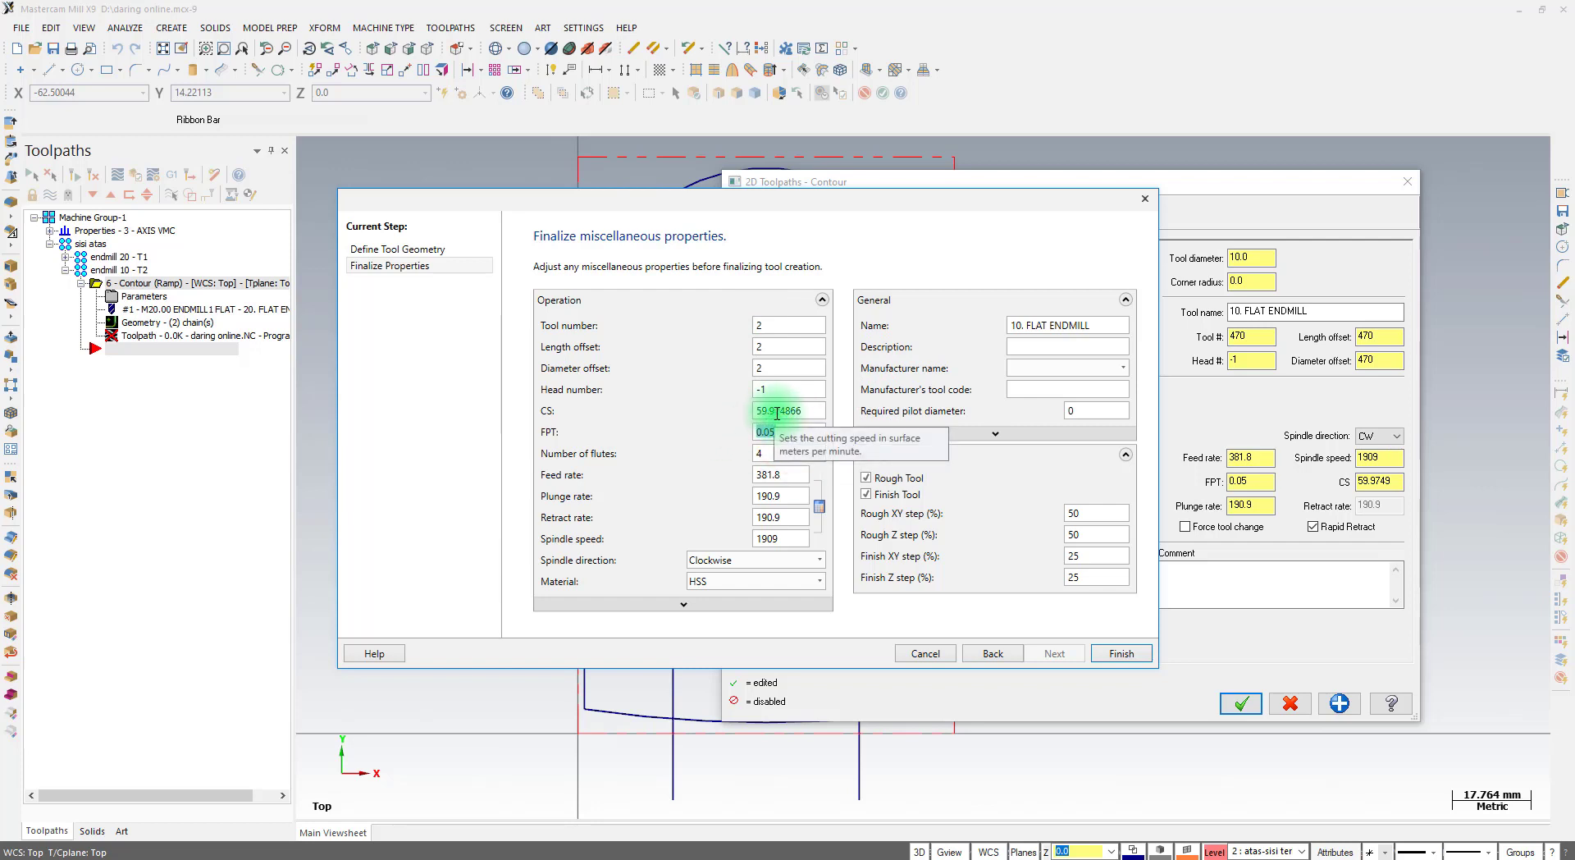
left_click_drag(789, 534, 714, 541)
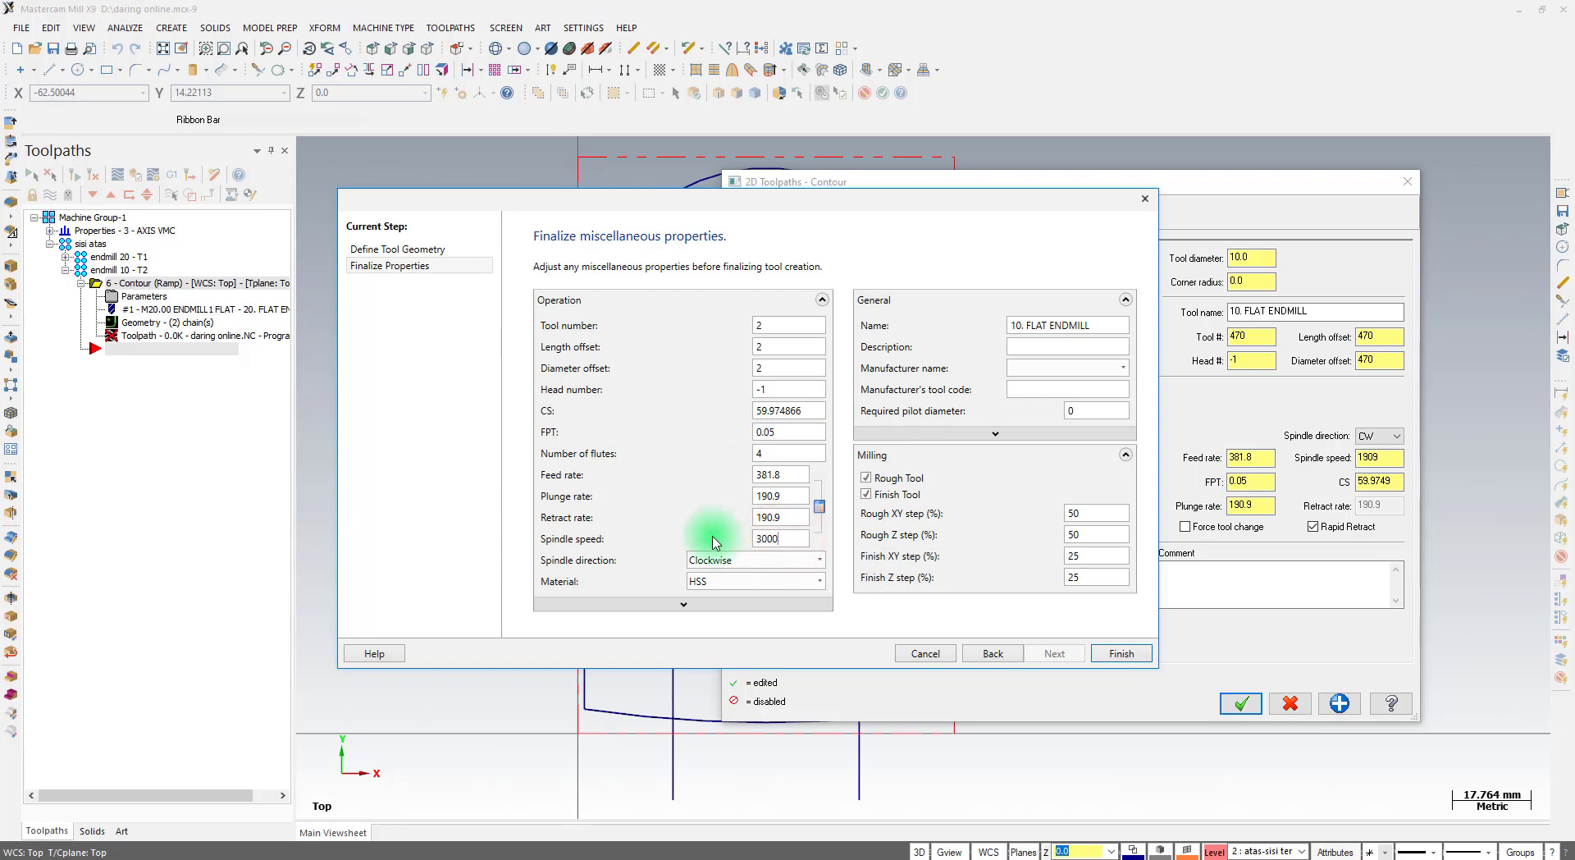
left_click_drag(810, 431, 610, 452)
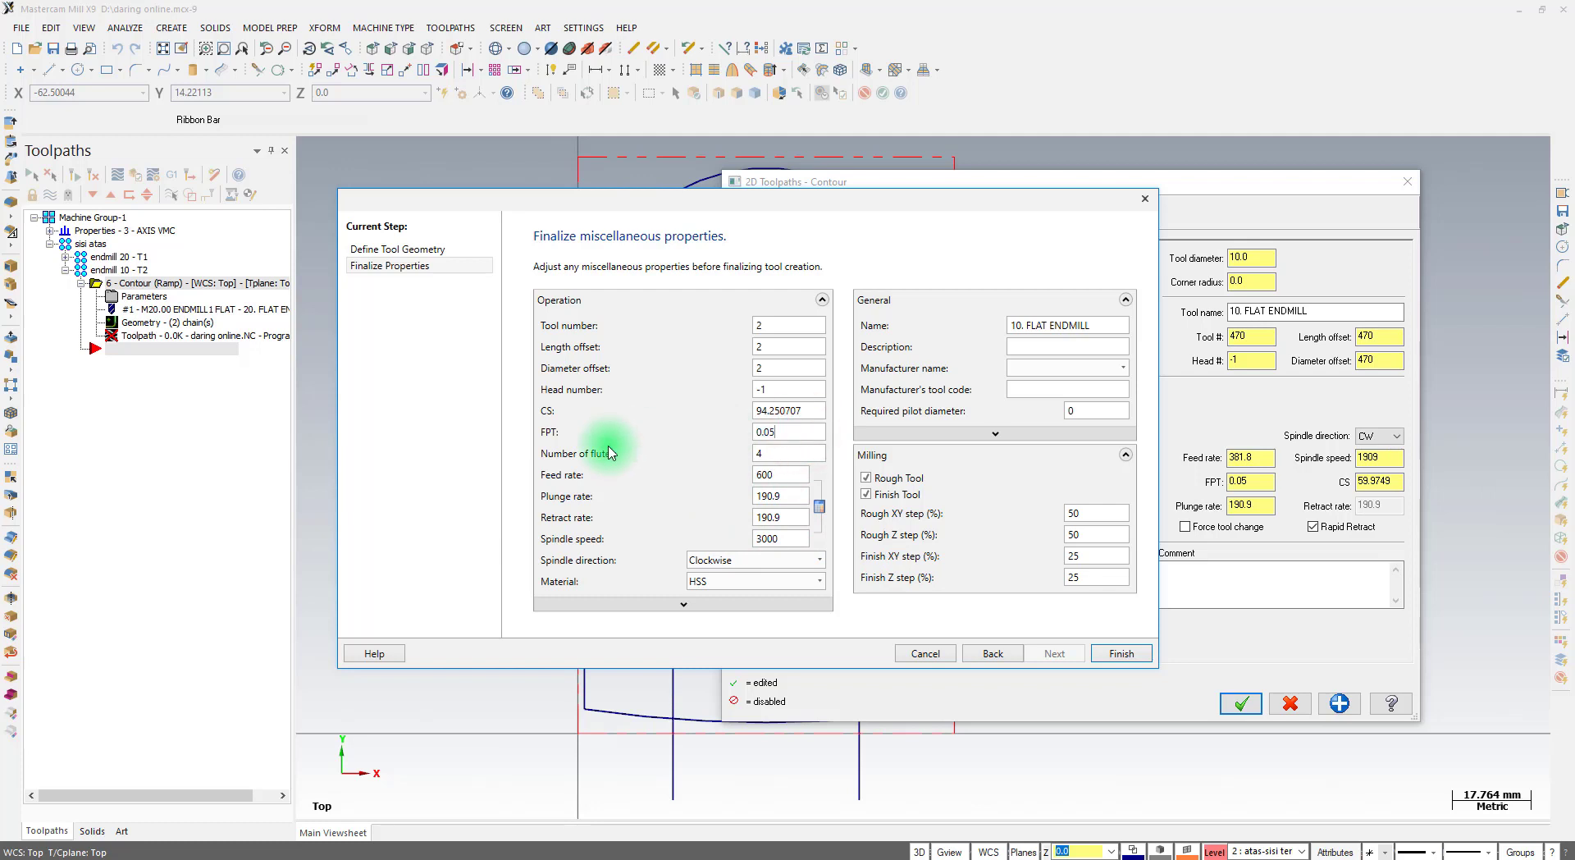
left_click_drag(780, 475, 675, 499)
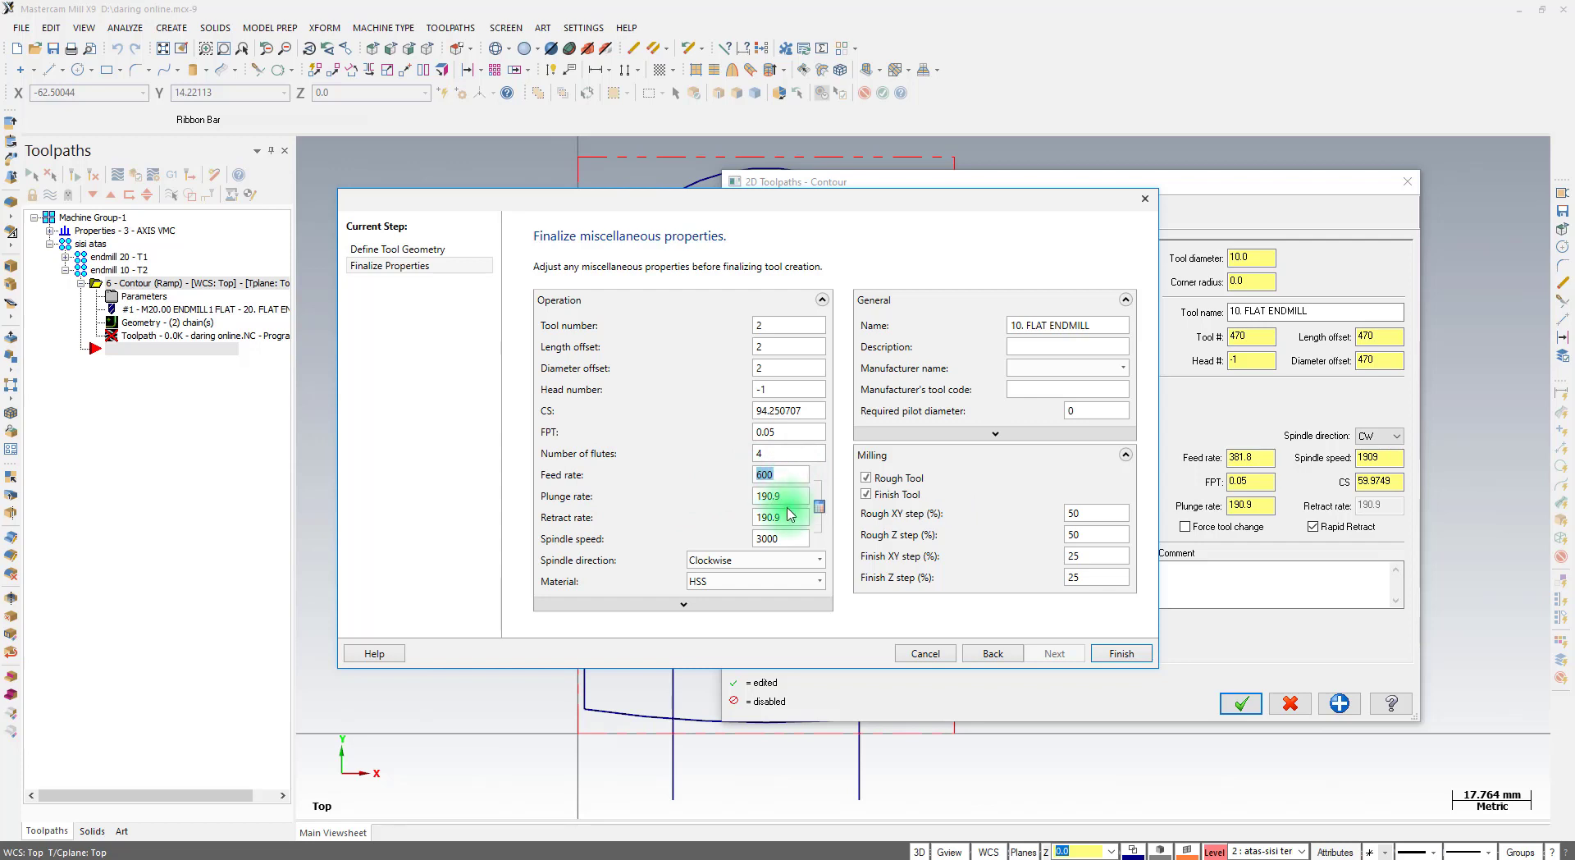
left_click_drag(805, 517, 791, 515)
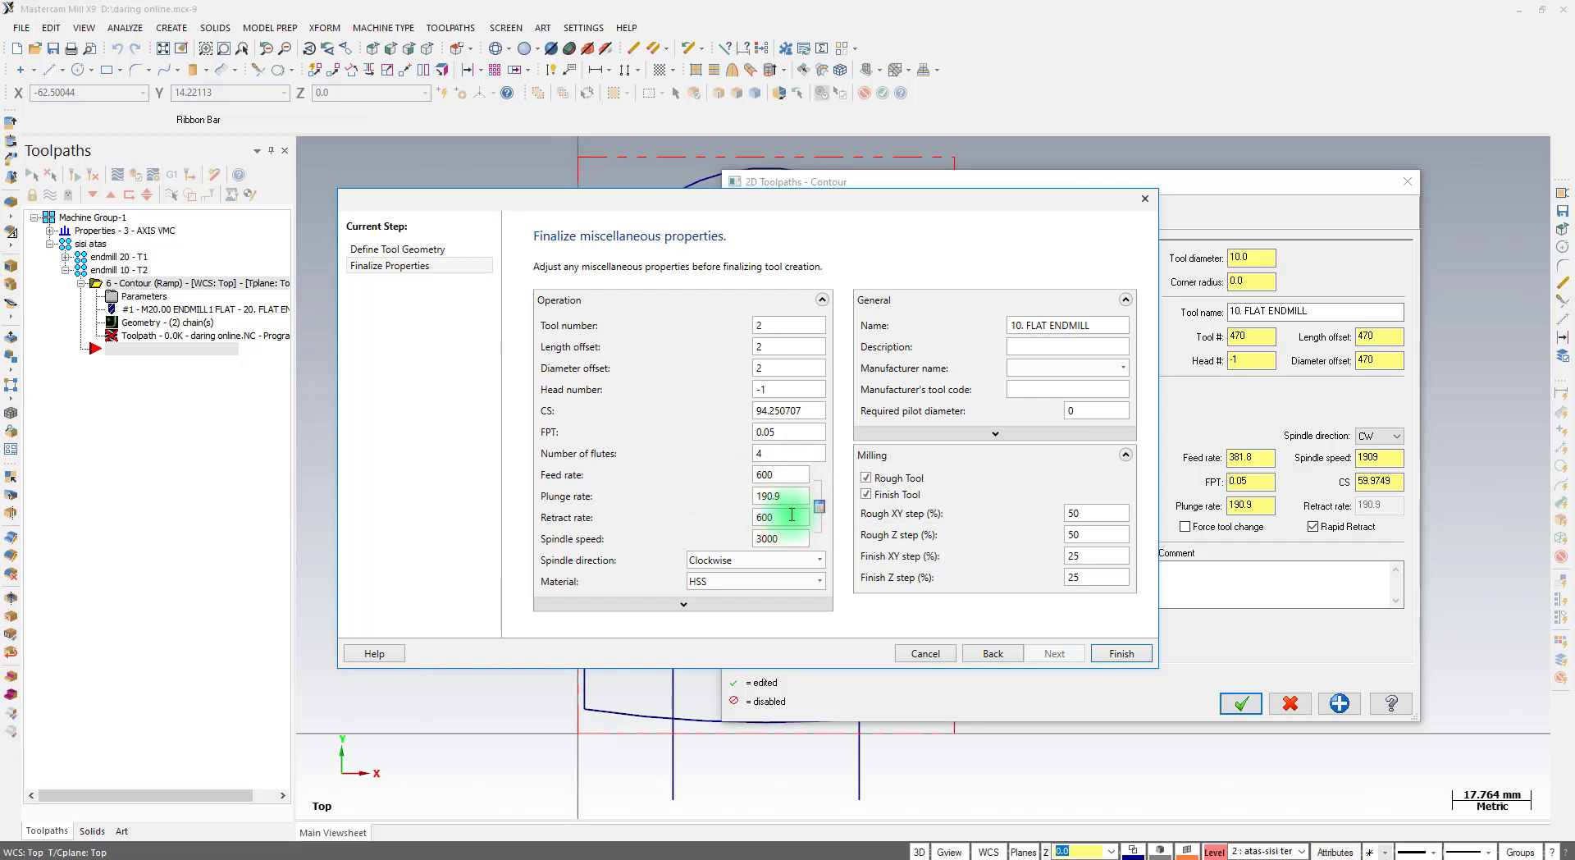
double_click(802, 492)
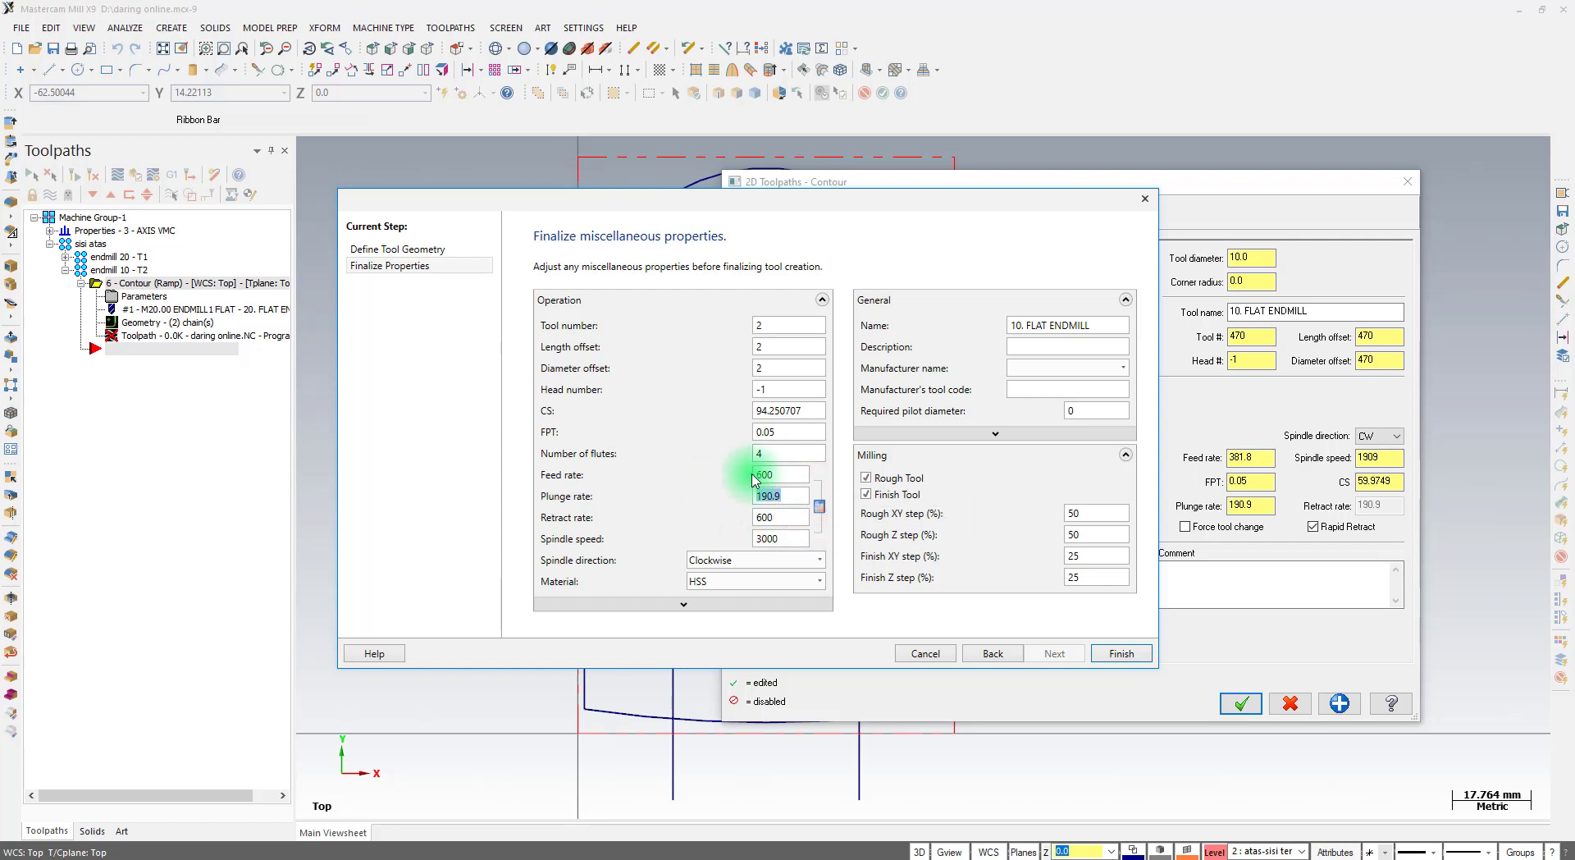
type("30")
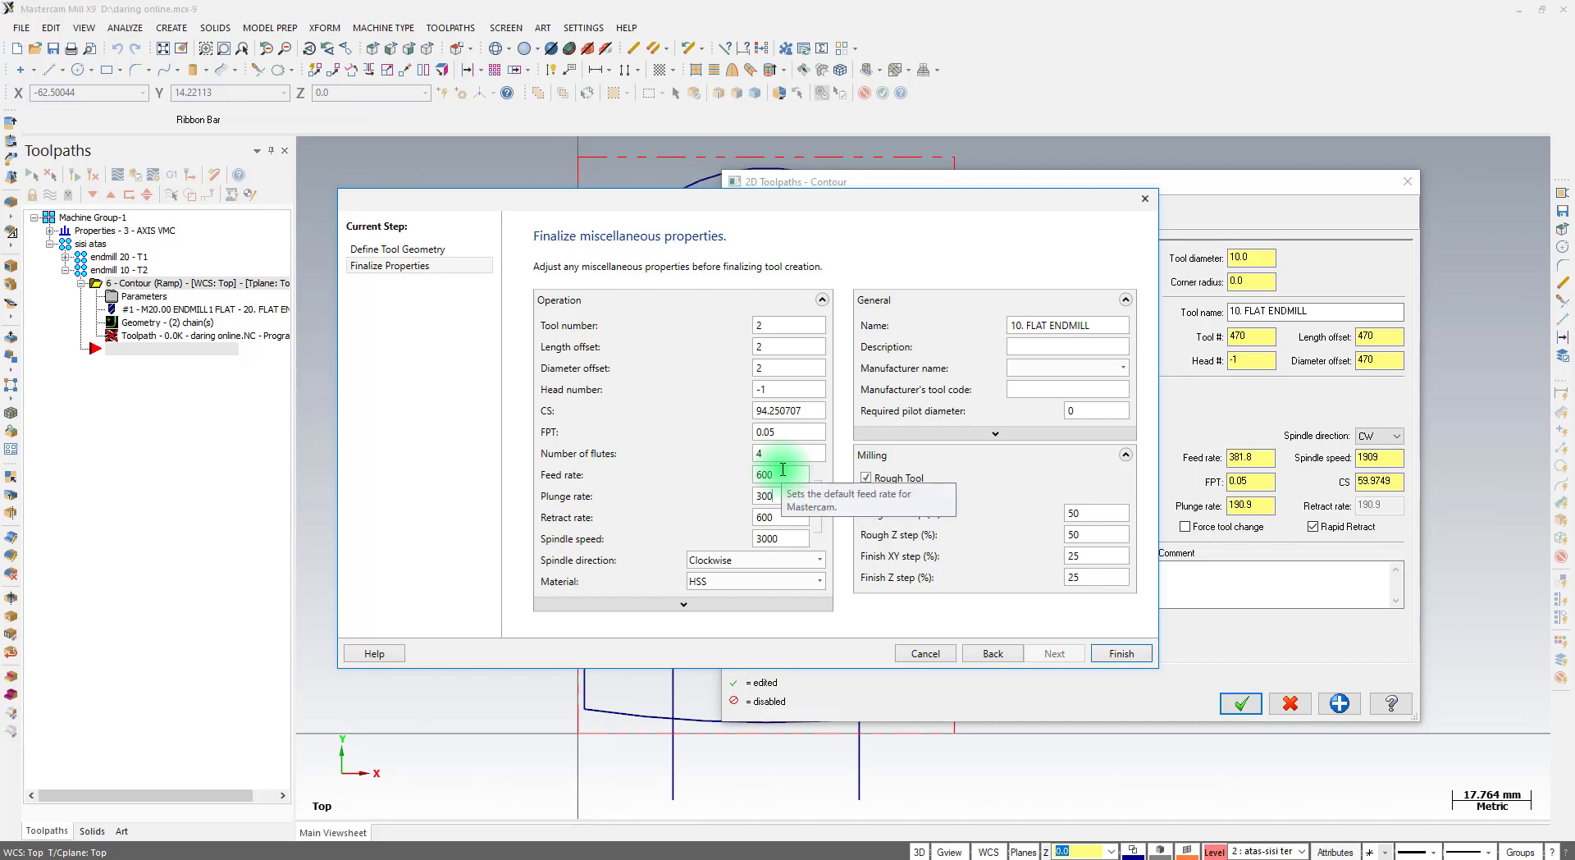
type("0")
left_click(1112, 654)
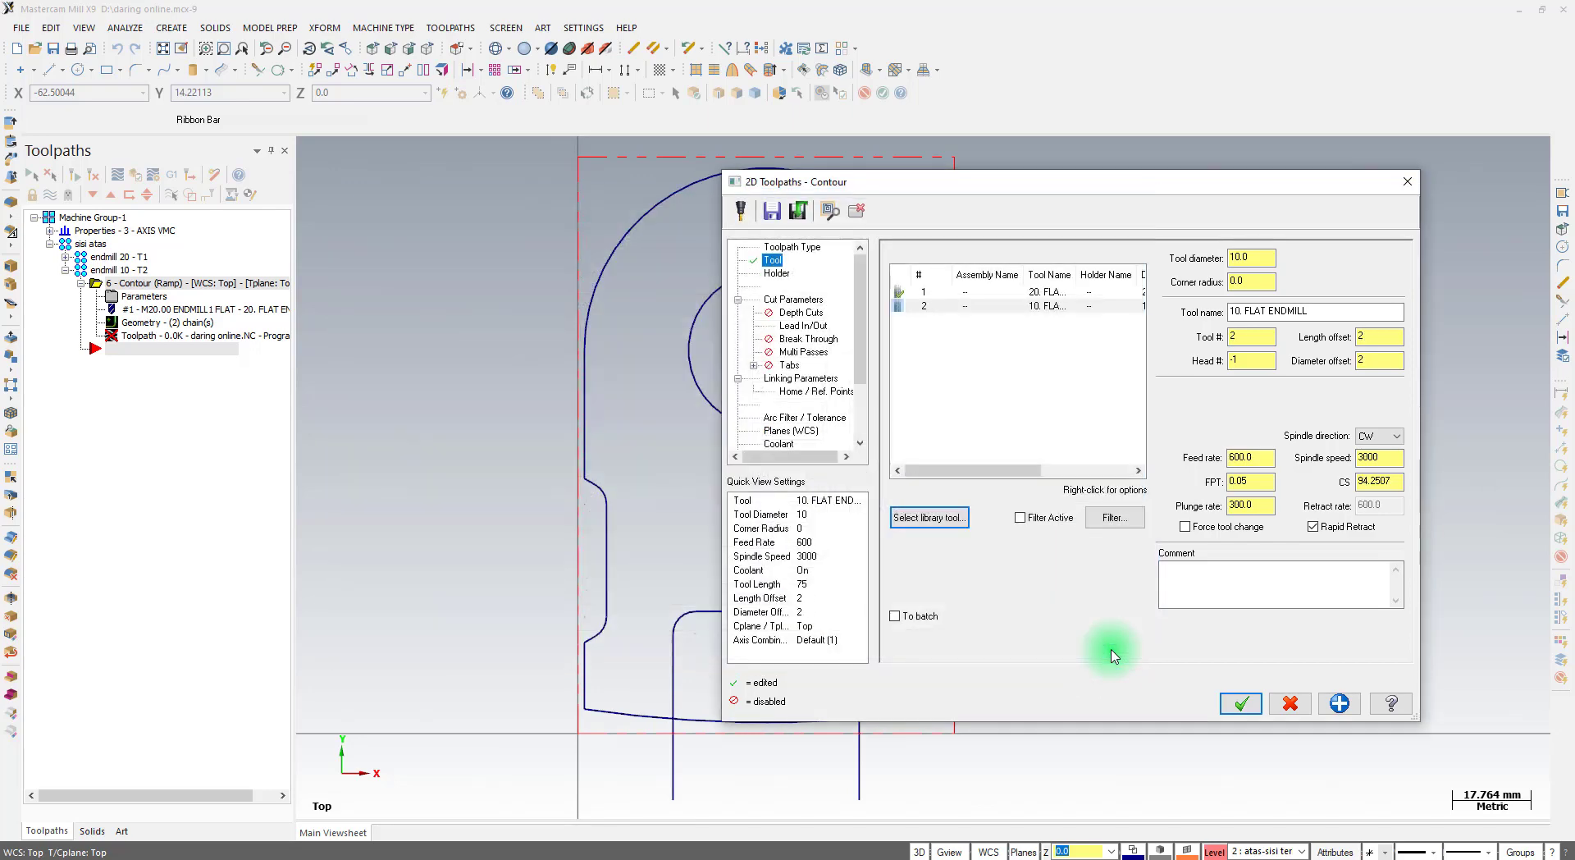
Select tool 2 for the notch contour and set the contour type to 2D in the cut parameters
left_click(931, 305)
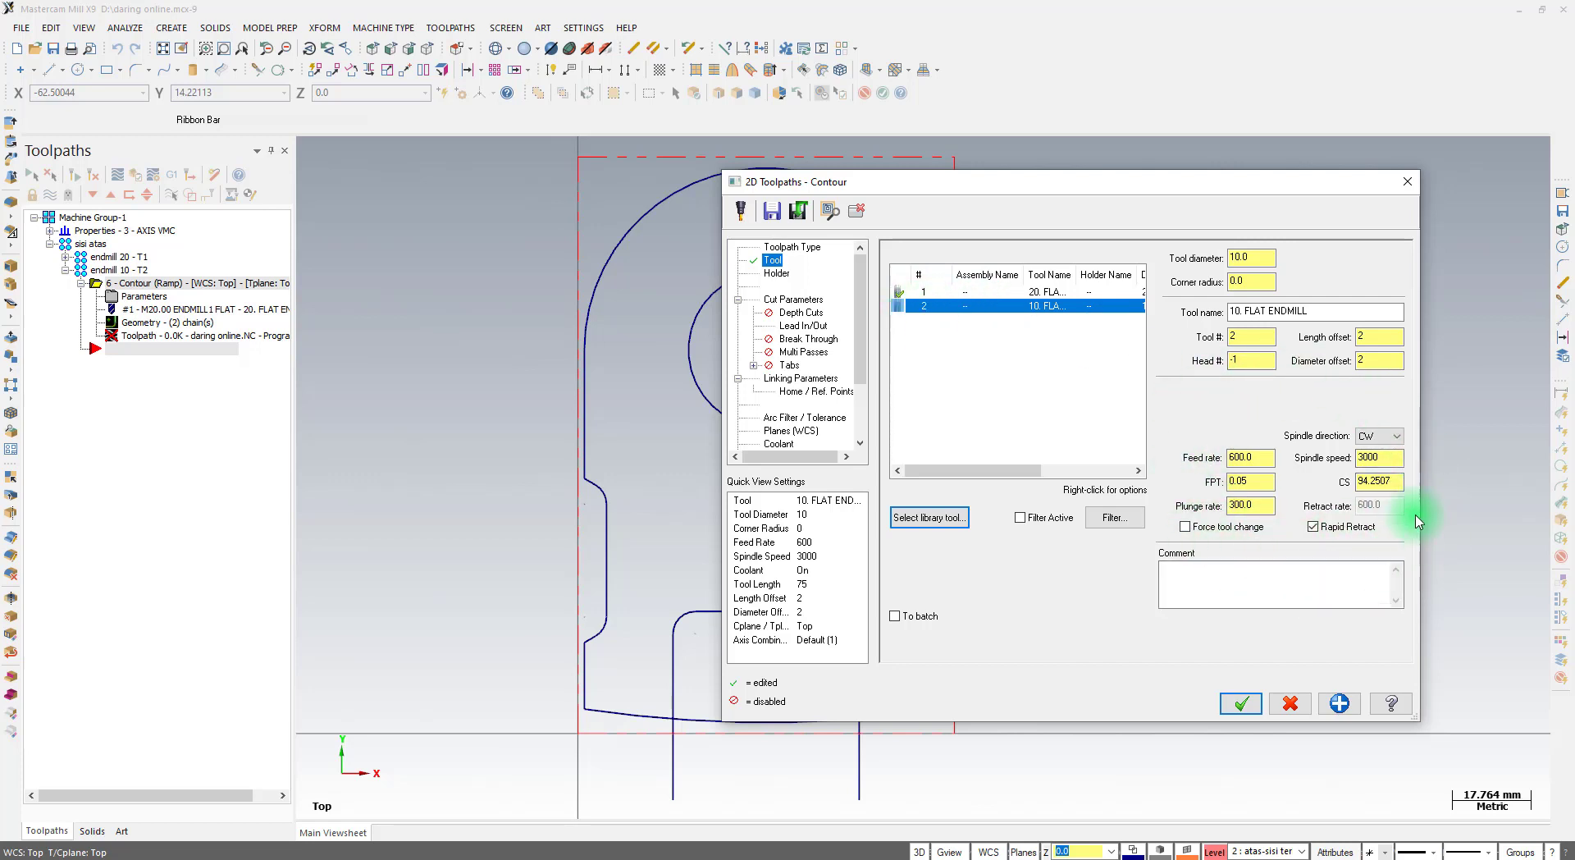
left_click(793, 302)
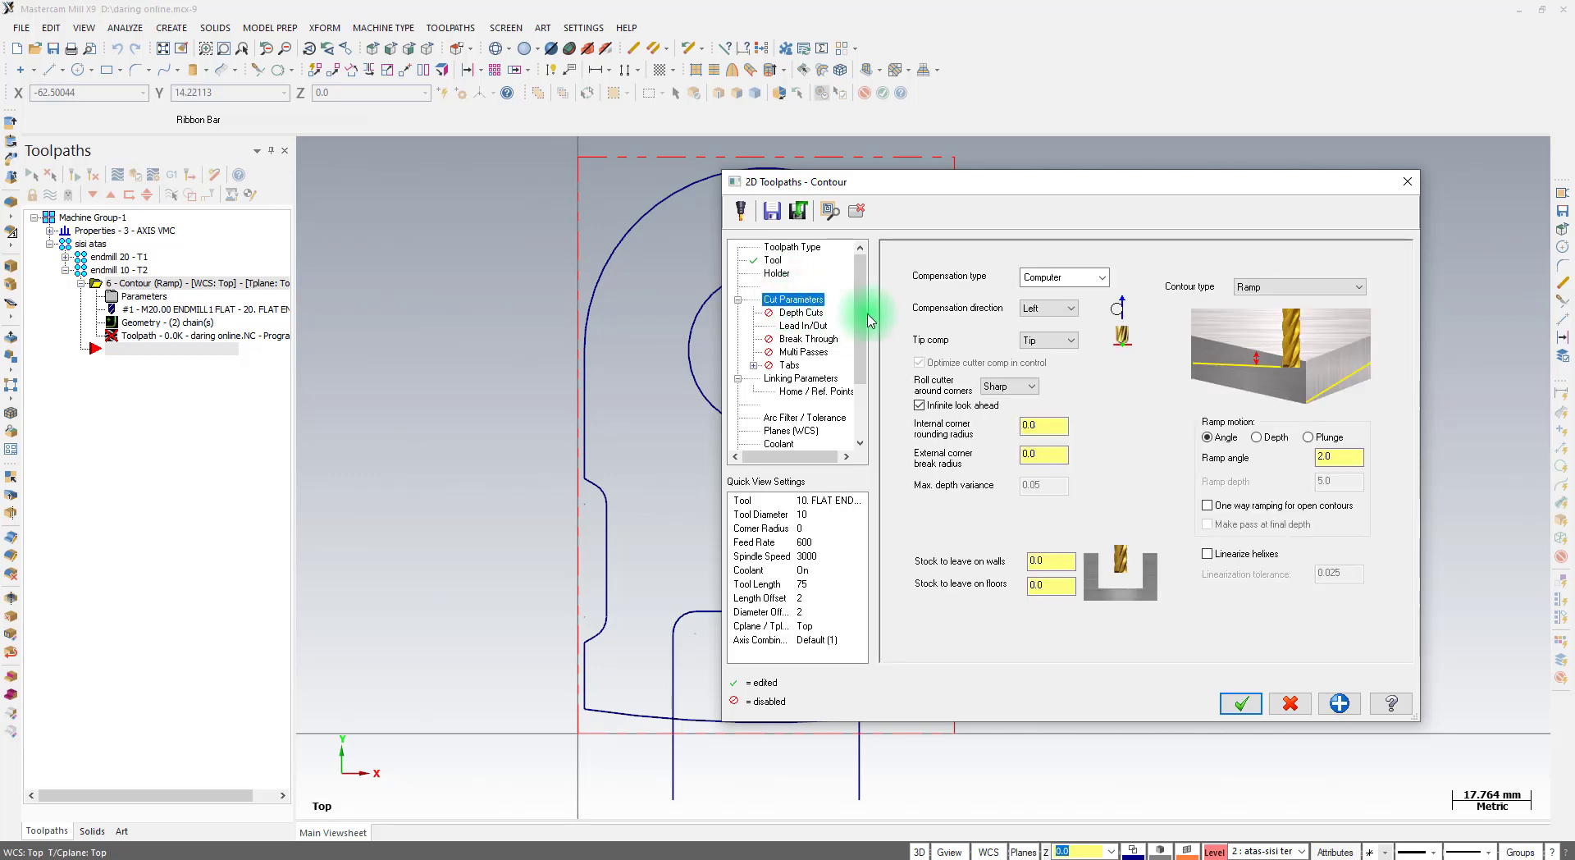
left_click(1267, 287)
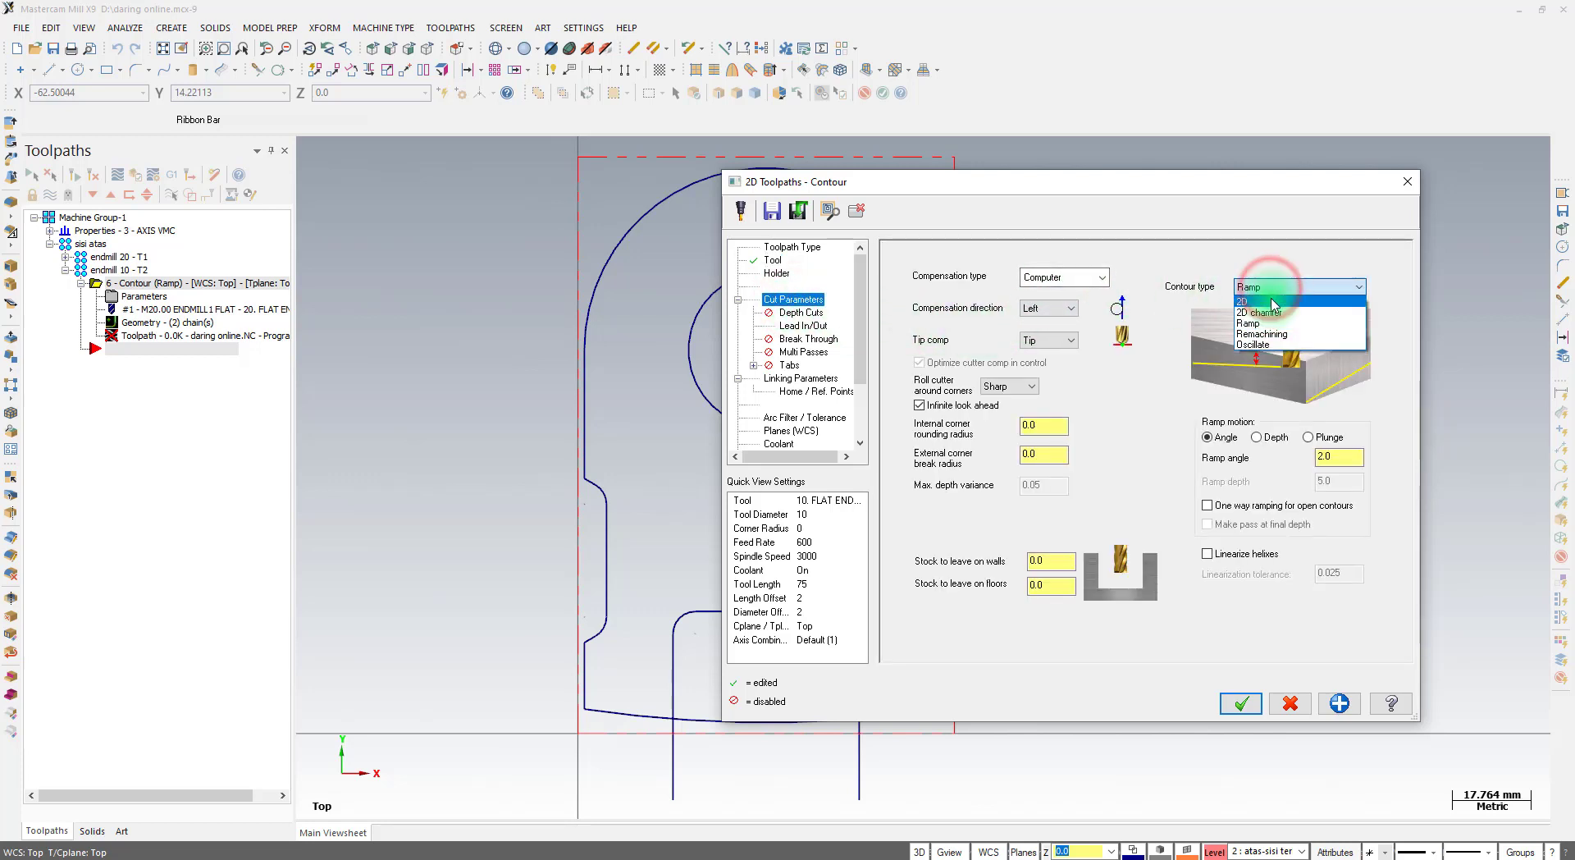
left_click(1263, 301)
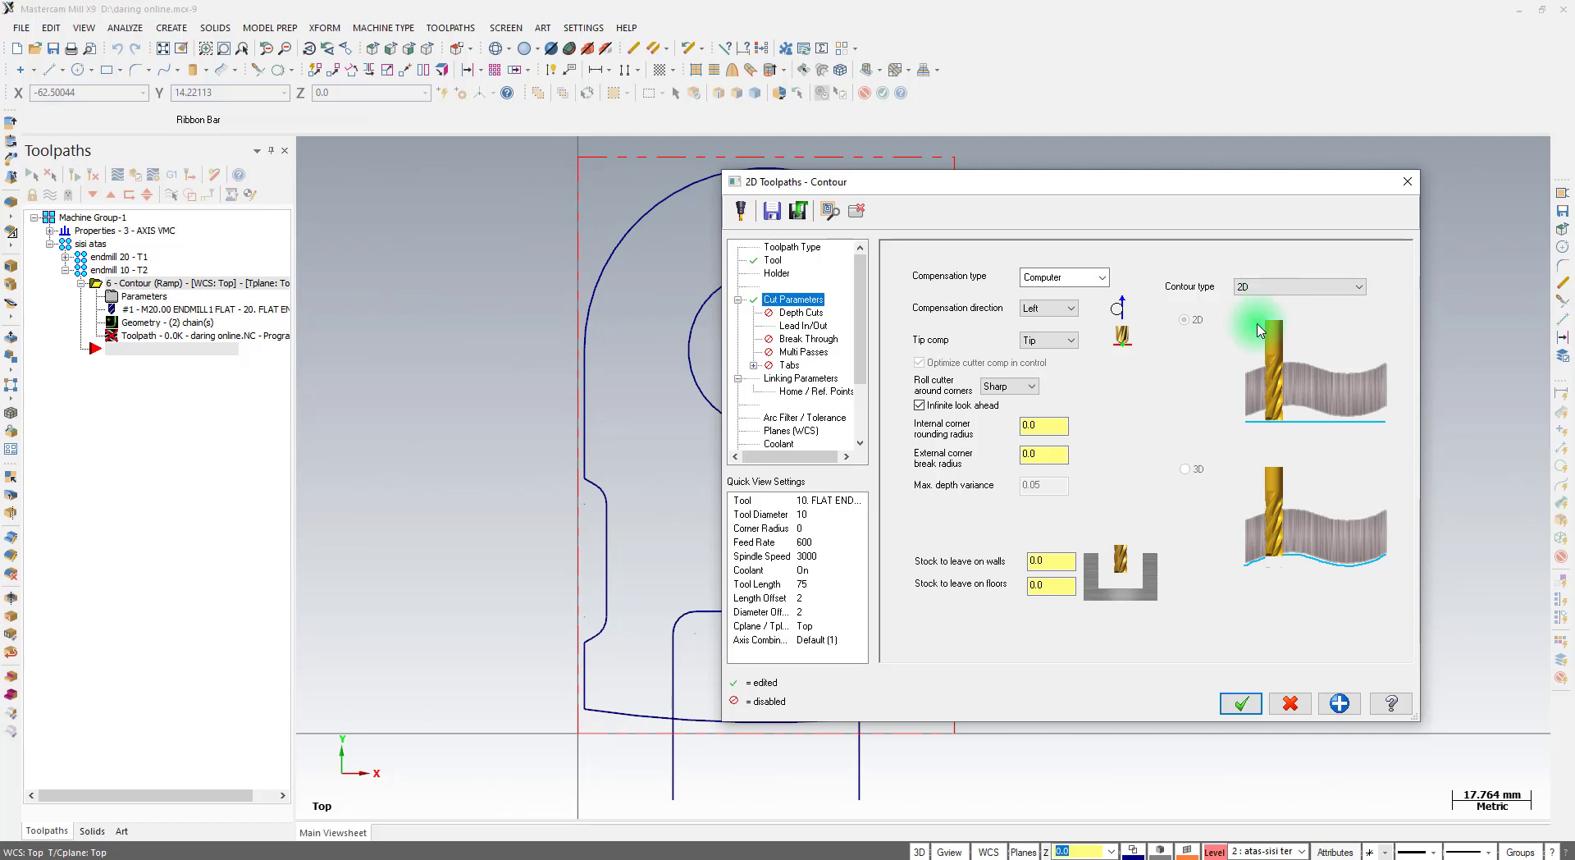
Set the notch contour's lead-in to a tangent line with length 100% (10.0), and copy the same settings to the exit
left_click(799, 313)
left_click(813, 326)
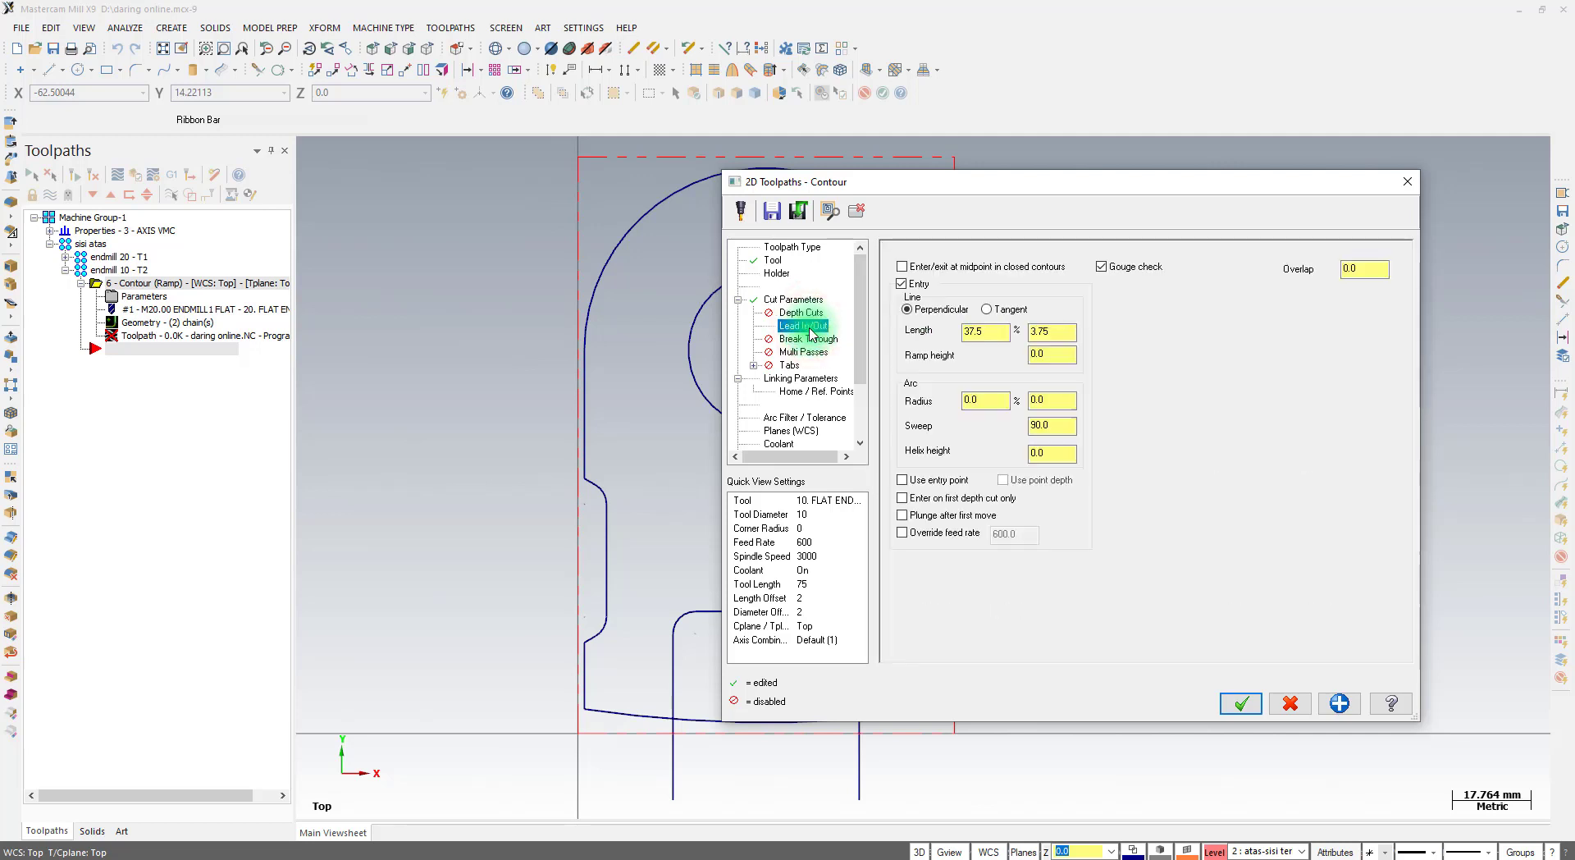
left_click(1008, 315)
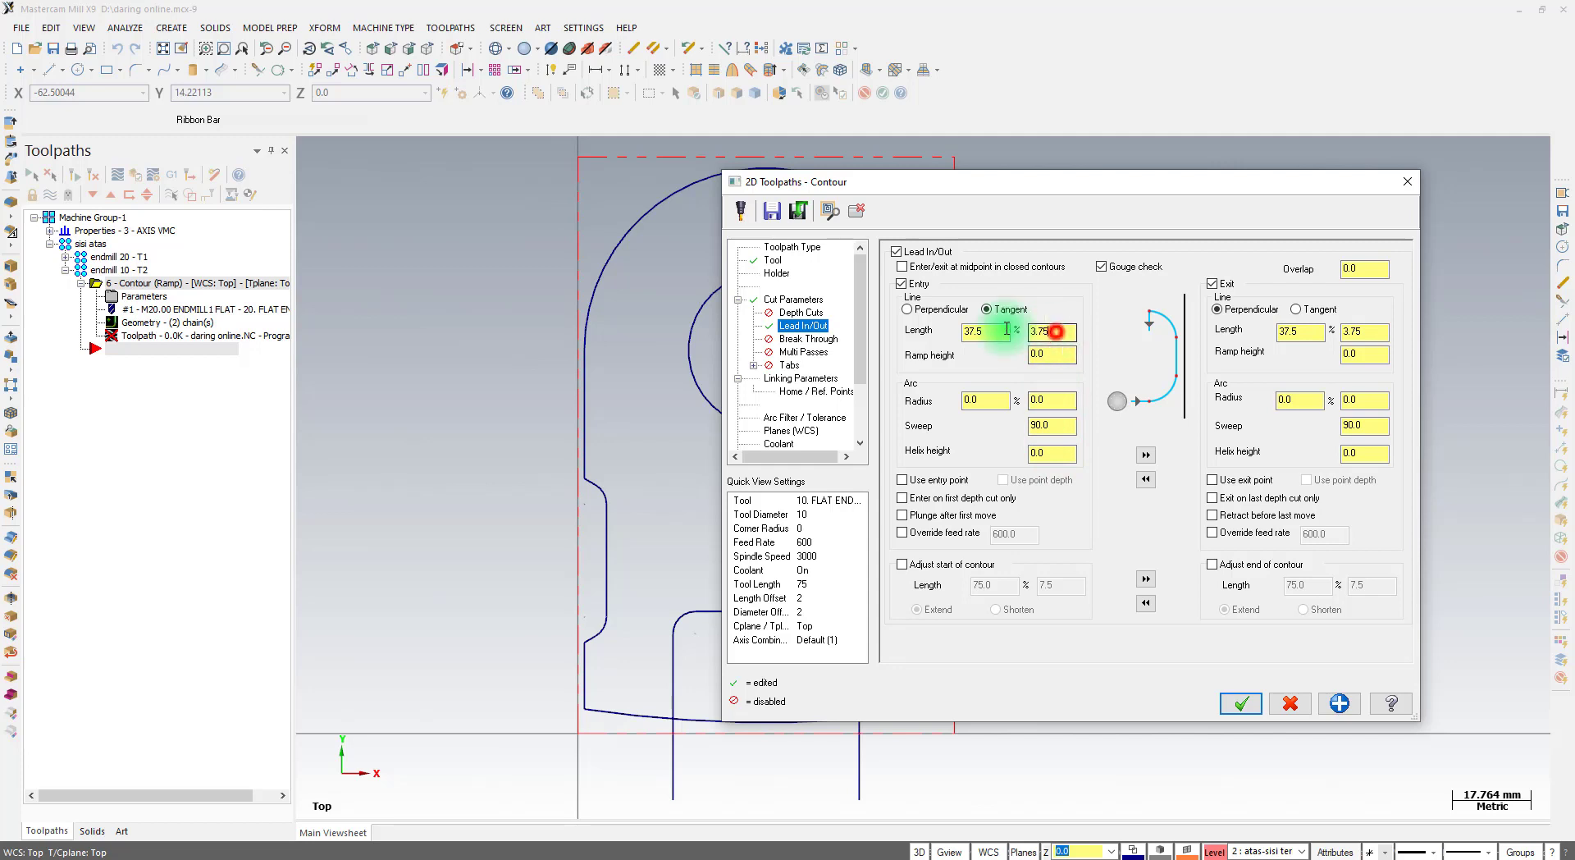
left_click(1054, 332)
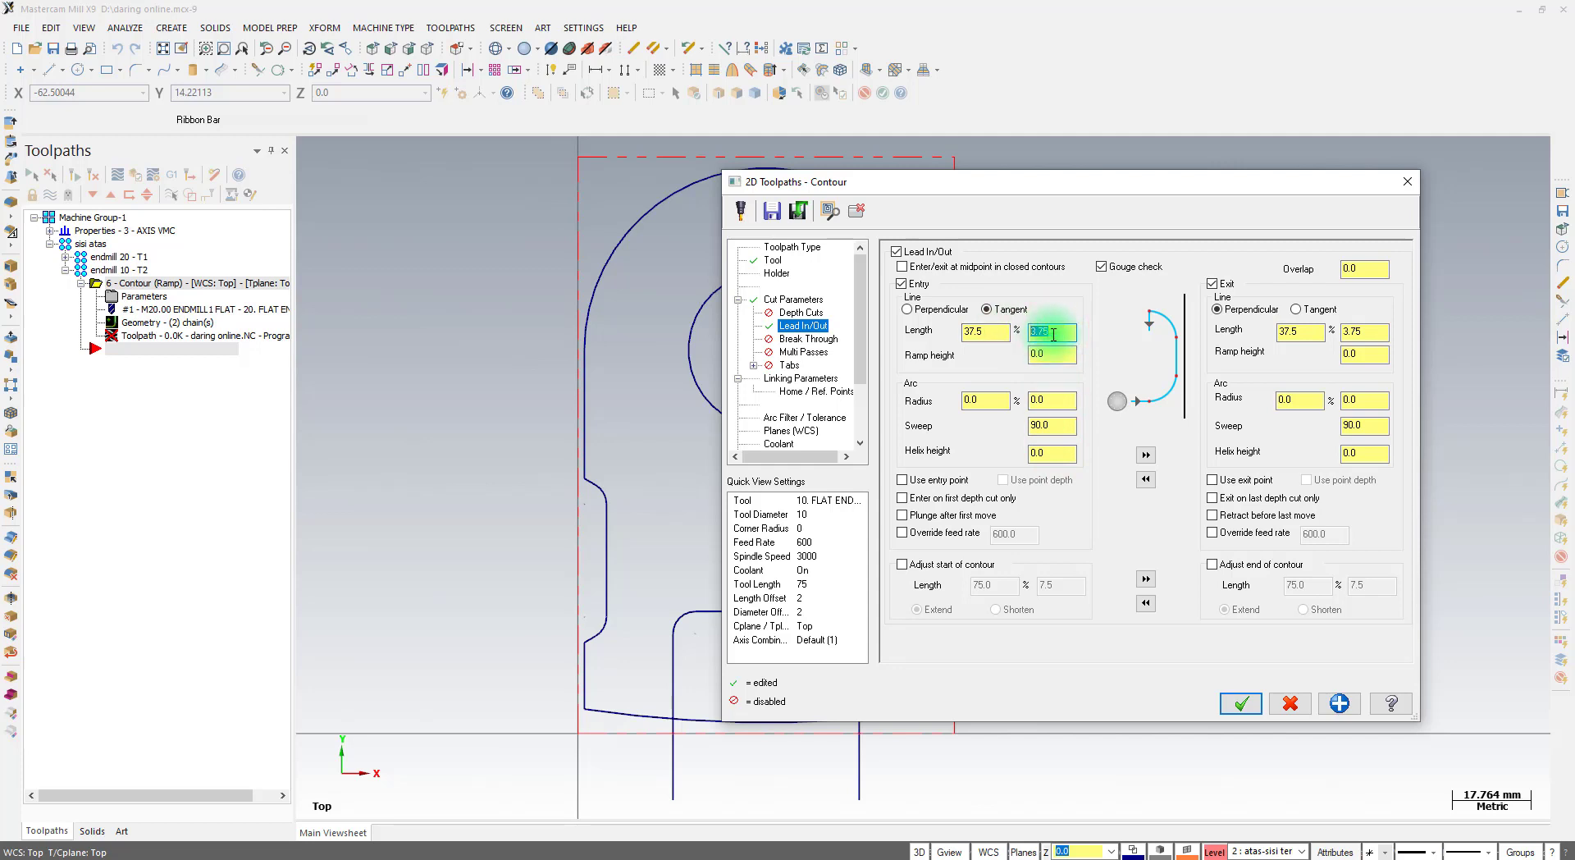
left_click(995, 336)
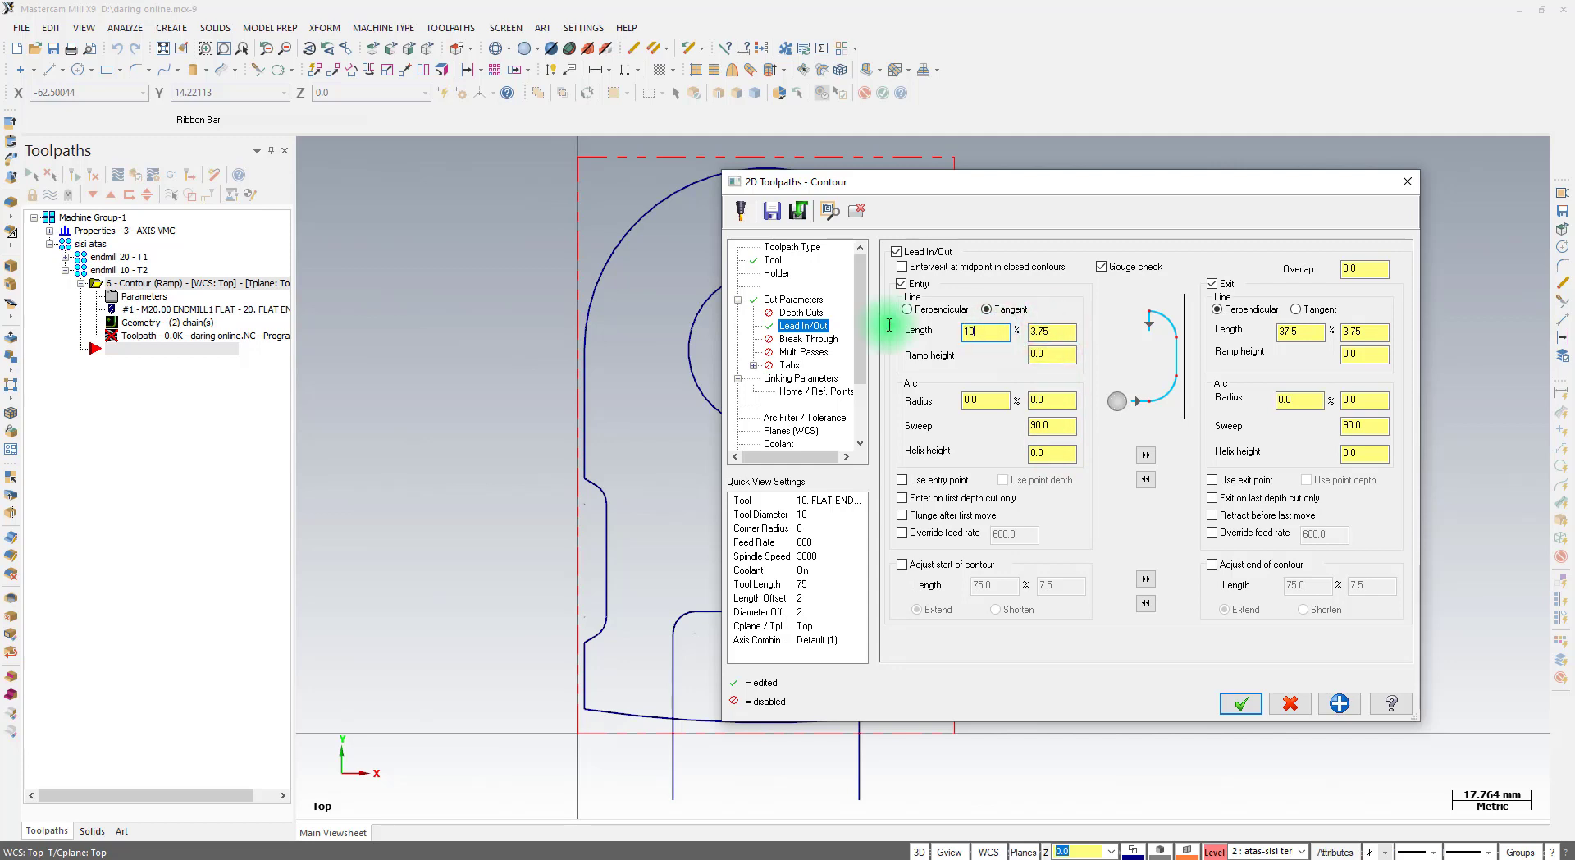
left_click(1146, 455)
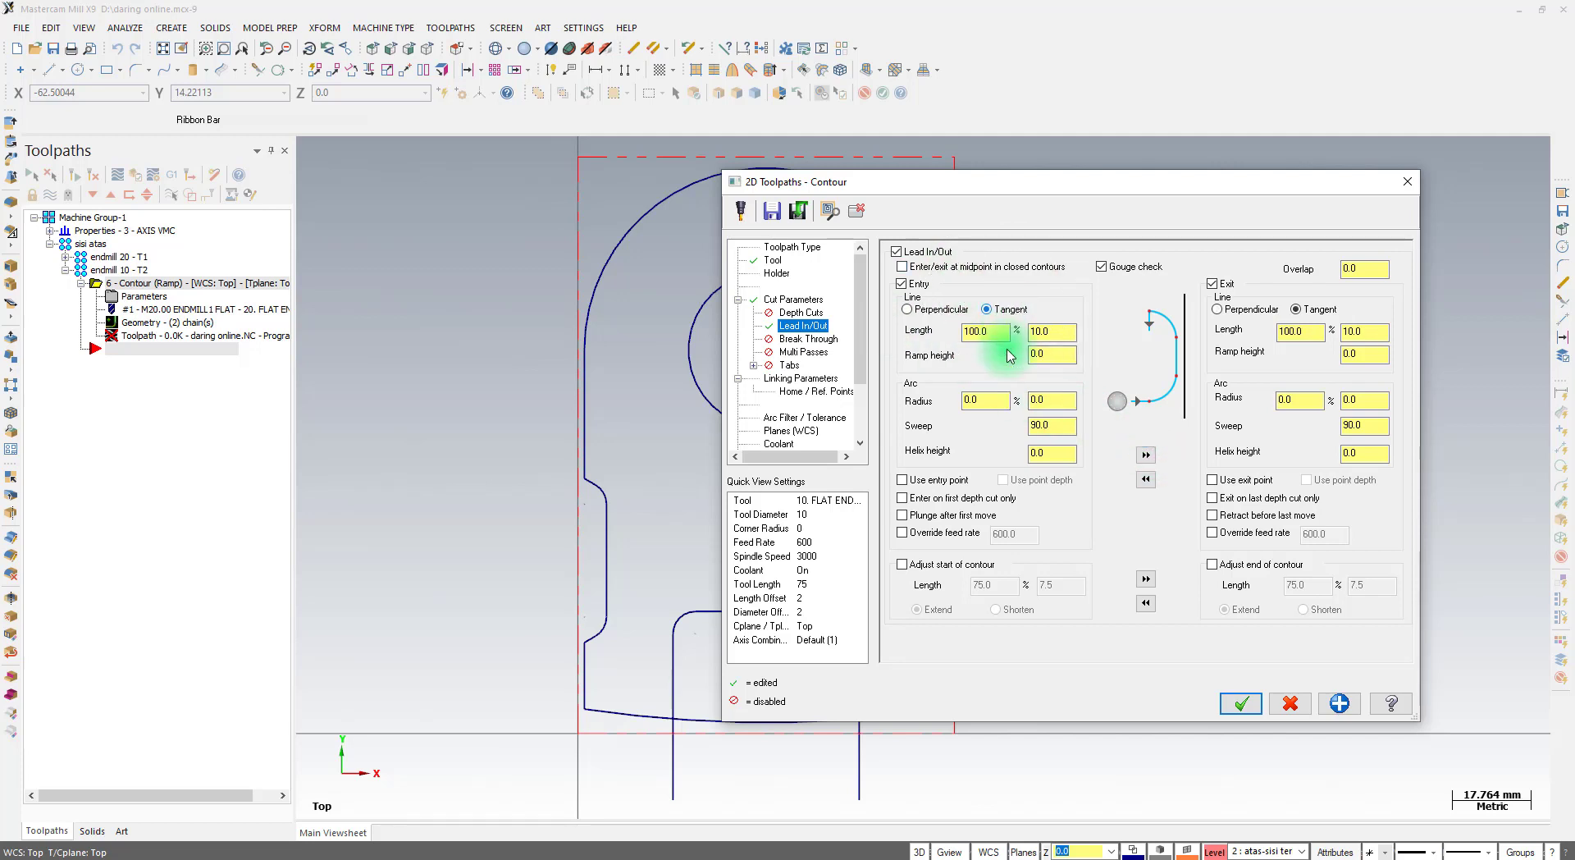
left_click(978, 402)
left_click(978, 402)
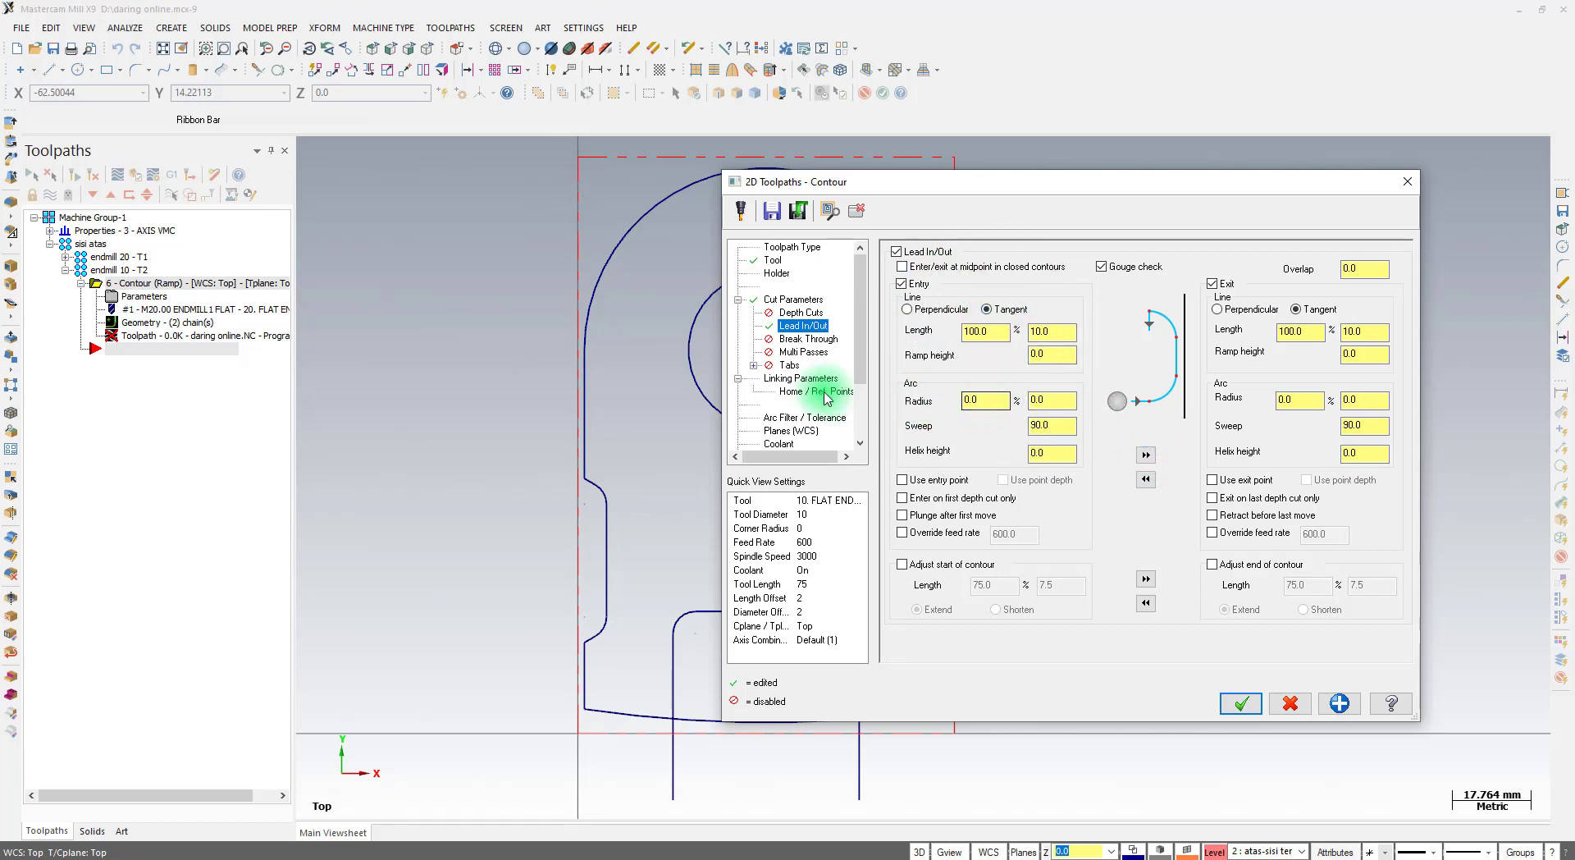
Set the notch contour's incremental depth to -9 in the linking parameters and generate the toolpath
left_click(800, 378)
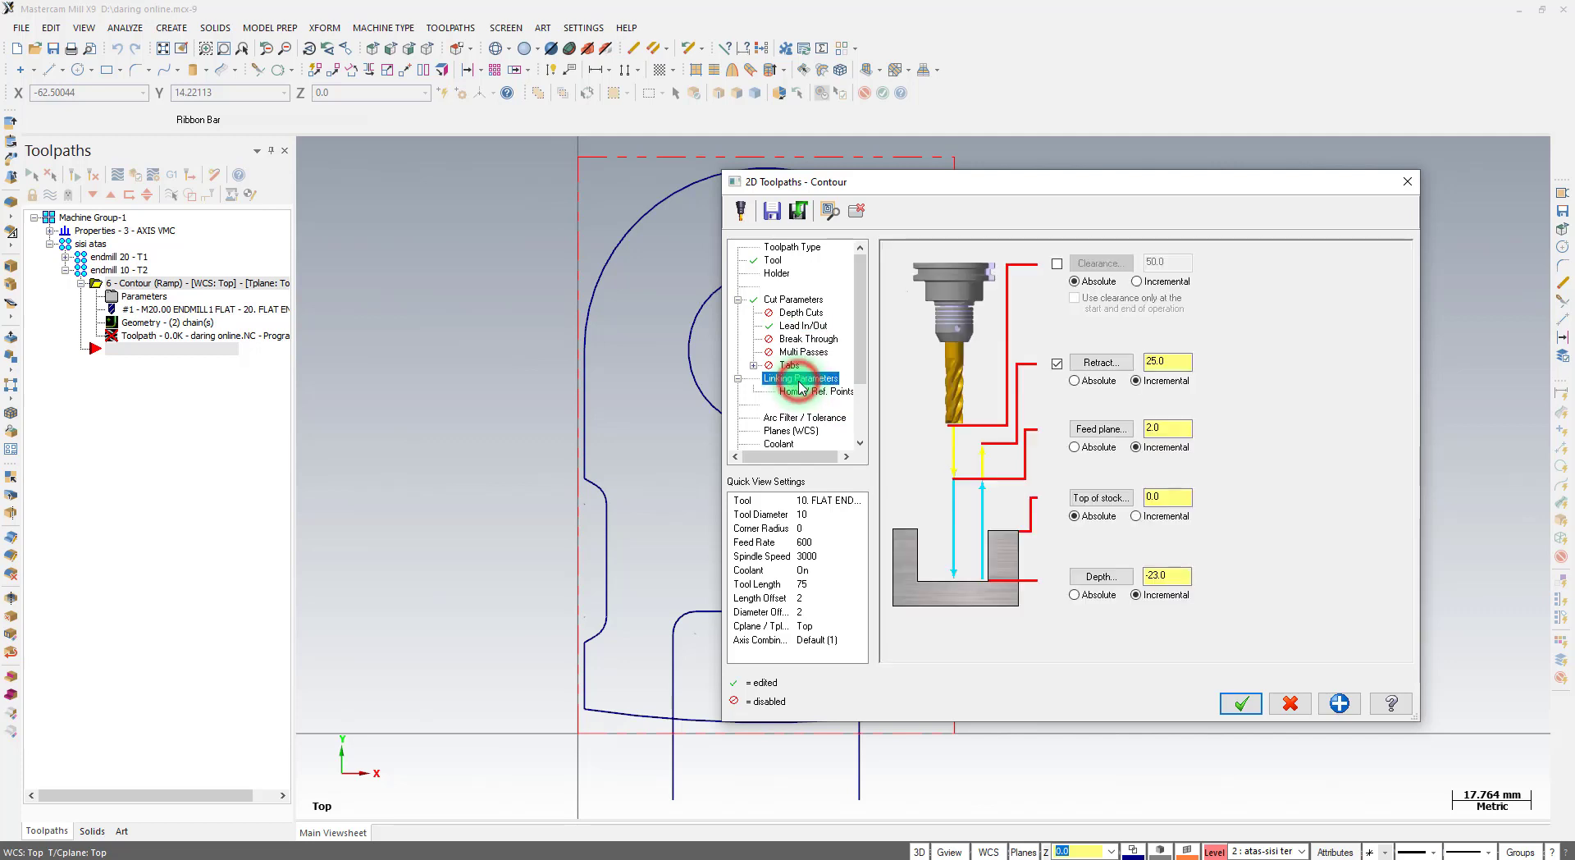
left_click(1160, 577)
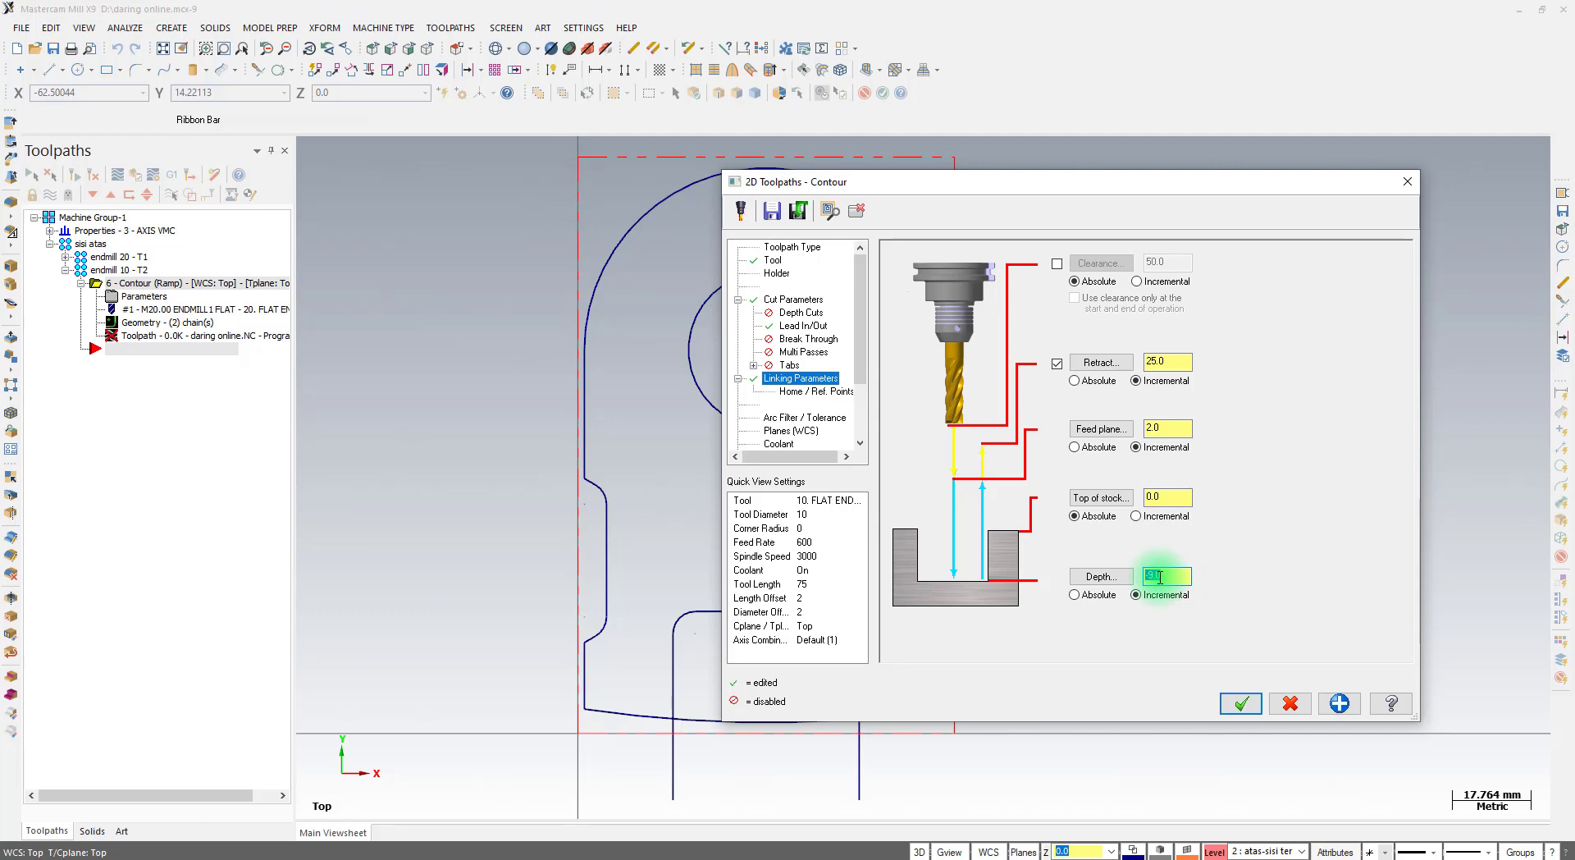
left_click(1240, 703)
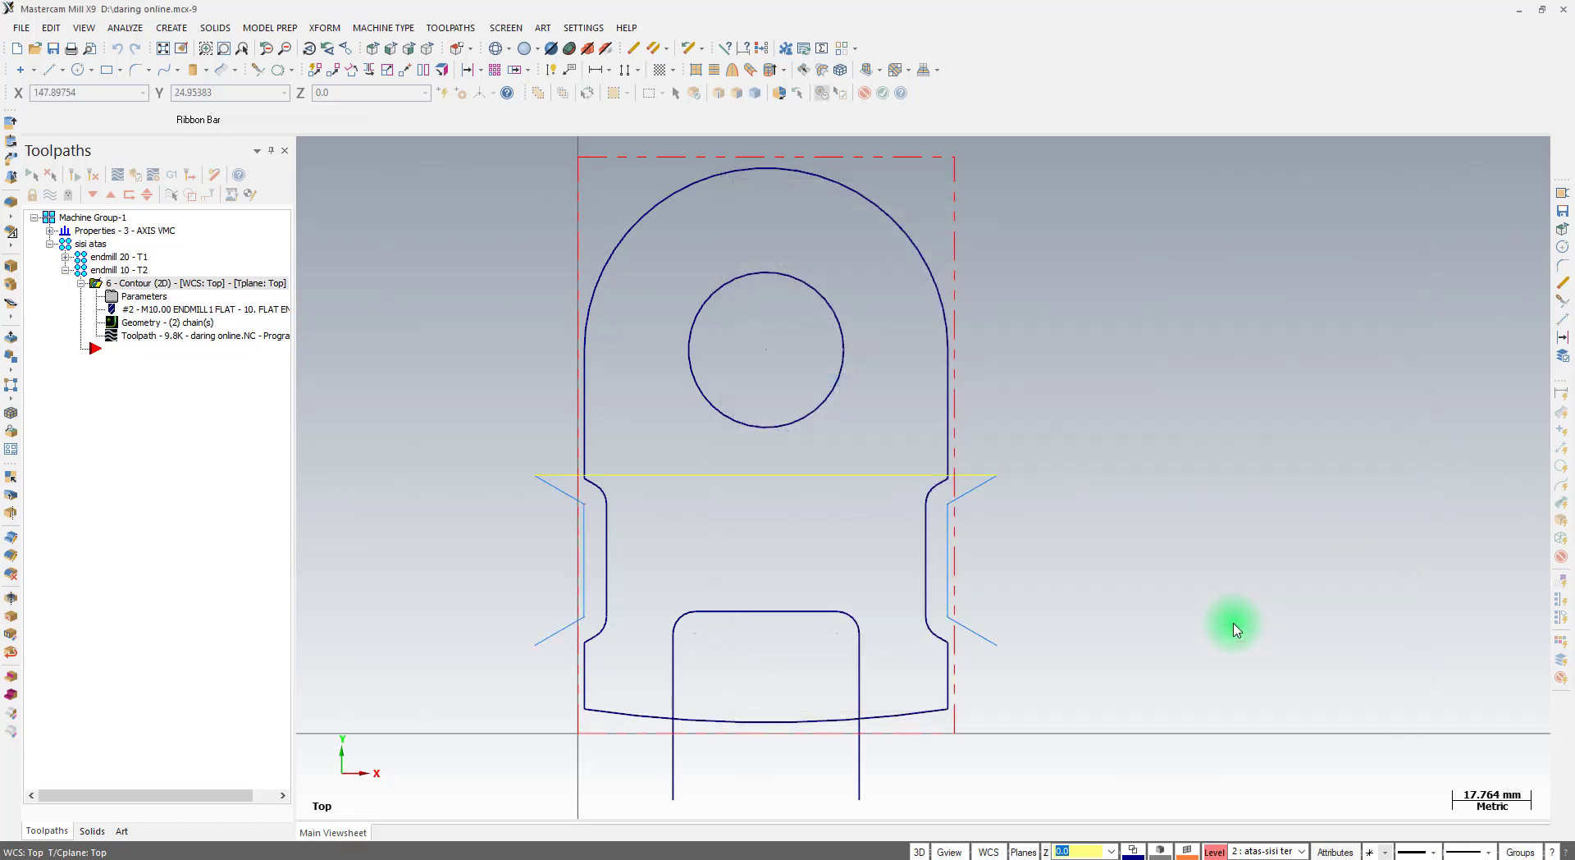
Backplot the notch contour and examine the cutter's path around the notch beside the part edge
left_click(136, 178)
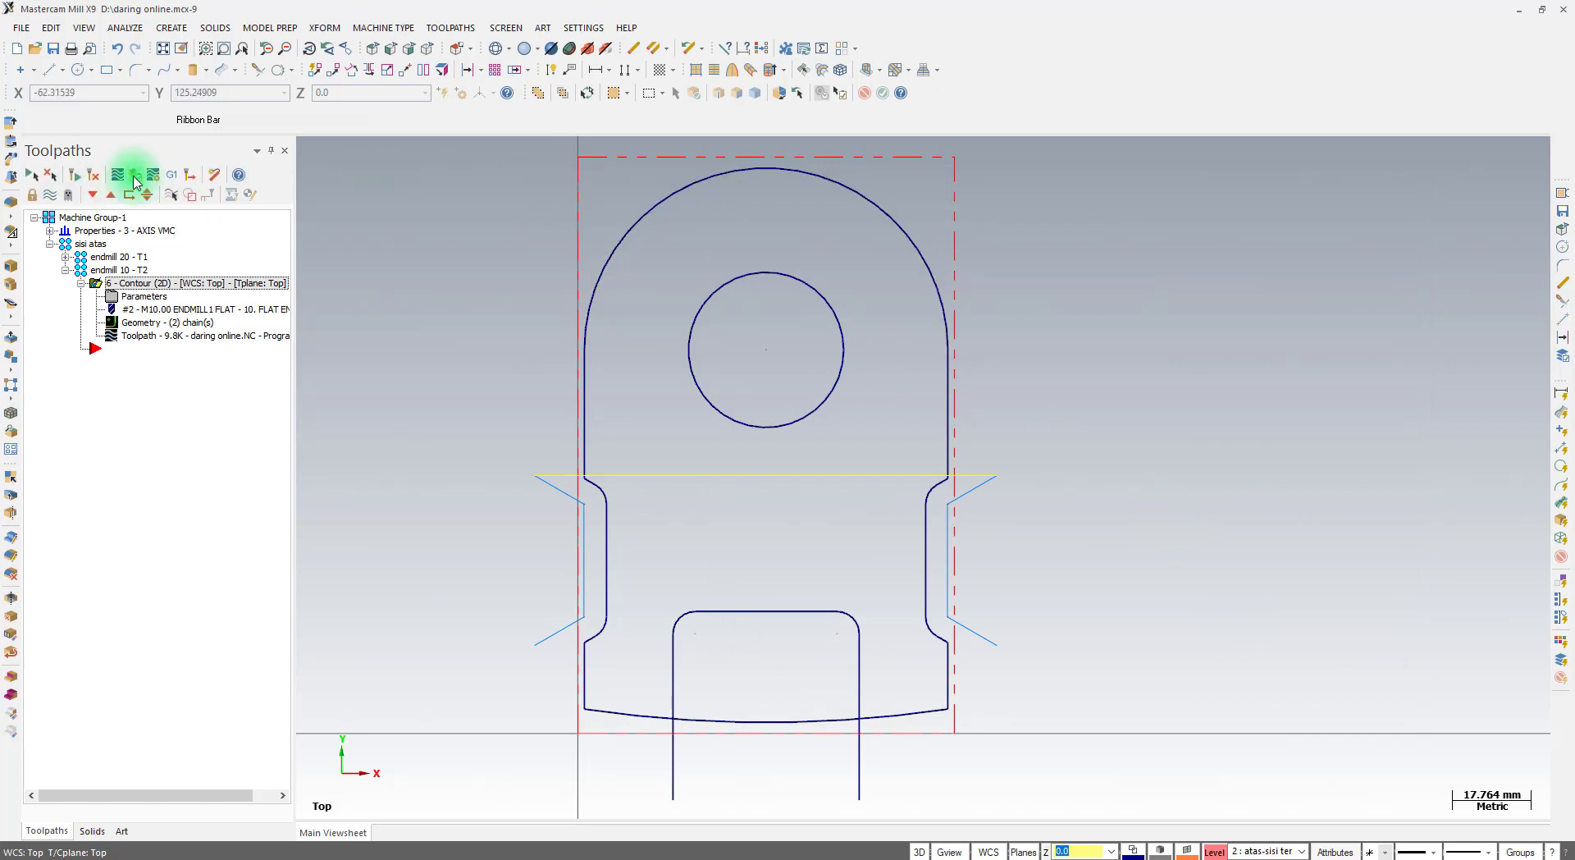
left_click(452, 477)
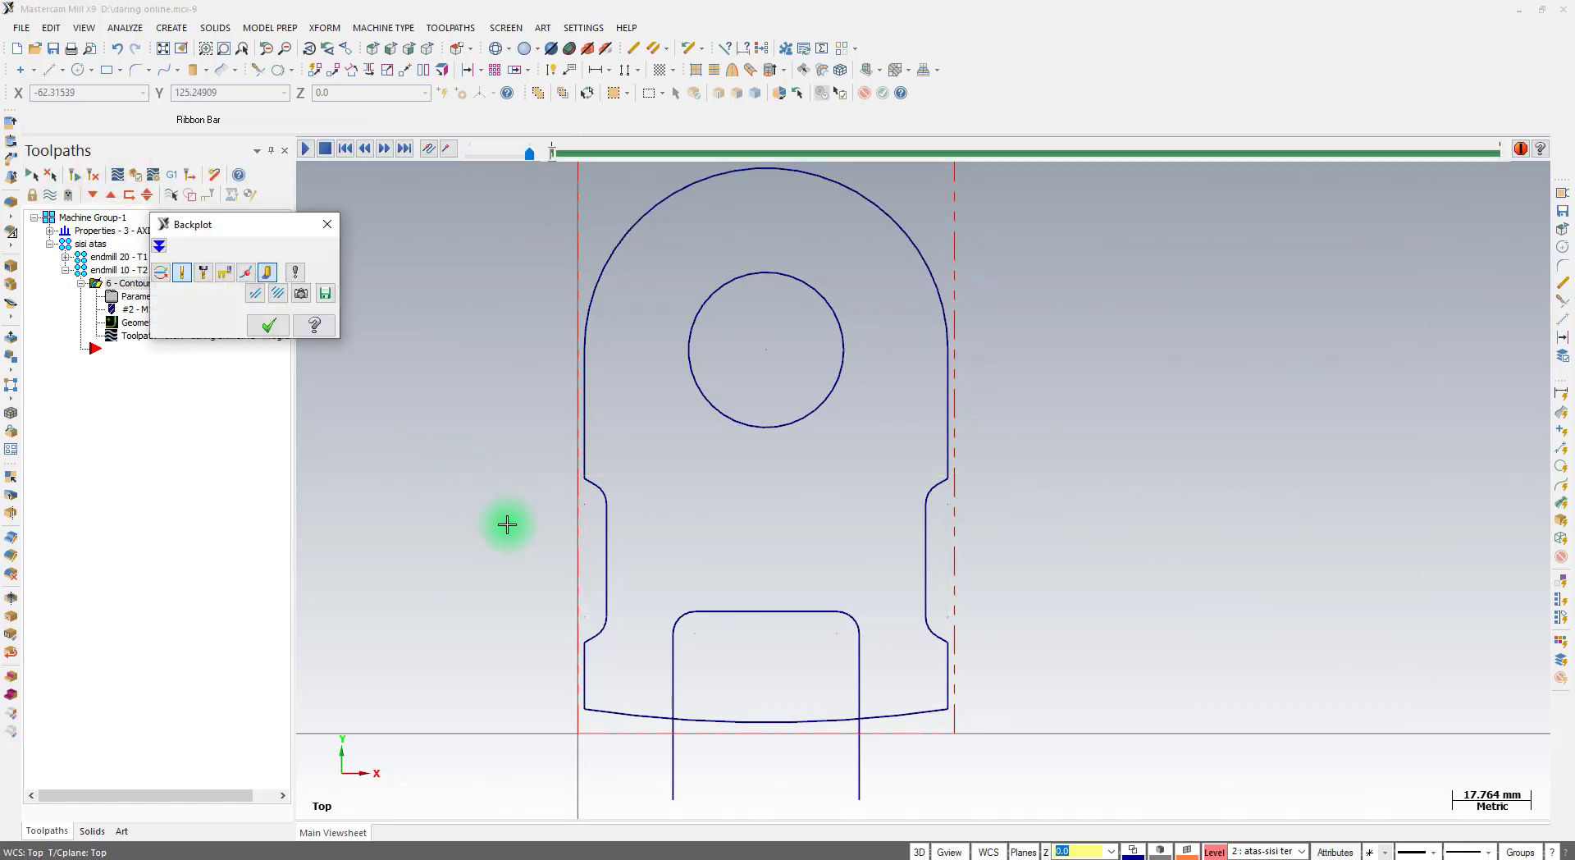
scroll(557, 663, "up", 5)
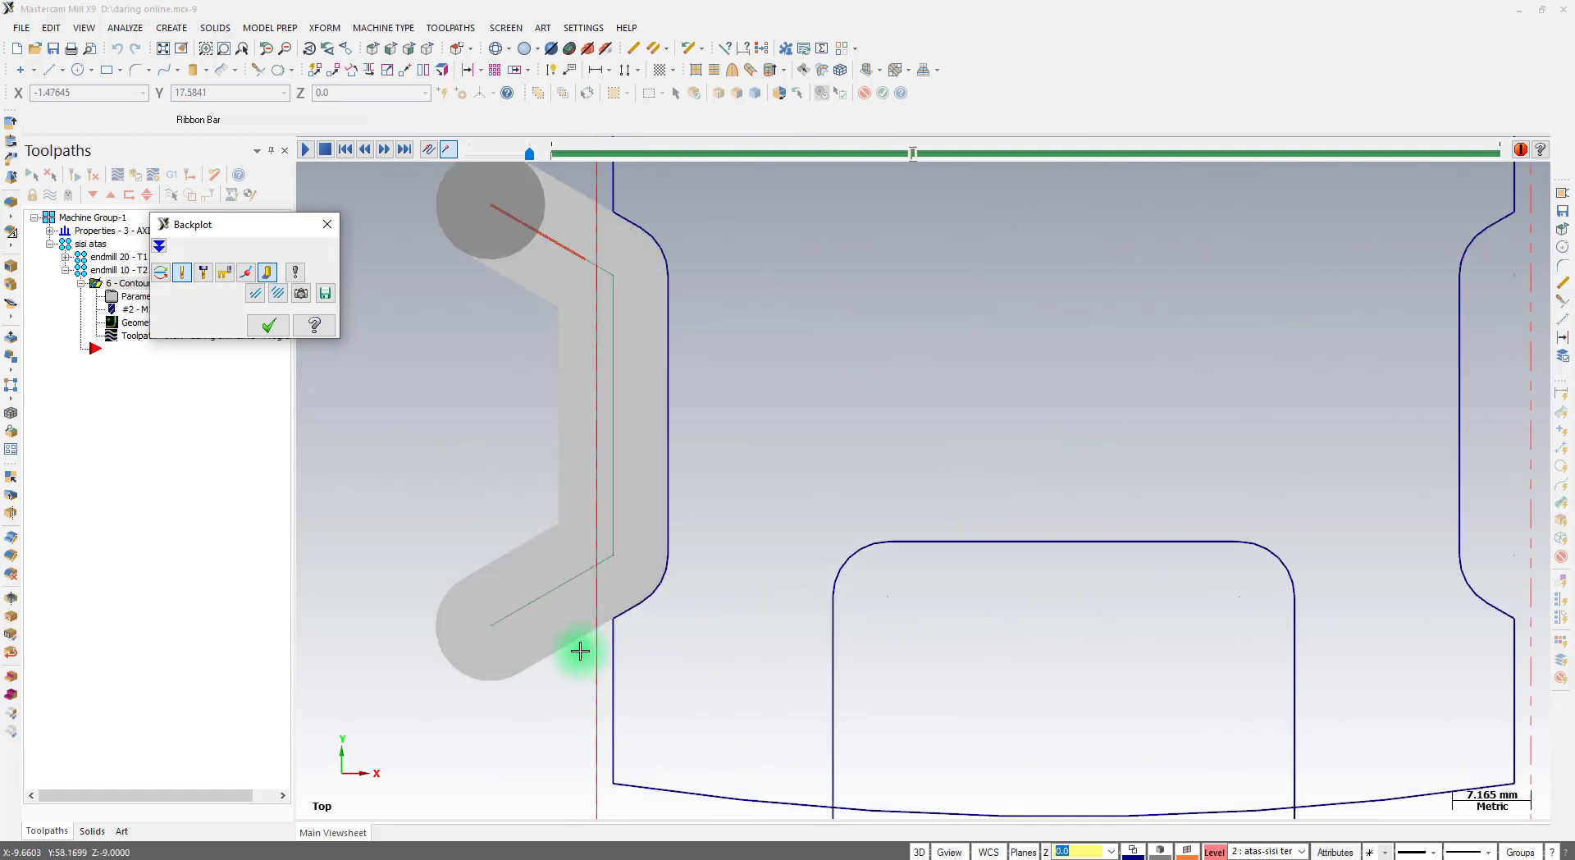
left_click(266, 324)
scroll(587, 460, "down", 4)
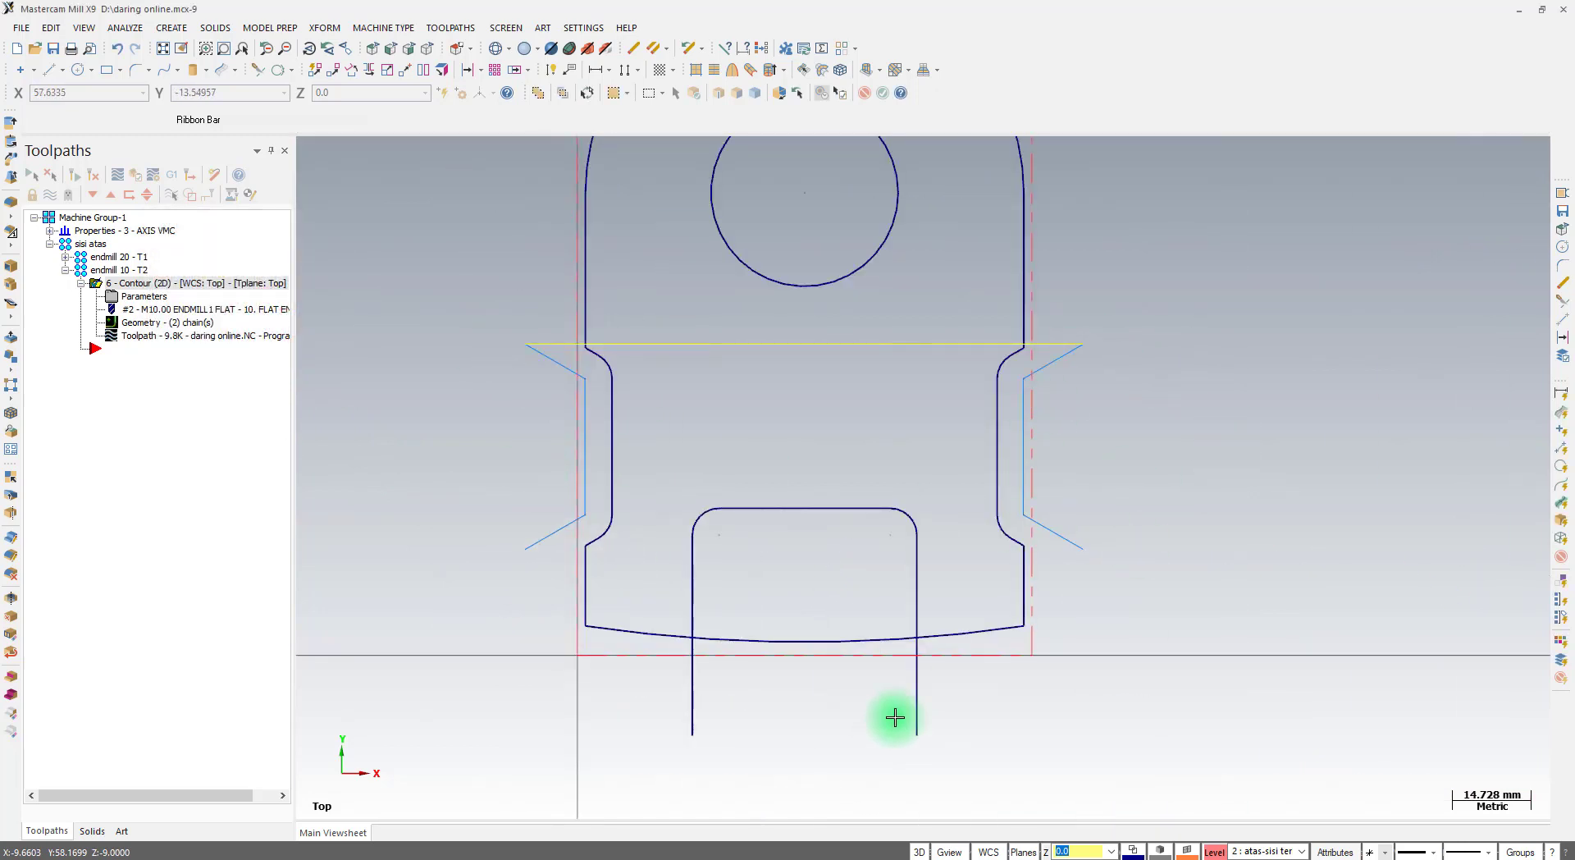
Add a new contour operation to the endmill 10 - T2 group and chain the open U-shaped slot outline
right_click(138, 361)
mouse_move(218, 370)
left_click(404, 397)
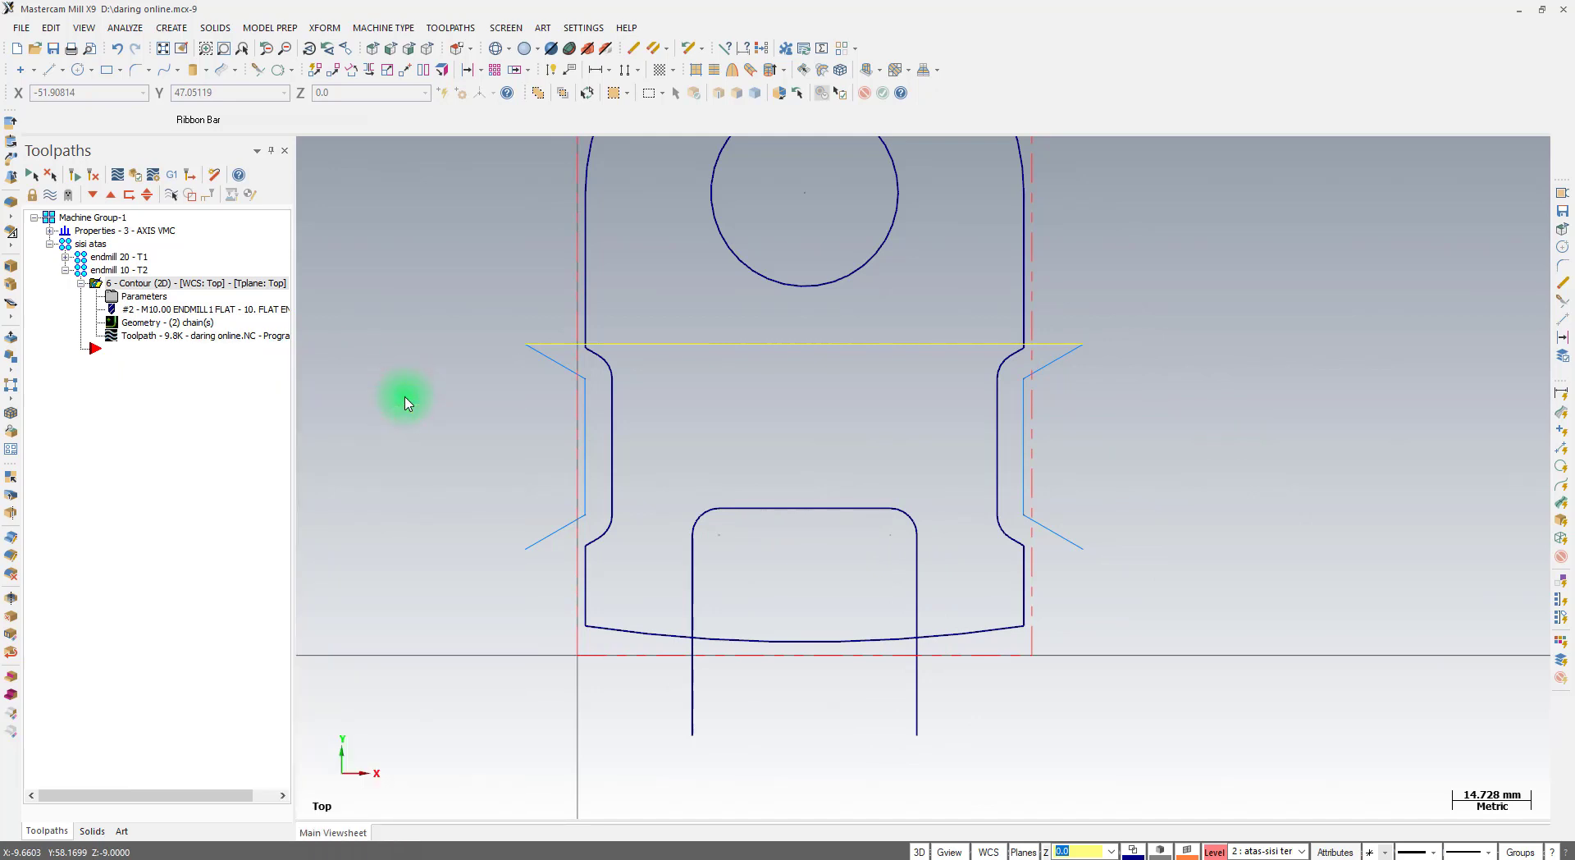
left_click(918, 711)
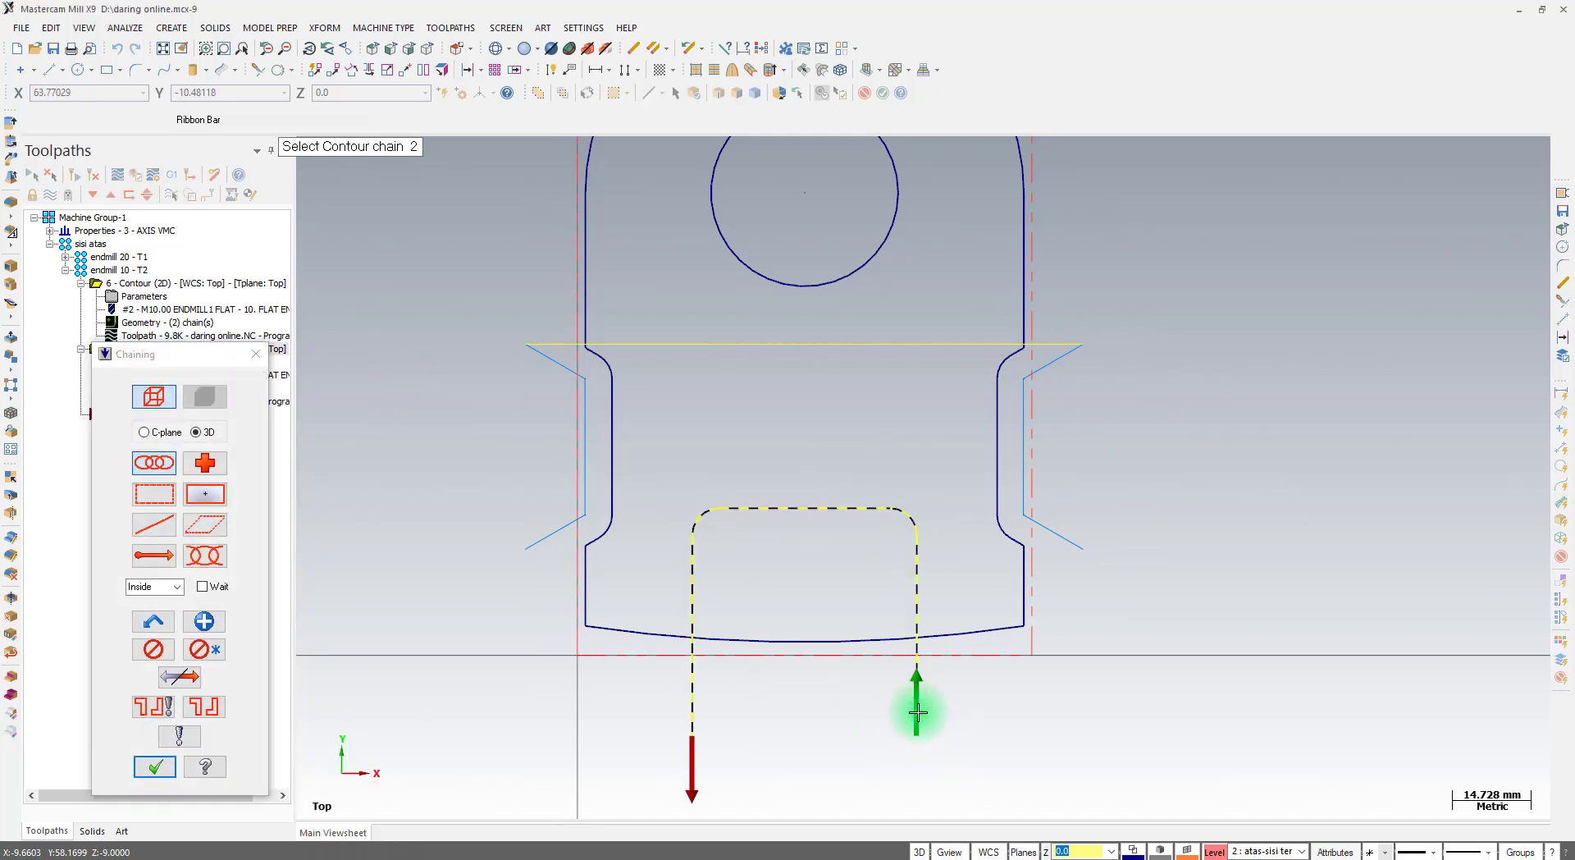
left_click(154, 766)
Select the 10 mm flat endmill (tool 2) for the slot contour and turn off Lead In/Out
left_click(773, 260)
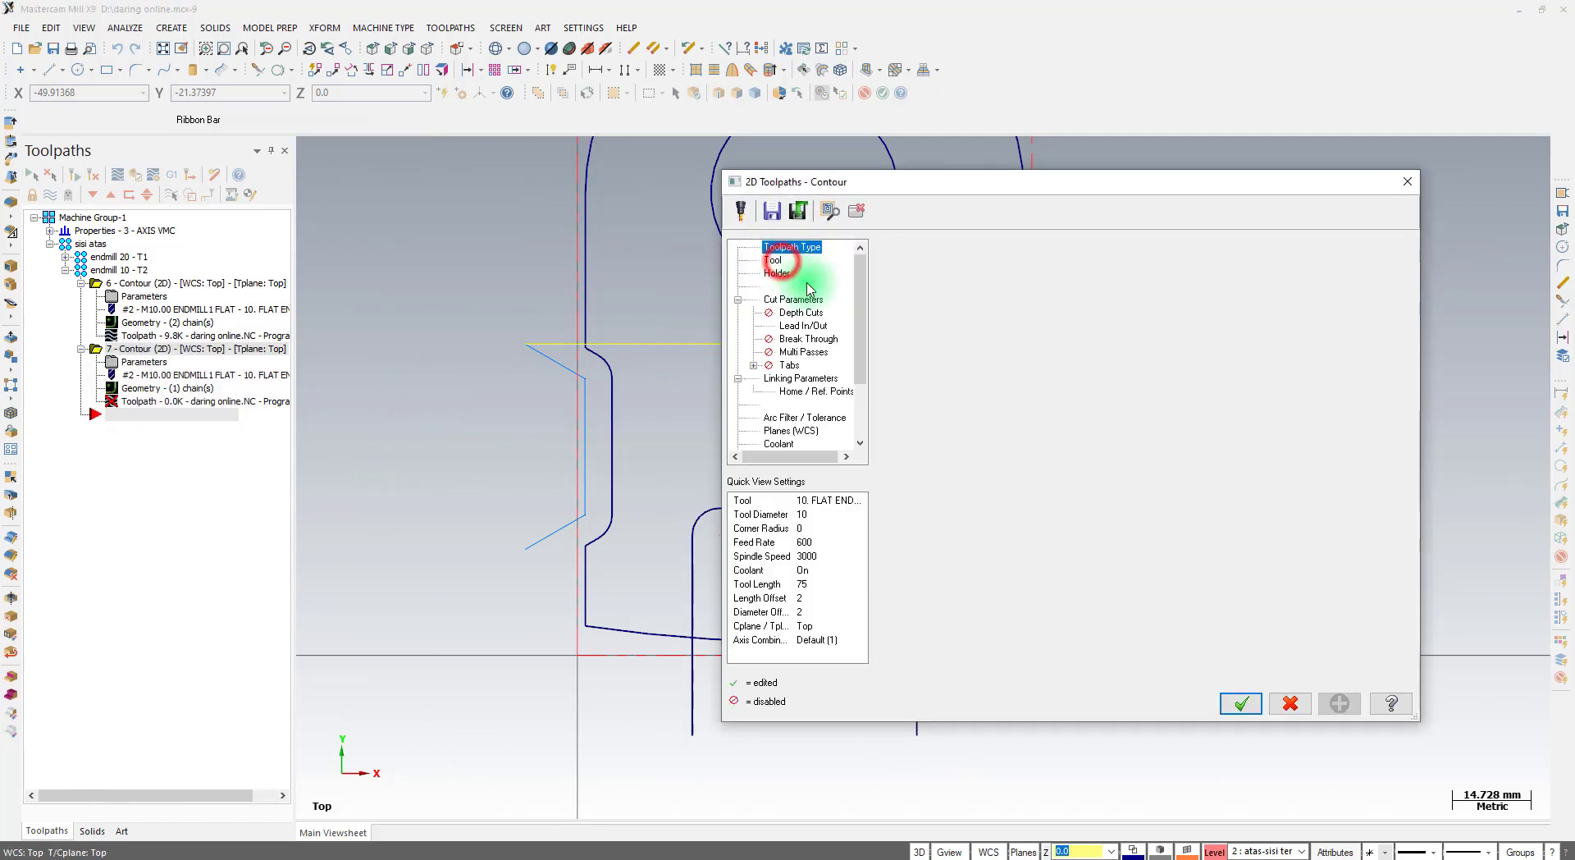
left_click(967, 306)
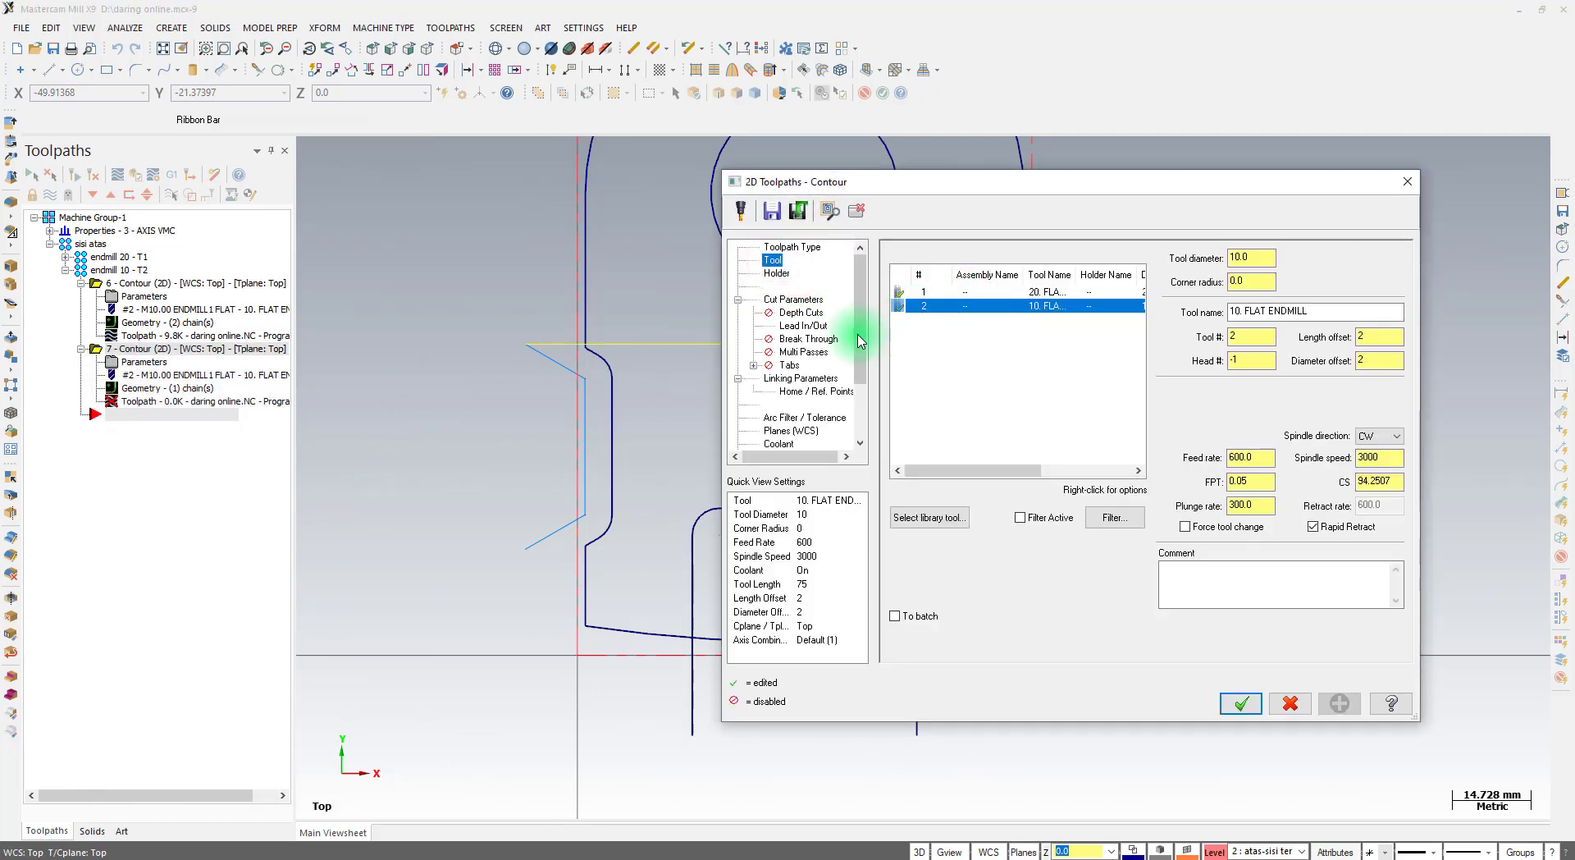
left_click(802, 301)
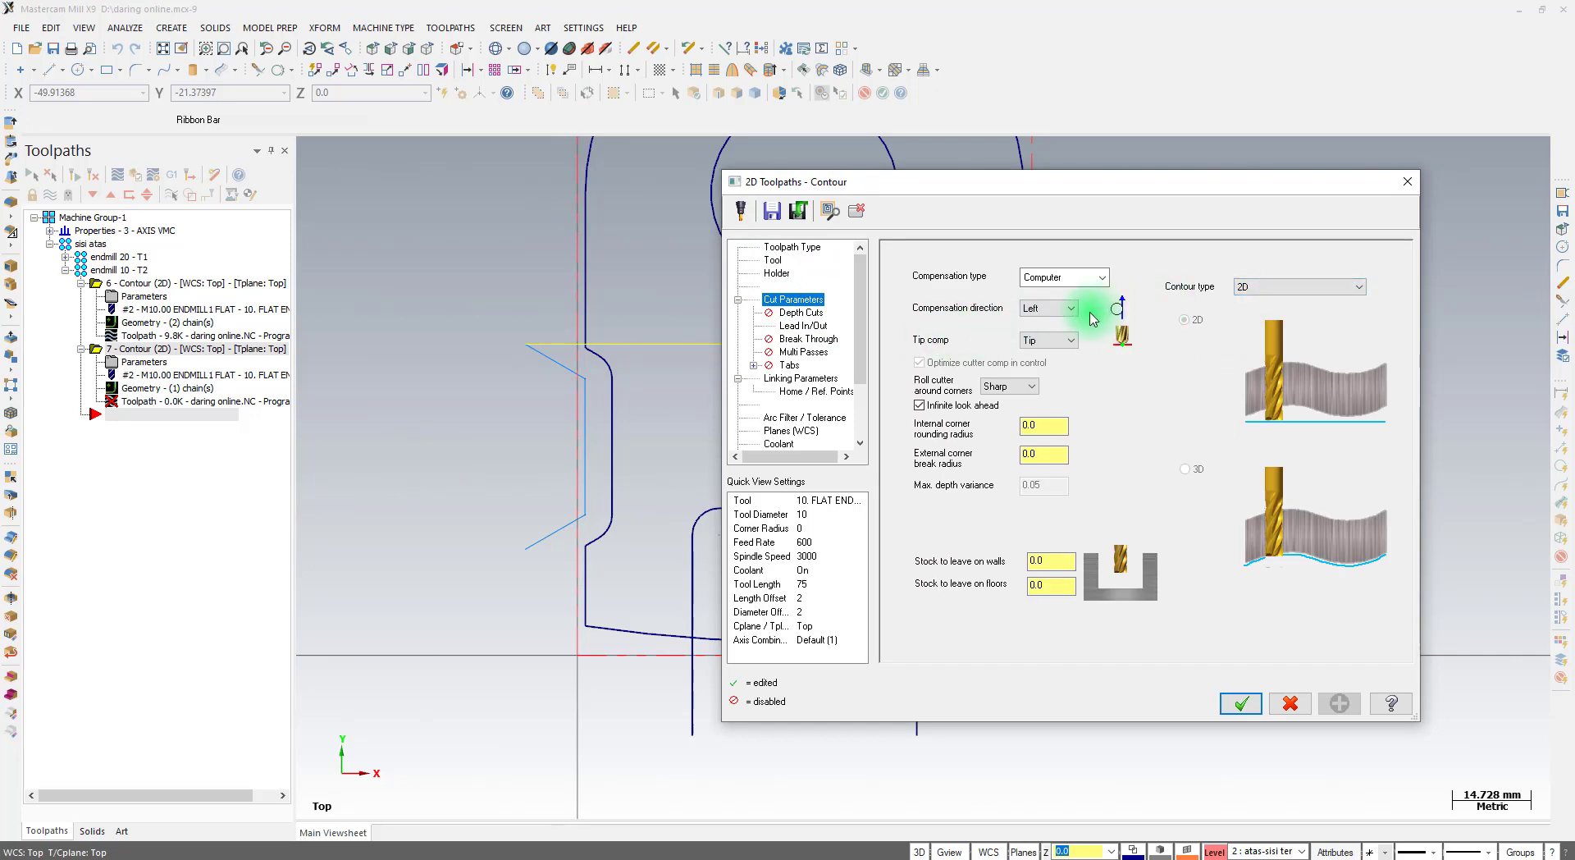
left_click(806, 328)
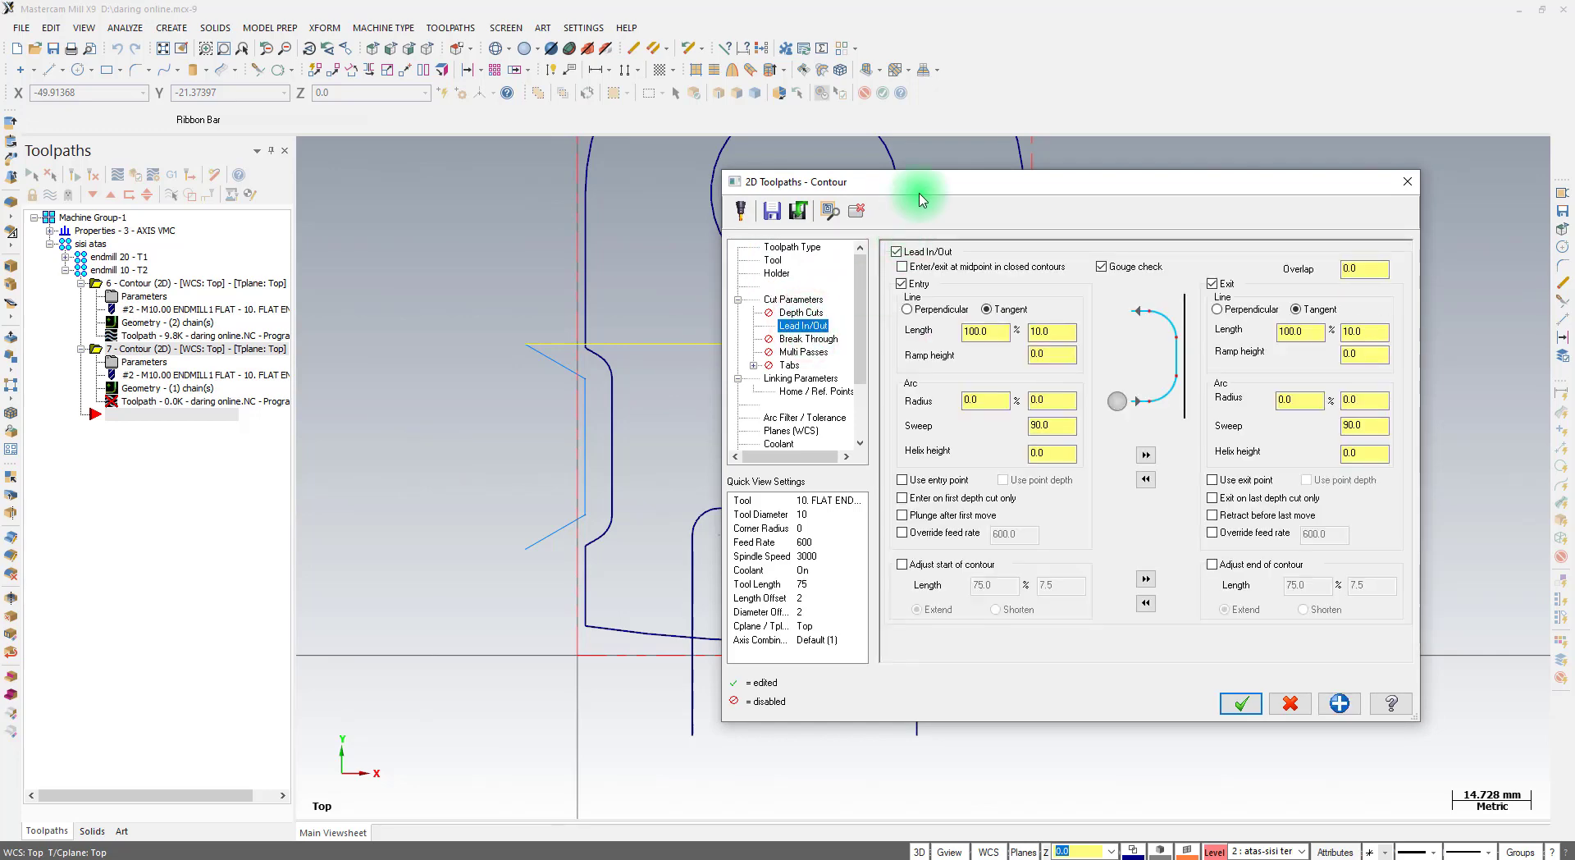
left_click_drag(918, 182, 63, 224)
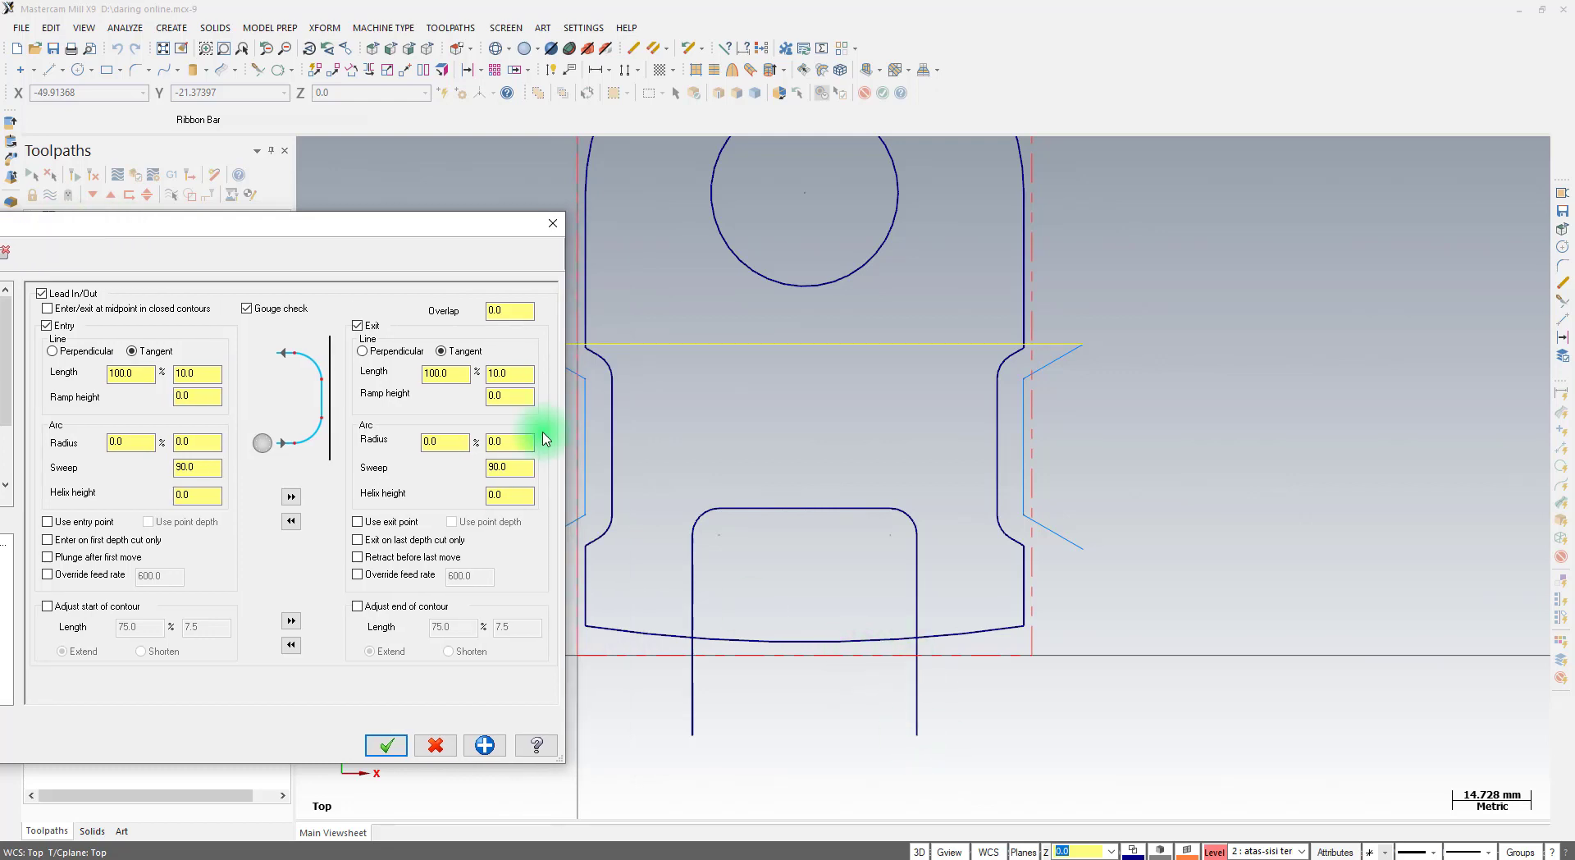
left_click_drag(381, 230, 1031, 163)
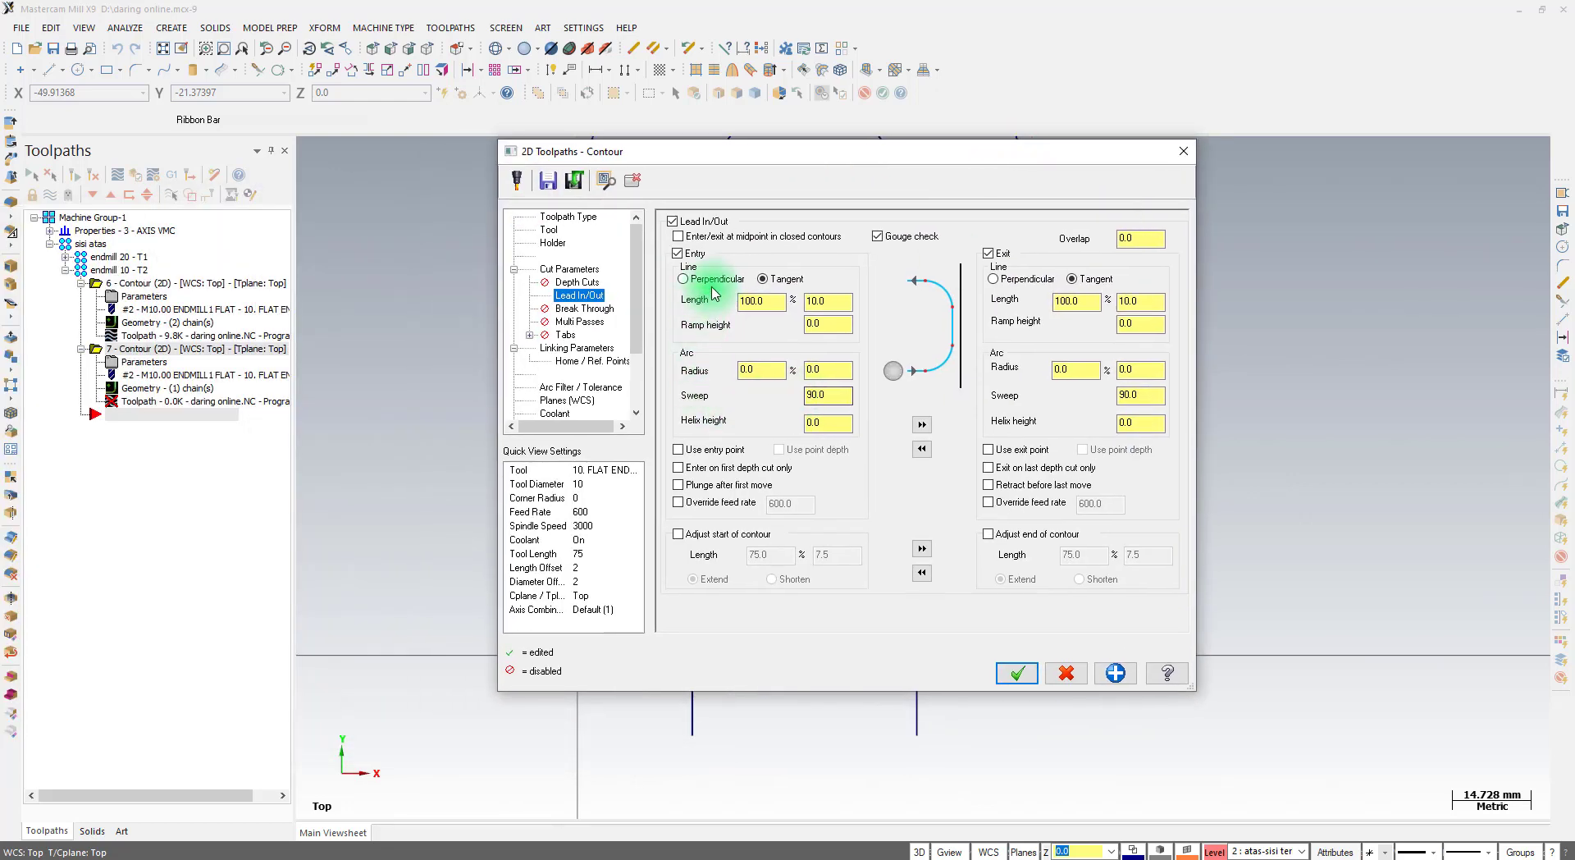
left_click(686, 223)
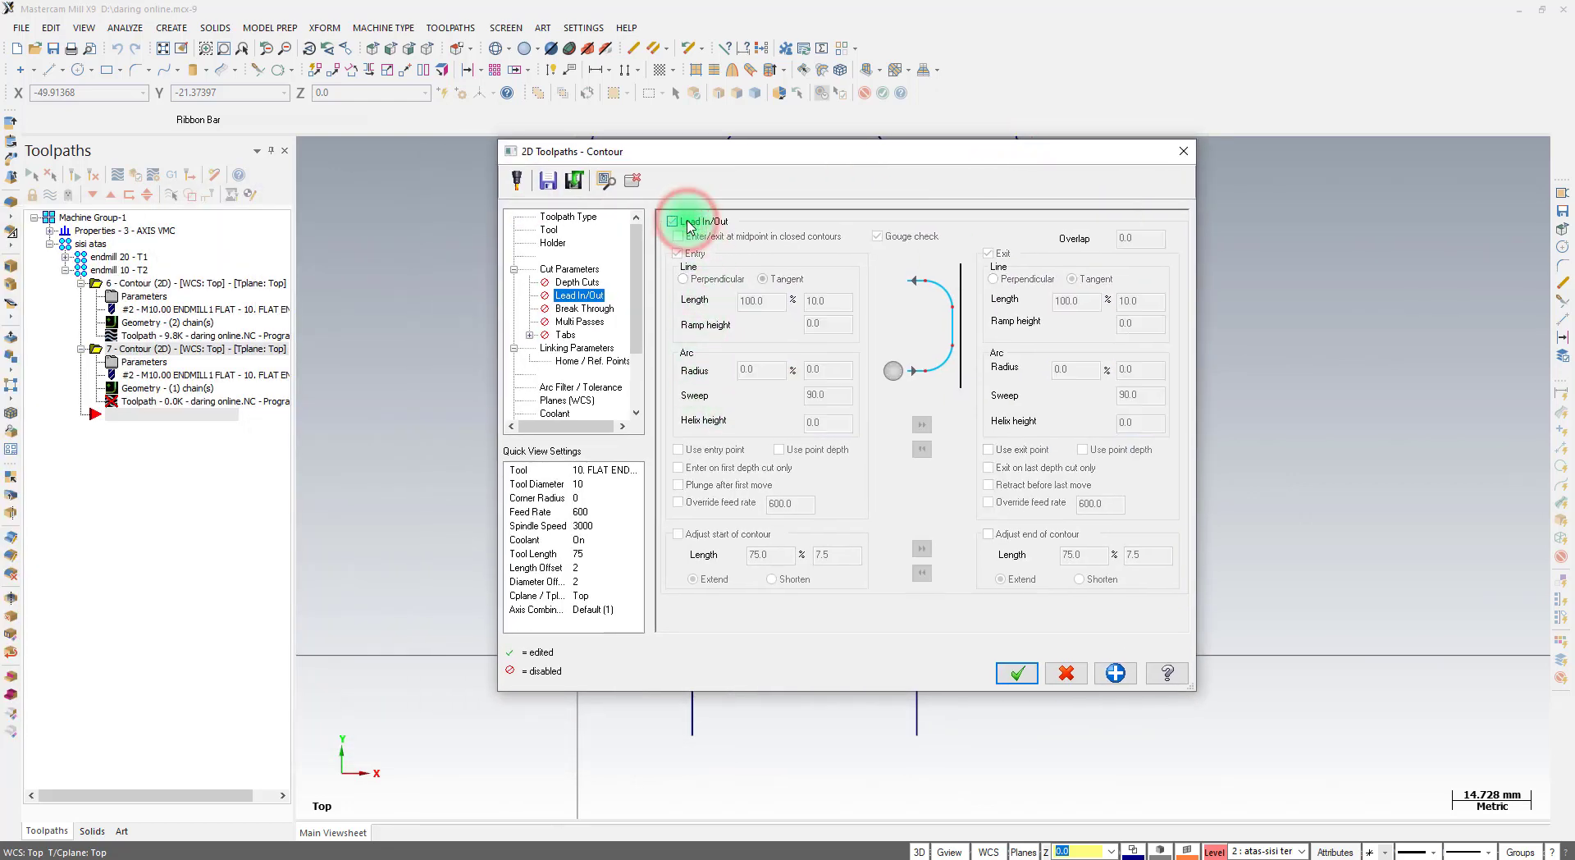
Check the slot depth in the part drawing in Foxit PDF Editor, set the slot contour's depth to -2 in Mastercam and generate the toolpath
left_click(576, 348)
double_click(943, 546)
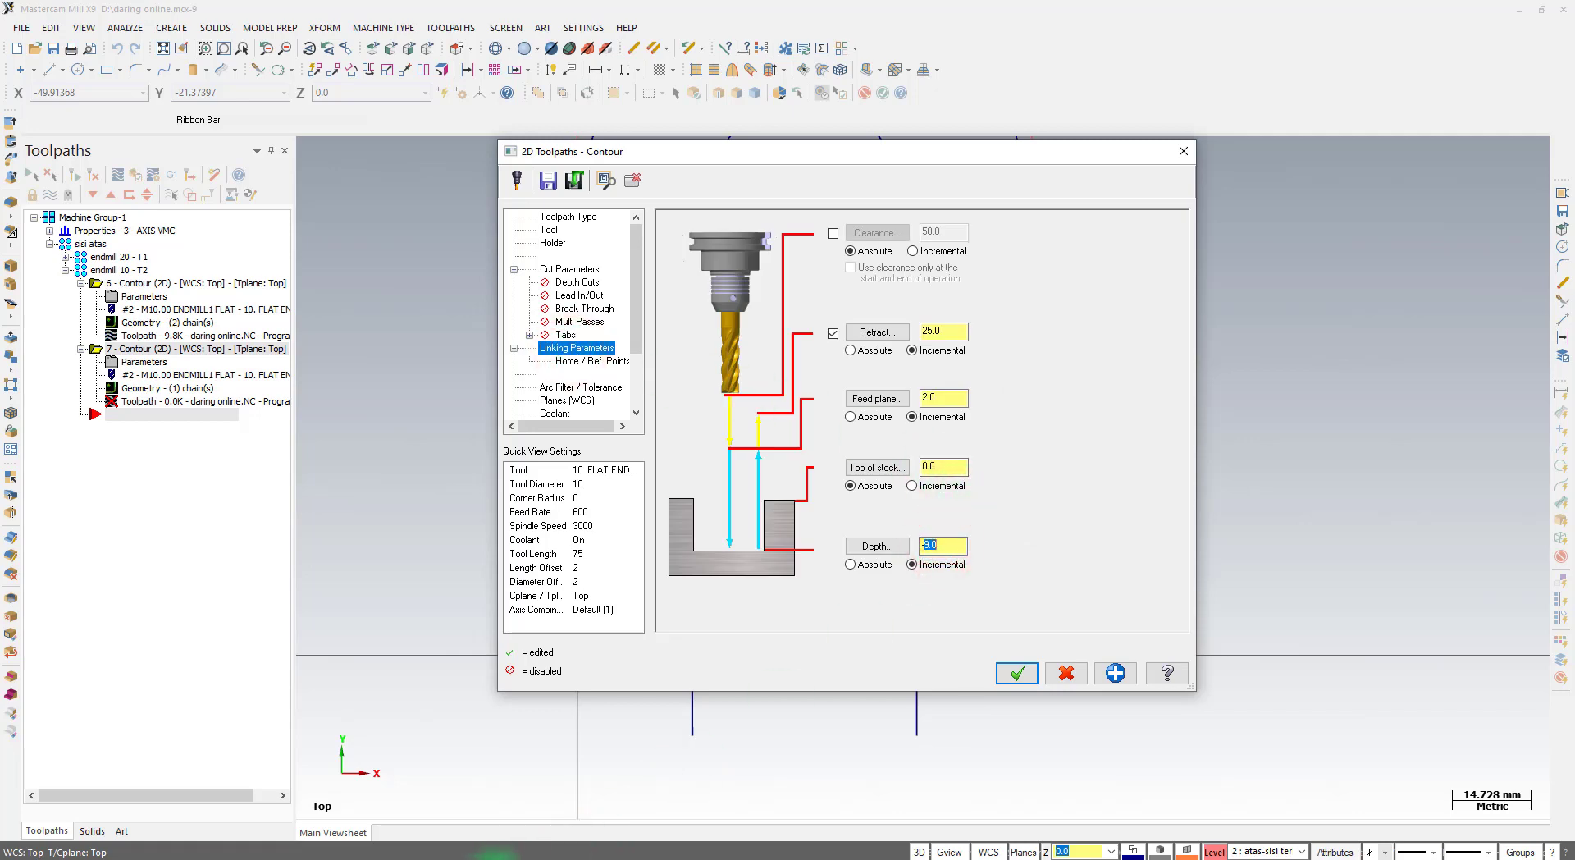
left_click(474, 858)
scroll(1092, 664, "down", 3)
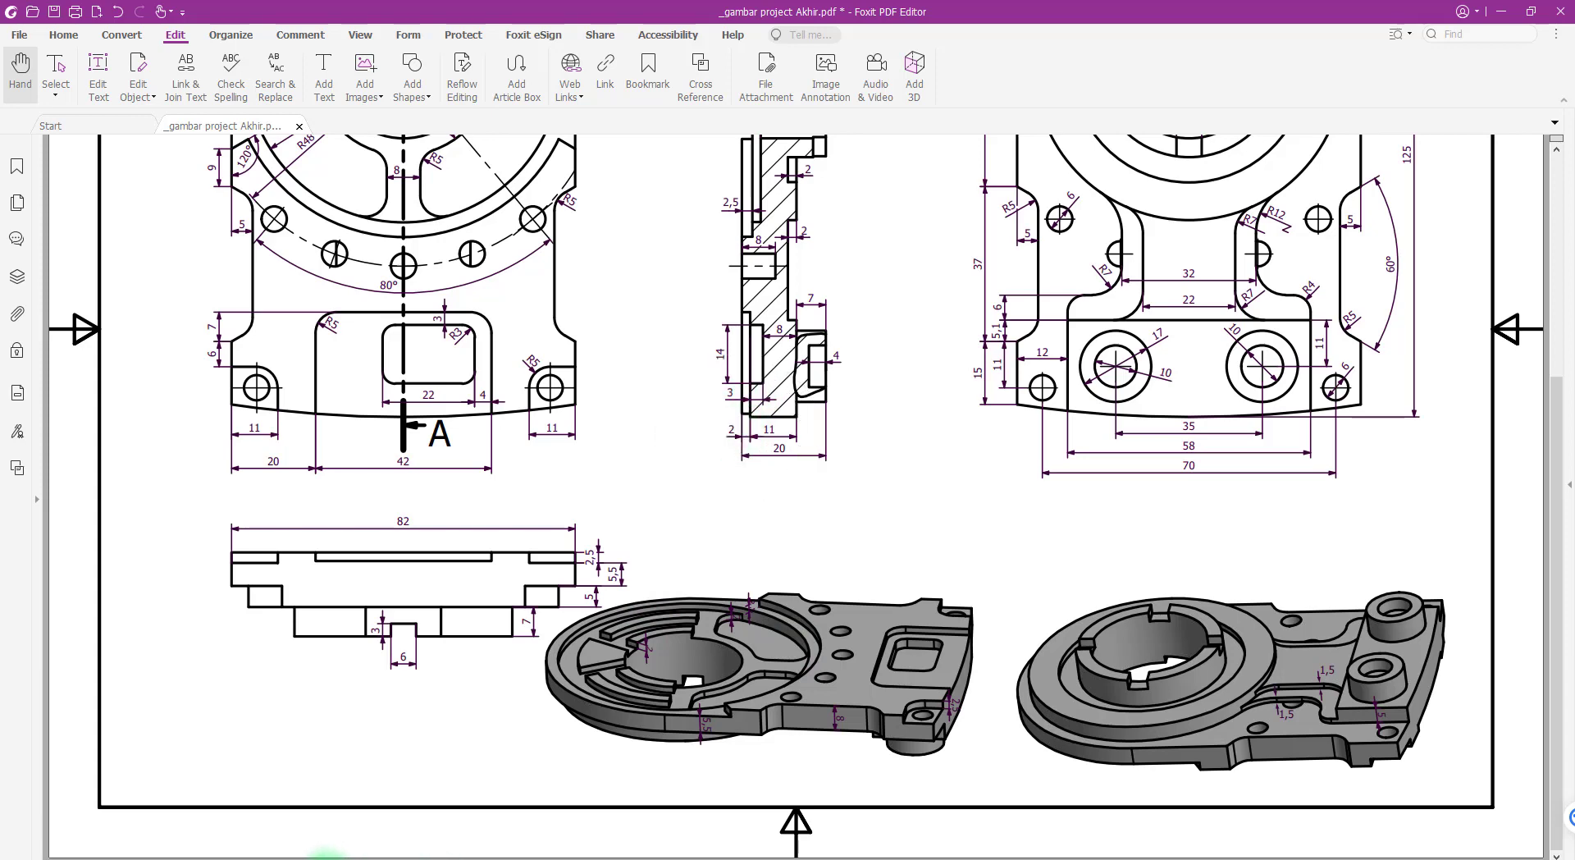
left_click(328, 859)
double_click(943, 545)
type("-2")
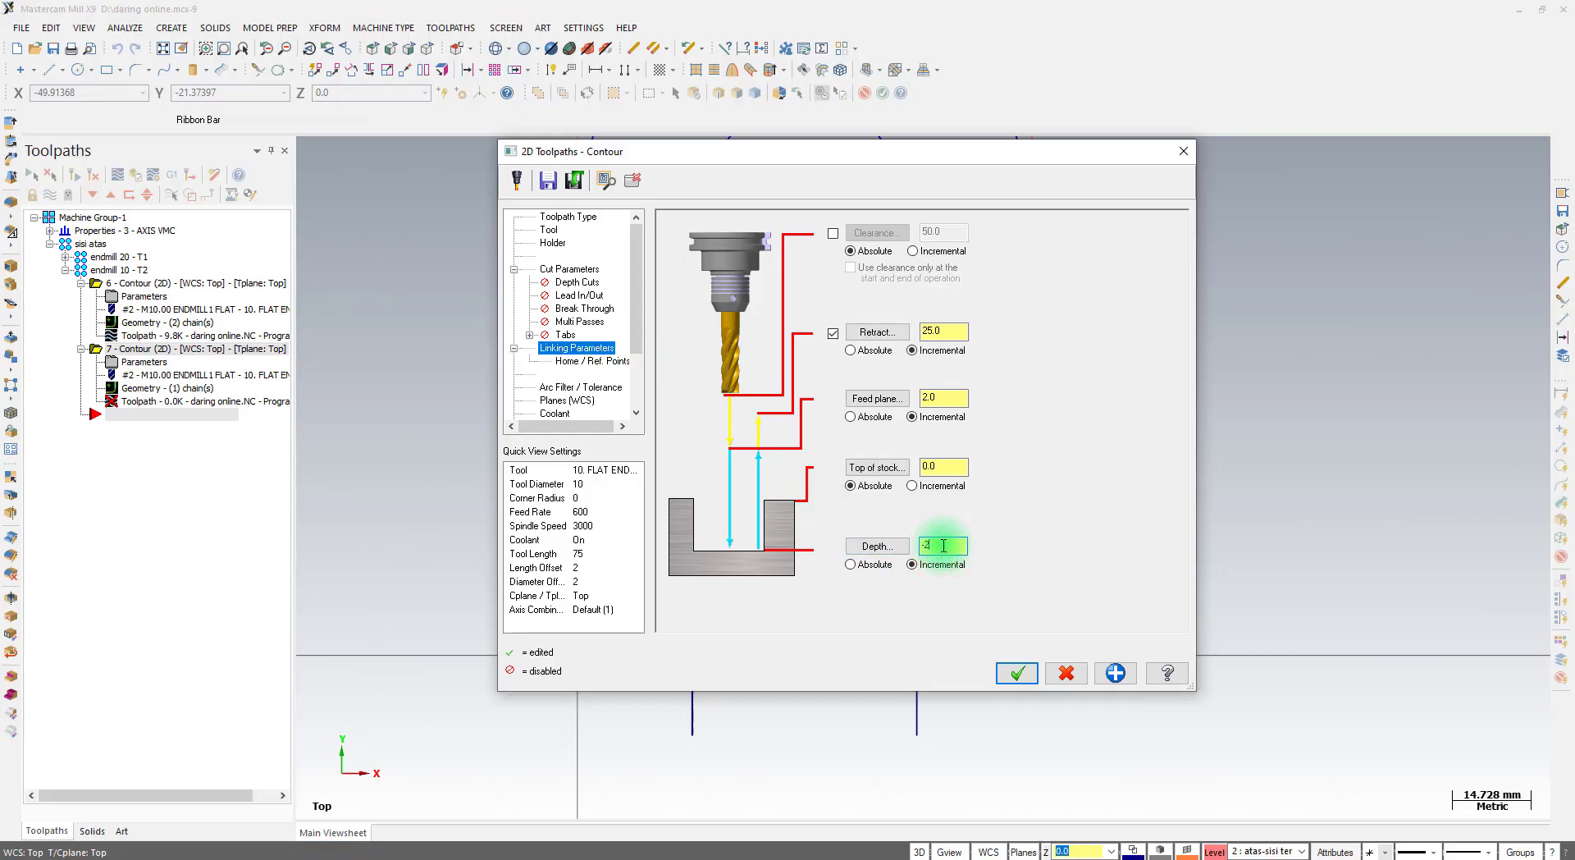
left_click(1017, 673)
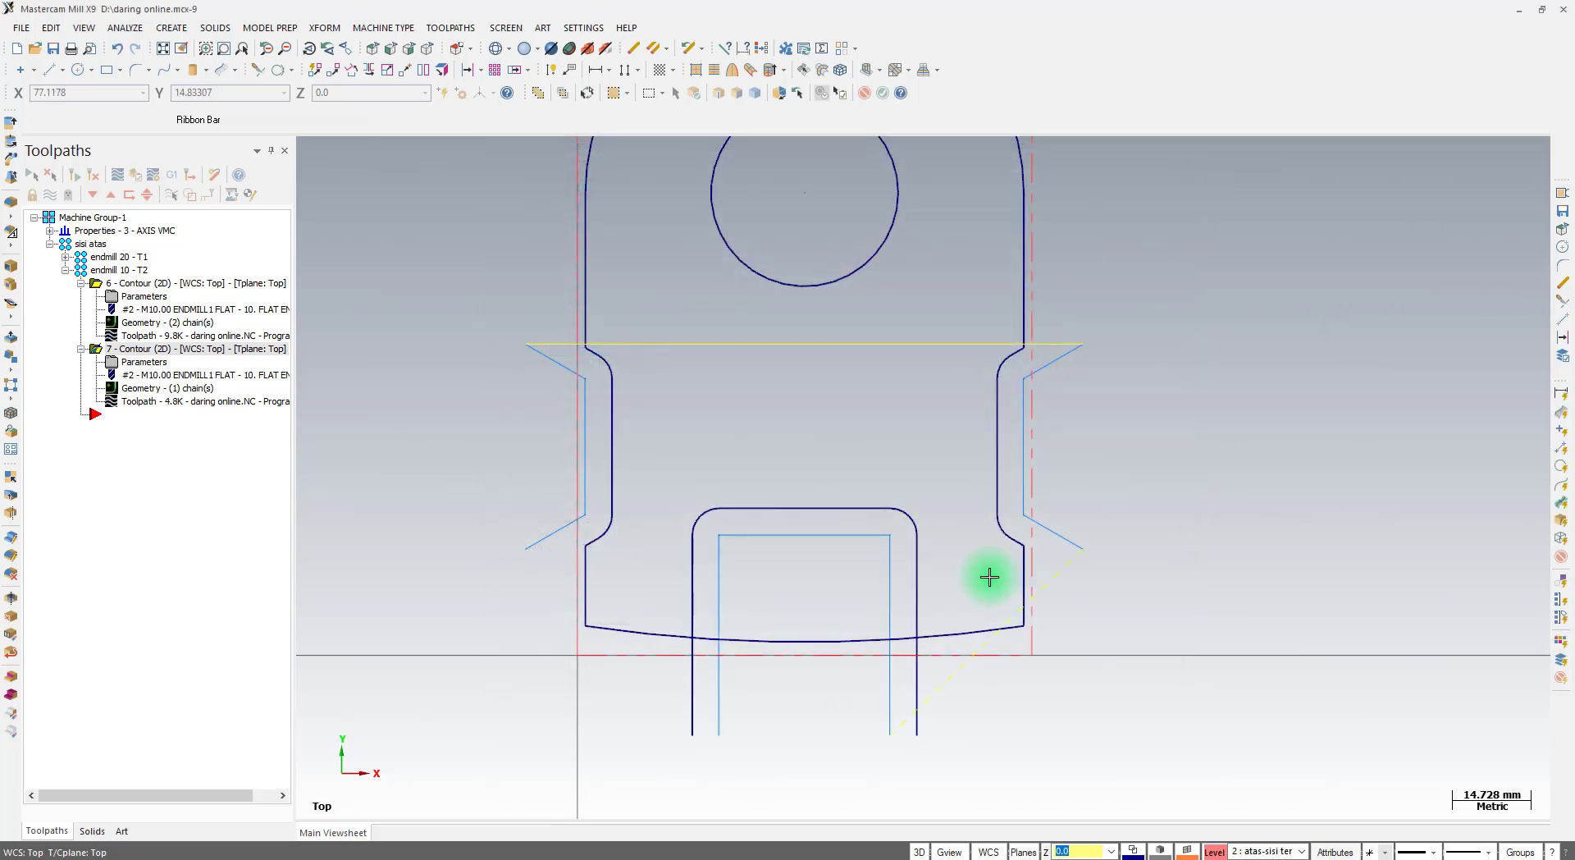
Hide the toolpath display of all operations in the endmill 10 - T2 group
left_click(116, 270)
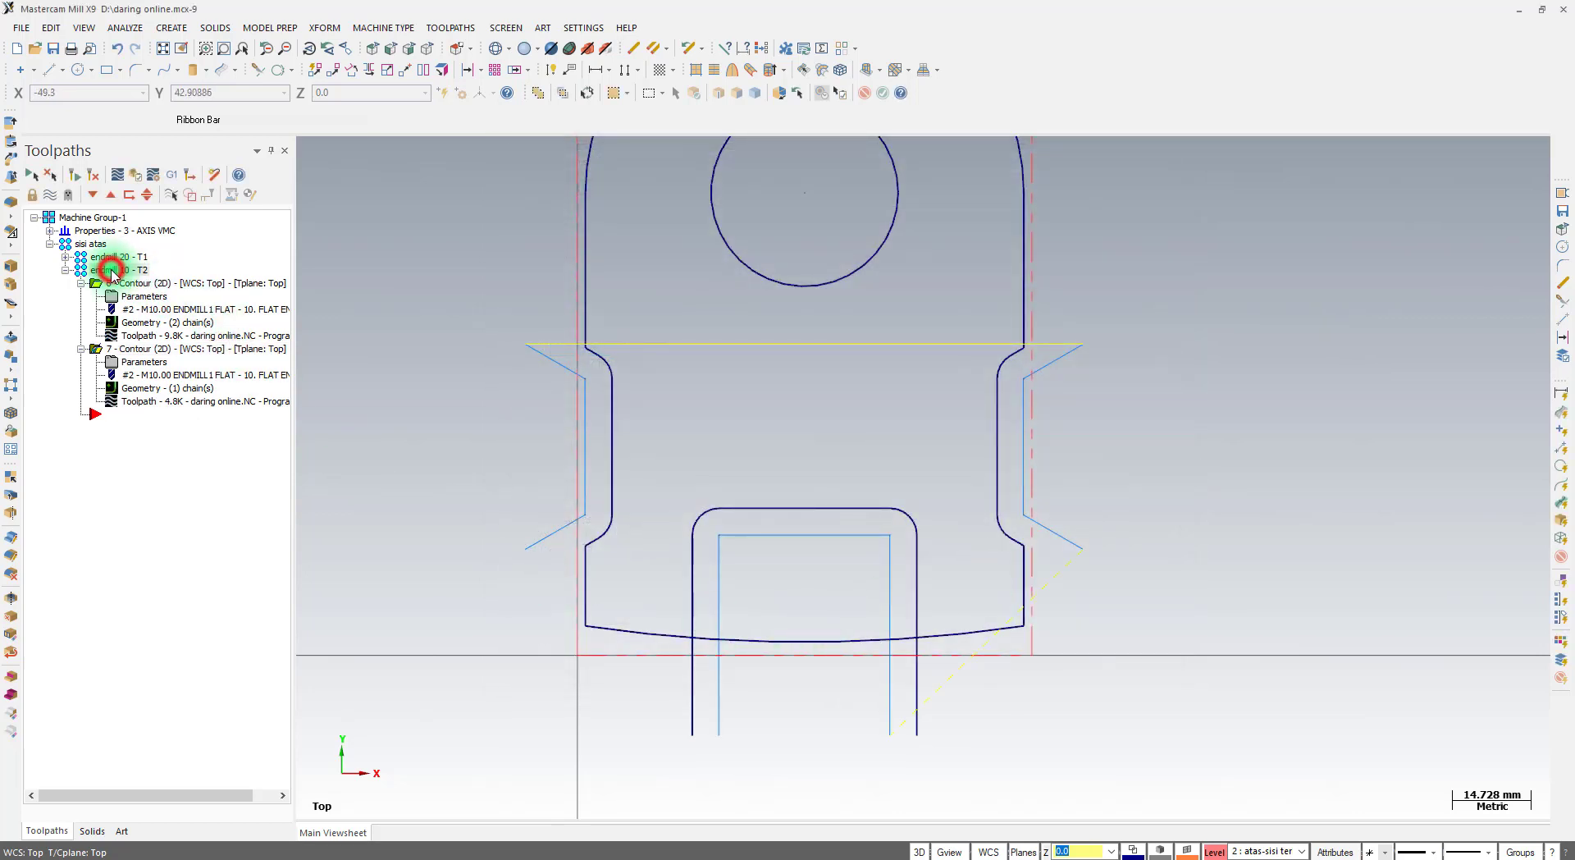
left_click(50, 197)
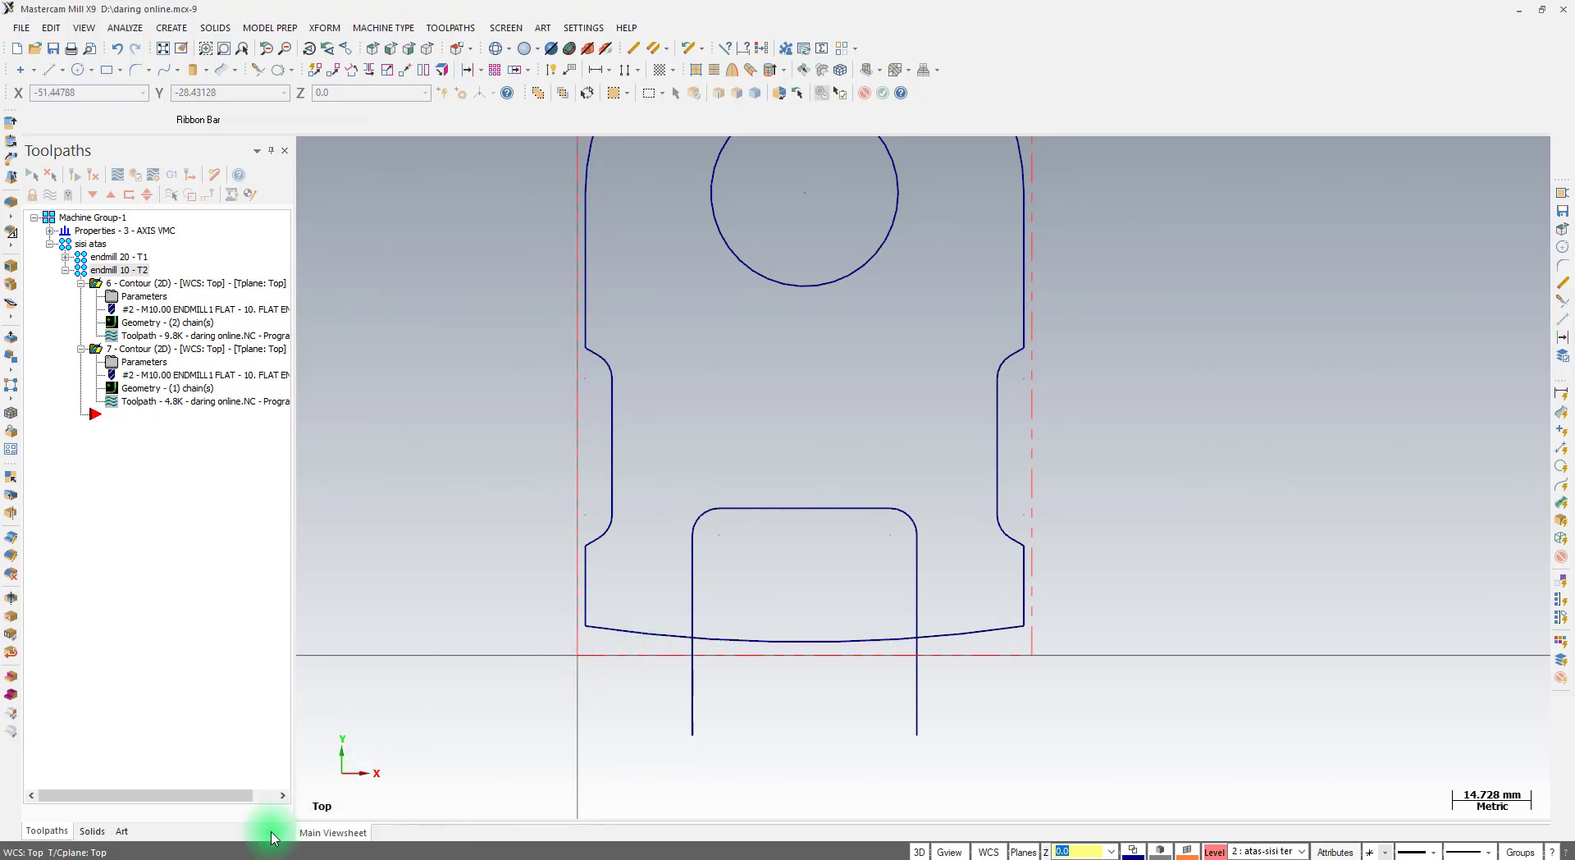
Check the pocket dimensions in the part drawing in Foxit PDF Editor and draw a 75 mm diameter circle concentric with the central hole in Mastercam
left_click(470, 853)
scroll(827, 519, "up", 4)
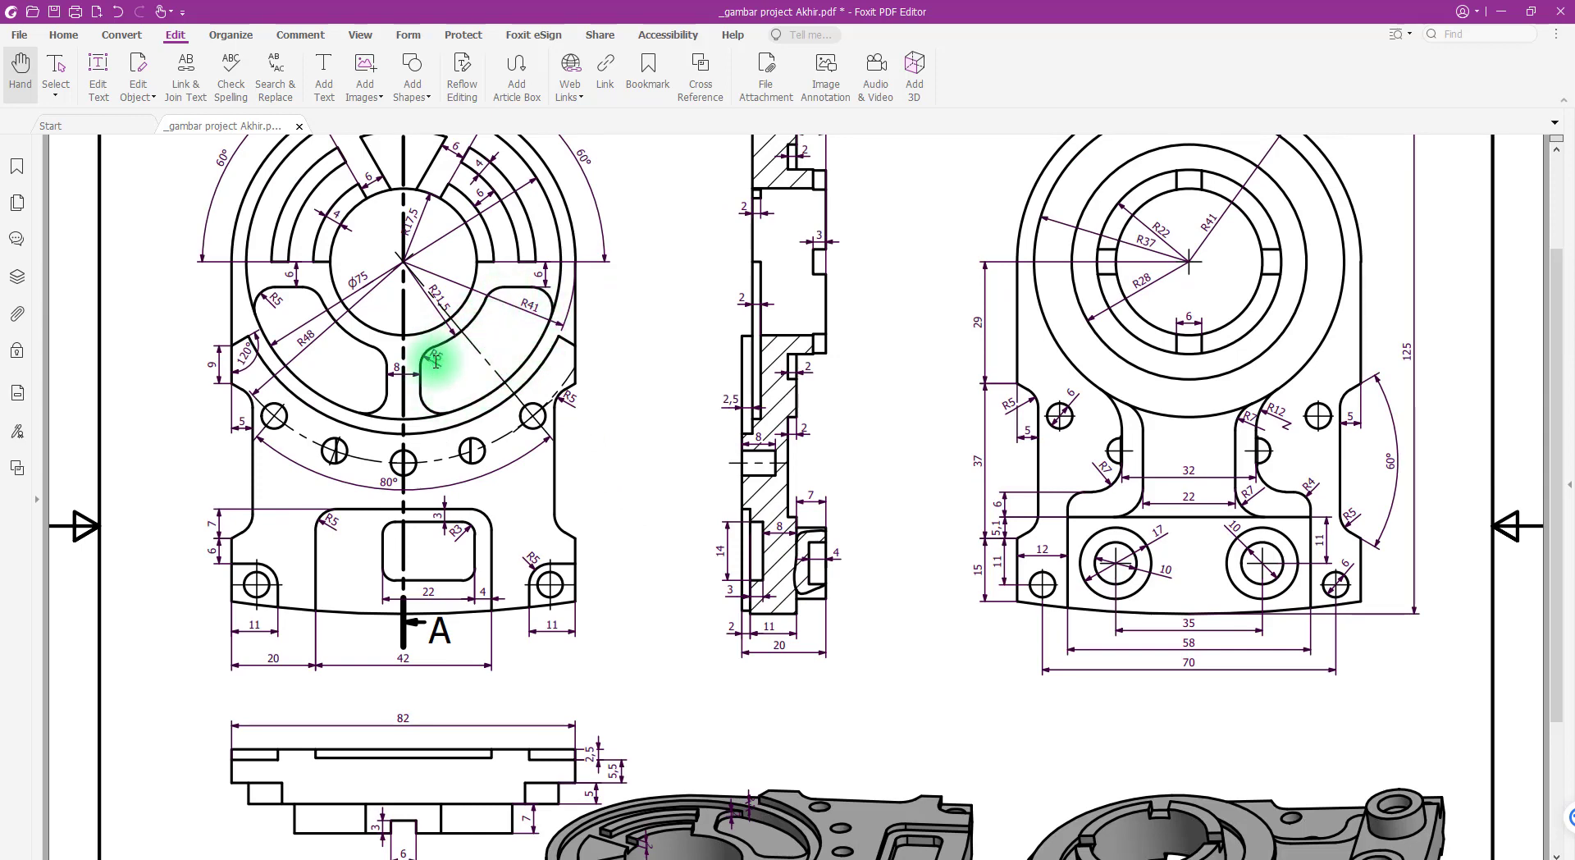
scroll(436, 361, "up", 2)
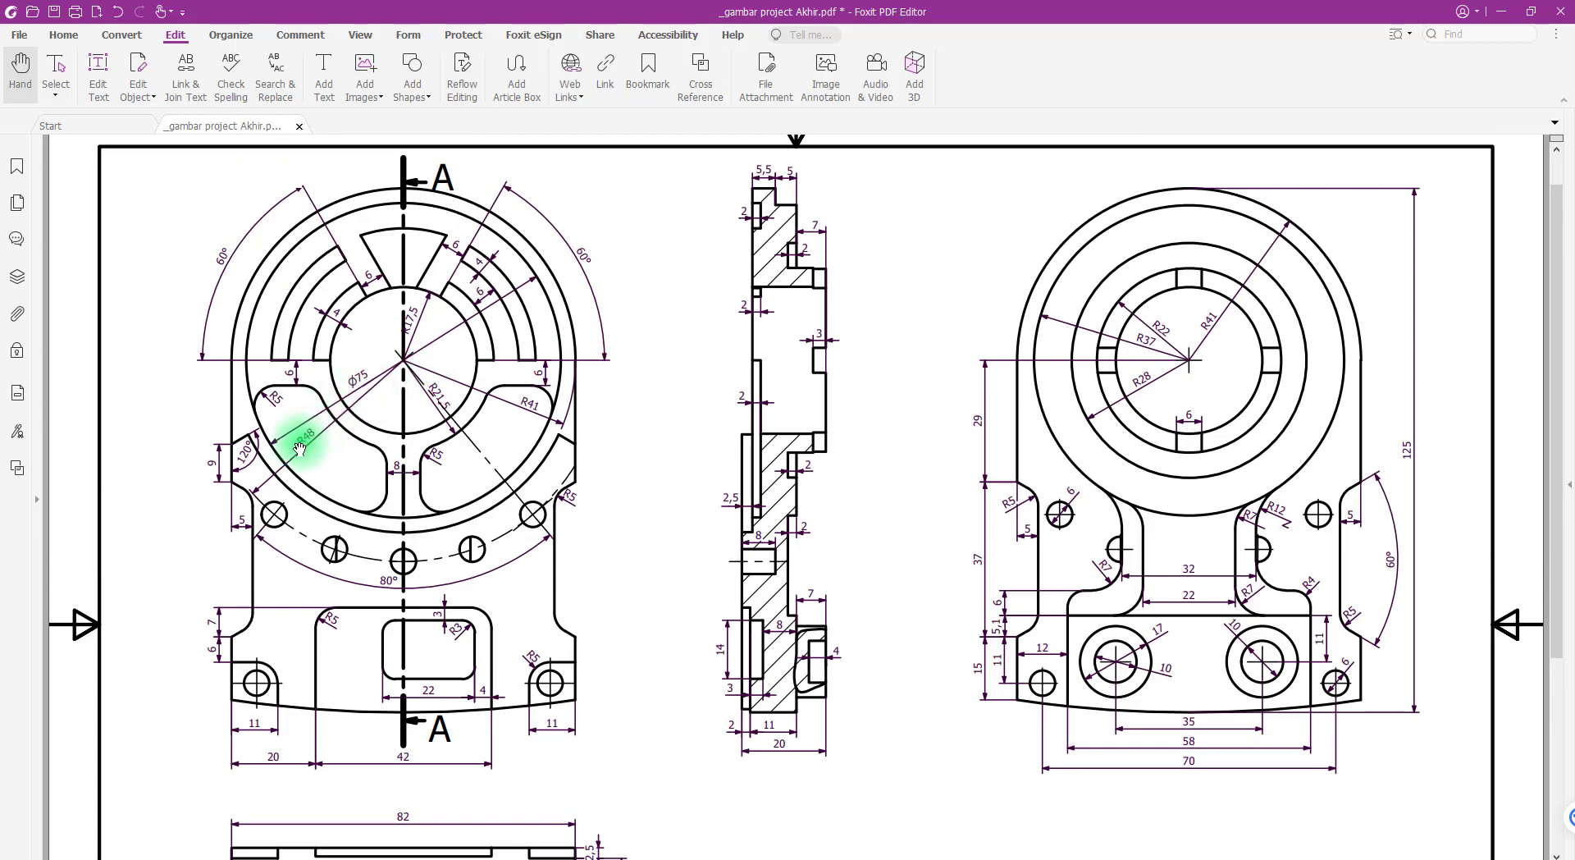
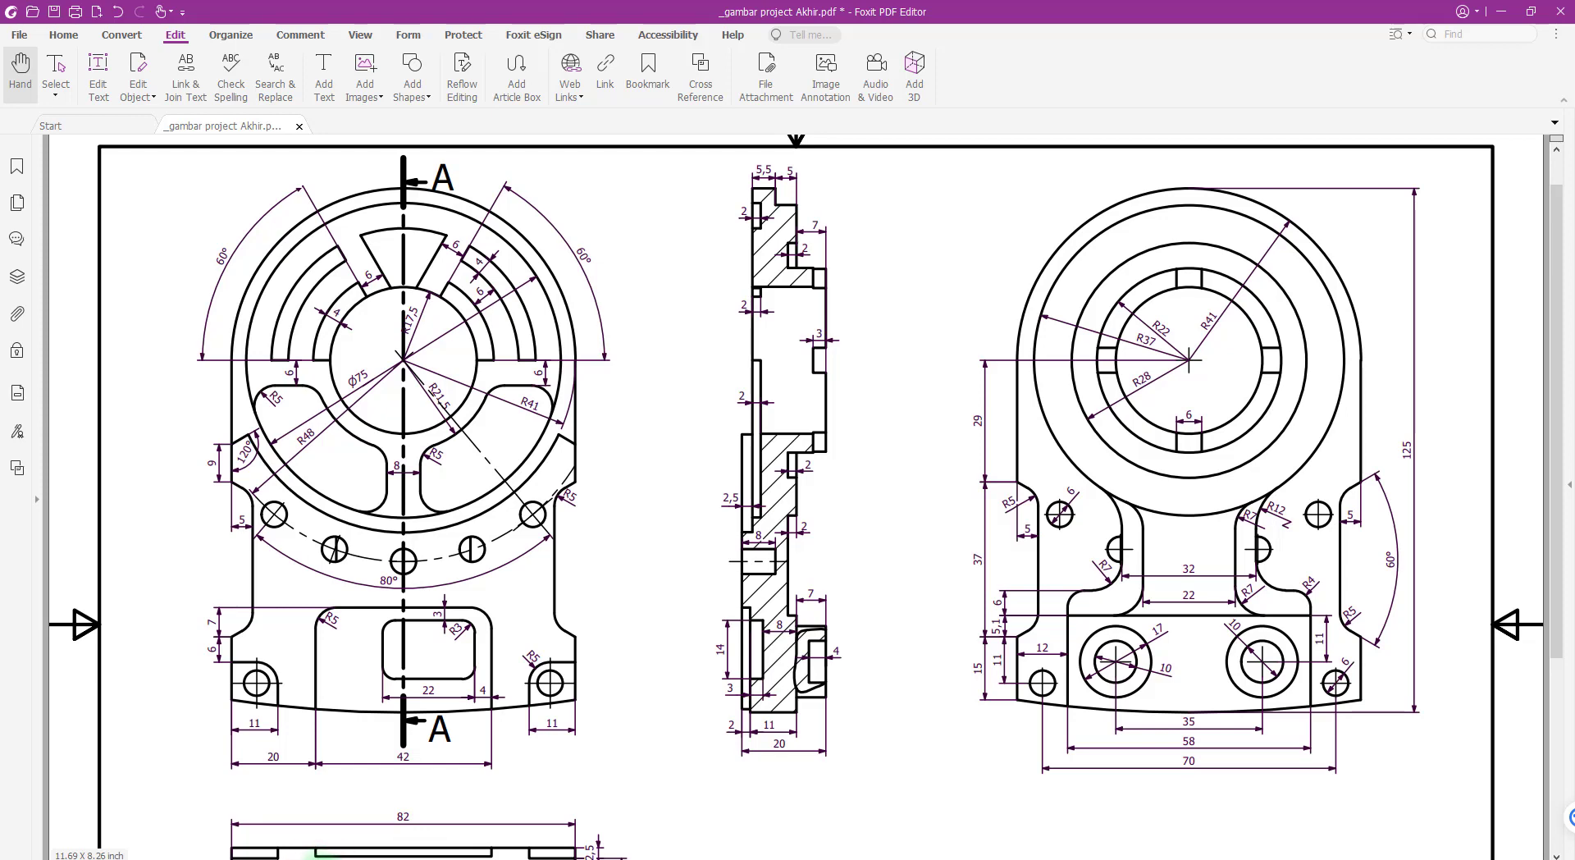
left_click(318, 858)
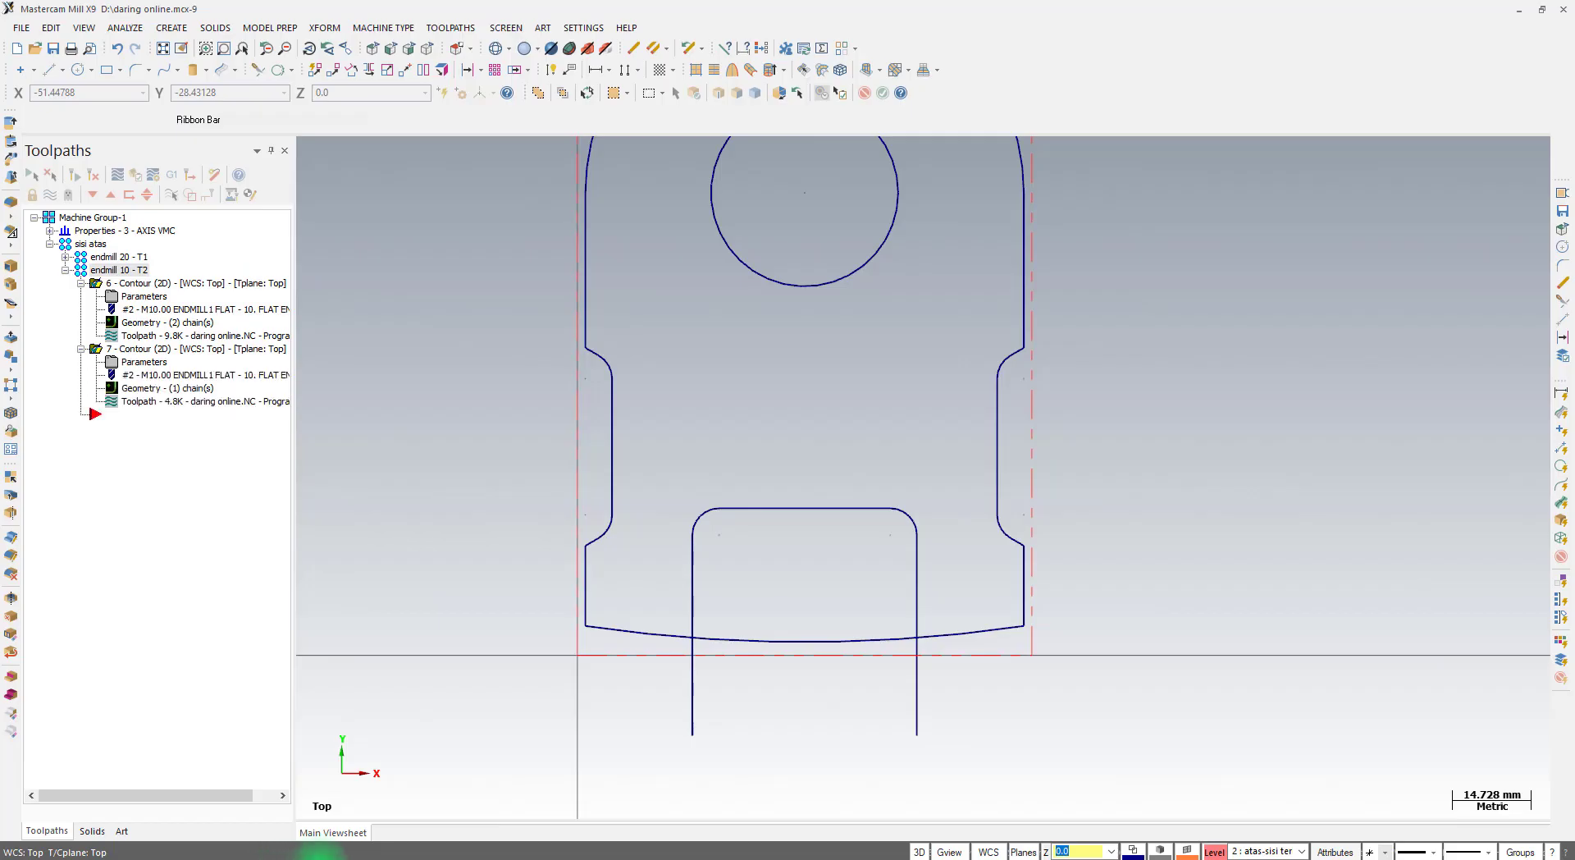
left_click(72, 71)
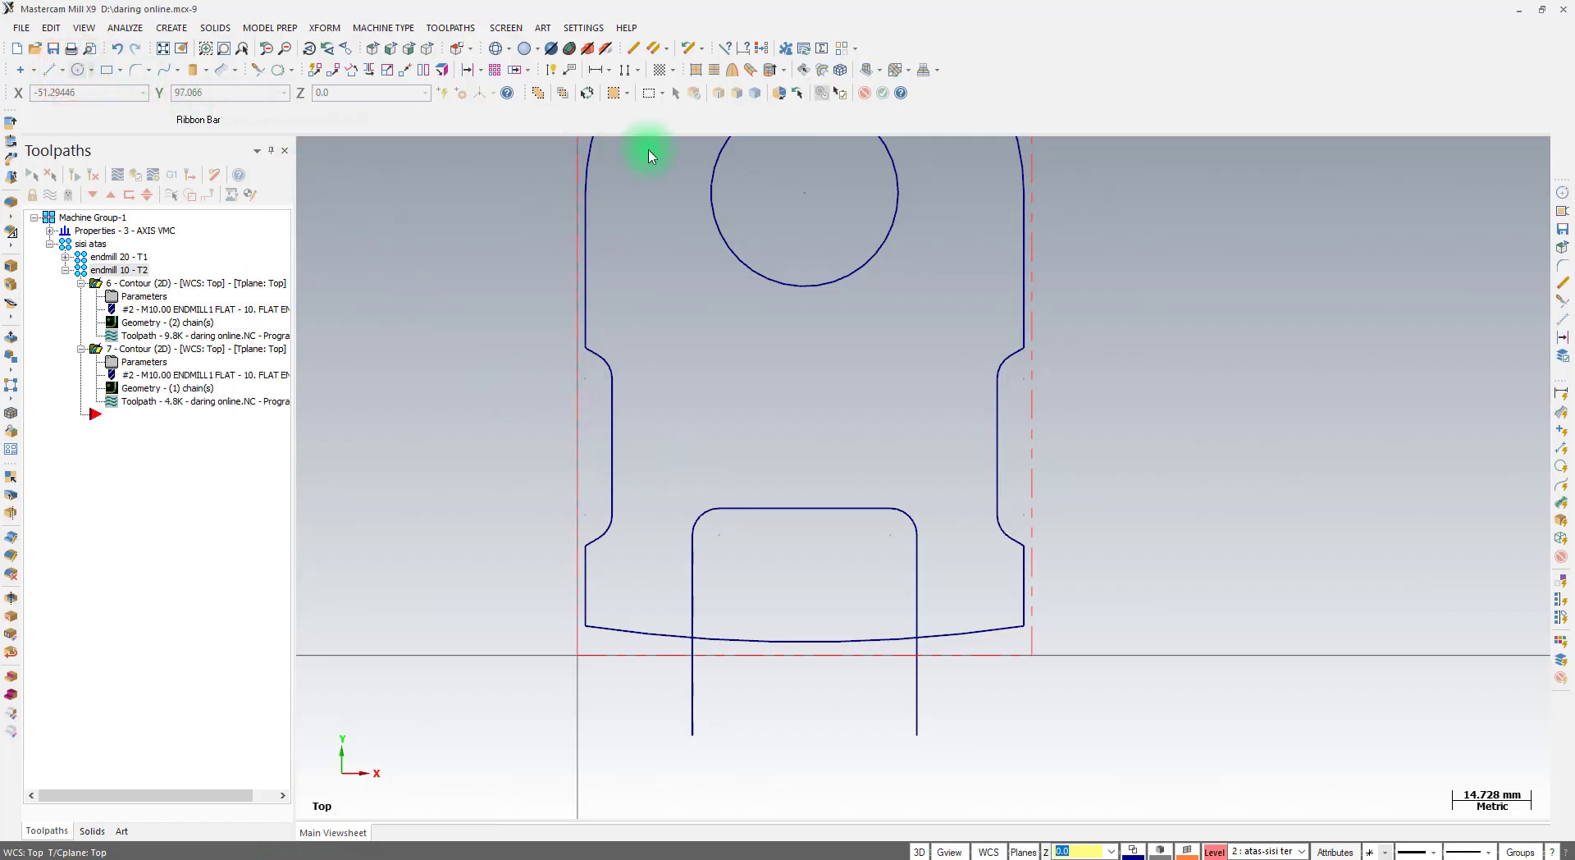
left_click(804, 194)
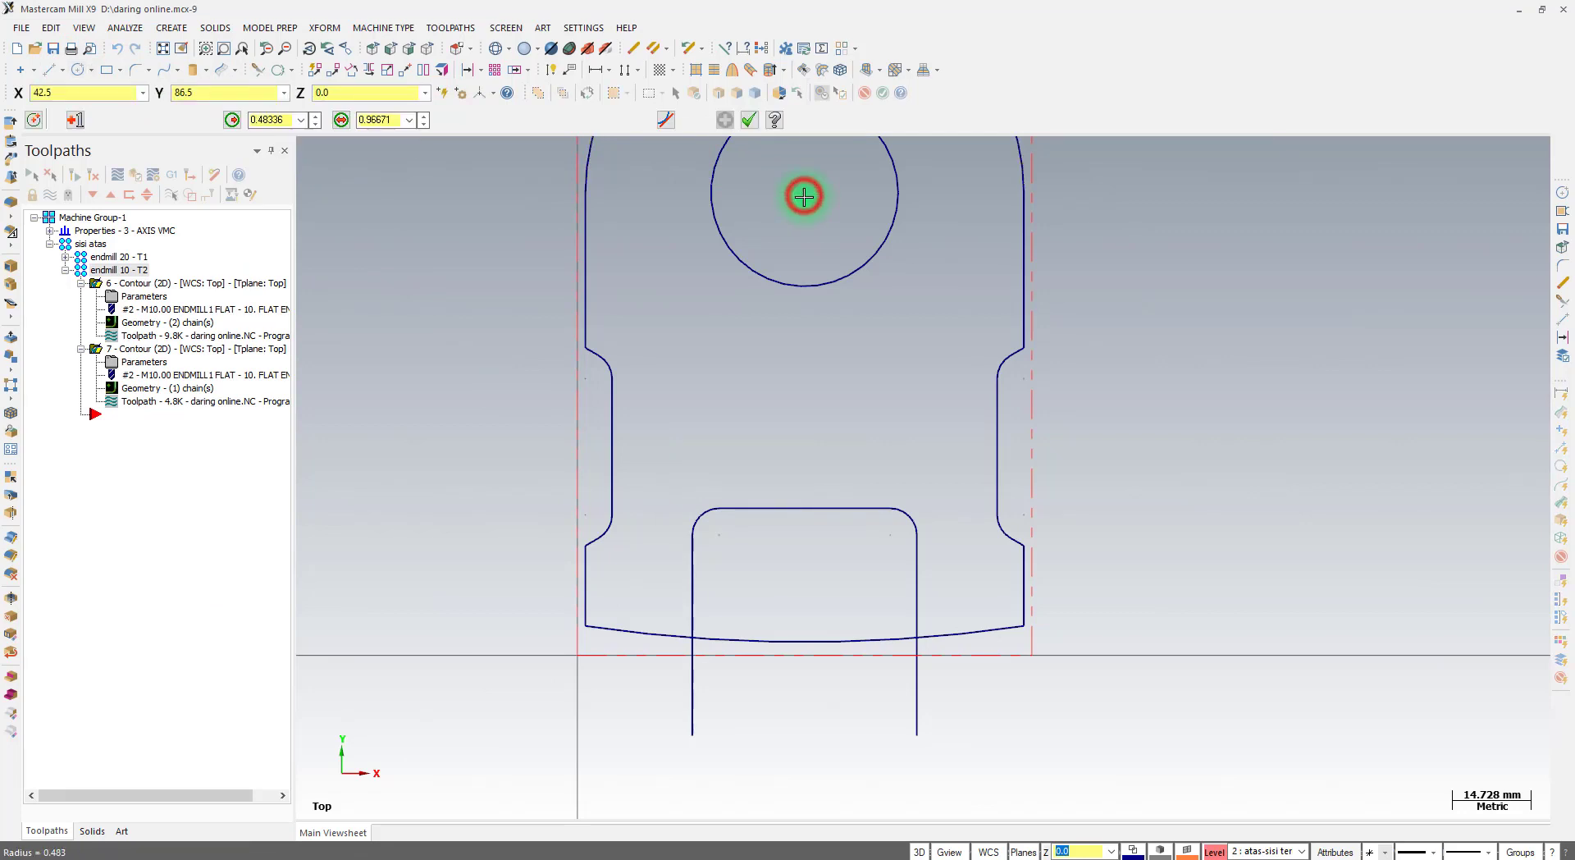
left_click(802, 349)
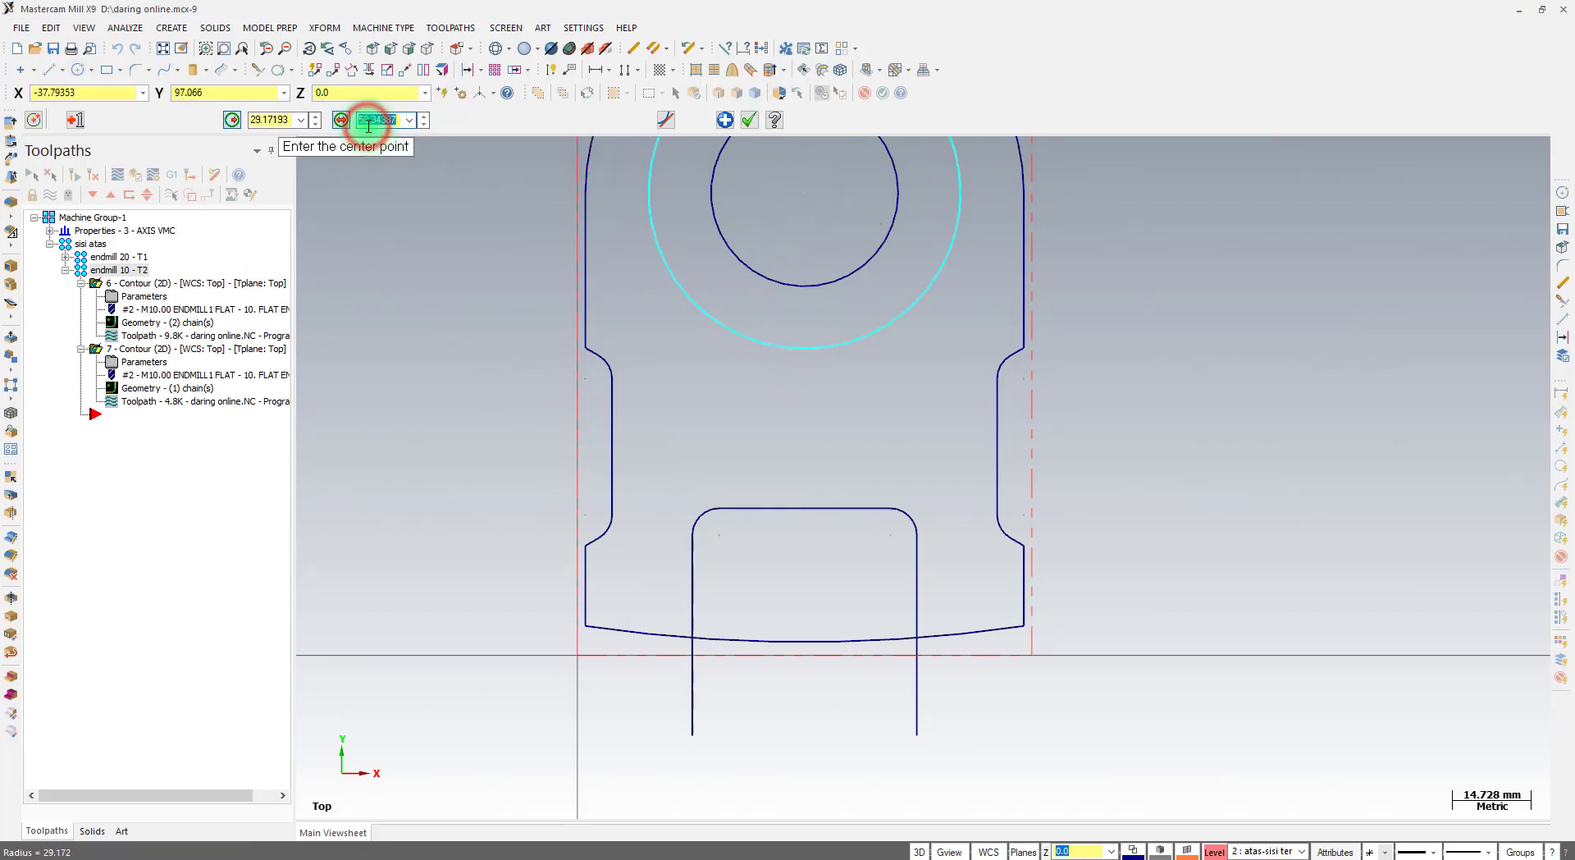
left_click(750, 122)
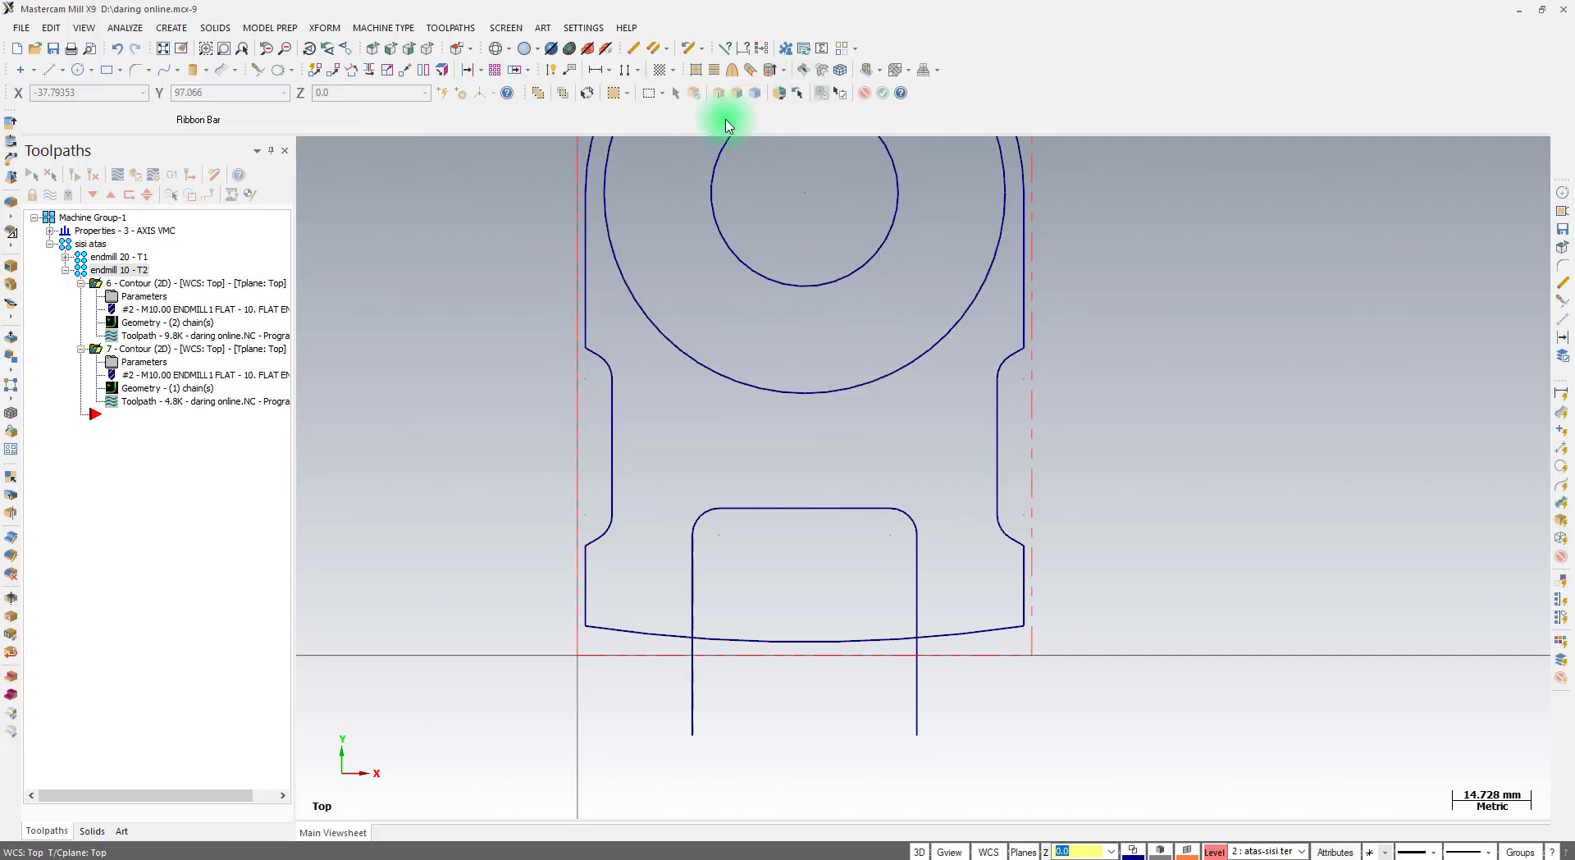
Draw lines from the hole centre about 47 mm straight down and about 54 mm horizontally left, checking the part drawing in Foxit PDF Editor in between
left_click(52, 73)
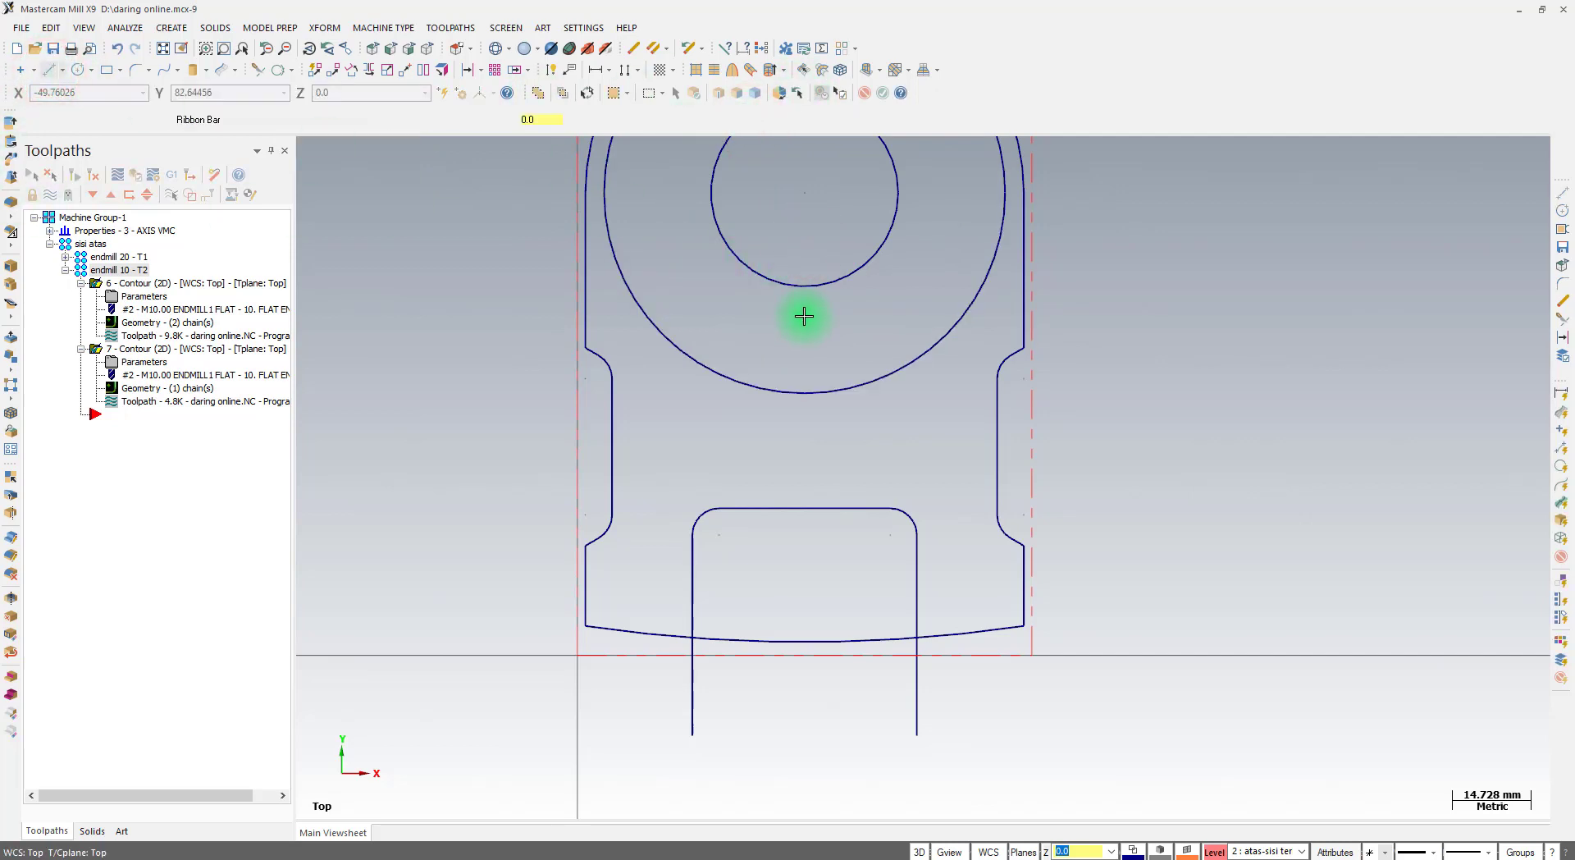
left_click(36, 74)
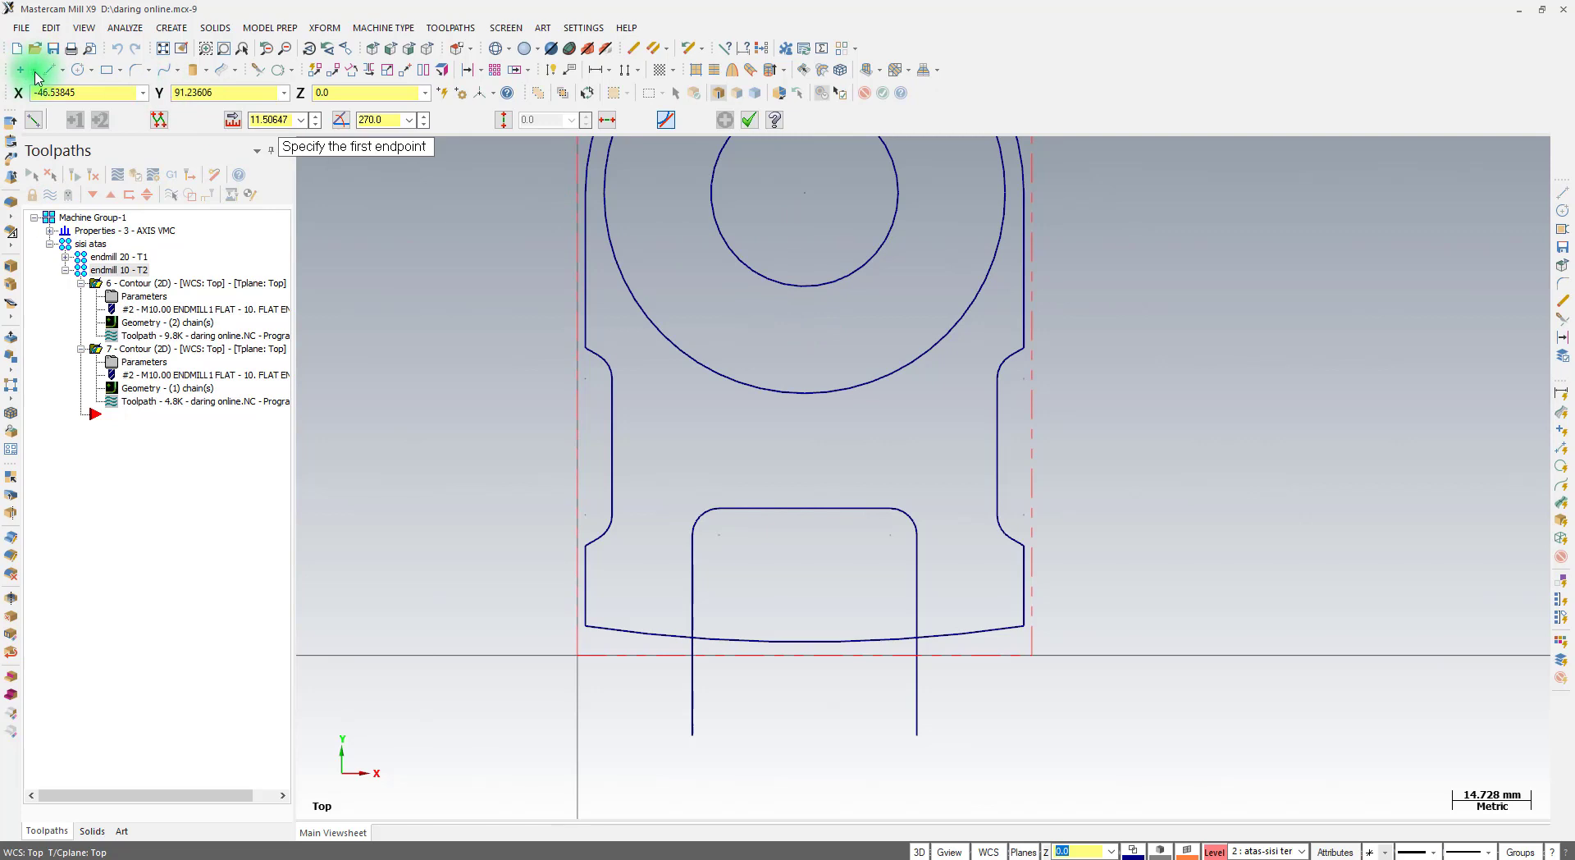
left_click(807, 192)
left_click(805, 444)
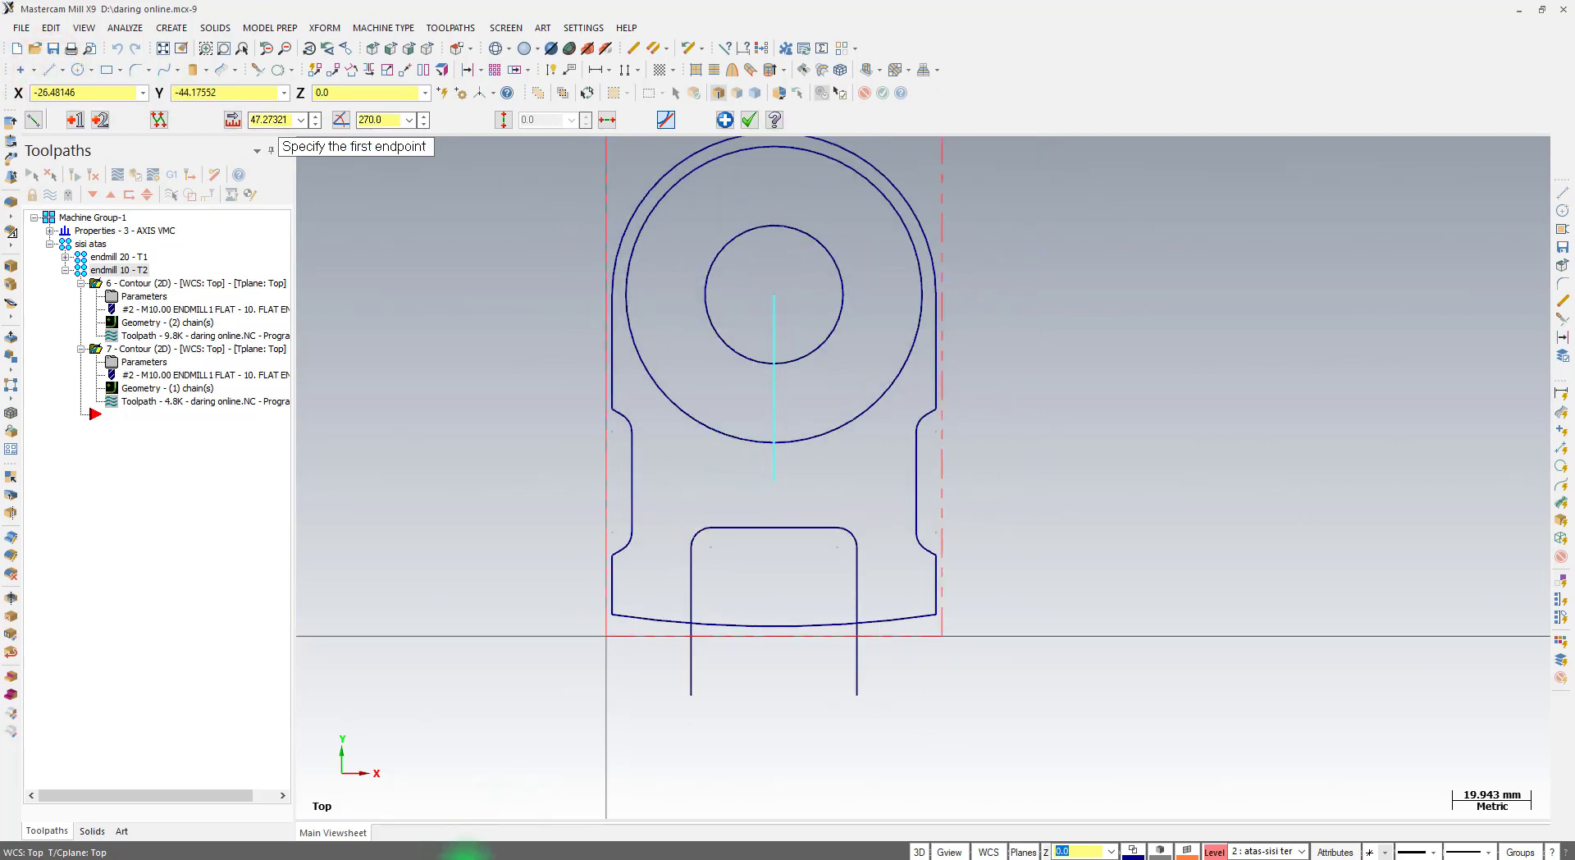
left_click(458, 851)
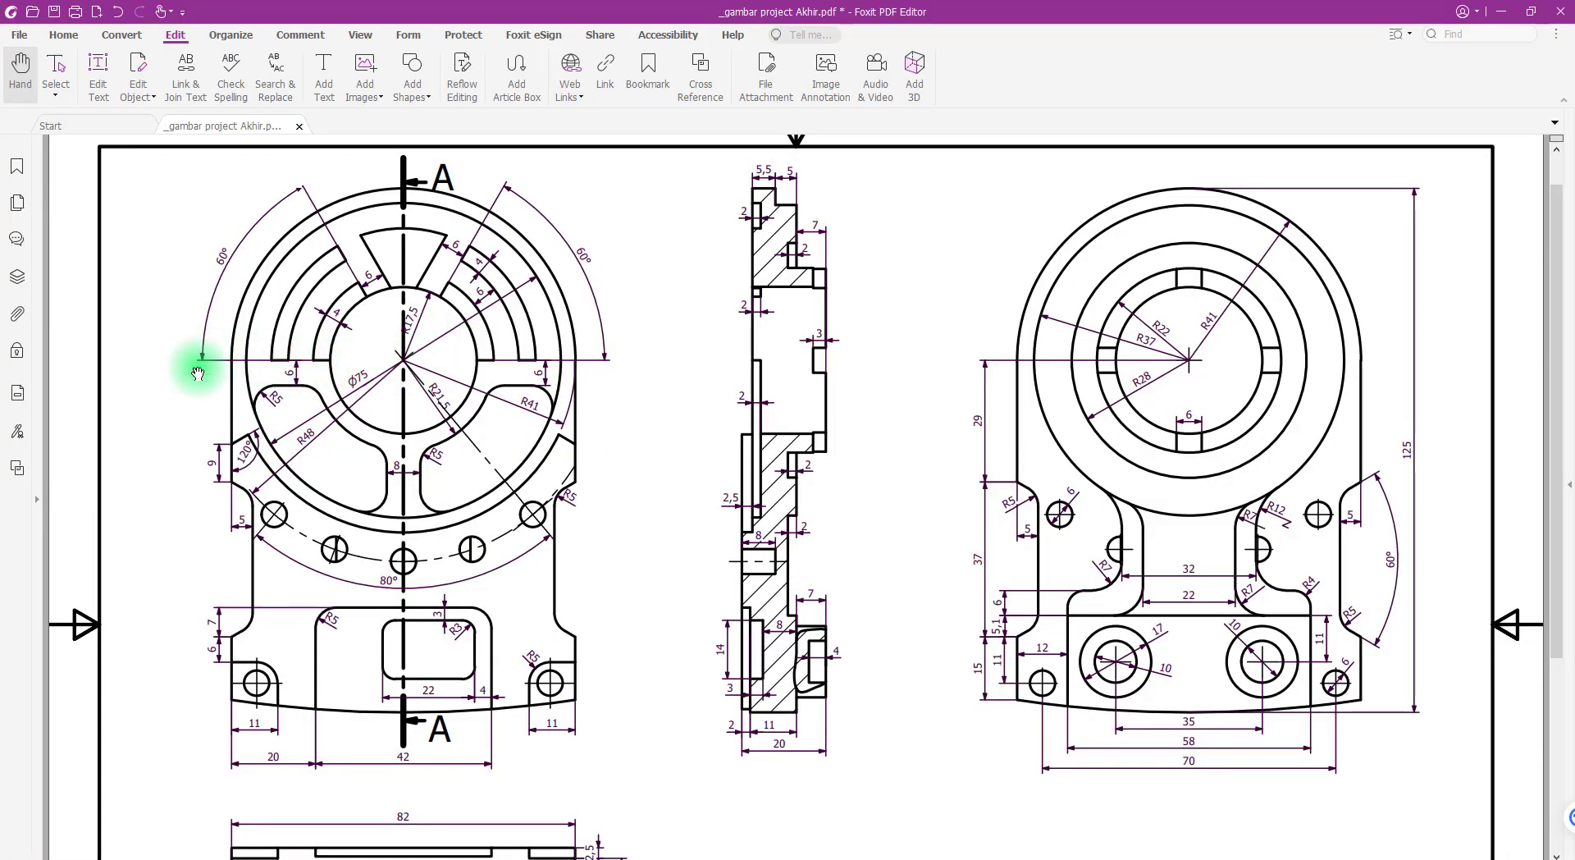
left_click(336, 859)
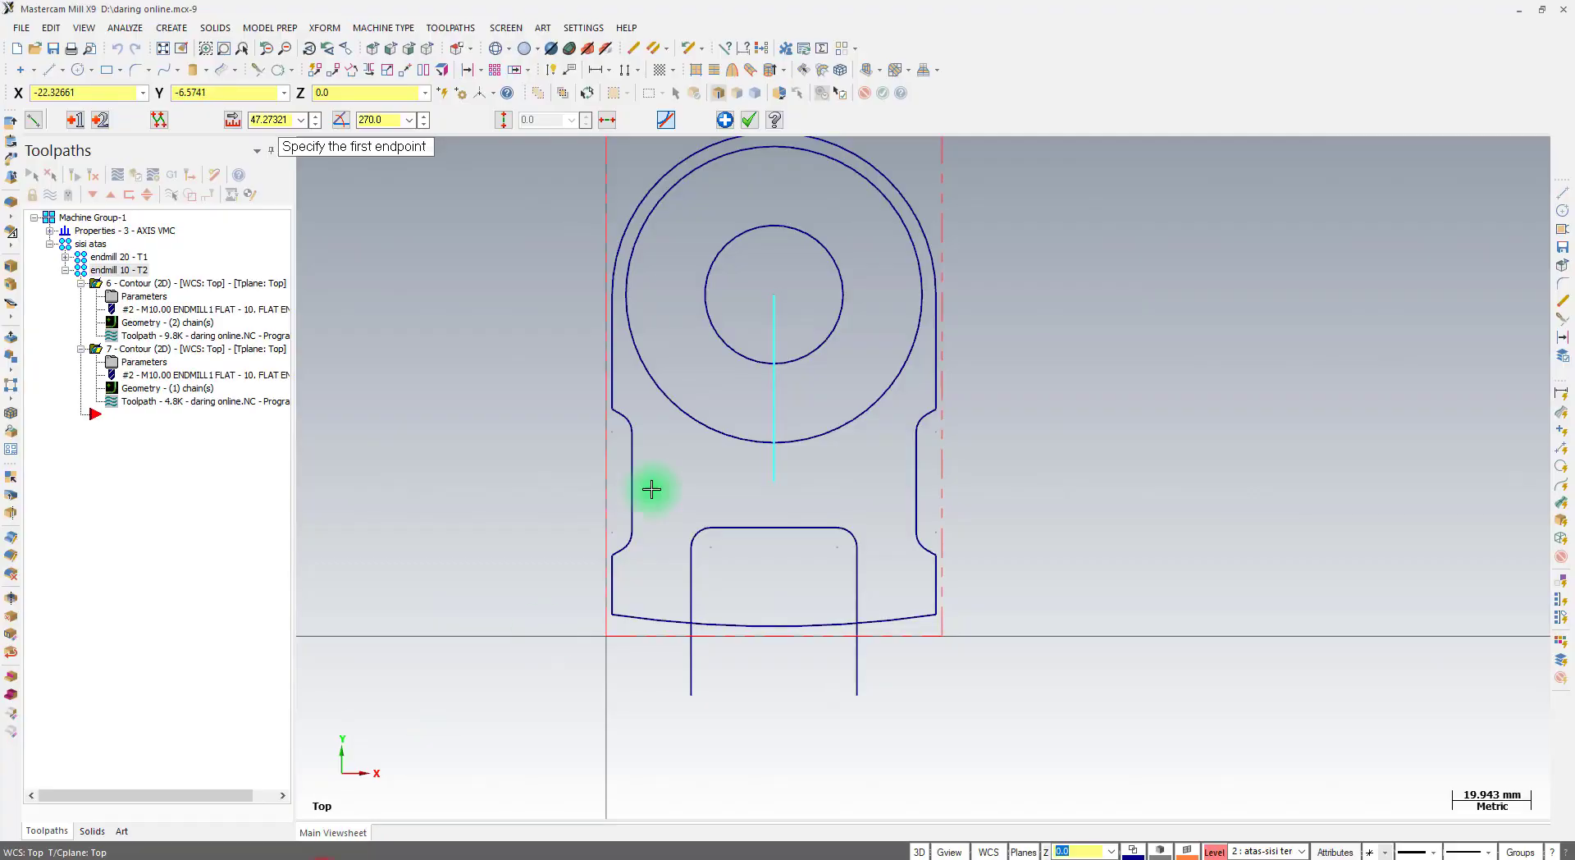
left_click(773, 296)
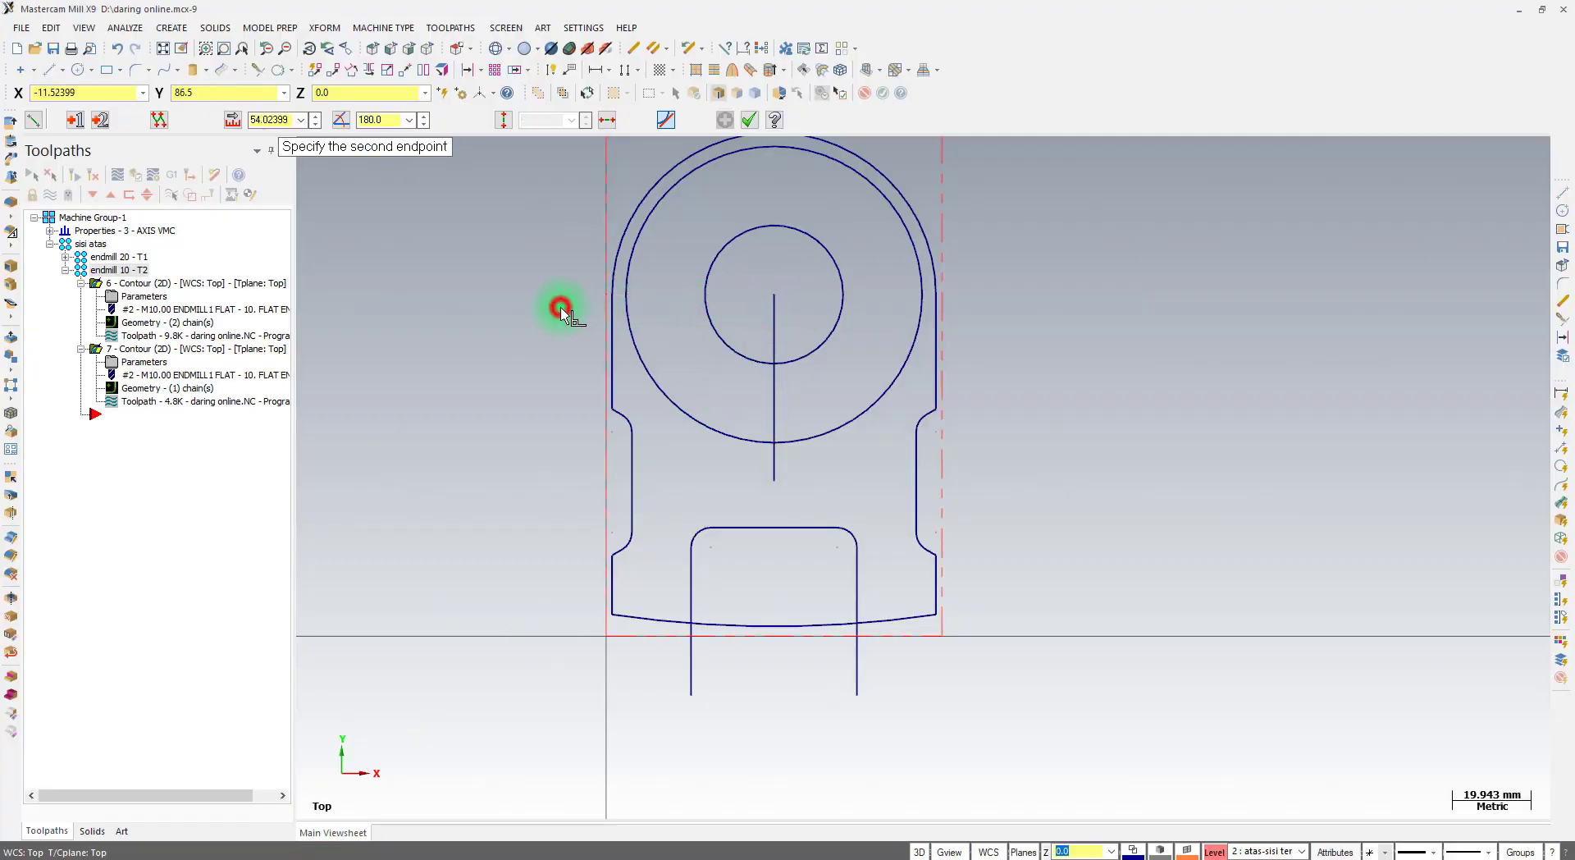
left_click(561, 308)
left_click(749, 119)
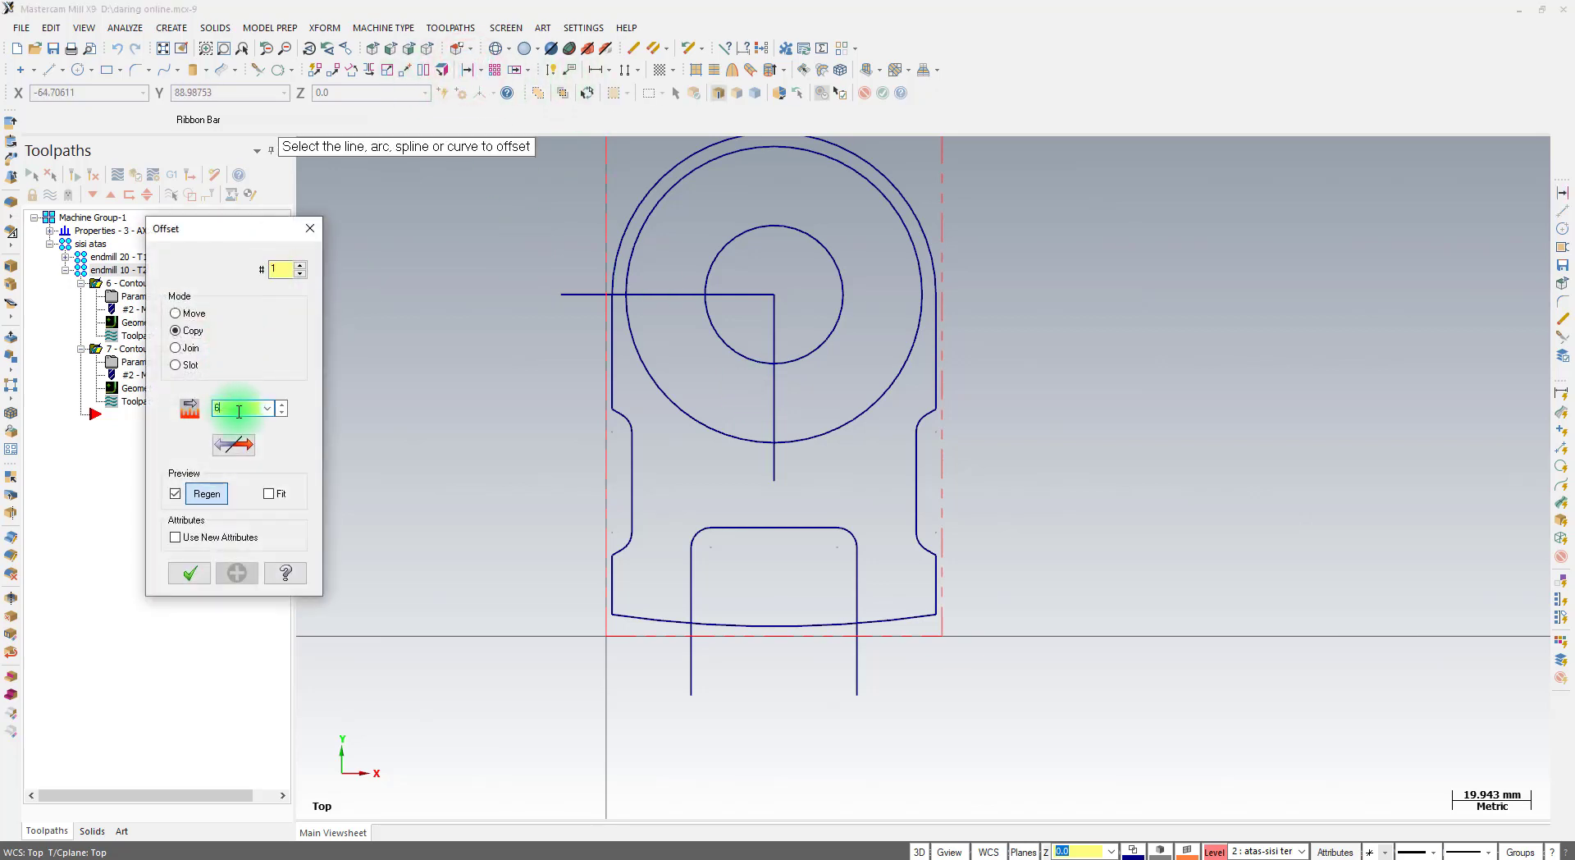
Offset a copy of the horizontal centre line 6 mm downward
left_click(679, 293)
left_click(664, 339)
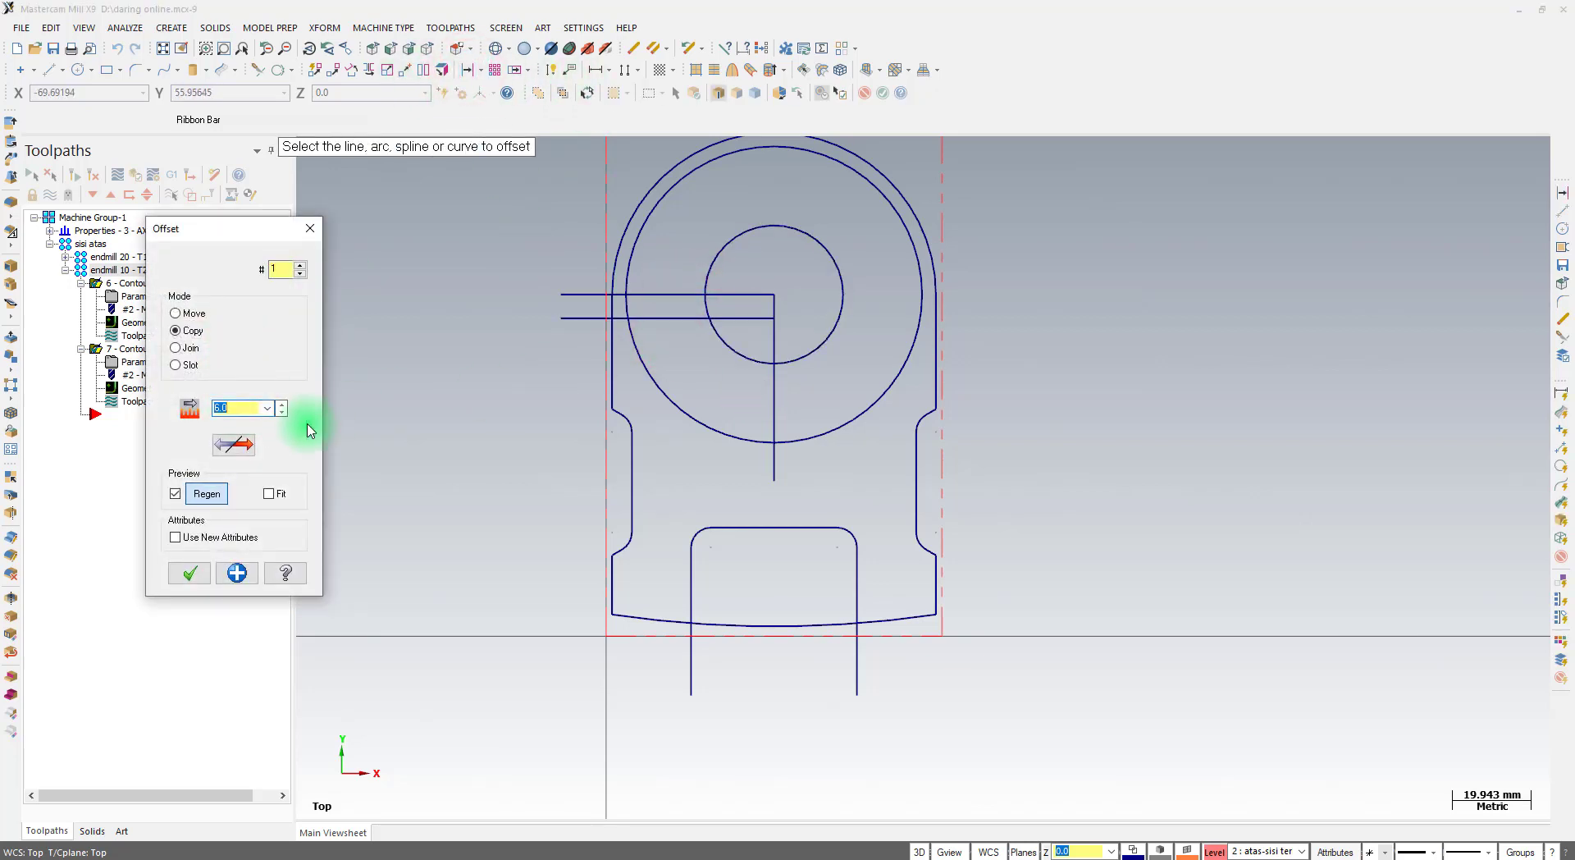
left_click(236, 572)
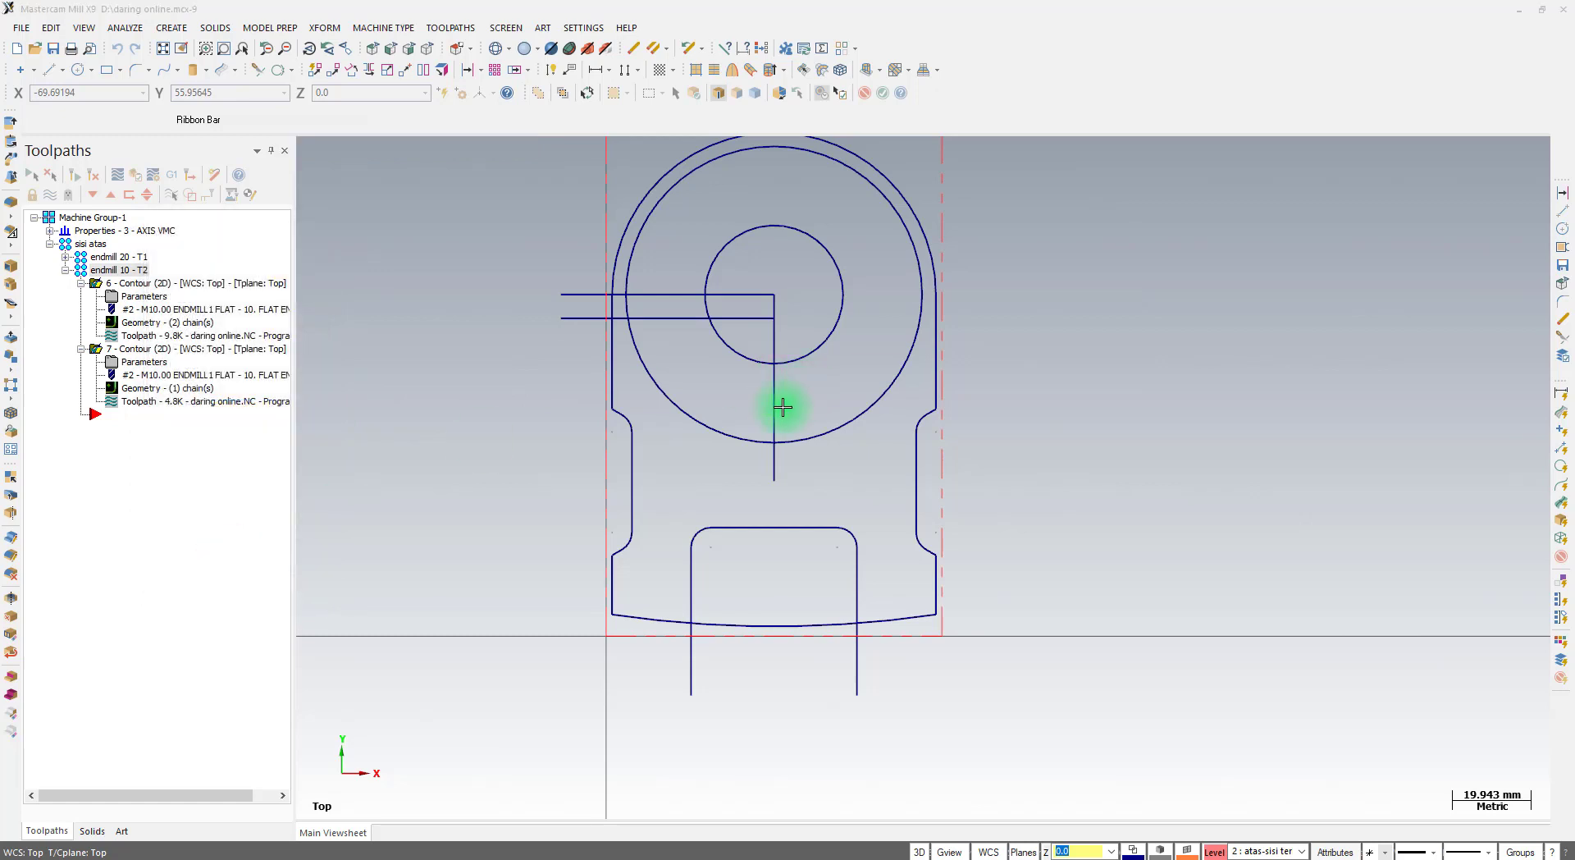
Check the rib width in Foxit PDF Editor, offset a copy of the vertical centre line 4 mm left in Mastercam and delete both original centre lines
type("2")
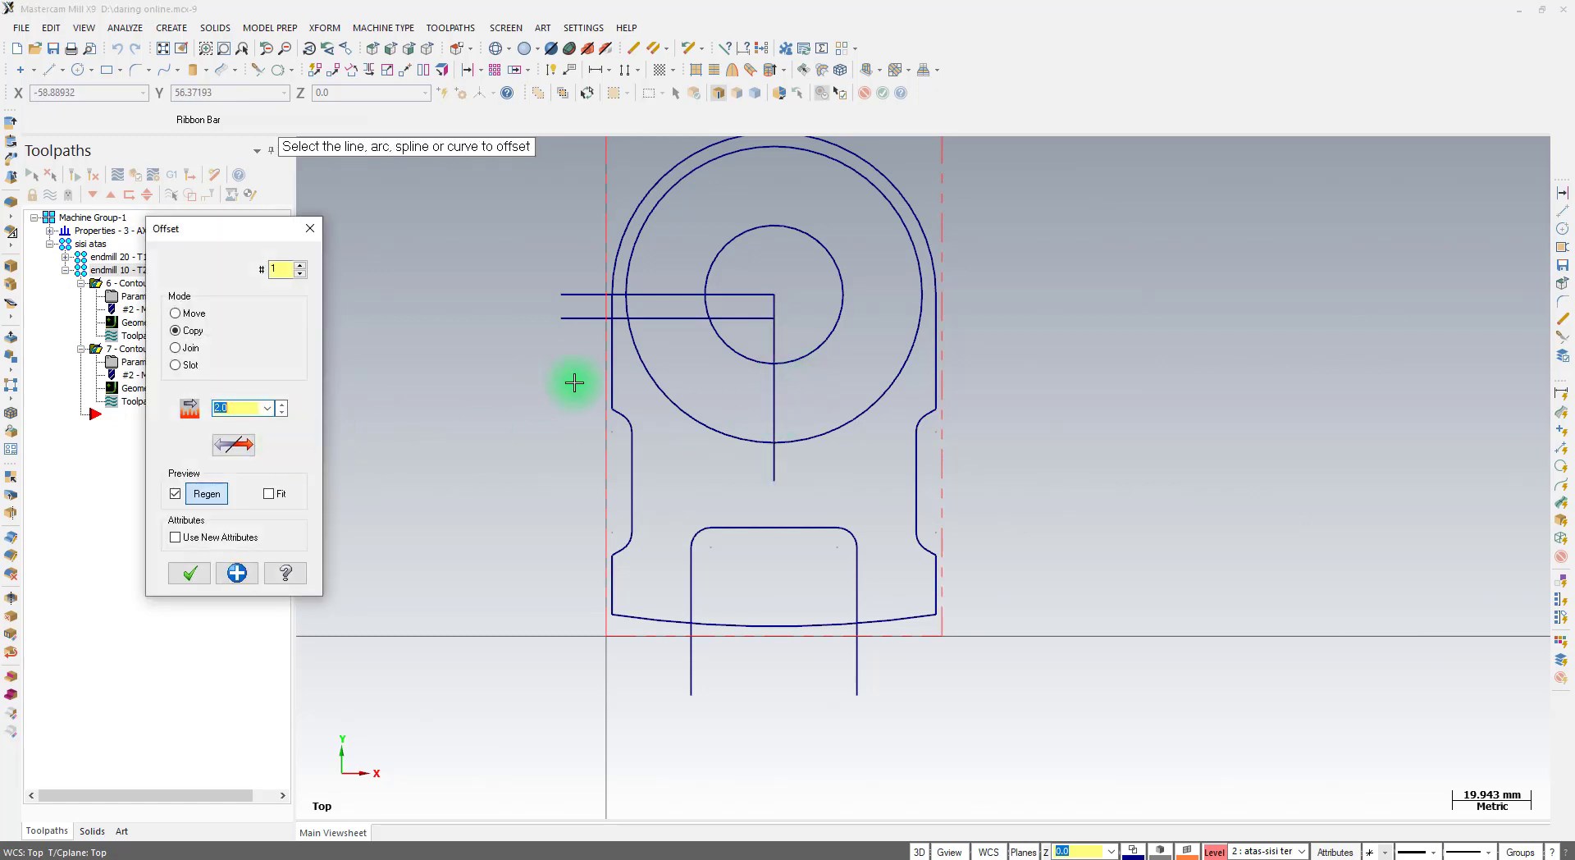
left_click(775, 392)
left_click(728, 401)
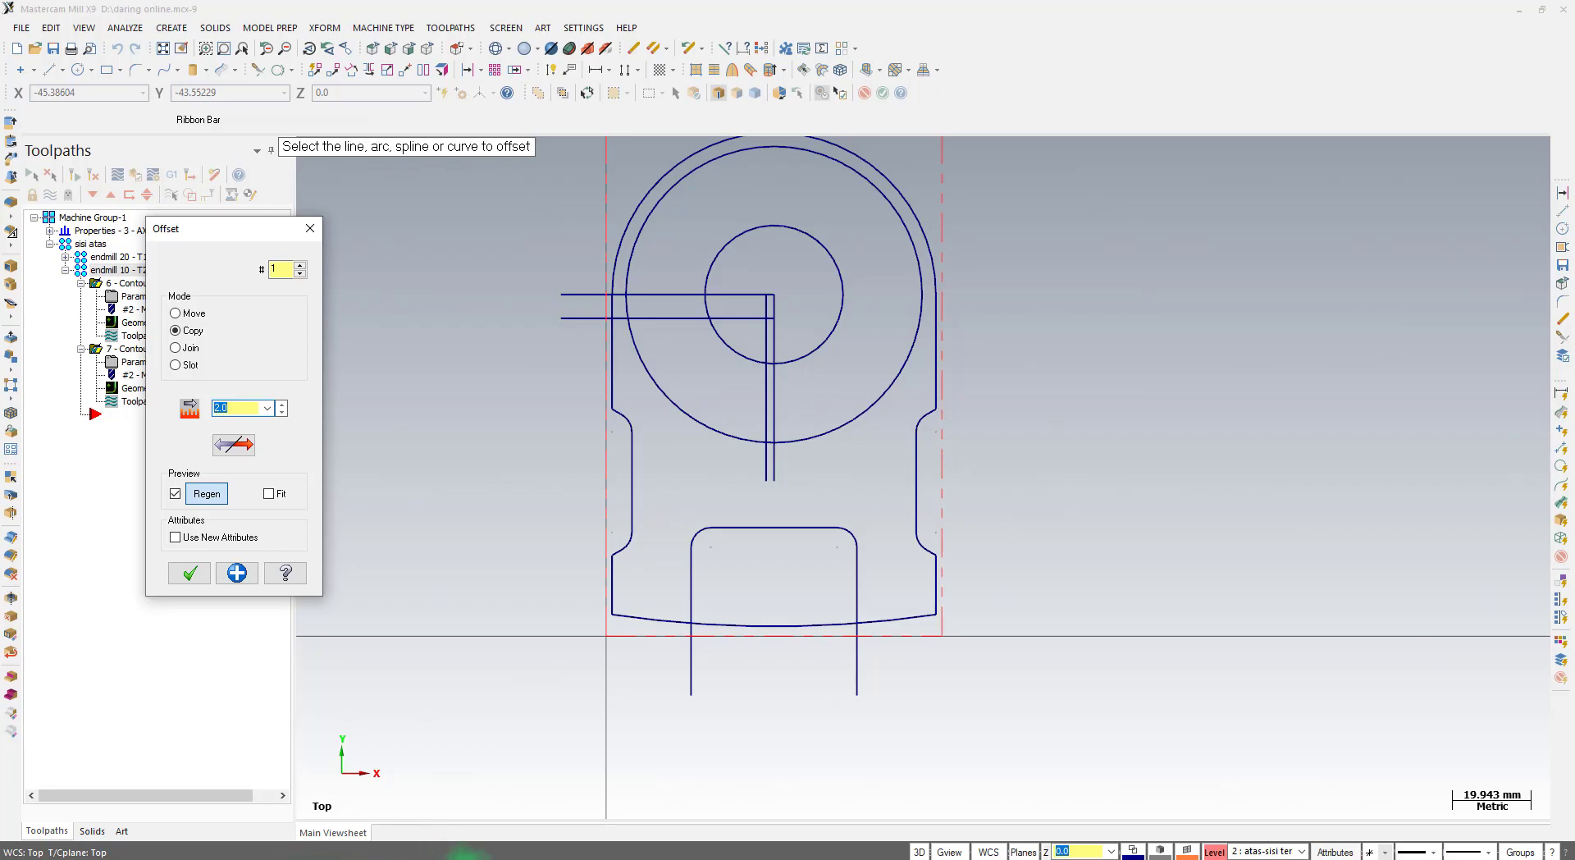
left_click(469, 859)
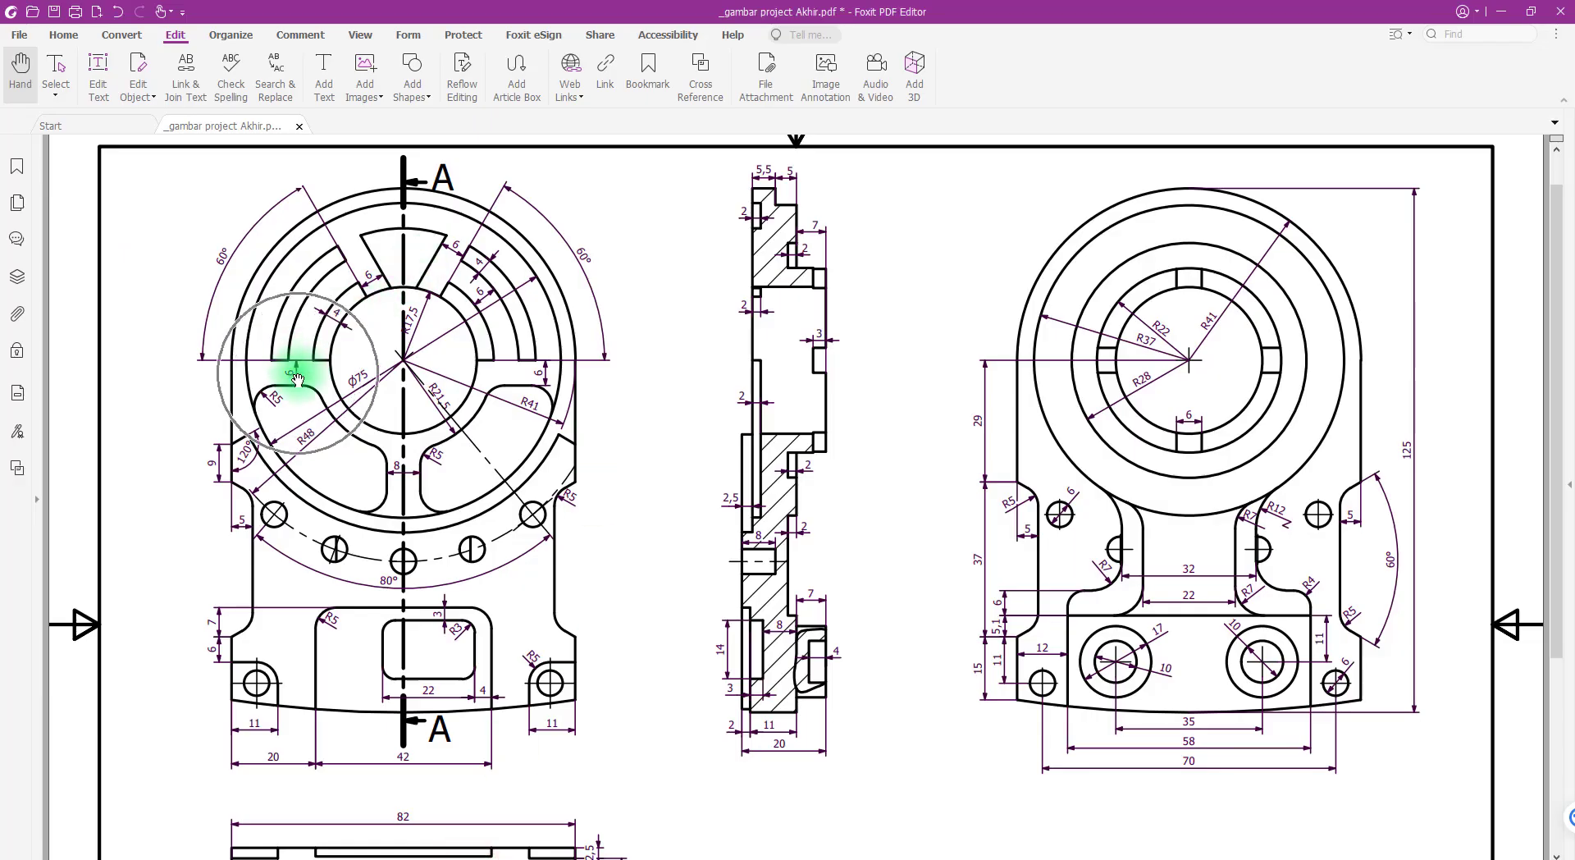
key("ctrl")
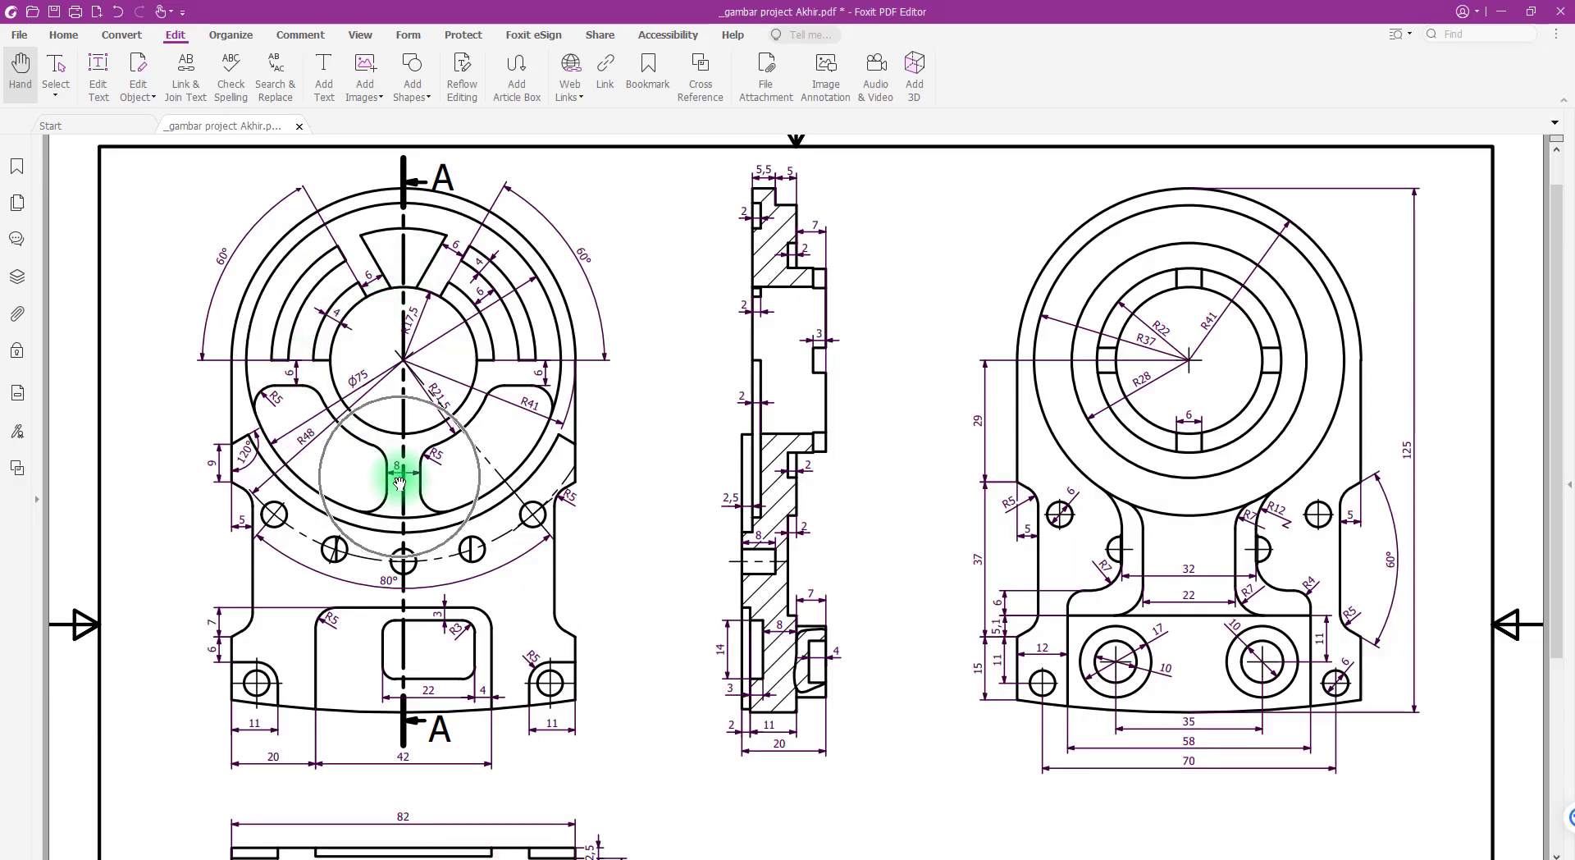
key("ctrl")
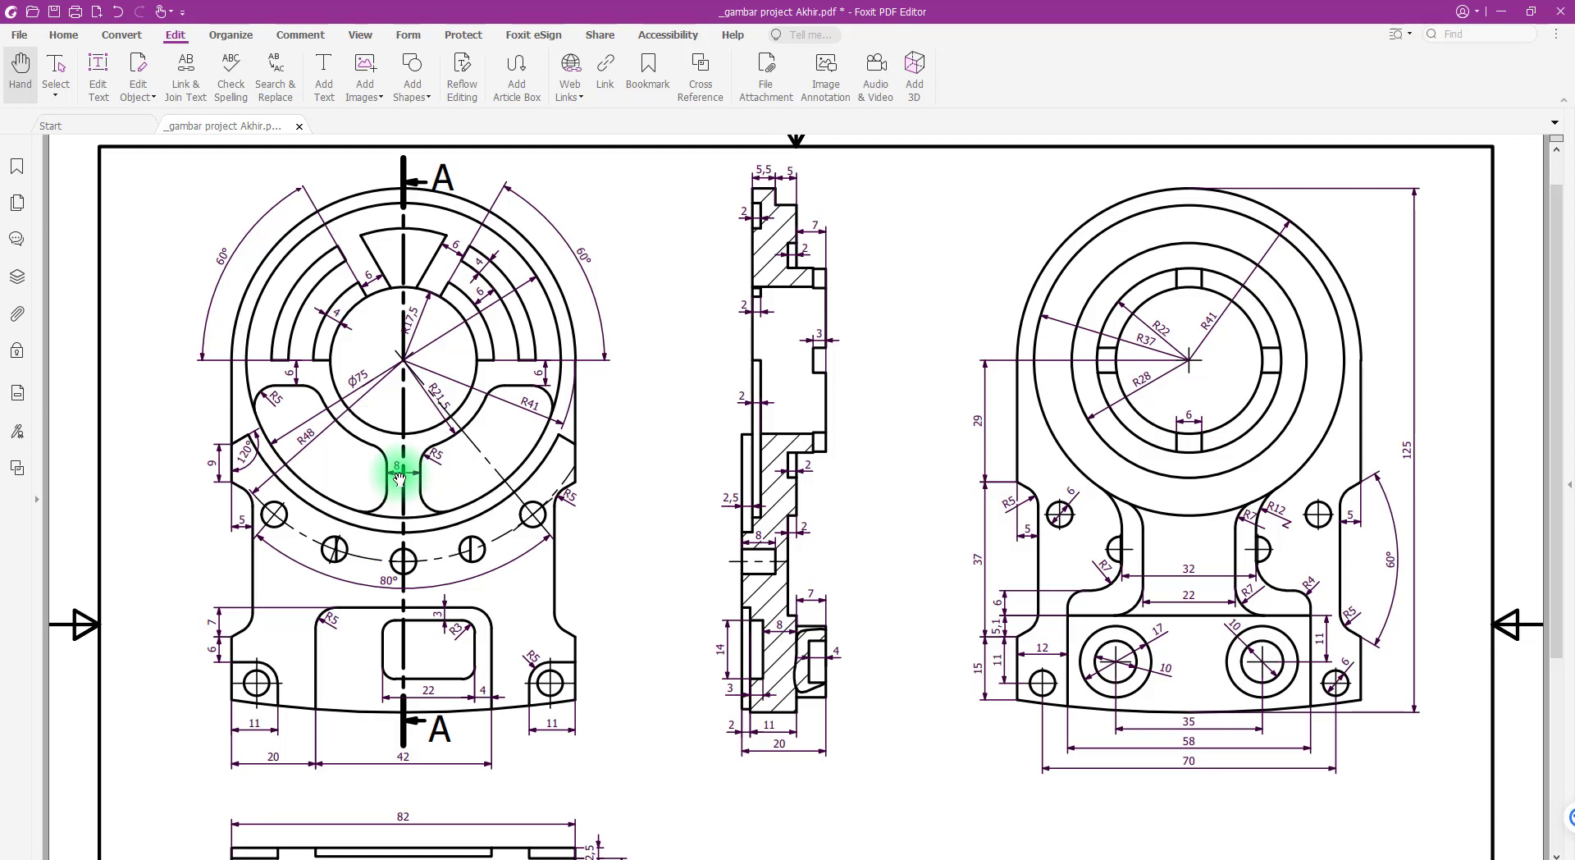
left_click(328, 858)
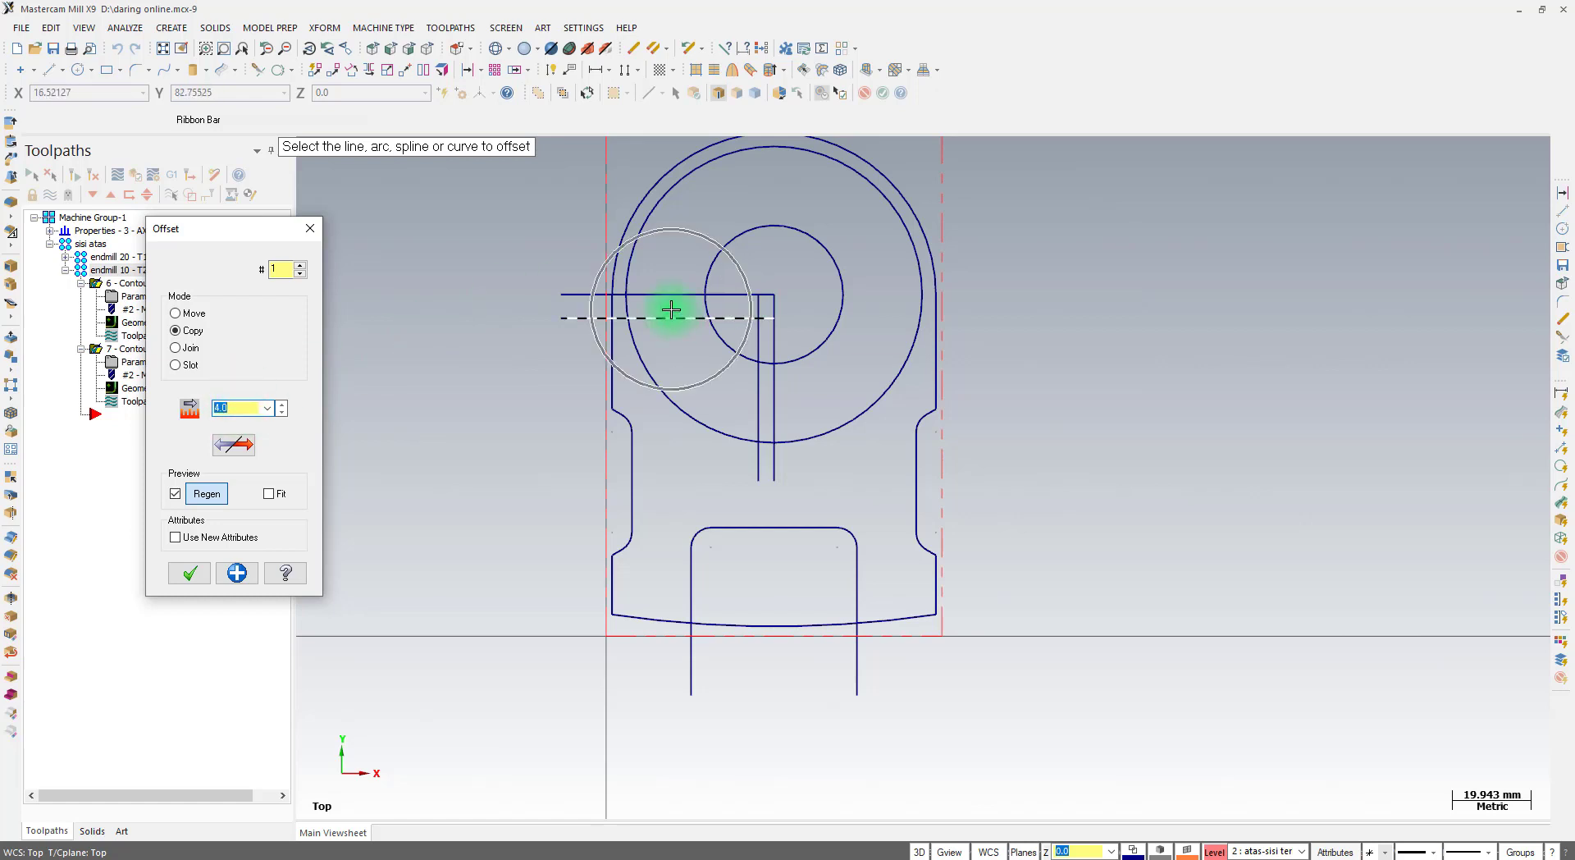
left_click(761, 441)
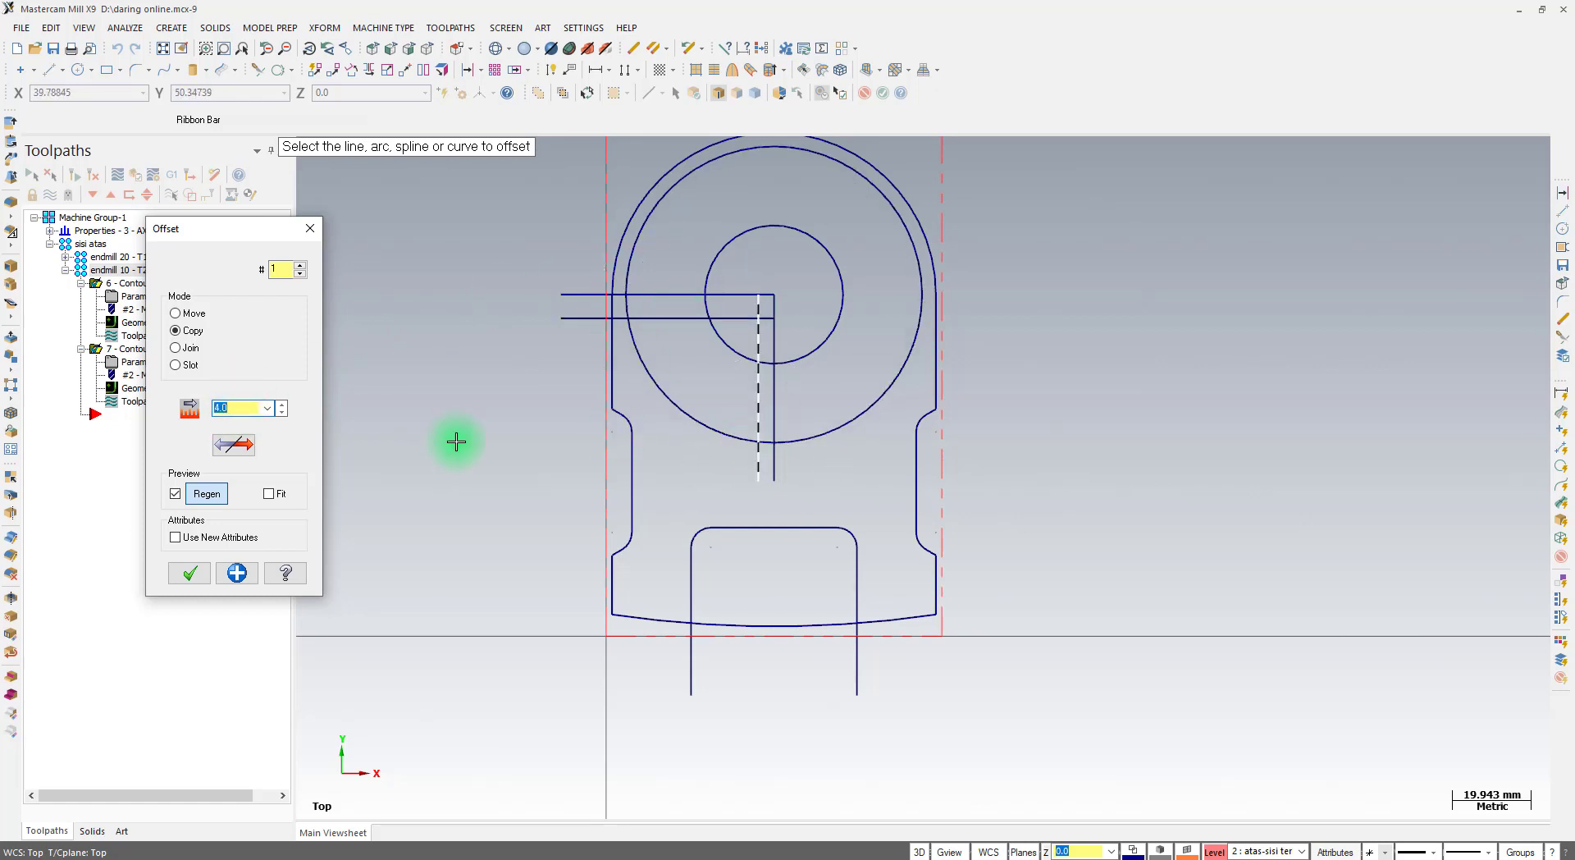
left_click(189, 573)
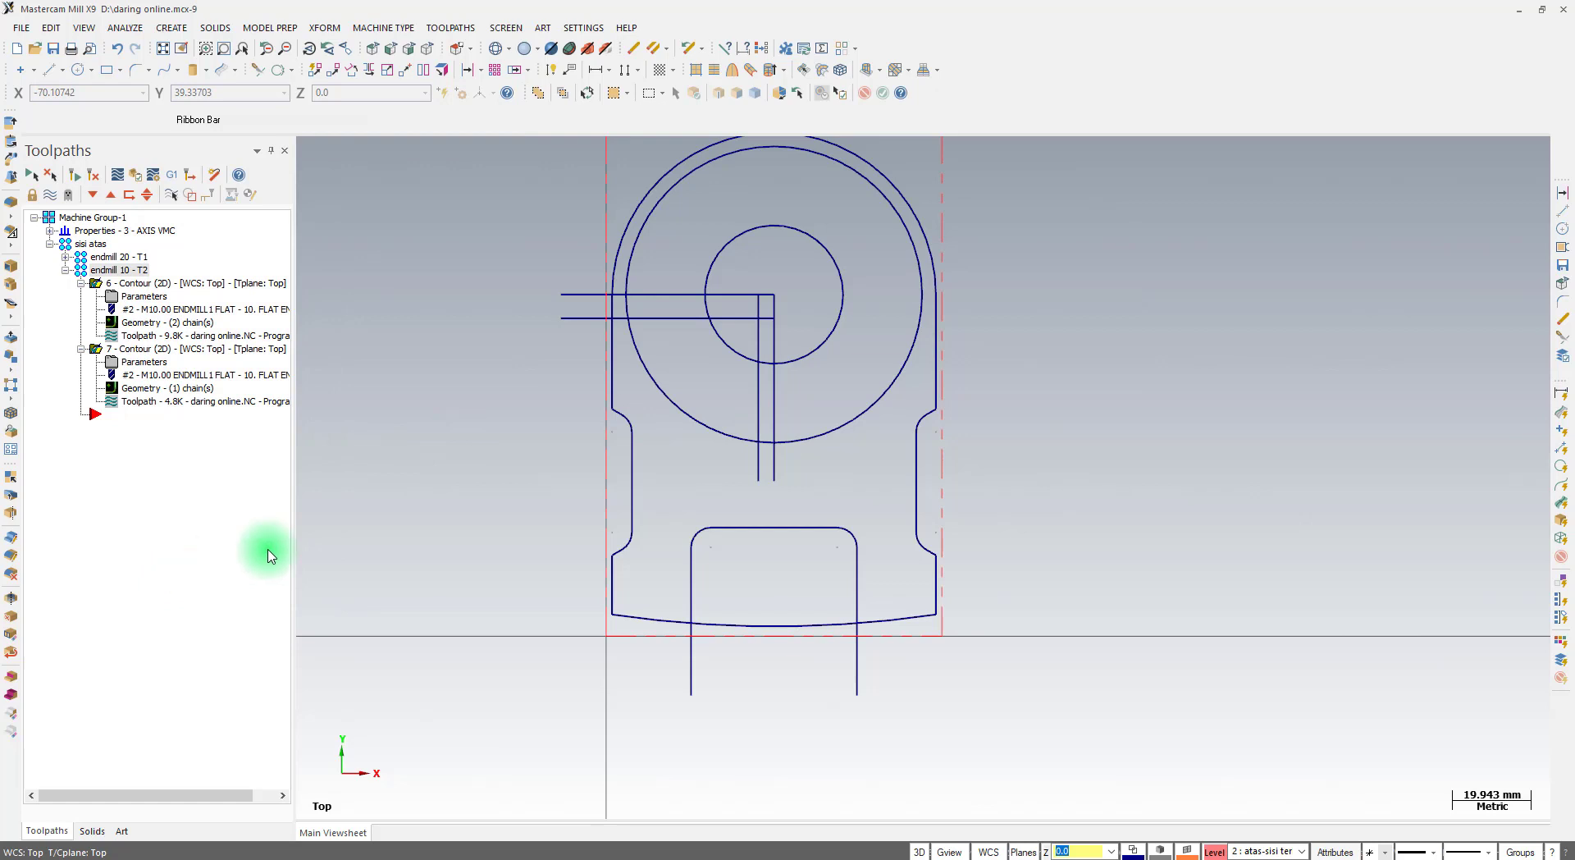
left_click(659, 297)
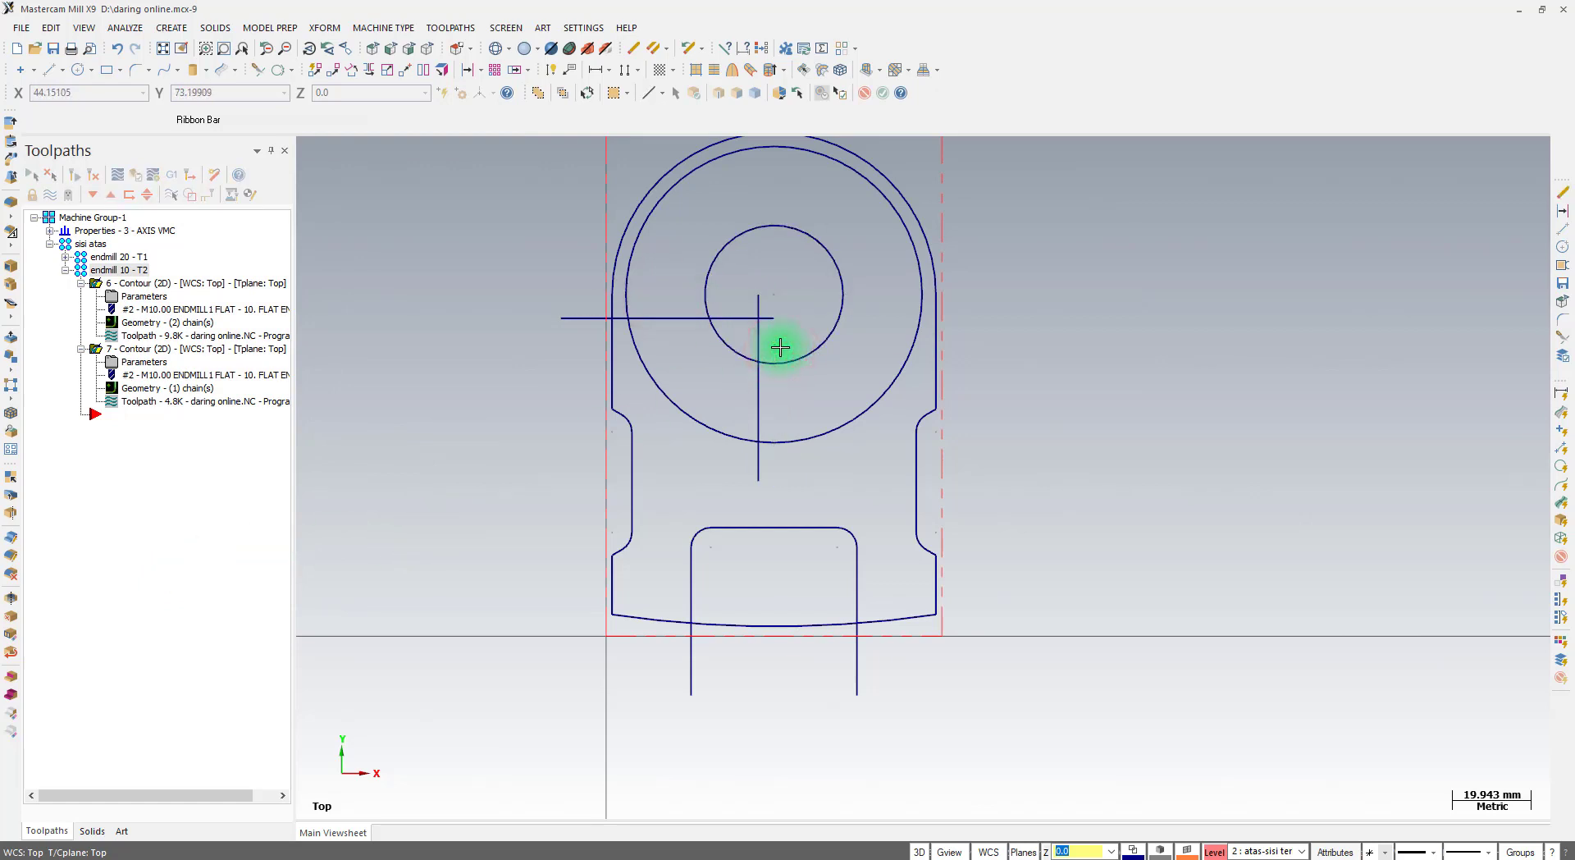
Check the pocket's inner radius in Foxit PDF Editor and draw a circle of radius 21.5 mm at the hole centre in Mastercam
left_click(482, 857)
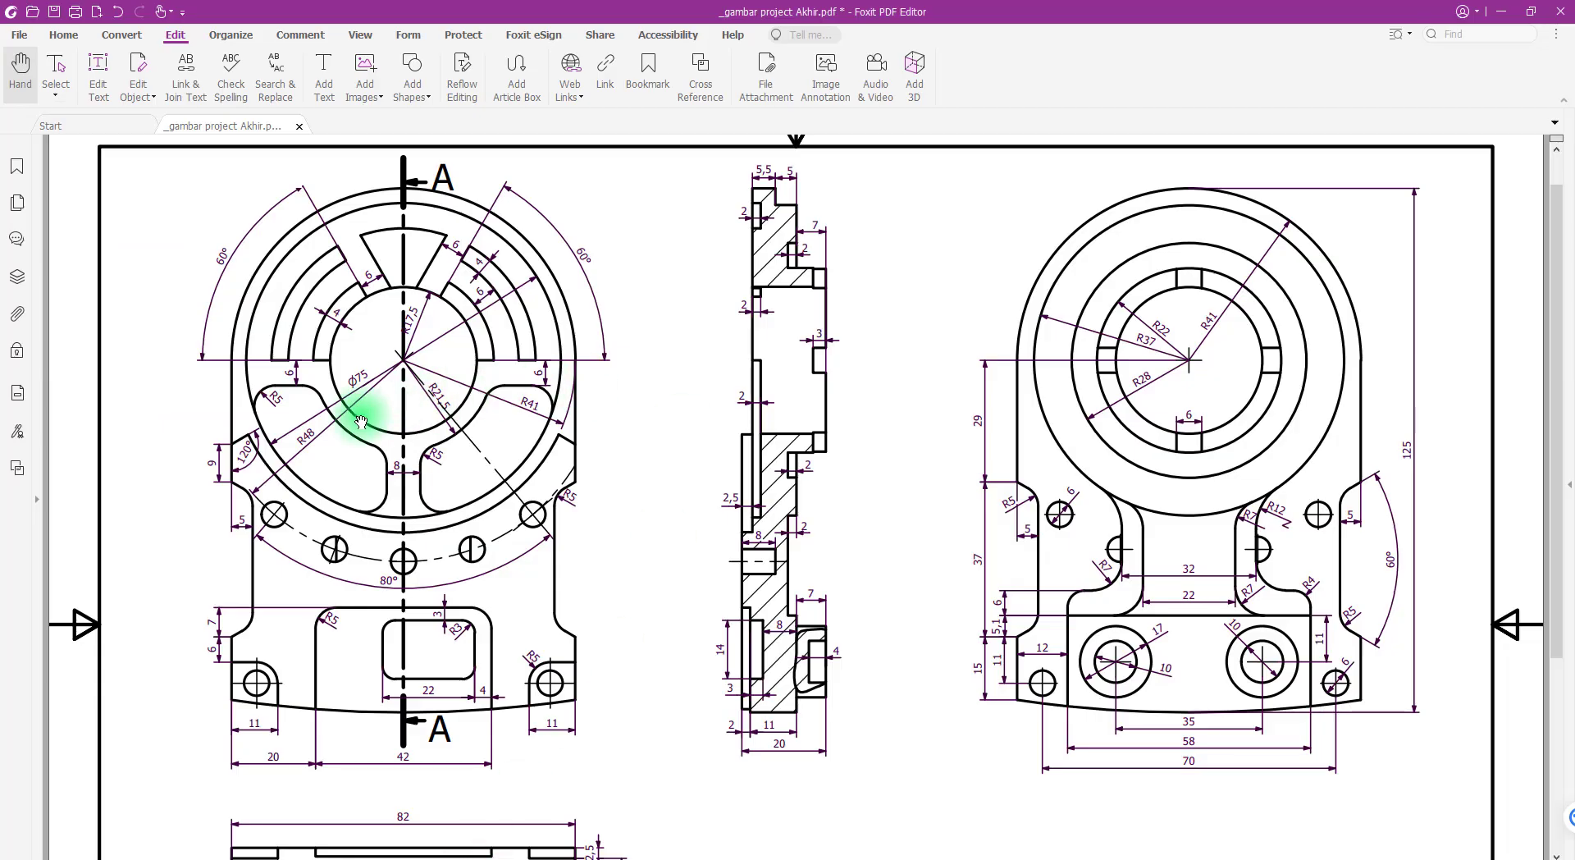
left_click_drag(361, 422, 375, 416)
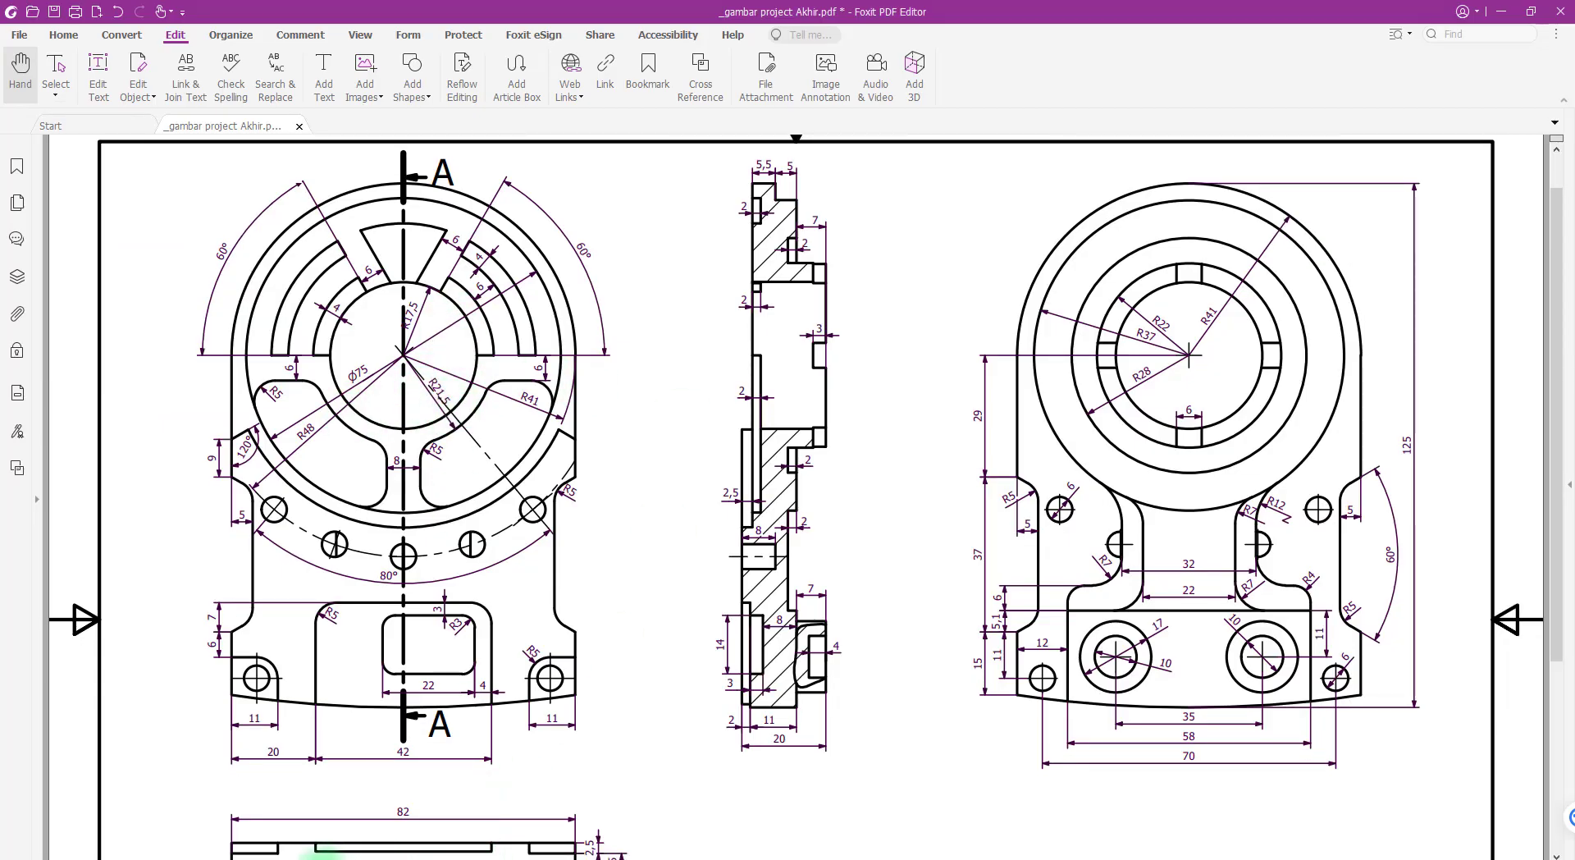
left_click(324, 857)
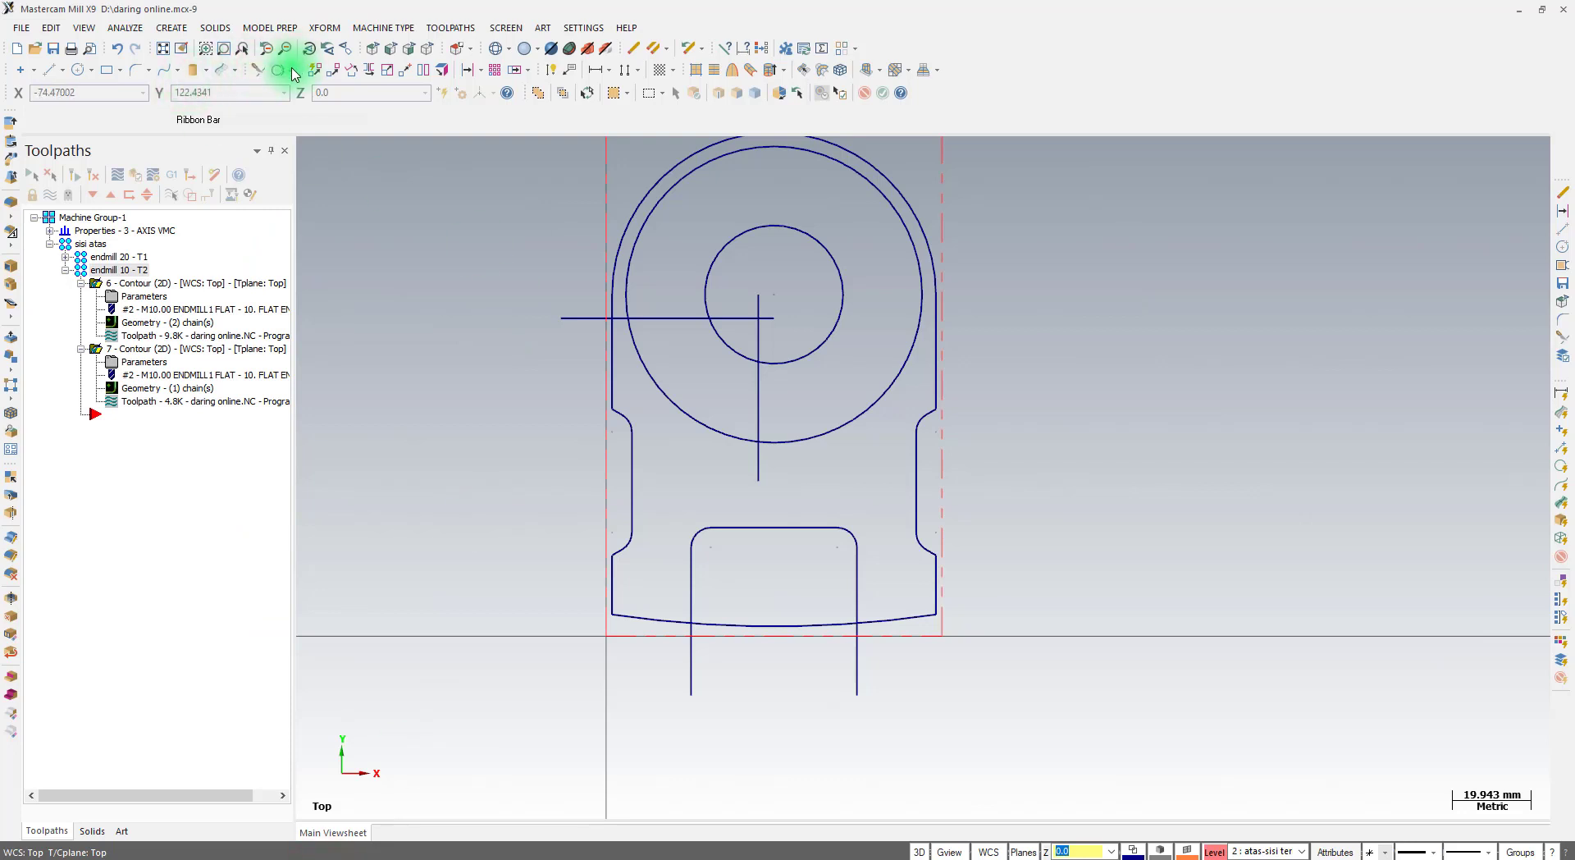
left_click(78, 70)
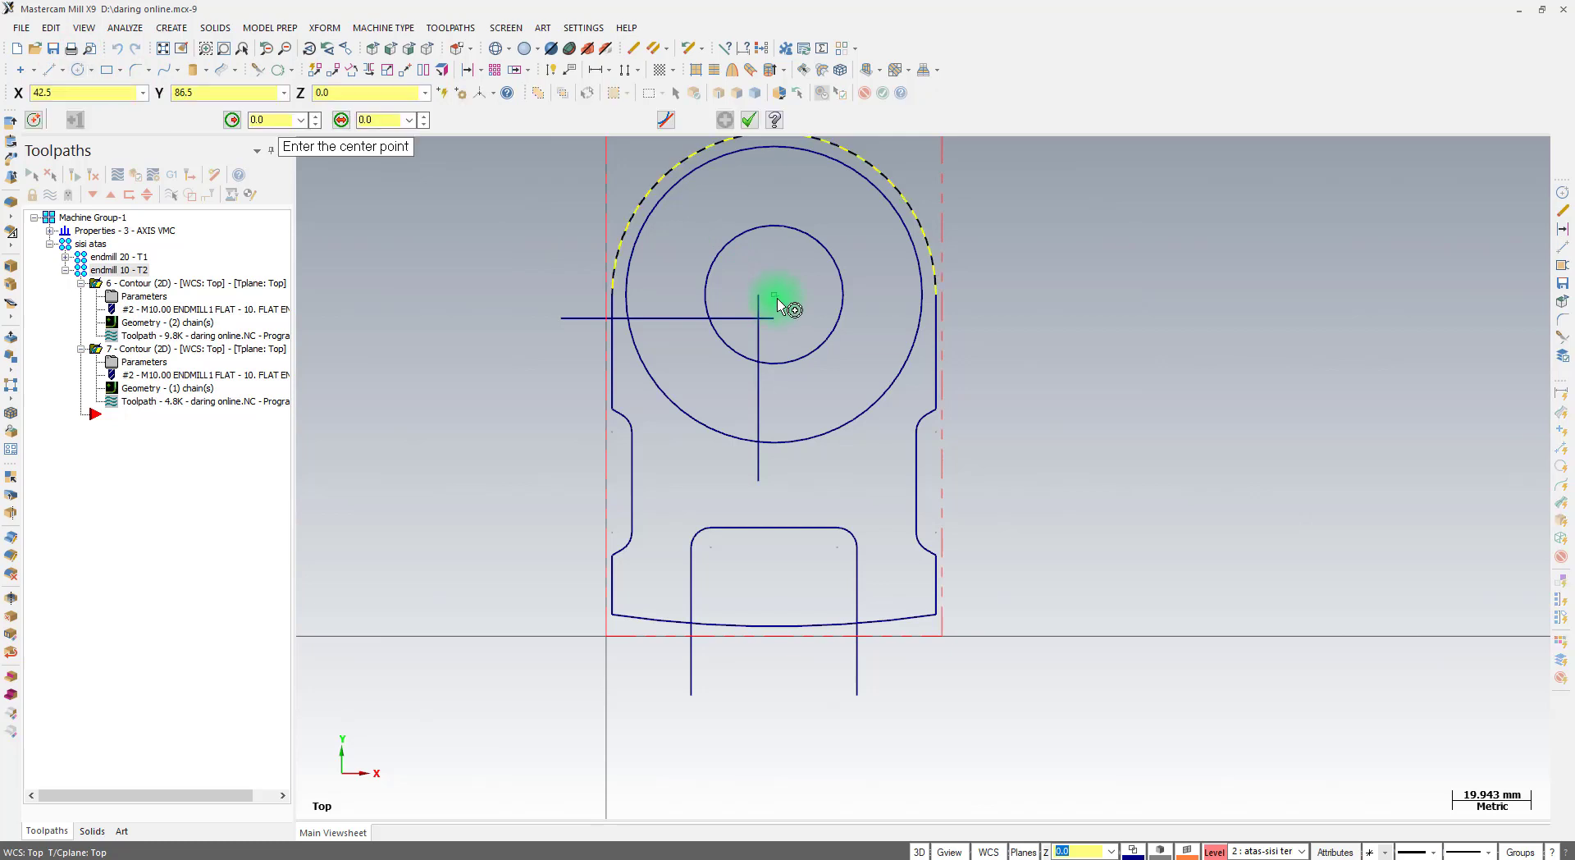
left_click(774, 295)
left_click(739, 375)
left_click(275, 119)
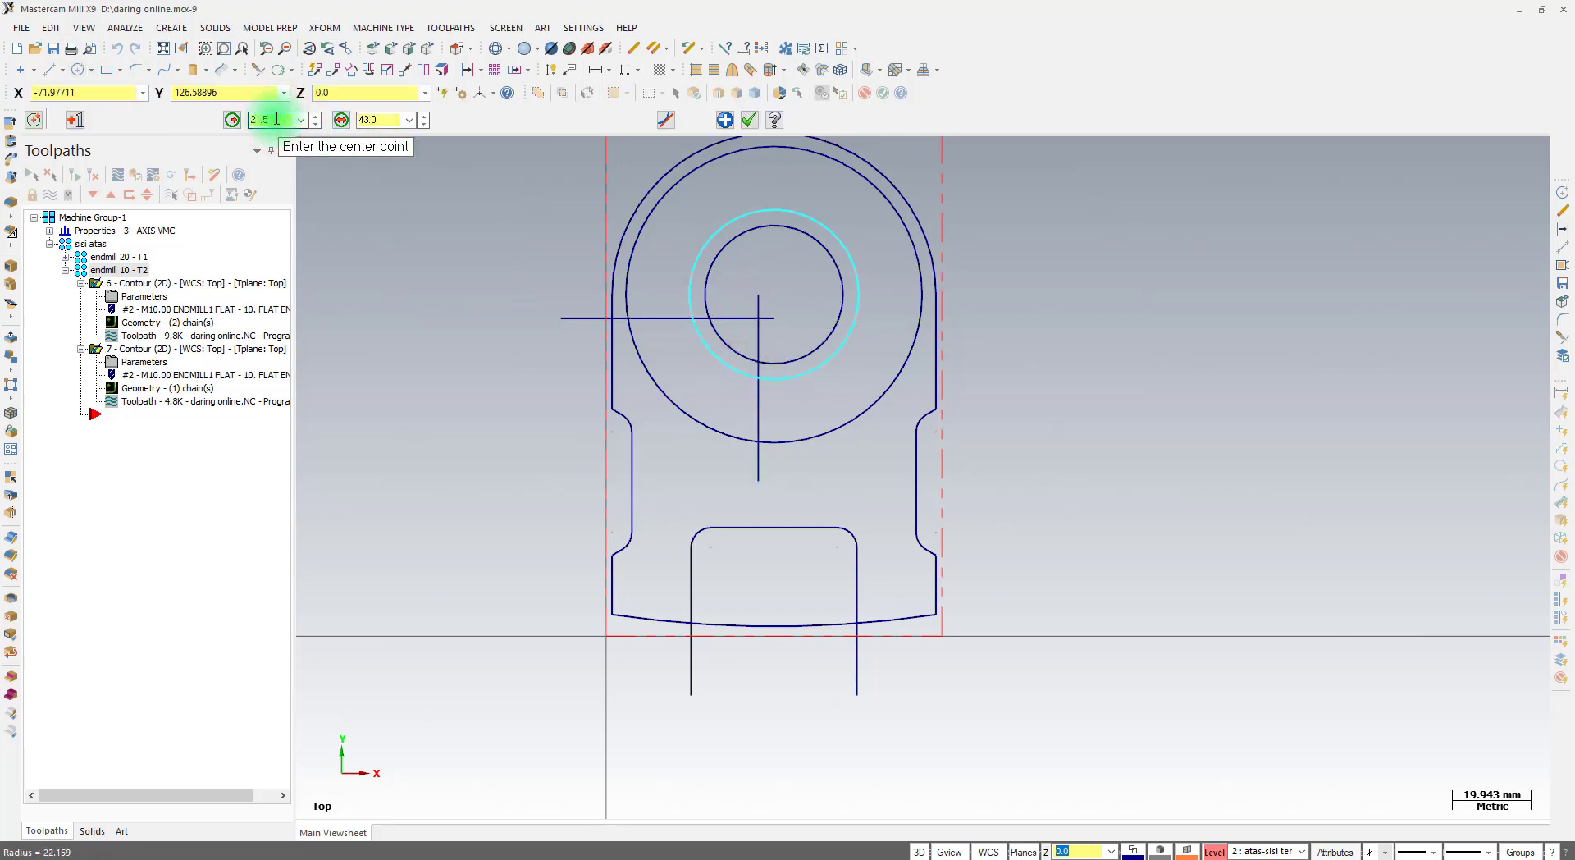
type("21.5")
left_click(749, 120)
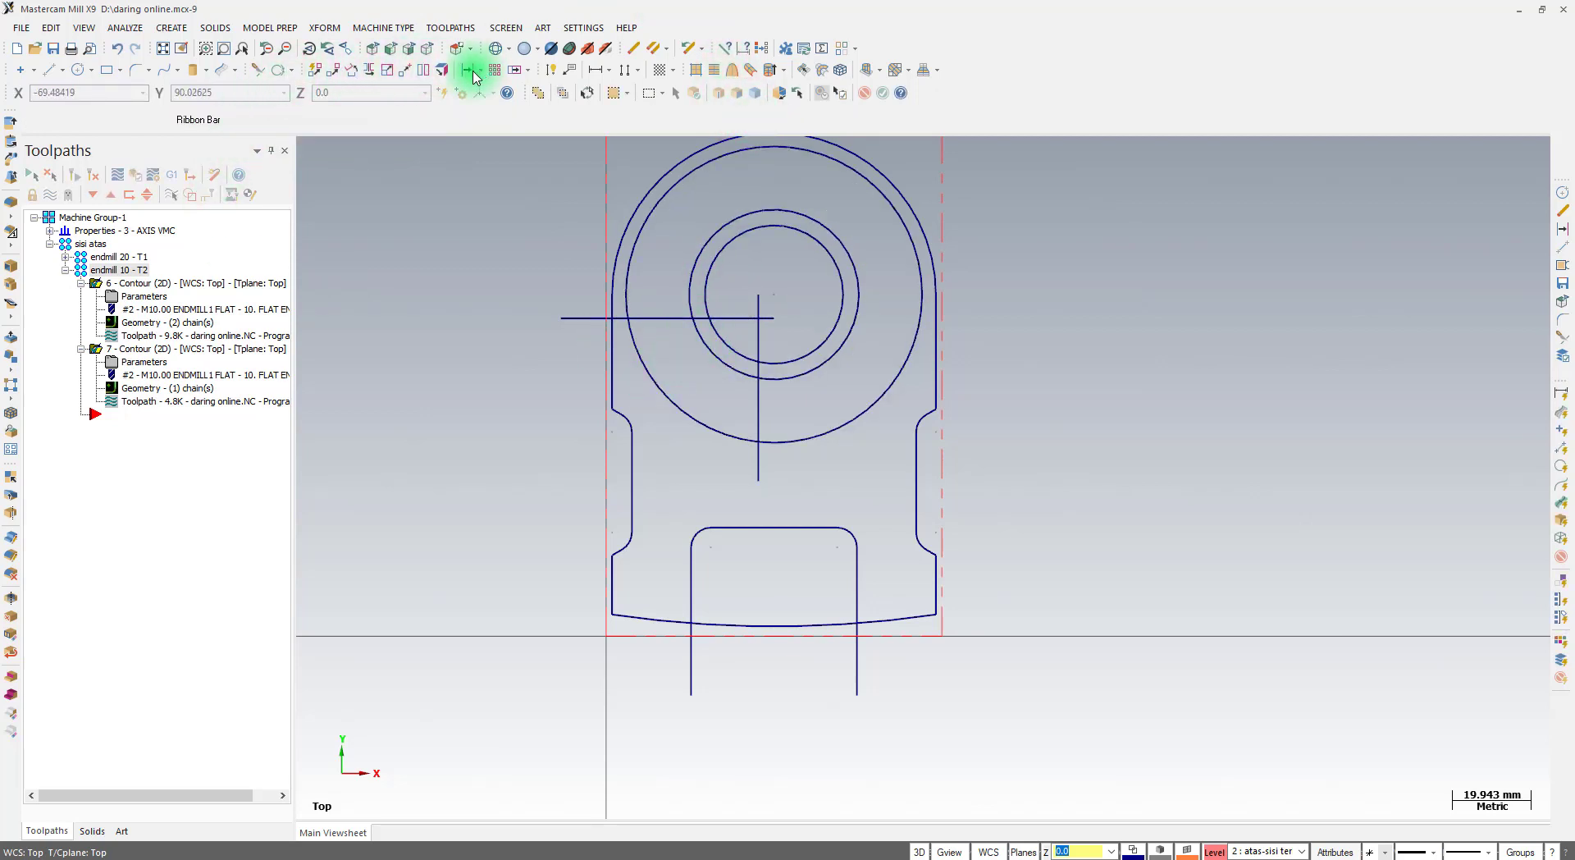
Trim the two concentric circles and the two offset lines against each other into one closed curved pocket outline
left_click(252, 74)
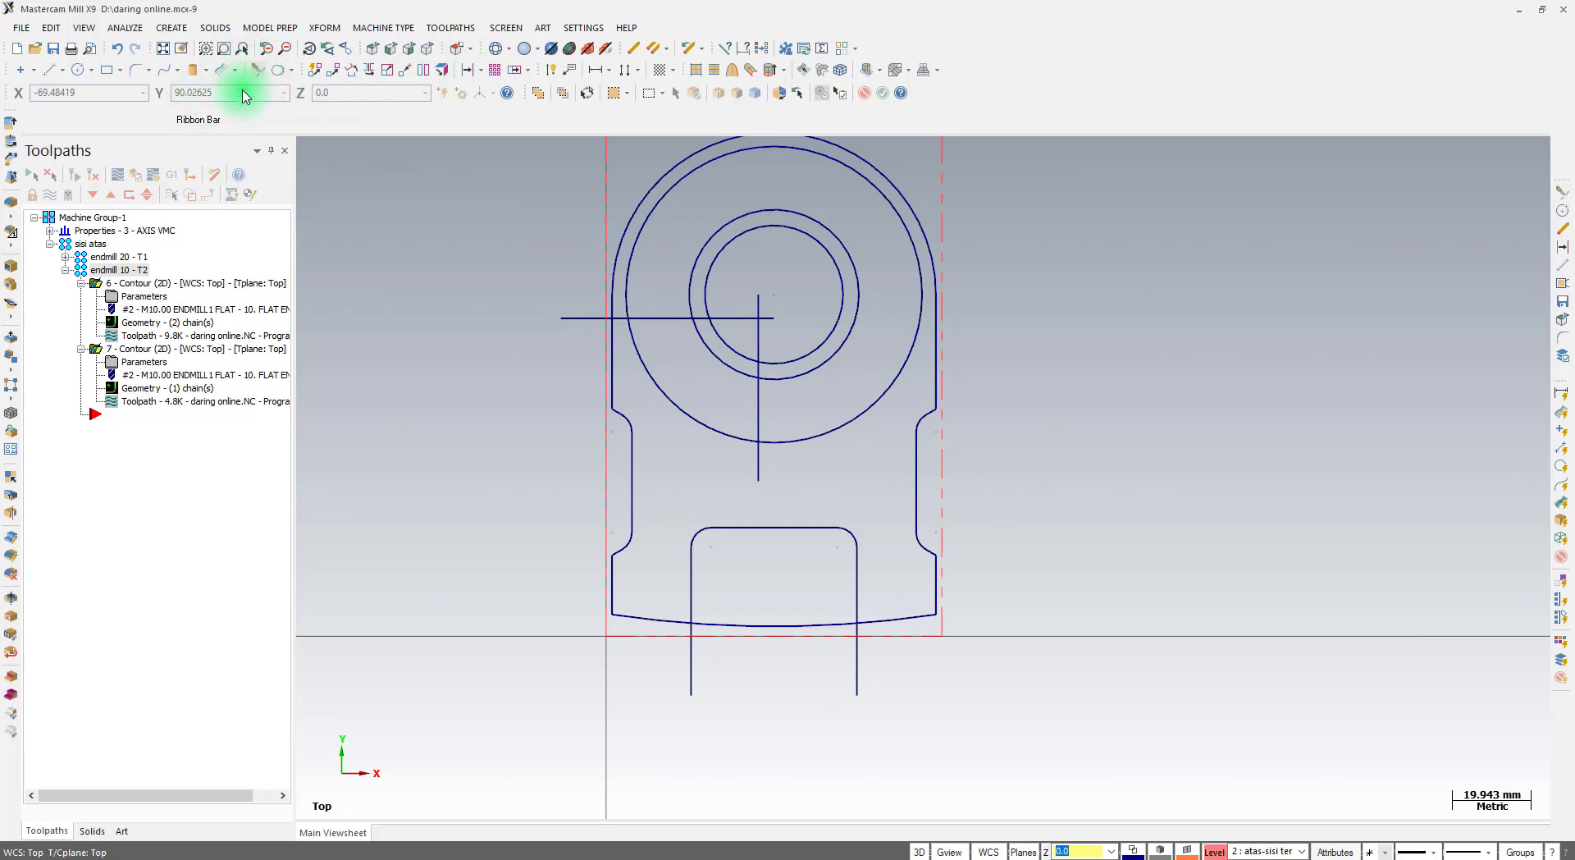
left_click(127, 119)
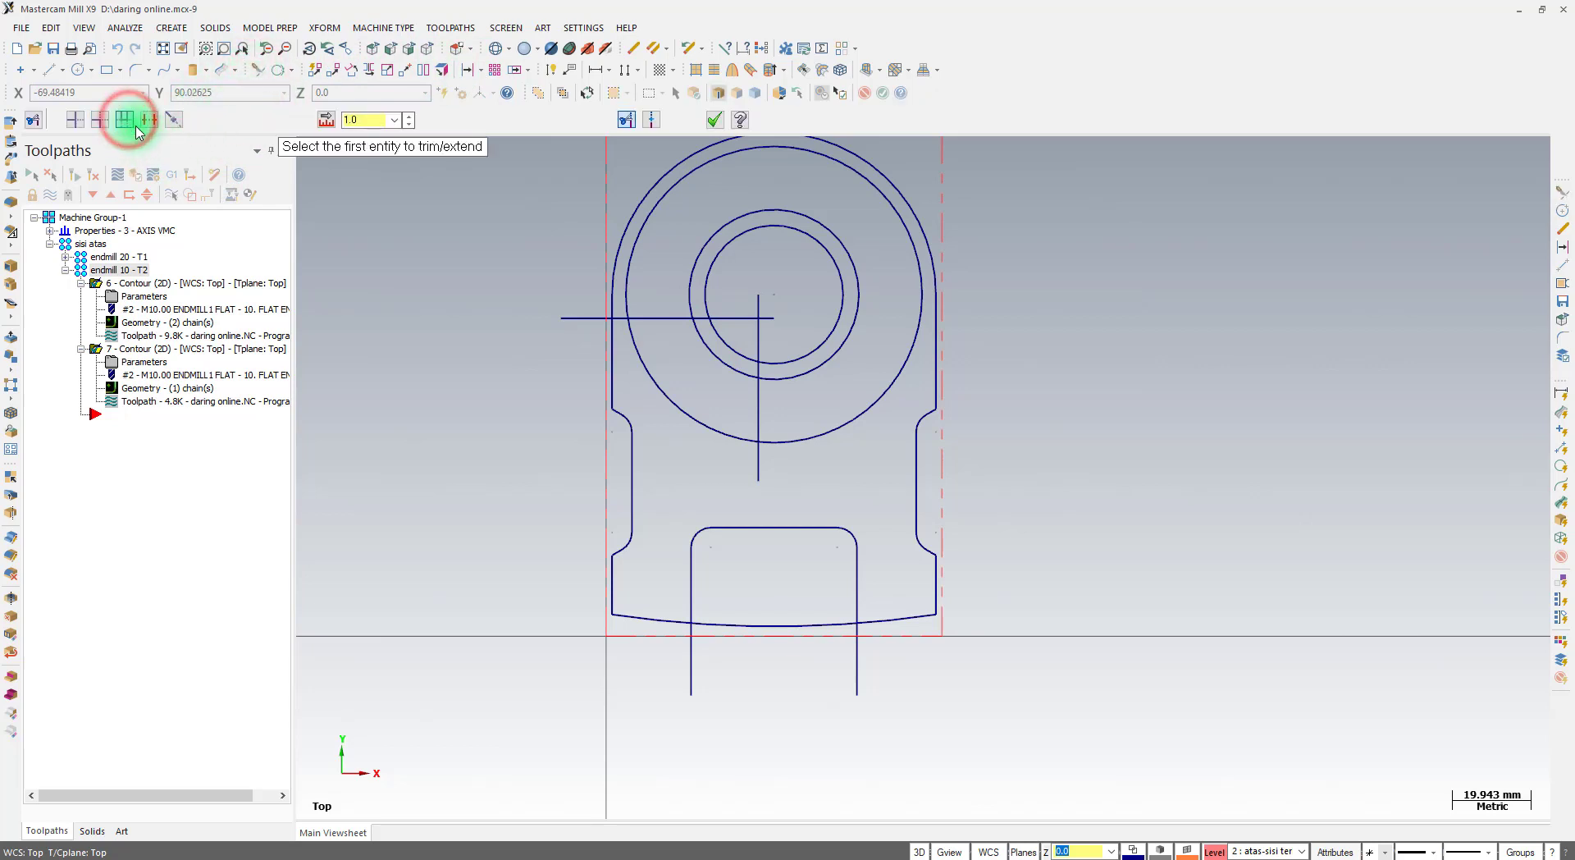
left_click(641, 352)
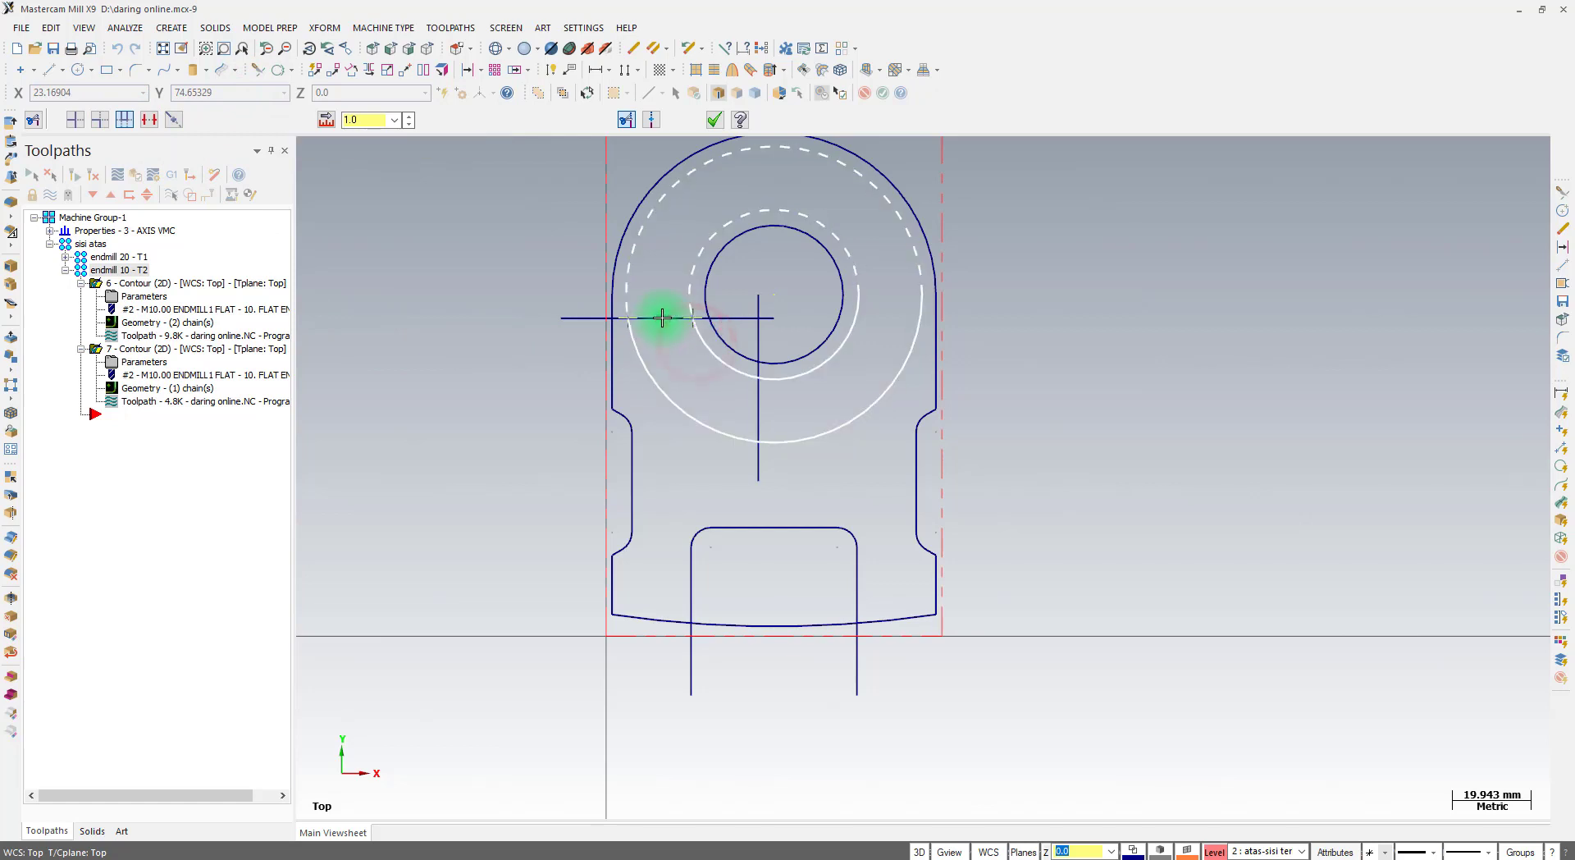
left_click(662, 317)
left_click(699, 362)
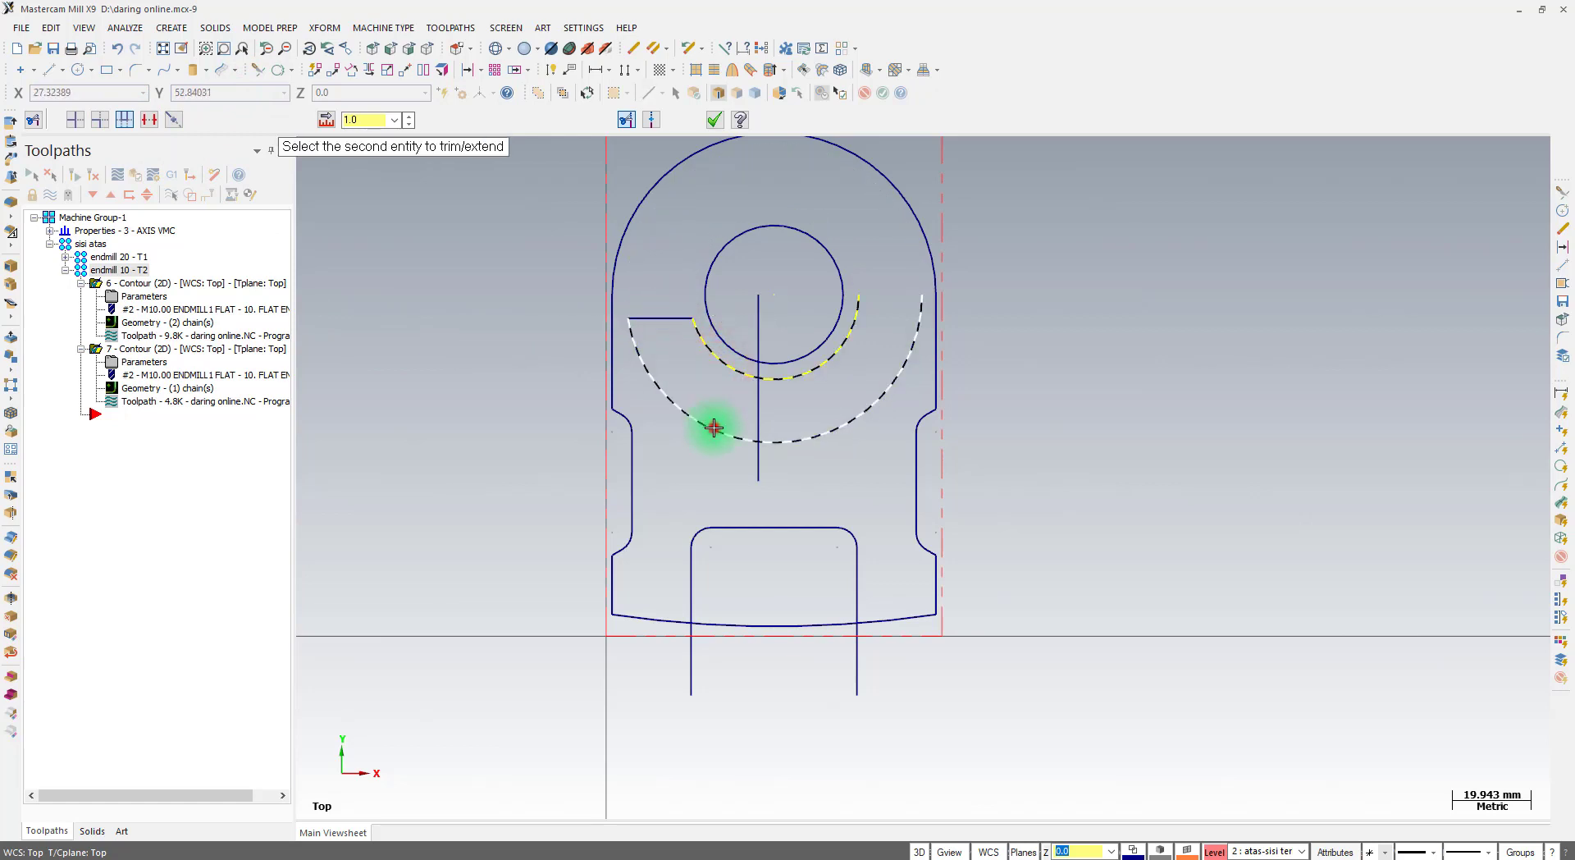
left_click(751, 402)
left_click(727, 134)
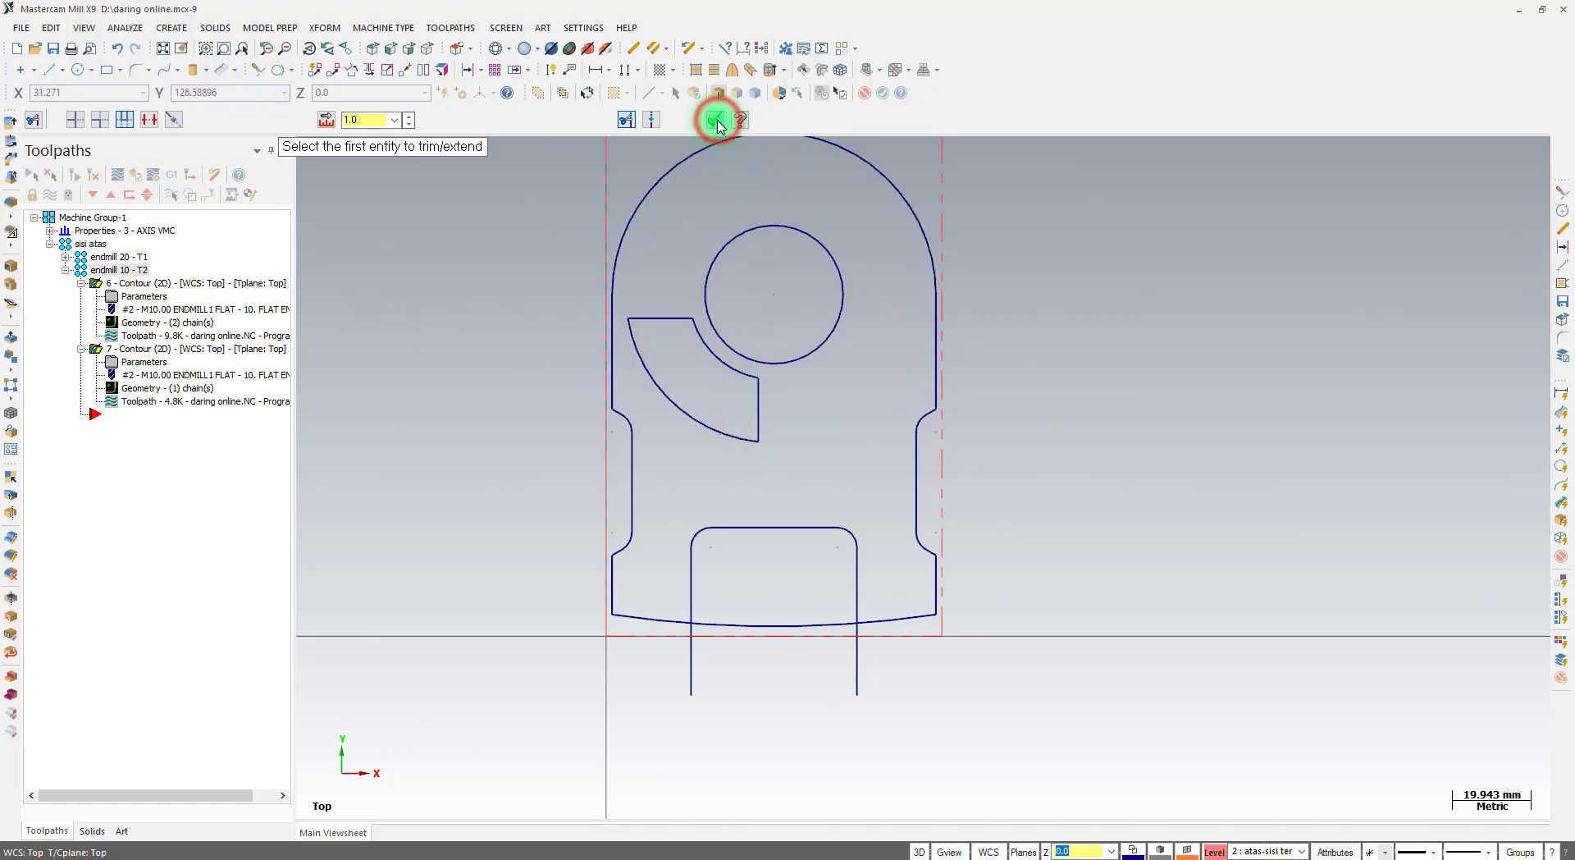
left_click(717, 122)
Fillet all corners of the closed curved pocket chain with a 5 mm radius
left_click(644, 323)
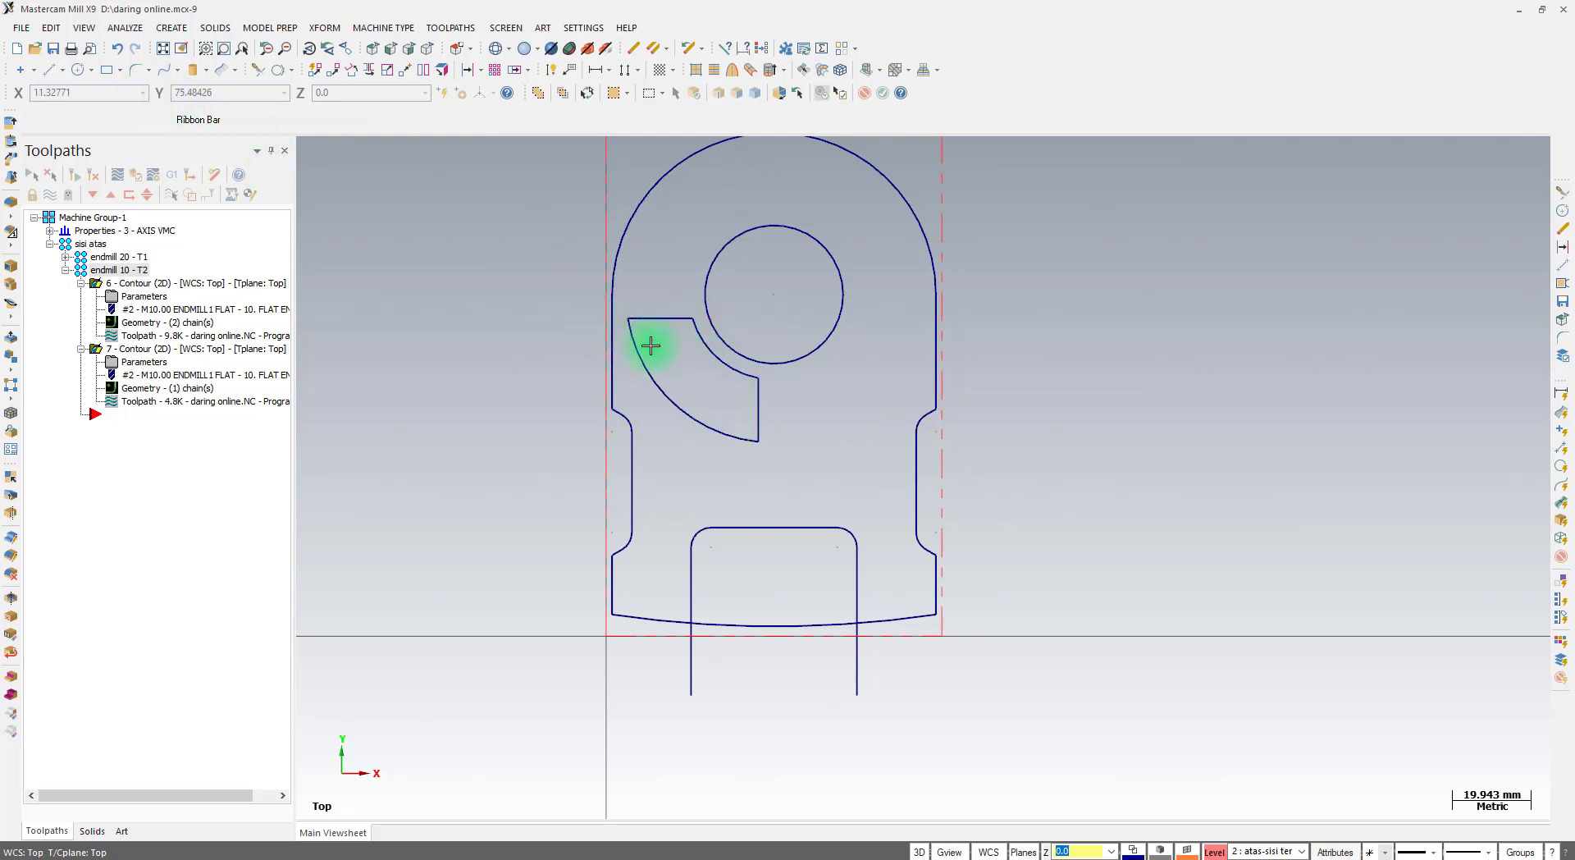
left_click(711, 412)
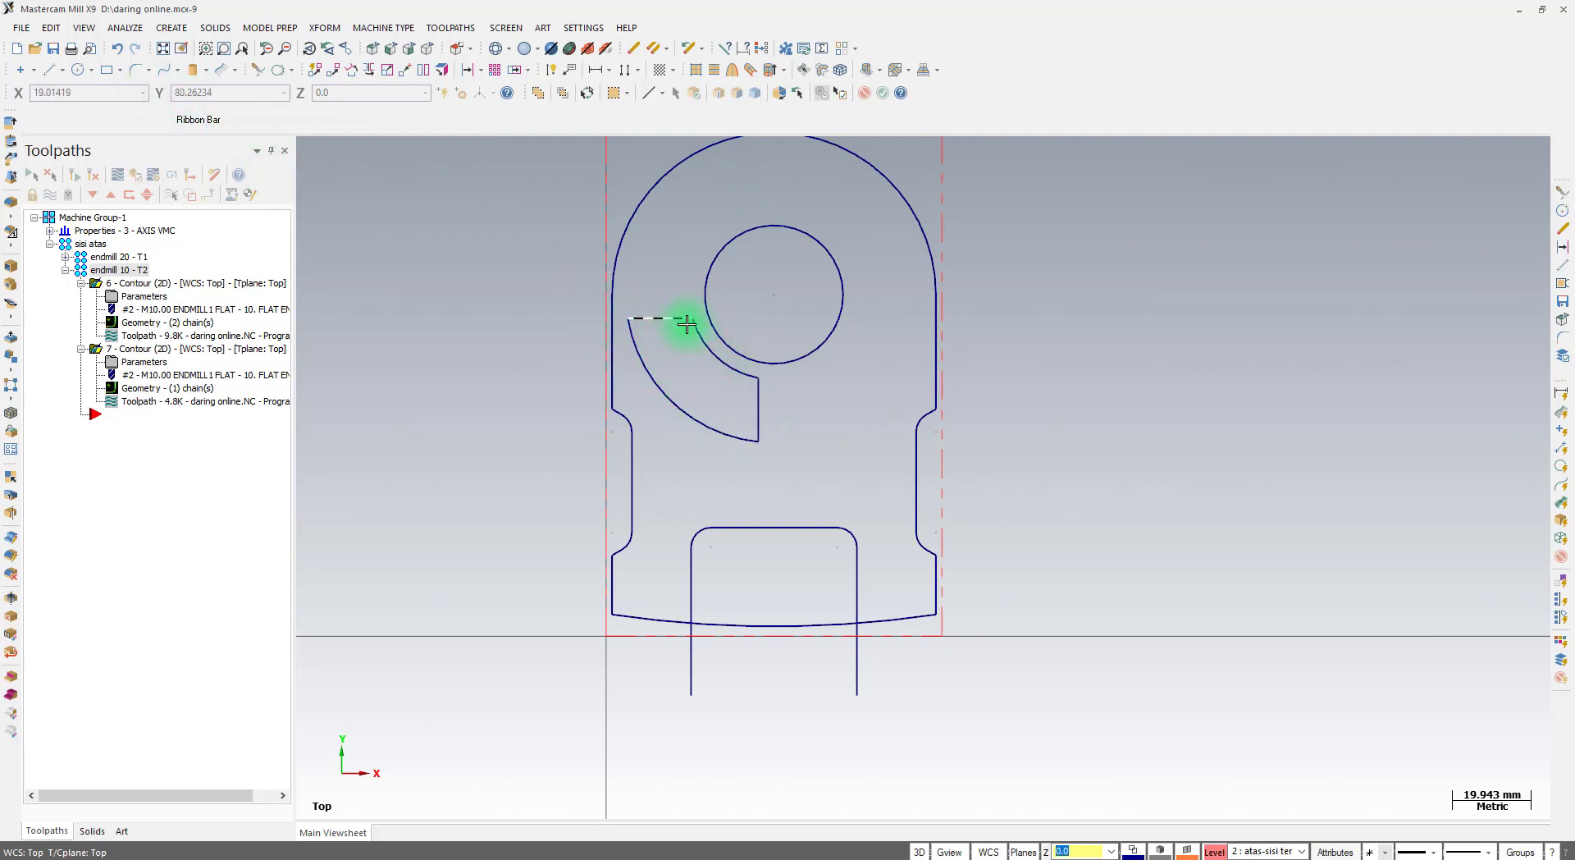
left_click(151, 78)
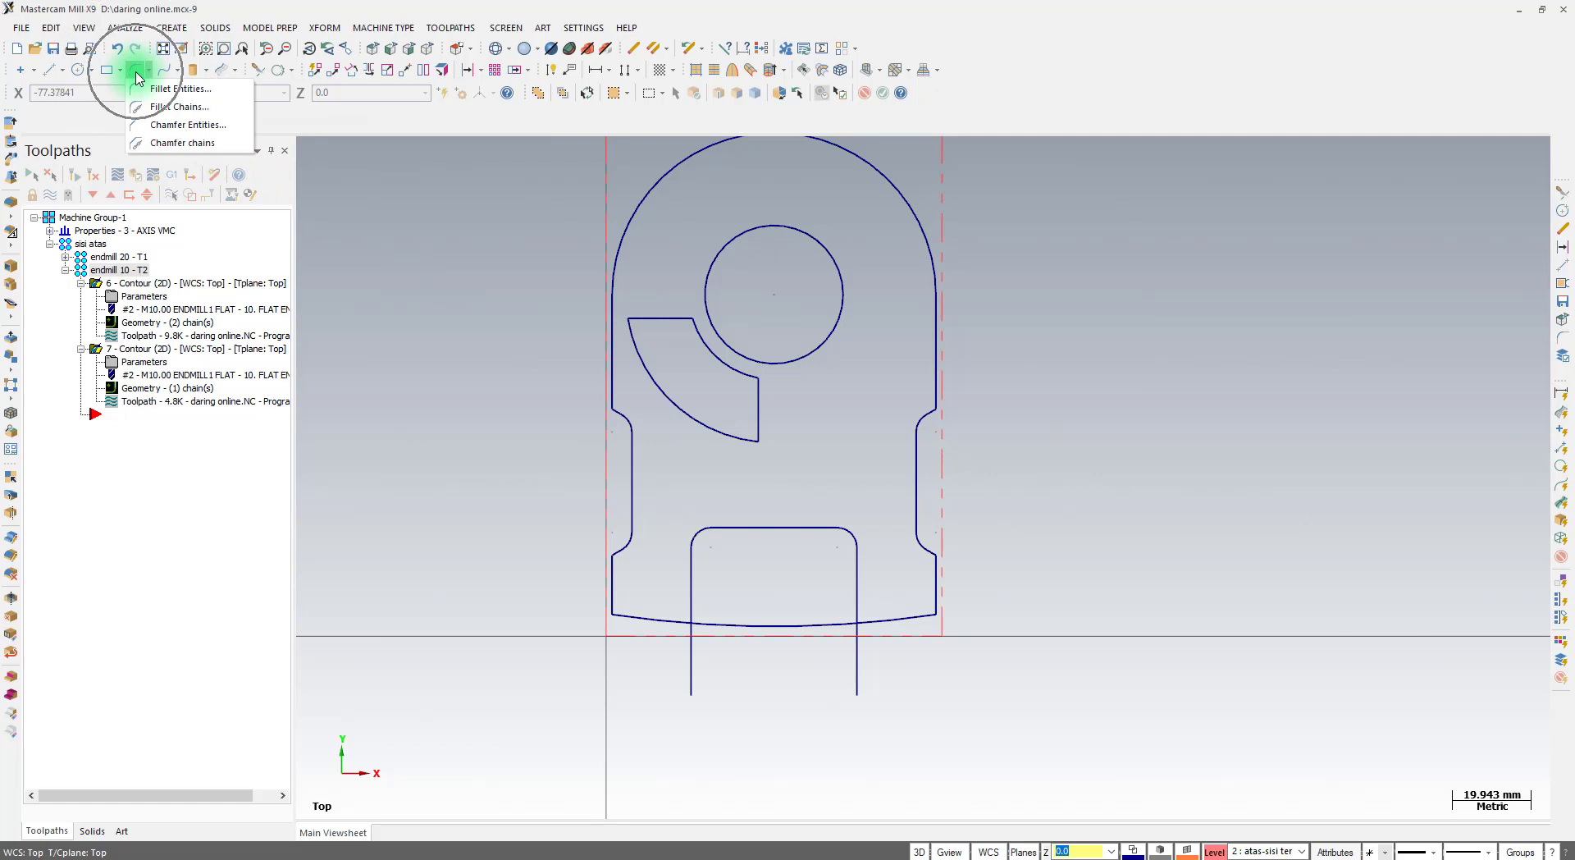
left_click(171, 107)
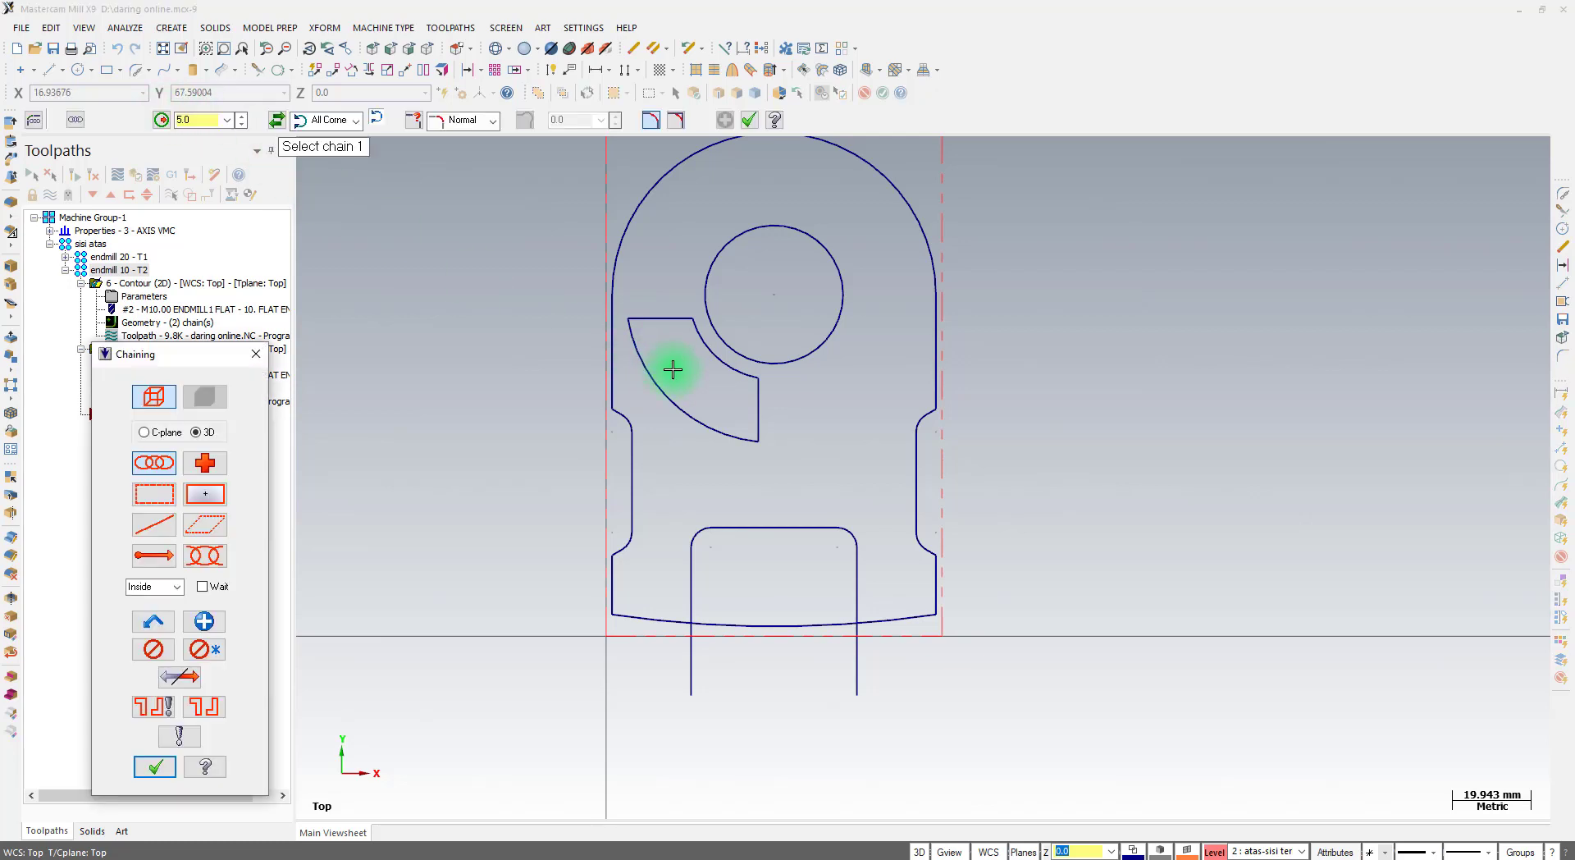
left_click(659, 389)
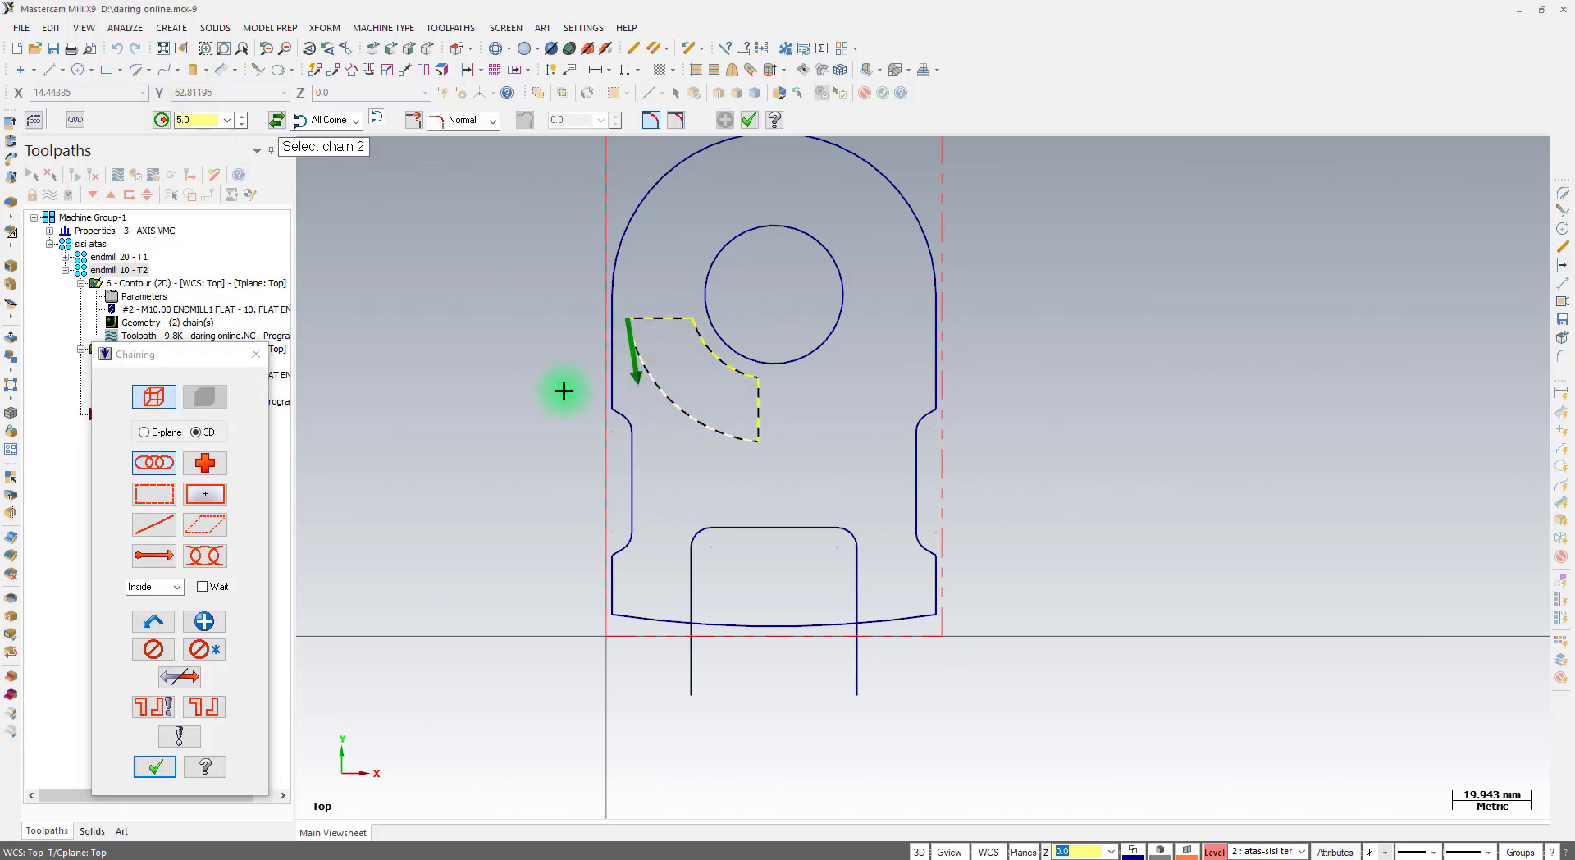
left_click(157, 769)
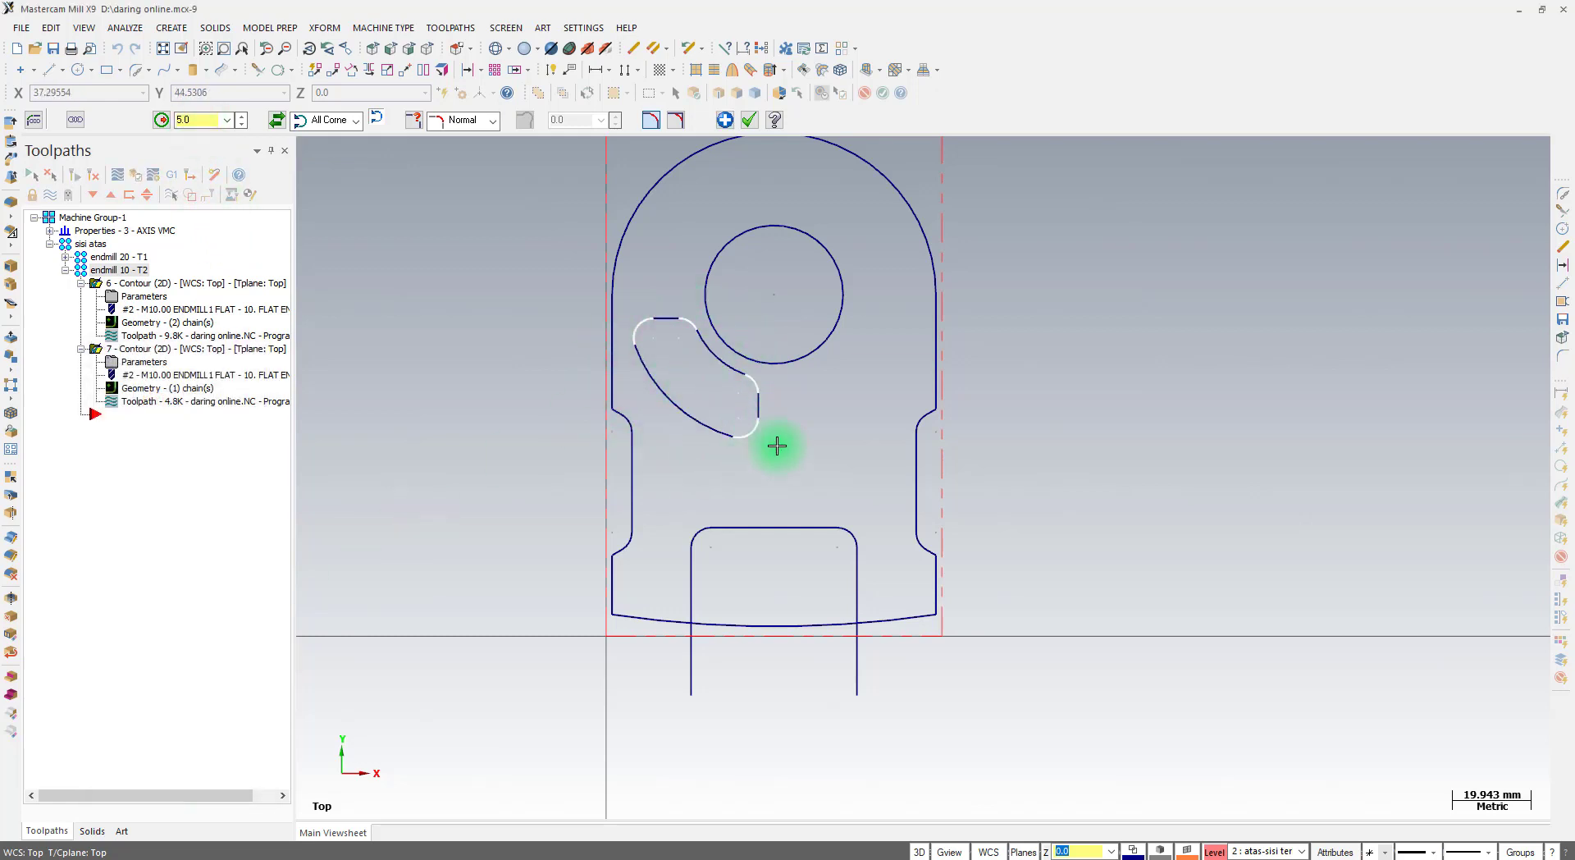
left_click(755, 118)
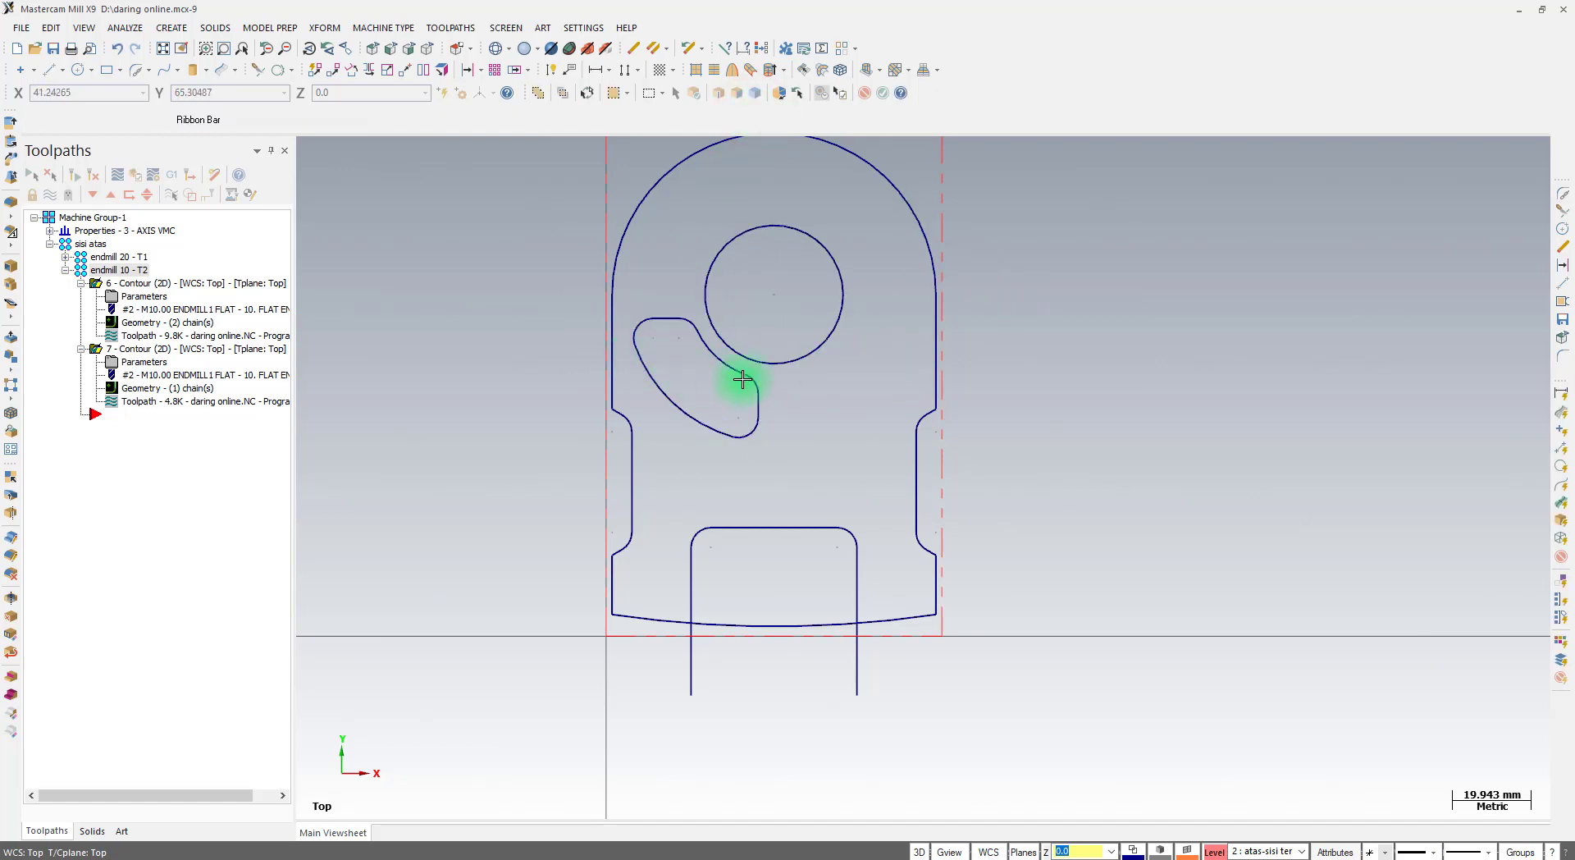
Mirror a copy of the whole pocket outline about the vertical axis through the hole centre at X 42.5
left_click(799, 461)
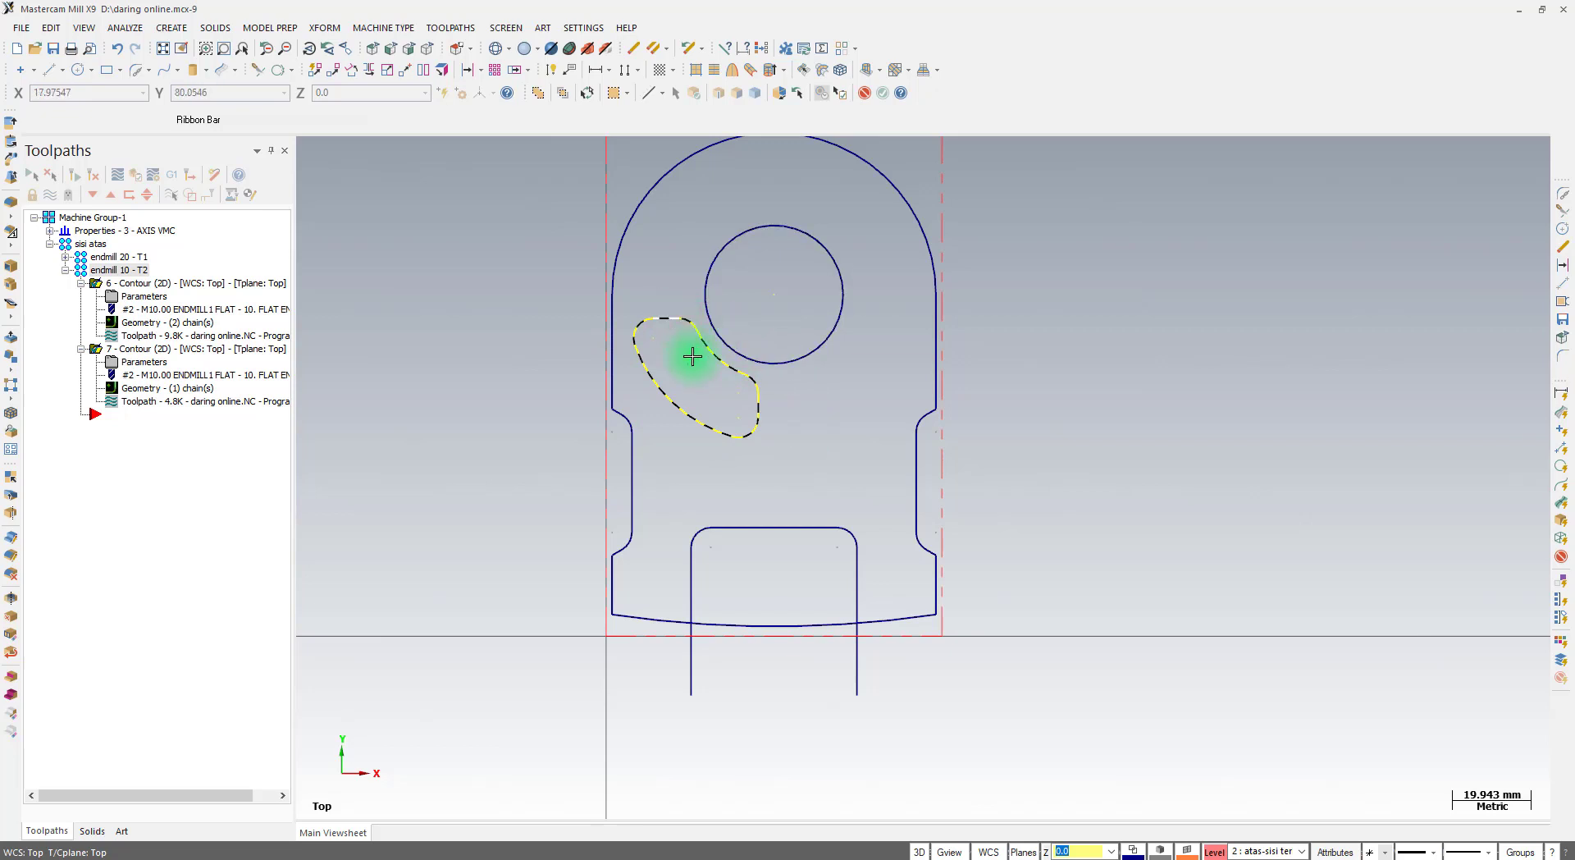
left_click(372, 76)
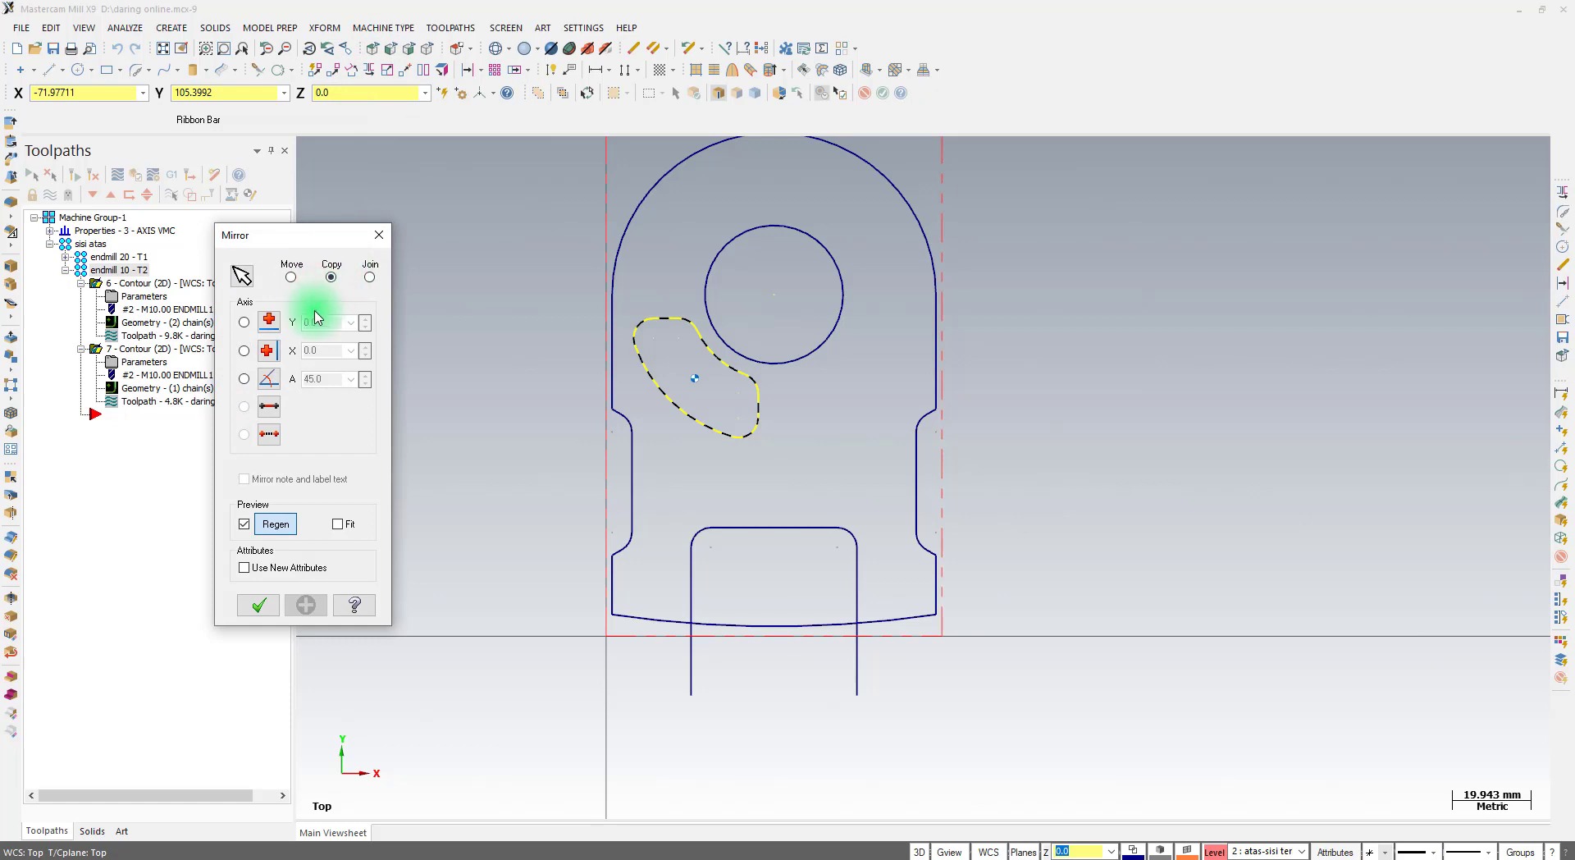
left_click(266, 353)
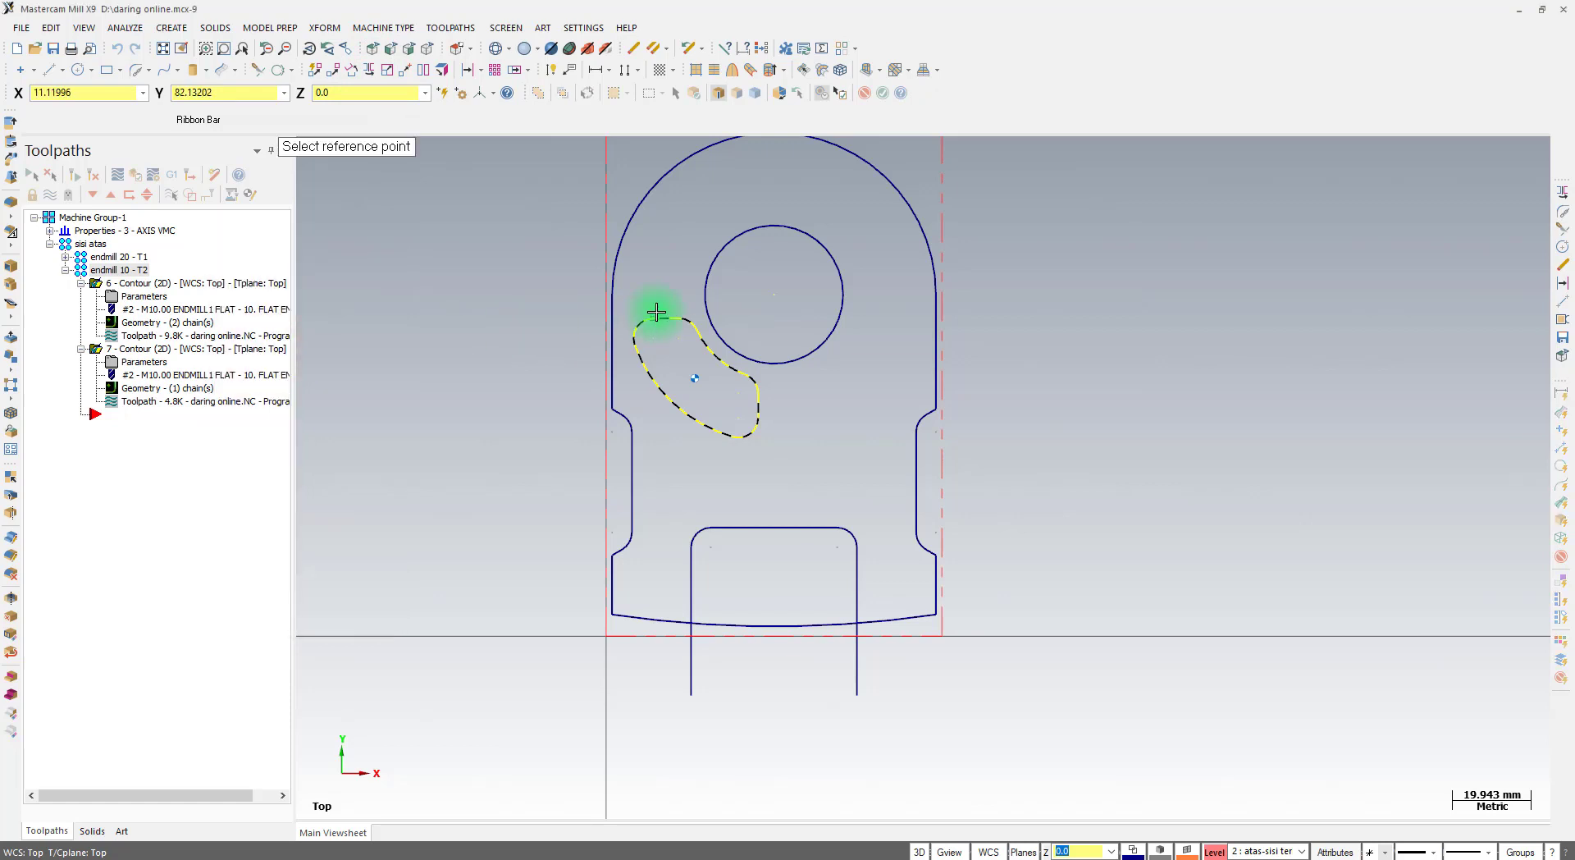
left_click(776, 299)
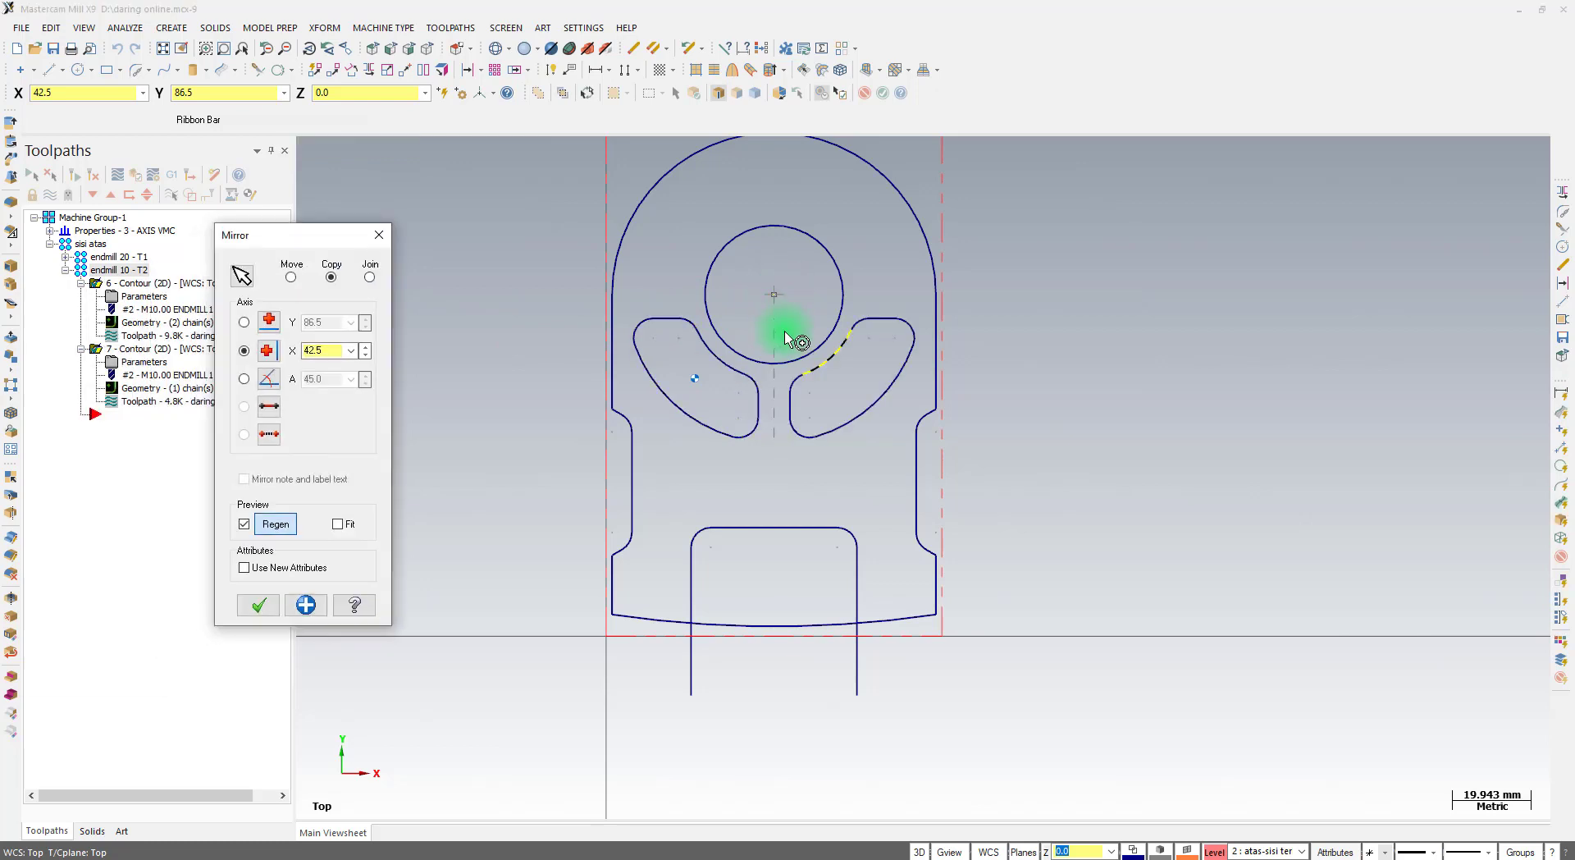
left_click(257, 607)
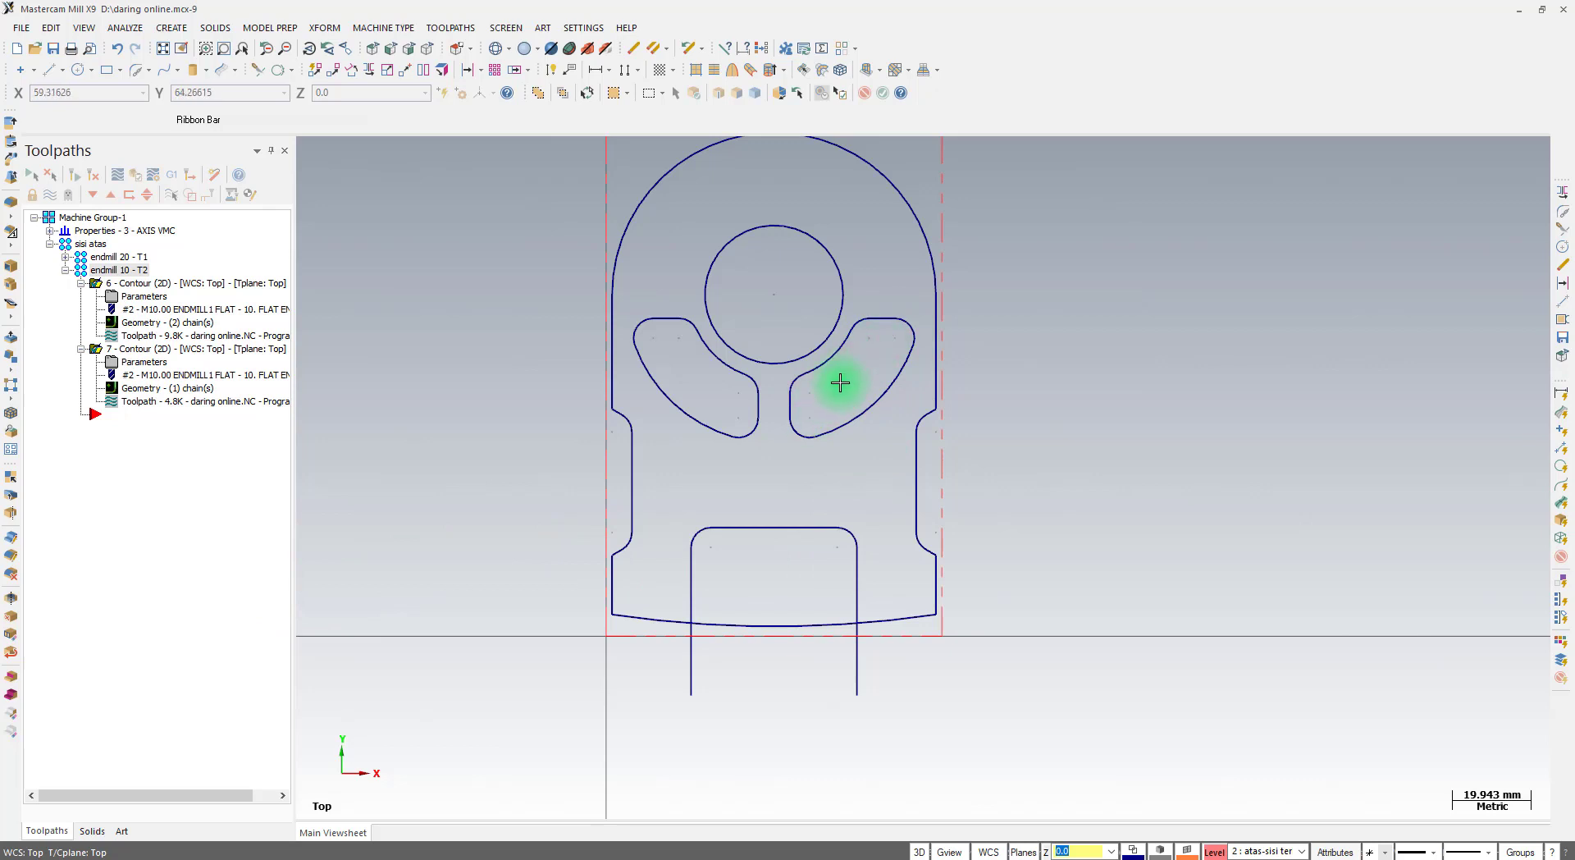
left_click(82, 77)
left_click(376, 119)
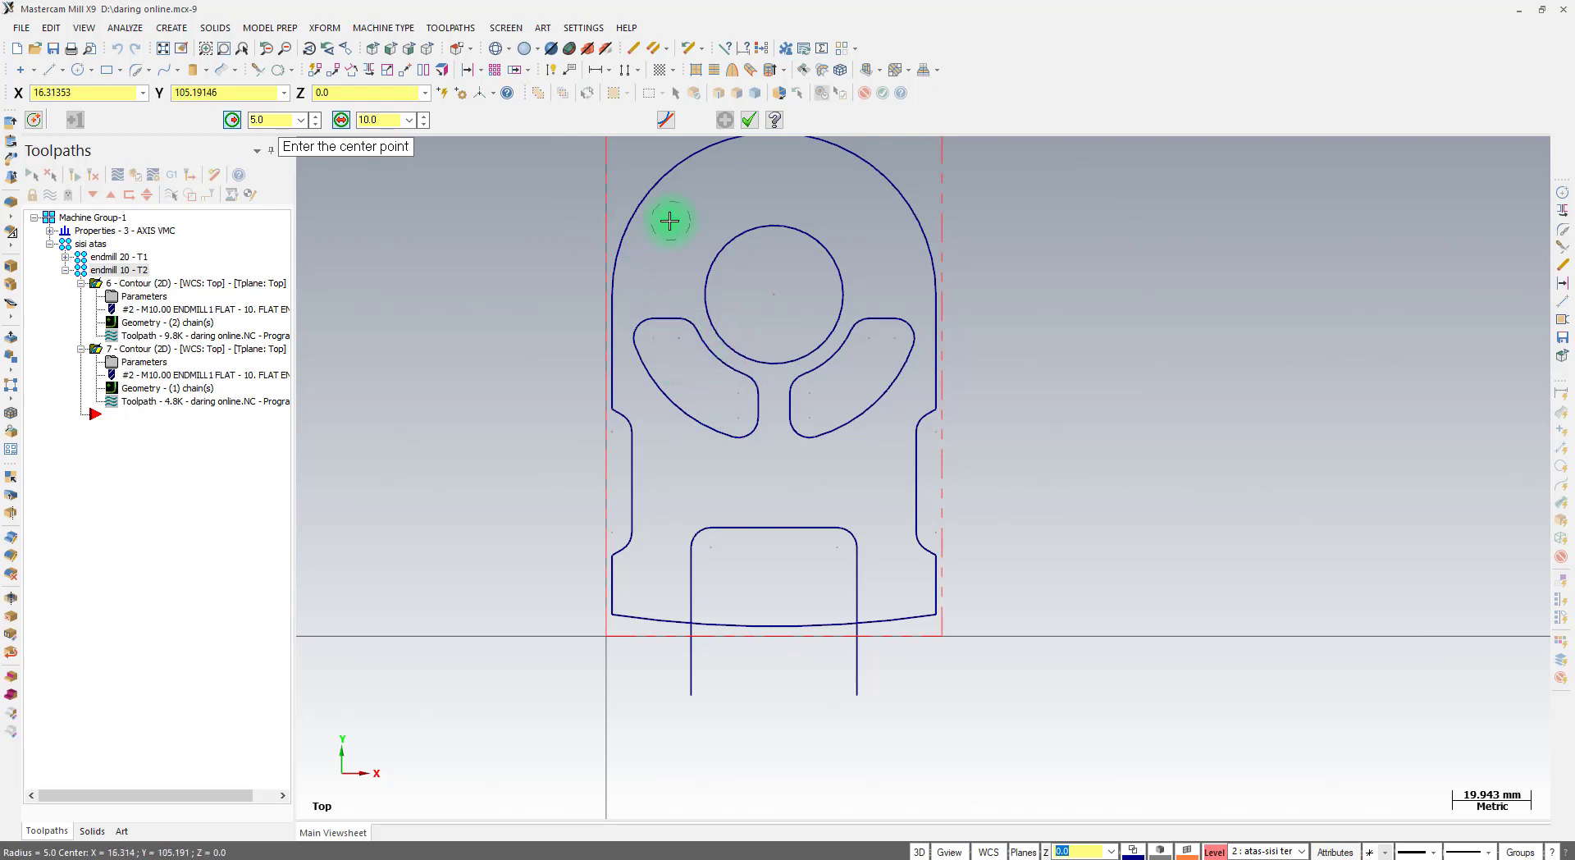
key("Escape")
Add a contour toolpath to the endmill 10 group and chain both curved pocket outlines as its geometry
right_click(168, 422)
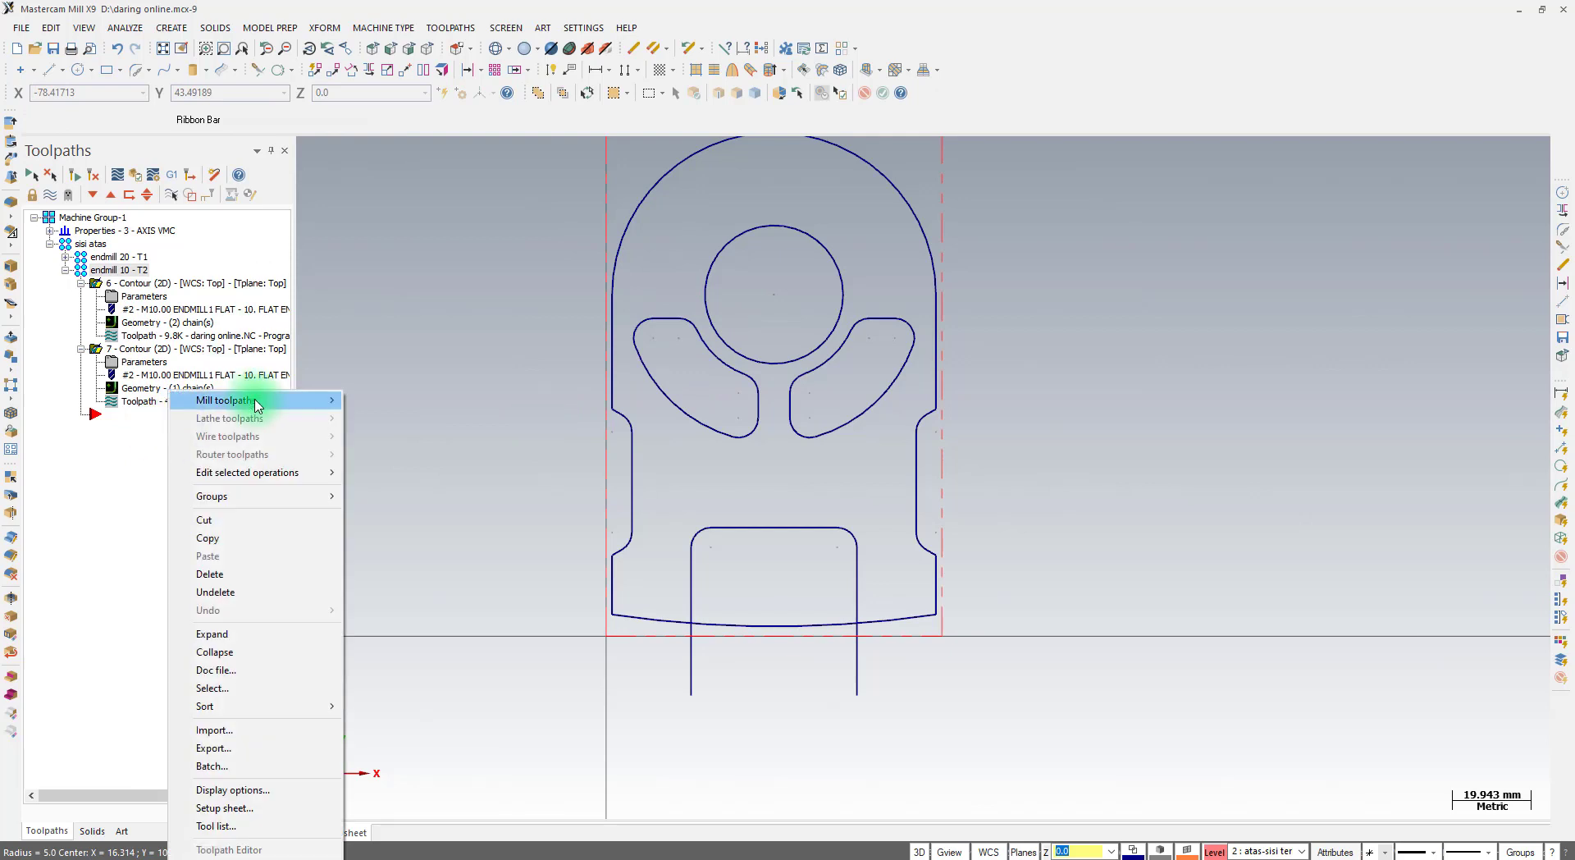
mouse_move(258, 406)
left_click(411, 393)
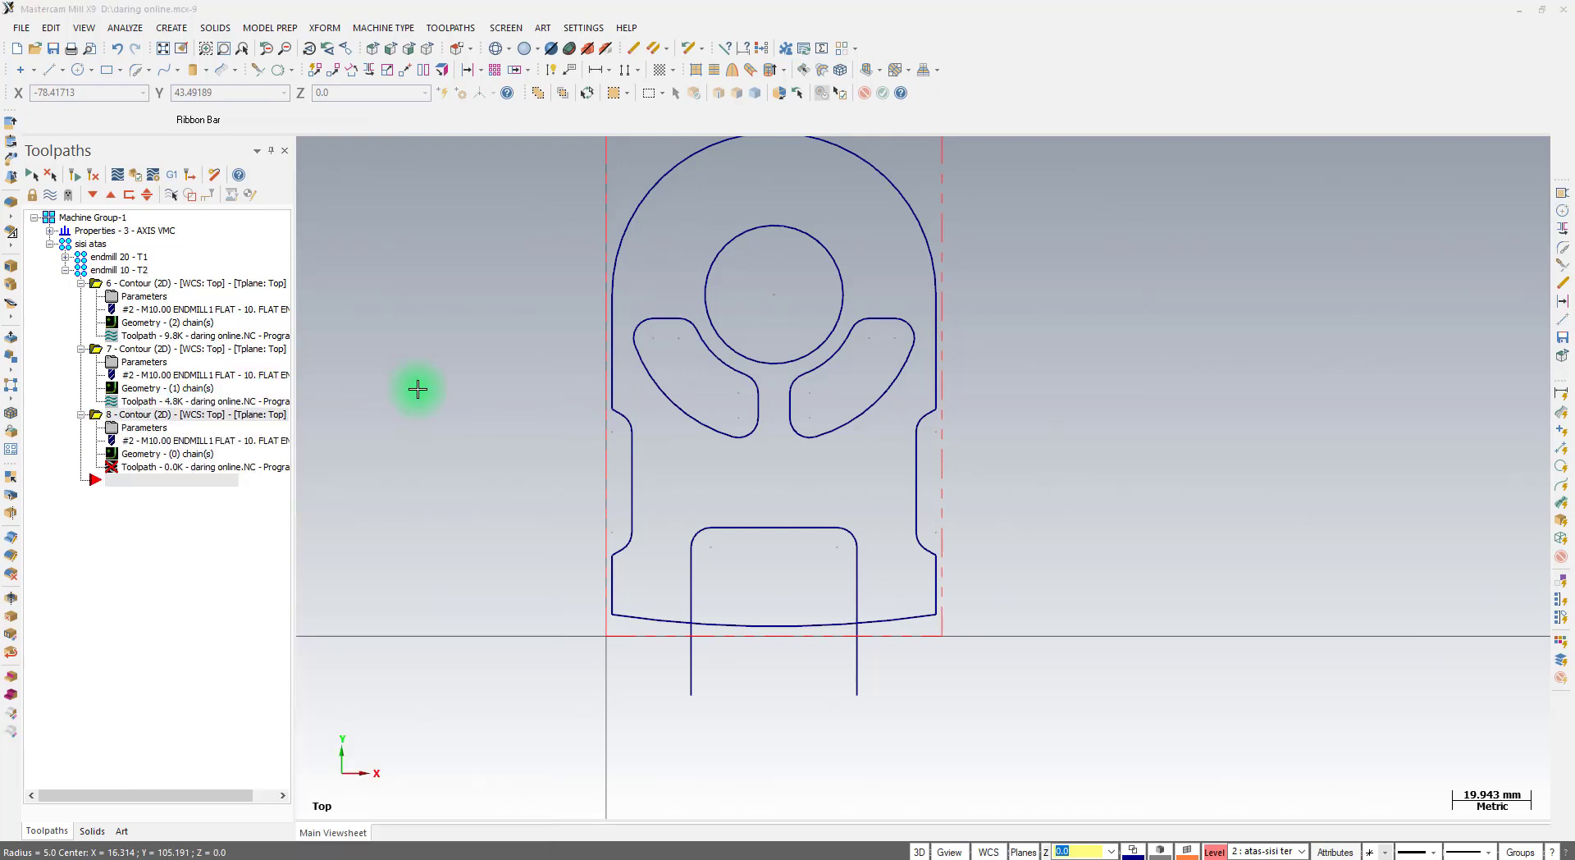
left_click(643, 354)
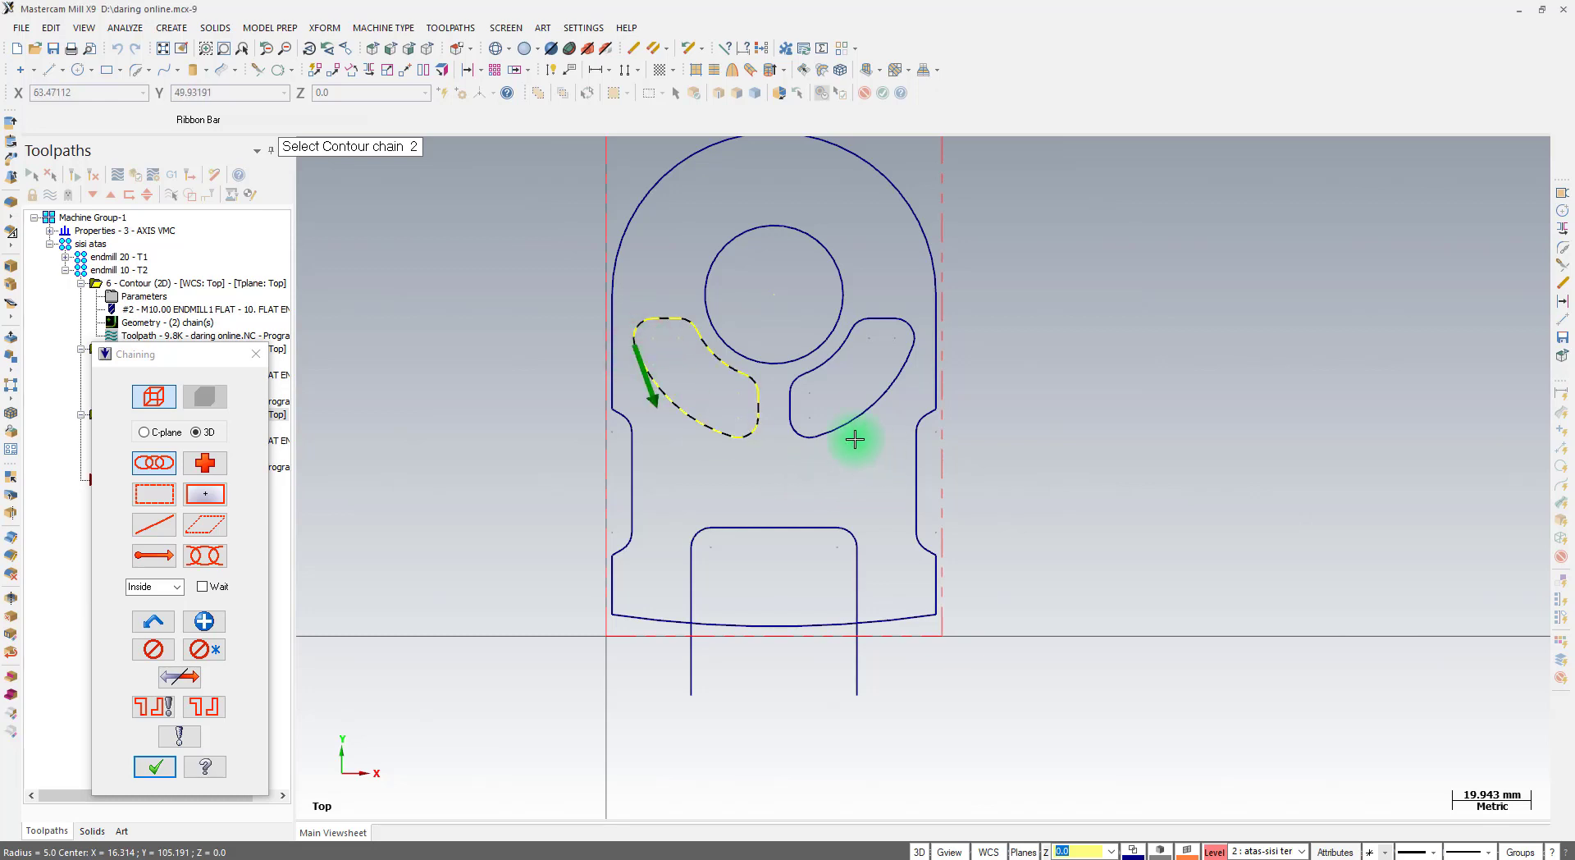
left_click(825, 435)
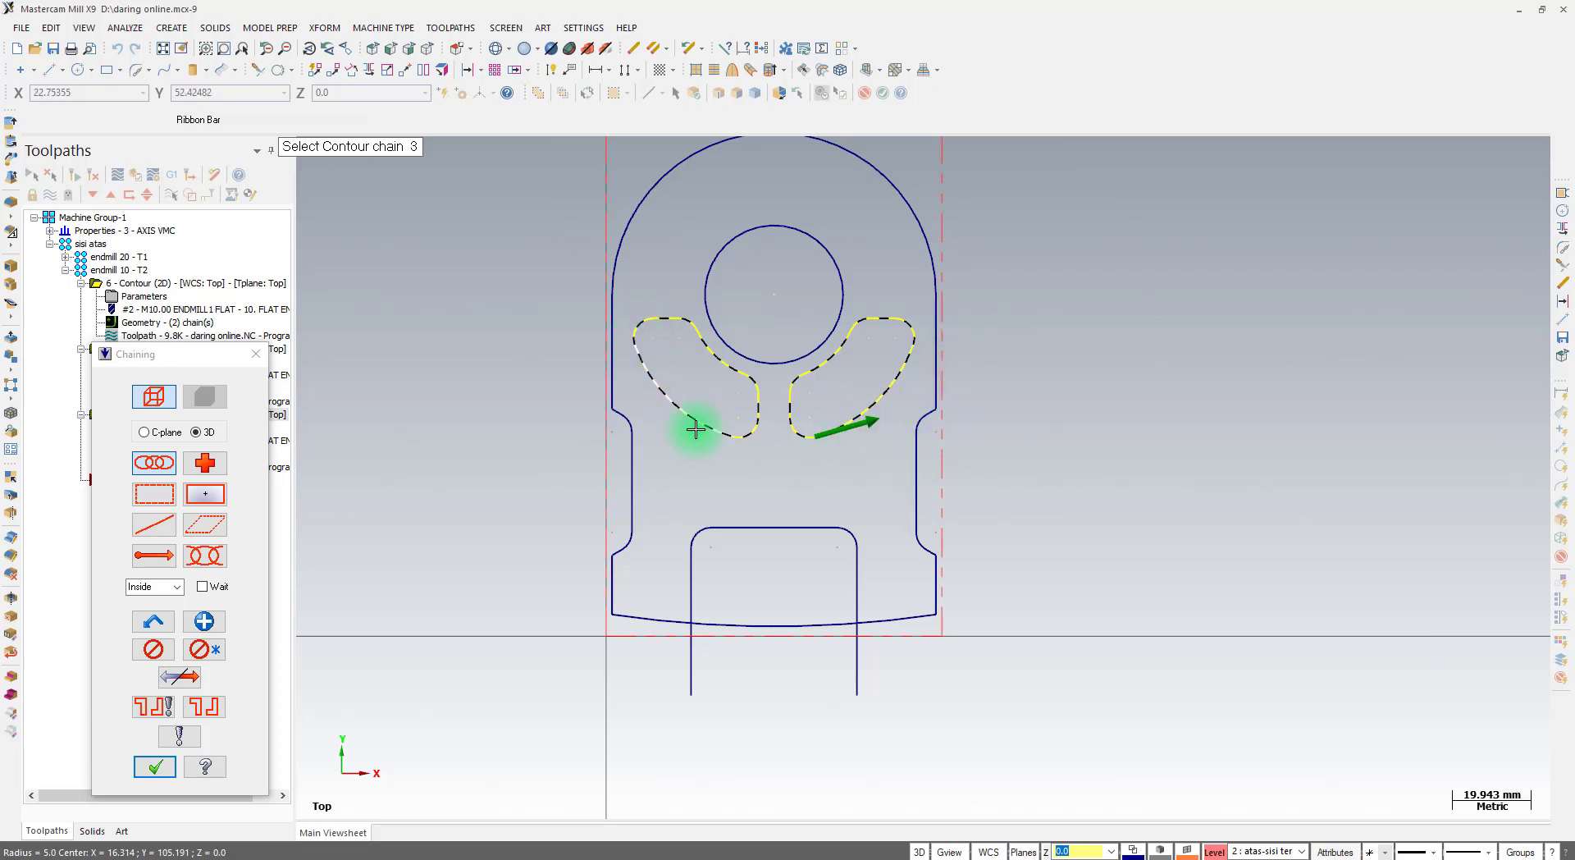
left_click(154, 766)
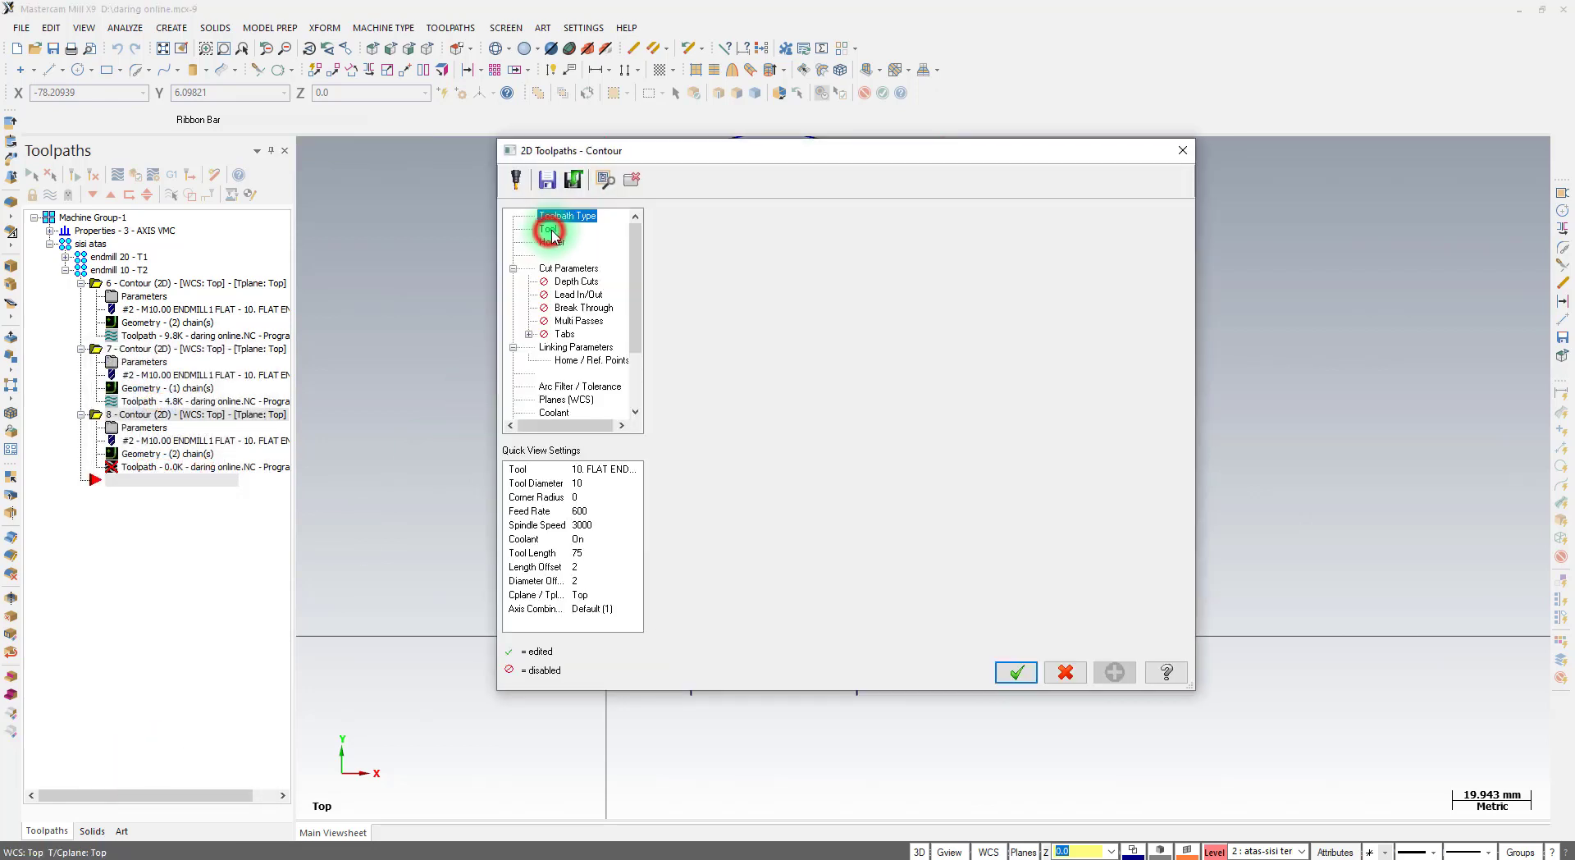
Set the contour type to Ramp with angle-based ramp motion and a 2.0 degree ramp angle
left_click(547, 229)
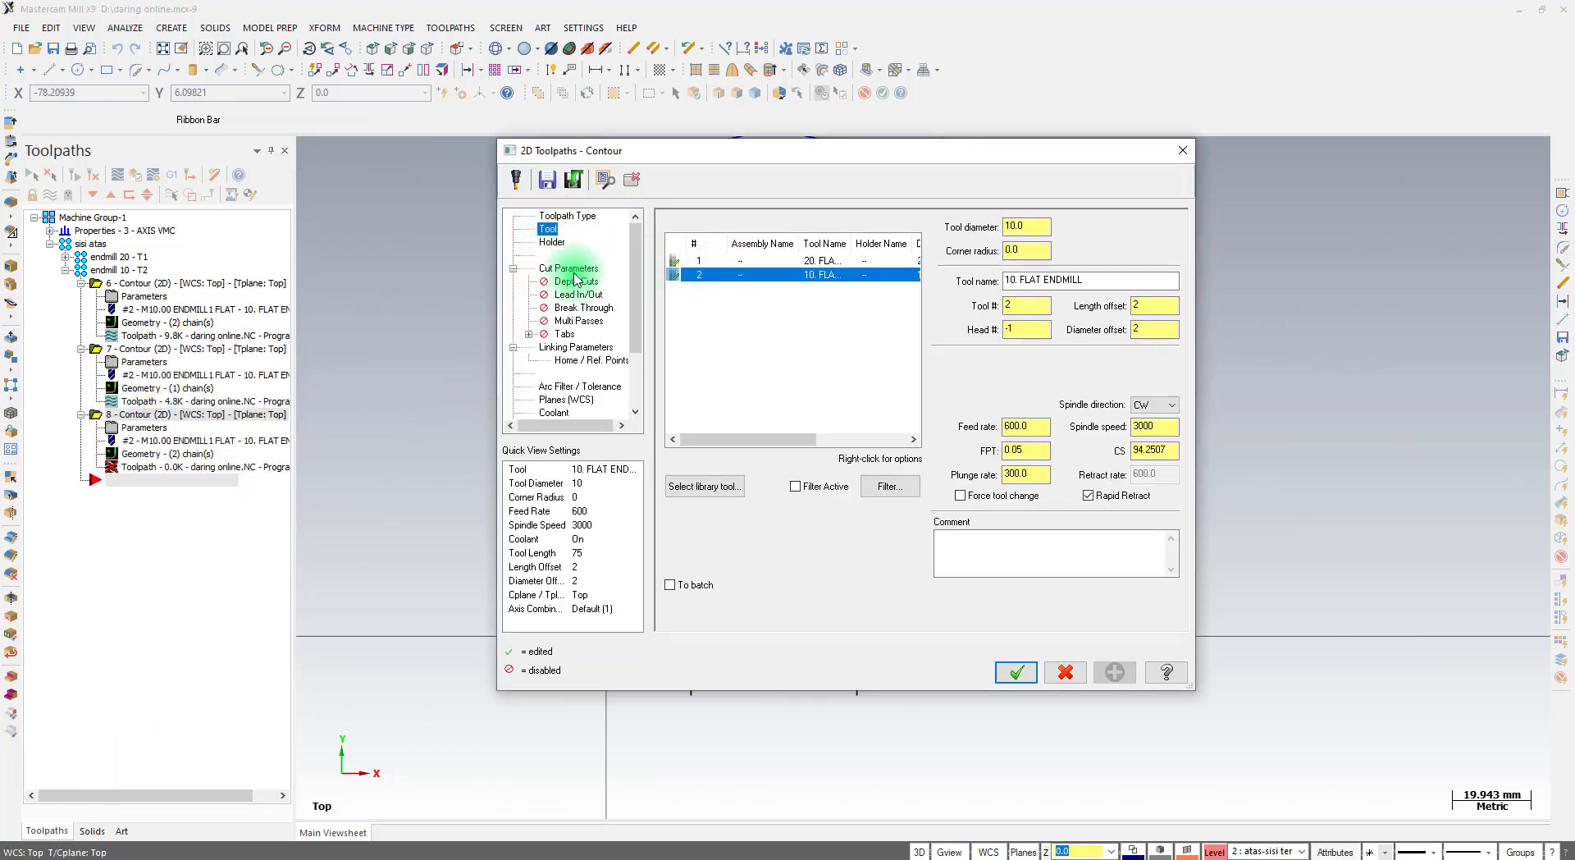
left_click(572, 267)
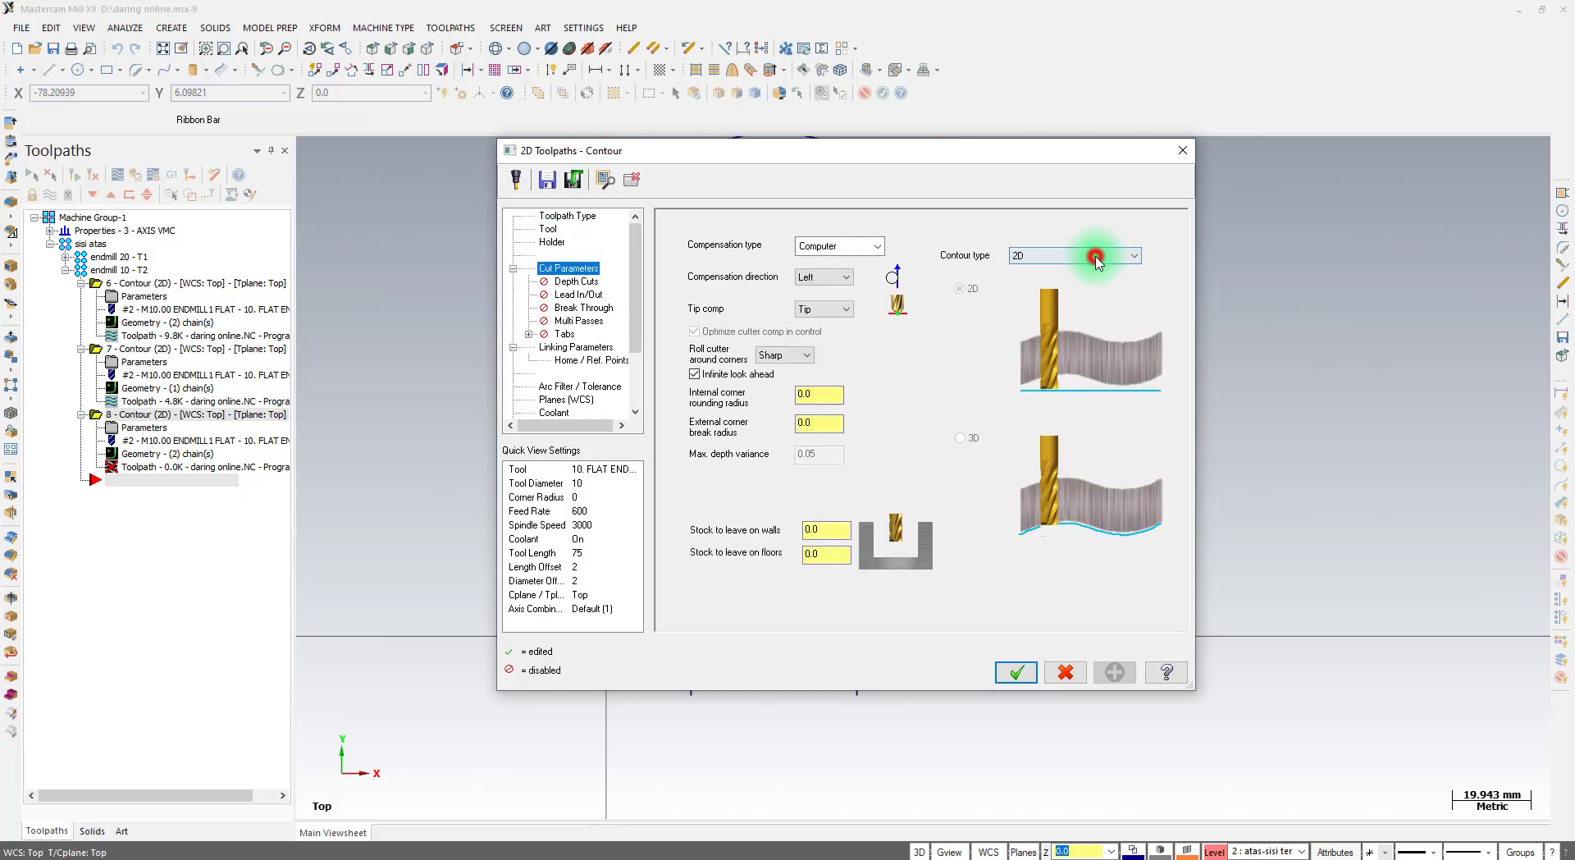
left_click(1087, 255)
left_click(1071, 282)
left_click(1087, 255)
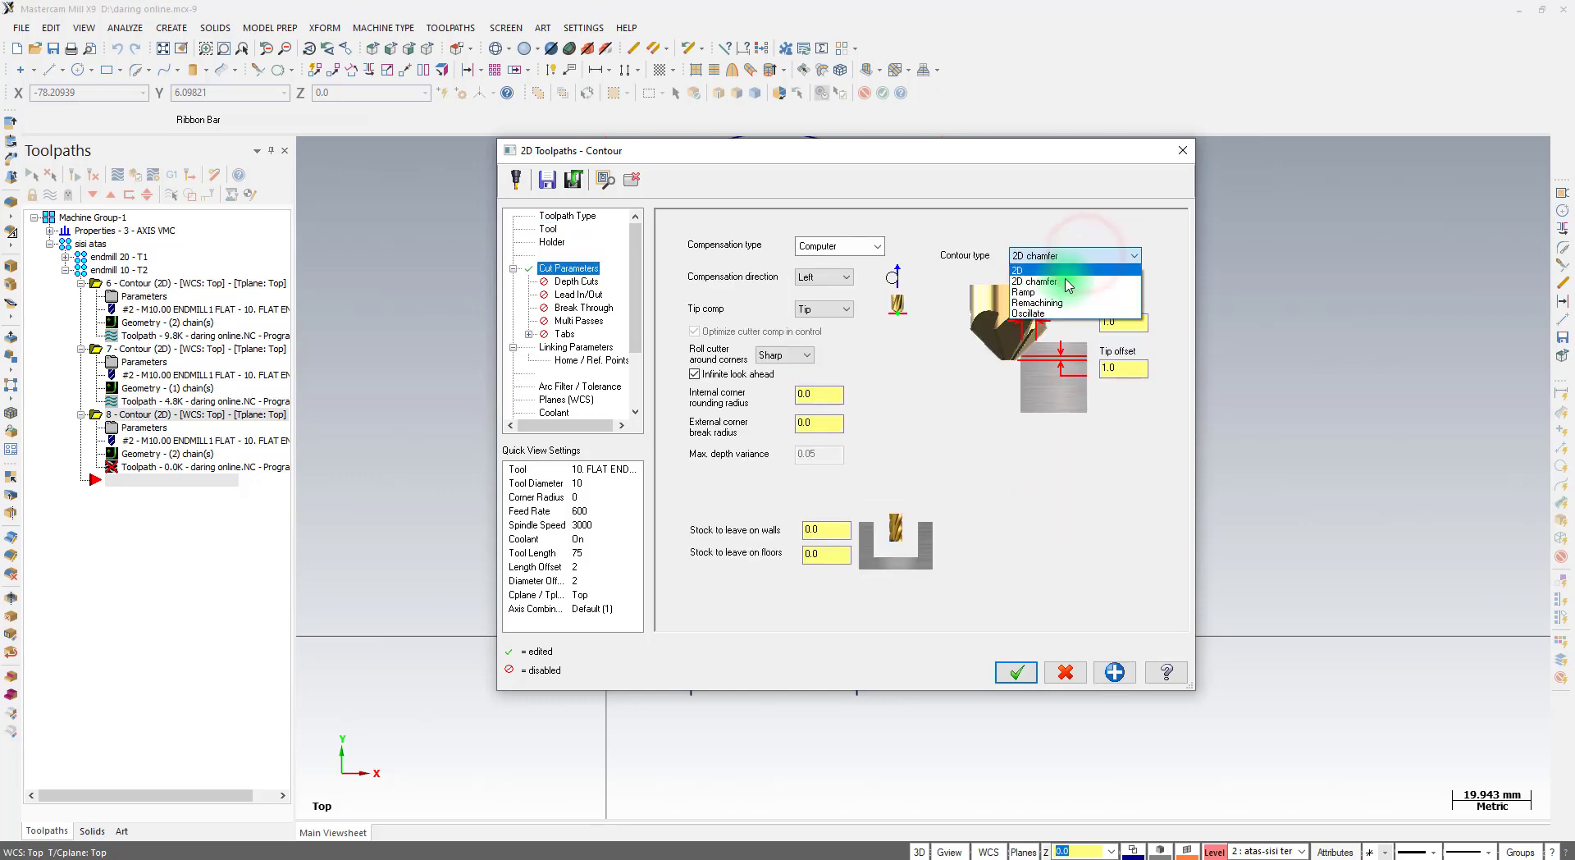
left_click(1055, 293)
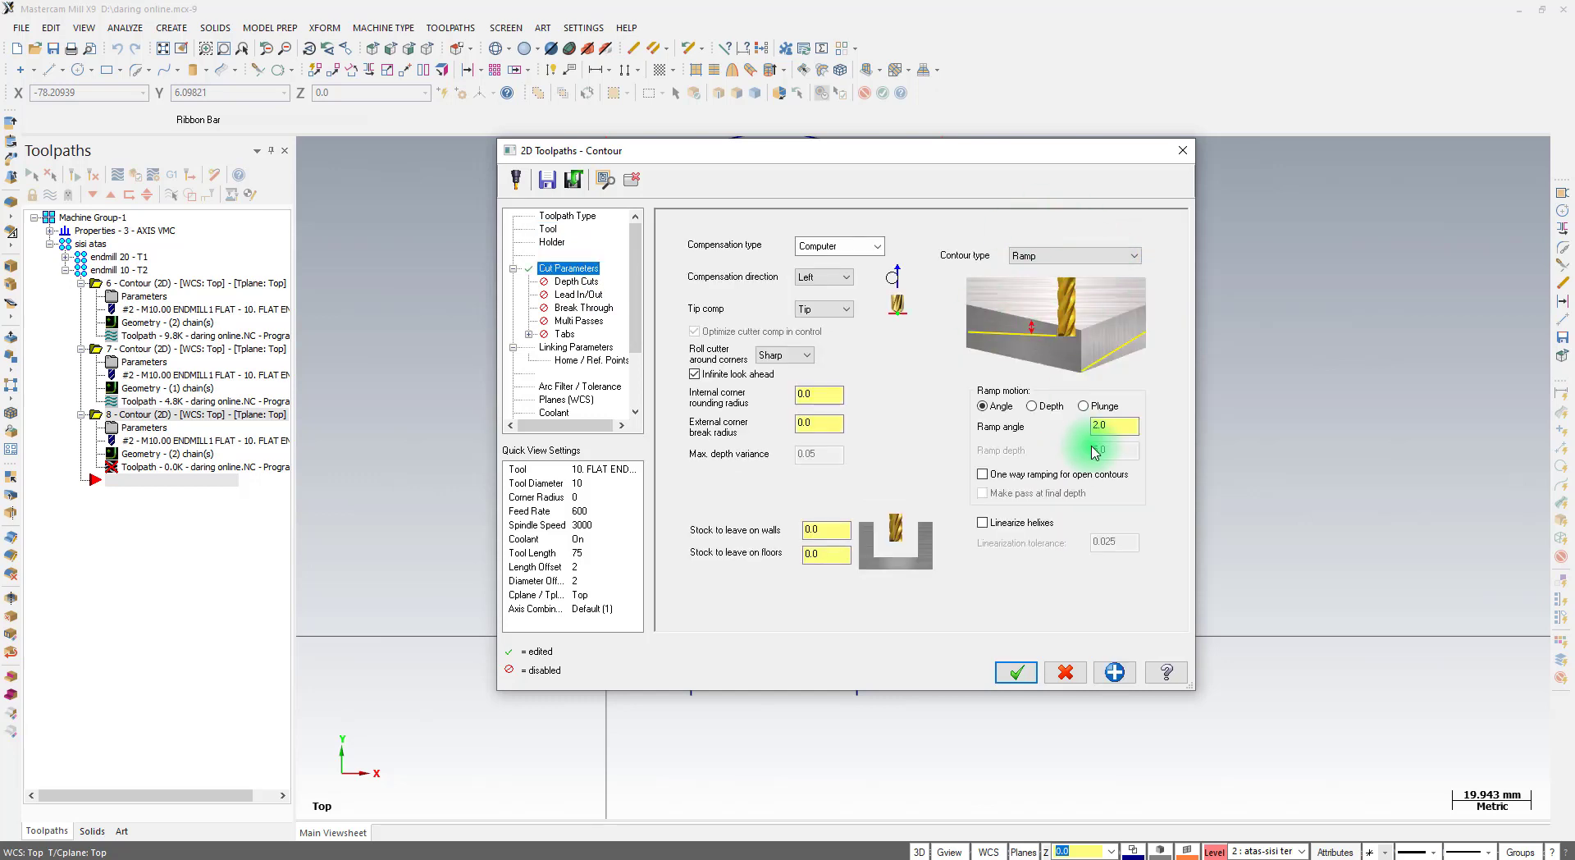
left_click(1114, 426)
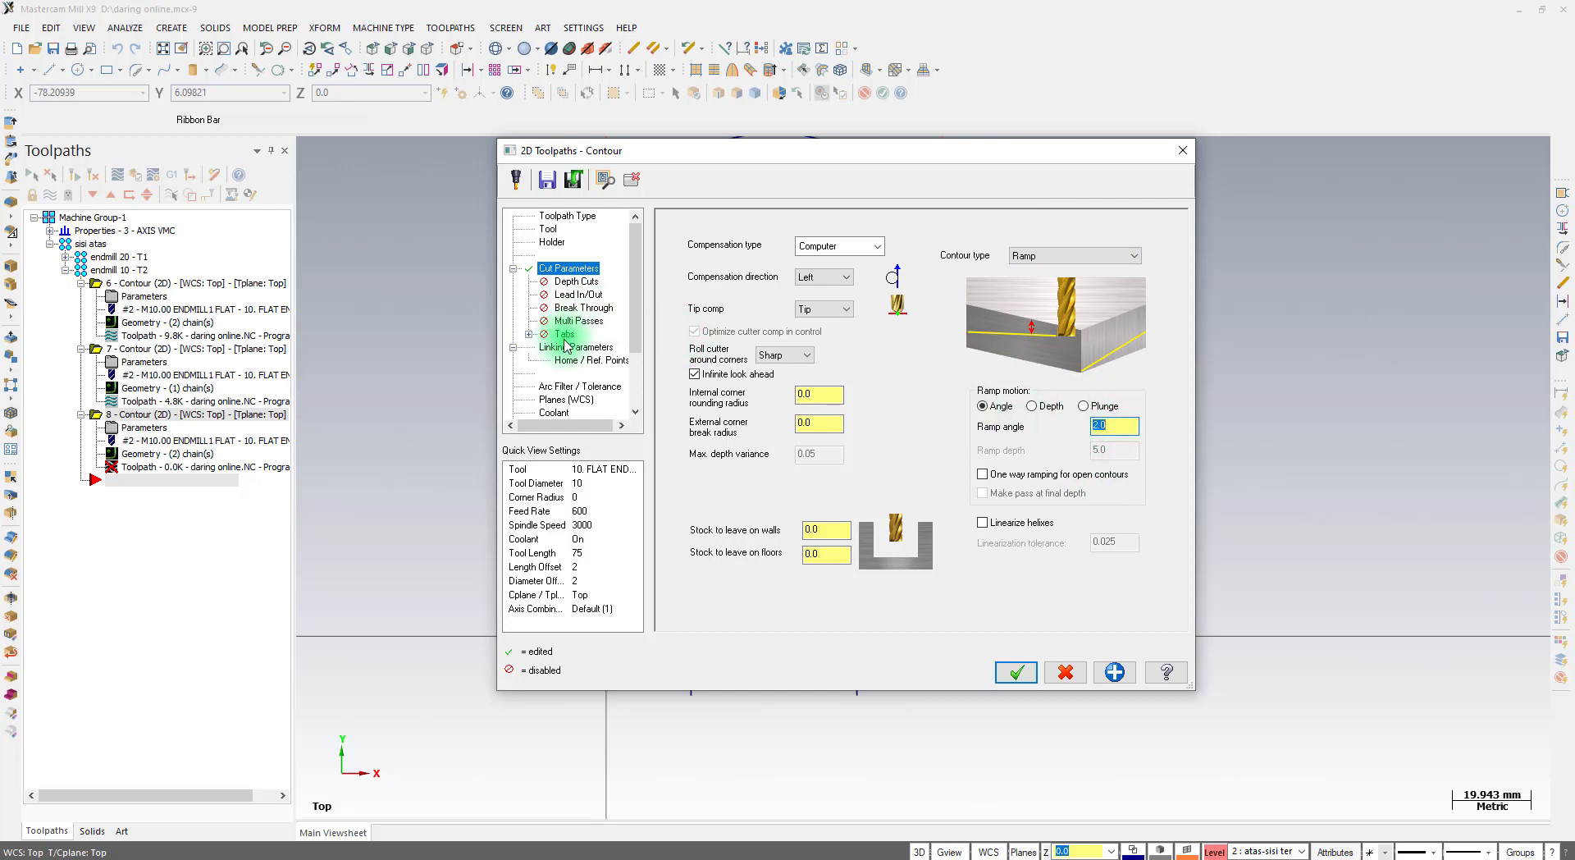
Enable lead in/out with a perpendicular entry line 2.0 mm long and copy the entry settings to the exit
left_click(584, 295)
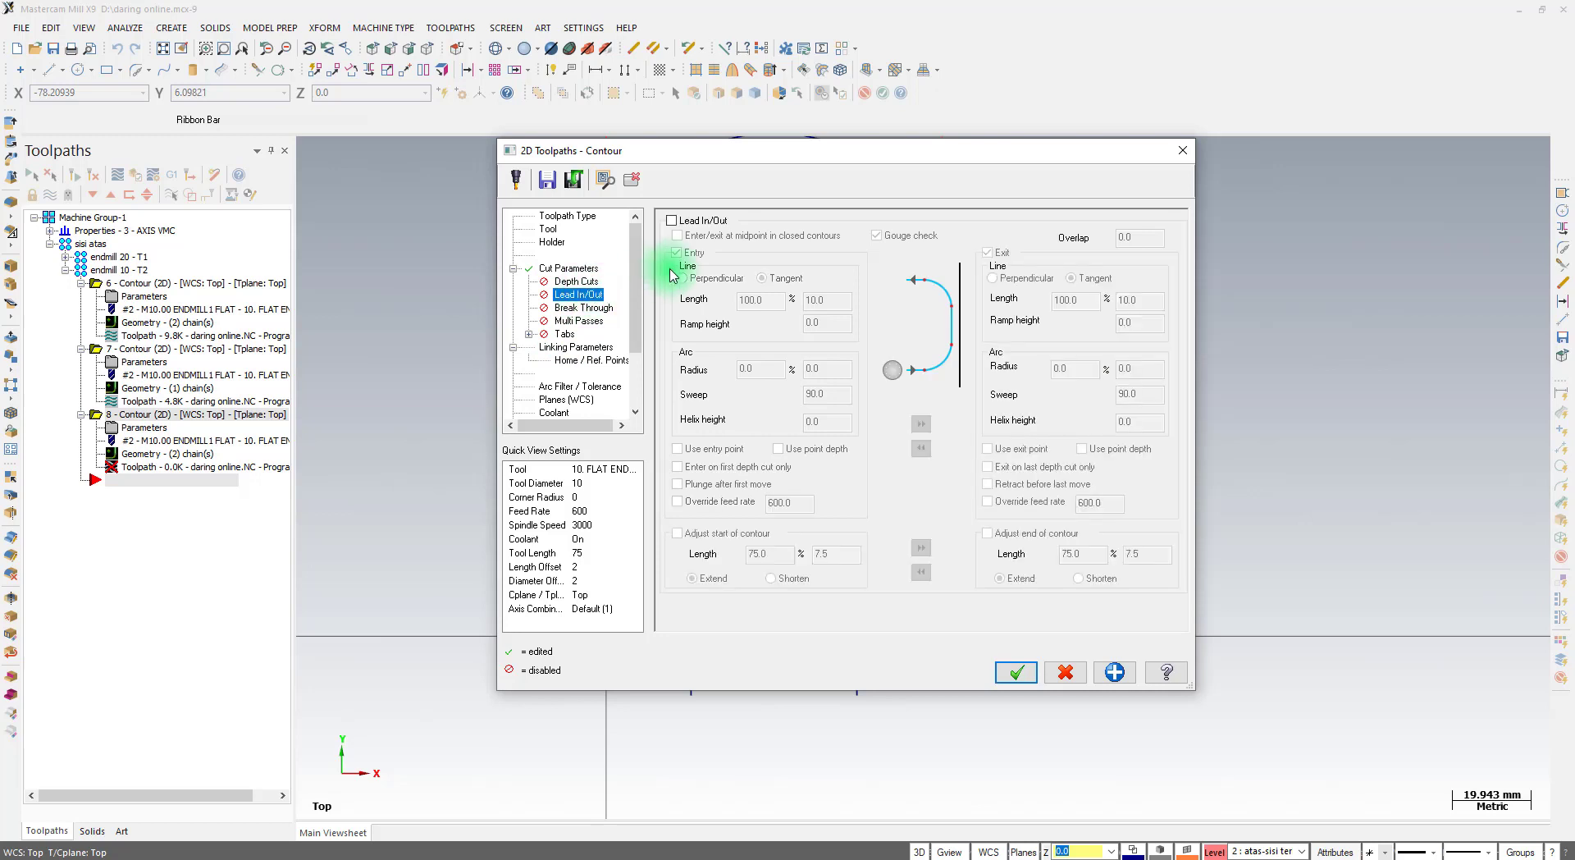
left_click(694, 222)
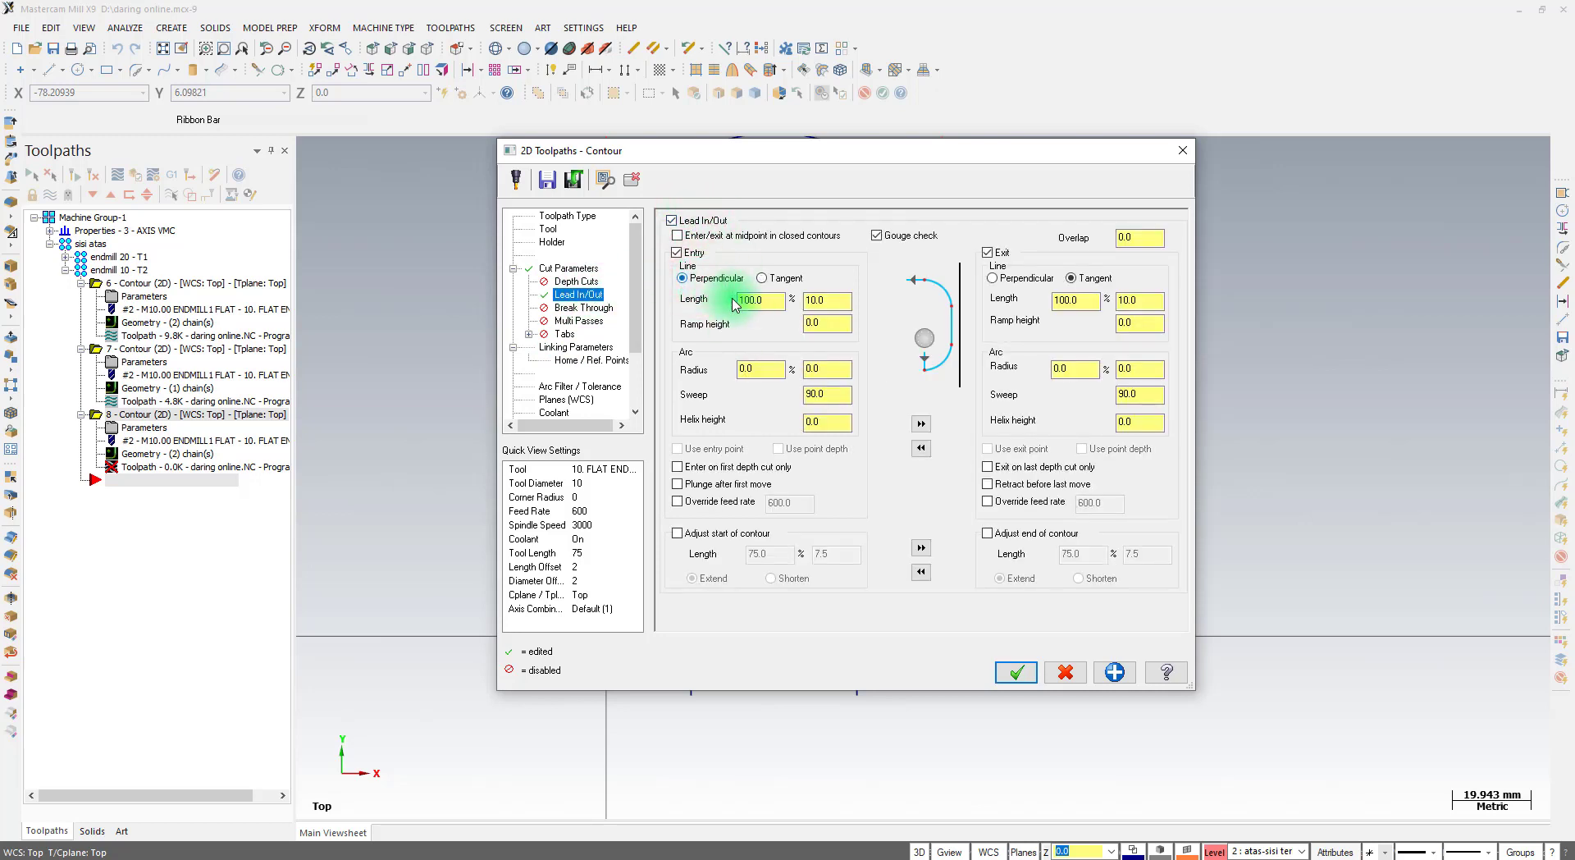
left_click(828, 301)
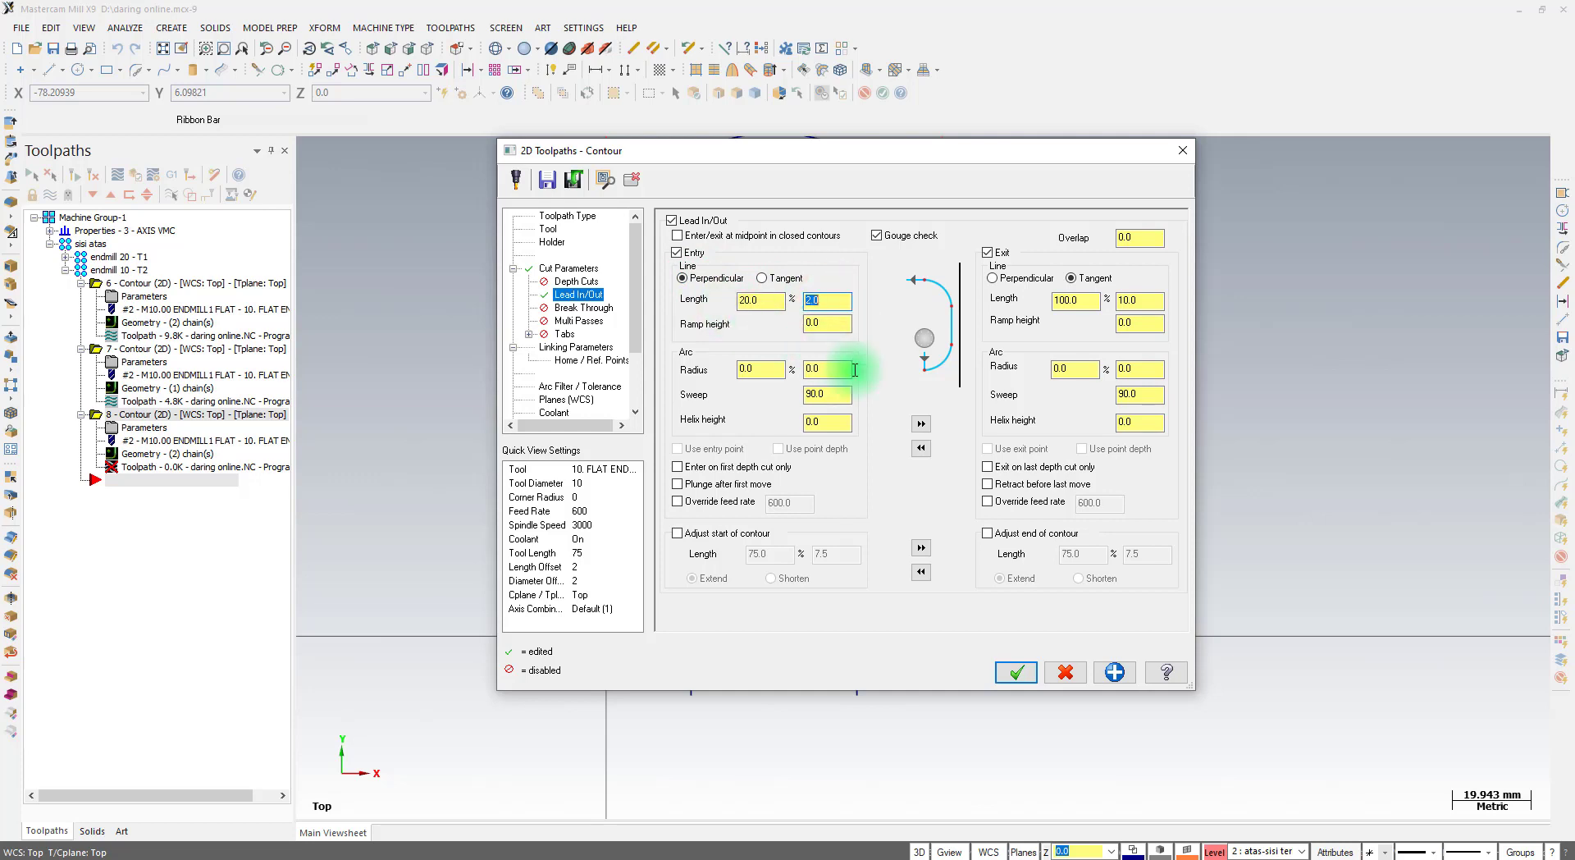
left_click(921, 424)
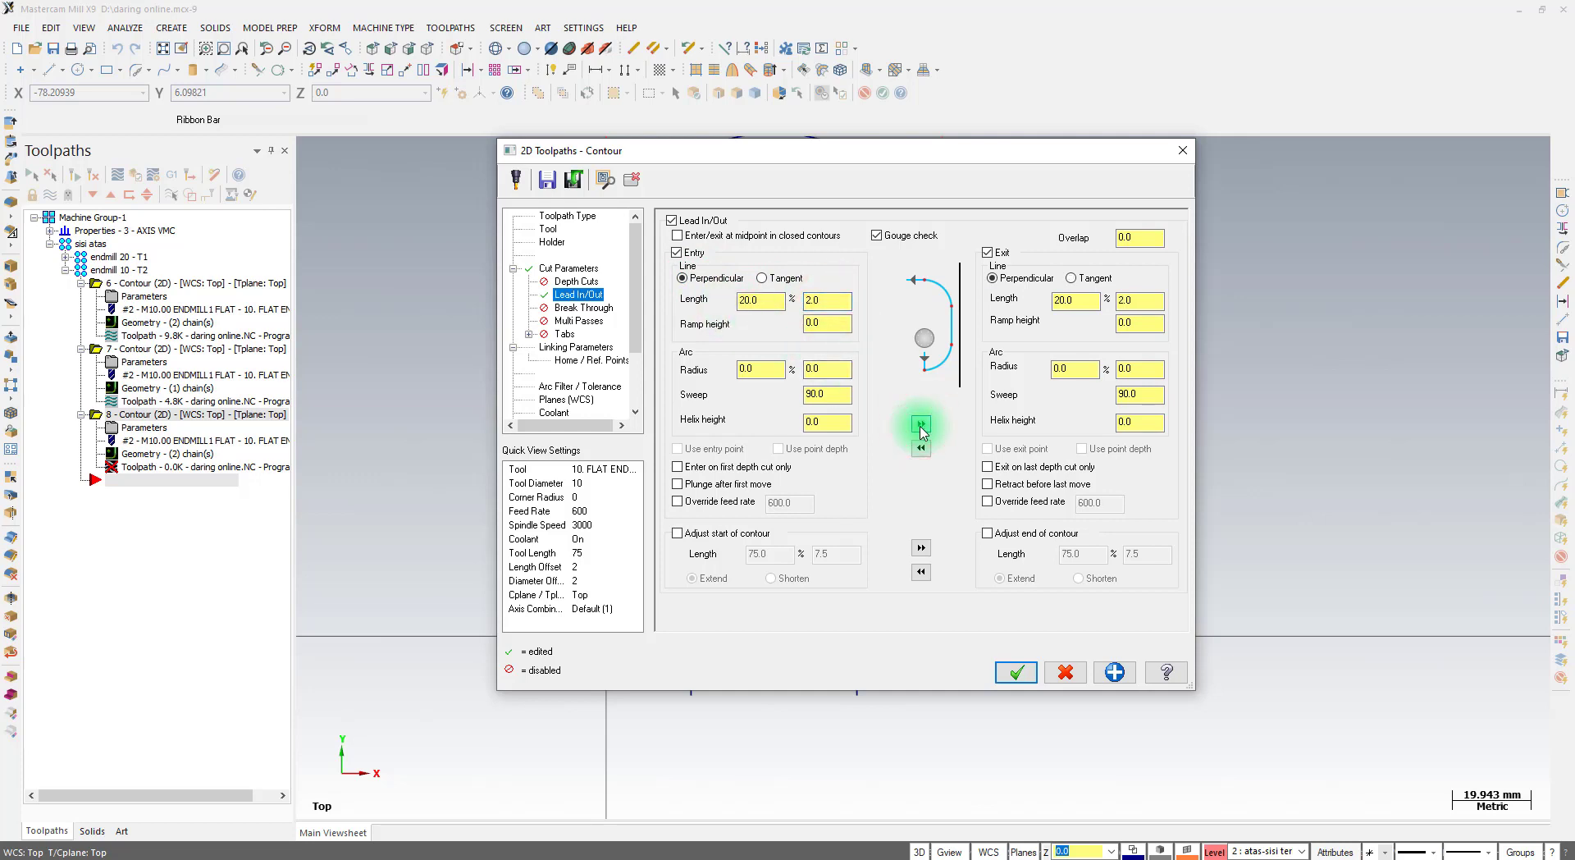
Open the contour's linking parameters and check the curved pocket depths in the section and side views of the PDF drawing
left_click(577, 347)
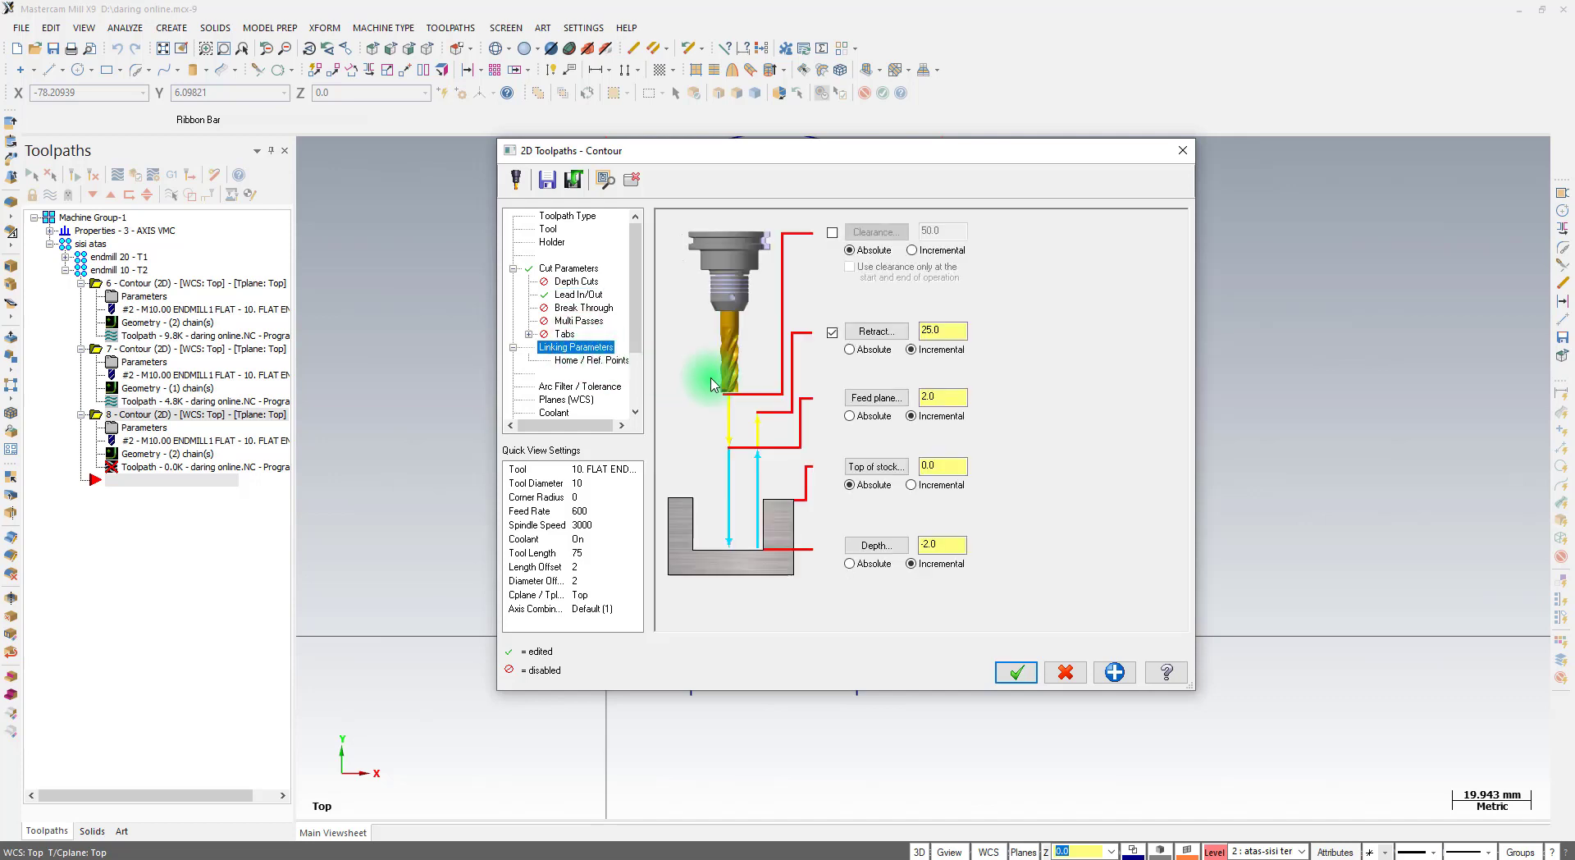
double_click(940, 544)
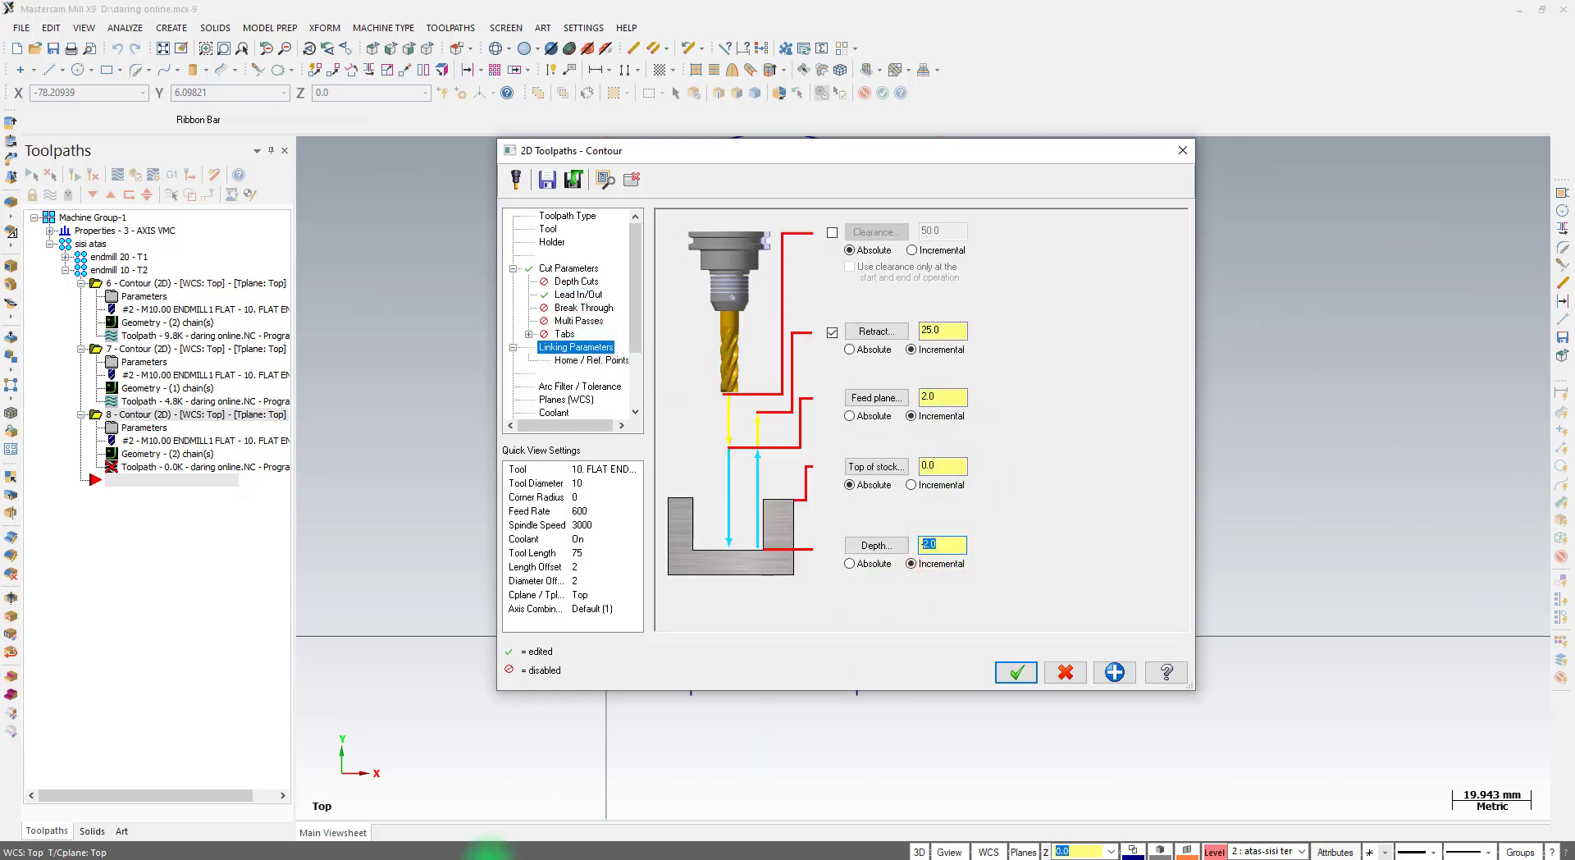
left_click(492, 858)
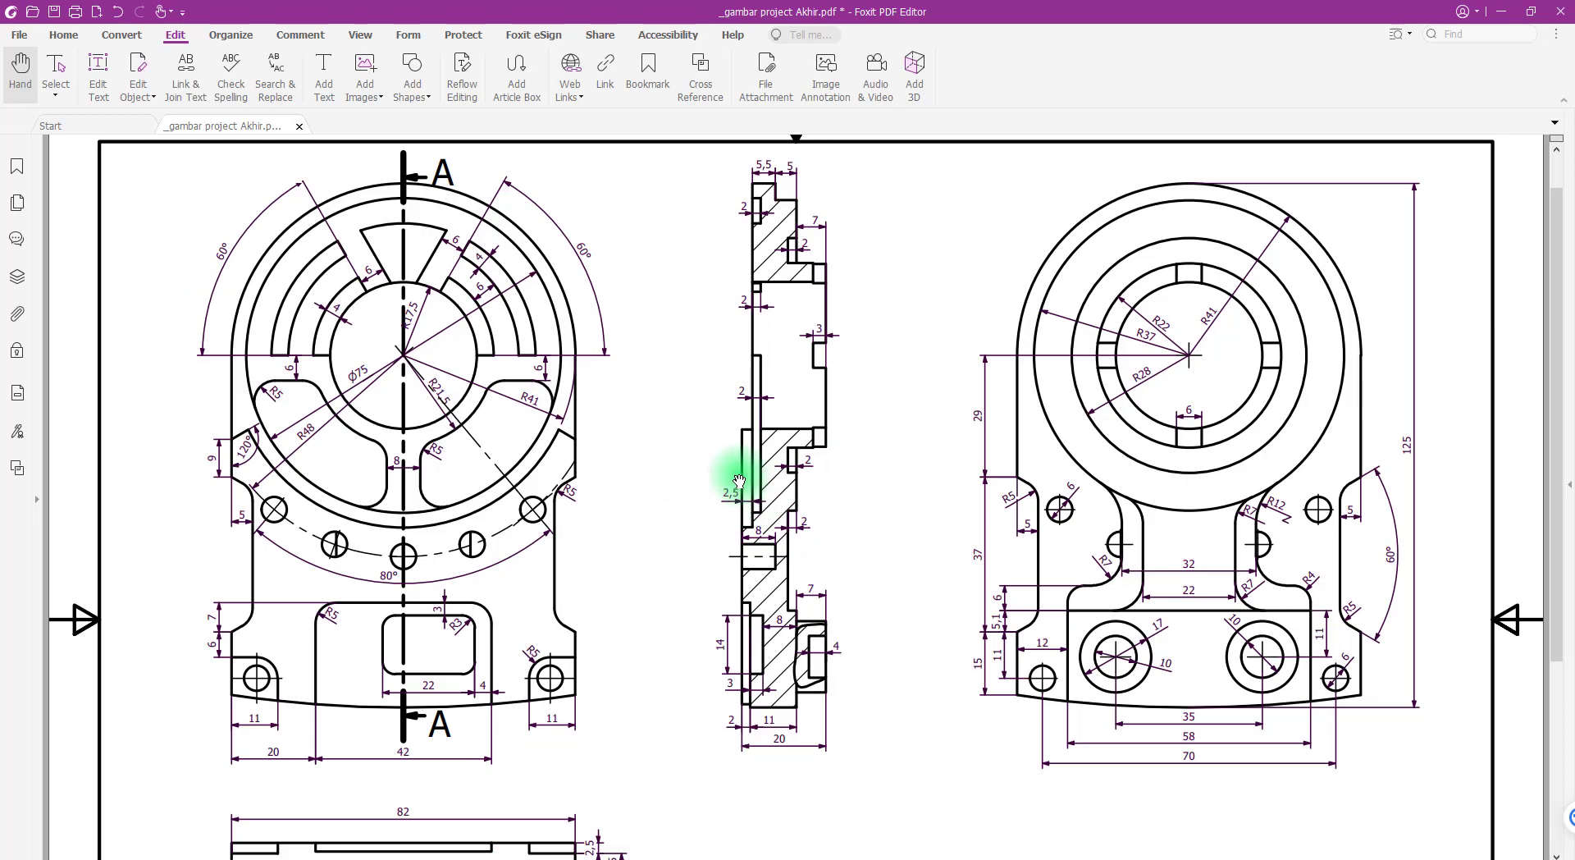
scroll(746, 476, "down", 1)
scroll(816, 499, "down", 3)
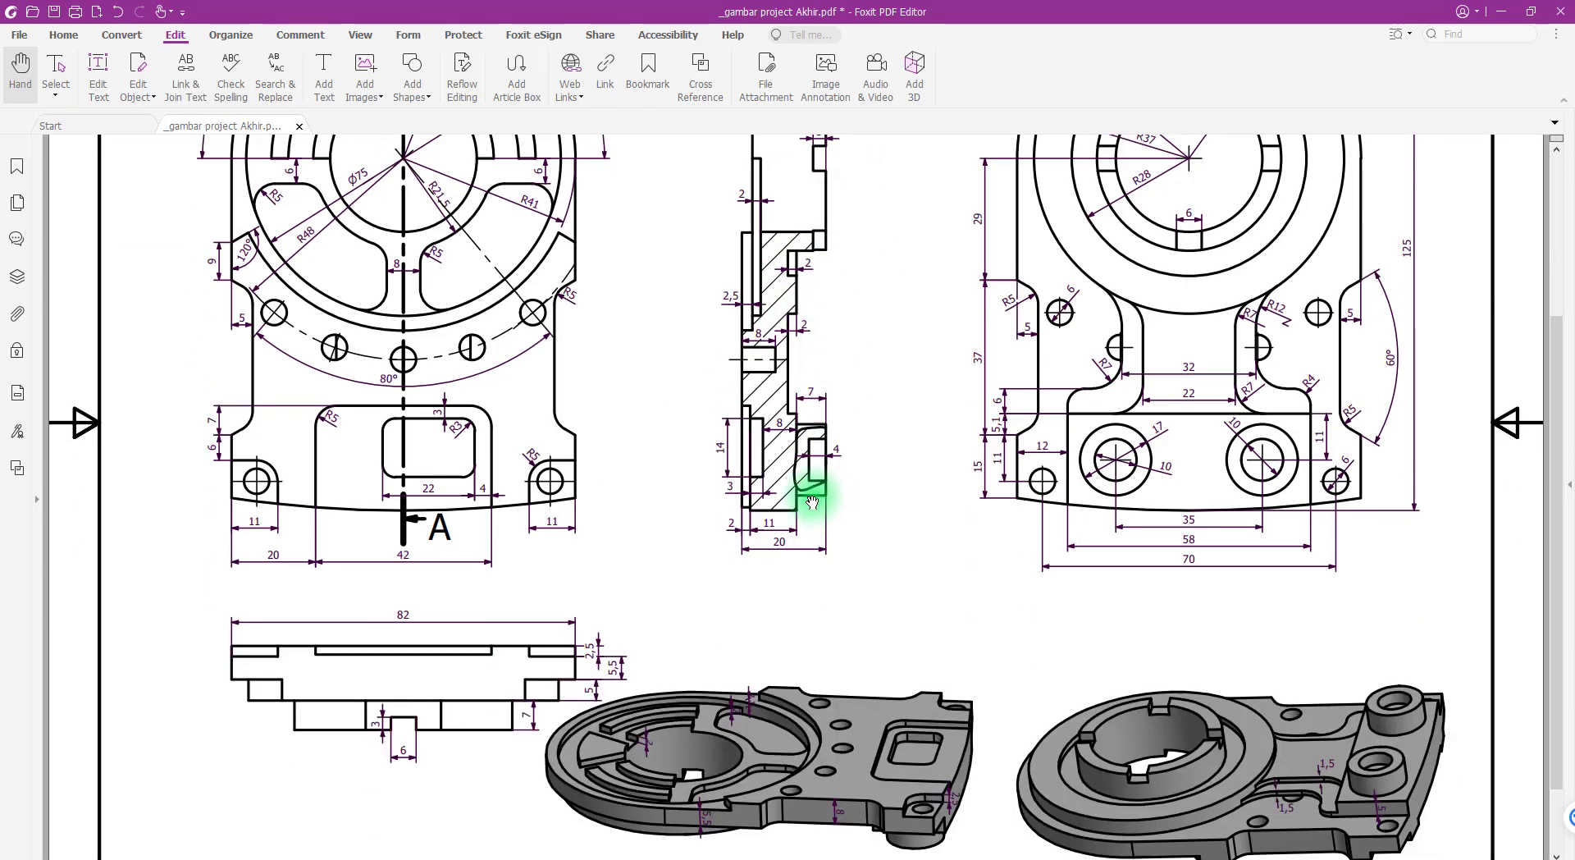
scroll(792, 320, "up", 2)
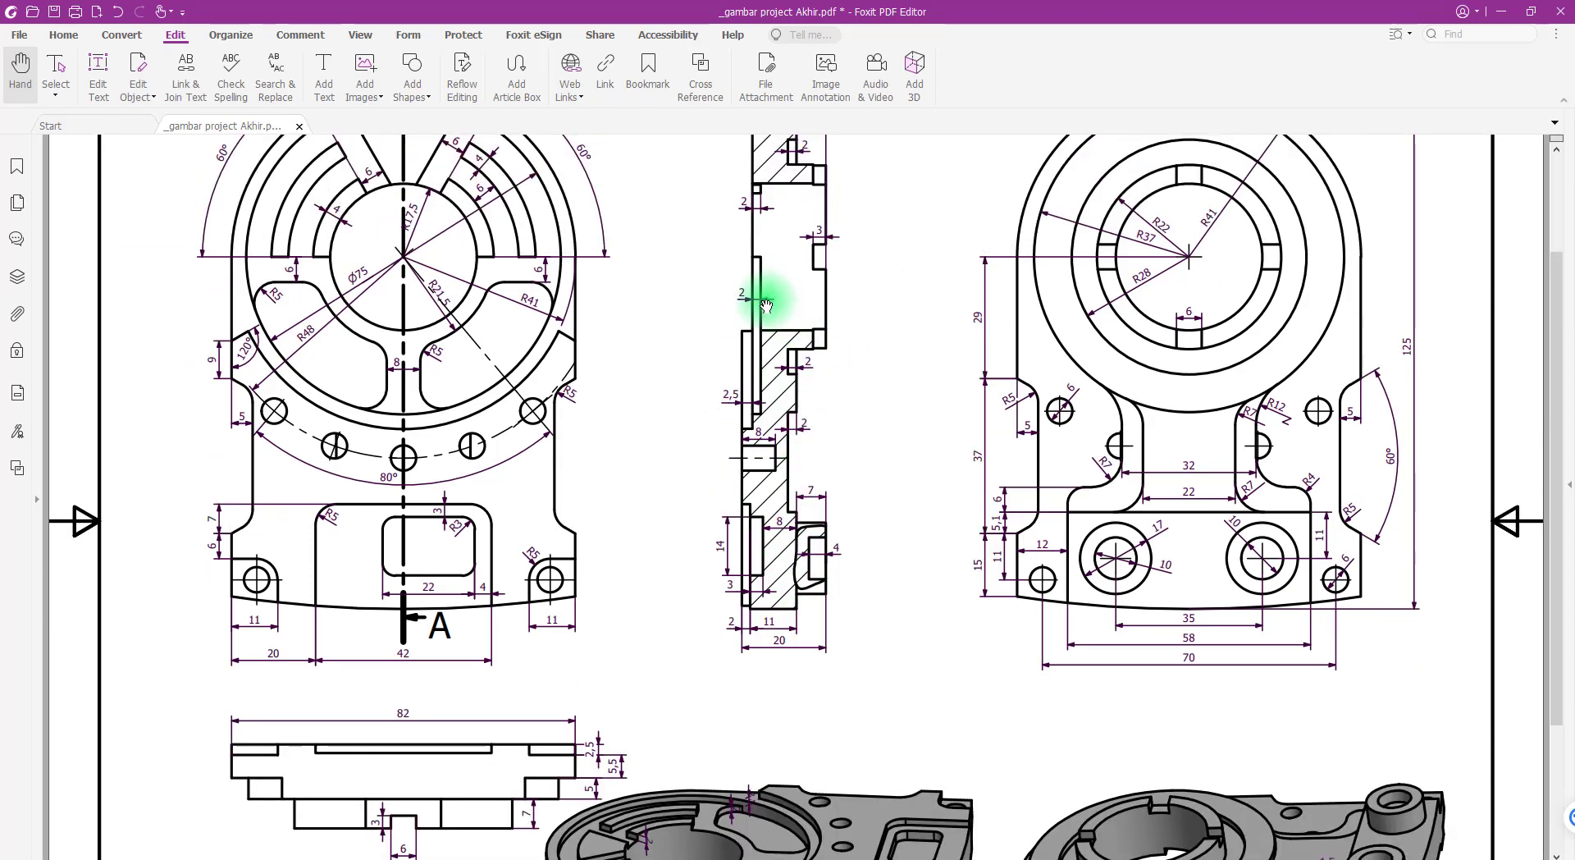
left_click(744, 408)
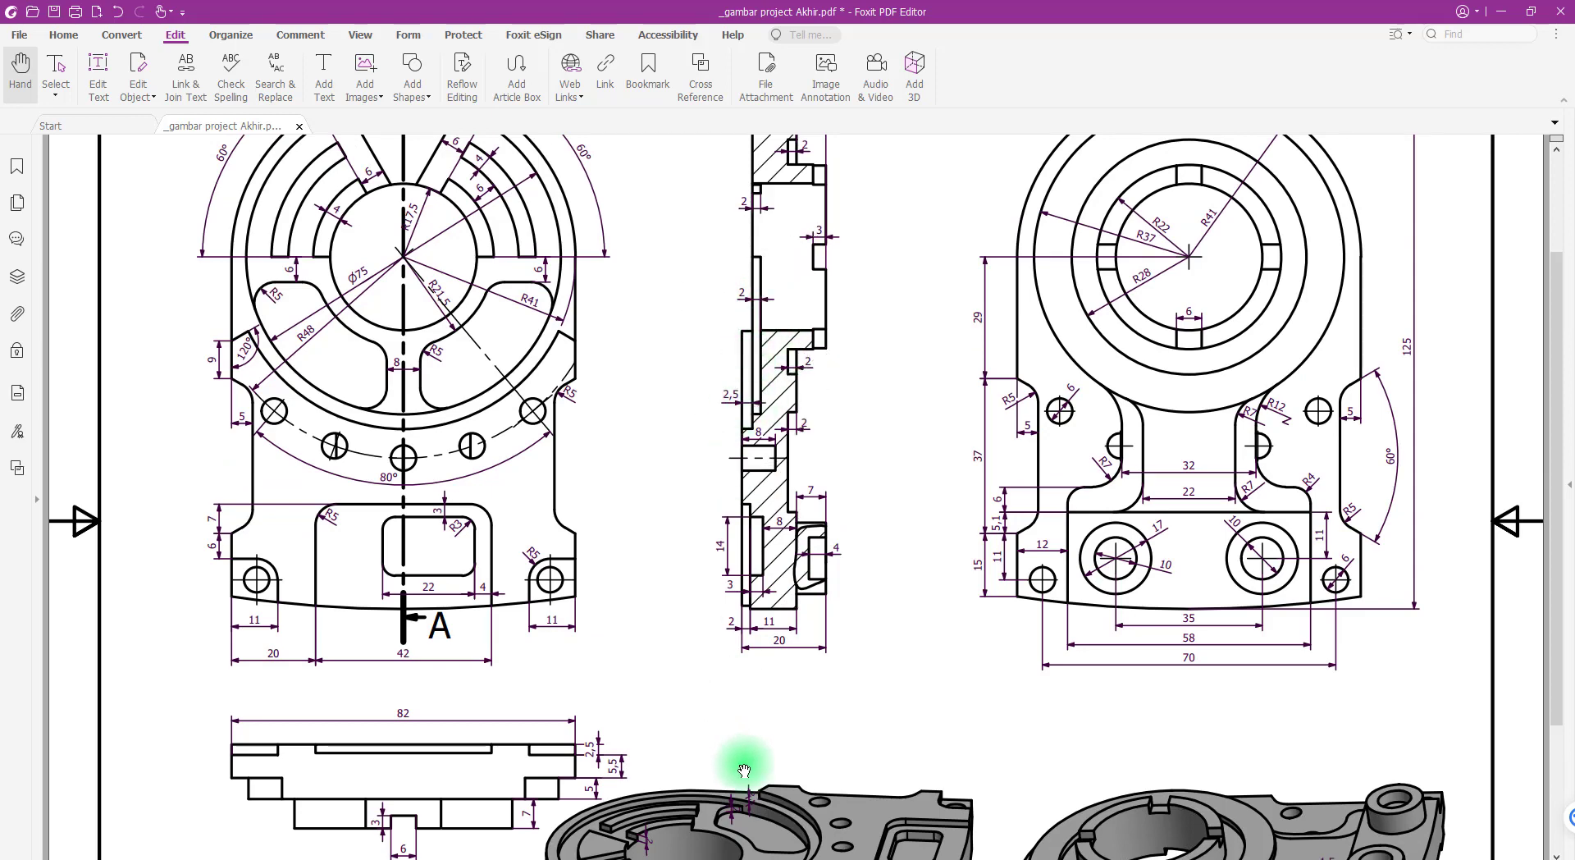
scroll(731, 724, "down", 3)
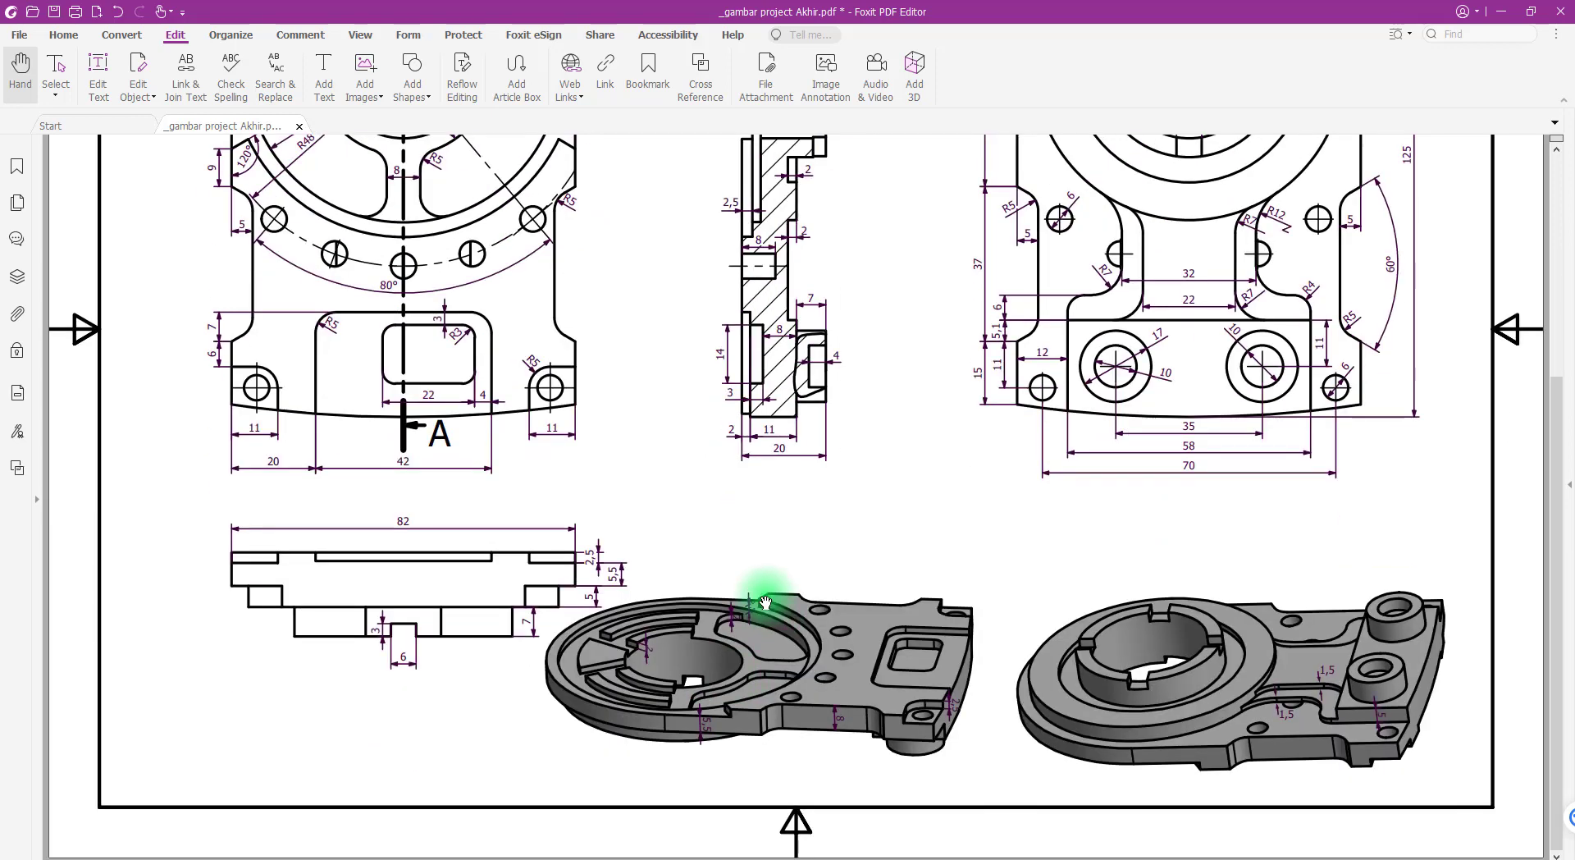
scroll(765, 263, "up", 2)
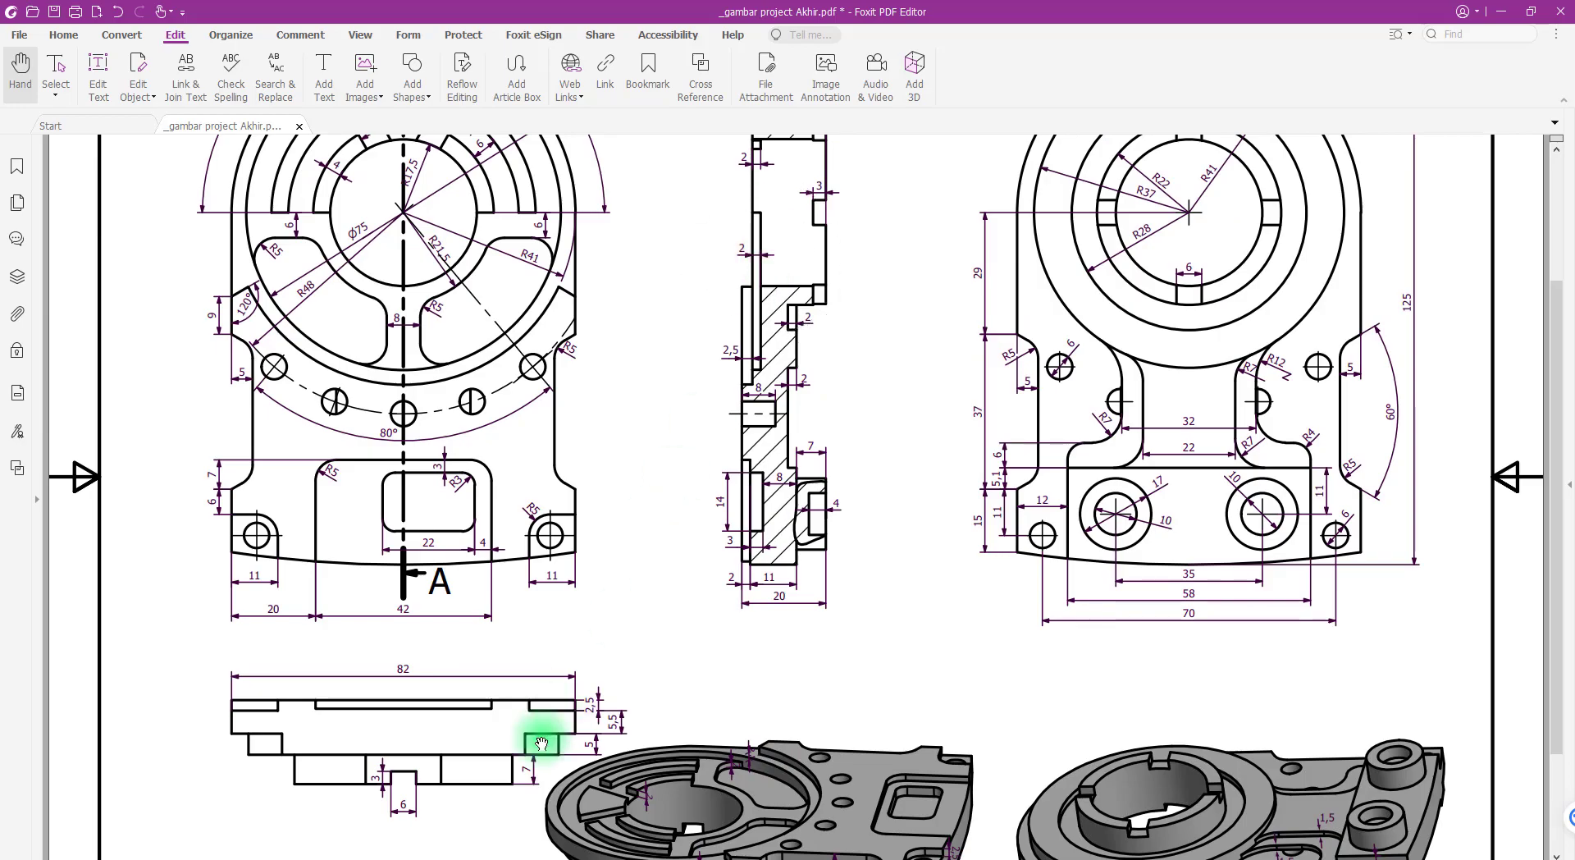
left_click(358, 853)
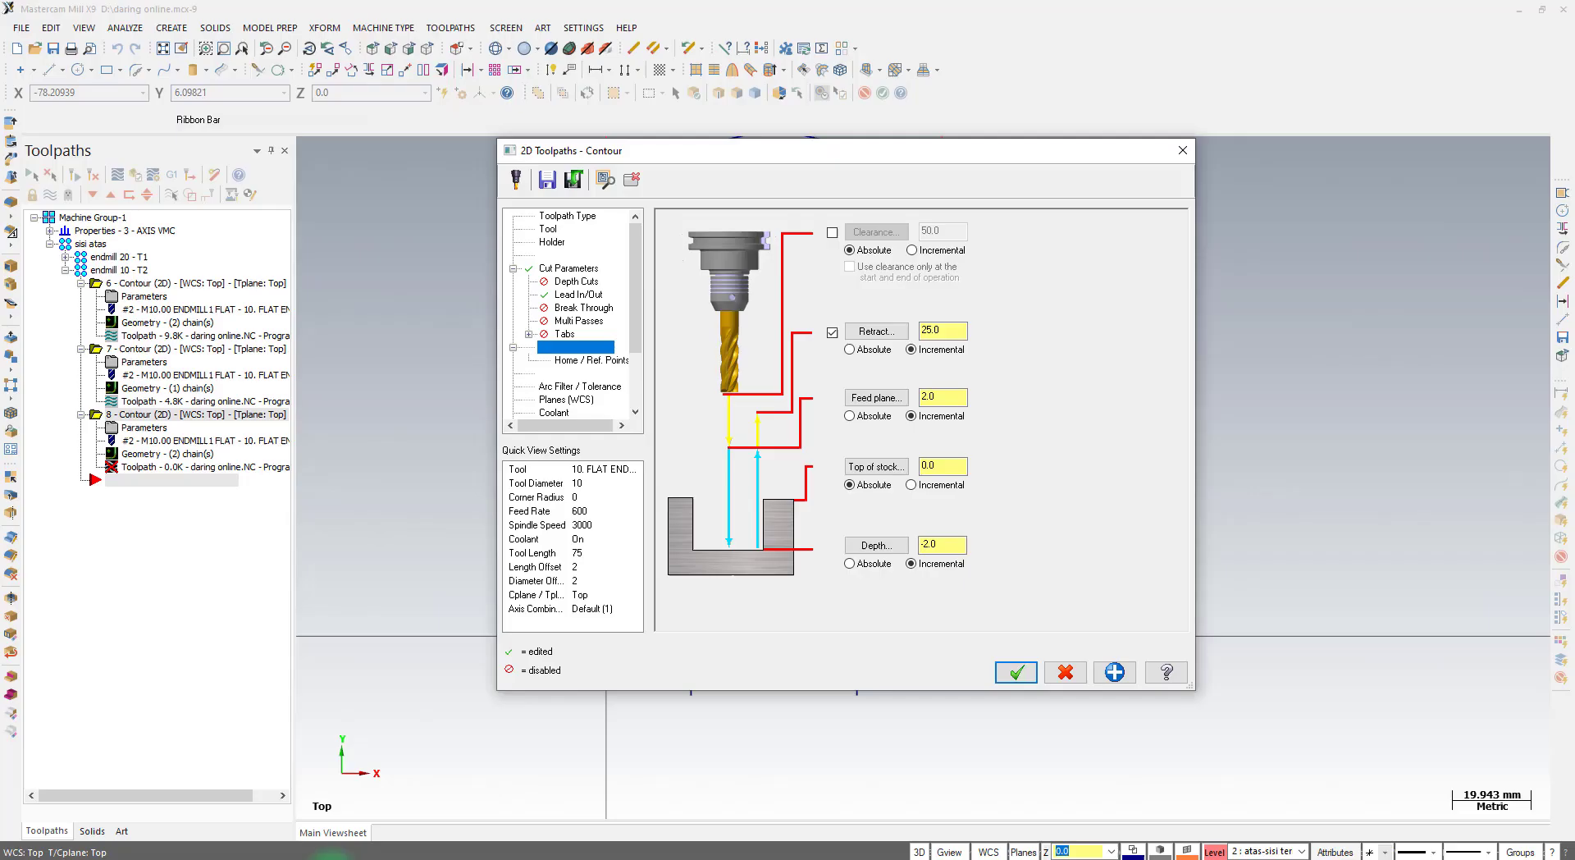
Set the top of stock to -2.5 and the depth to absolute -4.5, and generate the ramp contour toolpath
left_click(942, 465)
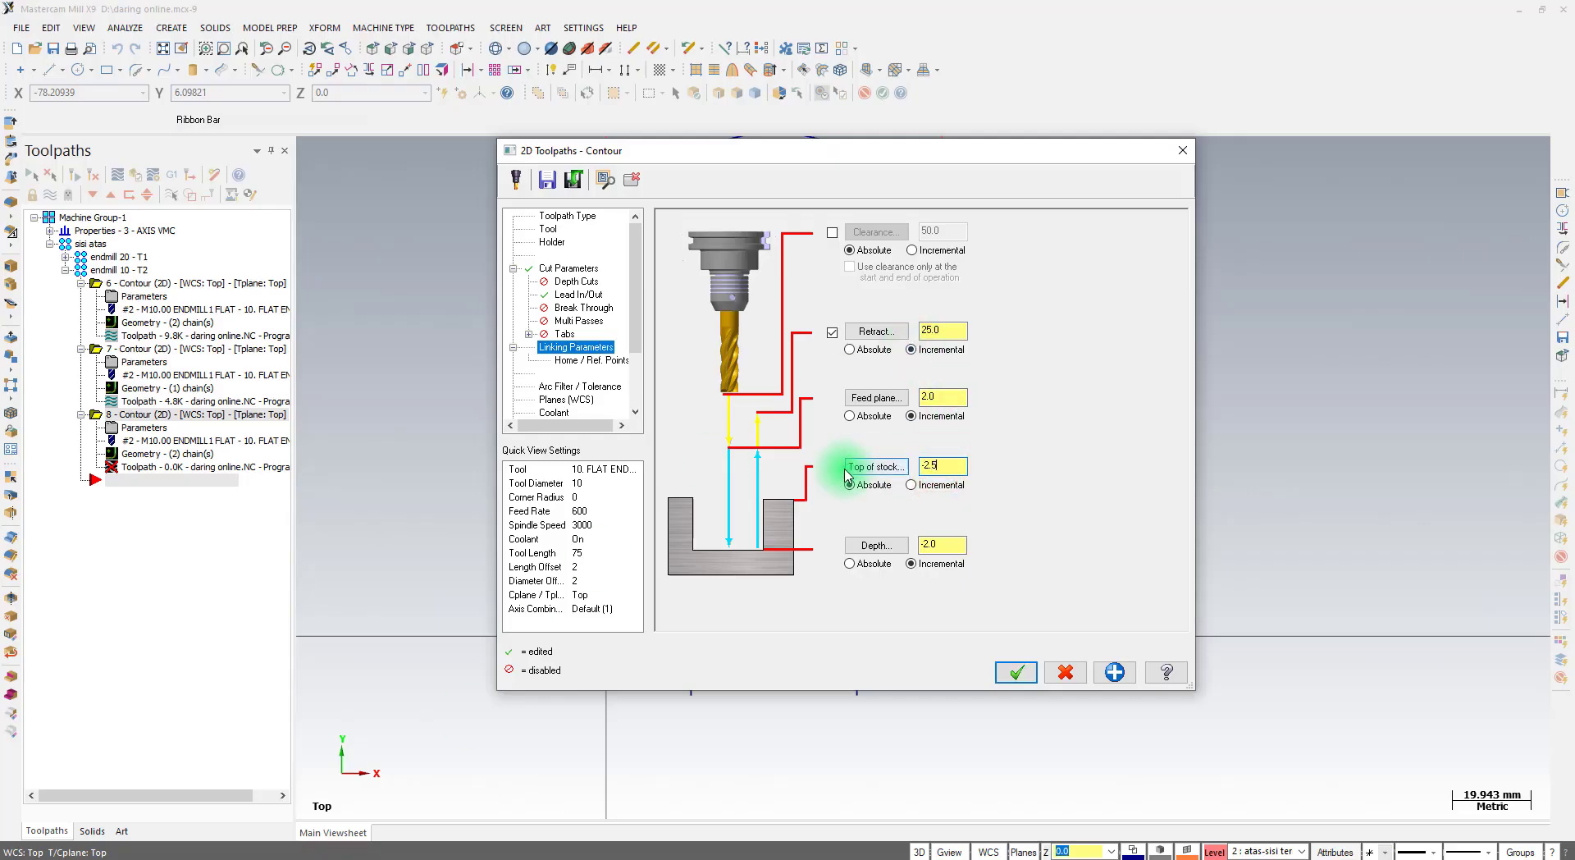
left_click_drag(1023, 148, 380, 302)
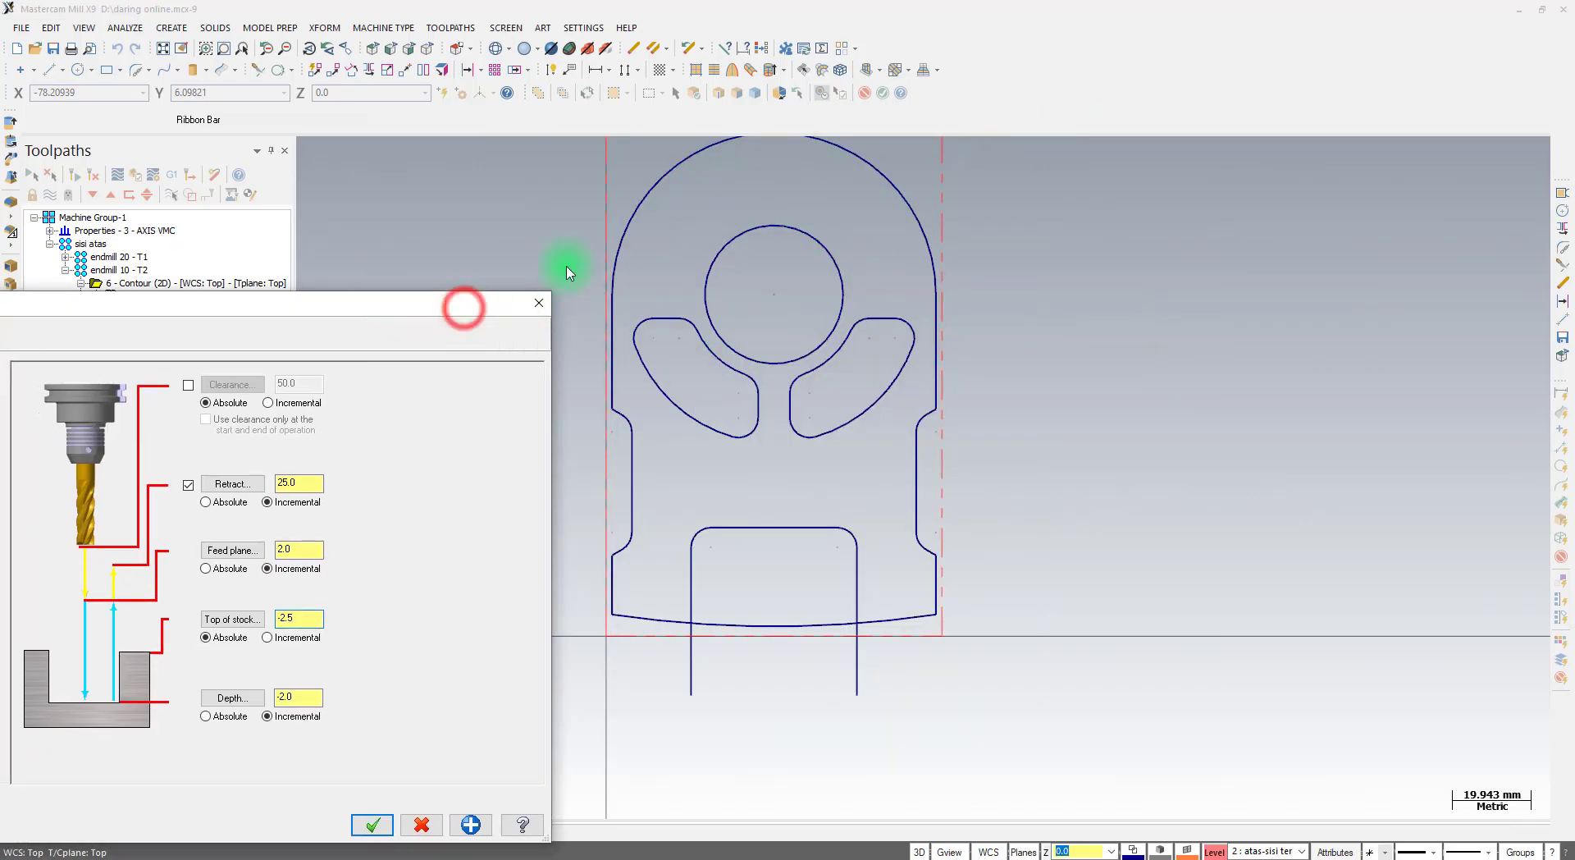
left_click_drag(460, 305, 963, 112)
left_click_drag(801, 420, 780, 429)
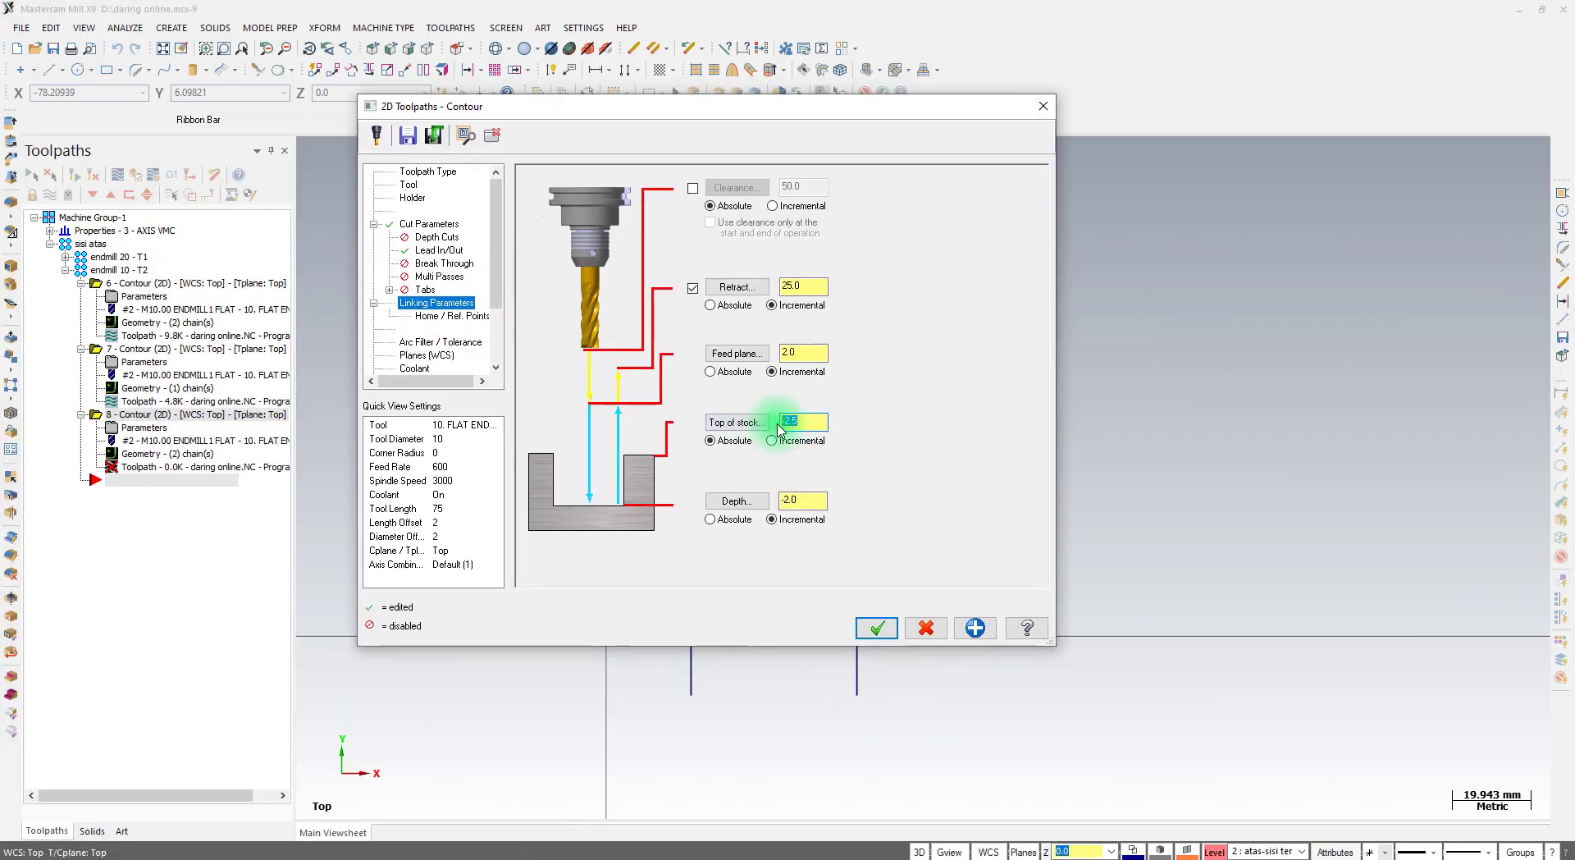
left_click_drag(801, 500, 771, 508)
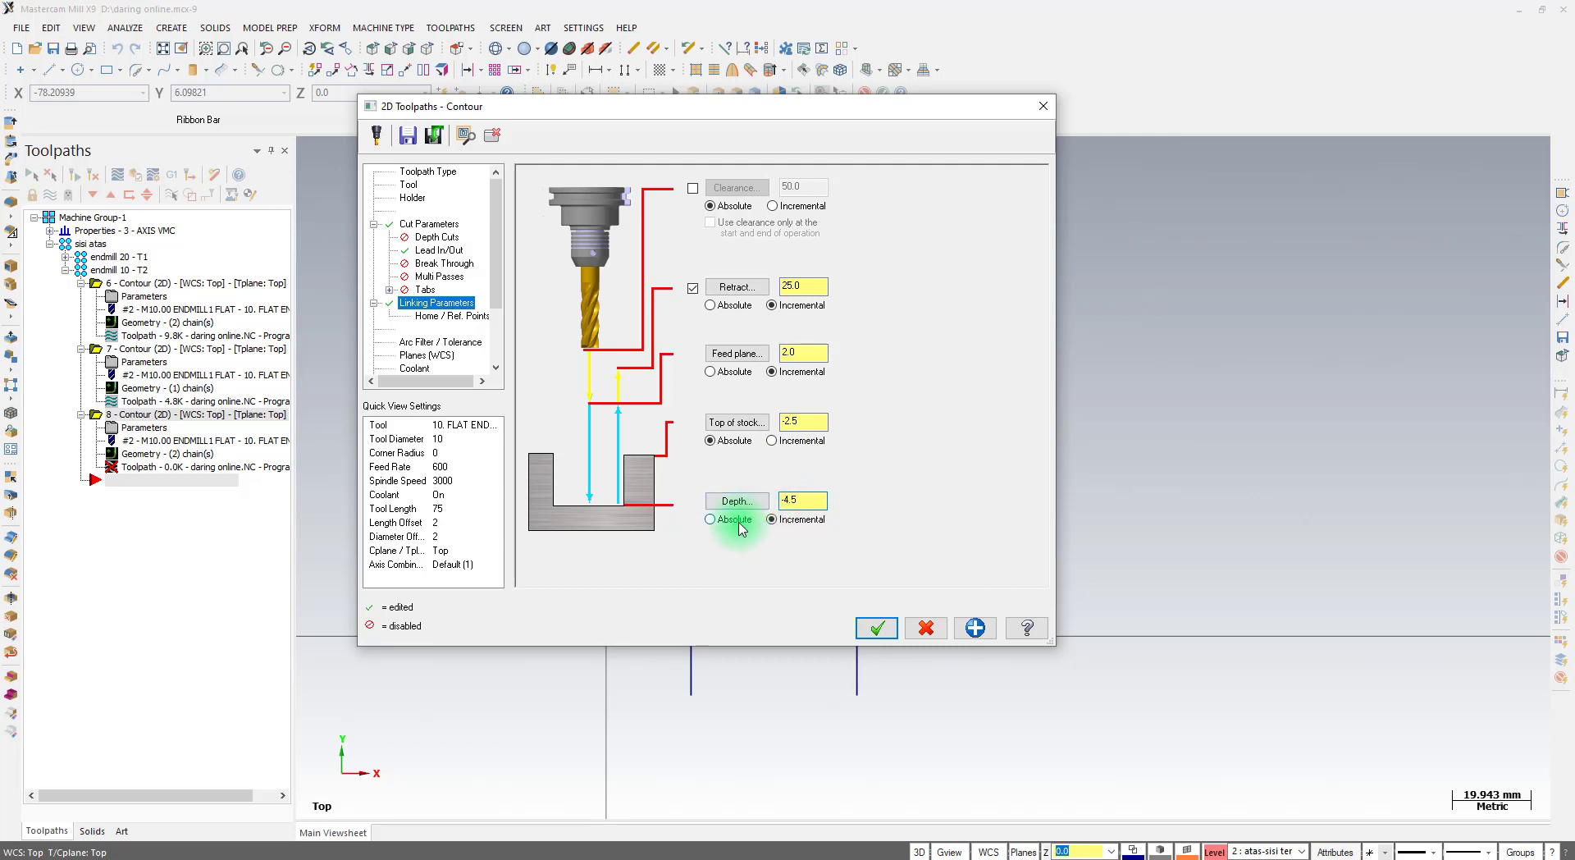
left_click(711, 519)
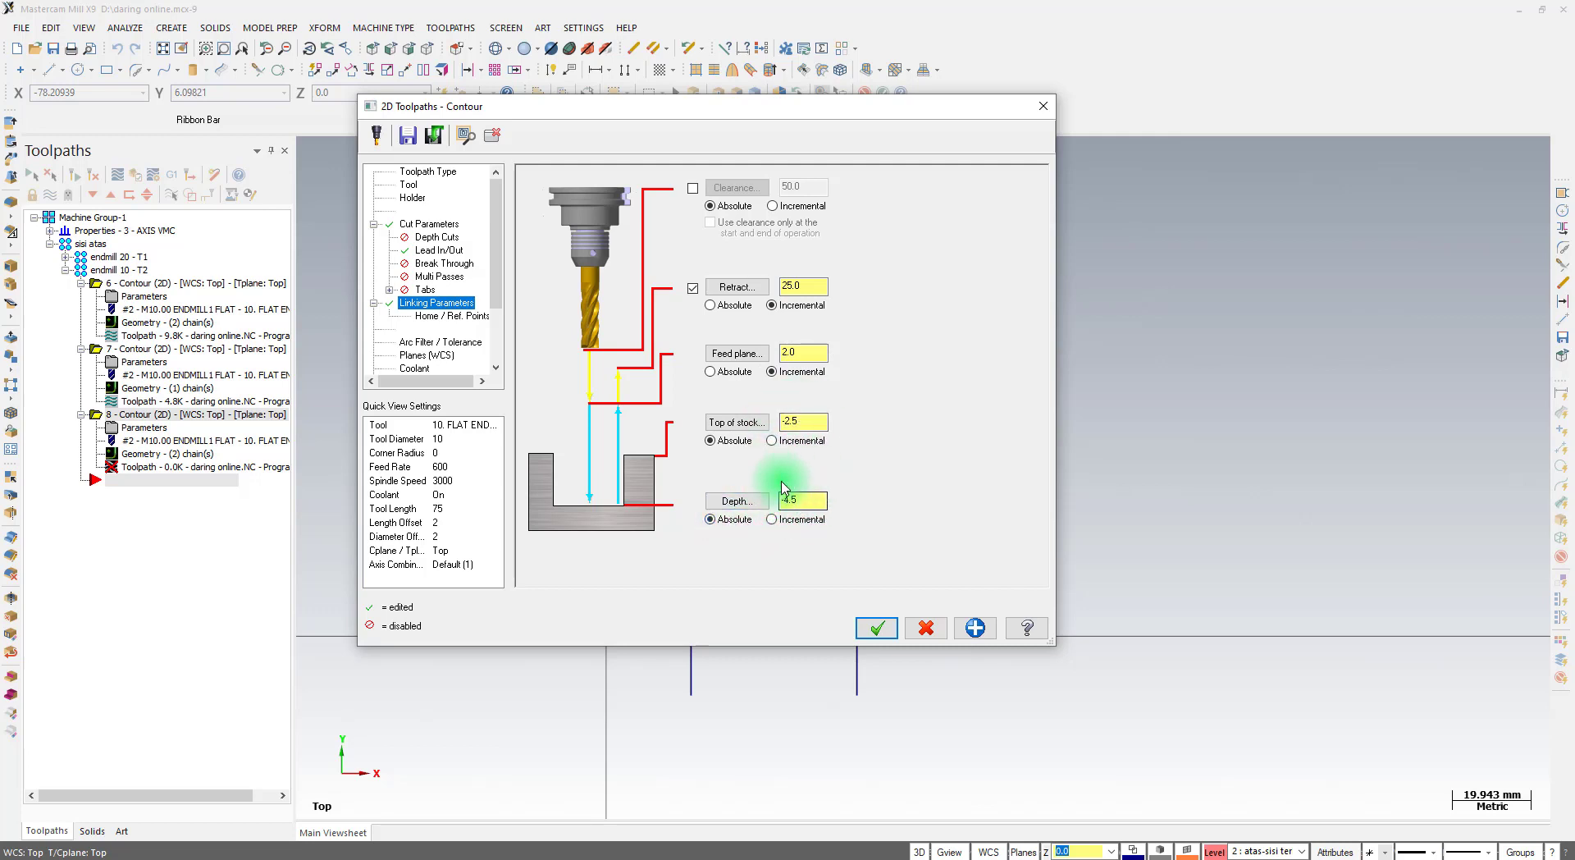
left_click(871, 628)
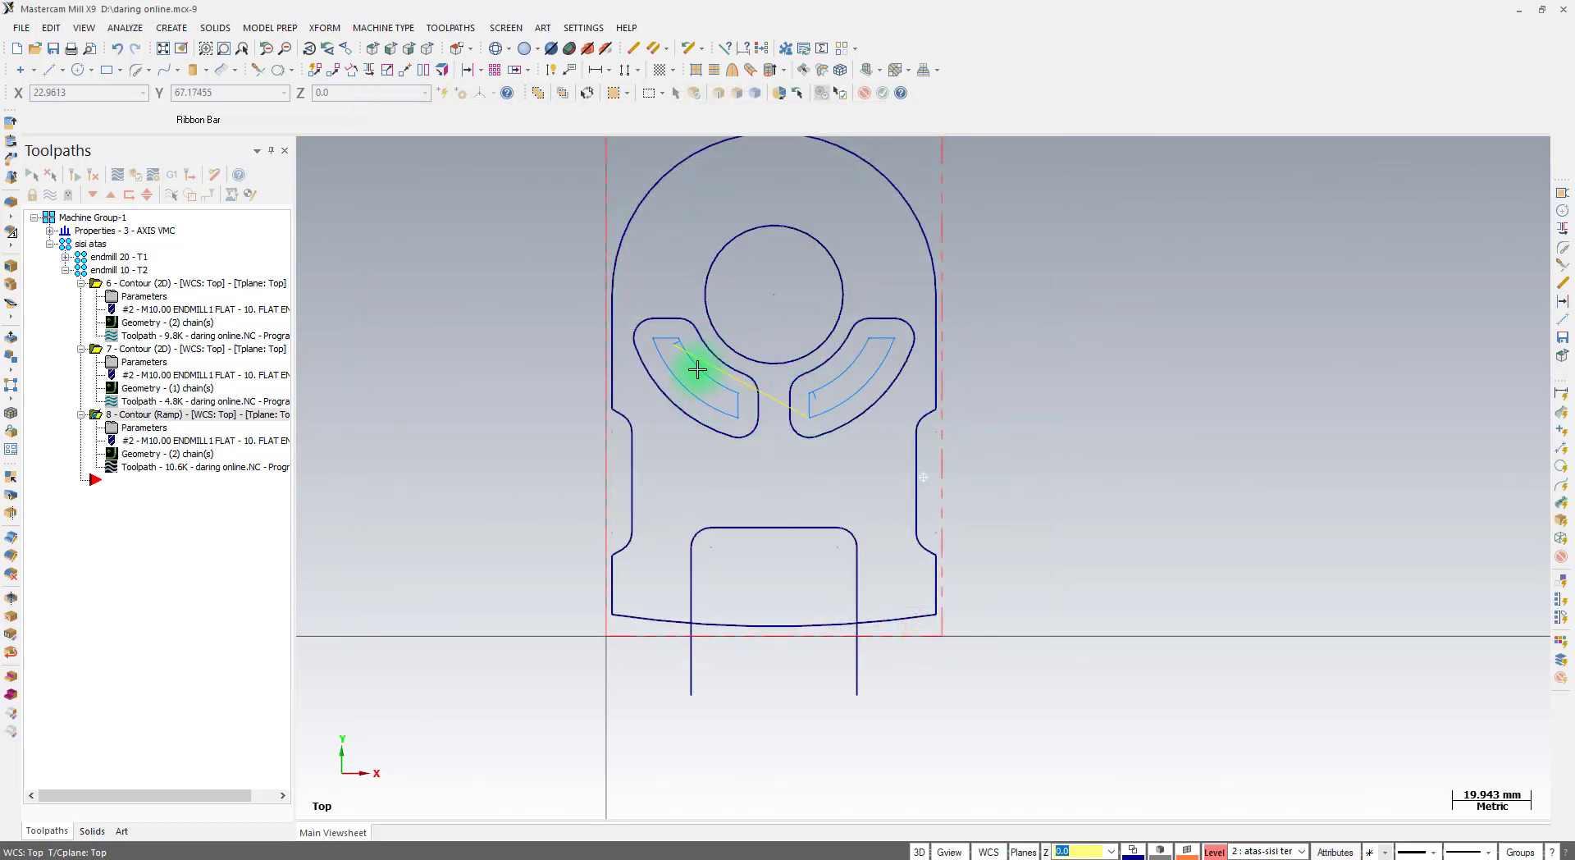
Inspect the new ramp toolpath from an angled 3D view and hide its display back in the top view
middle_click_drag(697, 370, 820, 245)
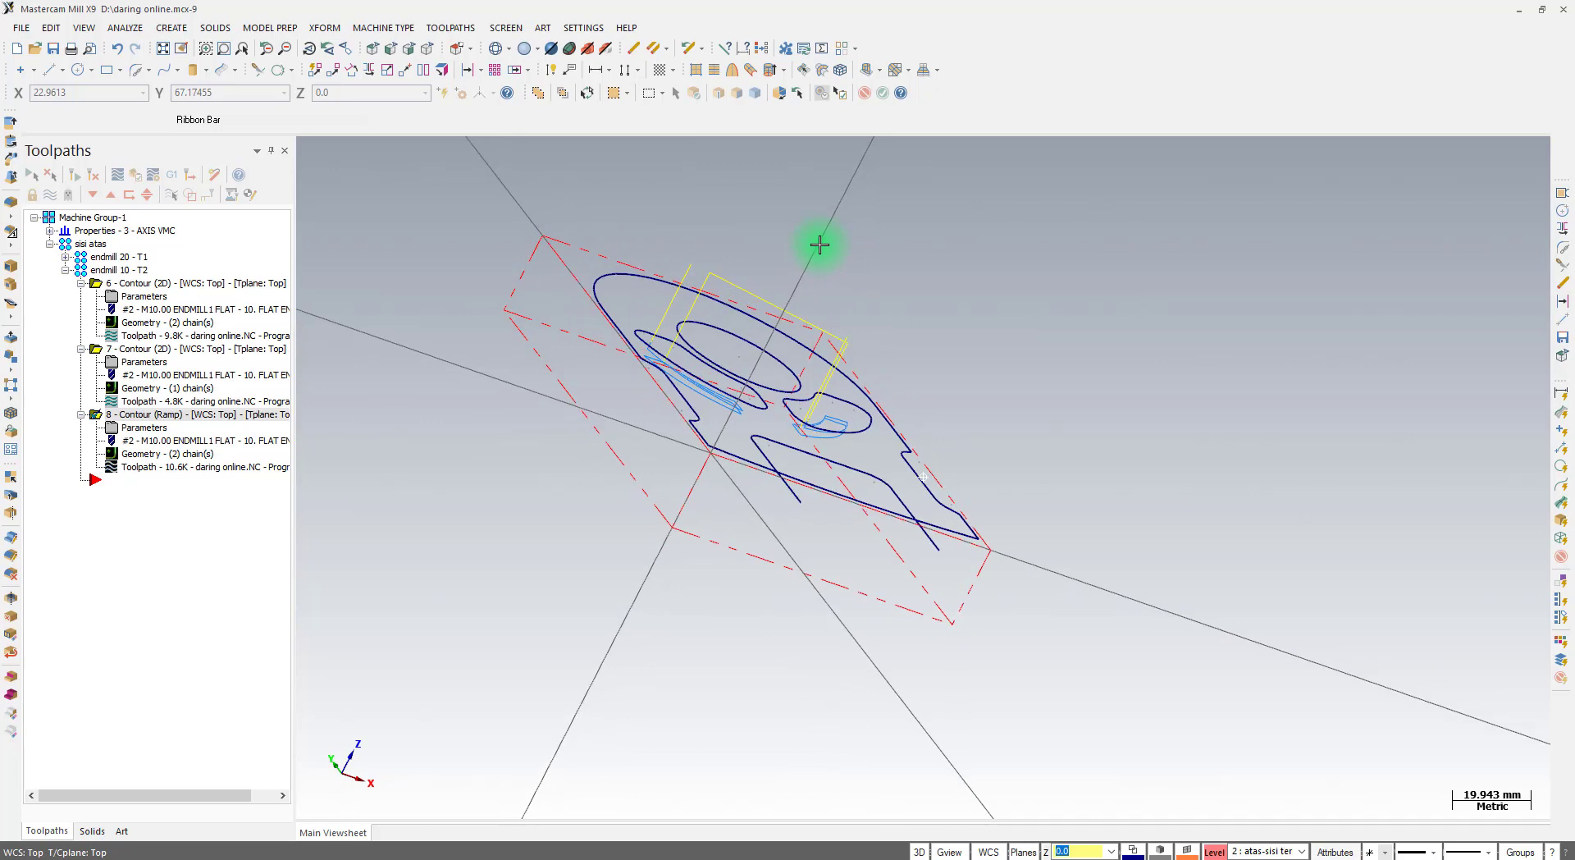
left_click(373, 51)
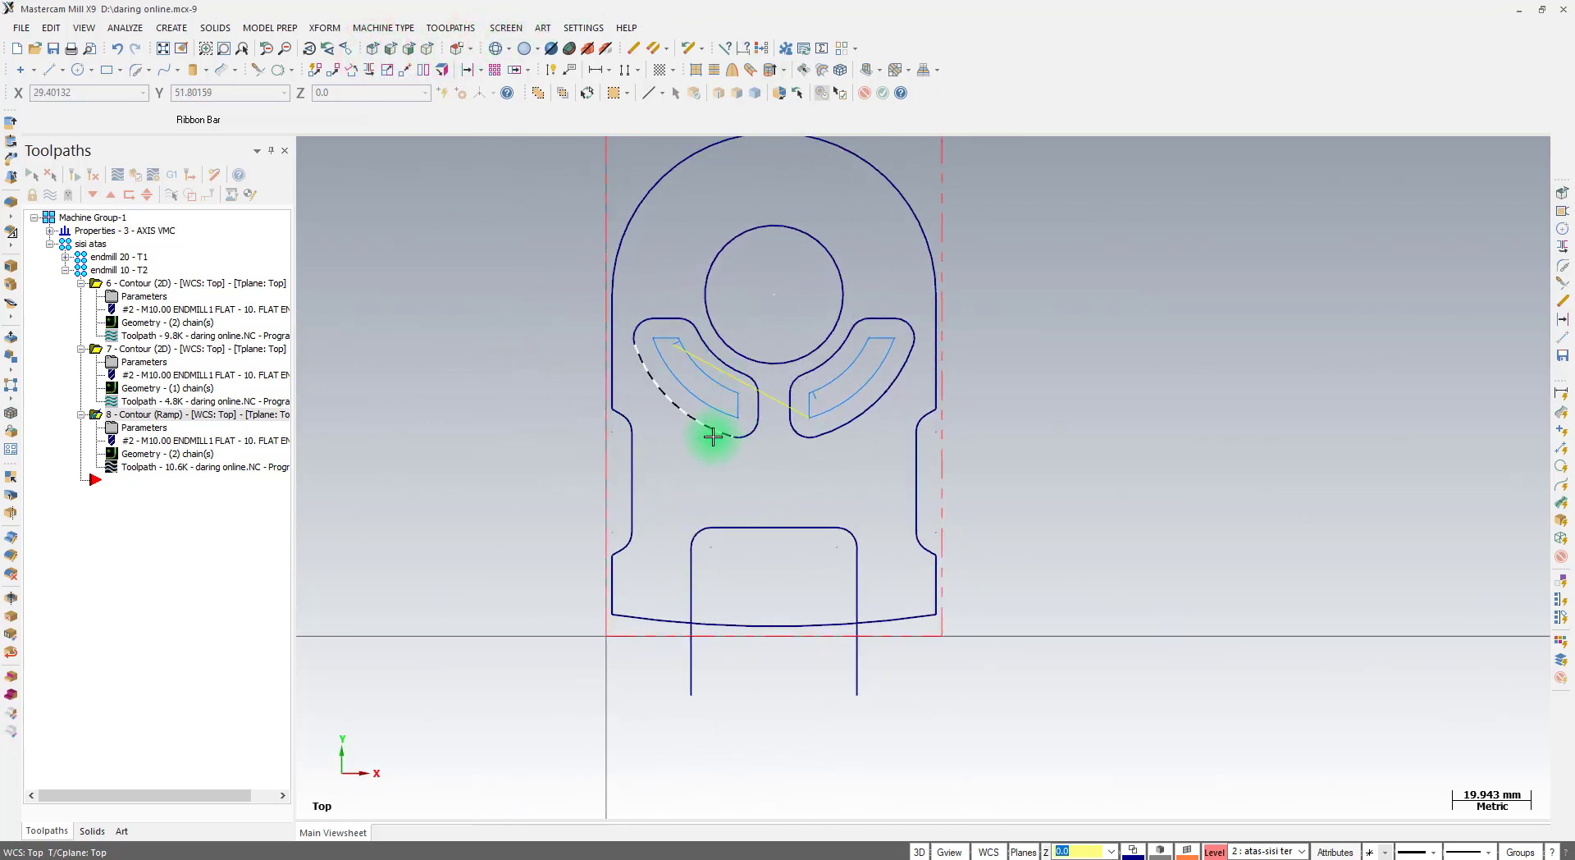
left_click(204, 534)
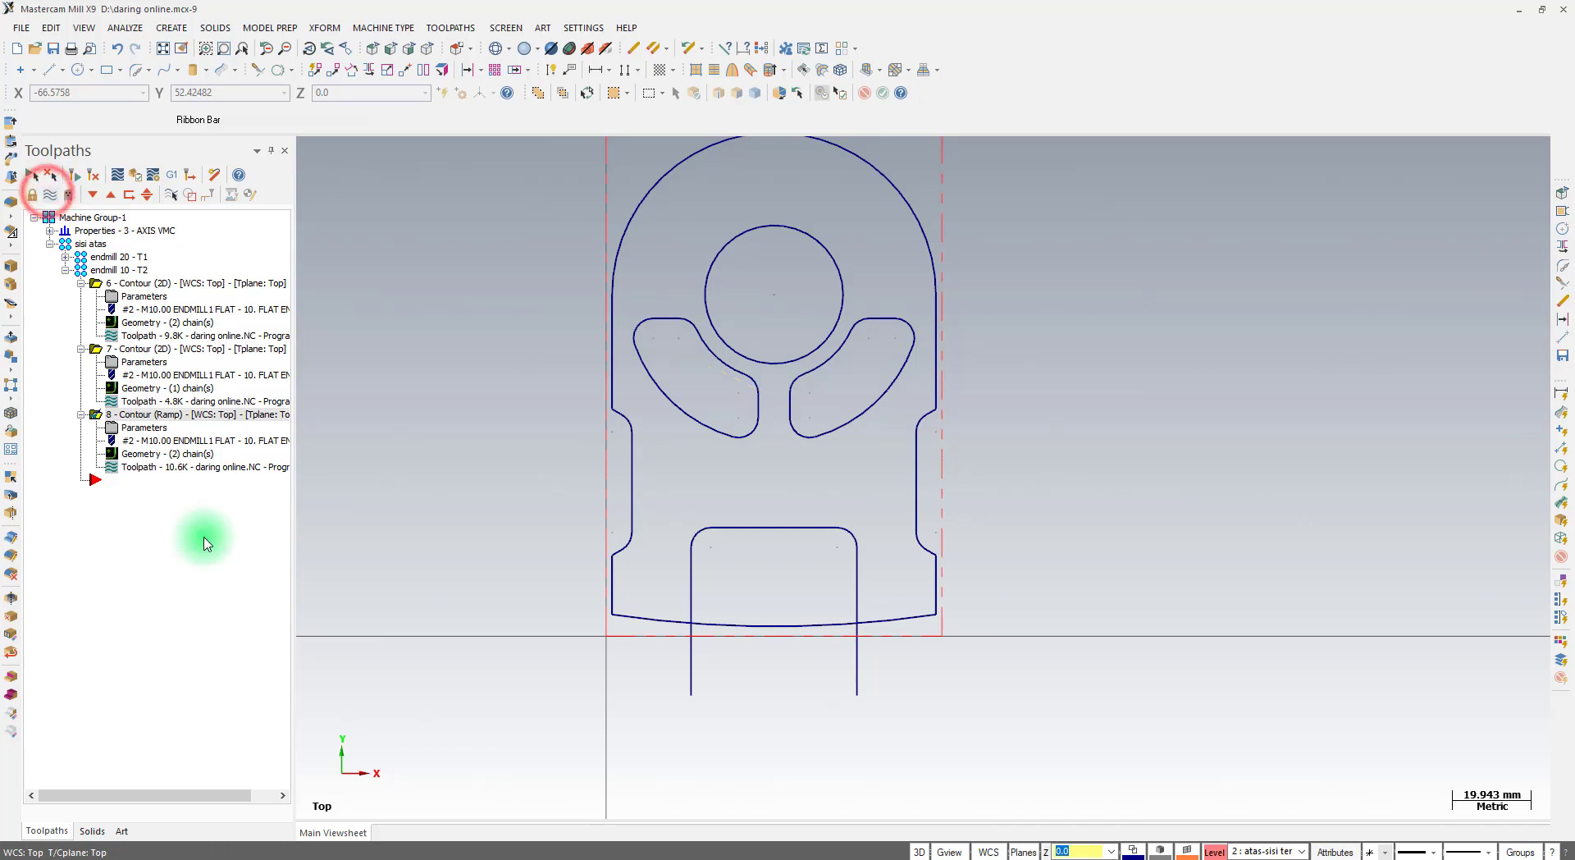
Check the front view in the PDF drawing and copy the right curved pocket's outer arc to level 4
left_click(460, 857)
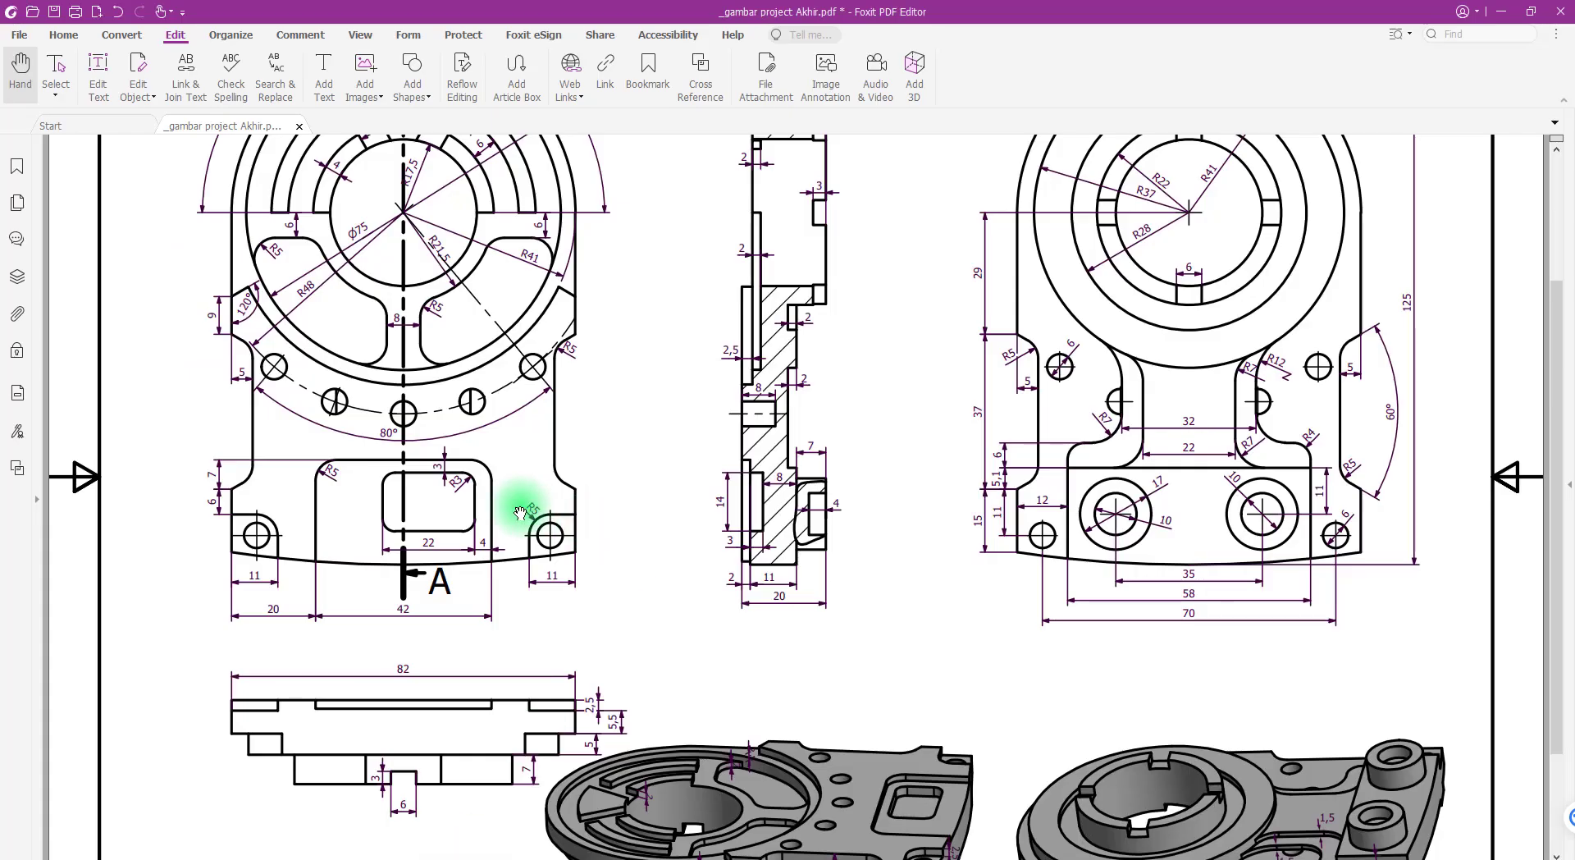
scroll(527, 520, "up", 2, "ctrl")
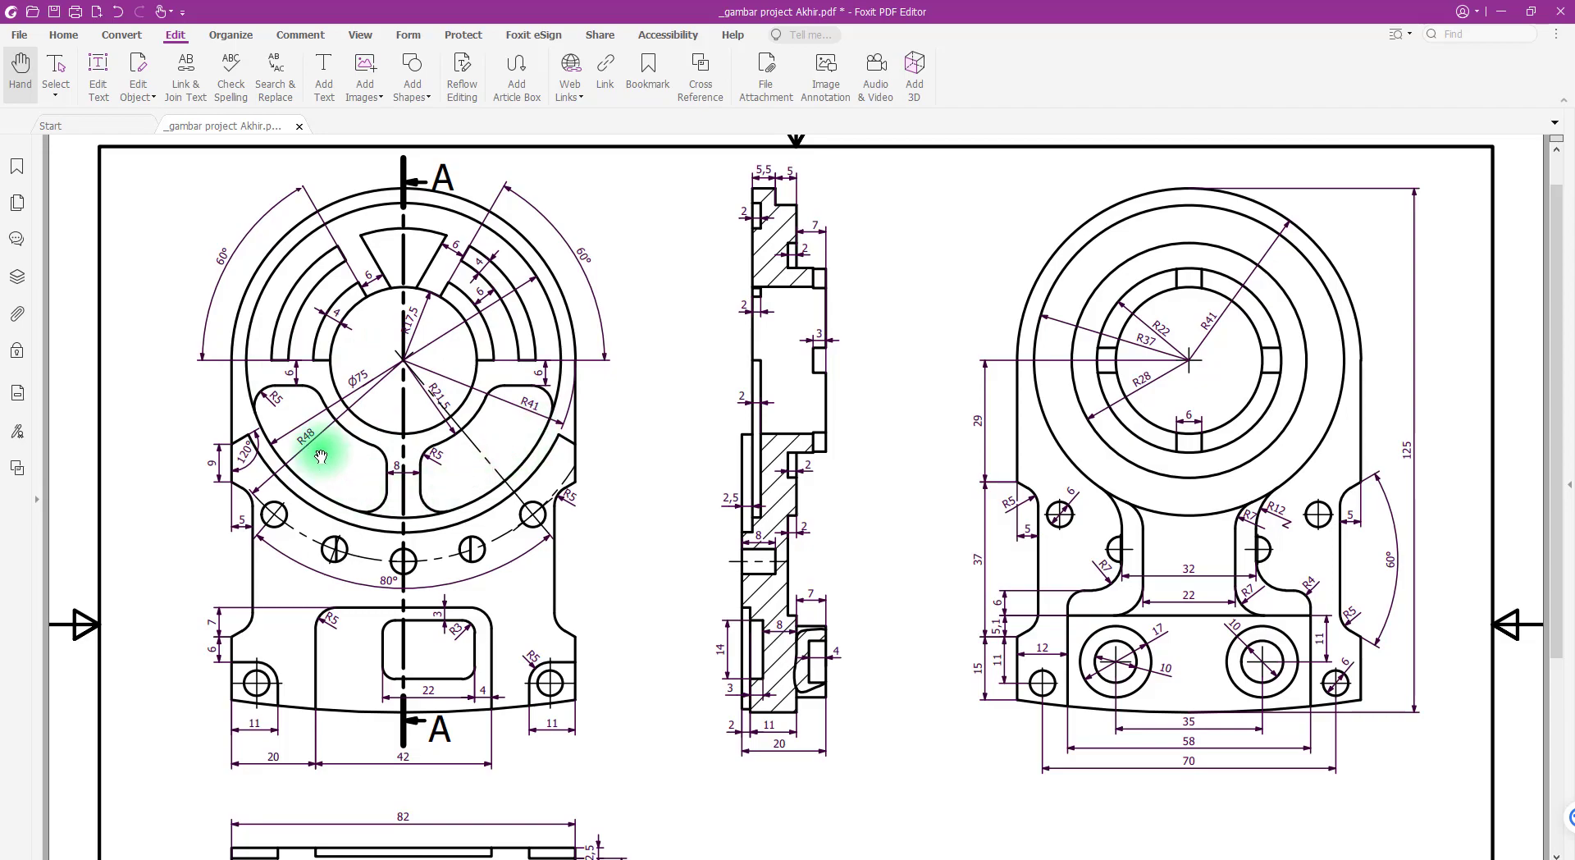
left_click(324, 858)
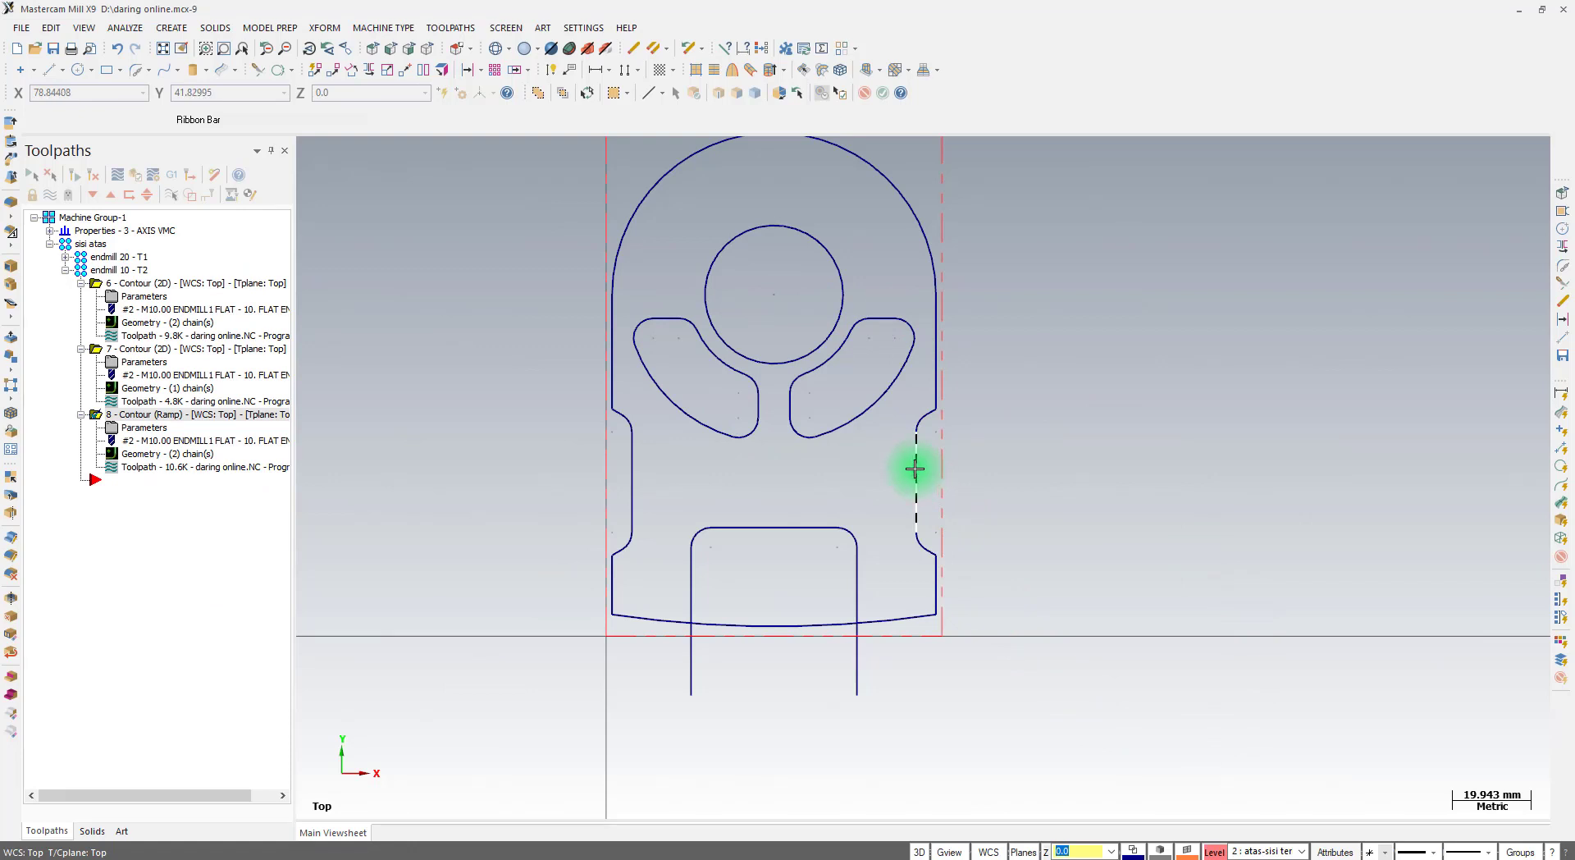
left_click(859, 418)
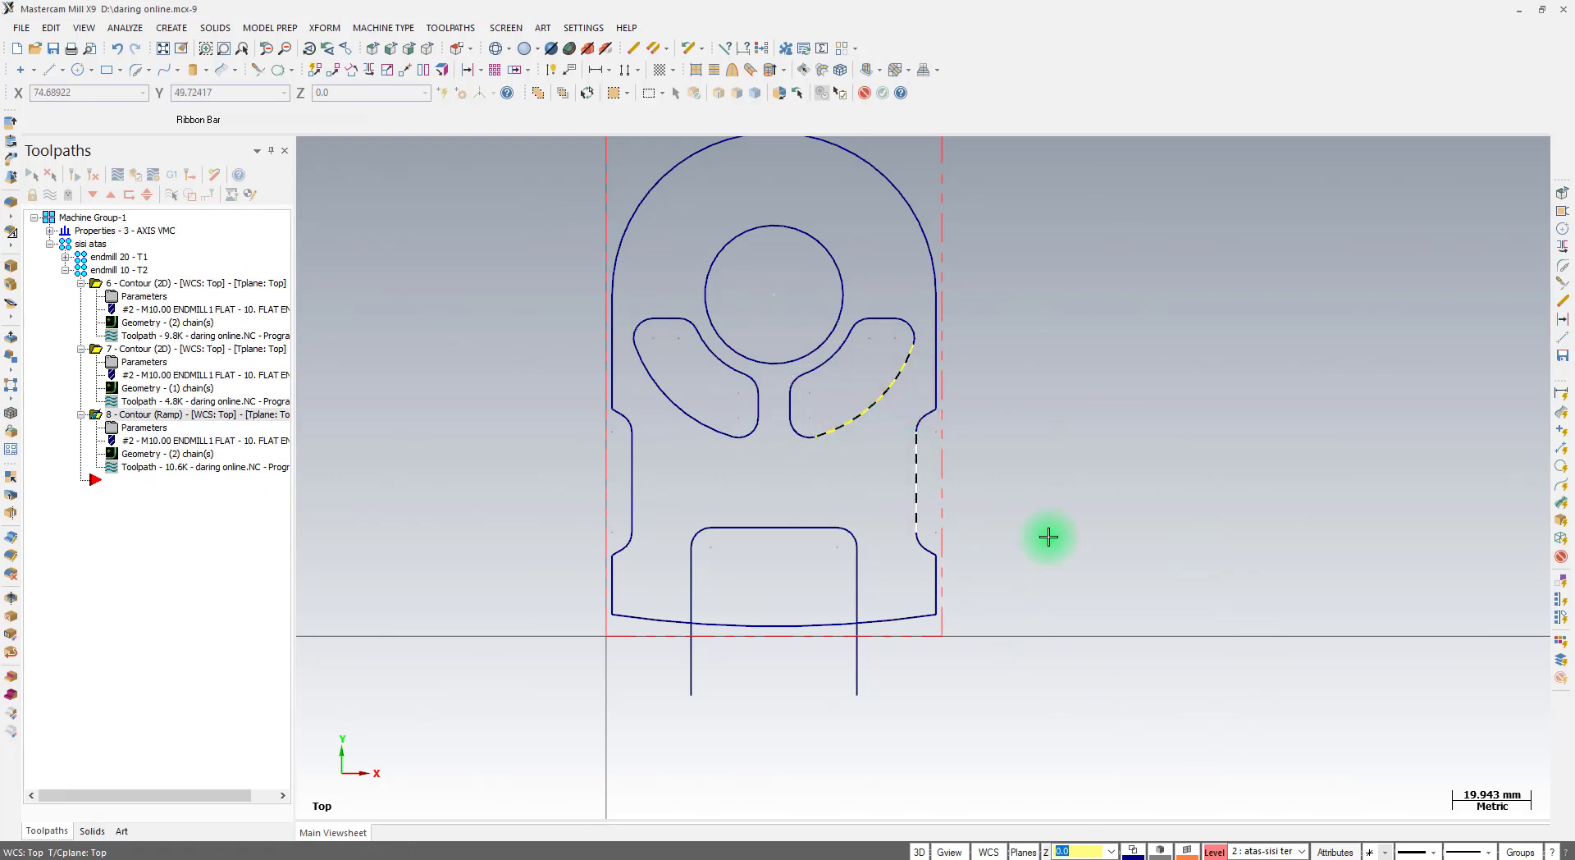
right_click(1217, 853)
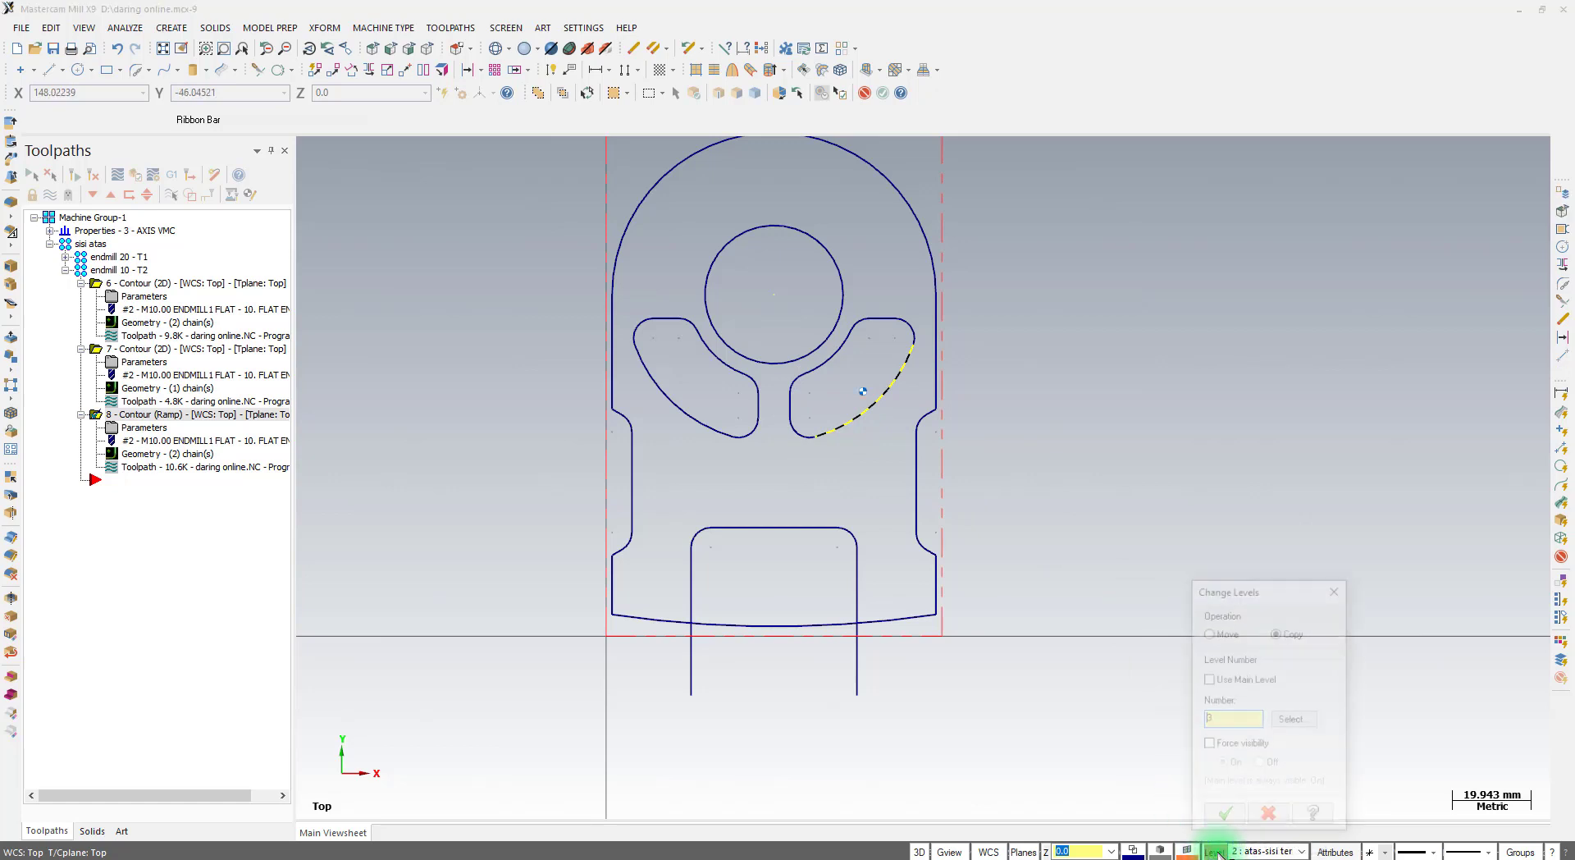
double_click(1232, 722)
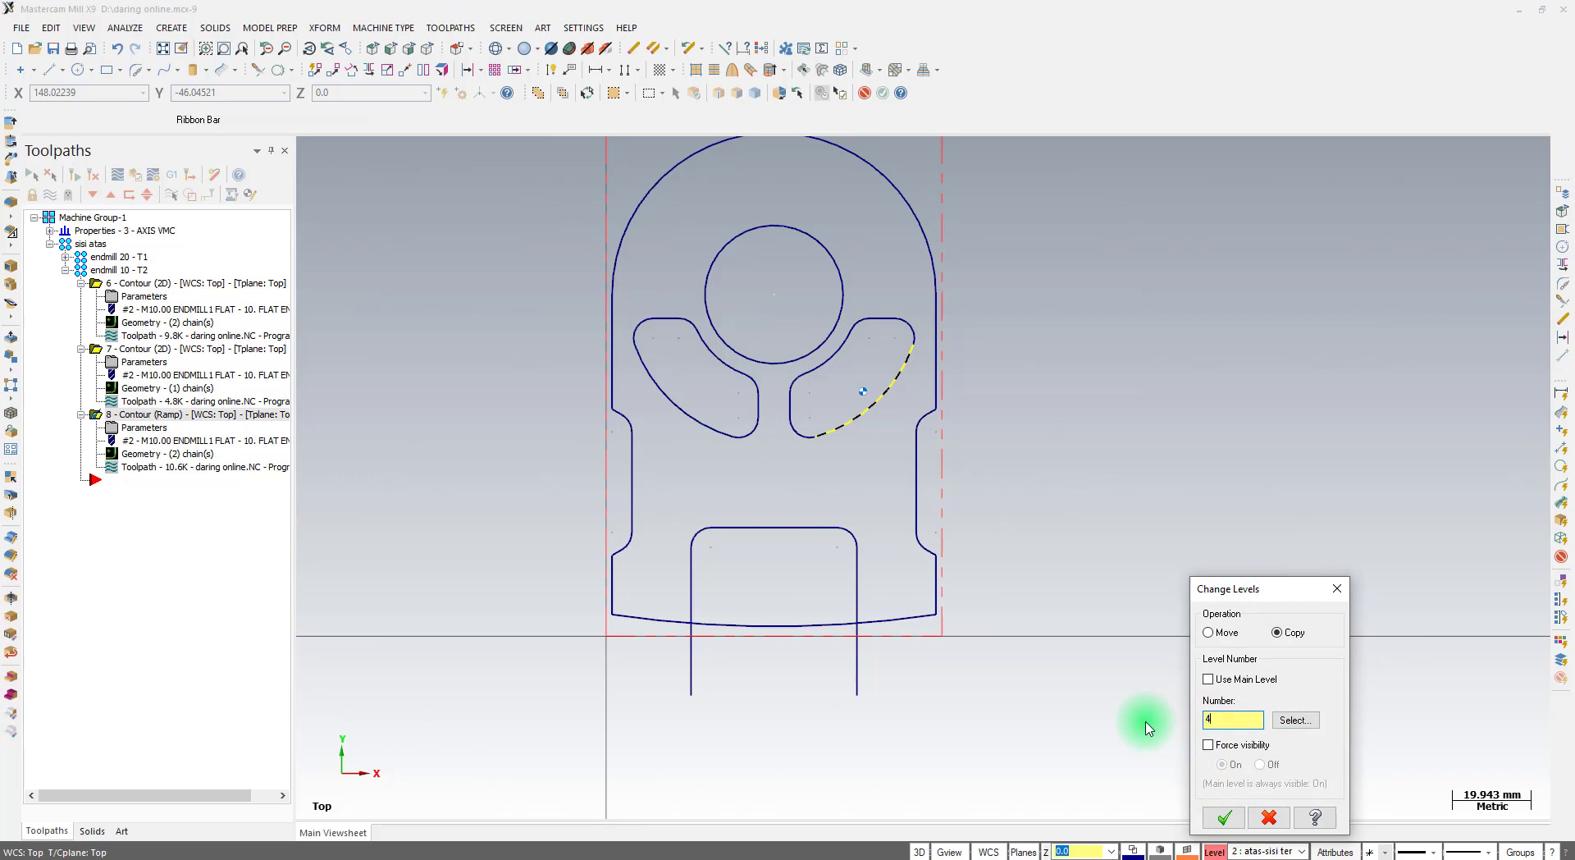
key("Return")
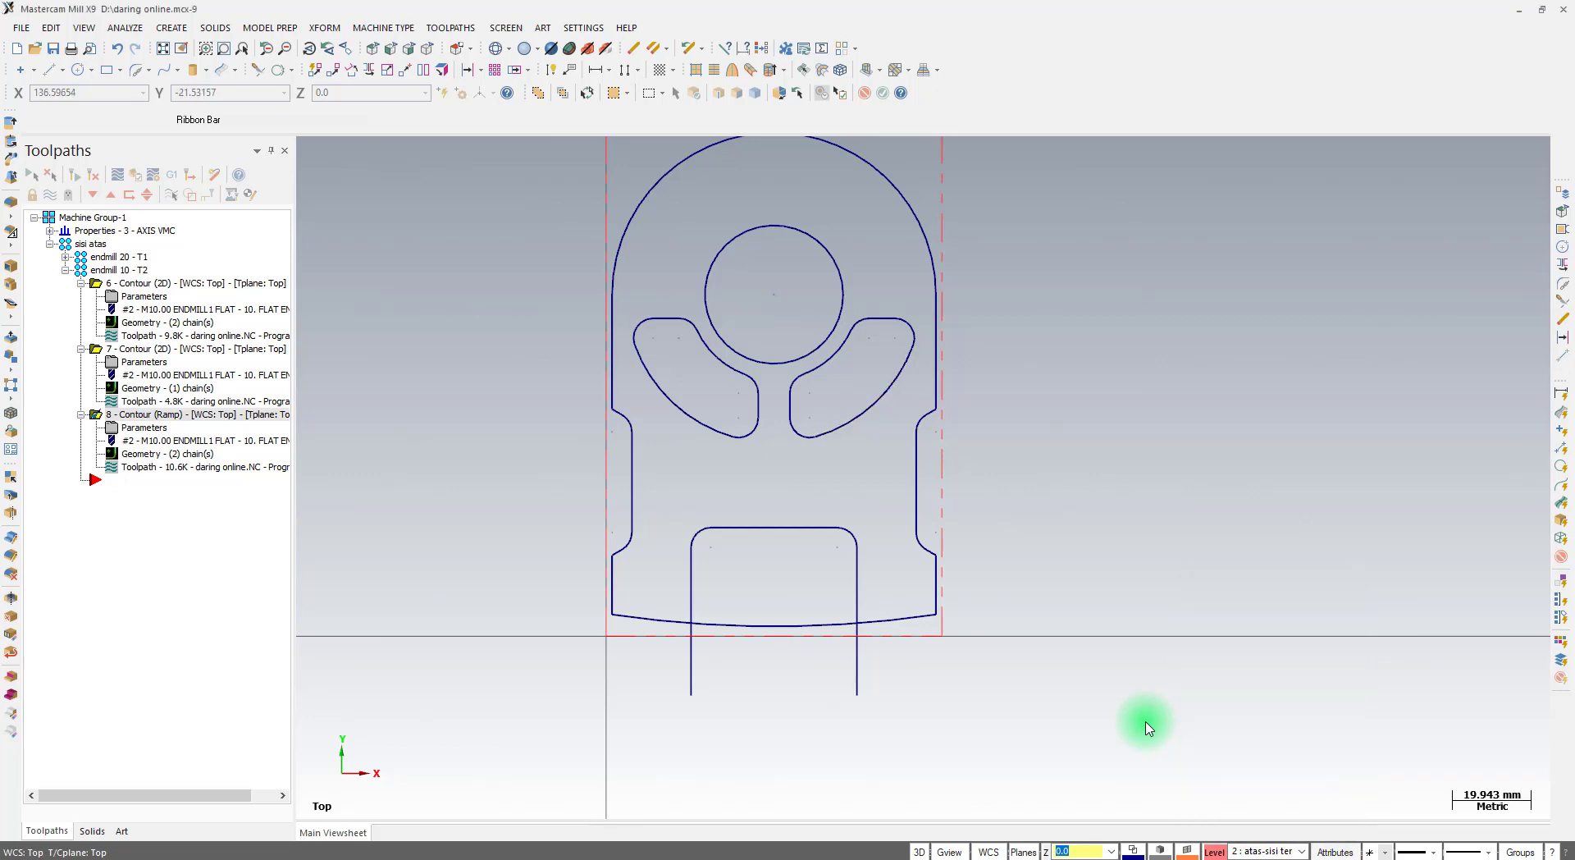
Make level 4 the main level, name it "ata-dalam" and hide level 2, atas-sisi terluar
left_click(1215, 851)
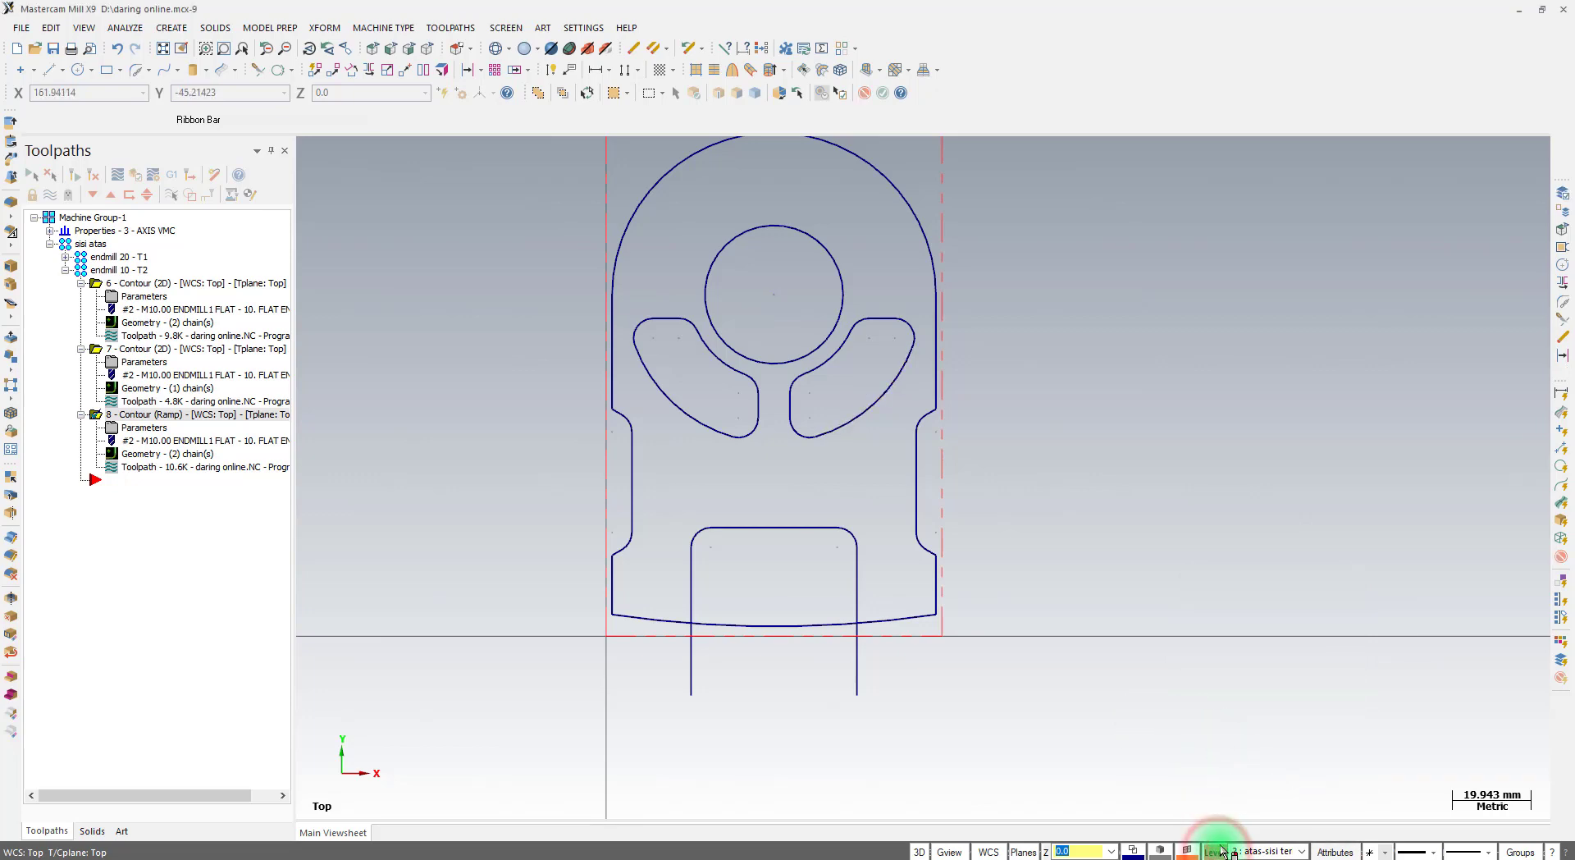
left_click(129, 289)
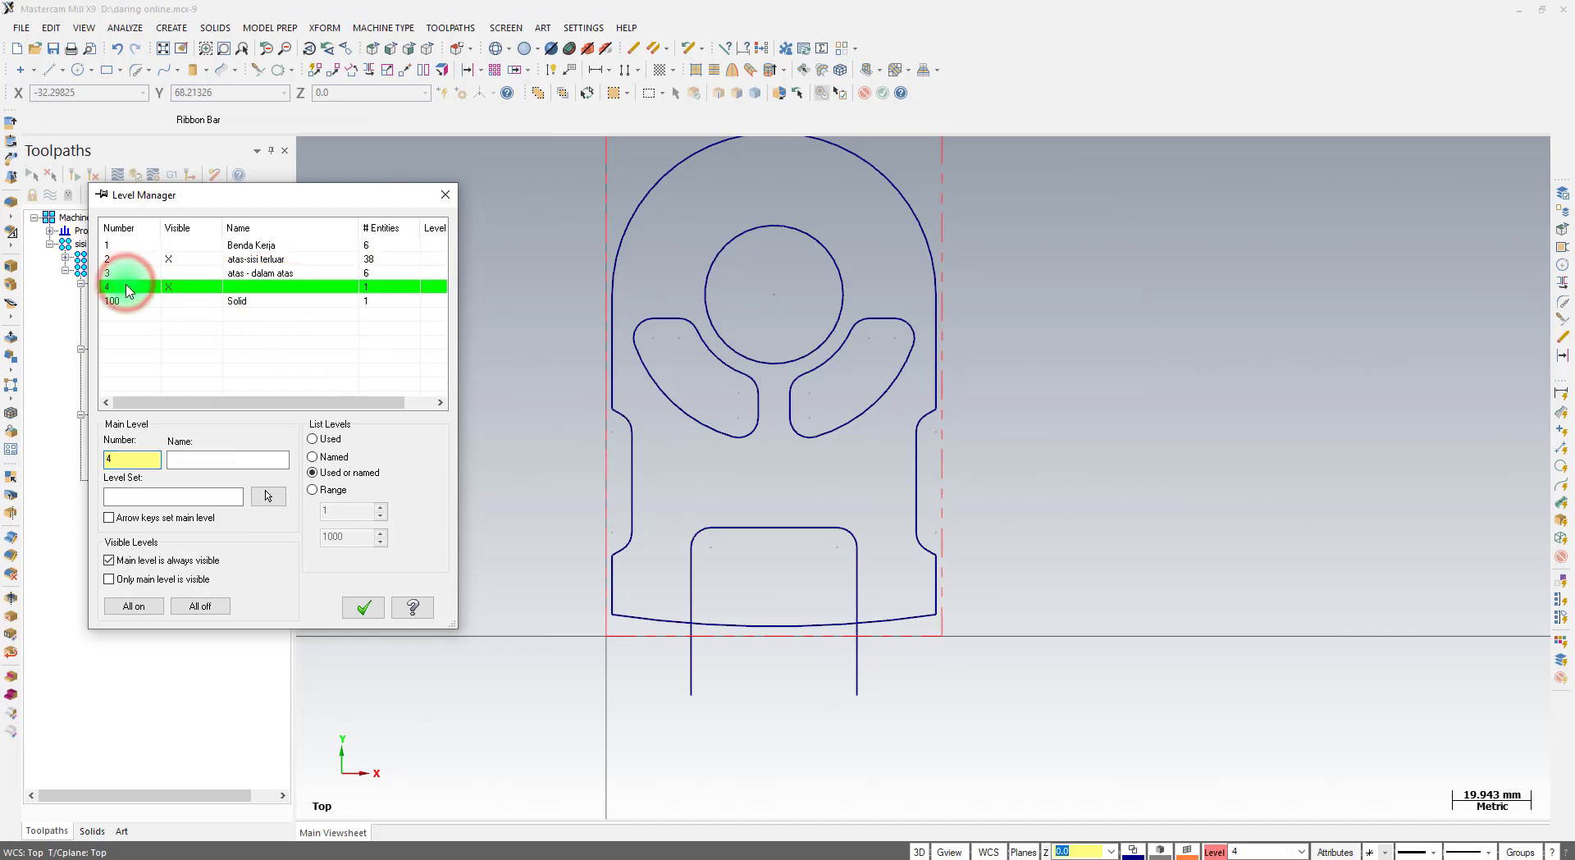
left_click(170, 259)
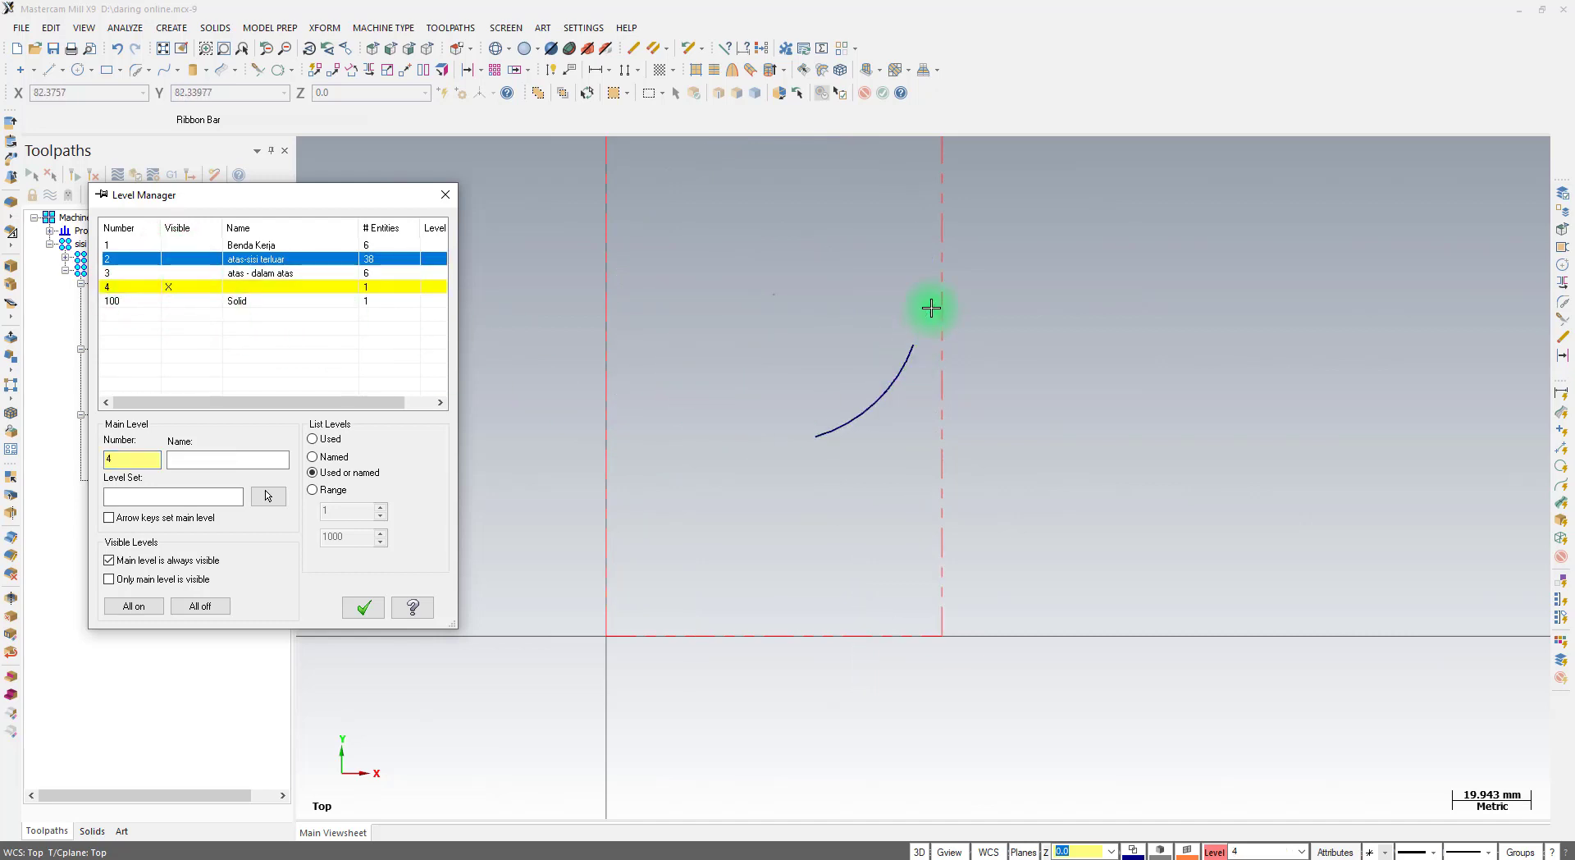
left_click(125, 287)
left_click(233, 463)
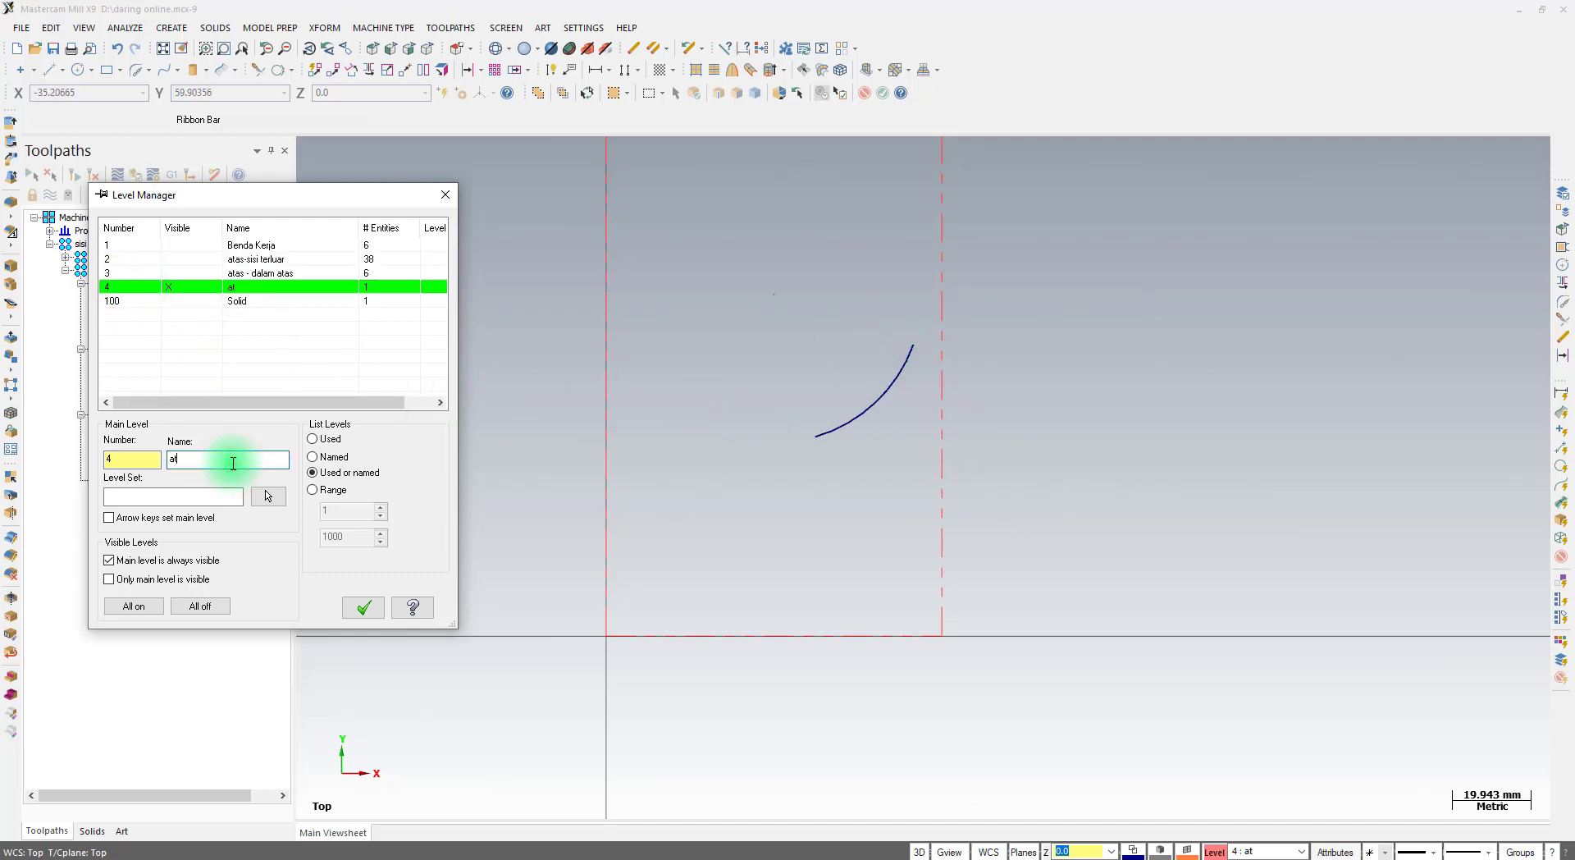
type("ata-dalam")
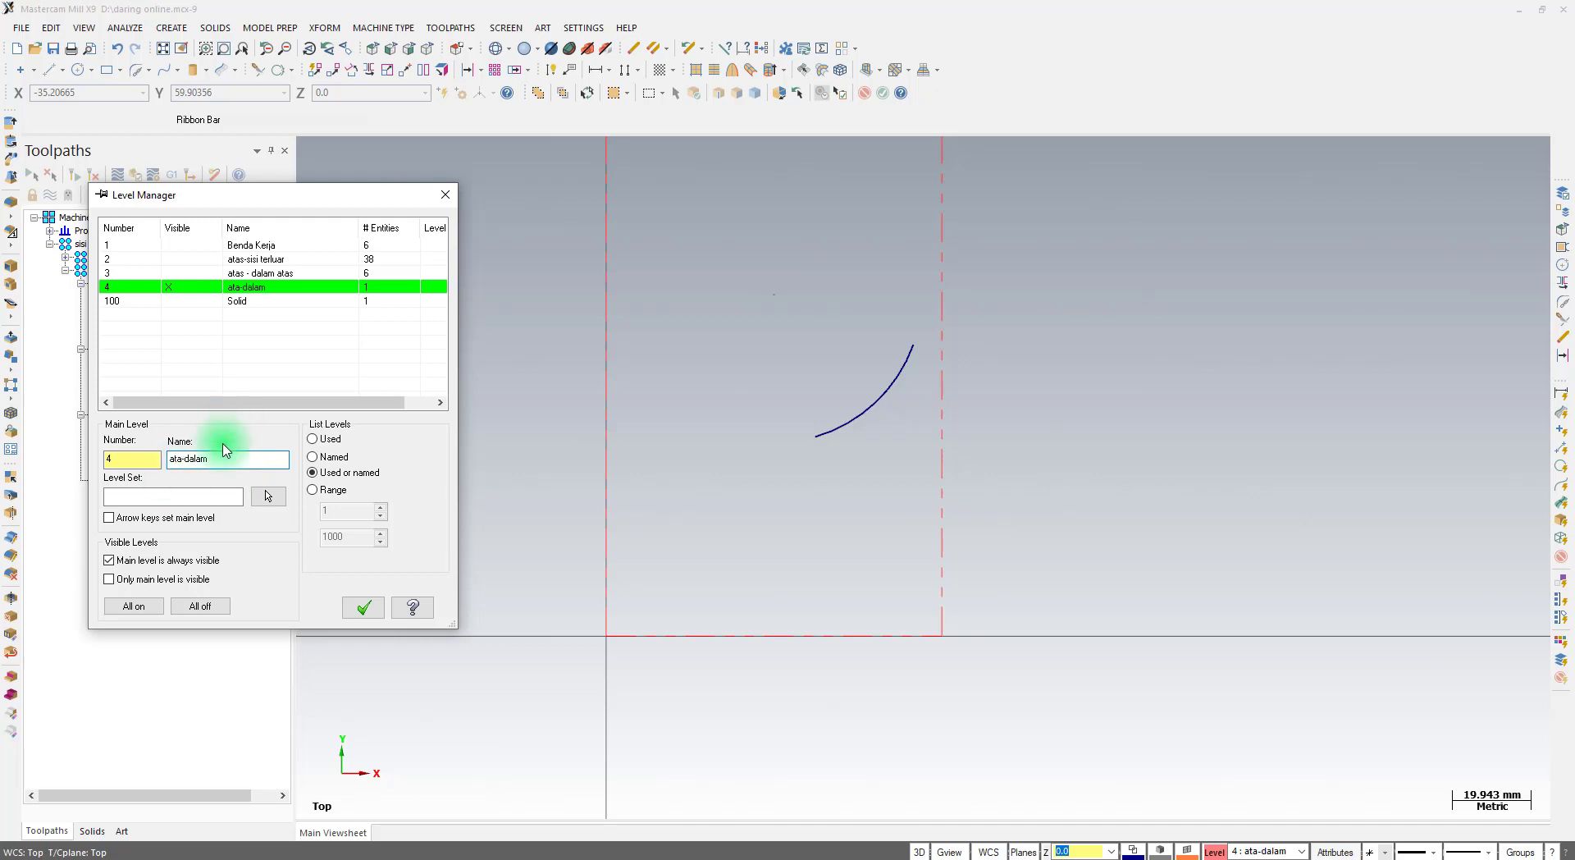
left_click(361, 606)
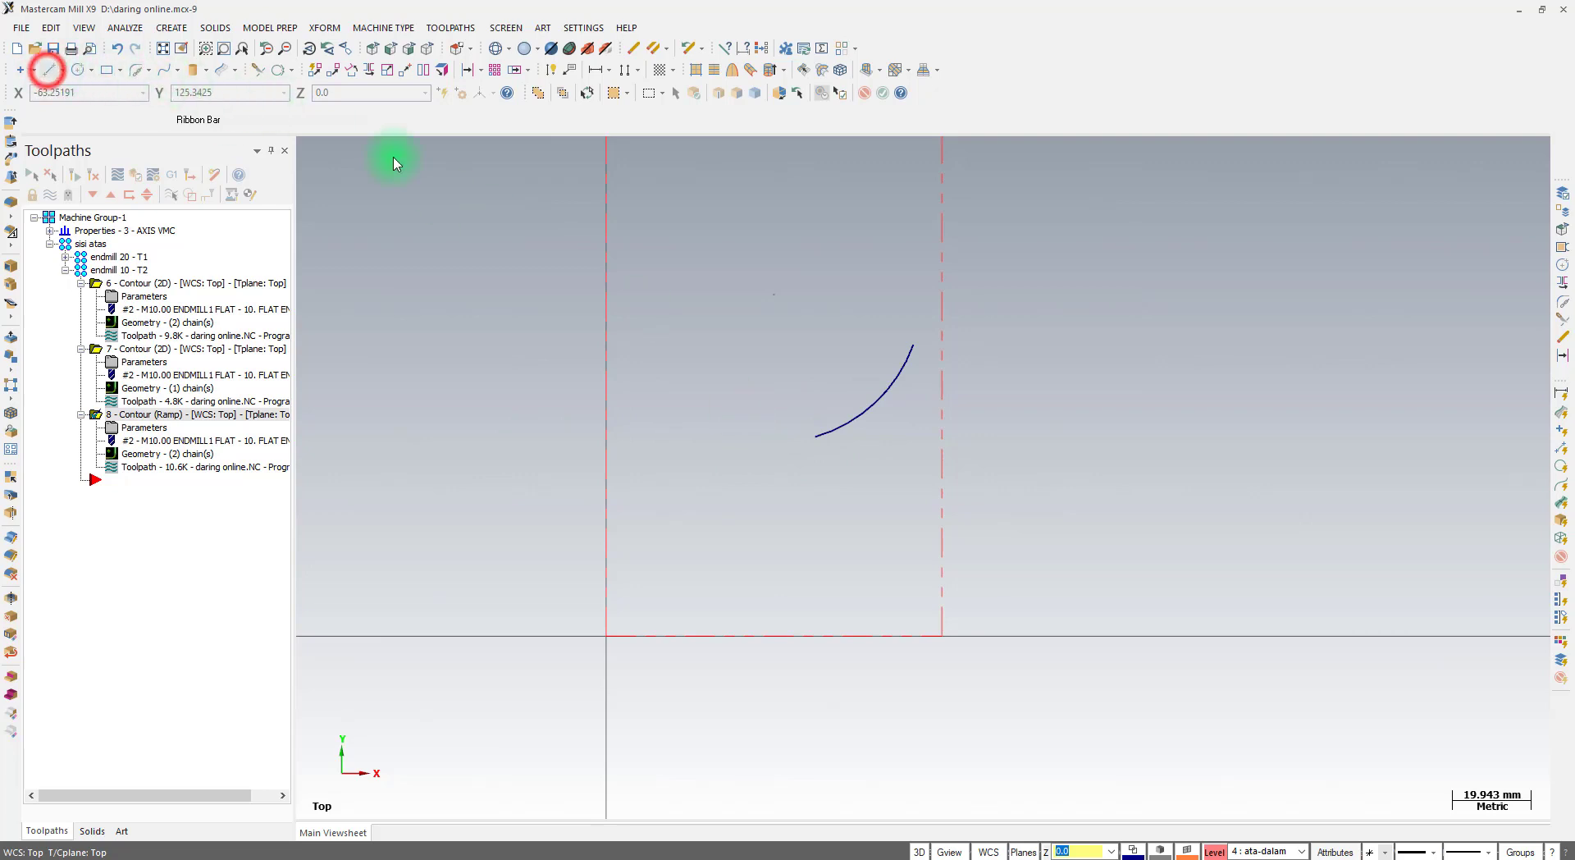
Draw a horizontal line about 55 mm long leftward from the hole centre at X 42.5, Y 86.5
left_click(775, 295)
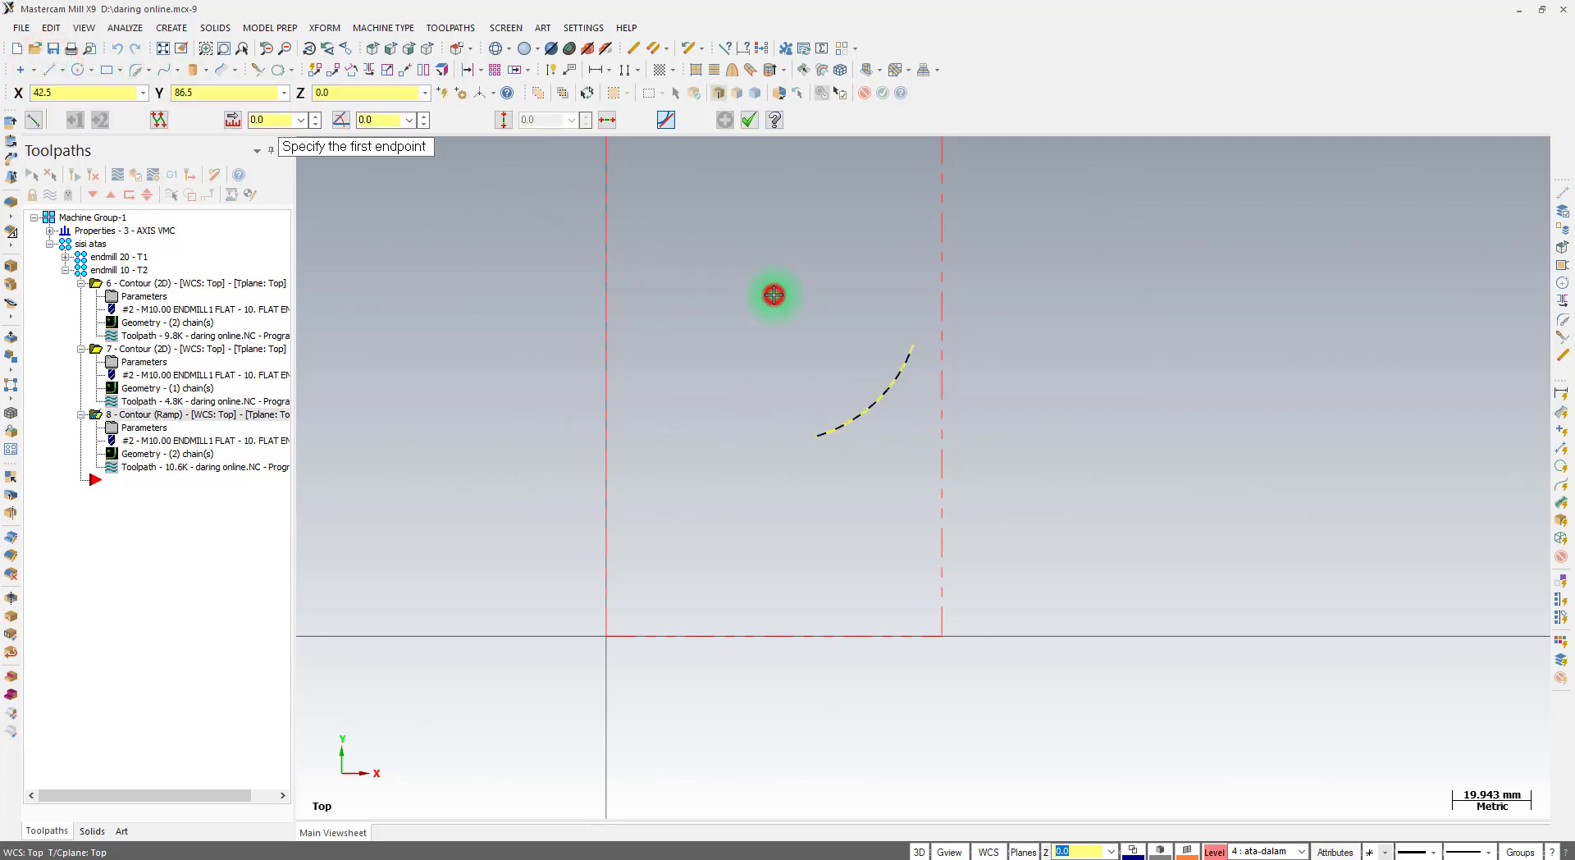
left_click(555, 293)
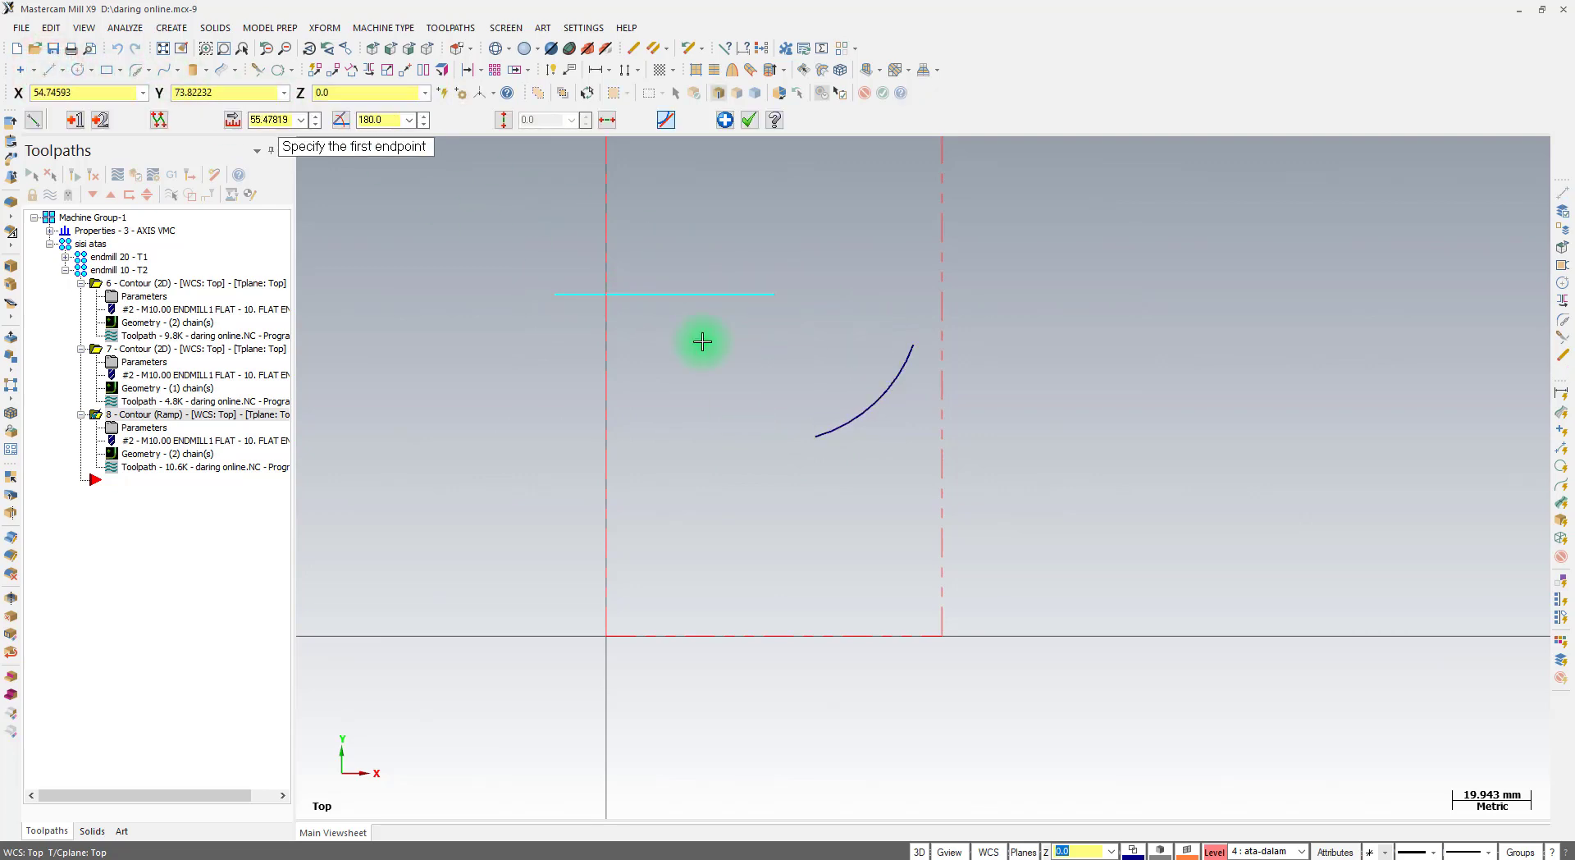
left_click(748, 123)
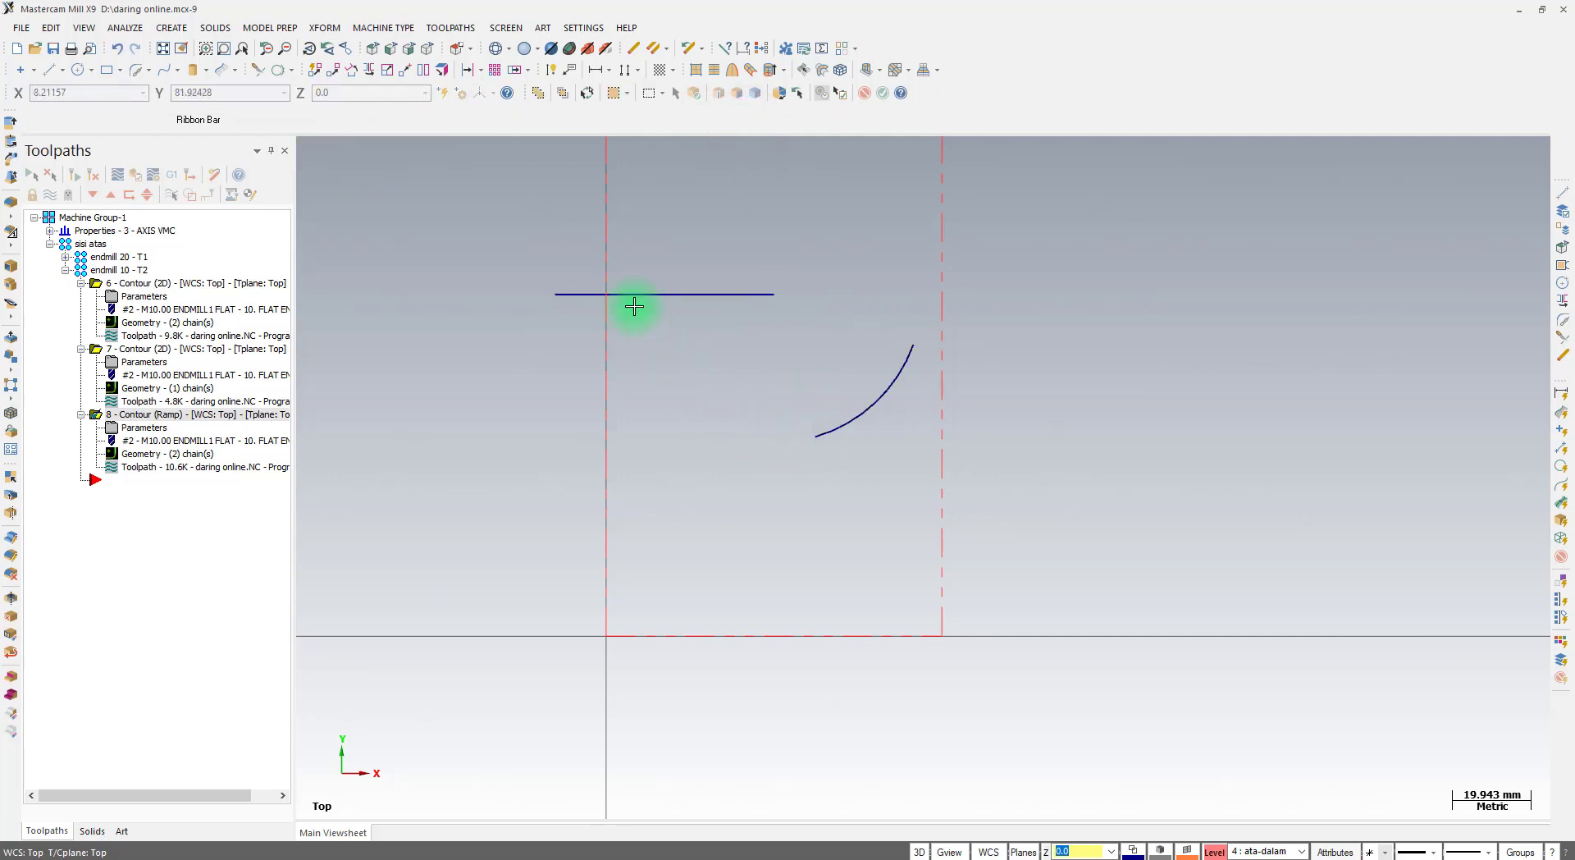
Trim and extend the copied arc and the horizontal line to each other to form a closed half-circle profile
left_click(258, 73)
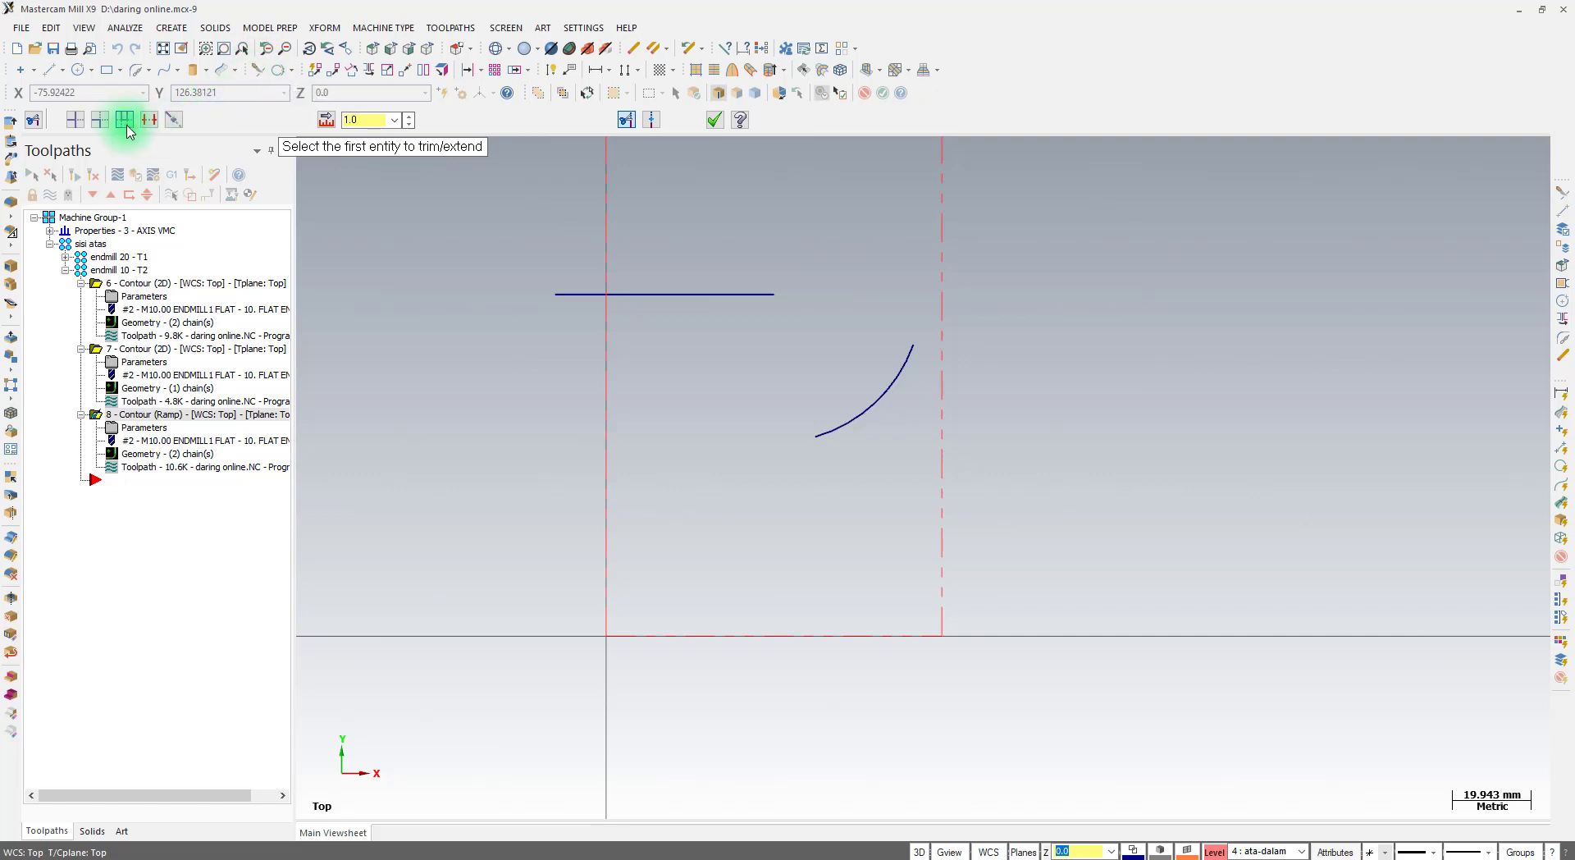
left_click(816, 426)
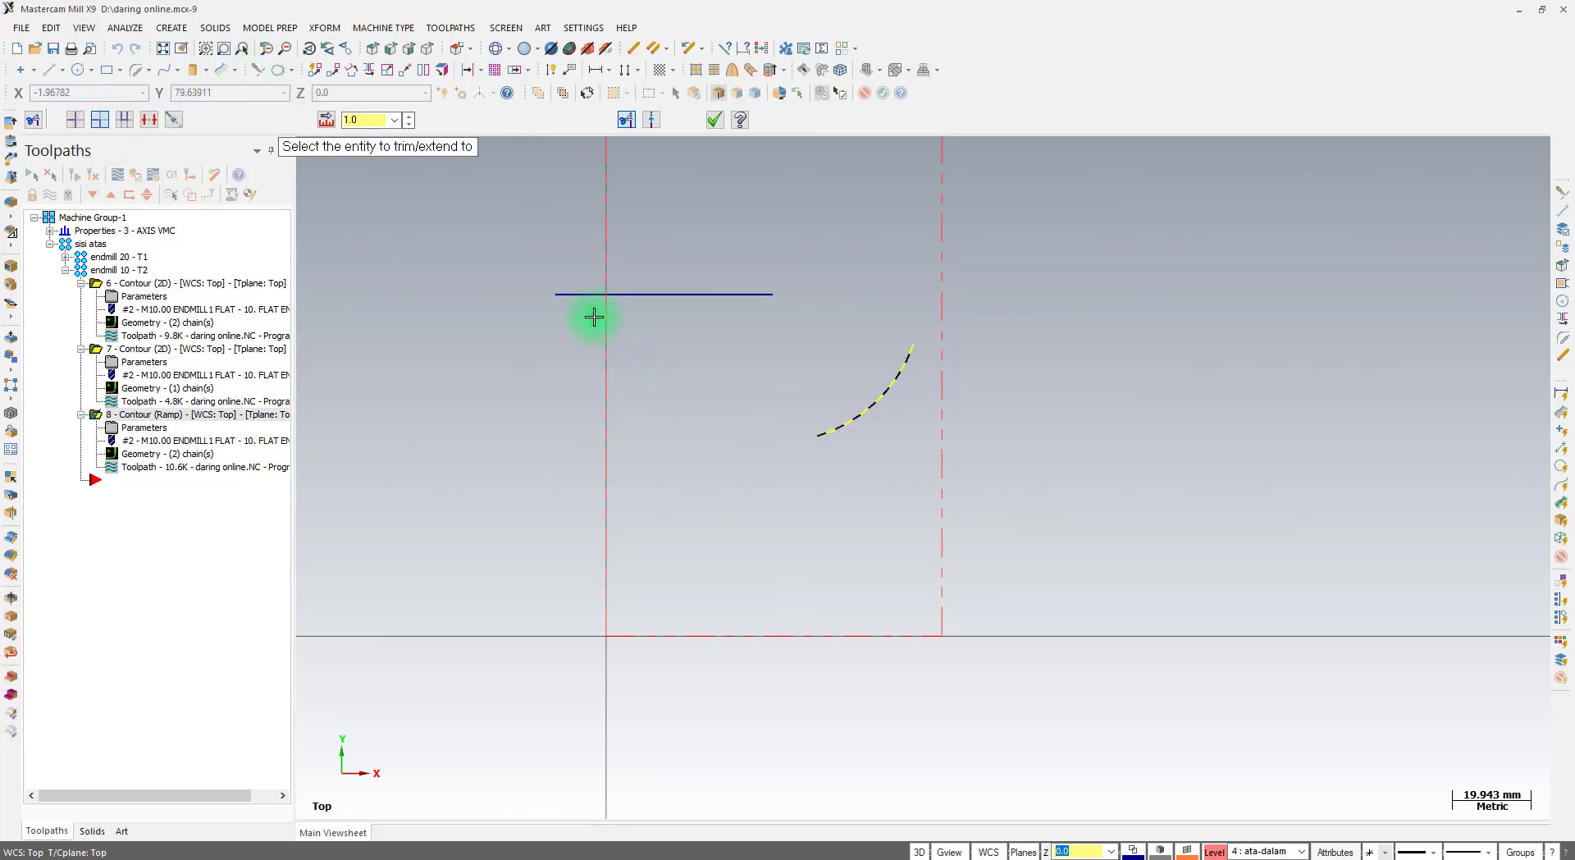
left_click(661, 289)
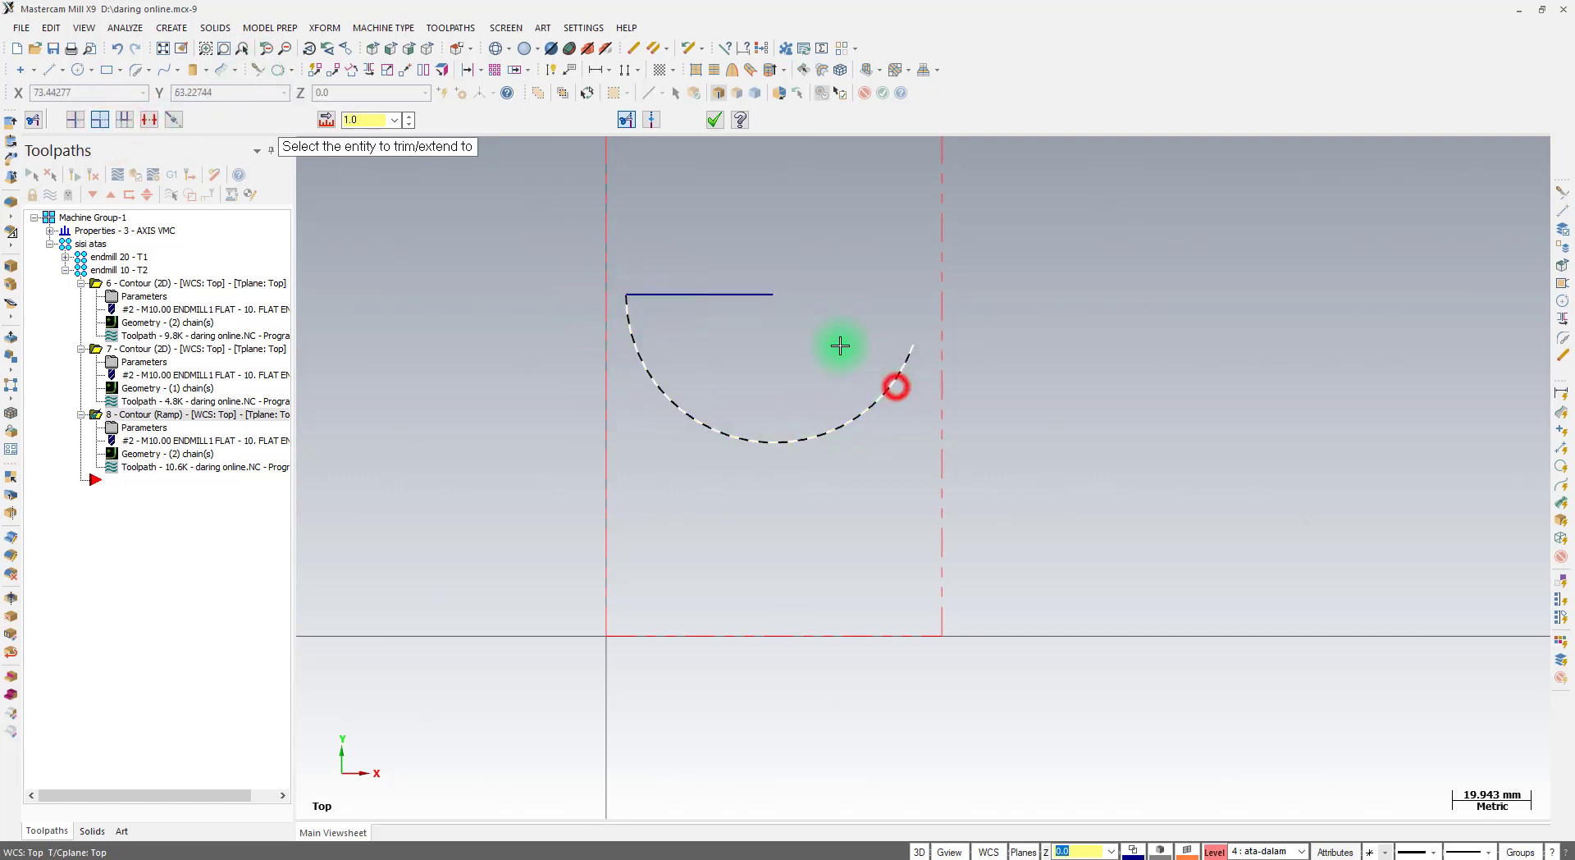
left_click(756, 294)
left_click(712, 120)
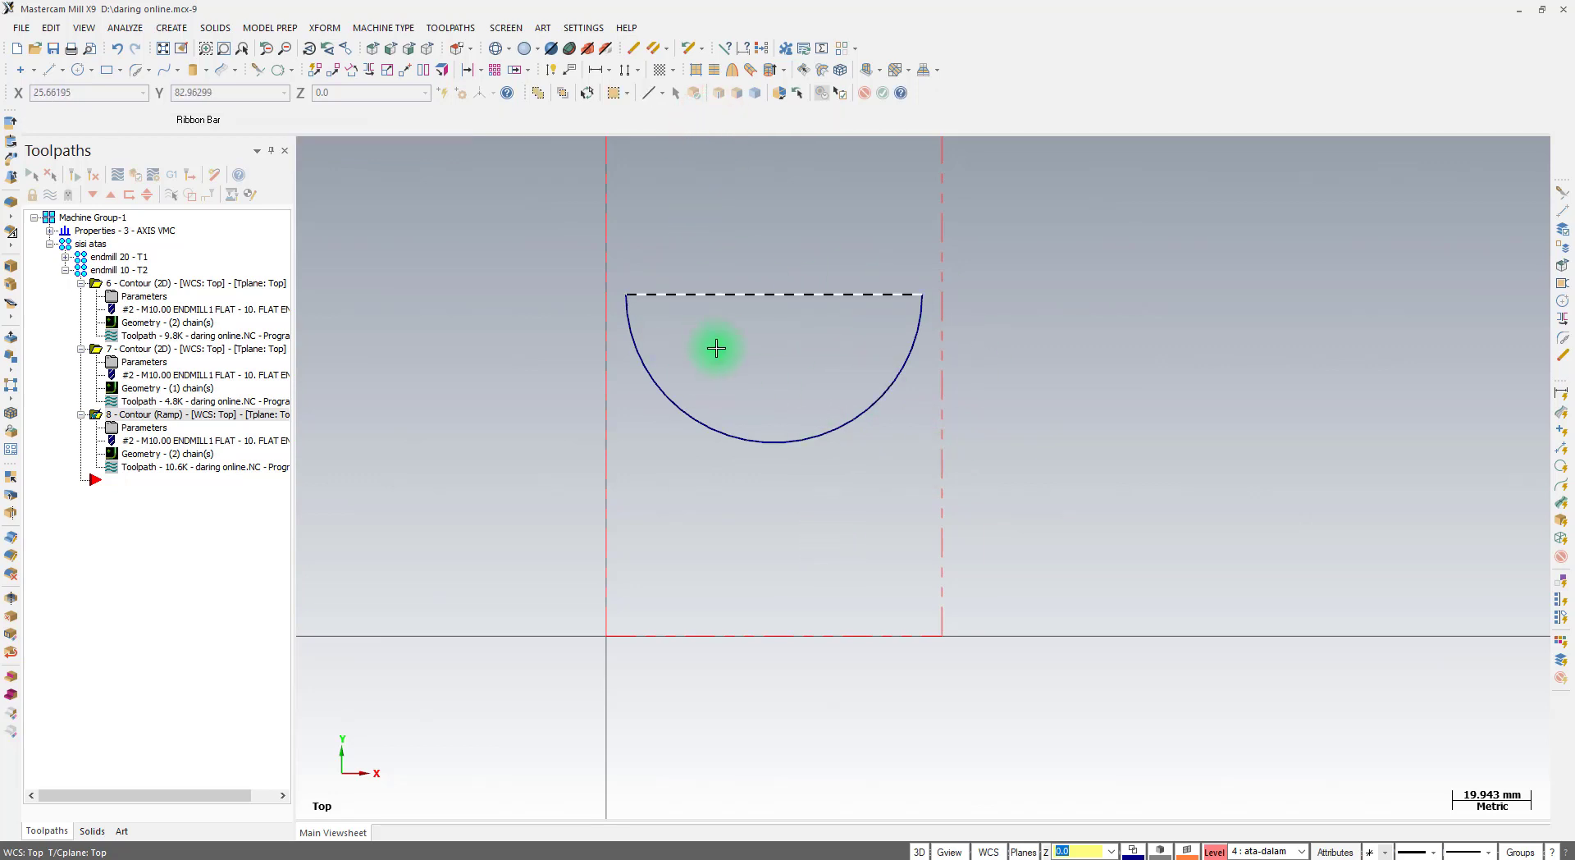
Create a 2D pocket toolpath in the endmill 10 - T2 group using the closed half-circle as its chain
right_click(158, 491)
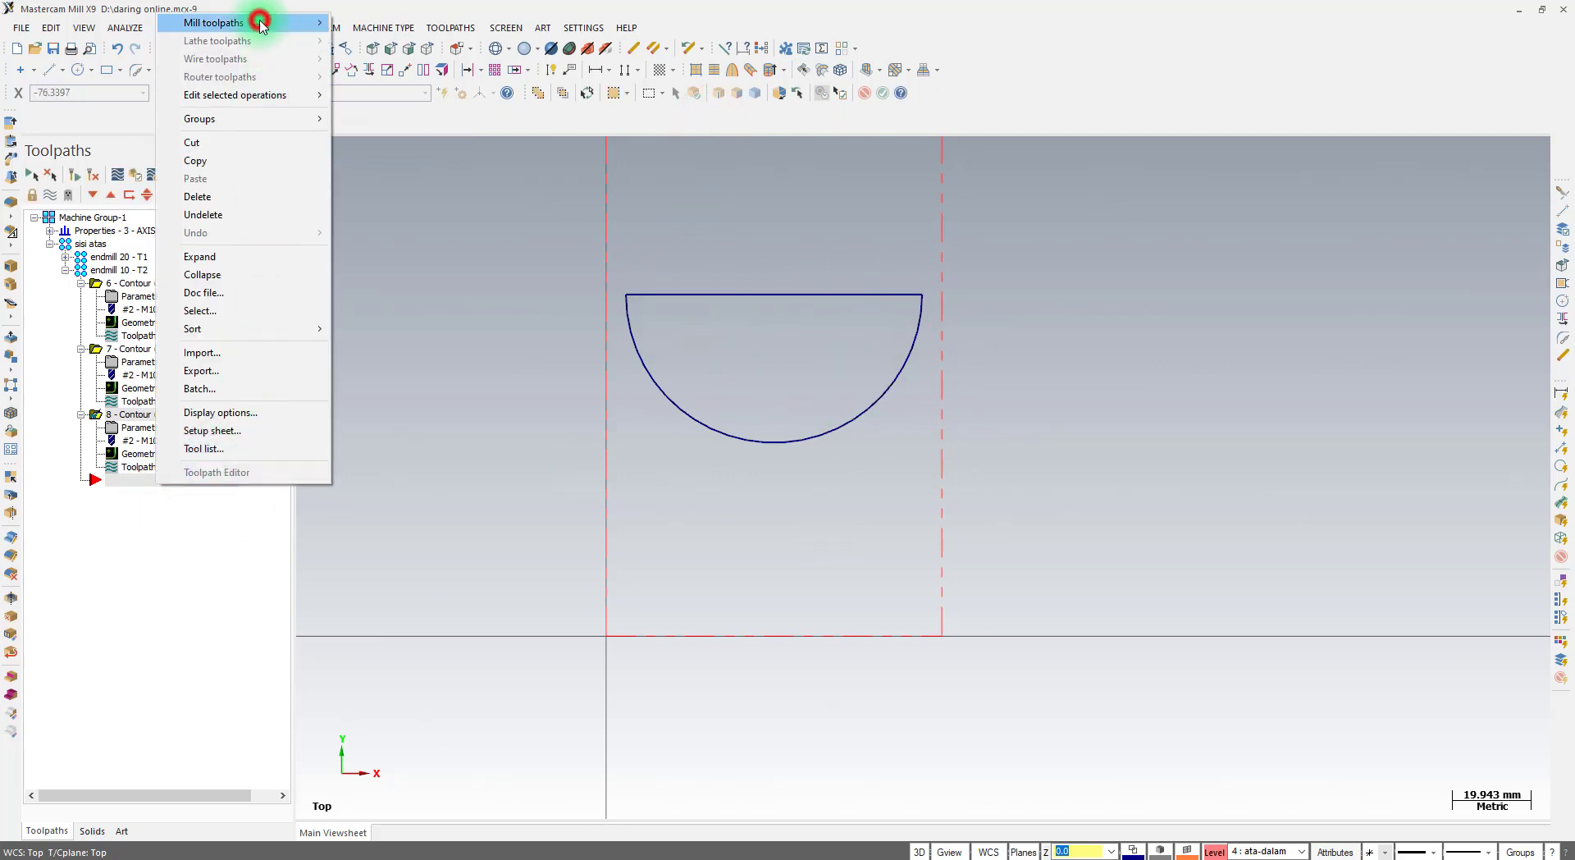
mouse_move(264, 23)
left_click(384, 82)
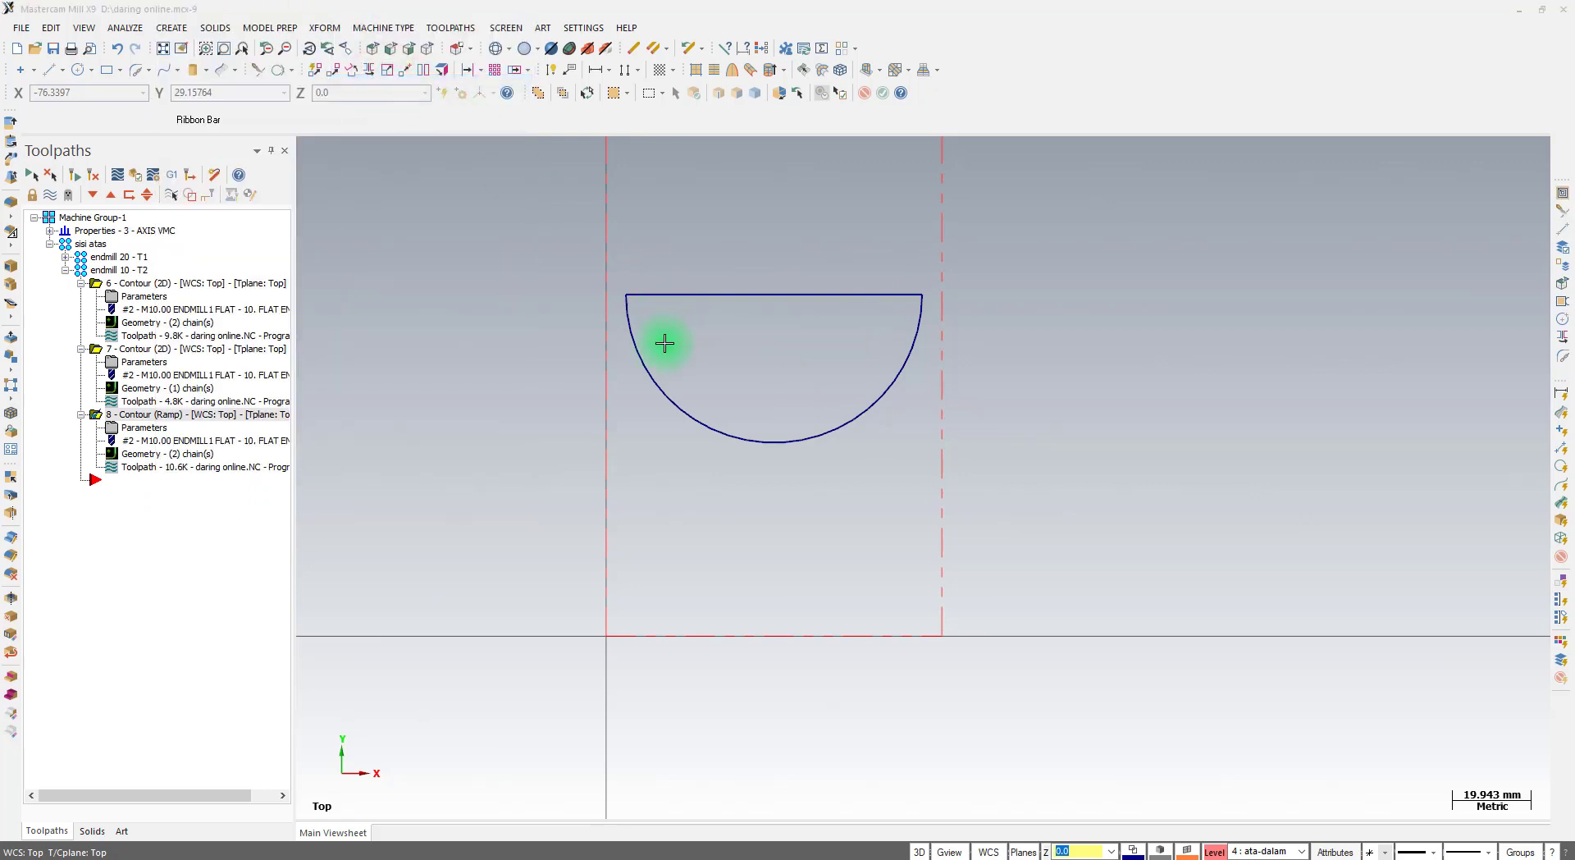
left_click(639, 349)
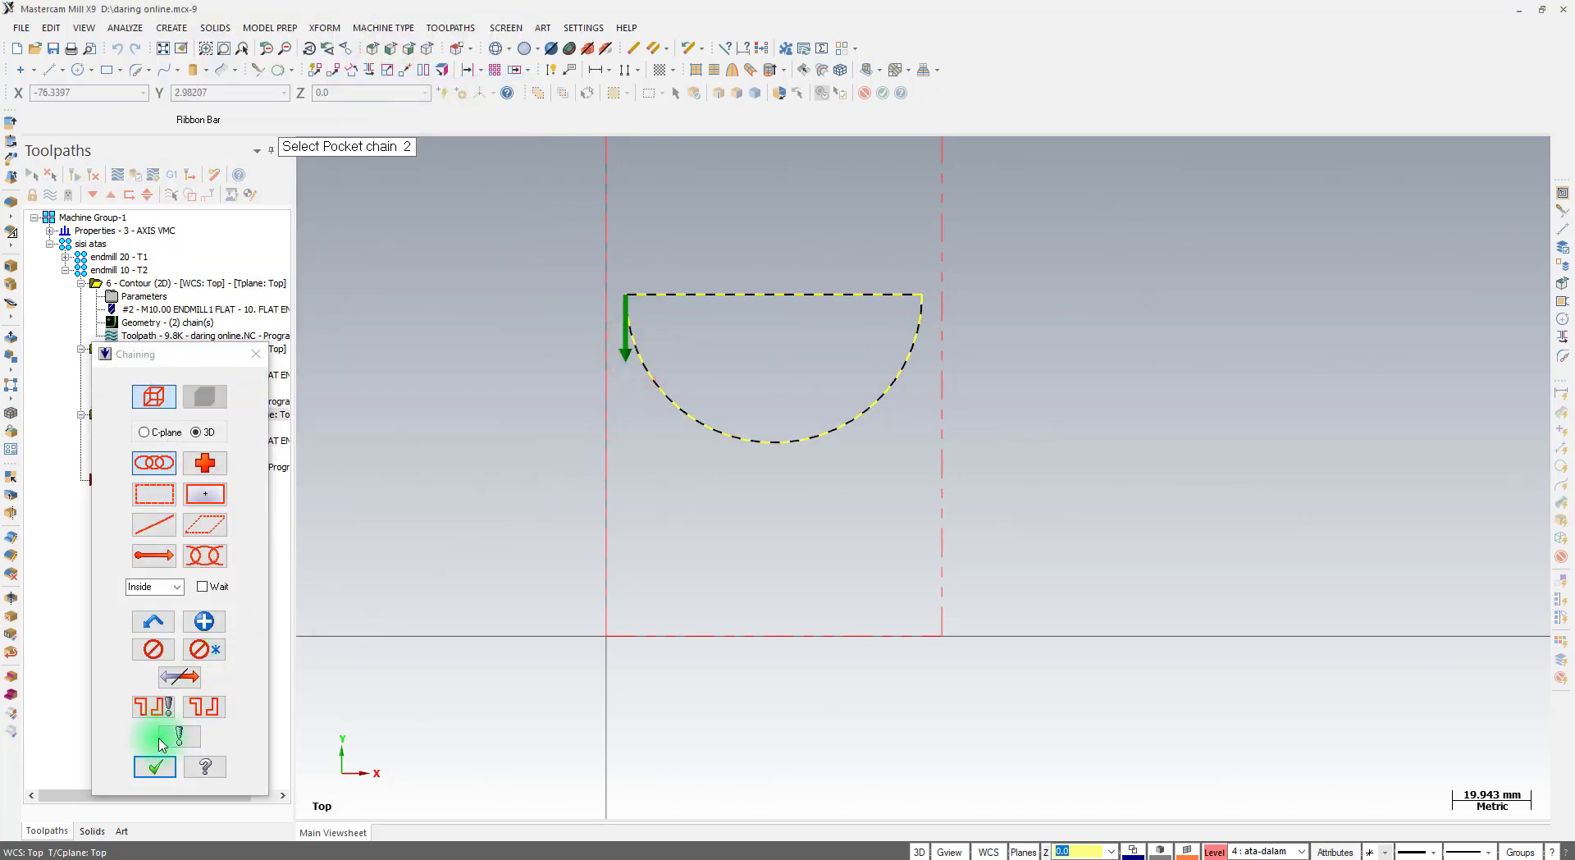
left_click(146, 768)
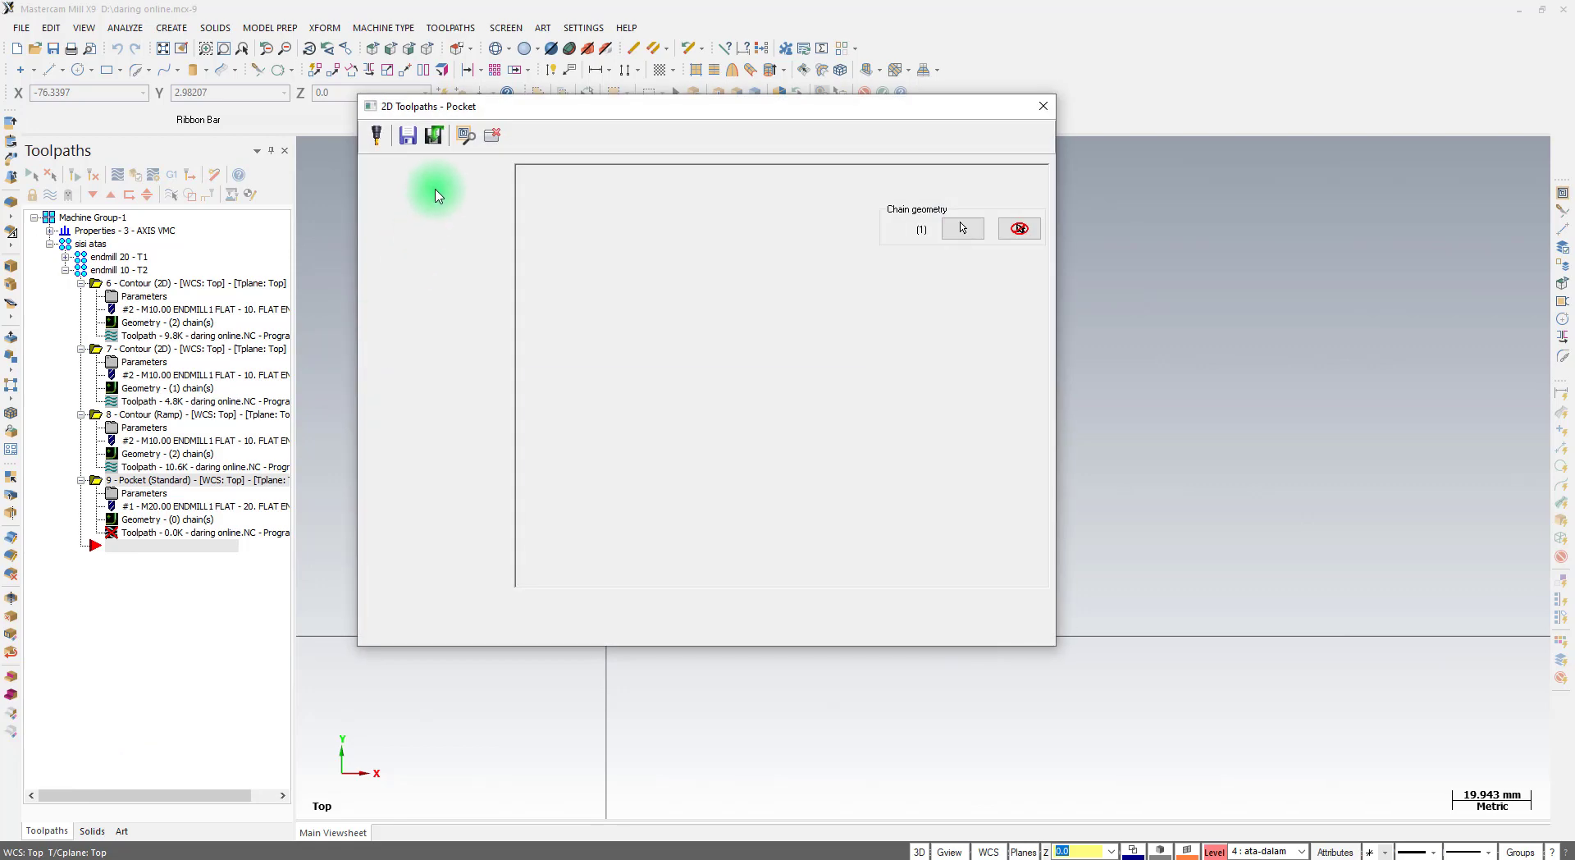
Assign the 10 mm flat endmill to the pocket and review its roughing, entry motion, finishing, lead in/out and depth cut settings
left_click(410, 185)
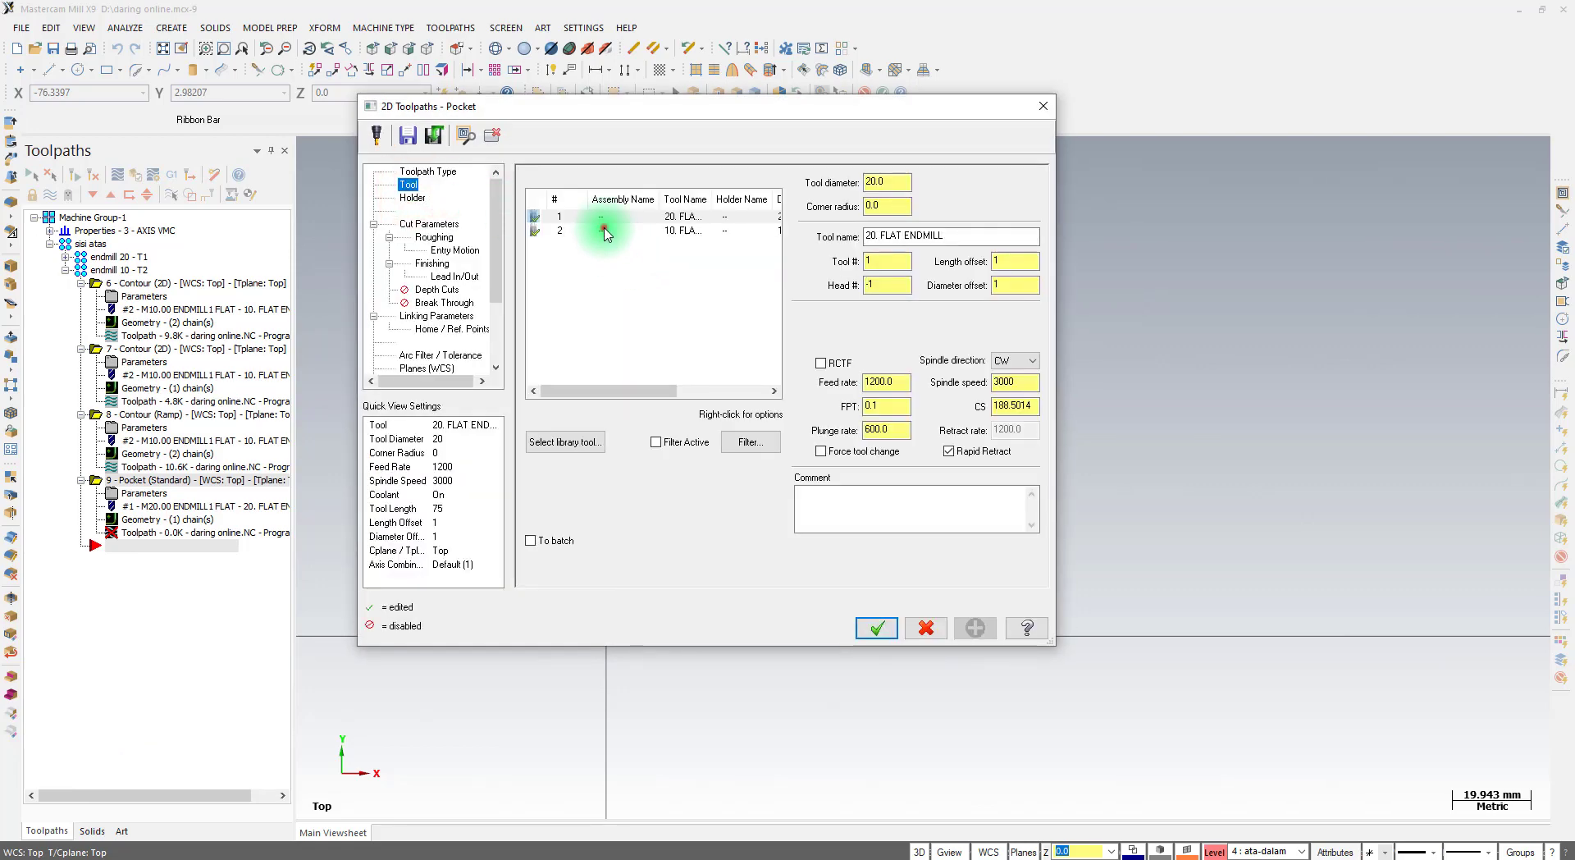
left_click(607, 231)
left_click(428, 224)
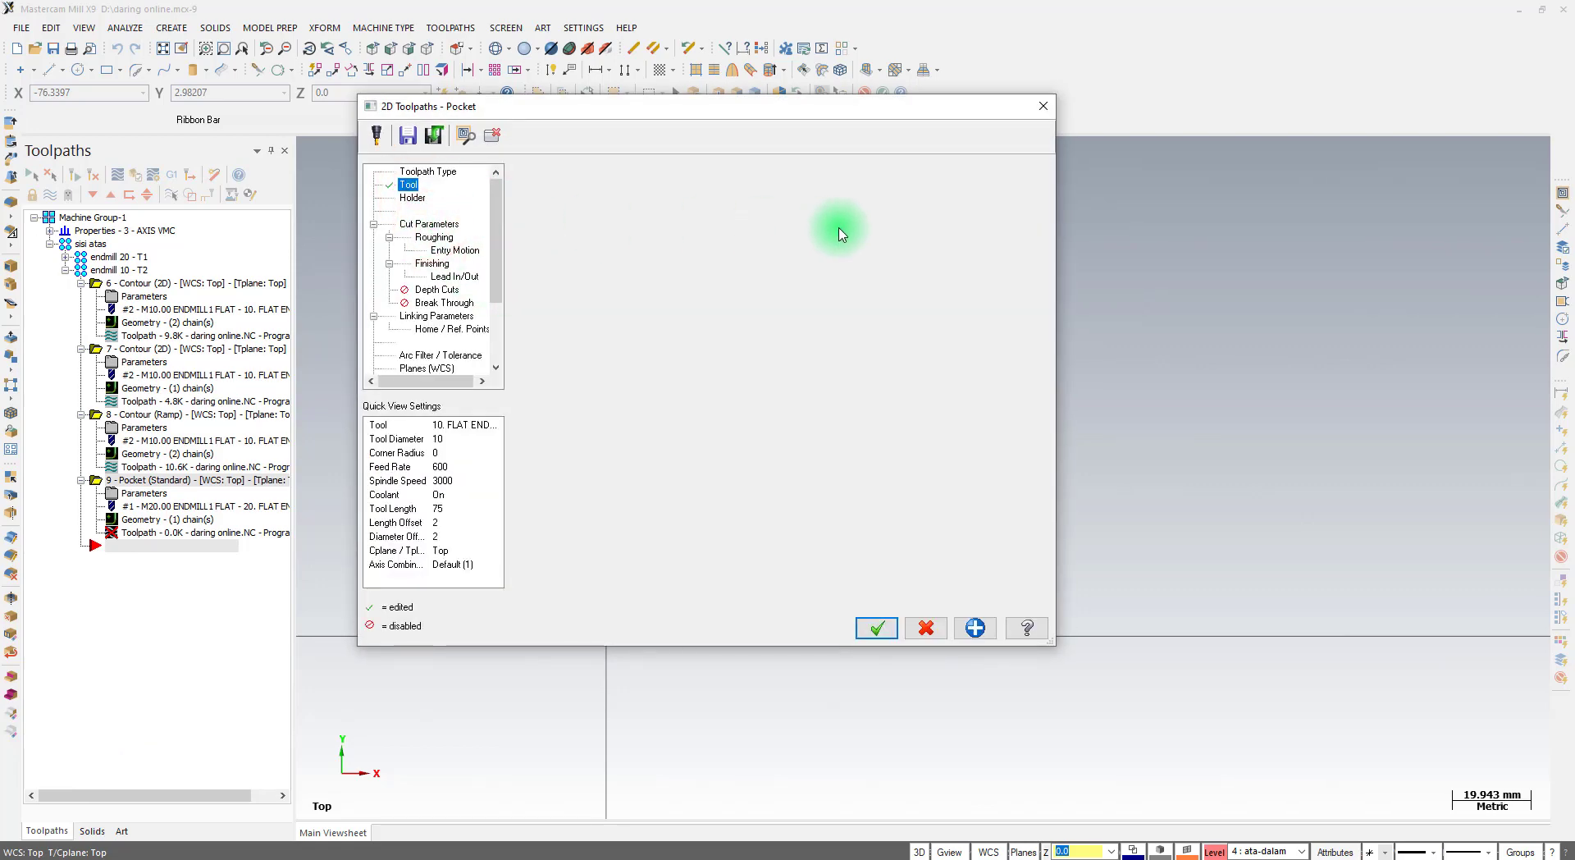
left_click(433, 237)
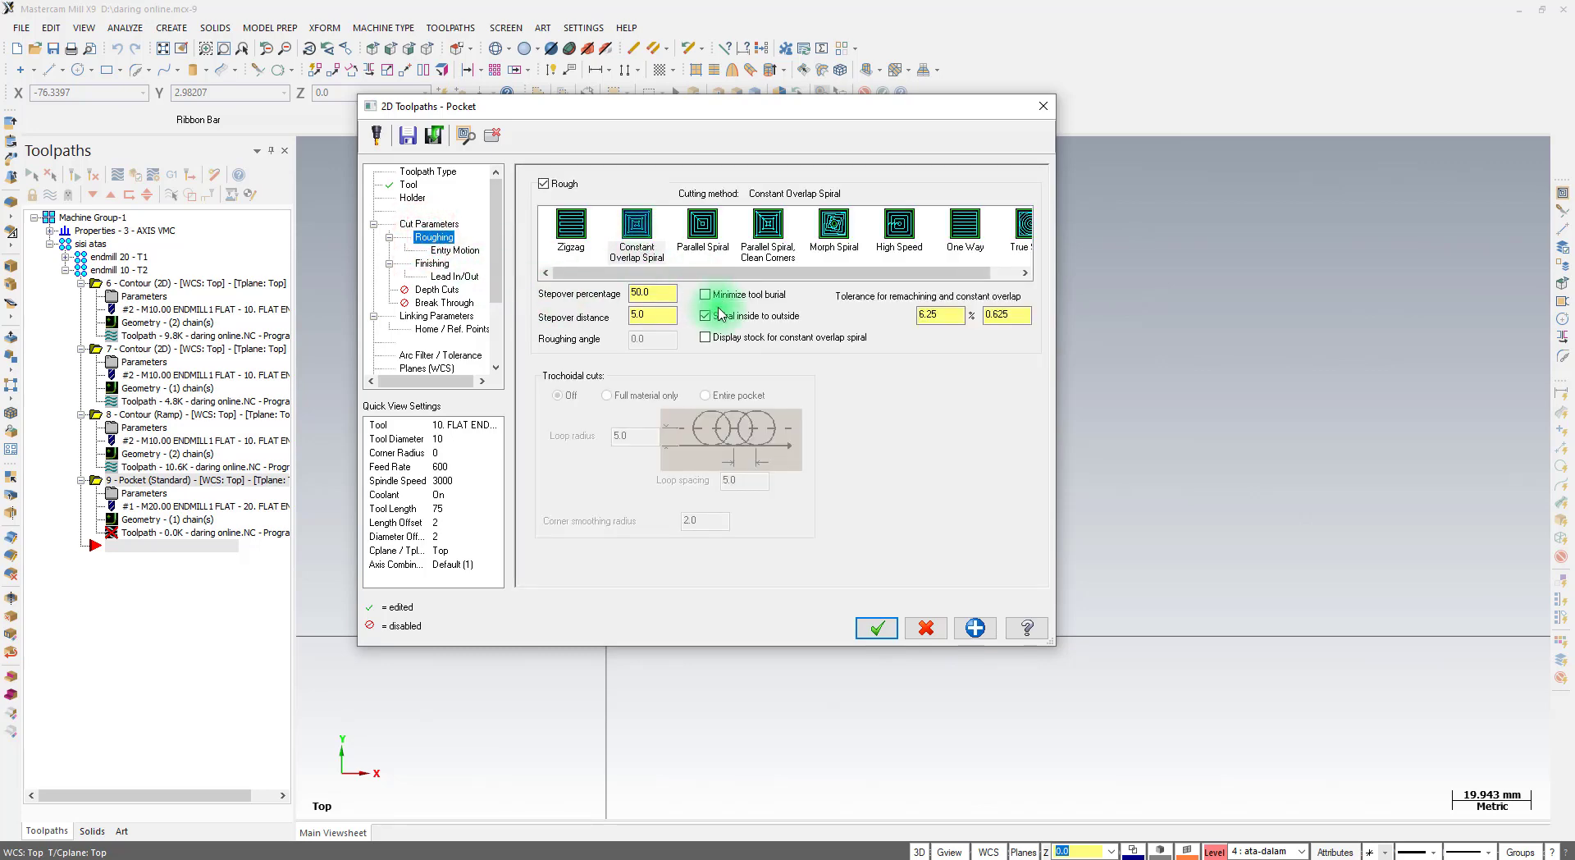
left_click(454, 250)
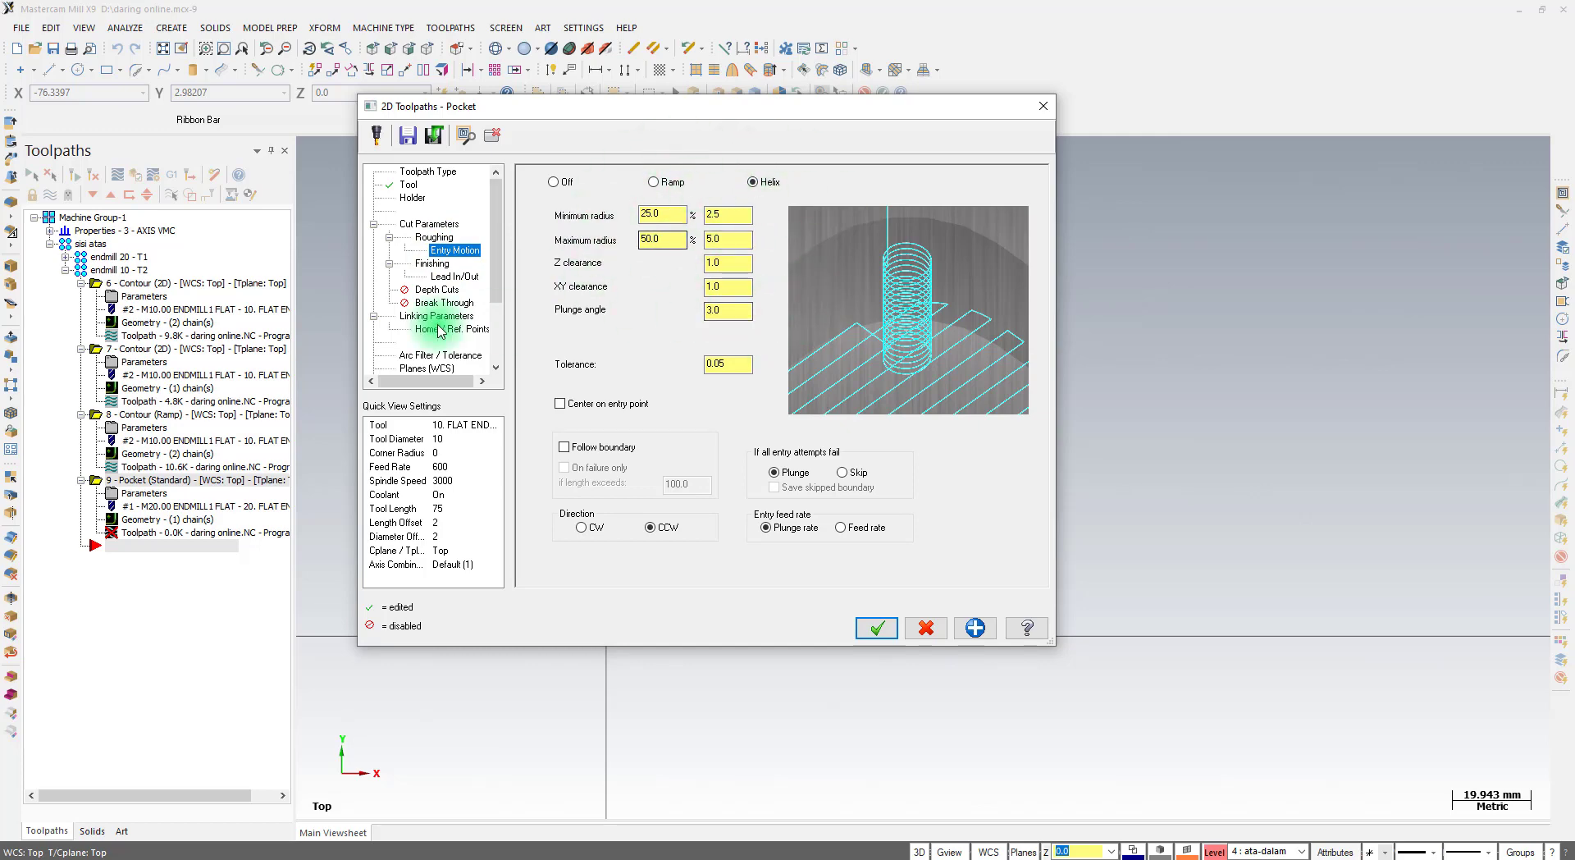
left_click(432, 265)
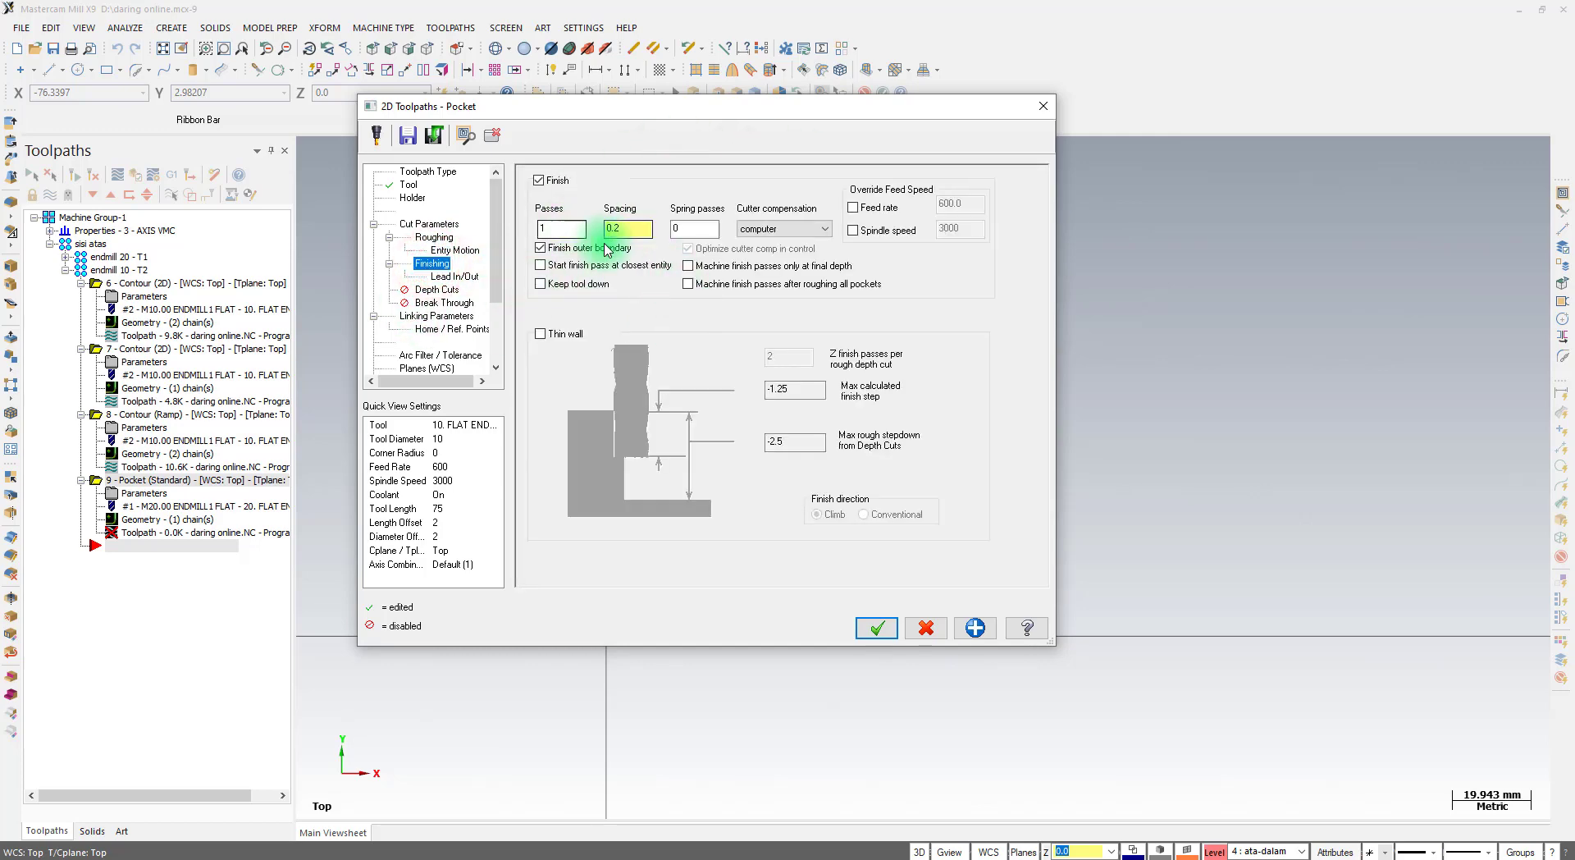
left_click(454, 277)
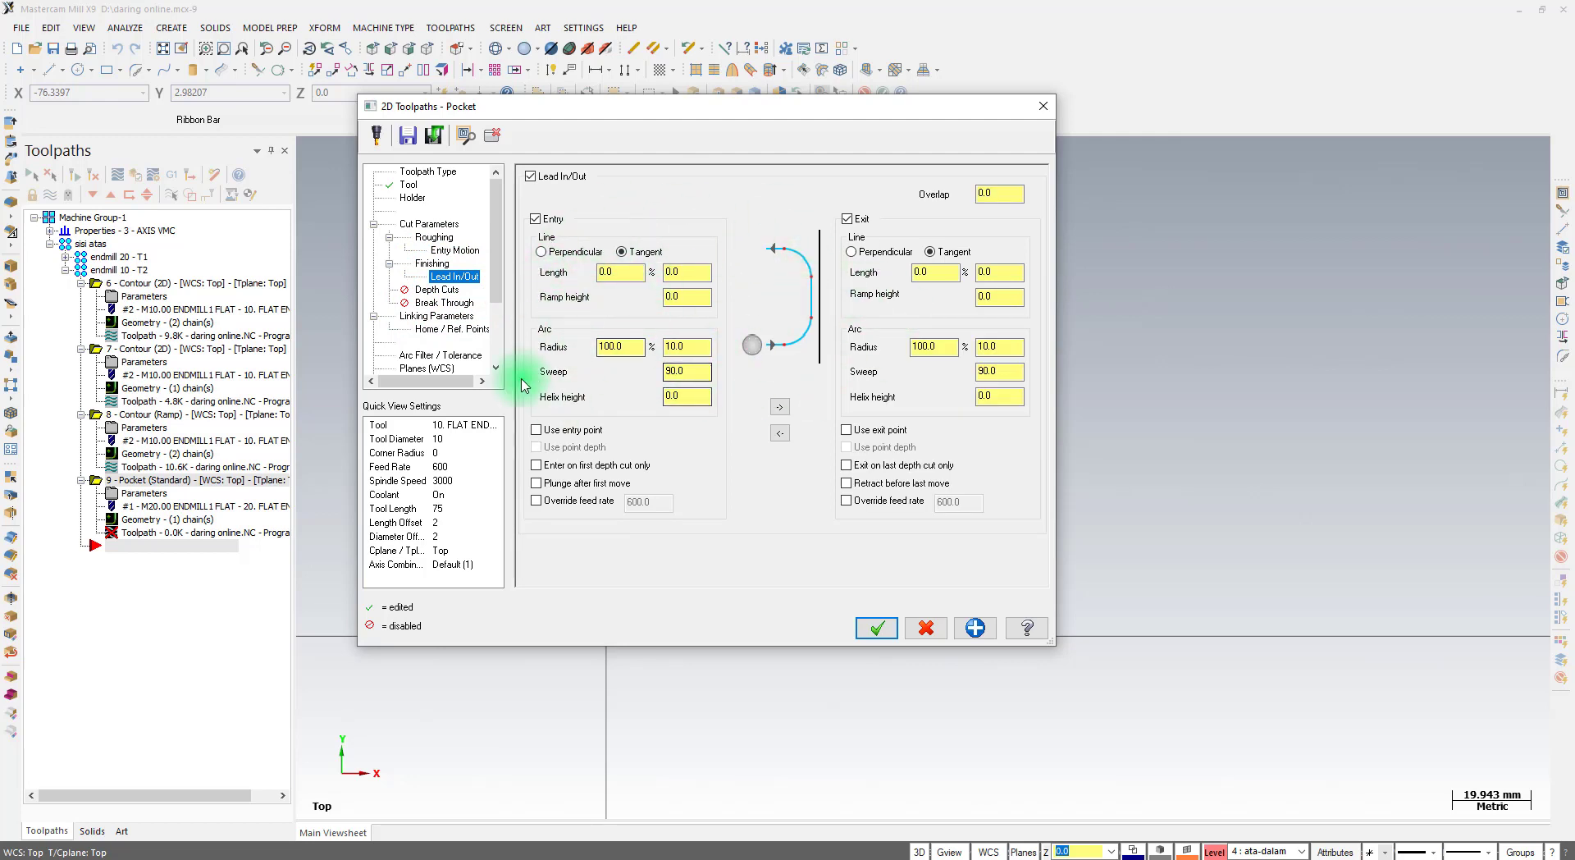
left_click(440, 292)
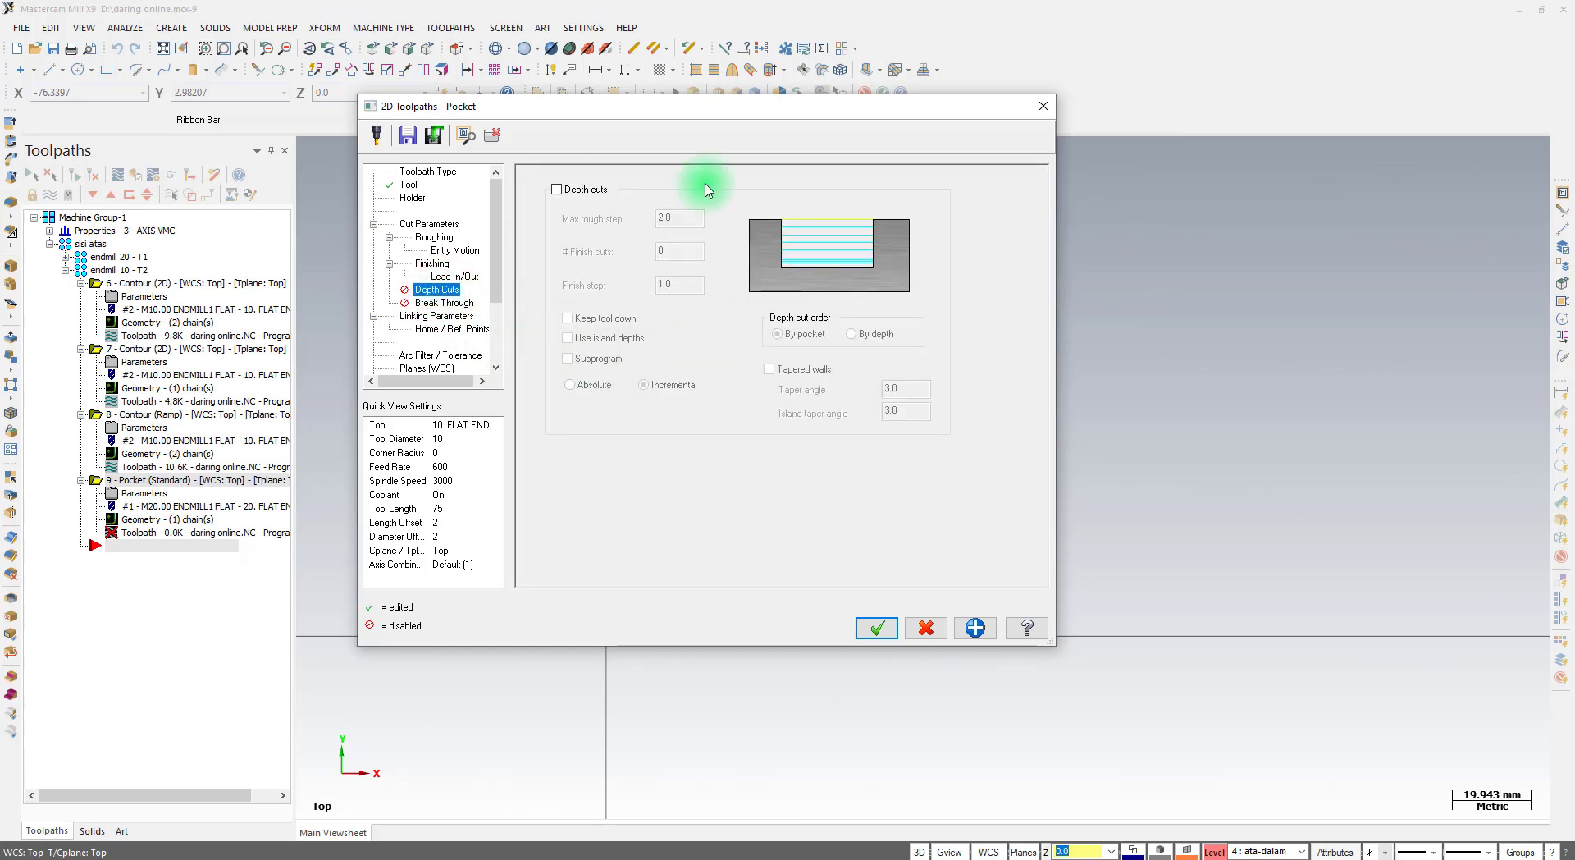
Check the recess depths in the PDF drawing, set the pocket's top of stock to -2.5 and depth to -4.5, and generate the toolpath
left_click(433, 318)
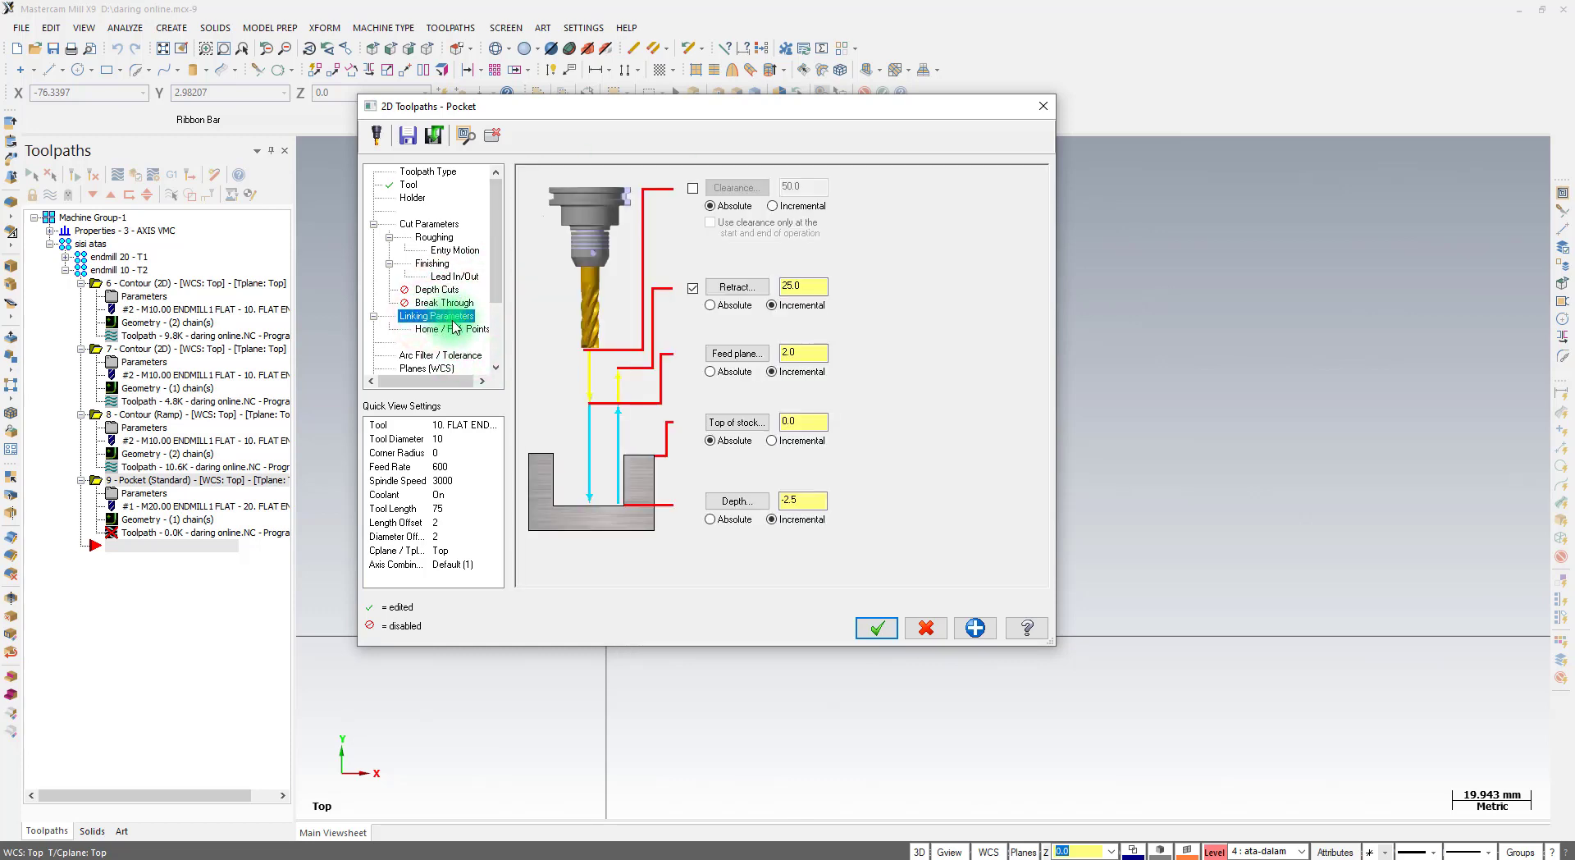
left_click(810, 504)
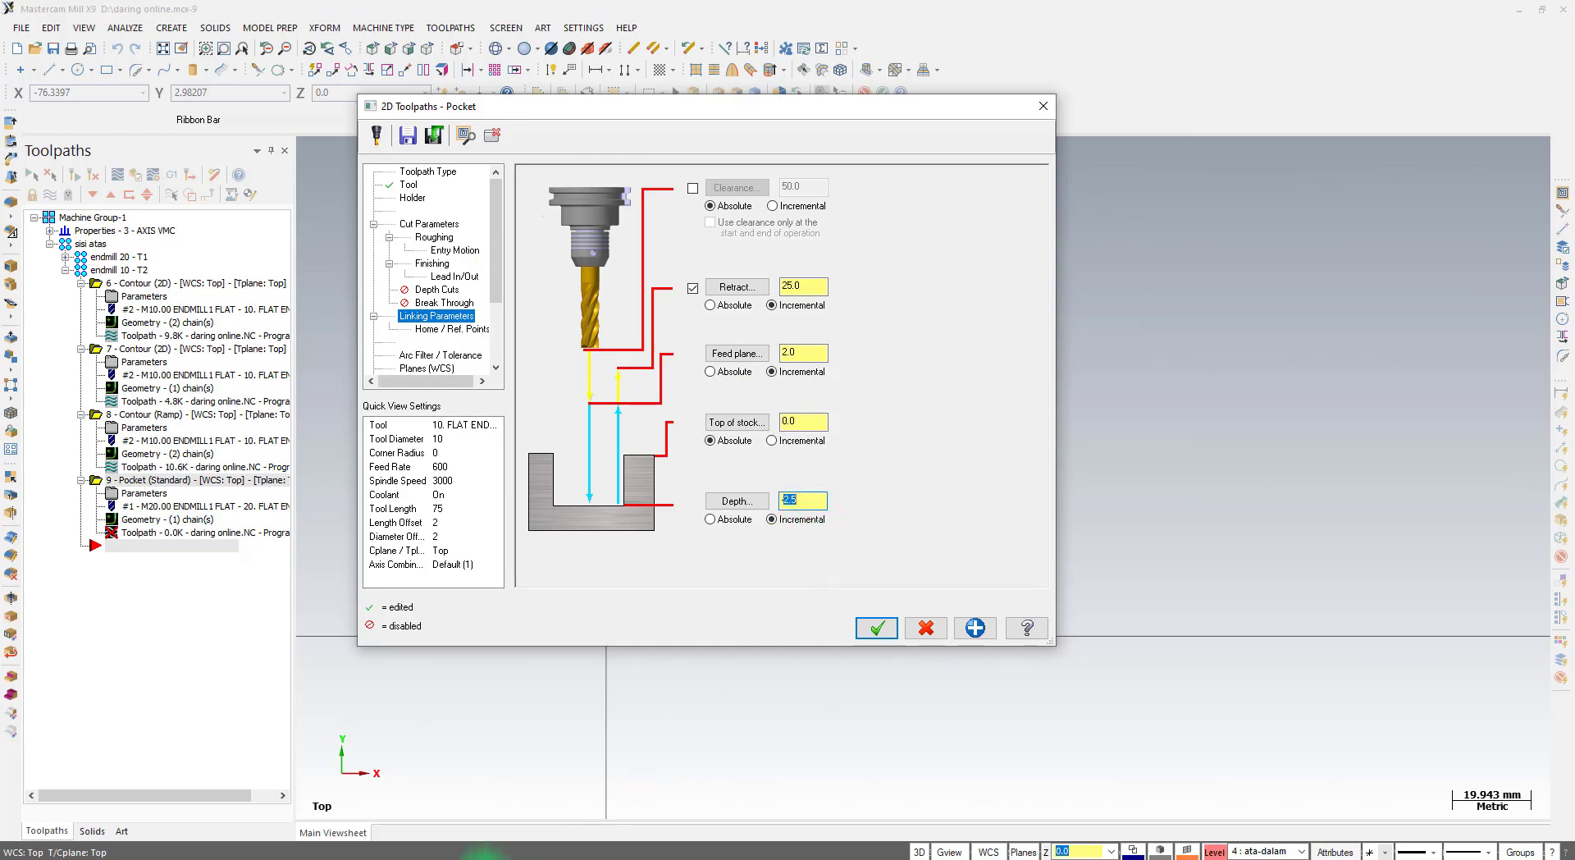
left_click(484, 858)
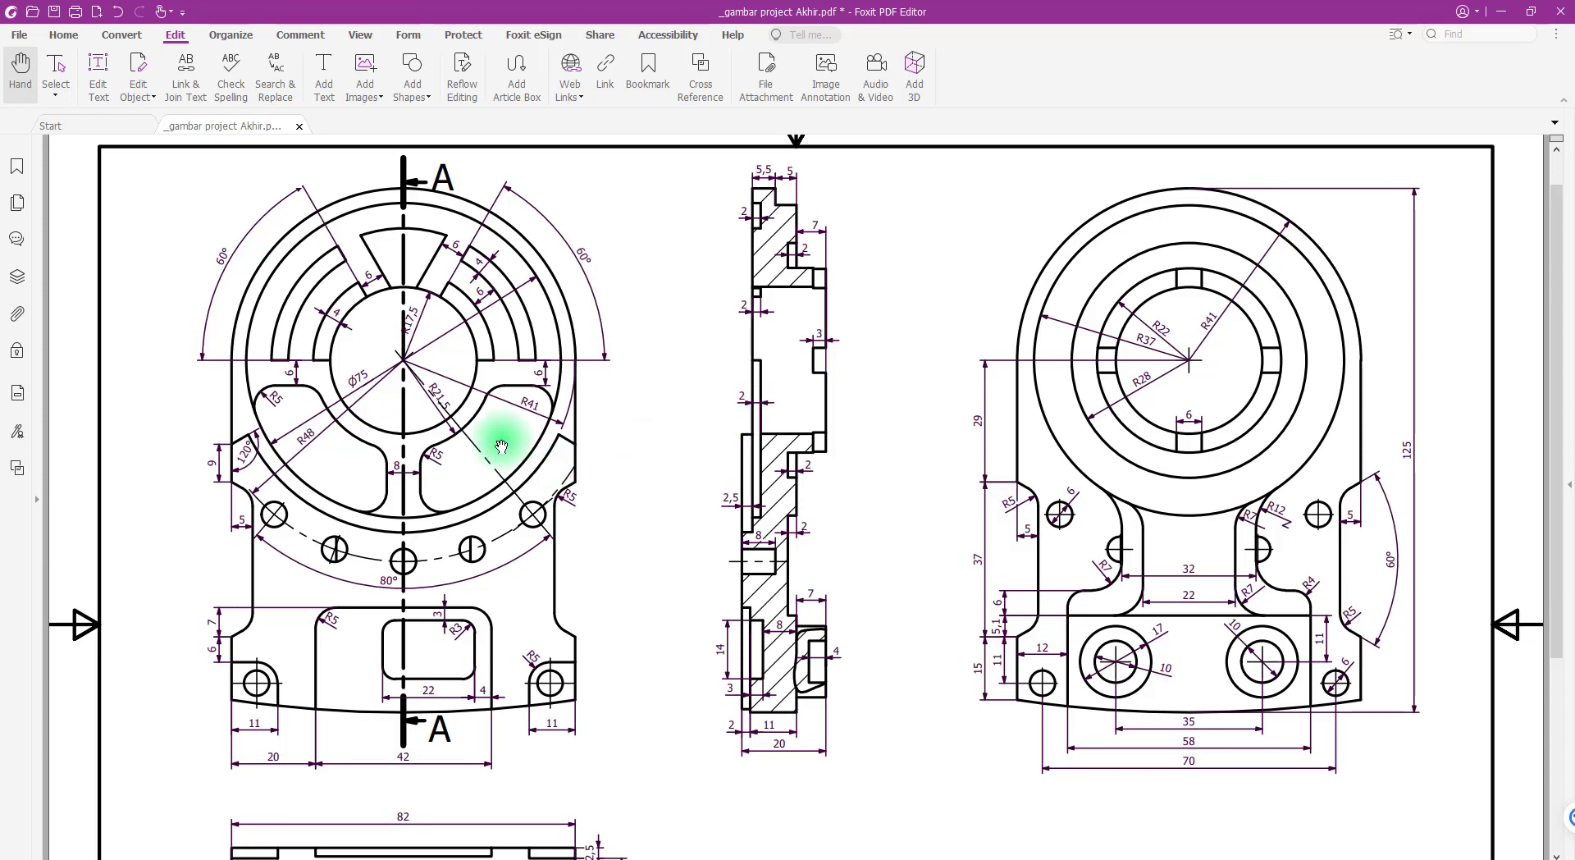
scroll(501, 446, "down", 6)
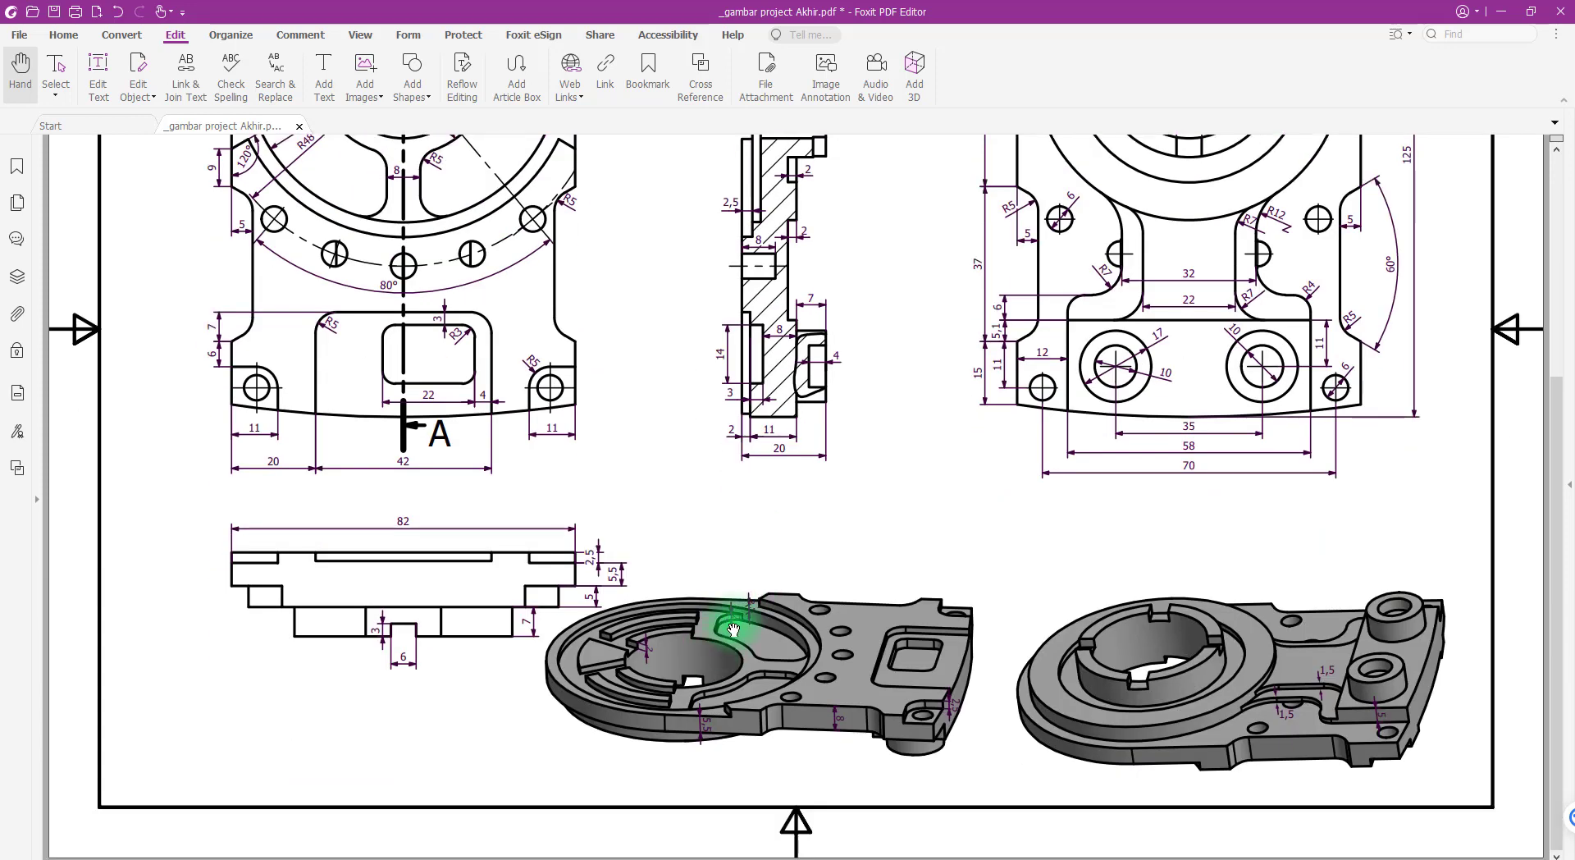
scroll(734, 629, "up", 5, "ctrl")
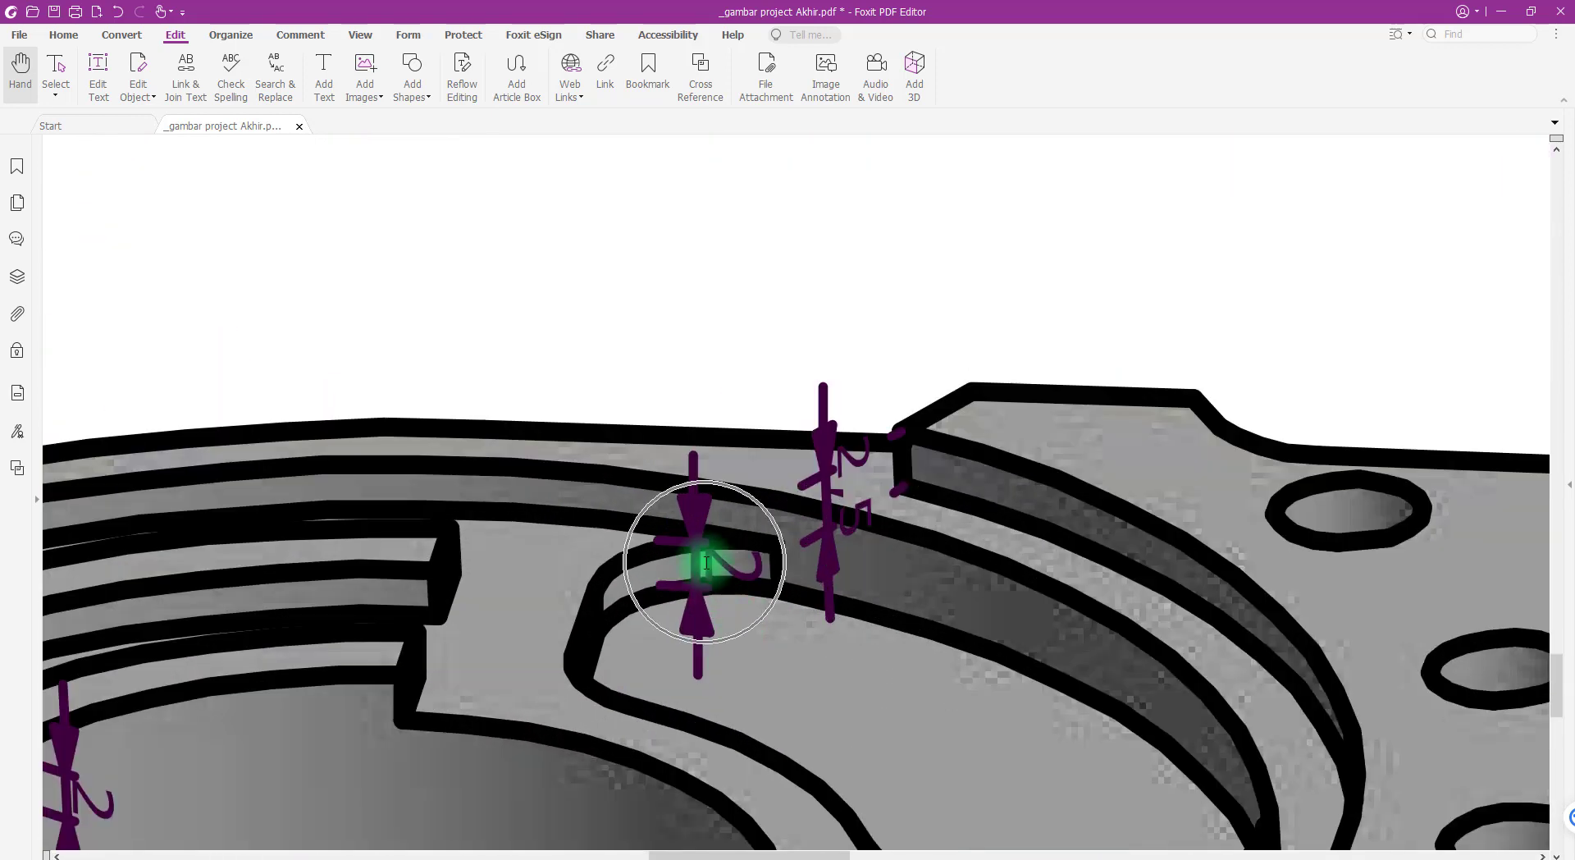
key("ctrl")
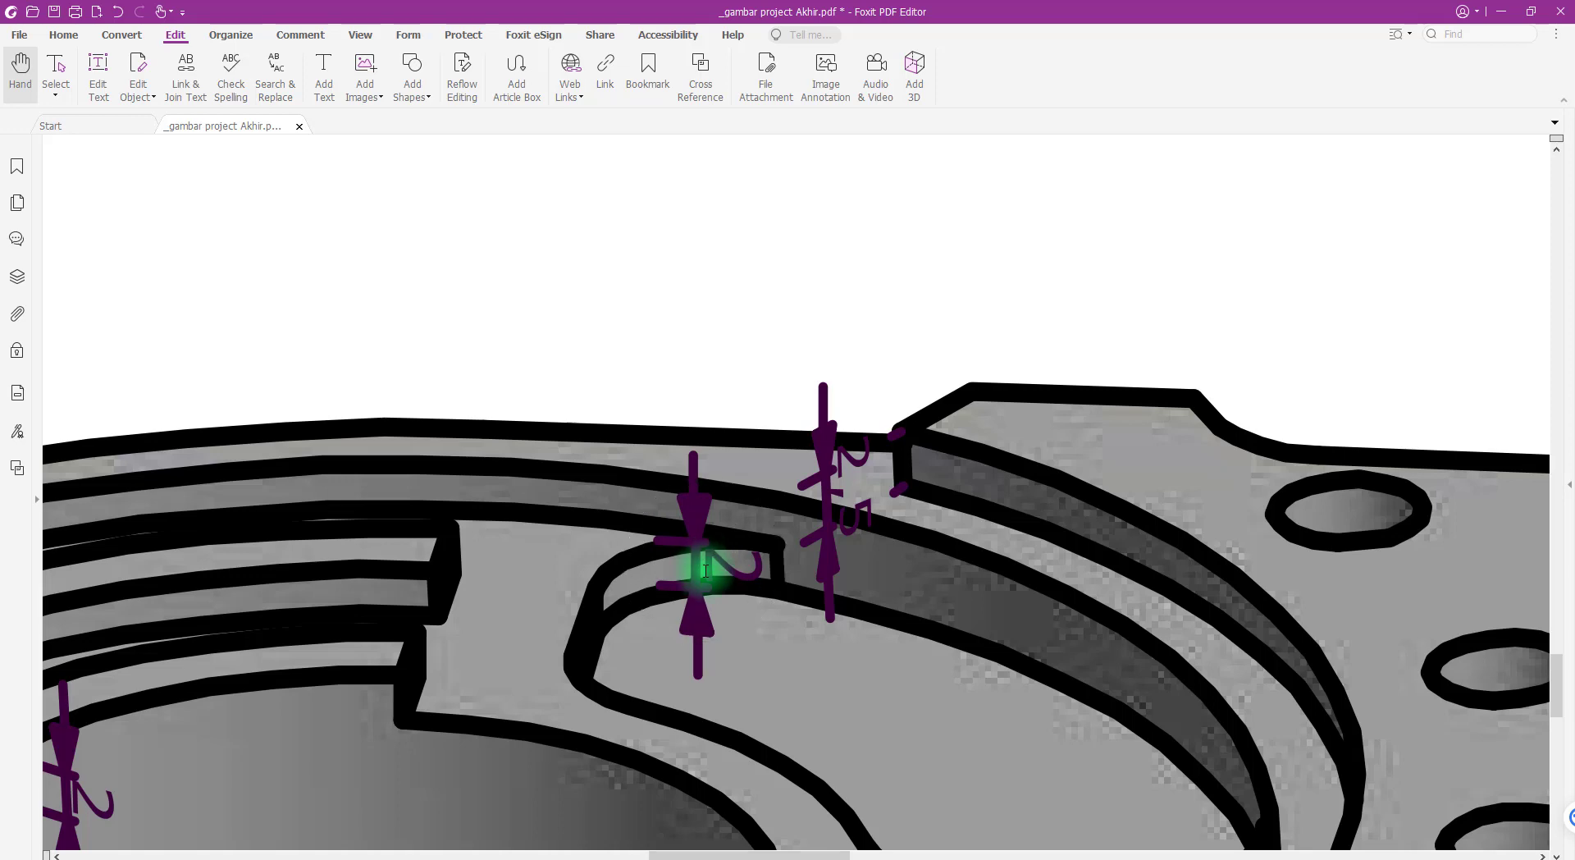
scroll(706, 566, "down", 2, "ctrl")
scroll(705, 571, "down", 3, "ctrl")
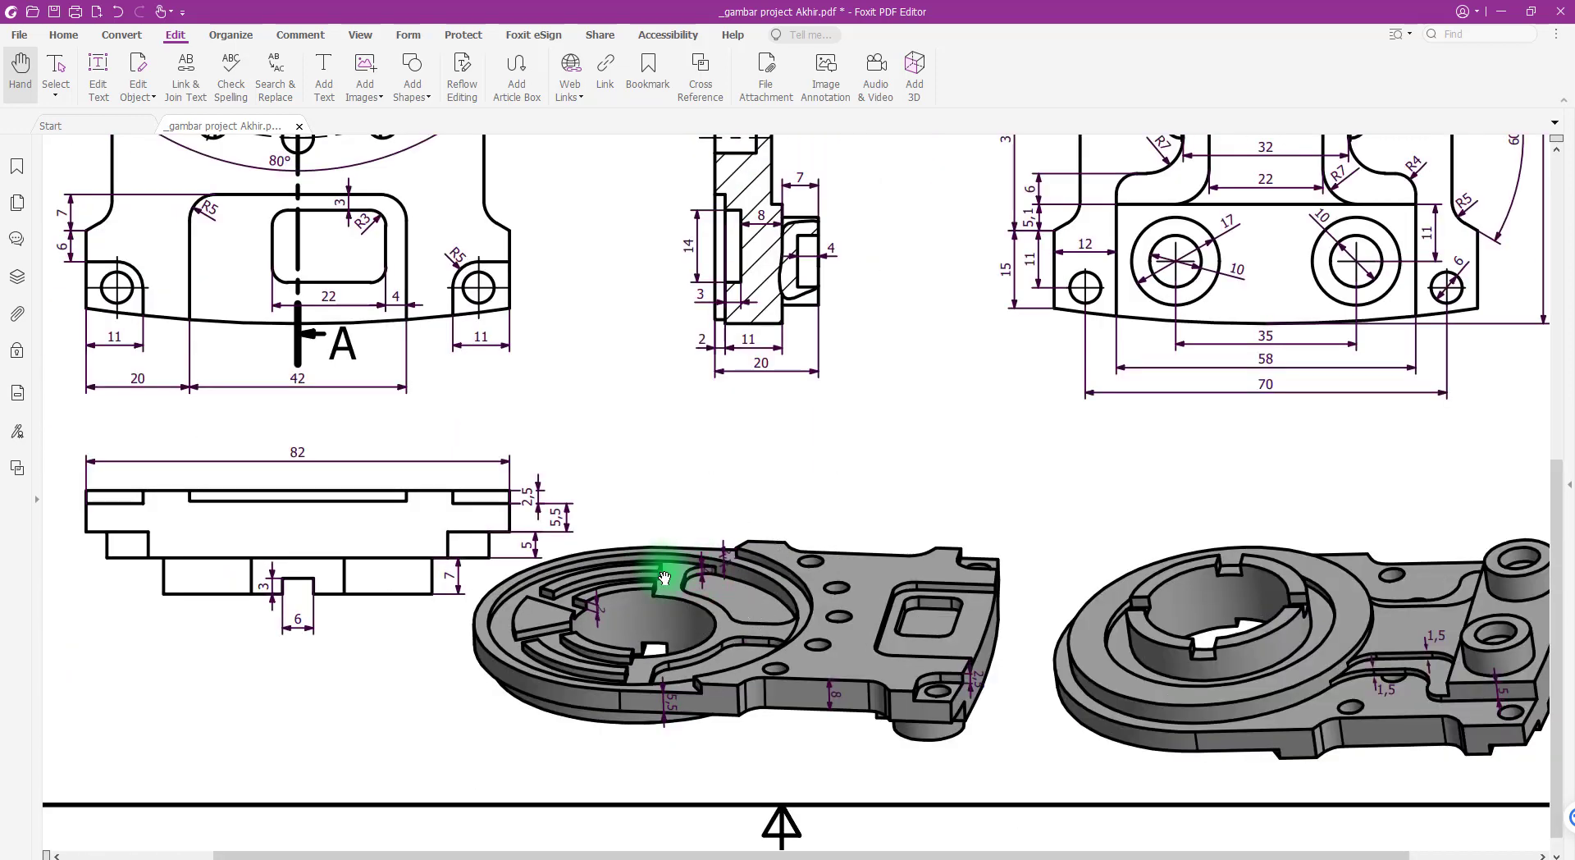
scroll(665, 577, "up", 4, "ctrl")
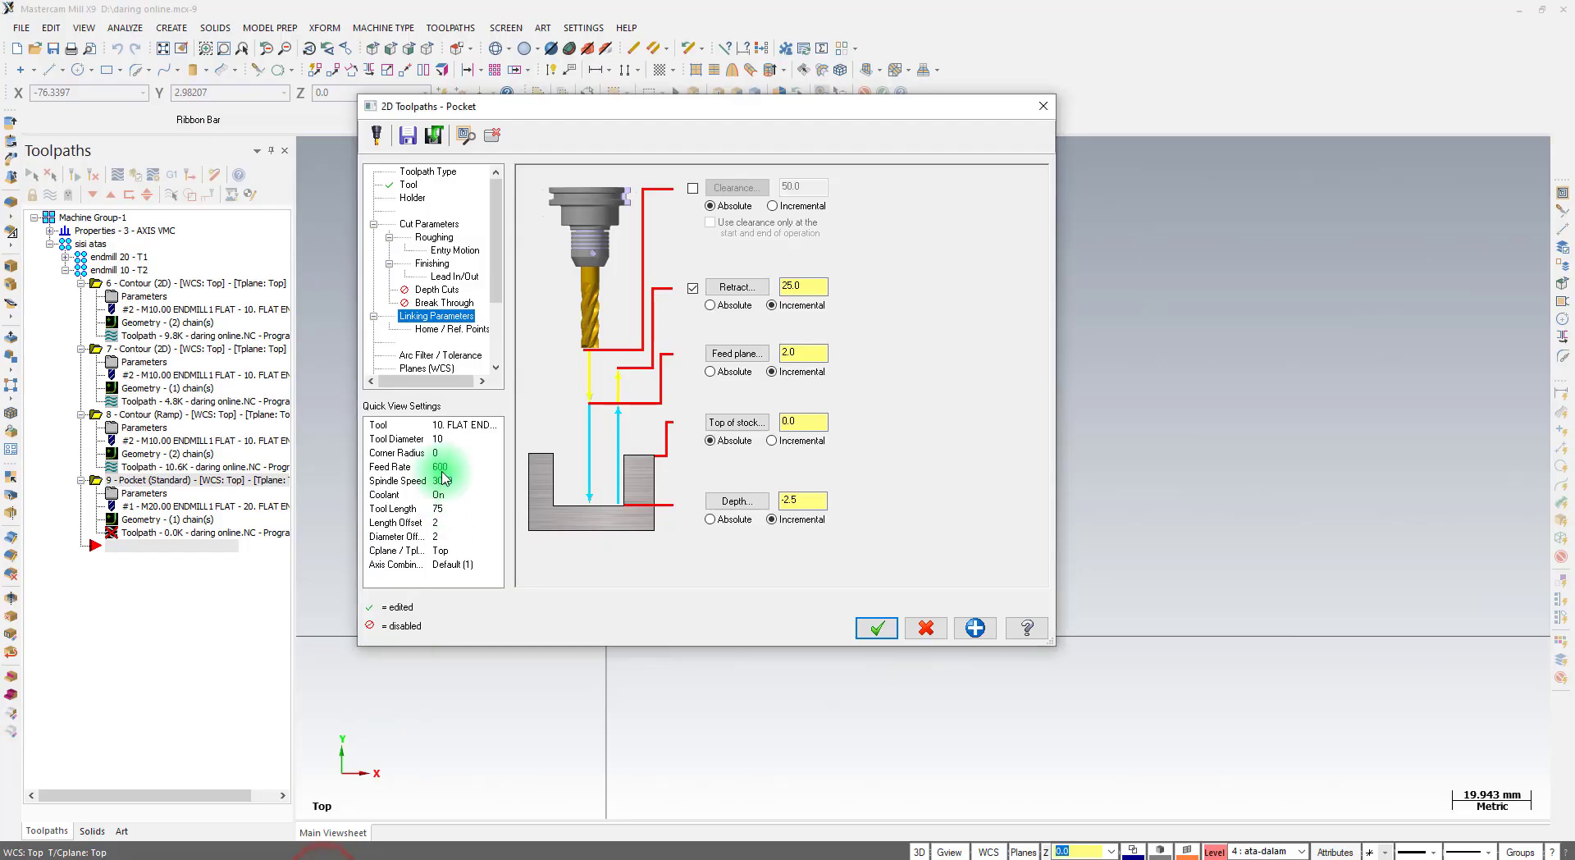
left_click(801, 504)
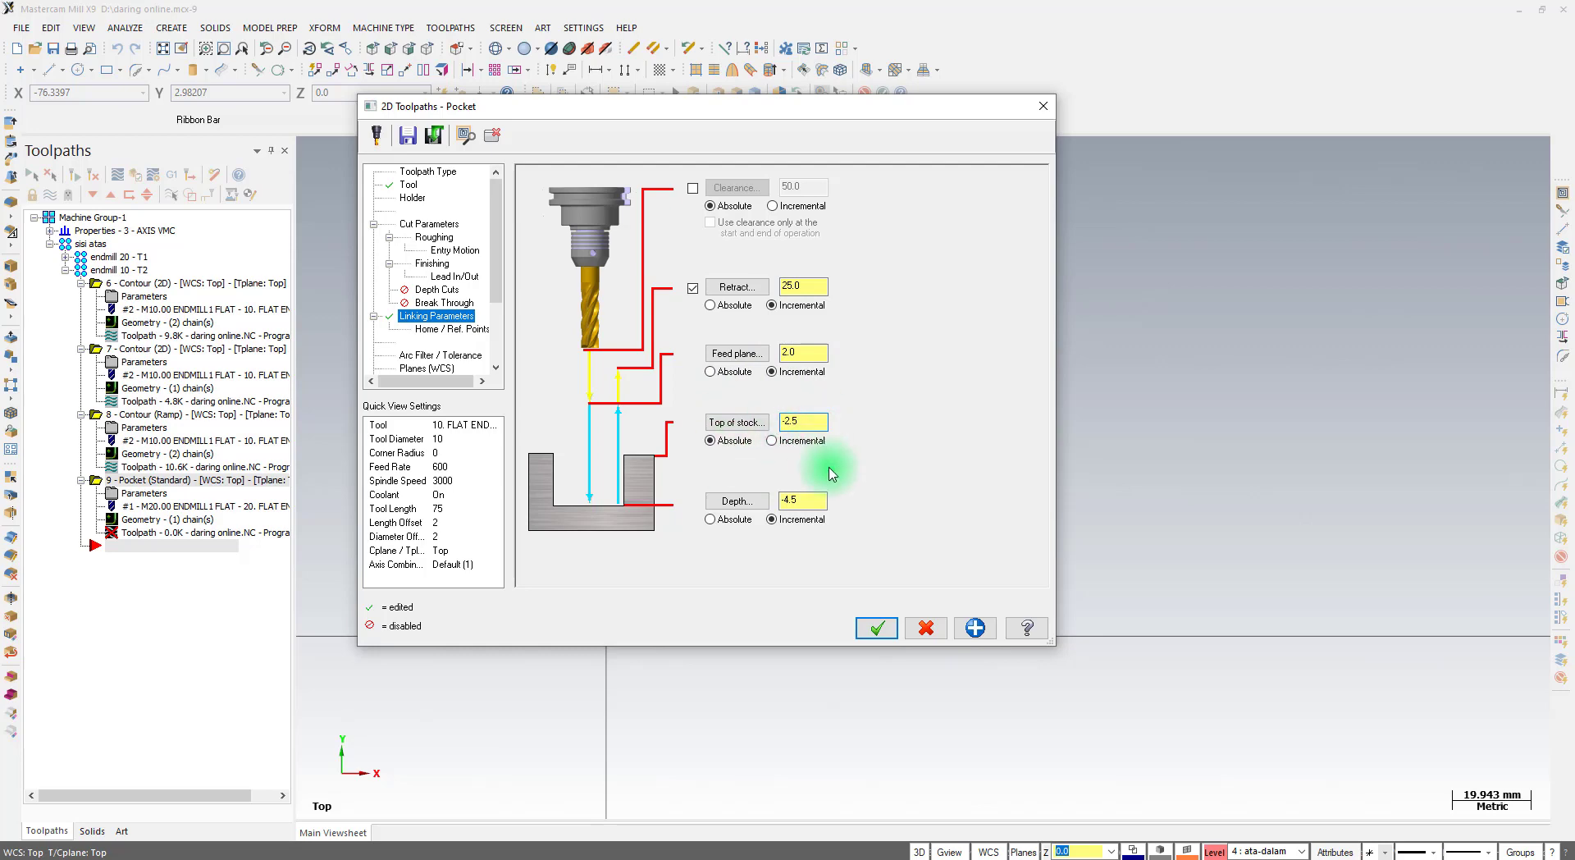
left_click(876, 627)
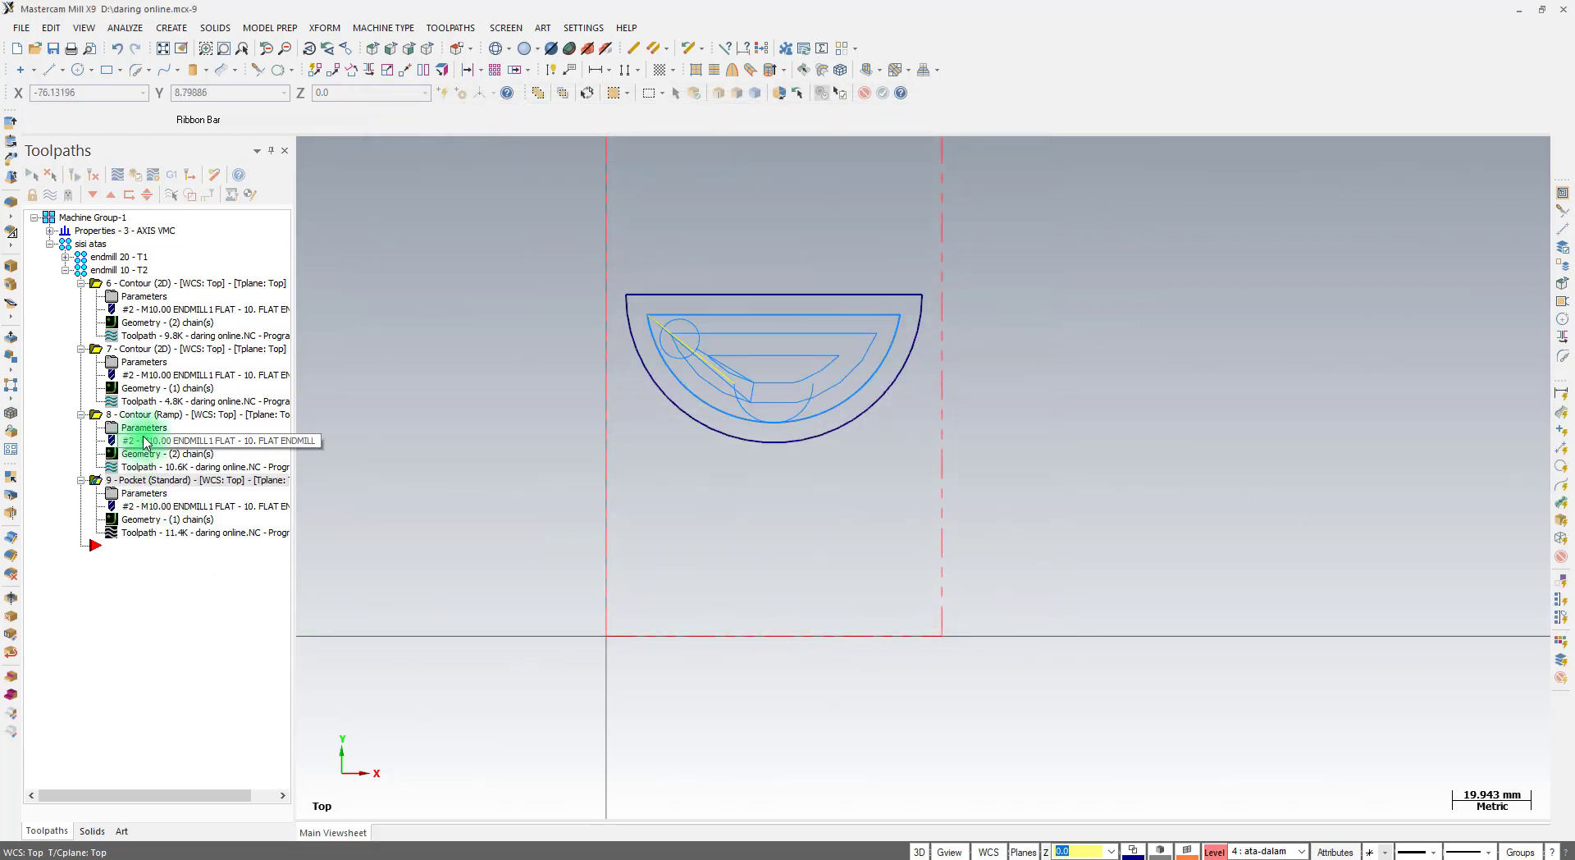
Set the ramp contour's depth to -6.5 in its linking parameters and regenerate the operation
left_click(148, 428)
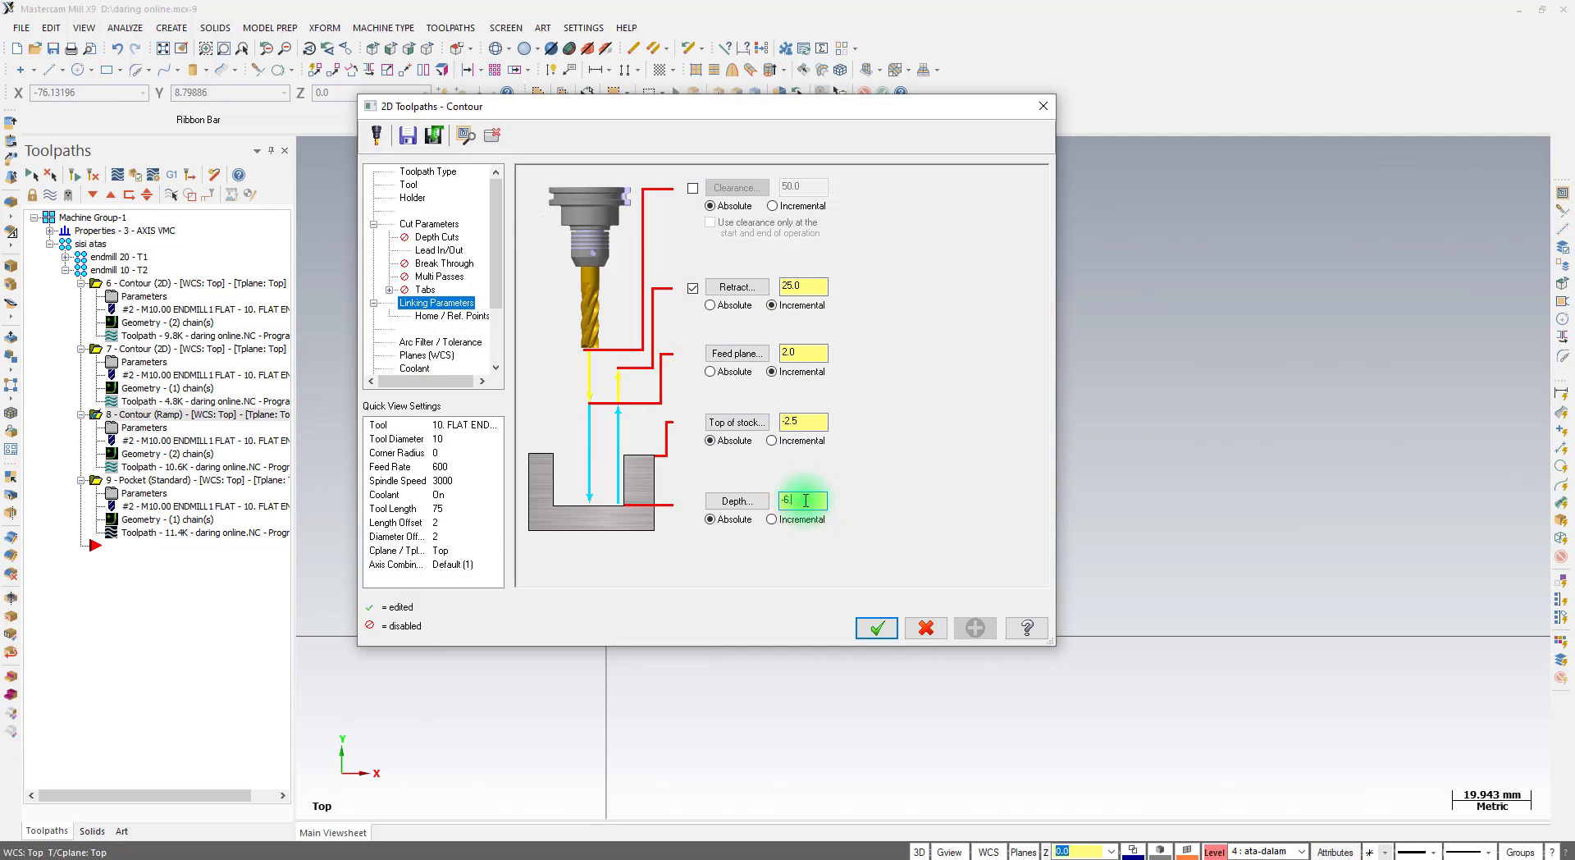
left_click(876, 627)
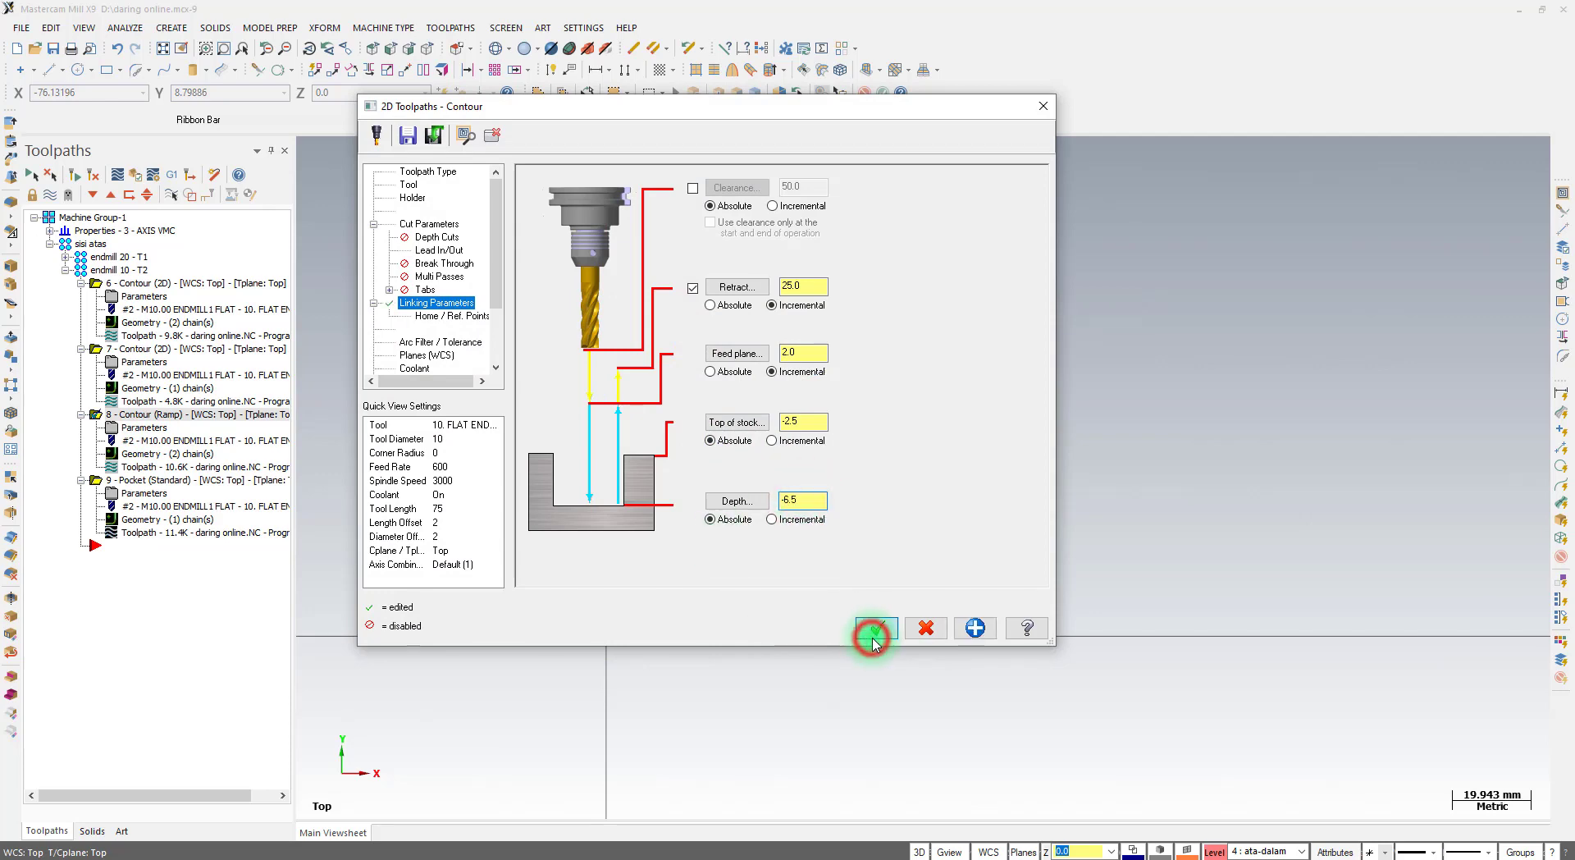
scroll(751, 613, "down", 3)
scroll(746, 613, "down", 2)
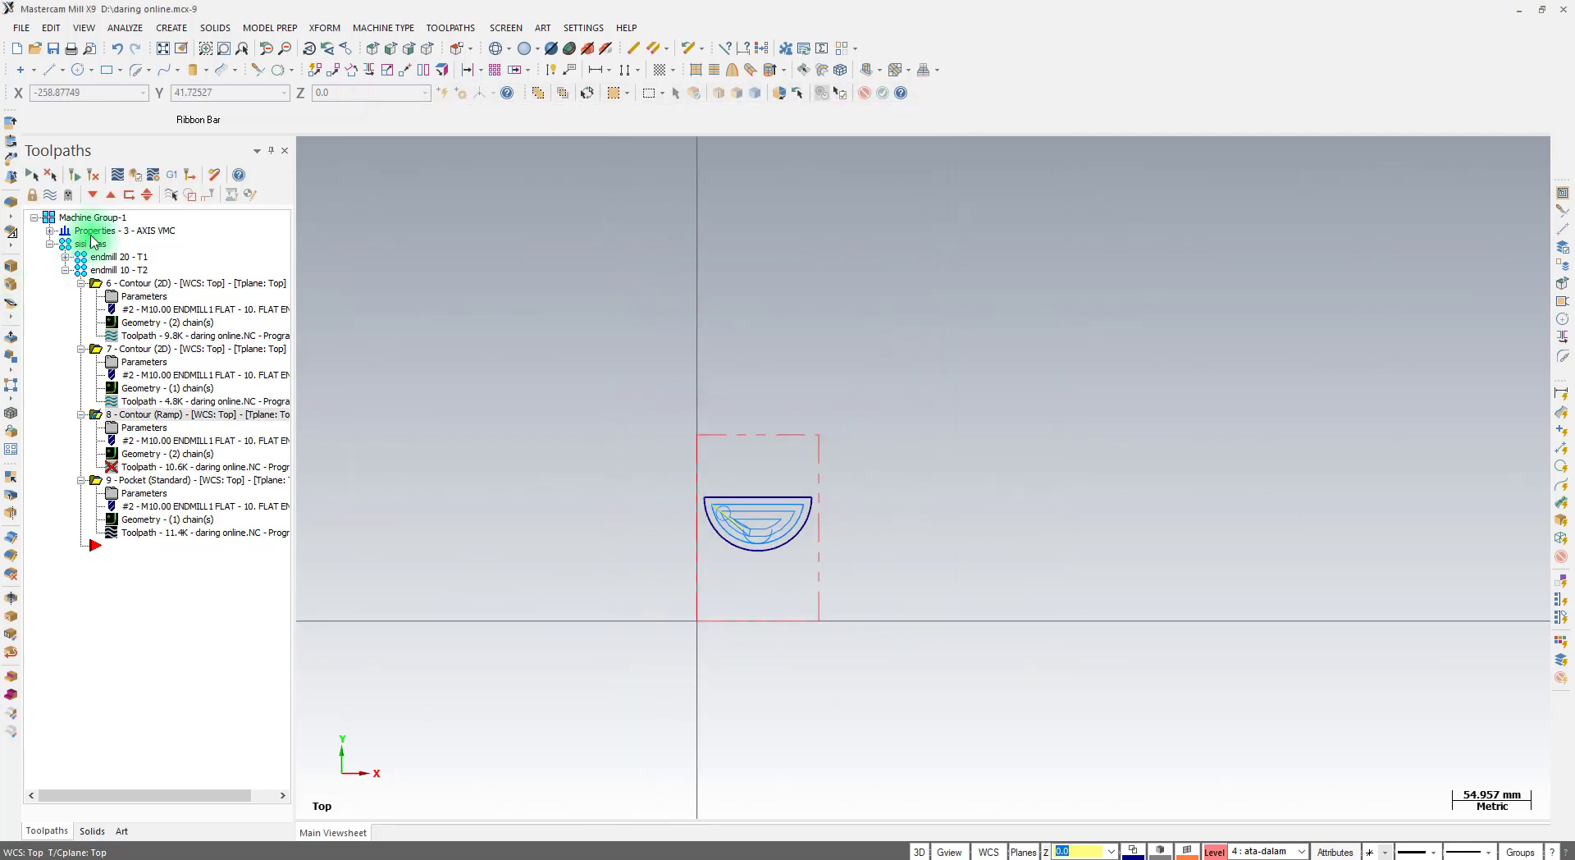
left_click(91, 176)
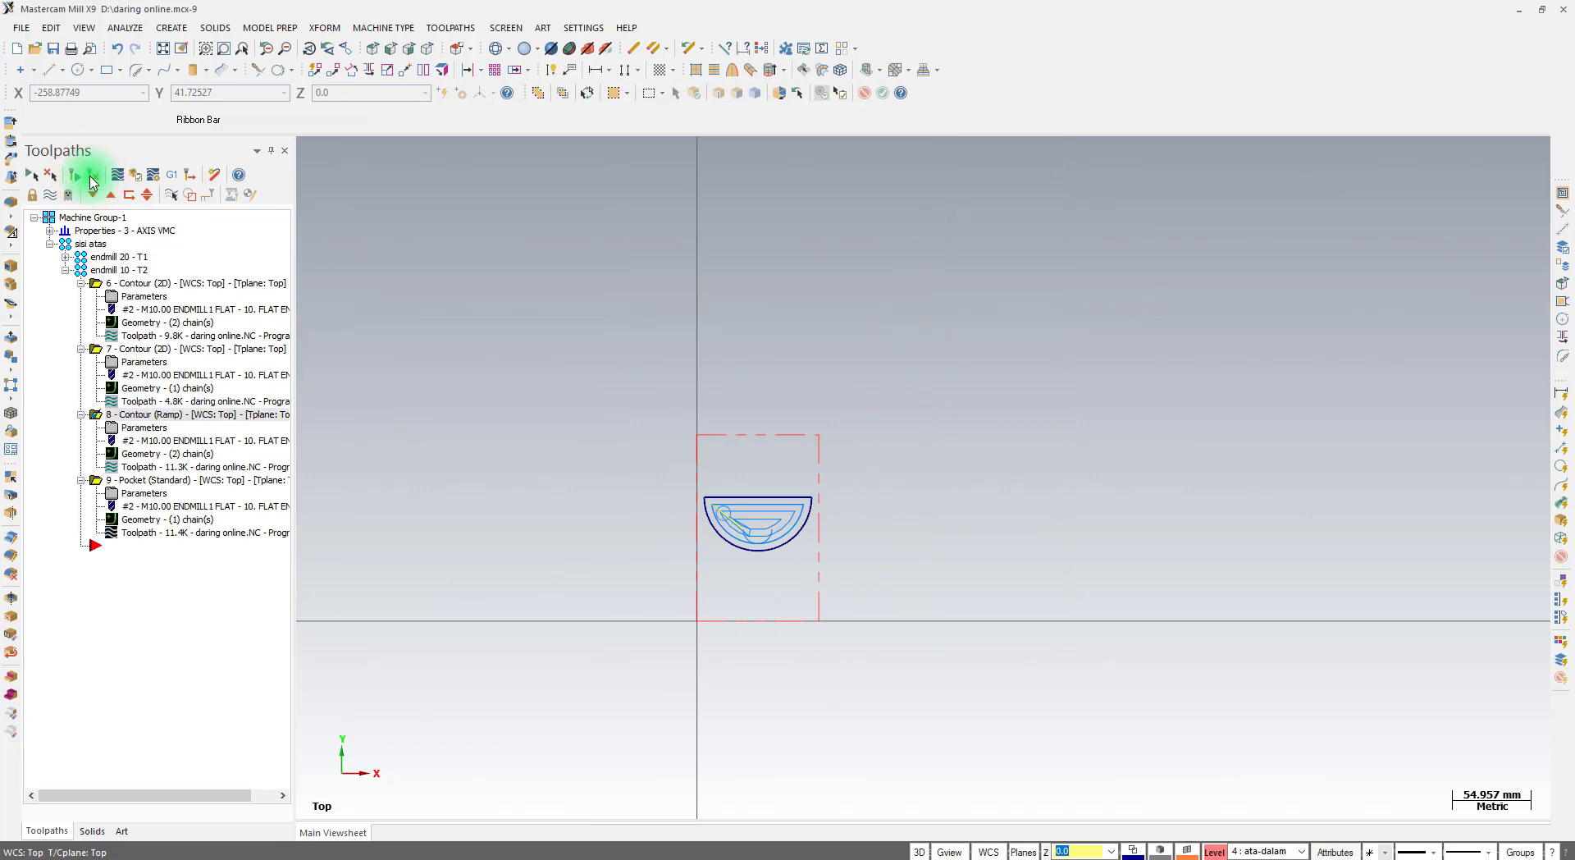
Run the Verify simulation of all operations in the machine group and examine the machined pockets from several 3D angles
left_click(82, 220)
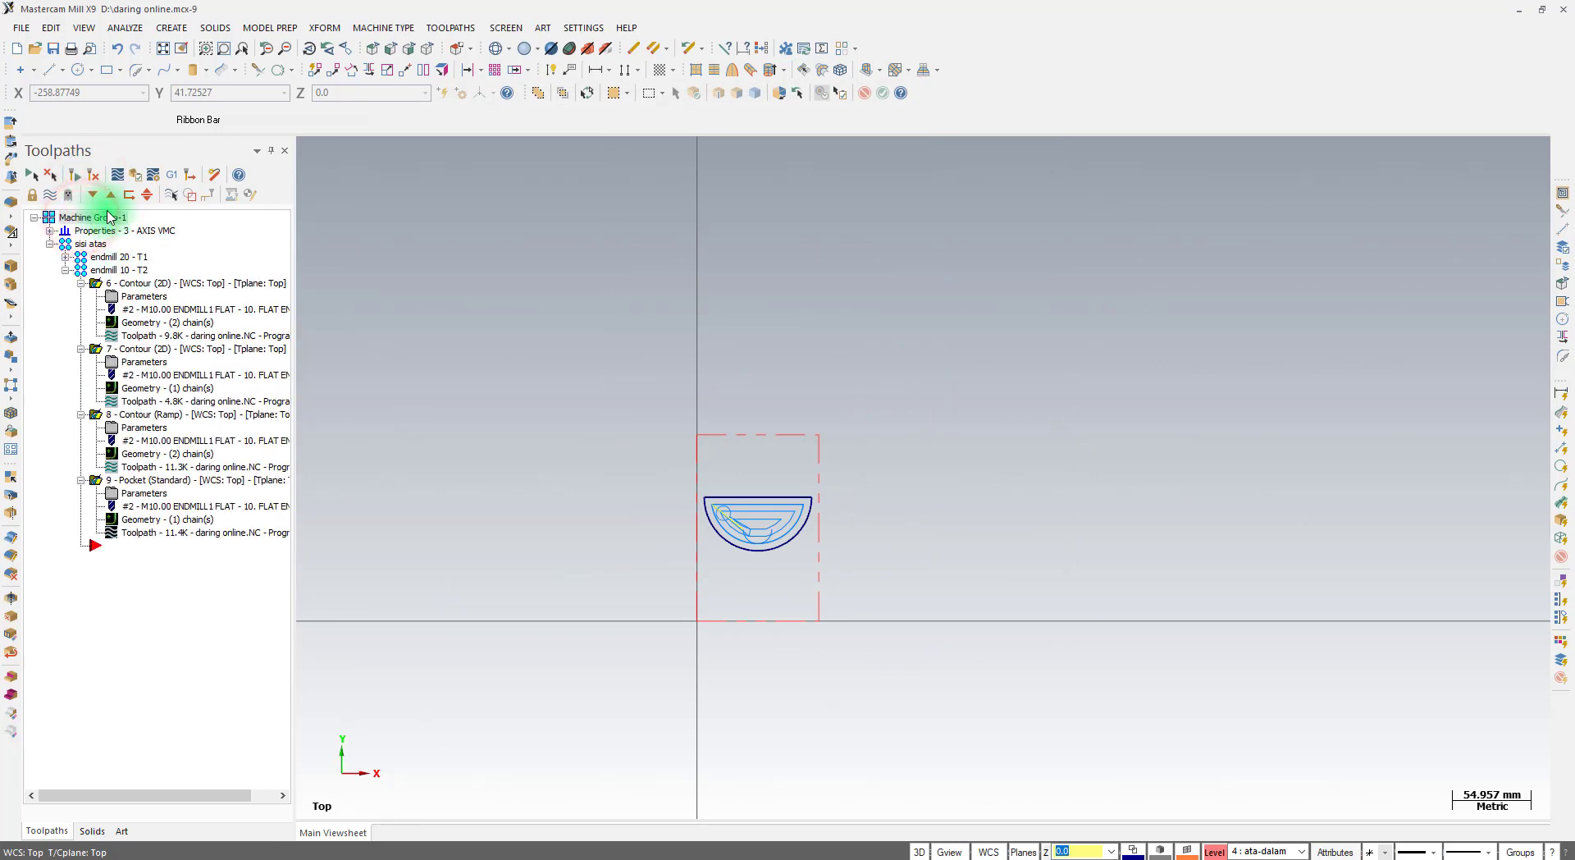
left_click(136, 175)
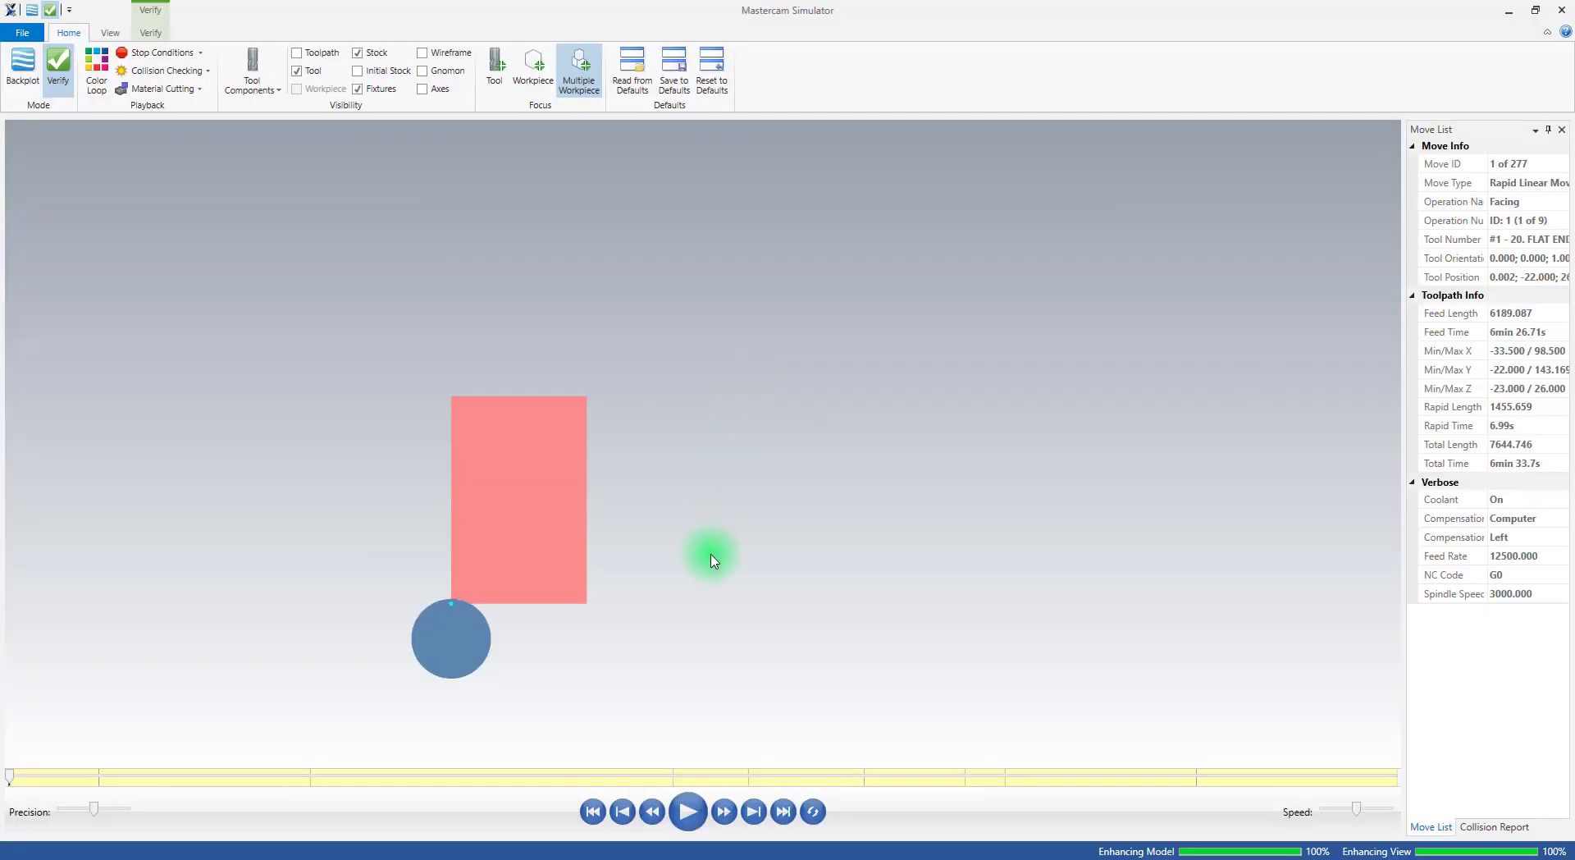
mouse_move(710, 558)
middle_mouse_down()
mouse_move(741, 519)
mouse_move(729, 567)
middle_mouse_up()
left_click(687, 811)
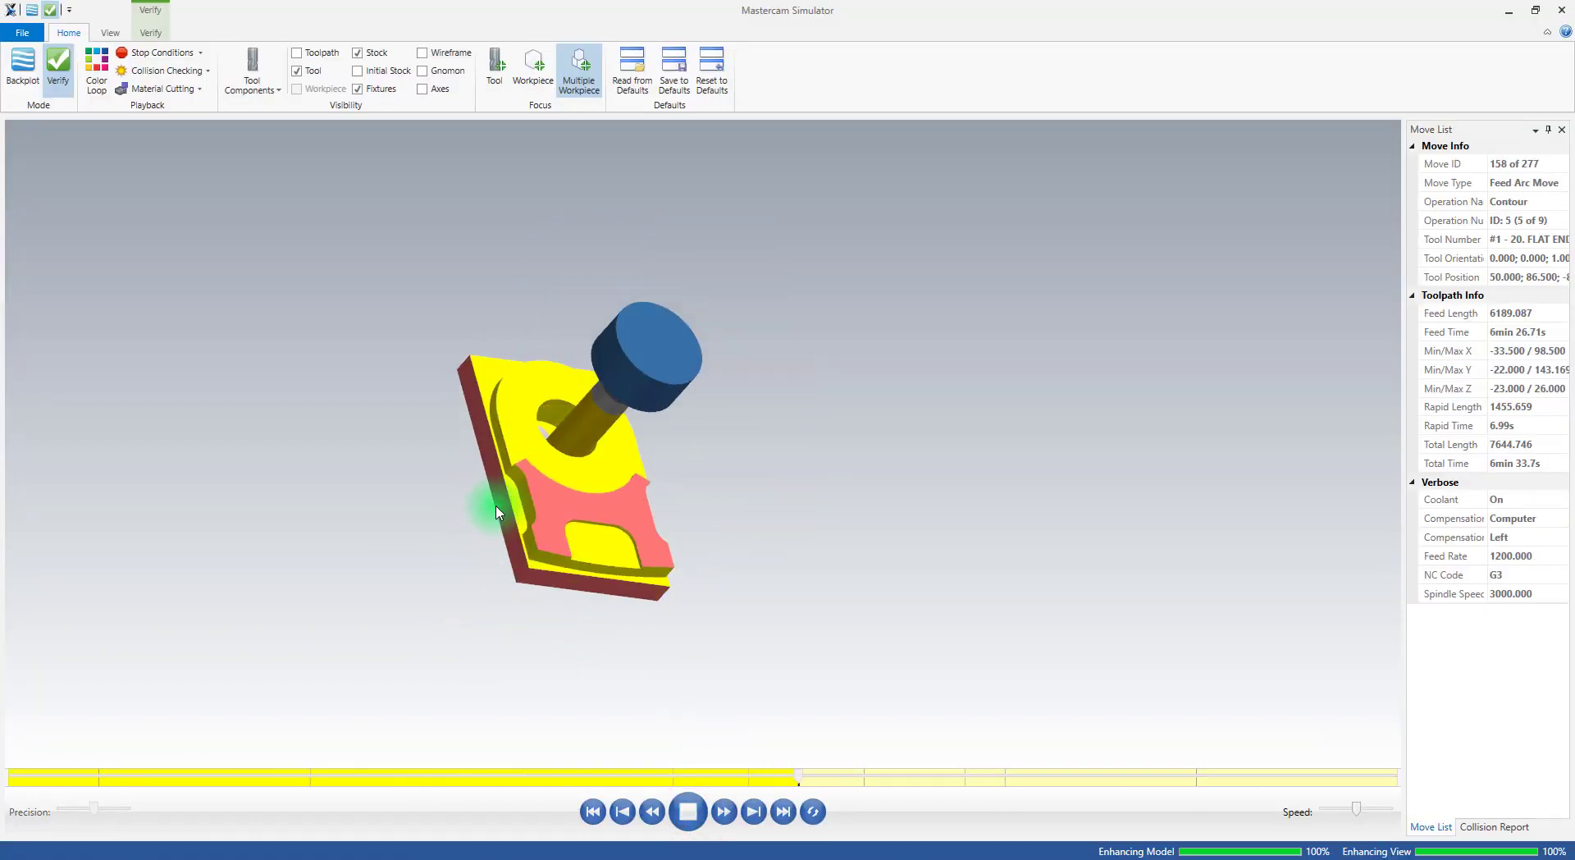
middle_click_drag(589, 454, 509, 394)
scroll(478, 499, "up", 10)
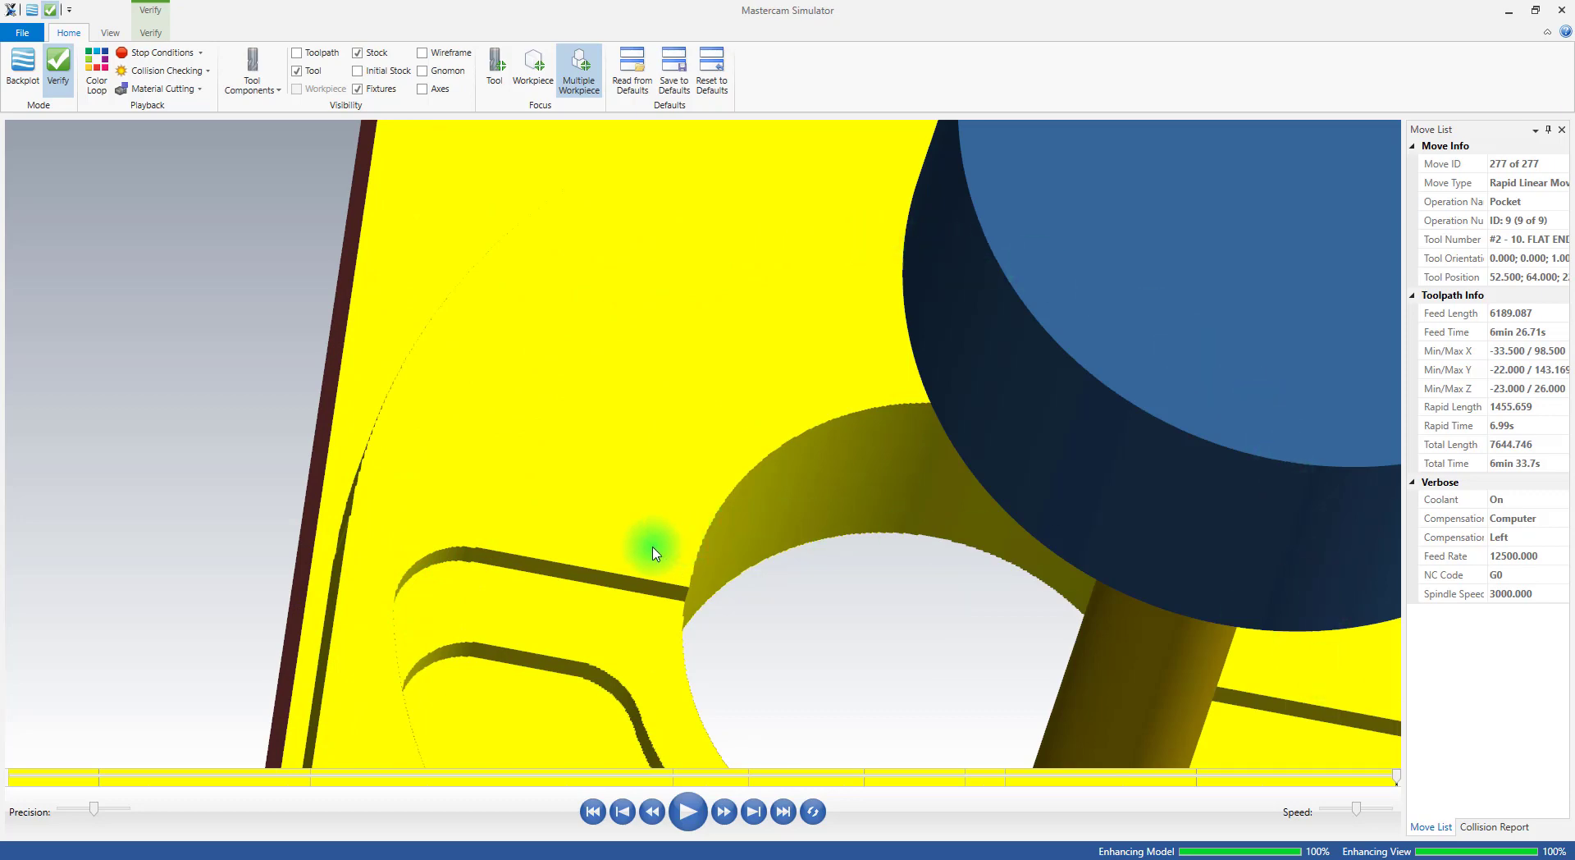
scroll(650, 400, "down", 10)
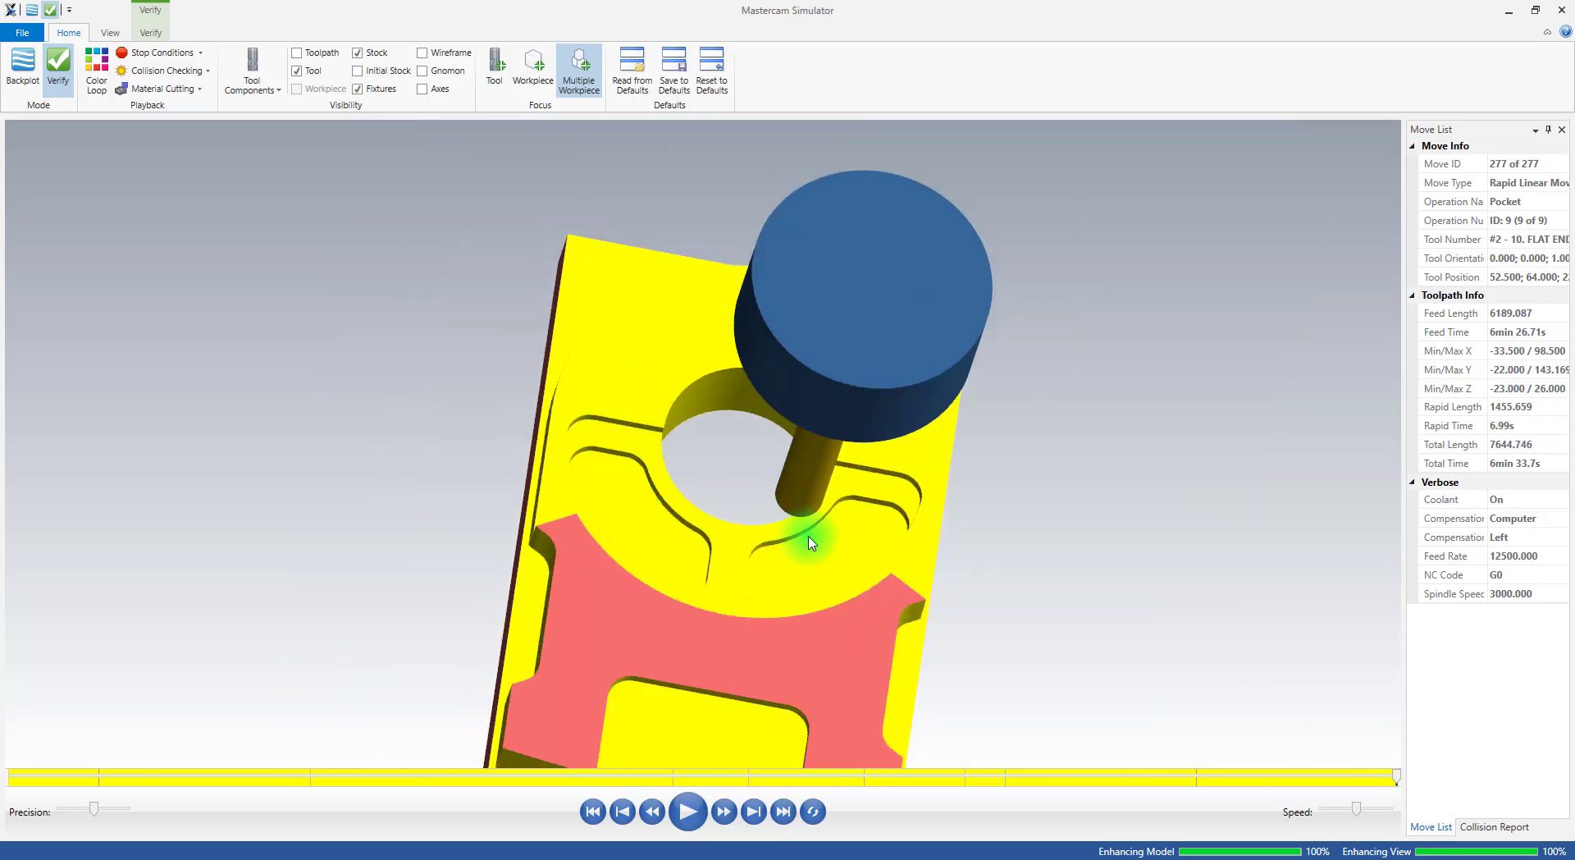
middle_click_drag(774, 559, 1307, 63)
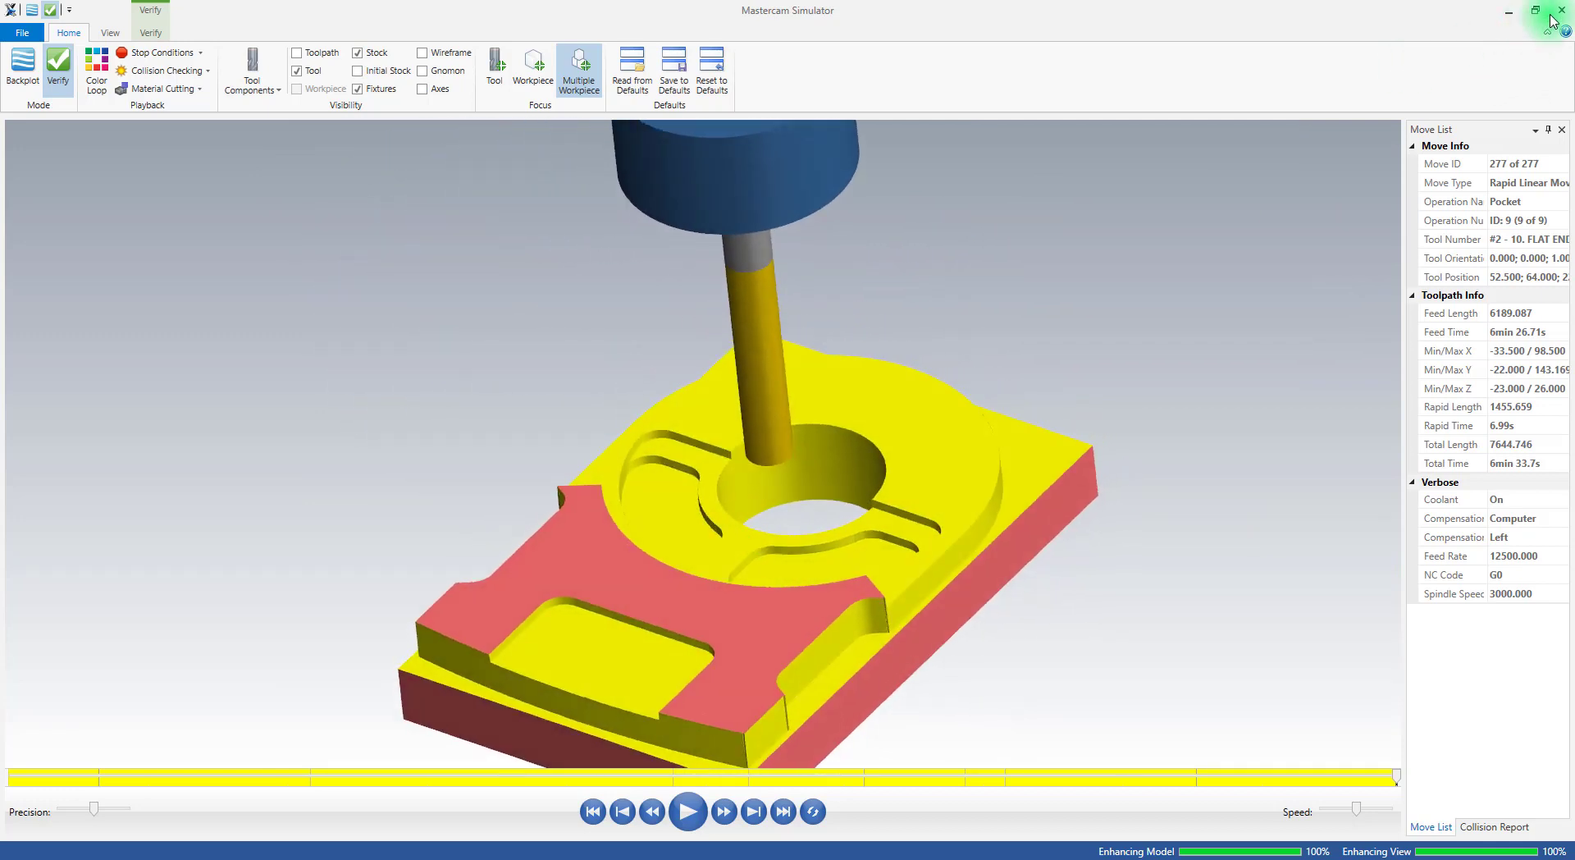
Close the Verify simulation and move the ramp contour operation below the pocket operation in the endmill 10 group
scroll(730, 479, "up", 5)
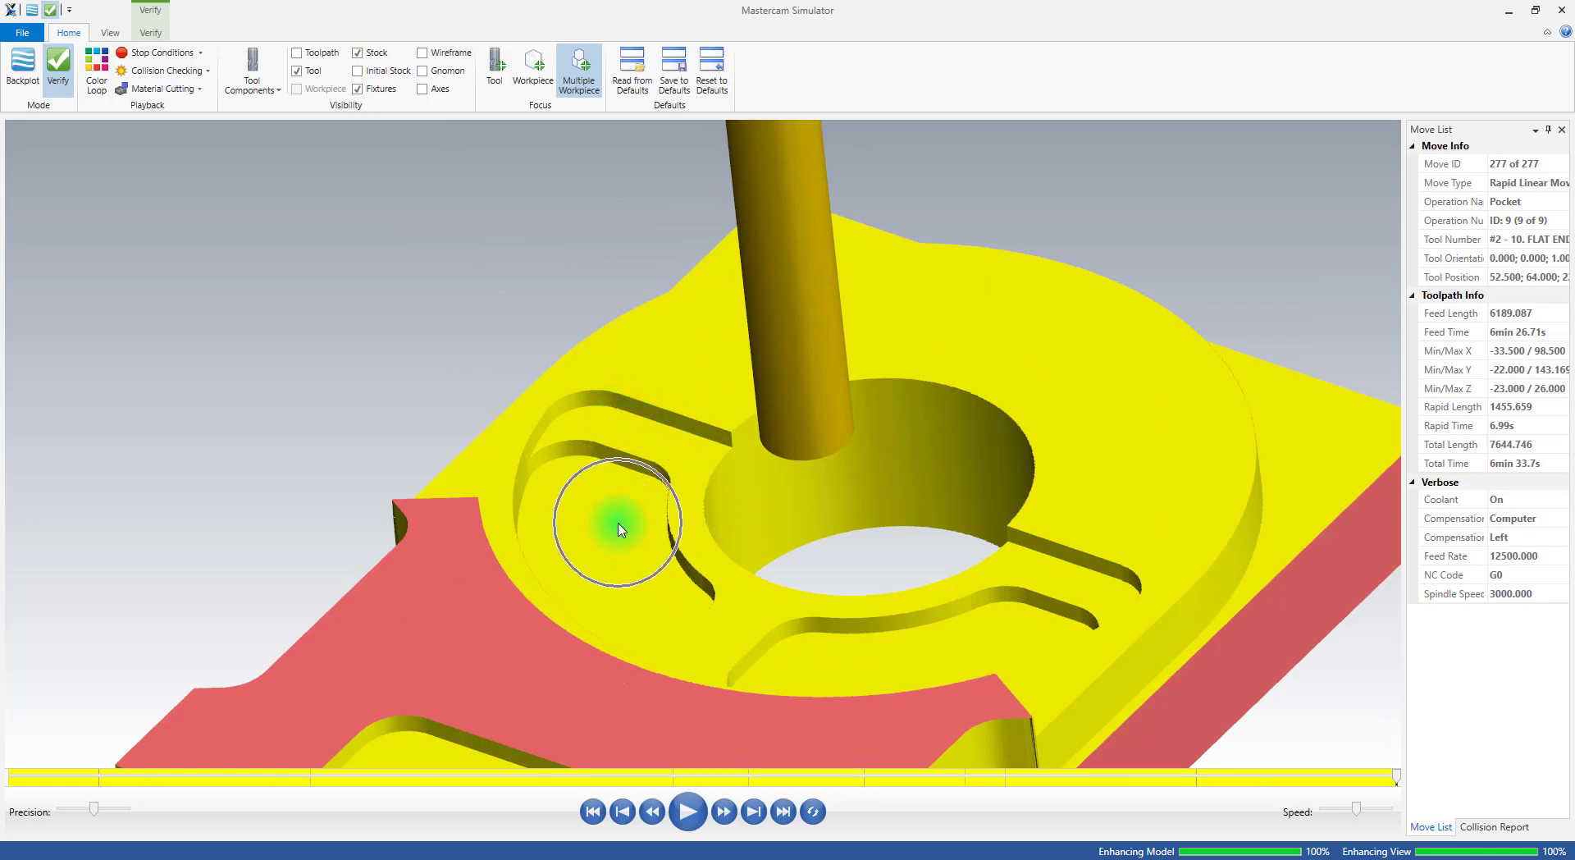
left_click(1561, 11)
left_click(134, 482)
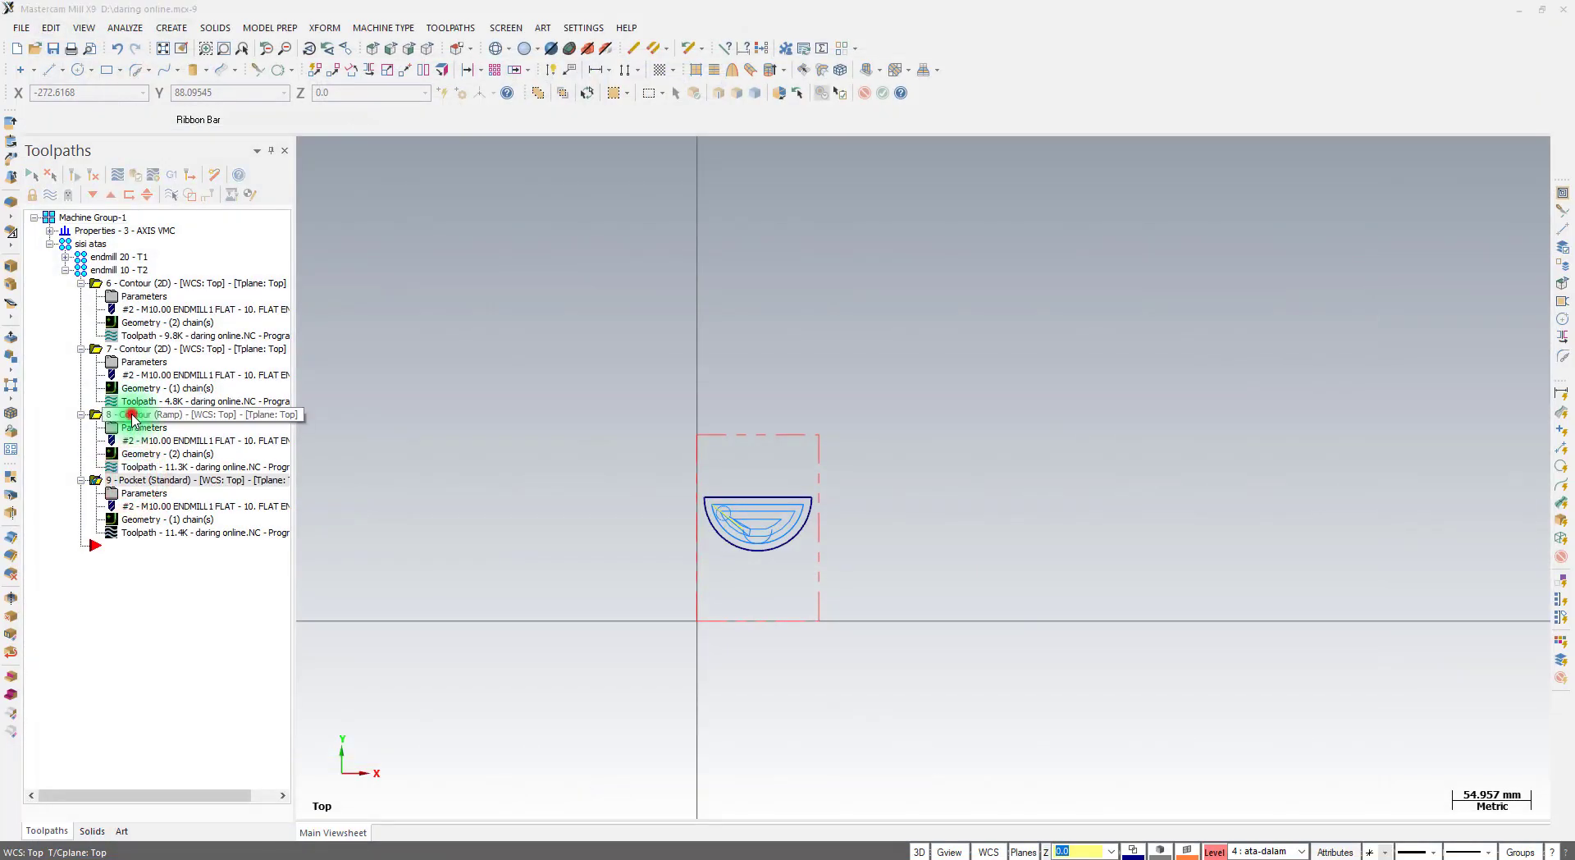
left_click(164, 416)
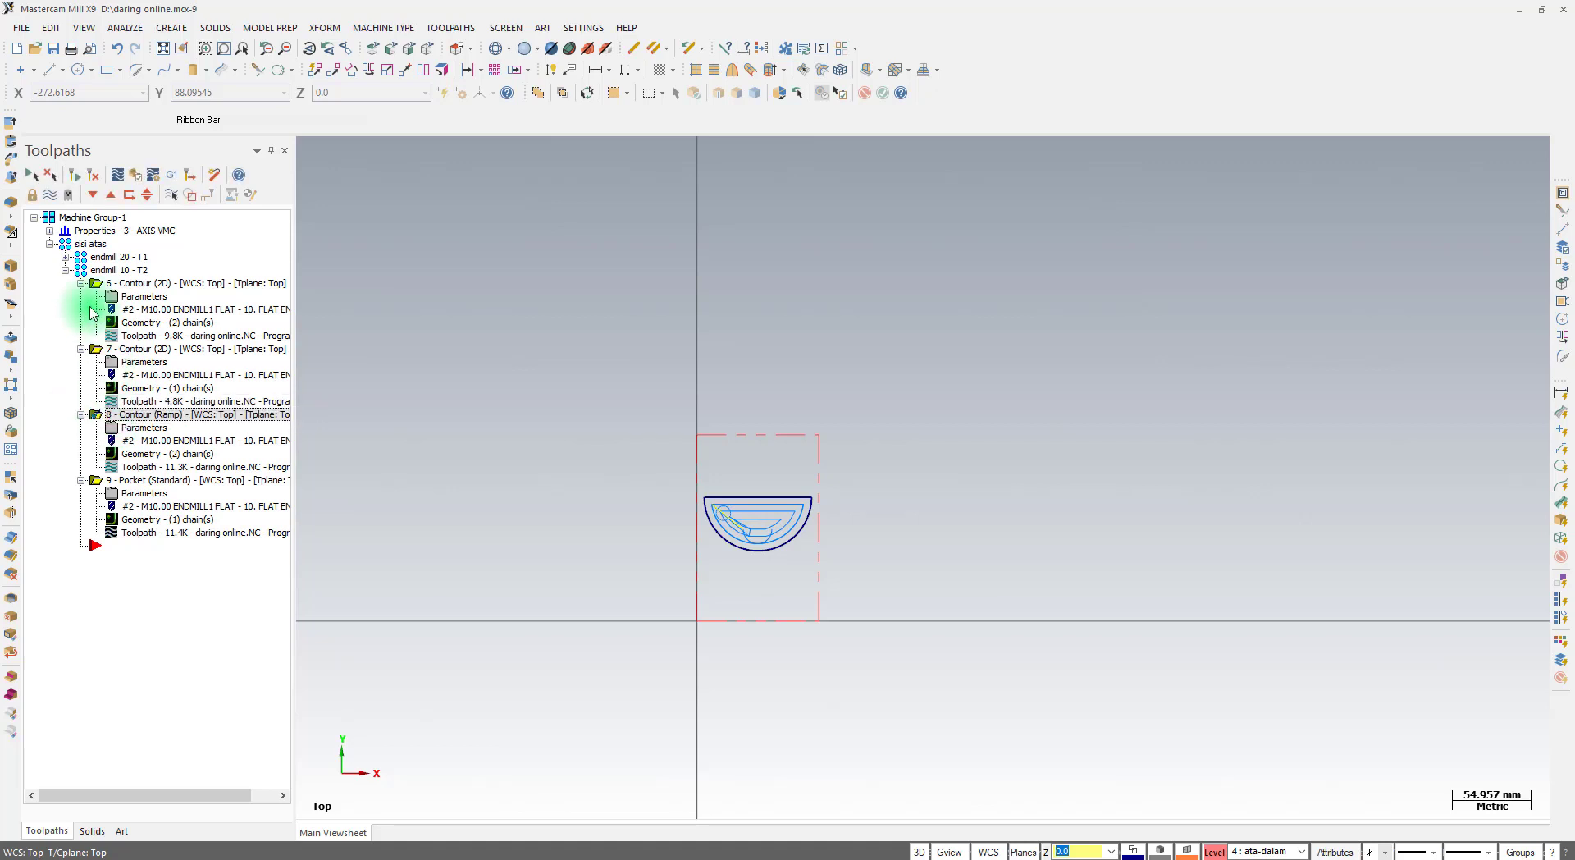
left_click(31, 178)
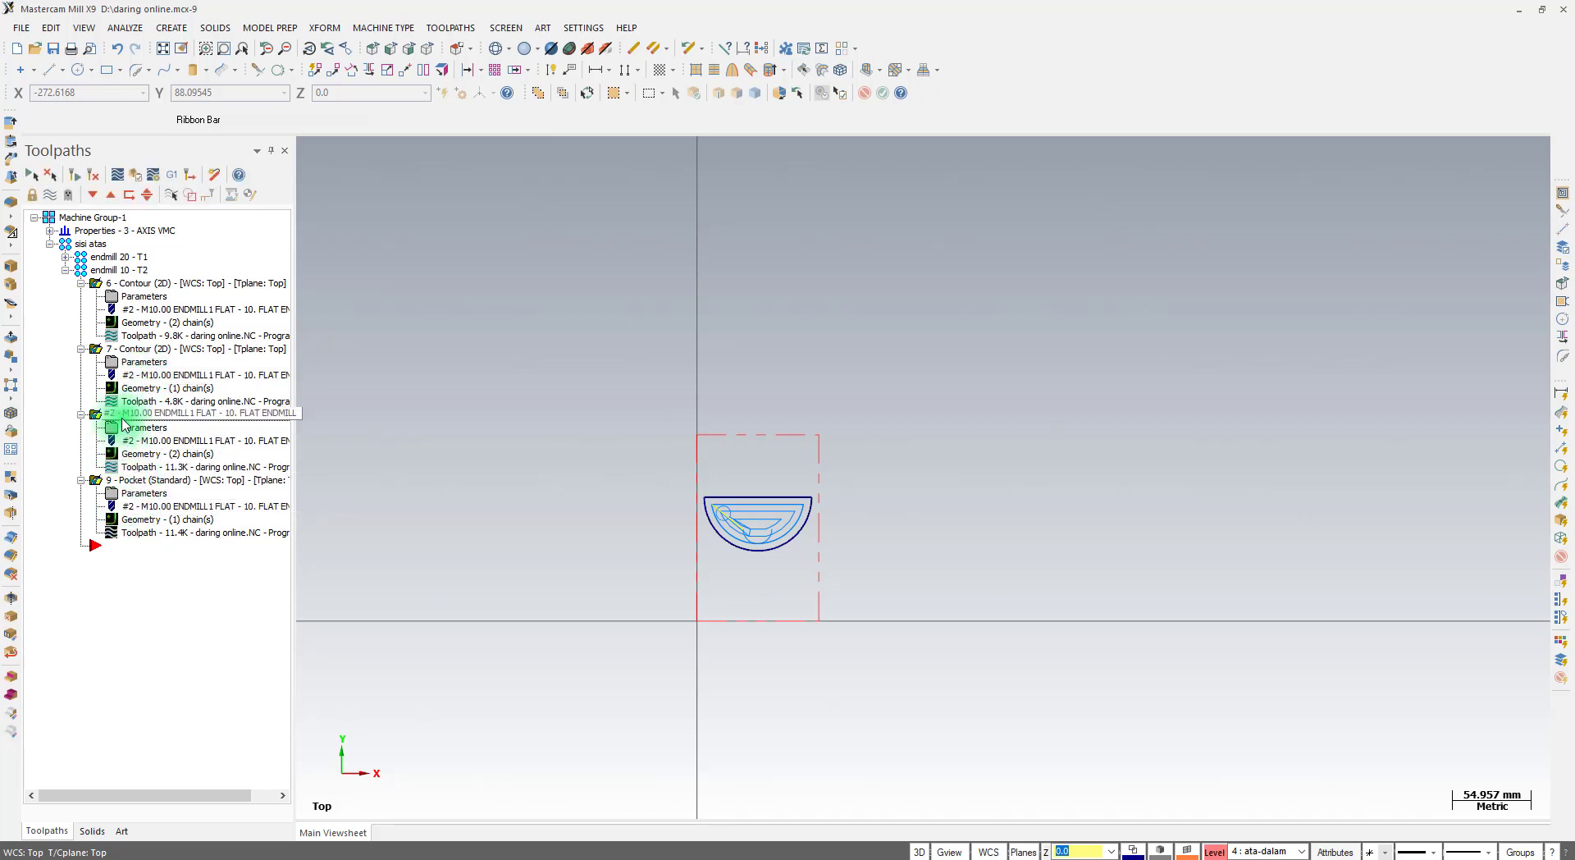
left_click(125, 484)
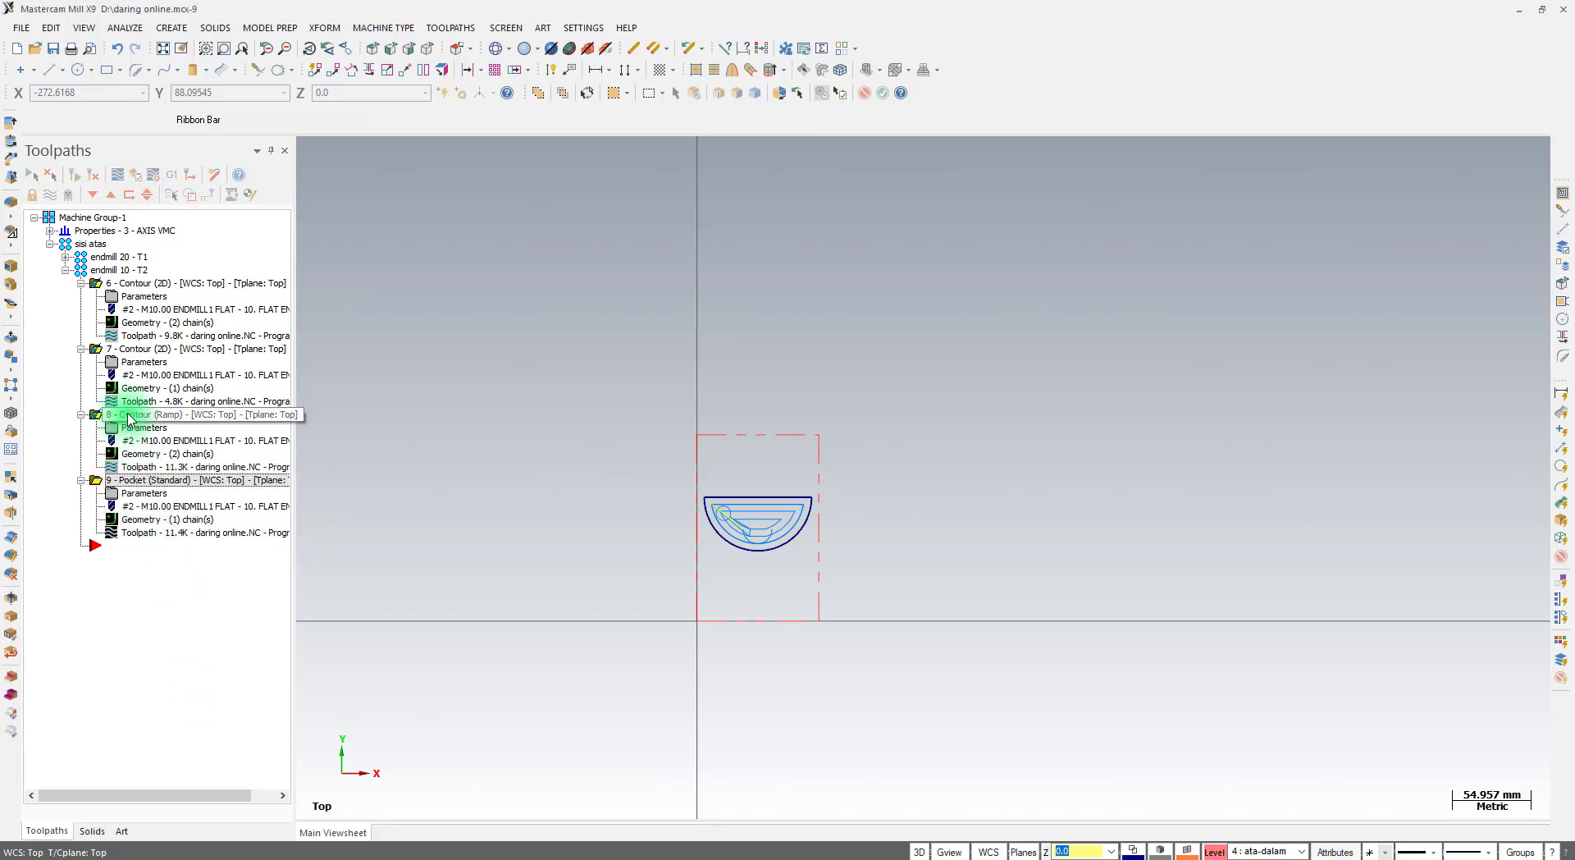
left_click(127, 415)
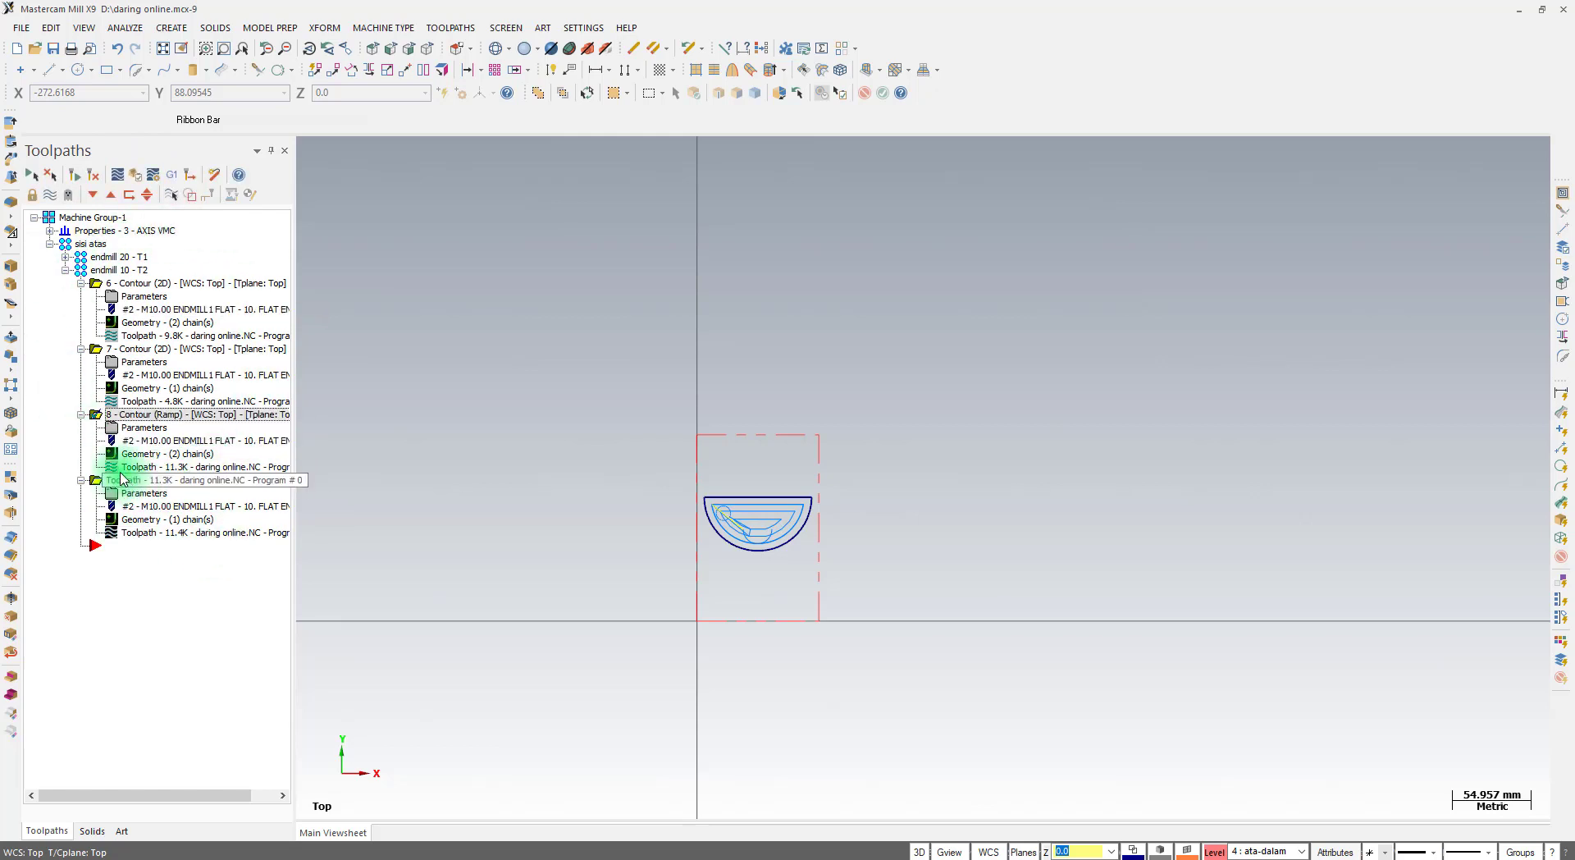
right_click(119, 414)
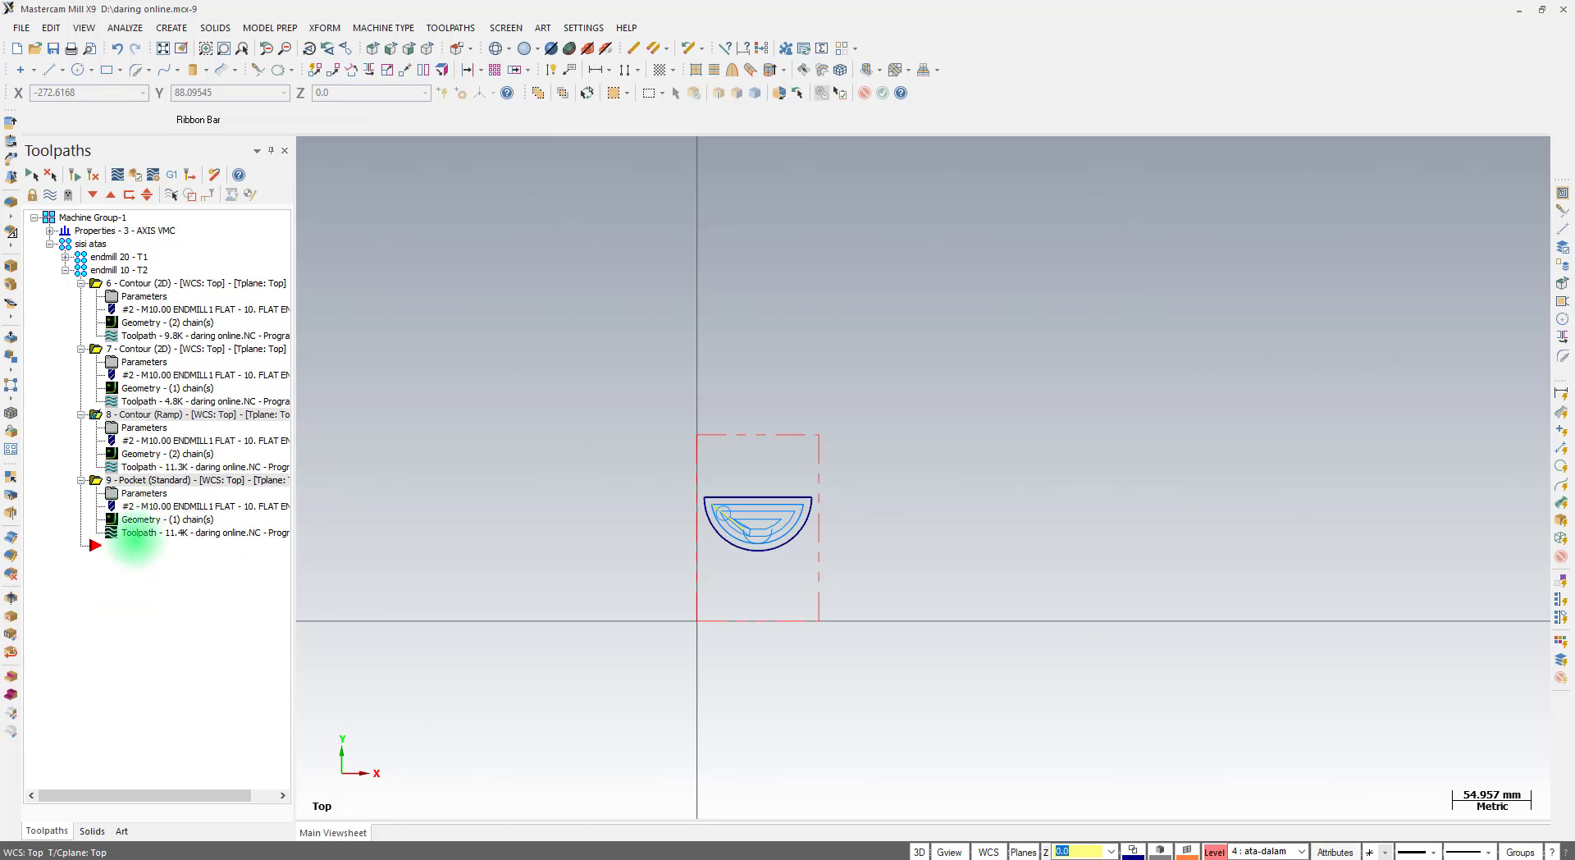
left_click_drag(105, 587, 106, 586)
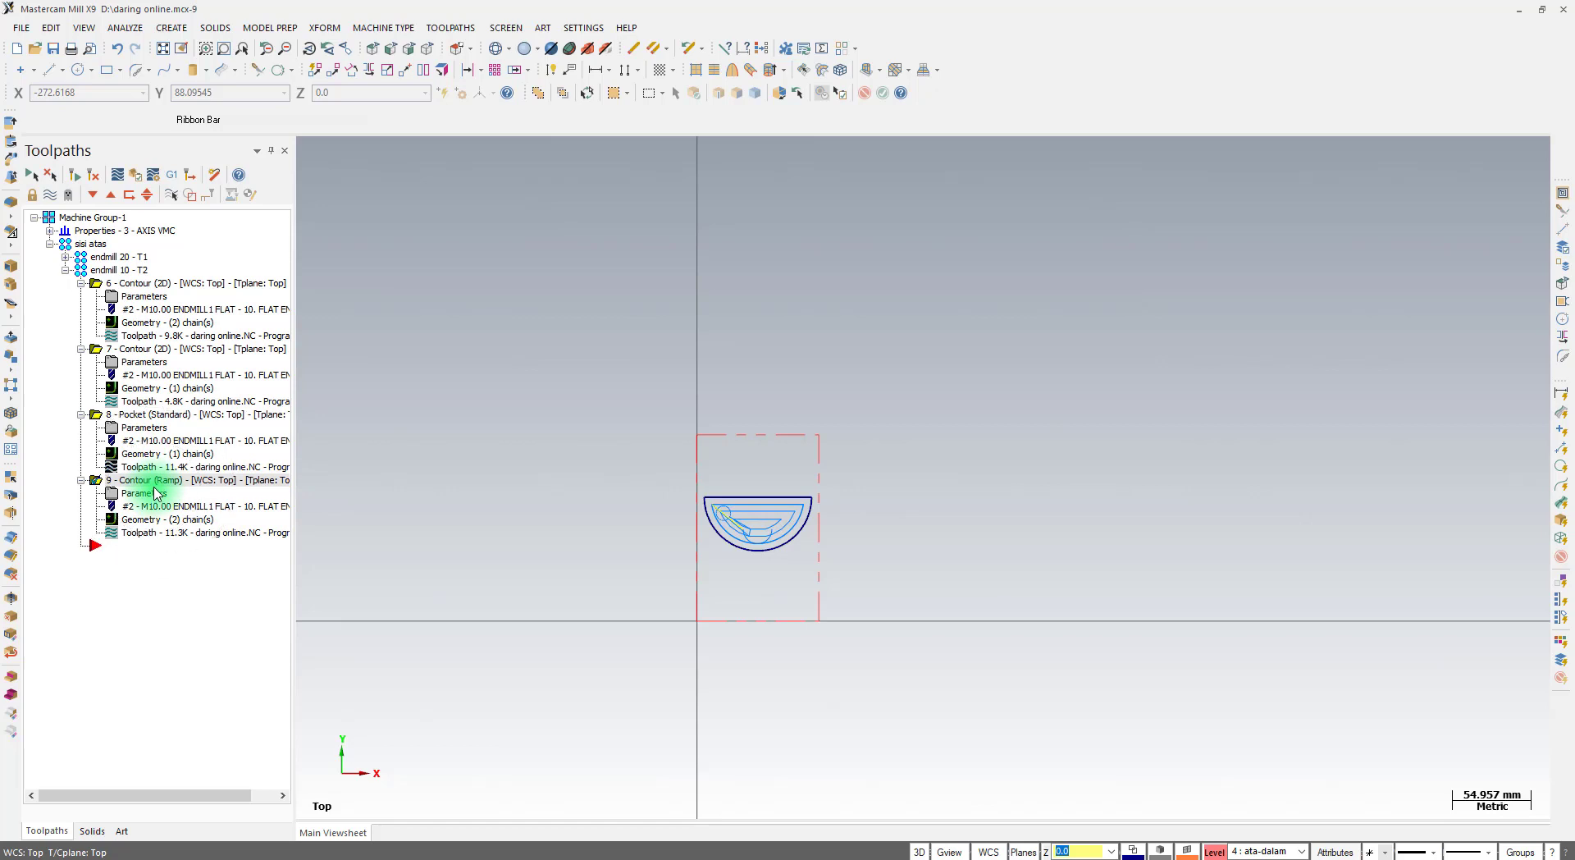
Set the ramp contour's top of stock to -4.5 in its linking parameters and regenerate the operation
left_click(151, 414)
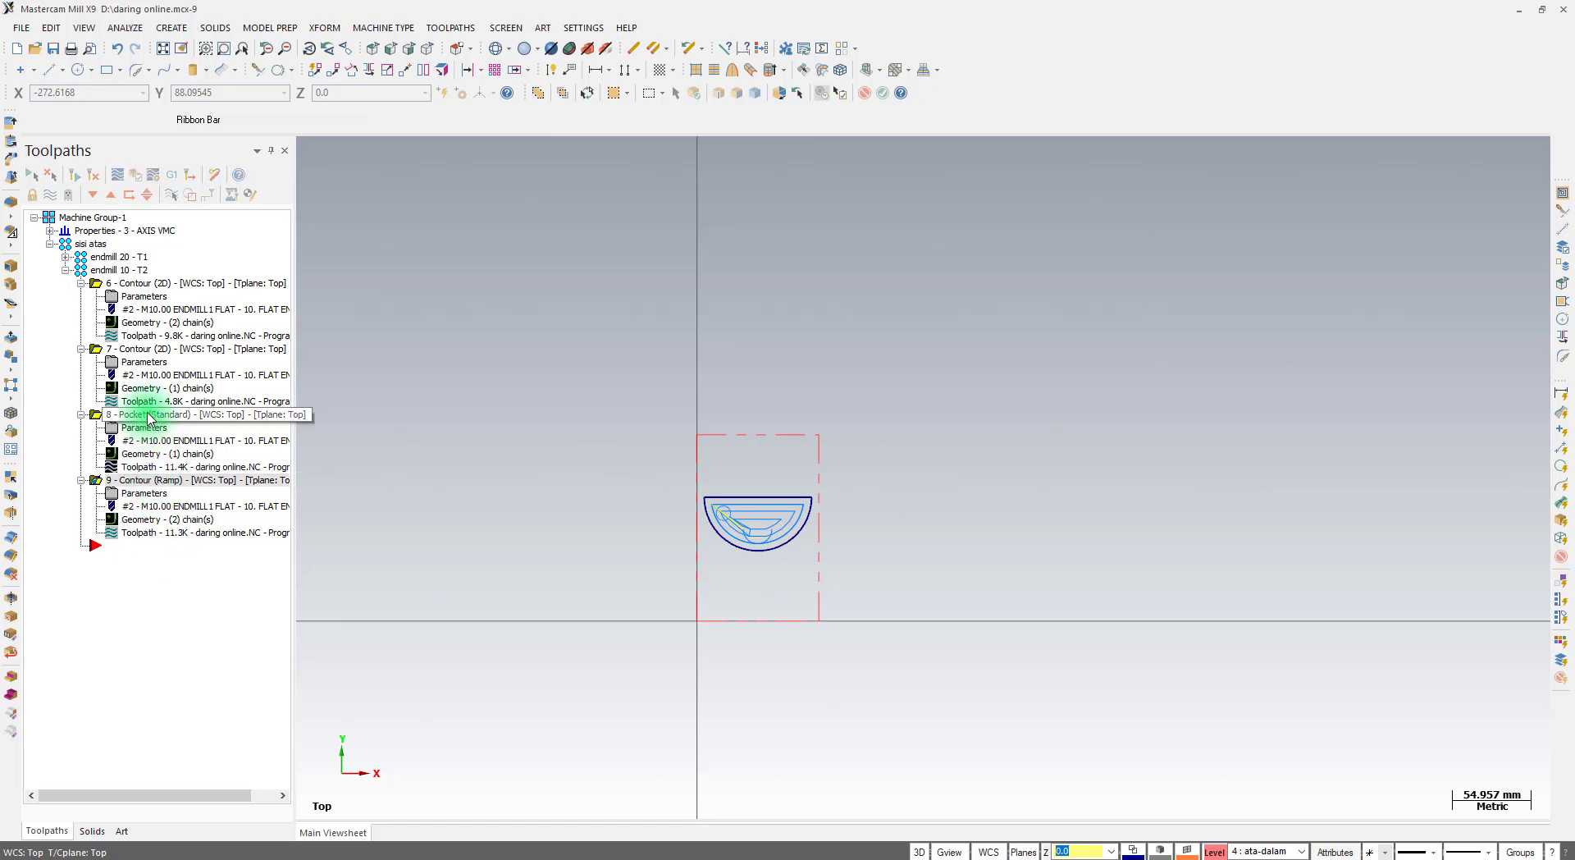
left_click(166, 479)
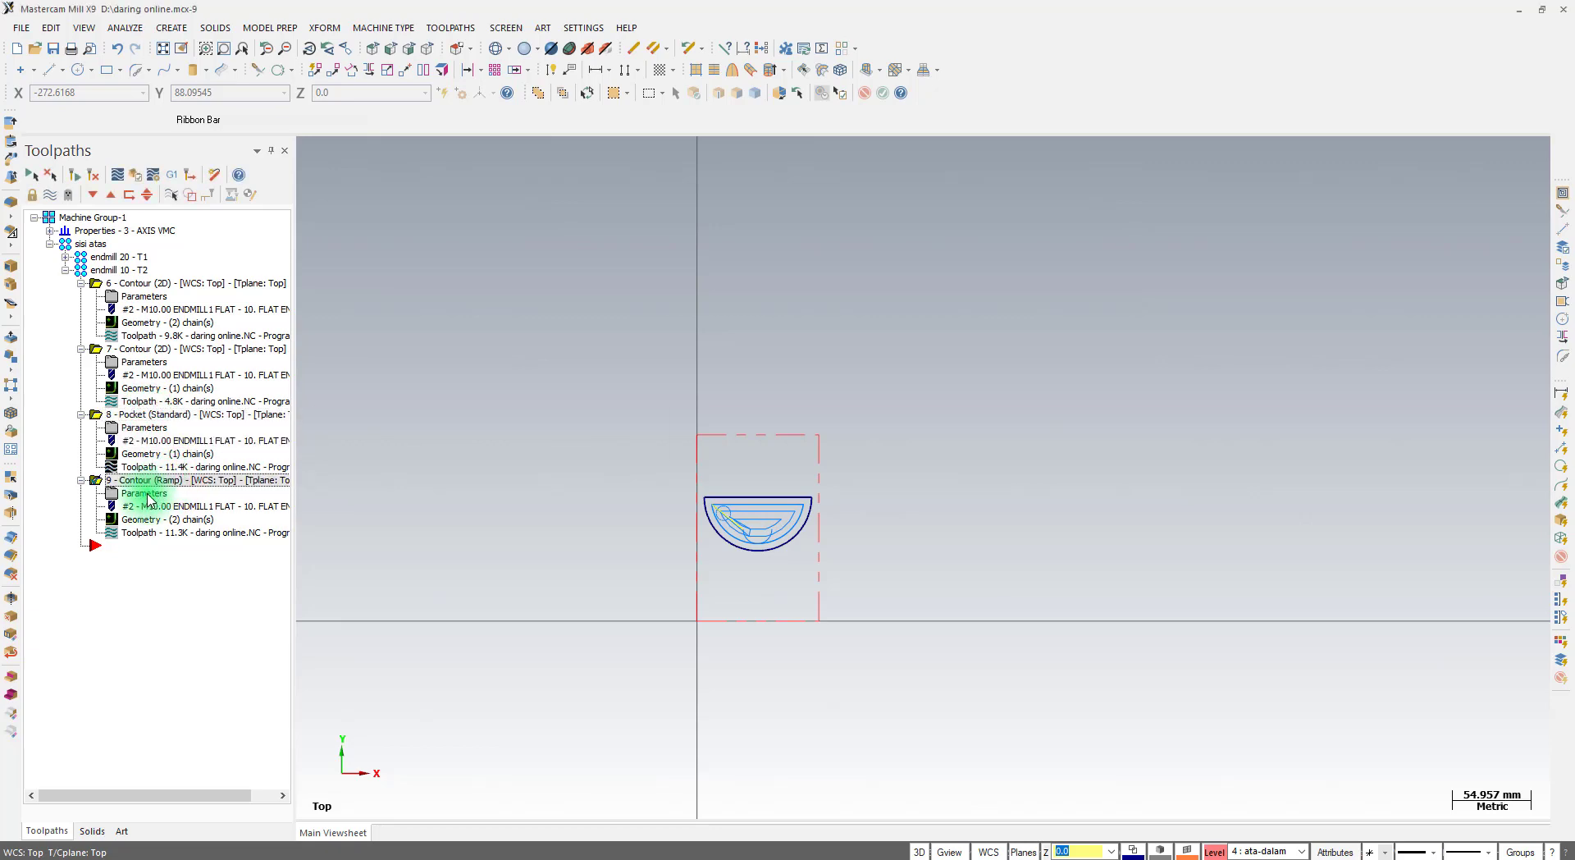
double_click(148, 497)
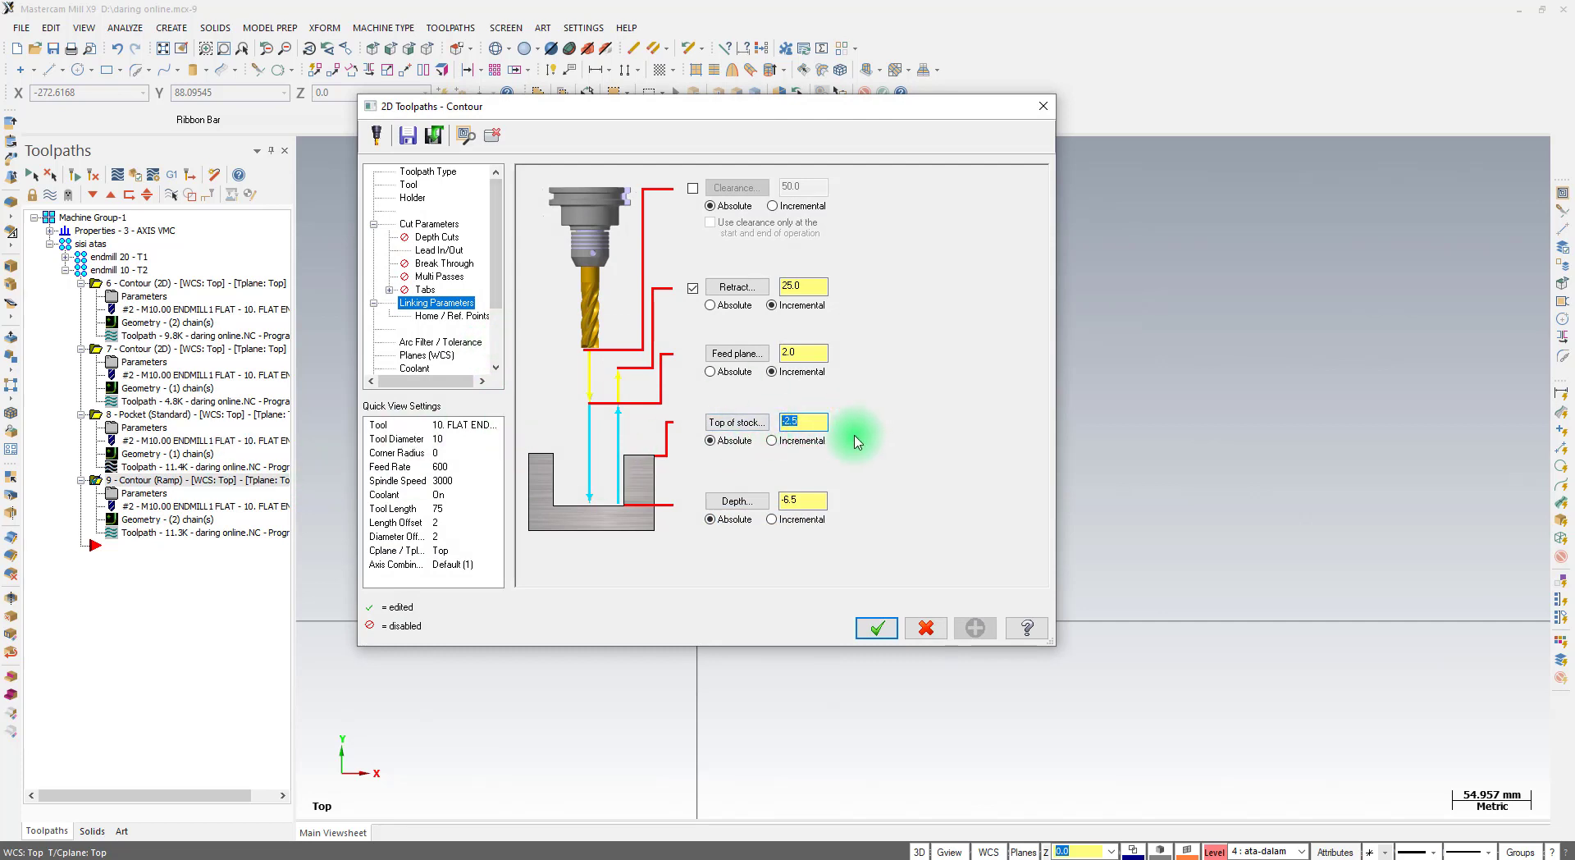
double_click(827, 423)
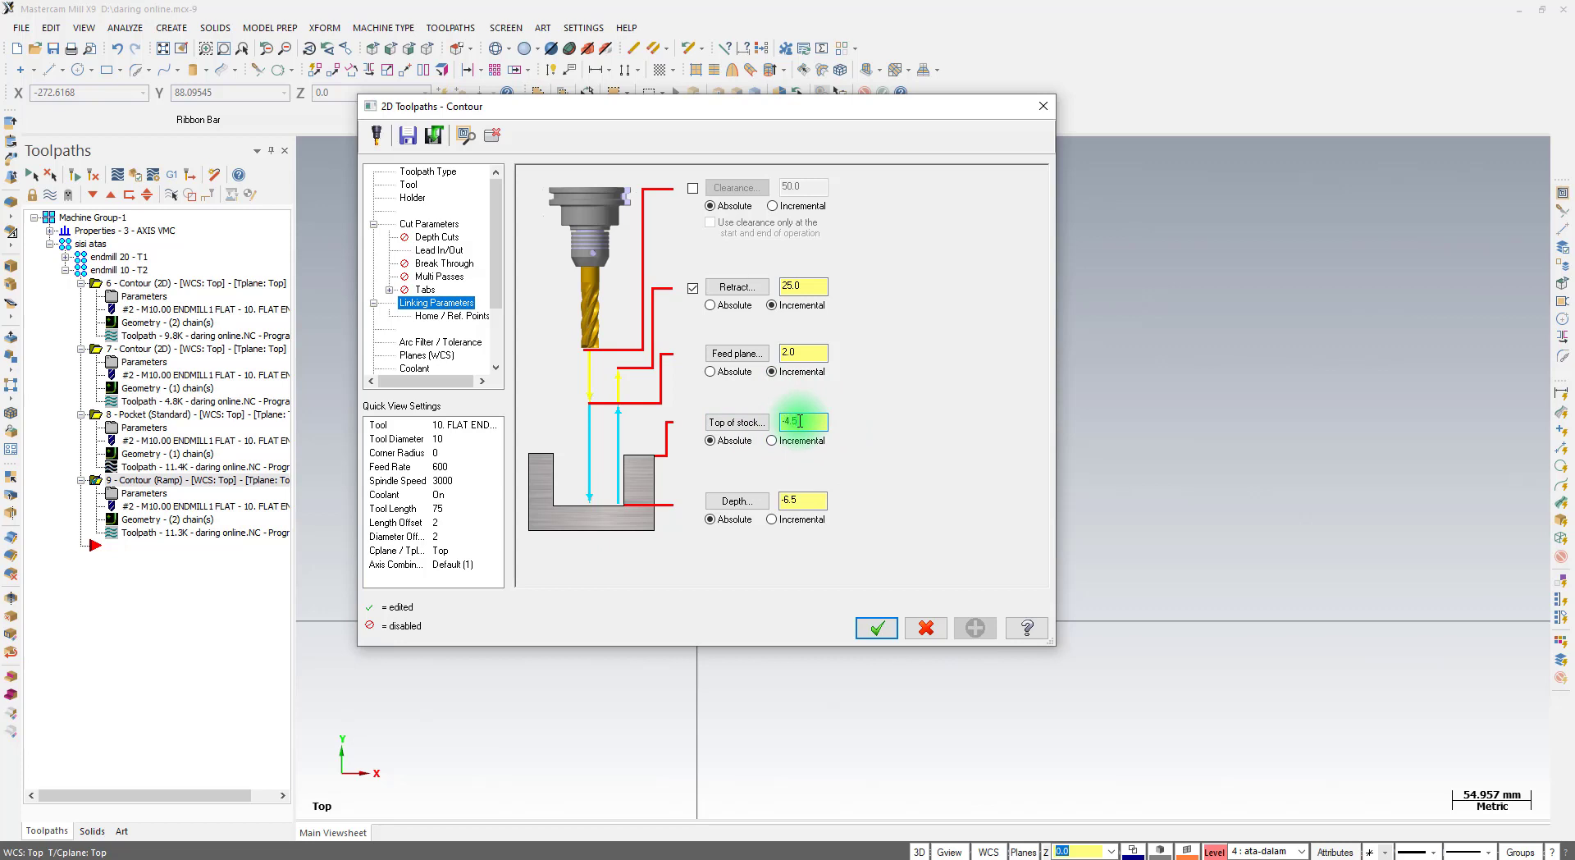
type("-4.5")
left_click(877, 627)
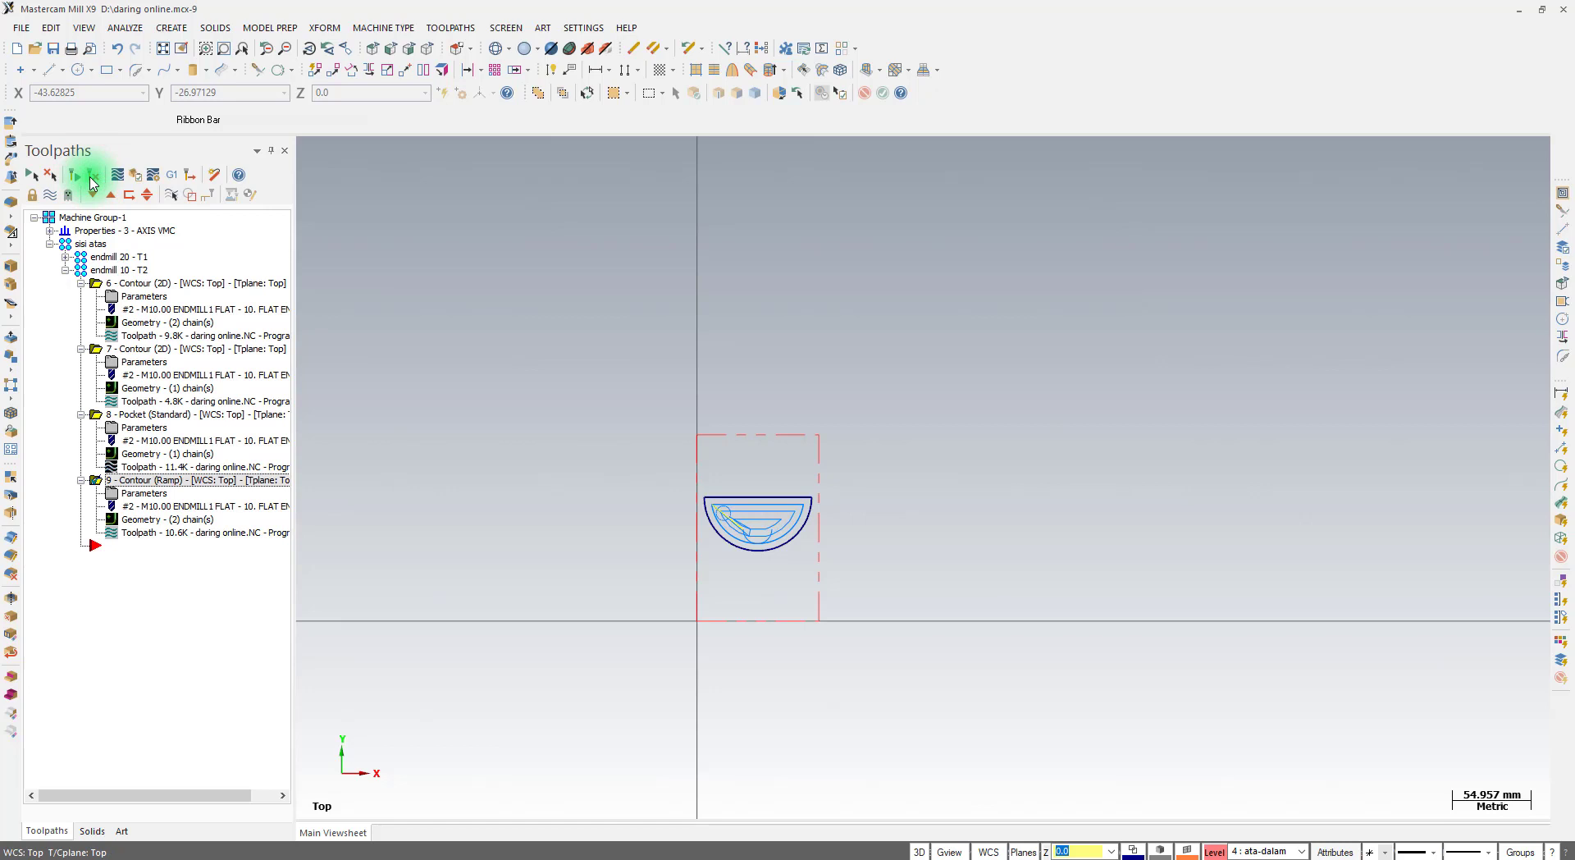
Hide the toolpath display of all operations in the sisi atas group
left_click(99, 244)
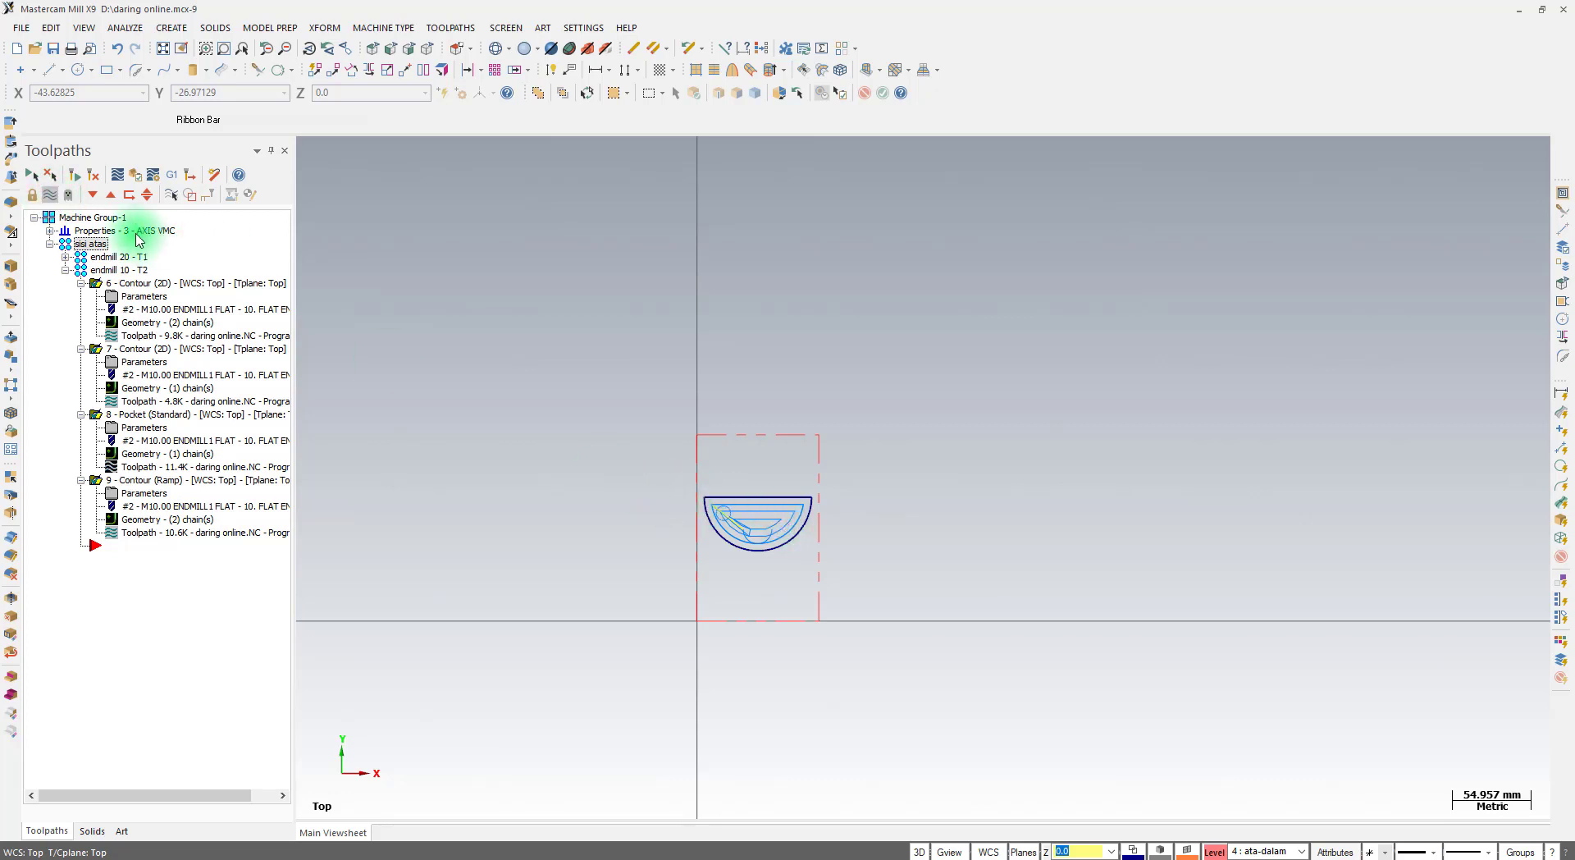
left_click(49, 197)
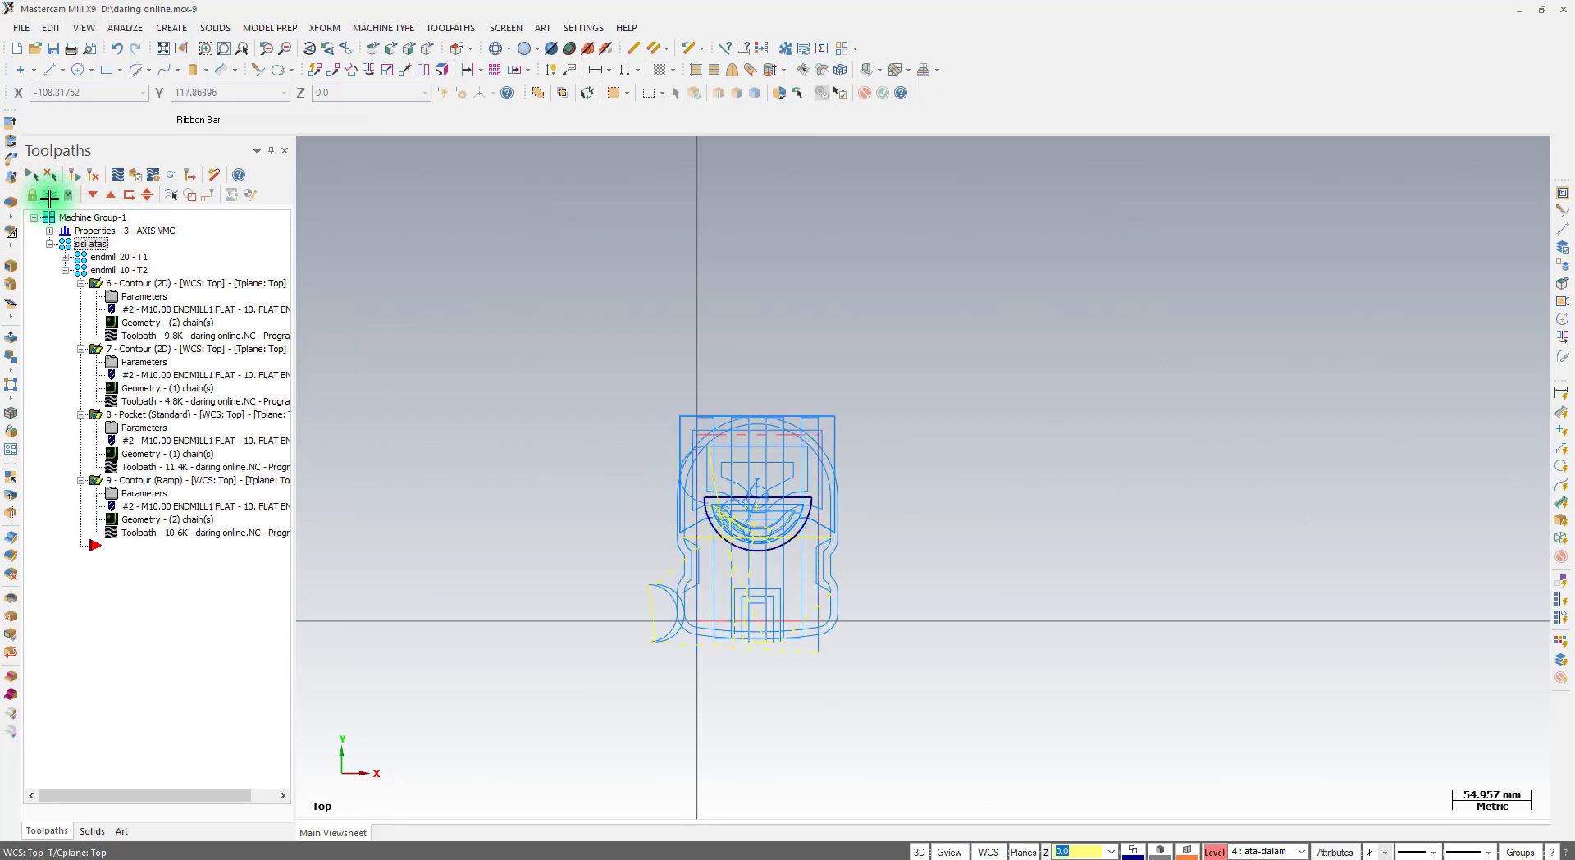
left_click(50, 200)
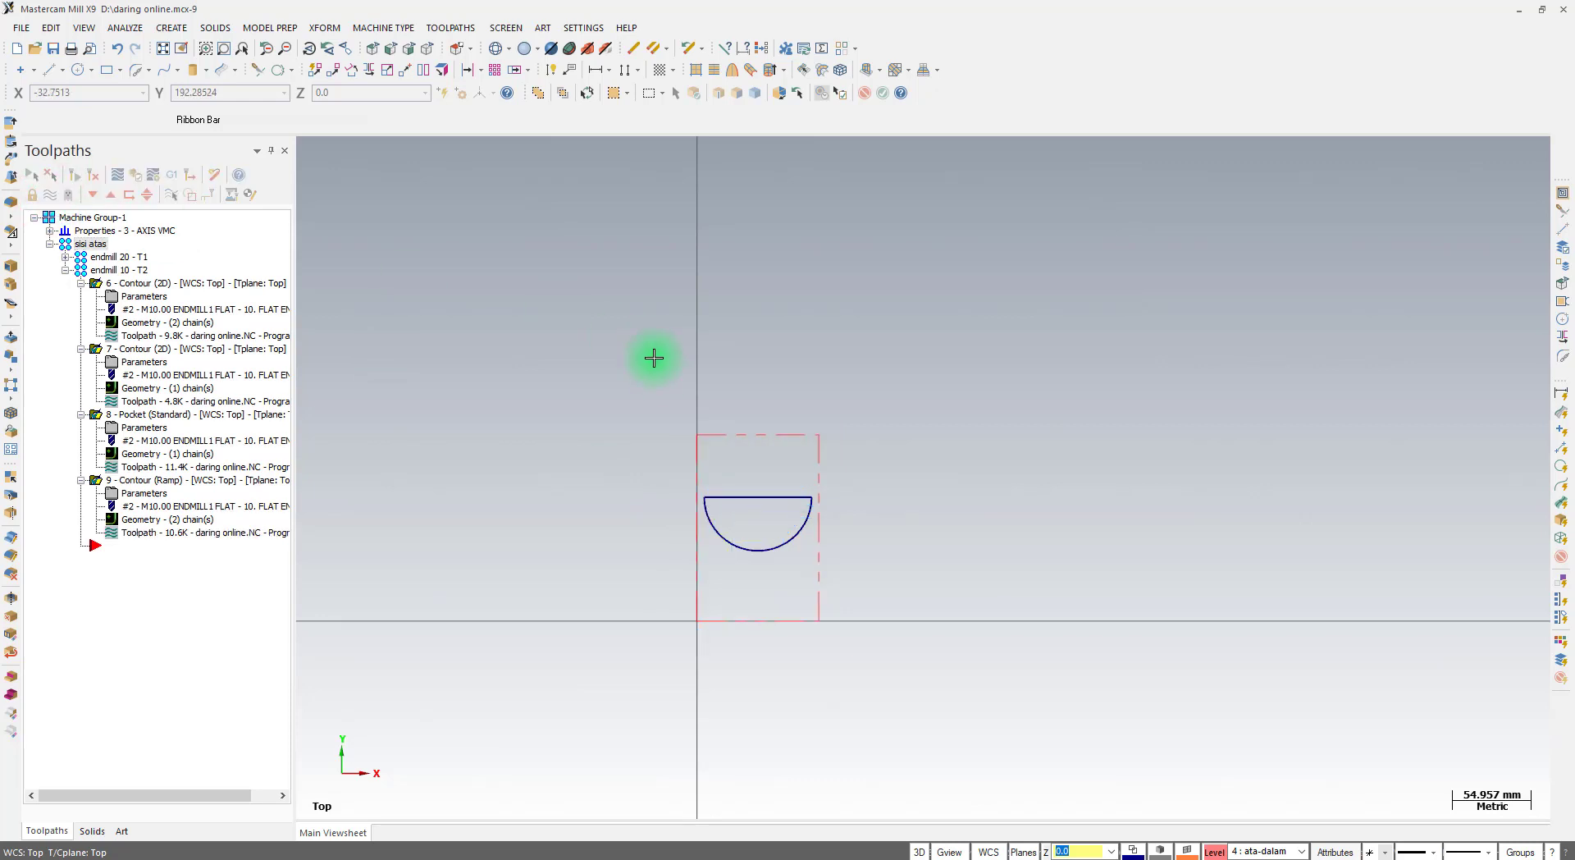
Switch to the PDF drawing and examine the dimensions of the corner recesses around the two small holes at the part's lower edge
left_click(476, 858)
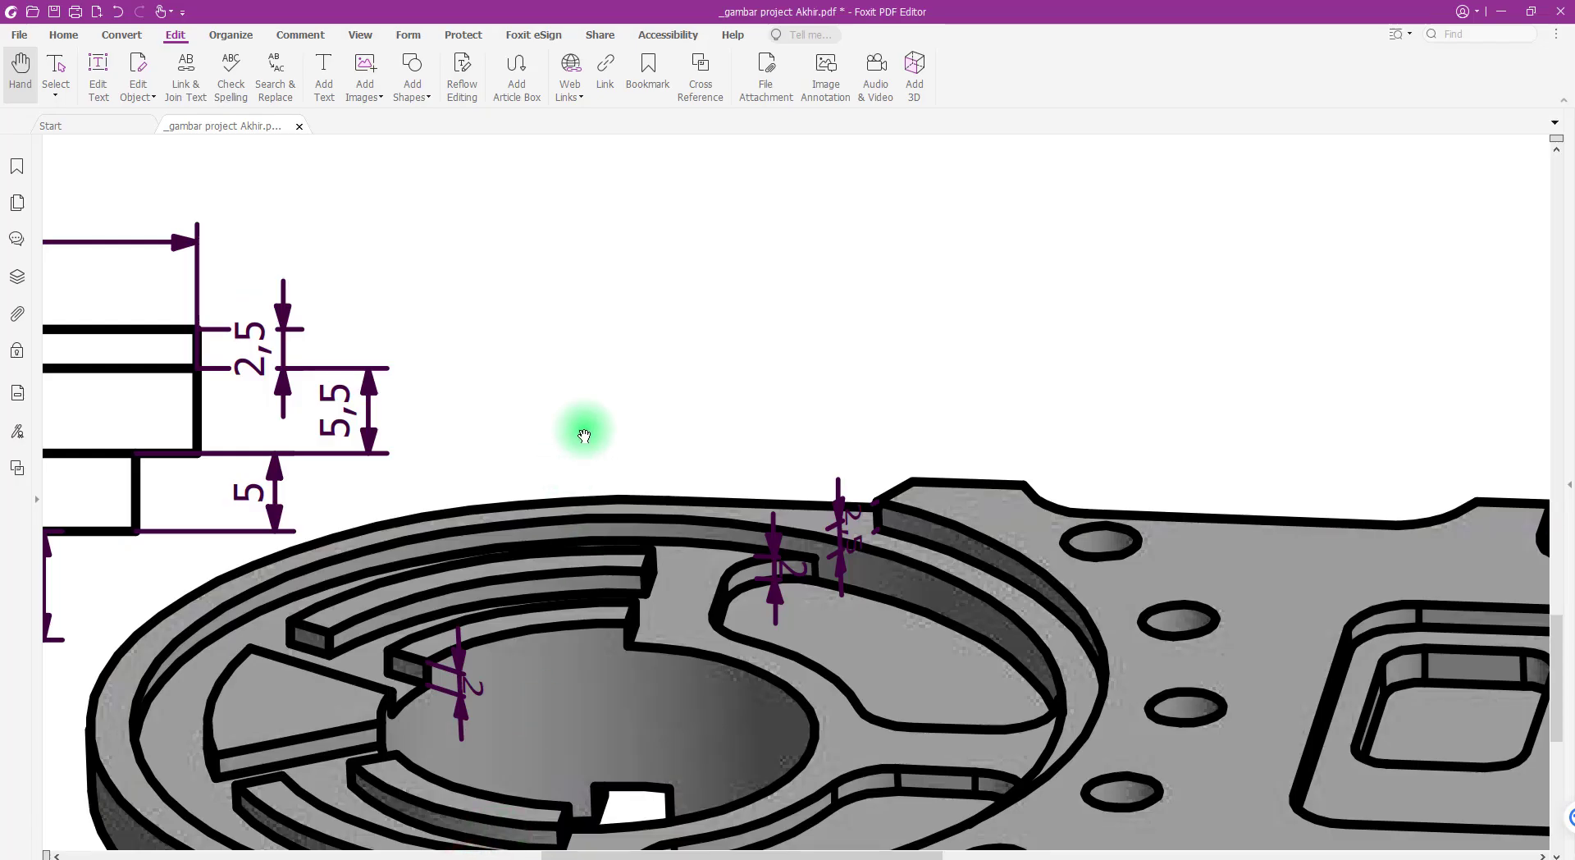
scroll(601, 422, "down", 3)
scroll(603, 424, "down", 2, "ctrl")
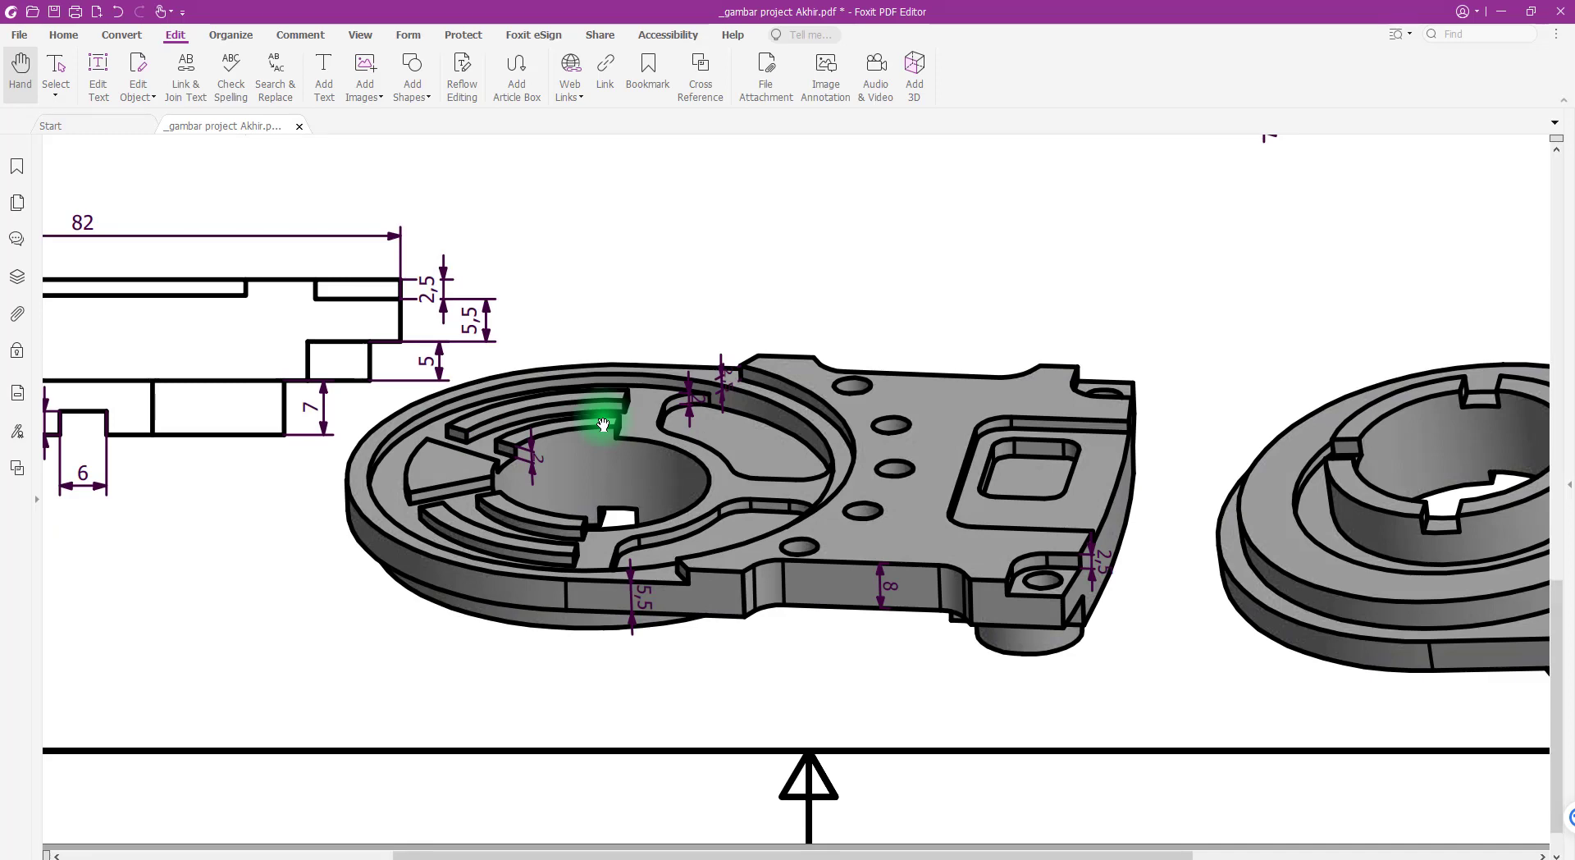
scroll(602, 421, "up", 6)
scroll(587, 423, "down", 2, "ctrl")
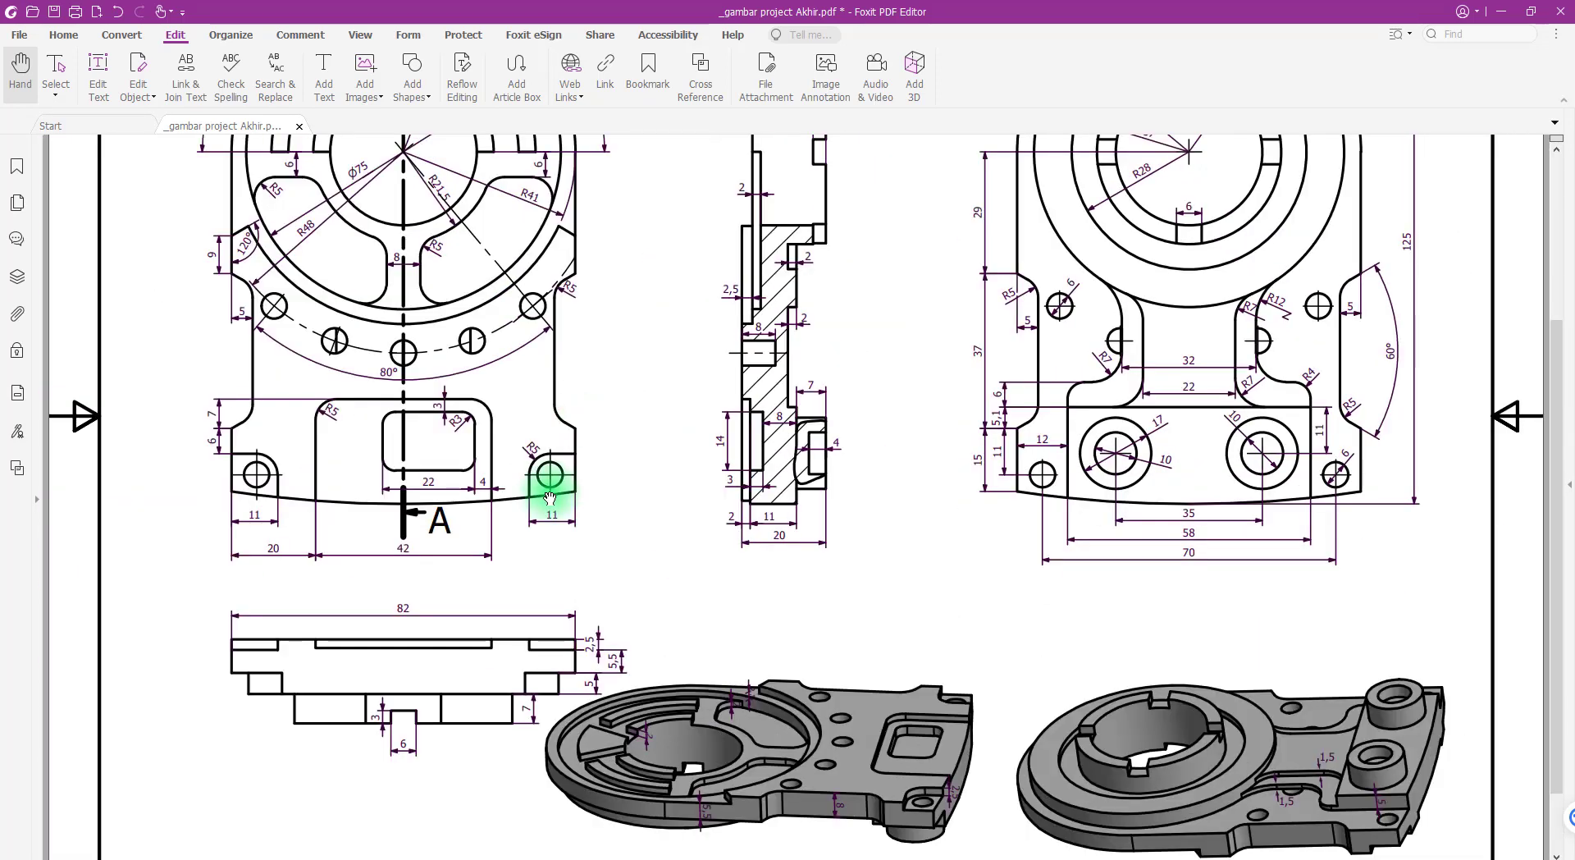
scroll(546, 490, "up", 3, "ctrl")
scroll(671, 453, "down", 2)
scroll(574, 492, "up", 1)
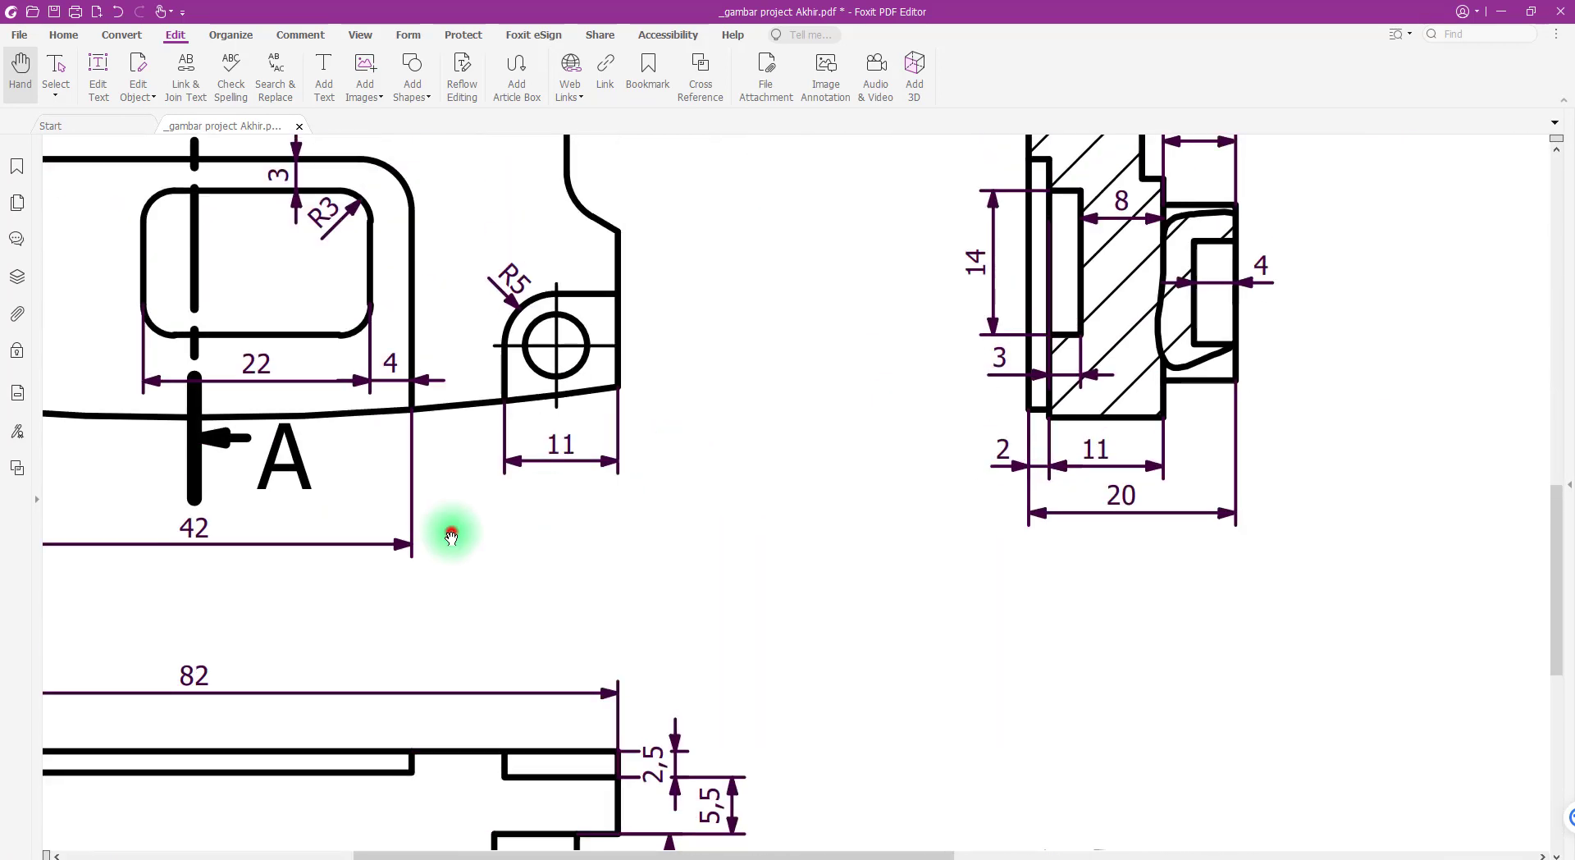
left_click_drag(452, 537, 813, 561)
left_click(246, 389)
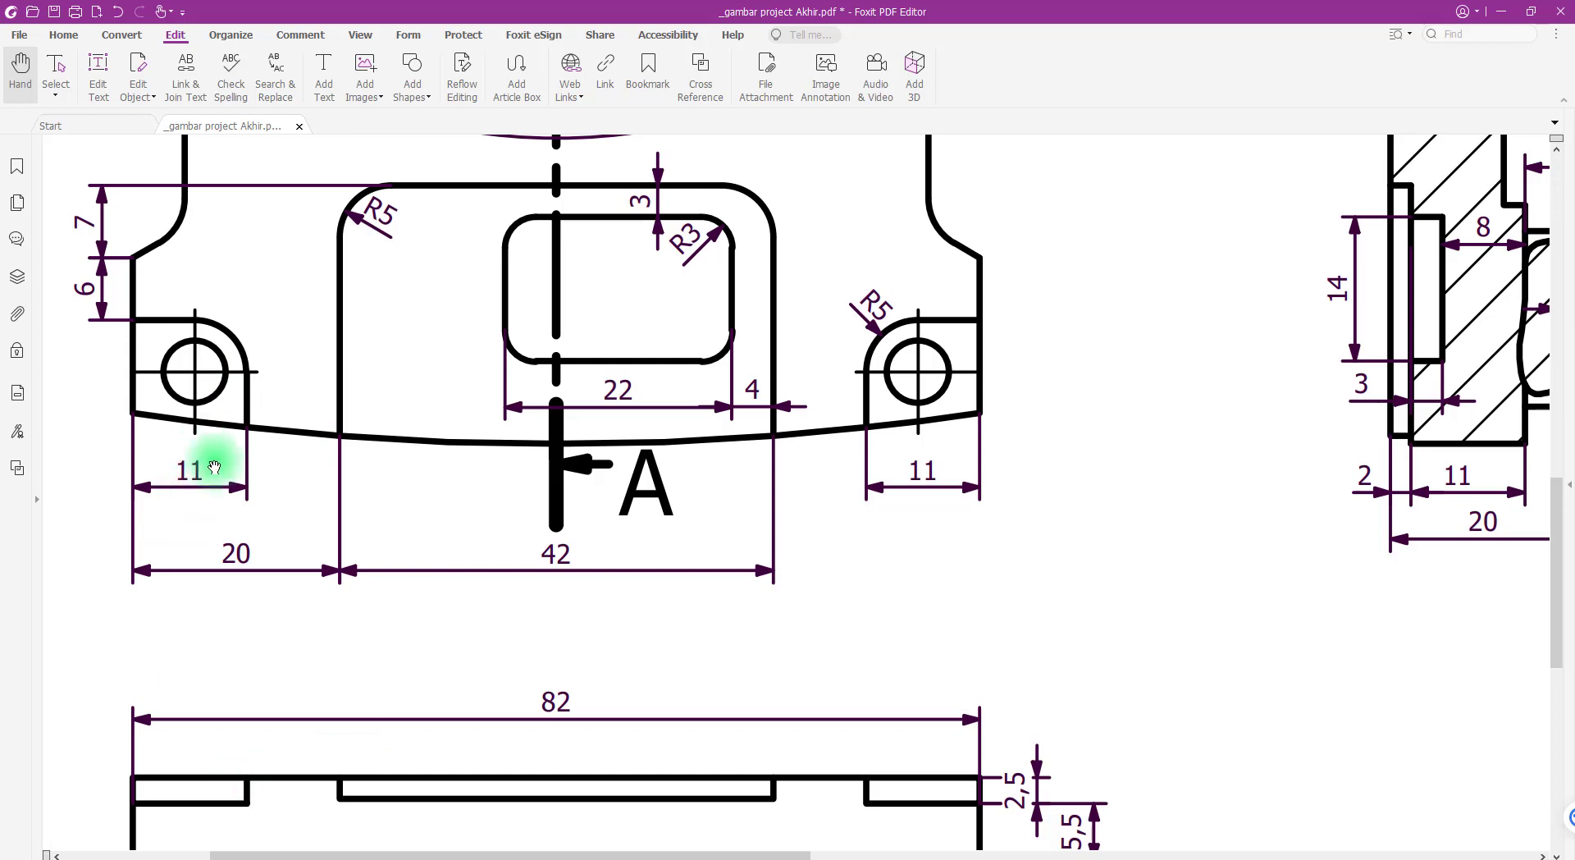
key("ctrl")
key("ctrl")
key("ctrl")
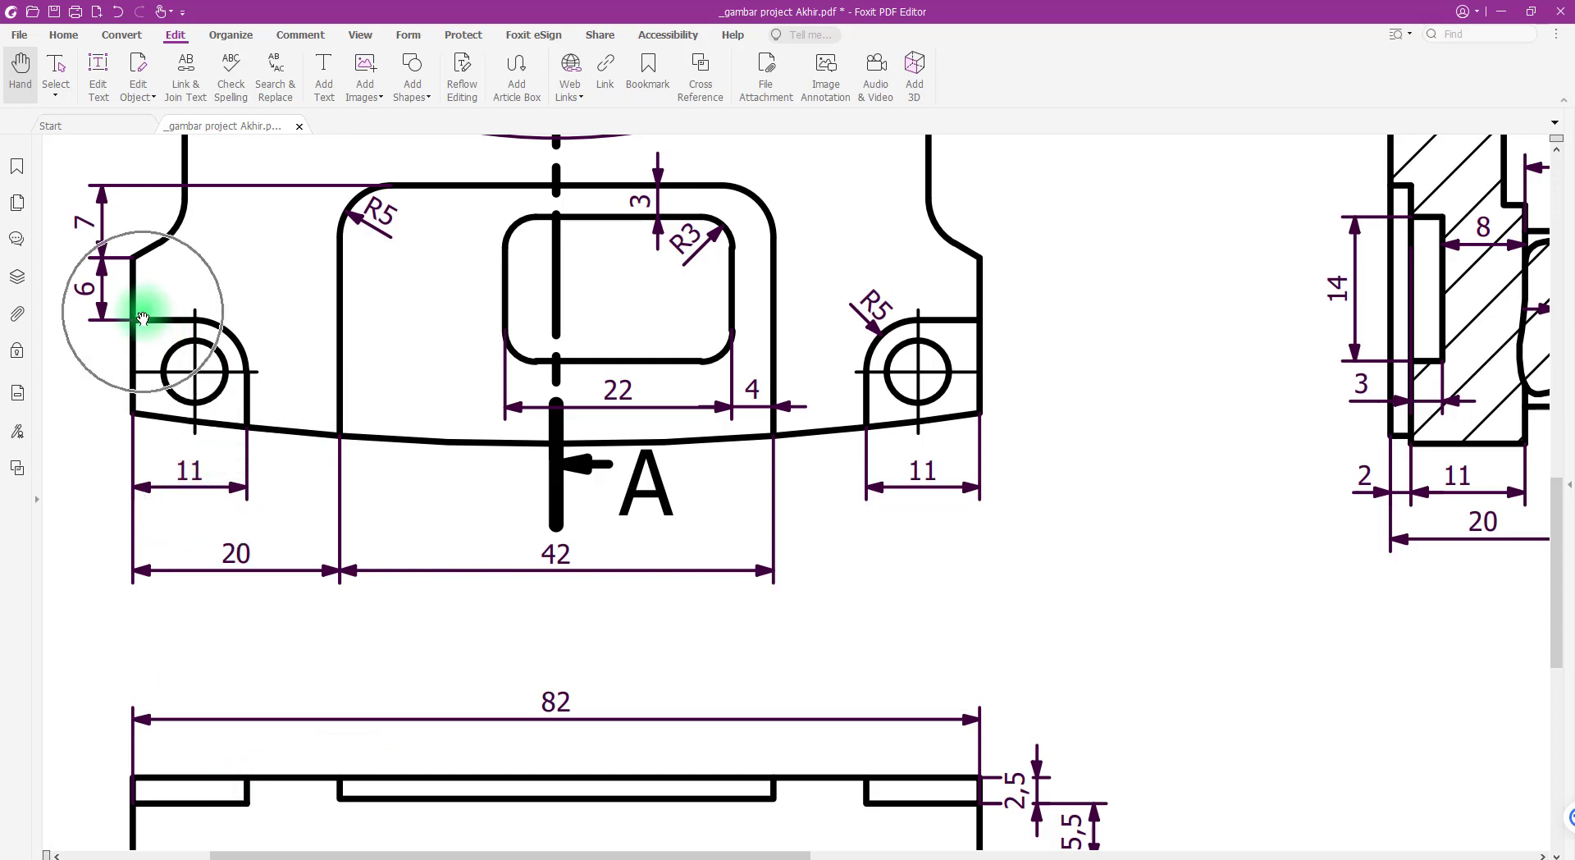
Switch back to Mastercam, make level 2 (atas-sisi terluar) the main level and hide level 4 (ata-dalam)
left_click(322, 858)
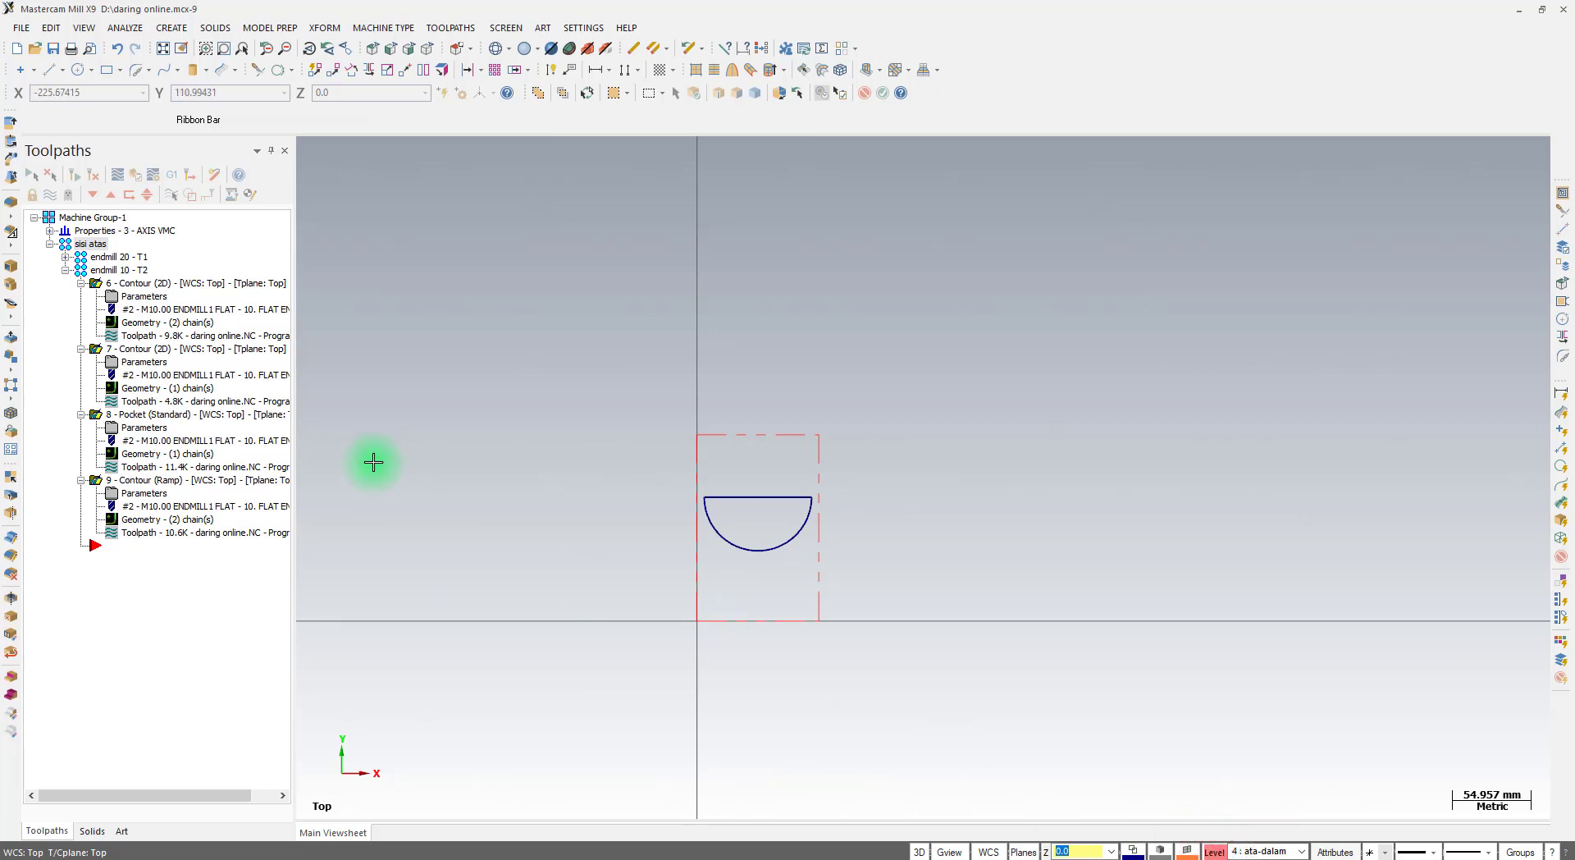
left_click(1222, 853)
left_click(115, 258)
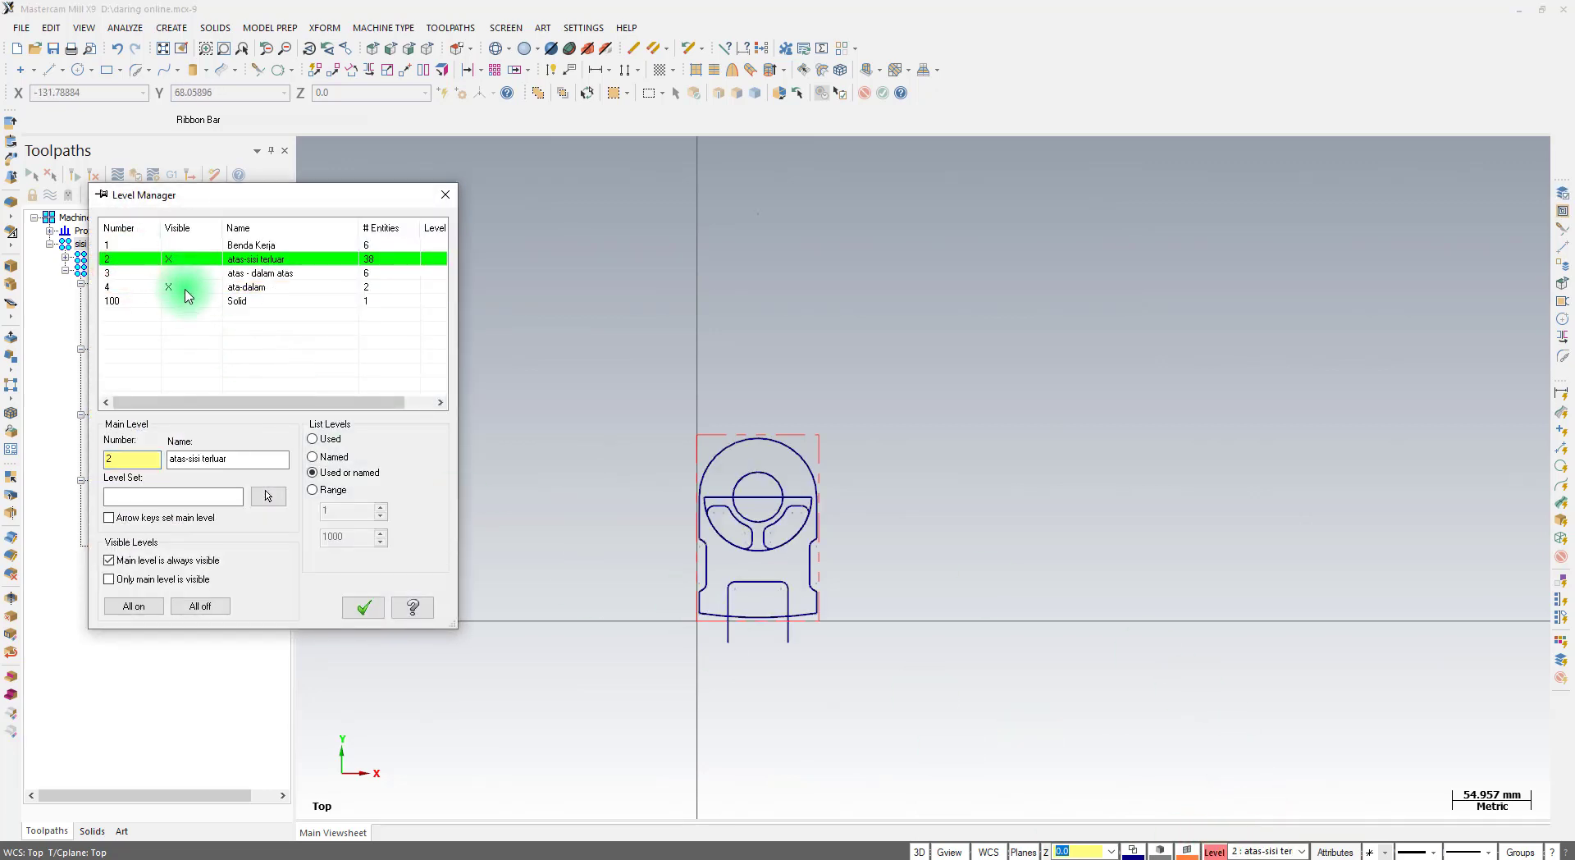
left_click(178, 287)
left_click(362, 607)
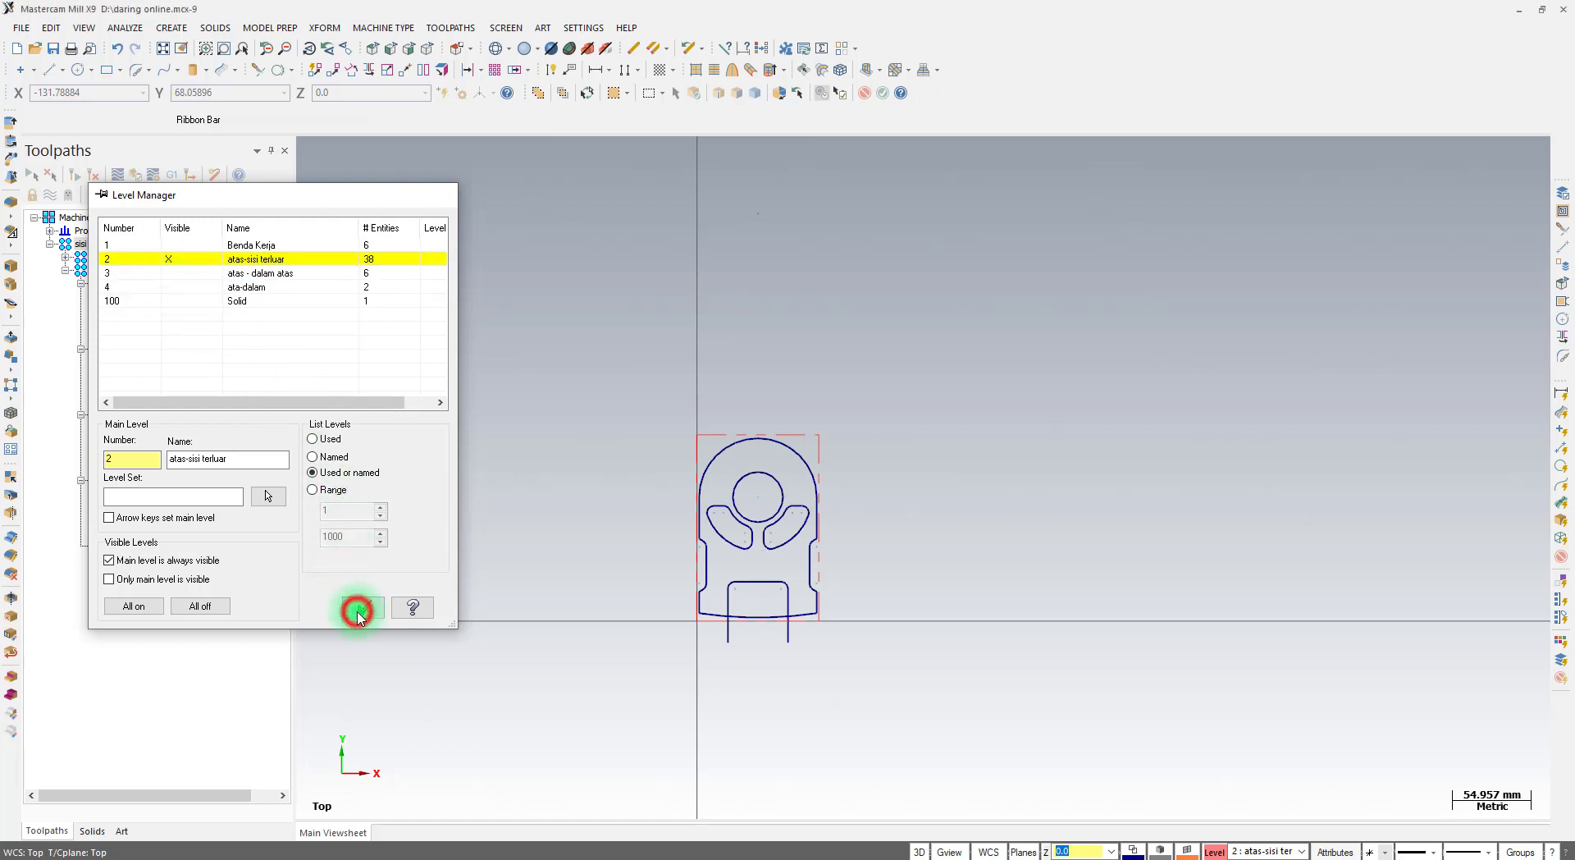
Draw a horizontal line about 8.4 mm long outward from the upper end of the outline's short lower-right vertical edge
scroll(845, 615, "up", 3)
scroll(826, 600, "up", 6)
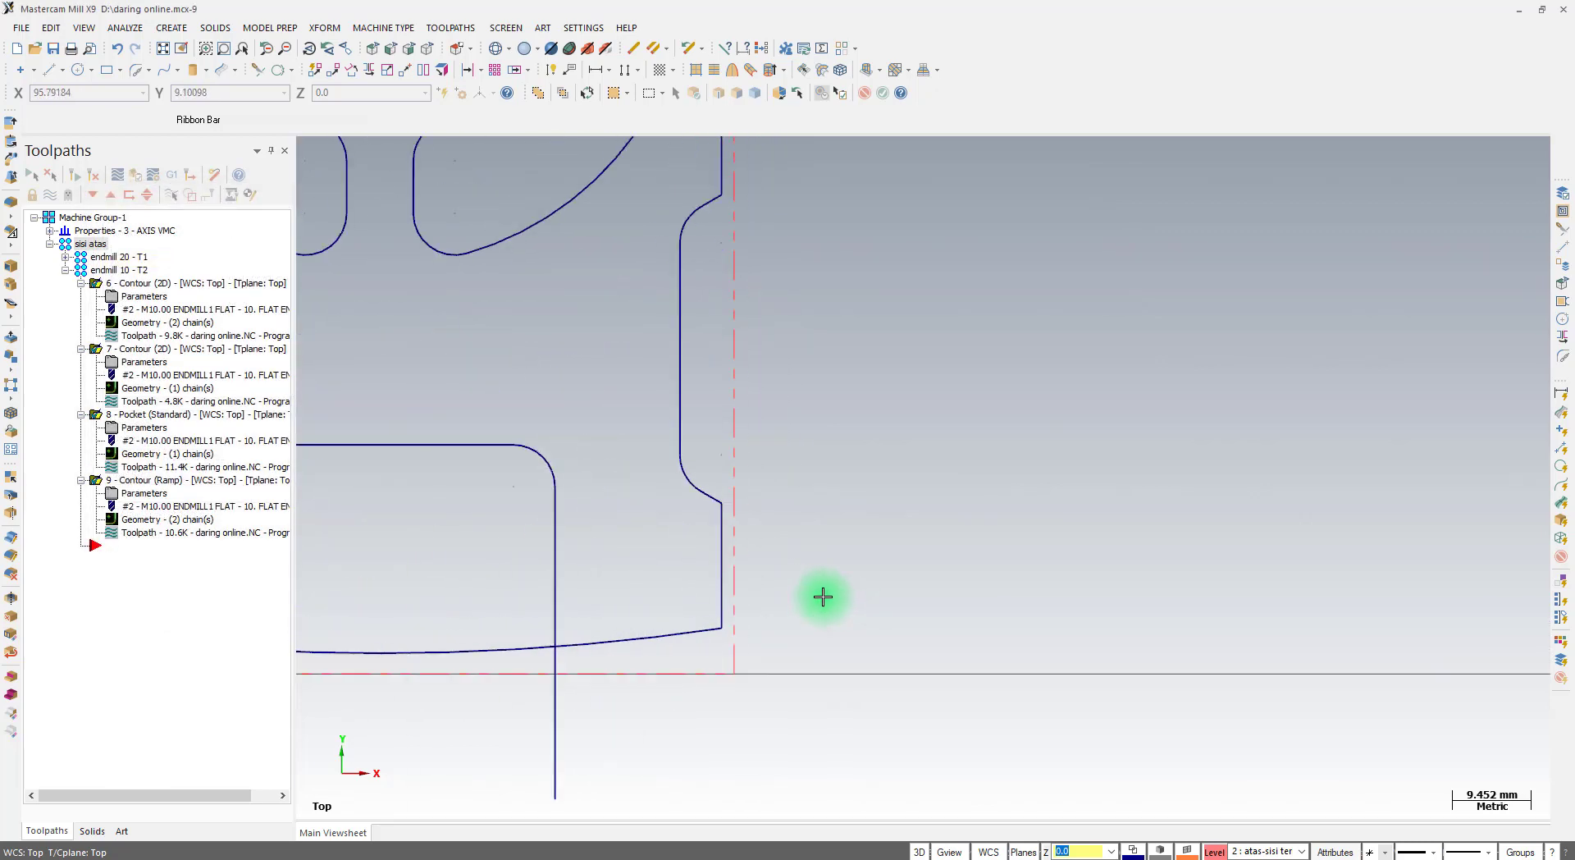
left_click(51, 71)
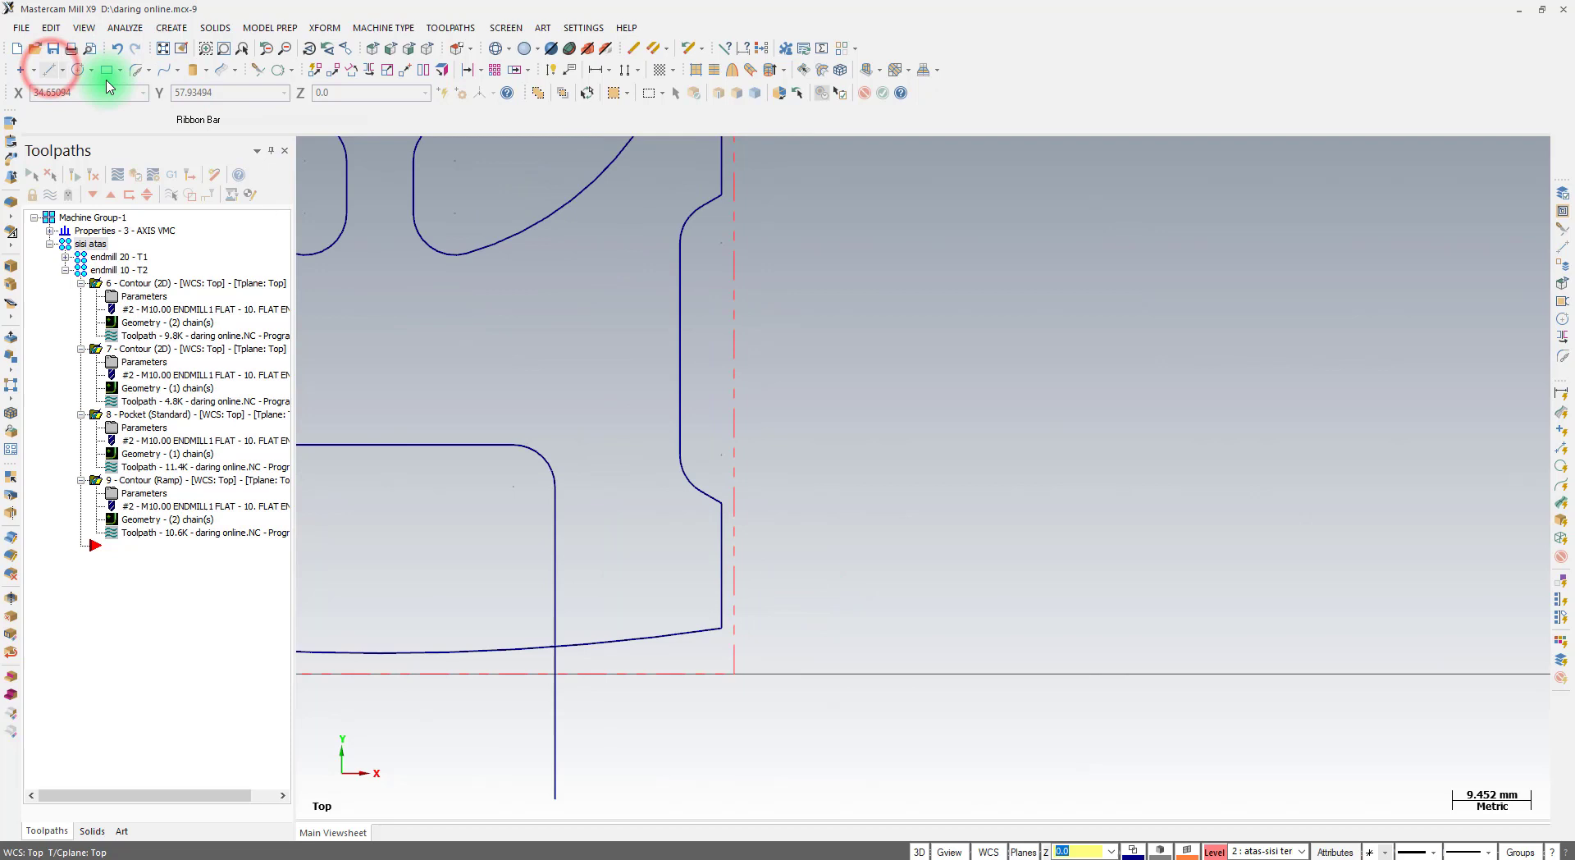
left_click(723, 503)
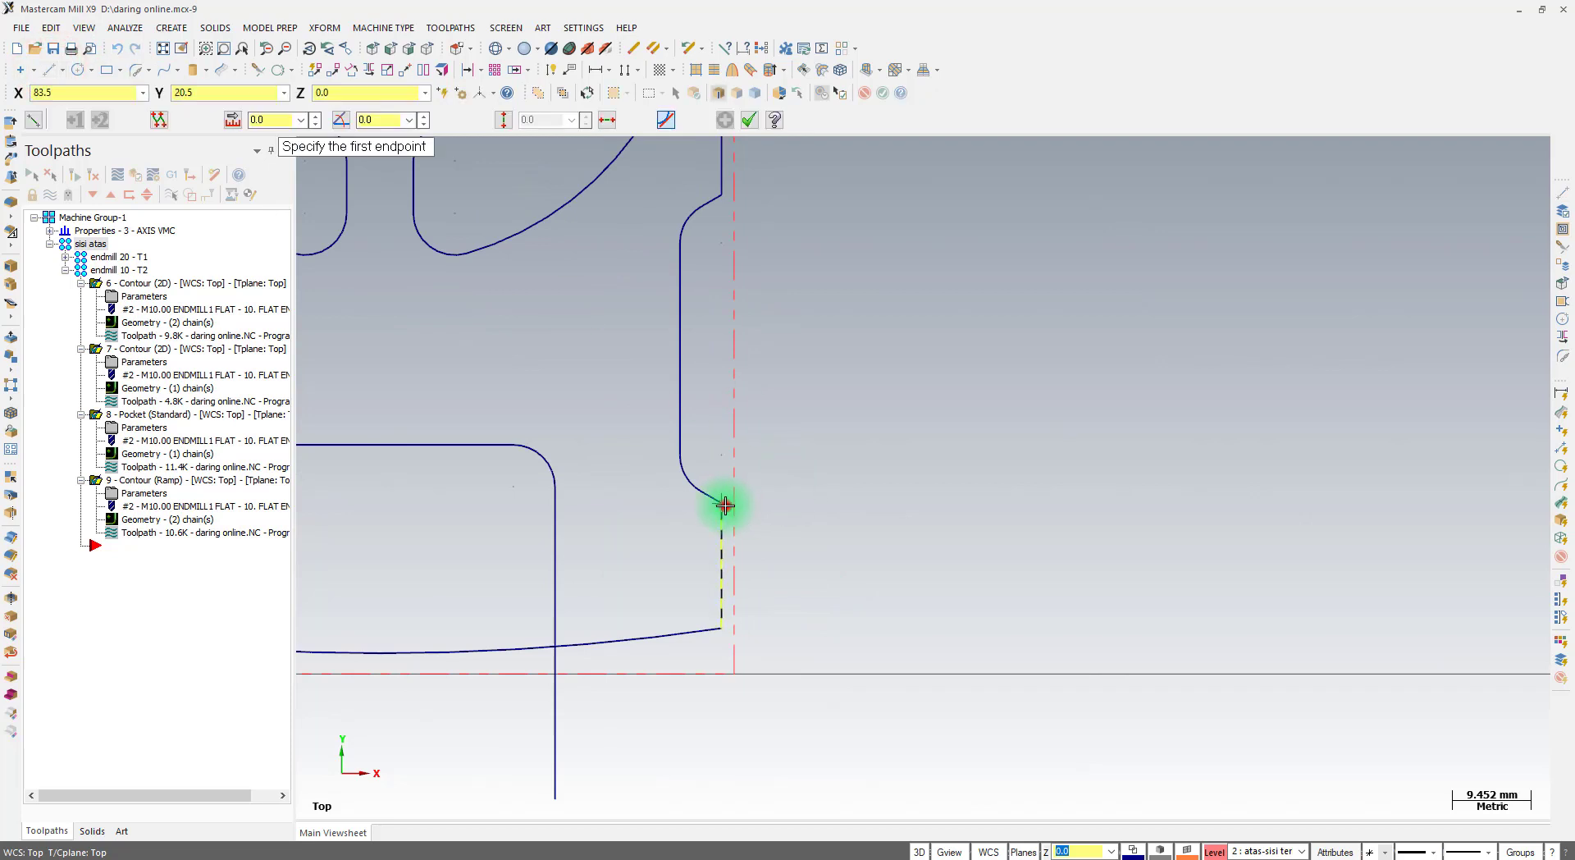
left_click(792, 514)
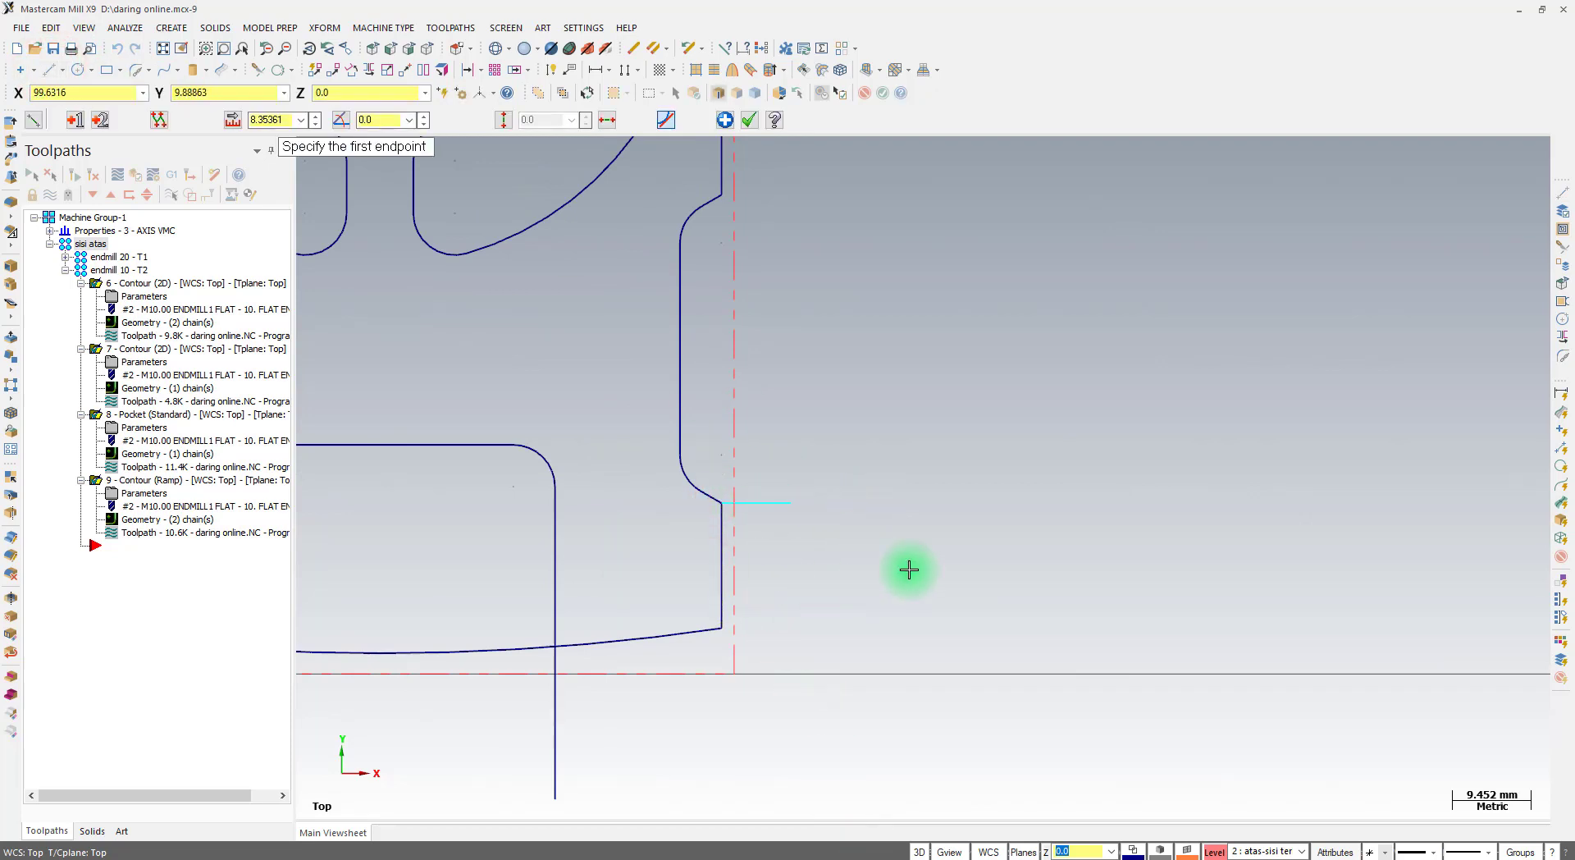
left_click(749, 120)
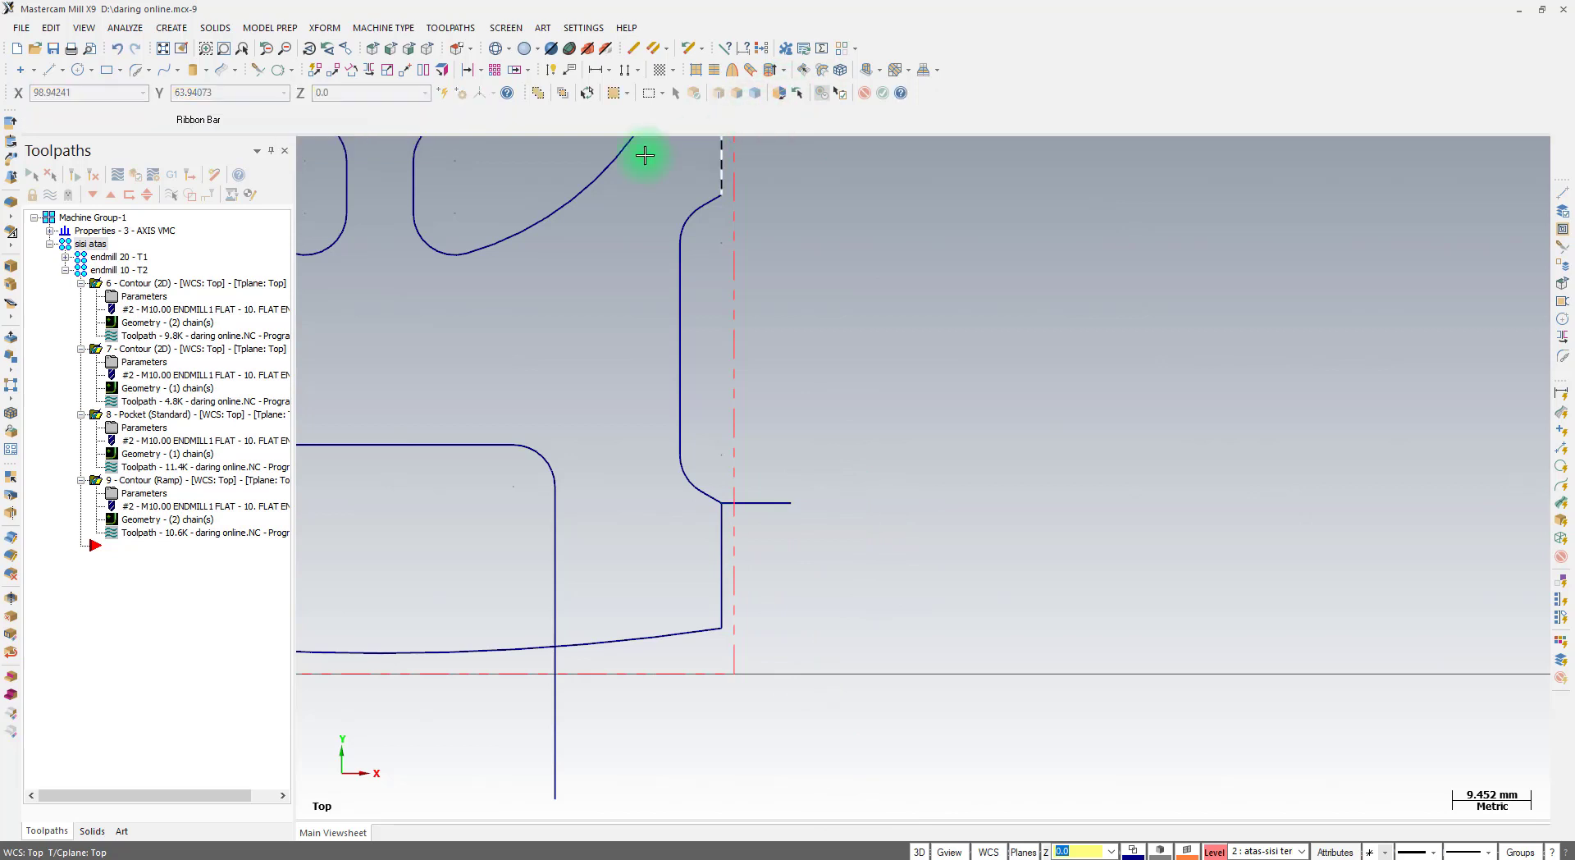
Check the recess spacing in the PDF drawing and offset a copy of the horizontal line 6 mm downward
left_click(469, 73)
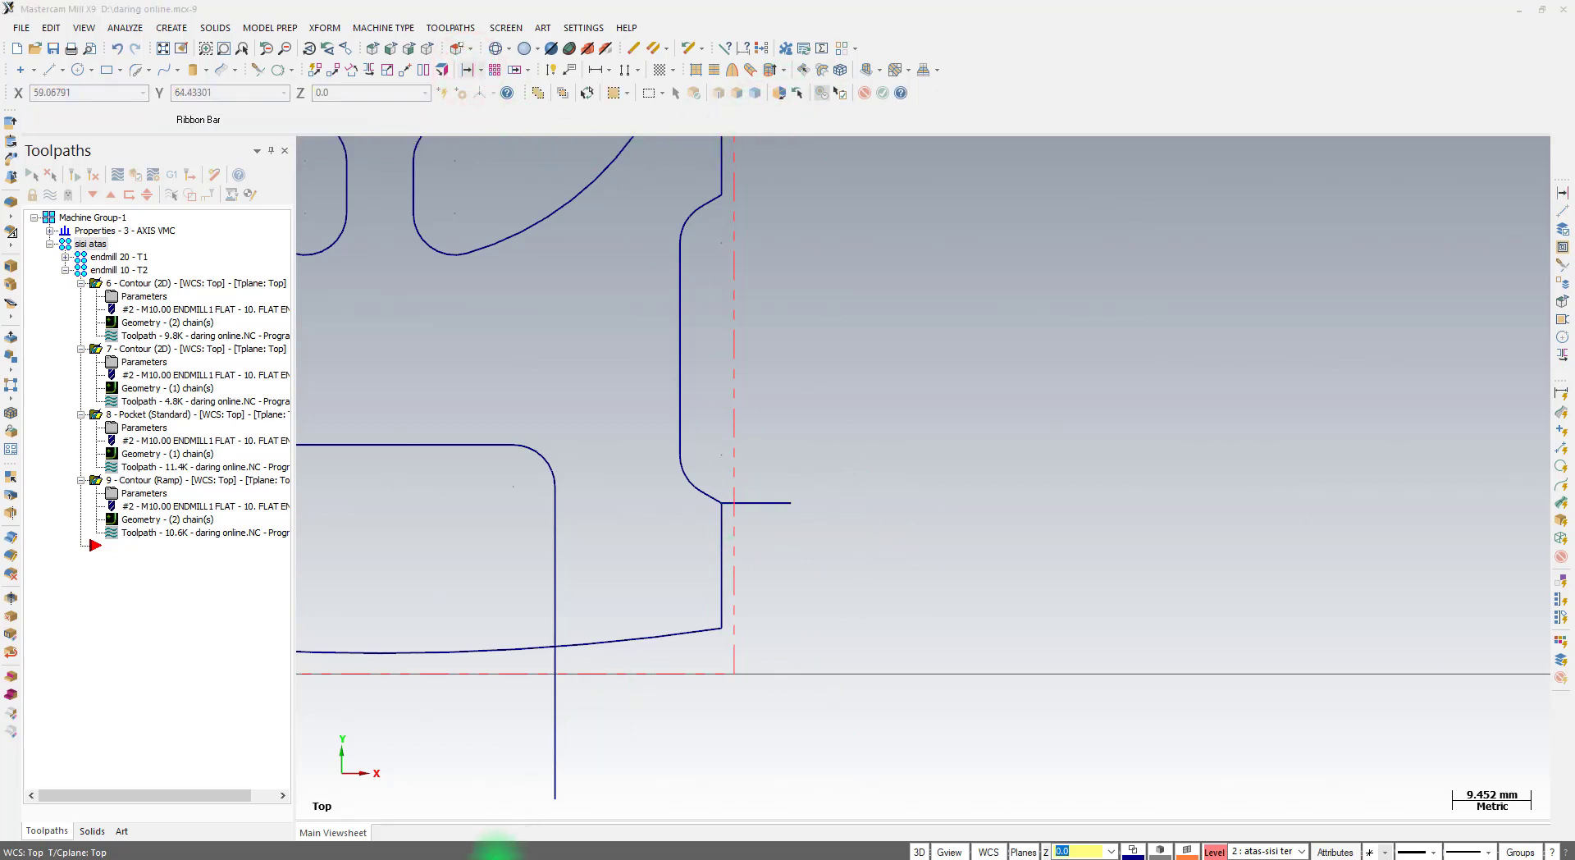
left_click(483, 858)
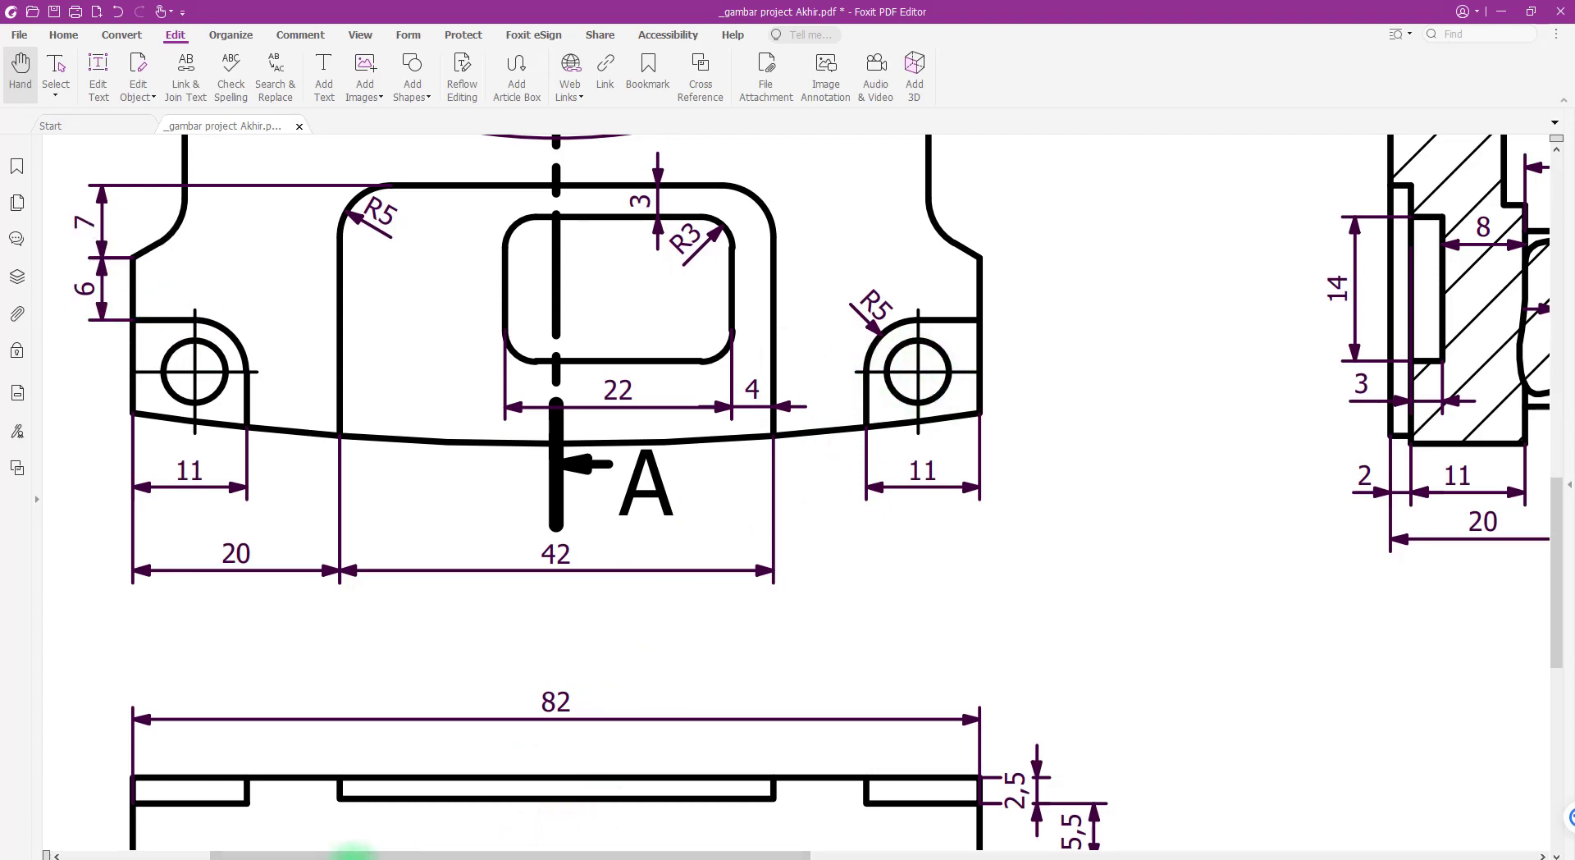
left_click(324, 857)
left_click(246, 409)
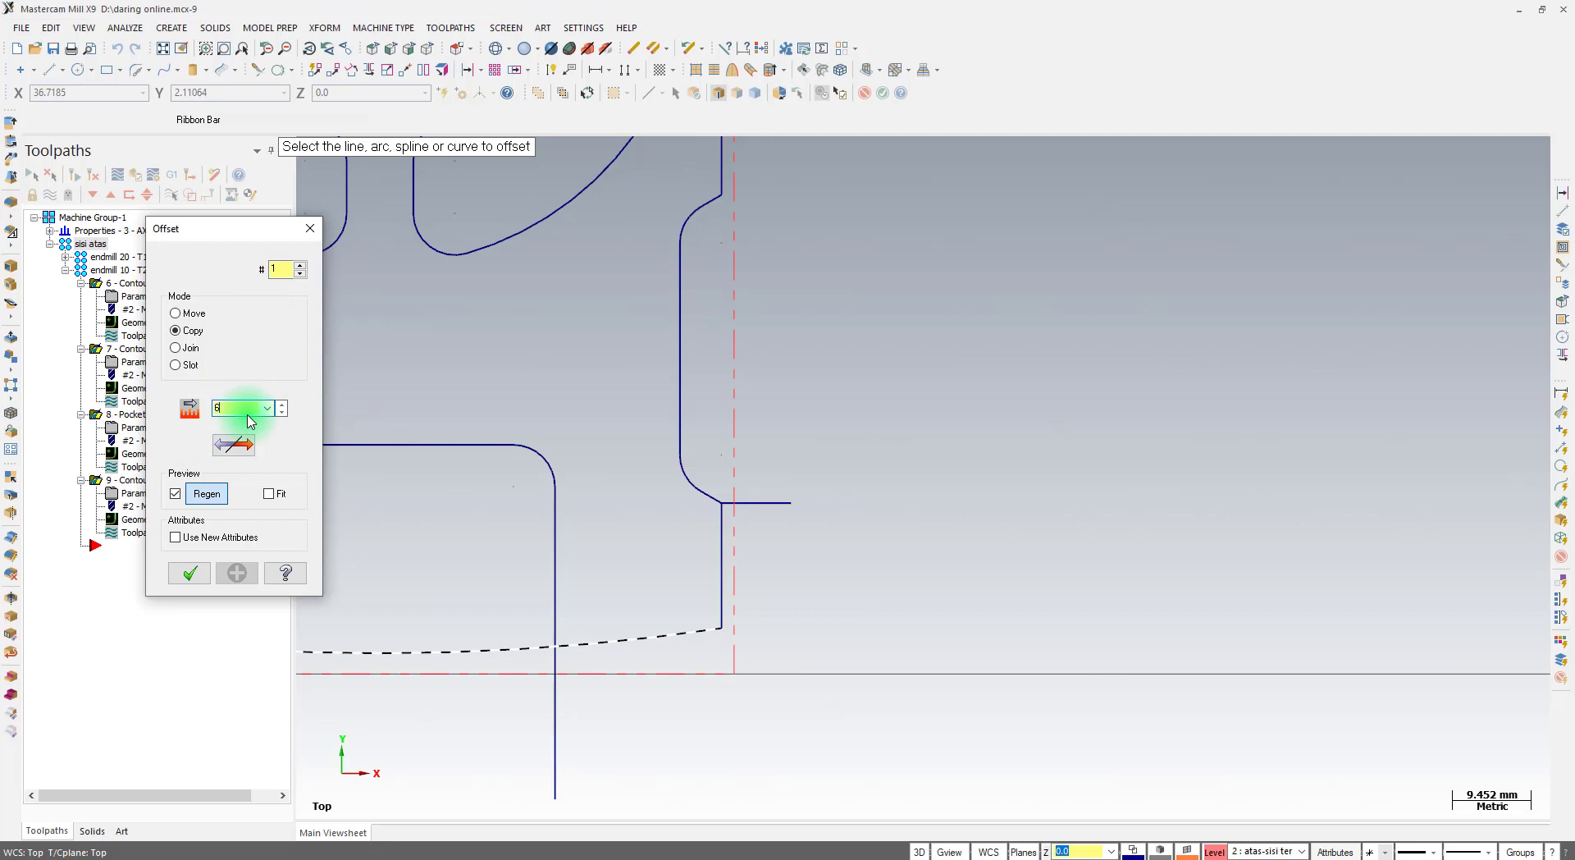
left_click(768, 502)
left_click(754, 555)
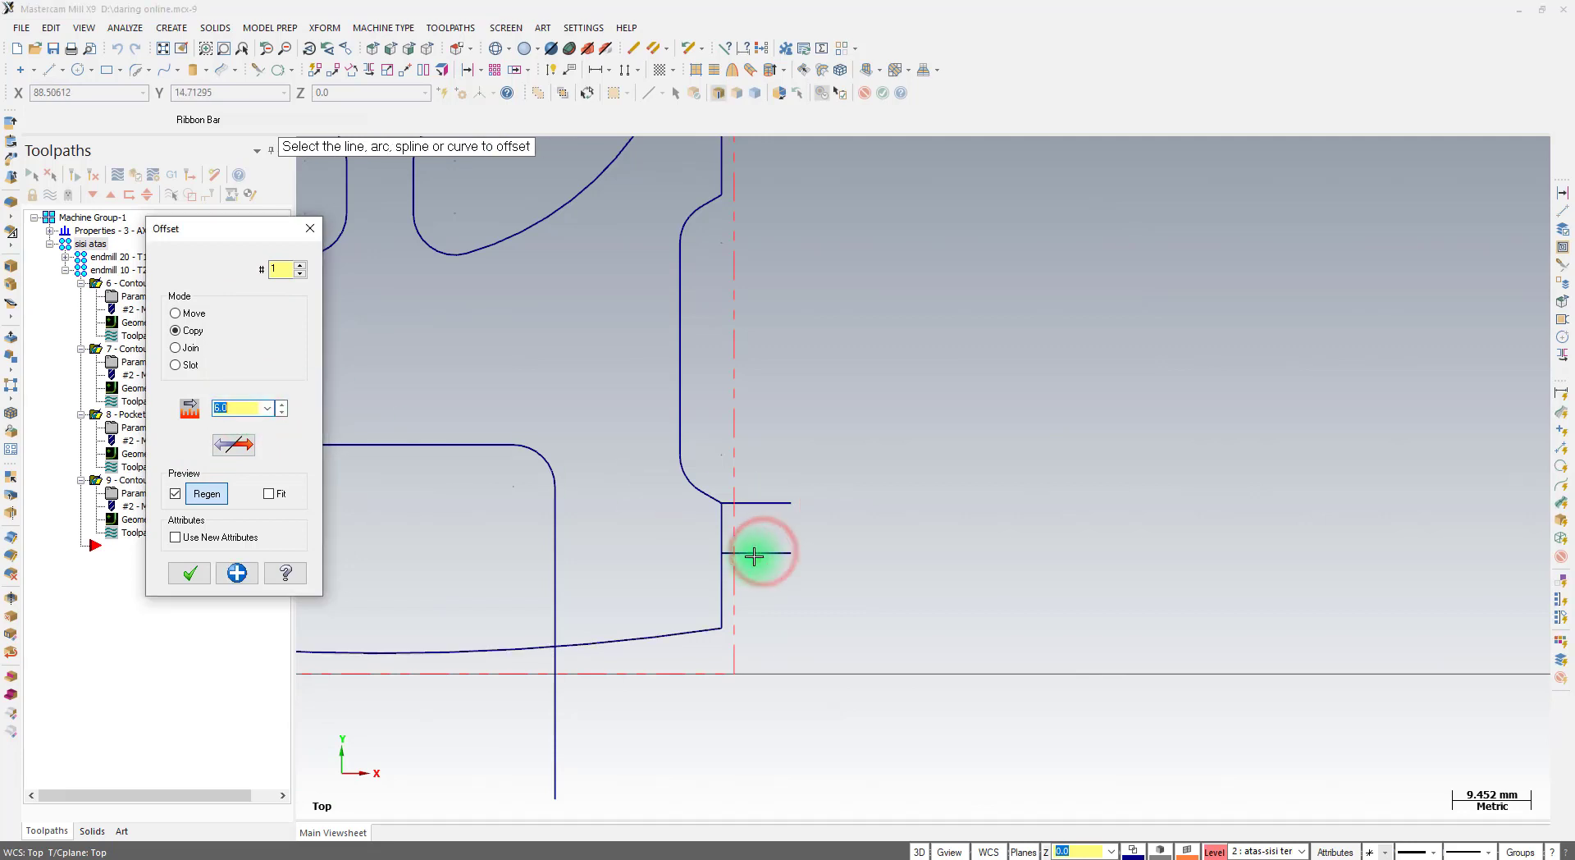
left_click(236, 573)
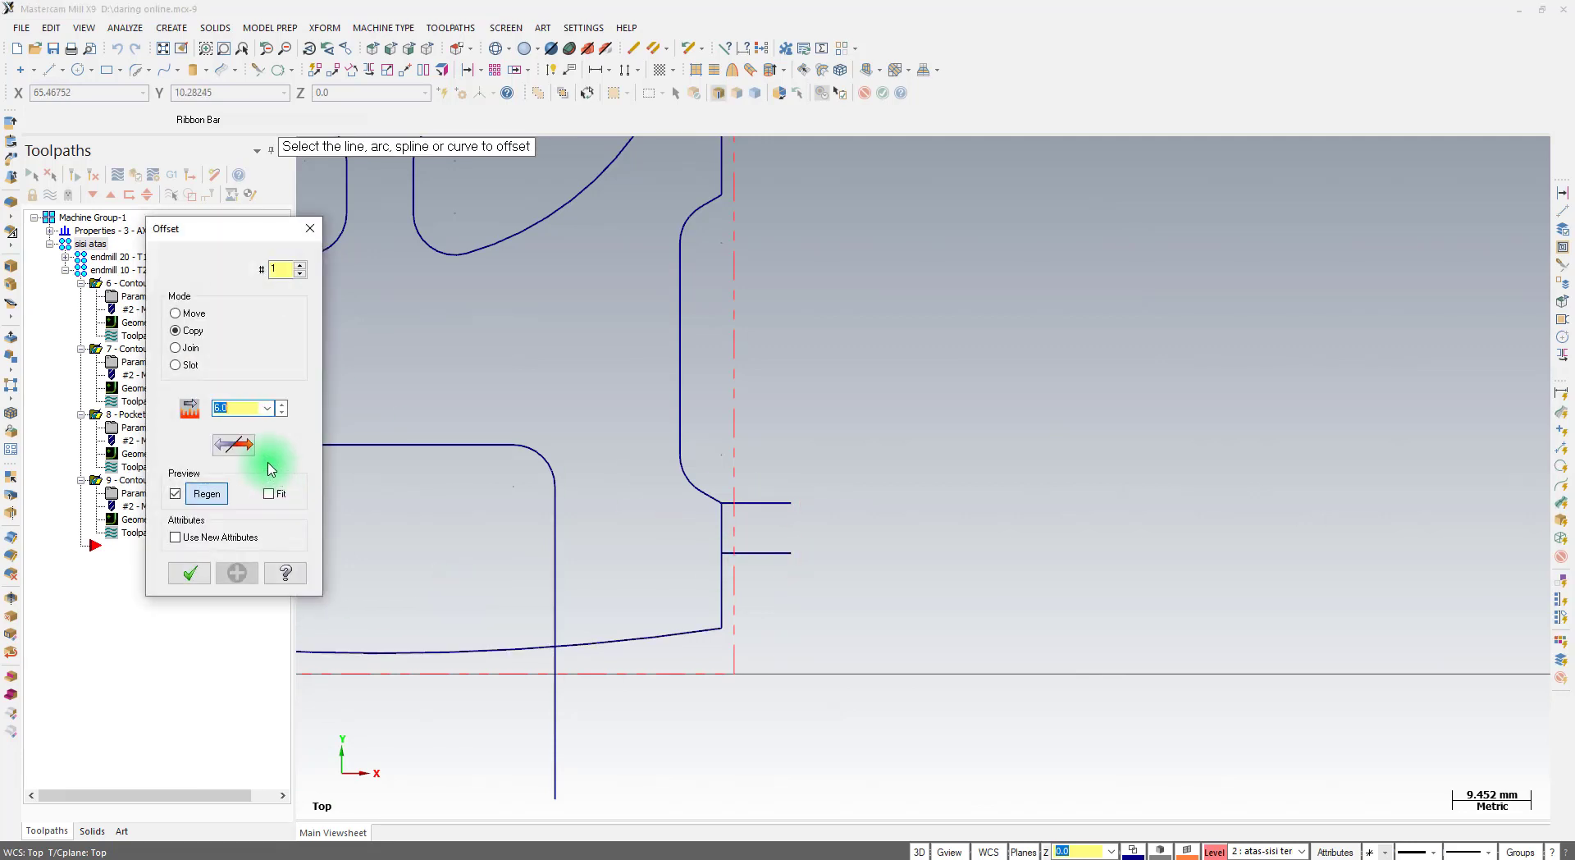
Offset a copy of the outline's short lower-right vertical edge 11 mm inward
left_click(718, 602)
left_click(657, 601)
left_click(189, 573)
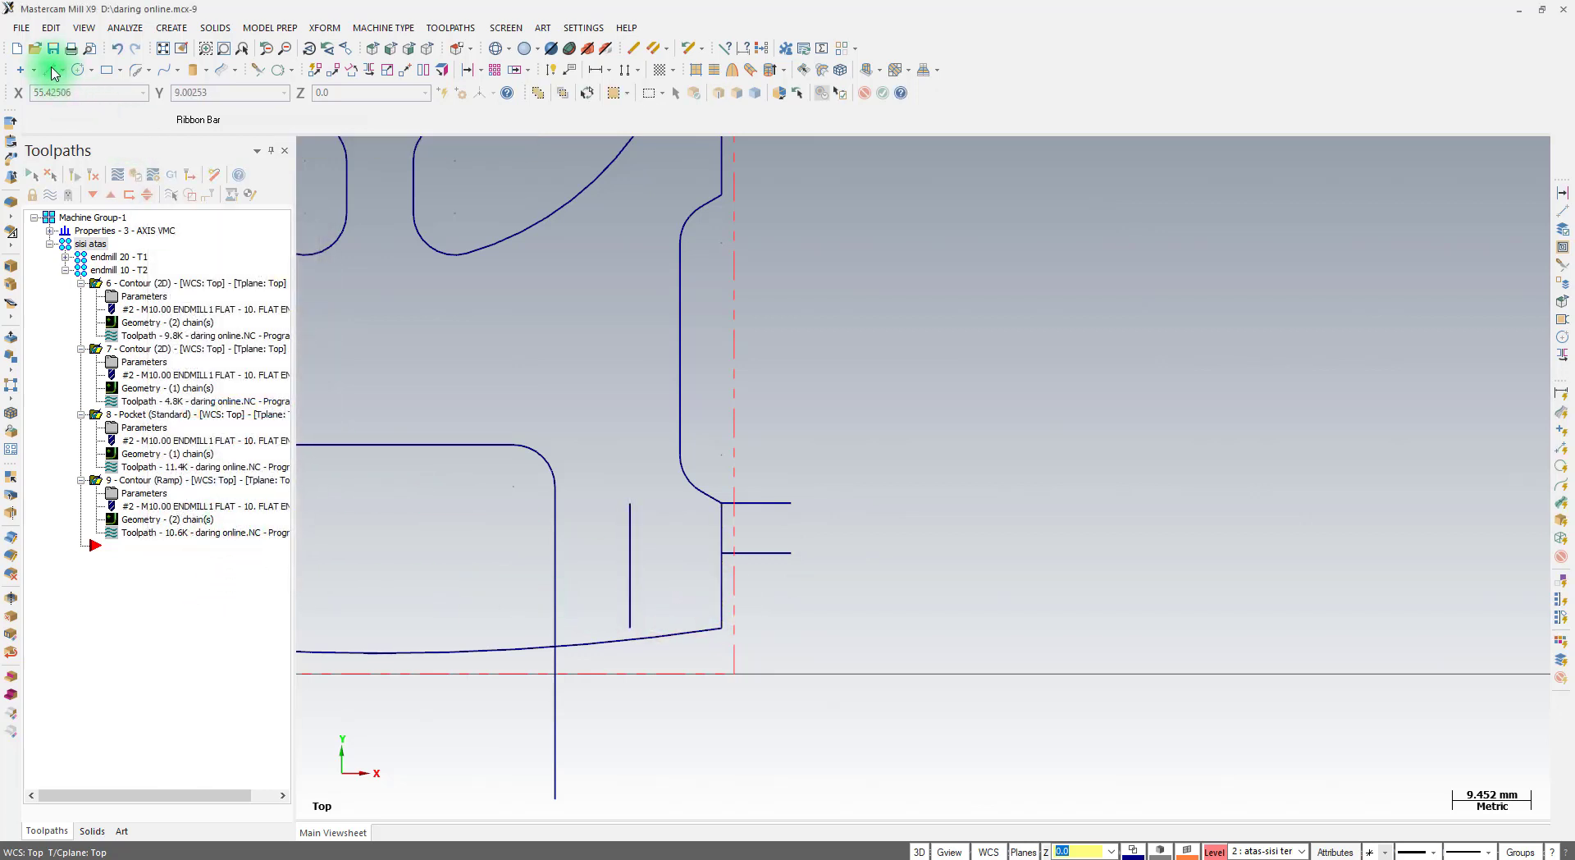
Draw a horizontal line about 14.5 mm long below the lower-right corner, and delete the upper of the two short outward lines
left_click(616, 722)
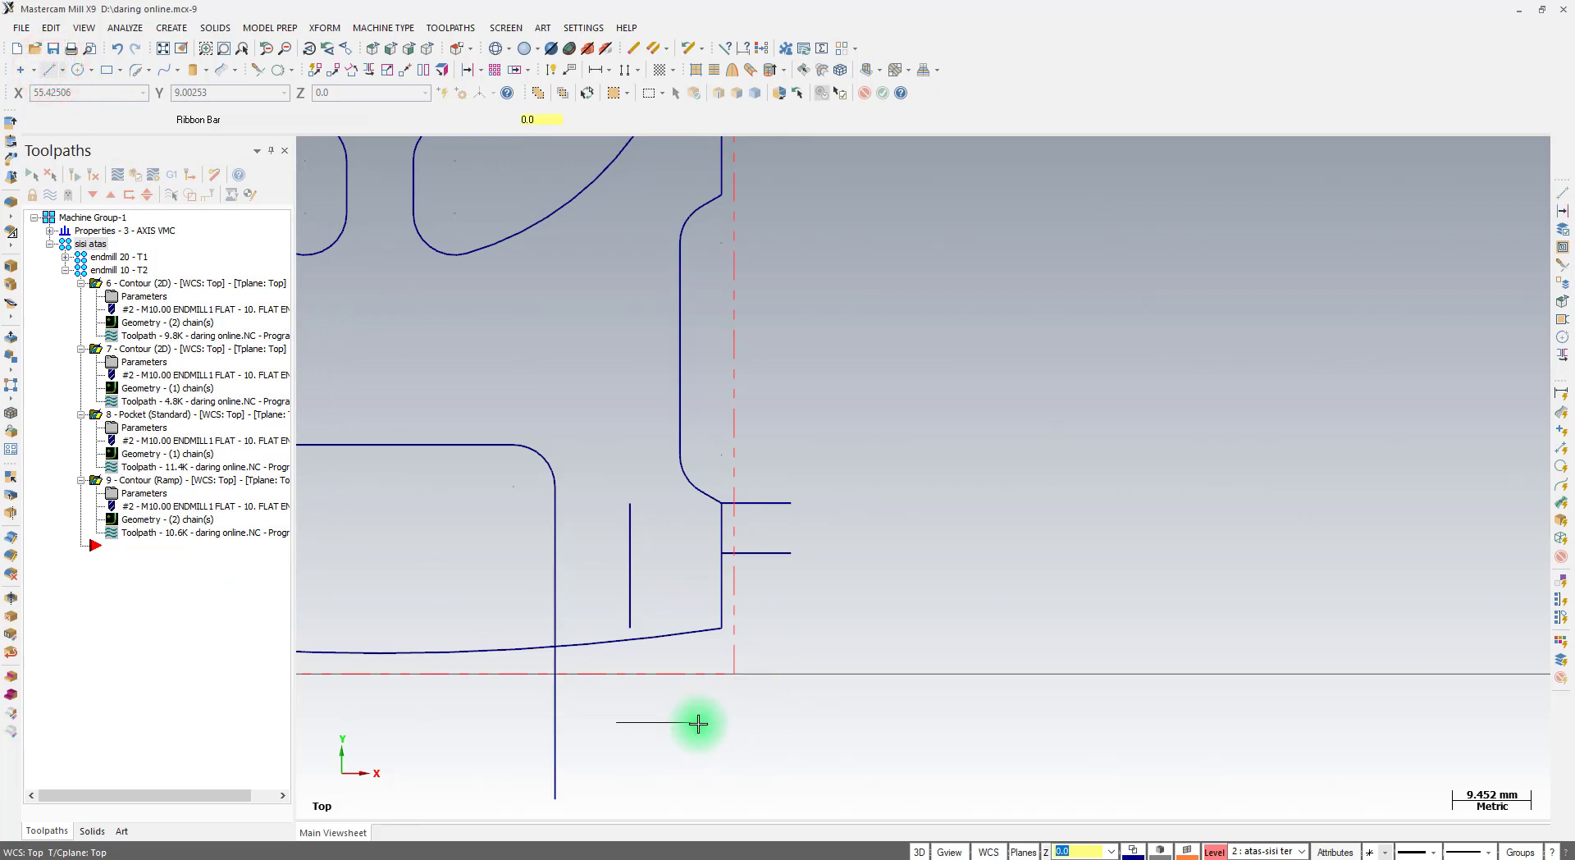
left_click(736, 722)
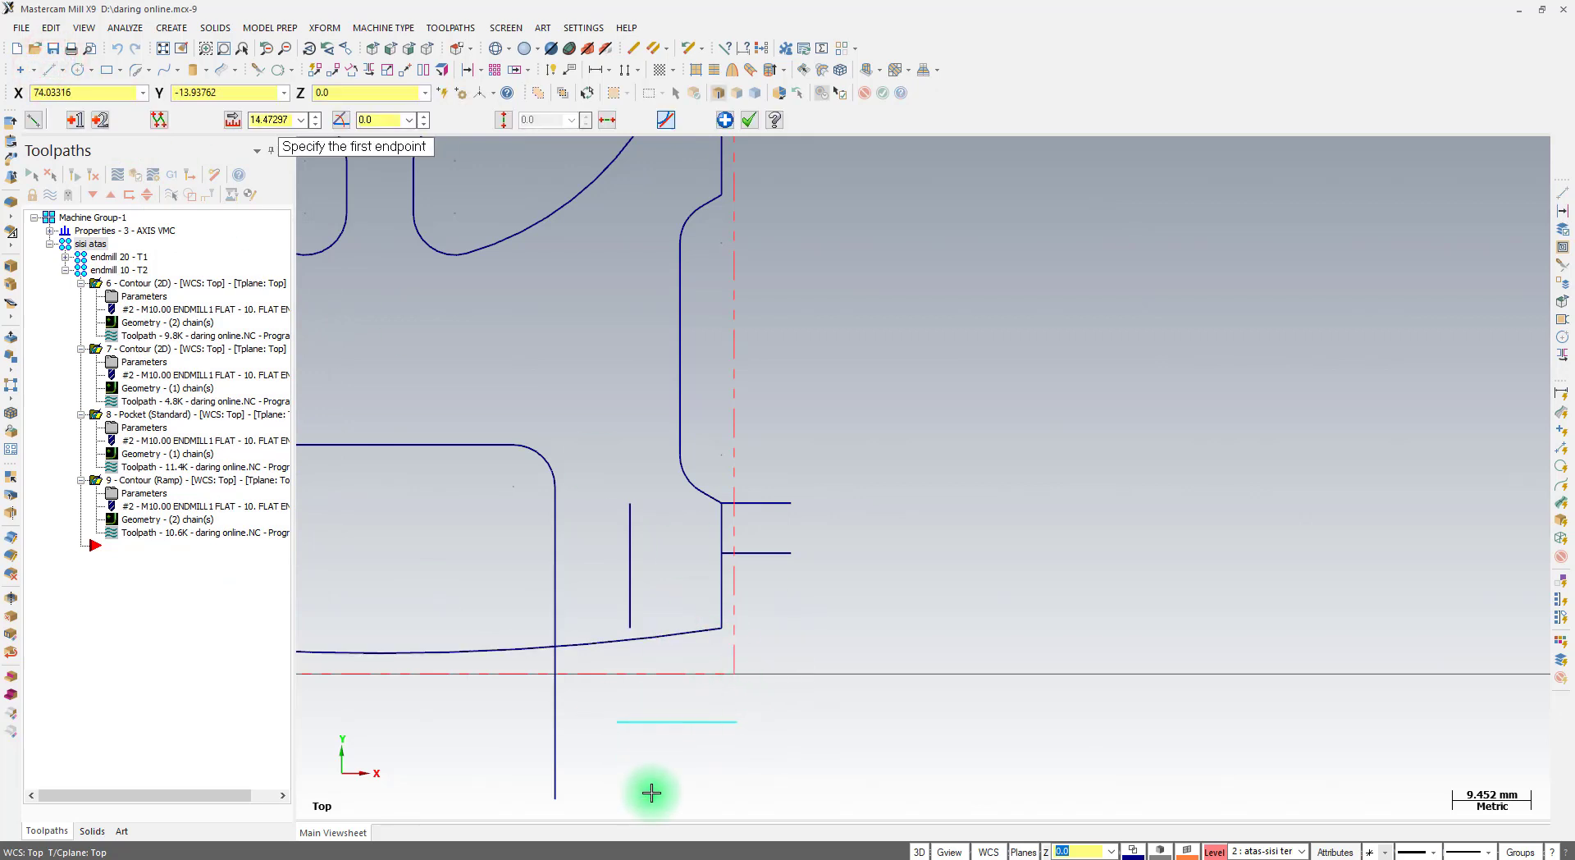
left_click(746, 121)
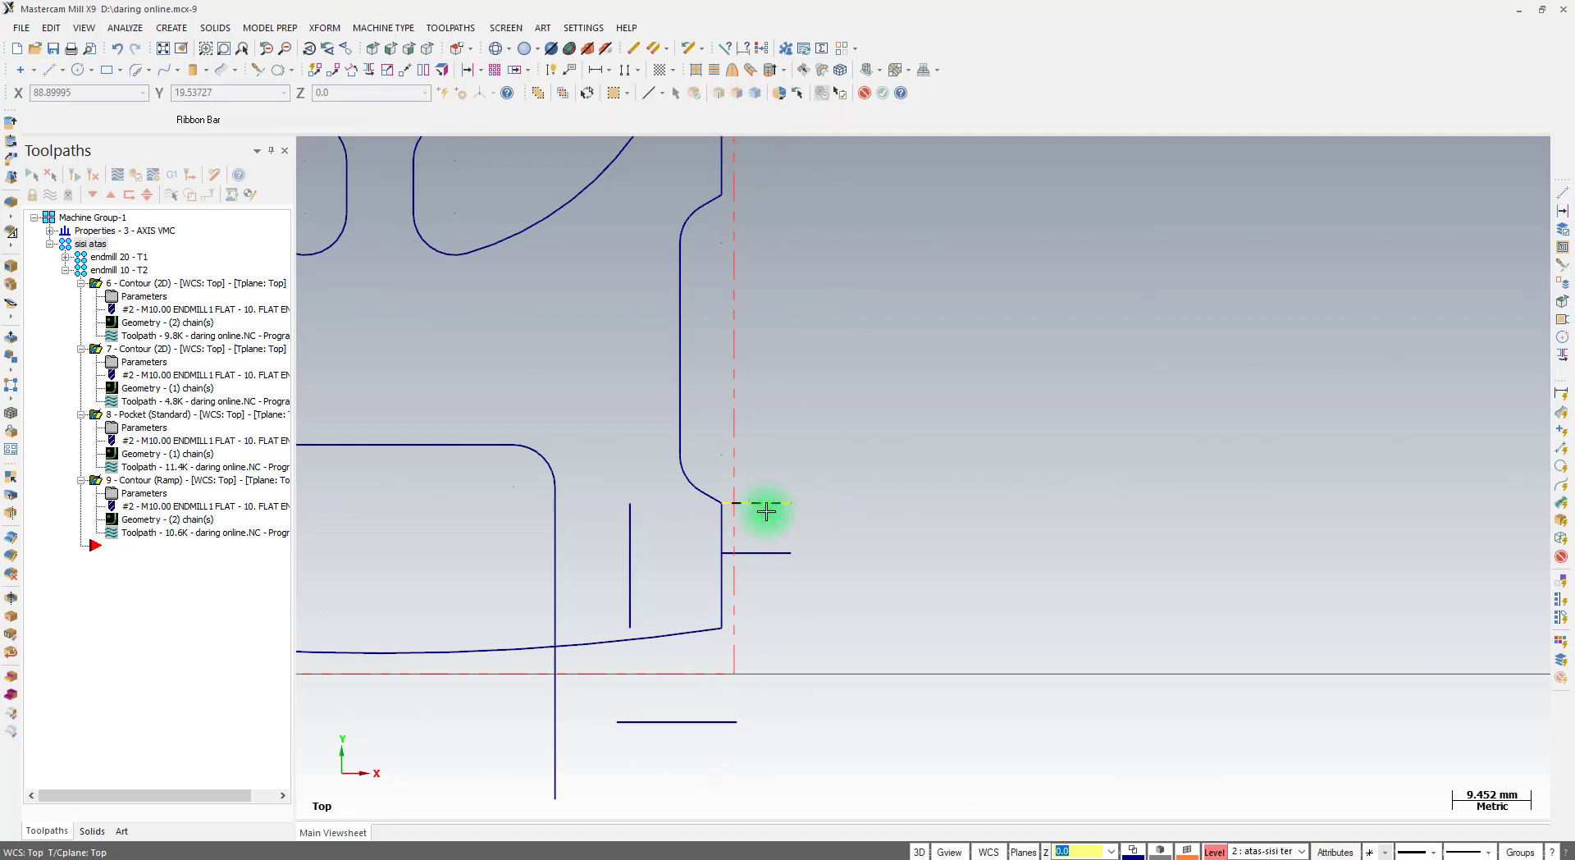
Fillet the remaining short outward line and the offset vertical line with a 5 mm radius
left_click(258, 72)
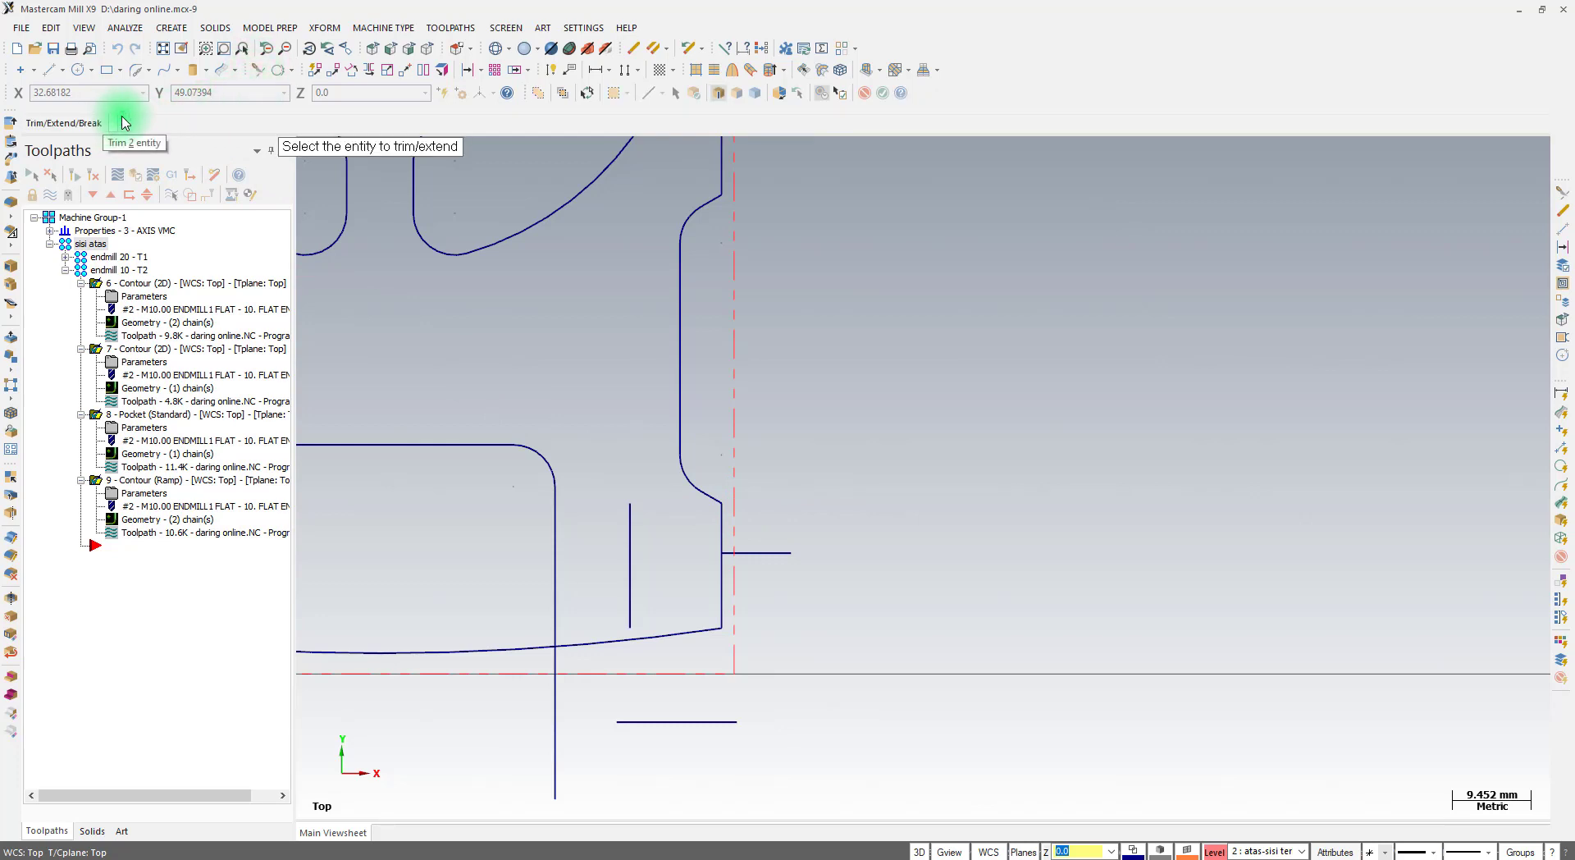
key("Escape")
left_click(148, 72)
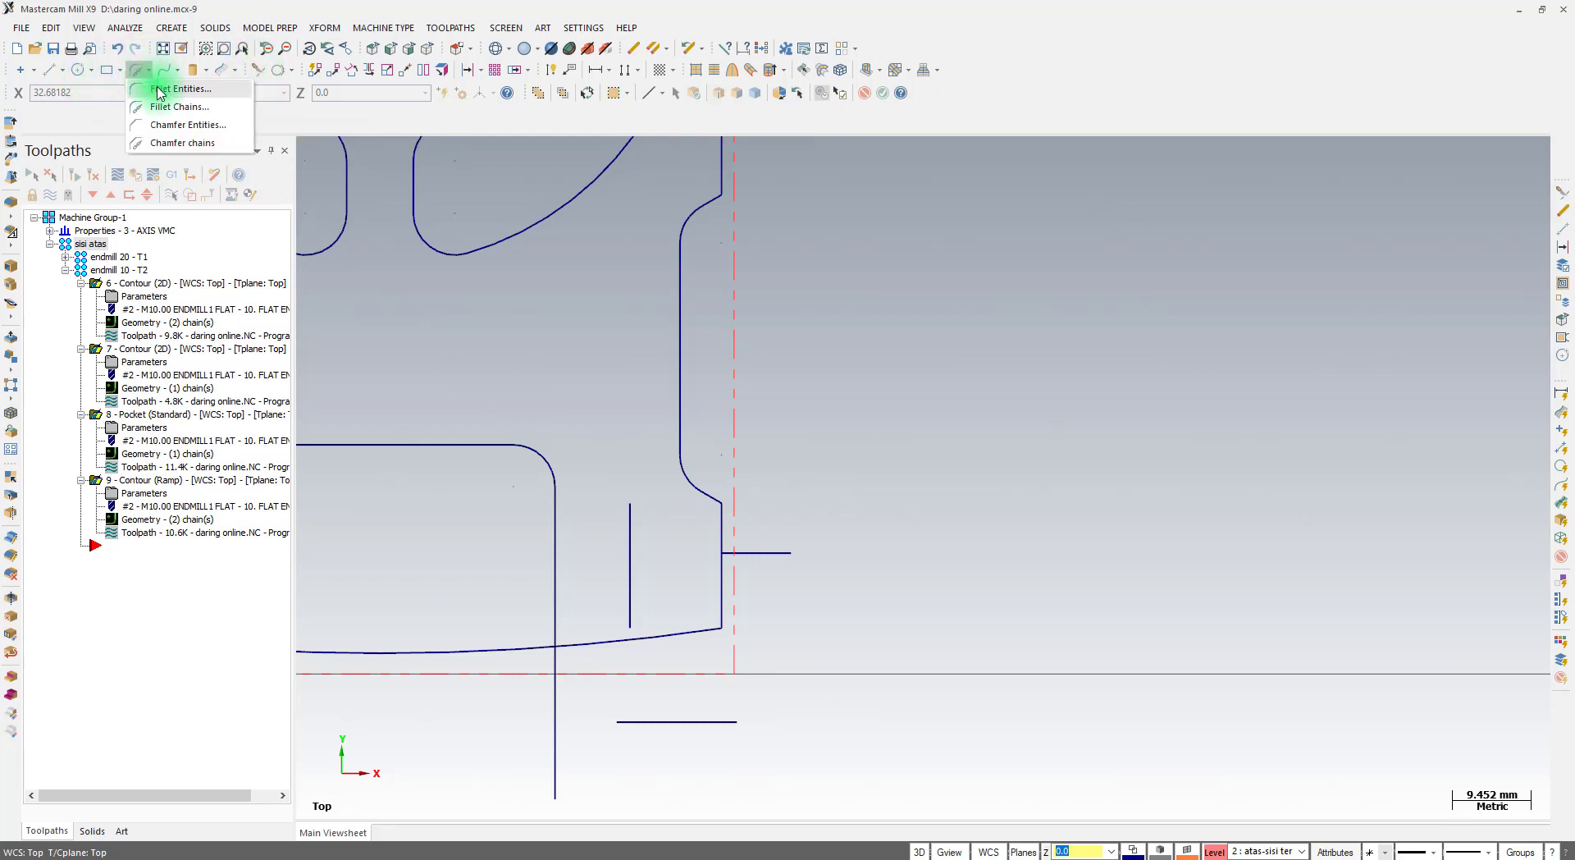
left_click(158, 90)
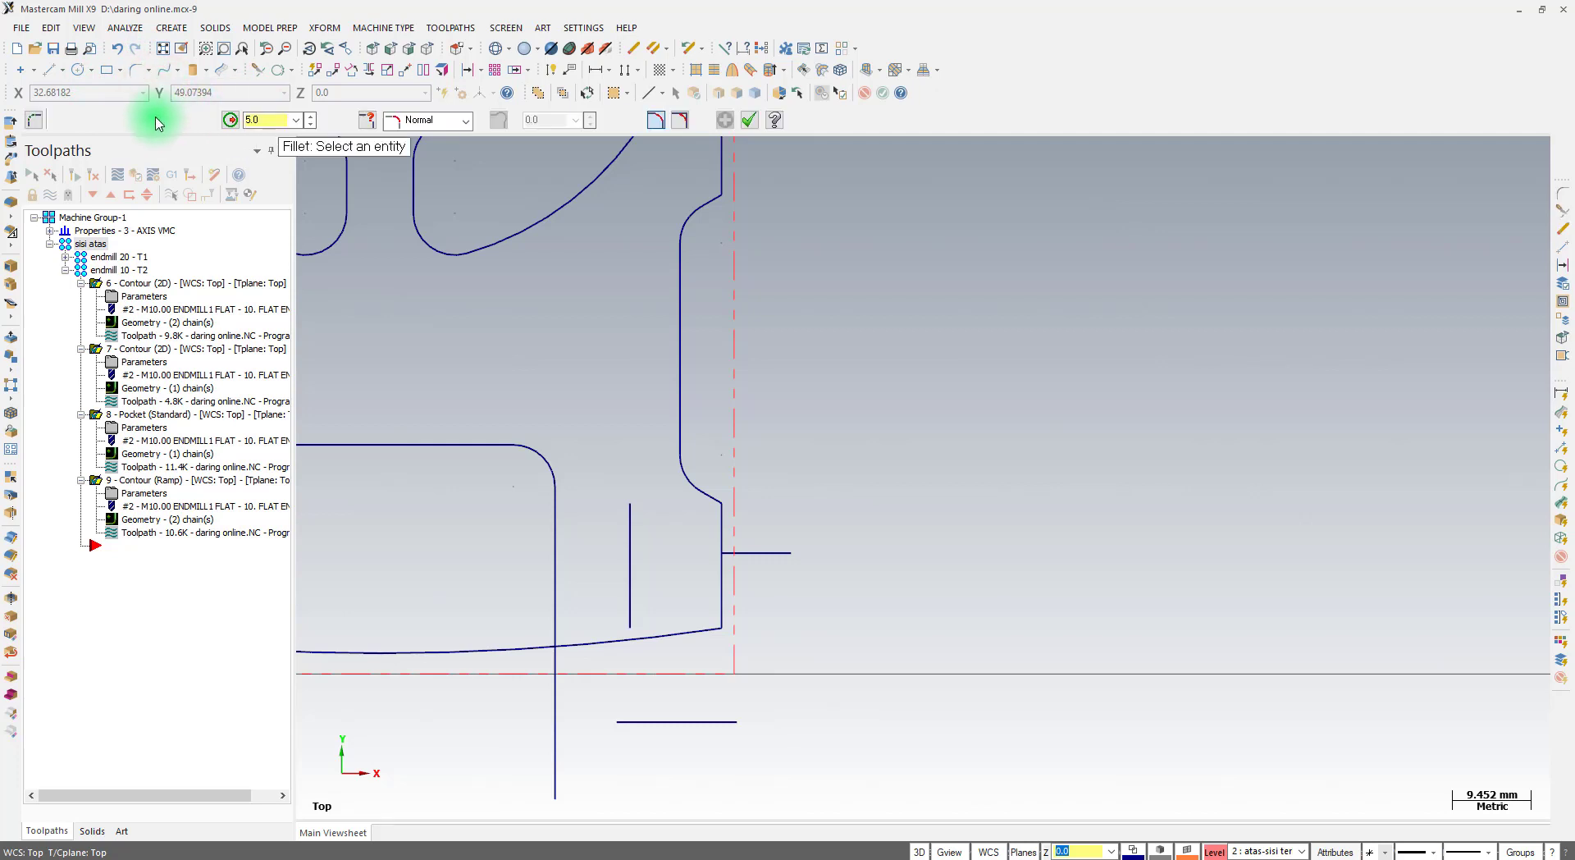
left_click(763, 553)
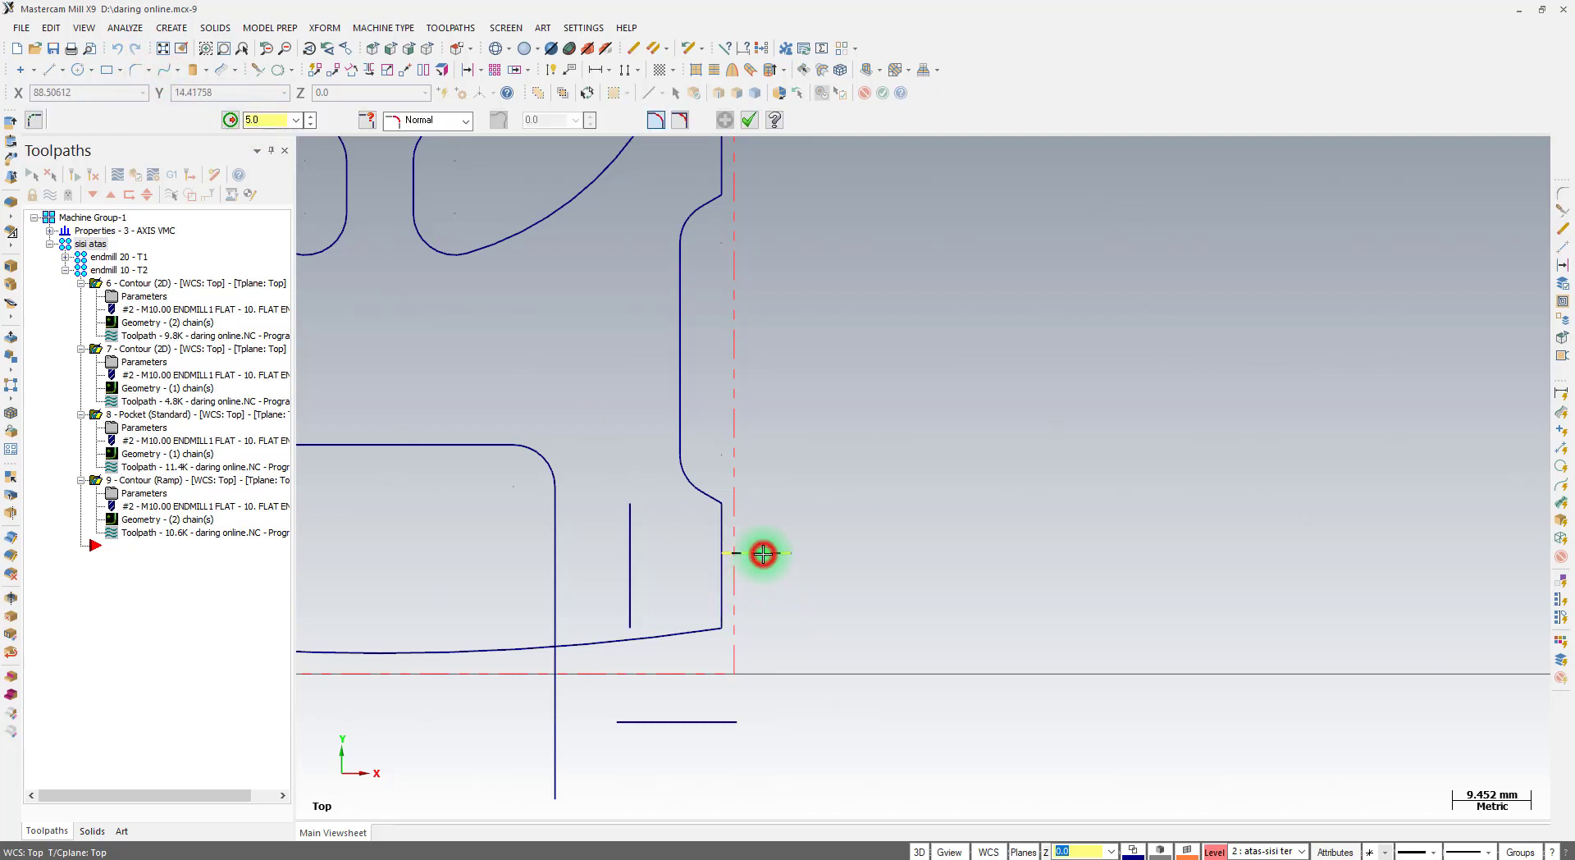
left_click(630, 610)
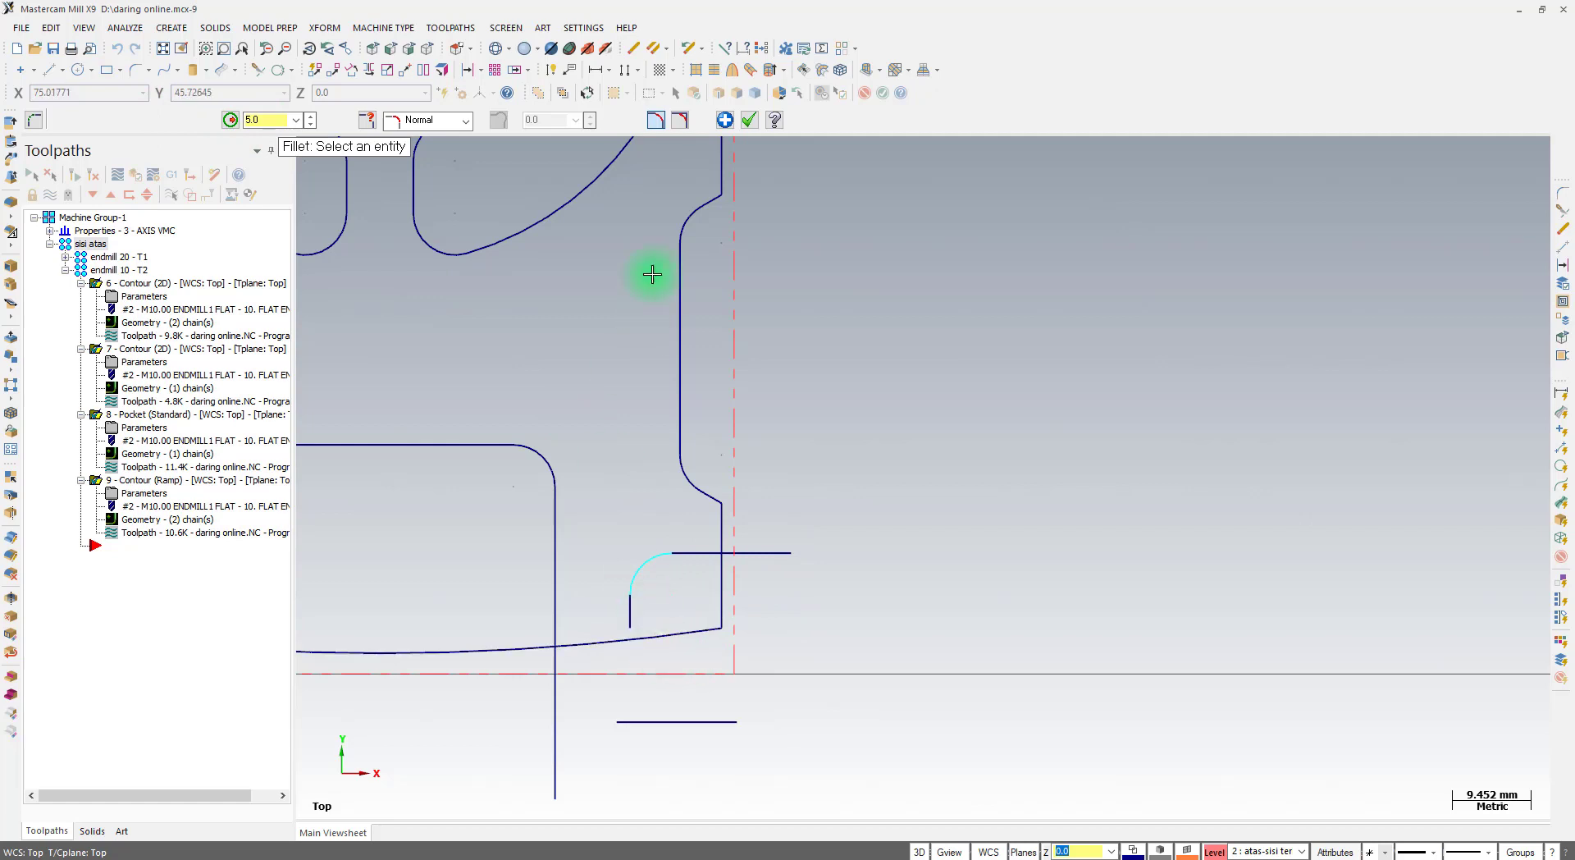
left_click(748, 120)
Extend the recess's vertical line down to the horizontal line below the part, and delete that horizontal line
left_click(257, 69)
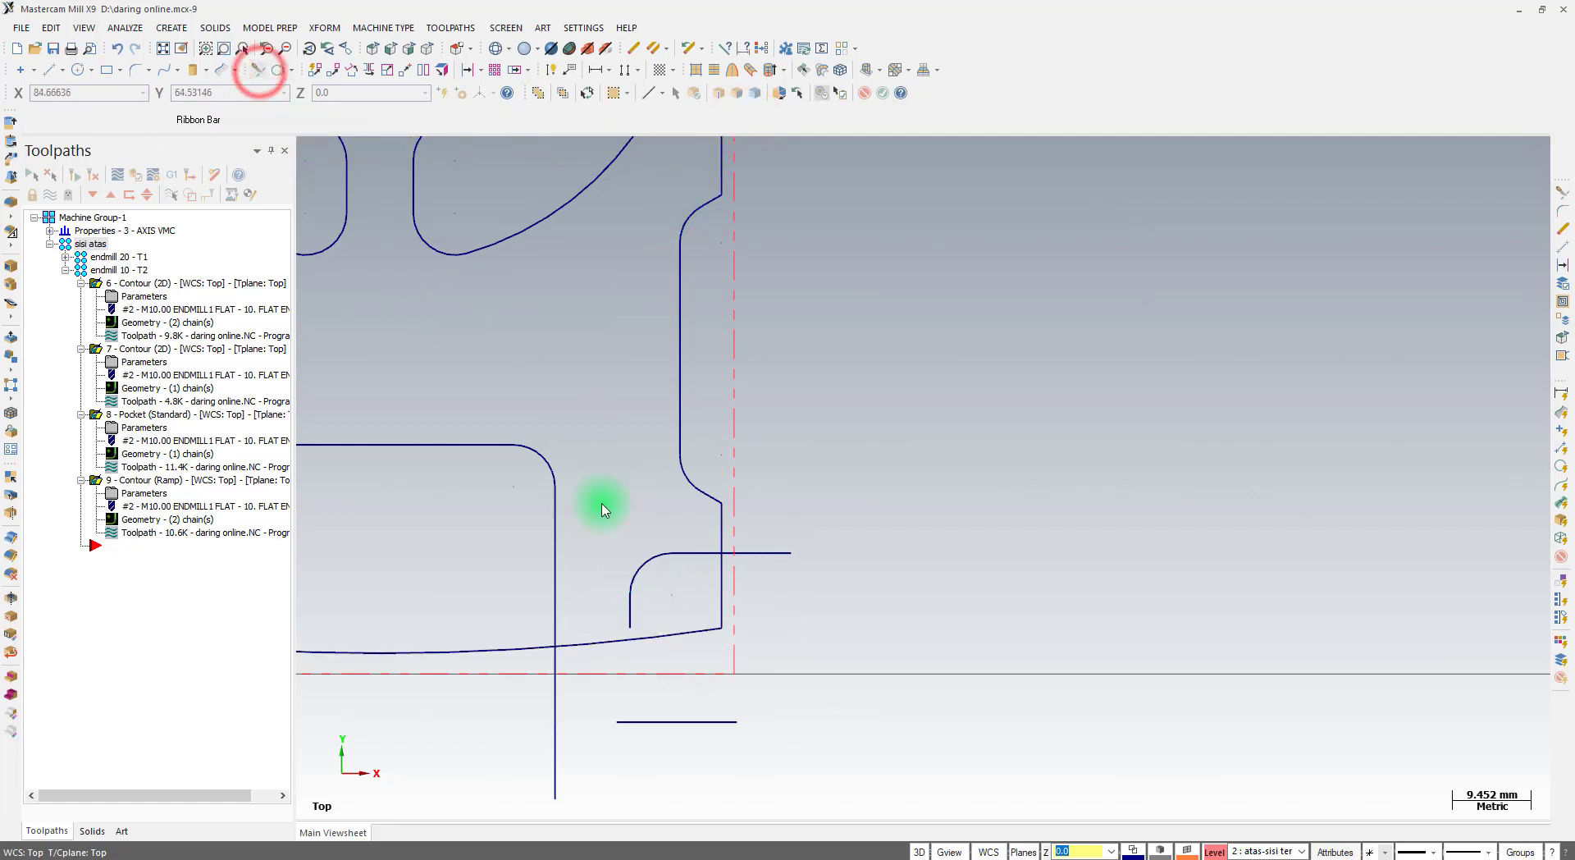
left_click(630, 621)
left_click(684, 722)
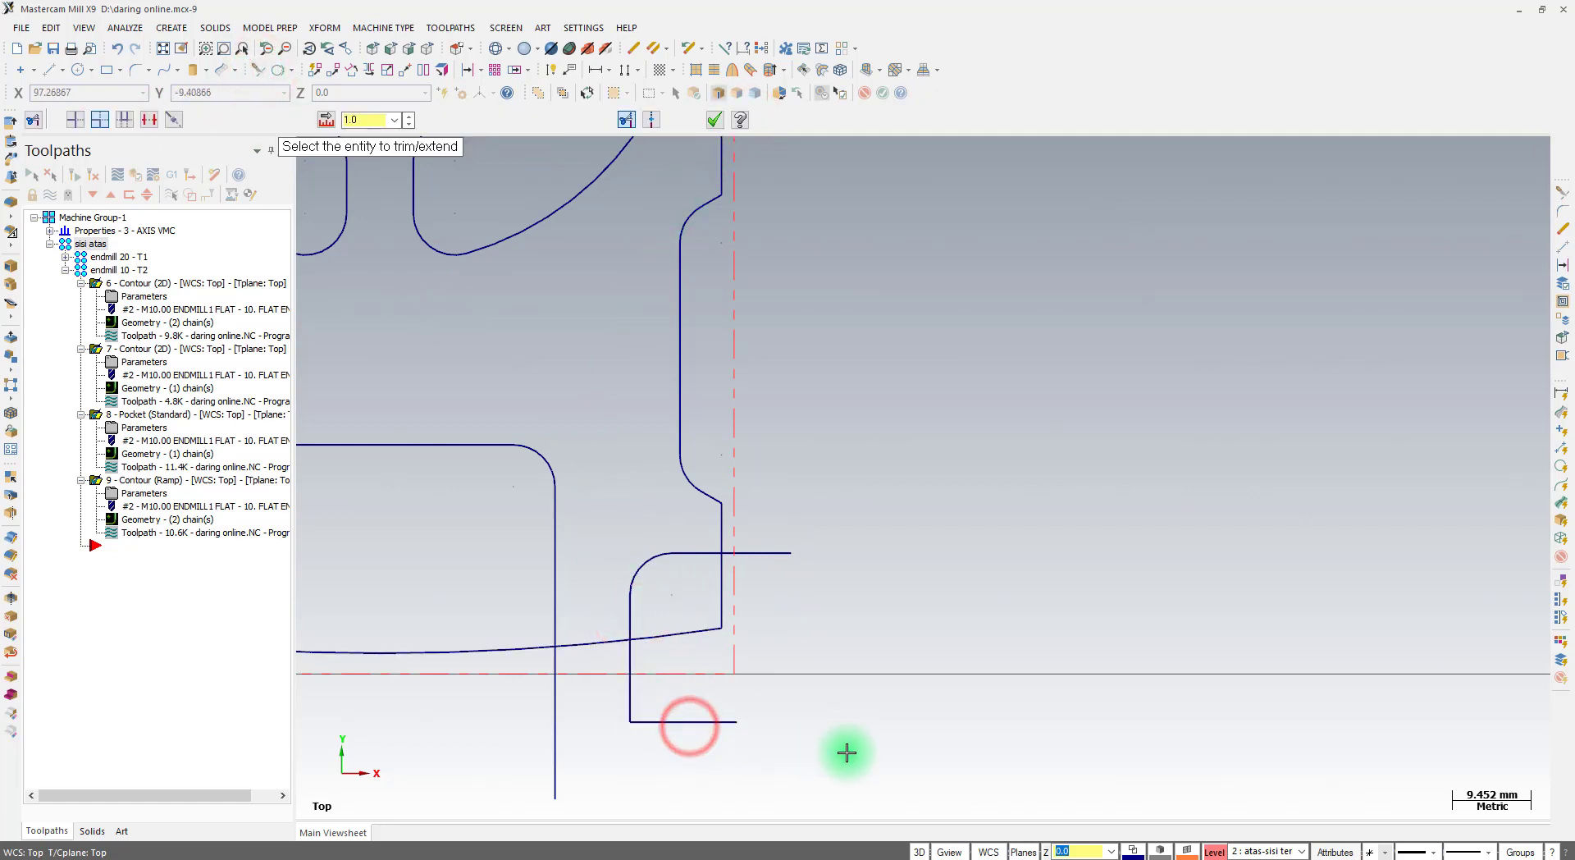
key("Escape")
left_click(700, 723)
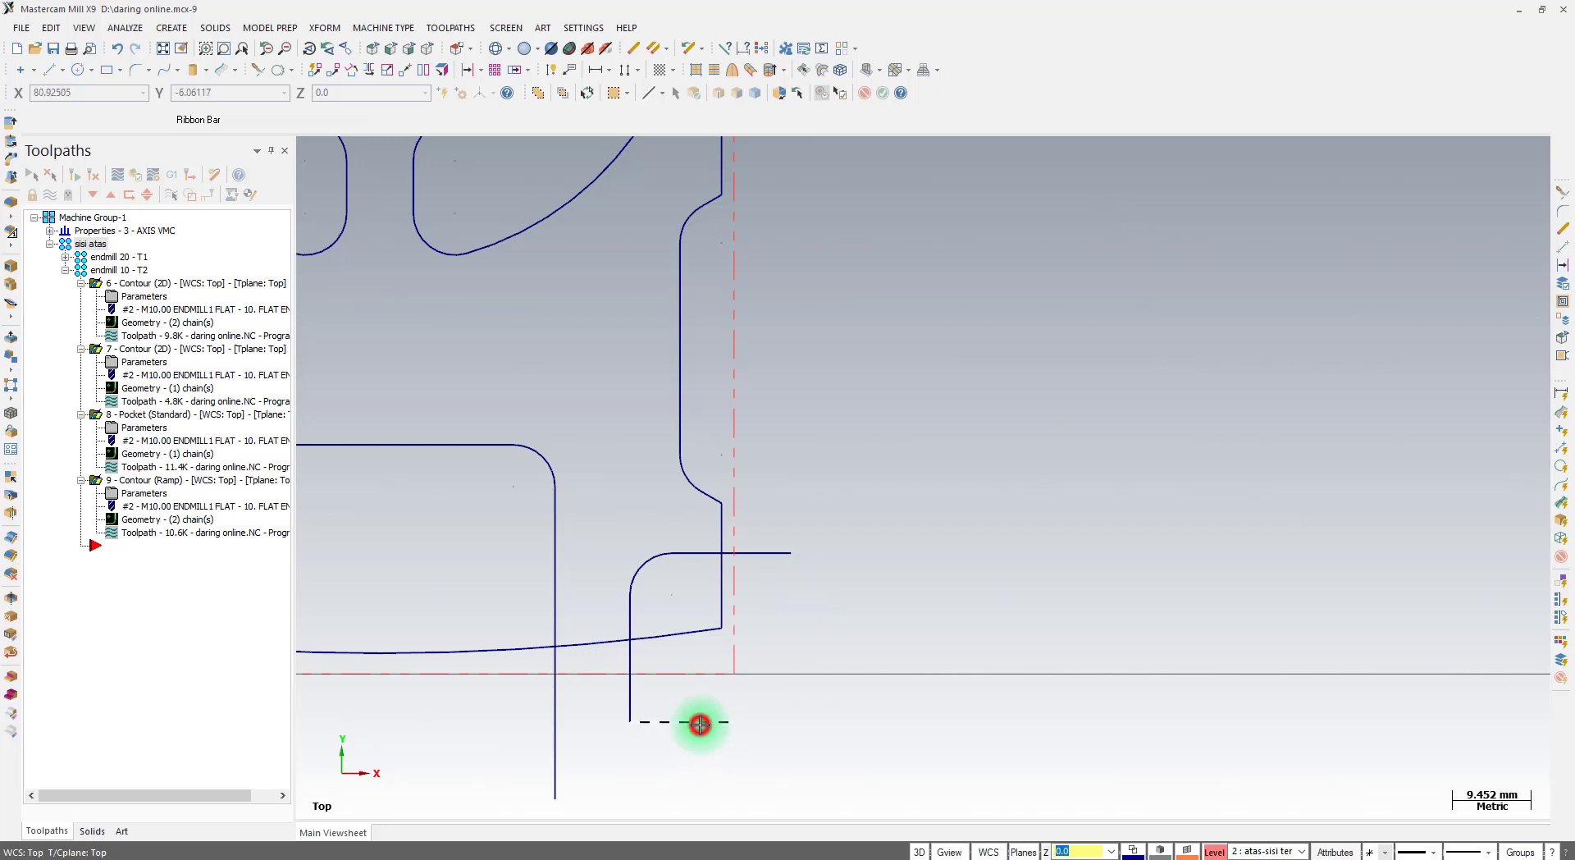
key("Delete")
Mirror a copy of the corner recess profile about the vertical axis through the large circle's center
scroll(804, 666, "down", 5)
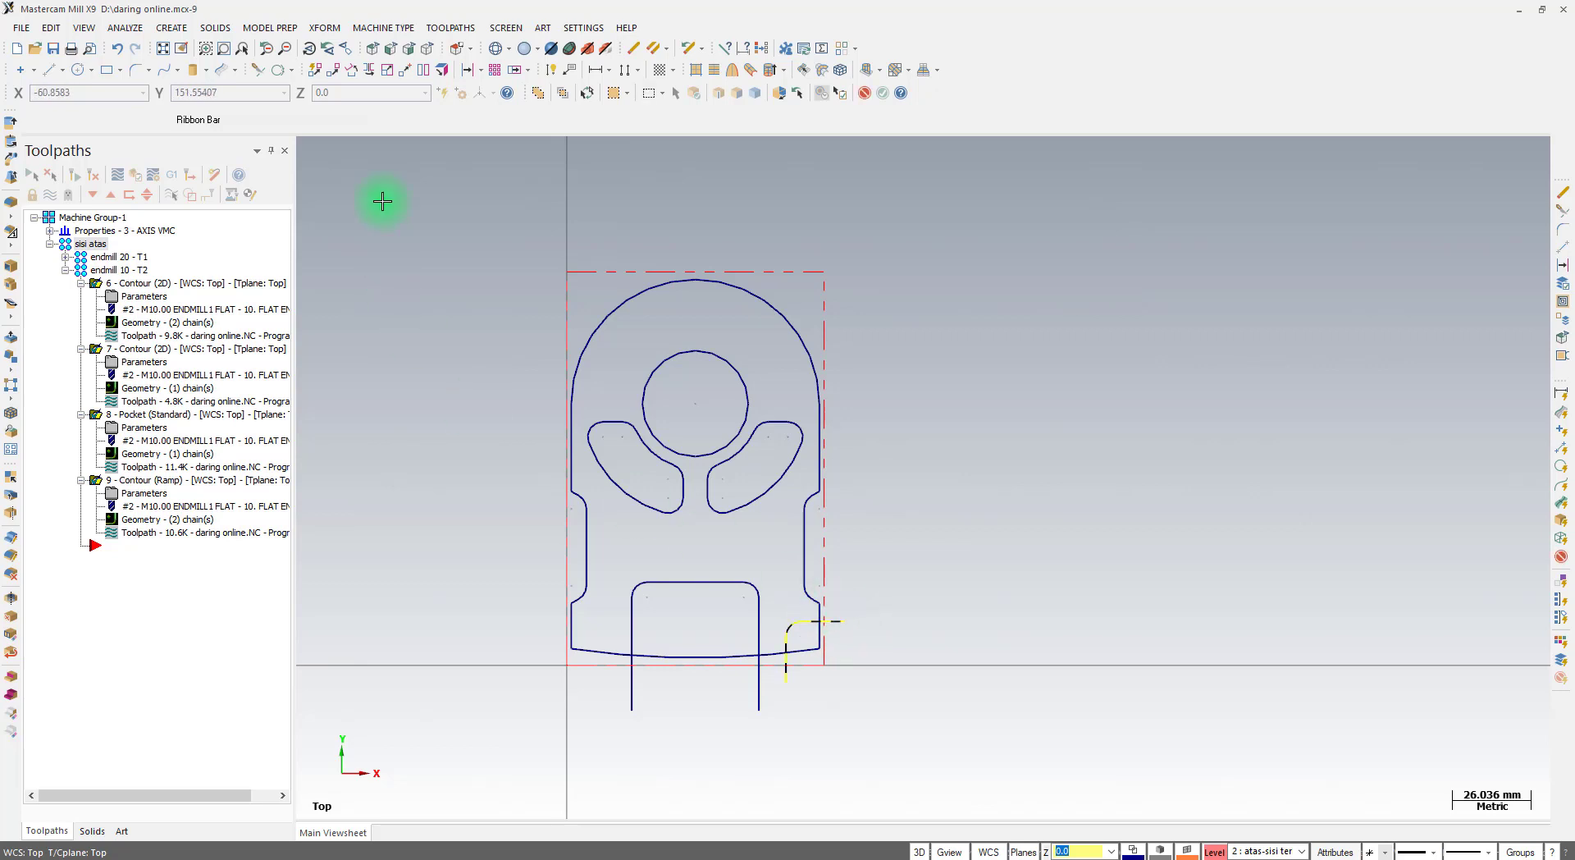
left_click(371, 72)
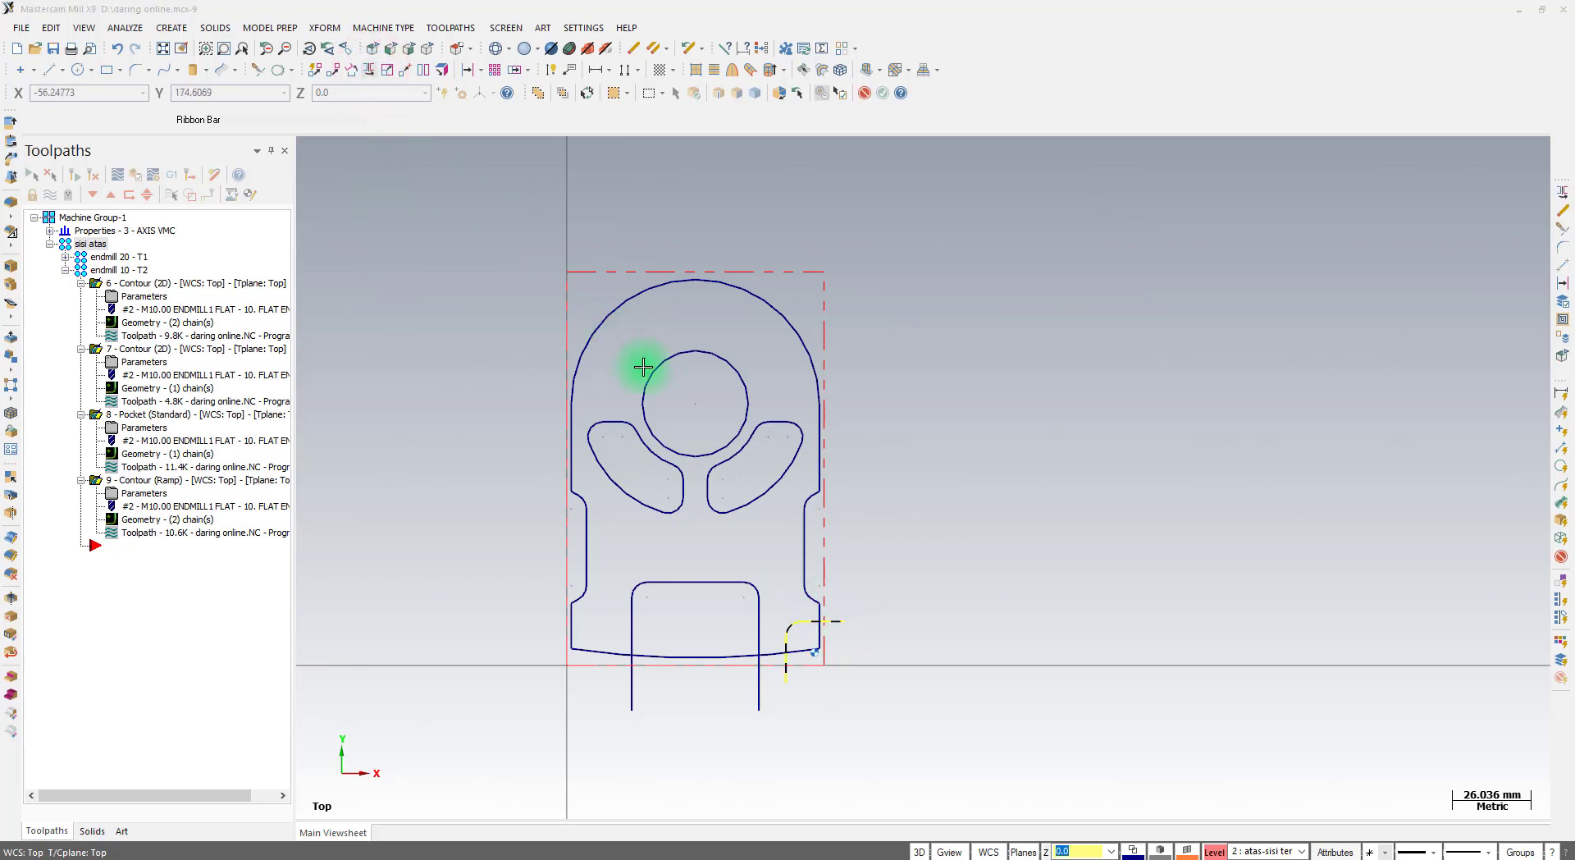
left_click(267, 352)
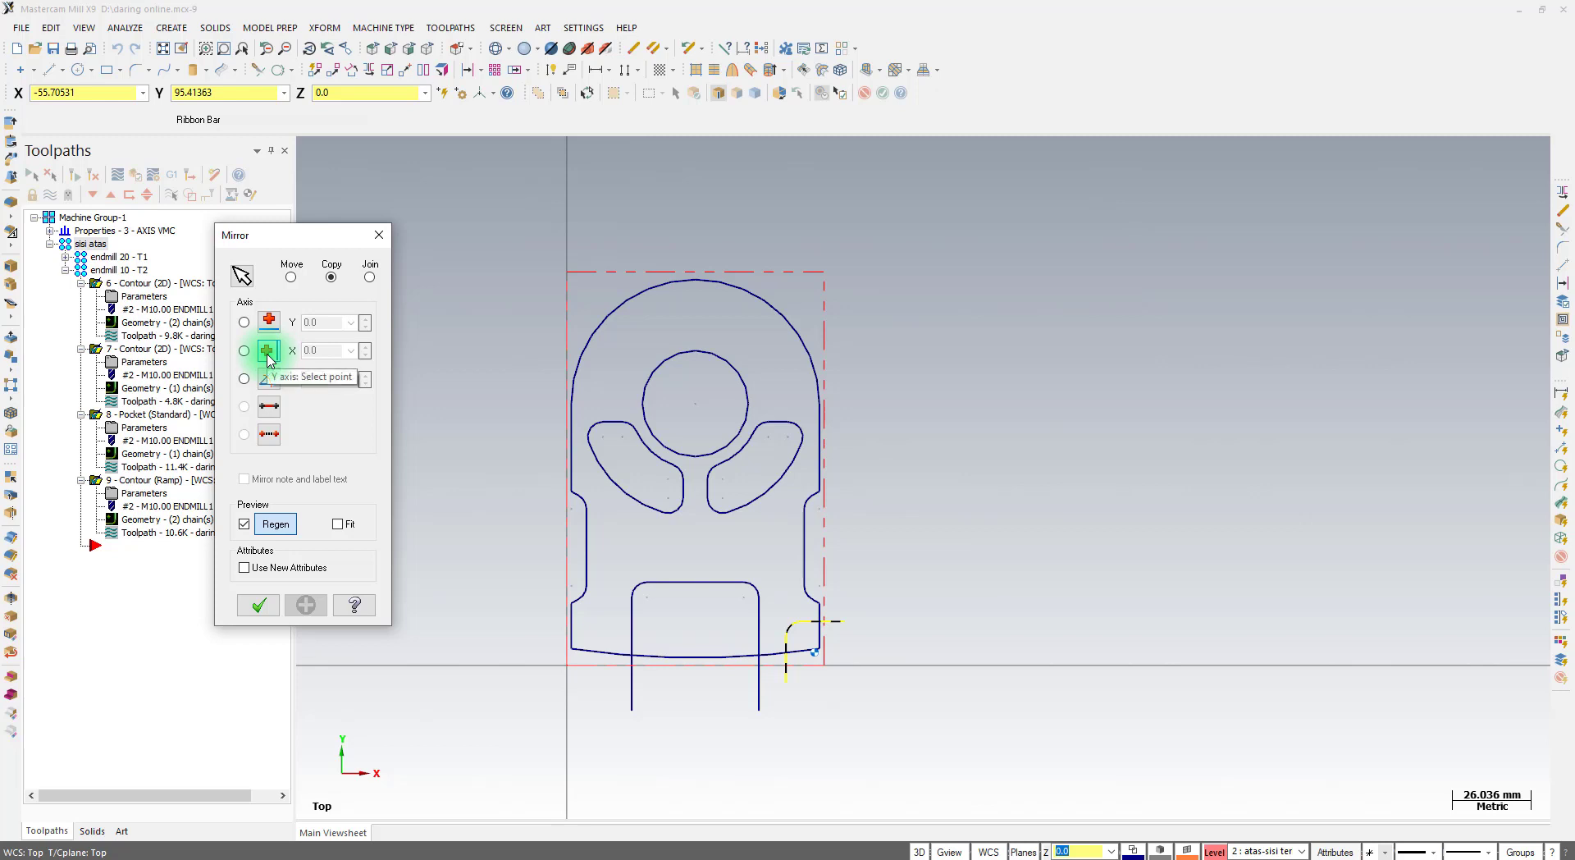
left_click(694, 407)
left_click(262, 603)
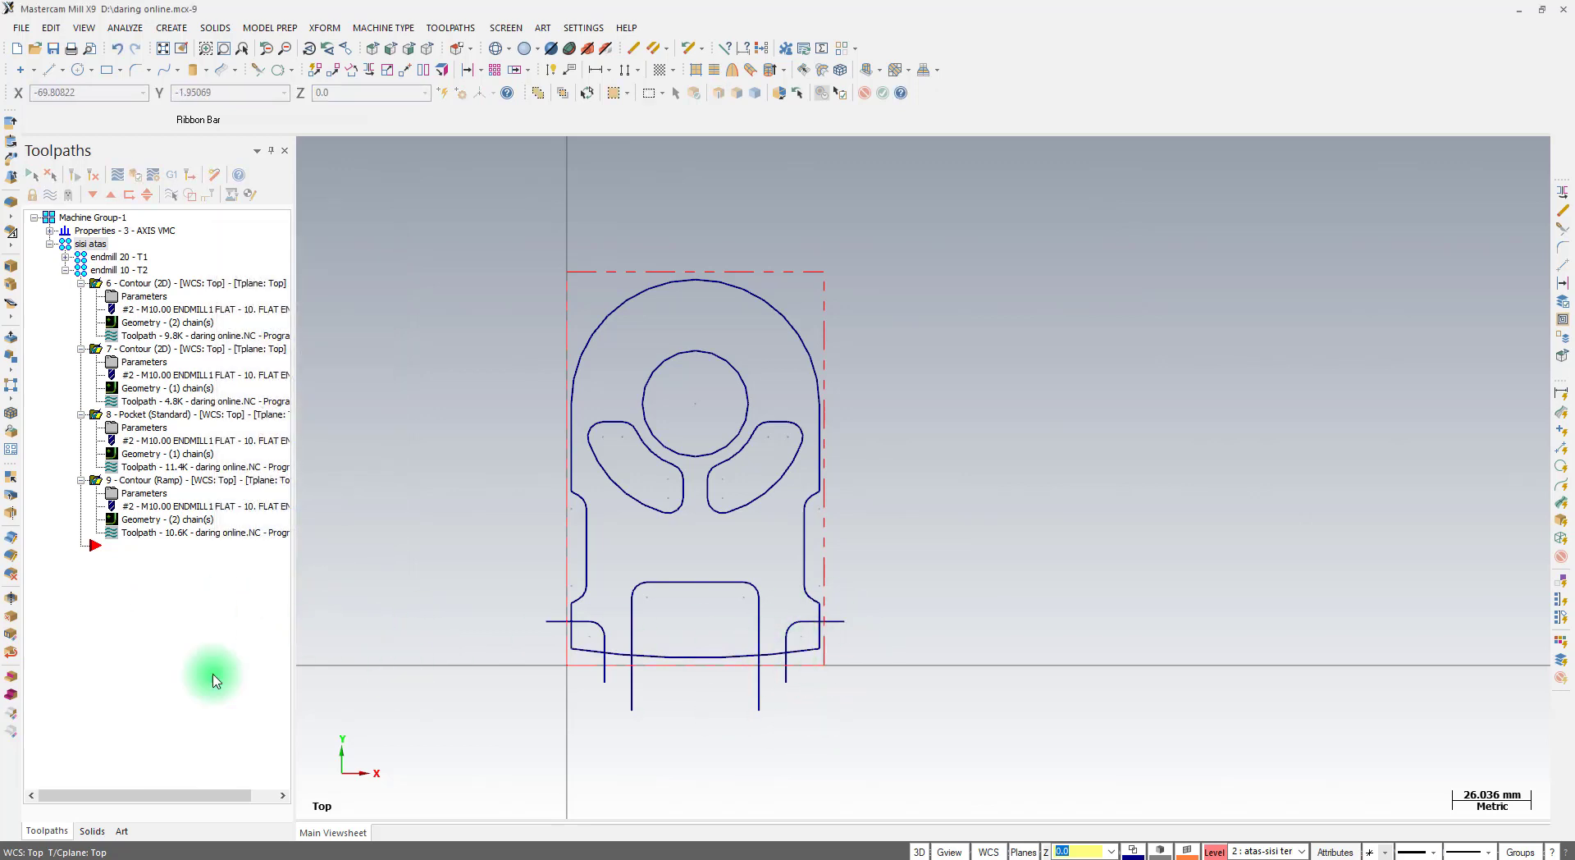
Add a contour toolpath after operation 9, chaining the right and left corner recess profiles
right_click(151, 569)
mouse_move(246, 107)
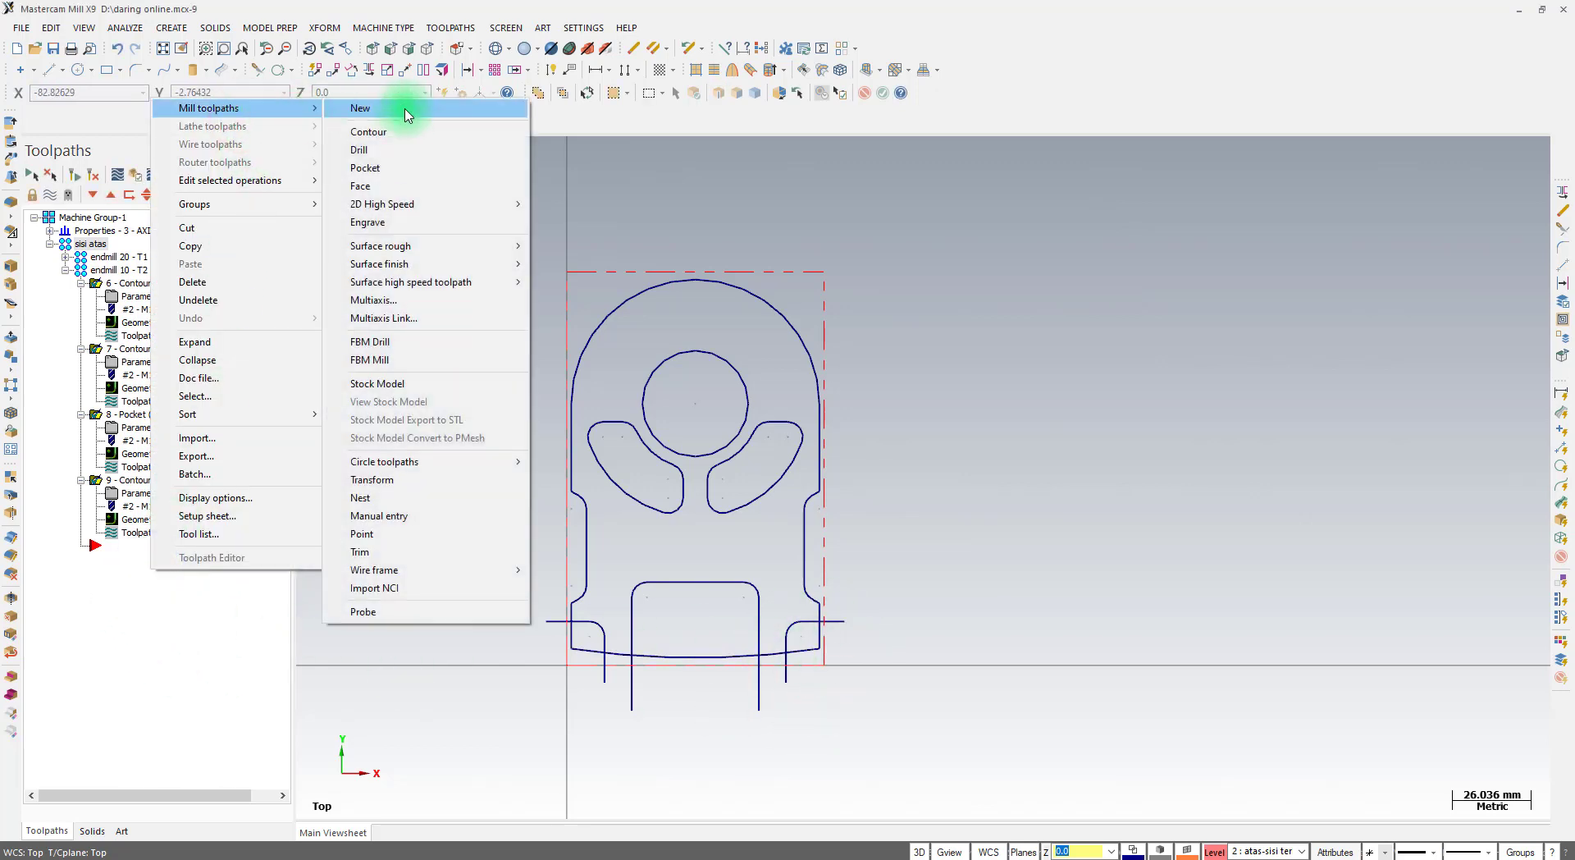
left_click(397, 127)
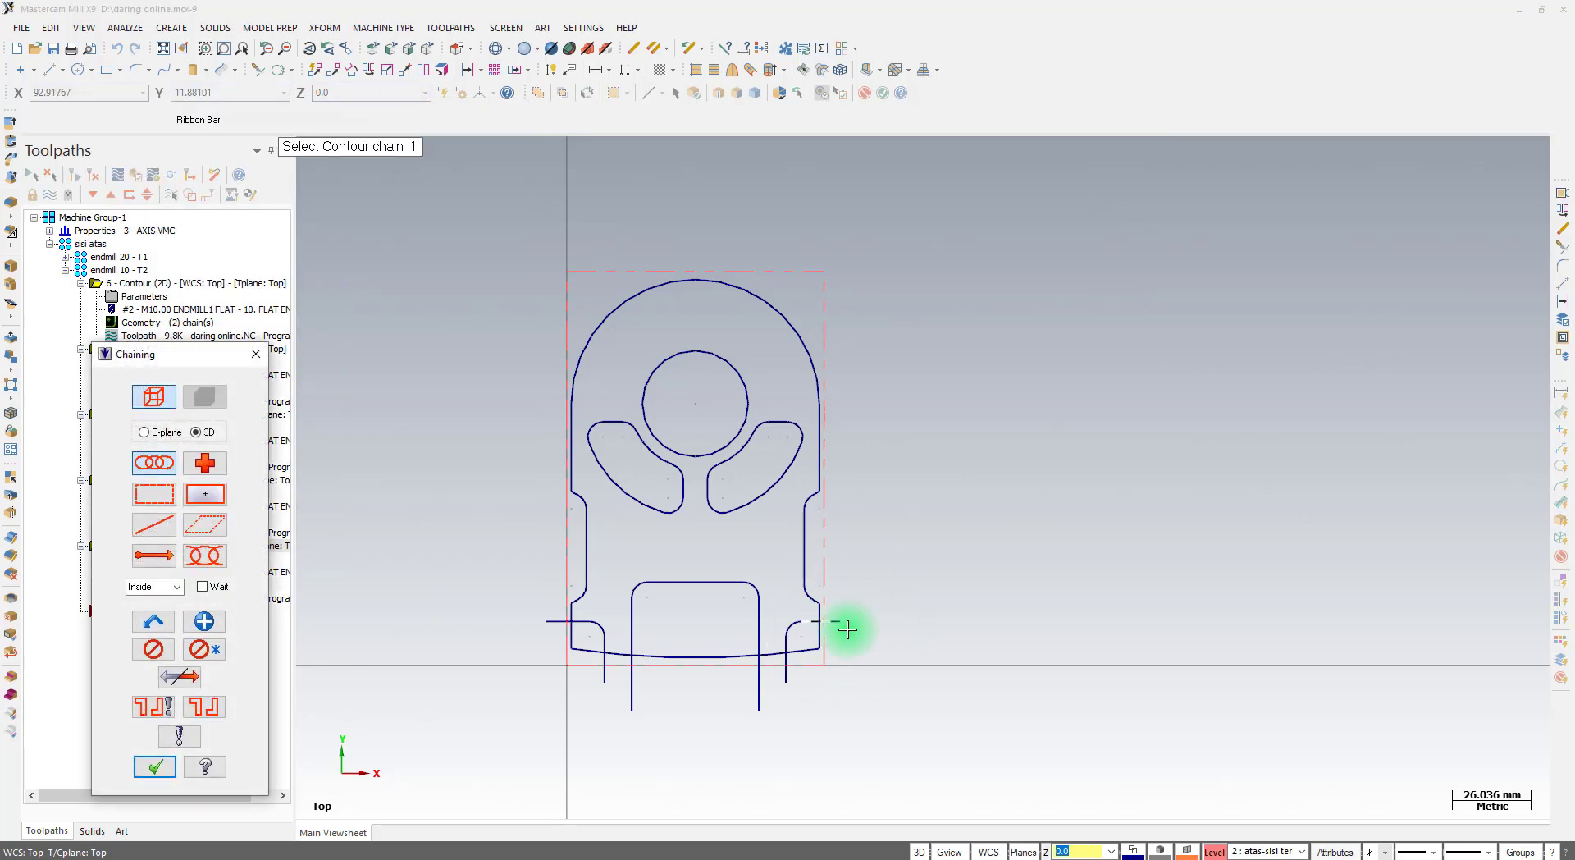
left_click(845, 629)
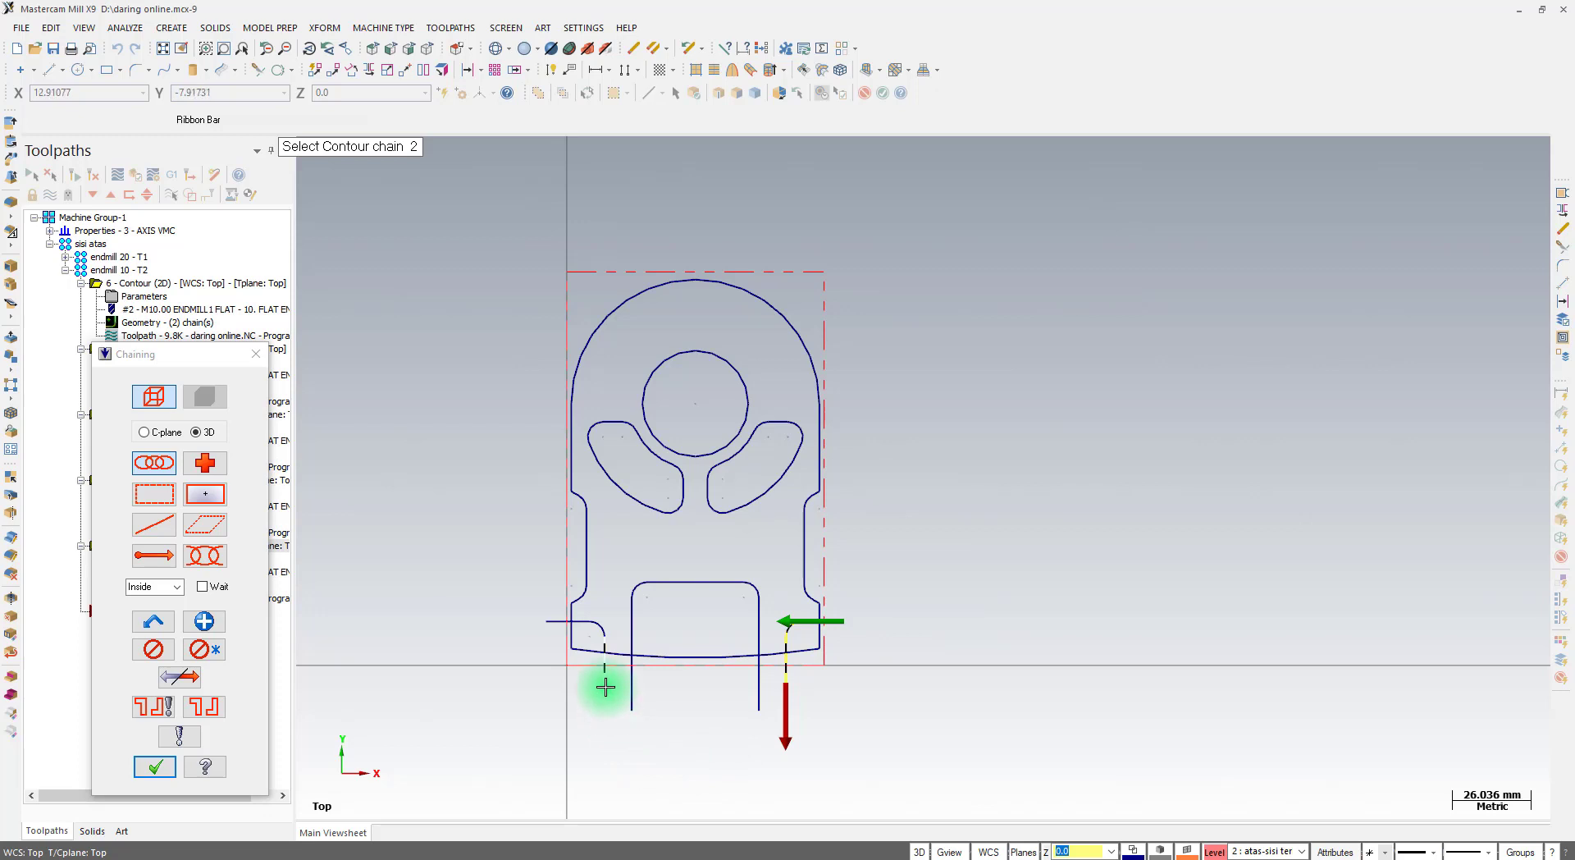
left_click(154, 766)
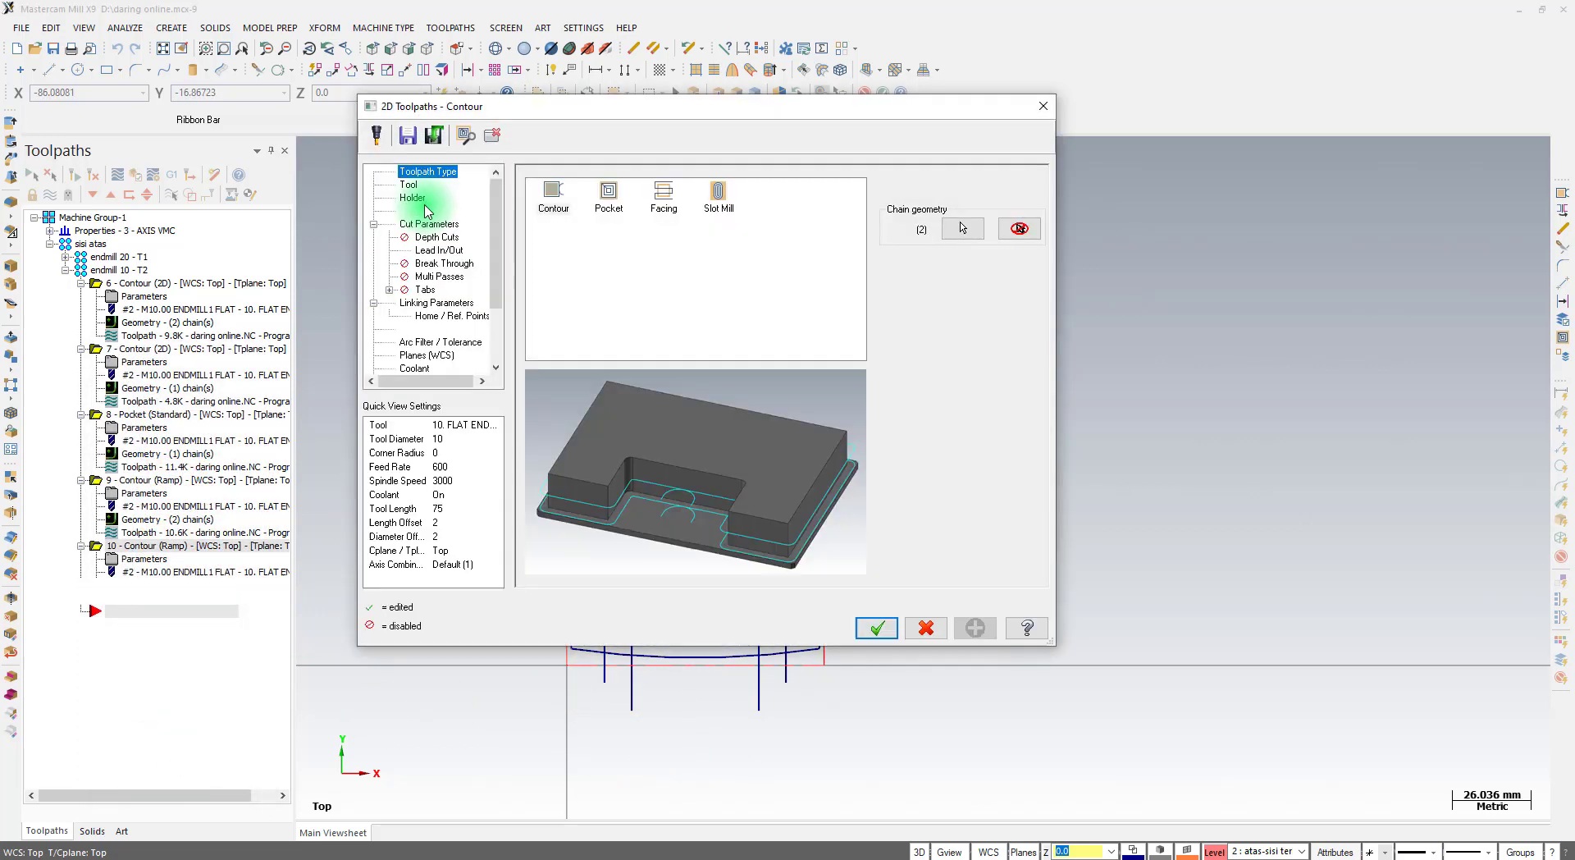
Keep the 10 mm flat endmill, set the contour type to 2D and turn off Lead In/Out
left_click(410, 184)
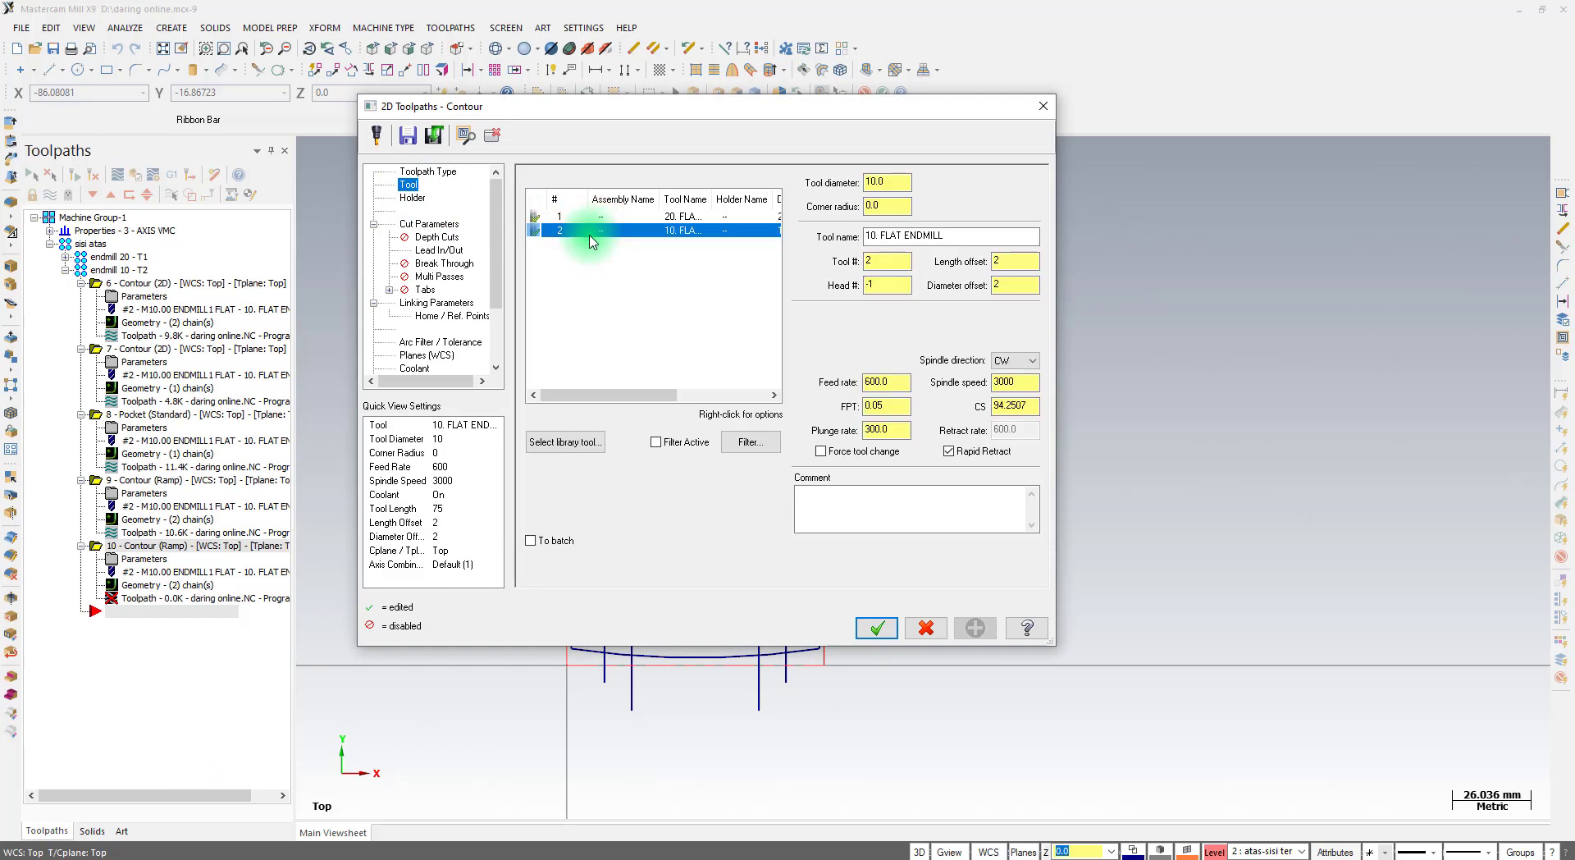
left_click(414, 211)
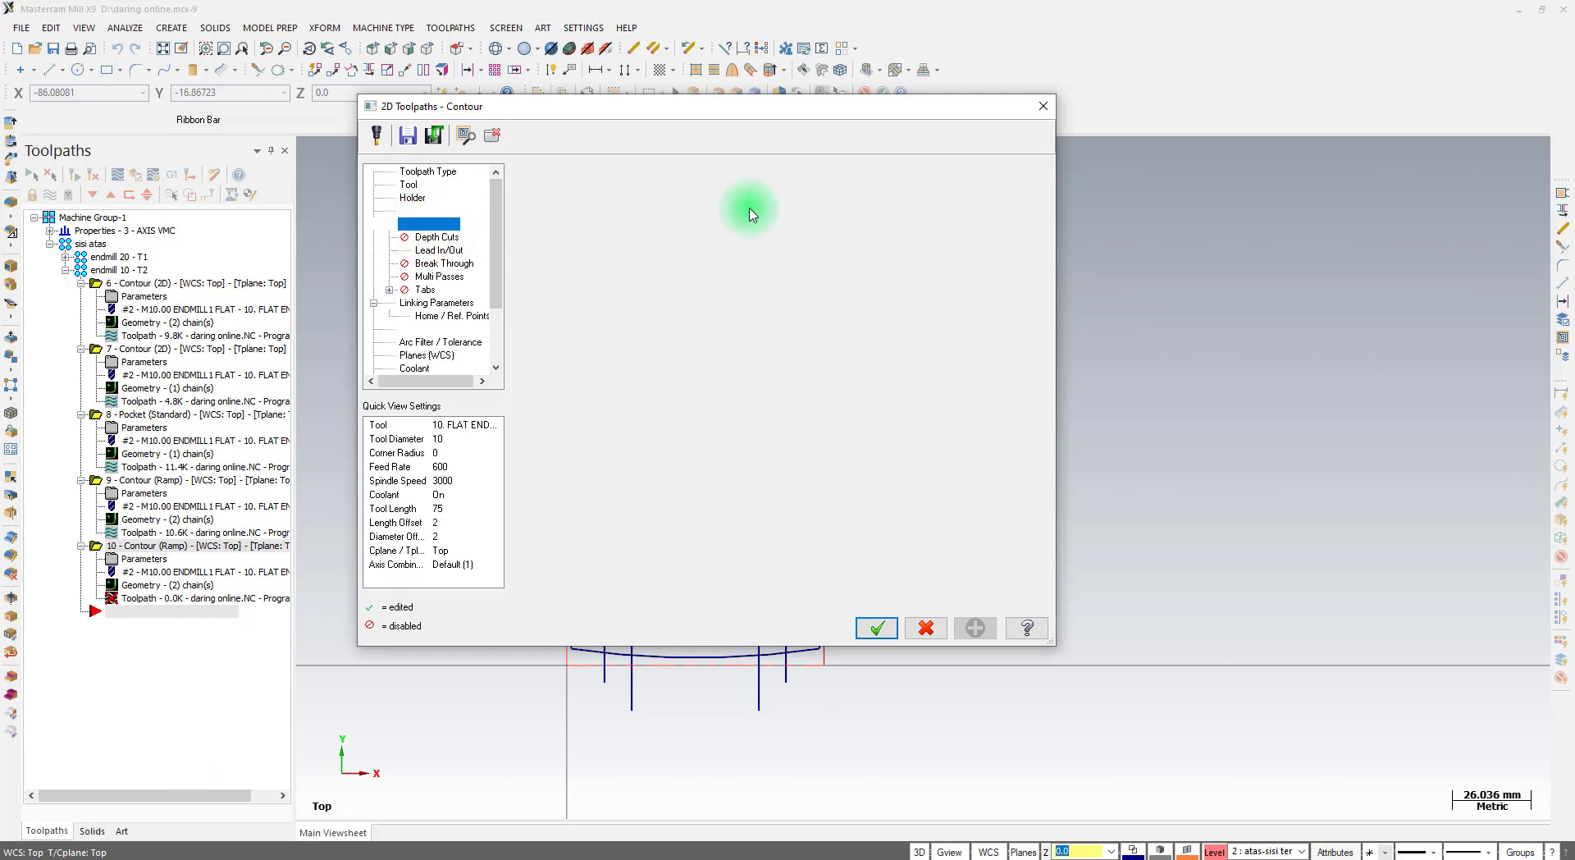
left_click(876, 212)
left_click(886, 224)
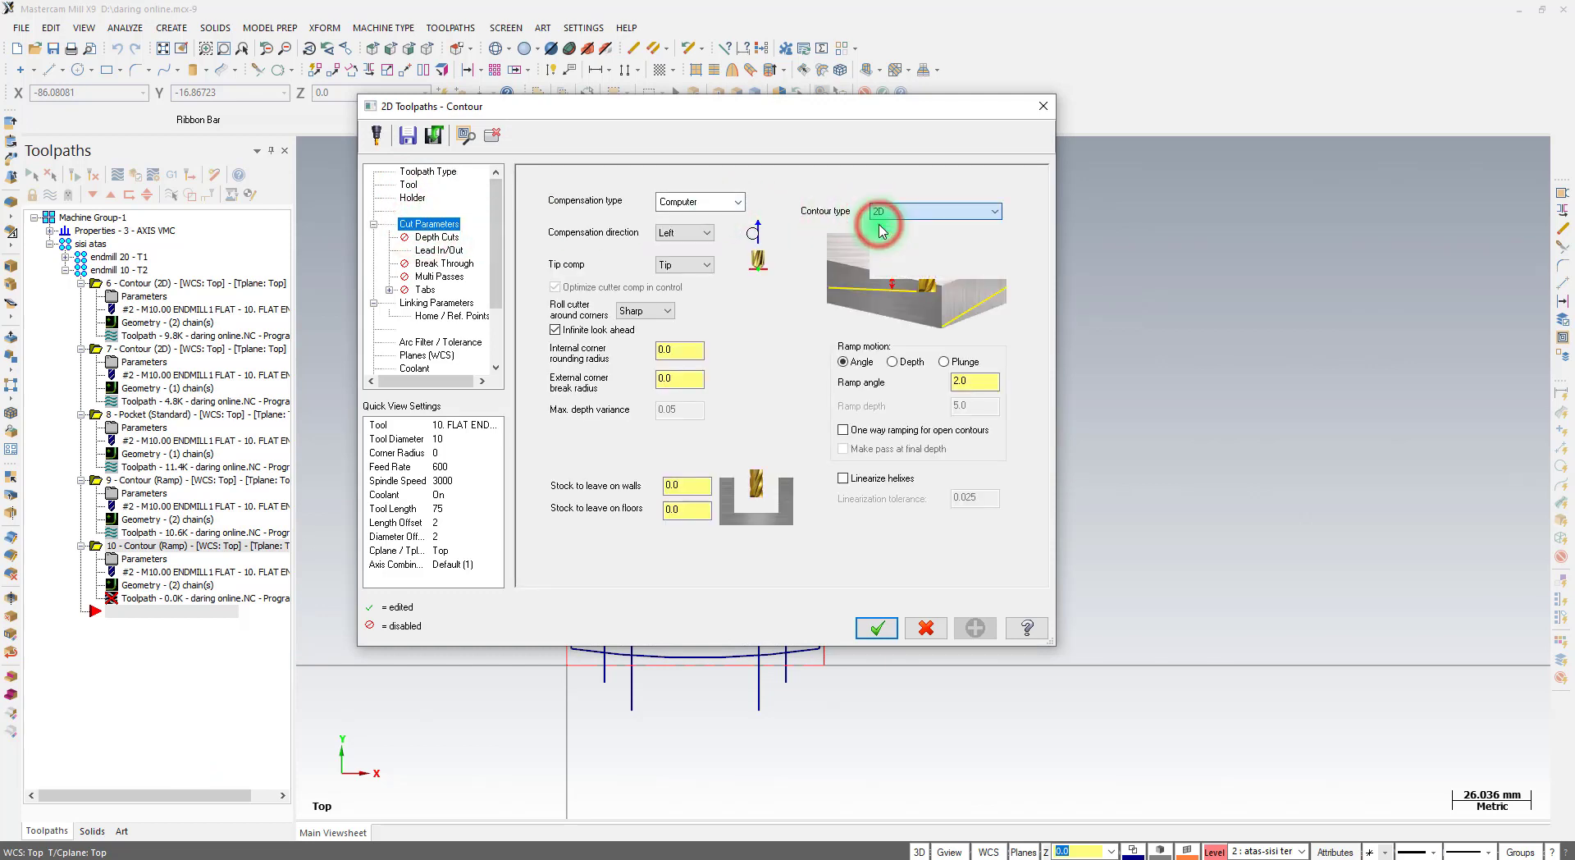
left_click(439, 253)
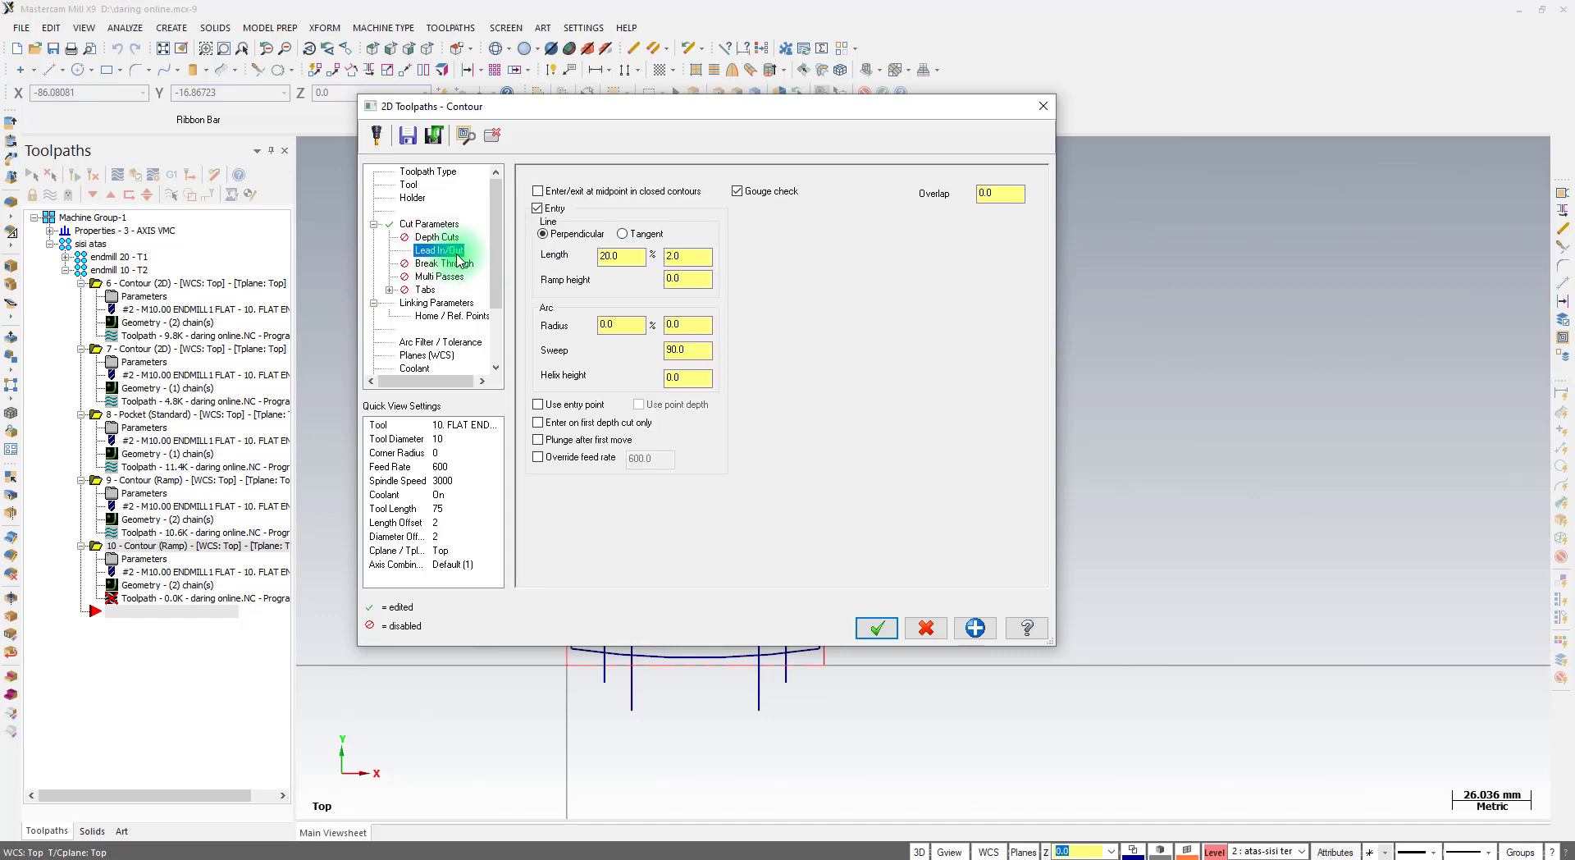
left_click_drag(573, 105, 1014, 113)
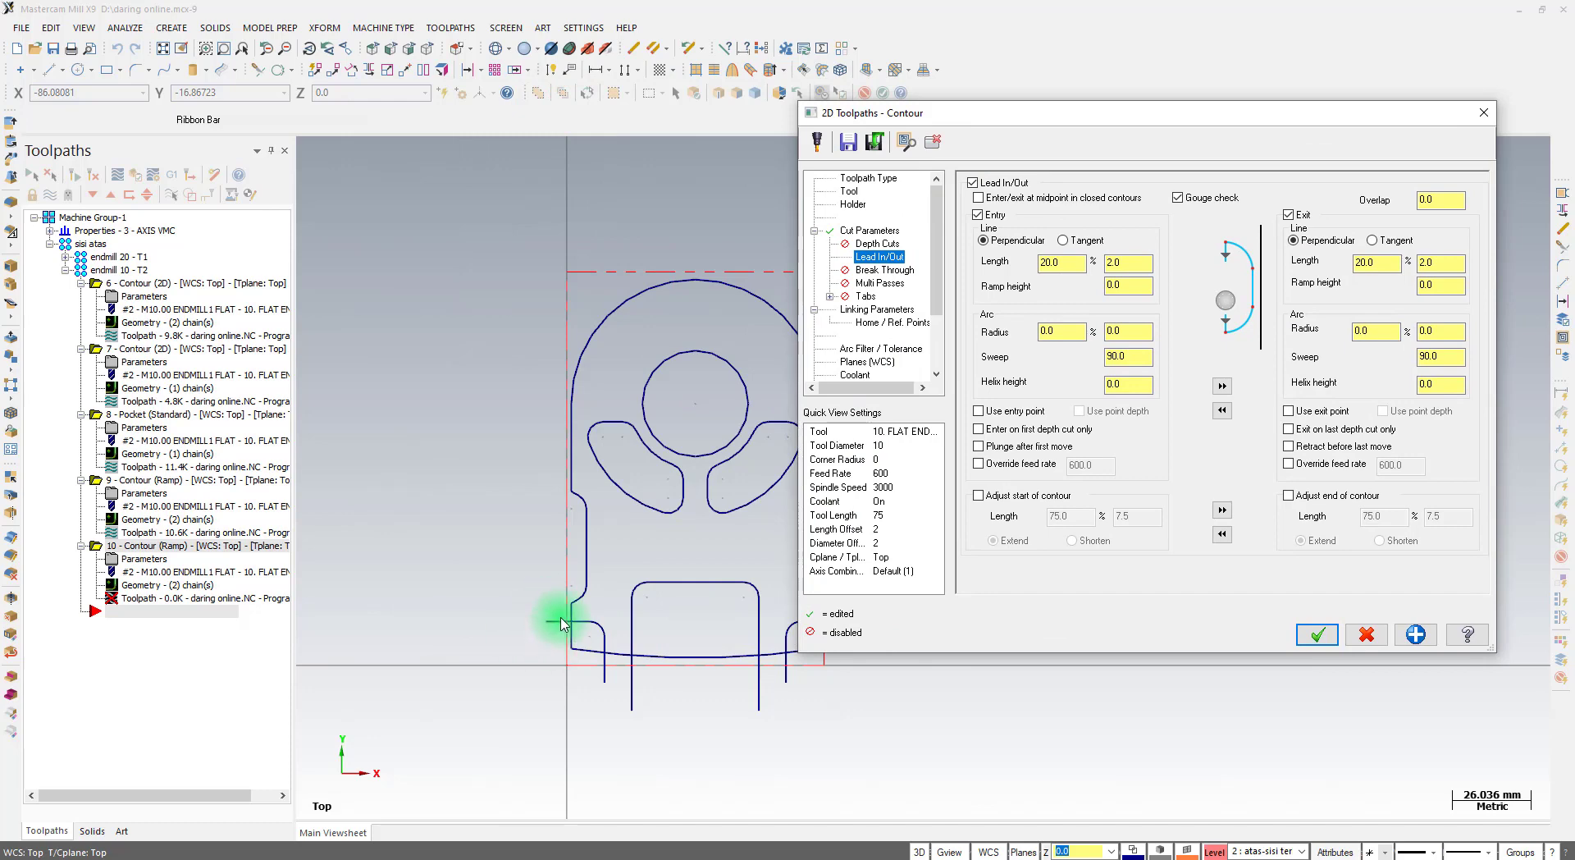
left_click(989, 191)
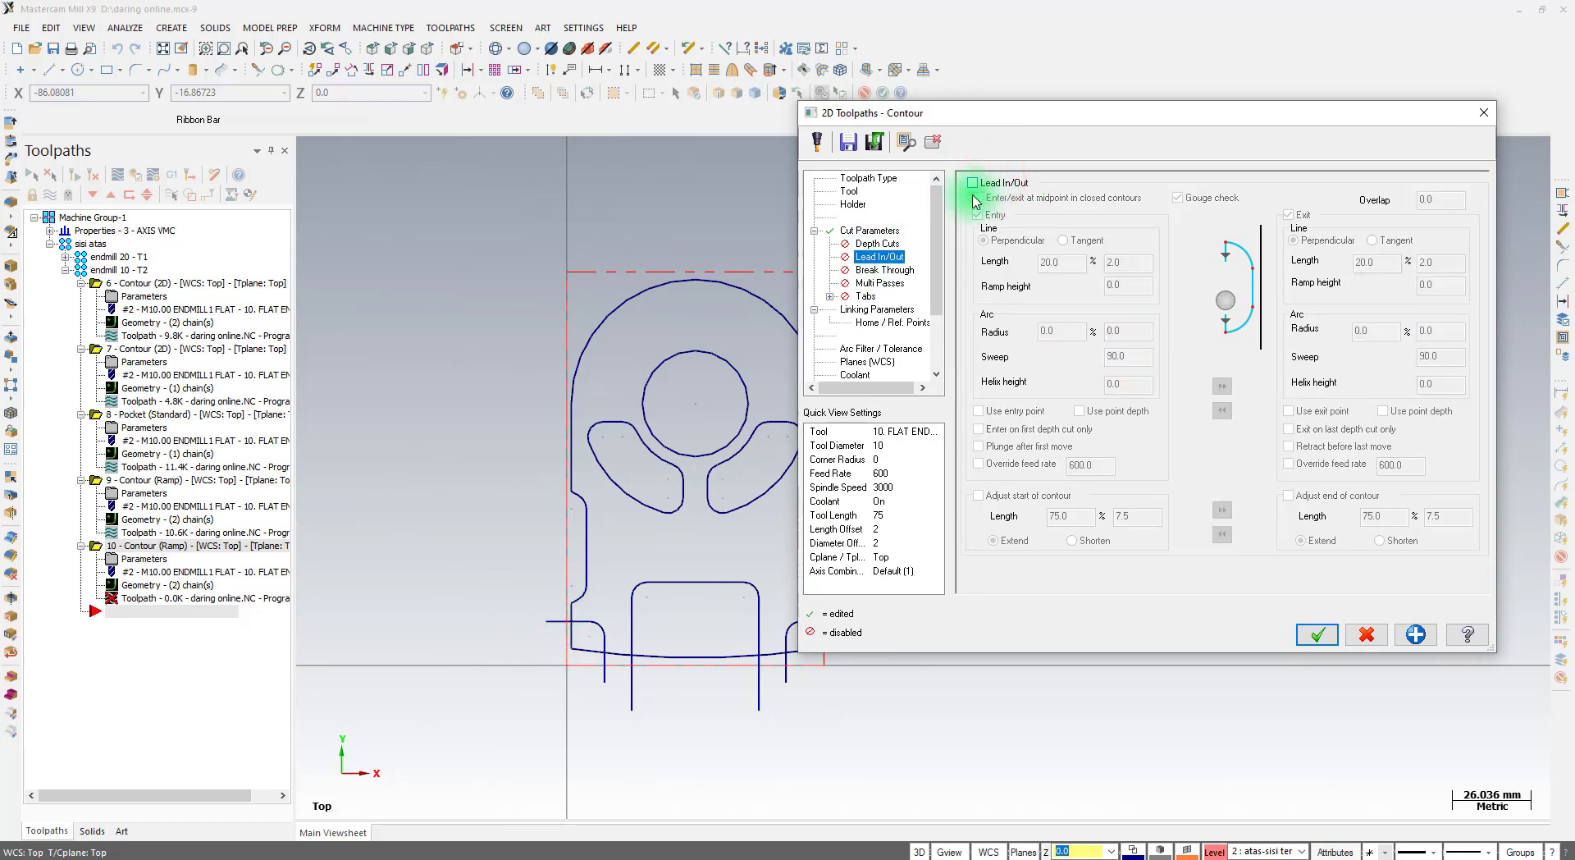
Check the corner recess depth in the PDF drawing, set the contour's depth to -2.5 and generate the toolpath
left_click(876, 309)
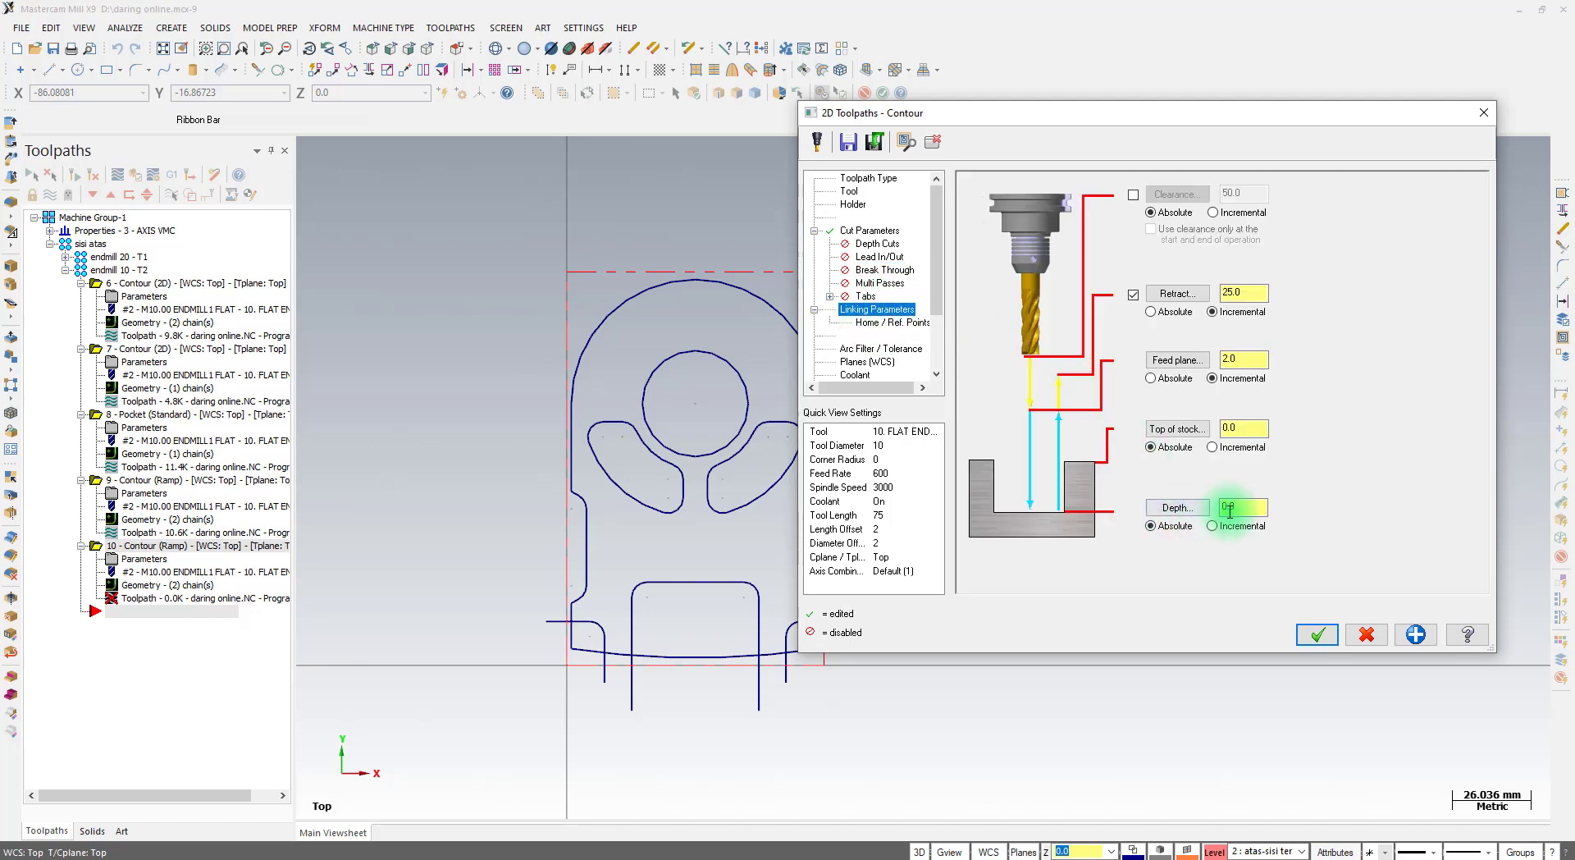
left_click(1235, 507)
left_click(482, 858)
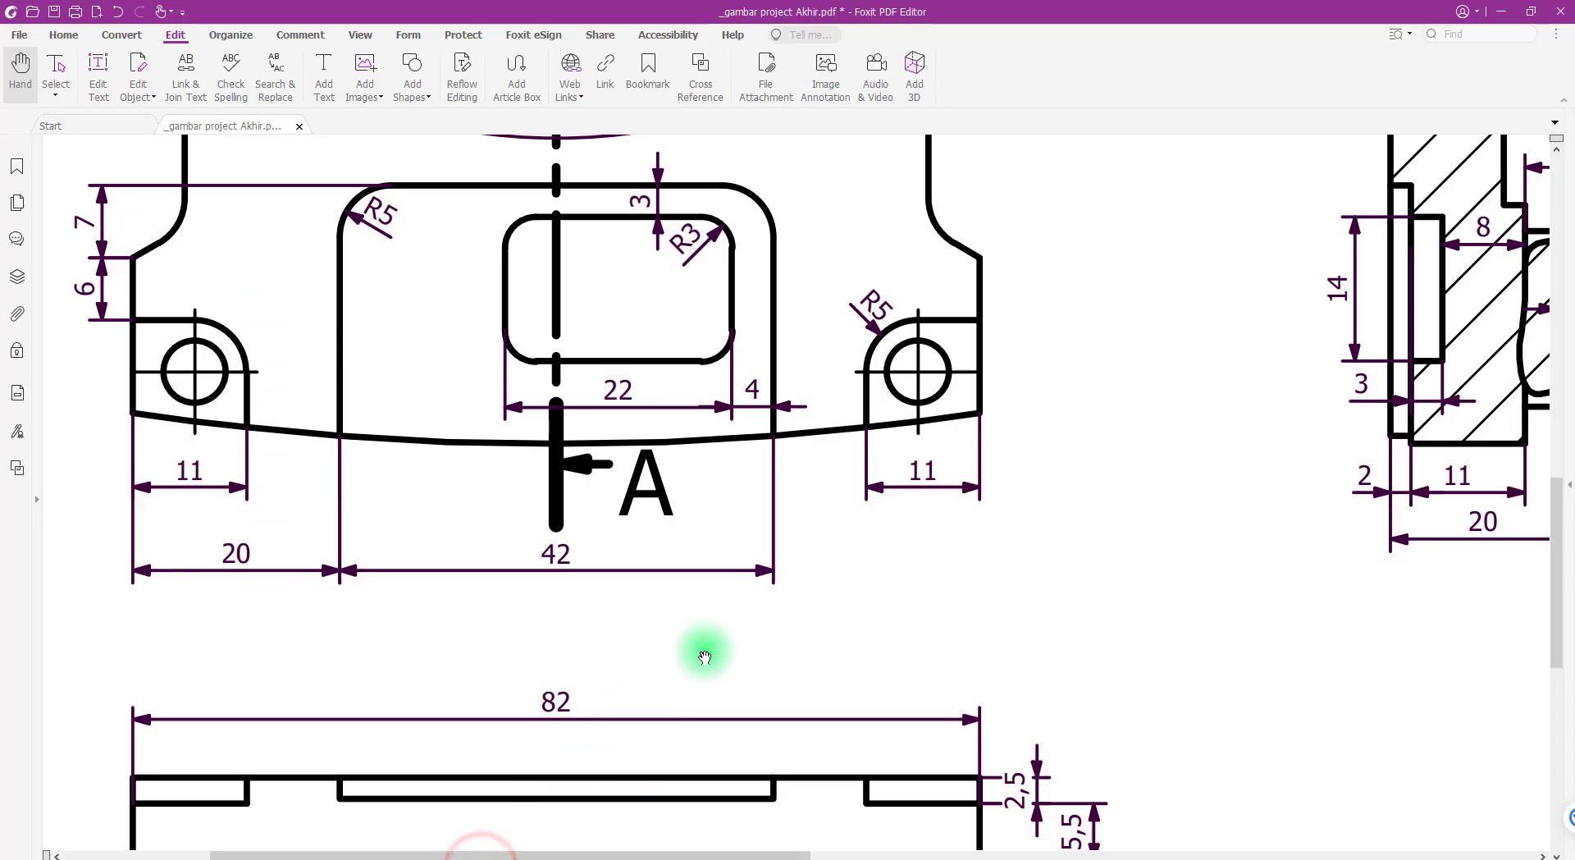
scroll(841, 581, "down", 4, "ctrl")
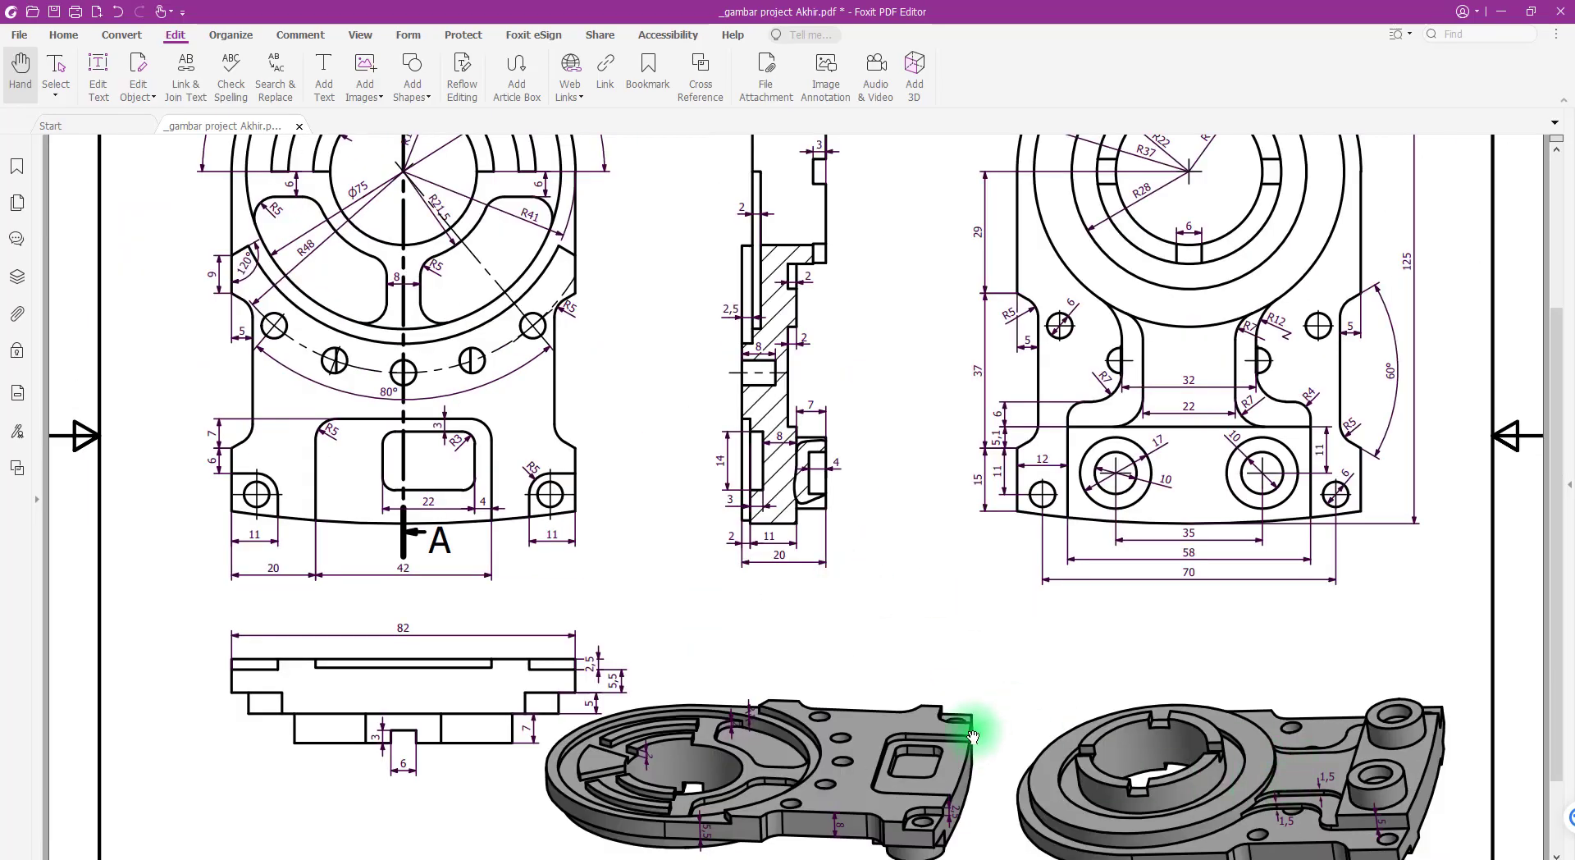
left_click(953, 819)
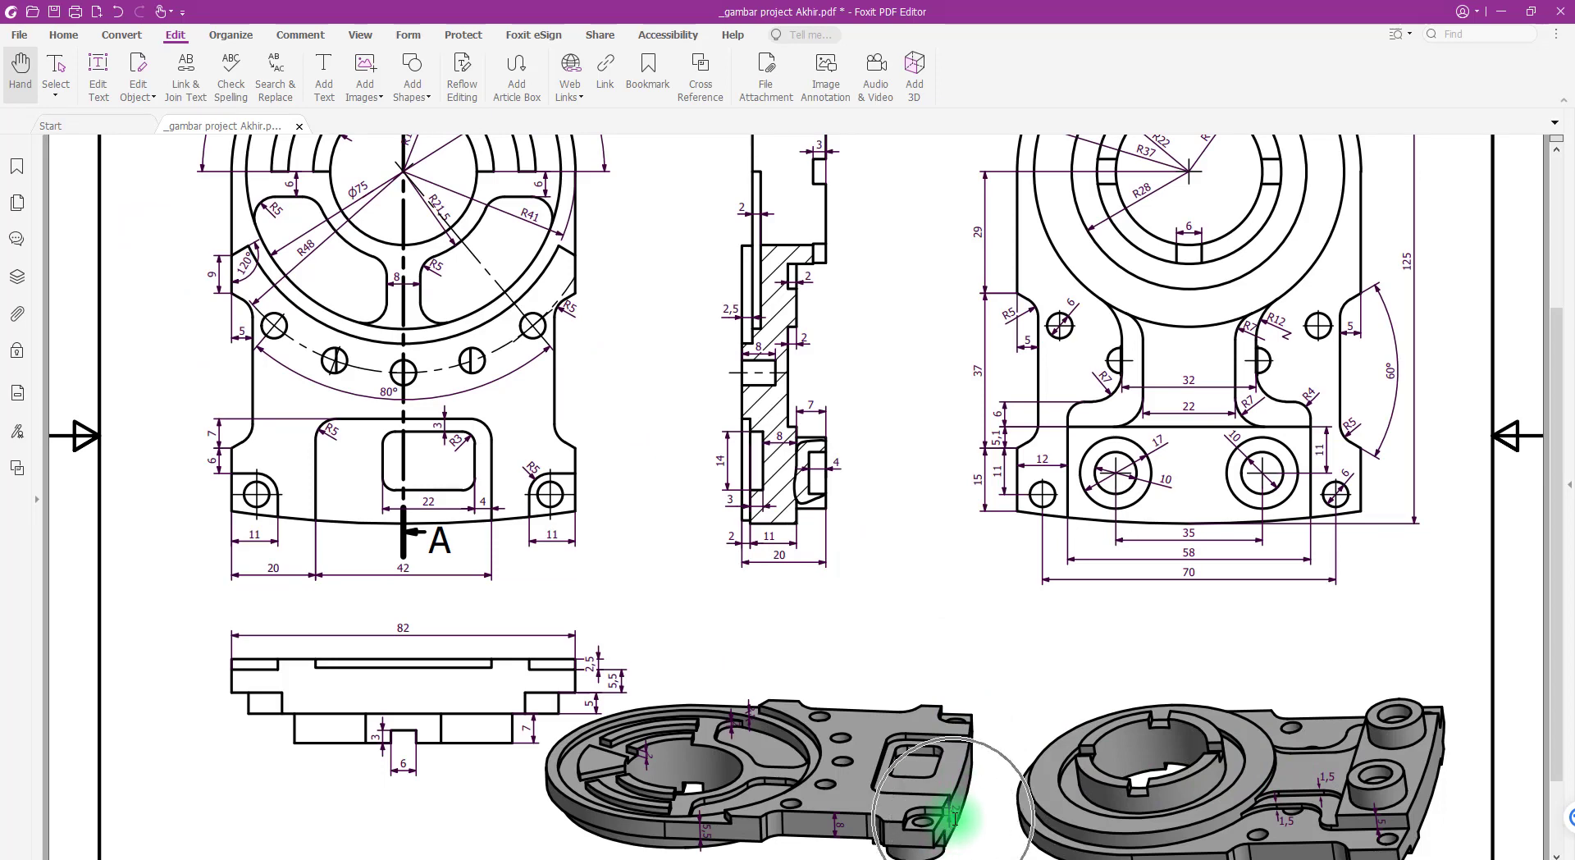
left_click(326, 859)
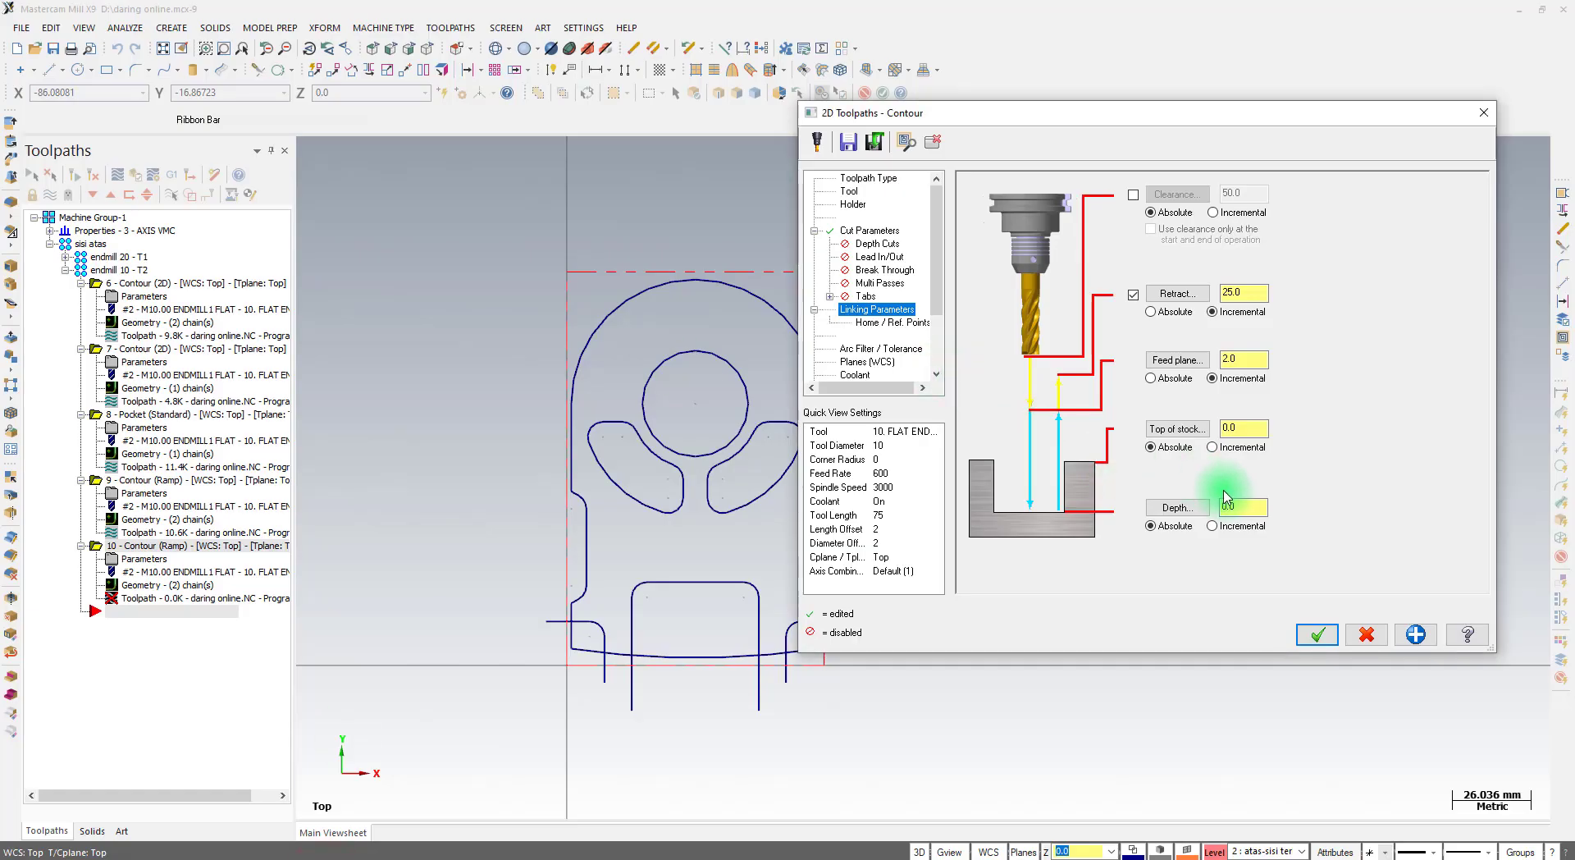
key("BackSpace")
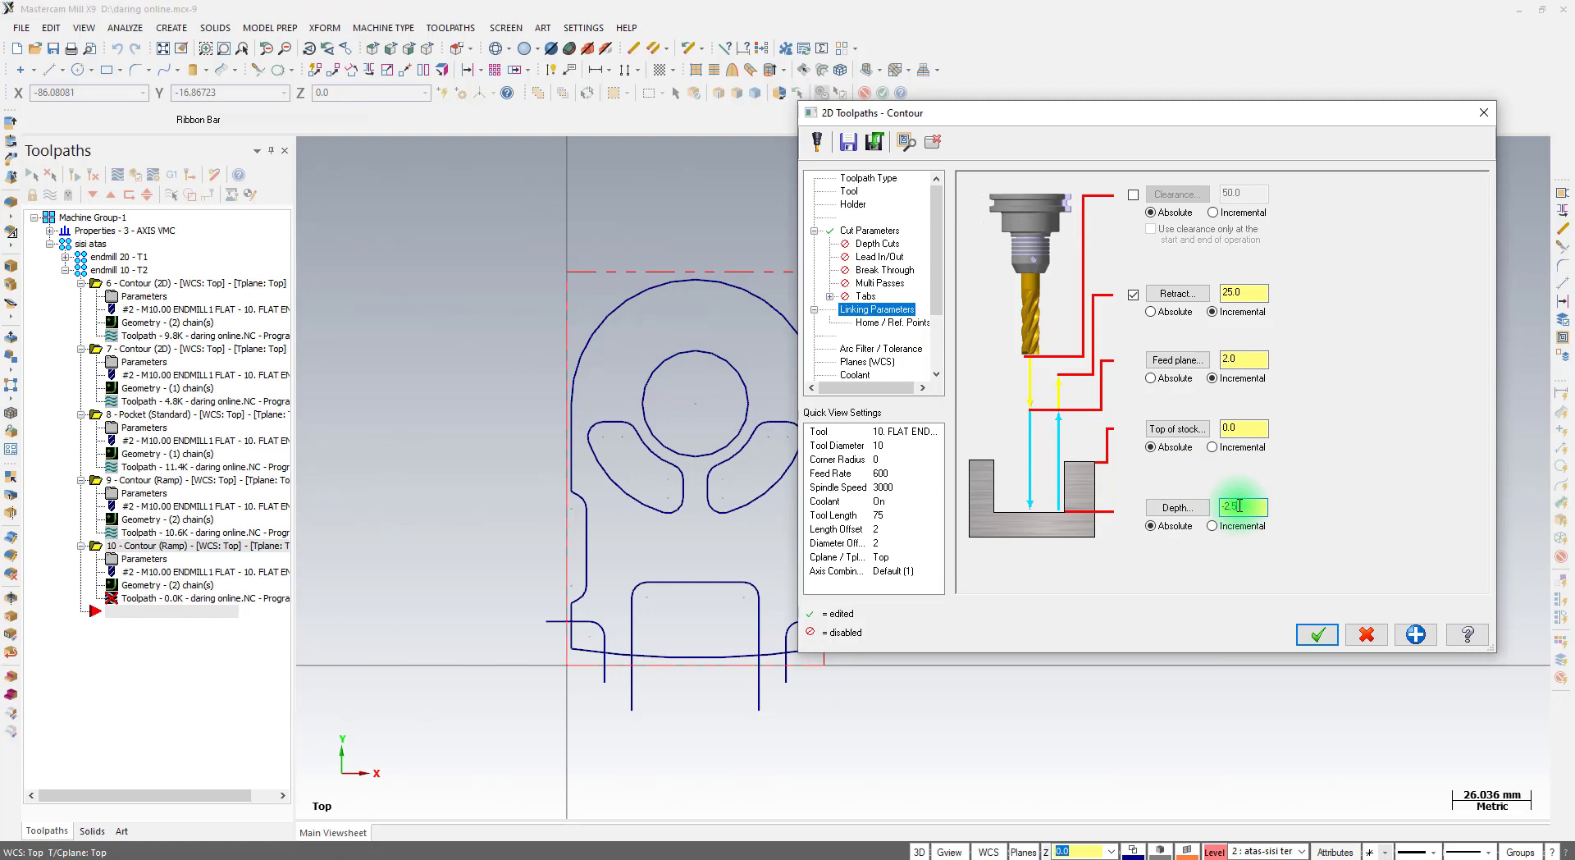
left_click(1306, 632)
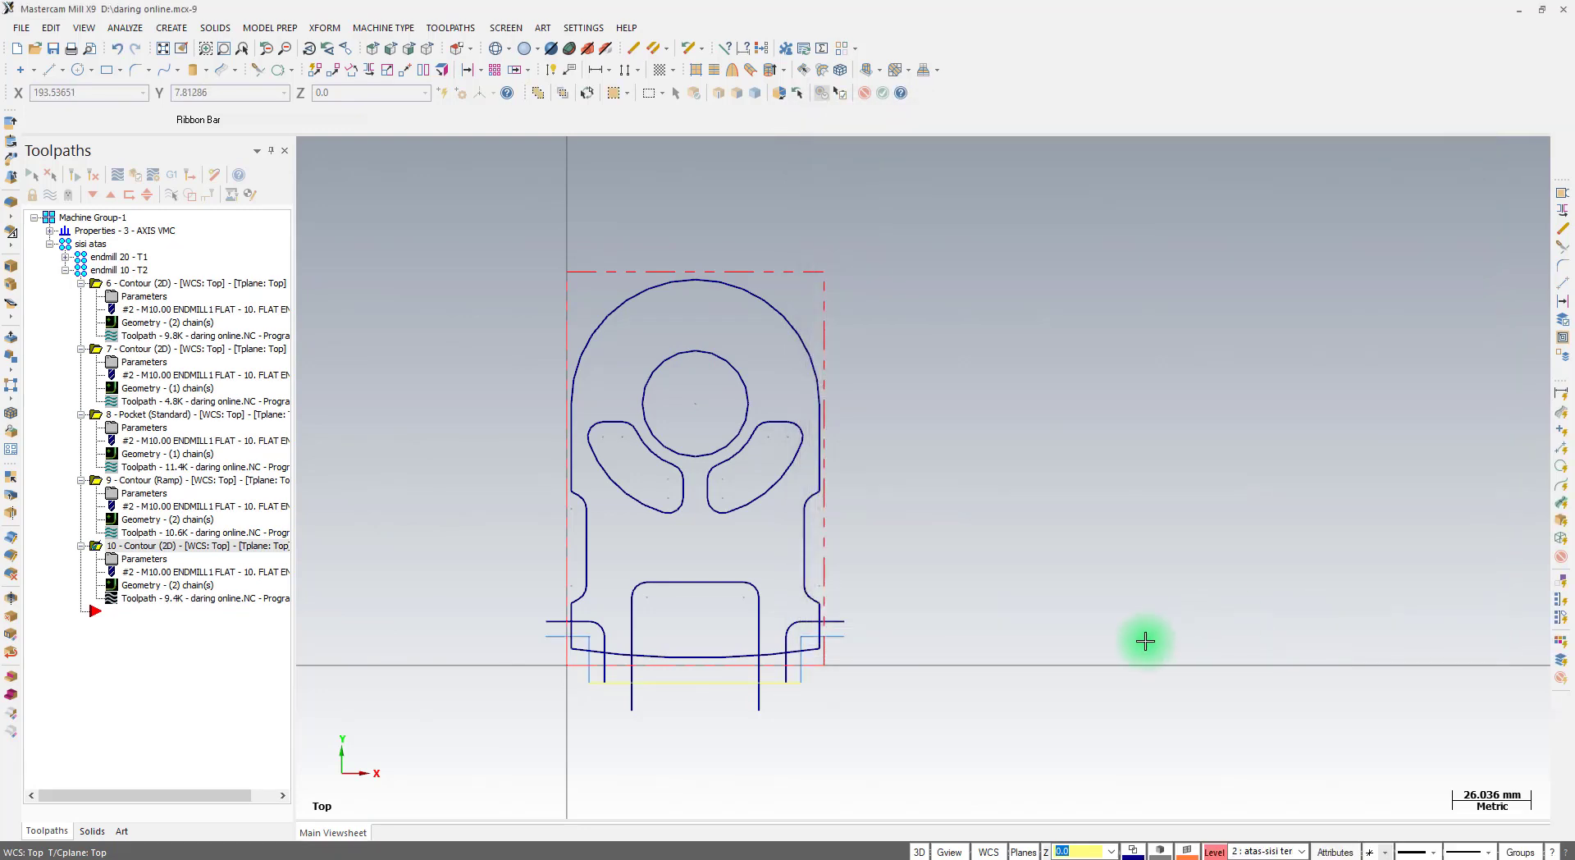
Switch to the PDF drawing and examine the front and section views for remaining top-side features
left_click(490, 855)
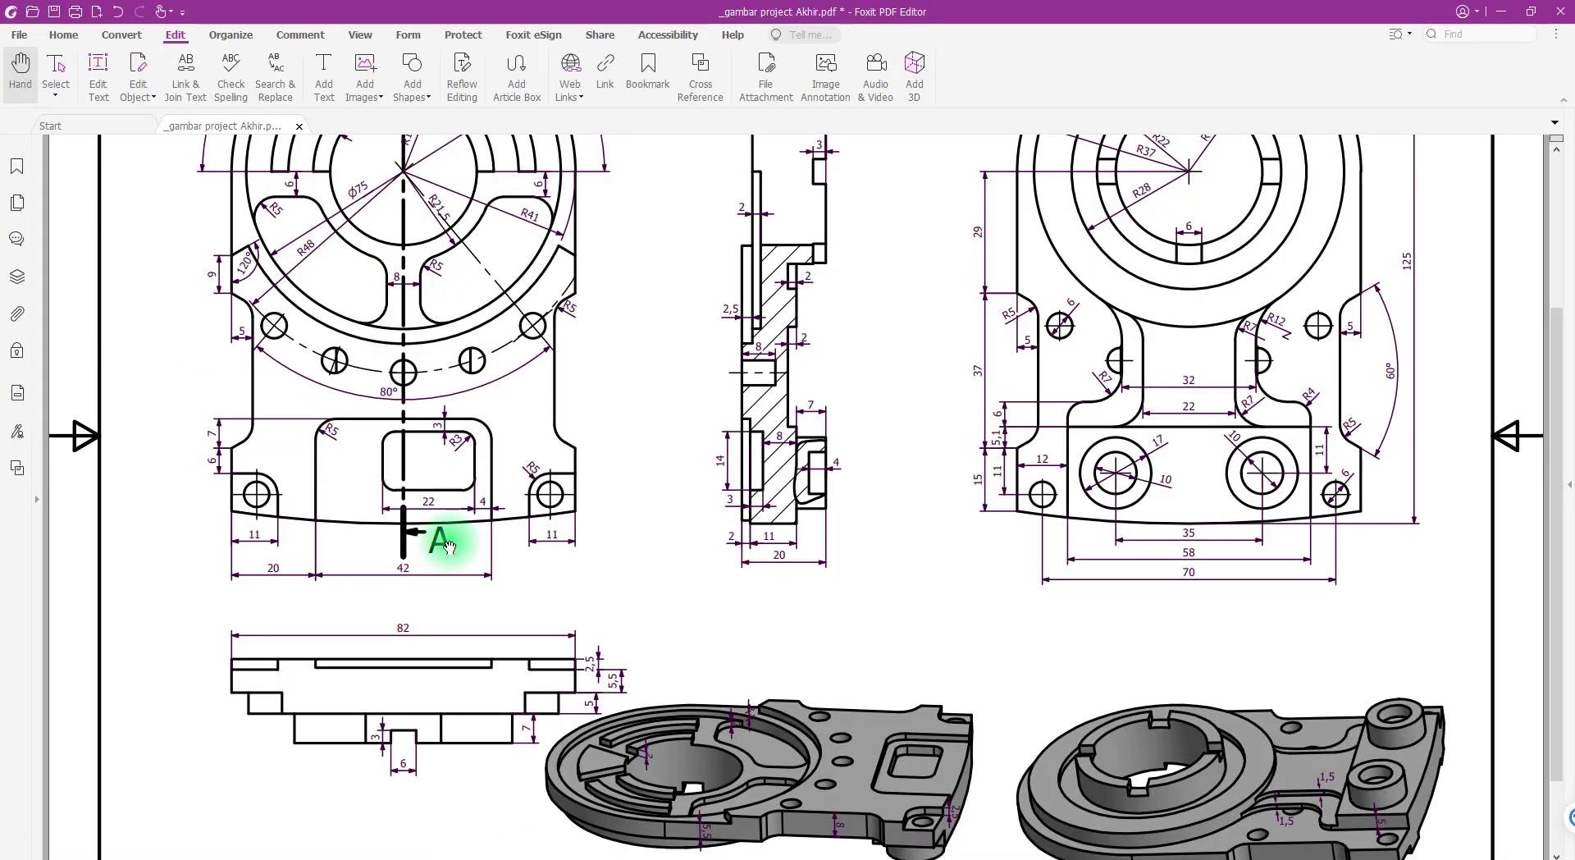
scroll(443, 534, "up", 2)
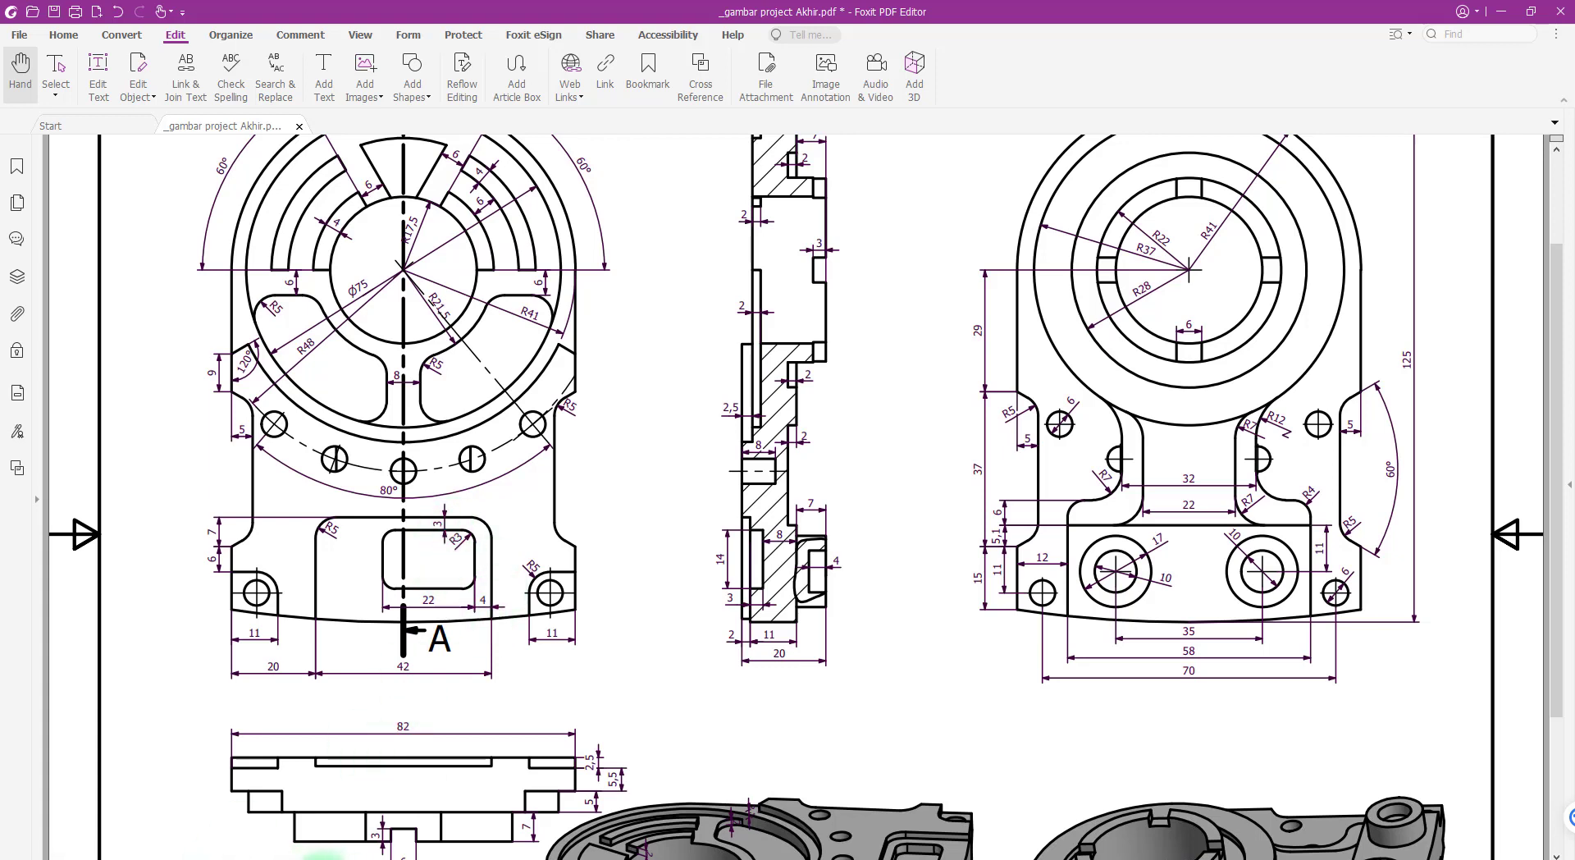
Return to Mastercam and offset a copy of the lower central recess's upper edge 3 mm downward
left_click(324, 859)
scroll(732, 626, "up", 3)
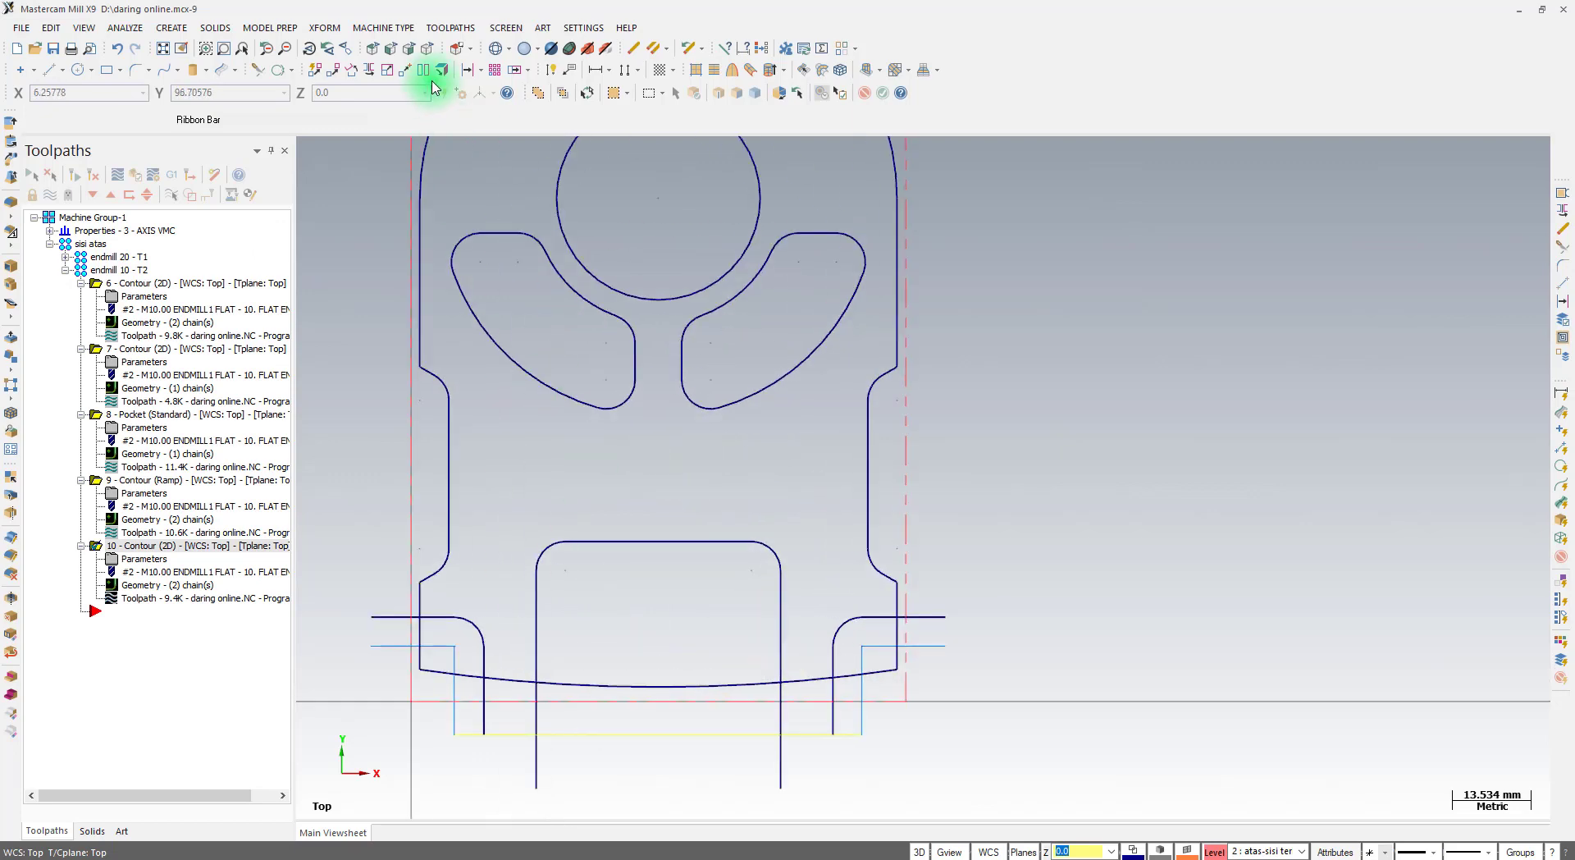
left_click(467, 70)
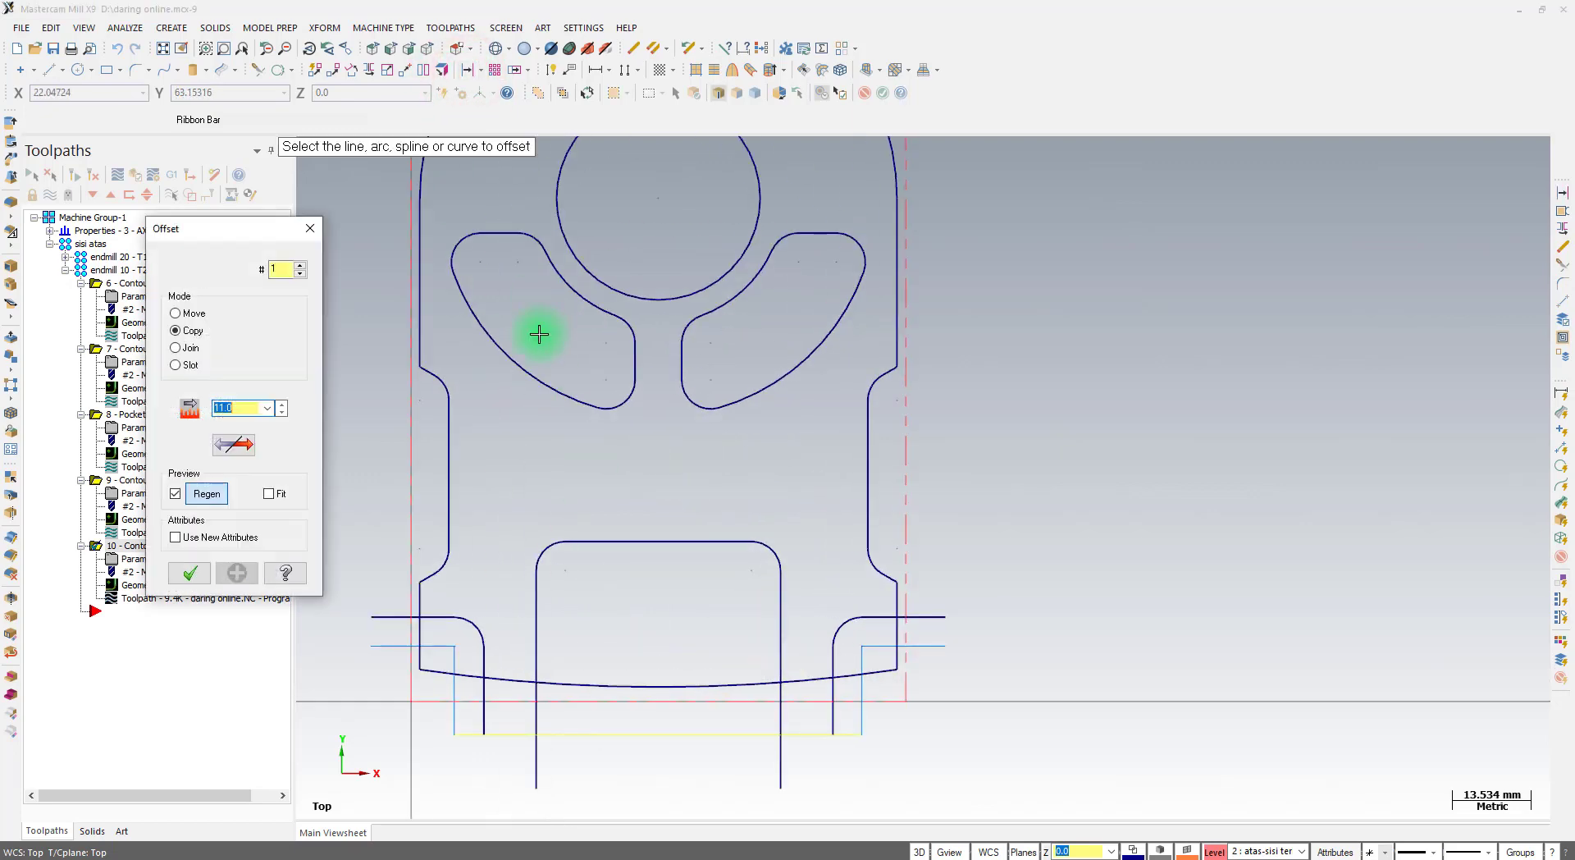
type("3")
left_click(661, 540)
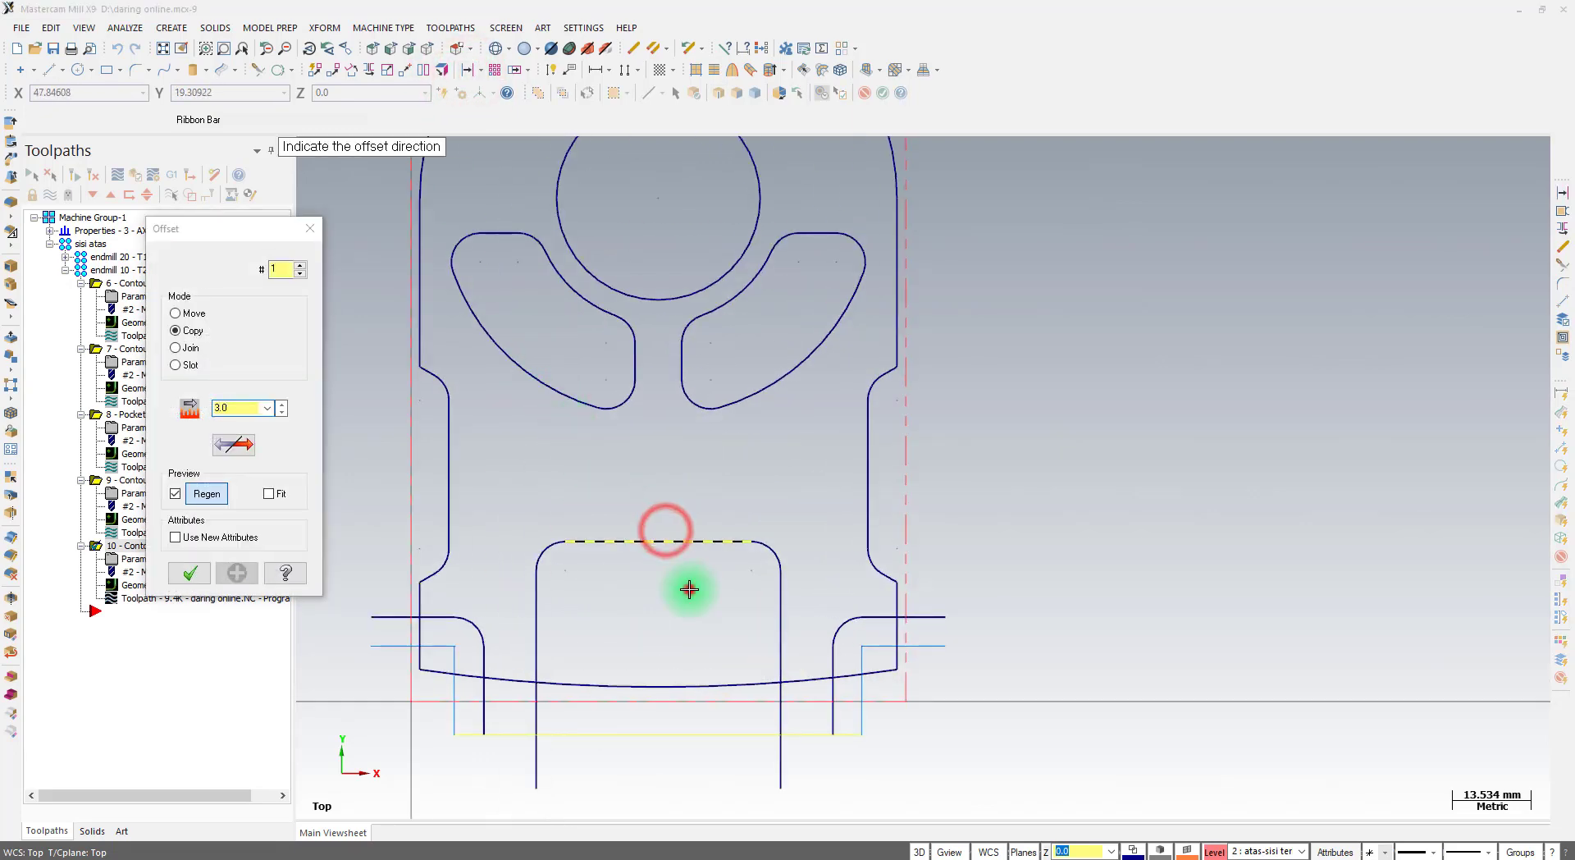
left_click(692, 587)
left_click(237, 572)
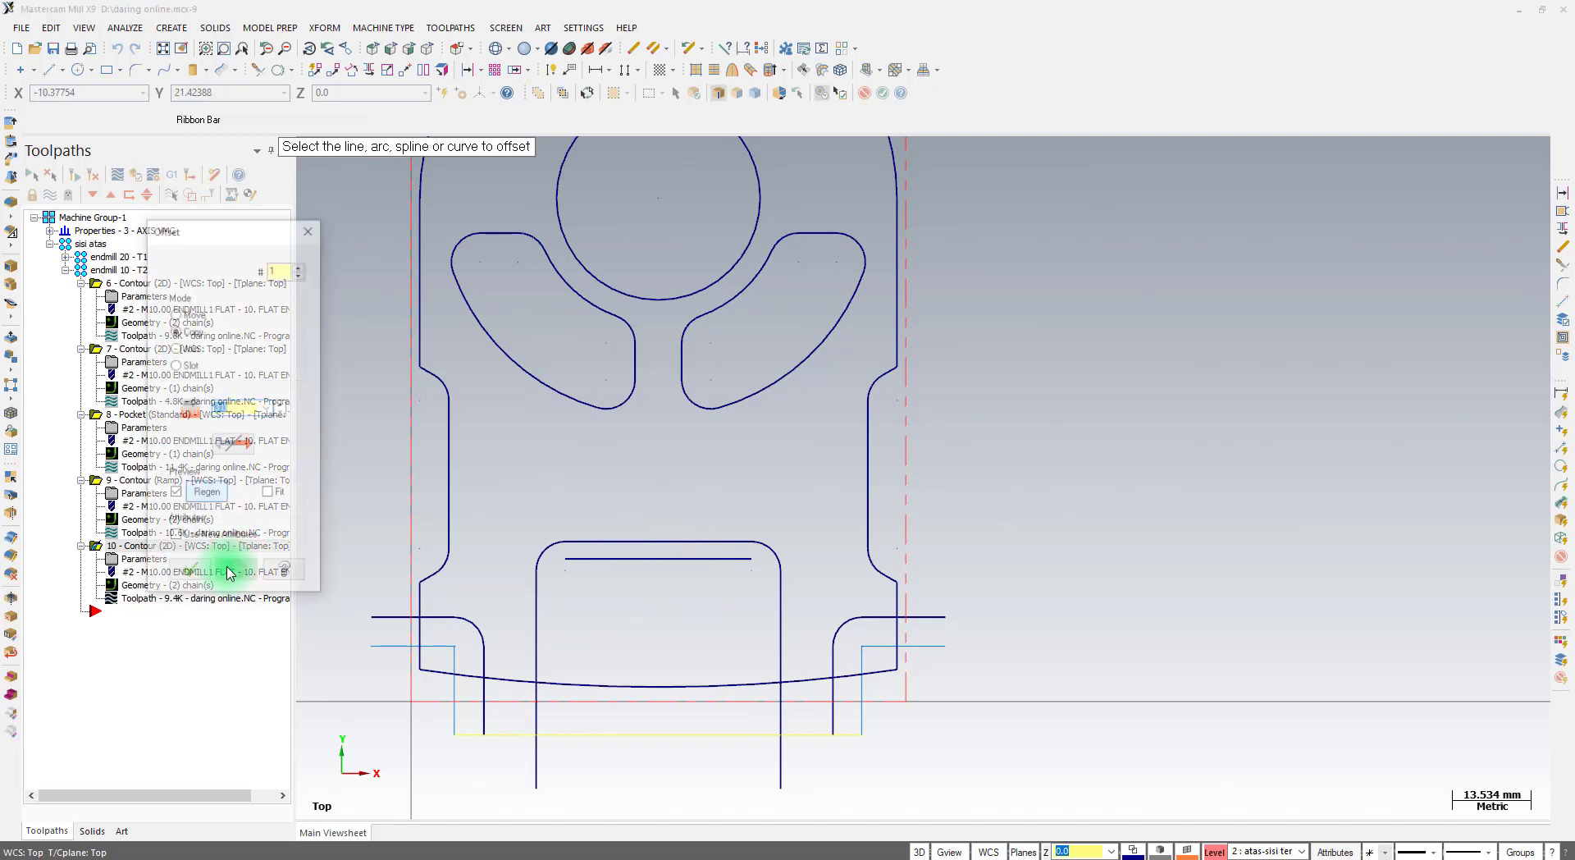
Offset a copy of the lower central recess's right edge 4 mm inward
type("4")
left_click(780, 637)
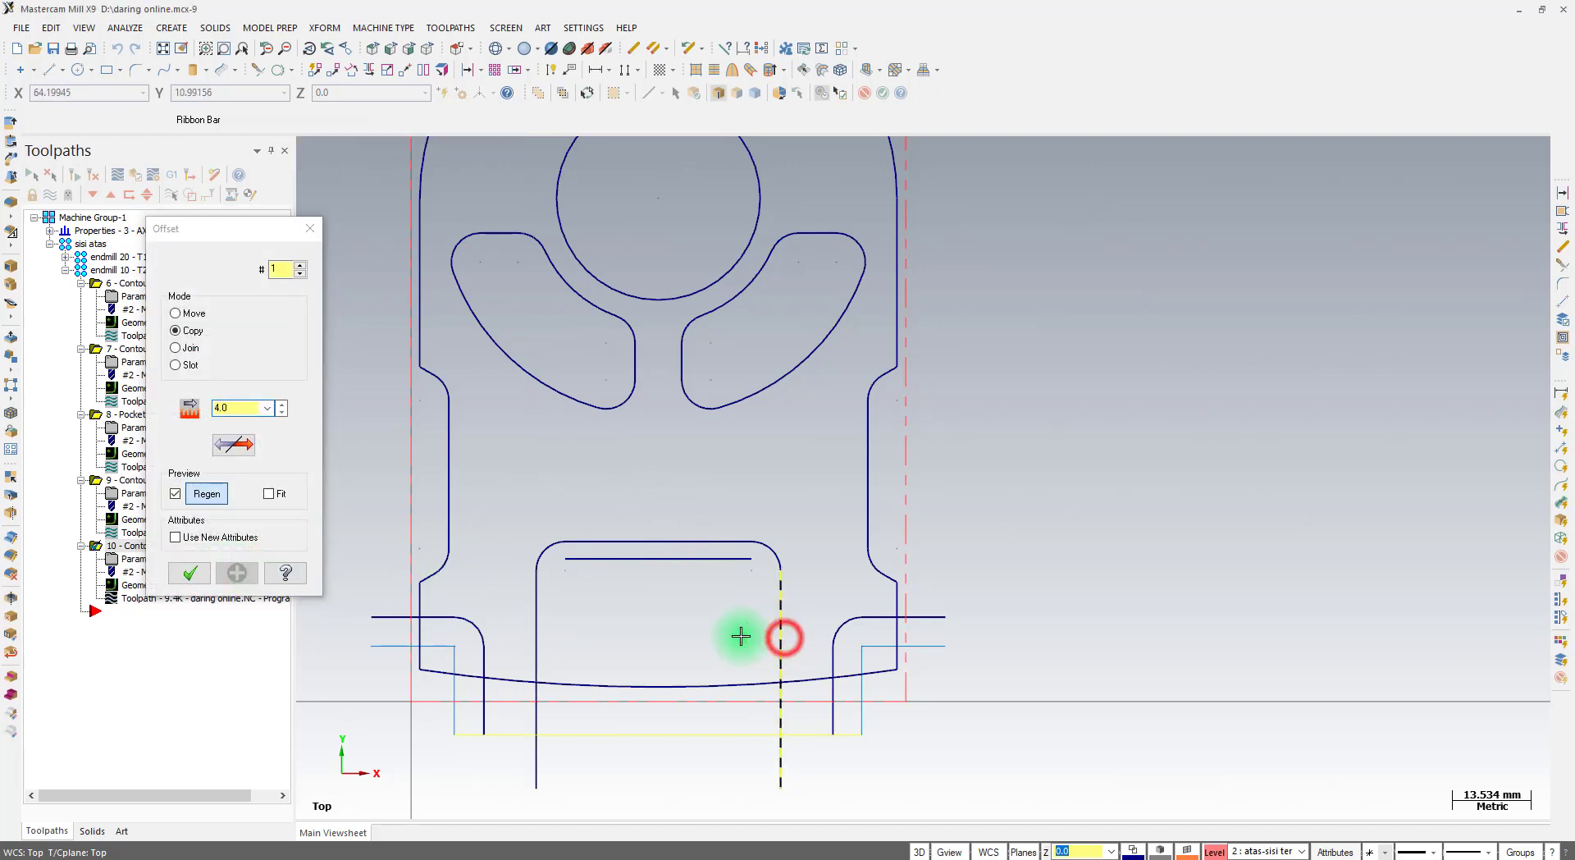
left_click(737, 637)
left_click(236, 572)
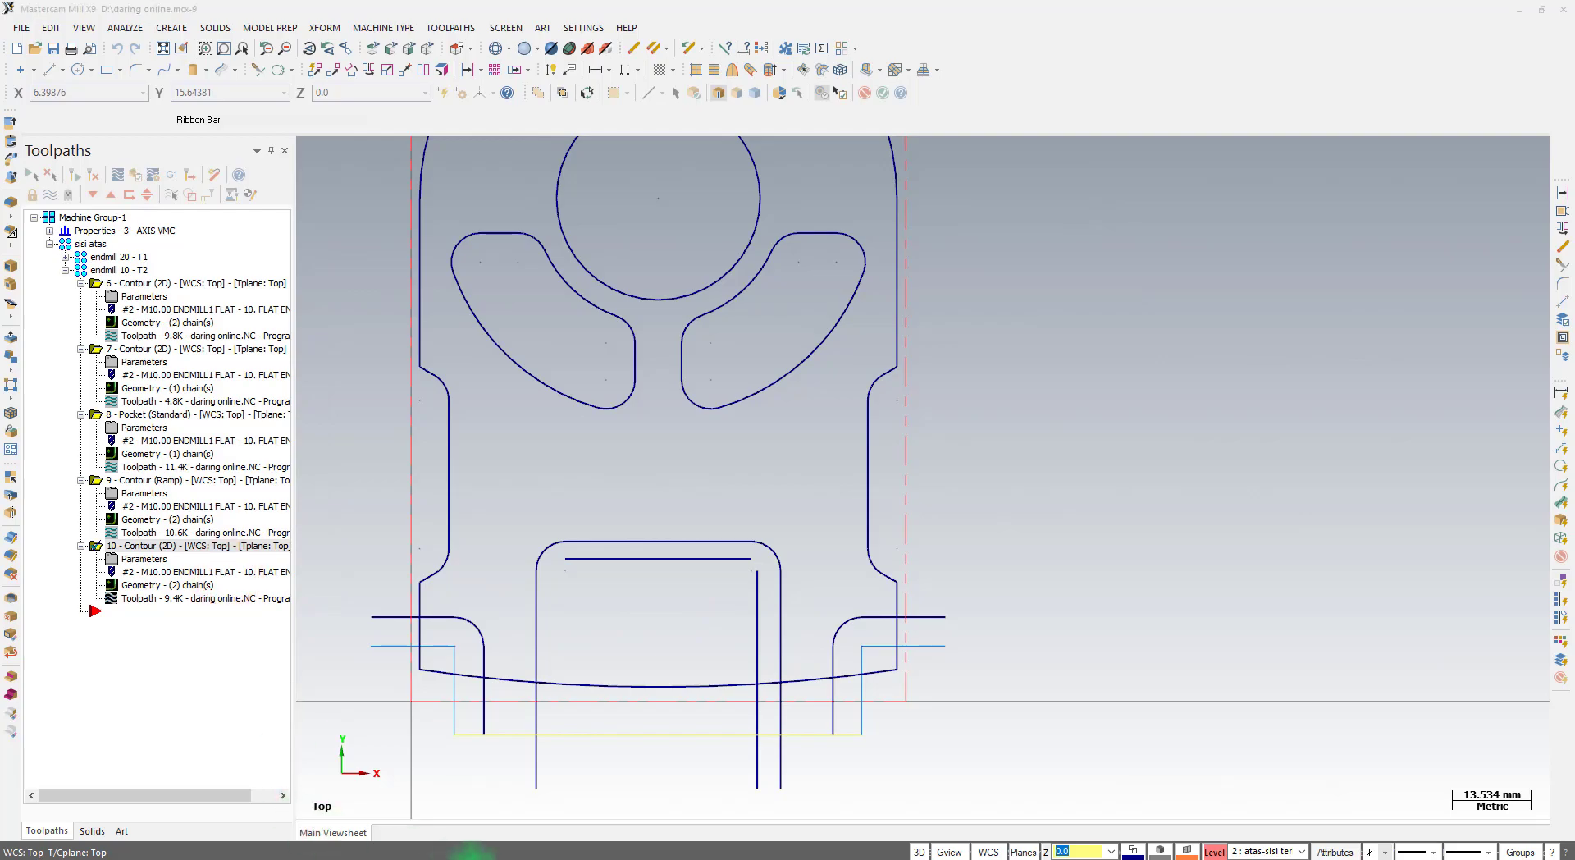
Check the inner pocket's width in the PDF drawing and offset its right edge line 22 mm to the left
left_click(472, 857)
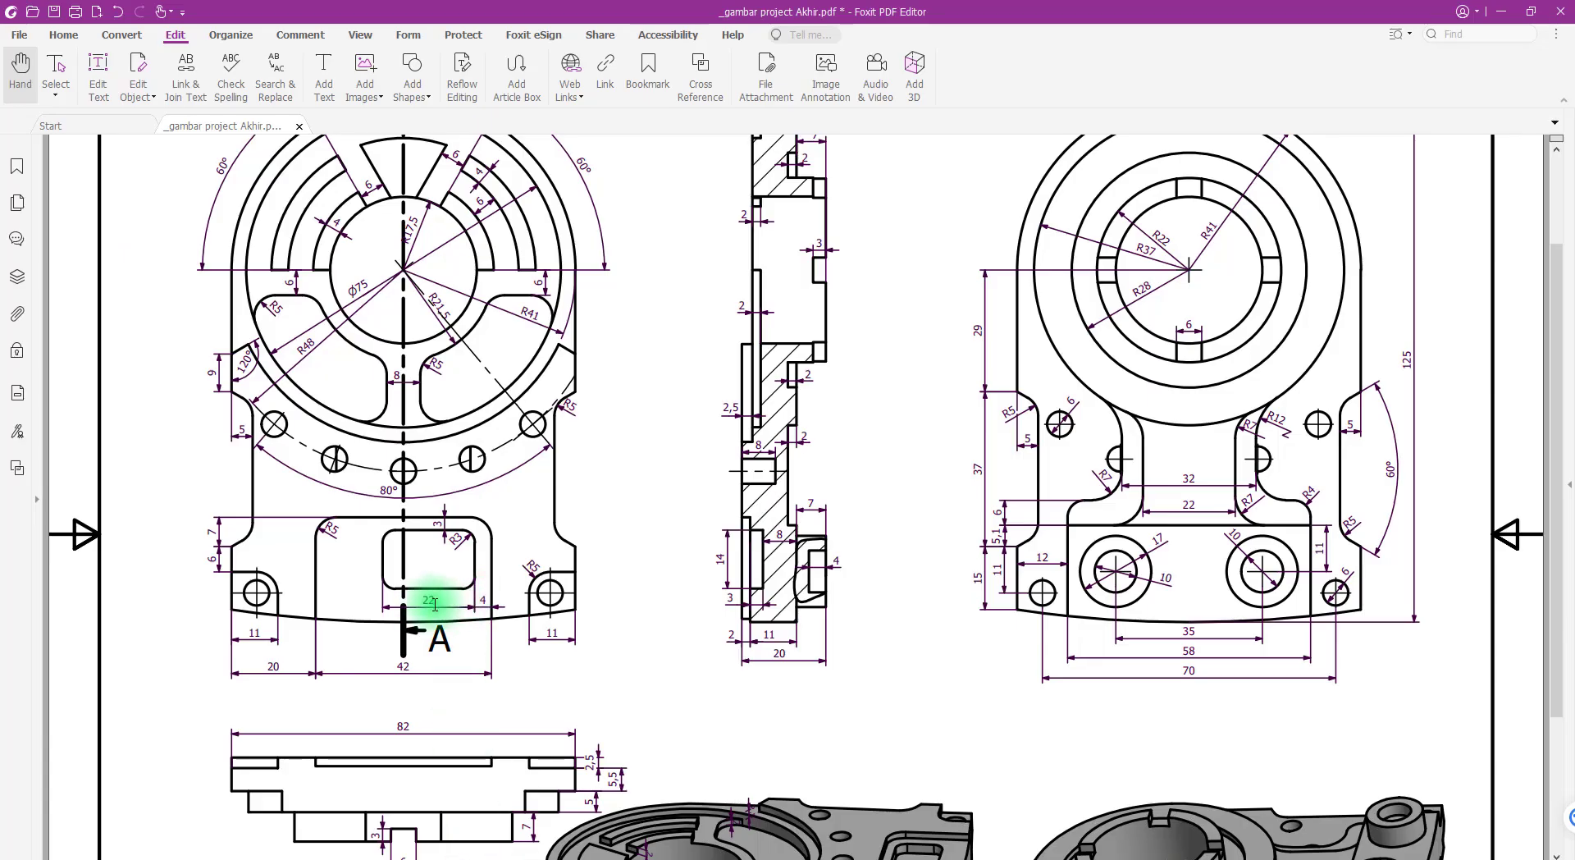
left_click(319, 855)
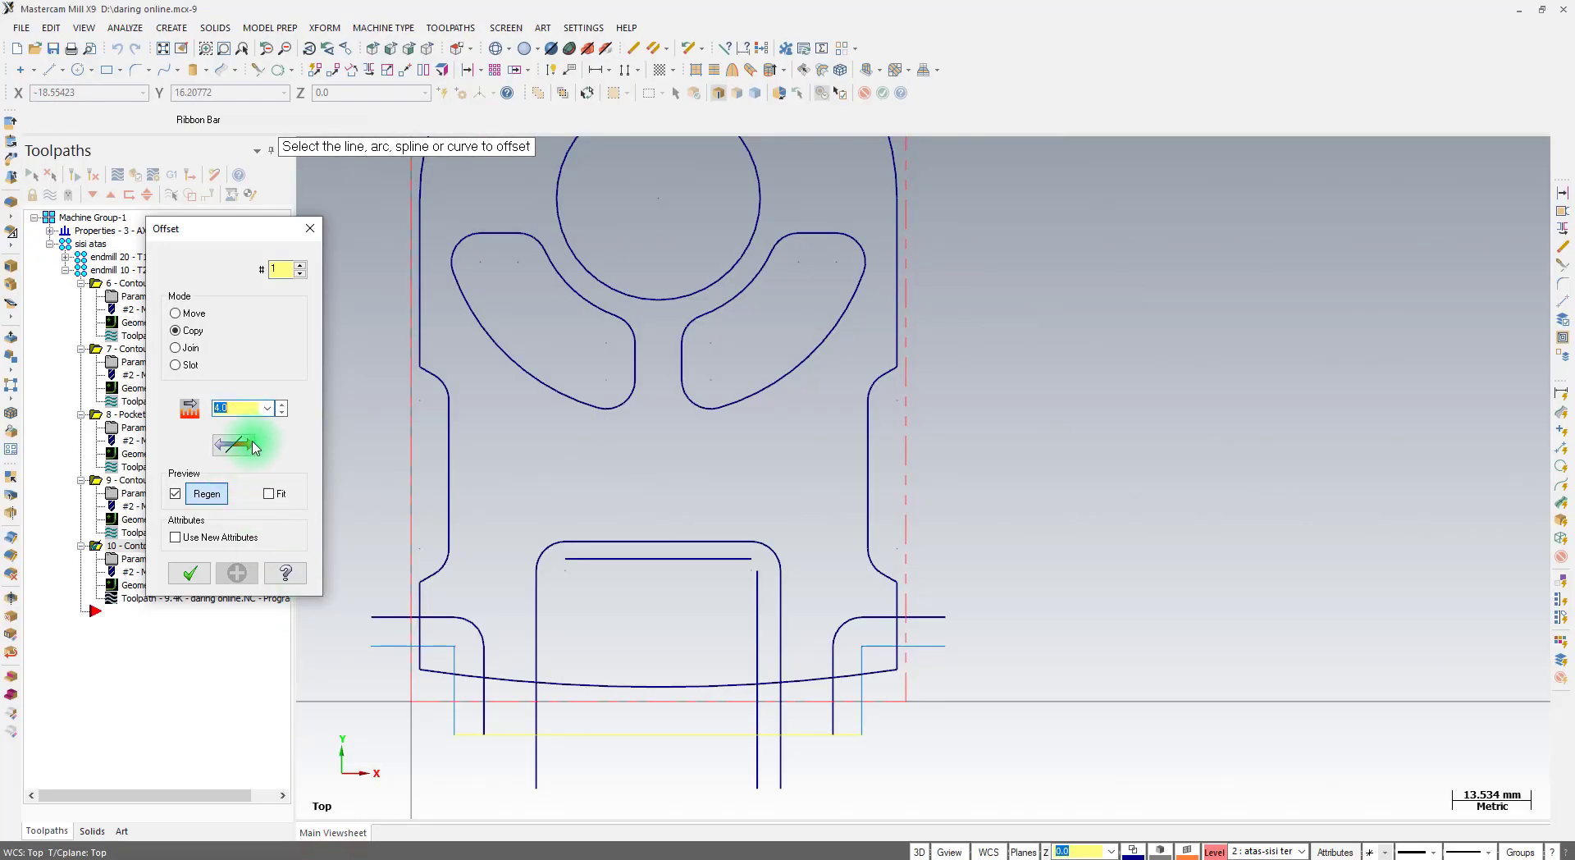
left_click(754, 640)
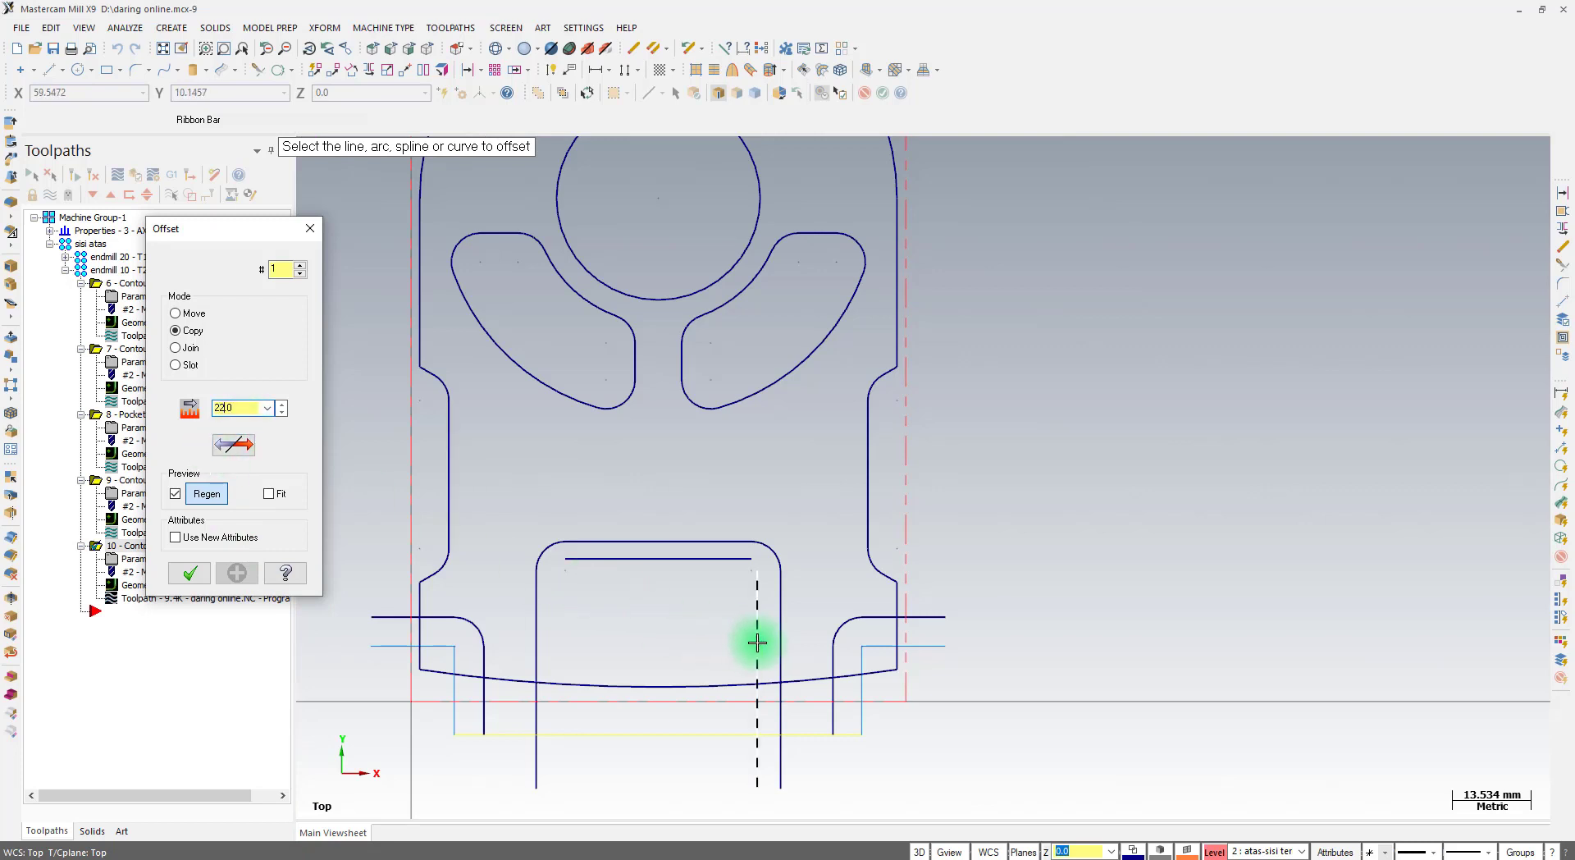
left_click(637, 636)
left_click(236, 570)
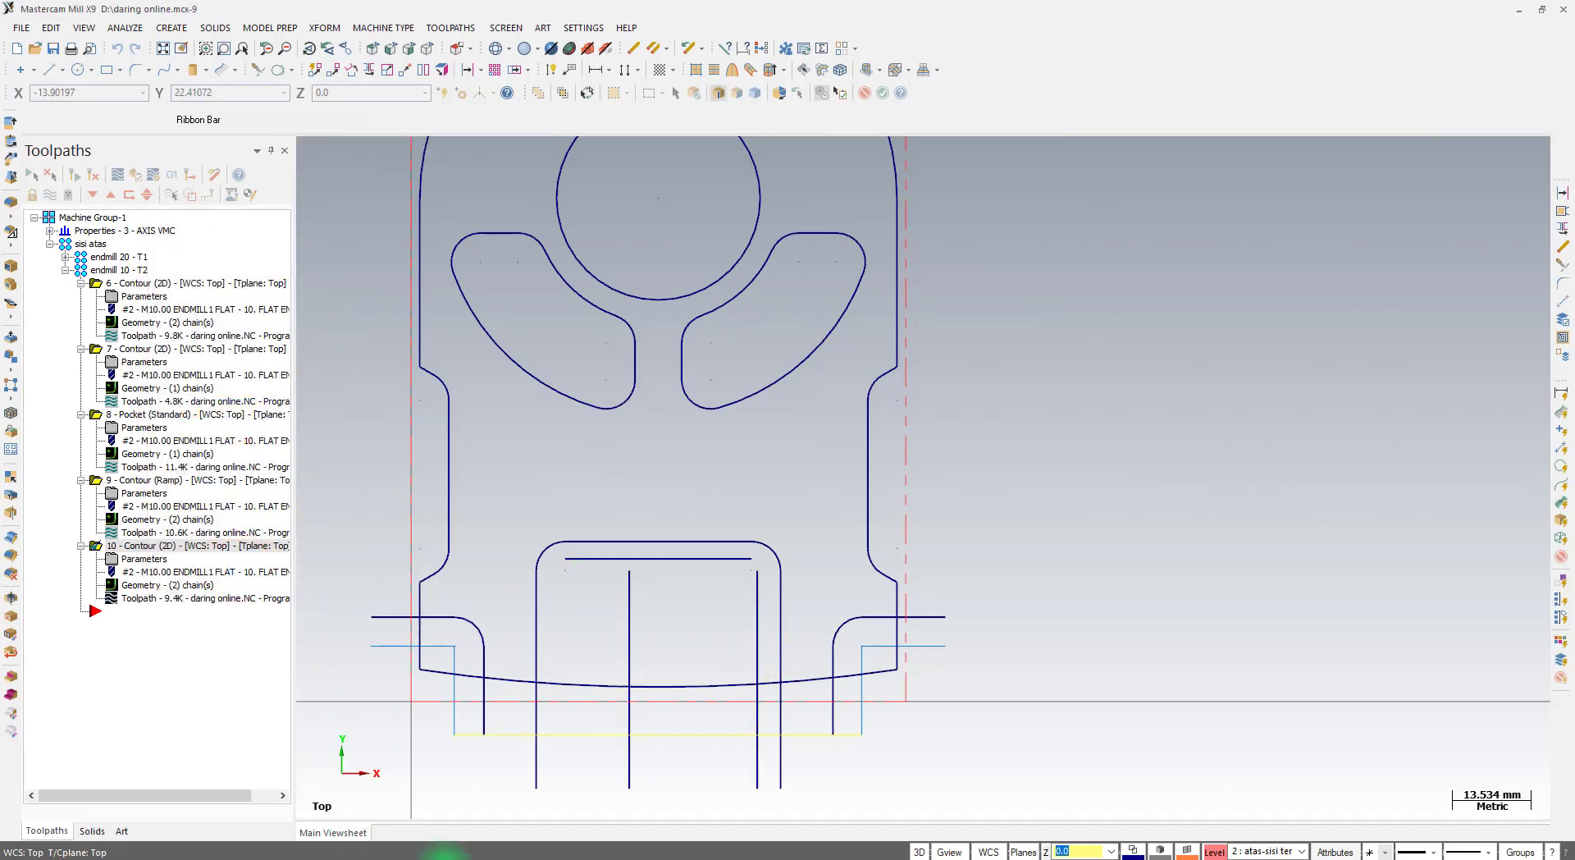
Check the inner pocket's height in the PDF drawing and offset its upper edge line 14 mm downward
left_click(440, 853)
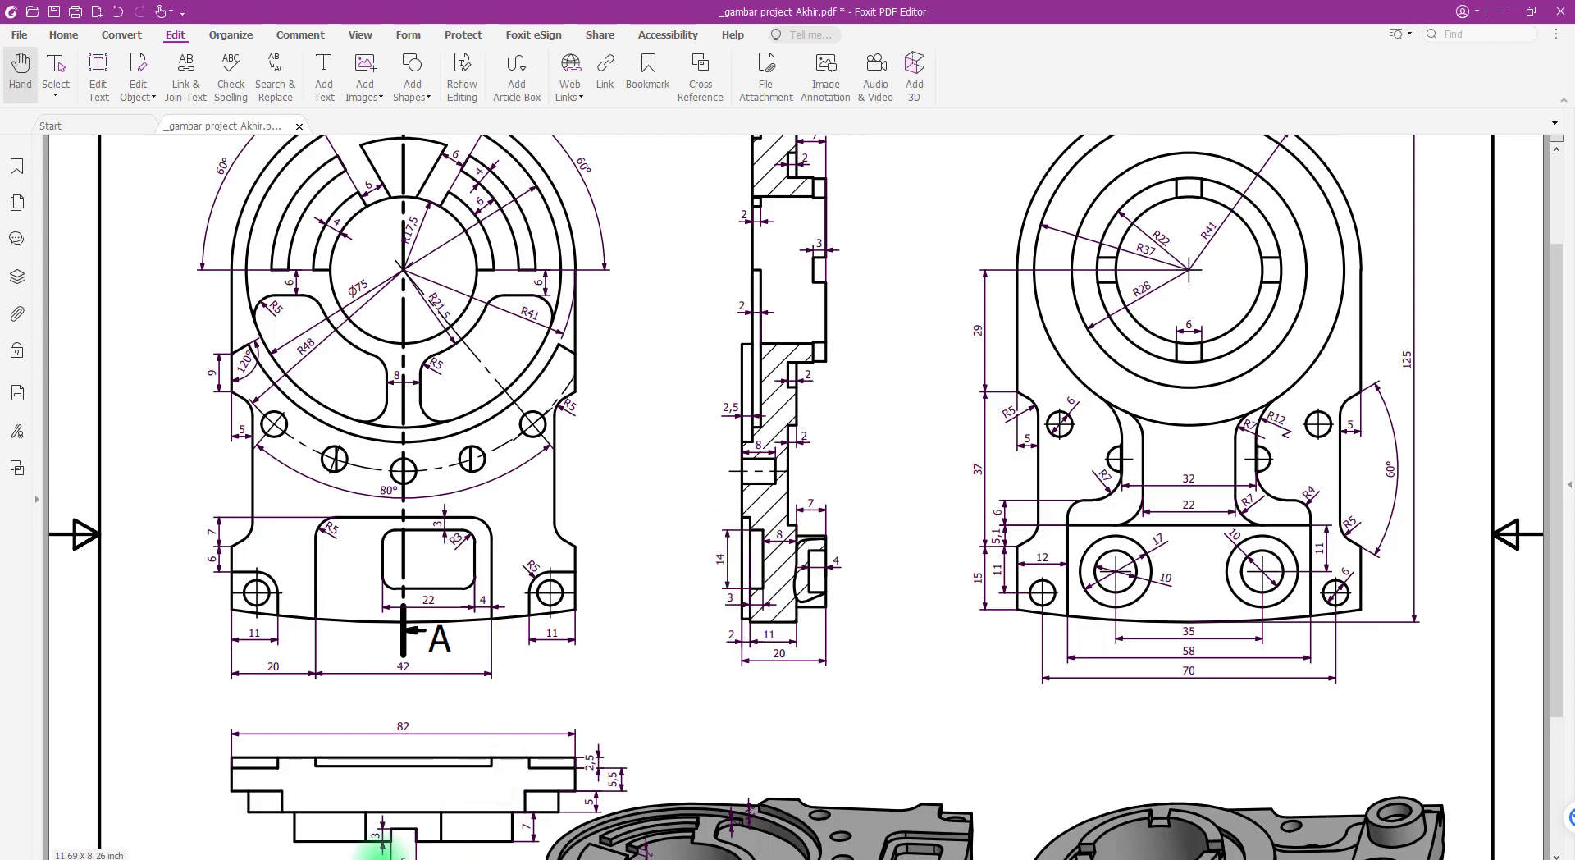
left_click(331, 858)
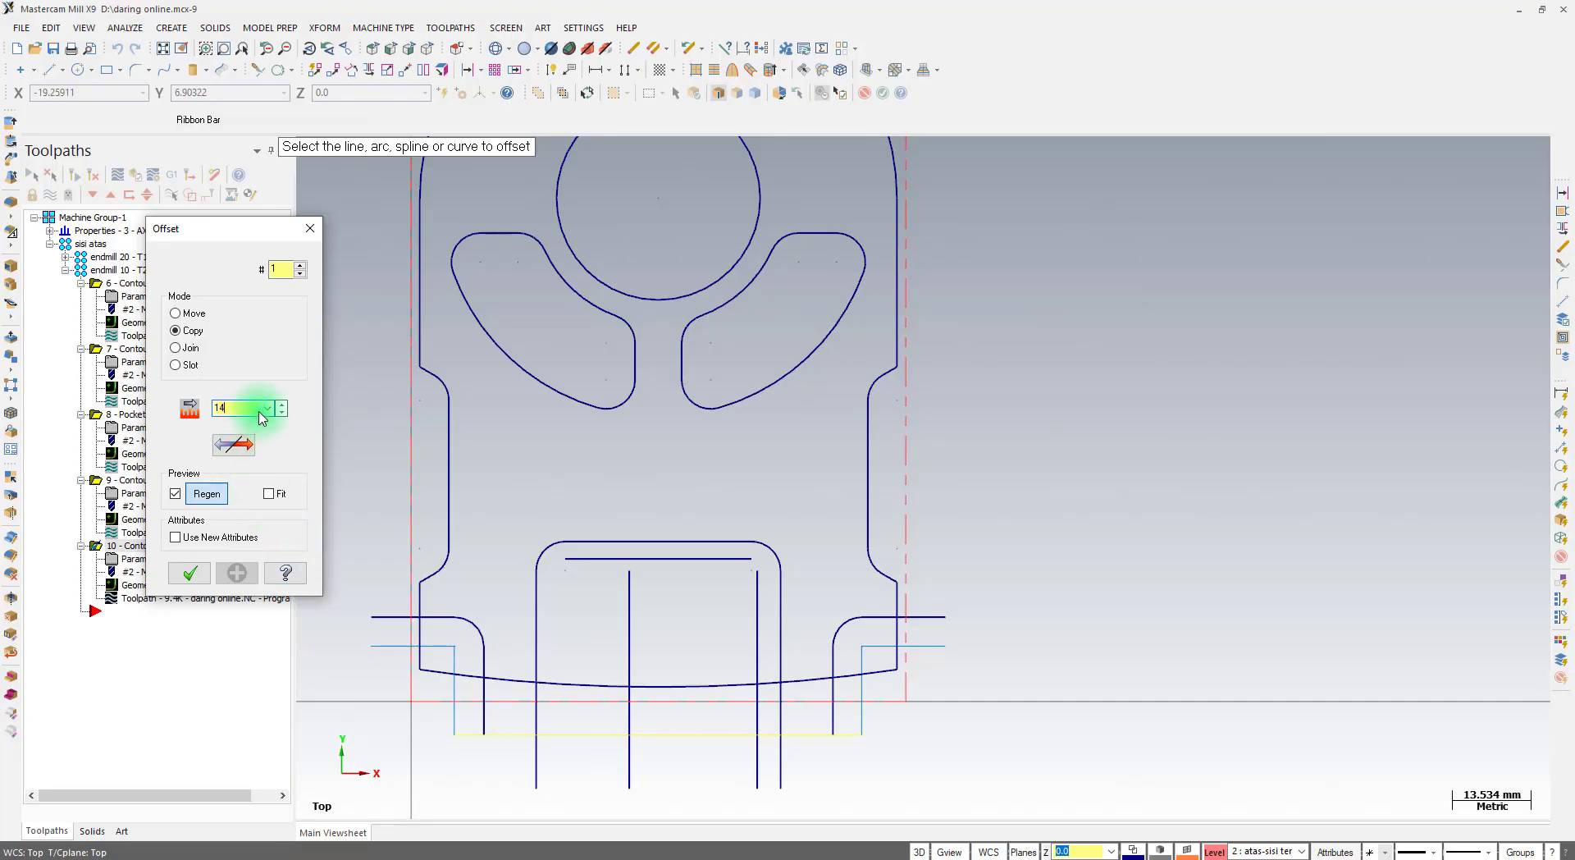
left_click(689, 560)
left_click(689, 621)
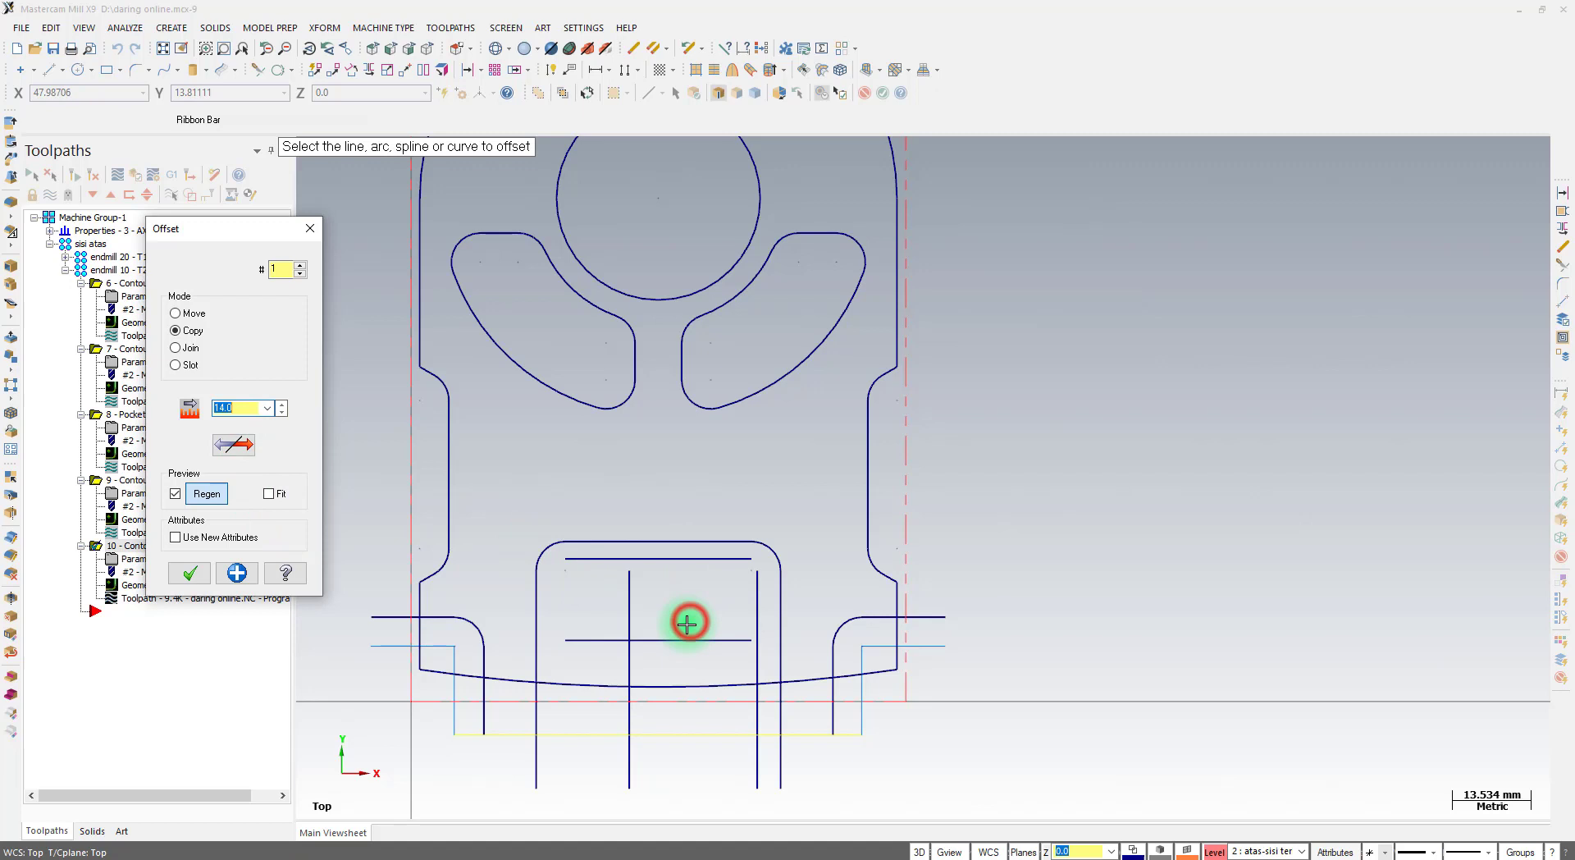
left_click(189, 573)
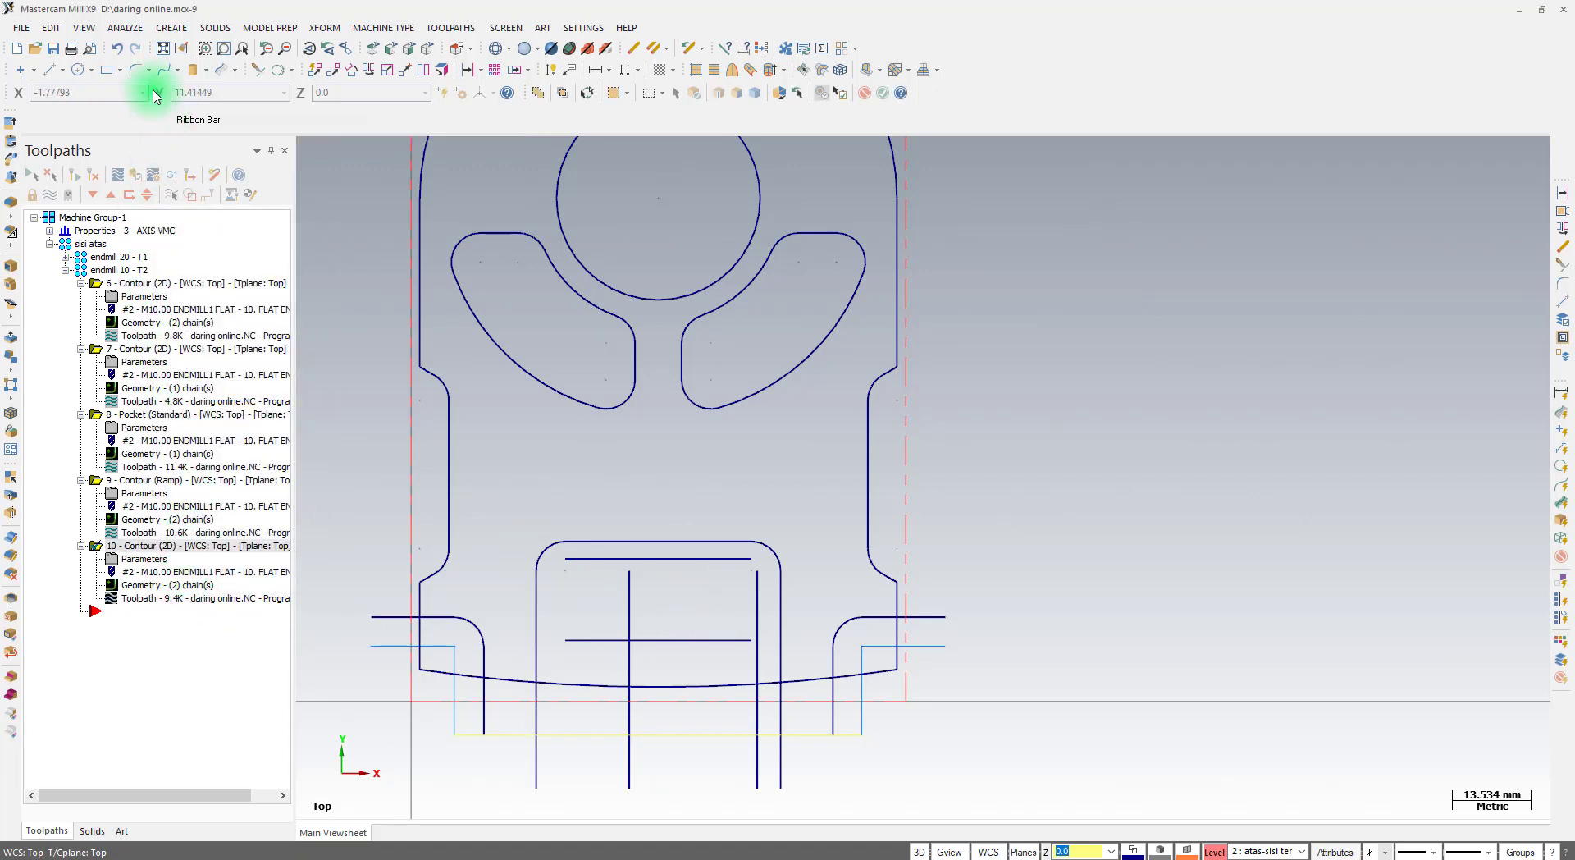
Fillet the inner pocket's four corners with a 3 mm radius to form a closed rounded rectangle
left_click(135, 70)
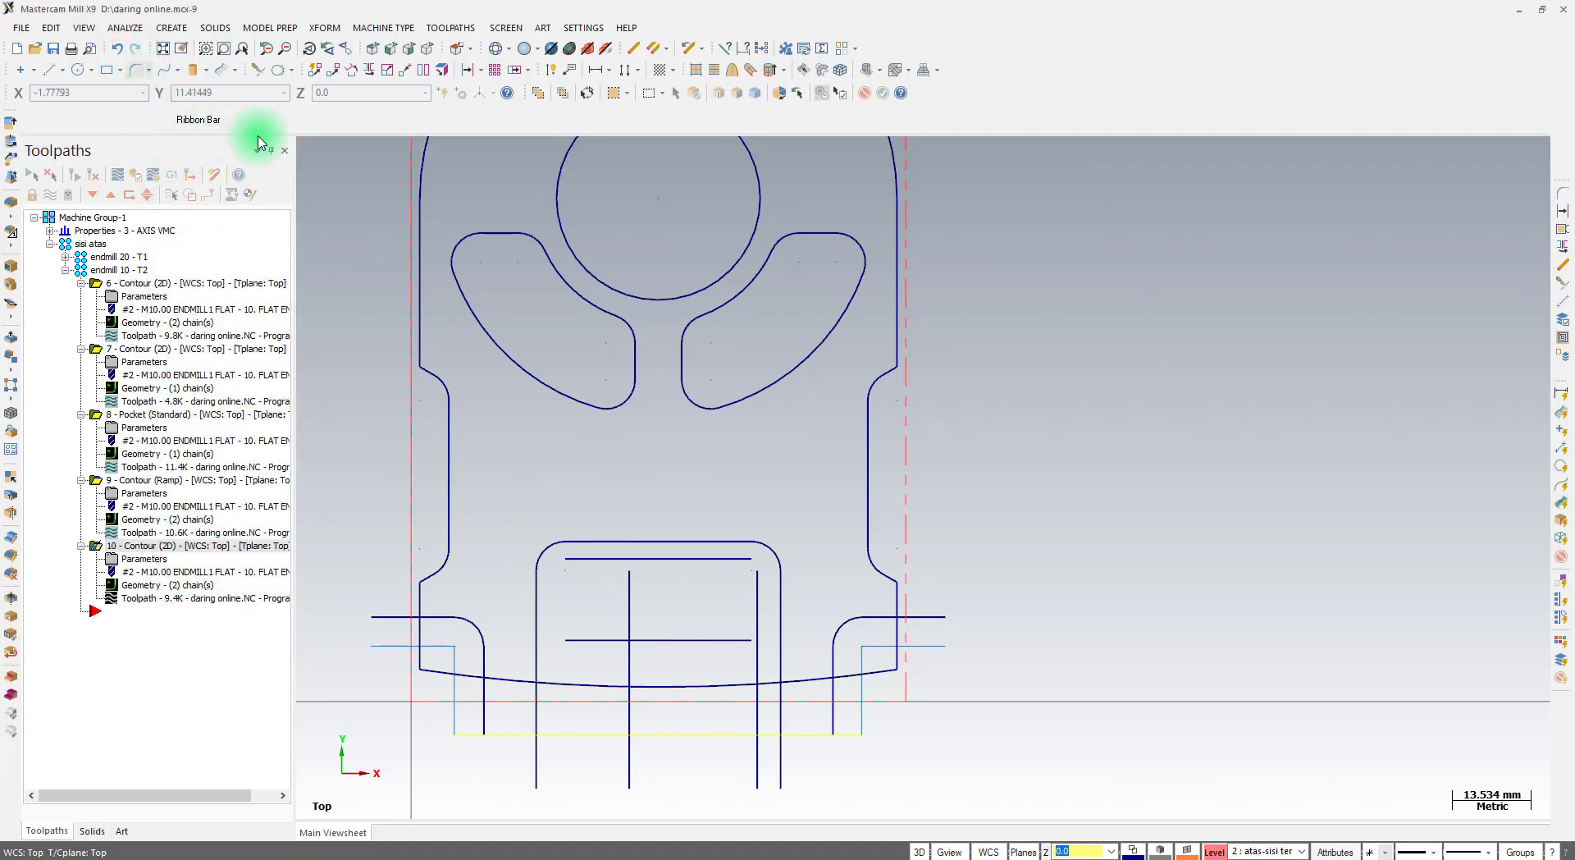
type("3")
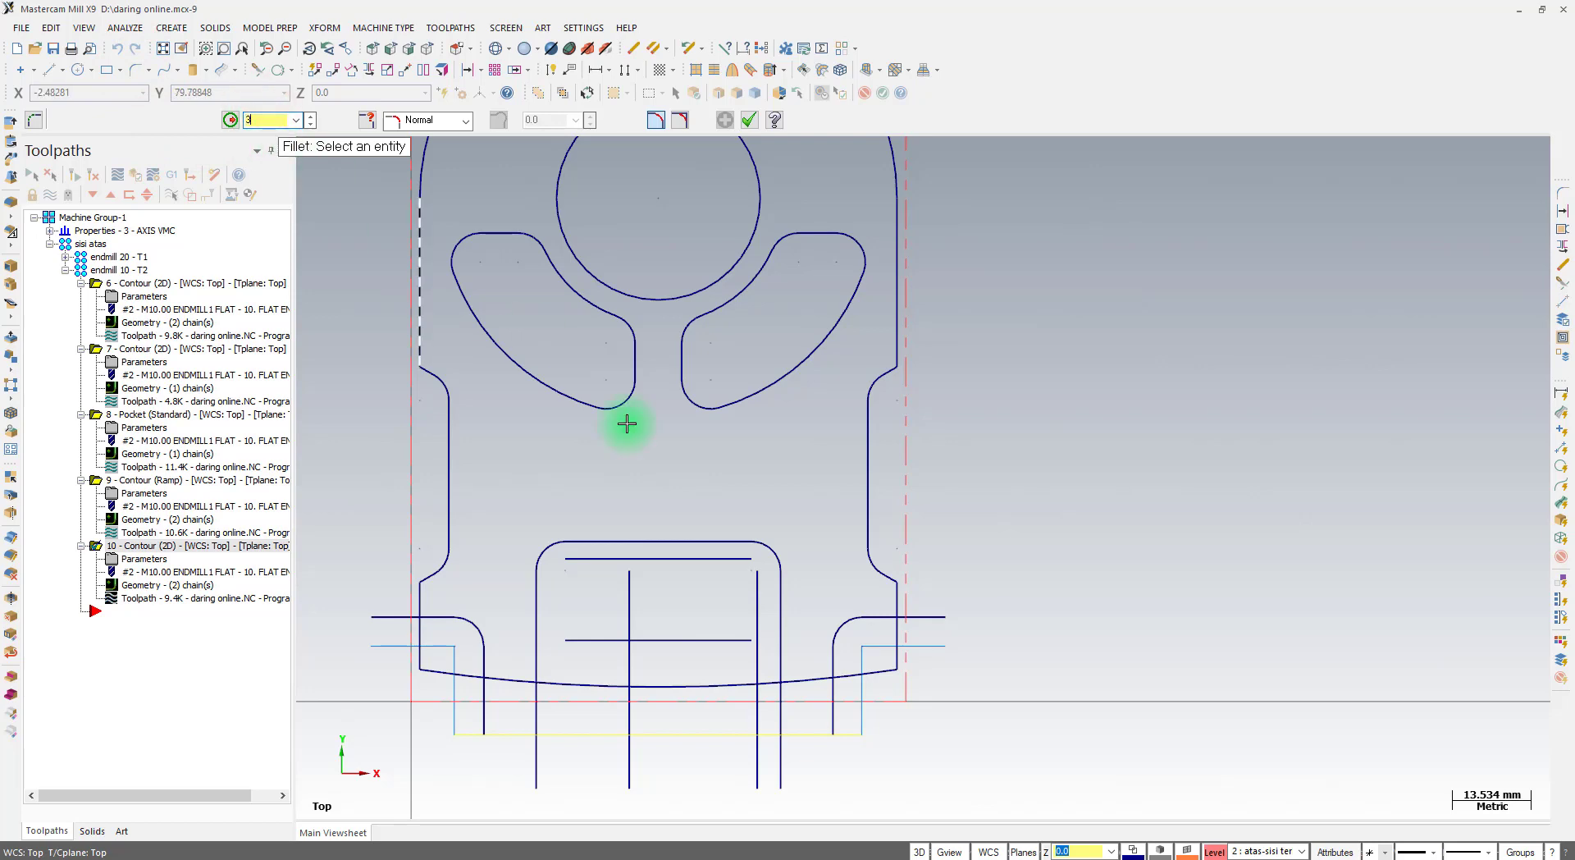
left_click(675, 559)
left_click(640, 589)
left_click(631, 605)
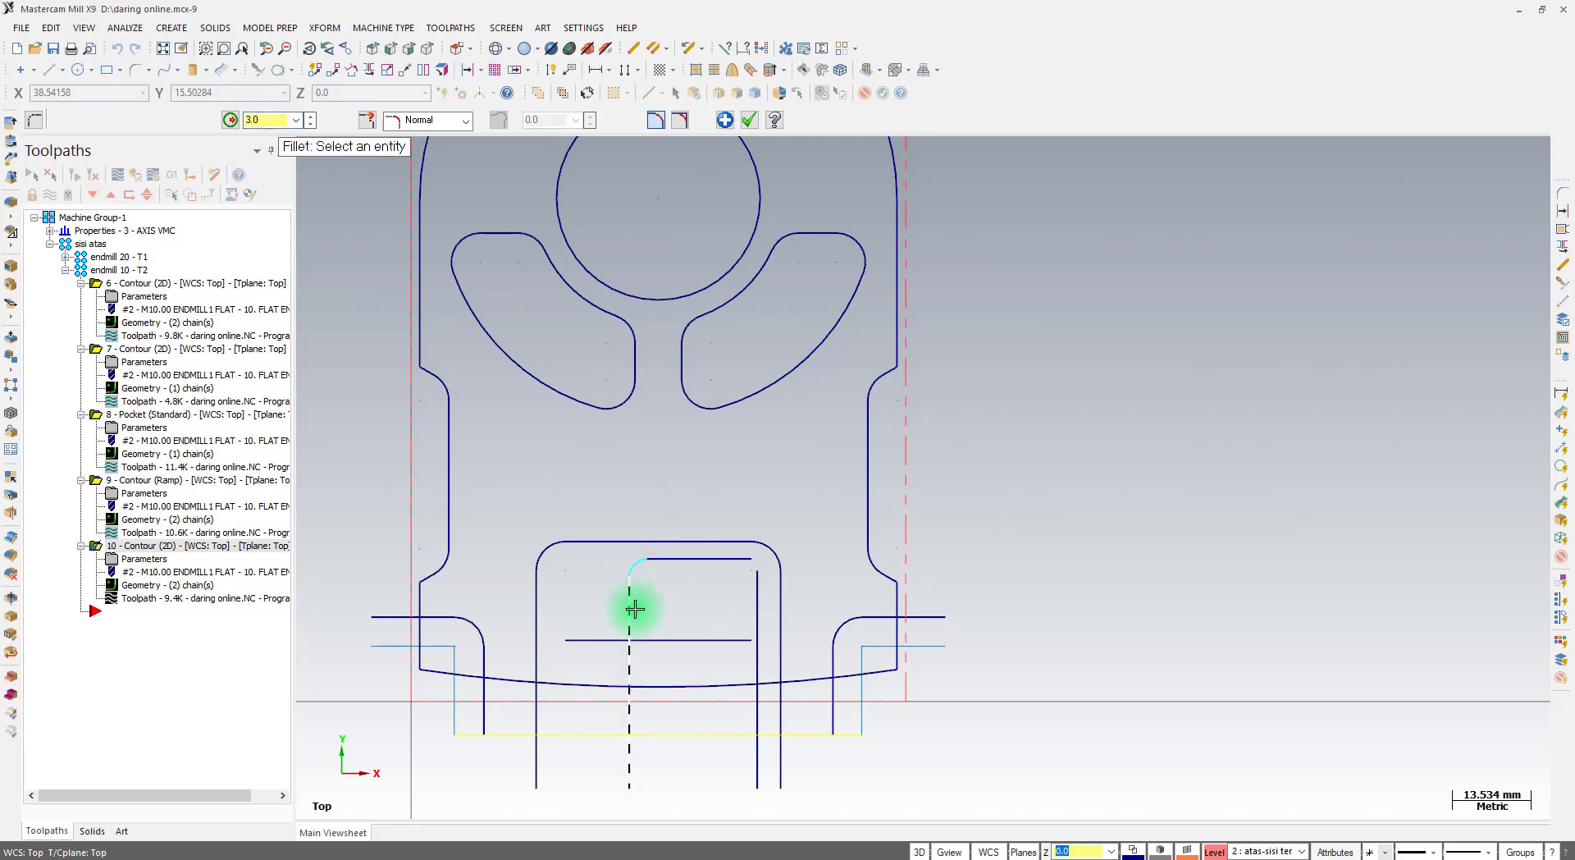
left_click(685, 640)
left_click(750, 606)
left_click(722, 639)
left_click(704, 559)
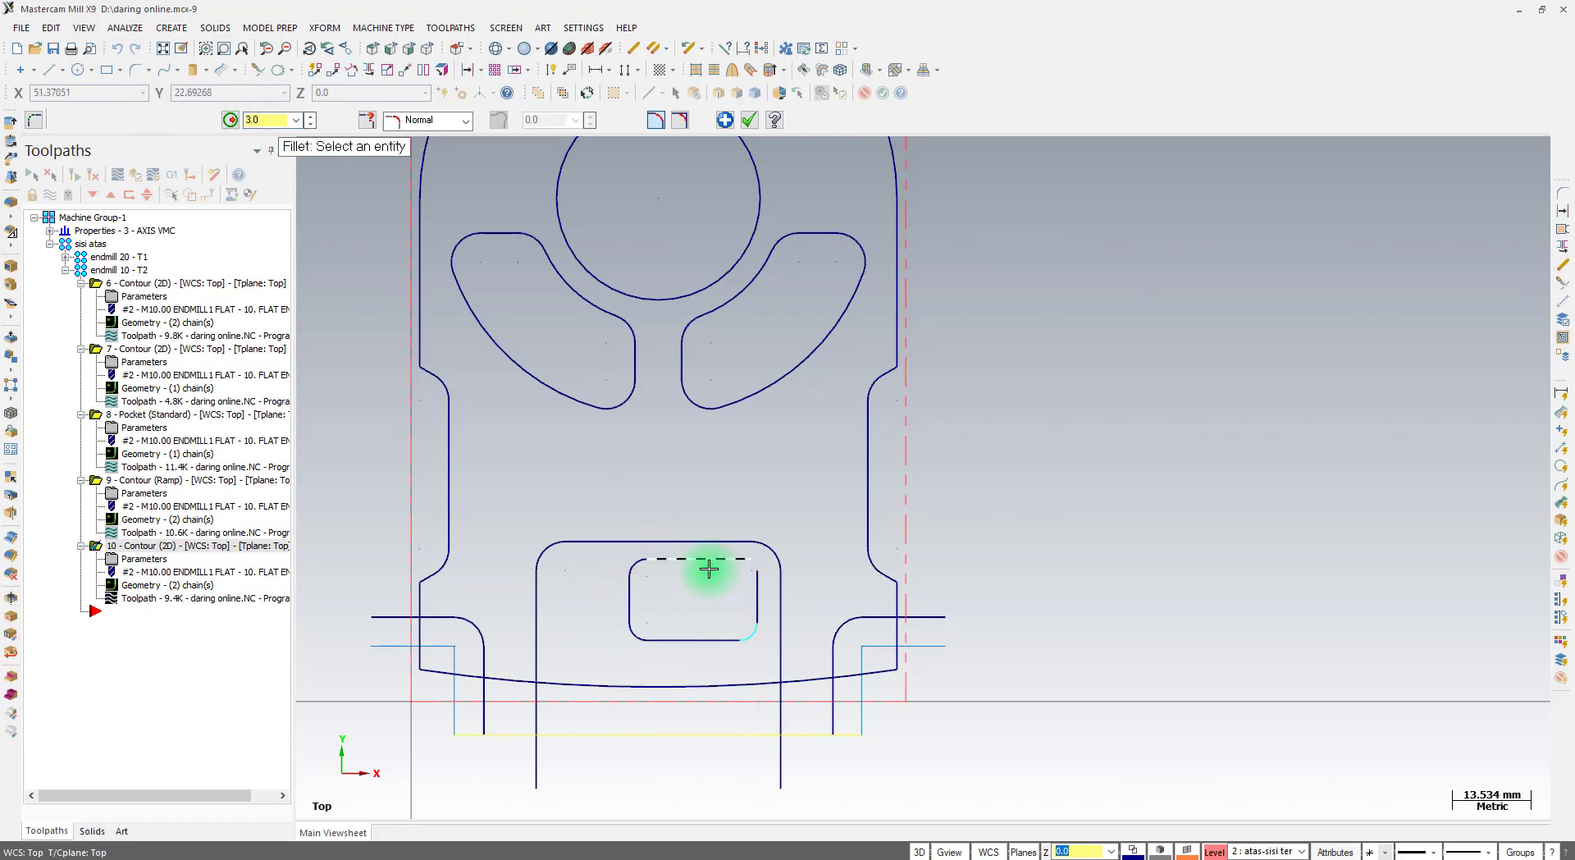
left_click(752, 594)
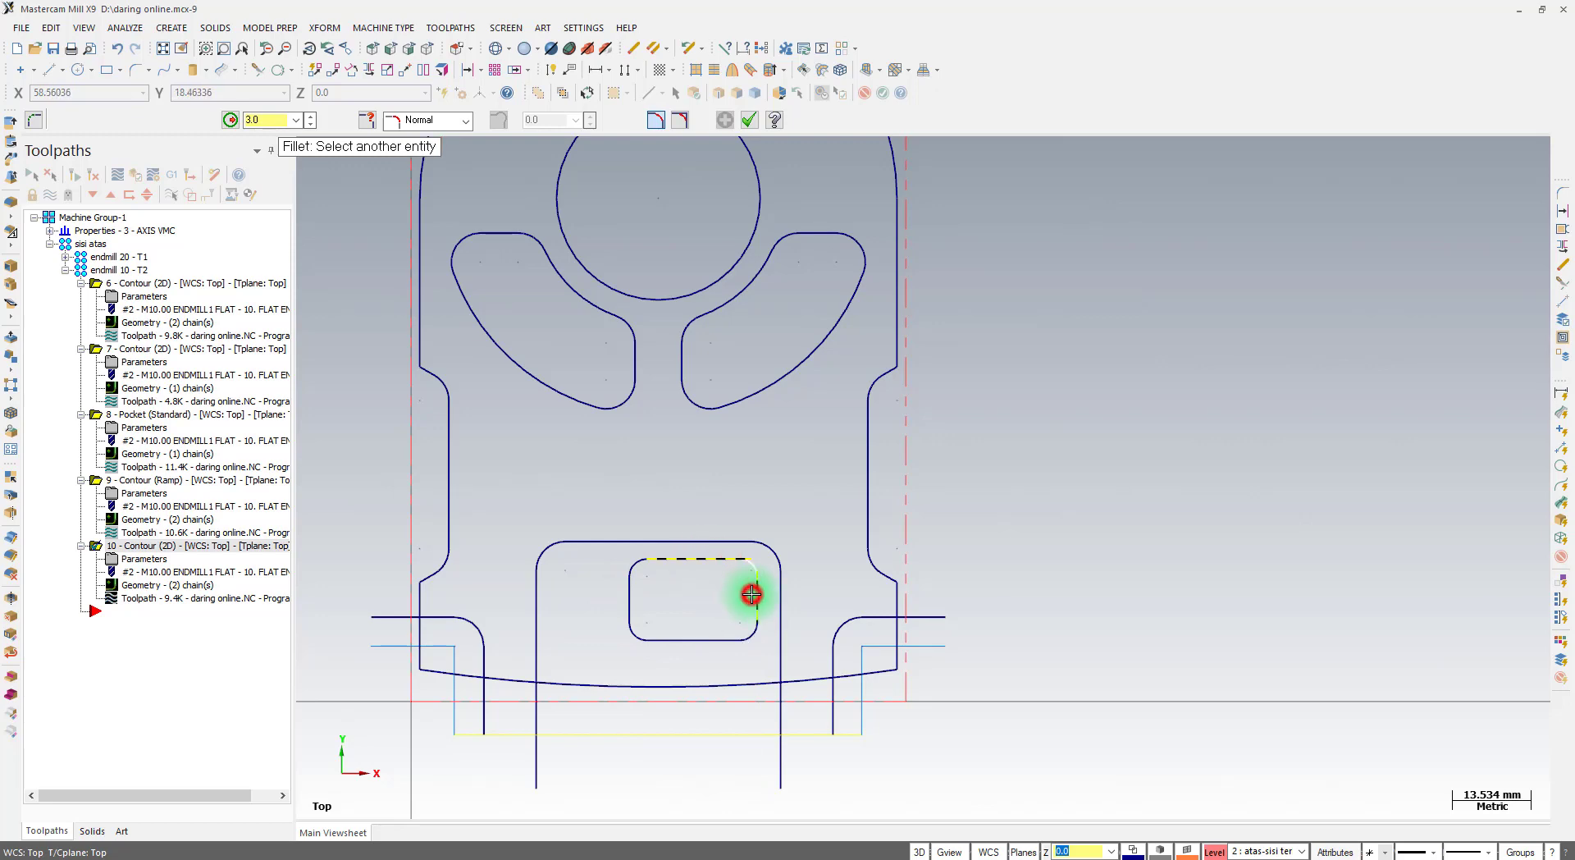
left_click(750, 121)
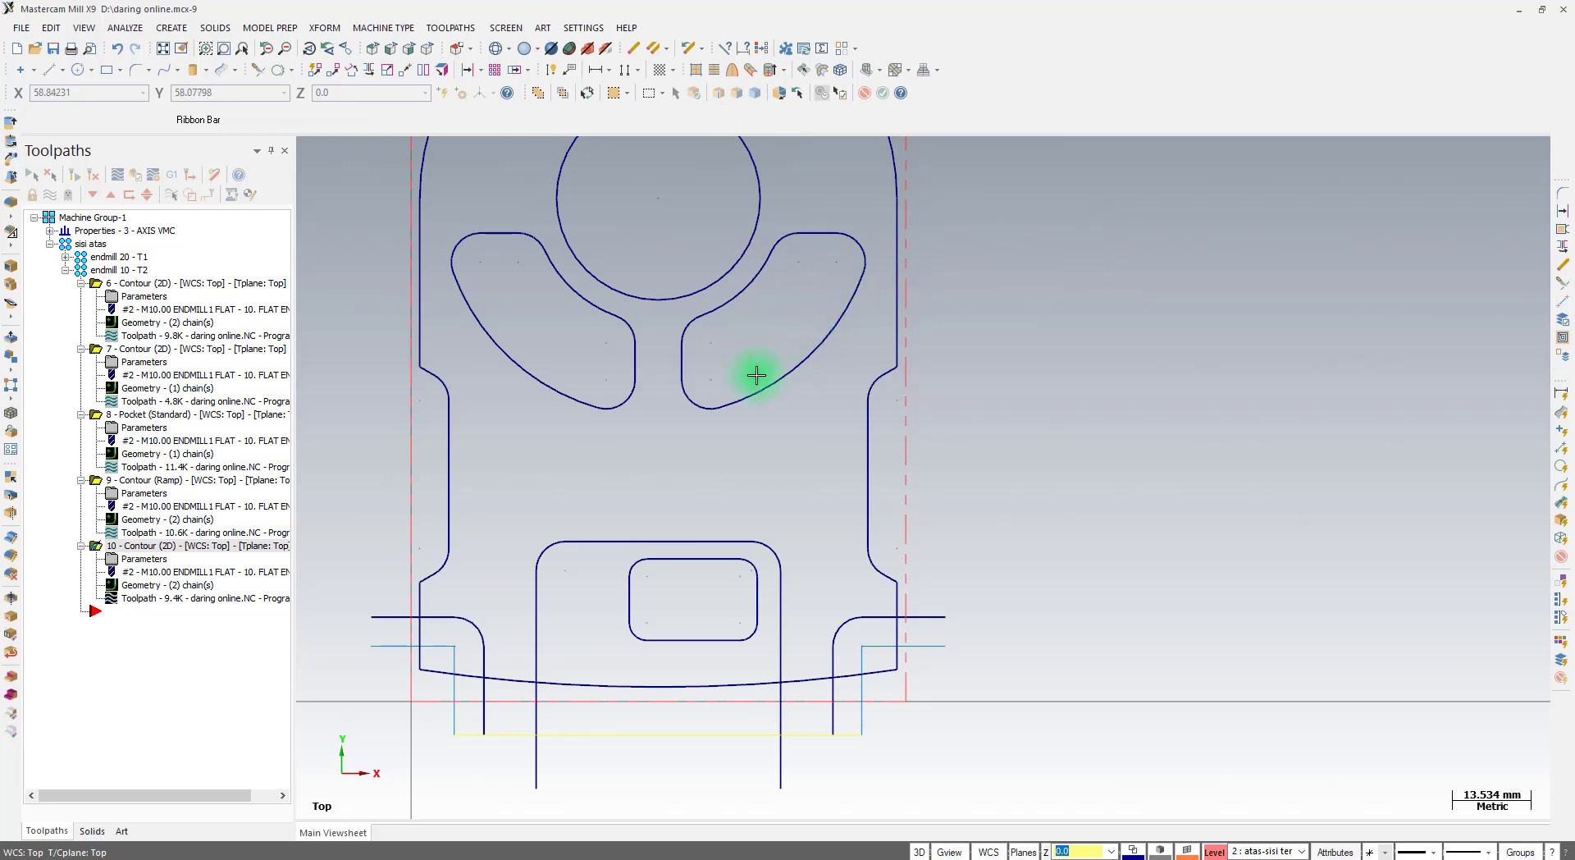
Add a contour toolpath after operation 10, chaining the rounded rectangular pocket profile
right_click(191, 622)
mouse_move(316, 157)
left_click(442, 179)
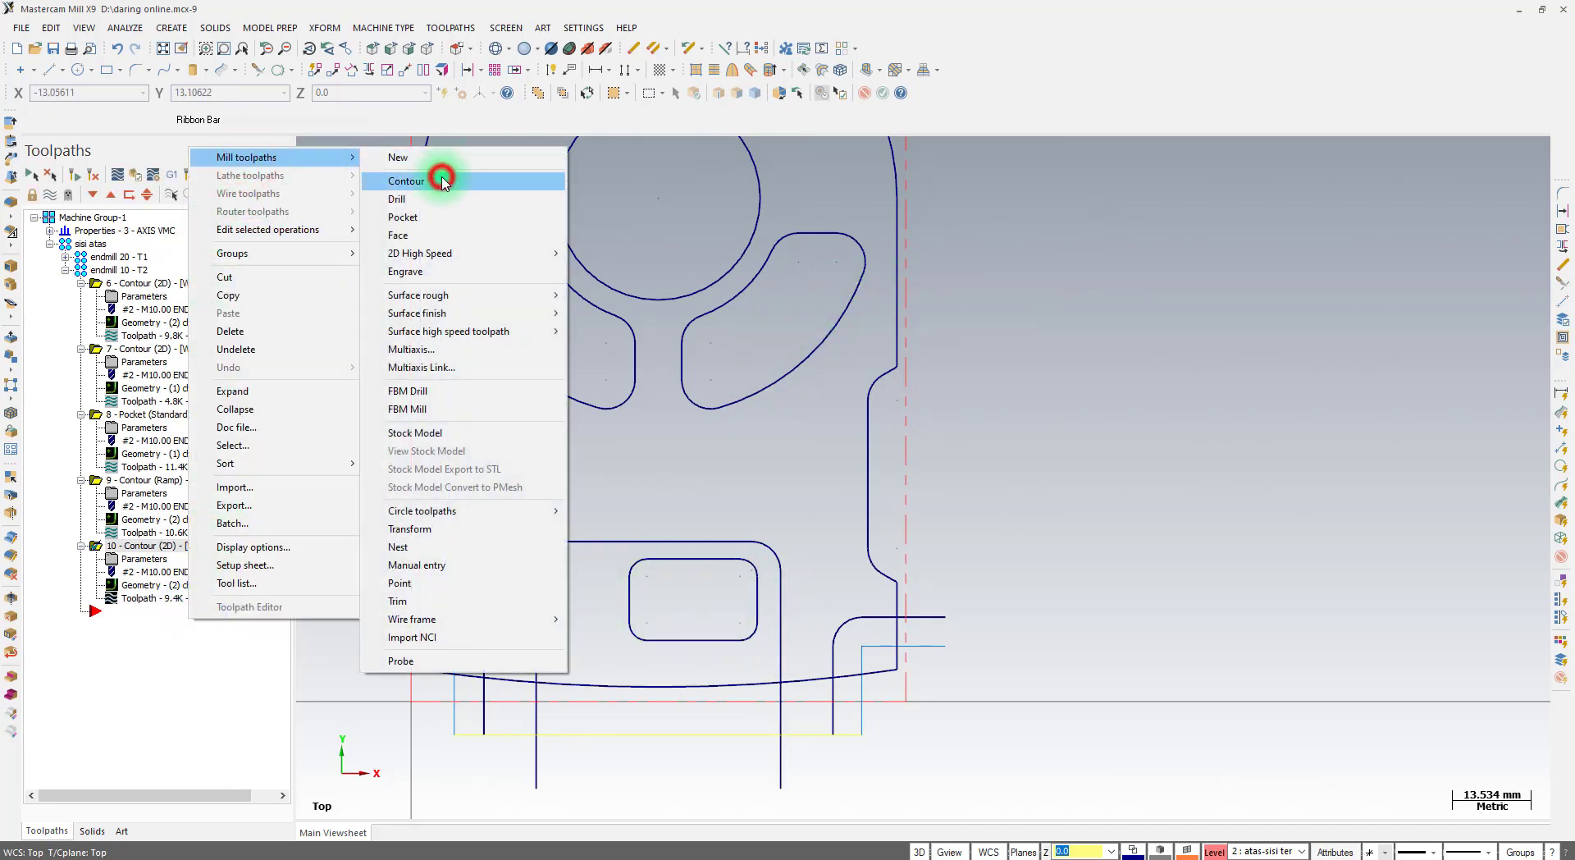
left_click(659, 638)
left_click(163, 769)
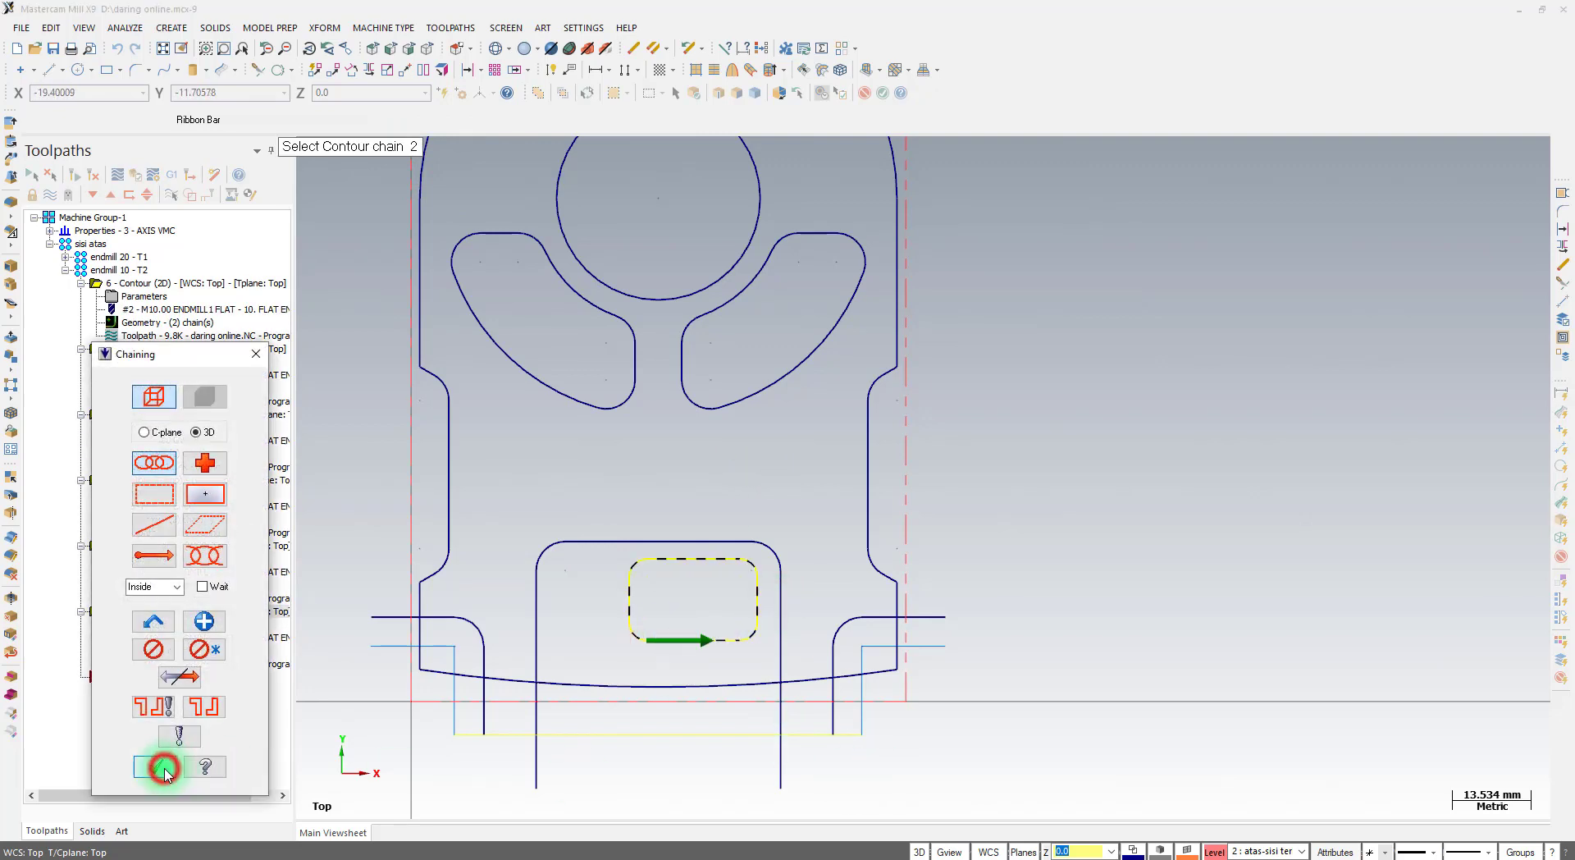
Select the 10 mm flat endmill and set the contour type to Ramp with a ramp angle of 2.0
left_click(853, 194)
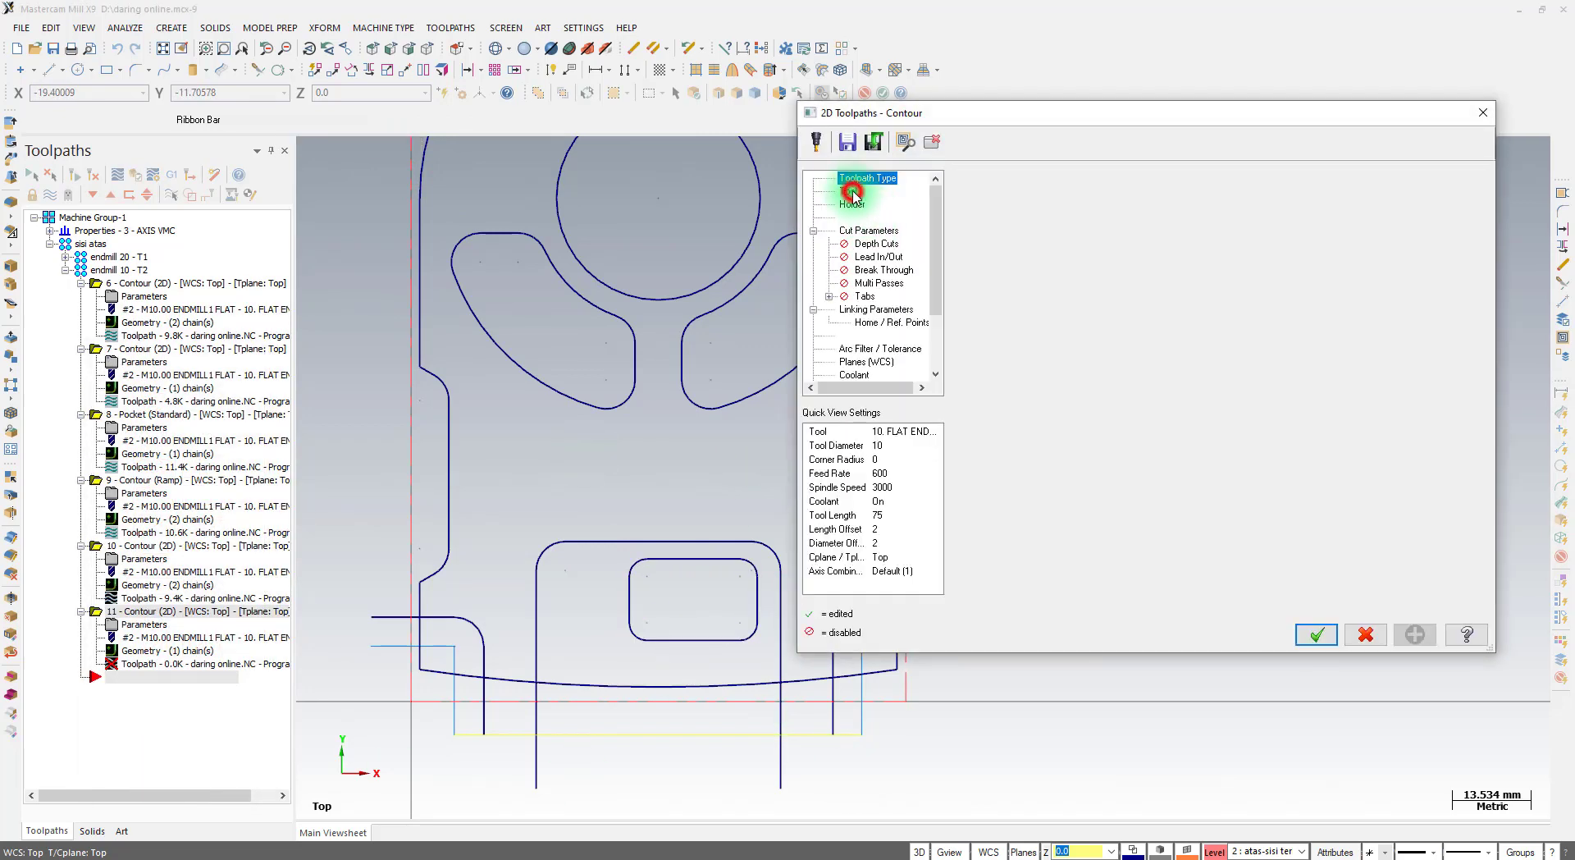
left_click(1022, 238)
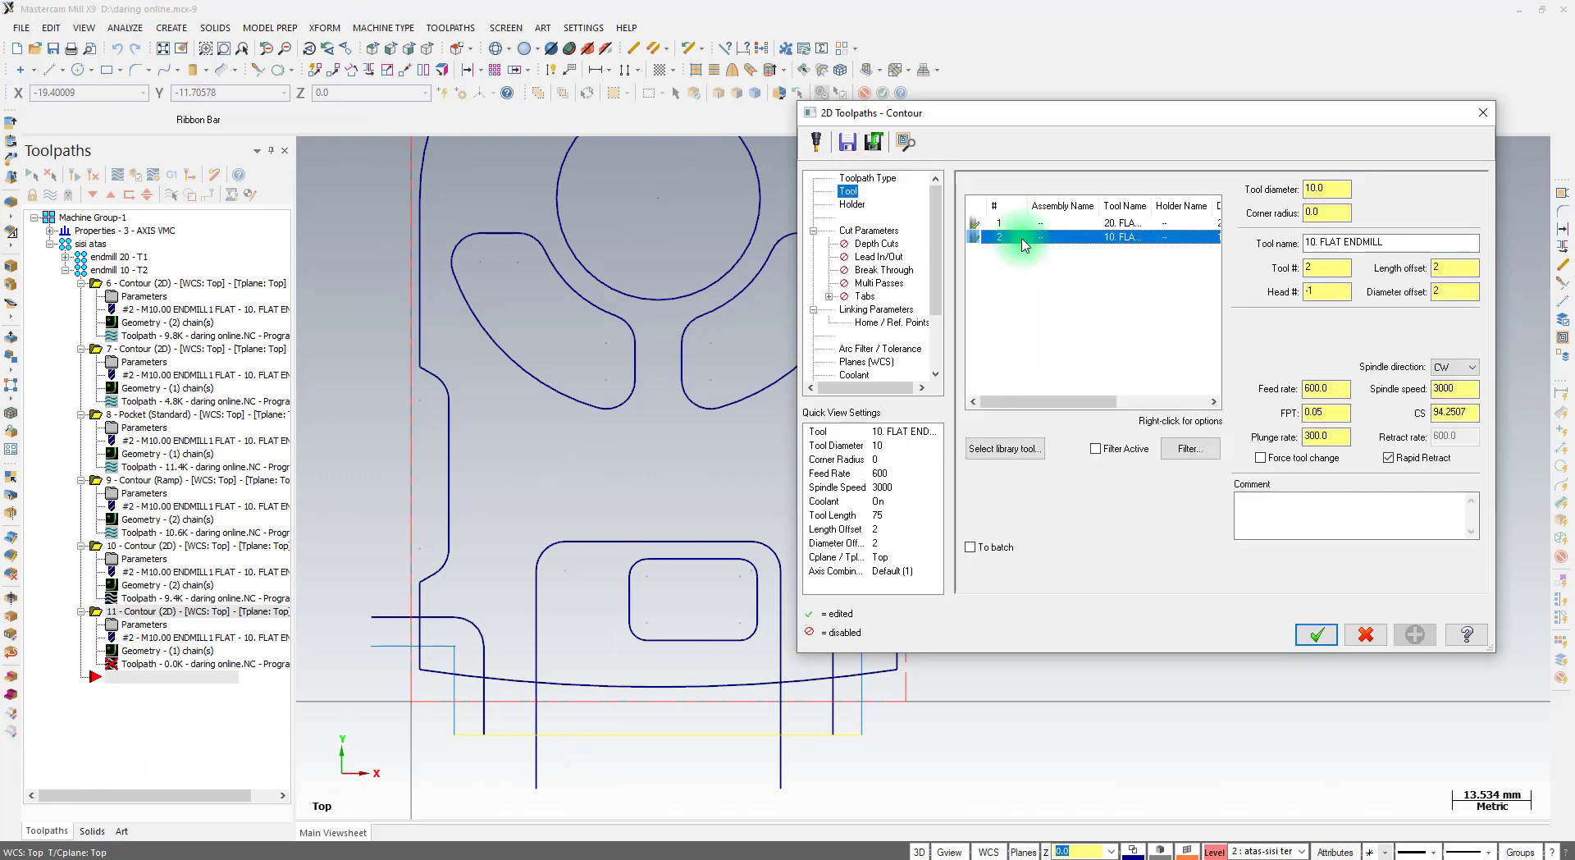
left_click(895, 232)
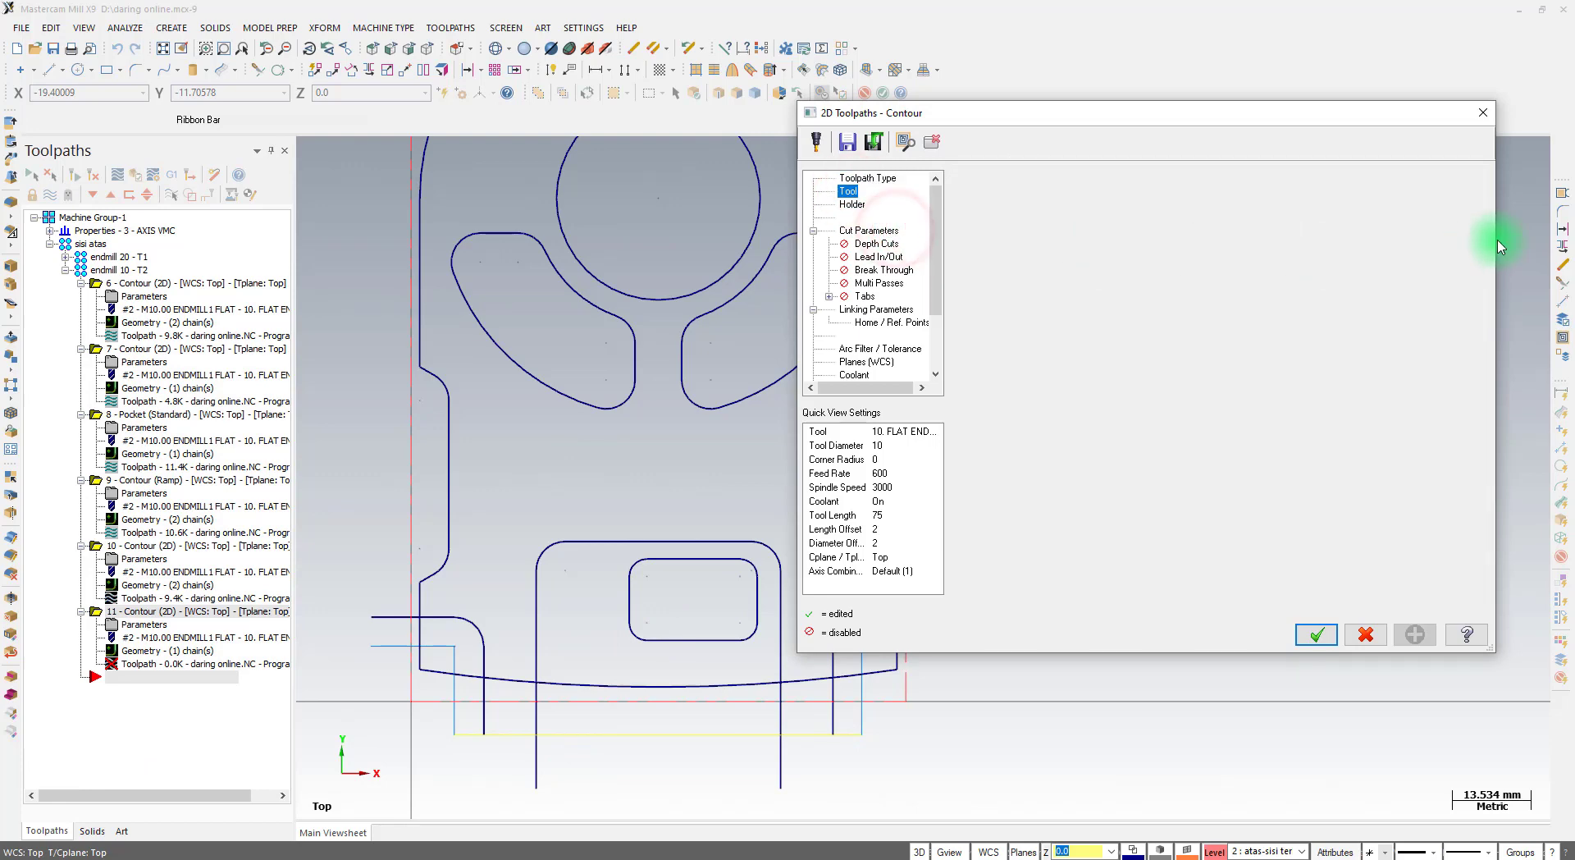
left_click(1420, 225)
left_click(1387, 255)
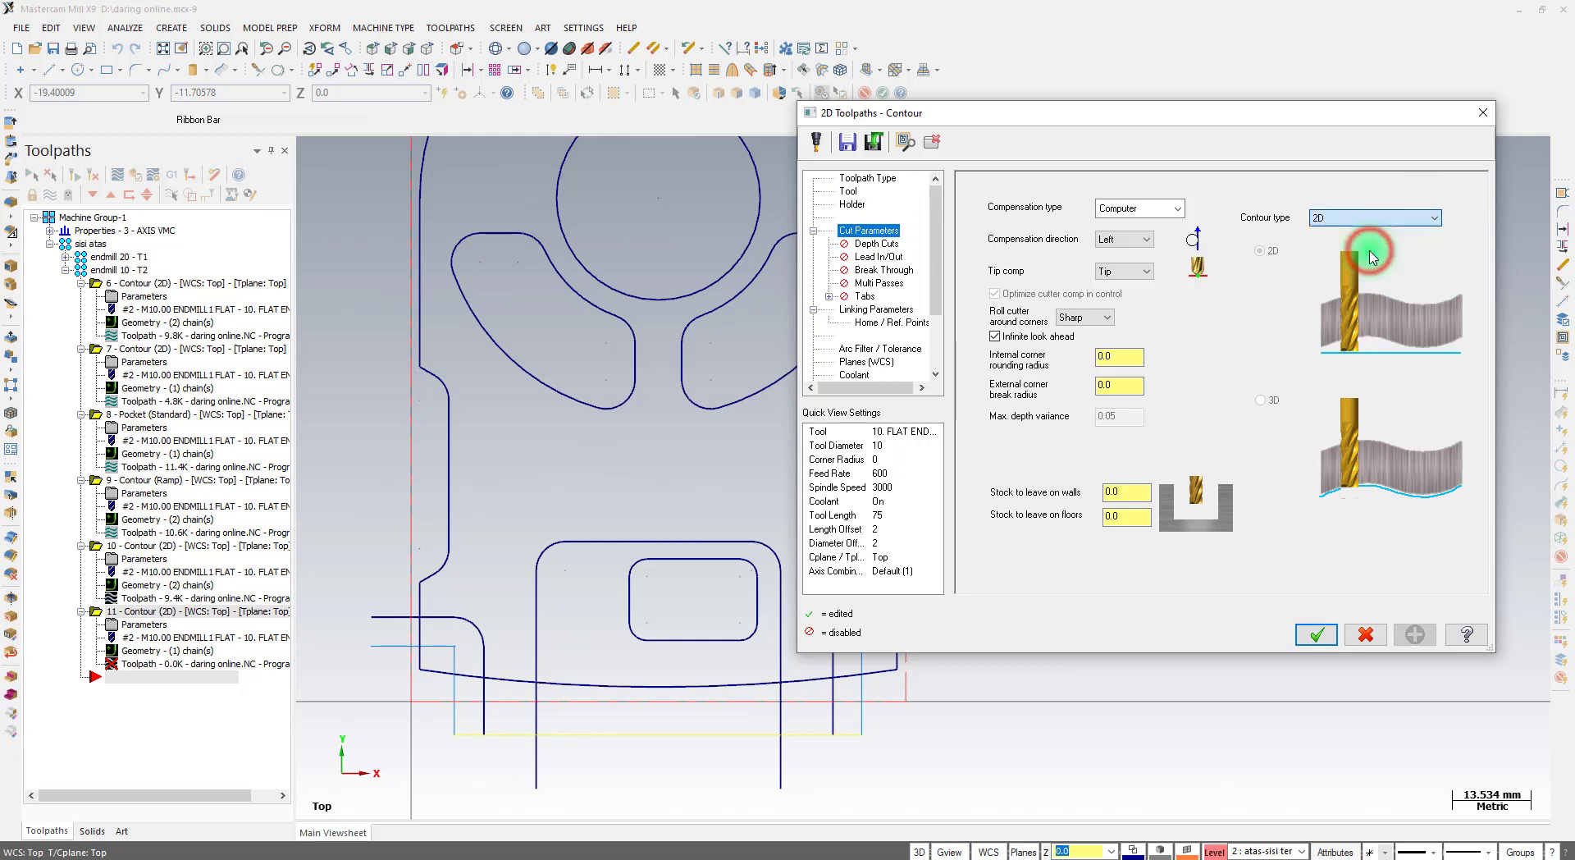
double_click(1417, 389)
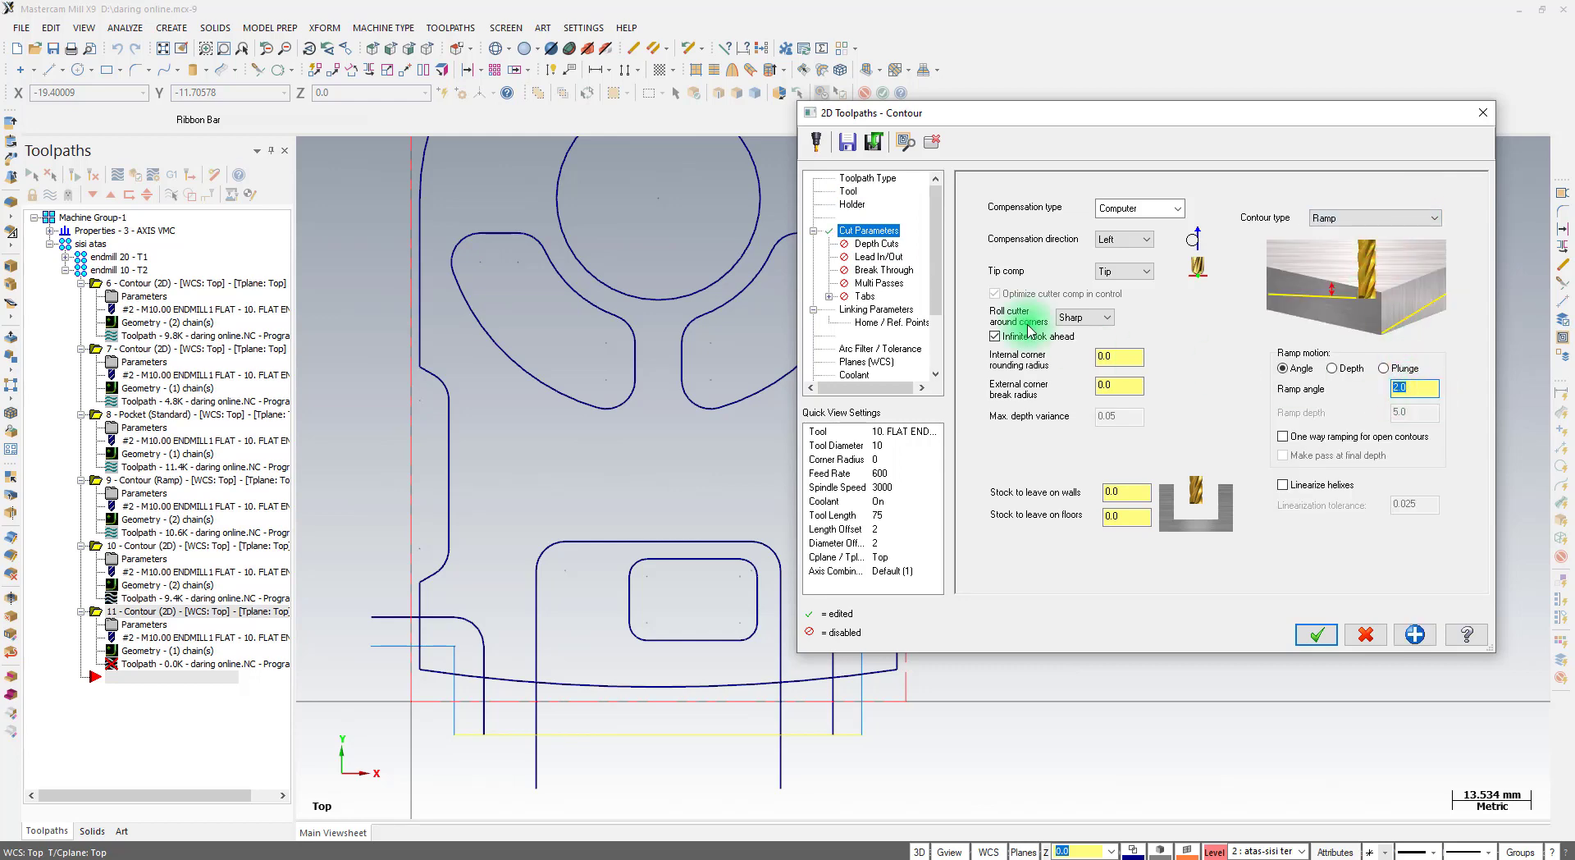
Turn on Lead In/Out for the pocket's ramp contour
left_click(876, 258)
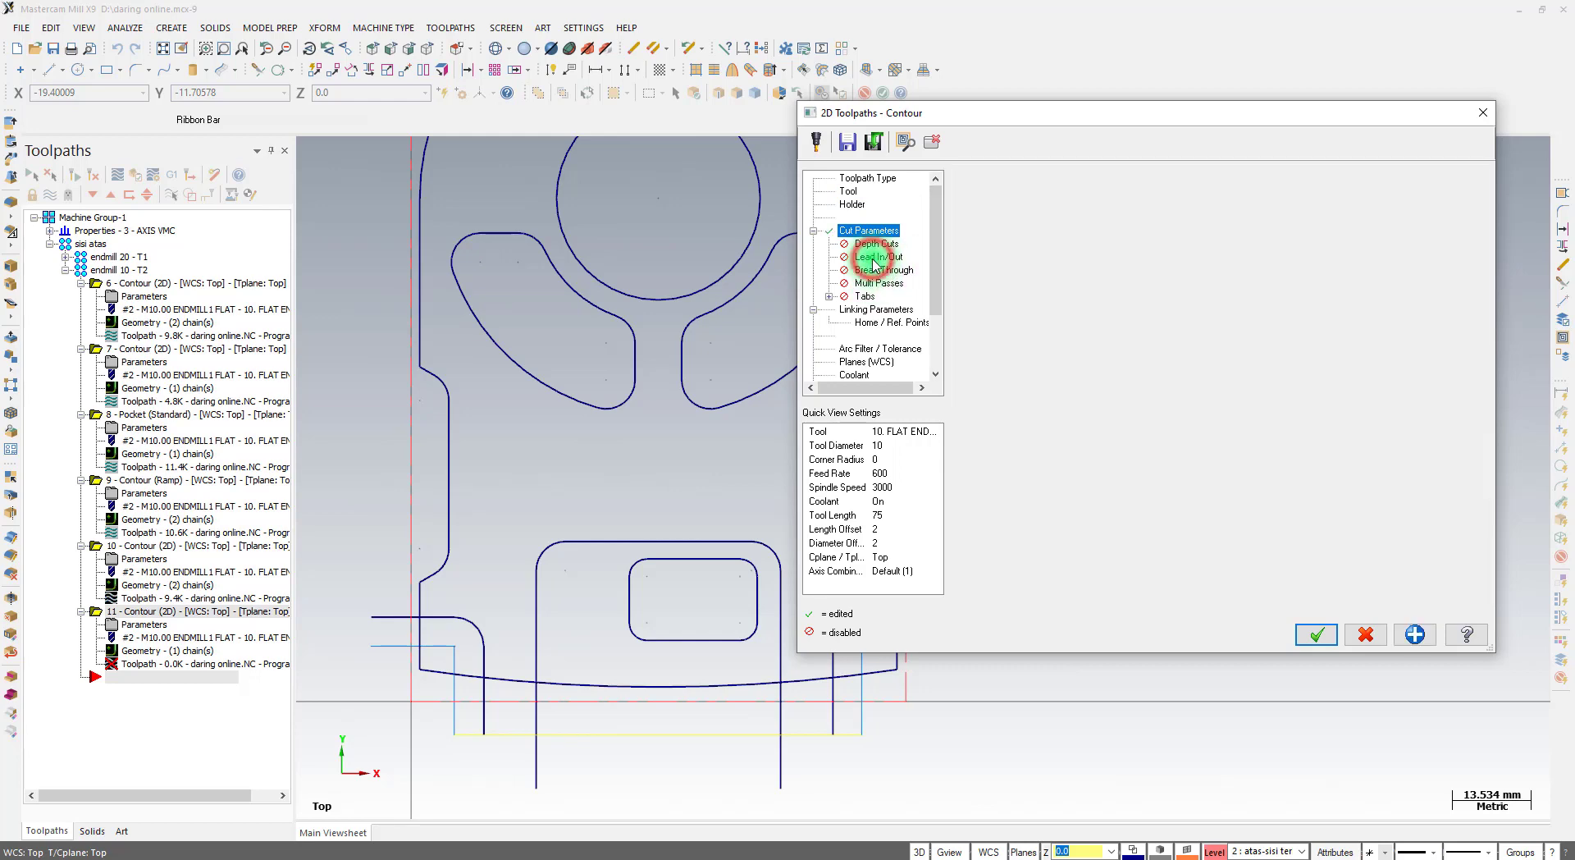
left_click(990, 187)
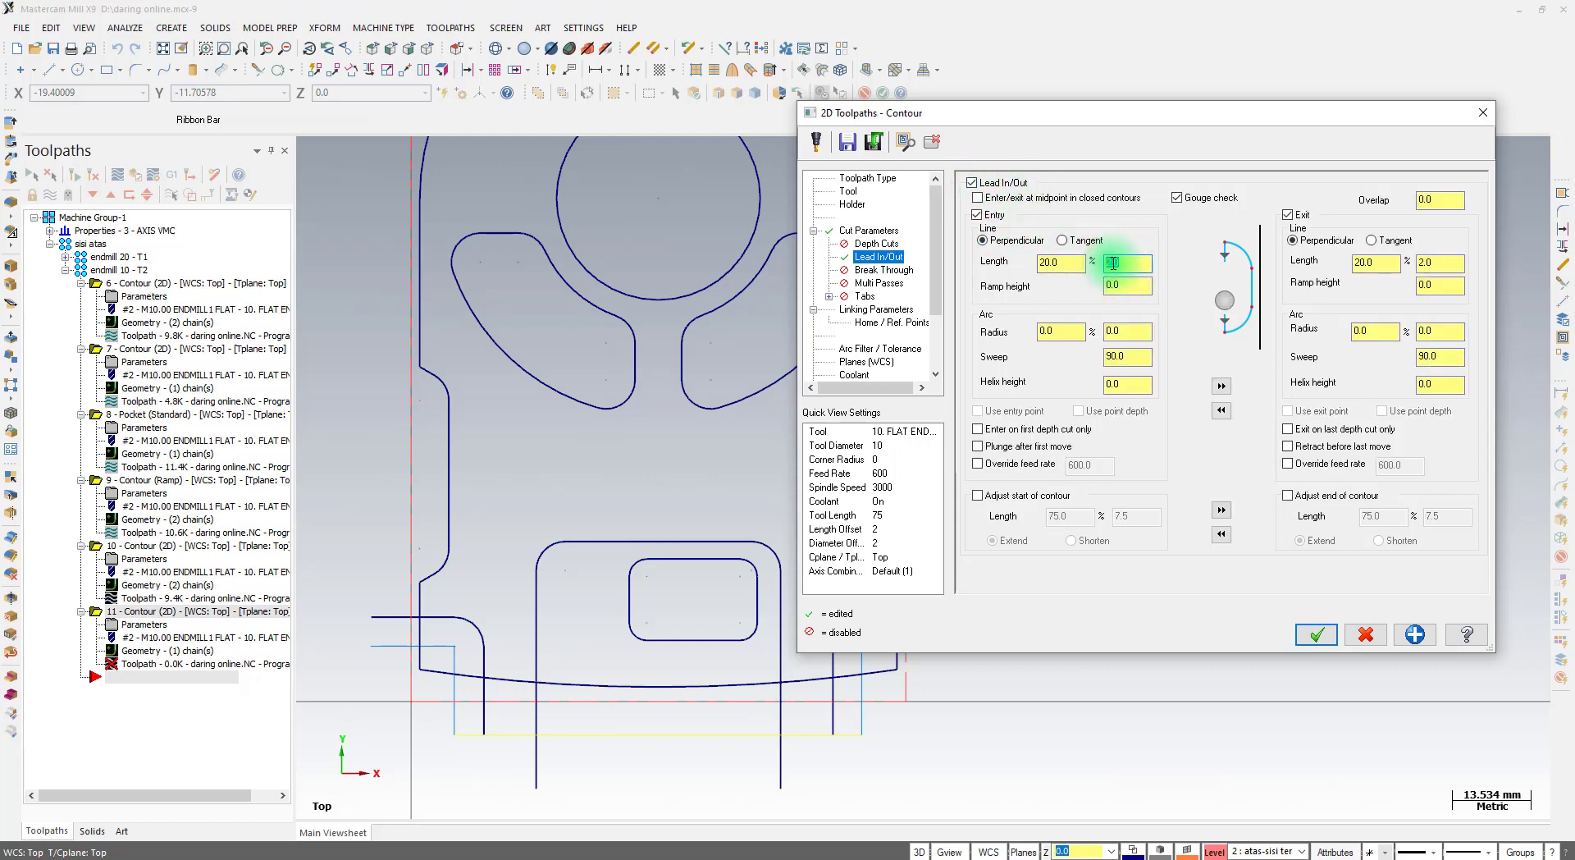
Set the contour's absolute linking depth to -5.5, consulting the part drawing in Foxit PDF Editor, and generate the toolpath
left_click(876, 311)
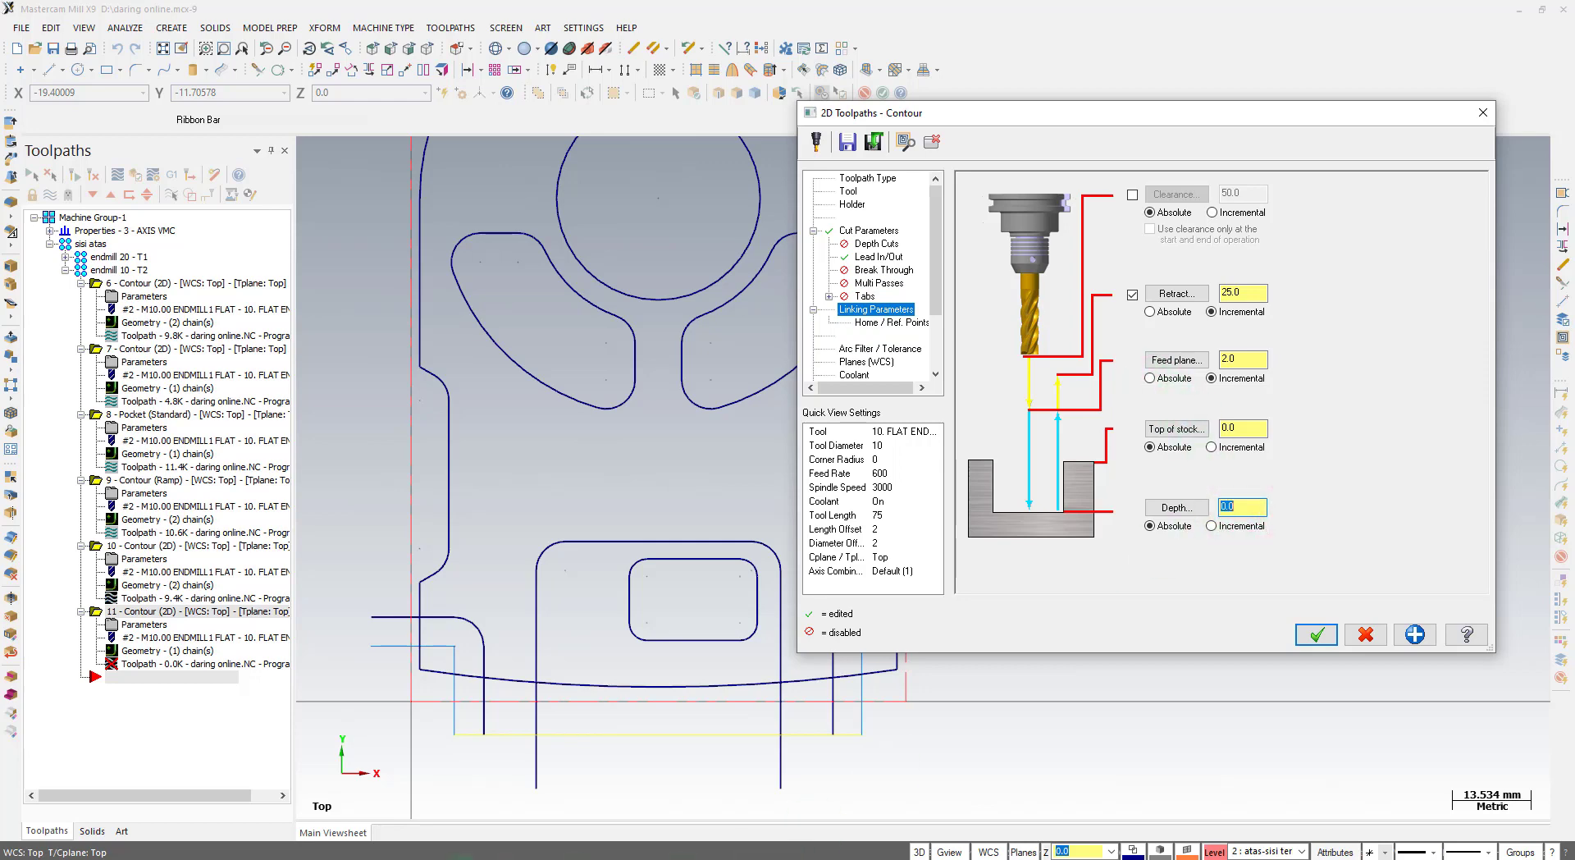
left_click(471, 858)
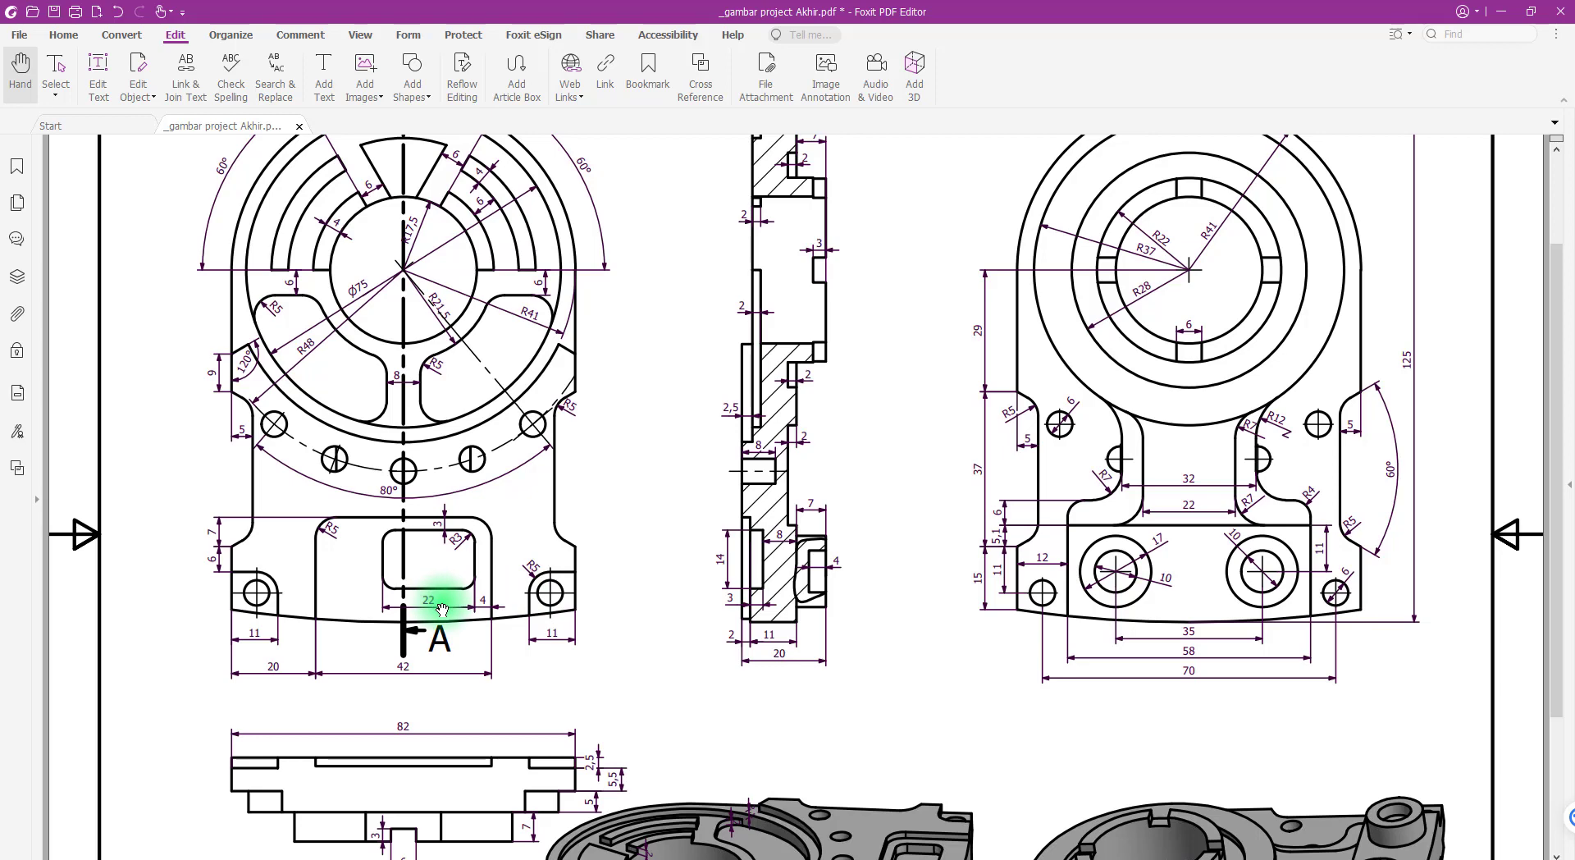
scroll(961, 661, "down", 3)
left_click(958, 655)
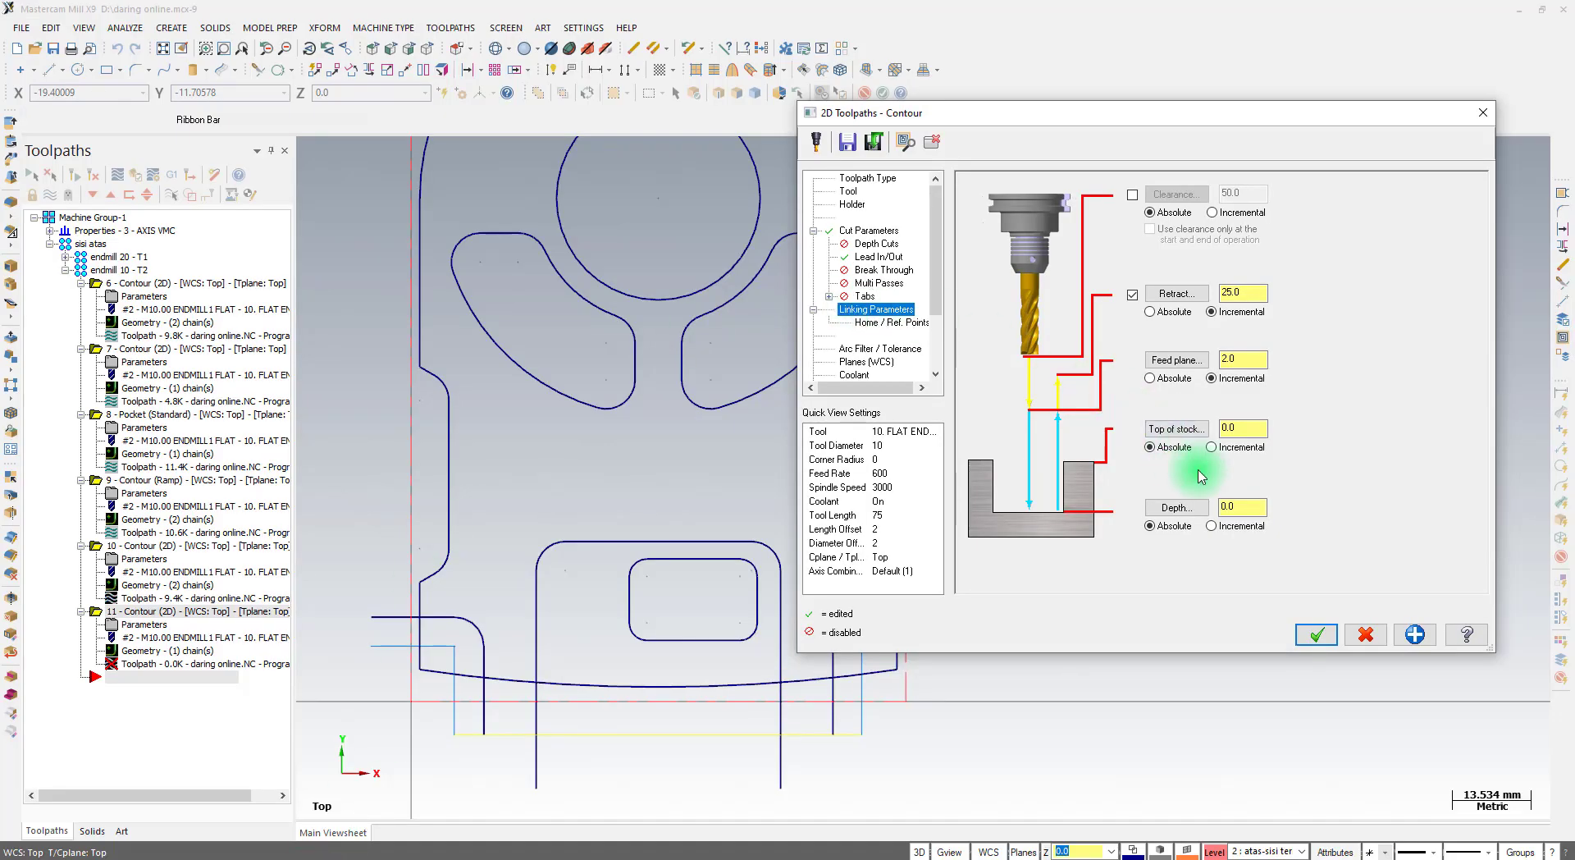
left_click(1231, 506)
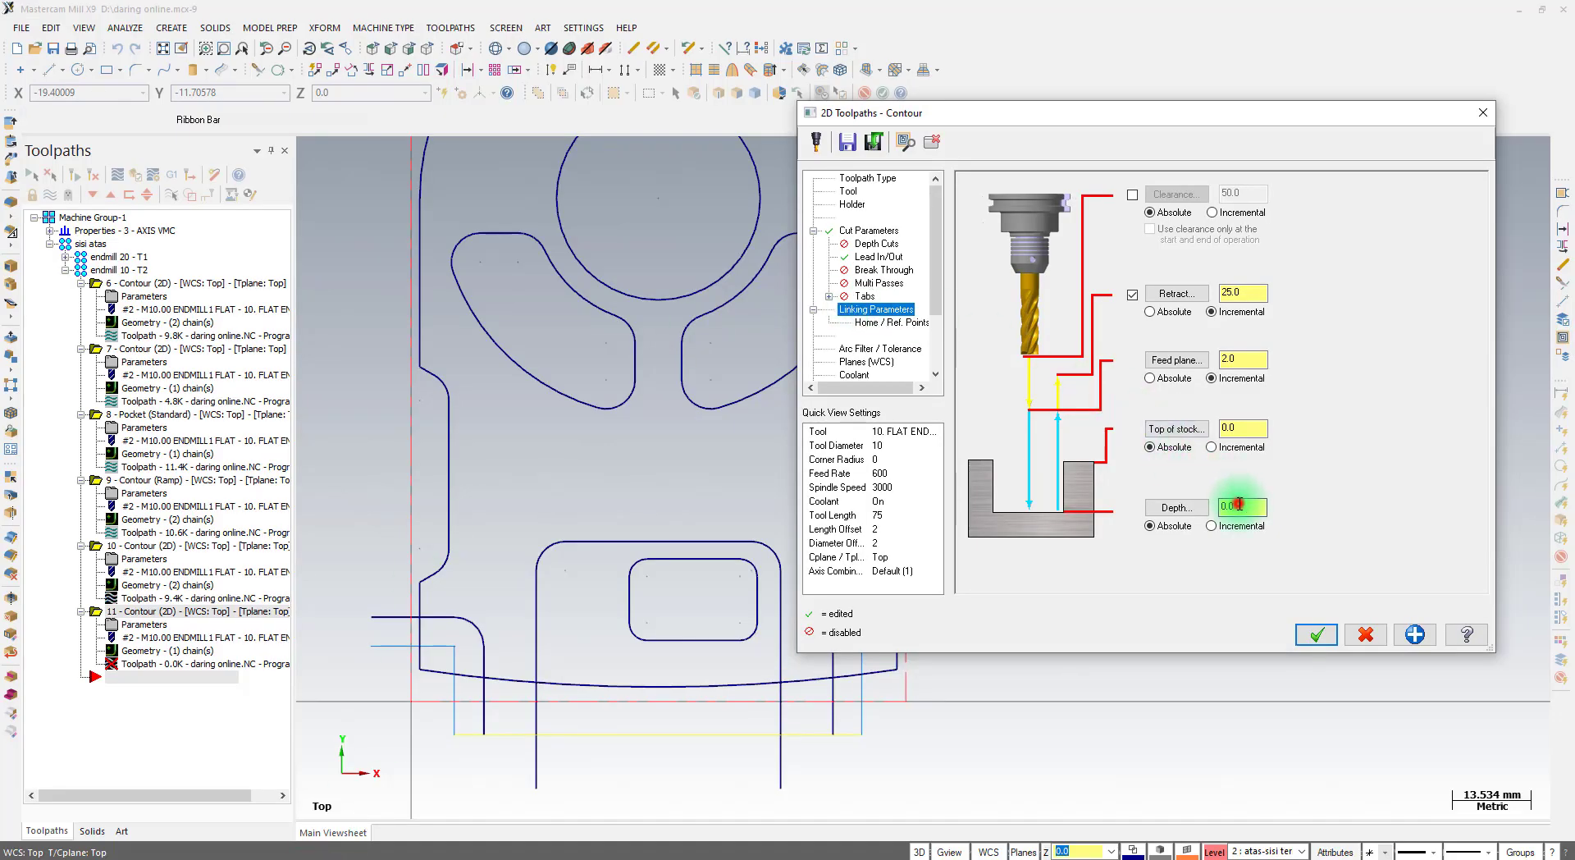
type("-5.5")
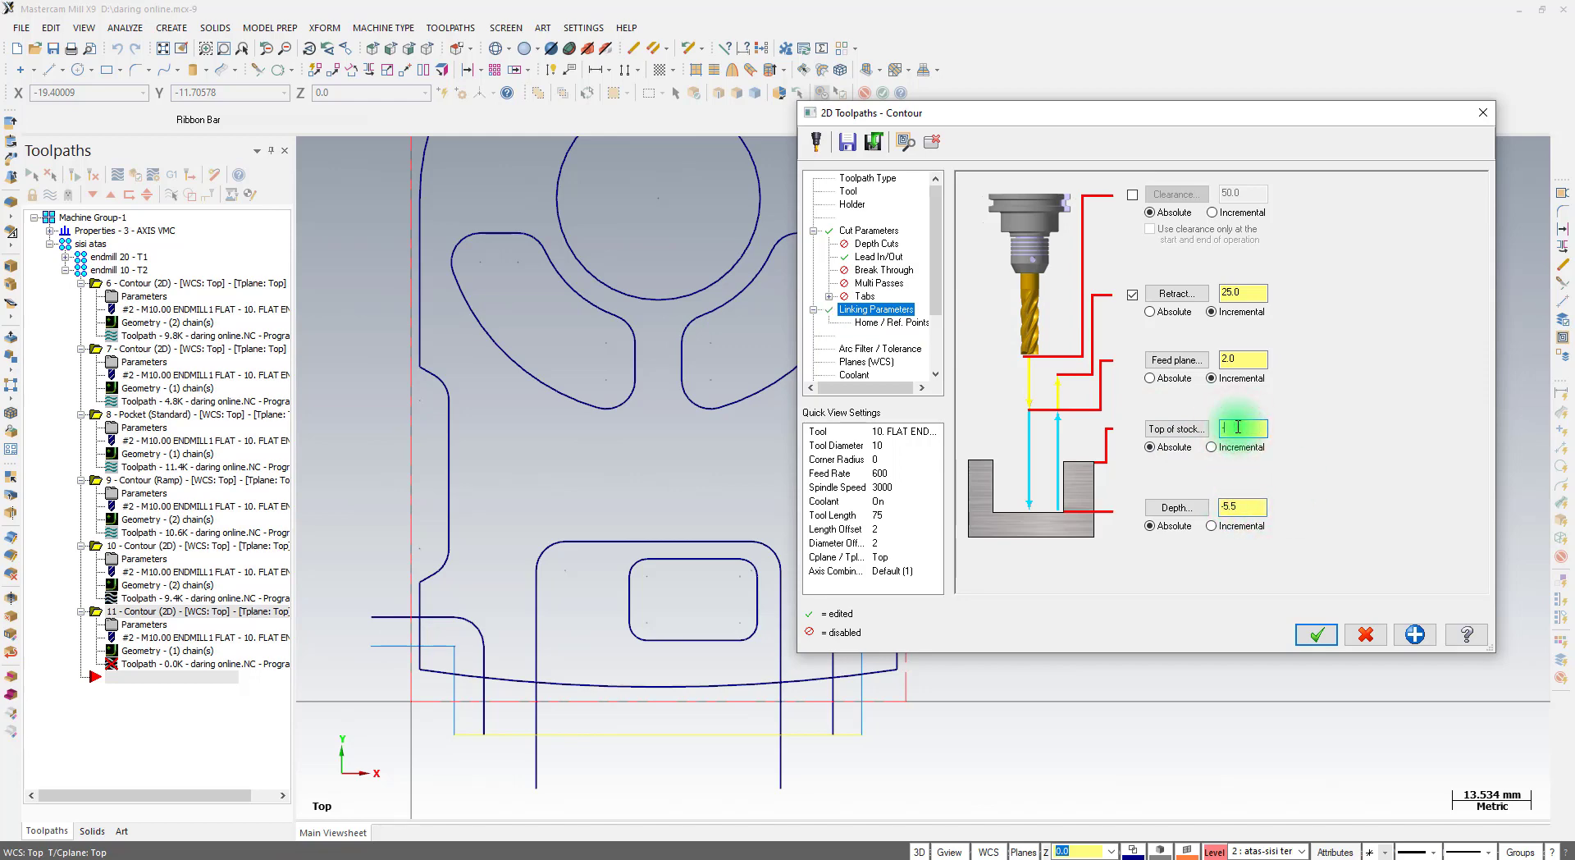
left_click(1316, 634)
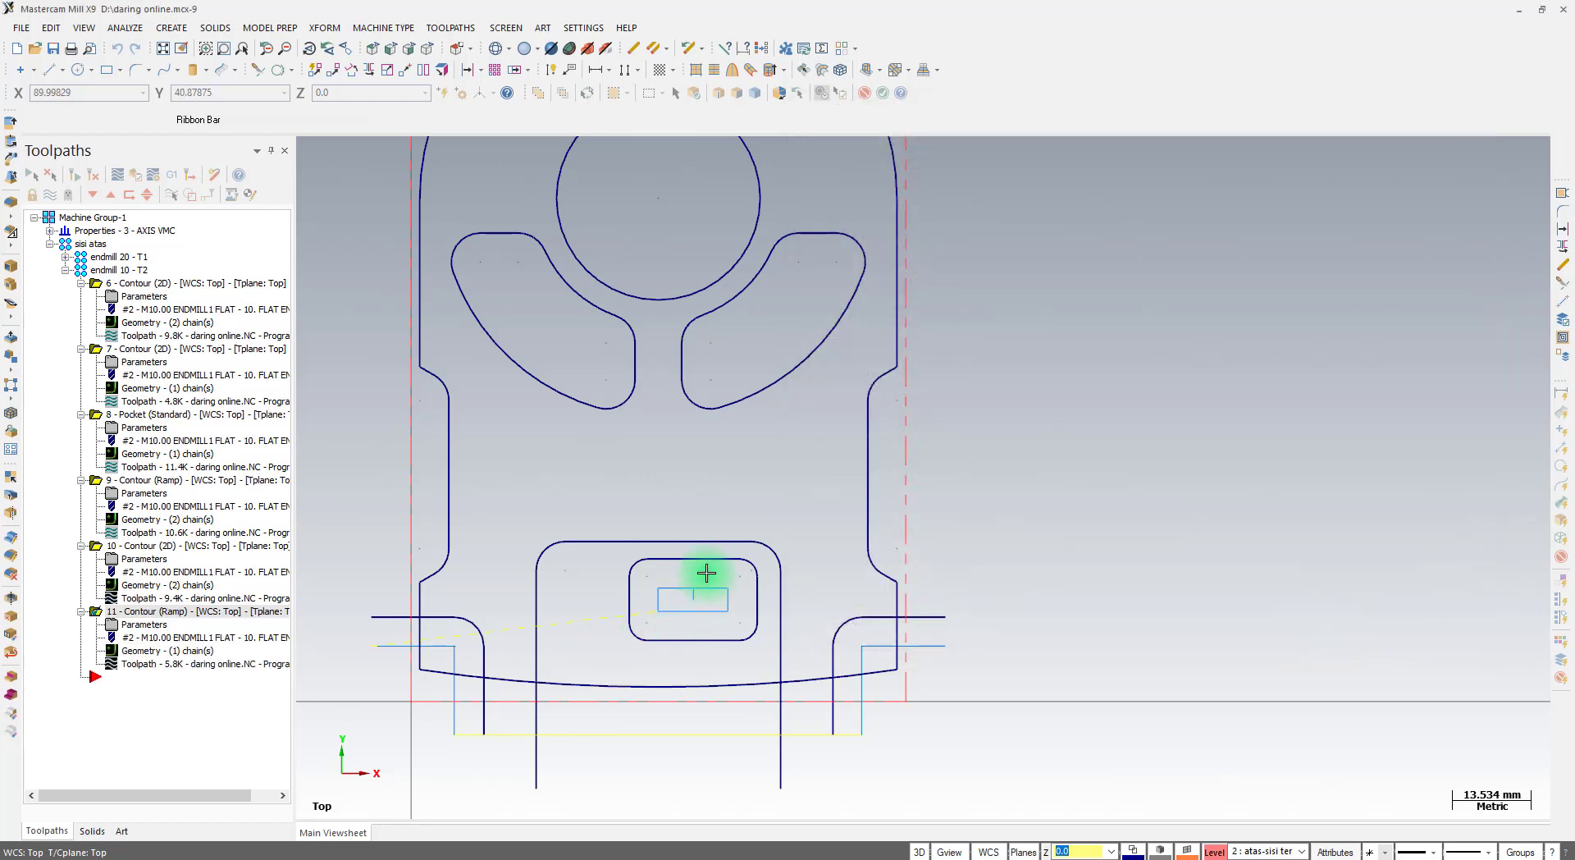
Select all operations and run their verification in Mastercam Simulator
scroll(696, 621, "up", 5)
middle_click_drag(694, 598, 714, 523)
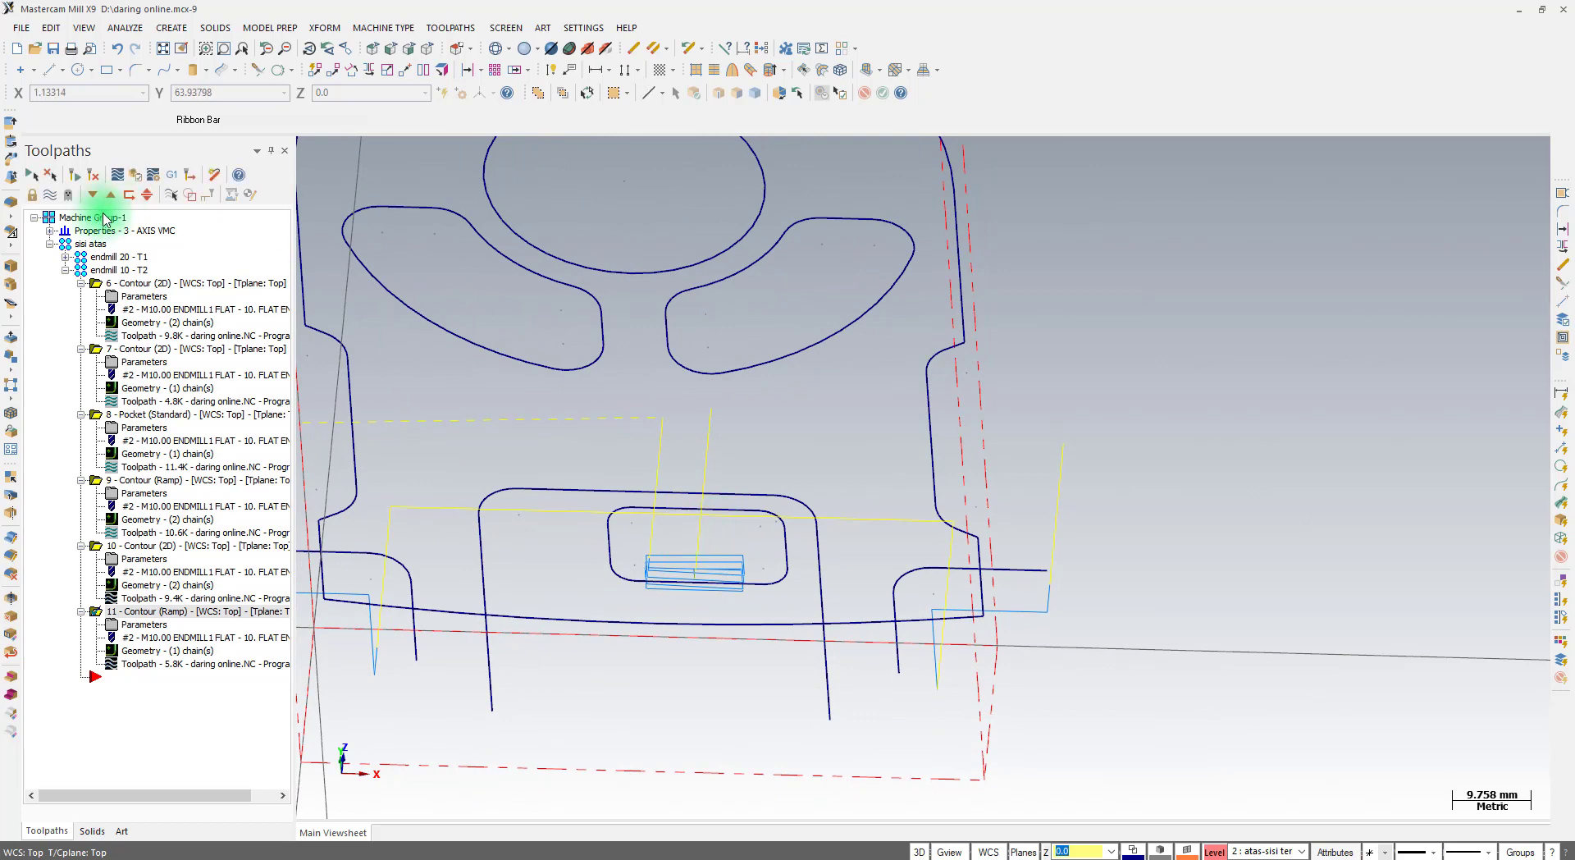
left_click(32, 177)
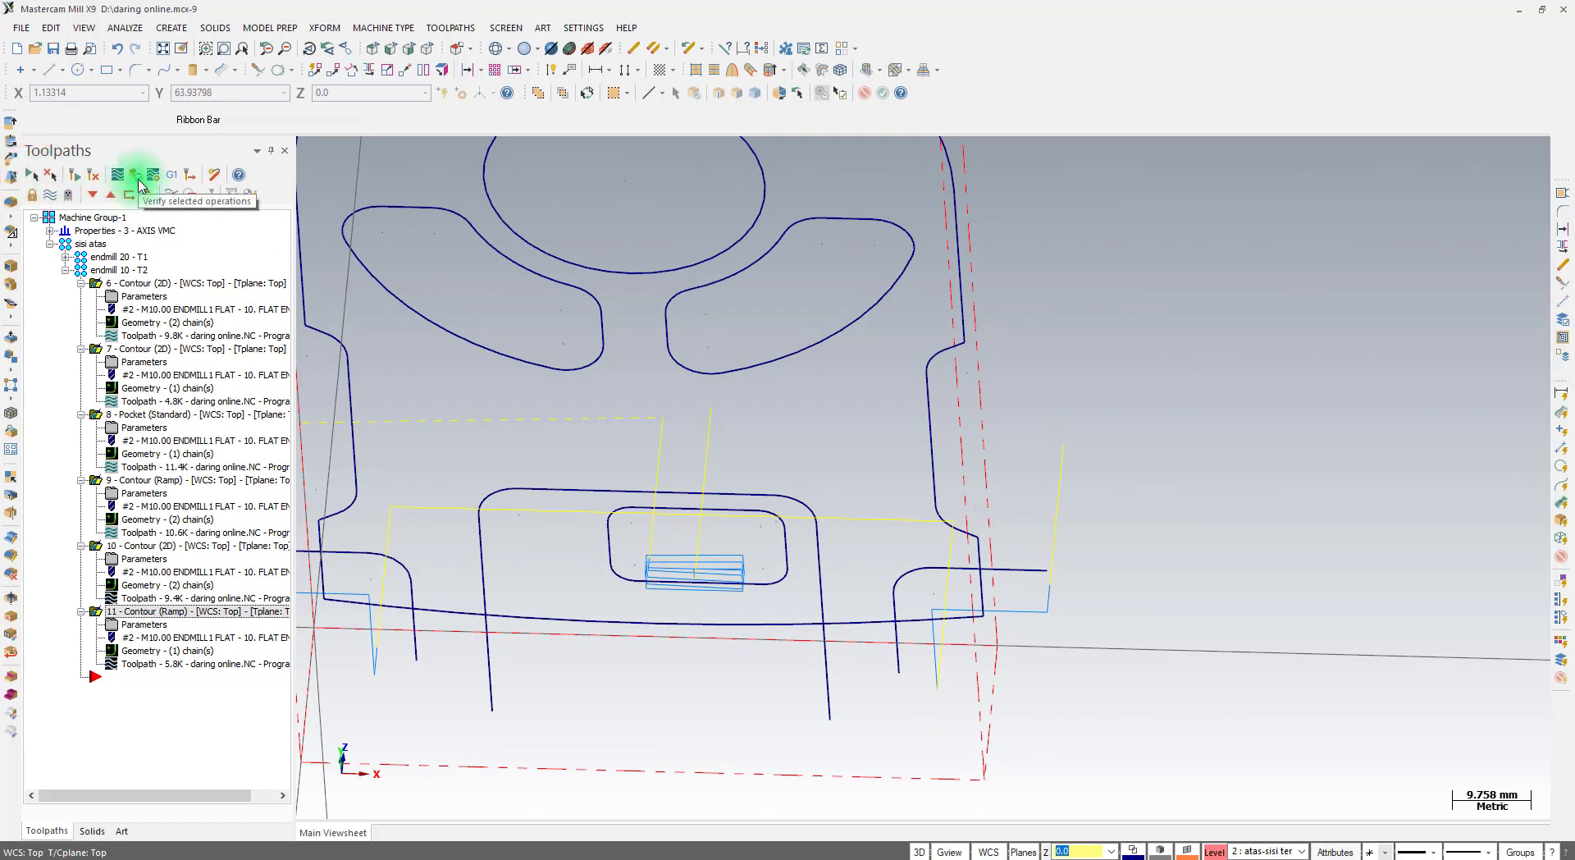
left_click(136, 177)
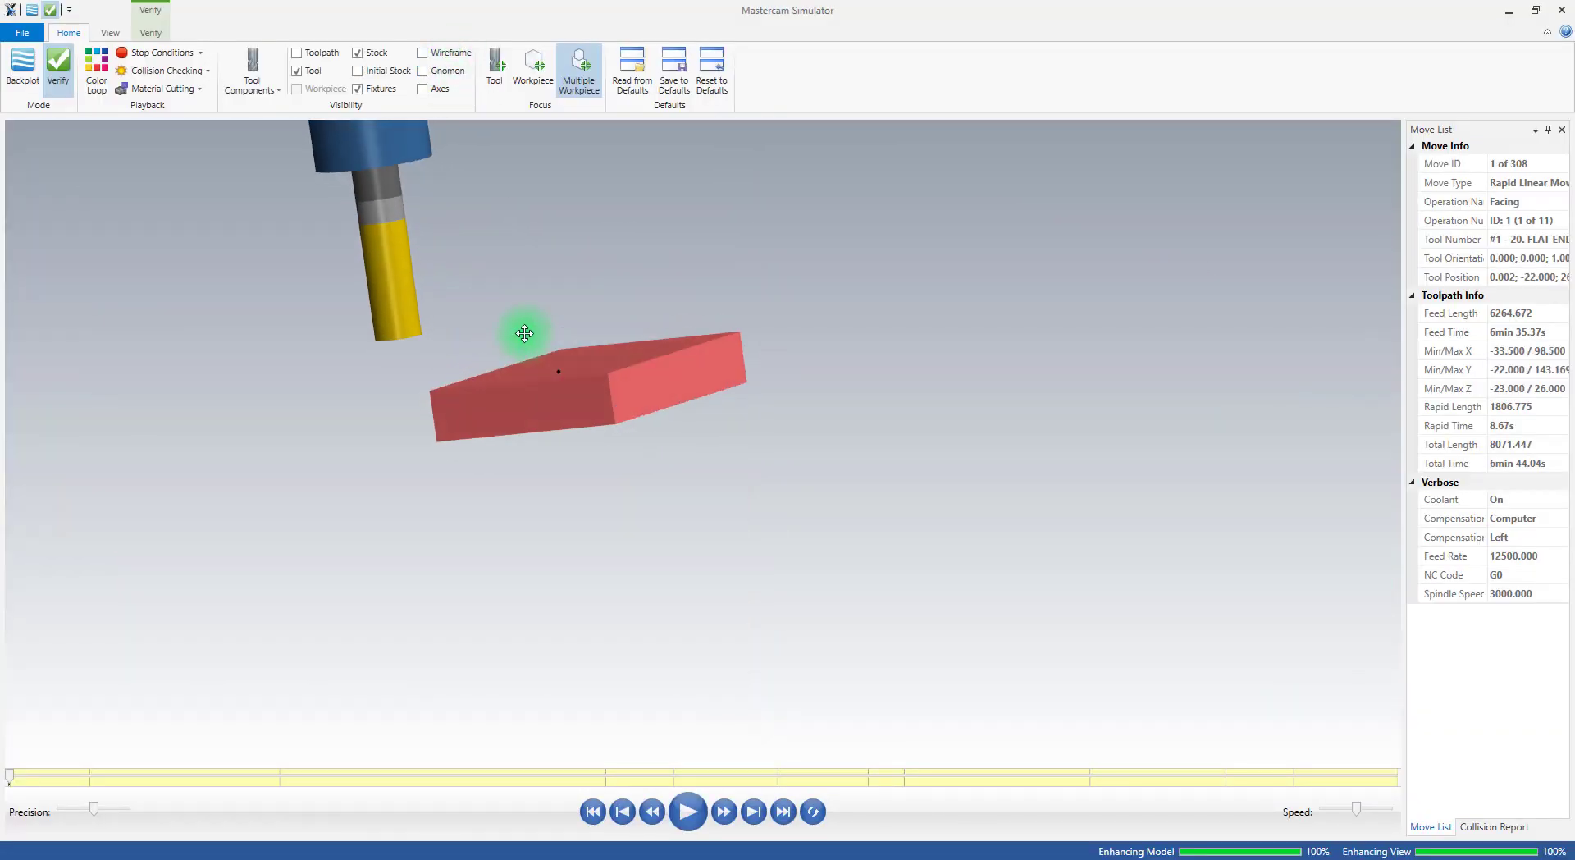
left_click(687, 812)
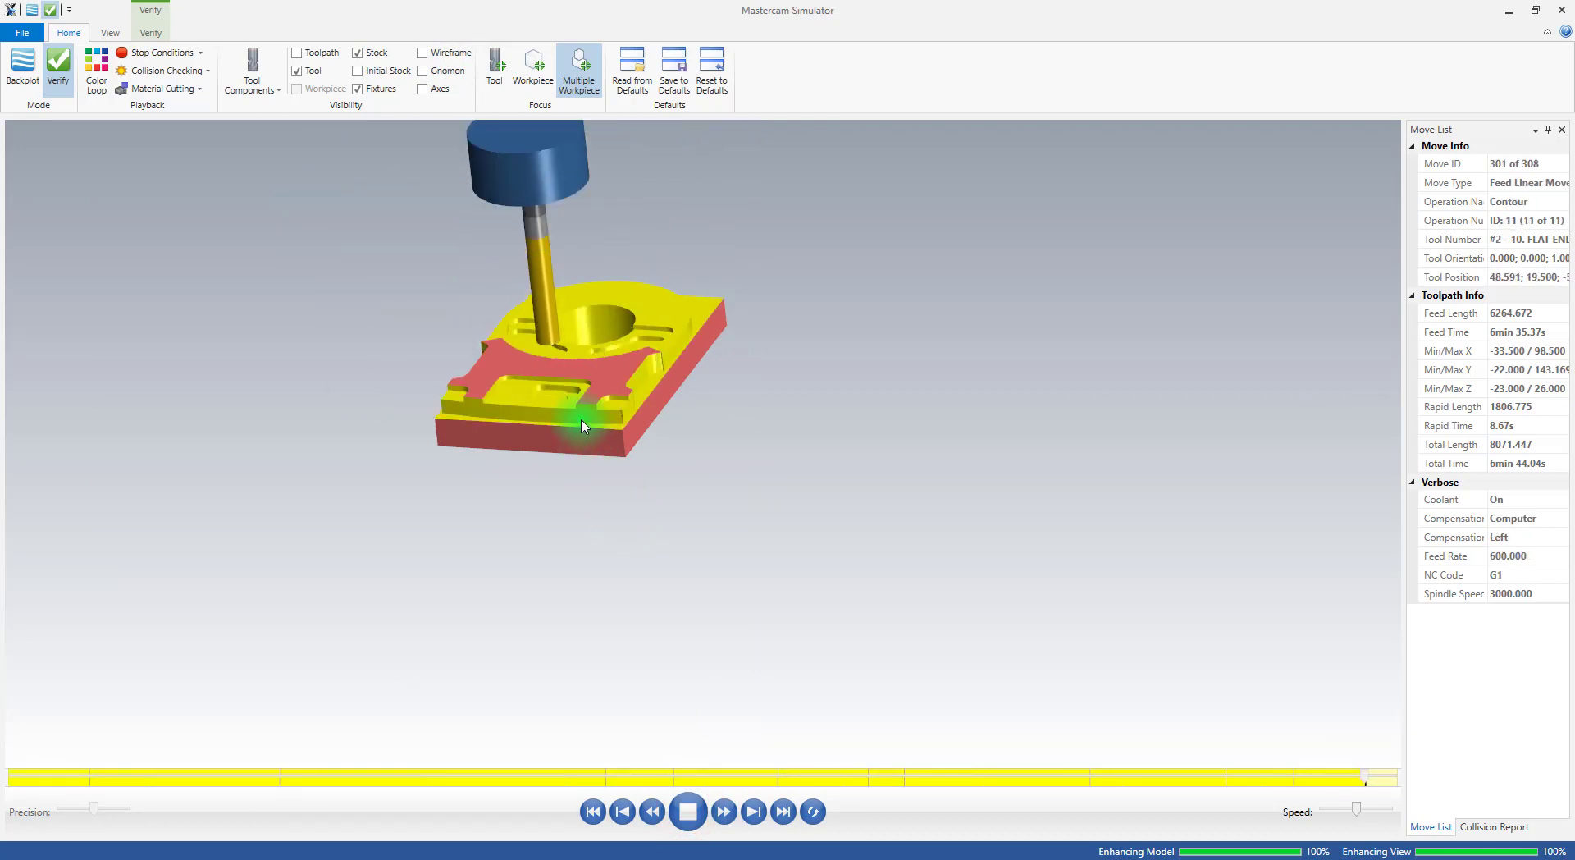
Examine the simulated stock's centre bore, pockets, corner cutouts and outer contour from several angles, and close the simulator
middle_click_drag(550, 371, 631, 401)
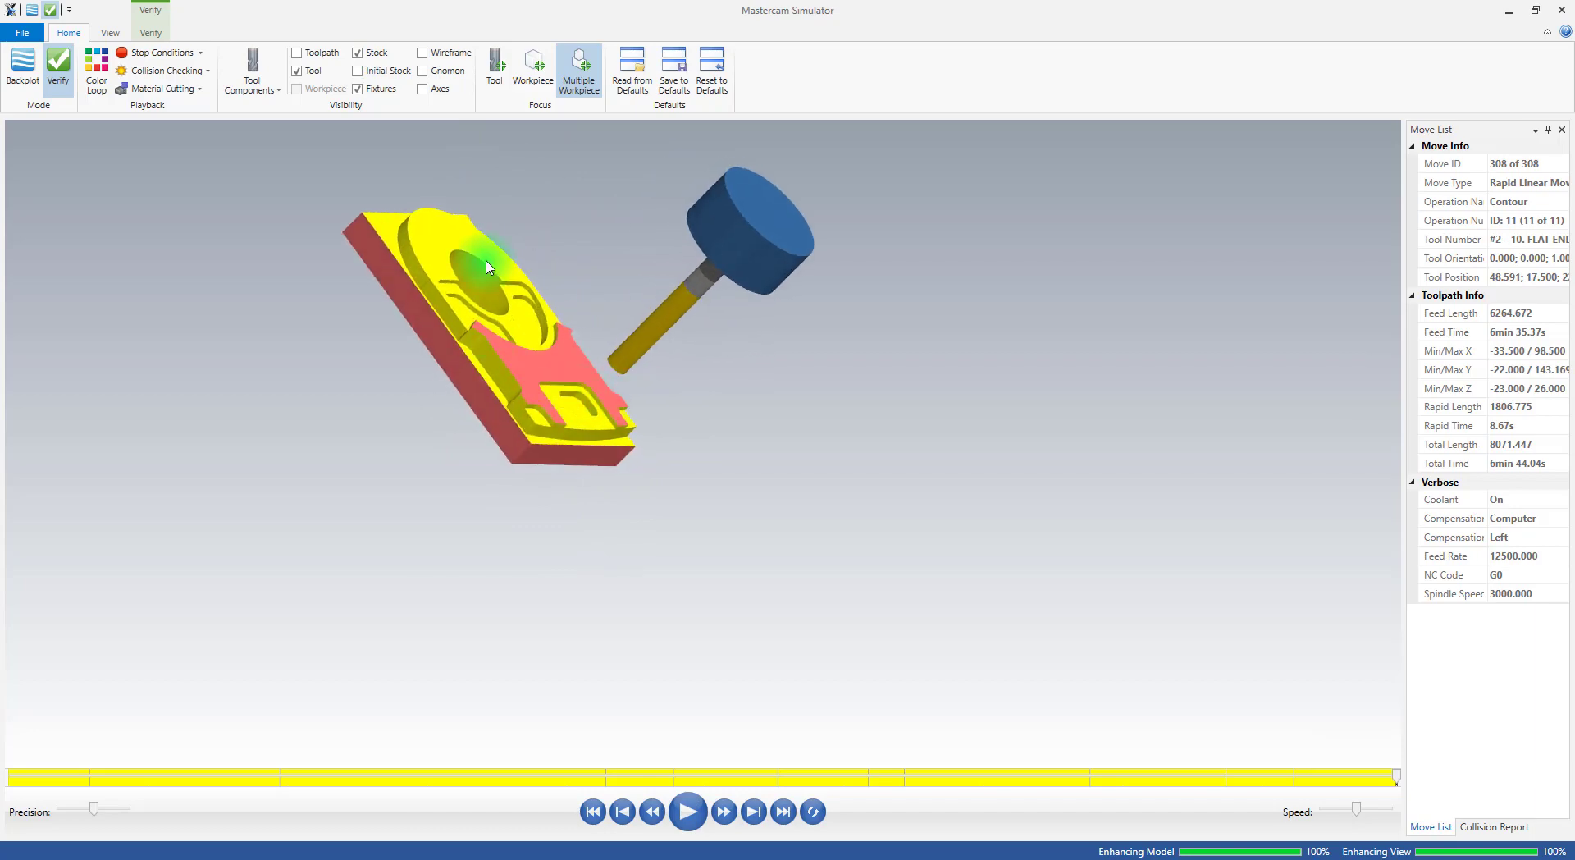
scroll(492, 256, "up", 5)
scroll(520, 386, "down", 2)
scroll(484, 431, "up", 2)
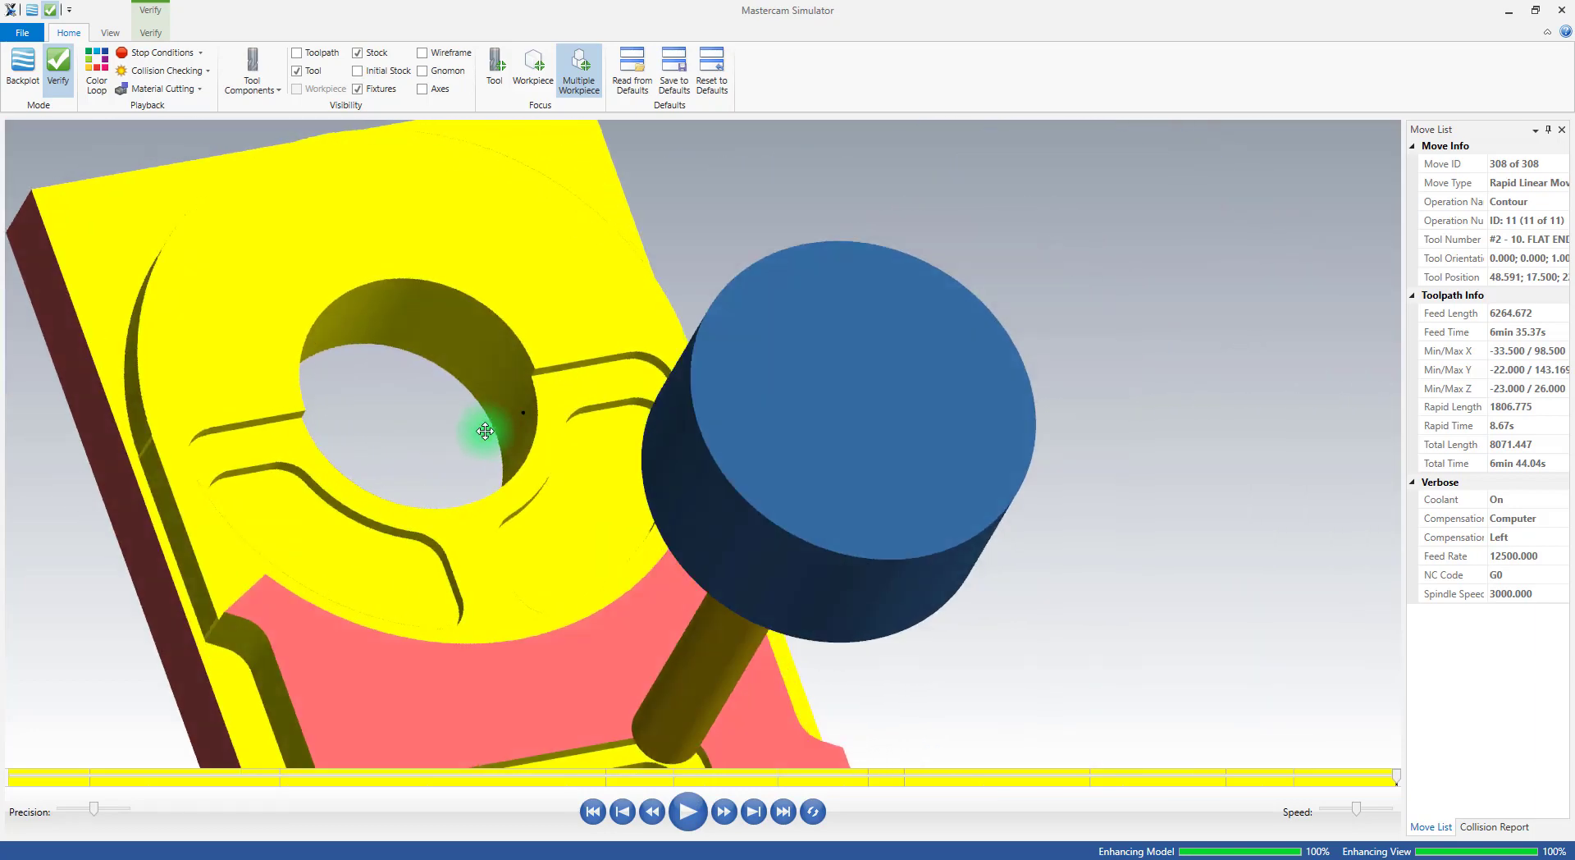
middle_click_drag(485, 431, 538, 405)
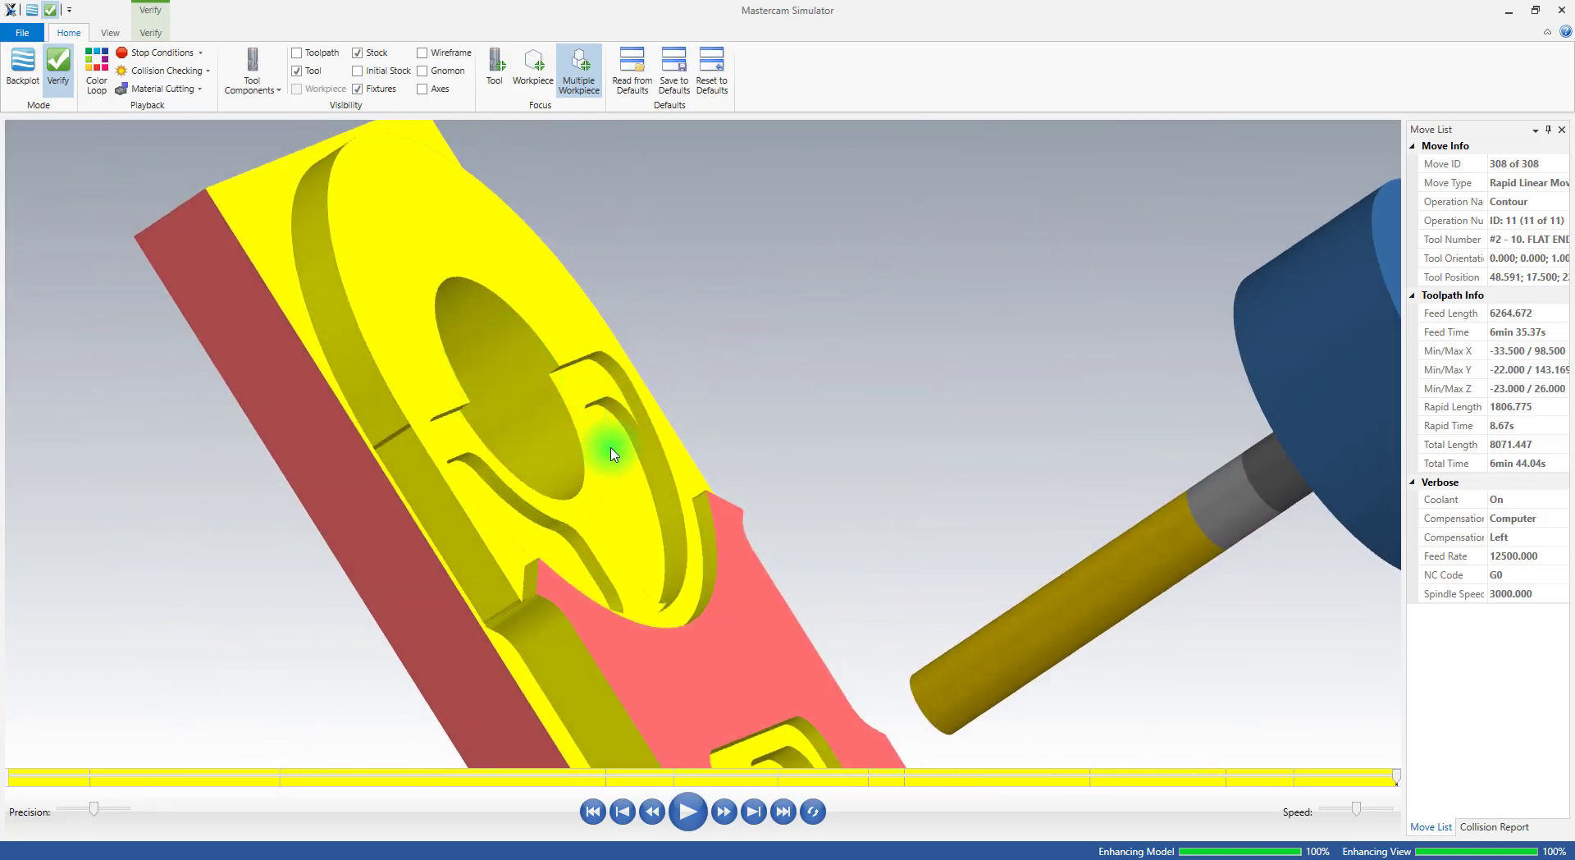
scroll(785, 701, "down", 3)
scroll(704, 687, "up", 3)
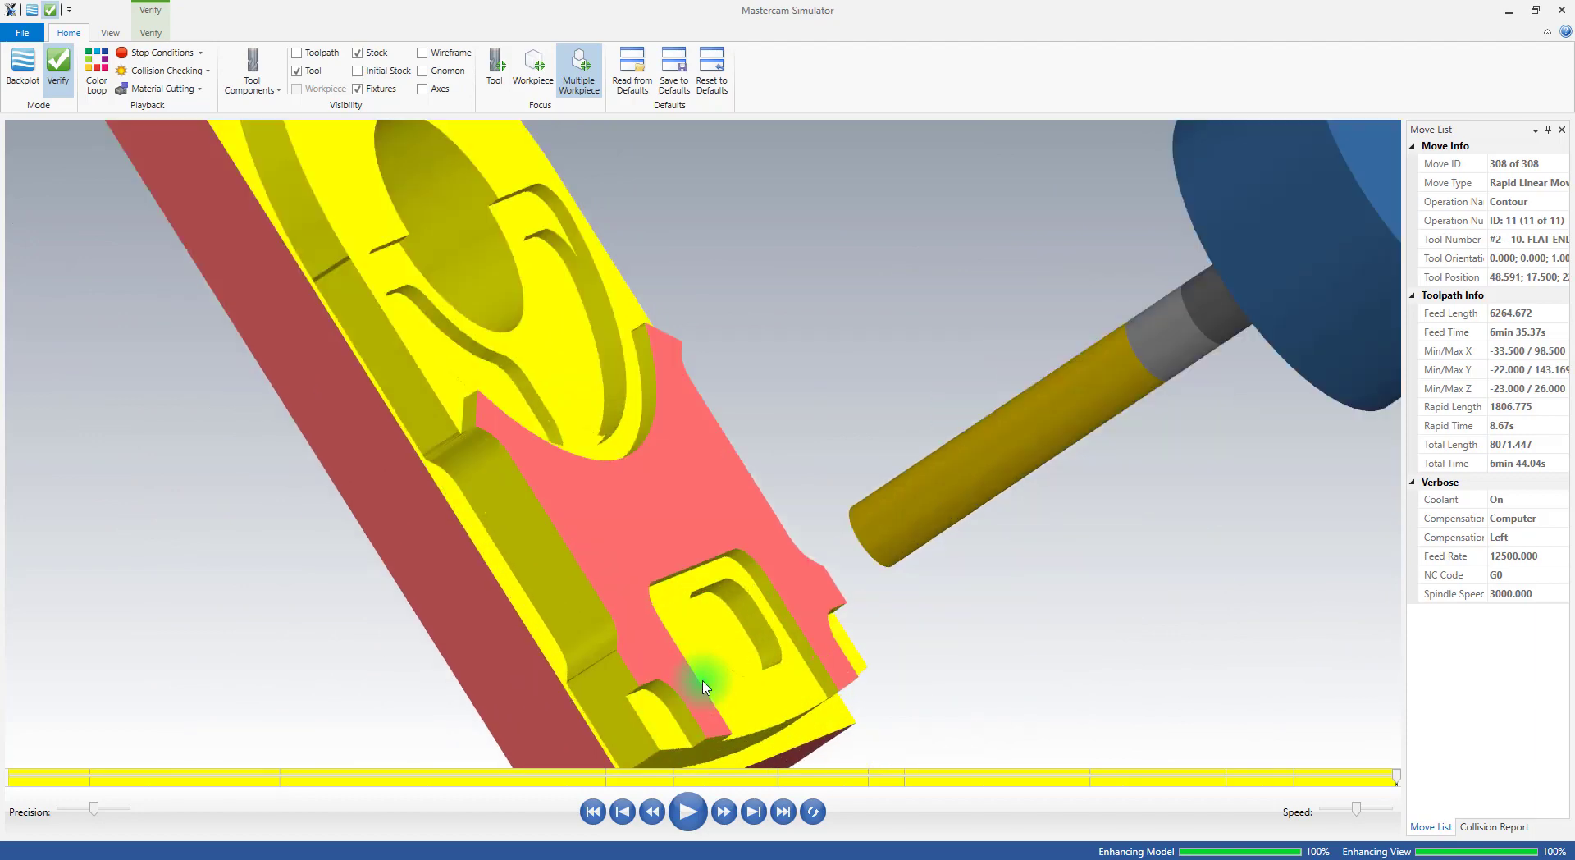
middle_click_drag(741, 626, 755, 592)
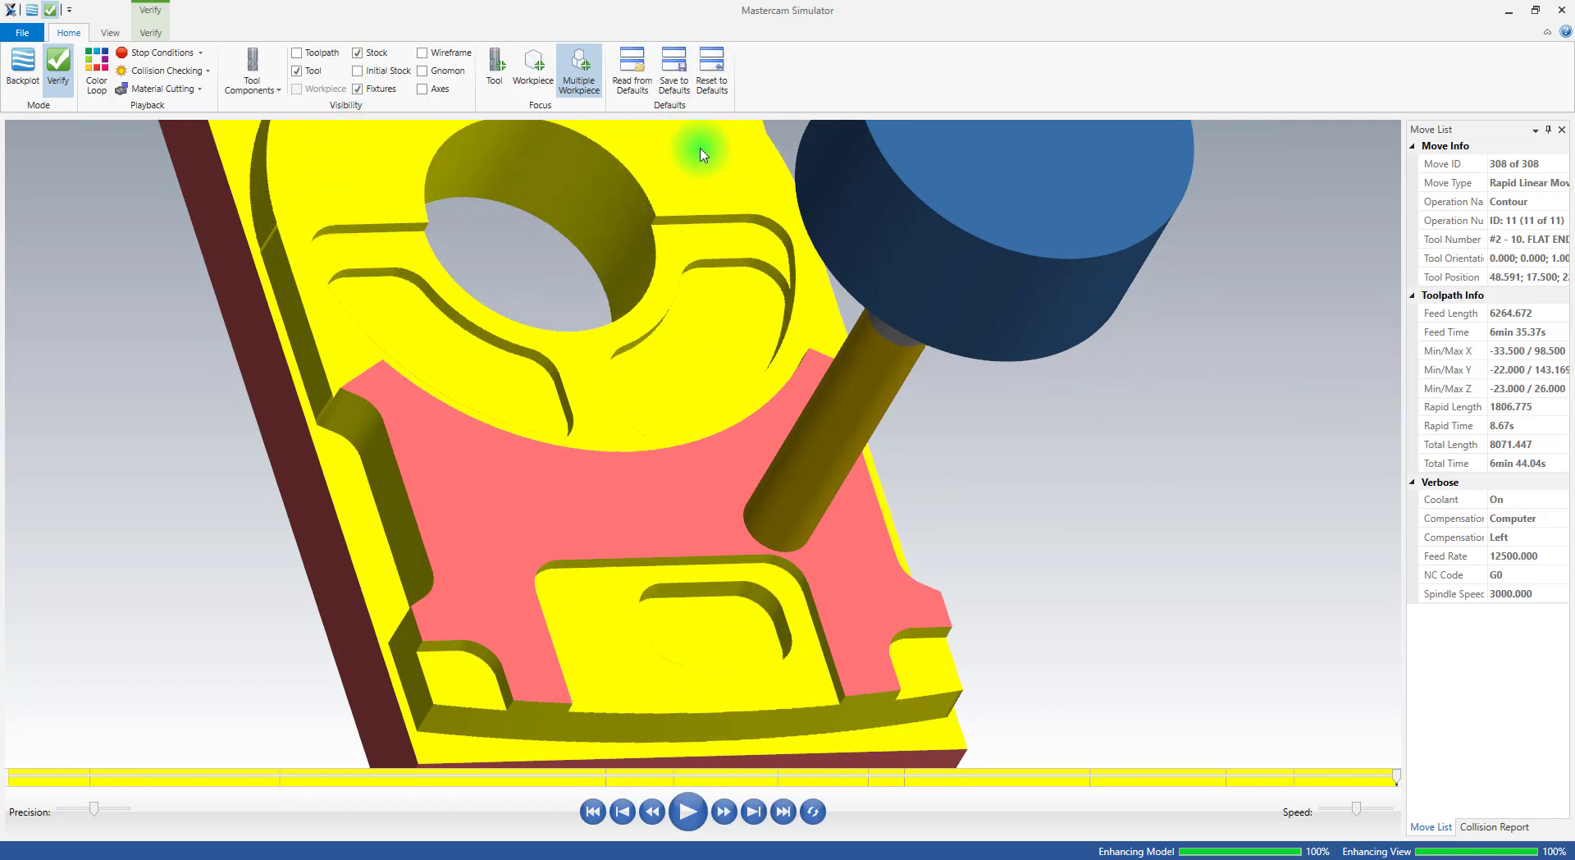
left_click(1559, 10)
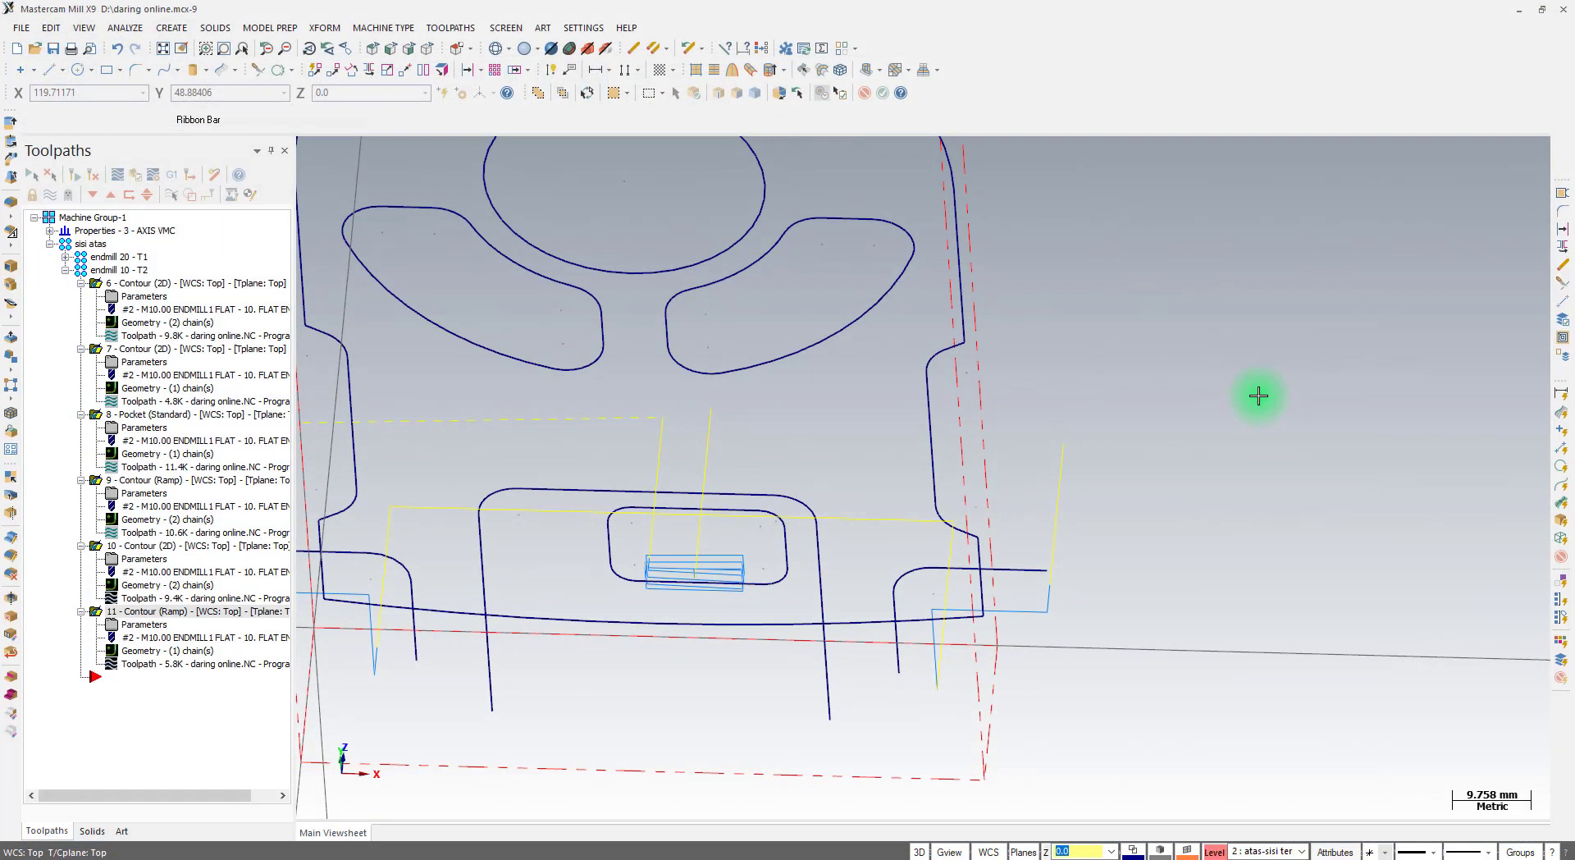
Return to the Top view and hide the toolpath display of all operations in Machine Group-1
left_click(373, 48)
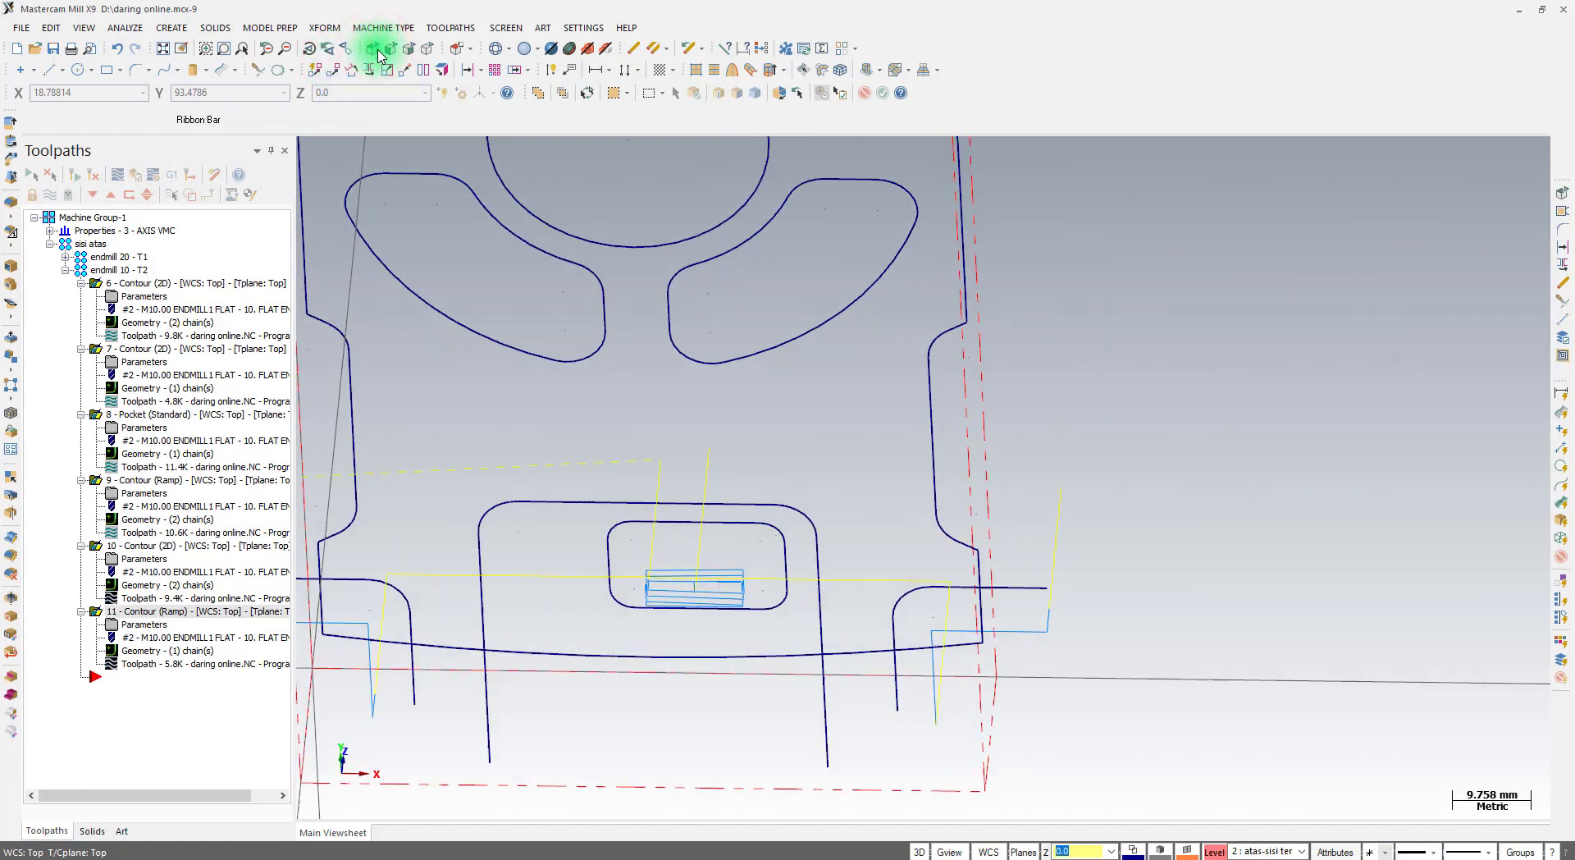
left_click(57, 196)
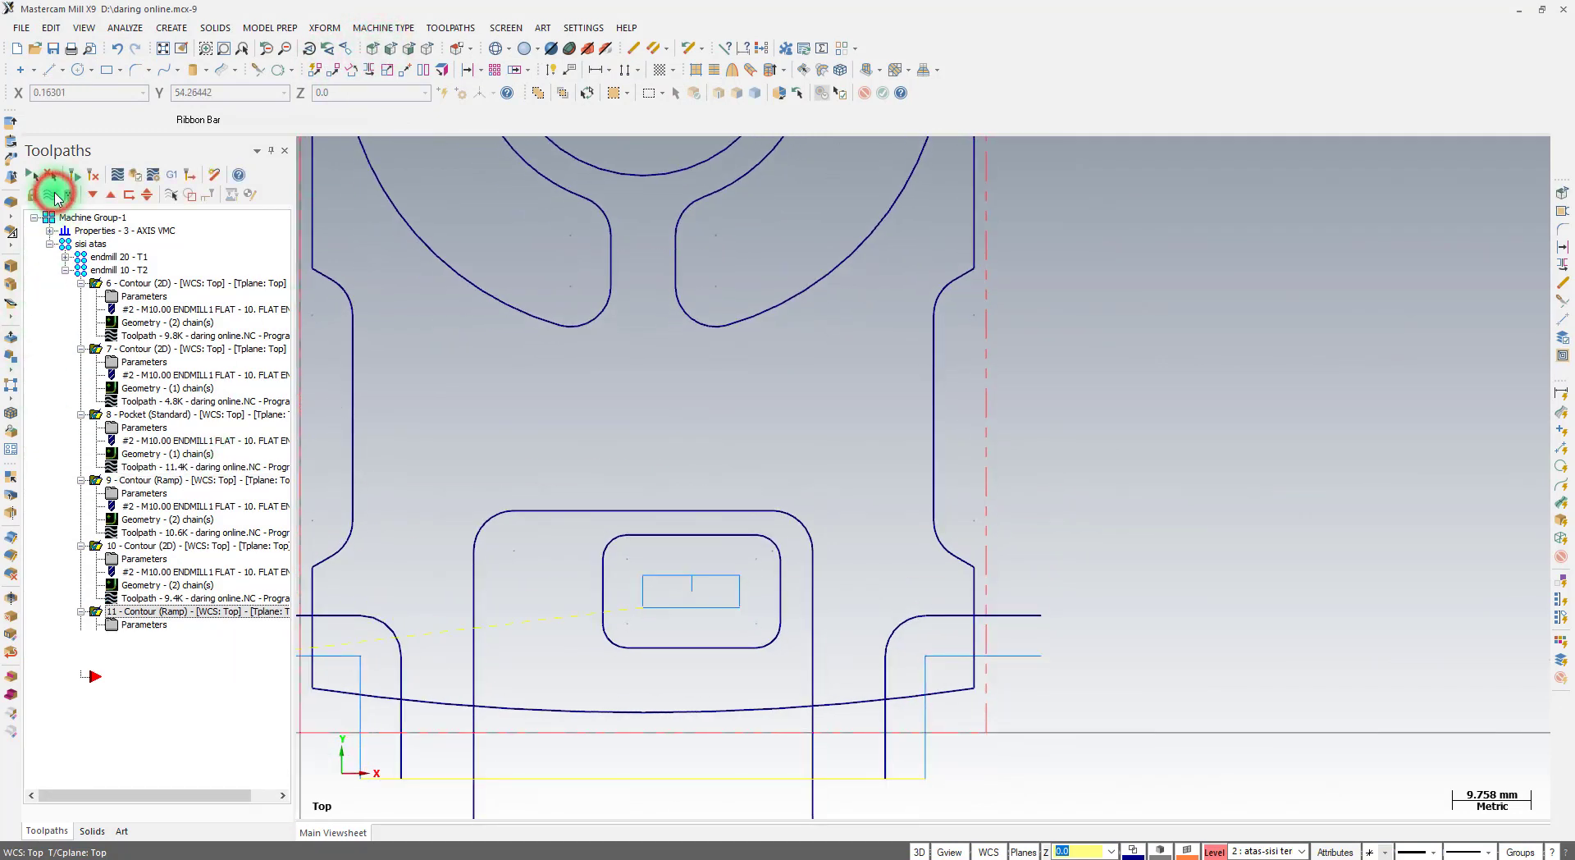
left_click(86, 218)
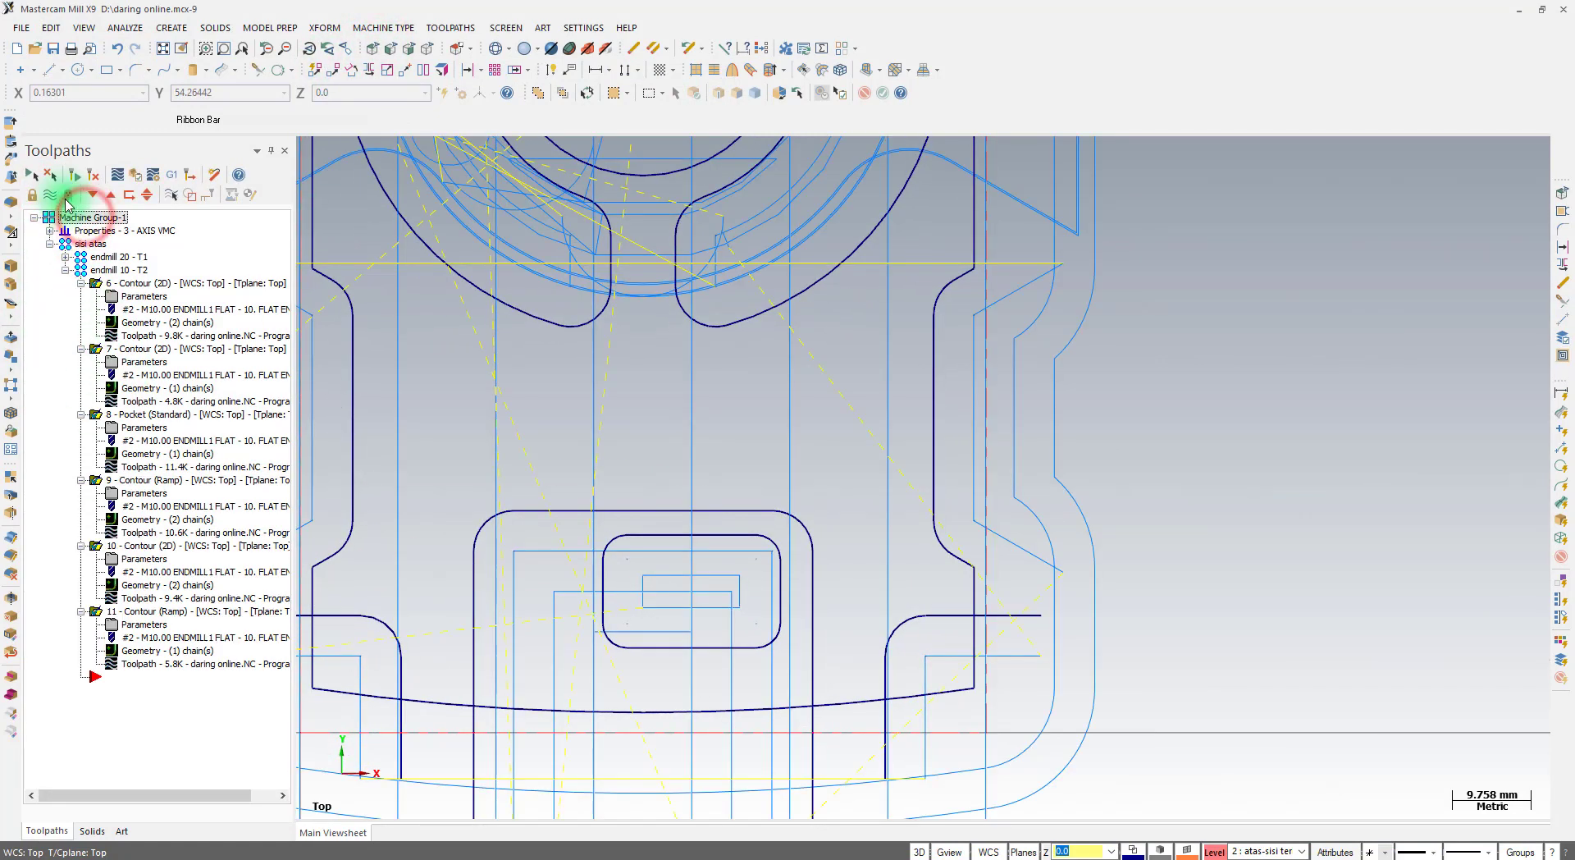
left_click(50, 195)
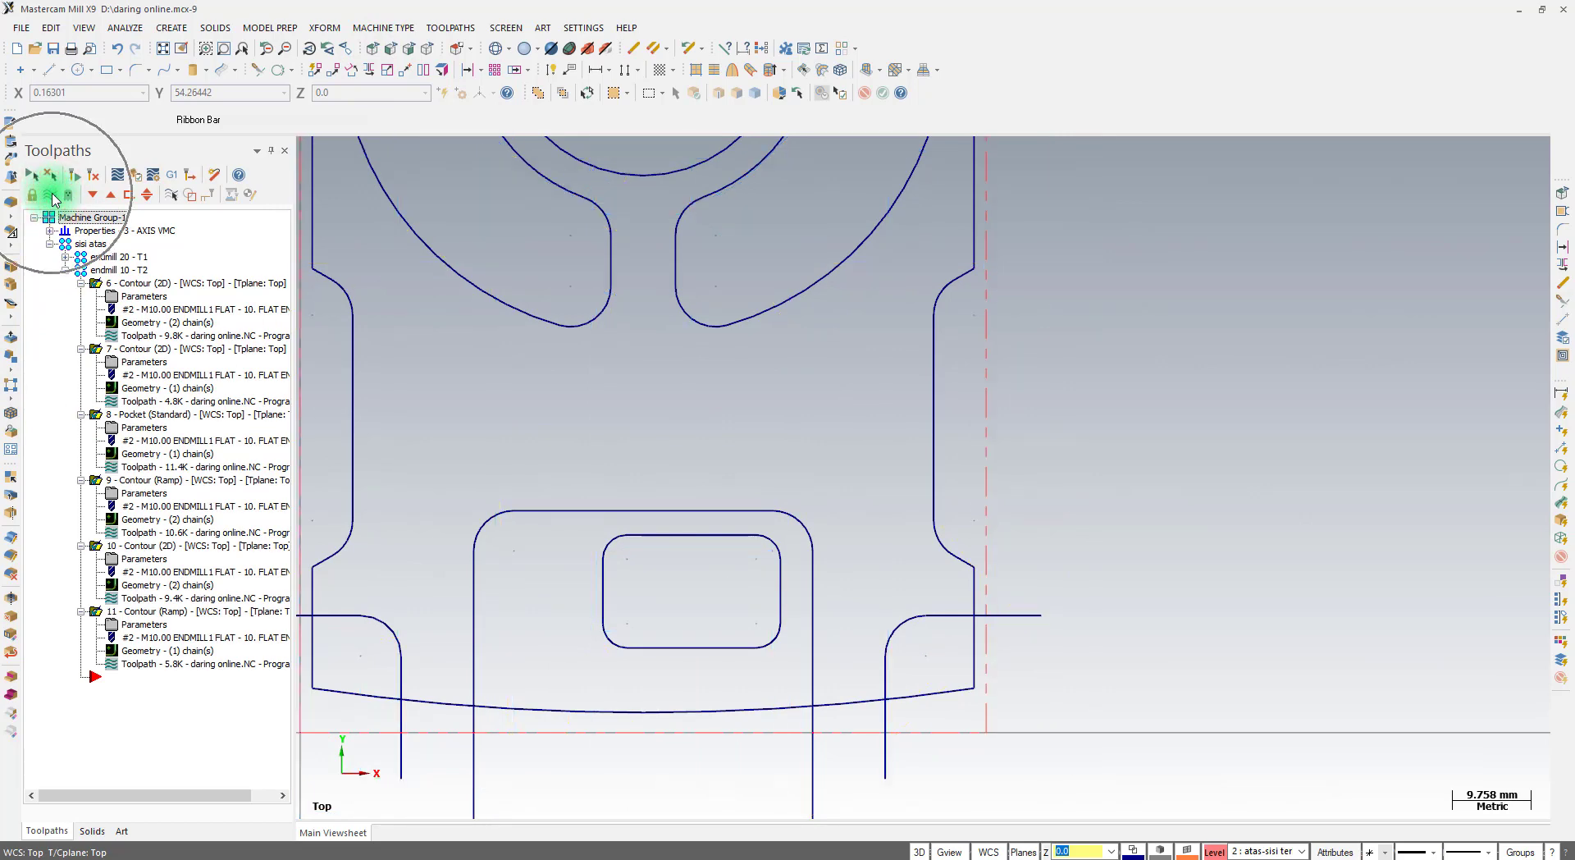
scroll(699, 410, "down", 5)
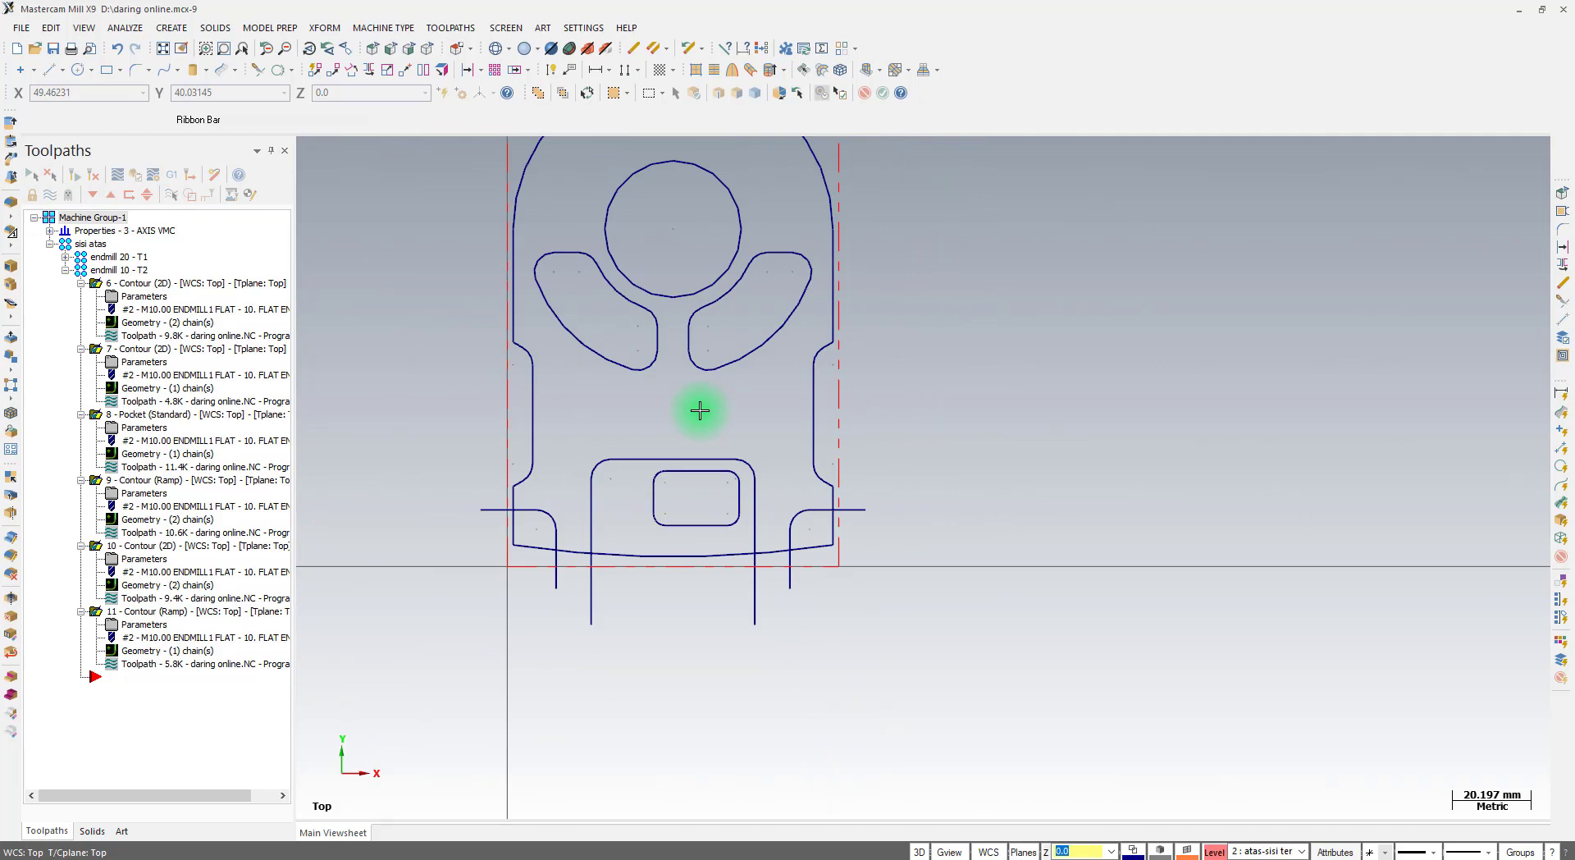
Review the part drawing in Foxit PDF Editor and add a toolpath group named "endmill 6 - T3" under "sisi atas" in Mastercam
left_click(490, 853)
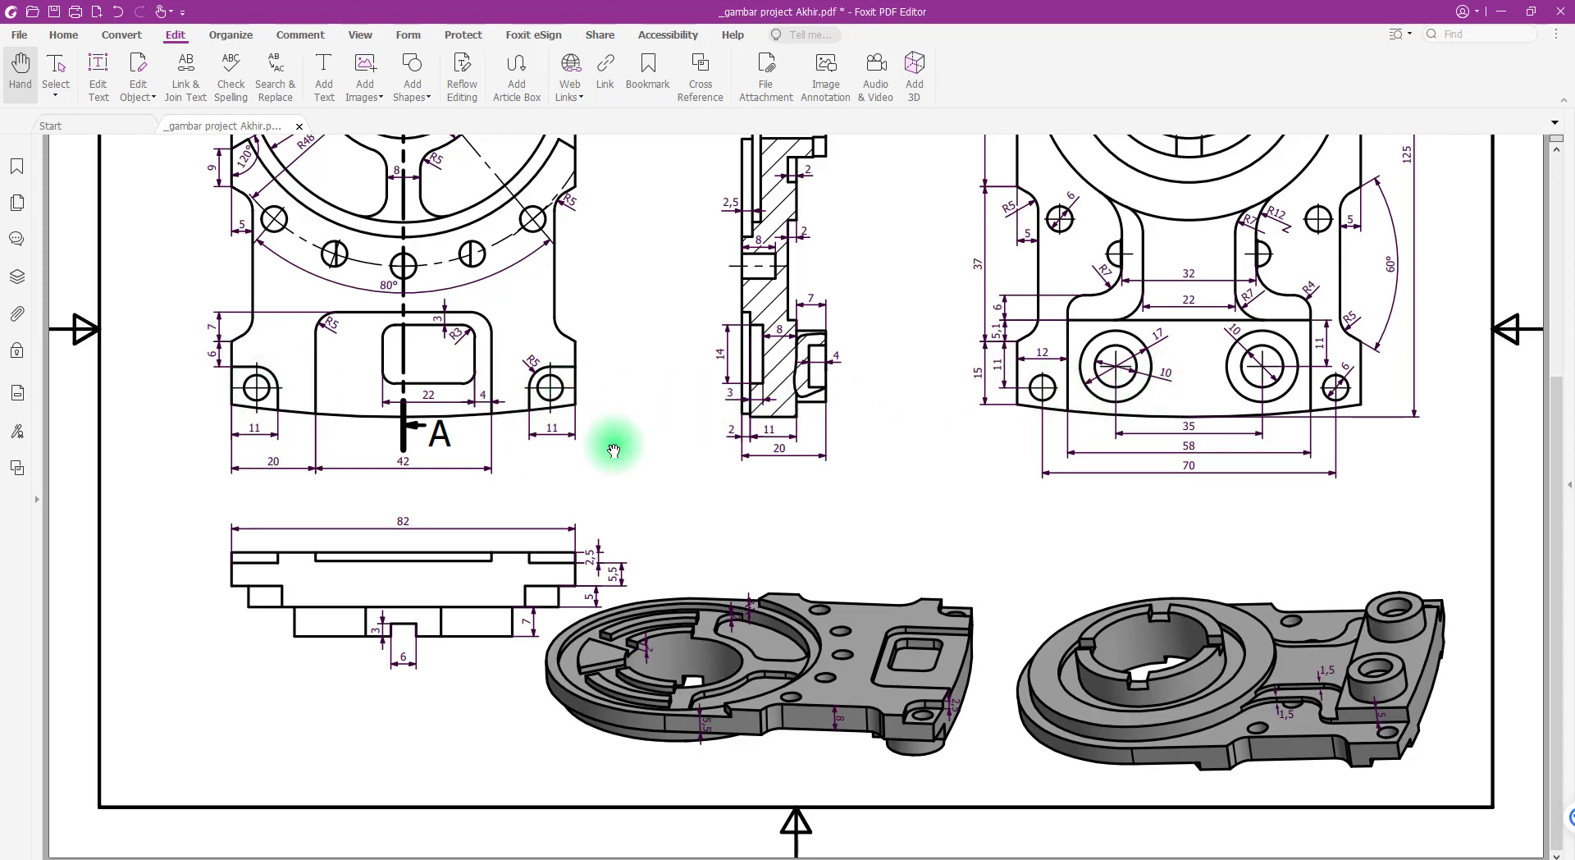
scroll(614, 451, "up", 3)
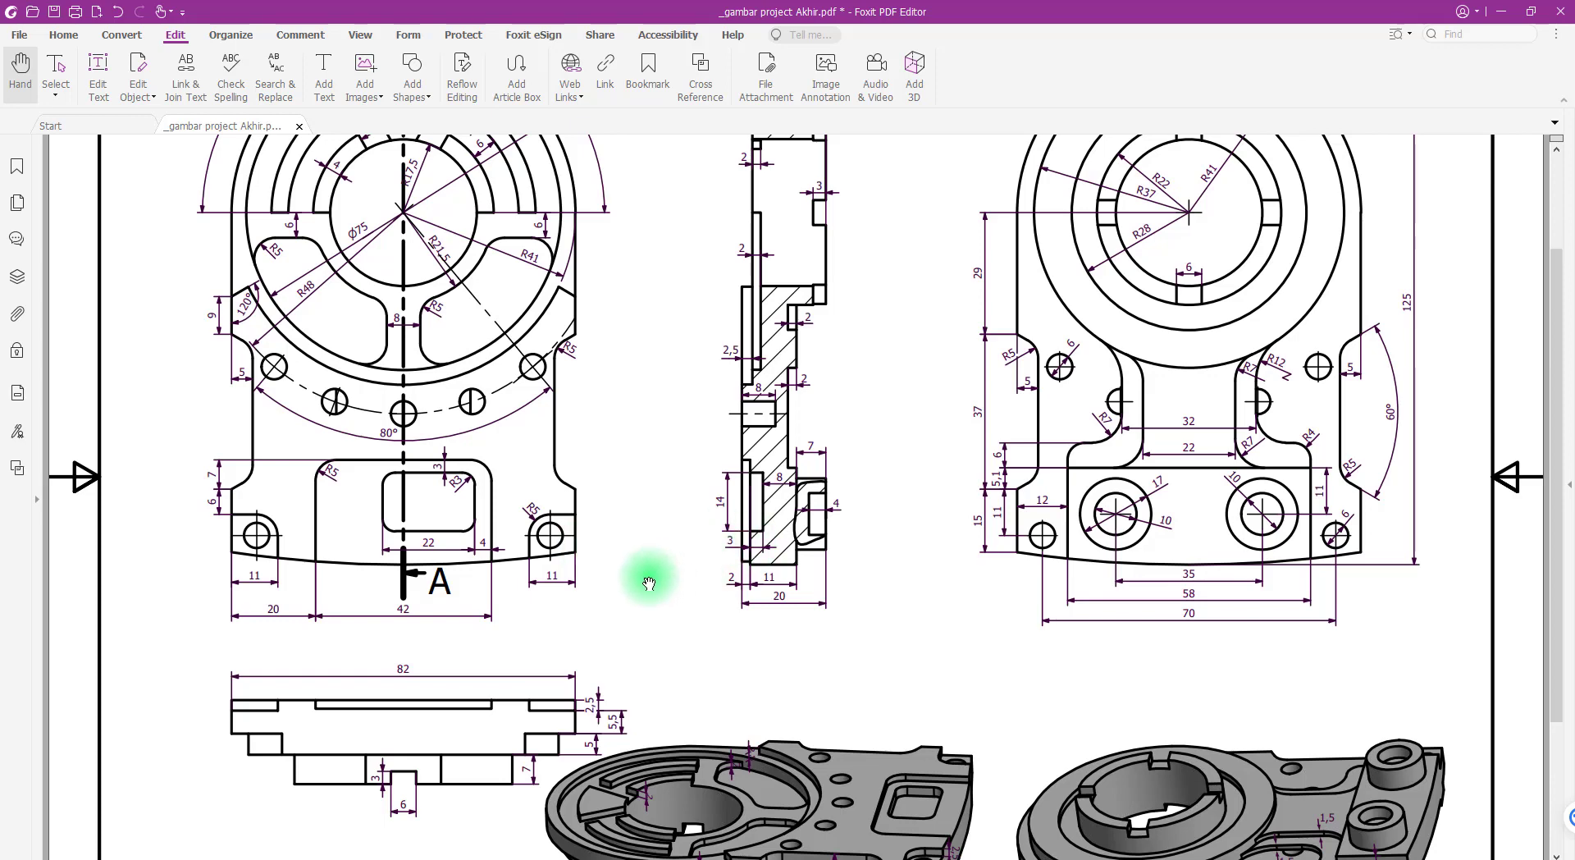
scroll(650, 581, "up", 3)
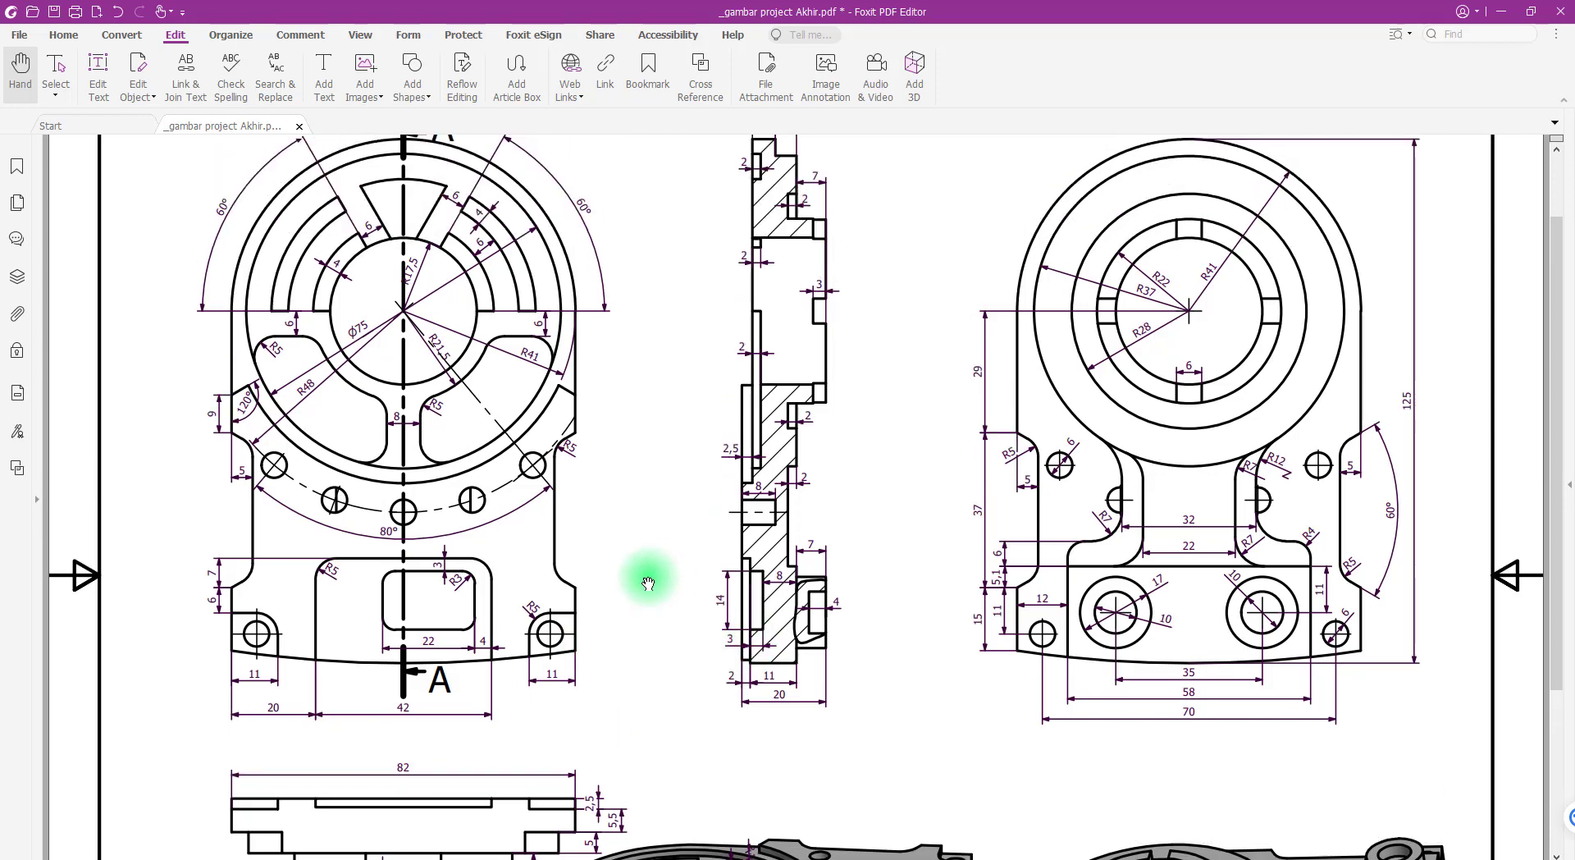
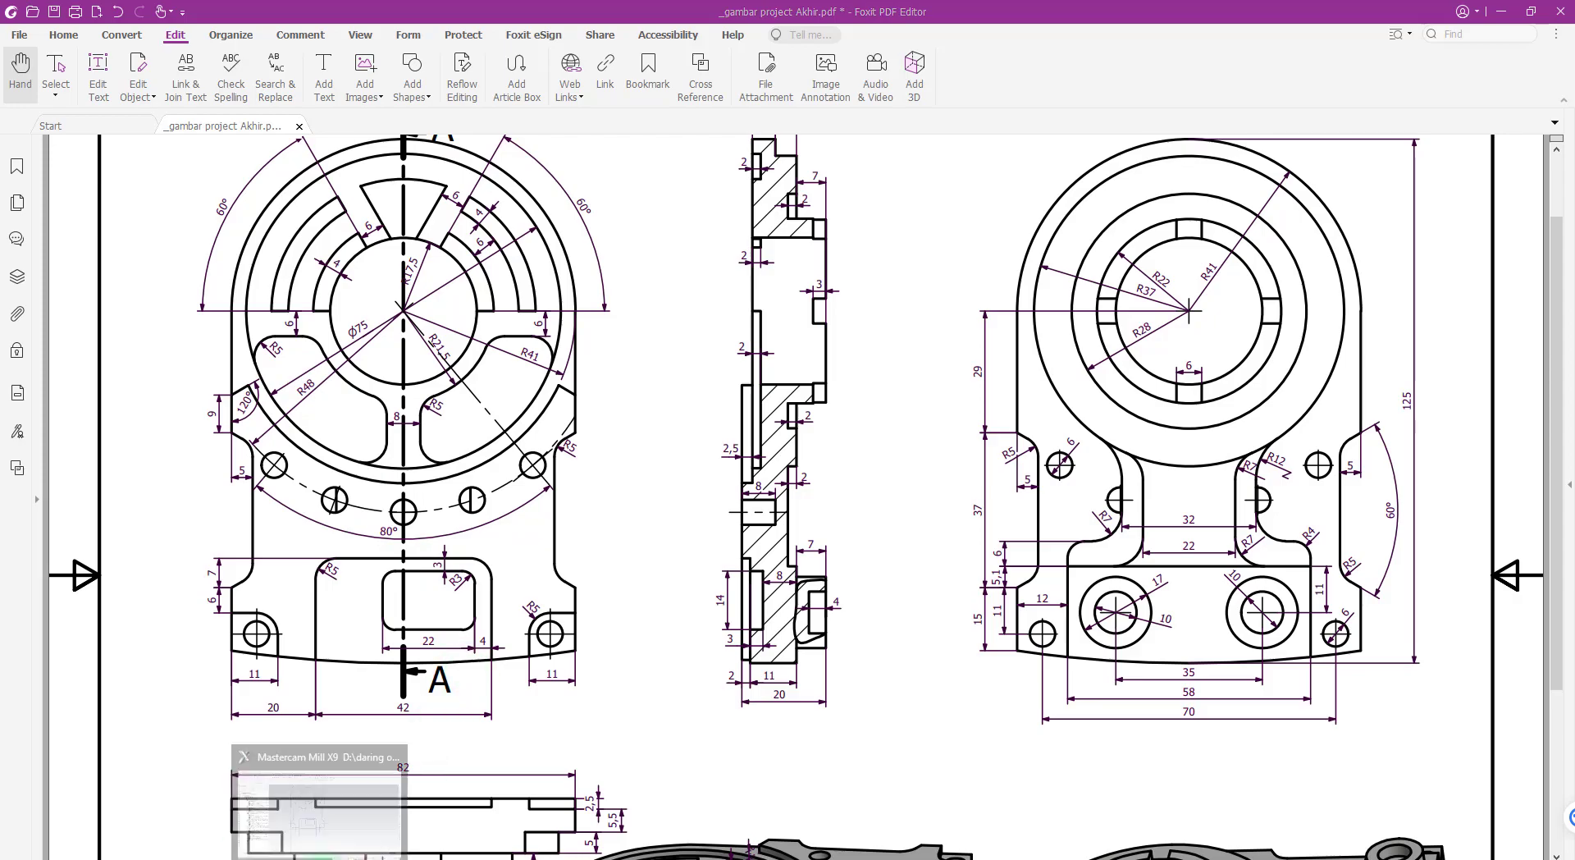
left_click(317, 858)
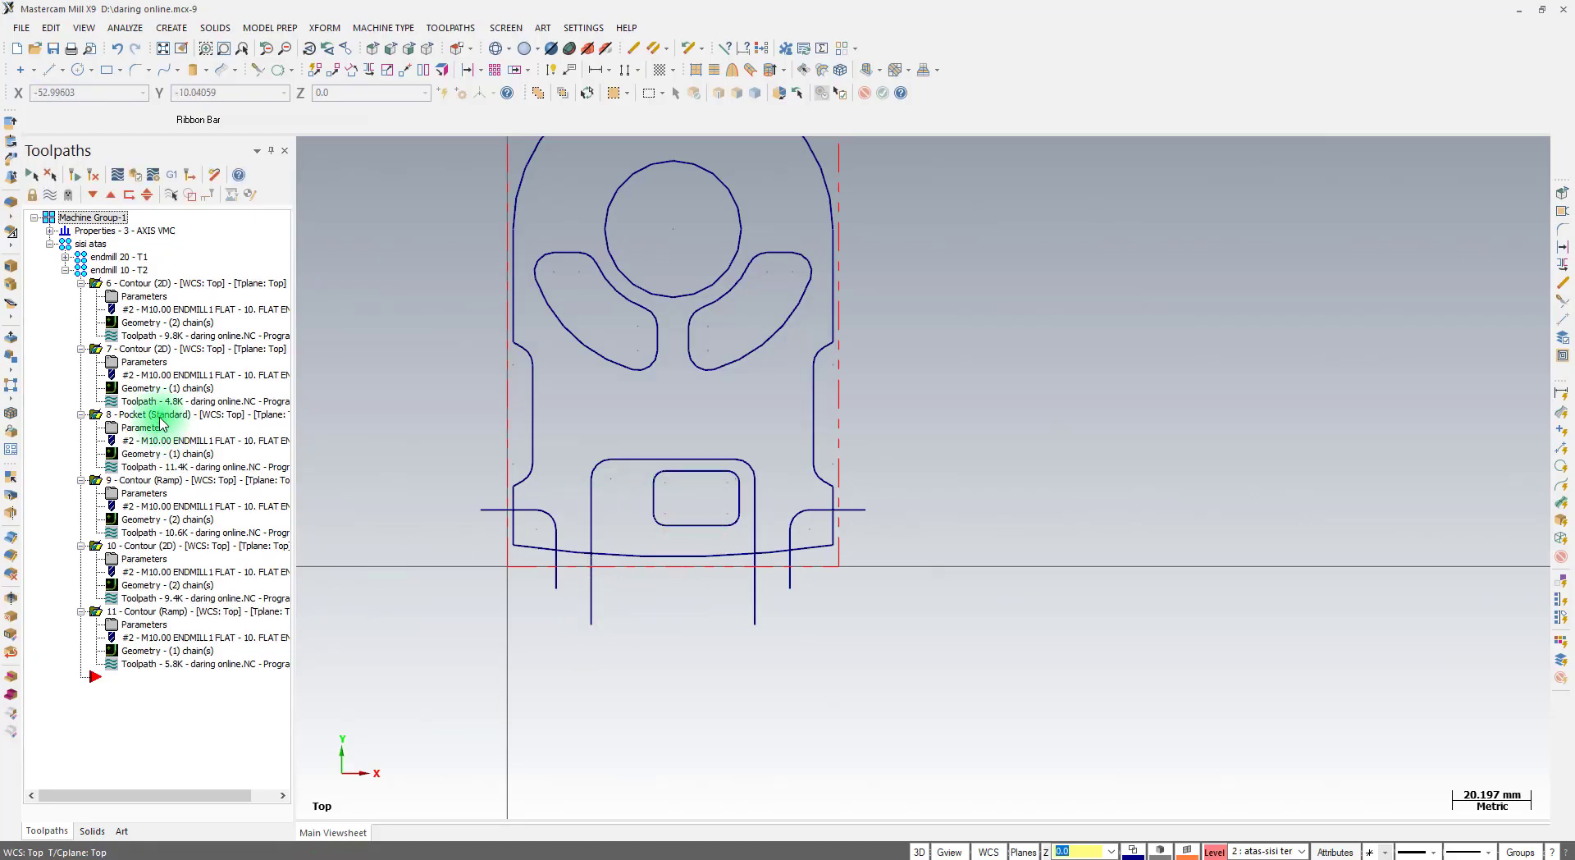
right_click(92, 245)
mouse_move(178, 352)
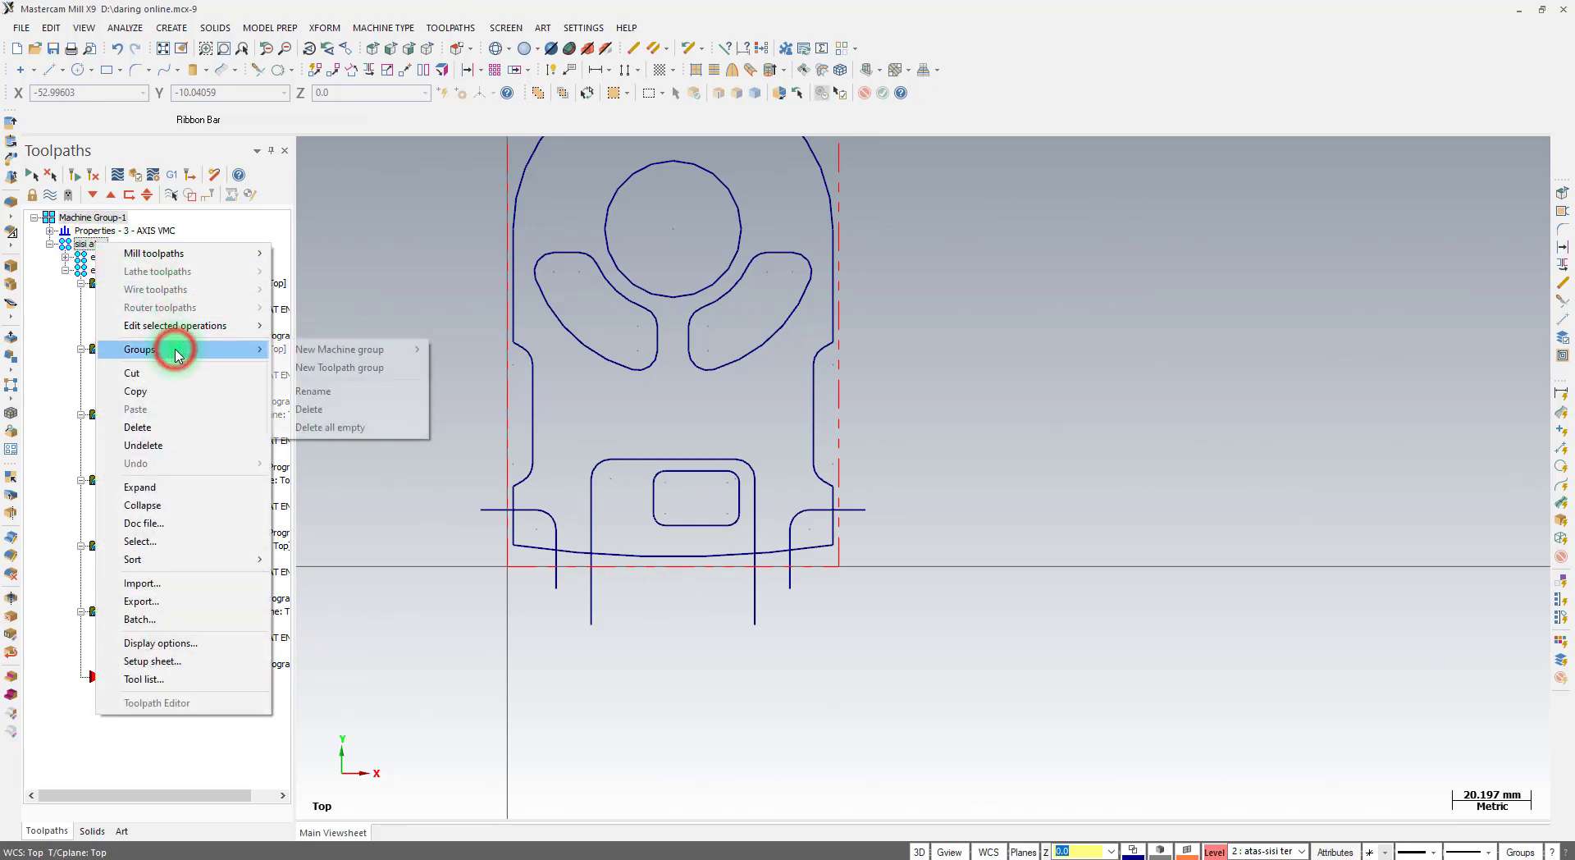
left_click(332, 371)
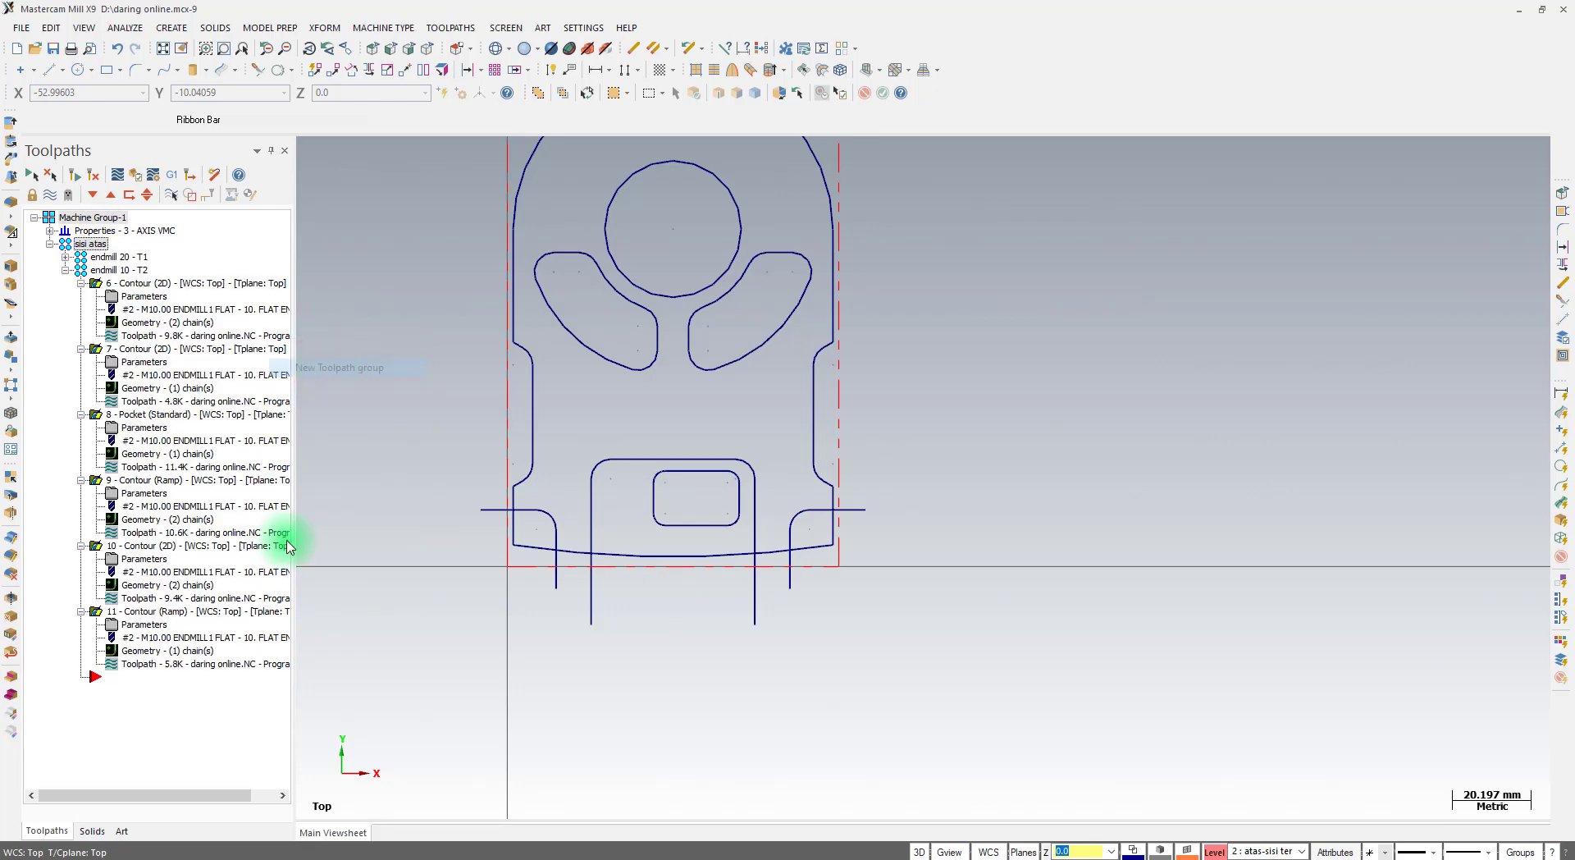
left_click(145, 676)
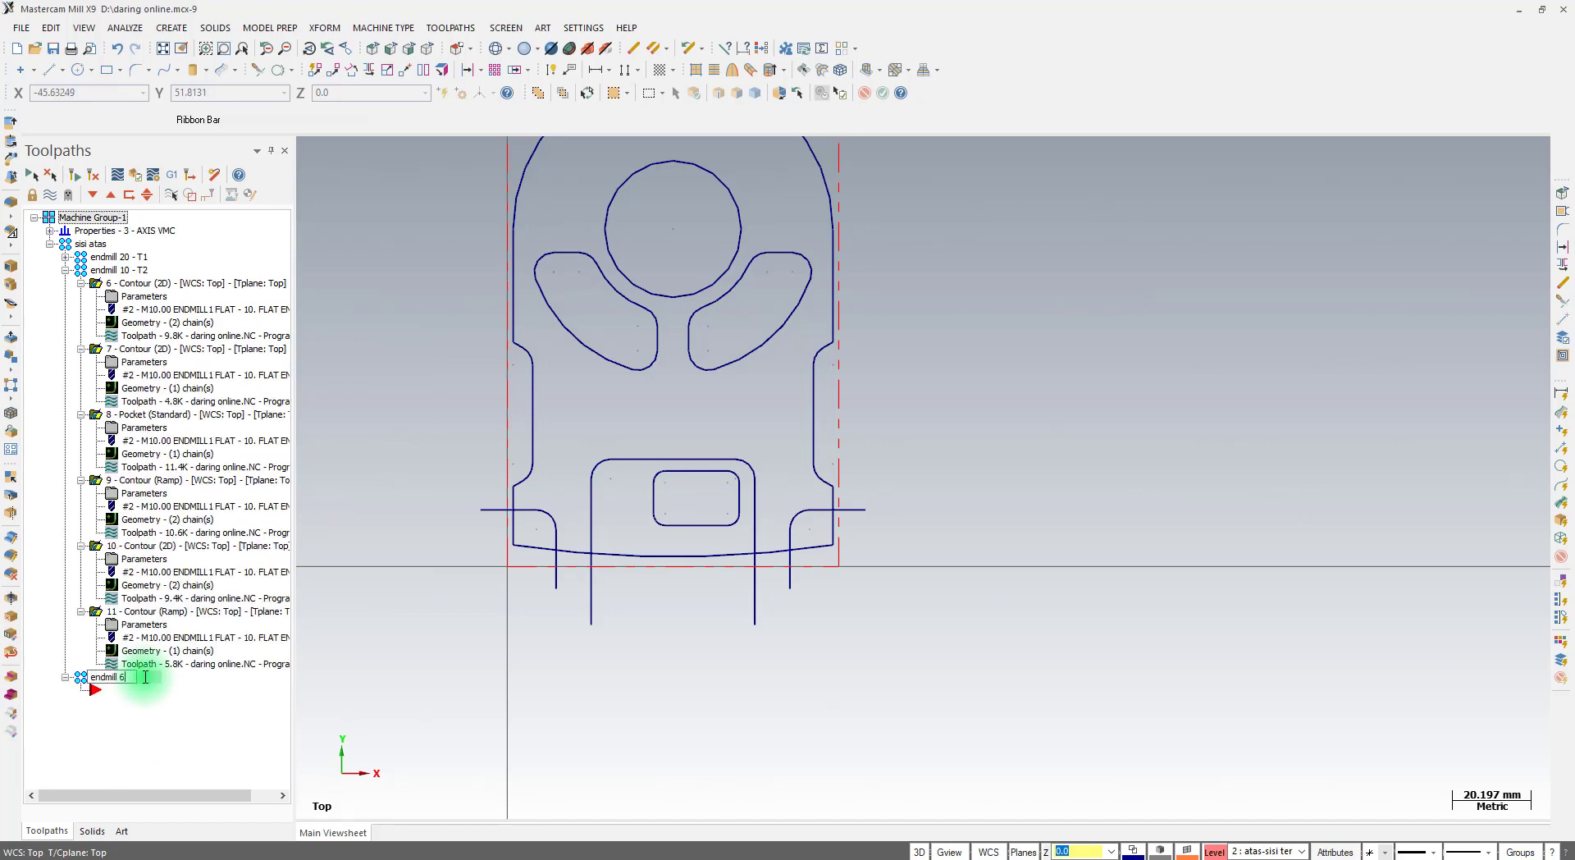
type("endmill 6 - T3")
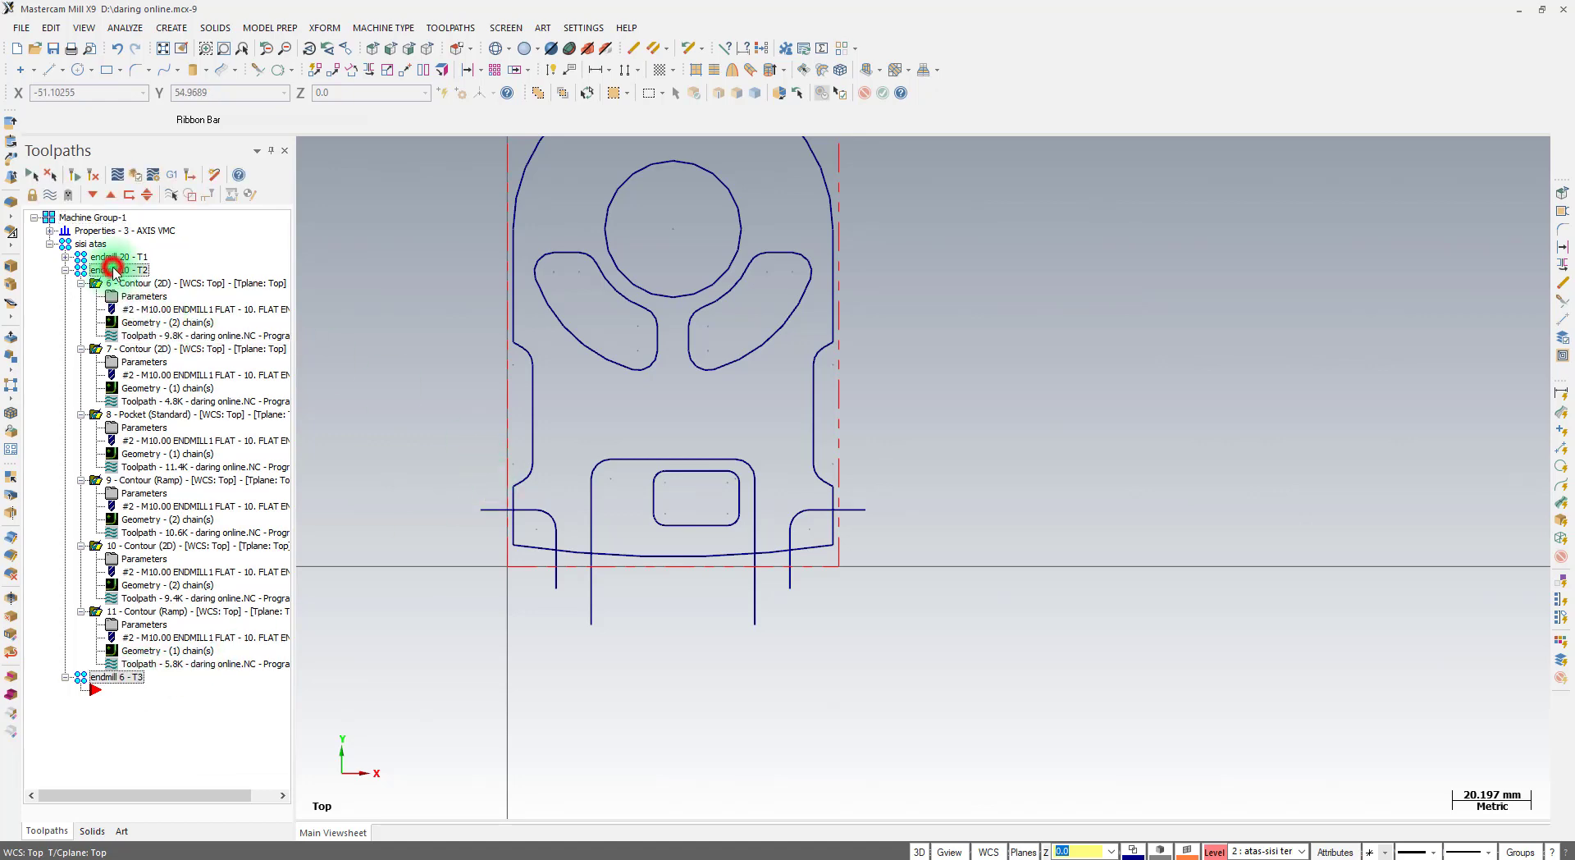
Collapse the "endmill 10 - T2" group and add a Contour toolpath under "endmill 6 - T3" on the small rounded rectangle
left_click(88, 274)
left_click(65, 271)
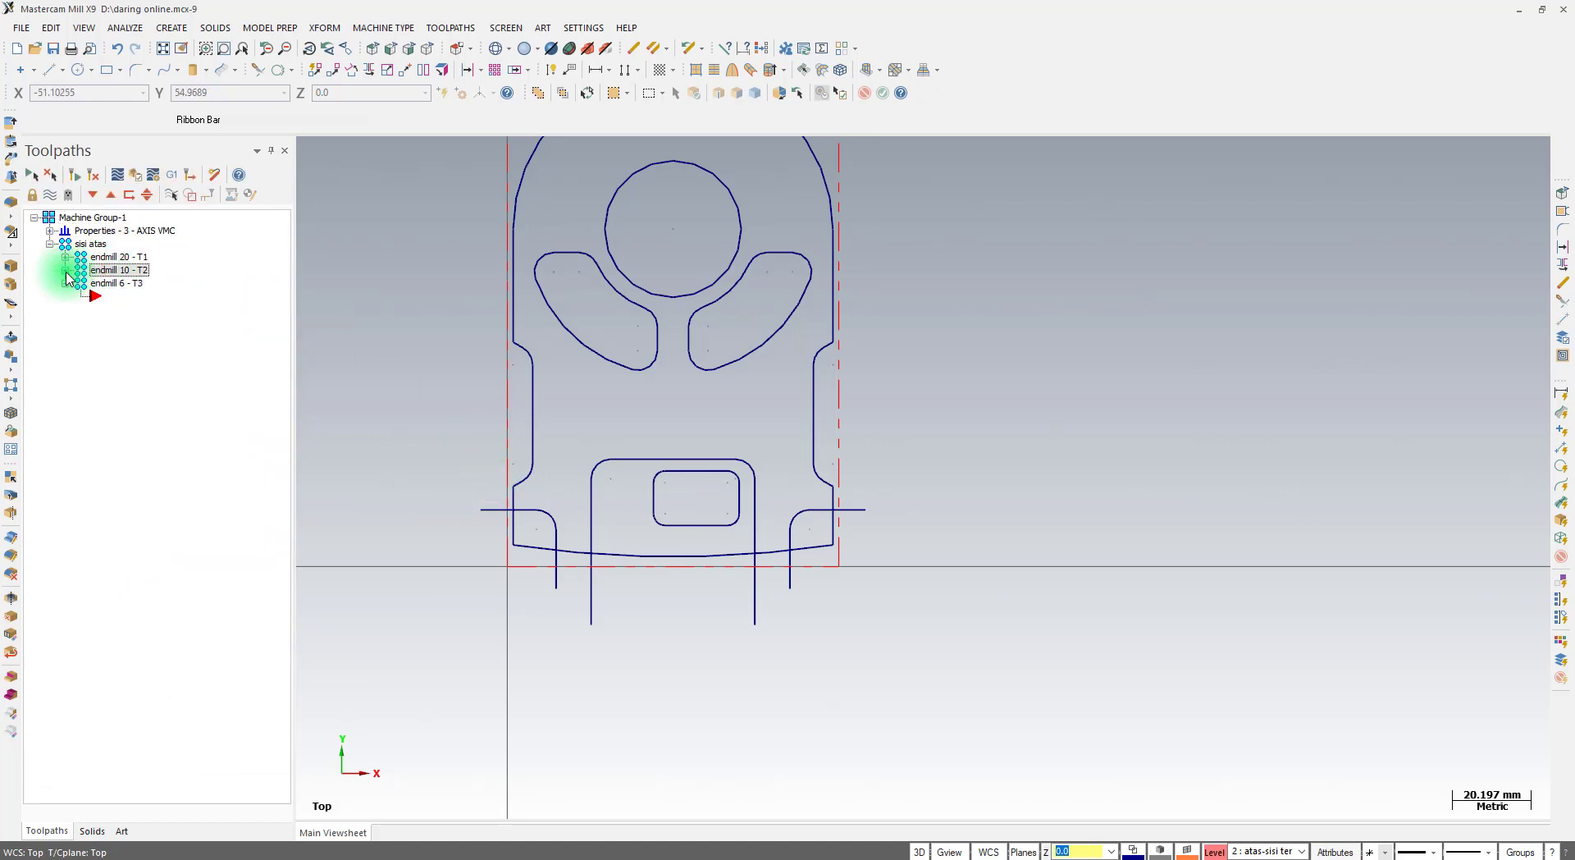
right_click(122, 293)
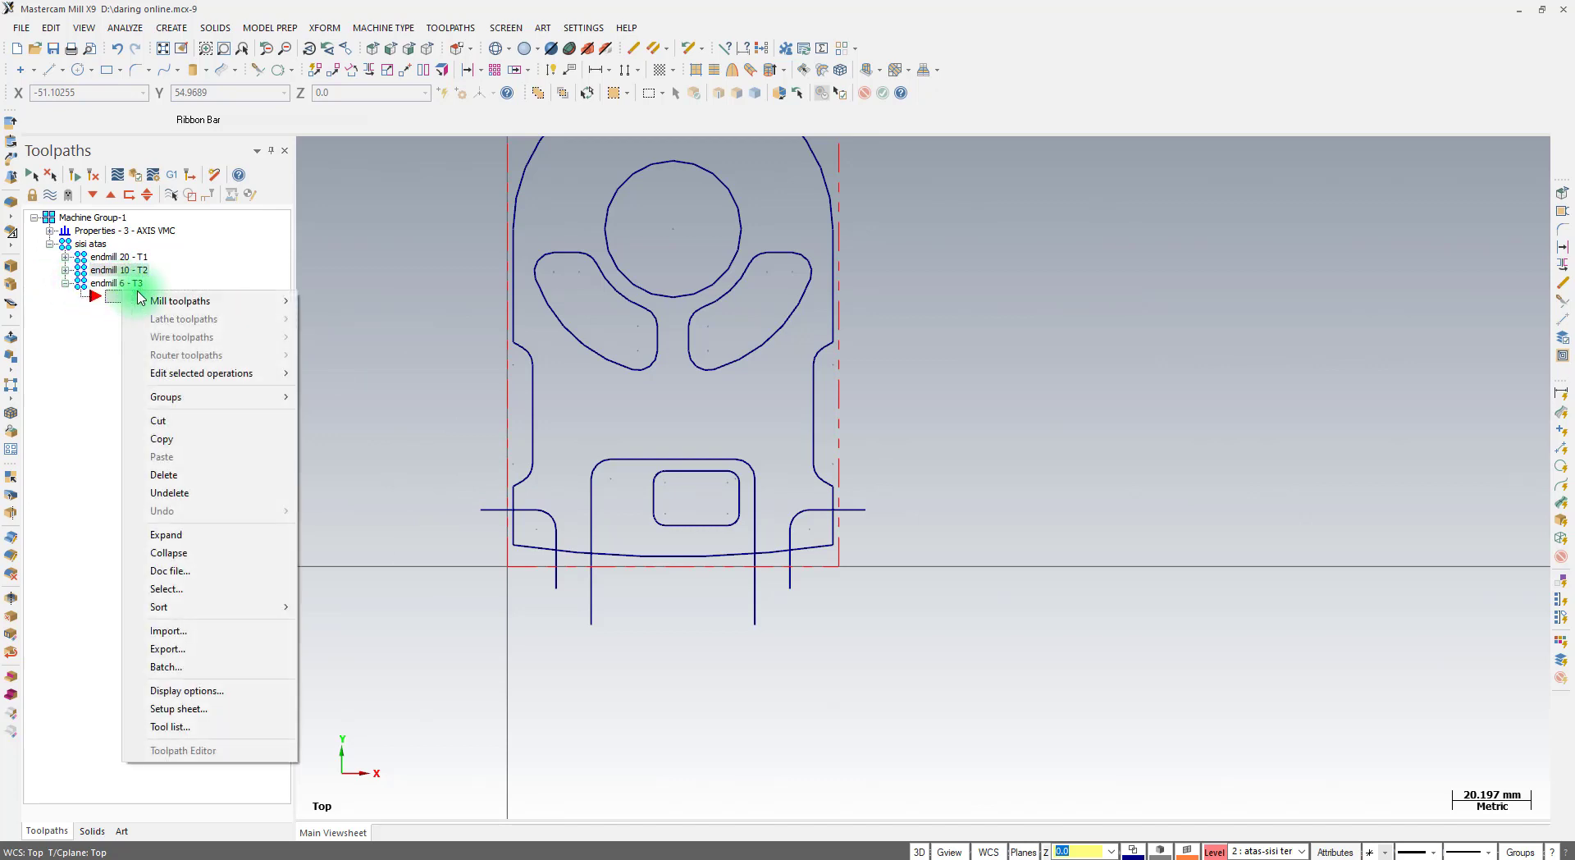
left_click(185, 303)
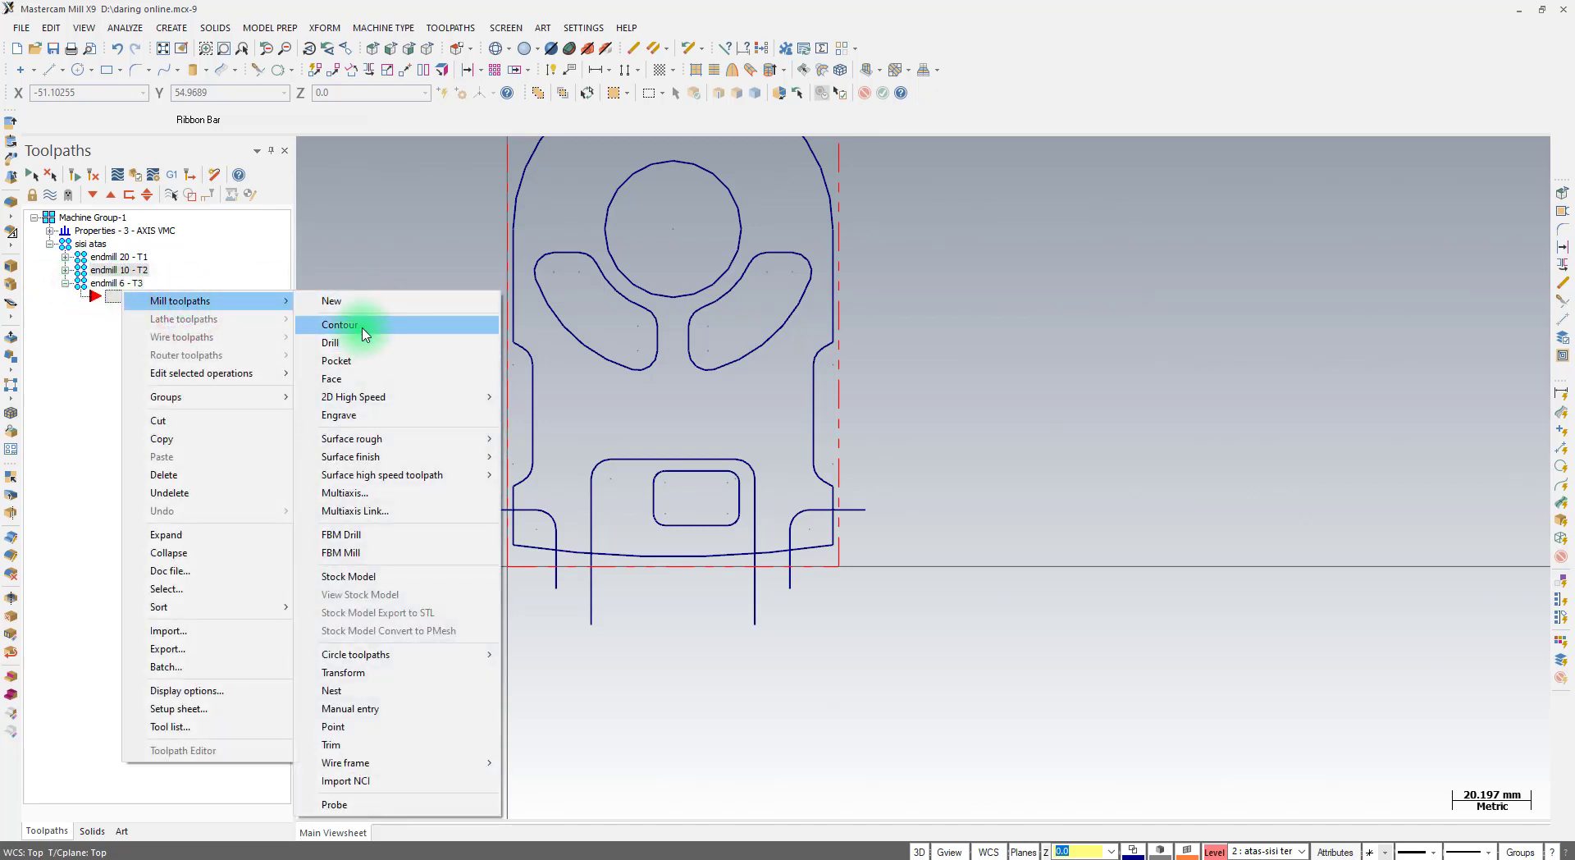
left_click(362, 327)
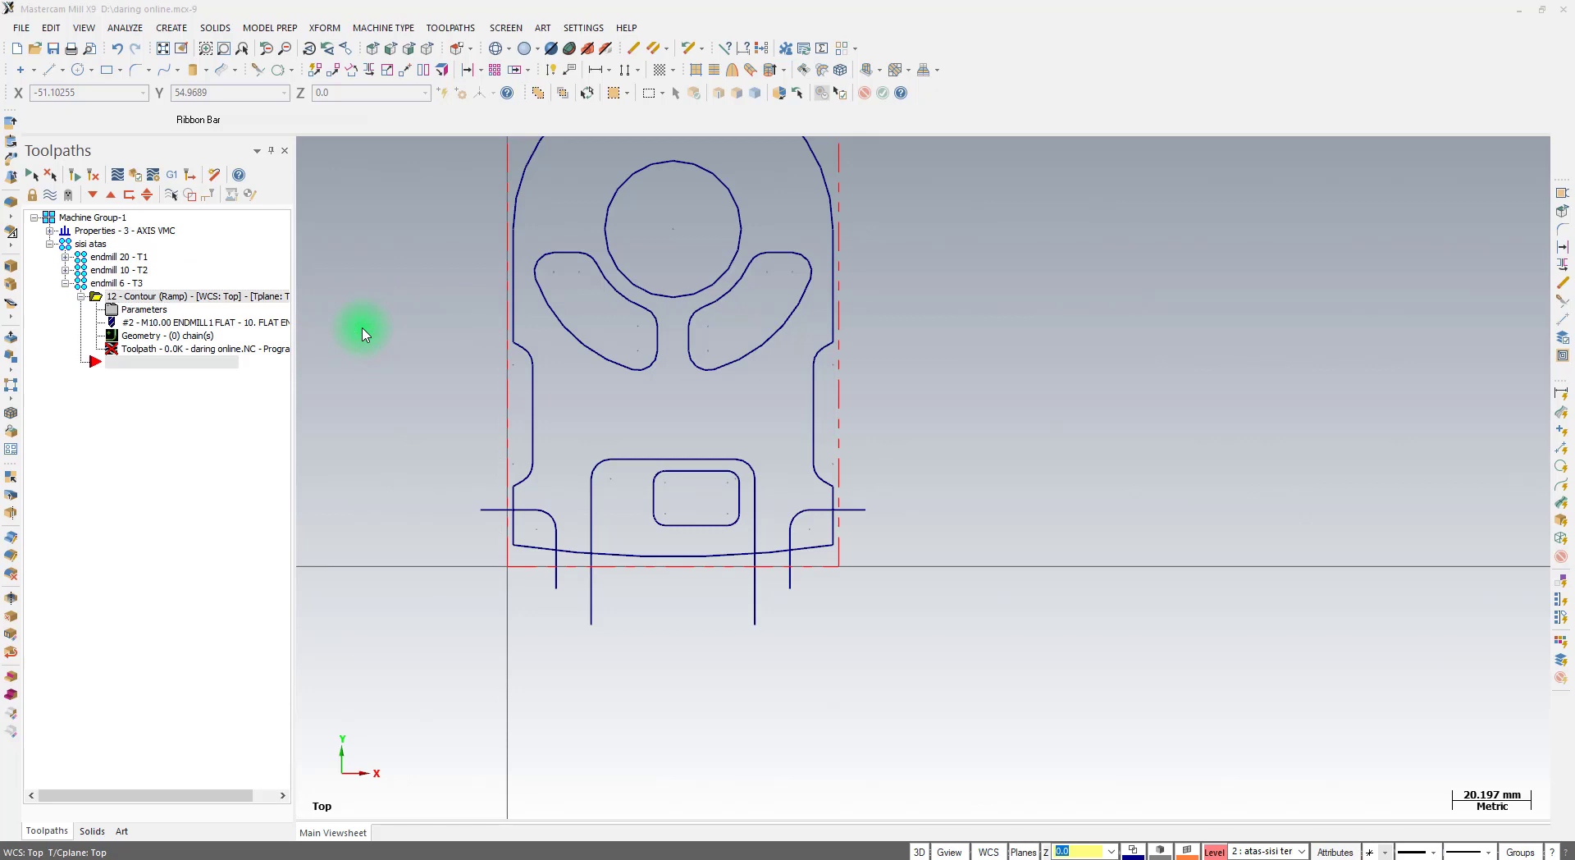
left_click(687, 519)
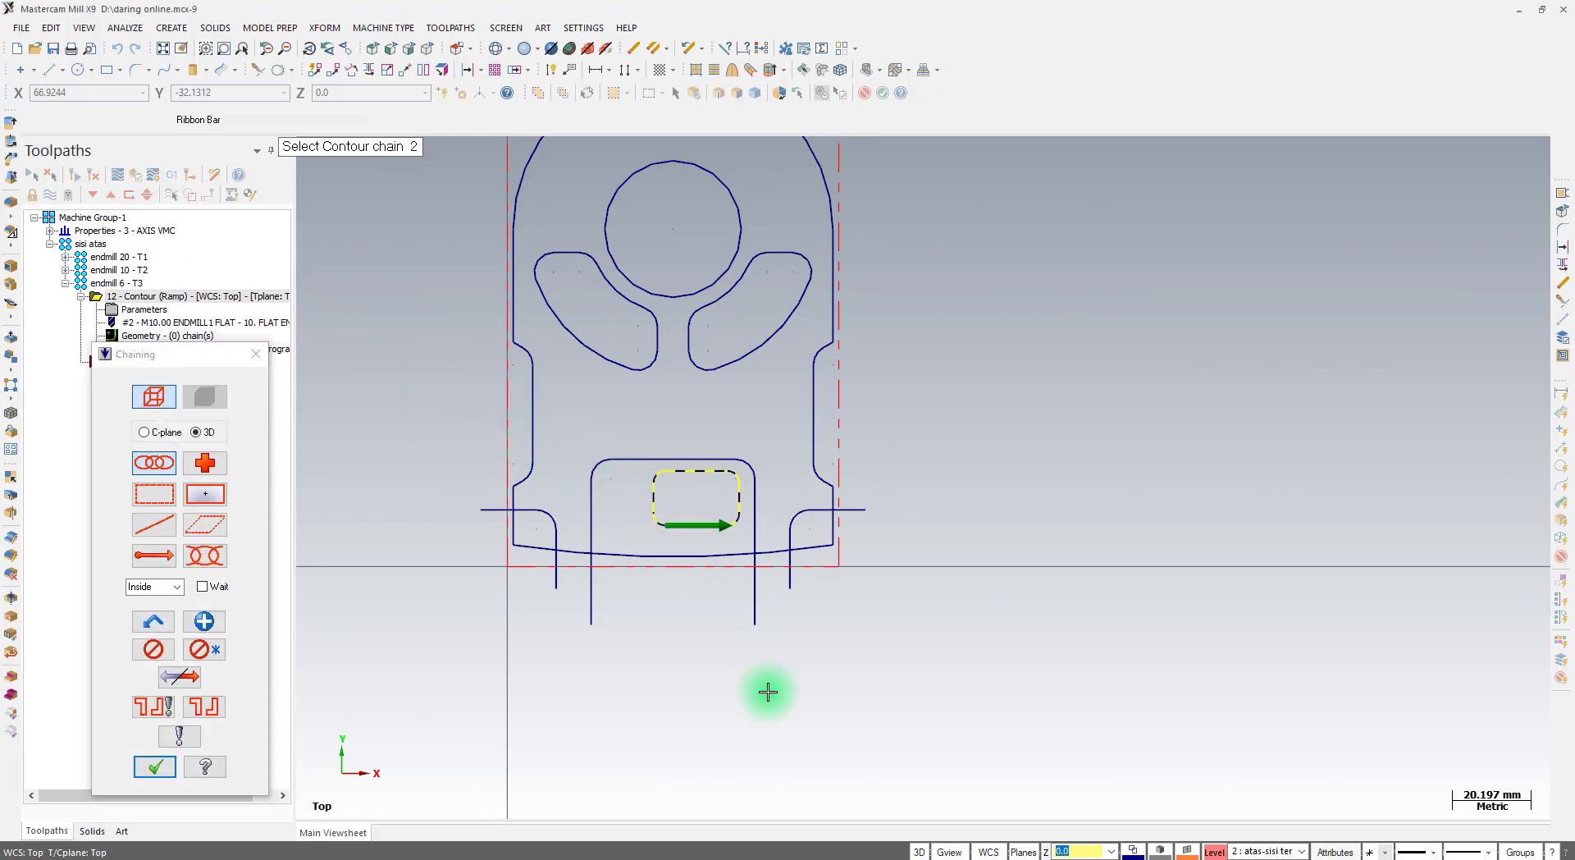
left_click(150, 770)
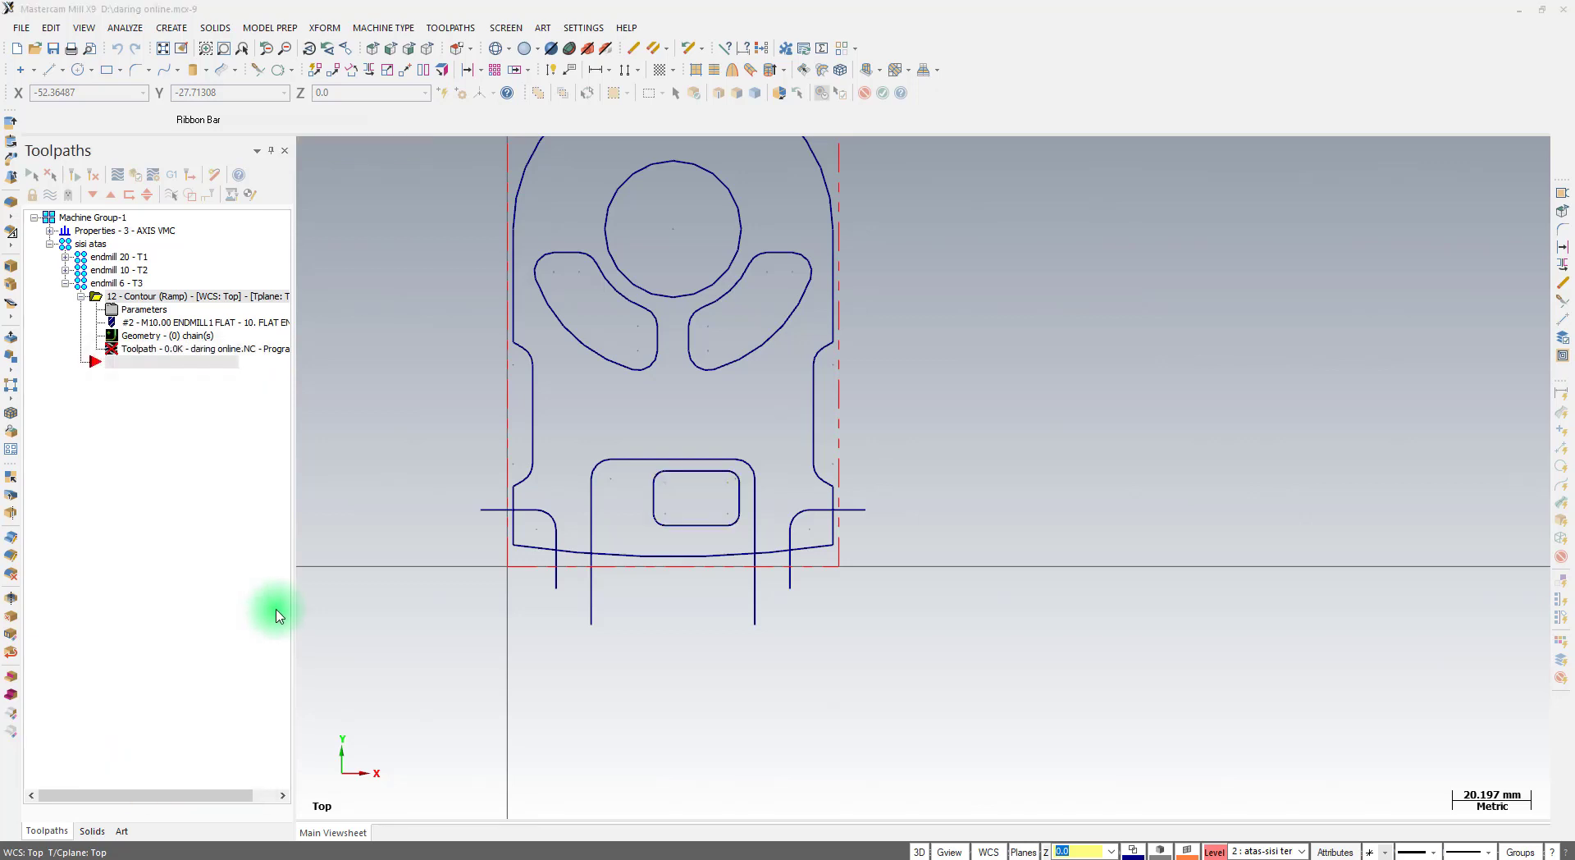
Choose the 6 mm flat endmill from the tool library for the contour
left_click(853, 200)
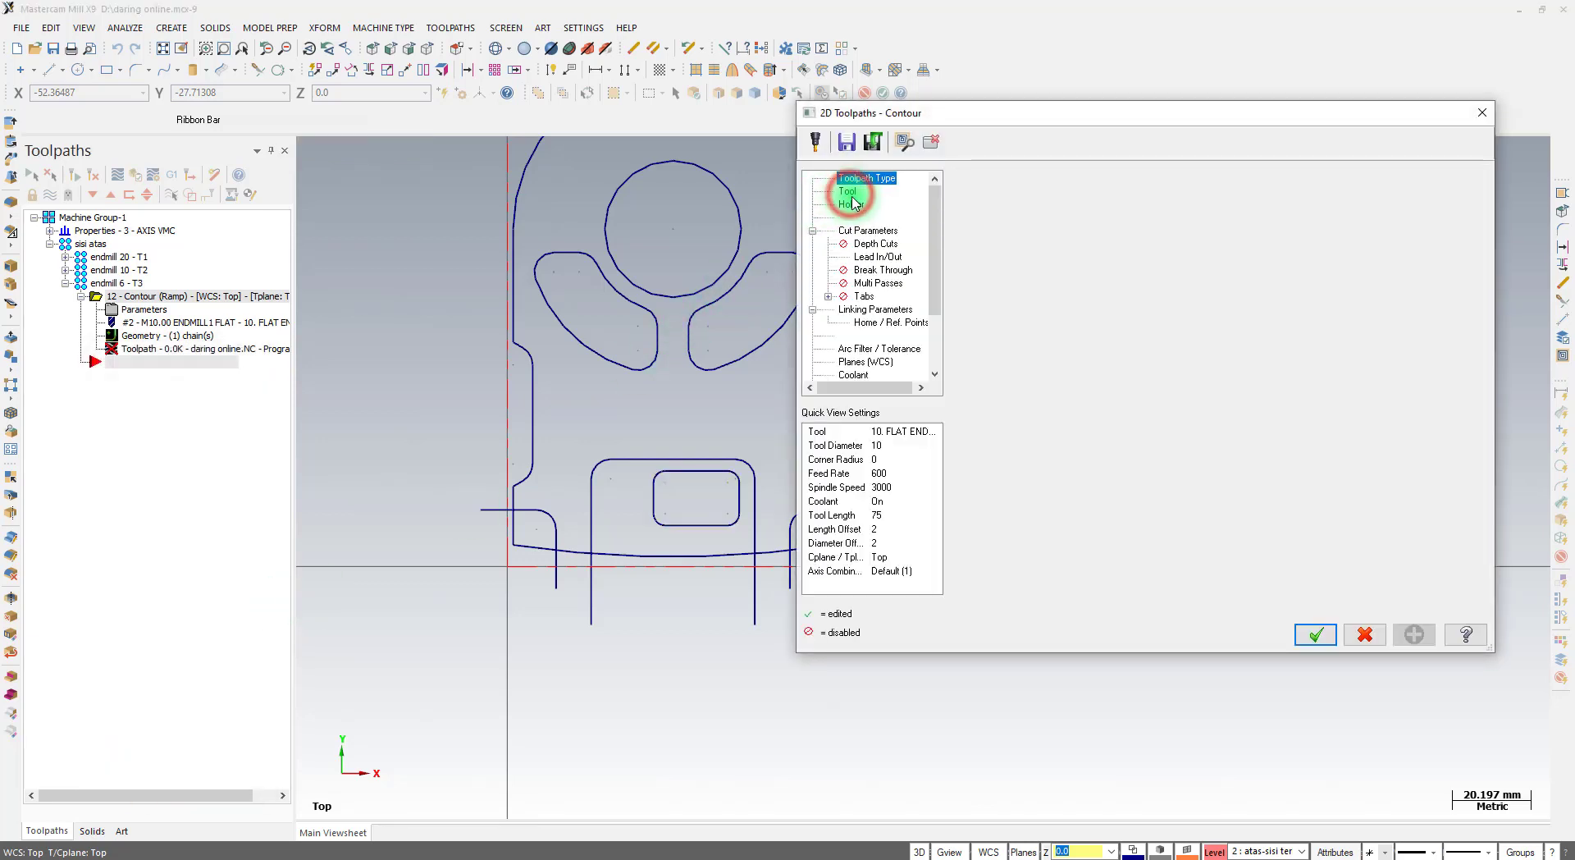
left_click(1003, 448)
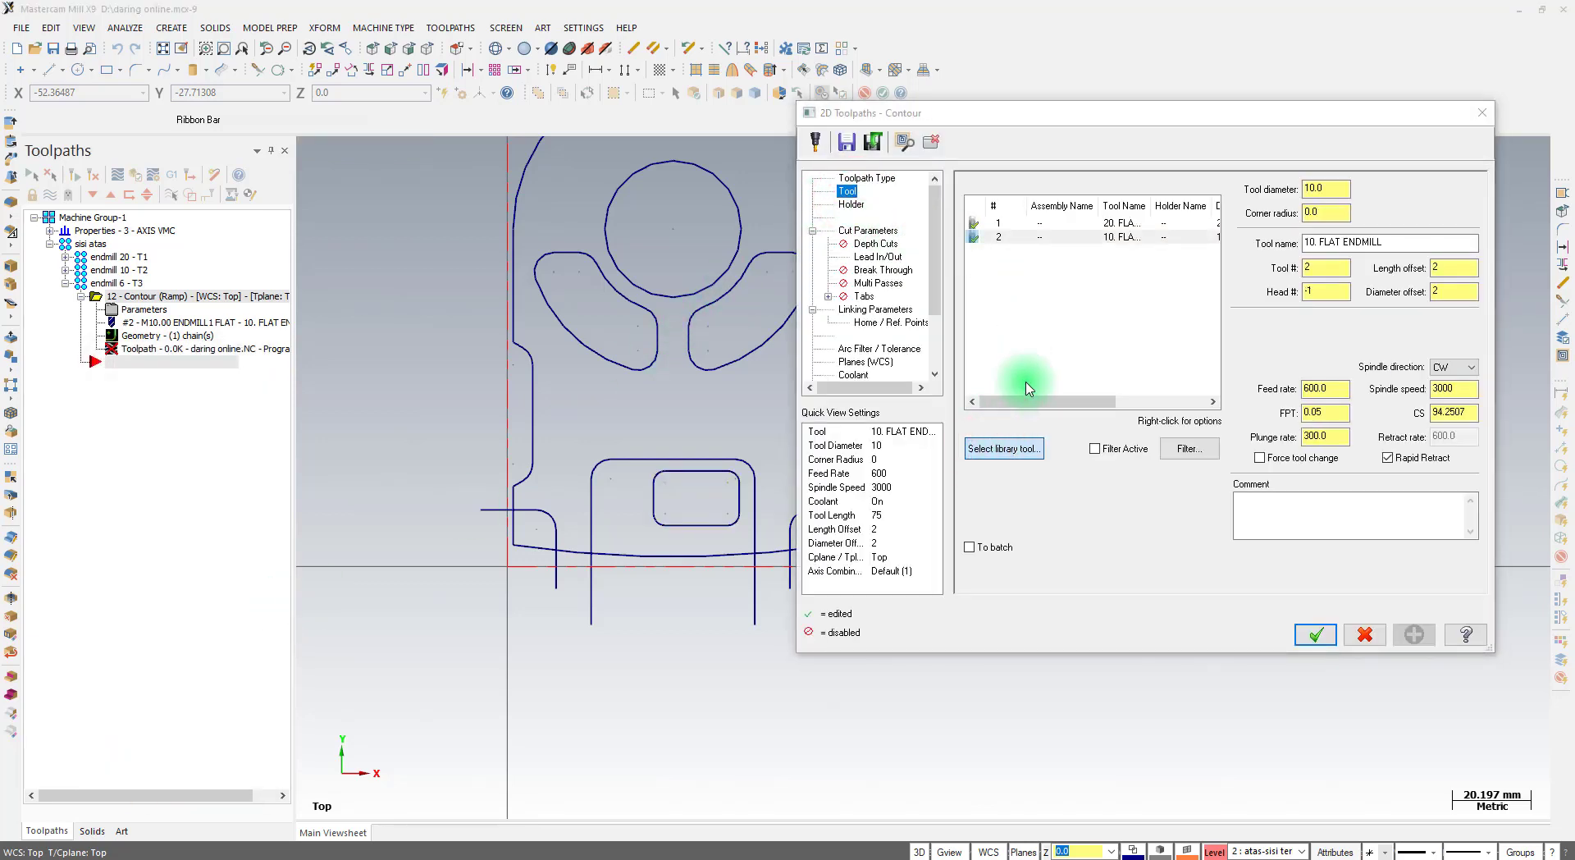
left_click(781, 334)
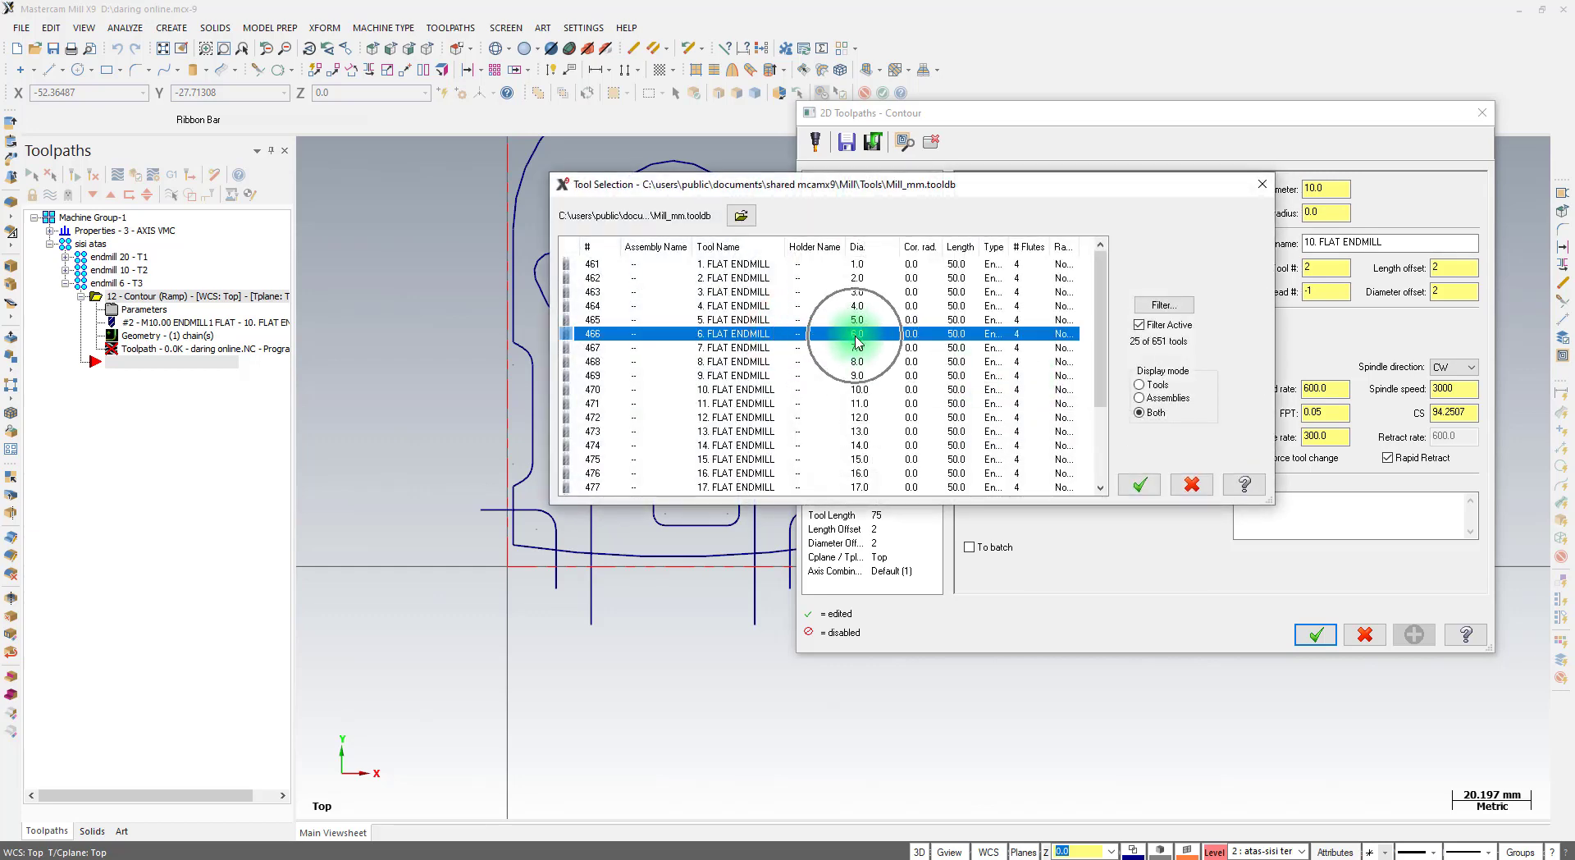
left_click(1139, 484)
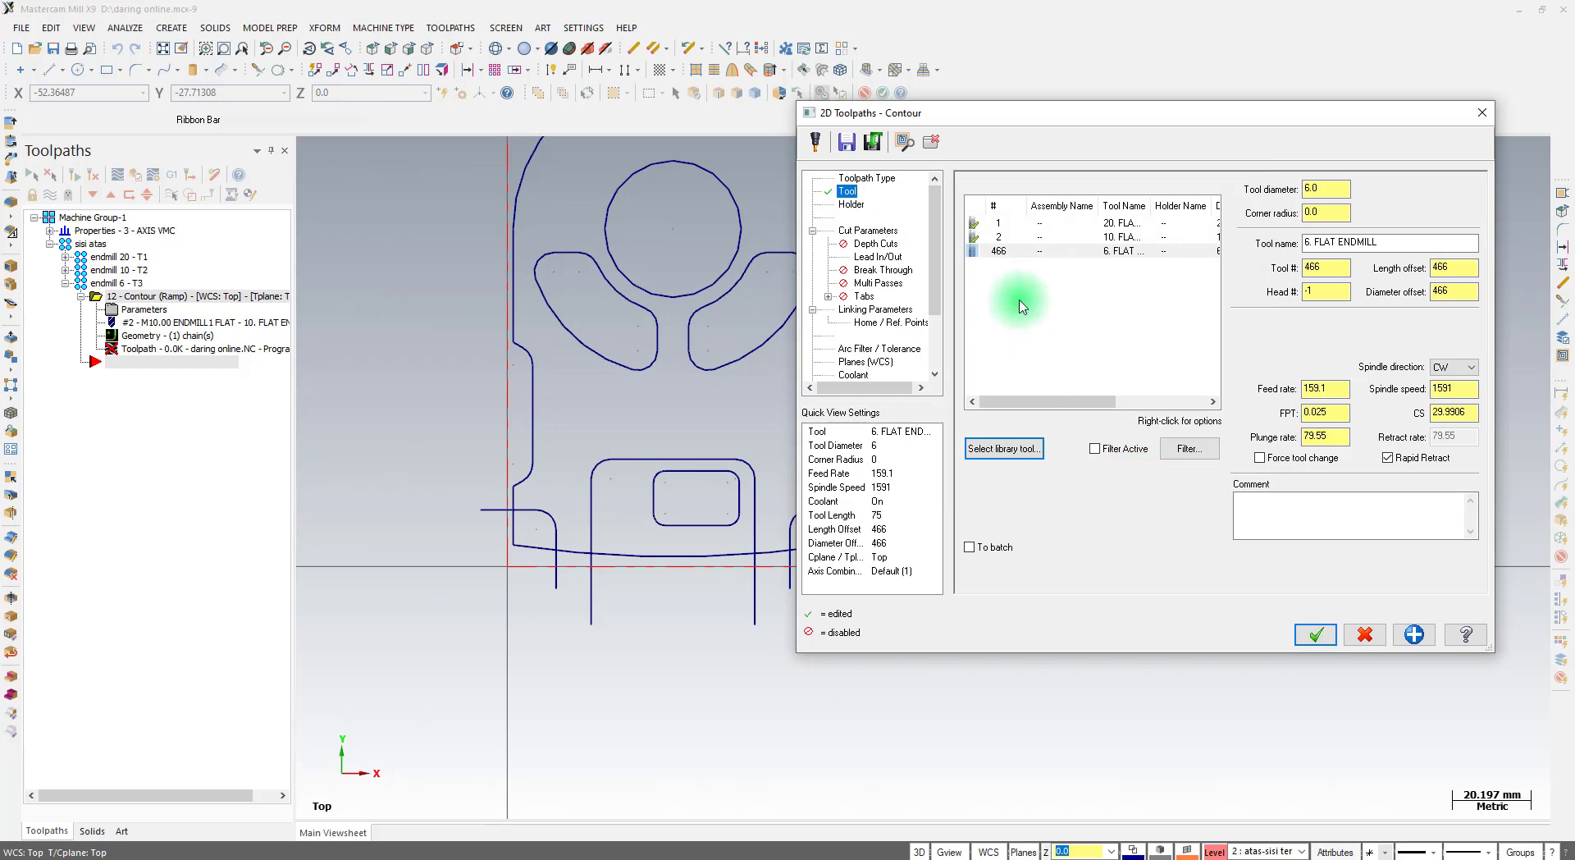
Set the 6 mm flat endmill's tool number to 3 in its tool definition
double_click(1000, 254)
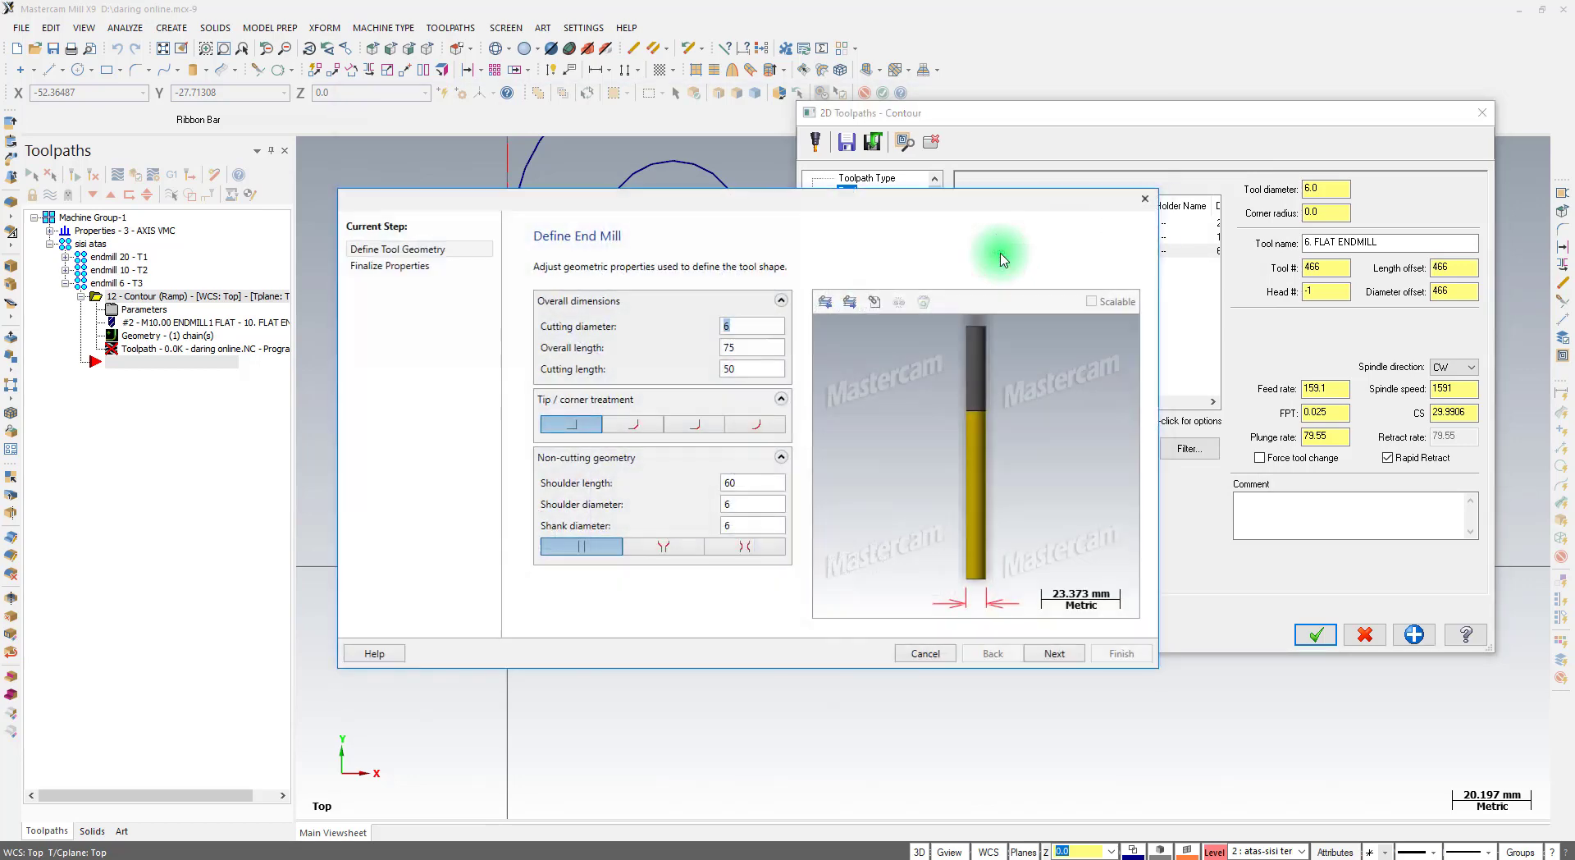
left_click(400, 266)
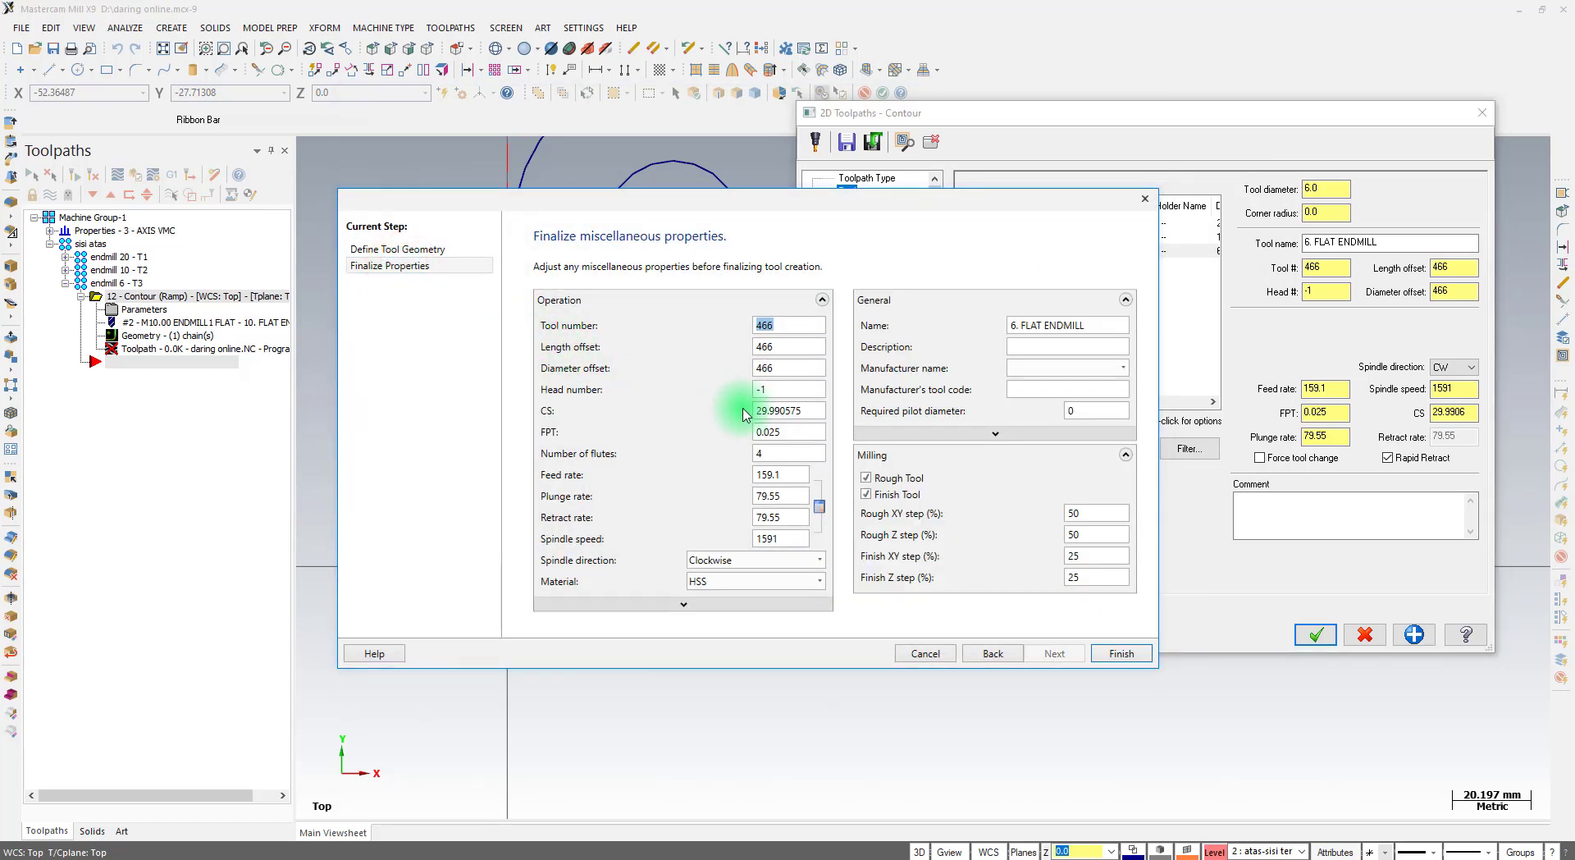
left_click(796, 430)
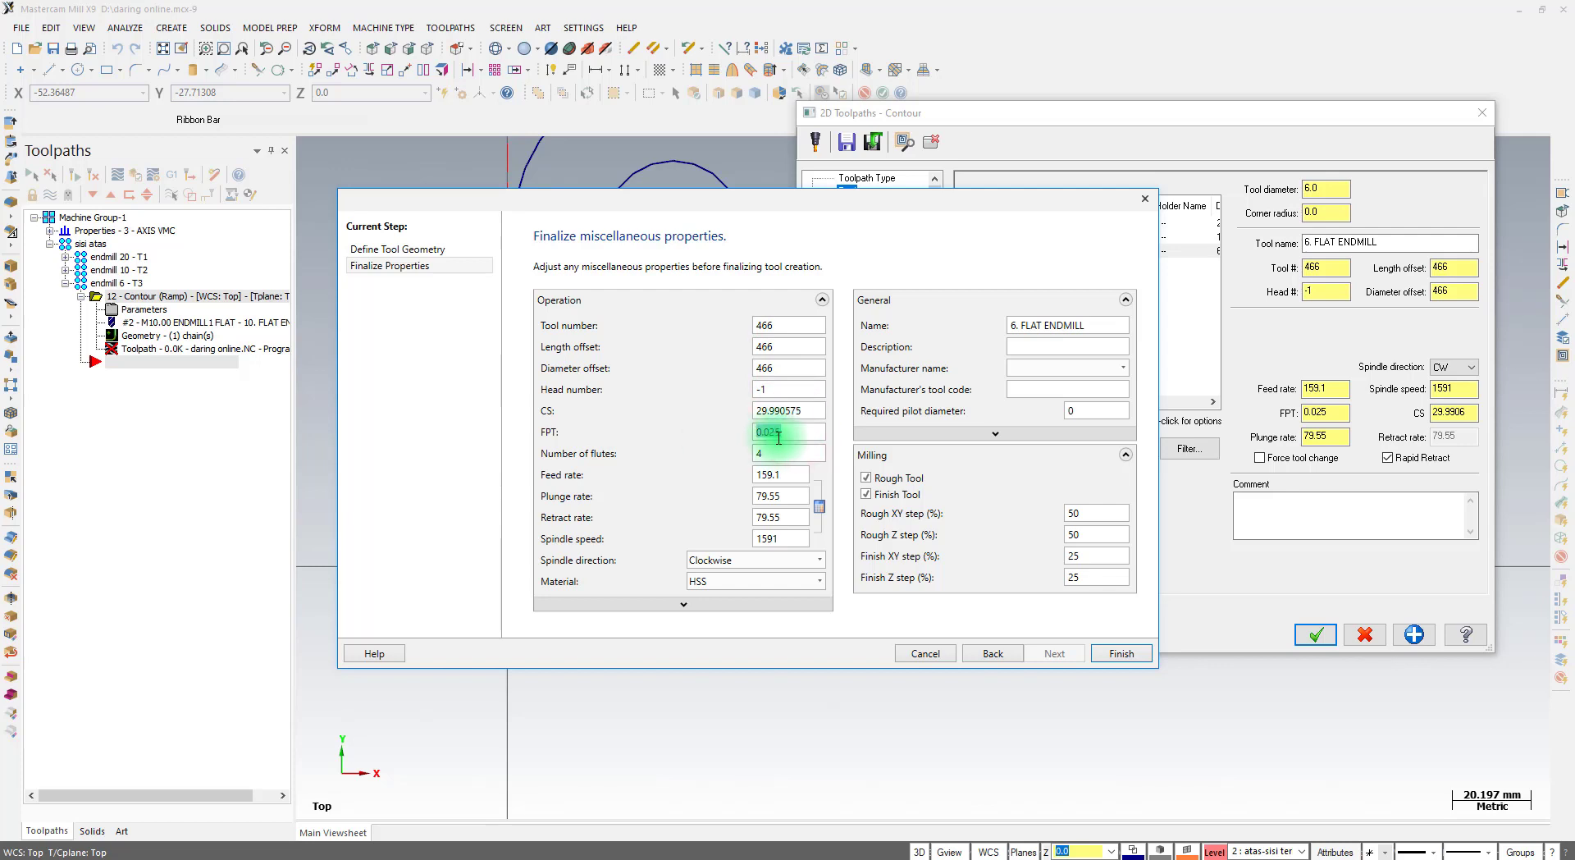
left_click(779, 324)
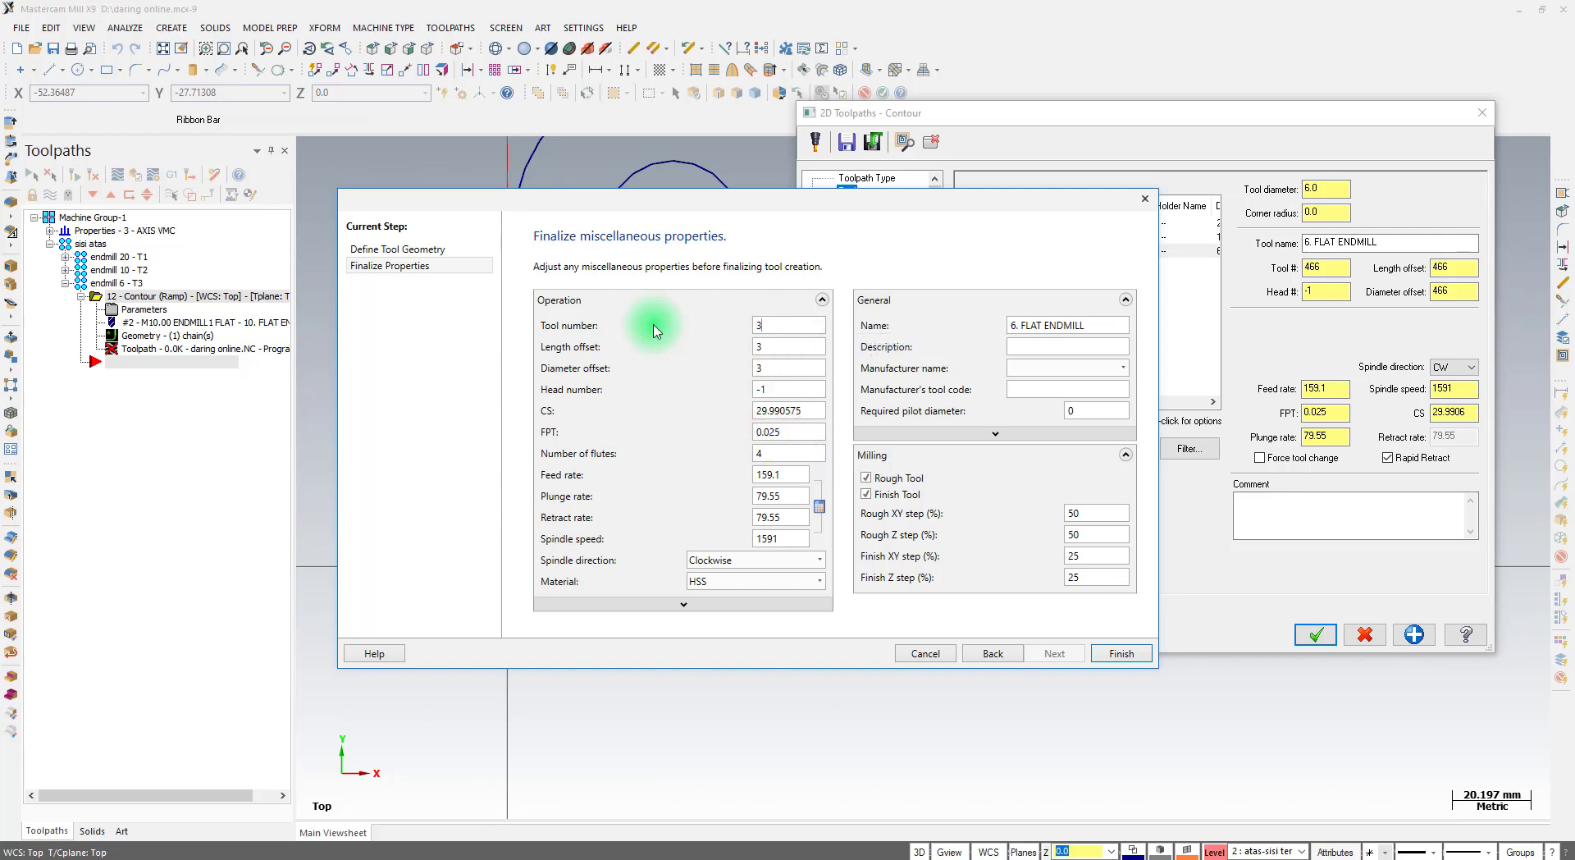
Set the endmill's spindle speed to 3000, FPT to 0.025, feed and retract rates to 300 and plunge rate to 150, and finish the definition
left_click(779, 538)
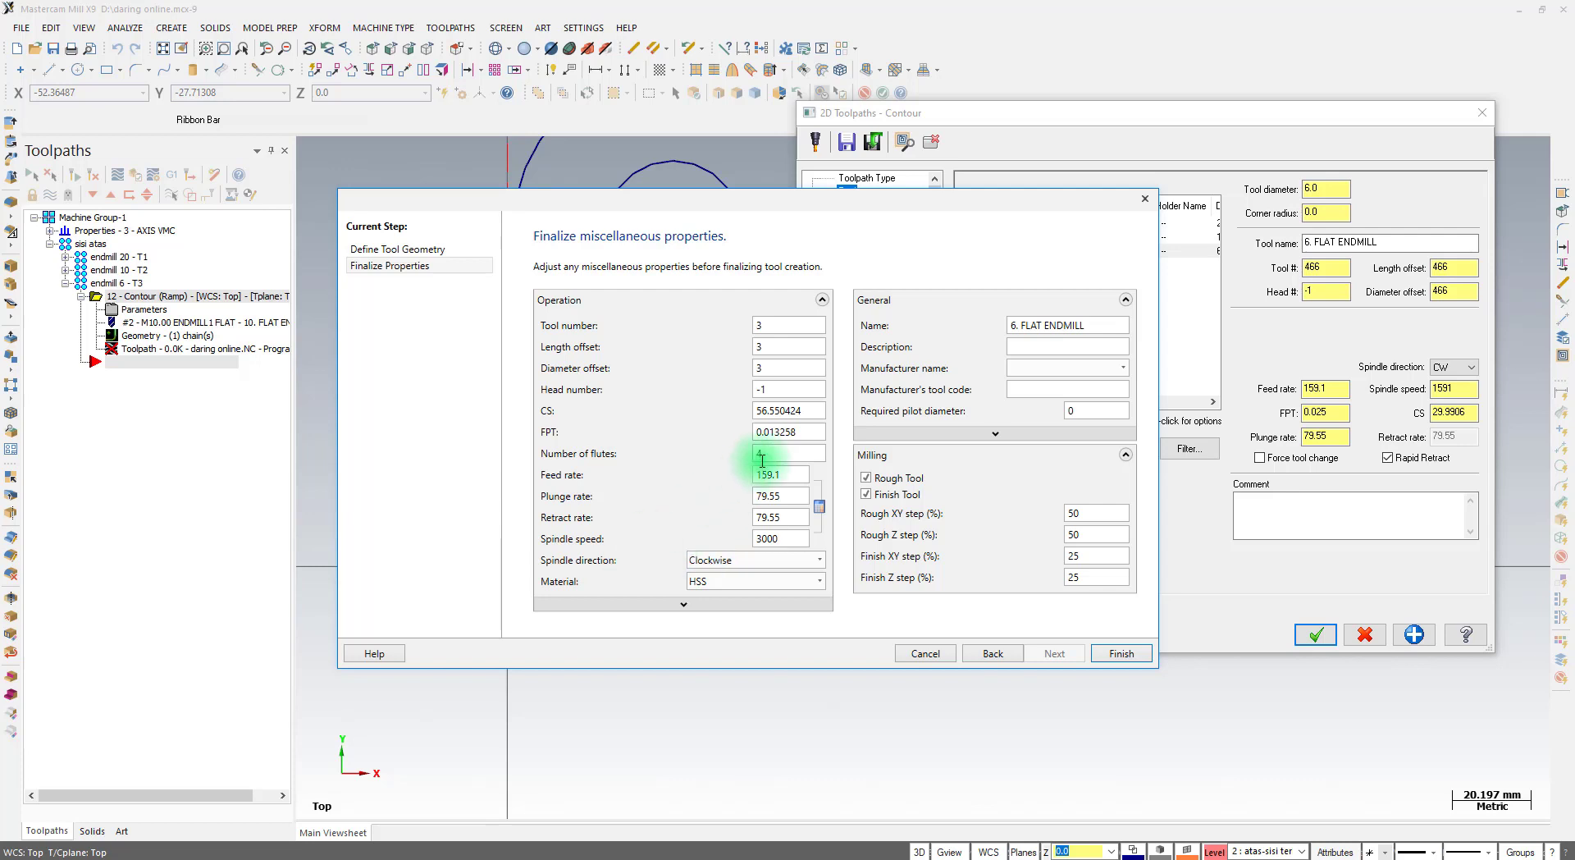
left_click(802, 433)
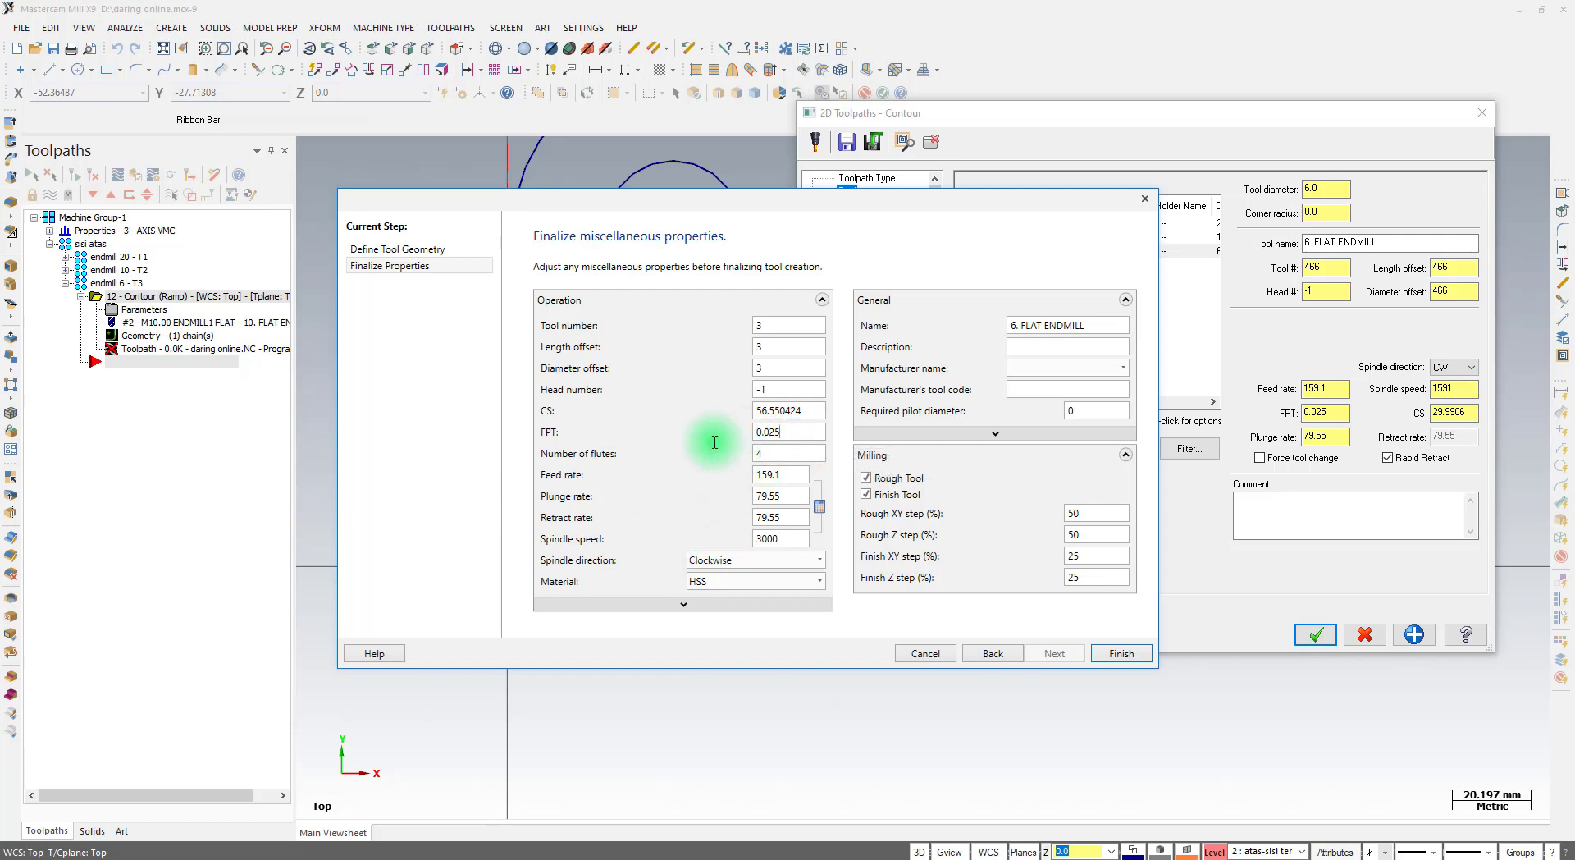
left_click(775, 478)
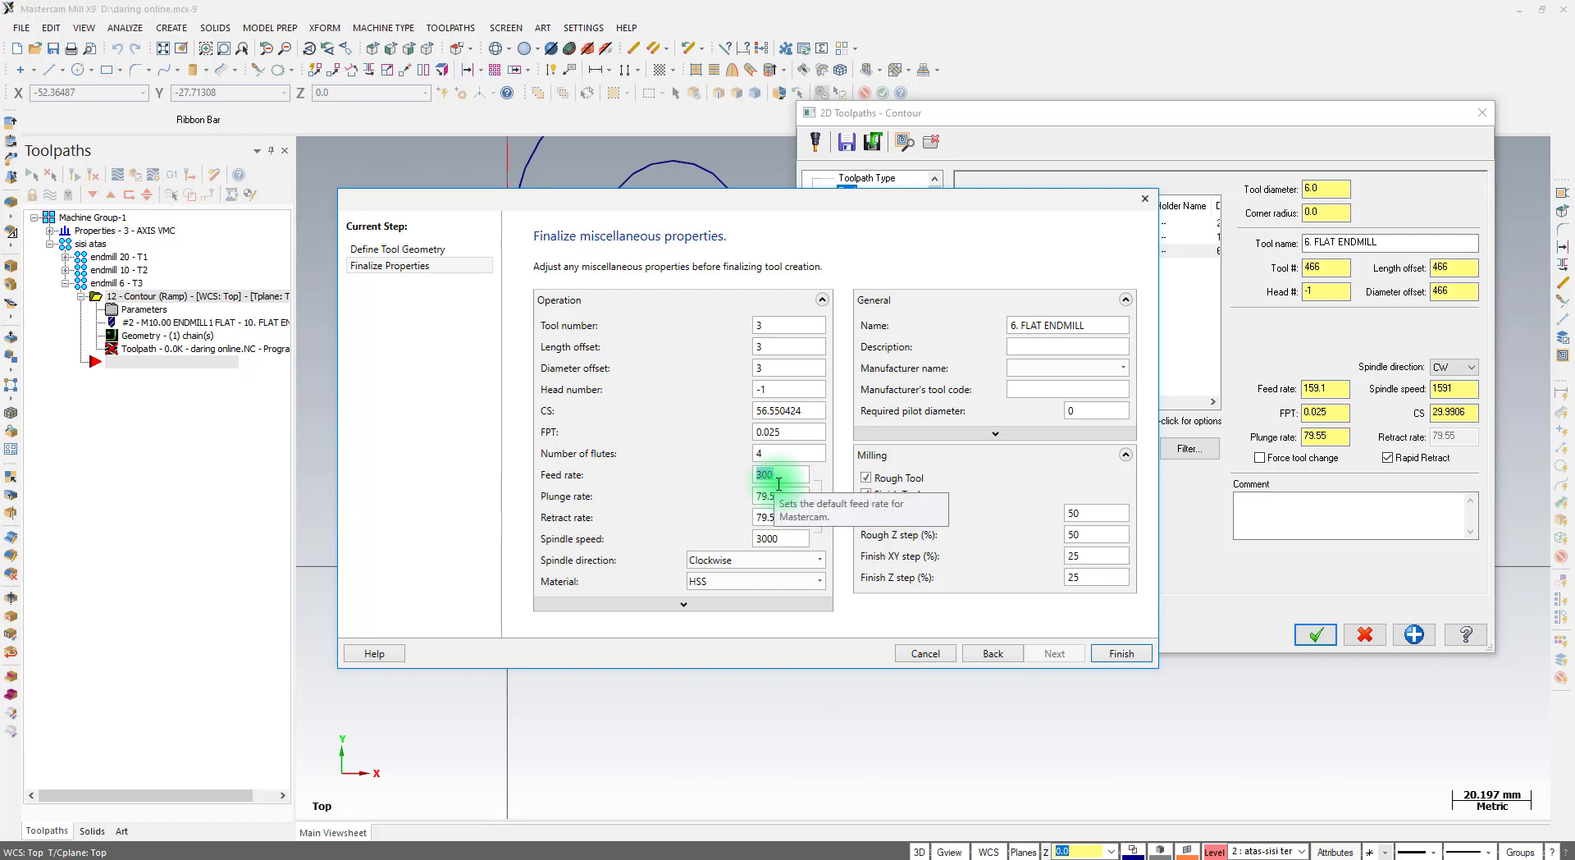
left_click(787, 518)
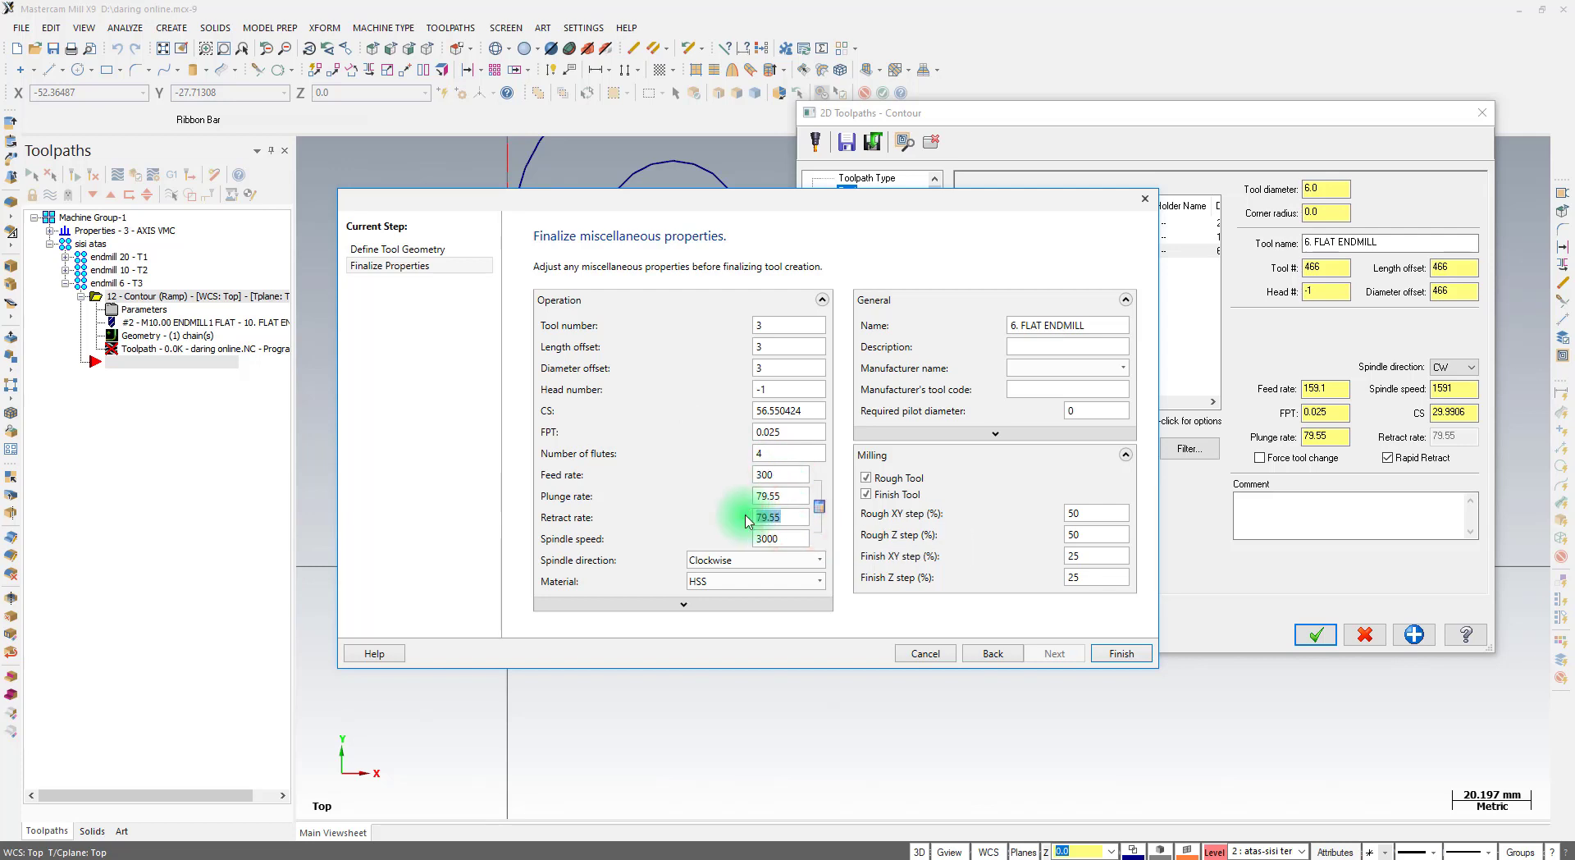
left_click(771, 496)
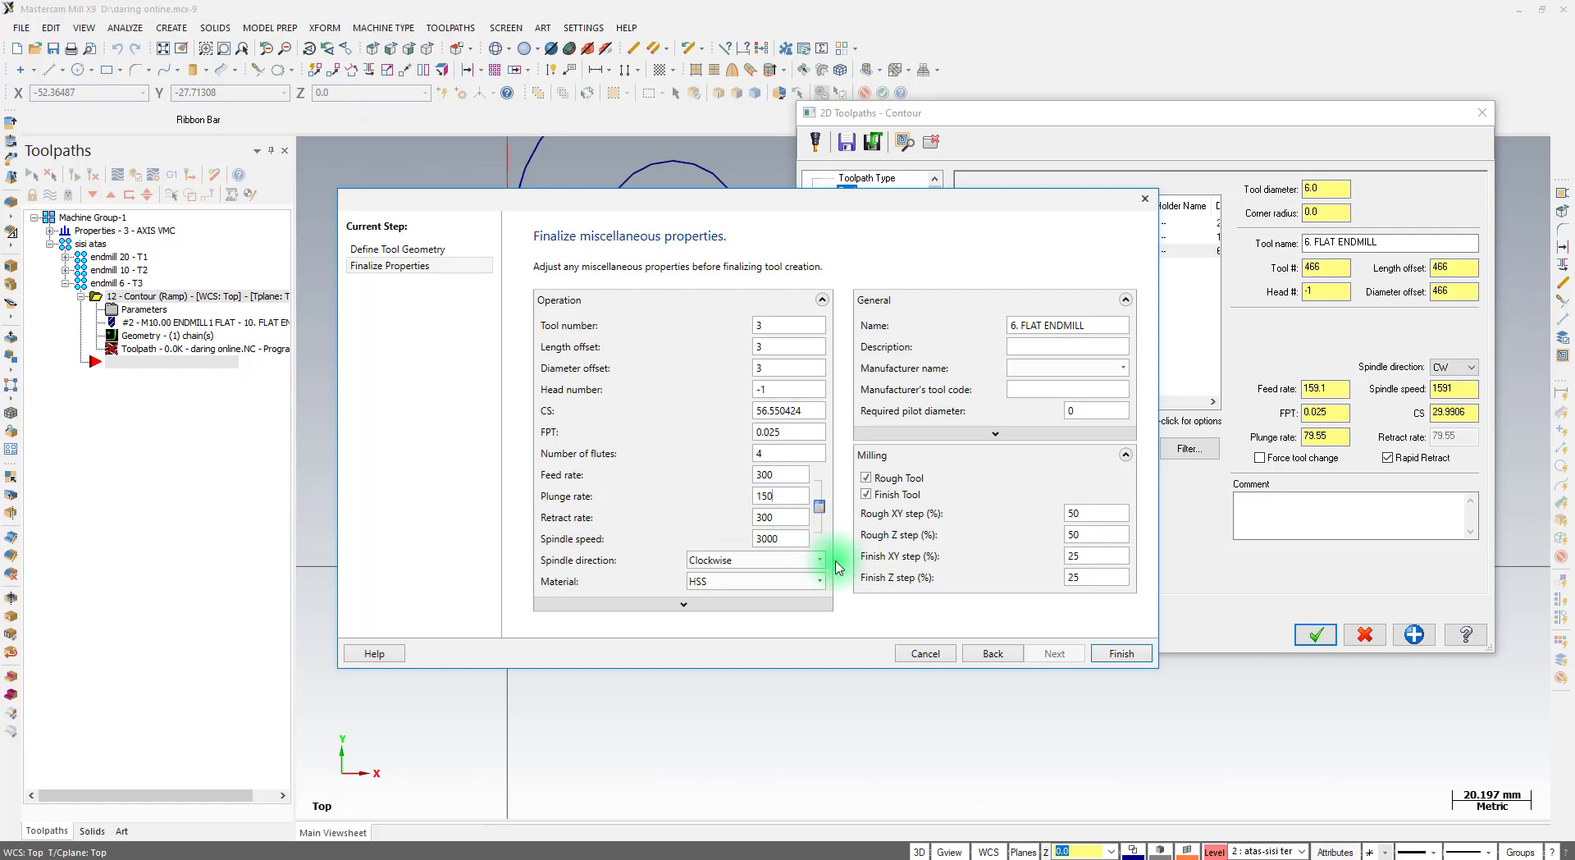
left_click(1118, 653)
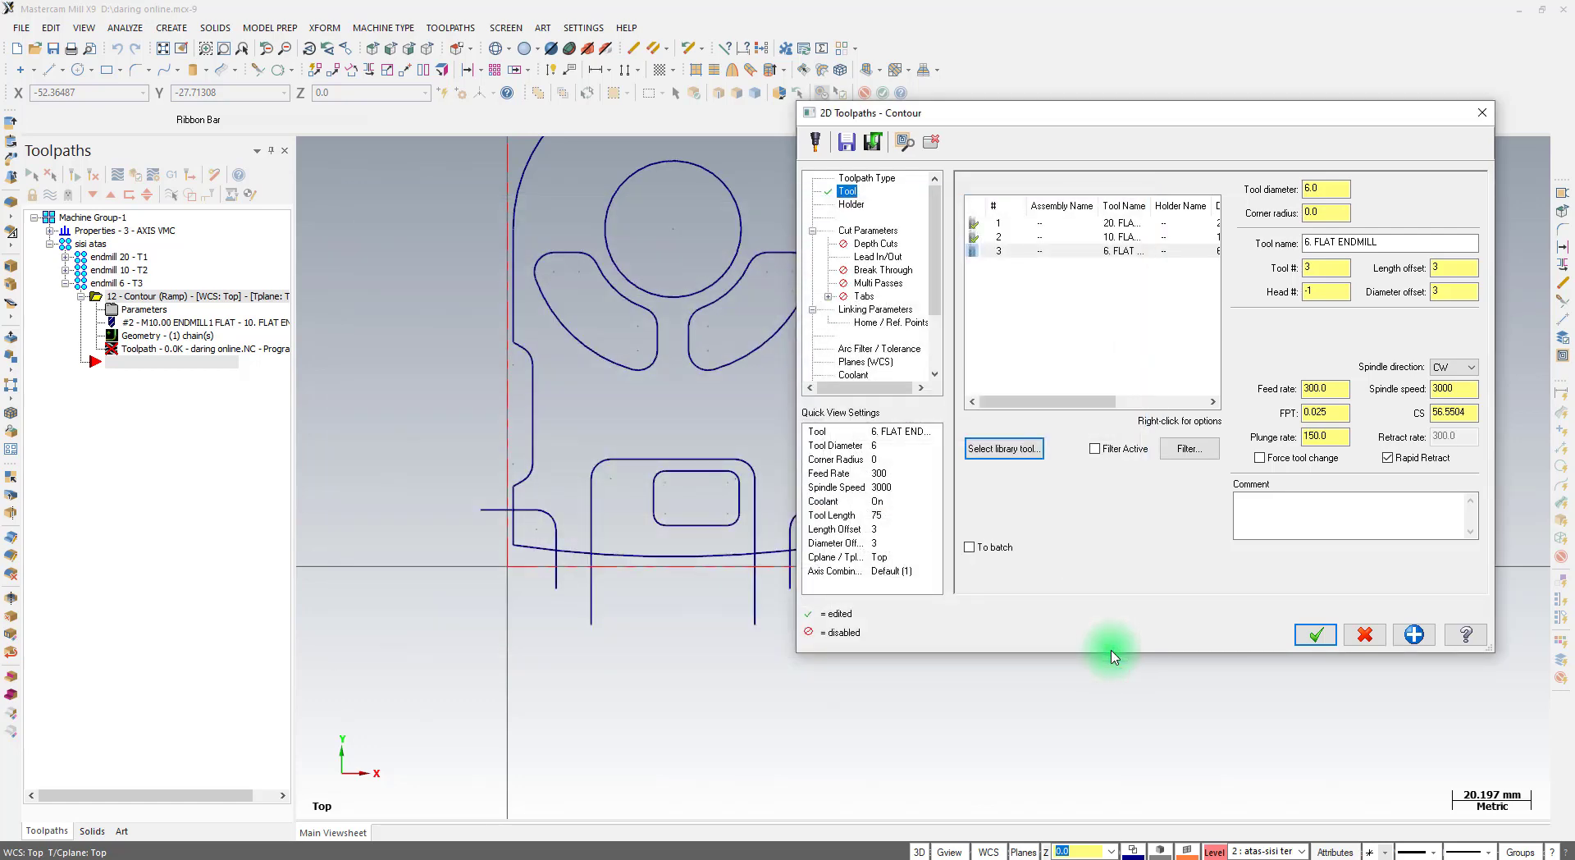
Set the contour type to 2D in the cut parameters
left_click(878, 230)
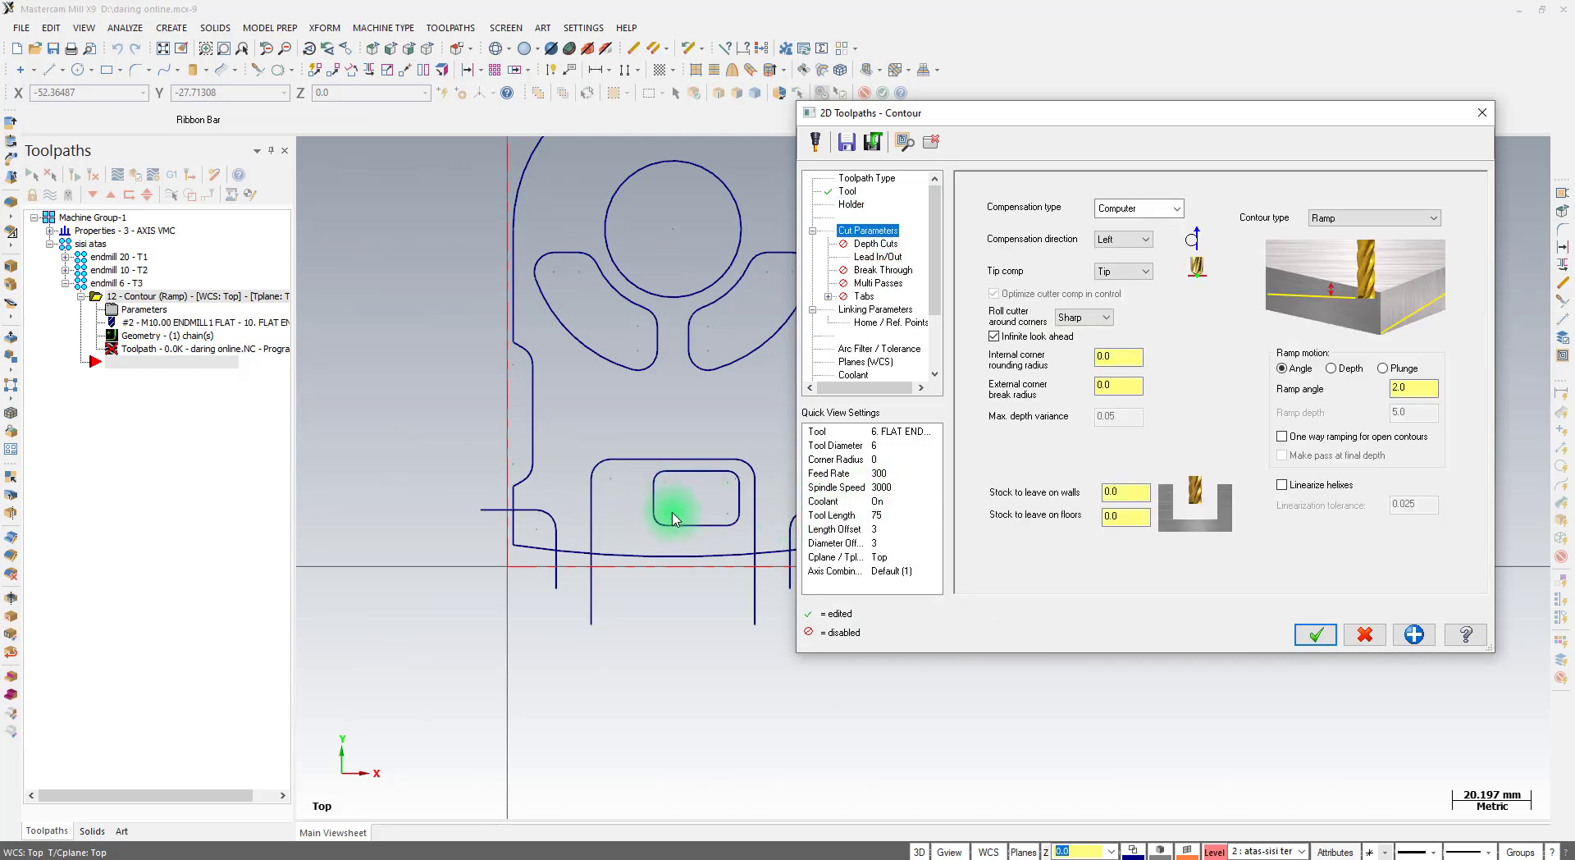
left_click(1367, 223)
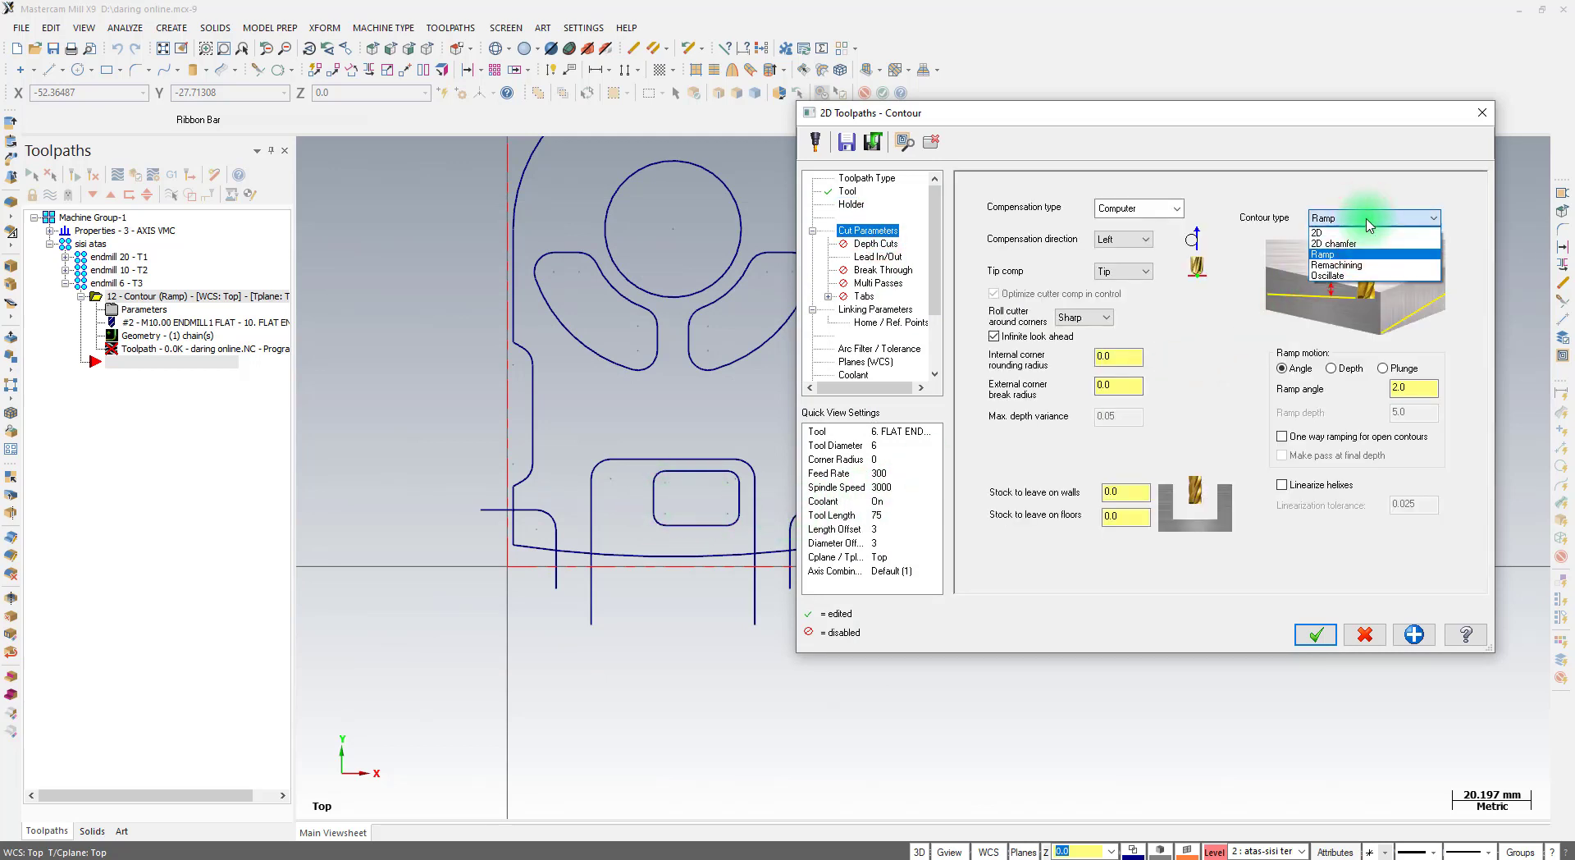
left_click(1348, 231)
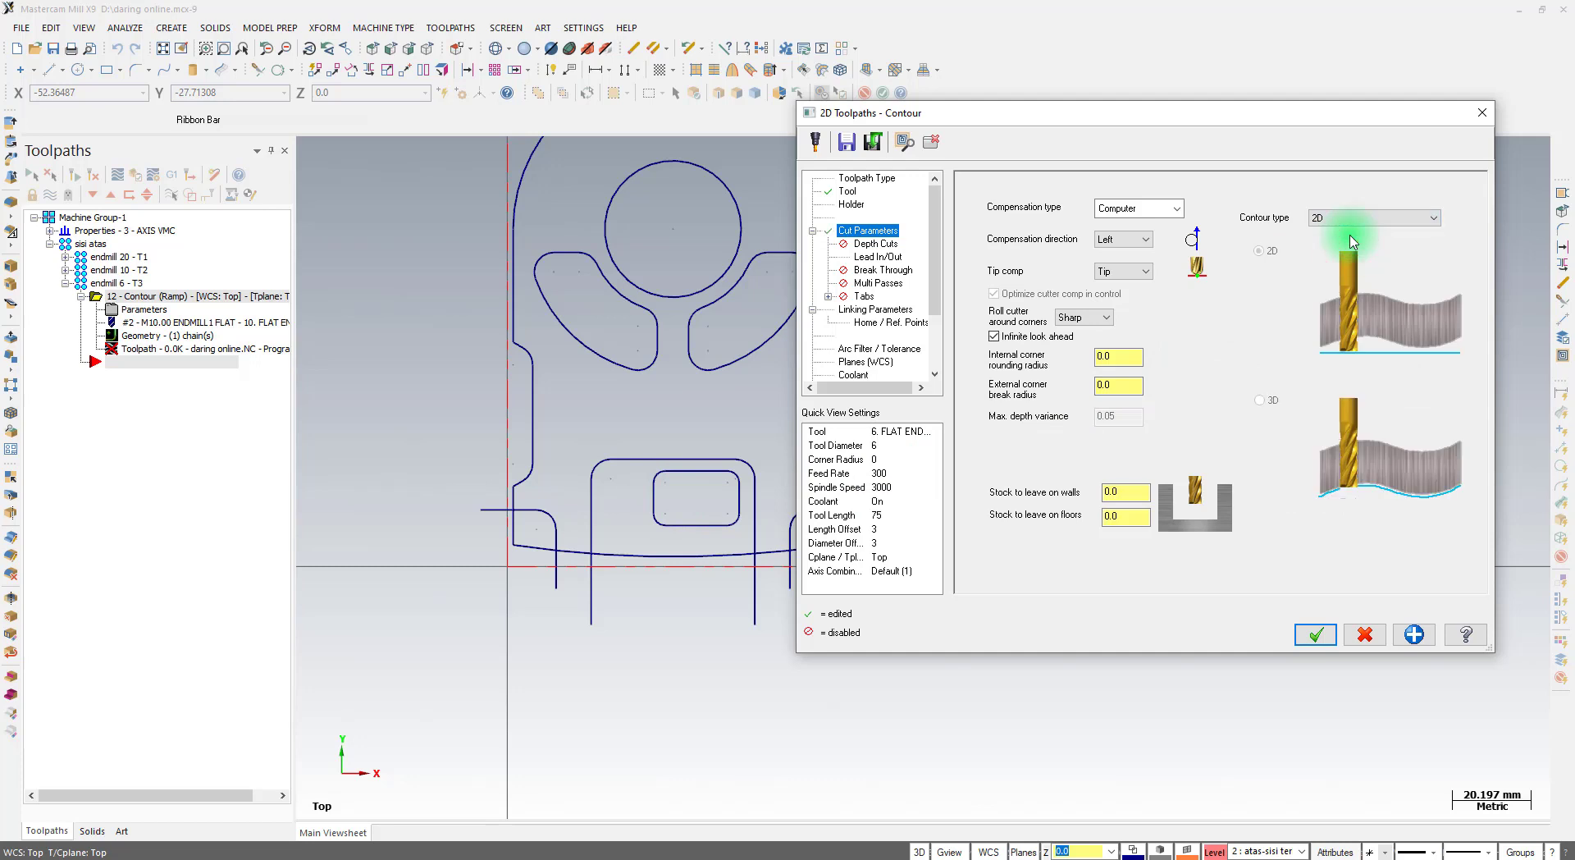
Enable midpoint entry/exit, and set the lead-in to a tangent line of length 0 and a 100% arc radius, copied to the exit
left_click(878, 258)
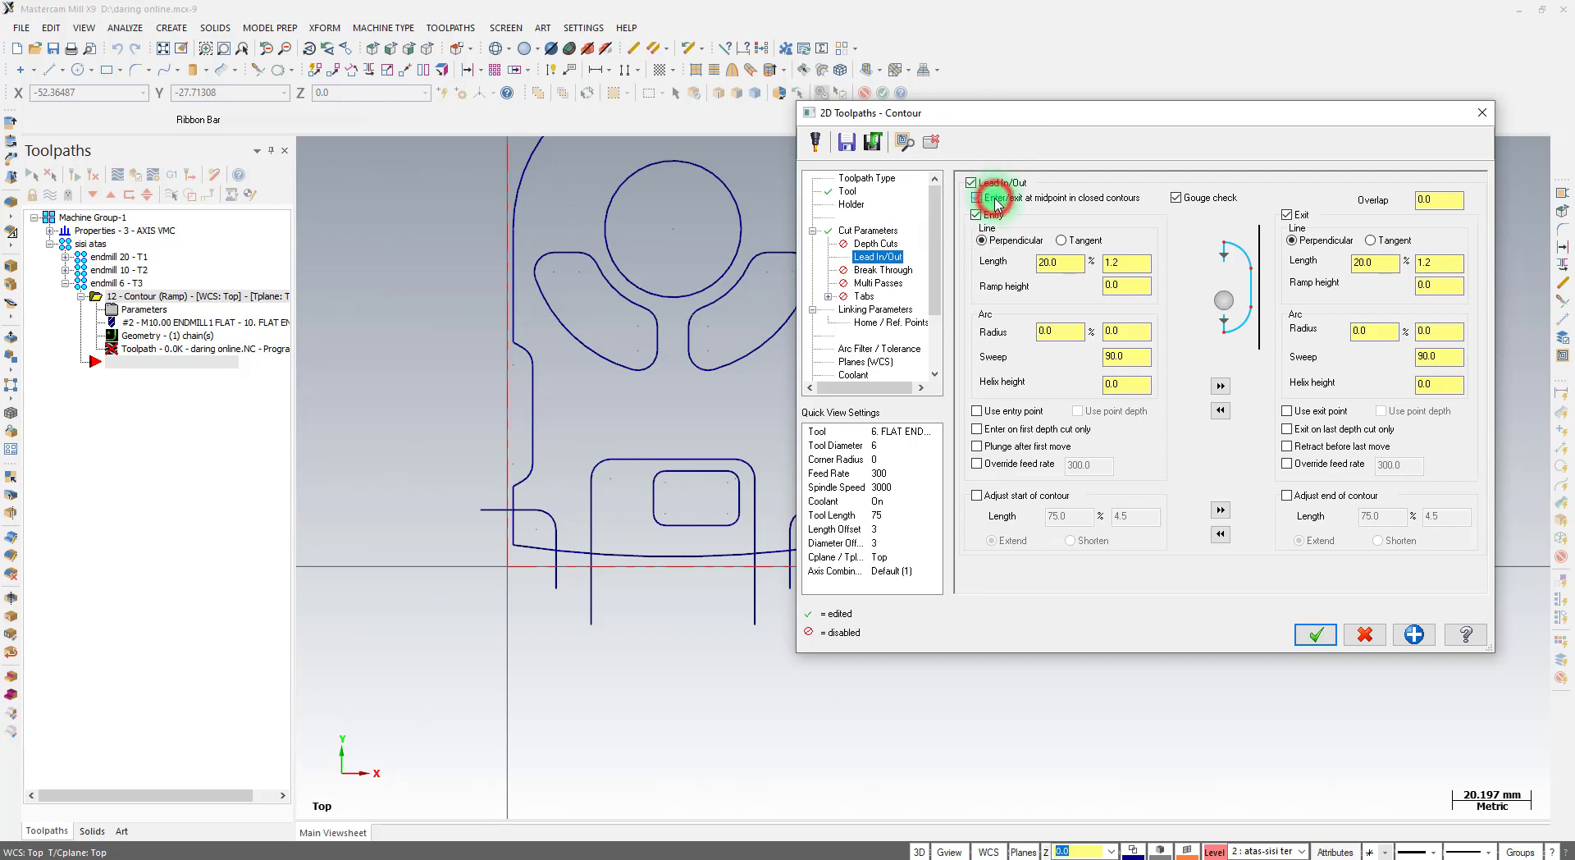
left_click(995, 204)
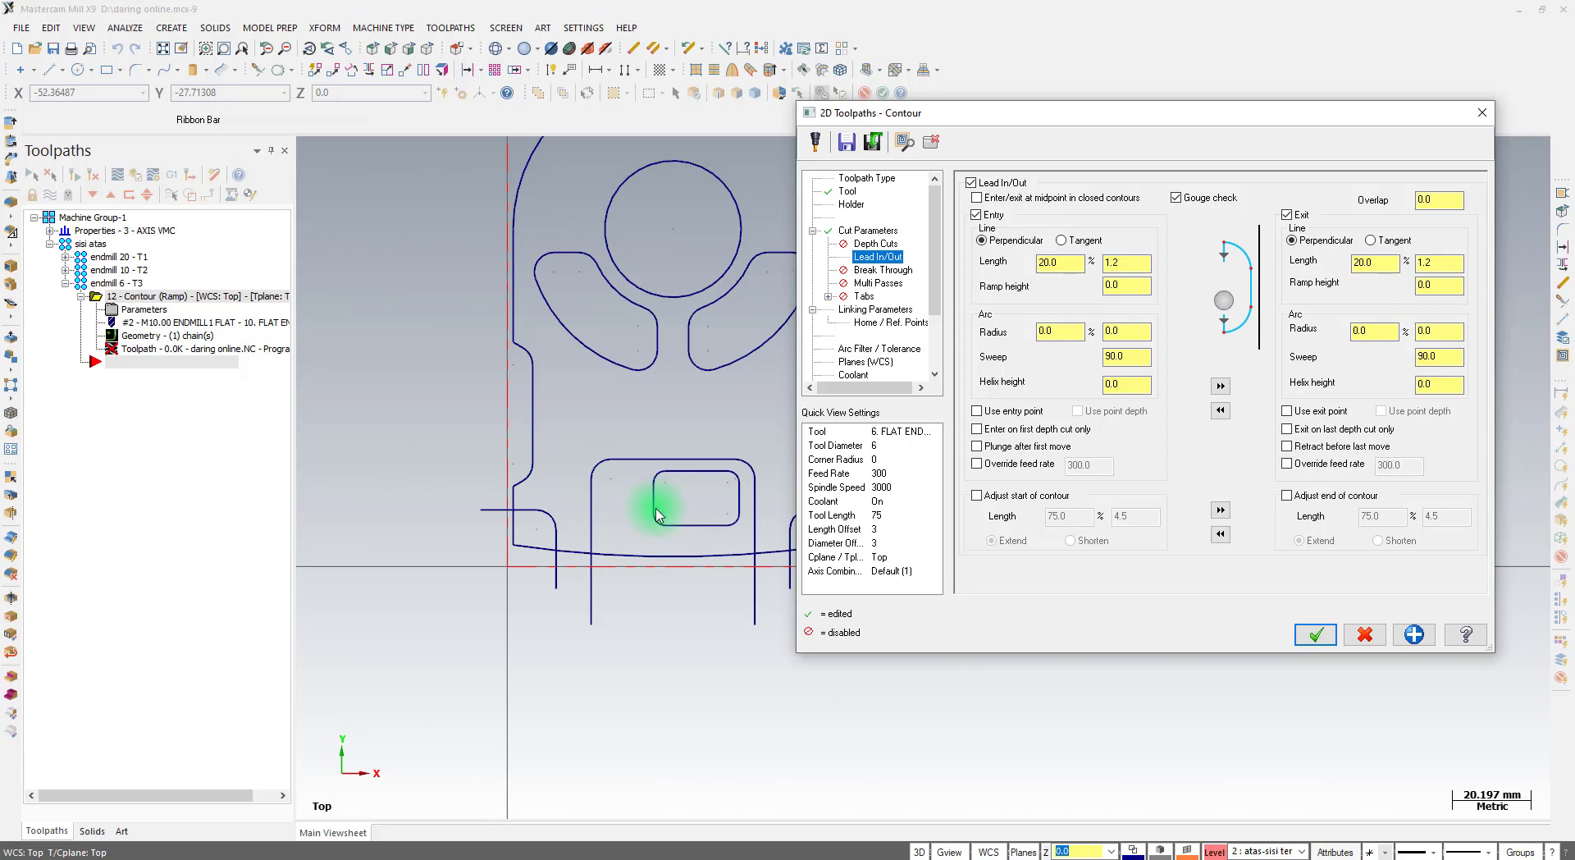
left_click(1021, 200)
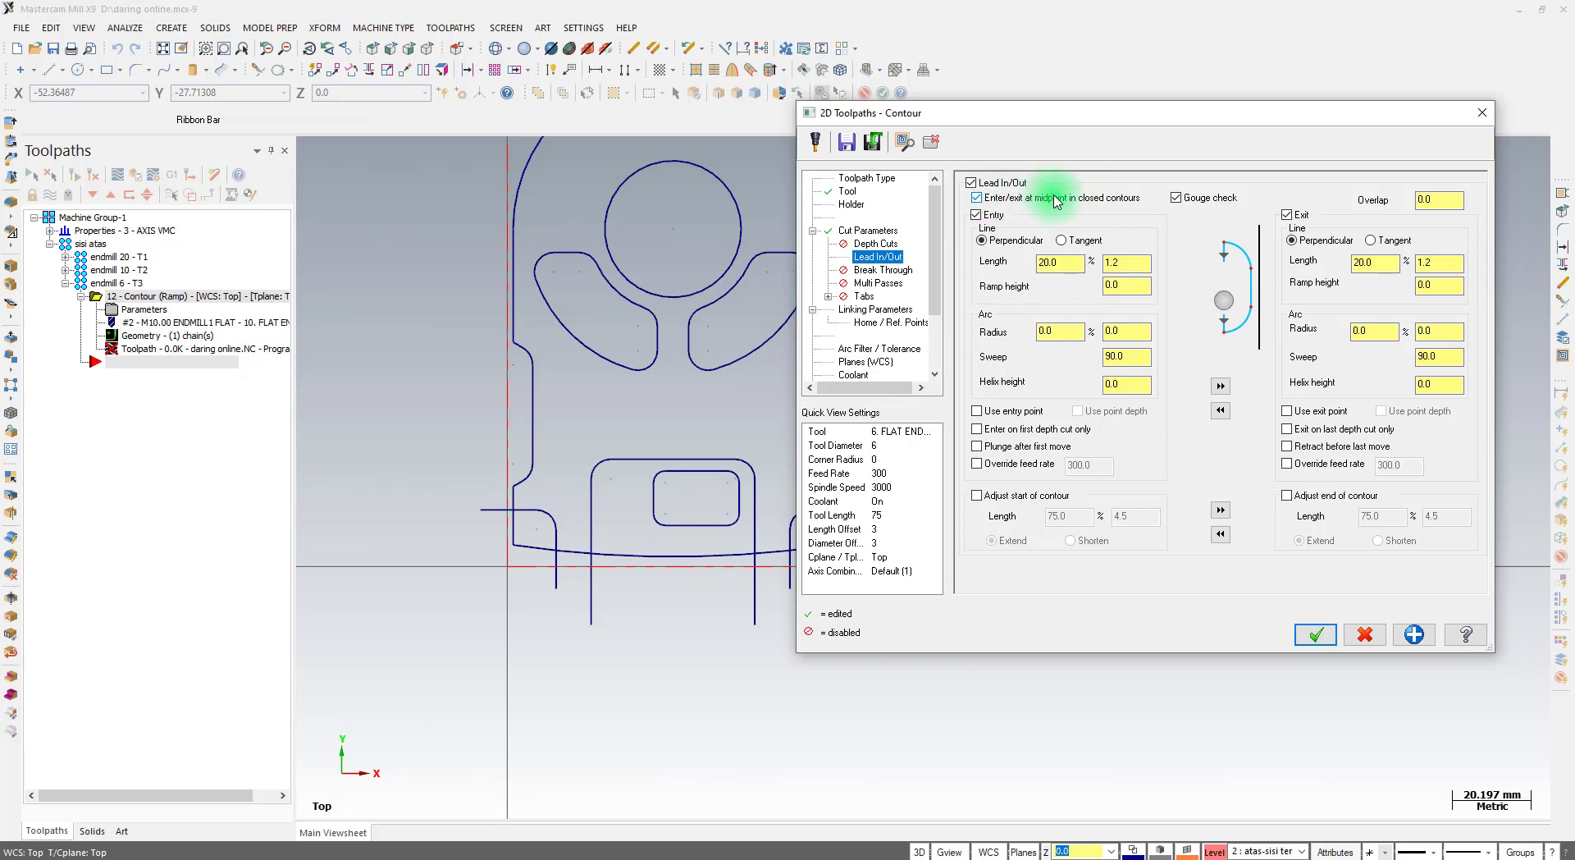
left_click(1062, 241)
double_click(1063, 264)
type("0")
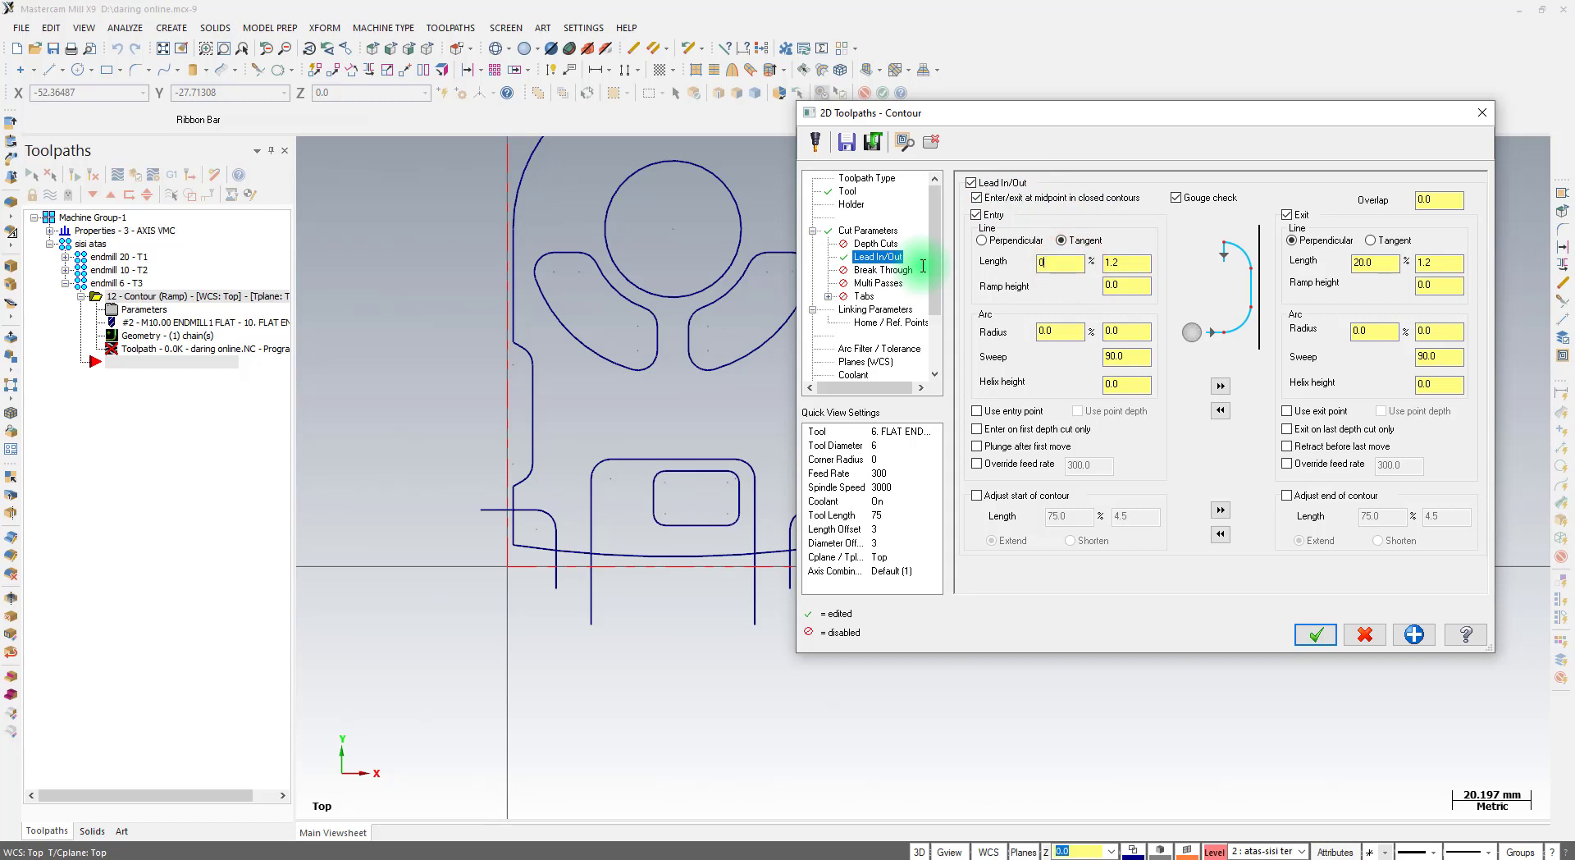
double_click(1062, 332)
type("10")
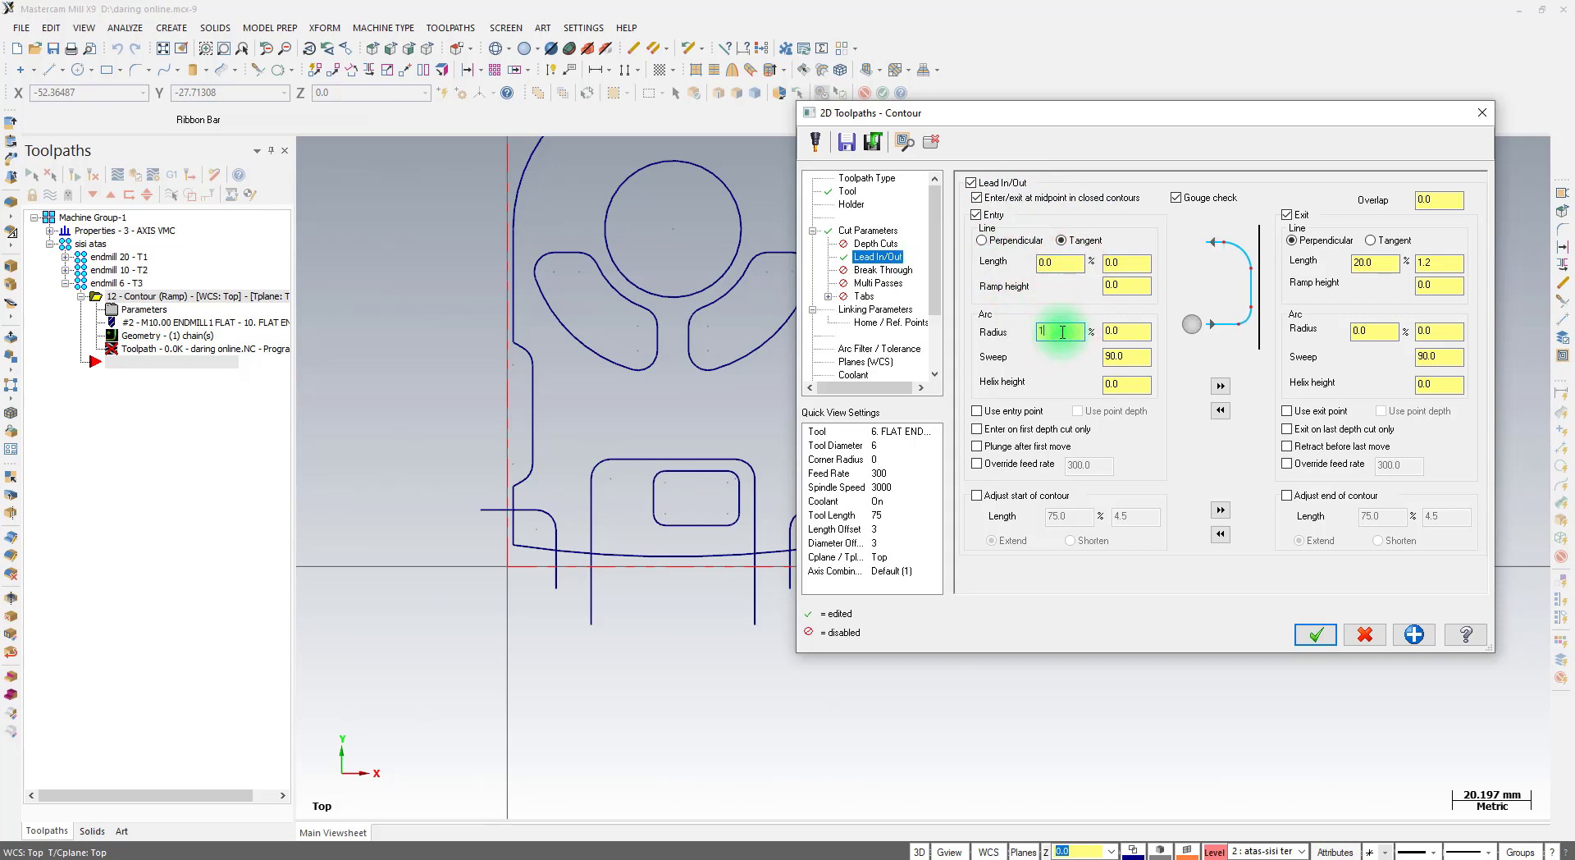
left_click(1220, 385)
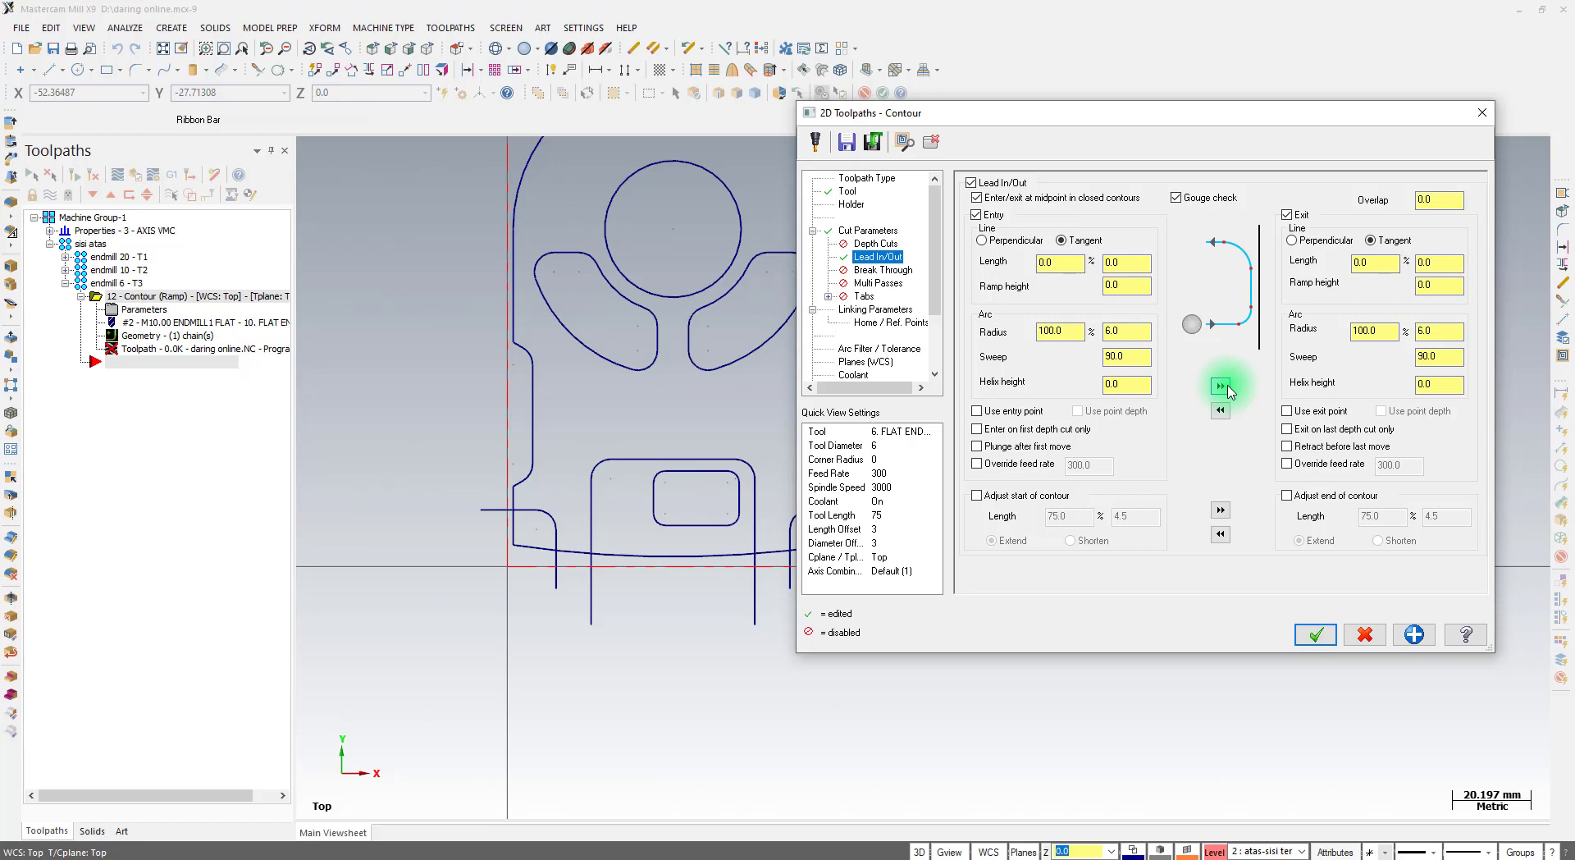
Set the top of stock to -2.5 and the depth to -5.5, and generate the contour toolpath
left_click(880, 310)
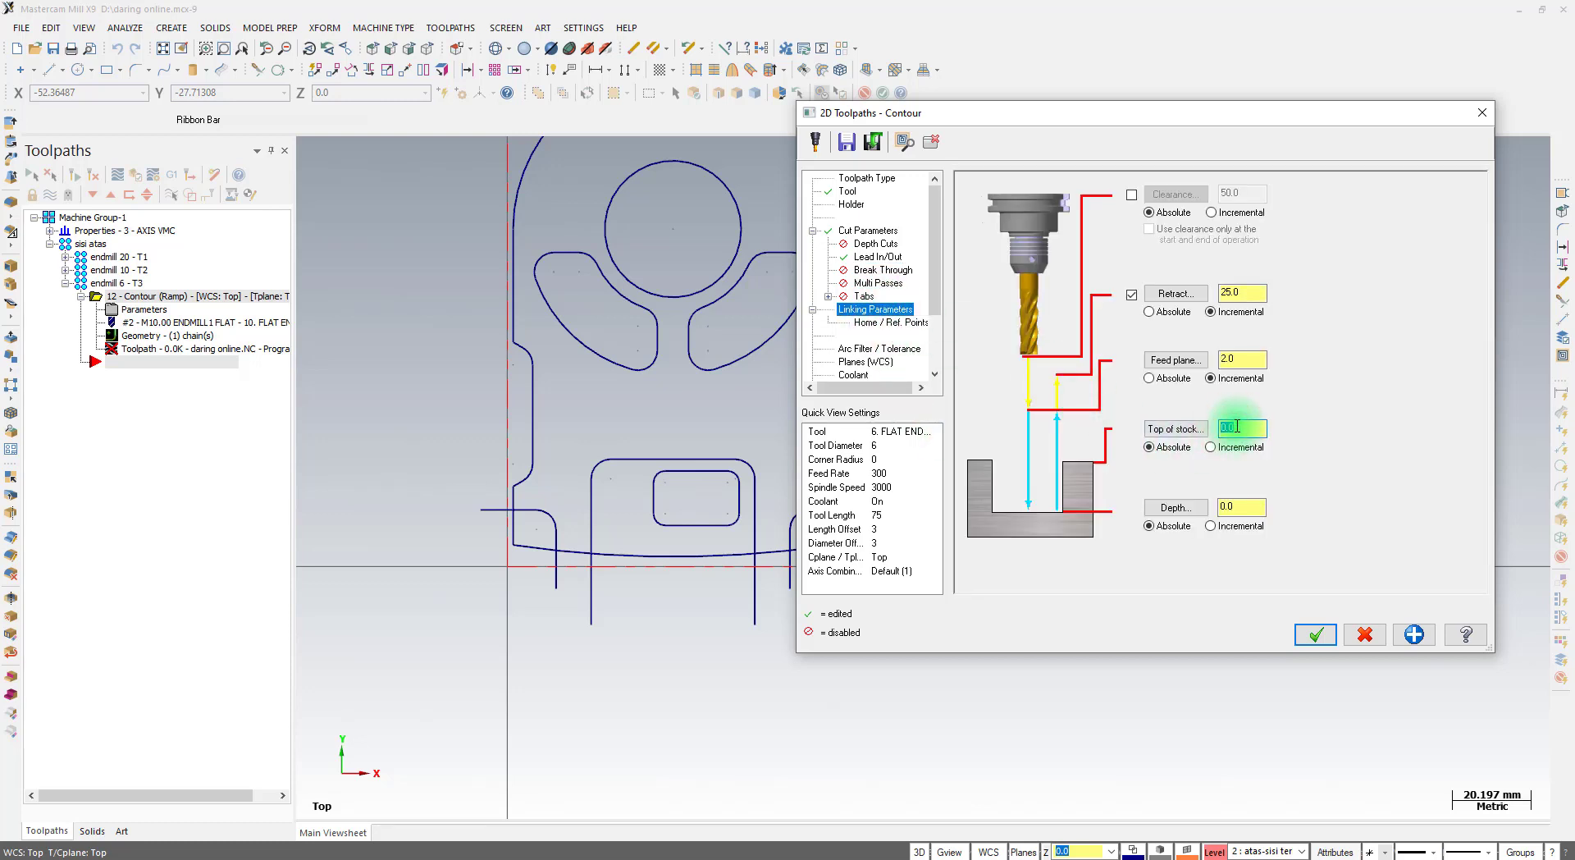
double_click(1232, 508)
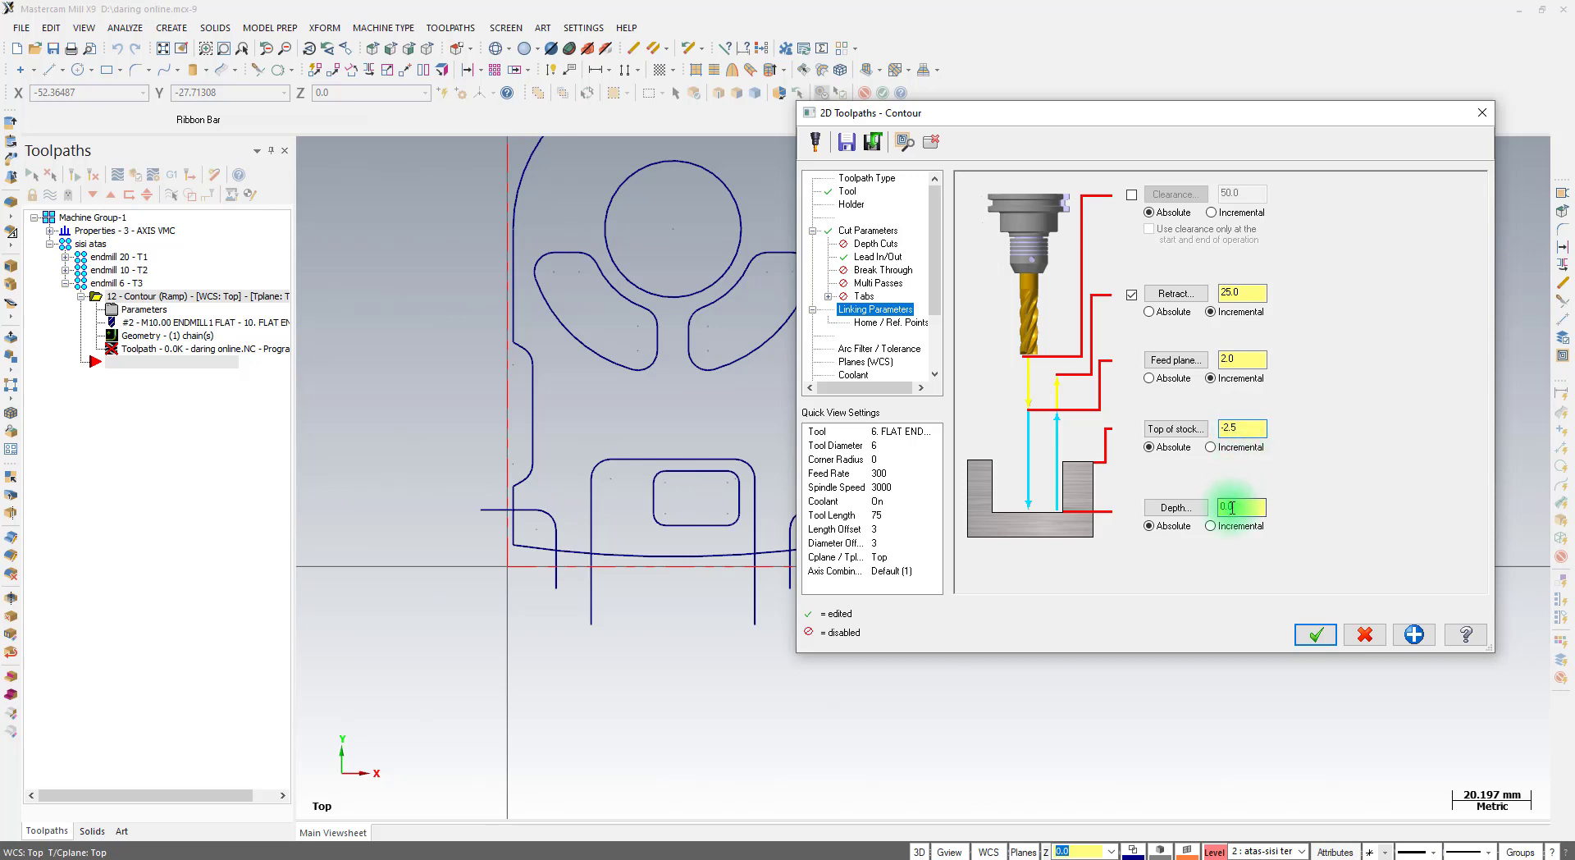
type("-5.5")
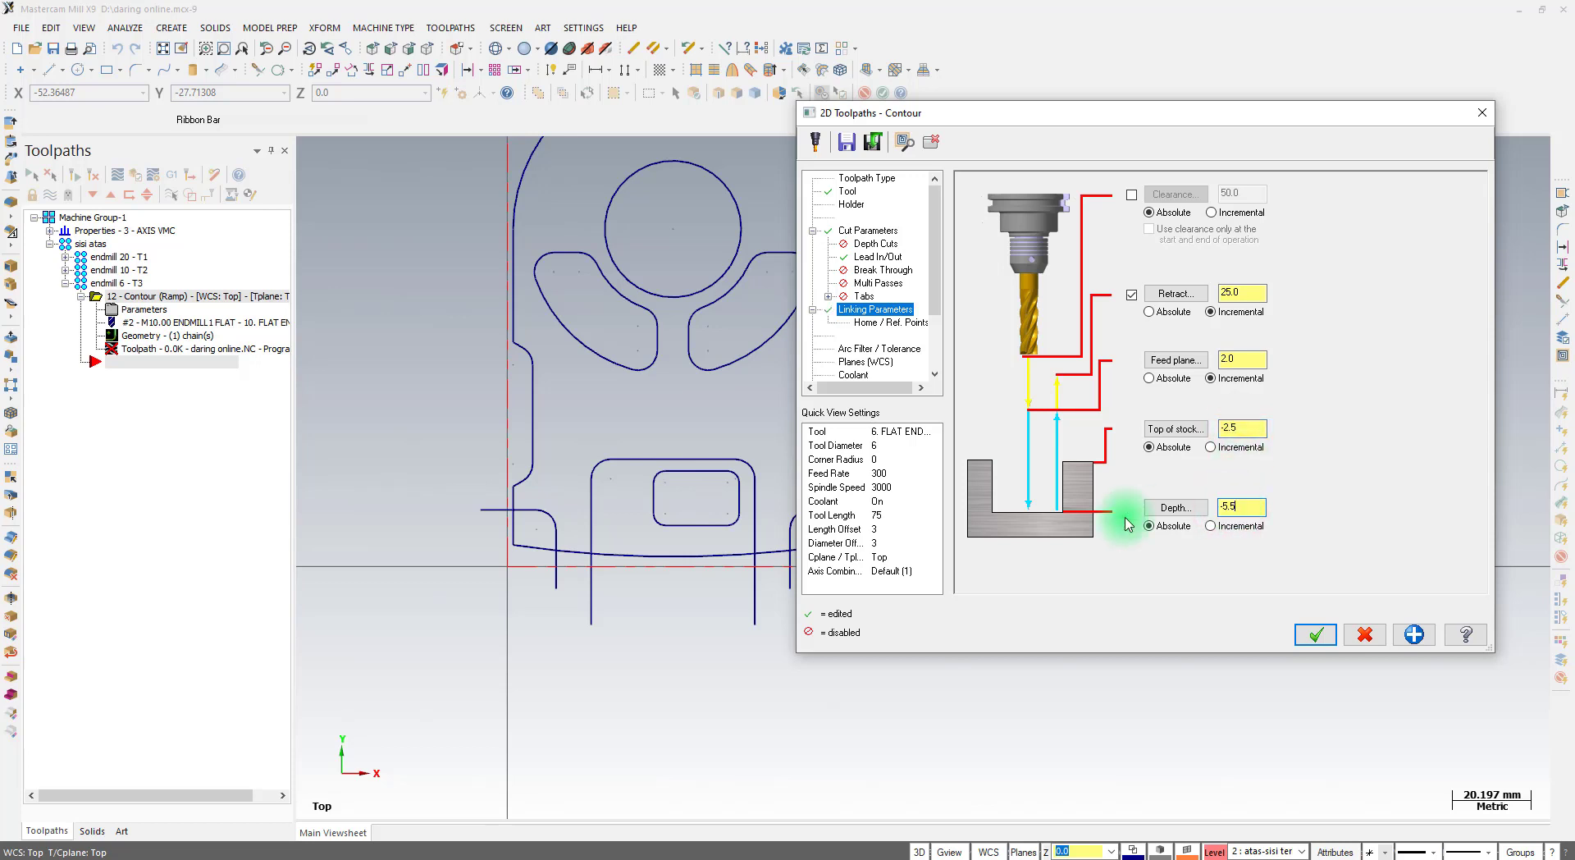
left_click(1316, 634)
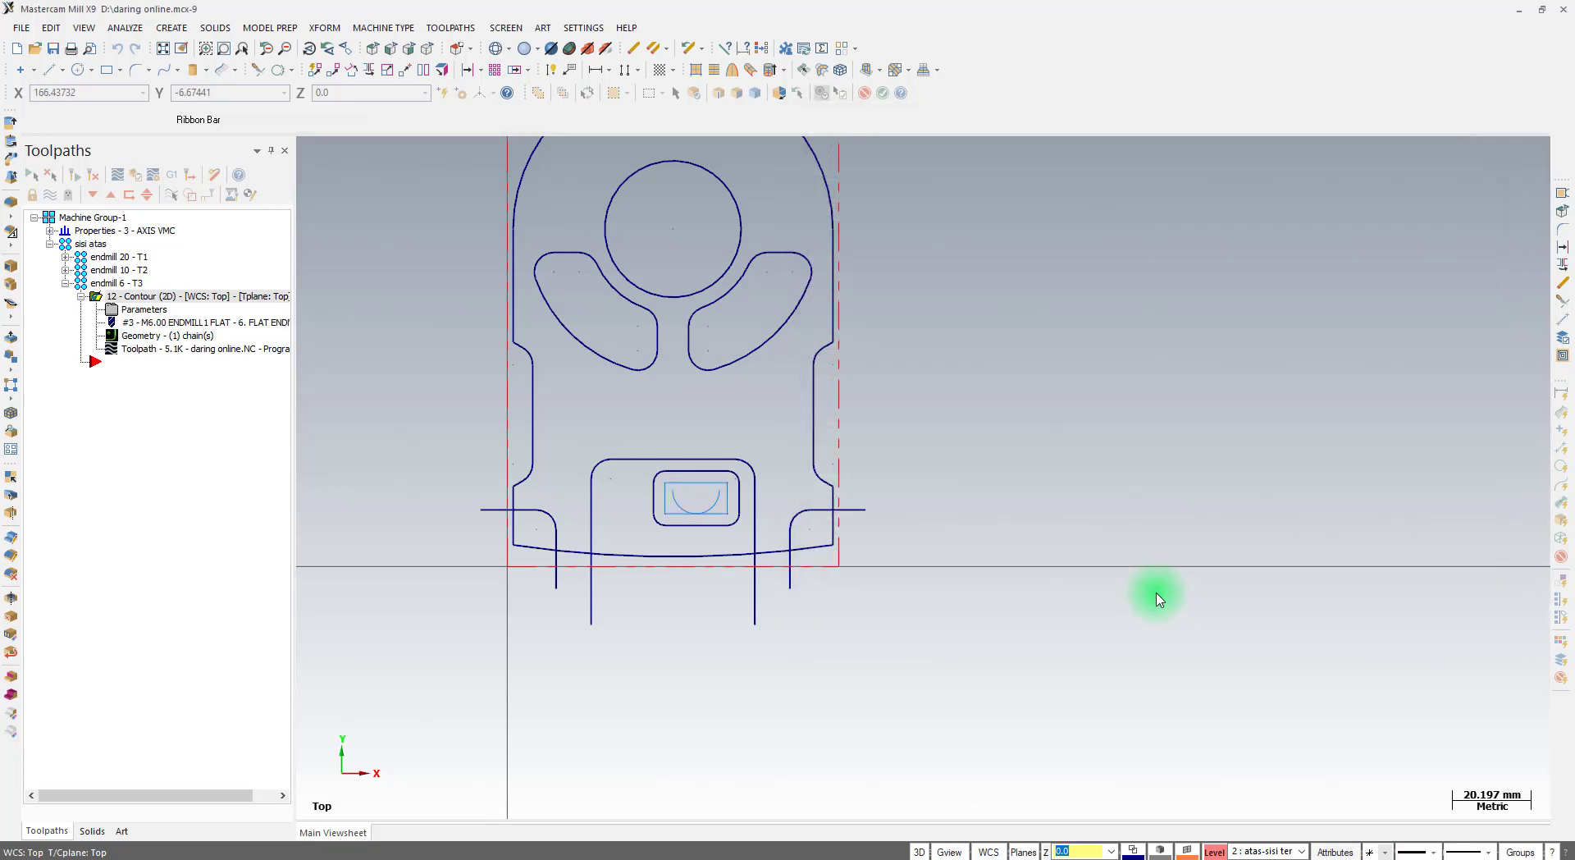
Backplot the small rectangular pocket's contour to check where the tool enters
scroll(705, 509, "up", 5)
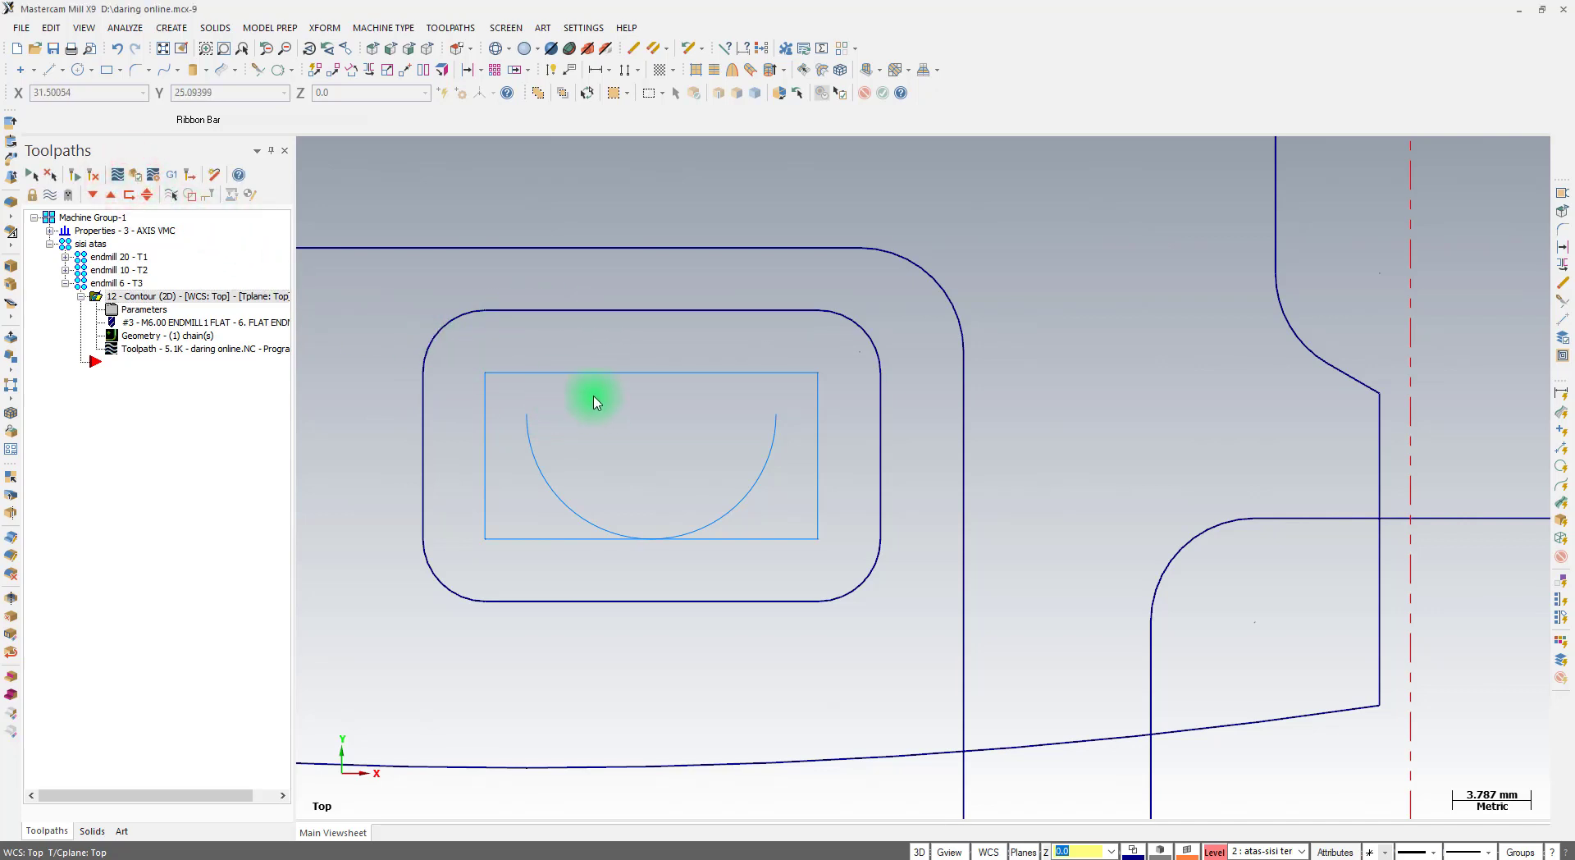
key("alt+b")
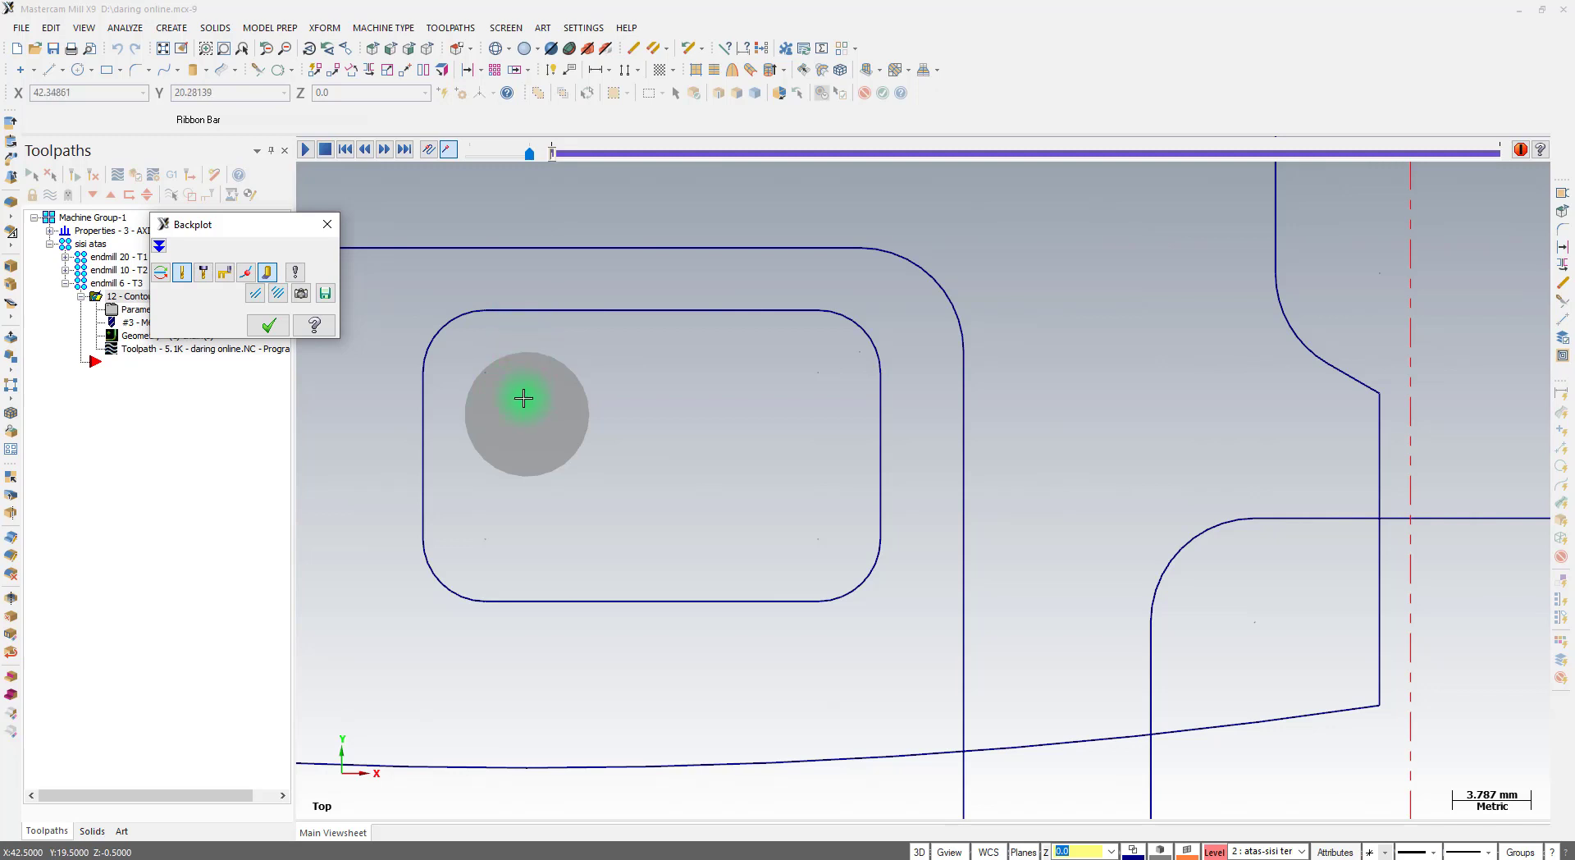
left_click(322, 225)
Reduce the contour's lead-in arc radius to 70%, copy it to the exit, and regenerate the toolpath
left_click(123, 309)
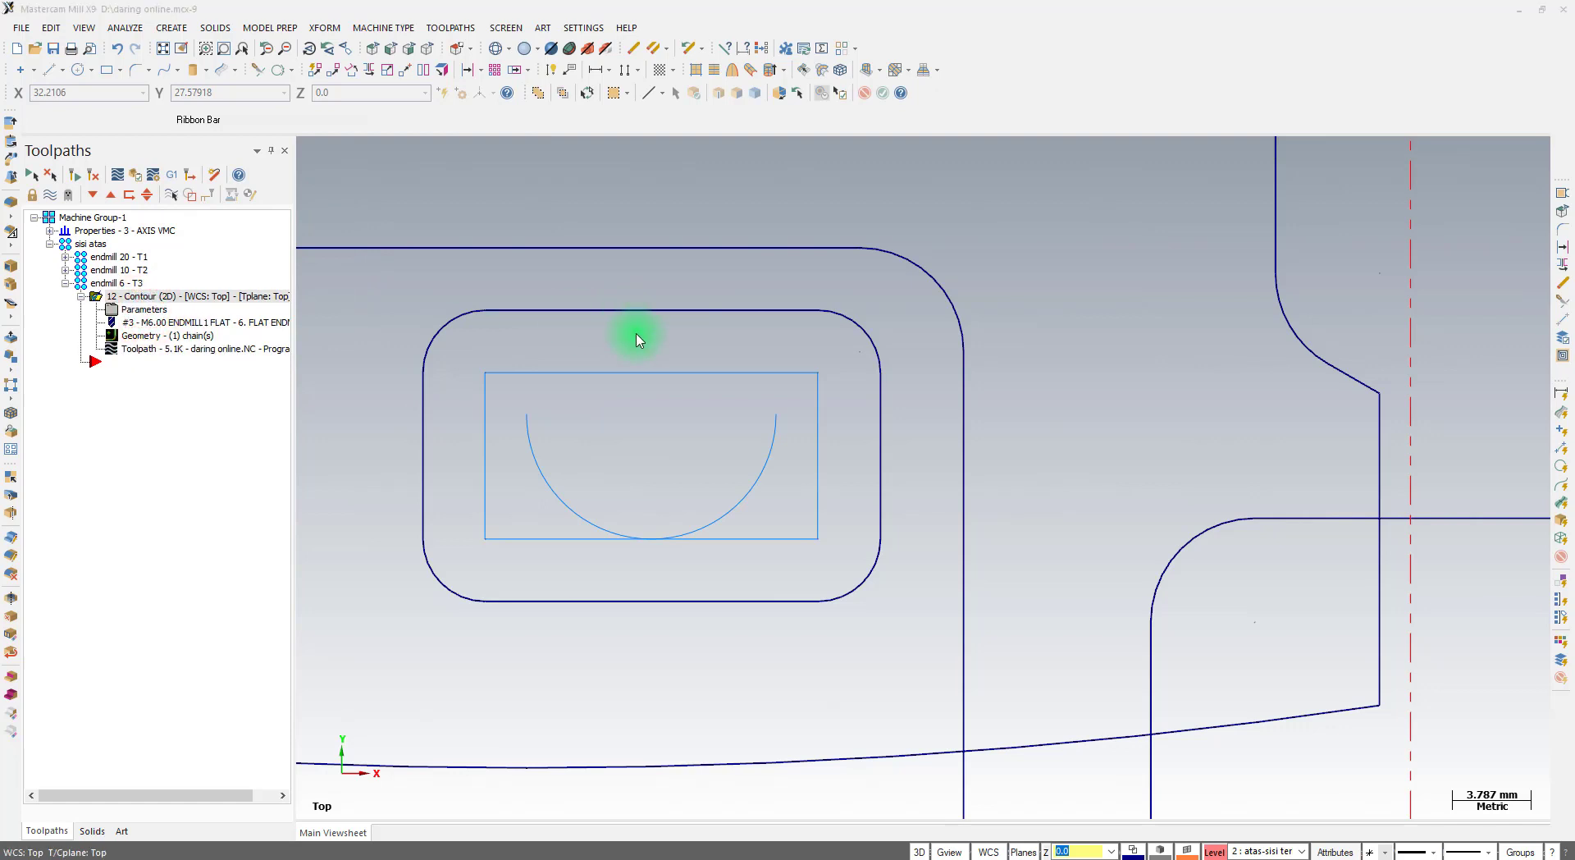
left_click(876, 257)
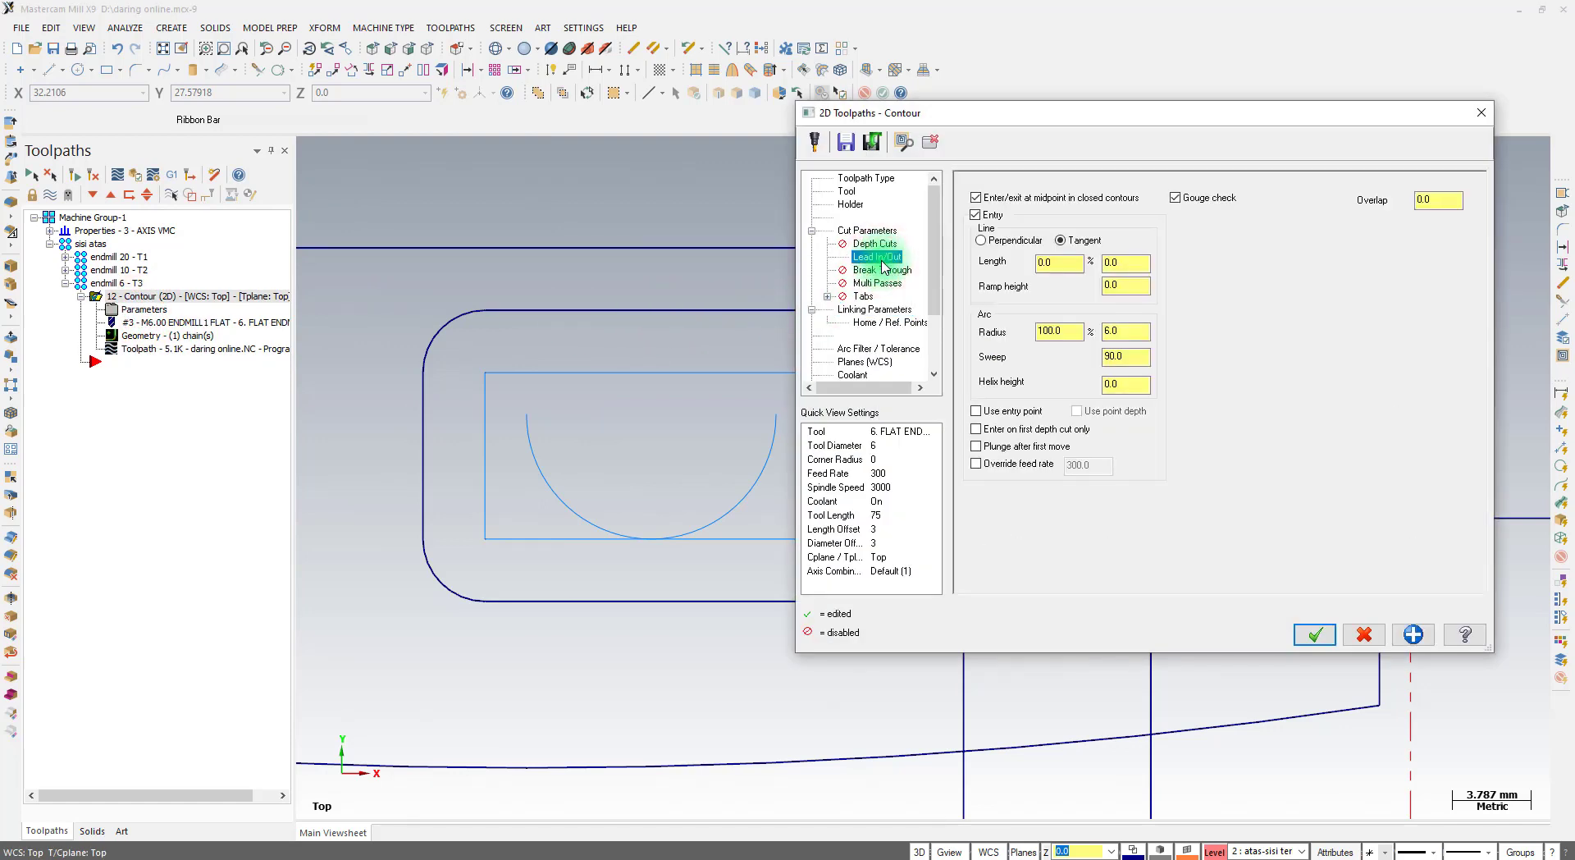
double_click(1063, 331)
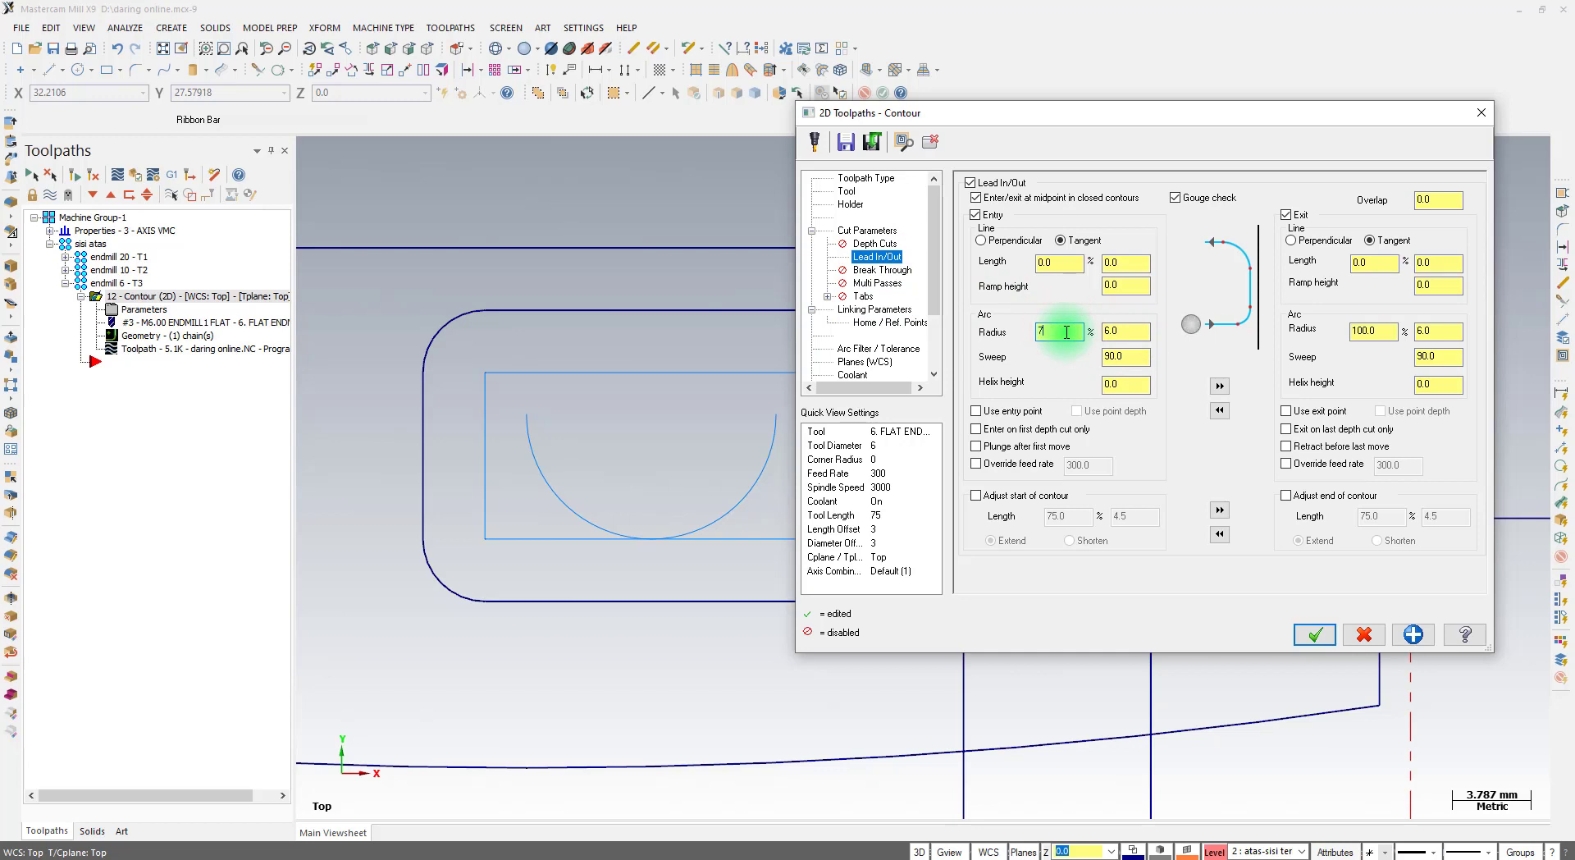
left_click(1220, 388)
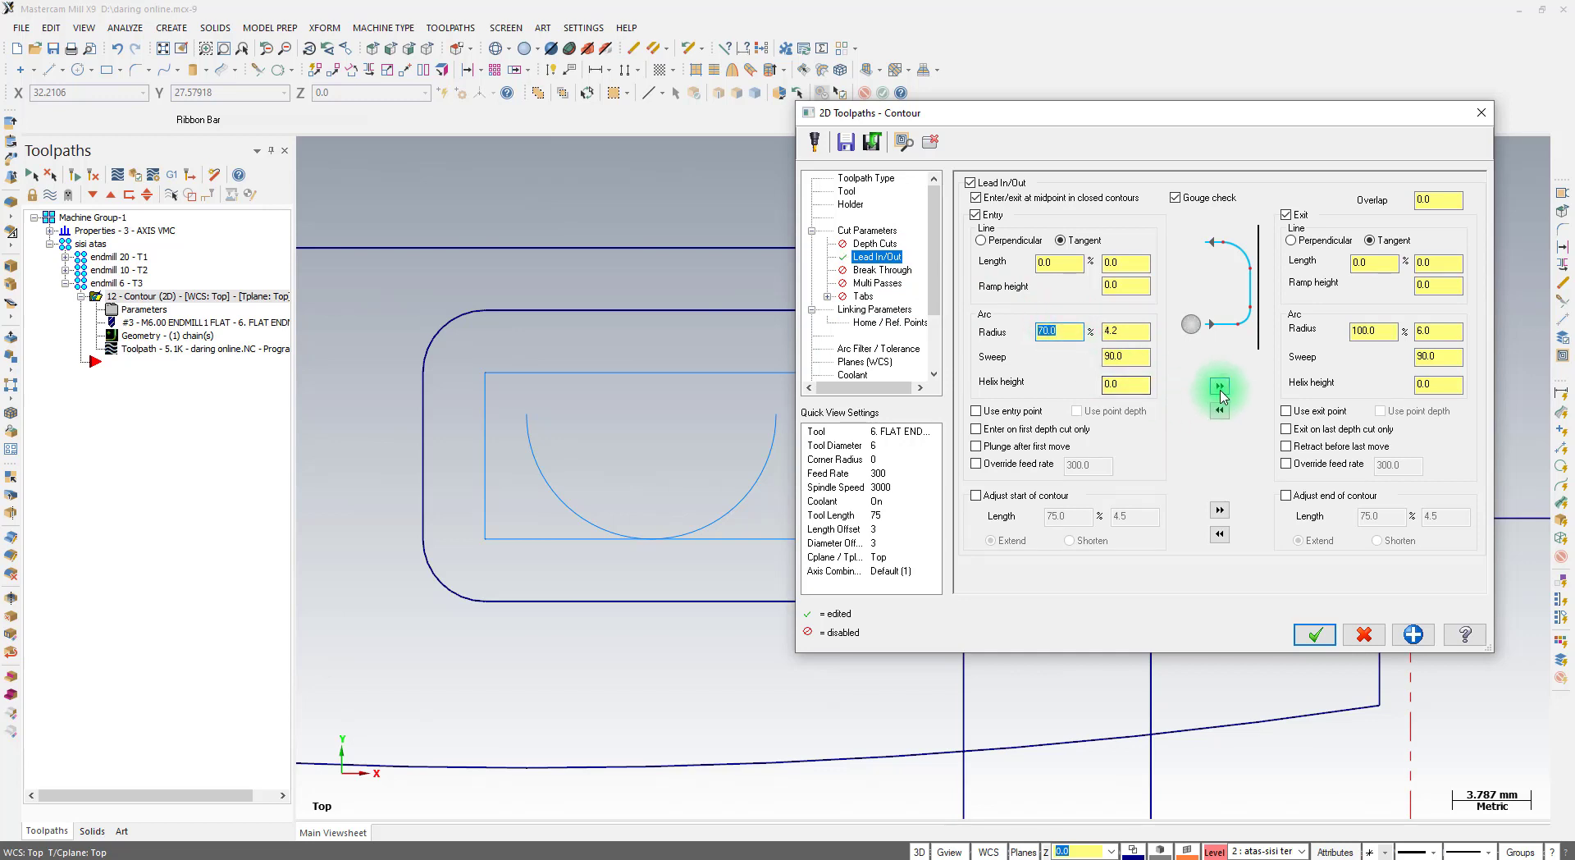
left_click(1220, 387)
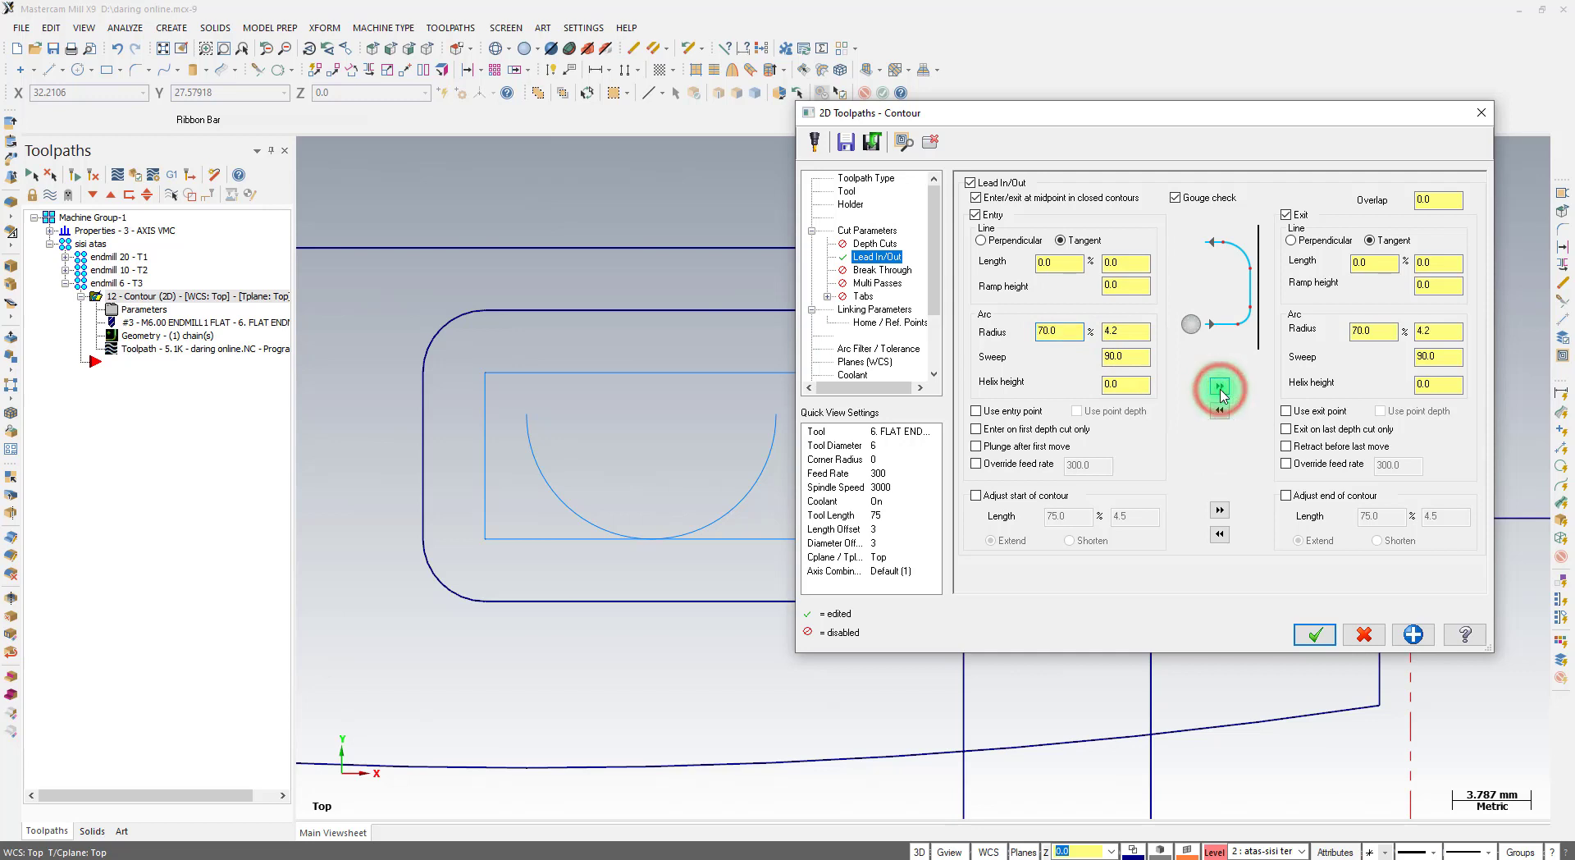
left_click(1315, 635)
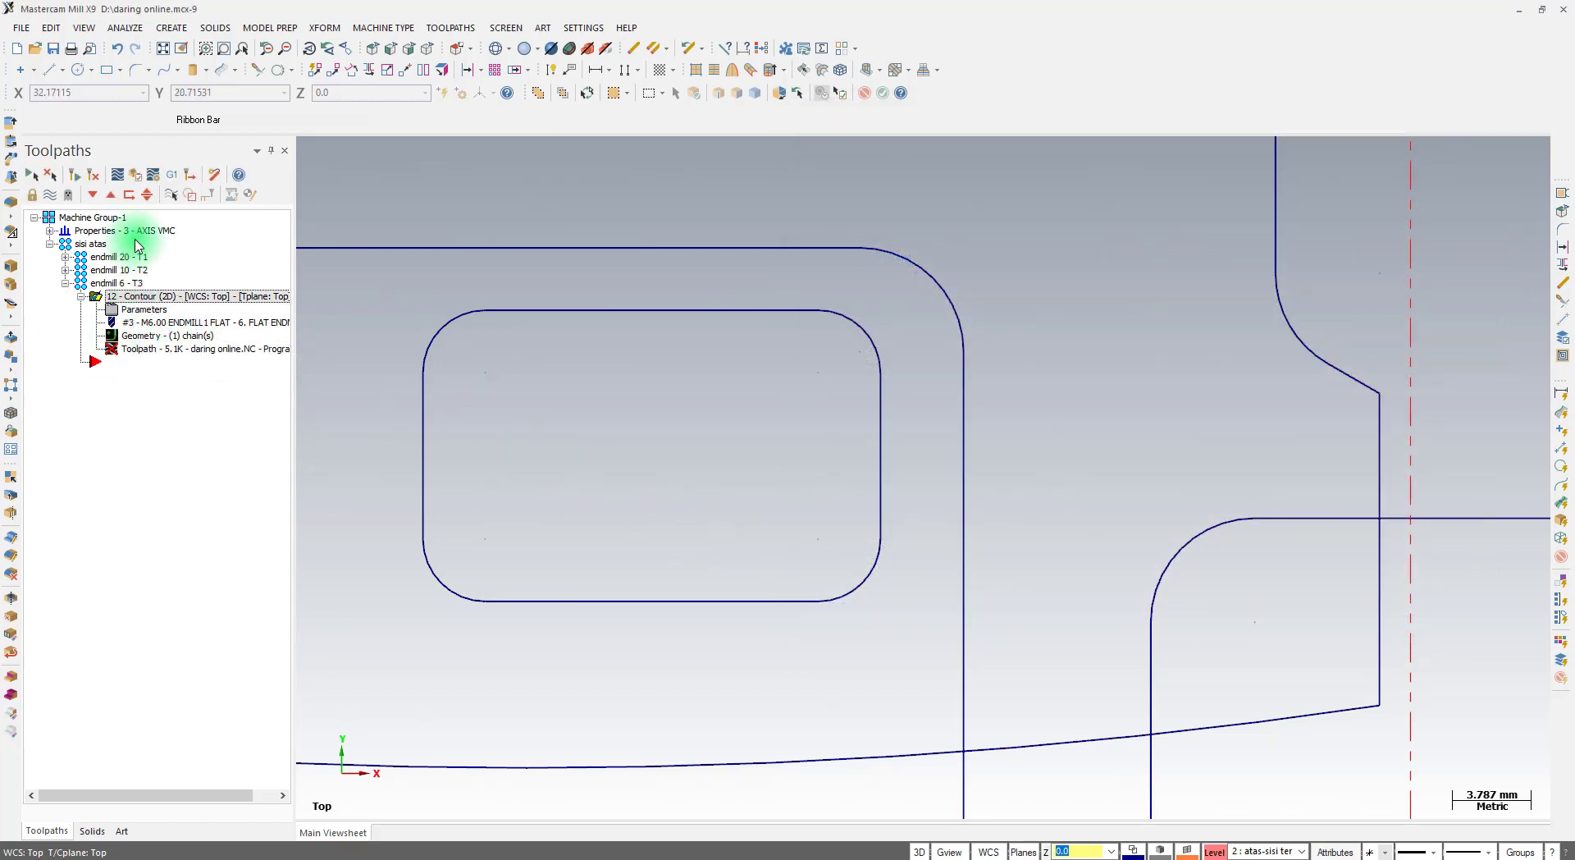
left_click(96, 174)
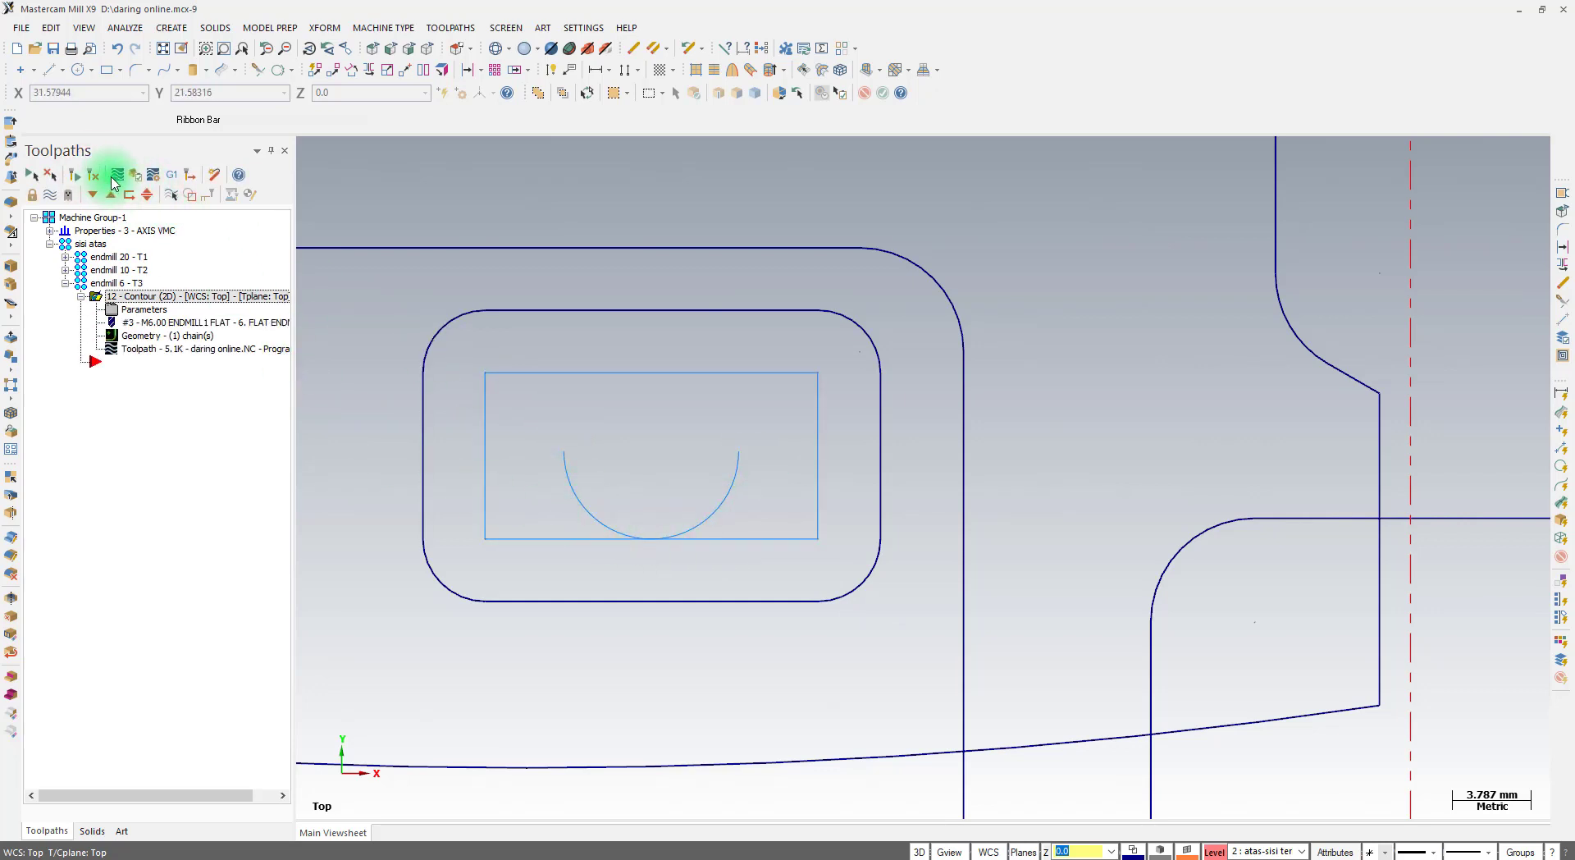
Backplot the regenerated contour to check its entry position, and hide its toolpath display
left_click(117, 176)
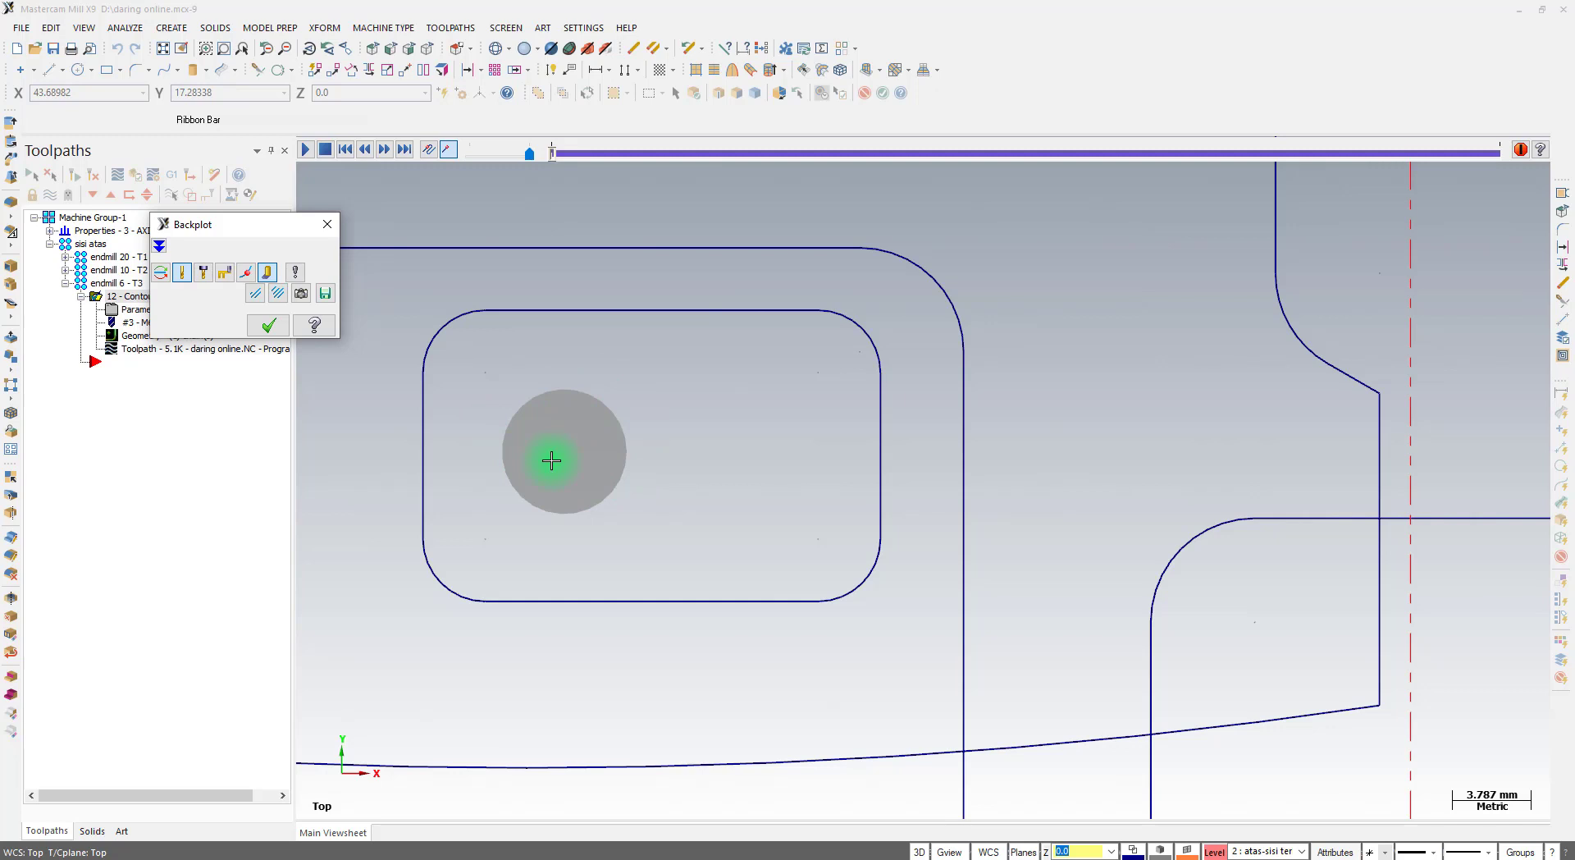
left_click(325, 226)
scroll(574, 406, "down", 5)
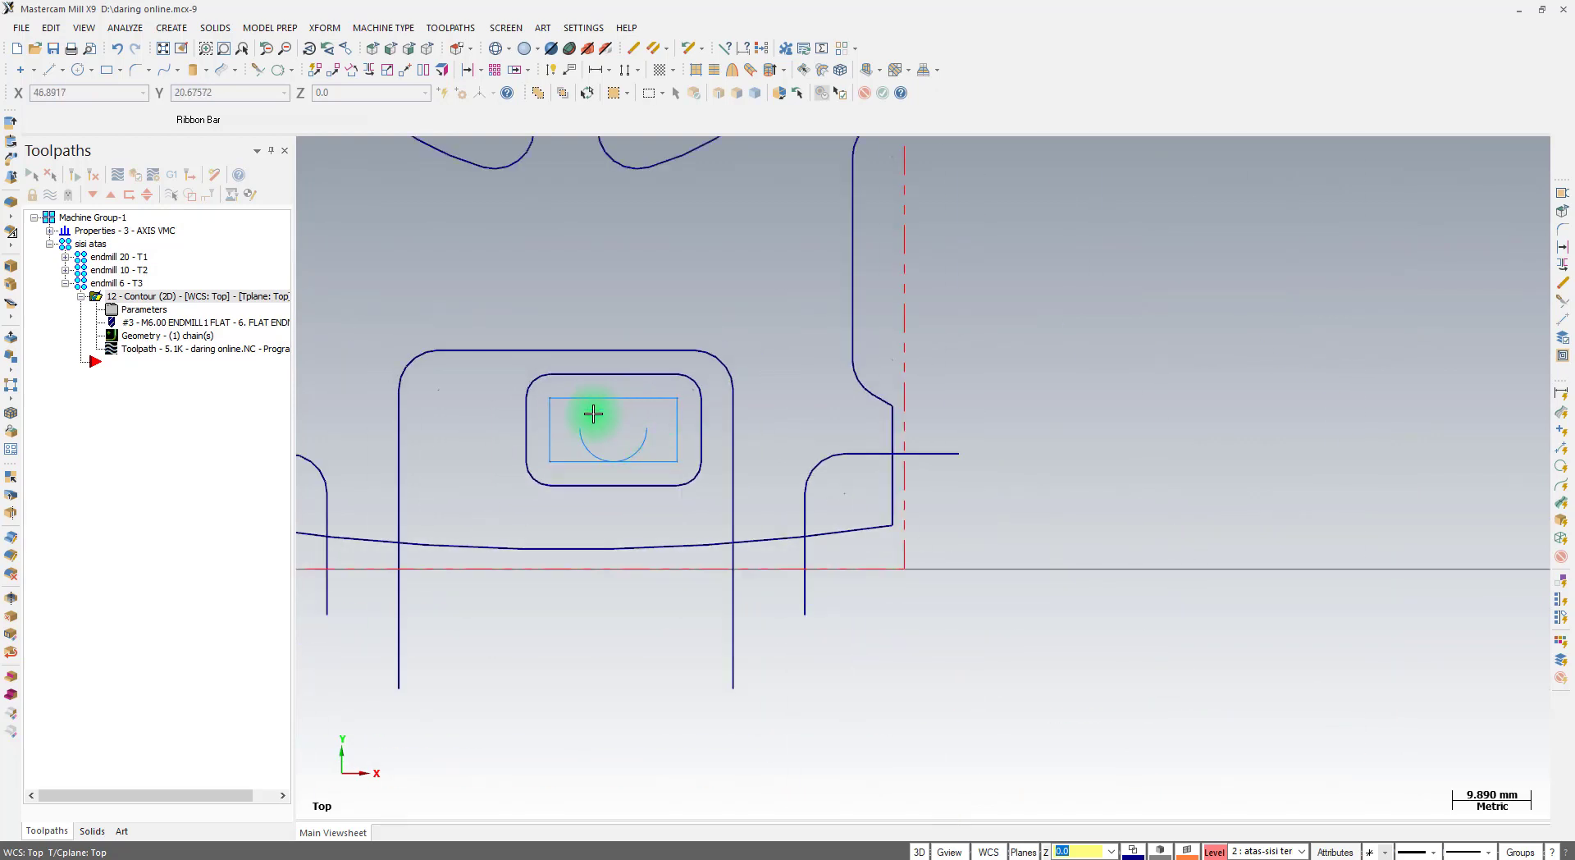
scroll(576, 477, "down", 3)
left_click(51, 196)
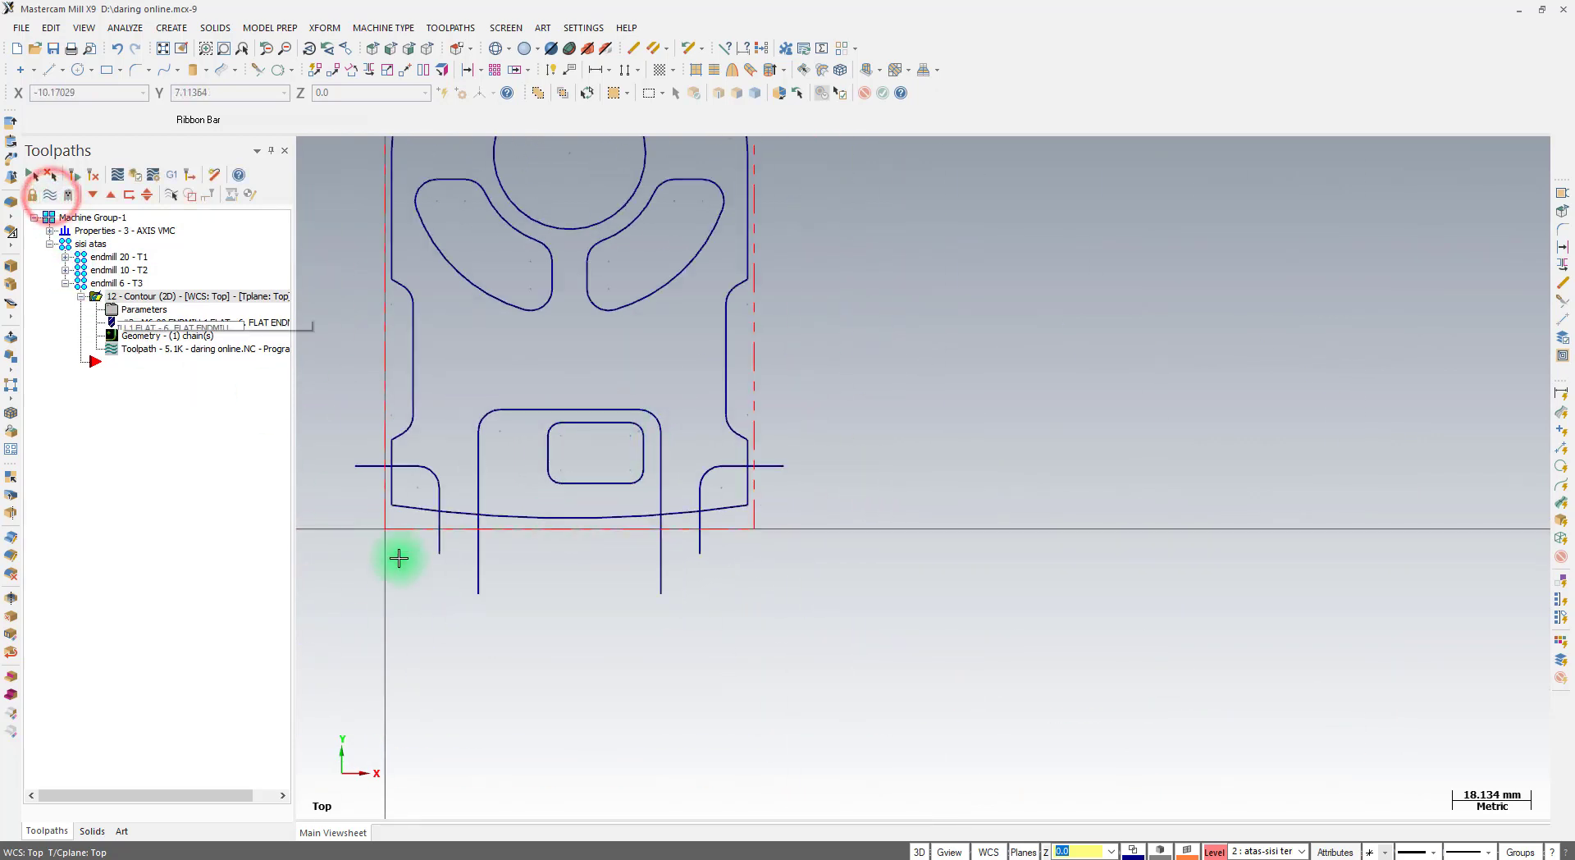
Check the diameter of the ring around the central hole on the drawing in Foxit PDF Editor, and return to Mastercam
scroll(402, 566, "down", 1)
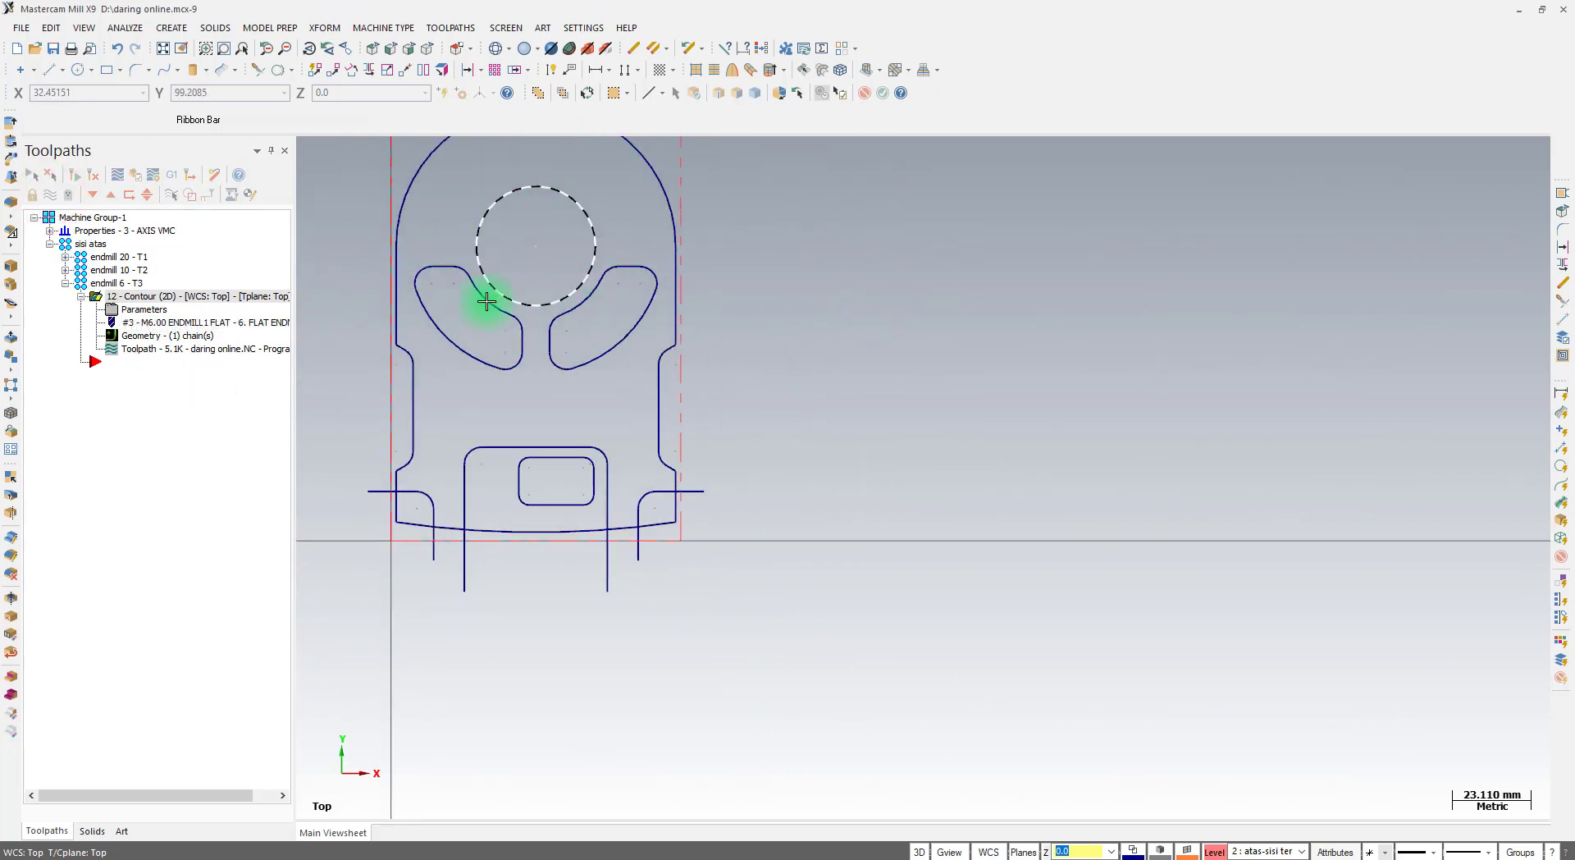
left_click(475, 859)
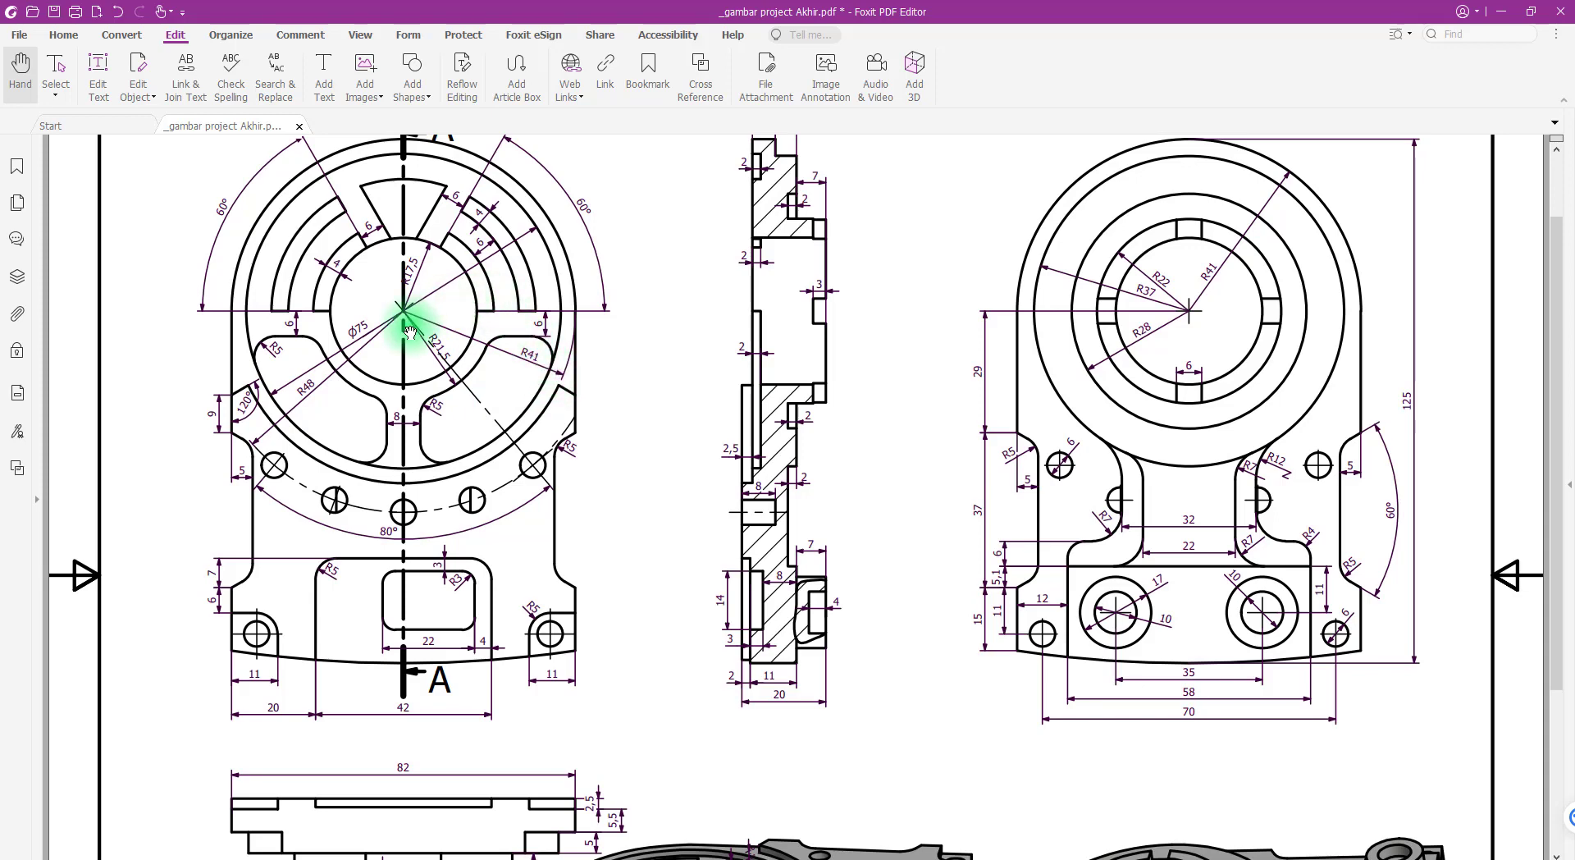
left_click(363, 334)
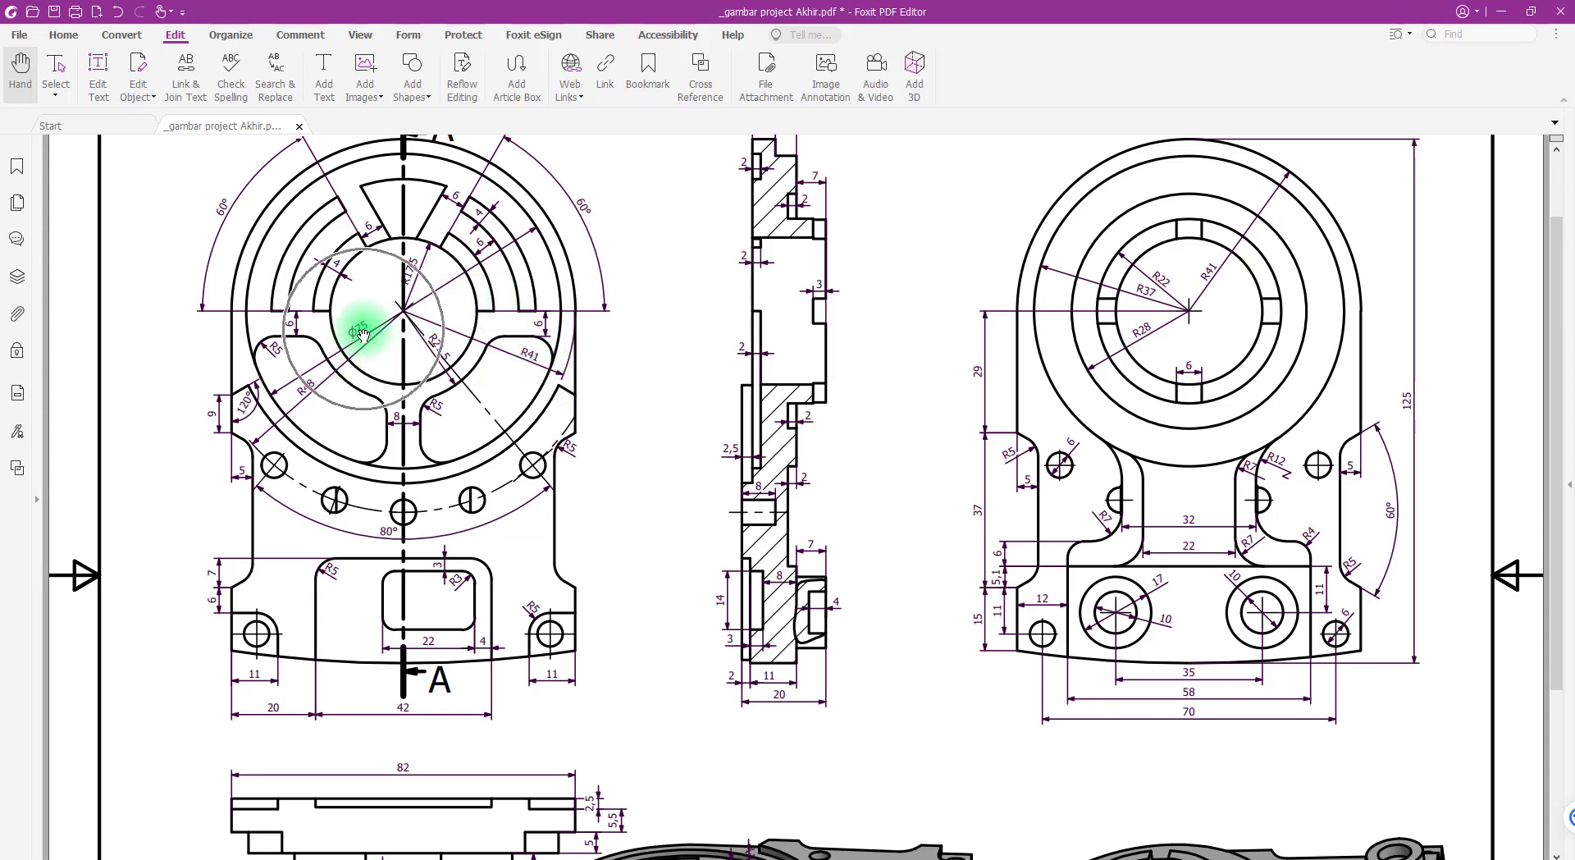
left_click(324, 859)
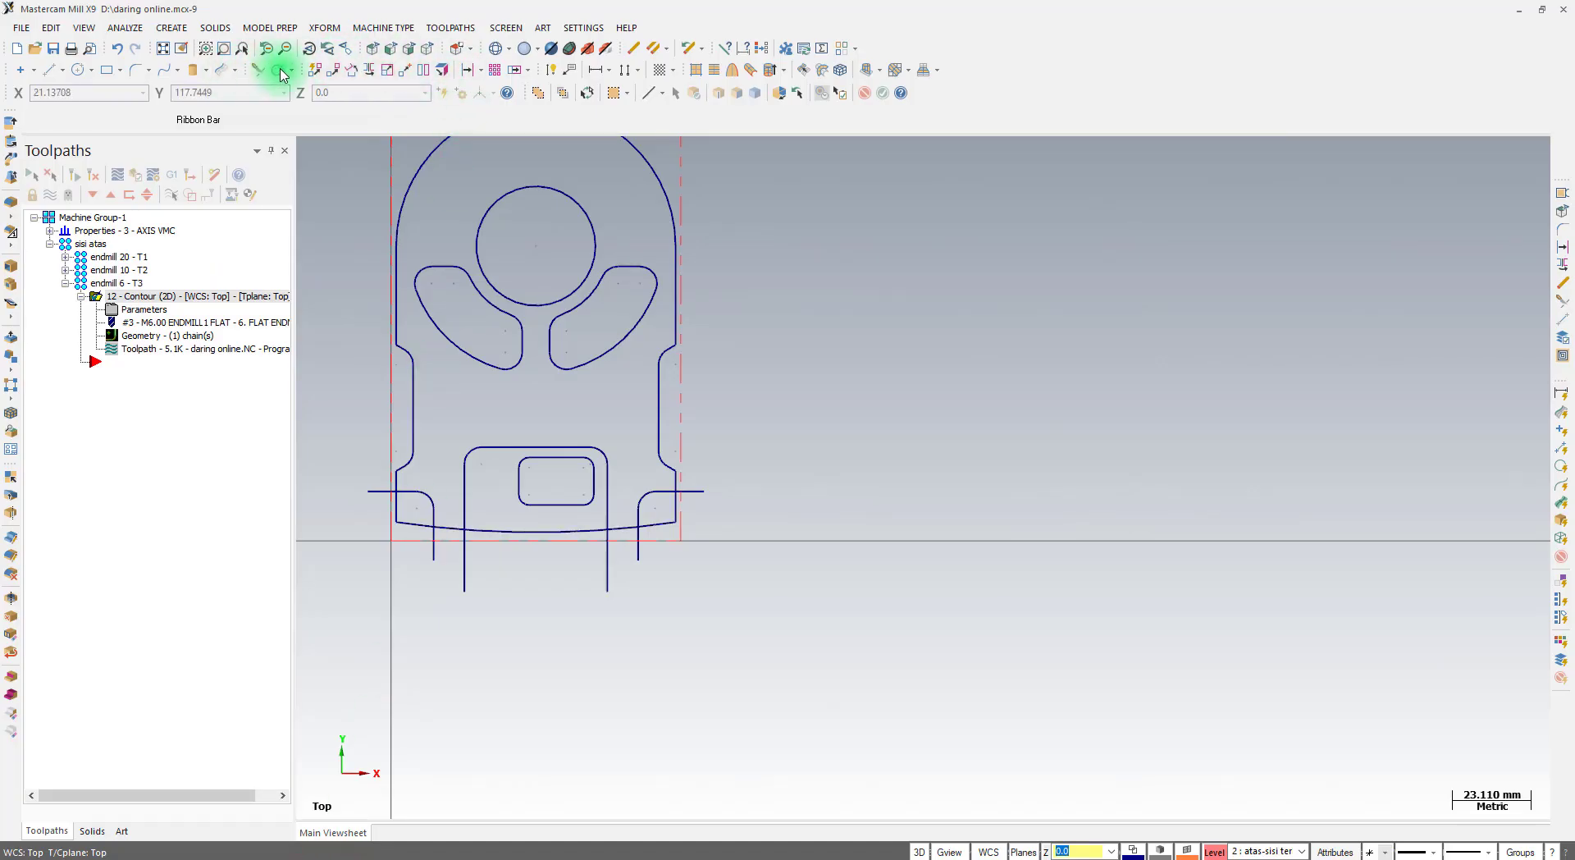
Draw a circle of diameter 69 concentric with the part's central hole
left_click(78, 69)
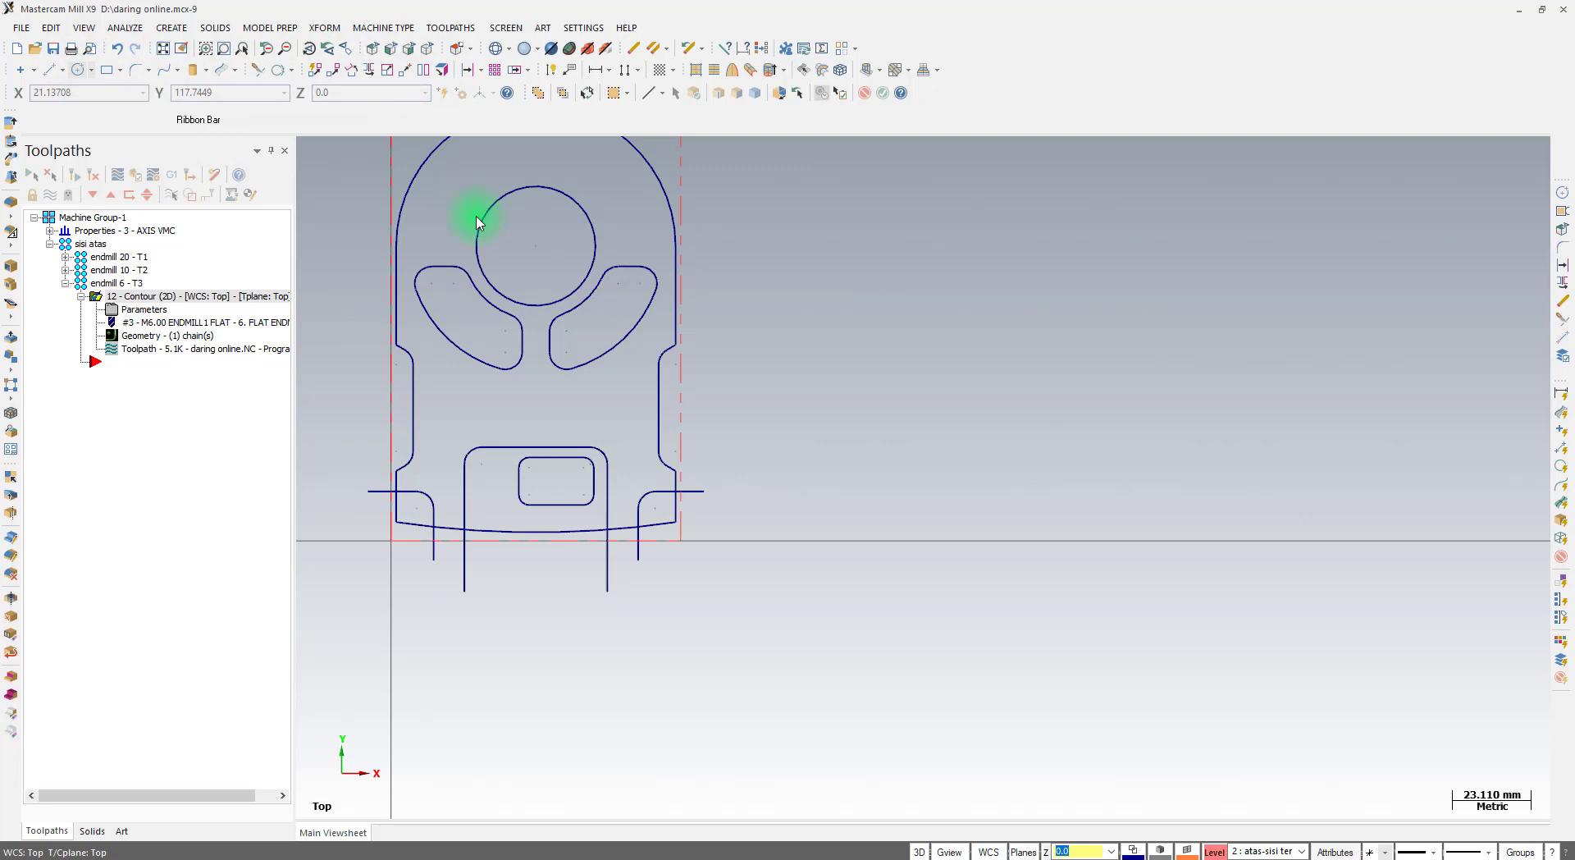
left_click(536, 246)
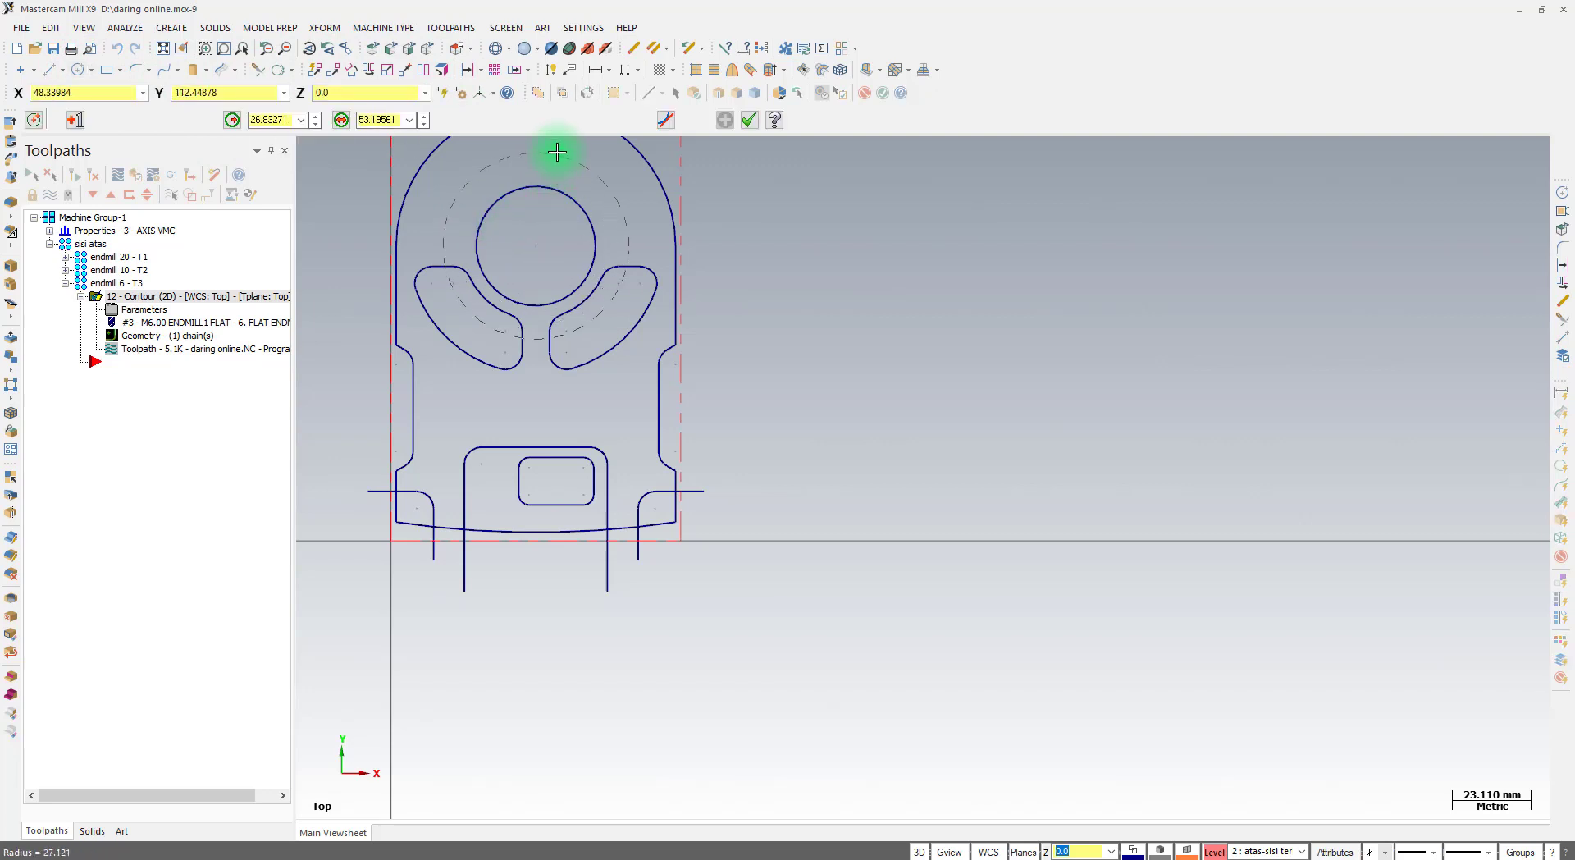
left_click(558, 142)
left_click(366, 129)
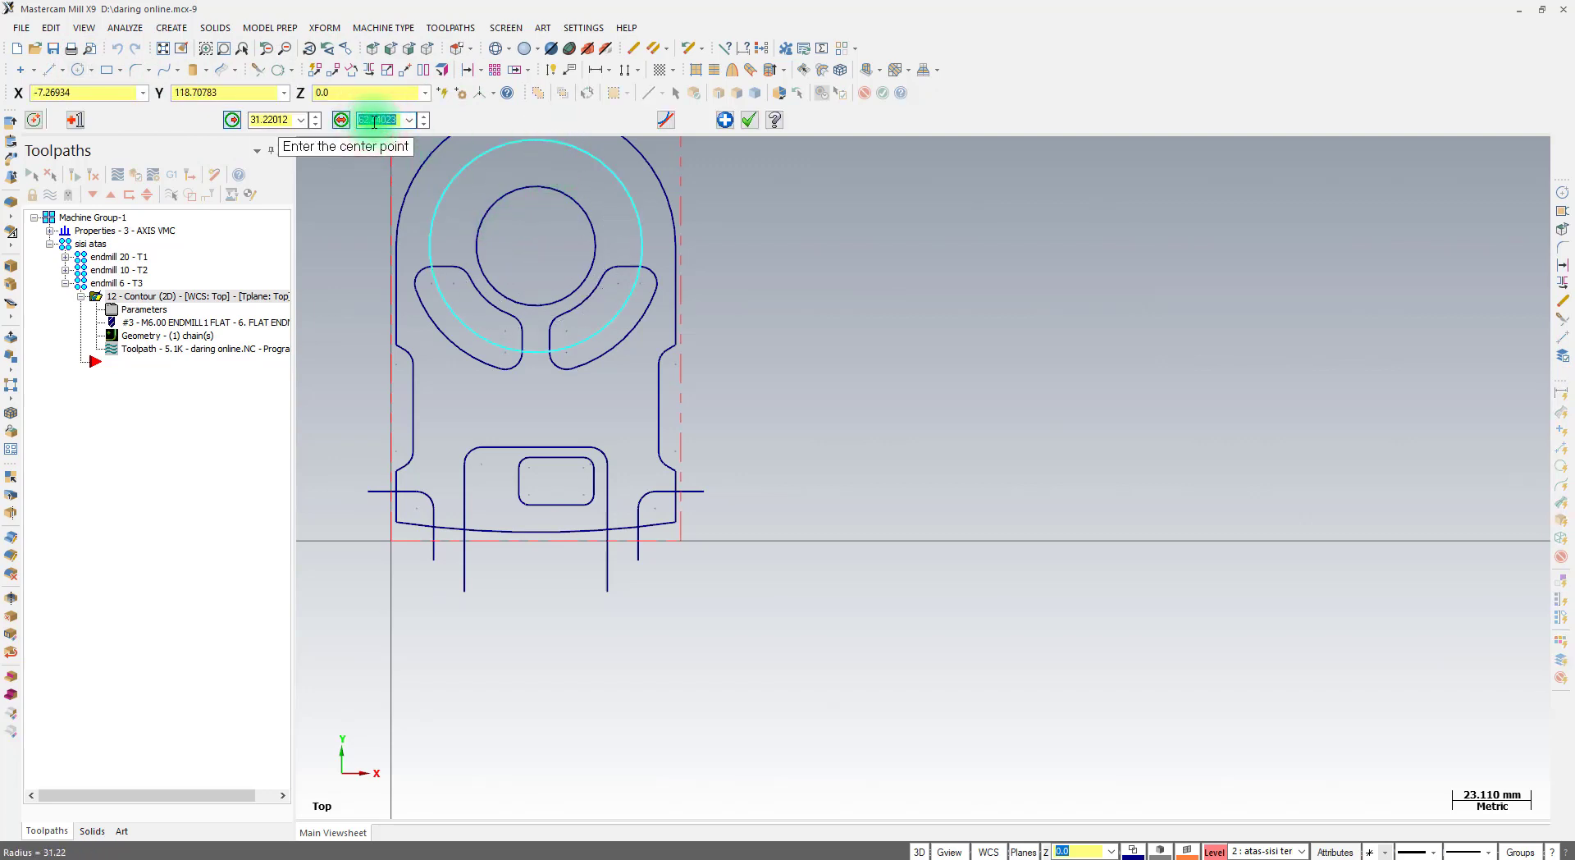
key("Return")
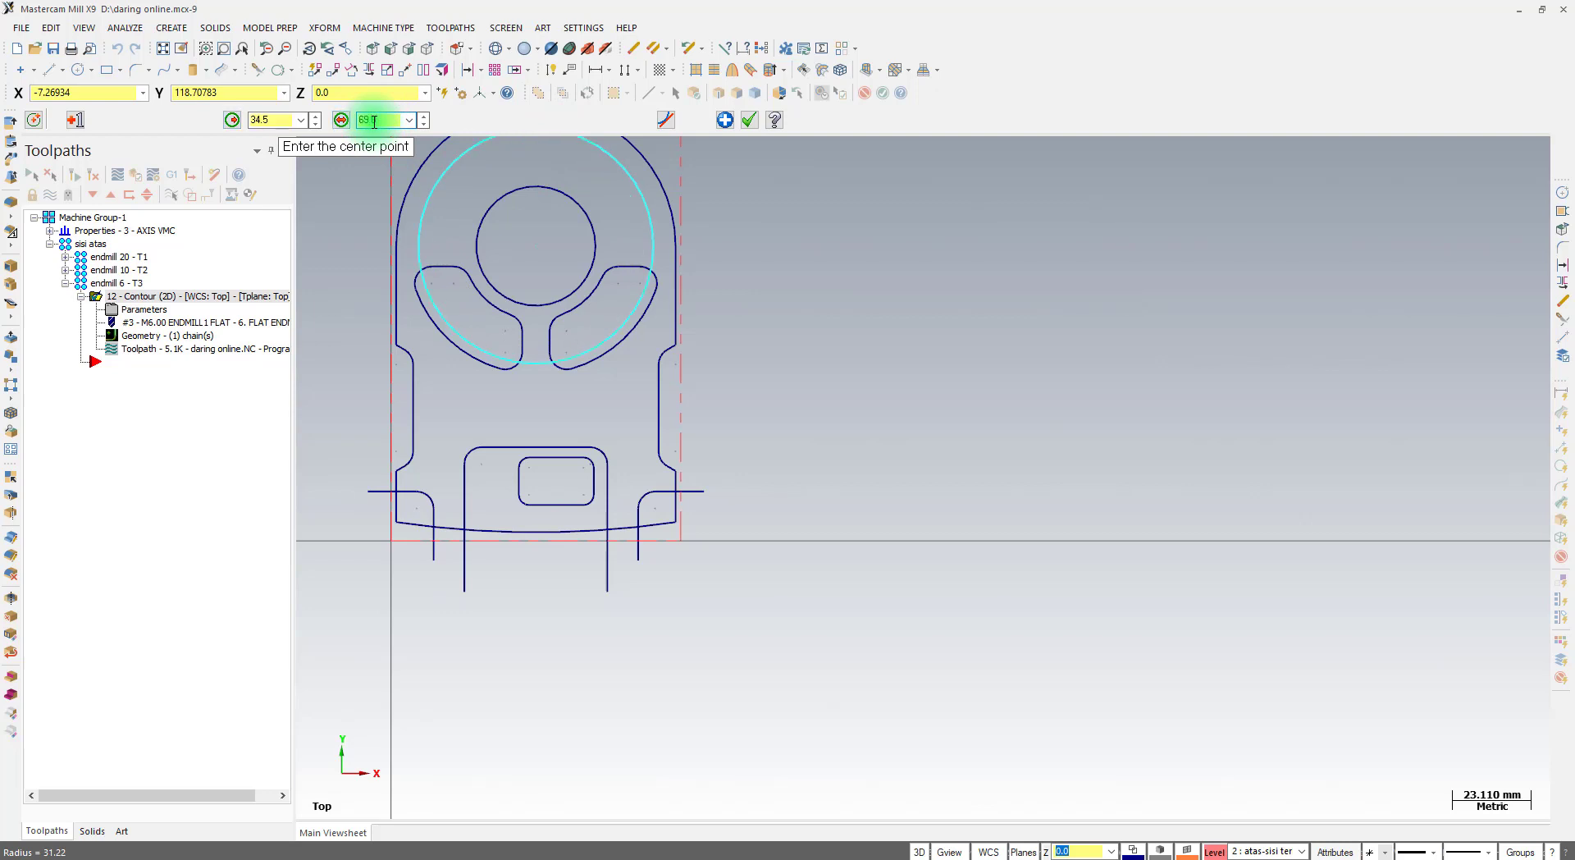
scroll(450, 369, "up", 3)
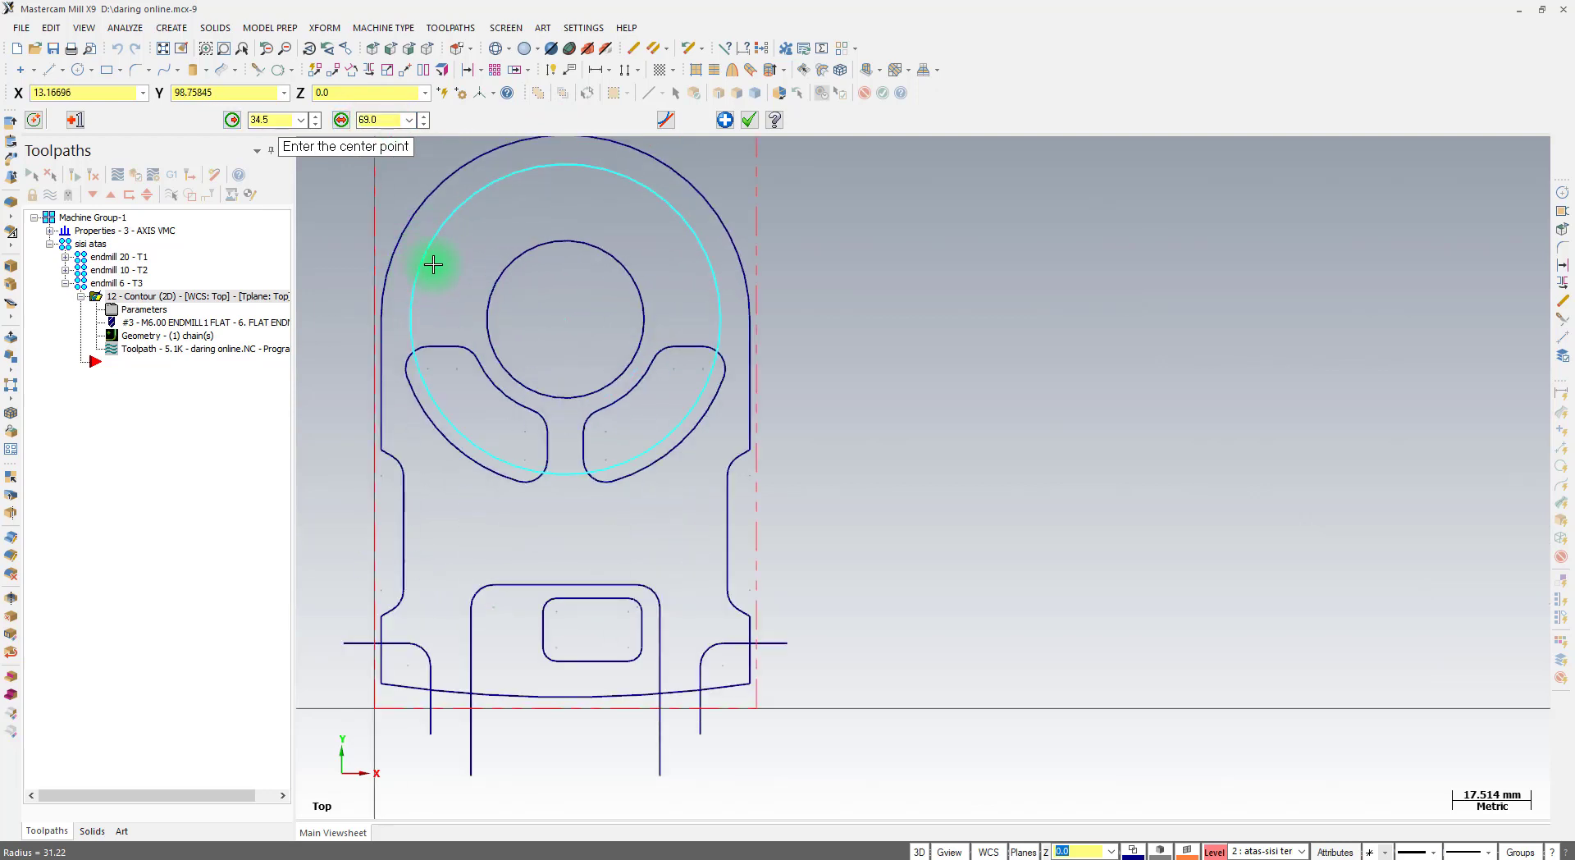
left_click(749, 123)
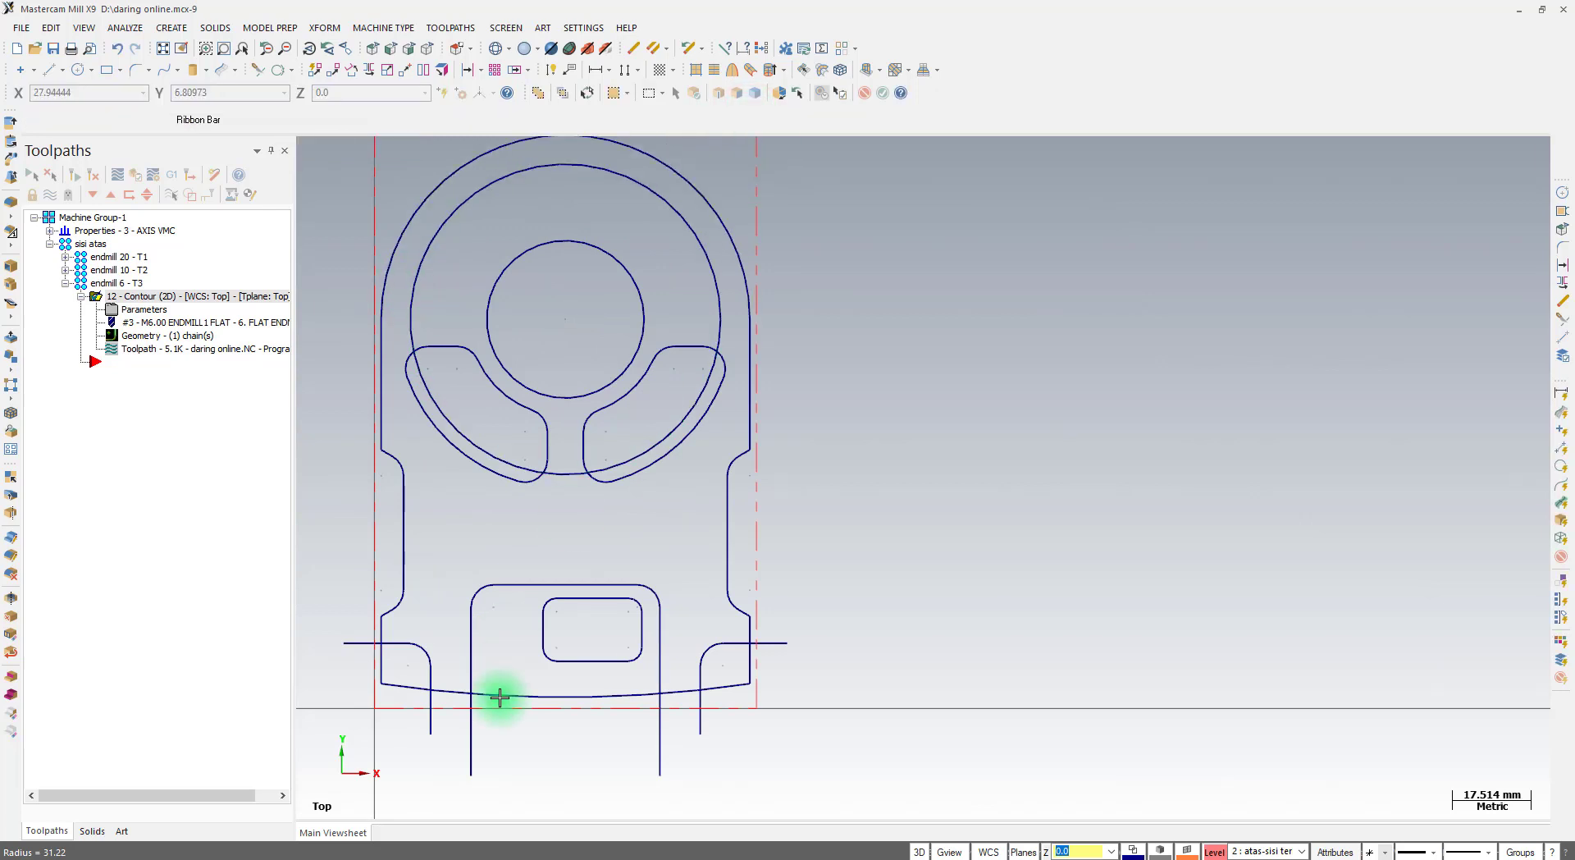
Look at the part drawing in Foxit PDF Editor once more, and return to Mastercam
left_click(460, 858)
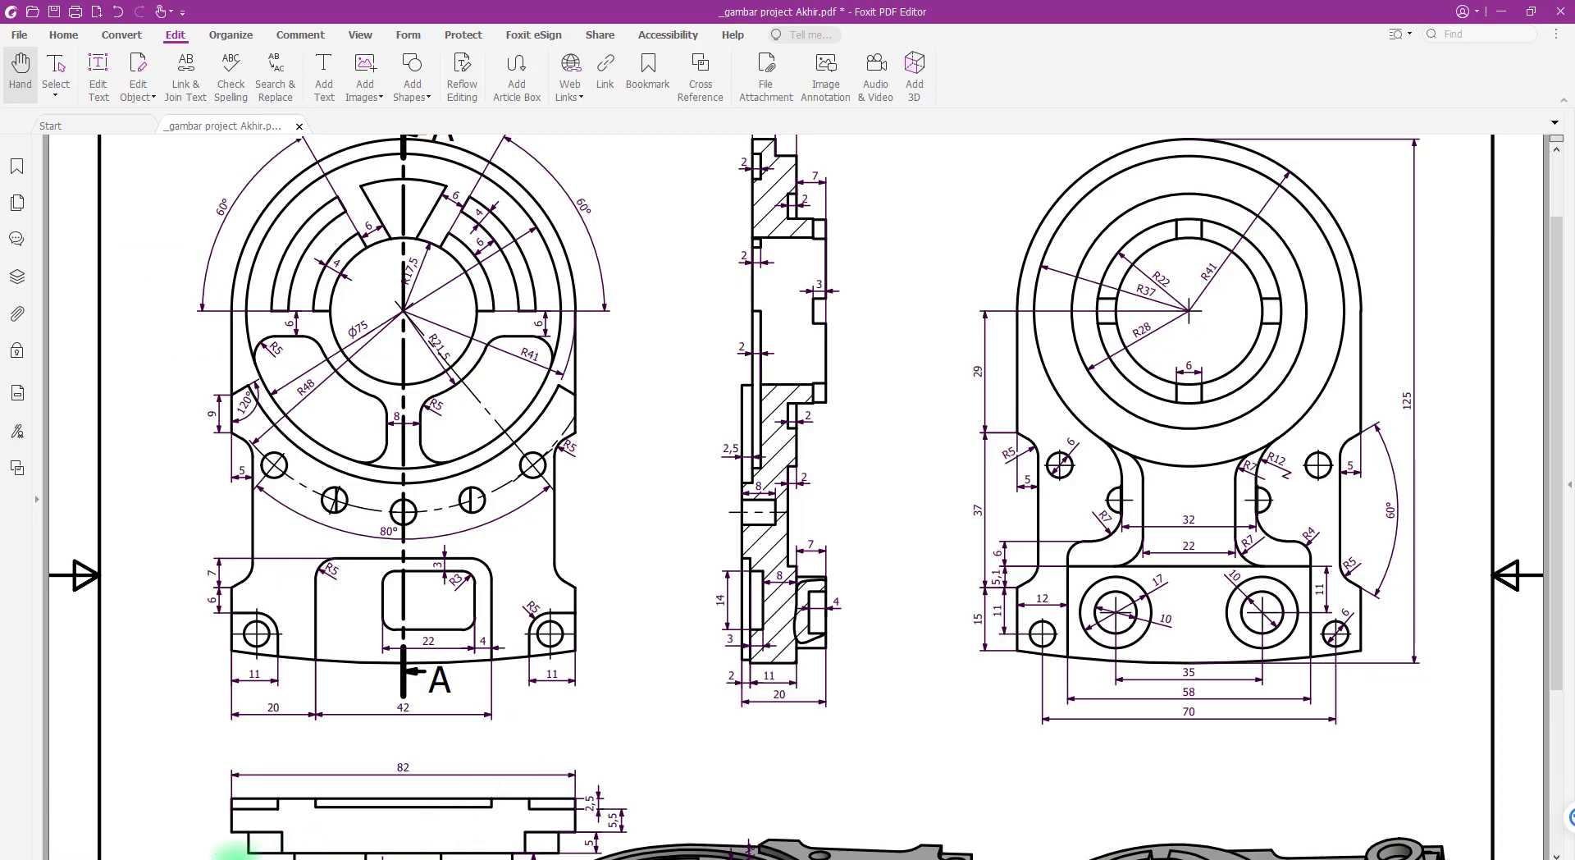
left_click(88, 858)
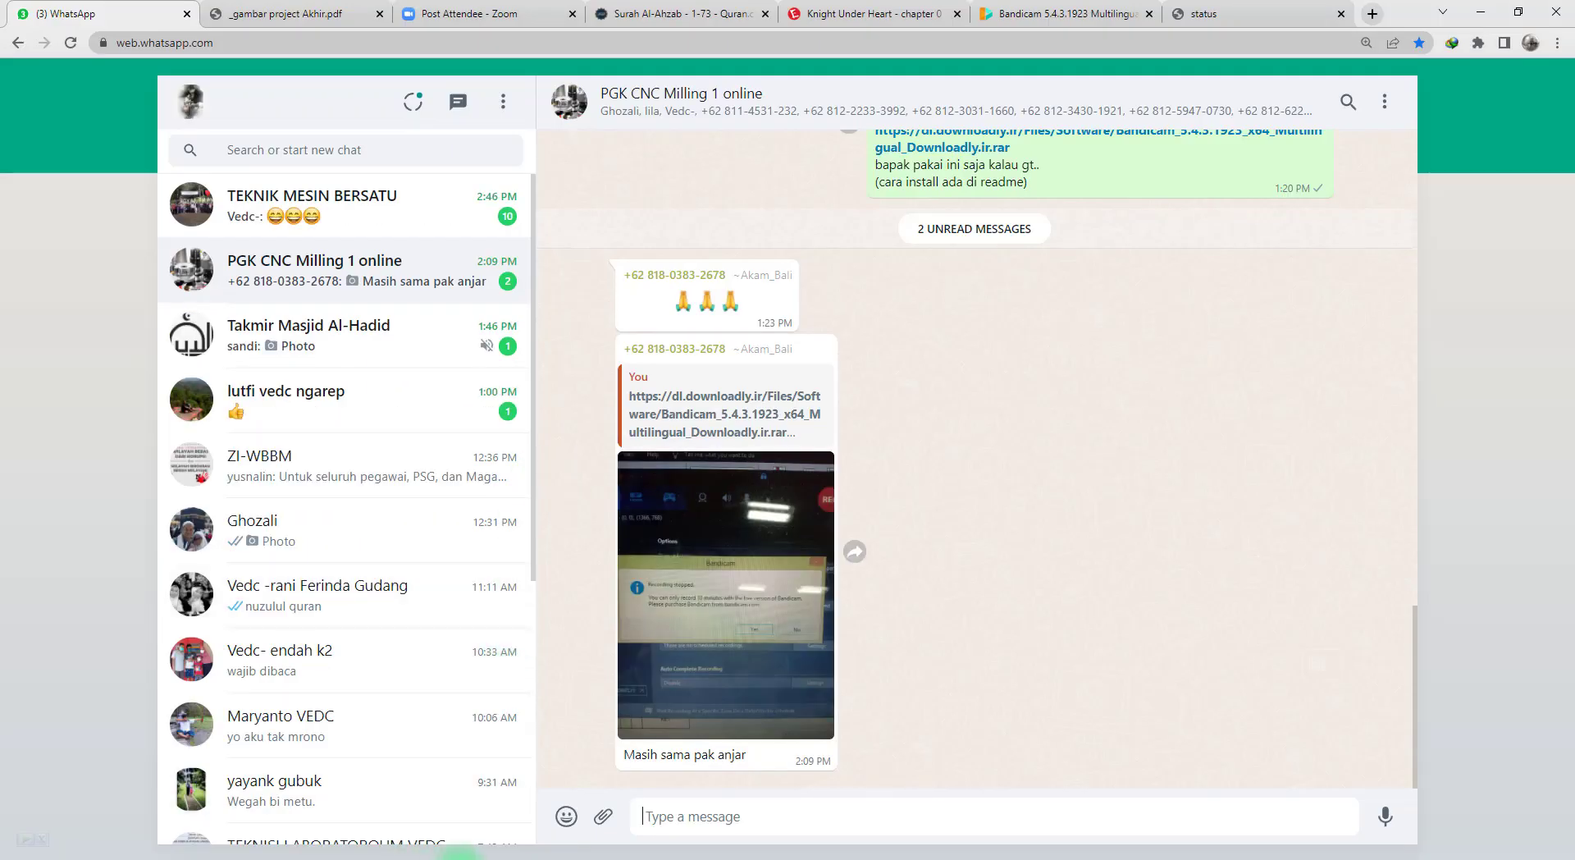
left_click(334, 858)
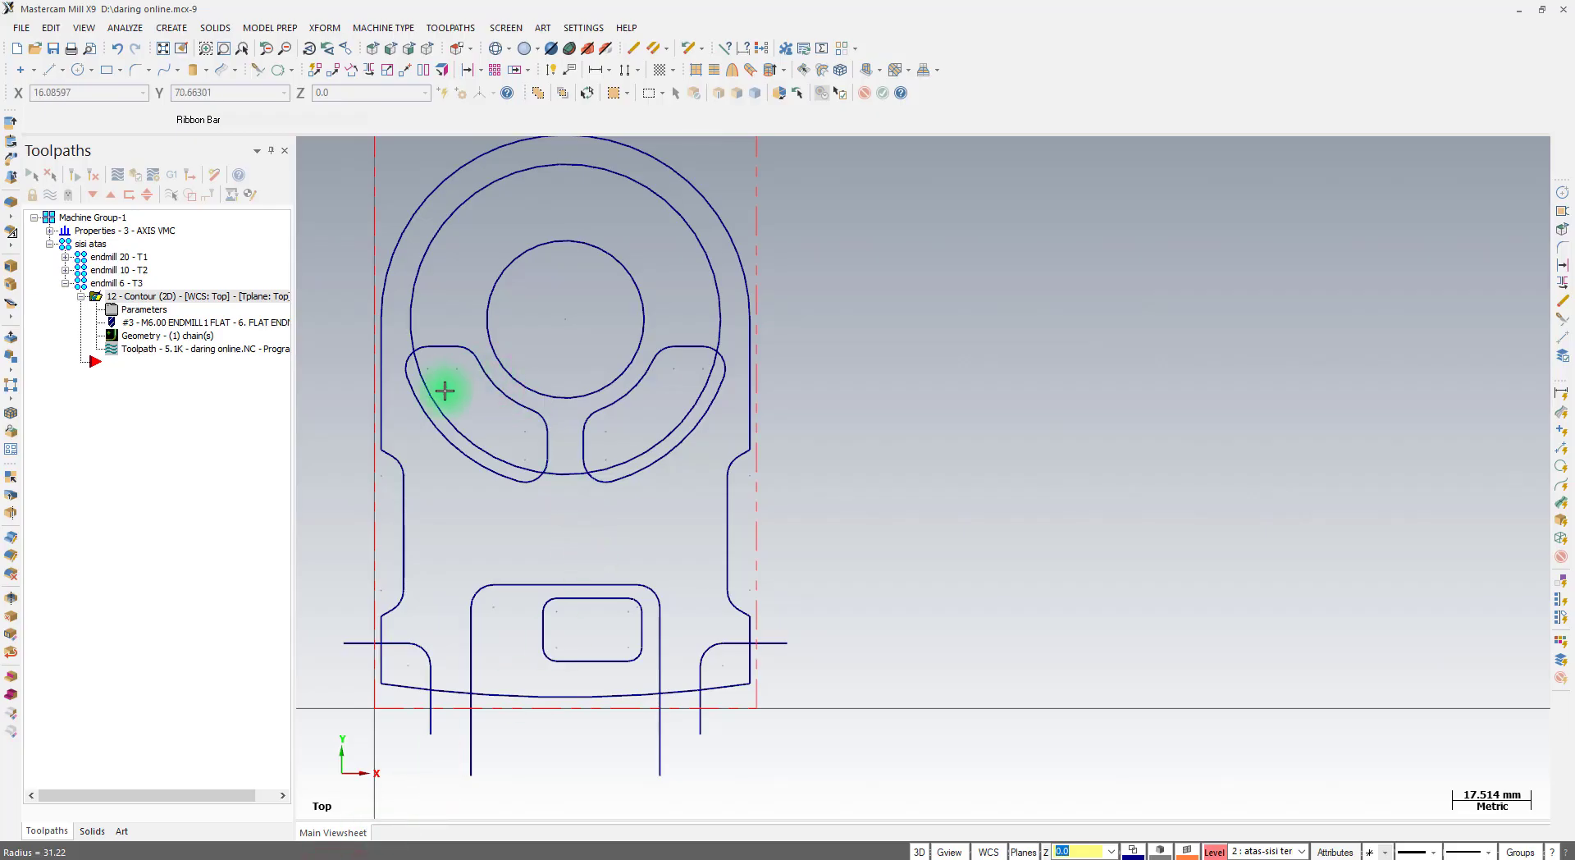
Draw two diagonal lines, about 12 mm and 11 mm long, crossing the new circle at the outer ends of the two curved pockets
scroll(433, 381, "up", 2)
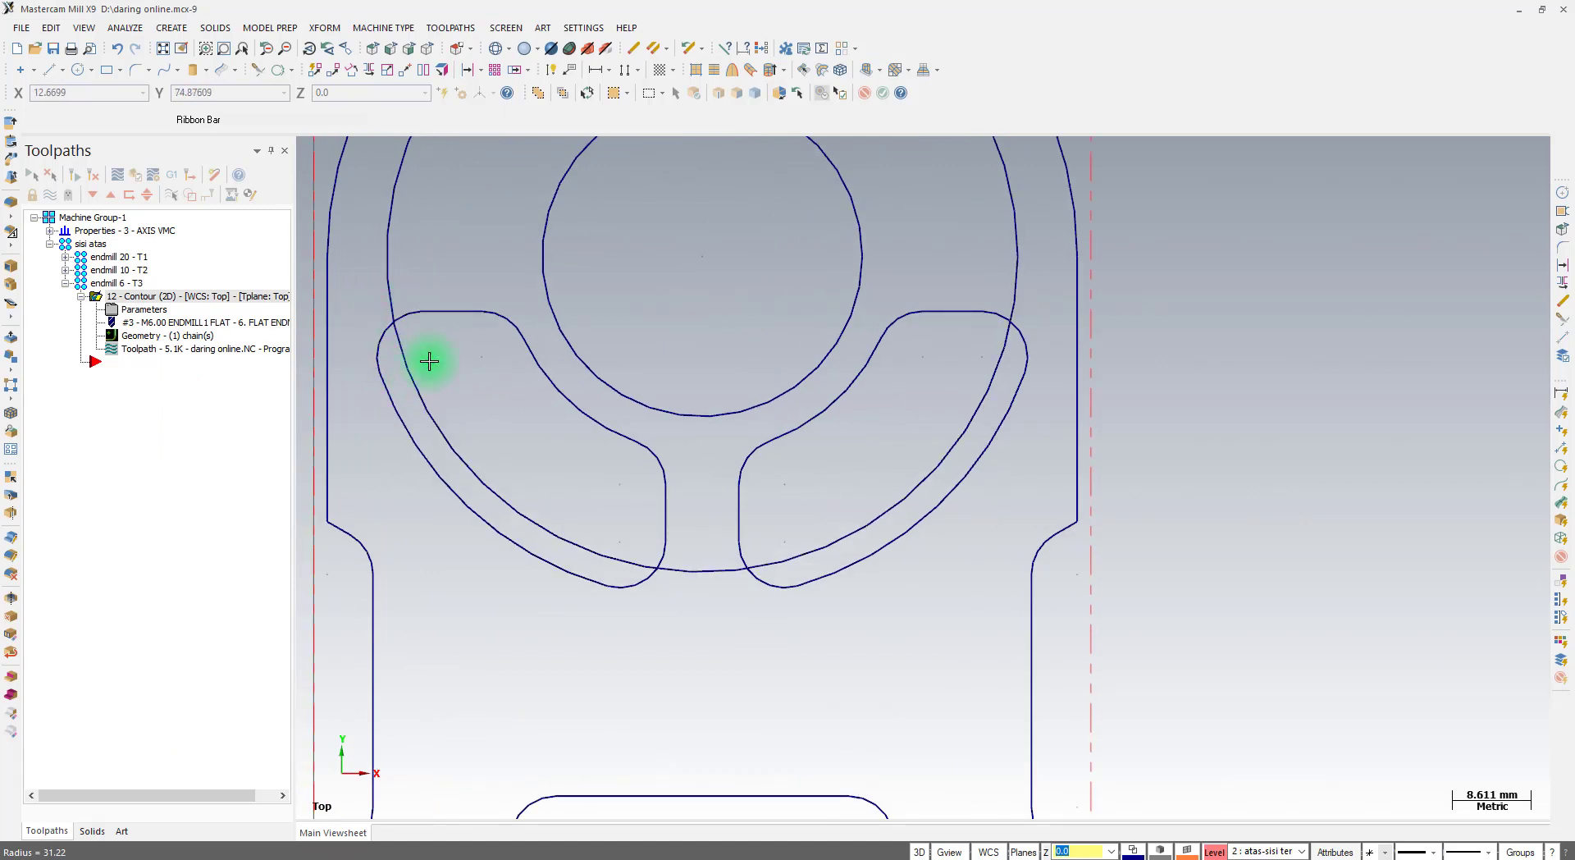
left_click(52, 71)
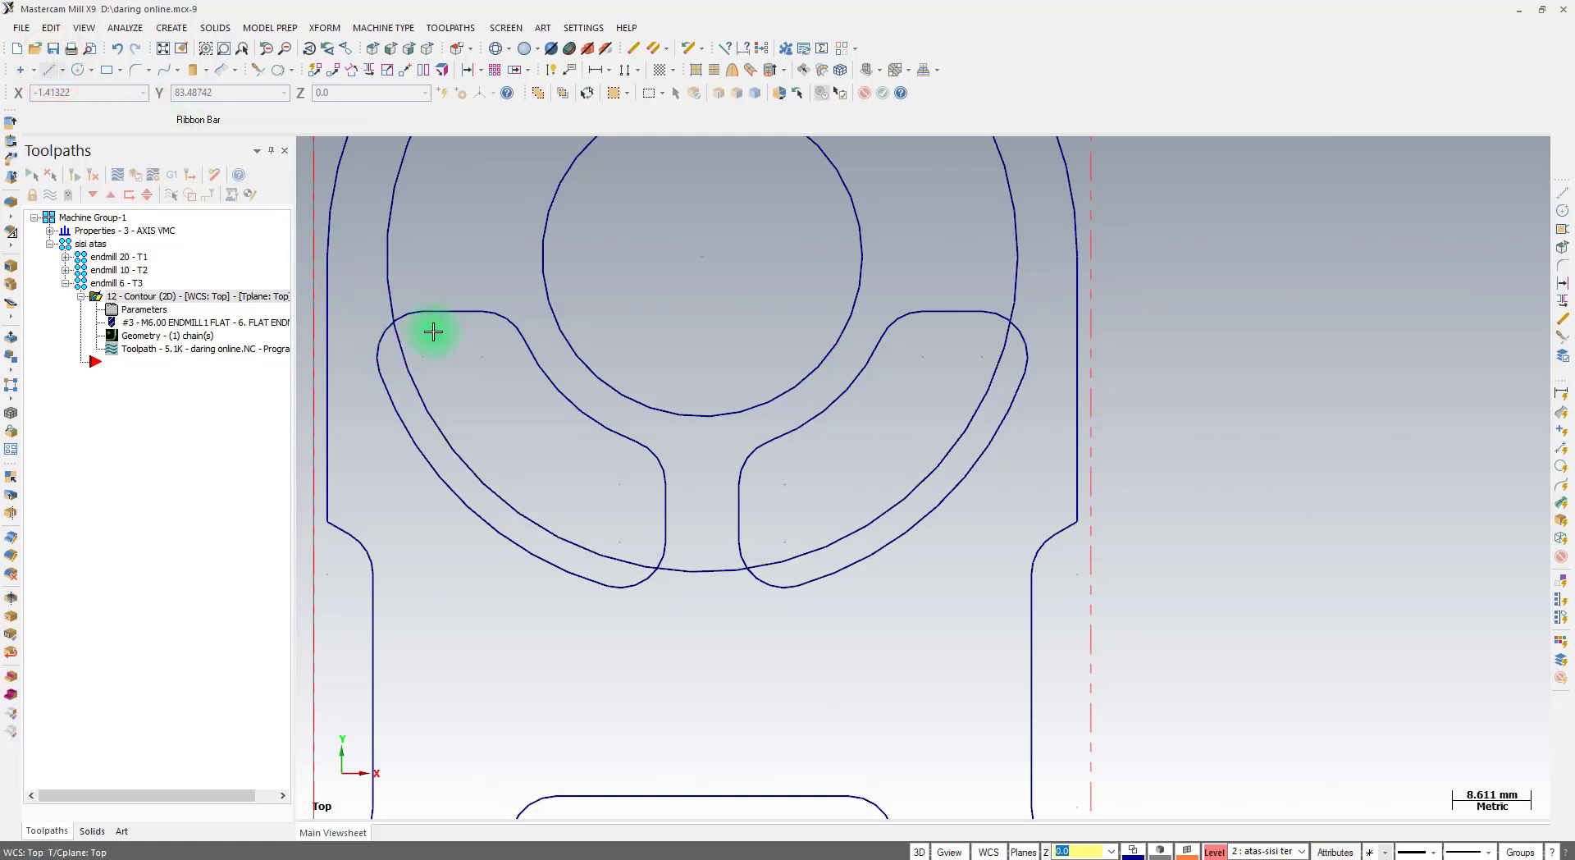
left_click(434, 340)
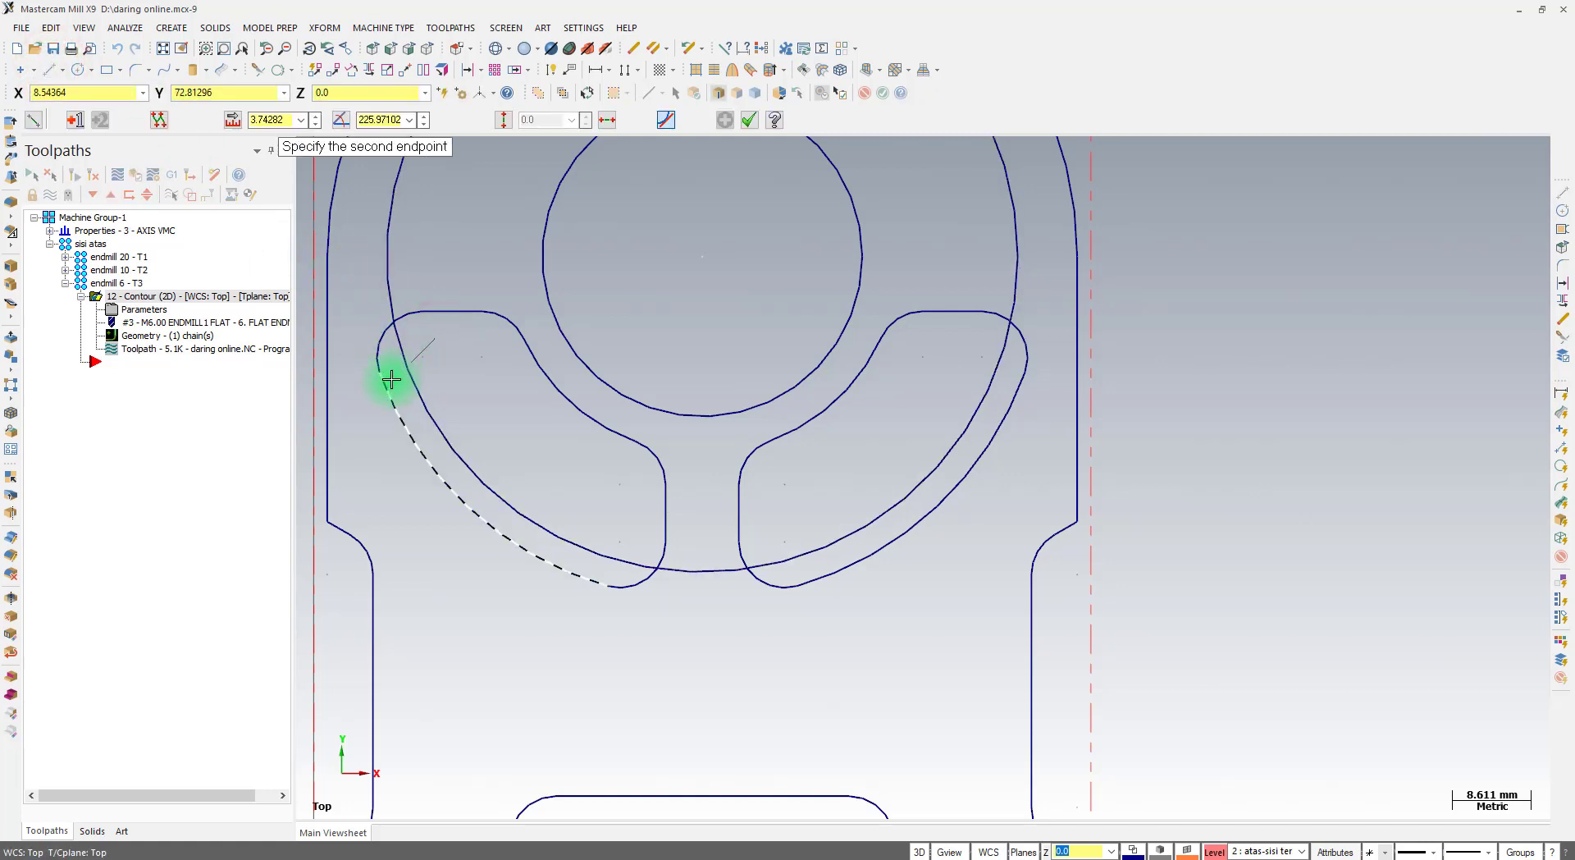
left_click(355, 416)
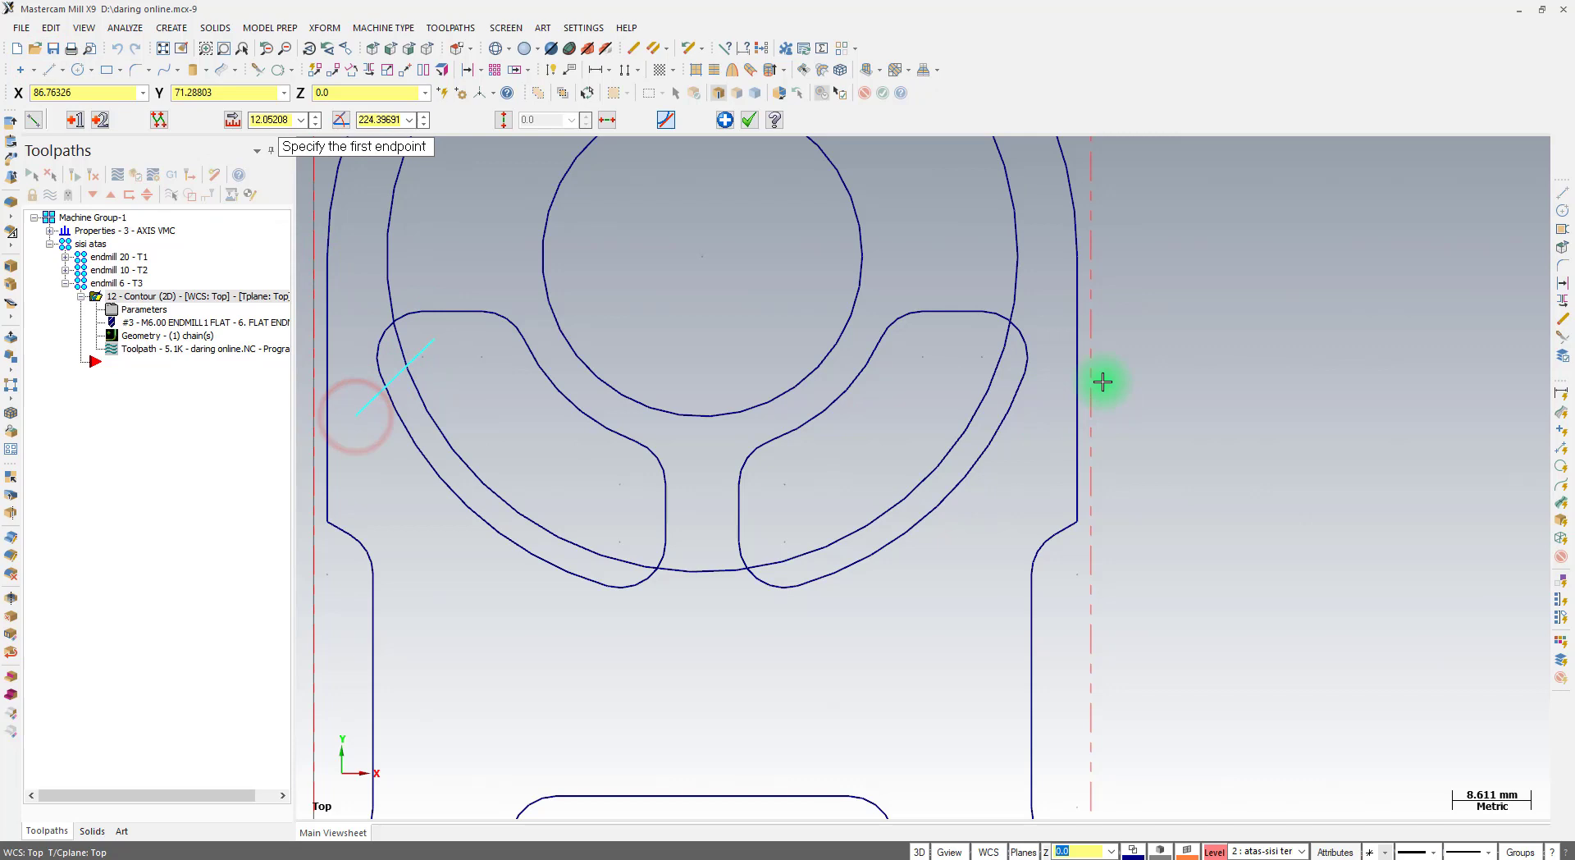
left_click(968, 343)
left_click(1044, 405)
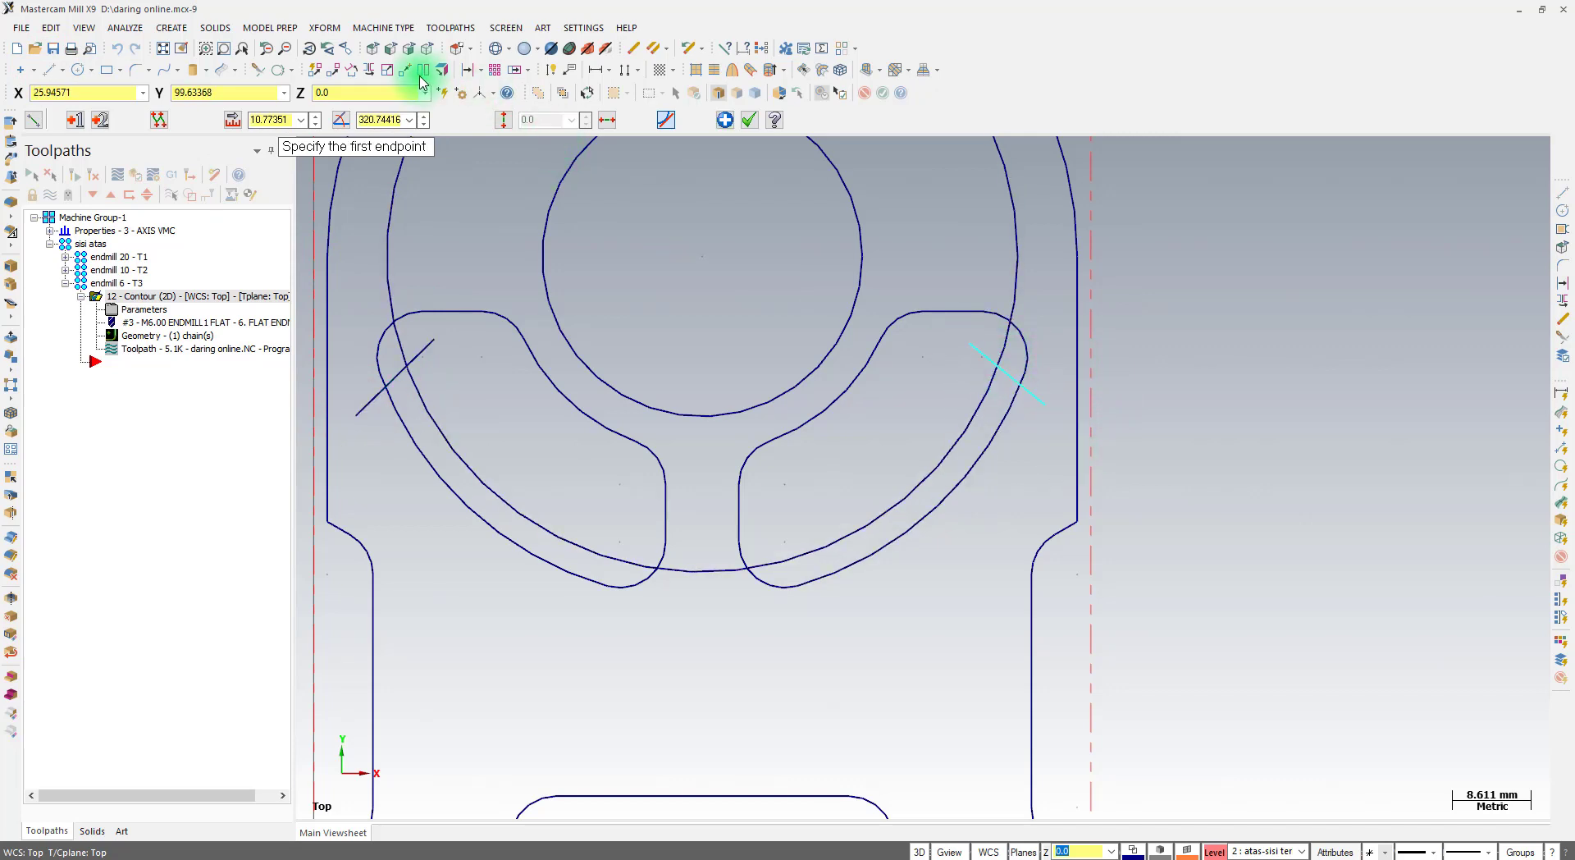
key("Escape")
Trim the 69 mm circle and the two diagonal lines to each other, keeping the circle's upper arc
left_click(258, 71)
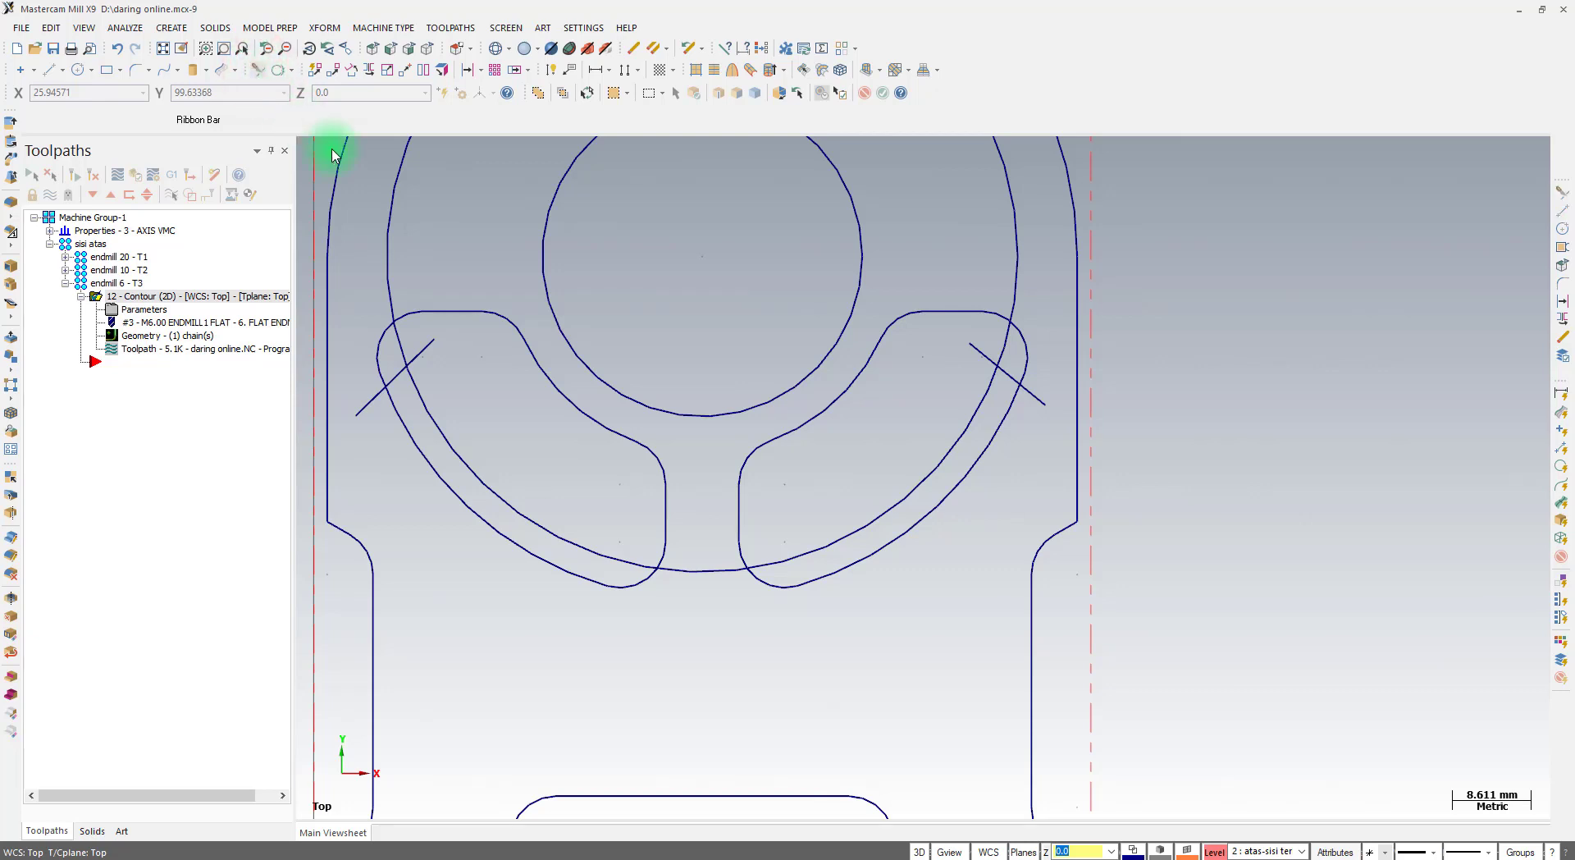
left_click(387, 278)
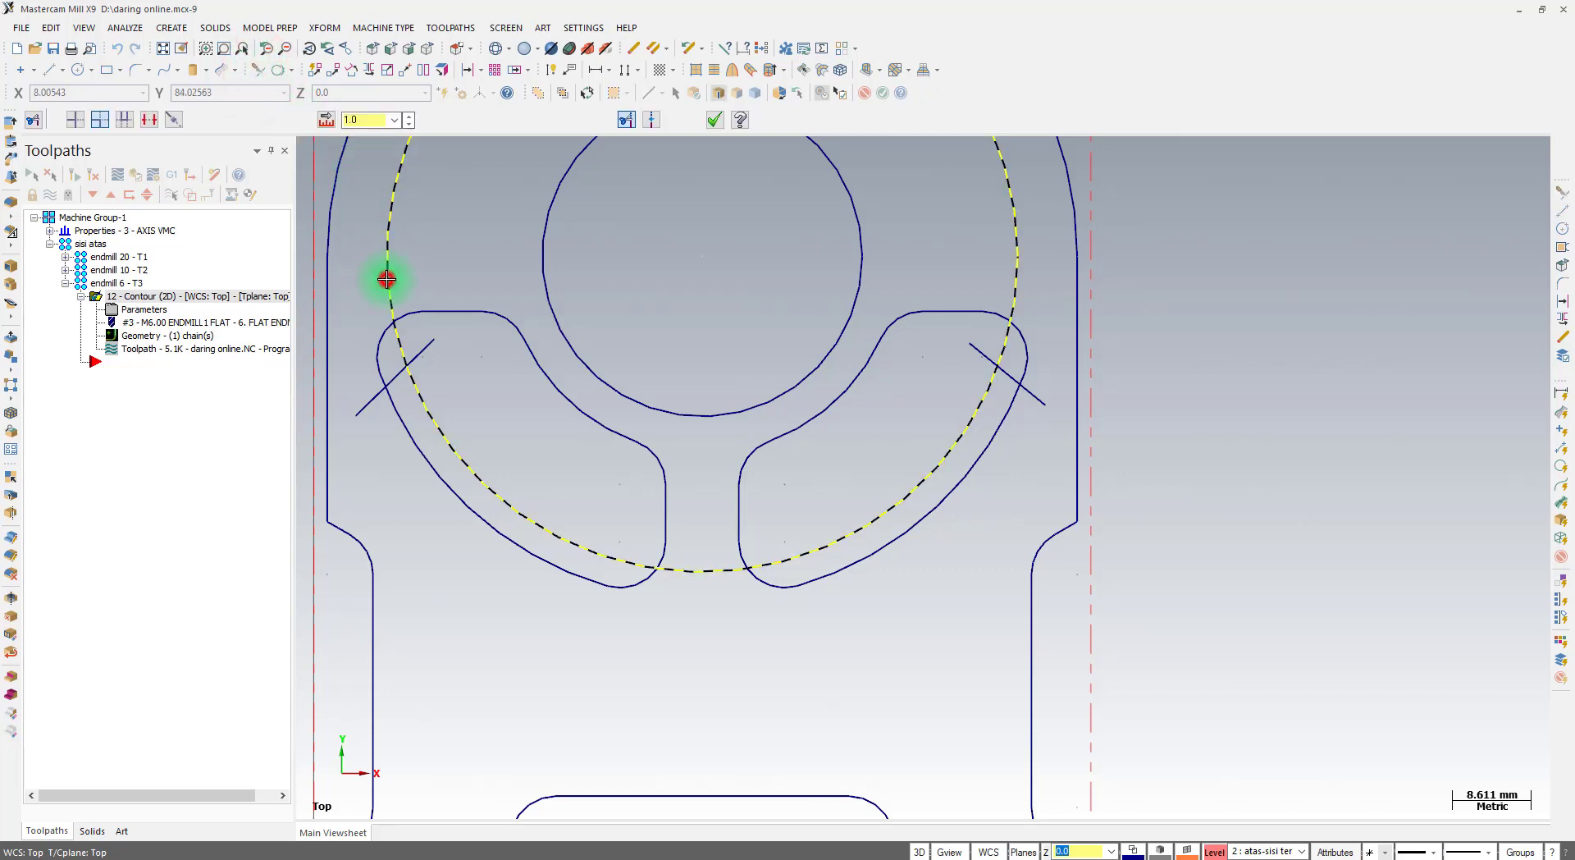
left_click(429, 344)
left_click(1017, 220)
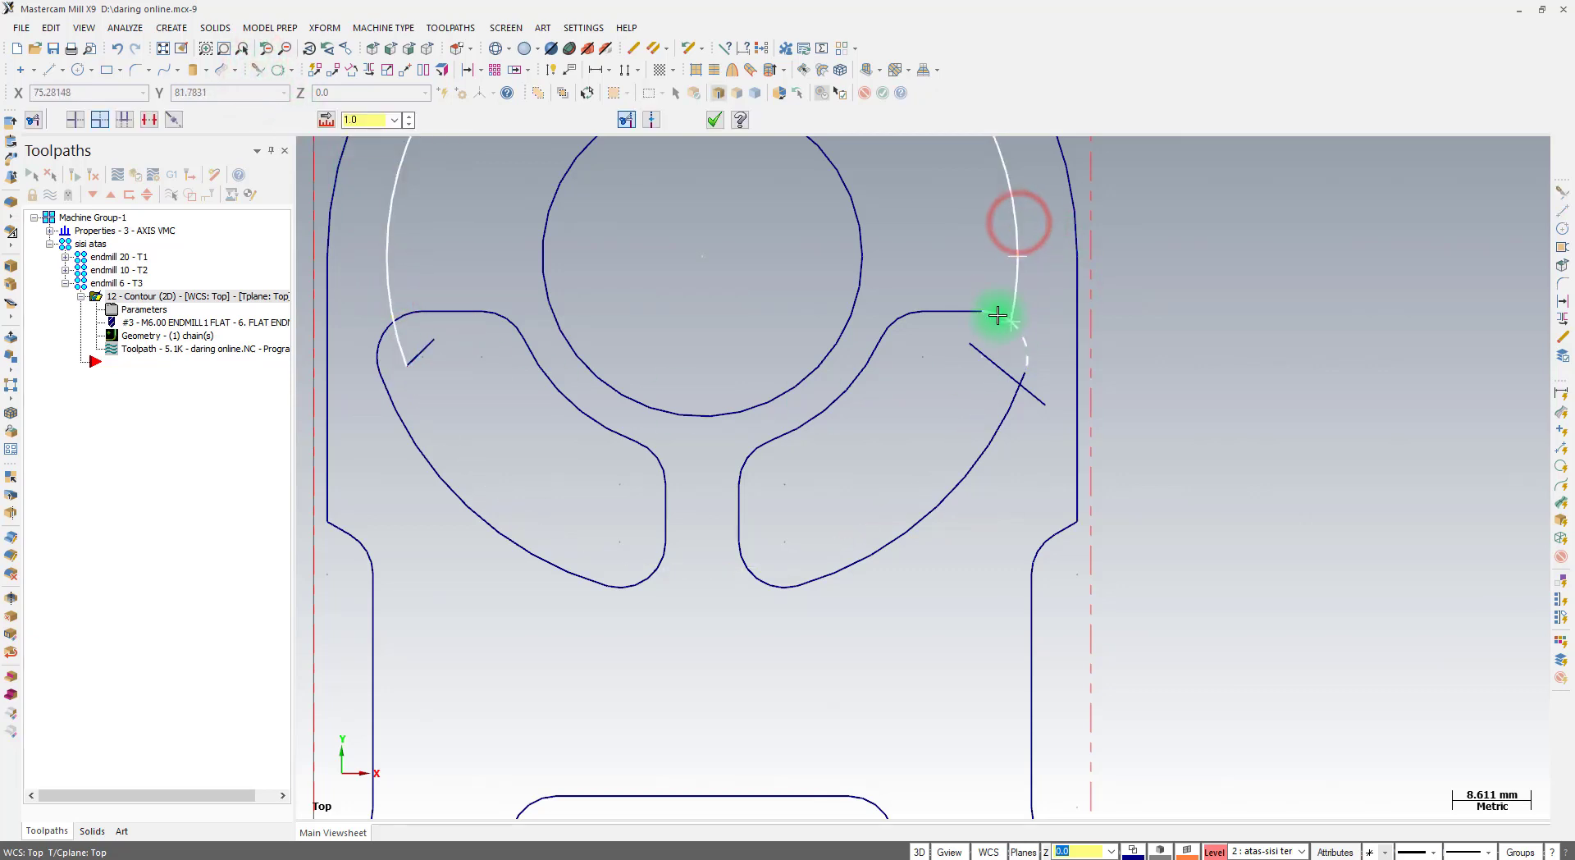
left_click(977, 352)
key("Escape")
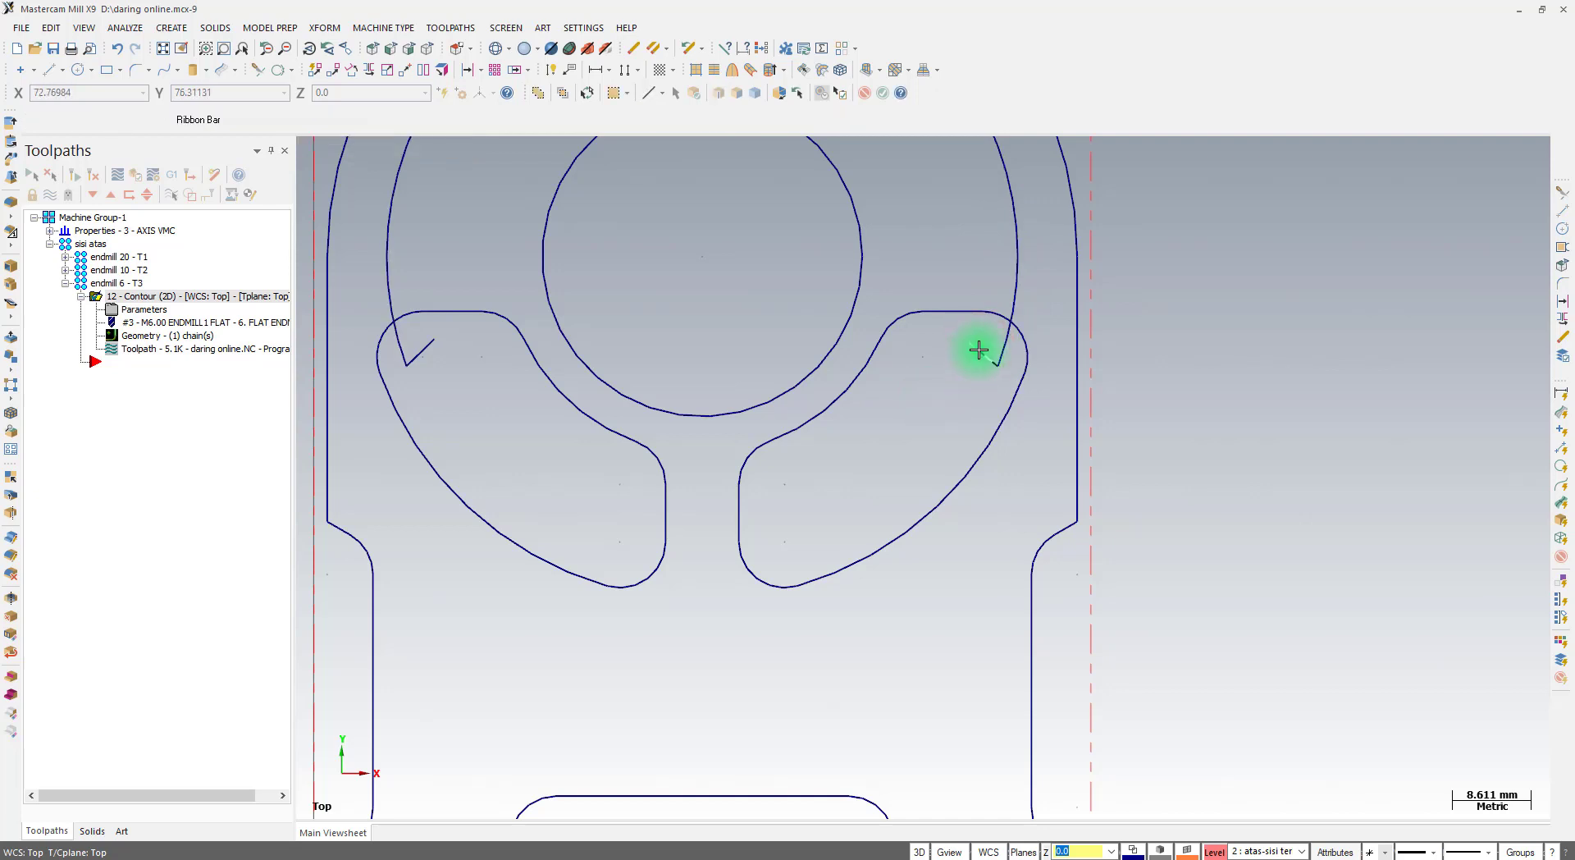
Delete the two leftover diagonal line pieces at the lower ends of the 69 mm arc
left_click(977, 348)
left_click(429, 351)
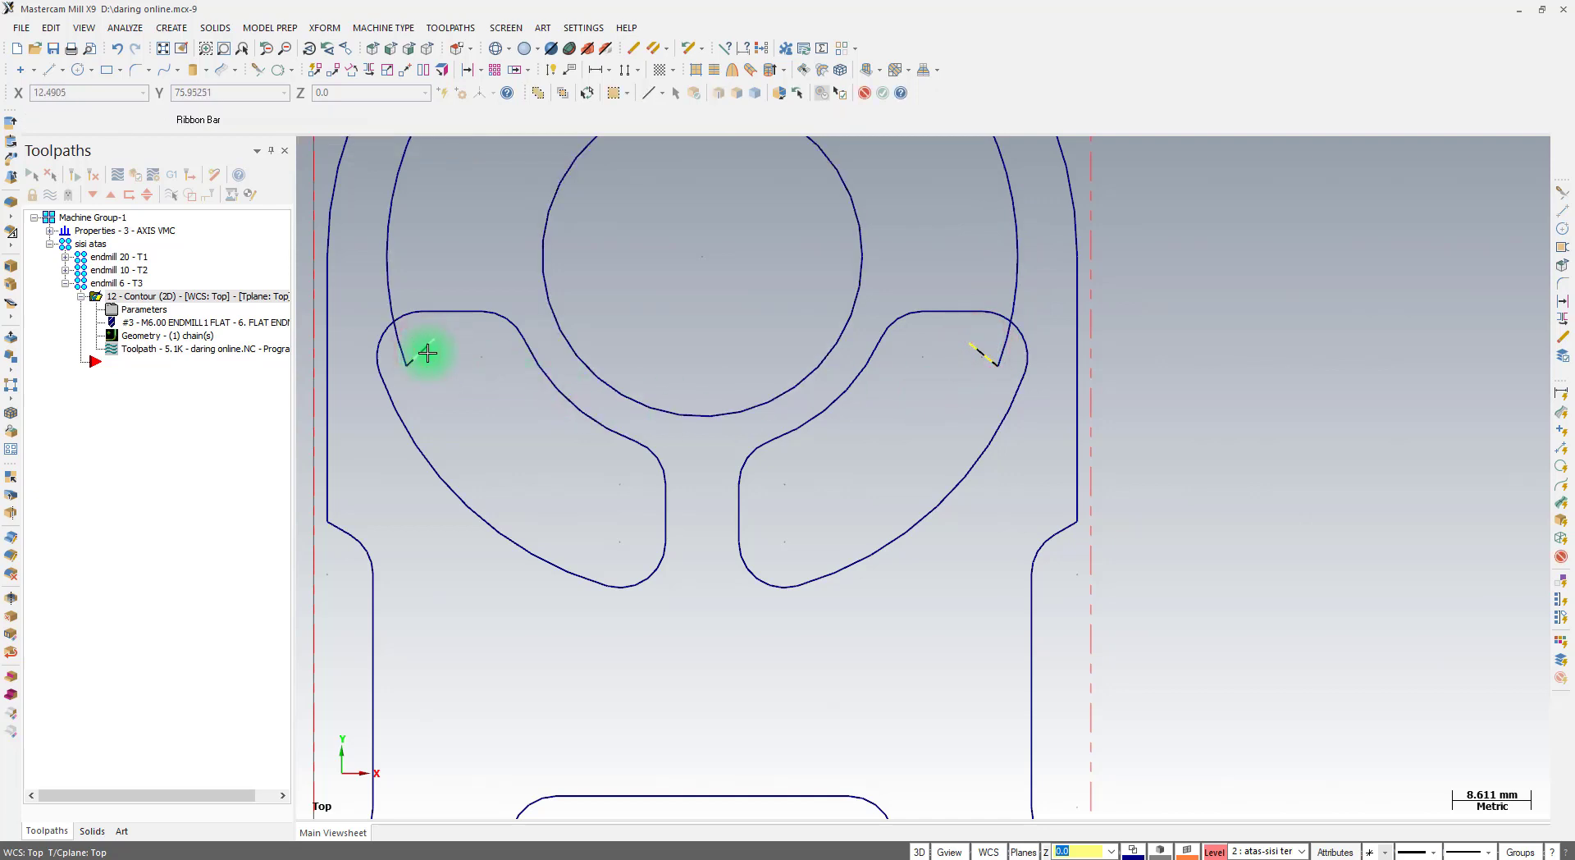
scroll(692, 632, "down", 3)
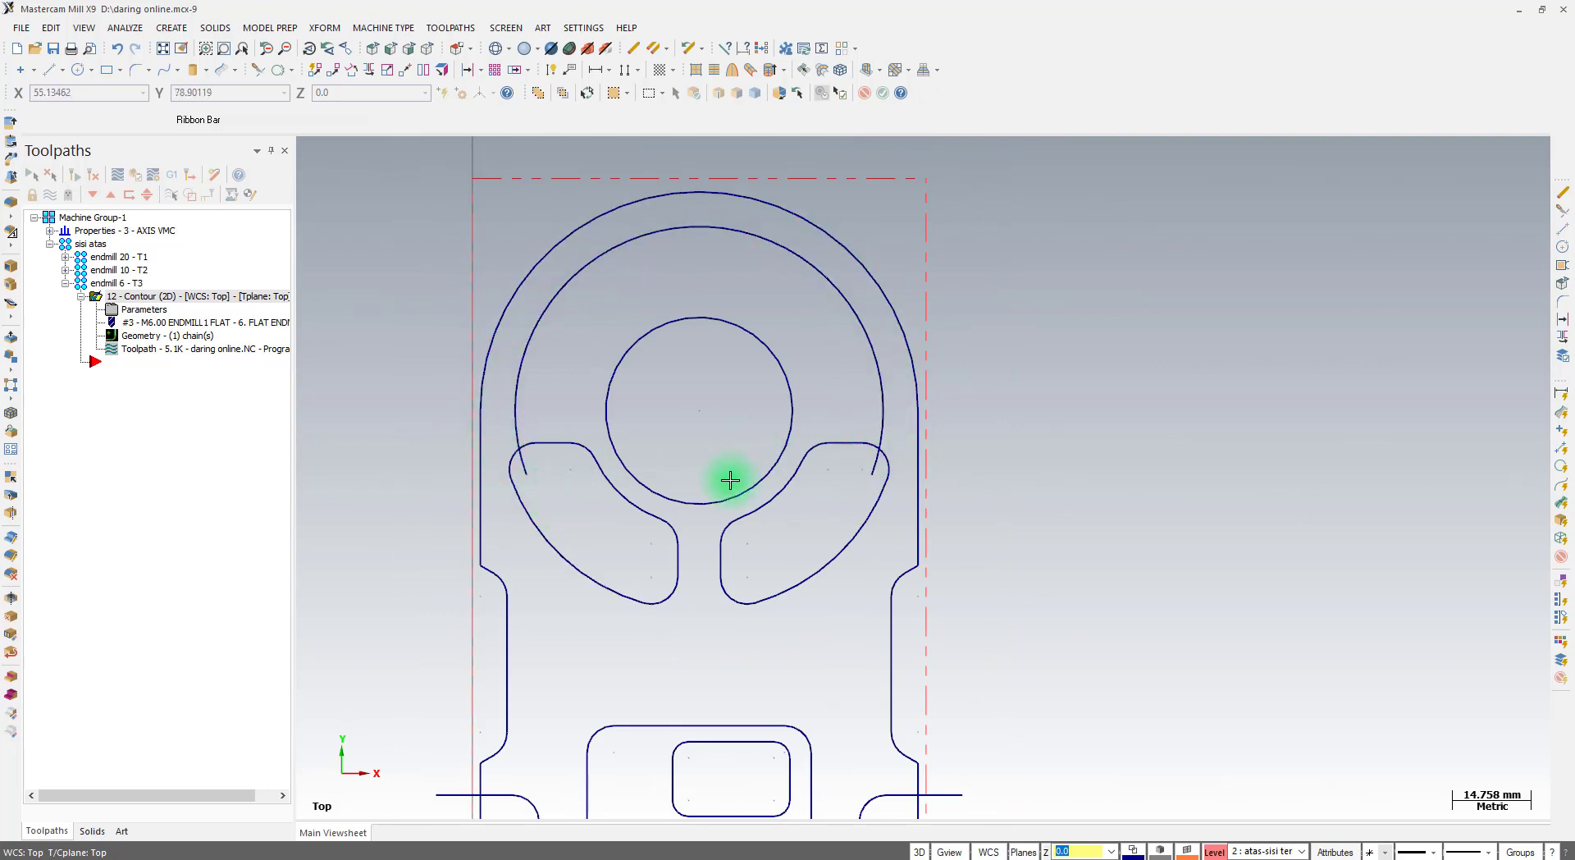
Add a 2D contour toolpath to the endmill 6 group and chain the 69 mm arc as its geometry
right_click(161, 383)
mouse_move(206, 392)
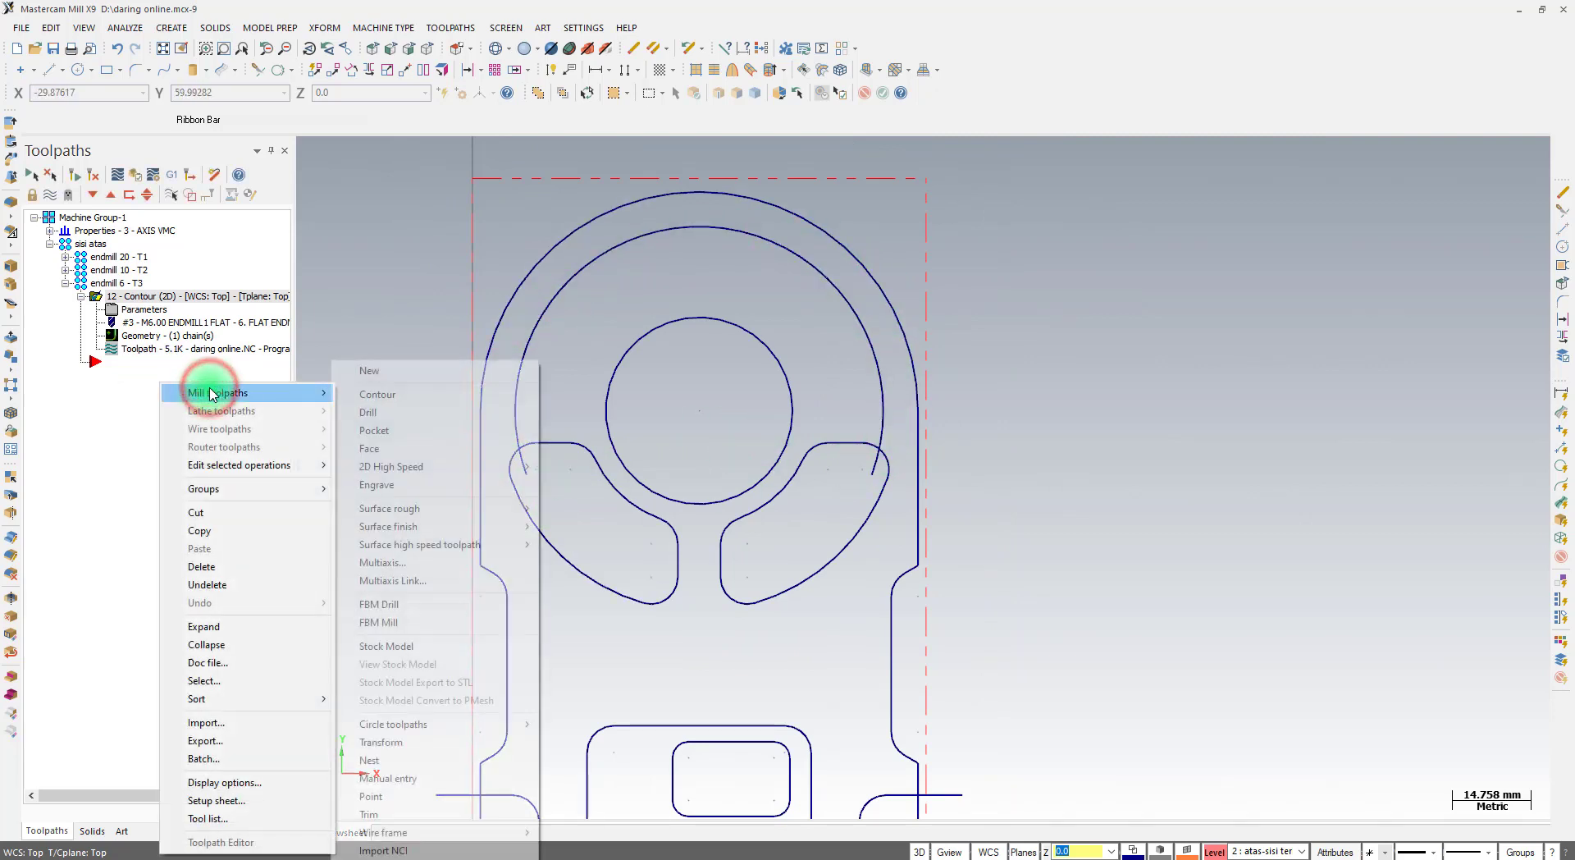
left_click(396, 391)
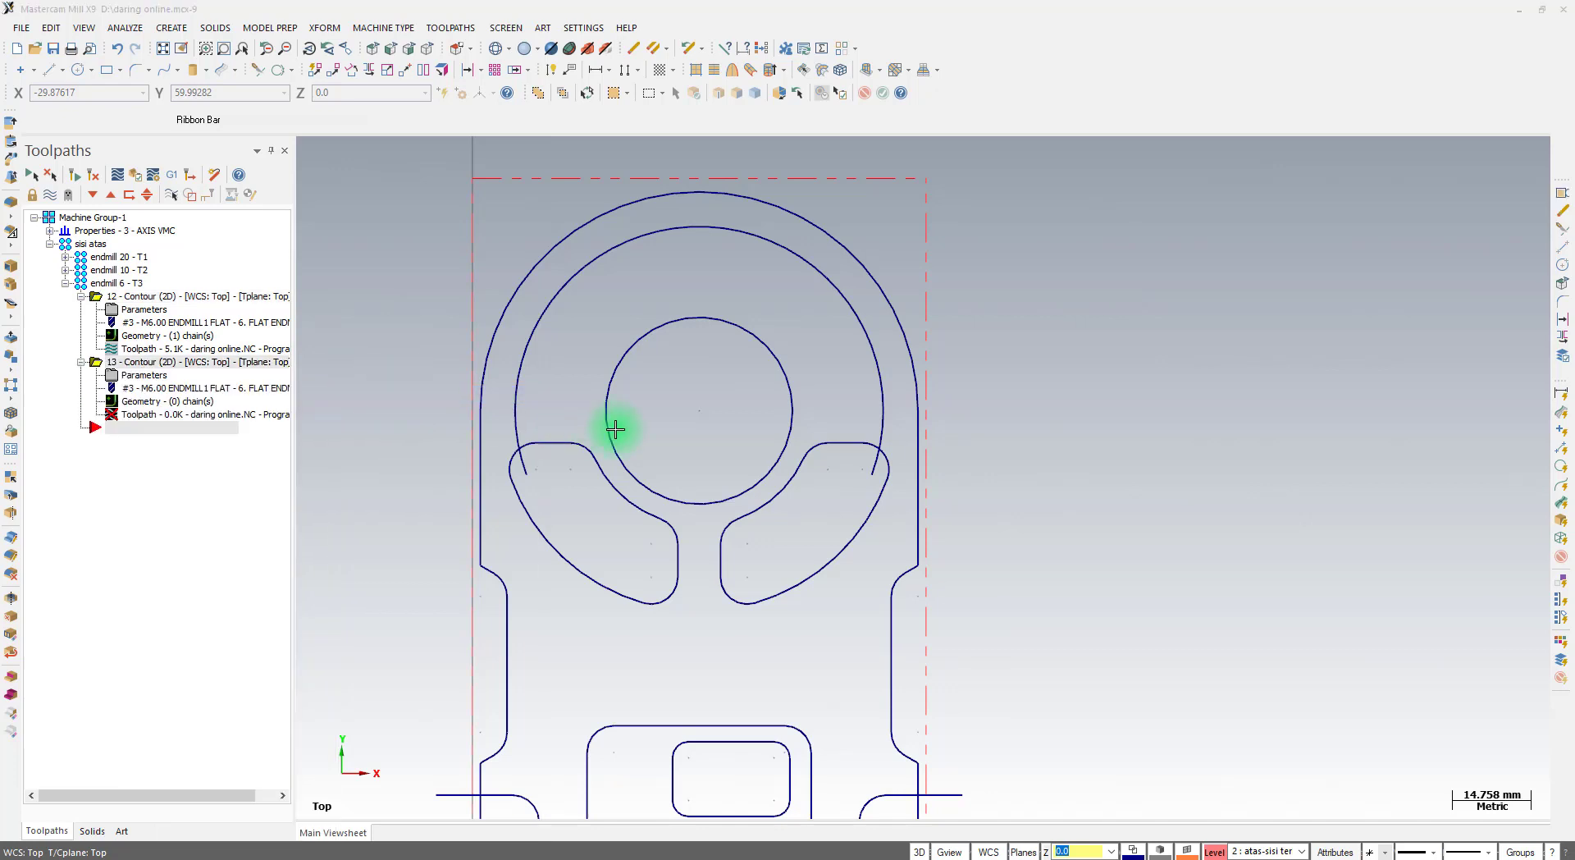
left_click(867, 469)
left_click(151, 771)
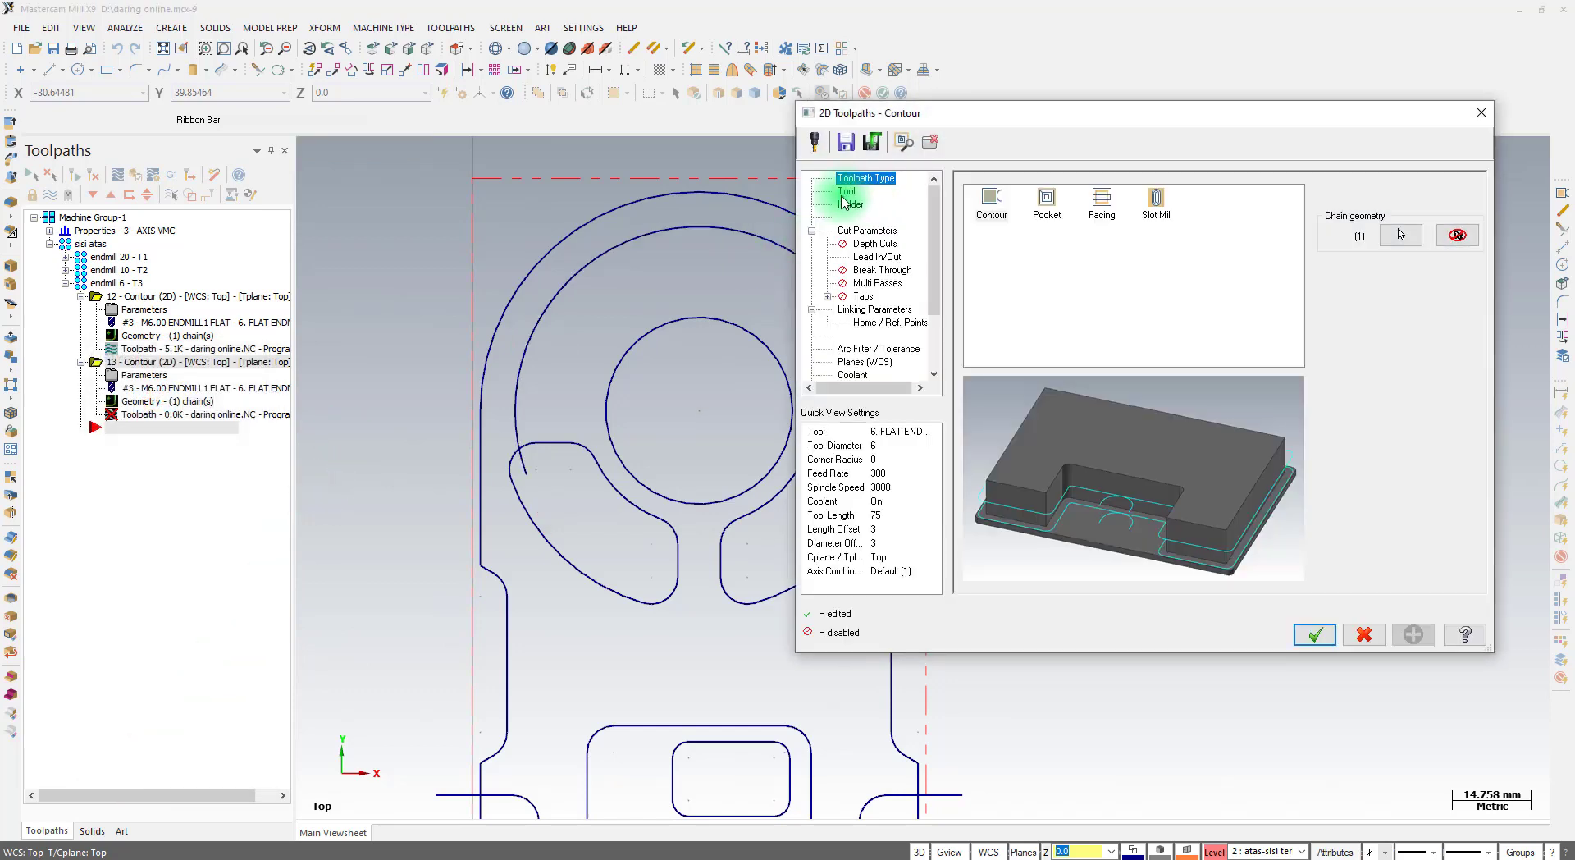
Assign the 6 mm flat endmill to the contour and set its compensation type to Off
left_click(843, 195)
left_click(1020, 251)
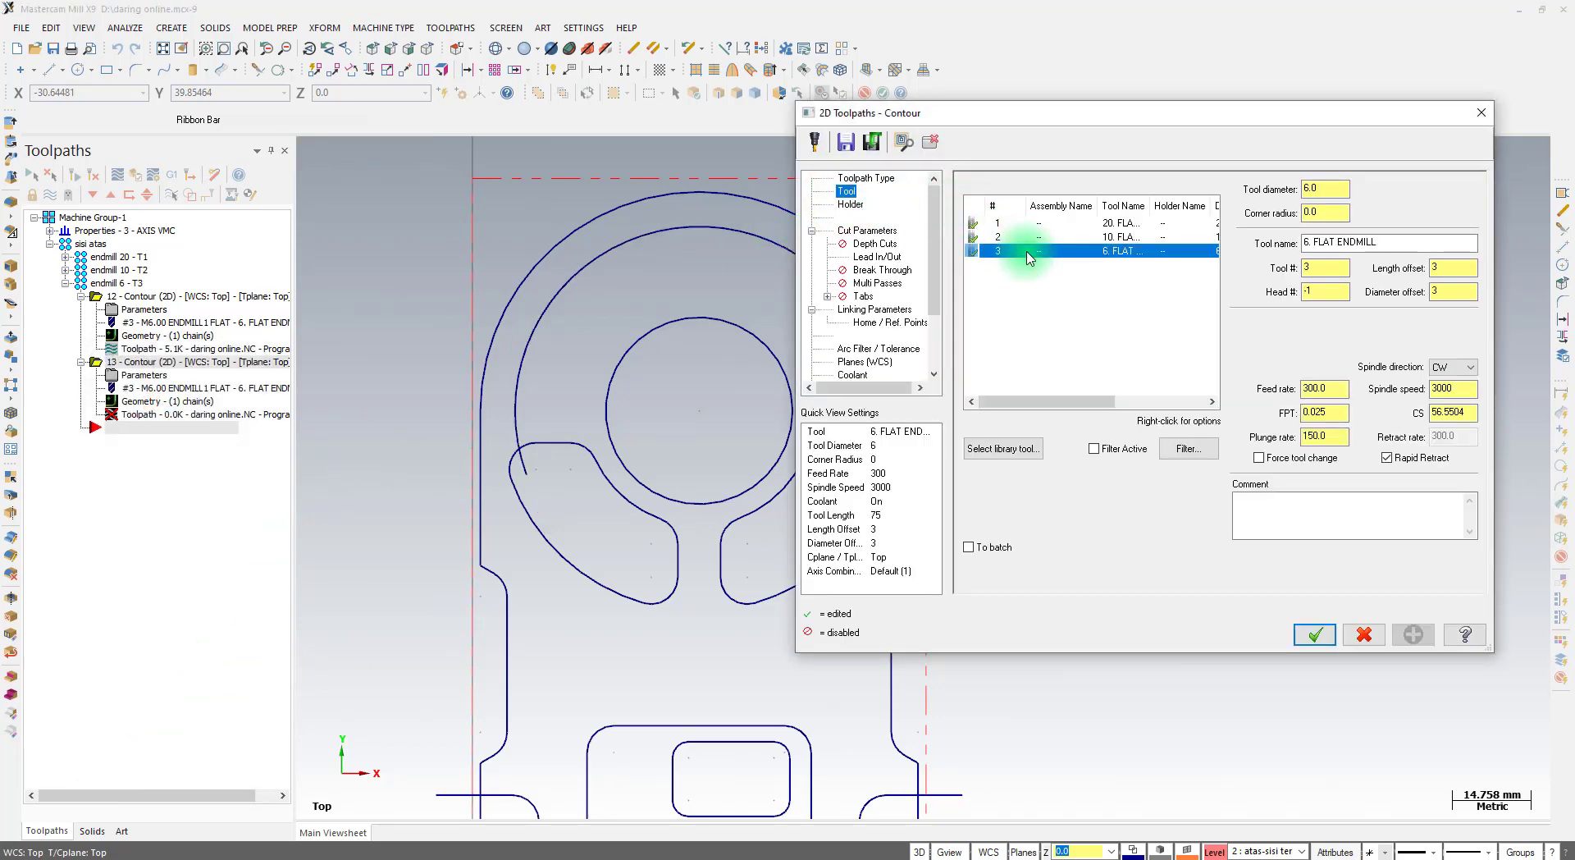
left_click(881, 232)
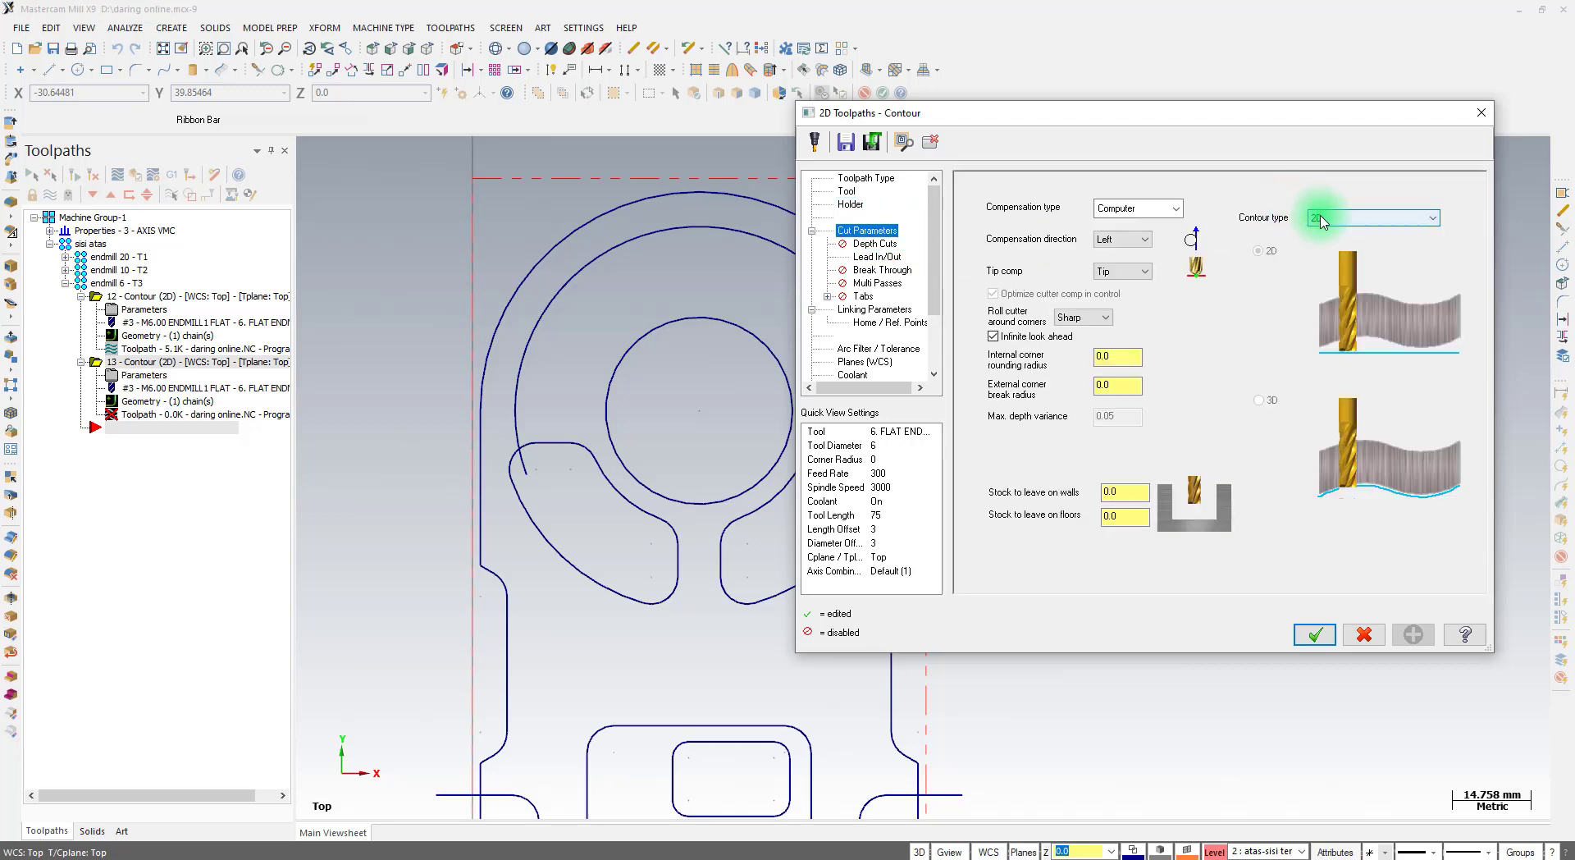
left_click(1175, 208)
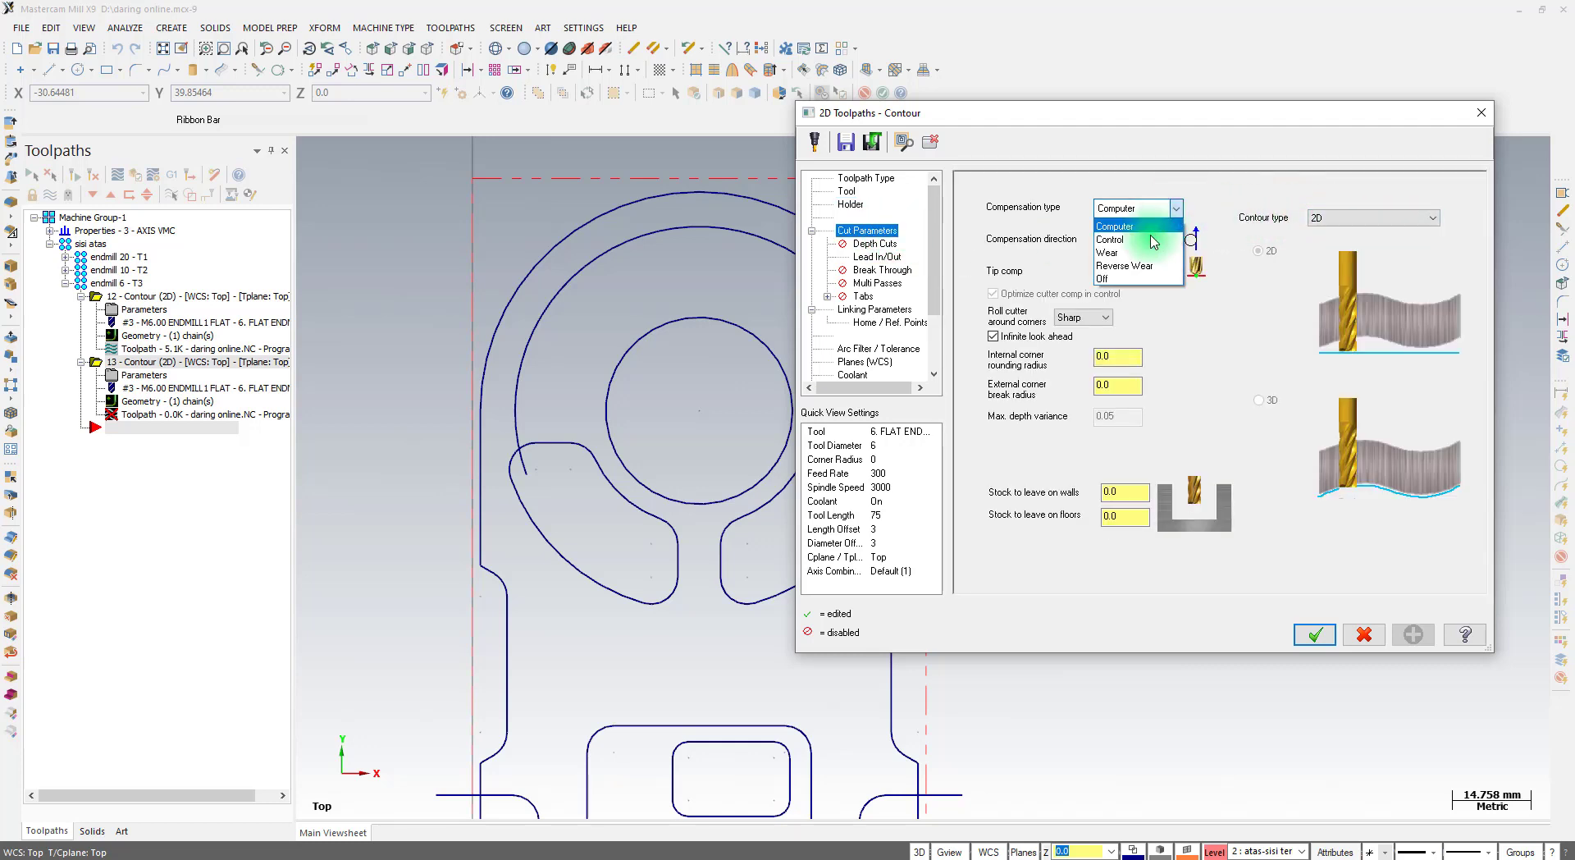
left_click(1126, 280)
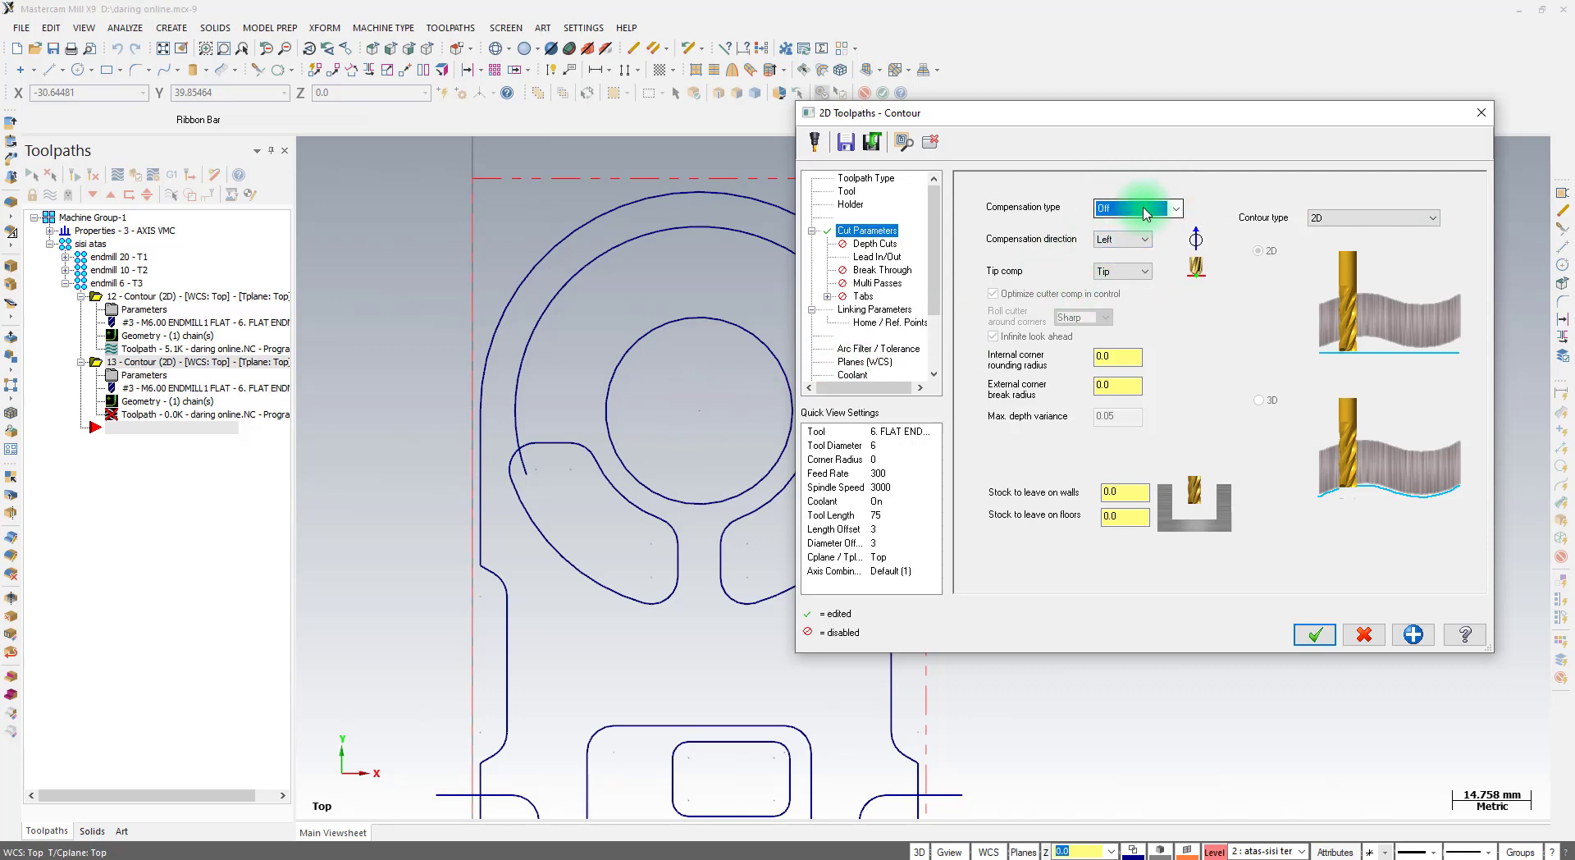
Disable lead in/out and enable depth cuts for the contour toolpath
left_click(878, 257)
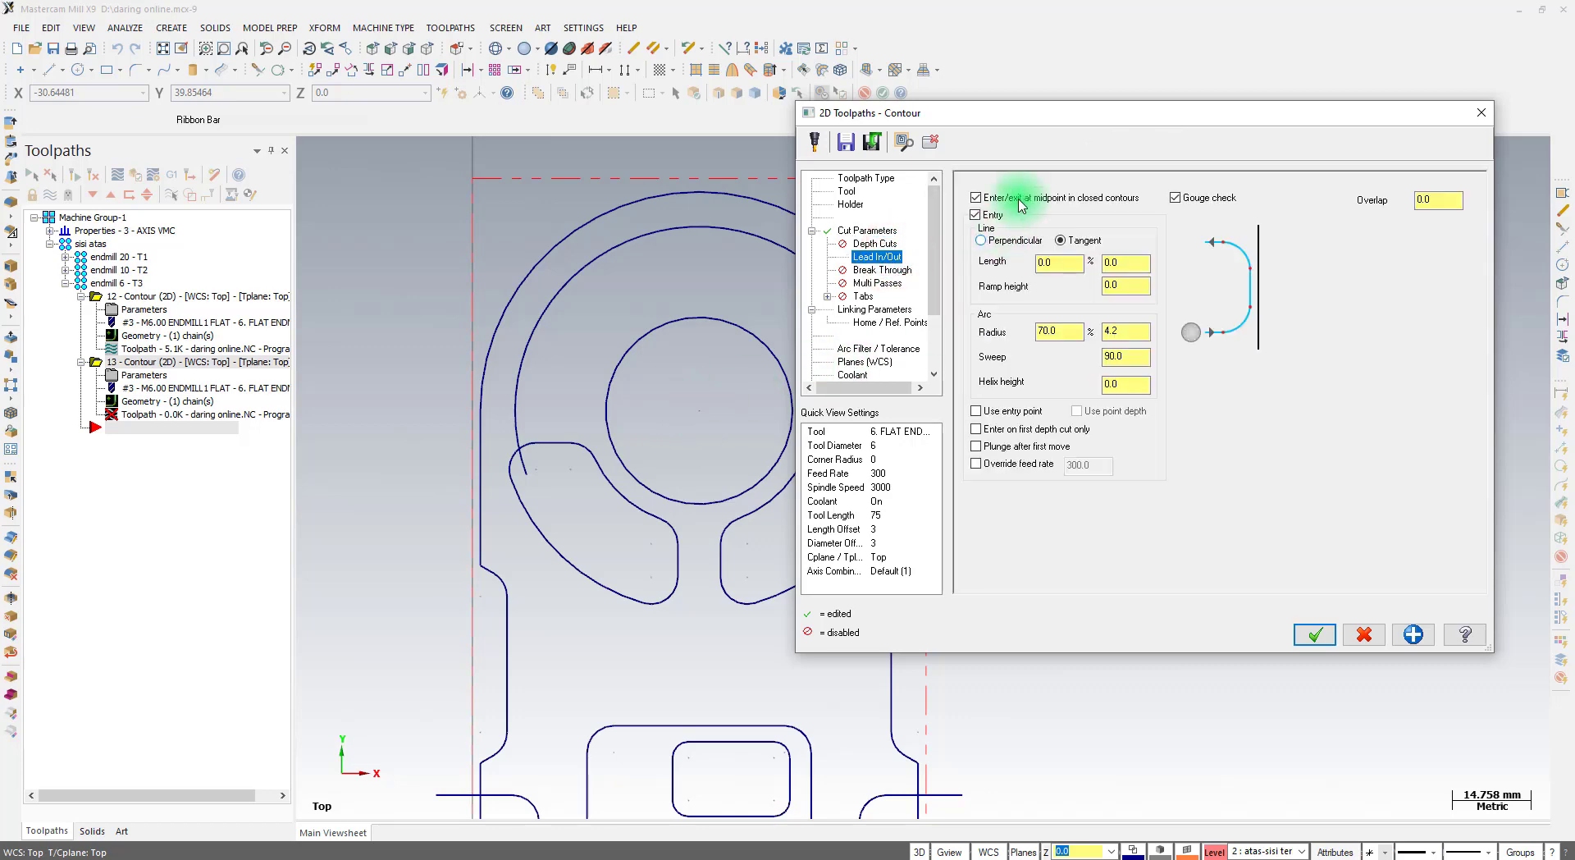
left_click(972, 182)
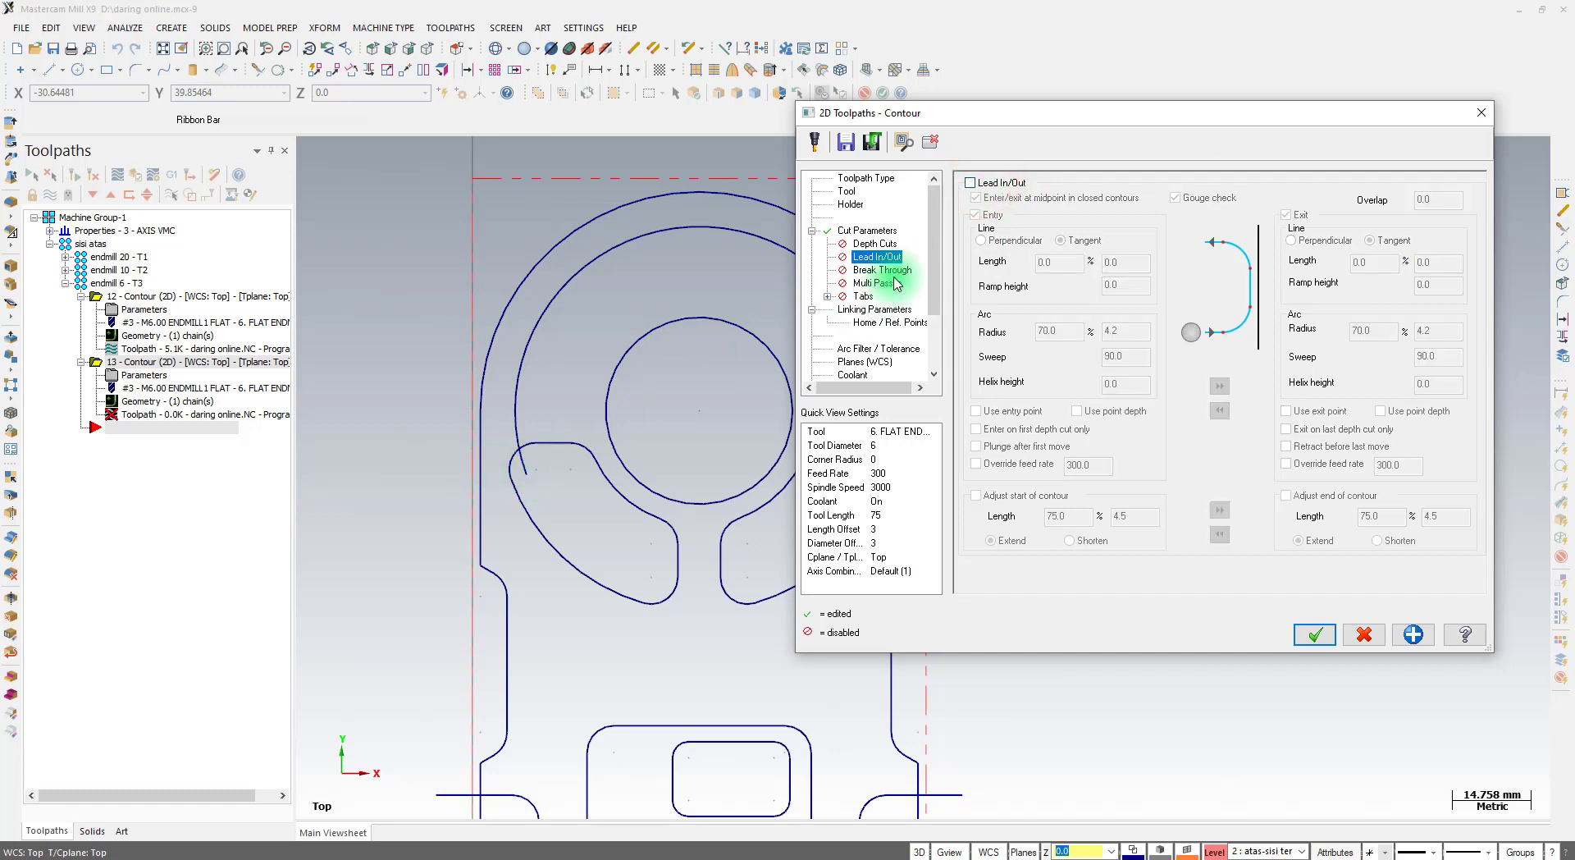
left_click(871, 245)
left_click(1023, 229)
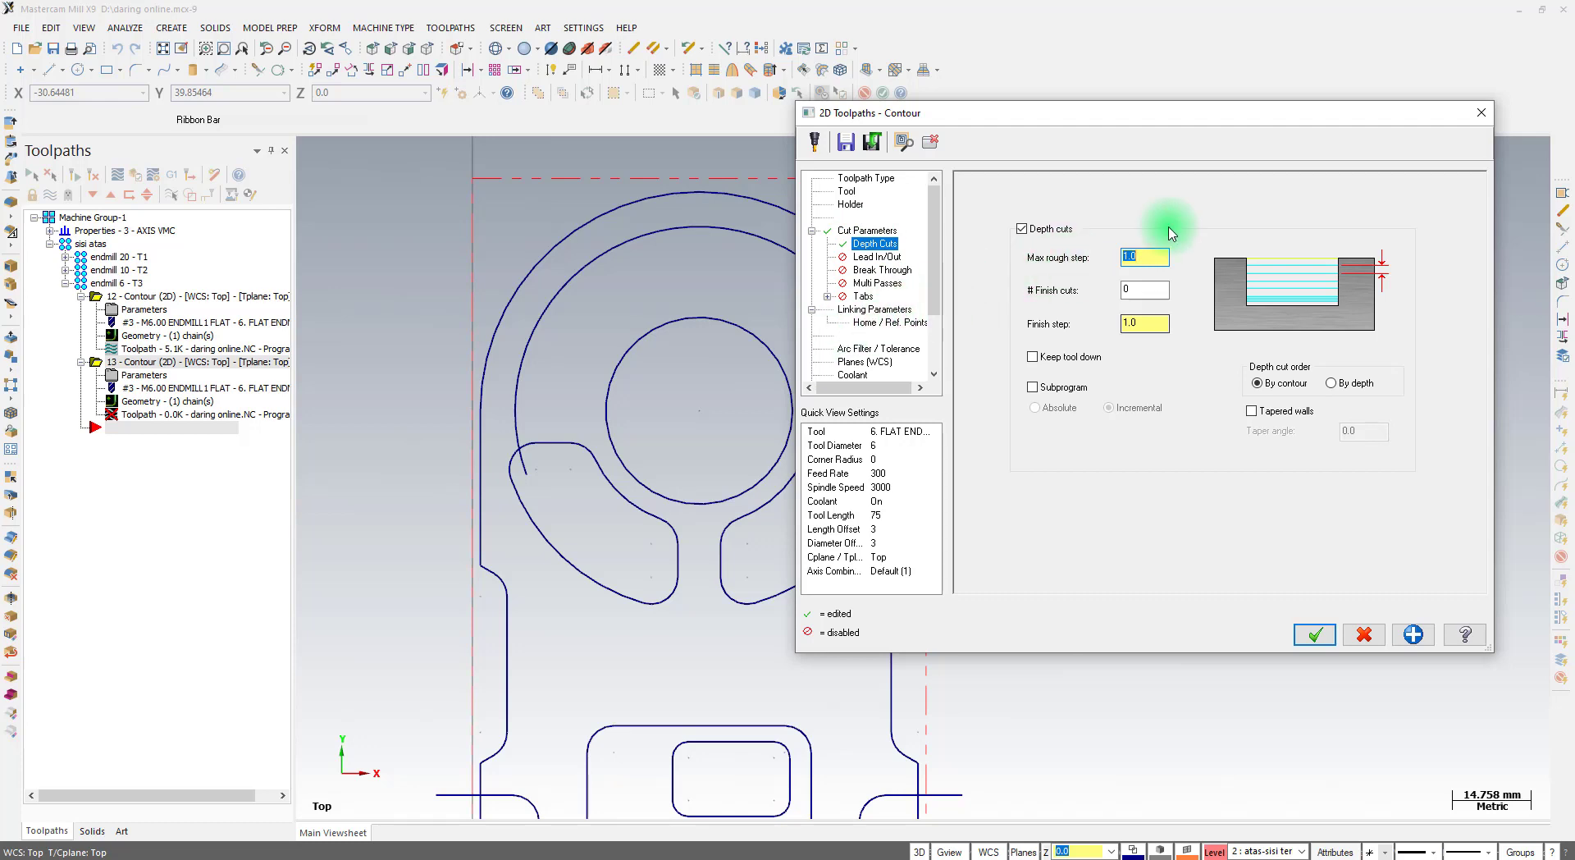
Set the contour's top of stock to -2.5 in the linking parameters
left_click(874, 310)
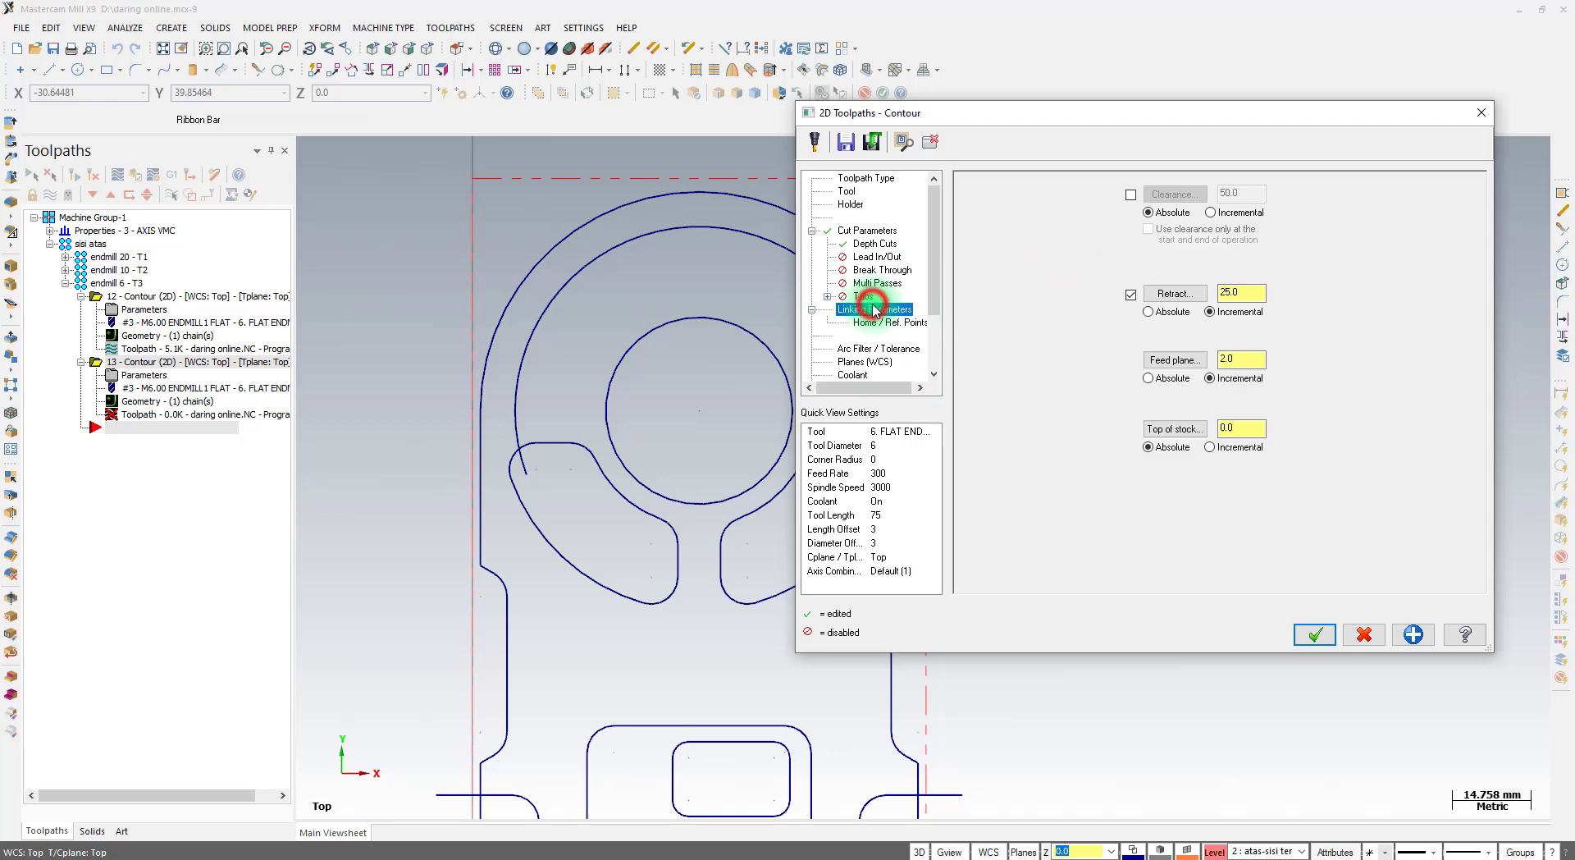
double_click(1248, 431)
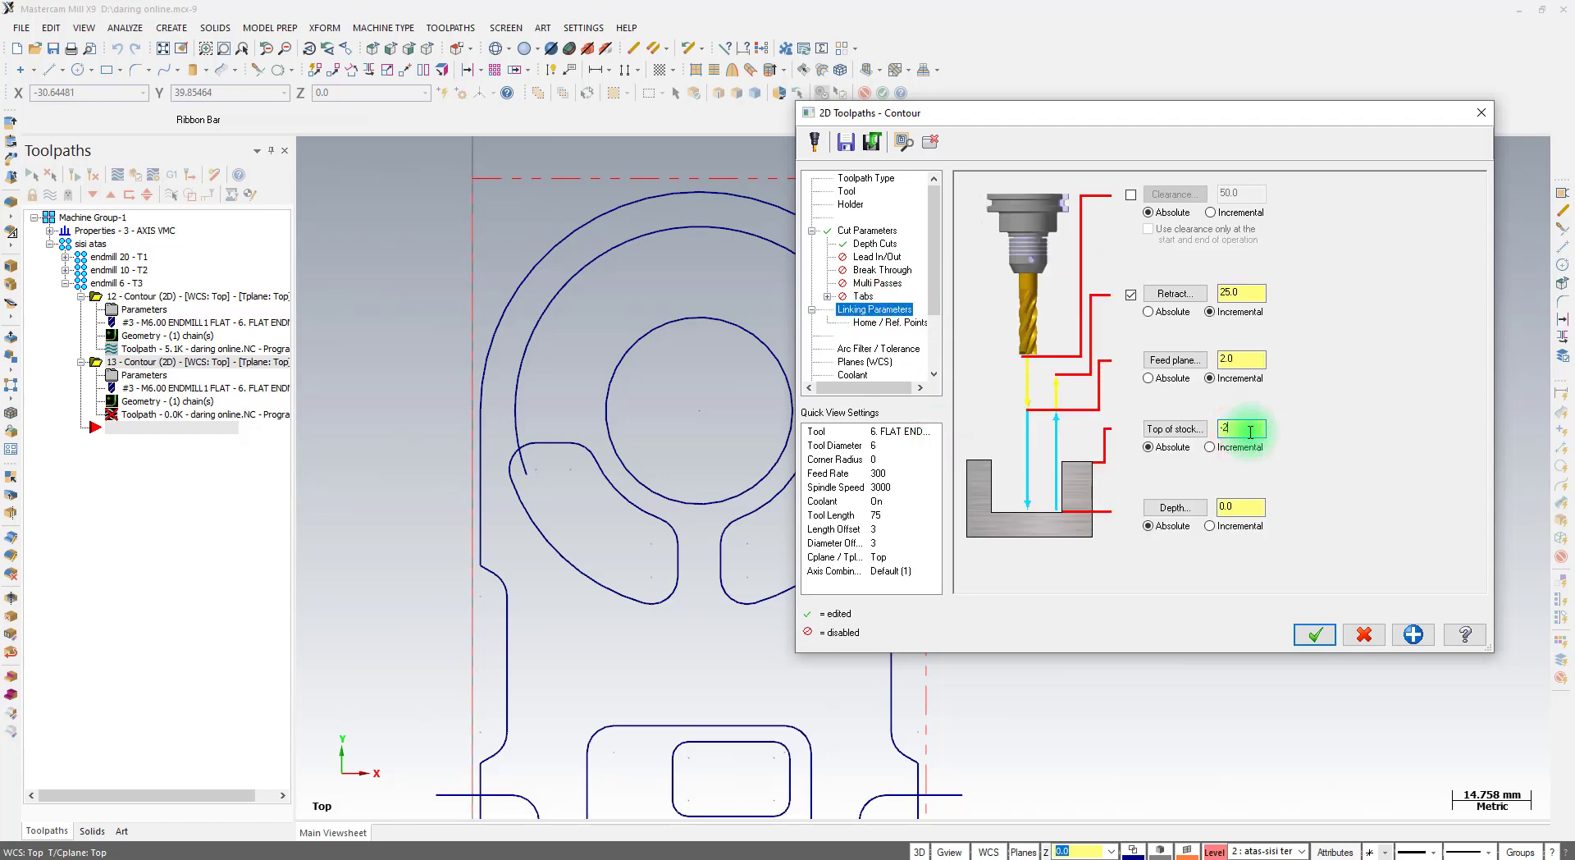
type("-2.5")
double_click(1235, 507)
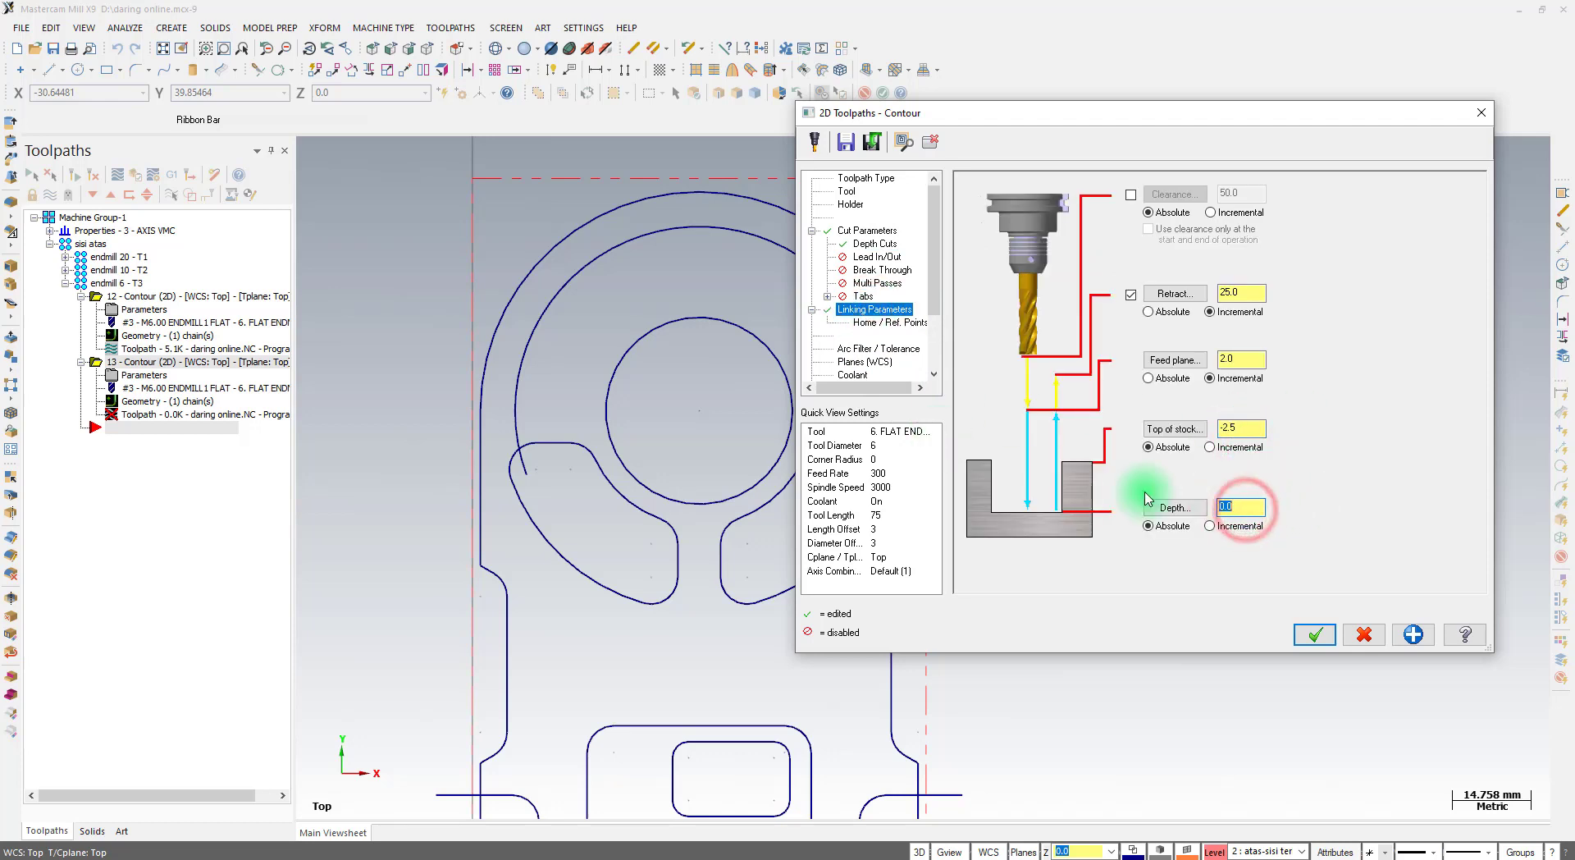
Check the recess depth in the part drawing in Foxit PDF Editor, and set the contour's depth to -4.5 in Mastercam, generating the toolpath
left_click(490, 856)
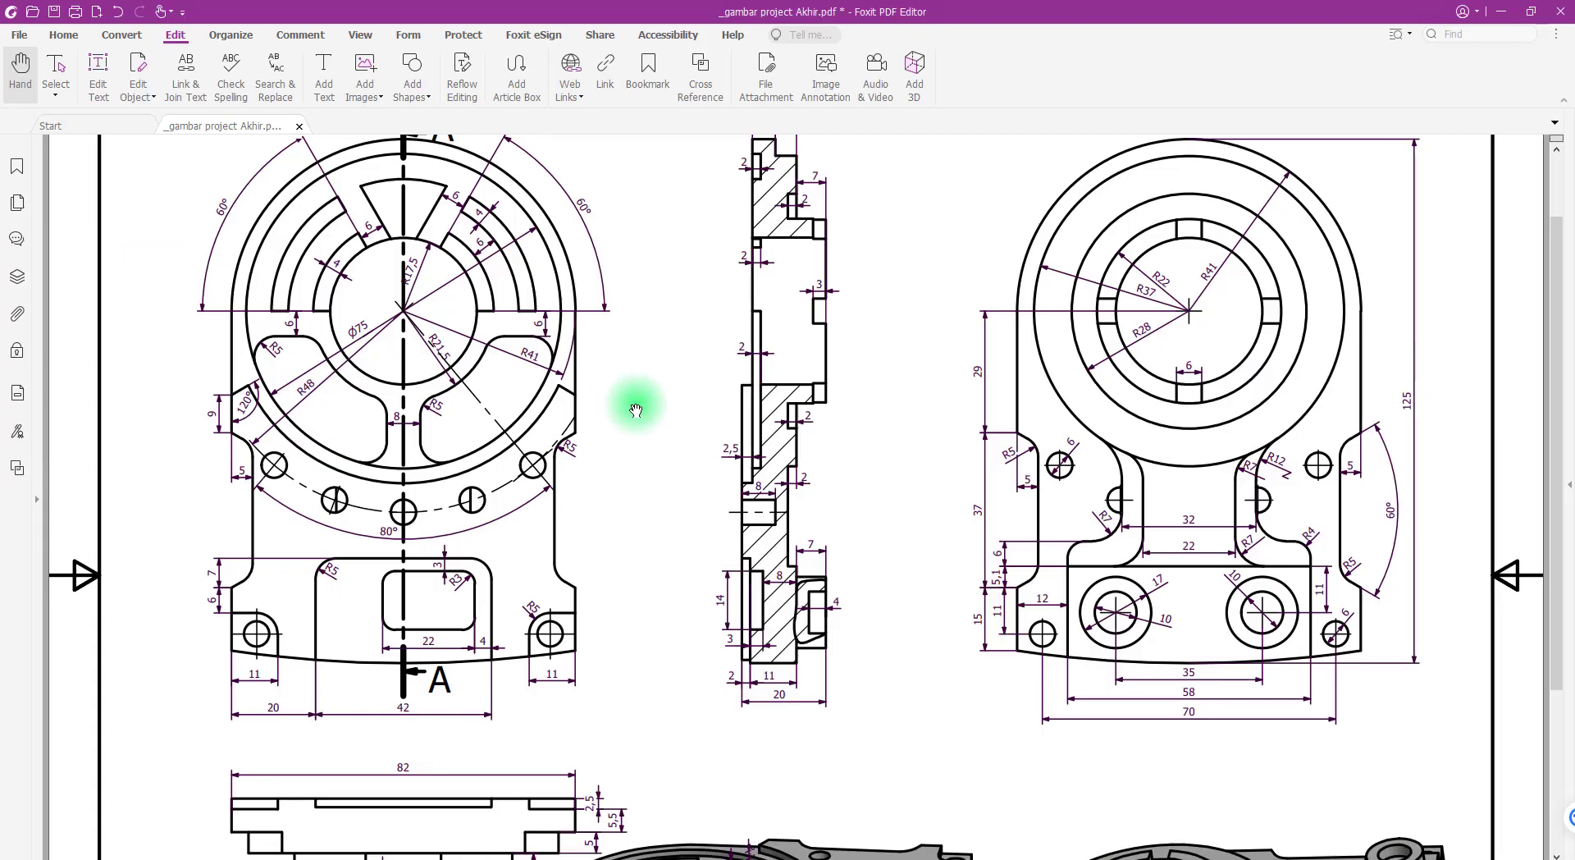
scroll(648, 381, "up", 1)
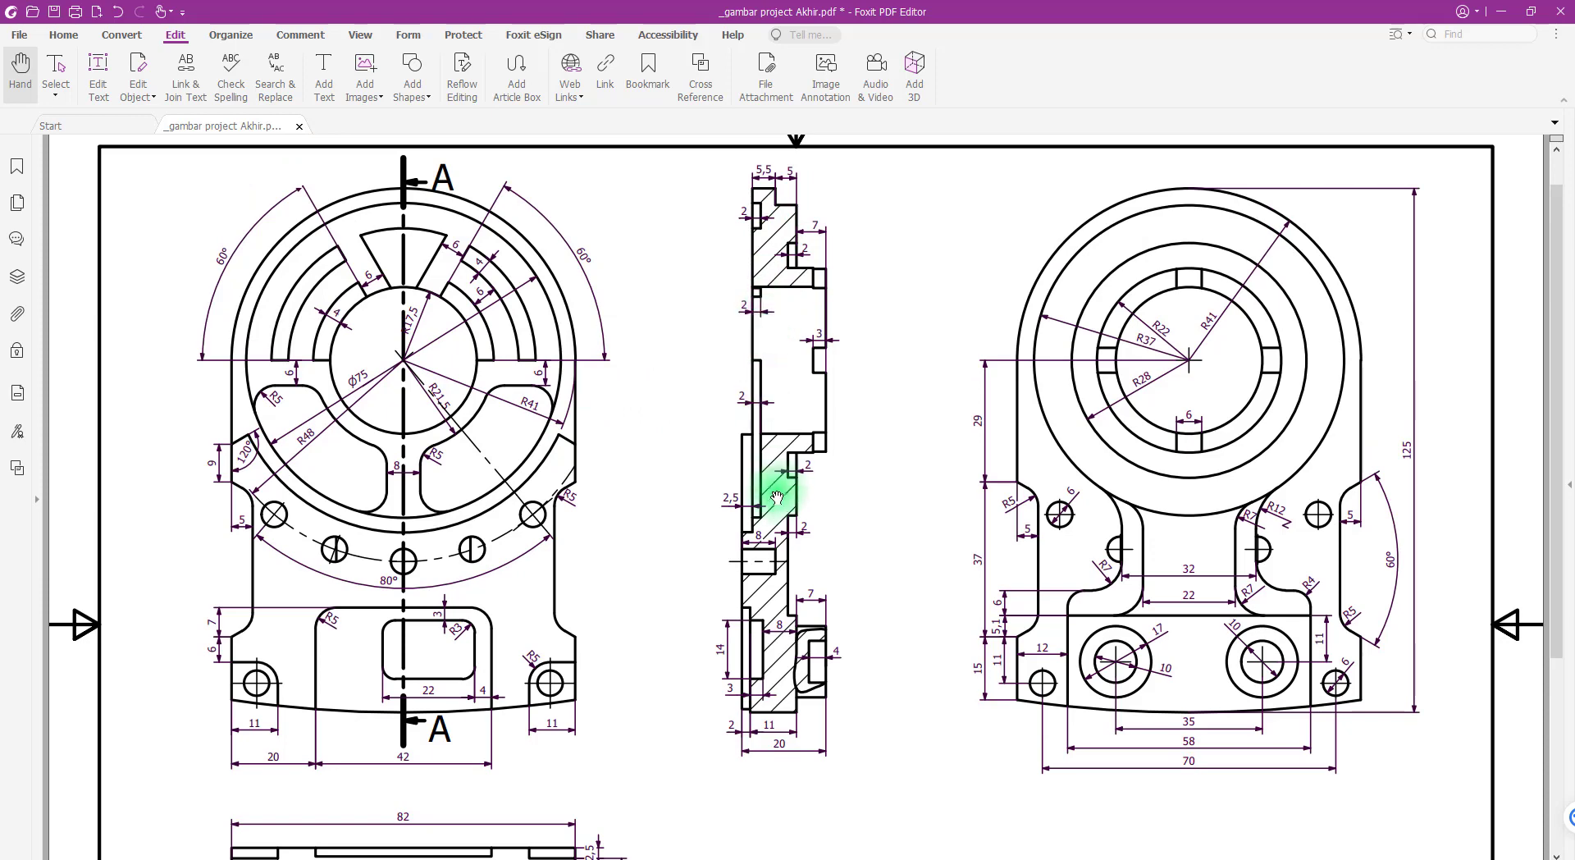
scroll(767, 491, "down", 5)
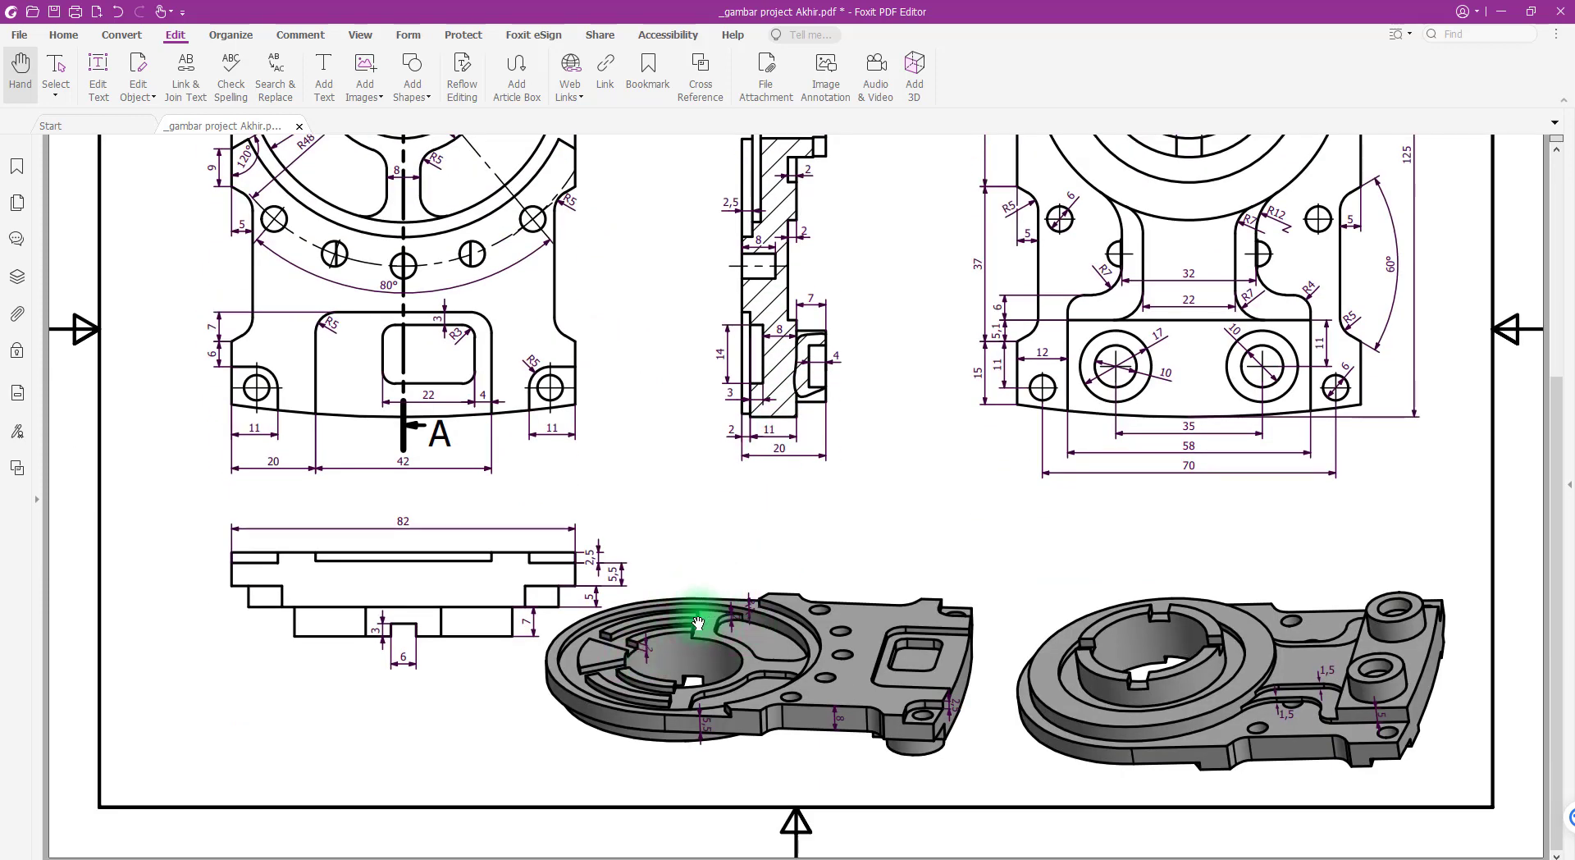
scroll(647, 638, "up", 5, "ctrl")
scroll(598, 712, "down", 1)
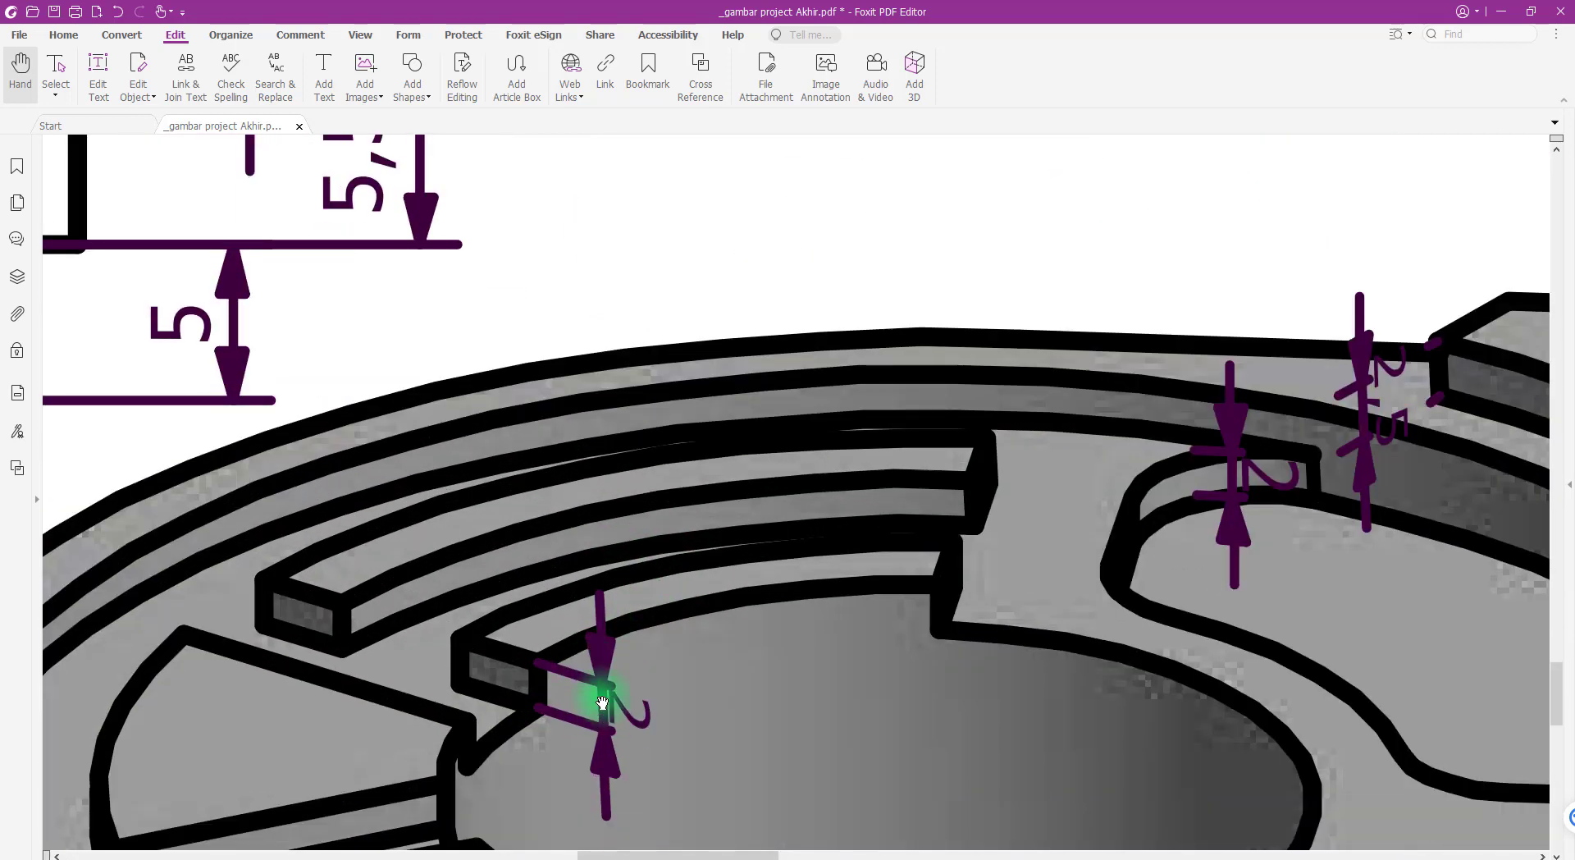
scroll(604, 696, "down", 5, "ctrl")
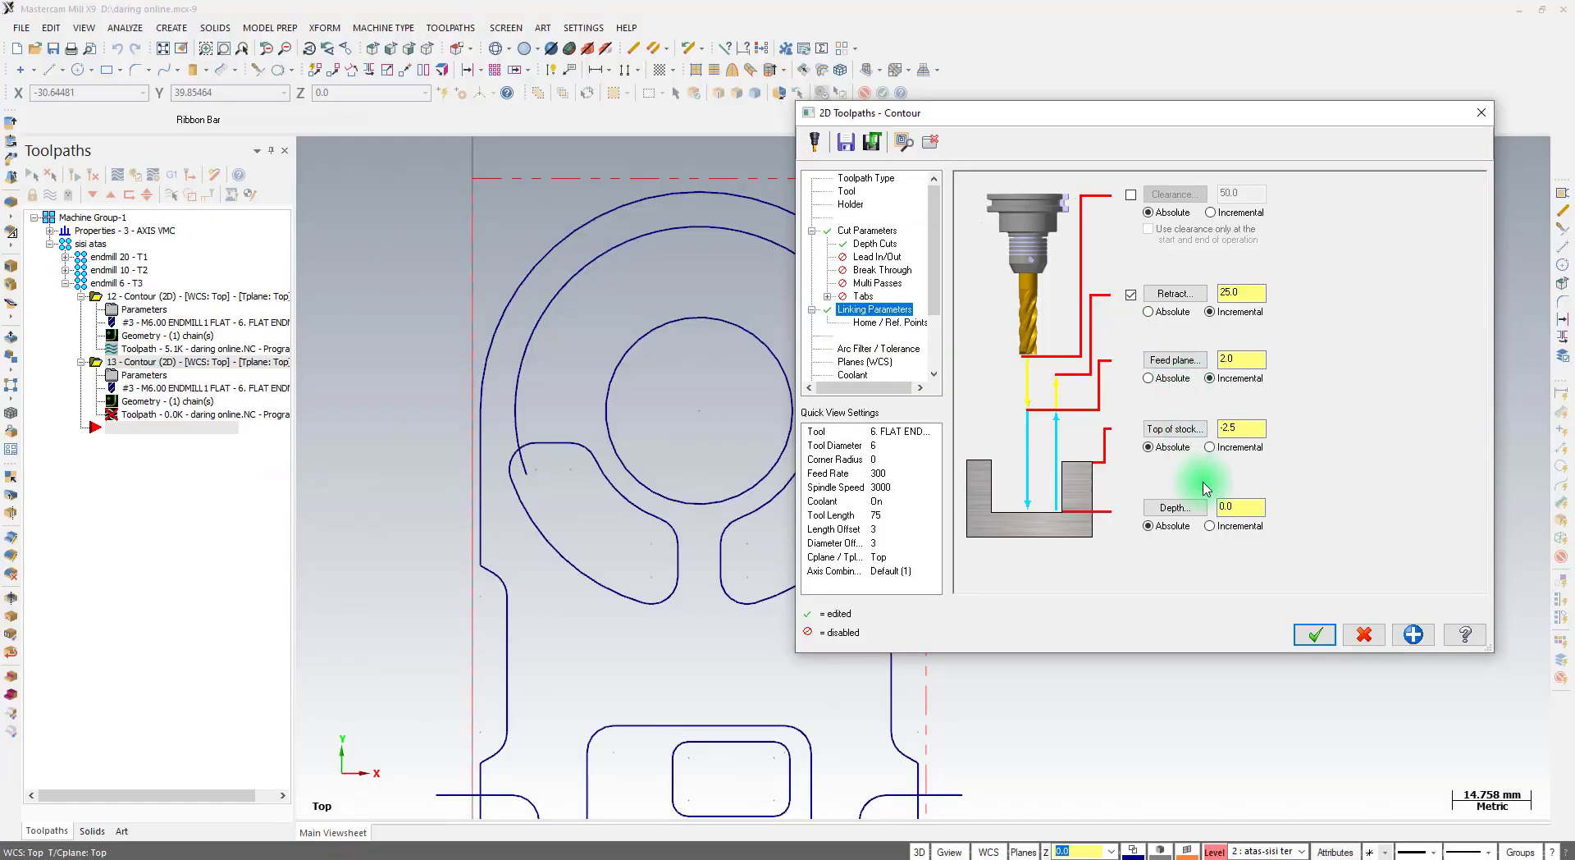
left_click(1235, 507)
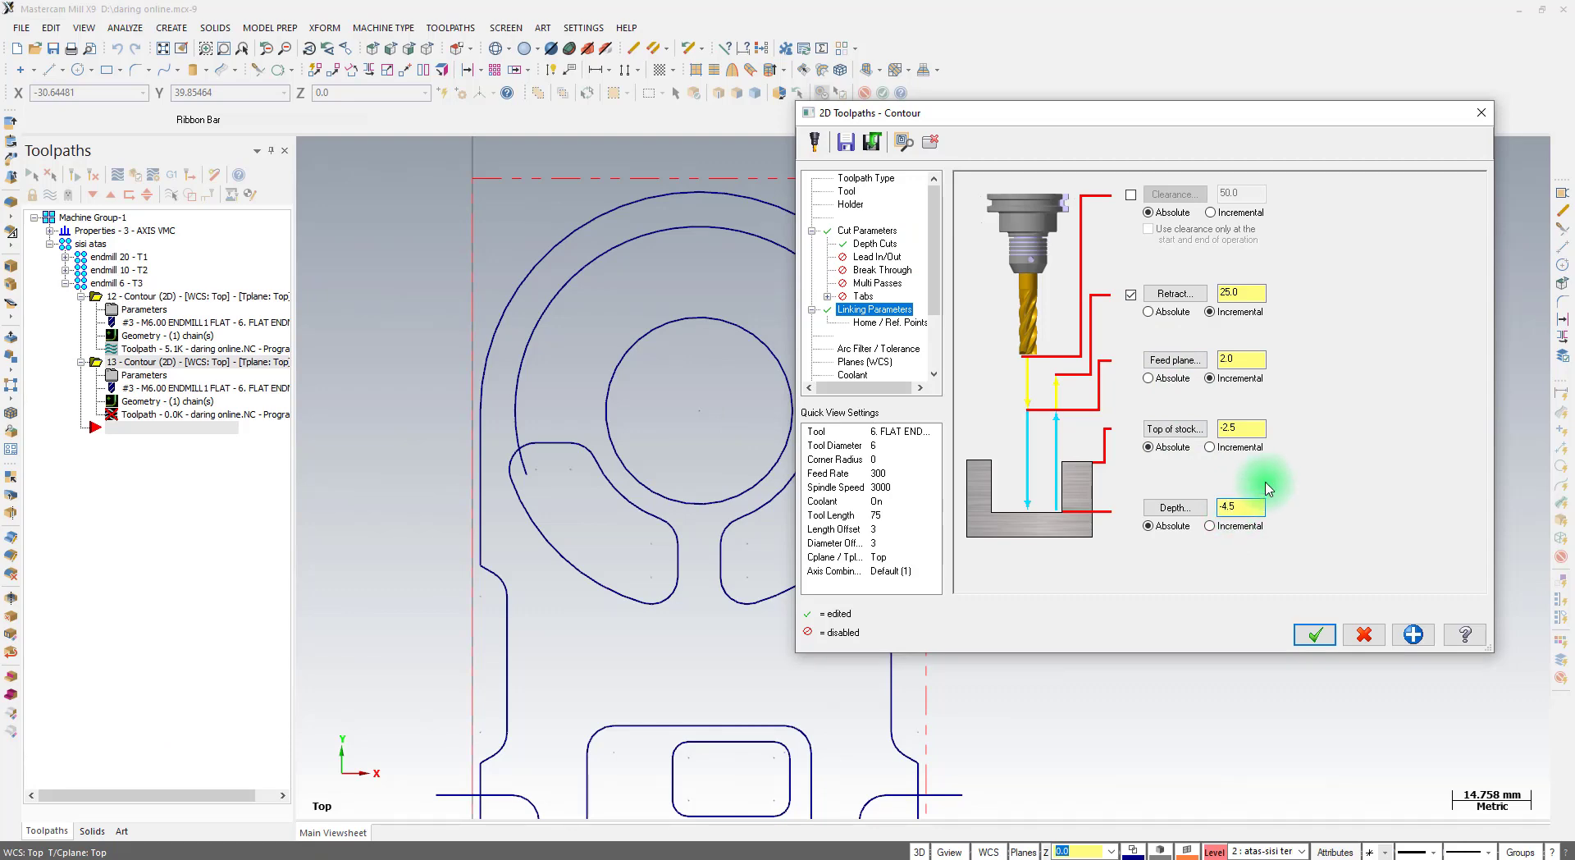
left_click(1315, 634)
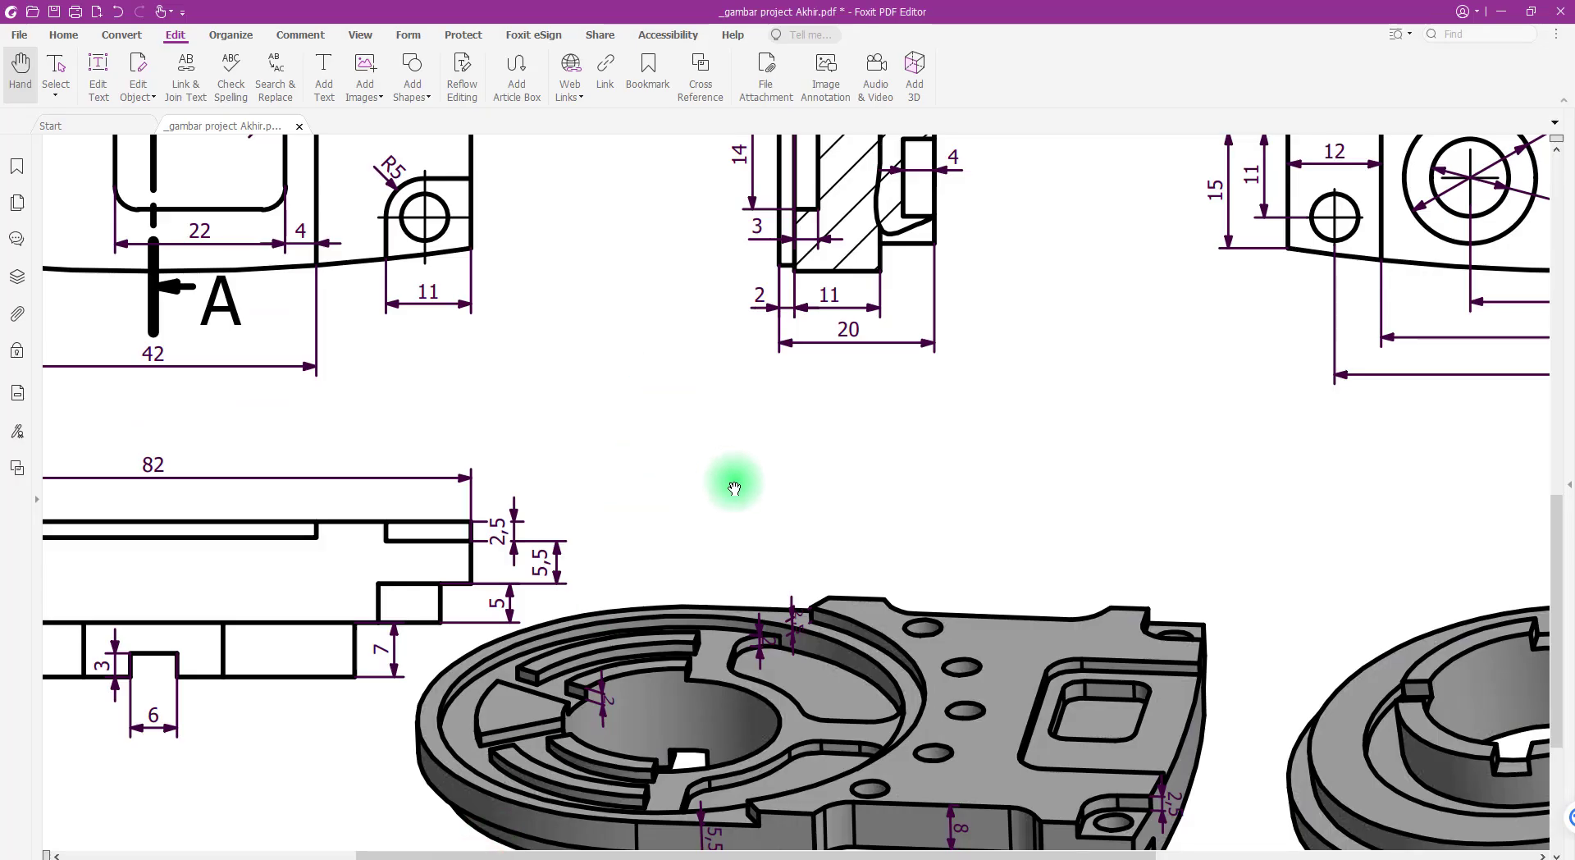
Examine the curved rib and central hole dimensions in the front view in Foxit PDF Editor, and return to Mastercam
scroll(730, 484, "up", 6)
mouse_move(576, 428)
left_mouse_down()
mouse_move(834, 541)
mouse_move(886, 397)
left_mouse_up()
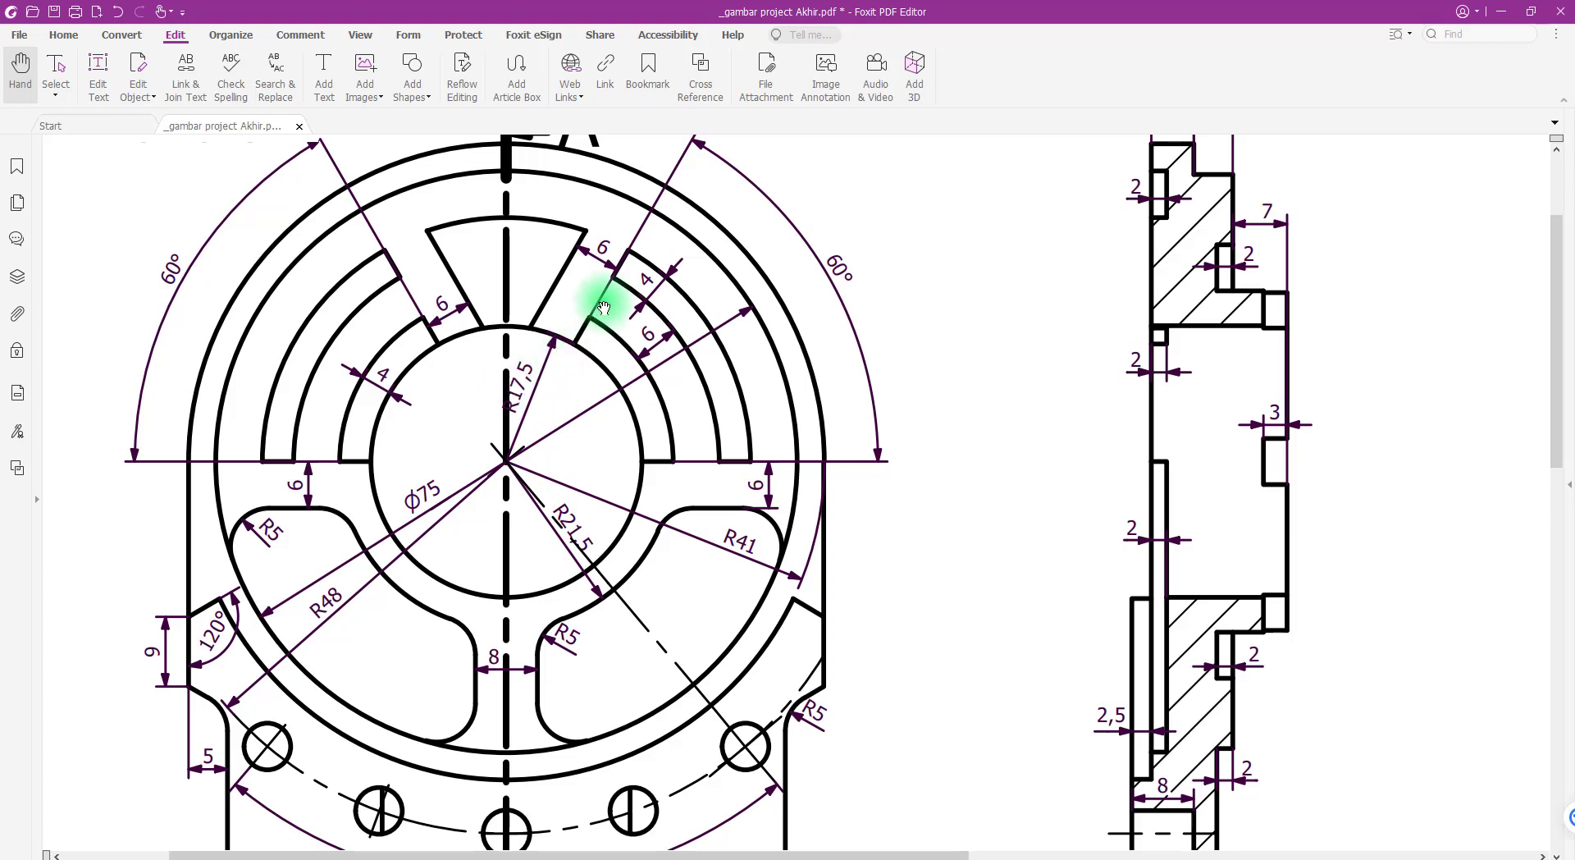
left_click(320, 856)
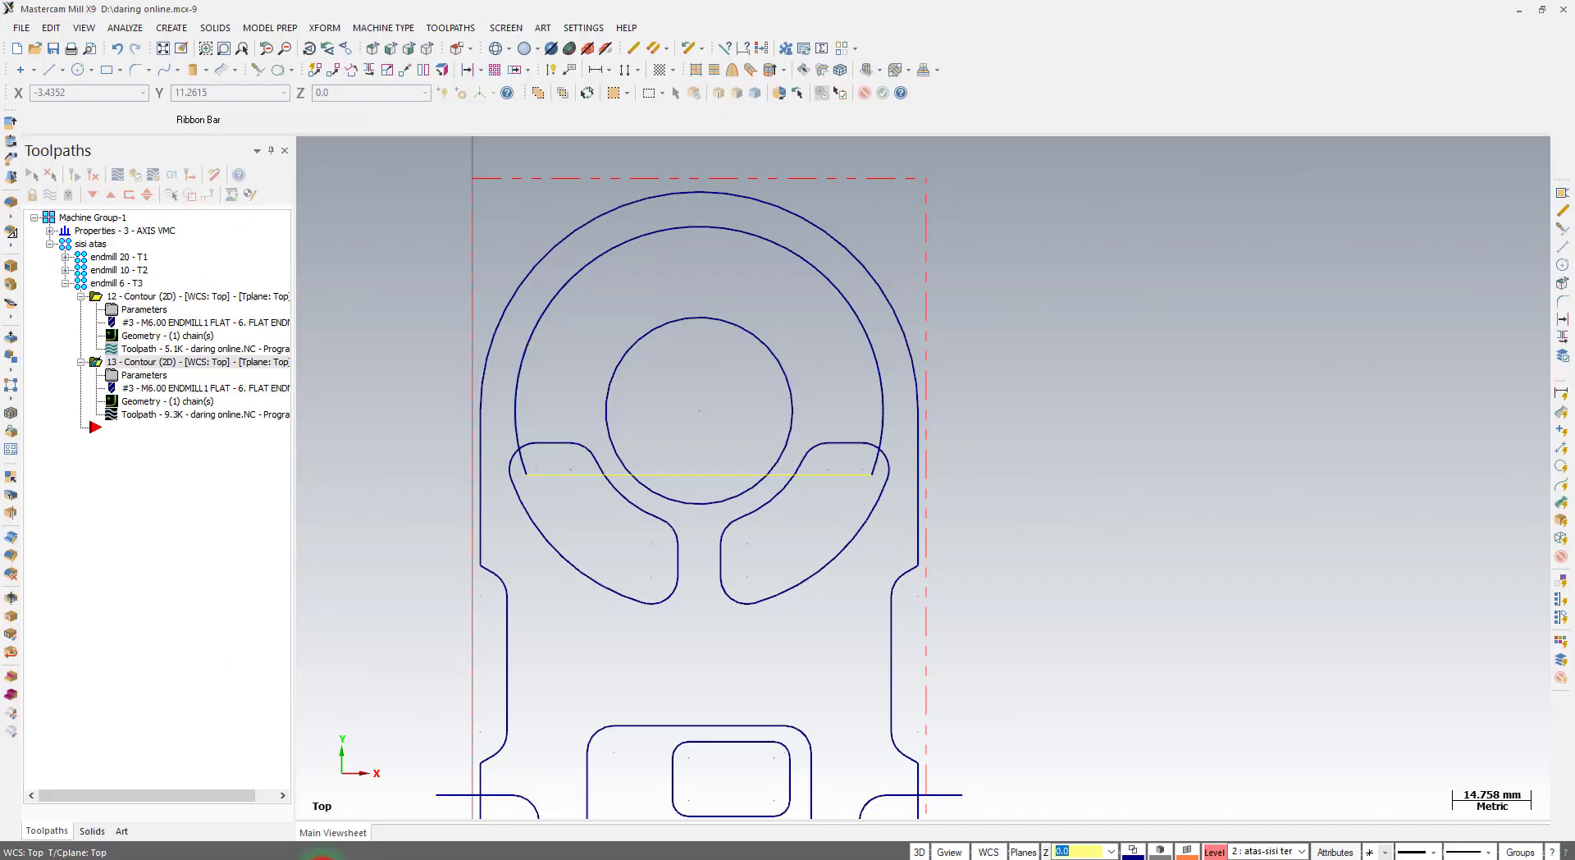
Draw a circle of radius 17.5 mm centred on the part's central hole
left_click(78, 73)
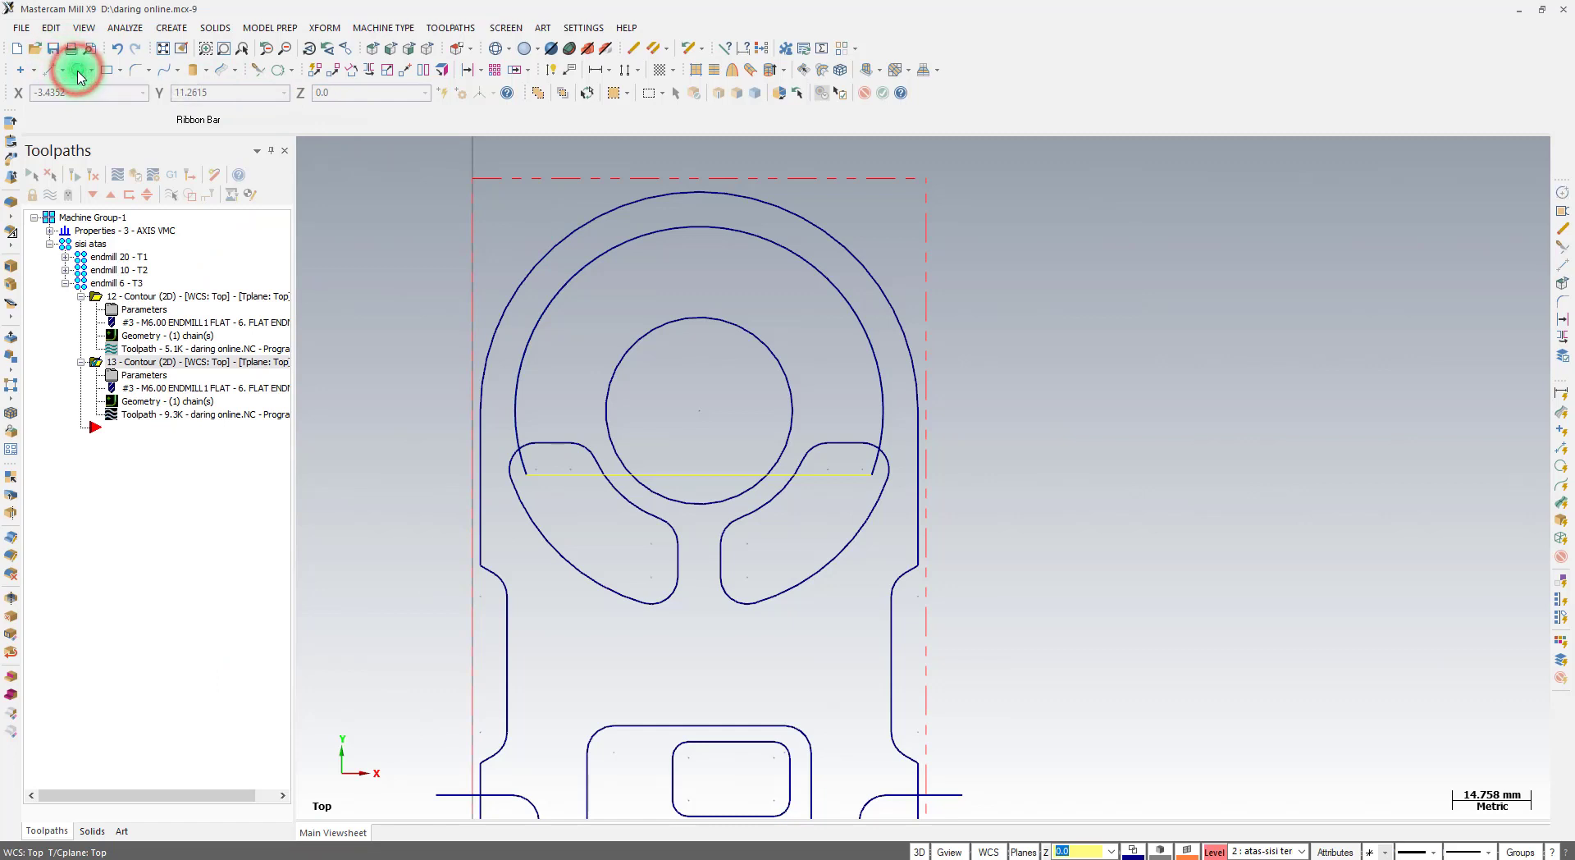
left_click(701, 411)
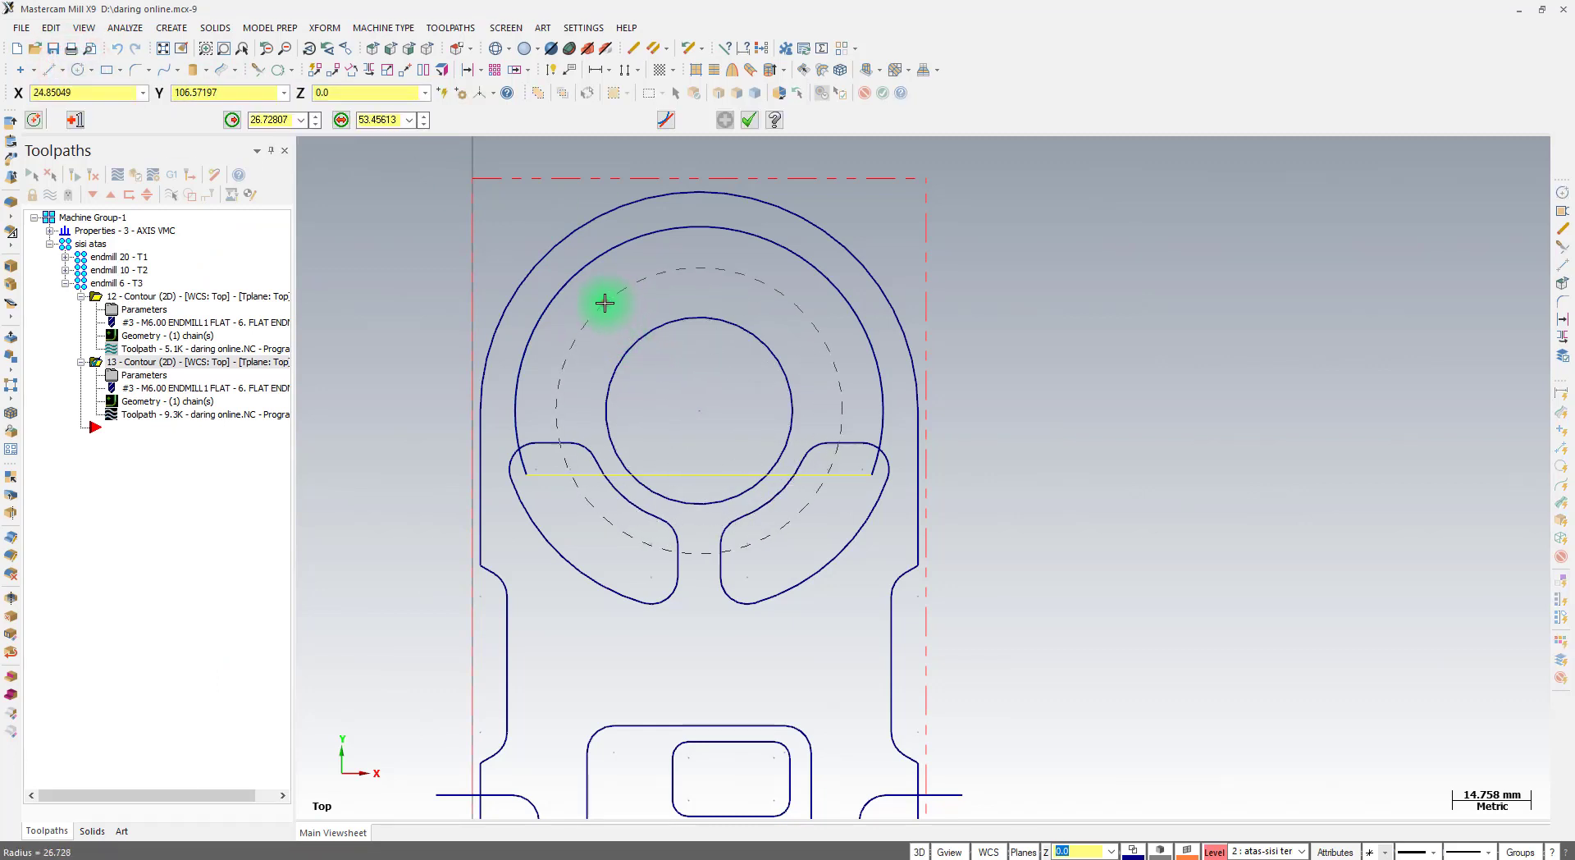
left_click(605, 304)
left_click(288, 119)
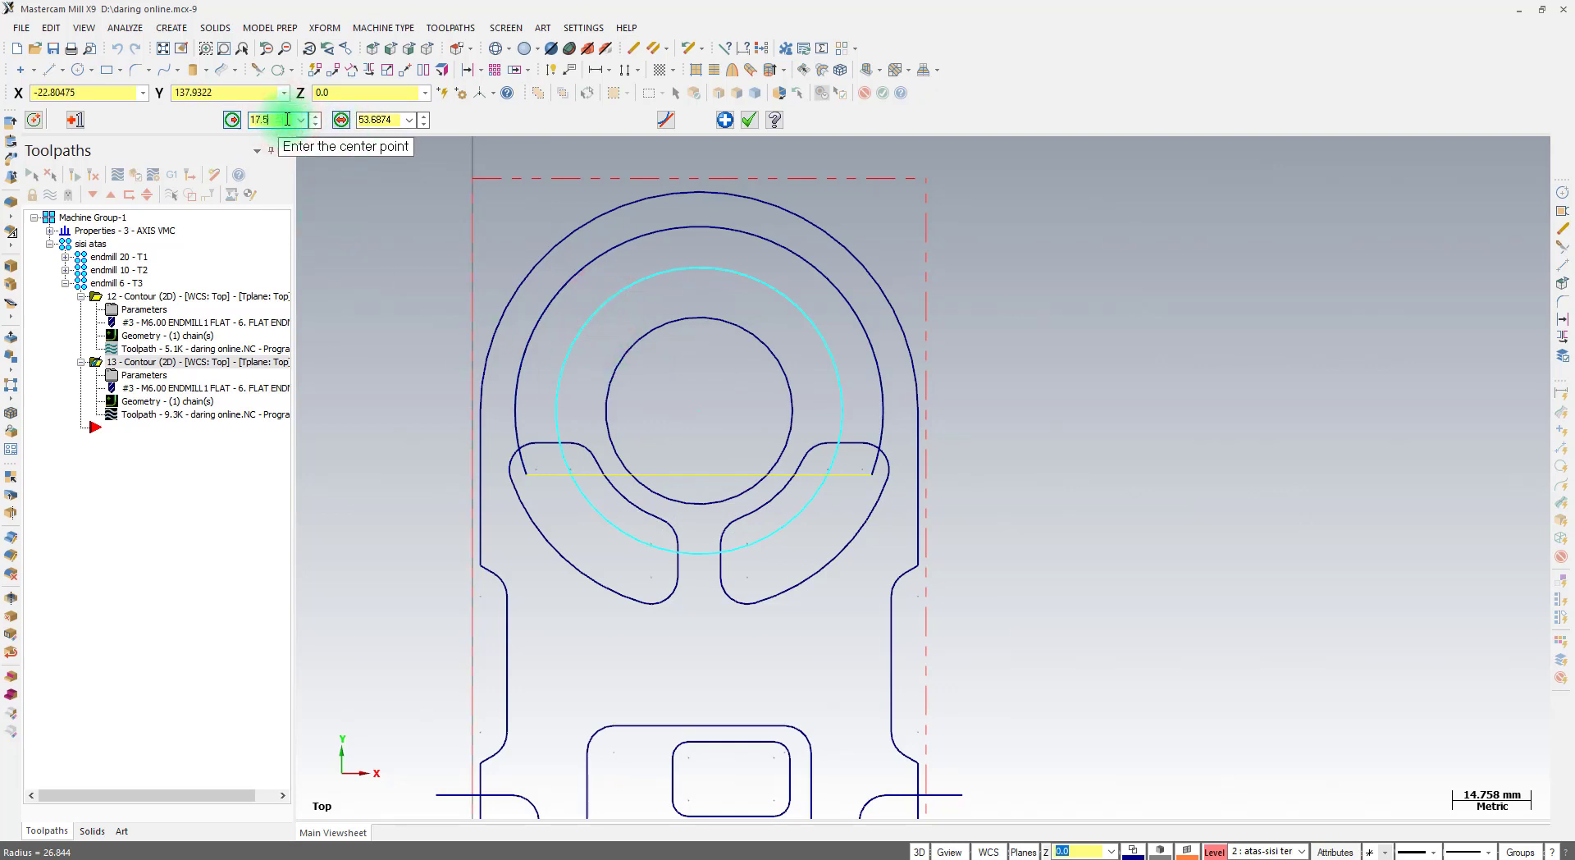
key("Return")
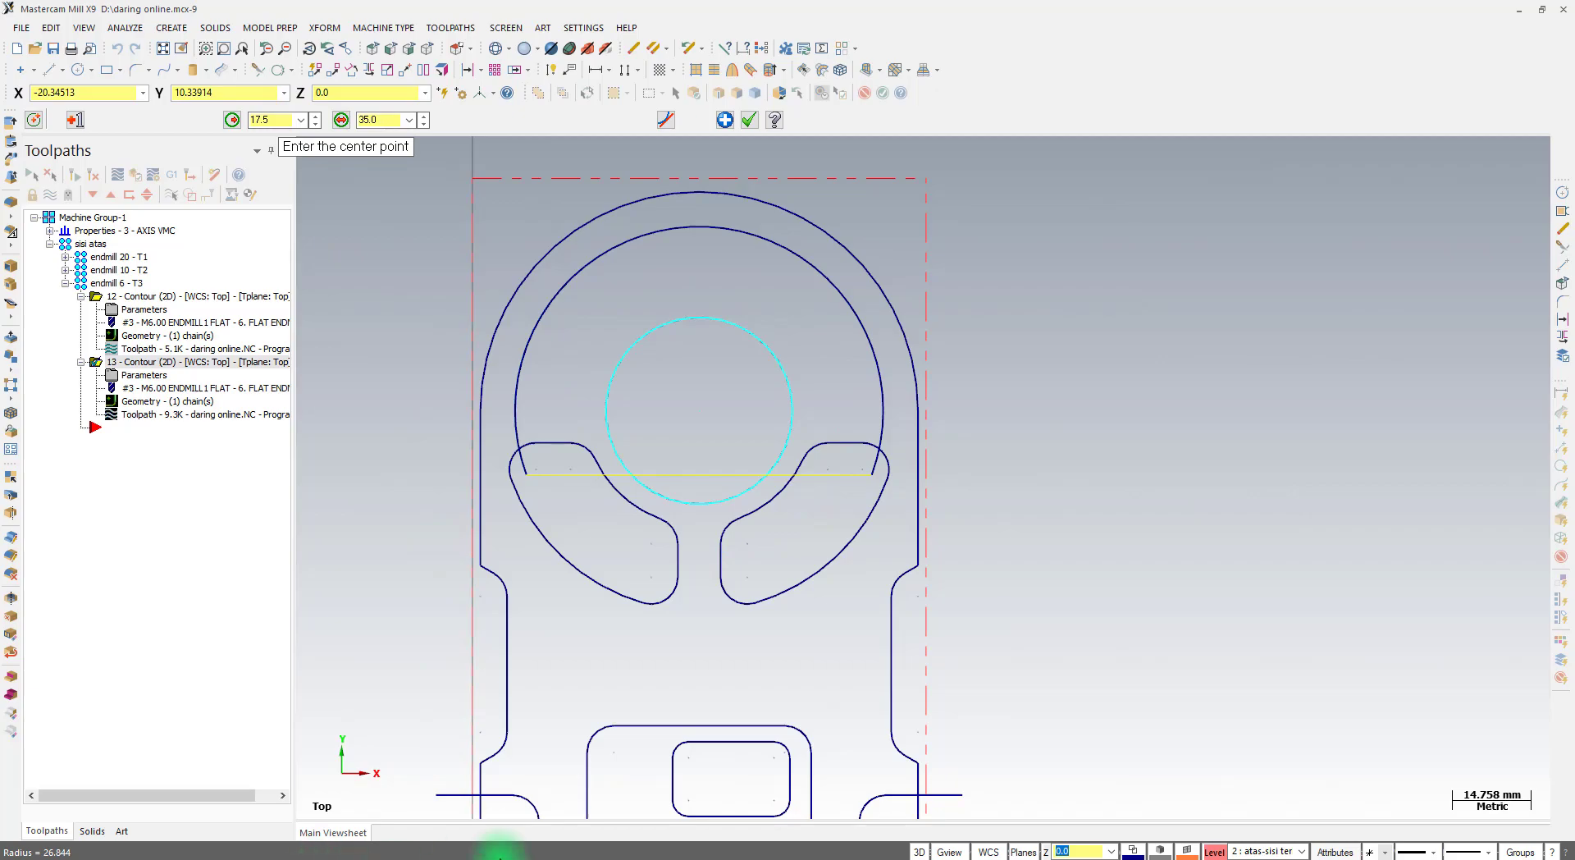
Check the inner rib width in the Foxit PDF Editor drawing, and set the new circle's radius to 24.5 mm in Mastercam
left_click(476, 858)
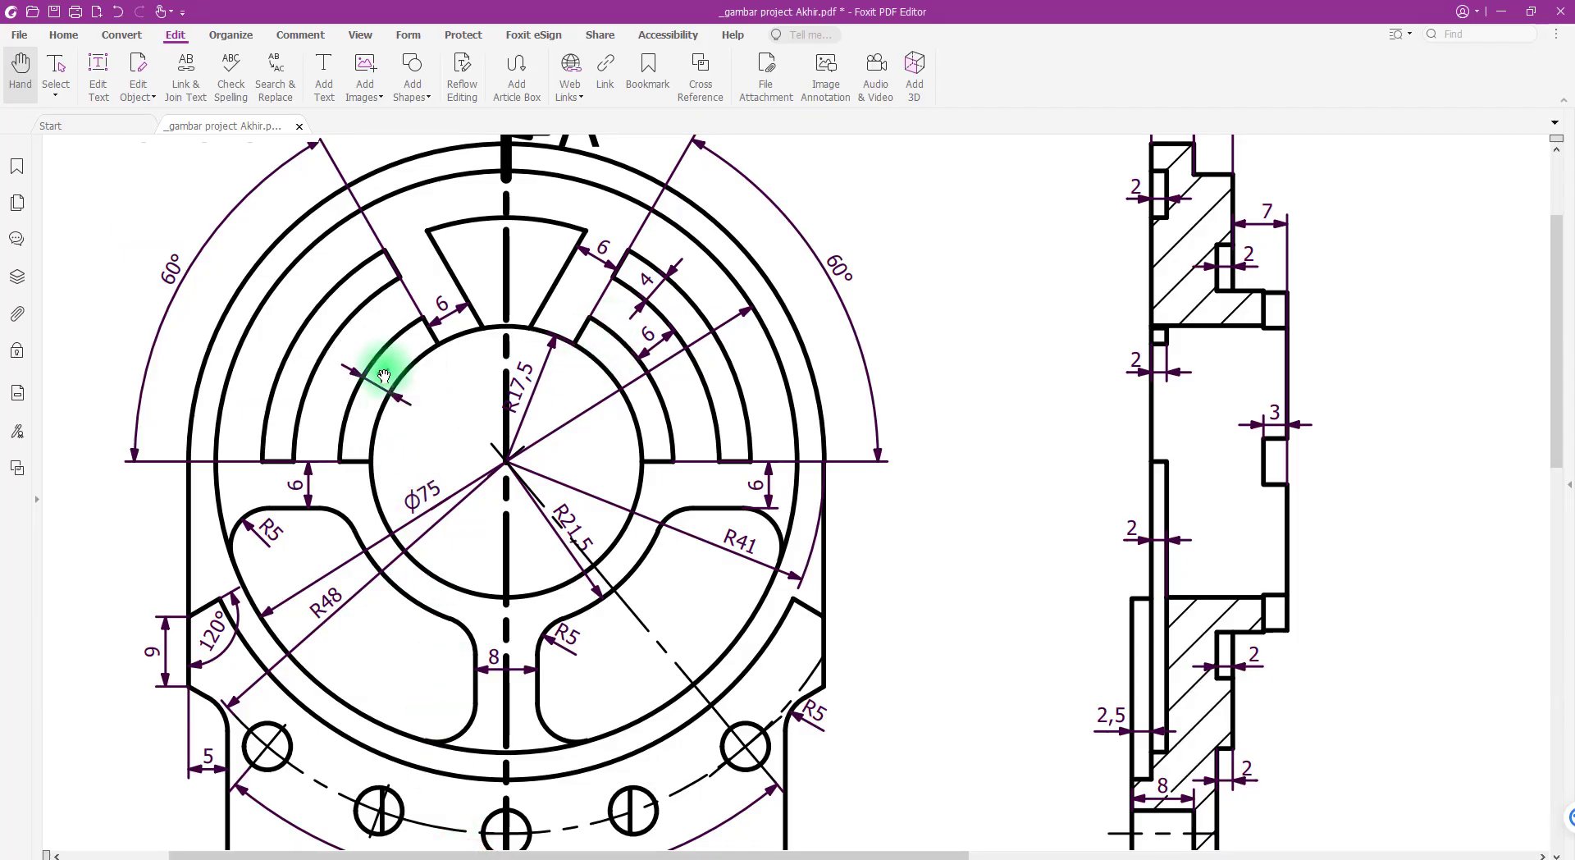
left_click(351, 853)
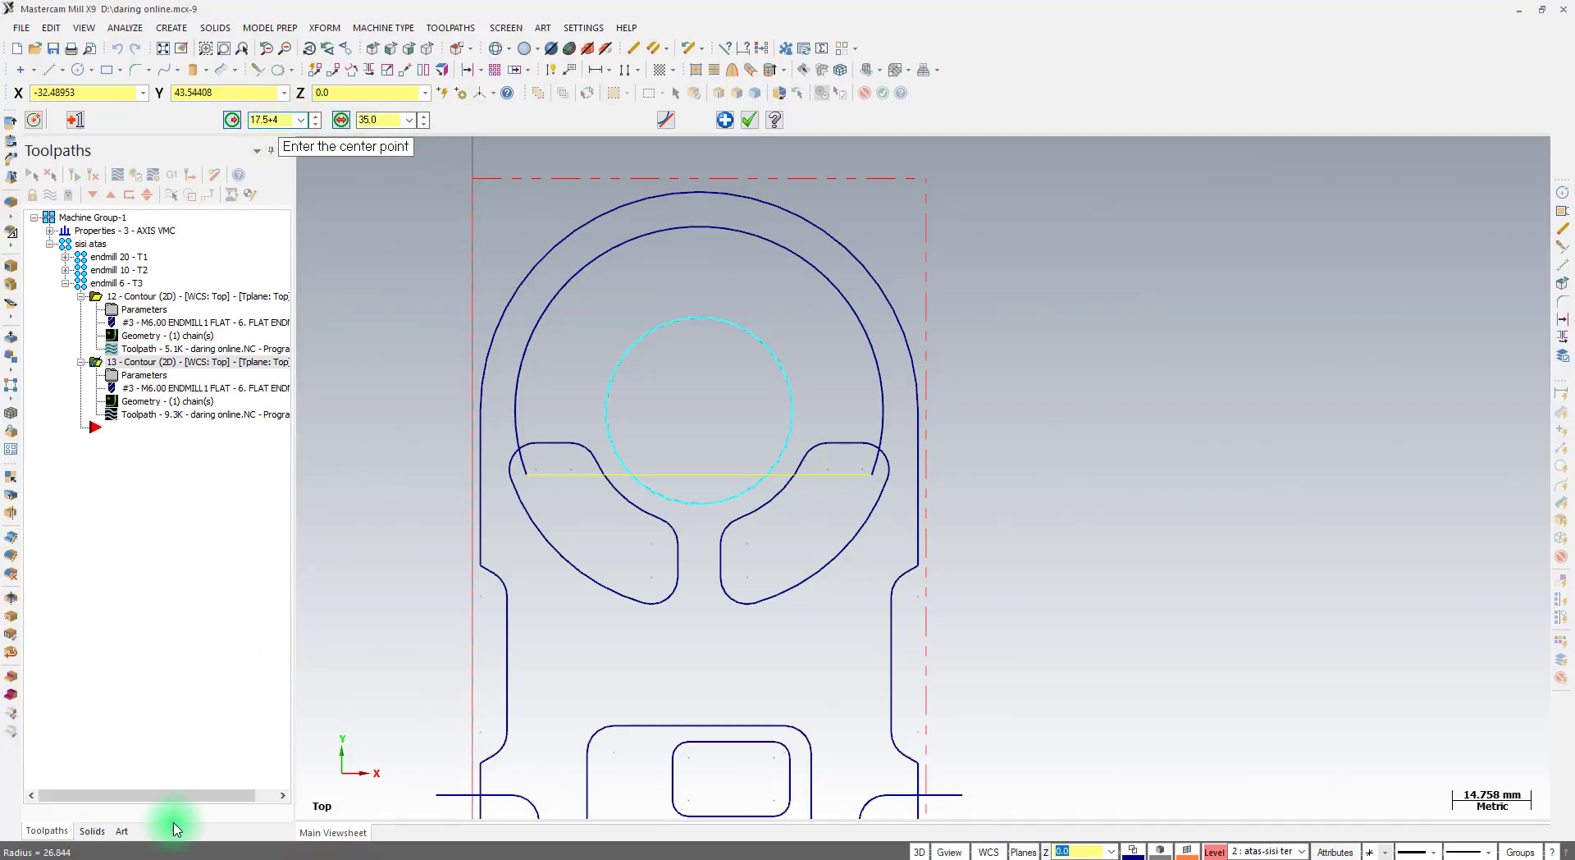
left_click(468, 853)
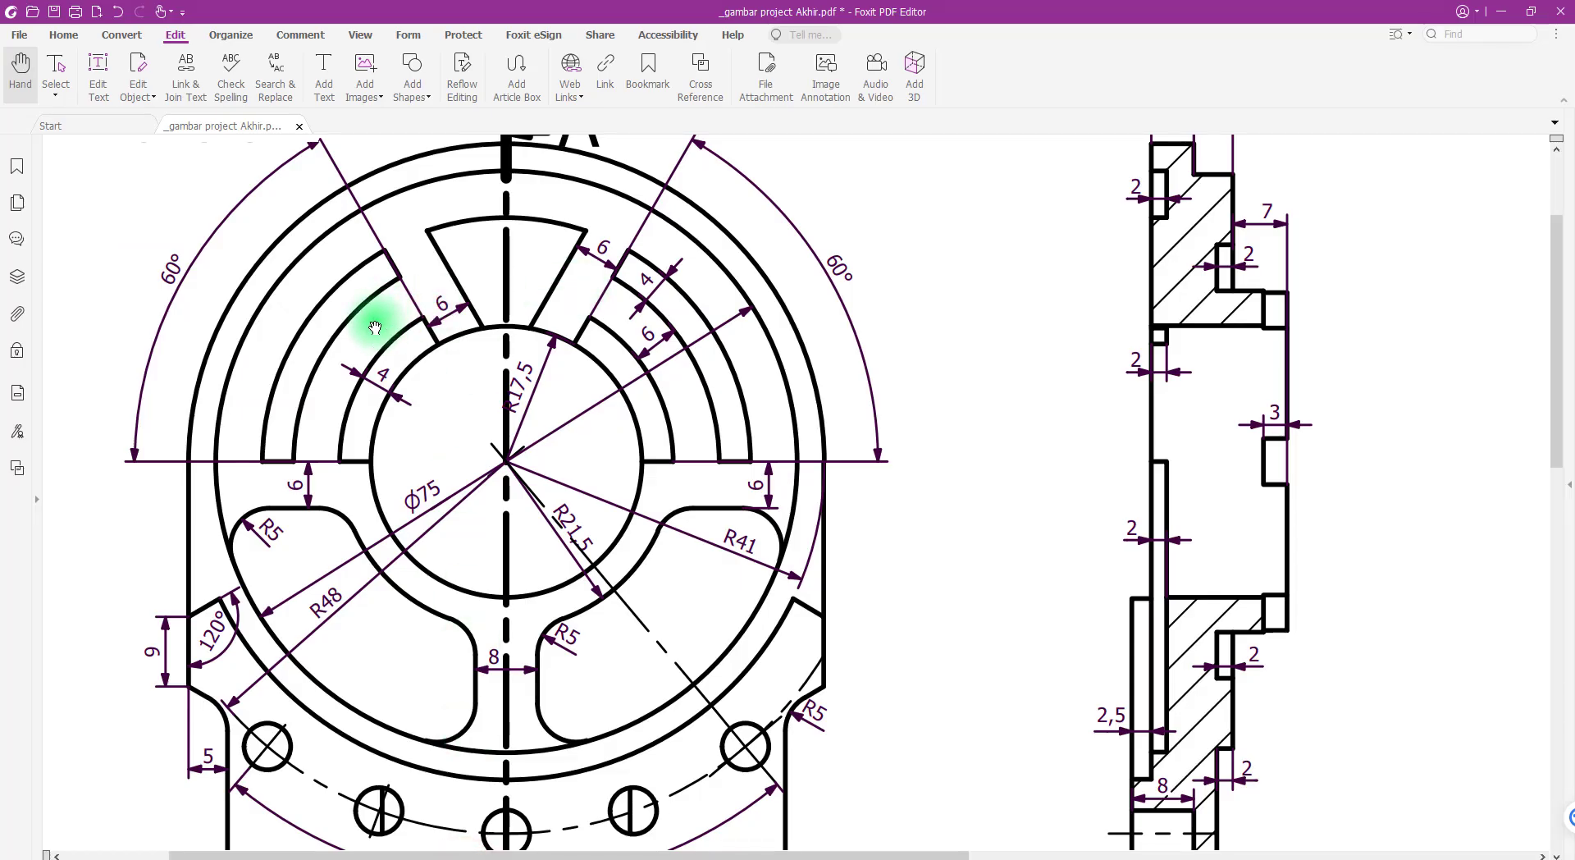
left_click(276, 853)
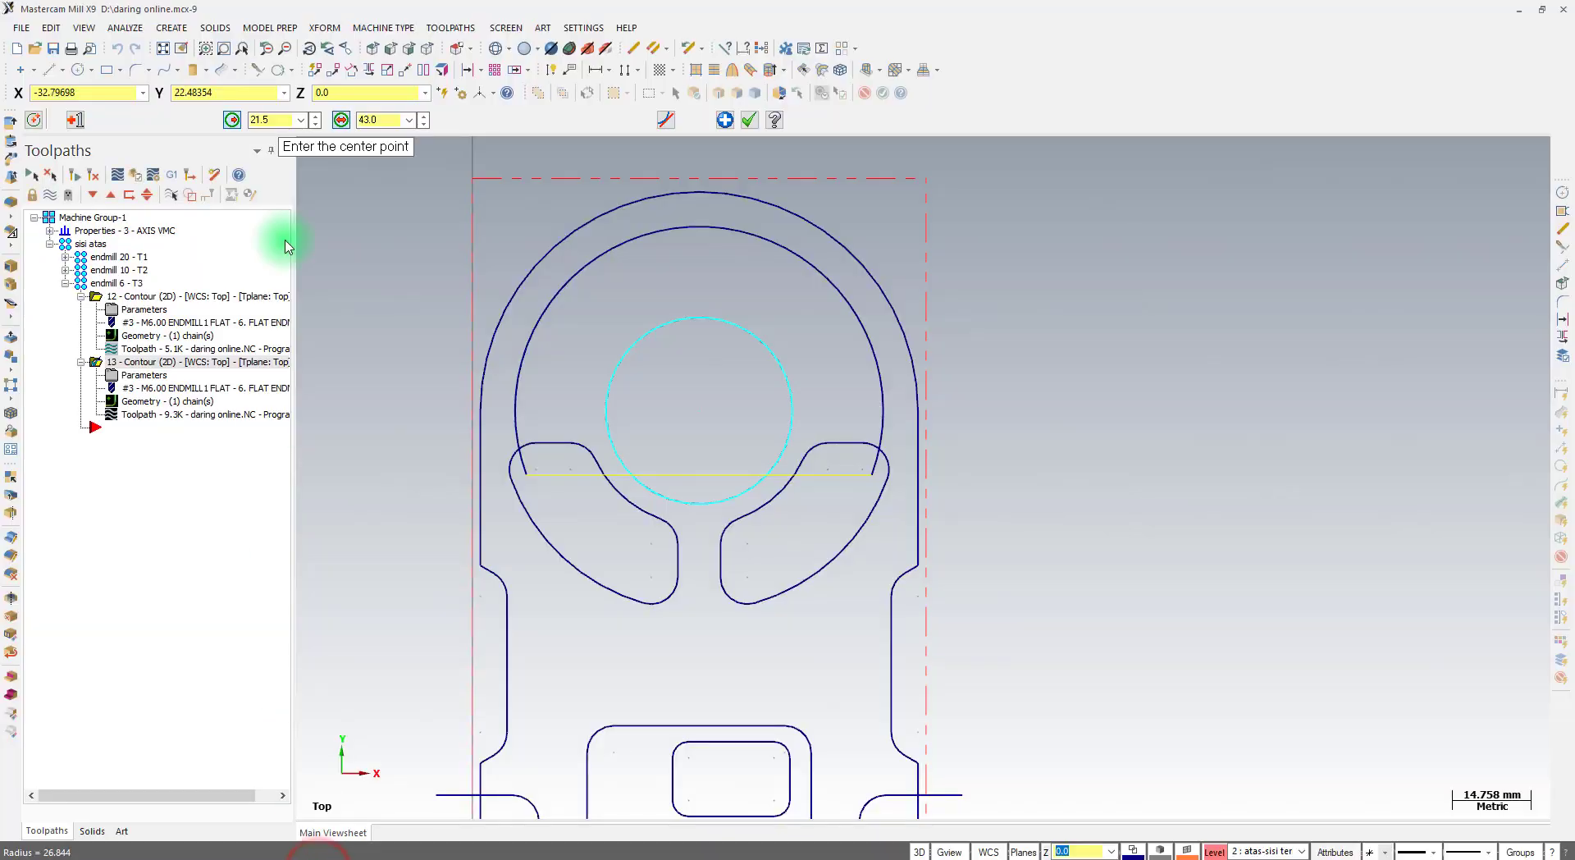
left_click(274, 121)
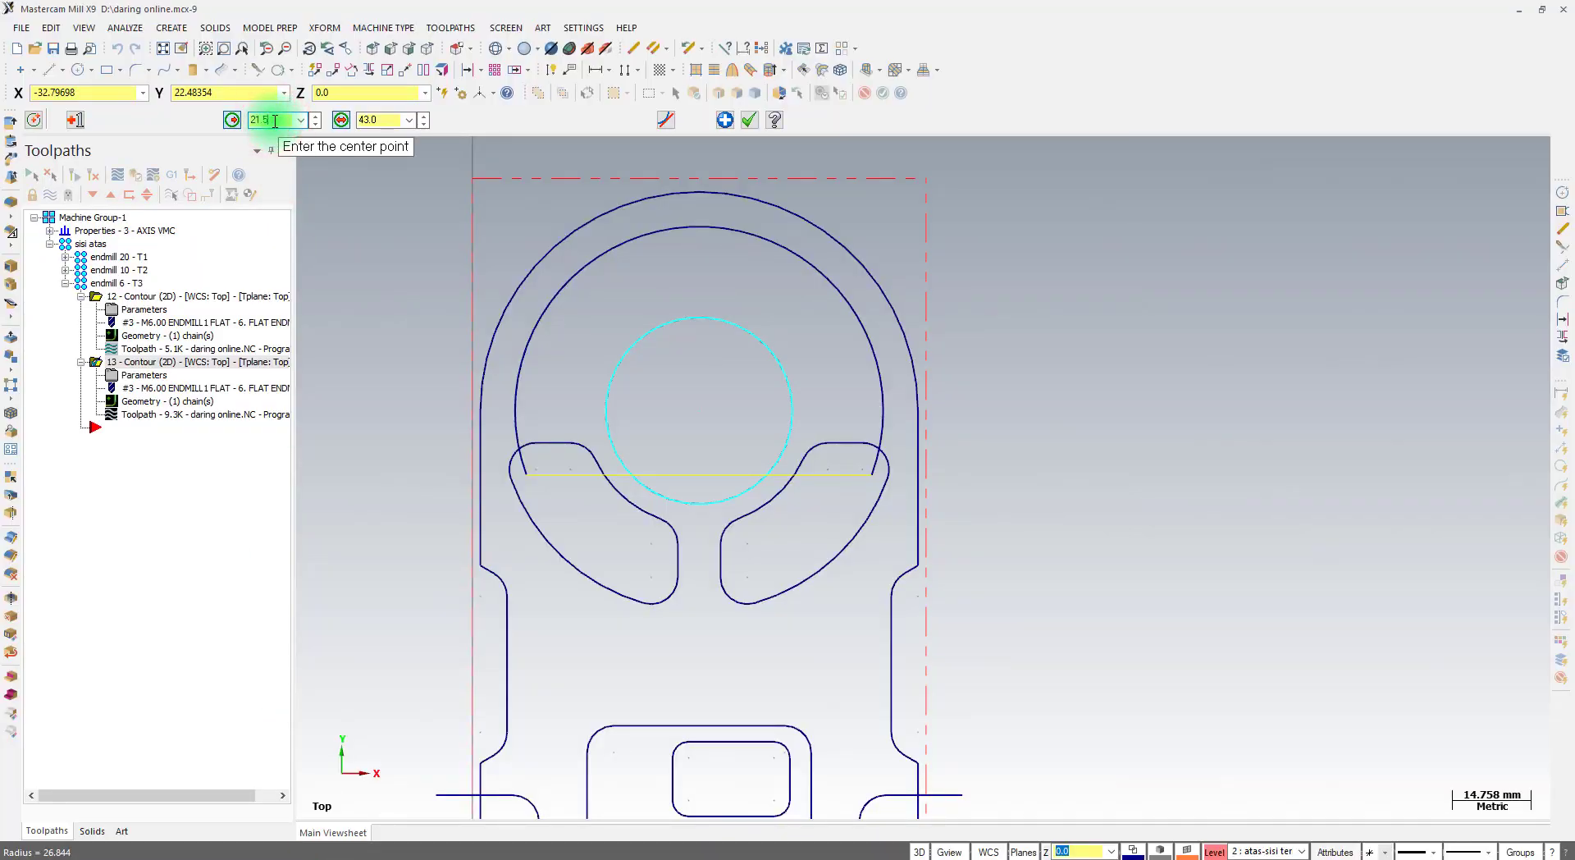
type("24.5")
key("Return")
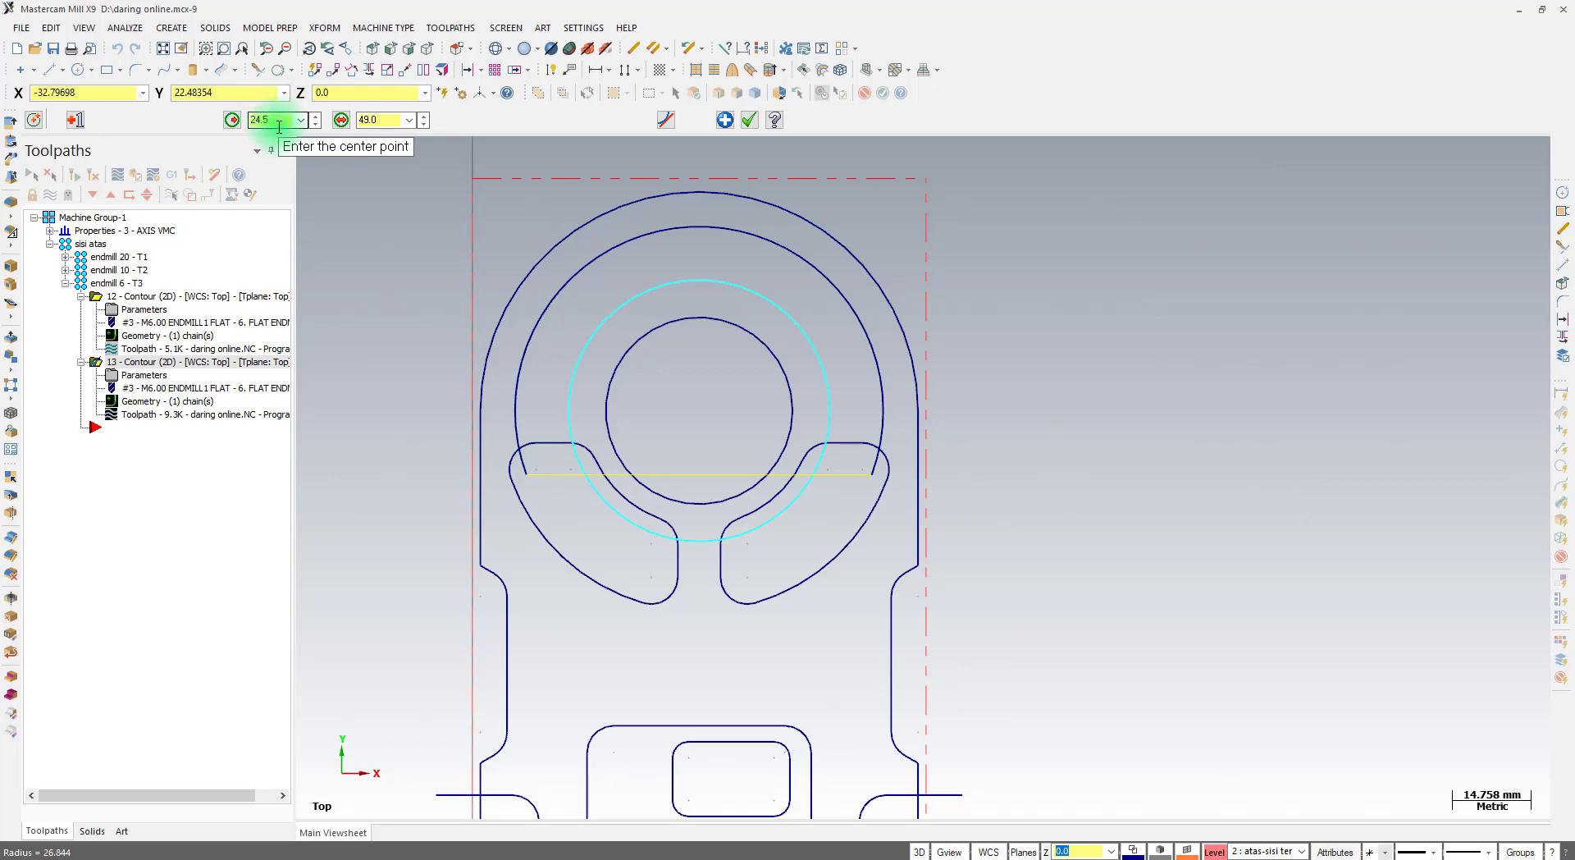
left_click(752, 121)
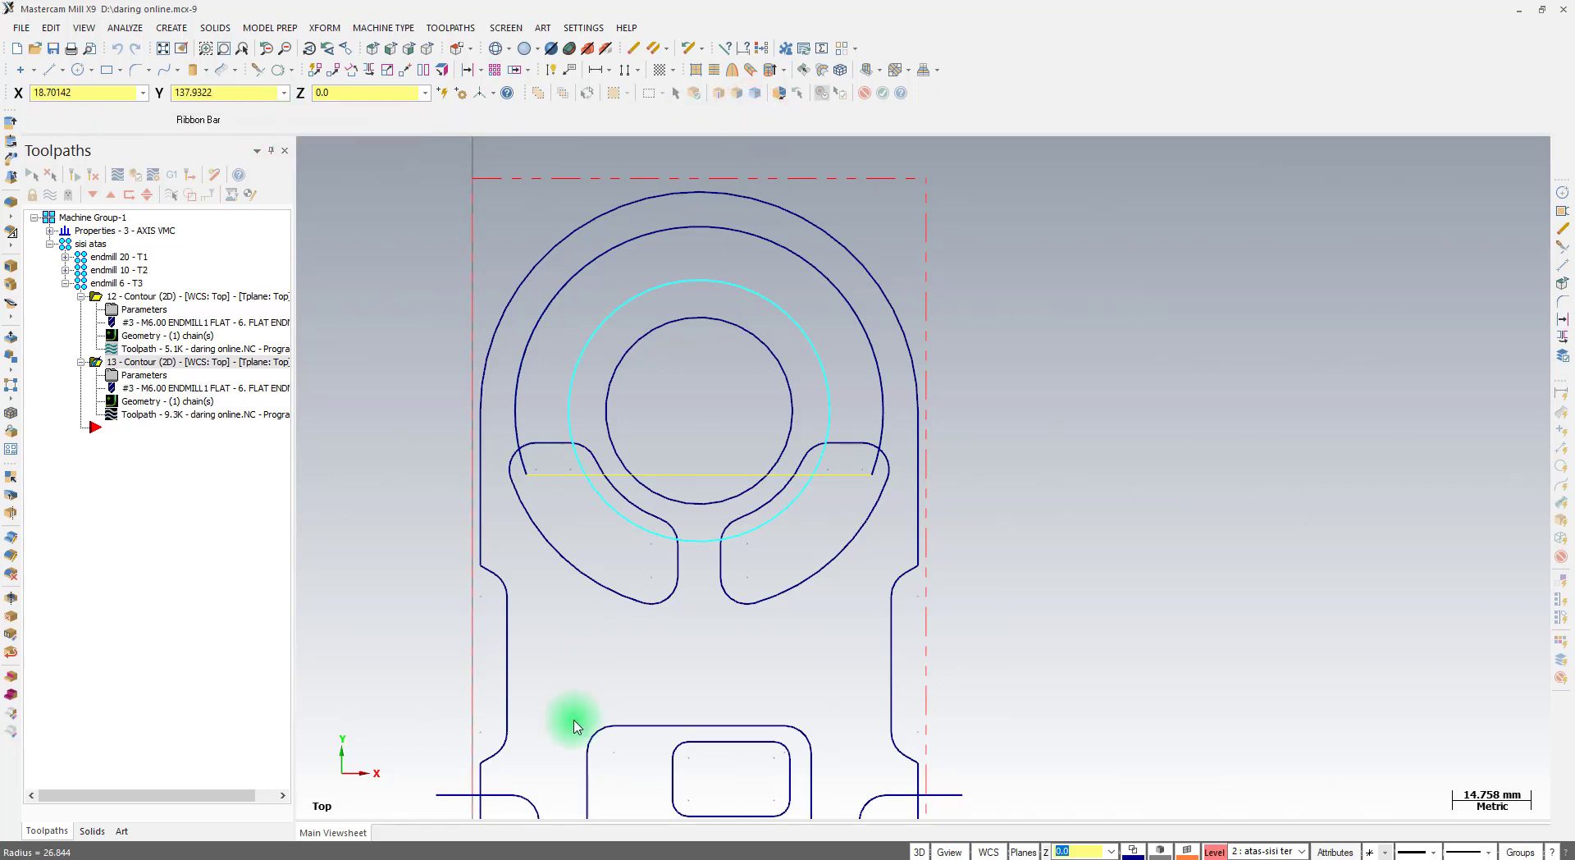
Draw a horizontal line across the lower part of the 24.5 mm radius circle, extending past both of its sides
left_click(49, 70)
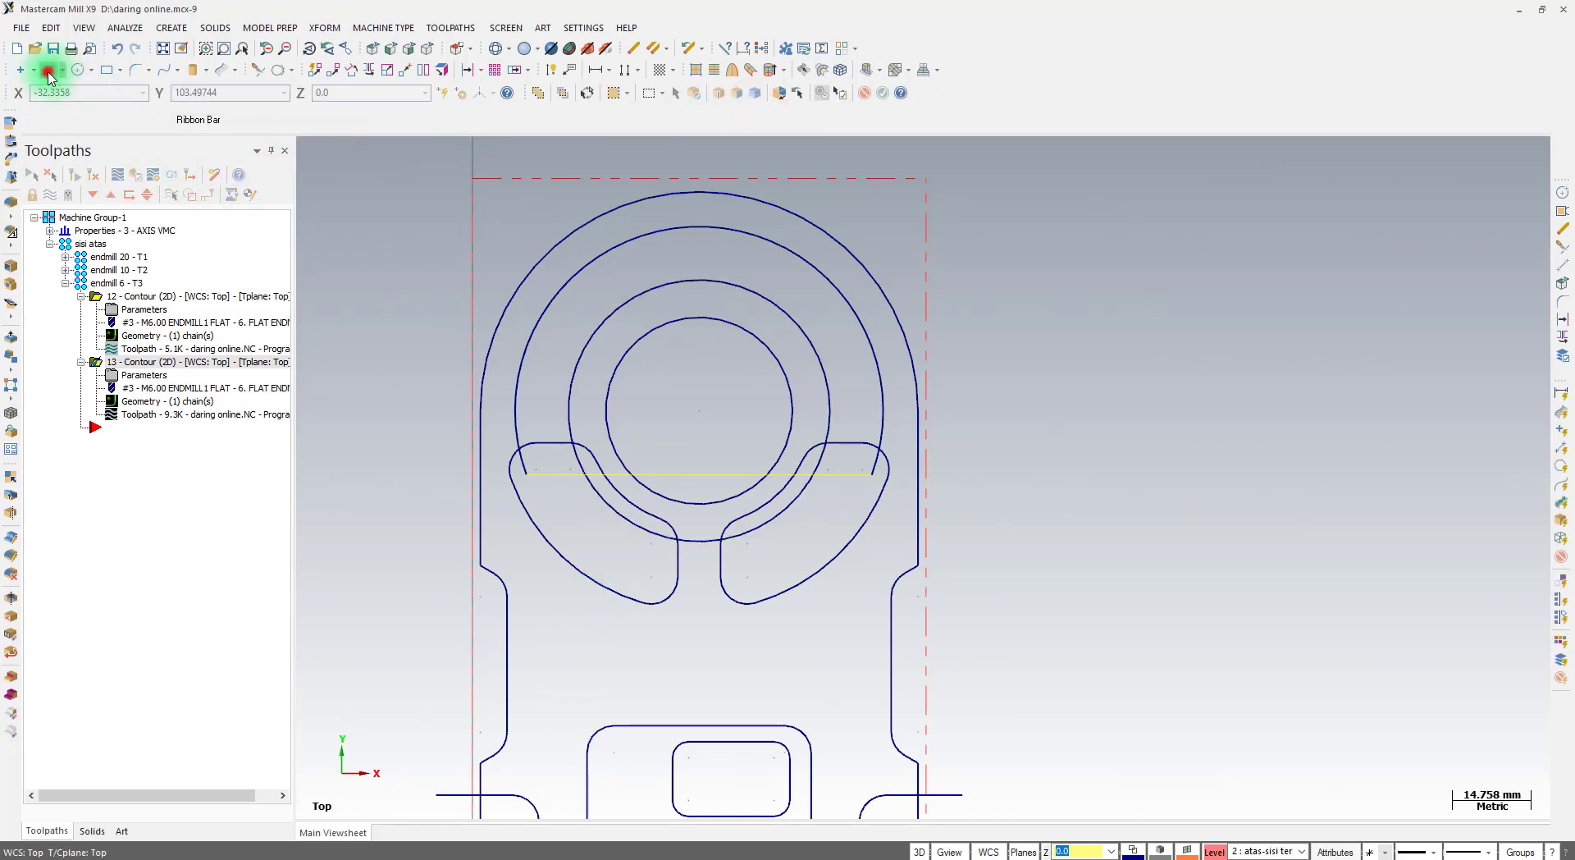
left_click(552, 471)
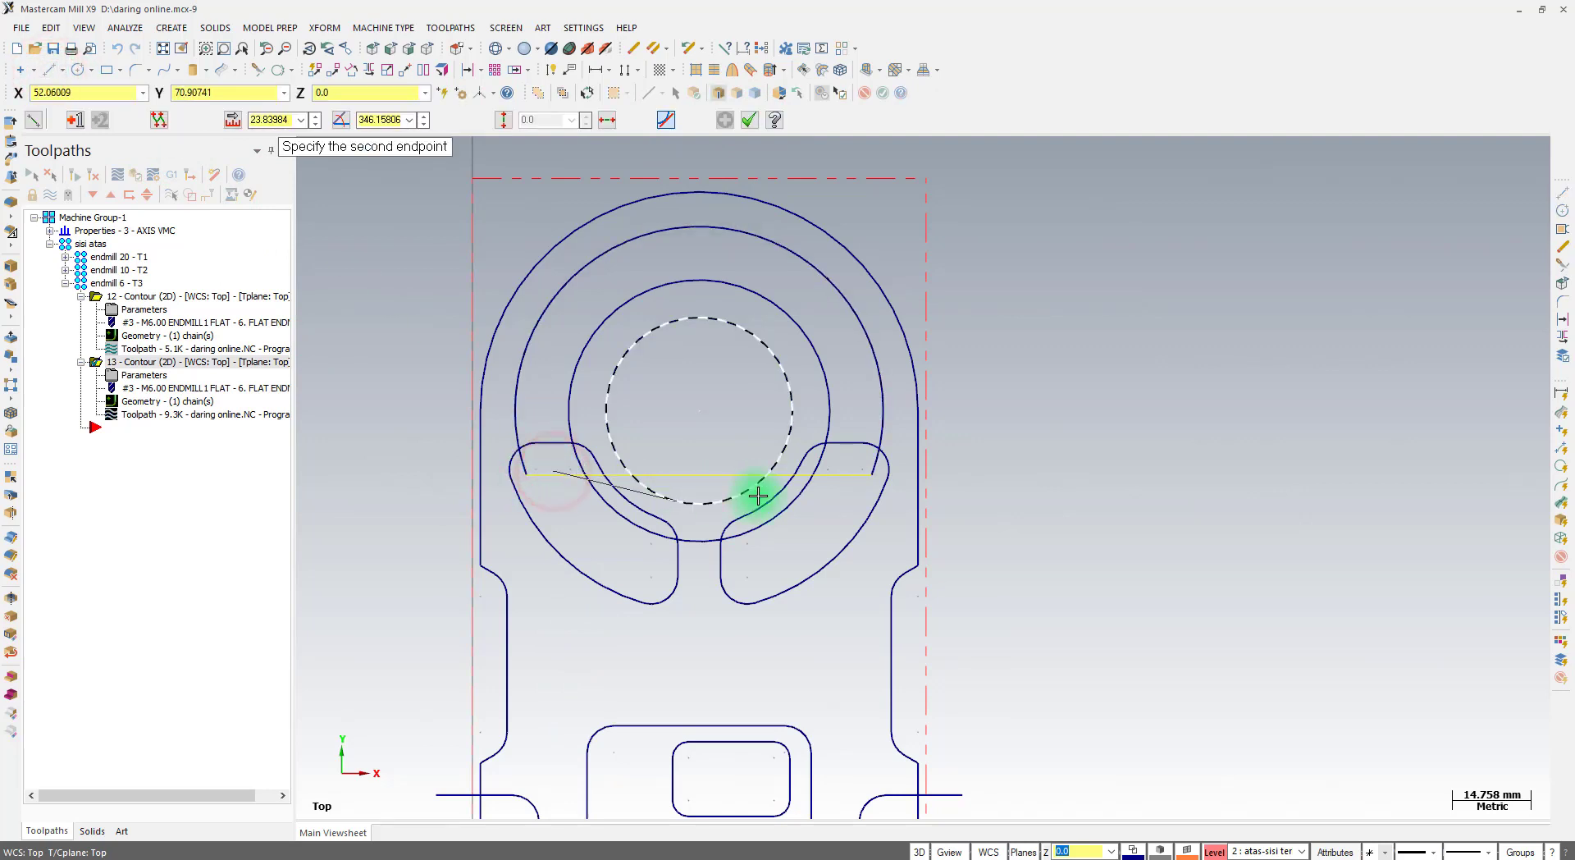
left_click(853, 484)
left_click(748, 120)
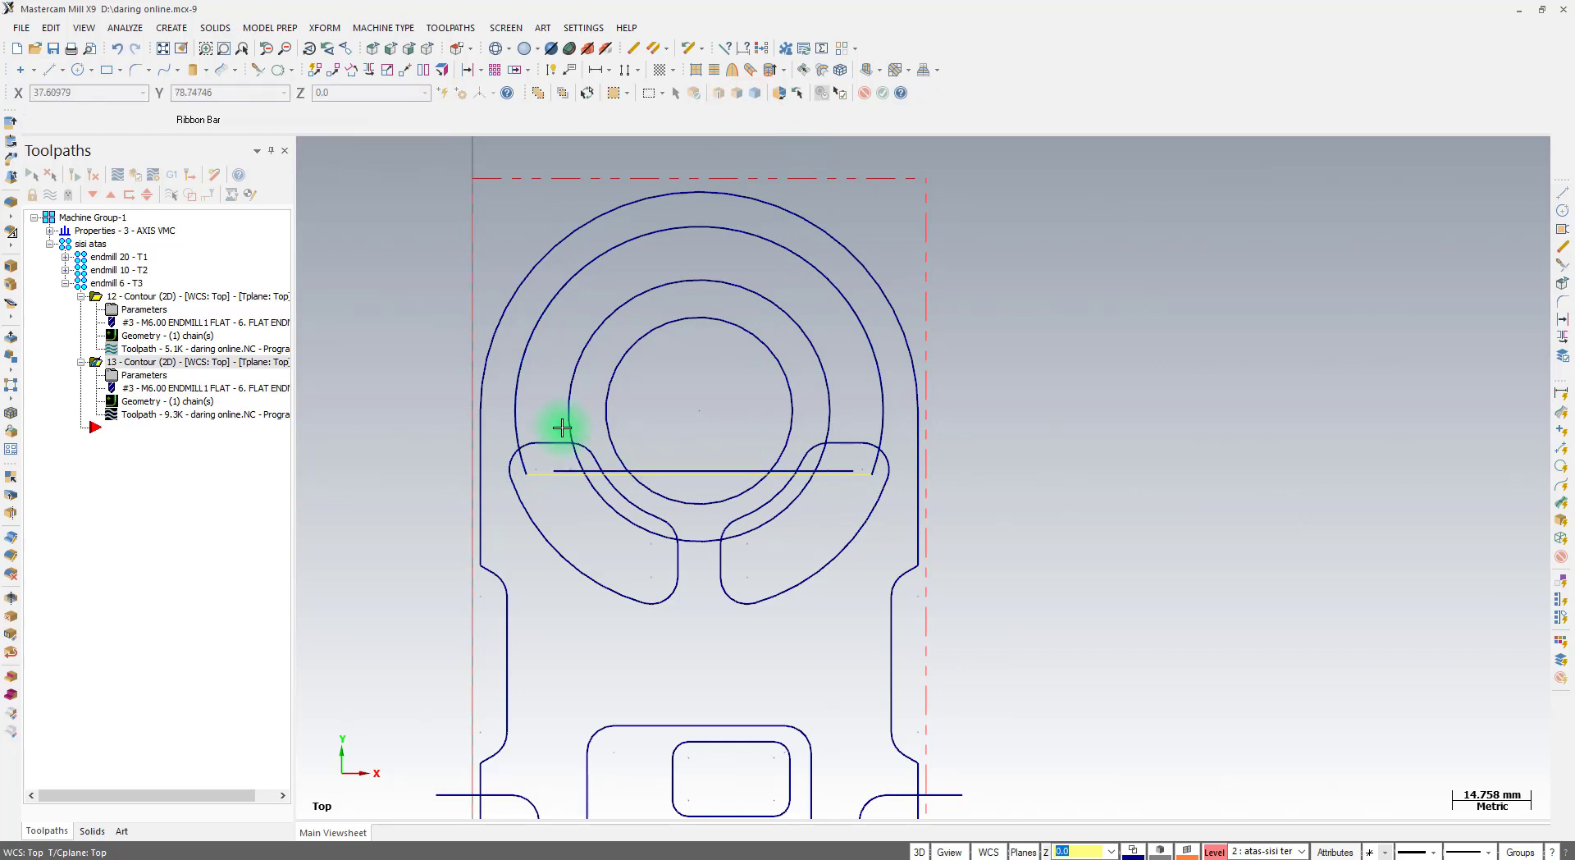
Trim the 24.5 mm radius circle to its upper arc at the horizontal line, and delete the line
left_click(257, 70)
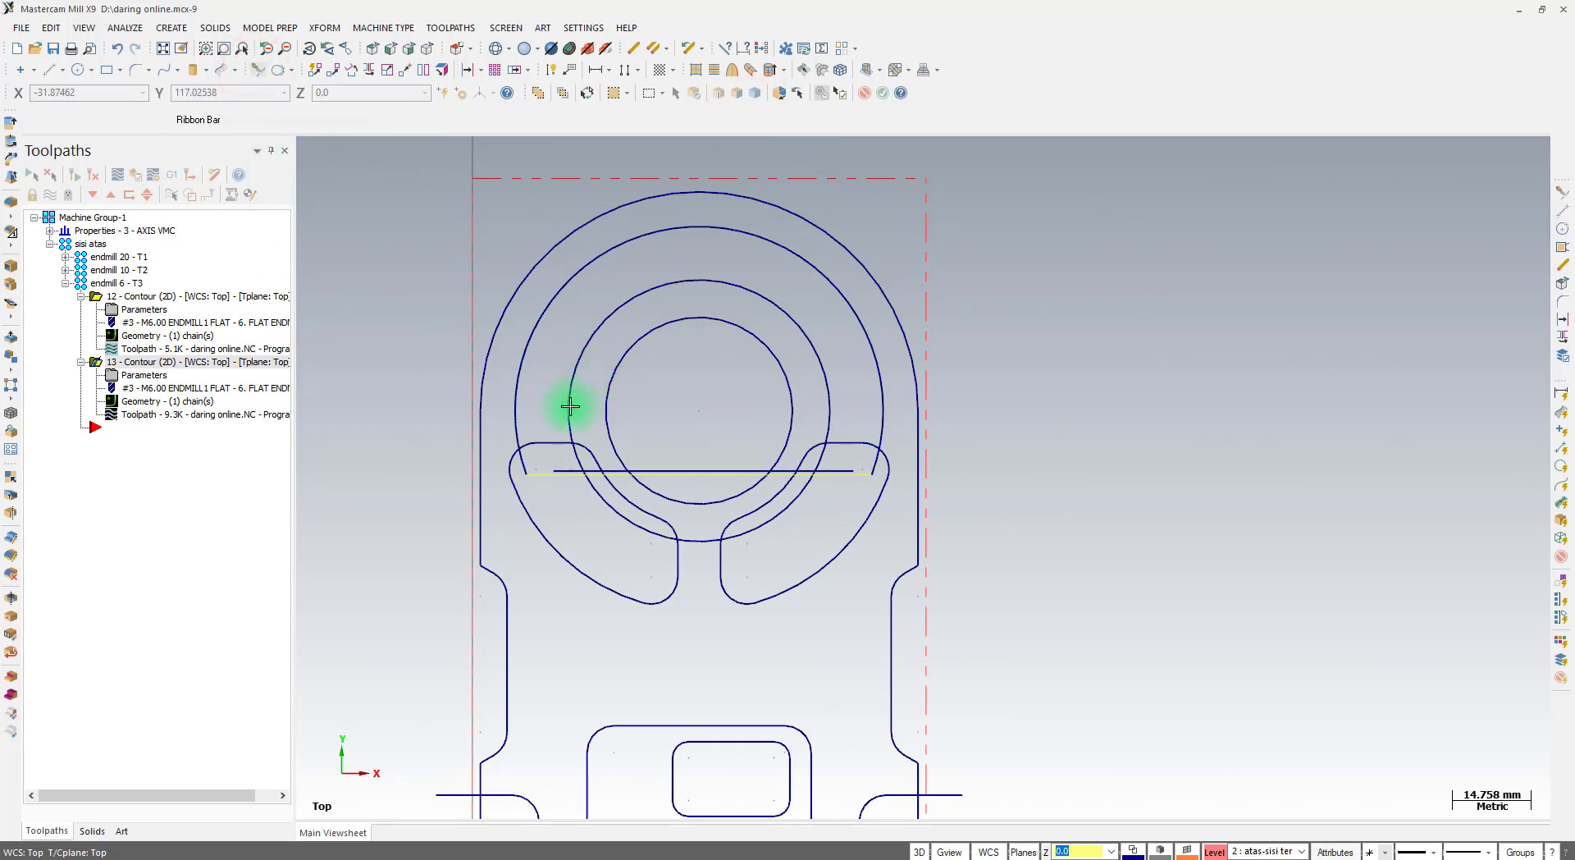
left_click(569, 405)
left_click(666, 471)
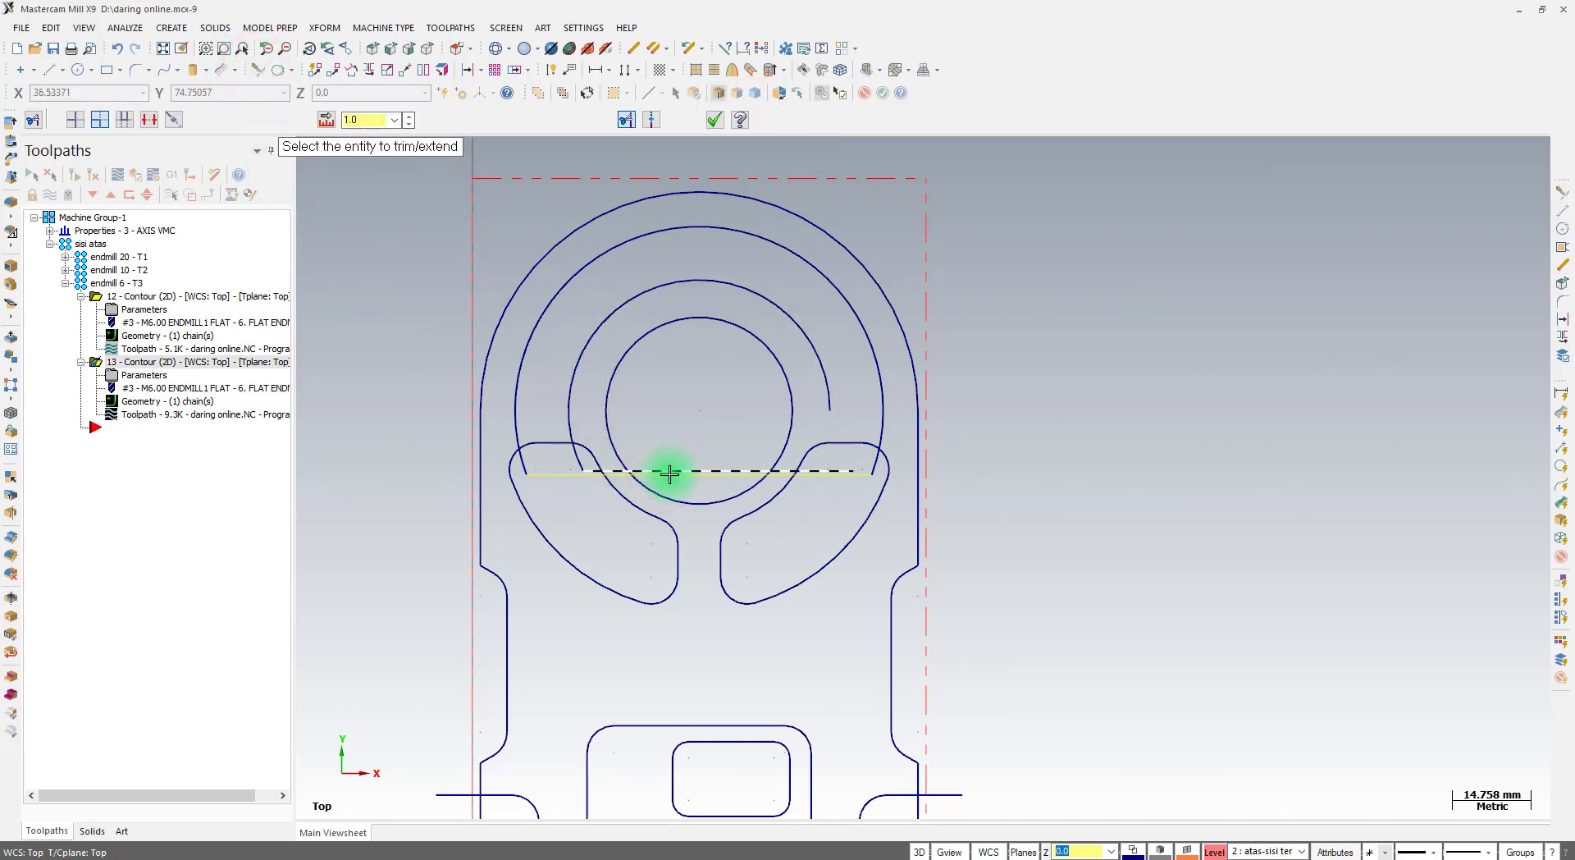
left_click(829, 388)
left_click(725, 464)
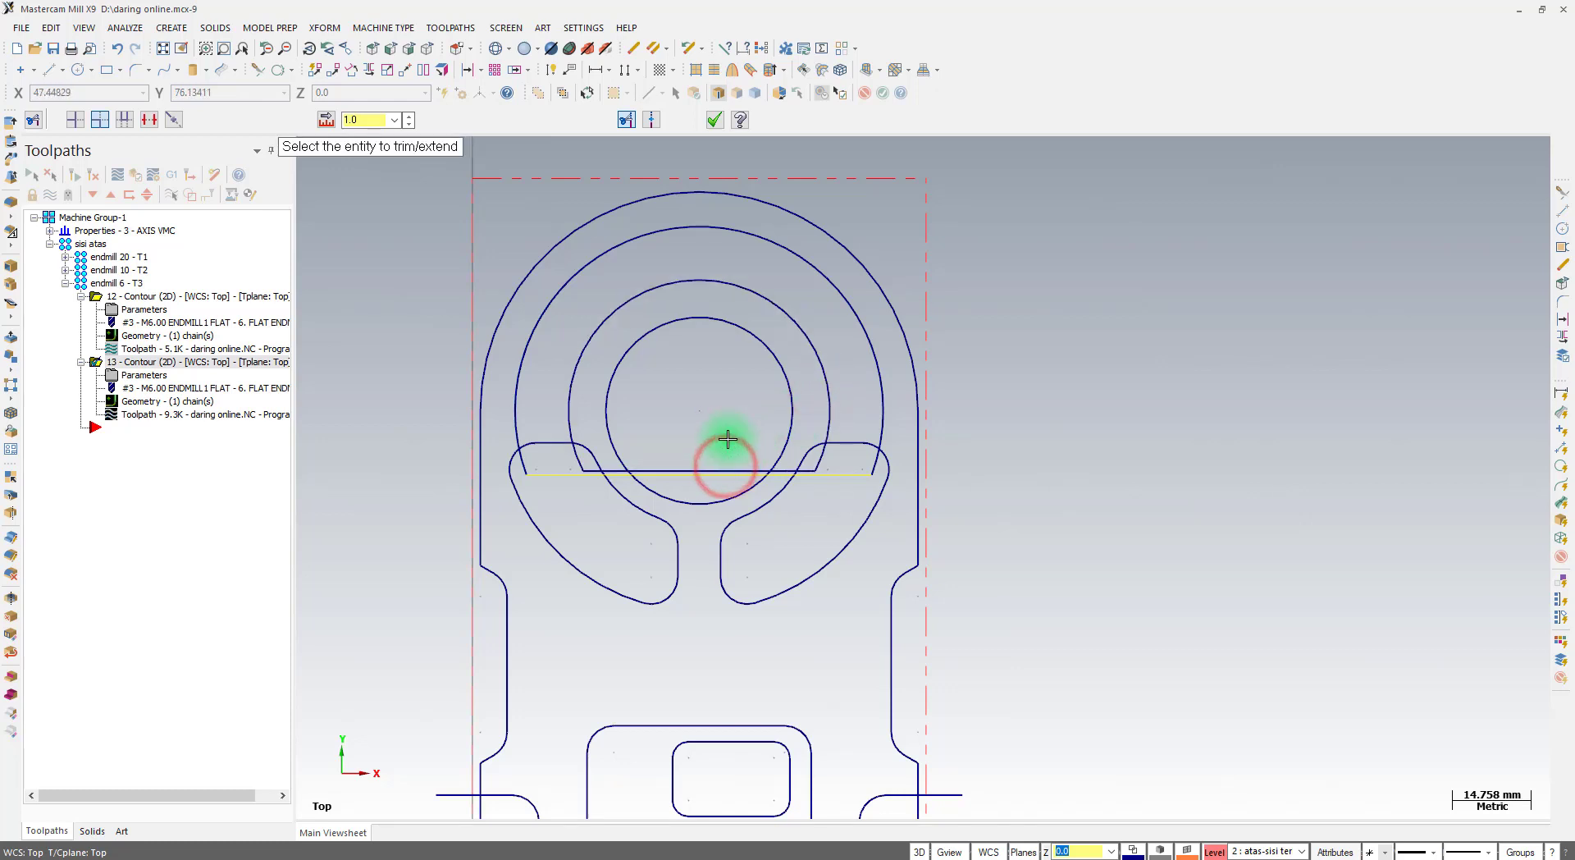
left_click(715, 121)
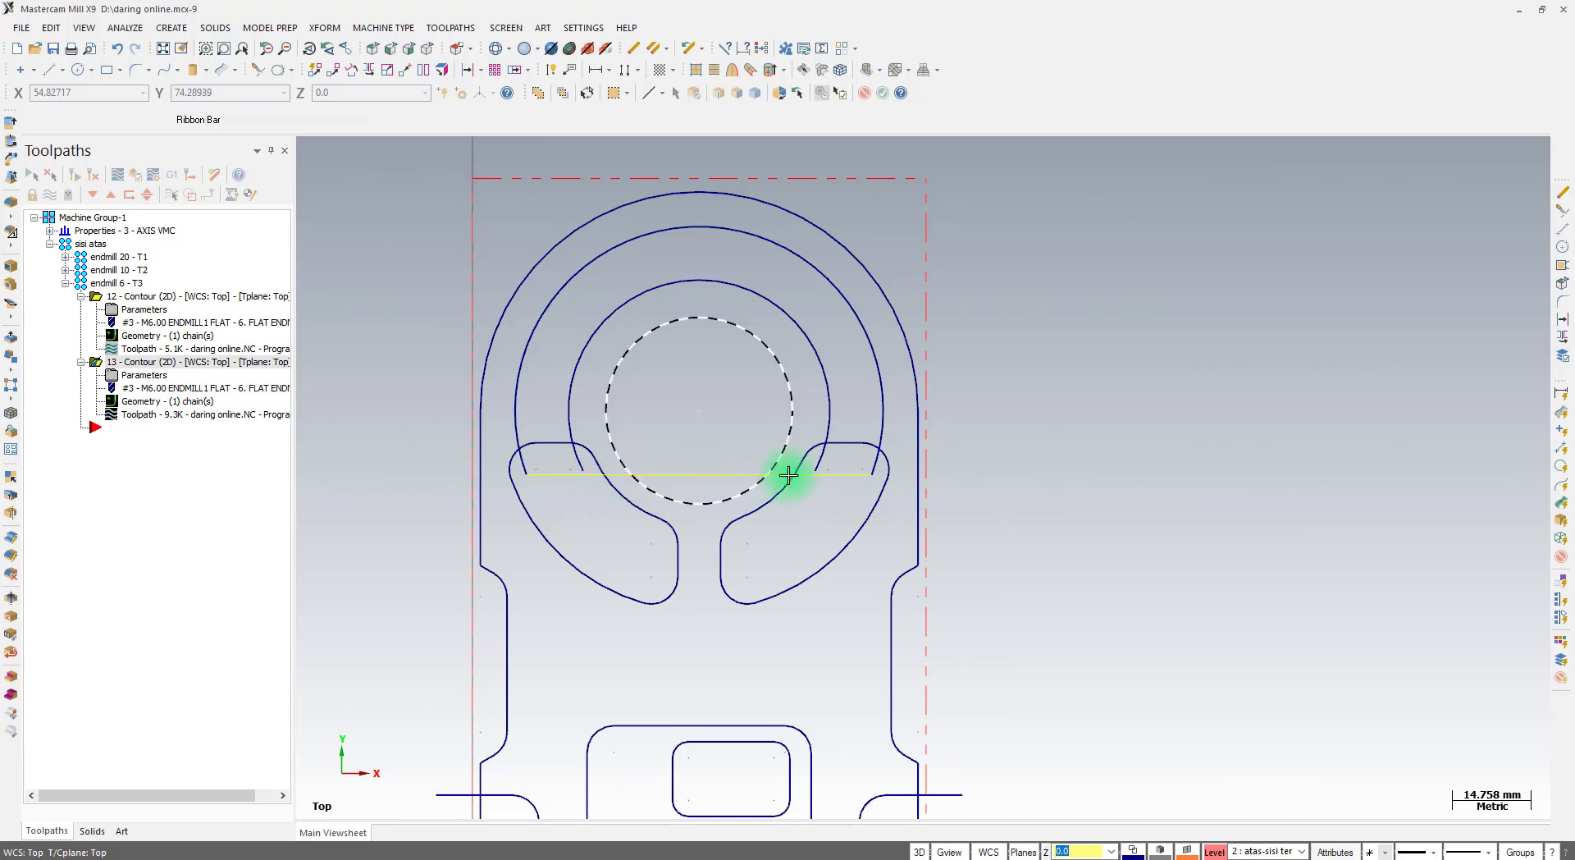
Hide the contour toolpath display, check the rib end angles in the Foxit PDF Editor drawing, and return to Mastercam
left_click(50, 196)
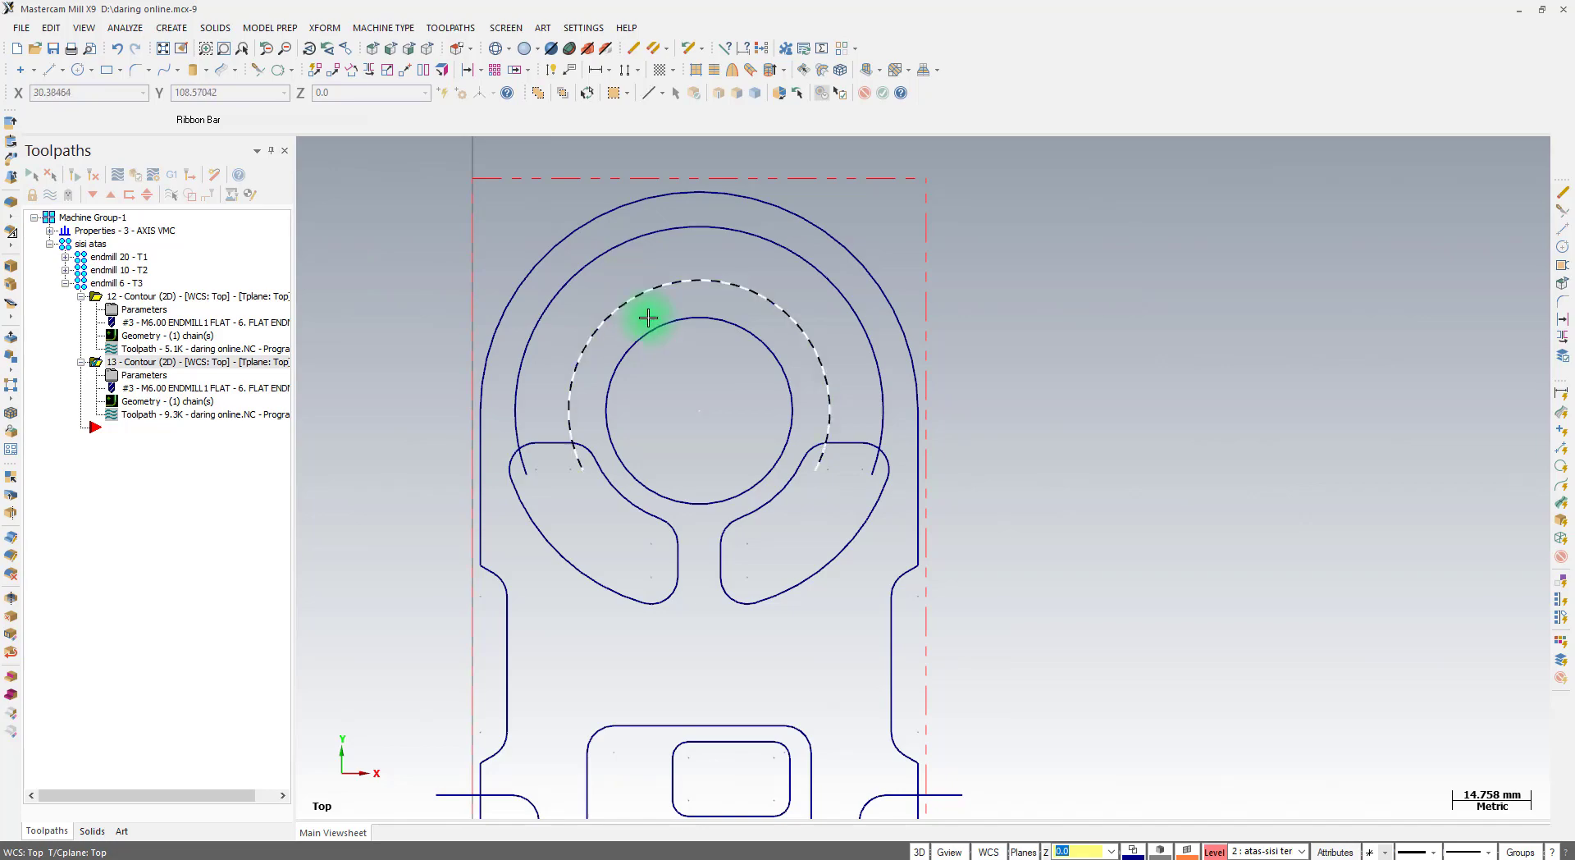
left_click(469, 859)
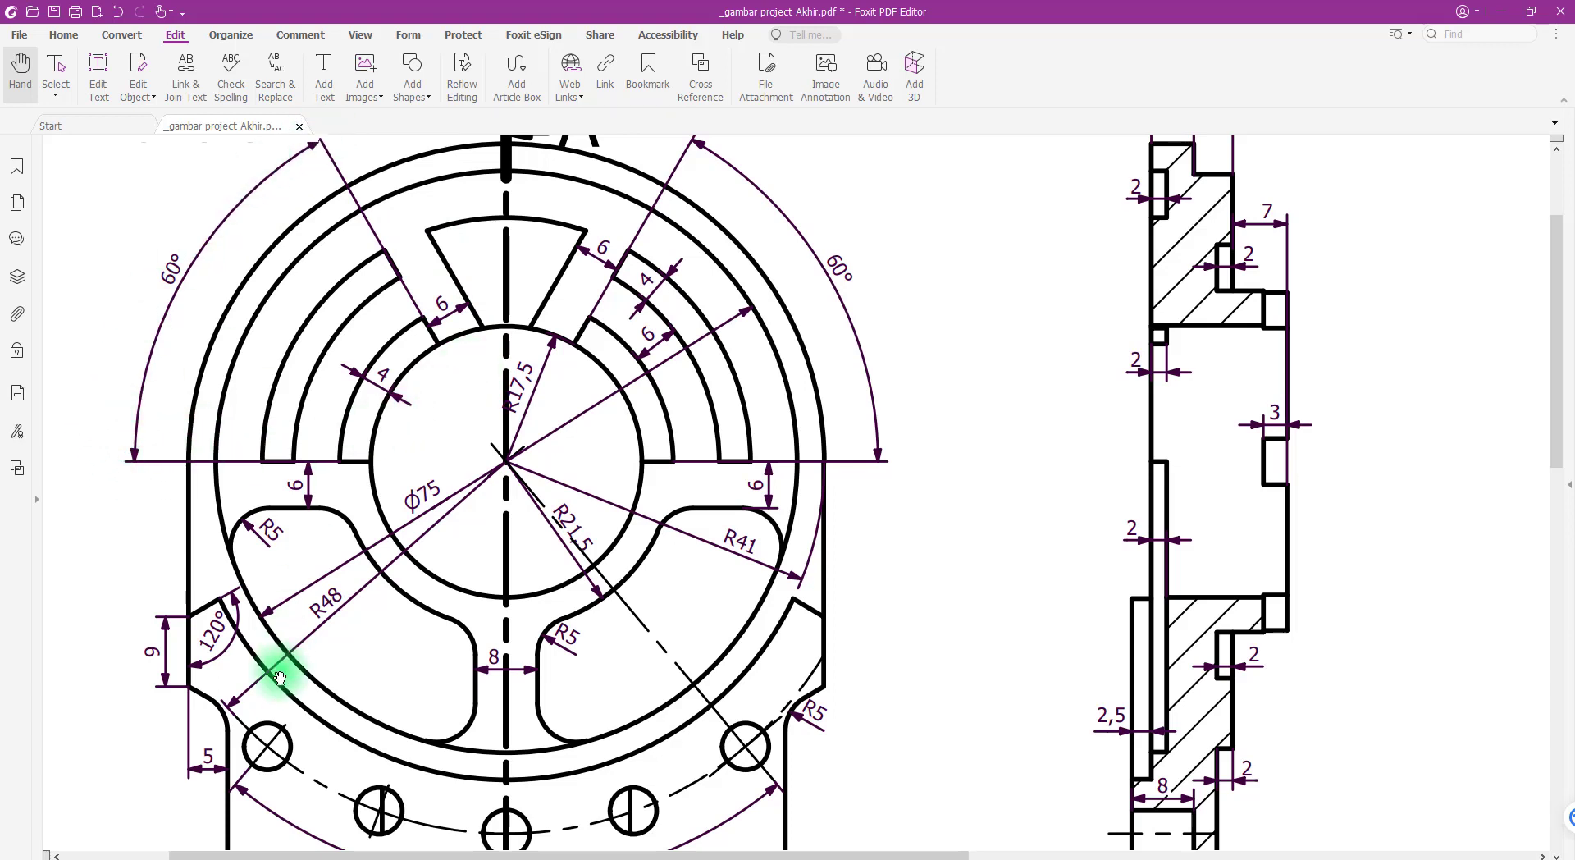
left_click(324, 859)
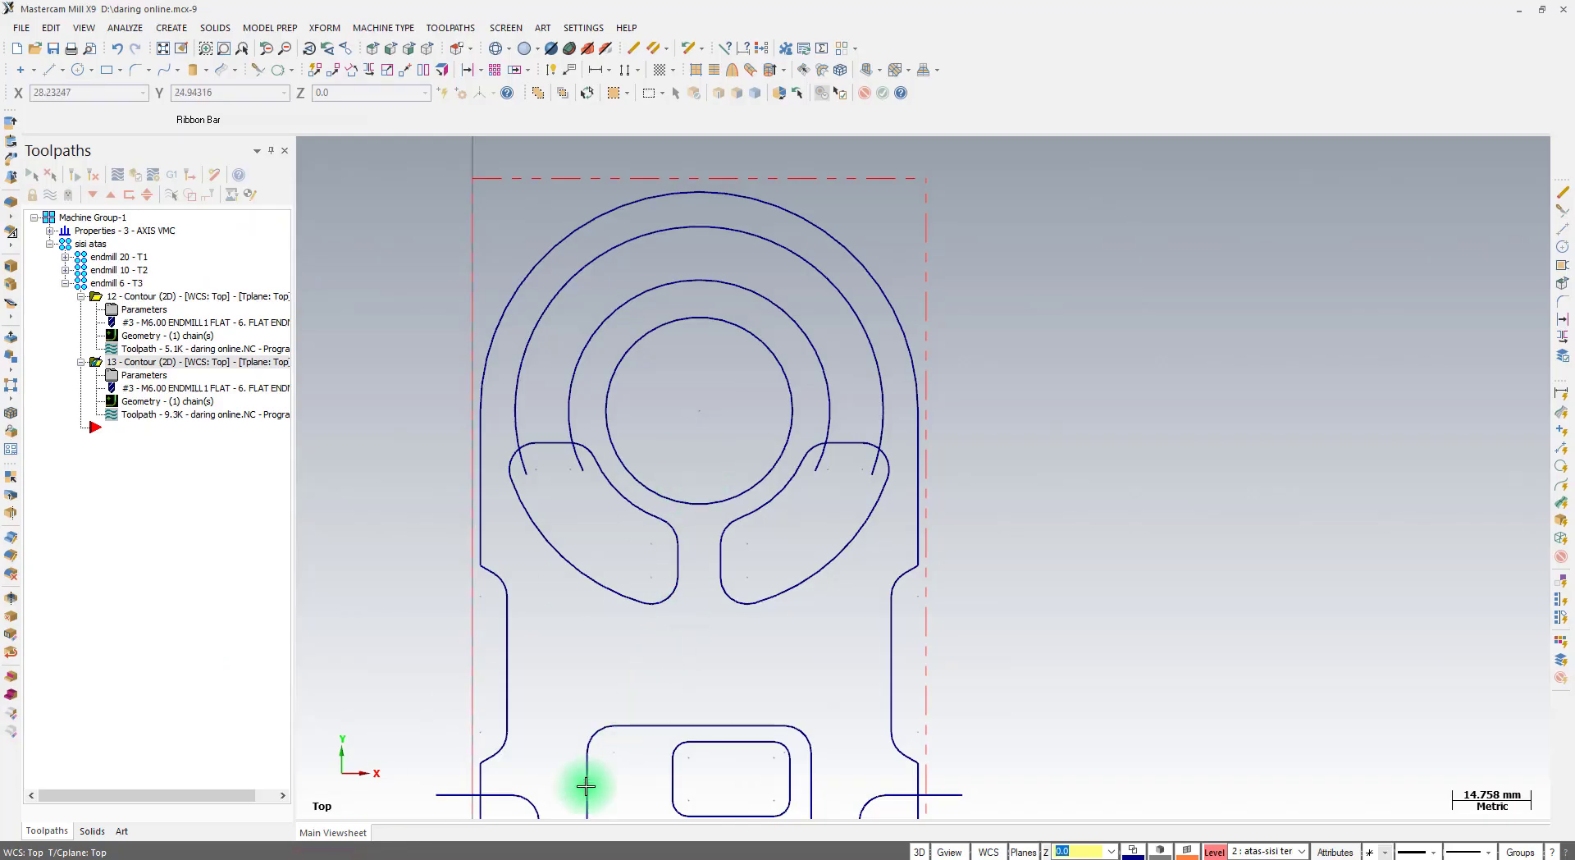
Draw two lines from the central hole's centre past the outer arc, about 52 mm long at 120° and 54 mm long at 60°
left_click(50, 70)
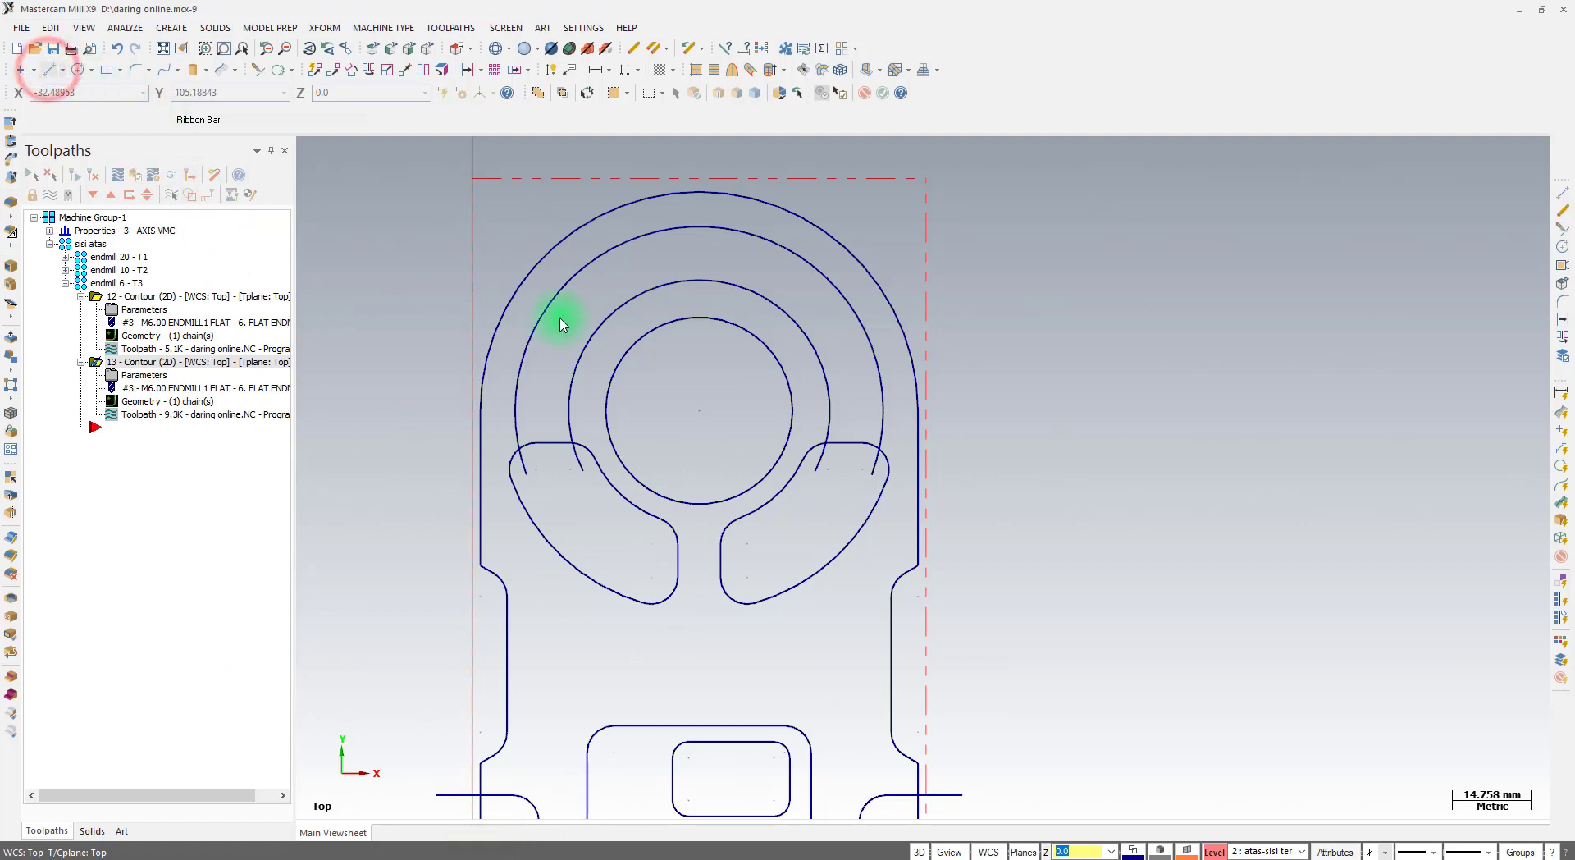
left_click(704, 415)
left_click(533, 190)
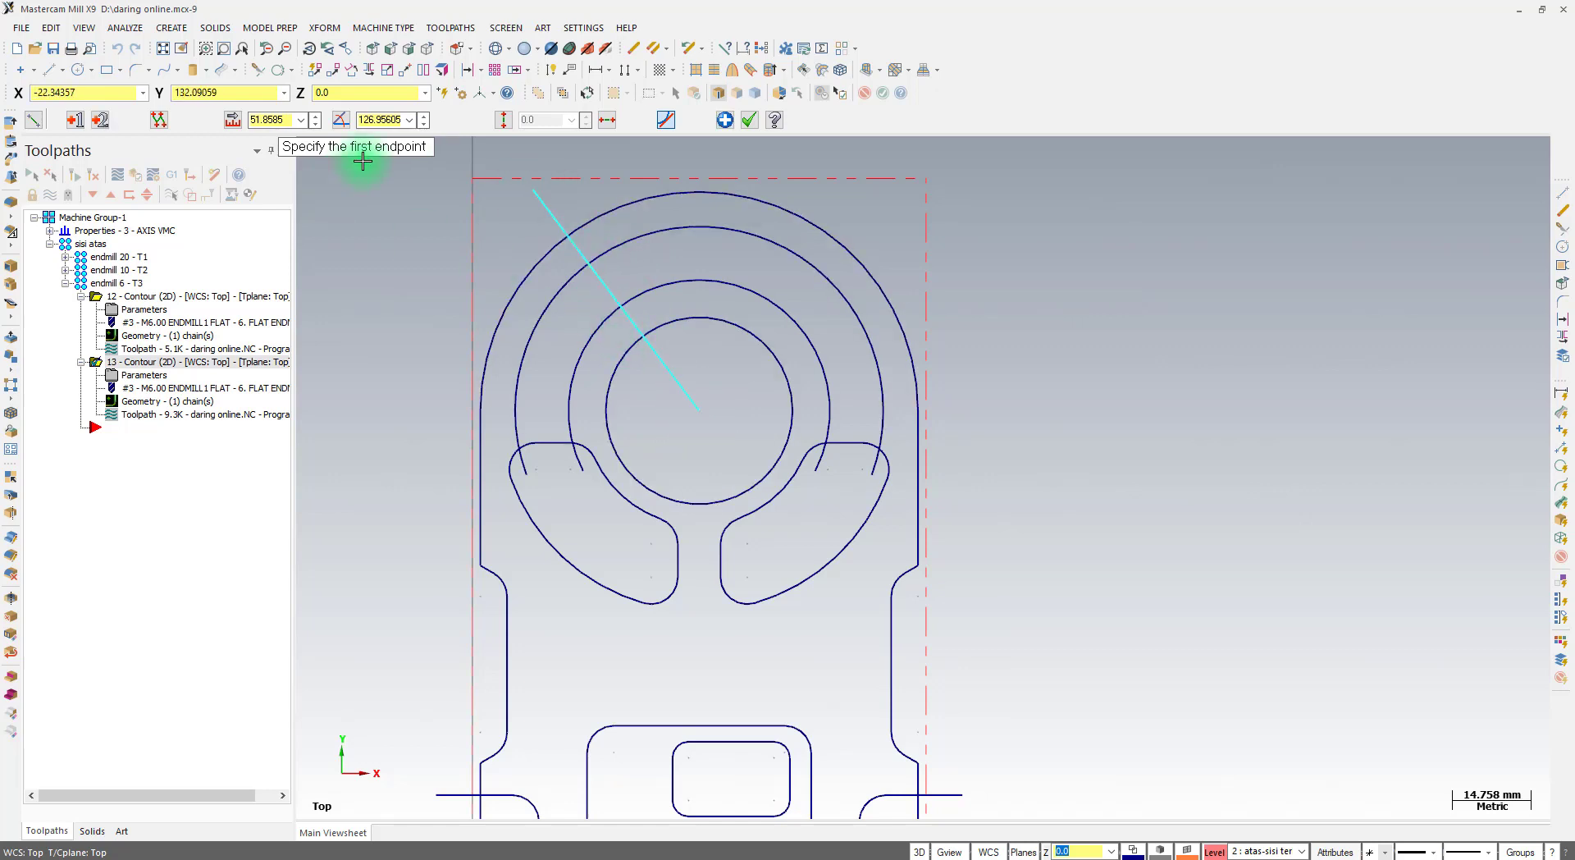
left_click(378, 121)
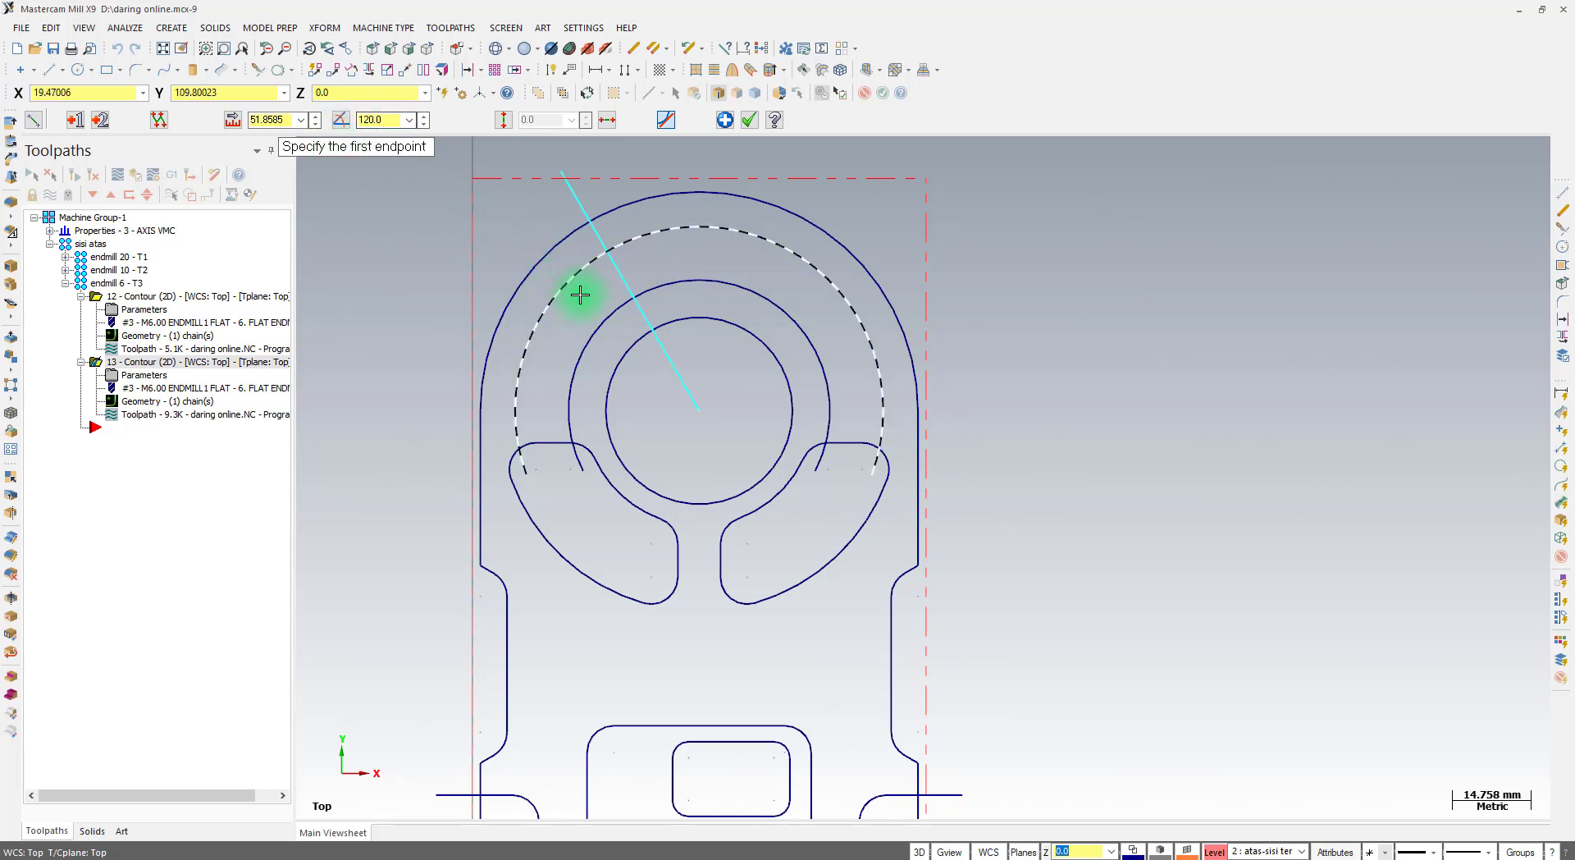
left_click(703, 410)
left_click(836, 161)
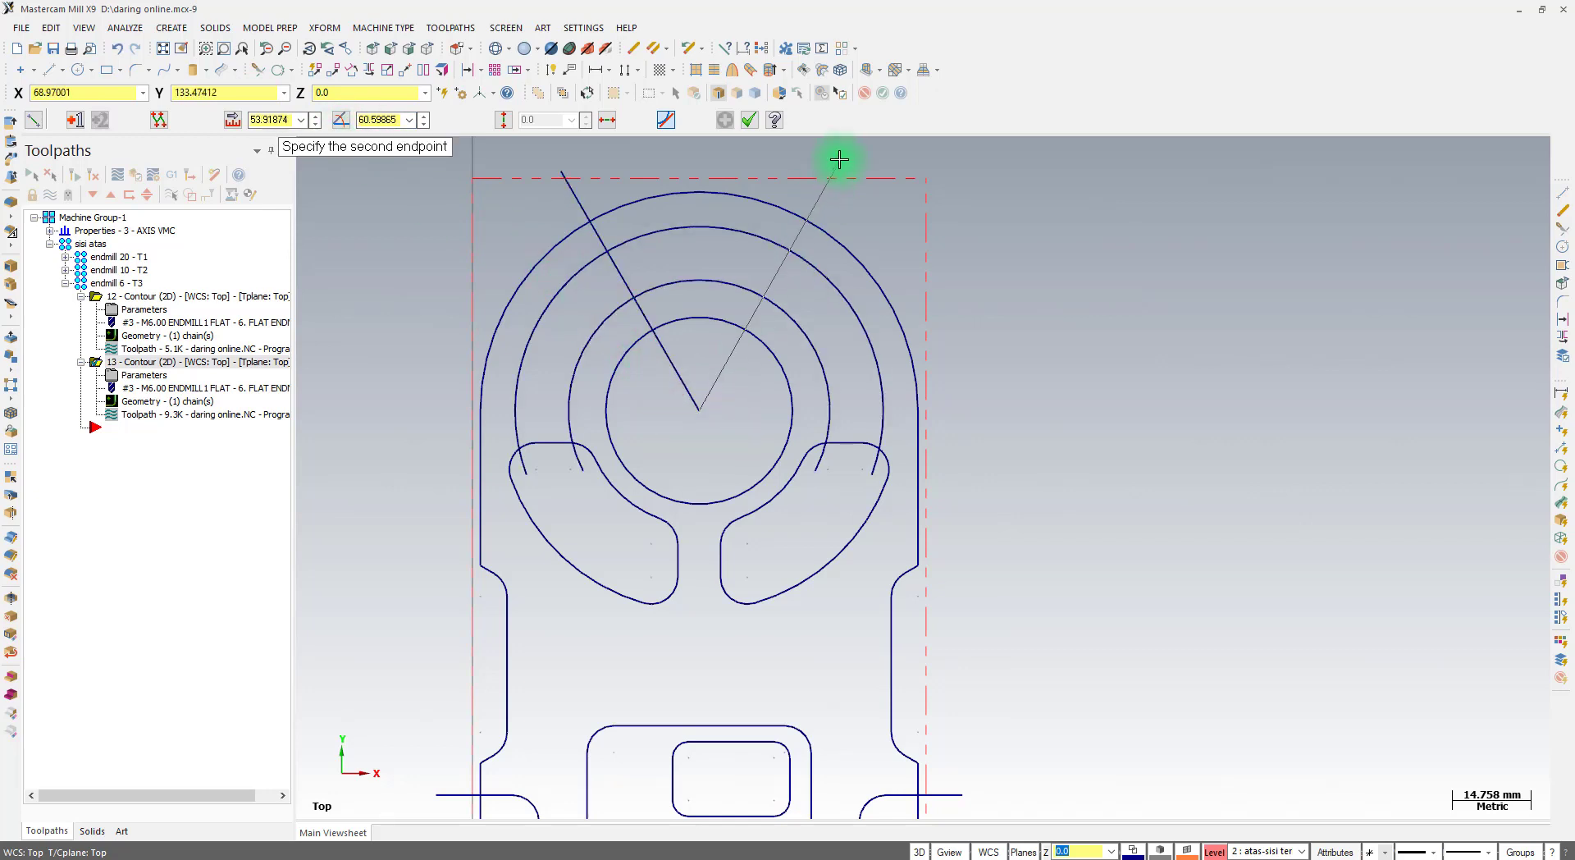
left_click(379, 120)
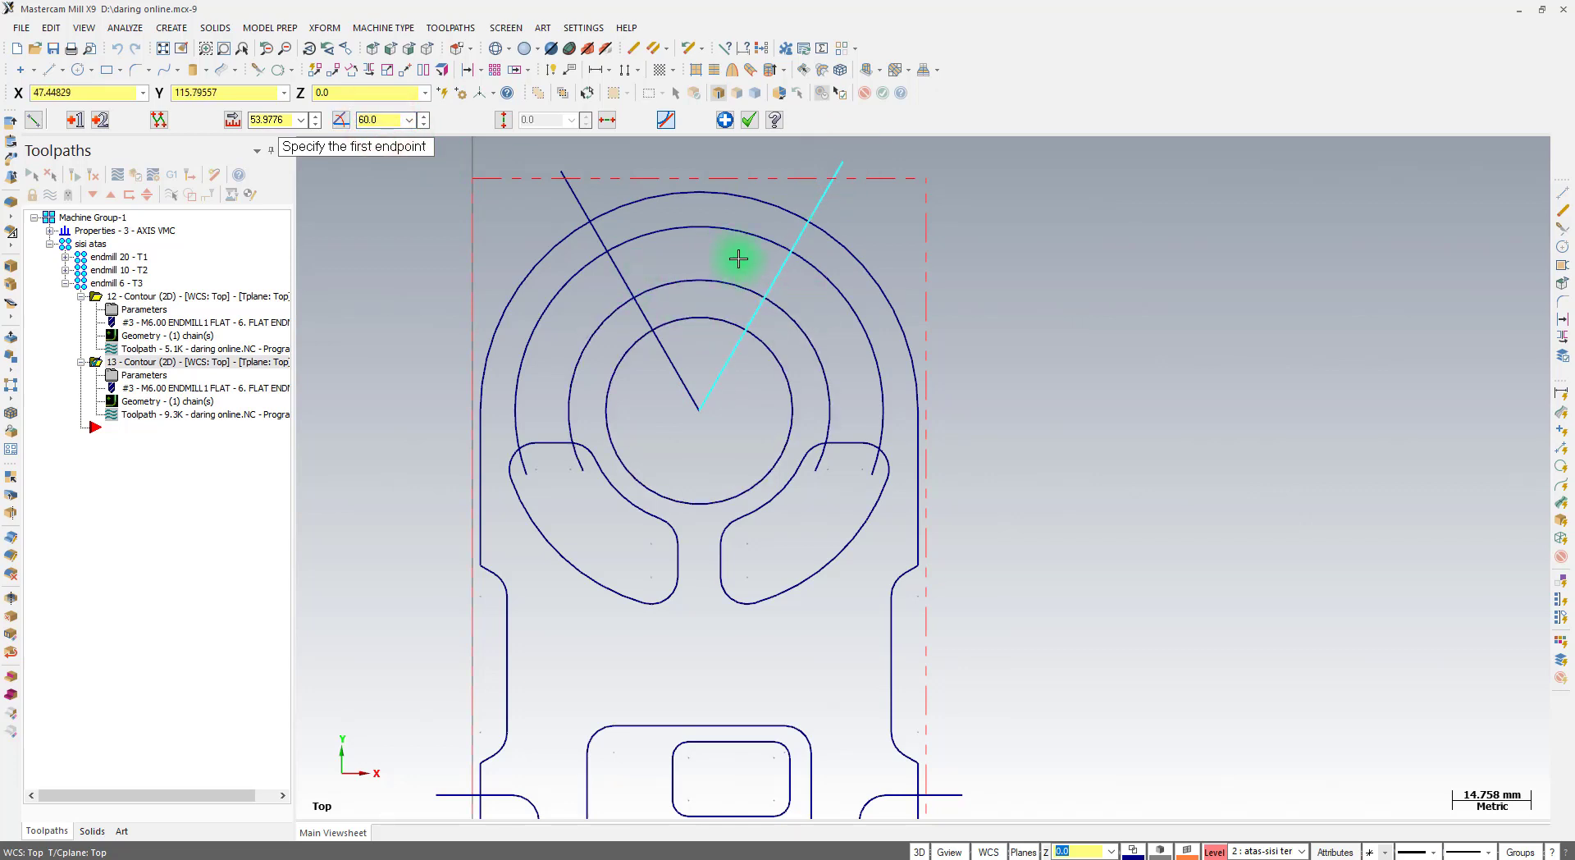
left_click(749, 120)
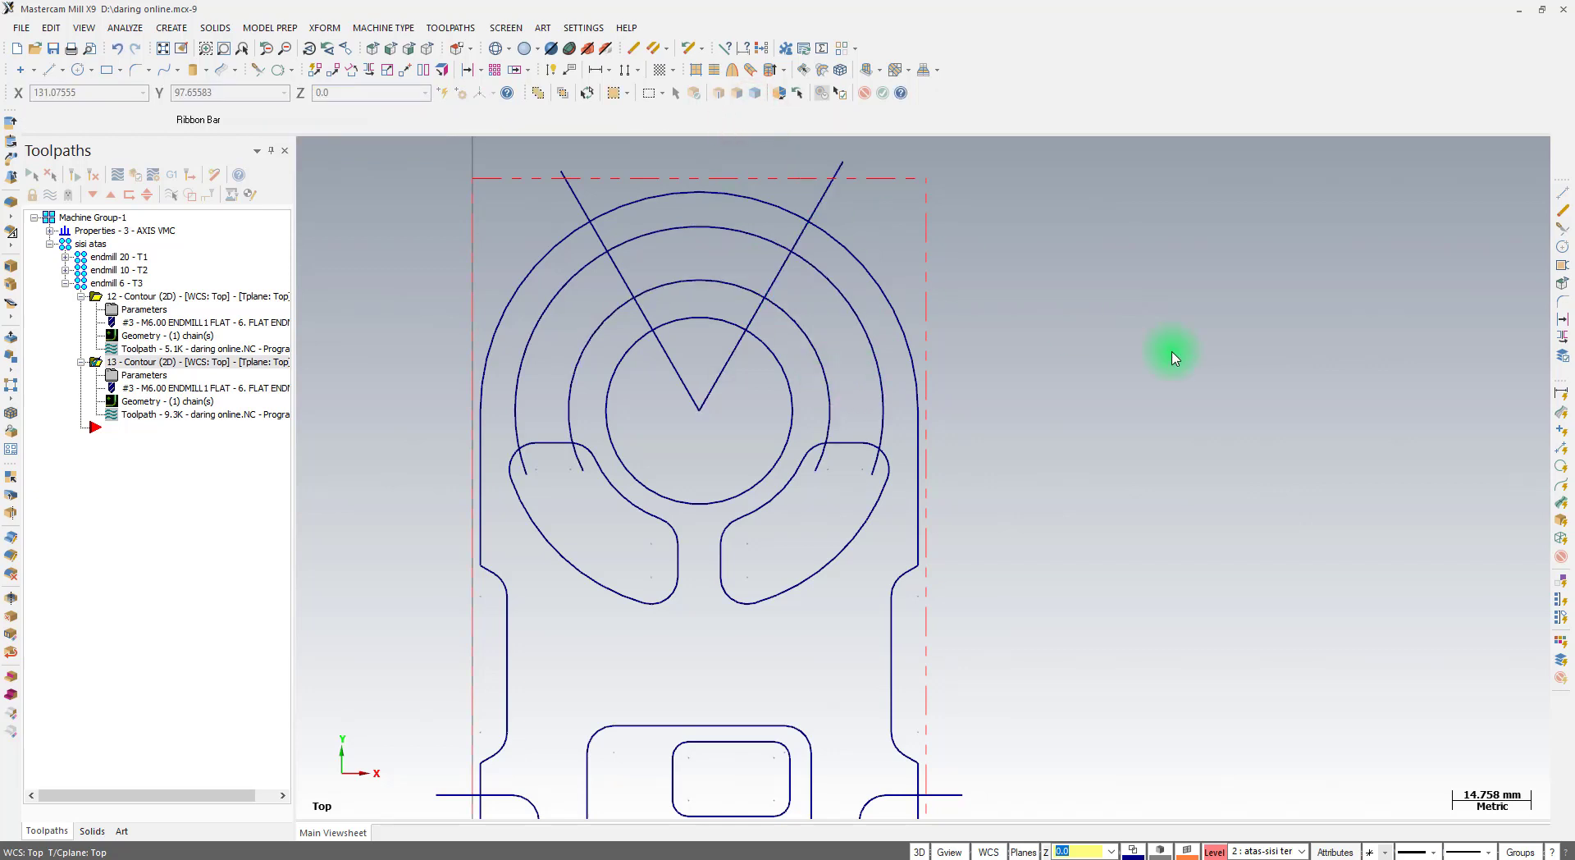
Check the spacing between the wedge and the curved ribs in the Foxit PDF Editor drawing, and return to Mastercam
left_click(468, 857)
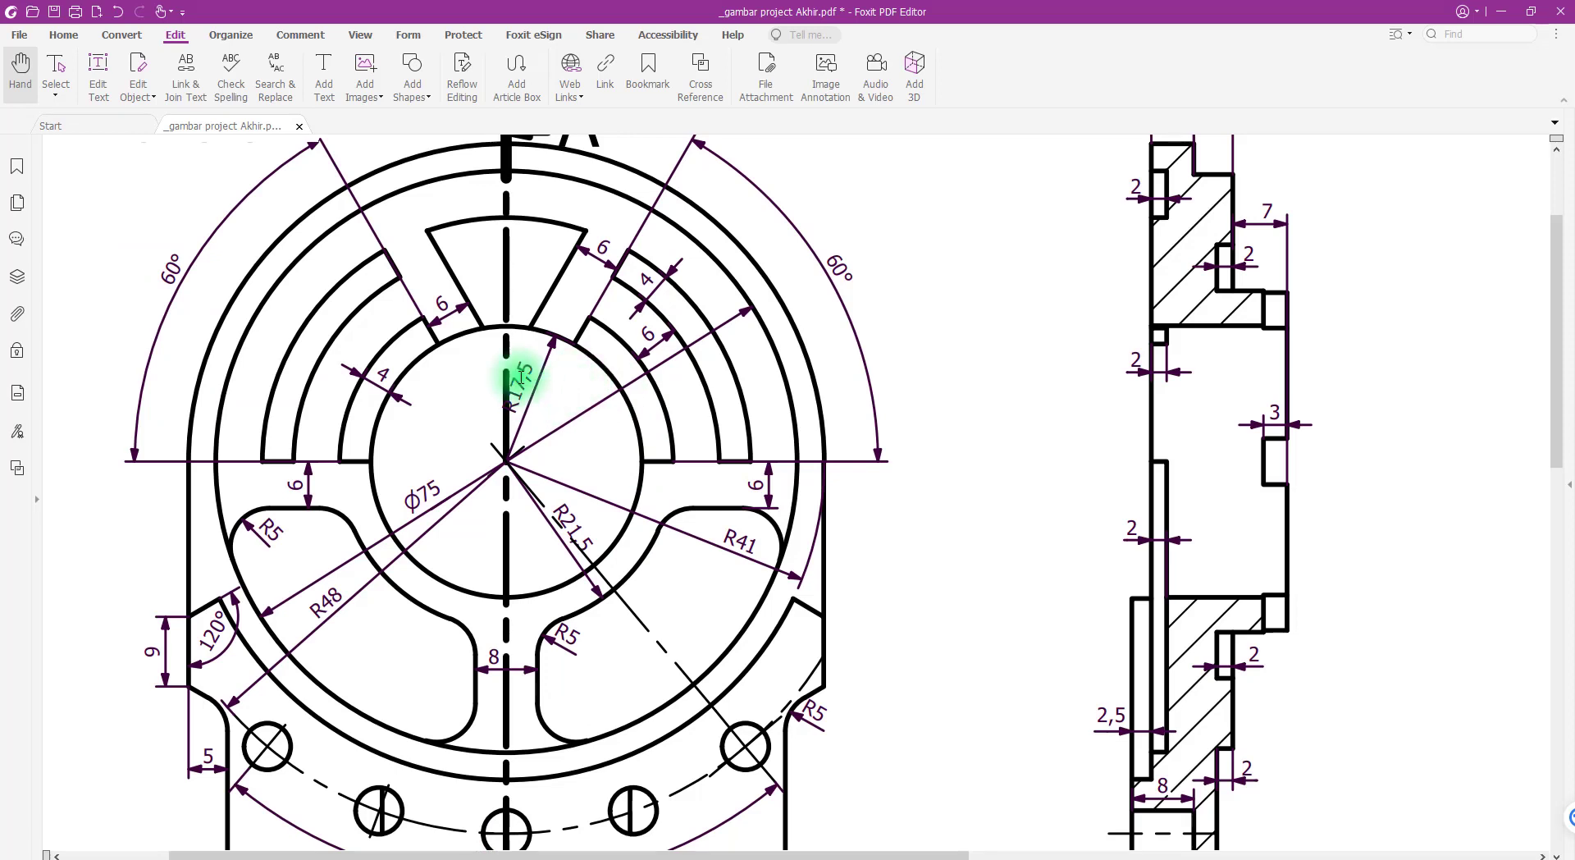
scroll(669, 295, "up", 1)
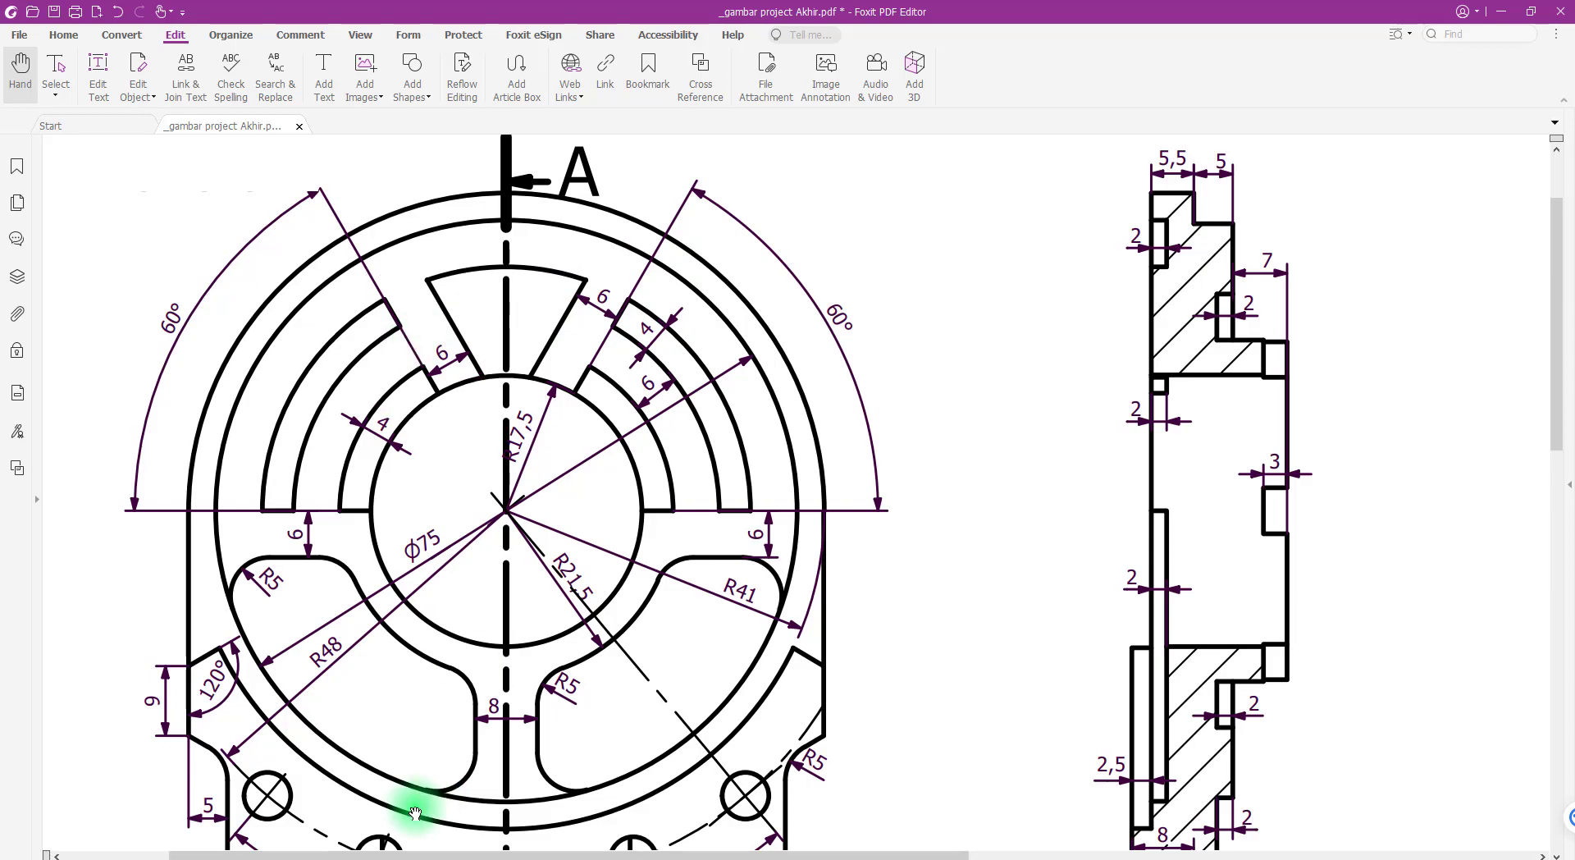
left_click(314, 859)
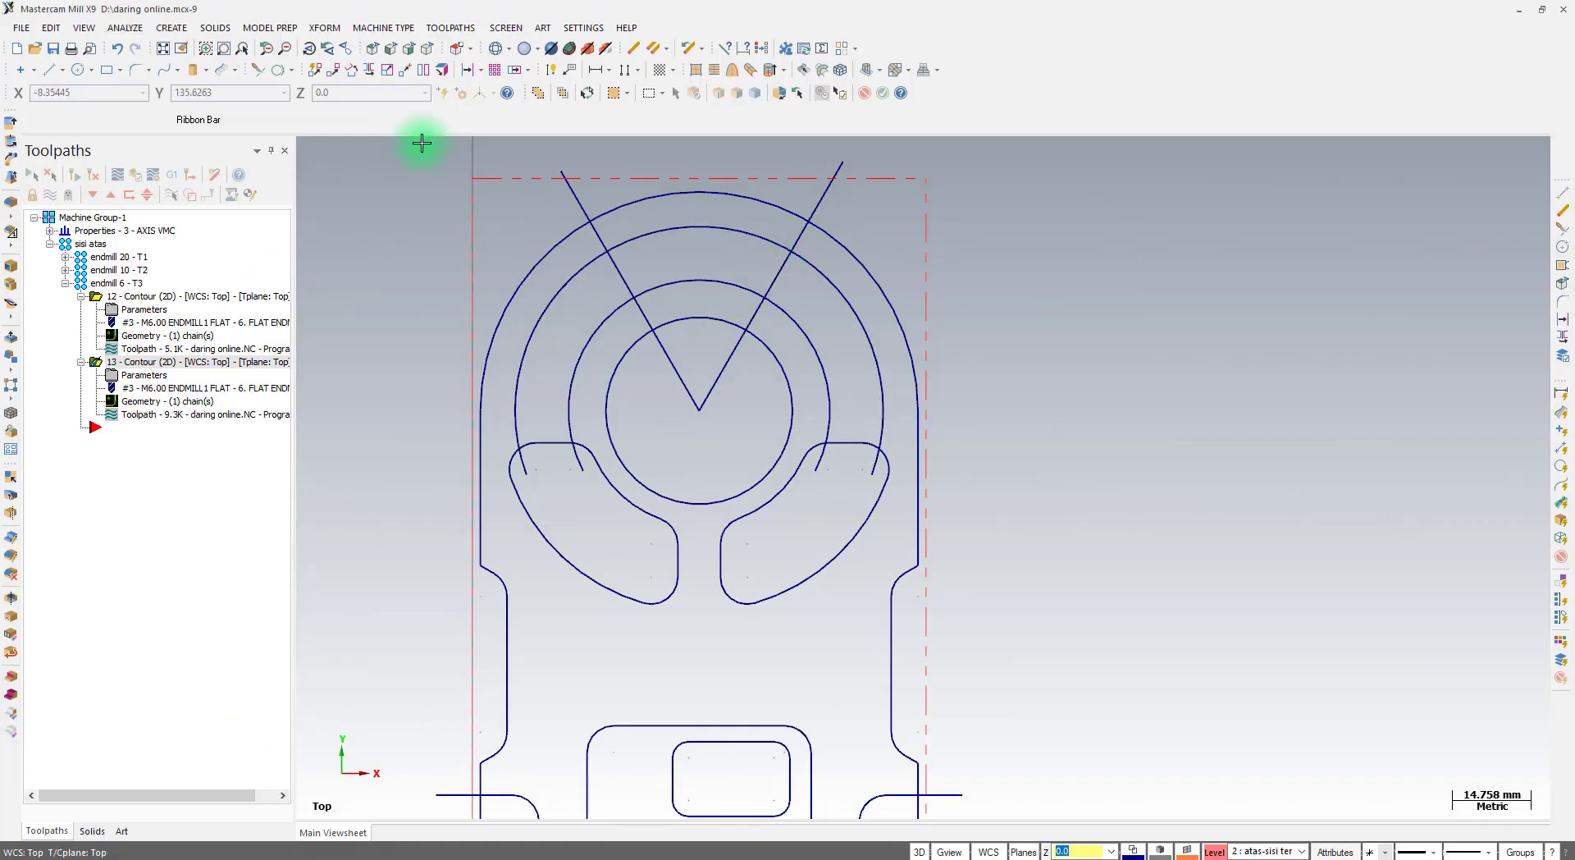
Offset copies of both angled lines 3 mm inward towards the vertical centreline, and delete the original lines
left_click(469, 73)
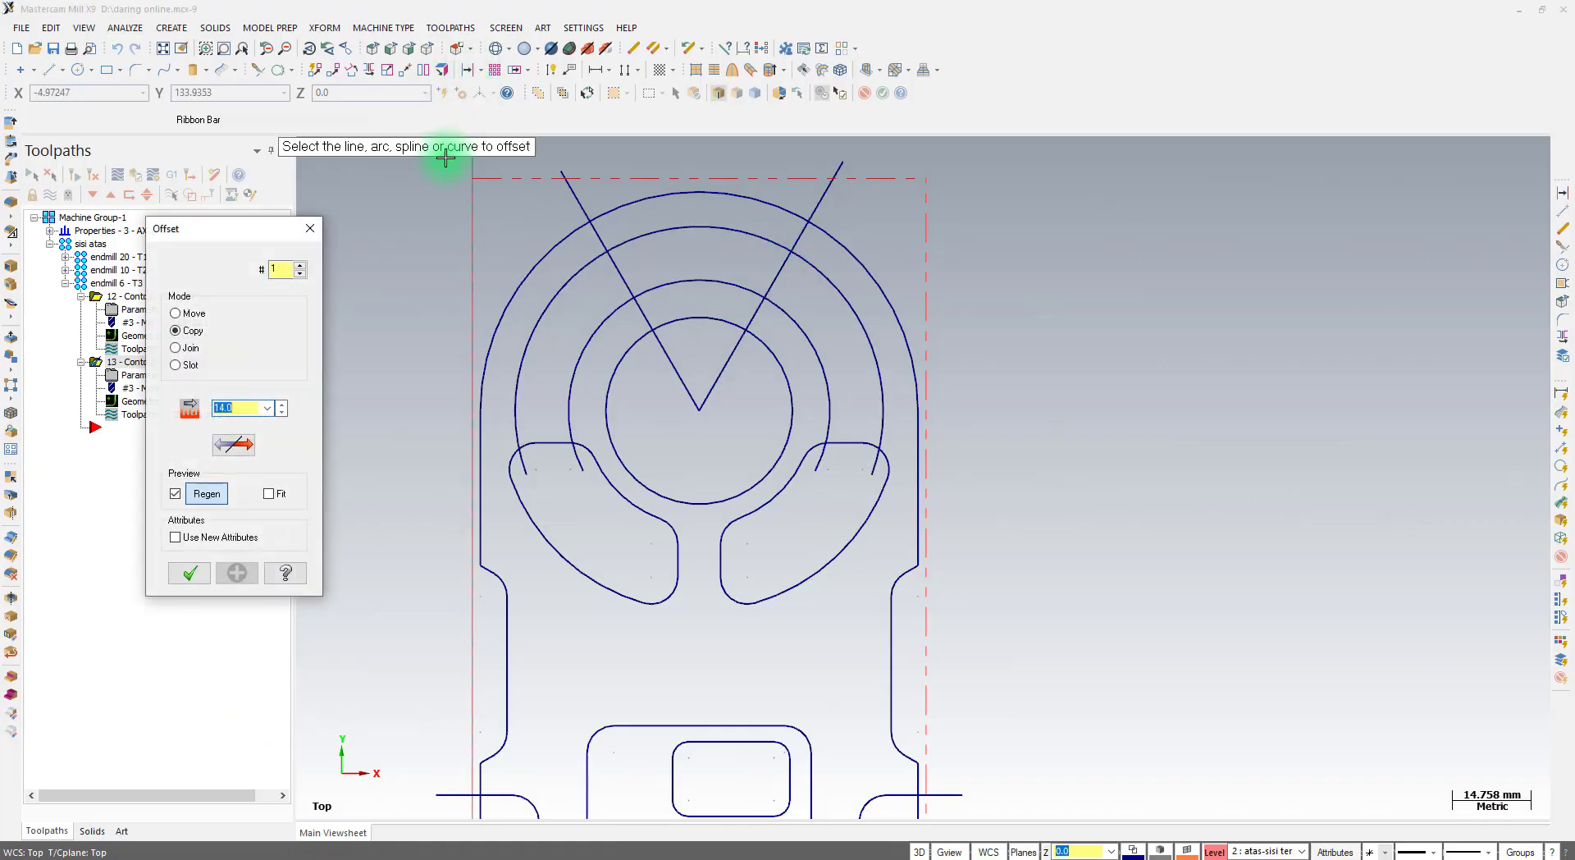
left_click(620, 271)
left_click(648, 259)
left_click(773, 268)
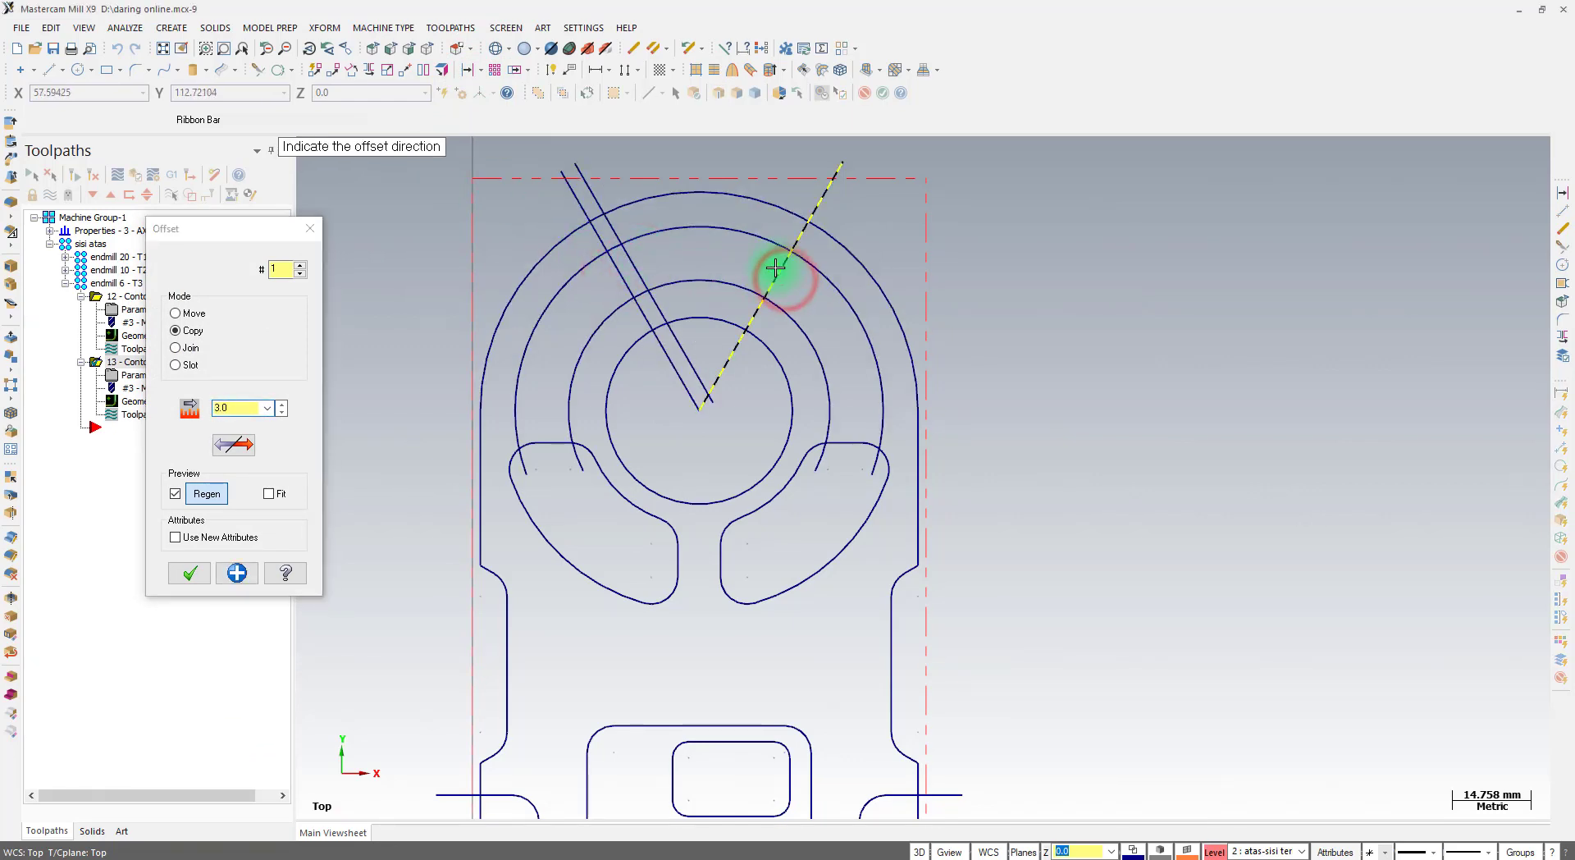
left_click(749, 256)
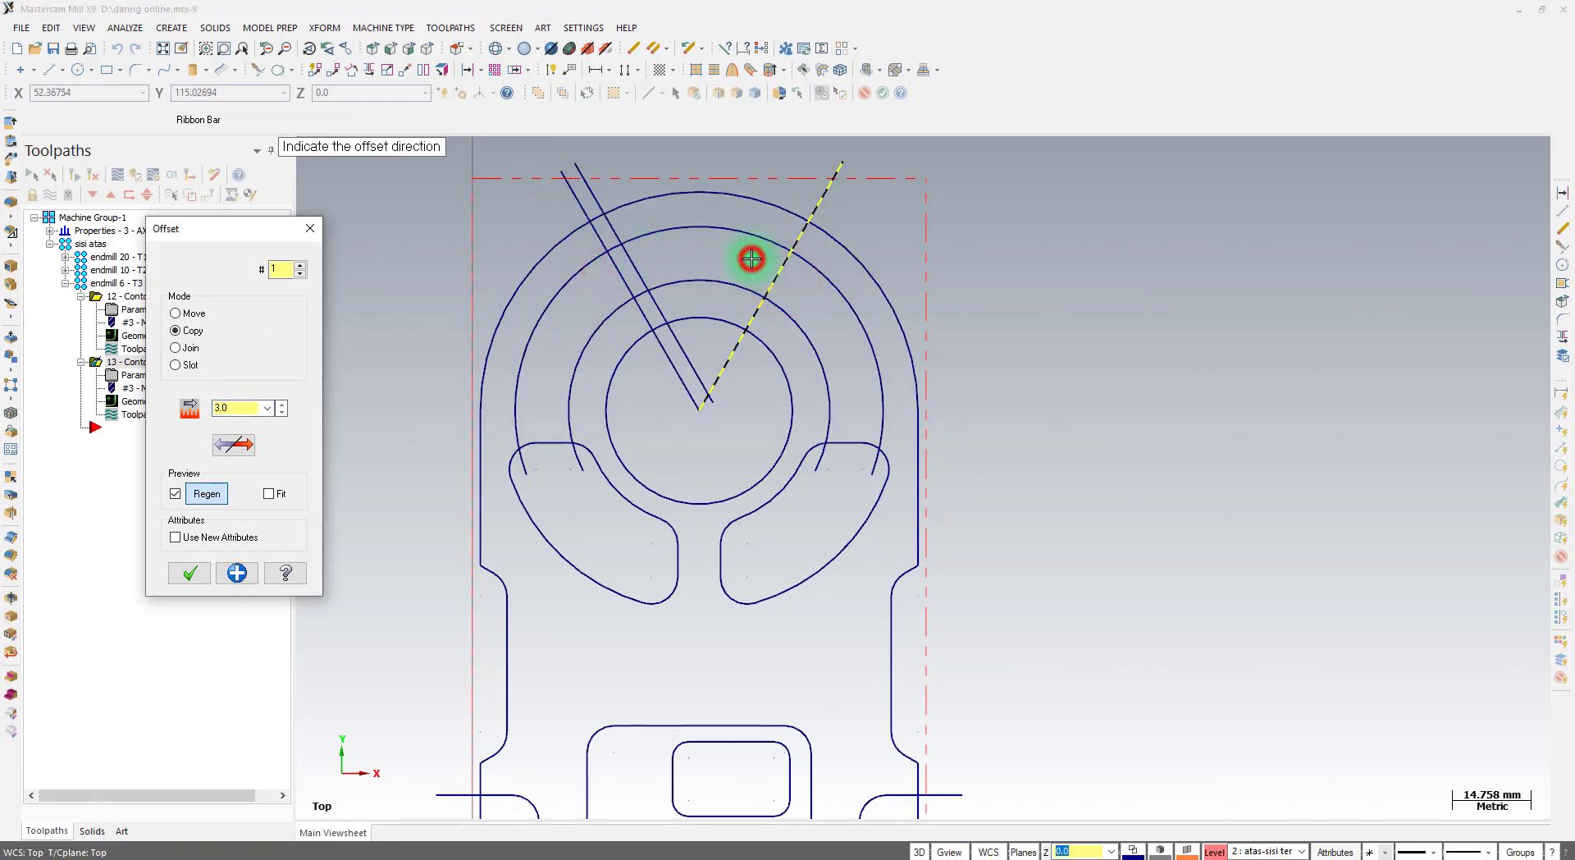
left_click(191, 577)
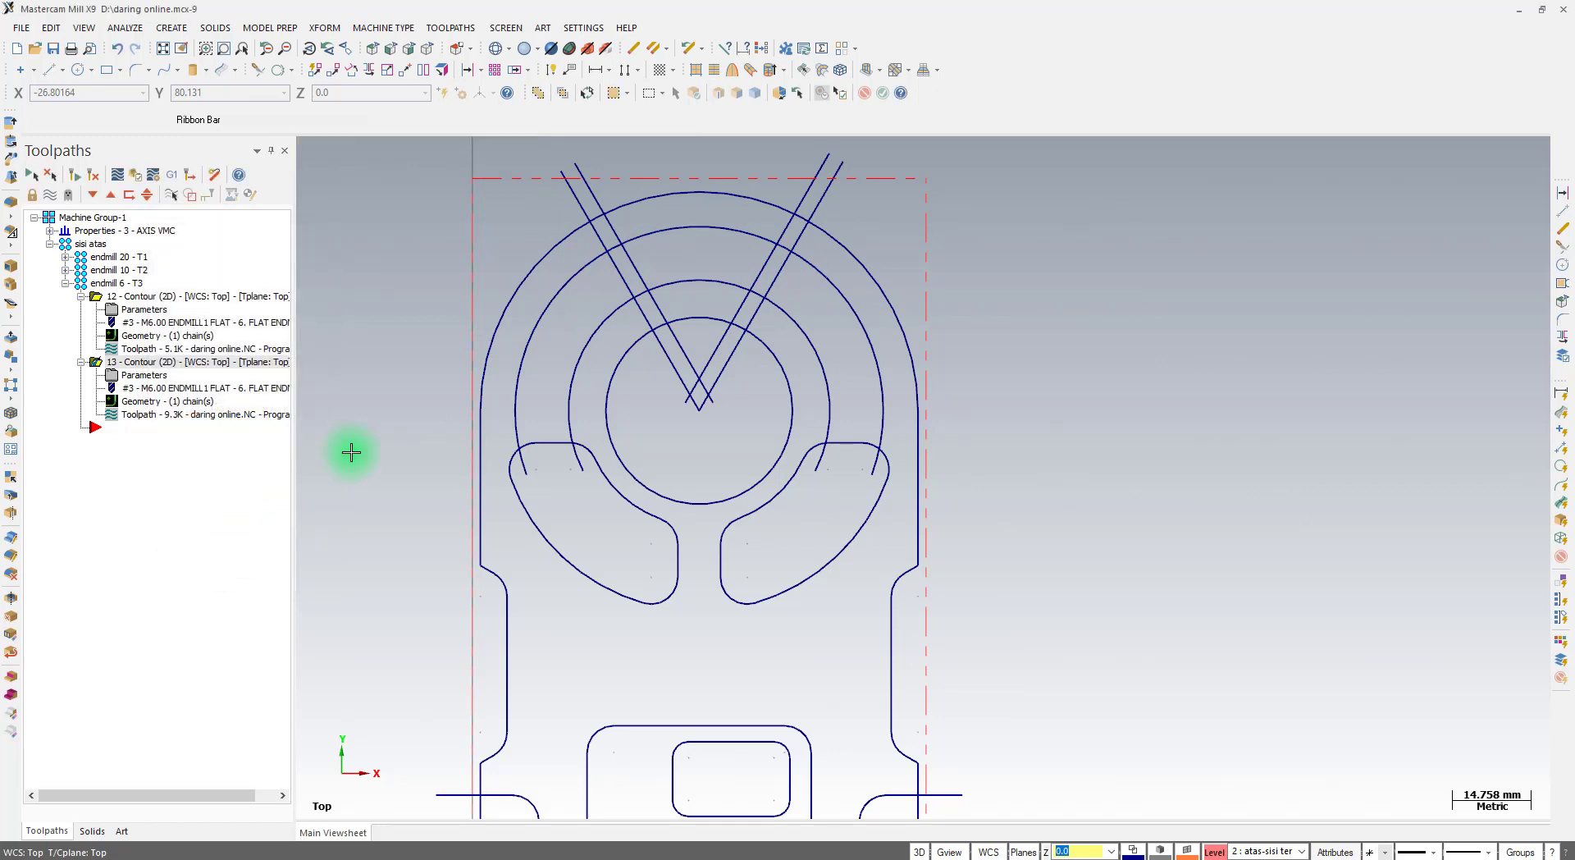
left_click(566, 197)
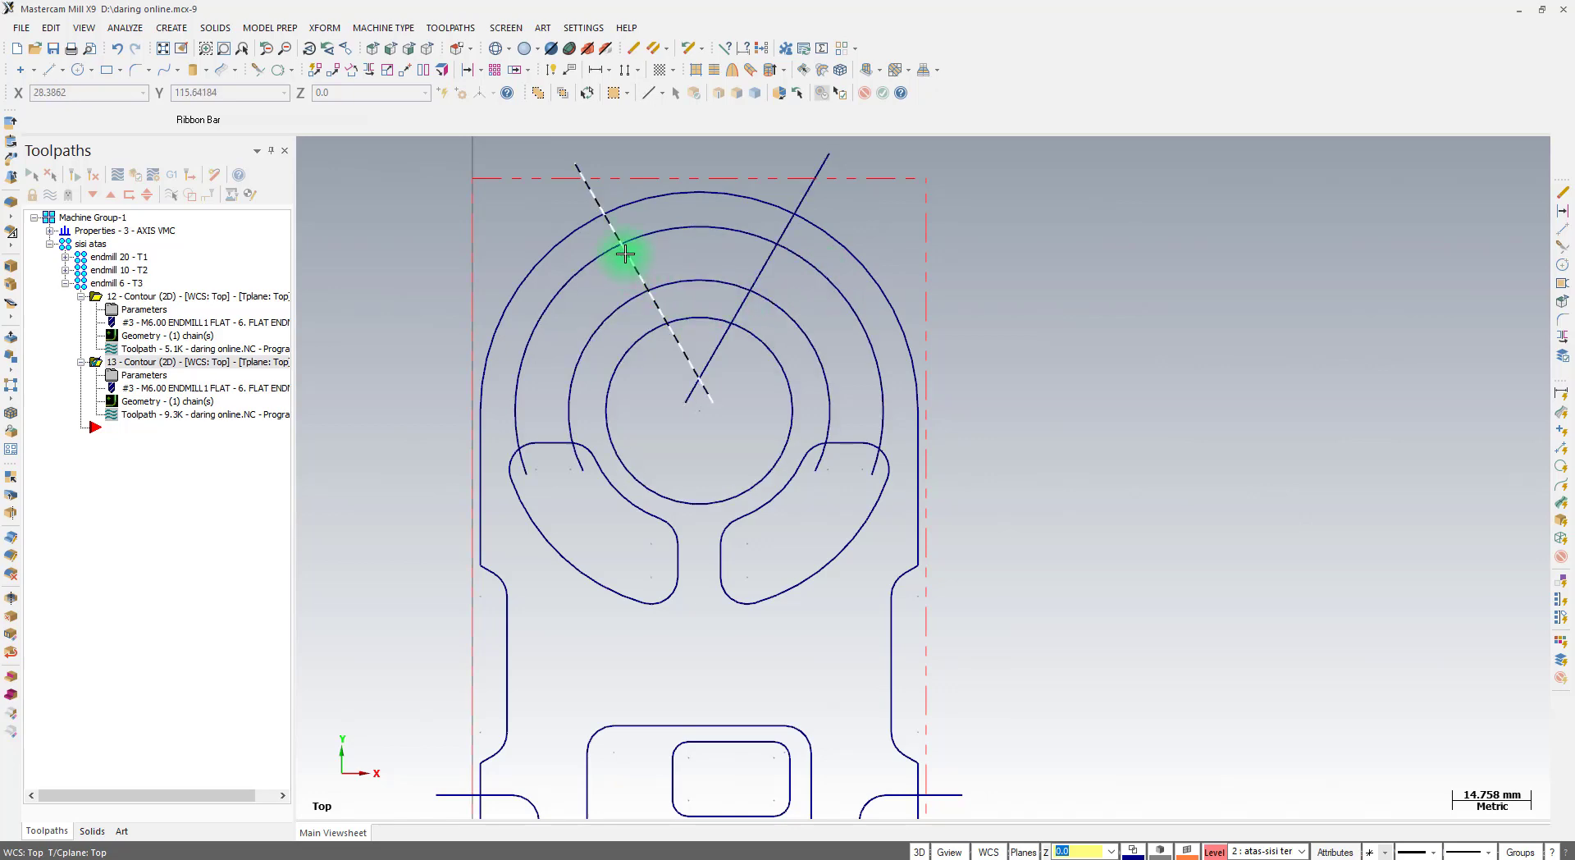
Trim the upper ends of both offset lines to the second arc from the outside, using single-entity trimming
scroll(625, 254, "up", 3)
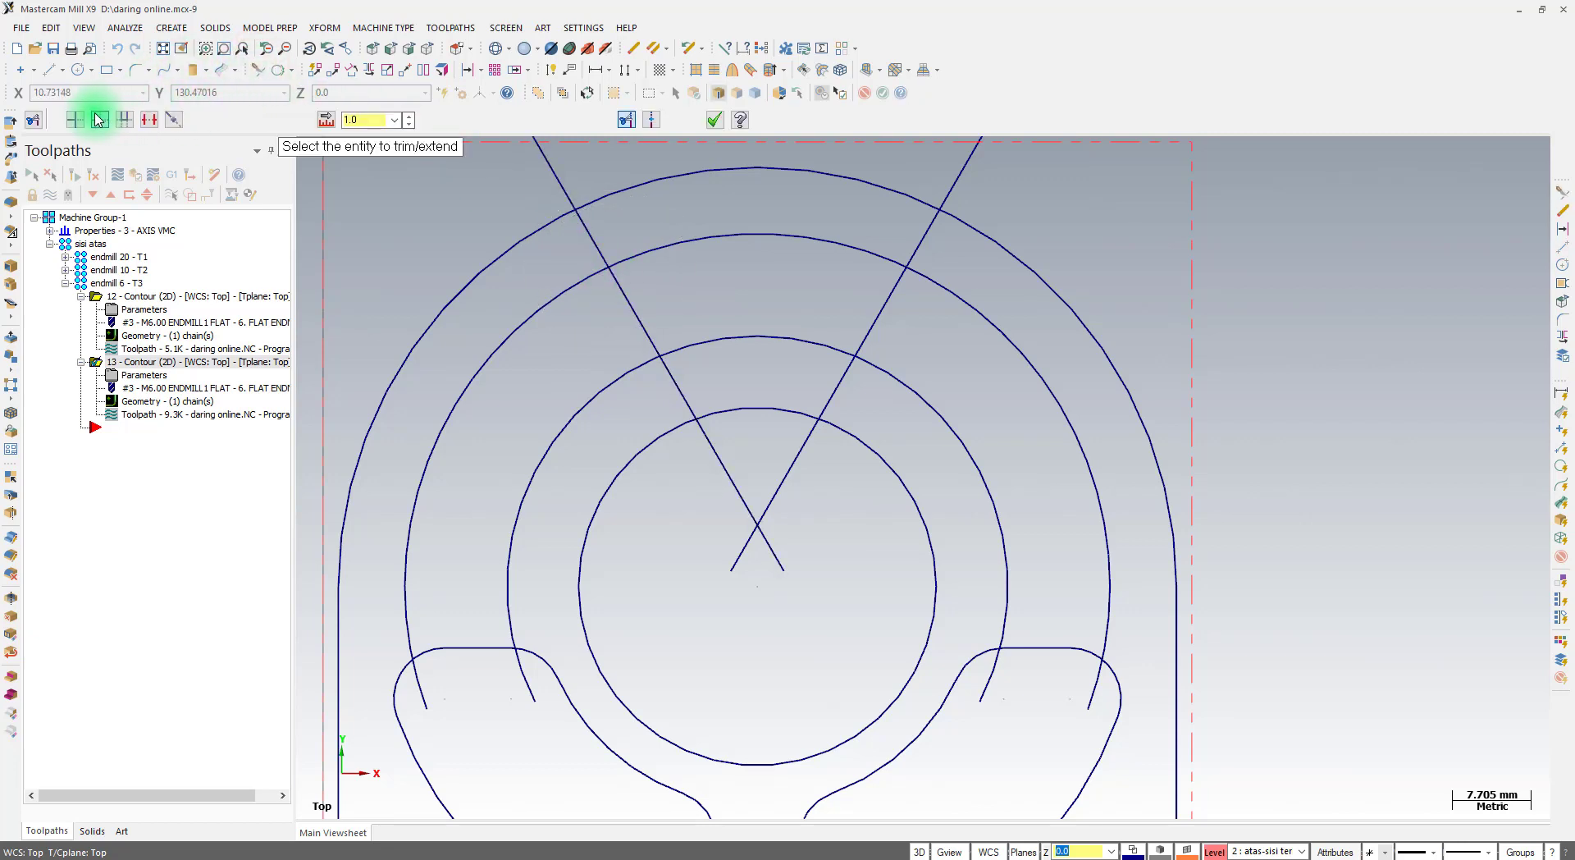
left_click(76, 122)
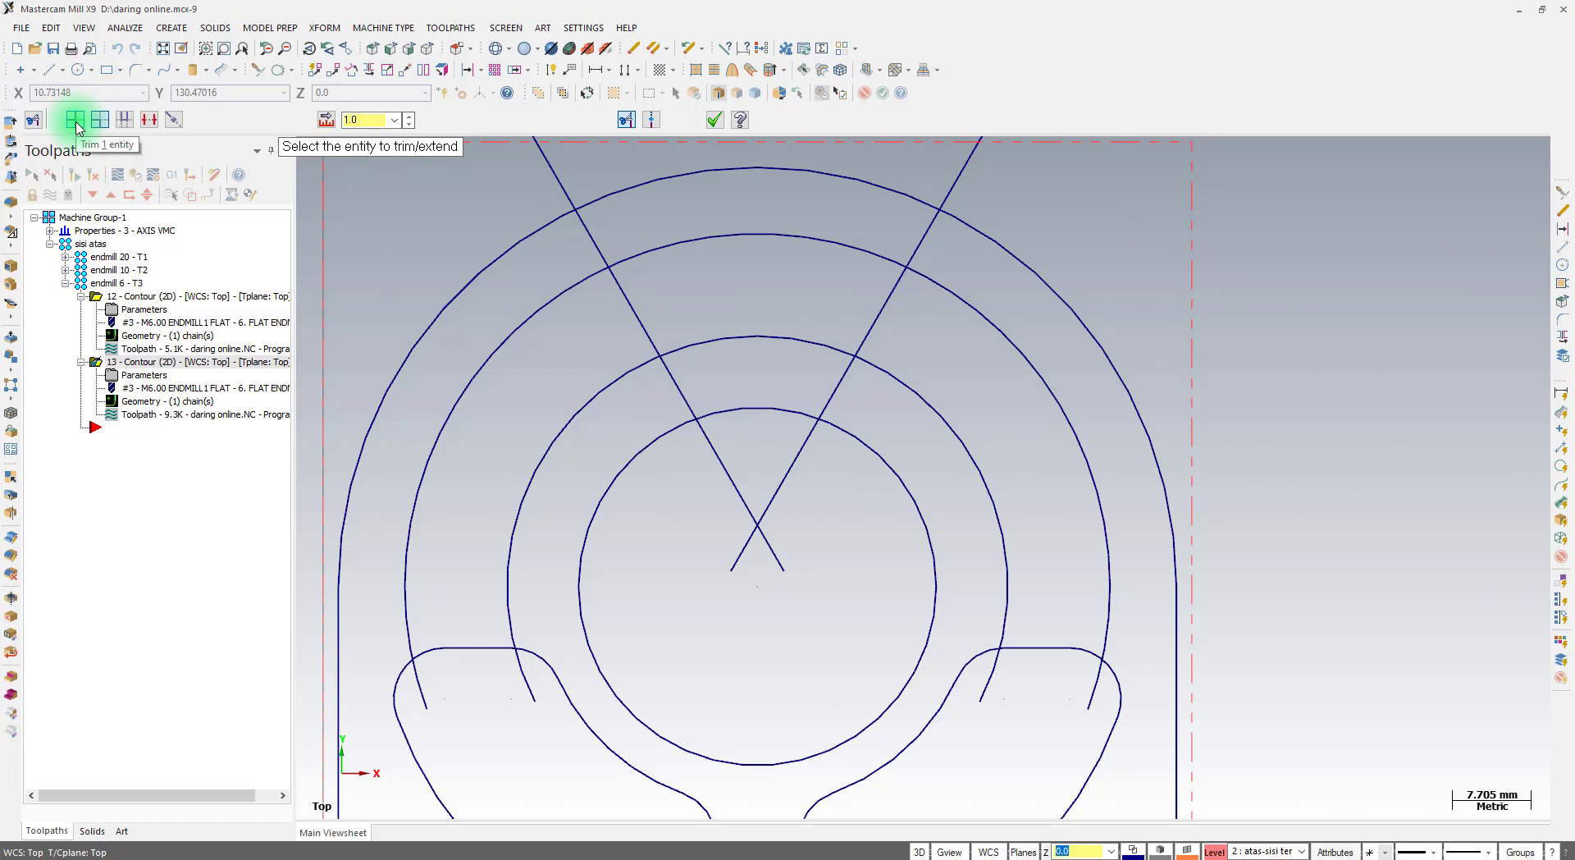
left_click(587, 277)
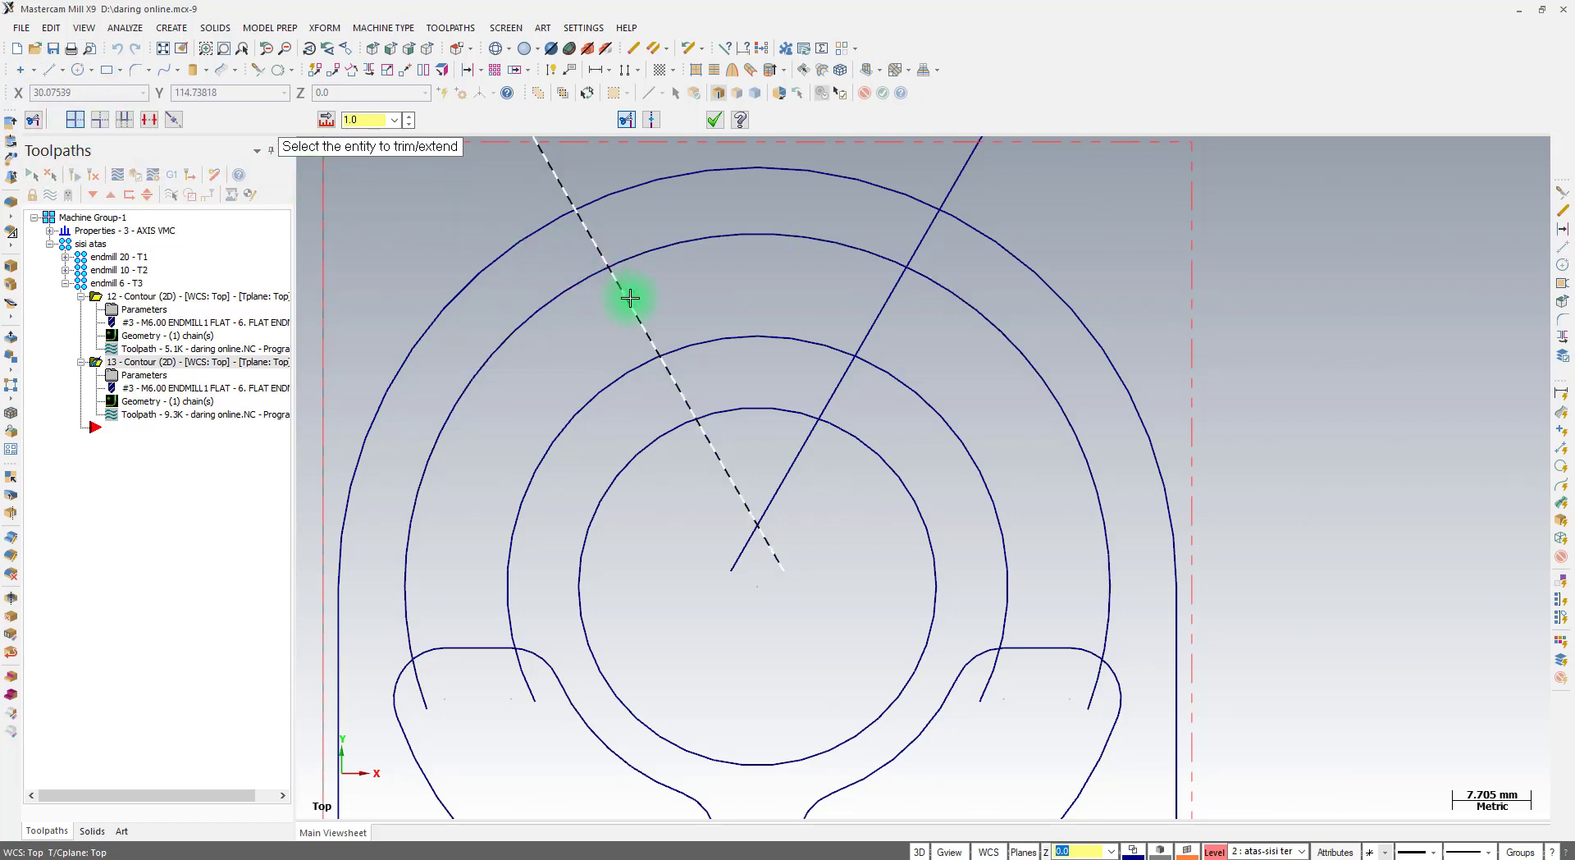
left_click(607, 265)
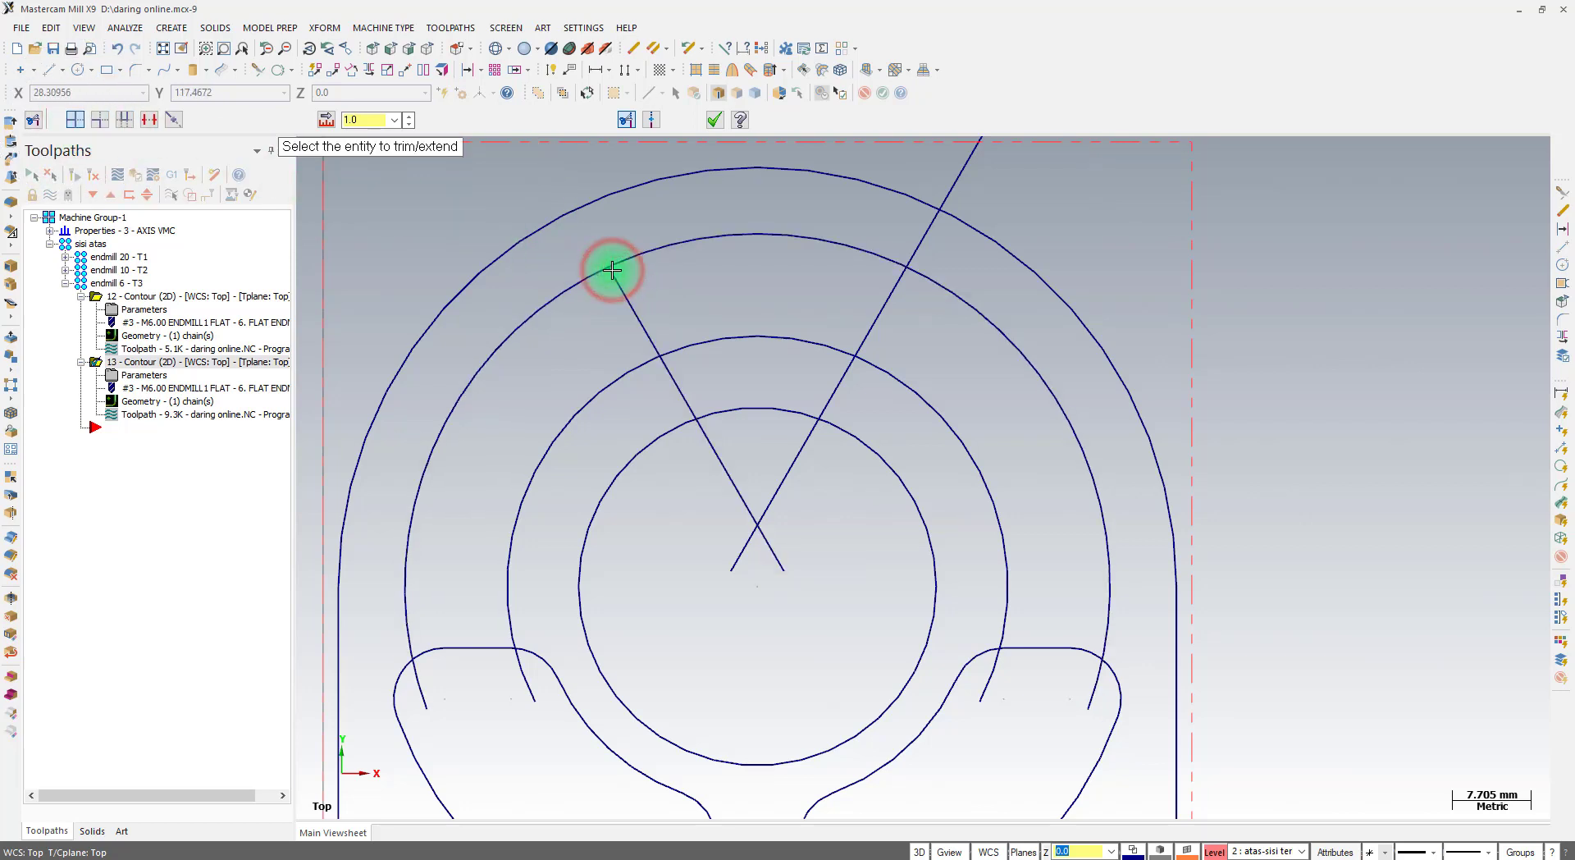
left_click(911, 277)
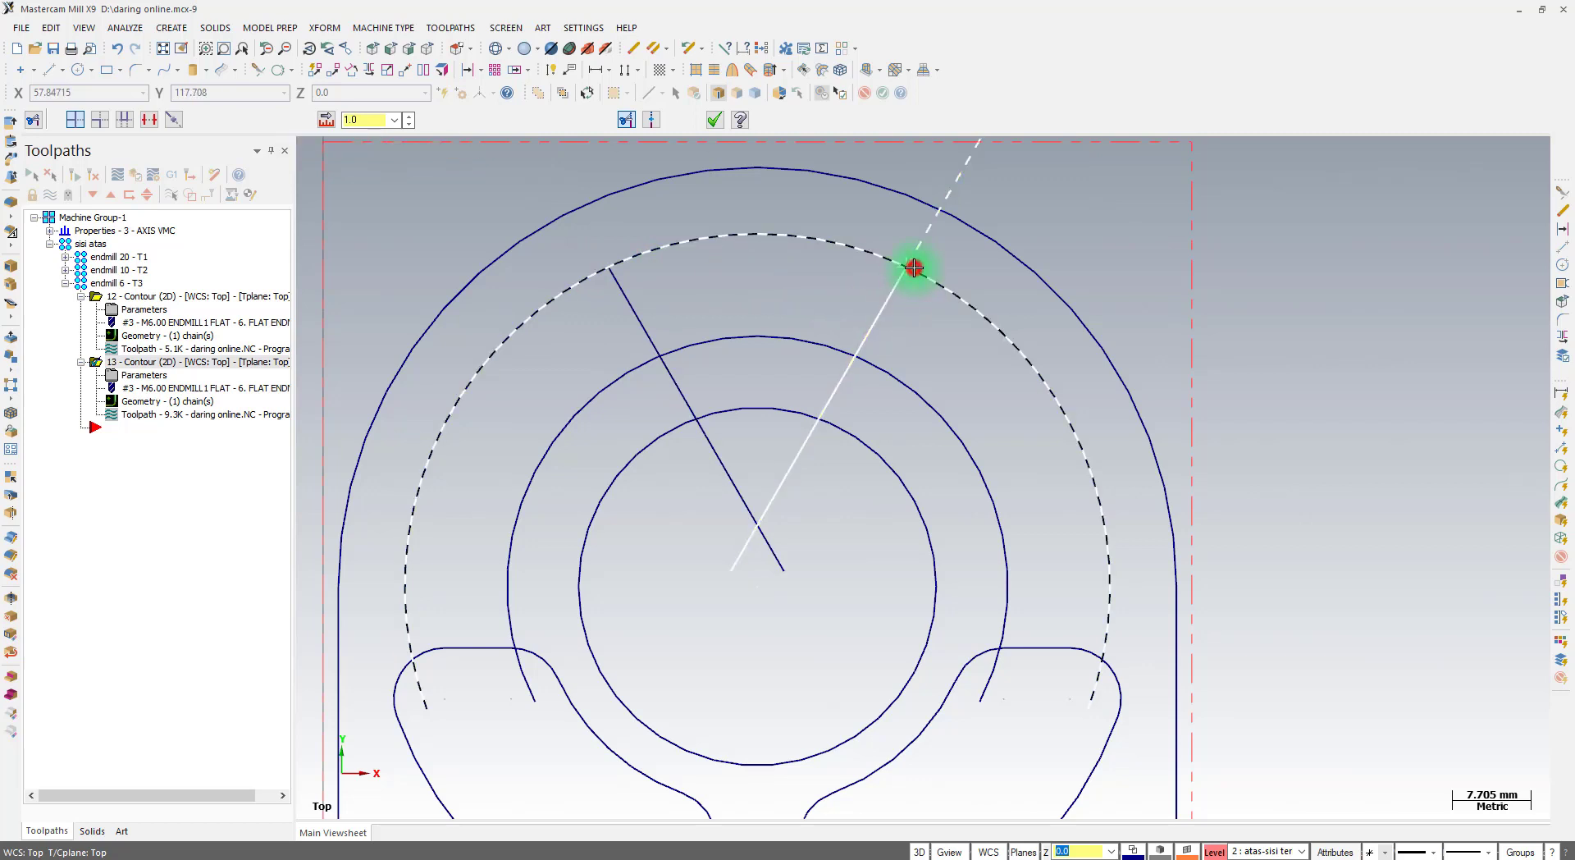
Trim the lower ends of the two offset lines to their intersection inside the central hole, forming a V
left_click(741, 486)
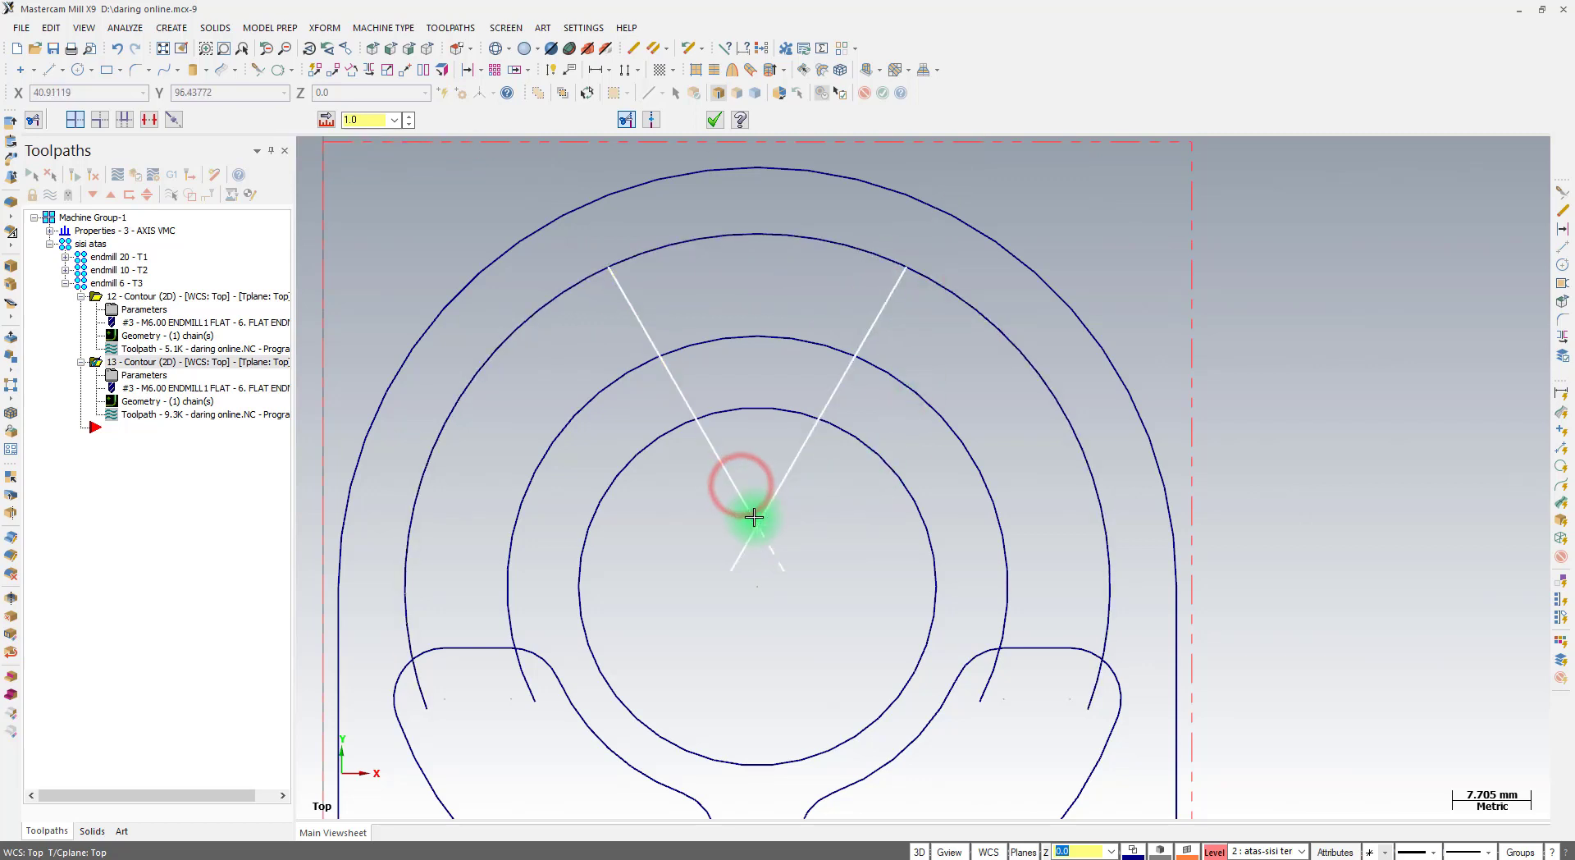
left_click(754, 520)
left_click(784, 492)
left_click(755, 519)
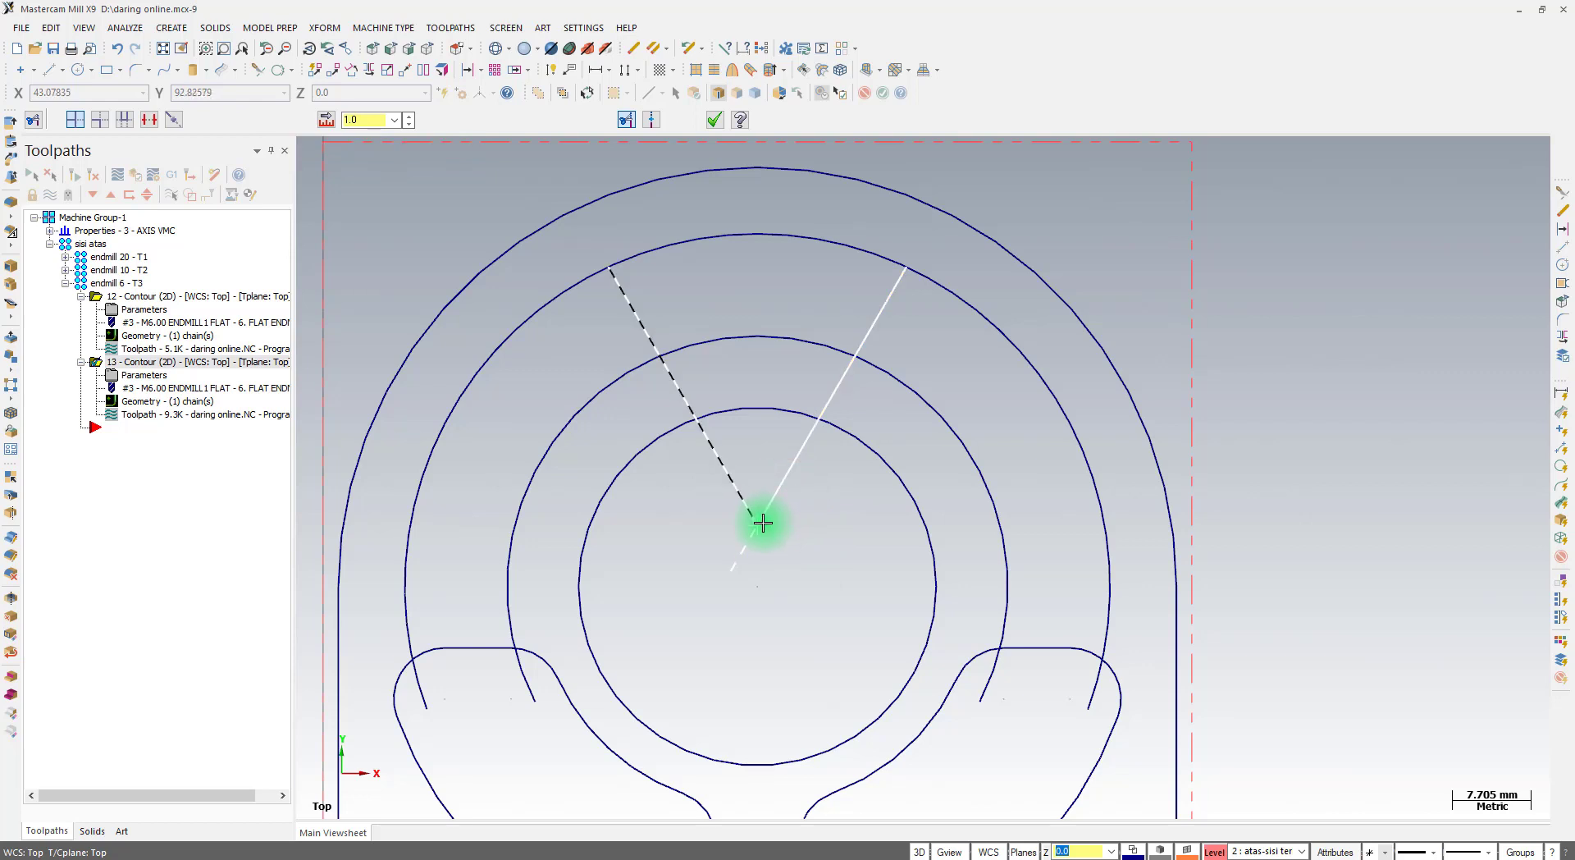
left_click(713, 120)
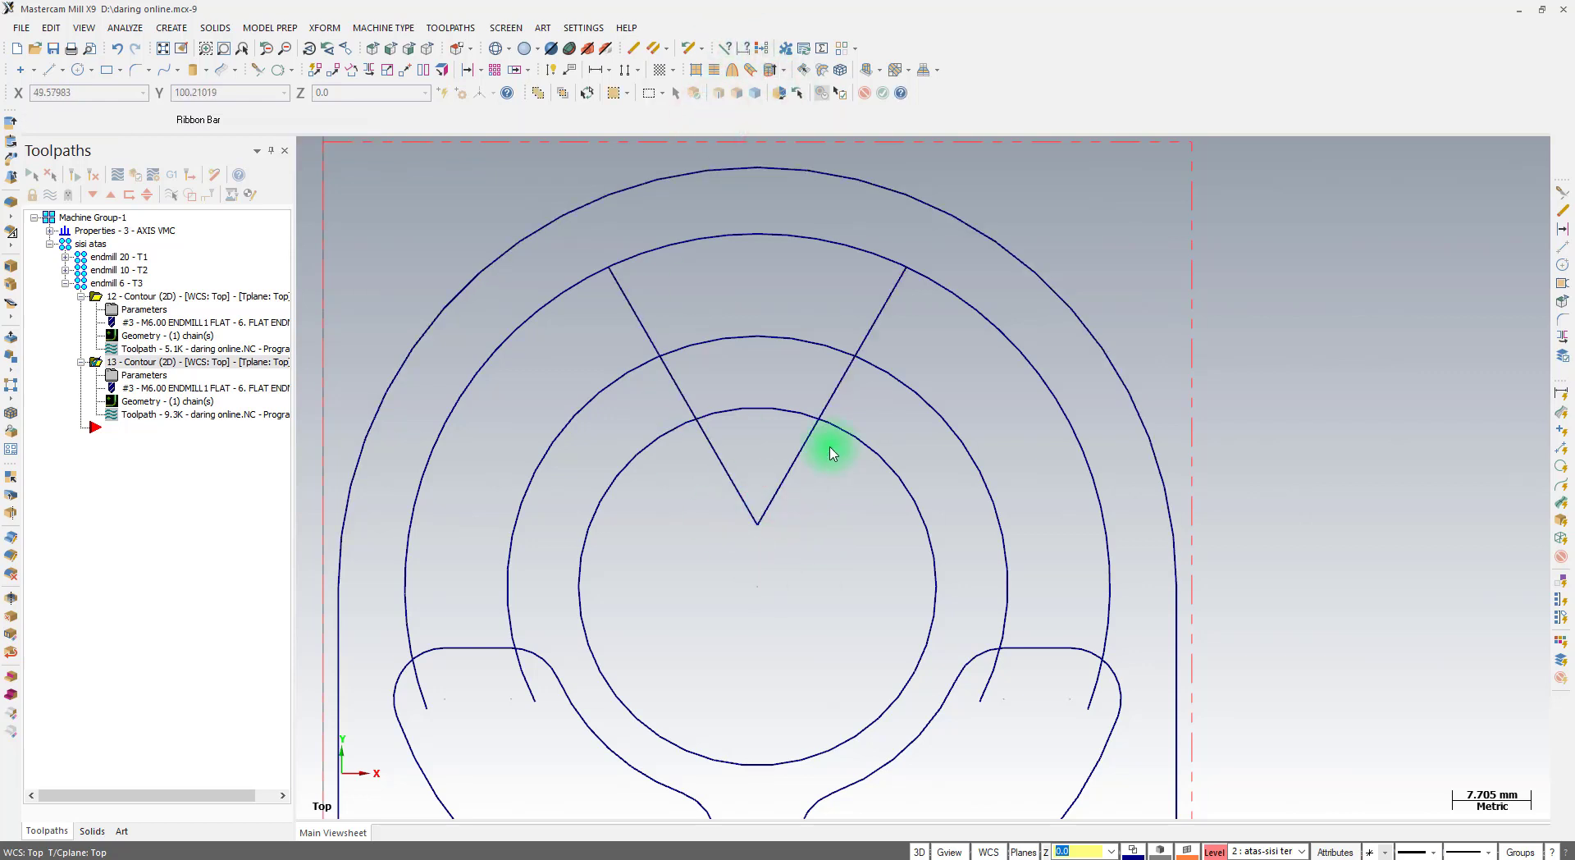
Examine the wedge and curved ribs above the central hole in the Foxit PDF Editor drawing, and return to Mastercam
left_click(736, 488)
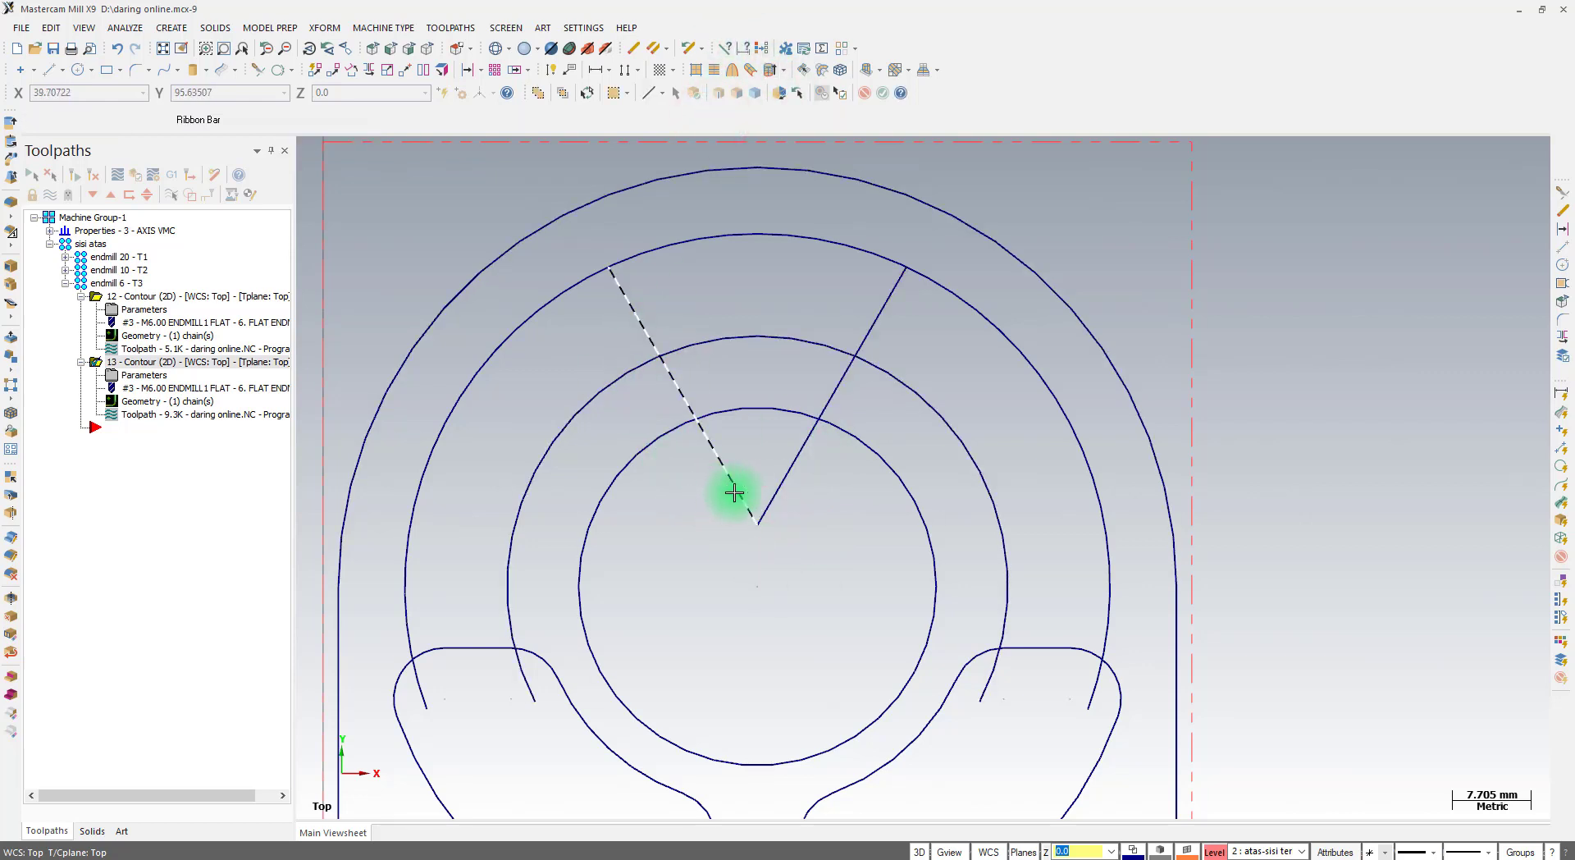
left_click(621, 667)
key("alt+Tab")
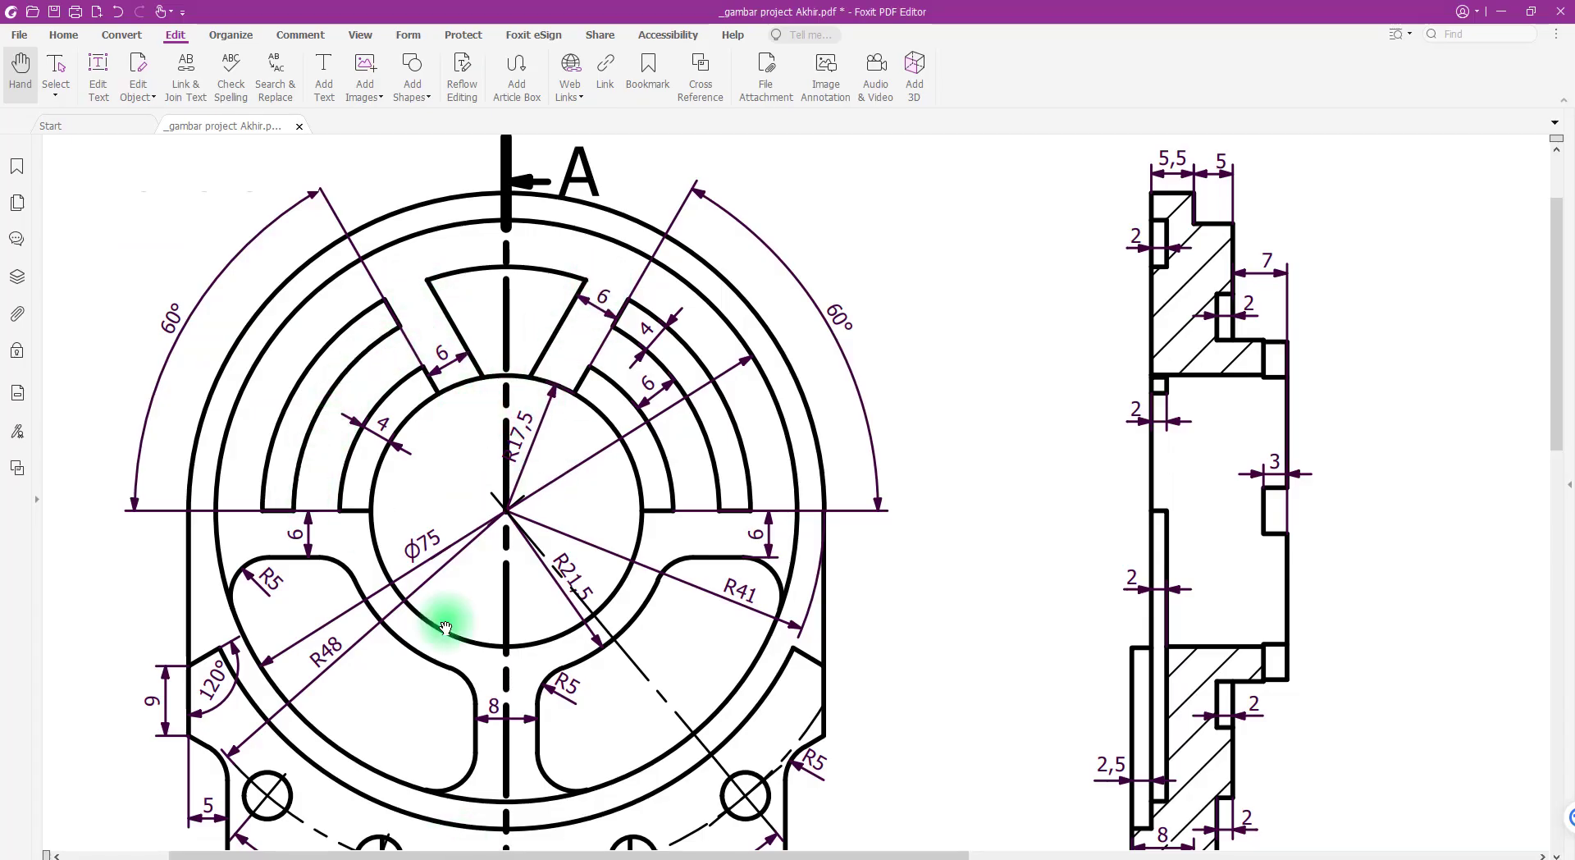
key("alt+Tab")
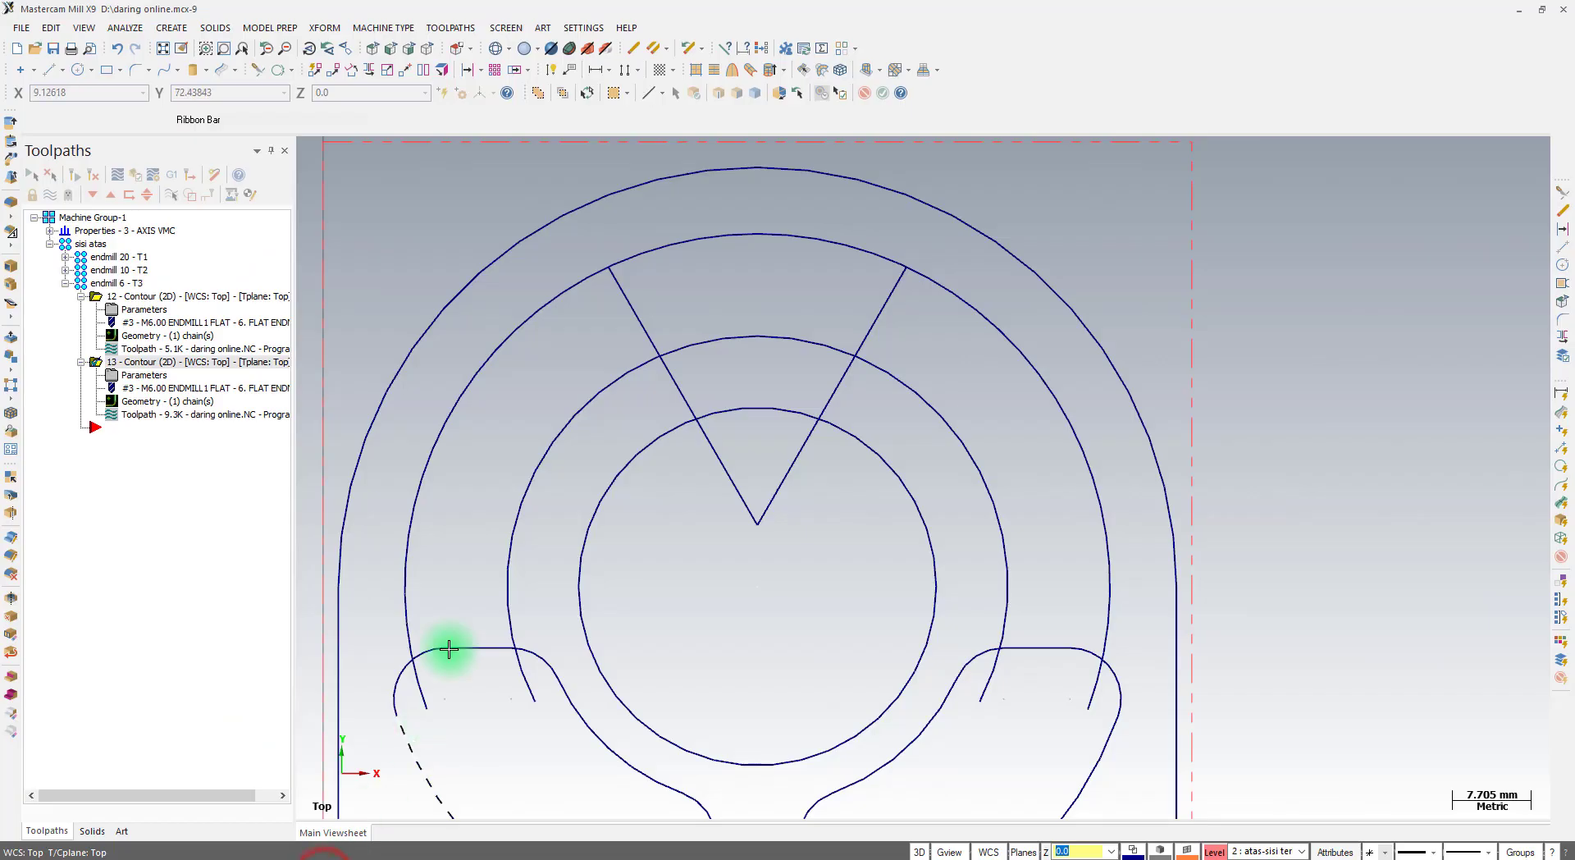
Trim away the portion of the third arc from the outside that lies between the two V lines, using divide trimming
left_click(642, 371)
left_click(665, 368)
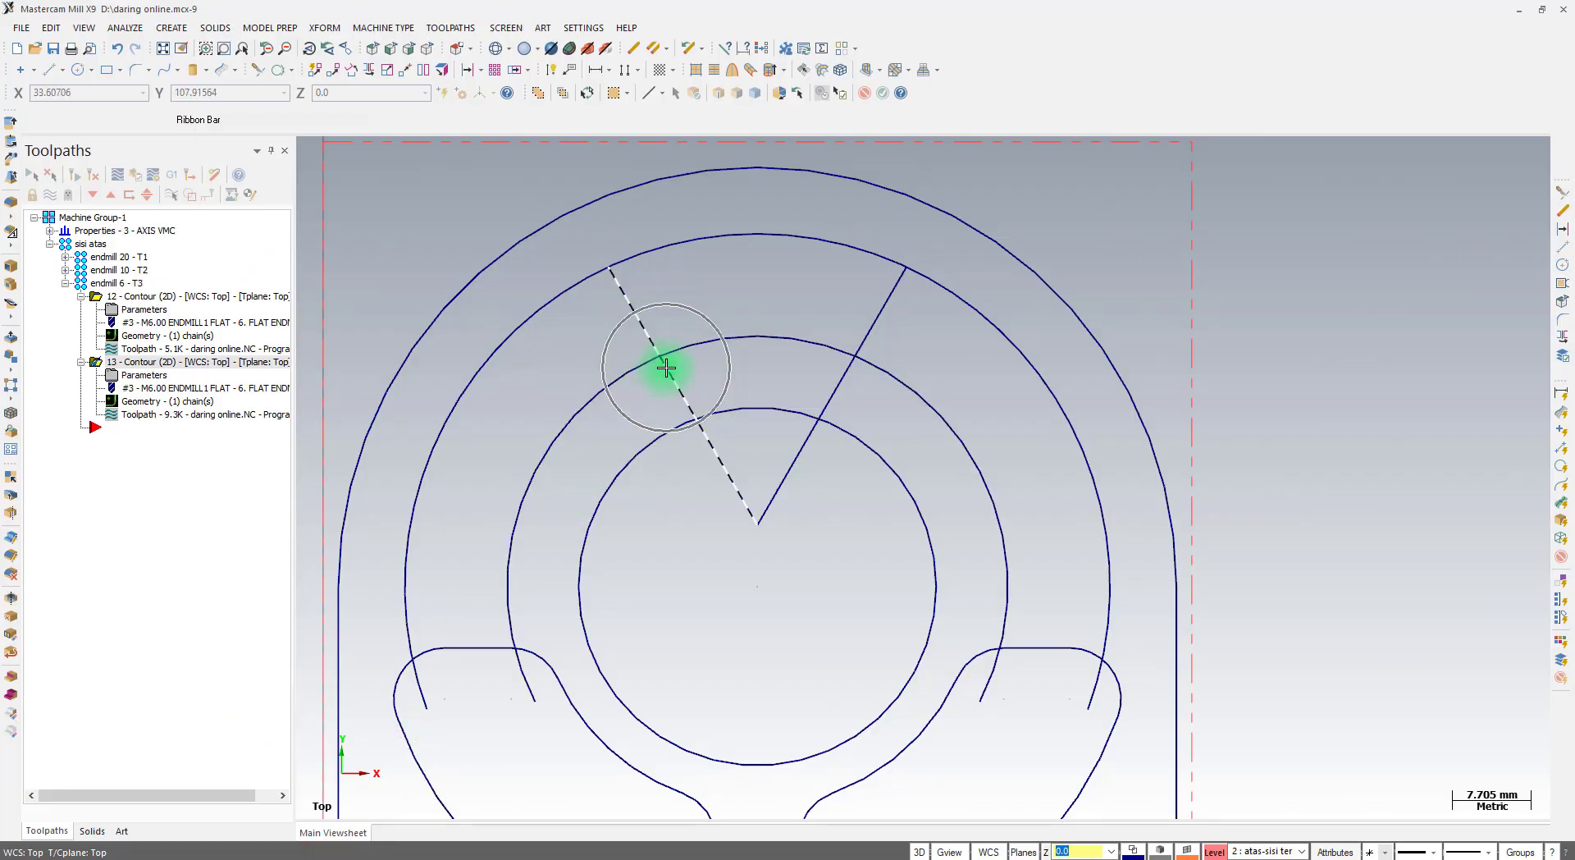
left_click(259, 76)
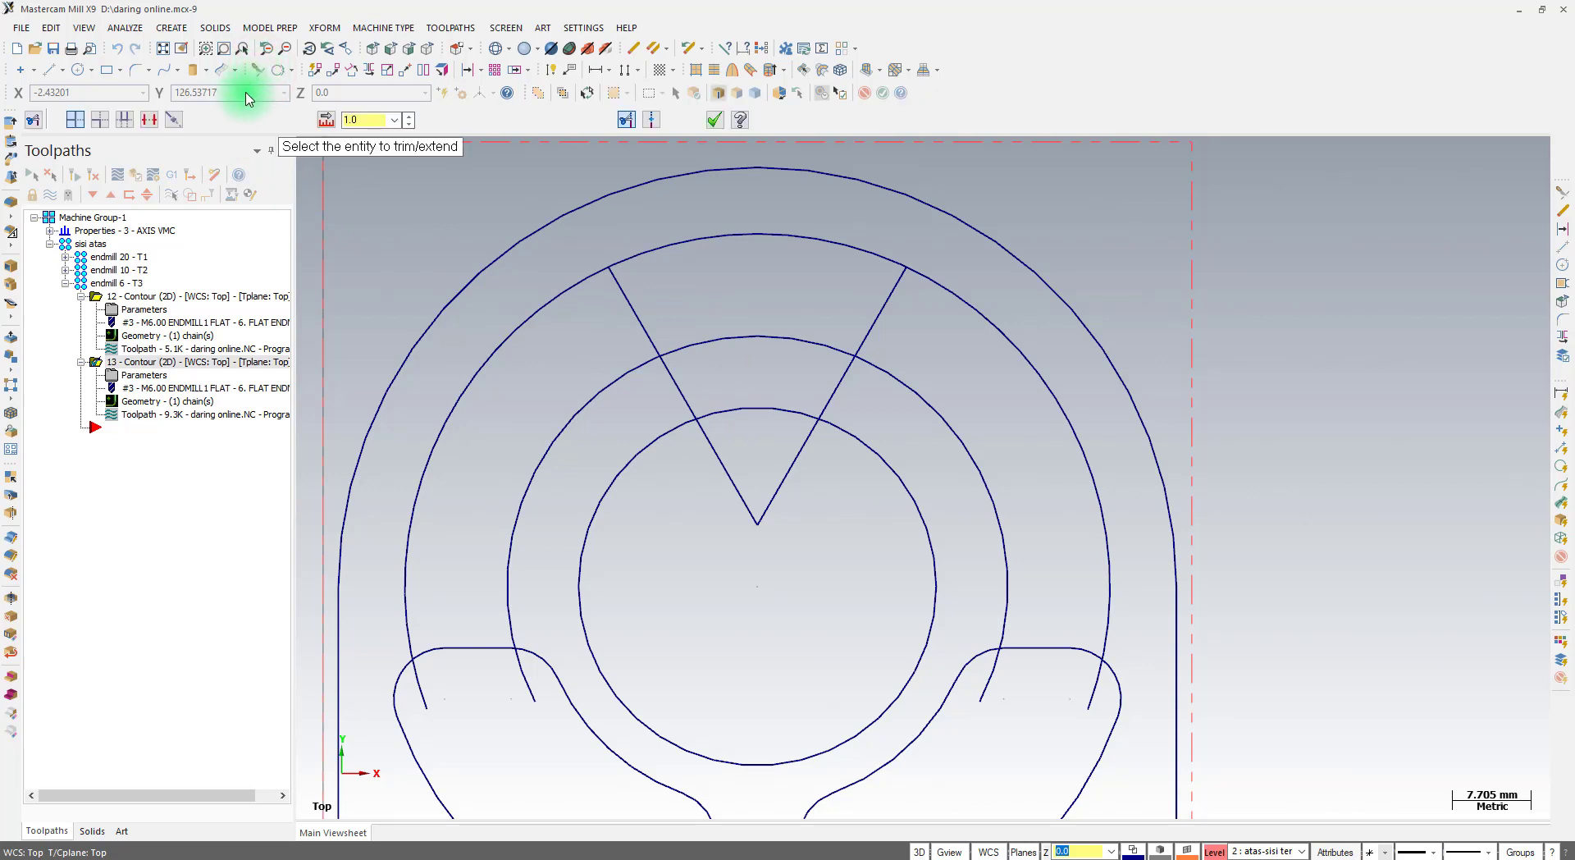
left_click(153, 121)
left_click(152, 120)
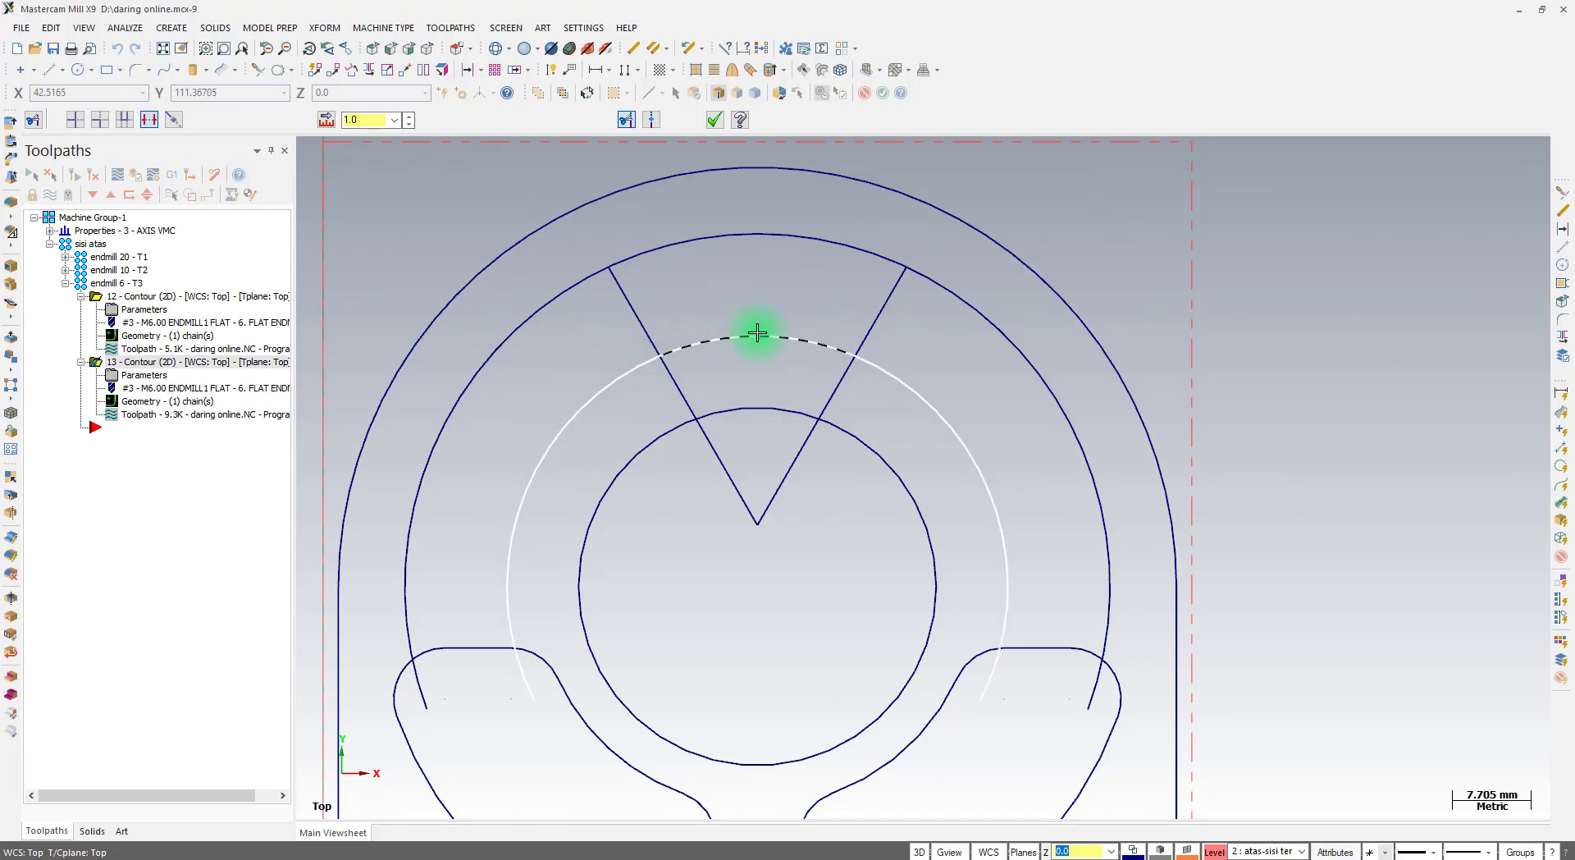
left_click(757, 332)
left_click(712, 122)
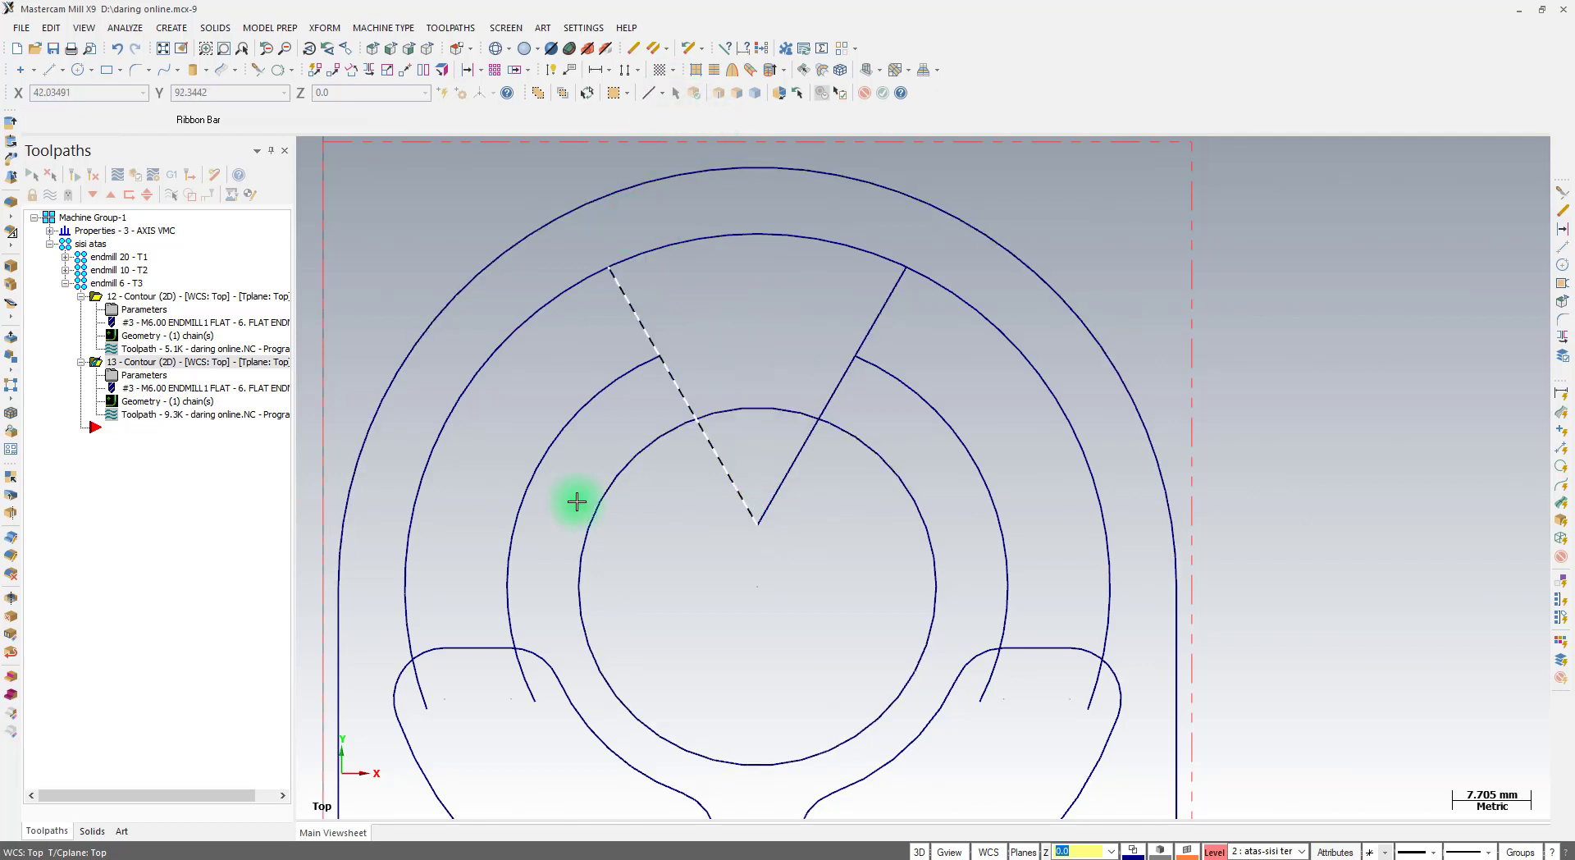
Create a 2D contour toolpath in the endmill 6 group, chaining both inner arc pieces and both V lines as single entities
right_click(175, 457)
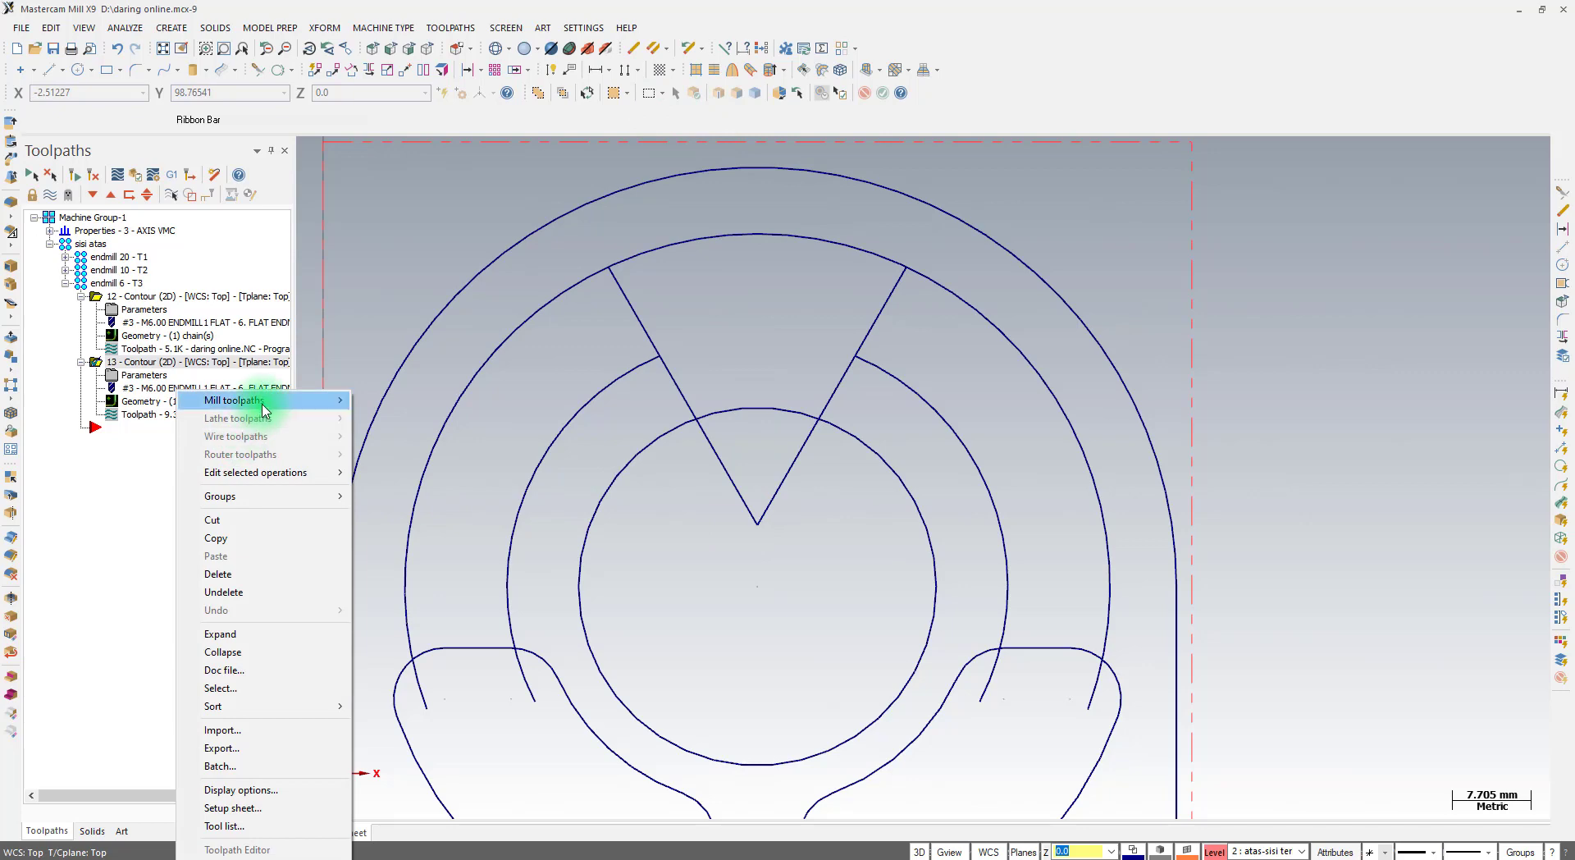
mouse_move(264, 405)
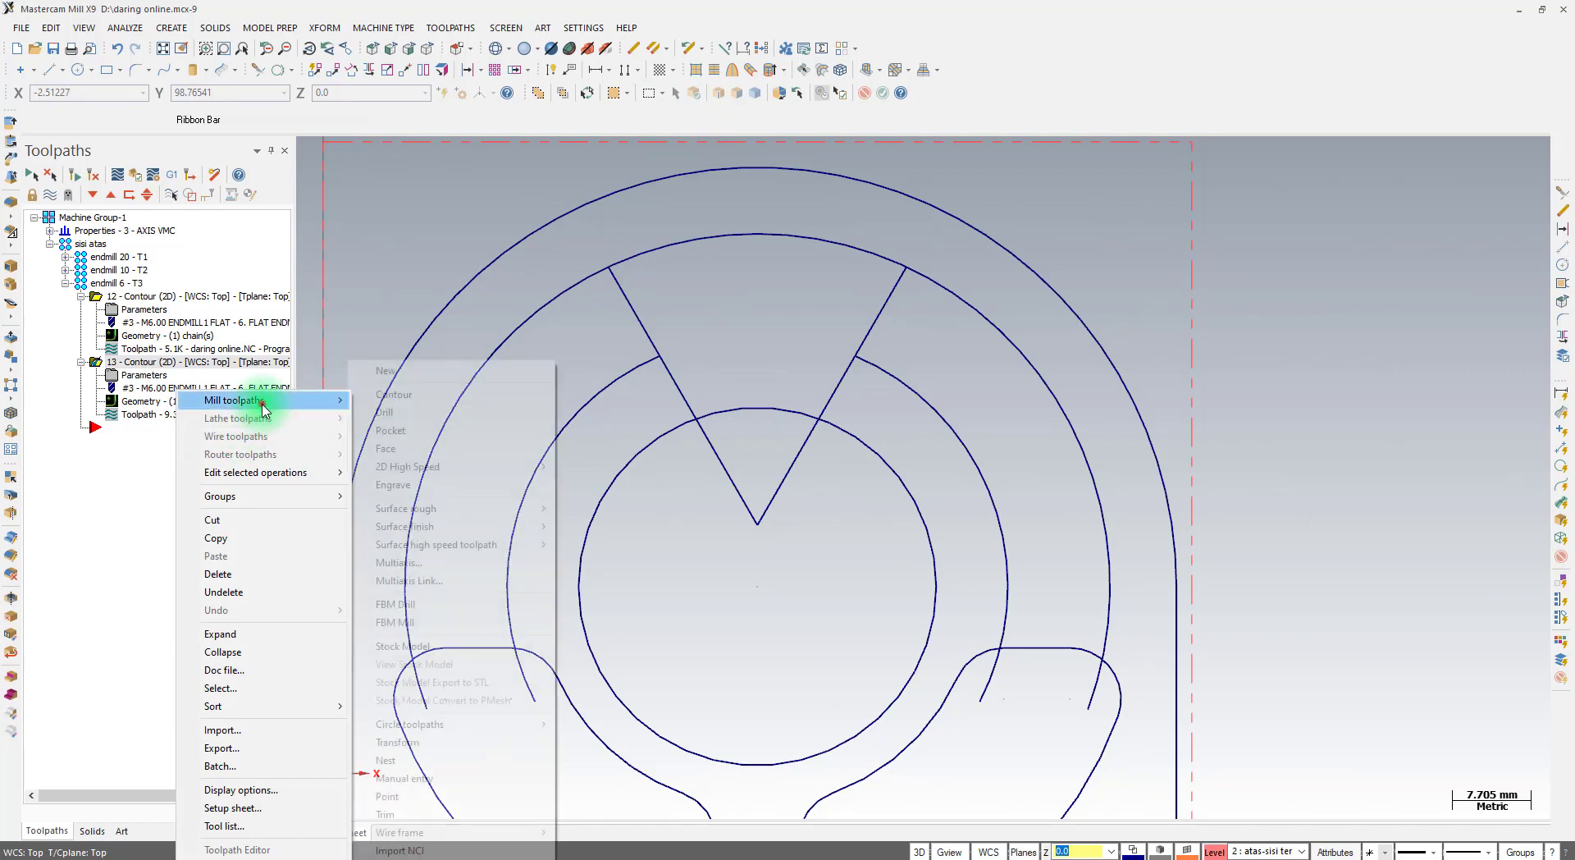
left_click(413, 397)
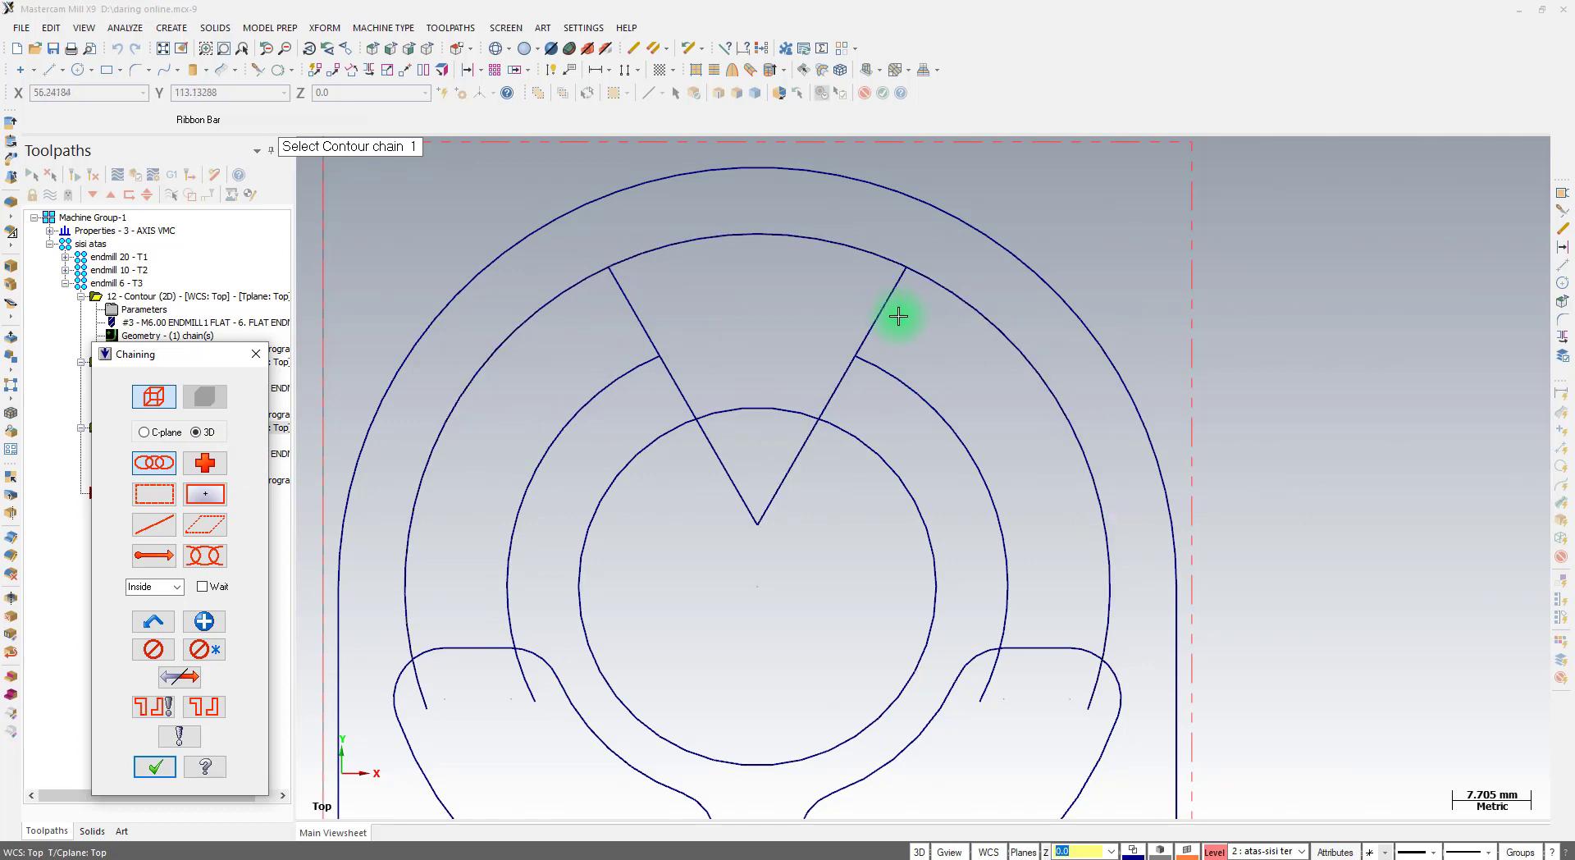
left_click(159, 531)
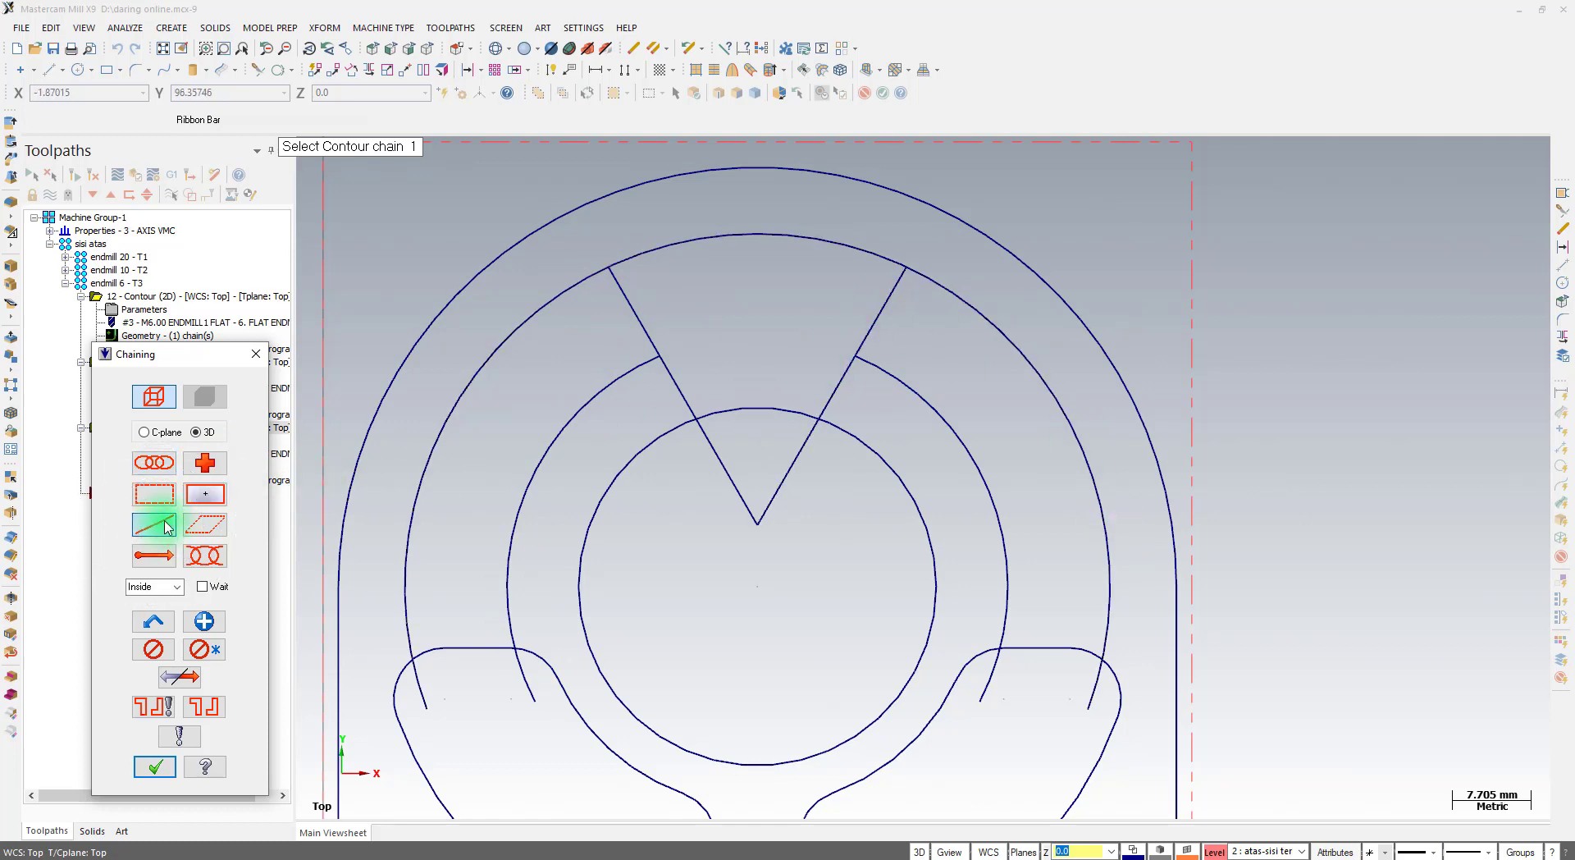
scroll(583, 302, "down", 2)
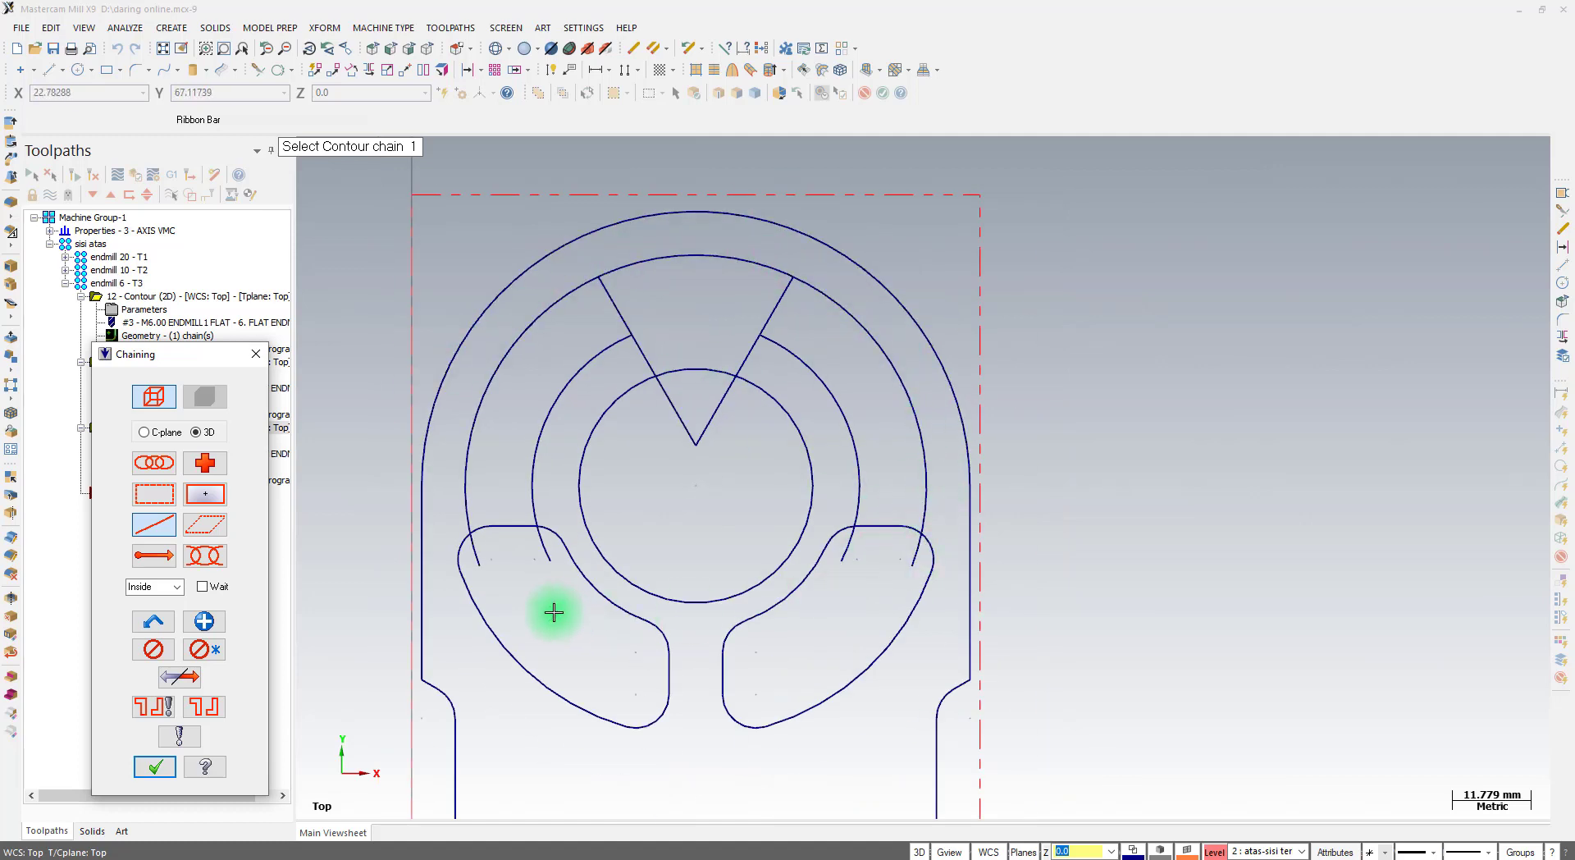
left_click(547, 561)
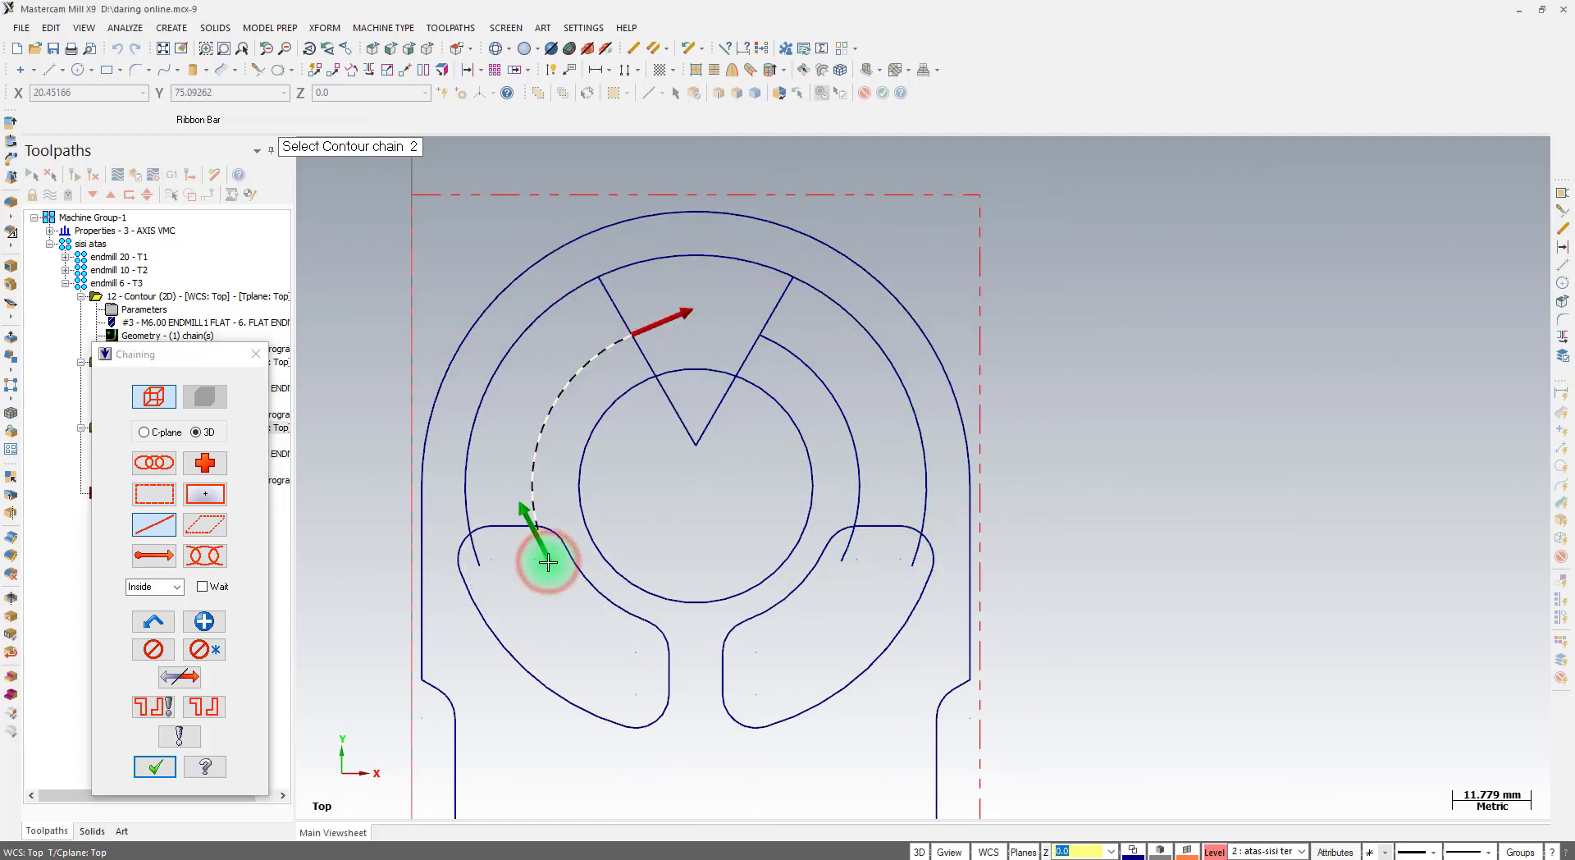
left_click(853, 563)
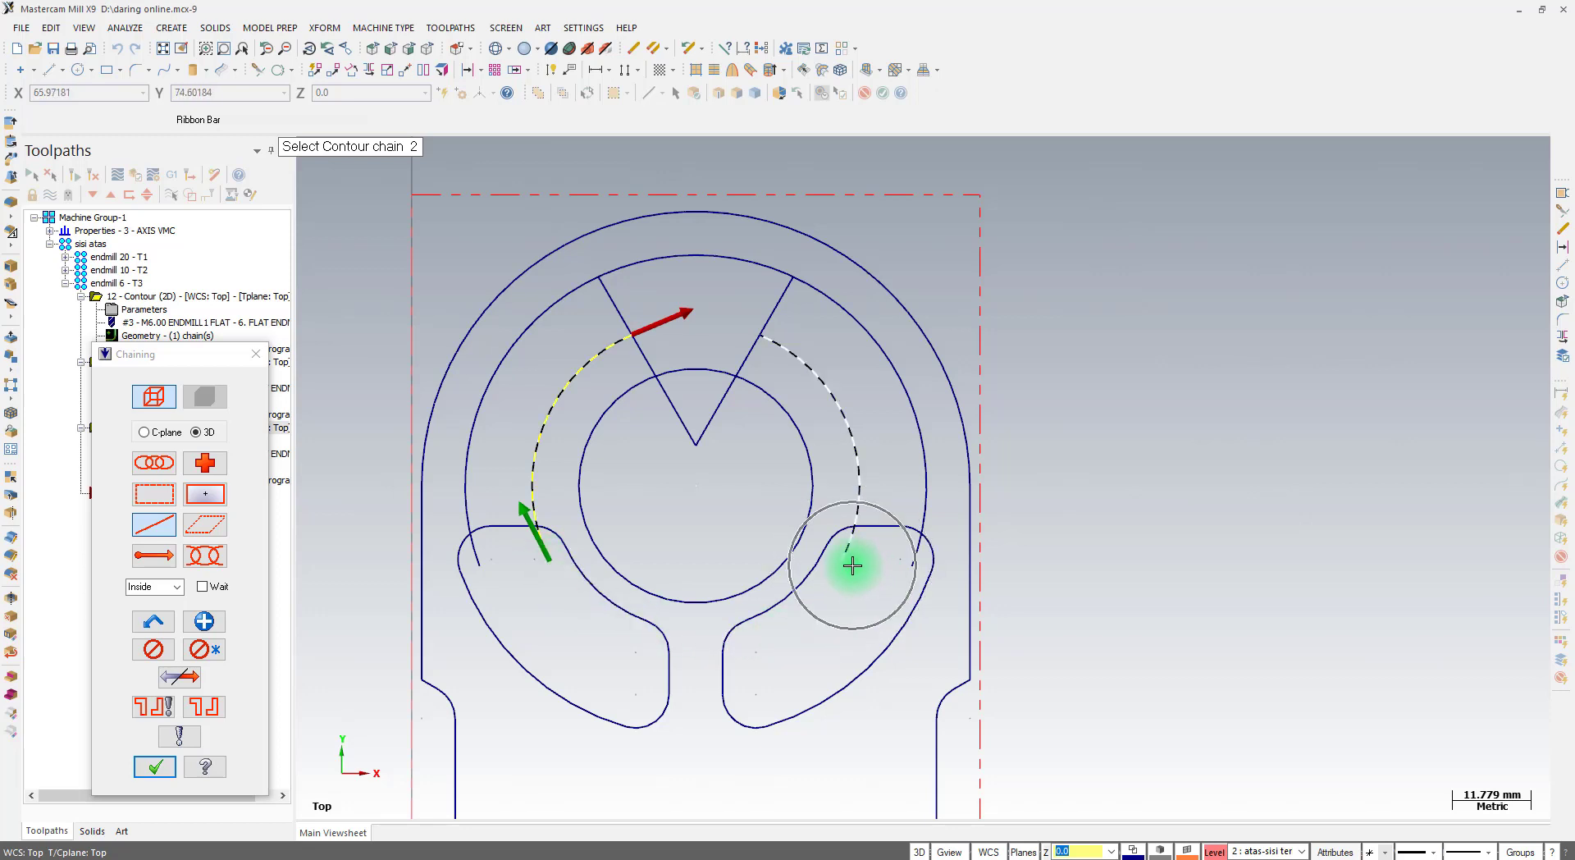
left_click(703, 425)
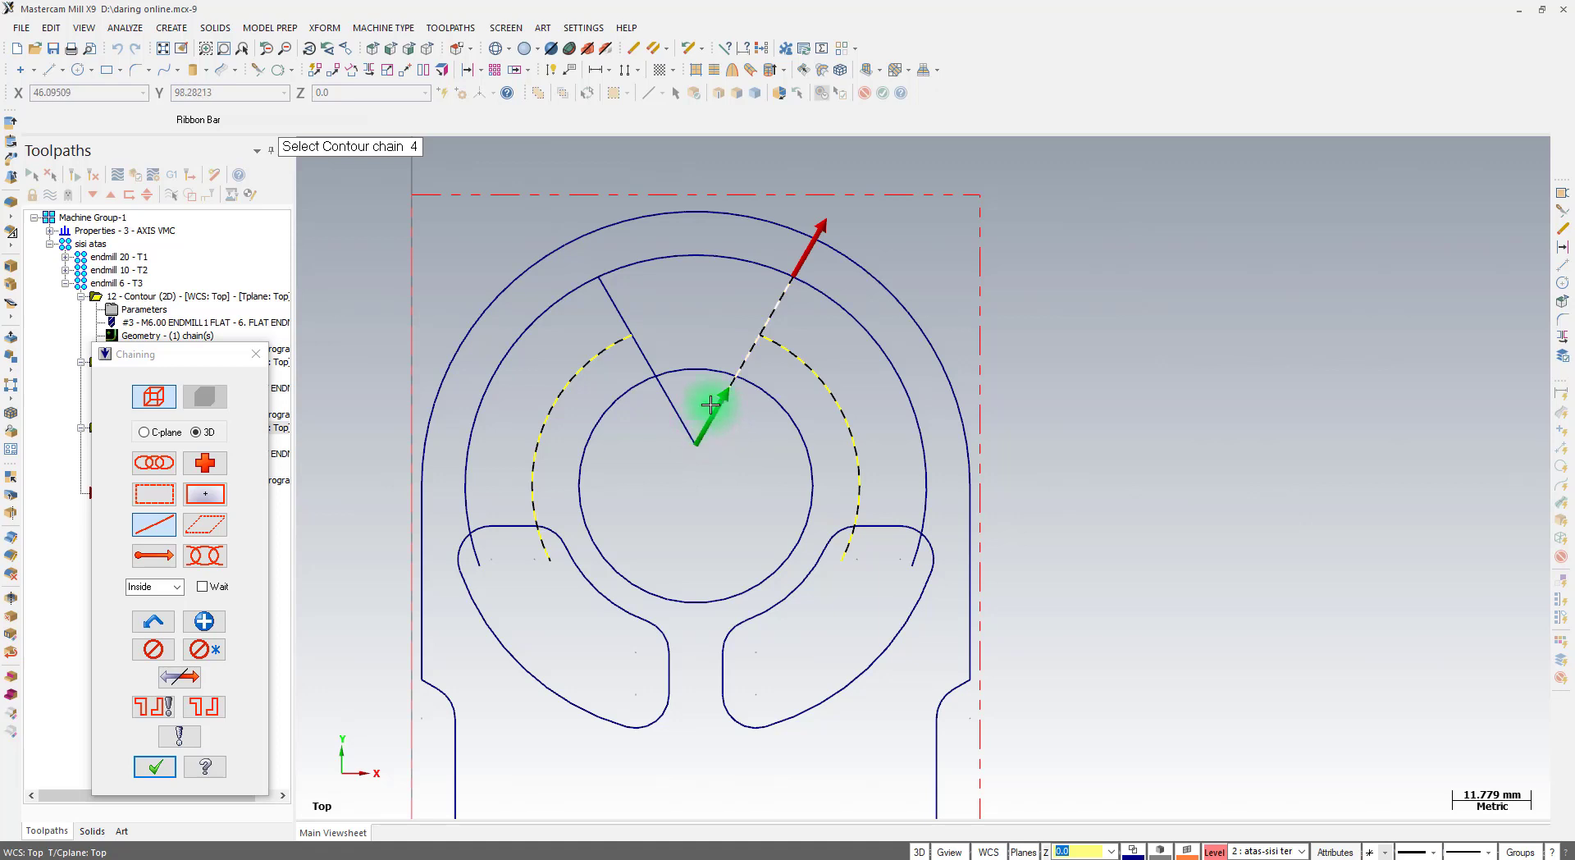
left_click(678, 411)
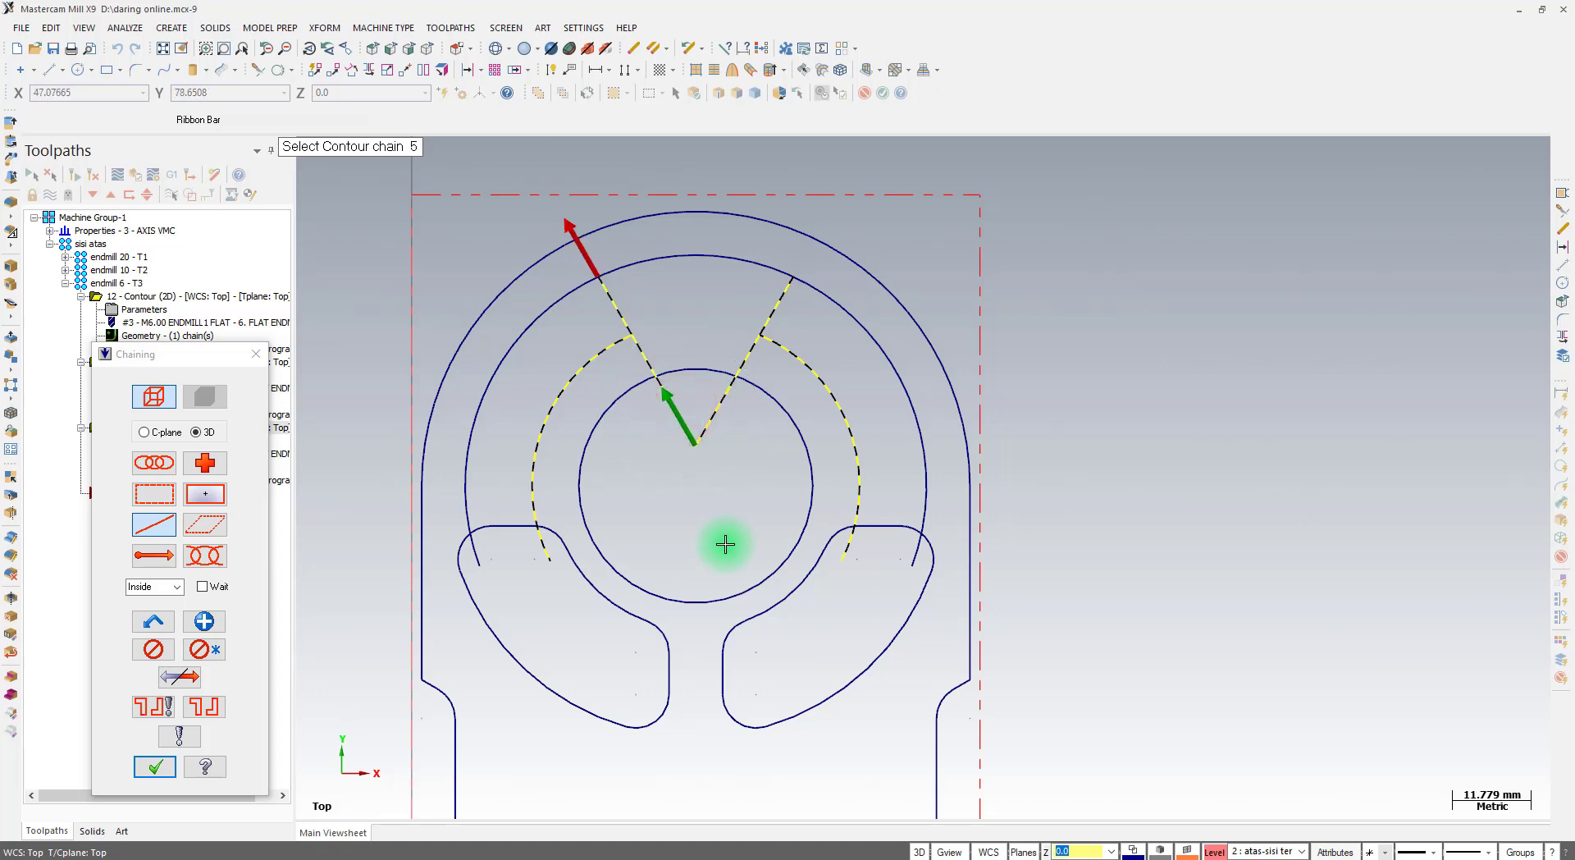
left_click(156, 769)
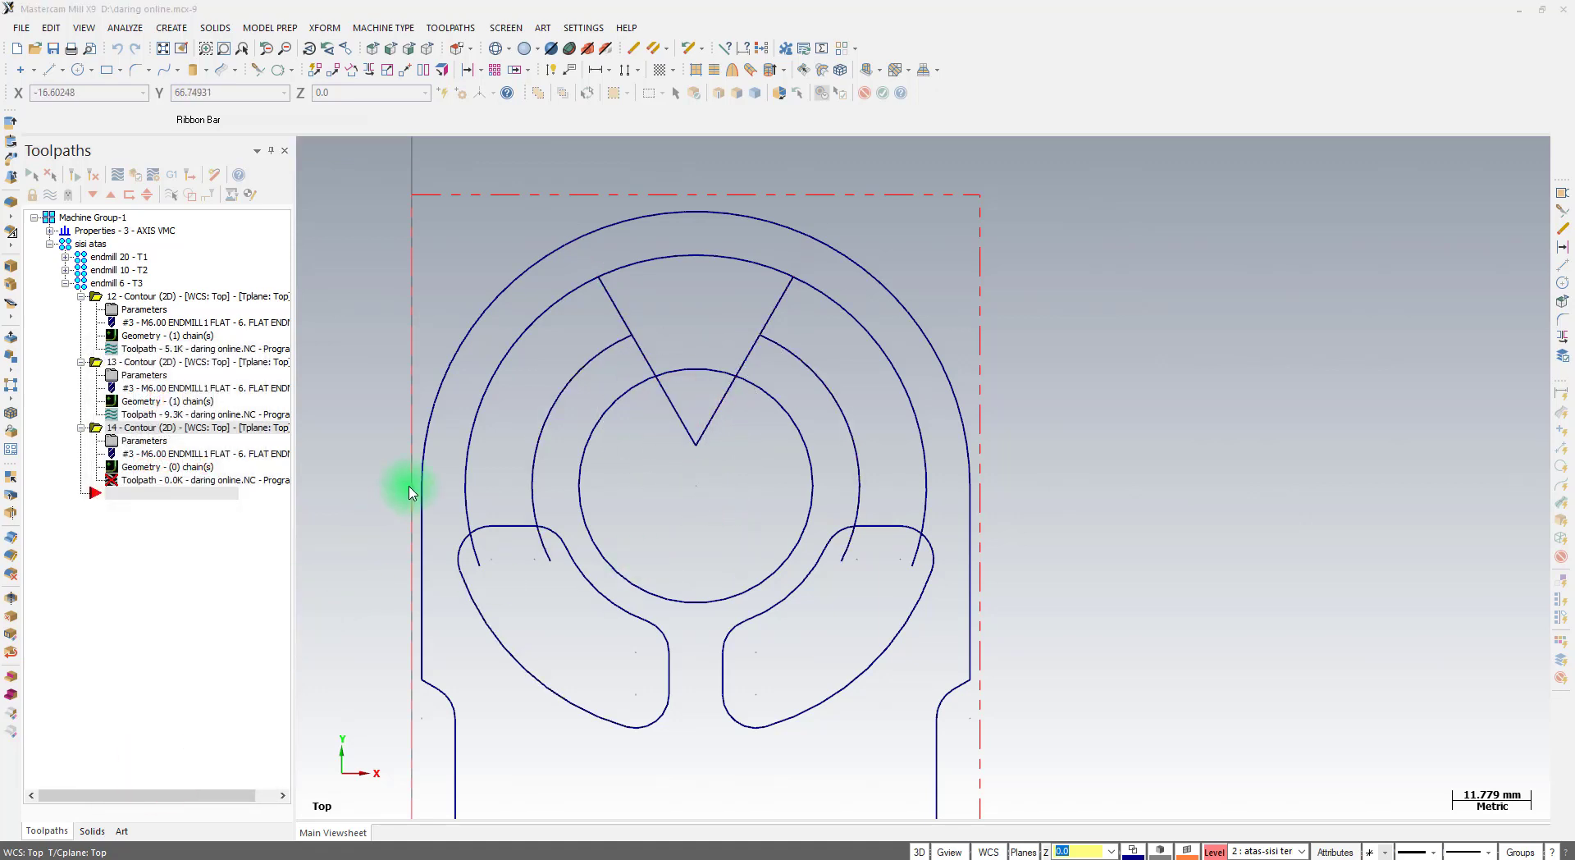
Choose the 6 mm flat endmill for the new contour and check its cutter compensation and depth-cut settings
left_click(849, 194)
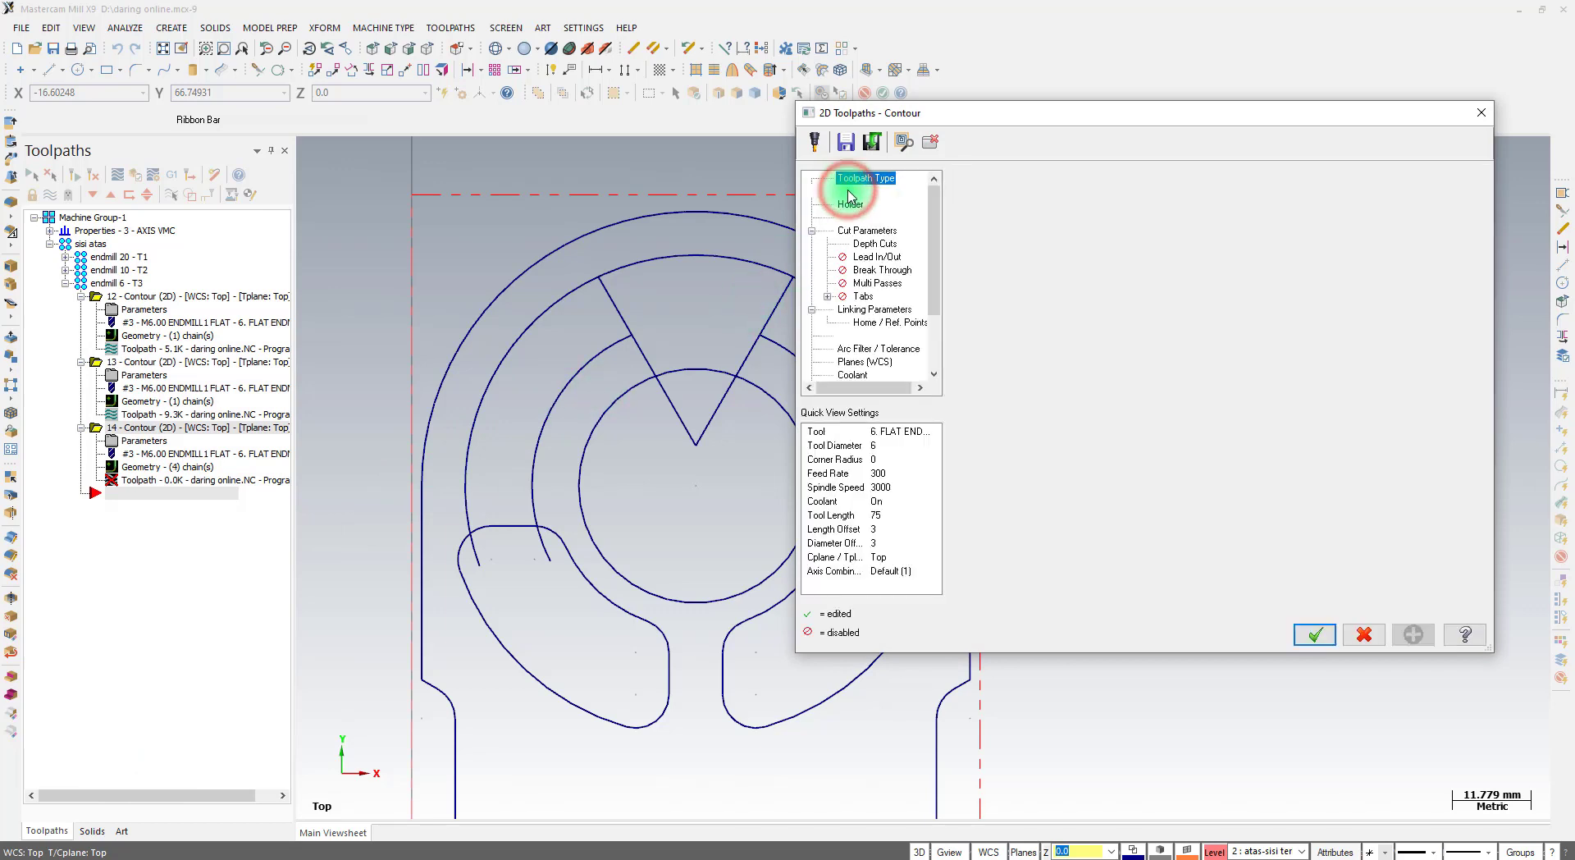
left_click(1062, 251)
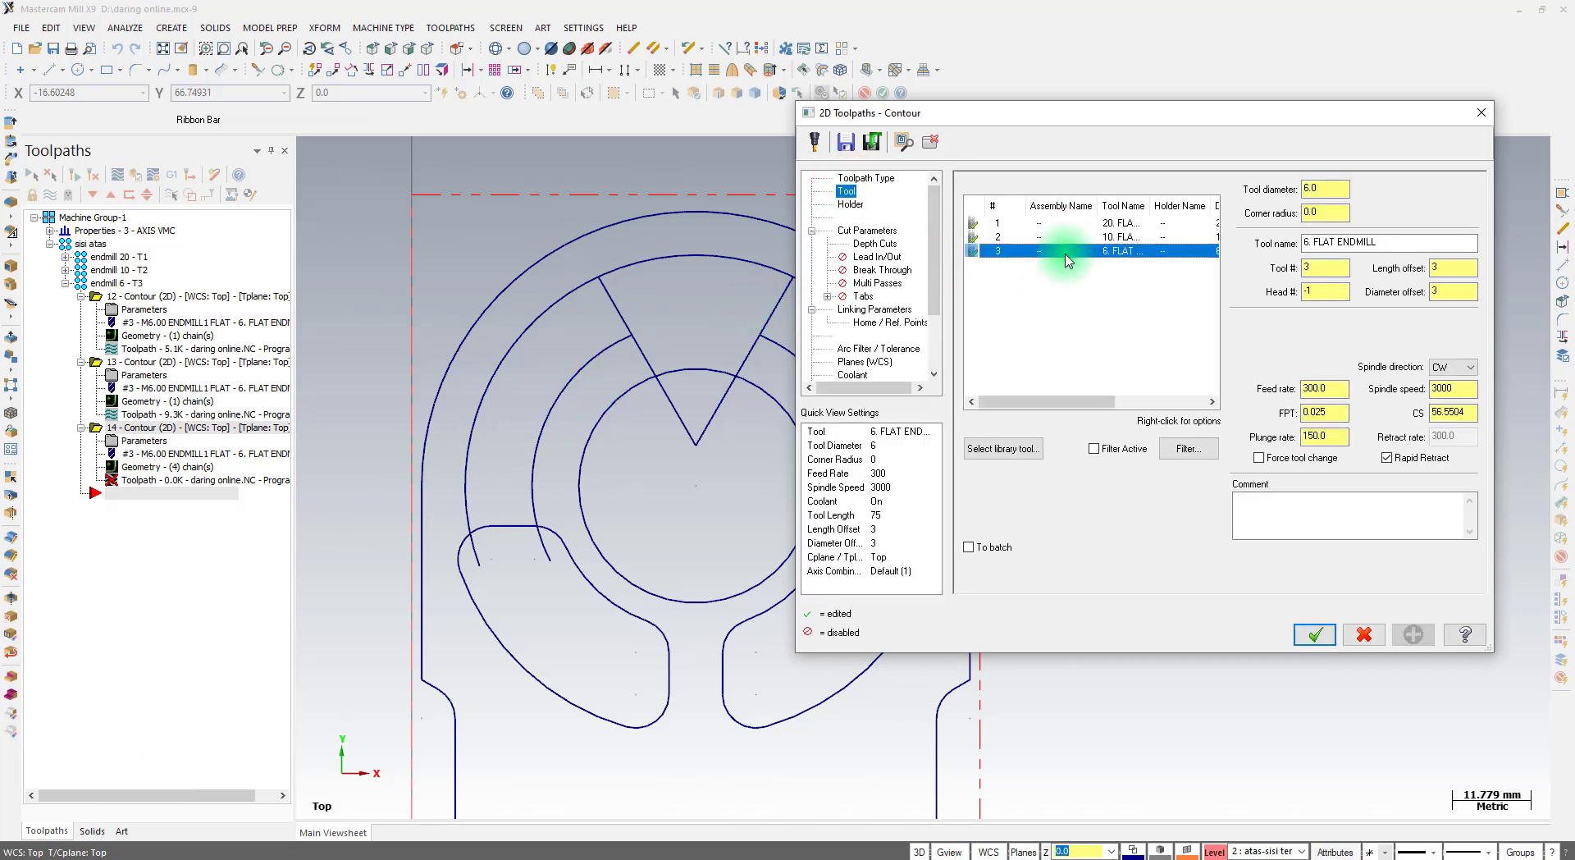
left_click(869, 230)
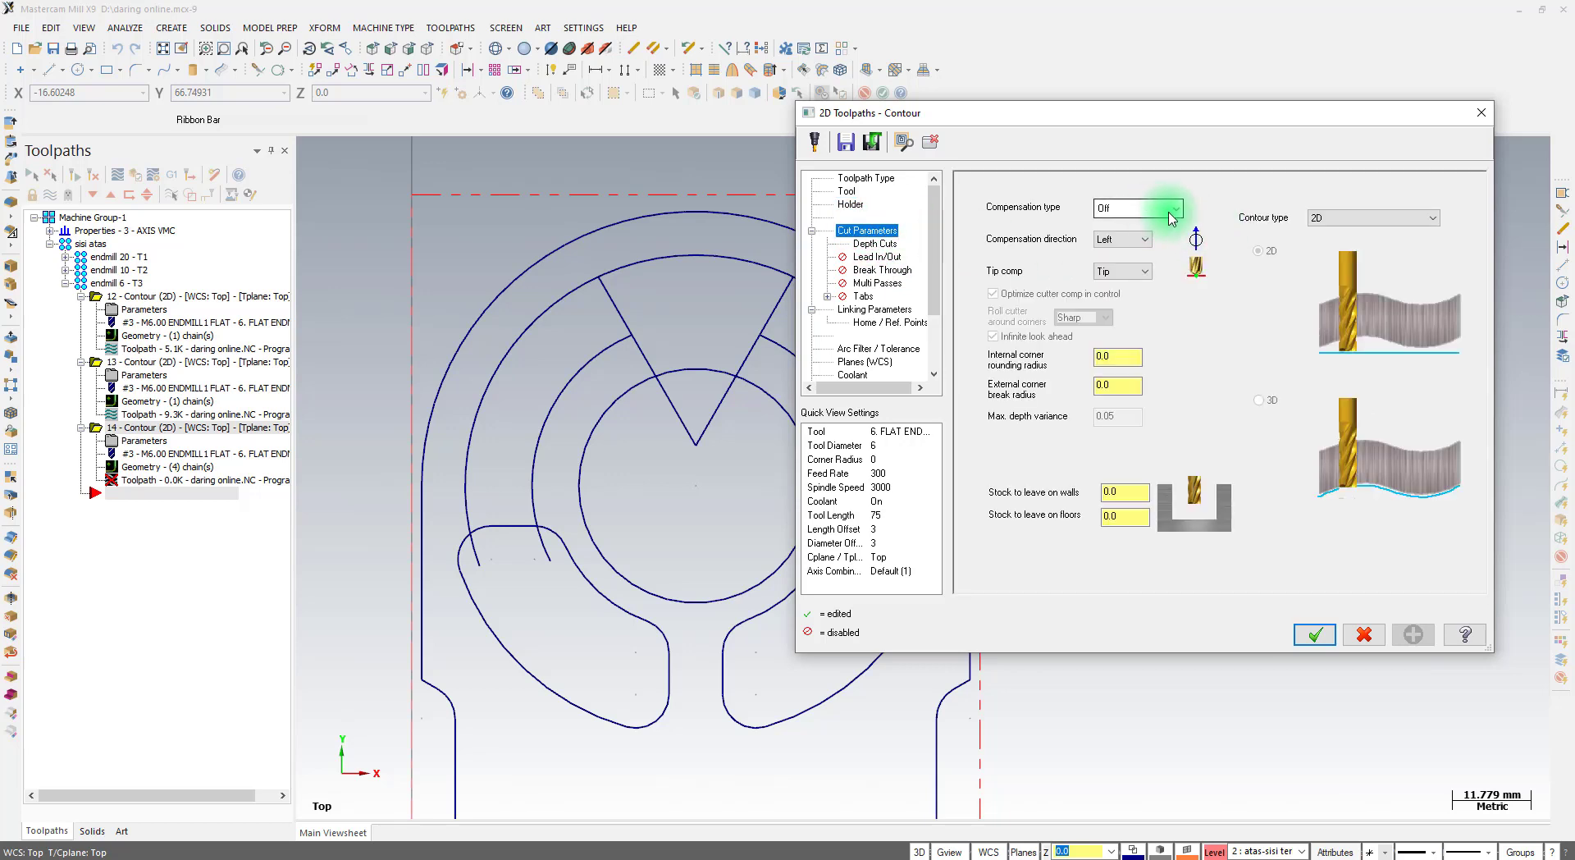
left_click(875, 244)
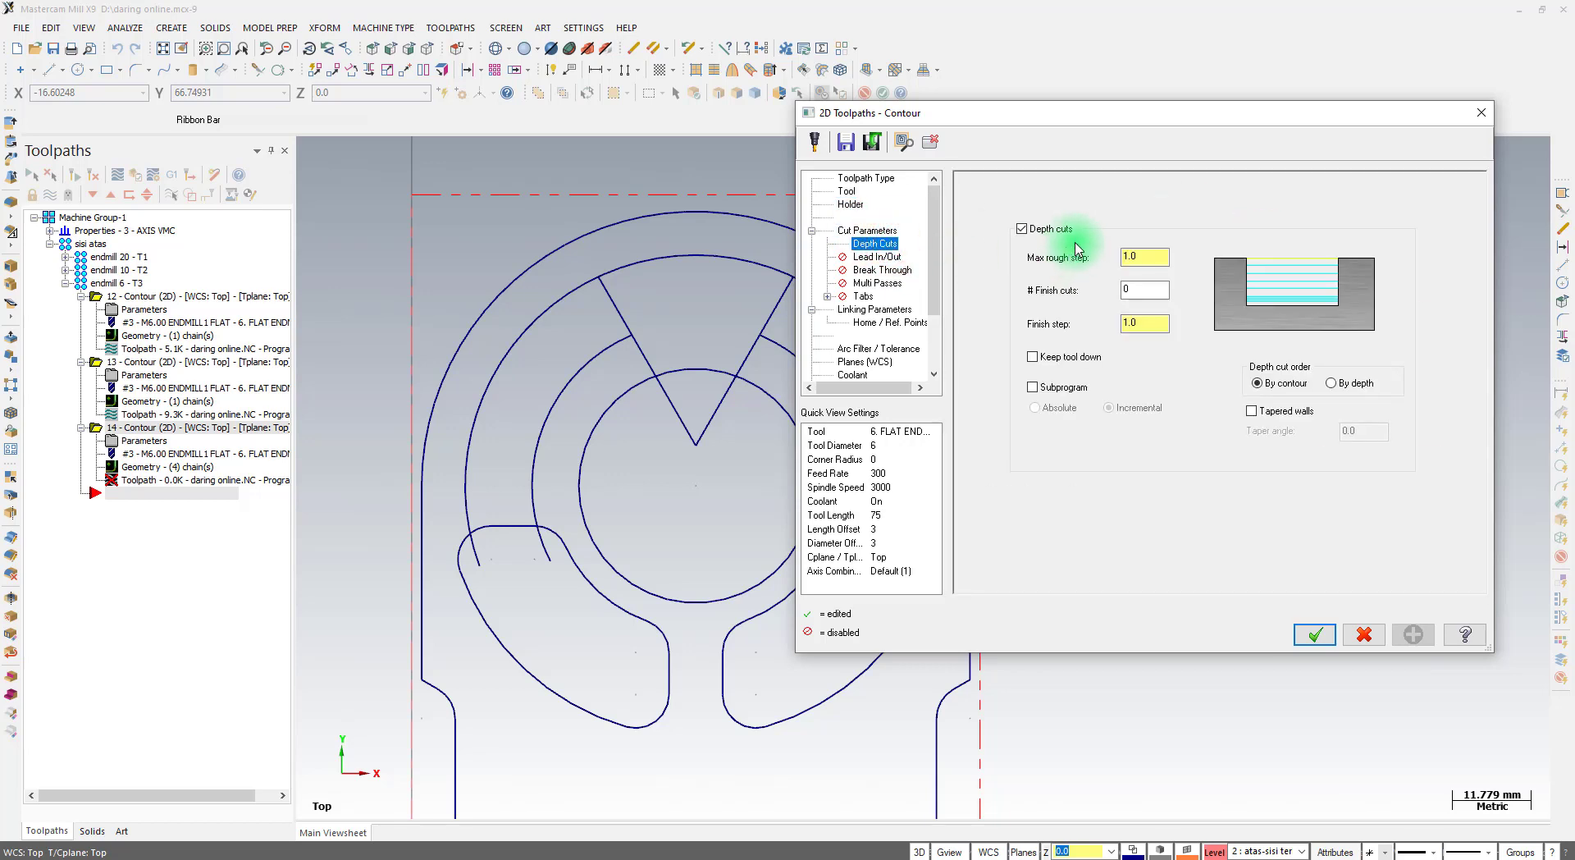
left_click(884, 260)
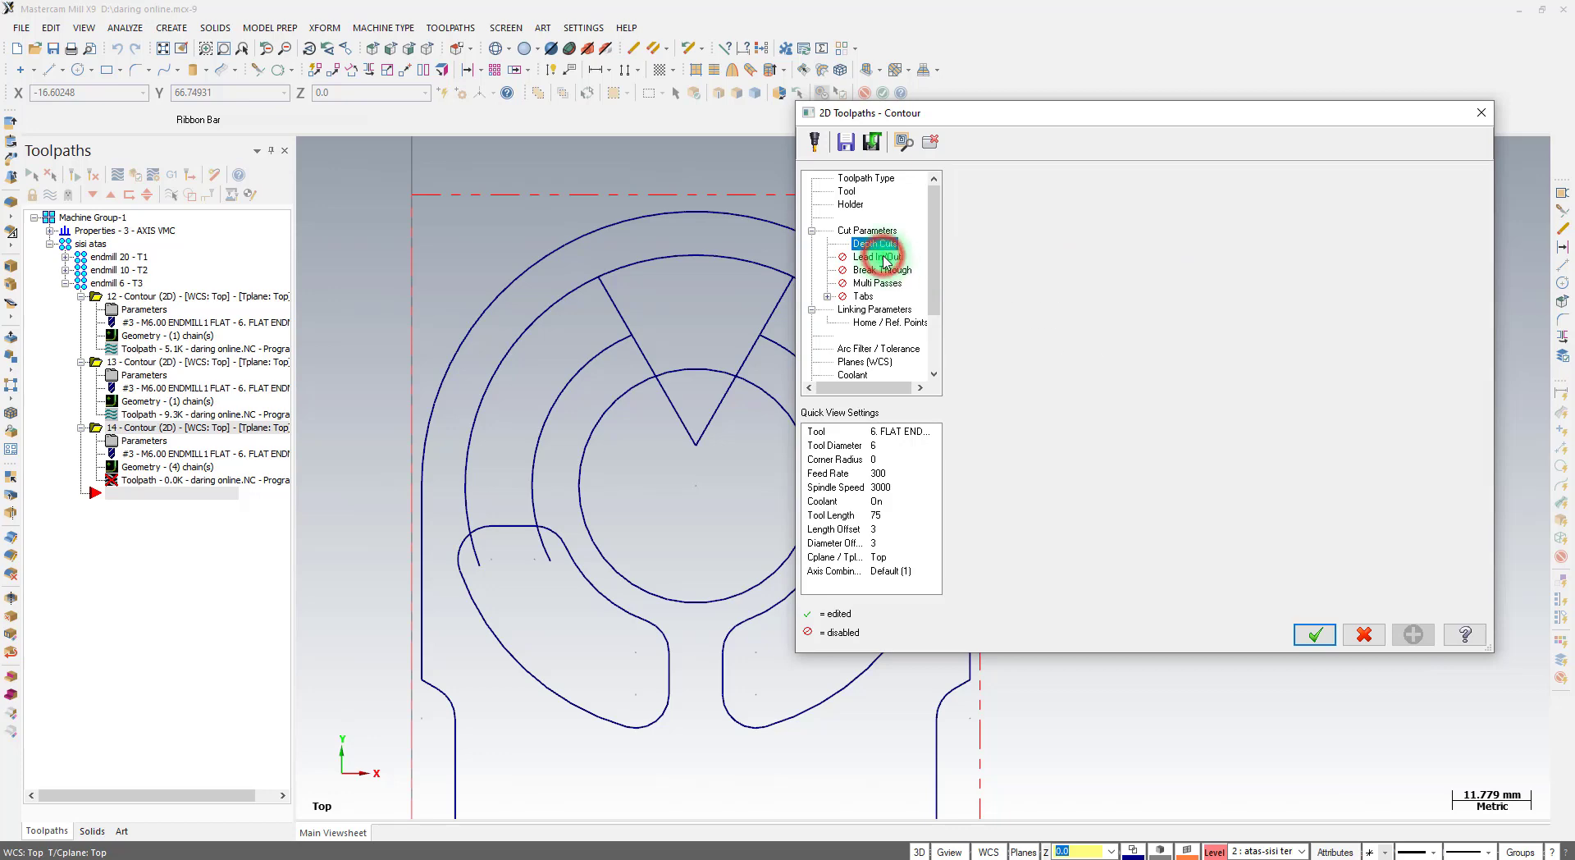
Set the contour's top of stock to -2.5 and depth to -4.5, and generate the toolpath
left_click(875, 309)
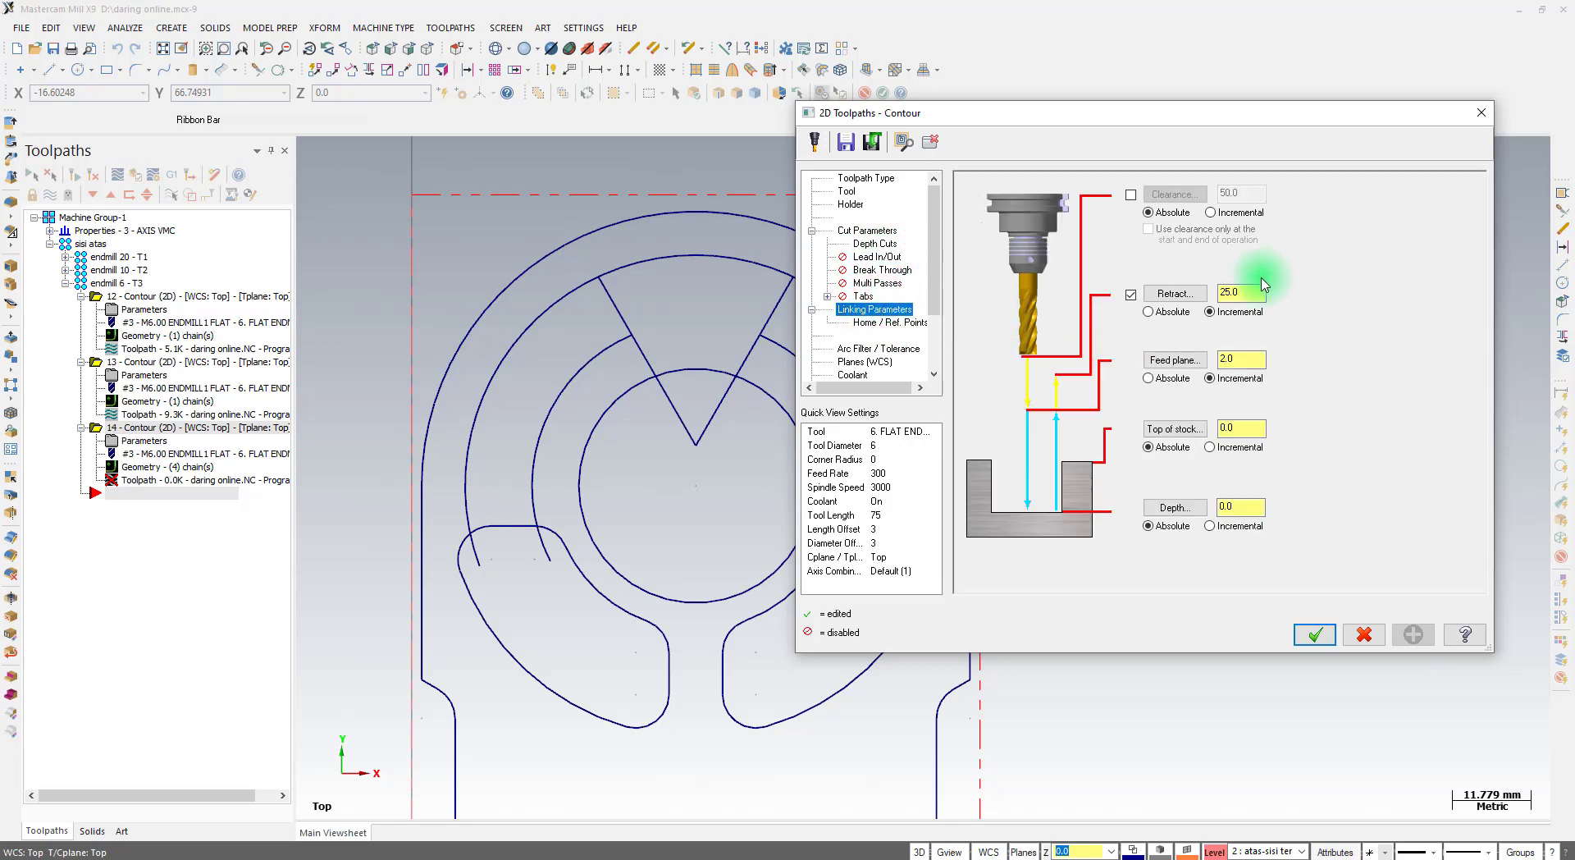
double_click(1246, 426)
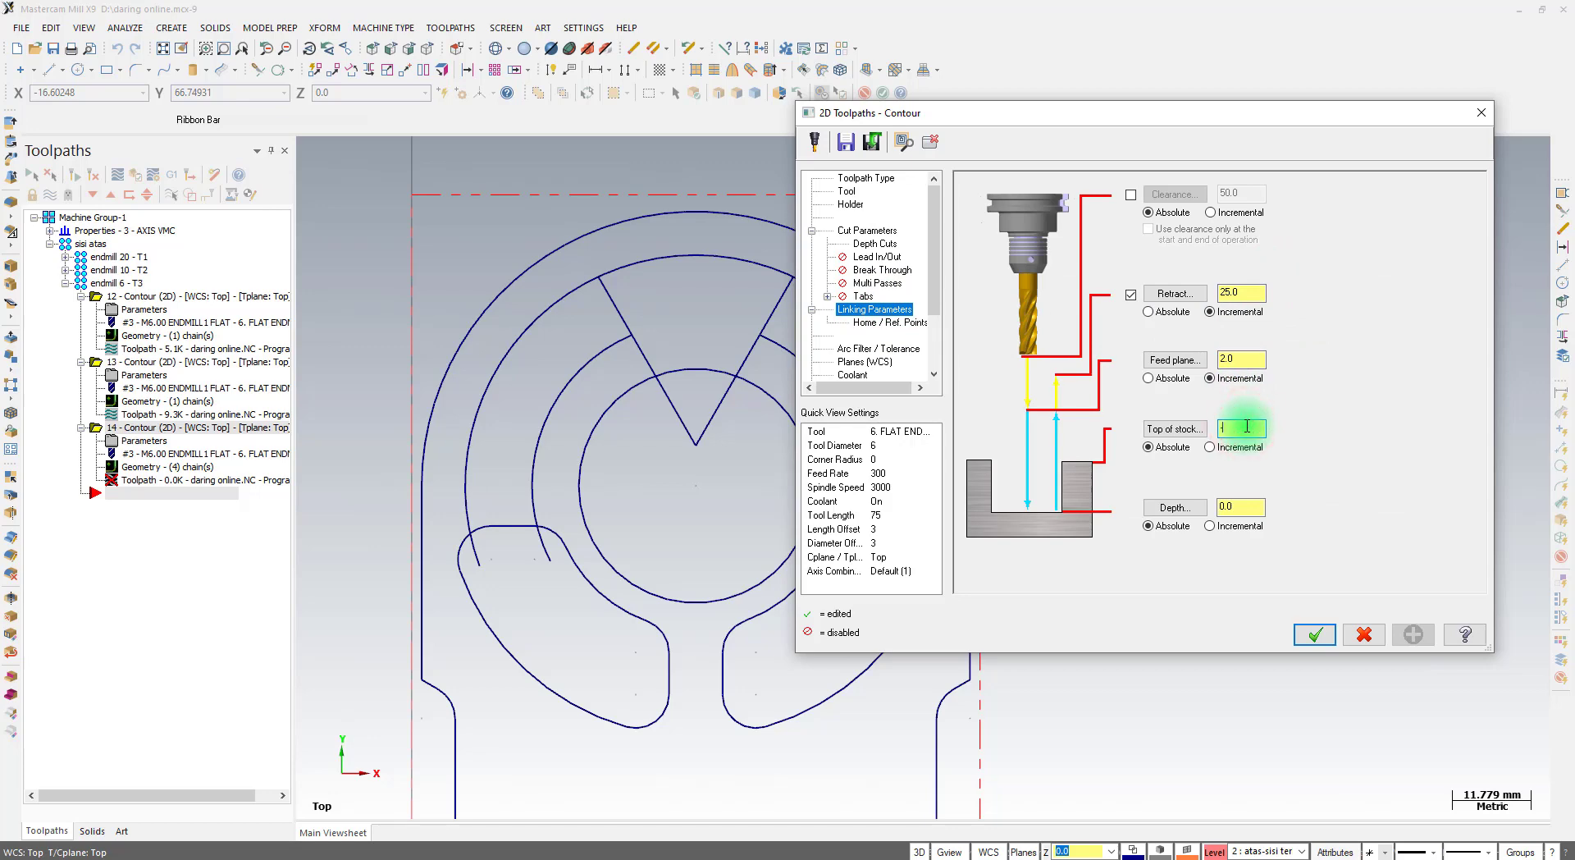
double_click(1252, 507)
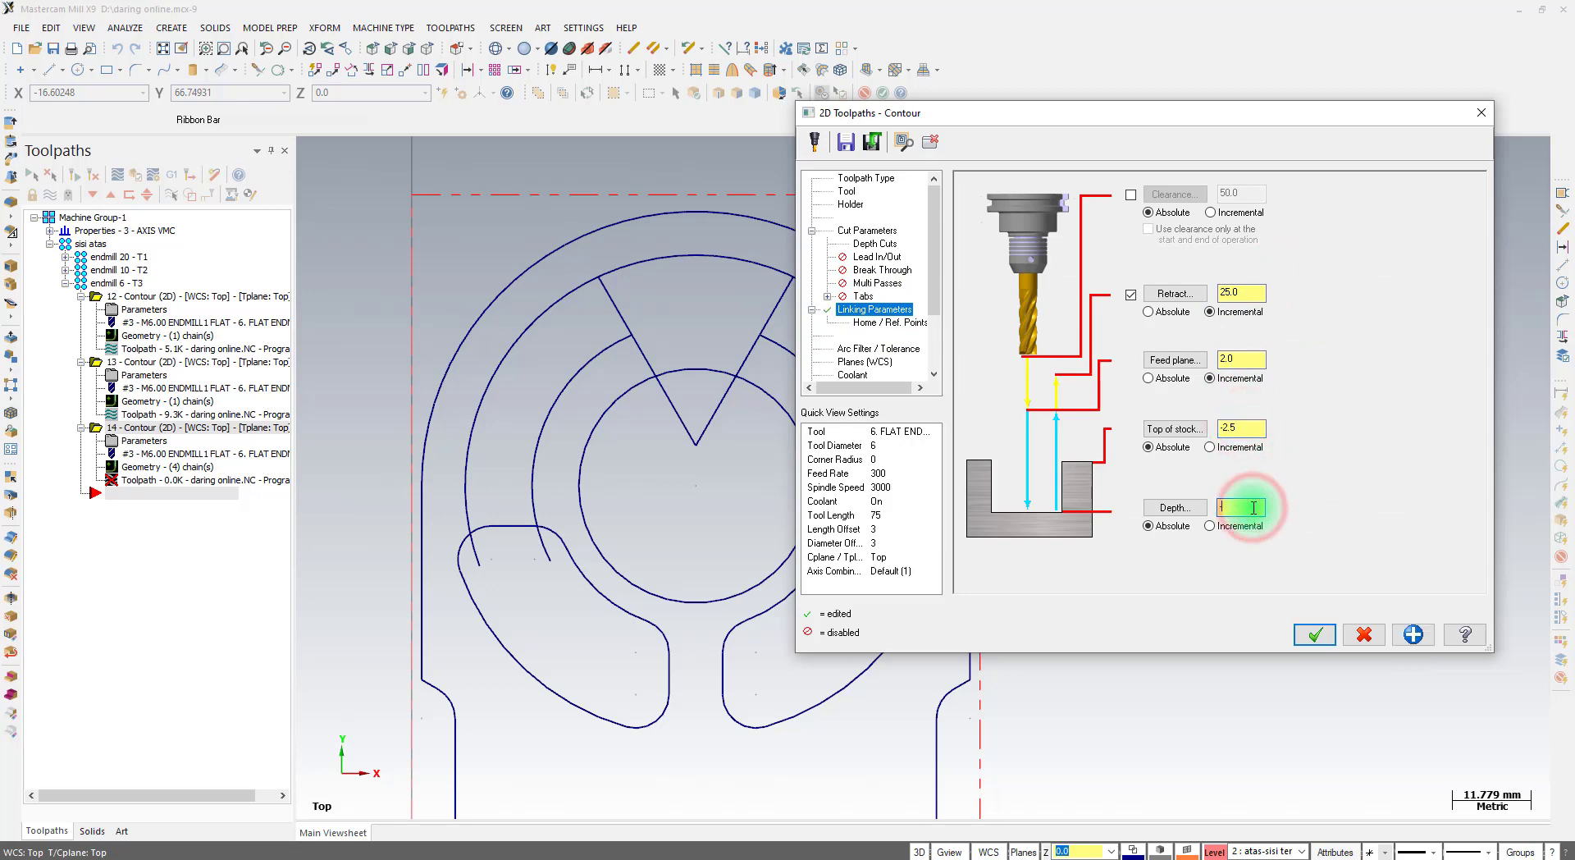
type("-4.5")
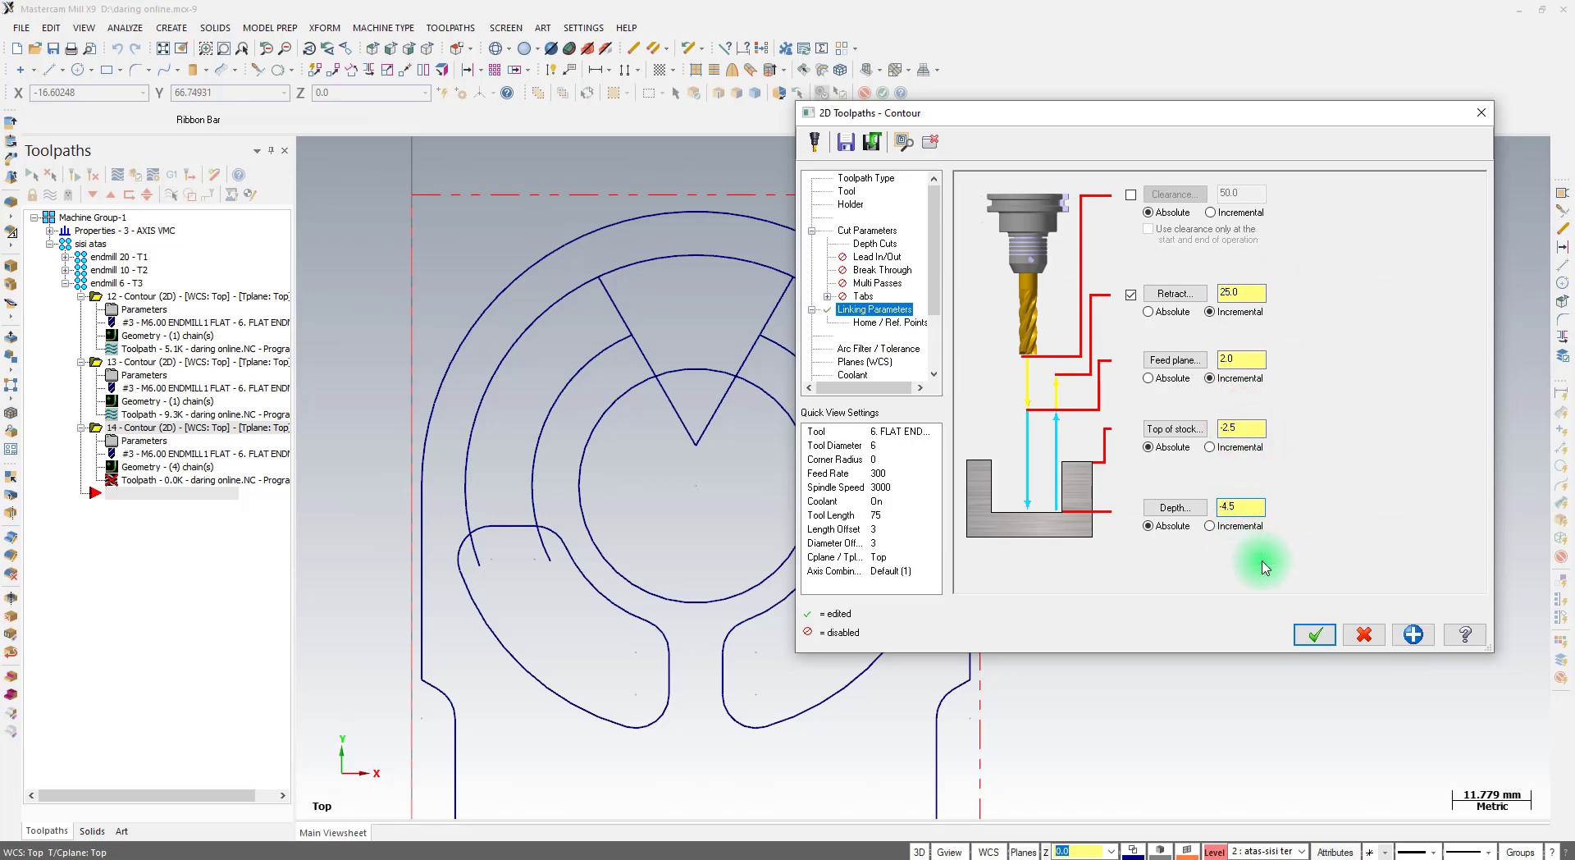
left_click(1314, 634)
Verify all operations of the machine group in Mastercam Simulator, and examine the ribs and wedge around the central hole on the machined stock
scroll(830, 402, "down", 3)
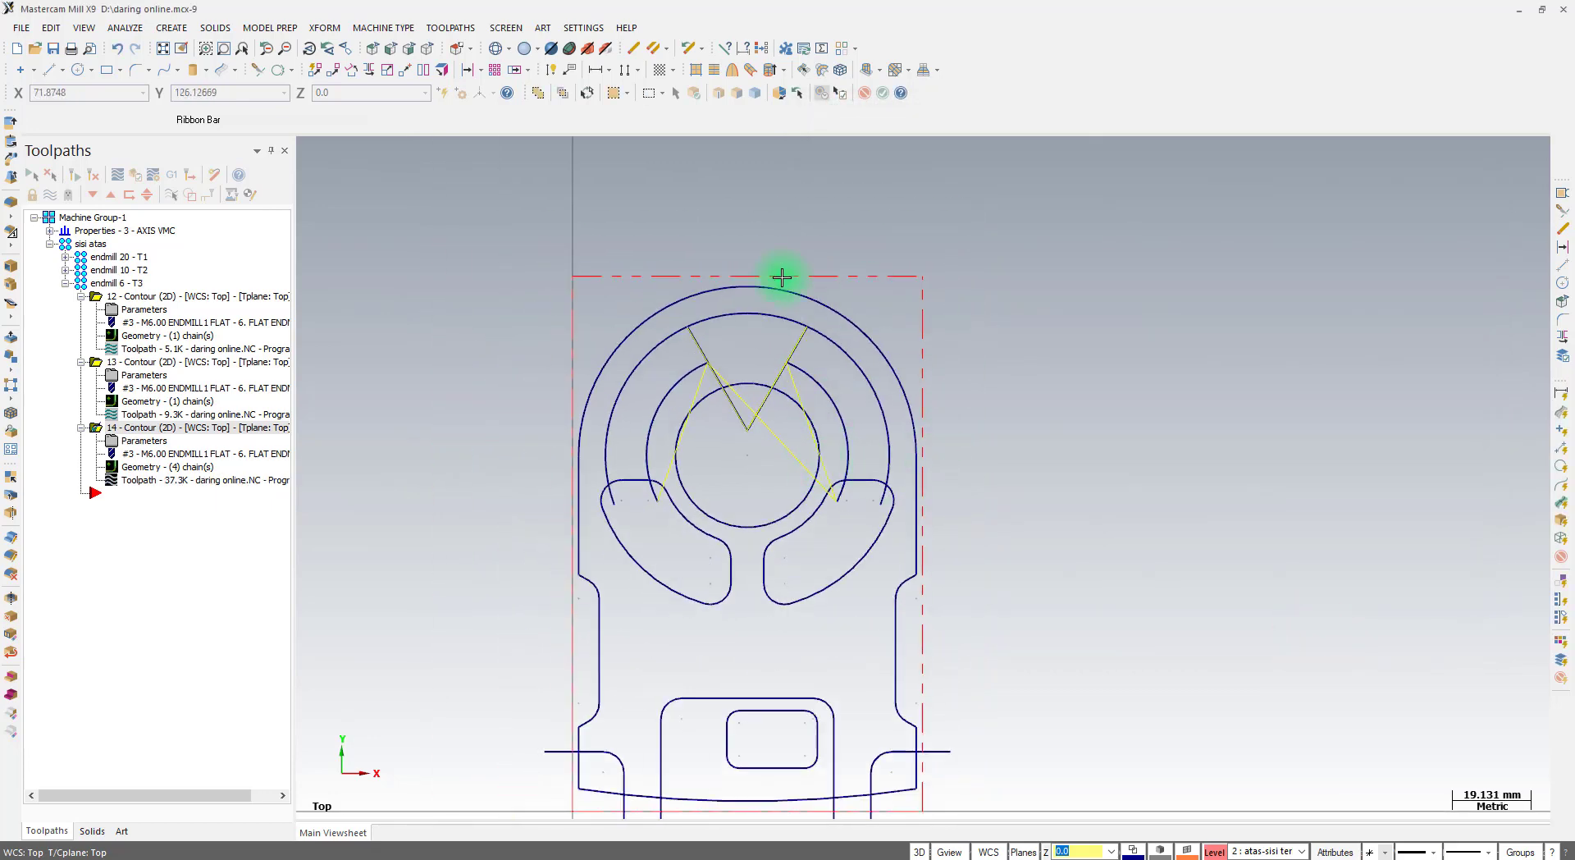
left_click(73, 217)
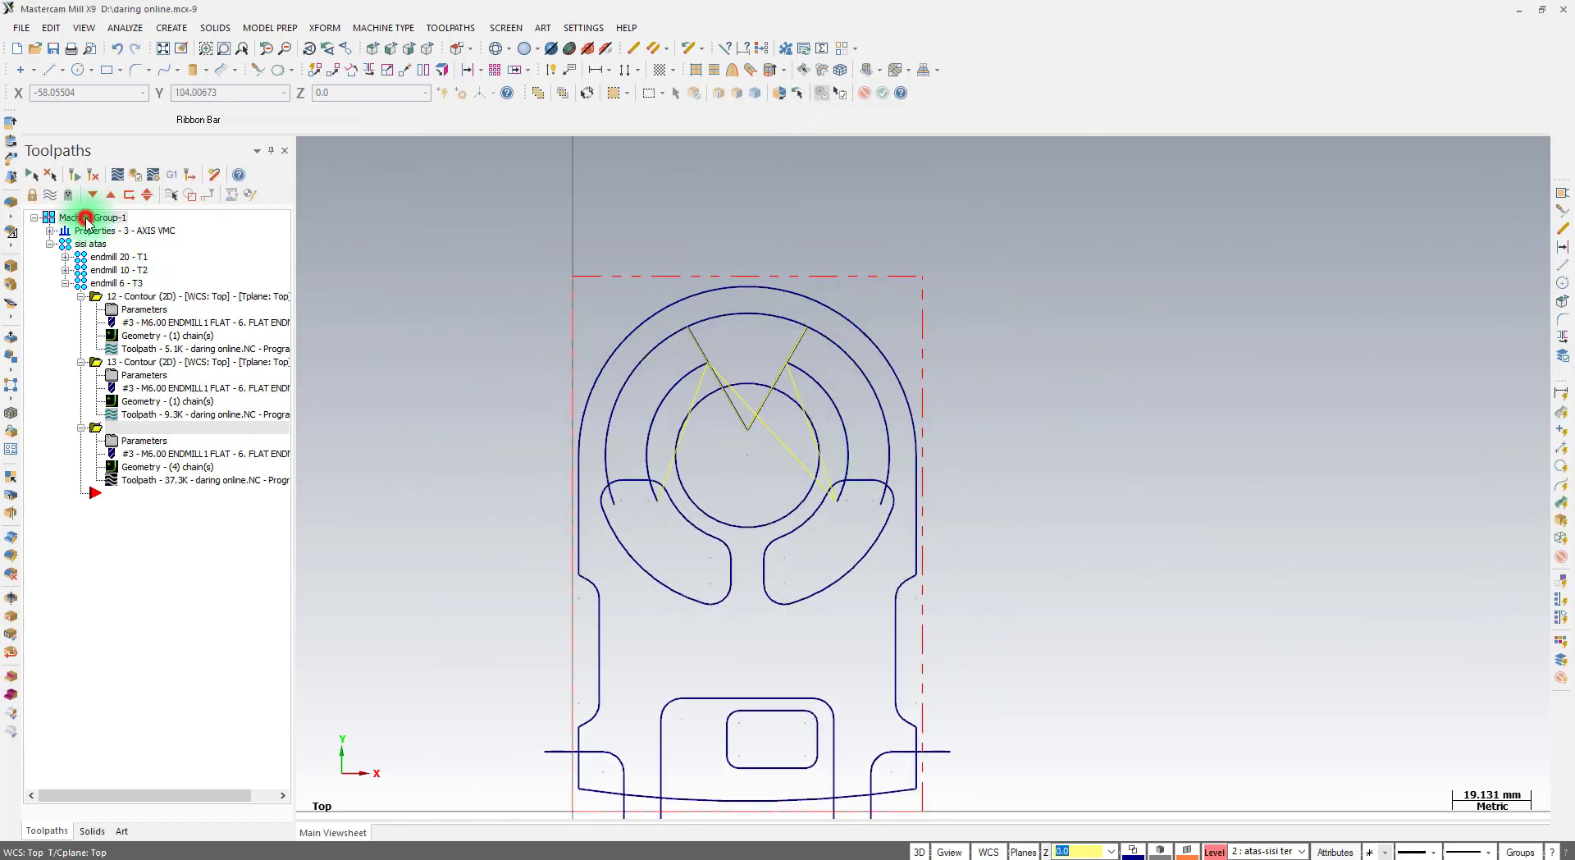
left_click(134, 178)
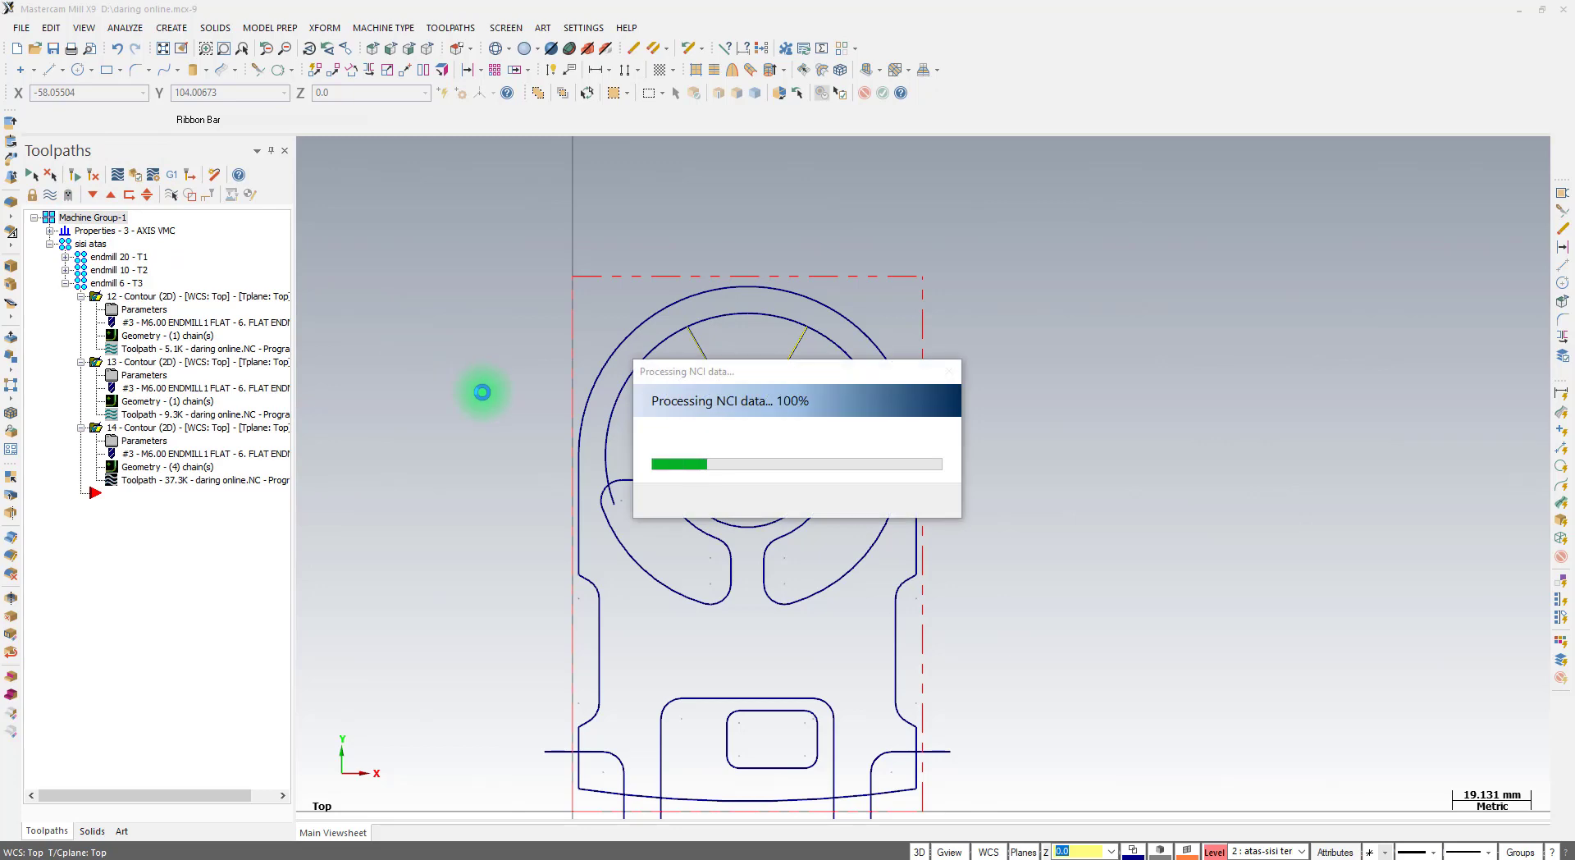
left_click(688, 814)
scroll(728, 522, "down", 3)
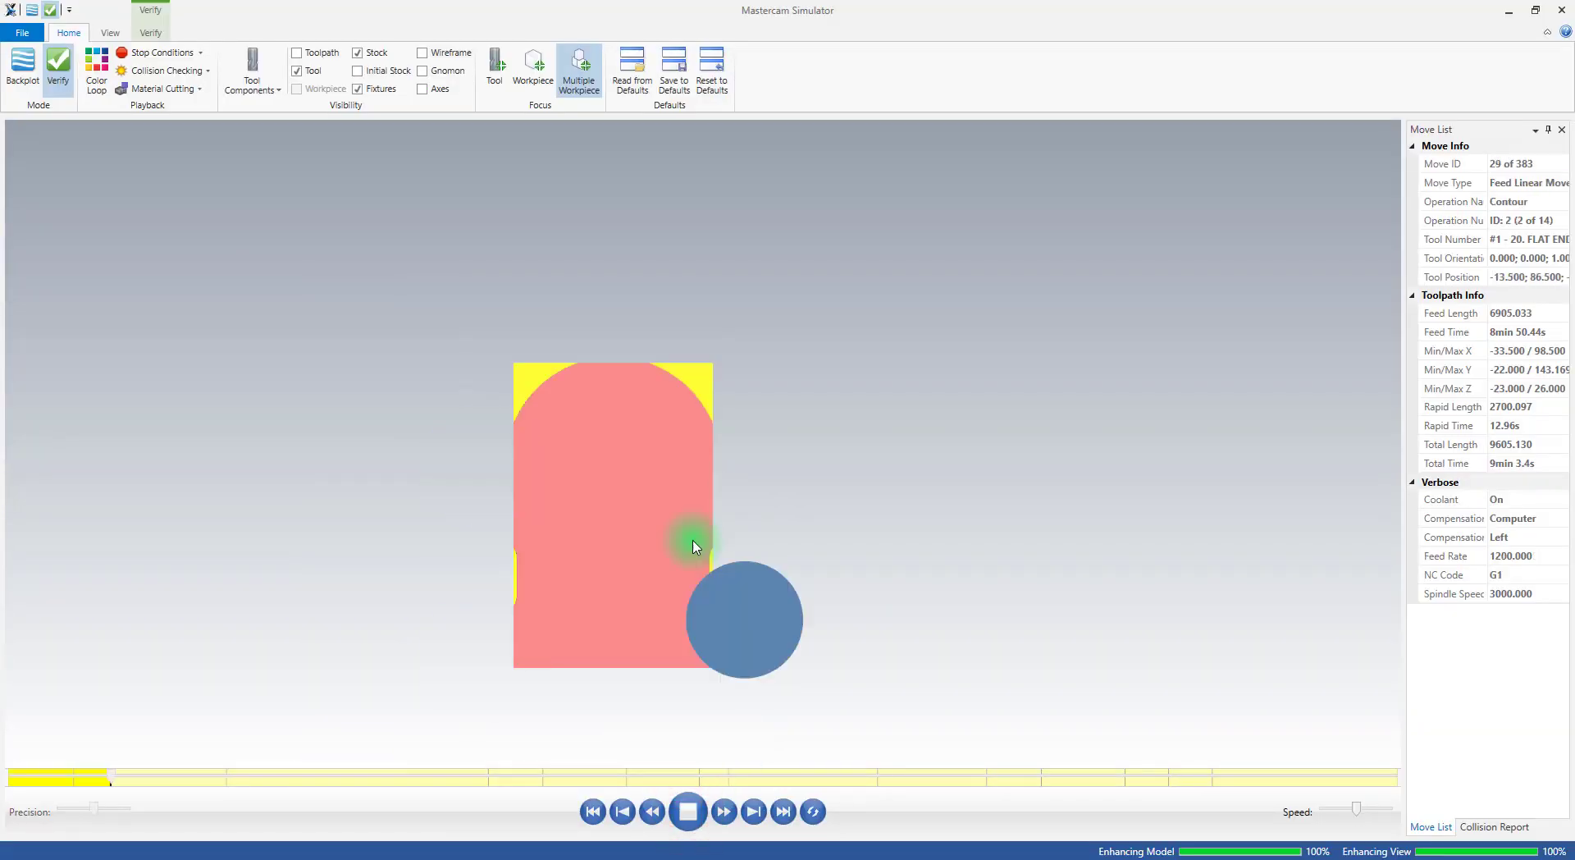
mouse_move(692, 544)
middle_mouse_down()
mouse_move(672, 551)
mouse_move(696, 534)
middle_mouse_up()
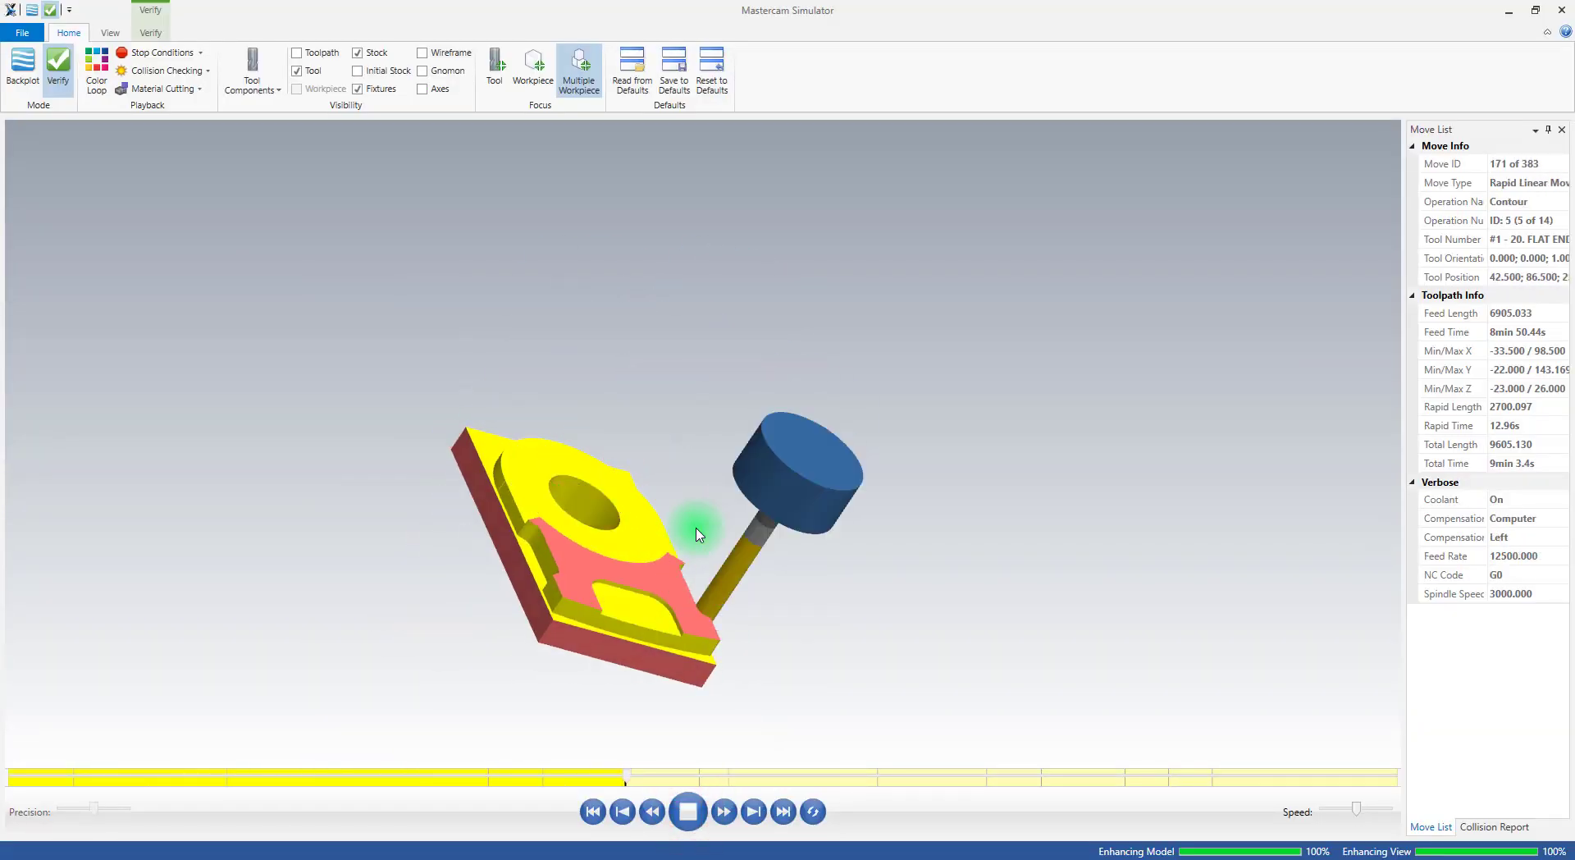
middle_click_drag(598, 468, 555, 460)
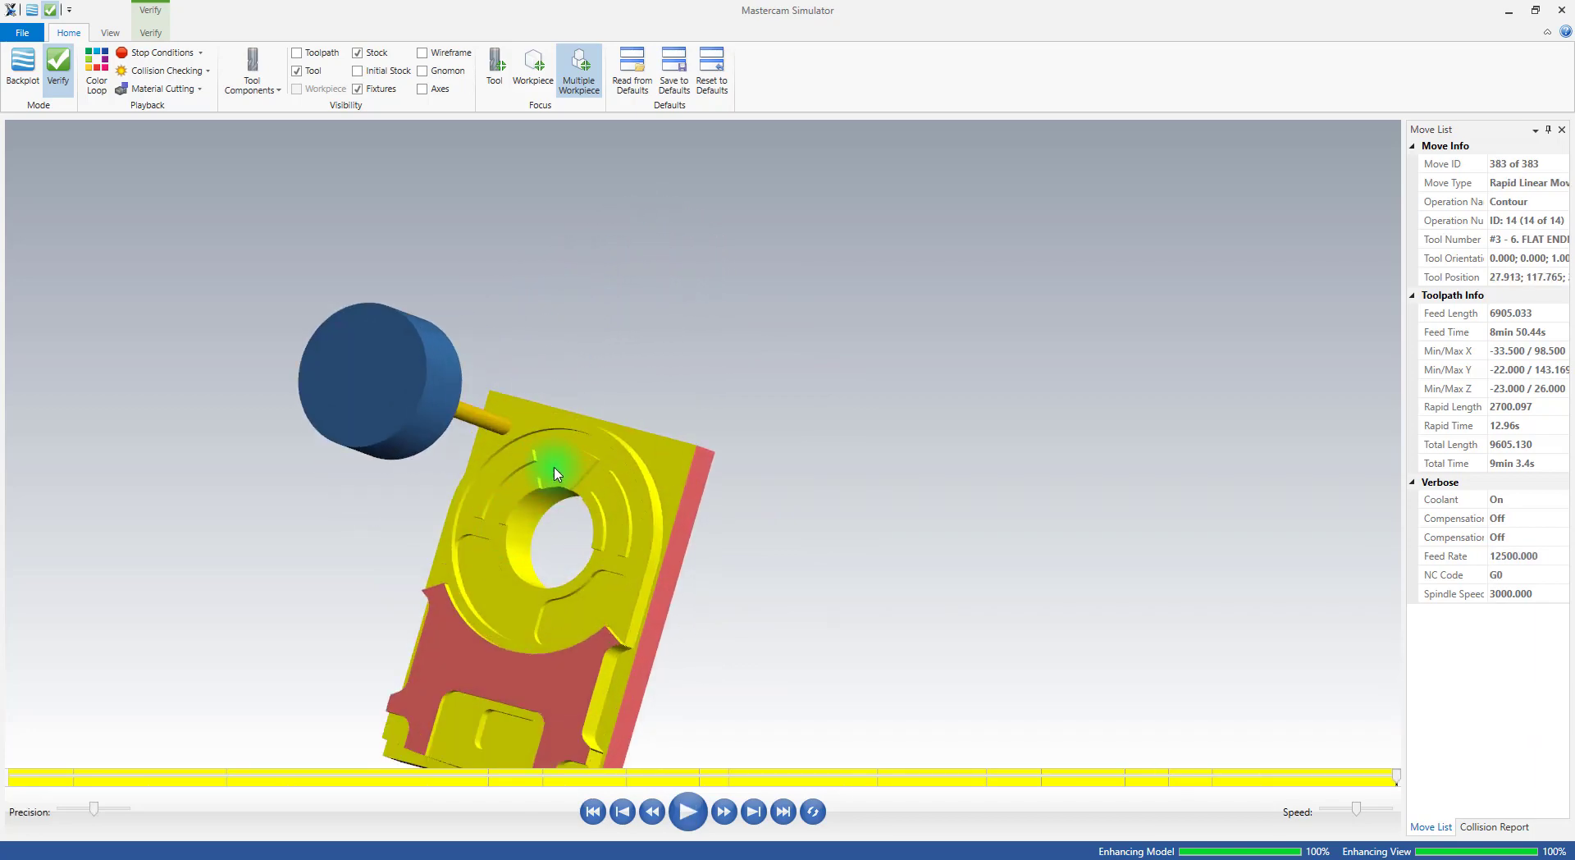
scroll(639, 502, "up", 6)
middle_click_drag(644, 493, 698, 495)
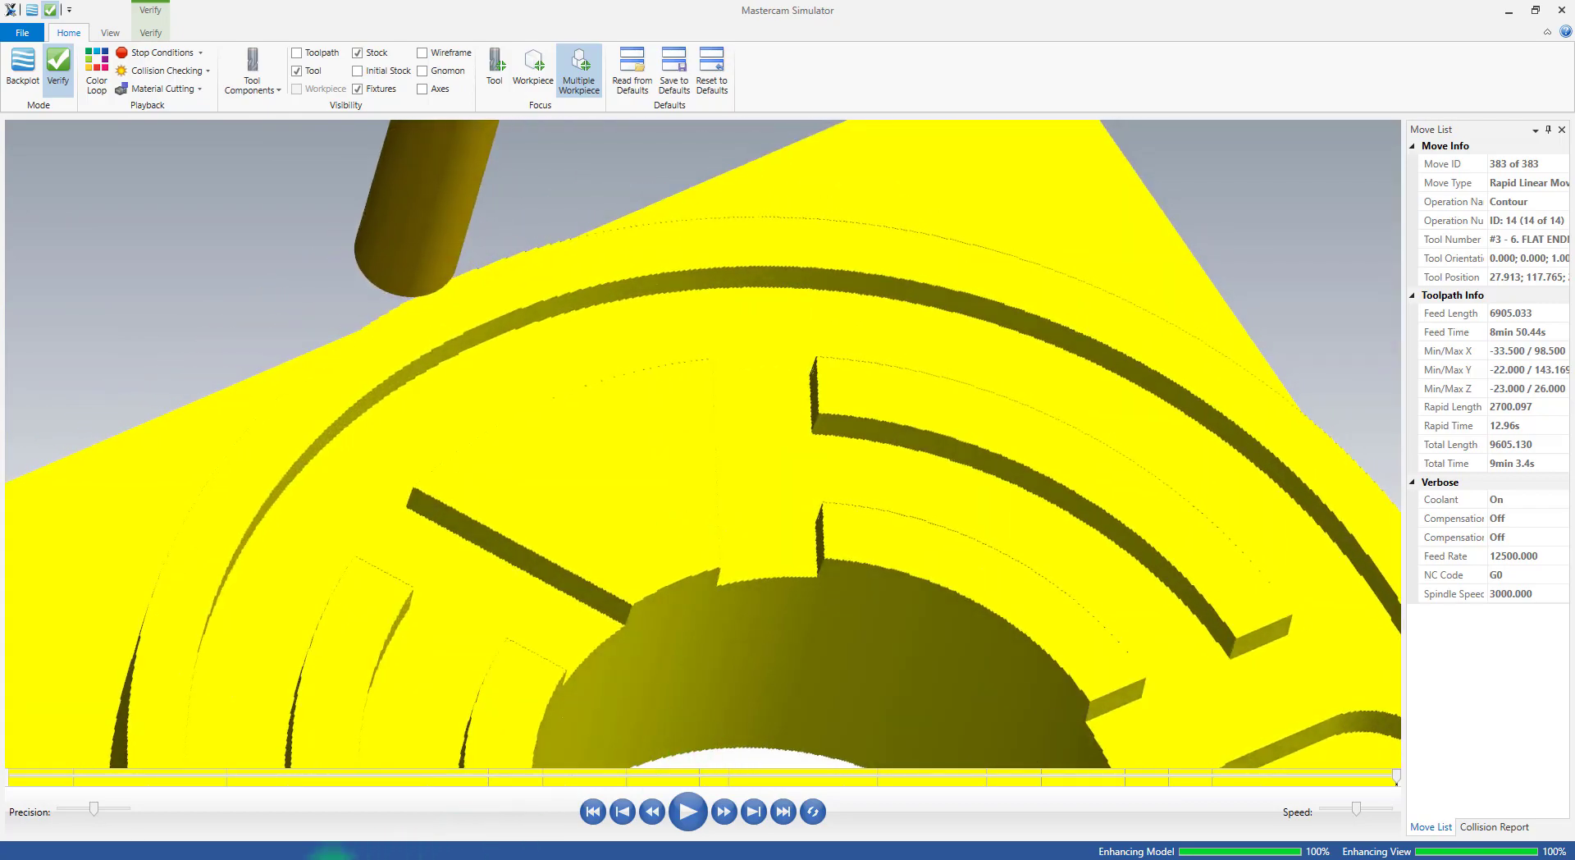
Switch to the Foxit PDF Editor drawing and examine the hole pattern, lower pocket and bottom corner details
left_click(464, 858)
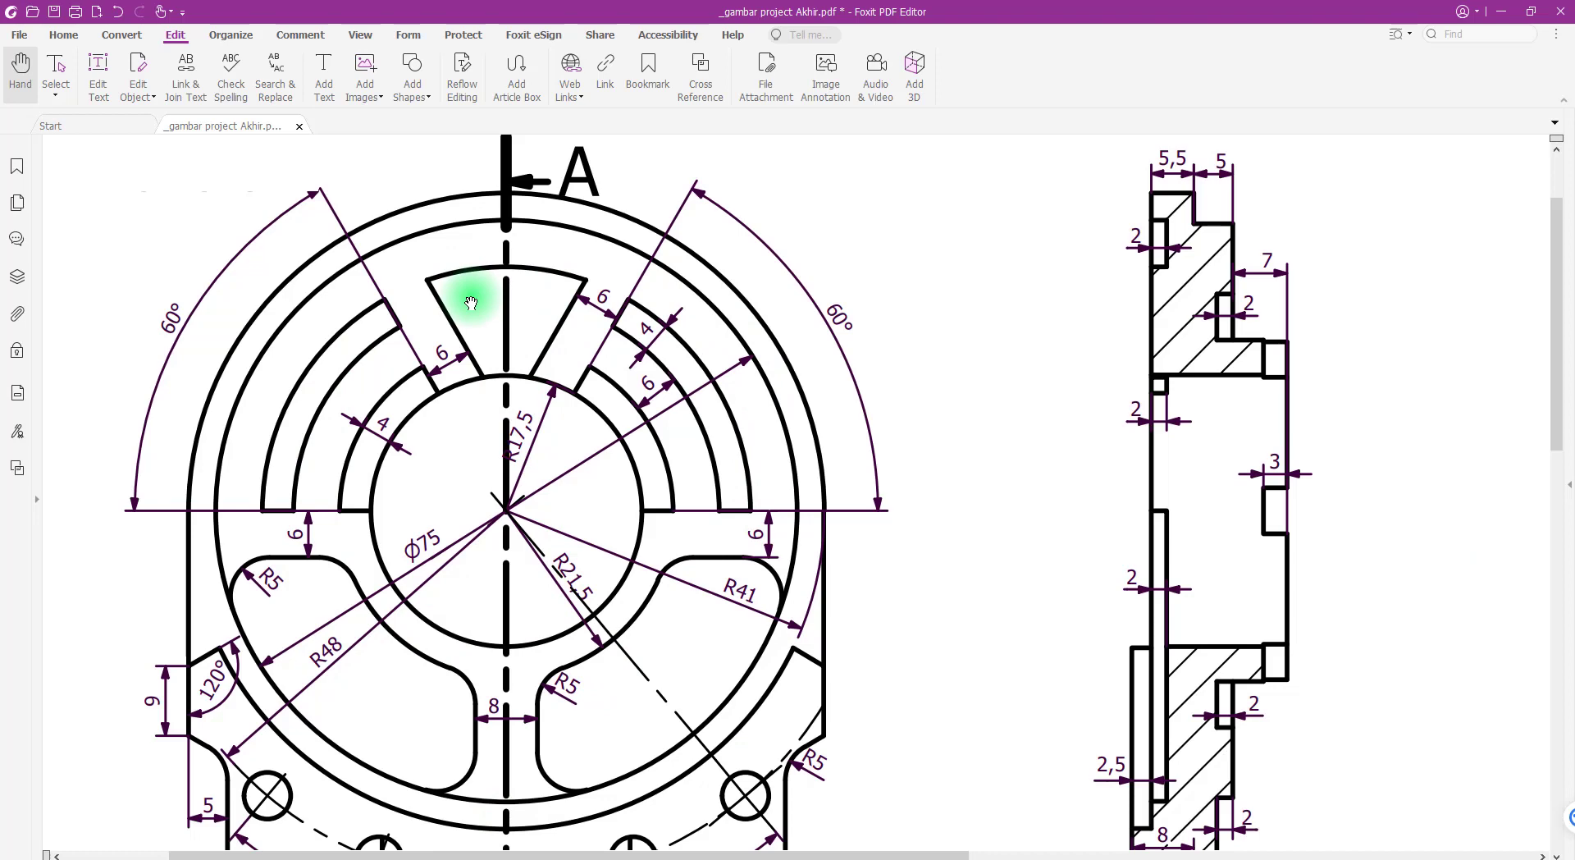
scroll(265, 490, "down", 3)
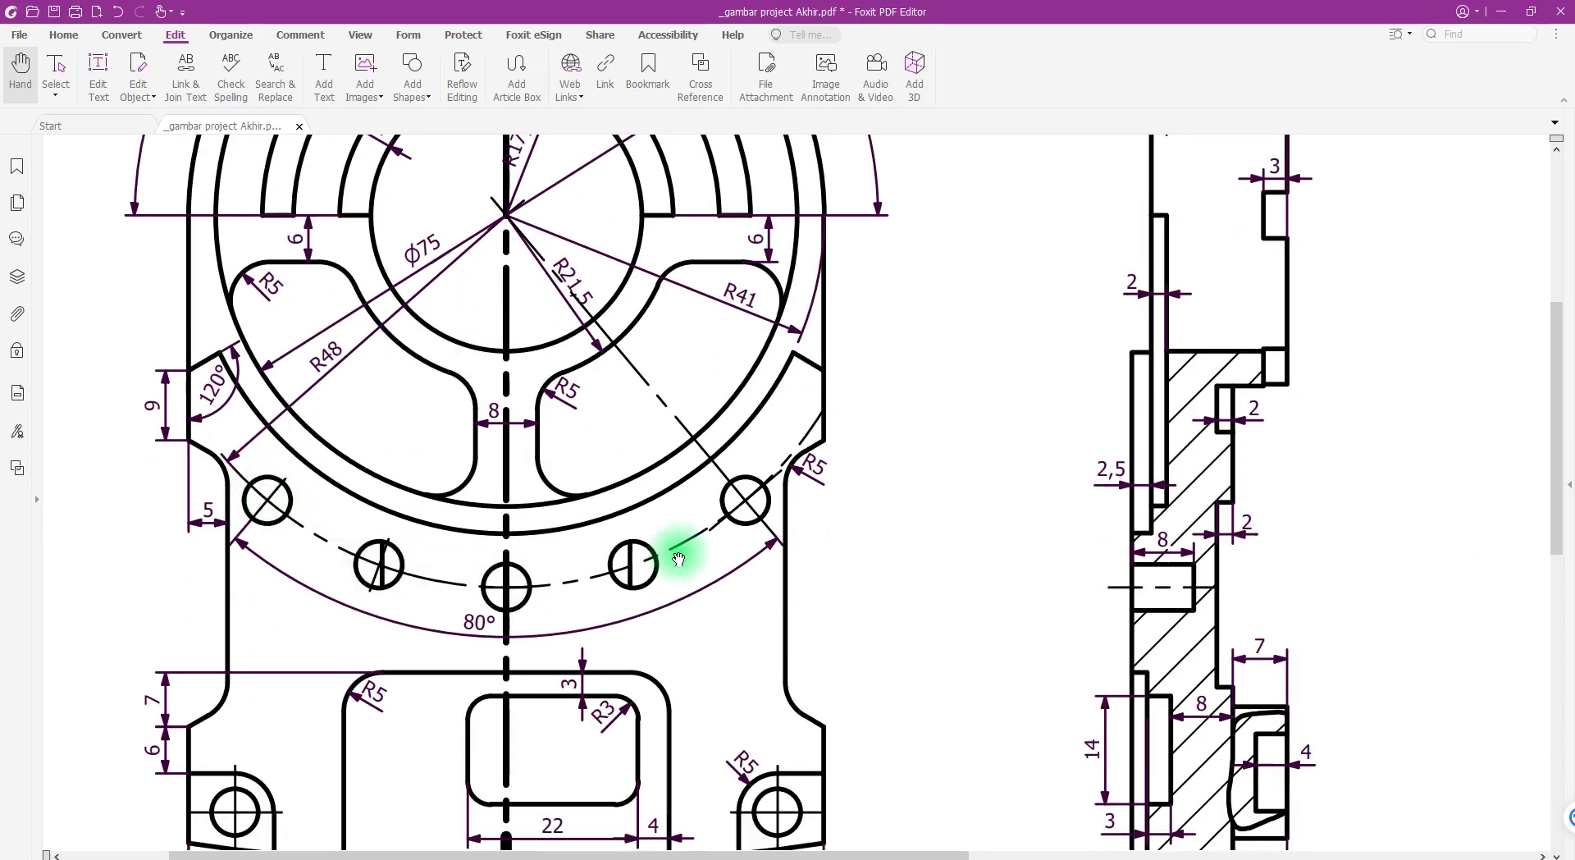
left_click_drag(247, 814, 256, 680)
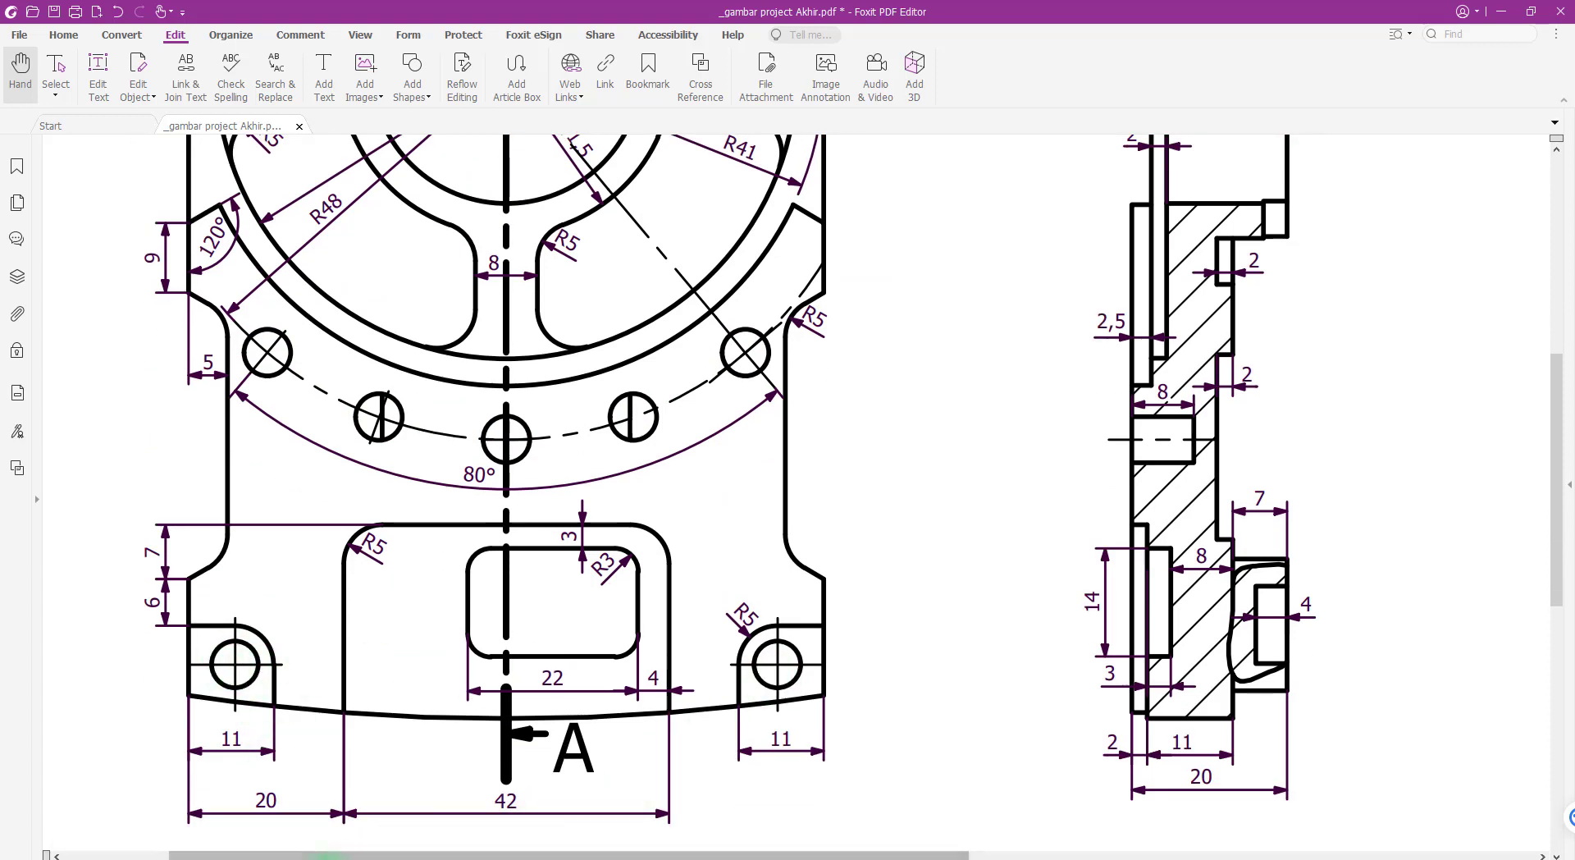
Return to Mastercam and turn off the toolpath display for all operations in the machine group
mouse_move(324, 857)
left_click(279, 824)
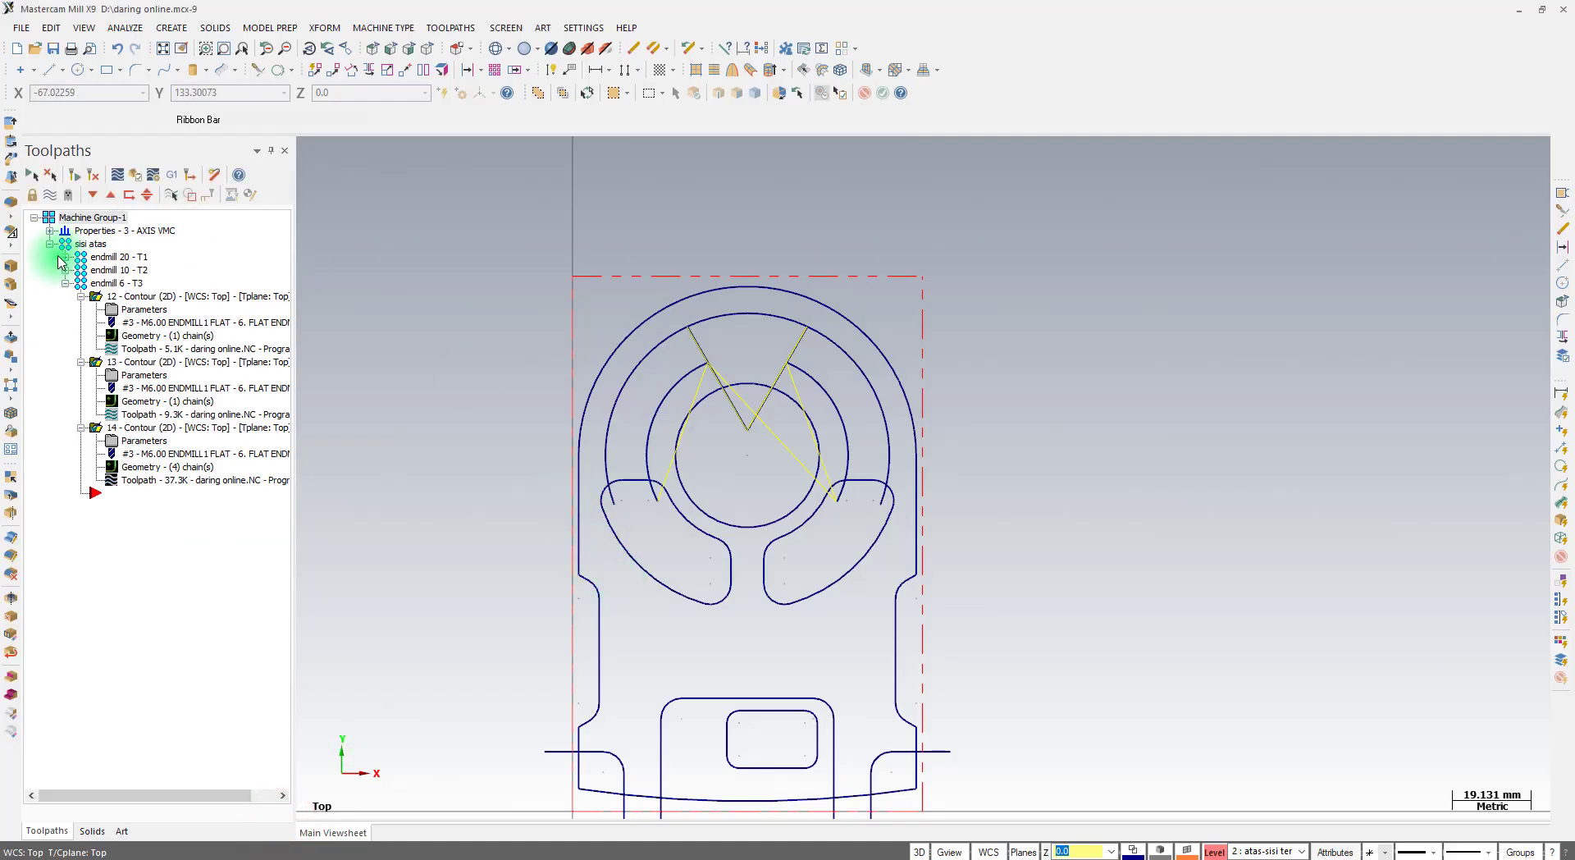
left_click(55, 194)
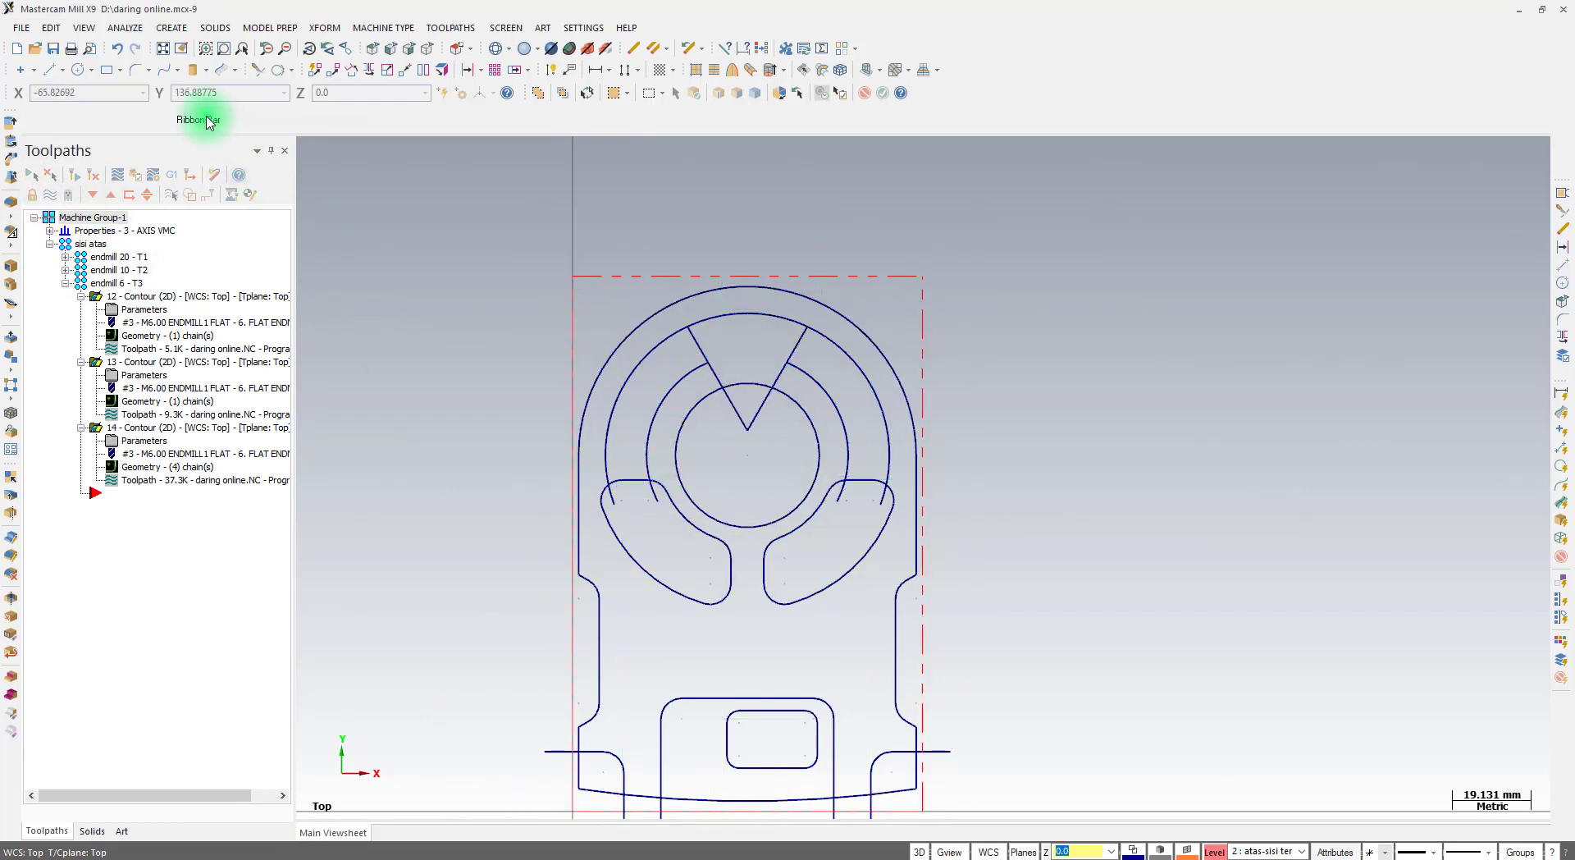
Draw a construction circle of radius 48 centred on the central hole, checking the hole pattern's radius in the Foxit PDF Editor drawing
left_click(79, 70)
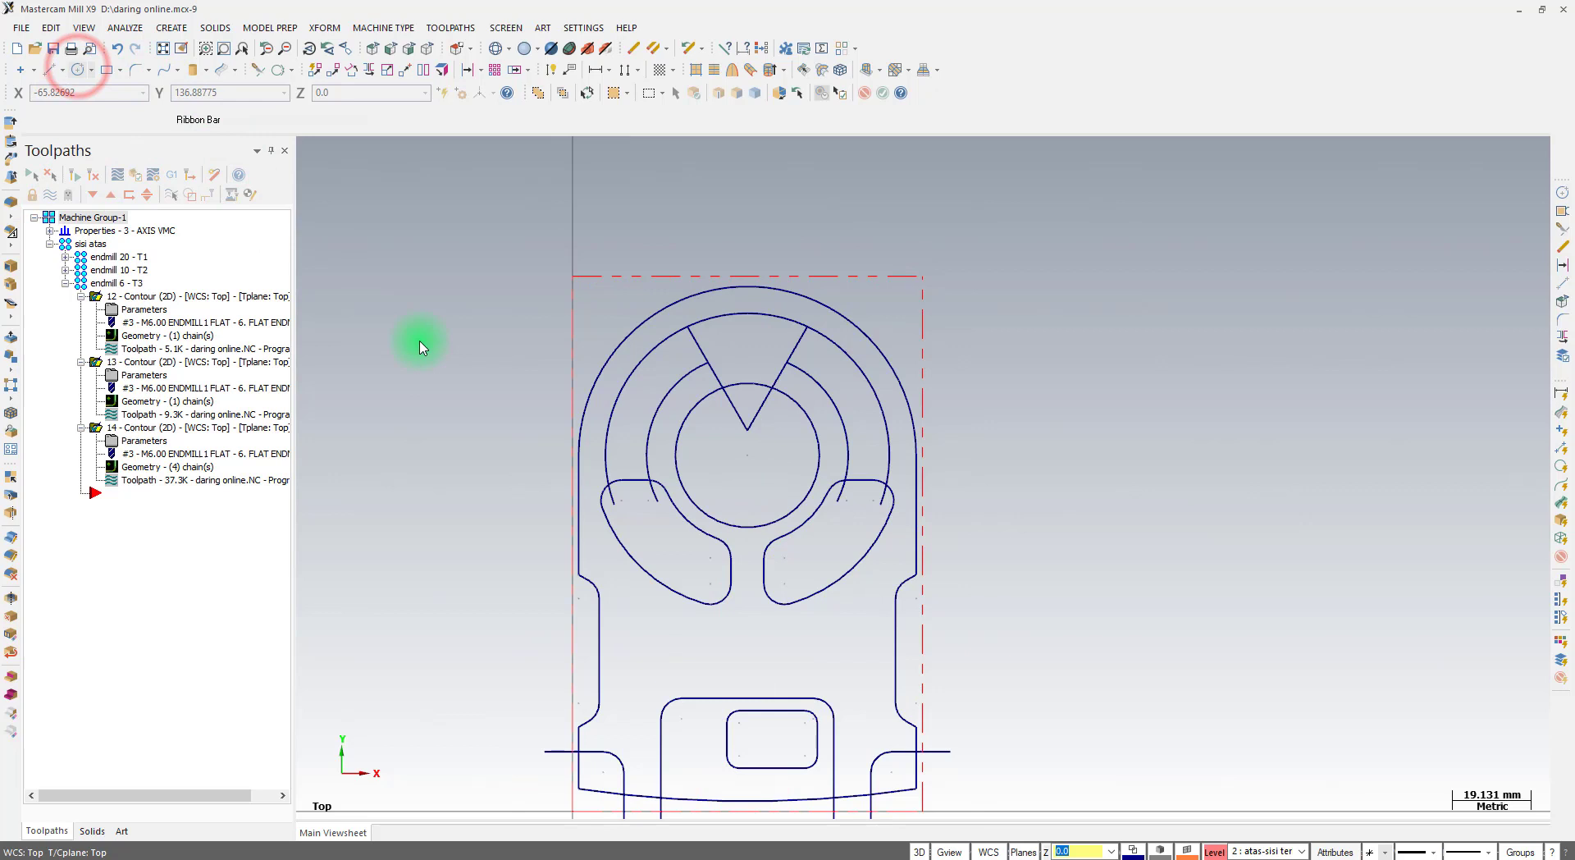
left_click(750, 458)
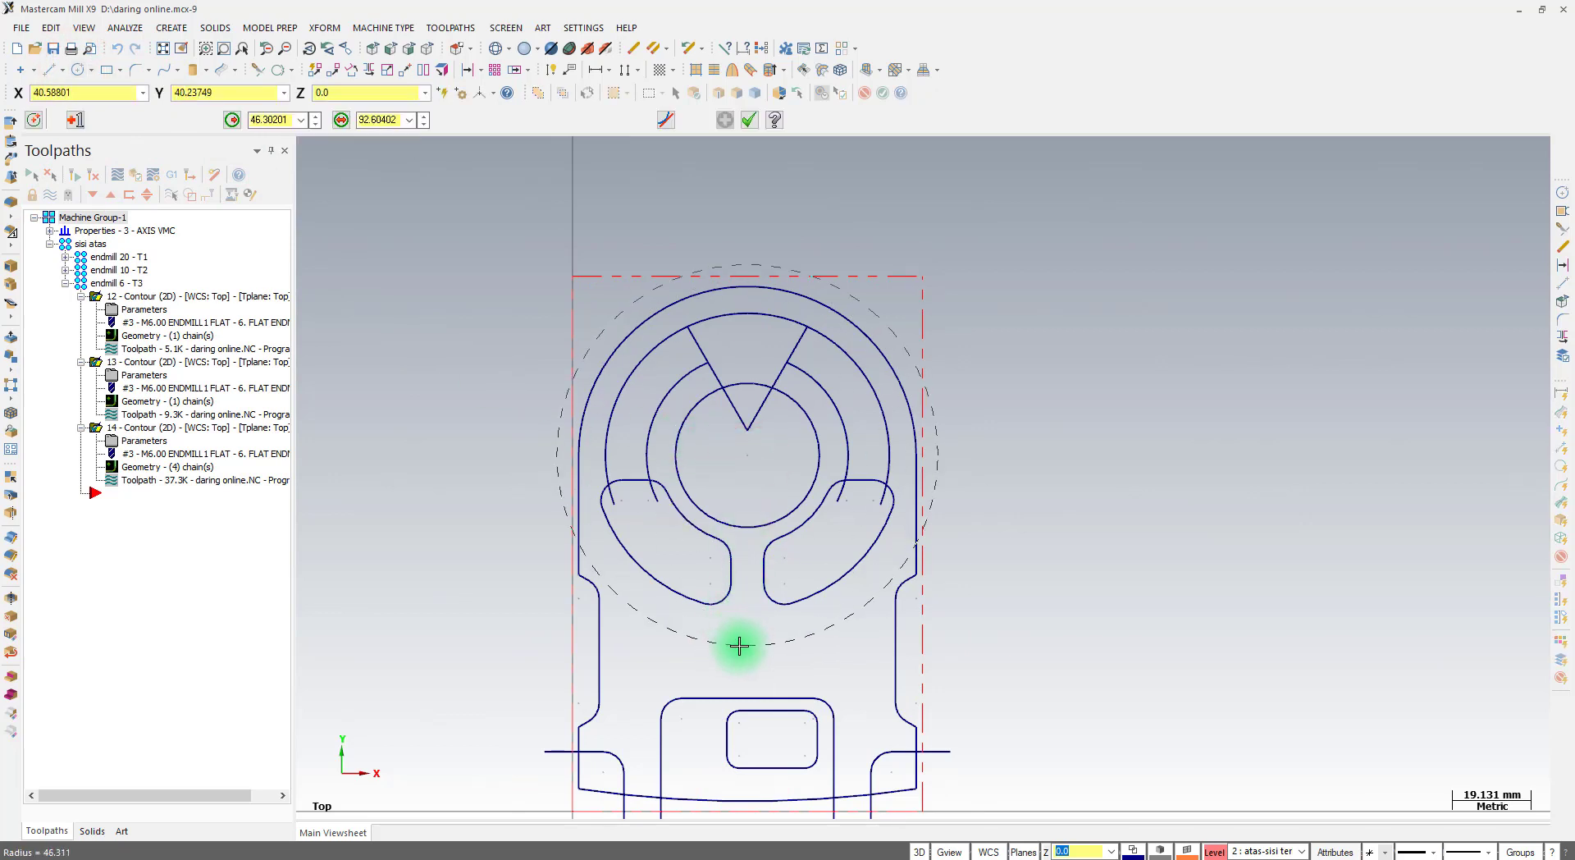
left_click(740, 645)
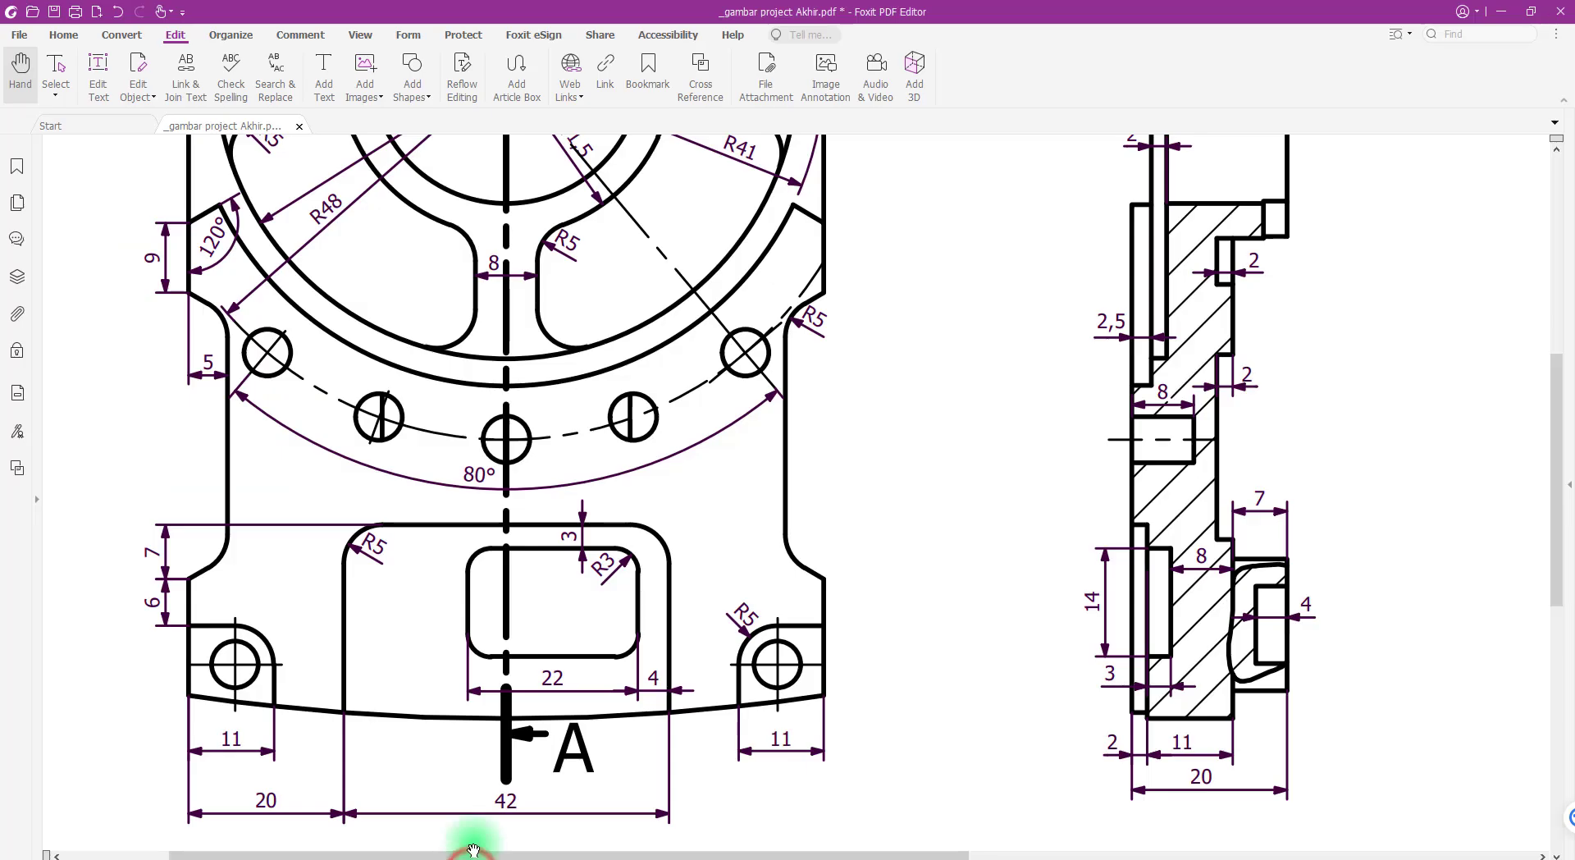
left_click(491, 851)
scroll(749, 429, "up", 4)
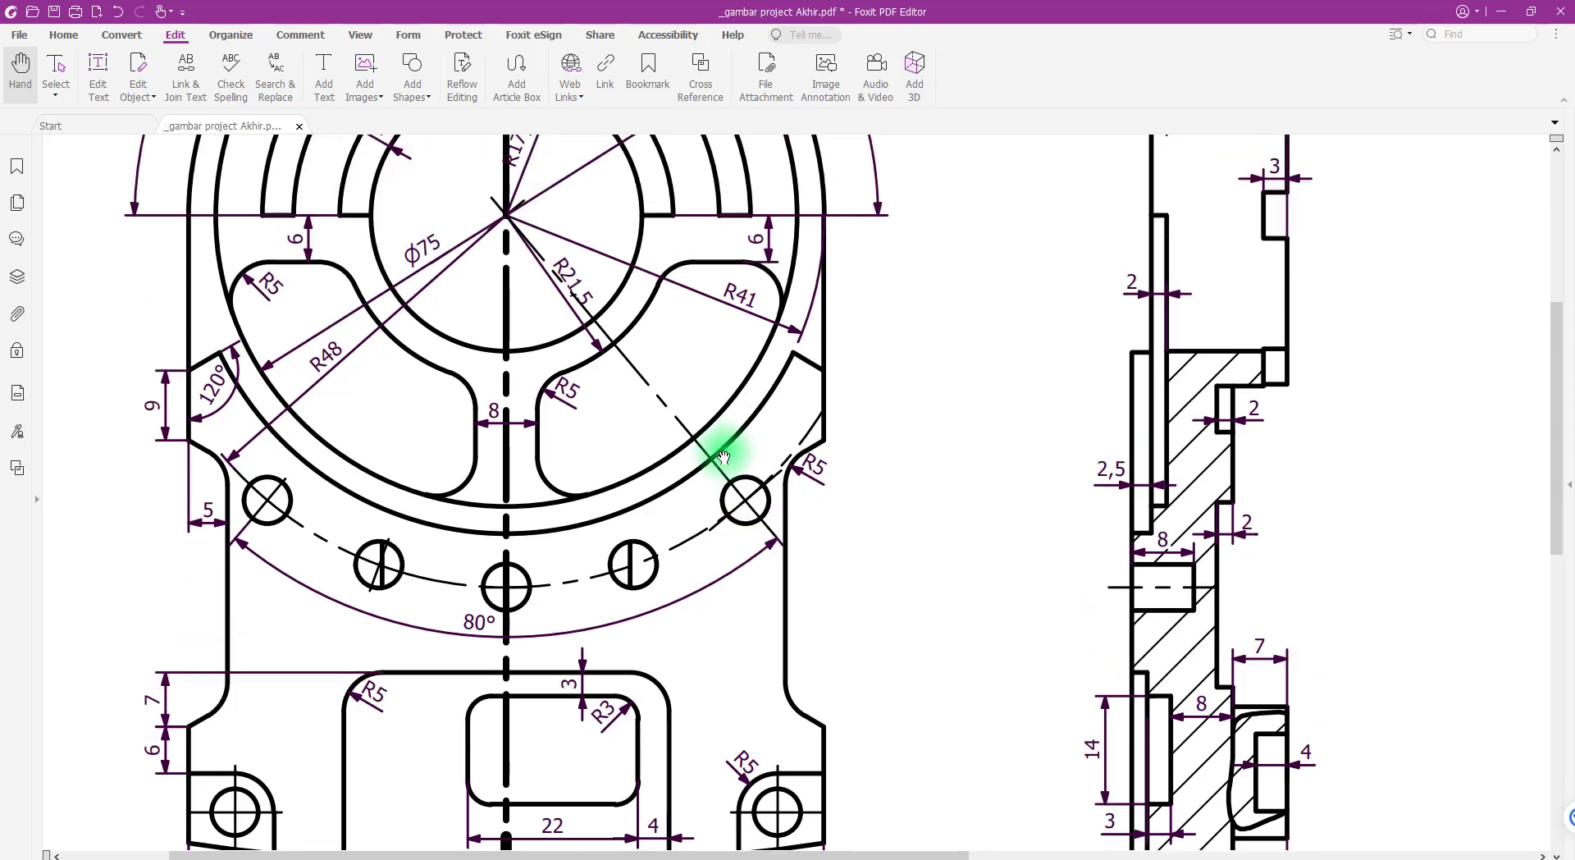
scroll(715, 468, "up", 1)
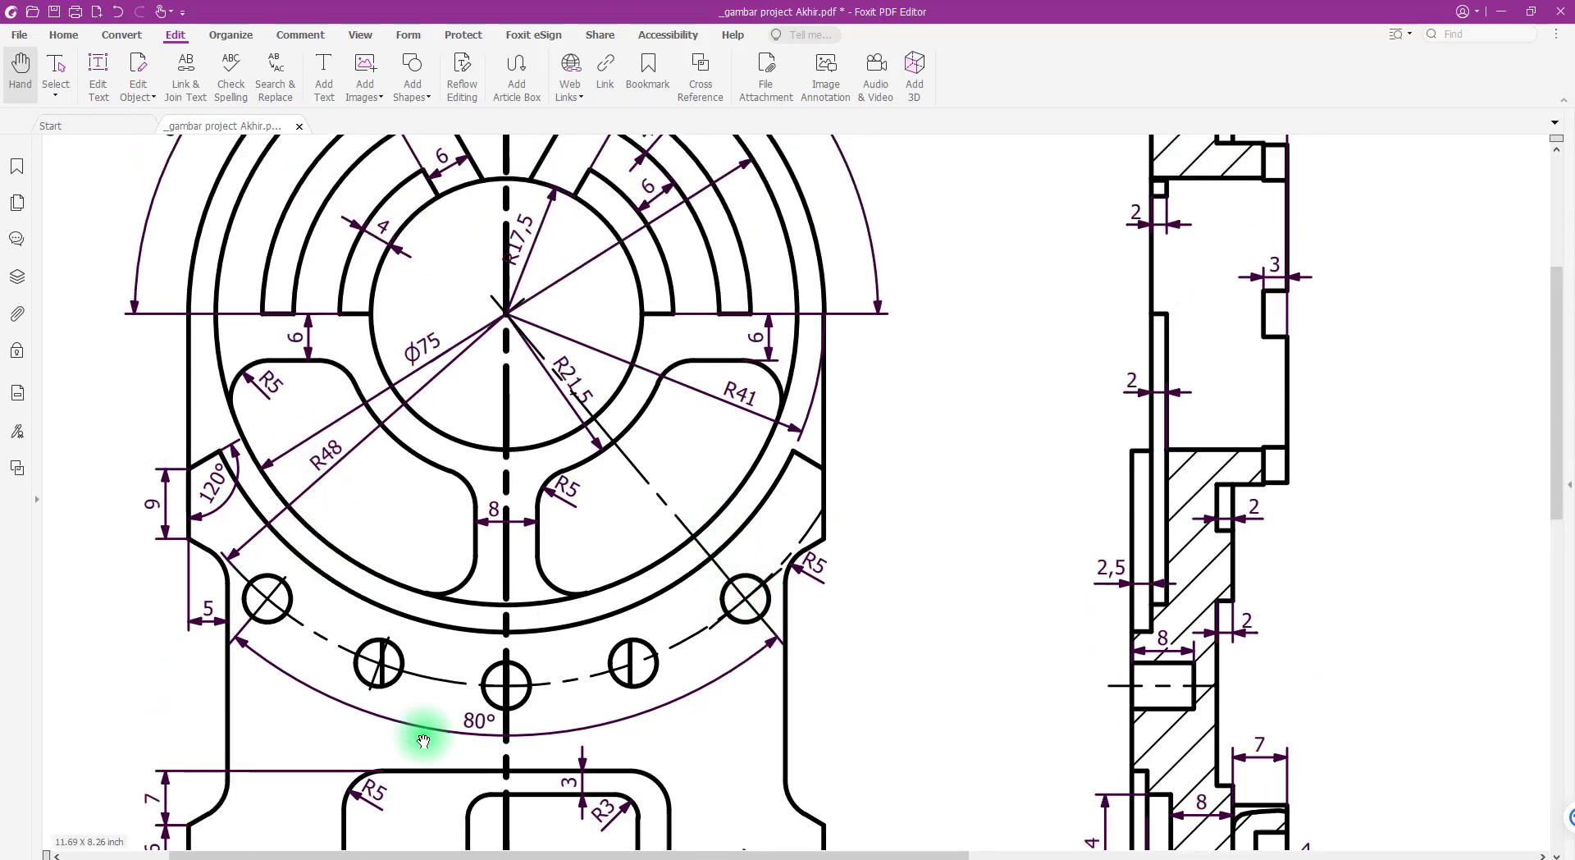
left_click(269, 816)
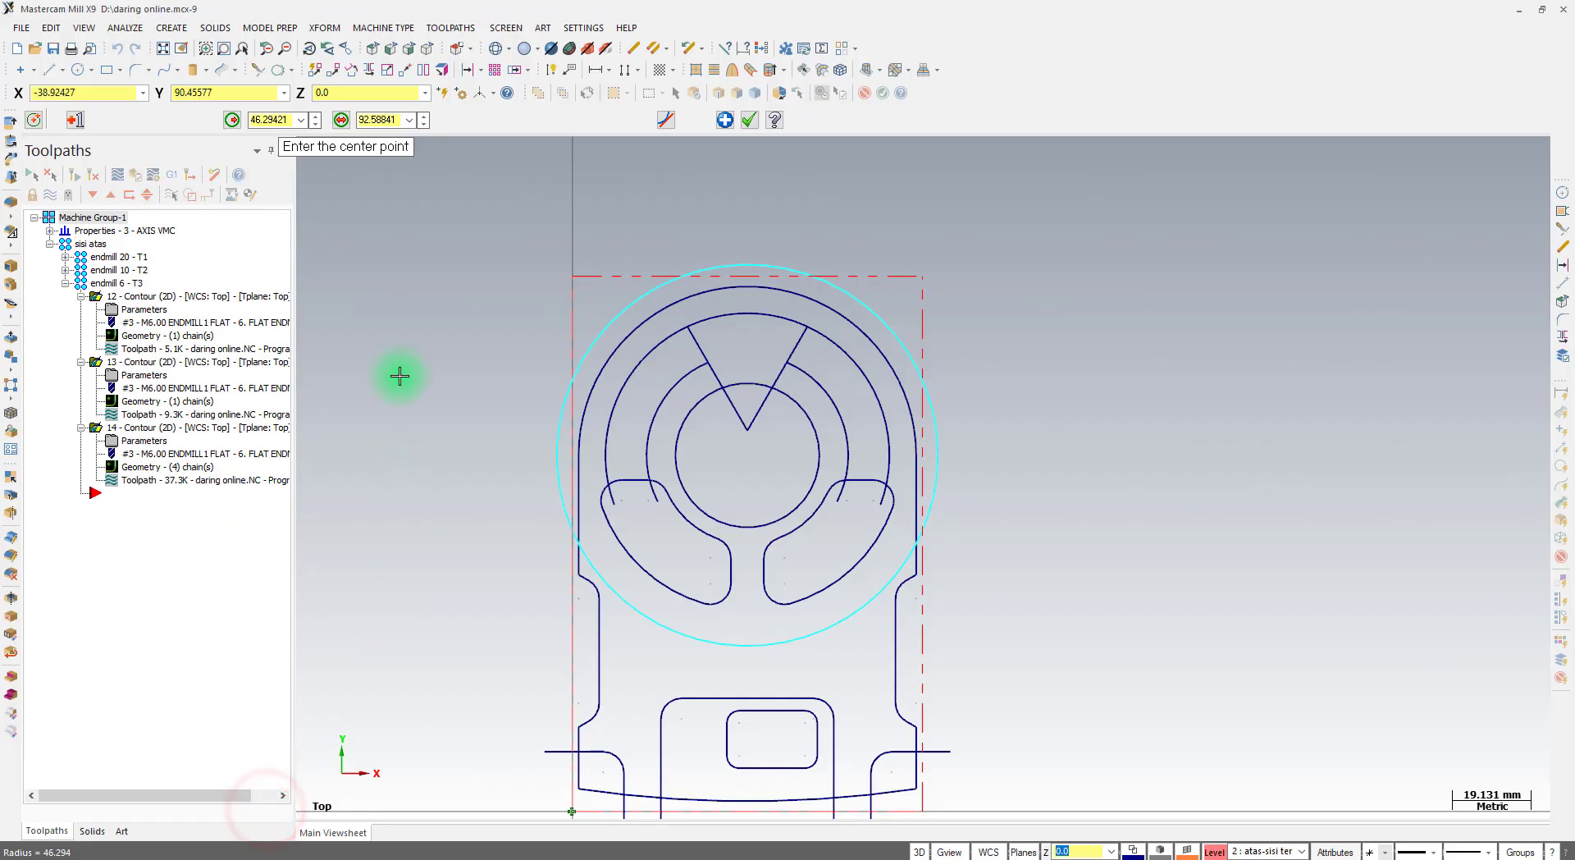
left_click(279, 121)
type("48")
key("Return")
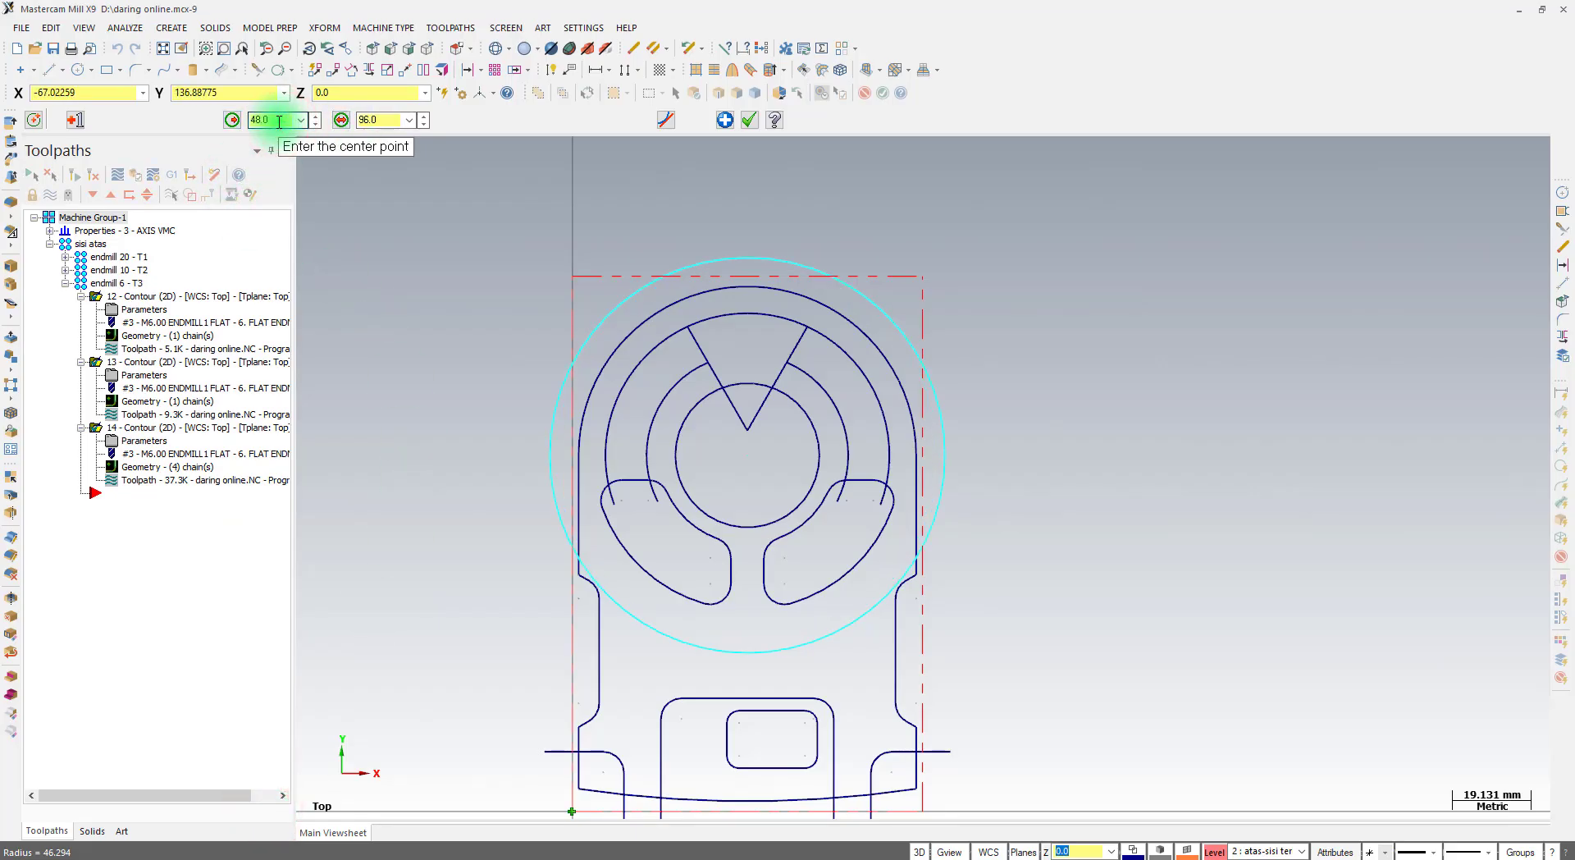
left_click(749, 120)
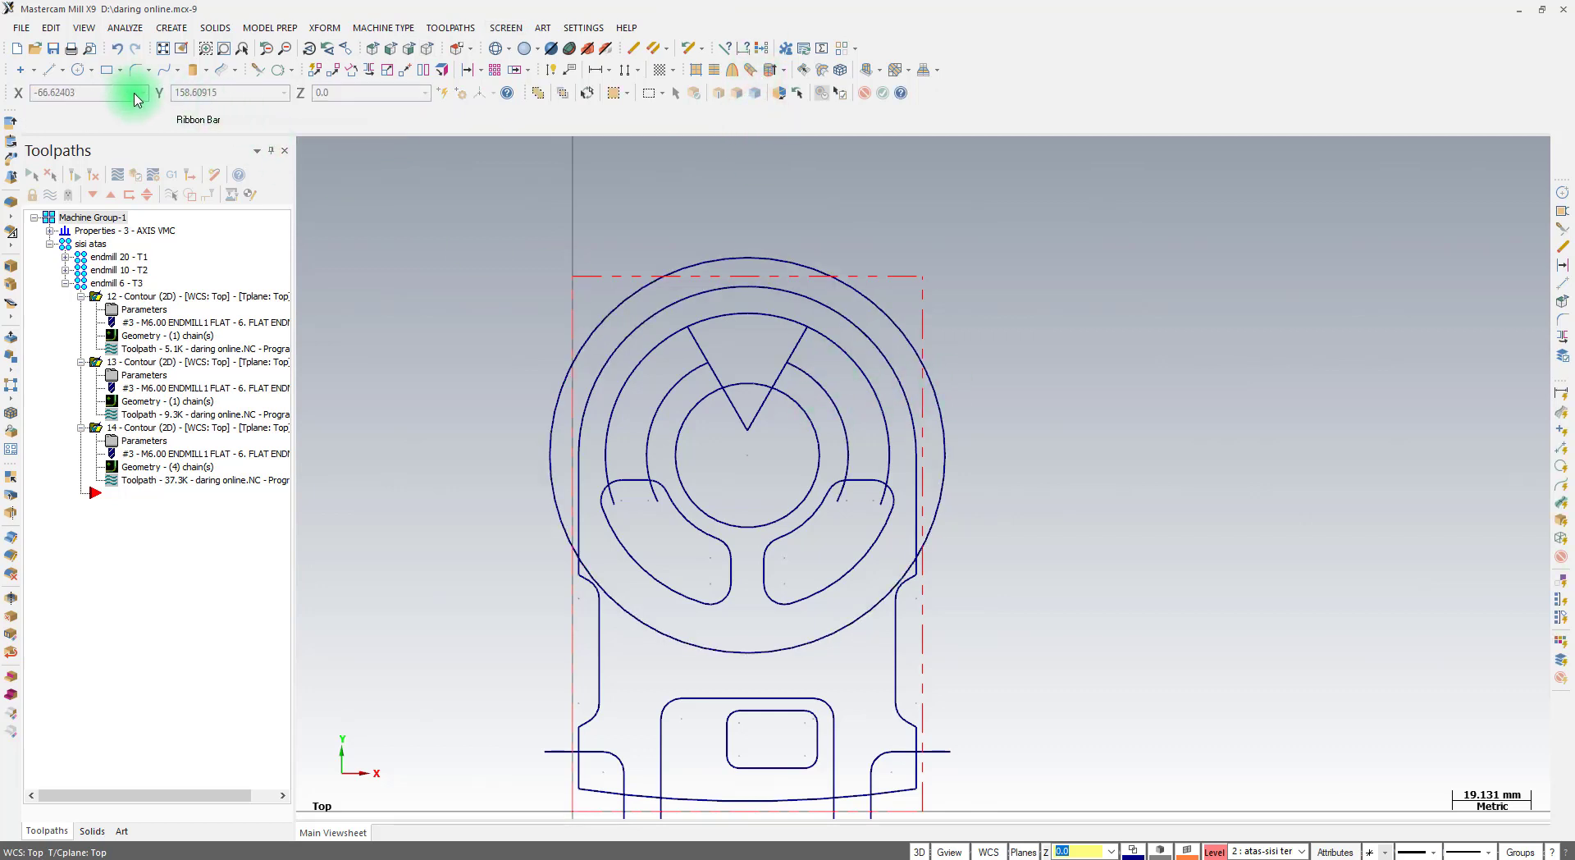
Draw a circle of diameter 6 at the lowest point of the construction circle, and delete the construction circle
left_click(79, 70)
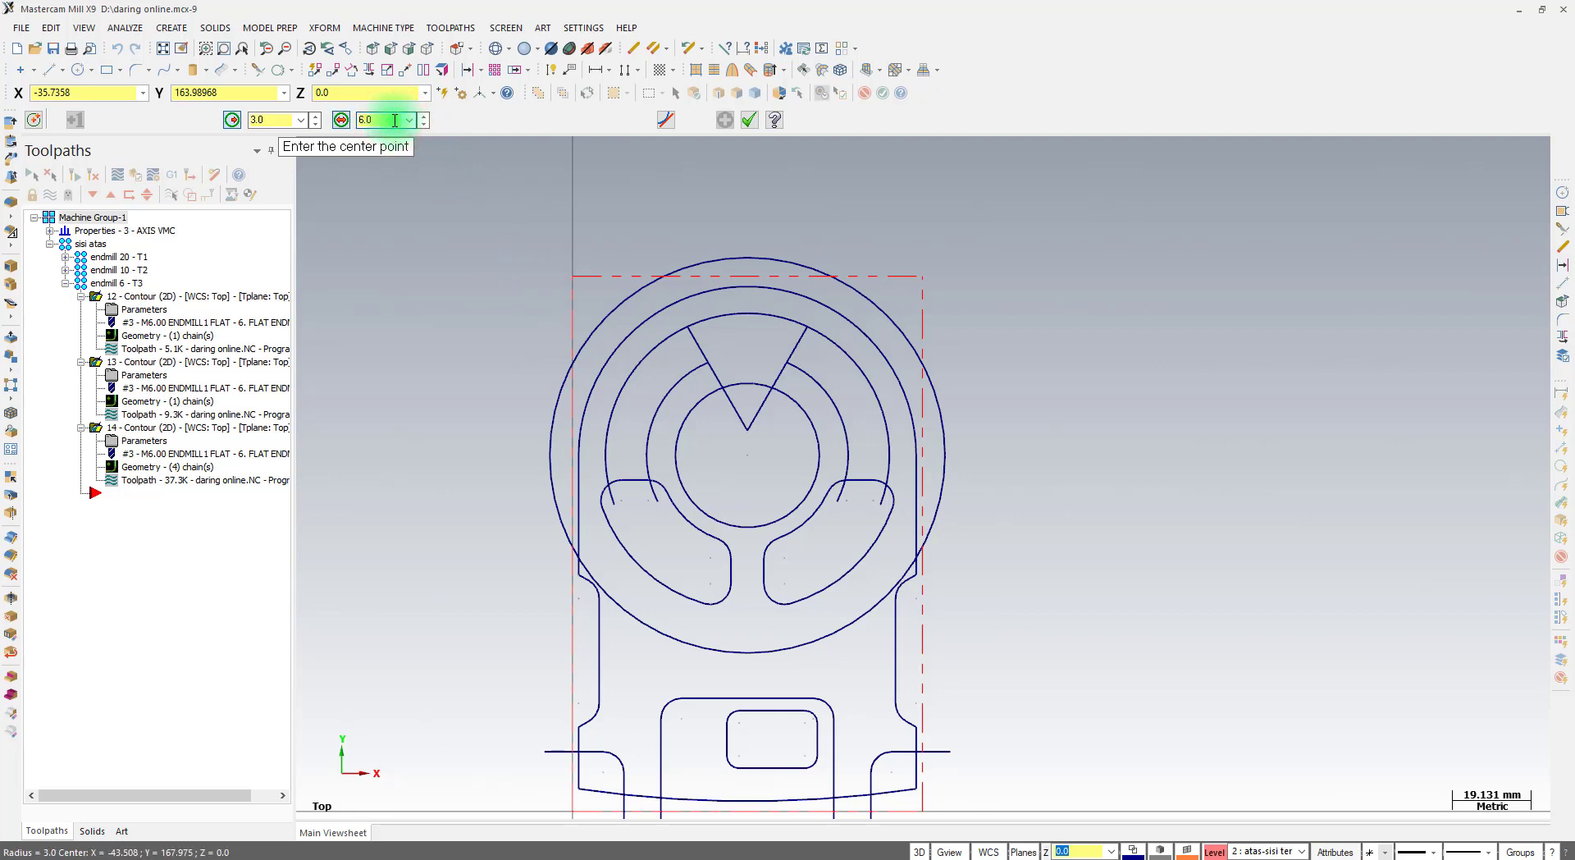
left_click(748, 654)
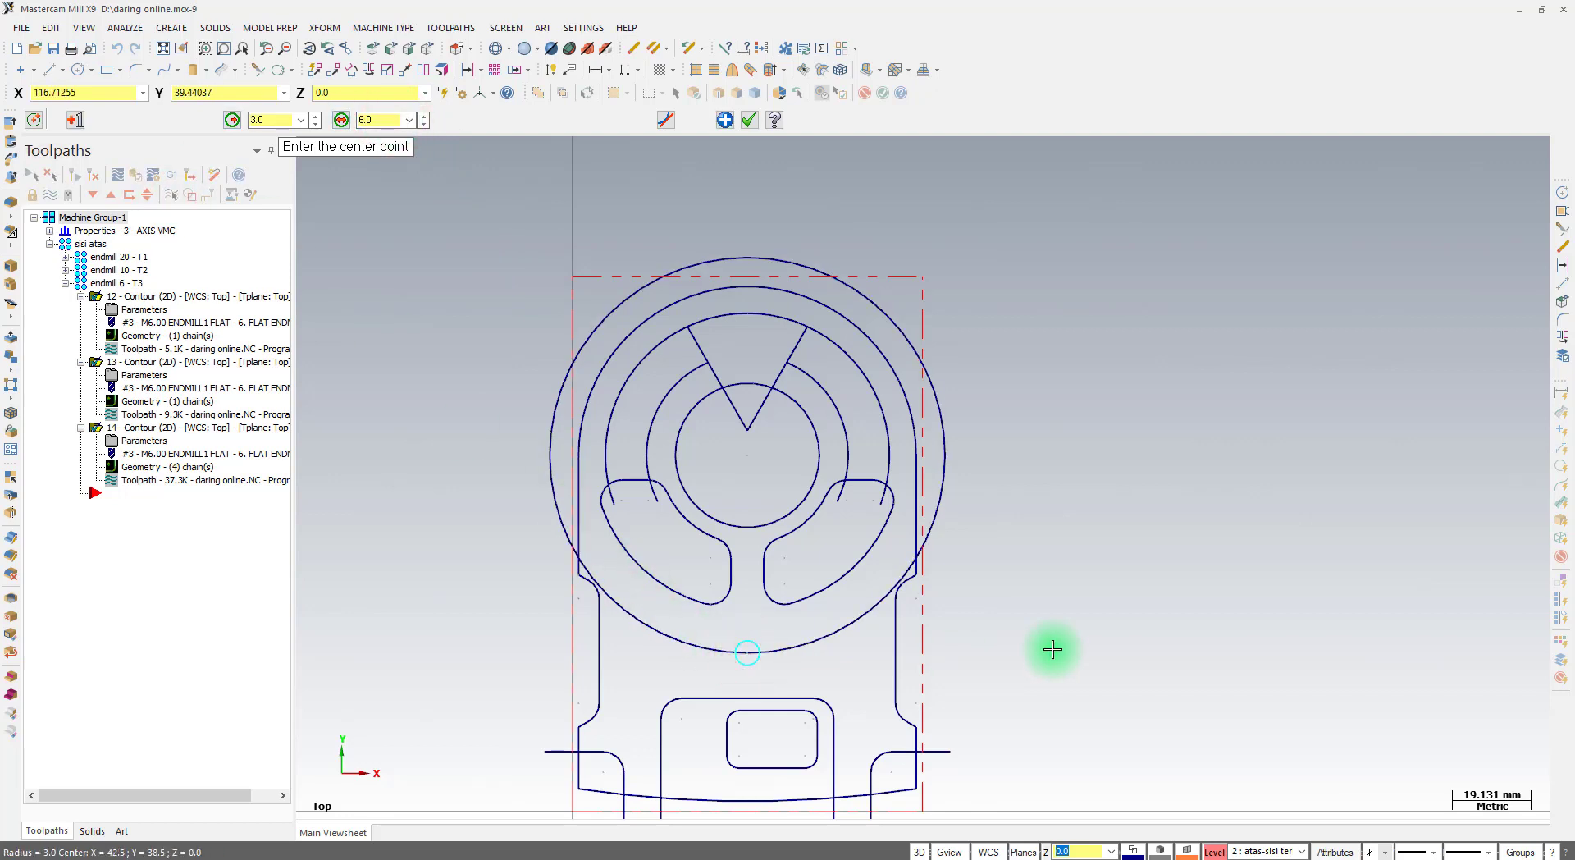
left_click(750, 122)
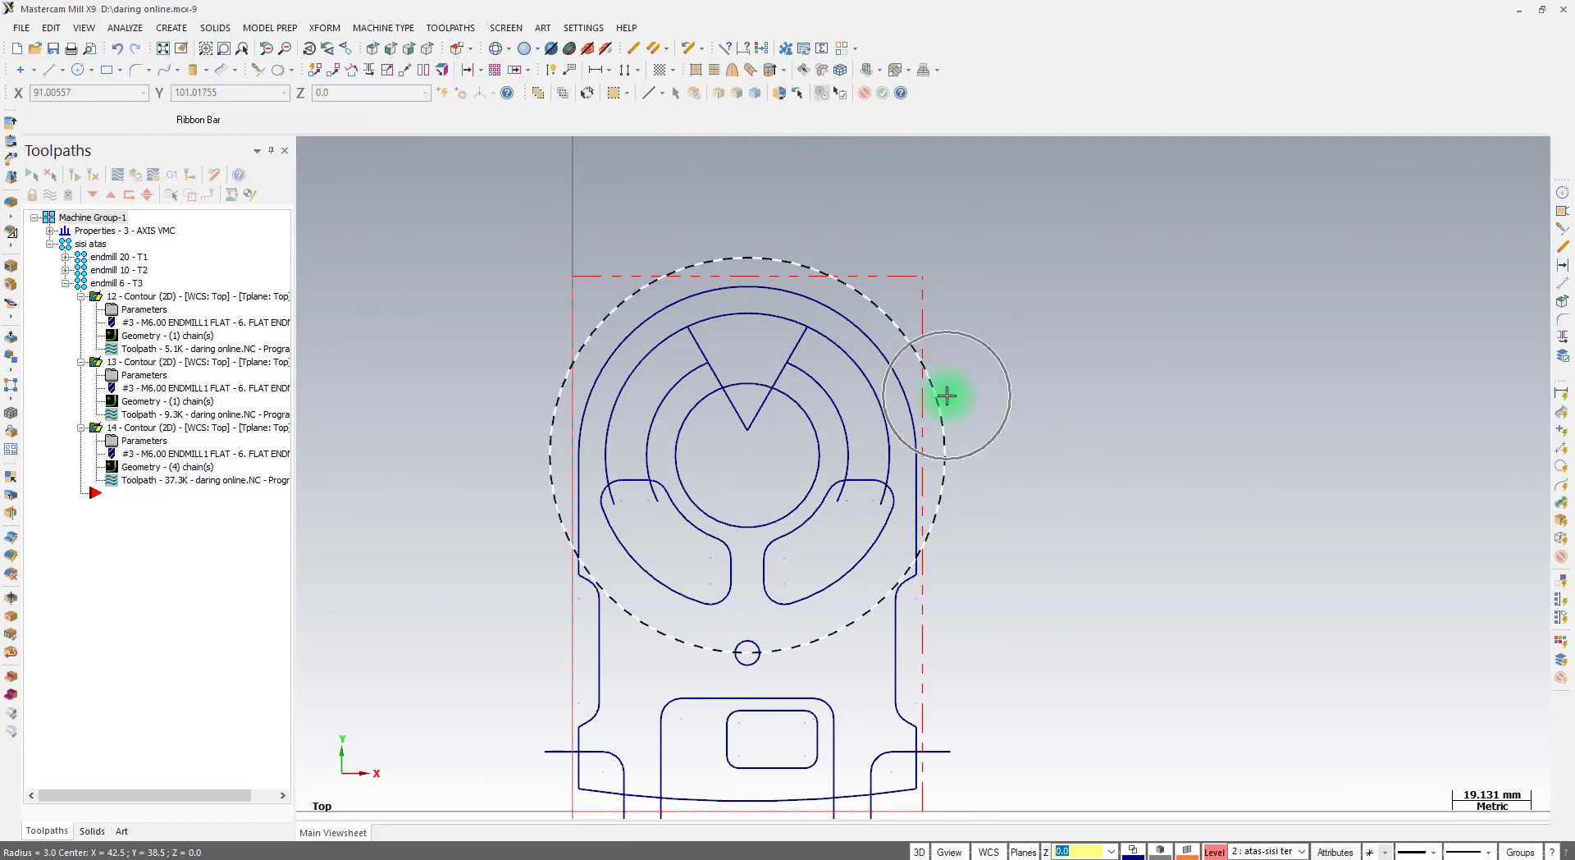
left_click(946, 398)
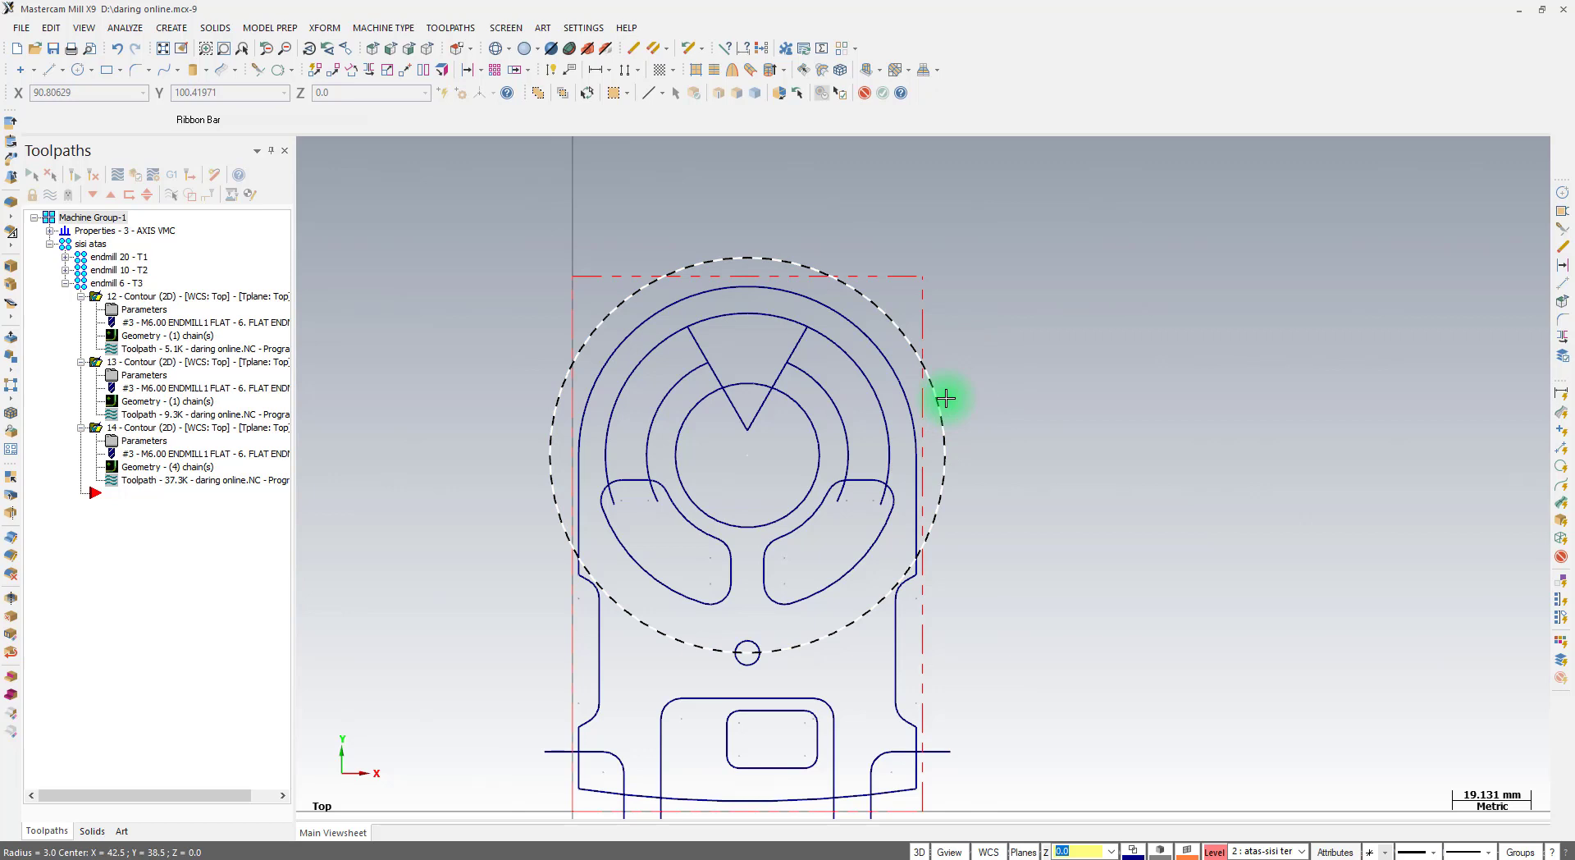
key("Delete")
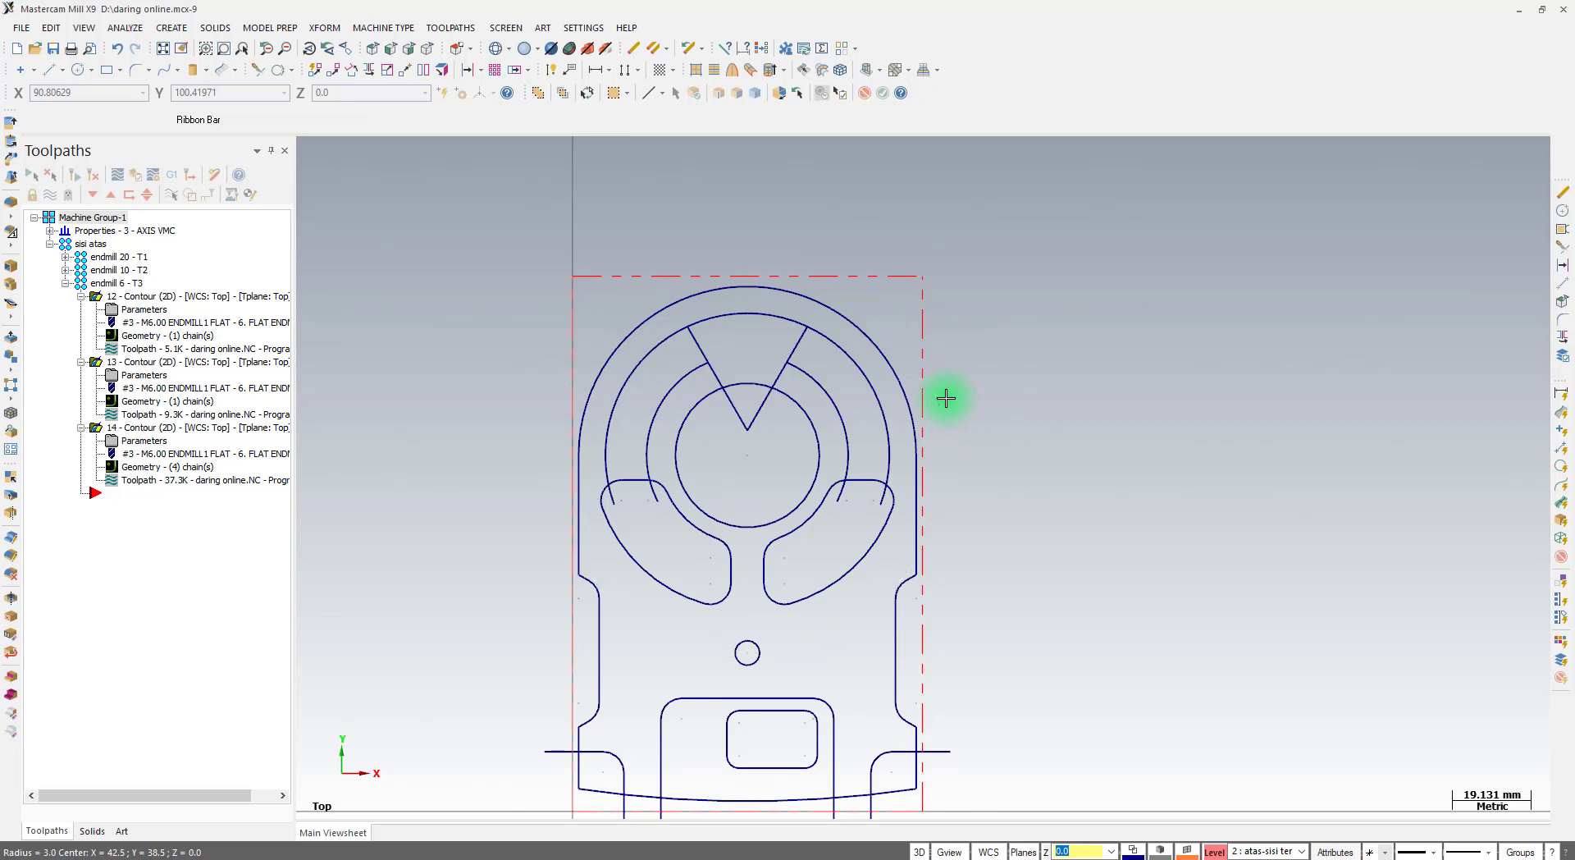
left_click(760, 653)
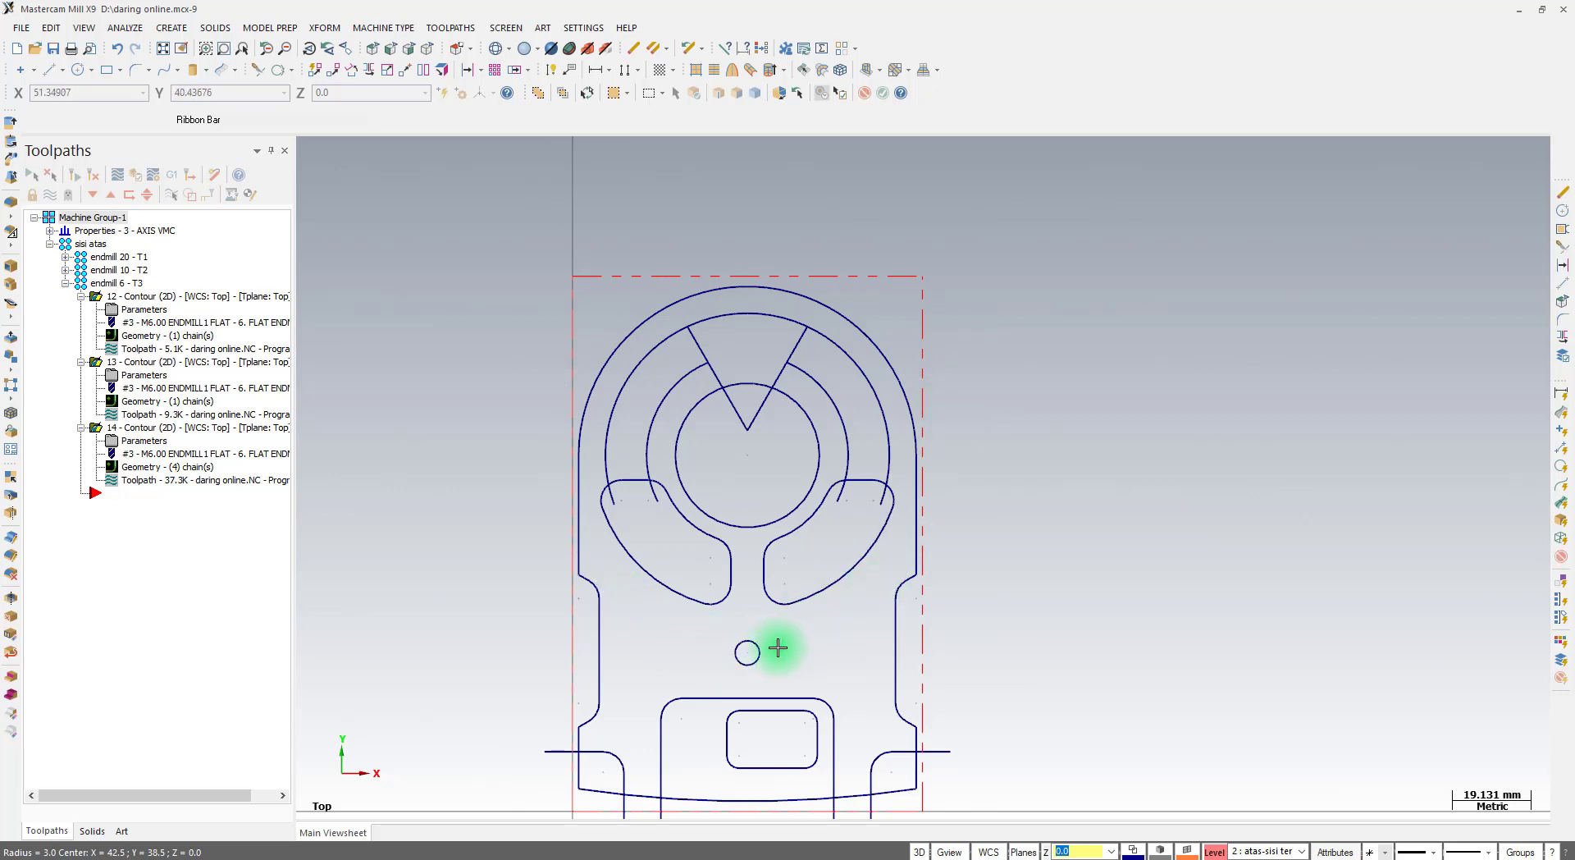
Start a Rotate copy of the small circle, with the central hole's centre as the rotation point
left_click(325, 27)
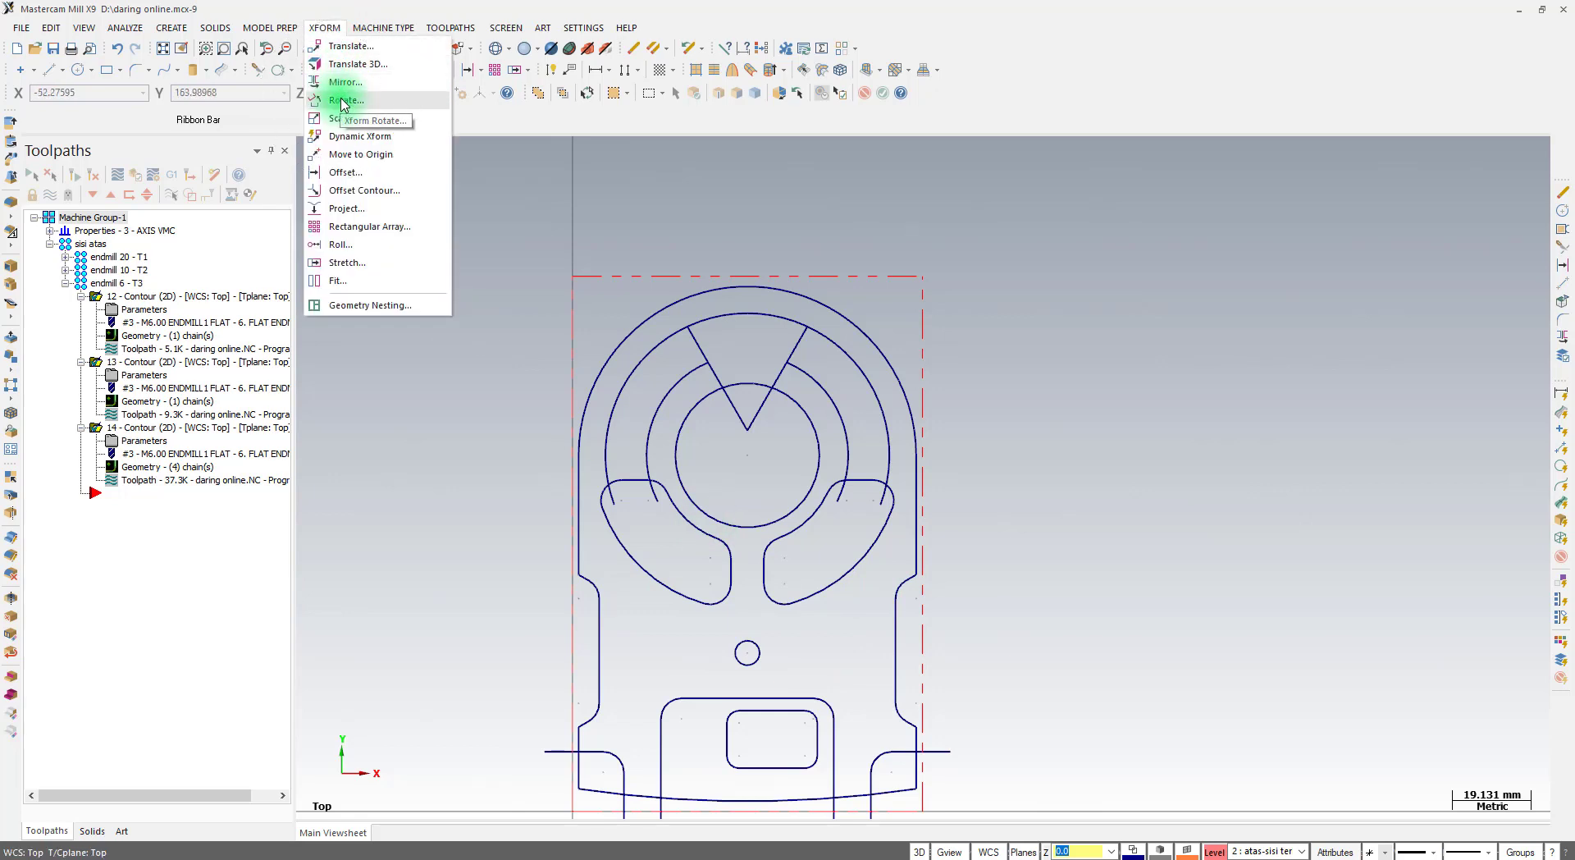
left_click(489, 117)
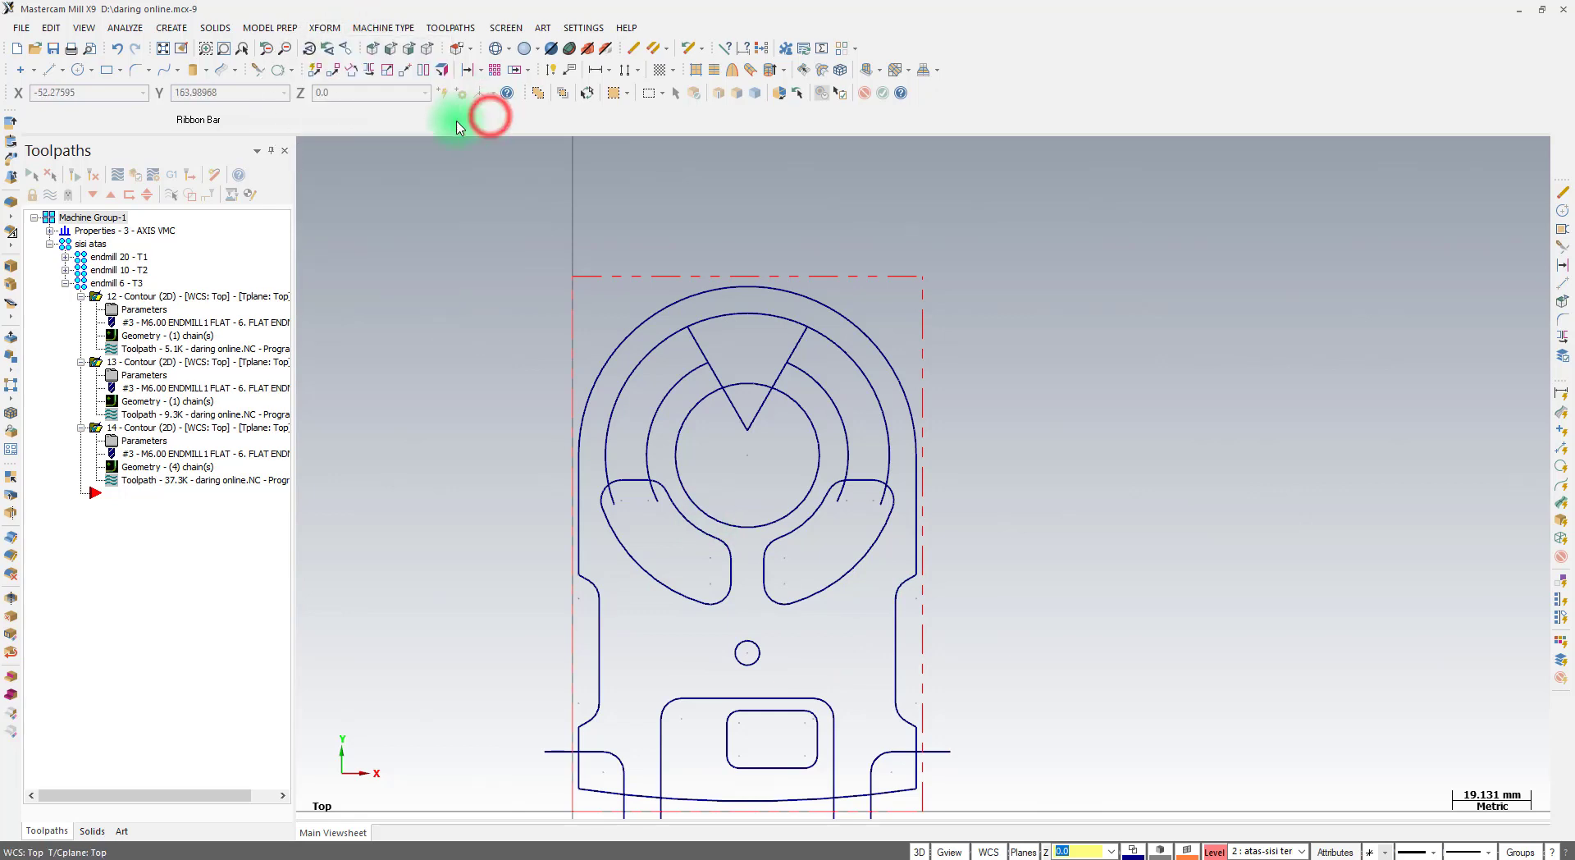
left_click(349, 74)
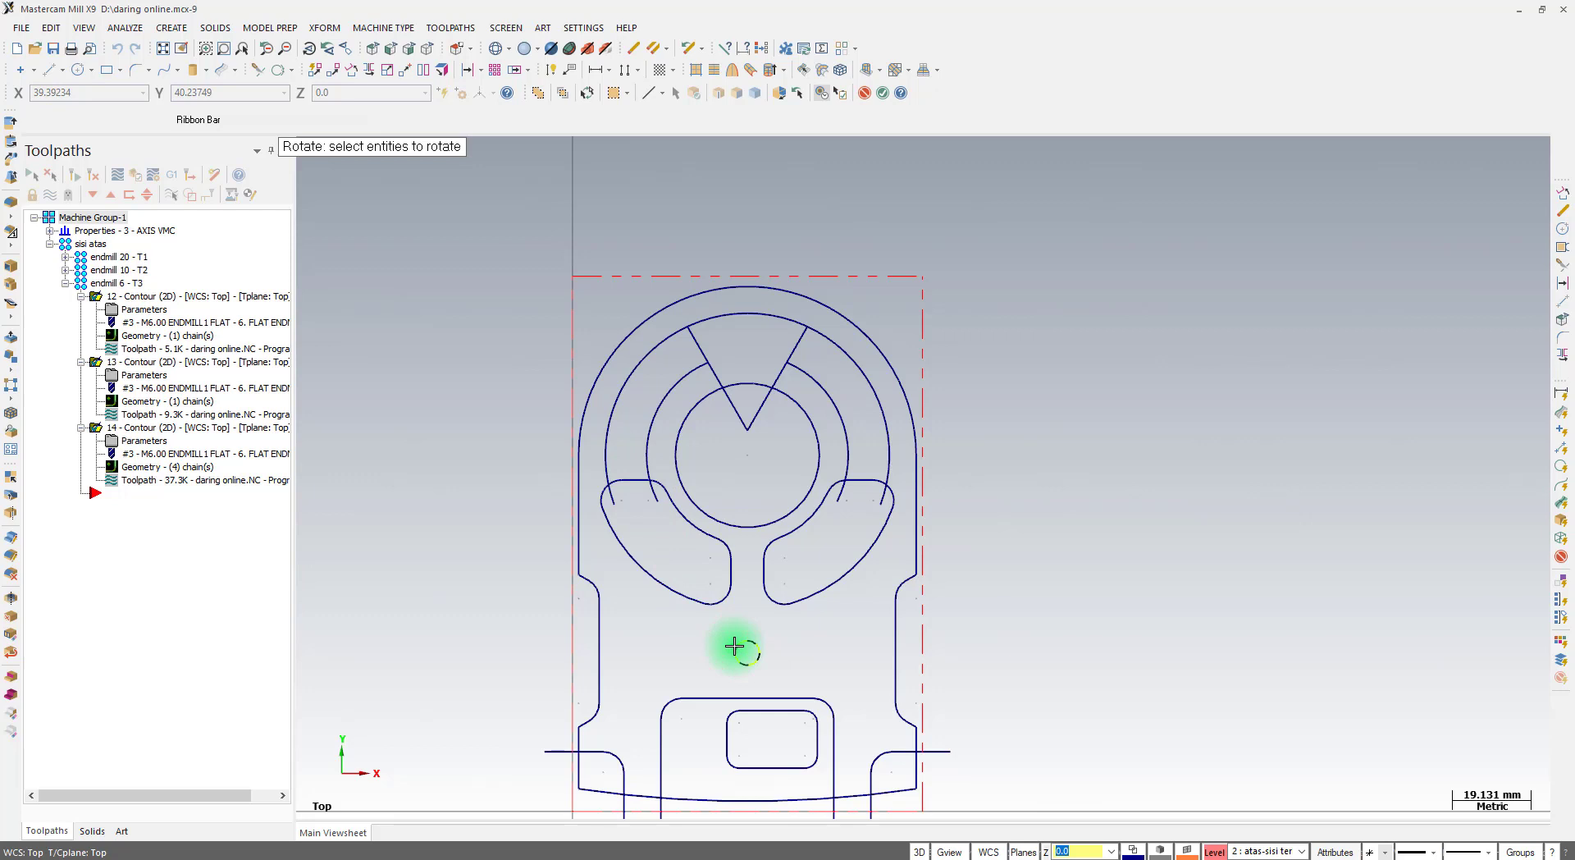
left_click(735, 647)
key("Return")
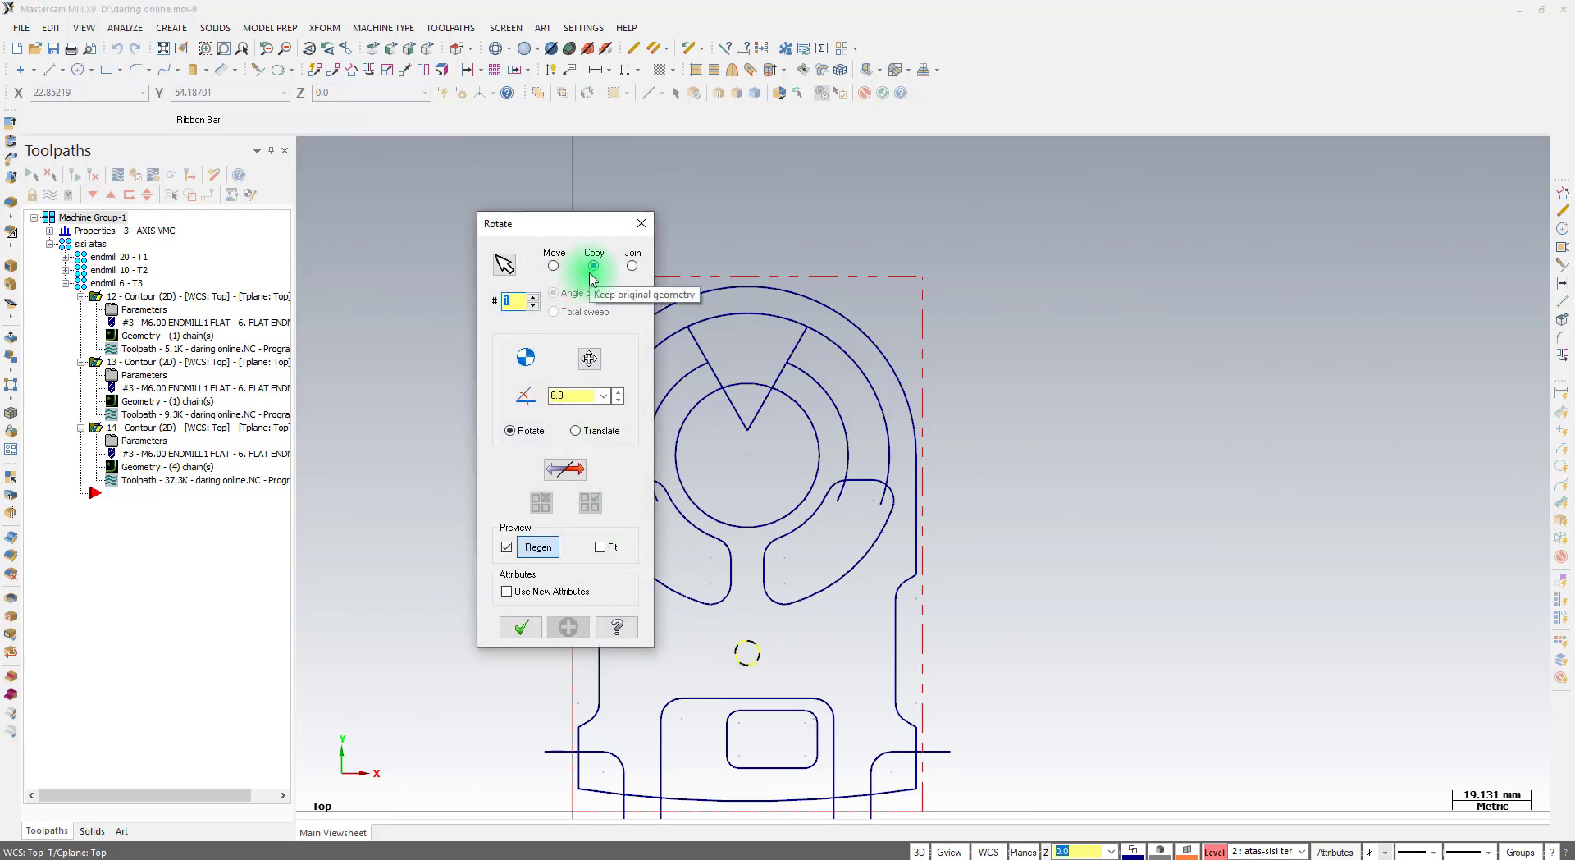
left_click(590, 360)
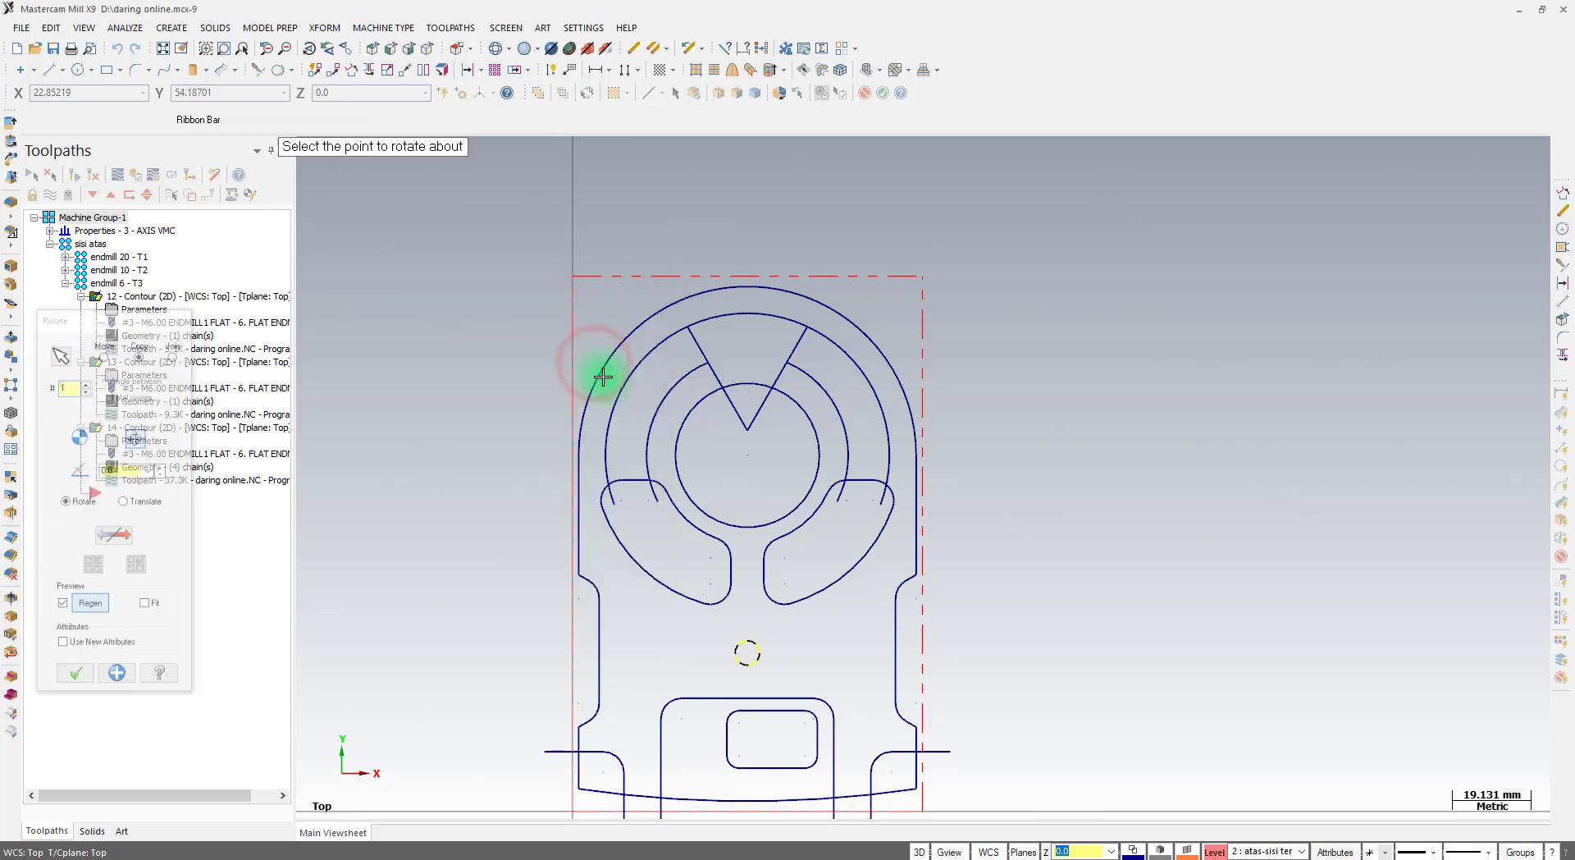
left_click(746, 457)
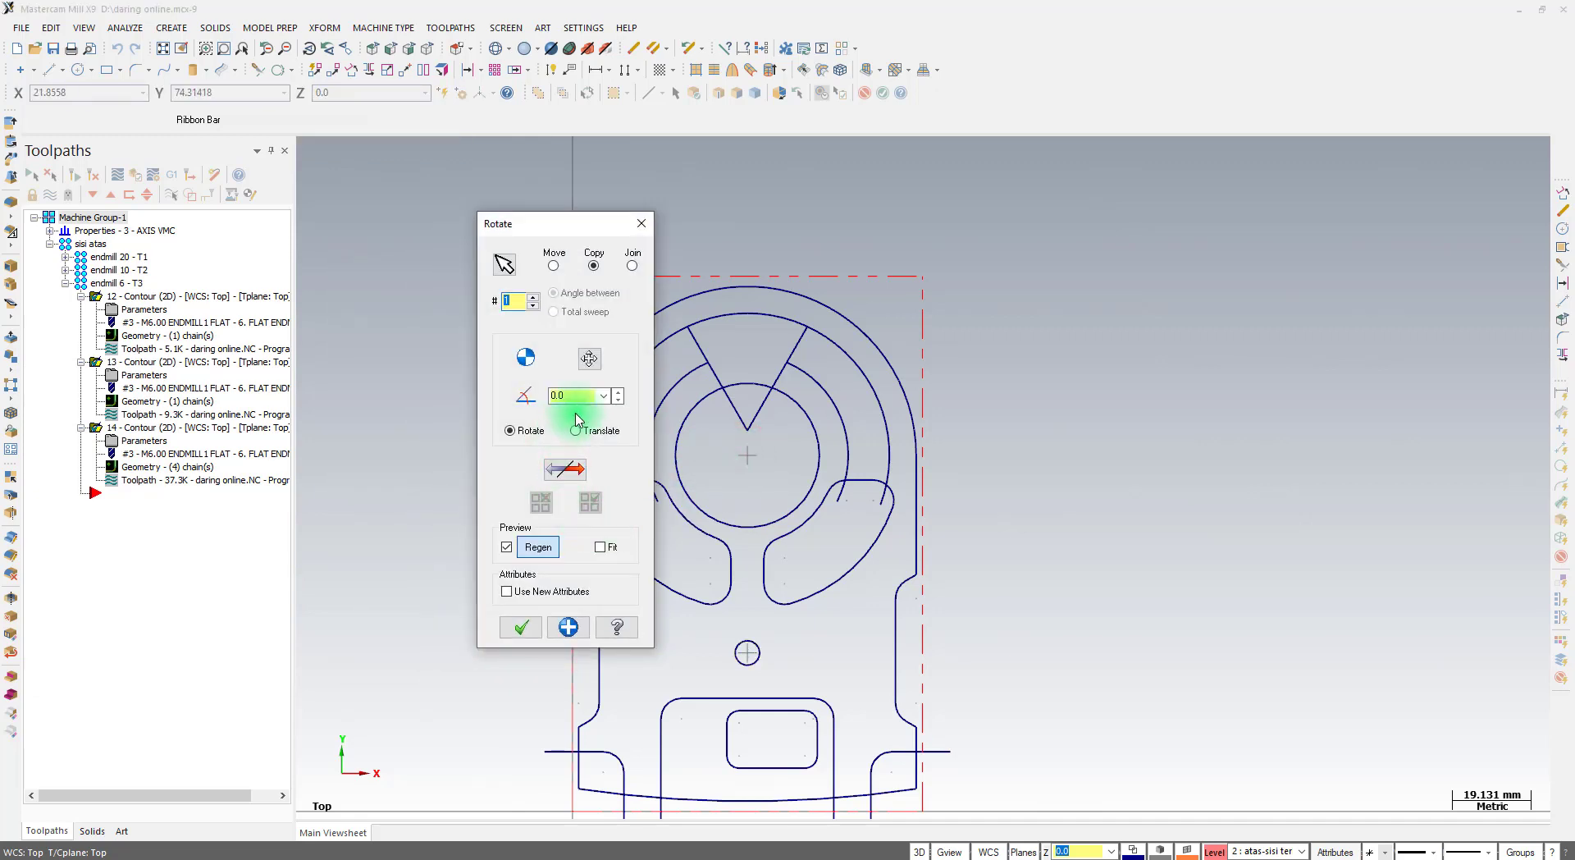
Check the hole pattern's angle in the PDF drawing, and create two rotated copies of the circle per side, 20 degrees apart
left_click(488, 858)
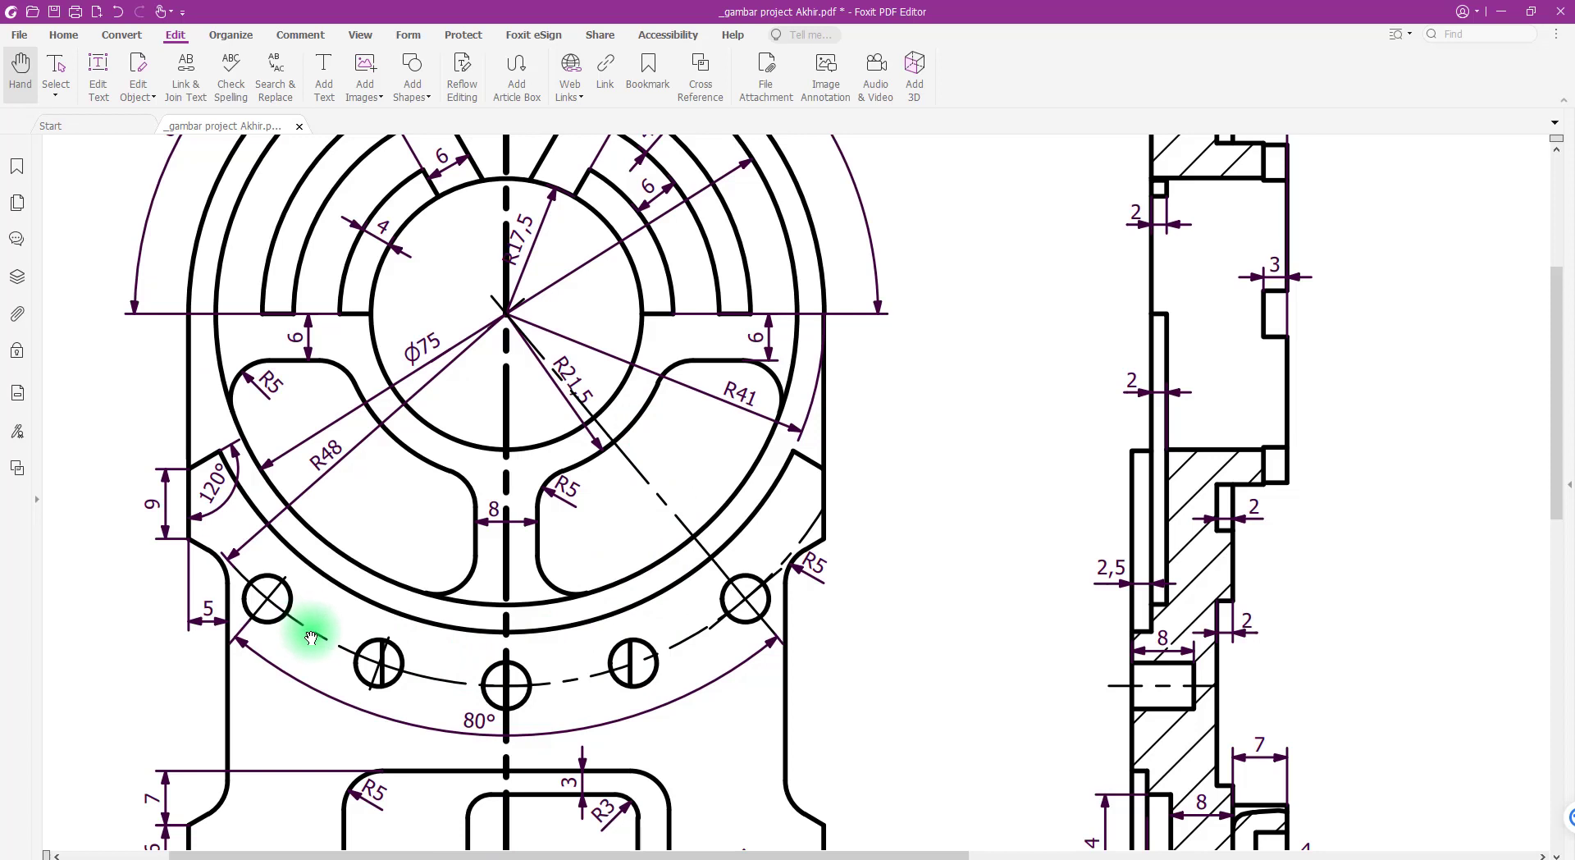
left_click(457, 677)
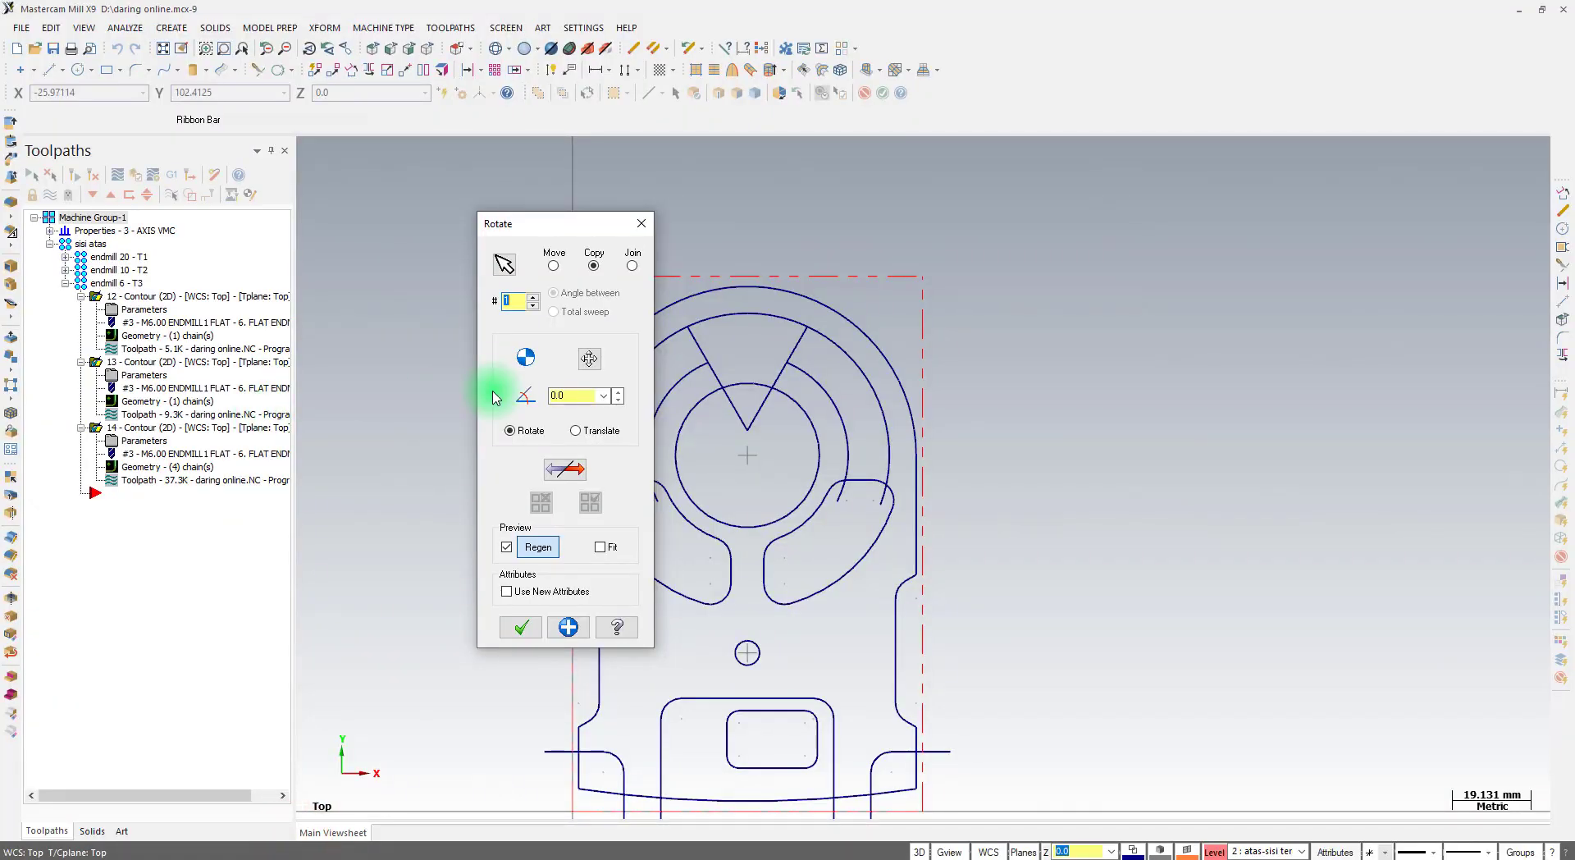
double_click(555, 394)
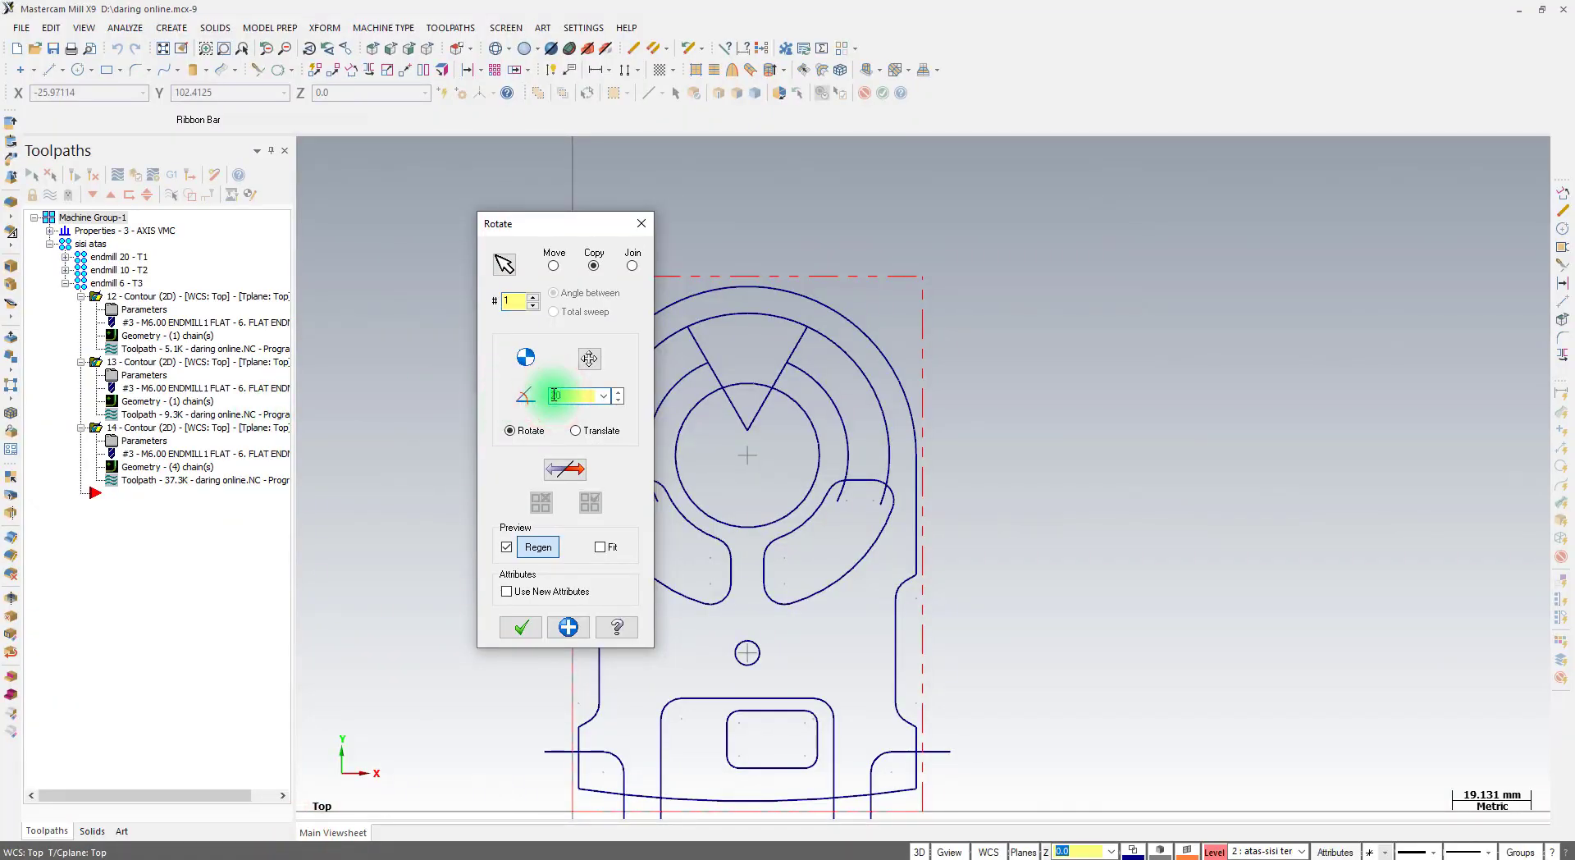
type("20")
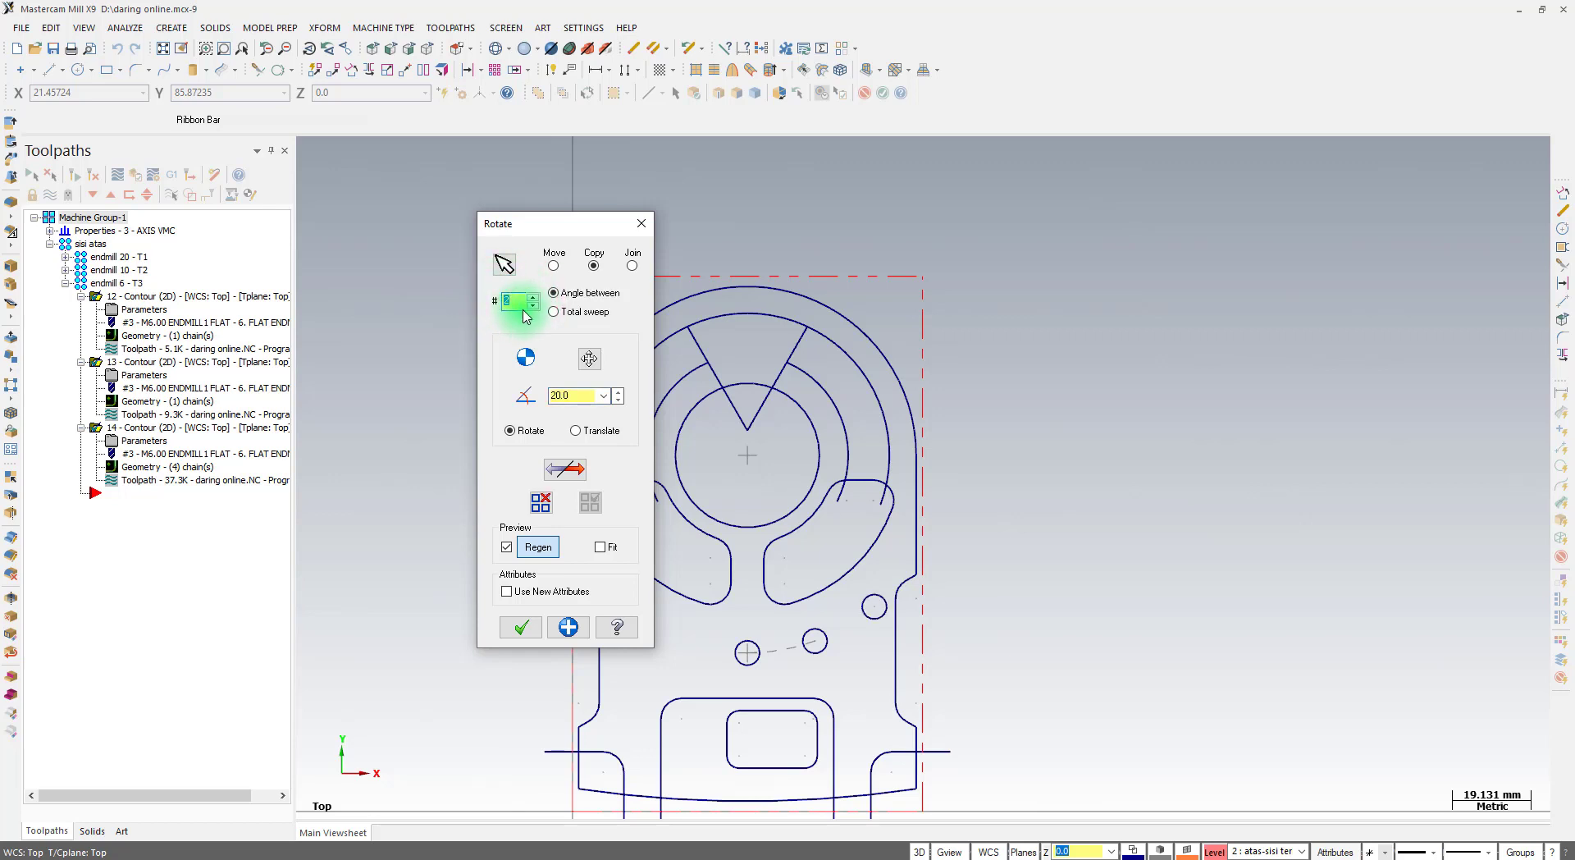
left_click_drag(538, 224, 410, 219)
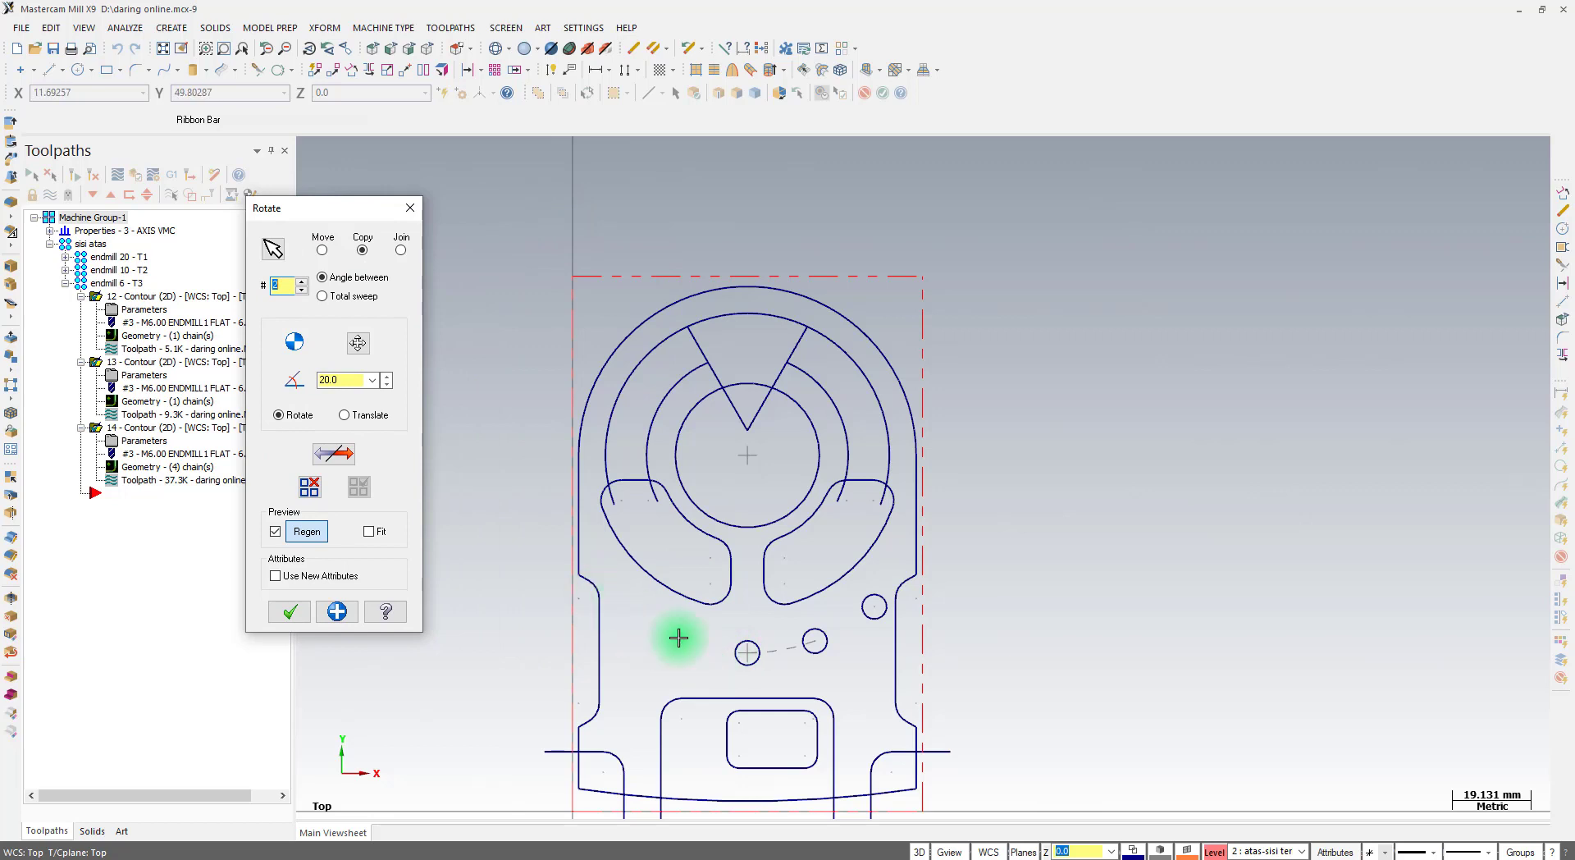
left_click(339, 457)
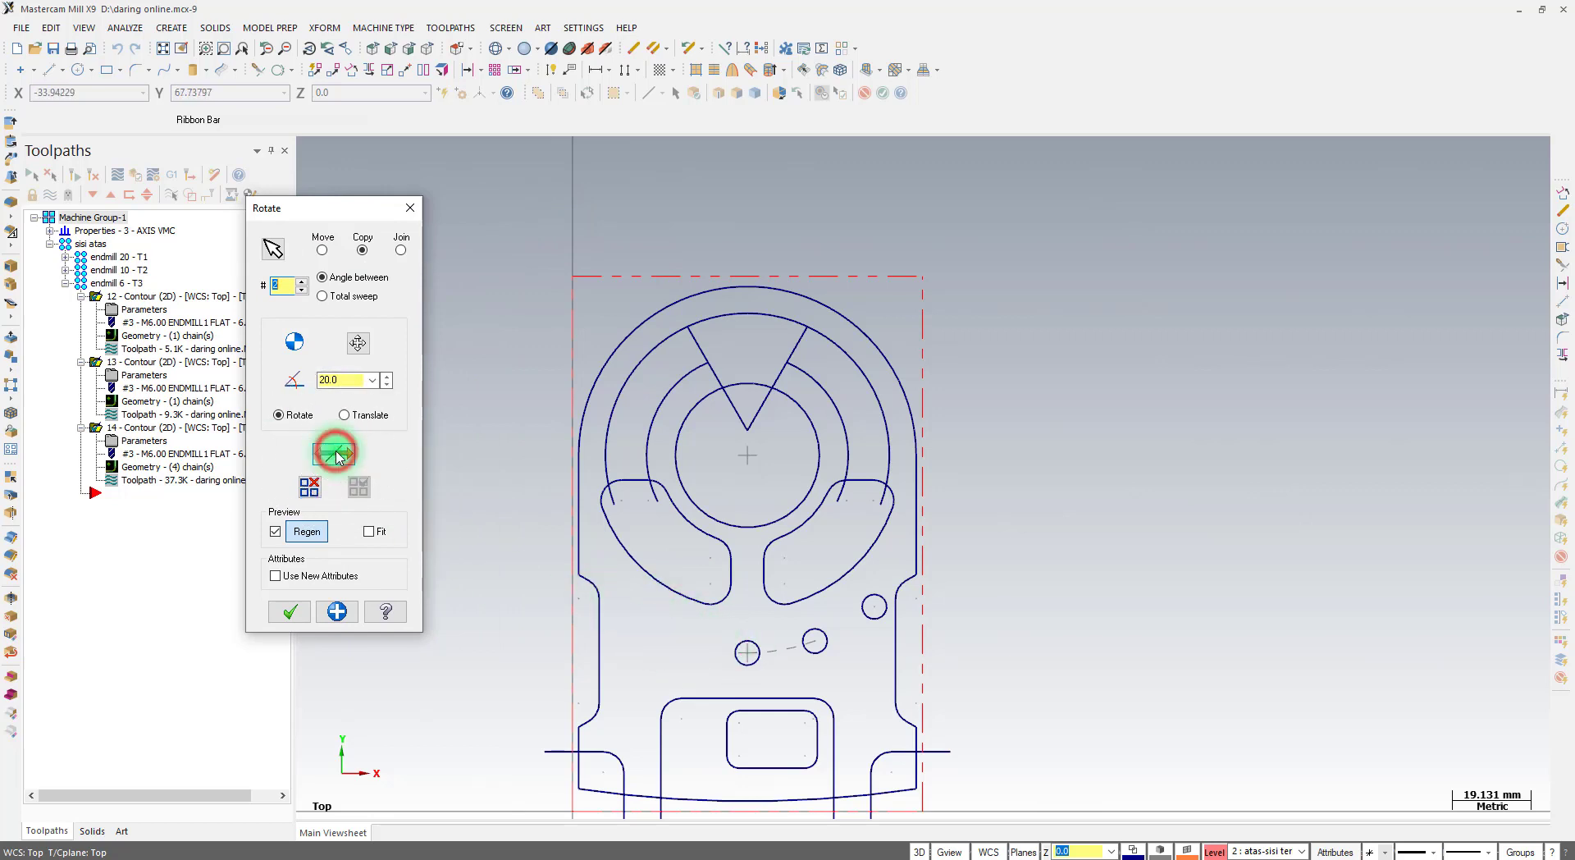
left_click(339, 456)
left_click(339, 456)
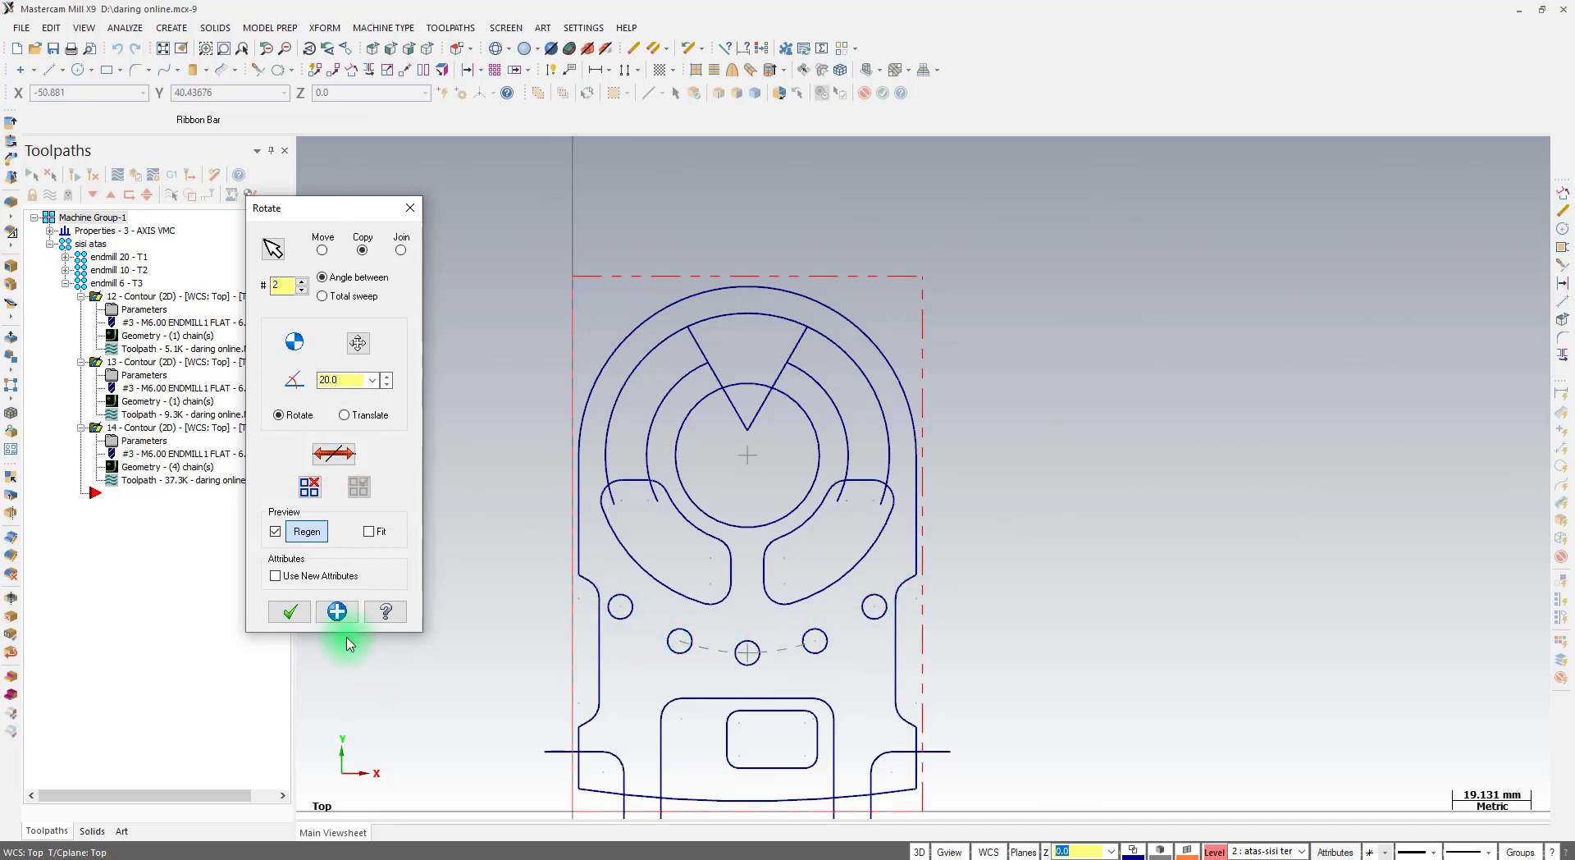
left_click(289, 612)
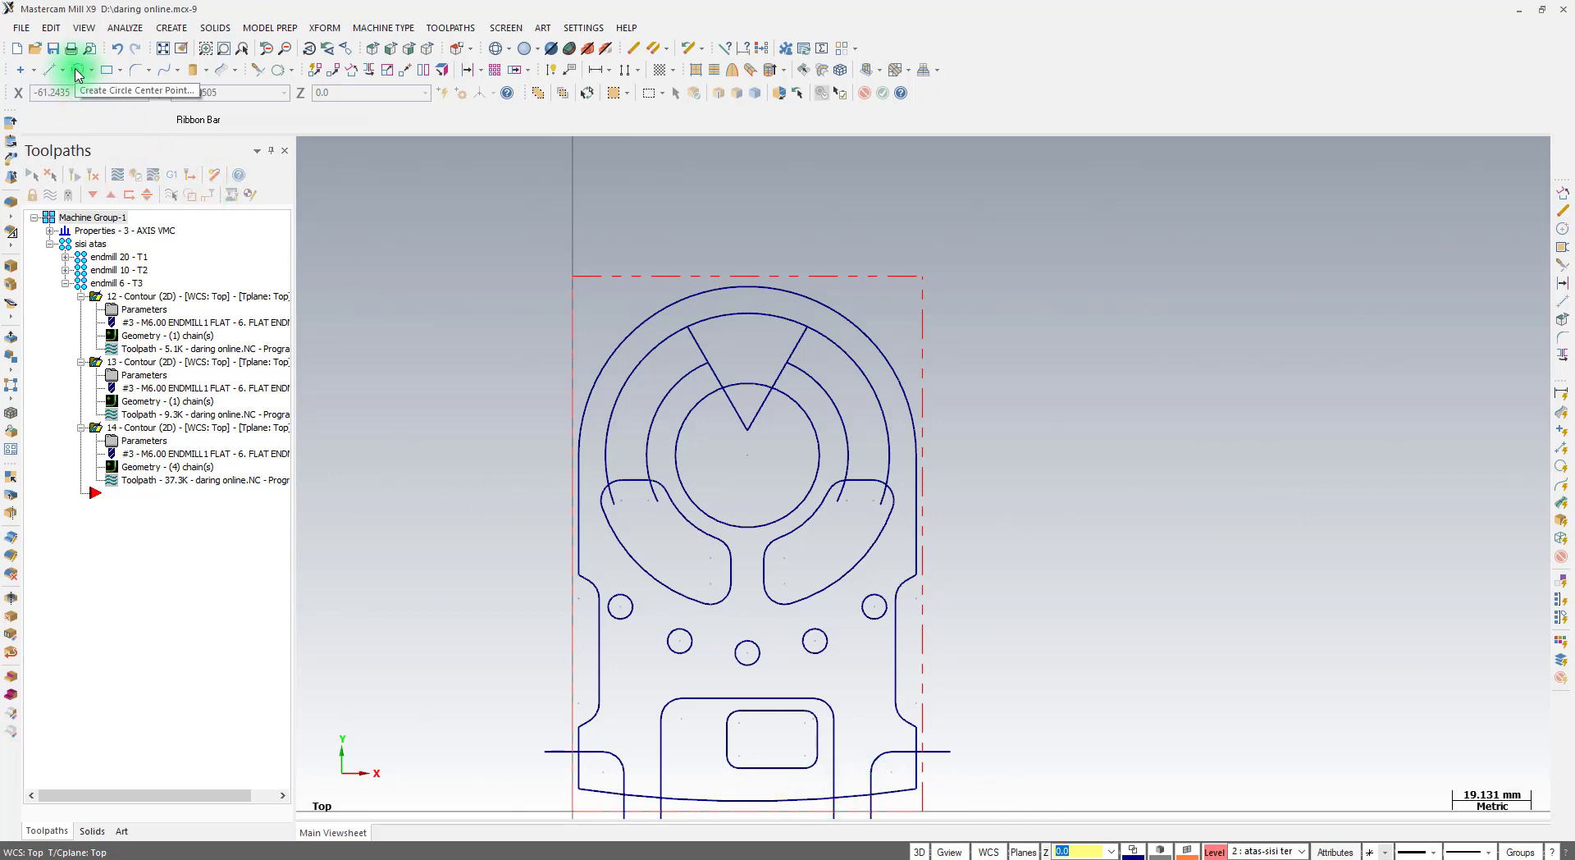
Switch to the Foxit PDF Editor drawing and examine the bottom corner holes' position dimensions in the rear view
left_click(480, 853)
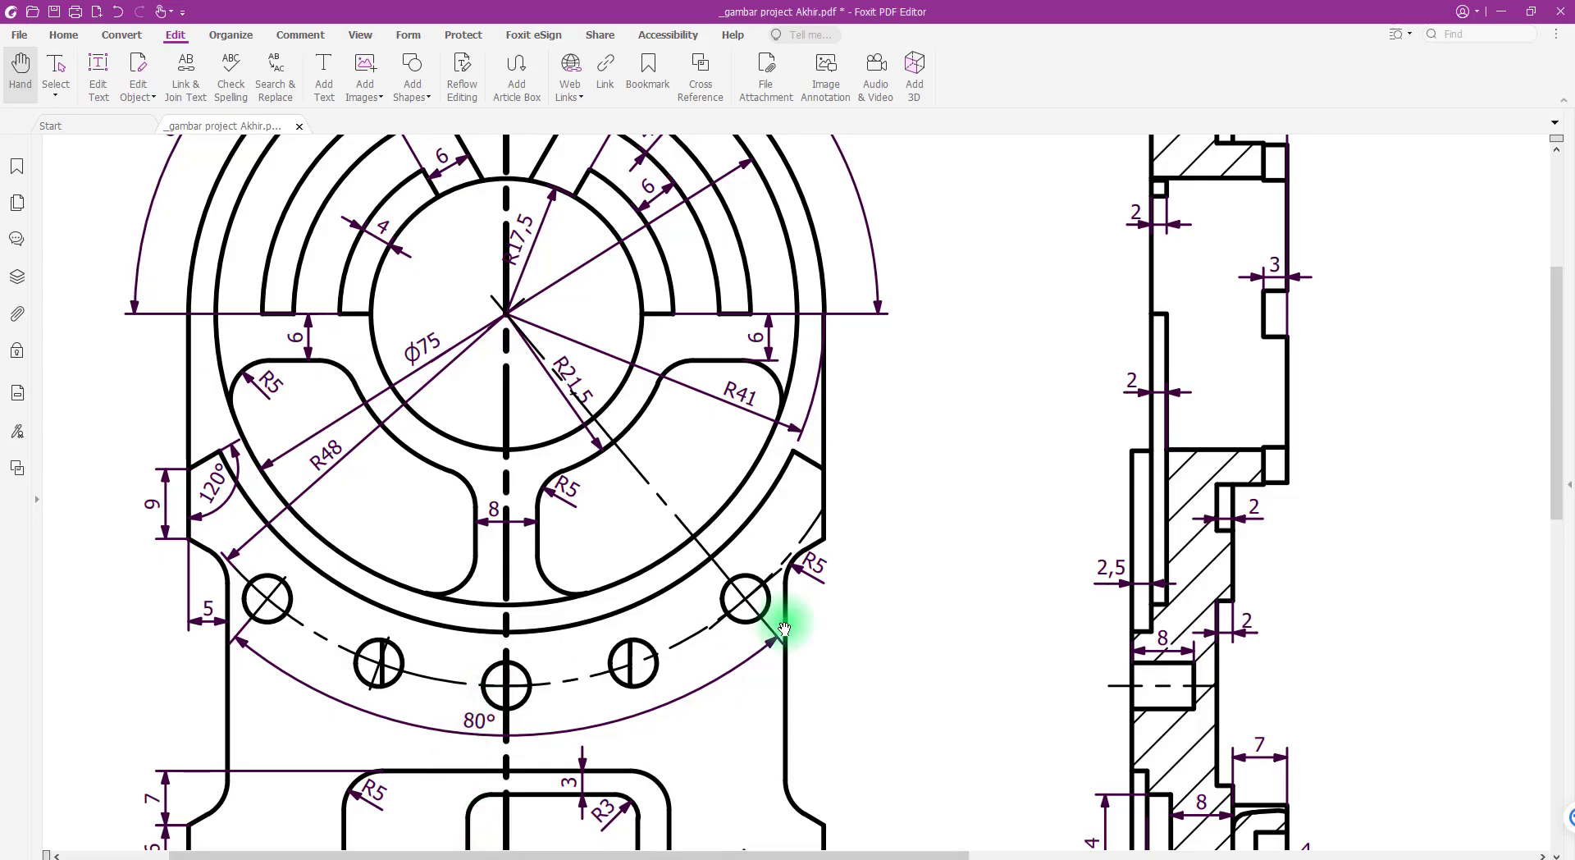
scroll(829, 601, "down", 5, "ctrl")
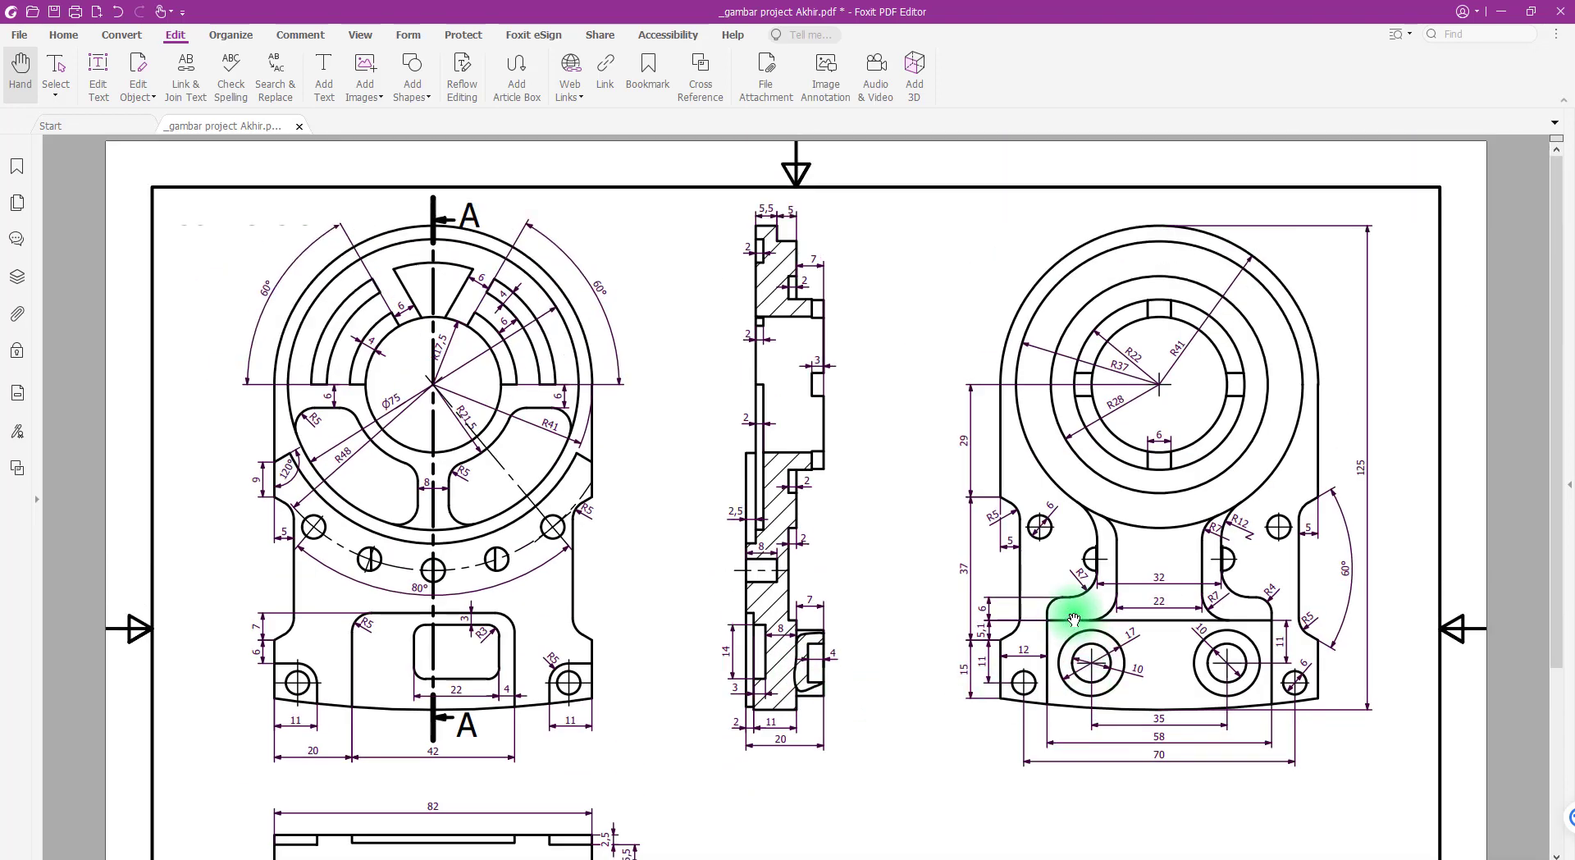
scroll(1066, 605, "up", 1, "ctrl")
scroll(1049, 617, "up", 1, "ctrl")
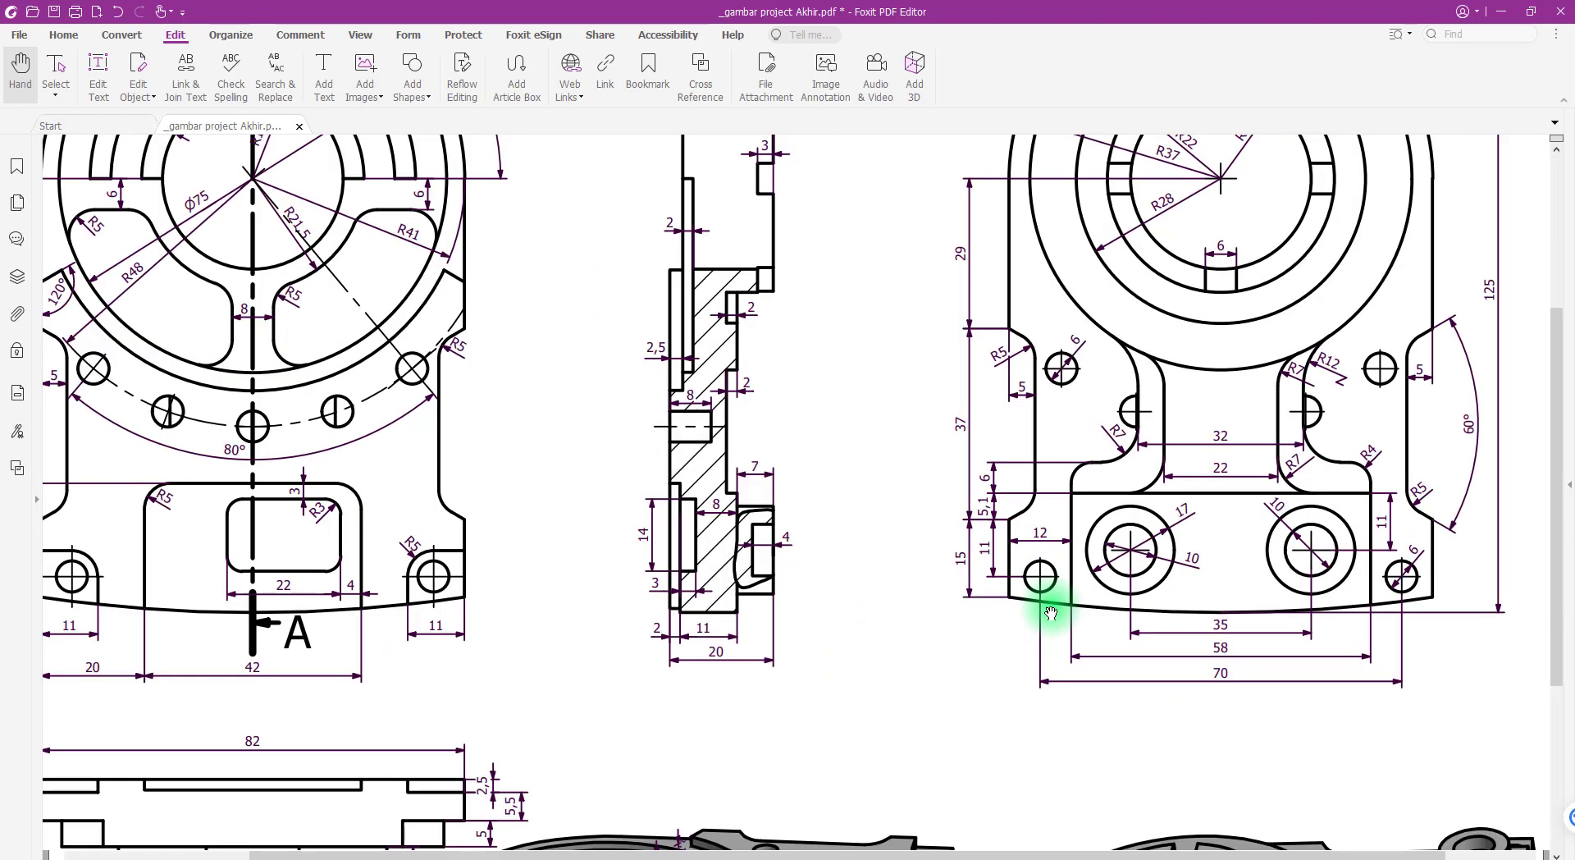
left_click(992, 562)
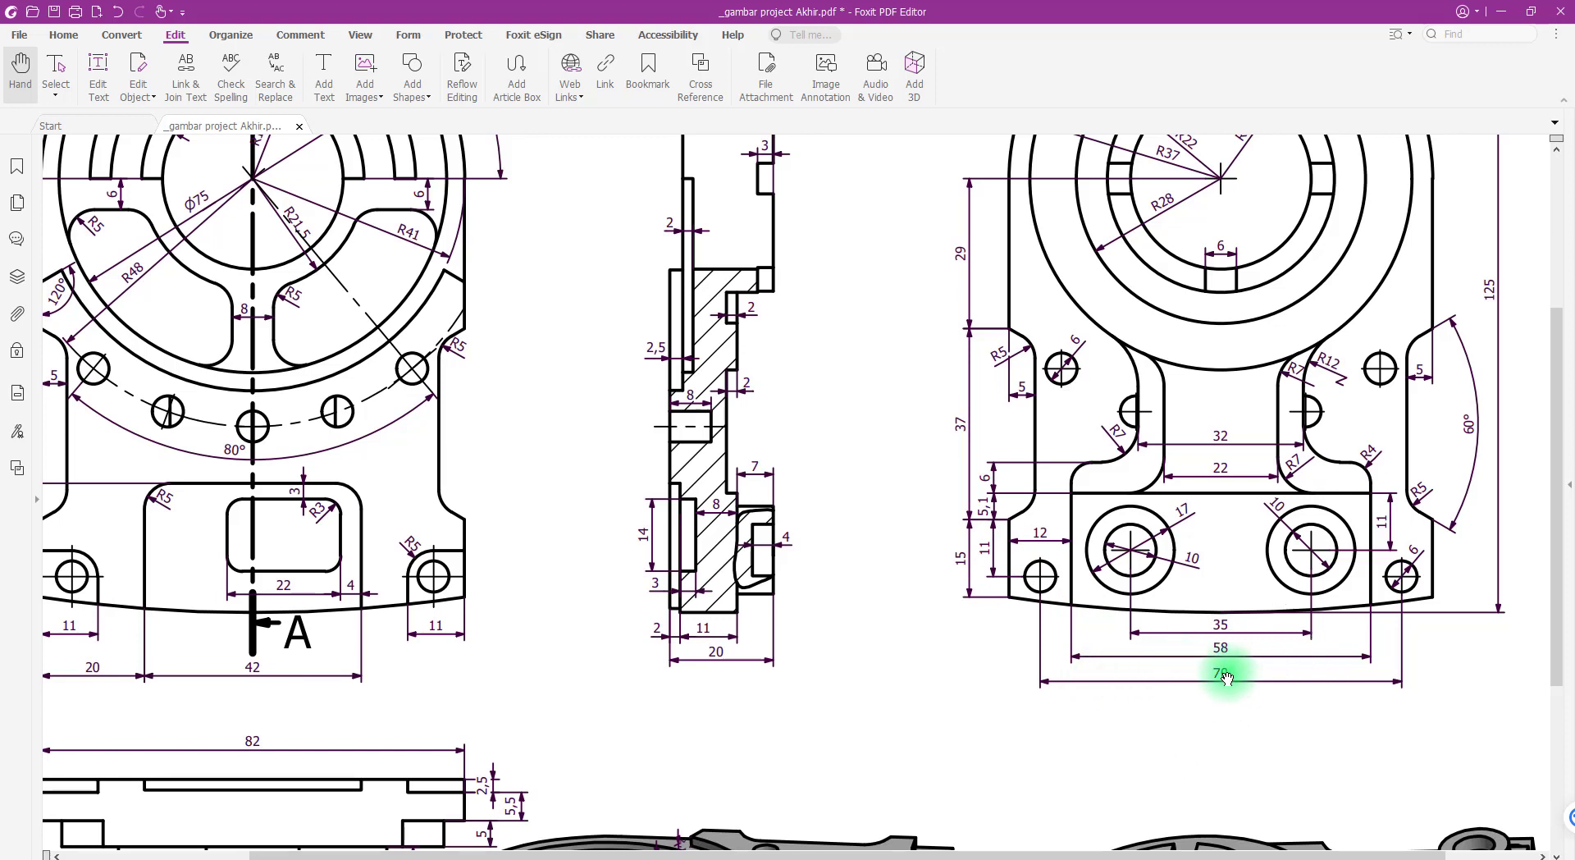
Switch to Mastercam and draw an 11 mm vertical line downward from the upper end of the part's lower-left straight edge
left_click(318, 858)
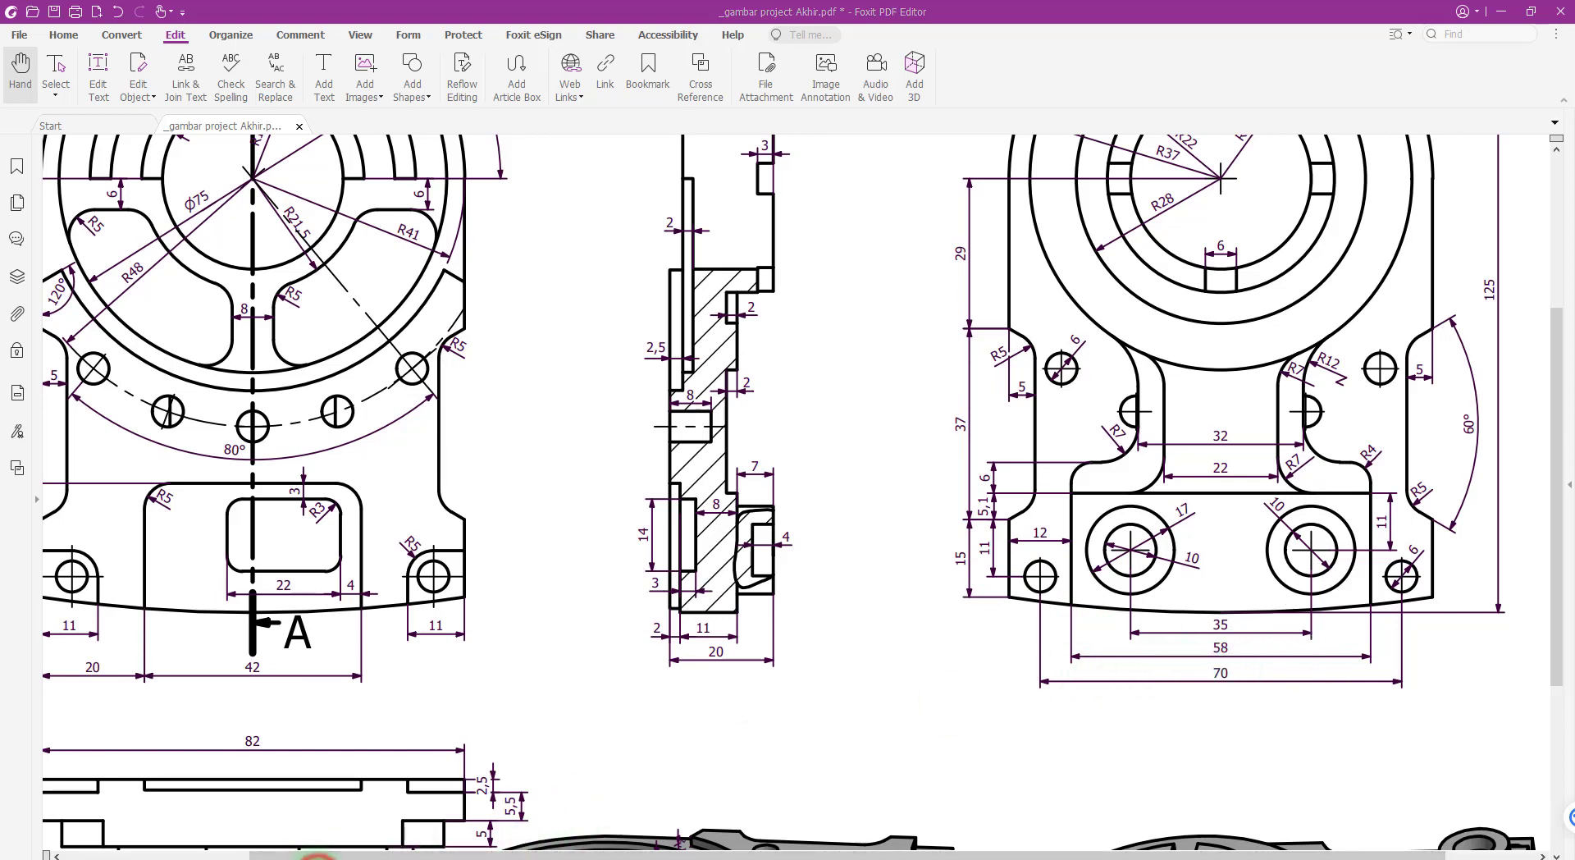
left_click(265, 809)
left_click(49, 71)
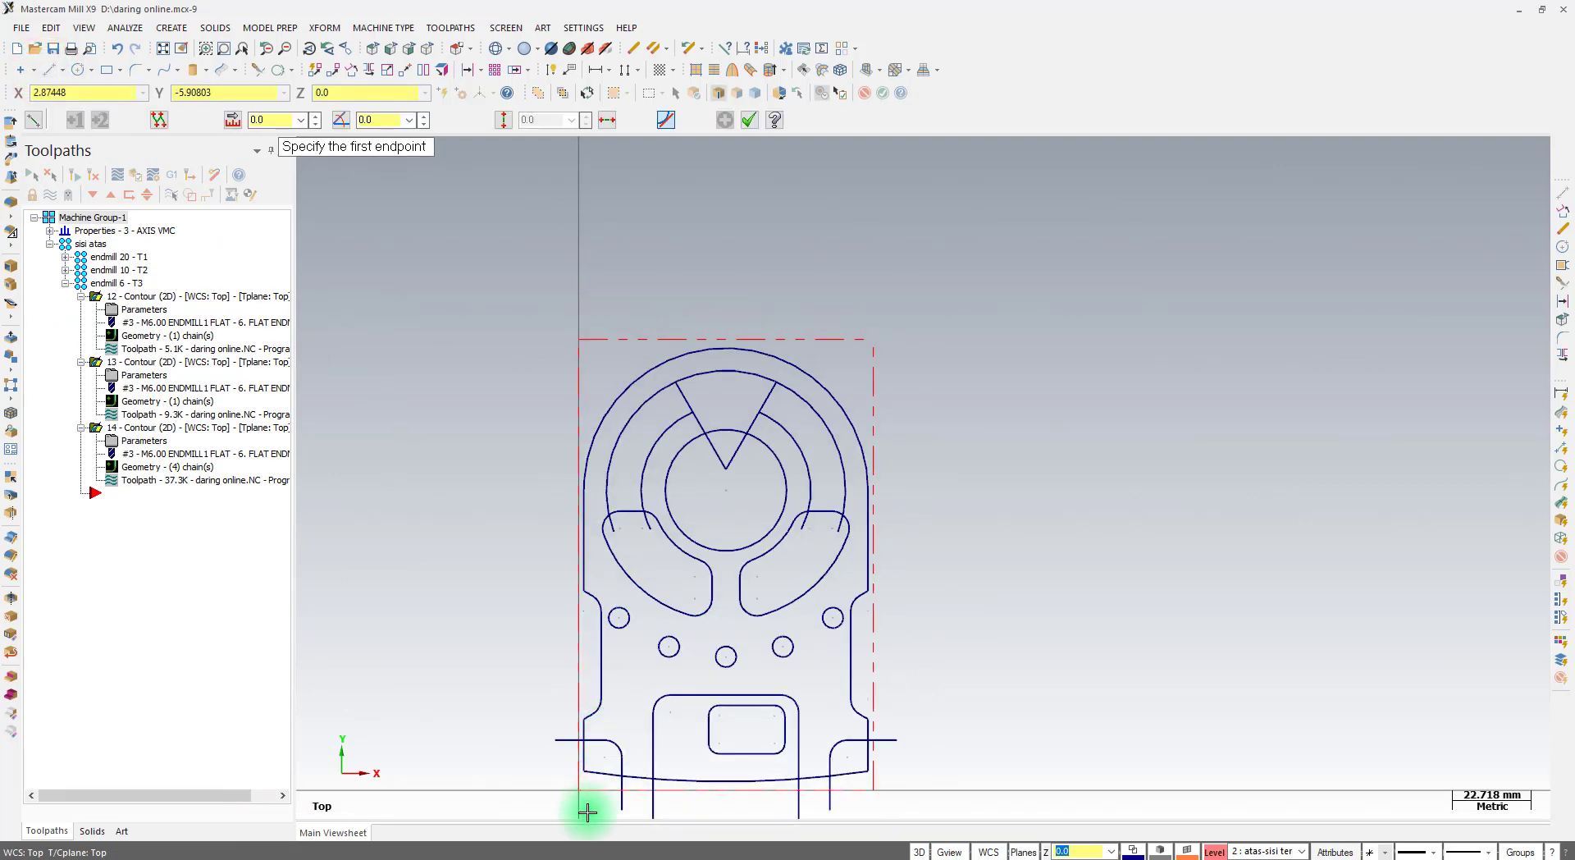
scroll(587, 808, "up", 5)
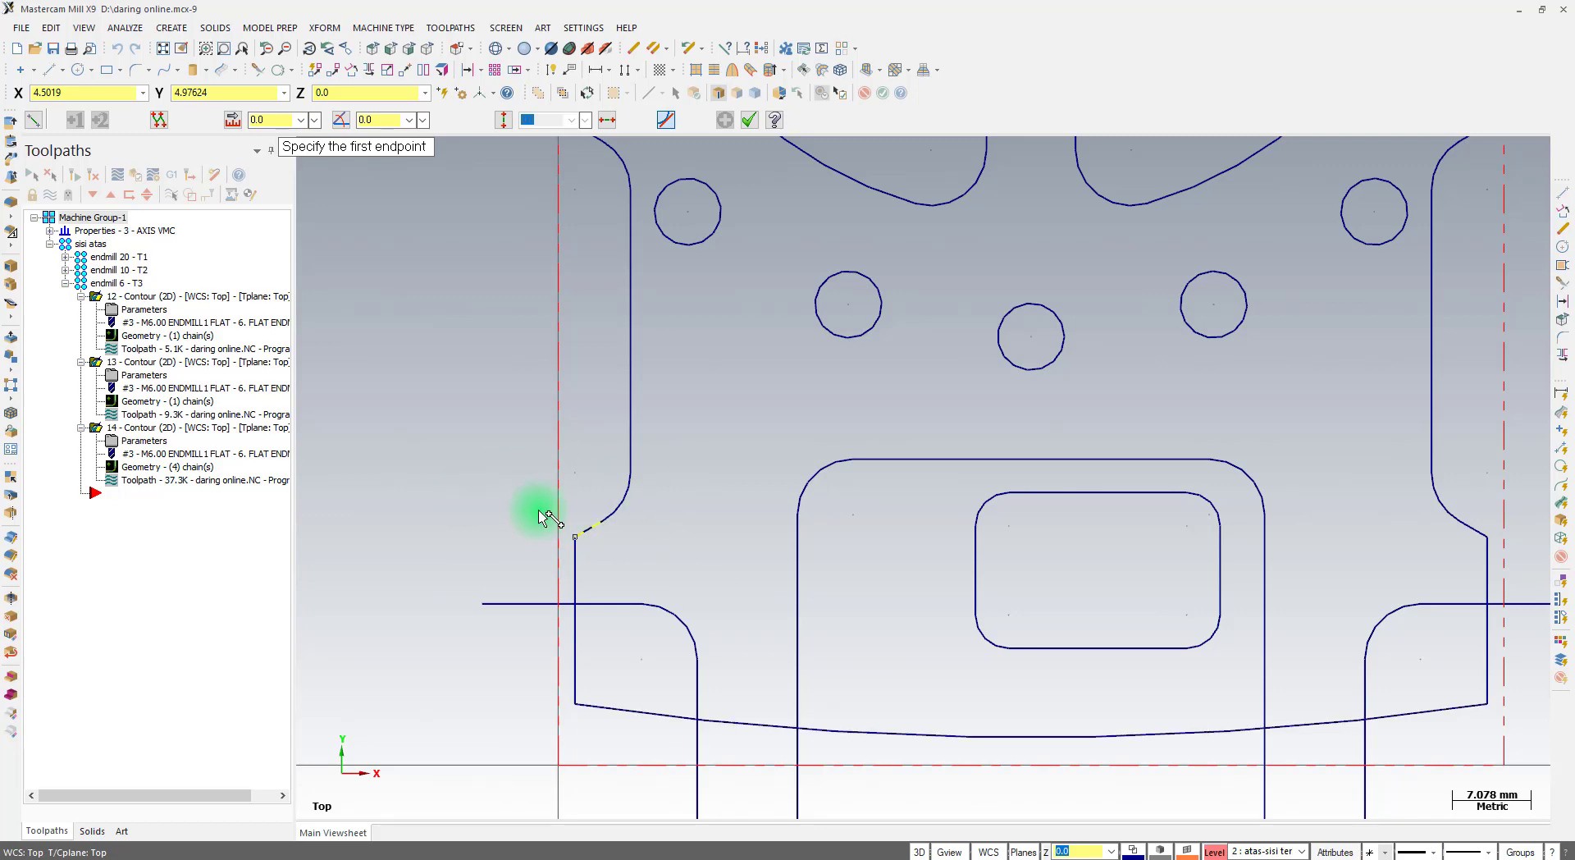
scroll(575, 537, "up", 1)
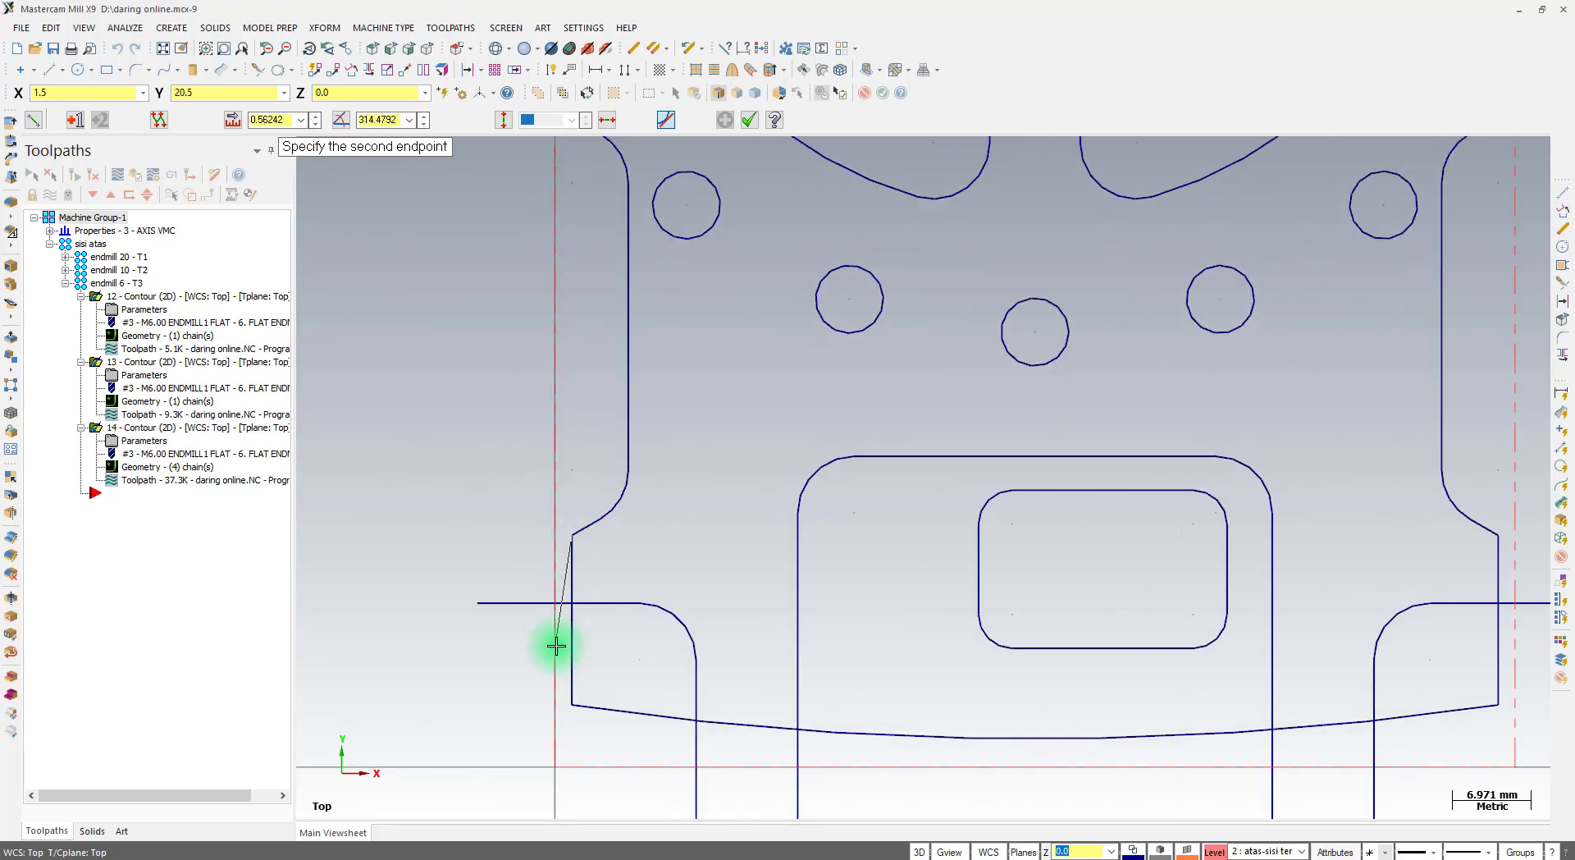
left_click(574, 667)
left_click(259, 120)
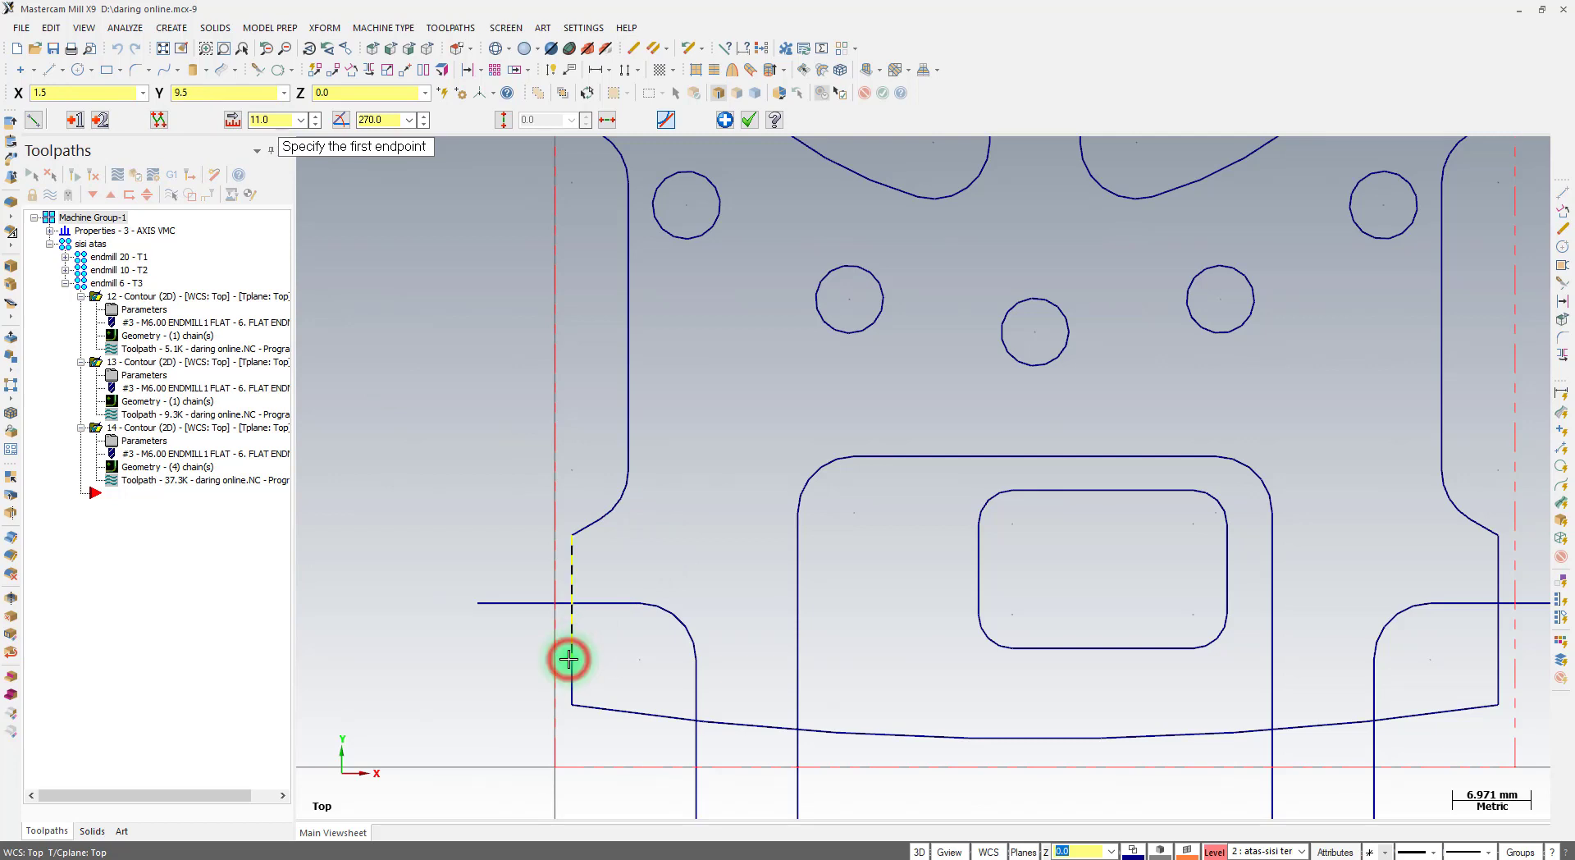
Draw a horizontal construction line from the 11 mm line's lower end across the part to just beyond its right edge
left_click(569, 659)
scroll(429, 677, "down", 1)
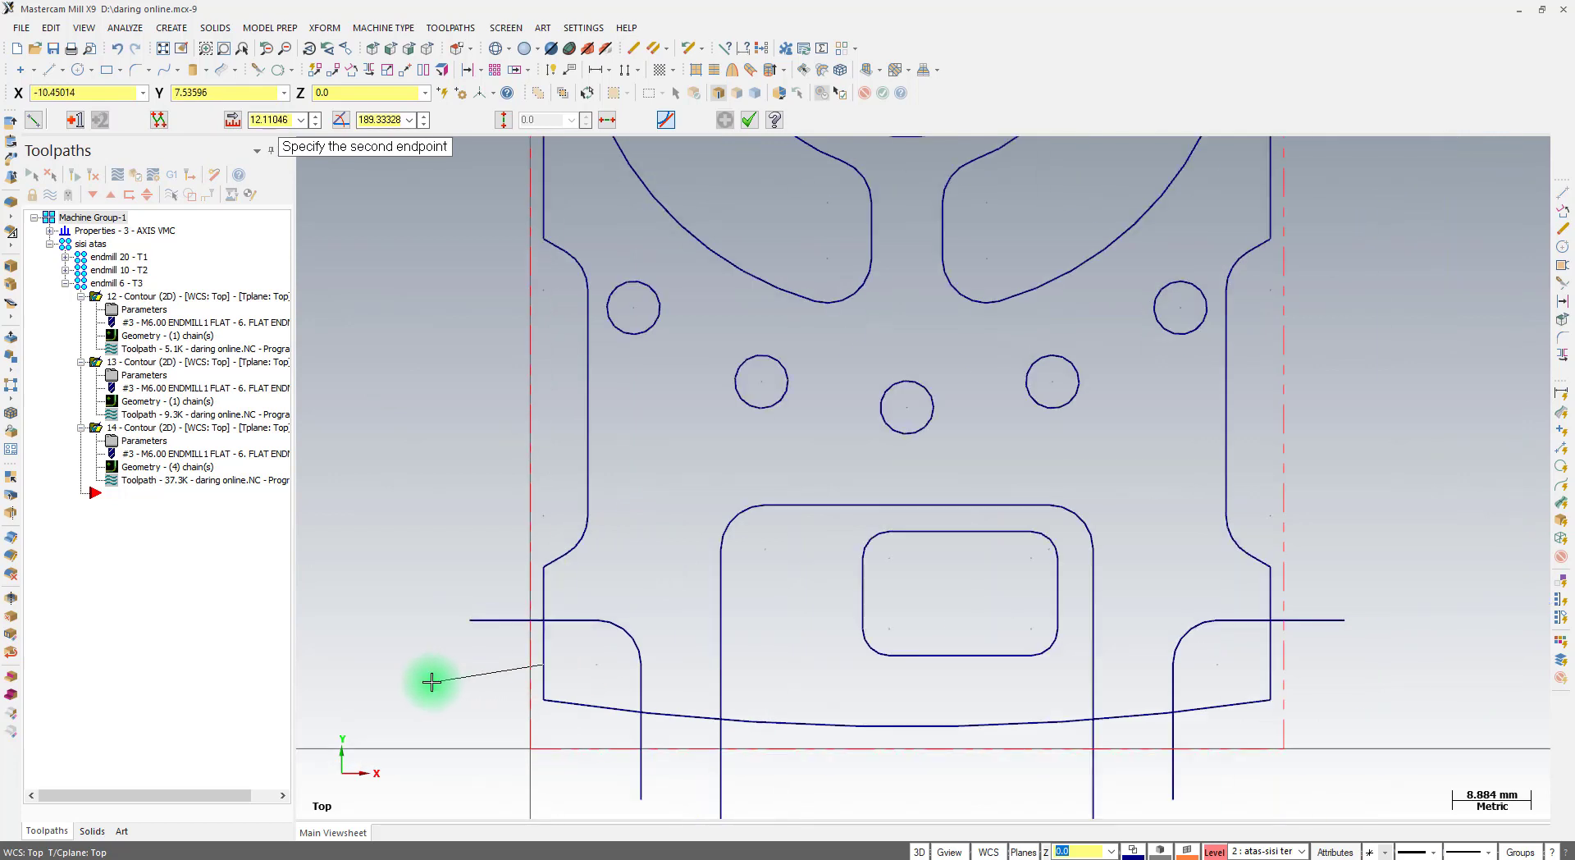
left_click(1313, 670)
left_click(763, 134)
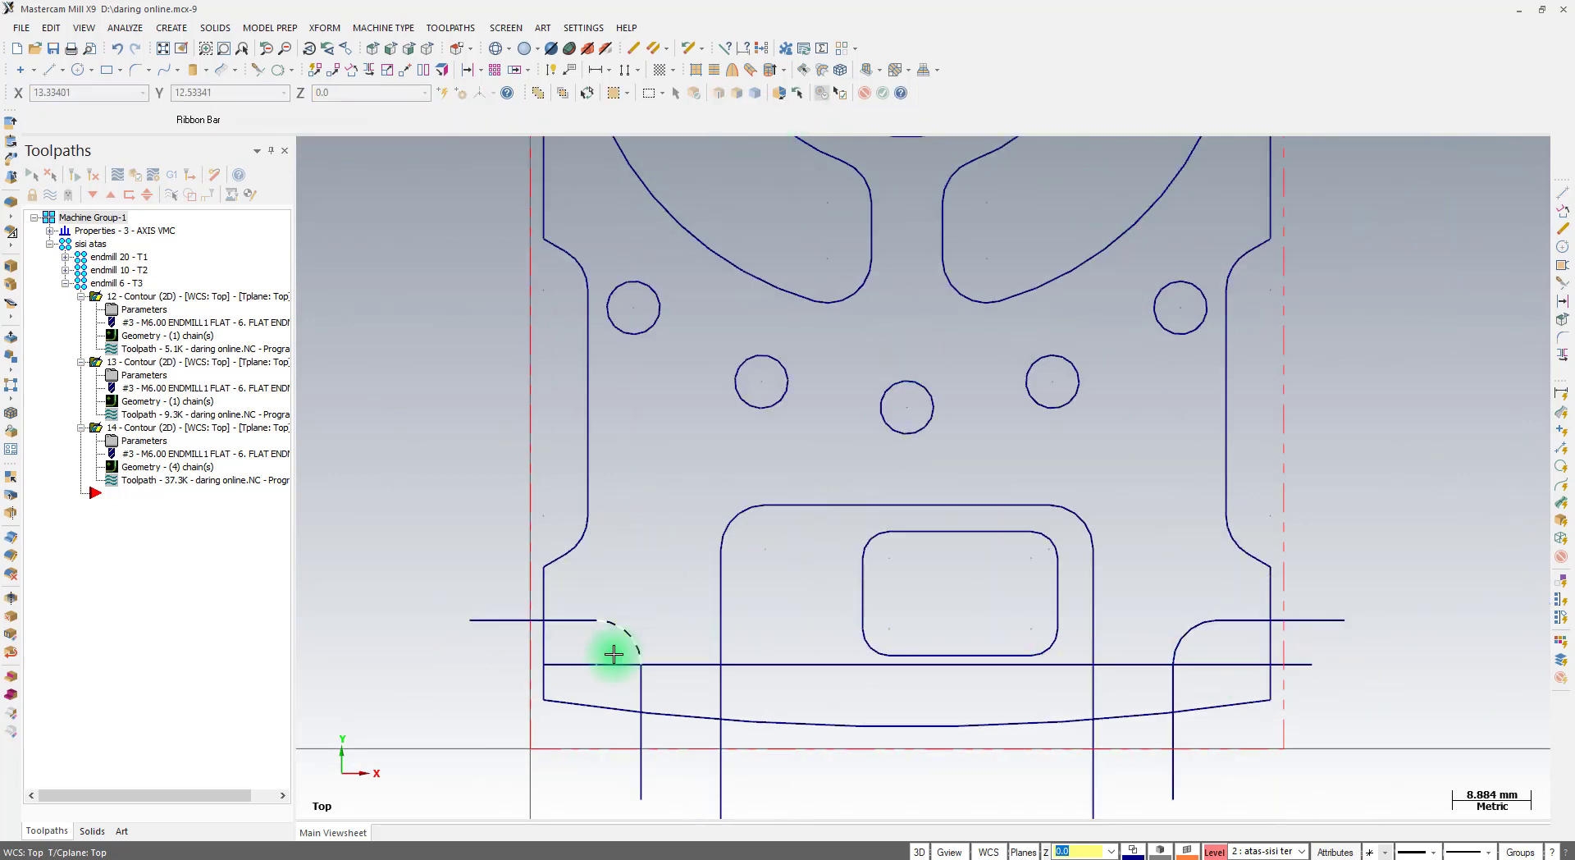
left_click(534, 650)
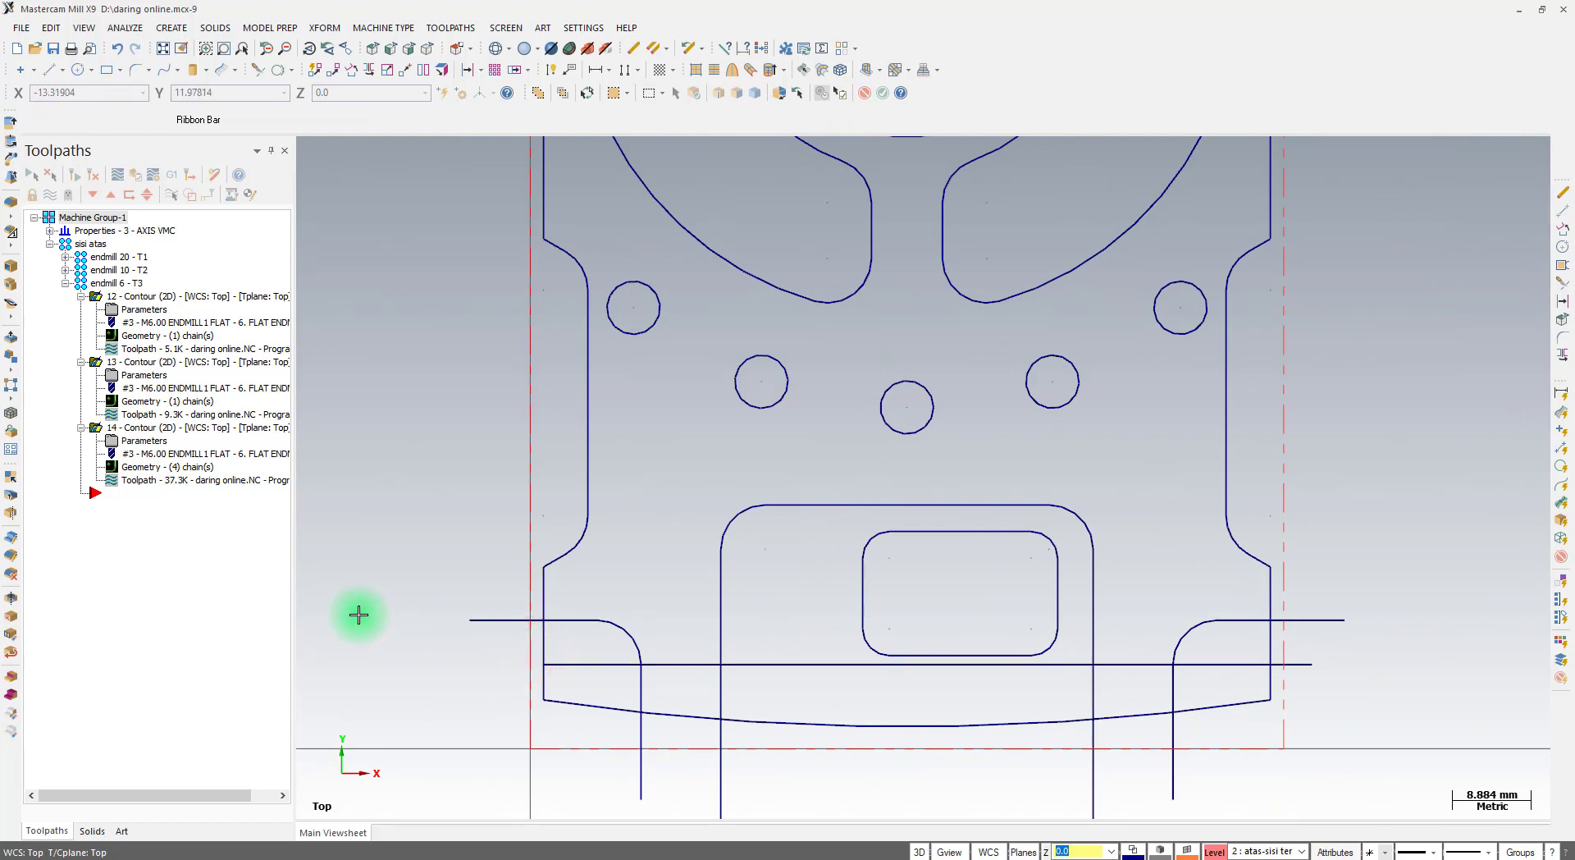
Draw a vertical construction line about 15.6 mm long upward from the midpoint of the part's bottom arc
left_click(49, 70)
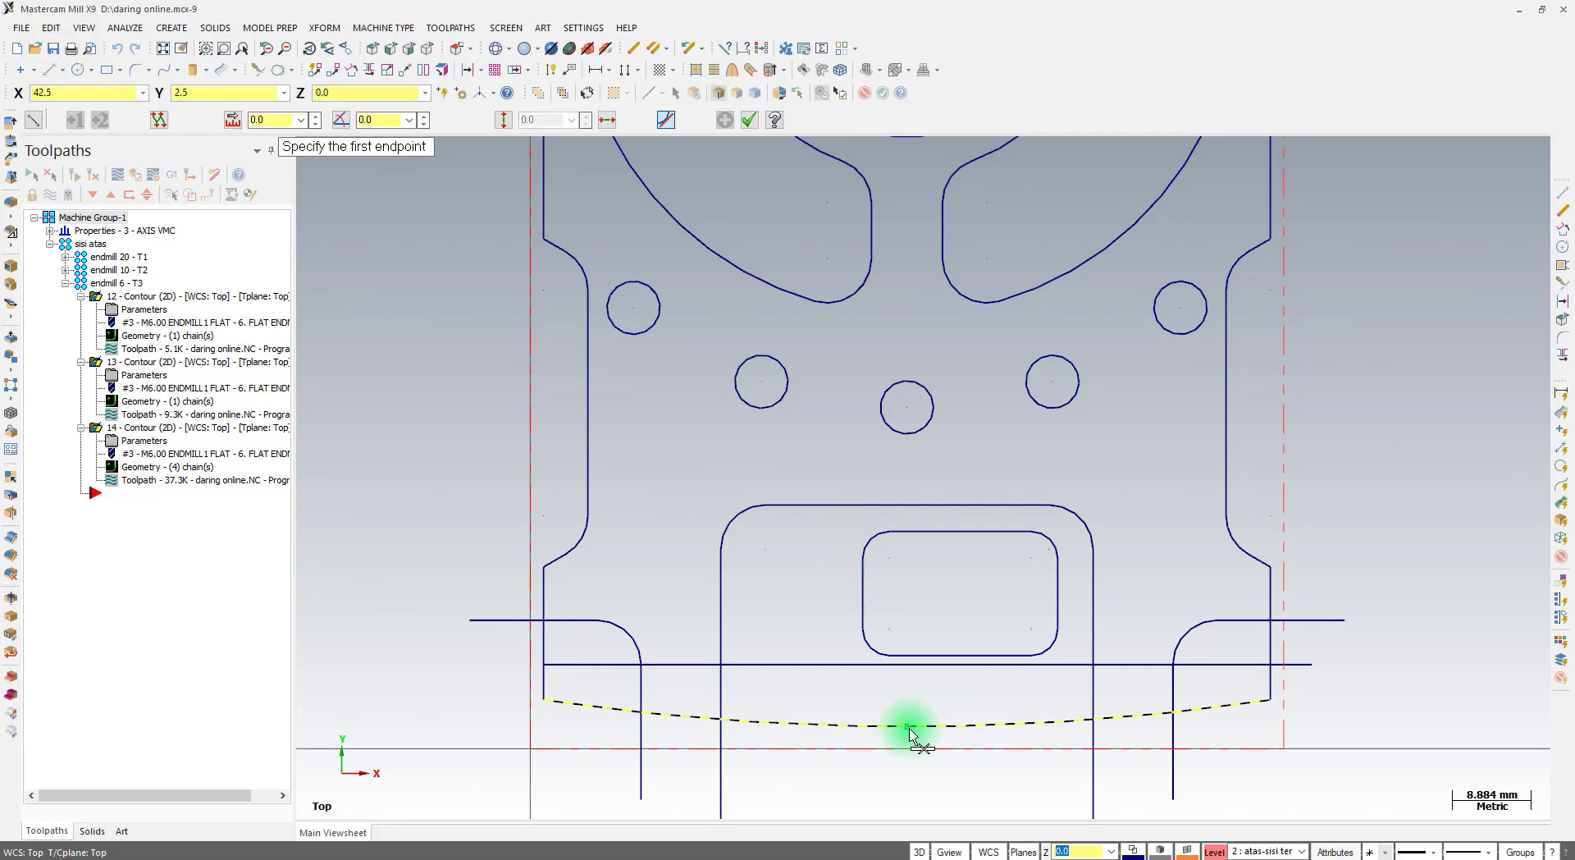
left_click(907, 725)
left_click(909, 589)
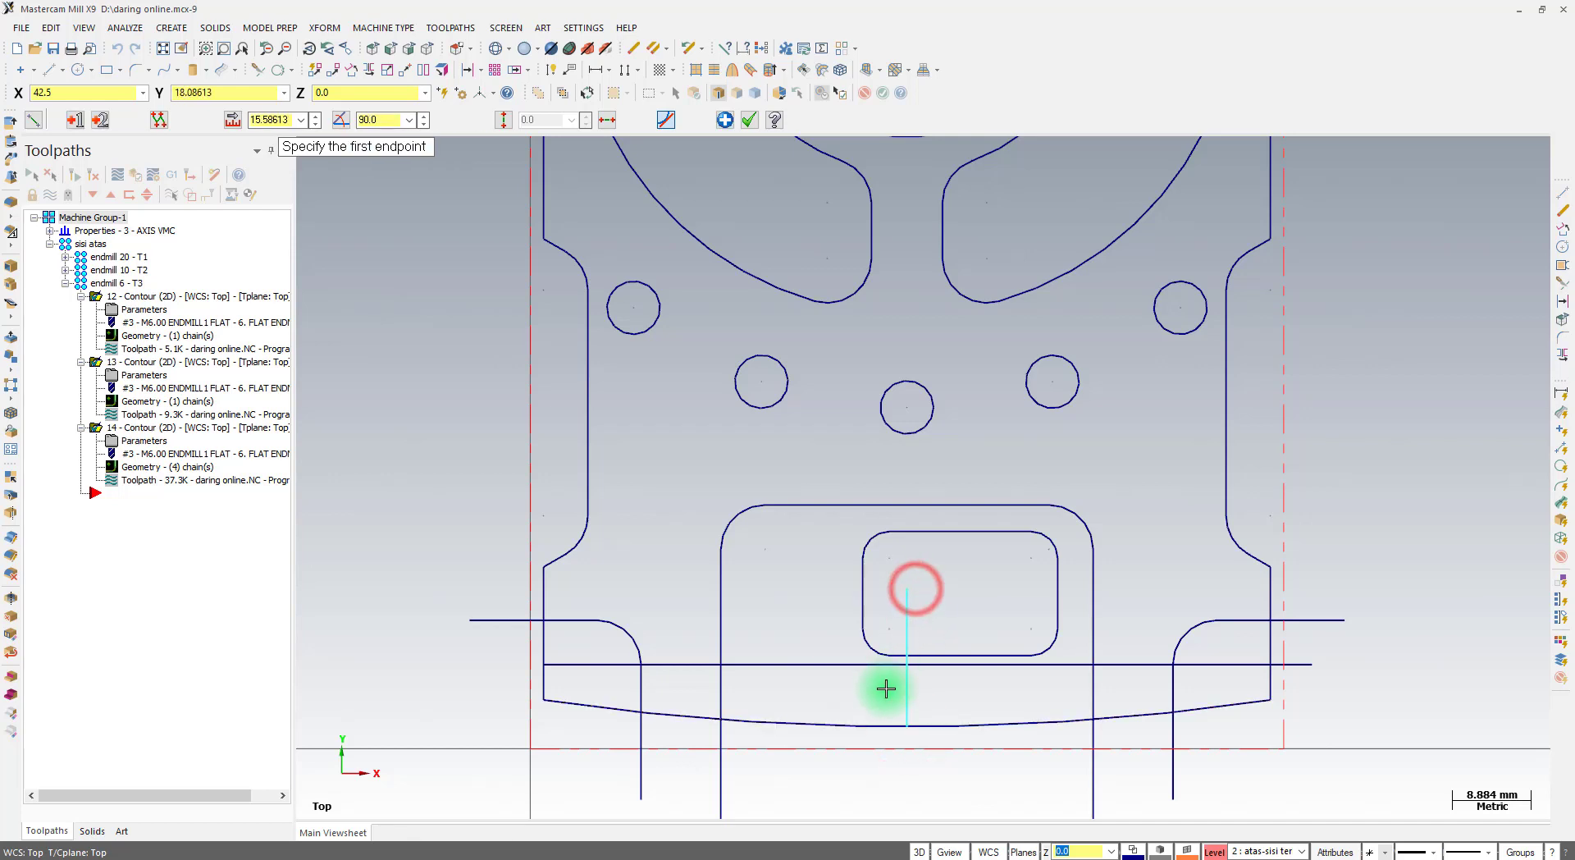
left_click(749, 120)
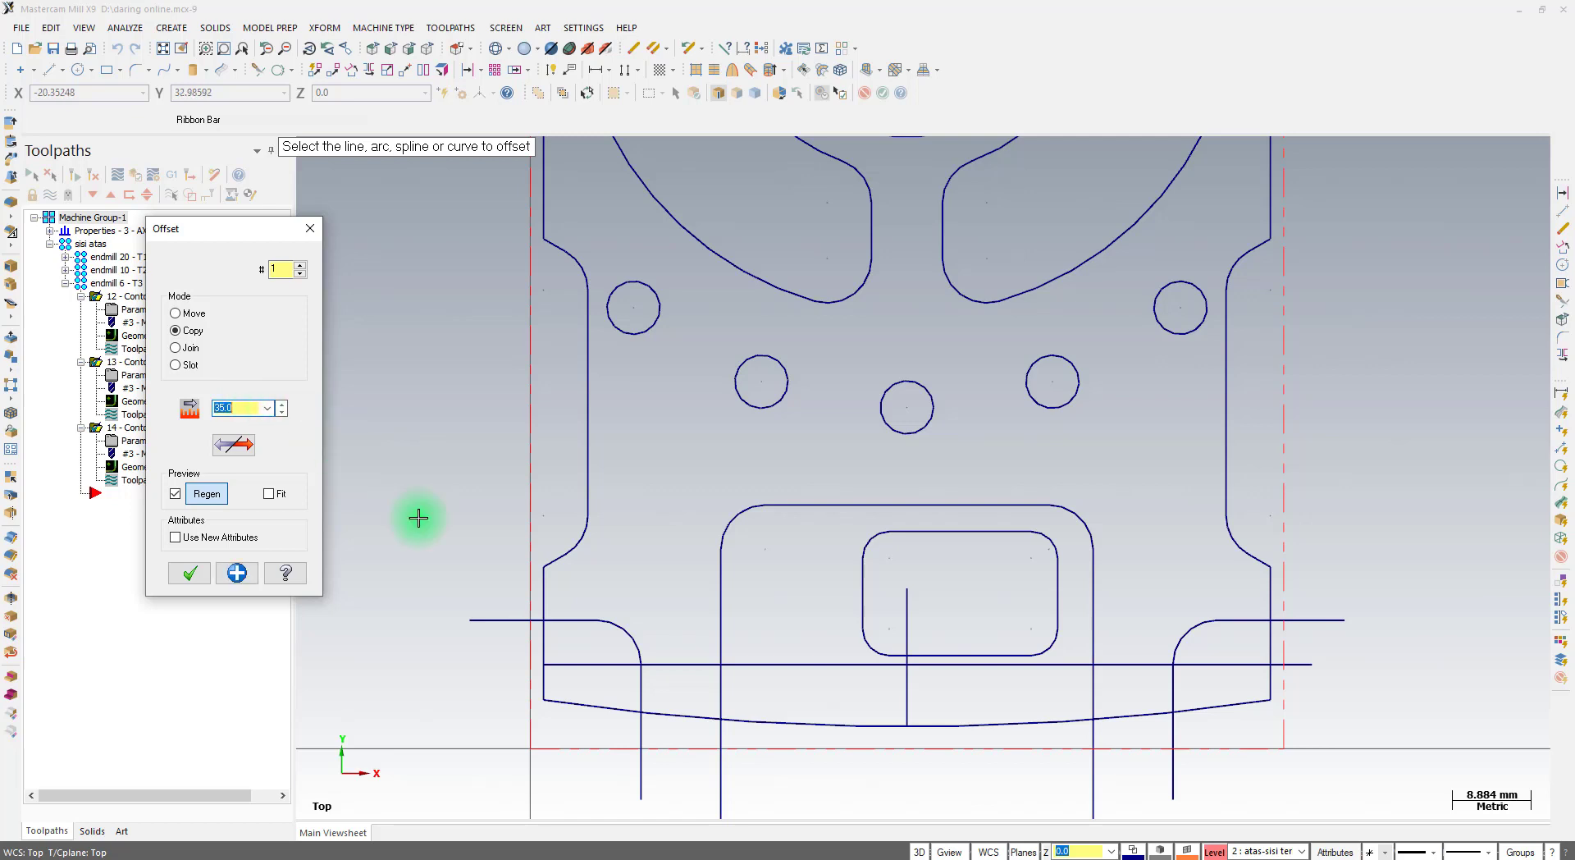
Offset copies of the central vertical line by 35 mm to both sides
left_click(907, 693)
left_click(844, 699)
left_click(906, 698)
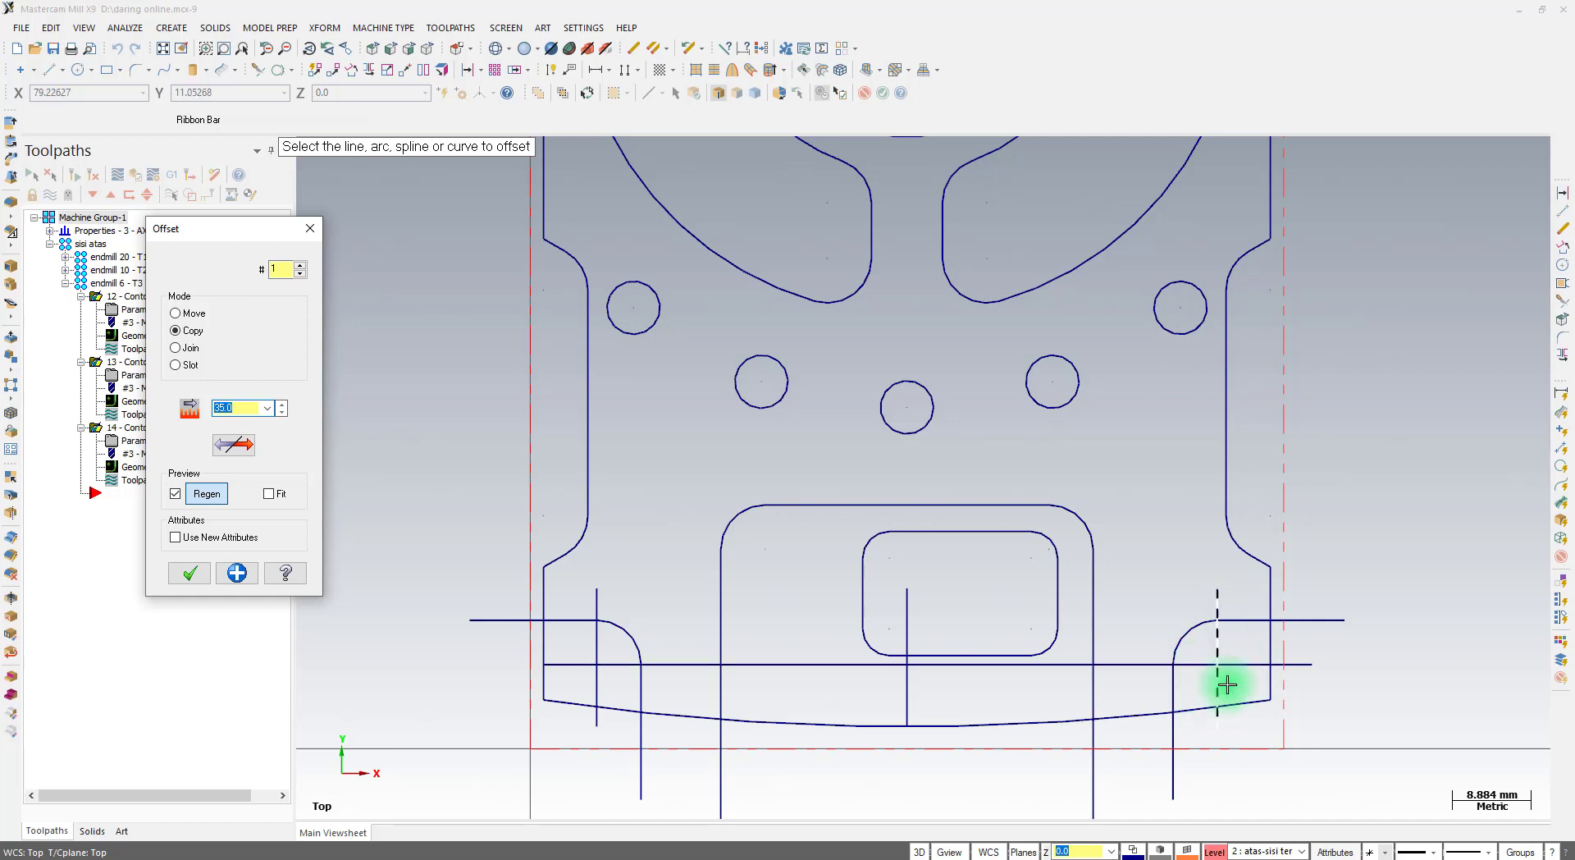
left_click(204, 575)
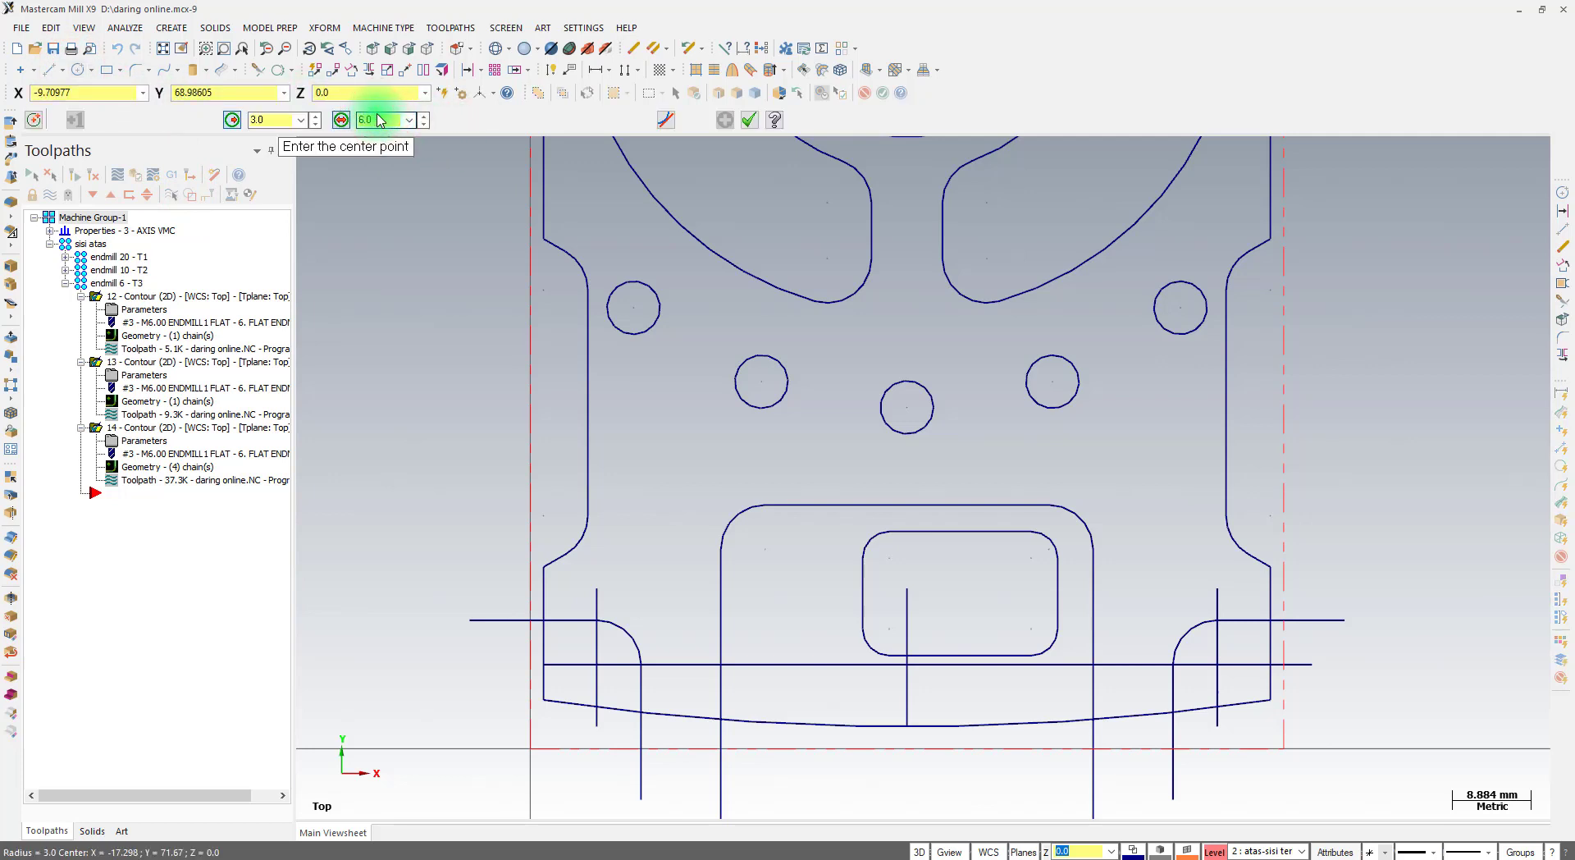
Draw 6 mm diameter circles at the two corner intersections of the construction lines, and delete the construction lines through them
left_click(339, 121)
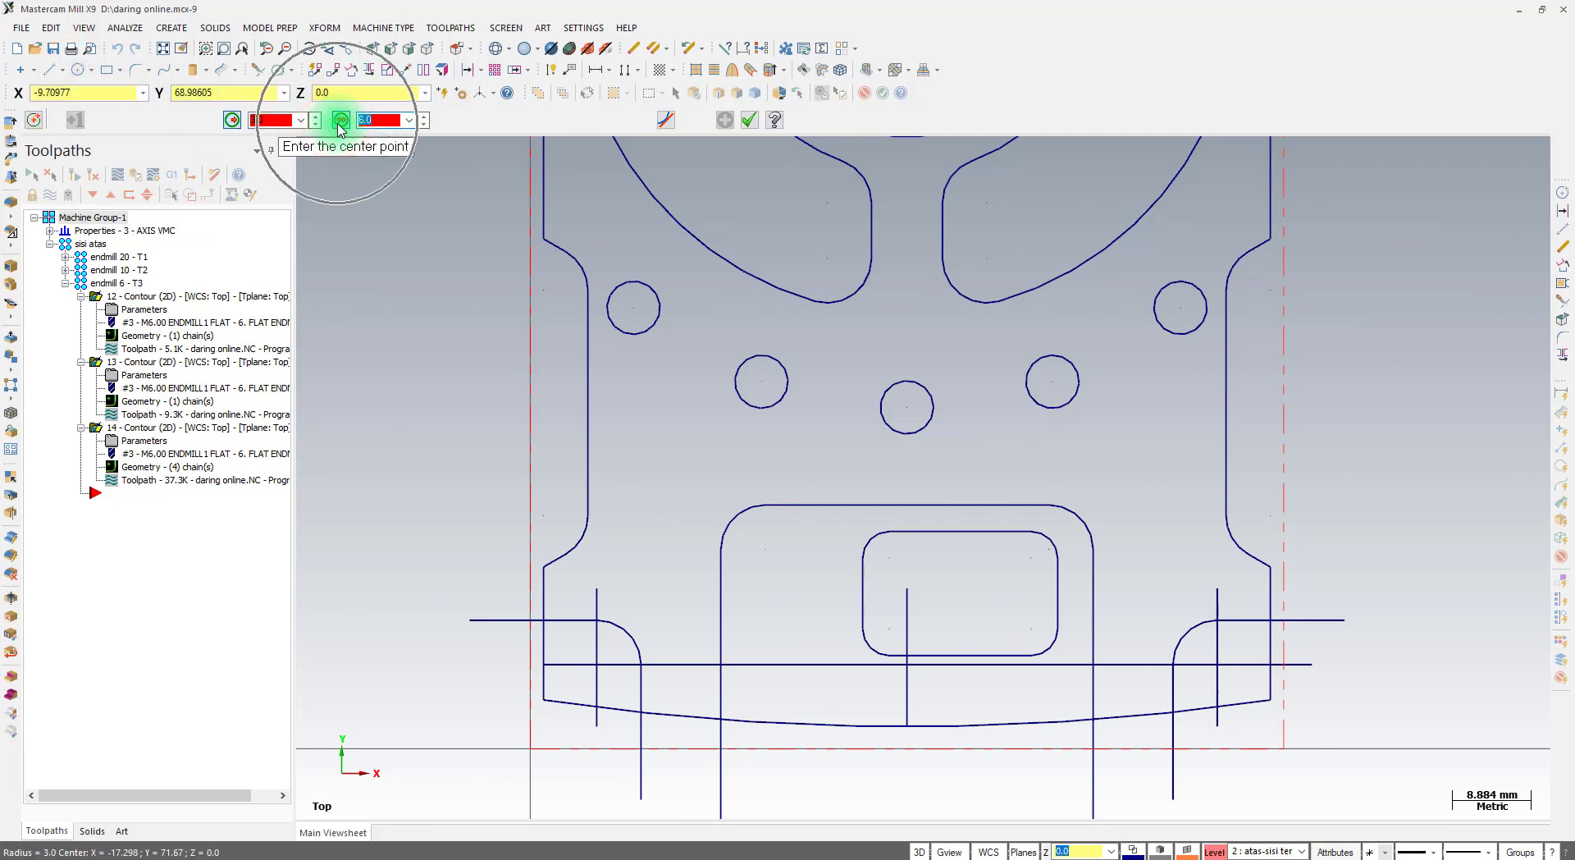
left_click(601, 662)
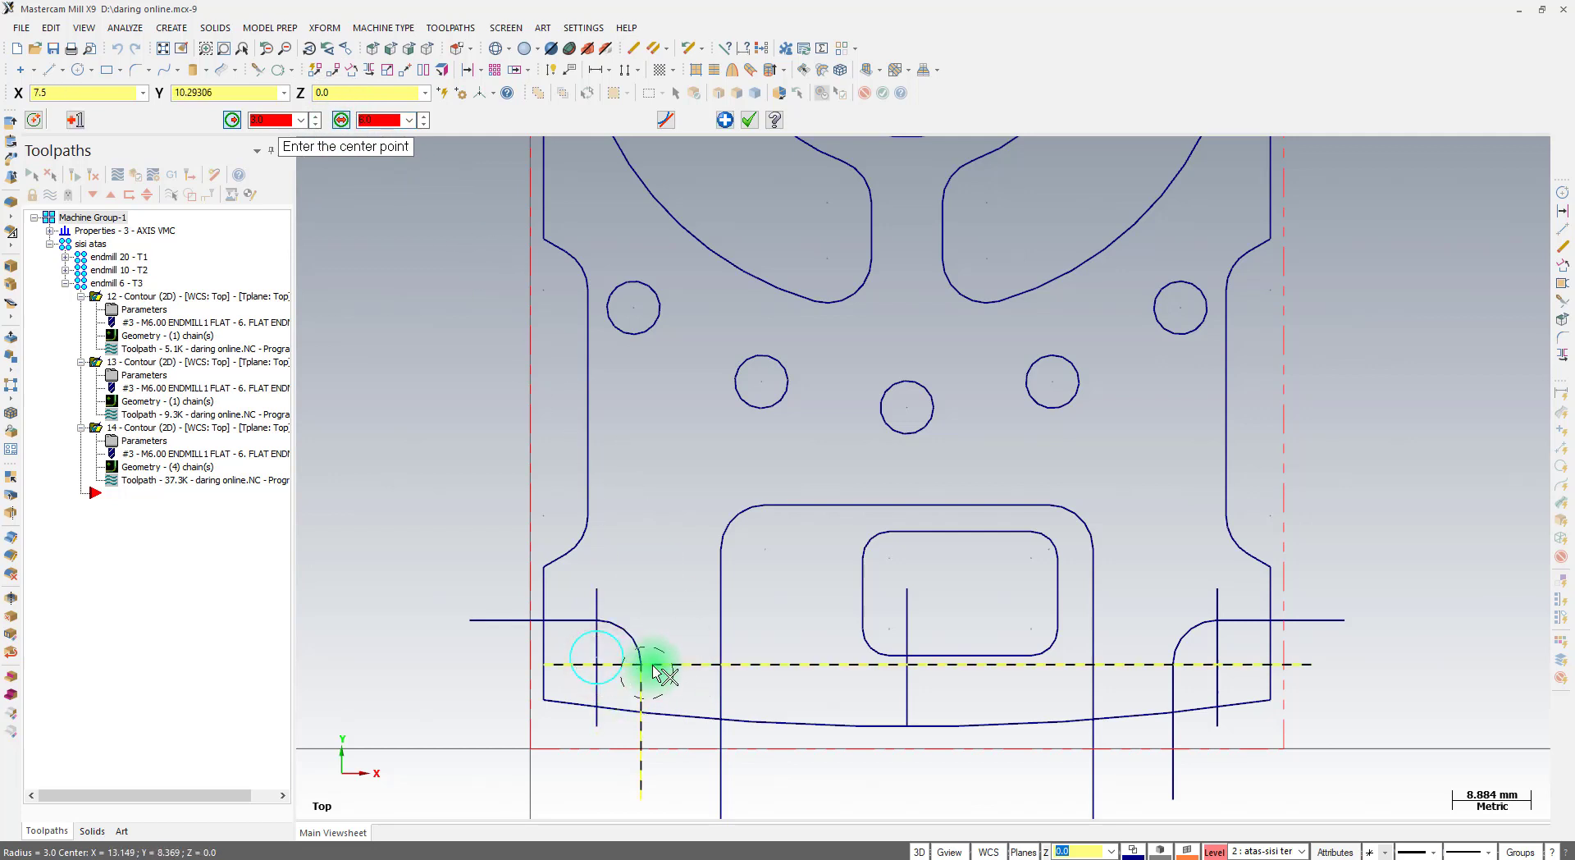
left_click(117, 49)
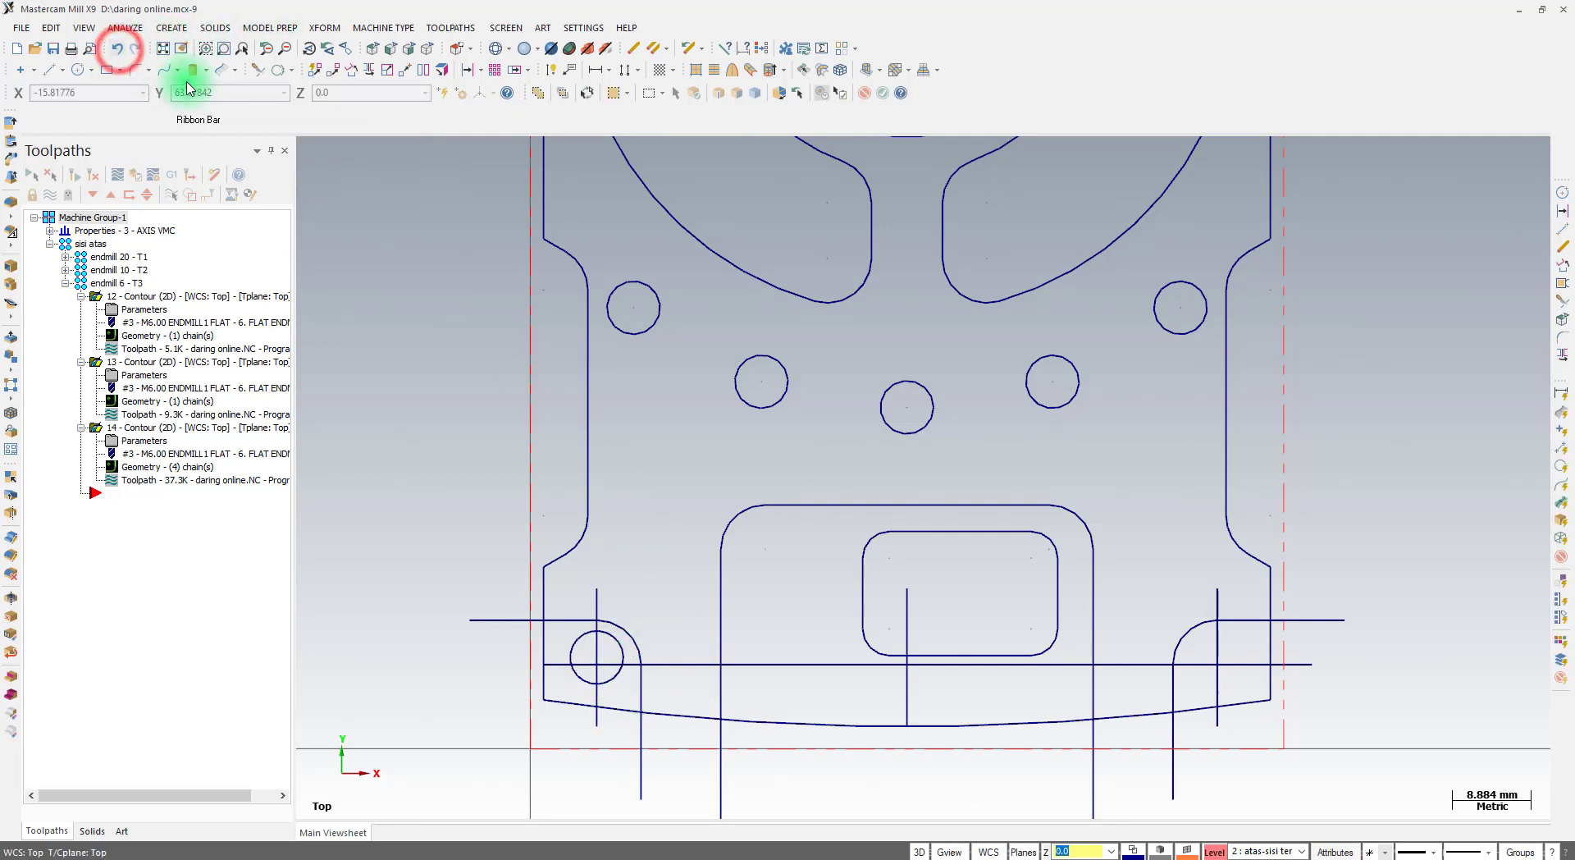
left_click(78, 69)
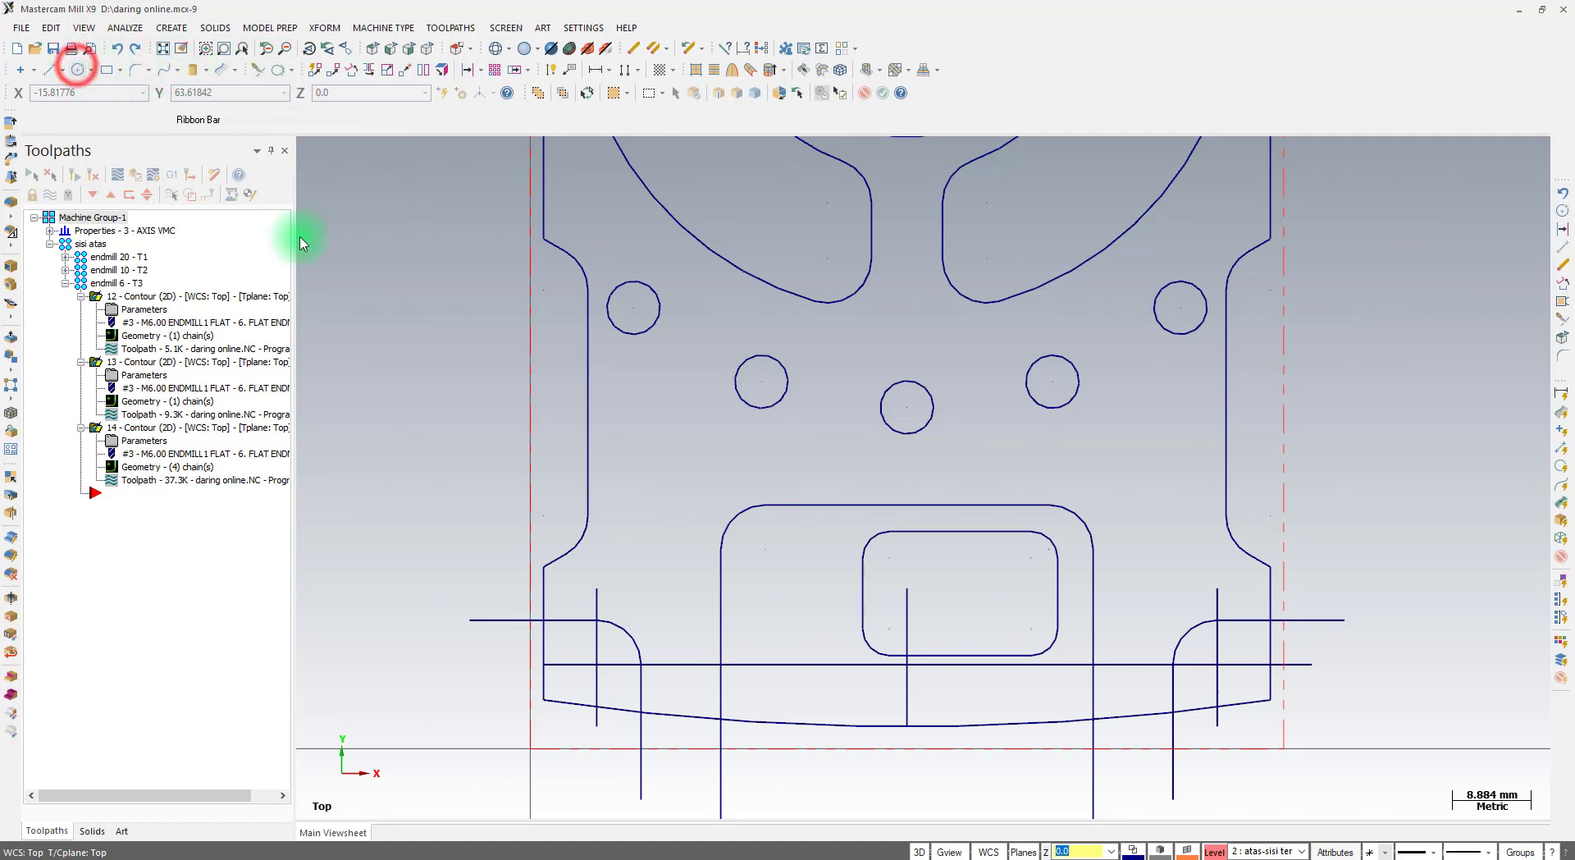
left_click(596, 663)
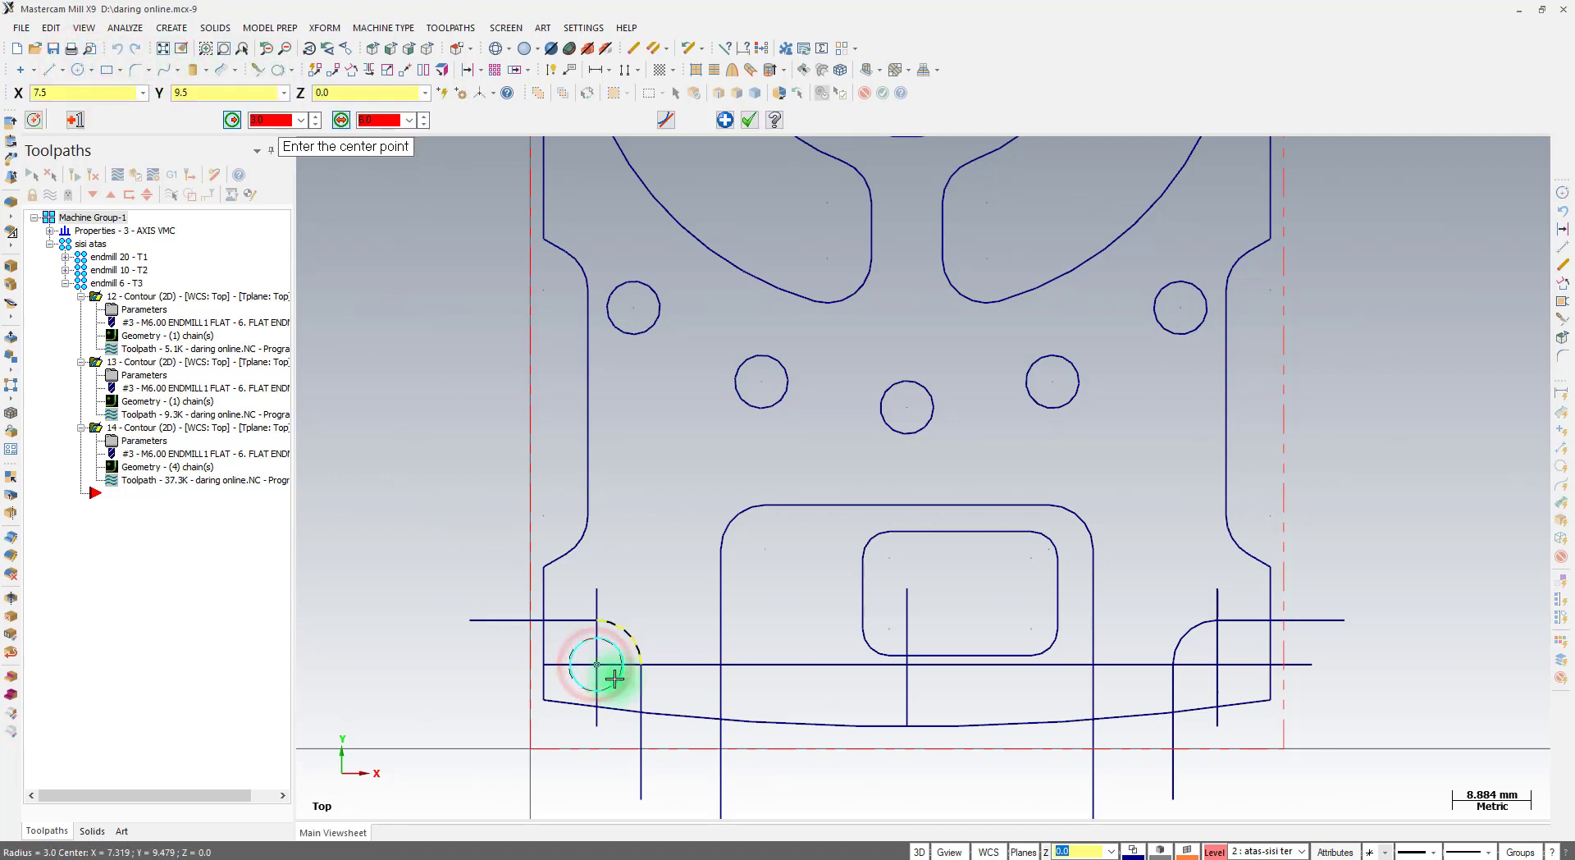
left_click(1219, 666)
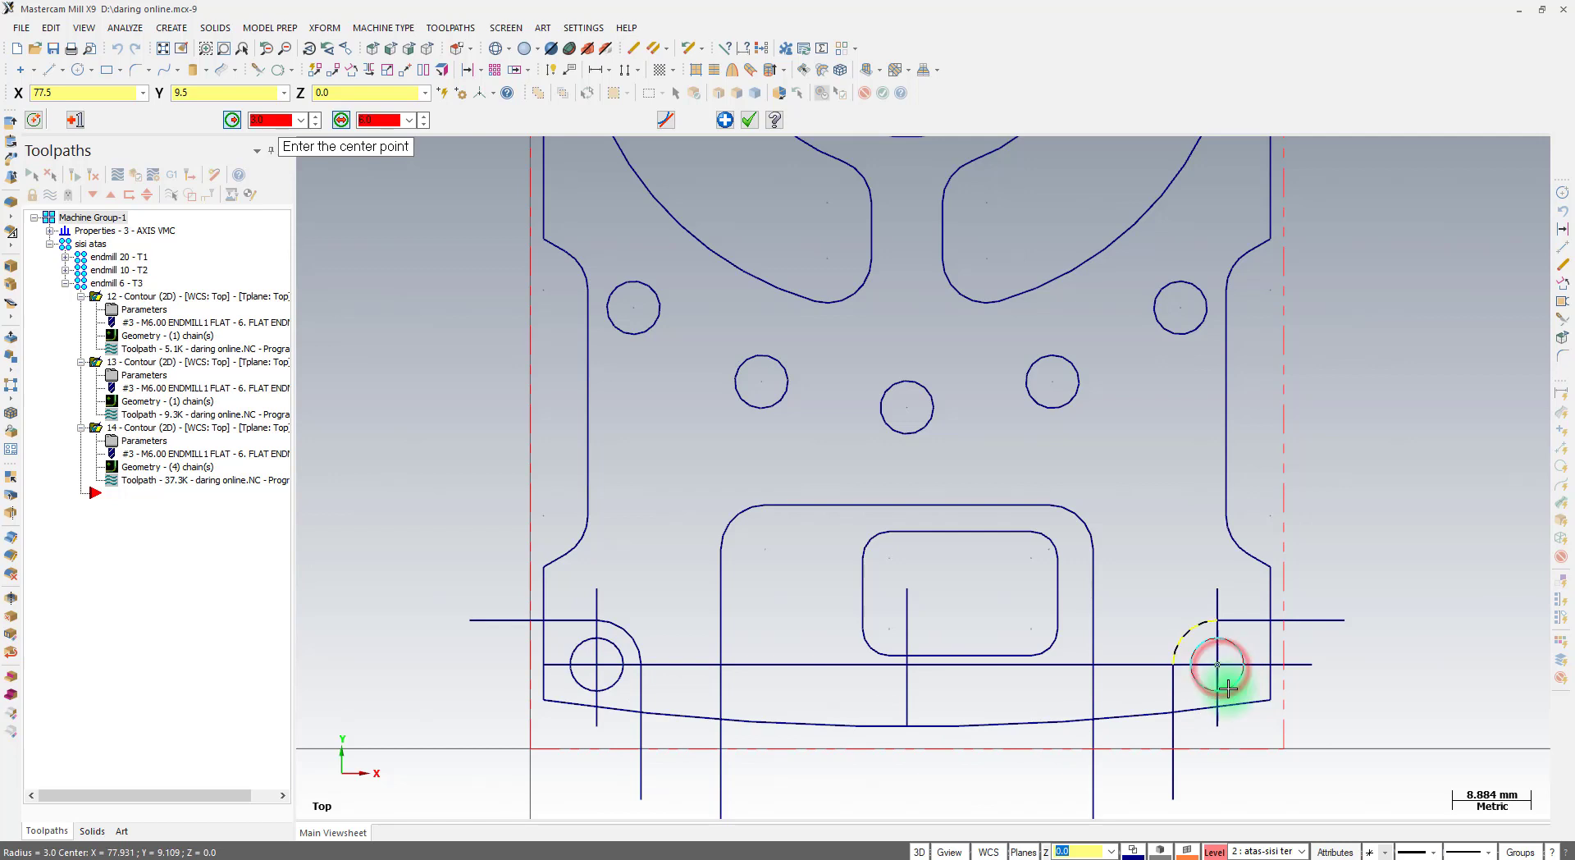
left_click(748, 121)
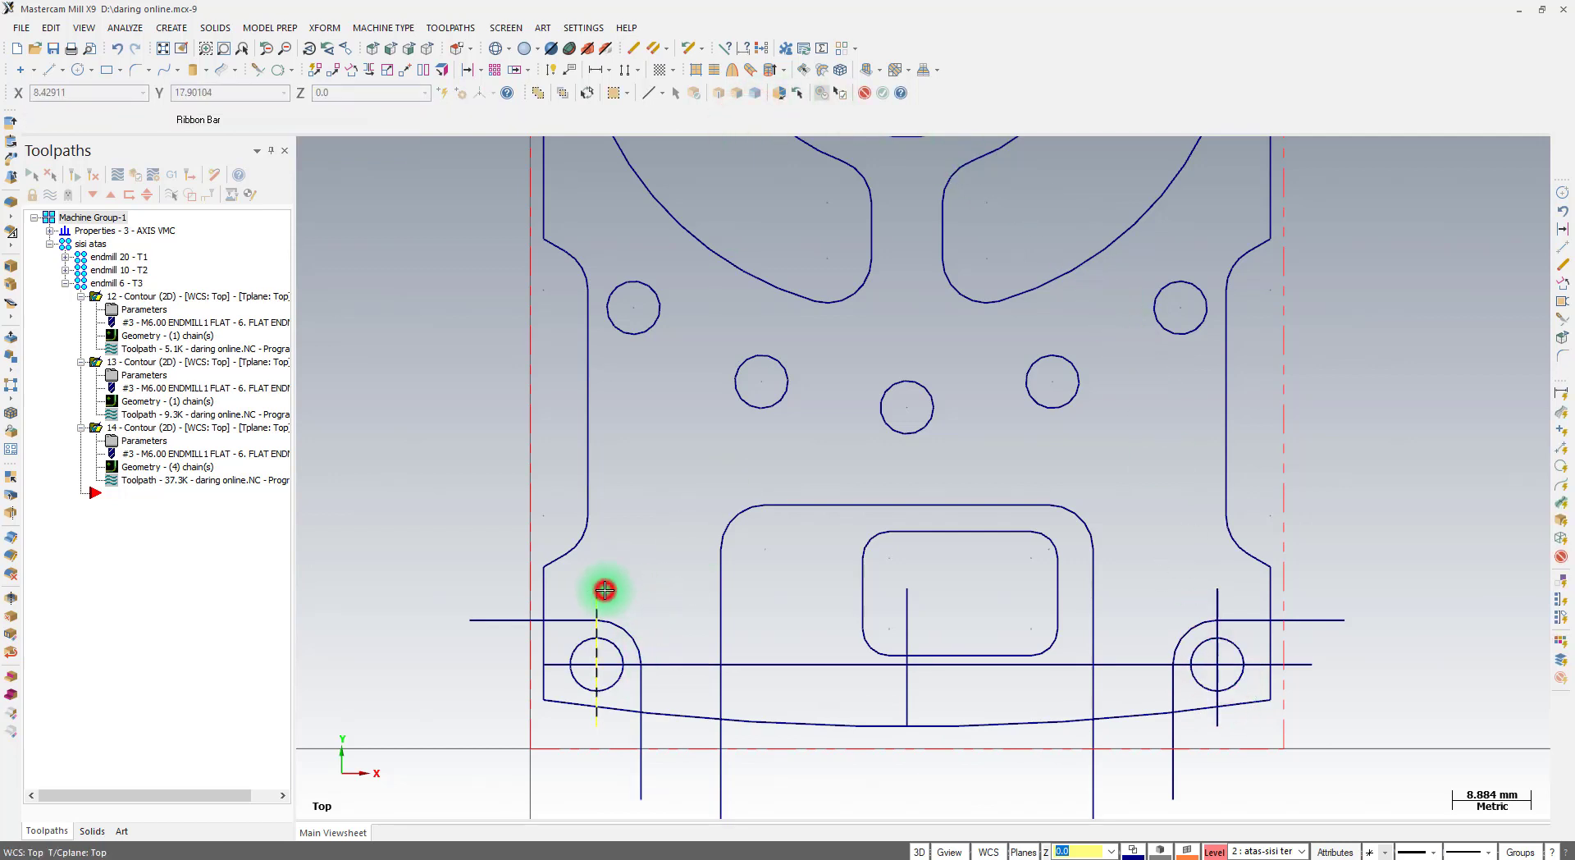
left_click(678, 661)
left_click(1210, 590)
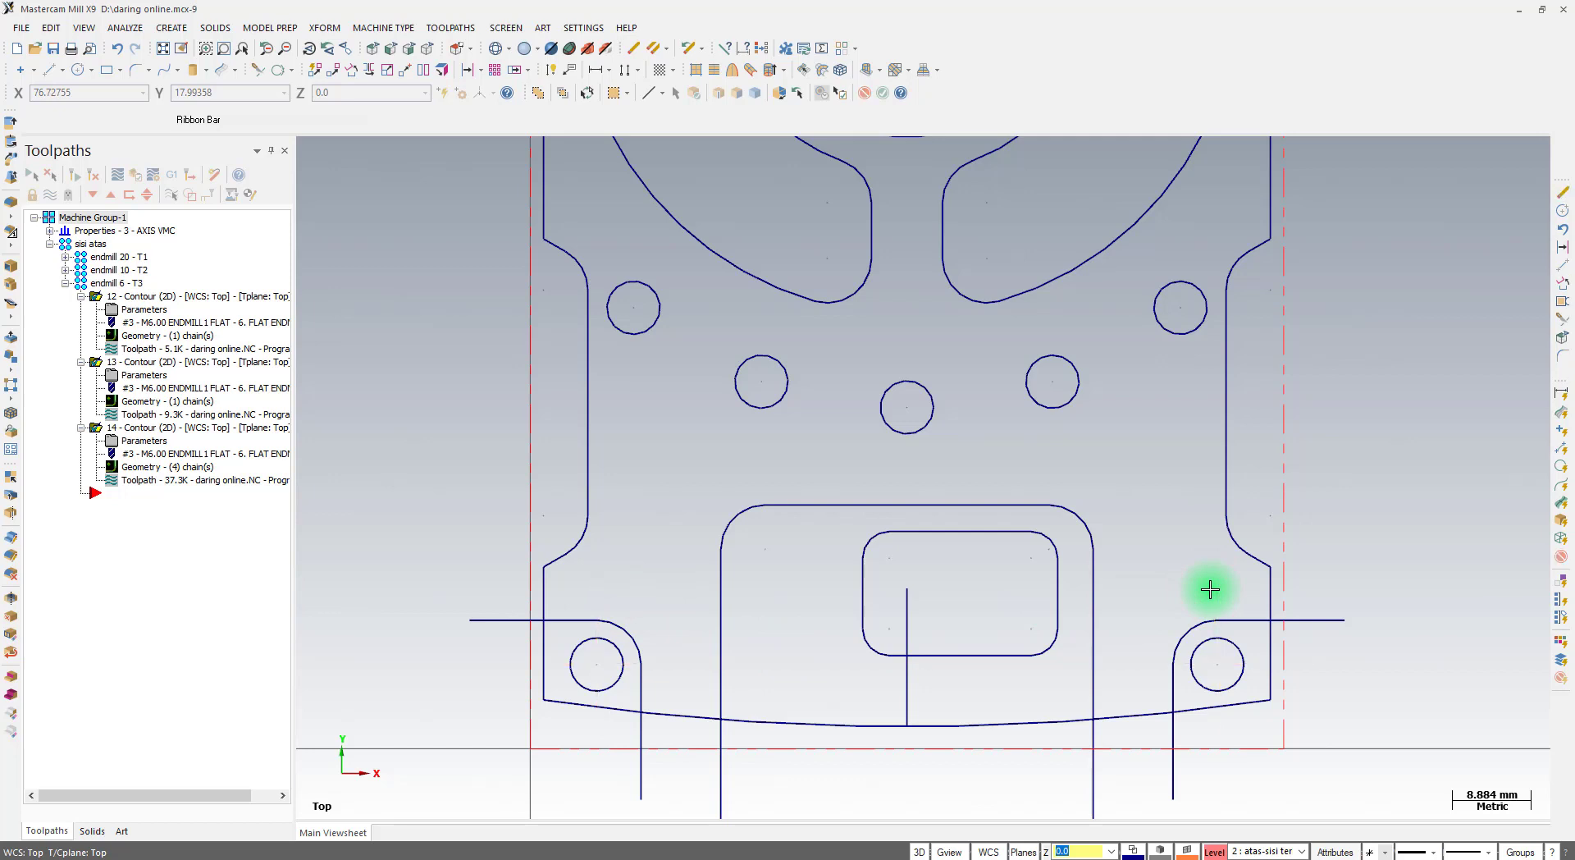
Start a mill Drill toolpath in the endmill 6 group, with the drill points picked by entities
scroll(596, 661, "down", 2)
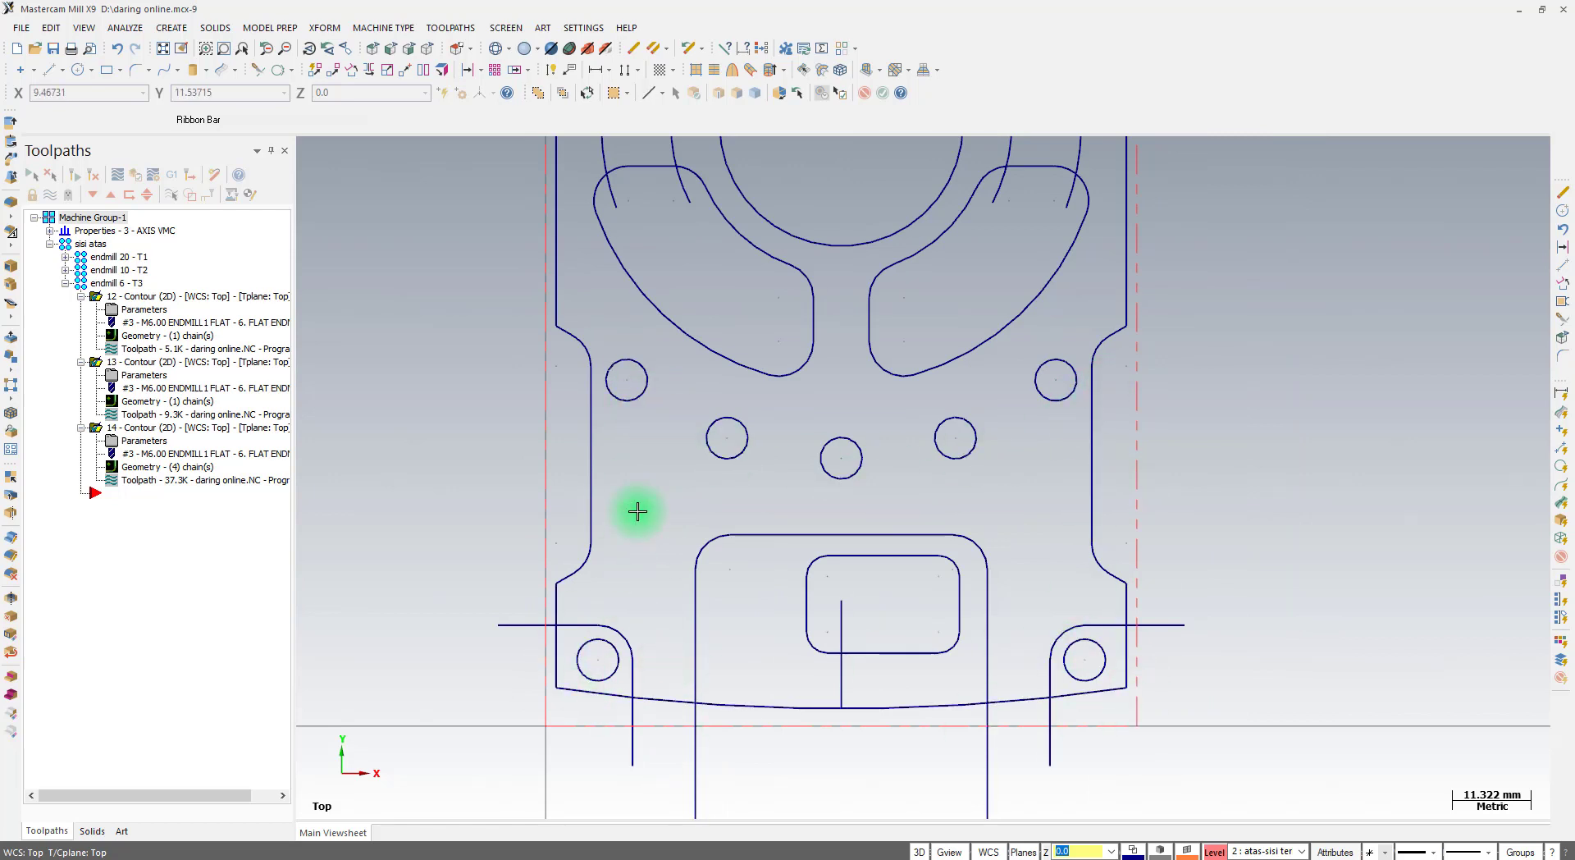
right_click(149, 511)
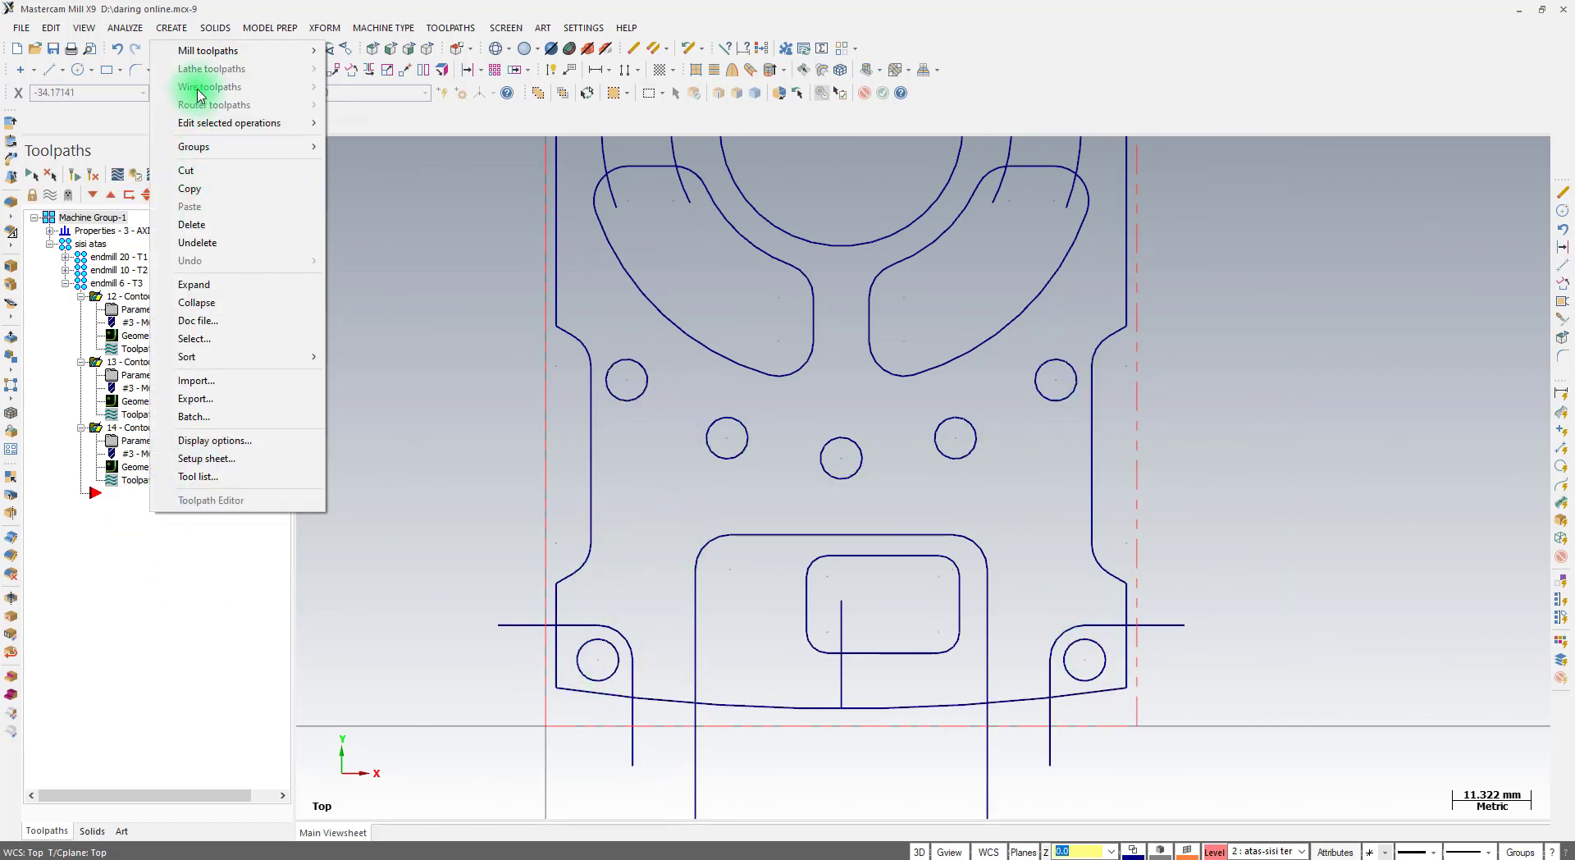
mouse_move(209, 50)
left_click(381, 96)
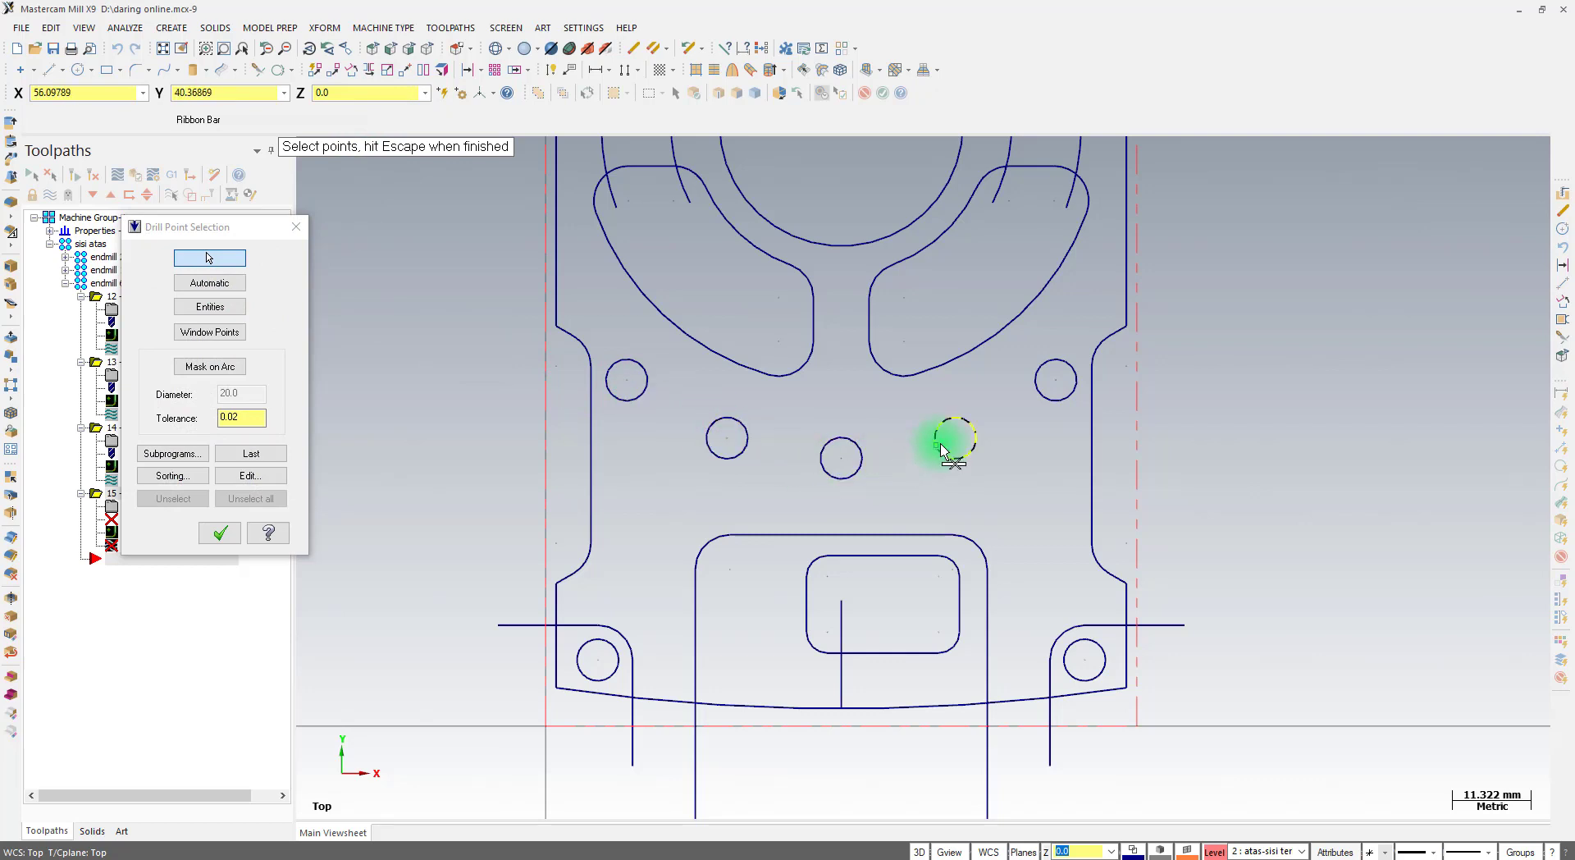
left_click(210, 307)
left_click(220, 312)
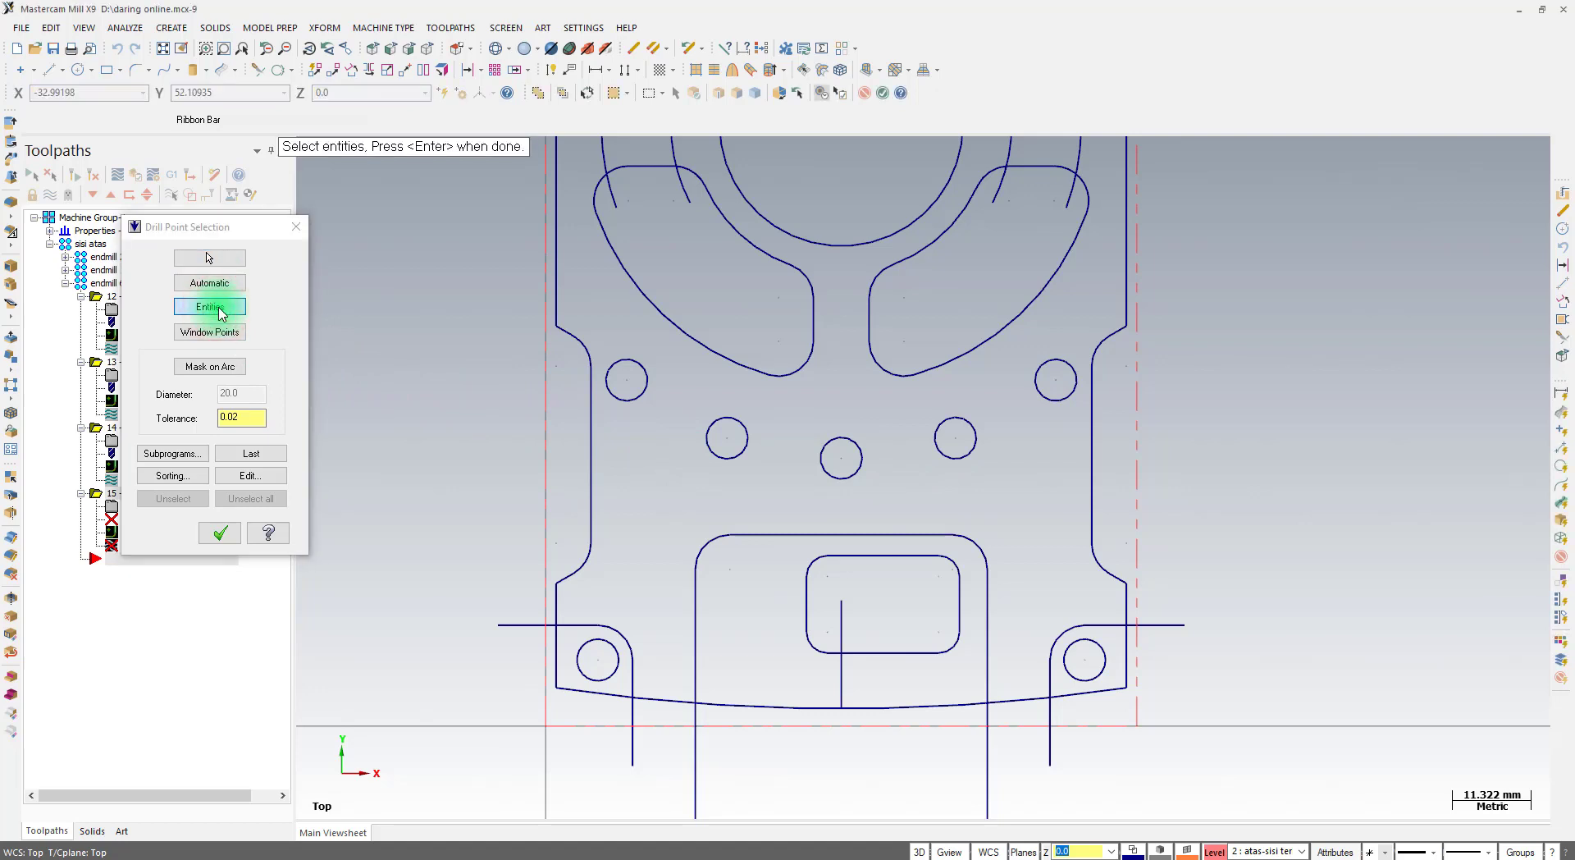
Select the five circles of the hole pattern and the two bottom corner circles as the drill points
left_click(638, 394)
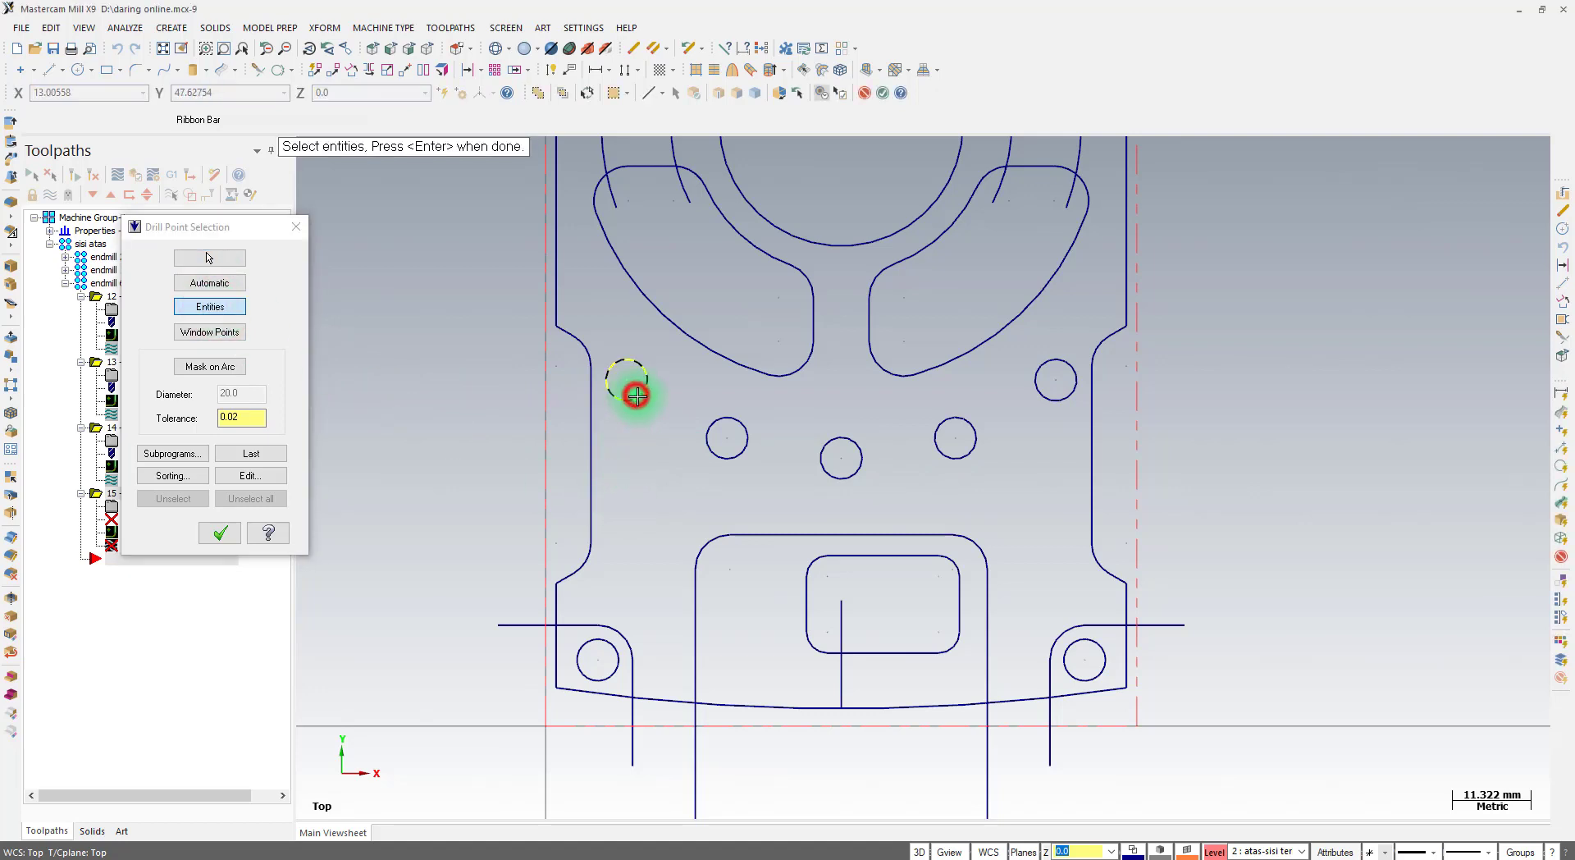
left_click(737, 456)
left_click(857, 477)
left_click(969, 448)
left_click(1053, 399)
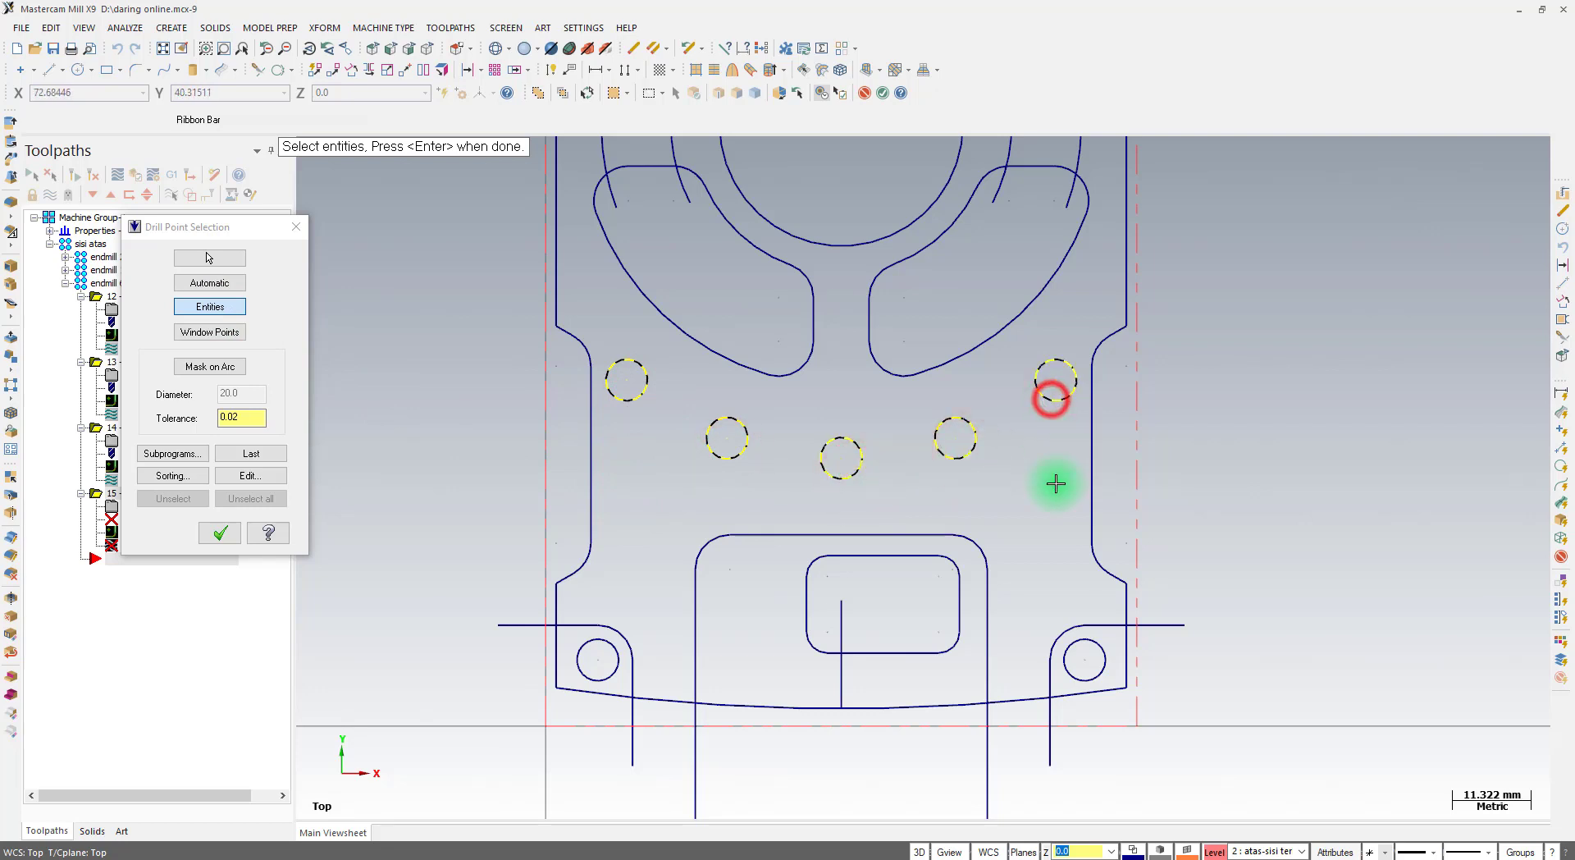
left_click(1104, 650)
left_click(590, 661)
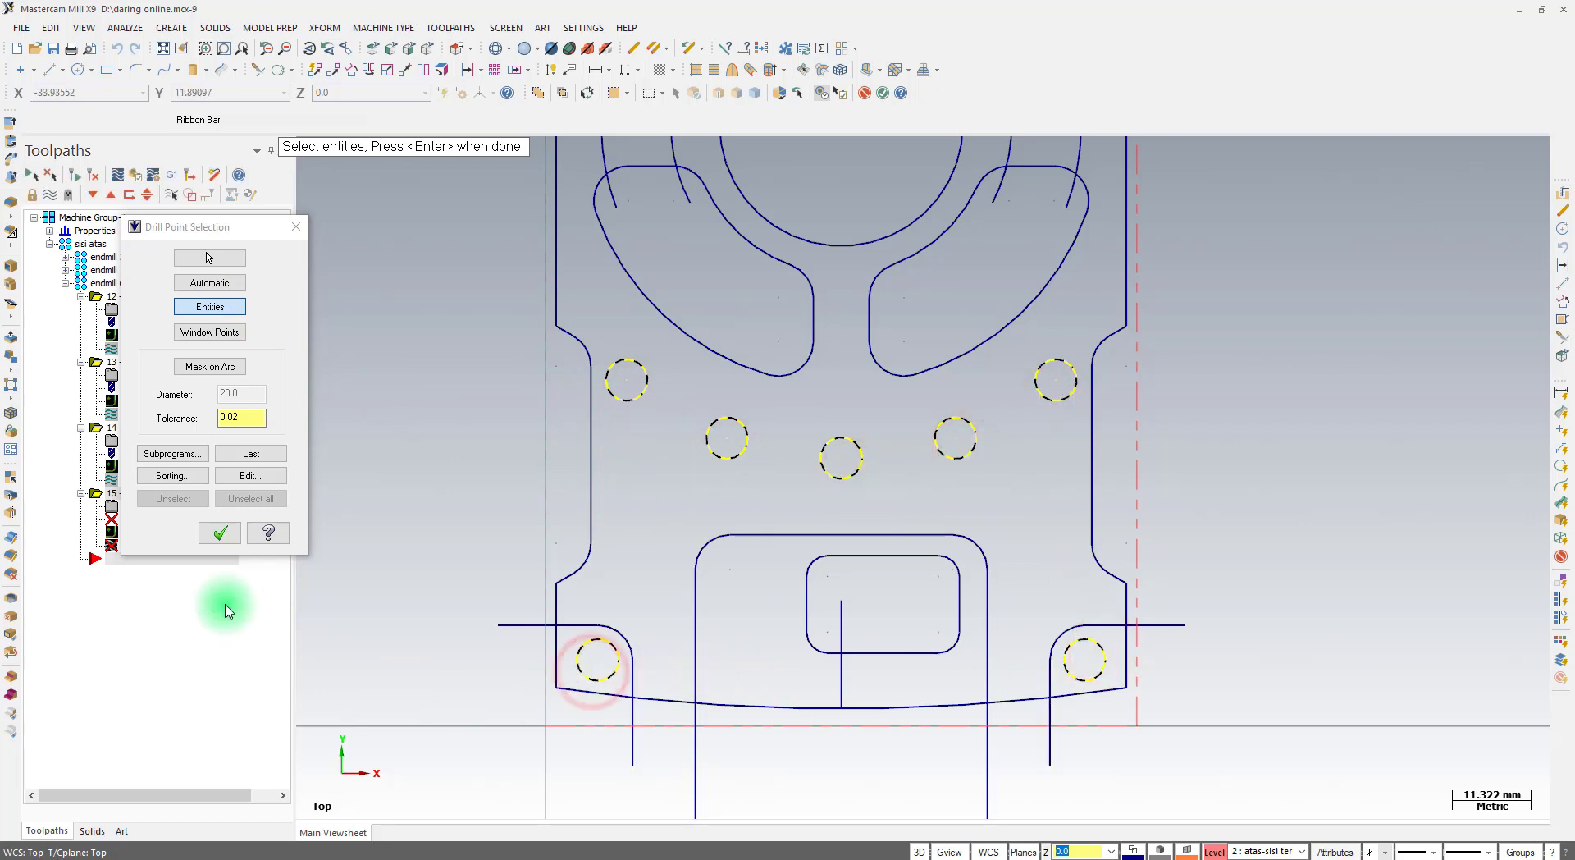
left_click(210, 535)
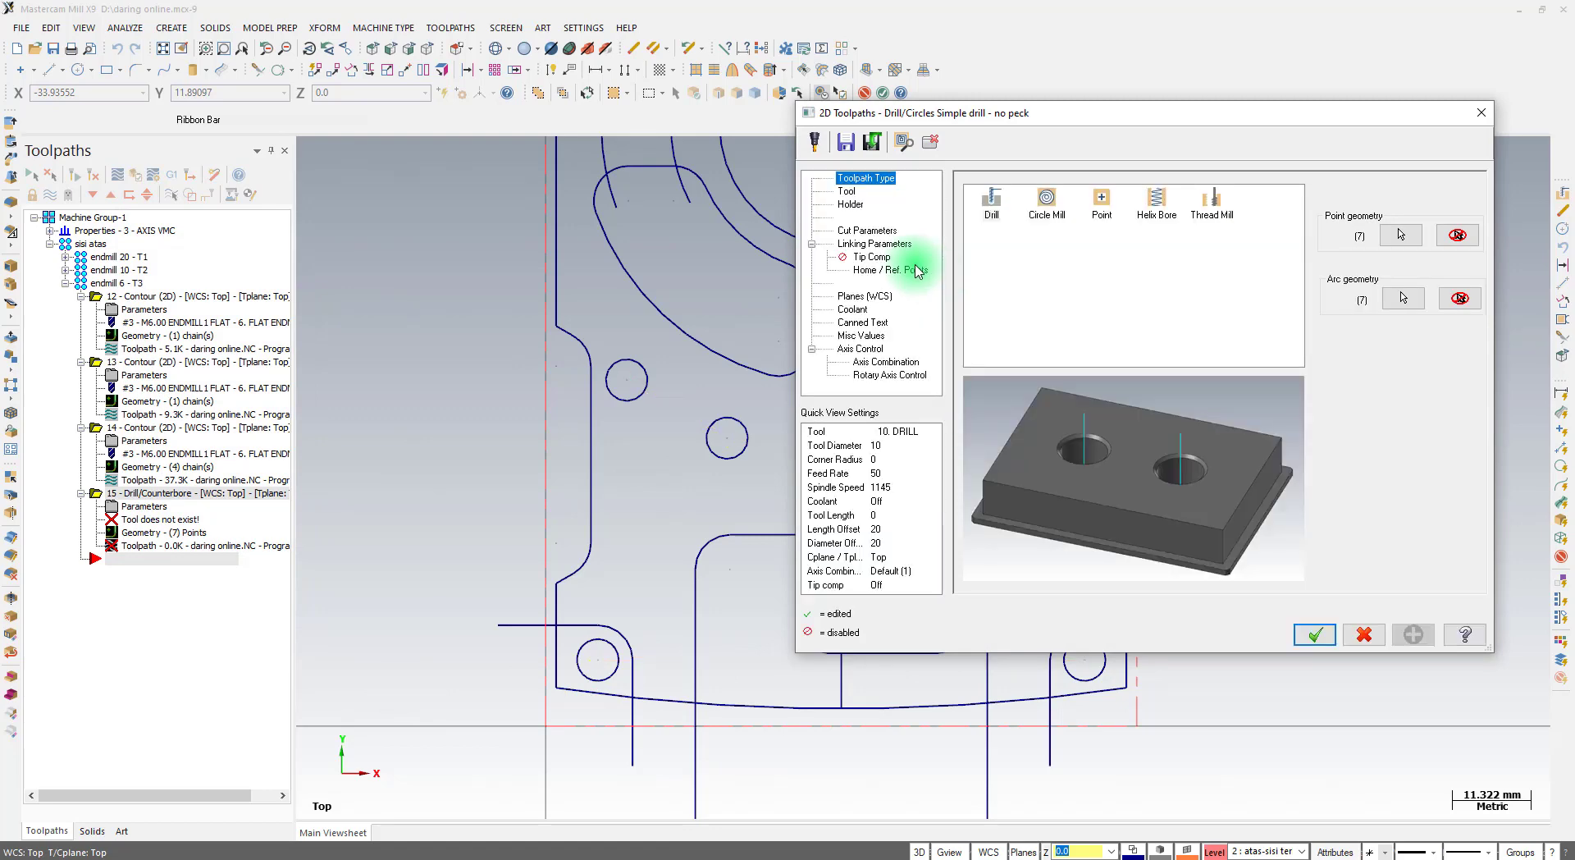
Use the 6 mm flat endmill for the drill toolpath and set its cycle to Peck Drill with a peck of 2
left_click(847, 192)
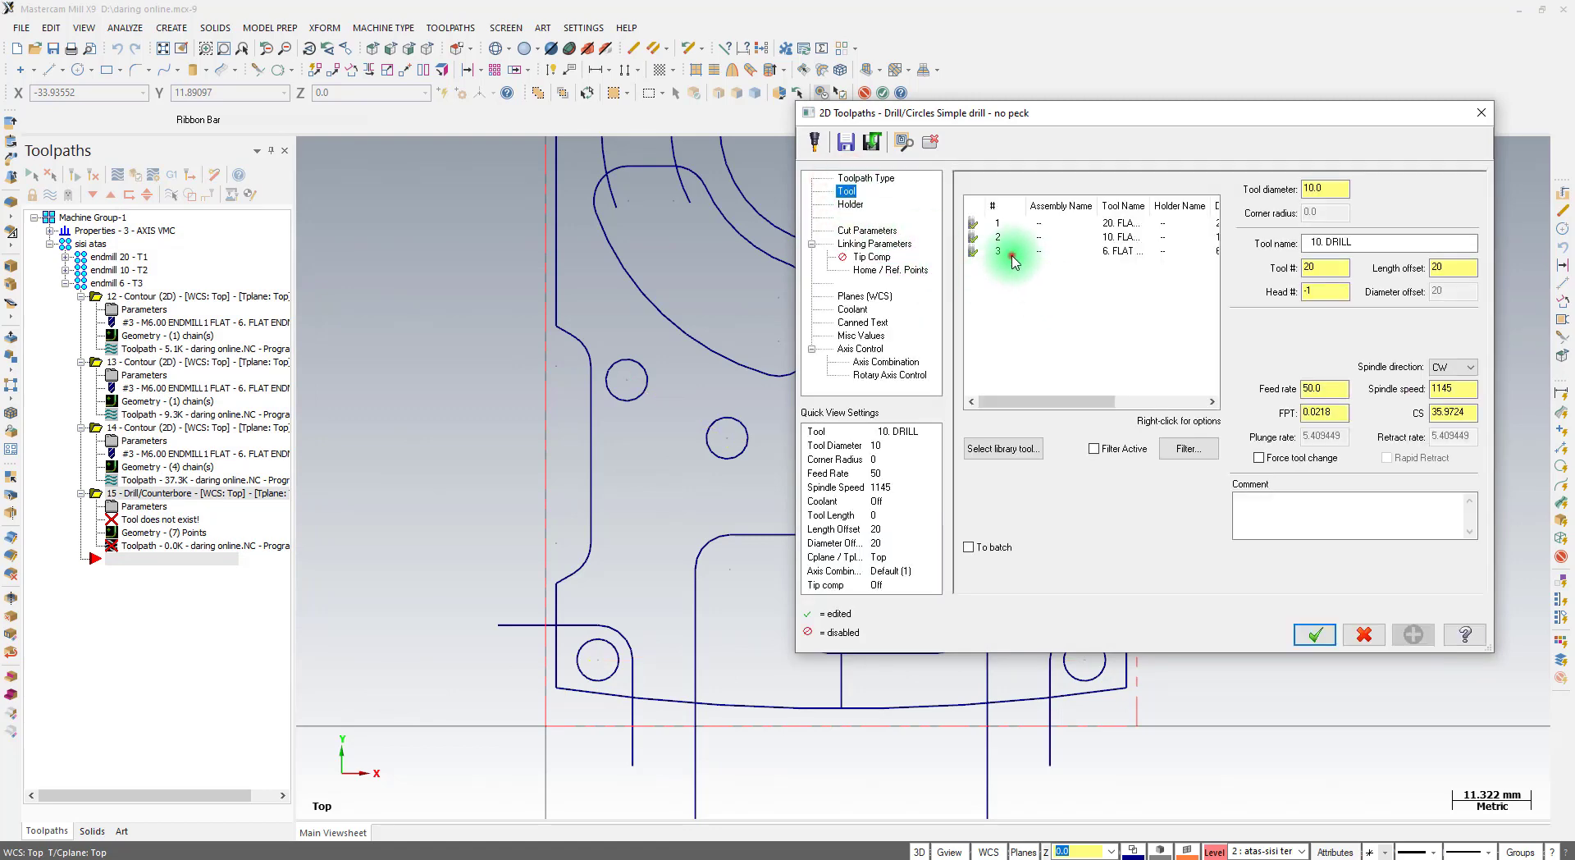
left_click(1013, 255)
left_click(872, 233)
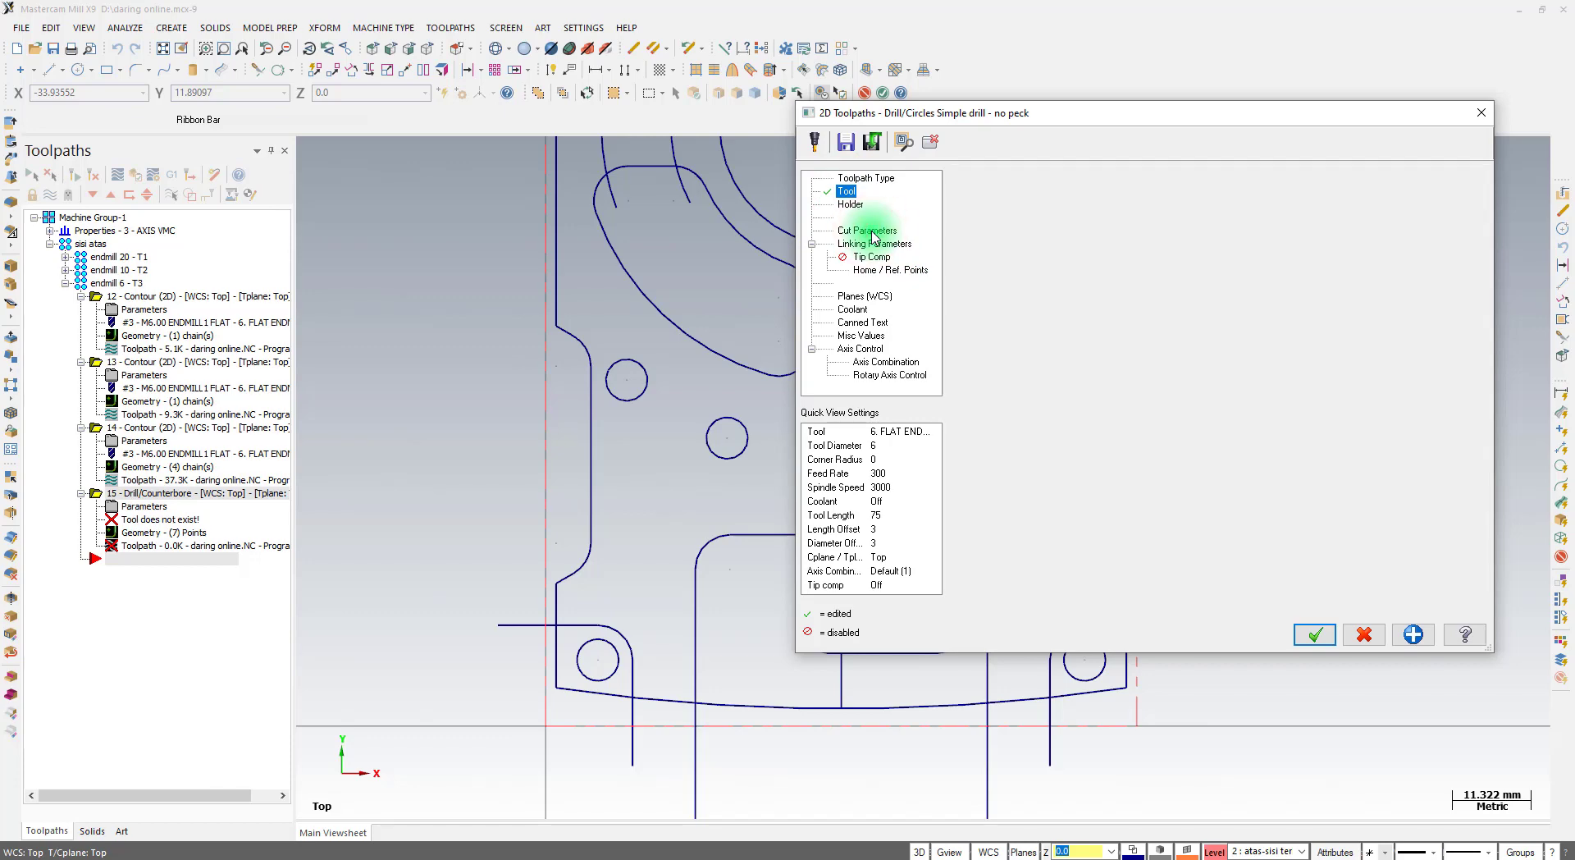
left_click(1121, 199)
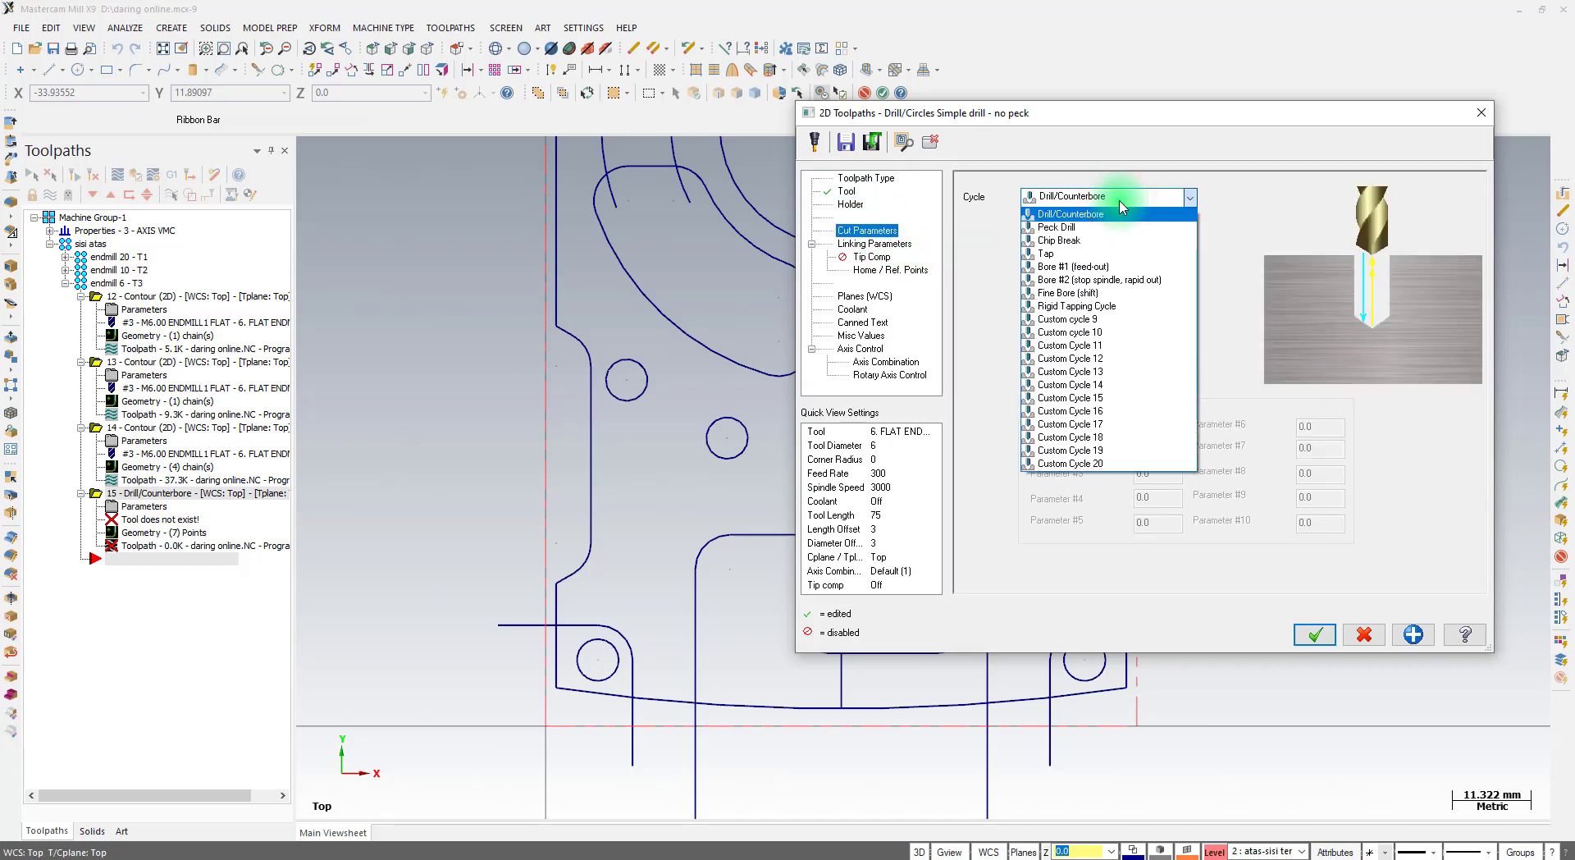
left_click(1096, 227)
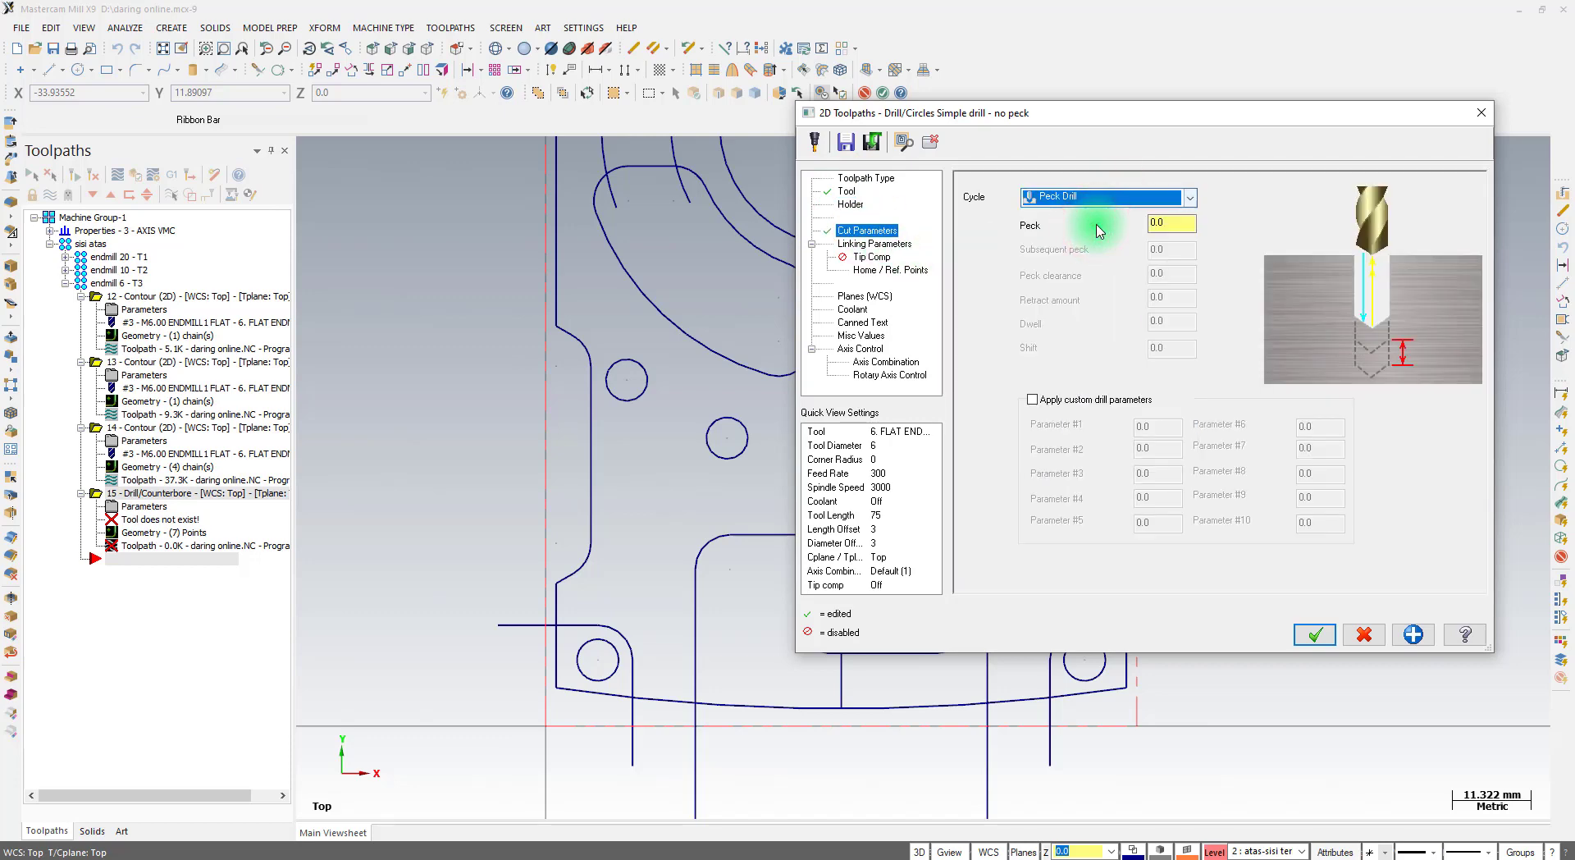
left_click(1173, 223)
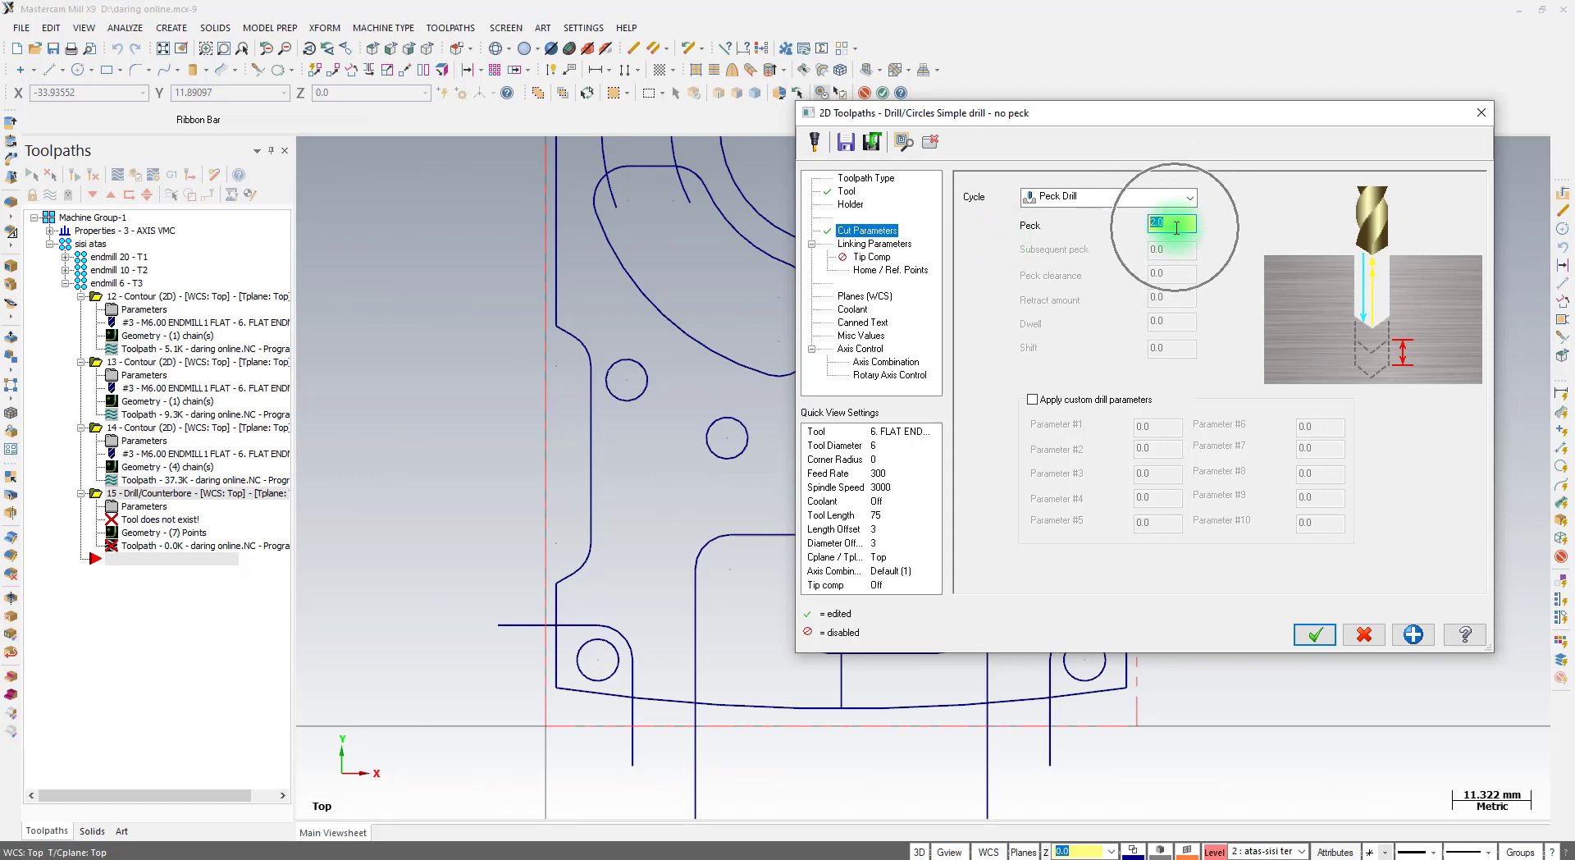
left_click(1114, 198)
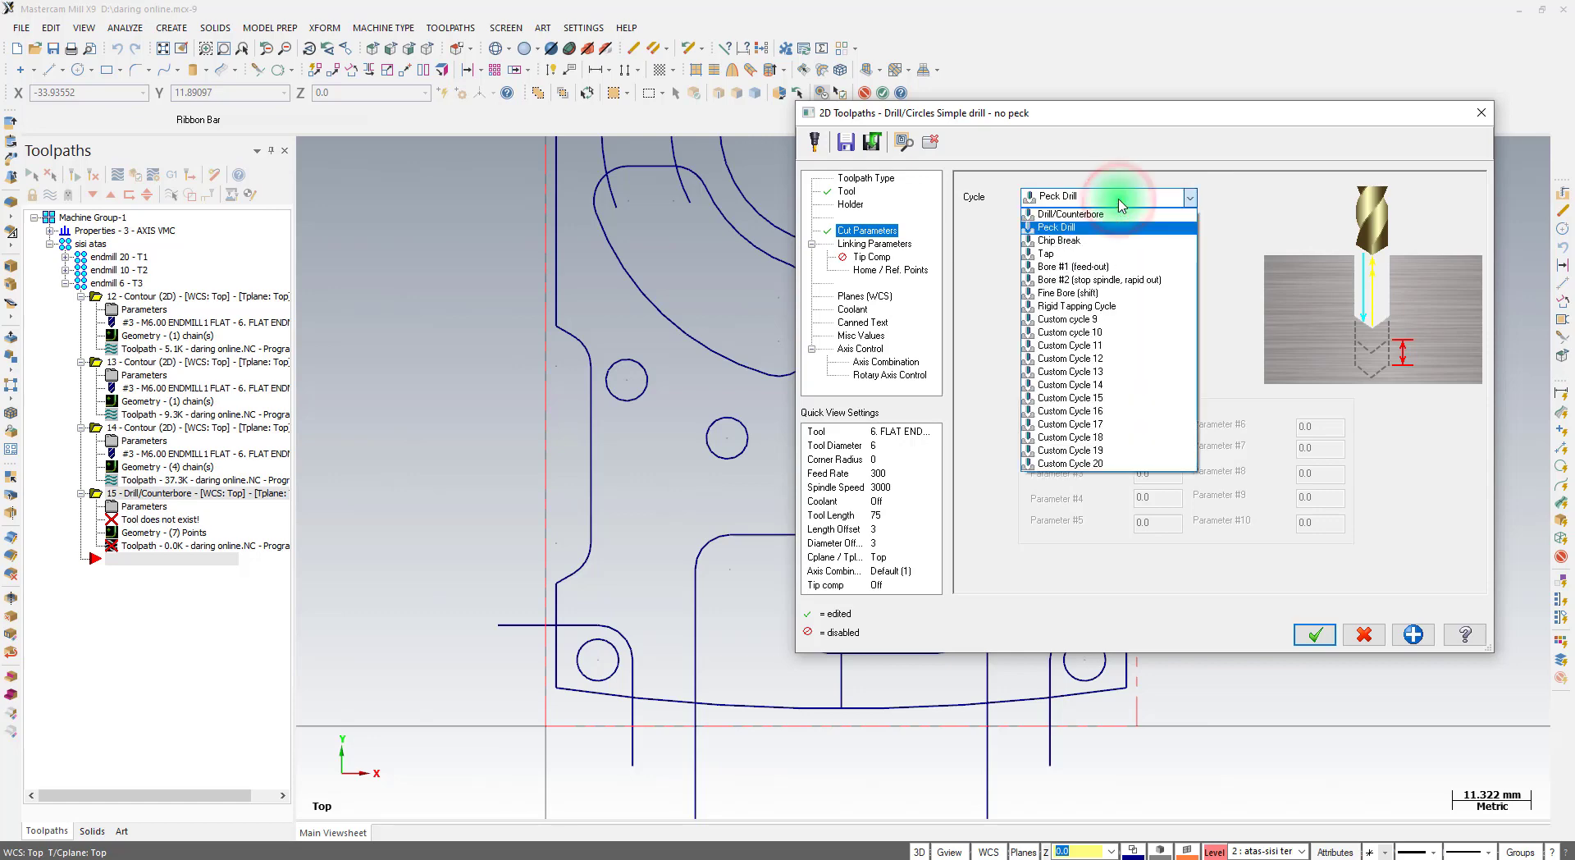
left_click(1074, 227)
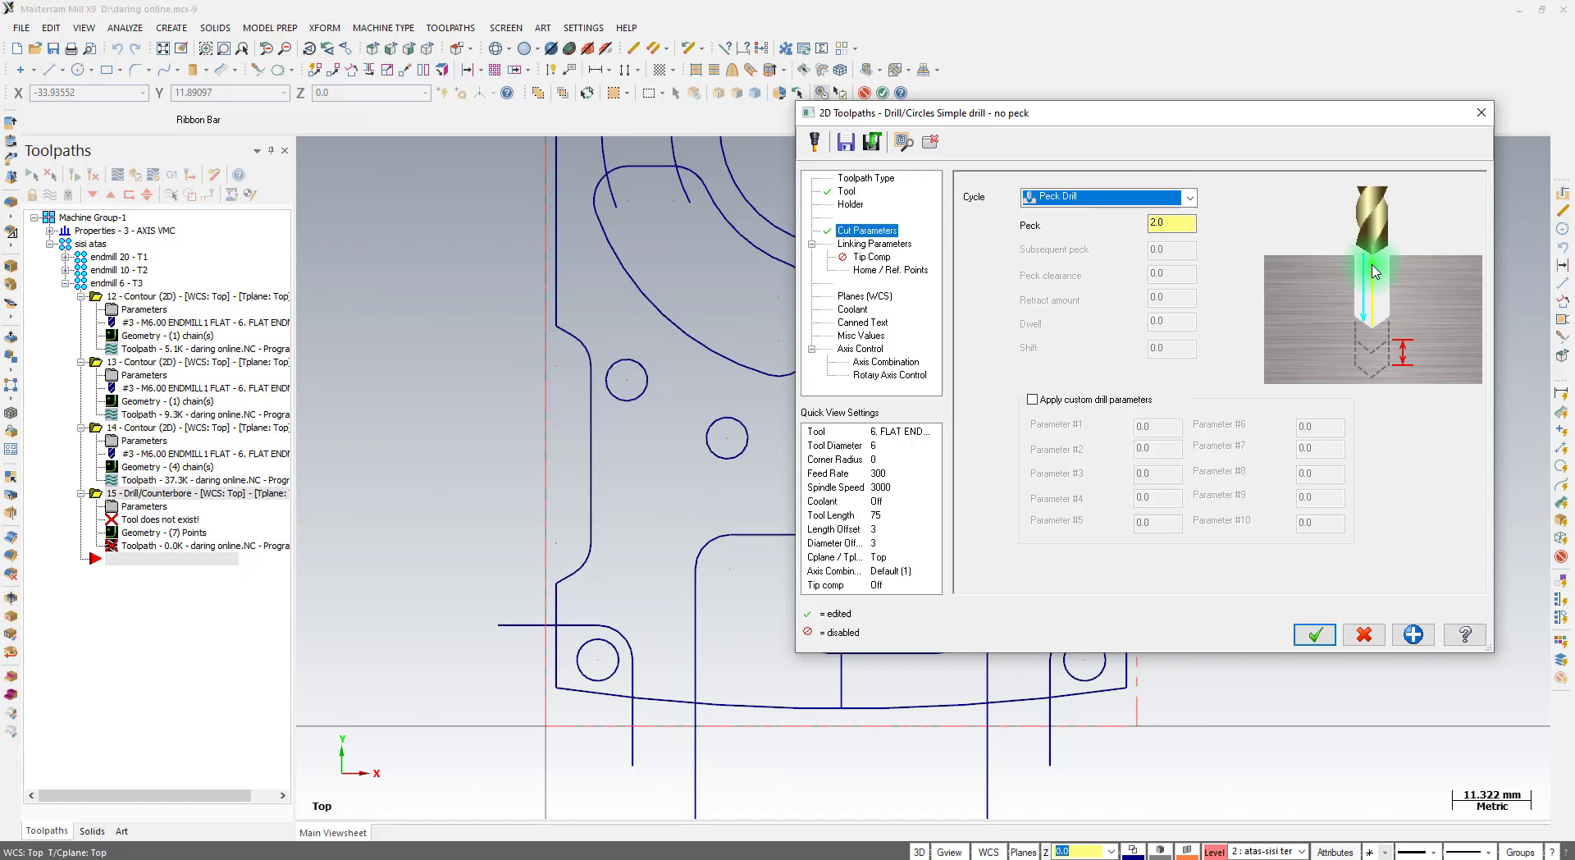
Enable clearance at 25, set the retract to 2 and the depth to -8, and generate the drill toolpath
left_click(866, 246)
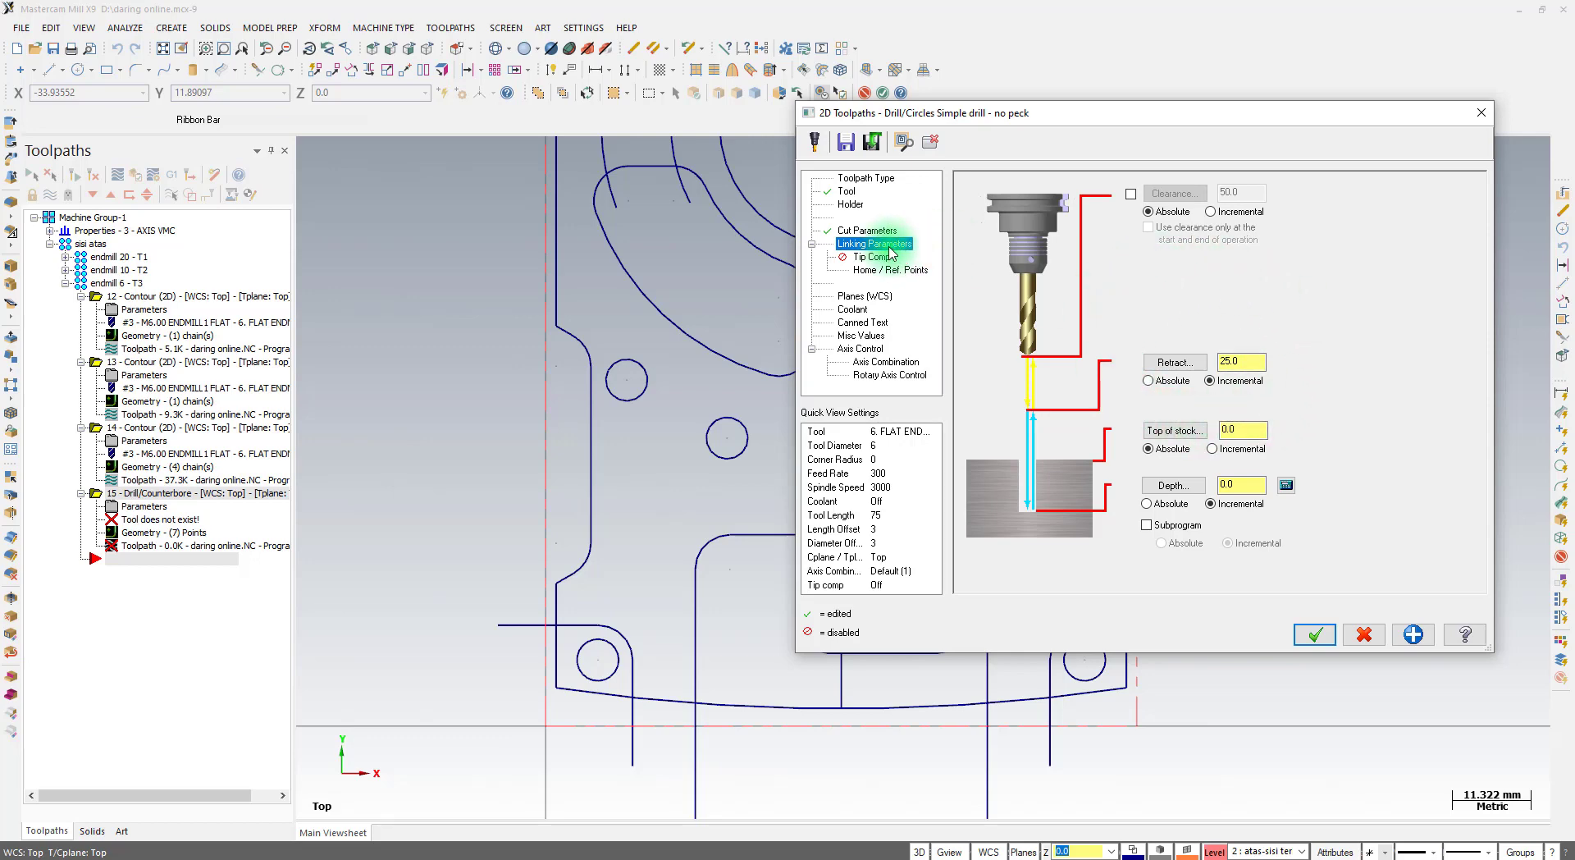
left_click(1188, 368)
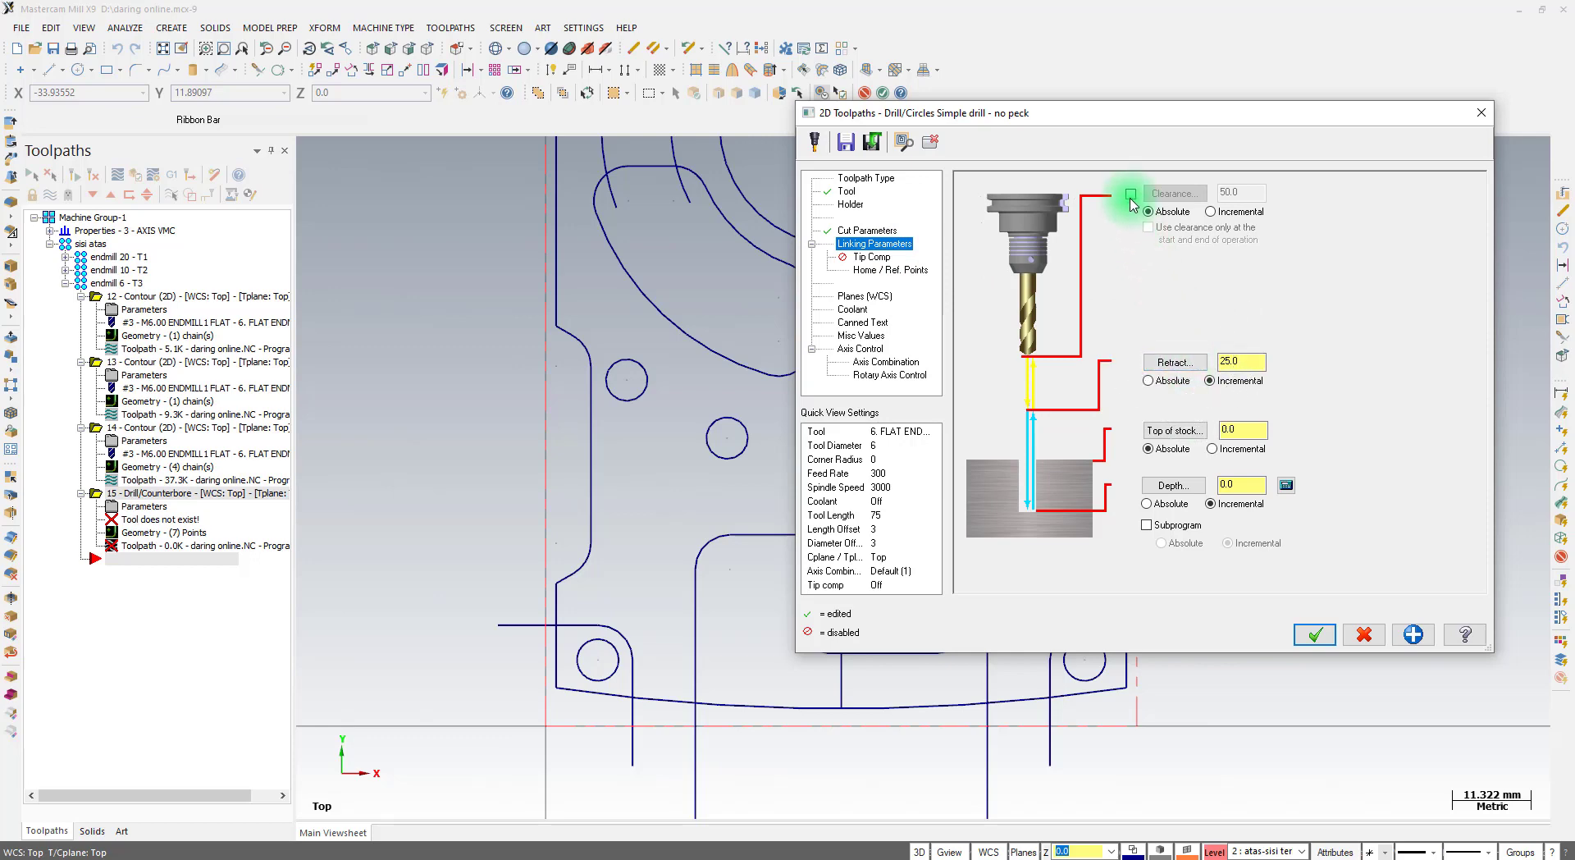
left_click(1131, 195)
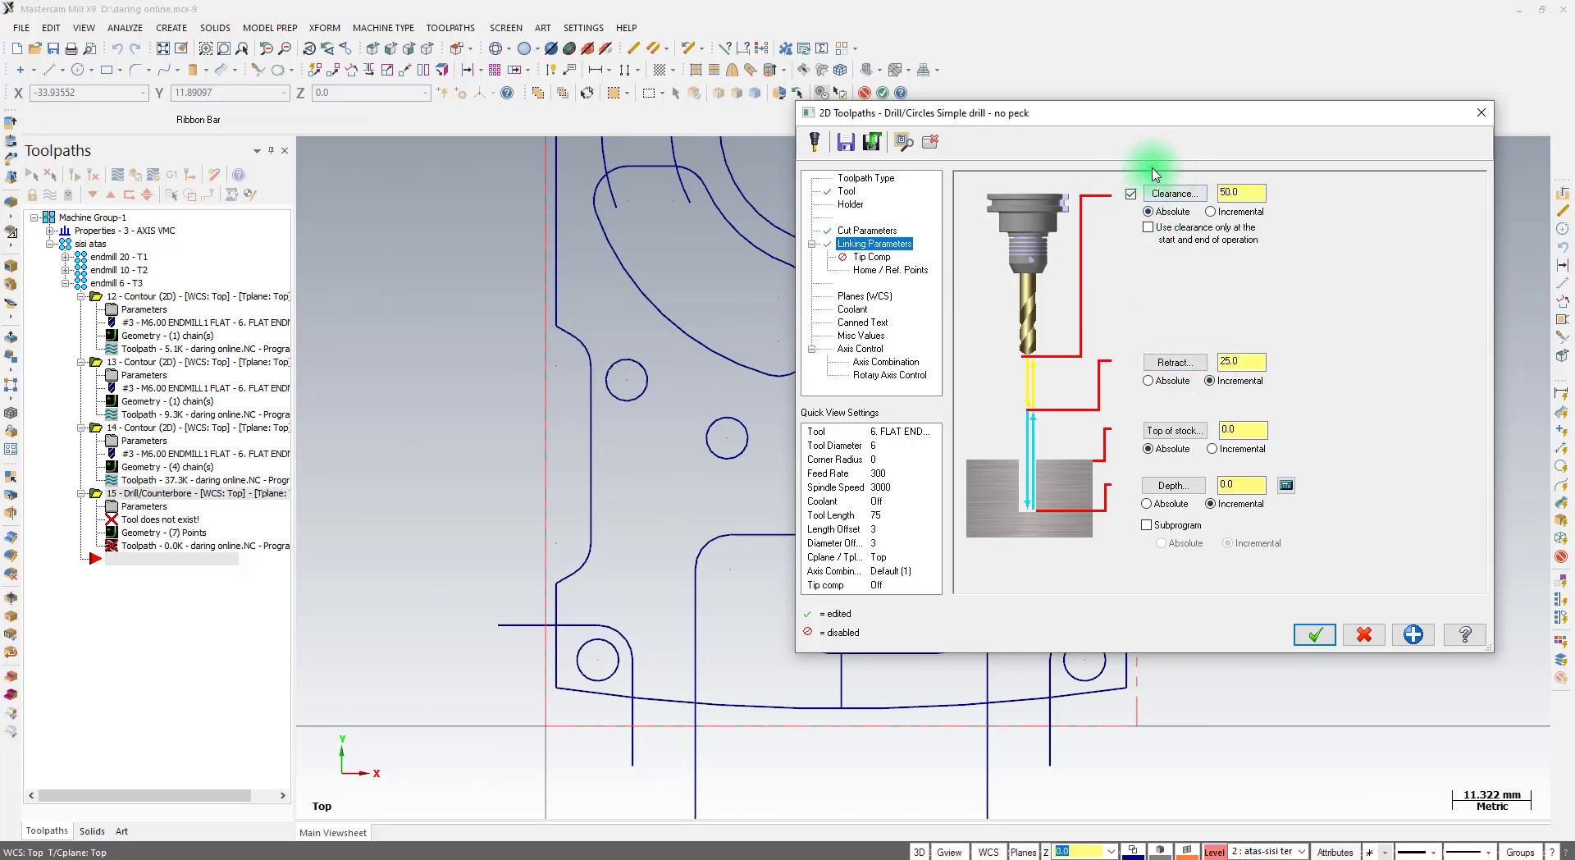
left_click(1249, 192)
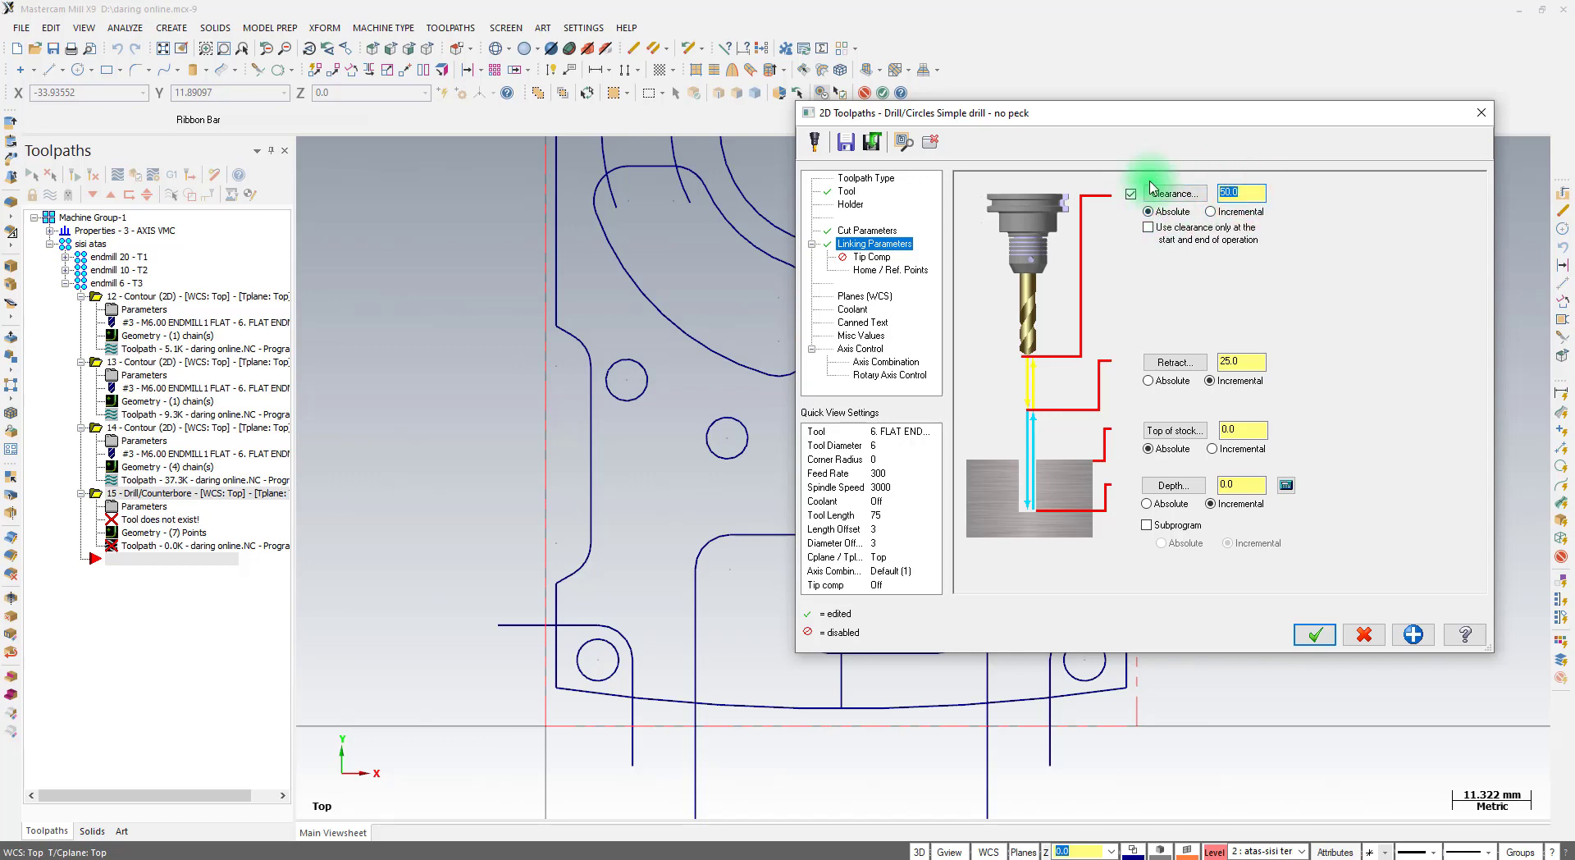
type("25")
left_click(1253, 360)
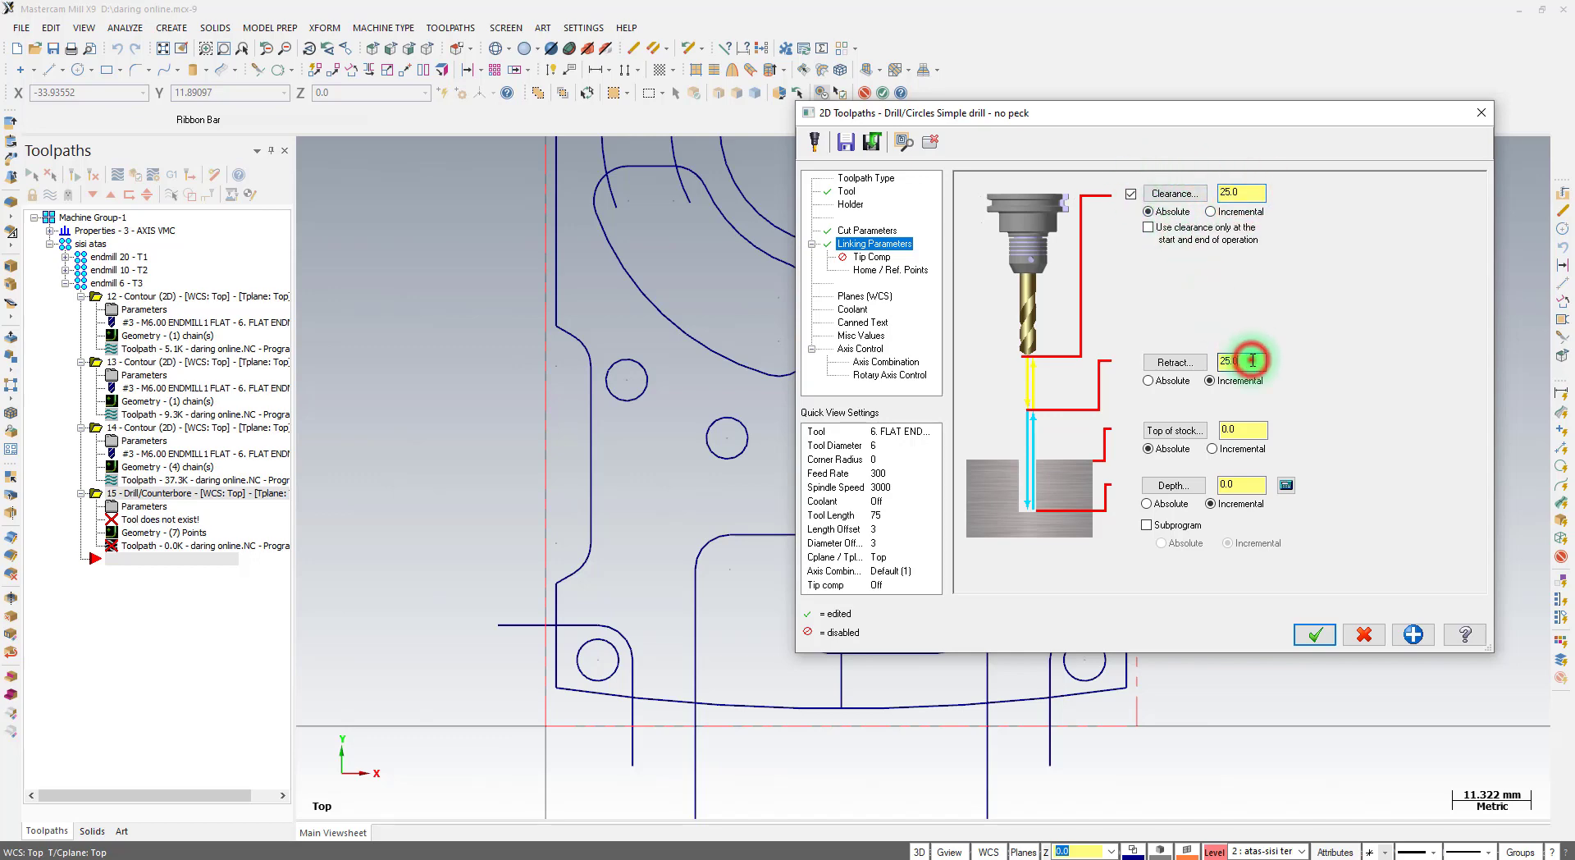
left_click(1251, 429)
left_click(1241, 484)
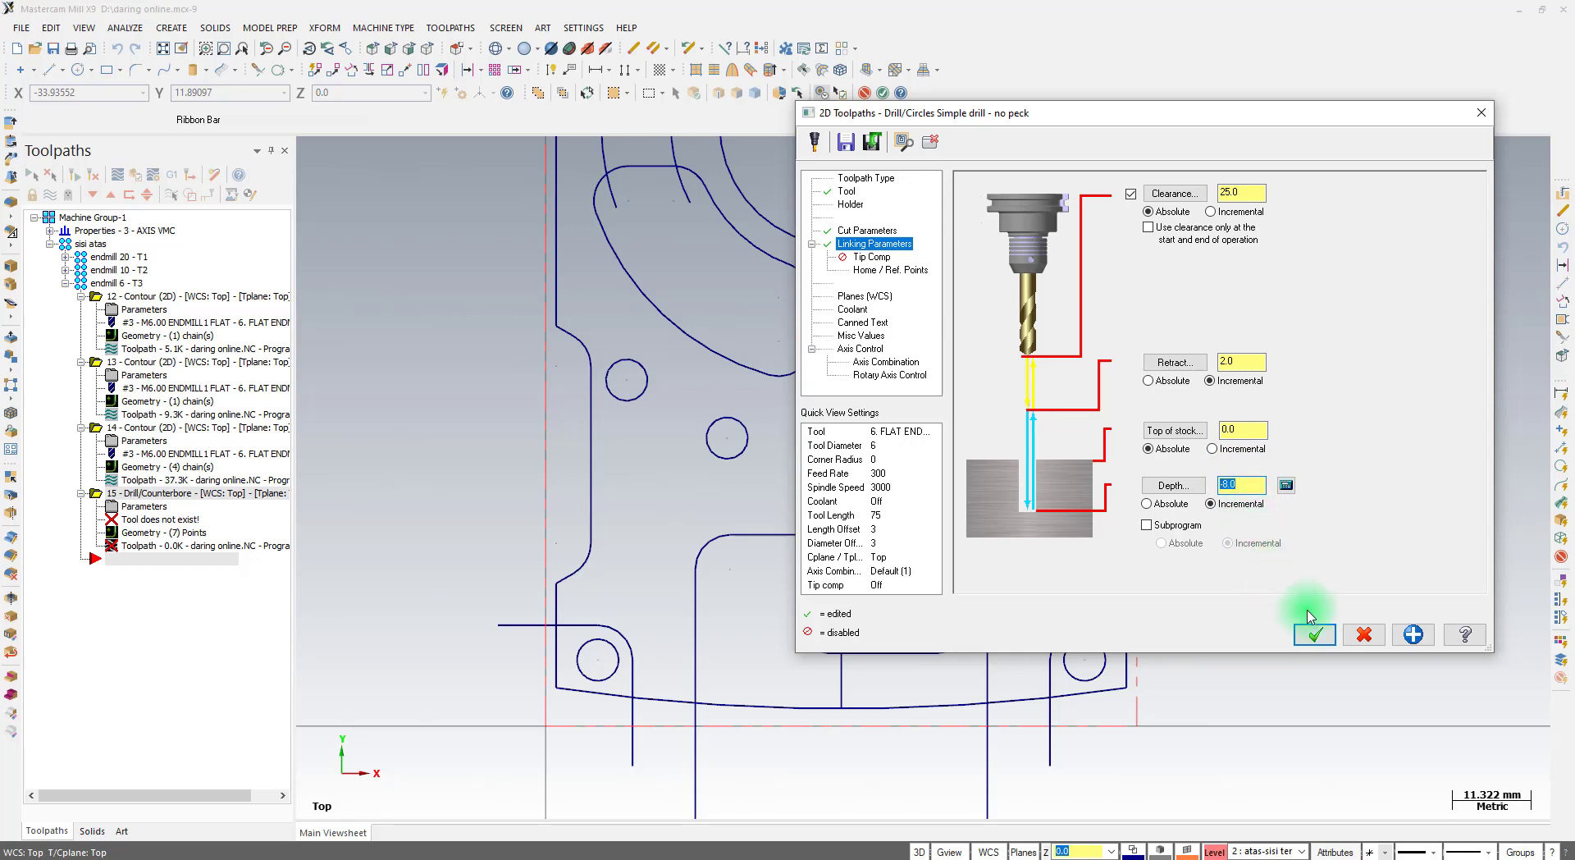
left_click(1314, 634)
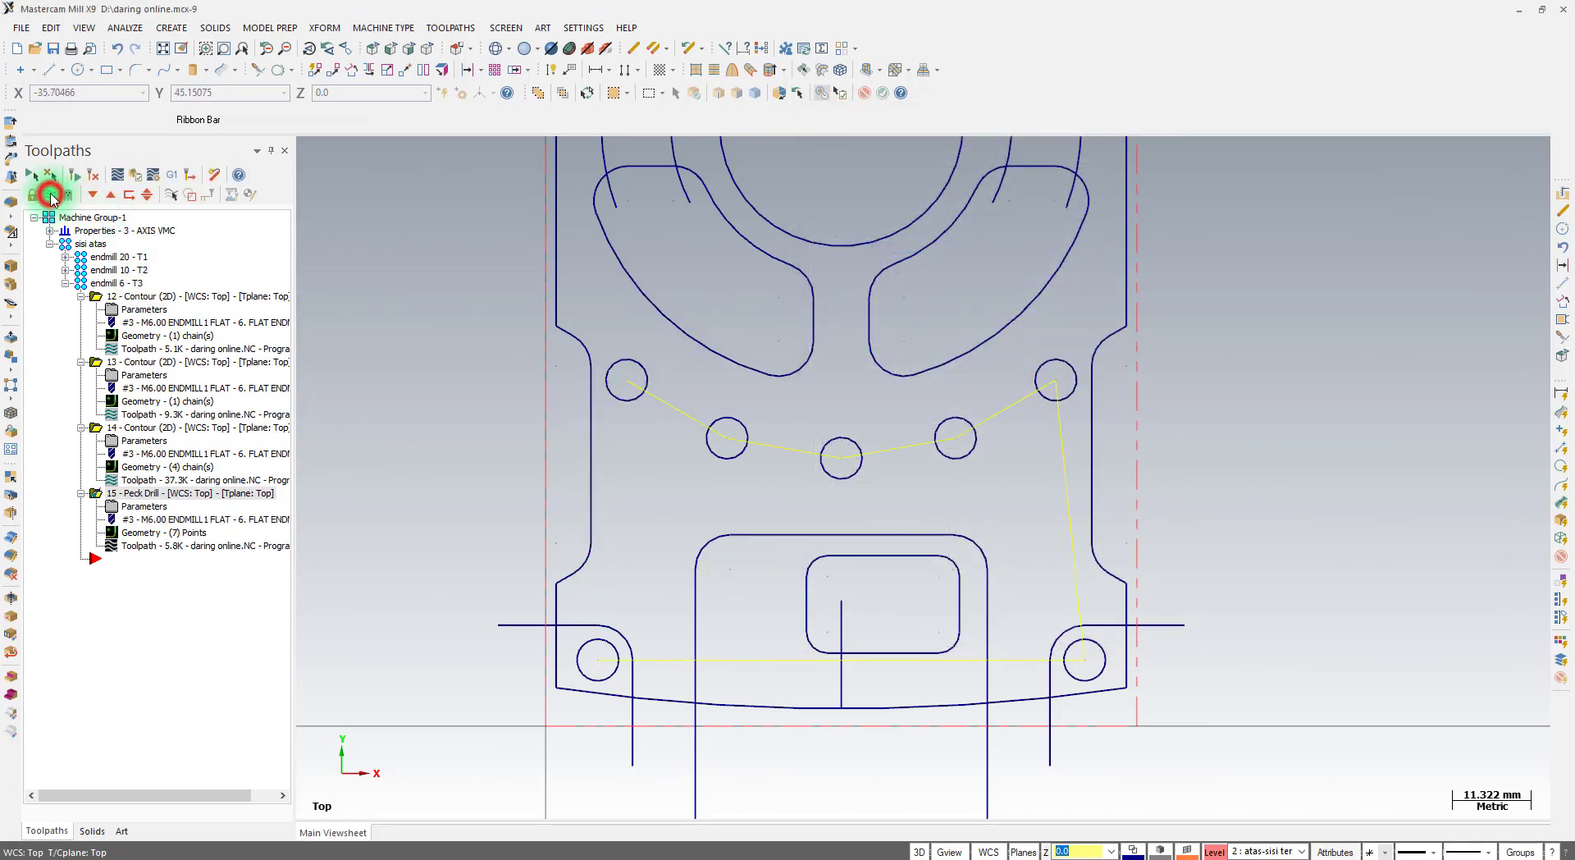
Hide the drill toolpath display, simulate all operations of the machine group in Verify, inspect the machined part and leave the simulation
left_click(50, 196)
left_click(75, 218)
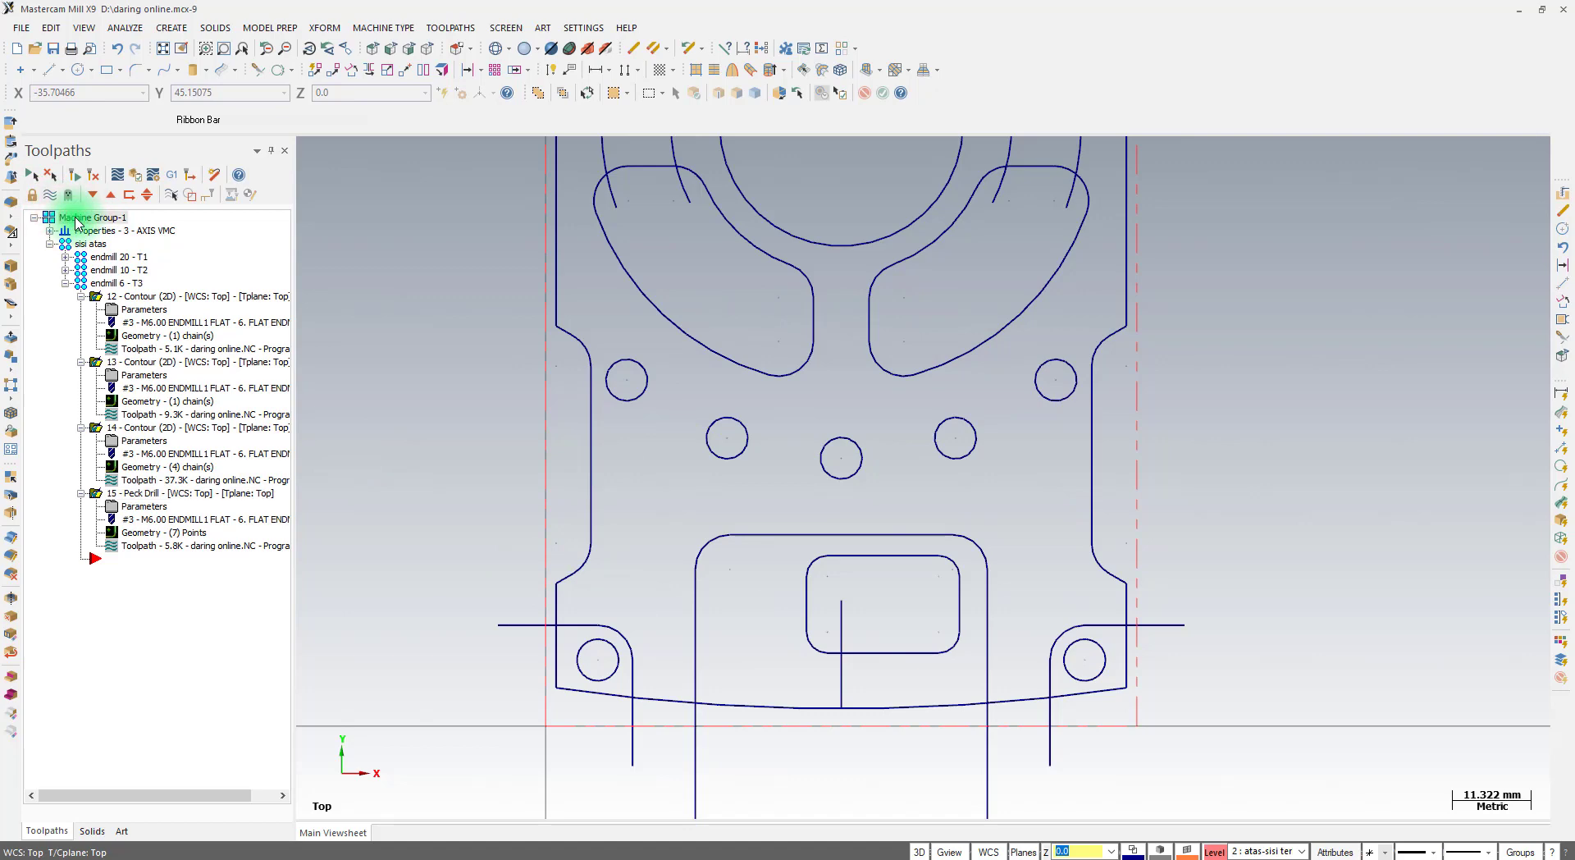
left_click(146, 180)
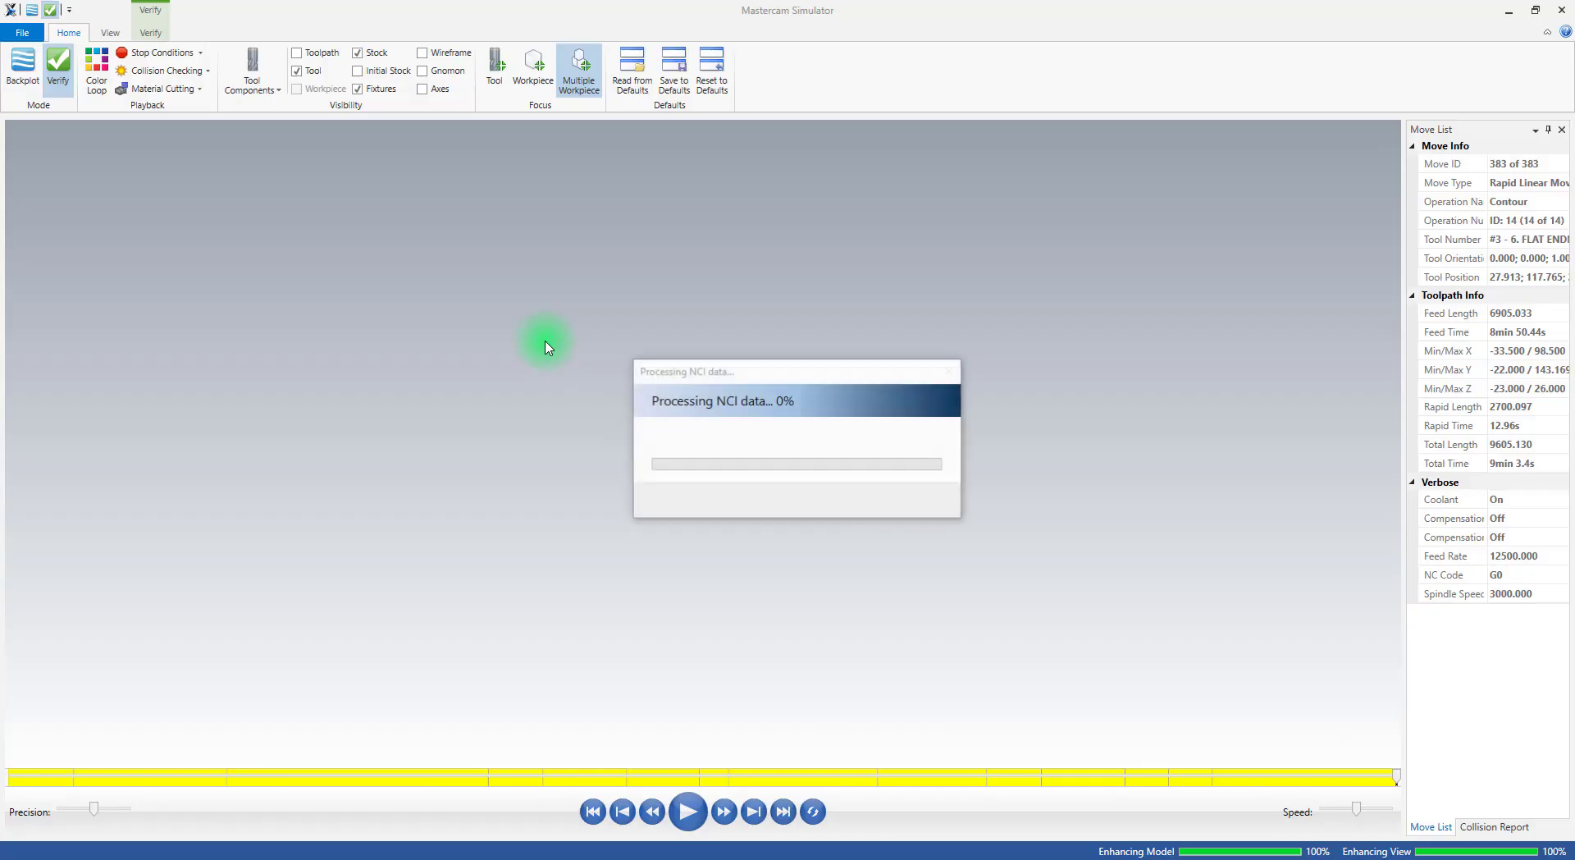
middle_click_drag(631, 576, 681, 579)
scroll(705, 444, "down", 3)
scroll(637, 579, "up", 6)
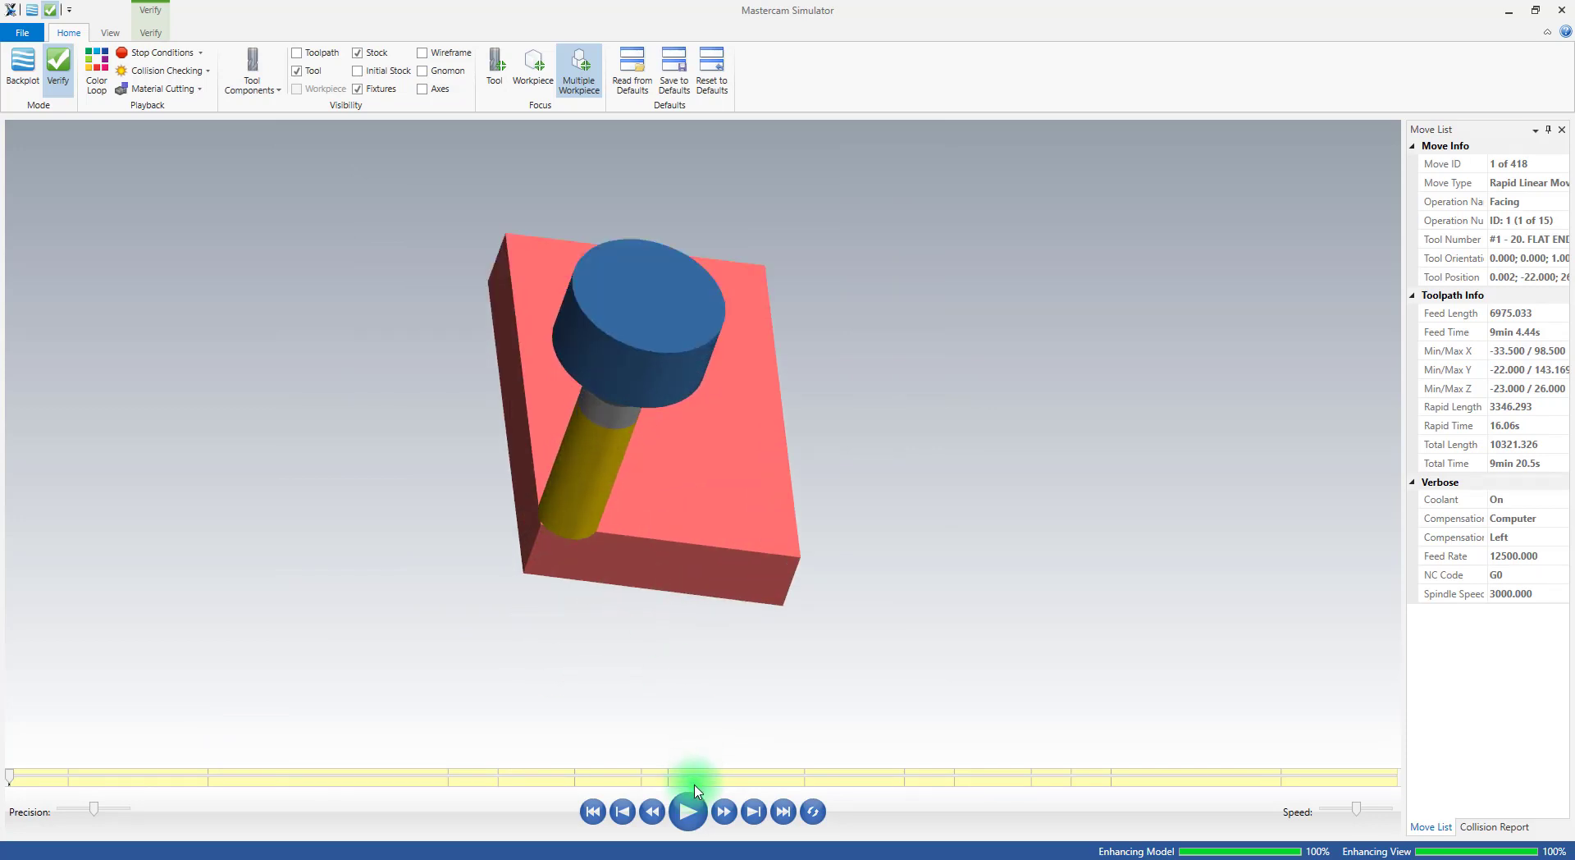
left_click(688, 811)
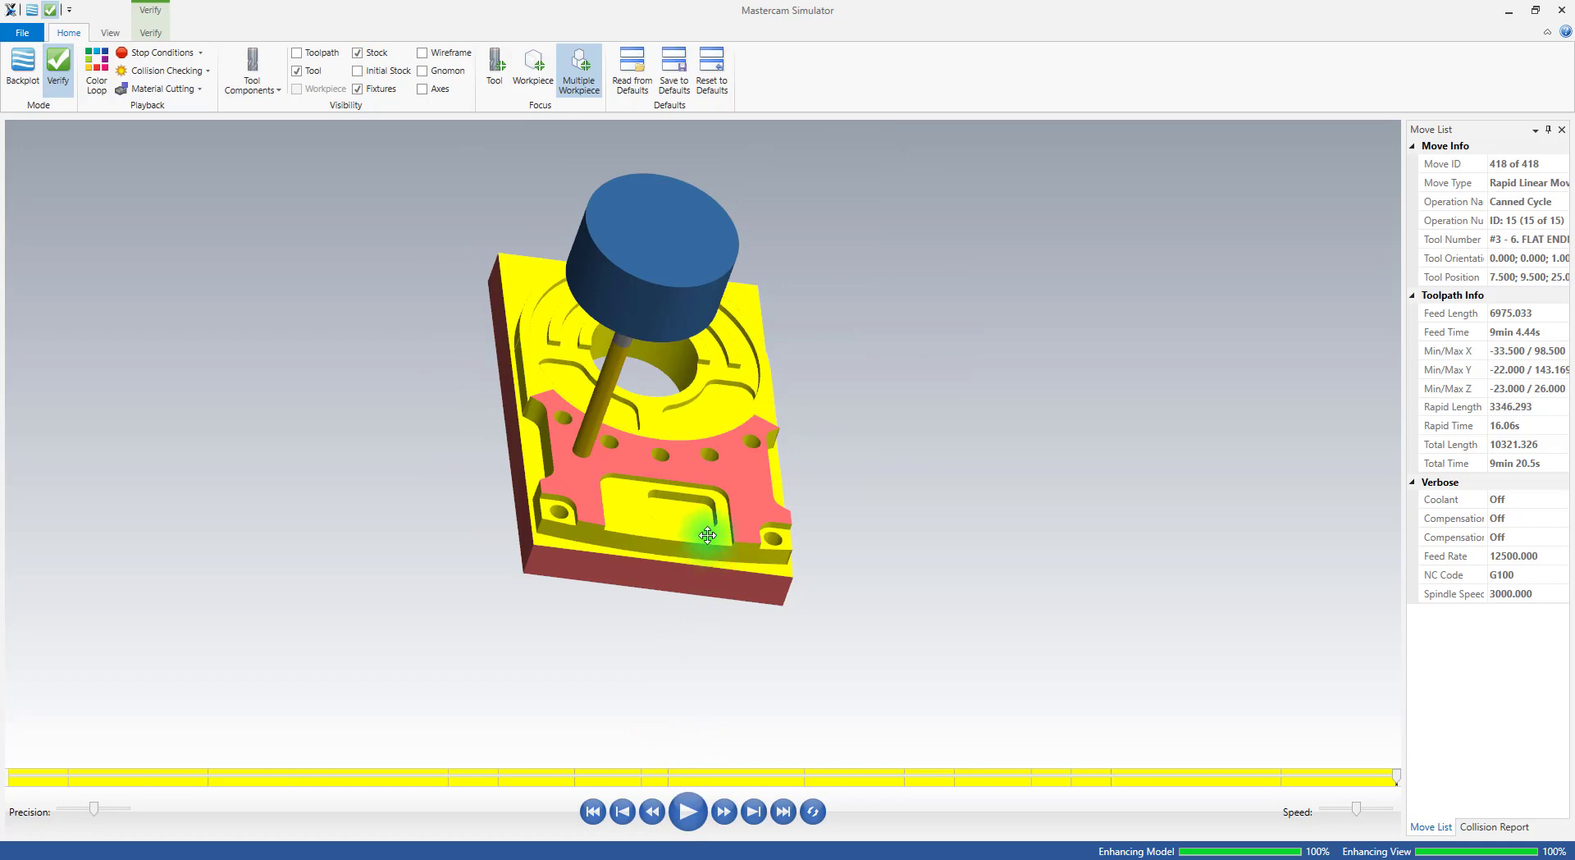
middle_click_drag(709, 569, 639, 563)
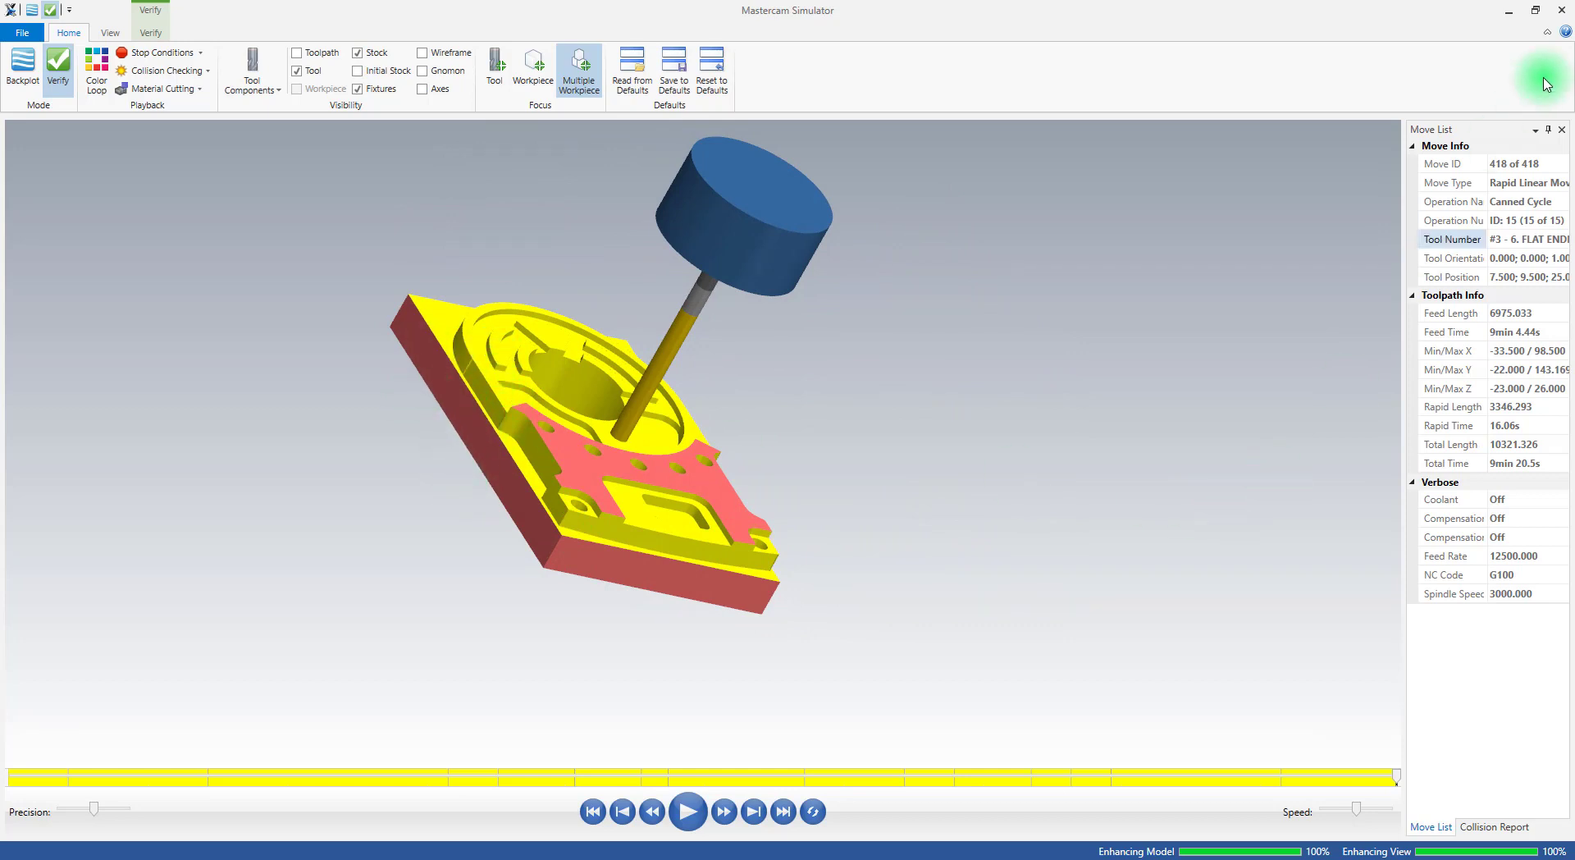
left_click(1561, 10)
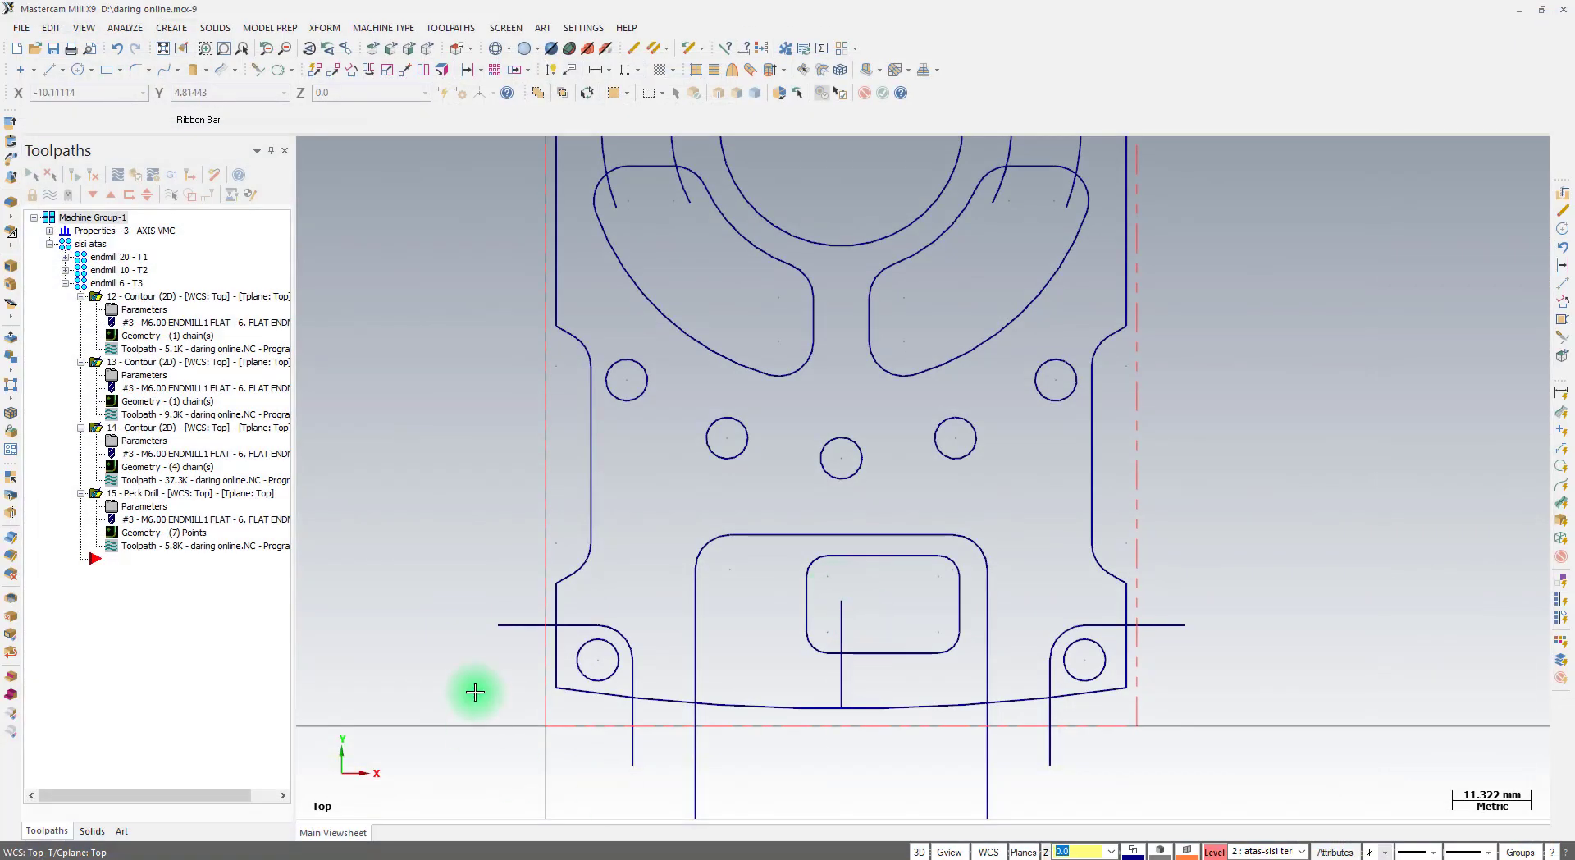
Post all operations of the machine group to an NC file named "daring online-sisi atas.NC" on drive D
scroll(443, 713, "down", 4)
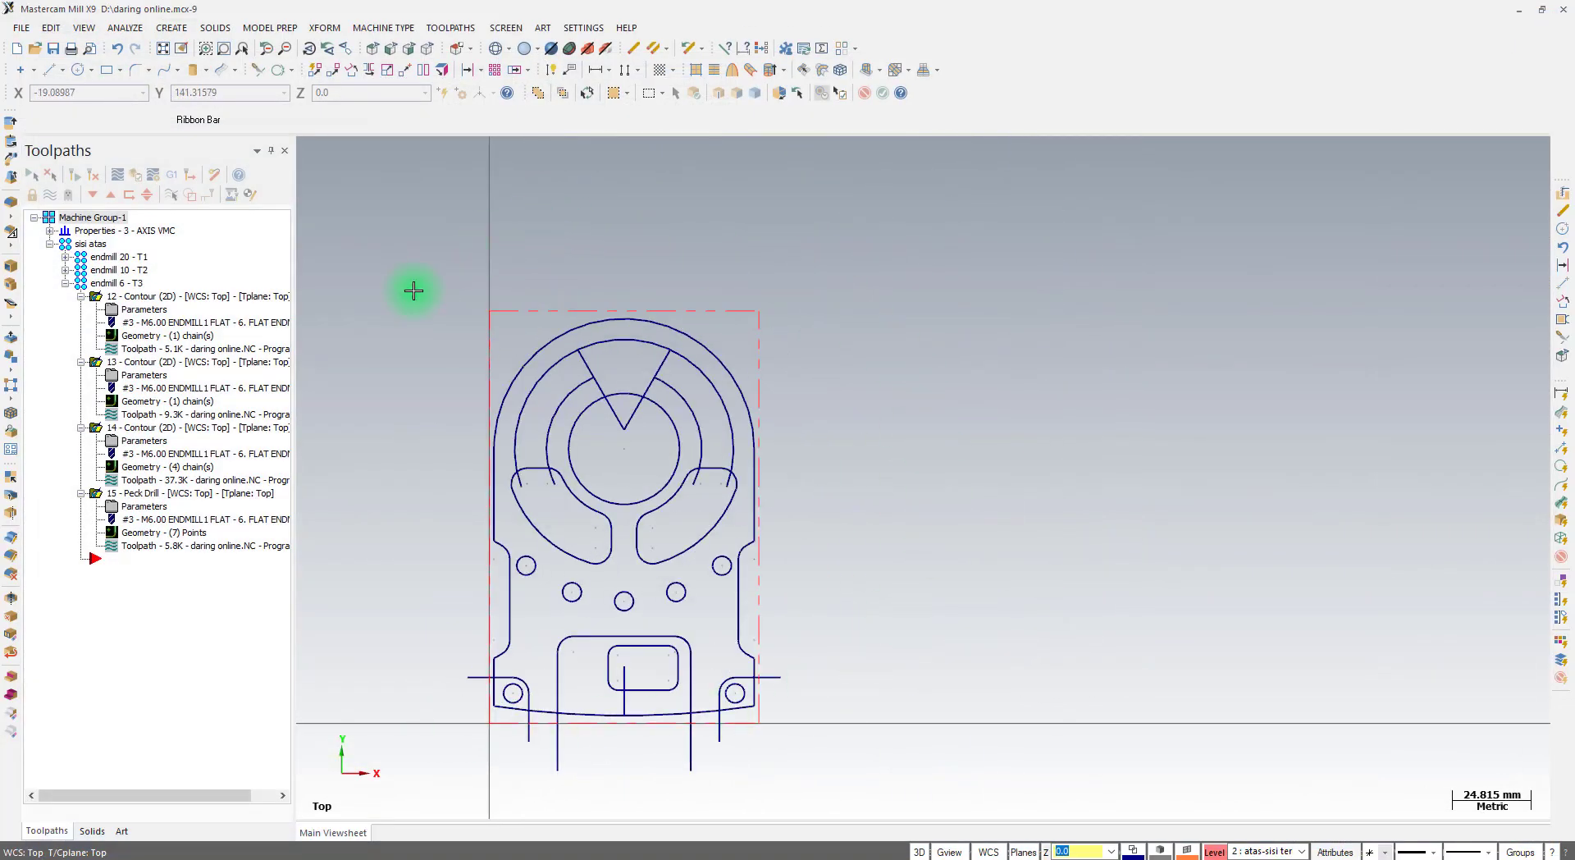
left_click(163, 49)
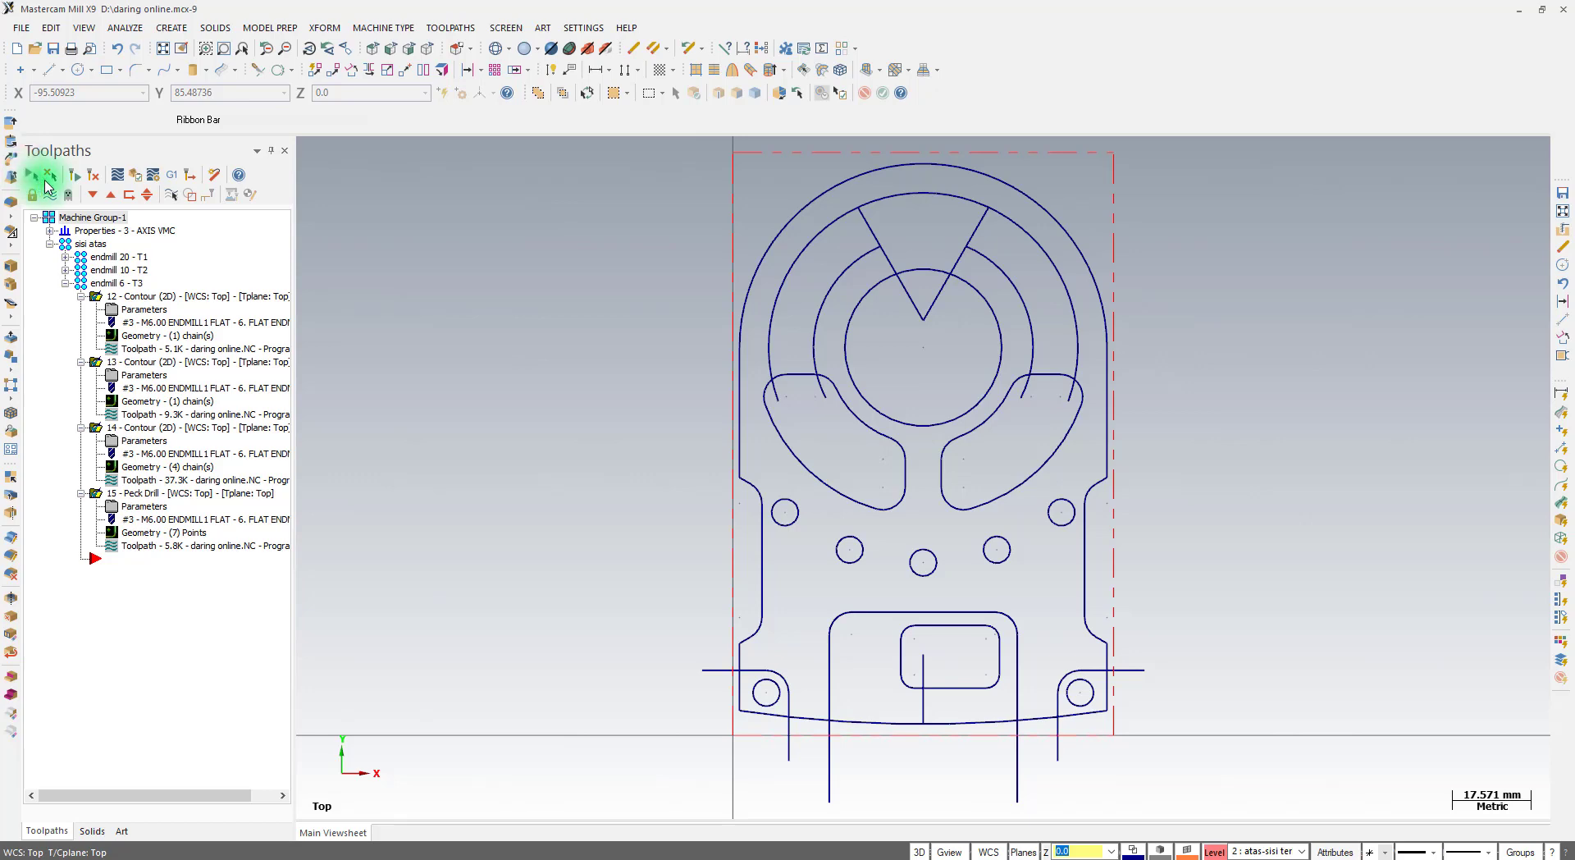
left_click(172, 181)
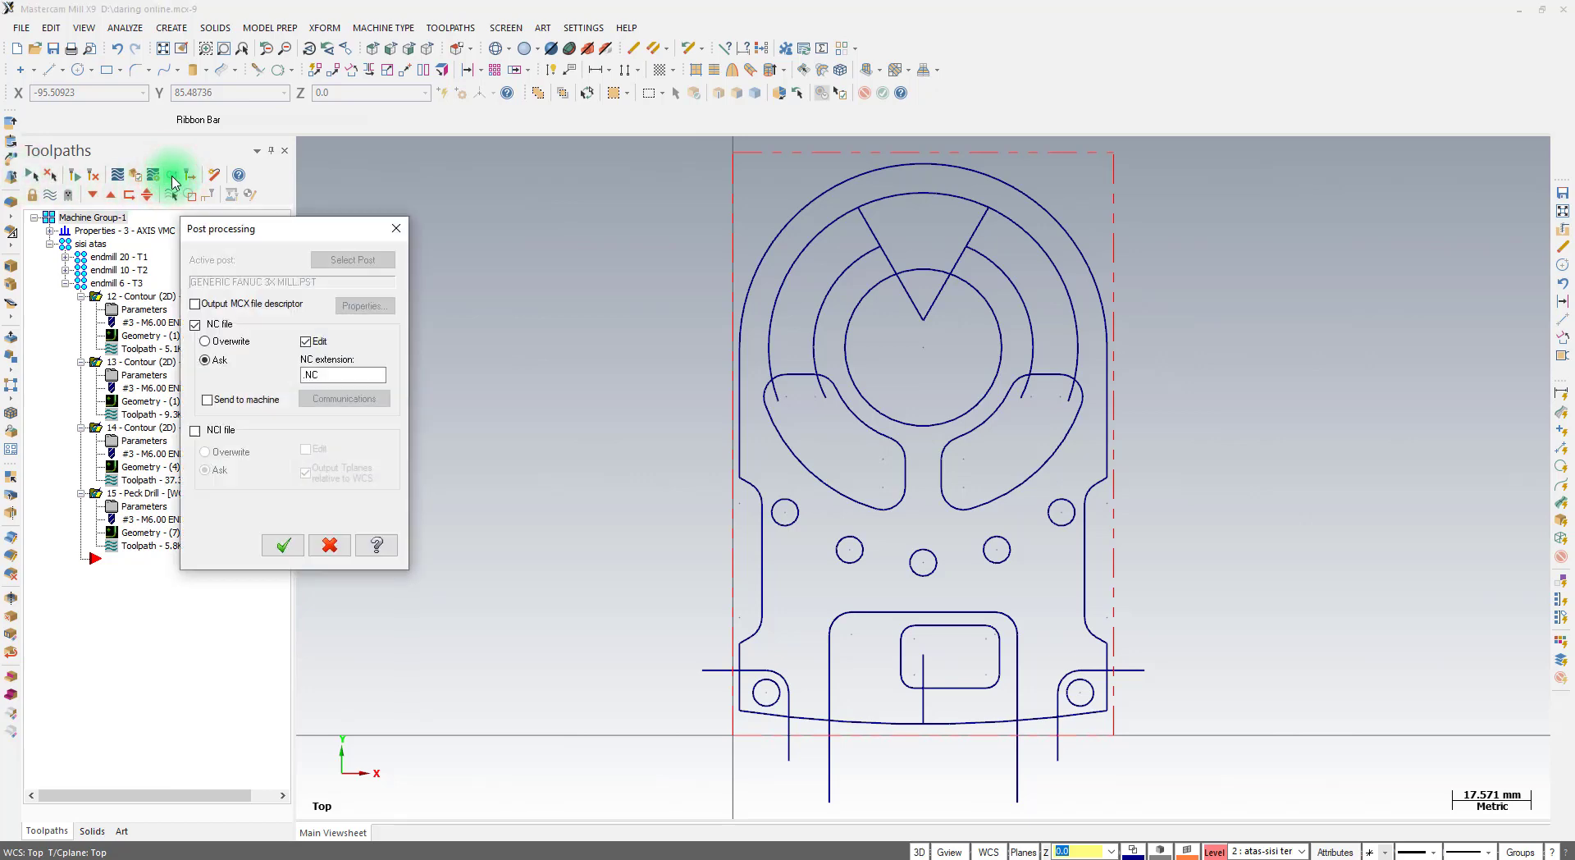
left_click(283, 543)
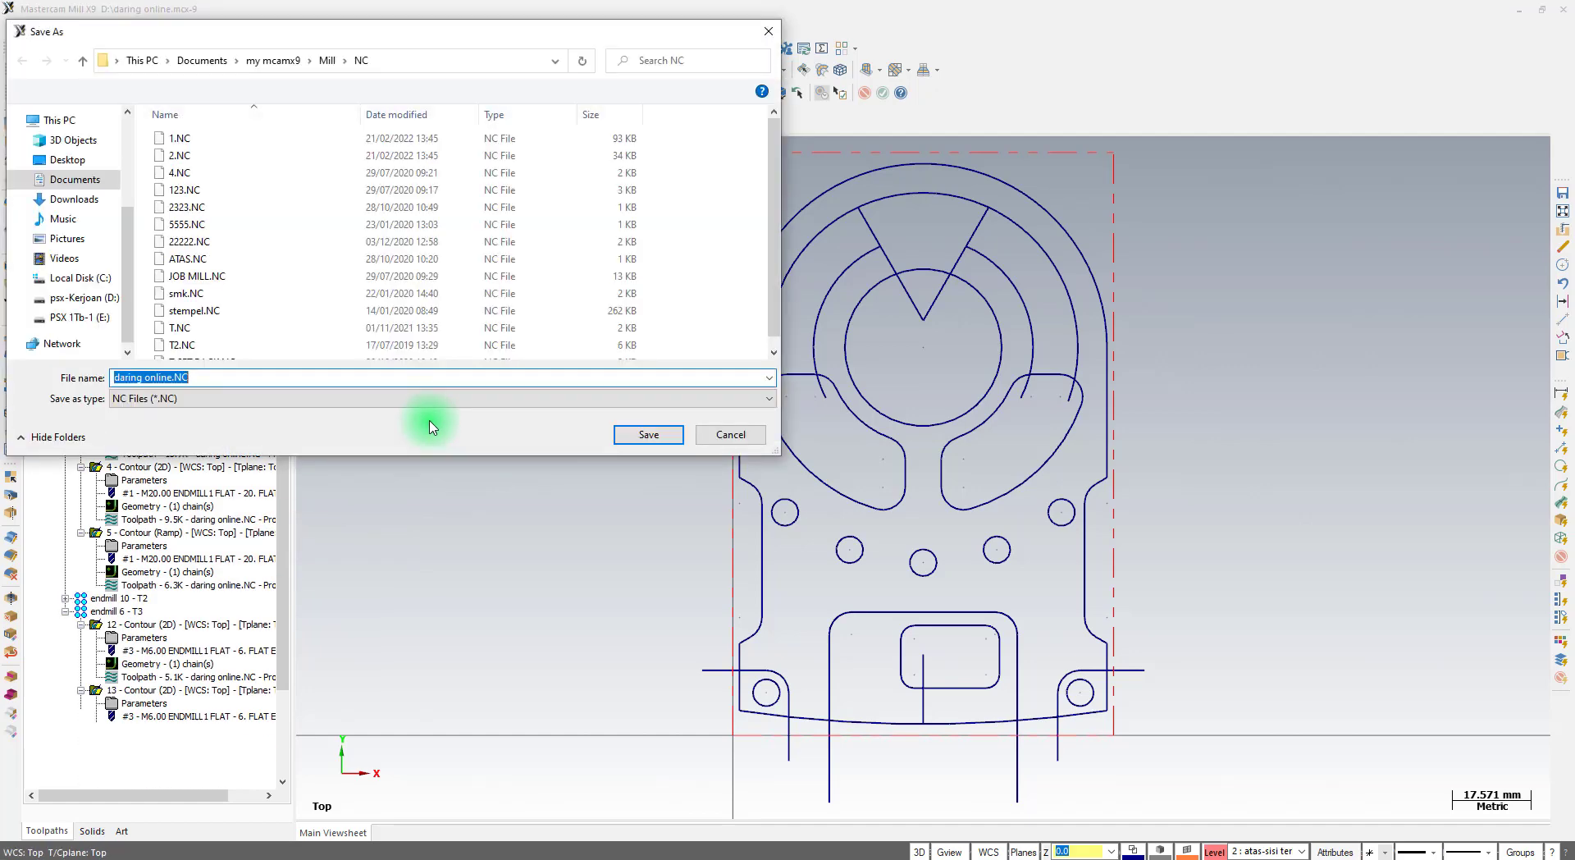
left_click(70, 304)
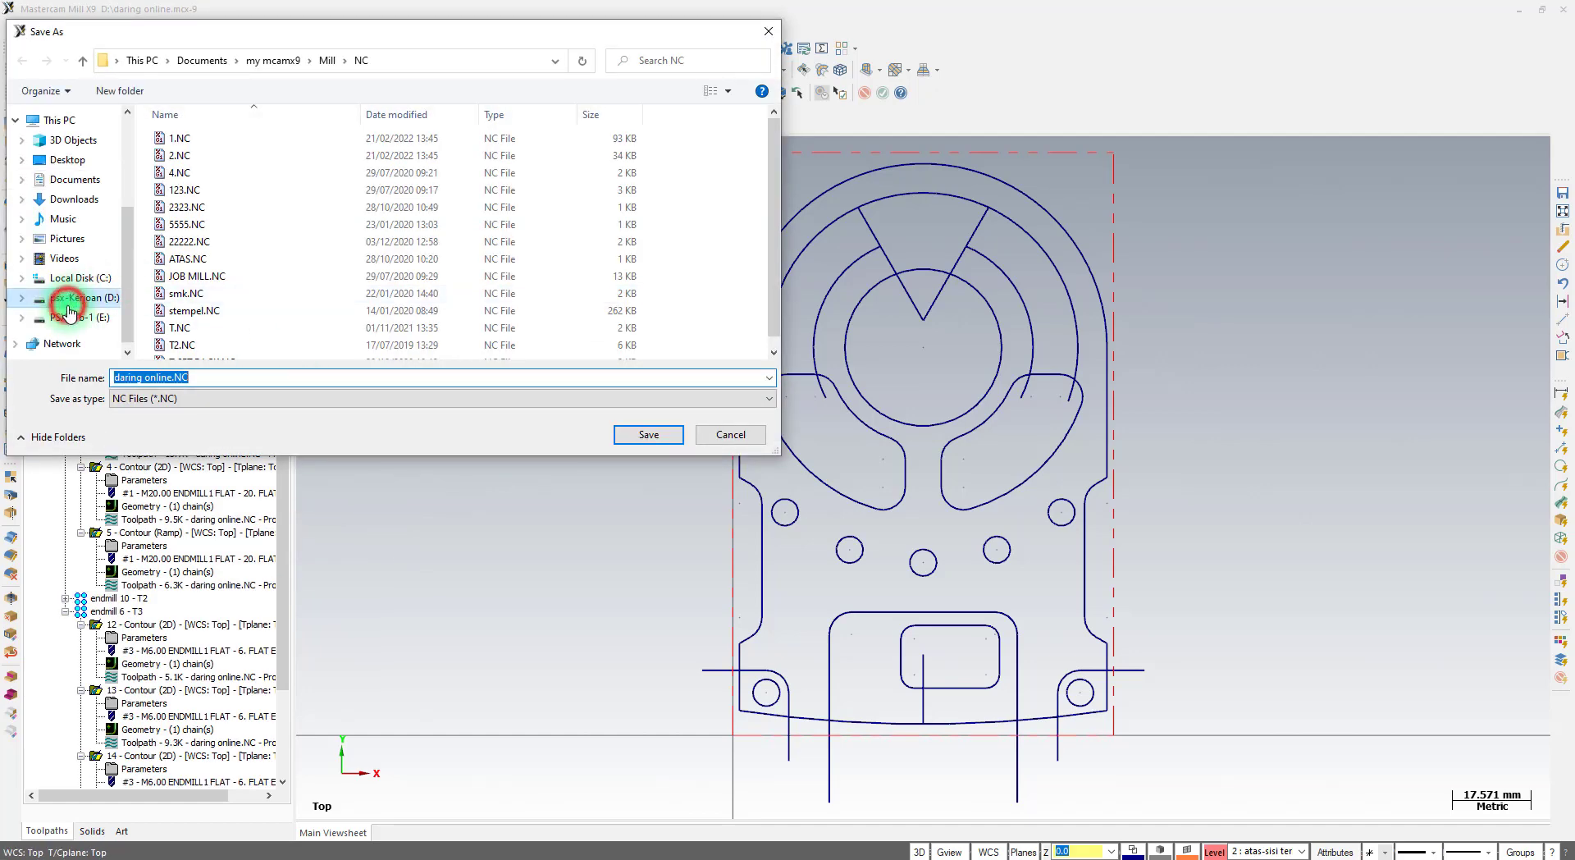
left_click(218, 380)
left_click(218, 382)
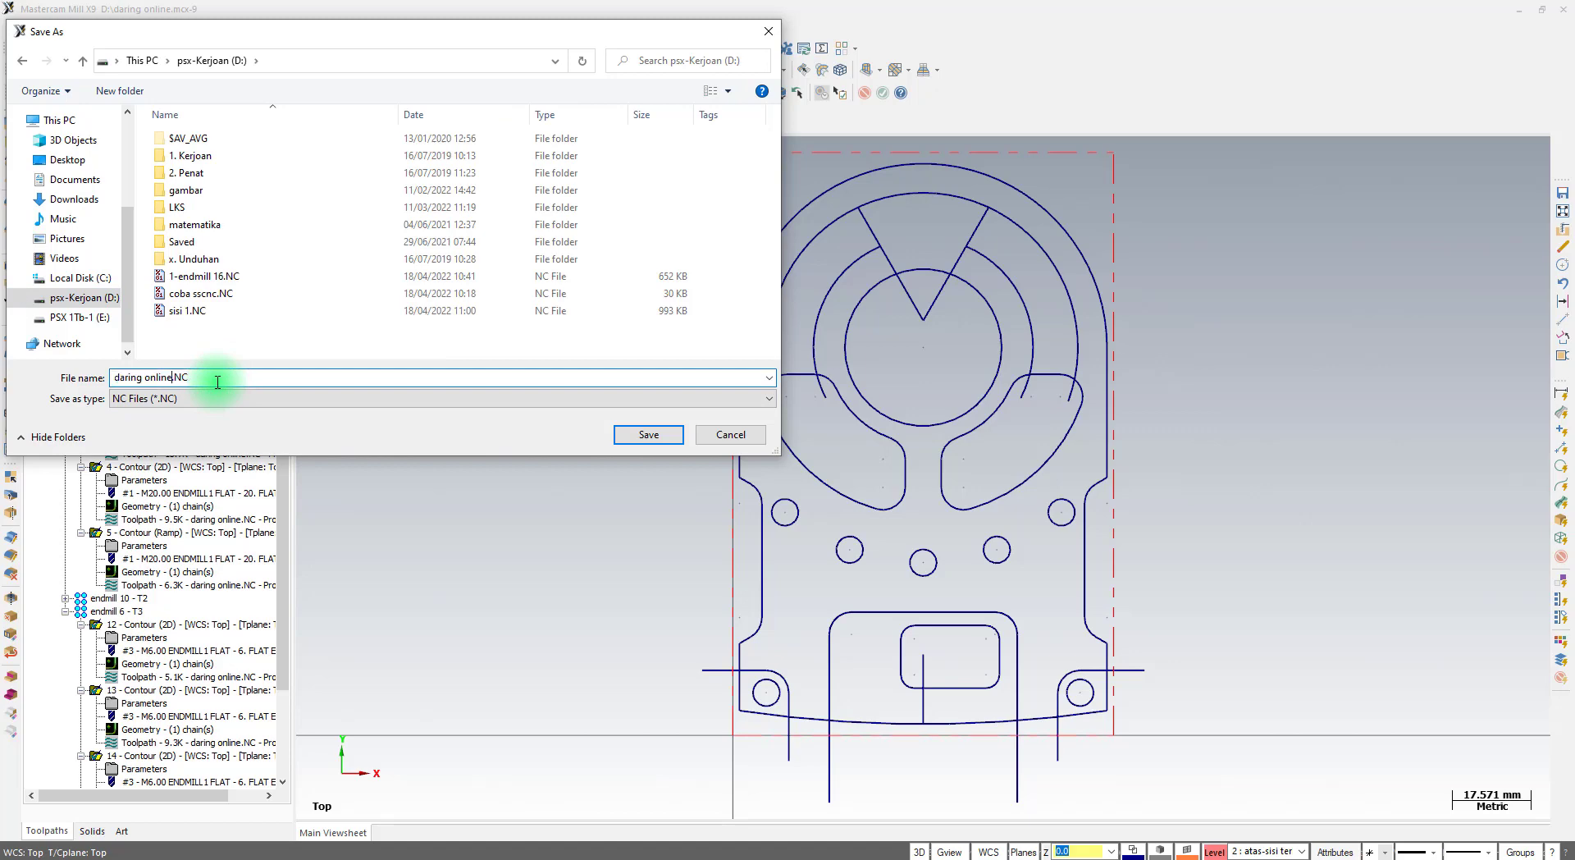
type("-sisi atas")
key("Return")
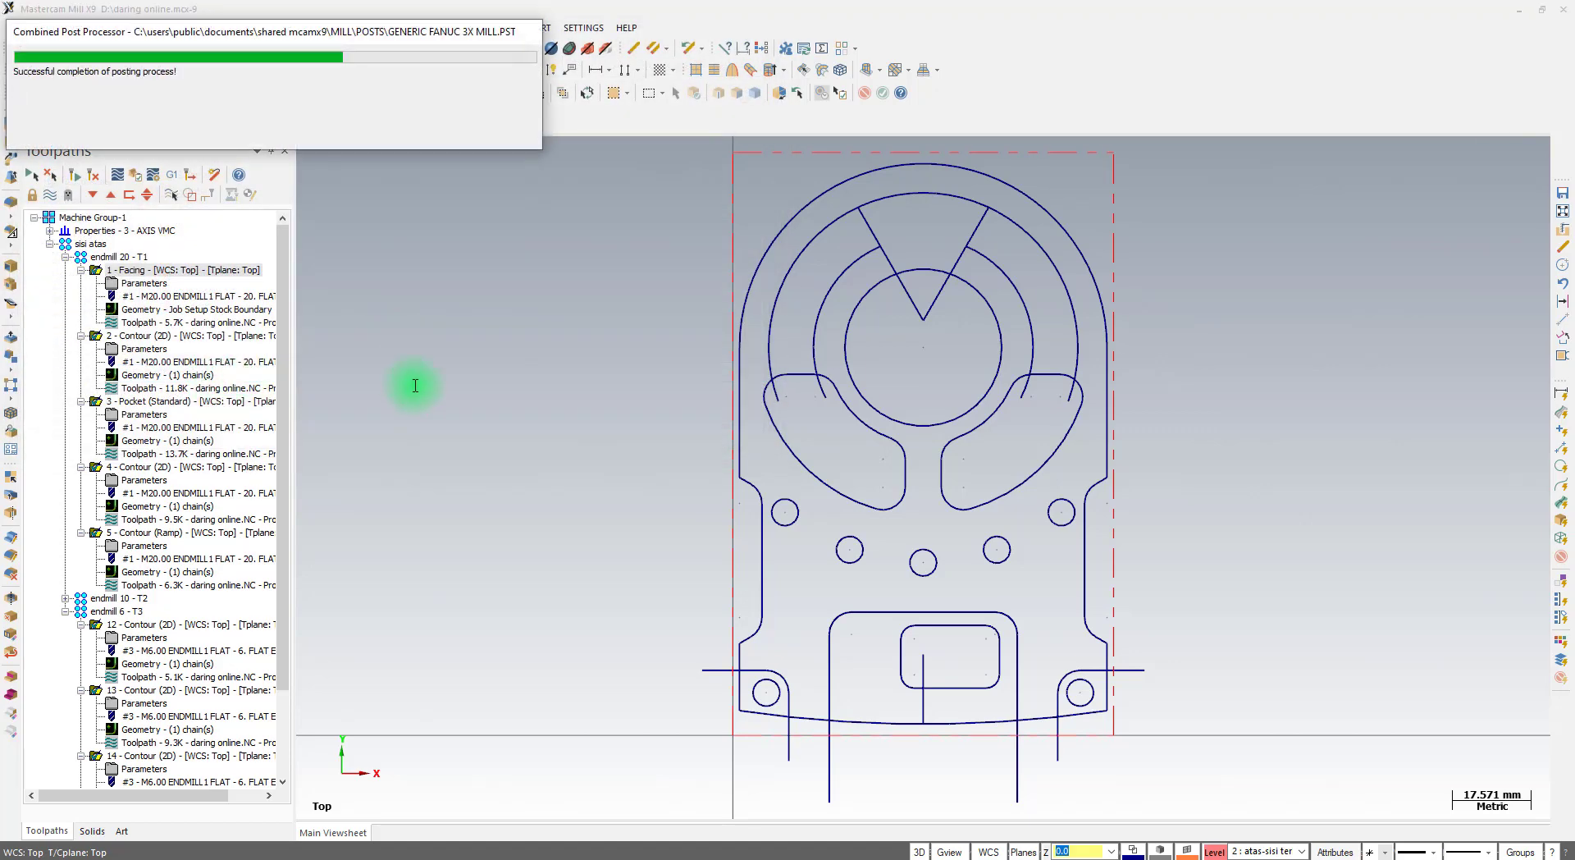
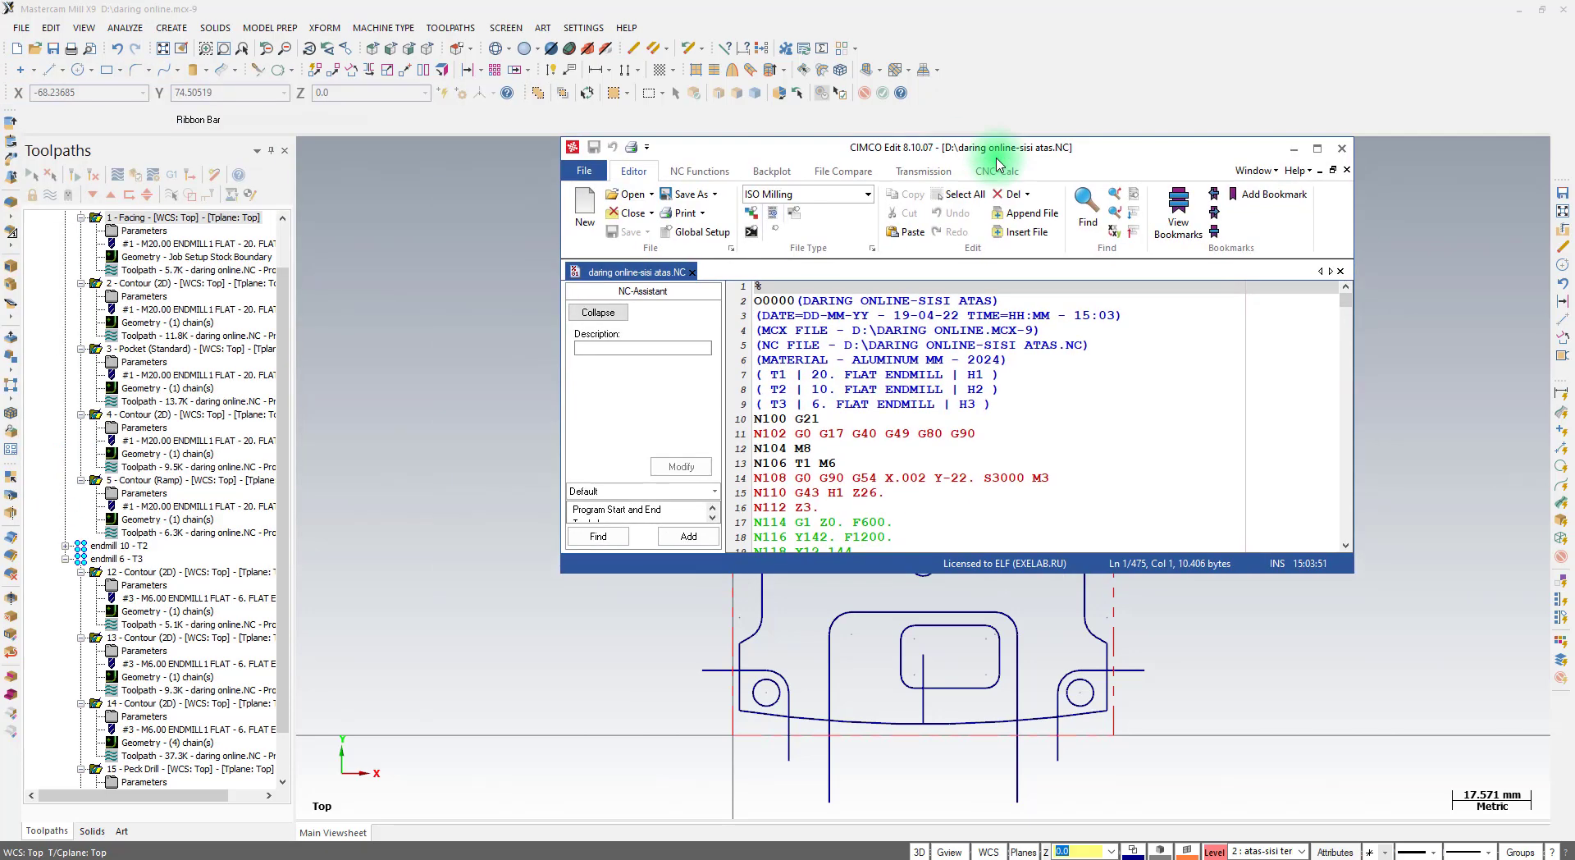
In CIMCO Edit, replace the program header through line N104 M8 with G290, and insert N107 D1 below the T1 tool change
left_click(1318, 145)
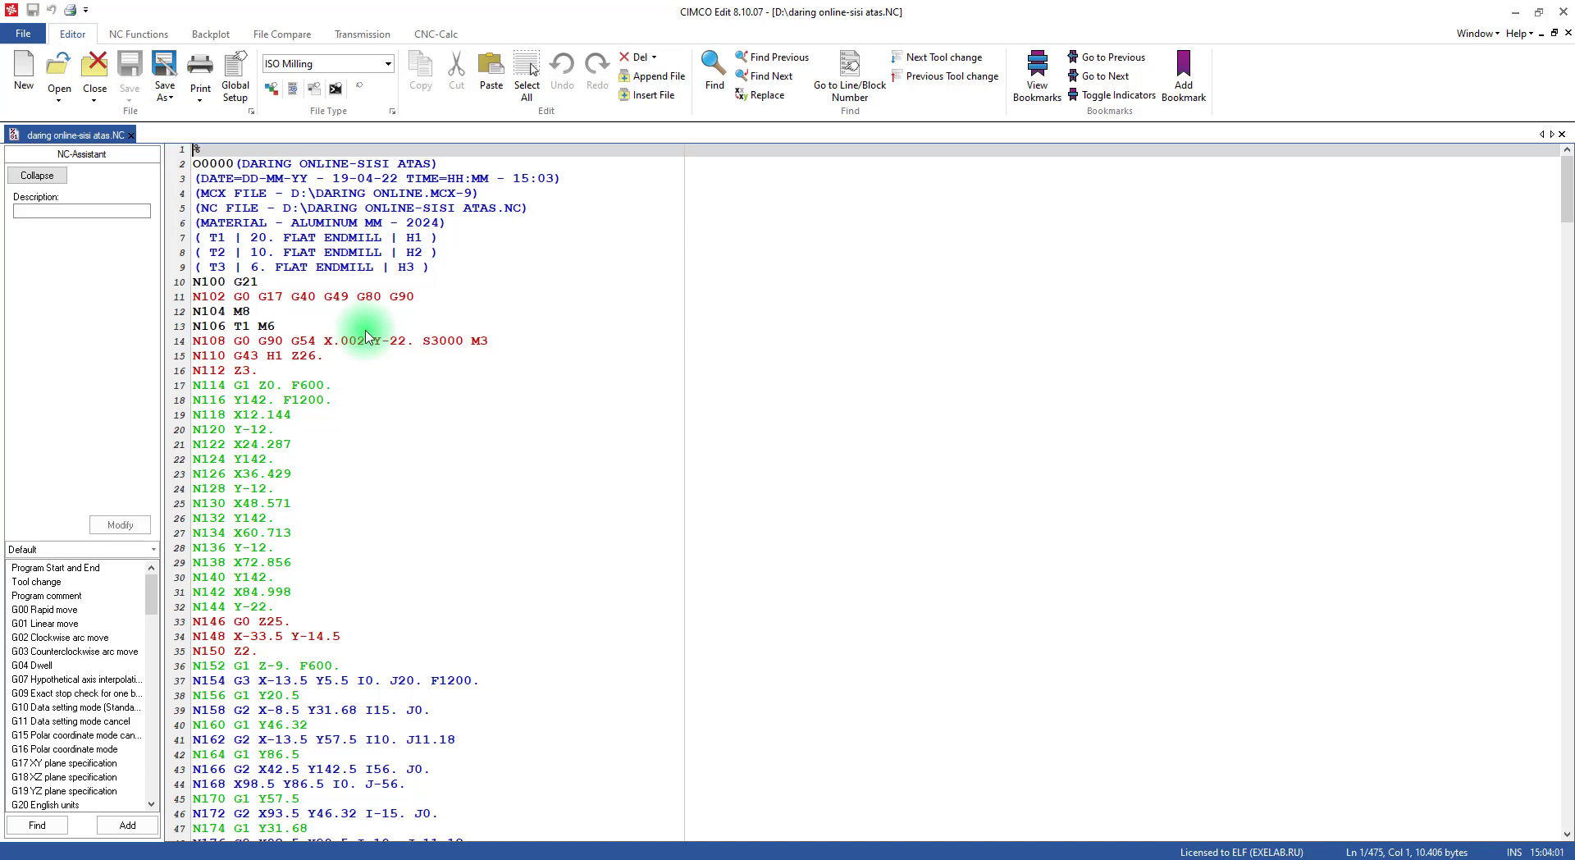
left_click(381, 223)
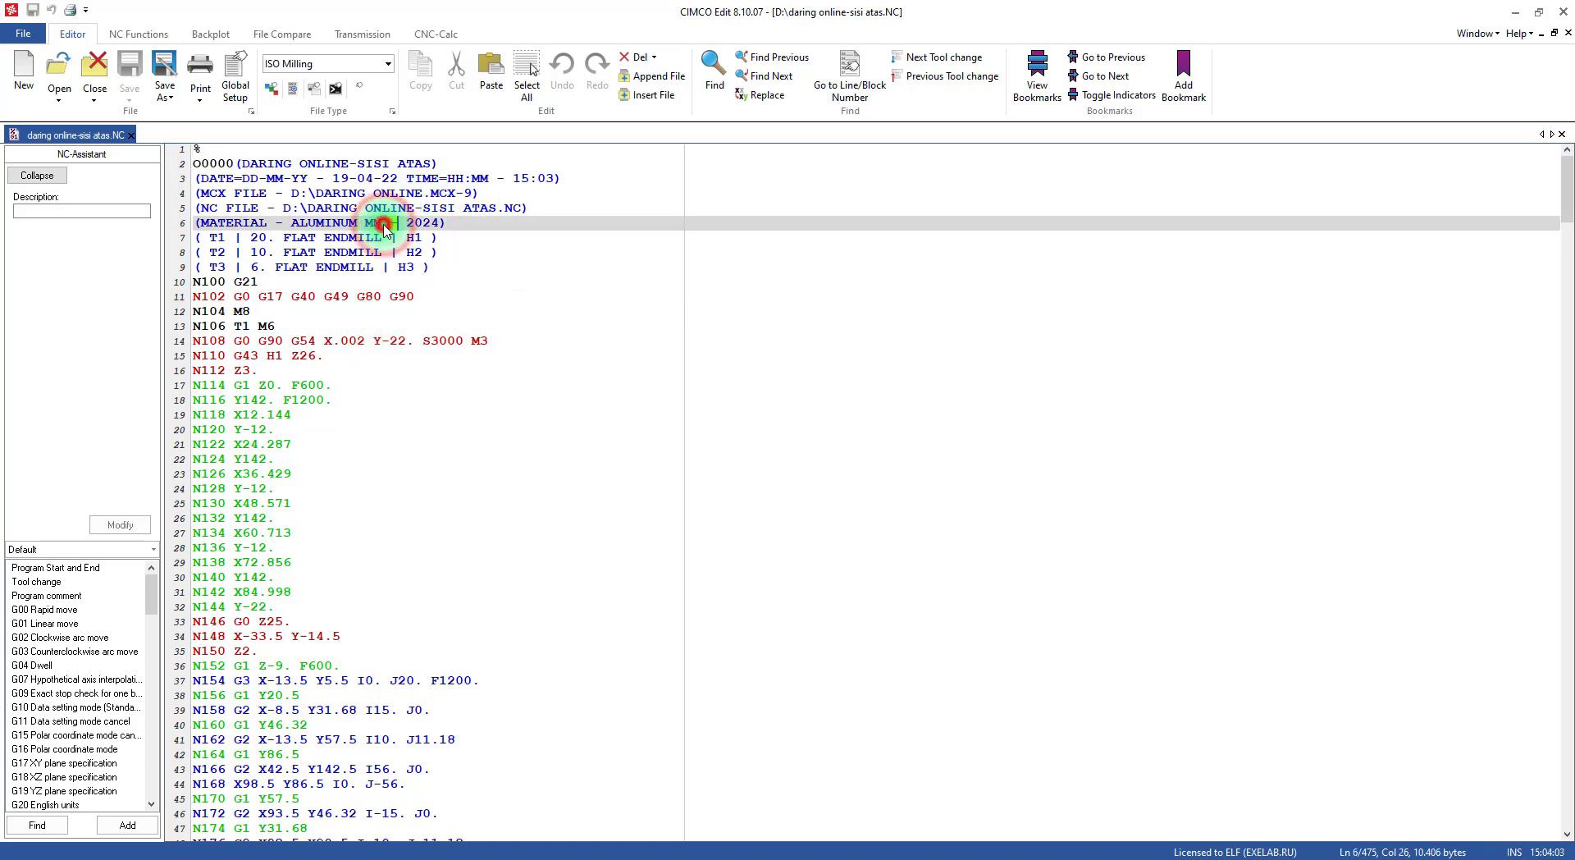
left_click(453, 285)
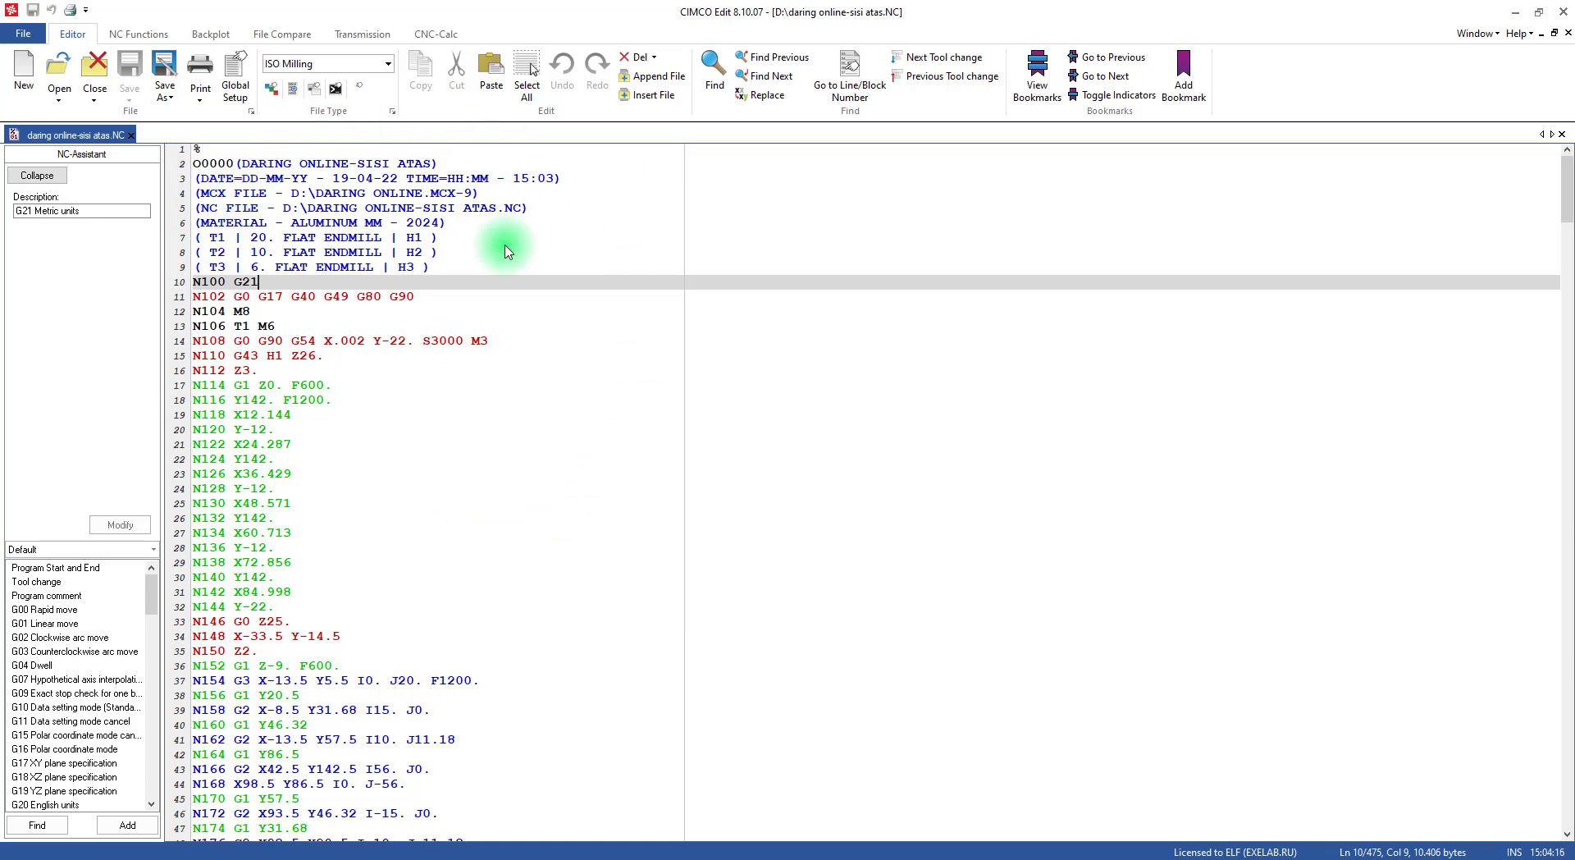
left_click(255, 319)
left_click(274, 297)
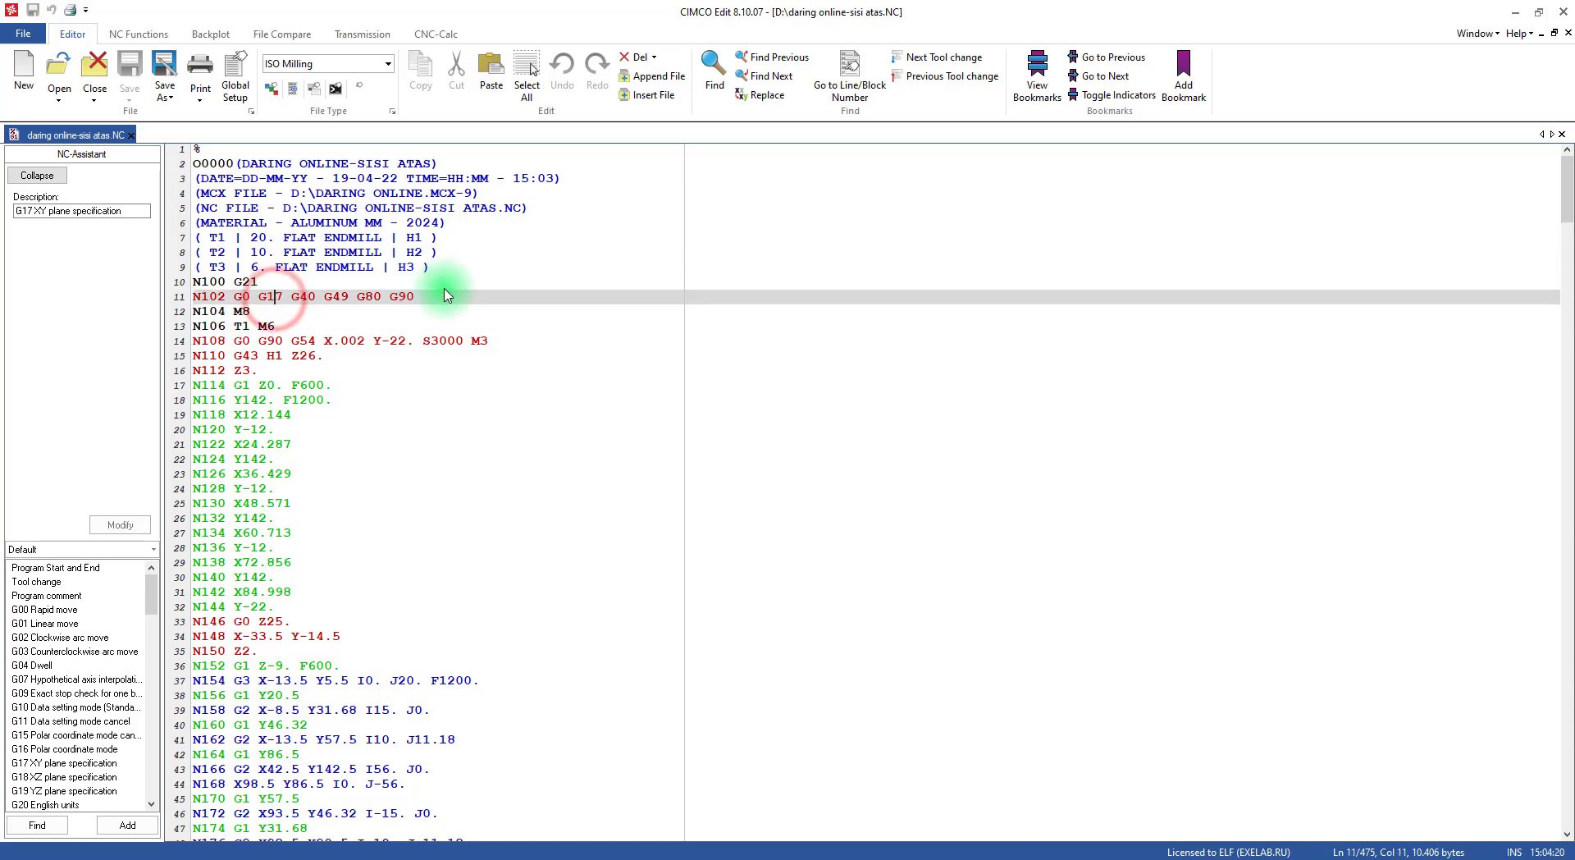
left_click_drag(250, 312, 121, 136)
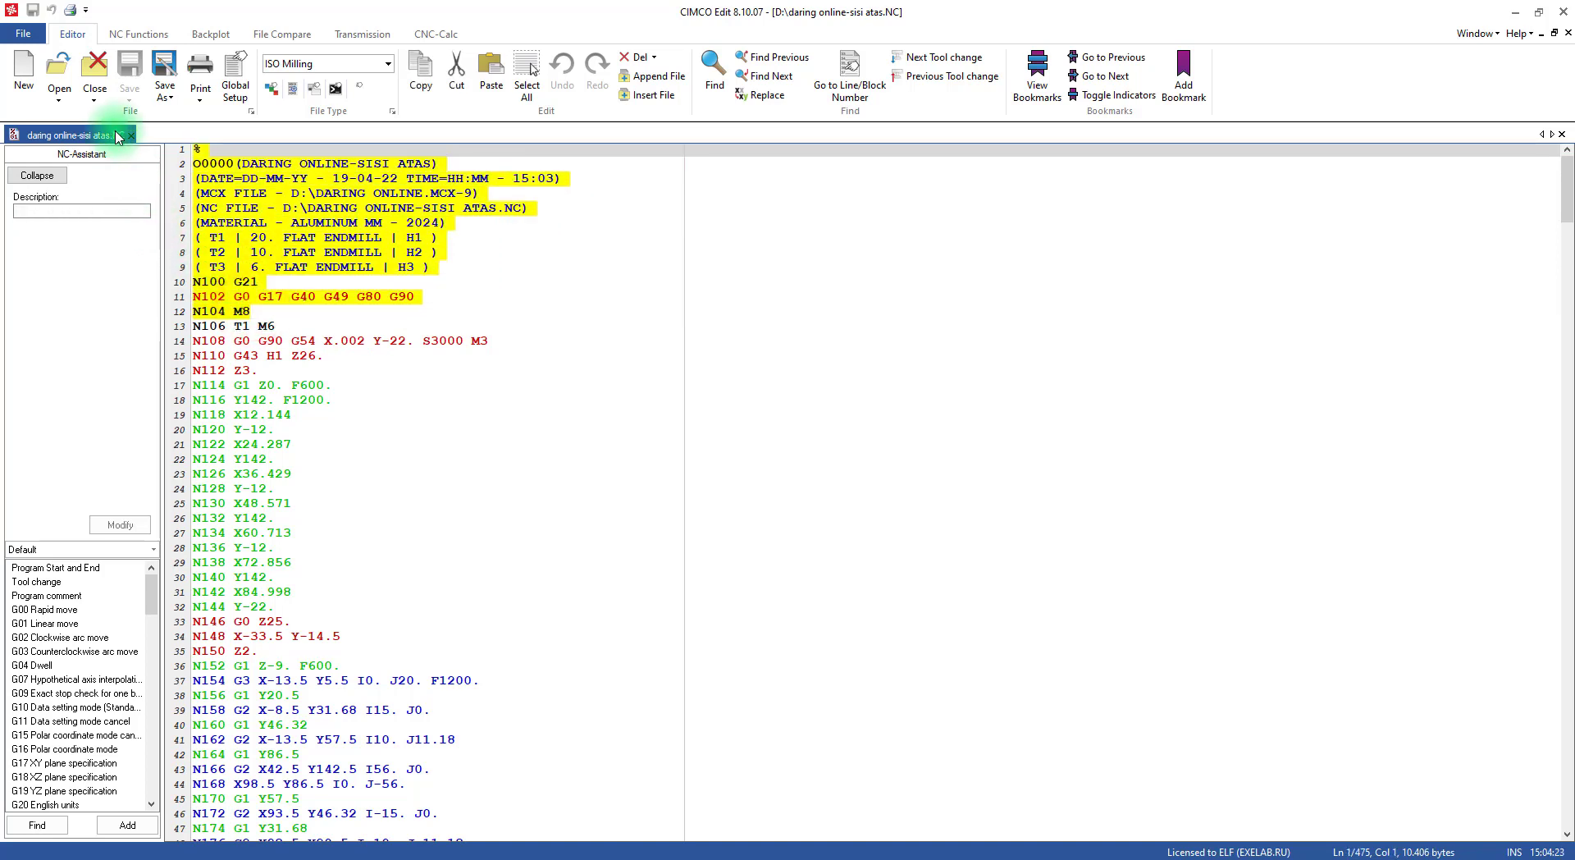
type("G290")
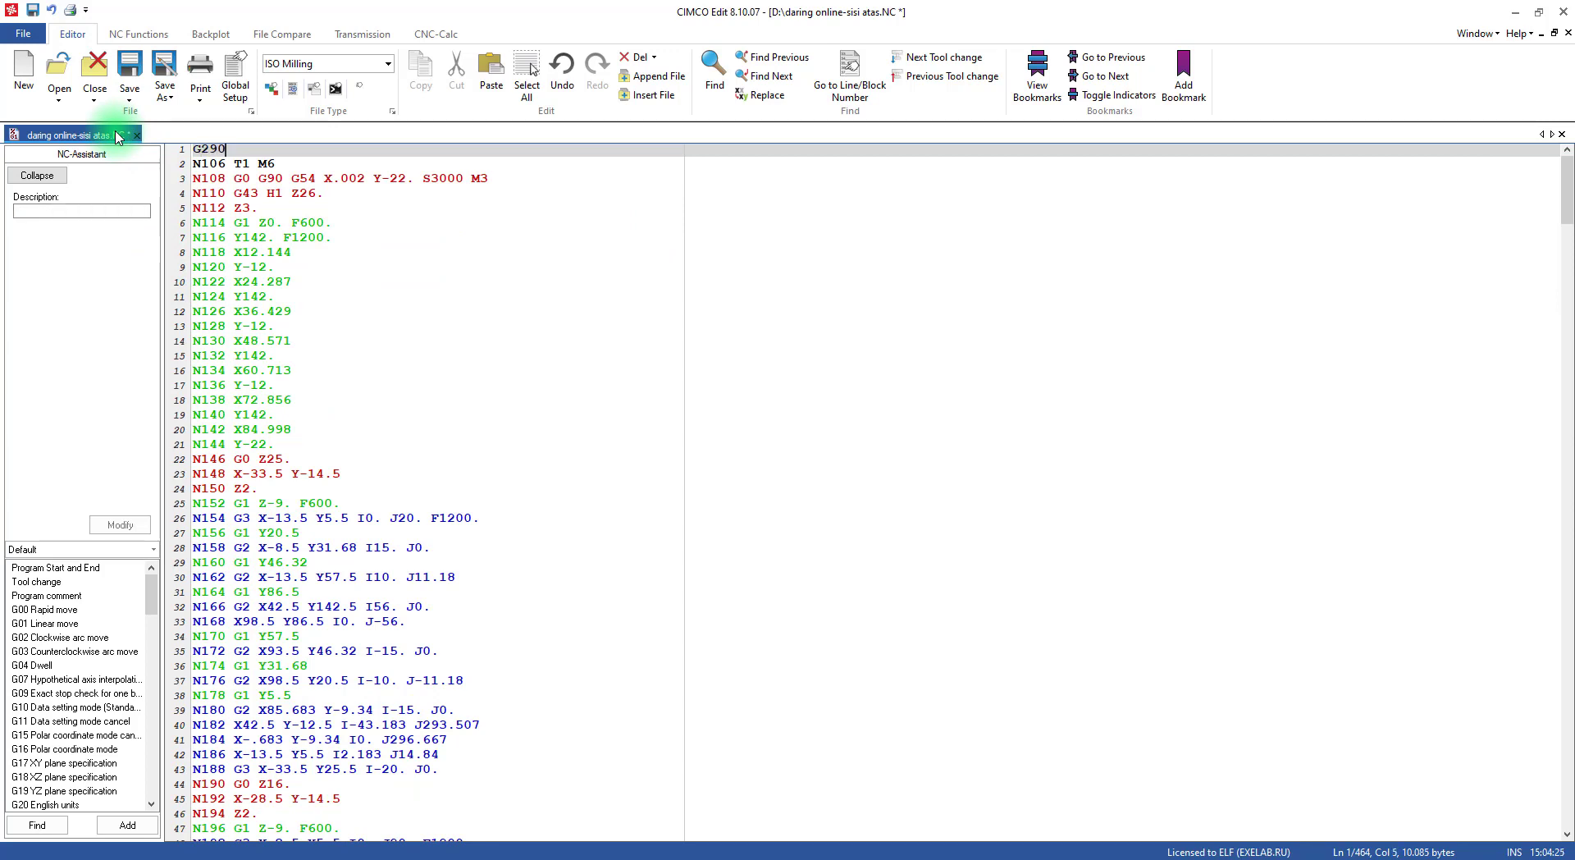
left_click(282, 167)
key("Return")
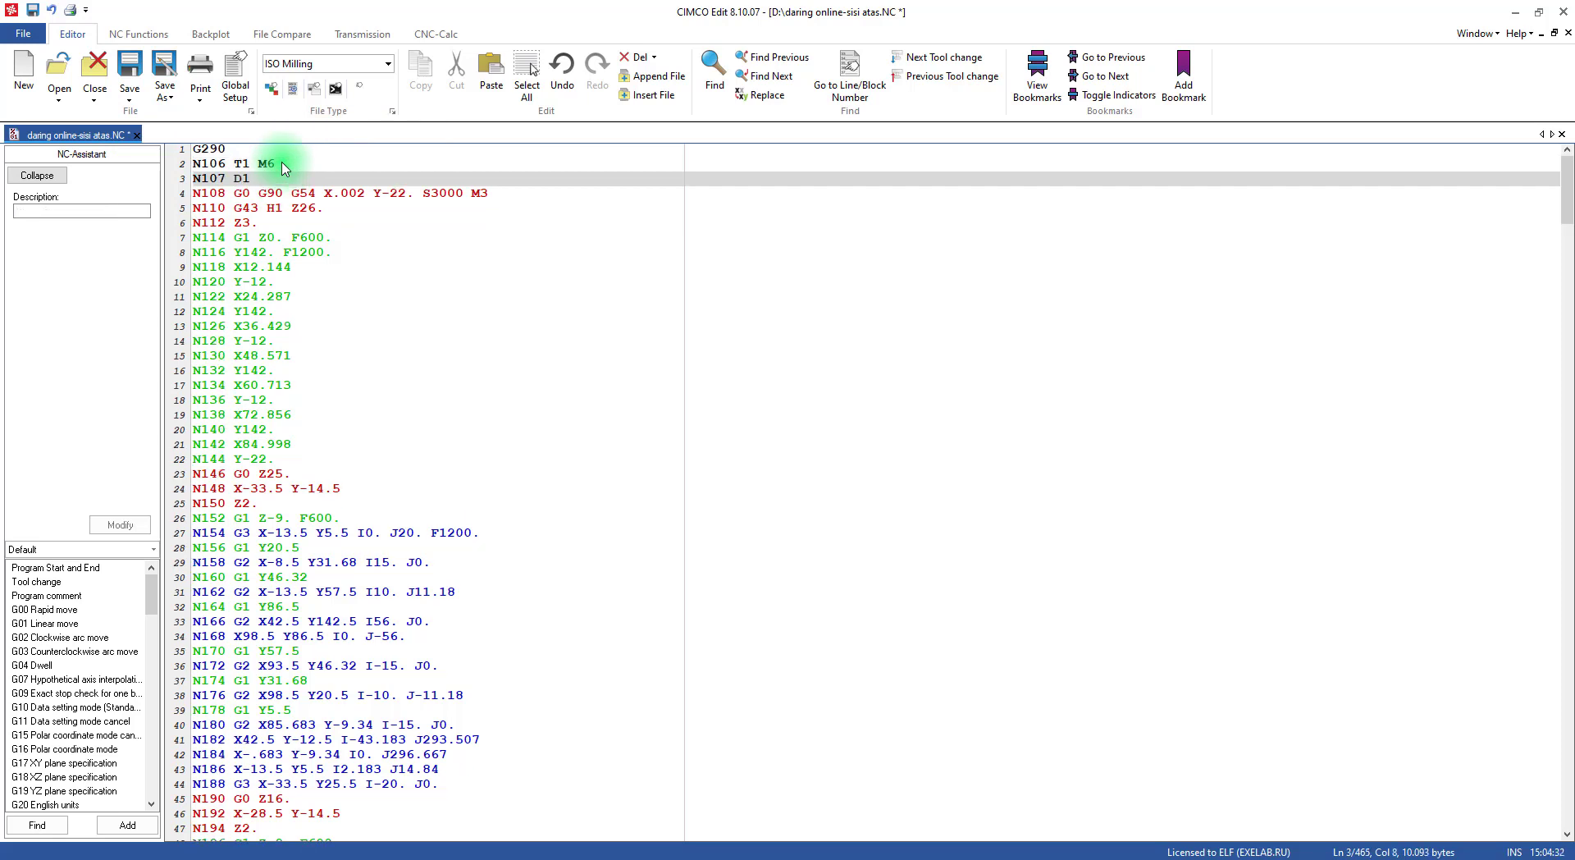
Insert the line N107 G291 below N107 D1 in the T1 tool change block
key("Return")
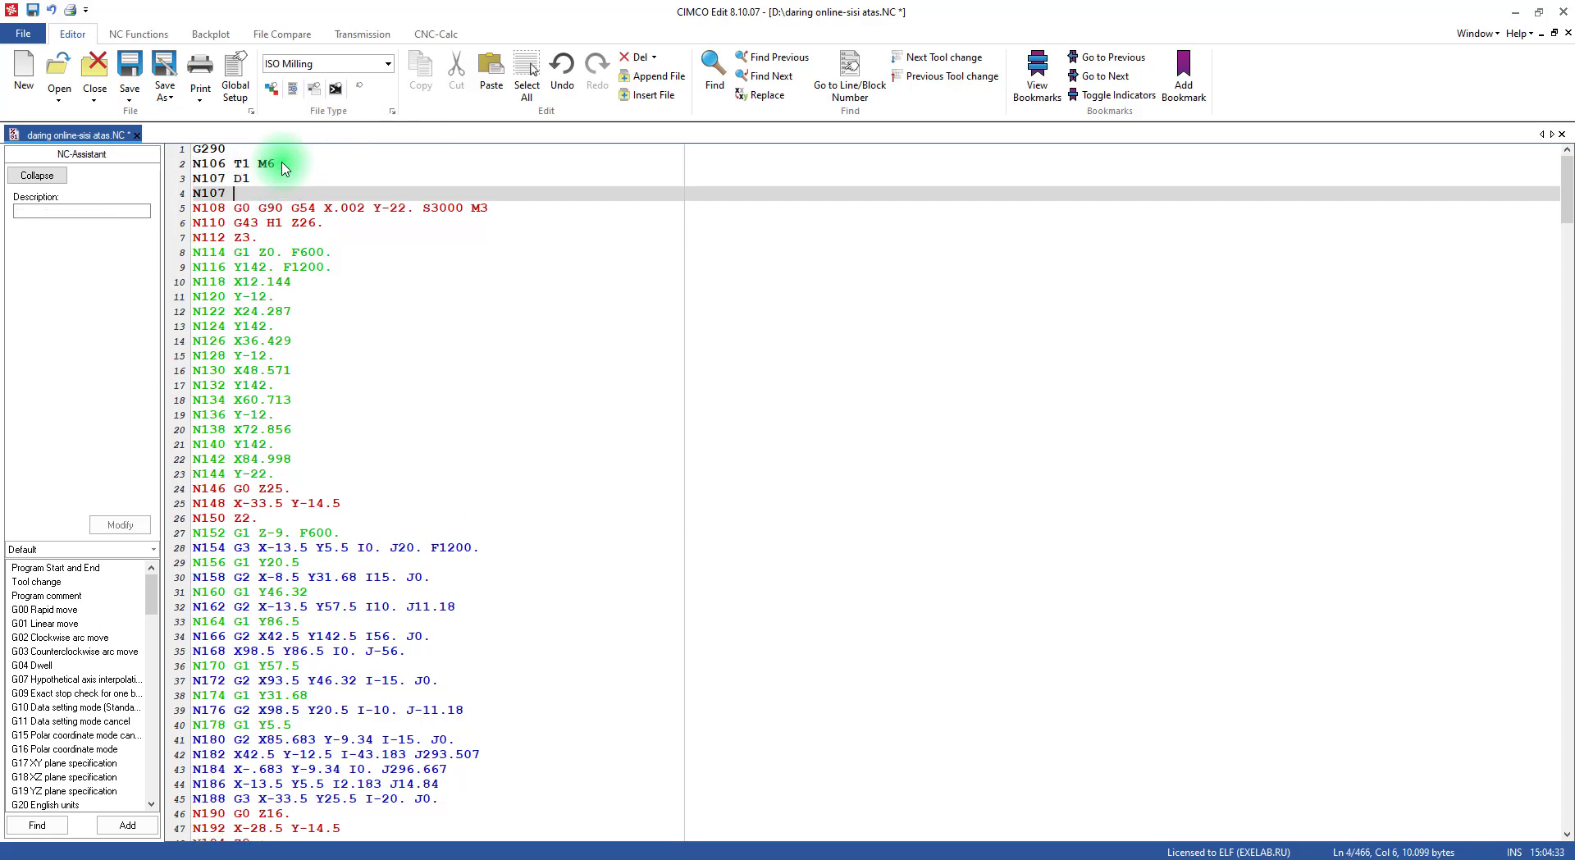
type("G291")
Examine the G290, T1 M6, D1 and G291 lines at the program start and the first rapid move below them
left_click(244, 152)
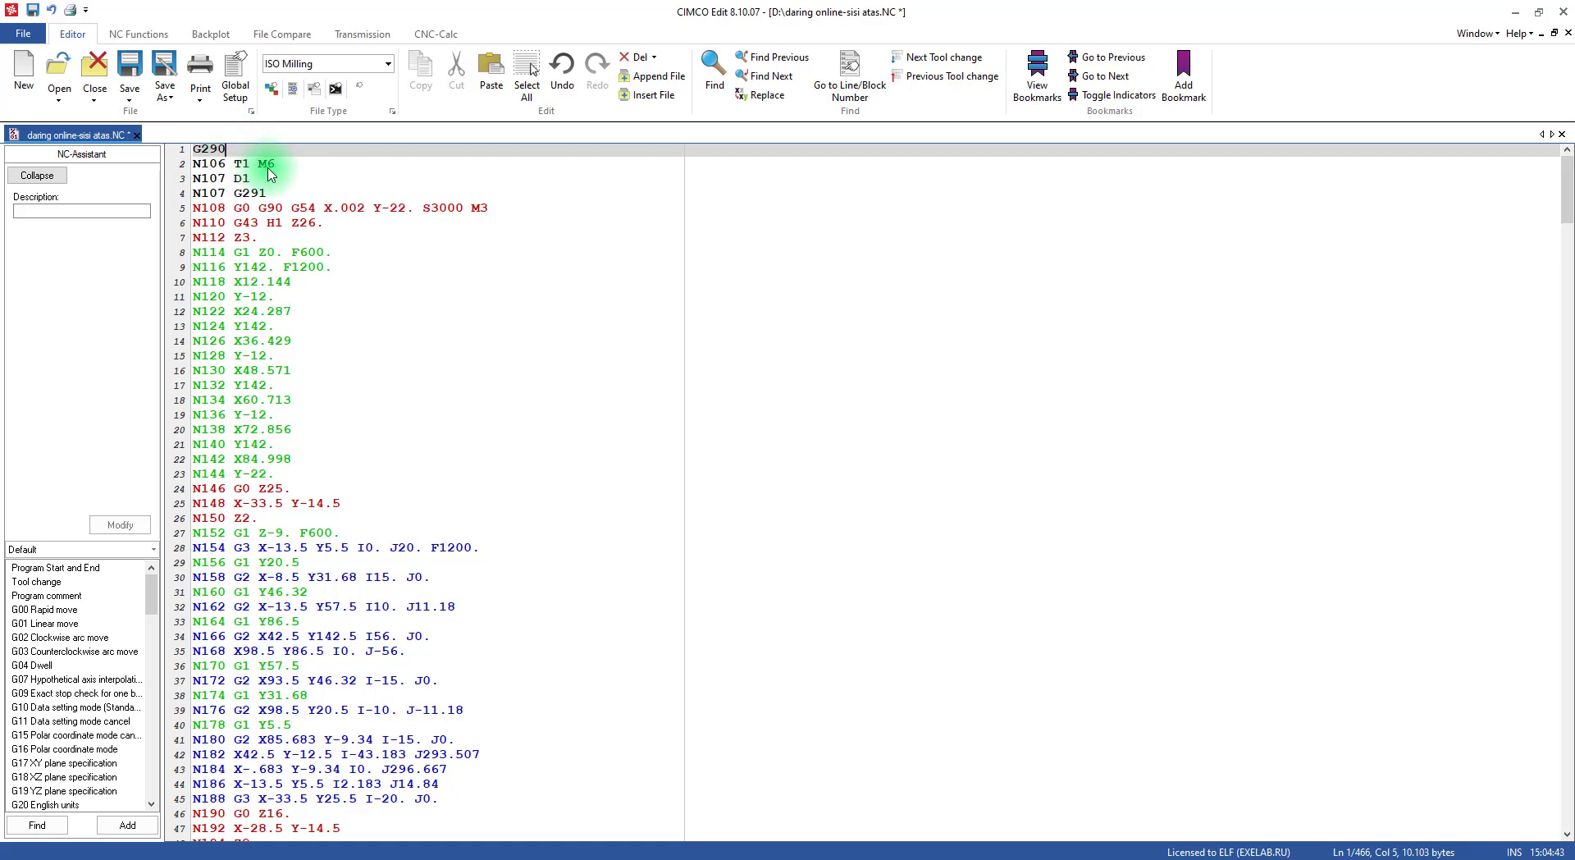
left_click_drag(238, 165, 265, 182)
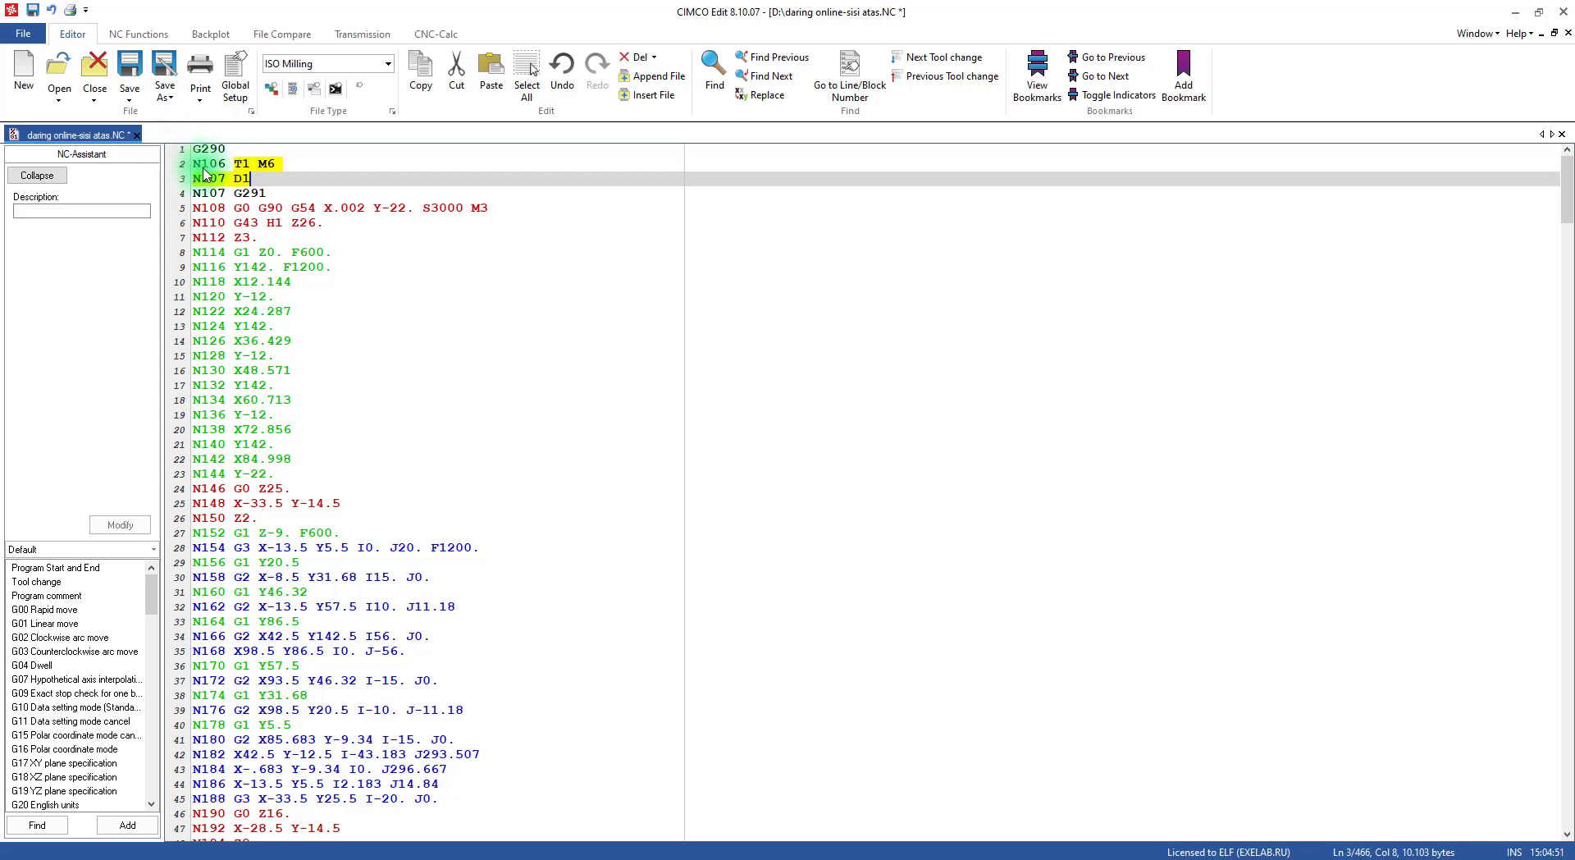
left_click(278, 194)
left_click(275, 252)
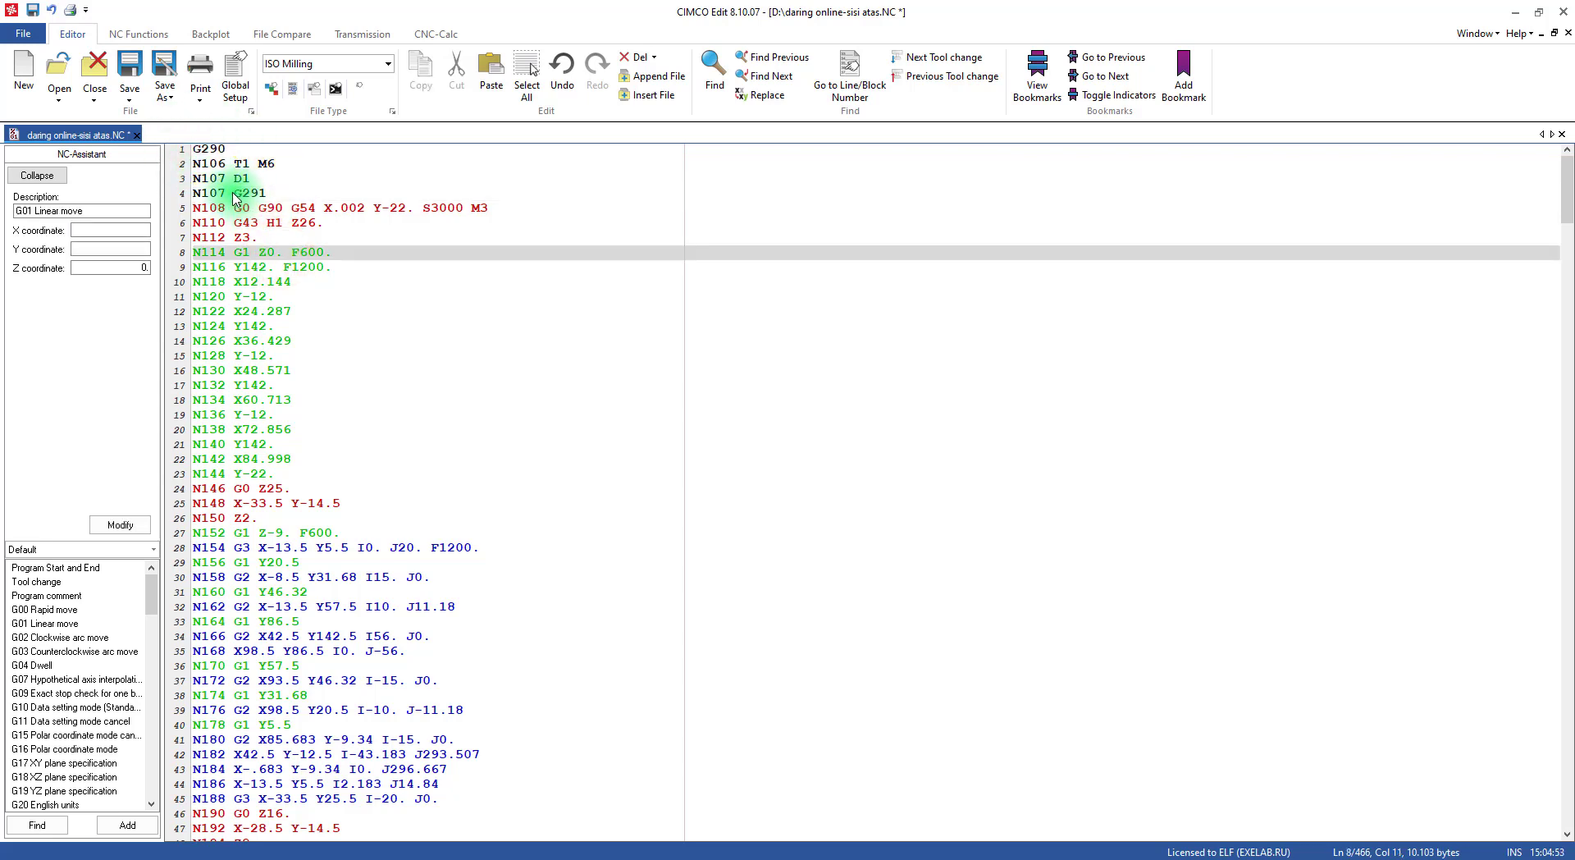
left_click_drag(233, 194, 270, 200)
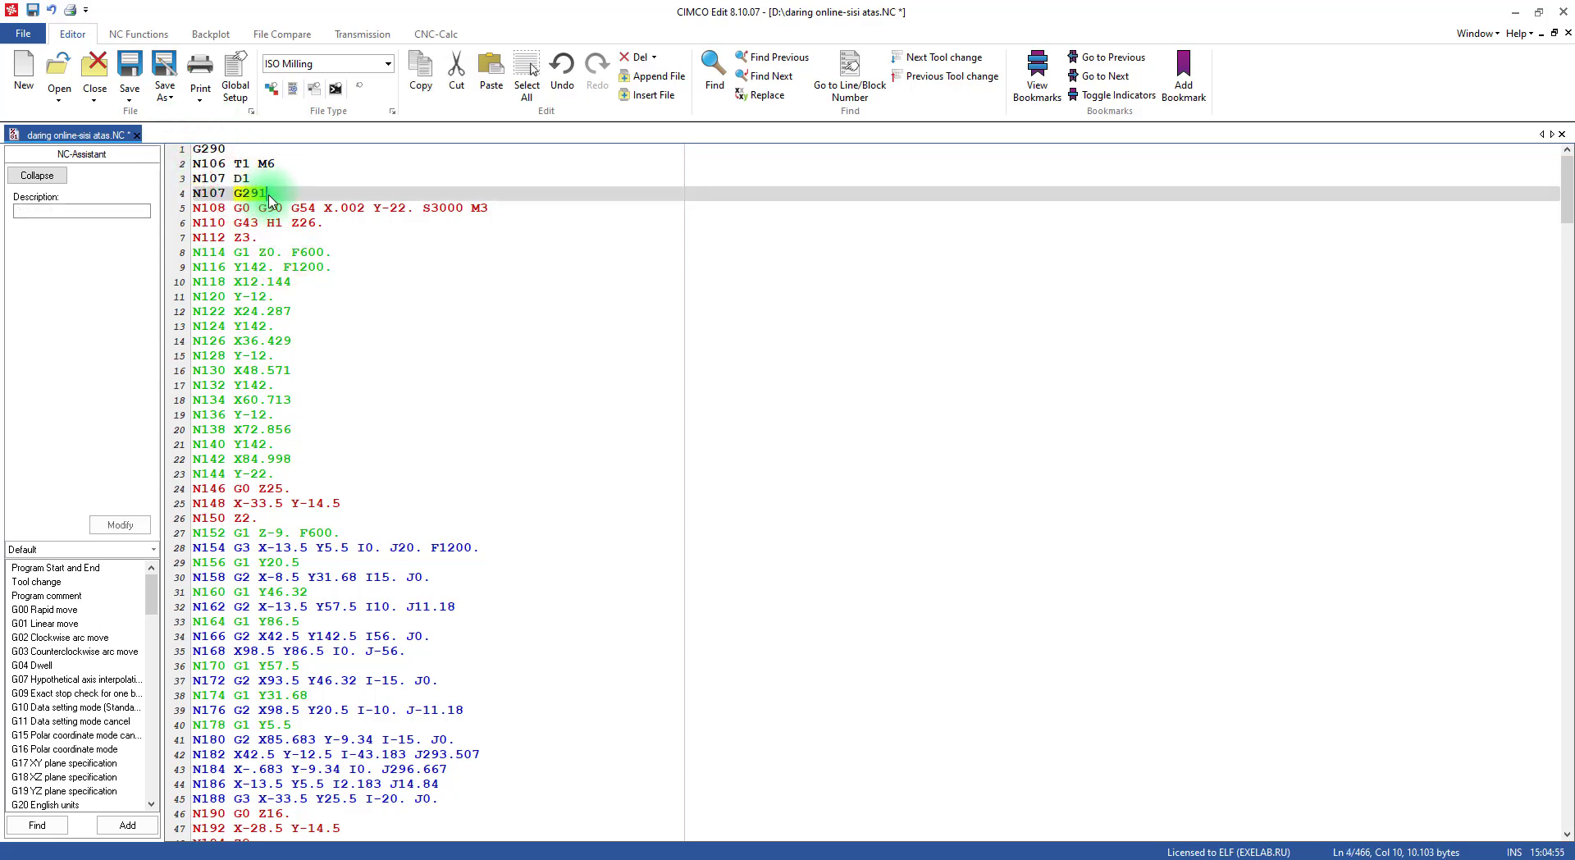
key("Up")
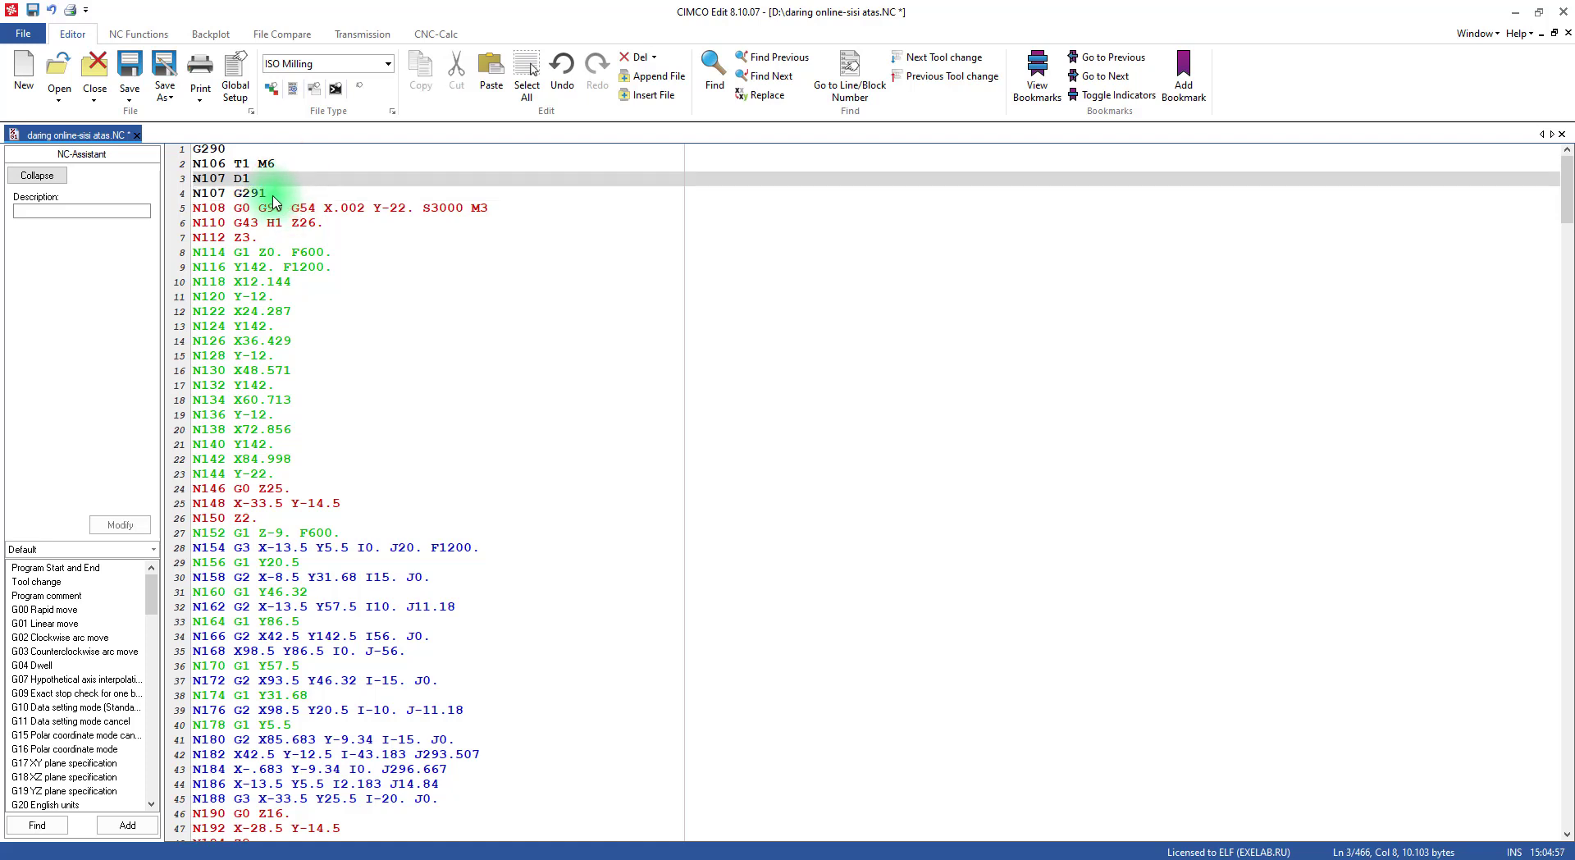
left_click(236, 209)
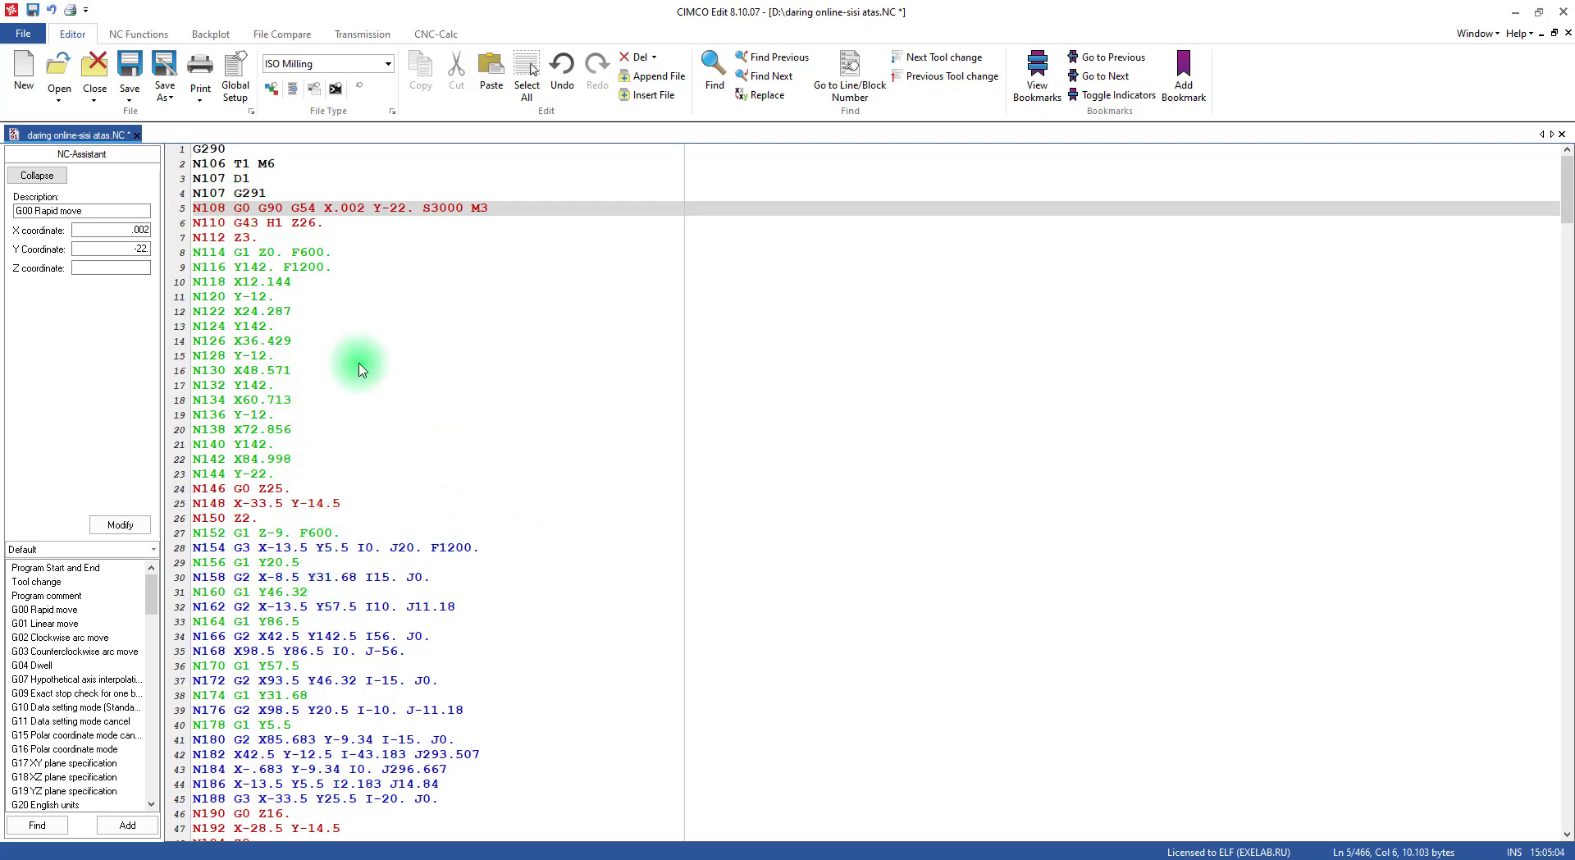
left_click(283, 194)
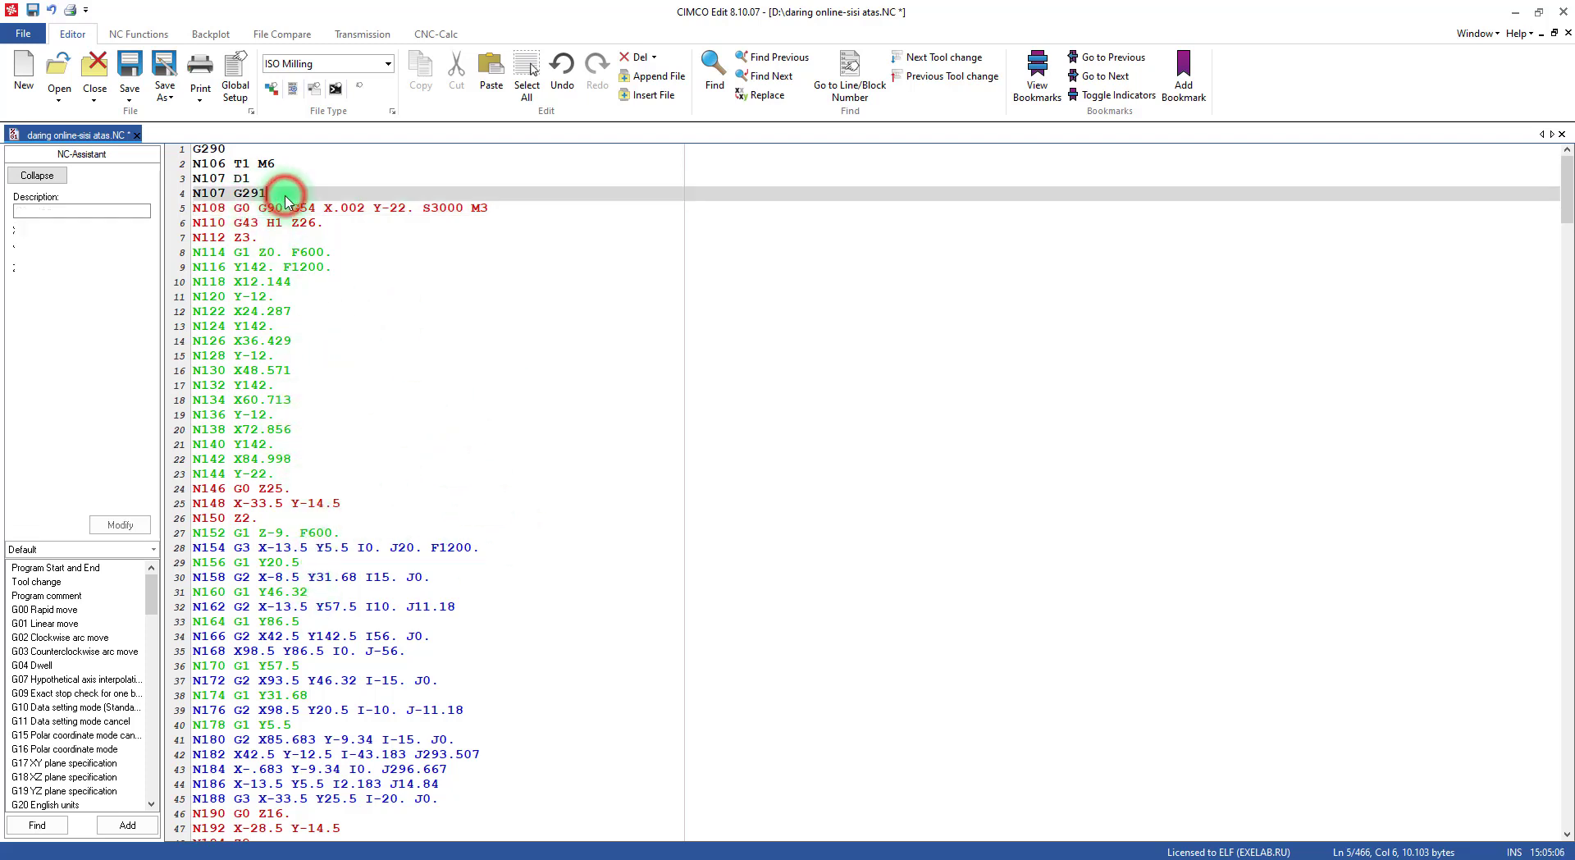
At the T2 tool change, insert N567 G290 above T2 M6 and the lines N569 D1 and N569 G291 below it
left_click(940, 63)
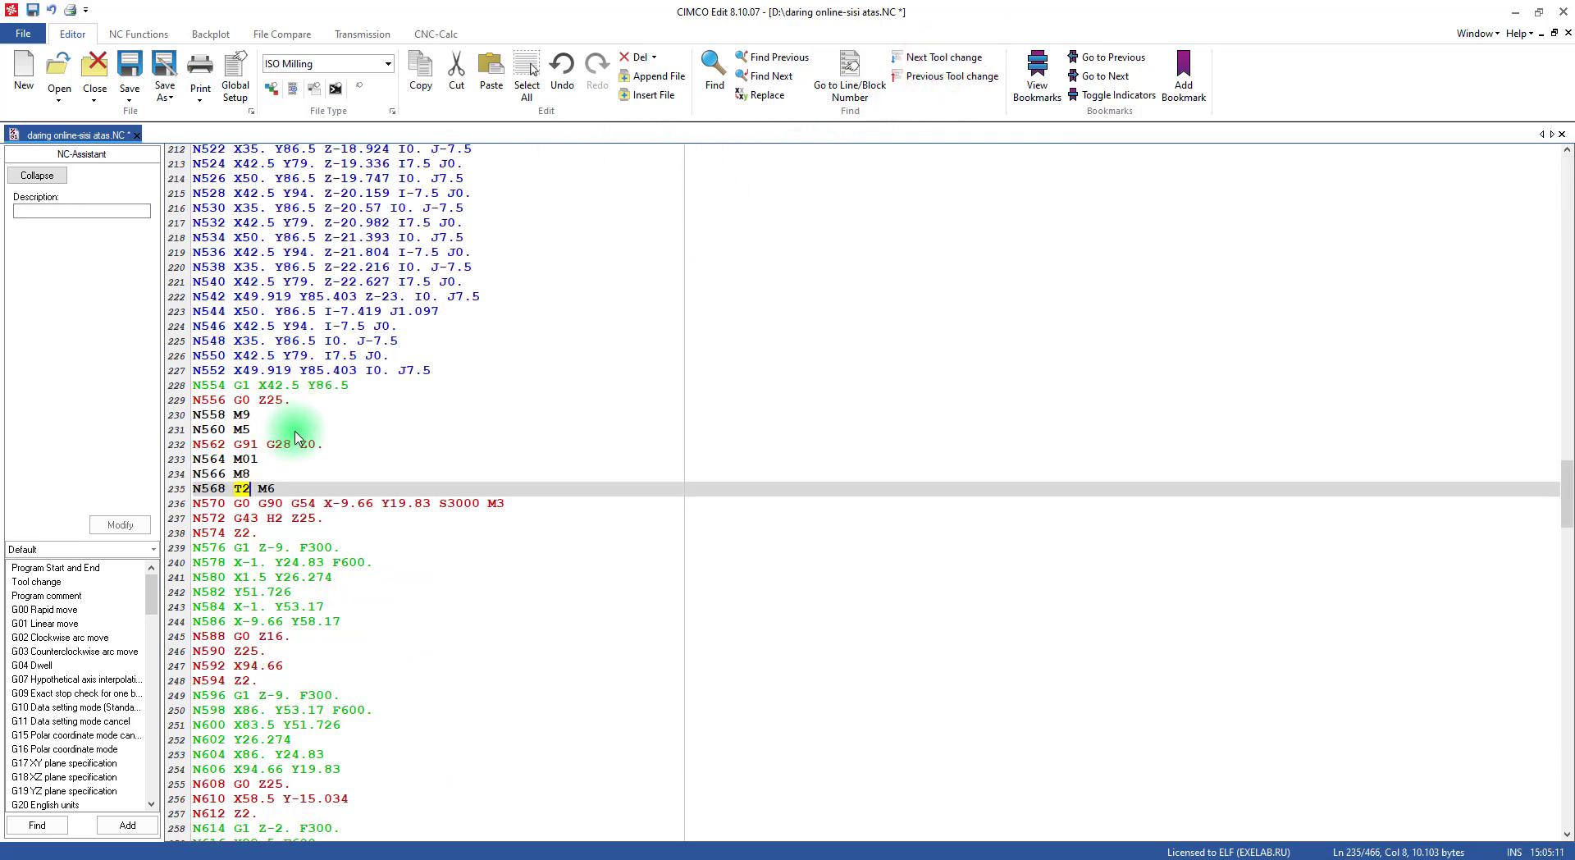
left_click(281, 489)
left_click(259, 476)
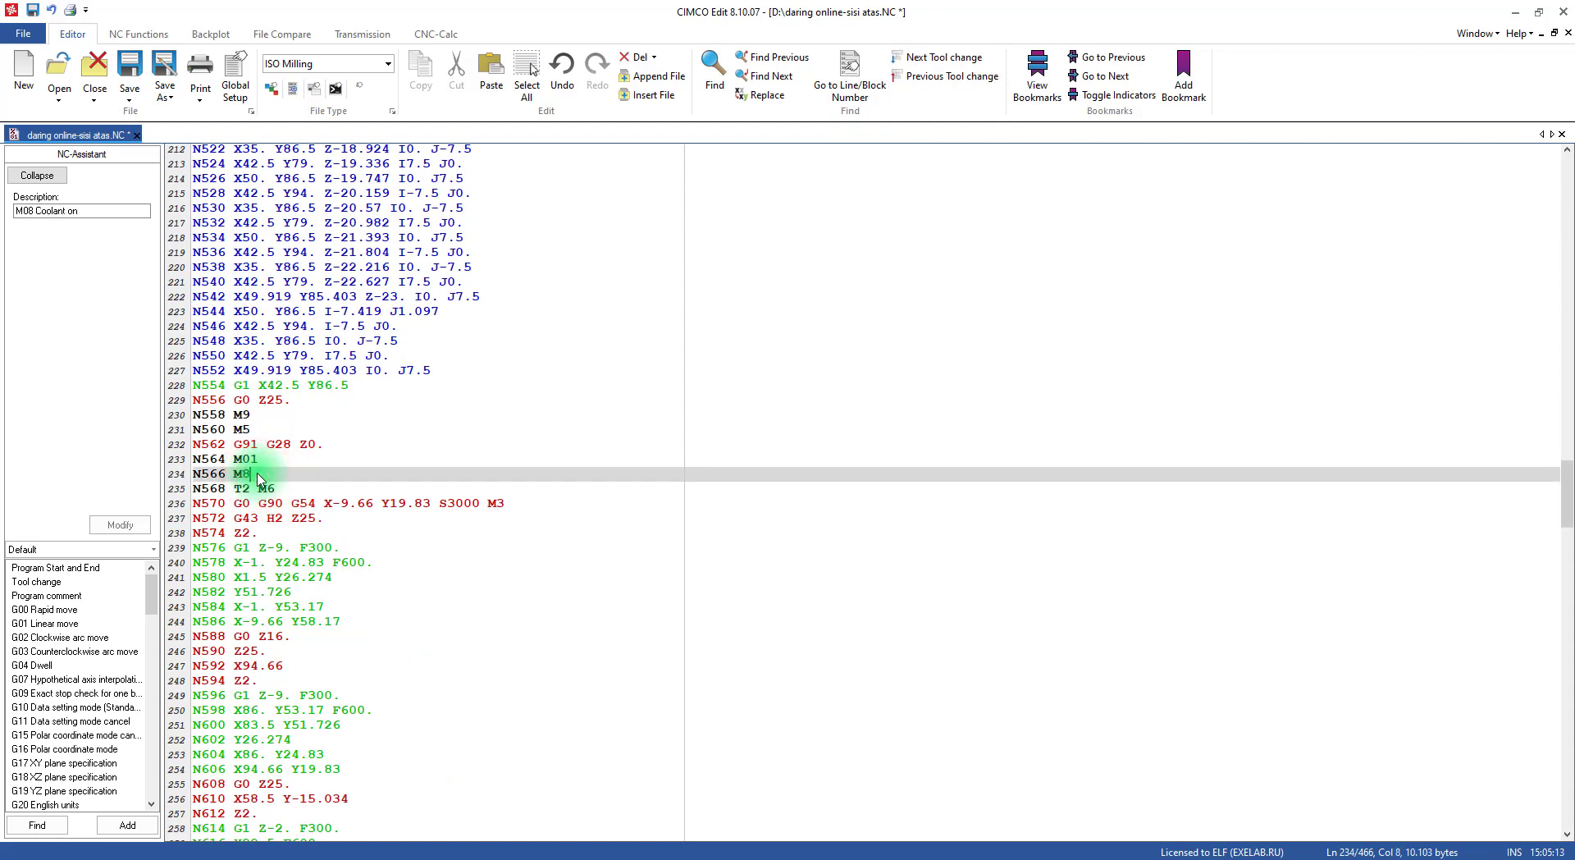
key("Return")
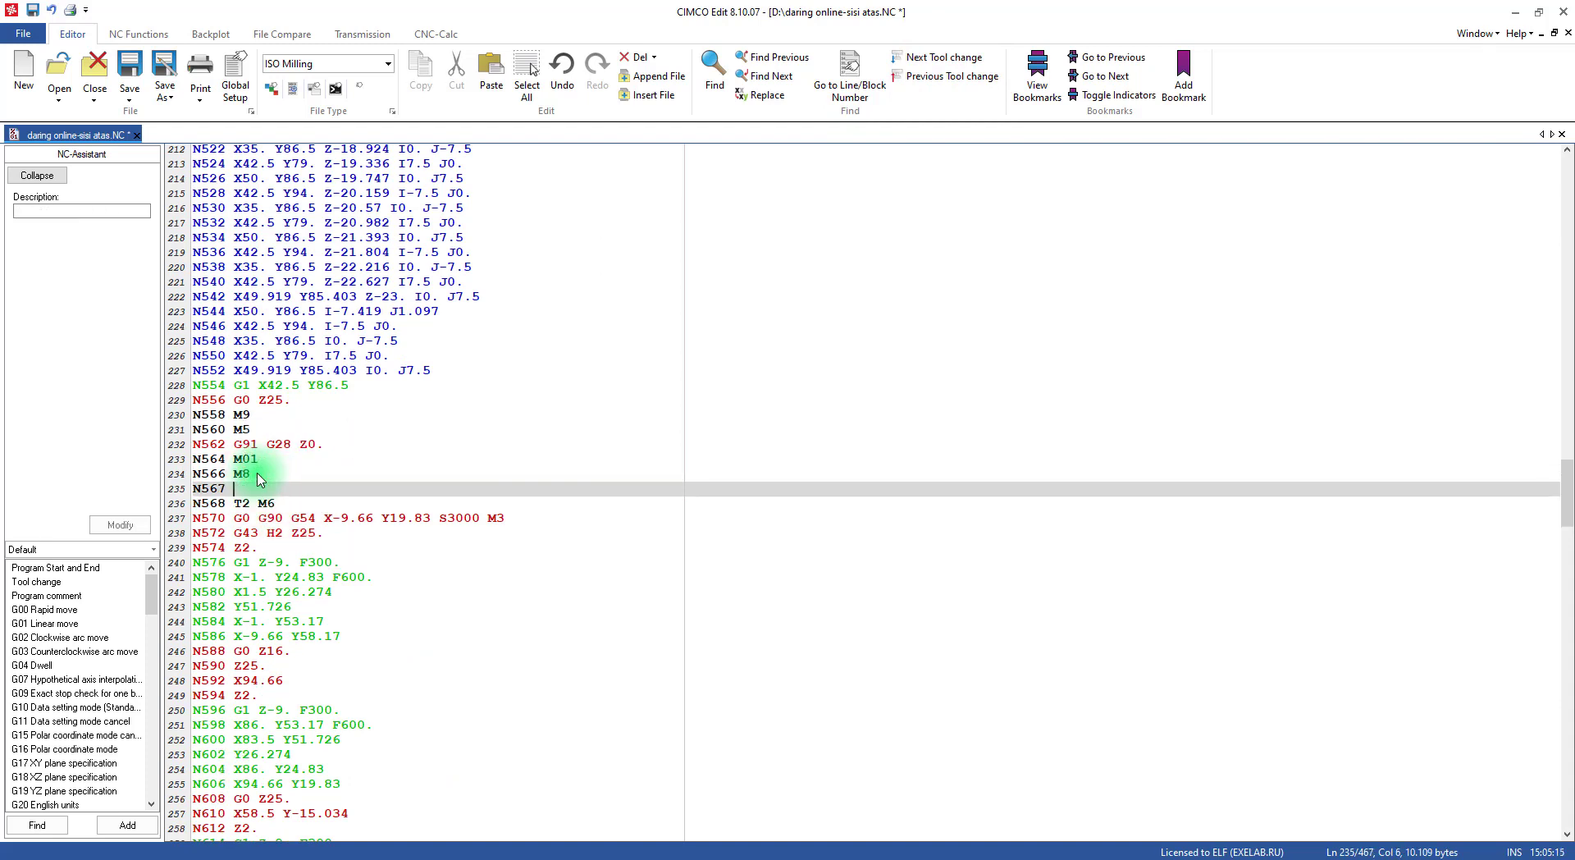
type("G28")
left_click(279, 502)
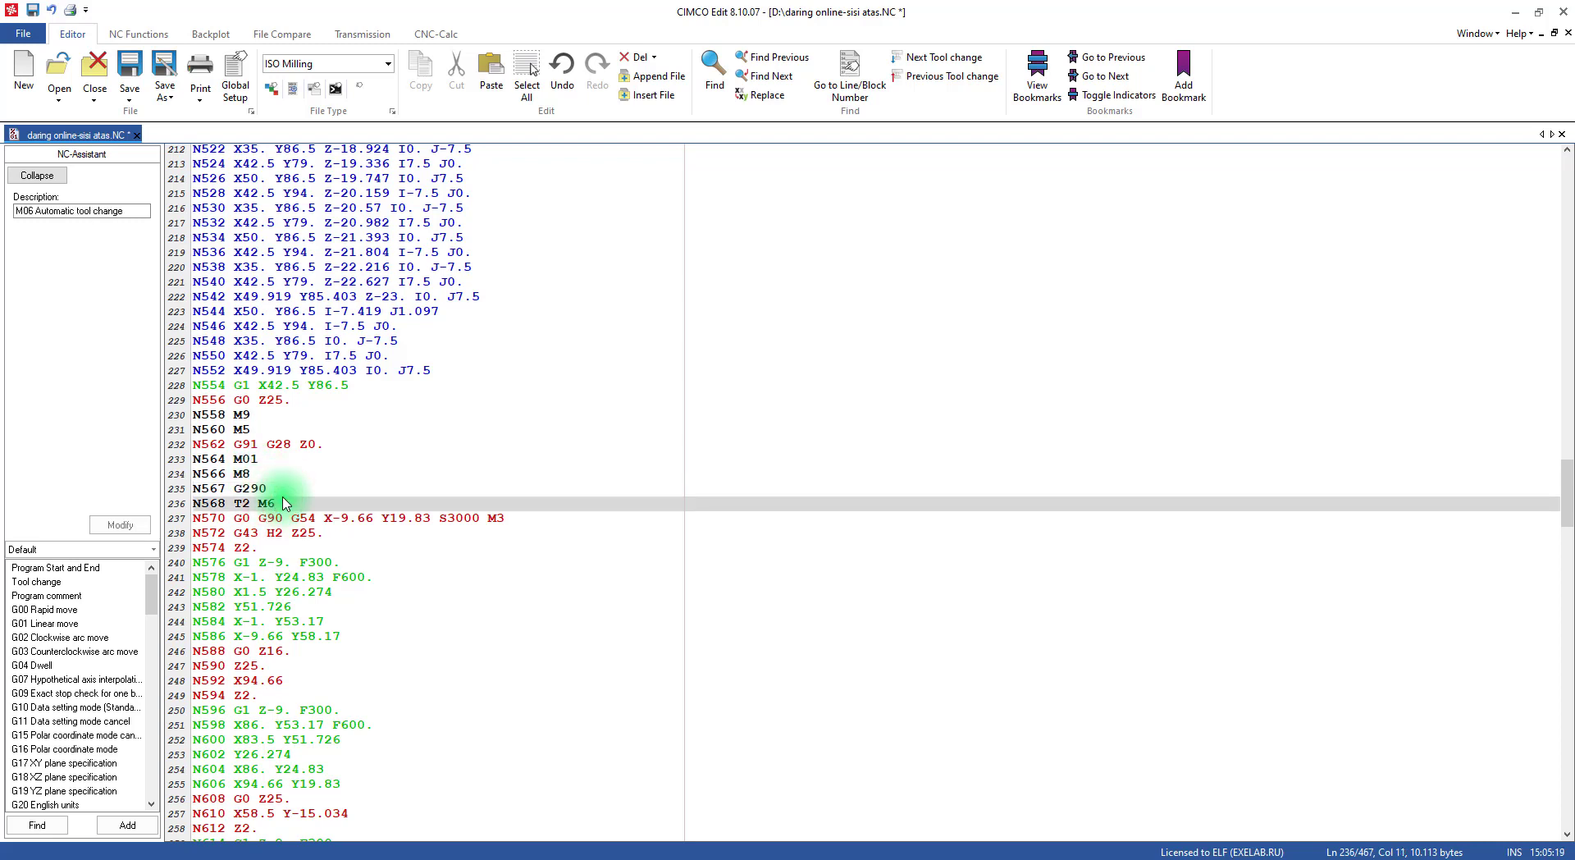
key("Return")
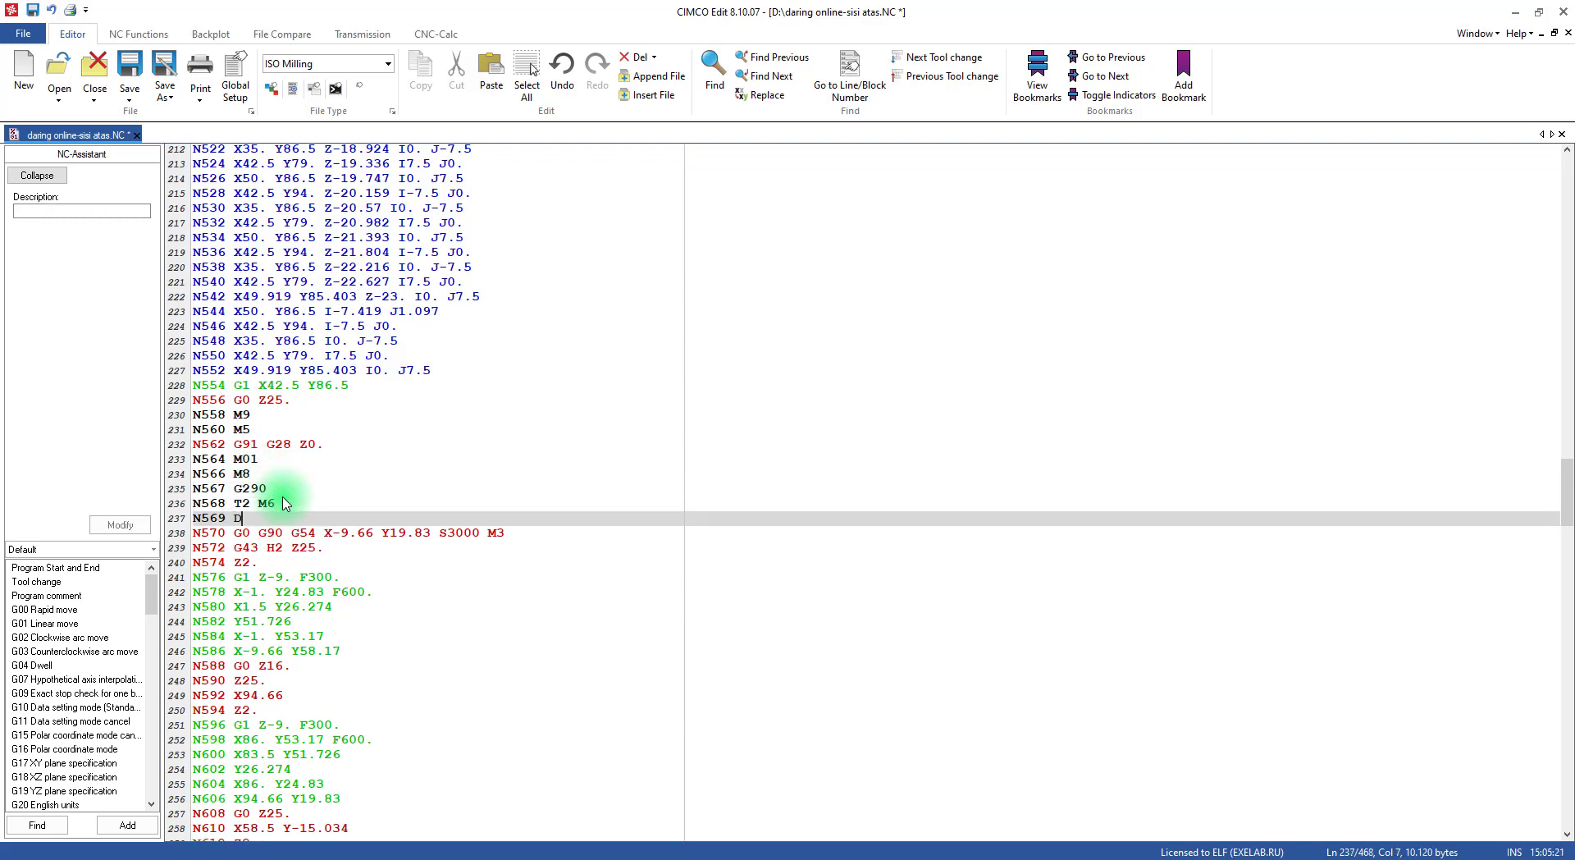
key("Return")
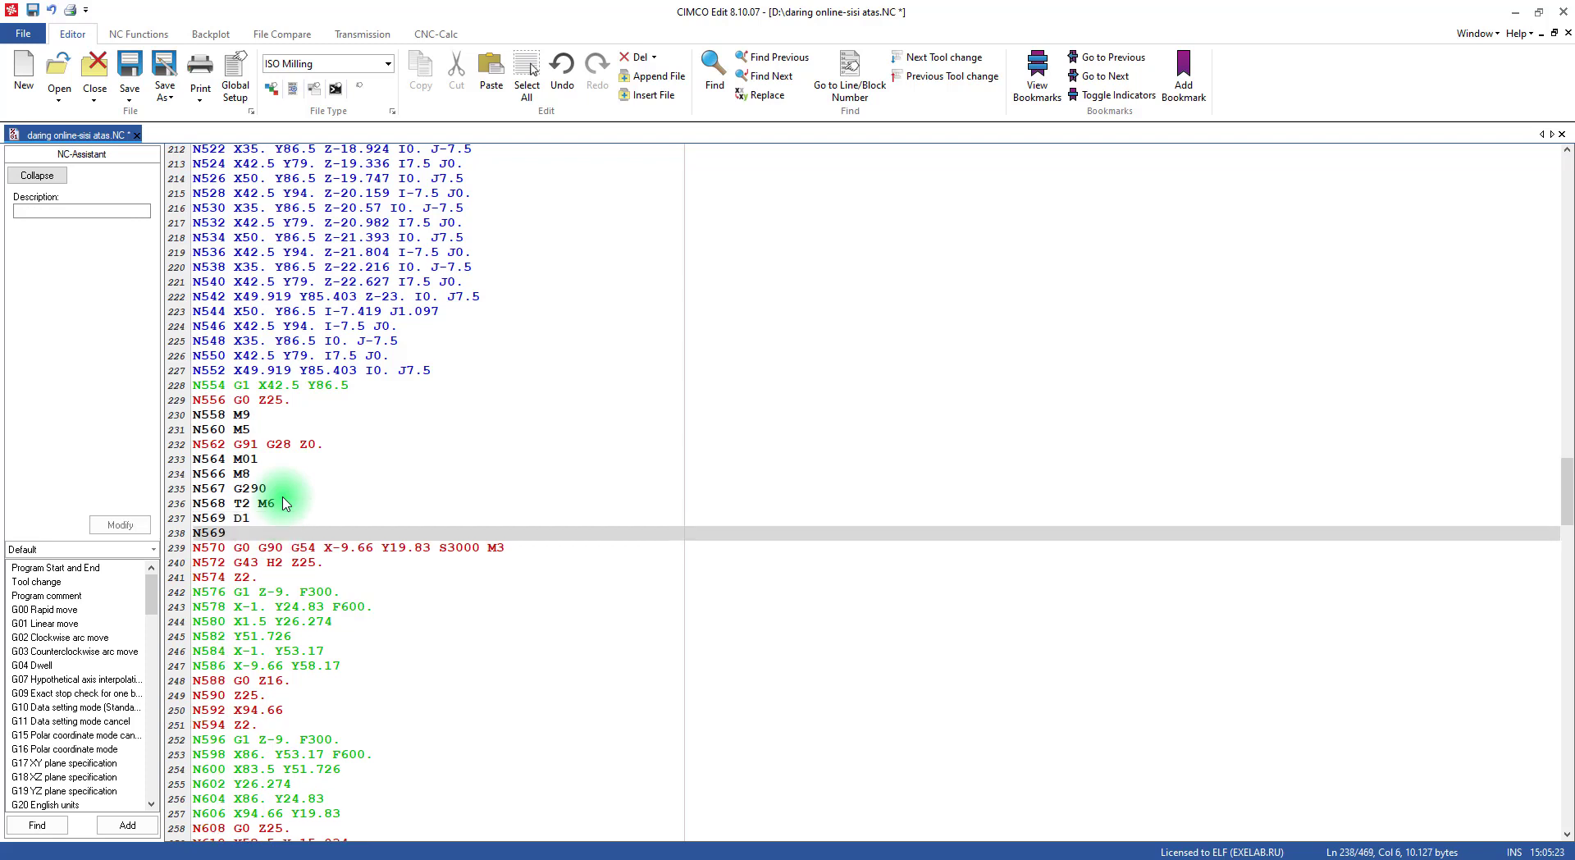
type("G291")
At the T3 tool change, insert N847 G290 above T3 M6 and N849 G291 below it
left_click(951, 61)
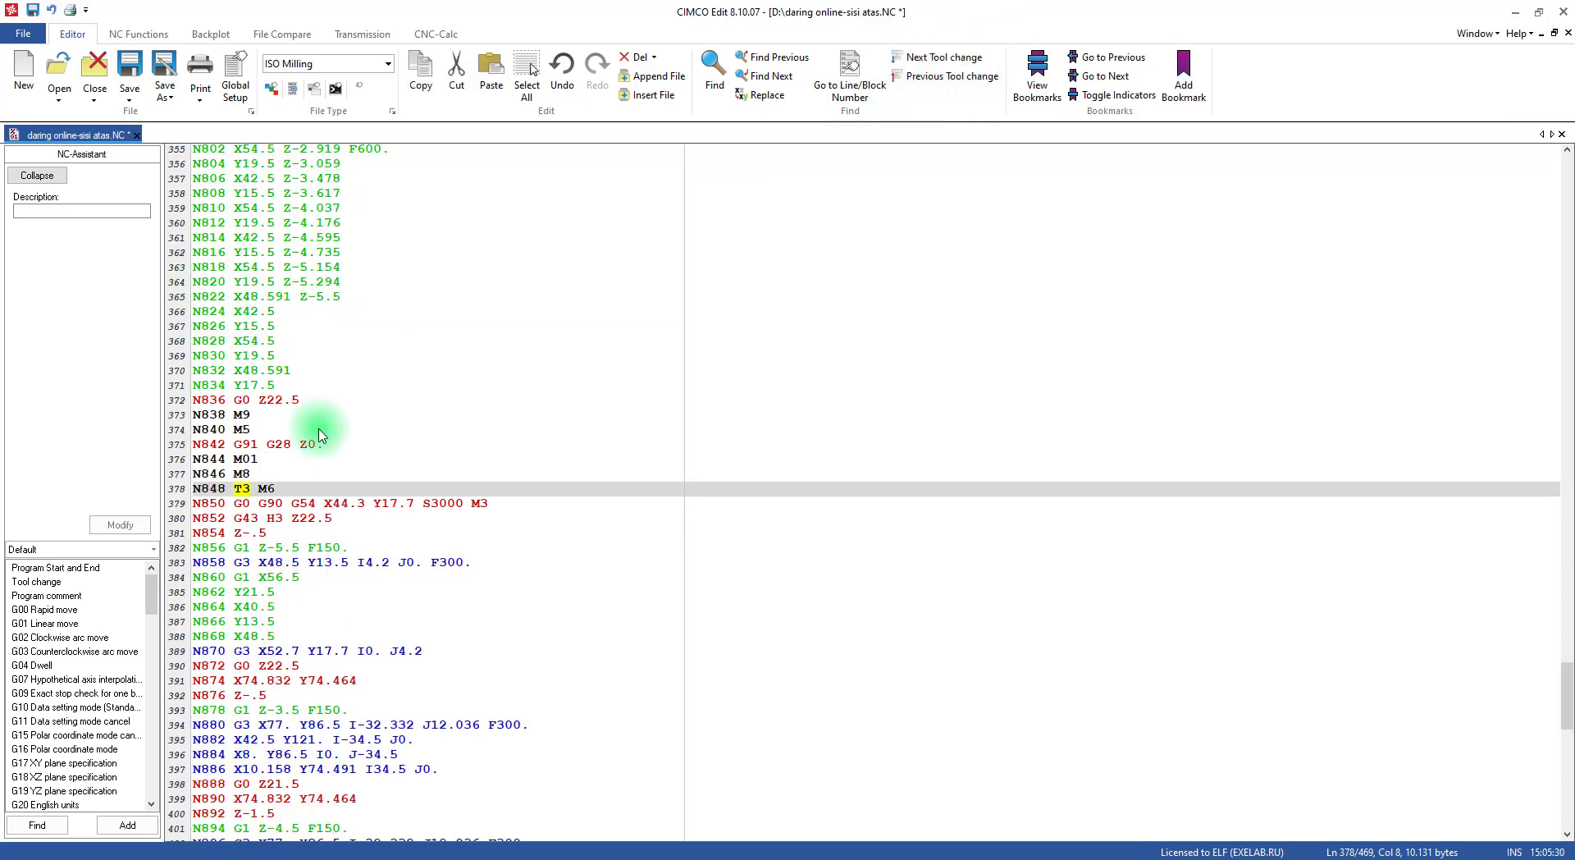
left_click(268, 474)
key("Return")
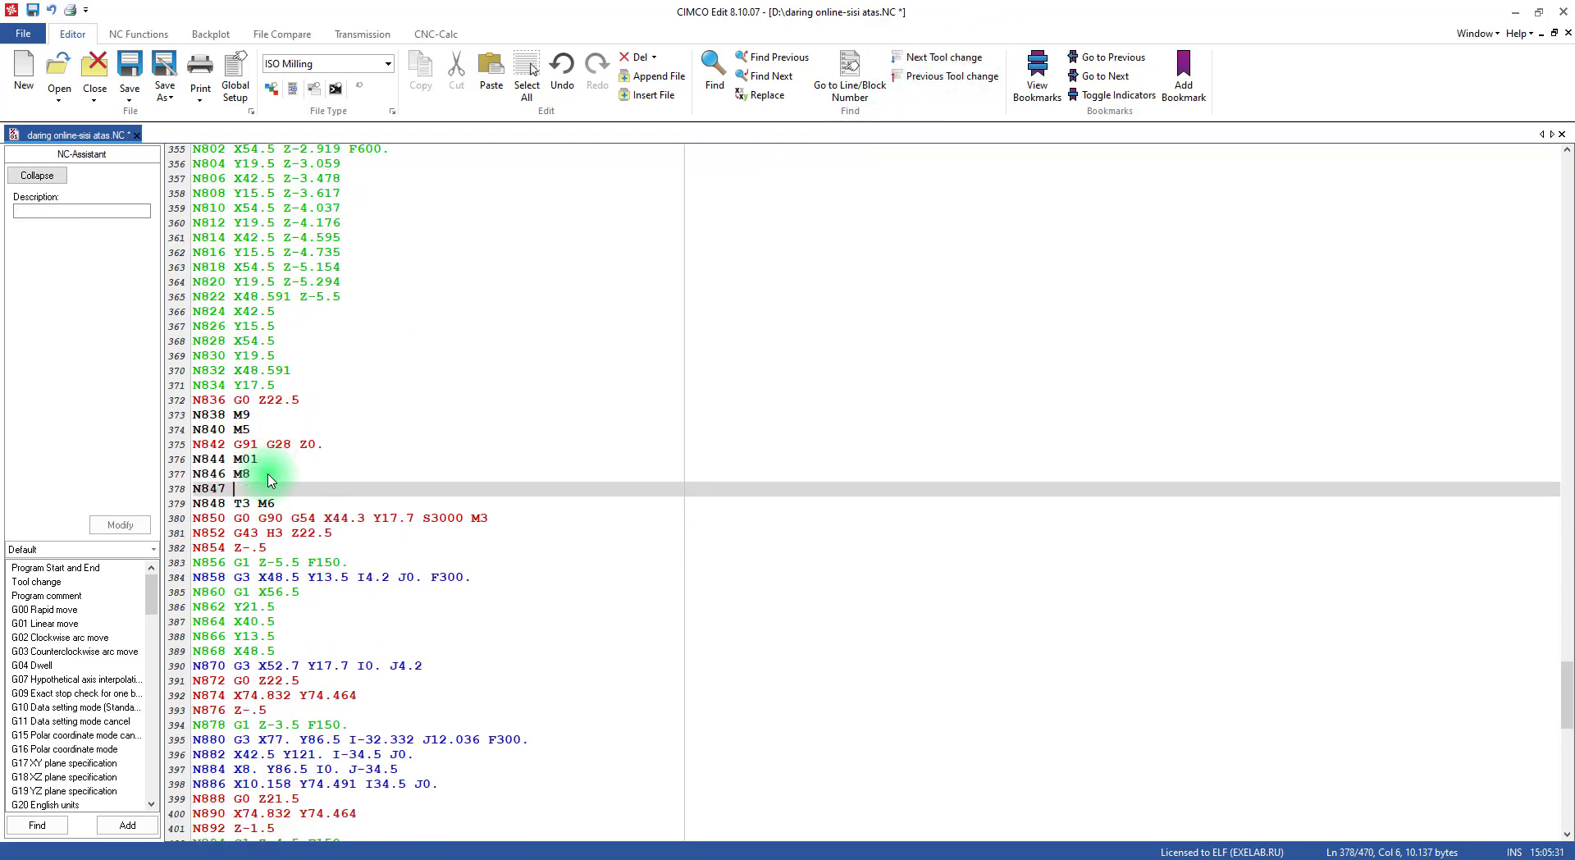
type("G290")
left_click(280, 504)
key("Return")
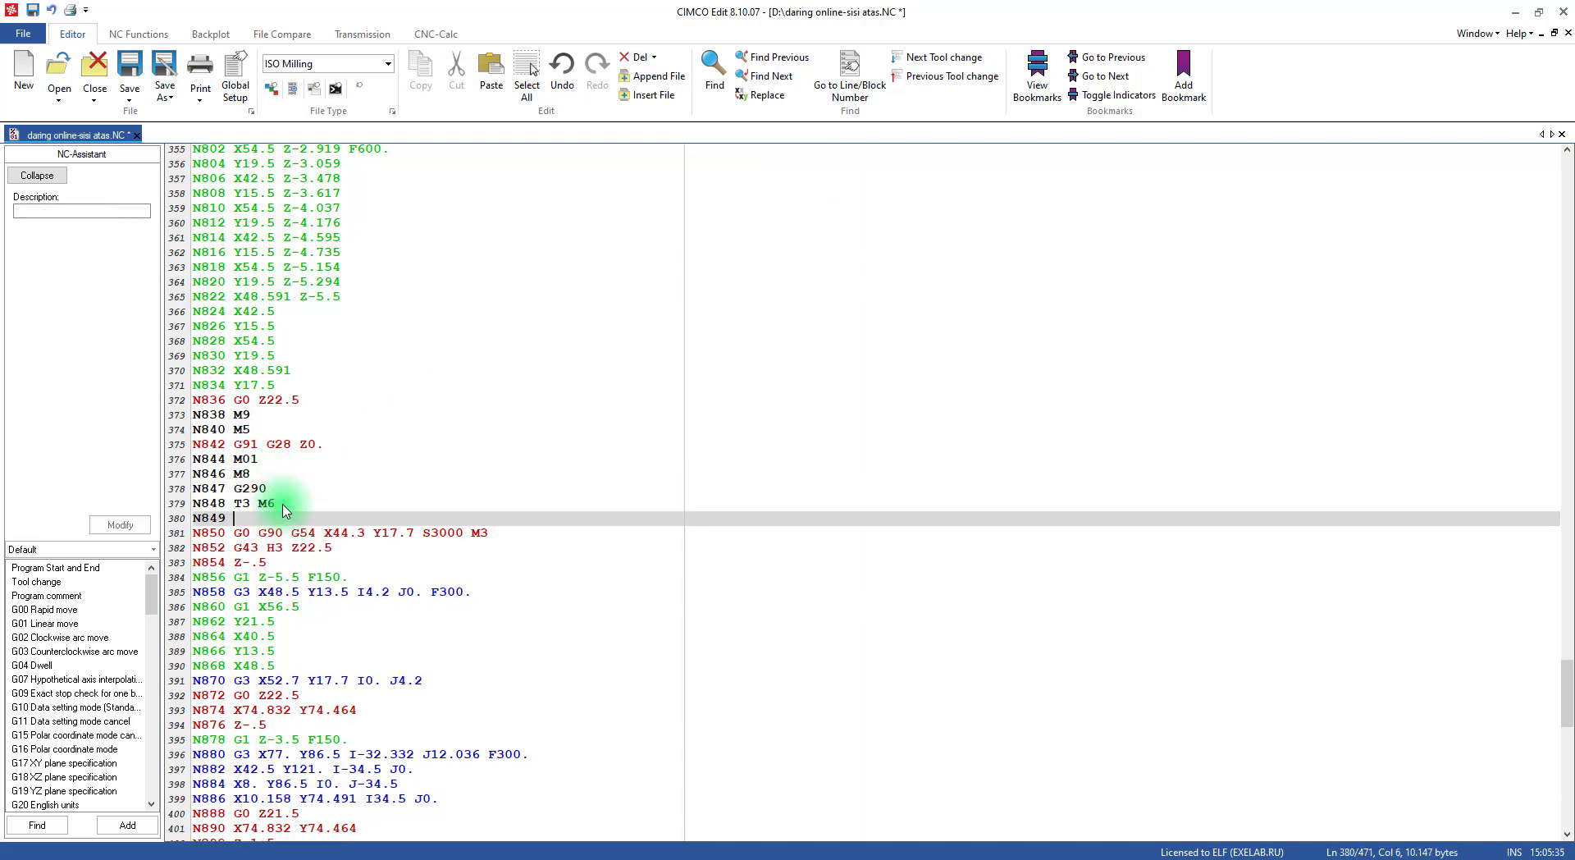
type("G291")
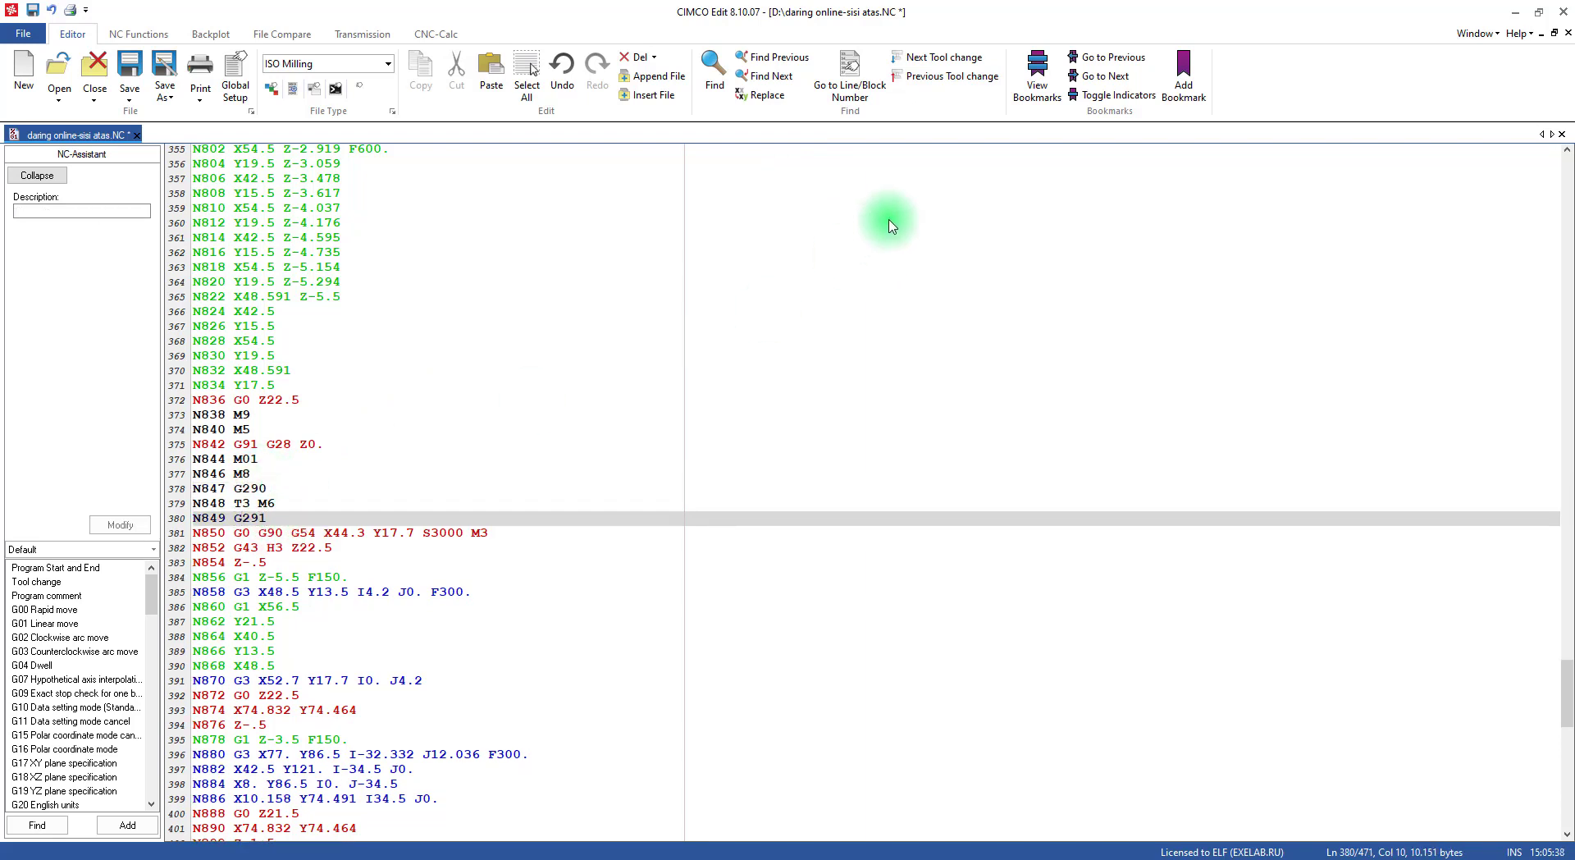
Insert N1025 G290 between N1024 and the M30 line at the program end, and save the NC file
left_click(944, 59)
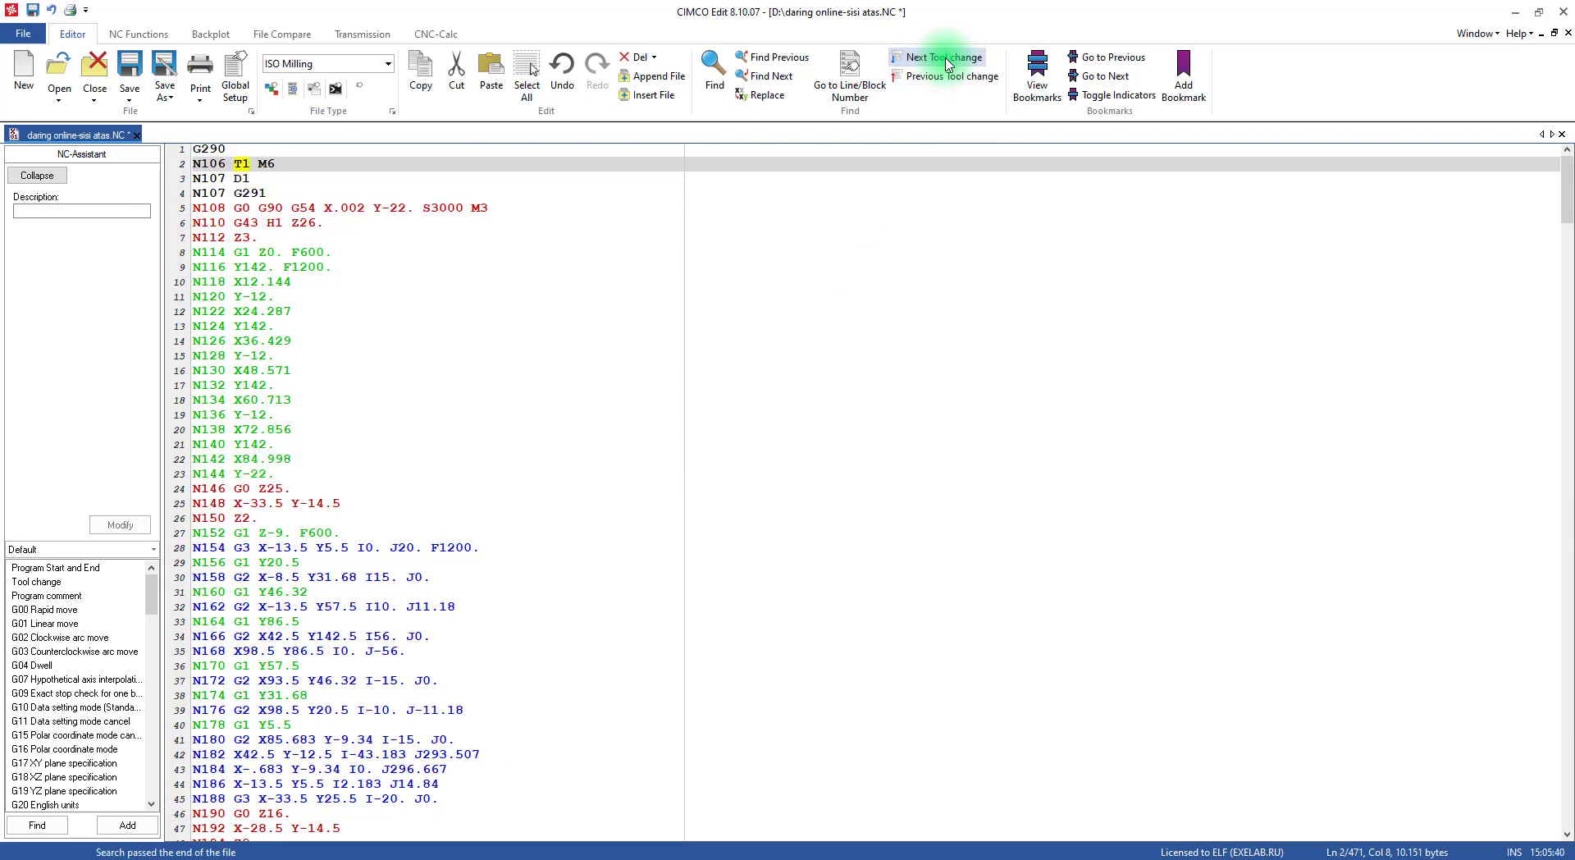
left_click(946, 59)
scroll(1014, 679, "down", 20)
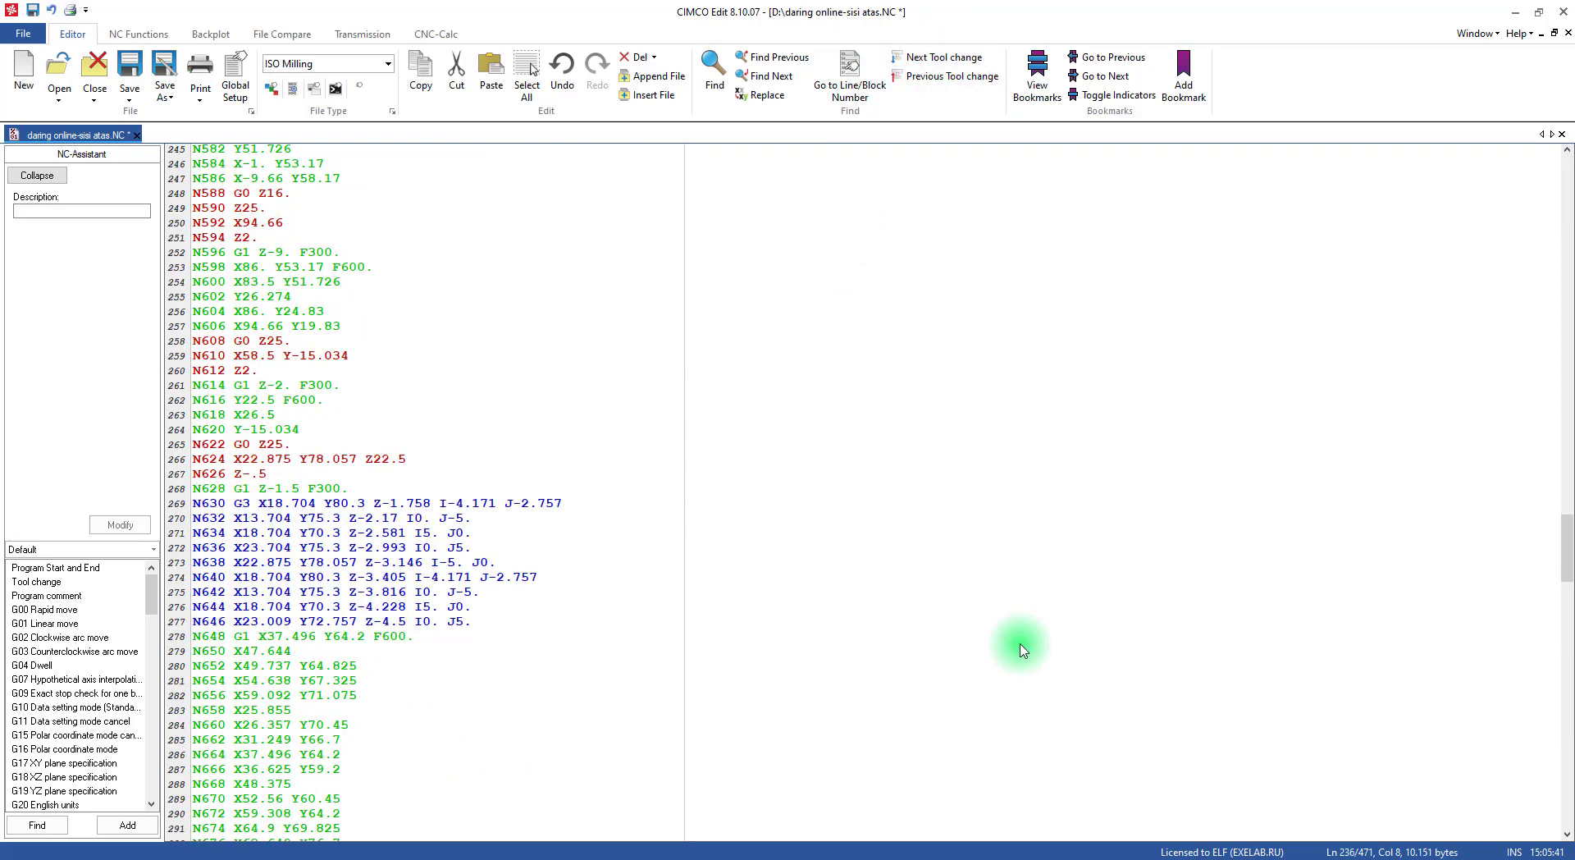
scroll(1014, 679, "down", 20)
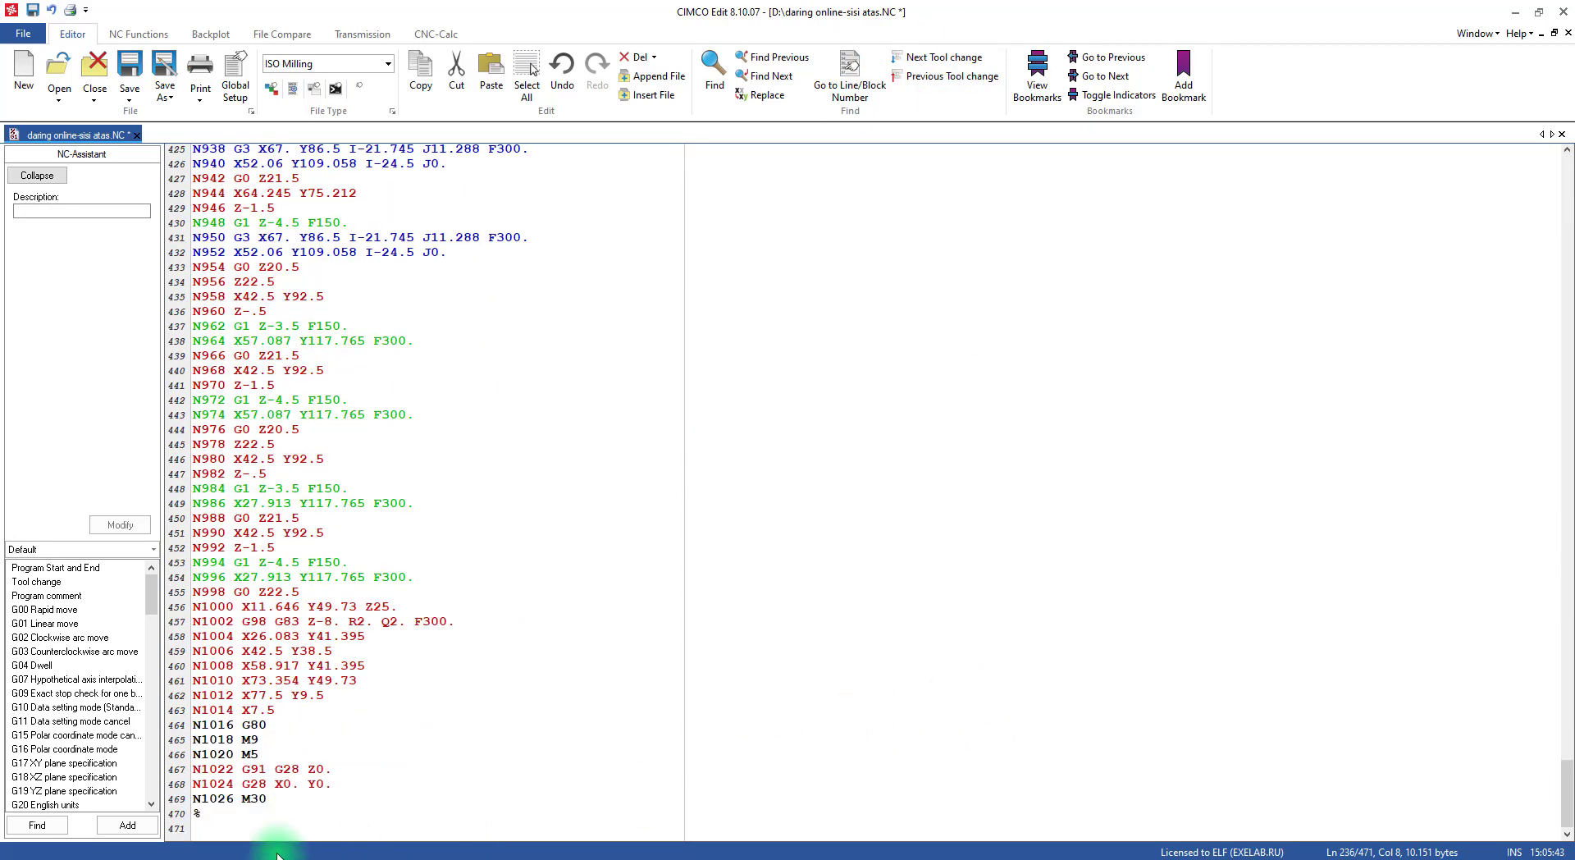
left_click(272, 798)
left_click(330, 784)
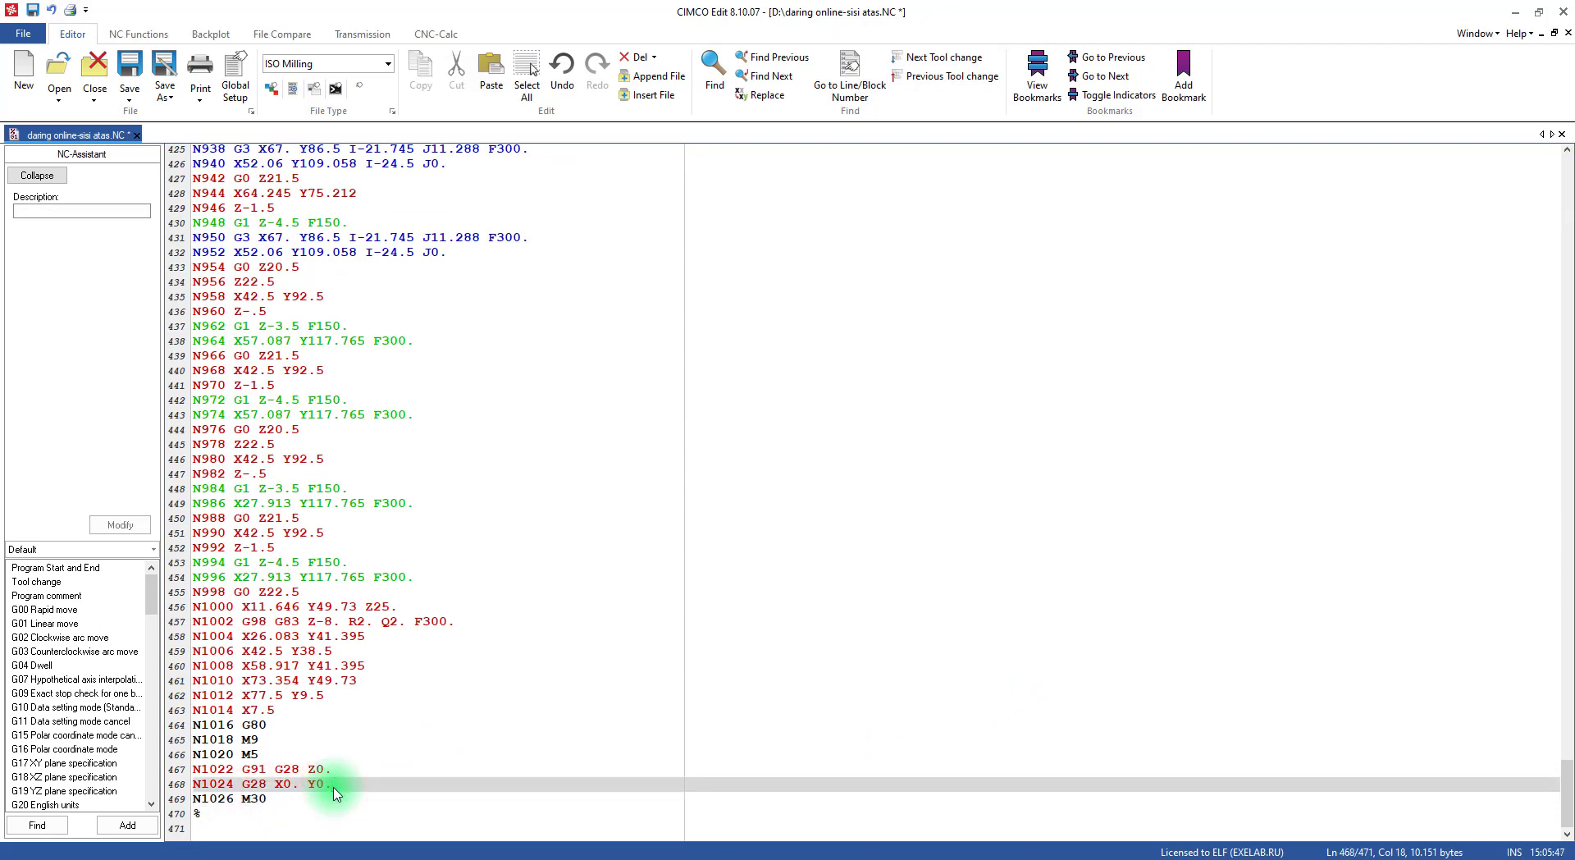
key("Return")
type("G290")
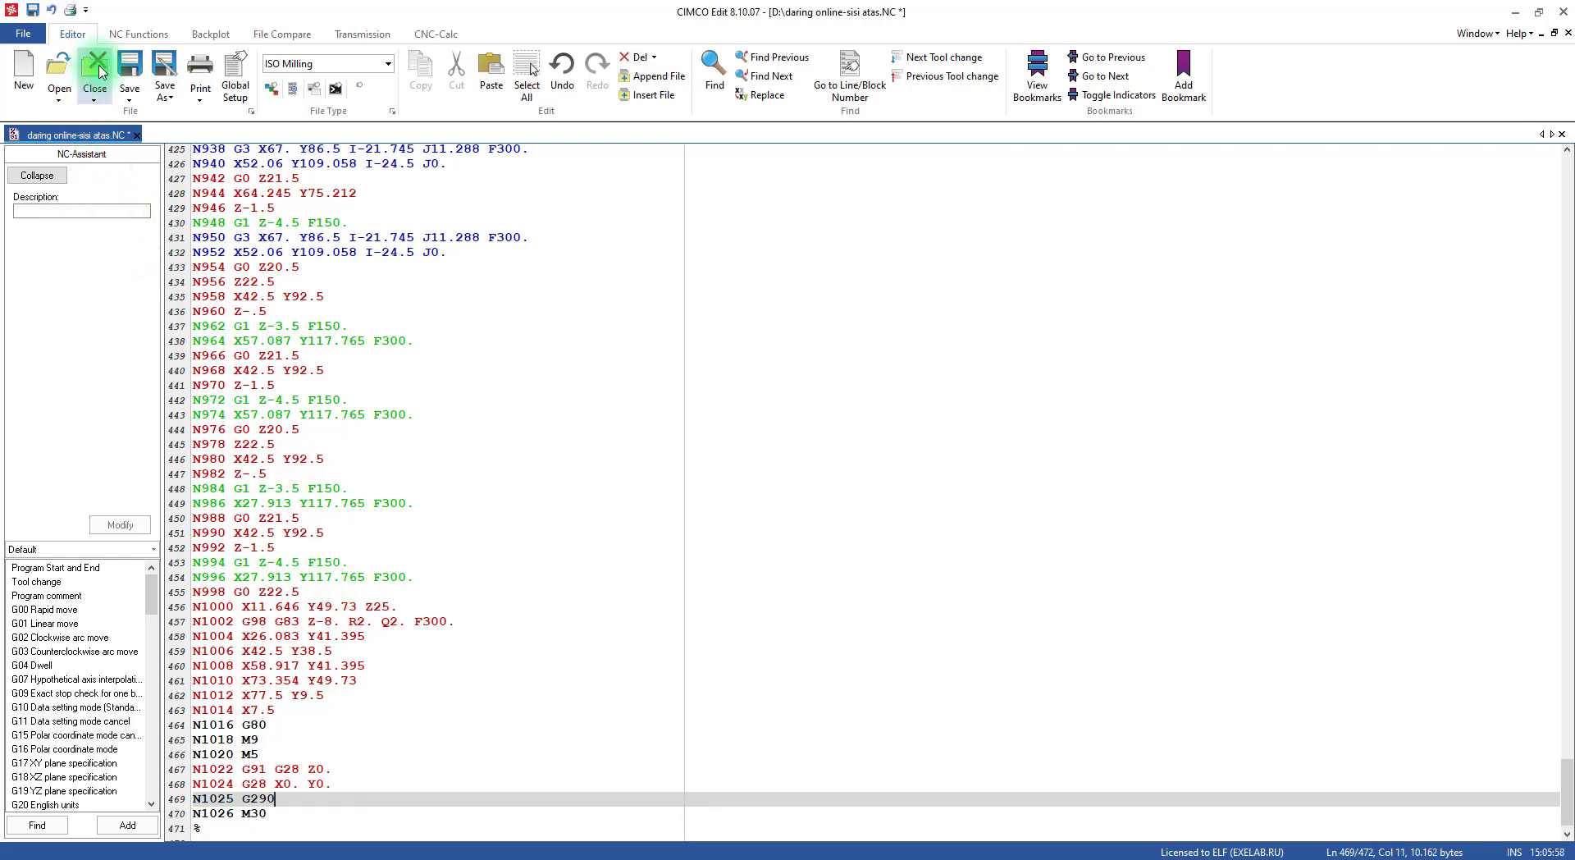
left_click(130, 65)
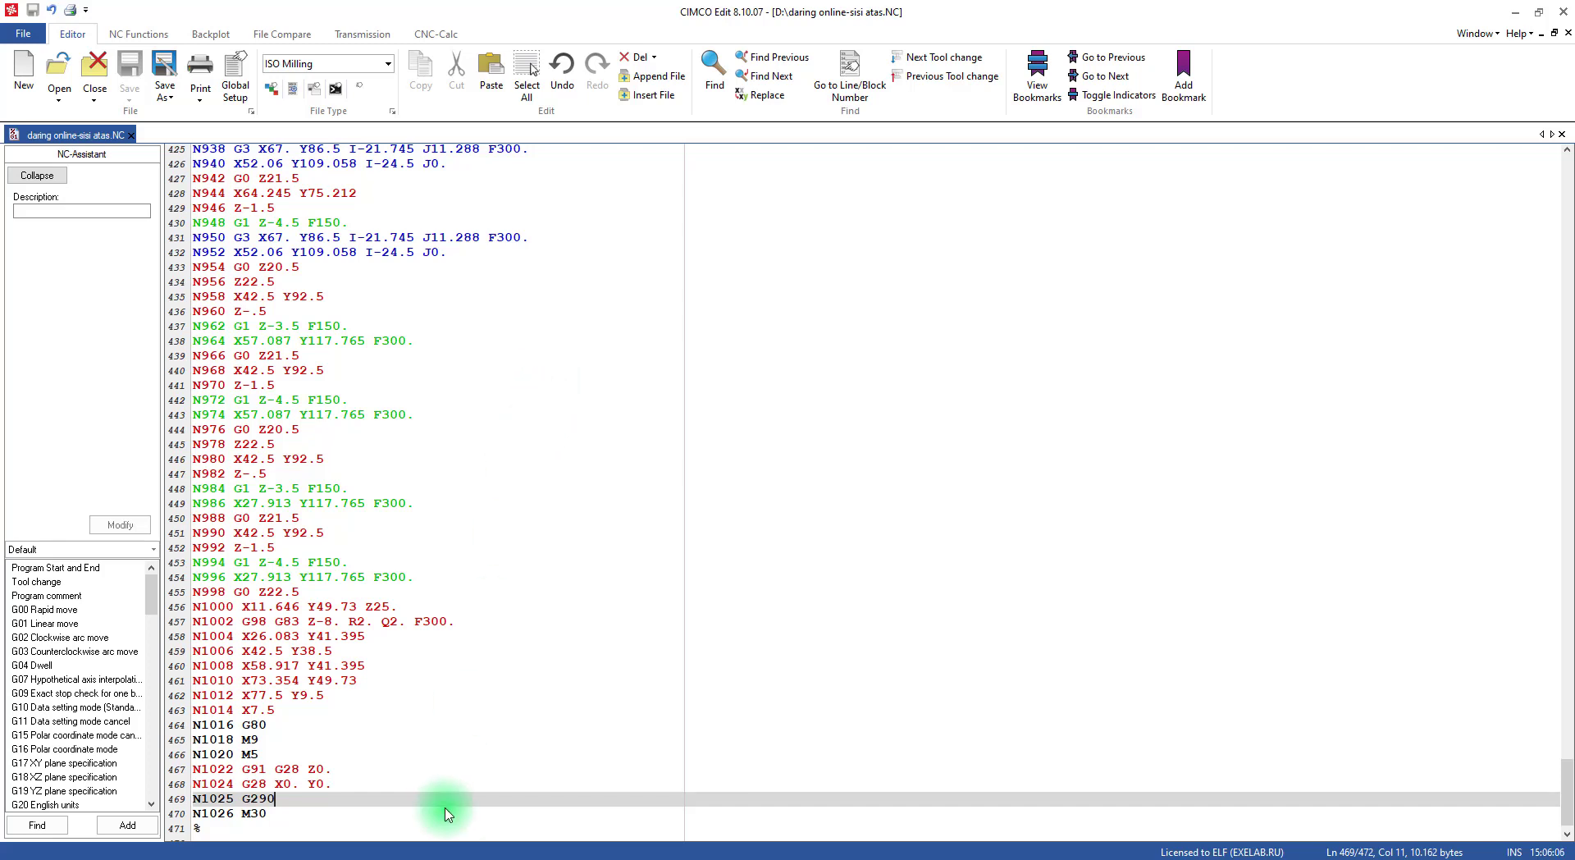
Switch back to Mastercam with the "daring online" part open
left_click(320, 853)
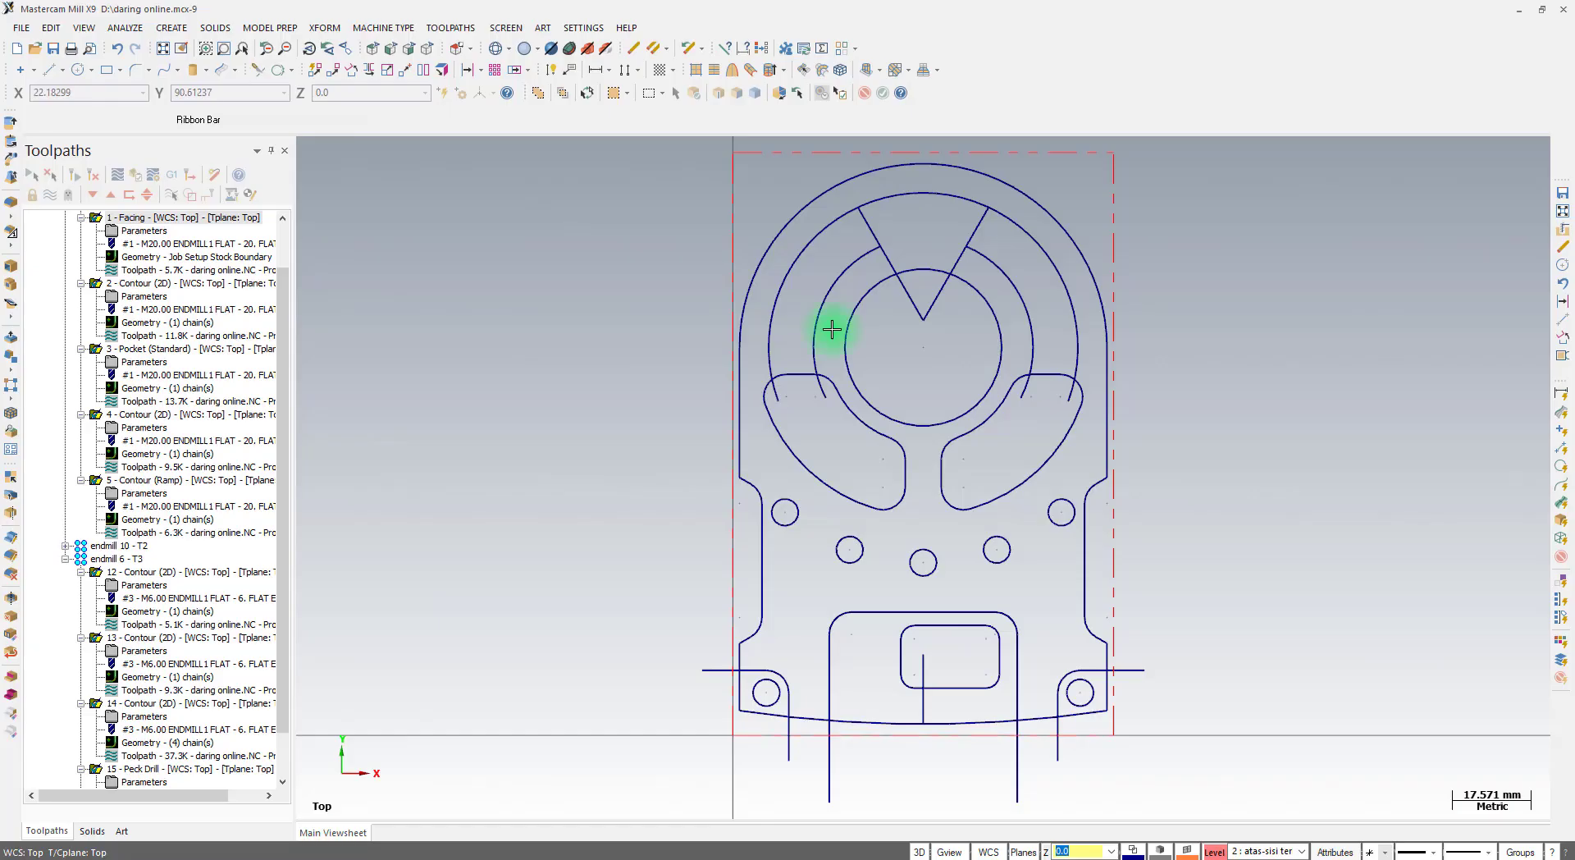